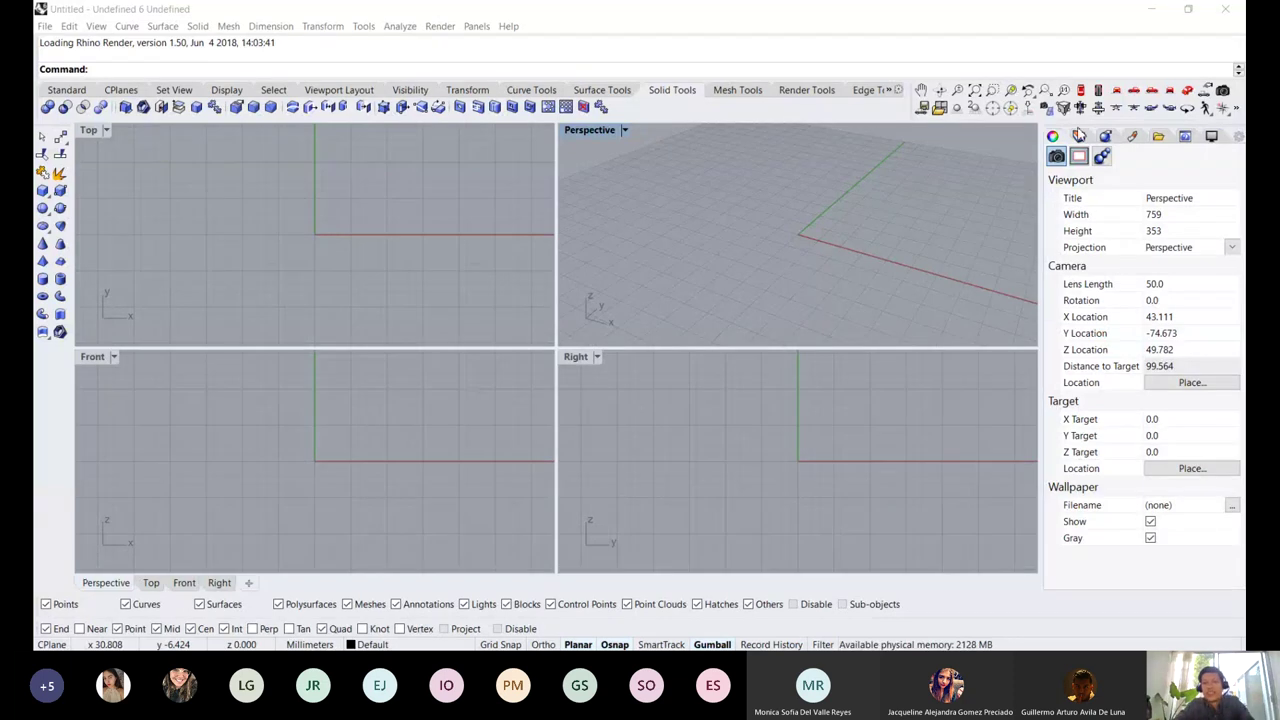
left_click(1129, 65)
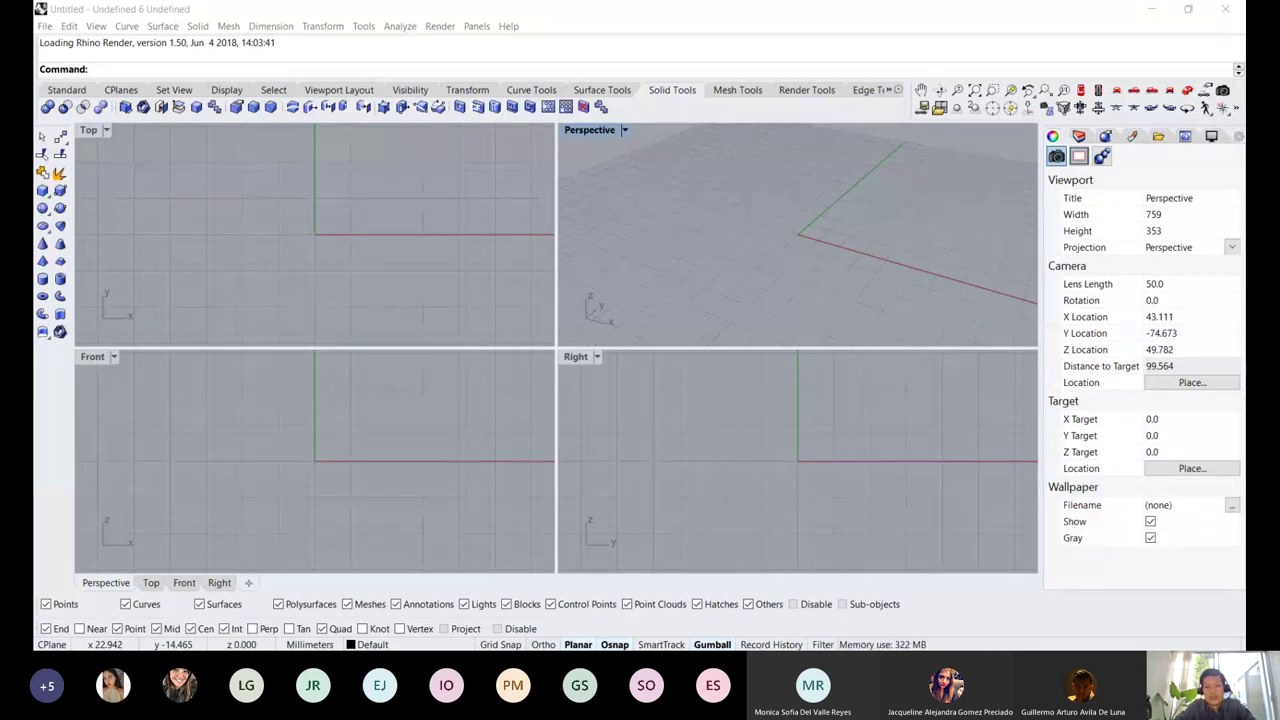
left_click(403, 297)
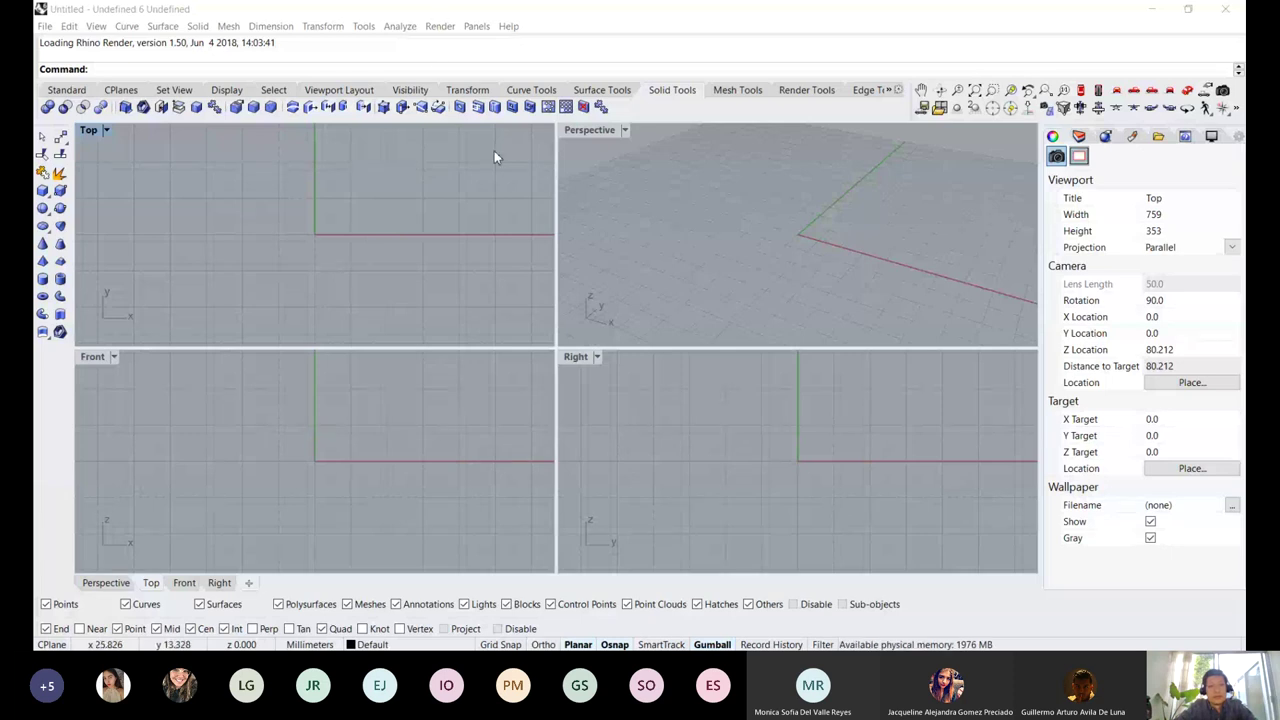
left_click(402, 128)
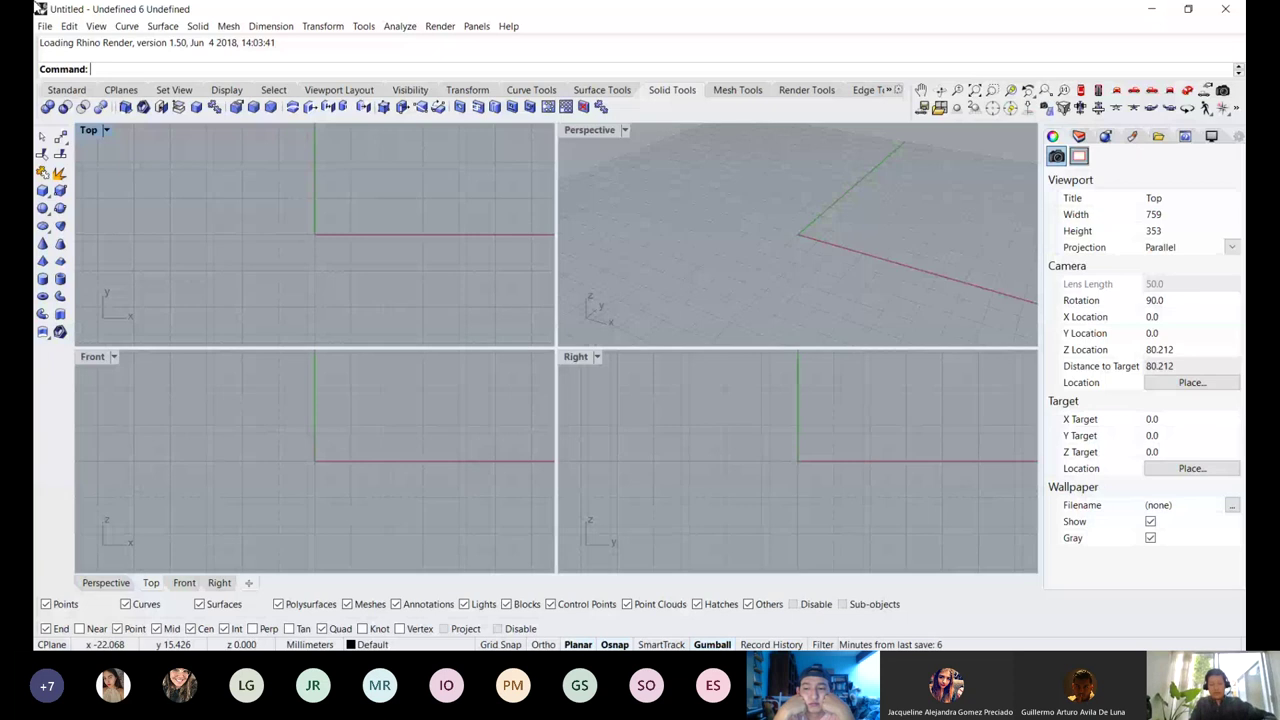
Run the Picture command and load the side-view image tenis1.jpg from the Descargas folder
type("Pic")
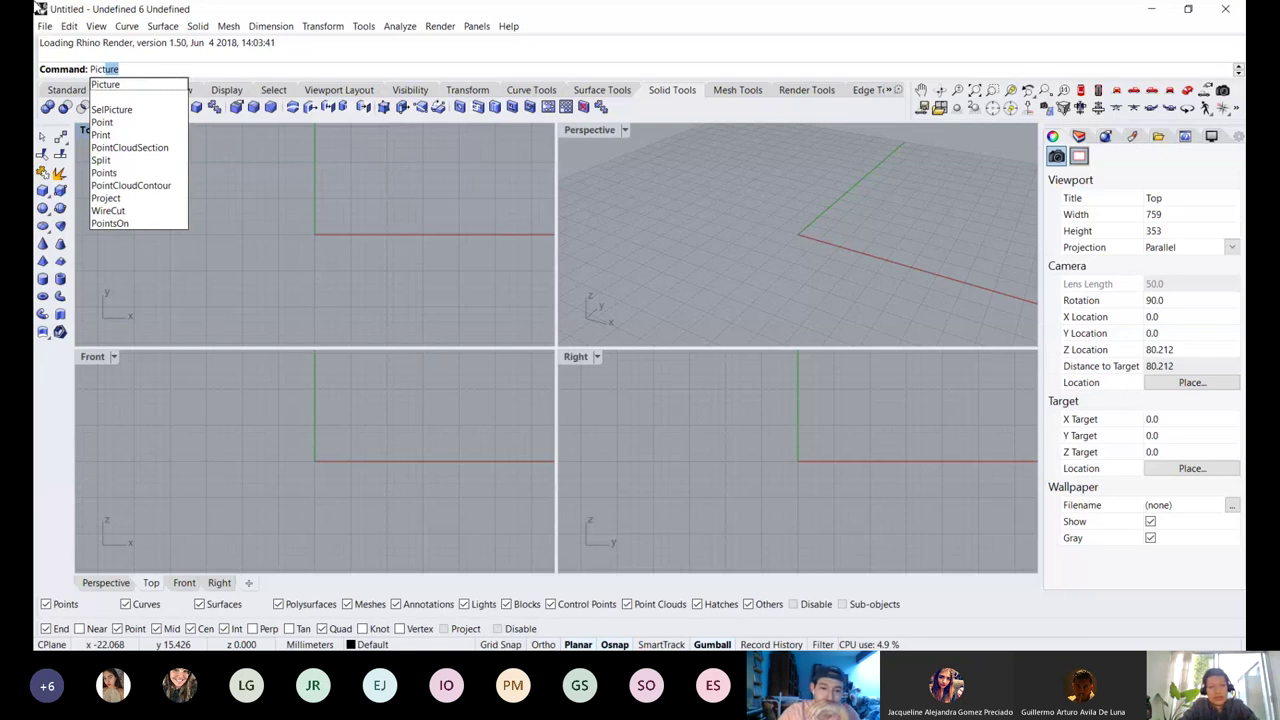
type("u")
key("BackSpace")
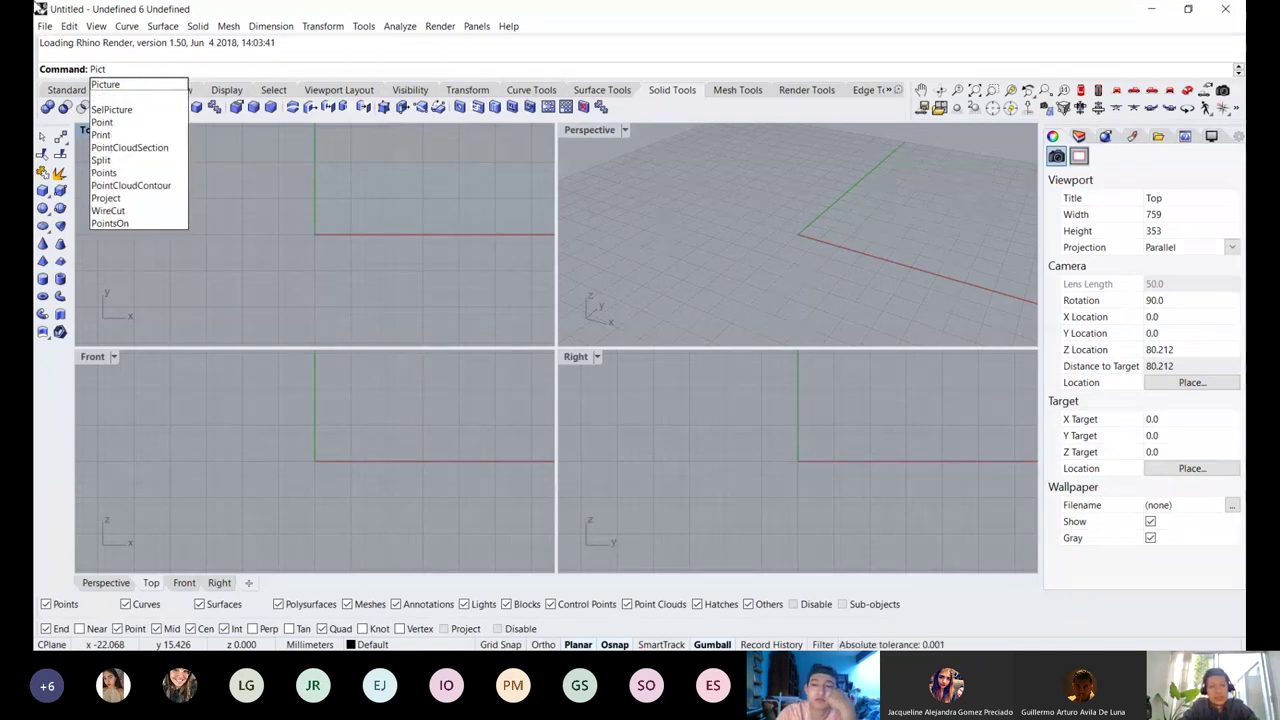
key("BackSpace")
type("ture")
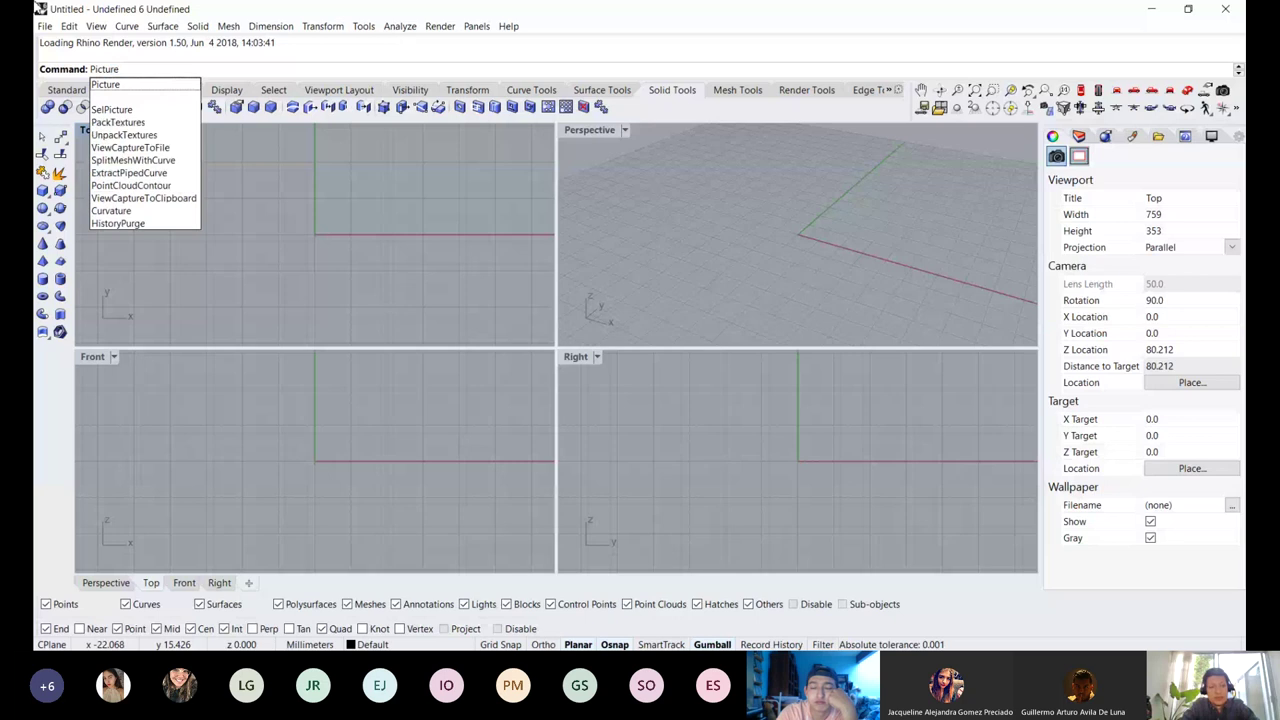
type("fra")
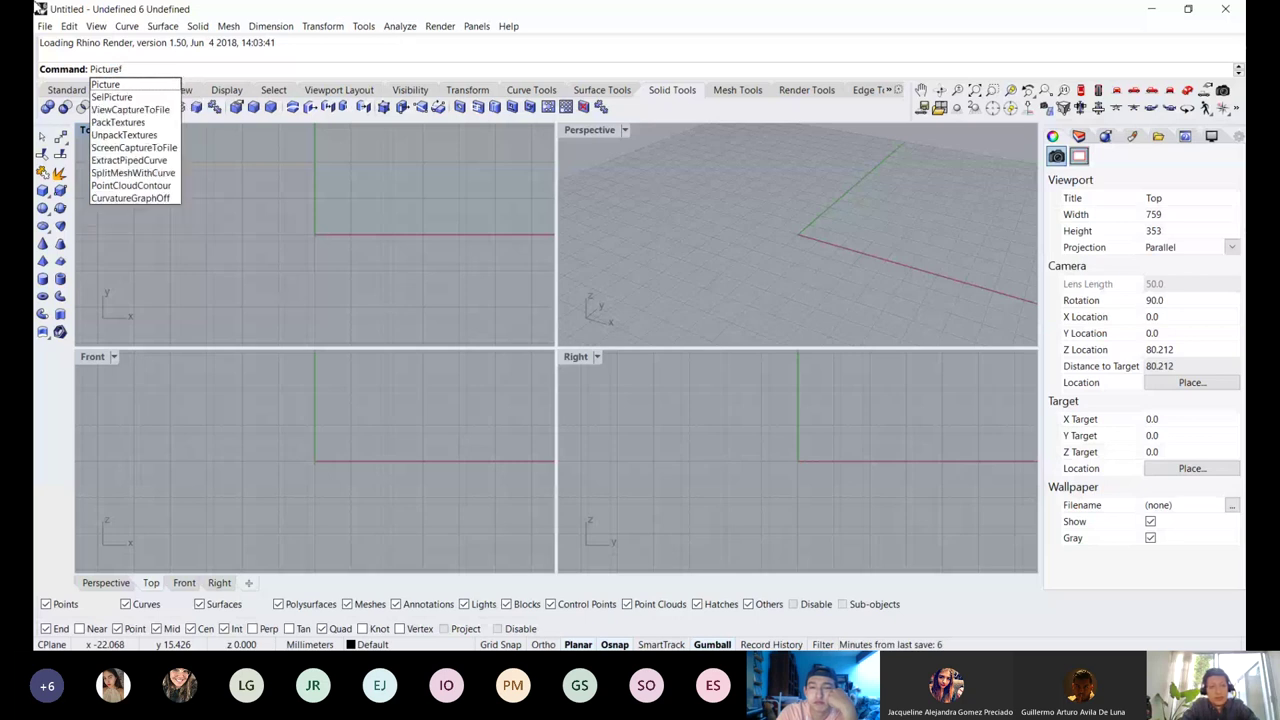
key("BackSpace")
key("BackSpace")
key("BackSpace")
key("Return")
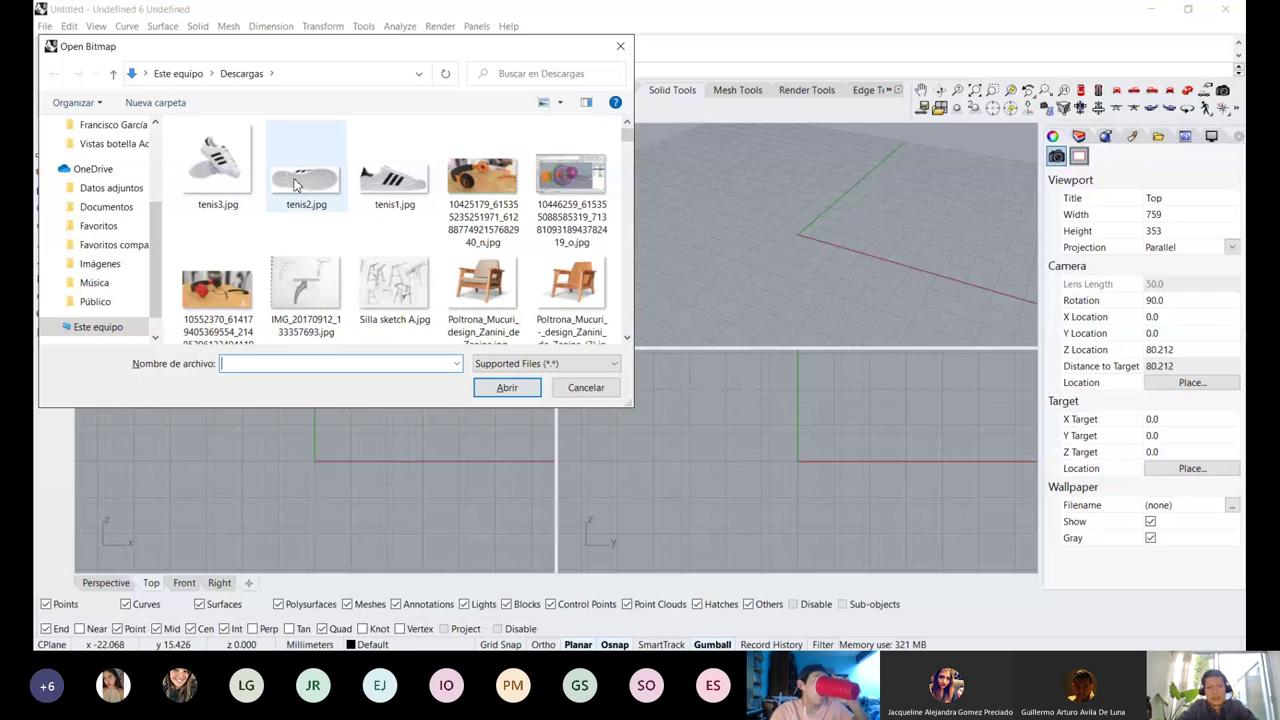
left_click(394, 180)
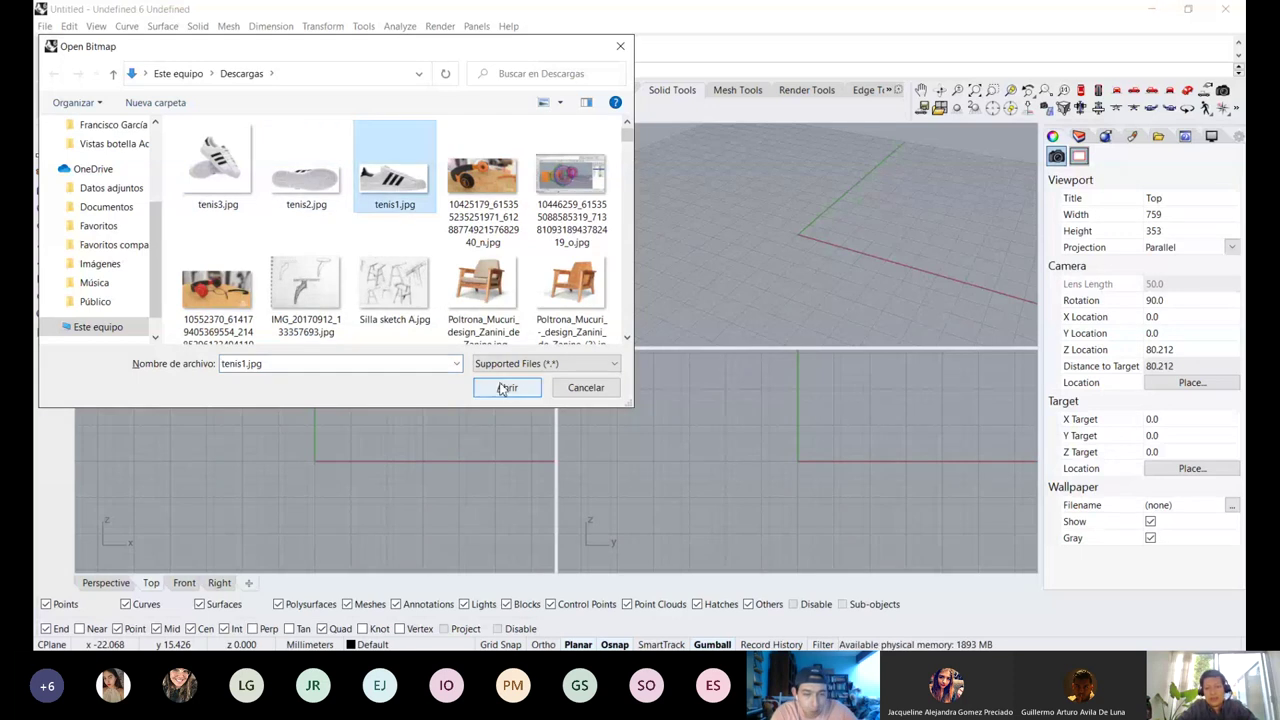
left_click(505, 387)
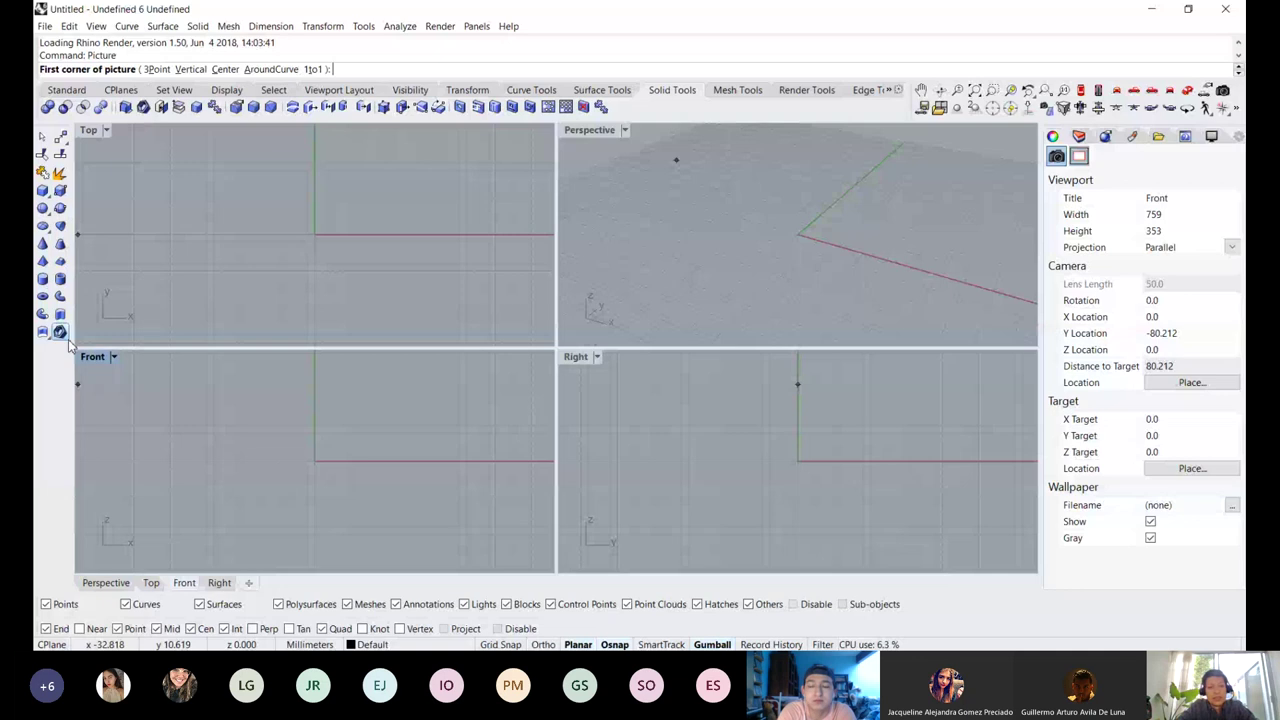
Place the side-view shoe picture in the Front viewport with its first corner at the origin and a length of 260 mm
right_click_drag(367, 446, 250, 483)
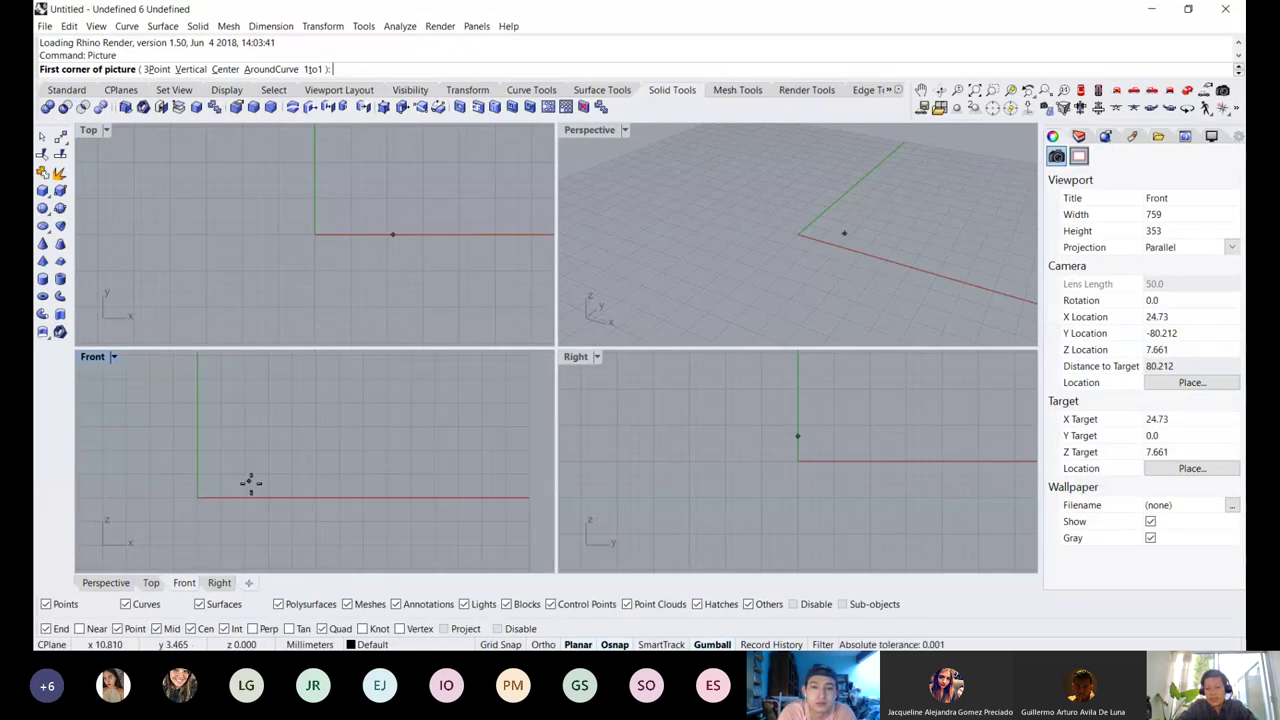
left_click(198, 497)
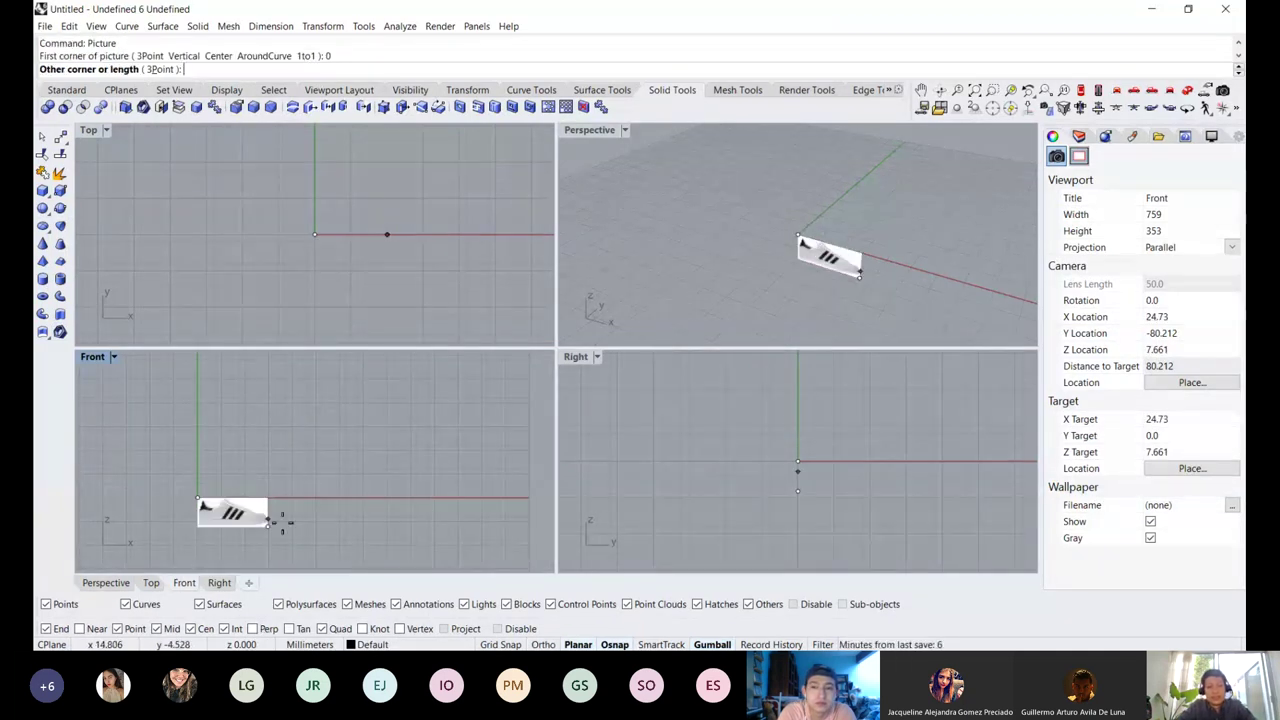
scroll(308, 520, "down", 6)
right_click_drag(404, 460, 384, 474)
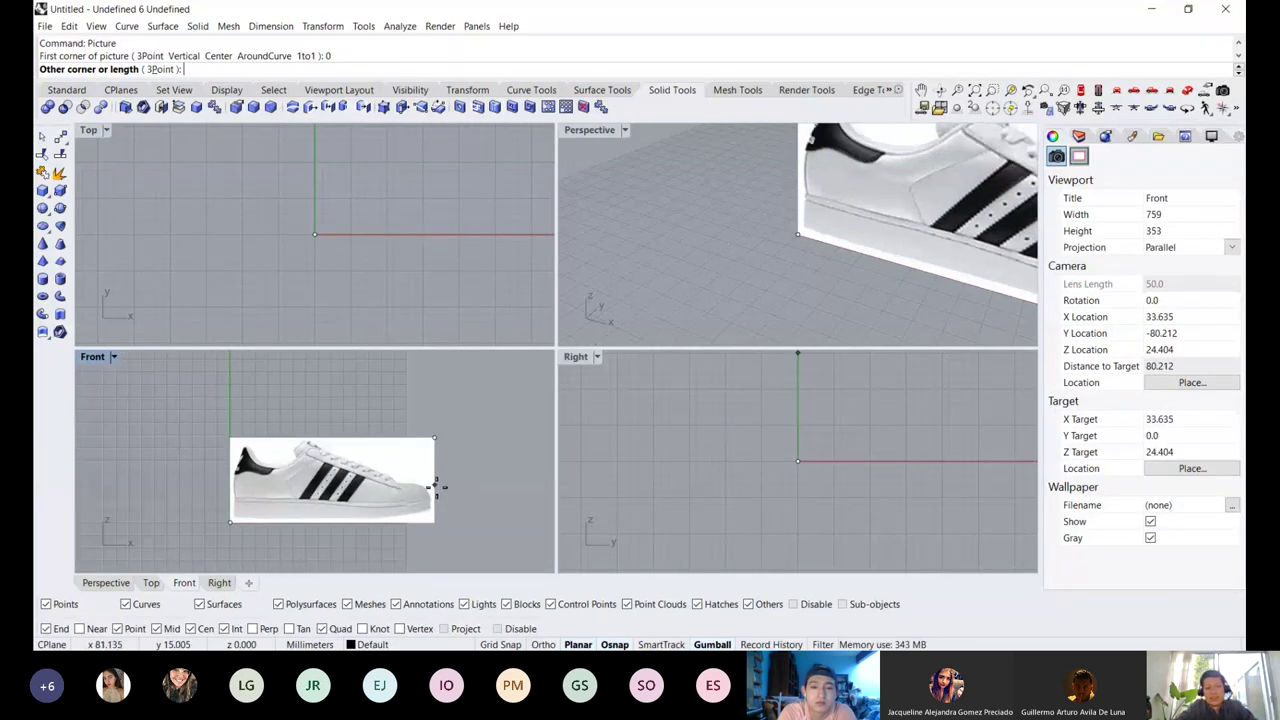
scroll(370, 505, "down", 3)
scroll(370, 505, "up", 2)
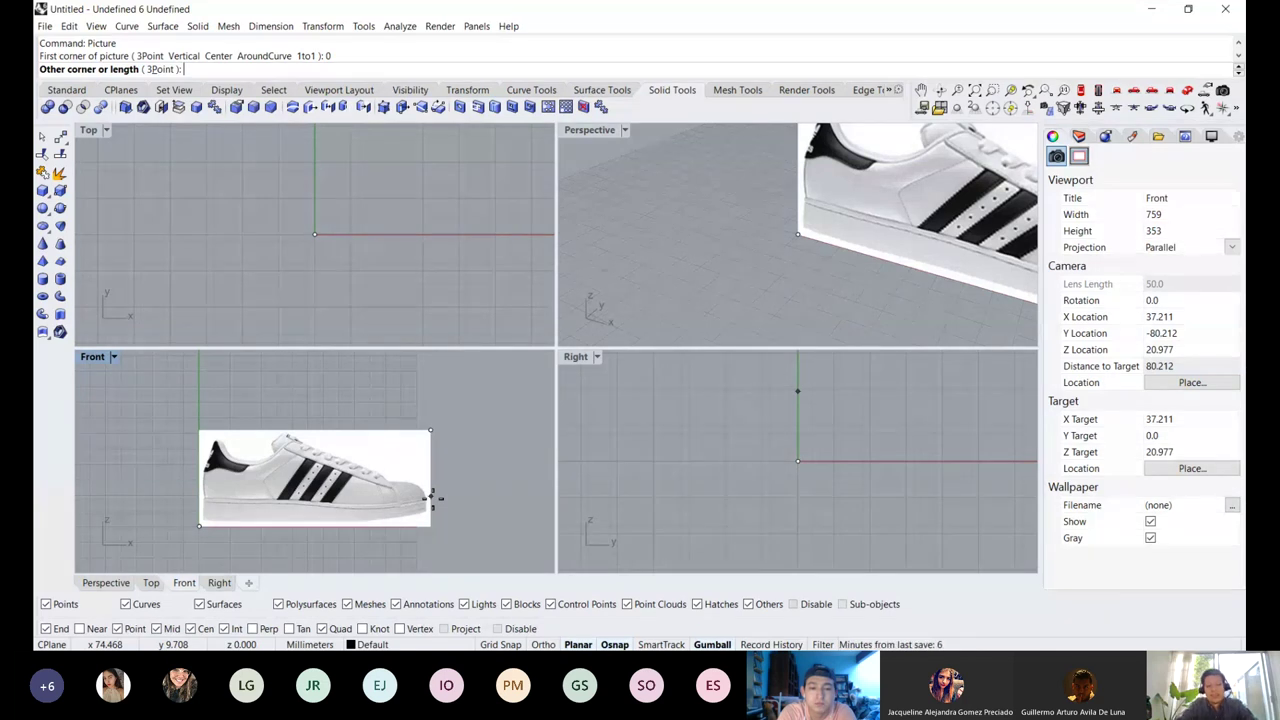
type("2")
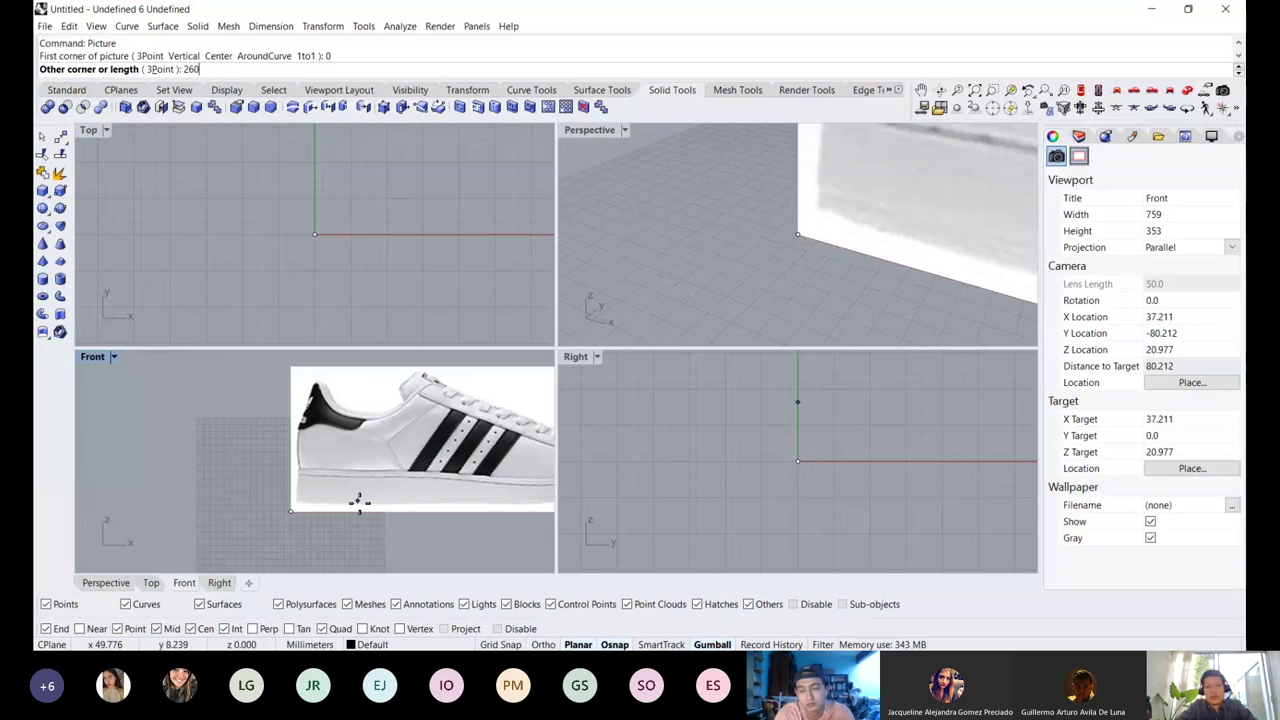
type("60")
scroll(358, 503, "down", 4)
right_click_drag(358, 503, 266, 519)
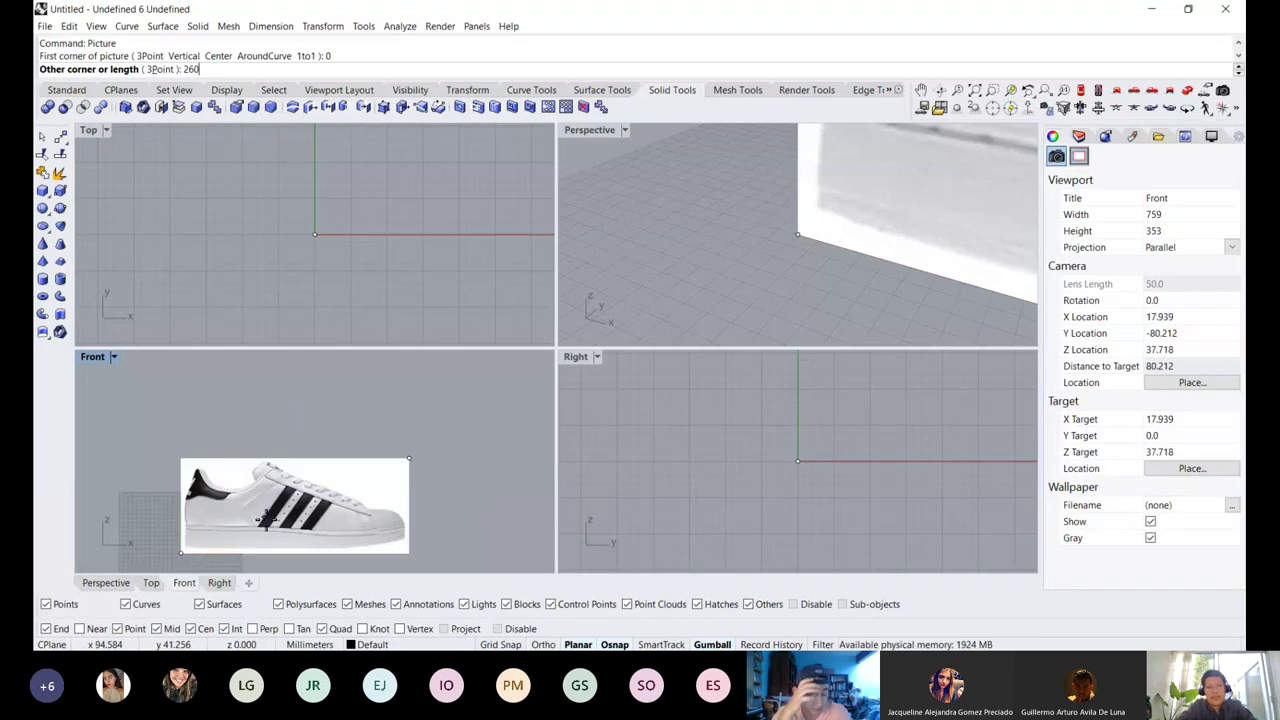
key("Return")
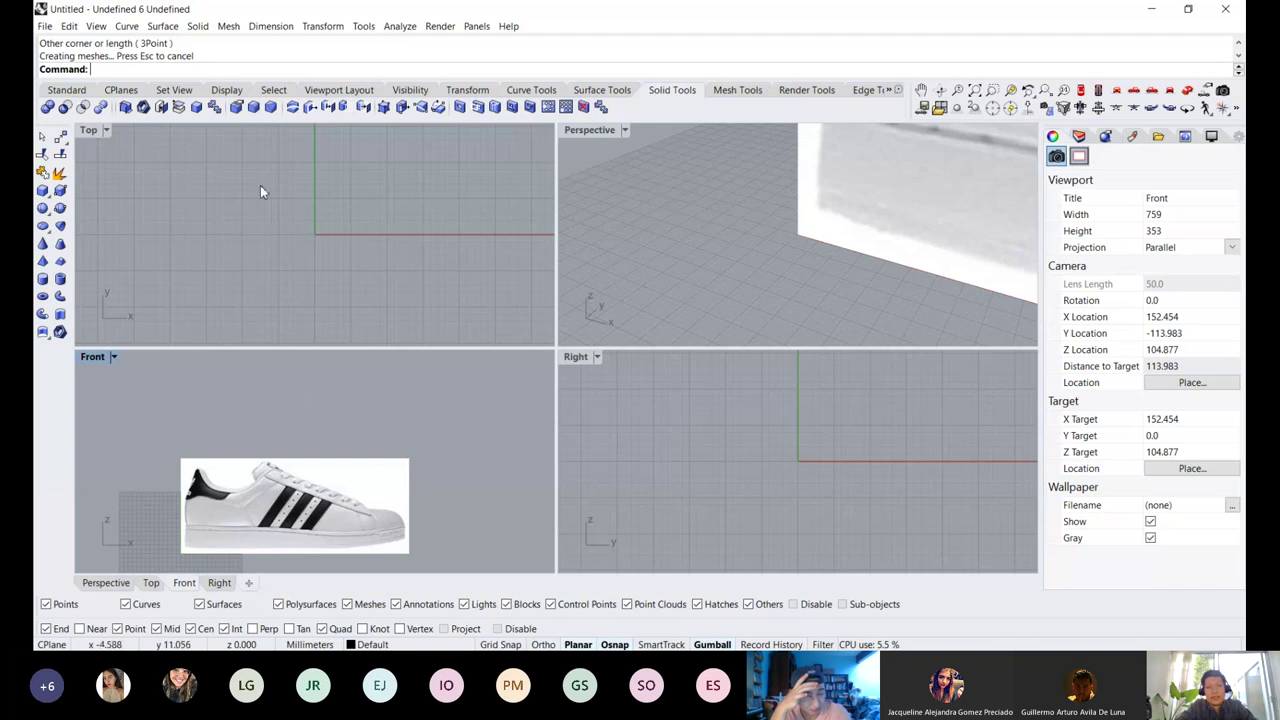
Insert the sole picture tenis2.jpg flat on the ground plane, from the origin to the side-view picture's lower toe-end corner
left_click(315, 259)
scroll(299, 284, "down", 2)
right_click_drag(396, 266, 346, 251)
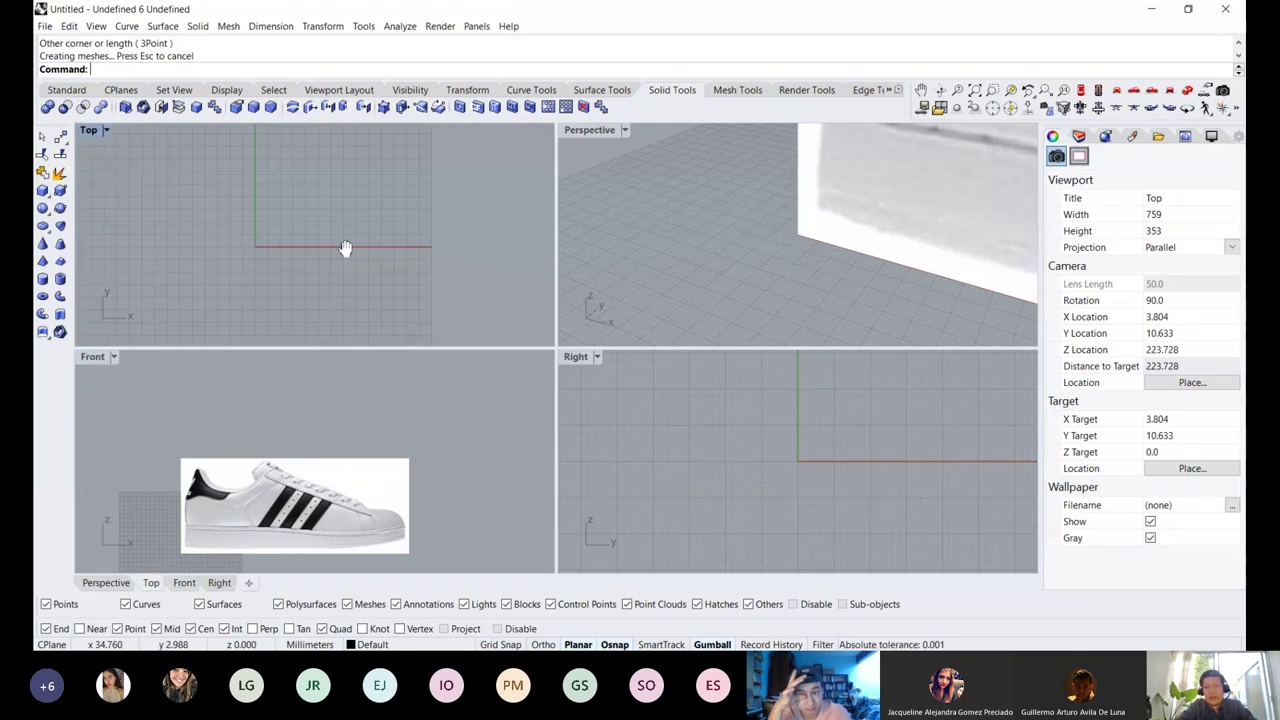
scroll(200, 288, "down", 6)
scroll(649, 234, "down", 5)
scroll(649, 234, "down", 10)
right_click_drag(788, 220, 701, 253)
scroll(697, 258, "up", 3)
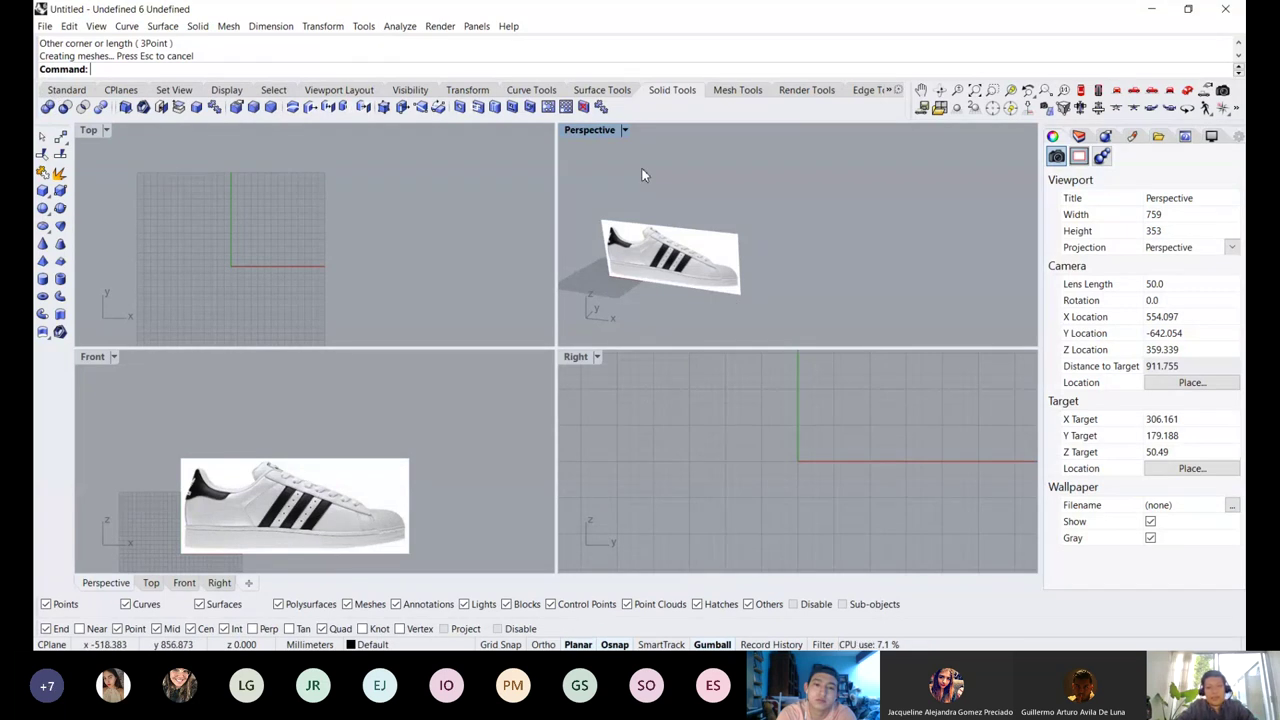
left_click(314, 188)
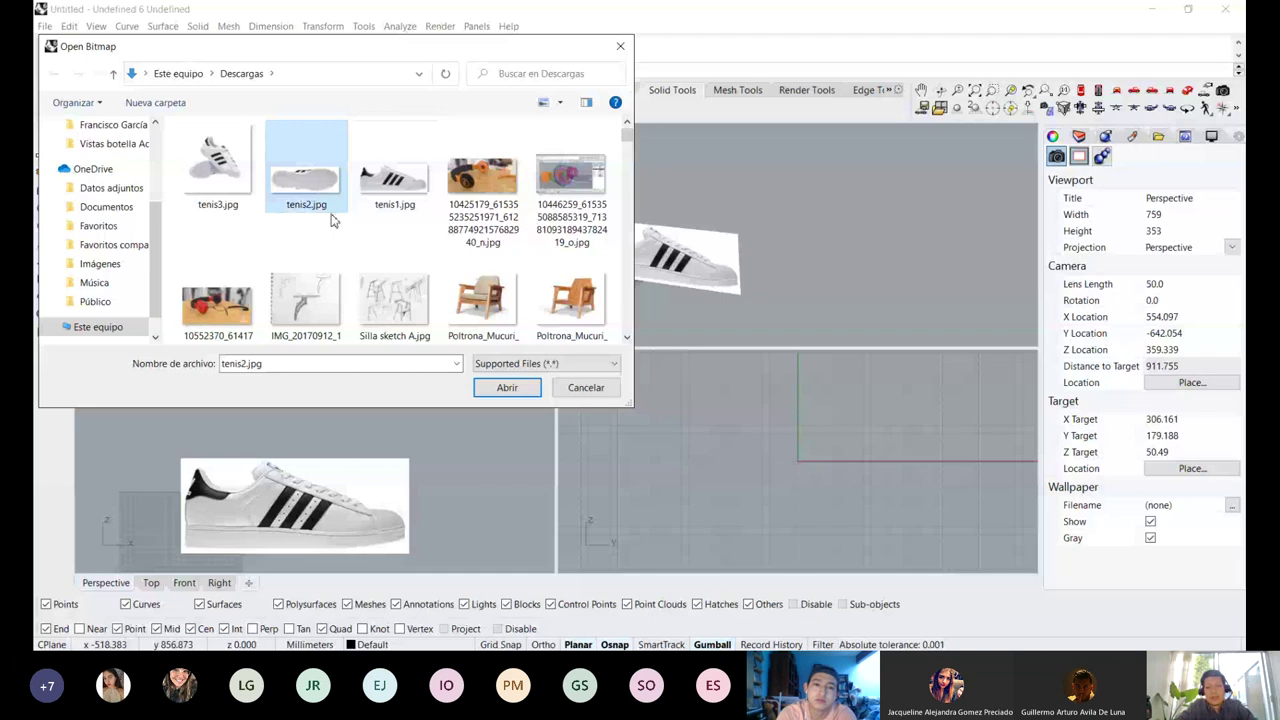
left_click(506, 388)
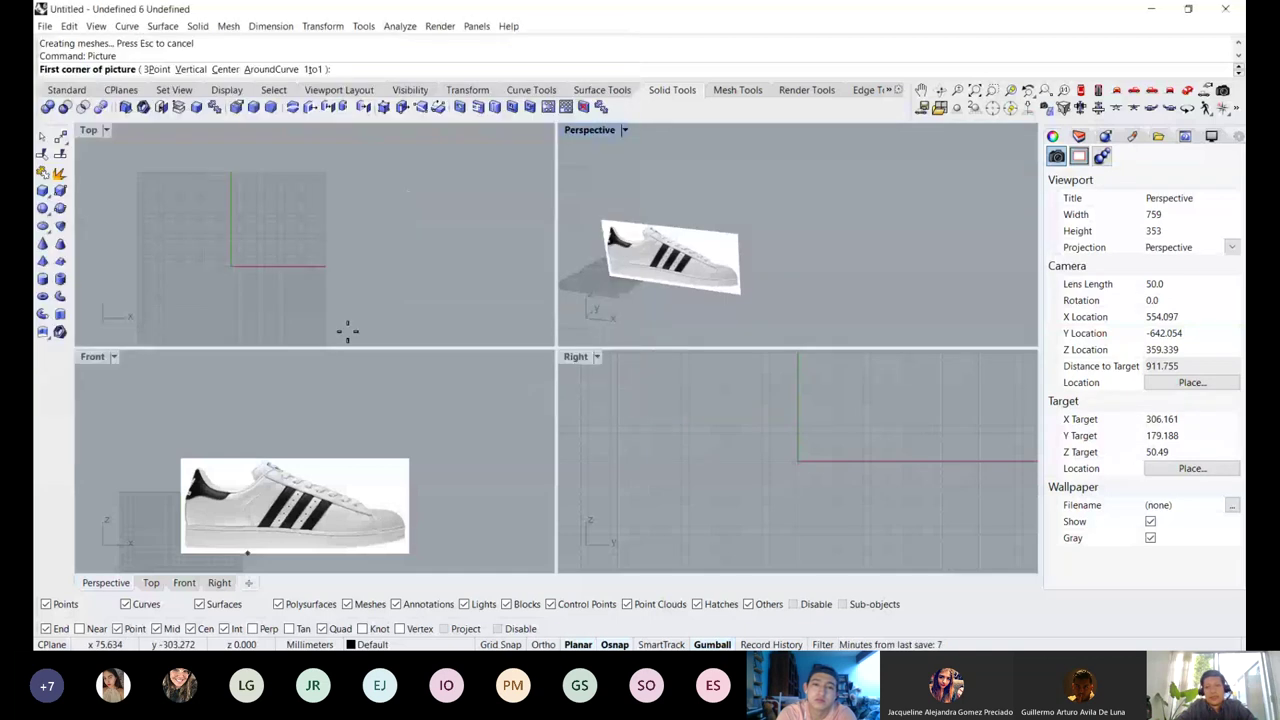
left_click(231, 266)
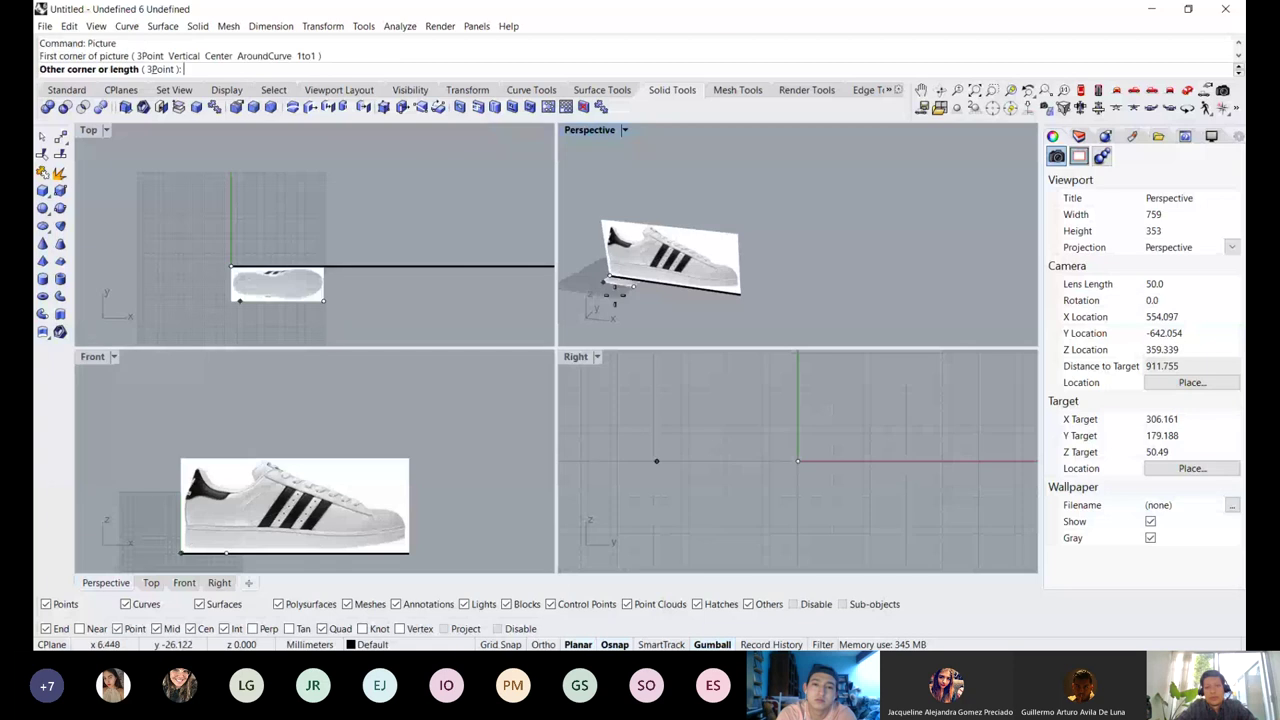
left_click(740, 300)
Maximize the Perspective viewport and zoom to the extents of both shoe pictures
right_click_drag(740, 300, 630, 250)
double_click(608, 130)
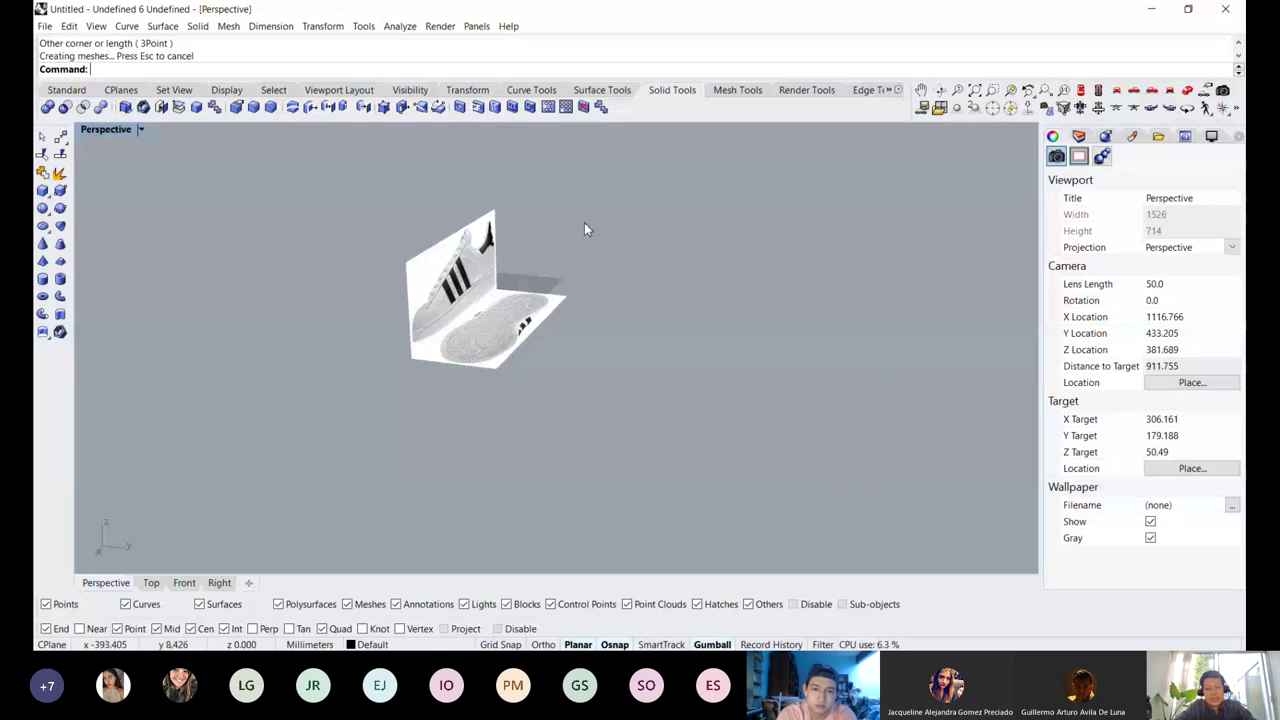
key("ctrl+shift+e")
right_click_drag(476, 347, 427, 393)
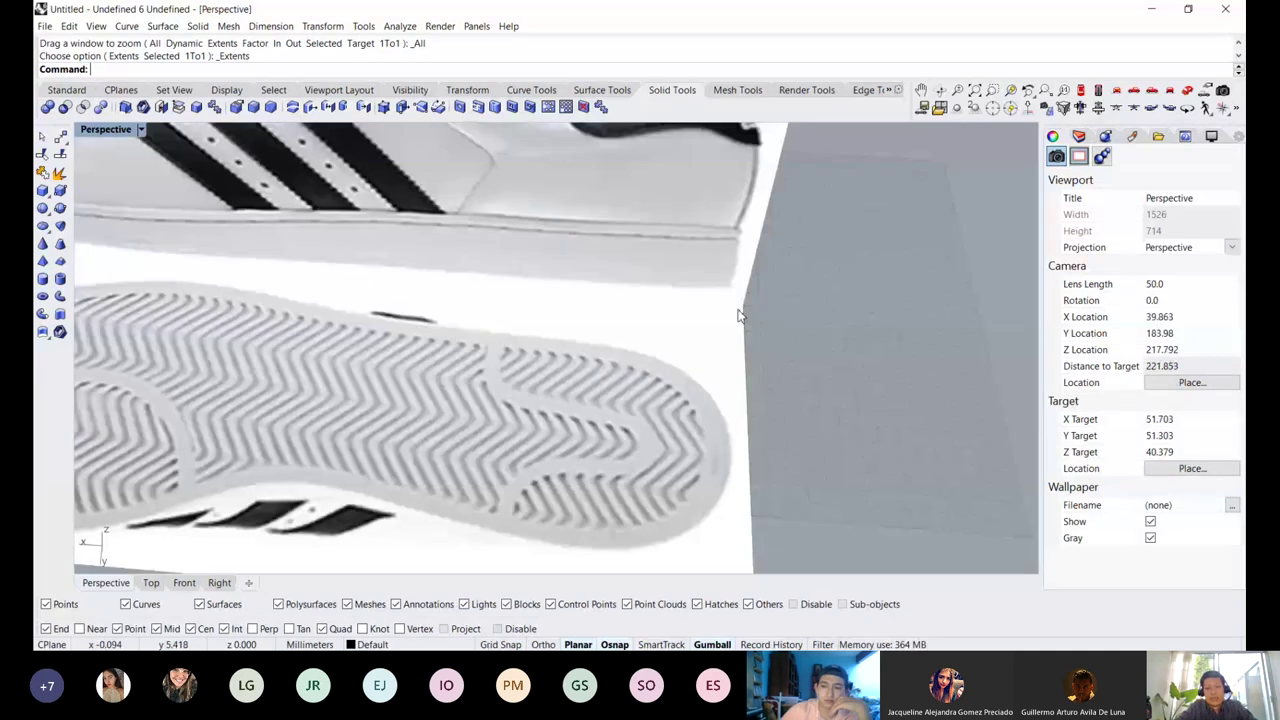
Examine from several angles how the side-view and sole pictures line up along their shared edge
scroll(716, 320, "up", 5)
scroll(634, 245, "down", 4)
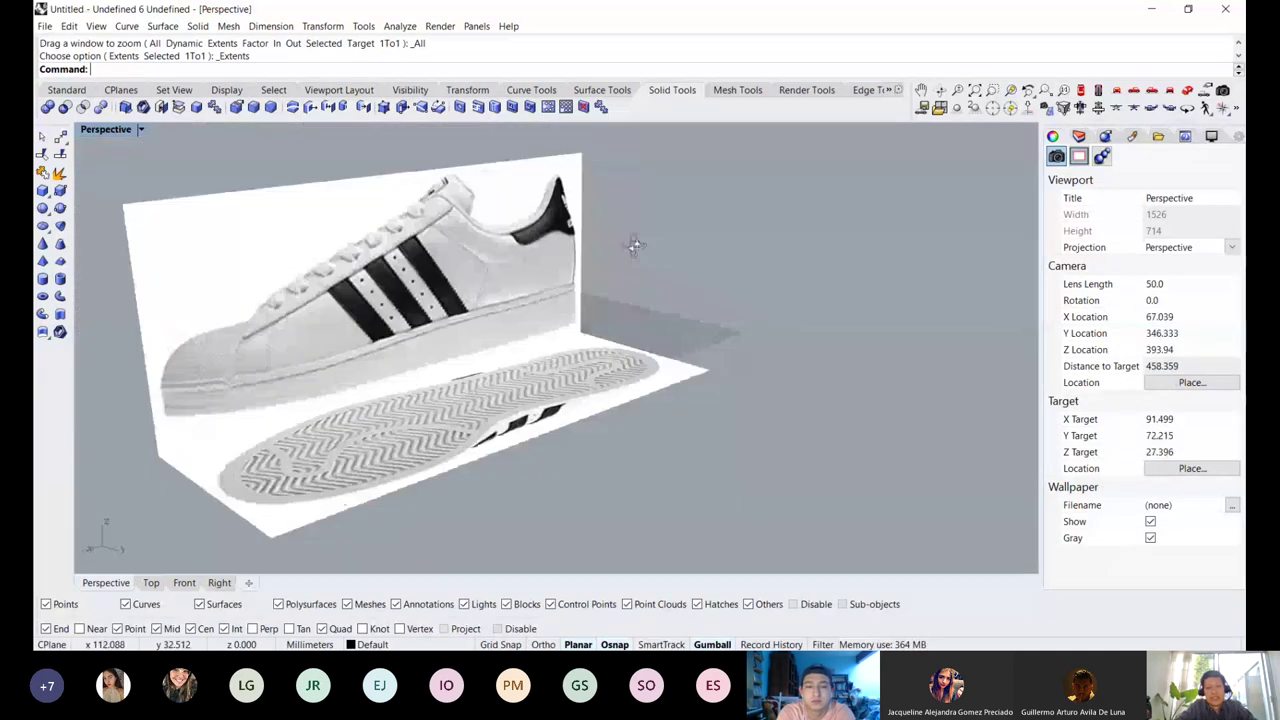
right_click_drag(634, 245, 520, 250)
scroll(682, 244, "down", 4)
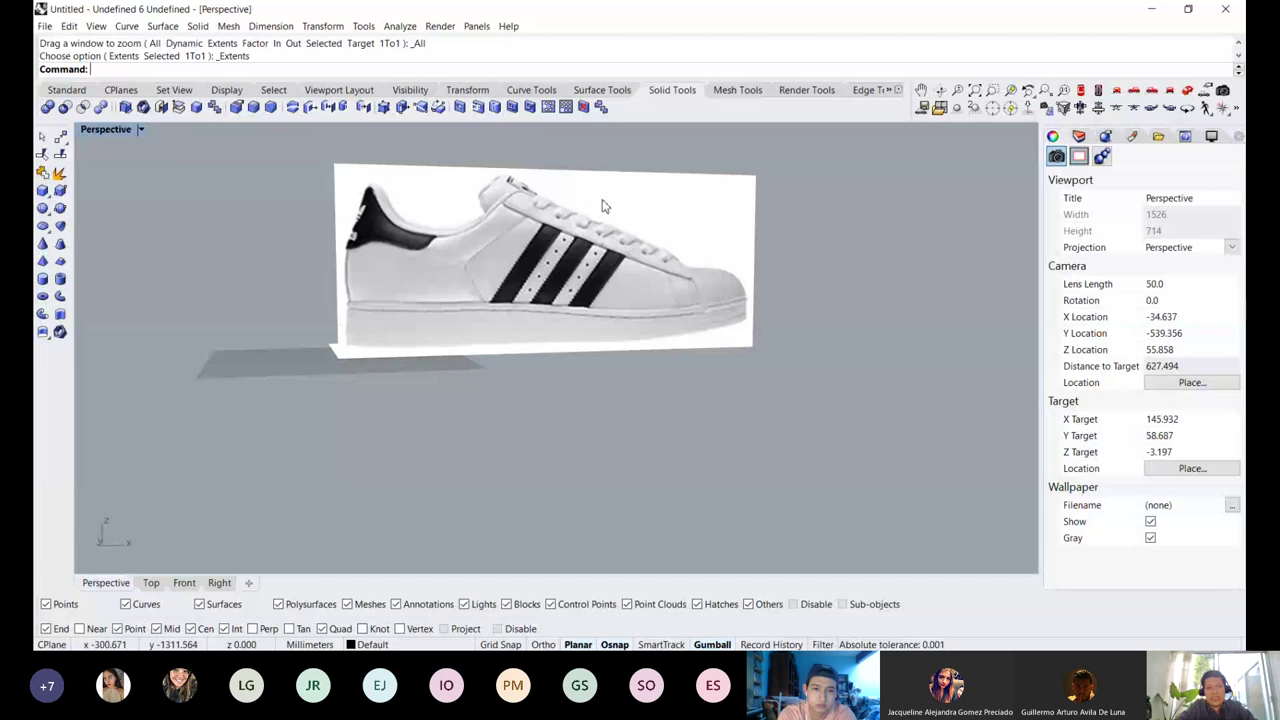
right_click_drag(603, 203, 660, 265)
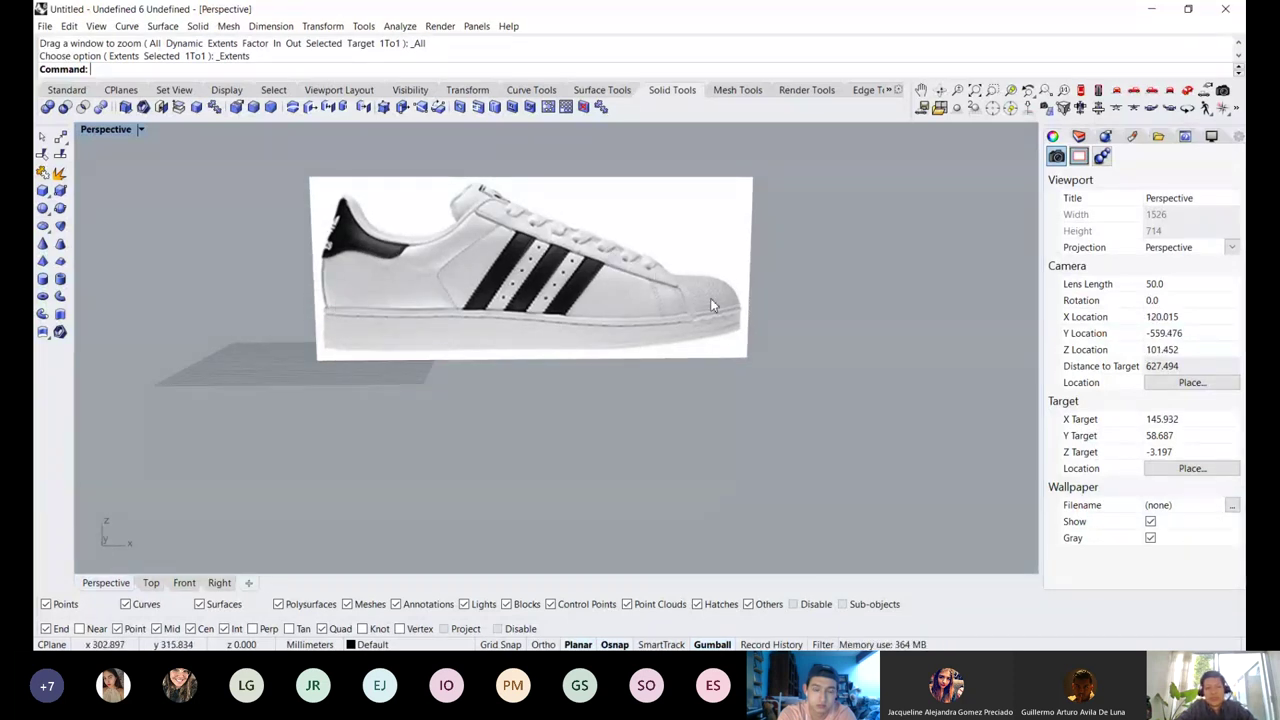
right_click_drag(714, 300, 578, 354)
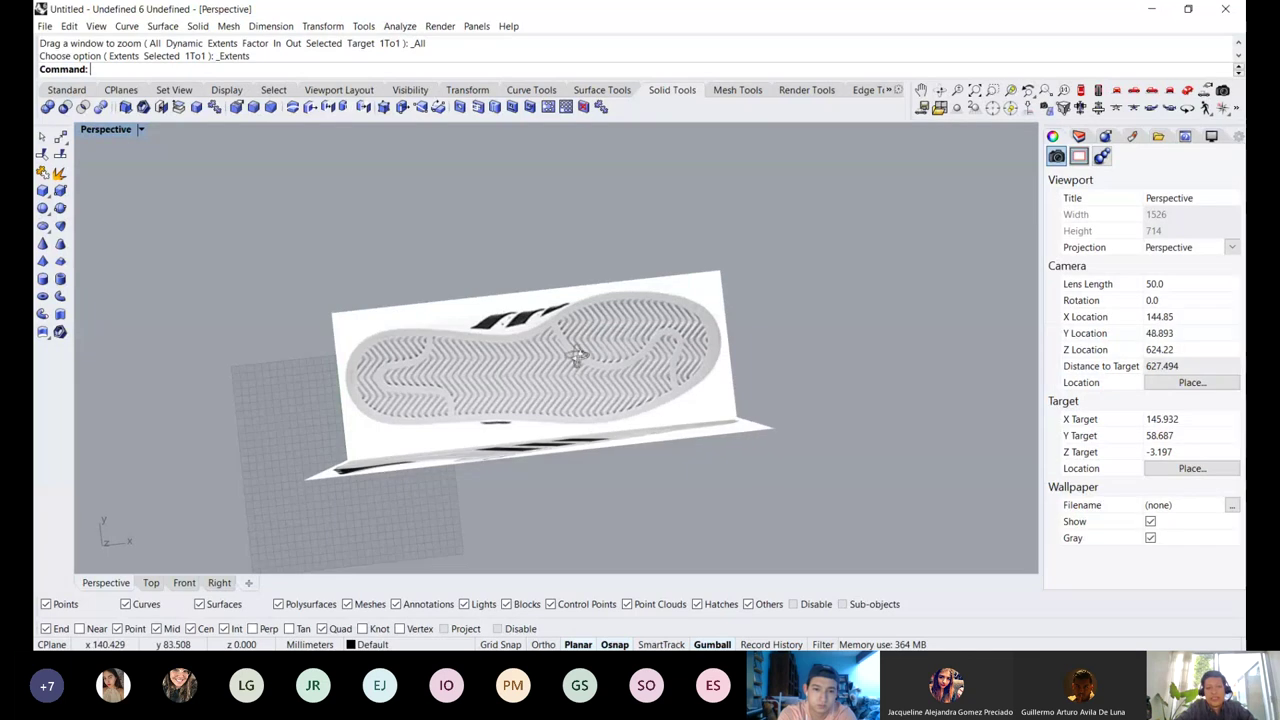
scroll(354, 264, "up", 5)
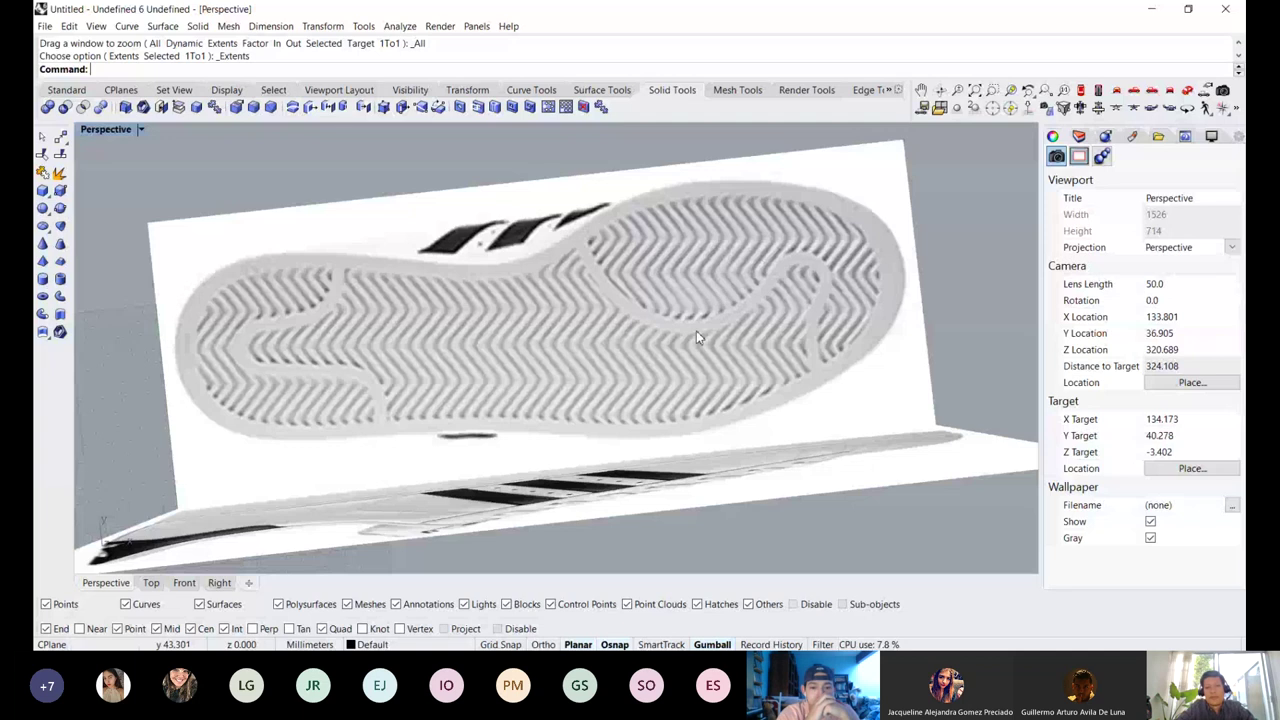
right_click_drag(697, 337, 391, 346)
scroll(391, 346, "down", 6)
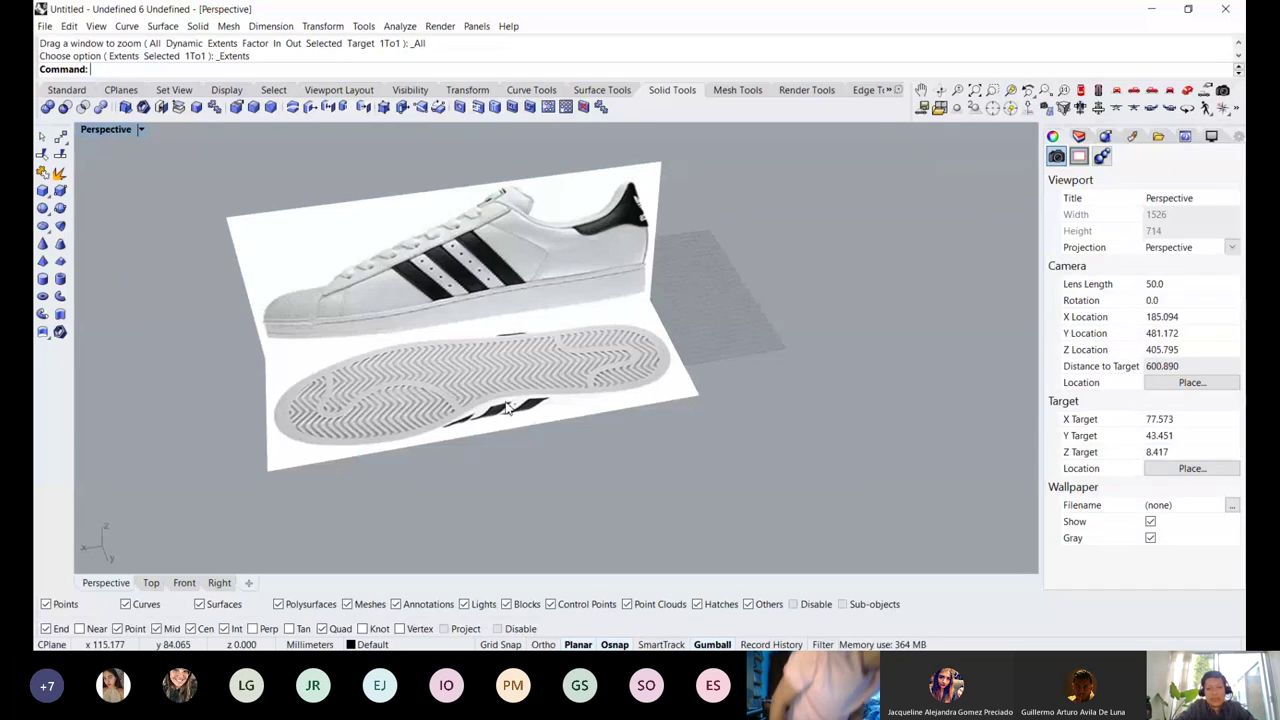
right_click_drag(563, 348, 757, 332, "shift")
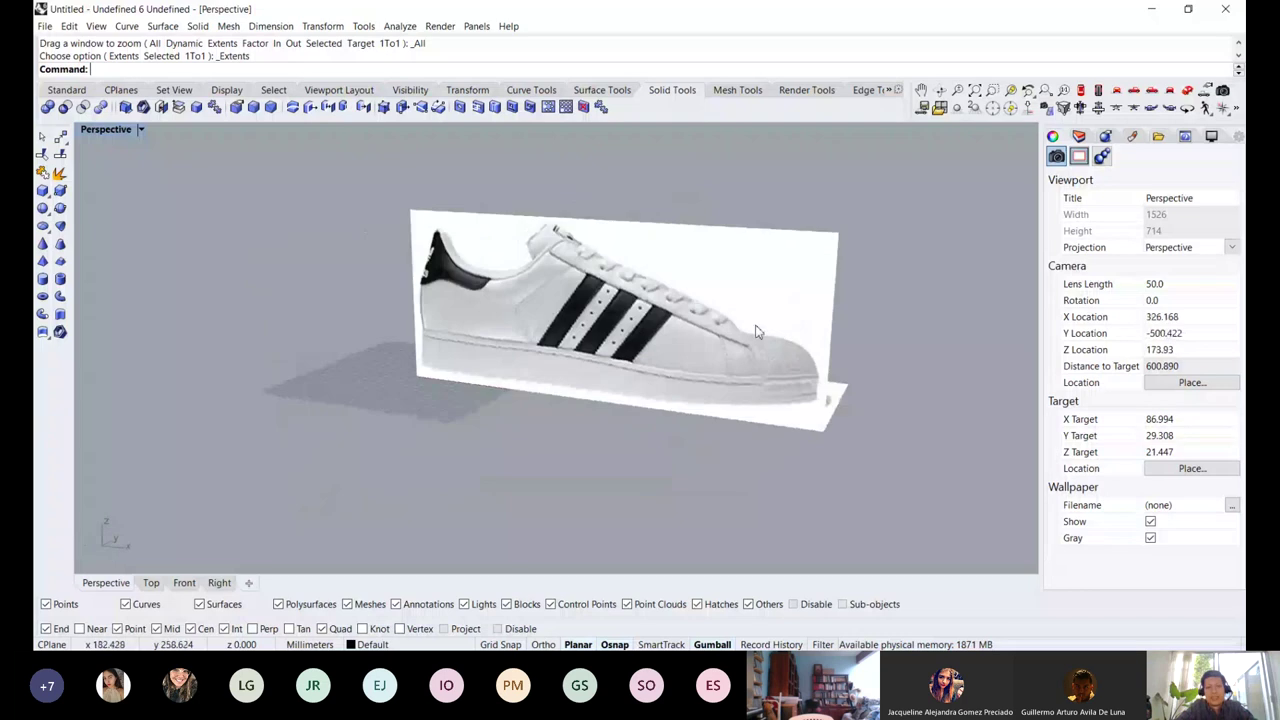
scroll(757, 332, "up", 2)
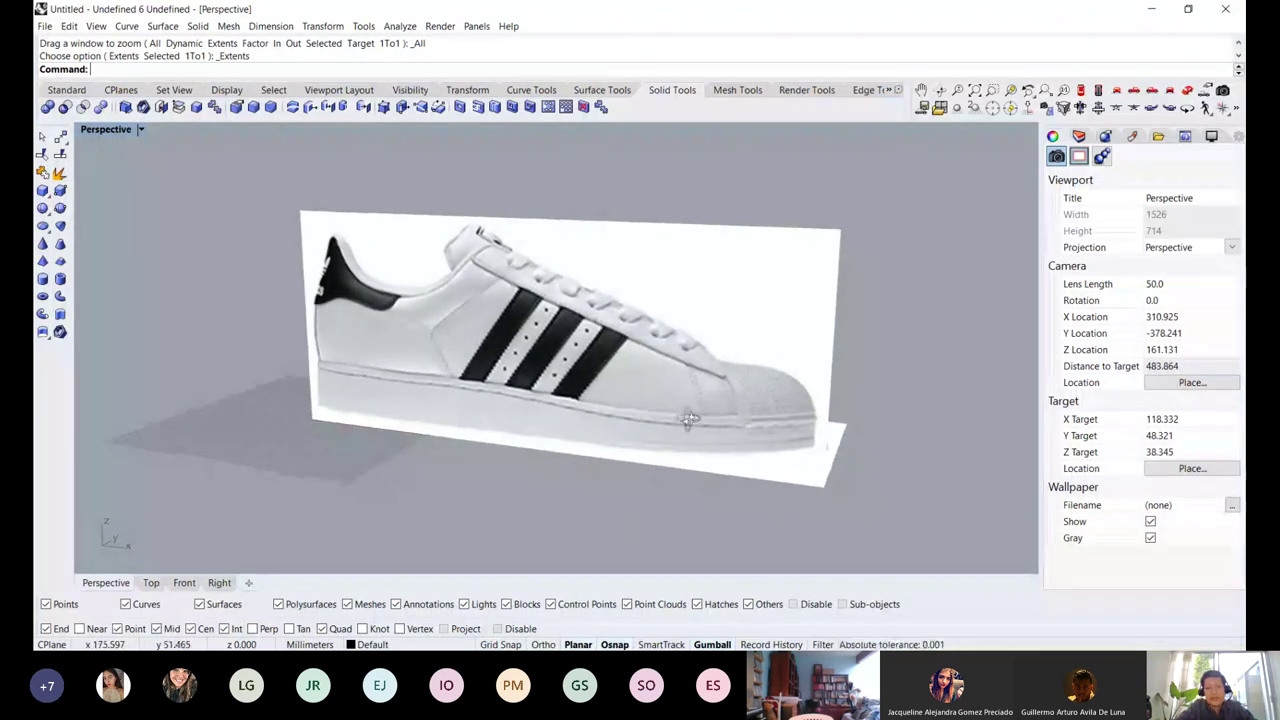
right_click_drag(686, 420, 778, 296)
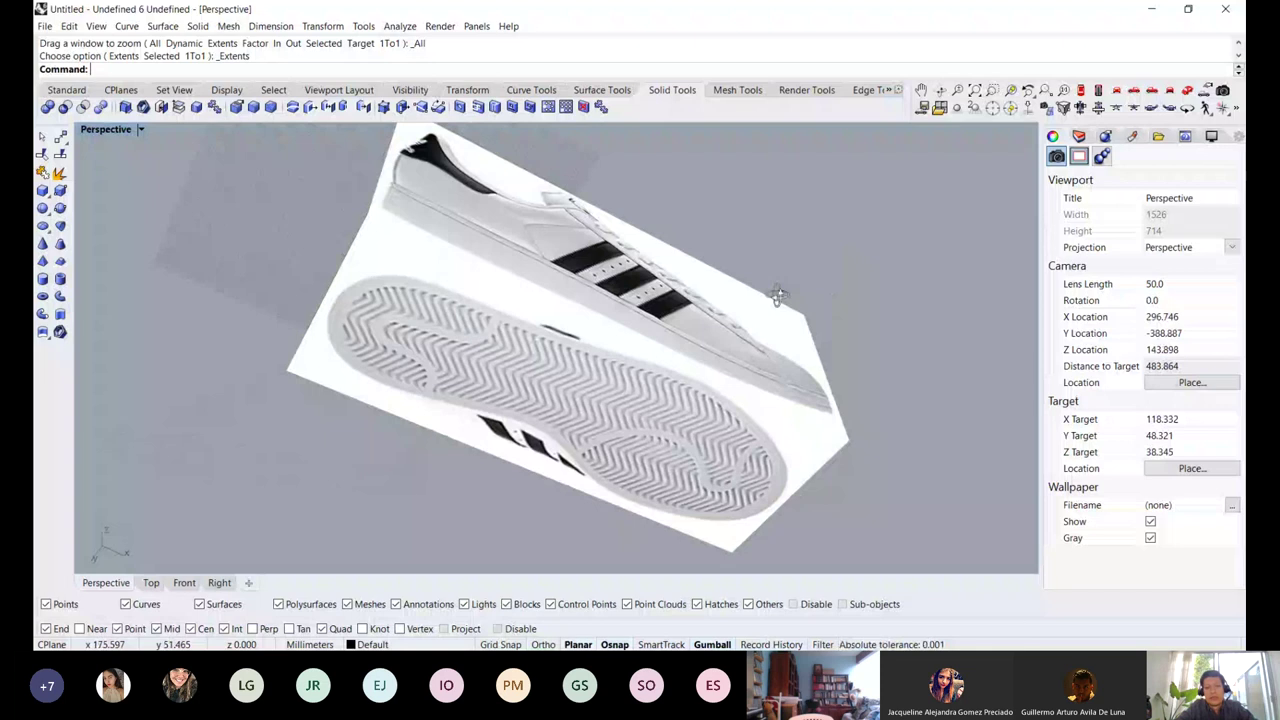
right_click_drag(778, 296, 568, 399)
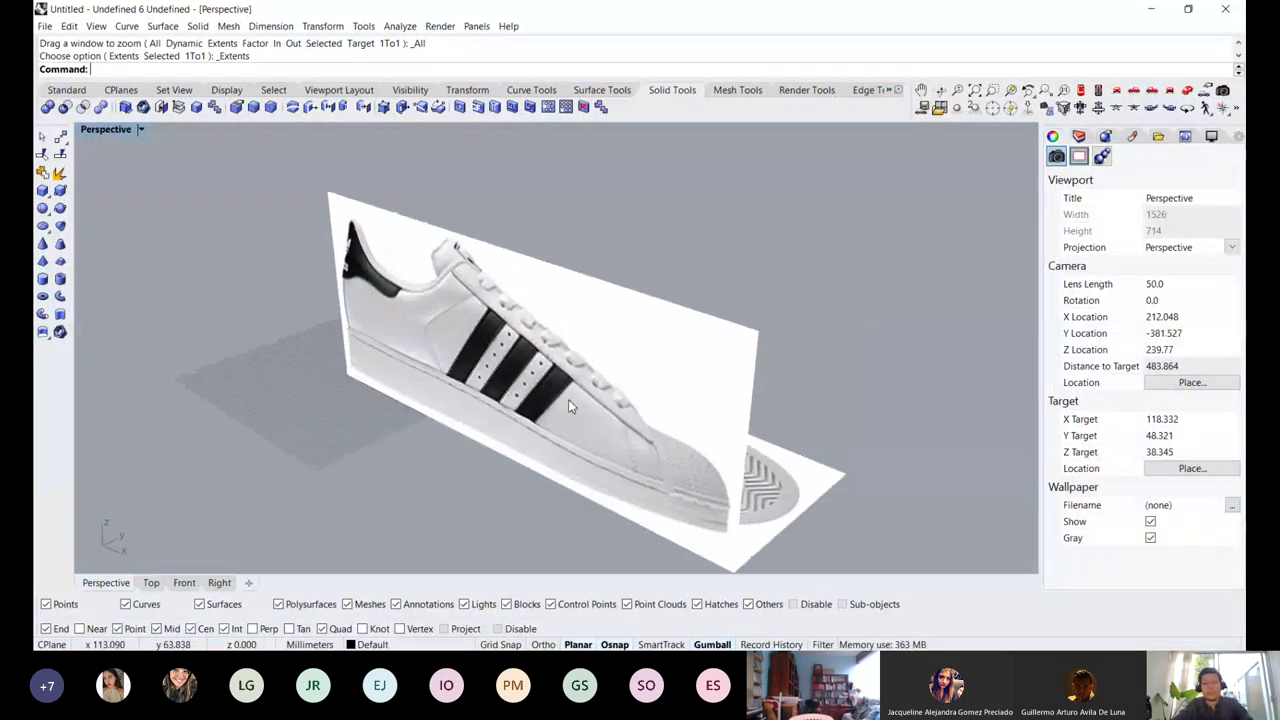
right_click_drag(591, 346, 481, 566)
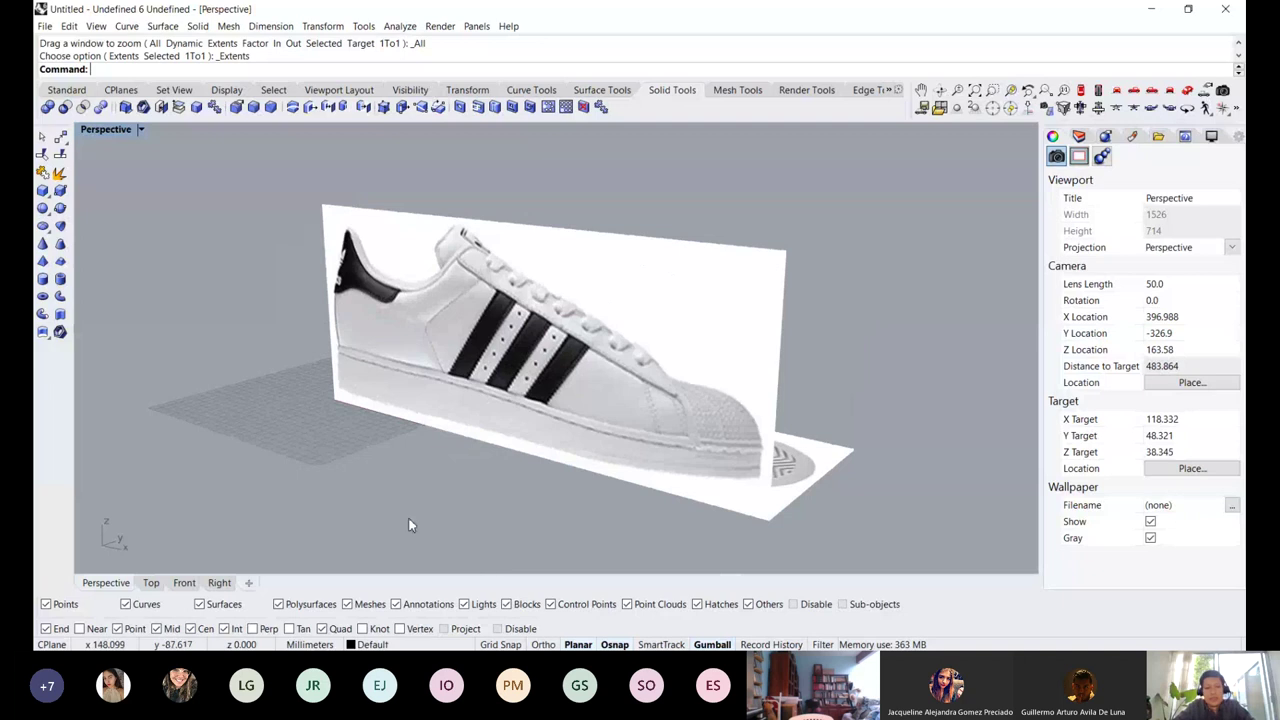
Insert the picture tenis3.jpg vertically beyond the toe end of the shoe pictures, with a base edge about 200 mm long
scroll(478, 354, "down", 3)
right_click_drag(617, 379, 603, 310)
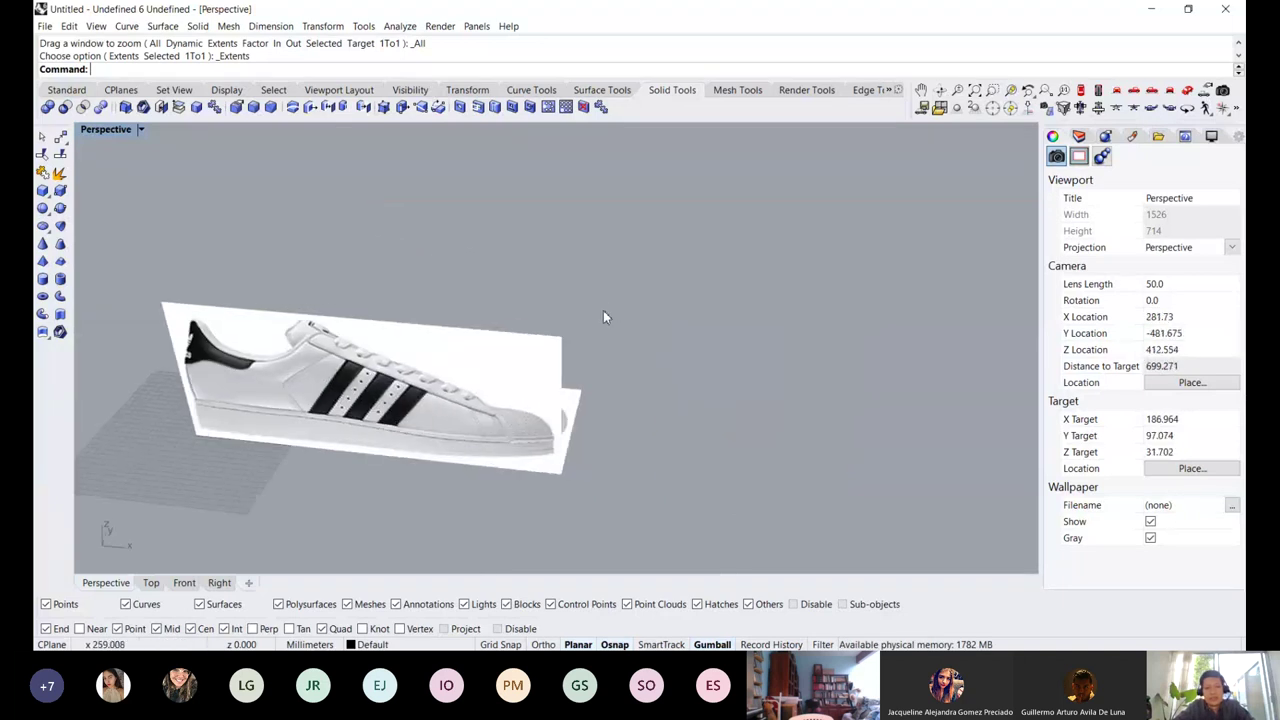
scroll(609, 309, "up", 4)
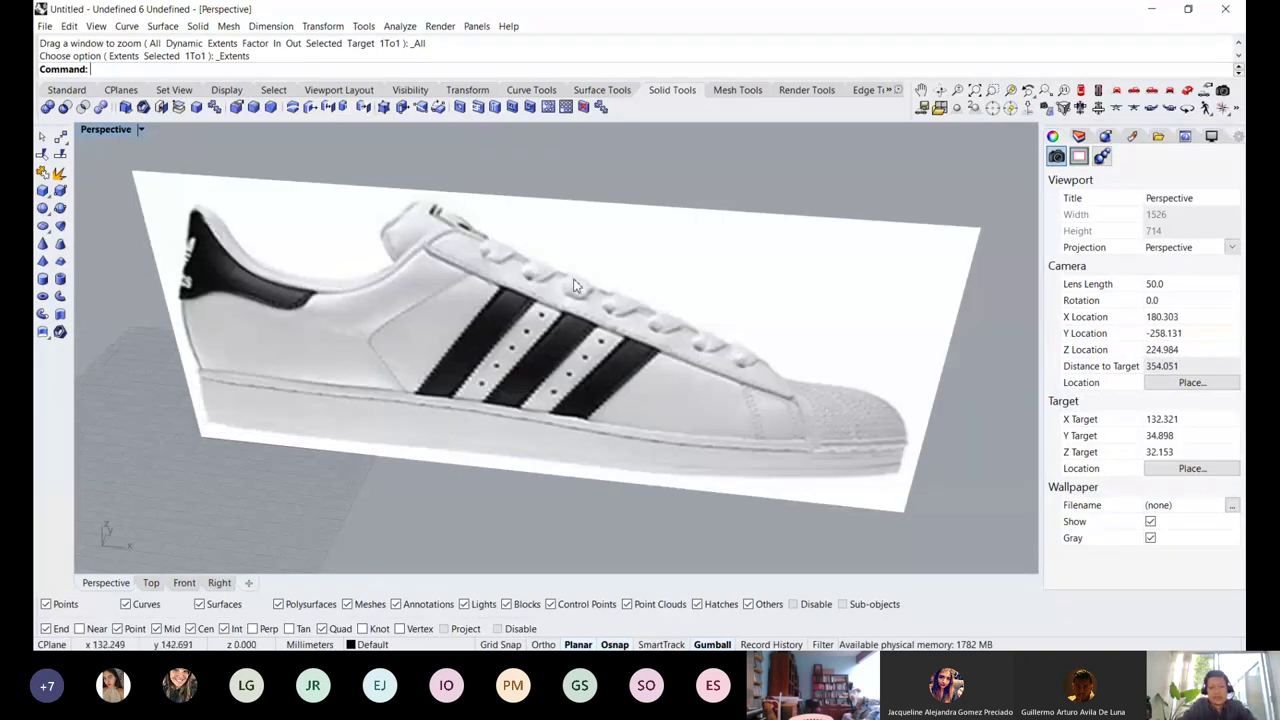
scroll(512, 252, "down", 4)
type("Picture")
key("Return")
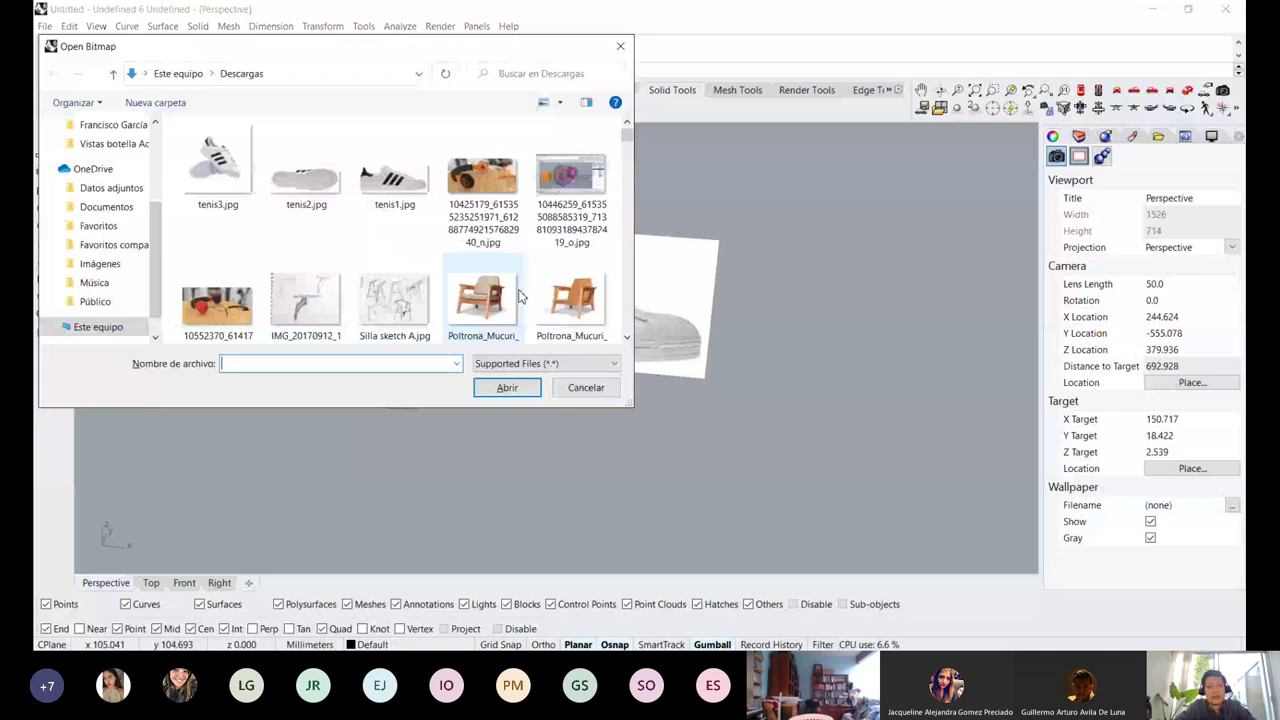
left_click(214, 166)
left_click(507, 387)
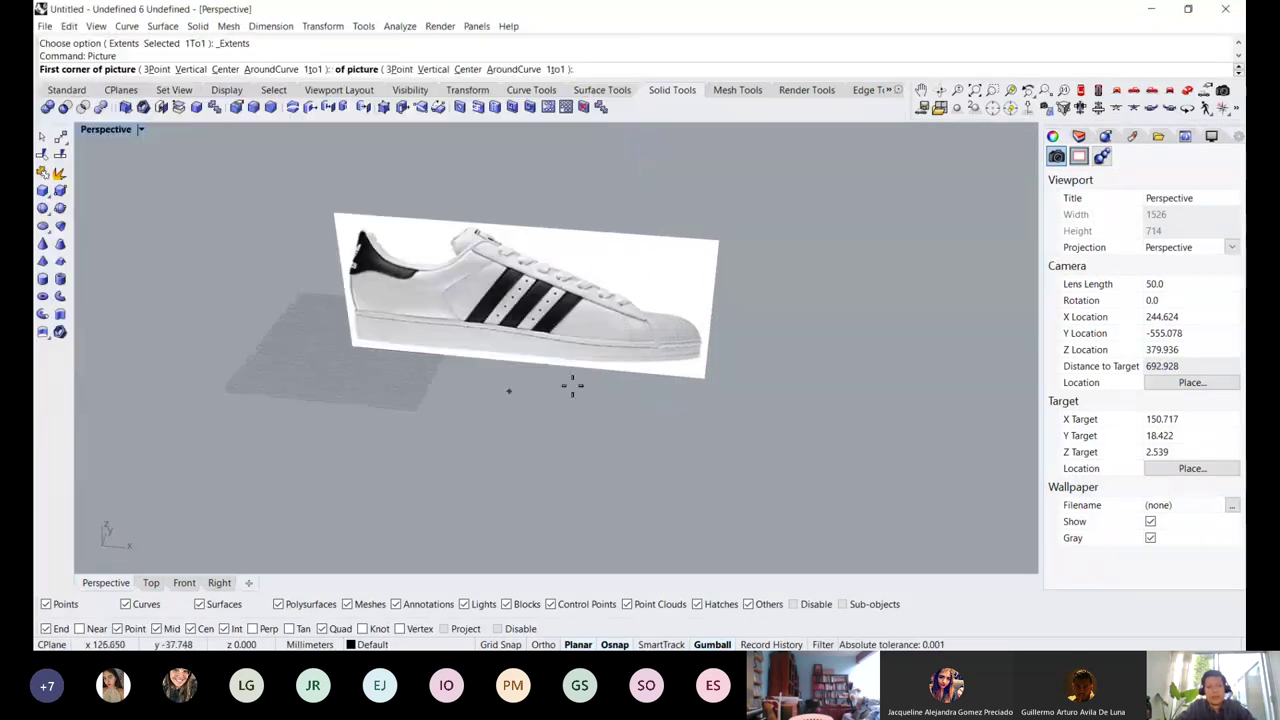
right_click_drag(743, 378, 511, 380, "shift")
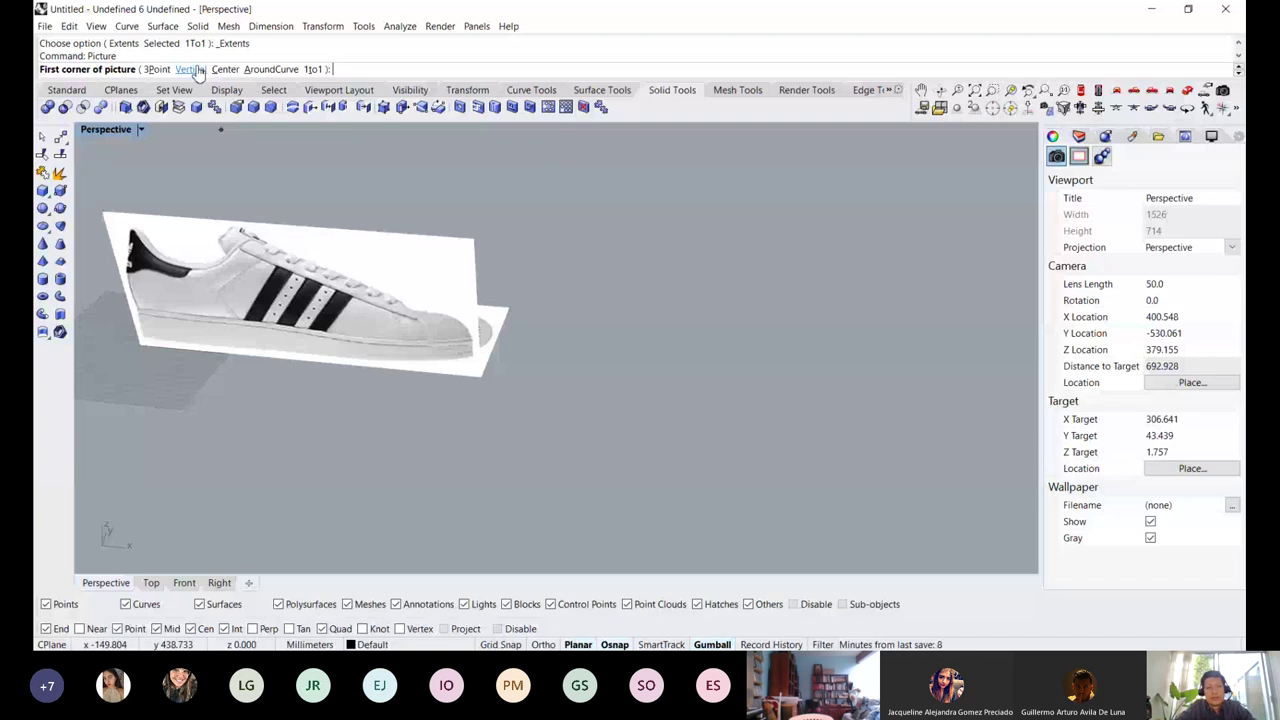
left_click(190, 69)
right_click_drag(627, 314, 537, 314, "shift")
left_click(540, 311)
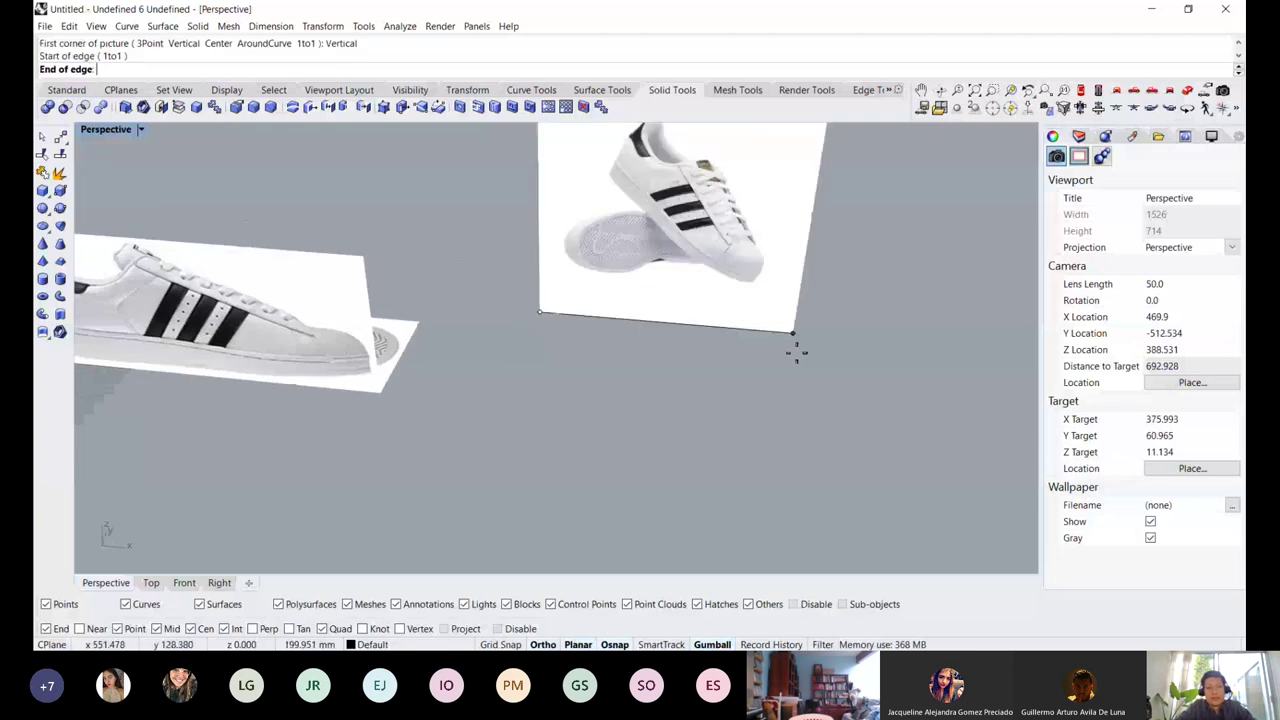
left_click(790, 340)
Examine the perspective shoe picture up close, including the upper, stripes, laces, toe cap and sole tread
right_click_drag(674, 297, 565, 302, "shift")
scroll(565, 302, "up", 10)
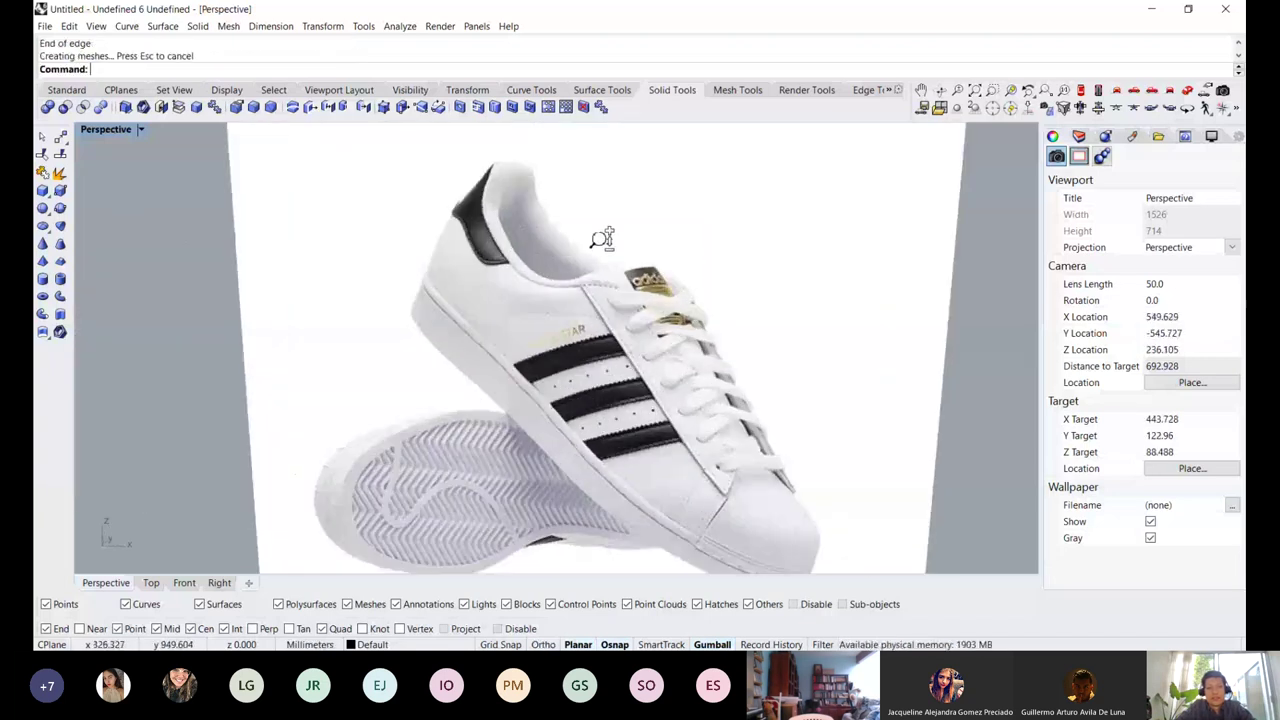
right_click_drag(560, 386, 616, 343)
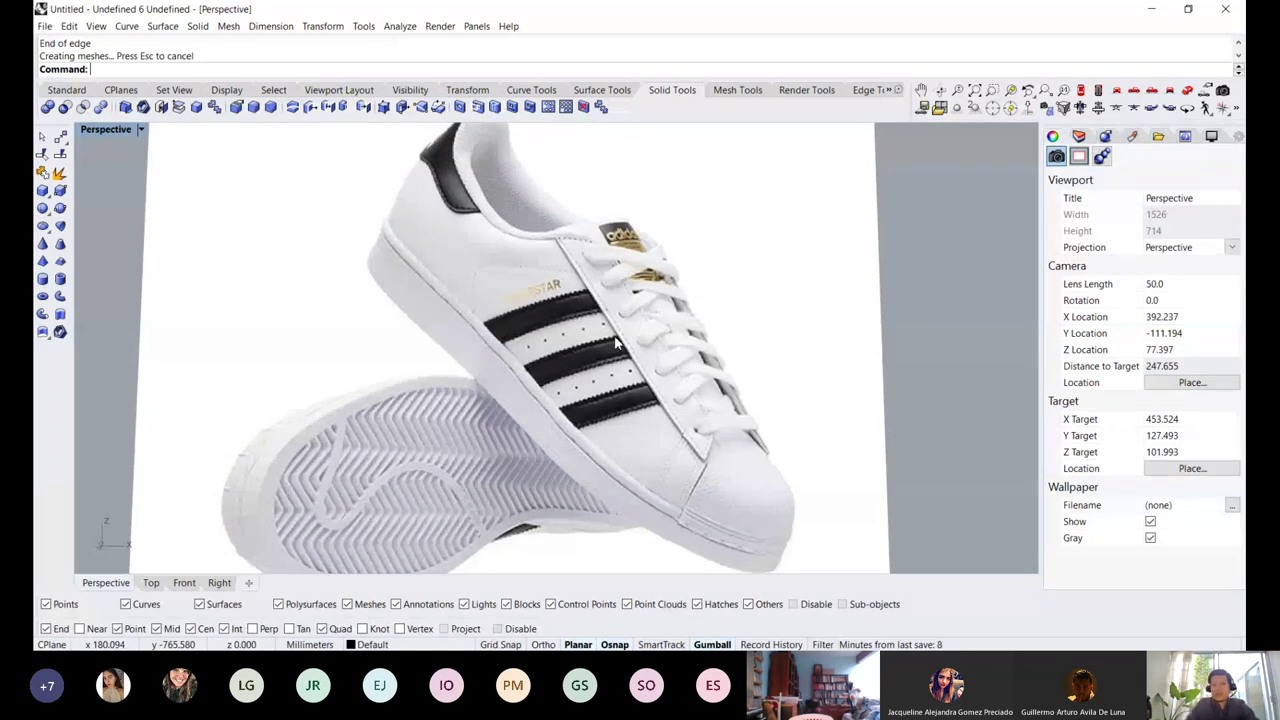
scroll(618, 344, "up", 1)
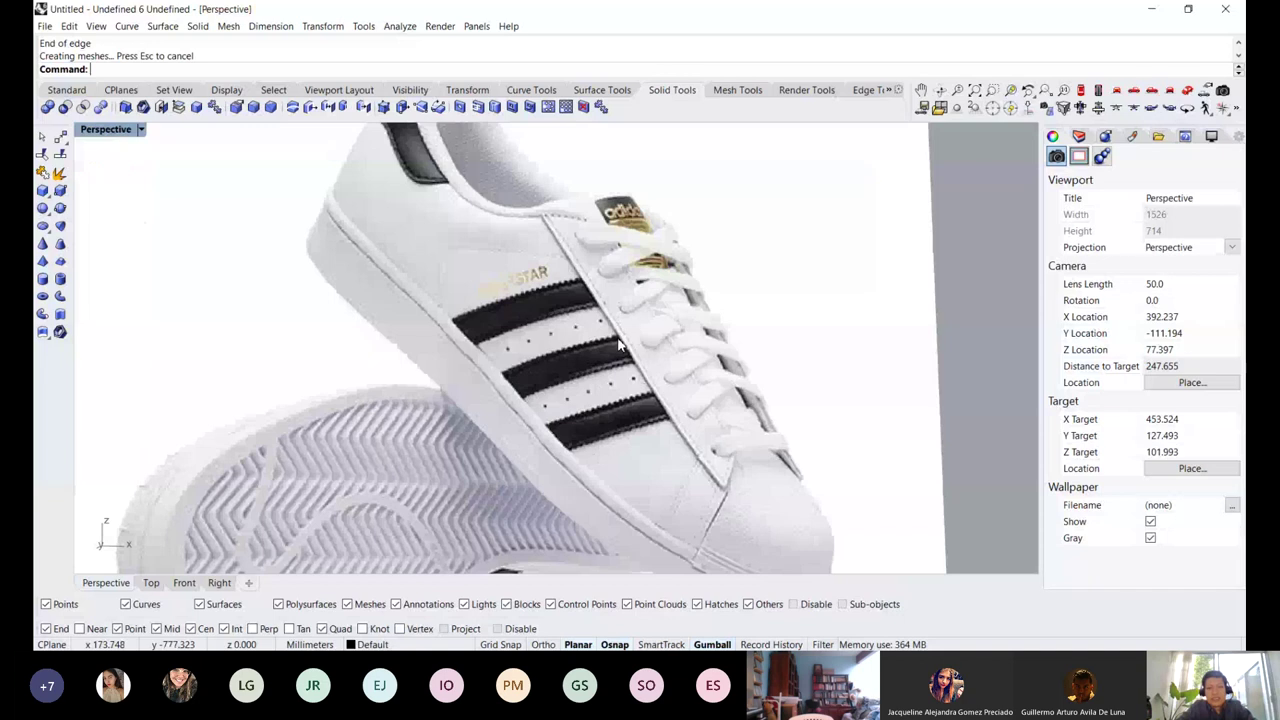
scroll(578, 366, "down", 2)
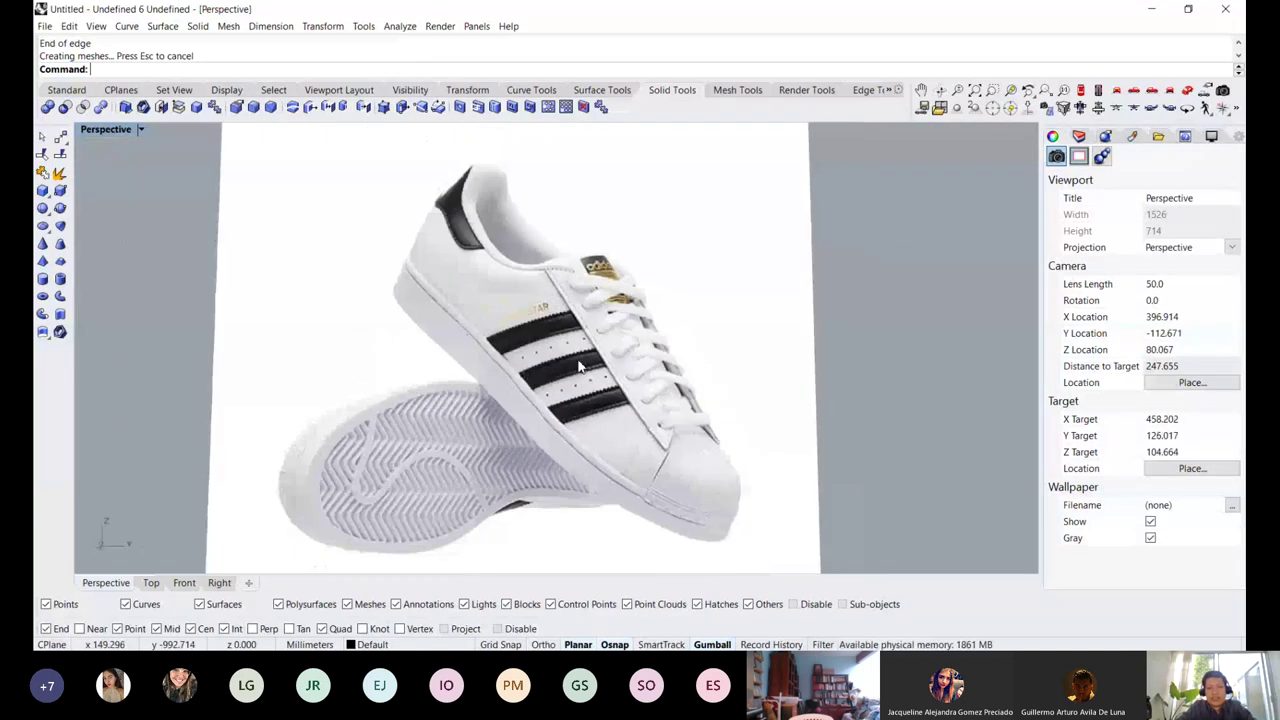
scroll(580, 368, "up", 2)
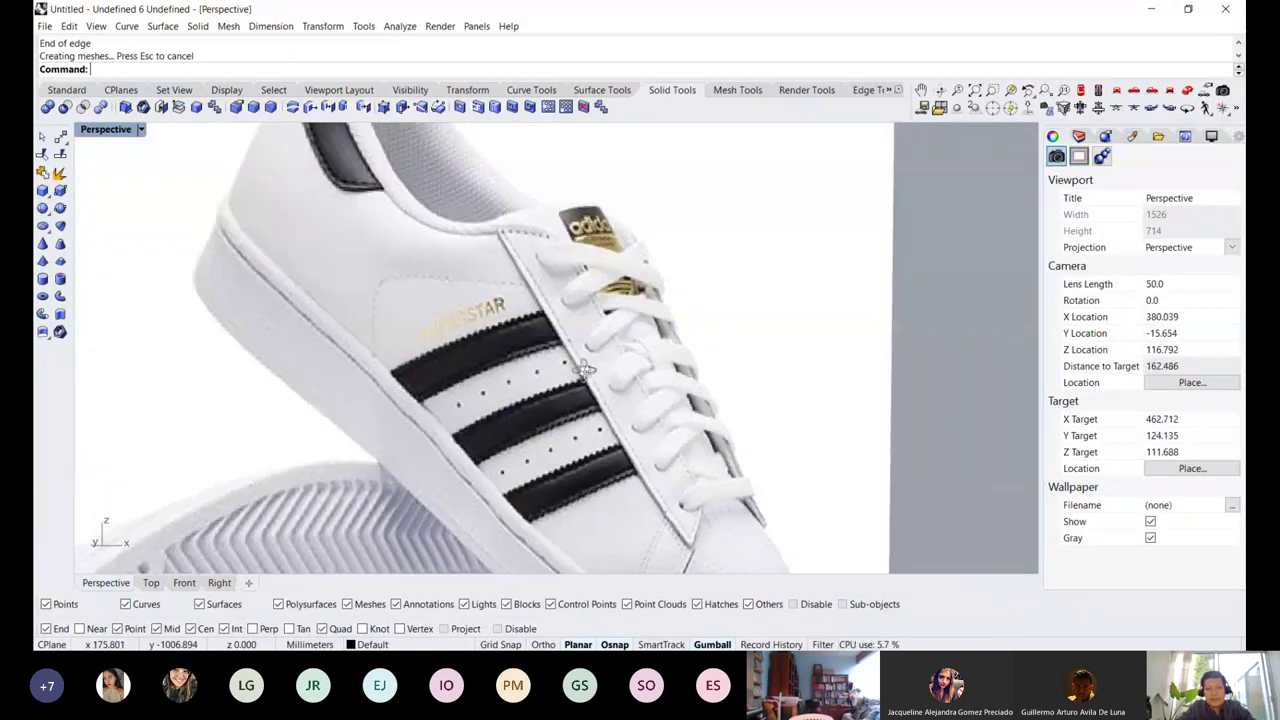
scroll(545, 393, "down", 2)
right_click_drag(545, 393, 619, 499)
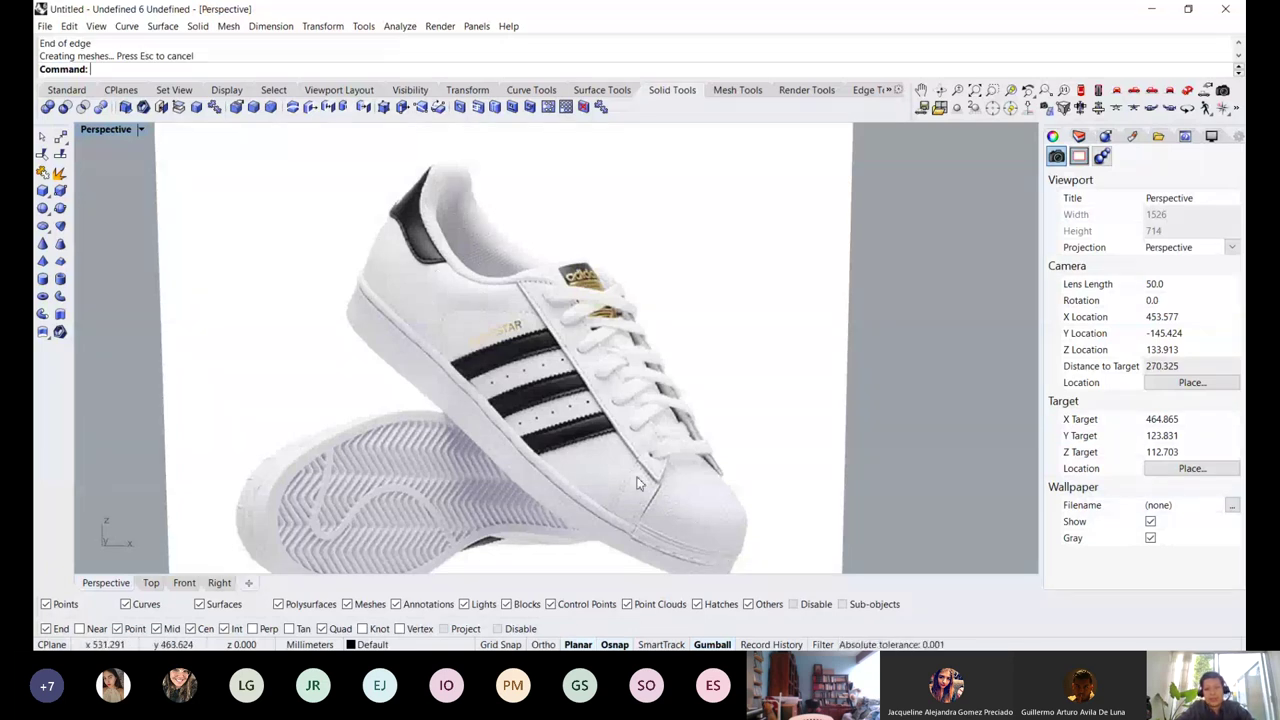
scroll(358, 263, "up", 2)
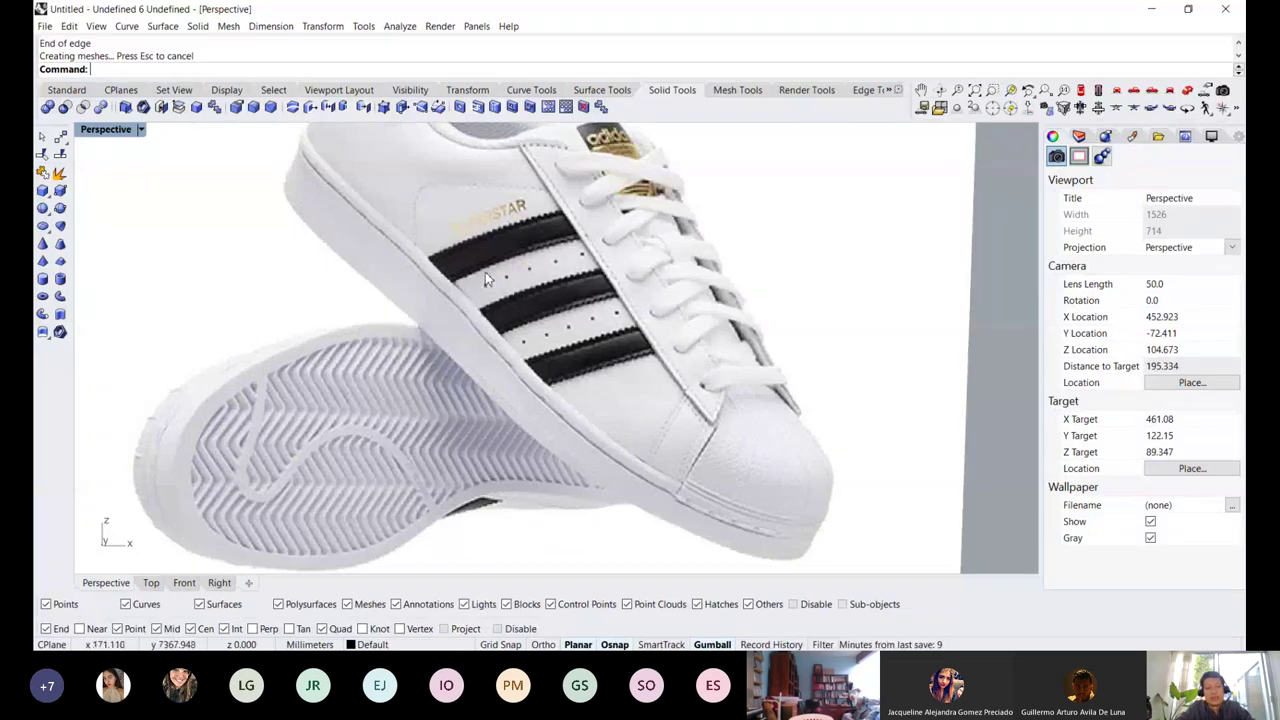
right_click_drag(439, 284, 467, 270)
scroll(452, 275, "up", 3)
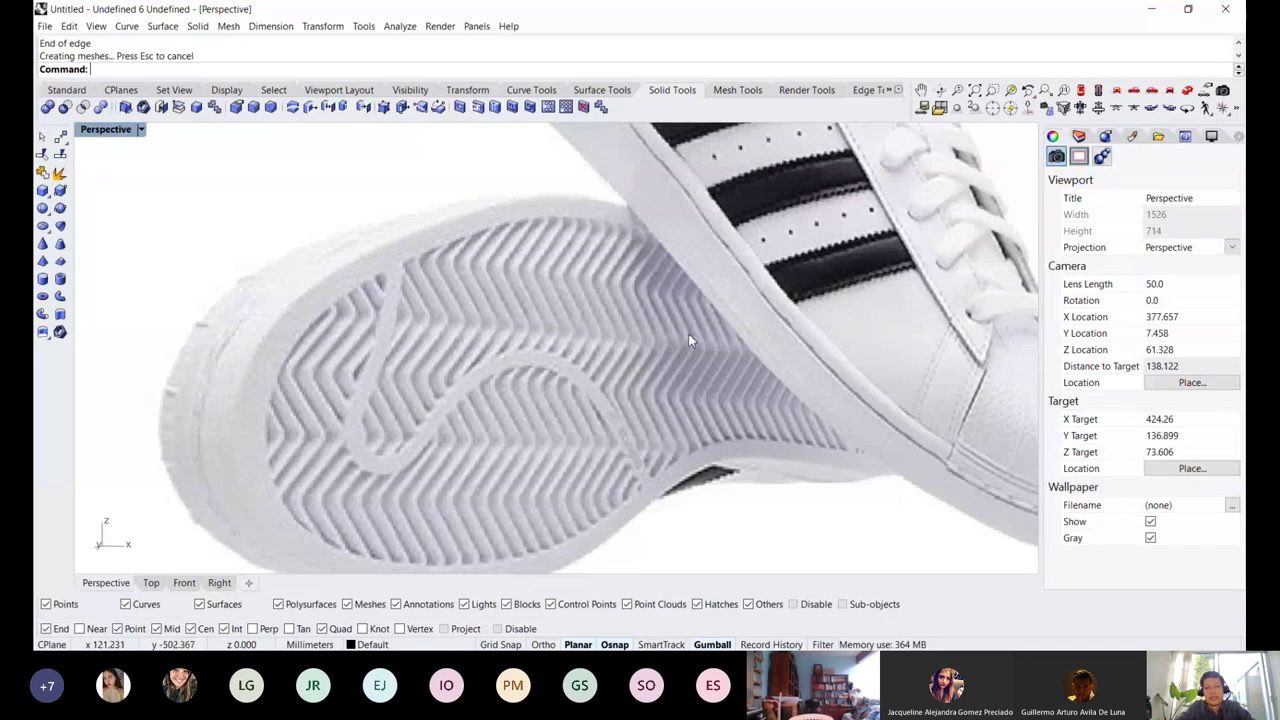
scroll(626, 335, "down", 14)
right_click_drag(668, 280, 690, 350)
left_click(766, 333)
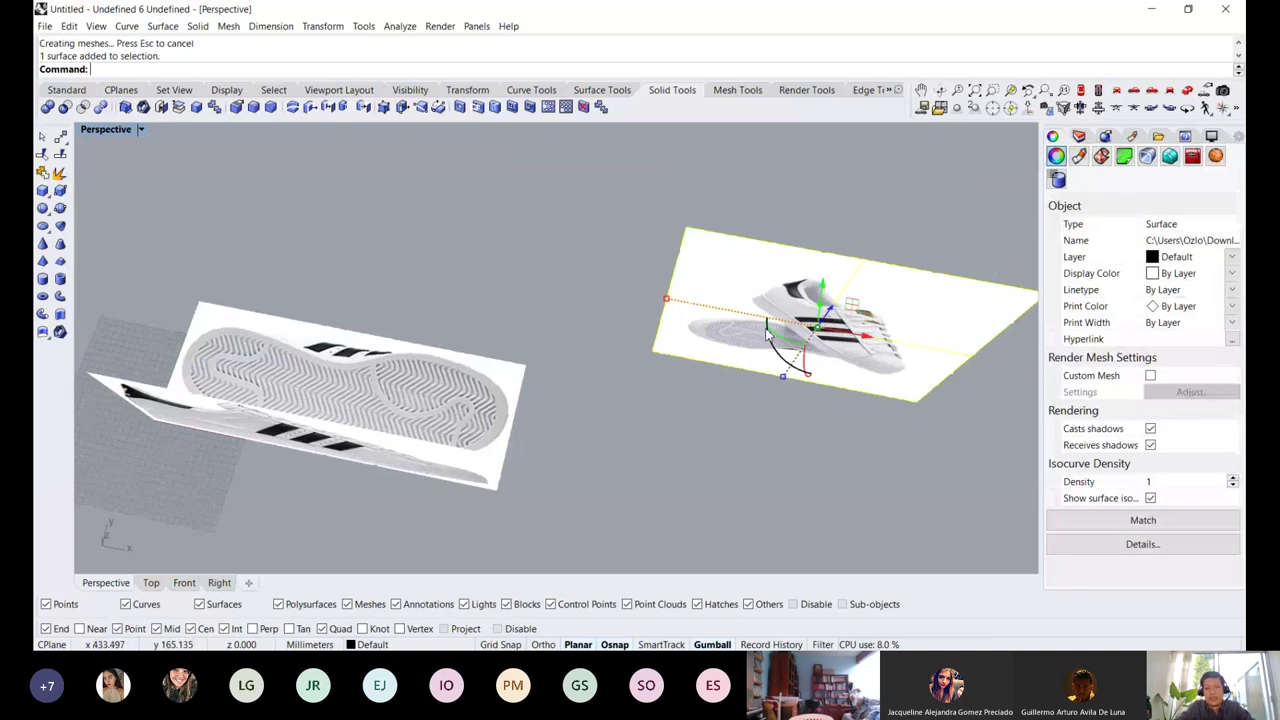
key("Delete")
key("ctrl+z")
Select the side-view shoe picture and create a new layer named V. Frontal
right_click_drag(637, 386, 888, 295, "shift")
left_click(670, 245)
scroll(434, 330, "up", 4)
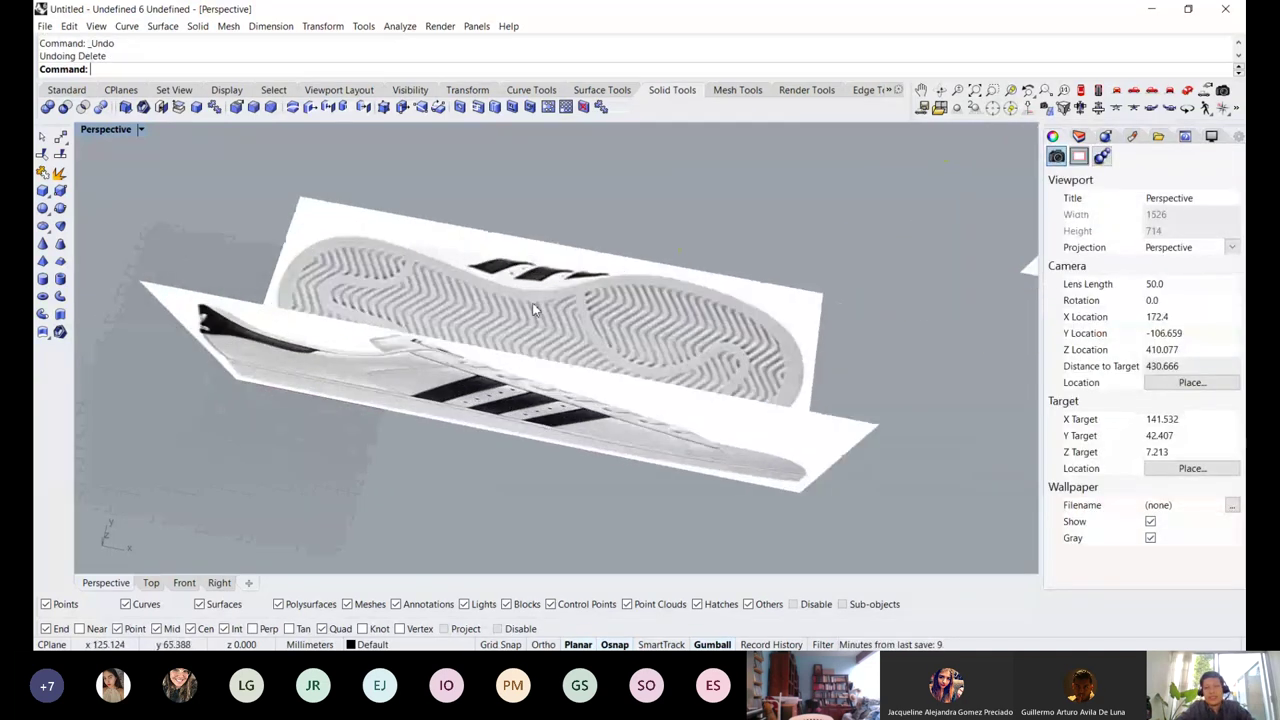
right_click_drag(533, 310, 395, 241)
left_click(394, 240)
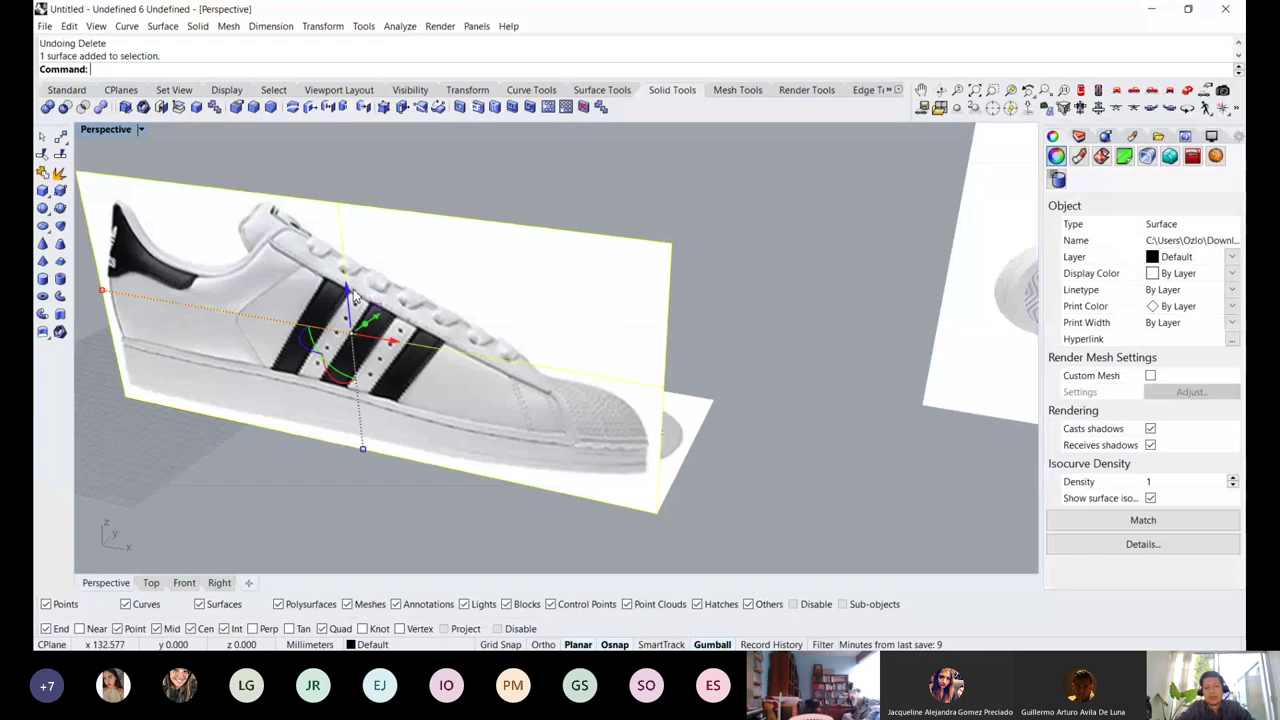
left_click(1080, 137)
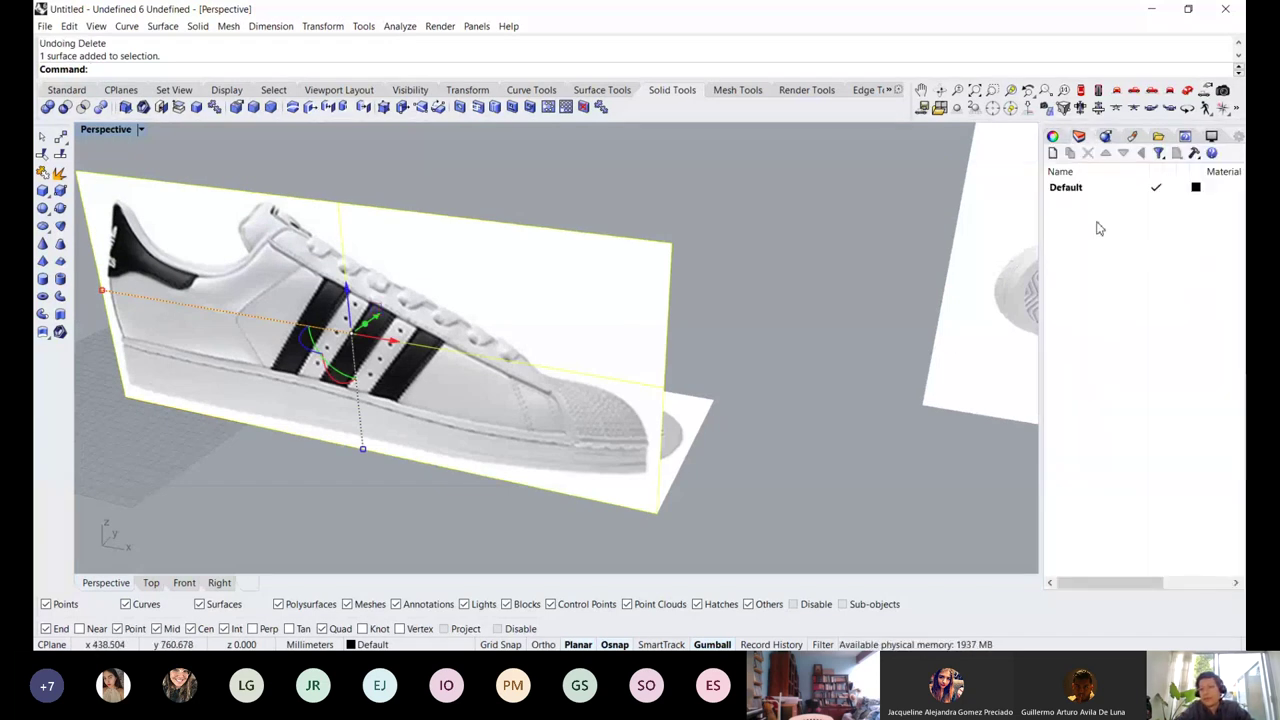
left_click(1052, 153)
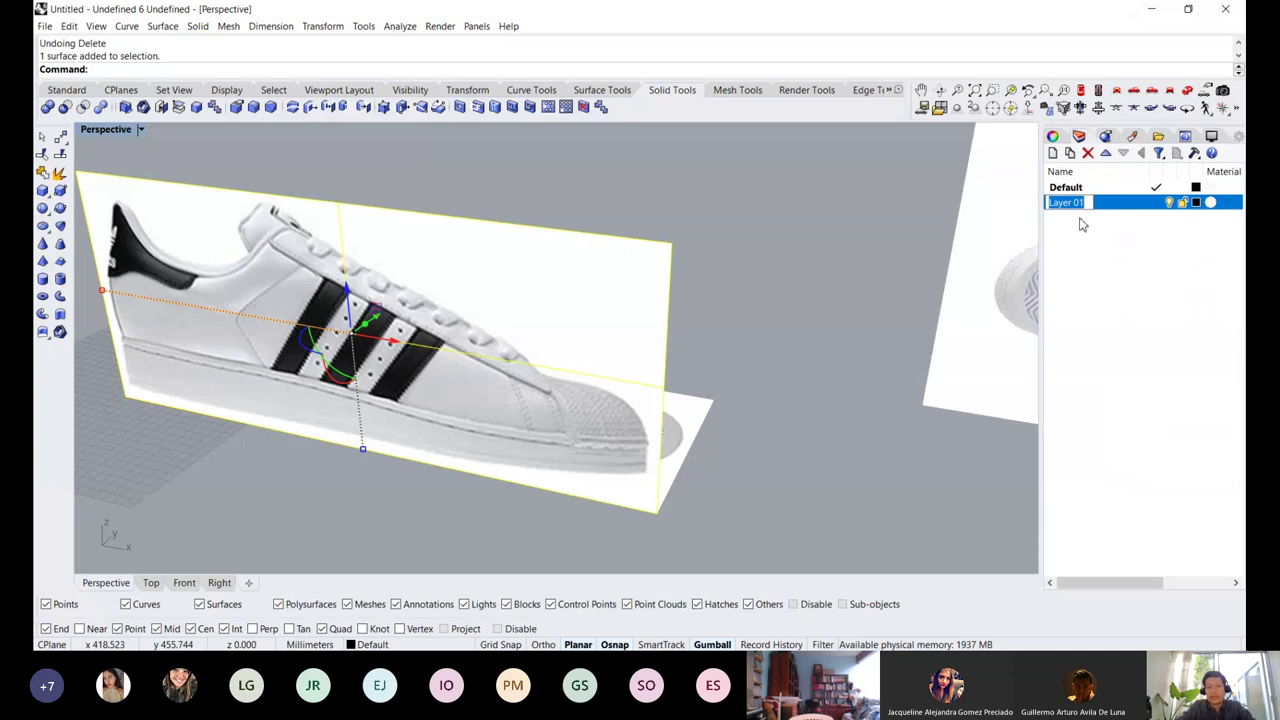
type("V")
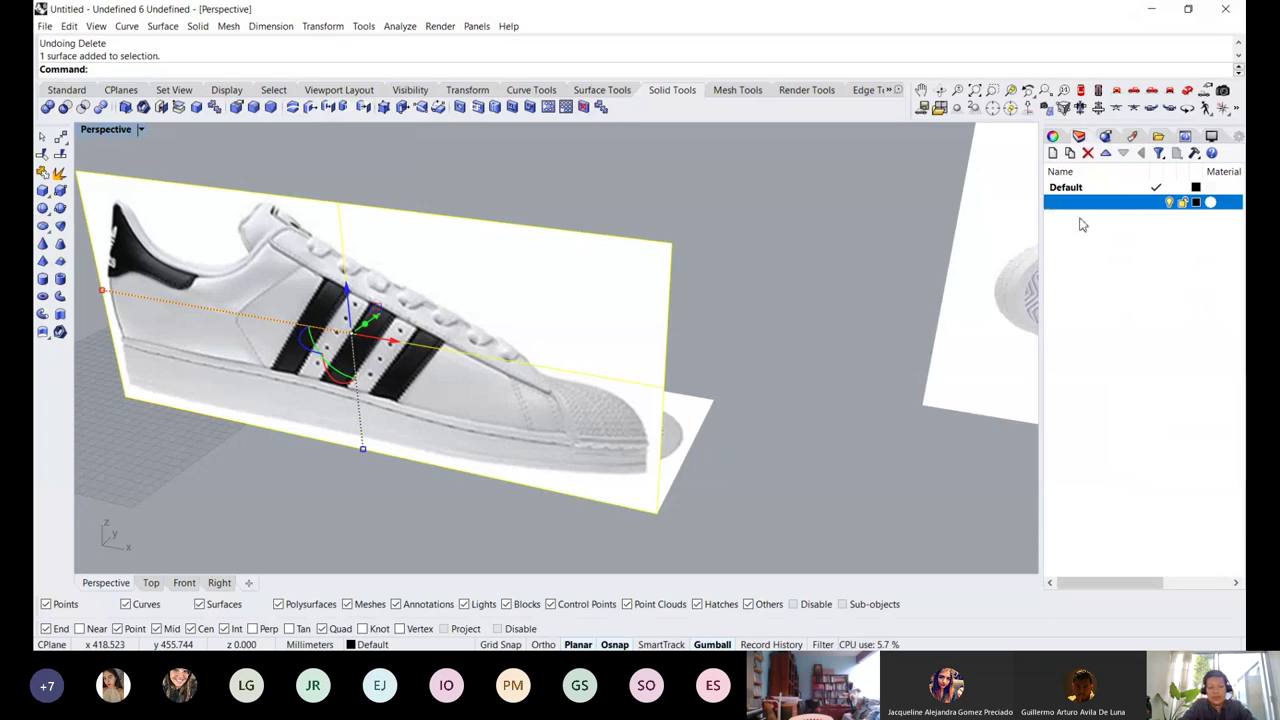
type(". F")
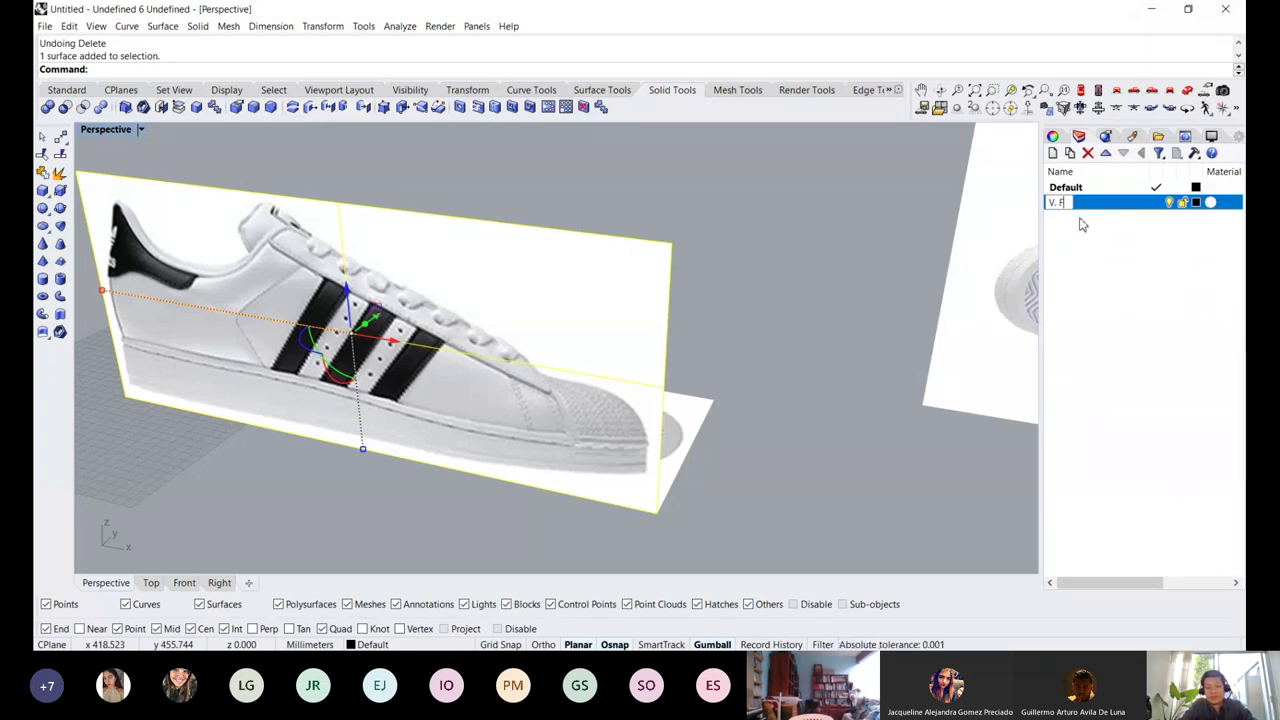
type("rontal")
key("Return")
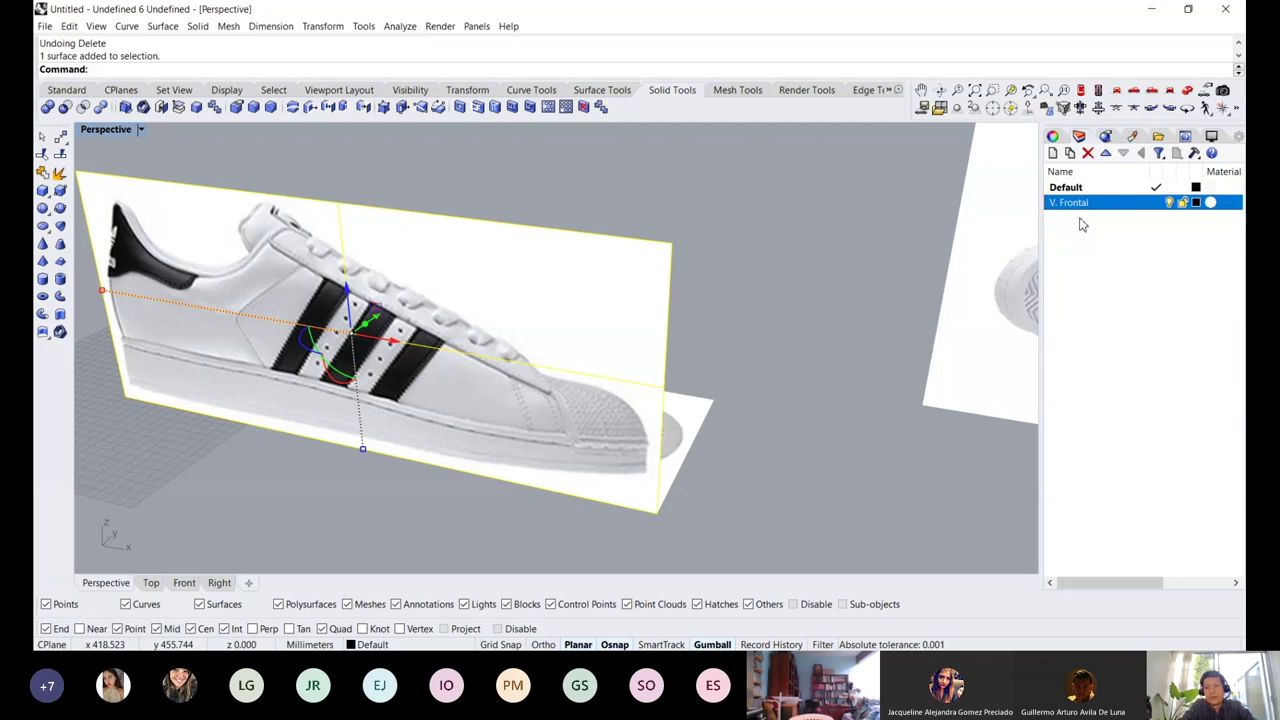
Create another layer named V. Inferior
left_click(1052, 154)
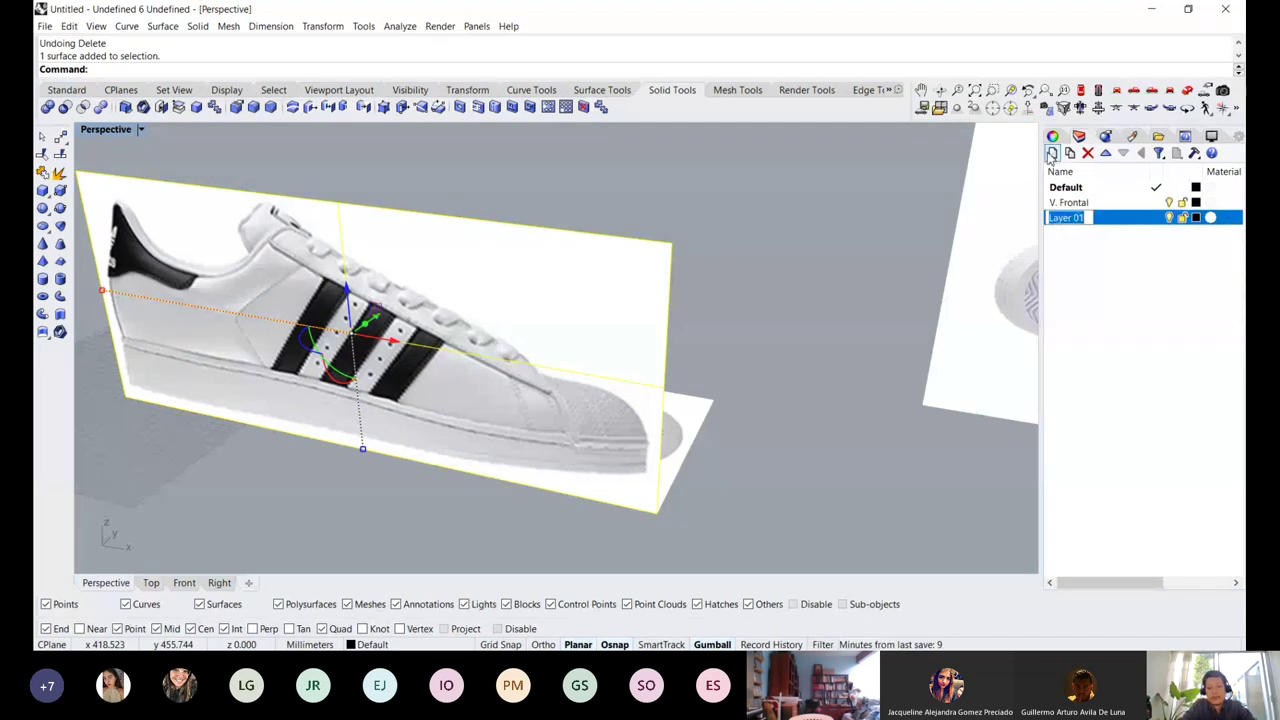
type("V. ")
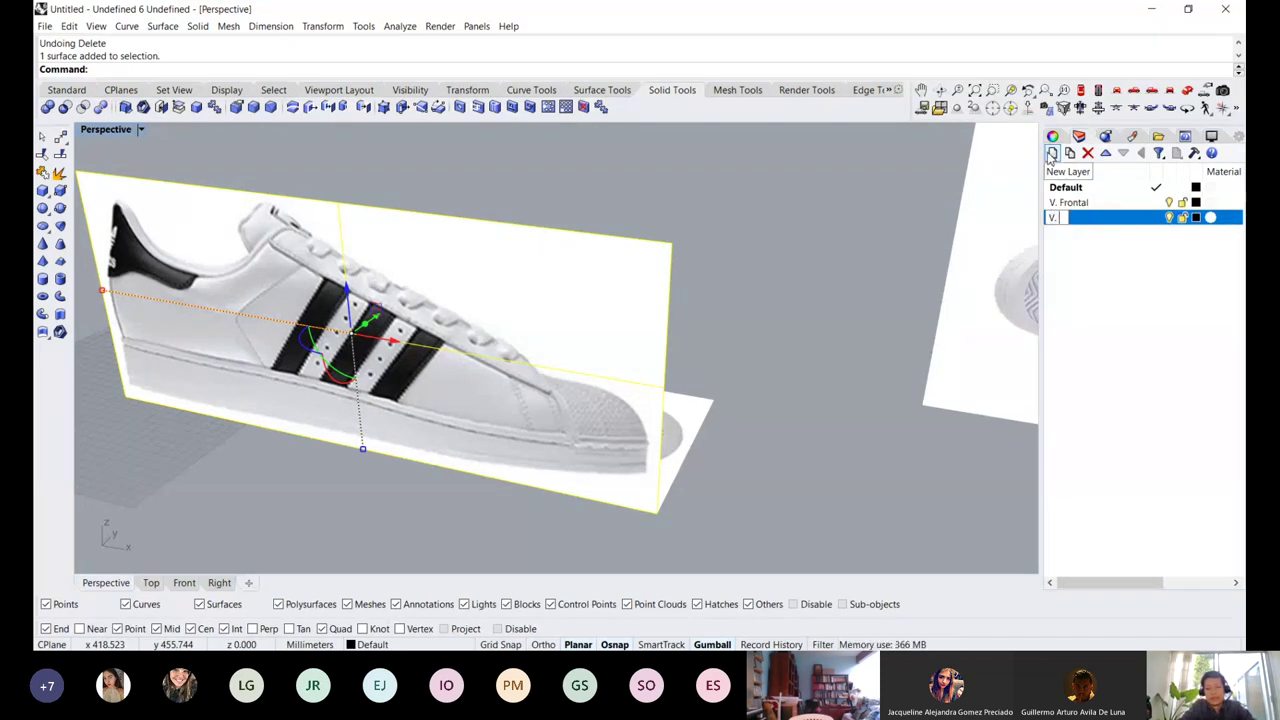
type("Inferi")
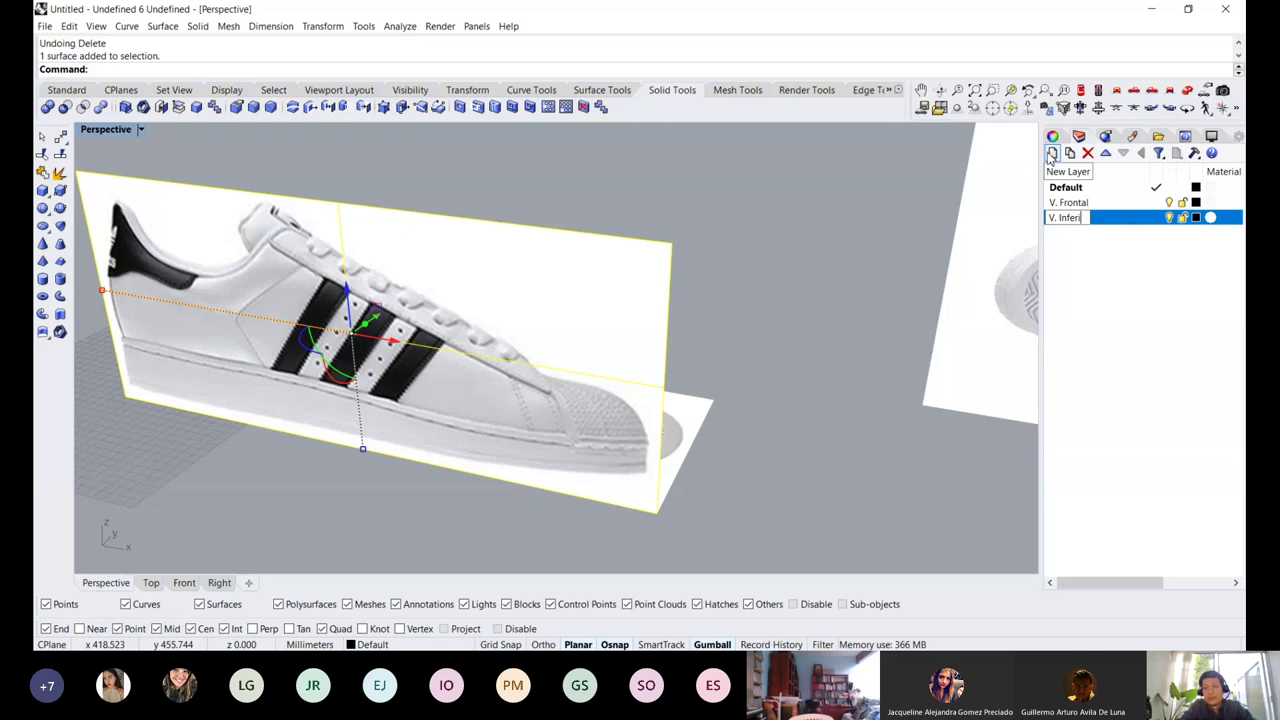
type("or")
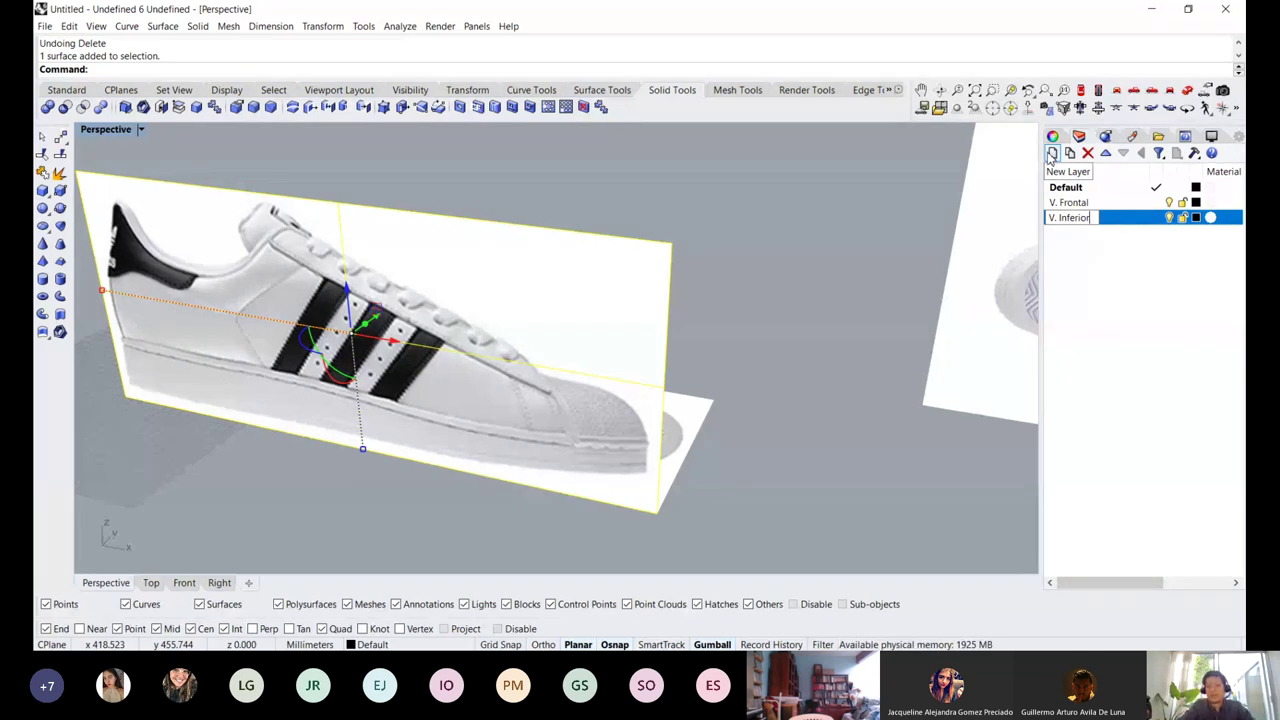
key("Return")
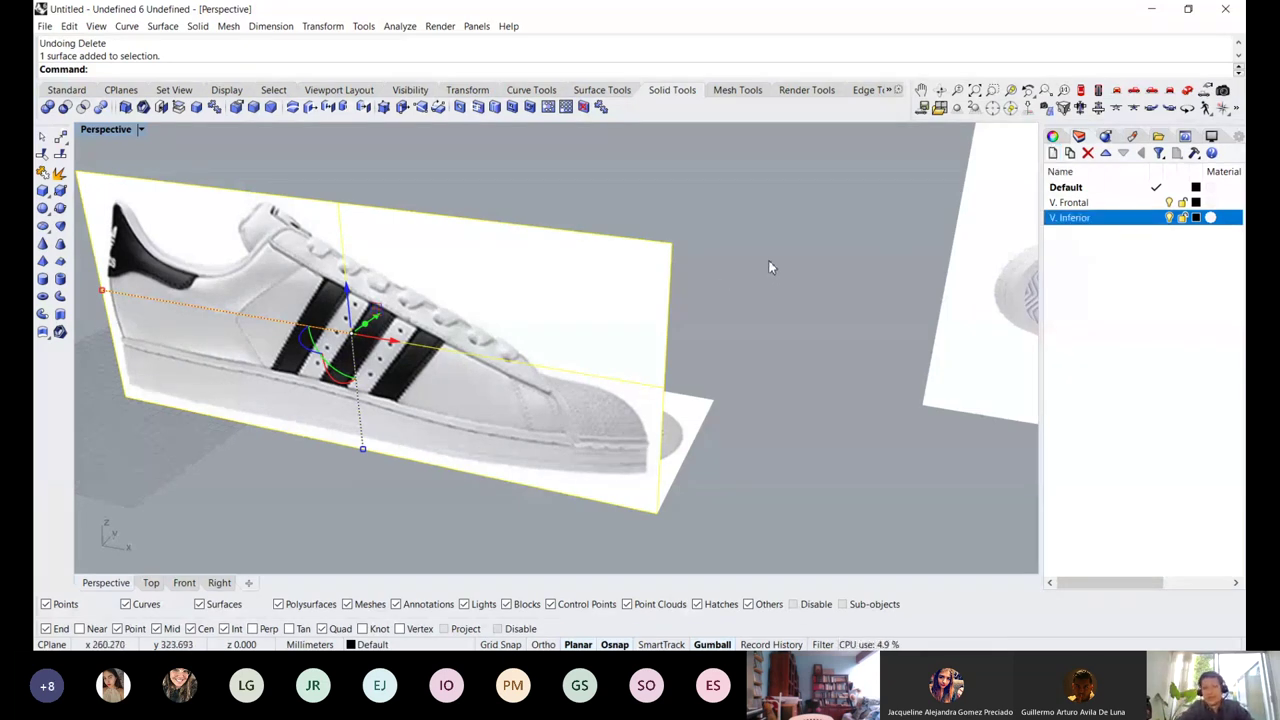
Assign the selected side-view picture to the V. Frontal layer
left_click(1065, 205)
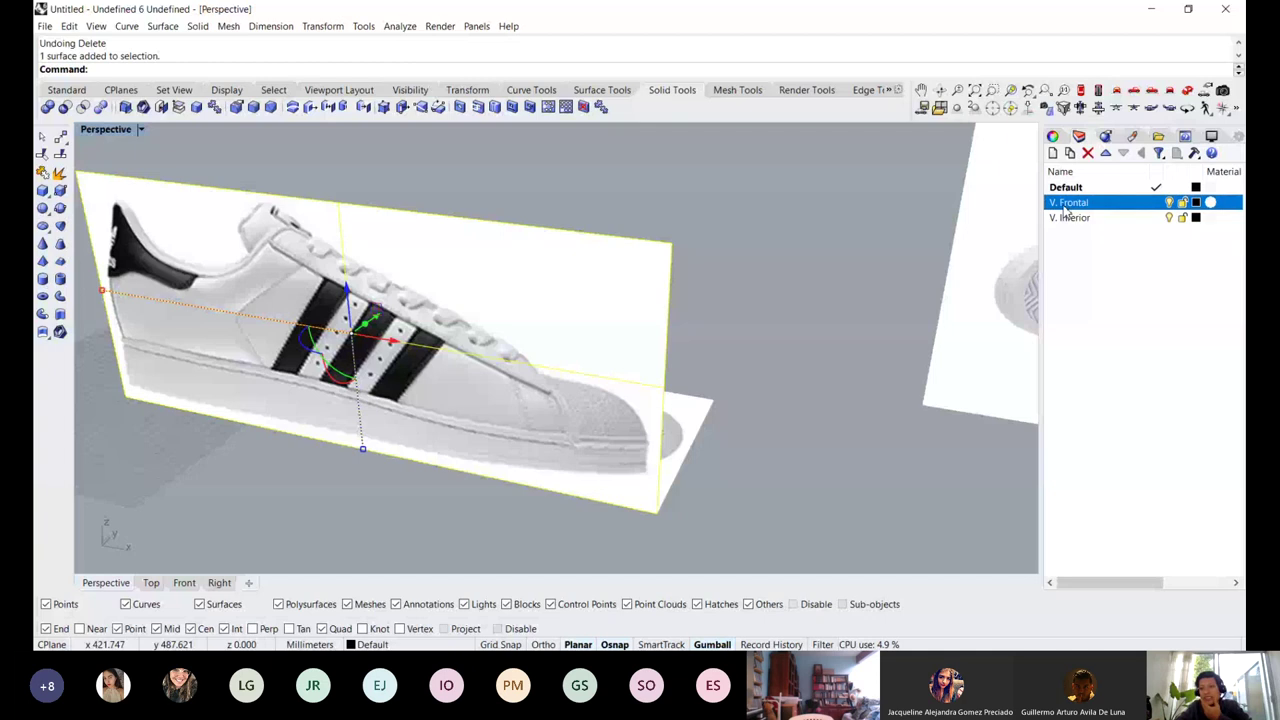
right_click(1066, 208)
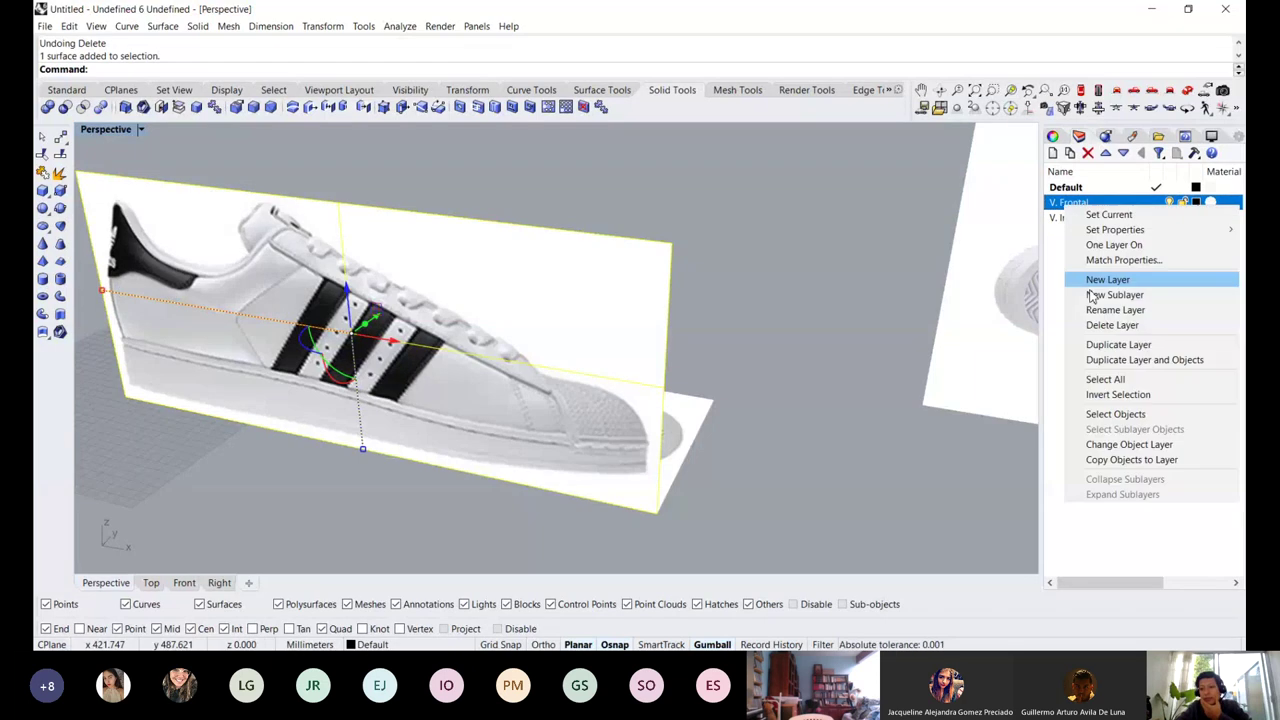
left_click(1134, 446)
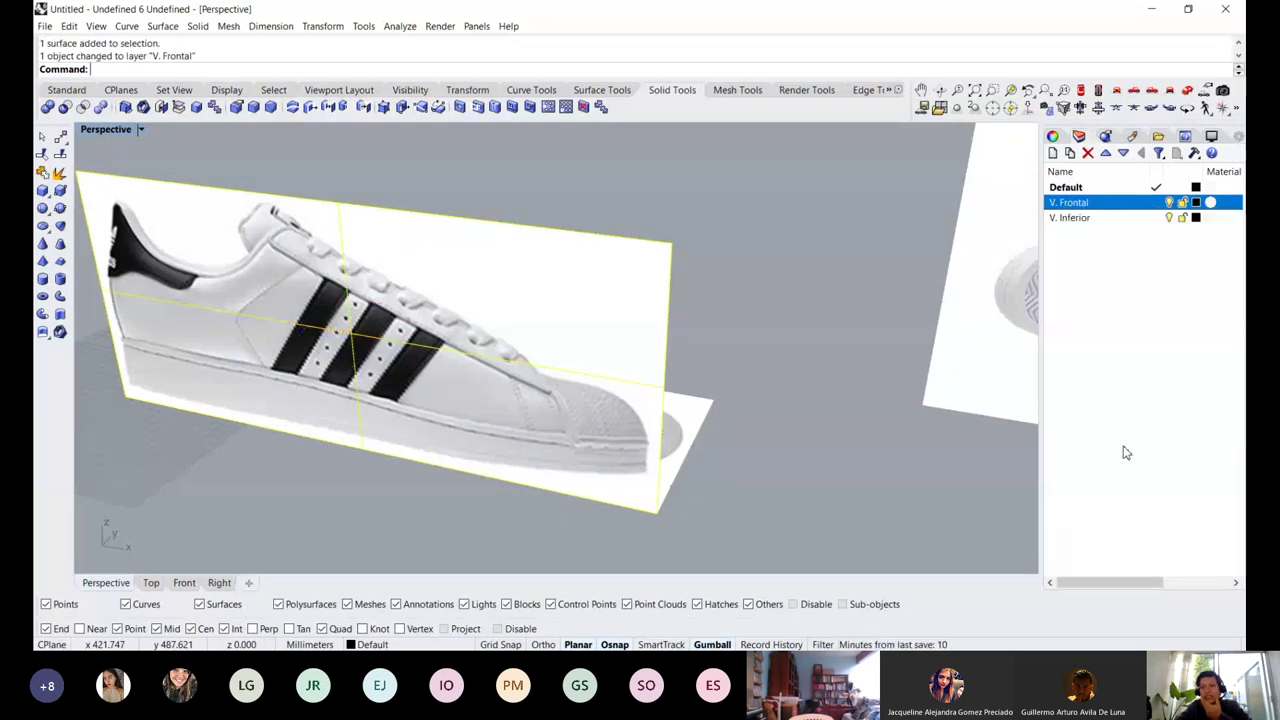
Assign the sole picture to the V. Inferior layer and clear the selection
left_click(712, 430)
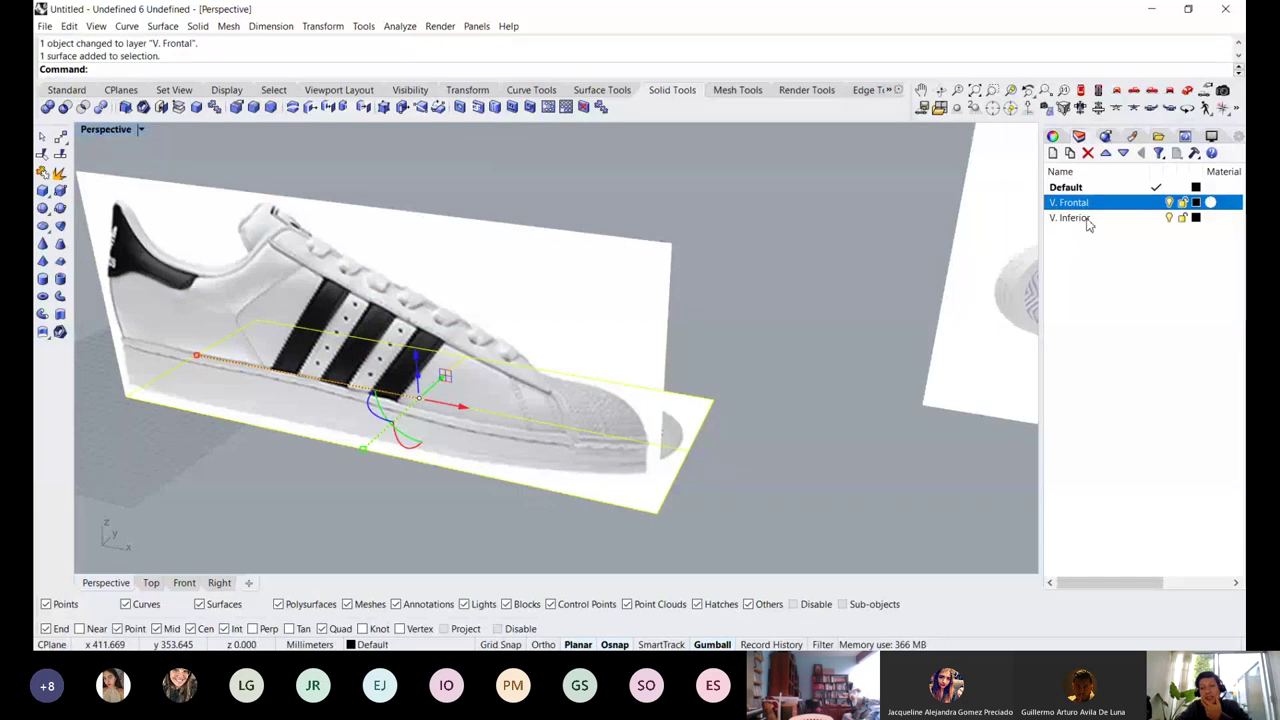
left_click(1086, 220)
right_click(1070, 219)
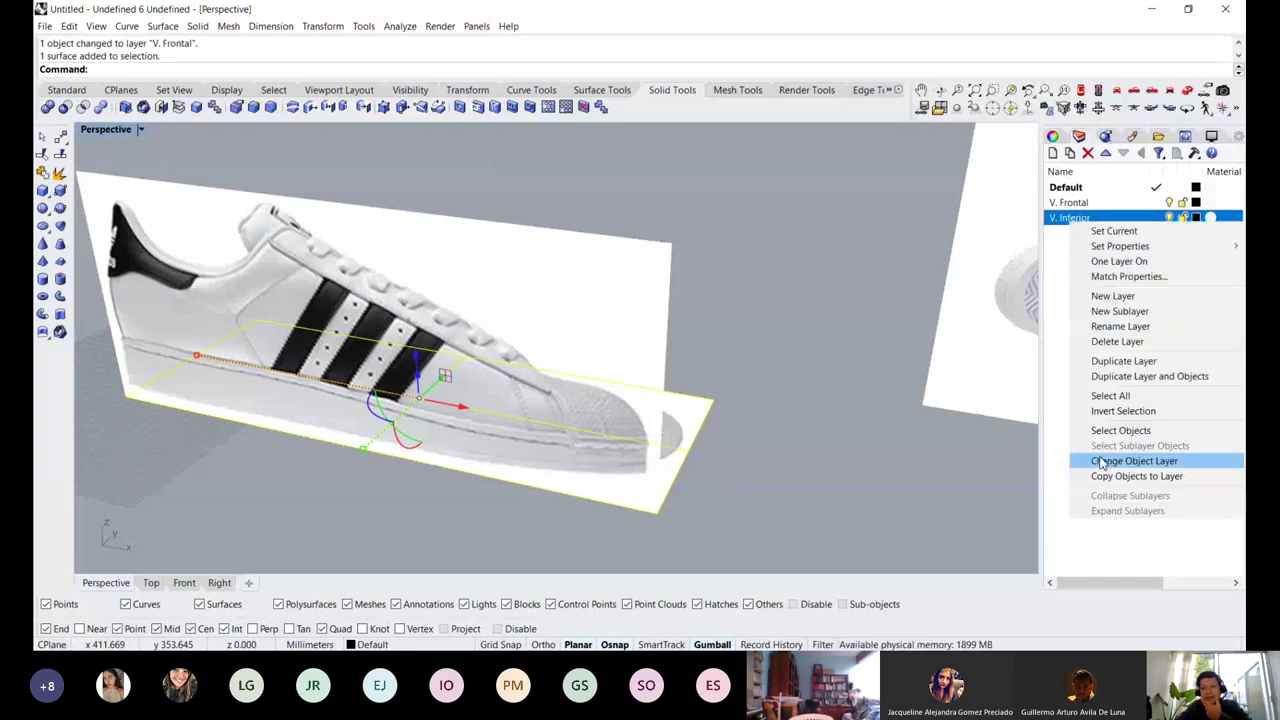
left_click(1100, 462)
left_click(794, 390)
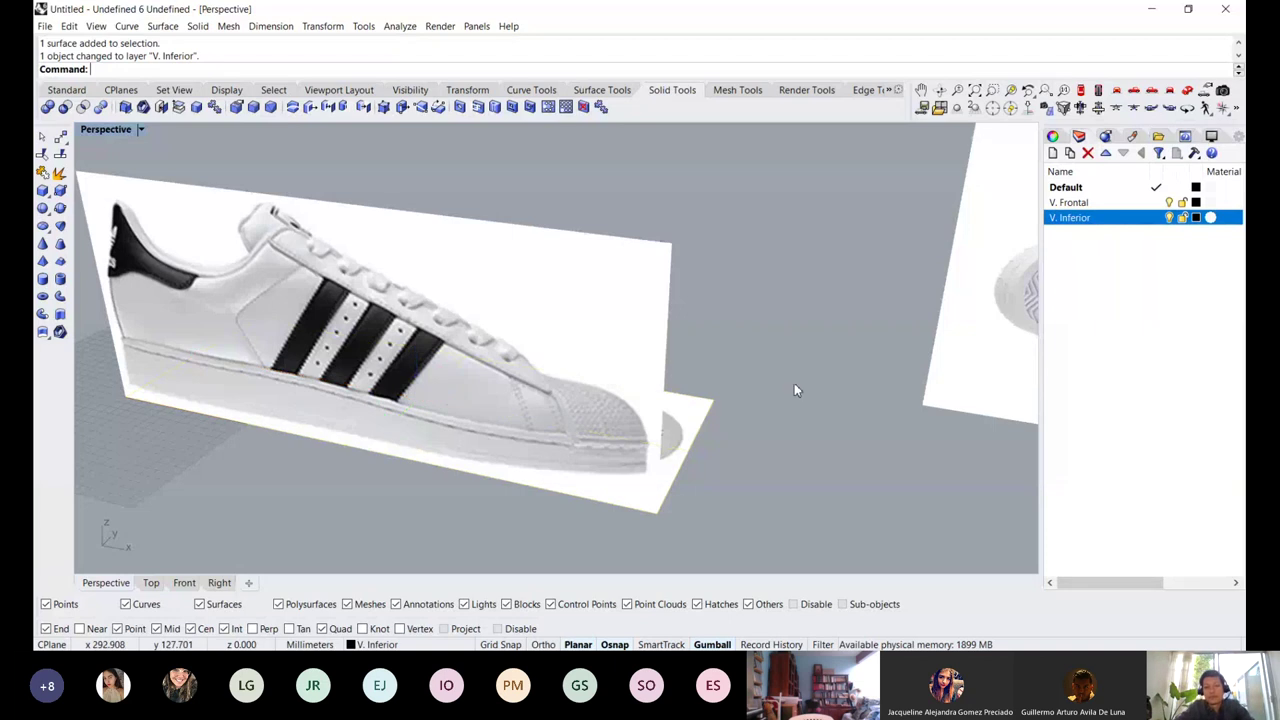
Move the sole picture from its far heel-end corner to the side-view picture's lower heel-end corner at the origin
scroll(795, 385, "down", 6)
left_click(750, 369)
scroll(580, 355, "up", 4)
mouse_move(574, 366)
right_mouse_down()
mouse_move(577, 391)
mouse_move(590, 370)
right_mouse_up()
type("M")
key("Return")
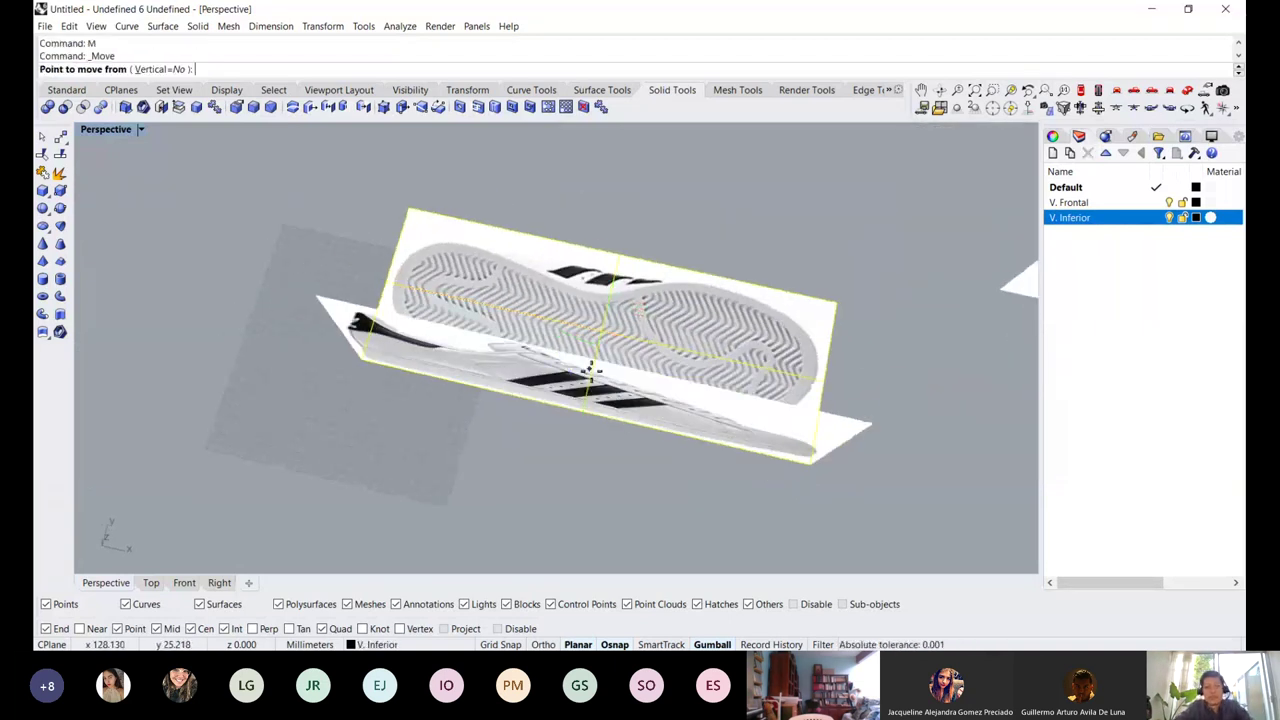
left_click(405, 213)
left_click(363, 367)
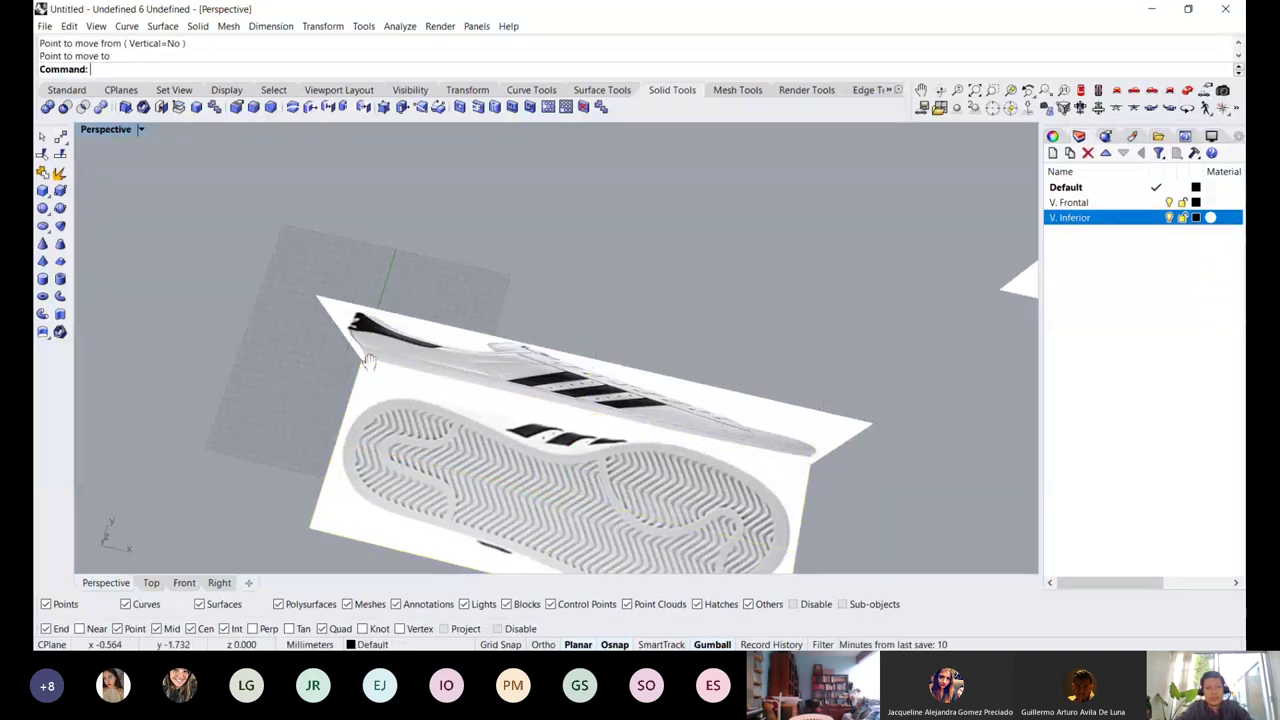
Set the transparency of the side-view picture's tenis1 material to 64%
right_click_drag(368, 362, 603, 290)
right_click_drag(586, 376, 471, 349)
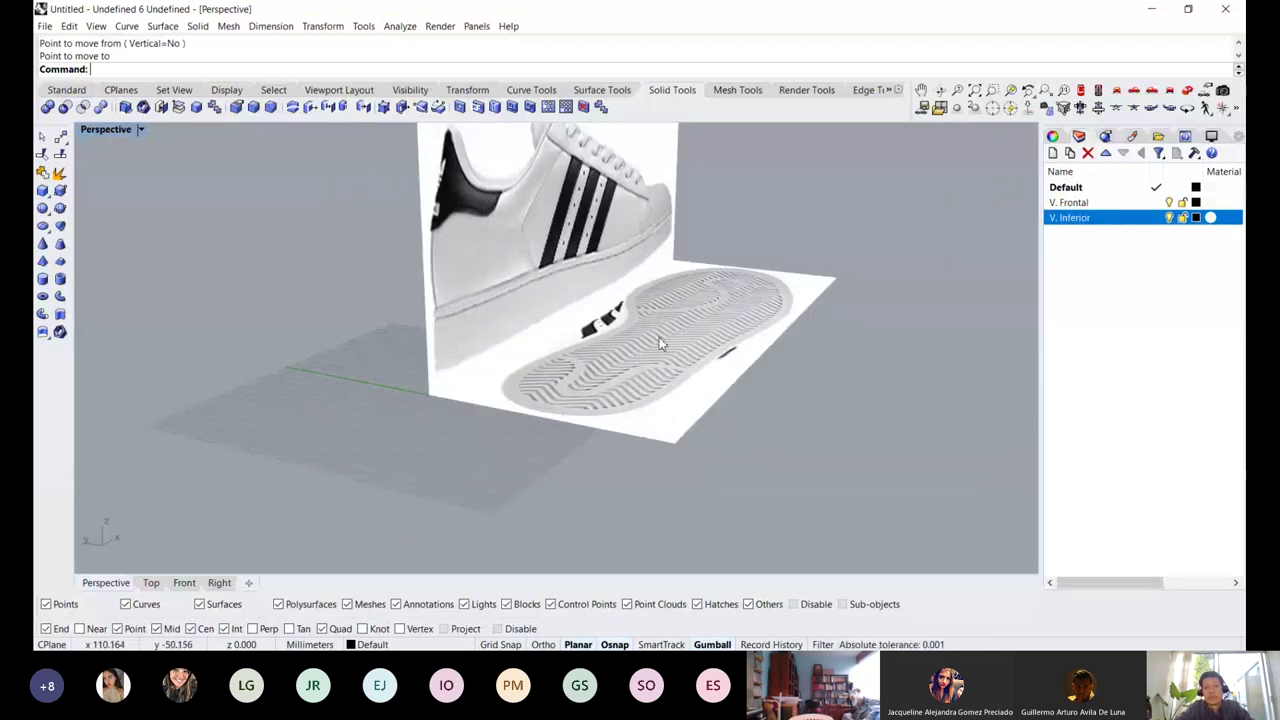
right_click_drag(579, 347, 616, 286)
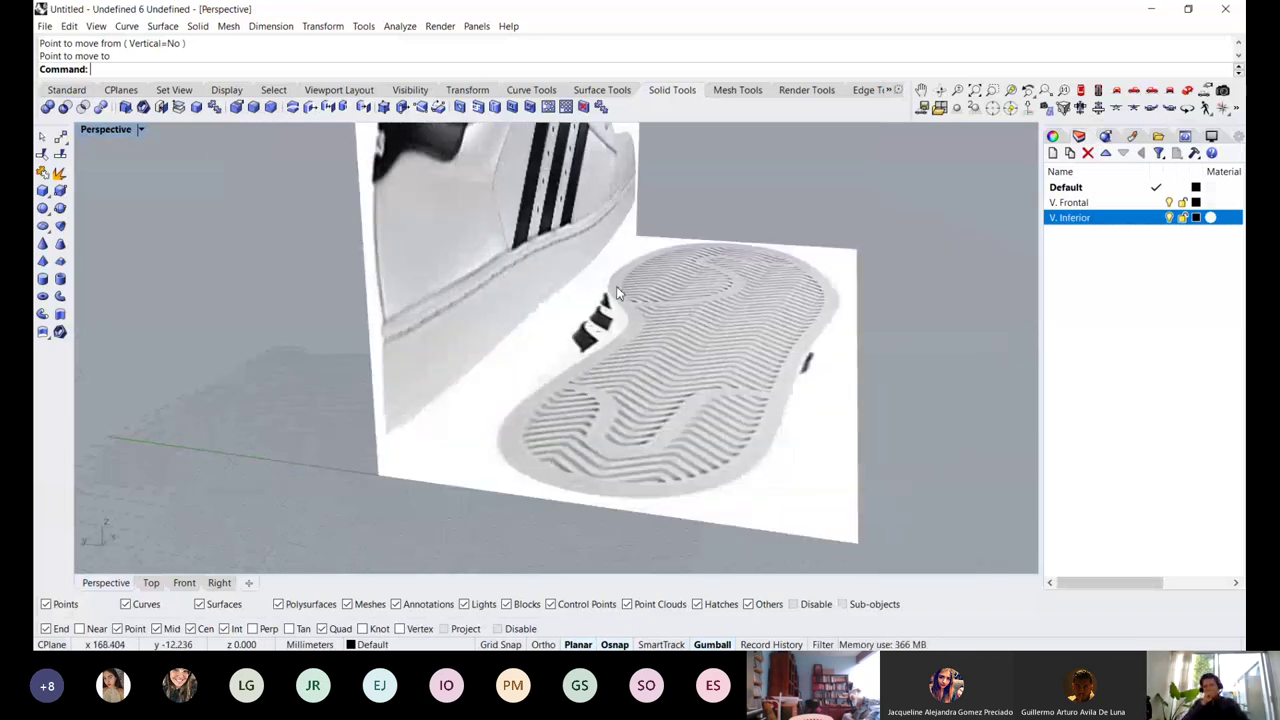
scroll(616, 286, "down", 3)
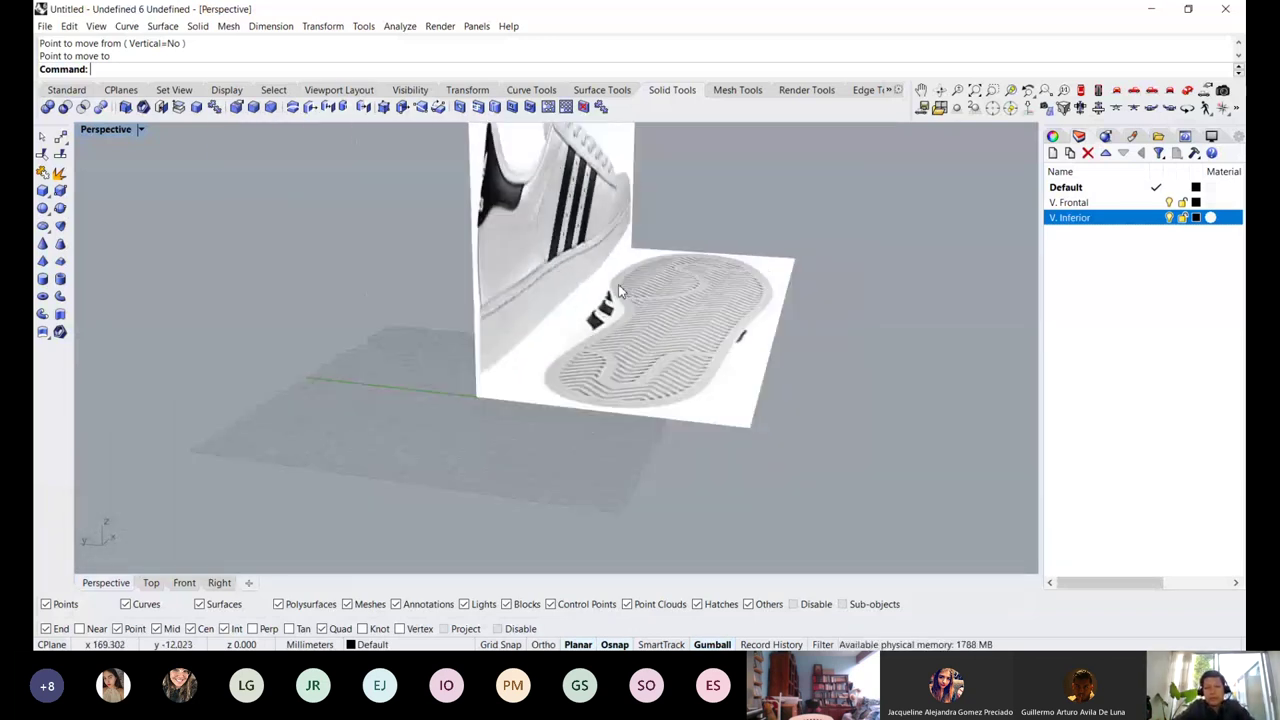
right_click_drag(619, 291, 692, 243)
left_click(692, 243)
right_click_drag(808, 234, 783, 285)
left_click(1053, 136)
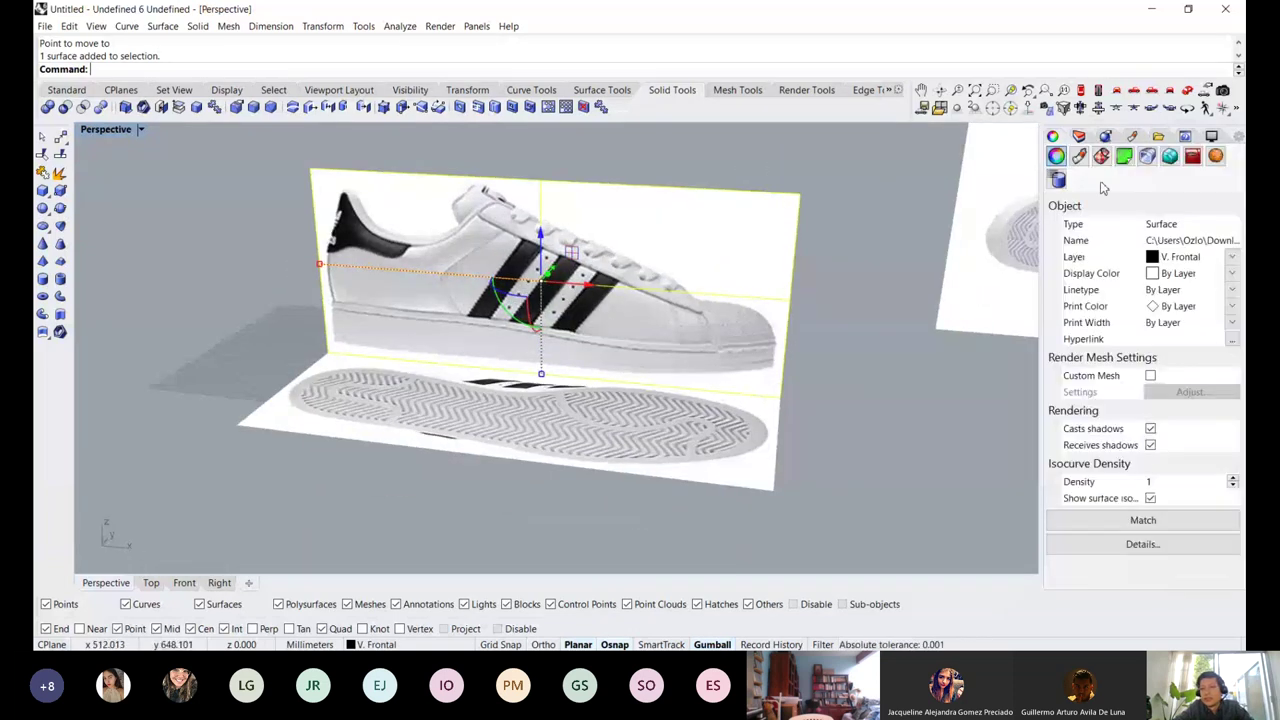
left_click(1079, 156)
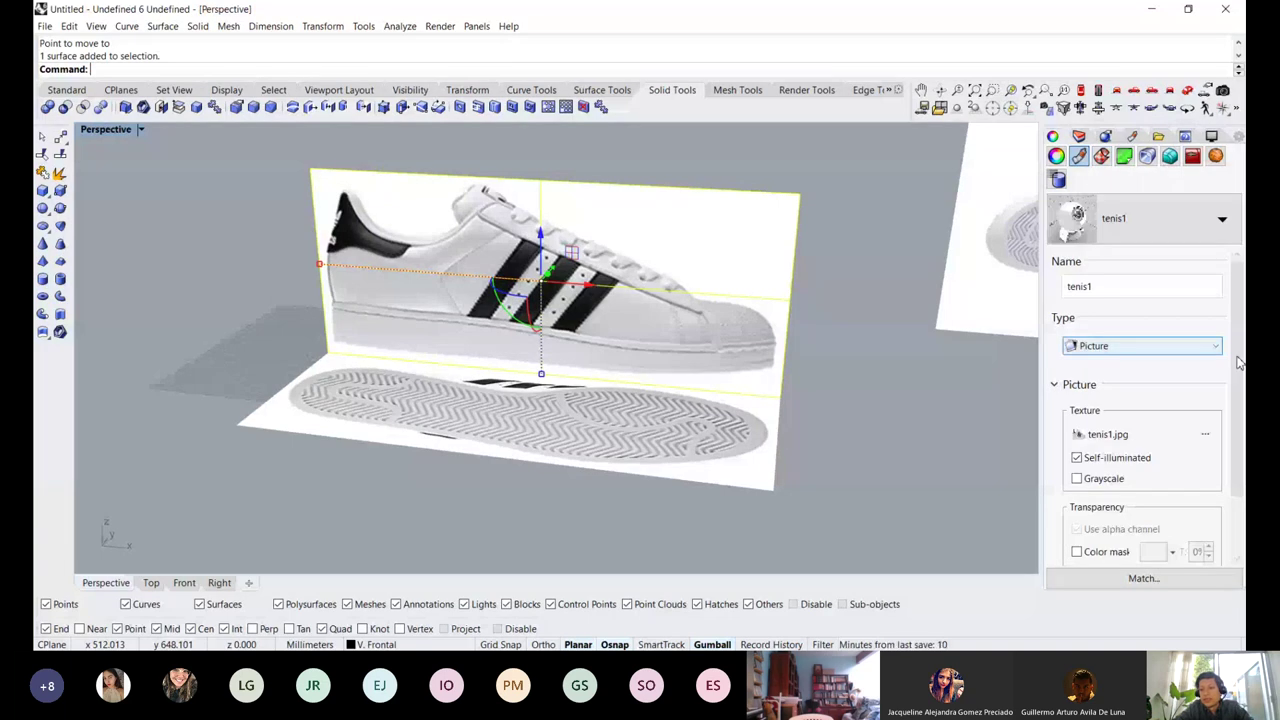
scroll(1238, 362, "down", 2)
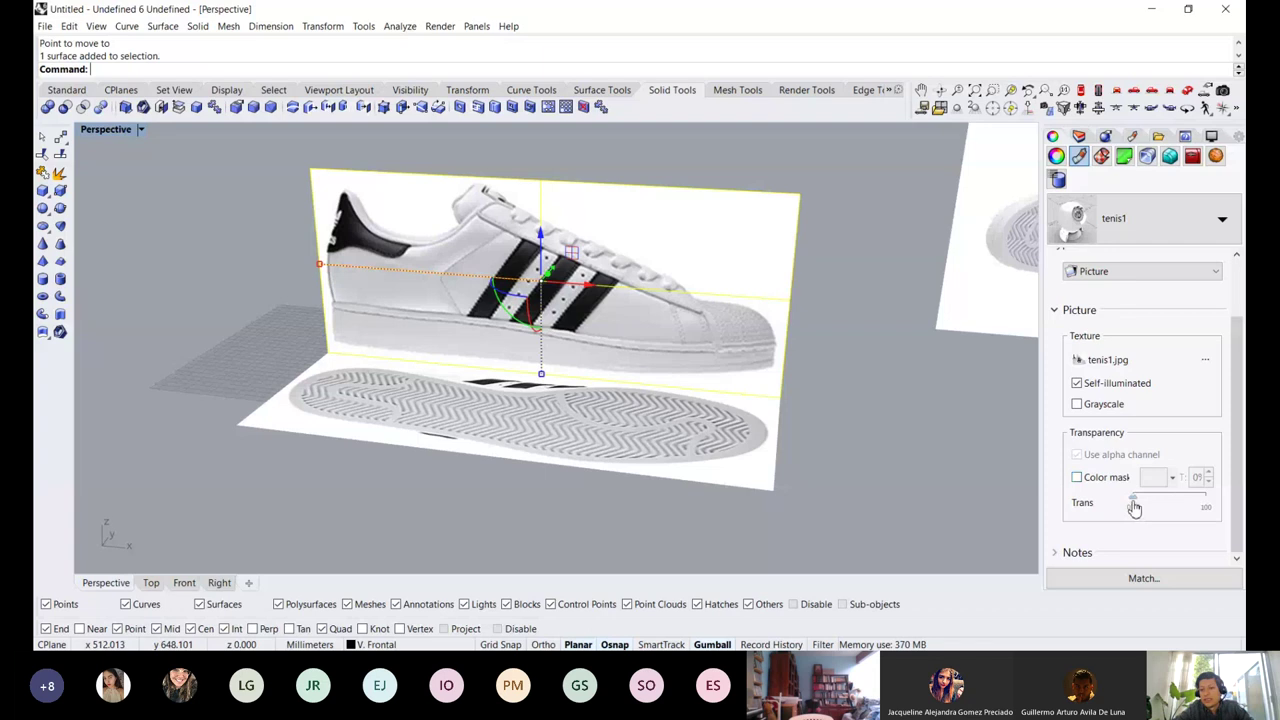
left_click_drag(1134, 507, 1186, 501)
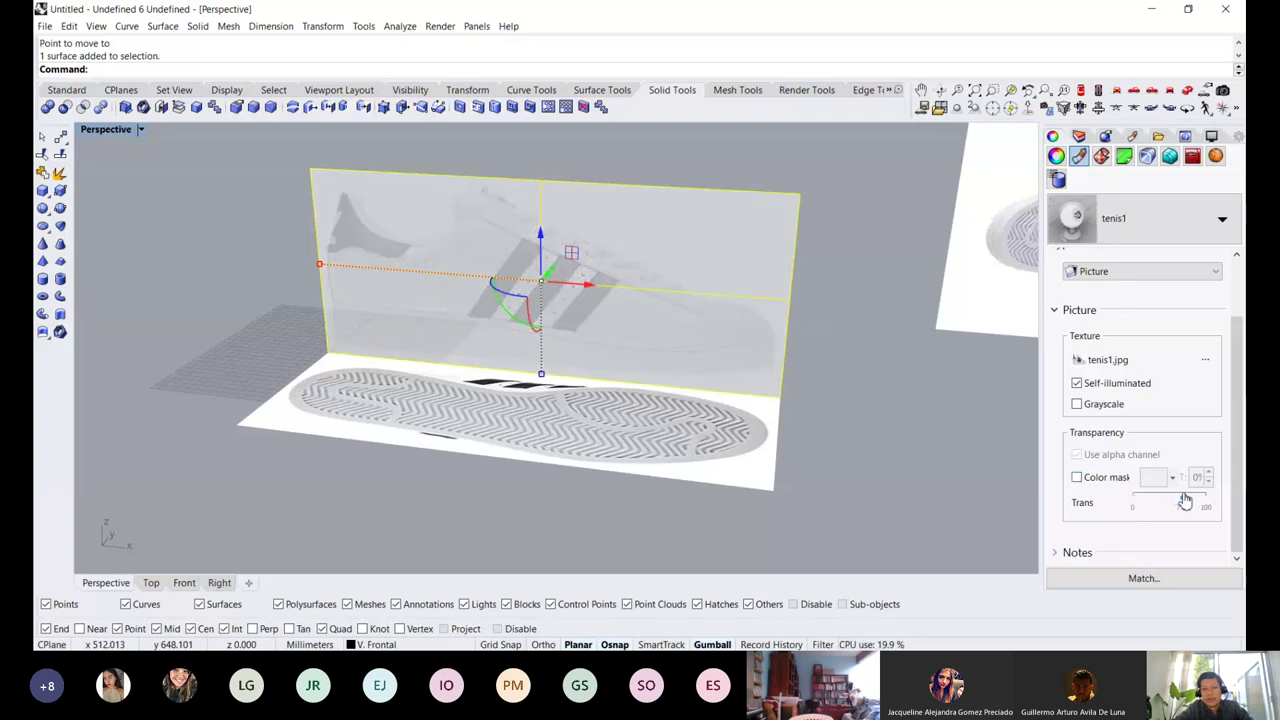
scroll(814, 414, "down", 3)
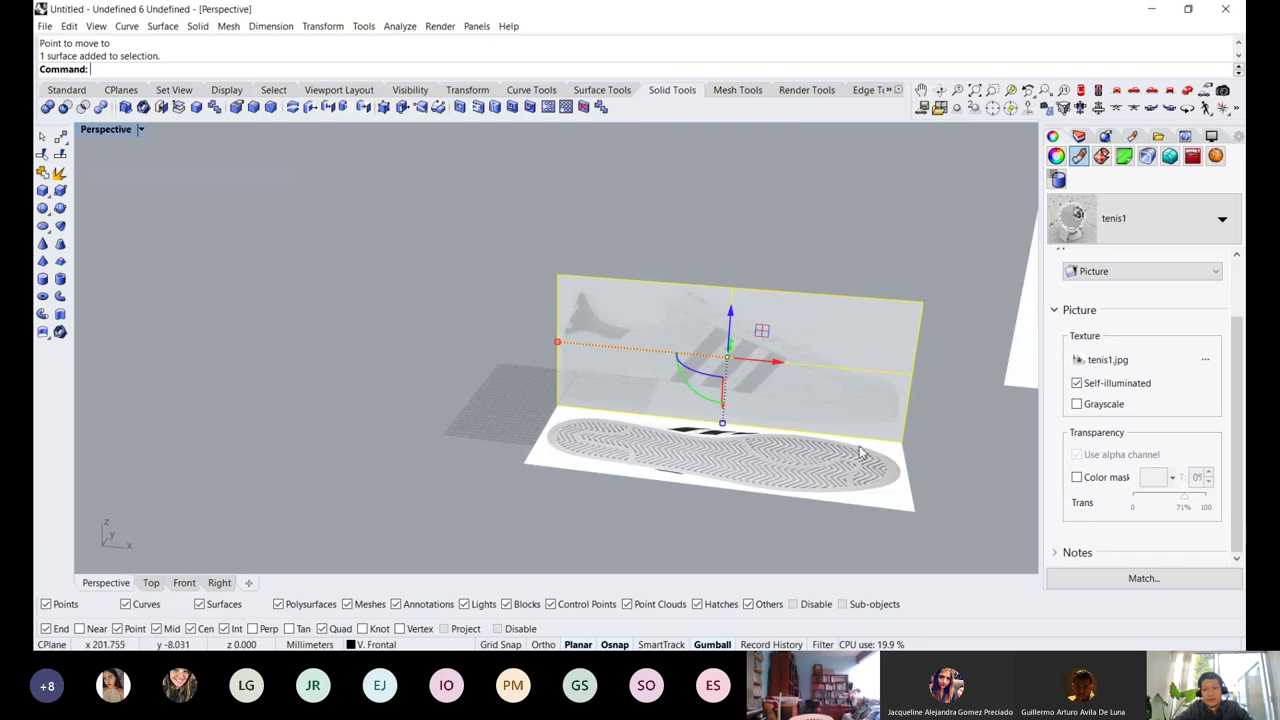
left_click_drag(1184, 498, 1179, 499)
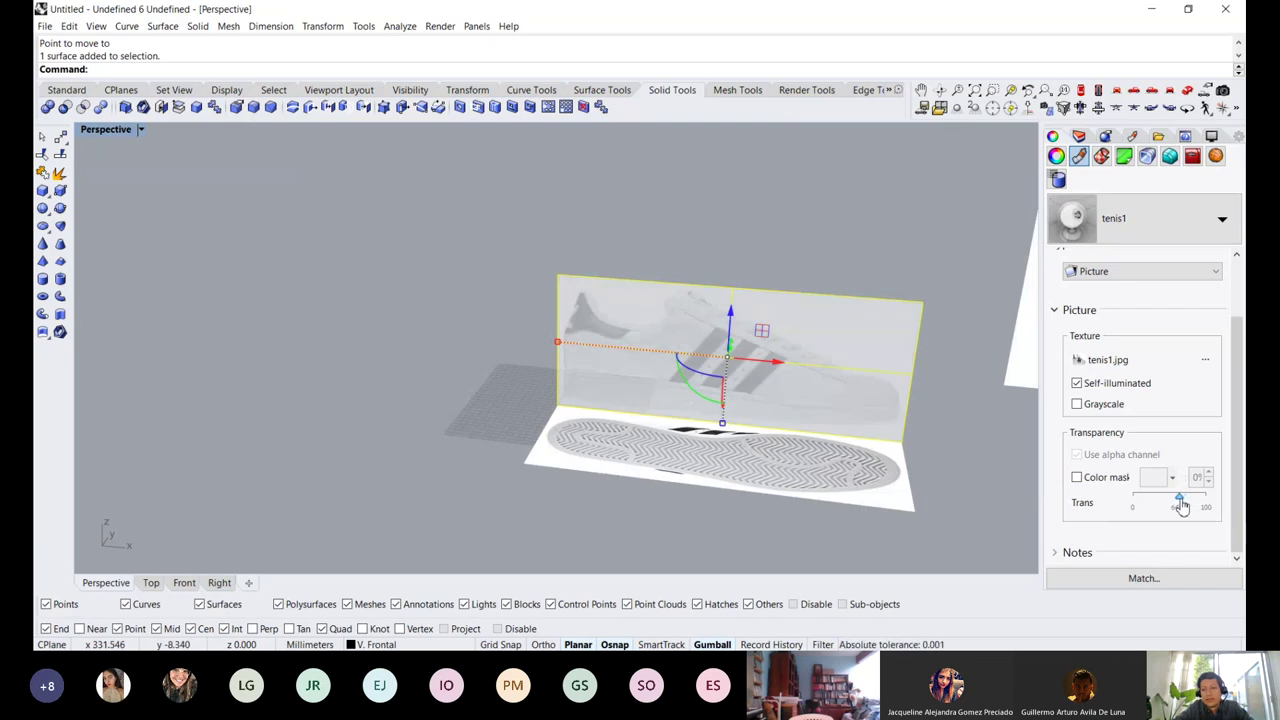
Make the sole picture's tenis2 material semi-transparent, similar to the side-view picture, and clear the selection
right_click_drag(785, 481, 788, 456)
left_click(788, 461)
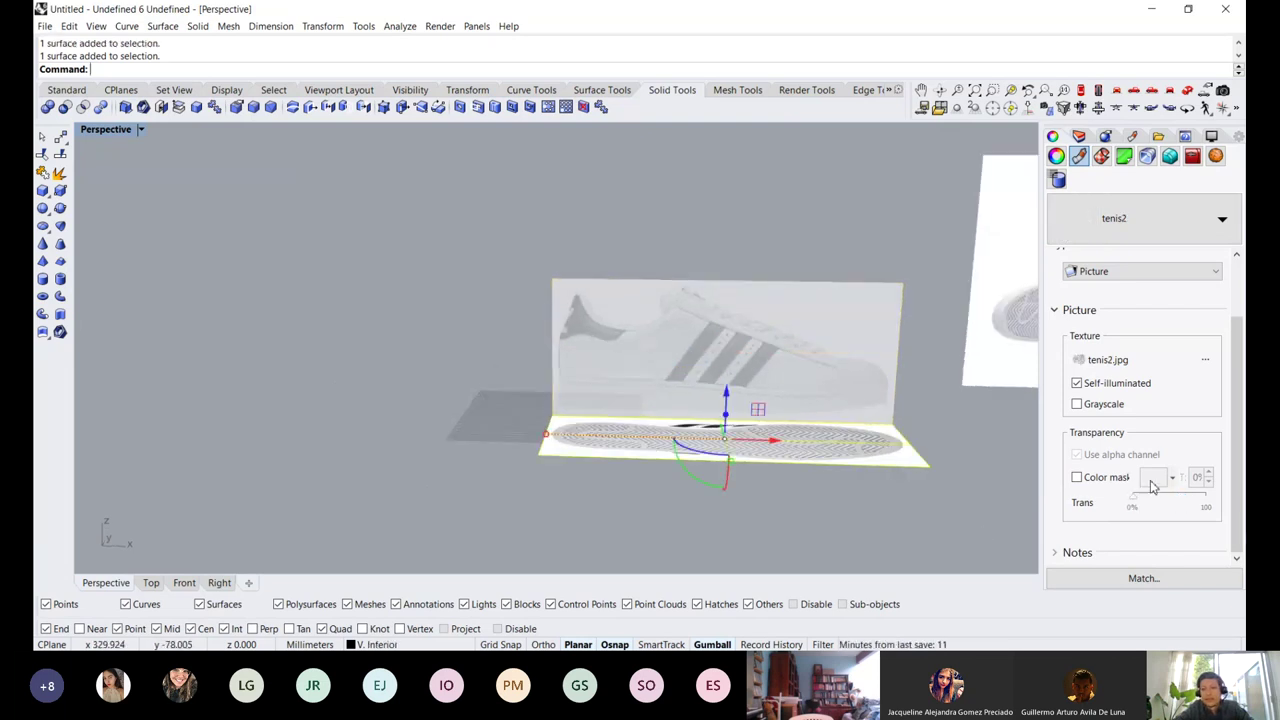
left_click_drag(1138, 505, 1175, 504)
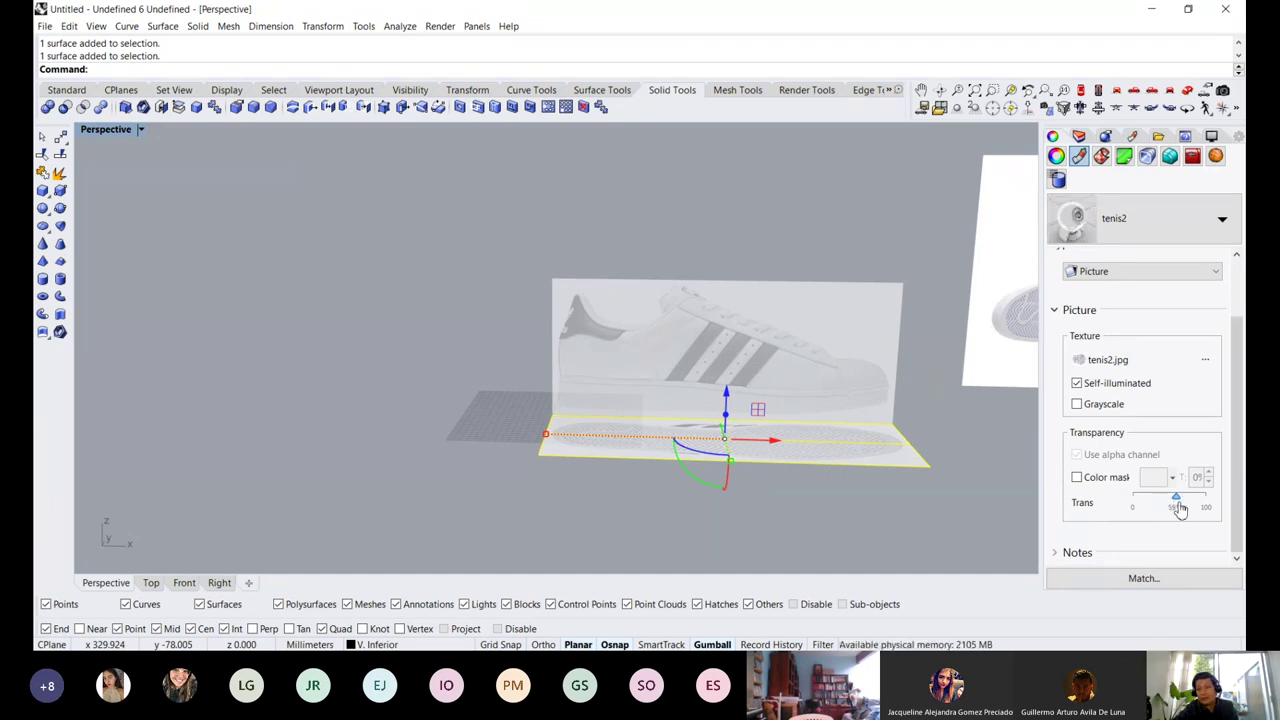
left_click_drag(1180, 502, 1182, 502)
right_click_drag(929, 438, 927, 449)
left_click(927, 449)
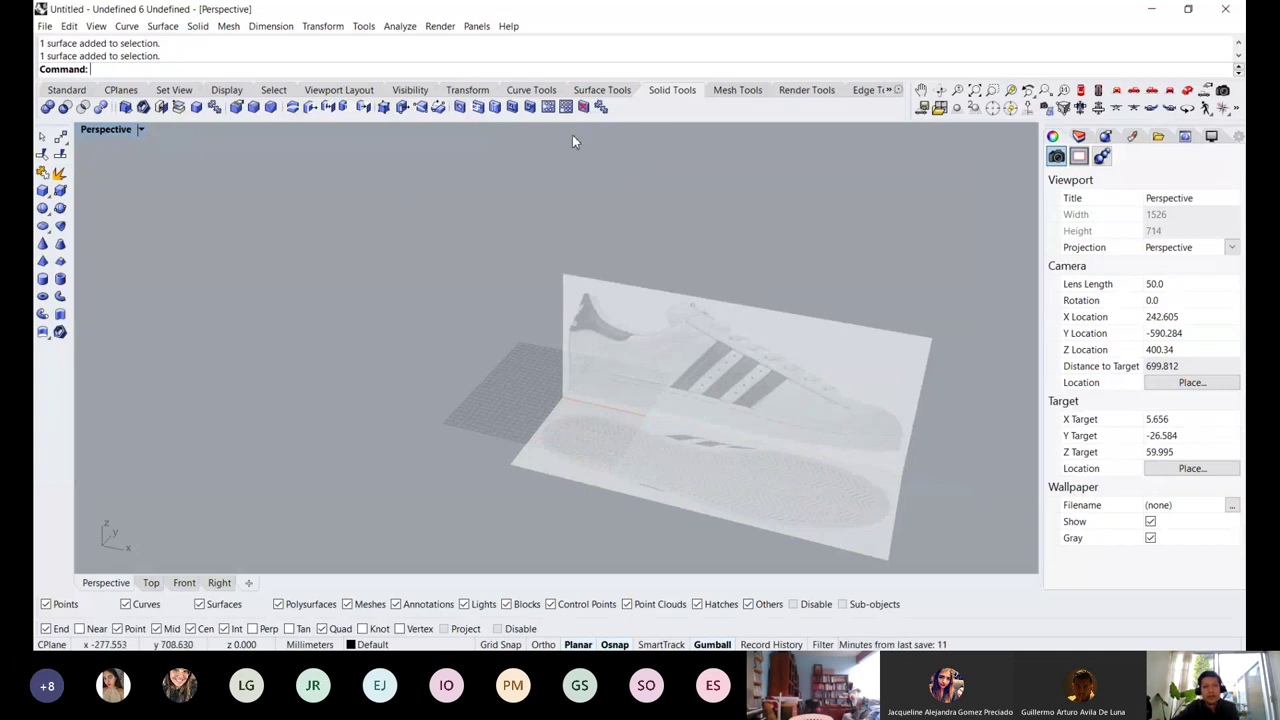
Lock the V. Frontal and V. Inferior layers so their reference pictures cannot be selected
left_click(593, 306)
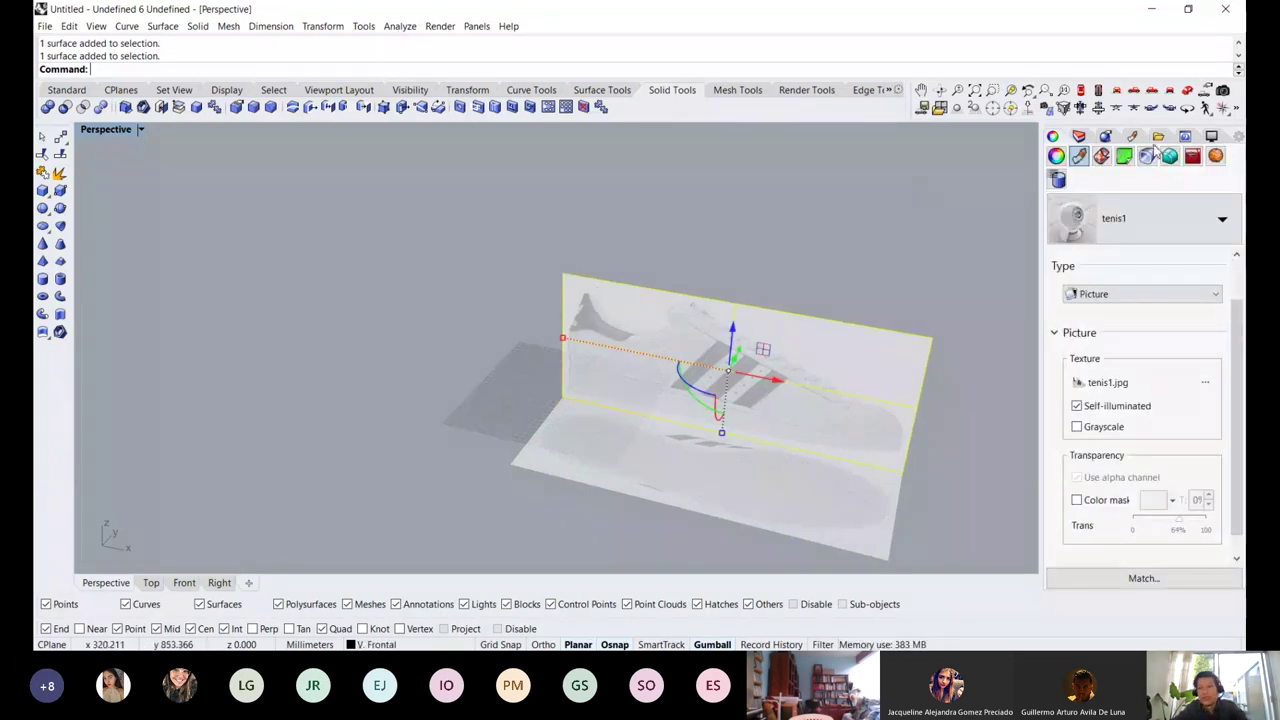
left_click(1079, 137)
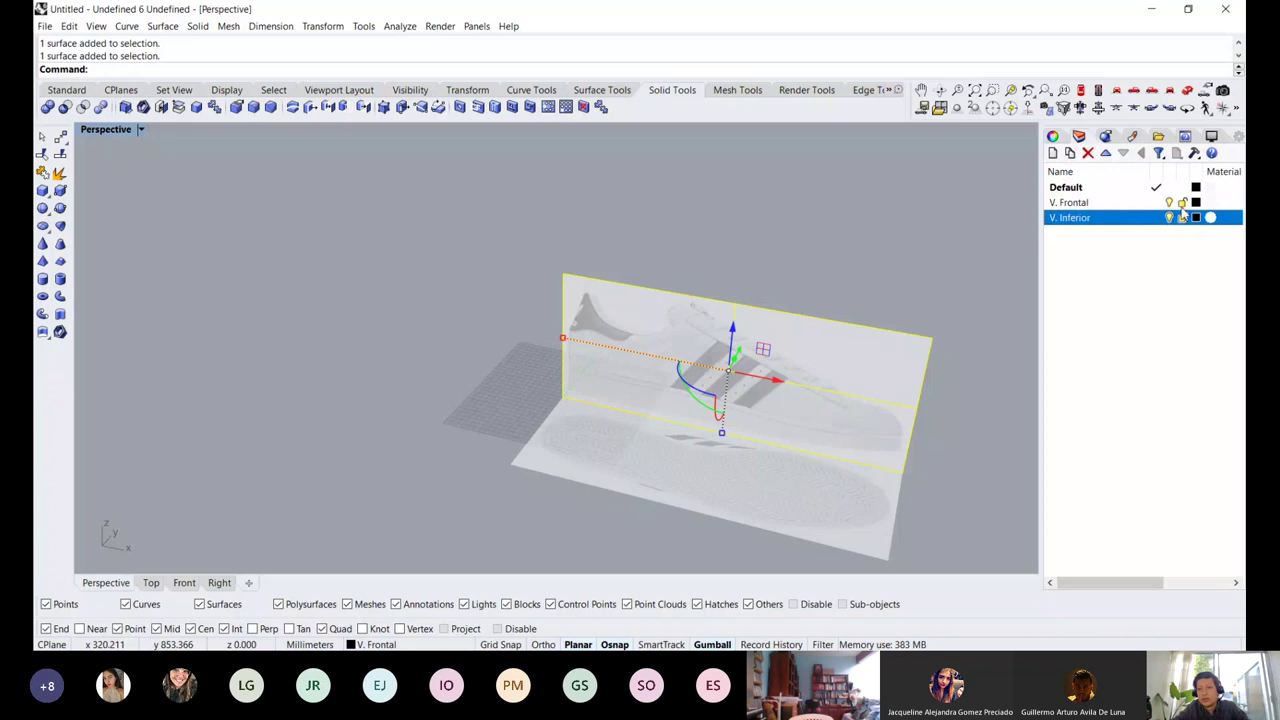
left_click(1182, 203)
Examine from several angles how the side-view and sole pictures line up along their shared edge and at the heel corner
scroll(810, 323, "down", 2)
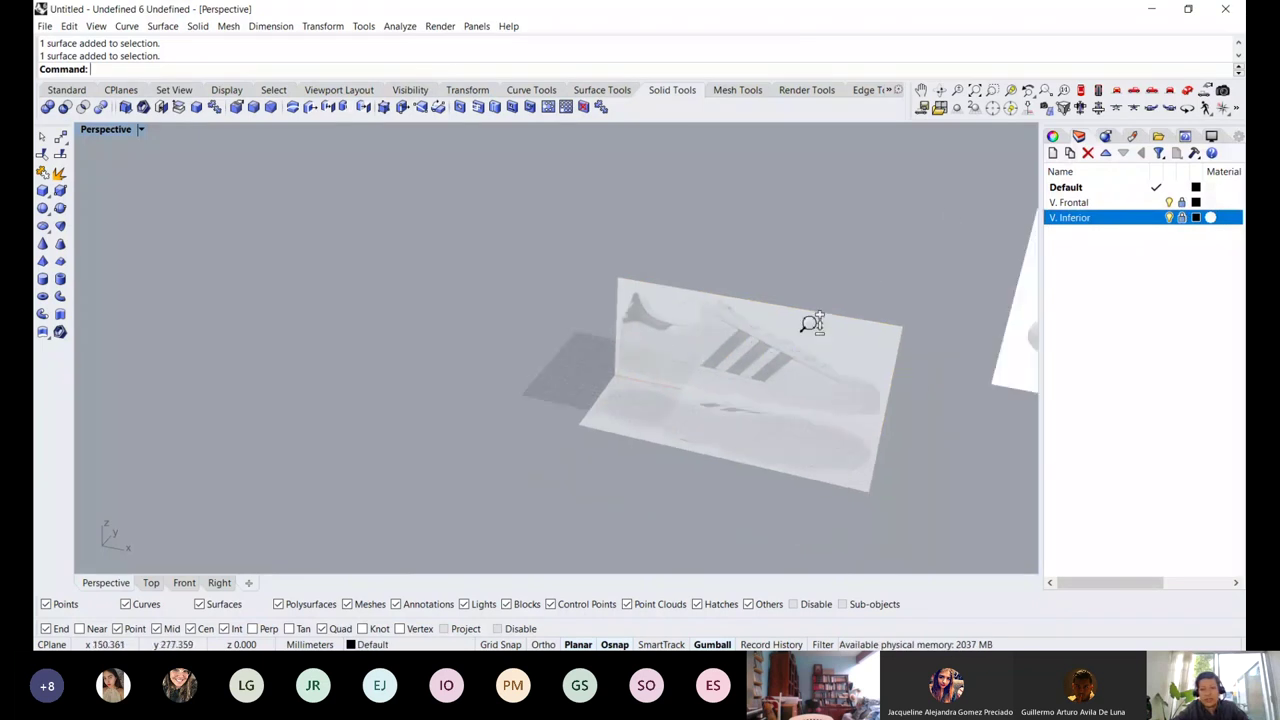
scroll(812, 323, "down", 2)
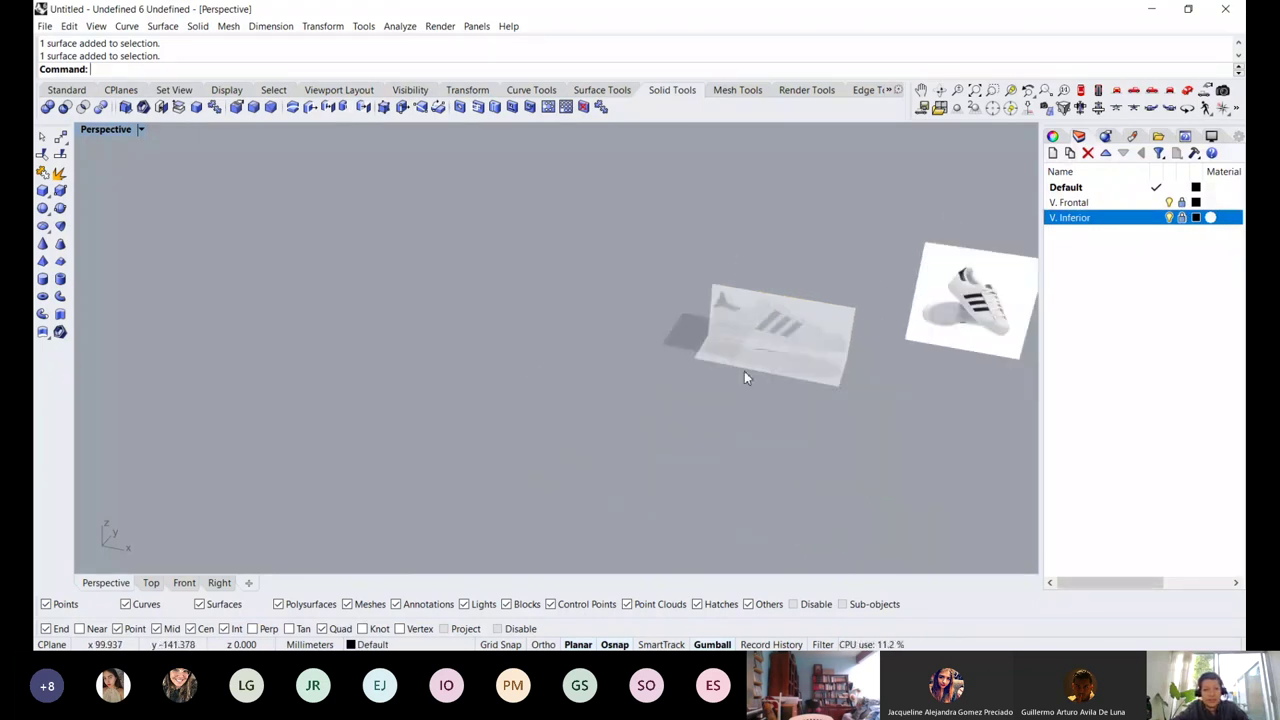
scroll(744, 372, "up", 5)
scroll(817, 371, "up", 2)
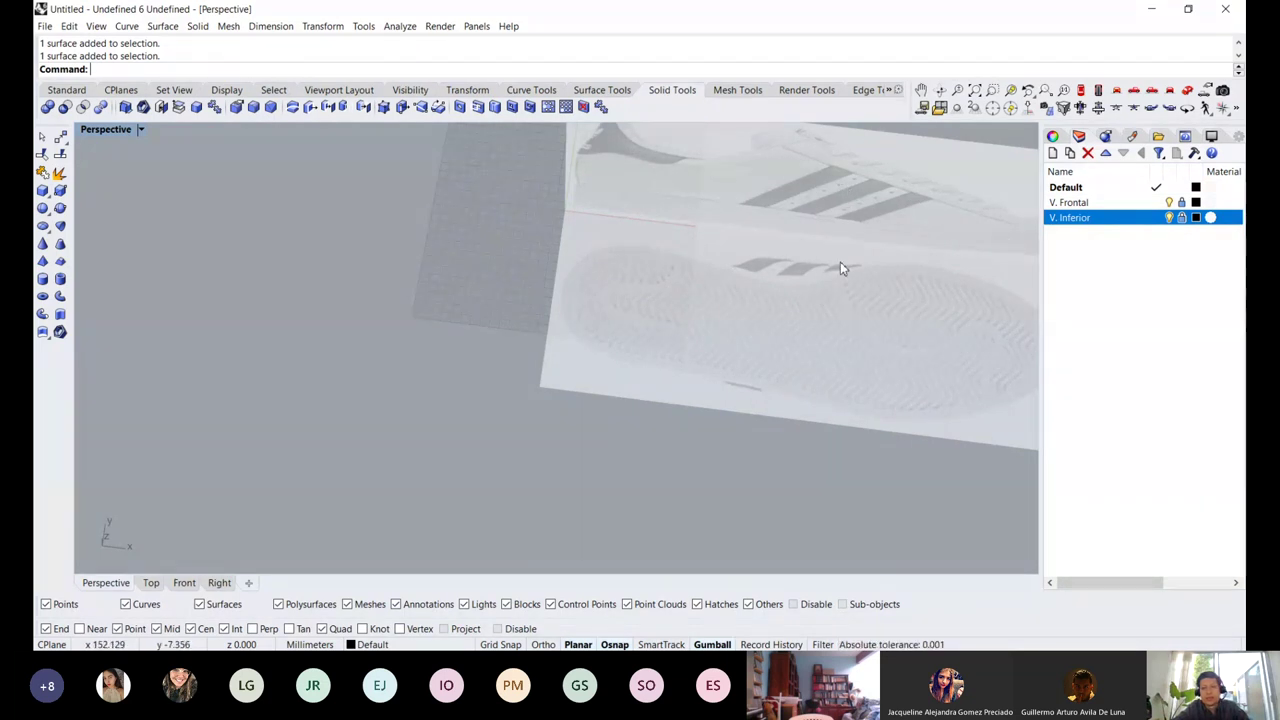
right_click_drag(826, 304, 676, 358, "shift")
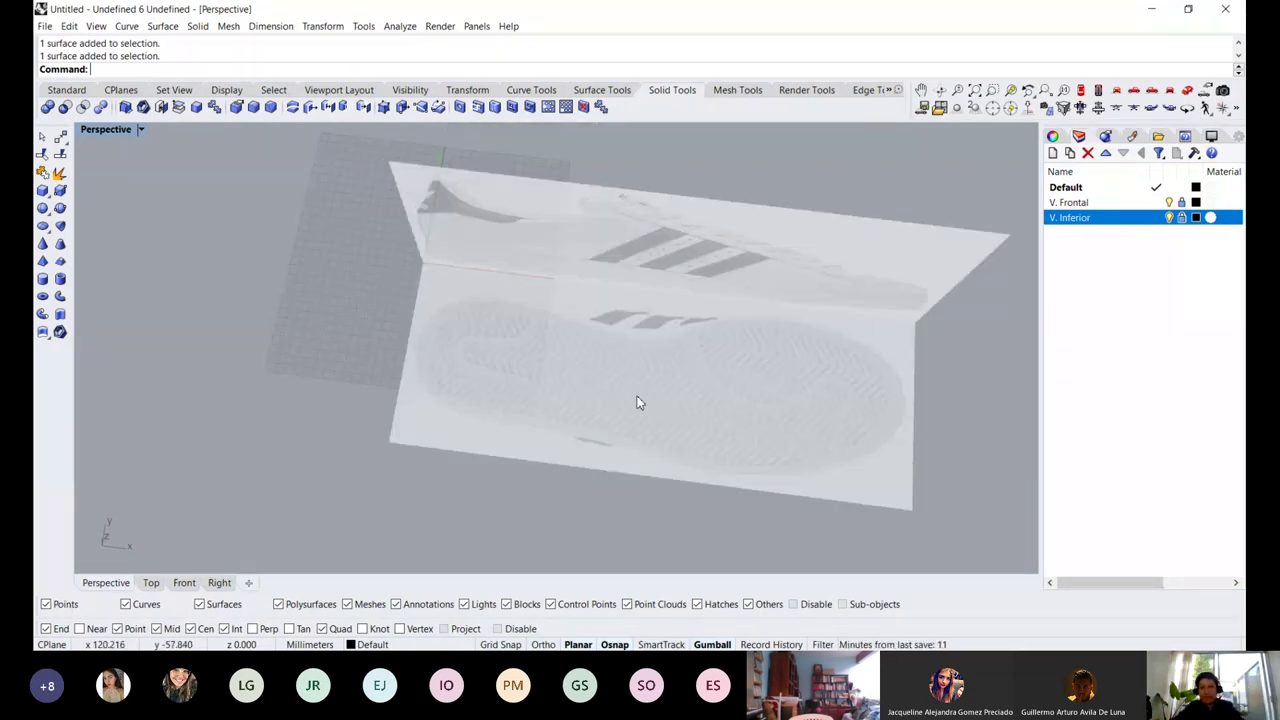
right_click_drag(649, 383, 540, 340)
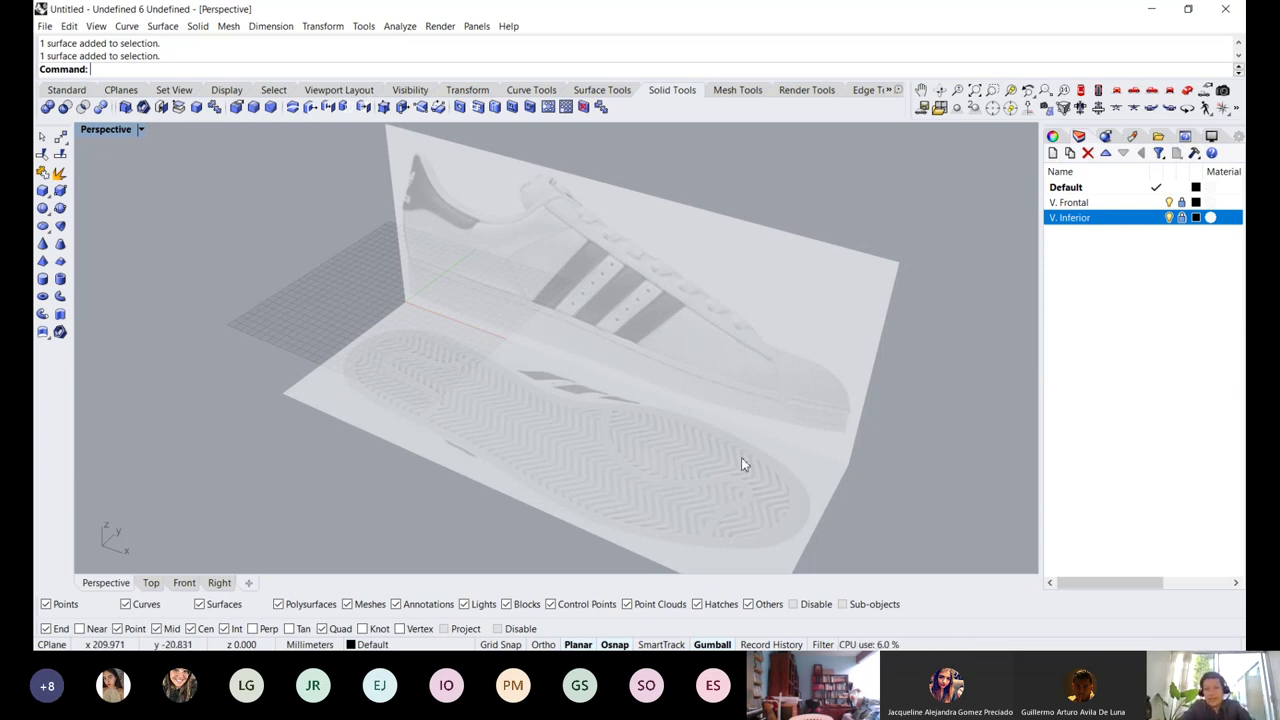
scroll(823, 497, "up", 5)
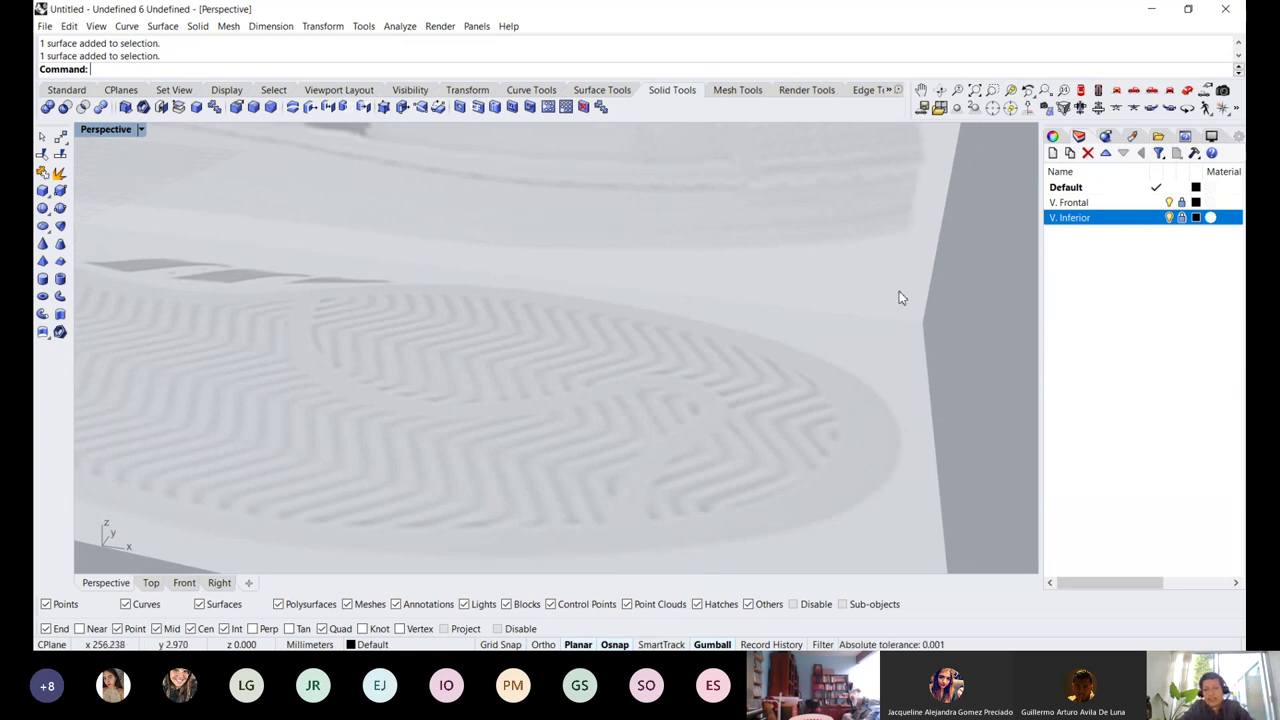
scroll(903, 420, "down", 5)
right_click_drag(891, 443, 380, 407)
scroll(380, 401, "up", 5)
scroll(470, 398, "down", 5)
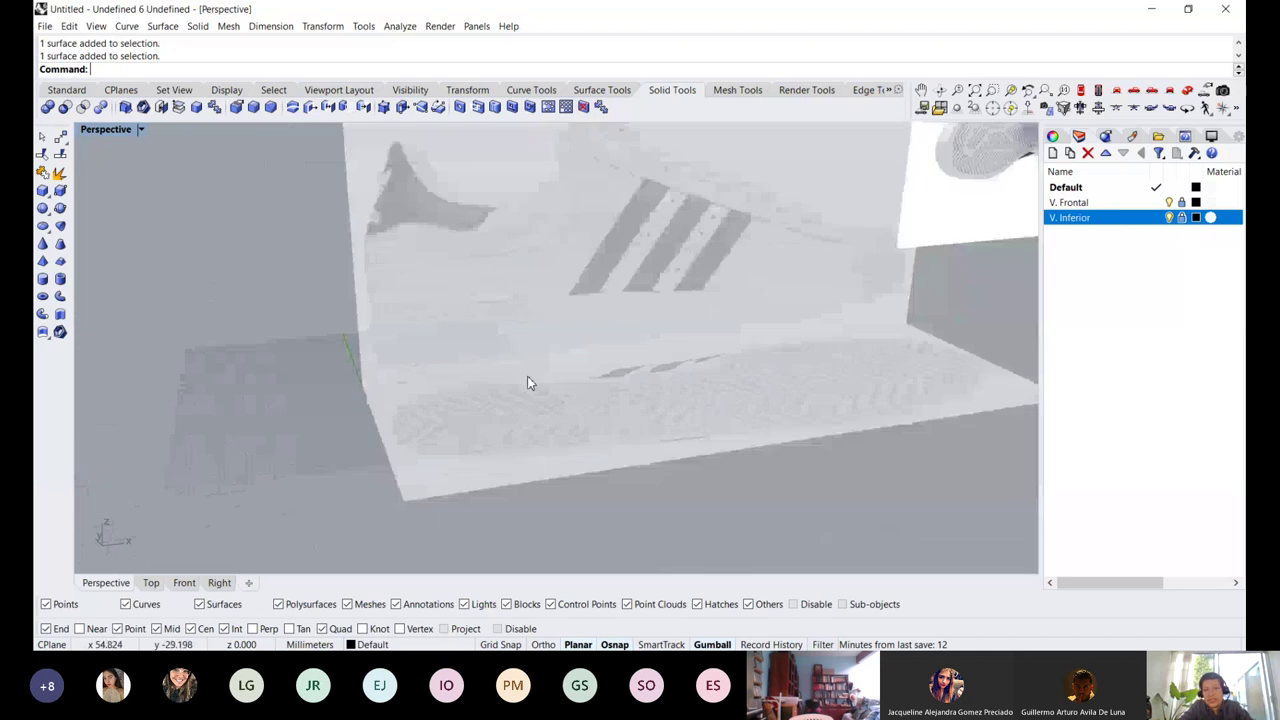
right_click_drag(527, 376, 331, 440)
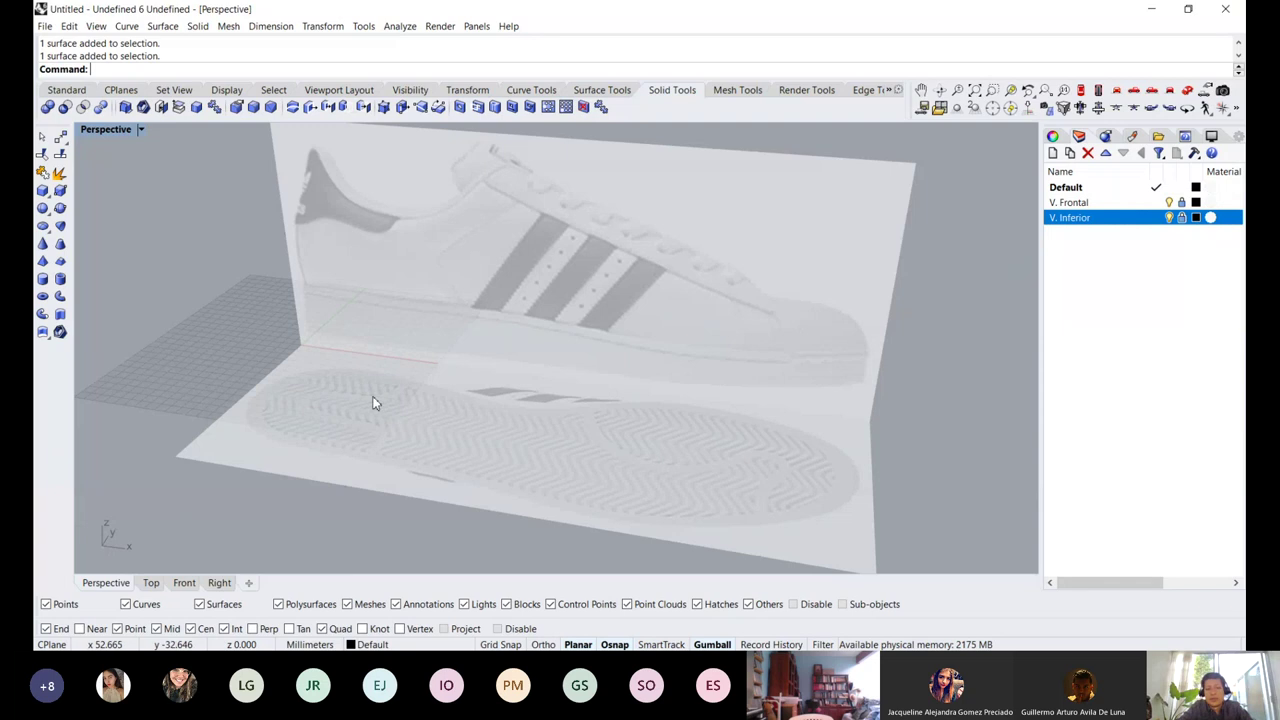
scroll(401, 404, "down", 3)
right_click_drag(425, 355, 390, 398)
scroll(310, 377, "up", 5)
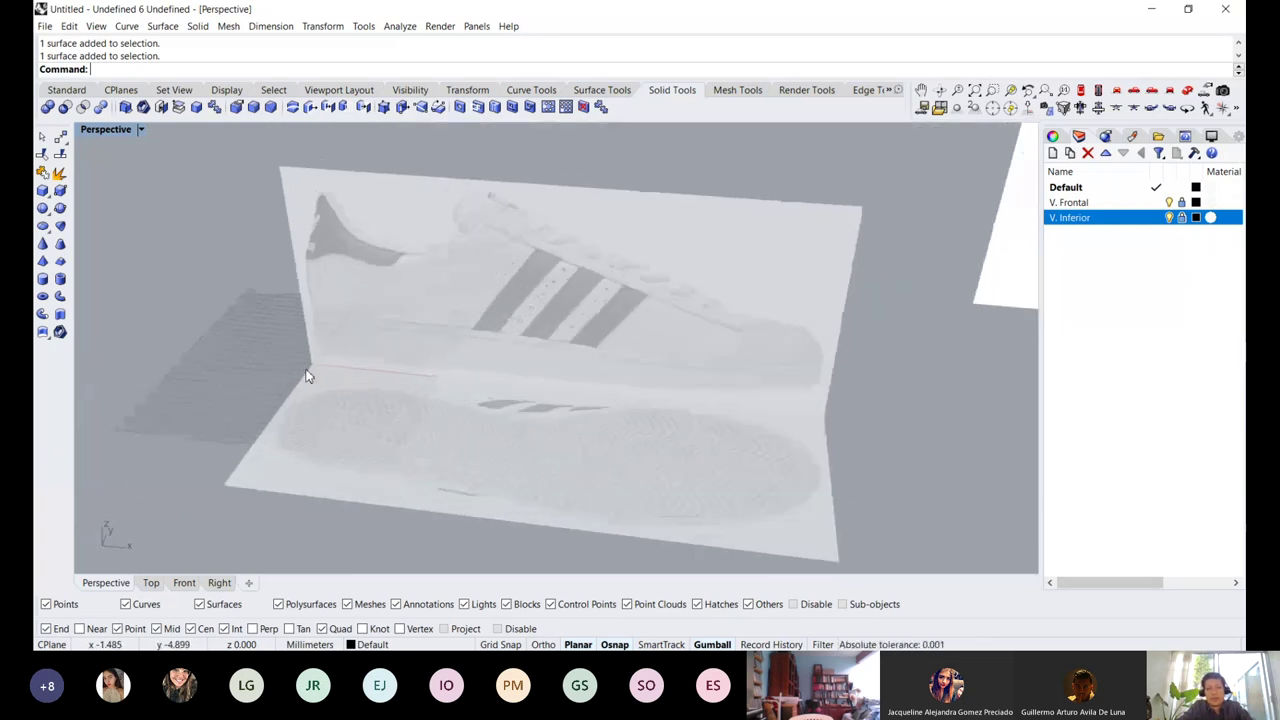
right_click_drag(372, 417, 336, 429)
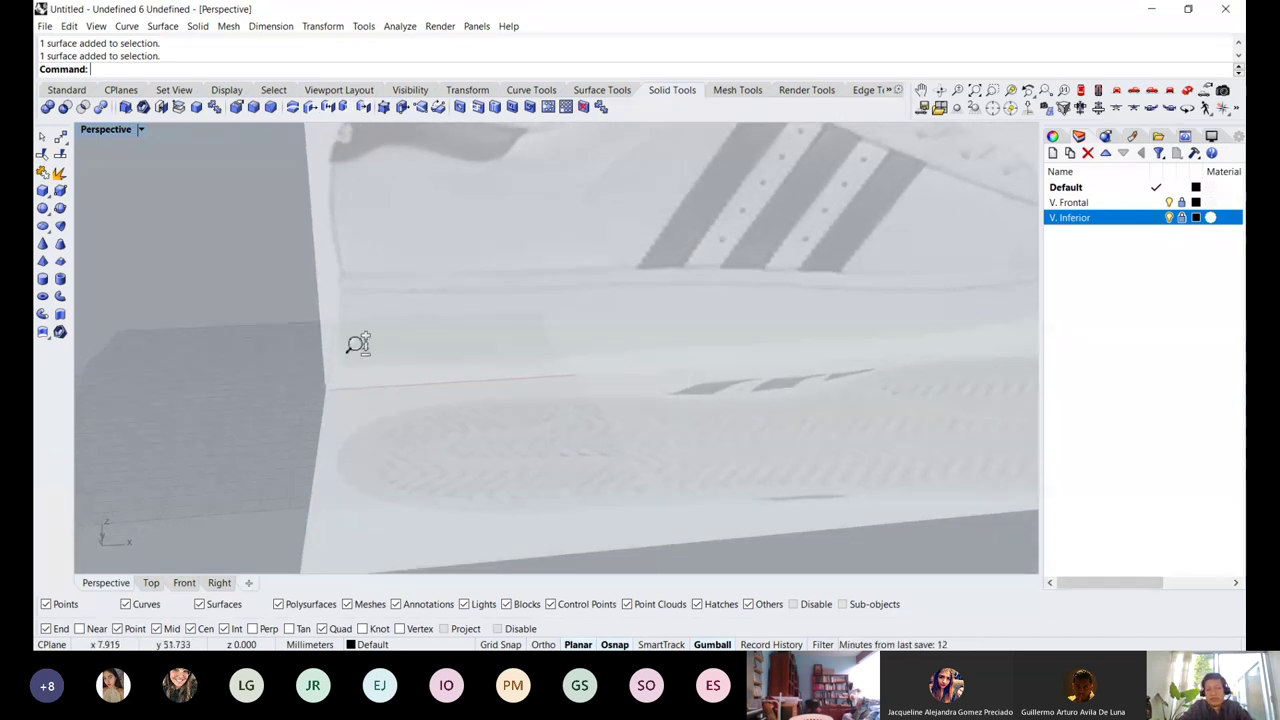
right_click_drag(354, 346, 395, 412)
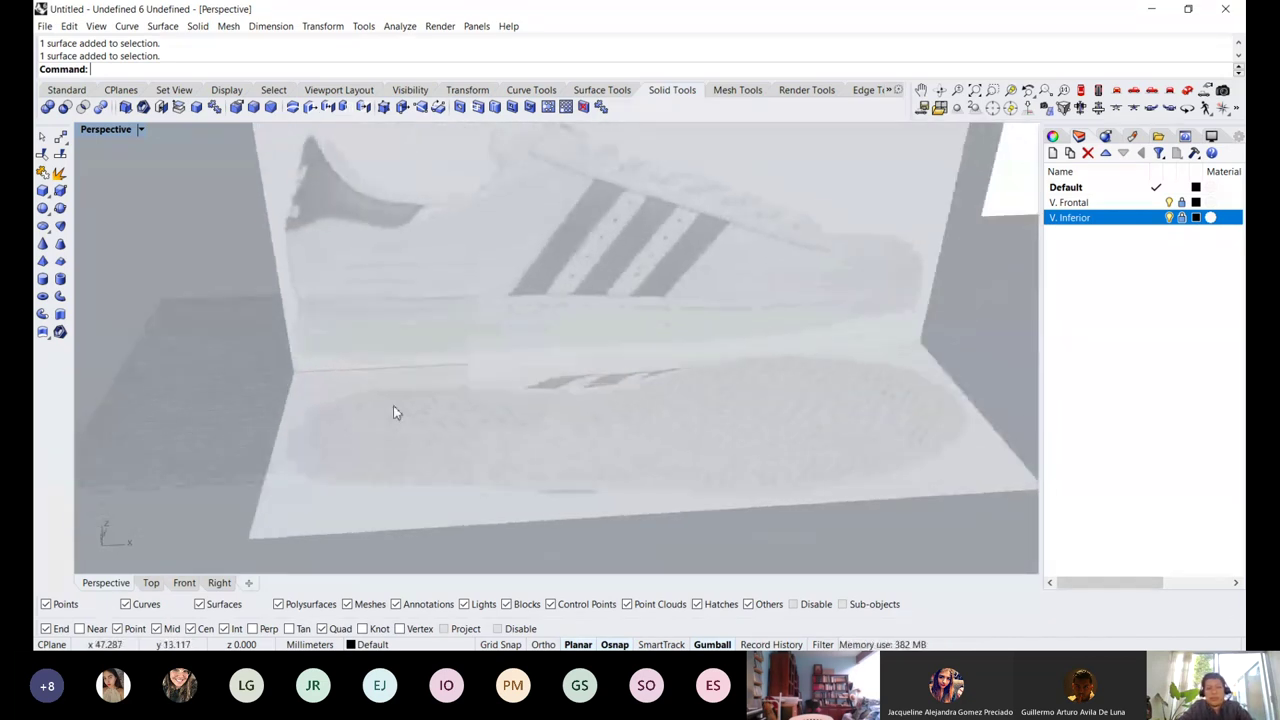
right_click_drag(666, 346, 501, 394)
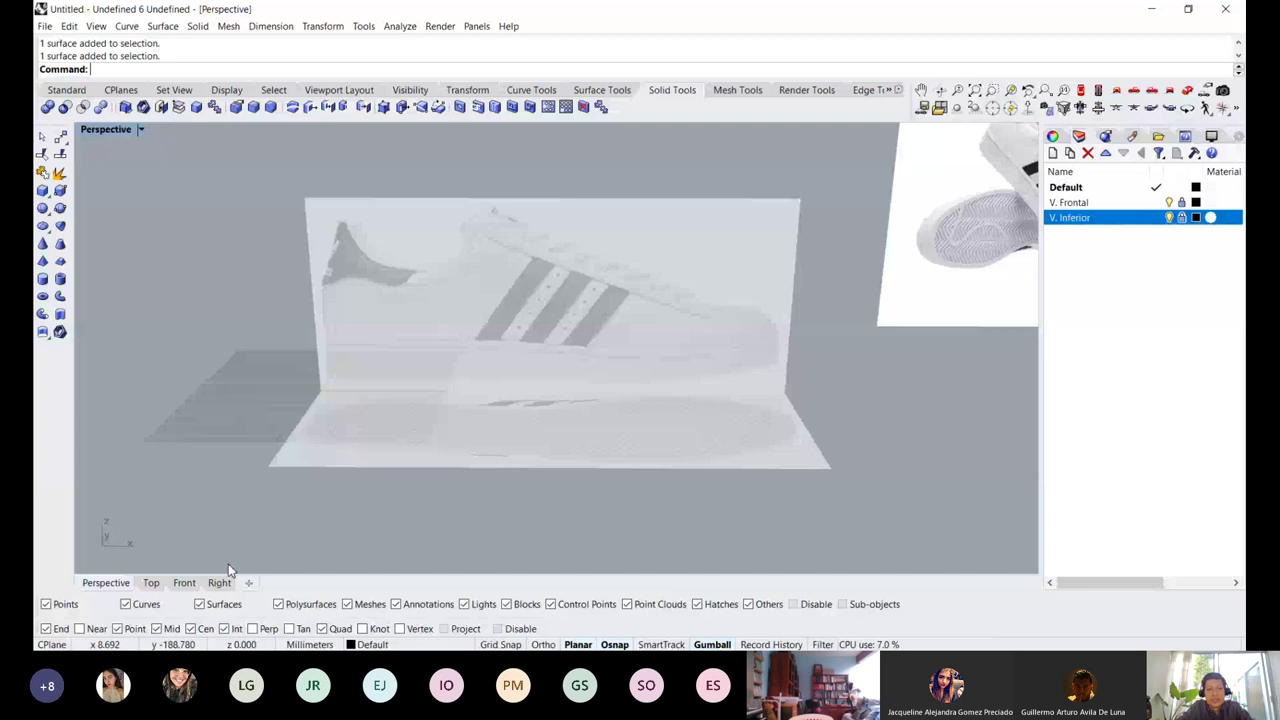
In the Front view, unlock the V. Frontal layer and set the side-view picture's transparency to 57%
left_click(184, 582)
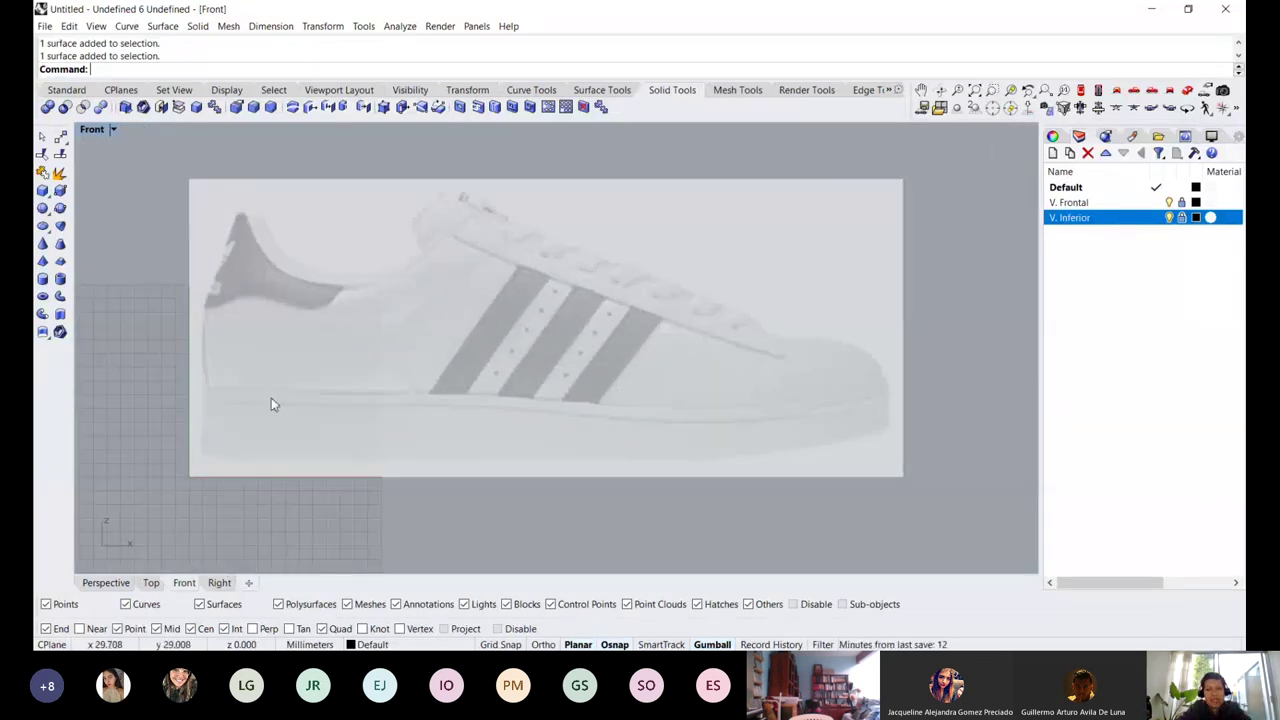
scroll(275, 400, "up", 3)
right_click_drag(291, 404, 326, 345)
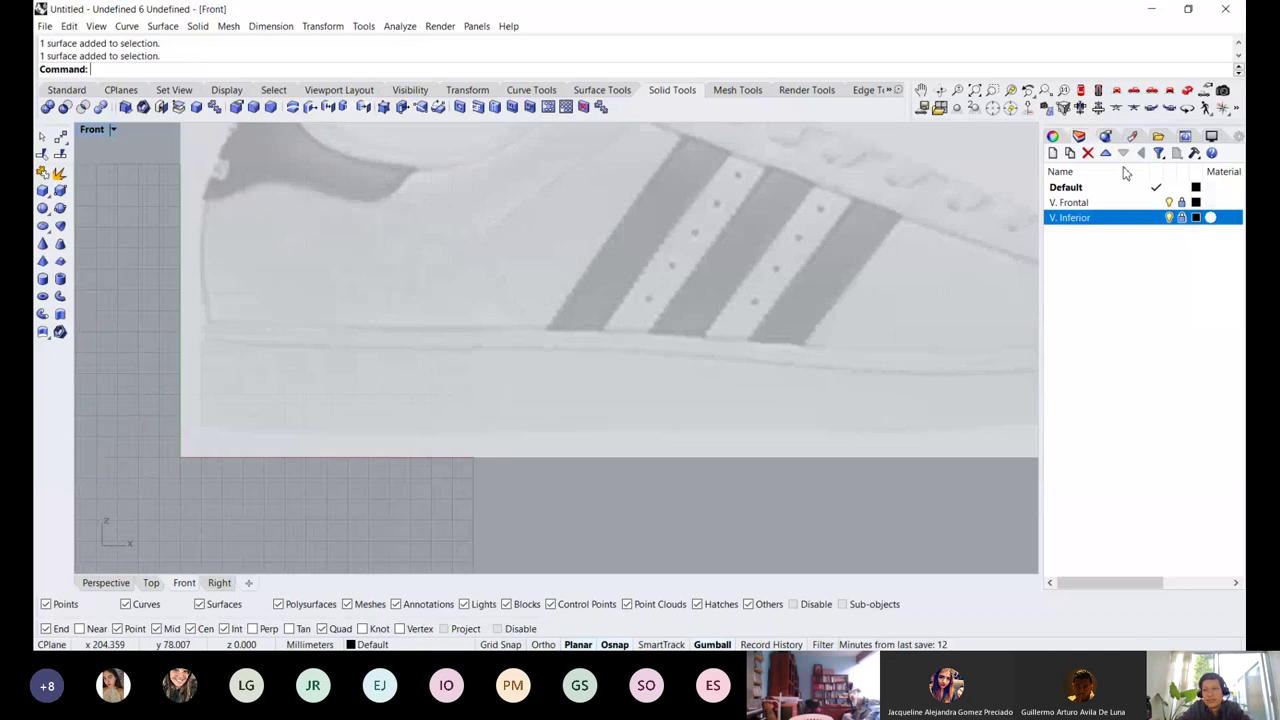
left_click(1182, 202)
left_click(939, 243)
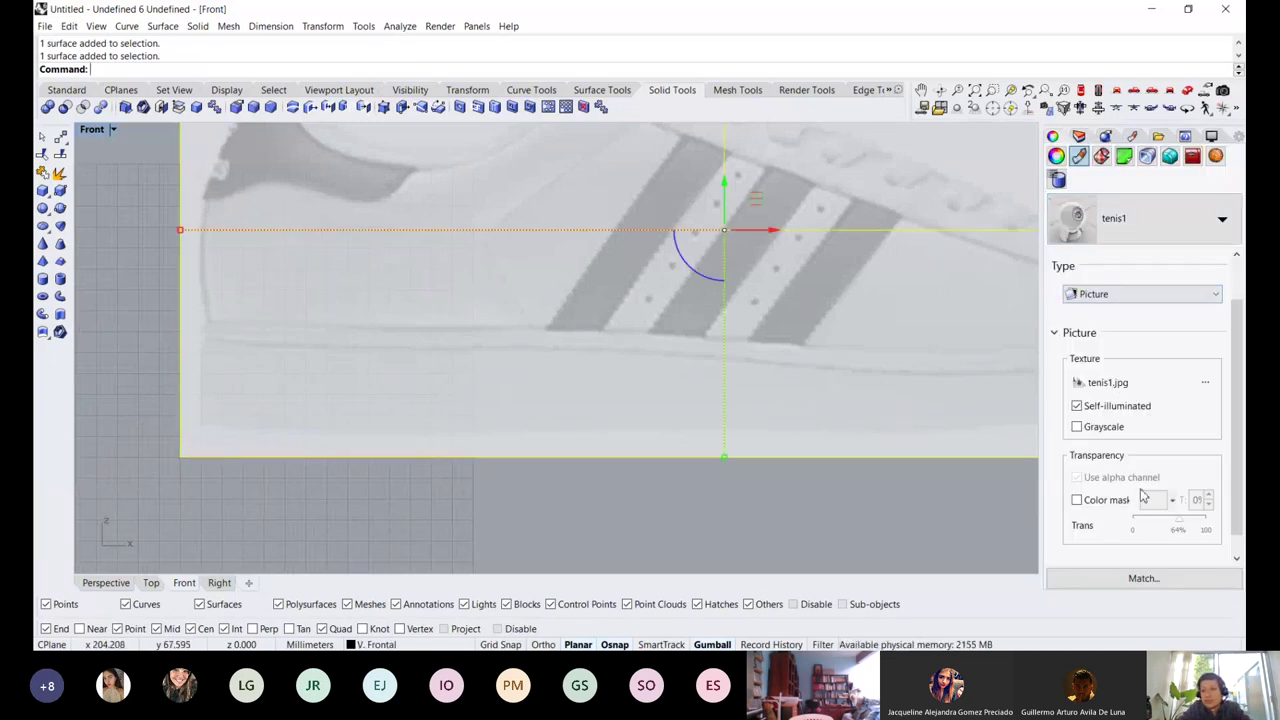
scroll(1145, 507, "down", 1)
left_click_drag(1180, 500, 1177, 503)
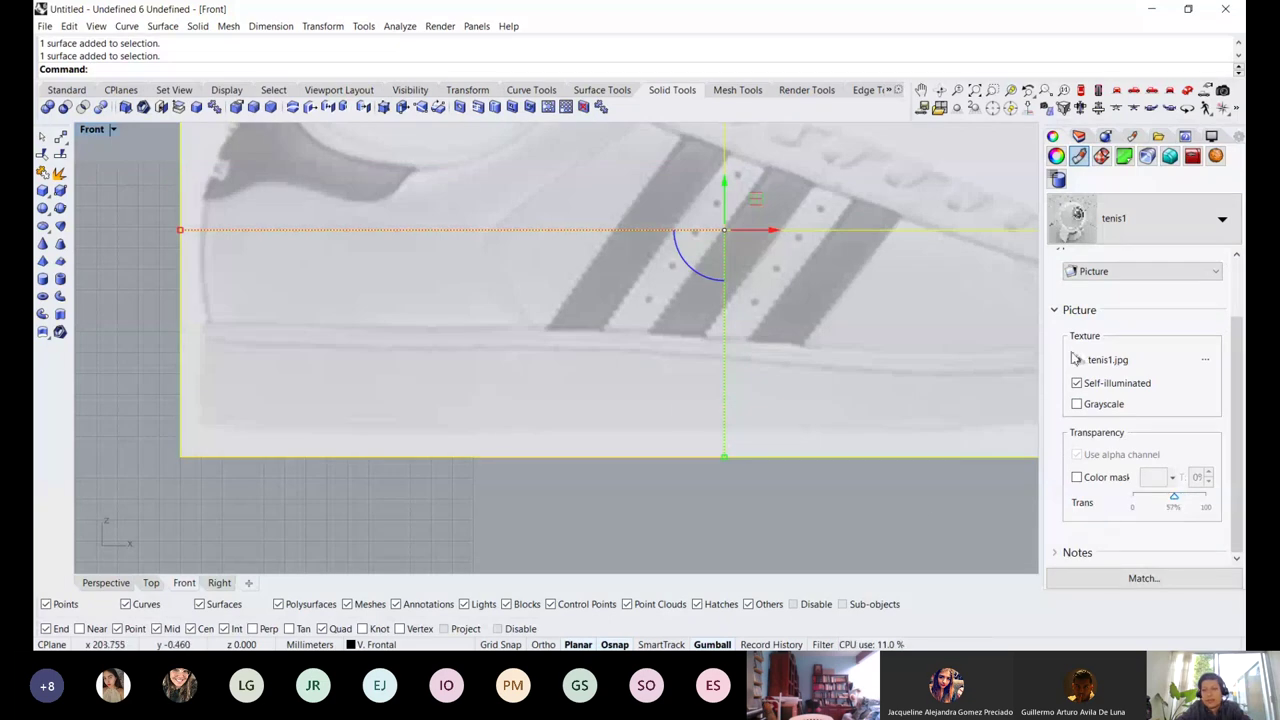
Lock the V. Frontal layer again and inspect the midsole outline from heel to toe in the Front view
left_click(1105, 136)
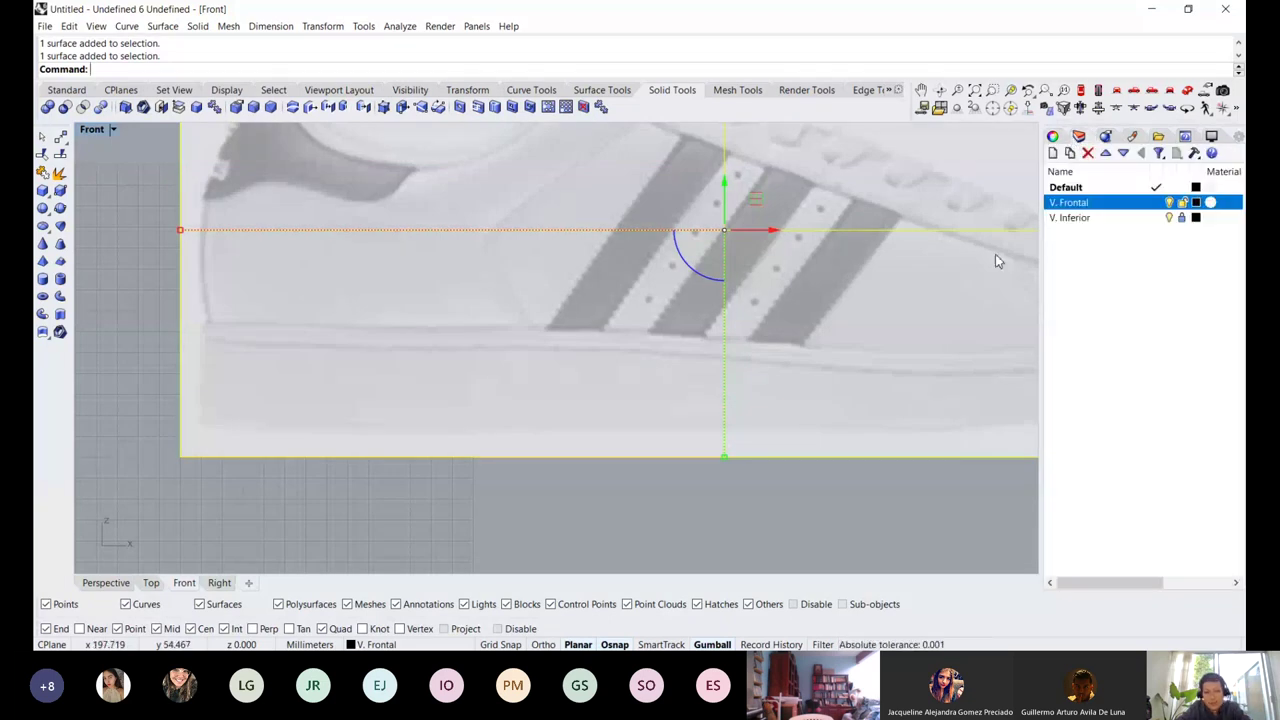
left_click(1182, 203)
scroll(192, 412, "up", 5)
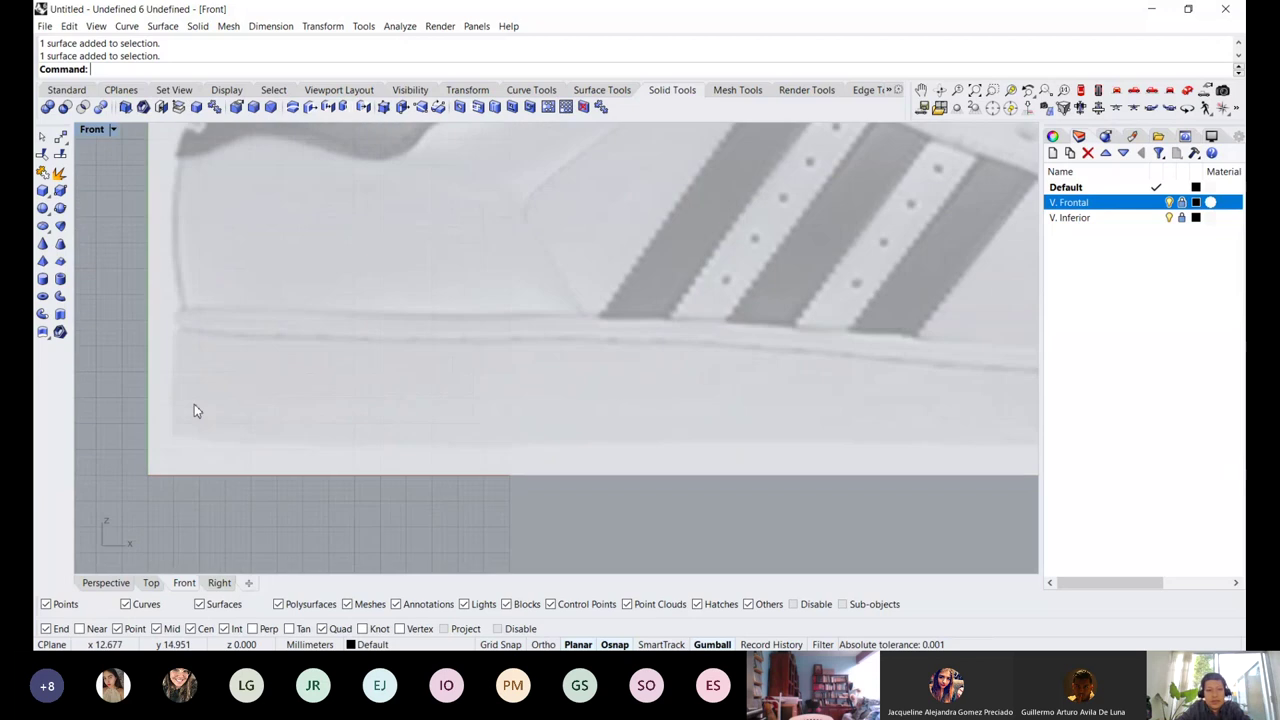
scroll(264, 303, "down", 5)
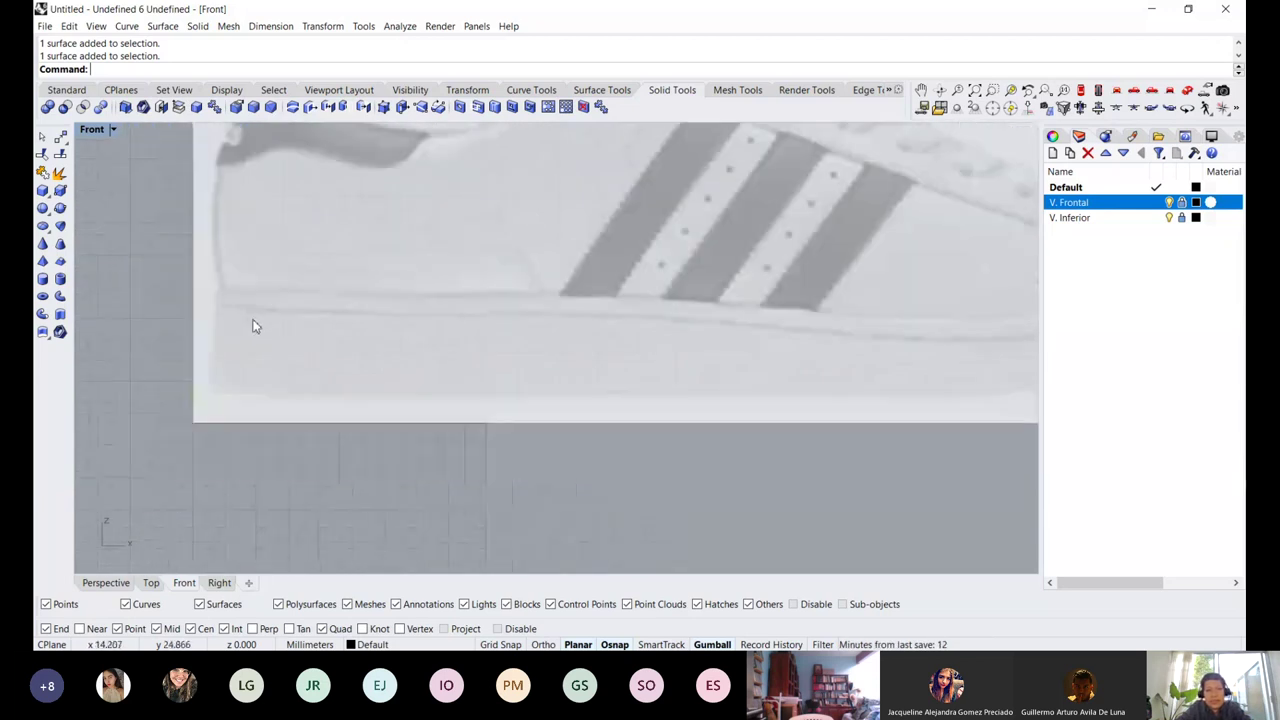
right_click_drag(238, 383, 206, 392)
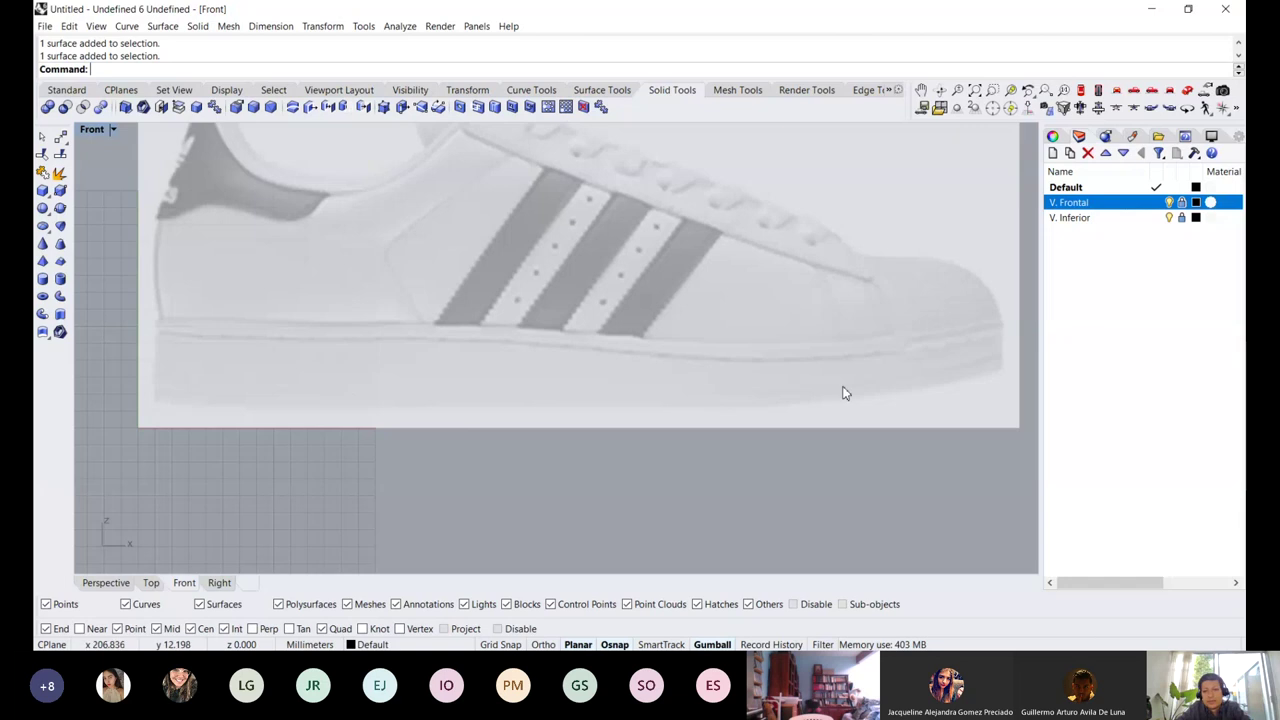
scroll(944, 389, "up", 4)
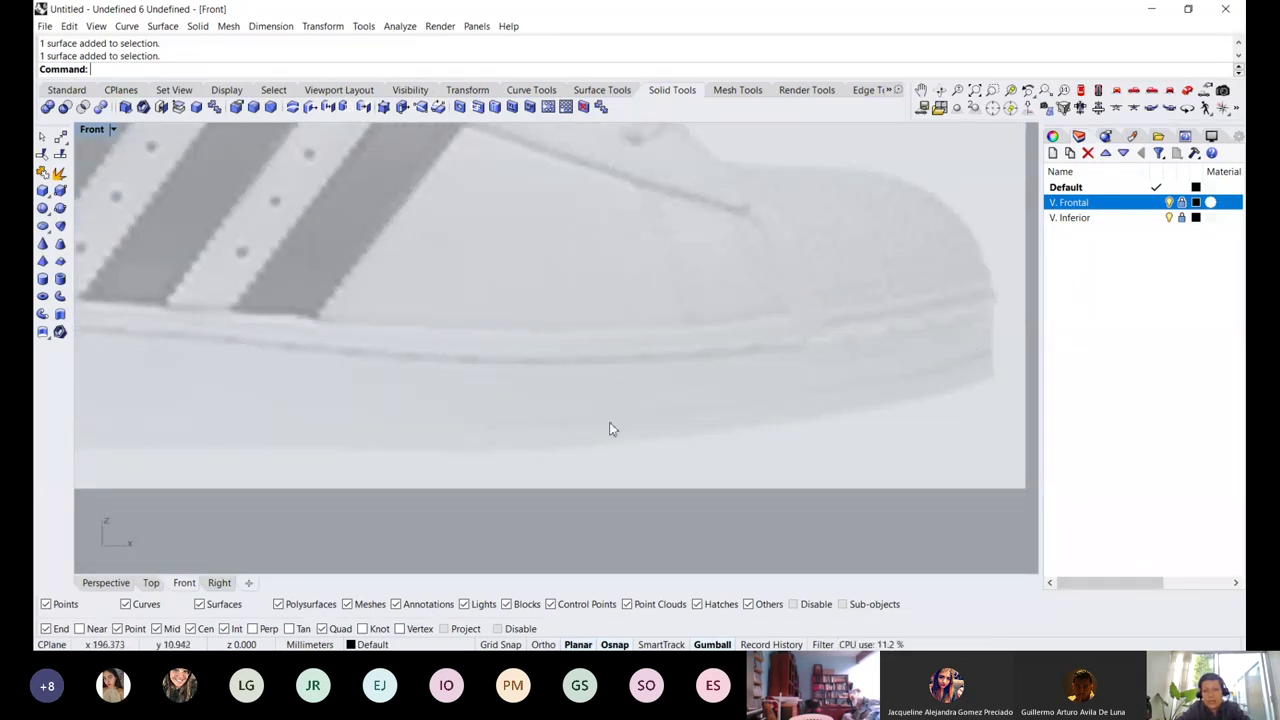
Examine the side-view picture's sole from toe cap to heel in the Front view, both close up and as a whole
scroll(850, 375, "down", 4)
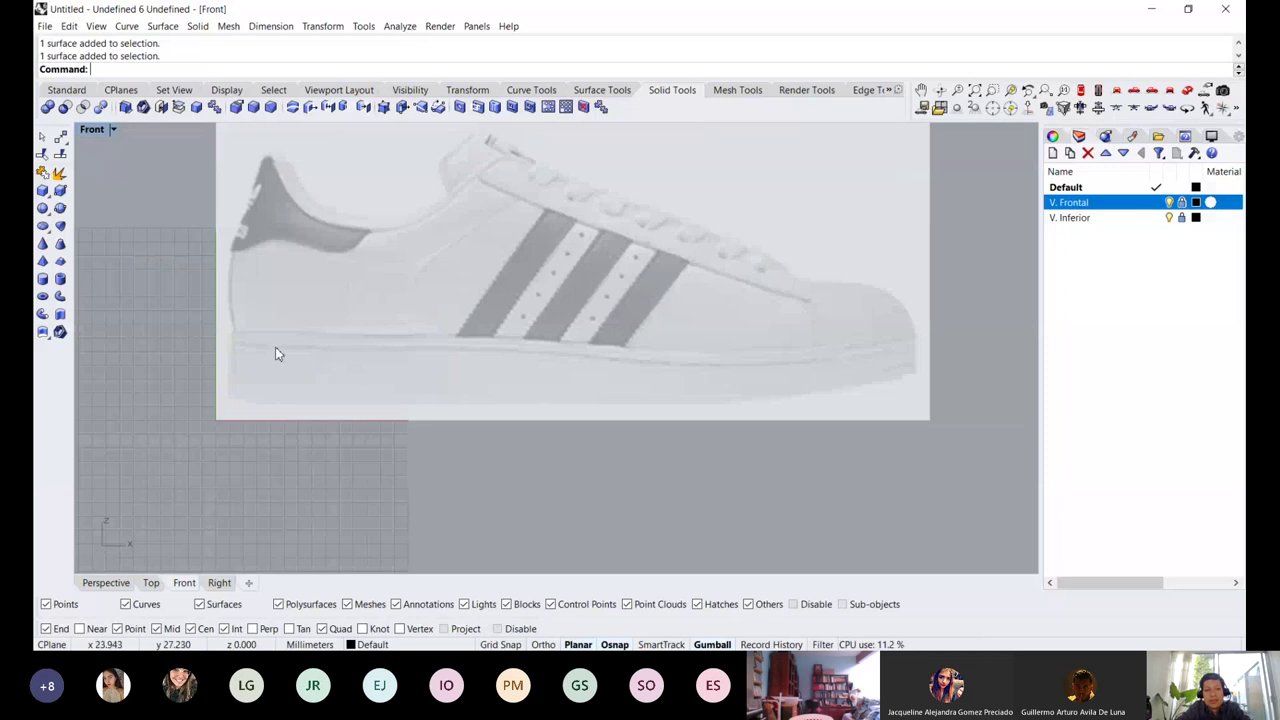
scroll(270, 348, "up", 3)
scroll(346, 318, "down", 1)
right_click_drag(688, 316, 480, 357)
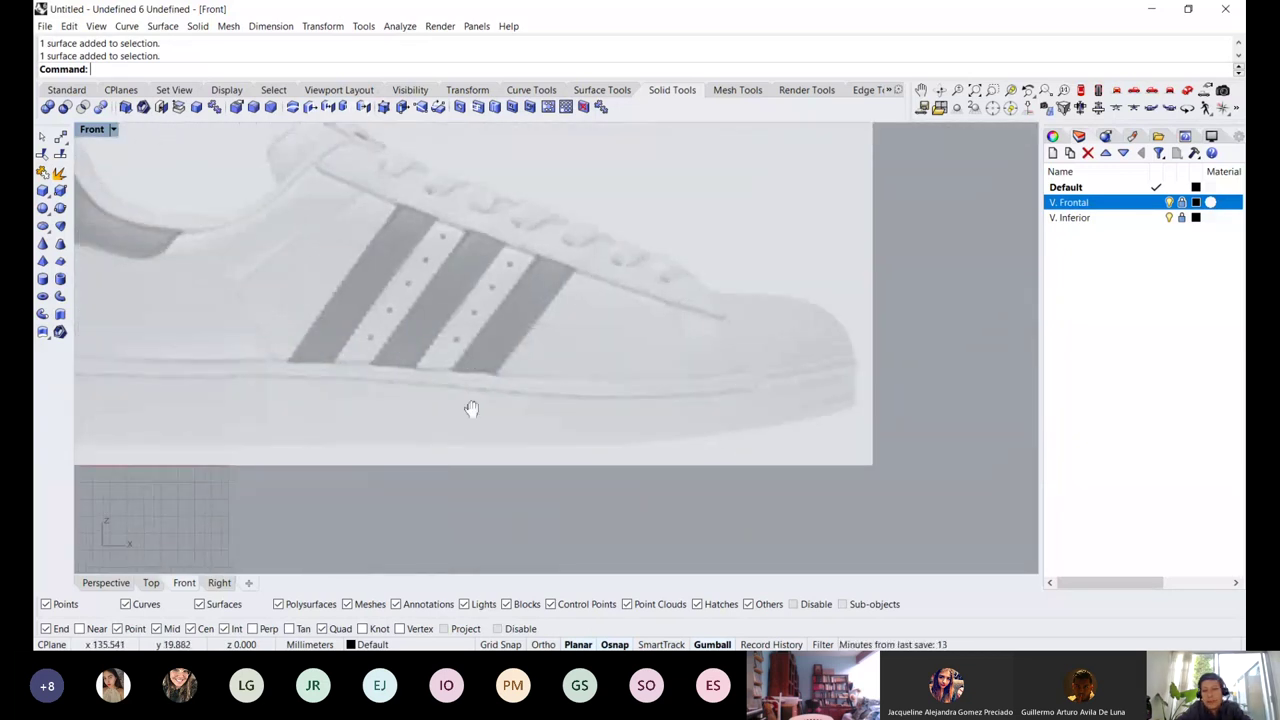
scroll(495, 400, "up", 5)
scroll(749, 323, "down", 5)
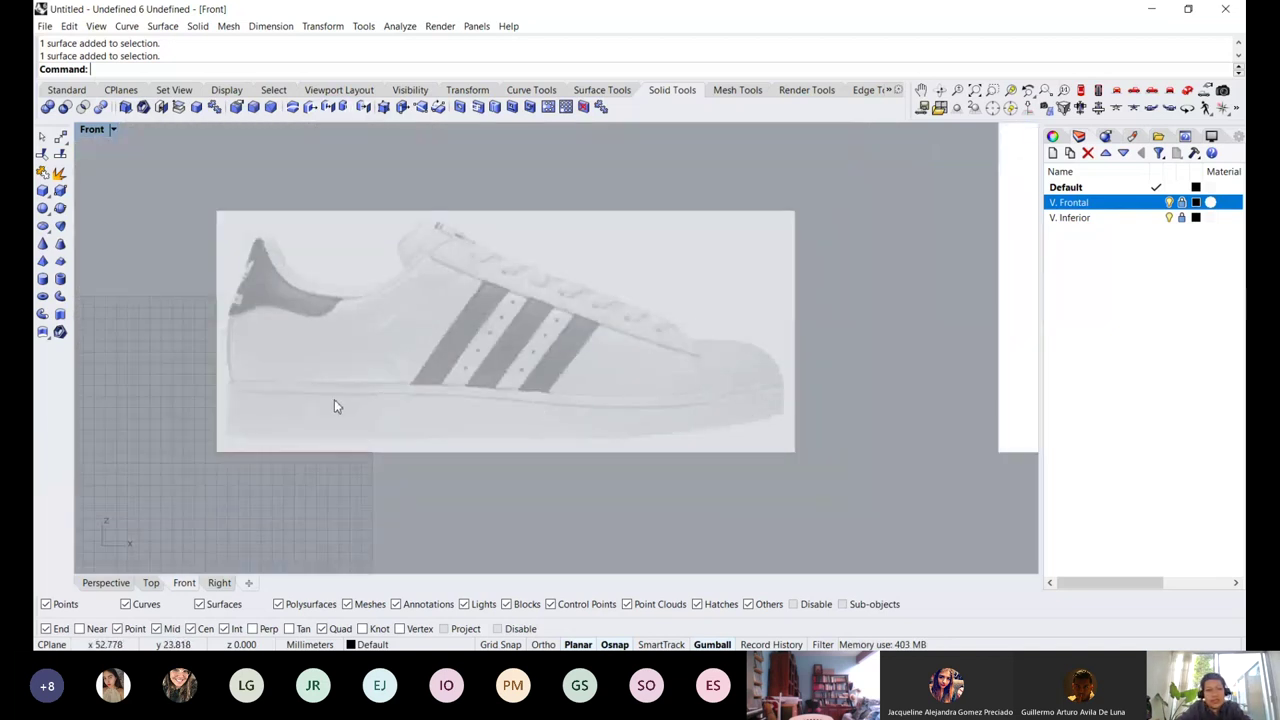
scroll(335, 401, "up", 1)
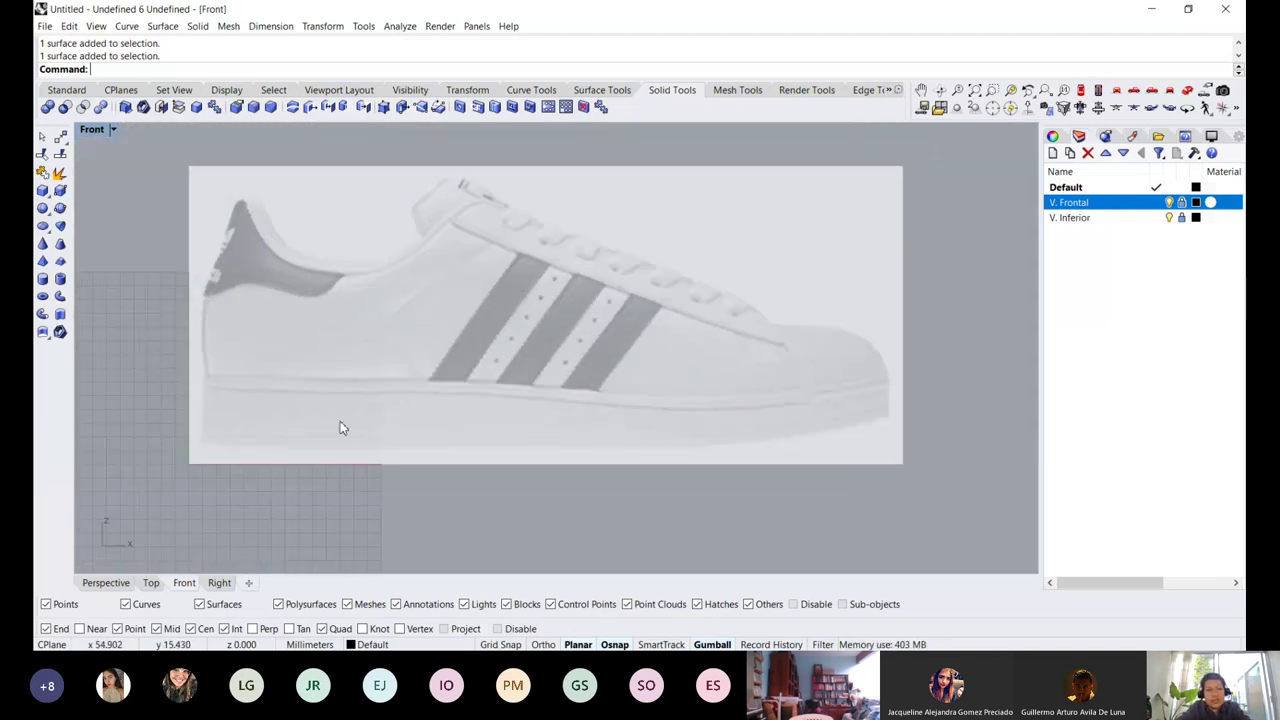
Create a new layer named Suela below V. Inferior
left_click(76, 91)
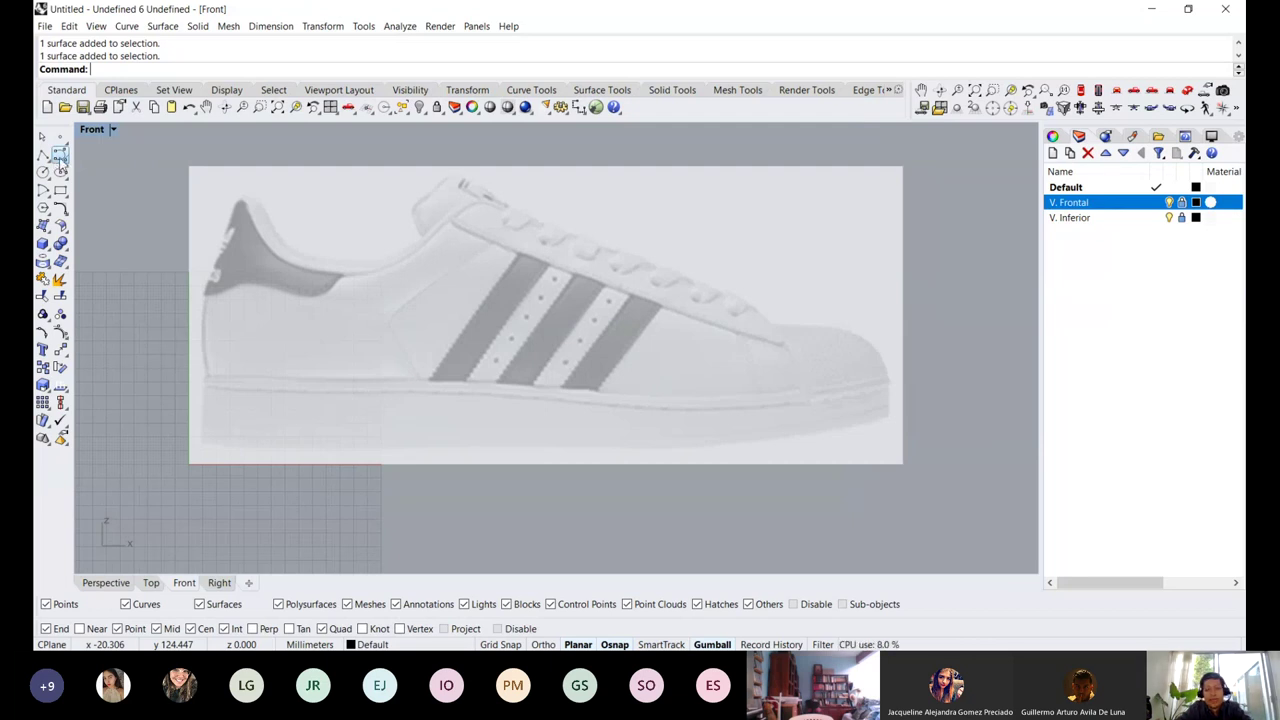
left_click(1068, 218)
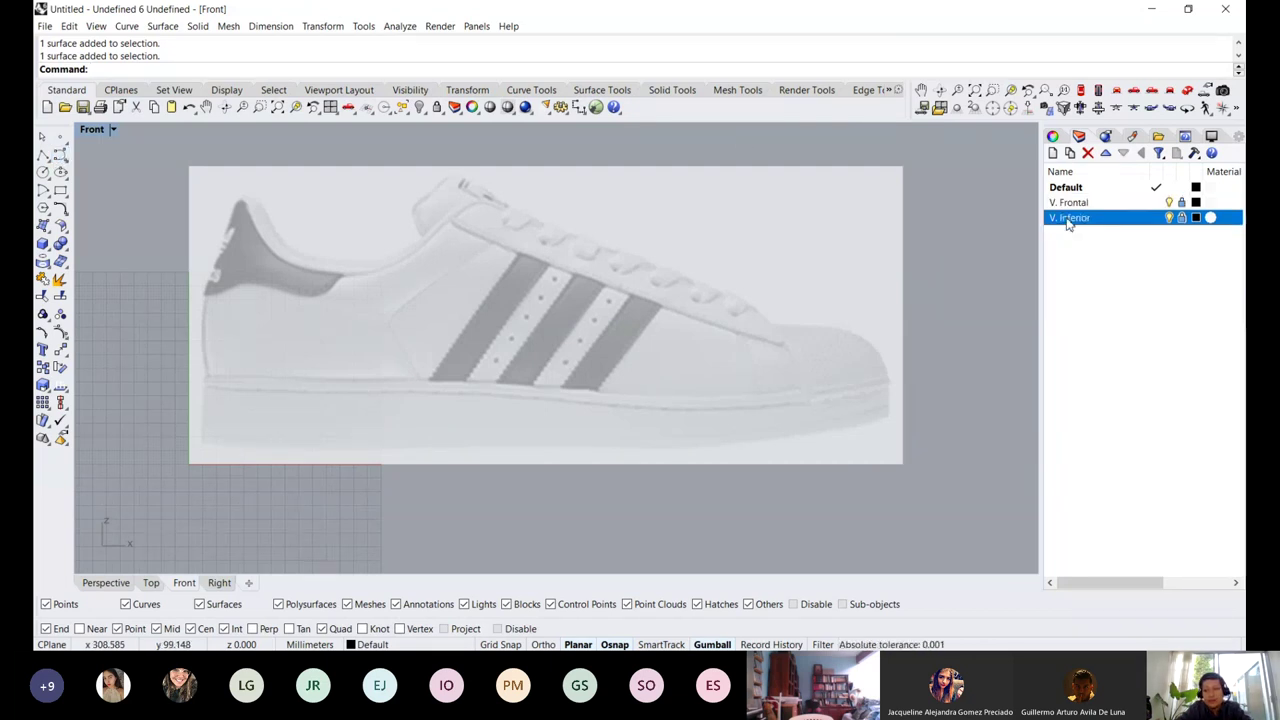
left_click(1052, 152)
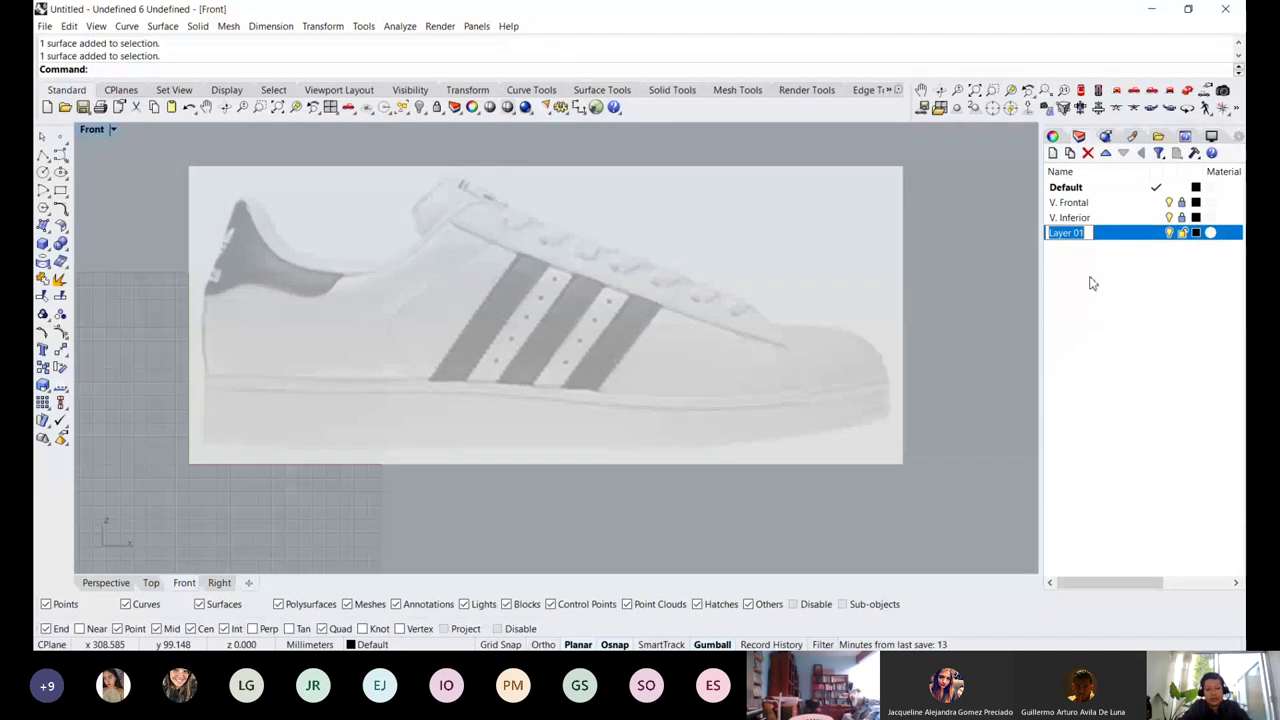
type("Suela")
key("Return")
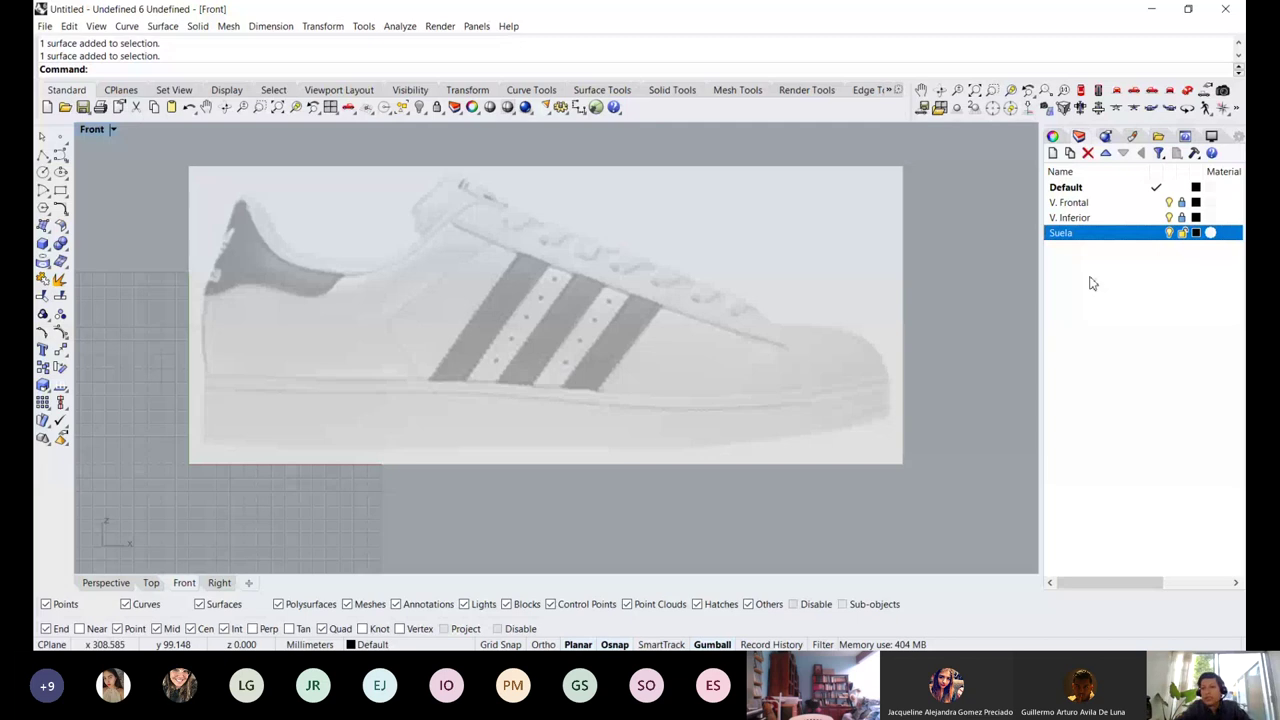
Create another layer named curvas suela and make it the current layer
left_click(1055, 154)
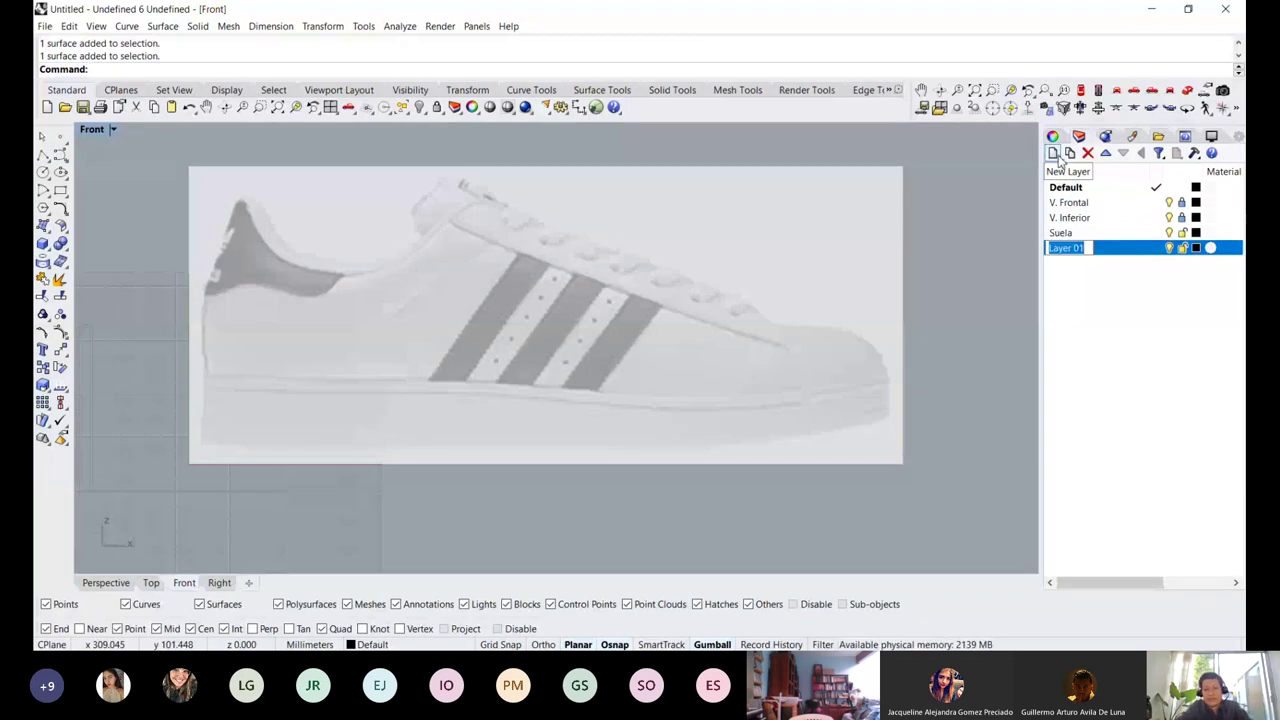
type("curvas s")
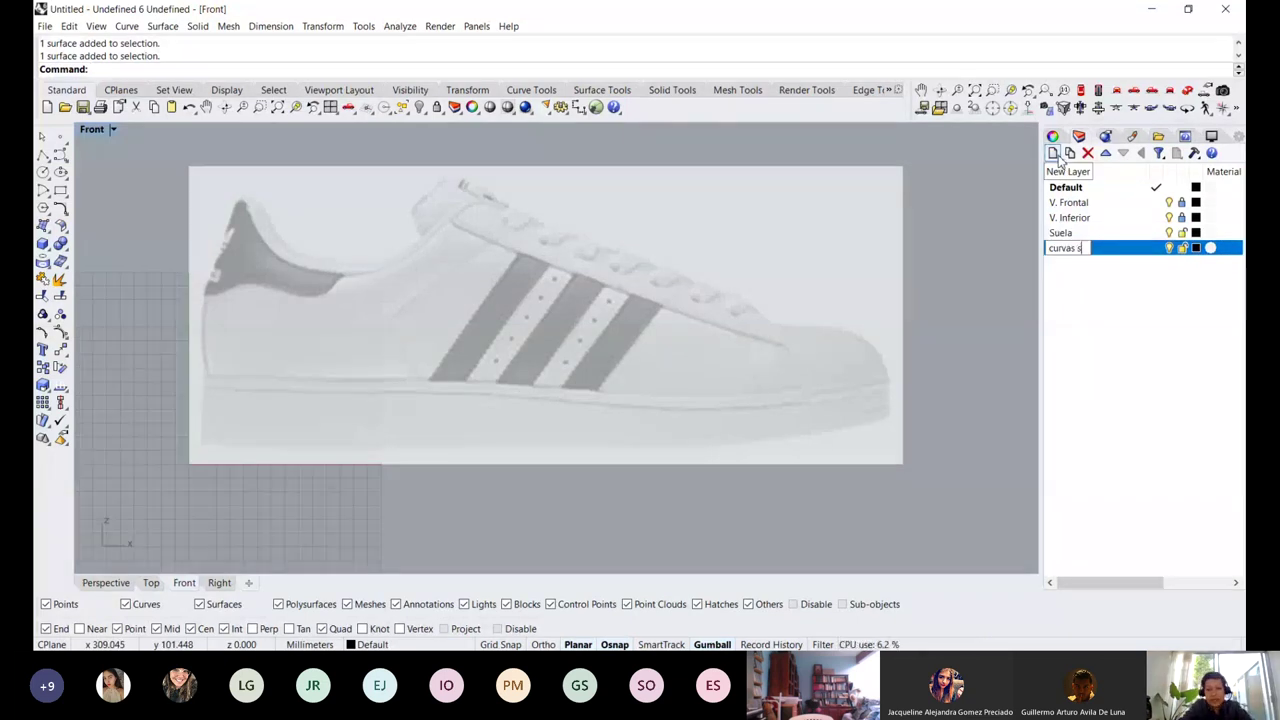
type("uela")
key("Return")
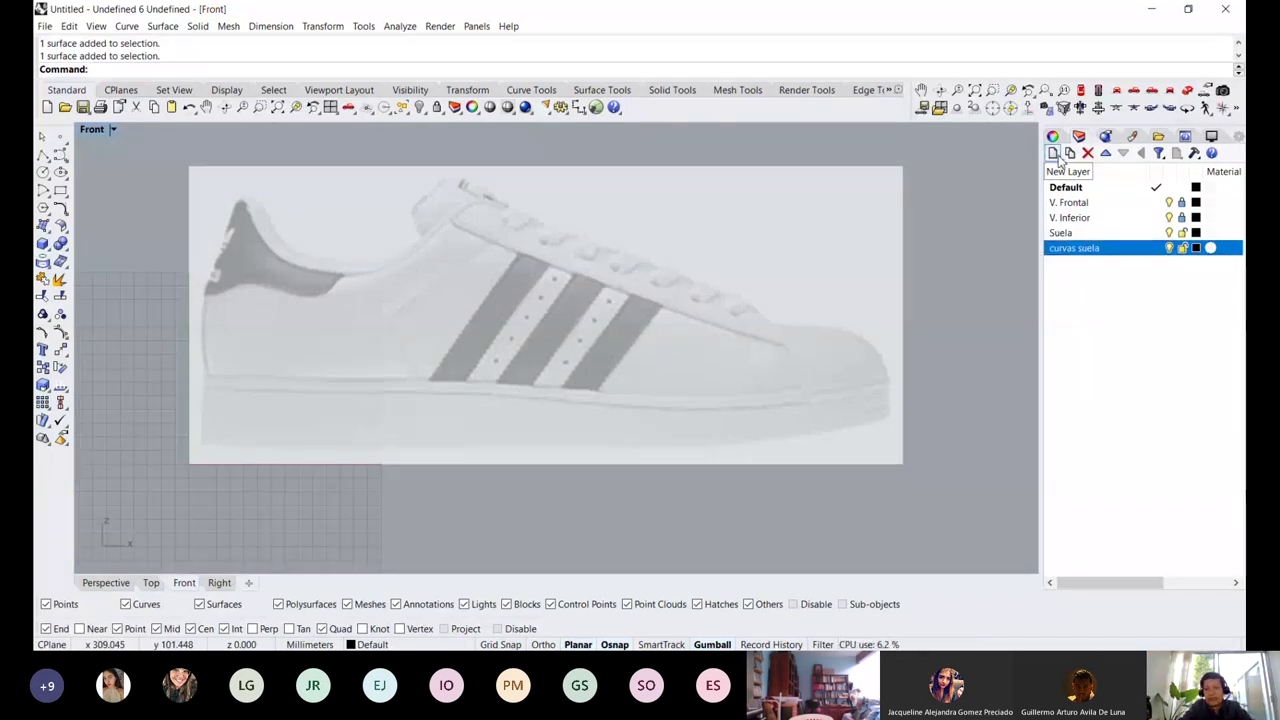
left_click(1156, 249)
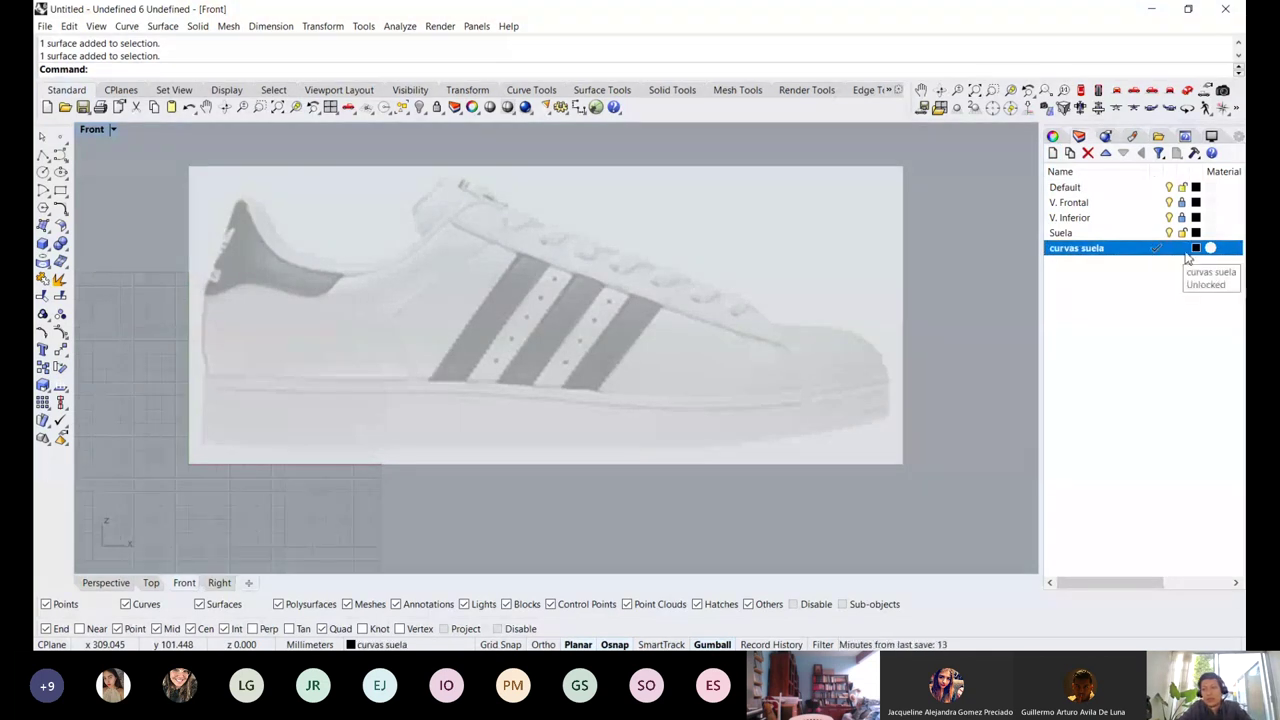
Set the display color of the curvas suela layer to red
left_click(1061, 234)
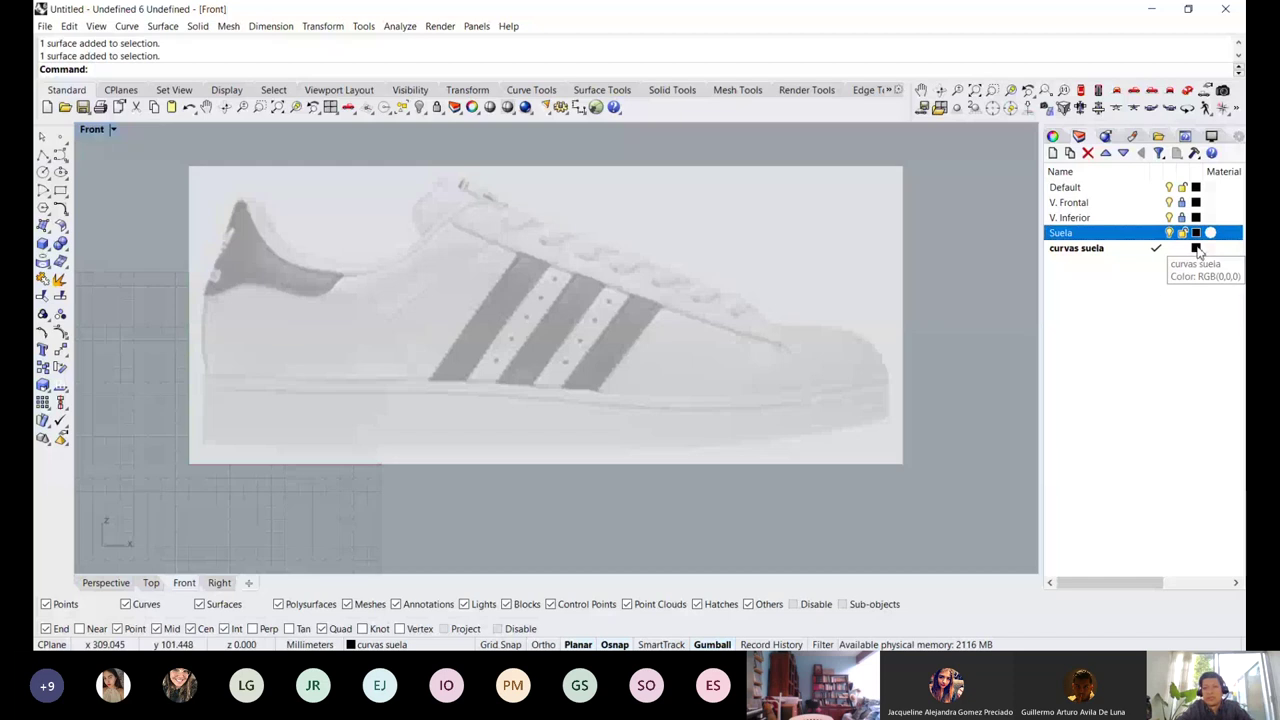
right_click_drag(985, 306, 1014, 246)
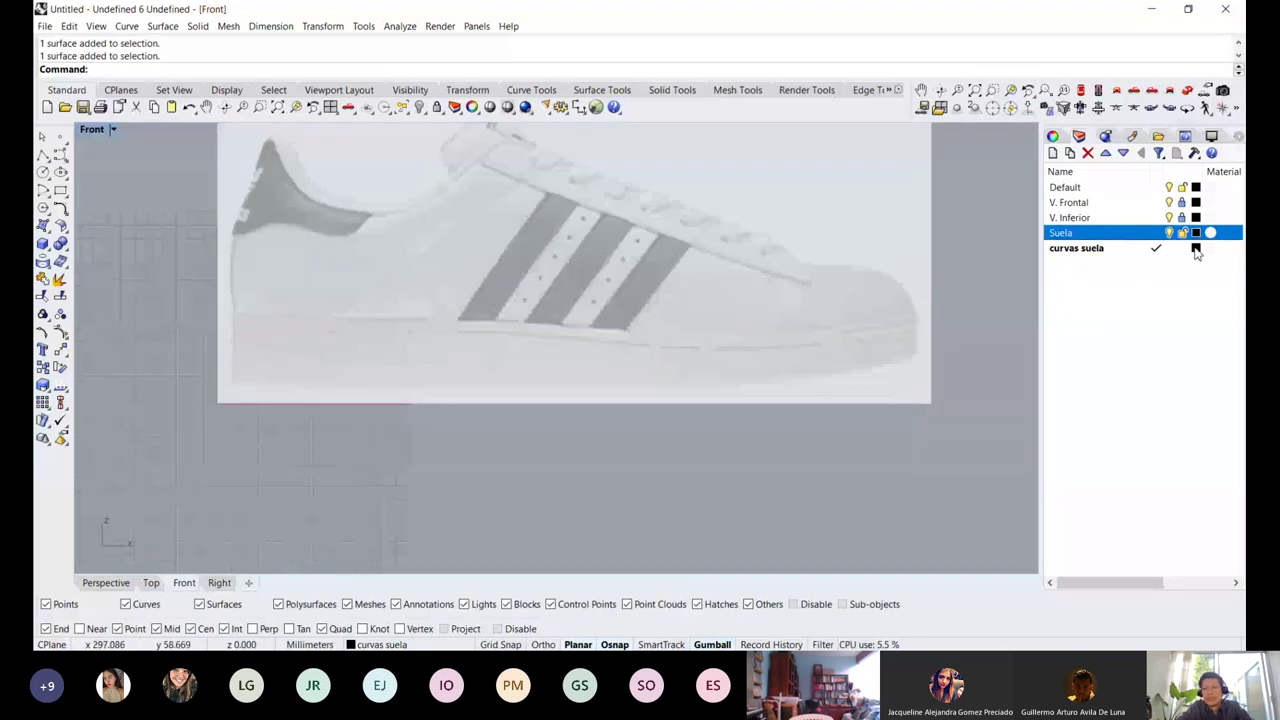
left_click(1196, 248)
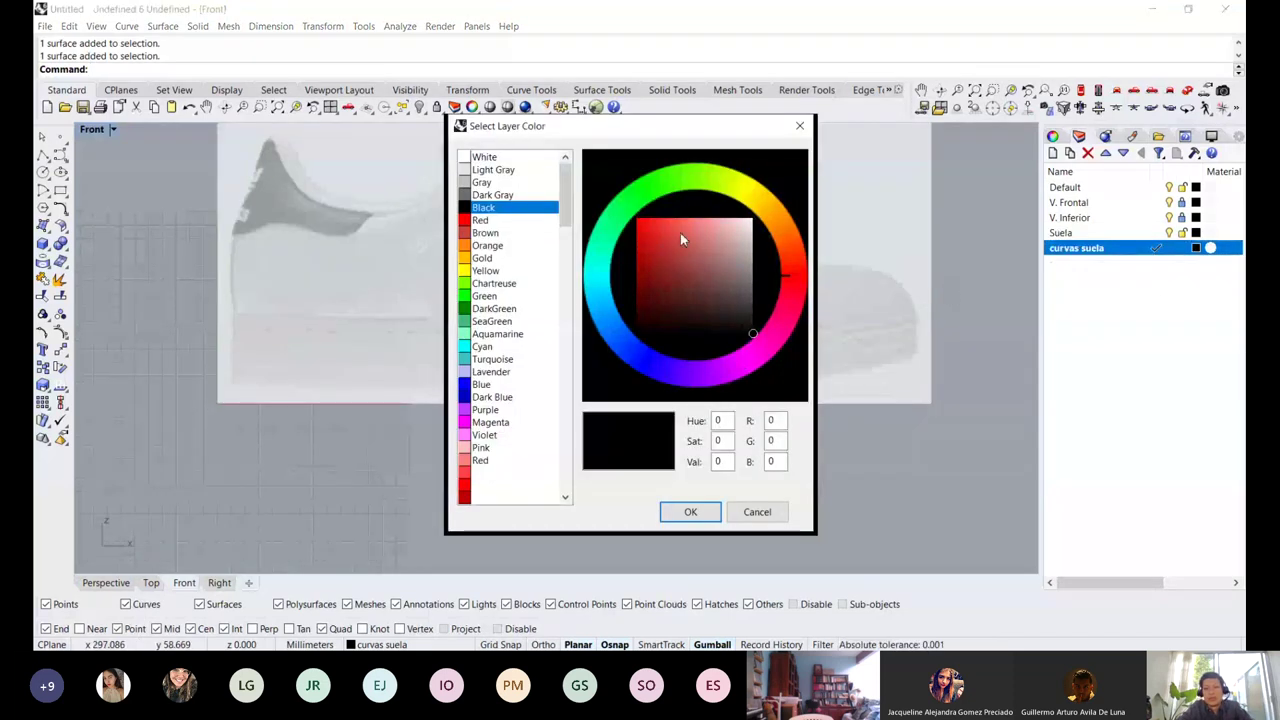
left_click(641, 220)
left_click(688, 512)
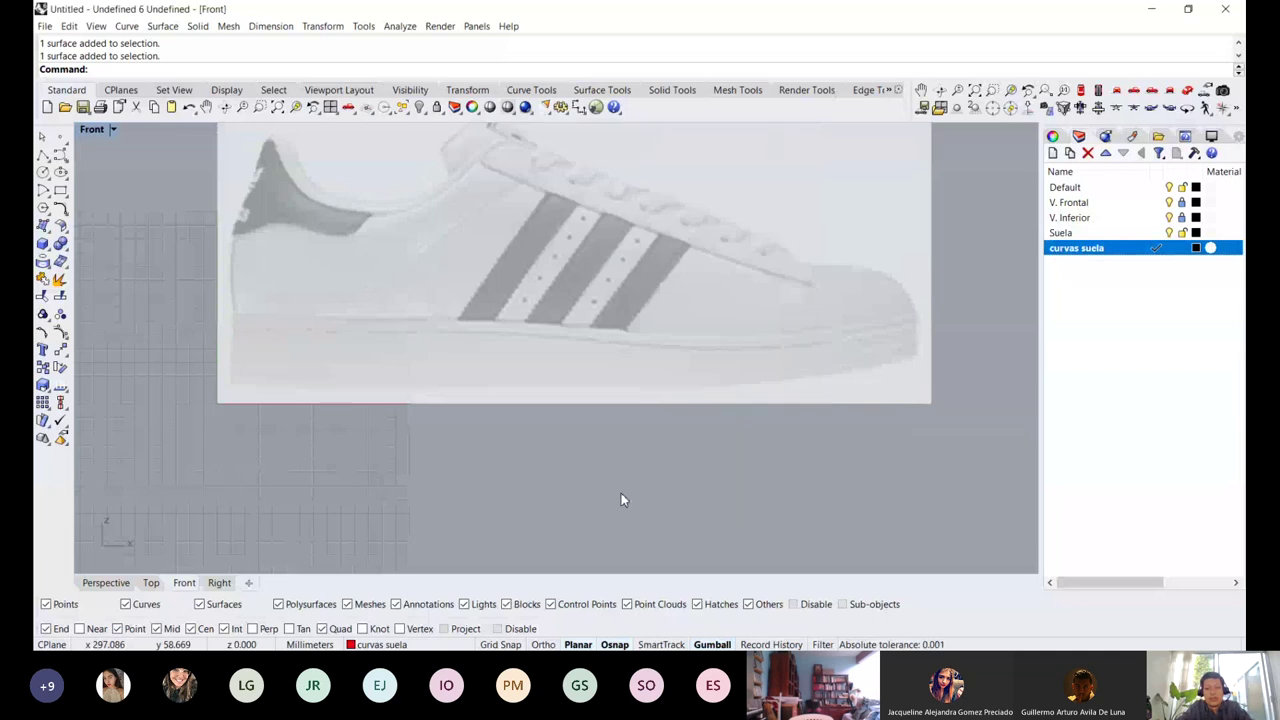
Start a degree-3 control-point curve in the Front view and turn off the Cen and Point object snaps
scroll(346, 357, "up", 4)
right_click_drag(357, 329, 295, 340)
scroll(297, 336, "down", 4)
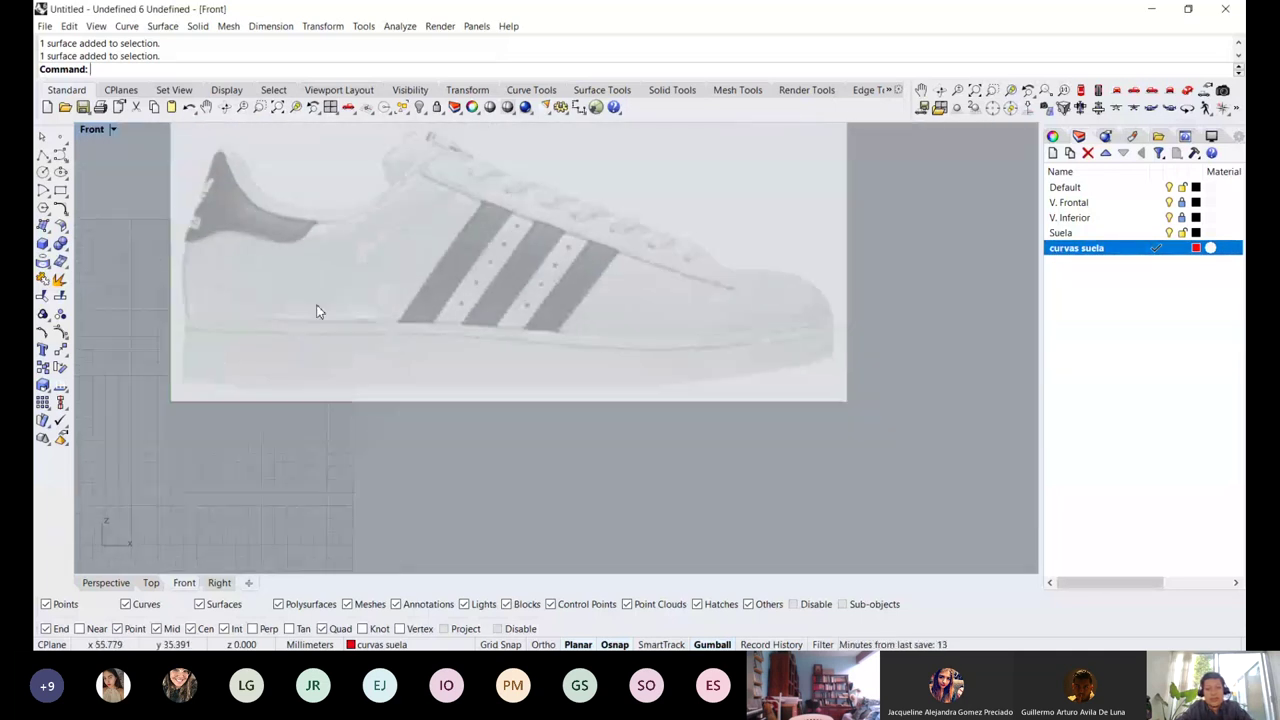
scroll(316, 312, "up", 2)
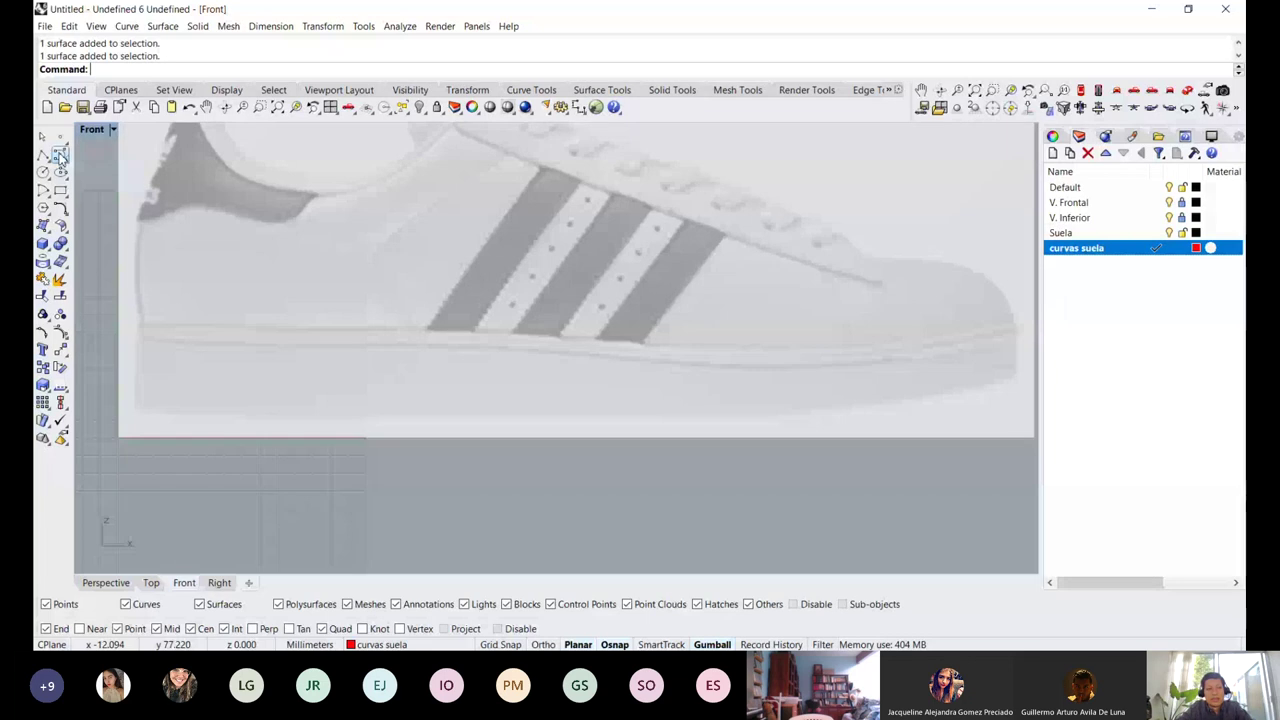
left_click(60, 157)
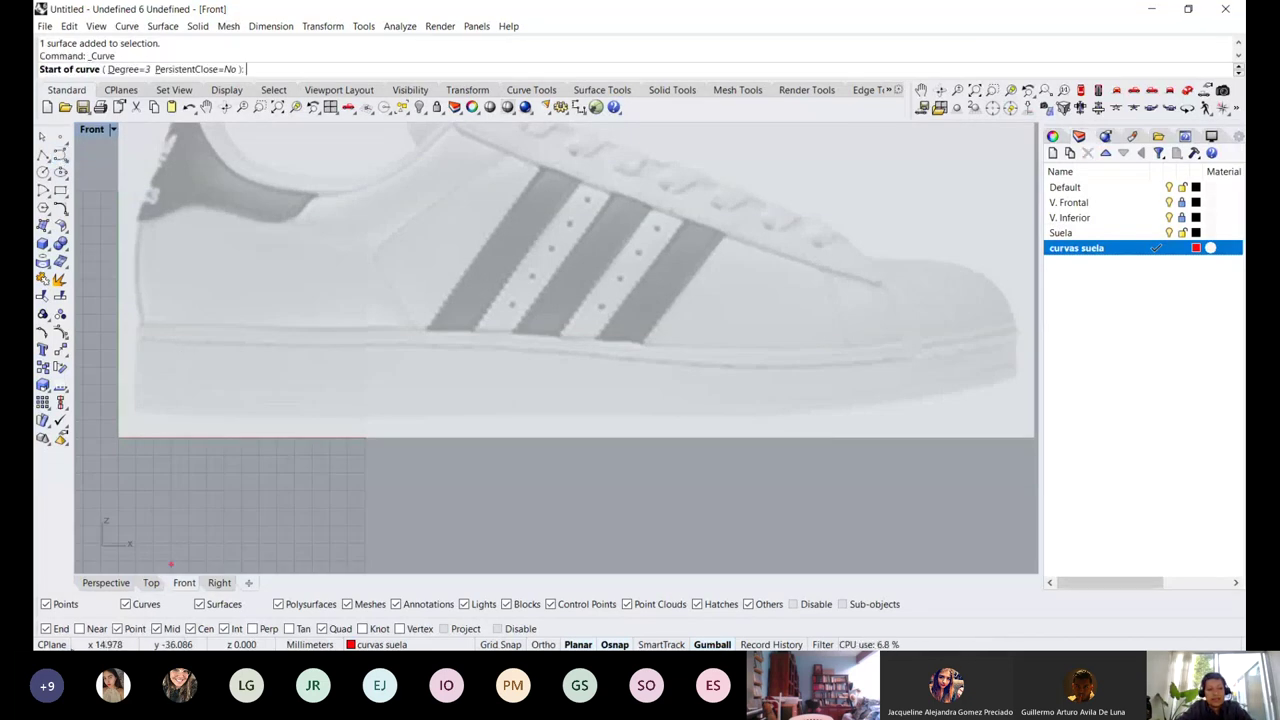
left_click(191, 629)
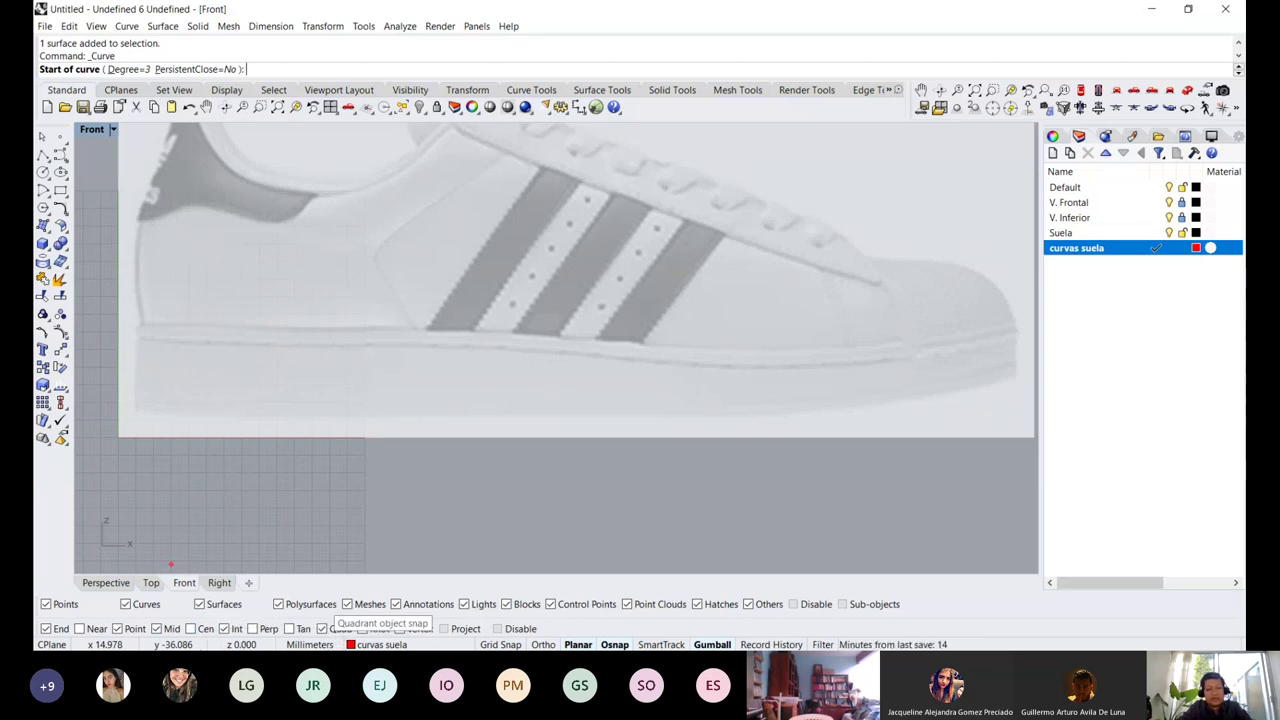
left_click(131, 630)
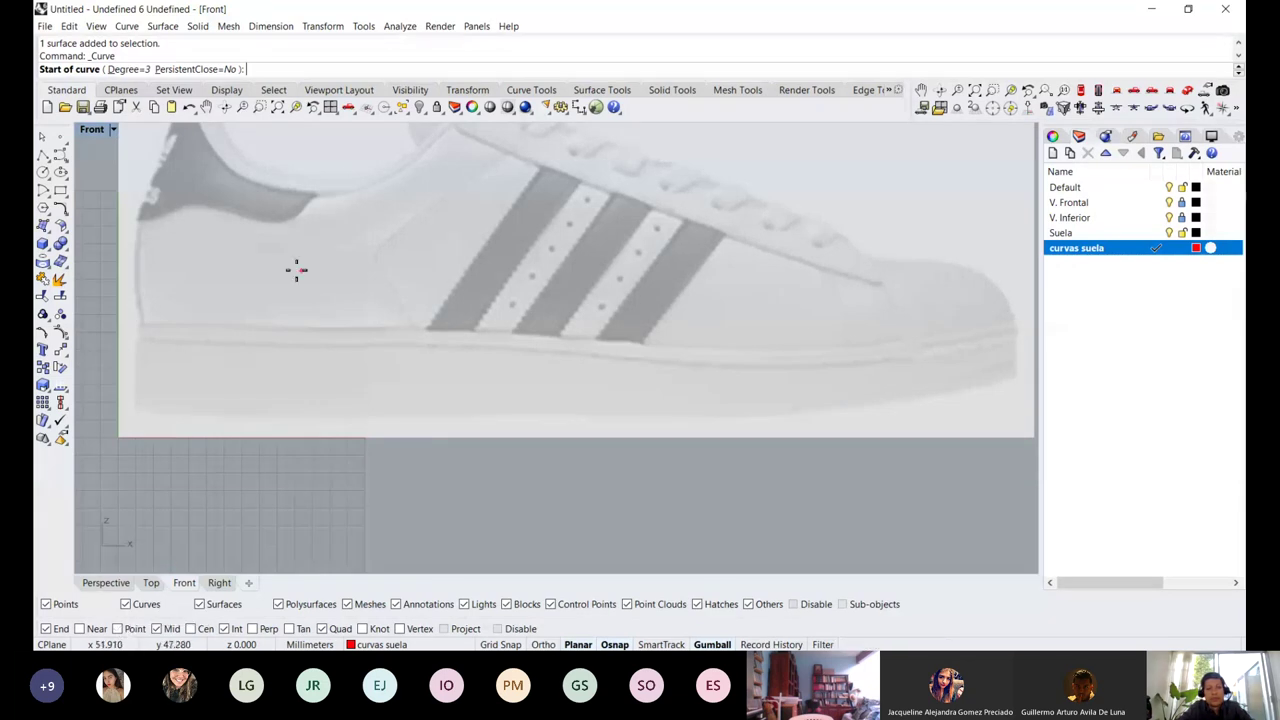
scroll(208, 391, "down", 4)
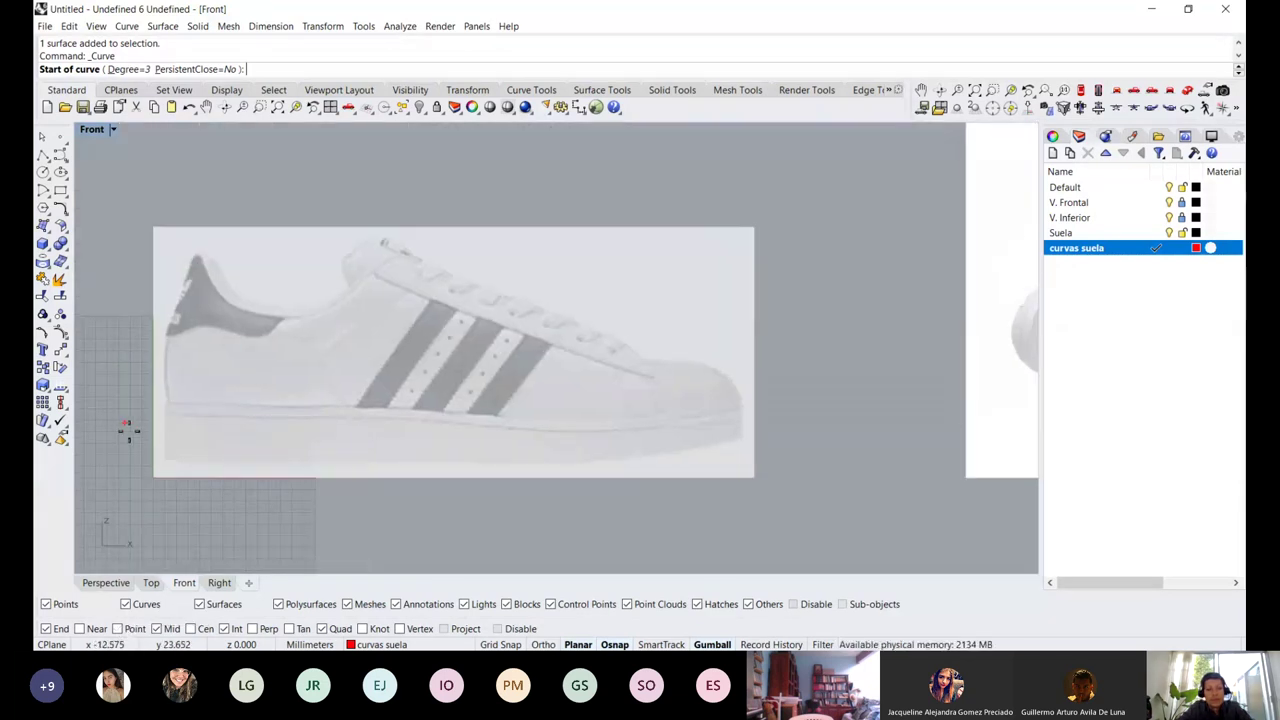
scroll(160, 468, "up", 3)
scroll(166, 472, "up", 2)
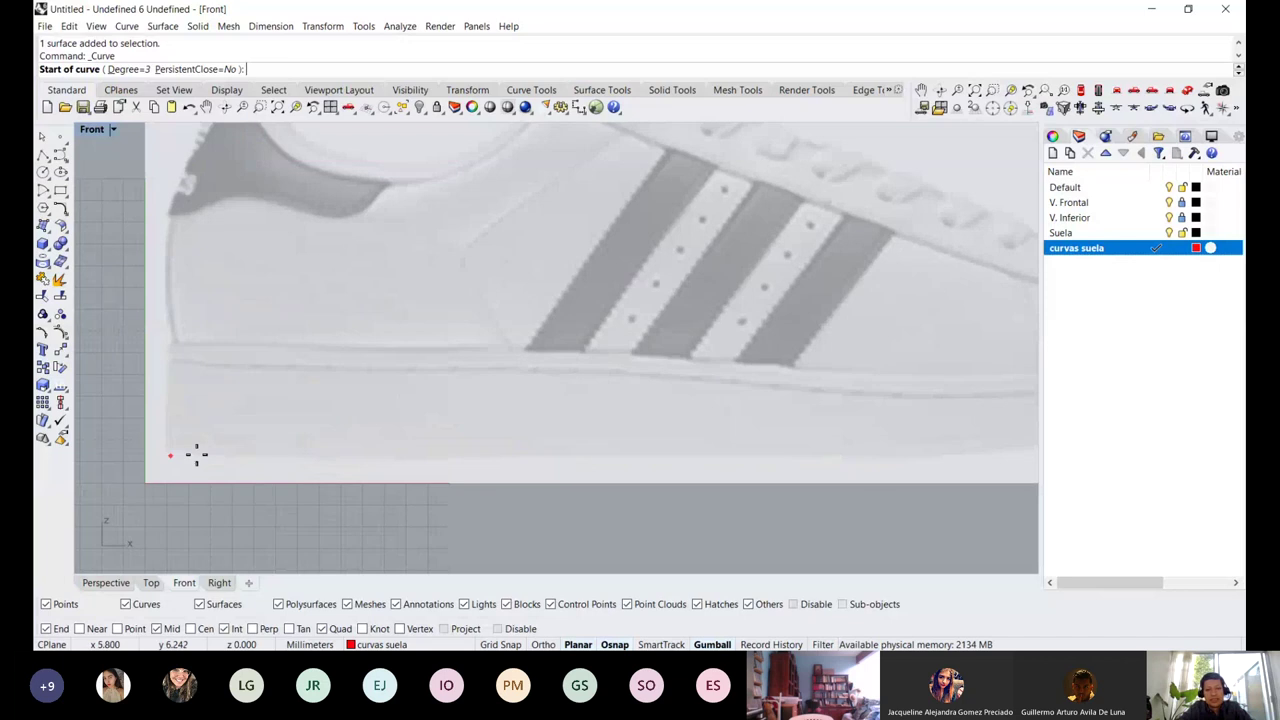
scroll(186, 451, "down", 2)
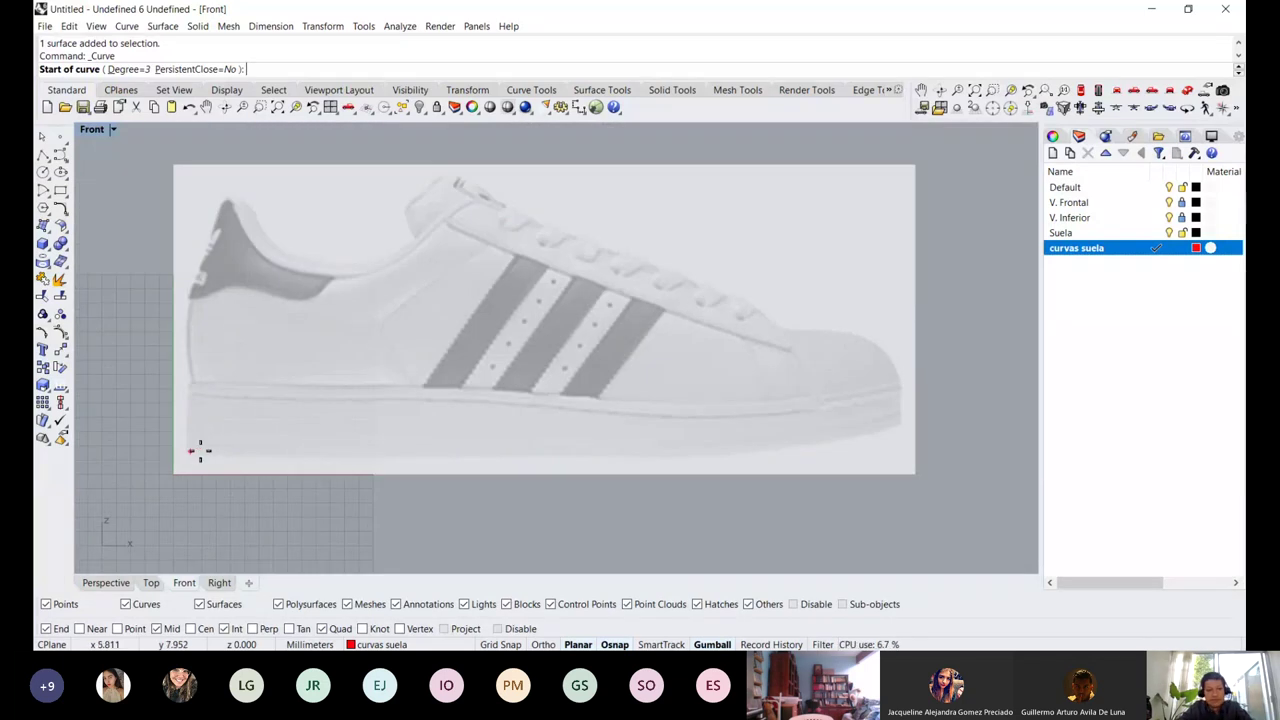
scroll(200, 451, "up", 2)
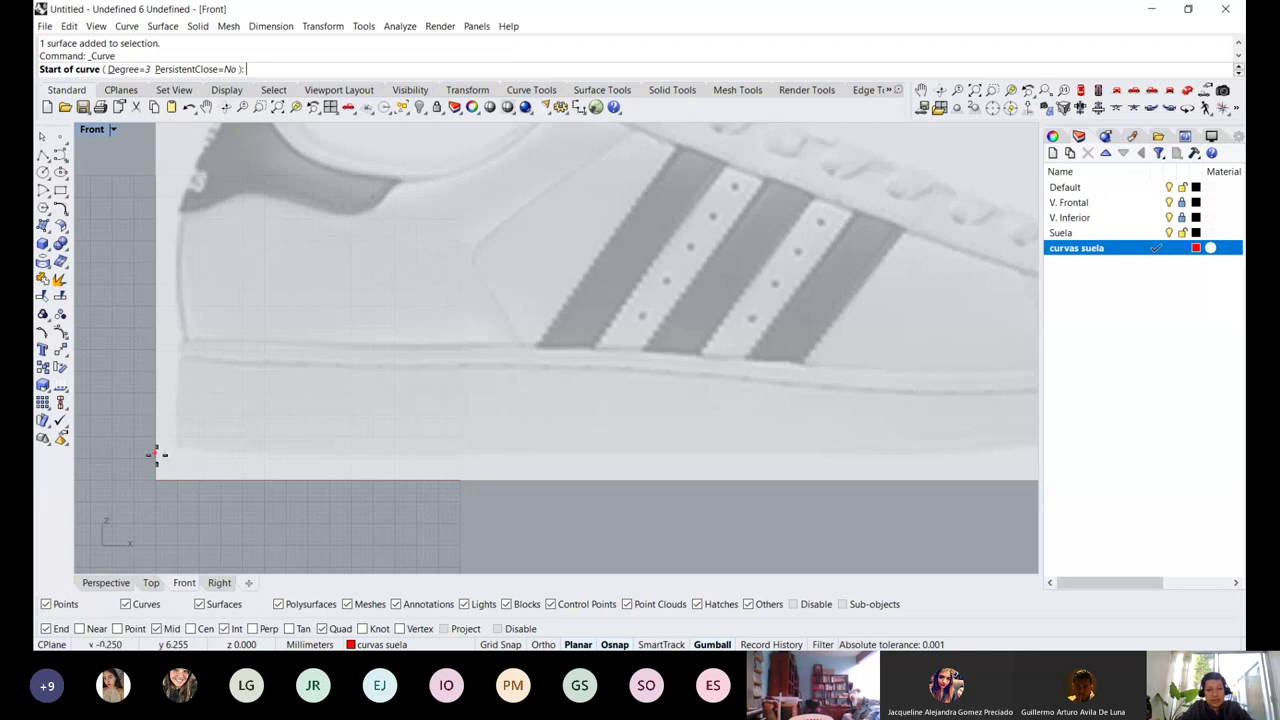
left_click(155, 455)
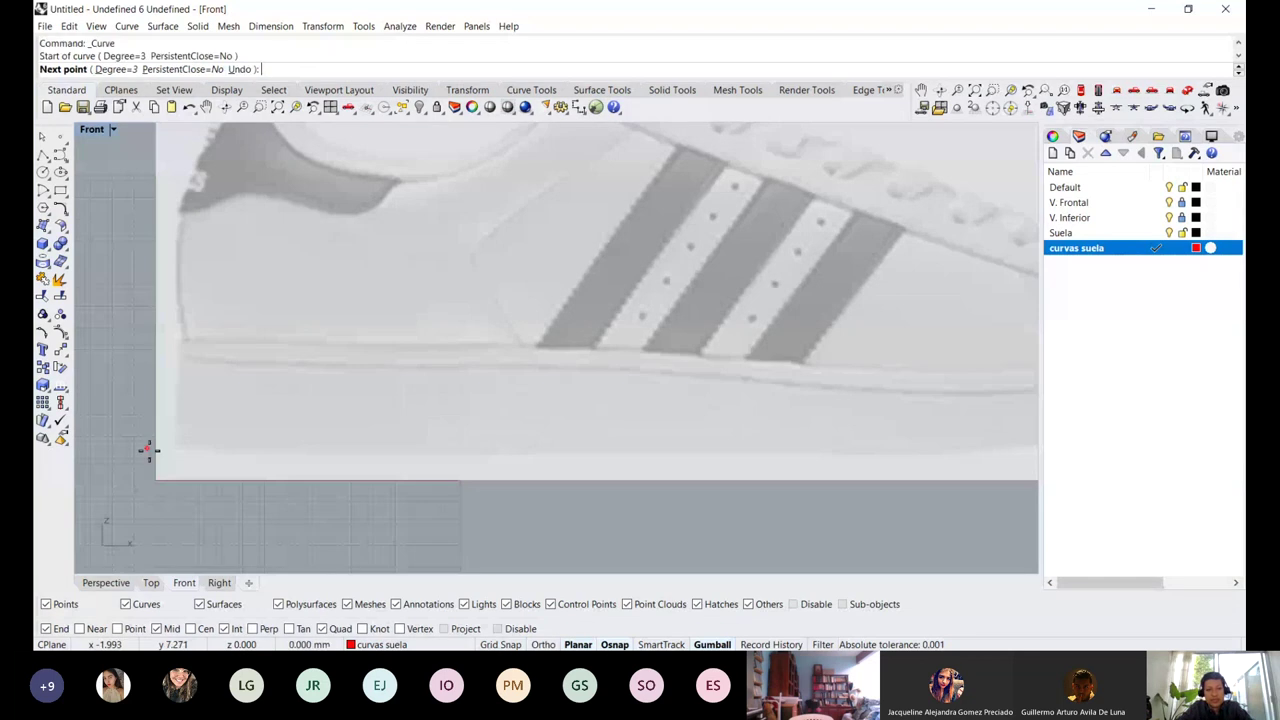
scroll(148, 451, "down", 3)
key("F8")
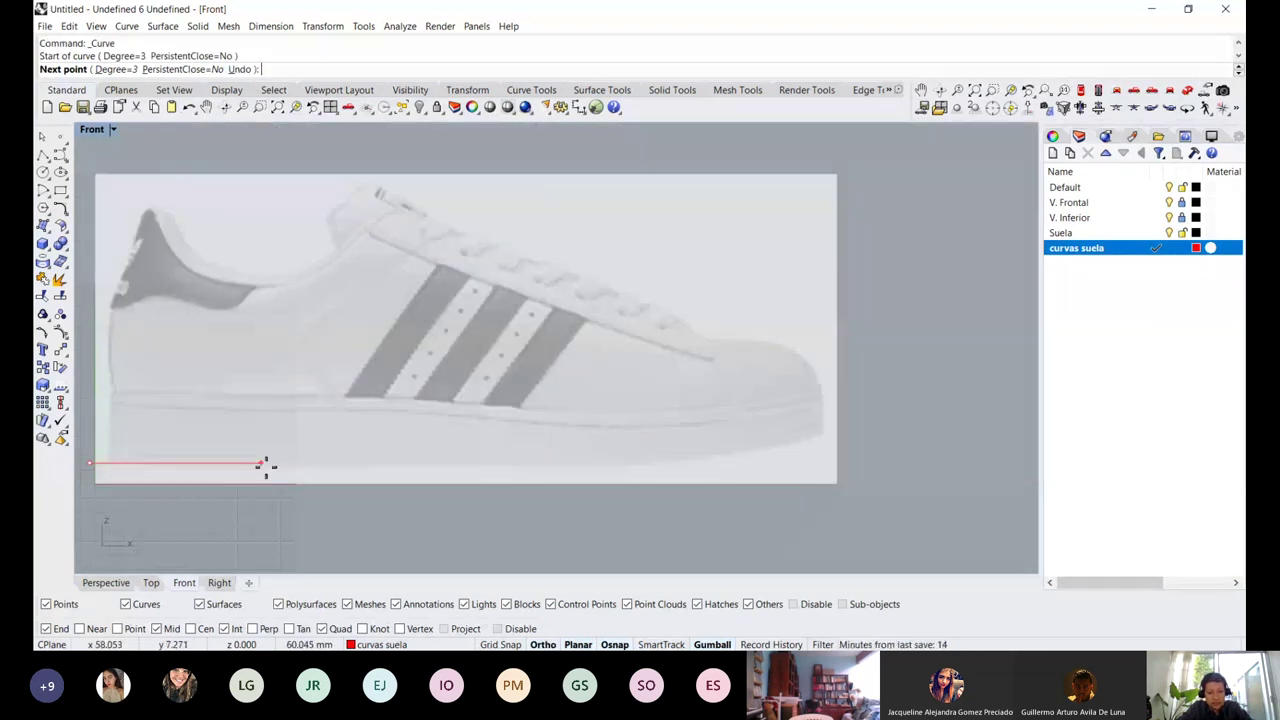
scroll(258, 458, "up", 5)
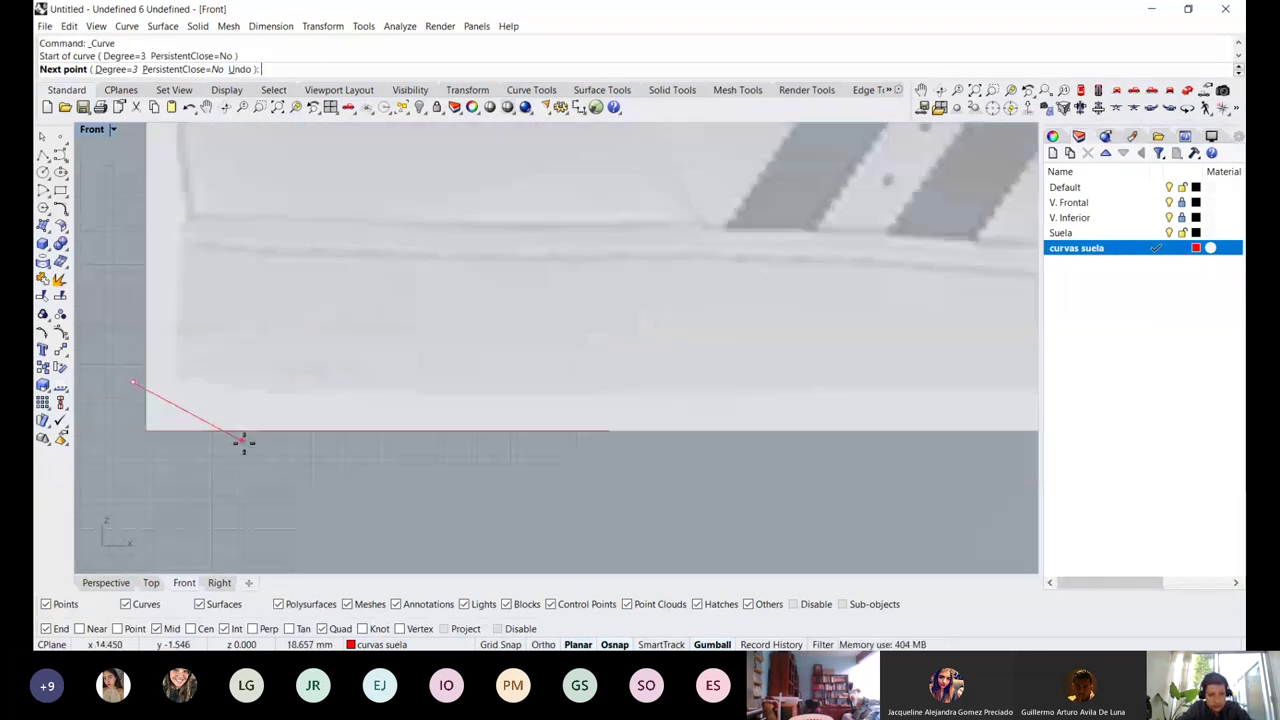
right_click(194, 386)
Place the bottom sole curve's first control points in a horizontal line about 7 mm high, from just behind the heel to under the forefoot
right_click(116, 392)
left_click(115, 384)
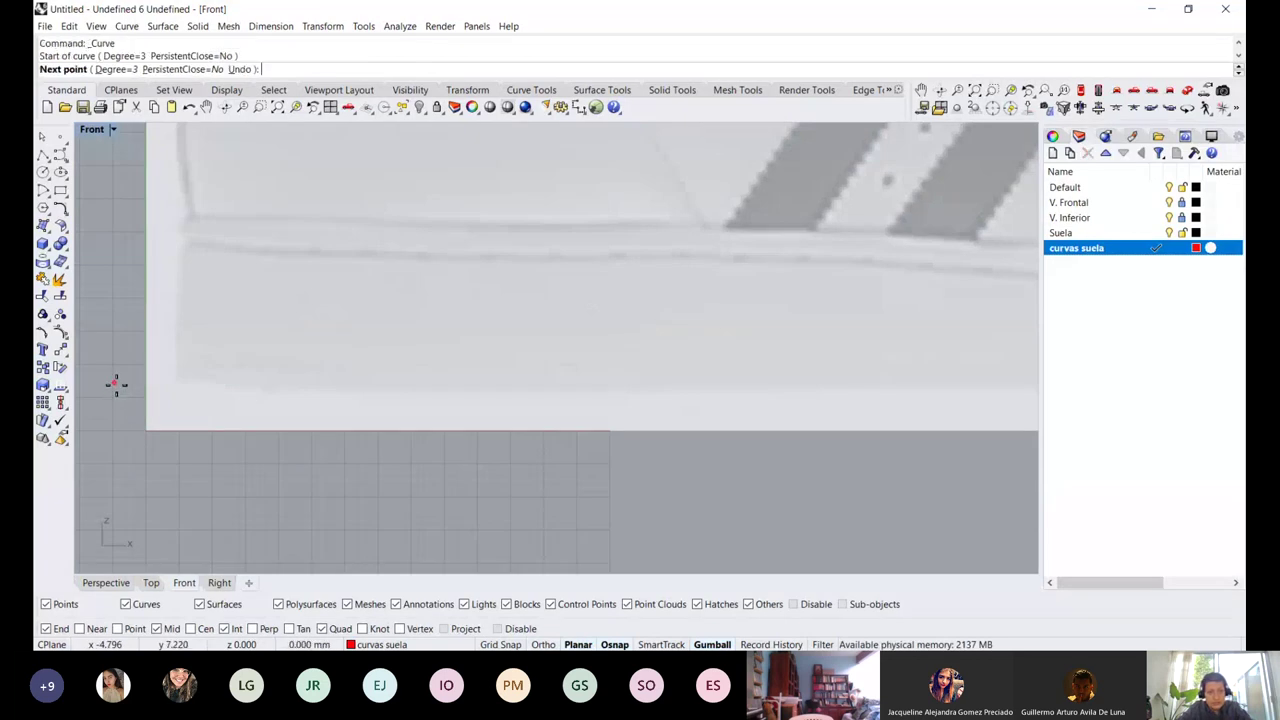
scroll(223, 383, "down", 3)
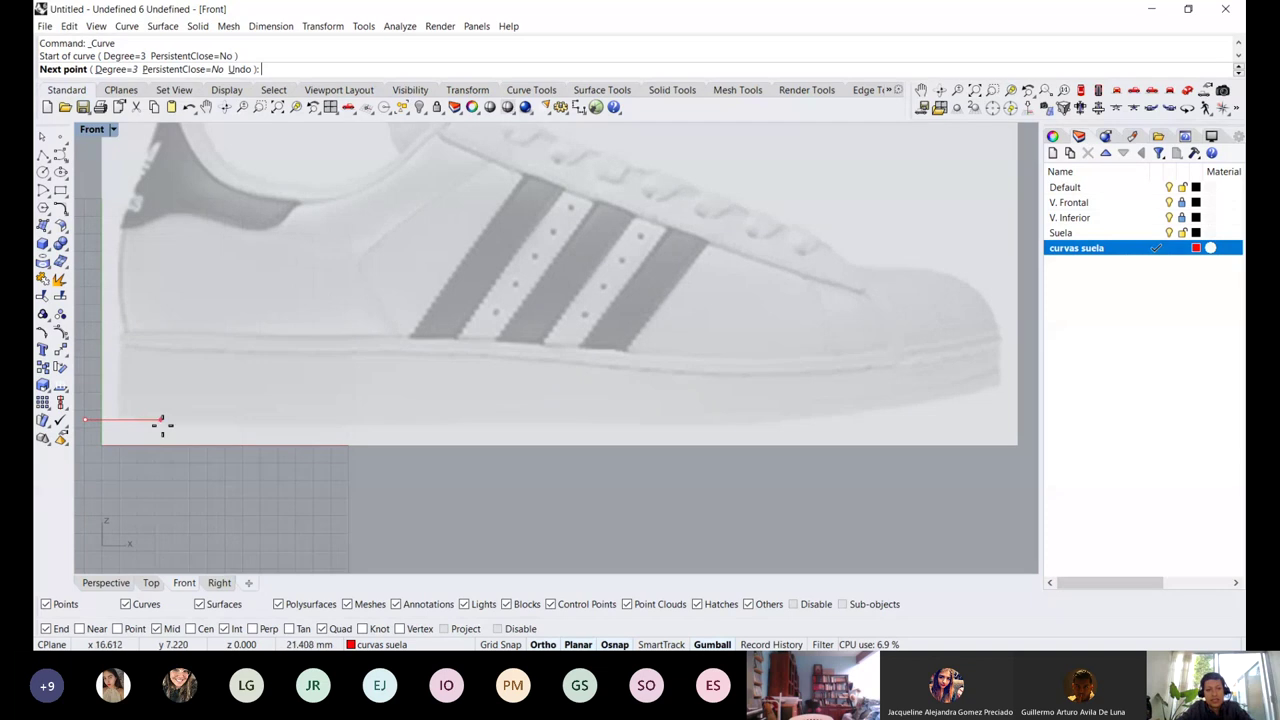
left_click(162, 422, "shift")
left_click(406, 421, "shift")
right_click_drag(494, 426, 216, 469)
scroll(220, 472, "down", 4)
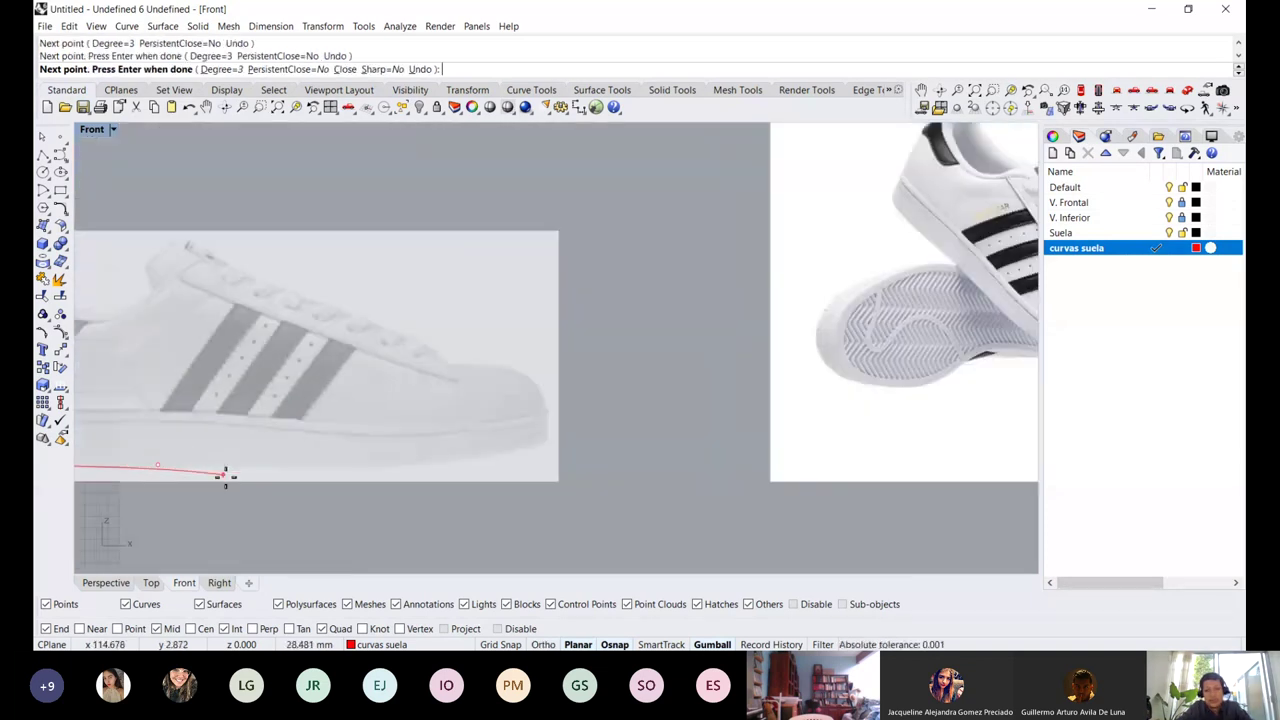
left_click(336, 466)
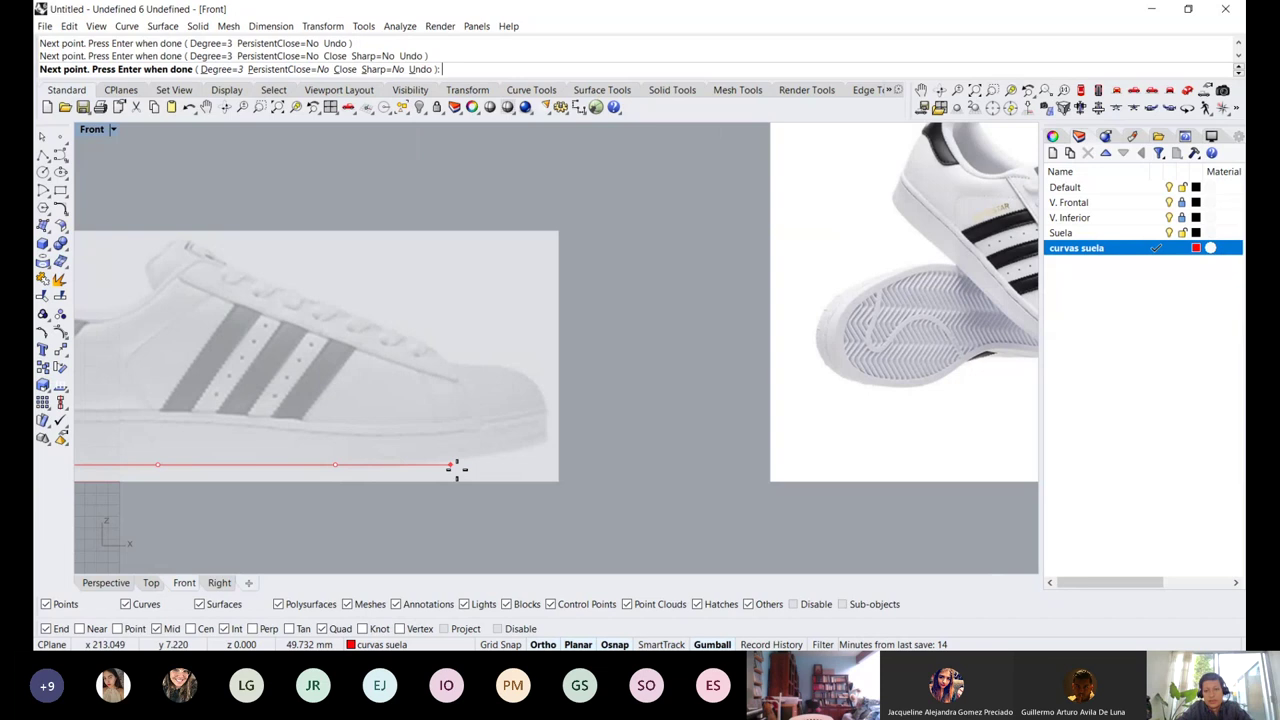
left_click(464, 465, "shift")
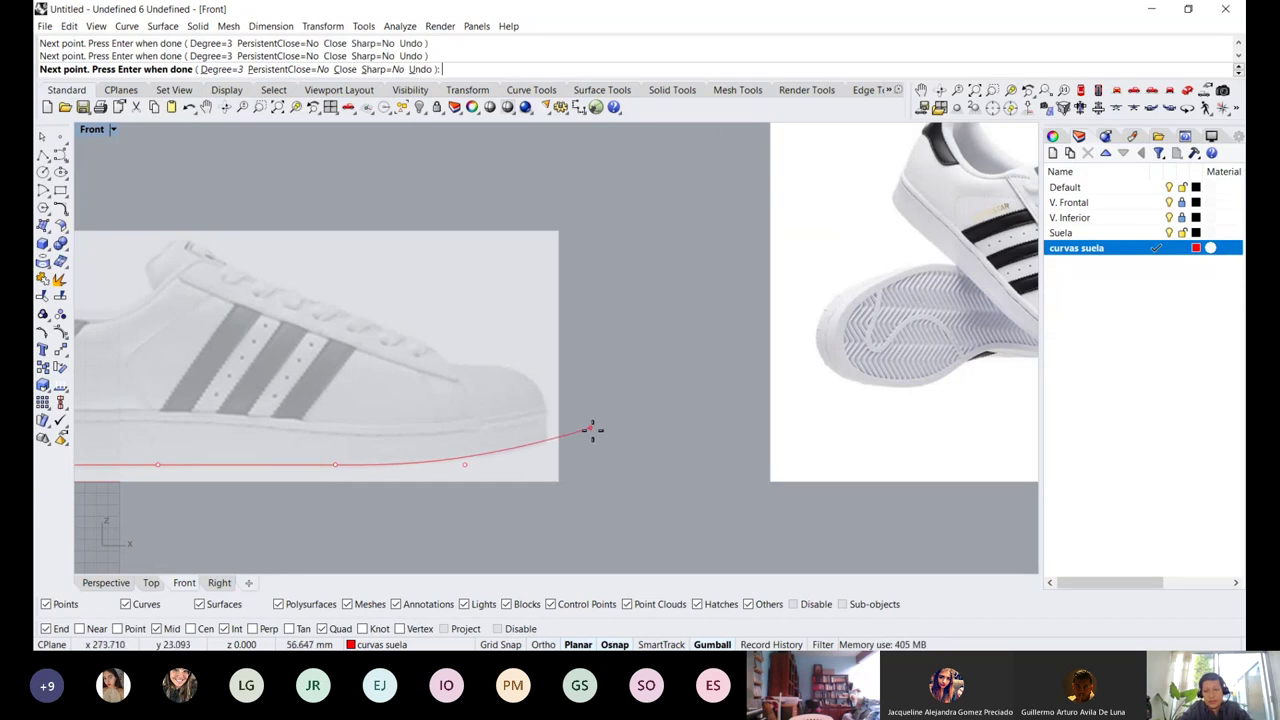
Finish the bottom sole curve with a raised end point just past the toe, at about x 269, y 22 mm
scroll(592, 430, "up", 2)
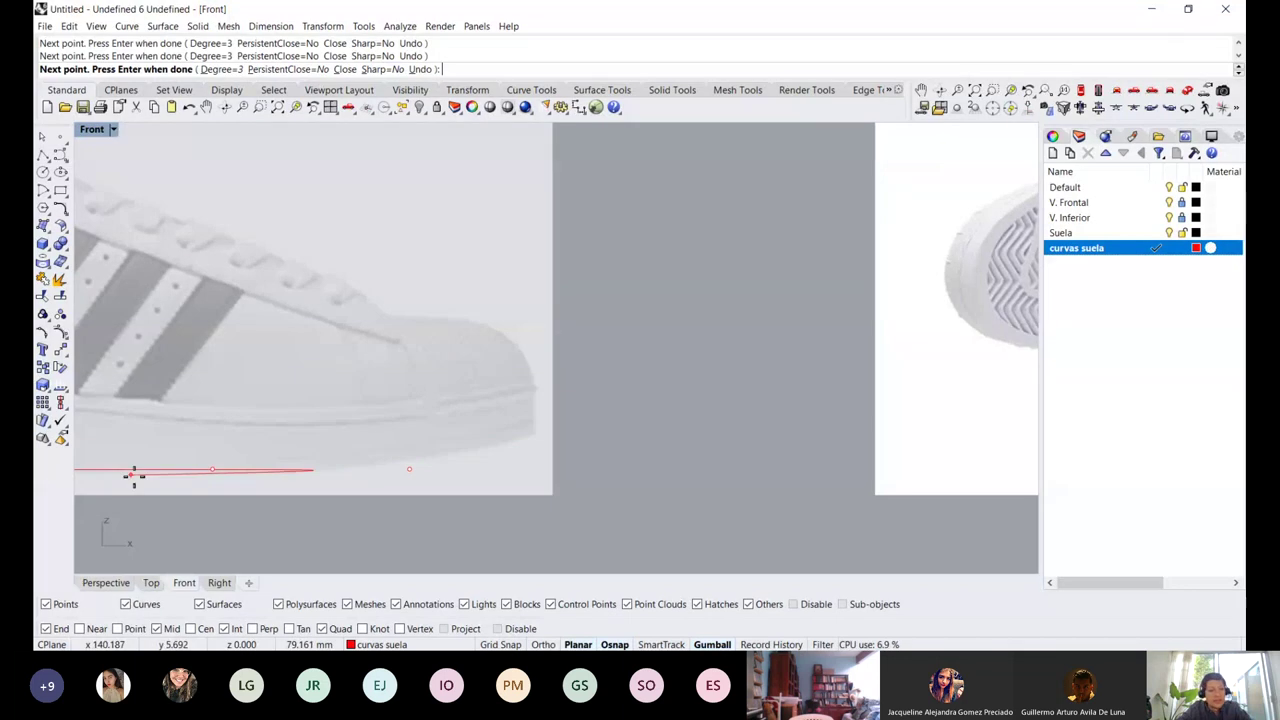
scroll(134, 476, "down", 3)
scroll(475, 425, "up", 3)
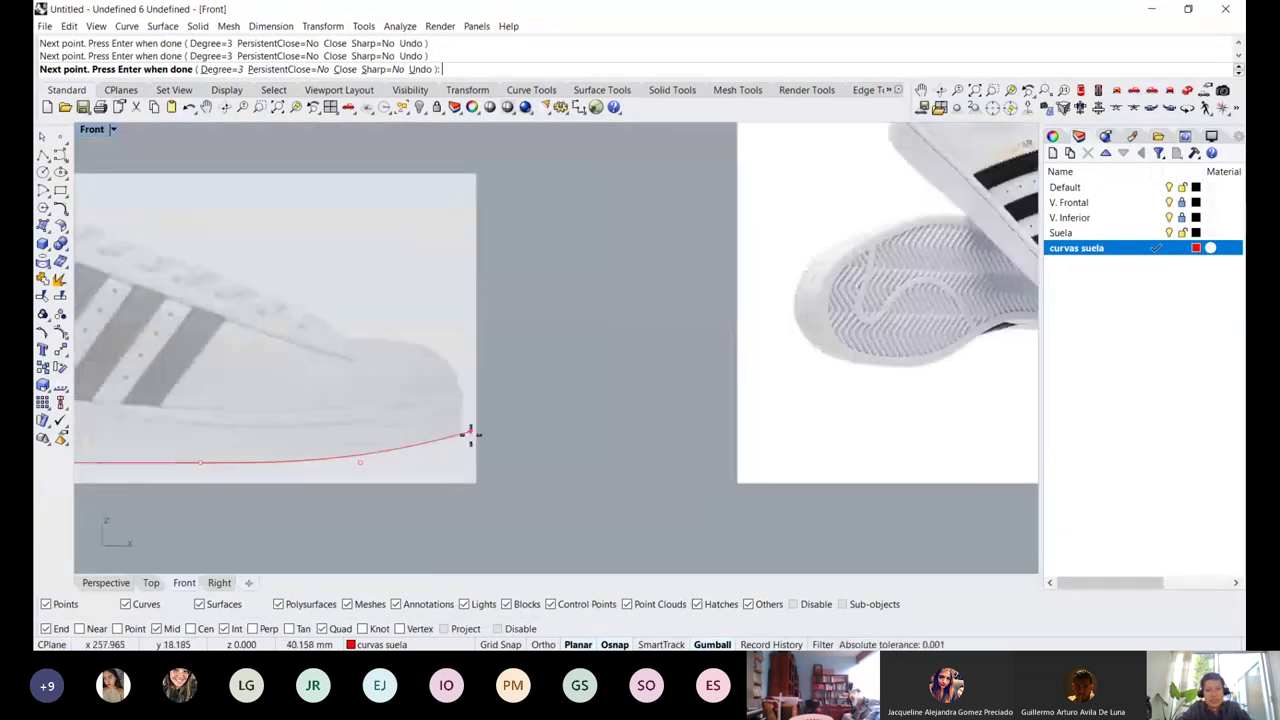
scroll(470, 432, "down", 3)
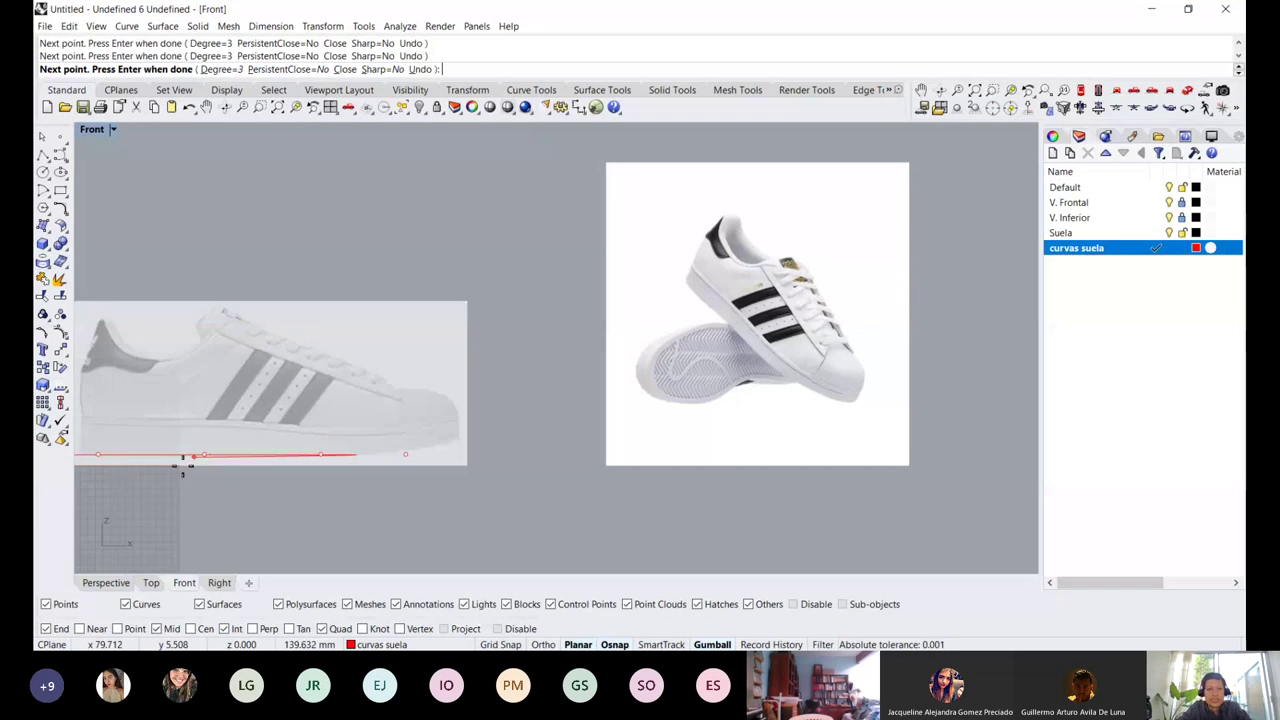
scroll(190, 457, "up", 3)
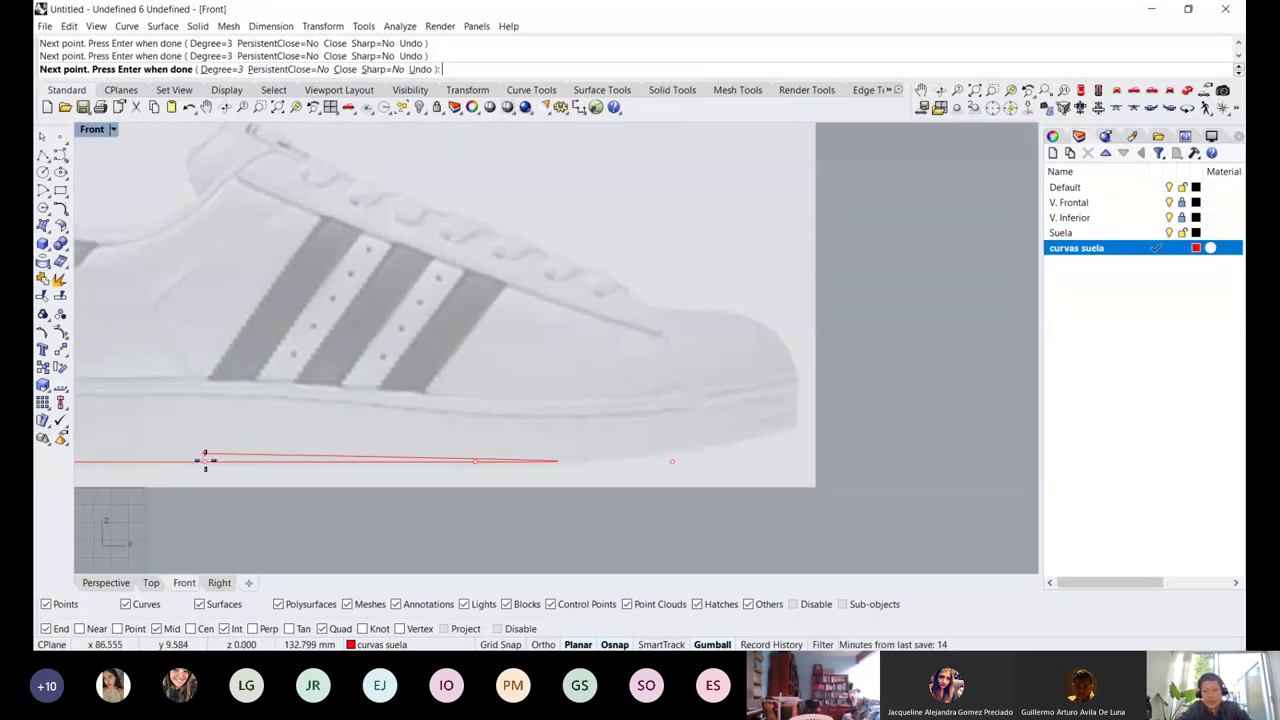
scroll(205, 461, "down", 8)
scroll(483, 443, "up", 4)
left_click(483, 442)
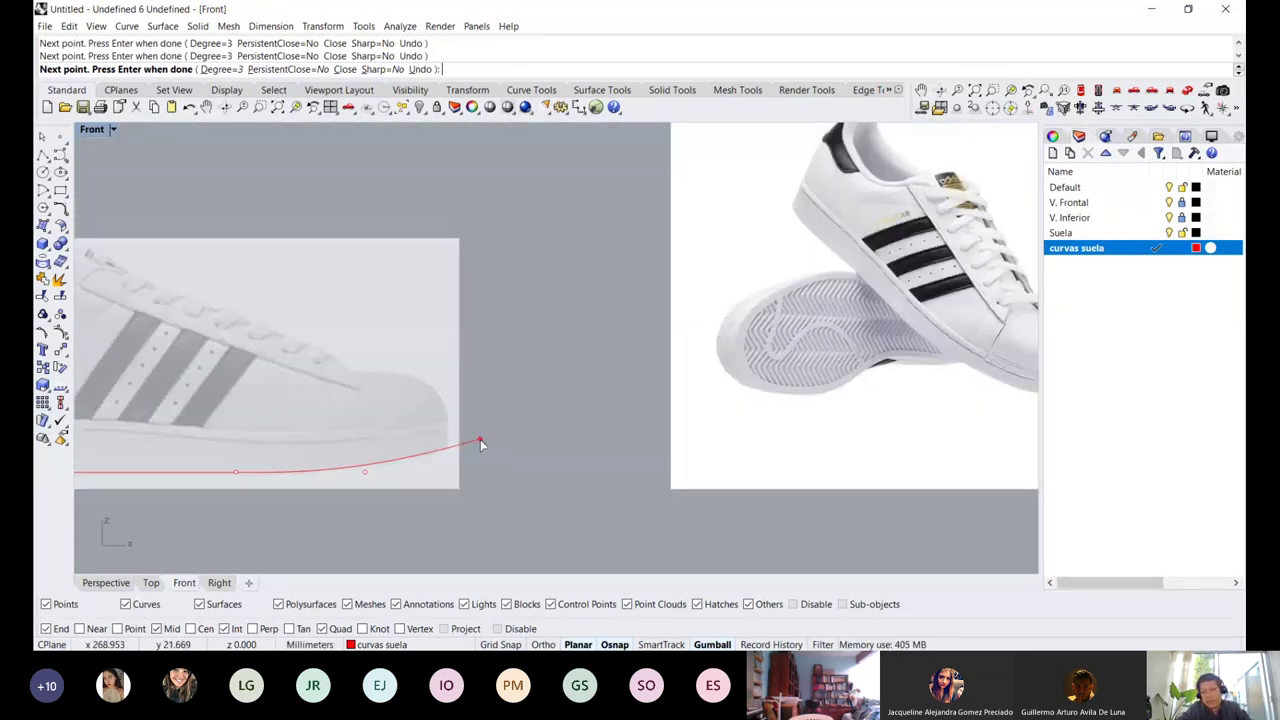
right_click(483, 442)
scroll(483, 428, "down", 9)
scroll(439, 426, "up", 8)
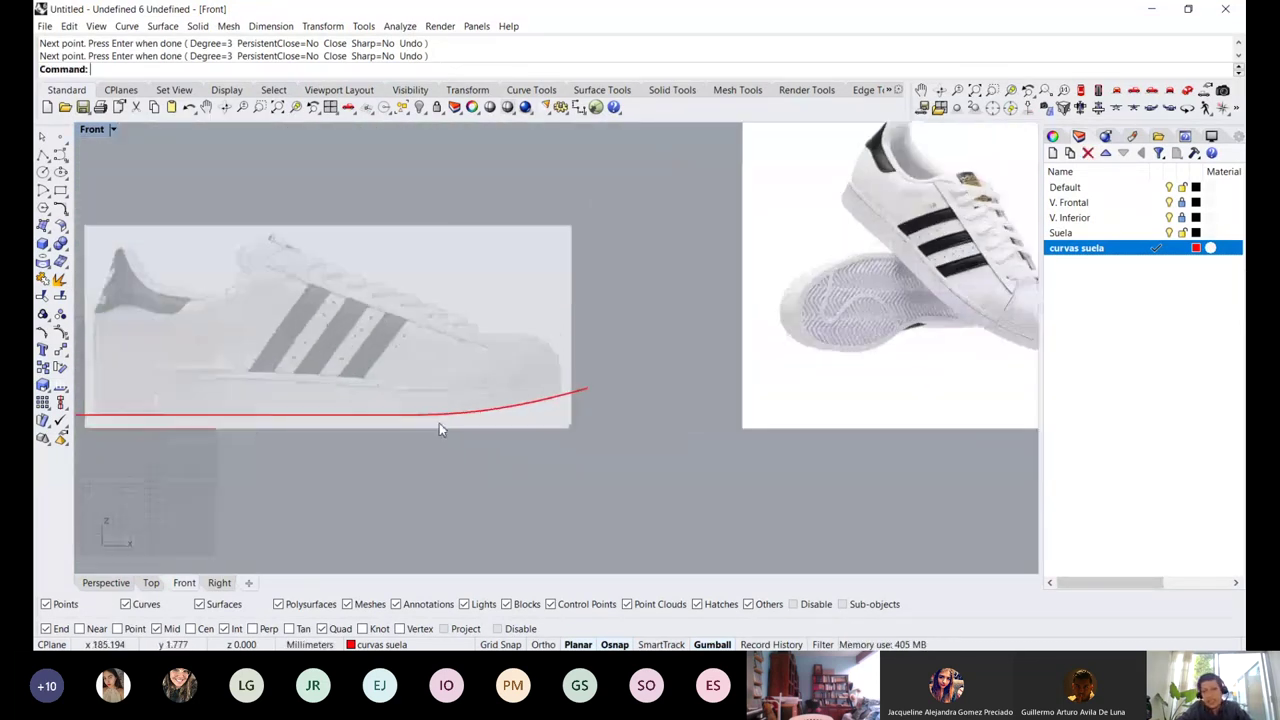
Try raising the heel end point of the bottom sole curve slightly, and undo the move
left_click(346, 414)
scroll(167, 452, "up", 3)
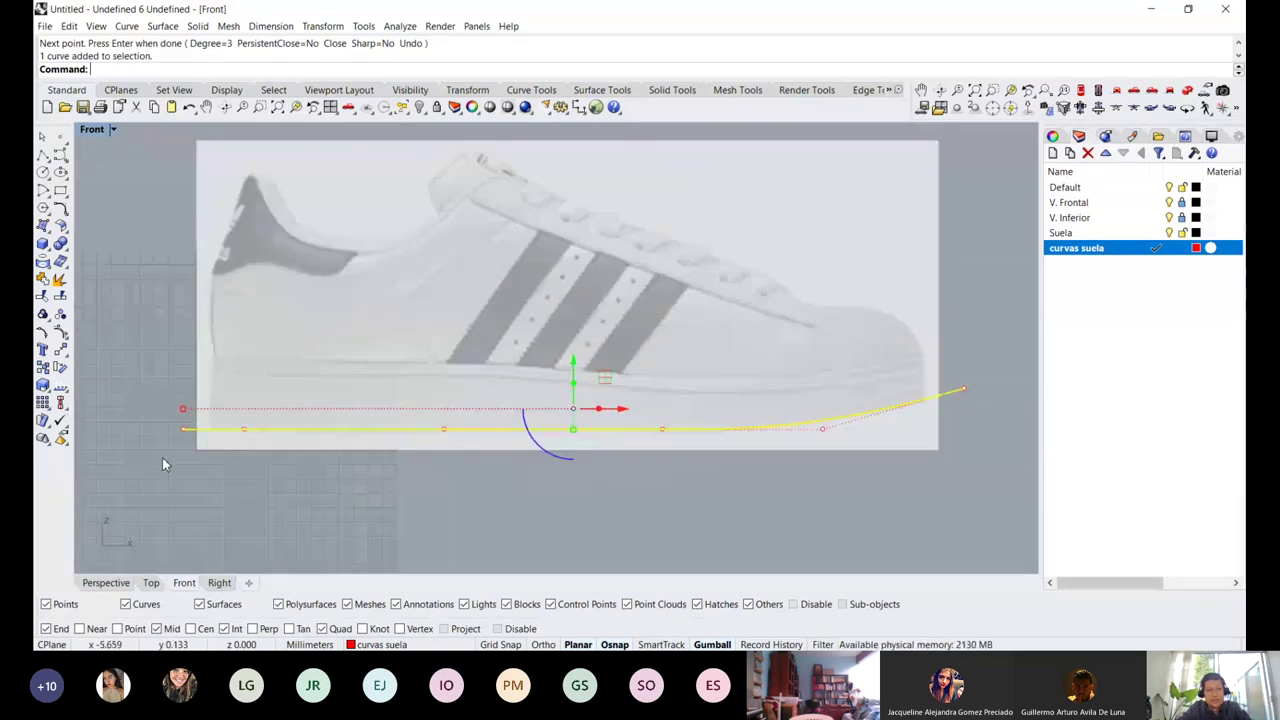
key("Escape")
left_click(181, 428)
scroll(172, 426, "up", 2)
left_click_drag(188, 412, 188, 410)
scroll(236, 427, "up", 10)
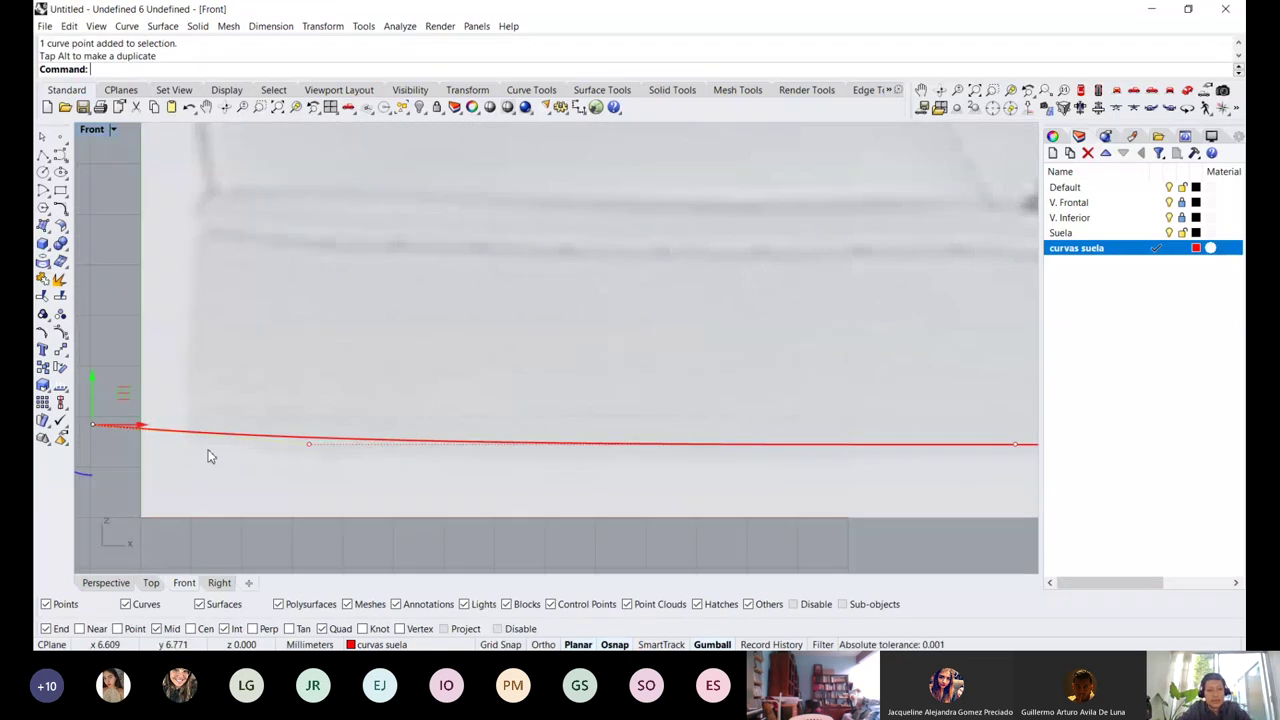
key("ctrl+z")
scroll(212, 432, "down", 2)
scroll(219, 424, "down", 6)
key("Escape")
key("Escape")
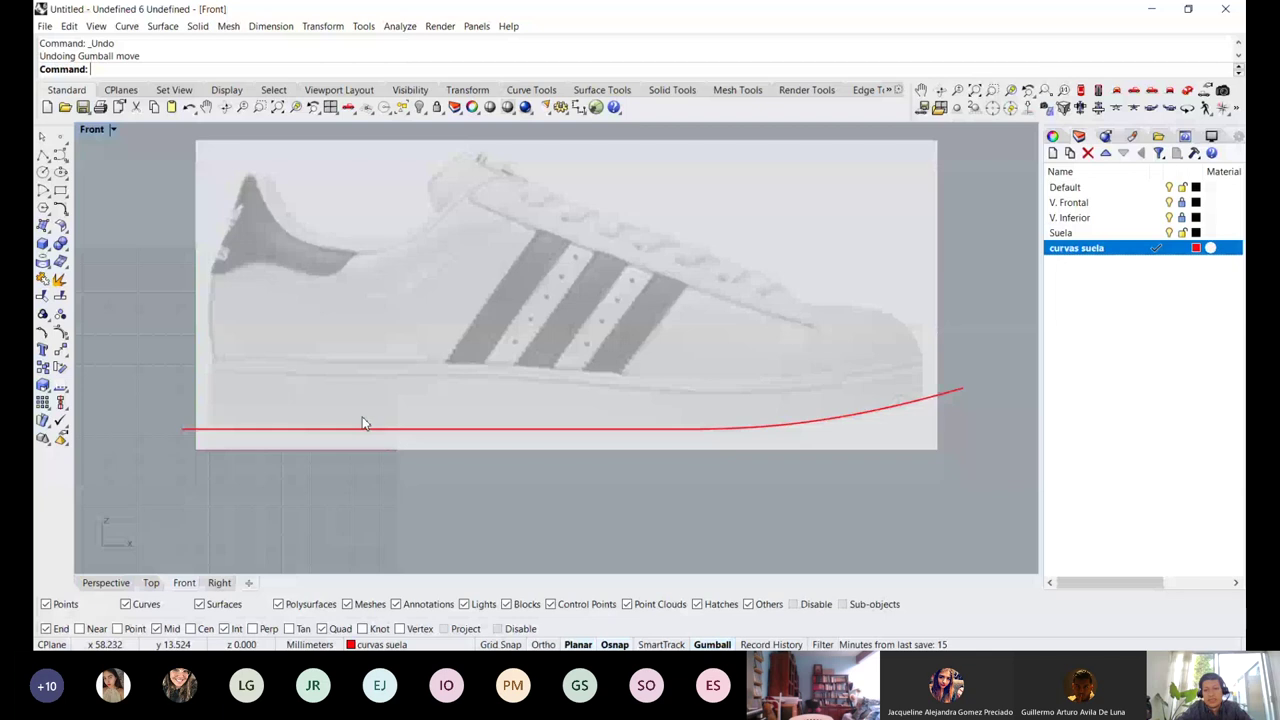
Delete the middle control point from the straight stretch of the bottom sole curve
scroll(116, 534, "down", 2)
left_click(330, 466)
key("Delete")
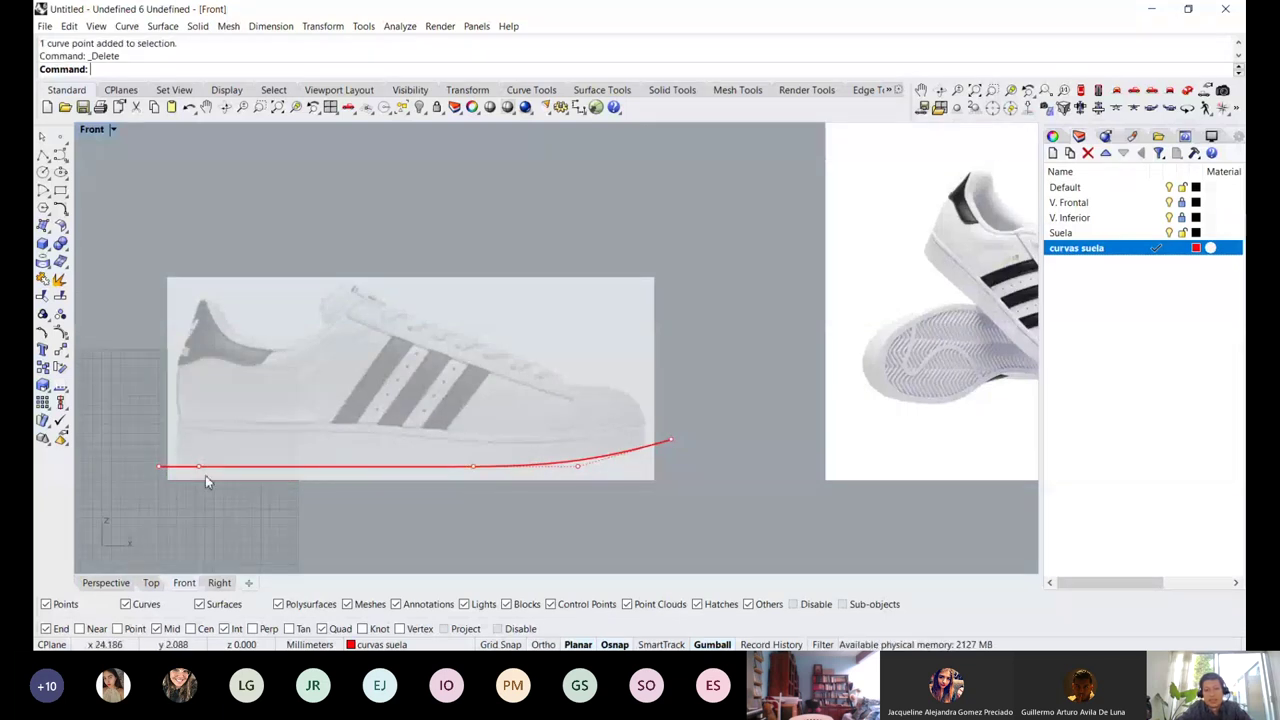
key("Escape")
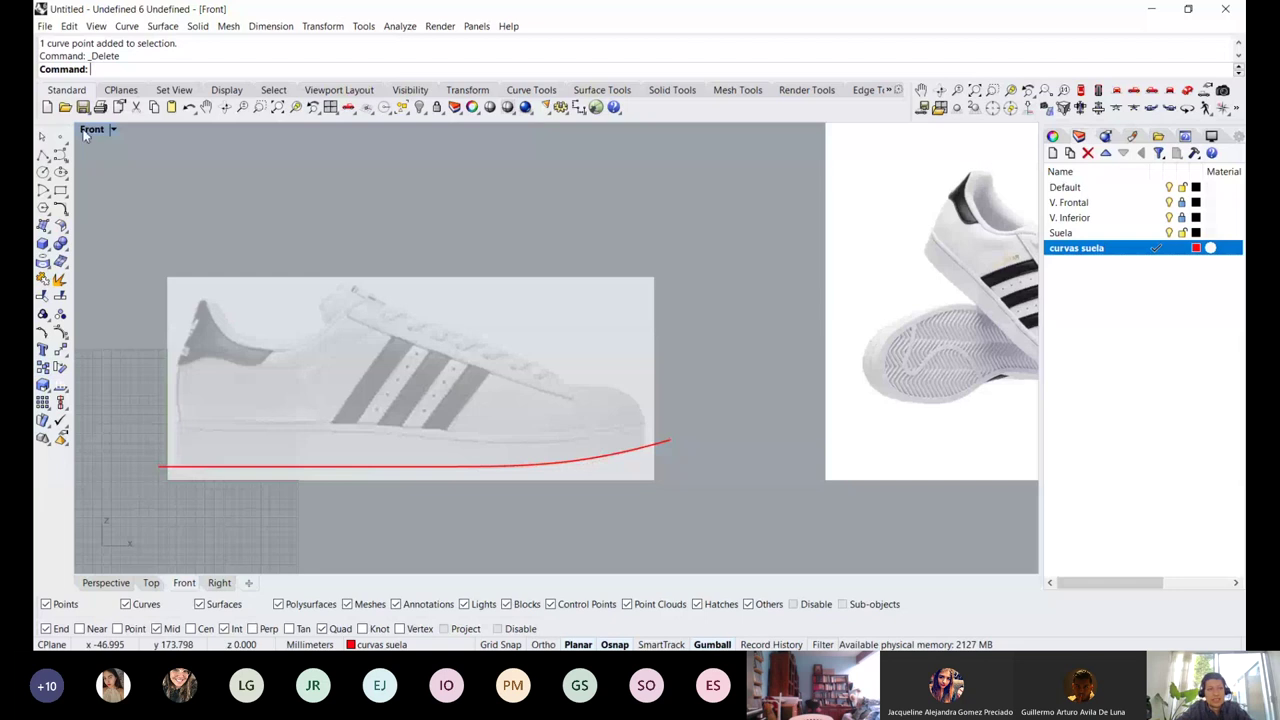
Draw a second control-point curve along the sole's upper edge, from about 32 mm high behind the heel to past the toe
left_click(60, 155)
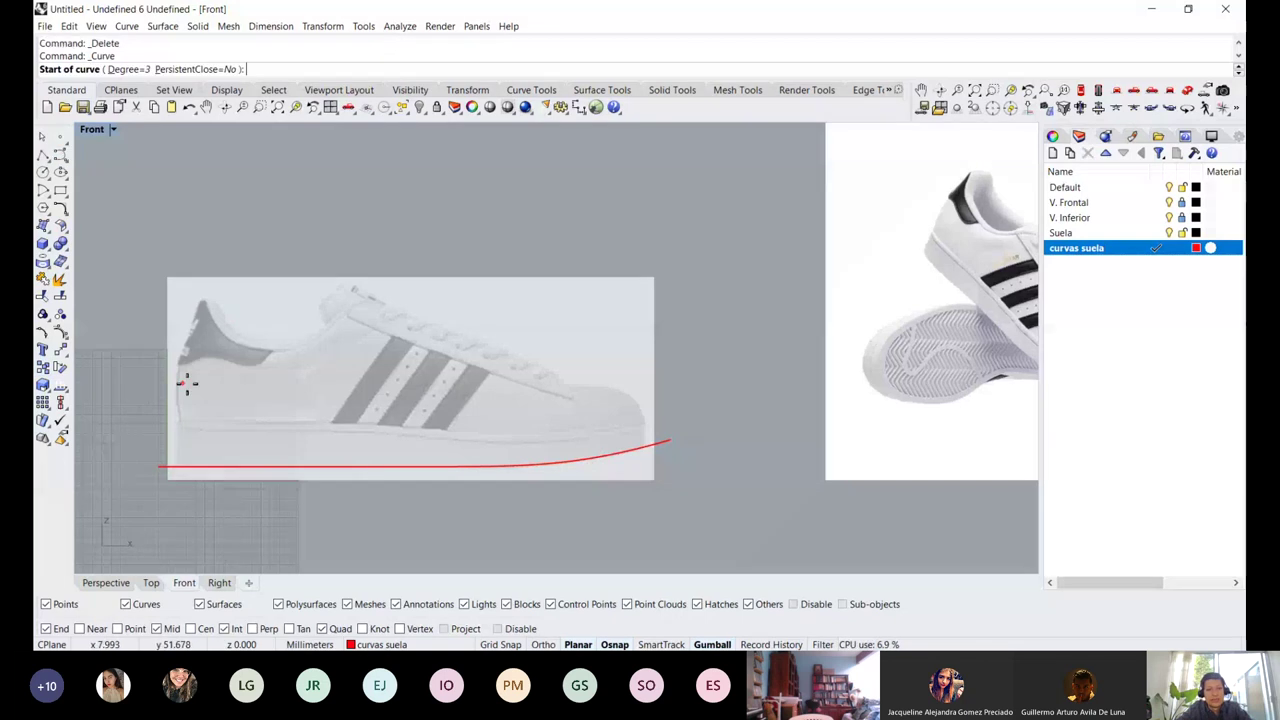
scroll(170, 330, "up", 2)
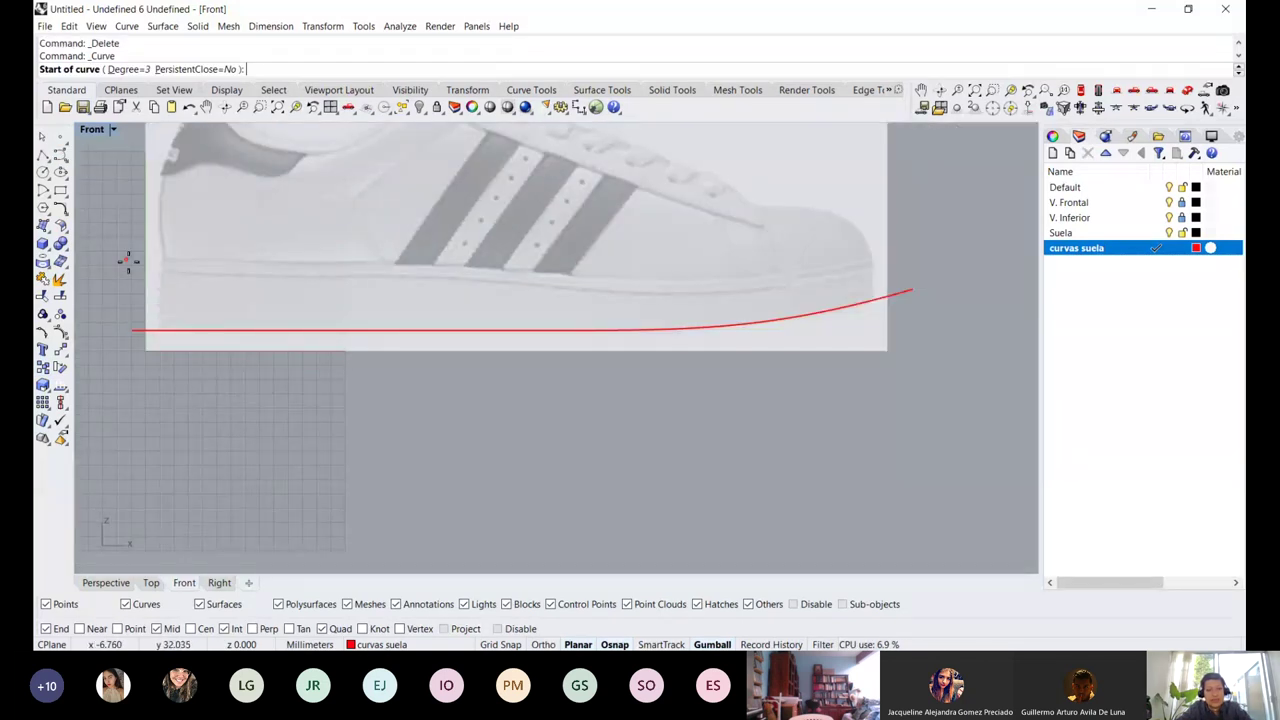
left_click(130, 261)
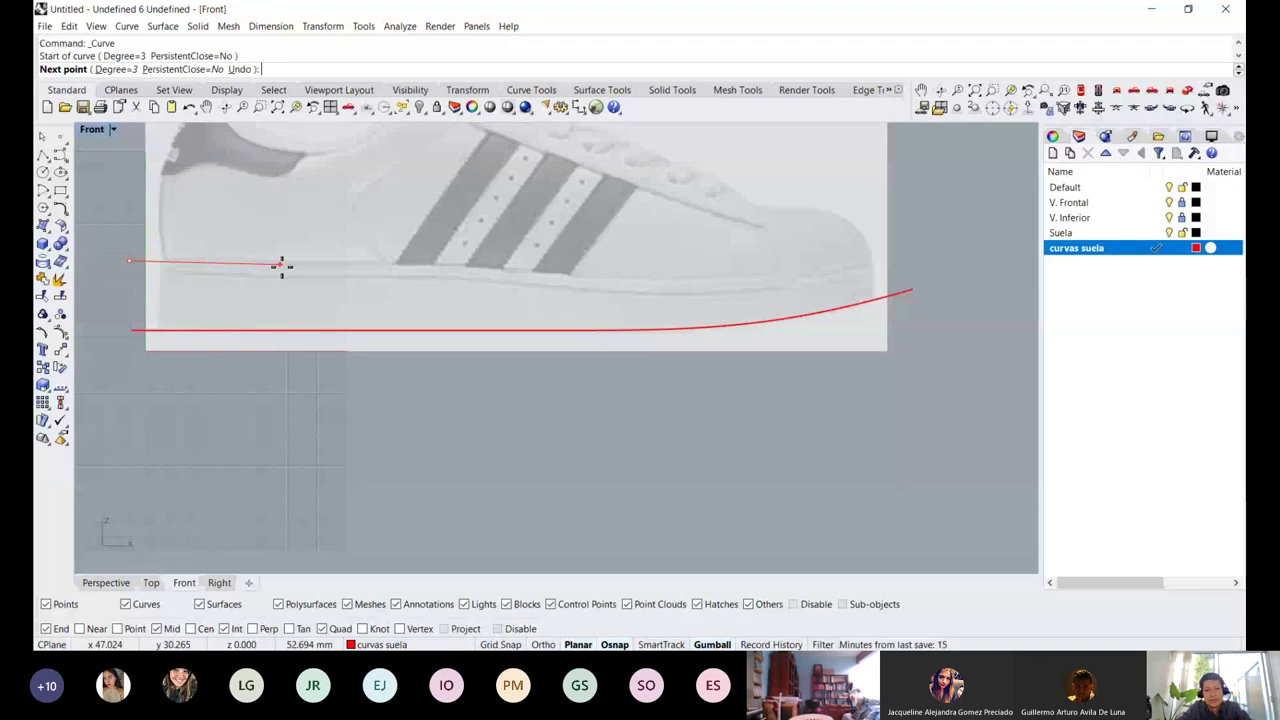
left_click(280, 264)
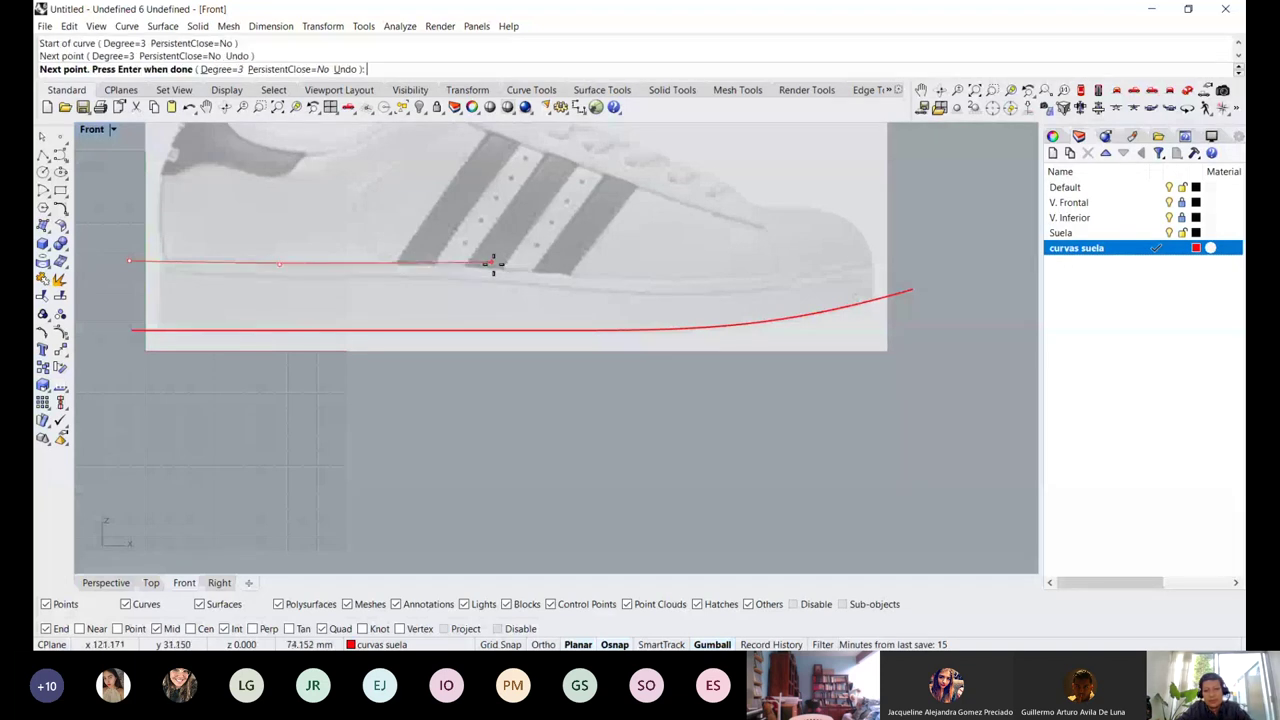
left_click(493, 263)
right_click_drag(693, 297, 497, 312)
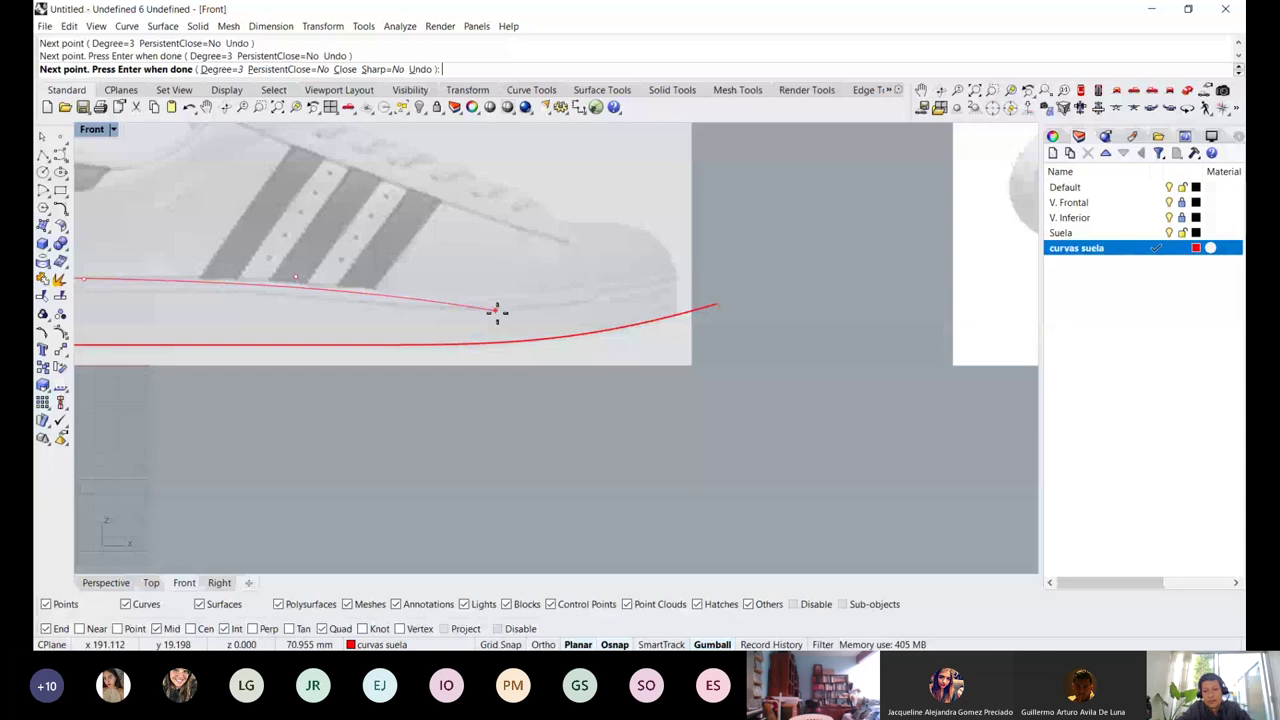
left_click(496, 311)
right_click_drag(733, 262, 613, 264)
scroll(611, 263, "down", 3)
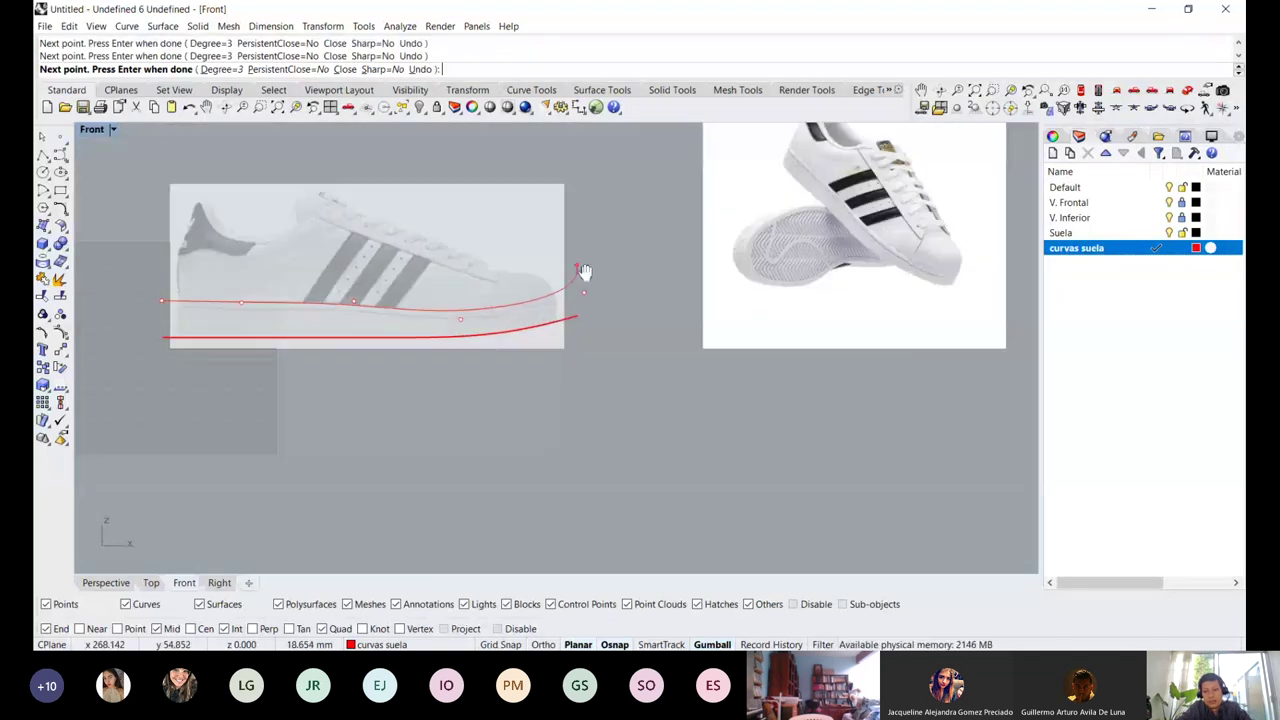
right_click(598, 245)
Move the upper sole curve's forefoot control point slightly down so the curve follows the sole edge in the reference picture
scroll(543, 324, "up", 8)
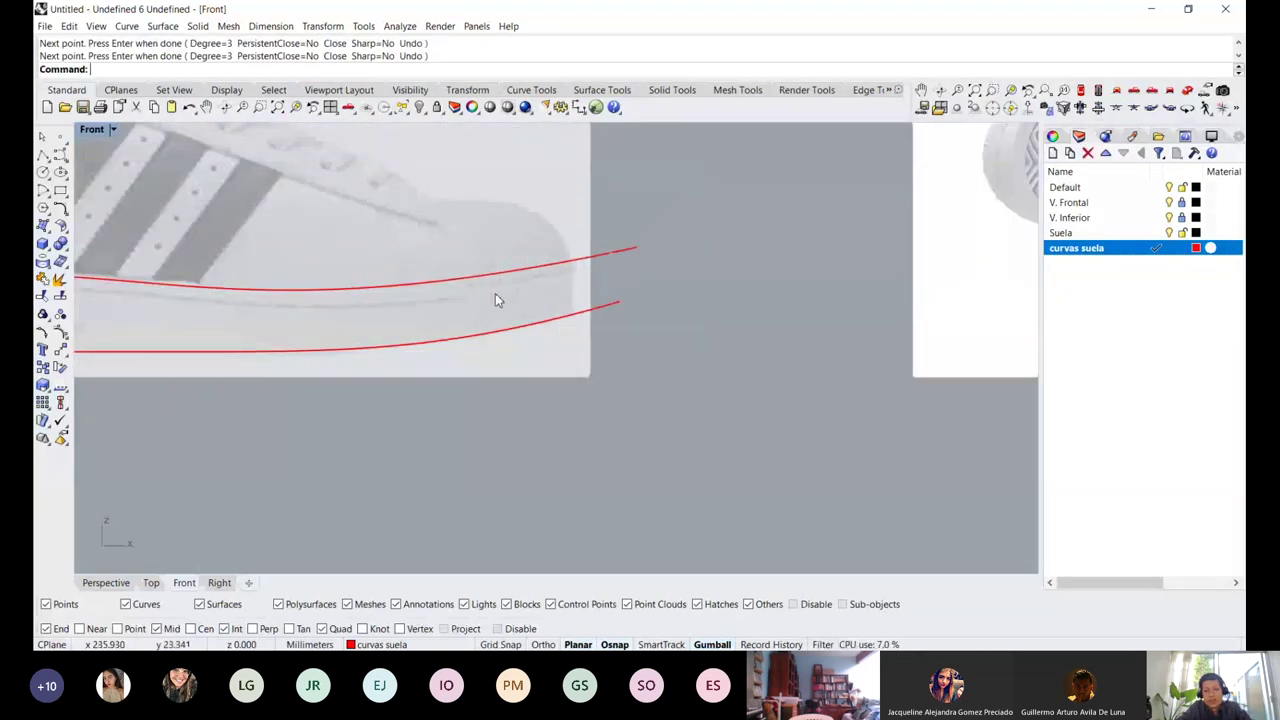
right_click_drag(495, 293, 556, 239)
scroll(558, 238, "down", 6)
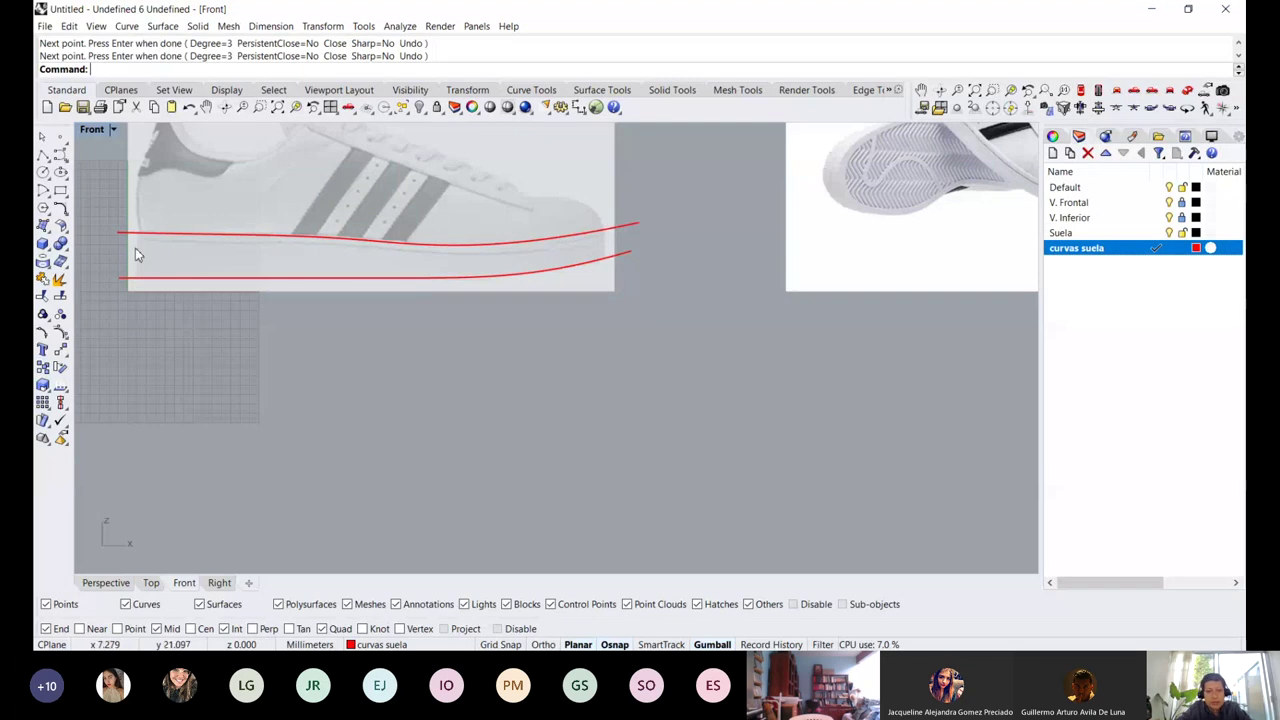
scroll(506, 259, "up", 2)
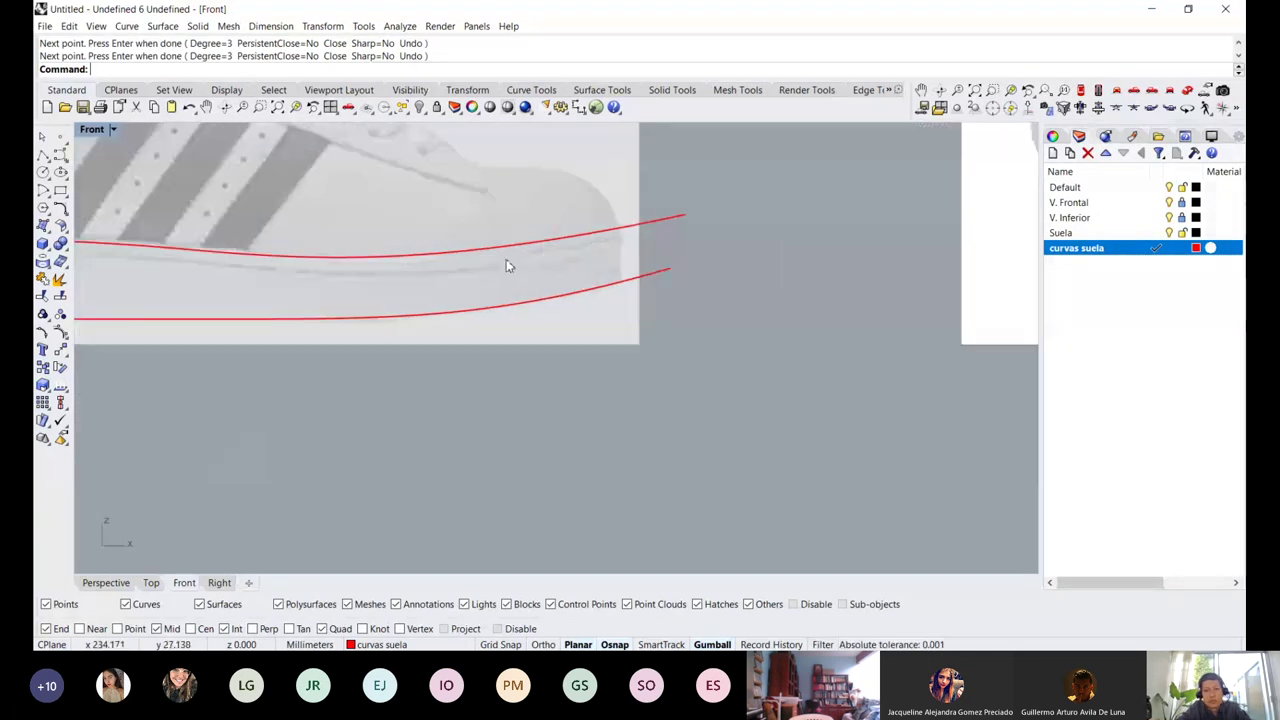
left_click(425, 256)
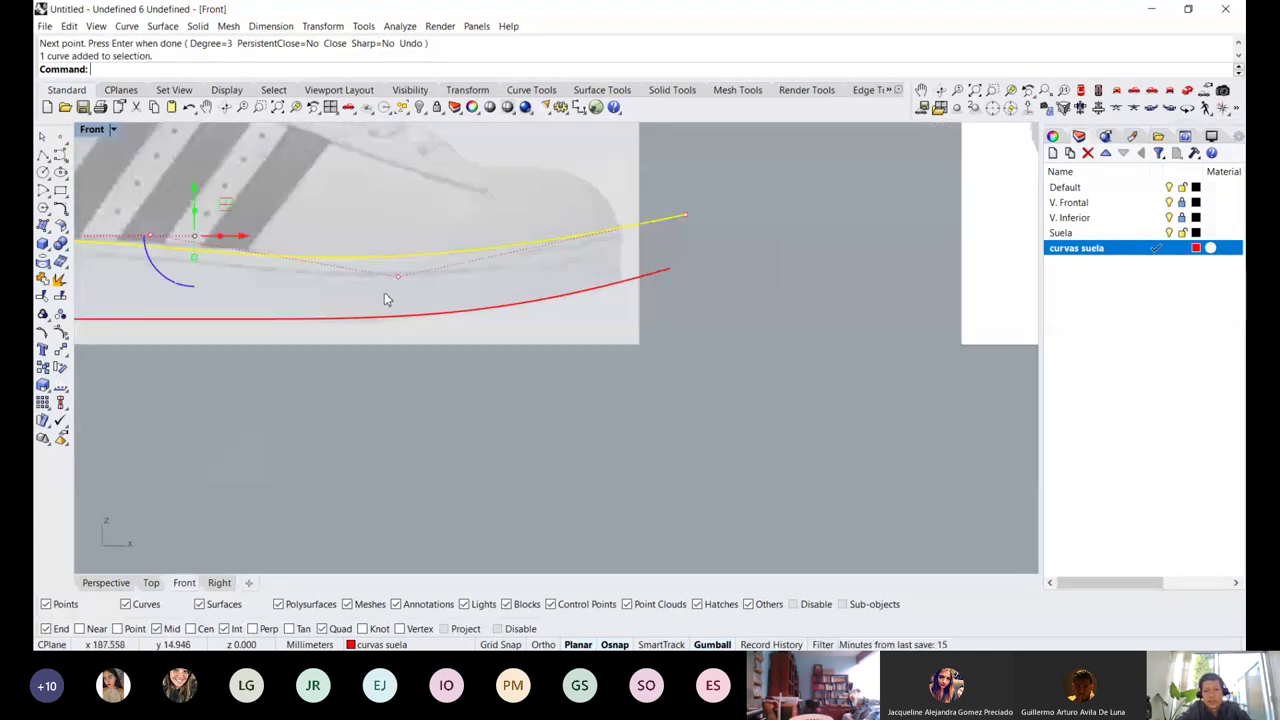
left_click(398, 276)
scroll(396, 270, "up", 1)
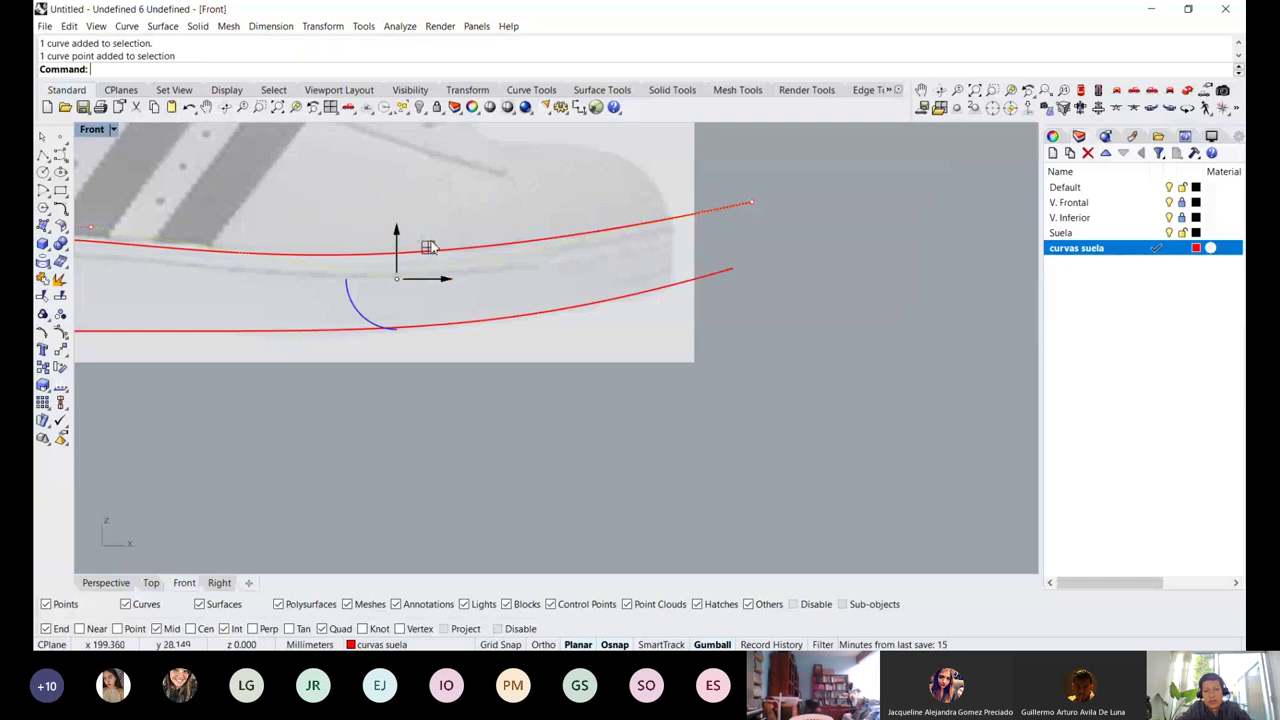
left_click_drag(429, 246, 433, 250)
scroll(402, 278, "down", 4)
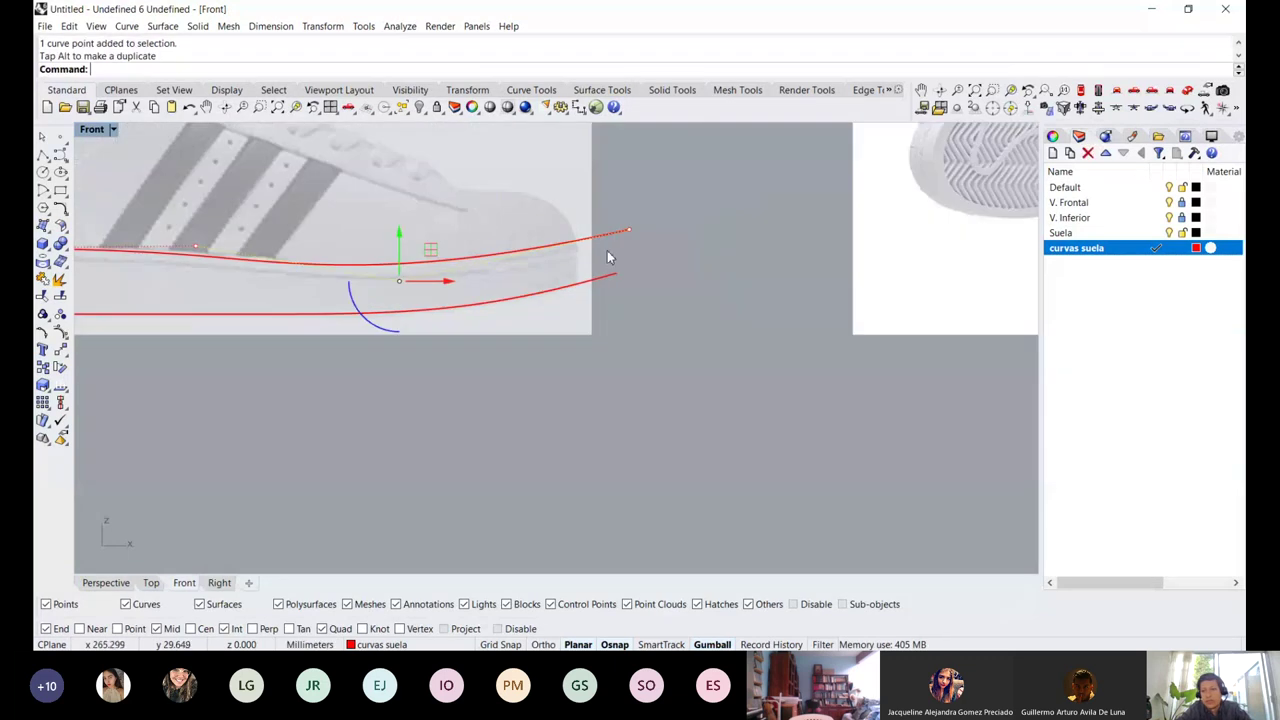
Raise the upper sole curve's end point past the toe slightly and deselect it
left_click(626, 229)
scroll(628, 226, "up", 6)
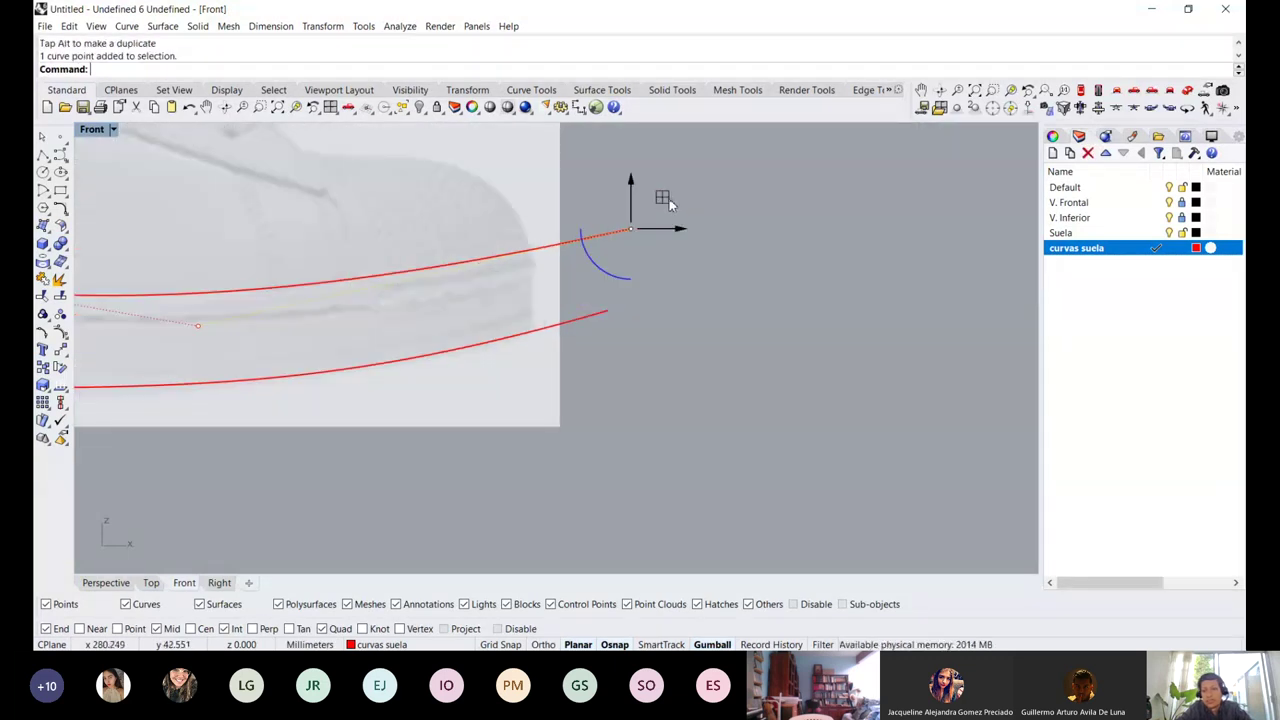
left_click_drag(668, 197, 672, 191)
left_click(686, 293)
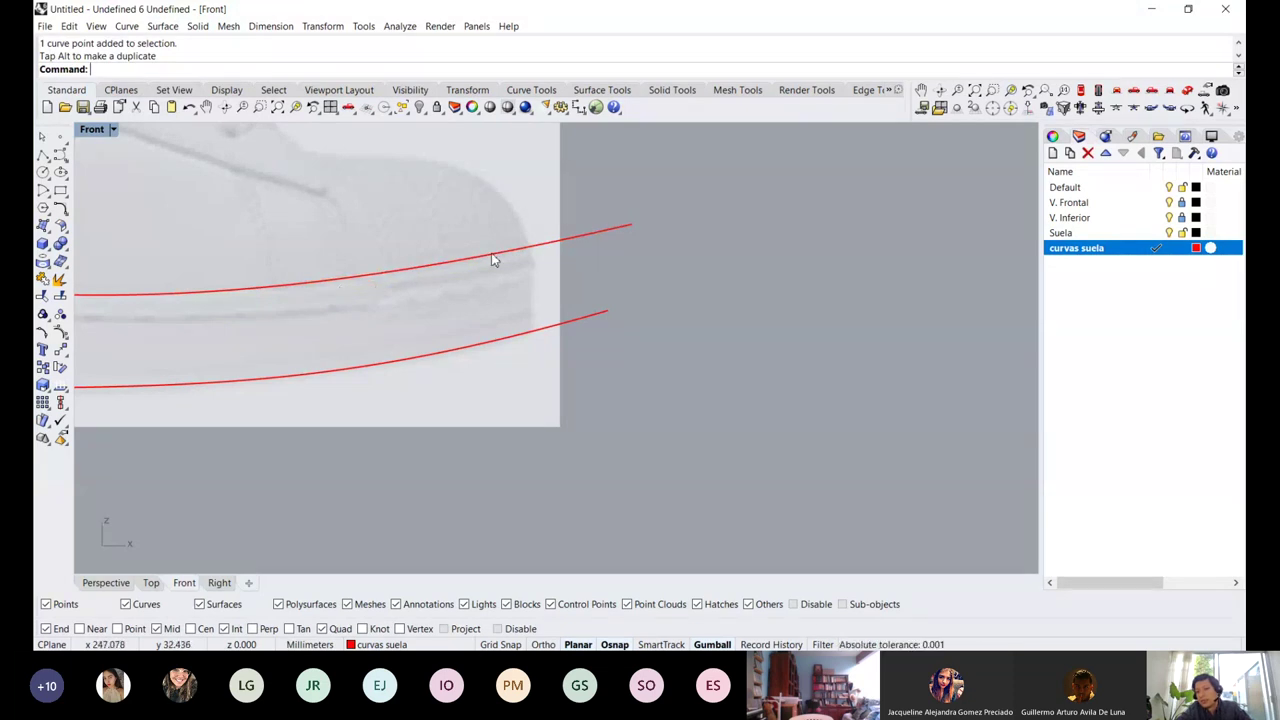
Check the heel ends of both sole curves and restore the four-viewport layout
scroll(631, 232, "down", 2)
scroll(631, 232, "down", 1)
scroll(326, 217, "up", 5)
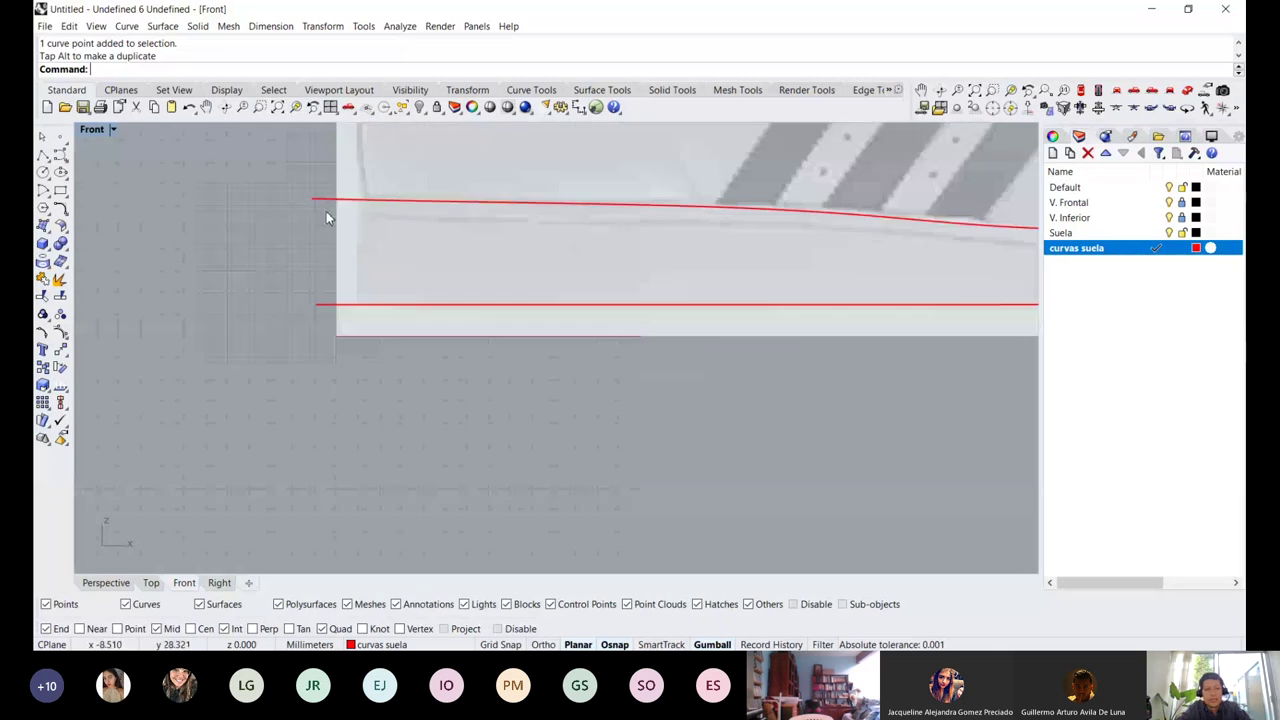
right_click_drag(326, 212, 317, 238)
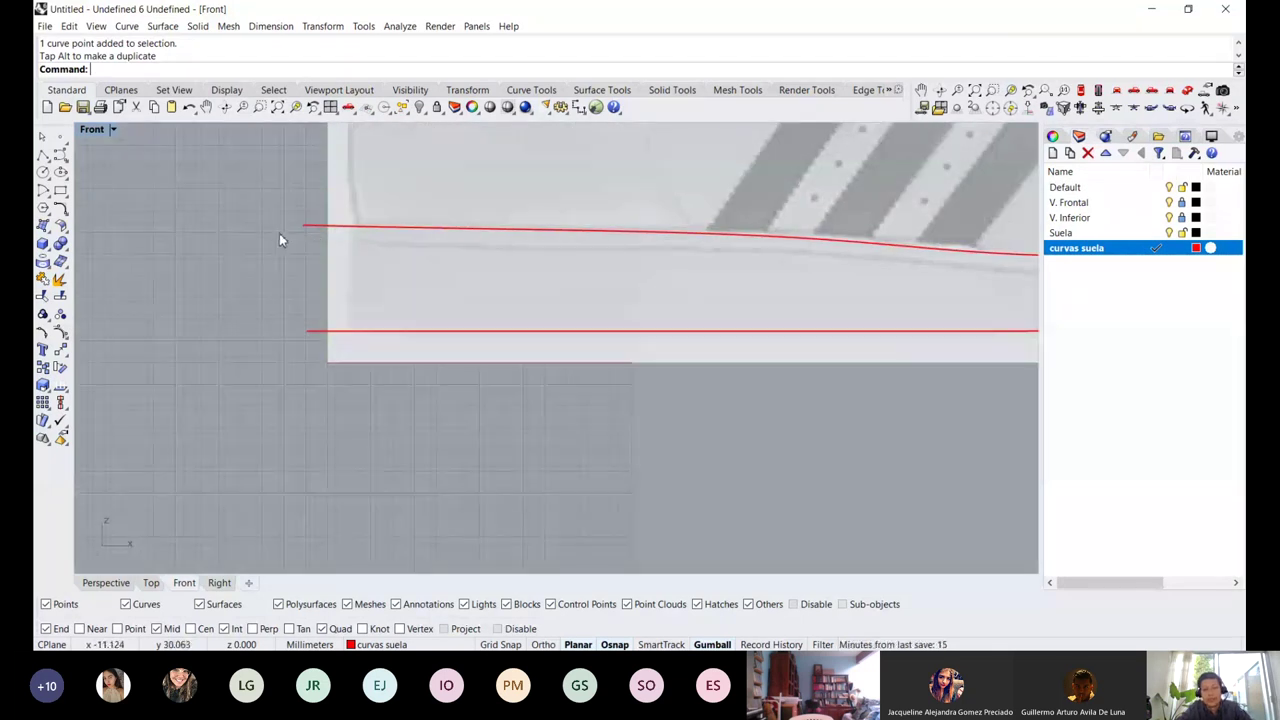
scroll(268, 259, "down", 4)
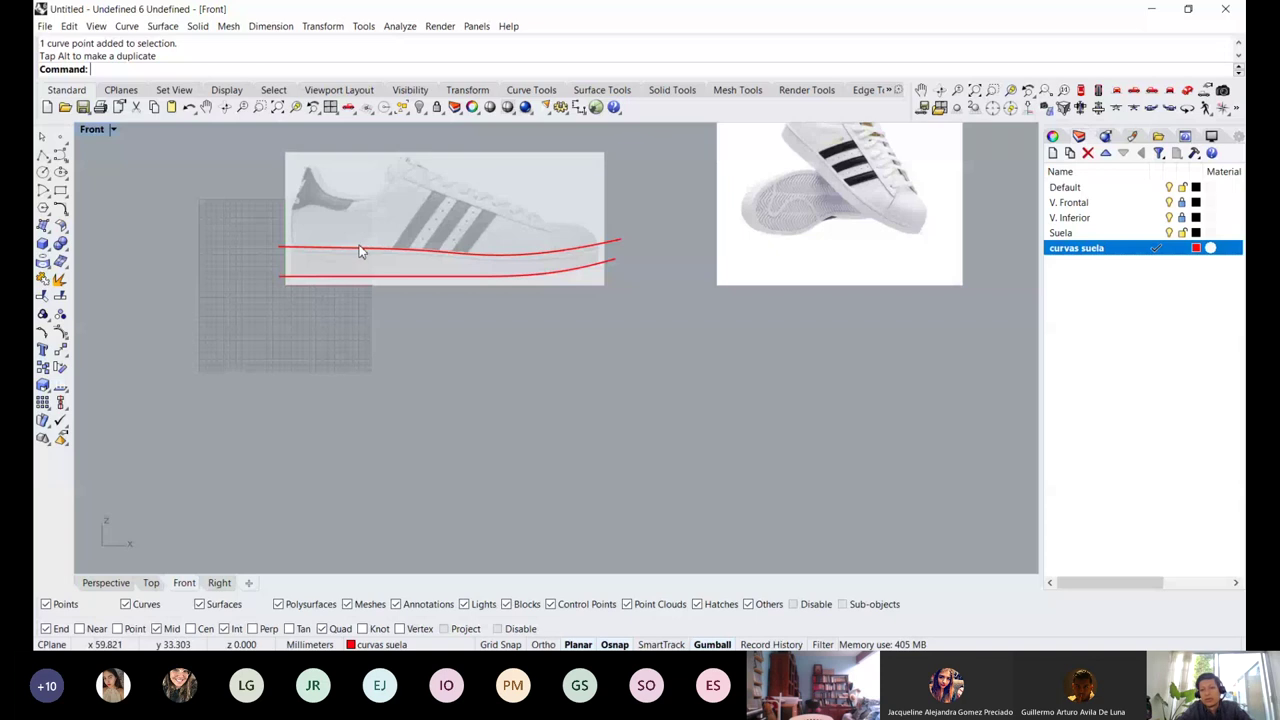
scroll(351, 258, "down", 3)
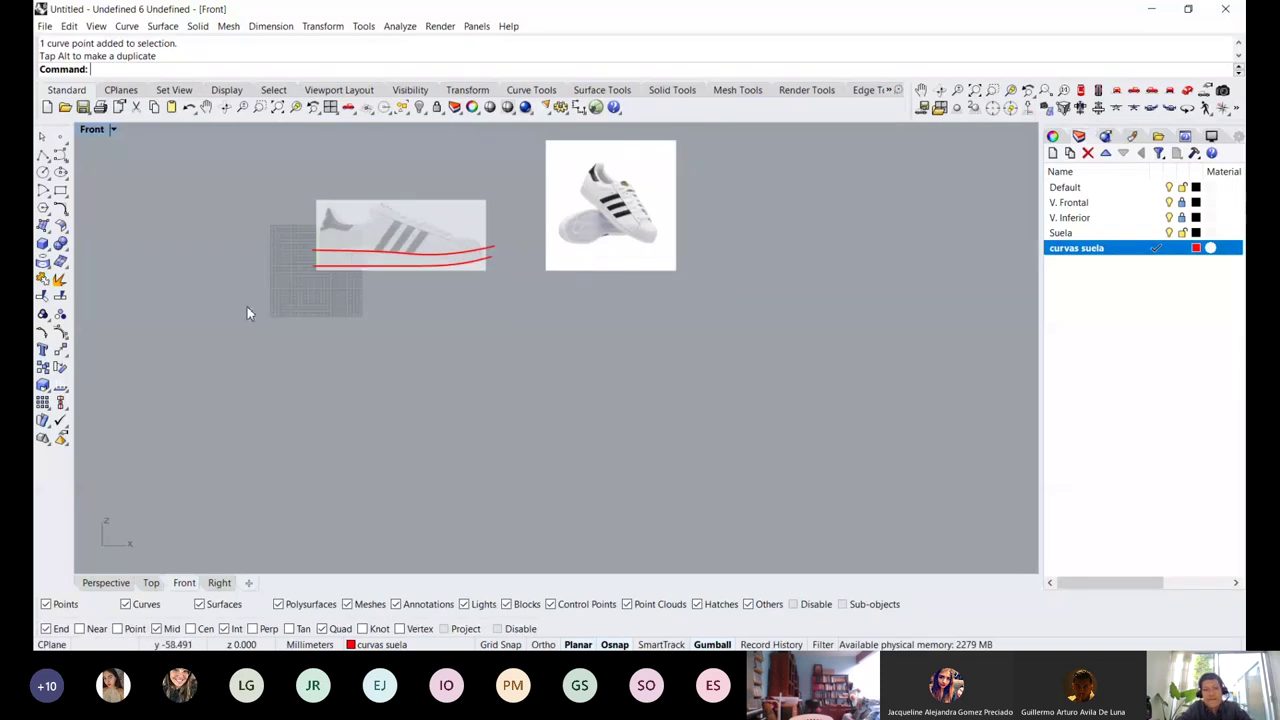
double_click(93, 130)
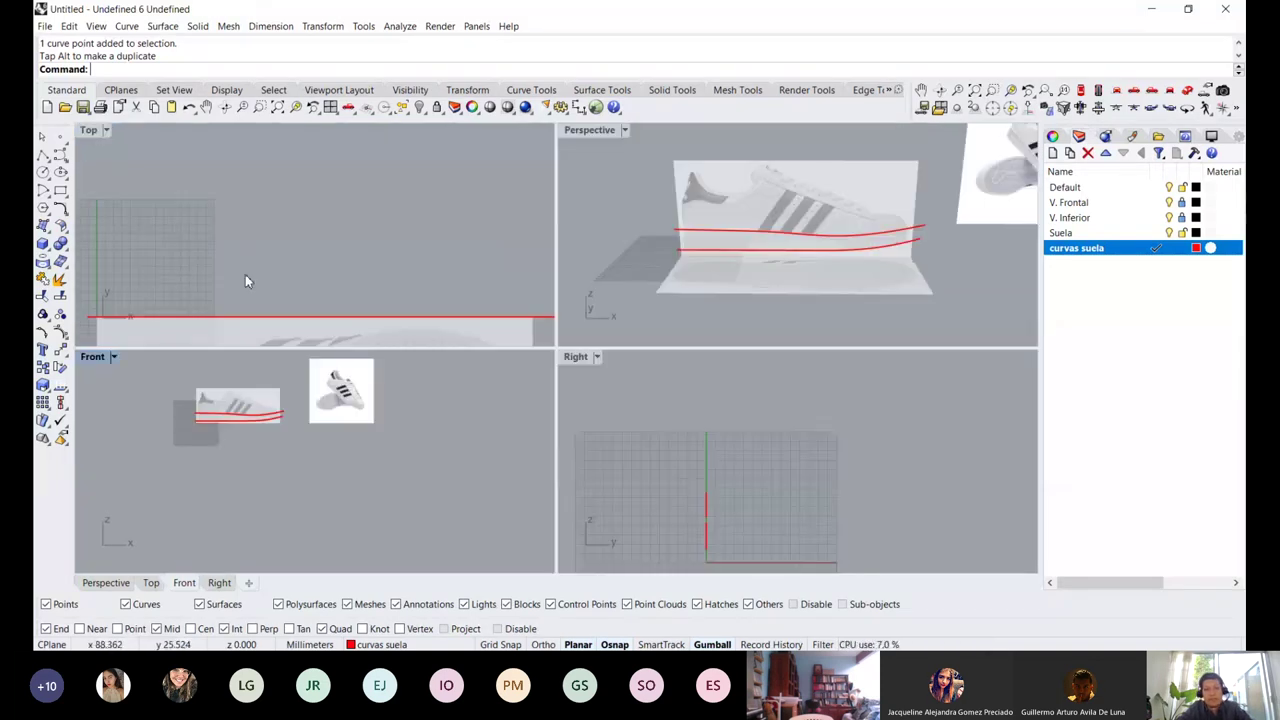
In the maximized Top view, start a degree 3 control-point curve at the heel and trace the sole's stripe-side edge to the arch
scroll(245, 274, "down", 6)
right_click_drag(245, 274, 277, 183)
scroll(274, 258, "up", 5)
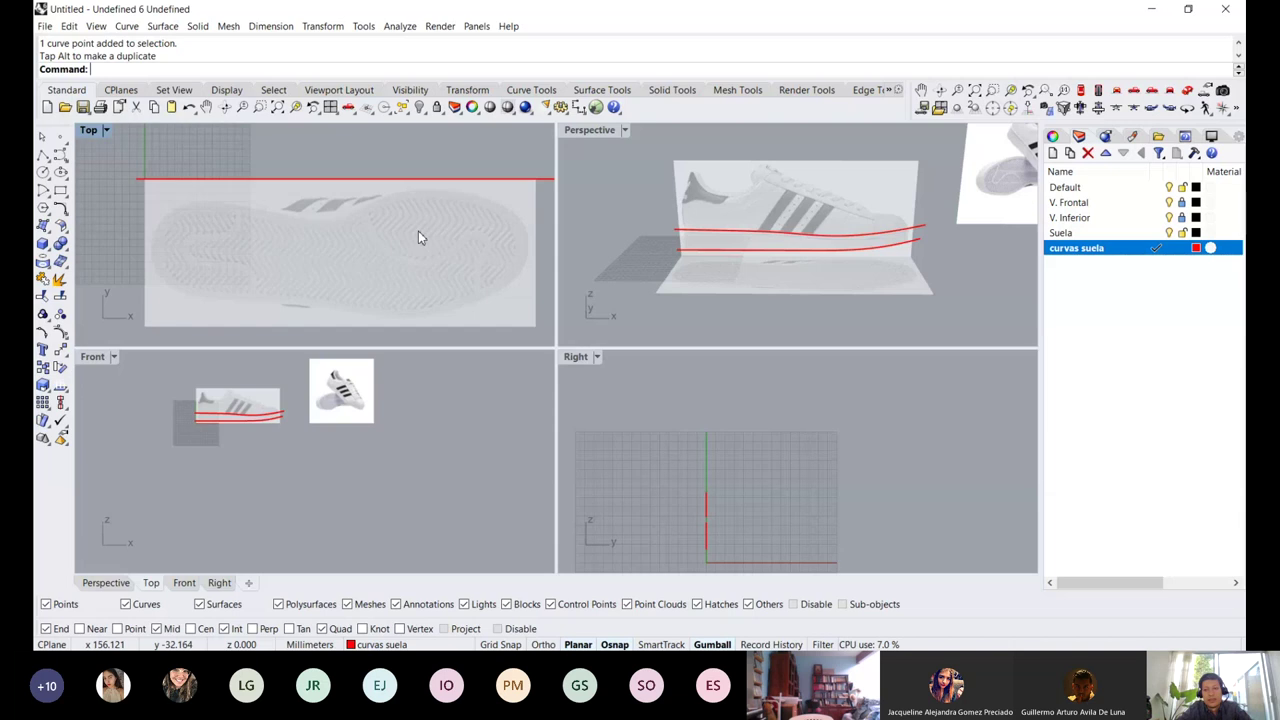
right_click_drag(771, 248, 735, 275)
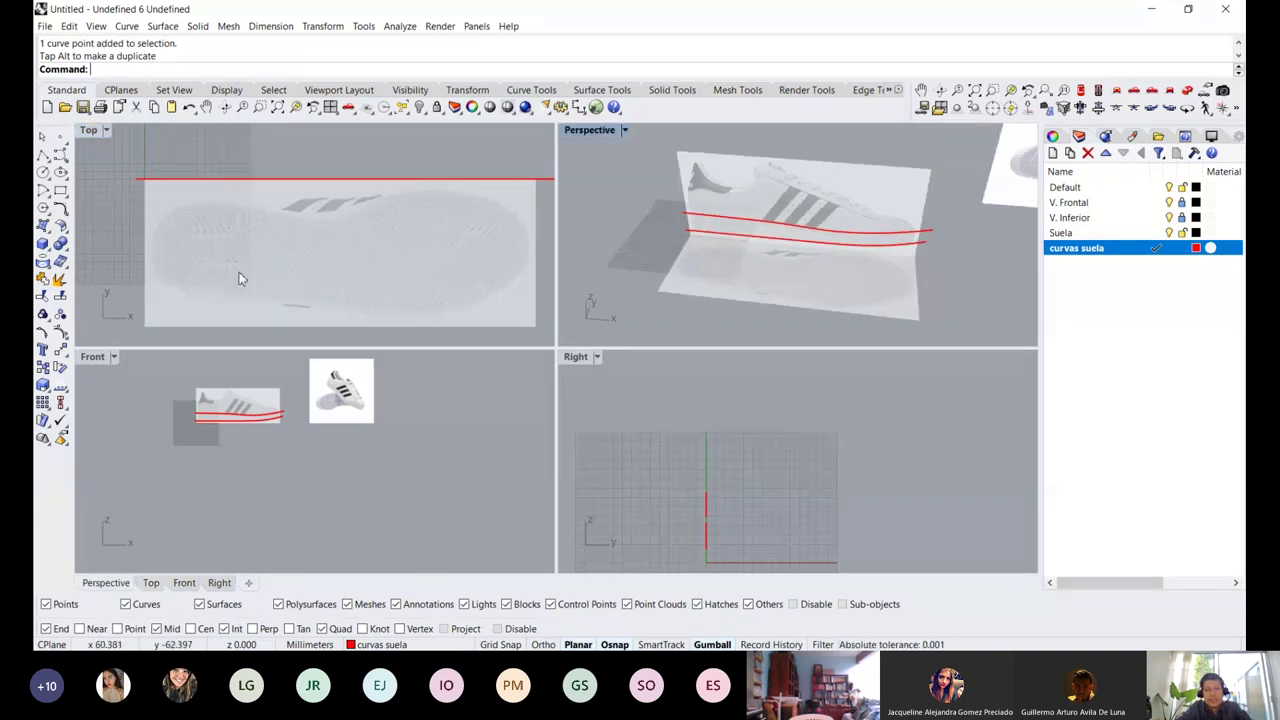
right_click_drag(239, 279, 194, 255)
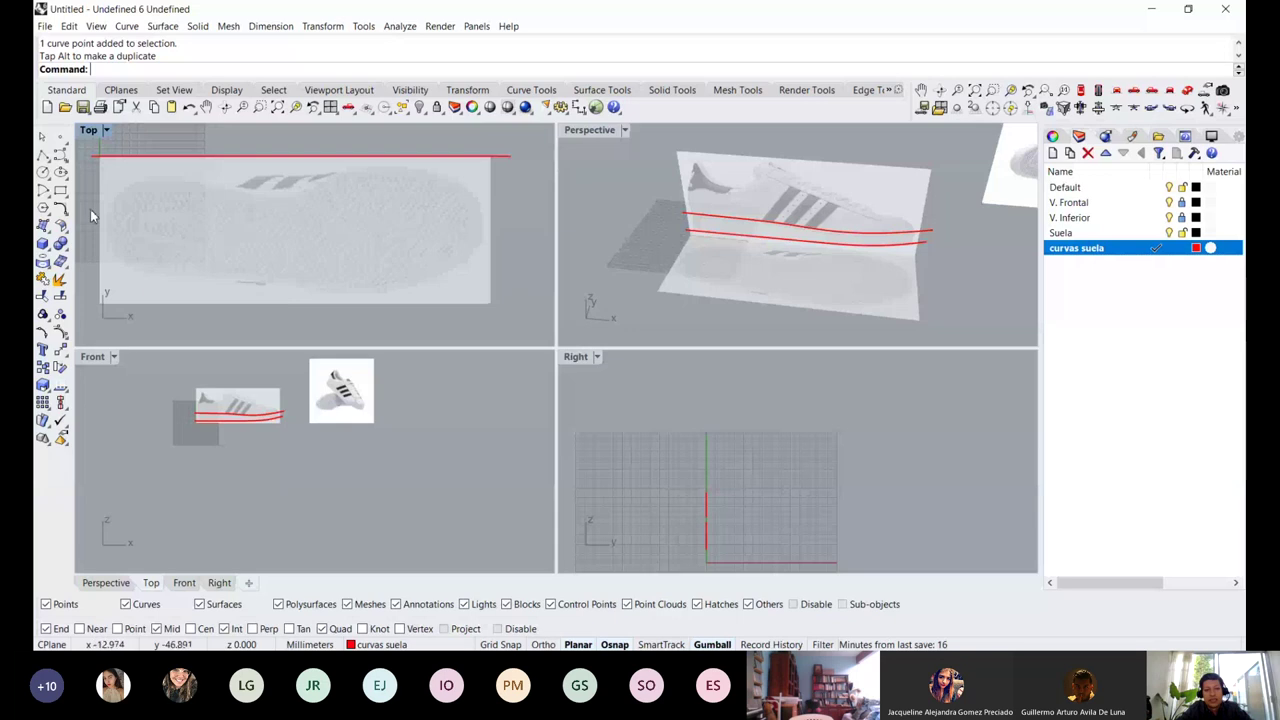
left_click(60, 154)
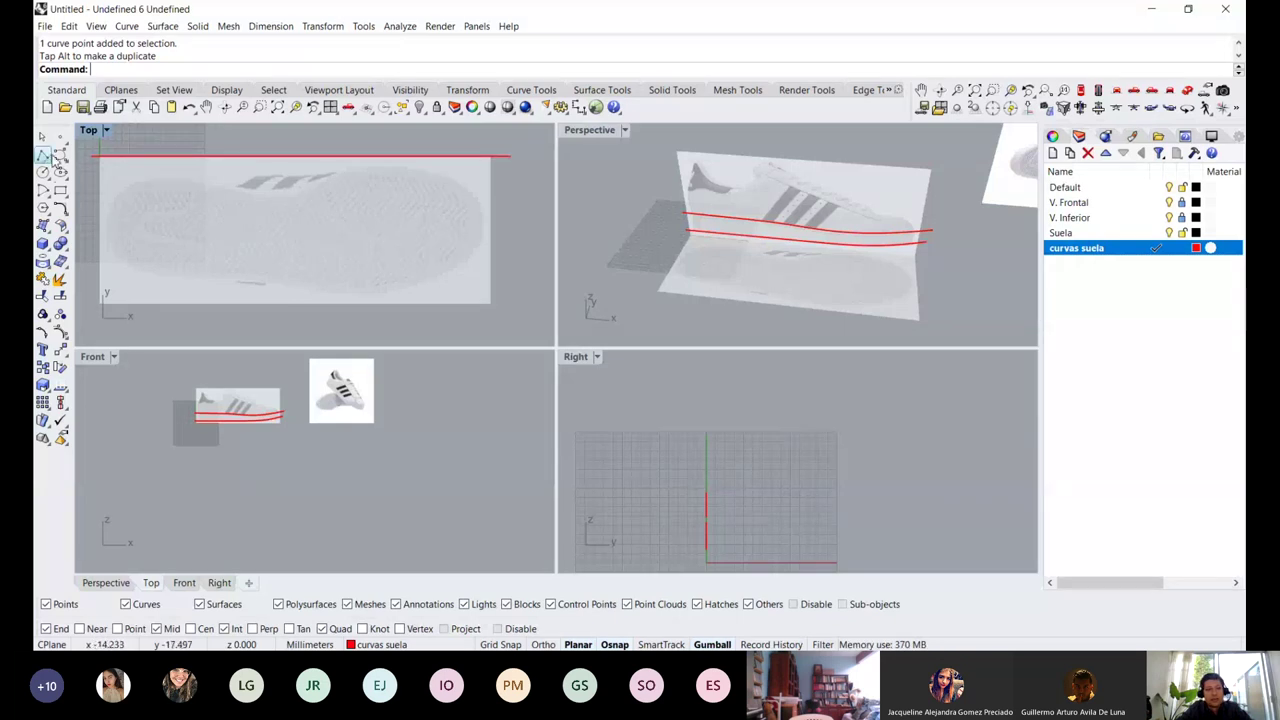
left_click(153, 186)
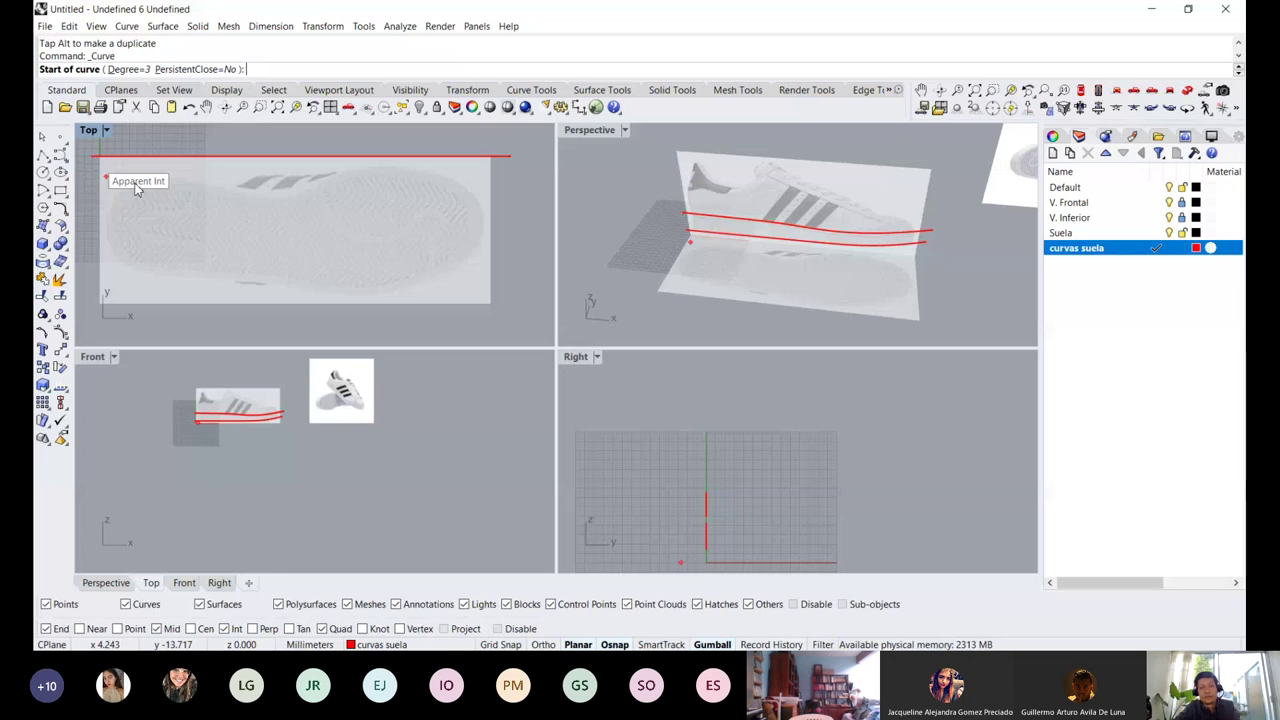
scroll(294, 217, "up", 2)
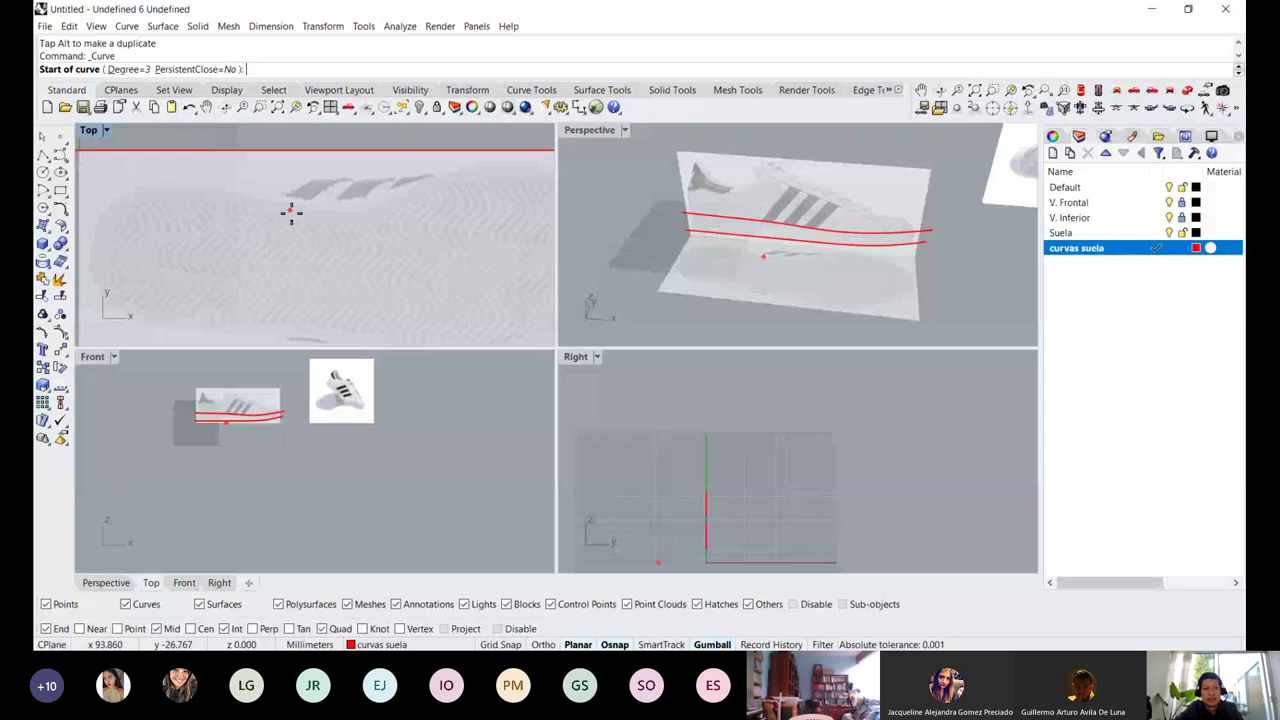
scroll(285, 210, "down", 2)
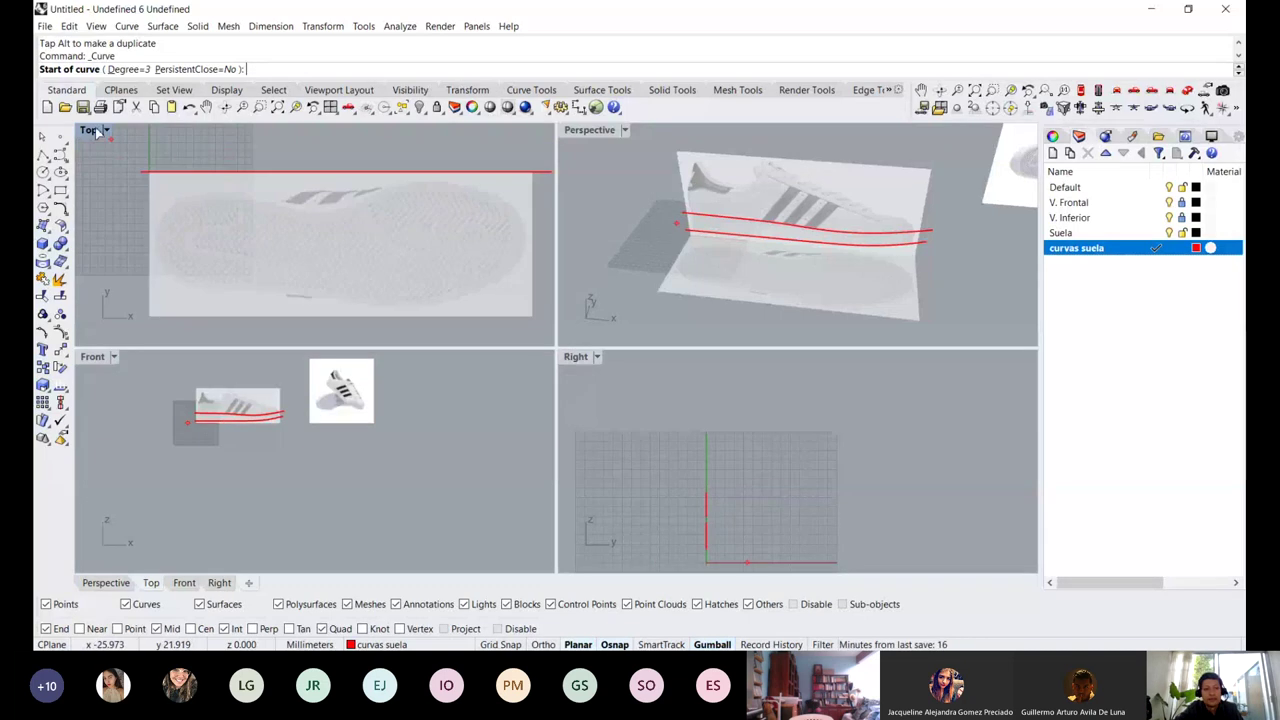
double_click(96, 131)
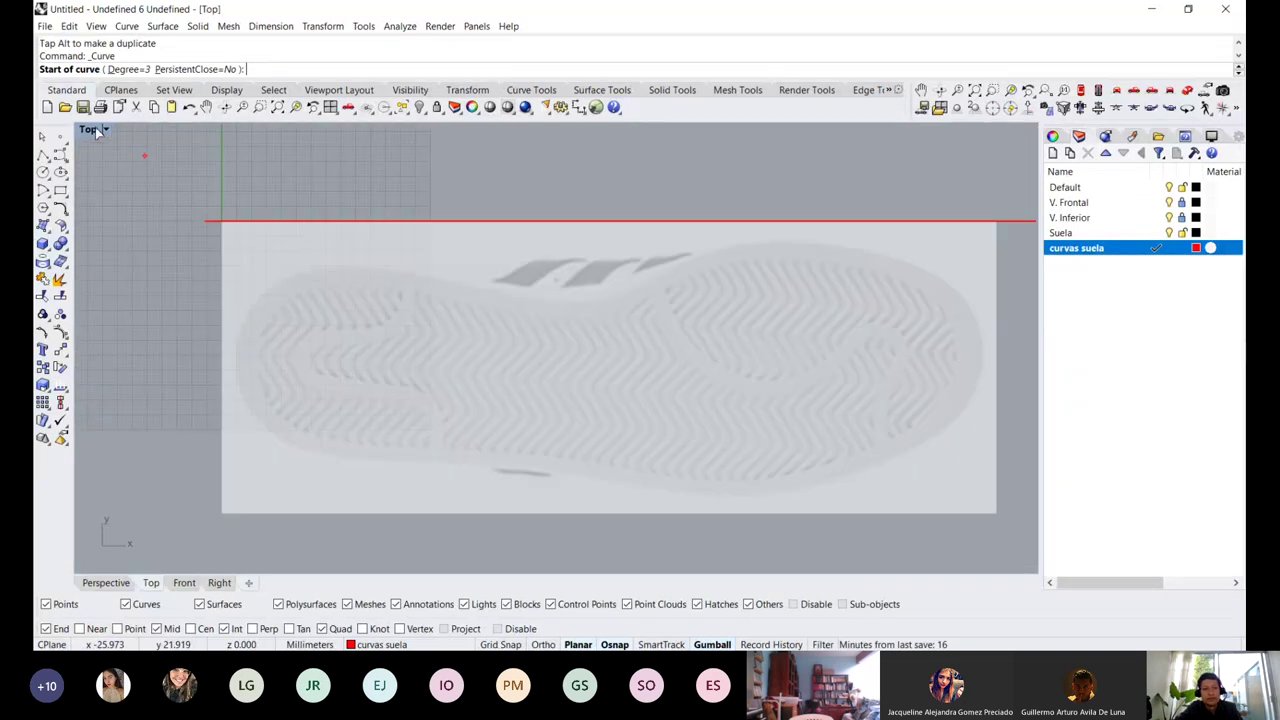
scroll(257, 190, "down", 1)
scroll(330, 224, "down", 2)
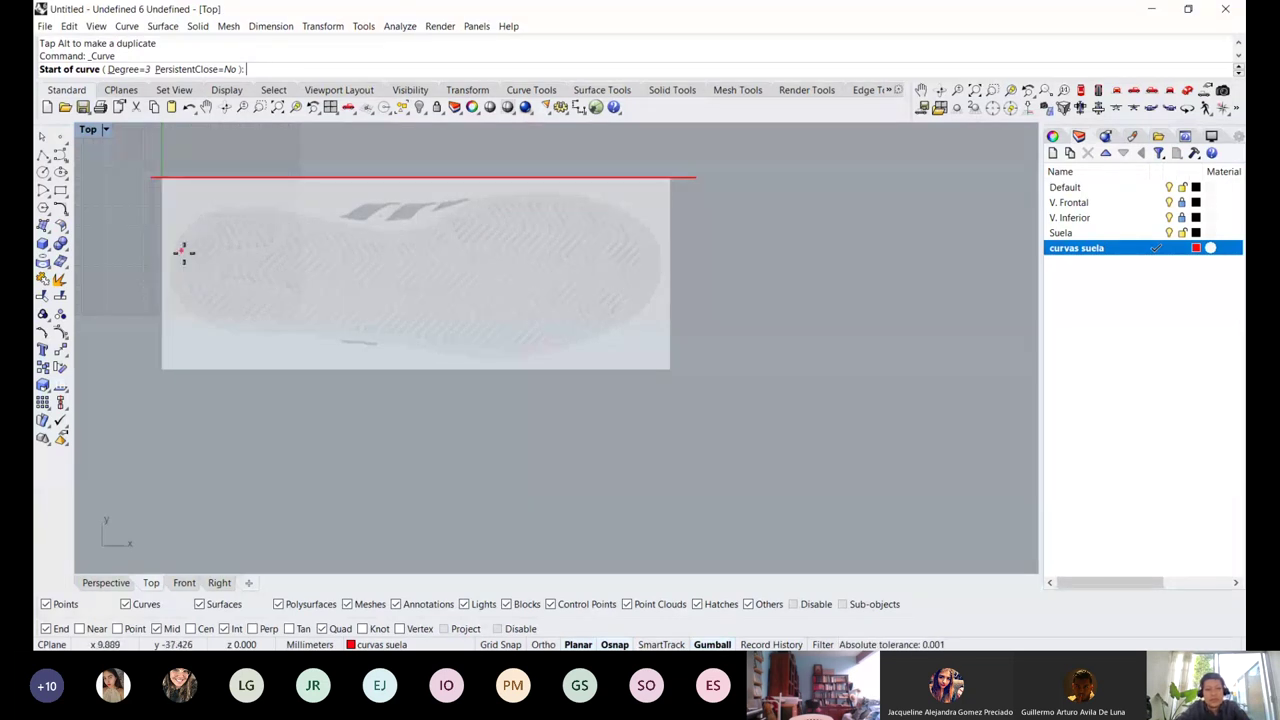
scroll(165, 270, "up", 2)
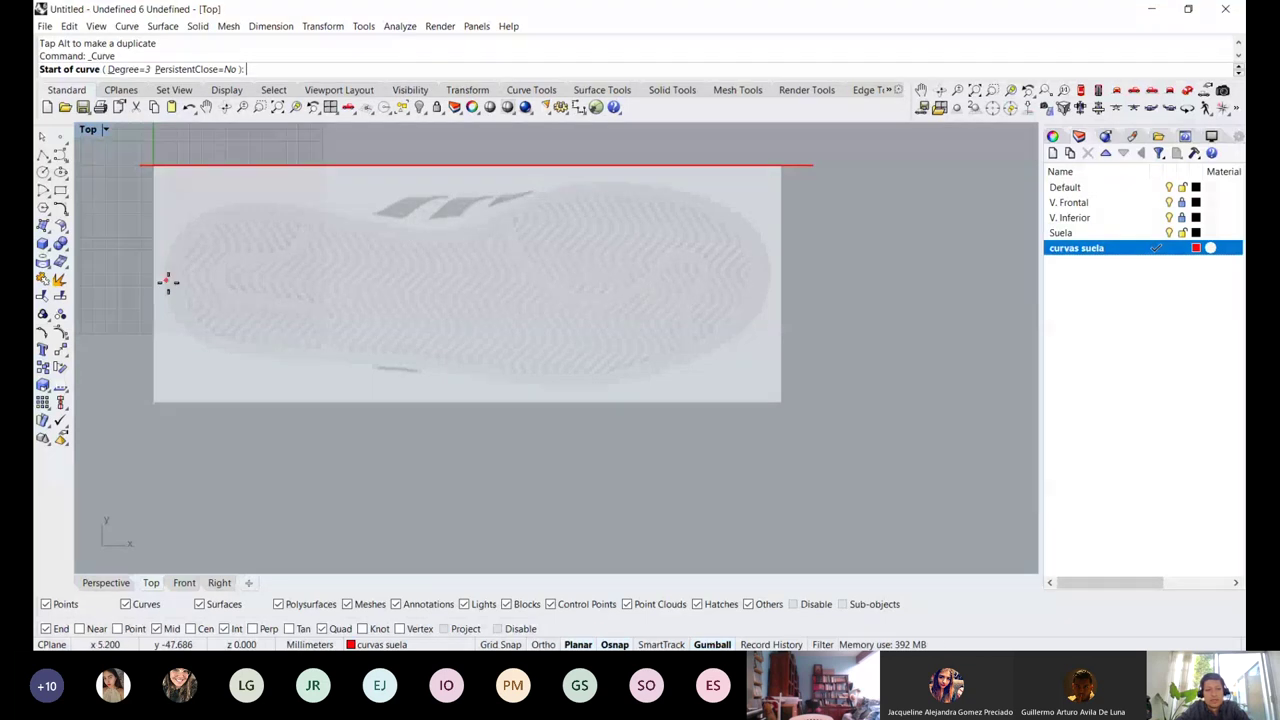
left_click(164, 276)
scroll(190, 178, "down", 2)
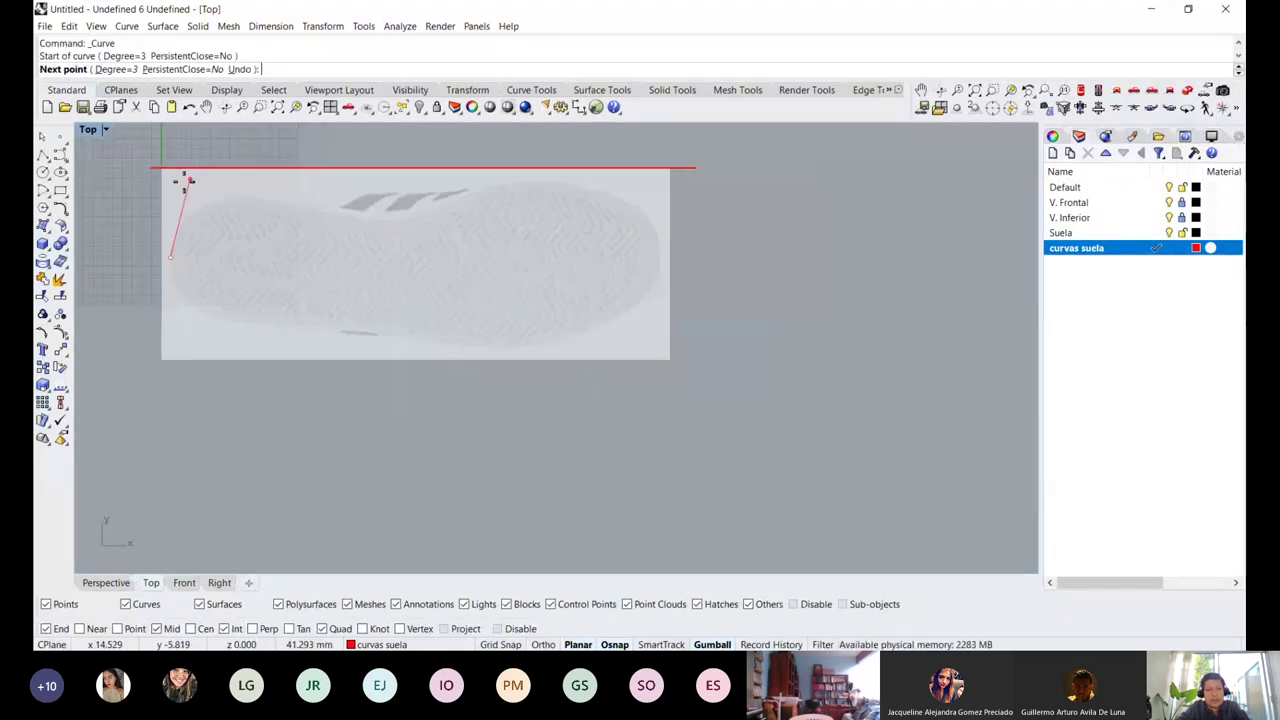
scroll(176, 188, "up", 1)
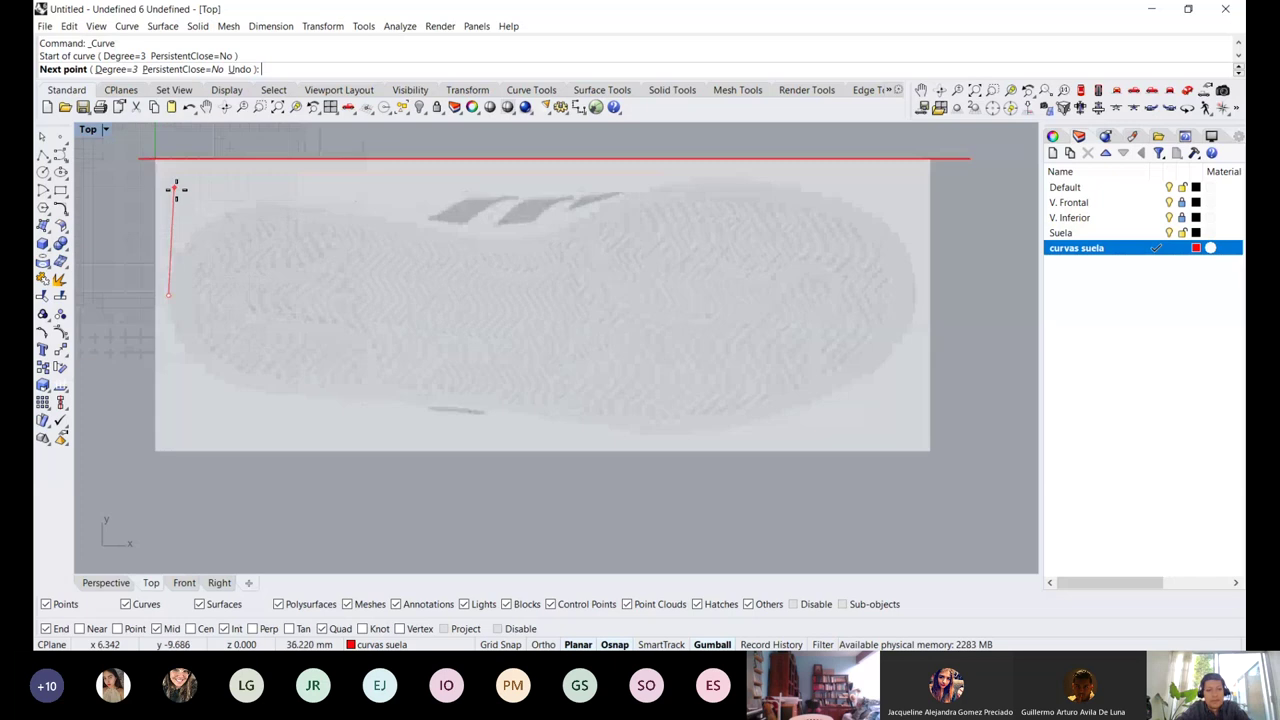
left_click(175, 188)
left_click(322, 187)
left_click(434, 248)
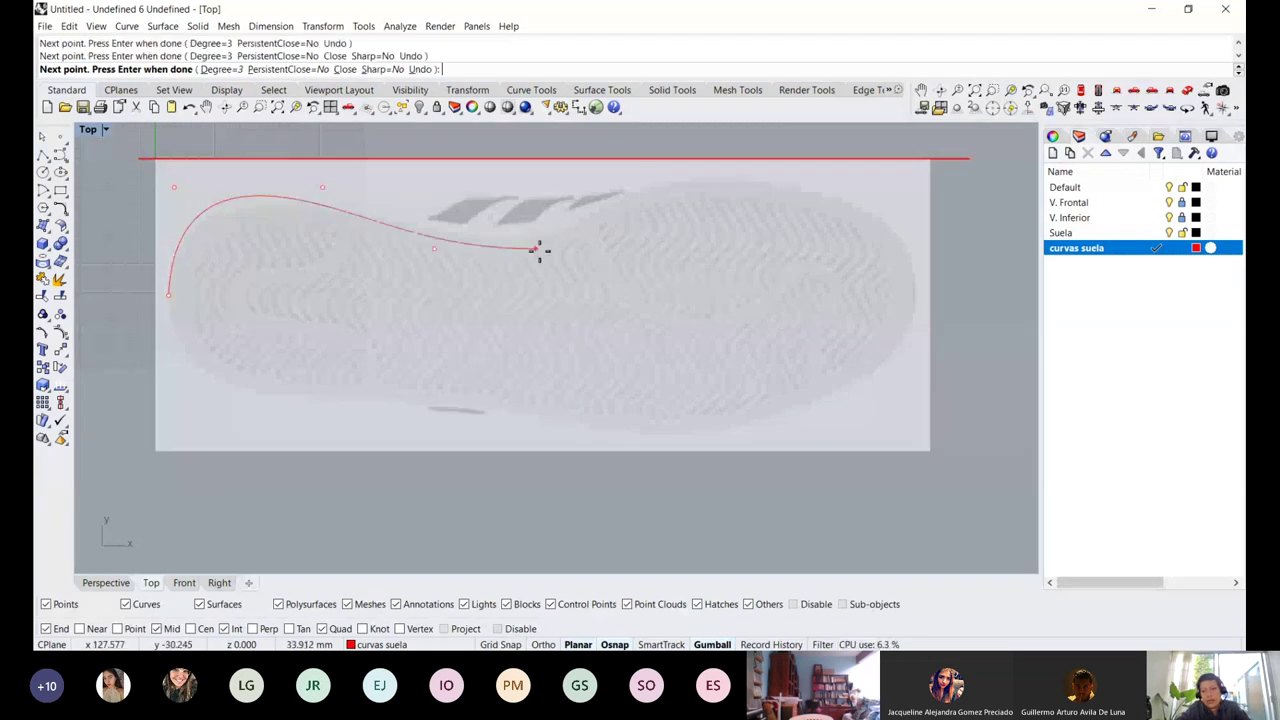
Continue the sole outline from the arch along the forefoot, around the toe and onto the opposite side's edge
right_click_drag(634, 217, 403, 258)
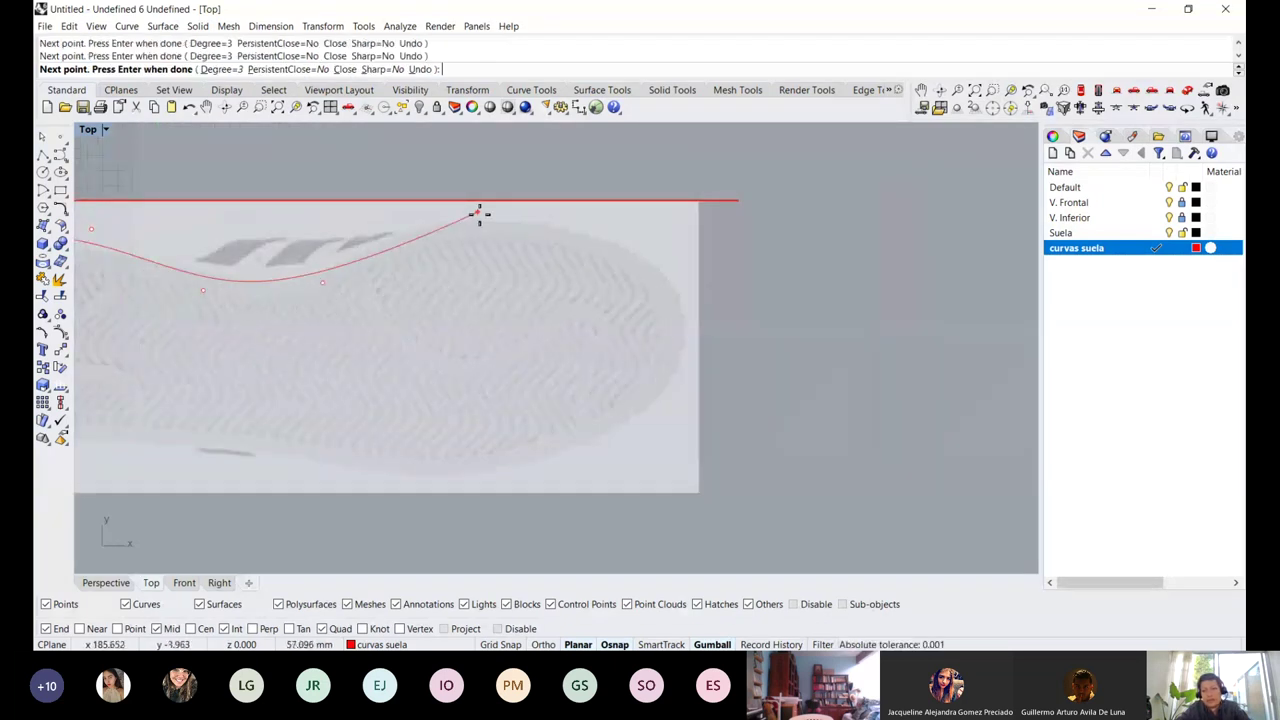
left_click(478, 212)
left_click(643, 225)
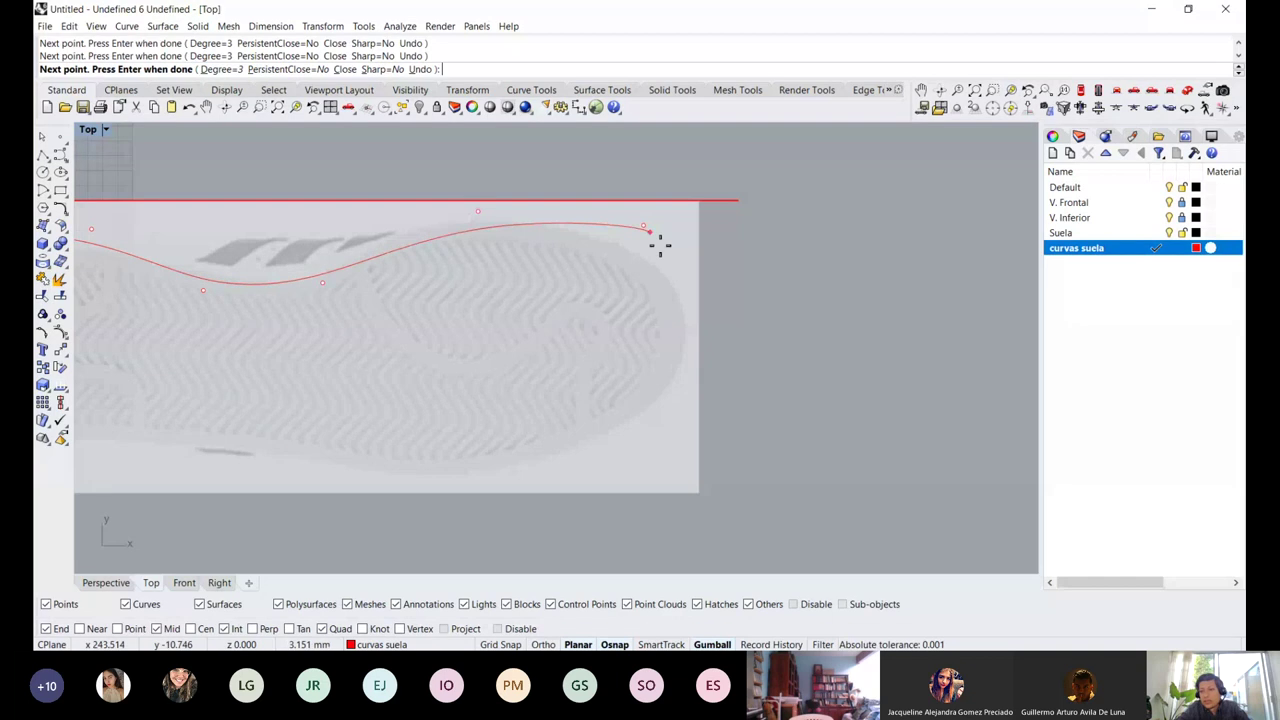
left_click(698, 327)
right_click_drag(698, 327, 748, 199)
left_click(682, 336)
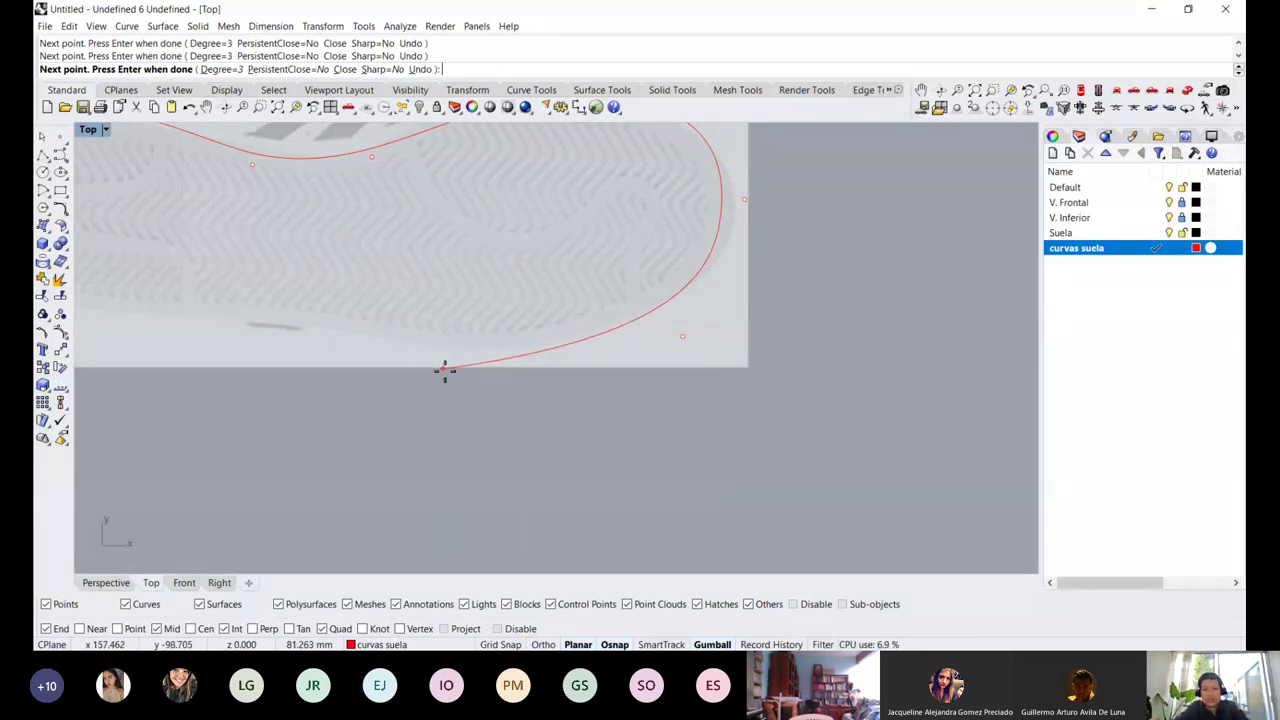
left_click(443, 370)
Trace the remaining side back to the heel and close the outline curve smoothly with Sharp set to No
right_click_drag(322, 356, 538, 362)
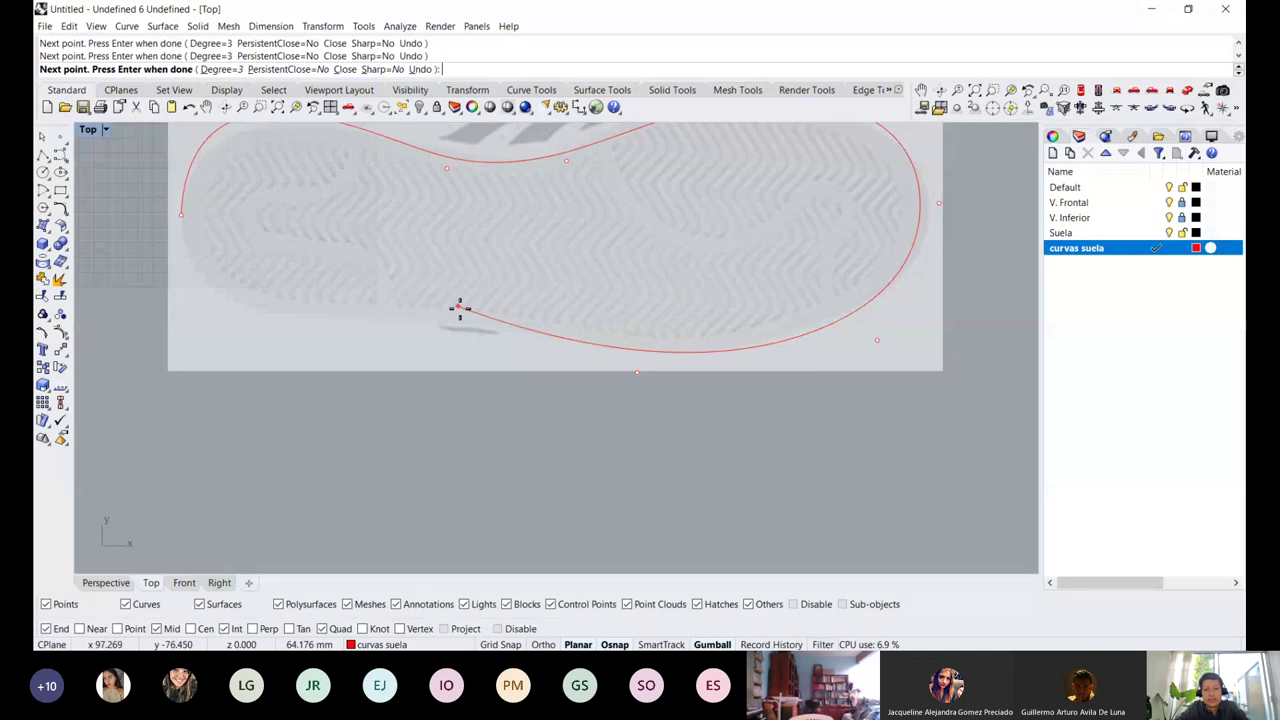
left_click(214, 325)
right_click_drag(202, 238, 325, 261)
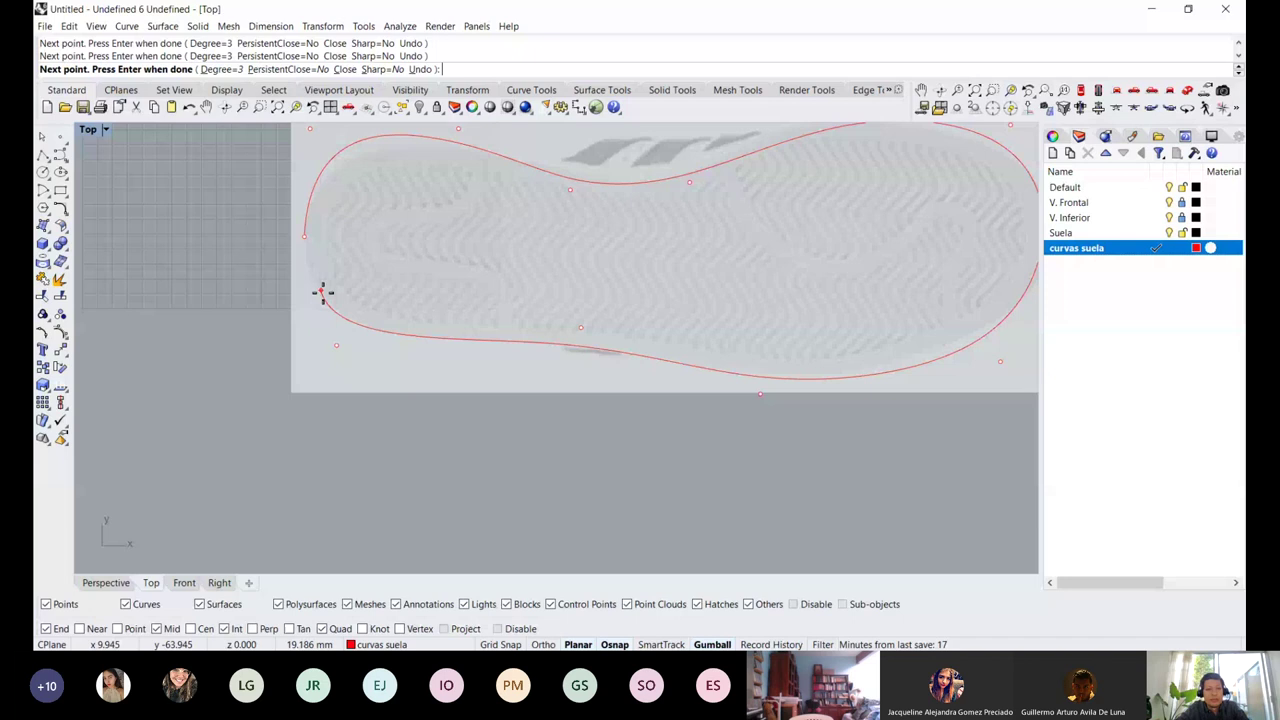
left_click(305, 238)
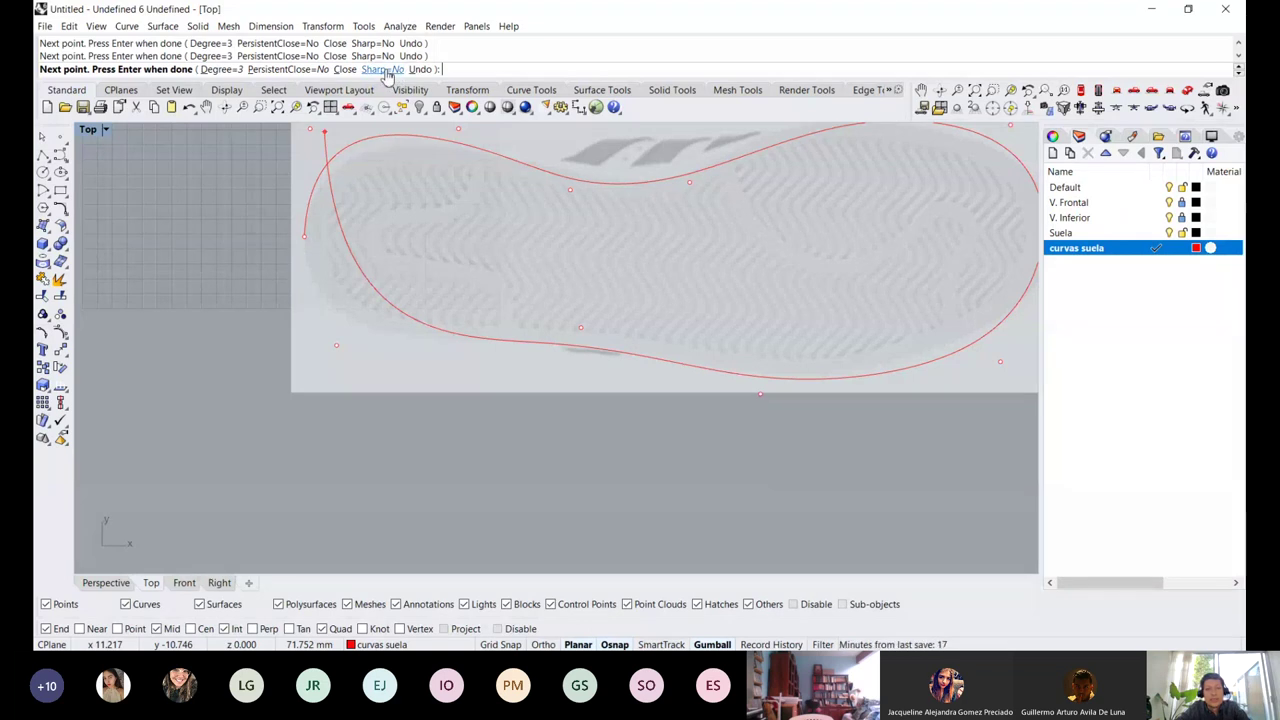
left_click(383, 70)
scroll(325, 245, "up", 3)
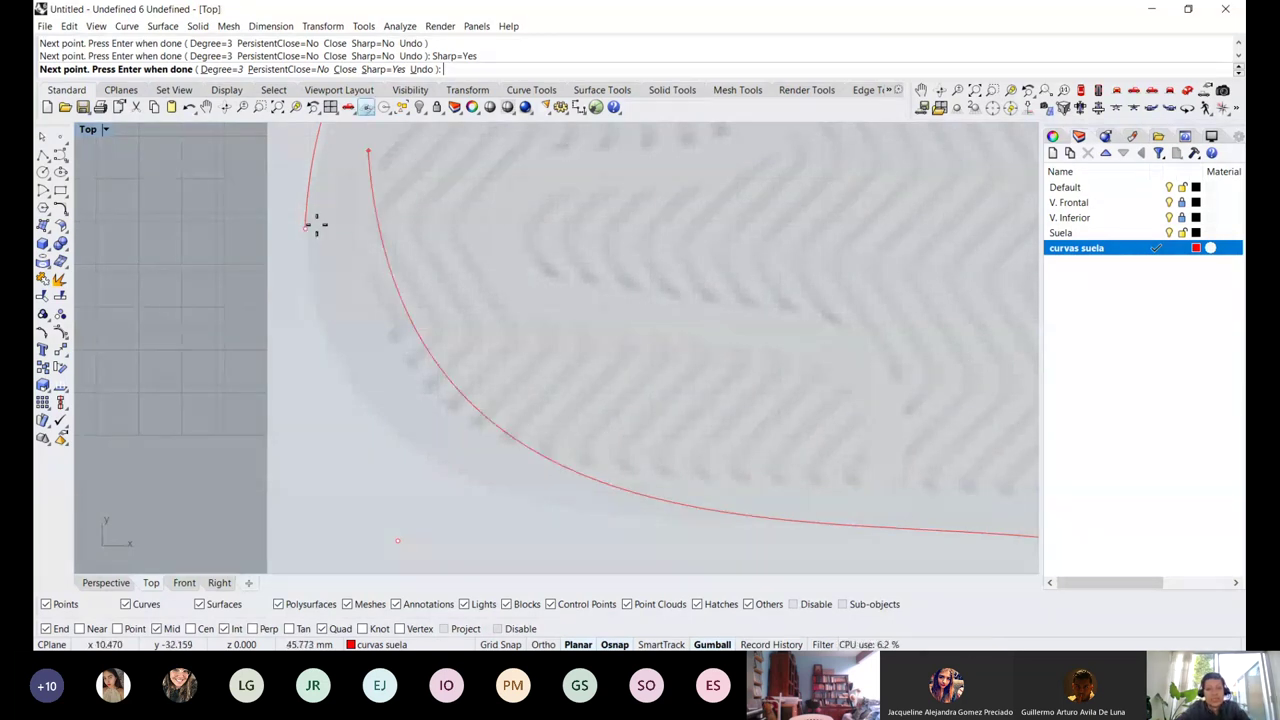
left_click(381, 70)
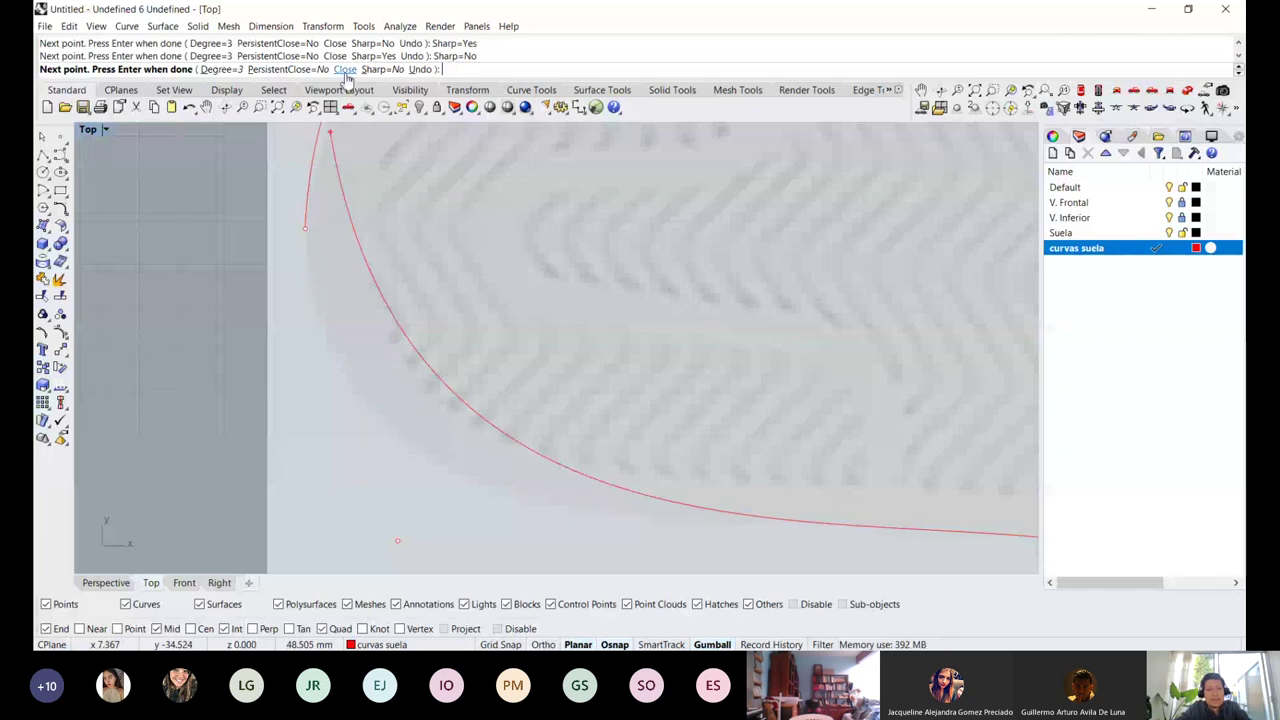
left_click(299, 235)
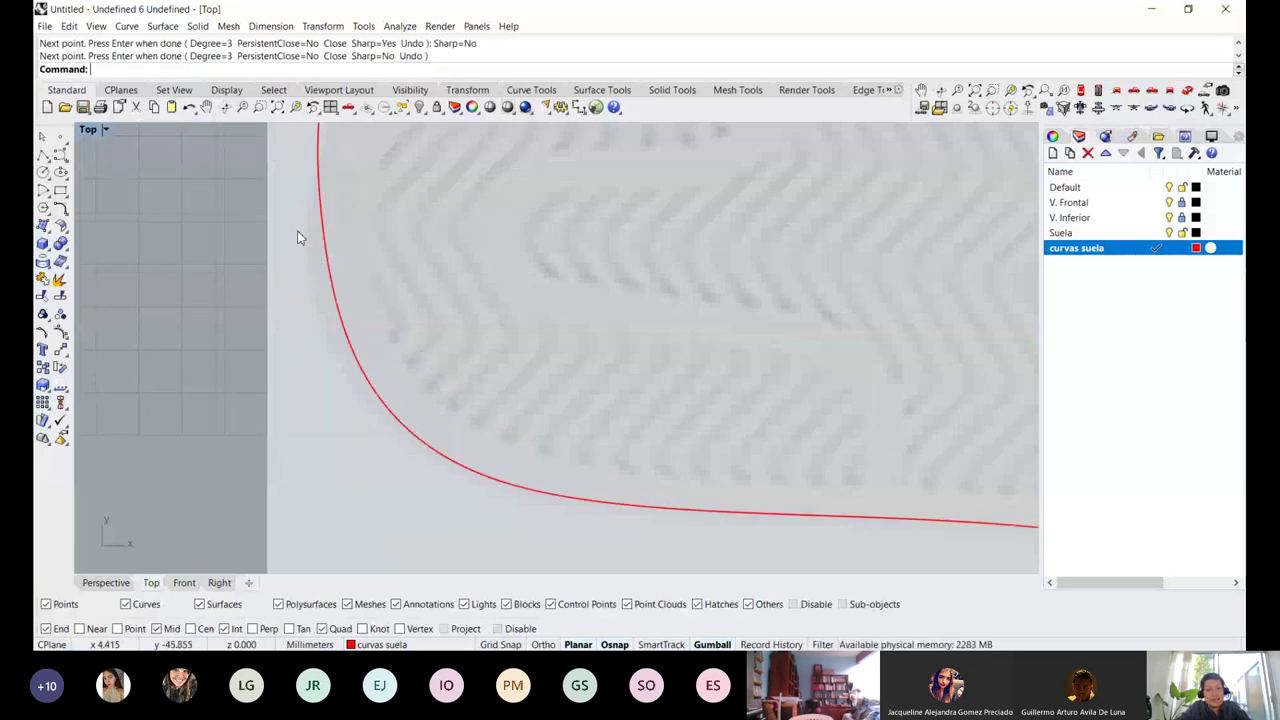
Select the closed sole outline and move its stripe-side heel corner control point down toward the sole
scroll(297, 237, "down", 5)
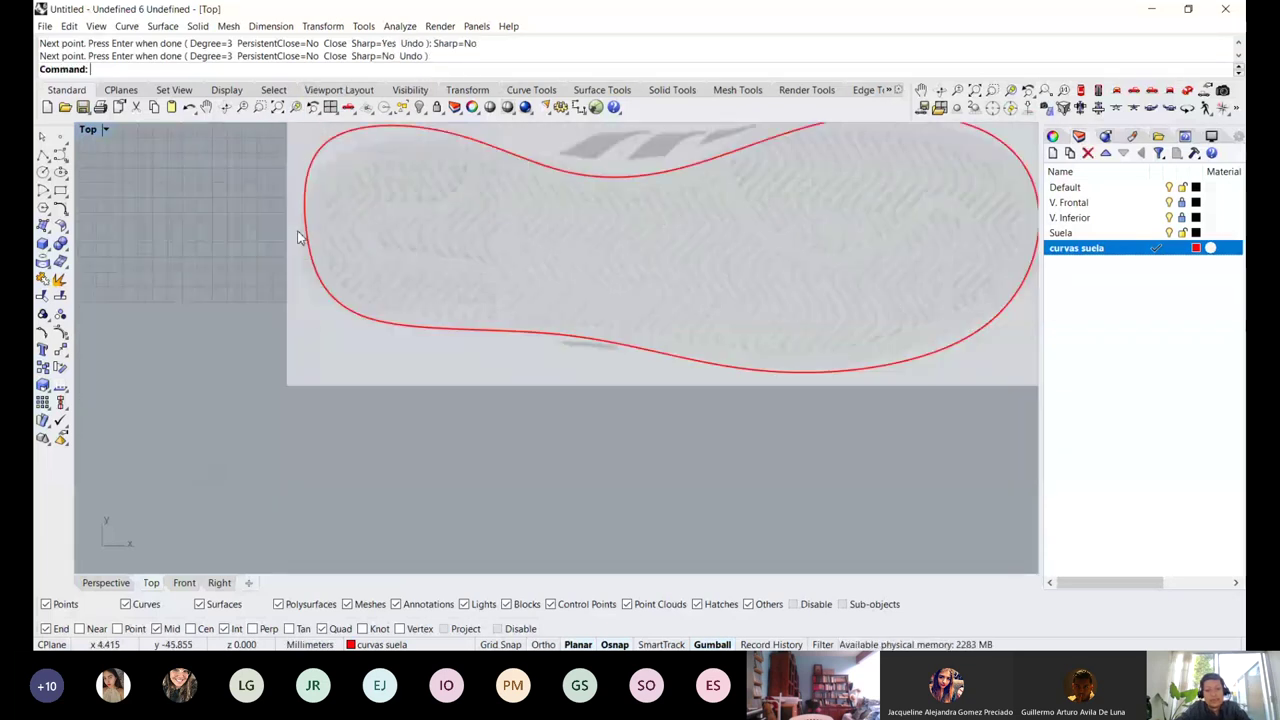
left_click(437, 181)
right_click_drag(437, 181, 362, 199)
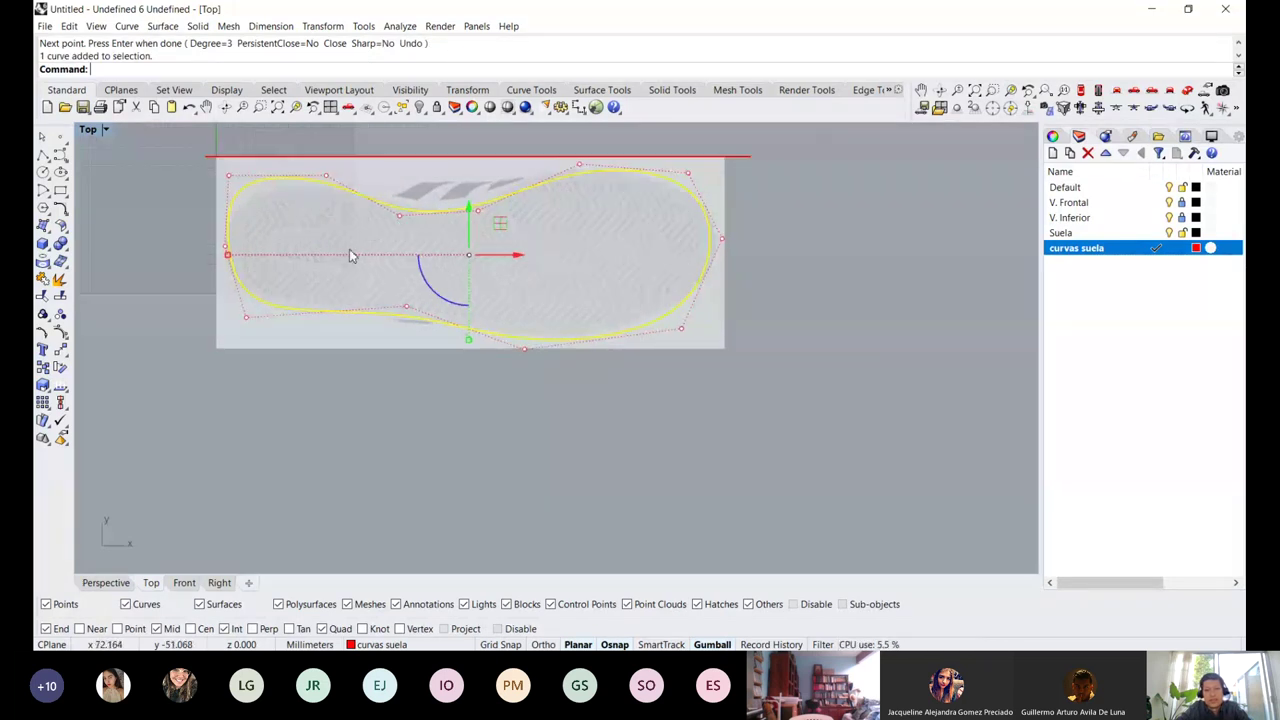
scroll(255, 160, "up", 3)
left_click(213, 183)
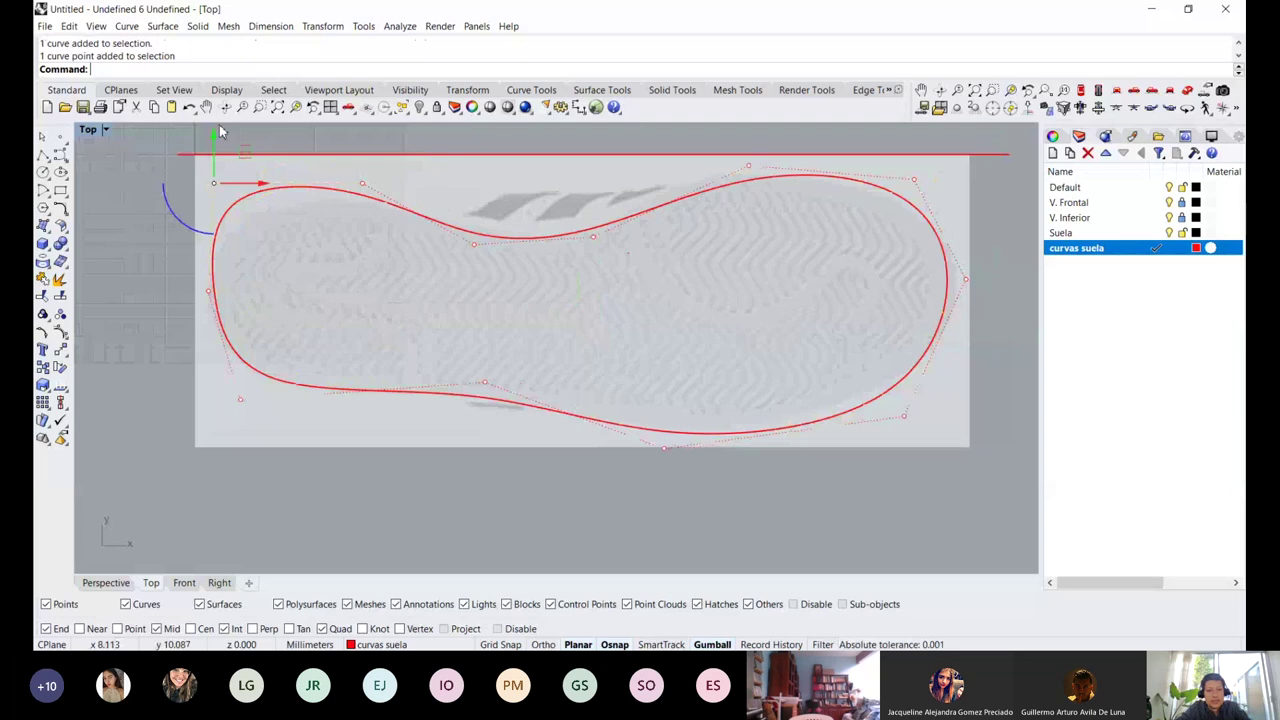
left_click_drag(219, 127, 219, 165)
Pull the rearmost heel control point slightly outward and shift the stripe-side heel corner point slightly up and toward the toe
right_click_drag(224, 427, 237, 338)
left_click(254, 311)
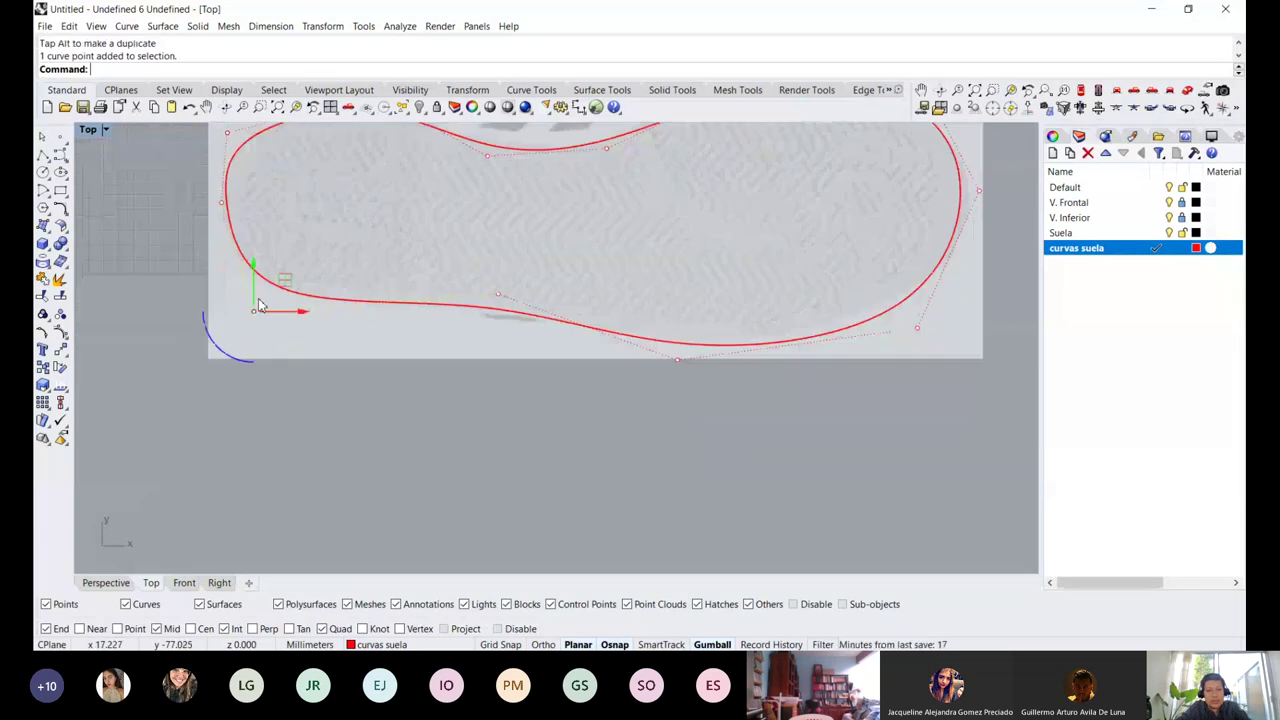
left_click_drag(172, 160, 267, 203)
scroll(208, 204, "up", 8)
scroll(255, 198, "down", 8)
right_click_drag(269, 145, 240, 239)
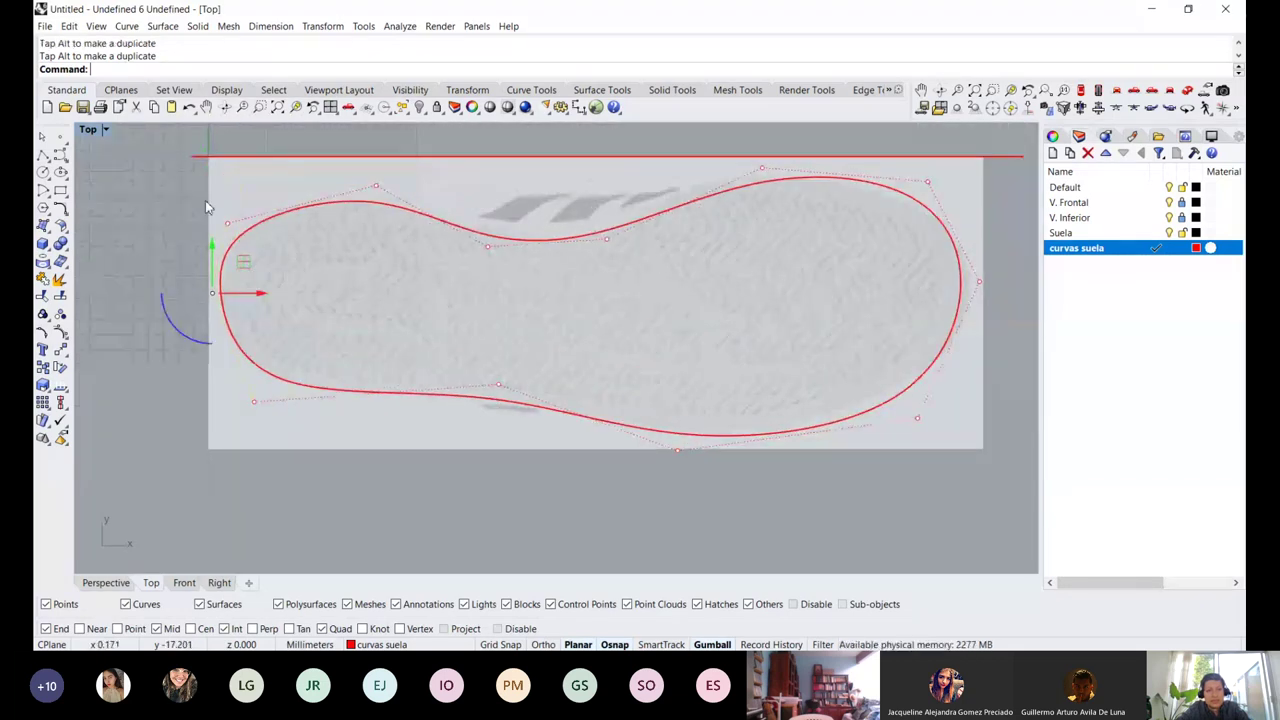
left_click_drag(209, 208, 272, 186)
Move the toe corner control point opposite the stripe side slightly up and outward to fit the sole picture
scroll(454, 378, "down", 4)
right_click_drag(454, 378, 308, 269)
scroll(300, 275, "up", 2)
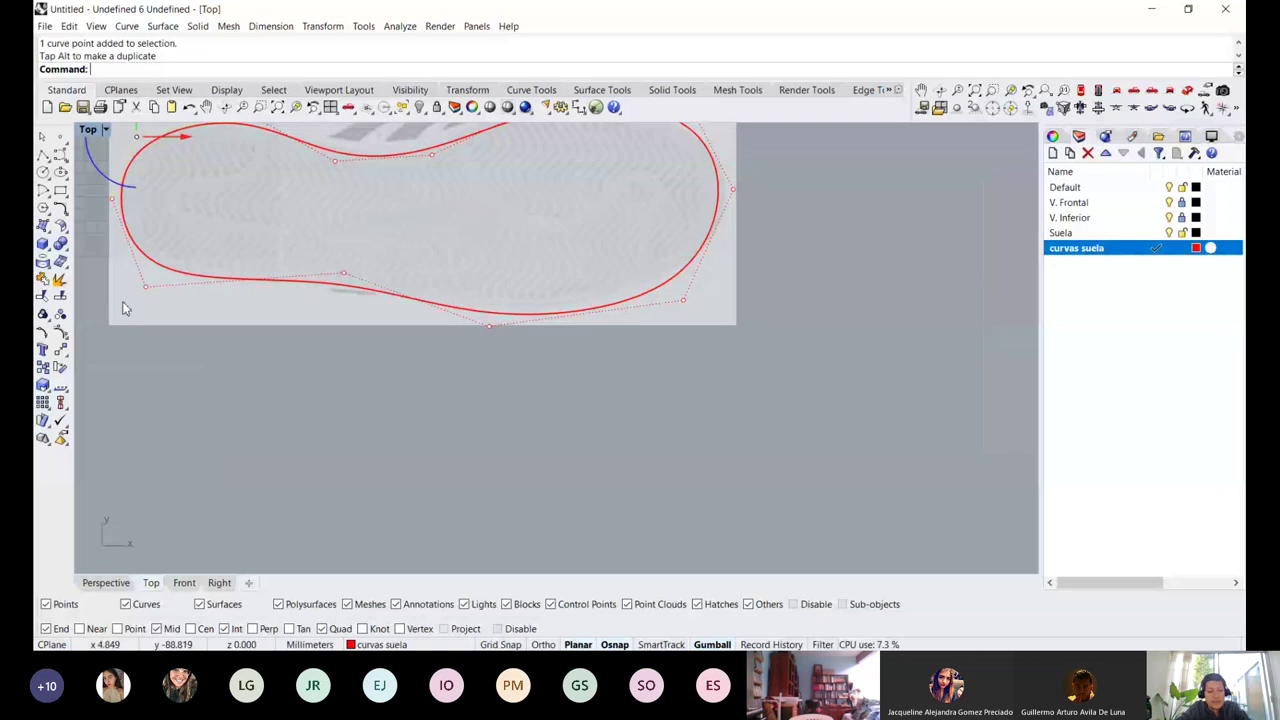
scroll(125, 308, "up", 3)
scroll(137, 292, "down", 3)
scroll(427, 305, "up", 2)
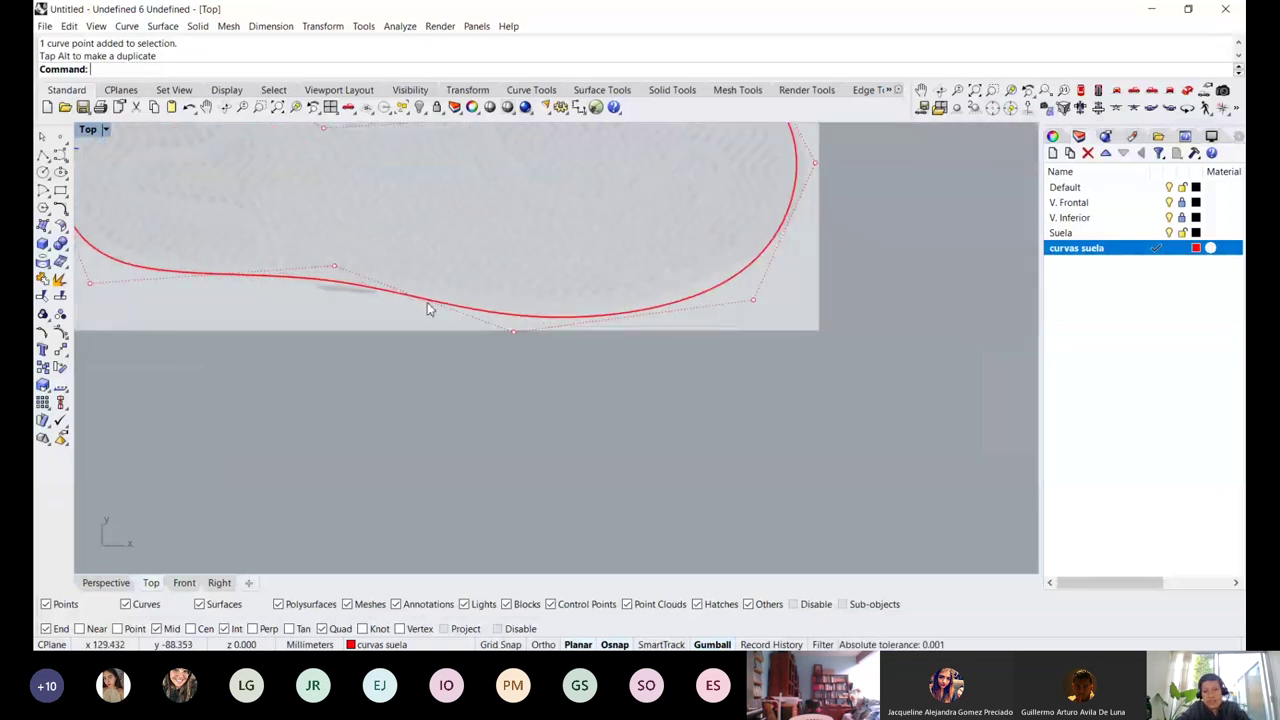
scroll(427, 308, "down", 3)
left_click(545, 282)
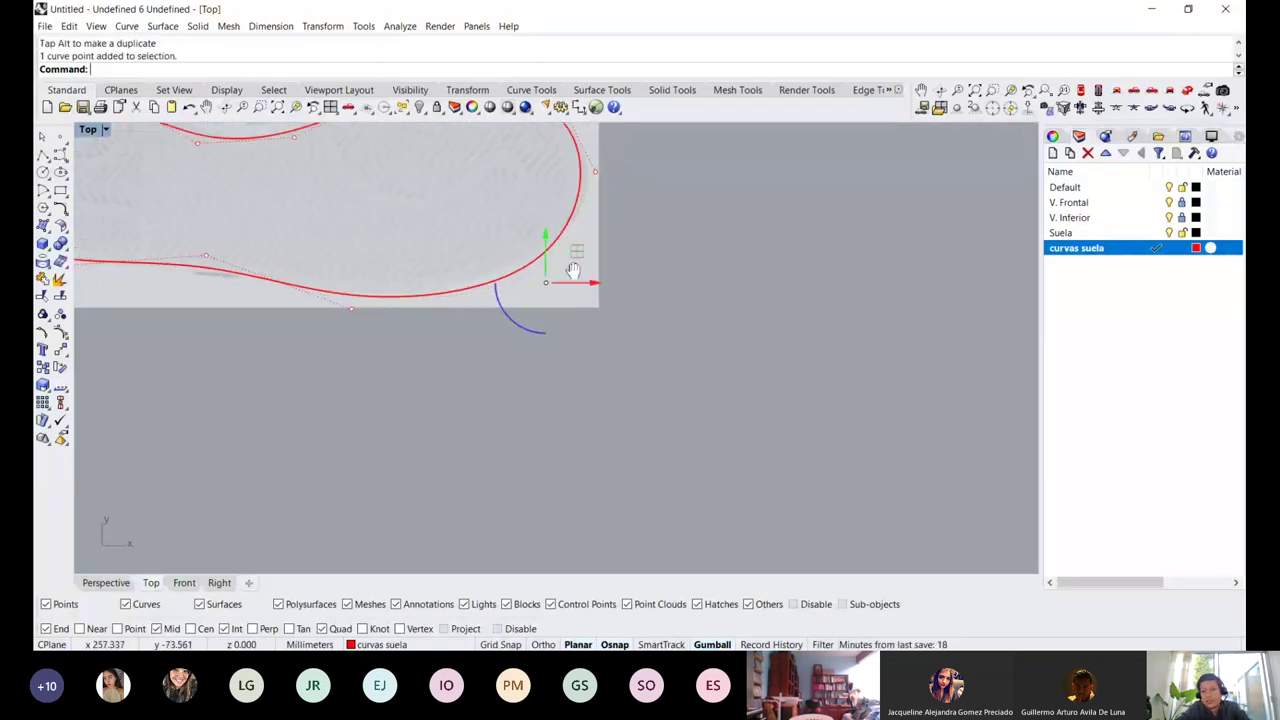
scroll(492, 305, "down", 1)
left_click_drag(480, 303, 505, 288)
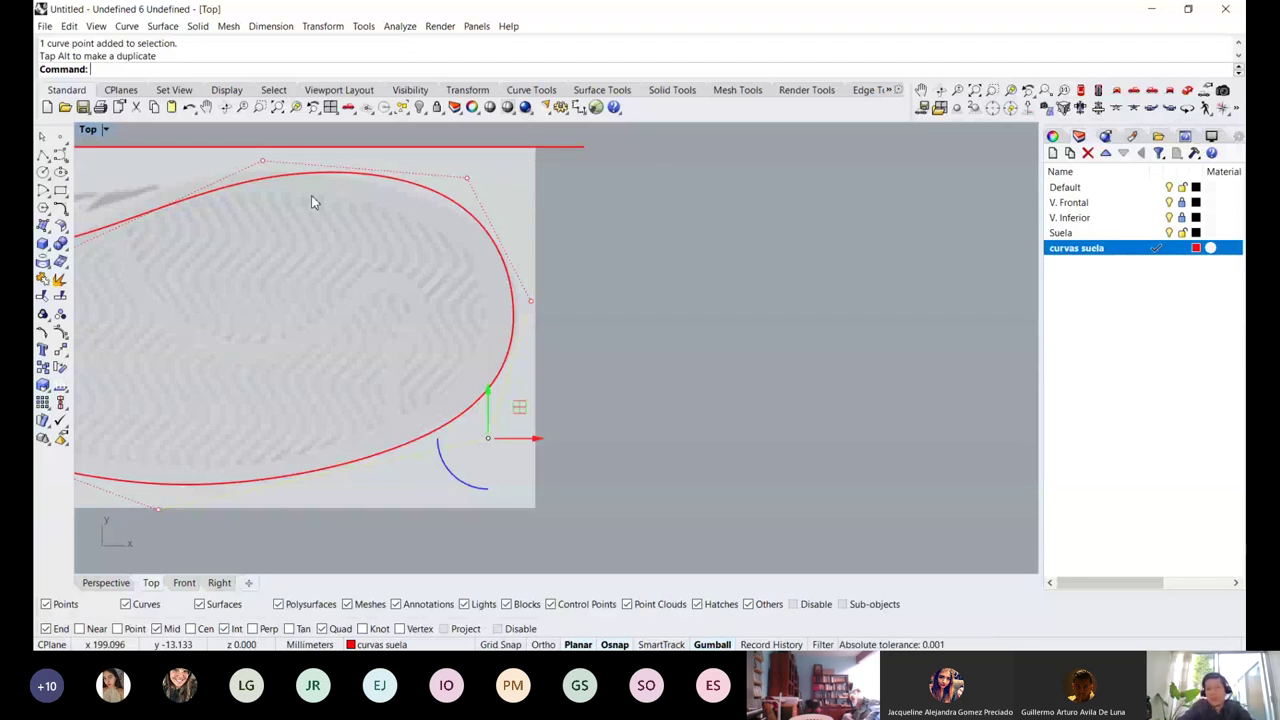
Move the stripe-side toe corner control point down and slightly outward, and shift the neighbouring forefoot point toward the heel
left_click_drag(440, 256, 512, 160)
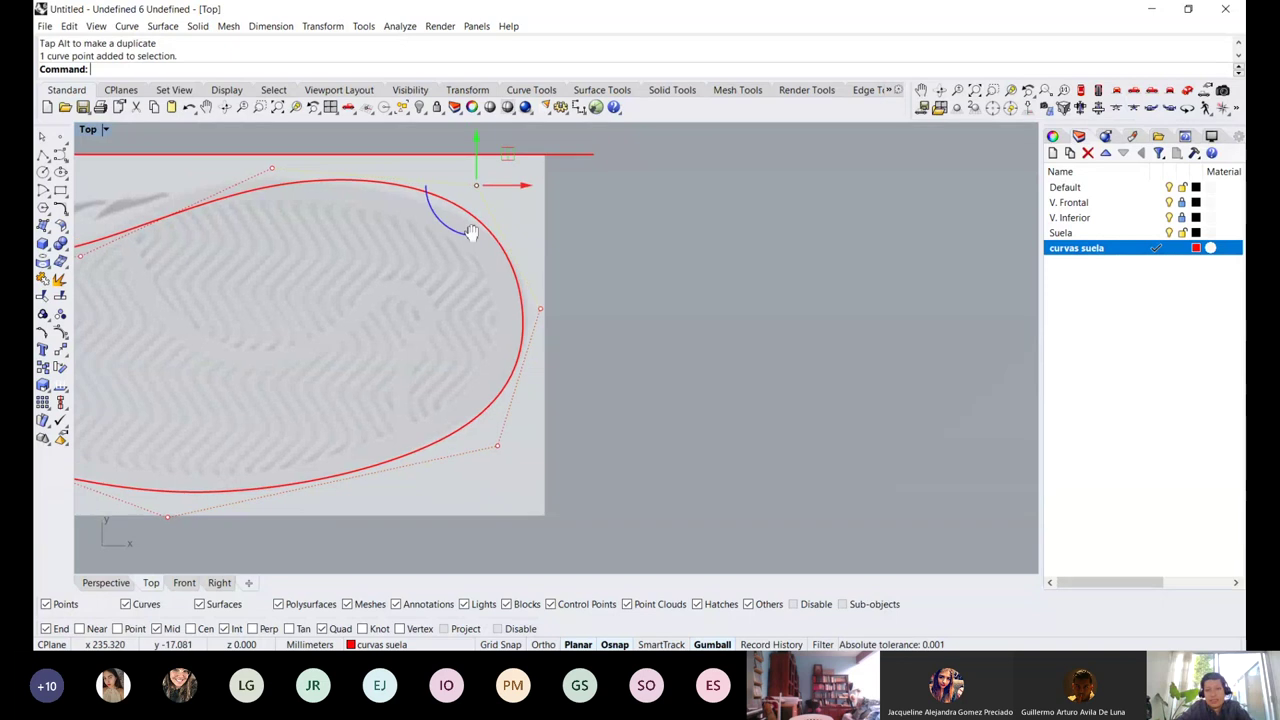
left_click_drag(472, 232, 569, 193)
right_click_drag(569, 193, 625, 225)
left_click(377, 222)
left_click_drag(409, 200, 380, 246)
Select the two stripe-side arch control points together and raise them slightly to follow the sole's edge
scroll(380, 246, "down", 6)
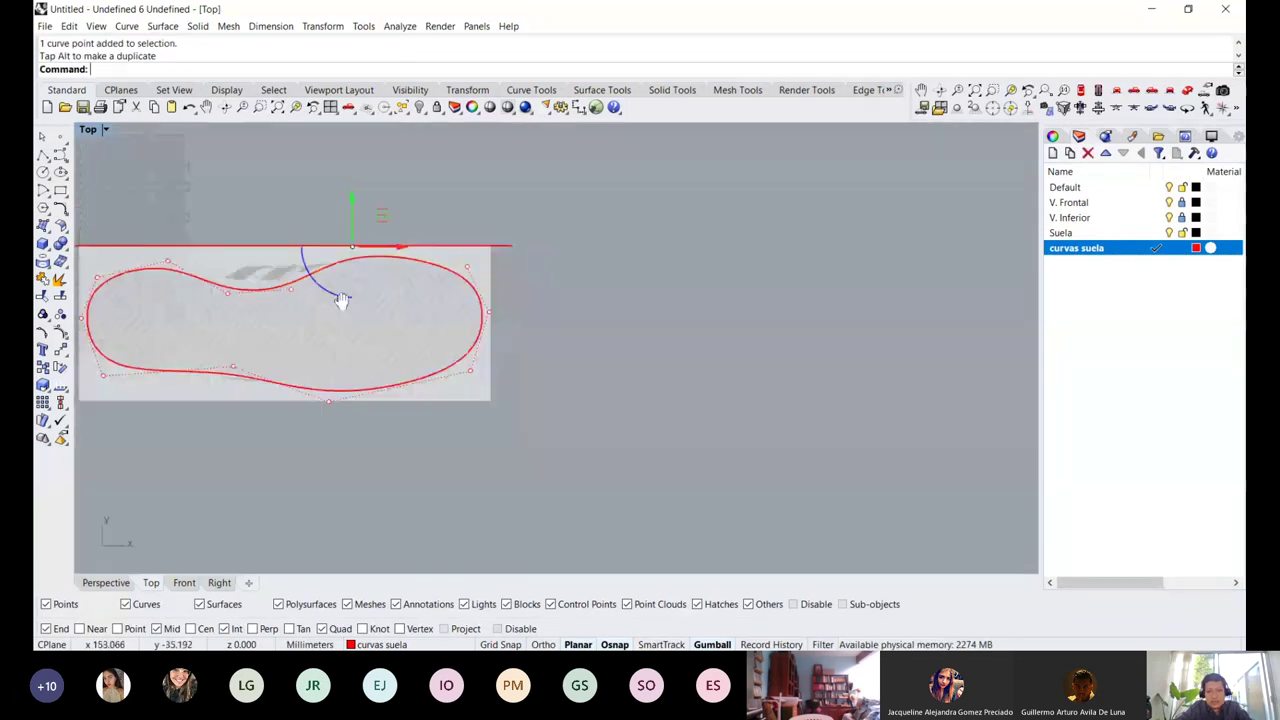
scroll(352, 219, "up", 4)
left_click_drag(237, 277, 359, 187)
scroll(340, 215, "up", 3)
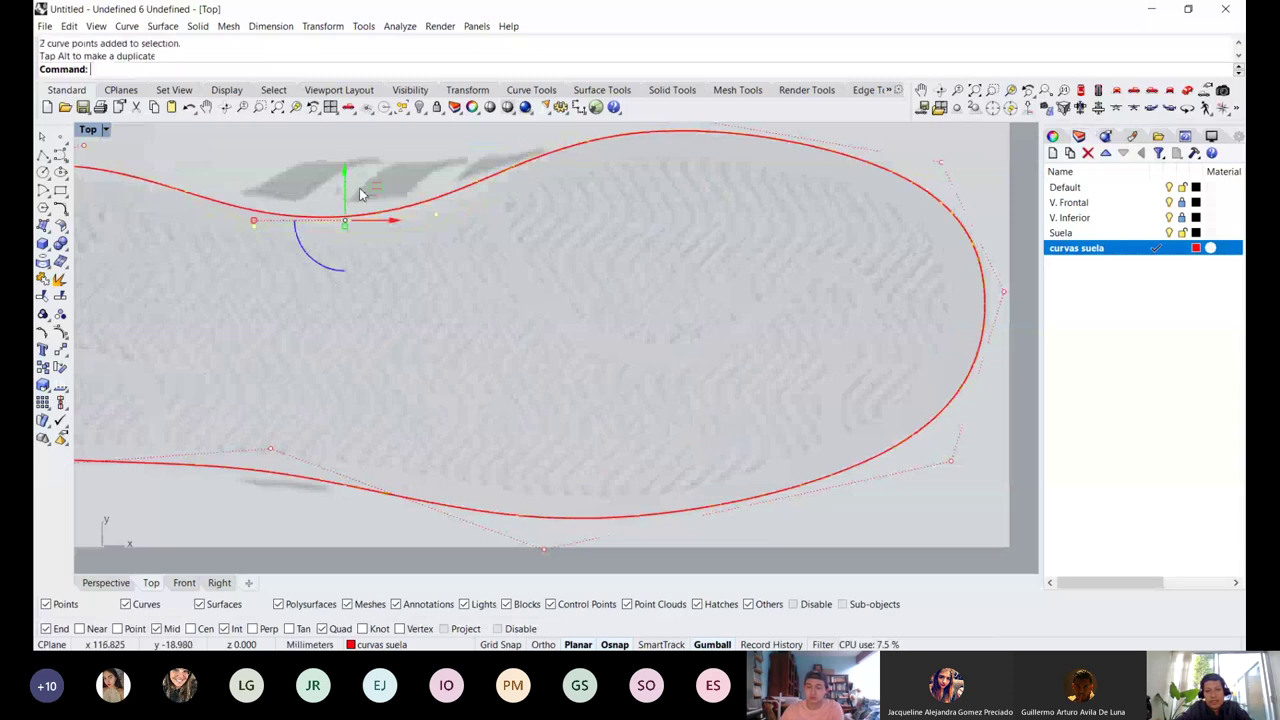
scroll(359, 187, "down", 4)
scroll(372, 250, "up", 2)
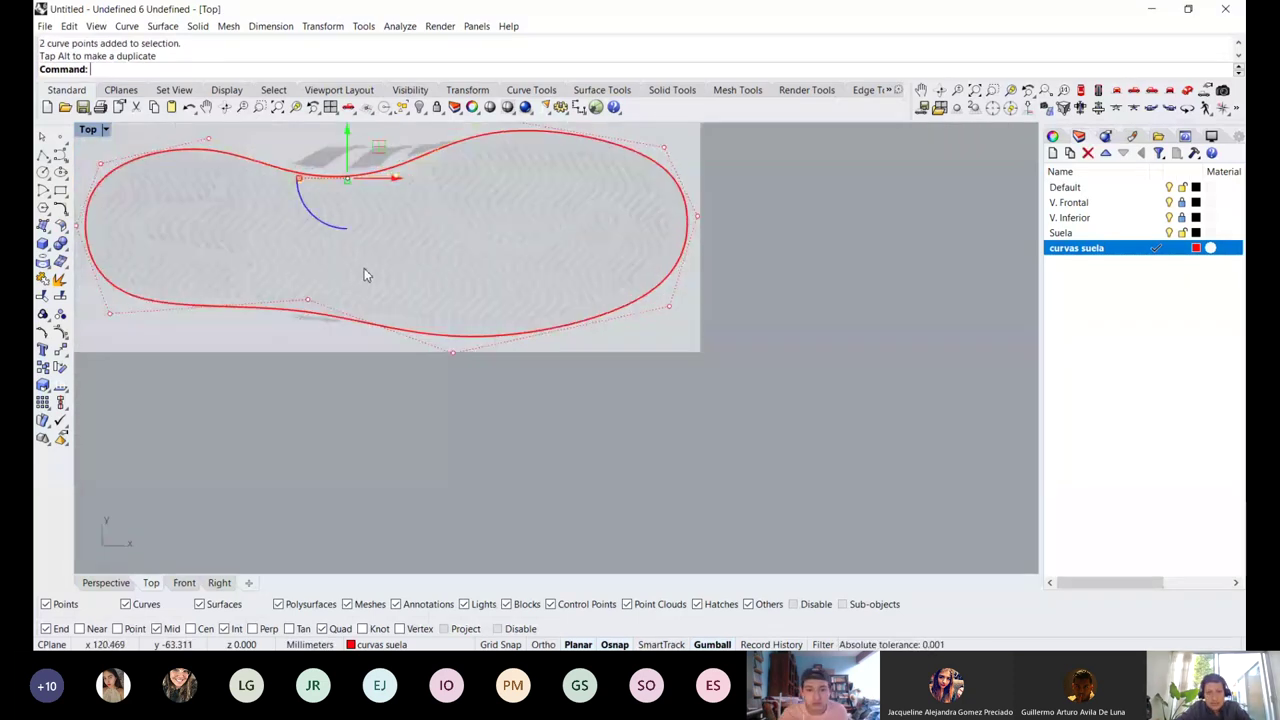
Move the sole outline's stripe-side heel control point slightly down to follow the edge in the sole picture
key("Escape")
left_click(227, 152)
scroll(195, 183, "up", 2)
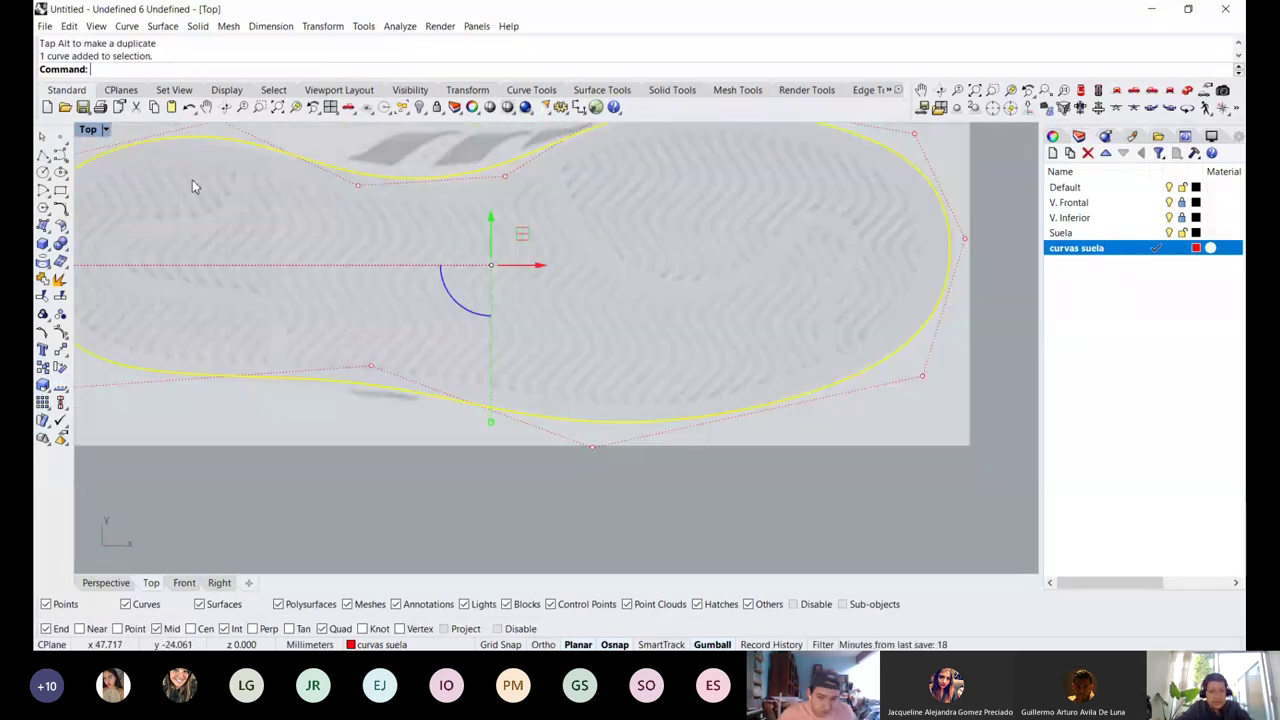
right_click_drag(195, 186, 216, 257)
left_click(240, 190)
left_click_drag(243, 160, 249, 168)
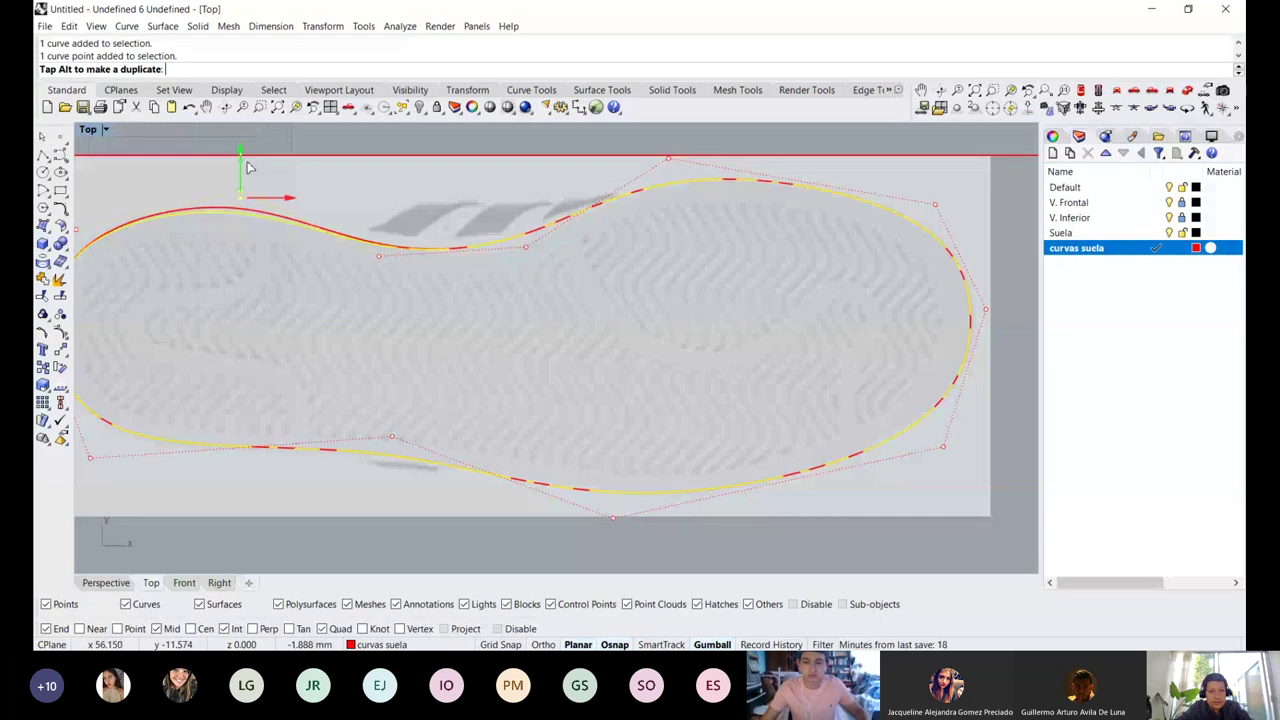
left_click_drag(249, 168, 263, 168)
key("Escape")
key("Escape")
scroll(335, 169, "down", 8)
scroll(475, 166, "up", 4)
Lower the toe-side arch control point on the stripe side slightly and raise the neighbouring heel-side arch point slightly
left_click(406, 214)
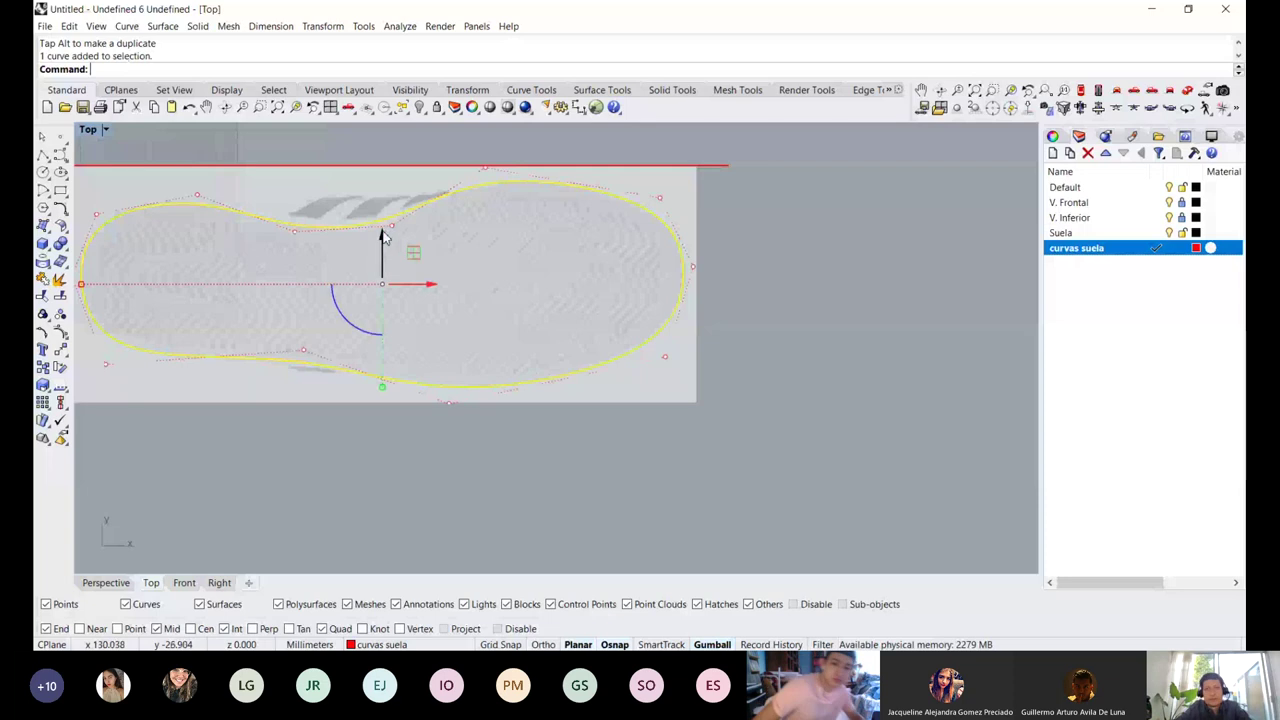
left_click_drag(345, 258, 393, 190)
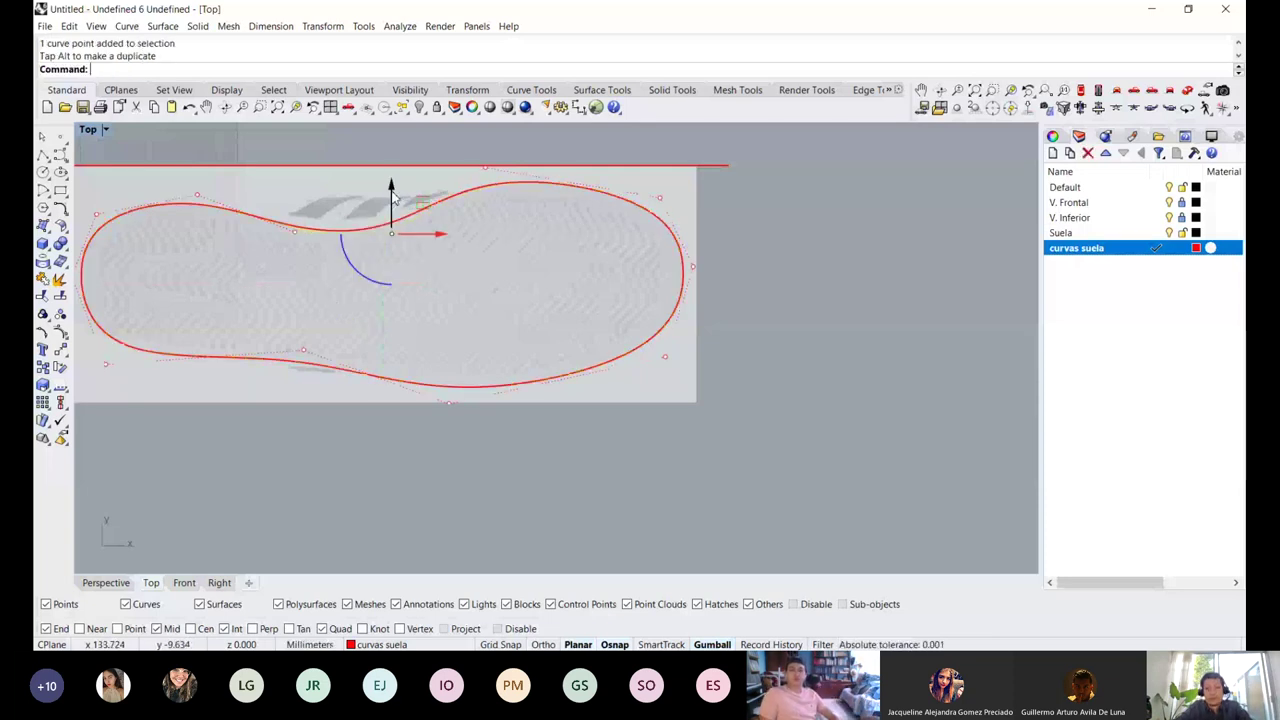
scroll(343, 258, "up", 3)
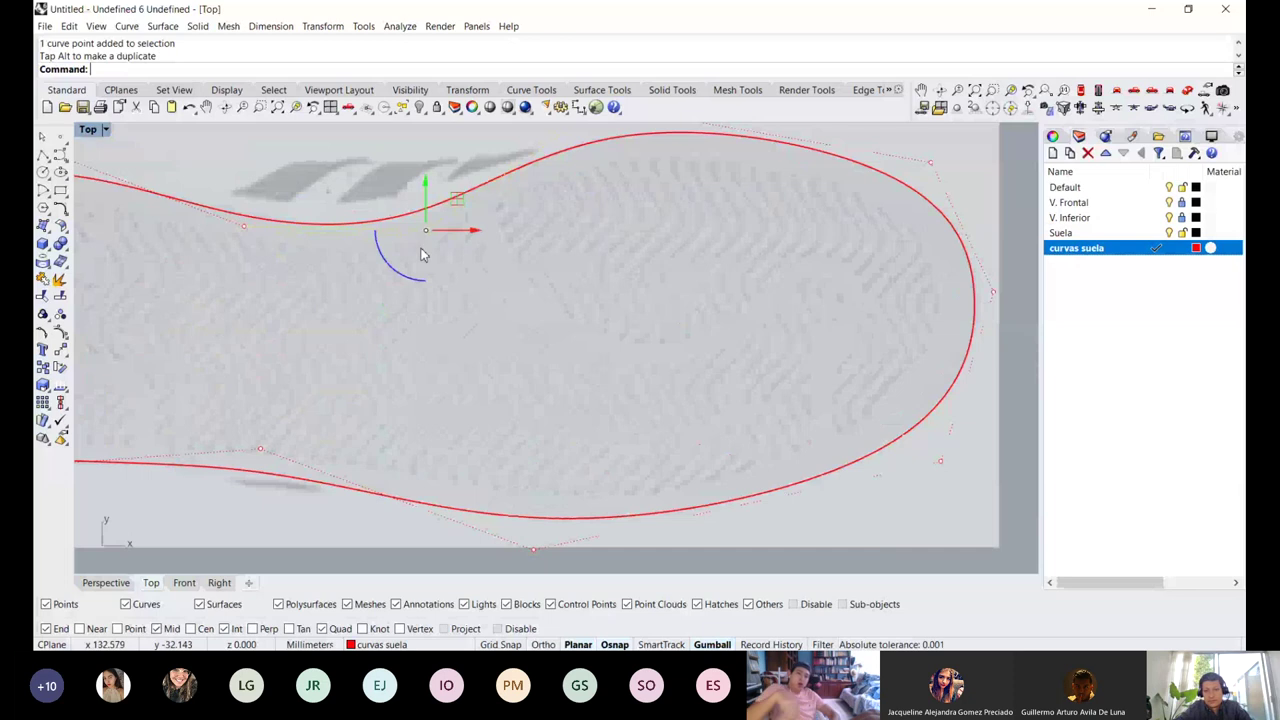
left_click(243, 226)
left_click_drag(275, 195, 275, 186)
scroll(346, 217, "down", 3)
scroll(526, 167, "up", 5)
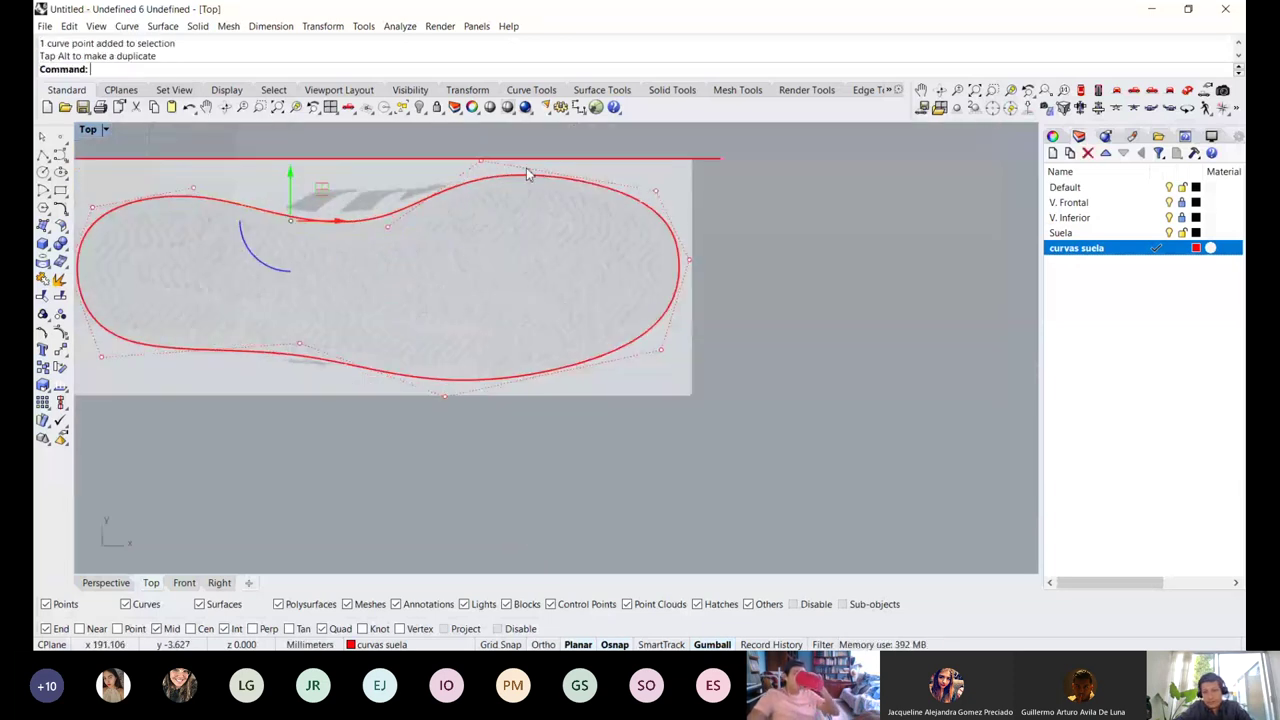
Move the toe corner control point opposite the stripes slightly inward to tighten the outline around the sole
scroll(523, 178, "down", 5)
scroll(605, 275, "up", 6)
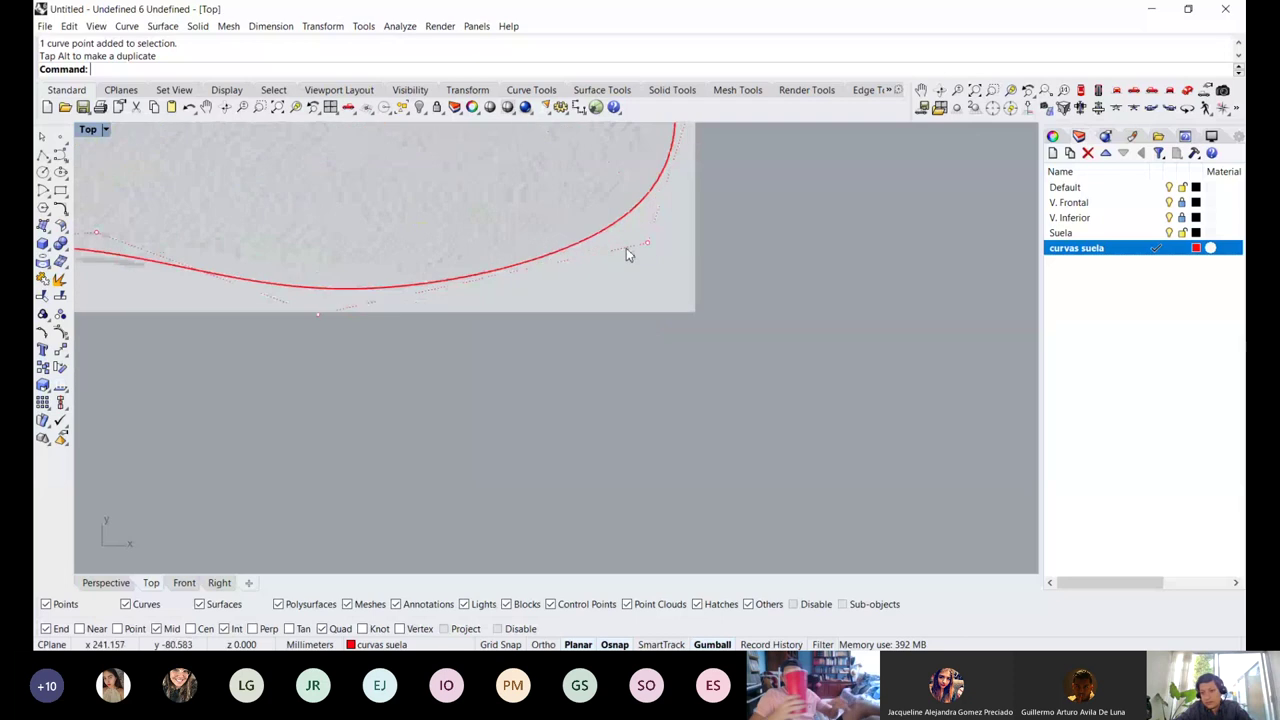
left_click(654, 241)
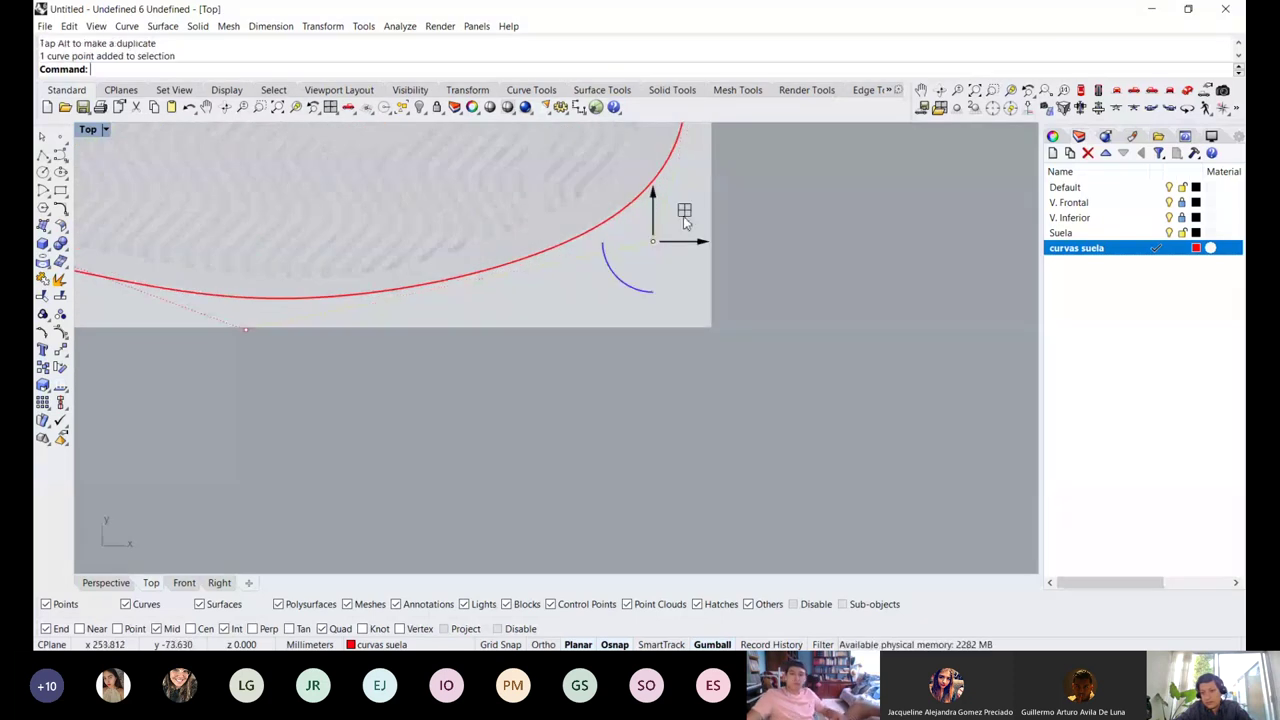
left_click_drag(685, 211, 687, 200)
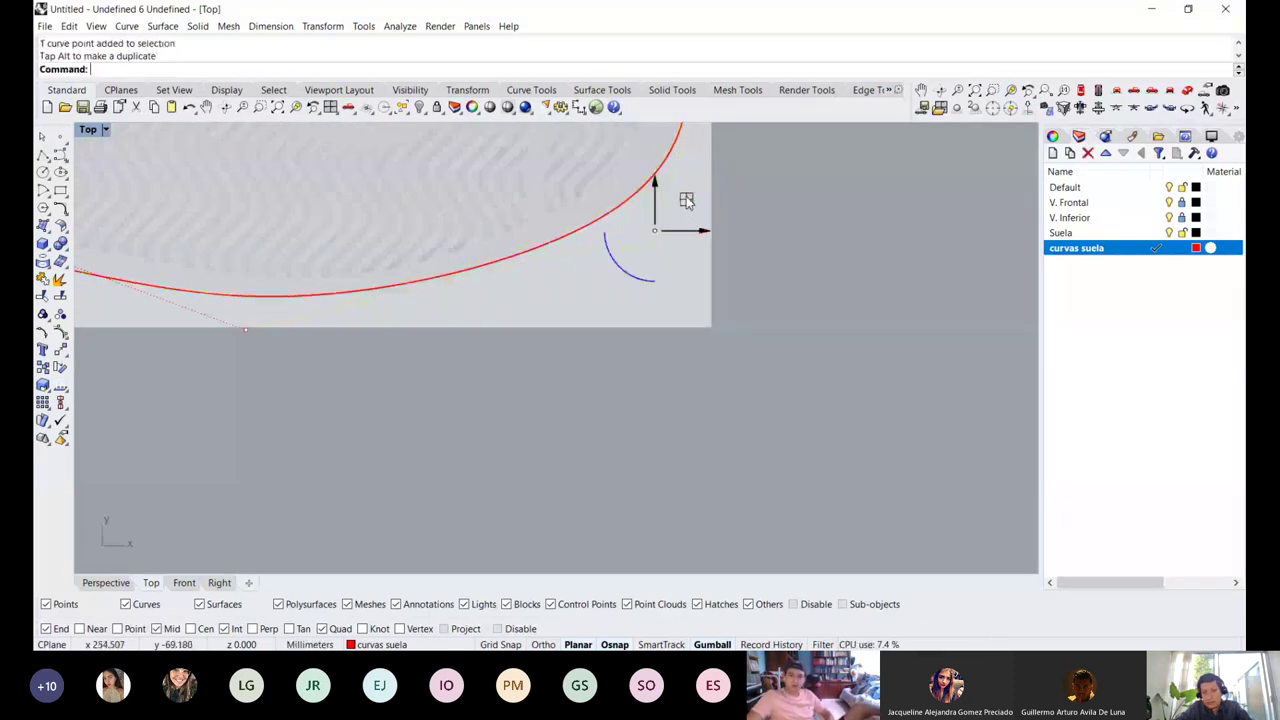
scroll(462, 257, "down", 4)
scroll(270, 310, "up", 7)
scroll(276, 319, "down", 5)
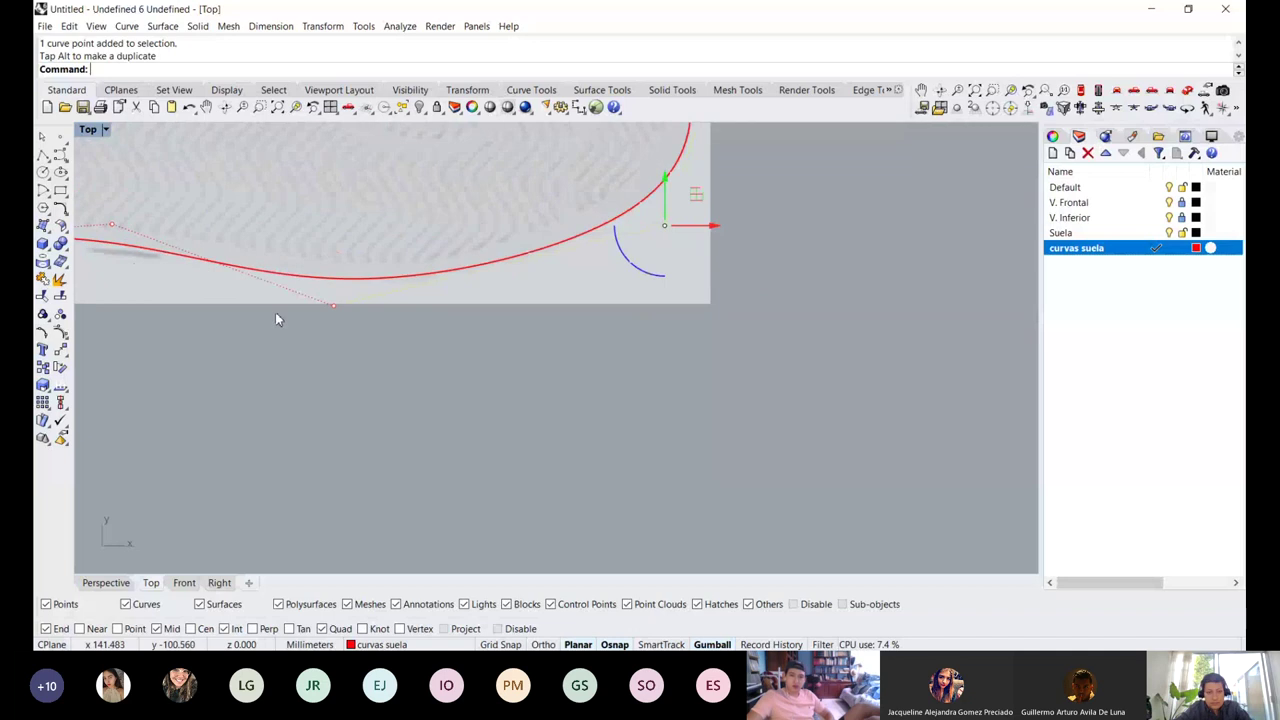
Examine how the closed outline fits the sole picture from heel to toe, with its control points shown
right_click_drag(275, 312, 478, 282)
right_click_drag(336, 203, 472, 230)
right_click_drag(256, 224, 368, 297)
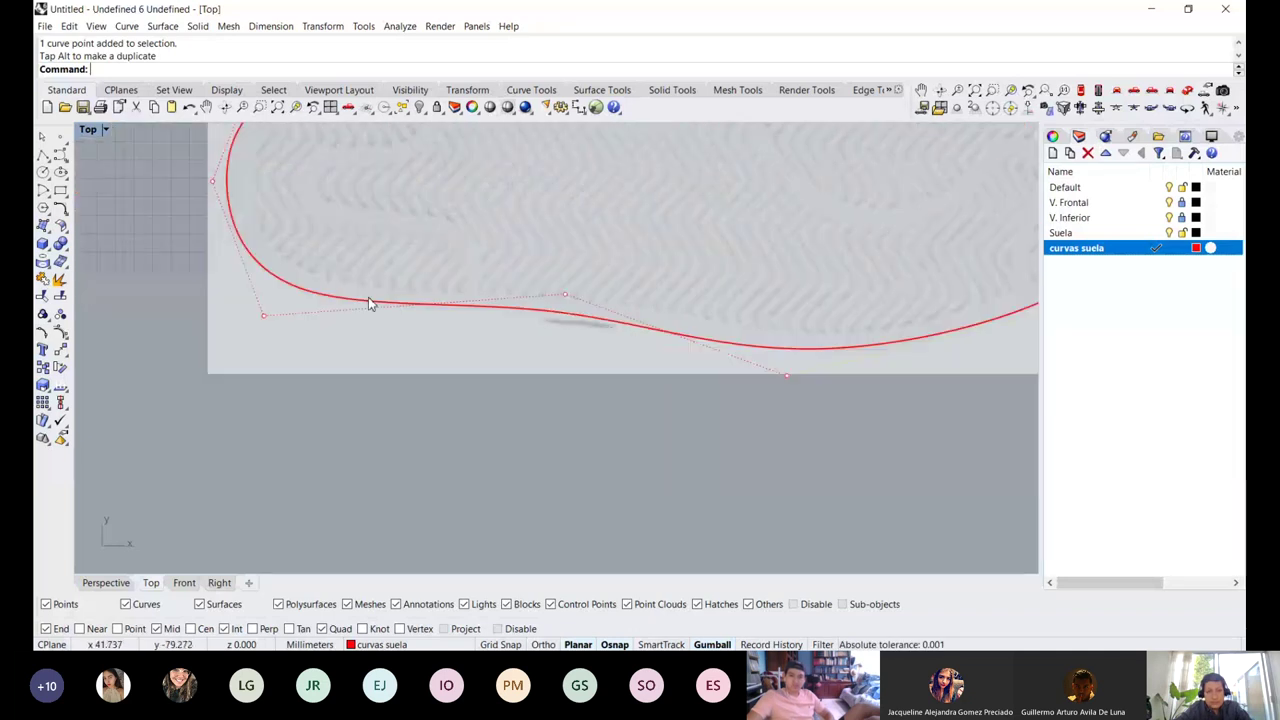
scroll(345, 229, "down", 3)
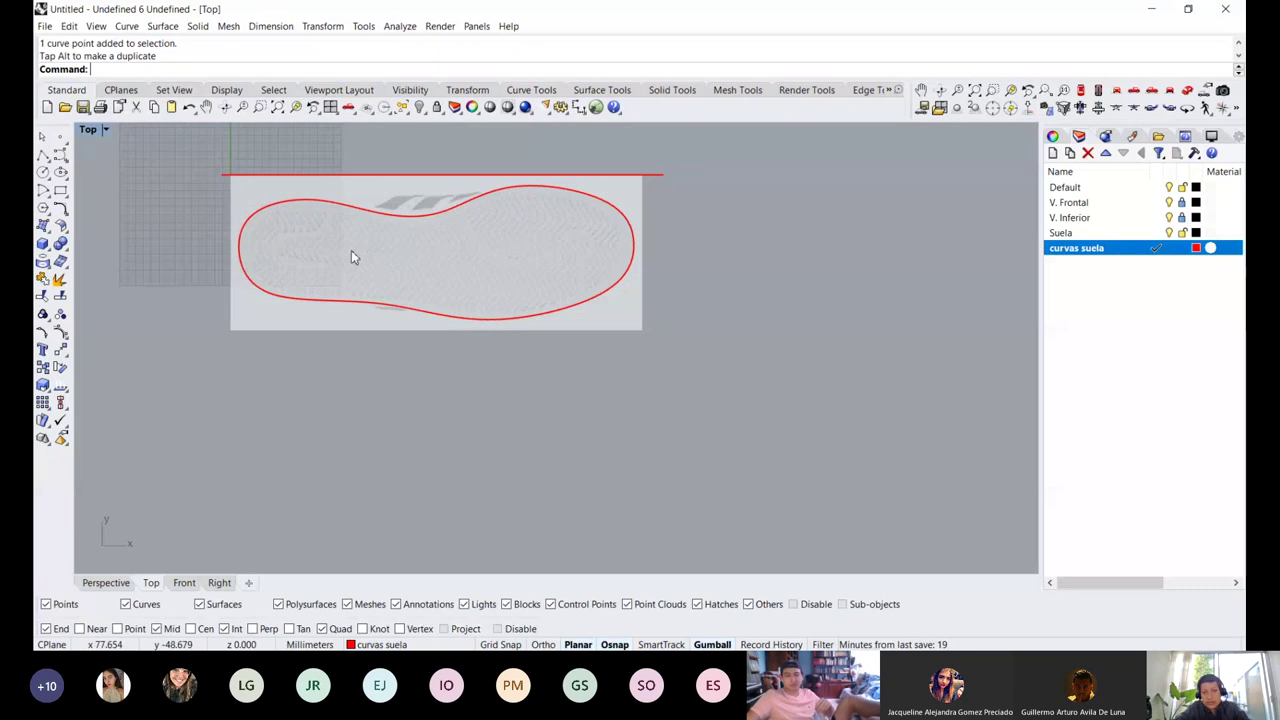
left_click(239, 249)
scroll(245, 243, "up", 4)
right_click_drag(385, 221, 328, 186)
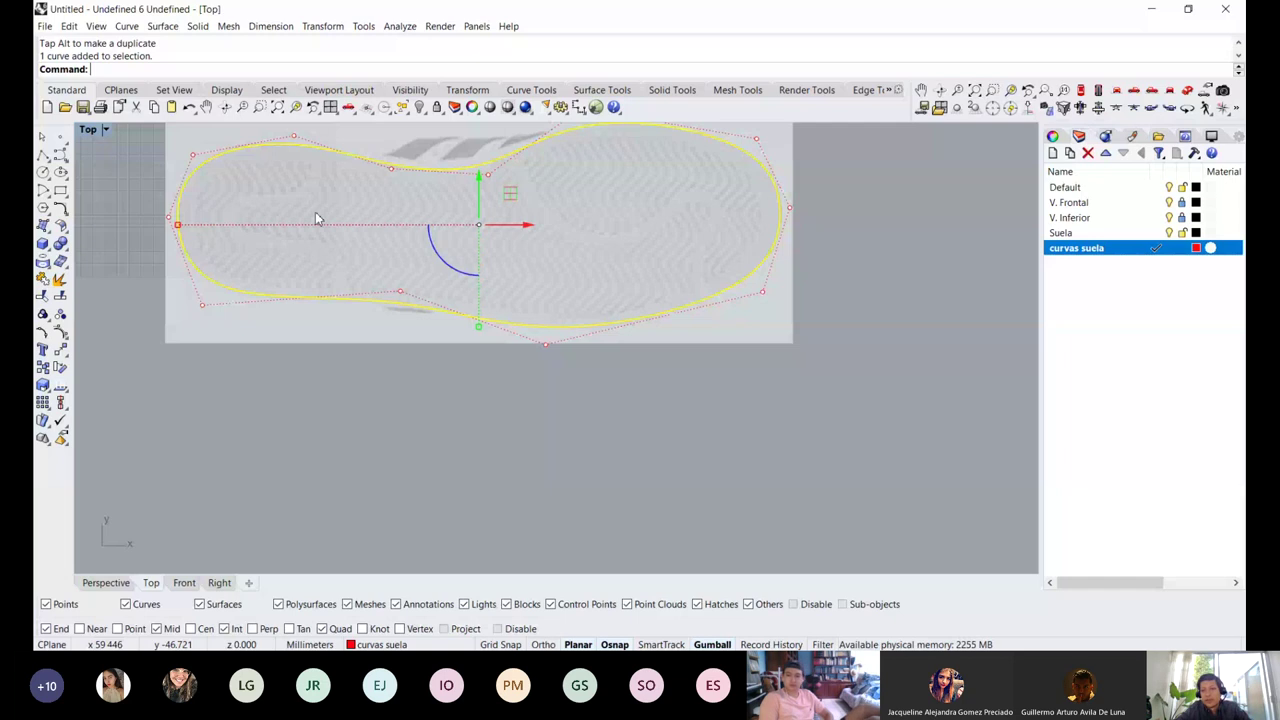
right_click_drag(625, 204, 537, 208)
left_click(291, 271)
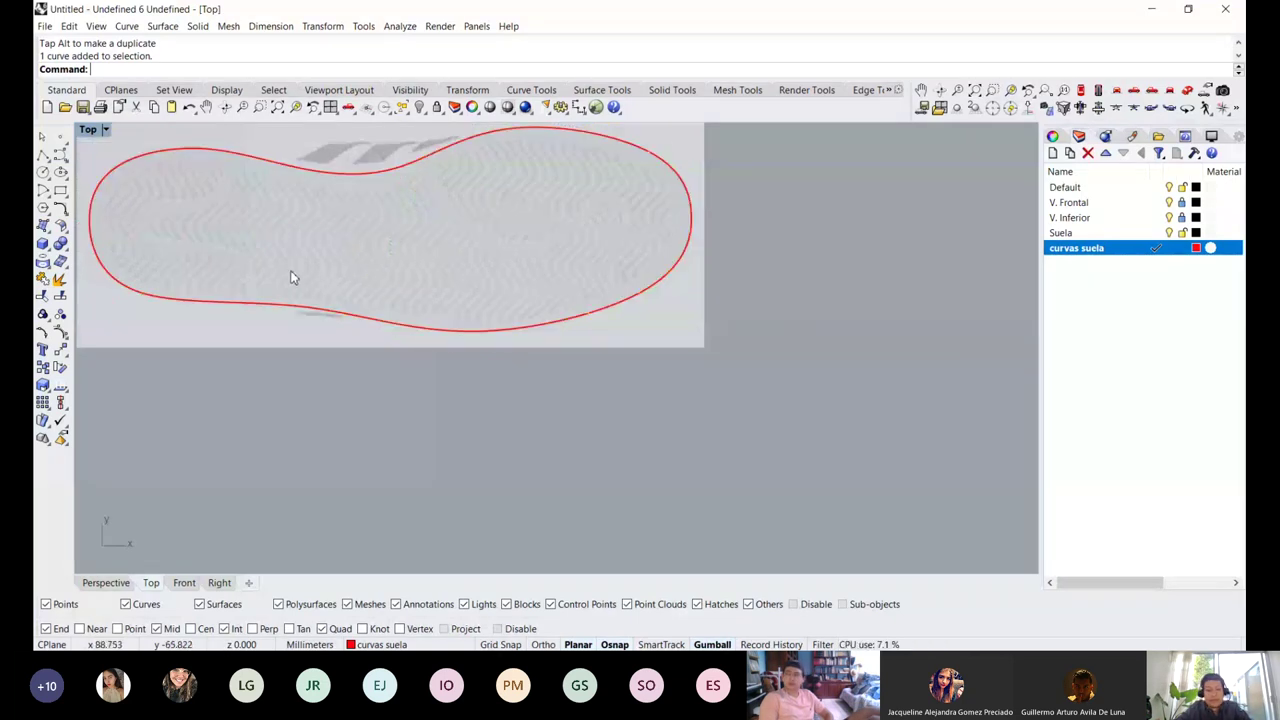
Examine the sole outline together with the two side profile curves in the Perspective view from several angles
key("ctrl+Tab")
key("ctrl+Tab")
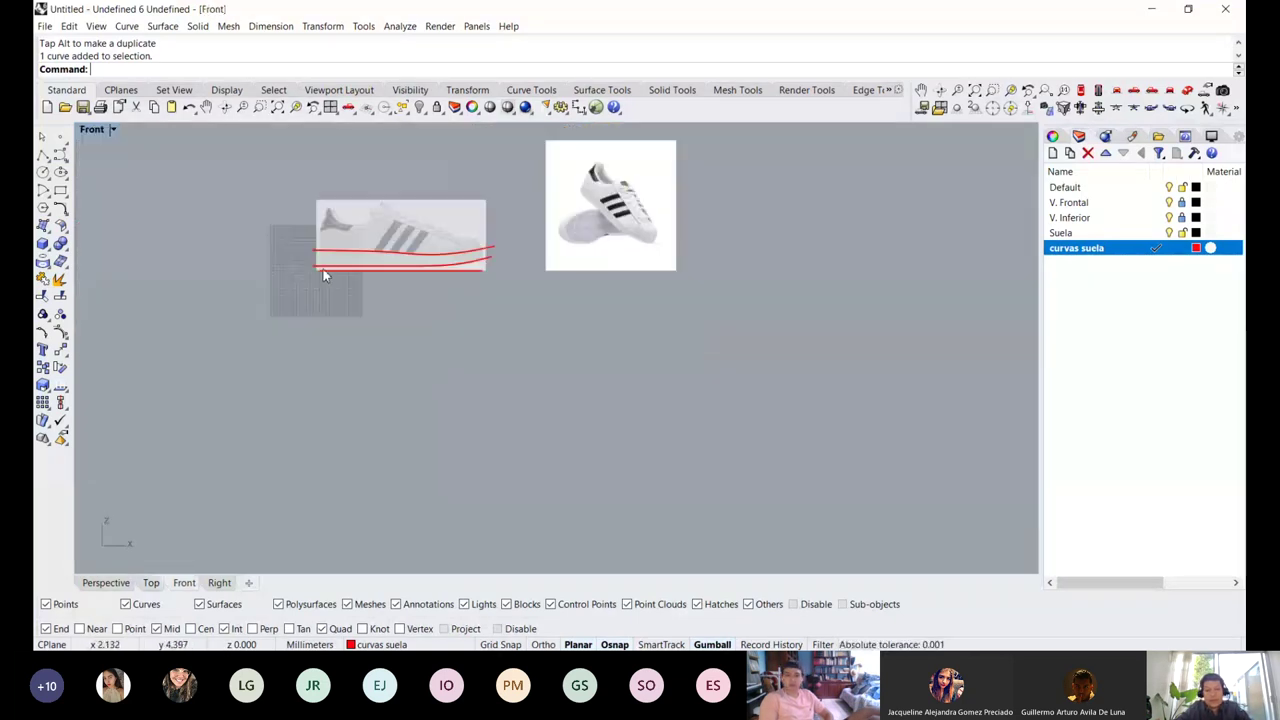
key("ctrl+F4")
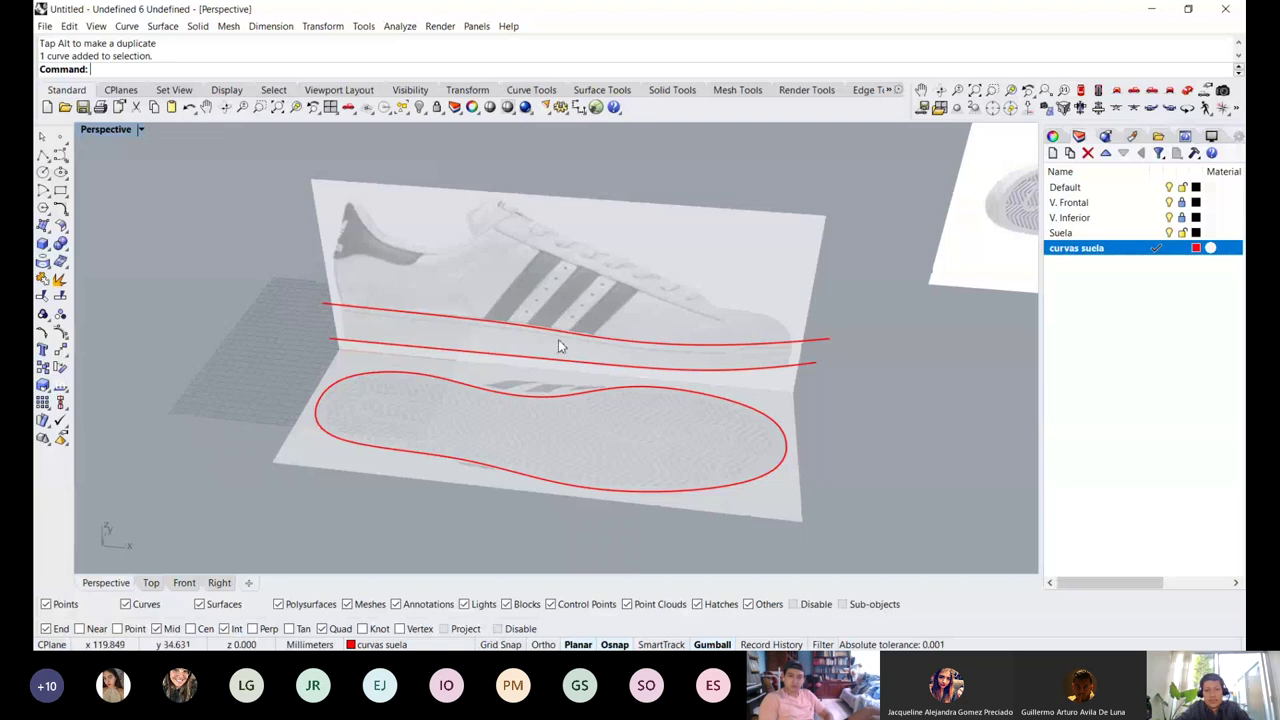
right_click_drag(558, 339, 482, 367)
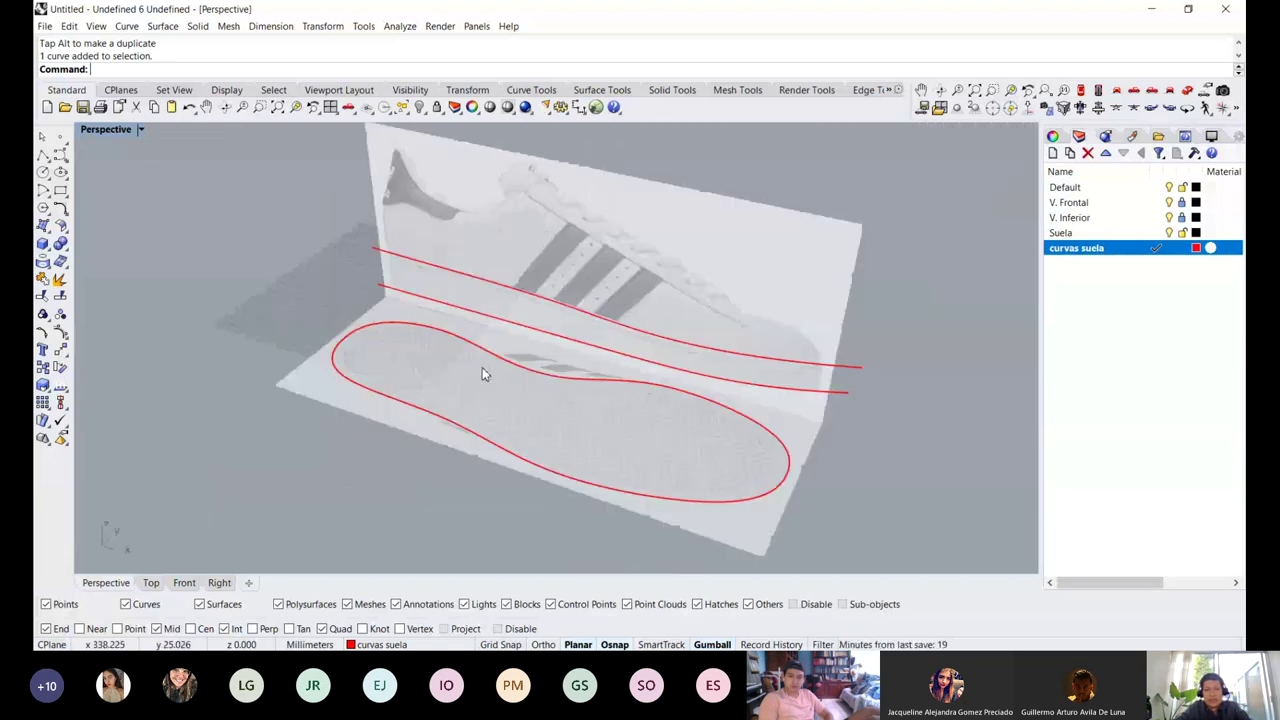
scroll(588, 322, "up", 4)
scroll(600, 340, "down", 4)
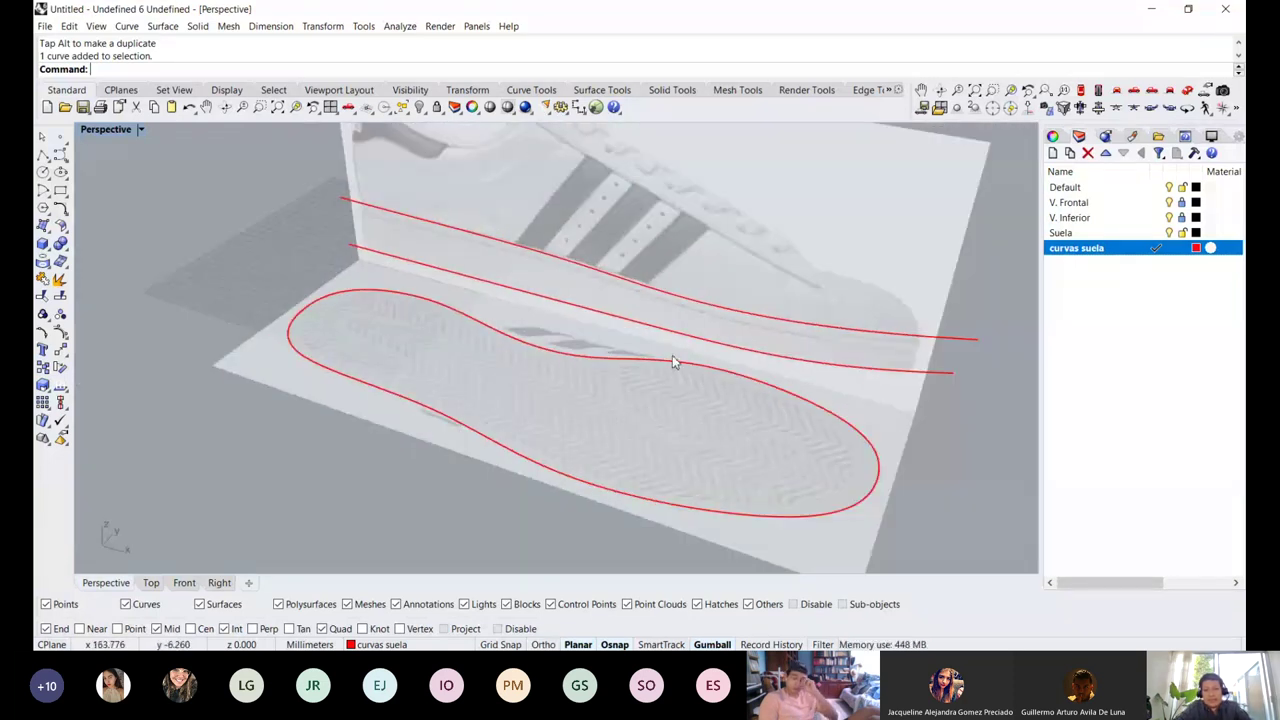
right_click_drag(674, 360, 533, 306)
scroll(533, 306, "up", 3)
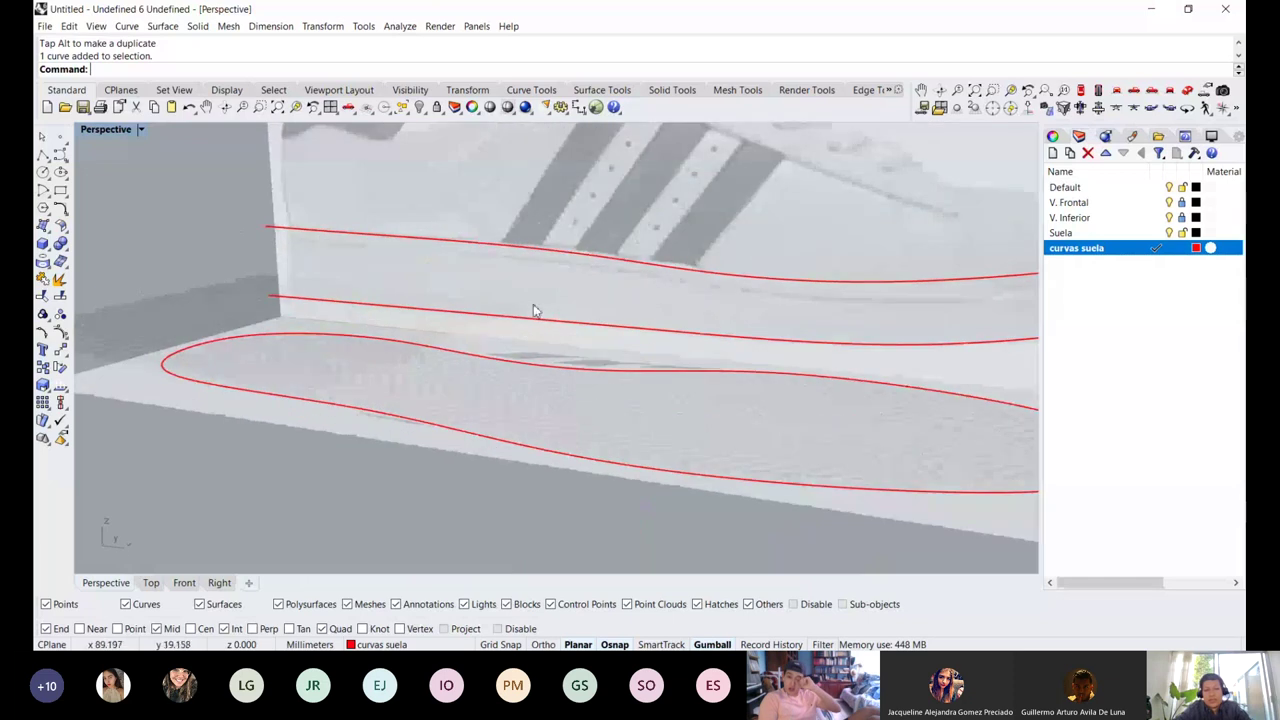
left_click(523, 318)
right_click_drag(473, 361, 528, 350)
scroll(500, 314, "up", 3)
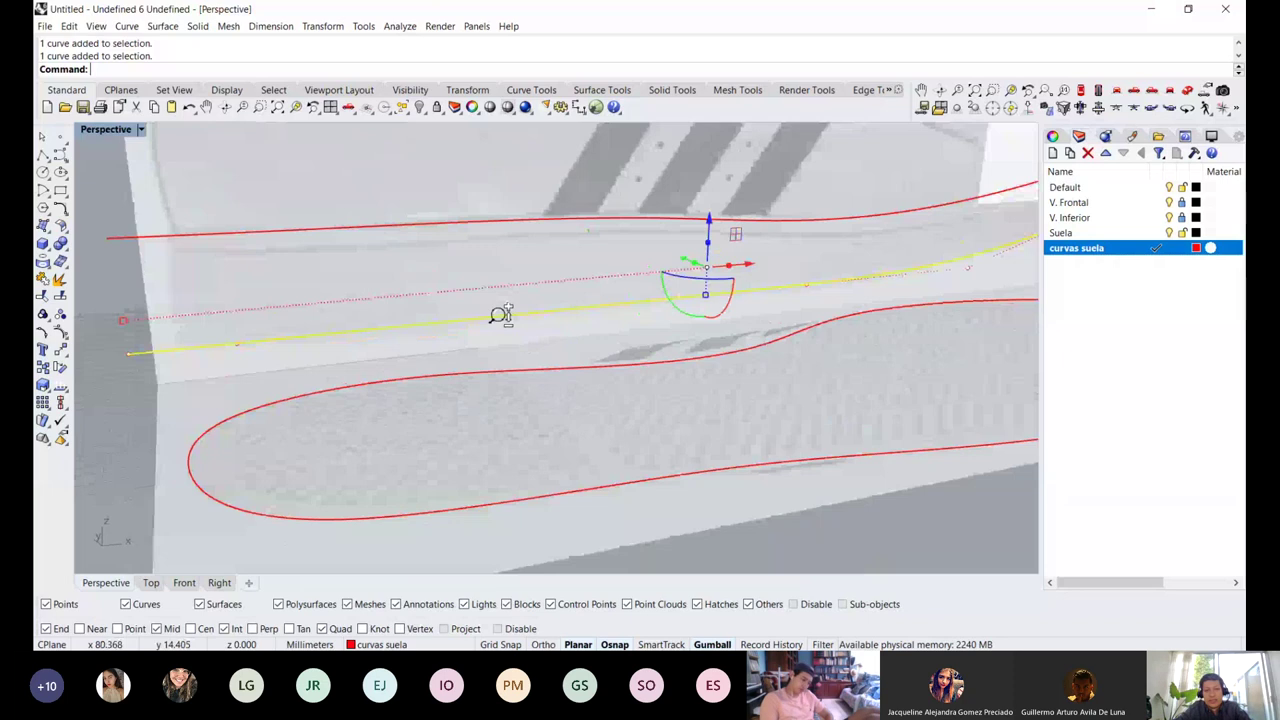
scroll(500, 315, "down", 5)
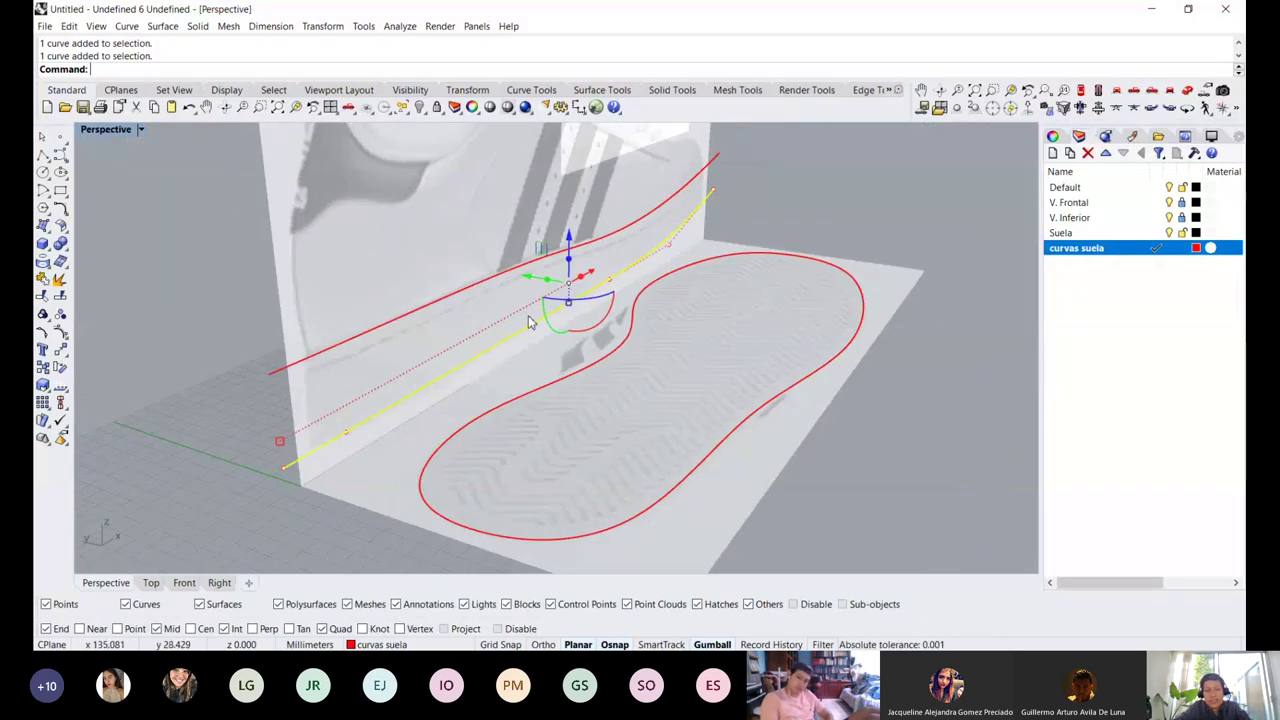
left_click(665, 304)
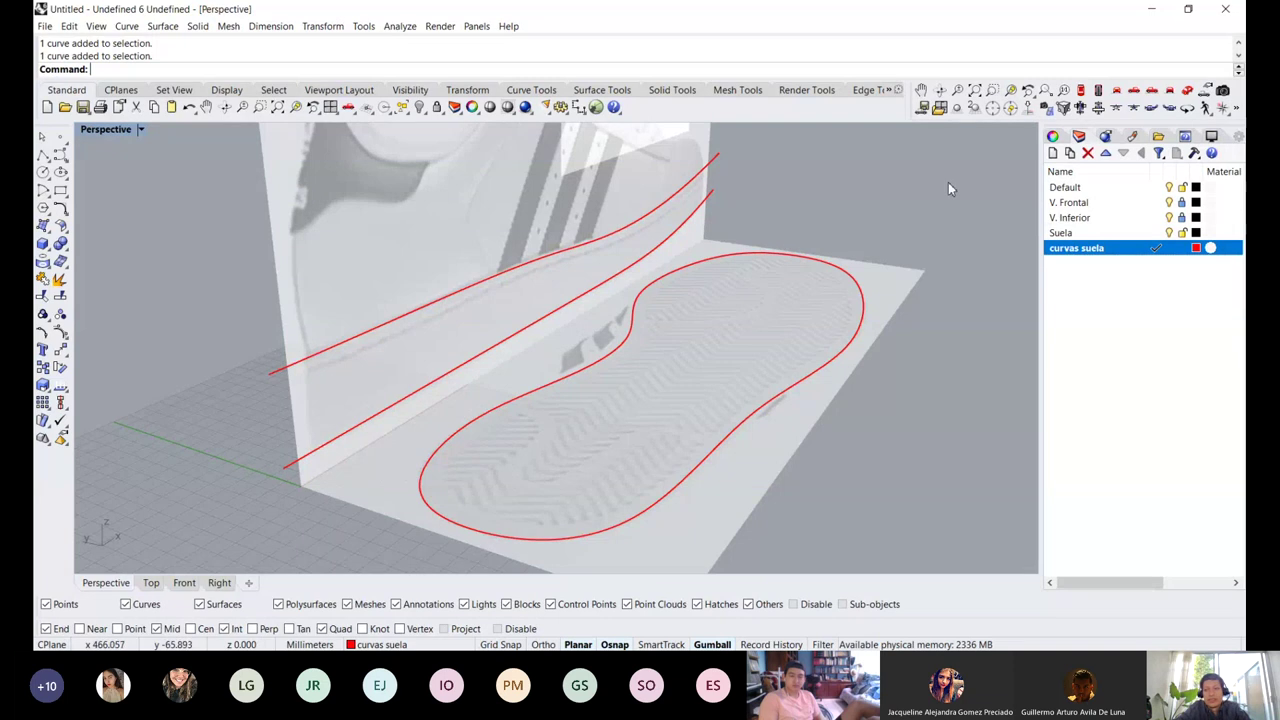
Make Suela the current layer and compare the sole outline with the lower profile curve in perspective
left_click(1158, 233)
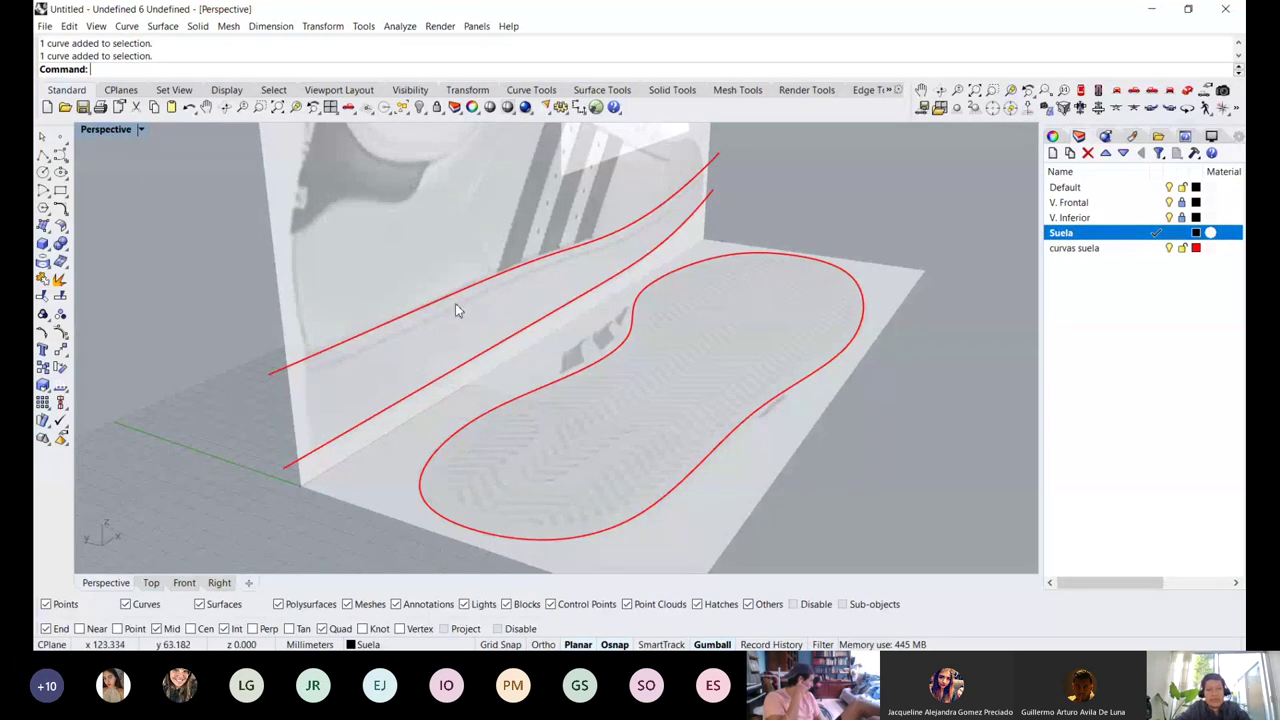
right_click_drag(631, 346, 643, 297)
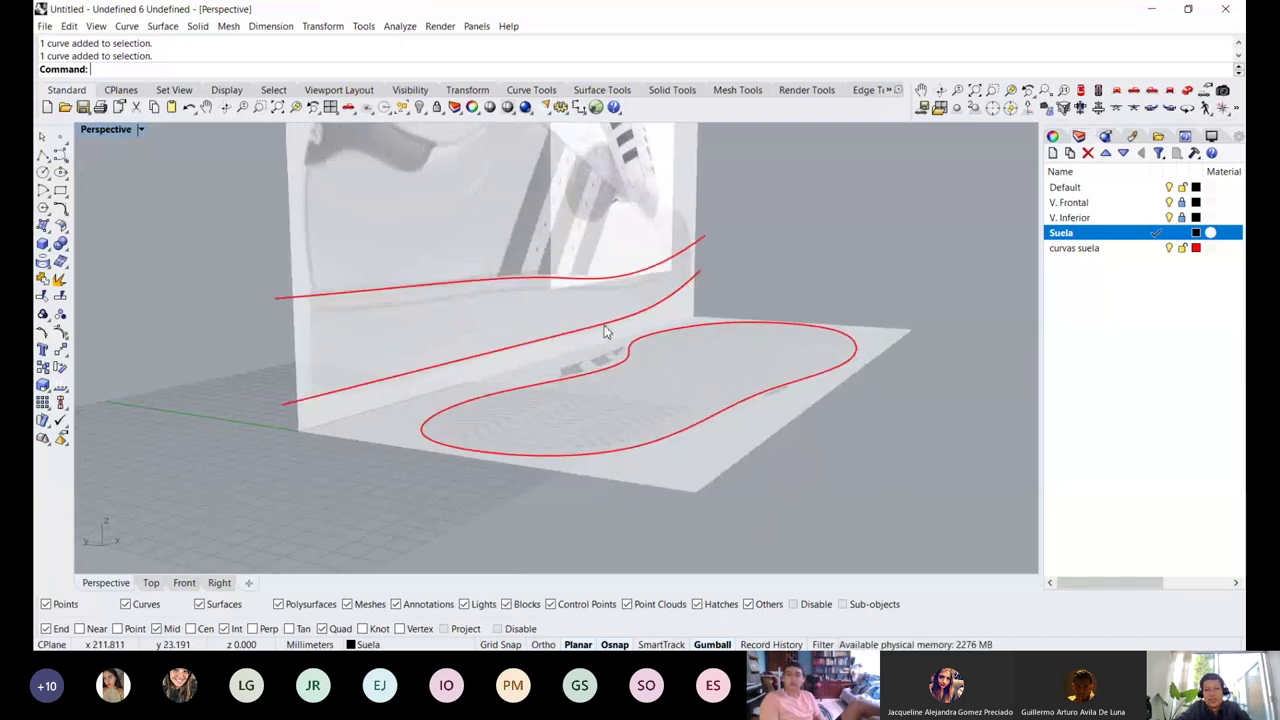
left_click(441, 410)
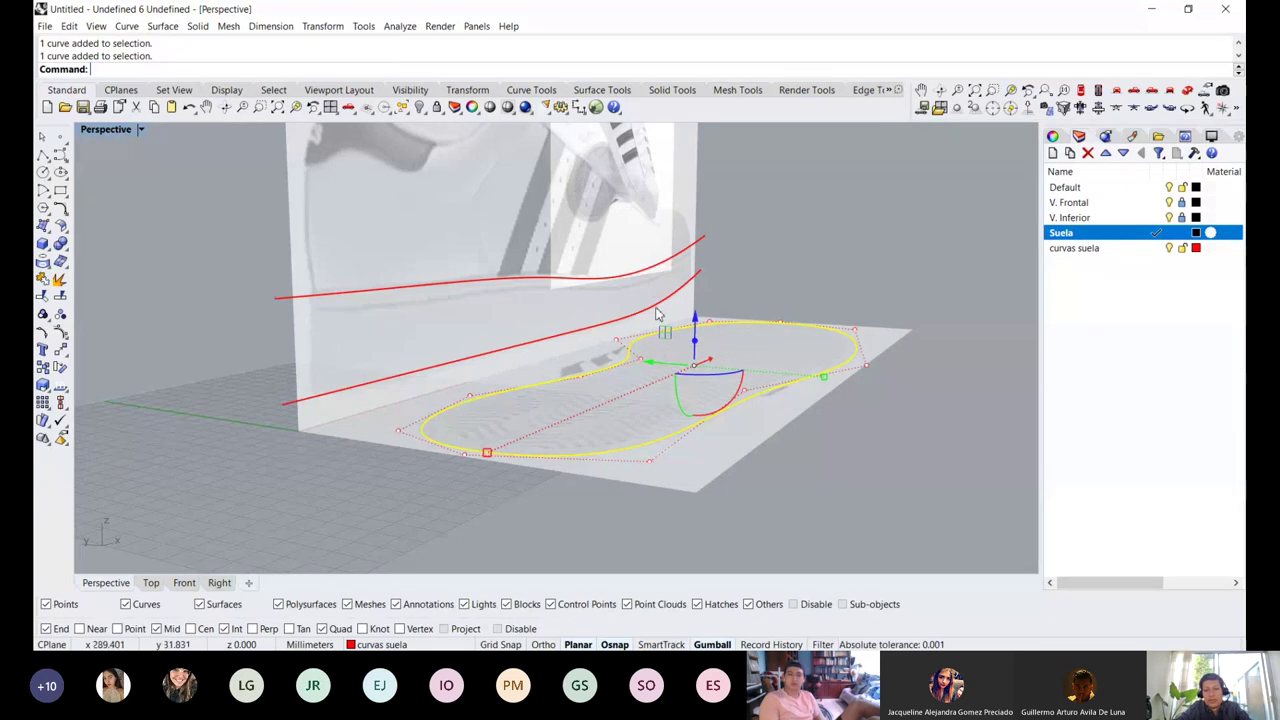
right_click_drag(657, 312, 711, 366)
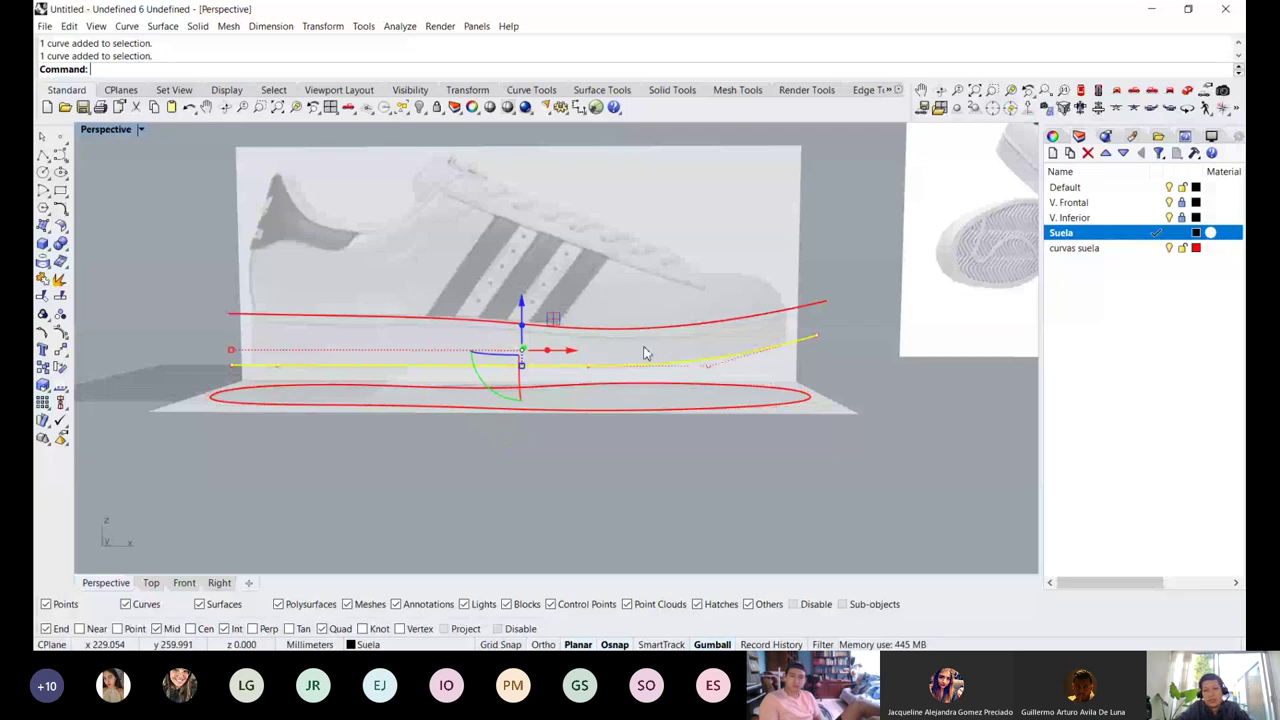
right_click_drag(645, 353, 645, 413)
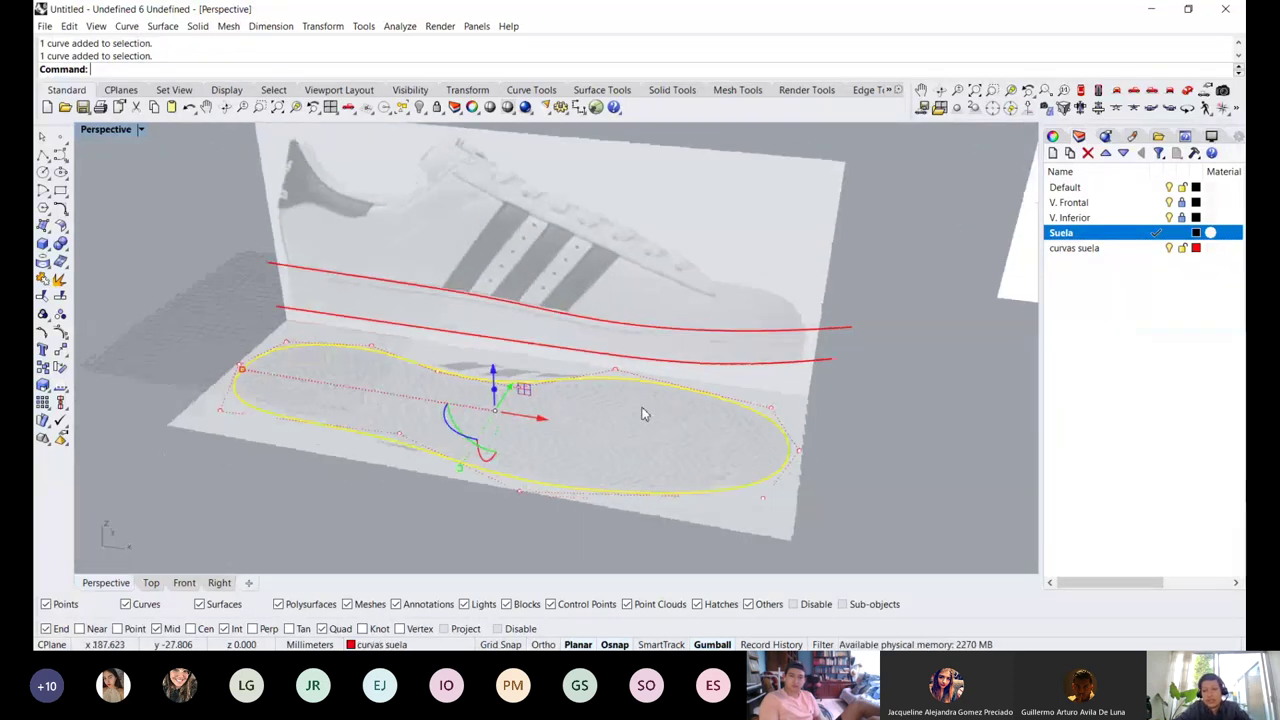
Try to raise the outline's three toe control points vertically toward the lower profile curve, and undo the move
right_click_drag(717, 434, 662, 457)
left_click_drag(662, 457, 750, 366)
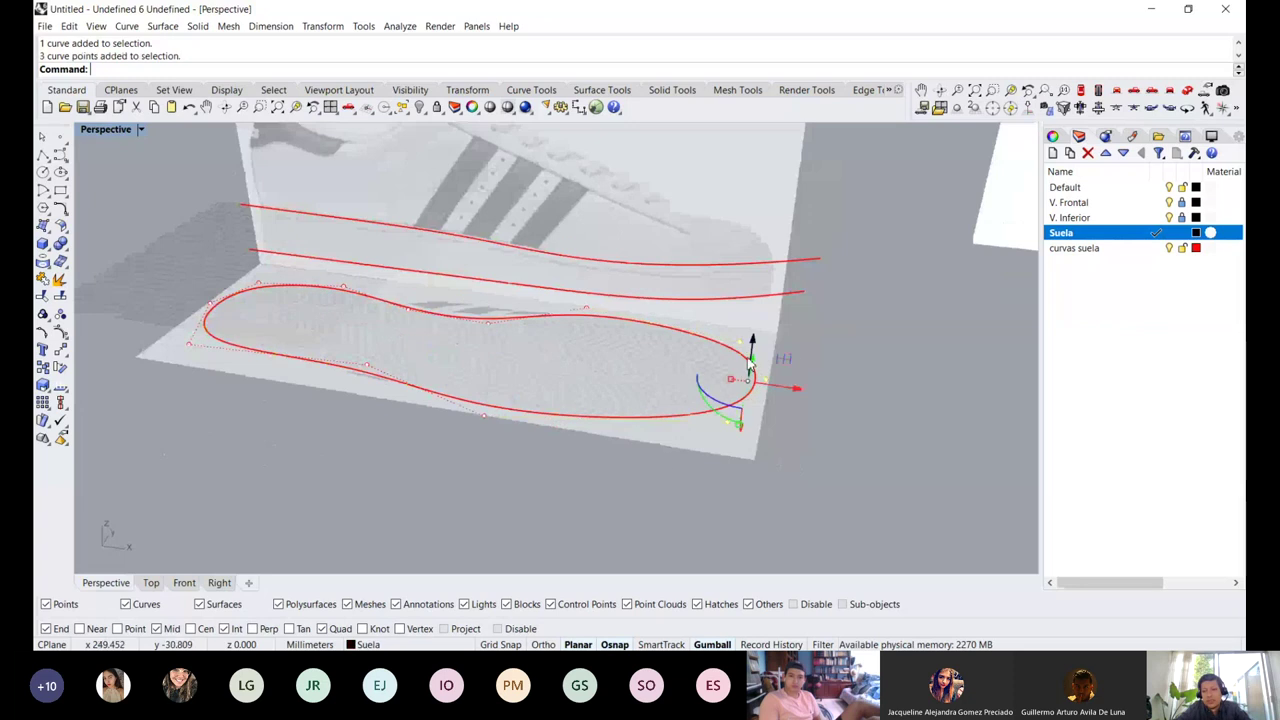
right_click_drag(750, 366, 751, 297)
left_click_drag(760, 289, 760, 271)
left_click(688, 401)
right_click_drag(688, 401, 651, 352)
key("ctrl+z")
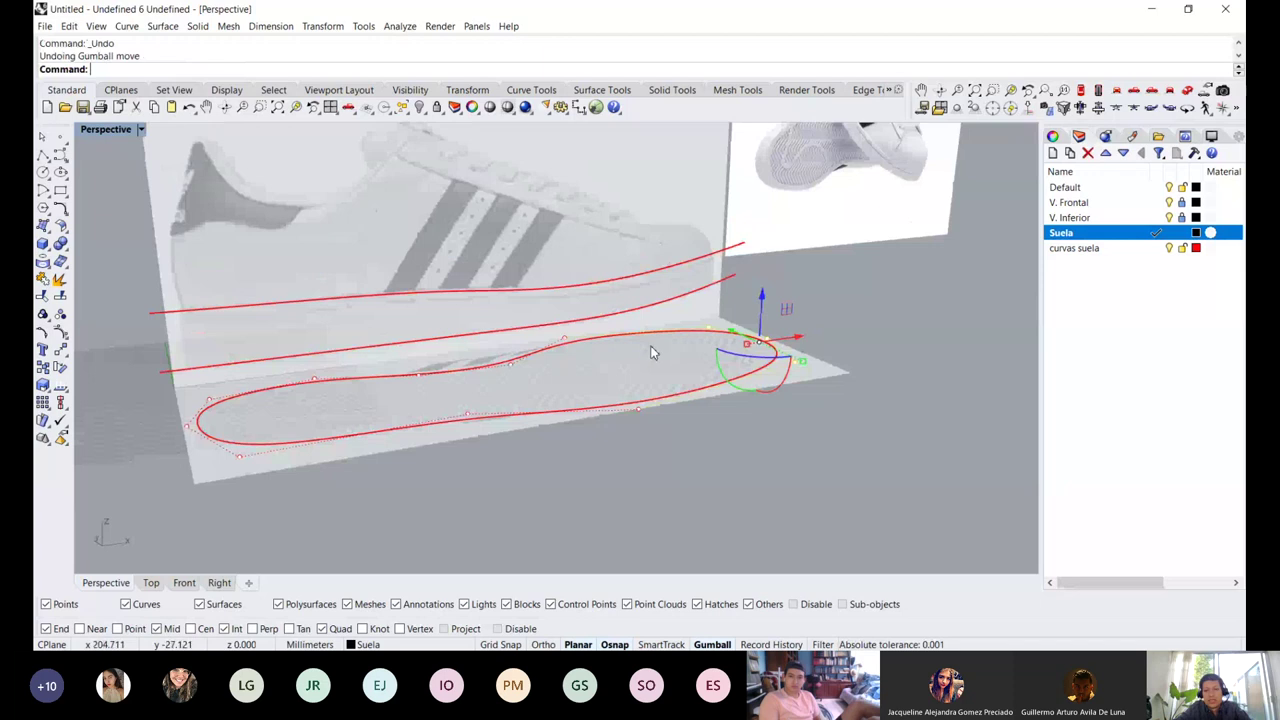
left_click(651, 352)
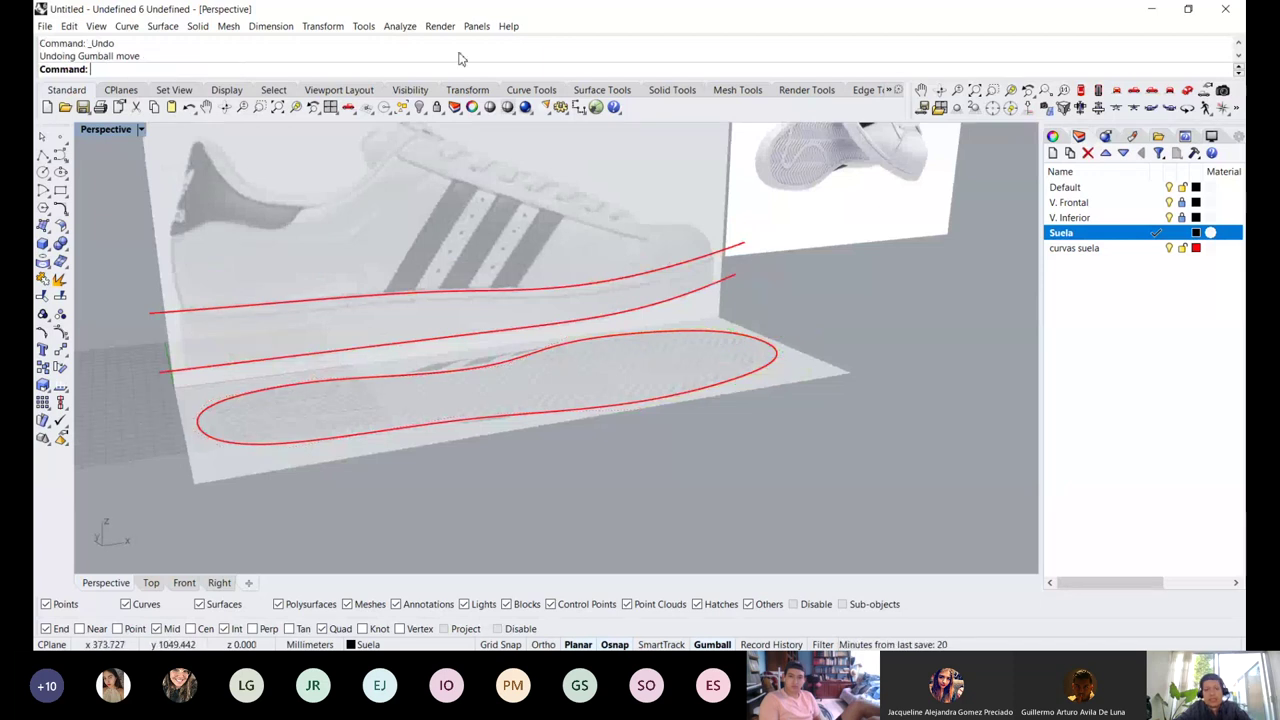
Combine the closed sole outline and the lower side profile curve into one 3D curve with Curve from 2 Views
left_click(520, 90)
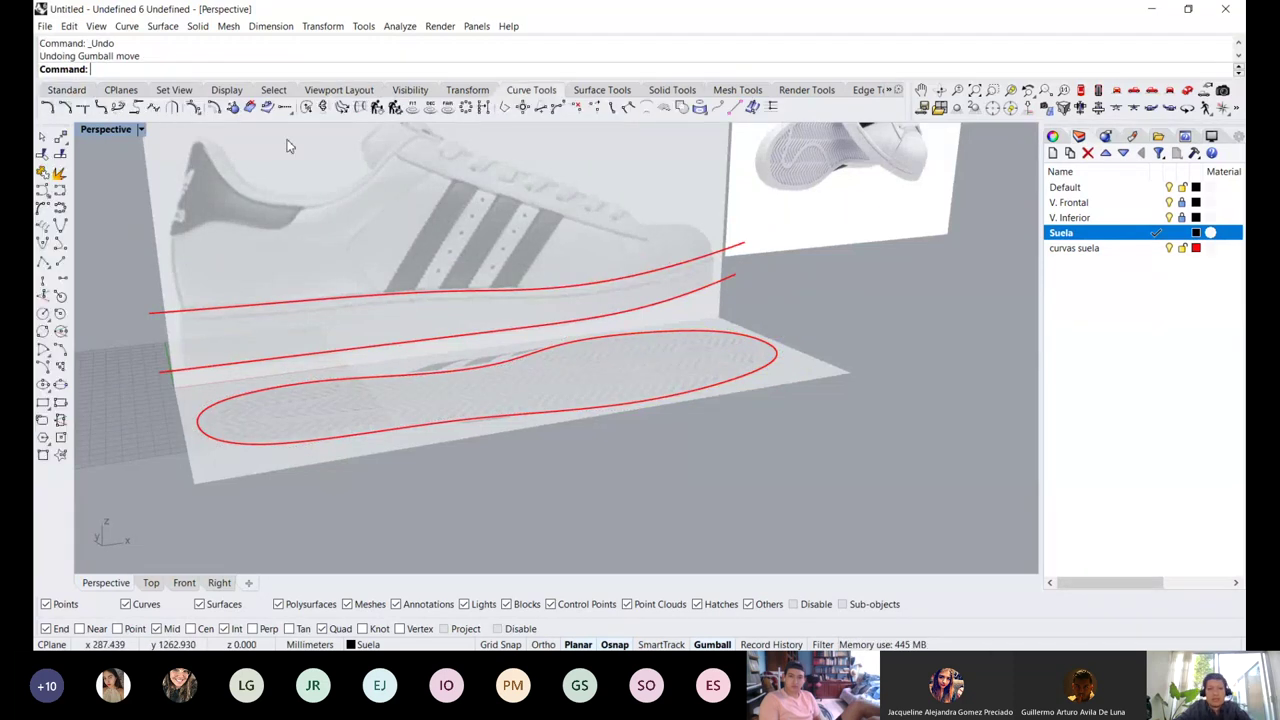
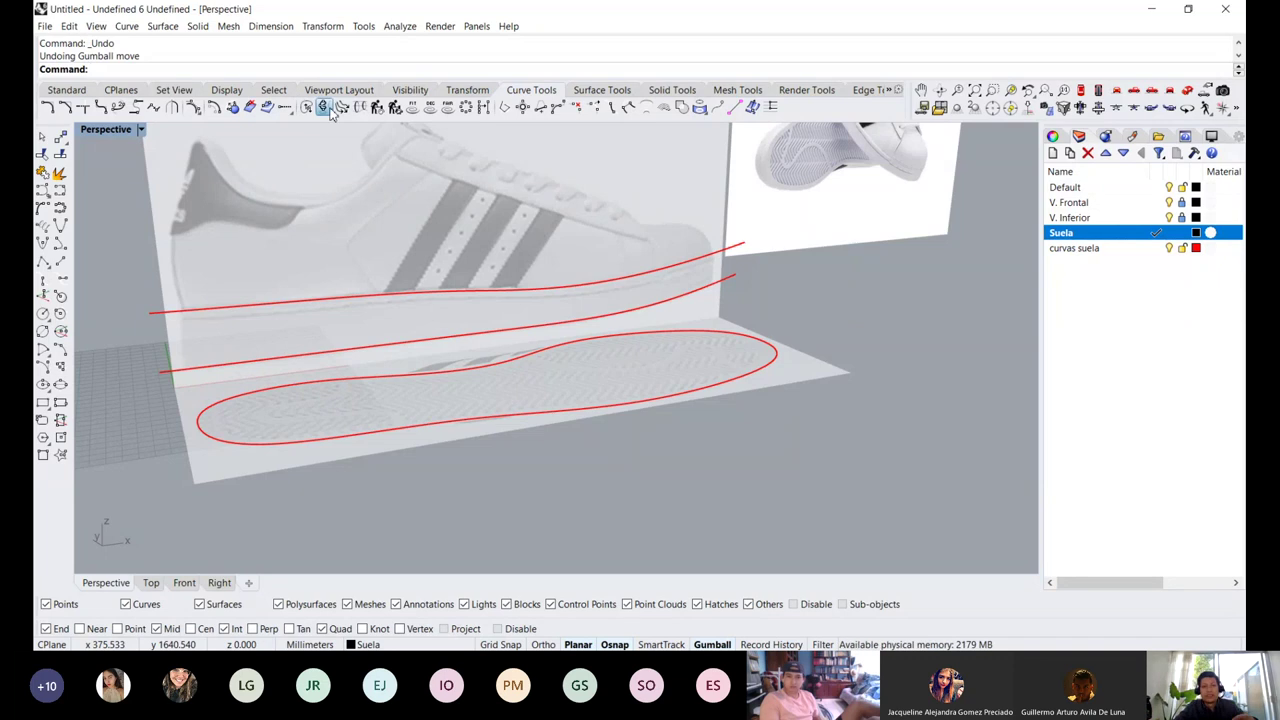
left_click(331, 110)
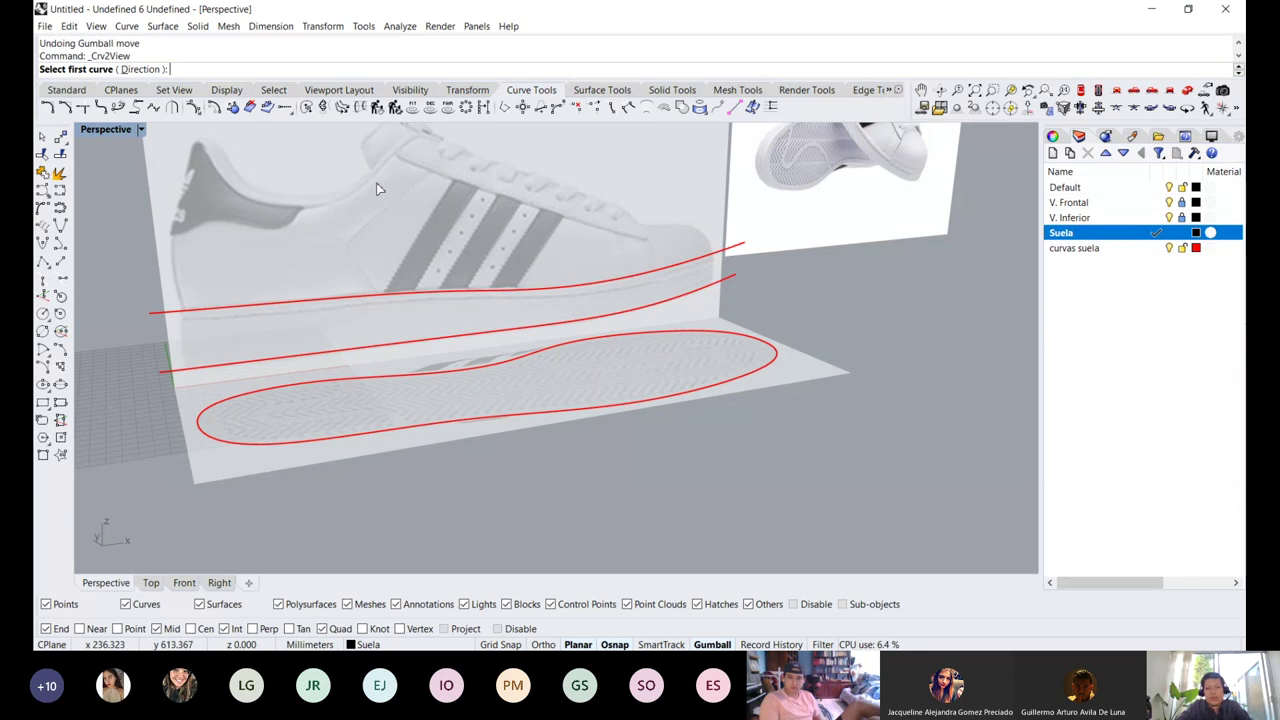
scroll(413, 249, "down", 2)
right_click_drag(413, 249, 481, 288)
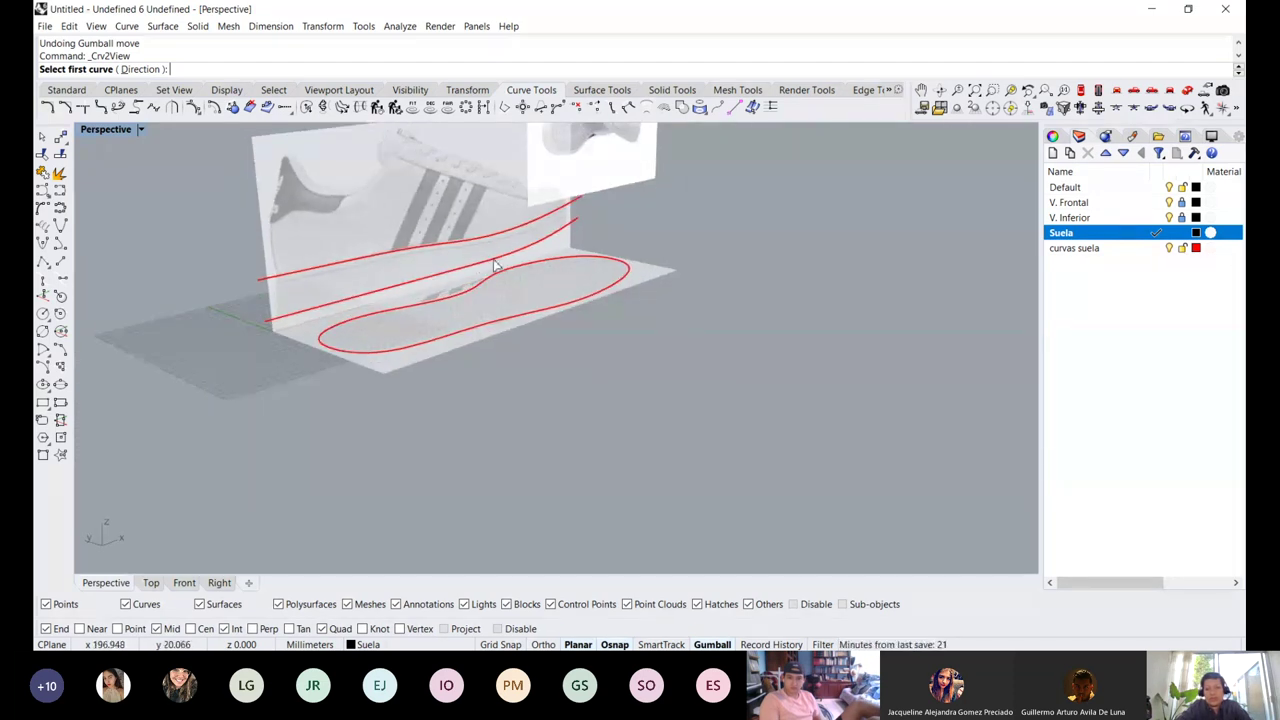
left_click(494, 267)
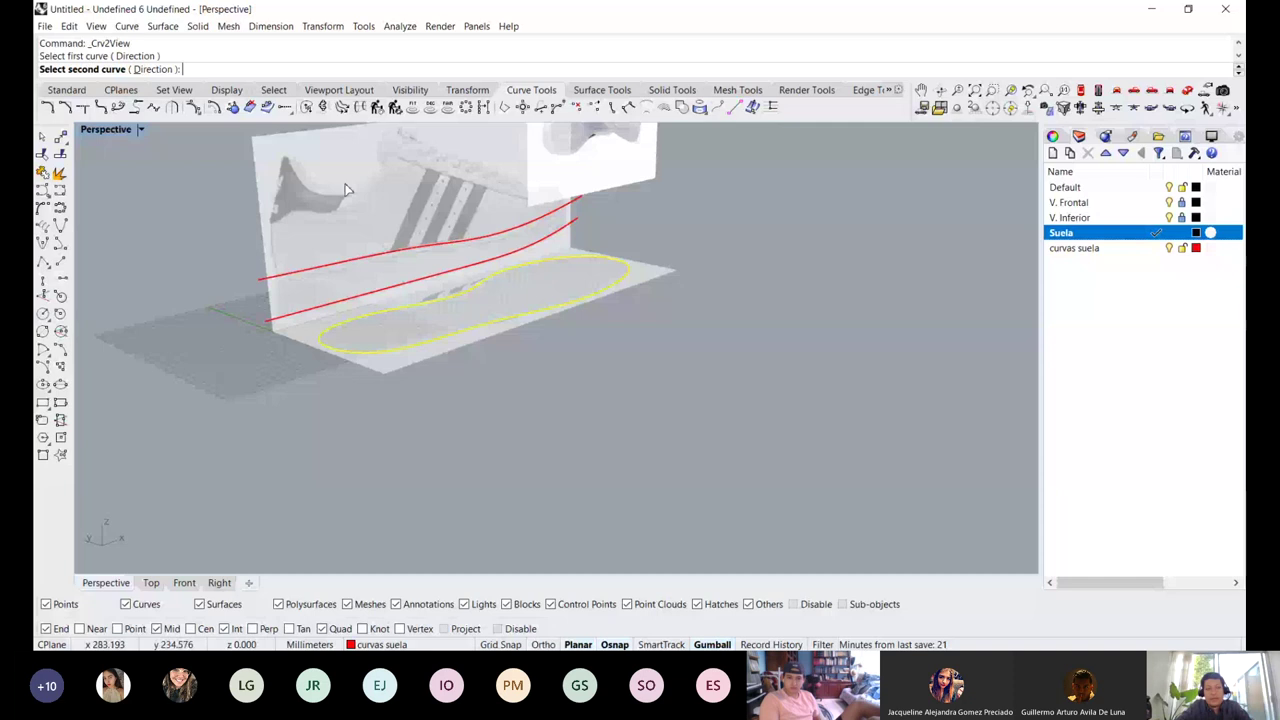
right_click_drag(491, 271, 196, 251)
left_click(407, 262)
left_click(619, 295)
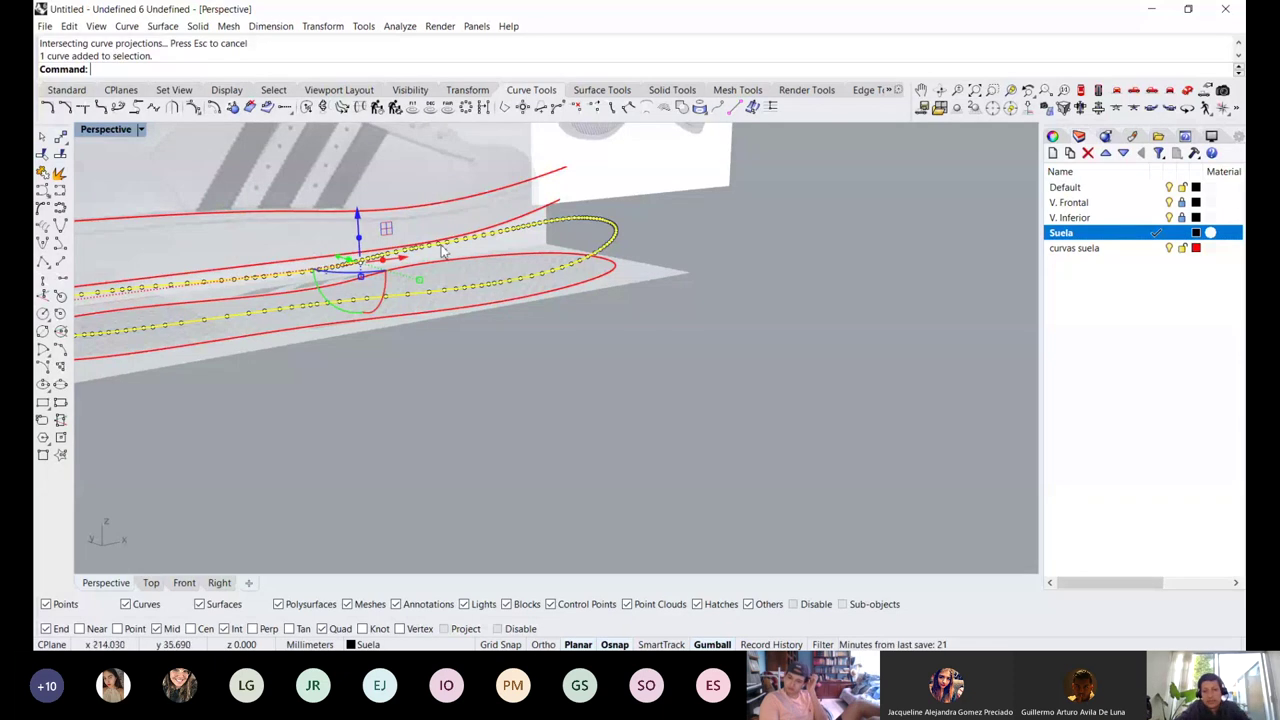
Compare the combined 3D curve with the lower profile and the flat outline from several angles, and undo the combination
right_click_drag(522, 228, 531, 234)
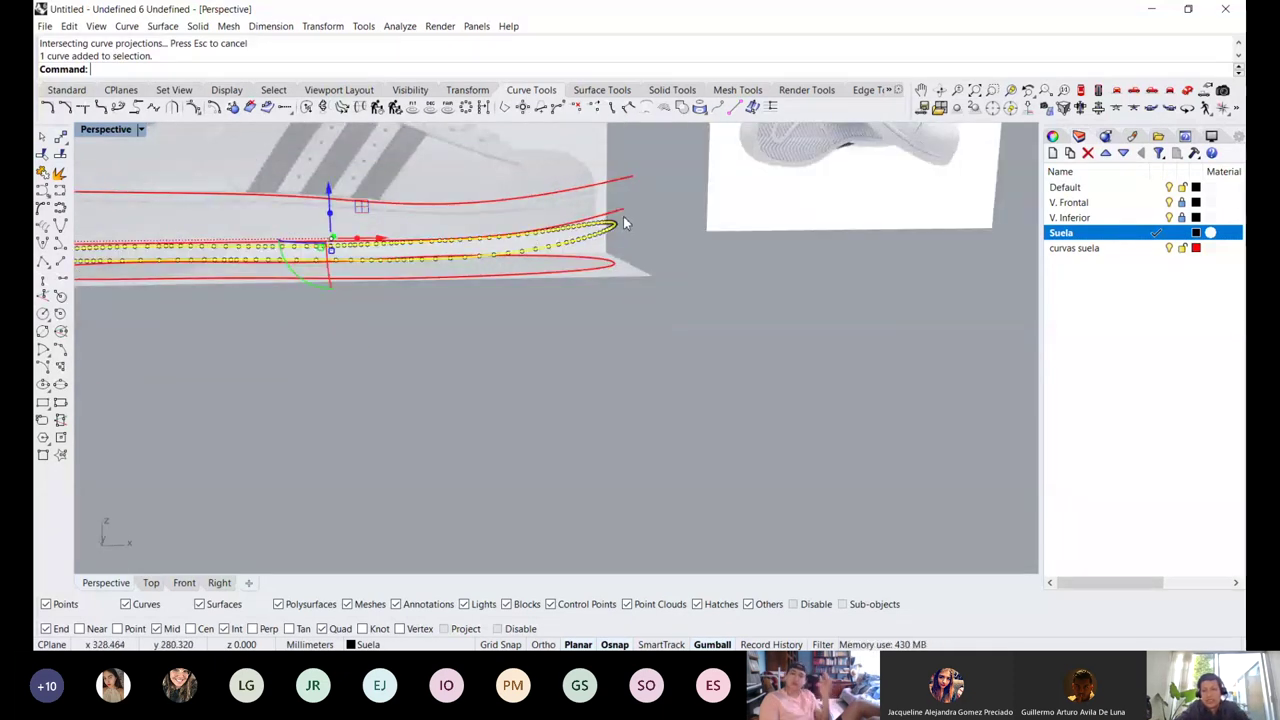
right_click_drag(627, 225, 594, 223)
scroll(405, 229, "up", 5)
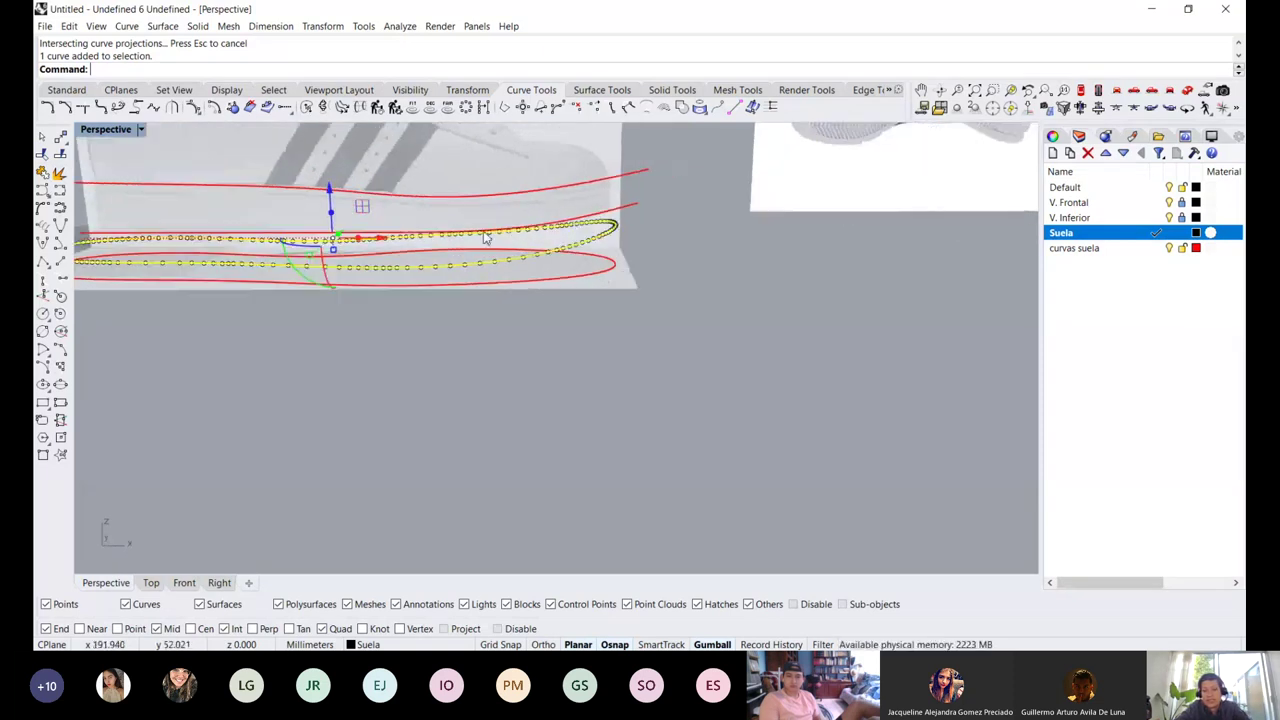
right_click_drag(486, 238, 532, 250, "shift")
left_click(517, 222)
right_click_drag(495, 265, 567, 282)
left_click(588, 296)
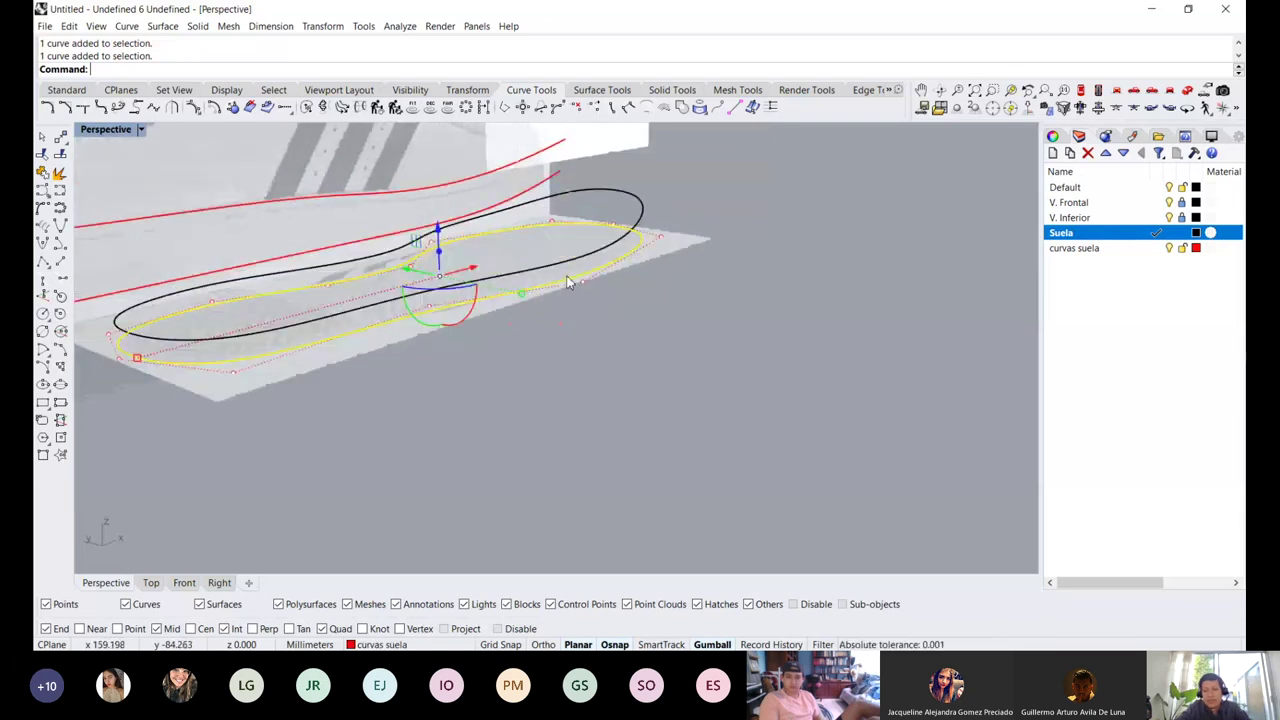
key("ctrl+z")
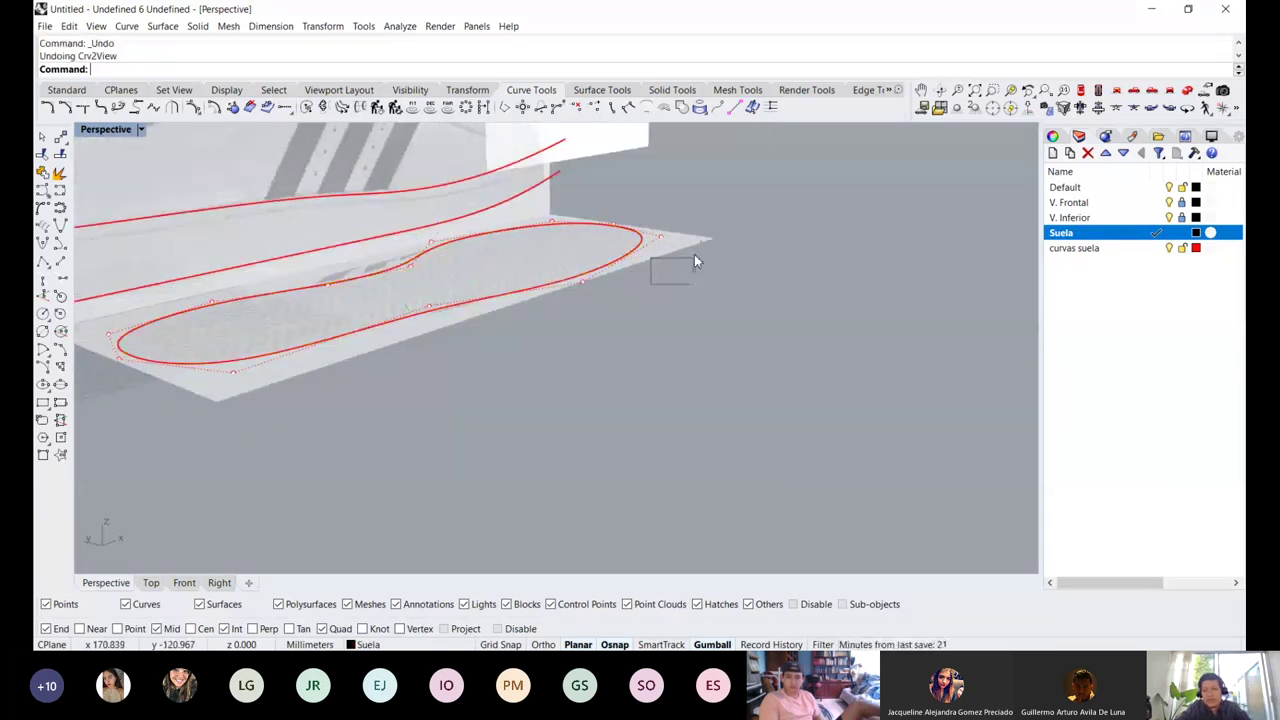
Raise the sole outline's toe control points slightly in the vertical direction so the outline is not planar
left_click_drag(694, 254, 697, 228)
right_click_drag(697, 228, 675, 202)
left_click(662, 245, "shift")
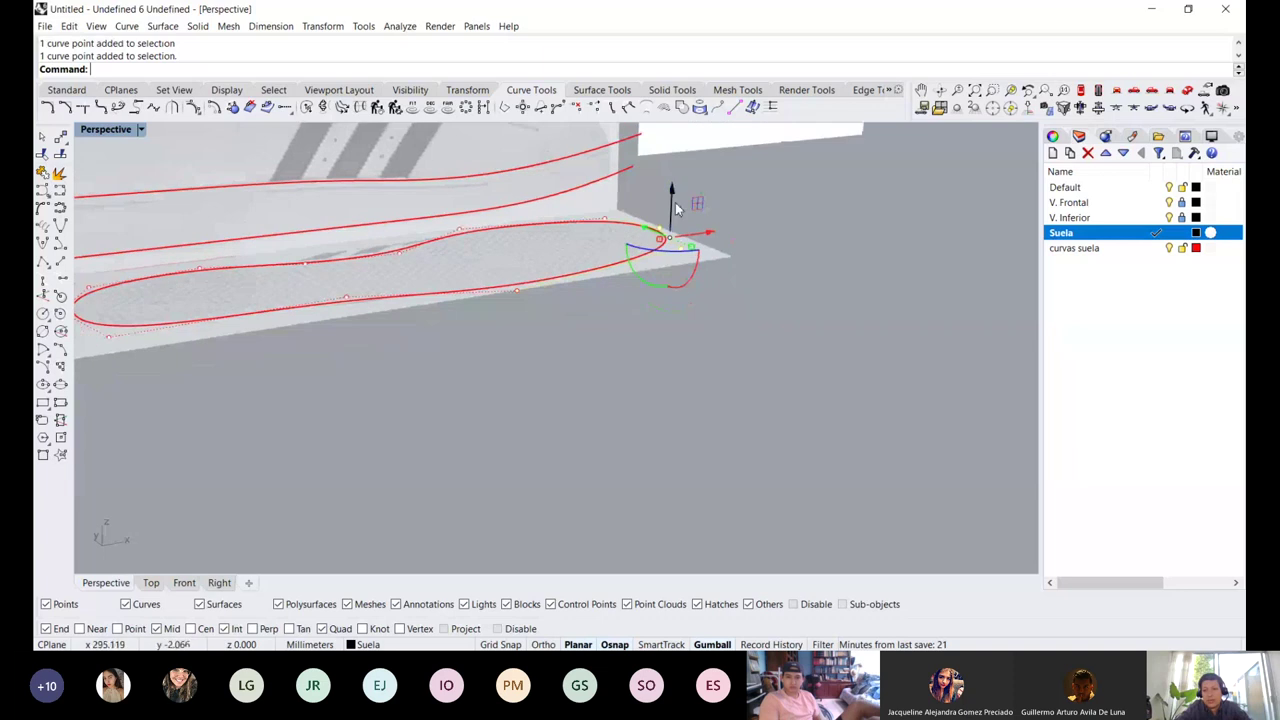
left_click_drag(675, 202, 674, 187)
key("Escape")
key("Escape")
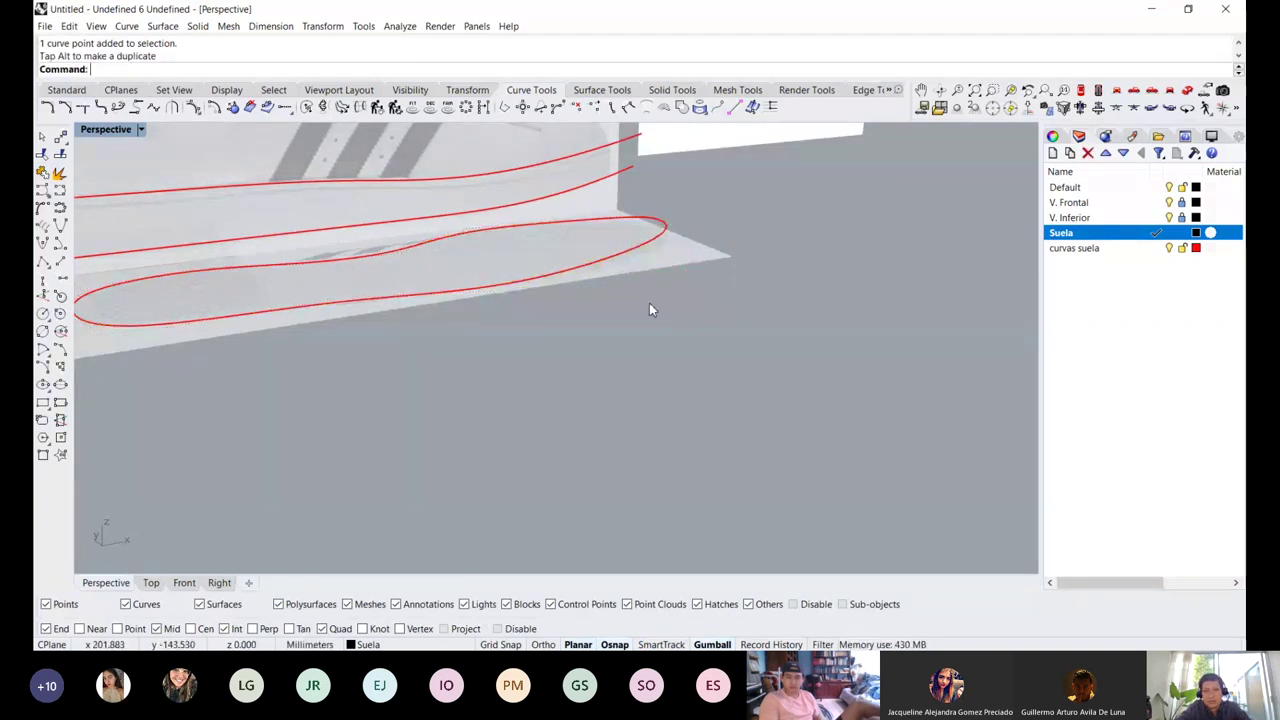
Combine the non-planar outline with the lower profile curve using Curve from 2 Views, picking two extrusion direction points with the Point snap enabled
left_click(325, 108)
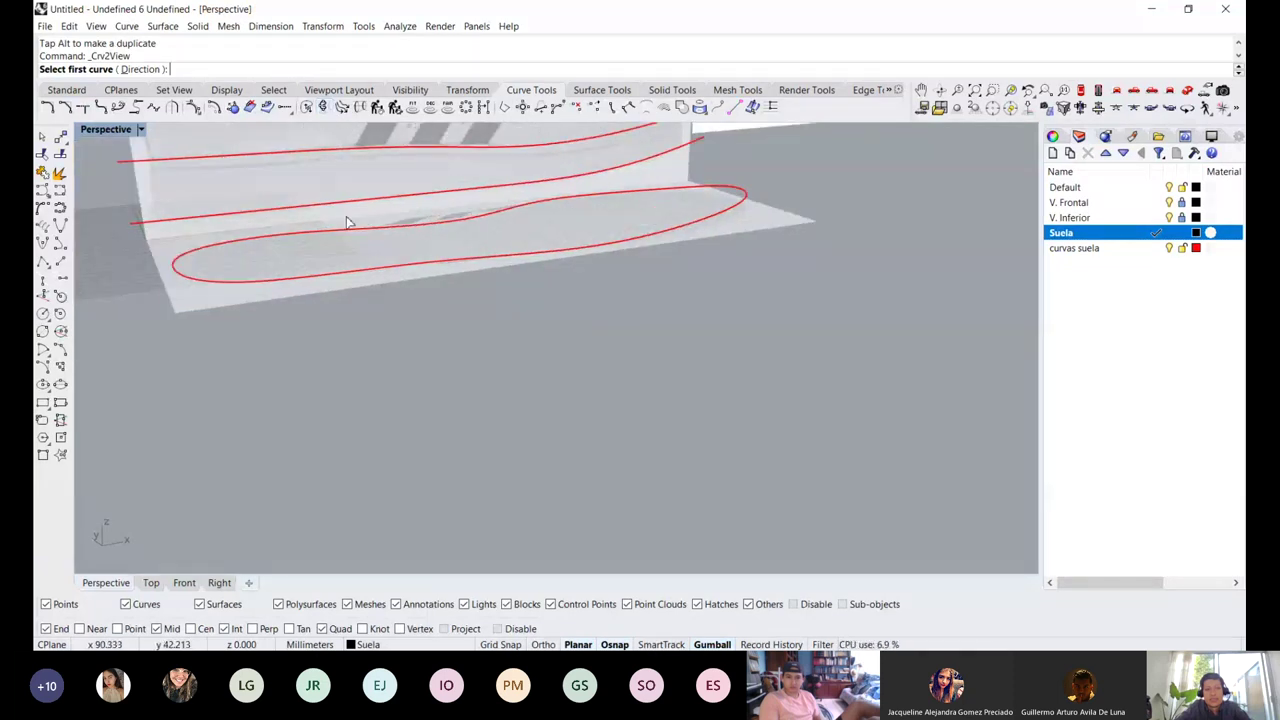
left_click(363, 275)
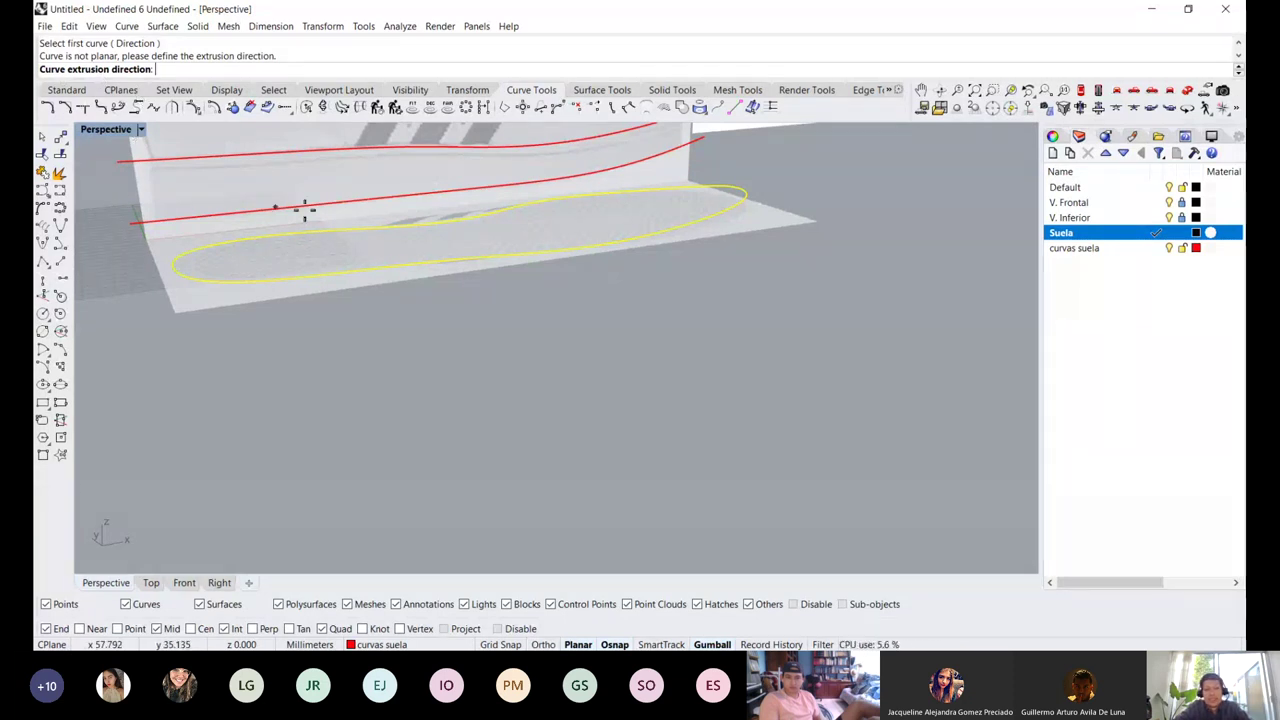
right_click_drag(300, 197, 474, 263)
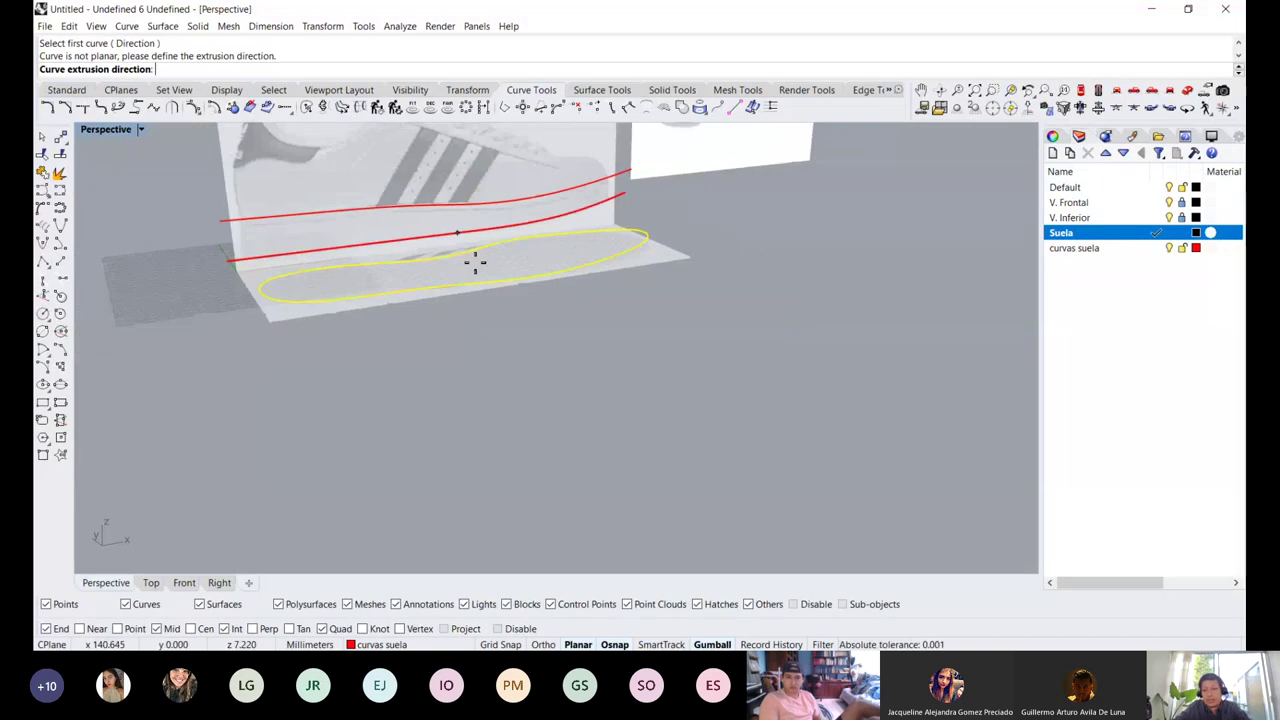
left_click(583, 300)
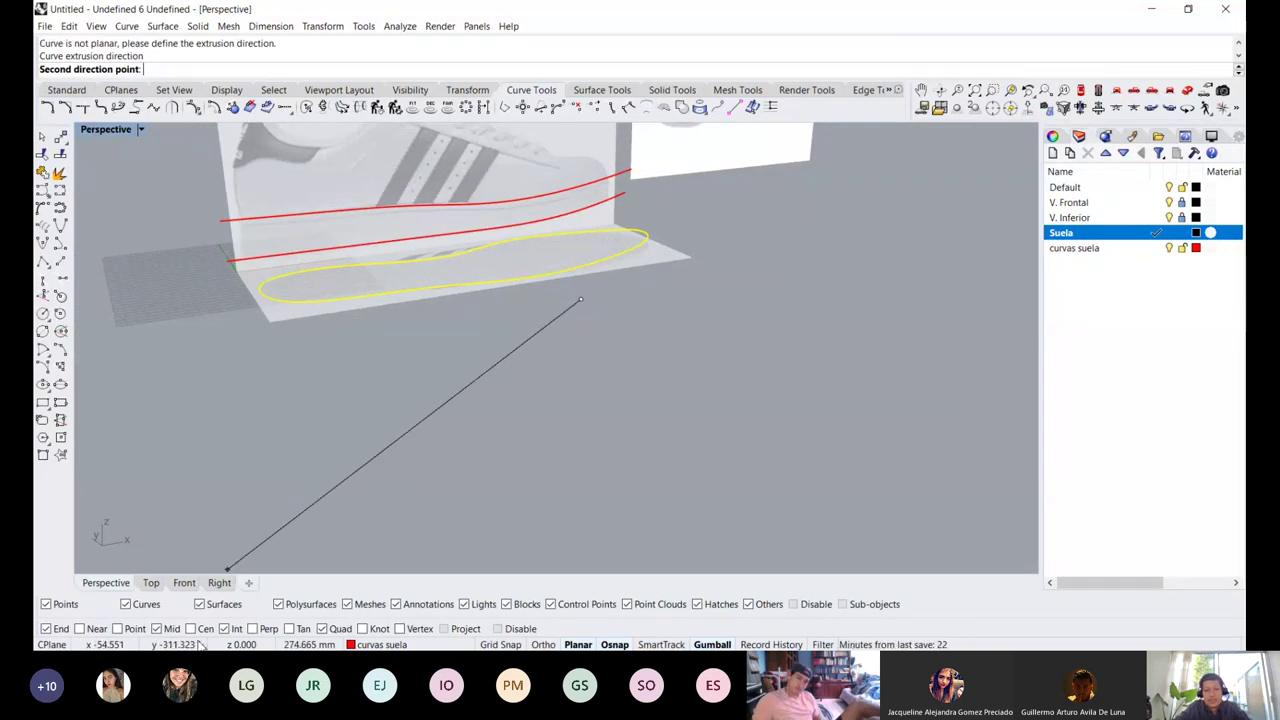
left_click(118, 628)
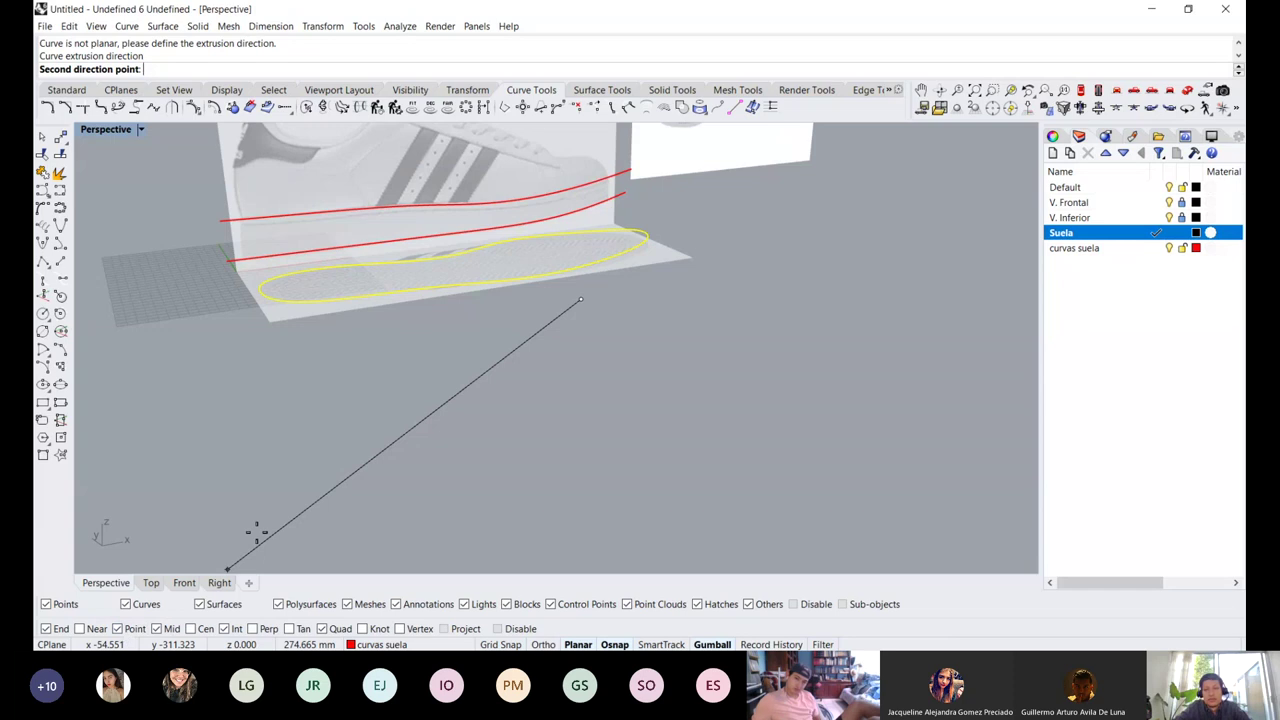
left_click(580, 305)
left_click(596, 247)
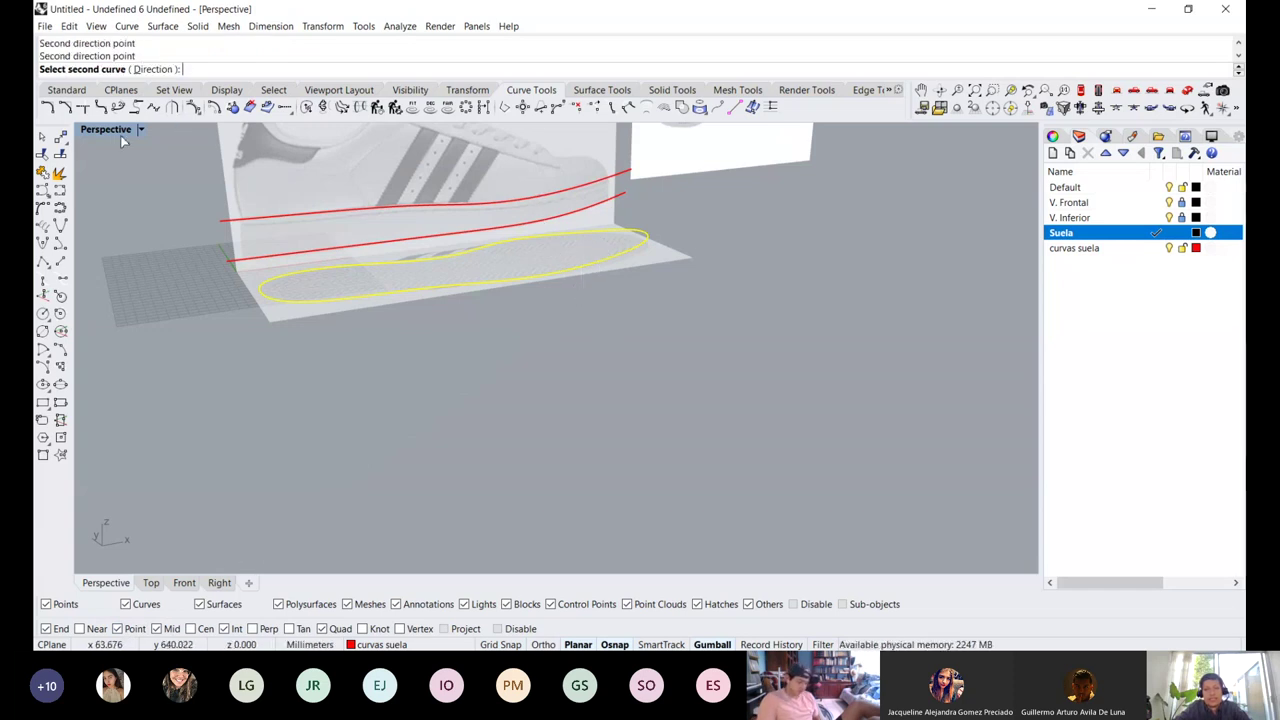
left_click(334, 252)
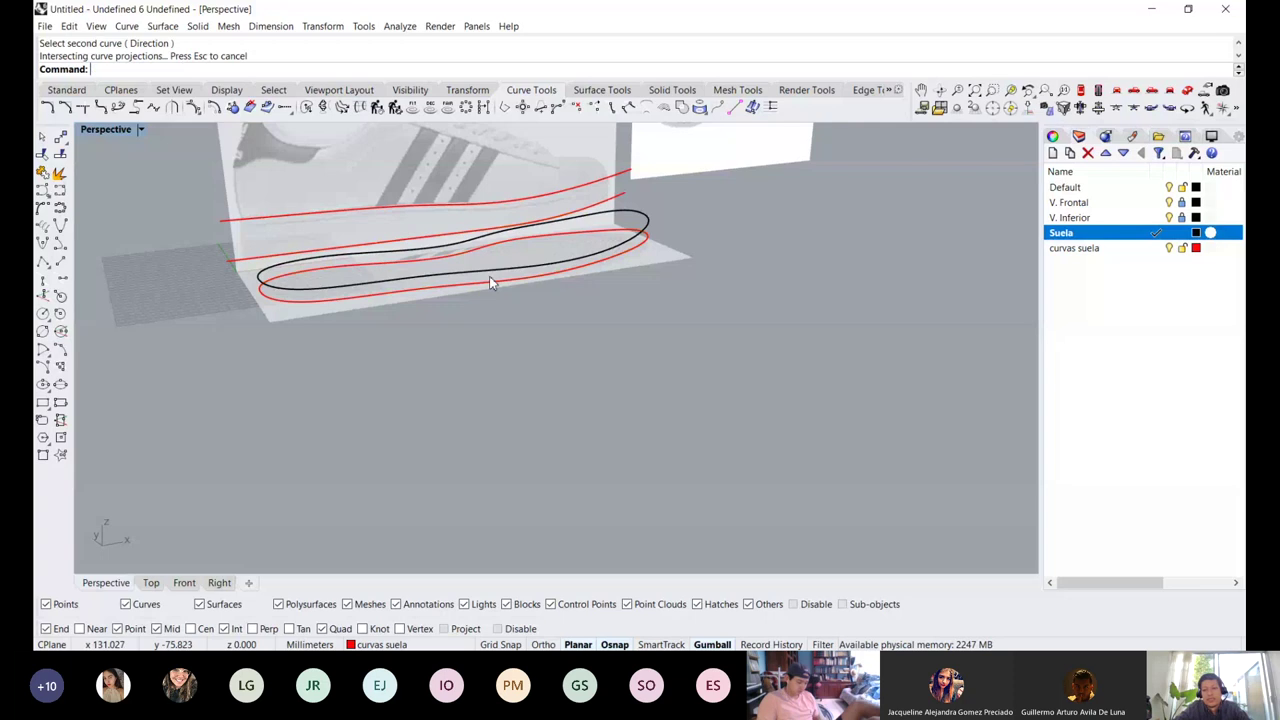
Inspect the curve made from the non-planar outline, and undo both that curve and the toe point move
right_click_drag(489, 276, 478, 260)
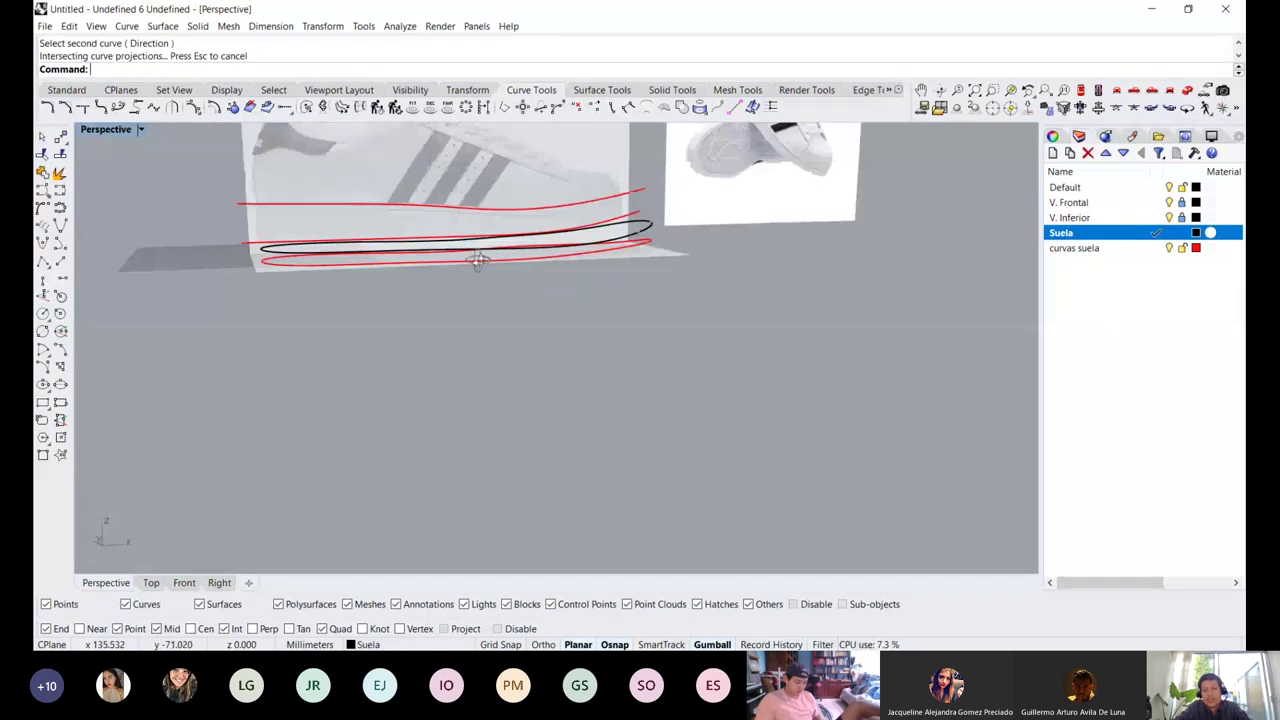
right_click_drag(478, 260, 586, 291)
left_click(631, 250)
key("ctrl+z")
key("ctrl+z")
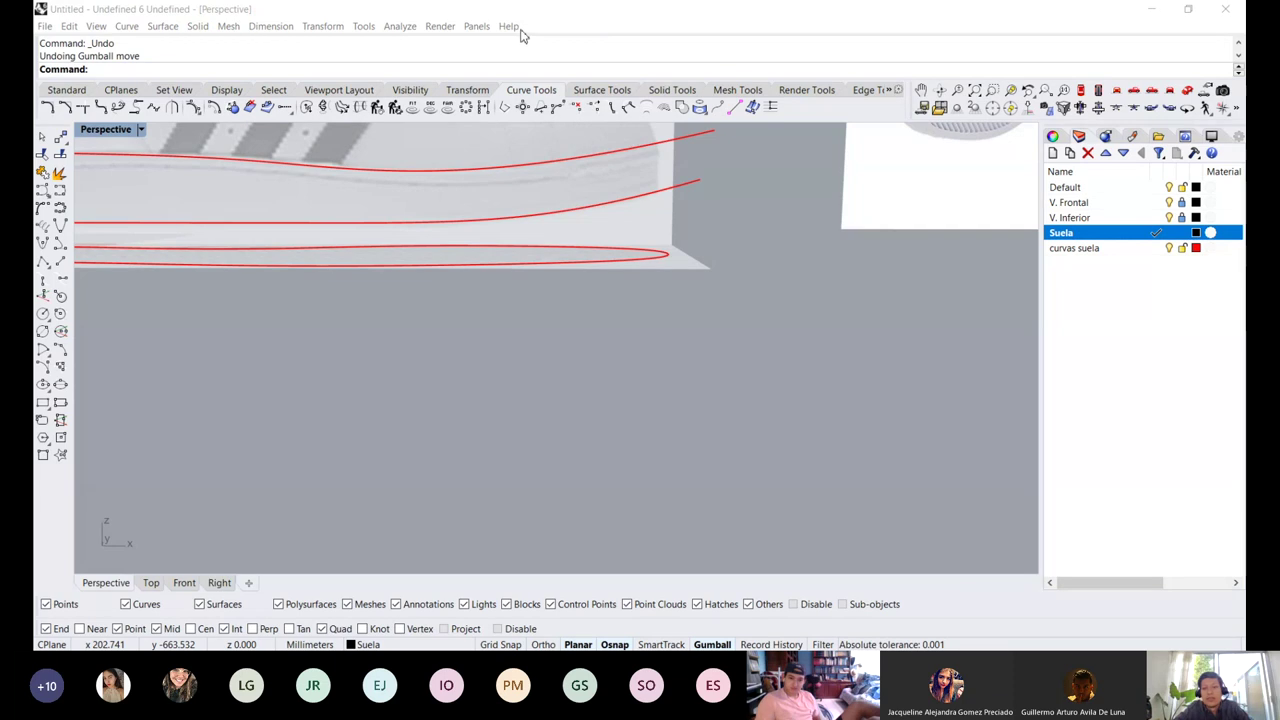
Examine the planar sole outline against the two side profile curves, looking closely at the forefoot and toe
scroll(589, 286, "up", 5)
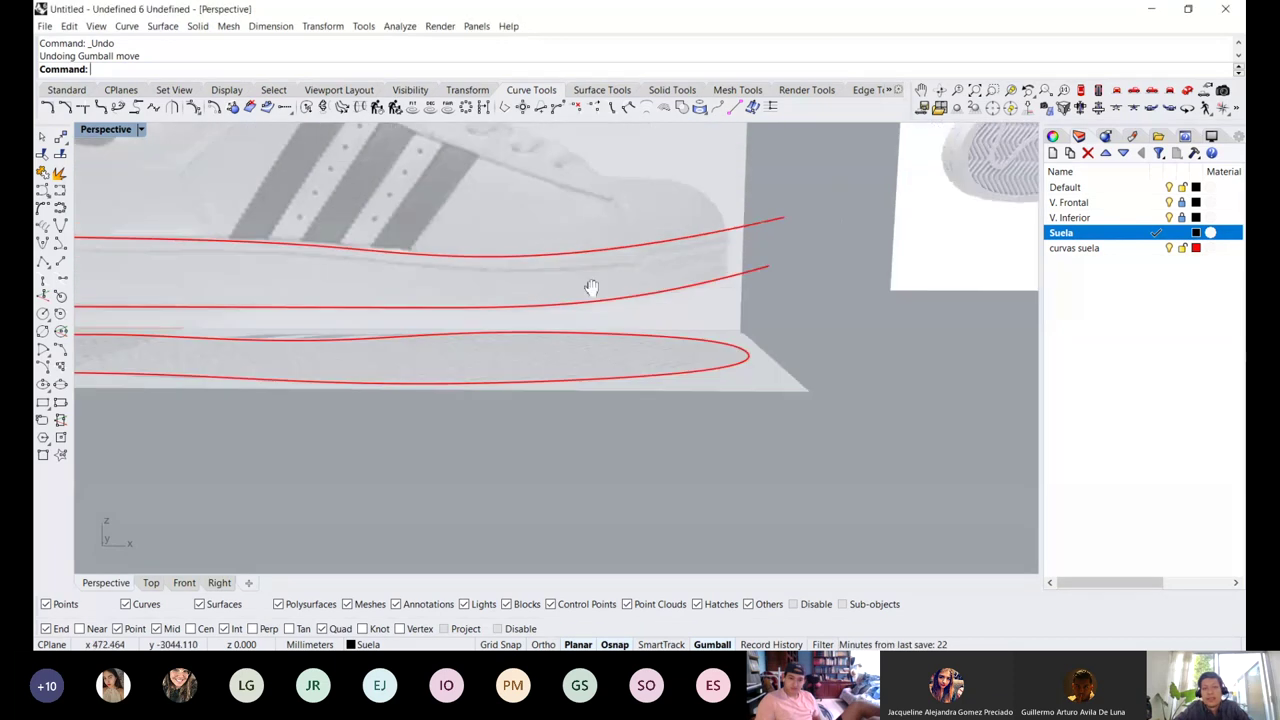
right_click_drag(599, 348, 672, 347)
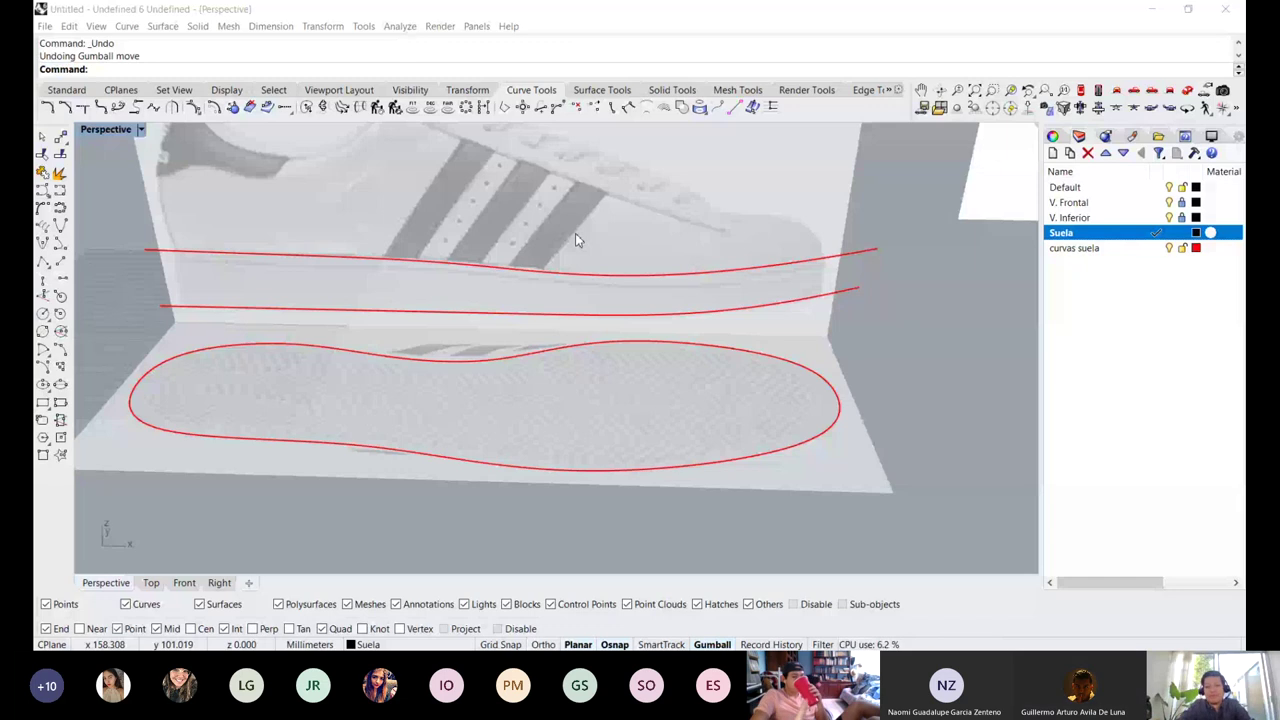
right_click_drag(511, 356, 515, 307, "shift")
scroll(542, 253, "up", 4)
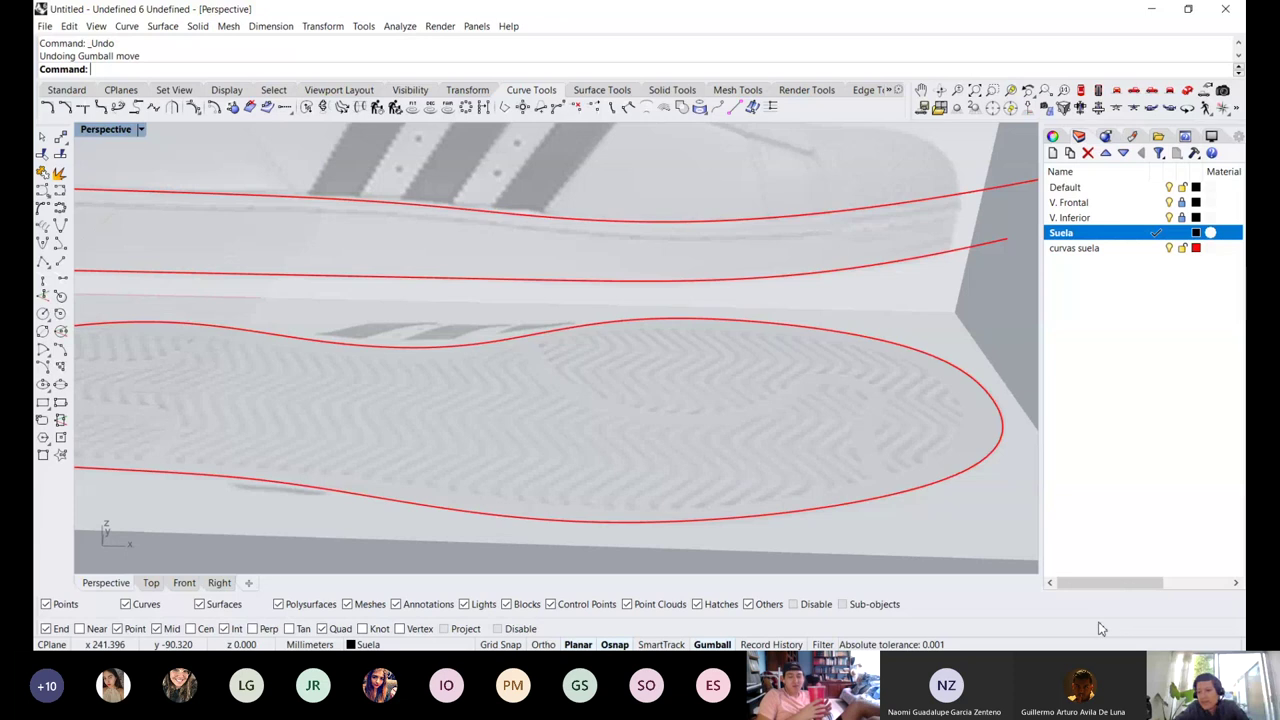
scroll(739, 409, "down", 5)
right_click_drag(739, 409, 739, 336)
scroll(739, 336, "up", 3)
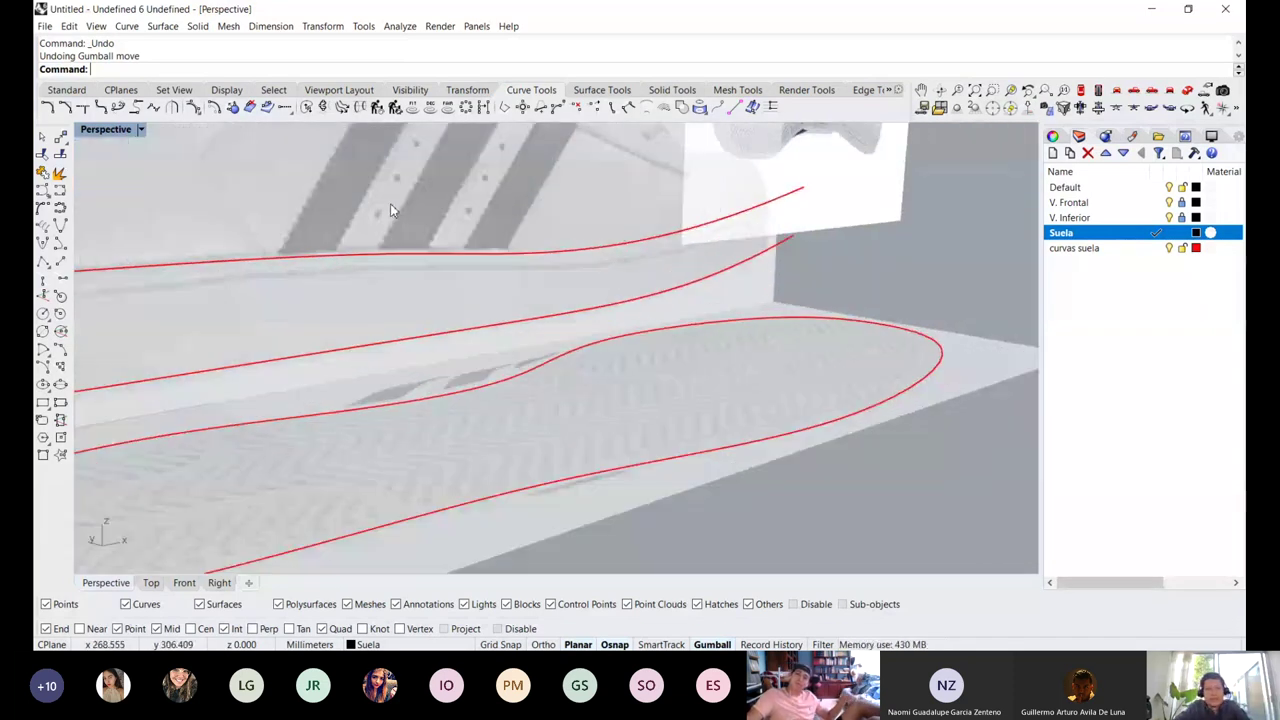
right_click(397, 146)
left_click(490, 326)
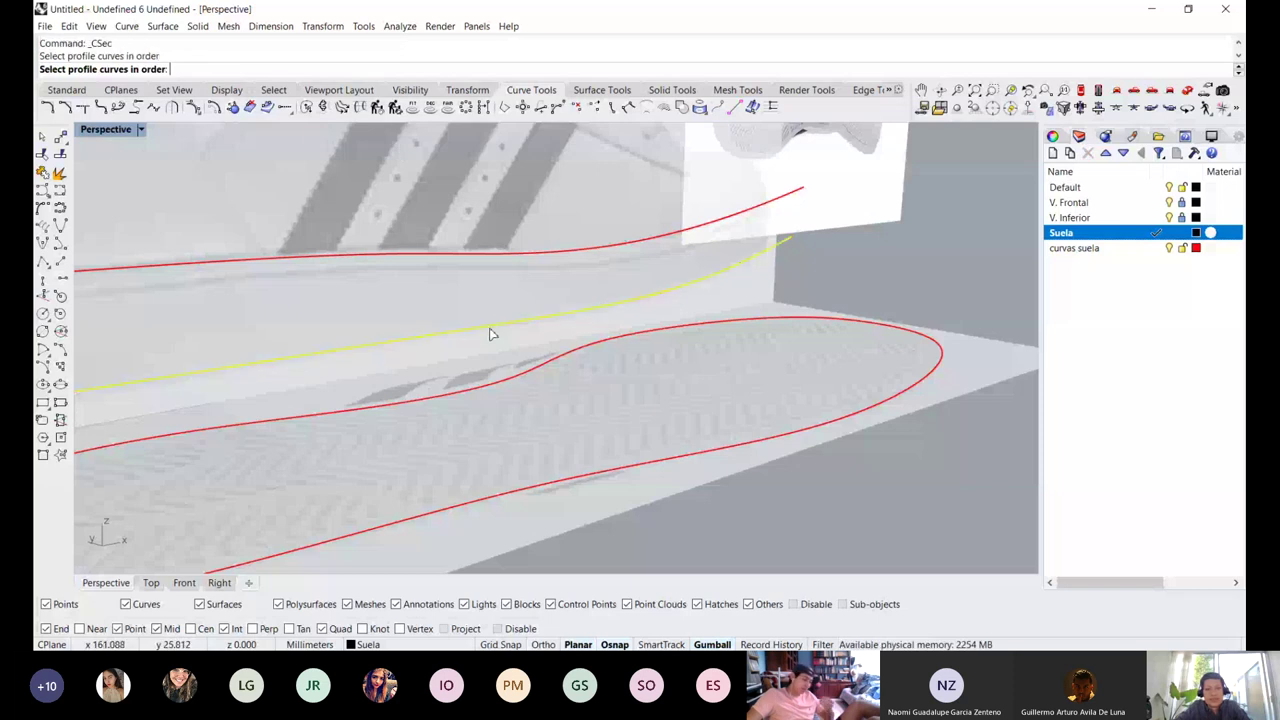
left_click(523, 378)
key("Return")
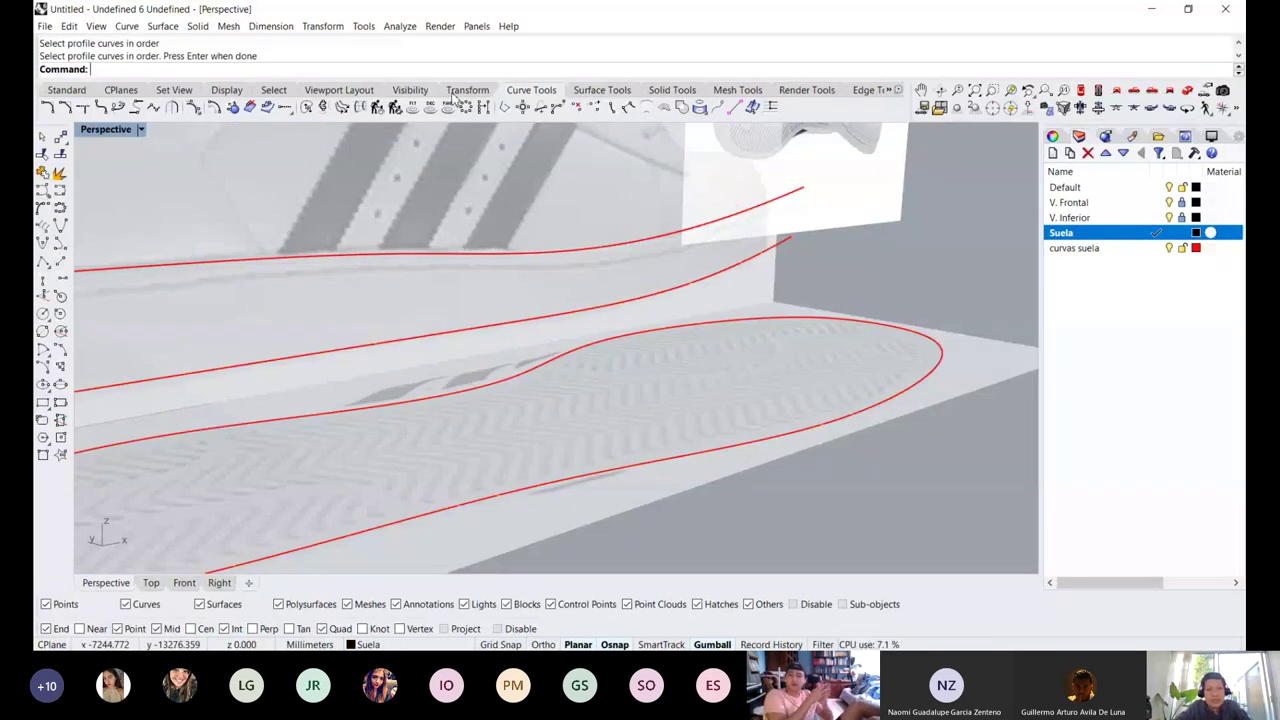
Create the 3D sole curve on layer Suela from the lower profile curve and the planar outline with Curve from 2 Views
left_click(325, 107)
left_click(436, 314)
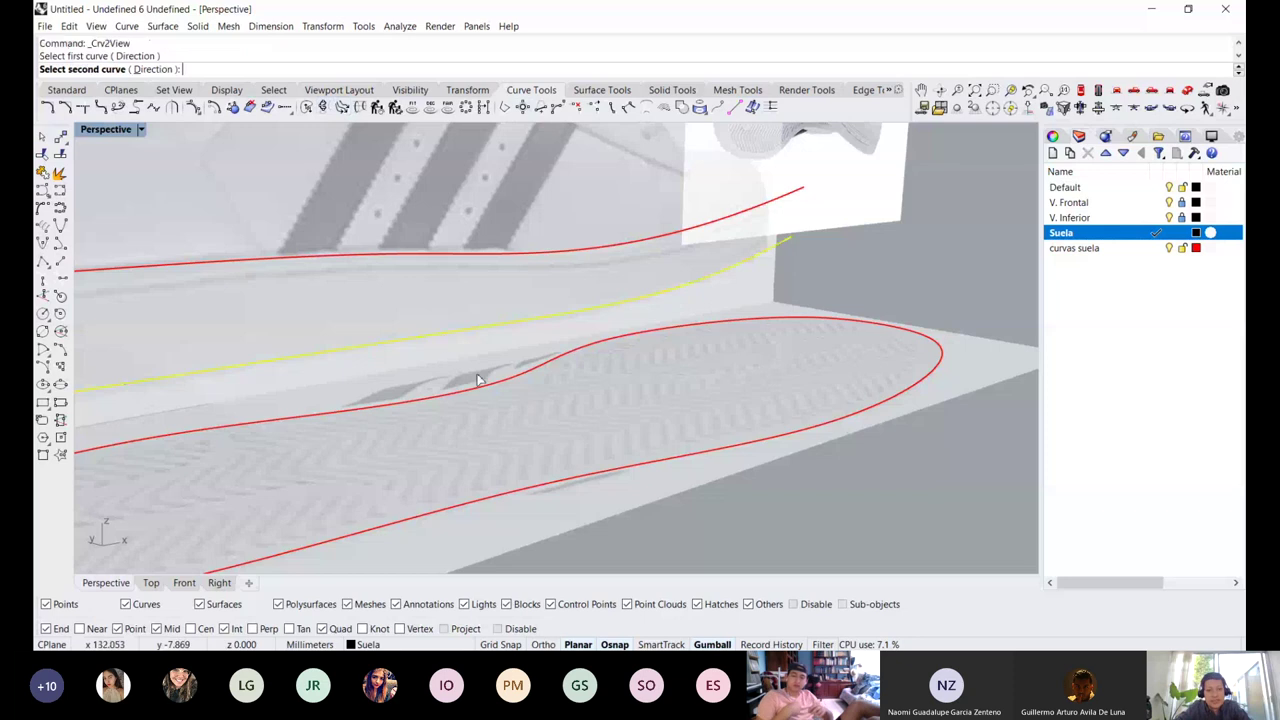
left_click(481, 378)
right_click_drag(646, 349, 490, 407)
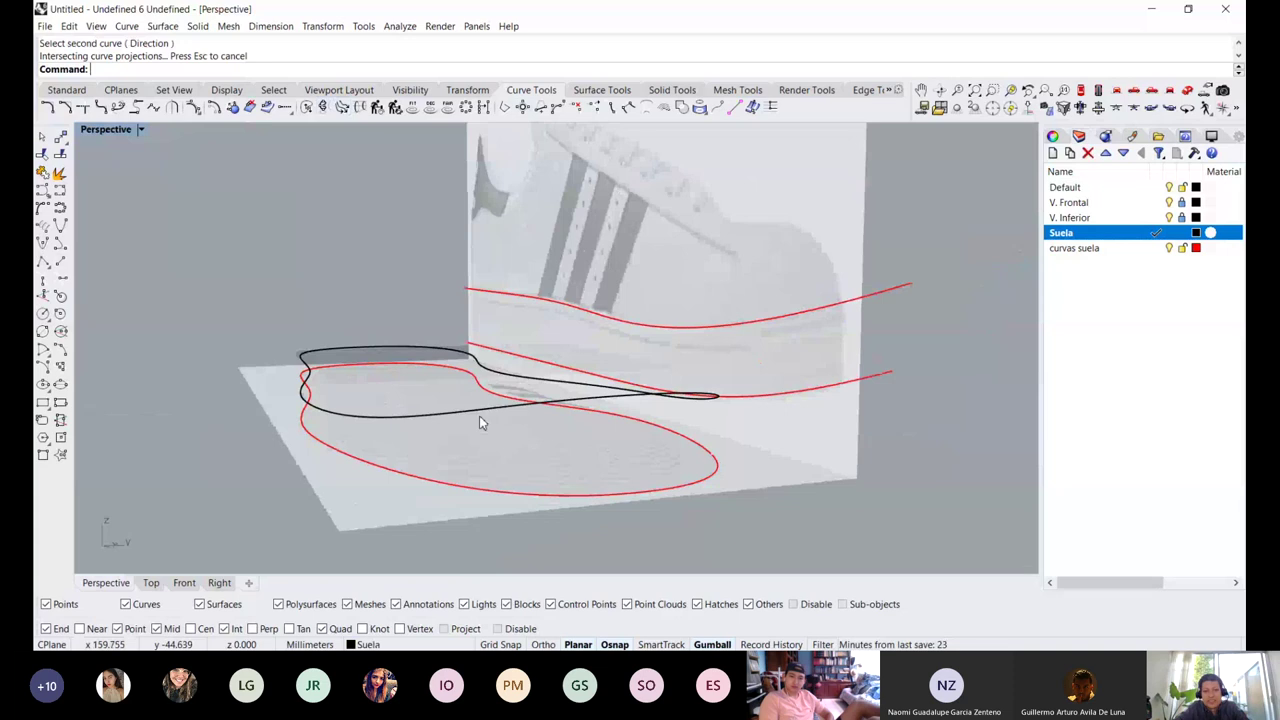
left_click(470, 432)
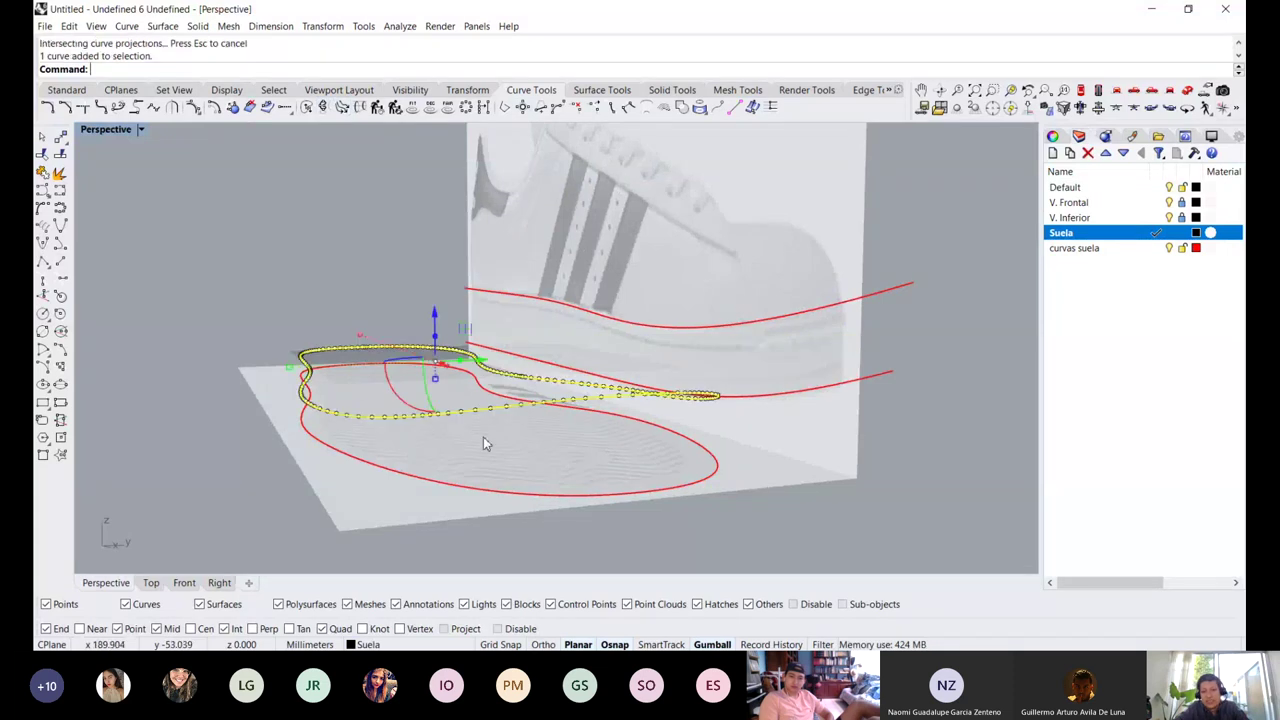
right_click_drag(483, 436, 705, 458)
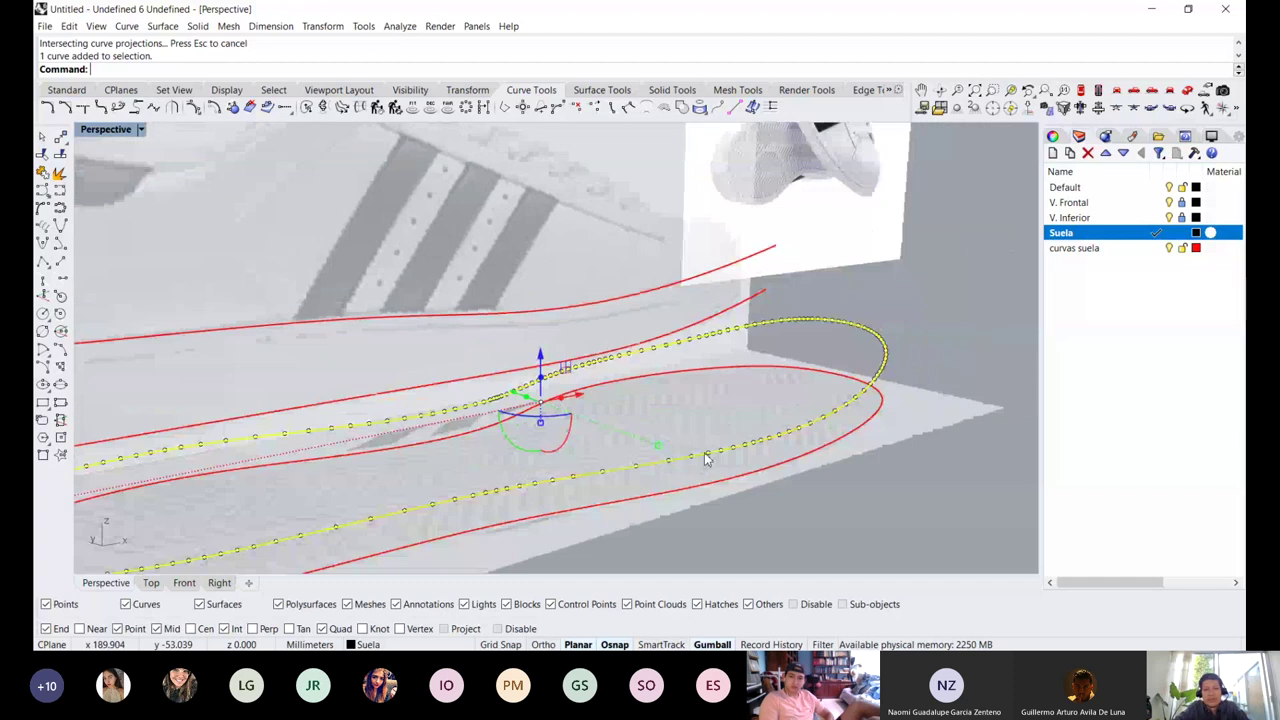
left_click(825, 462)
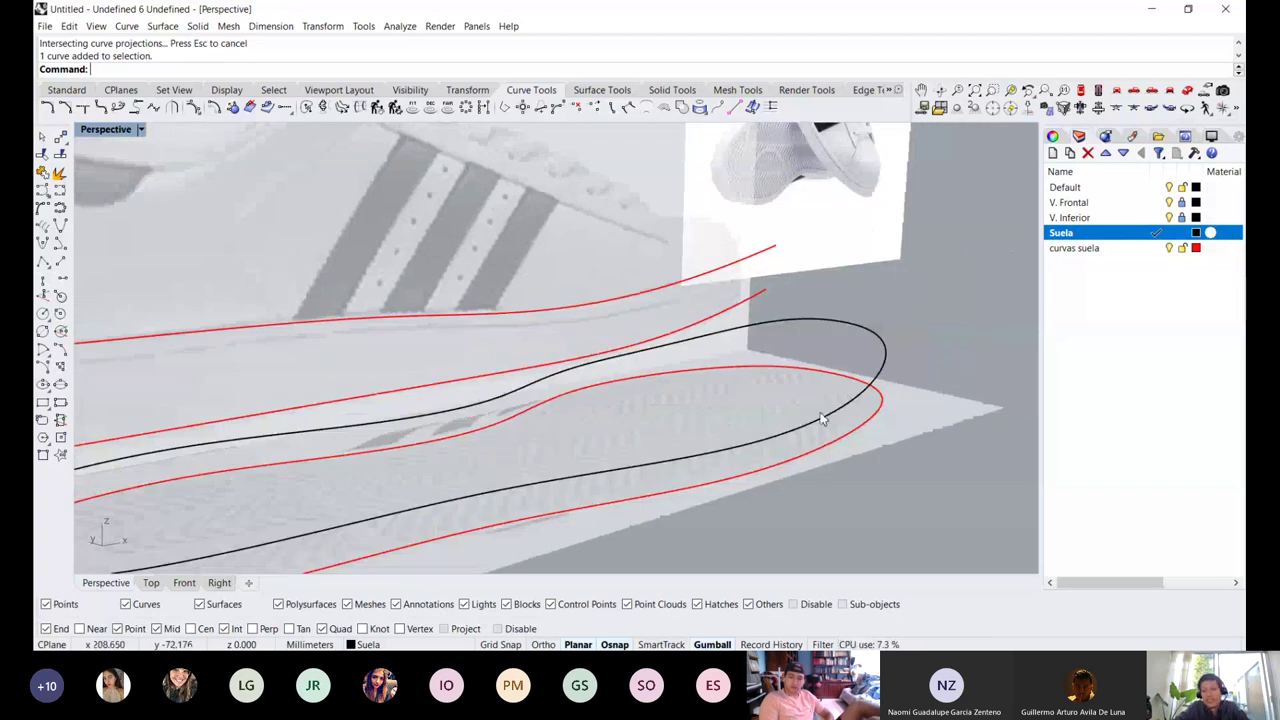
Extrude the new 3D sole curve a short distance vertically upward to form the sole's side wall
right_click_drag(822, 420, 799, 345)
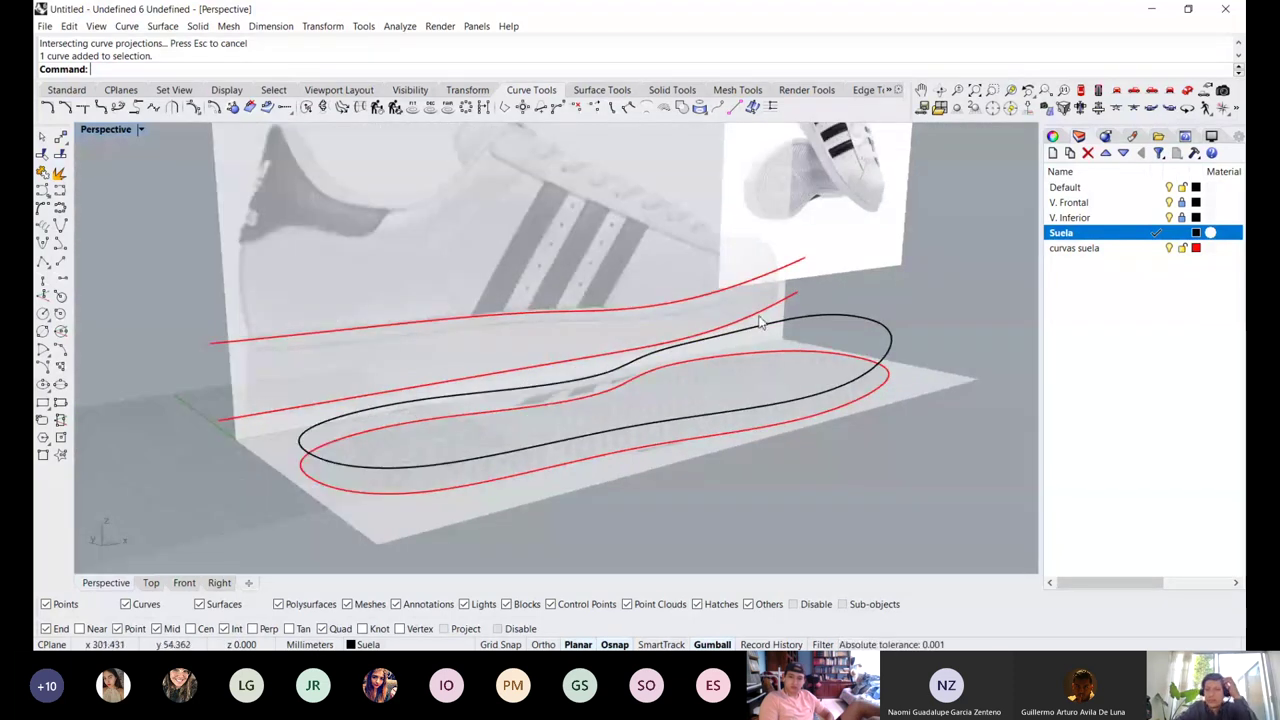
left_click(763, 333)
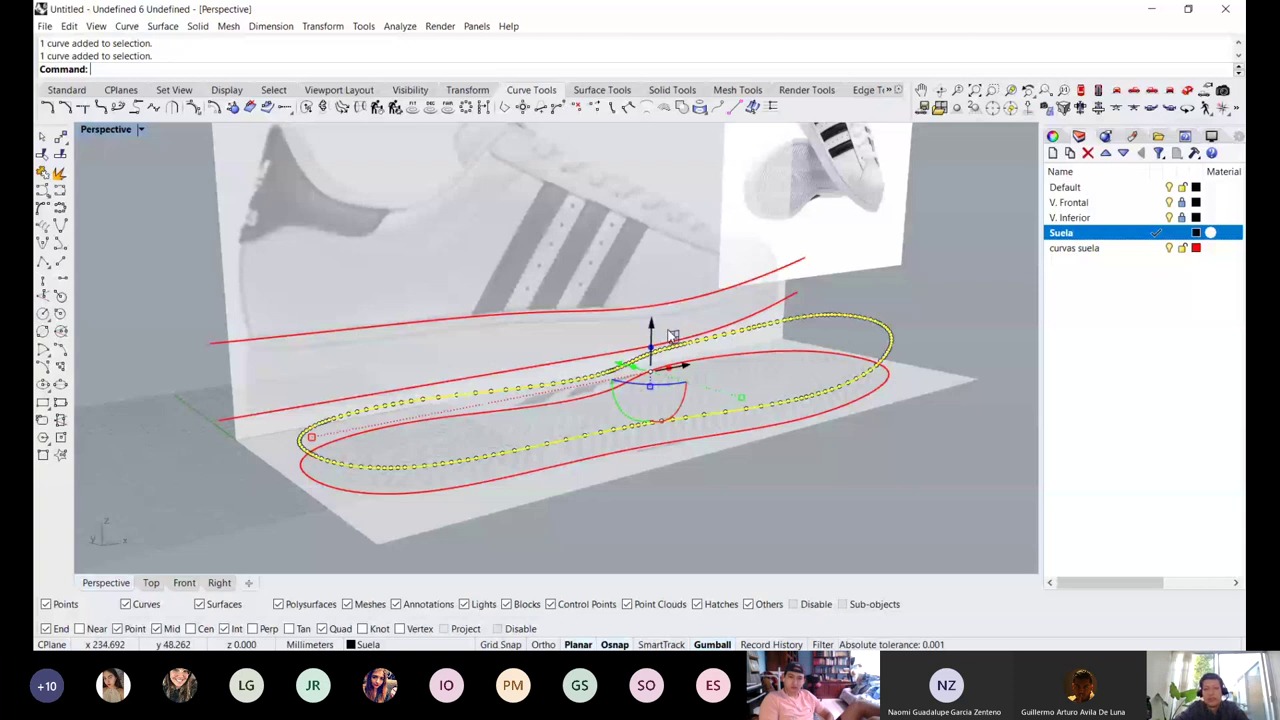
left_click_drag(651, 325, 655, 296)
middle_click(748, 426)
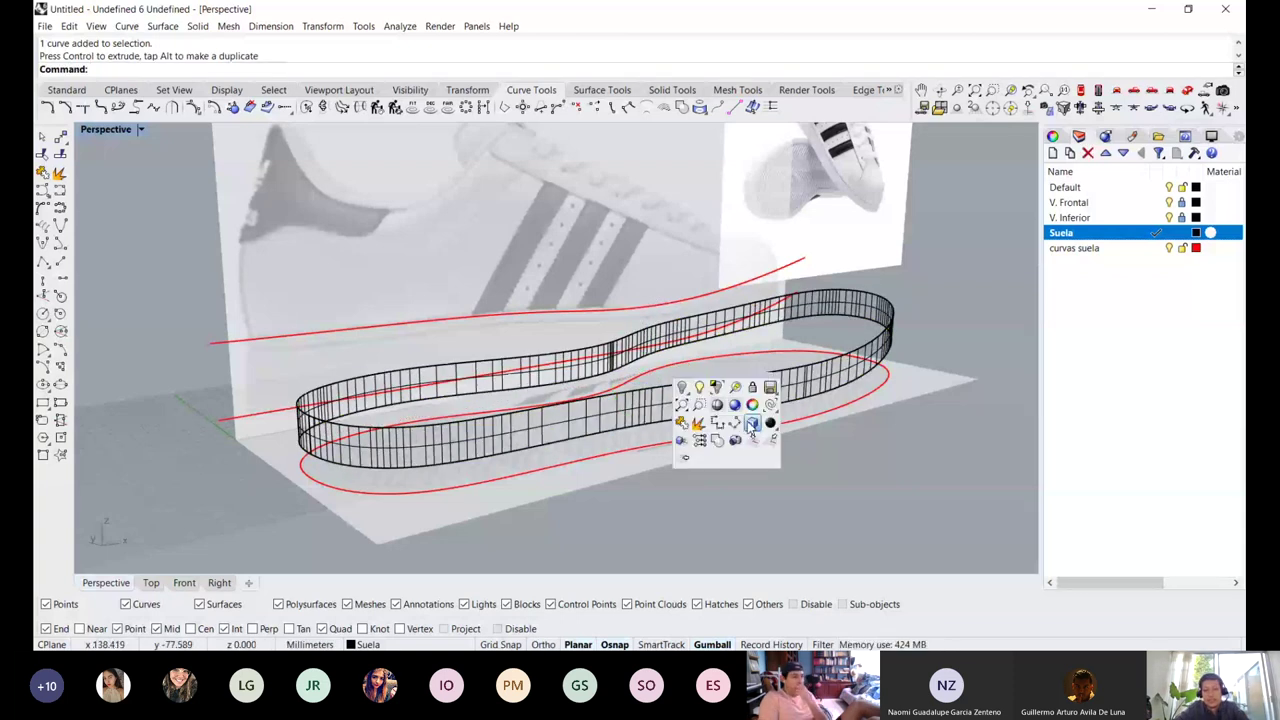
Switch the perspective view to Shaded display, check the extruded sole side wall, and delete that surface
left_click(752, 424)
mouse_move(763, 451)
right_mouse_down()
mouse_move(808, 394)
mouse_move(865, 416)
mouse_move(669, 451)
mouse_move(517, 403)
mouse_move(650, 394)
right_mouse_up()
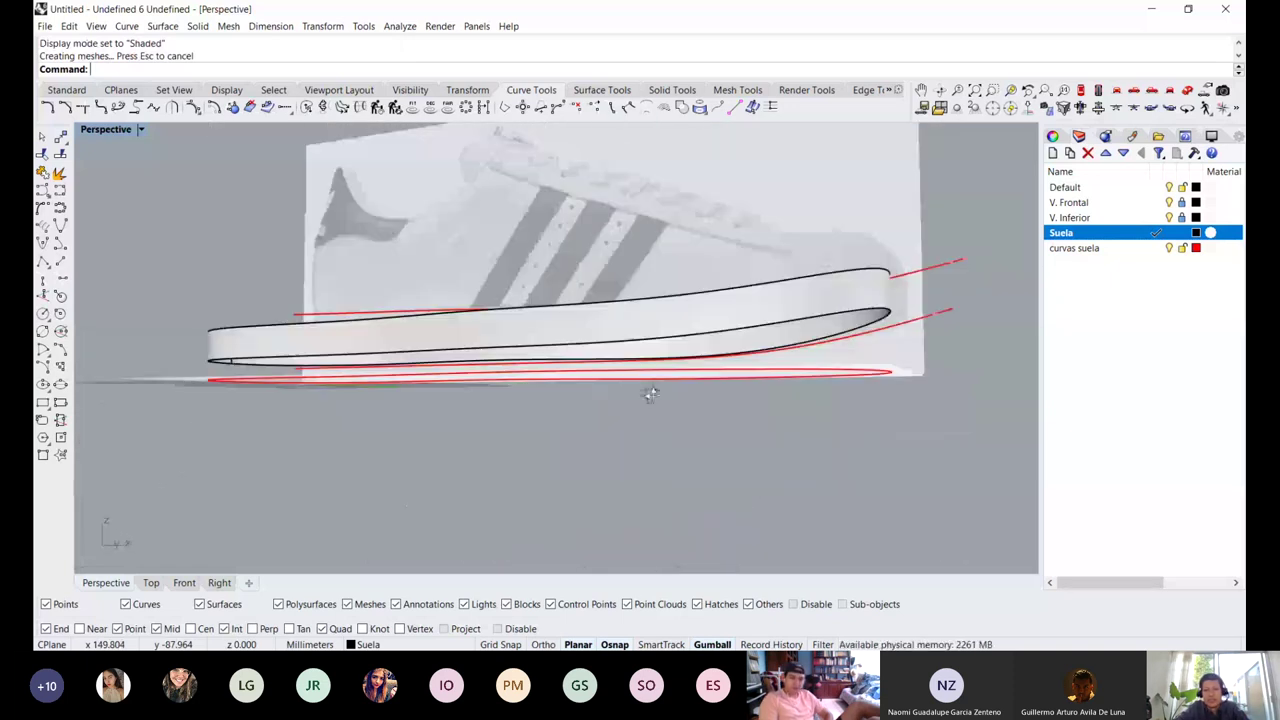
right_click_drag(650, 394, 755, 326)
left_click(755, 326)
key("Delete")
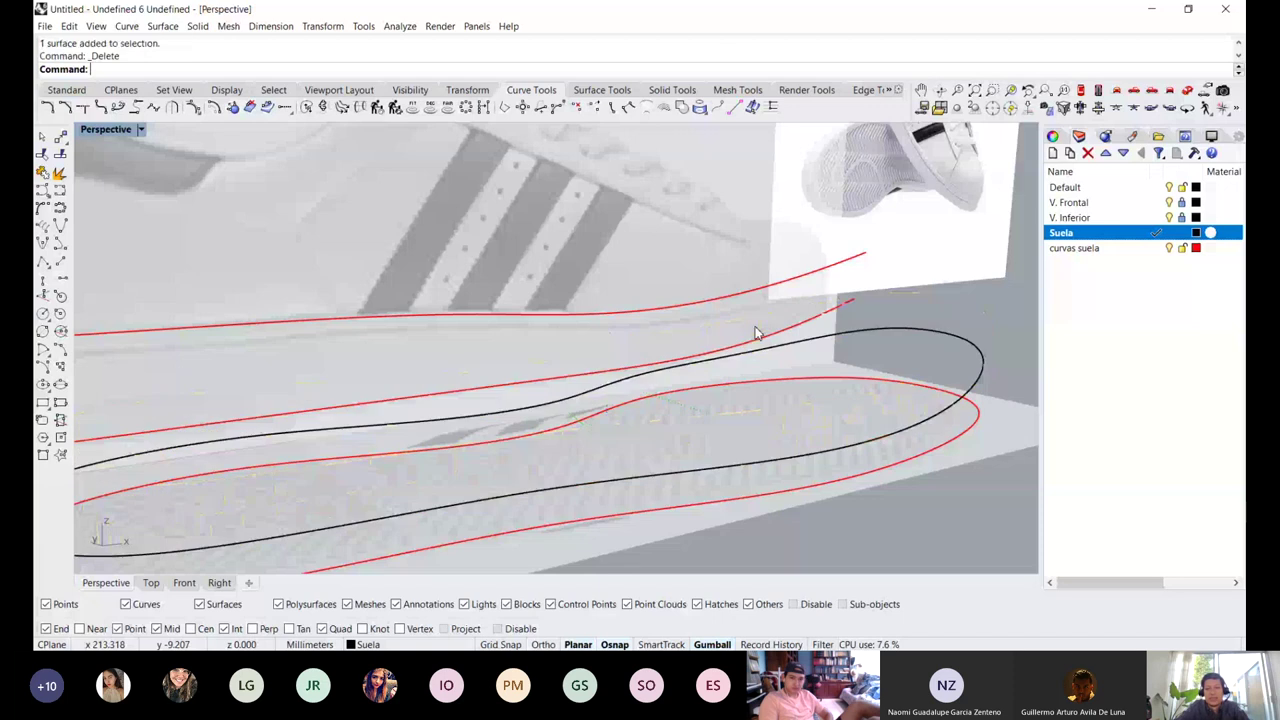
Examine the two side profile curves against the shoe picture, looking closely at the toe and the heel ends
scroll(755, 340, "down", 3)
scroll(755, 345, "down", 2)
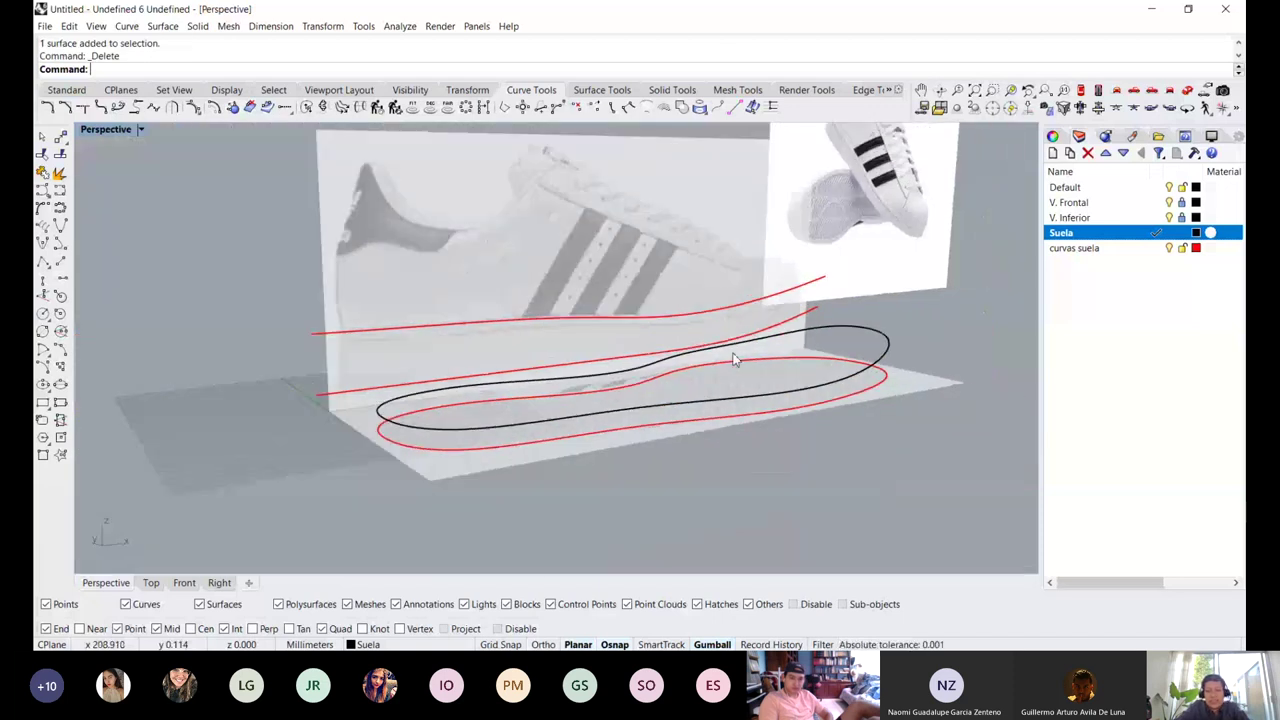
right_click_drag(733, 360, 790, 348)
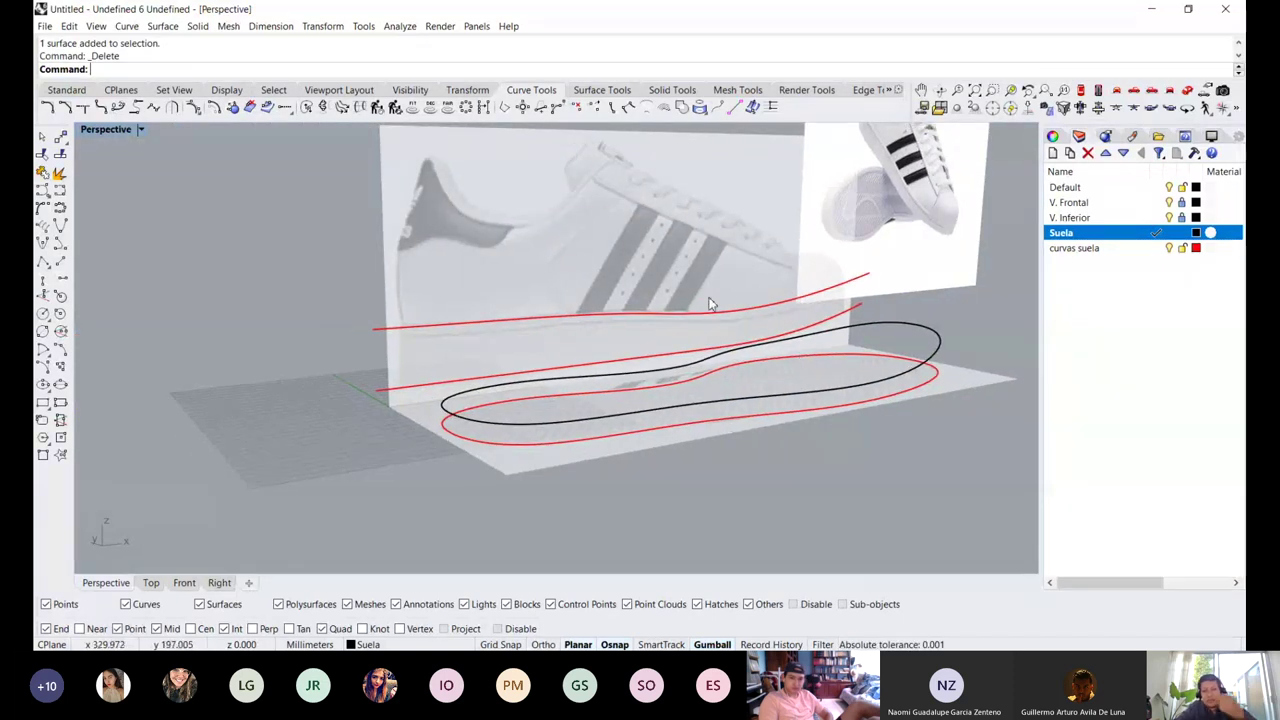
left_click(709, 316)
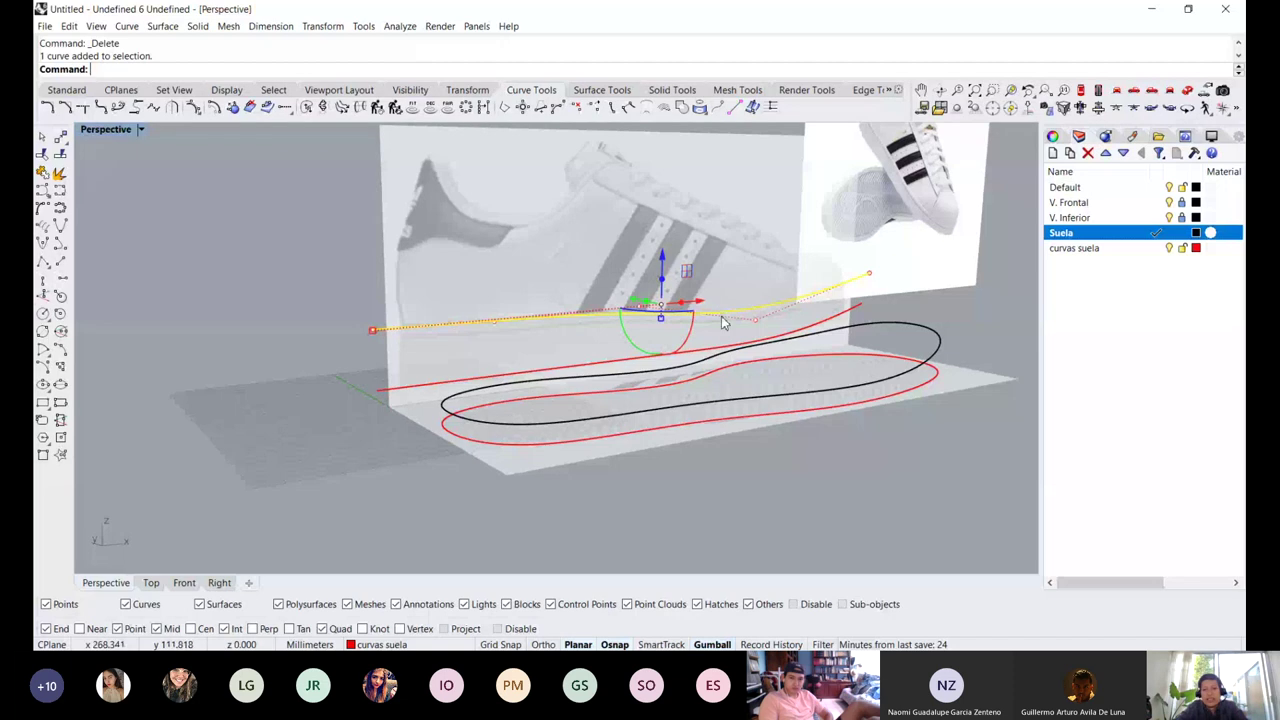
scroll(721, 316, "up", 2)
left_click(838, 290)
right_click_drag(838, 290, 778, 269)
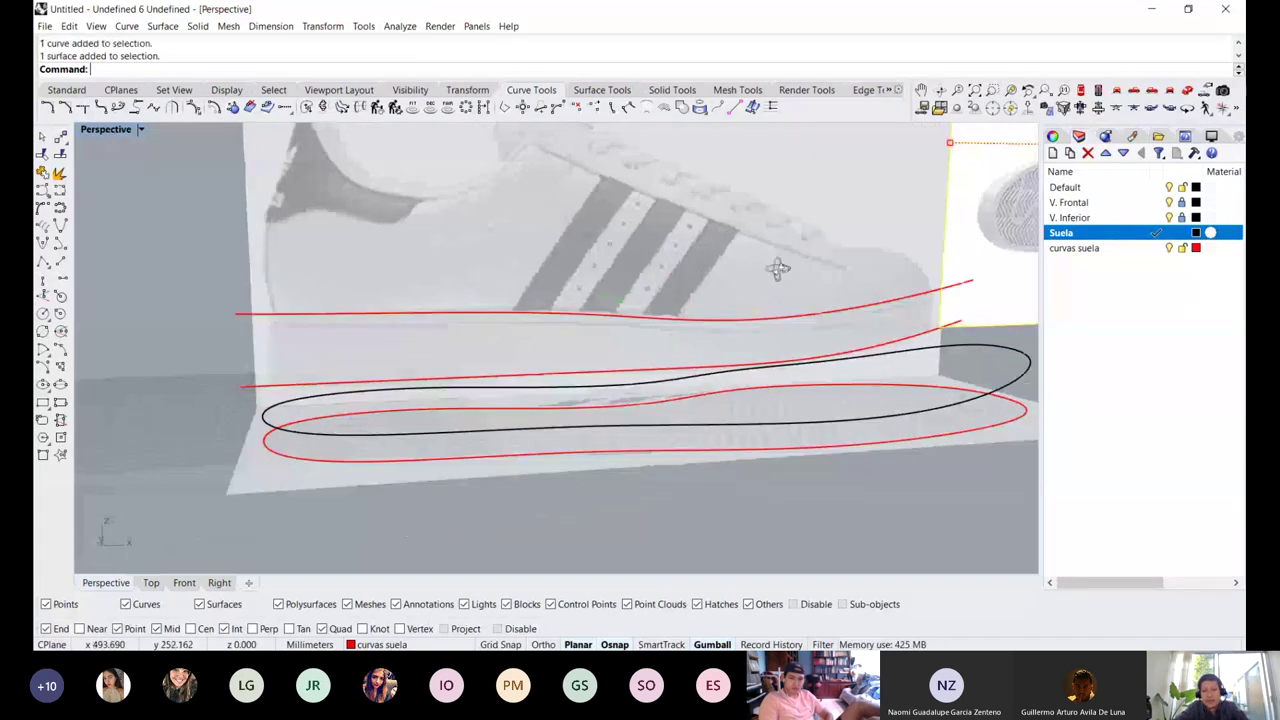
scroll(900, 255, "up", 6)
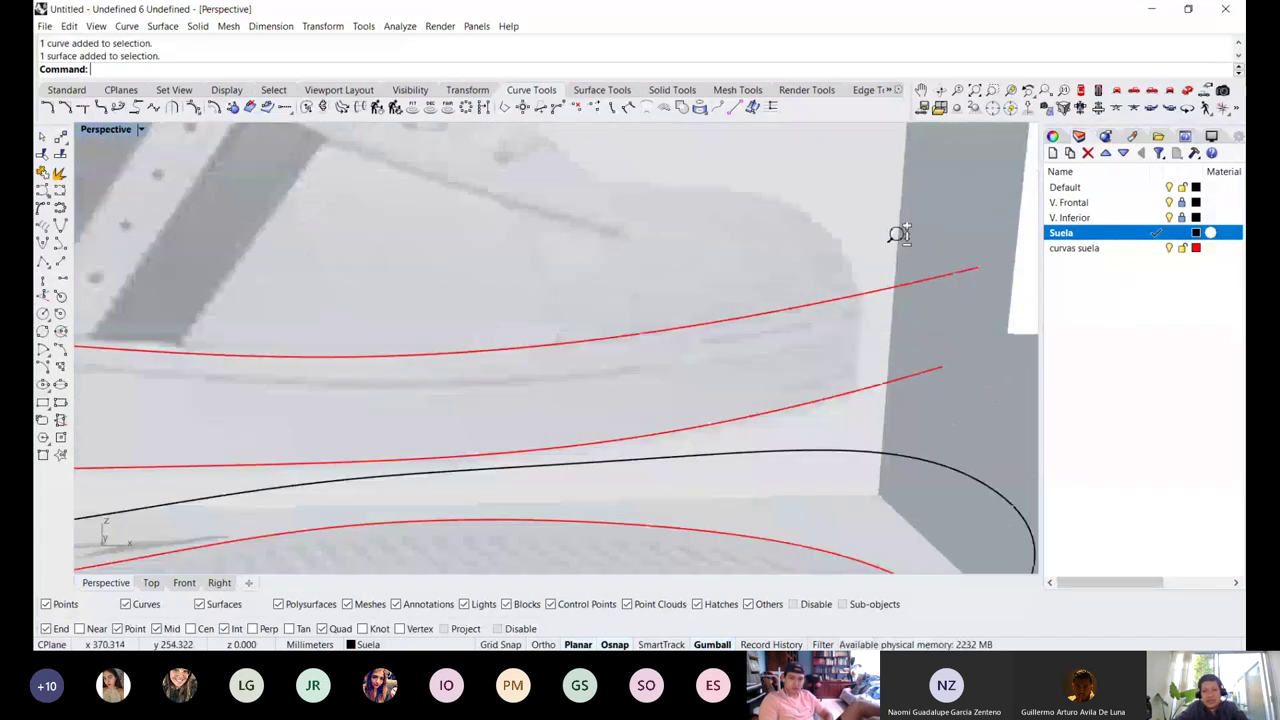
scroll(898, 234, "down", 5)
scroll(469, 283, "up", 3)
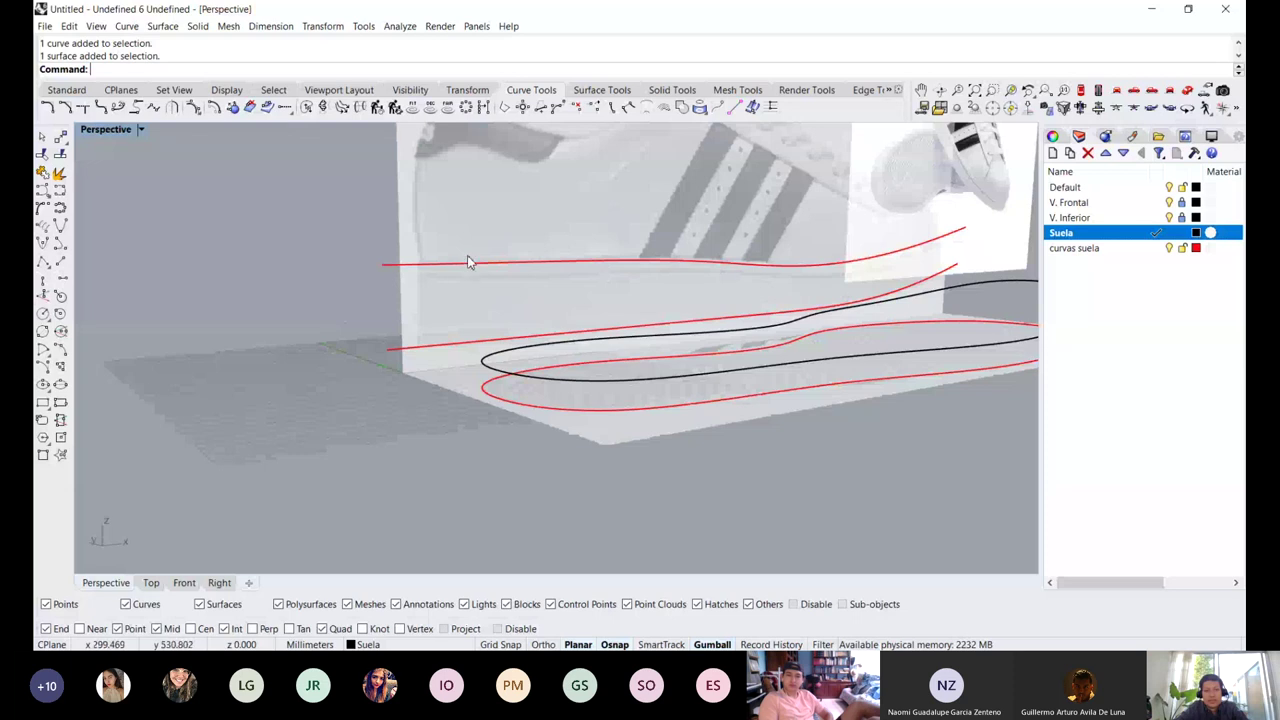
left_click(471, 262)
right_click_drag(471, 265, 382, 333)
scroll(368, 312, "up", 3)
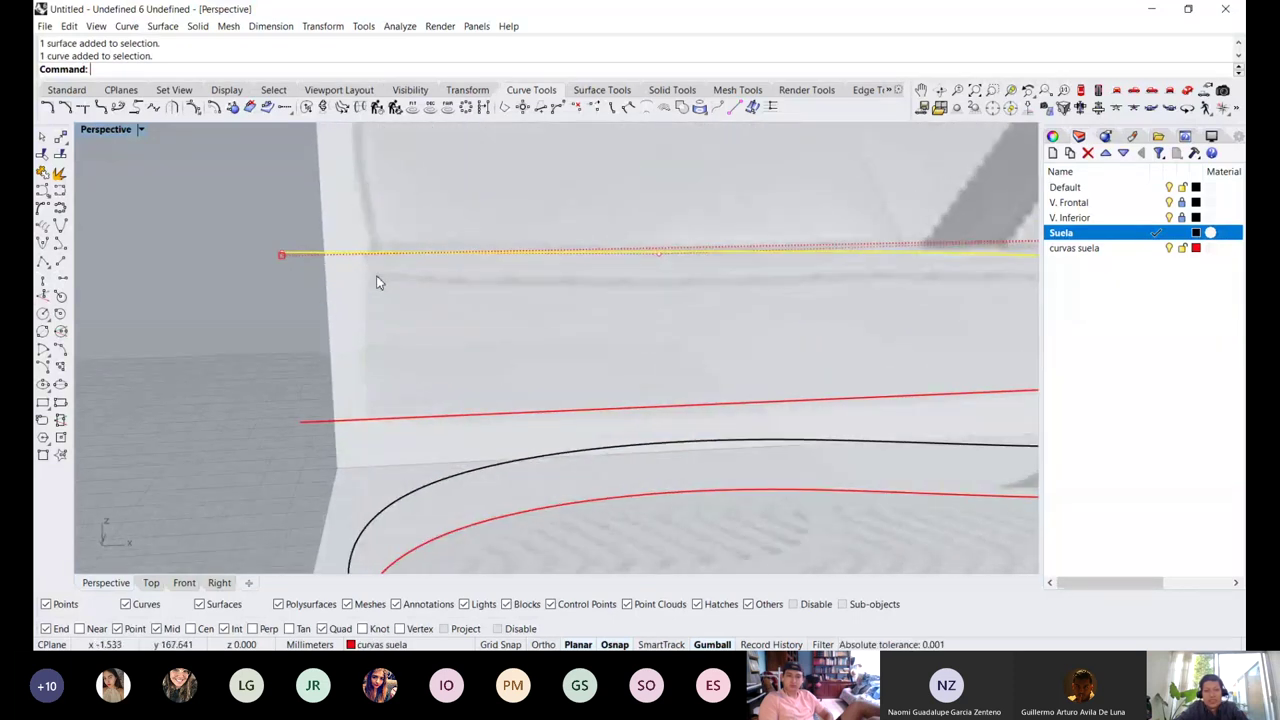
left_click(377, 281)
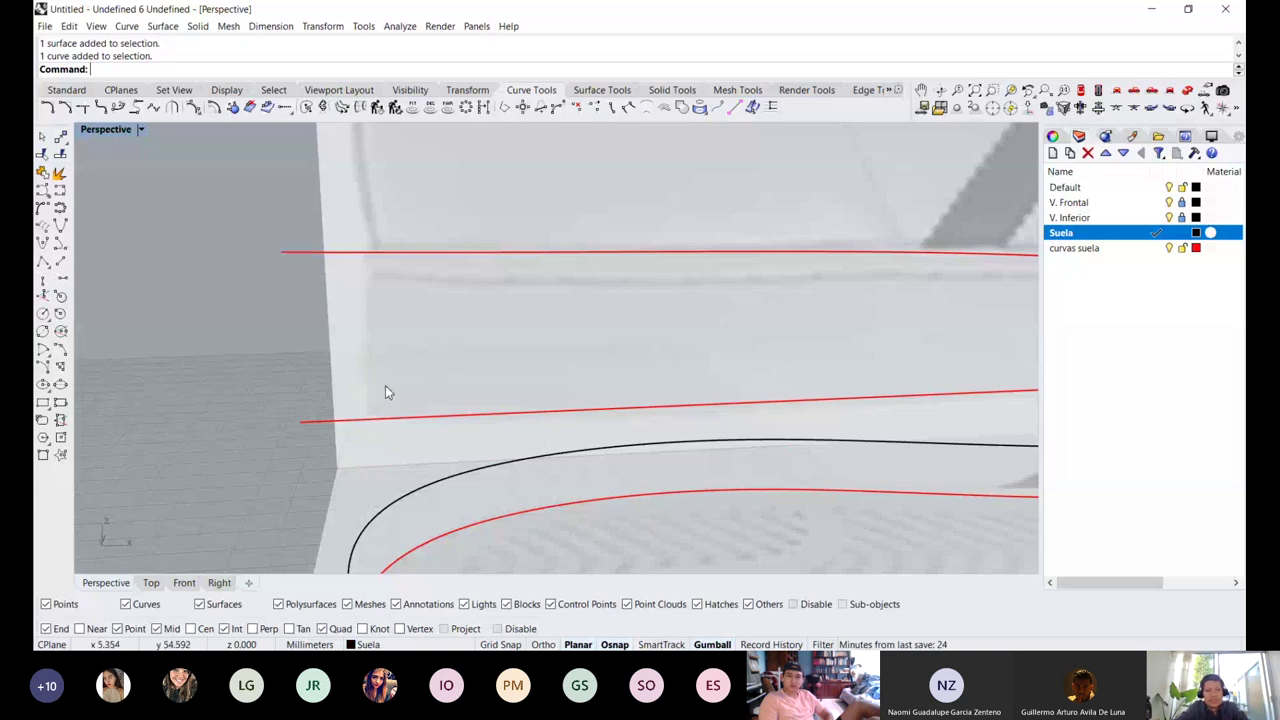
scroll(390, 264, "down", 3)
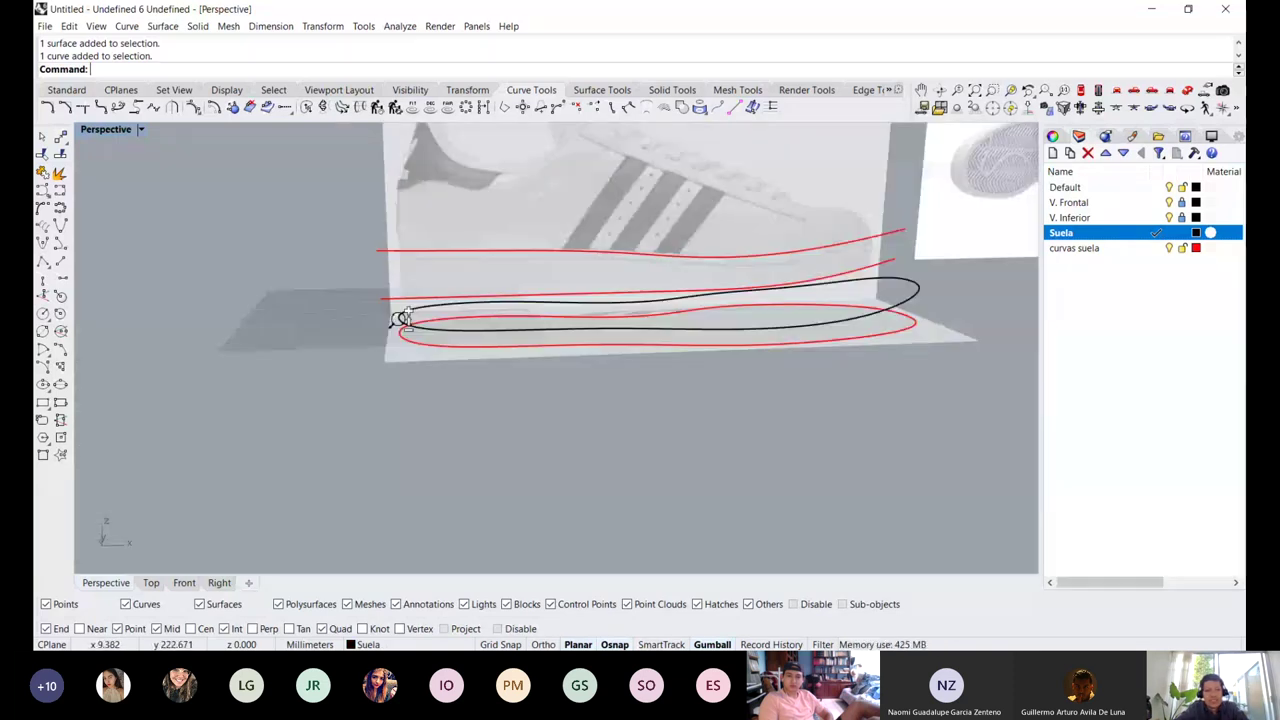
scroll(413, 267, "up", 2)
scroll(413, 267, "up", 2)
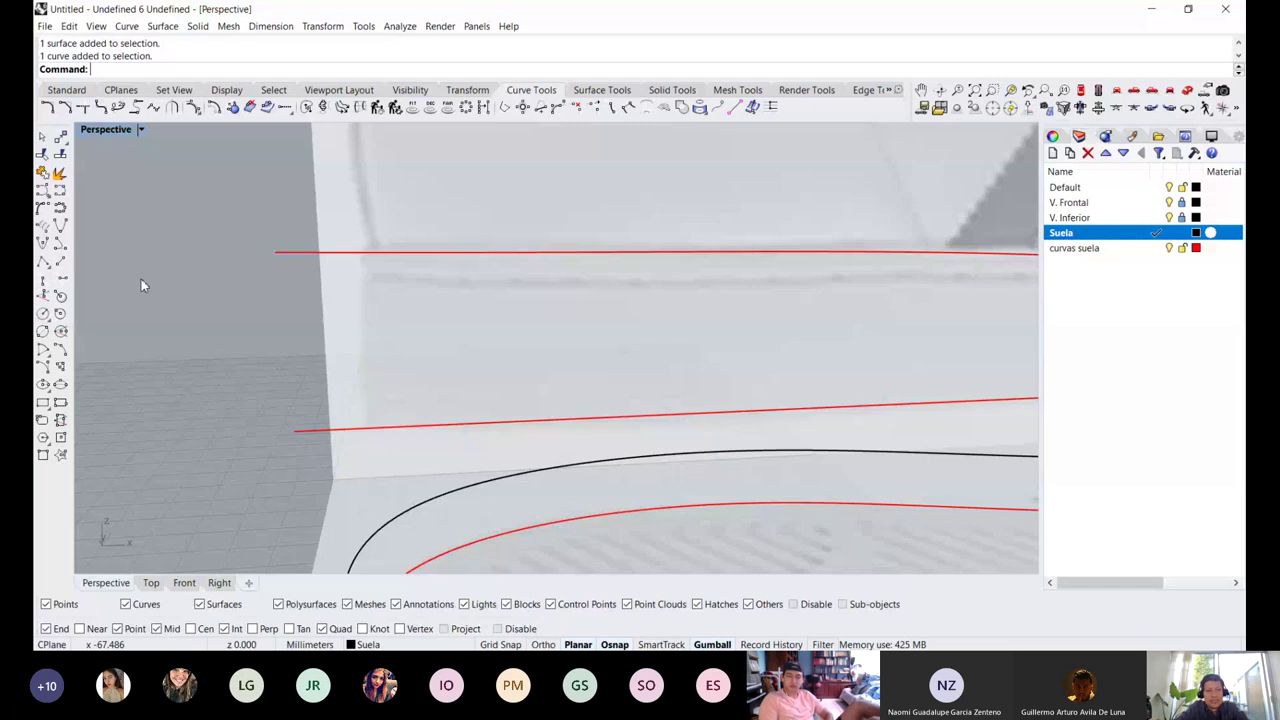
Draw a vertical line from the lower profile curve's heel end to above the upper profile, and move it forward to the shoe's heel edge
left_click(52, 172)
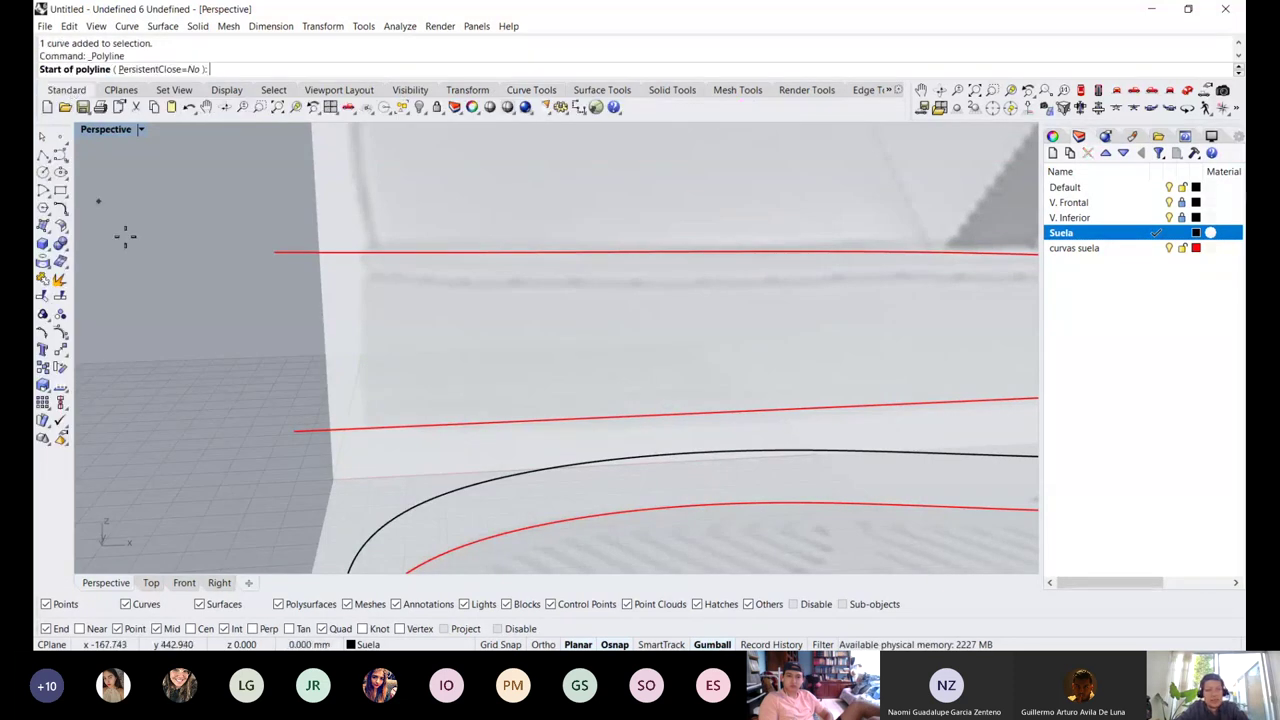
left_click(296, 432)
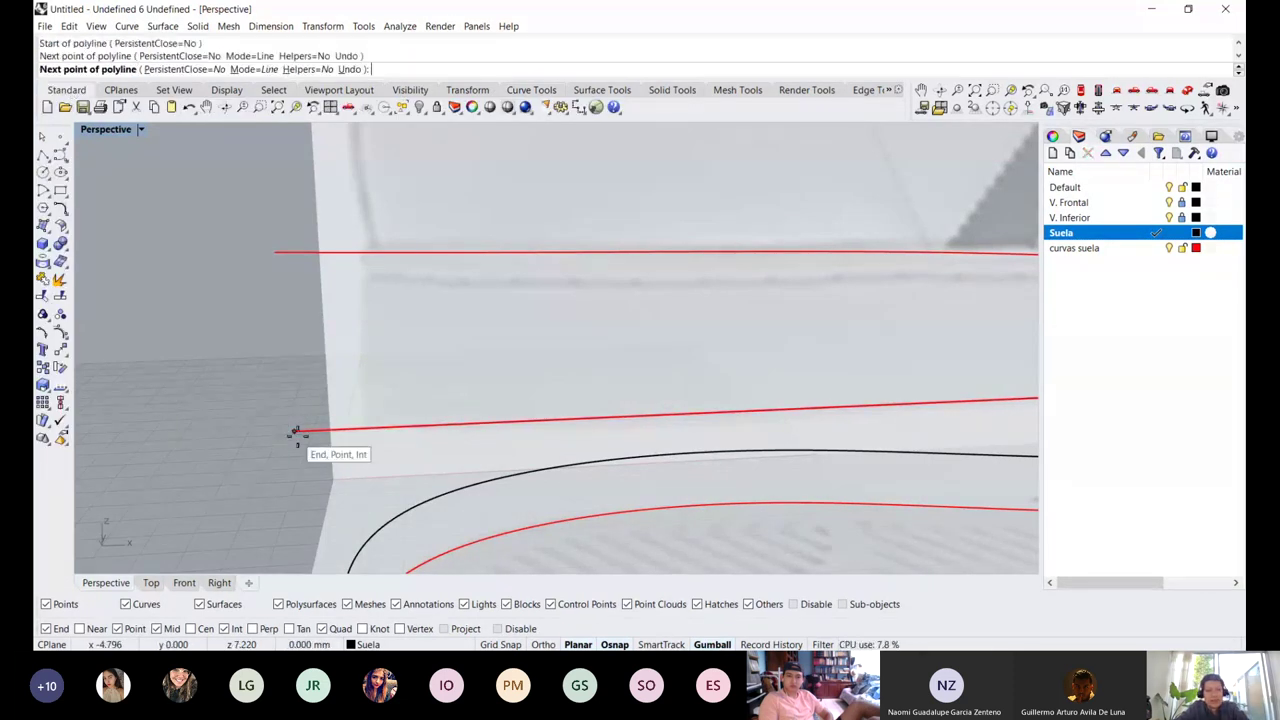
left_click(280, 210)
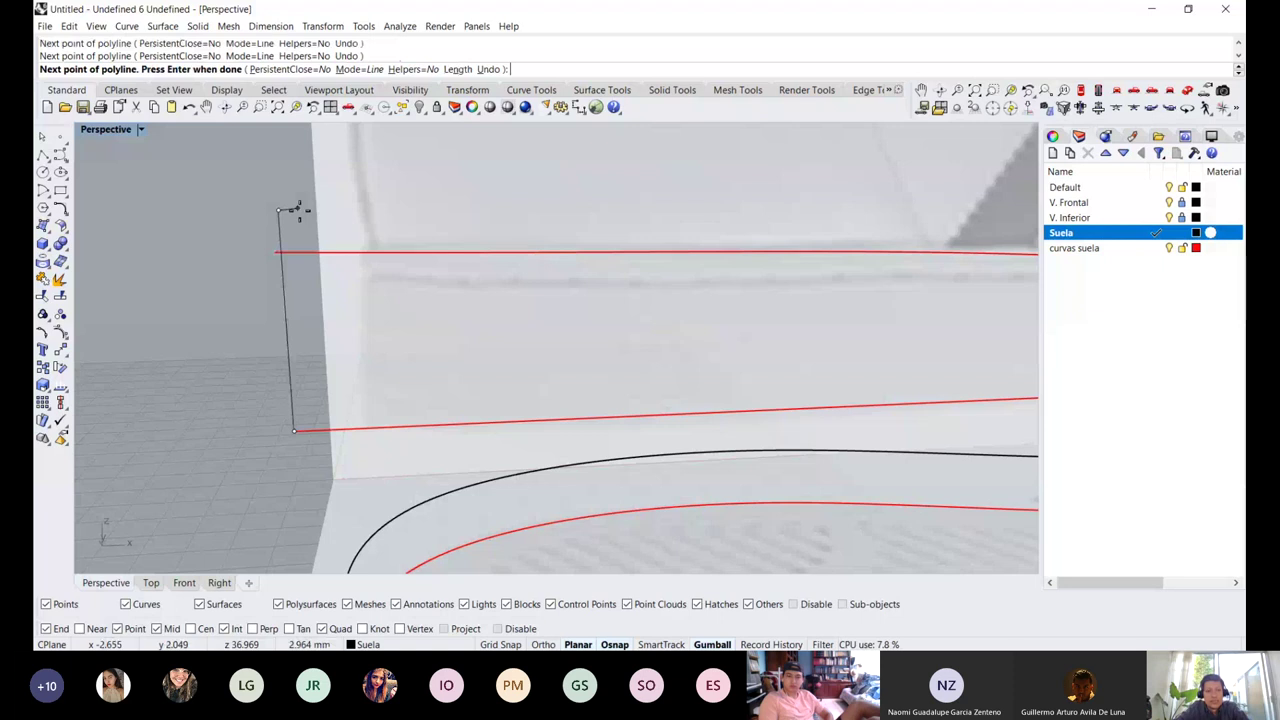
key("Return")
left_click(285, 300)
left_click_drag(339, 321, 407, 341)
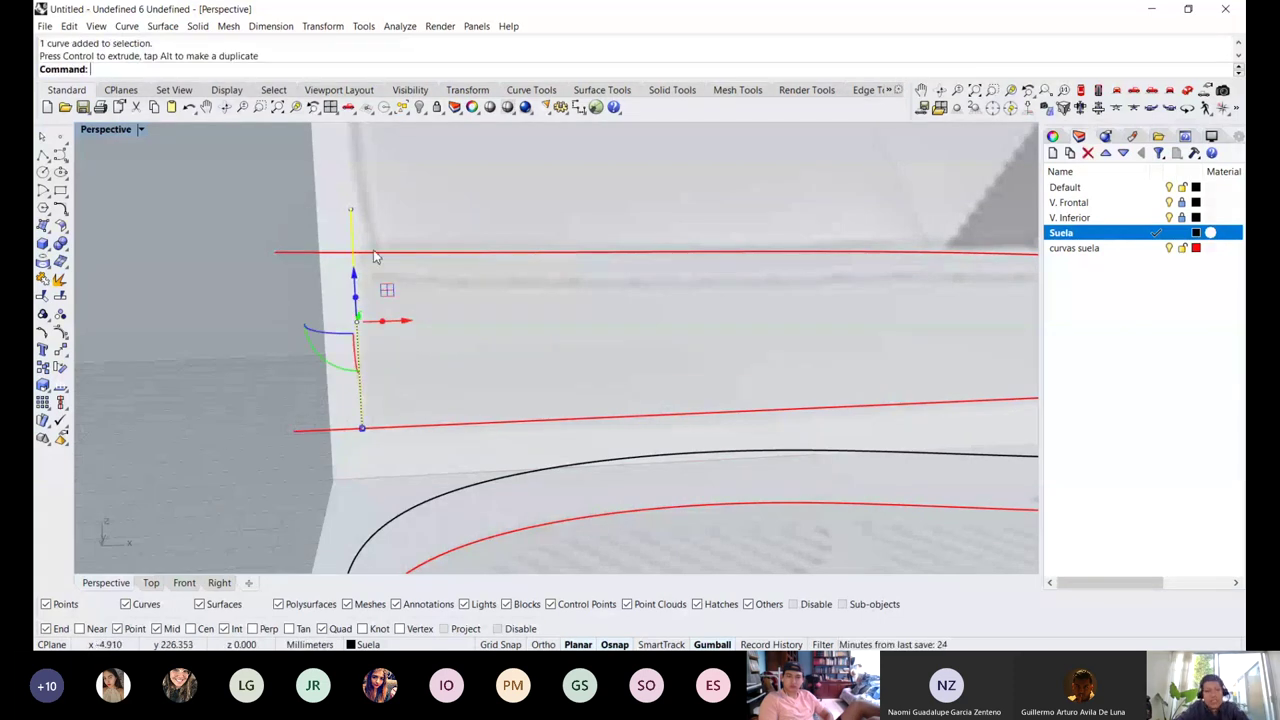
scroll(373, 252, "up", 2)
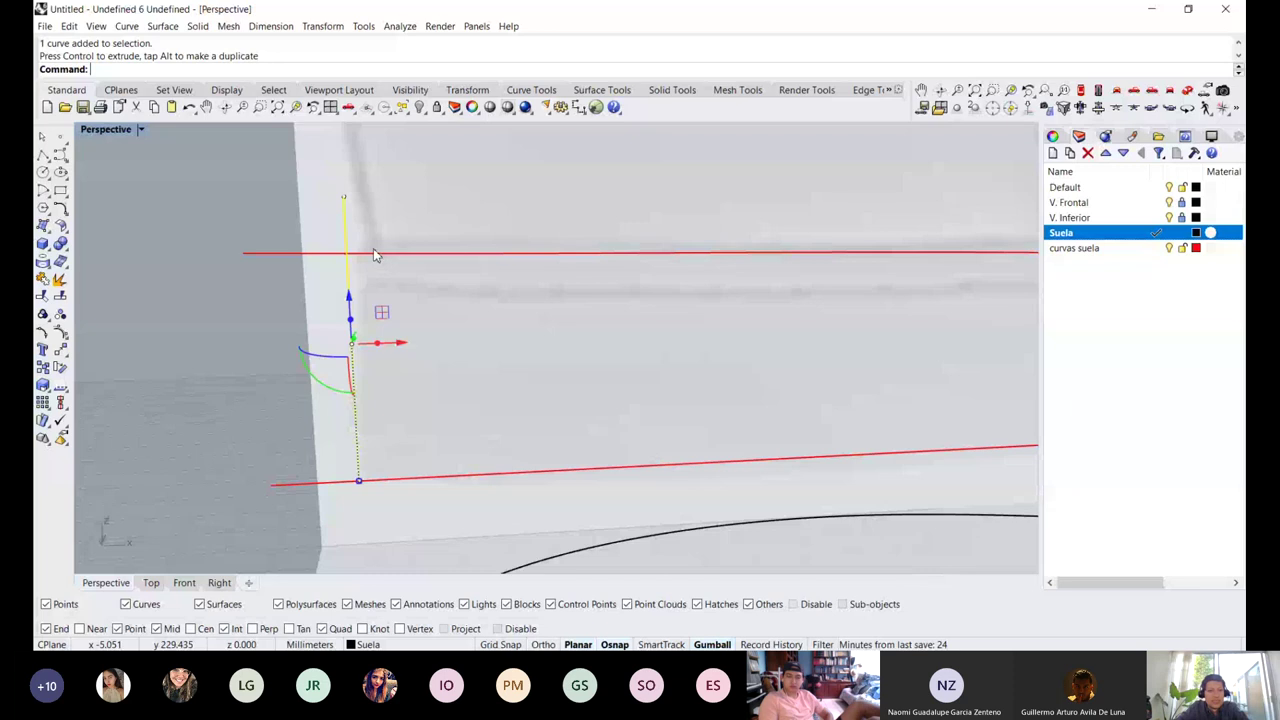
Raise the heel-end control point of the upper side profile curve slightly
key("Escape")
scroll(373, 250, "up", 5)
left_click(352, 253)
left_click_drag(115, 329, 136, 210)
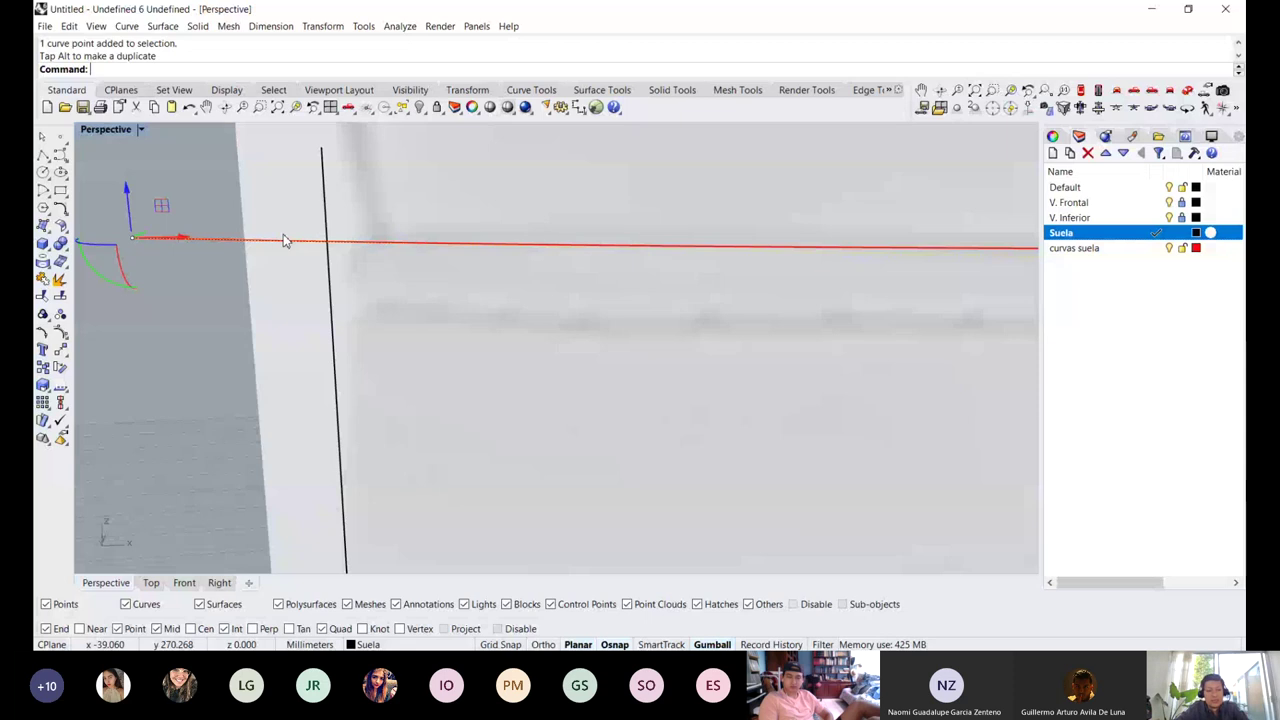
key("Escape")
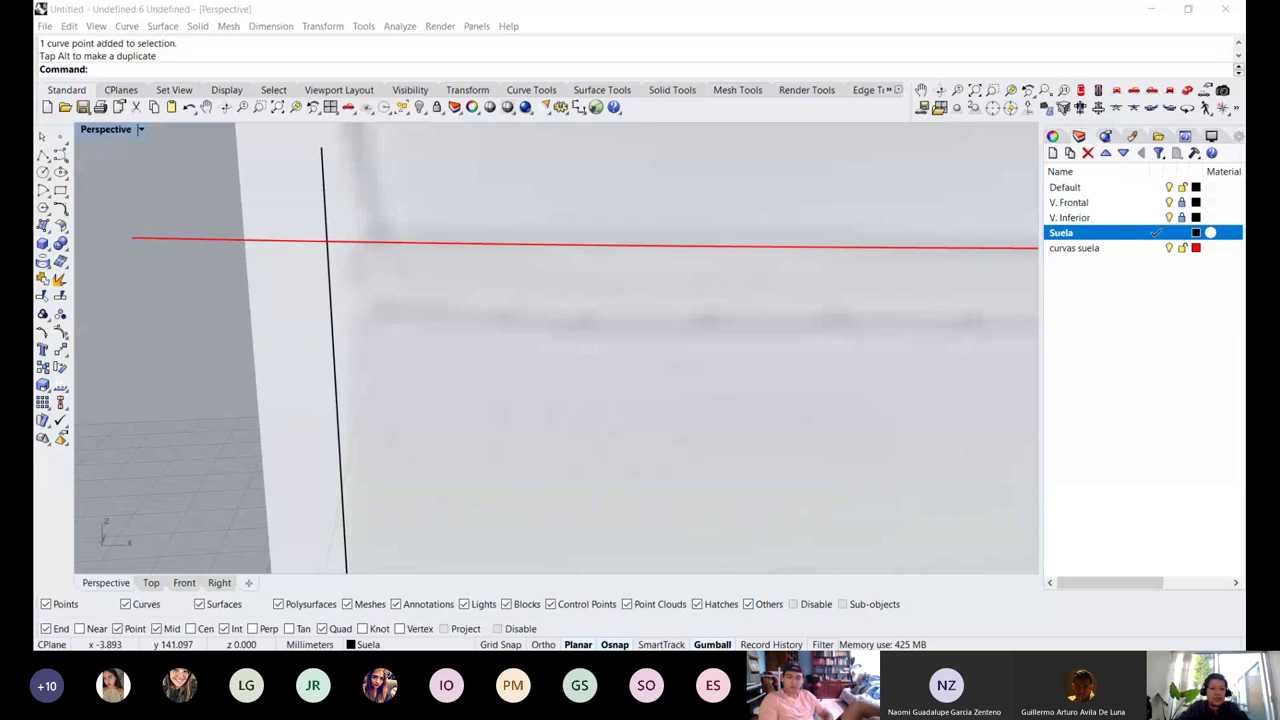
Examine the heel end of the planar sole outline against the side profile curves and the vertical heel line
left_click(416, 287)
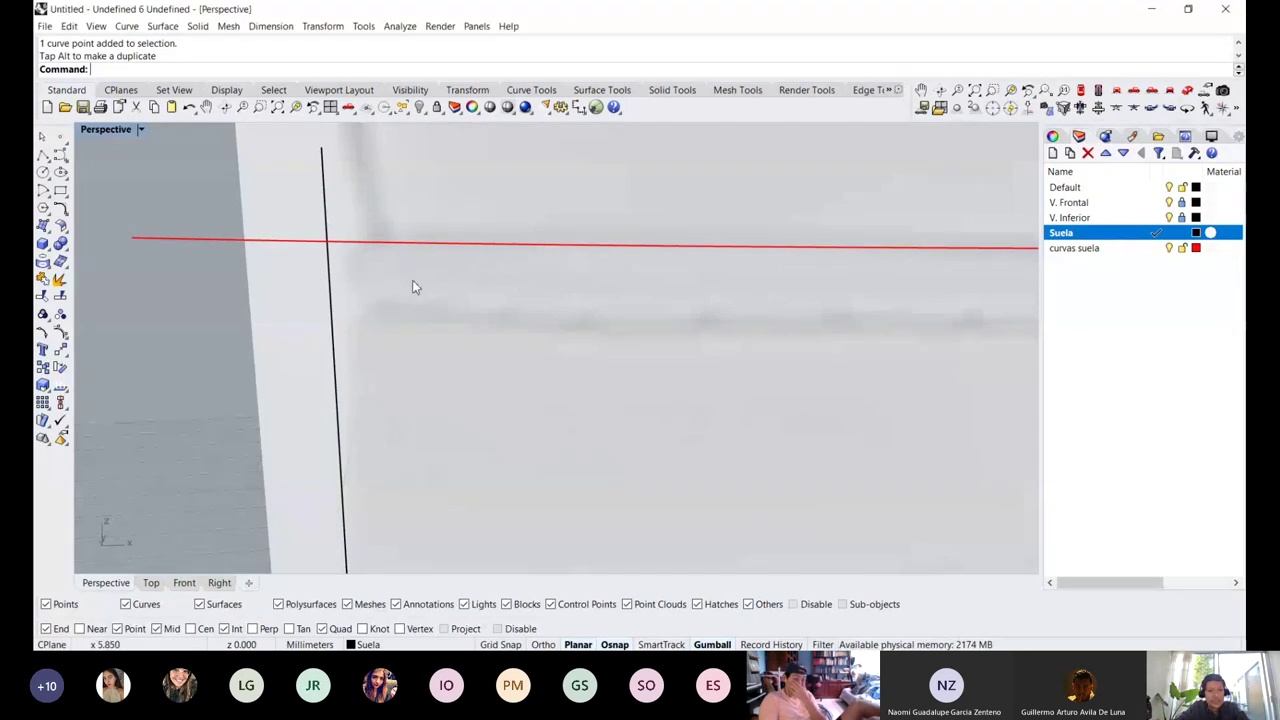
scroll(415, 287, "down", 2)
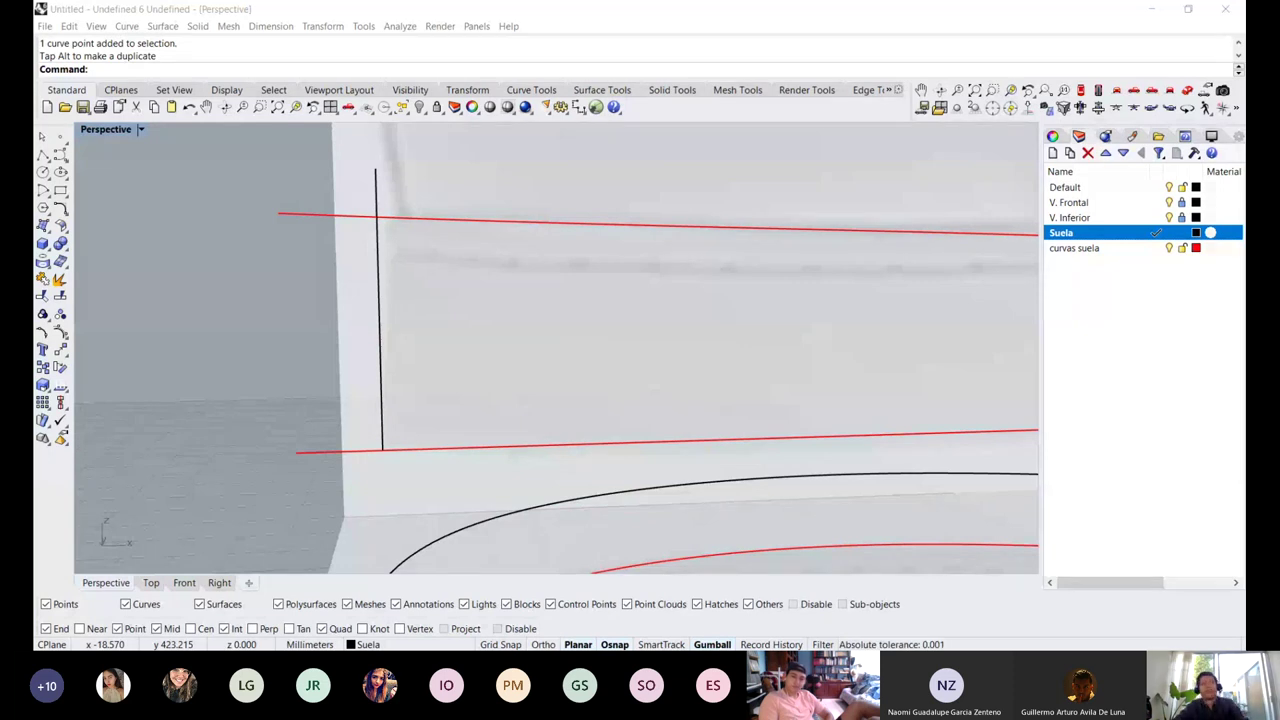
key("alt+Tab")
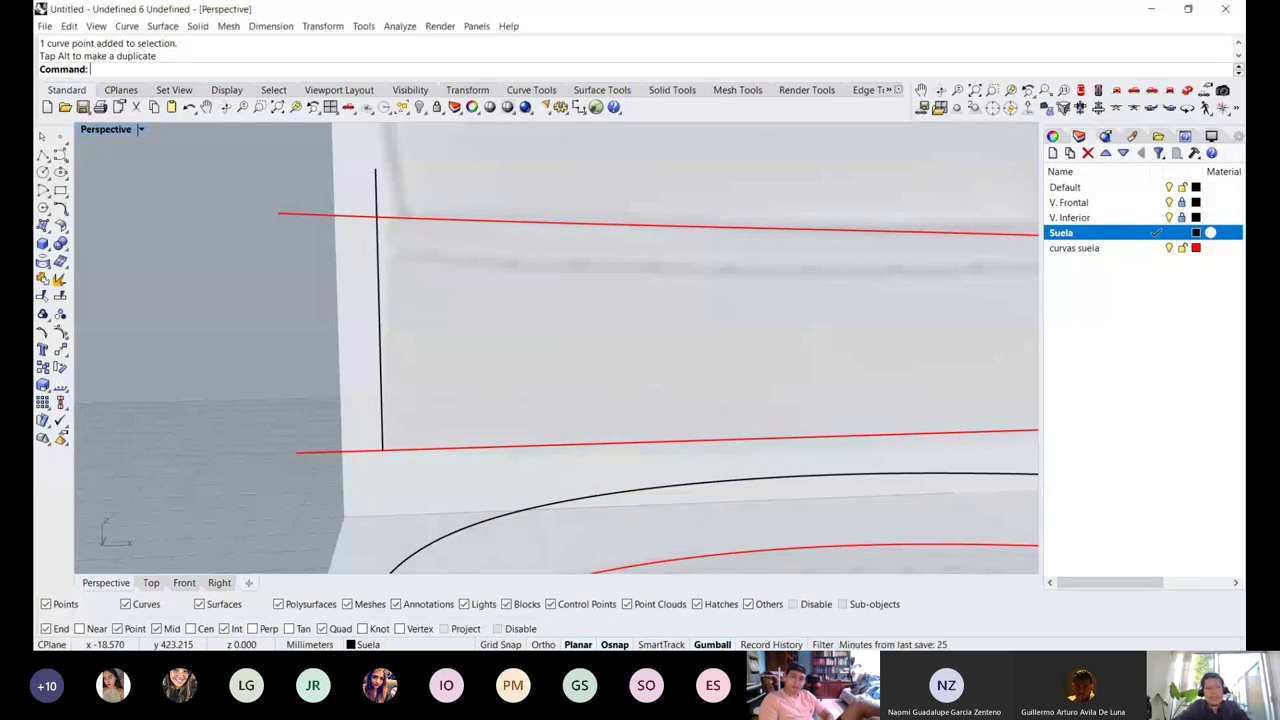
scroll(443, 374, "down", 5)
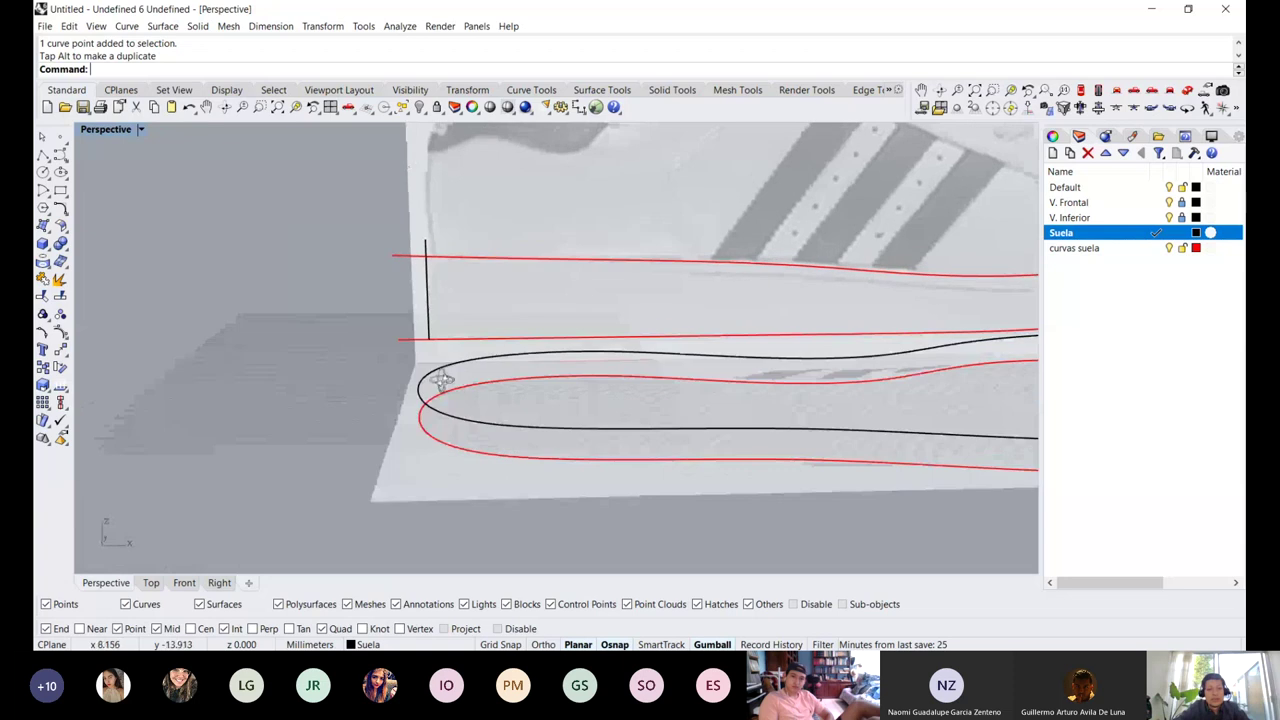
left_click(417, 393)
scroll(418, 393, "up", 2)
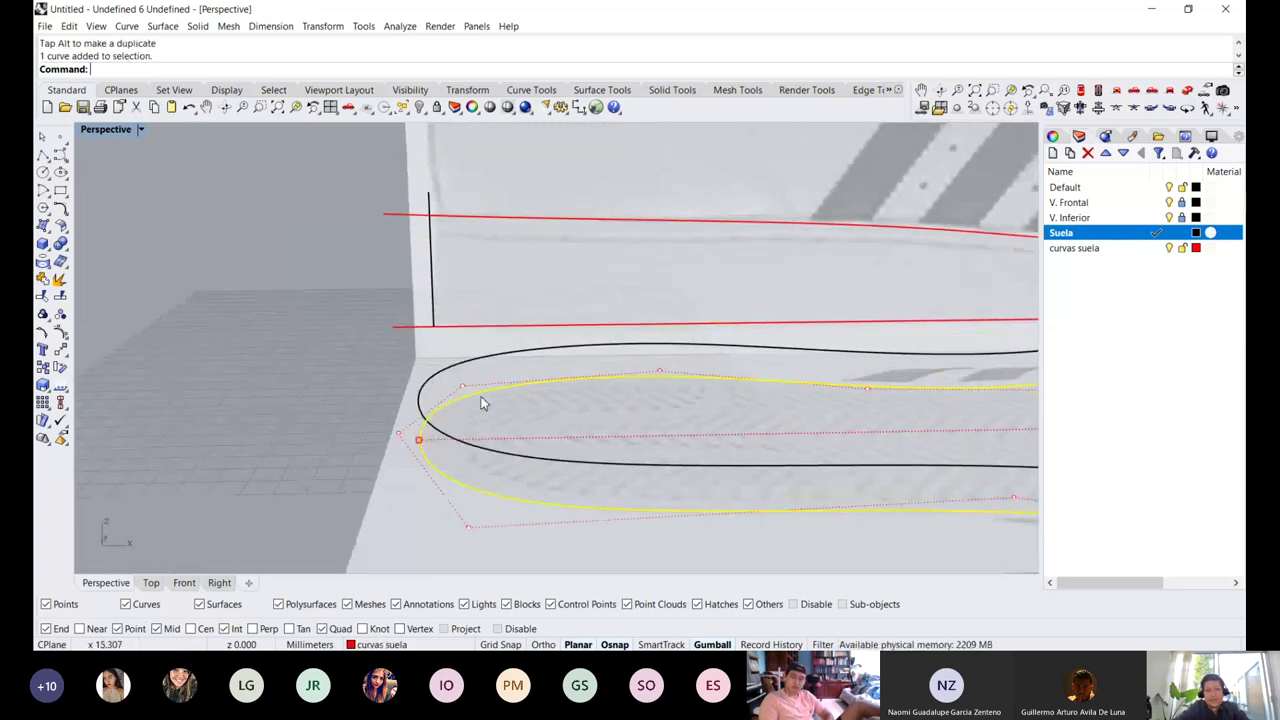
scroll(455, 404, "up", 1)
scroll(452, 402, "up", 1)
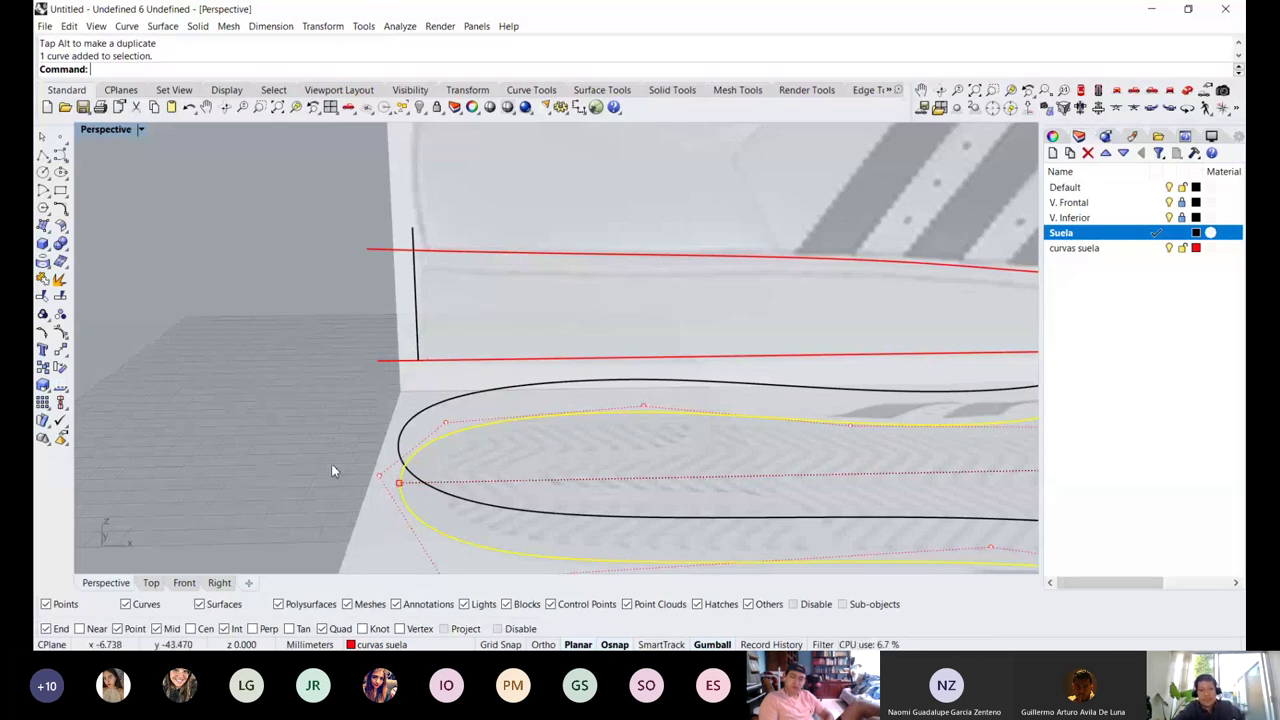
left_click(374, 380)
key("Escape")
Create the upper 3D sole curve on layer Suela from the upper profile curve and the planar outline with Curve from 2 Views
right_click_drag(420, 350, 480, 325)
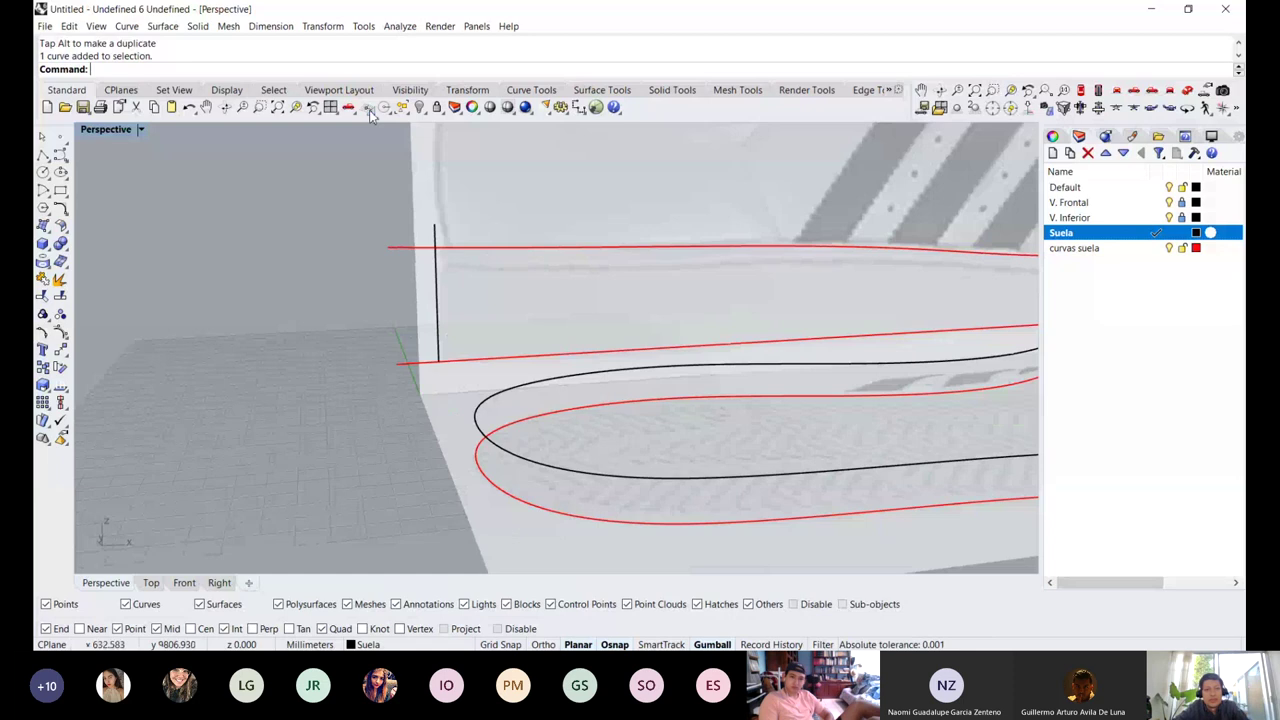
left_click(531, 90)
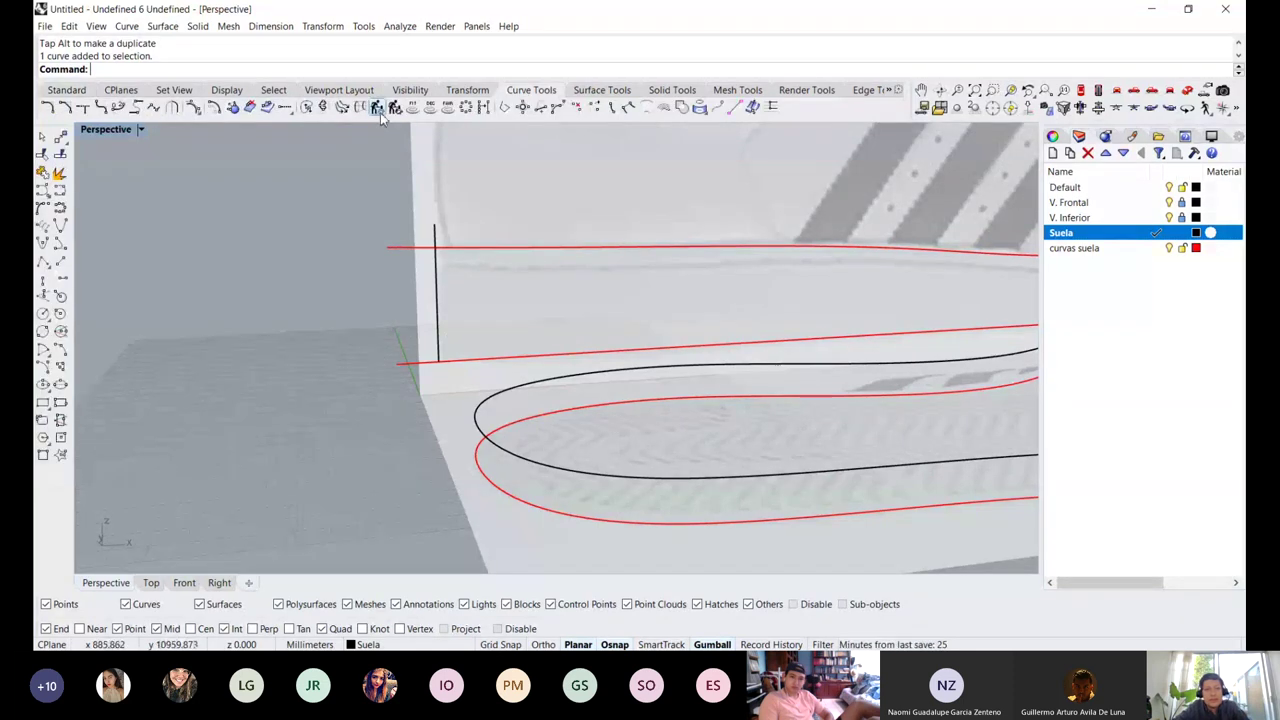
left_click(322, 108)
right_click_drag(486, 286, 398, 317)
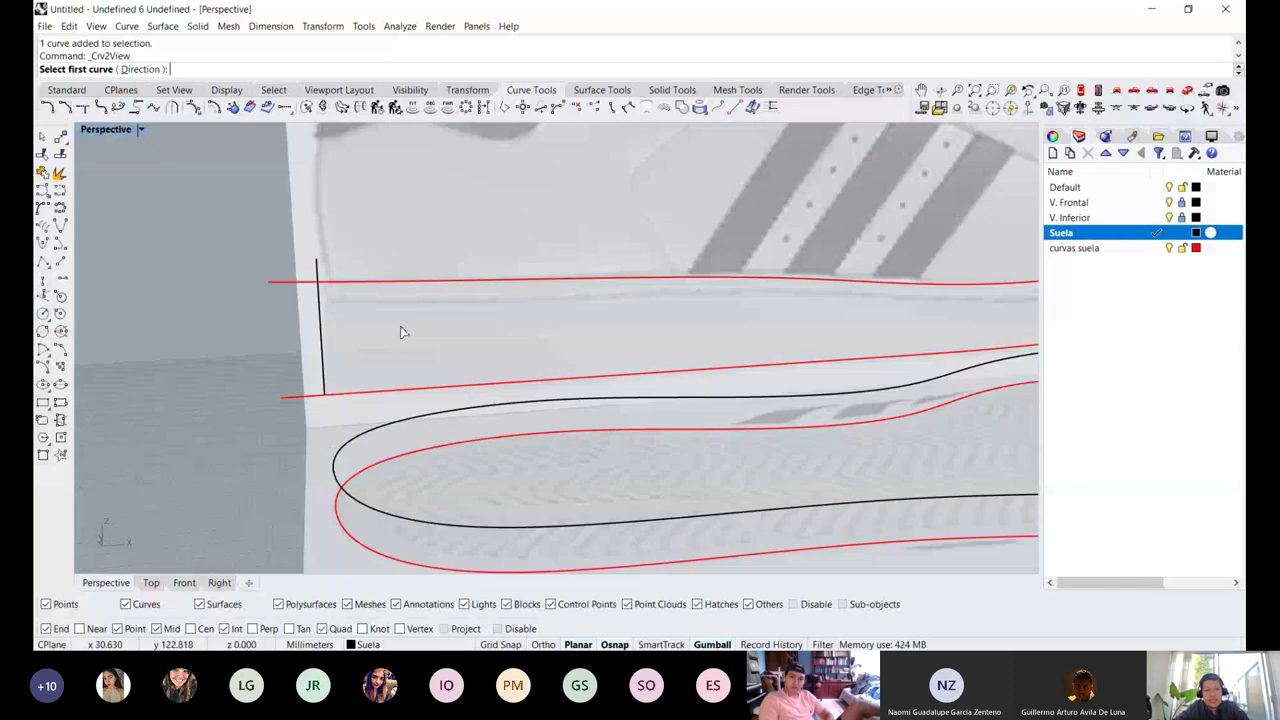
left_click(398, 280)
scroll(398, 280, "down", 4)
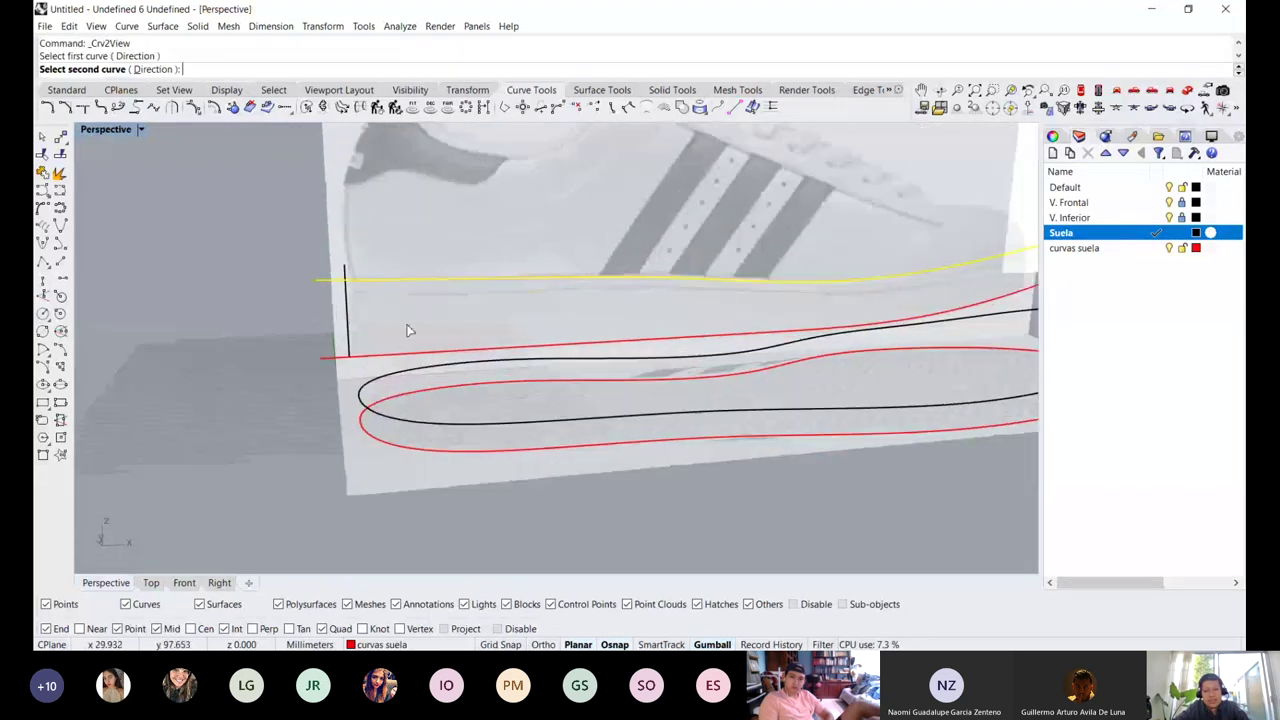
right_click_drag(406, 325, 438, 402)
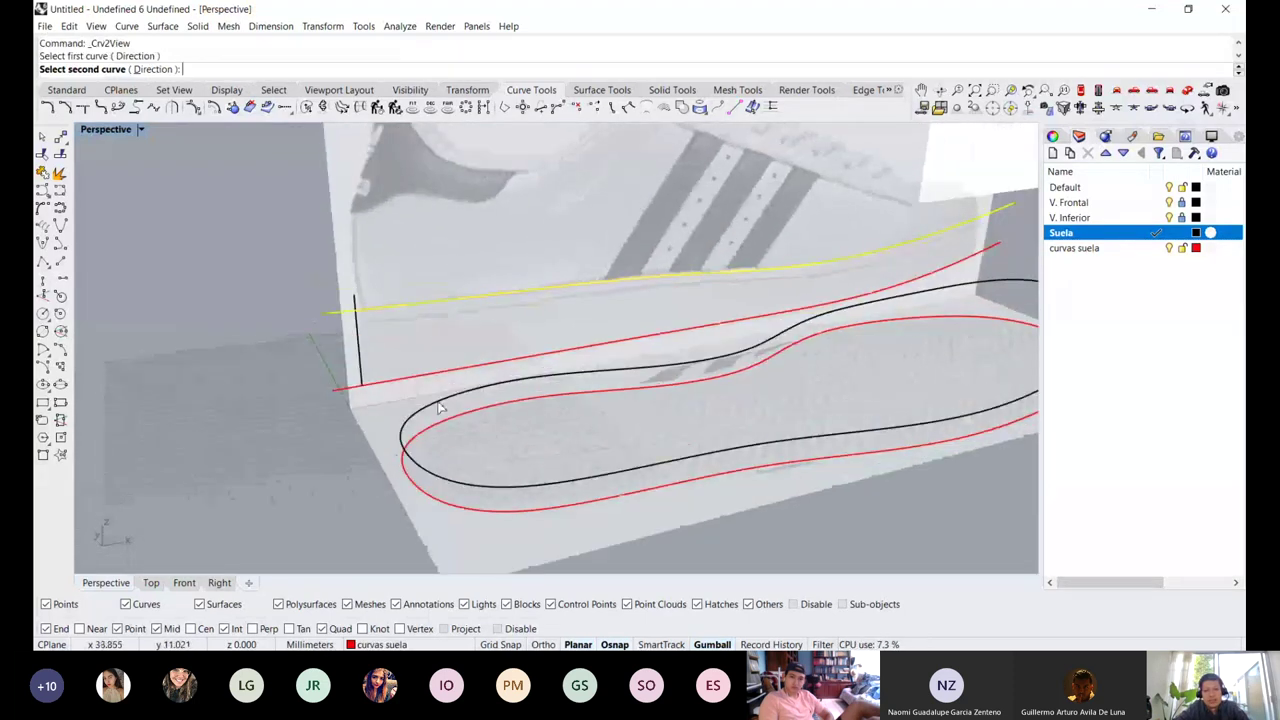
left_click(487, 517)
right_click_drag(486, 514, 603, 362)
scroll(443, 362, "down", 3)
scroll(603, 362, "up", 5)
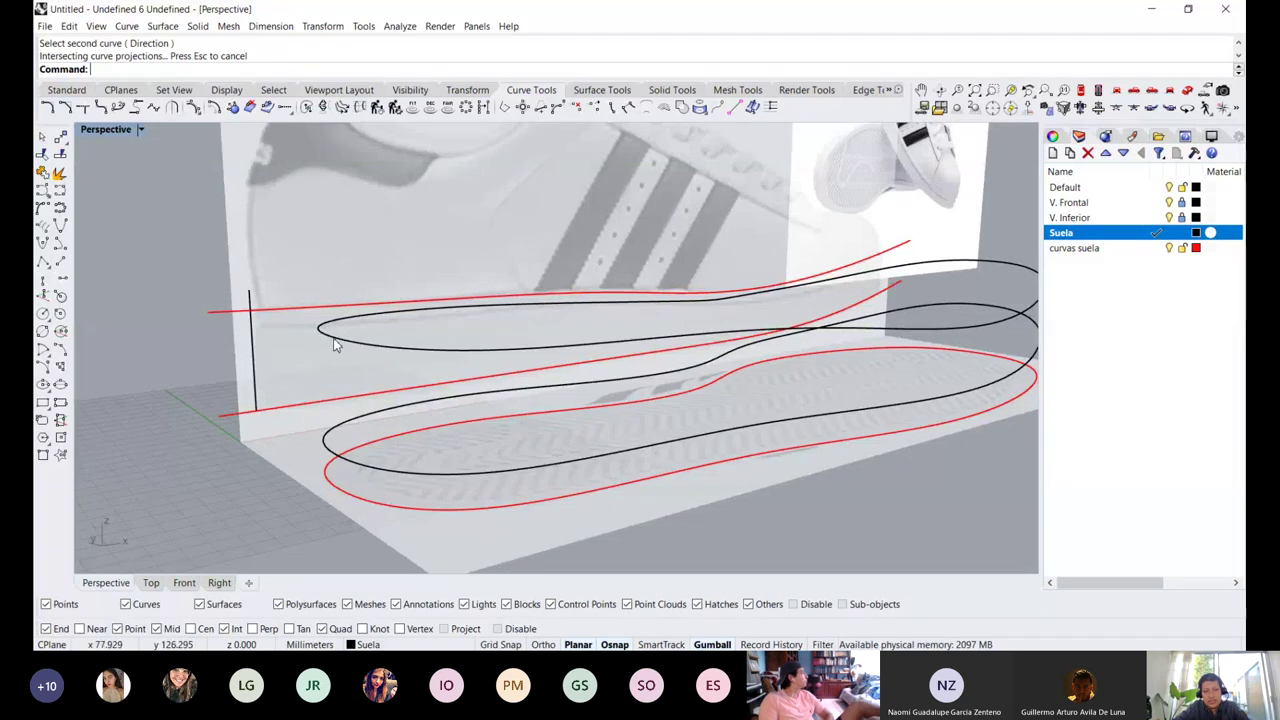
Check the heel of the new upper 3D curve and move the vertical heel line slightly forward along X toward it
left_click(340, 342)
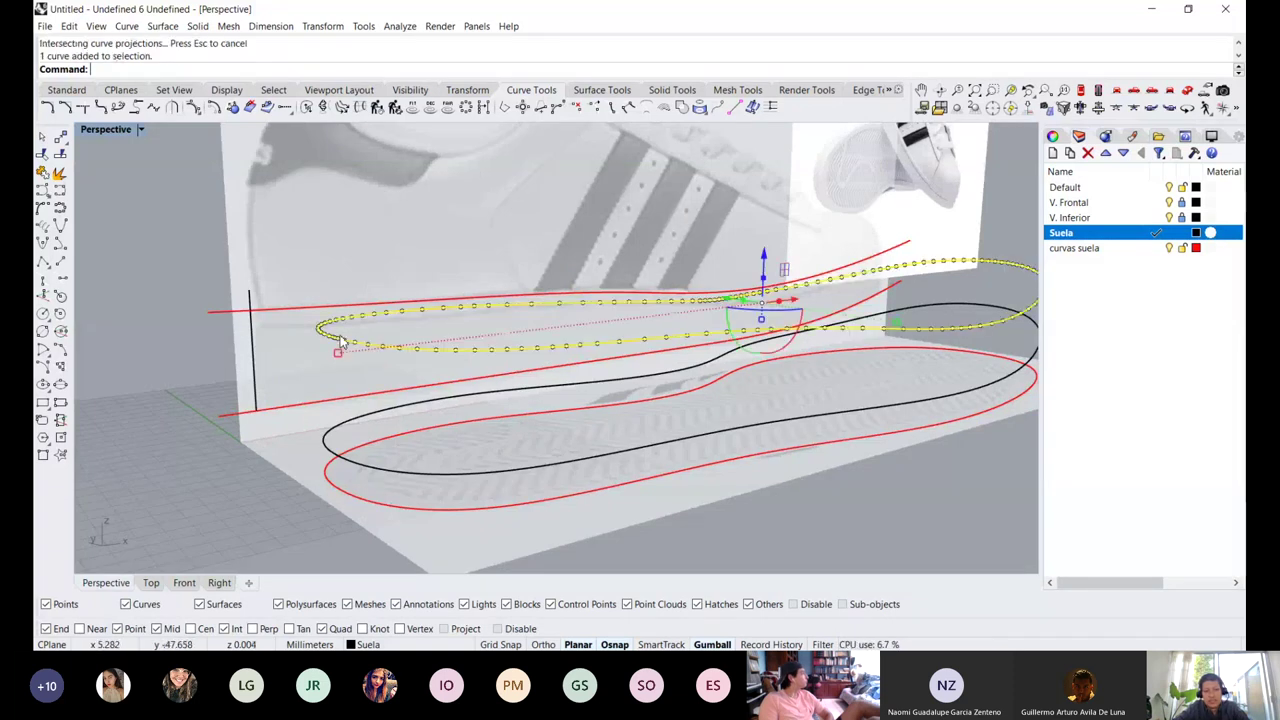
right_click_drag(340, 342, 323, 357)
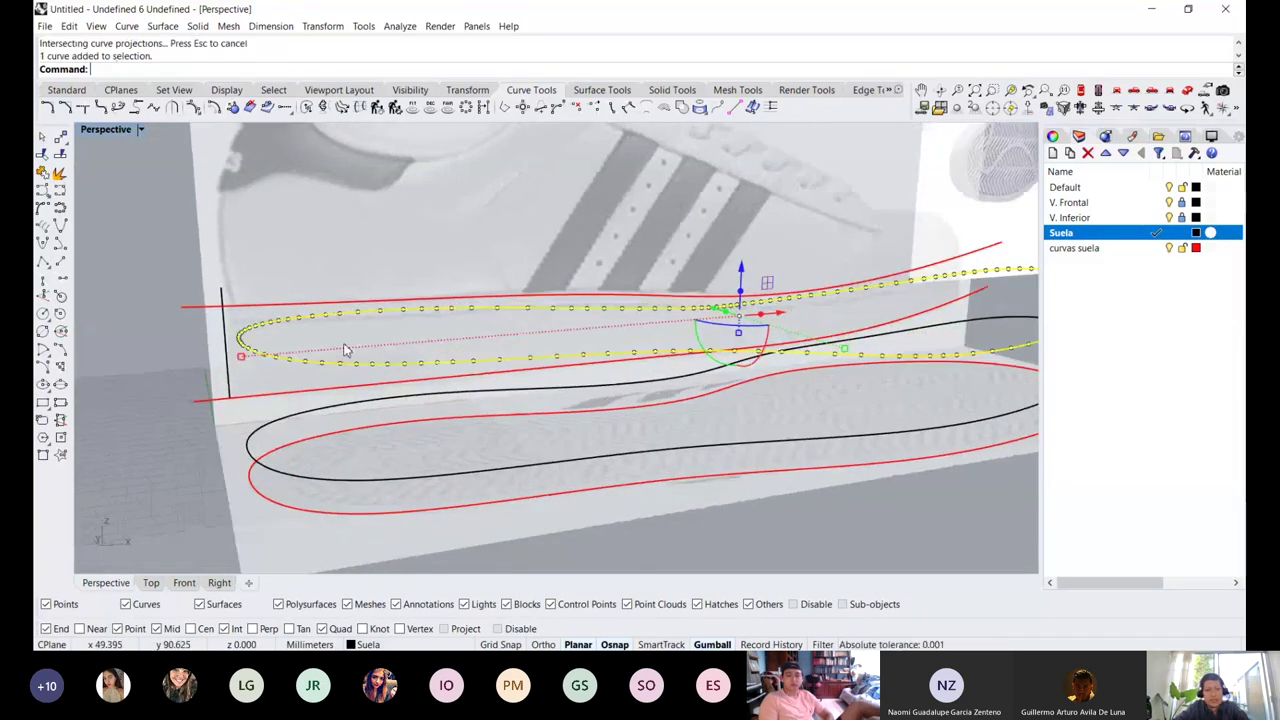
scroll(243, 337, "up", 2)
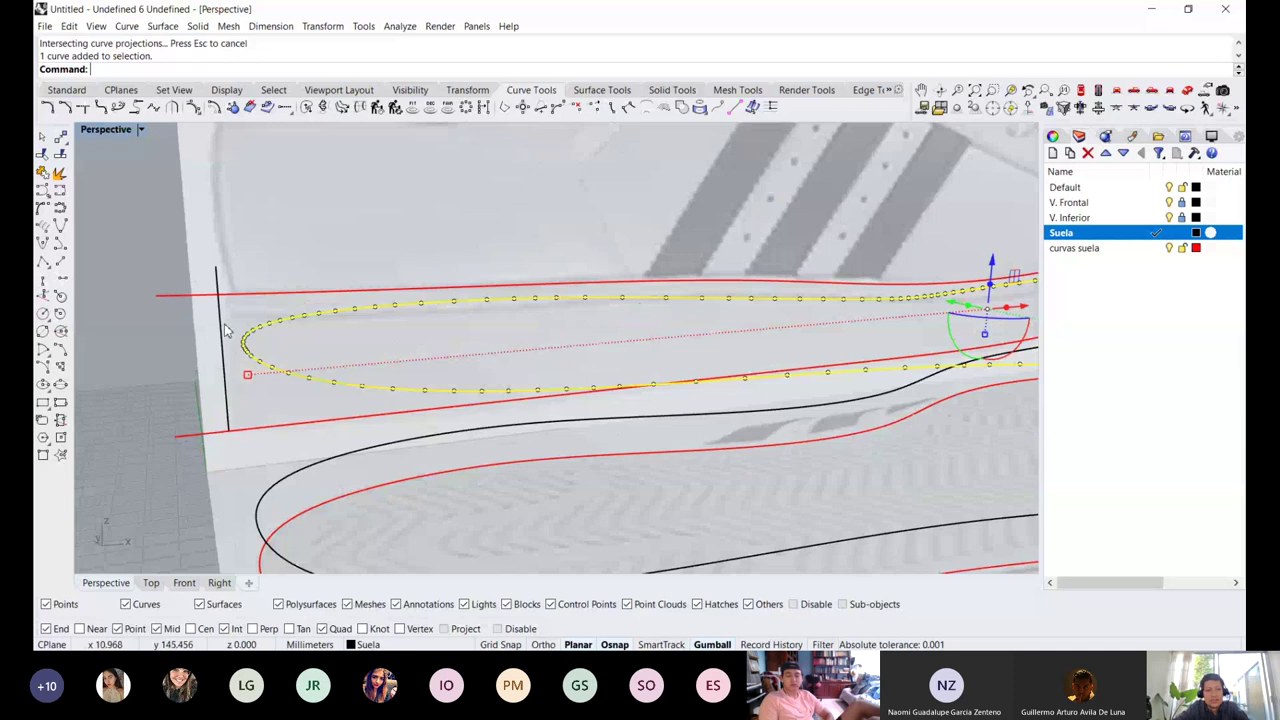
left_click(224, 340)
left_click_drag(265, 348, 284, 349)
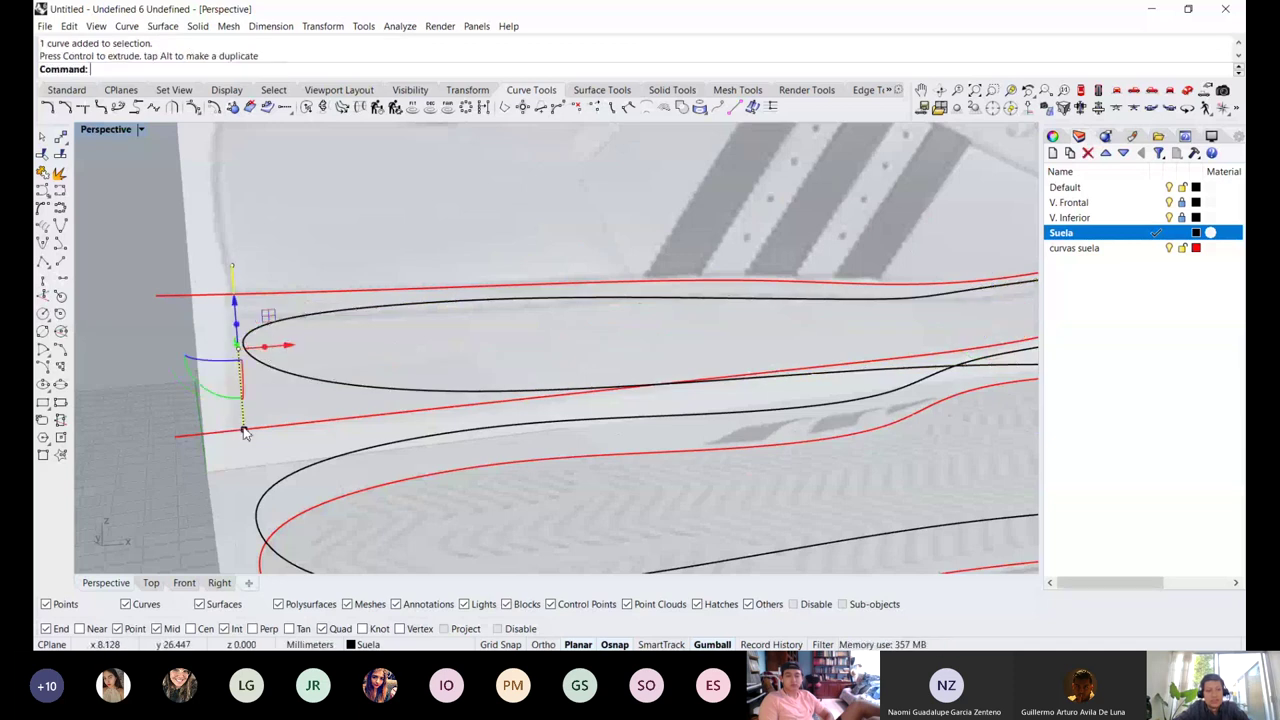
Shorten the vertical heel line and raise it so that it crosses the upper side profile curve at the heel
left_click_drag(245, 432, 249, 263)
left_click(263, 257)
scroll(253, 245, "up", 6)
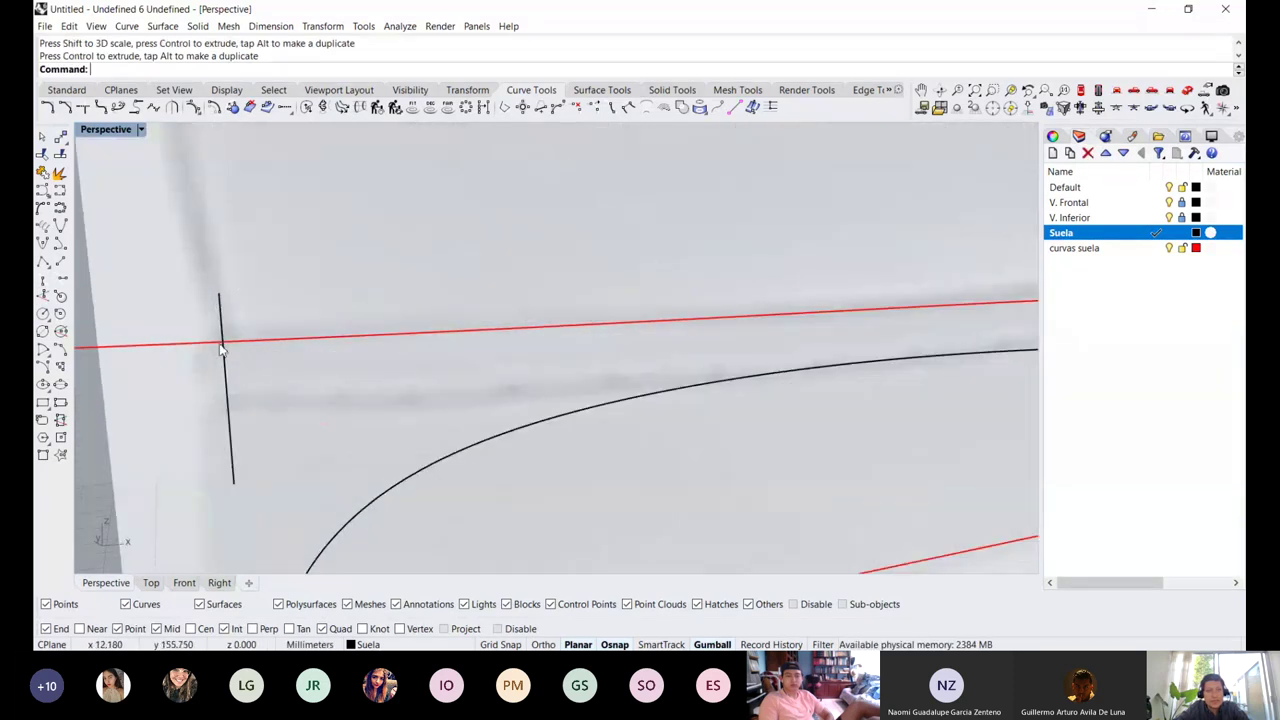
Examine the heel and toe ends of the upper 3D sole curve against the reference image in the front view
scroll(225, 340, "down", 3)
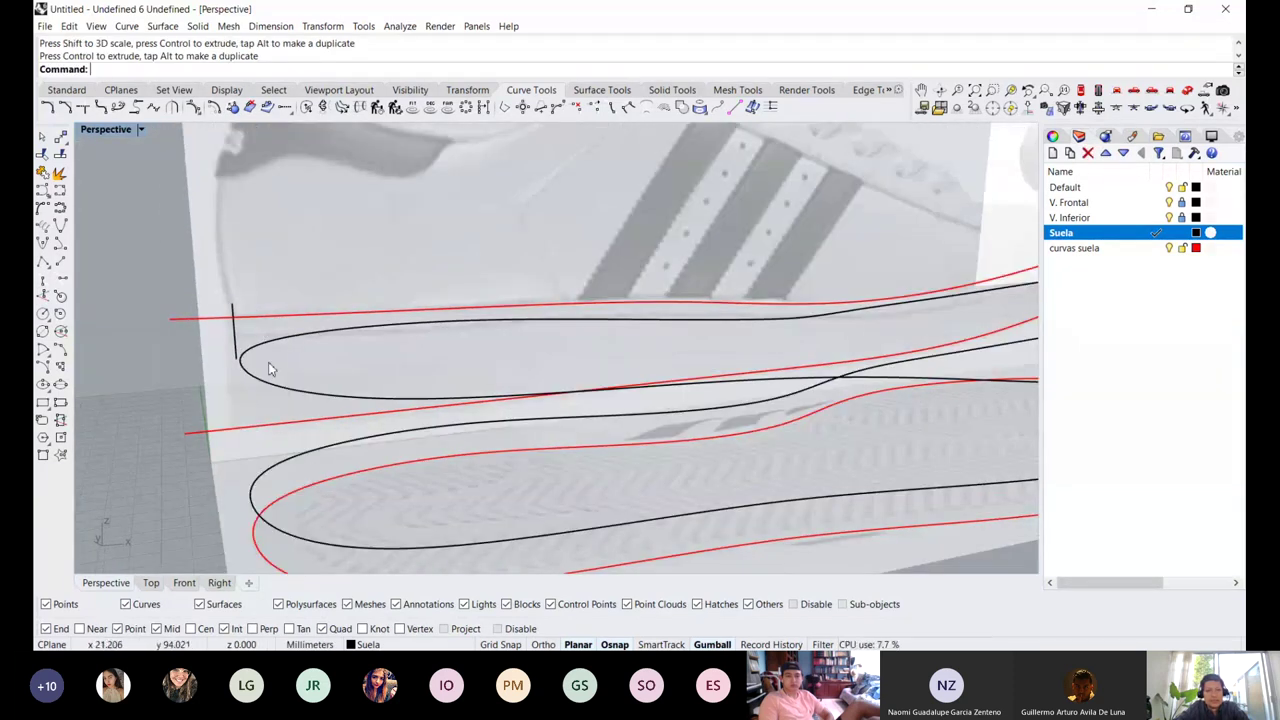
left_click(268, 369)
scroll(338, 325, "down", 3)
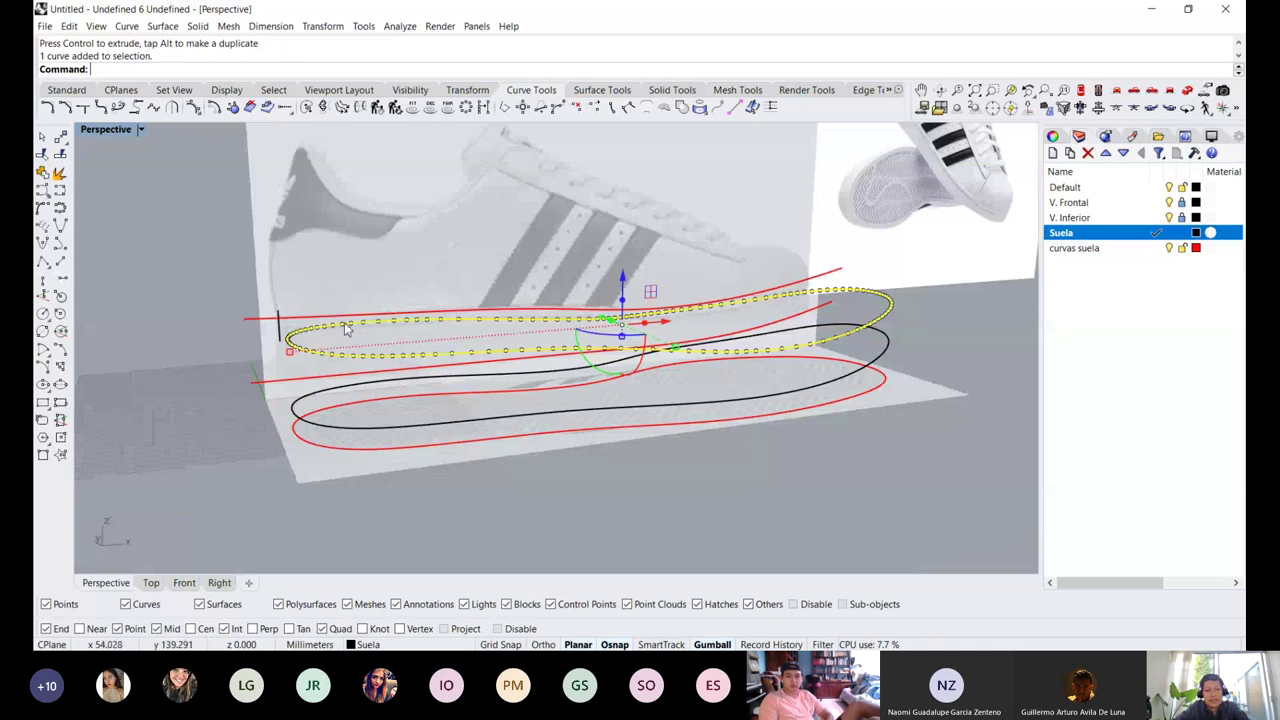
left_click(184, 583)
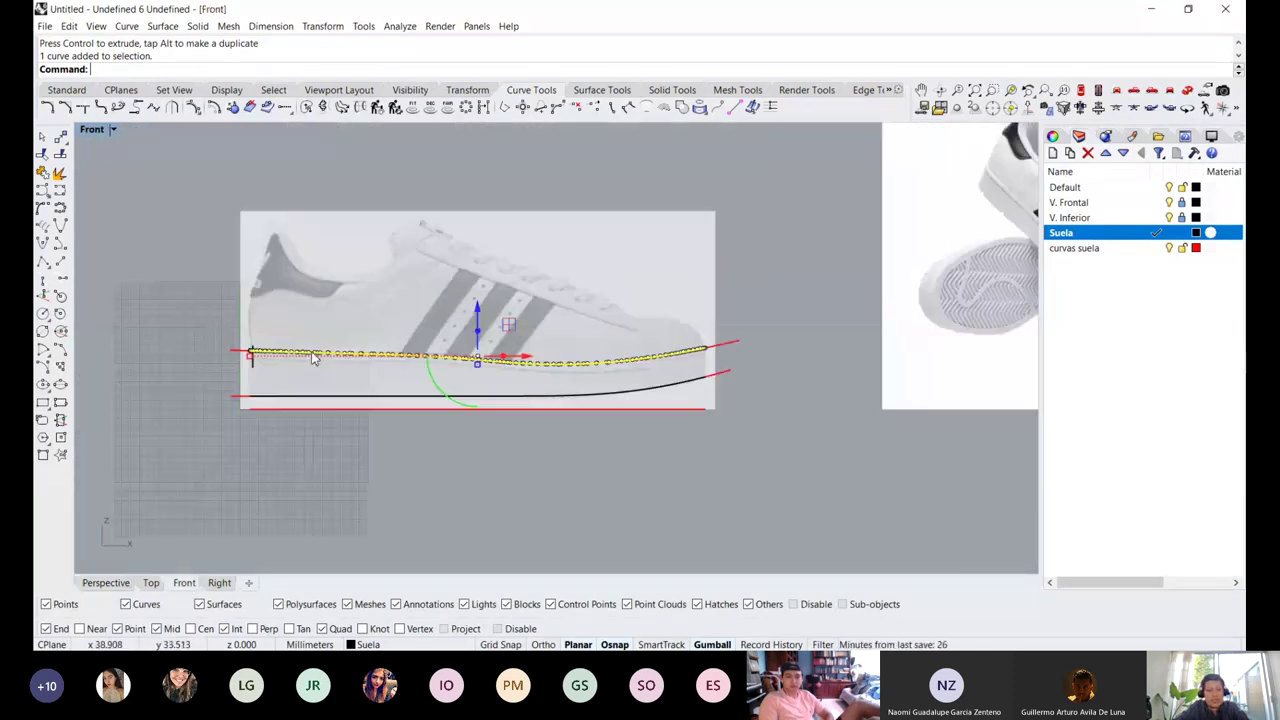
scroll(340, 320, "up", 3)
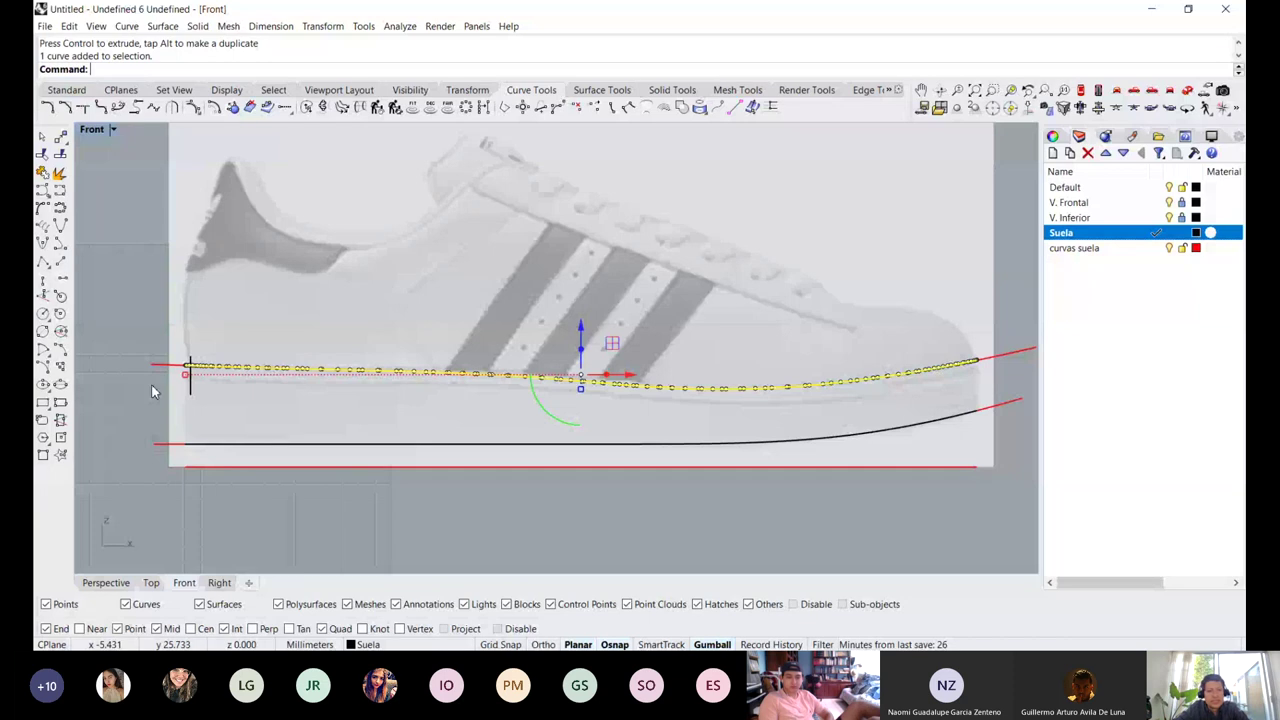
scroll(214, 346, "up", 3)
scroll(228, 346, "up", 2)
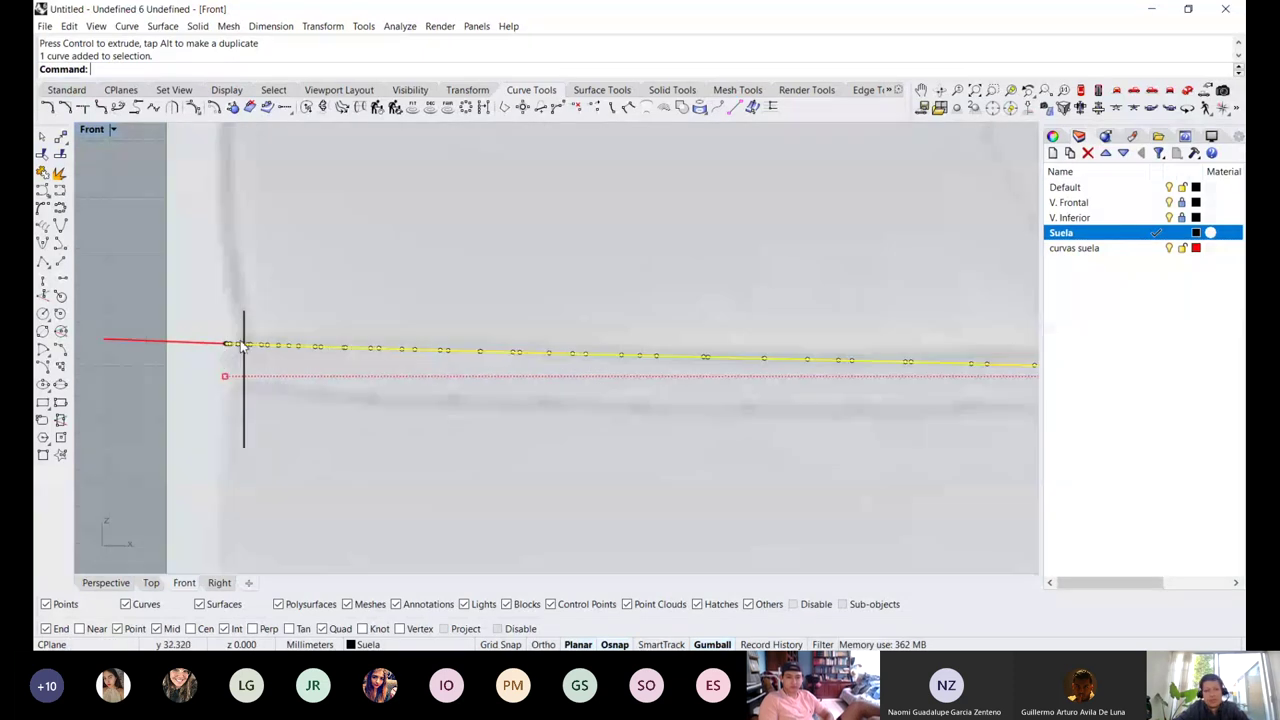
scroll(278, 365, "down", 4)
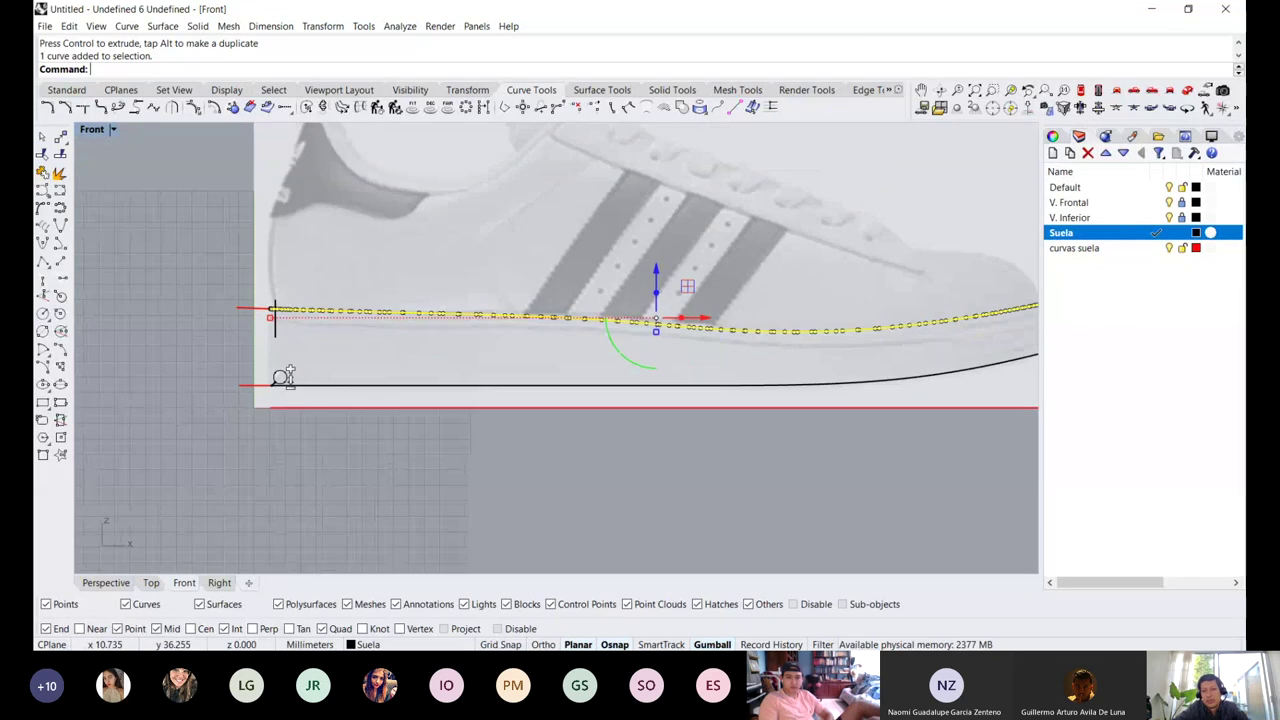
right_click_drag(652, 320, 420, 358)
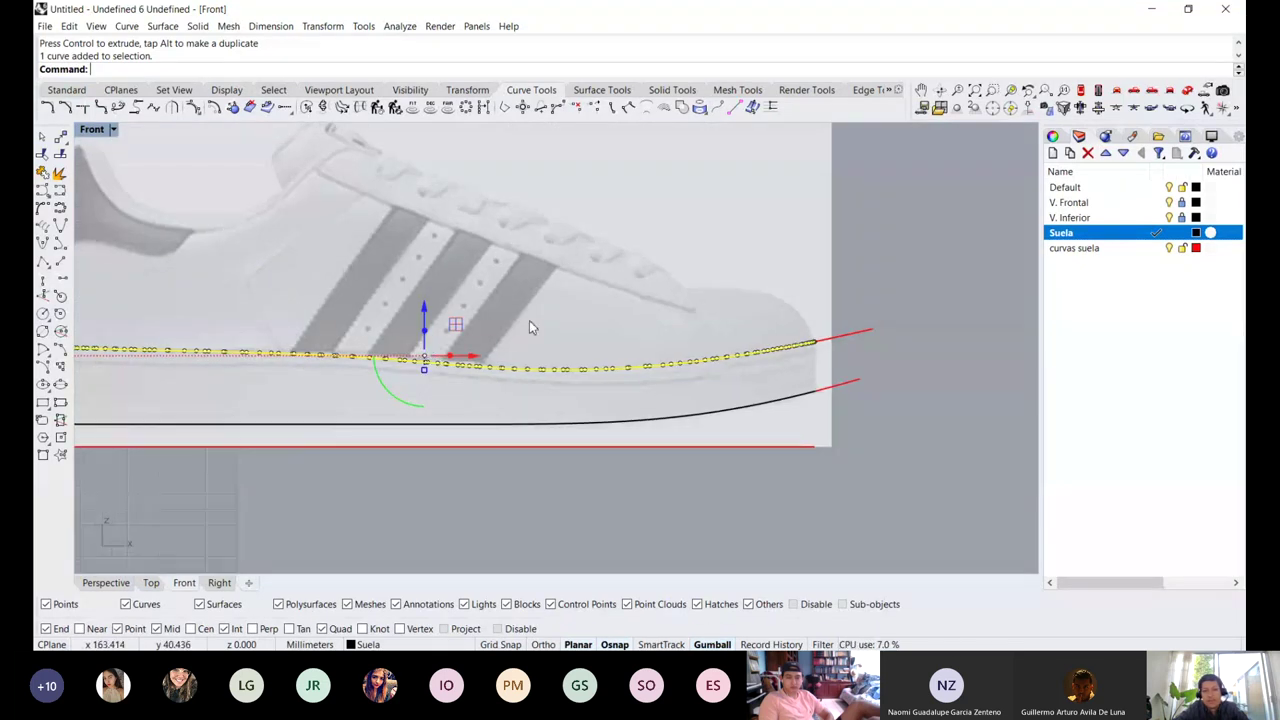
right_click_drag(529, 321, 446, 351)
scroll(620, 349, "up", 3)
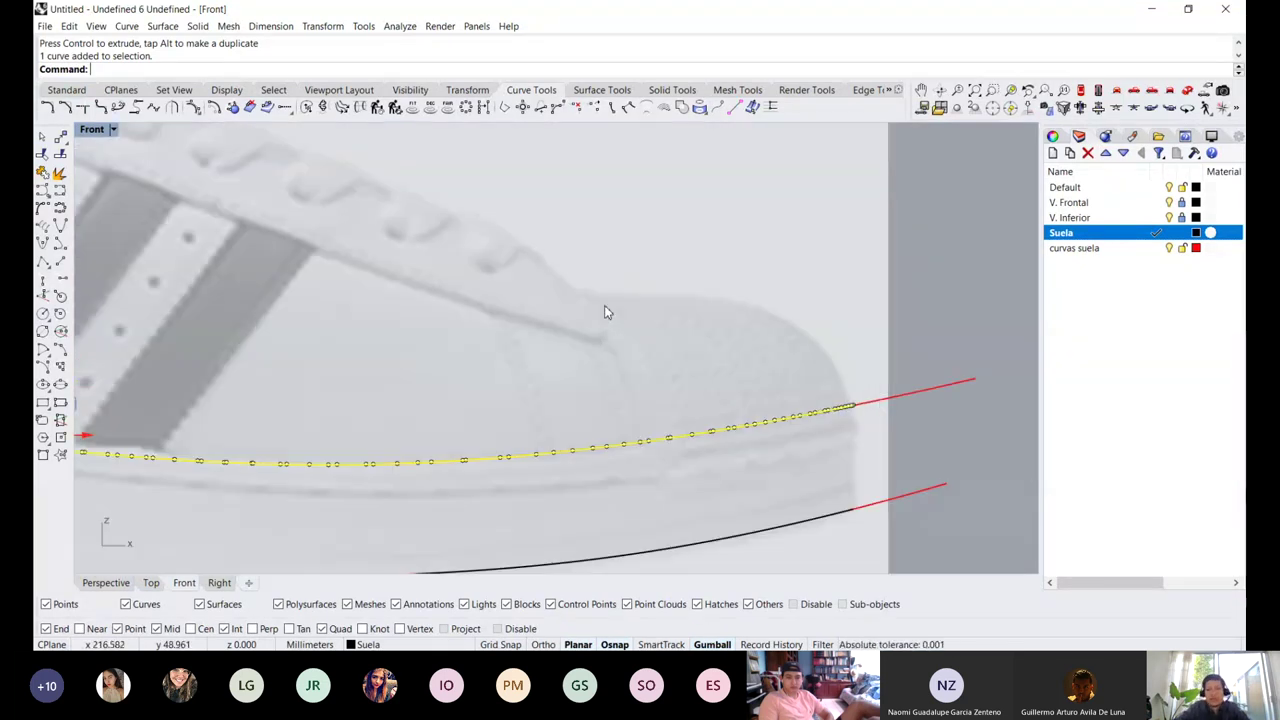
scroll(855, 400, "up", 3)
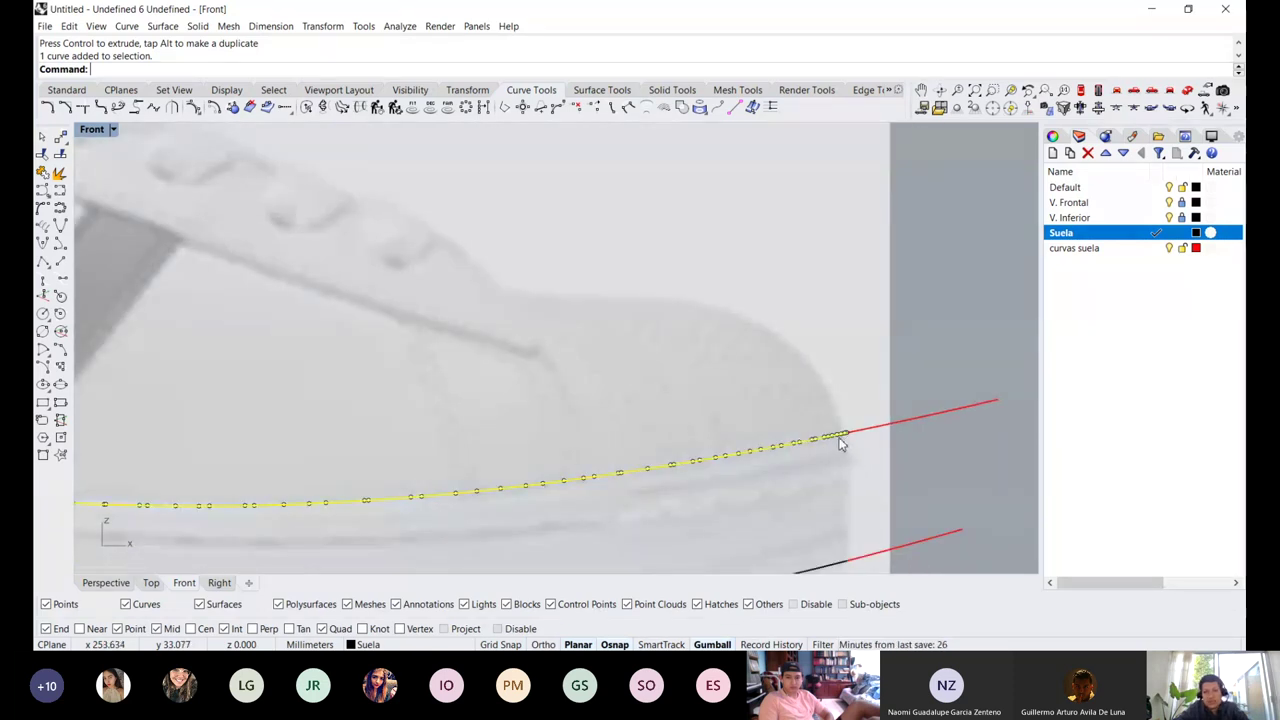
scroll(835, 448, "up", 2)
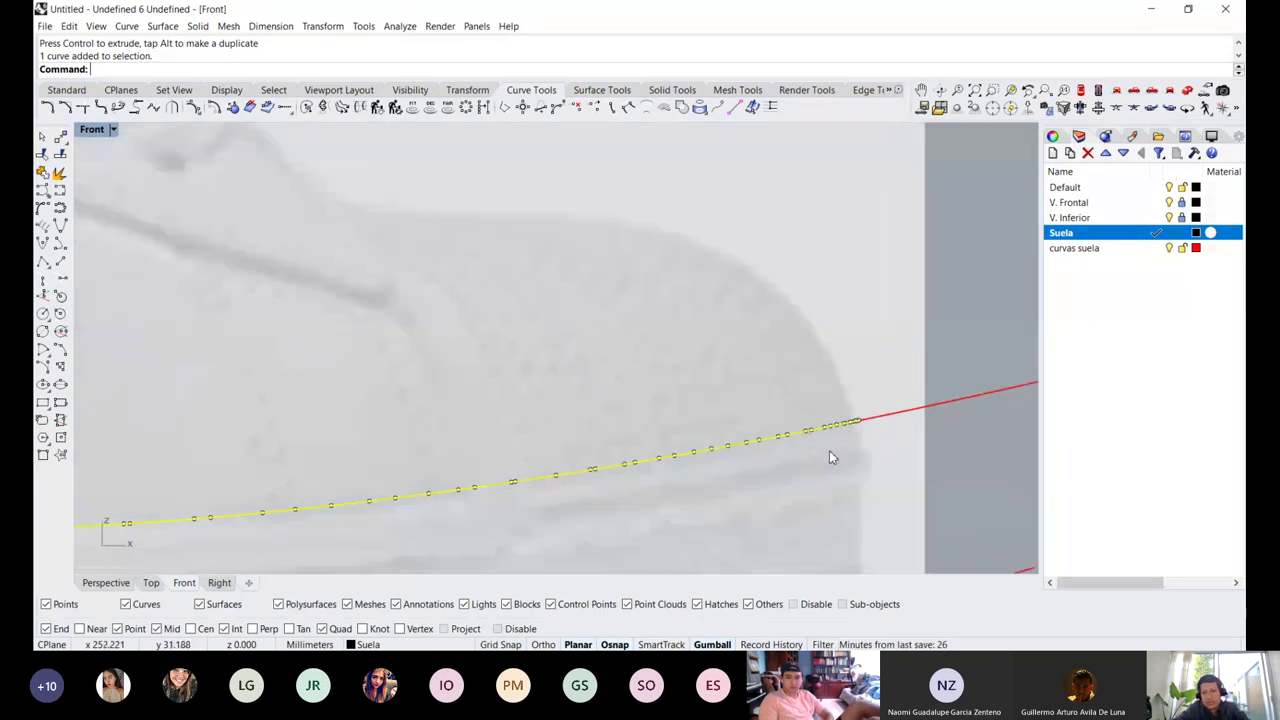
scroll(829, 452, "down", 3)
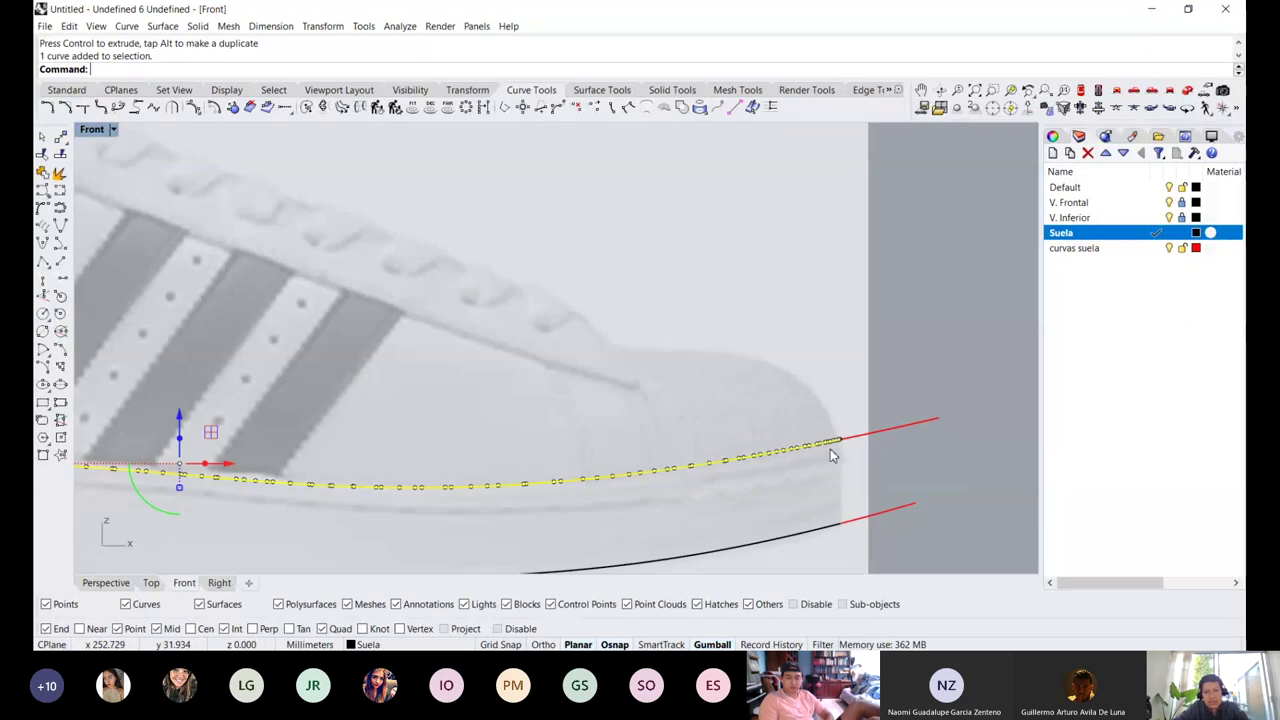
scroll(849, 437, "up", 3)
scroll(868, 442, "down", 5)
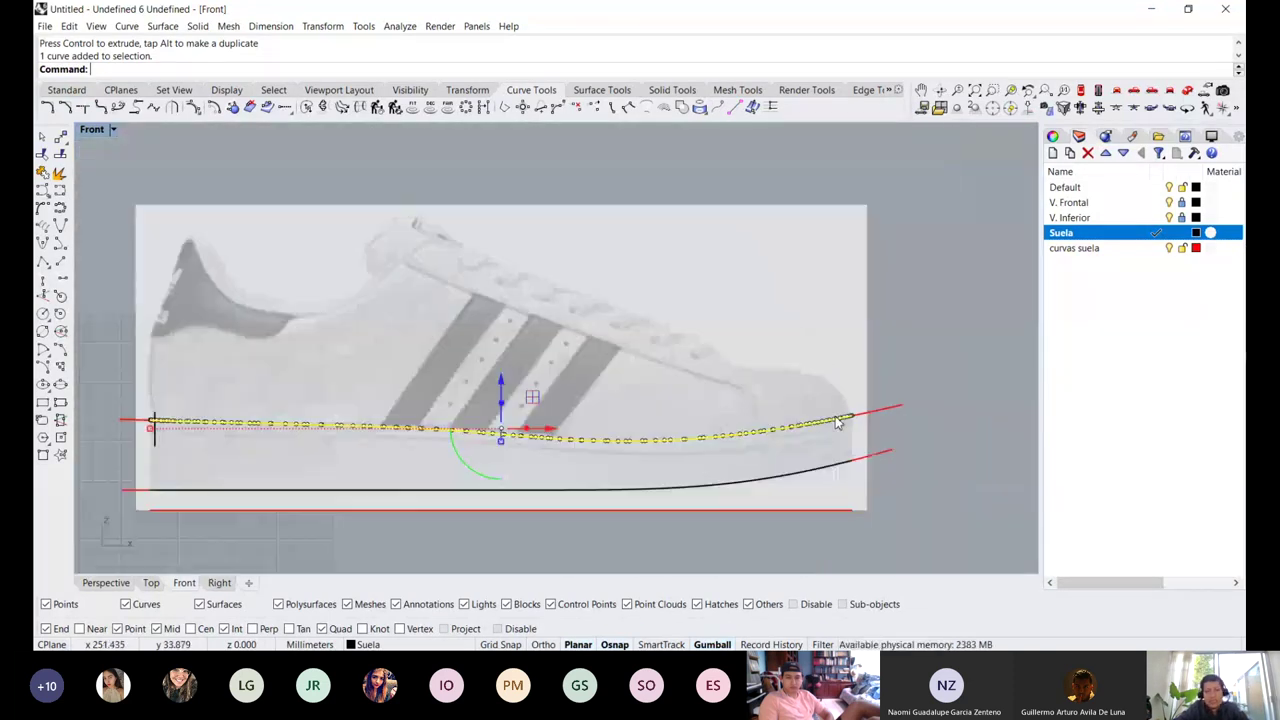
Scale the upper 3D sole curve along X until its heel end meets the vertical heel line
scroll(277, 437, "up", 4)
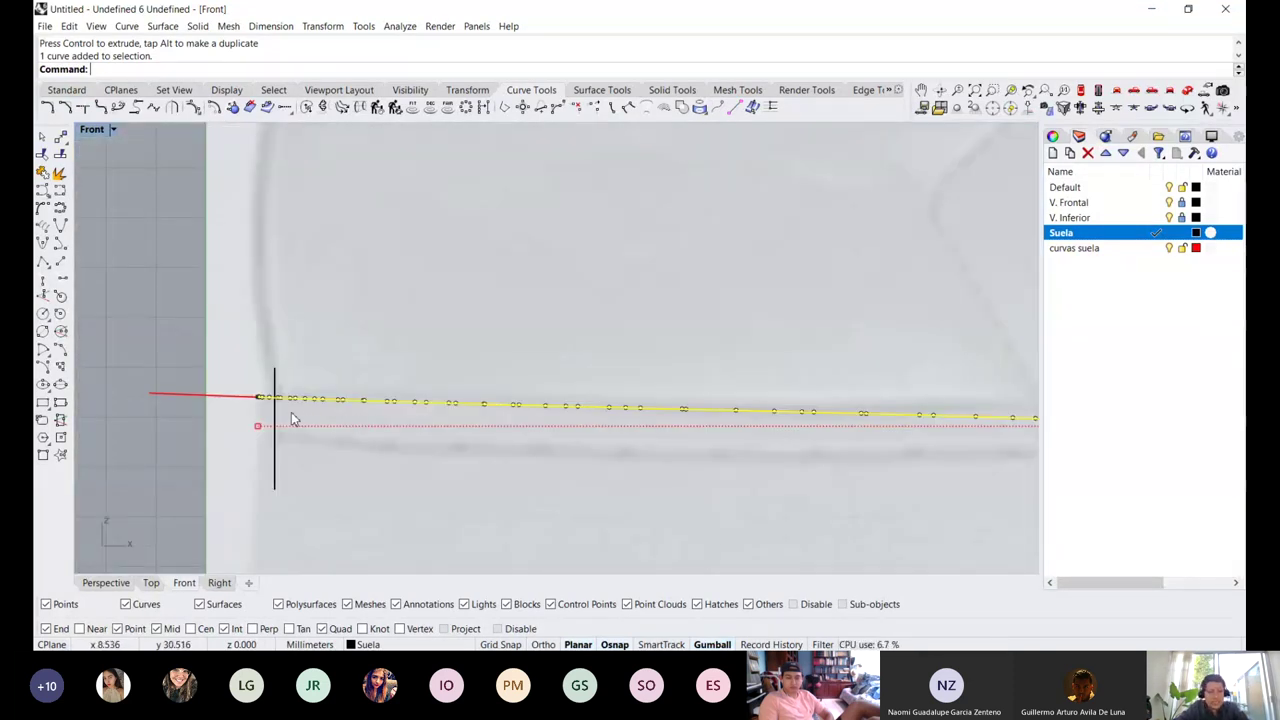
scroll(263, 434, "up", 1)
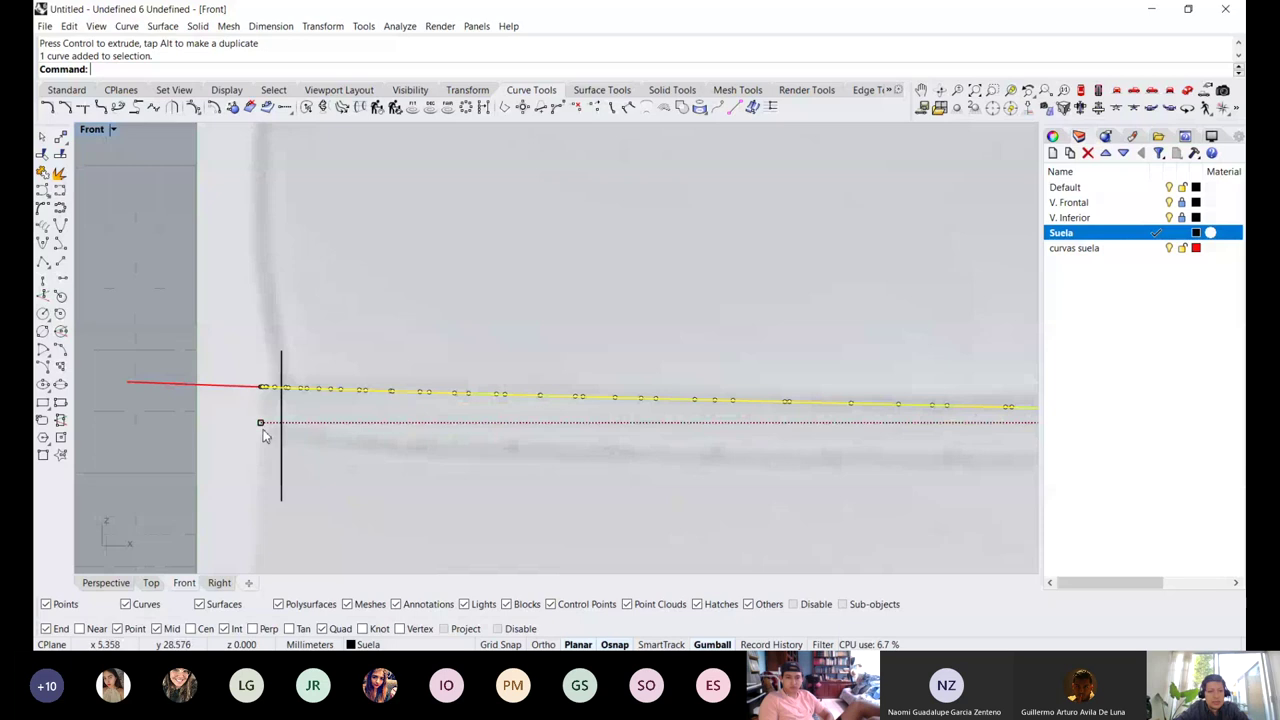
left_click_drag(261, 425, 283, 425)
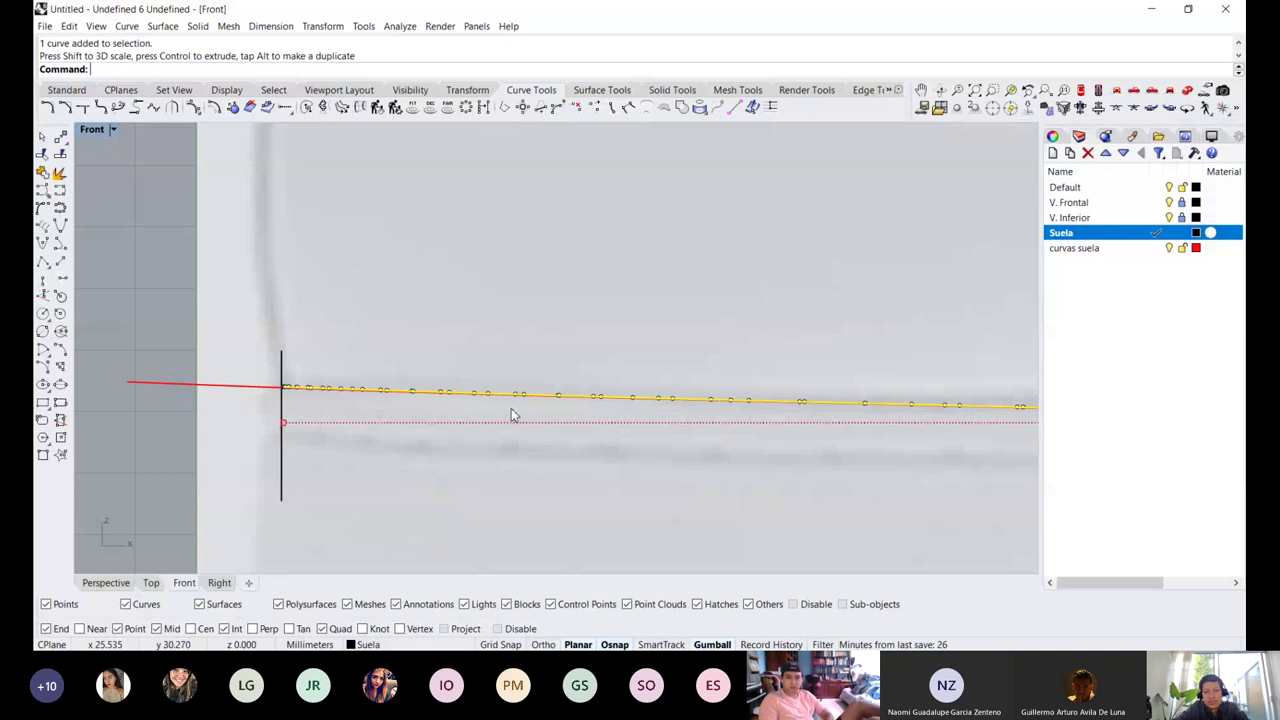
scroll(511, 414, "down", 3)
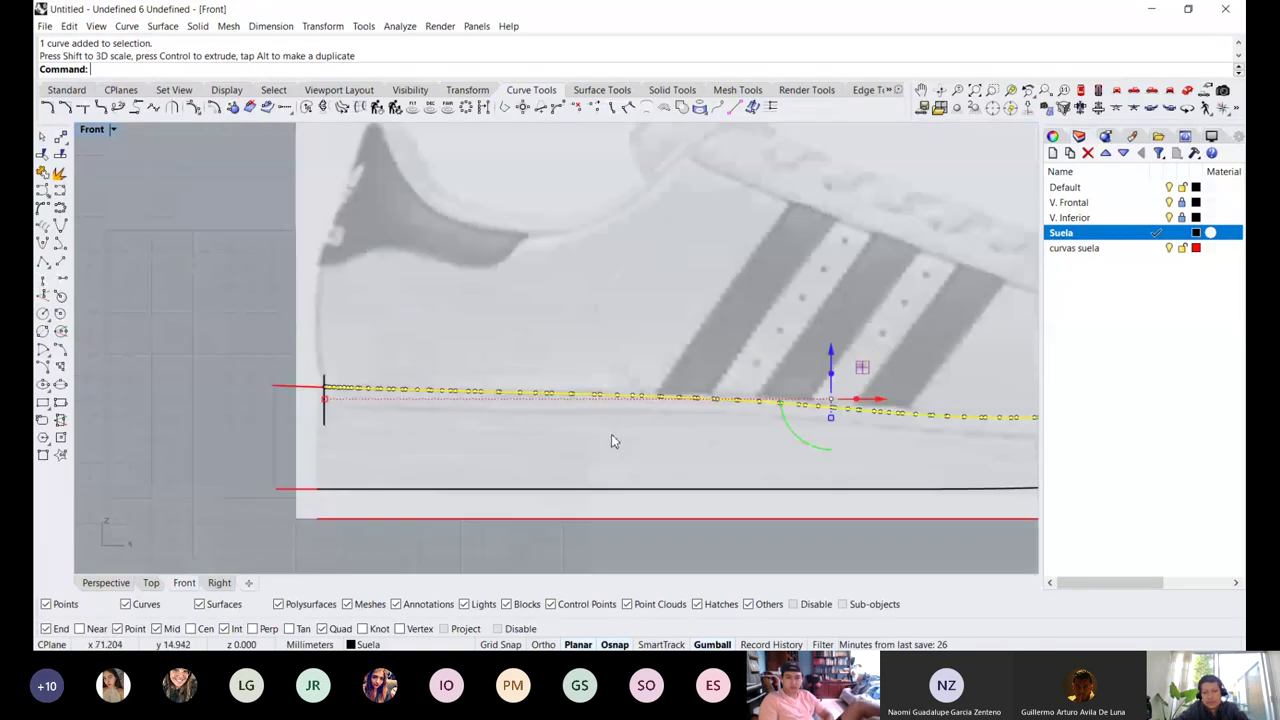
scroll(611, 434, "down", 3)
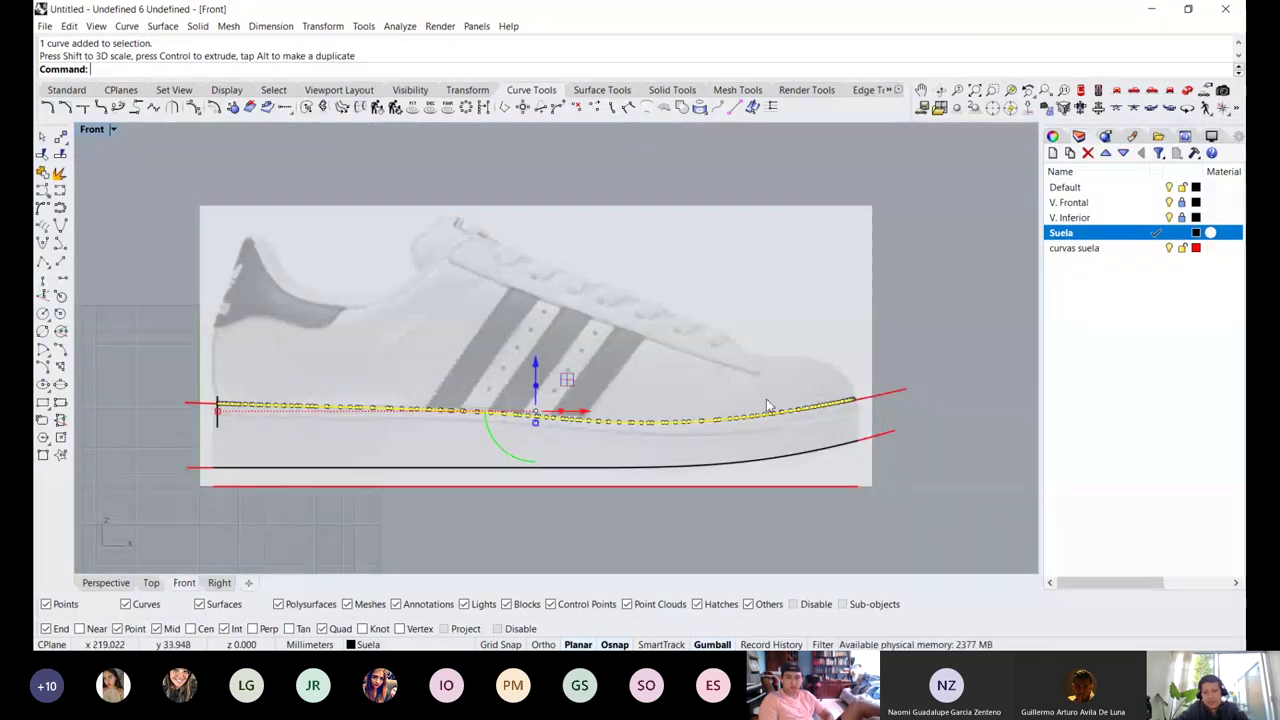
Relocate the gumball of the upper 3D sole curve to its heel end at the vertical heel line
scroll(851, 414, "up", 5)
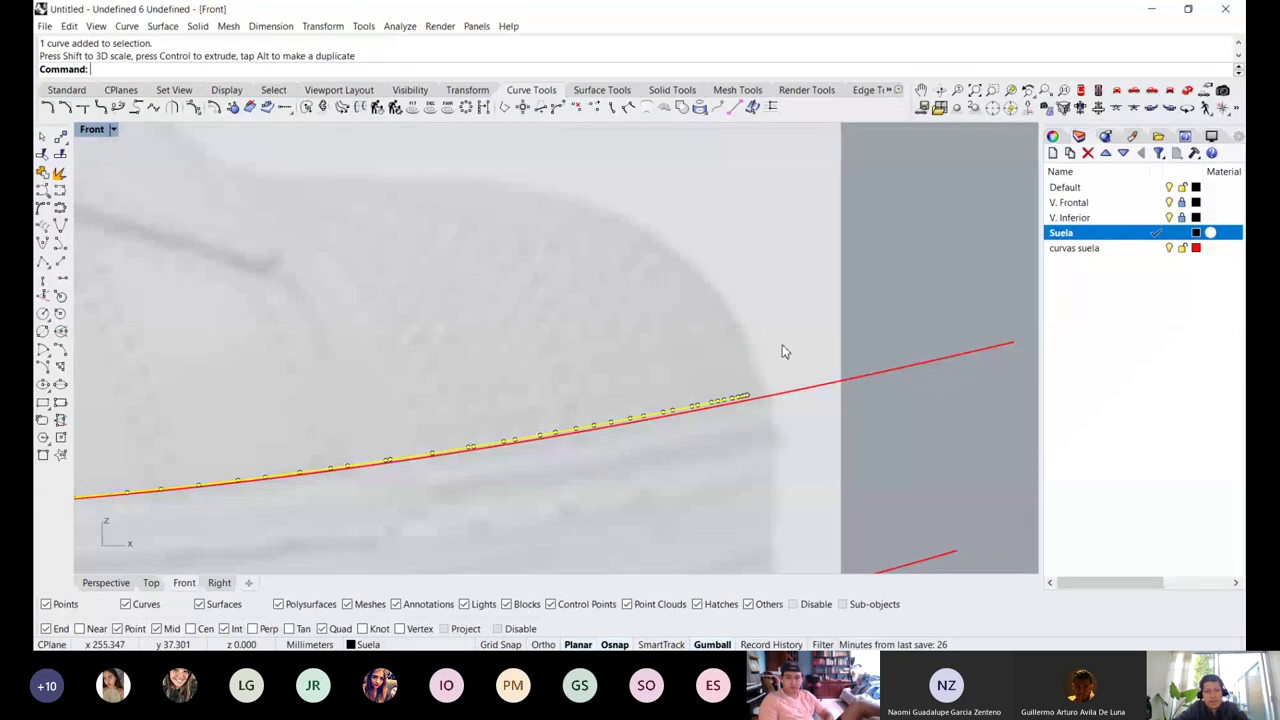
scroll(782, 344, "down", 5)
scroll(627, 388, "up", 5)
right_click_drag(624, 388, 753, 383)
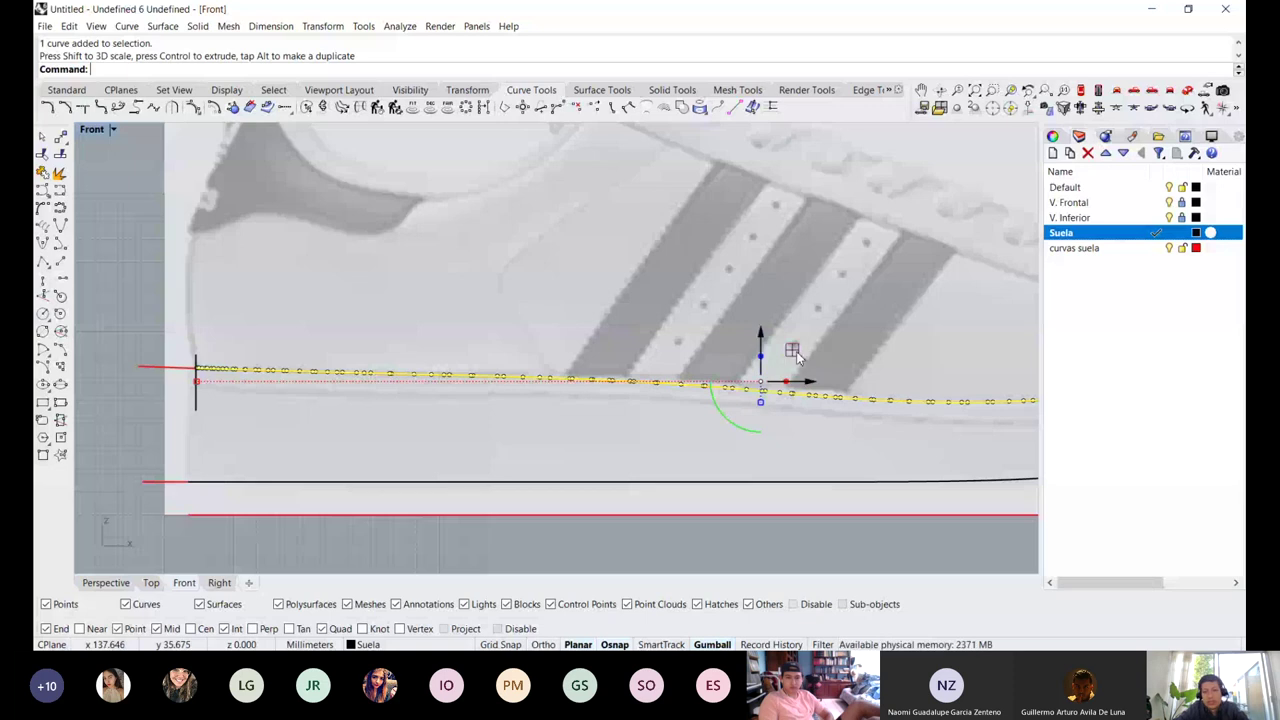
left_click_drag(797, 352, 256, 384, "ctrl")
scroll(252, 358, "down", 5)
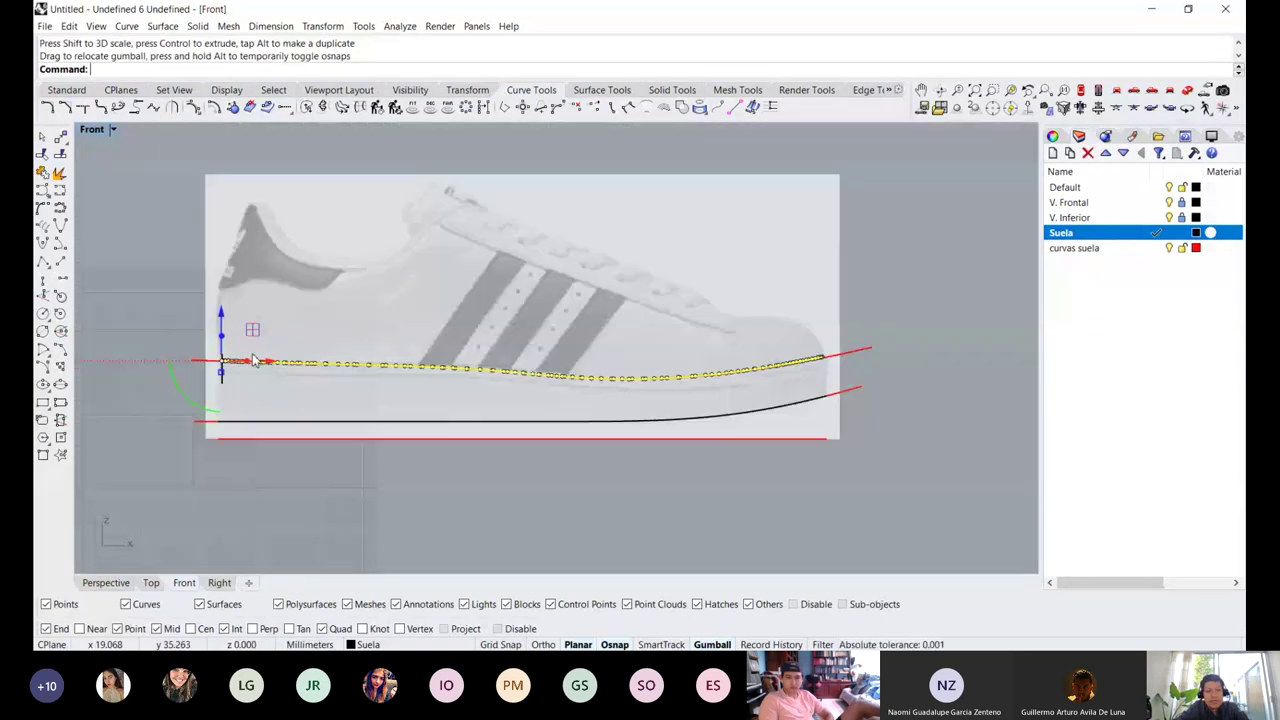
scroll(255, 365, "down", 2)
scroll(228, 362, "up", 2)
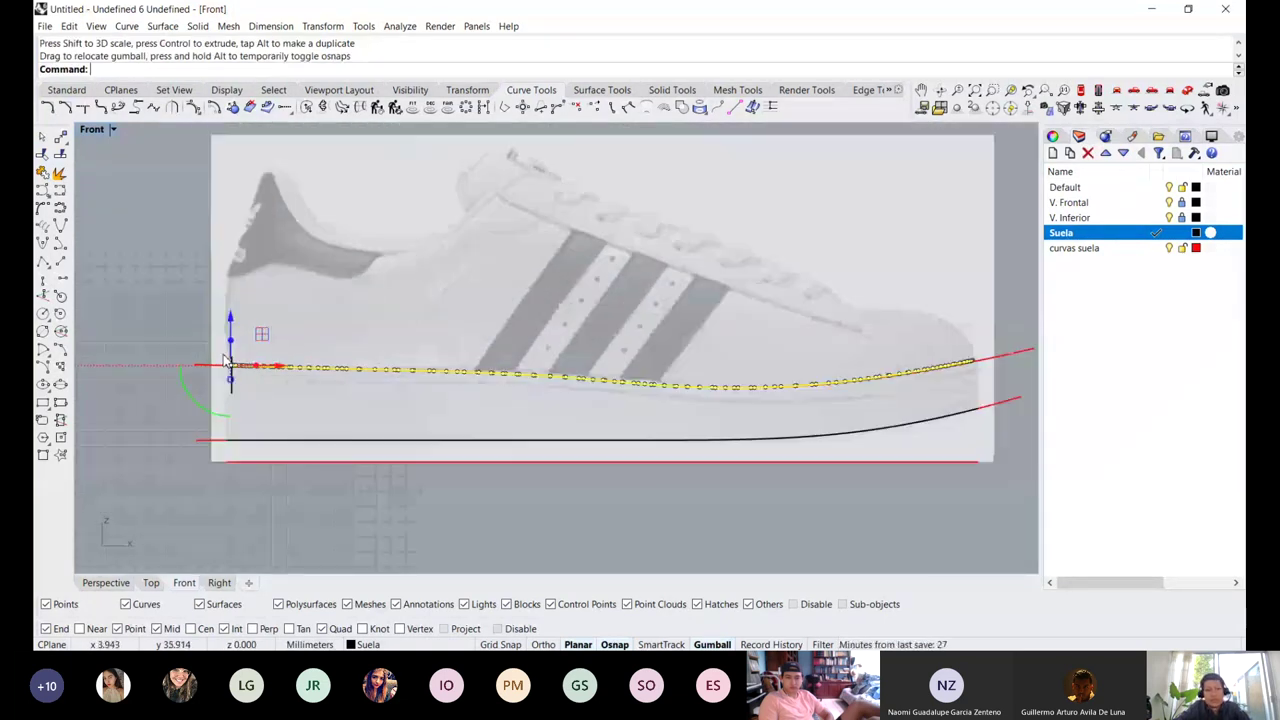
scroll(228, 362, "up", 2)
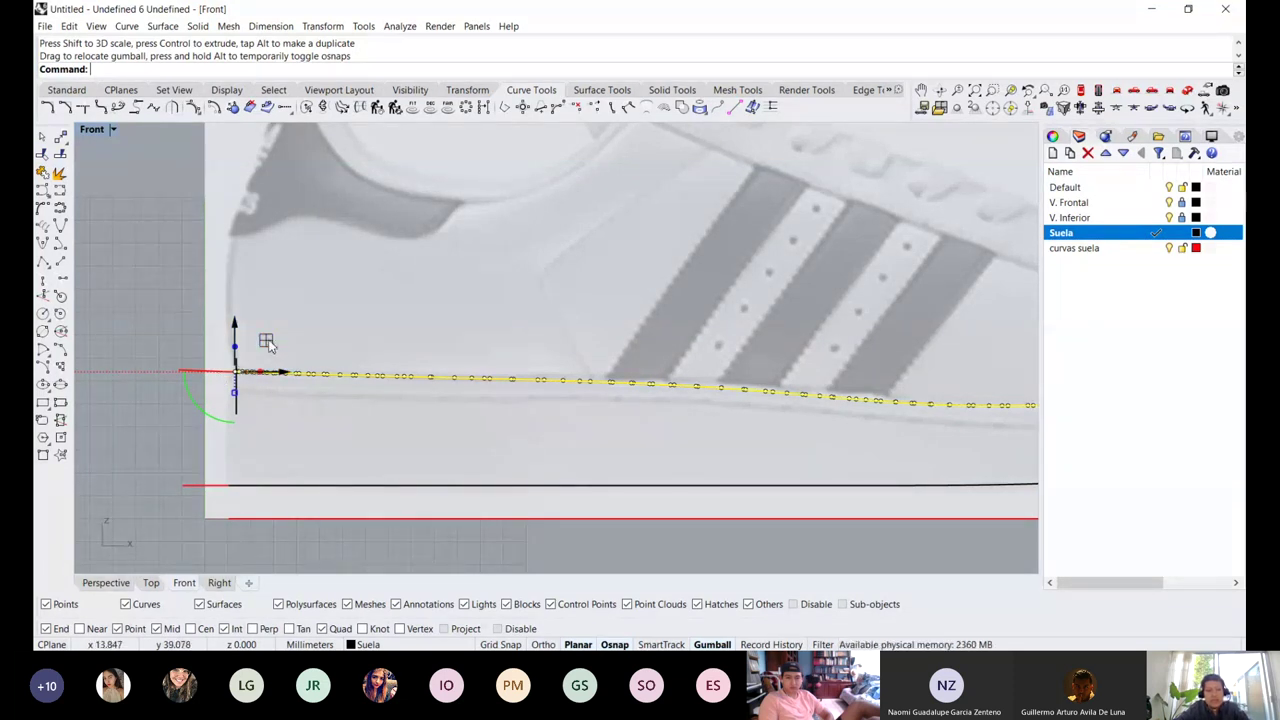
mouse_move(267, 342)
left_mouse_down()
mouse_move(691, 285)
mouse_move(355, 255)
mouse_move(563, 260)
mouse_move(289, 348)
mouse_move(270, 338)
left_mouse_up()
Stretch the upper 3D sole curve along X from its heel end, extending it past the toe of the reference image
scroll(240, 342, "down", 5)
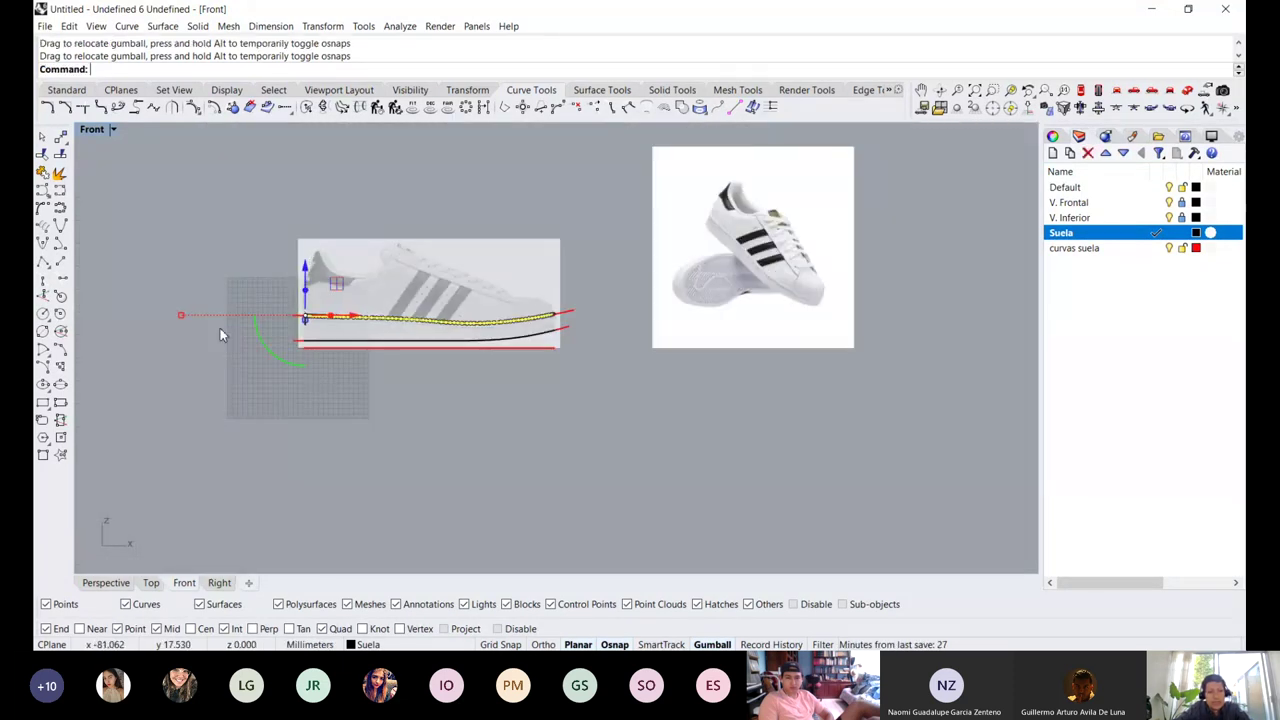
scroll(294, 284, "up", 3)
right_click_drag(300, 271, 271, 318)
scroll(108, 359, "up", 6)
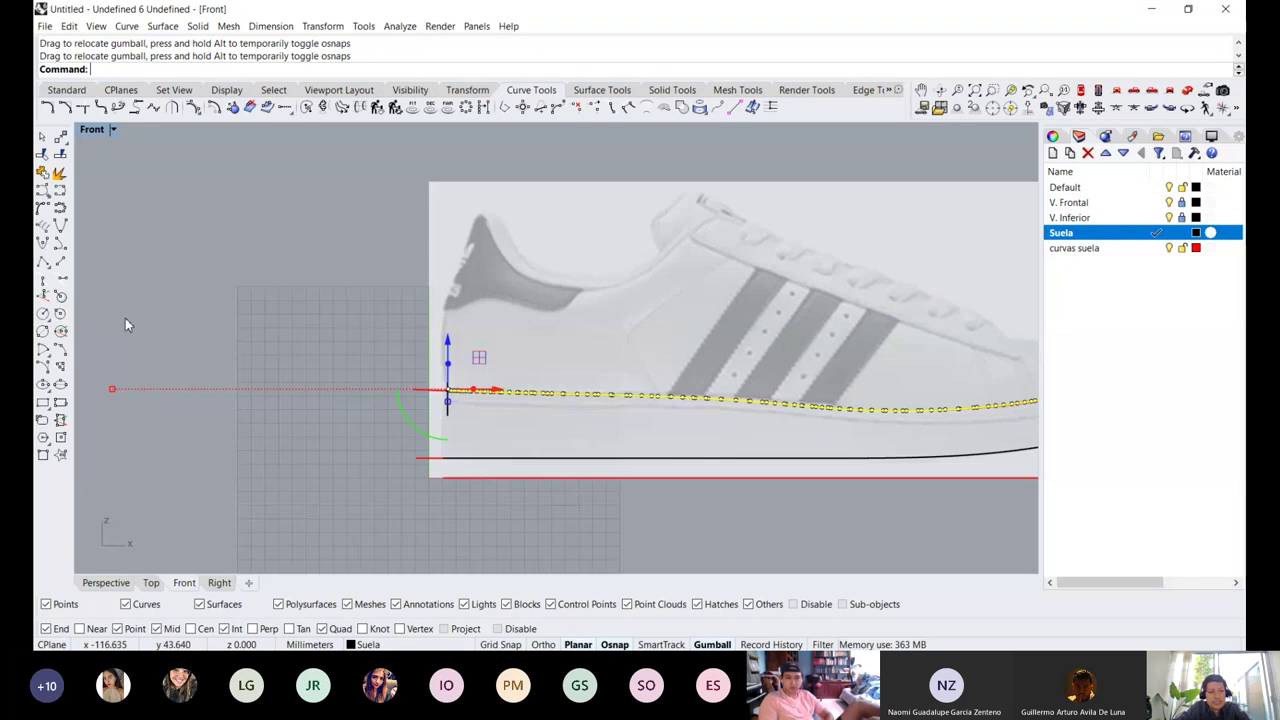
scroll(124, 374, "up", 1)
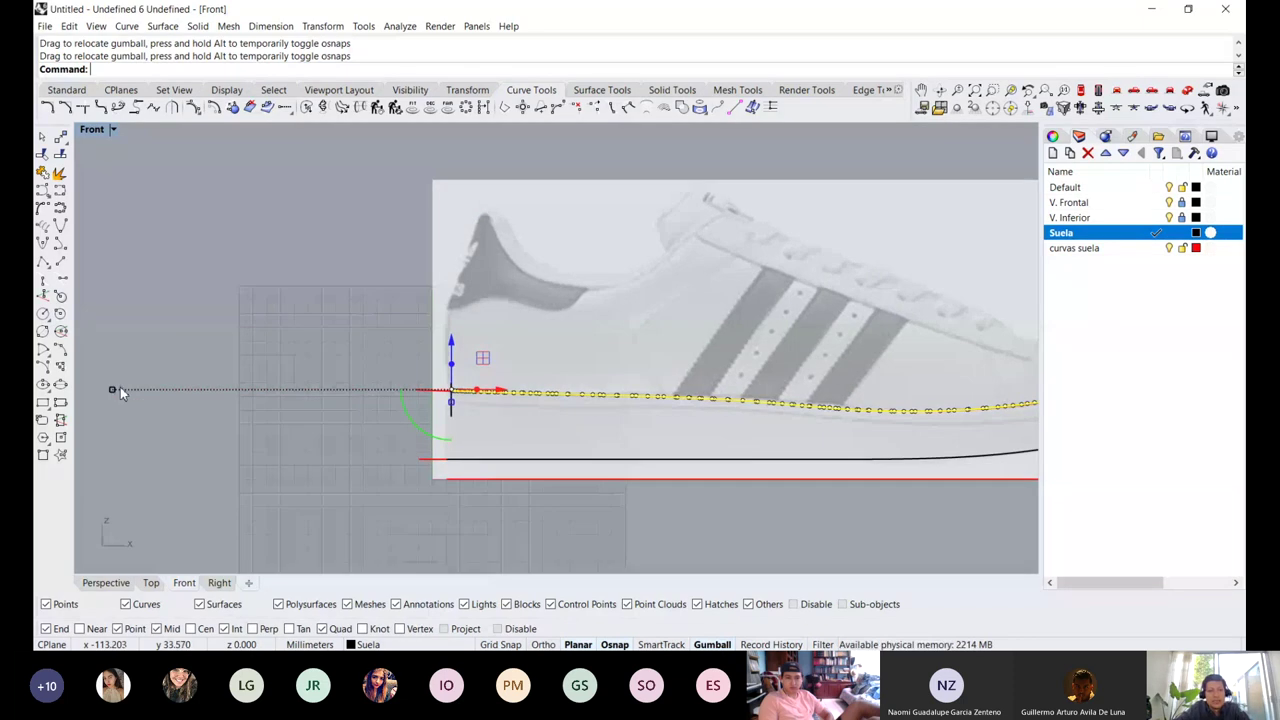
scroll(126, 374, "down", 2)
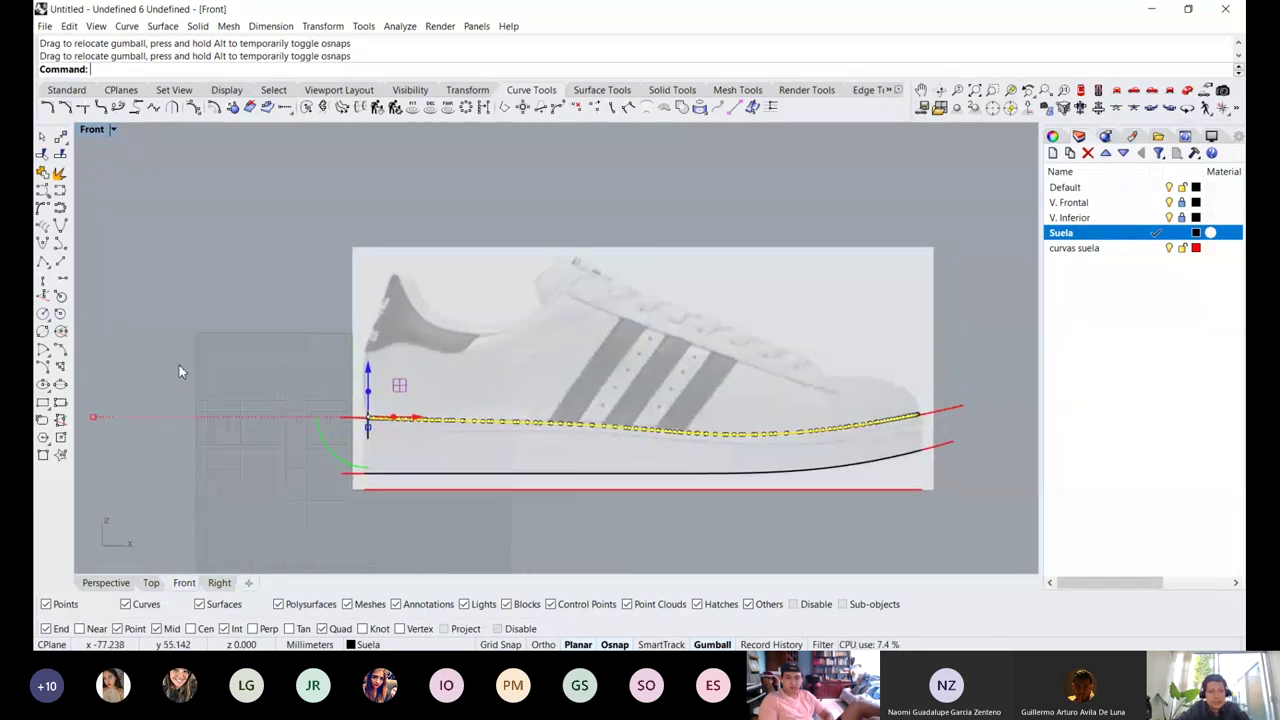
right_click_drag(97, 415, 131, 399)
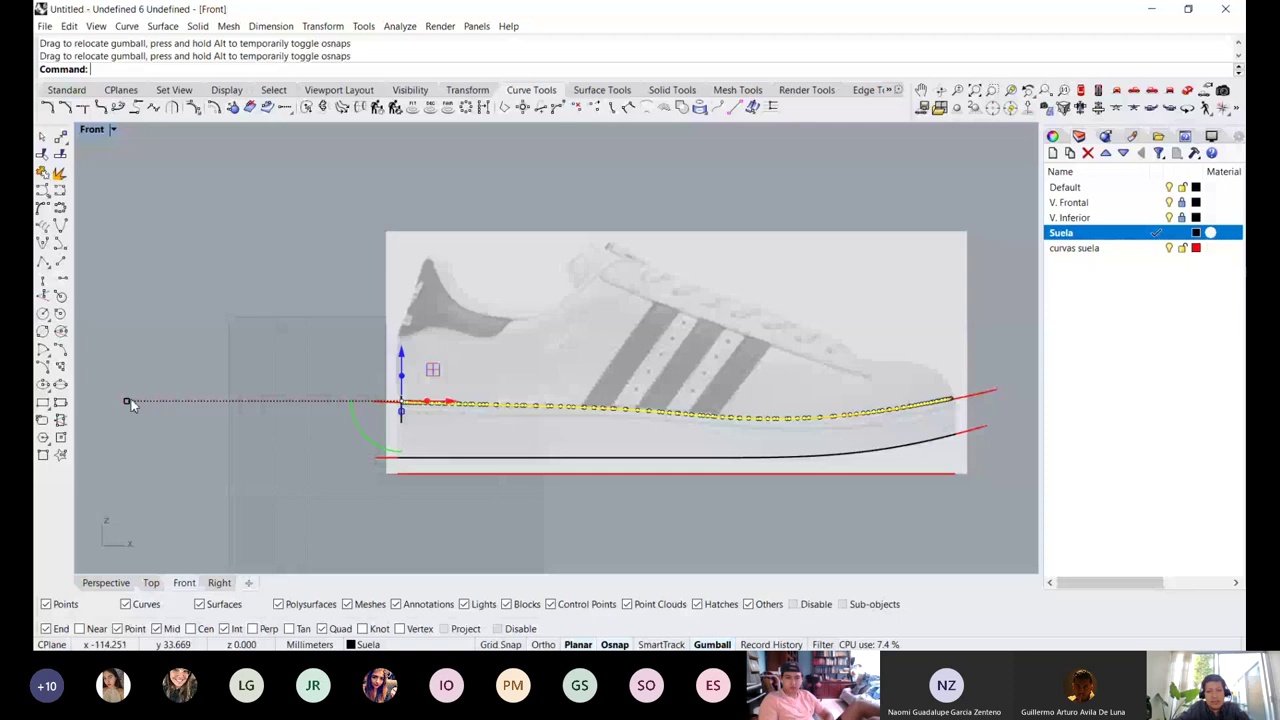
left_click_drag(131, 399, 118, 401)
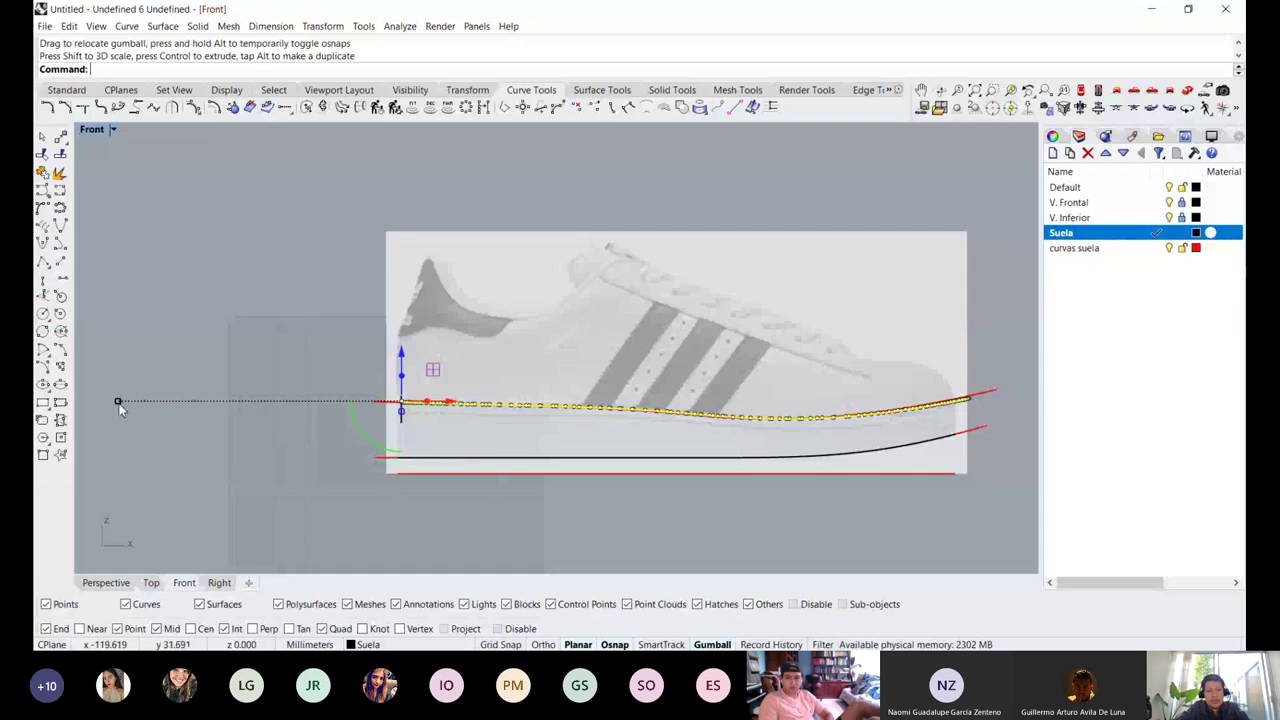
Reposition the gumball's X scale handle beyond the toe and scale the upper 3D sole curve back to the shoe's toe edge
key("ctrl")
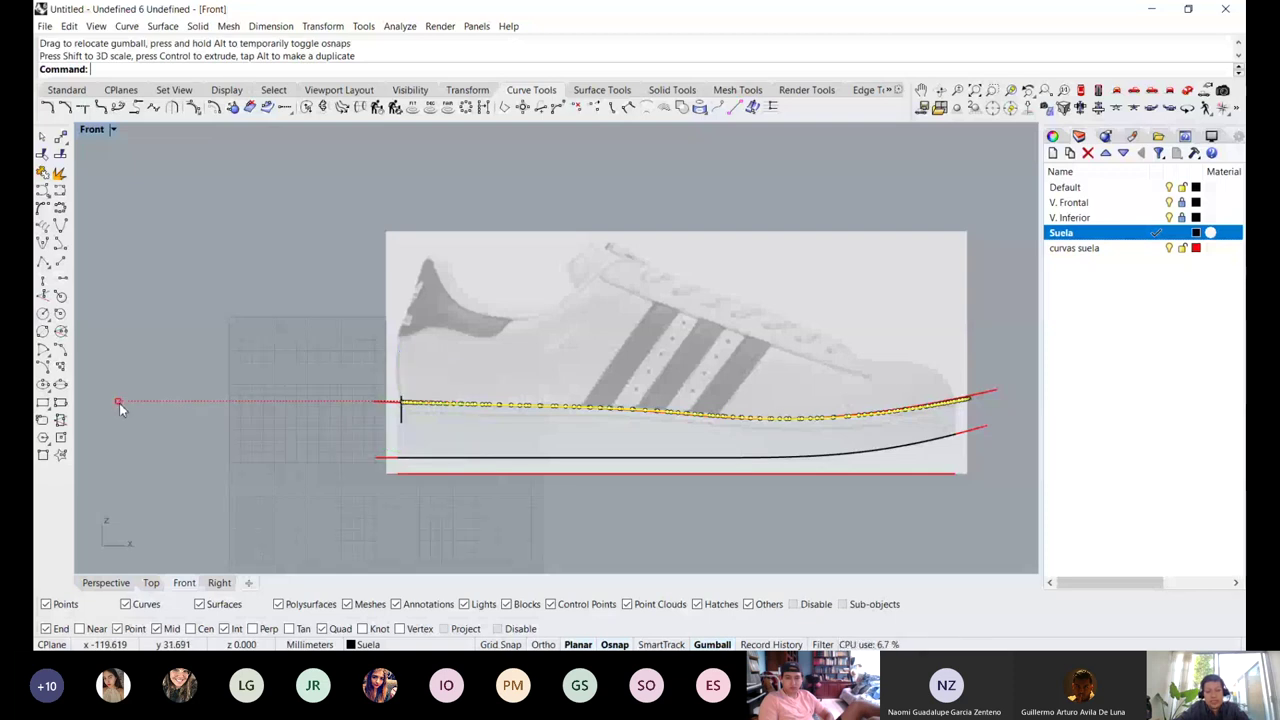
left_click_drag(446, 380, 1000, 490)
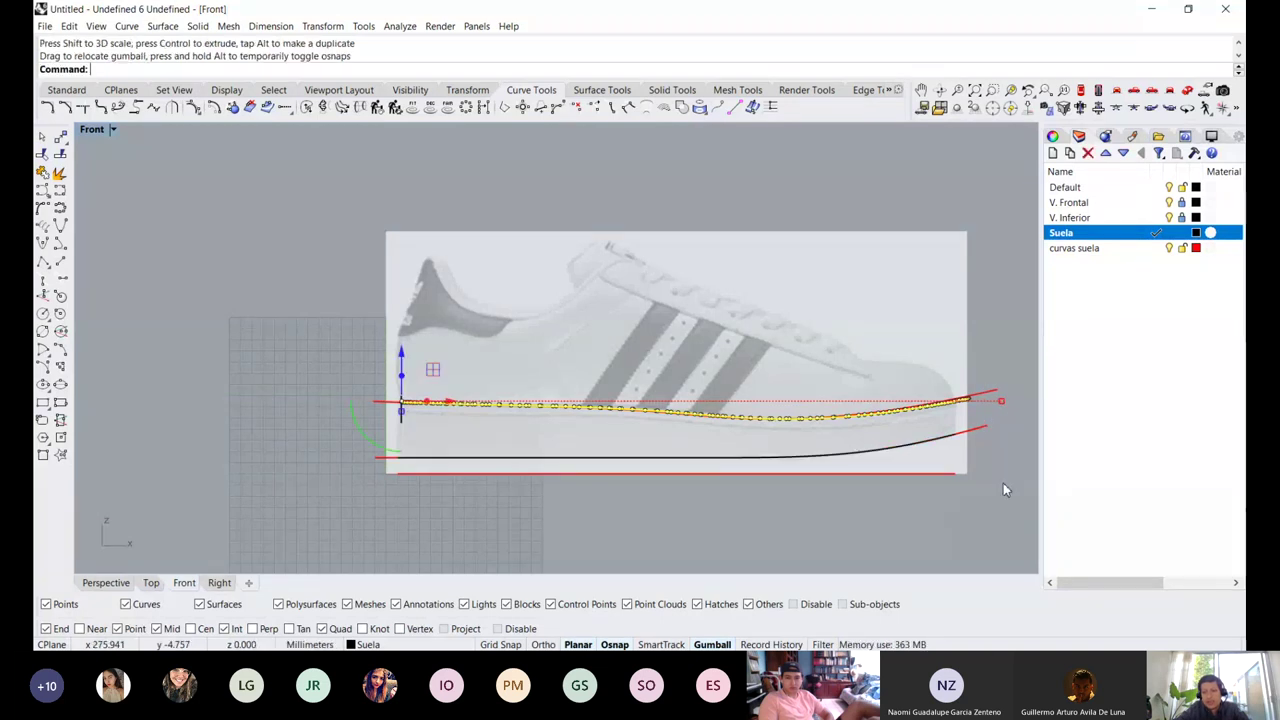
scroll(985, 420, "up", 5)
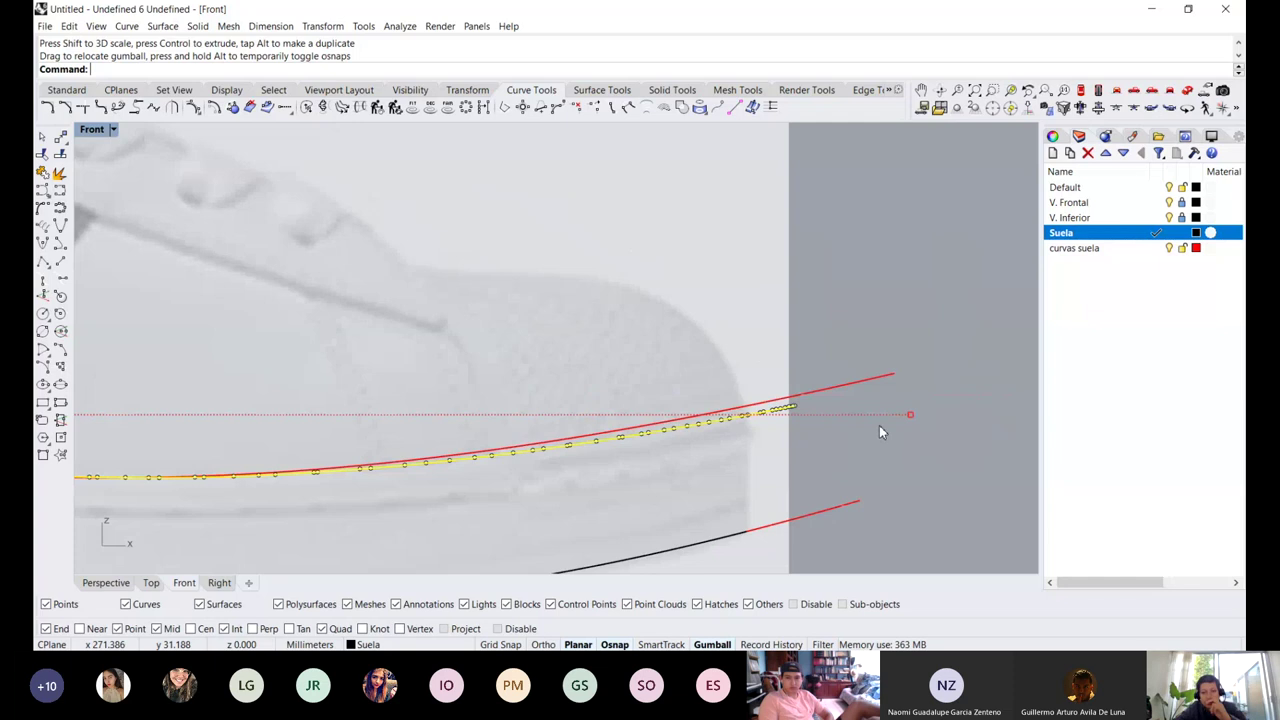
scroll(914, 420, "up", 1)
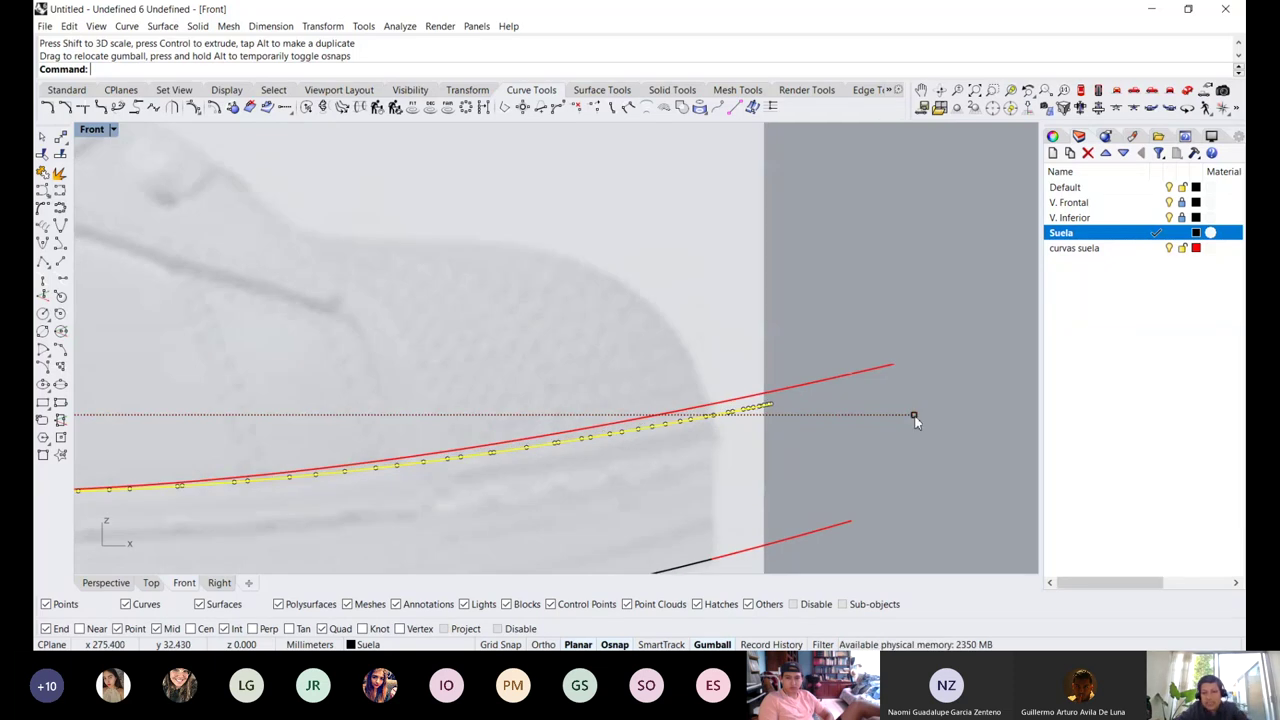
left_click_drag(914, 420, 851, 443)
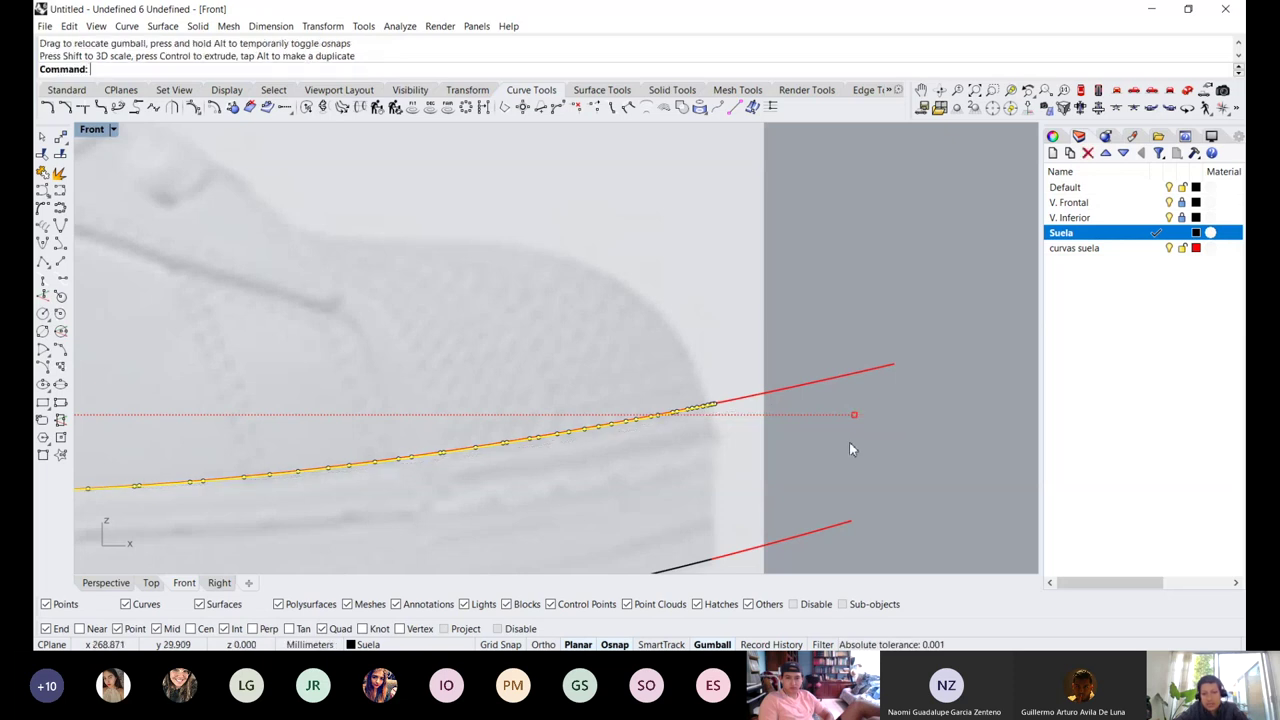
Fine-tune the X scale of the upper 3D sole curve by shortening its toe end slightly to match the reference outline
scroll(847, 448, "down", 4)
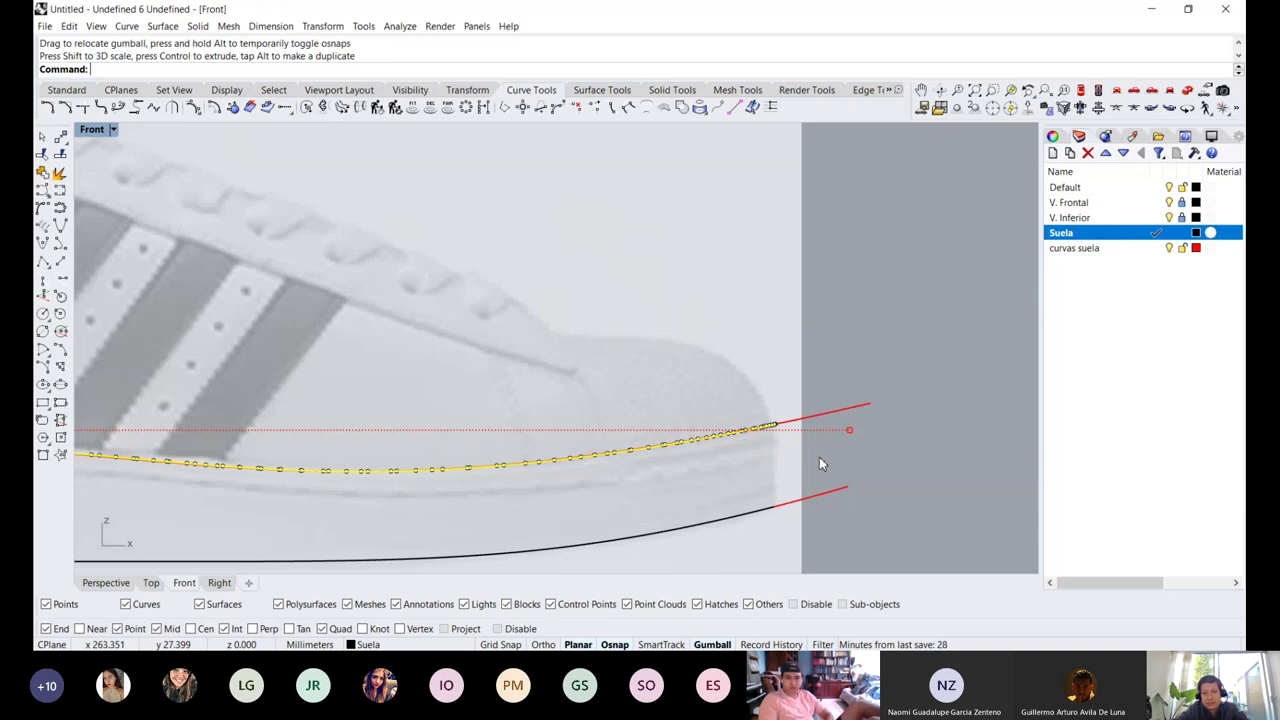
scroll(771, 441, "up", 5)
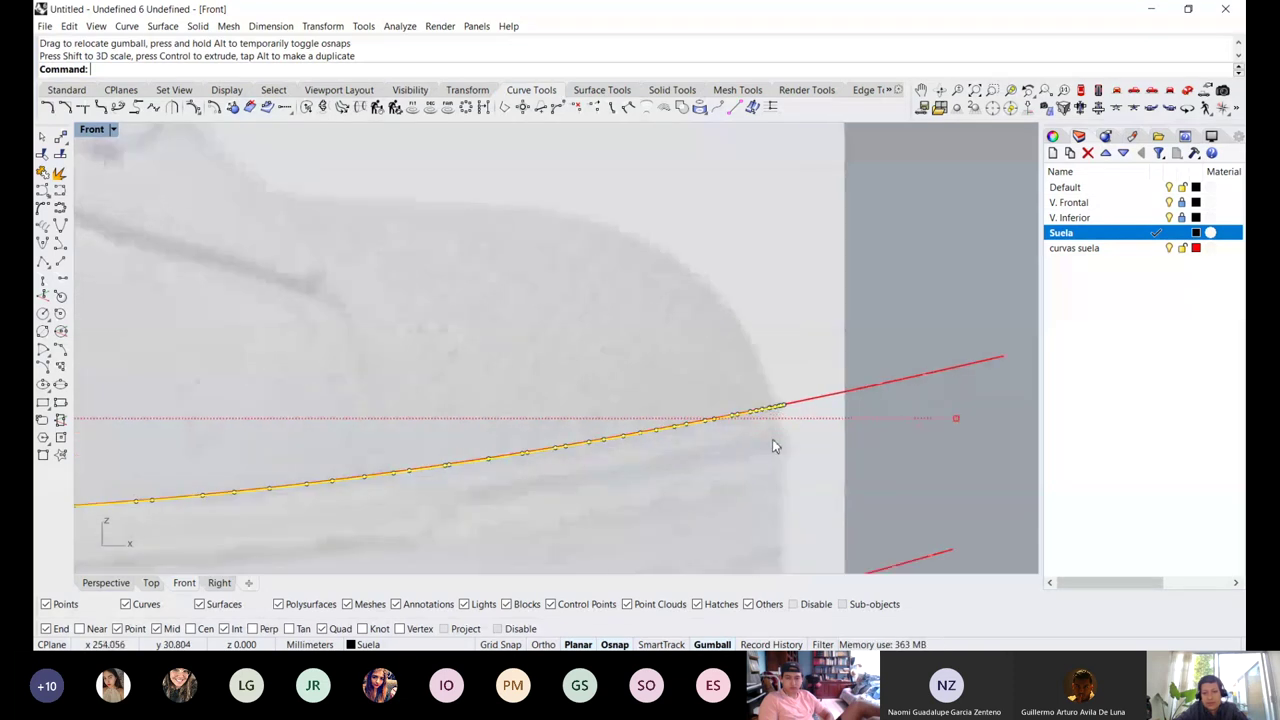
scroll(772, 442, "down", 6)
scroll(791, 442, "up", 8)
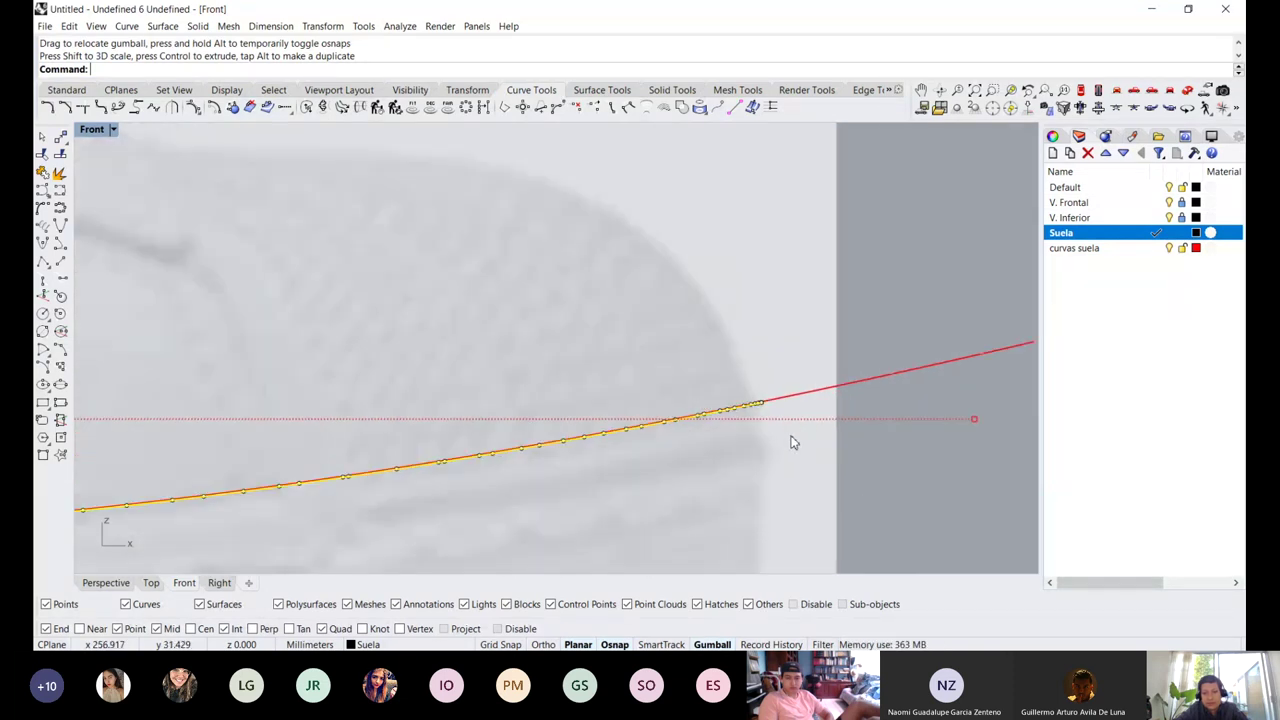
left_click_drag(974, 419, 966, 419)
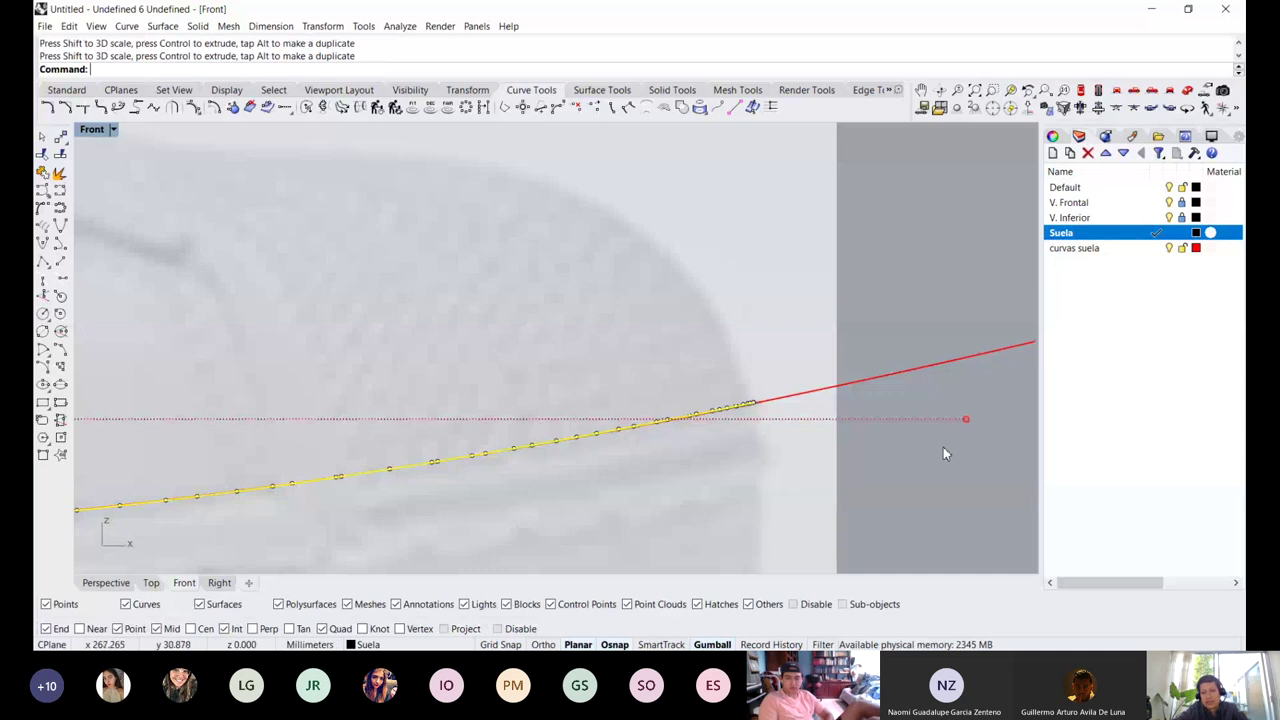
scroll(920, 470, "down", 3)
scroll(943, 485, "down", 3)
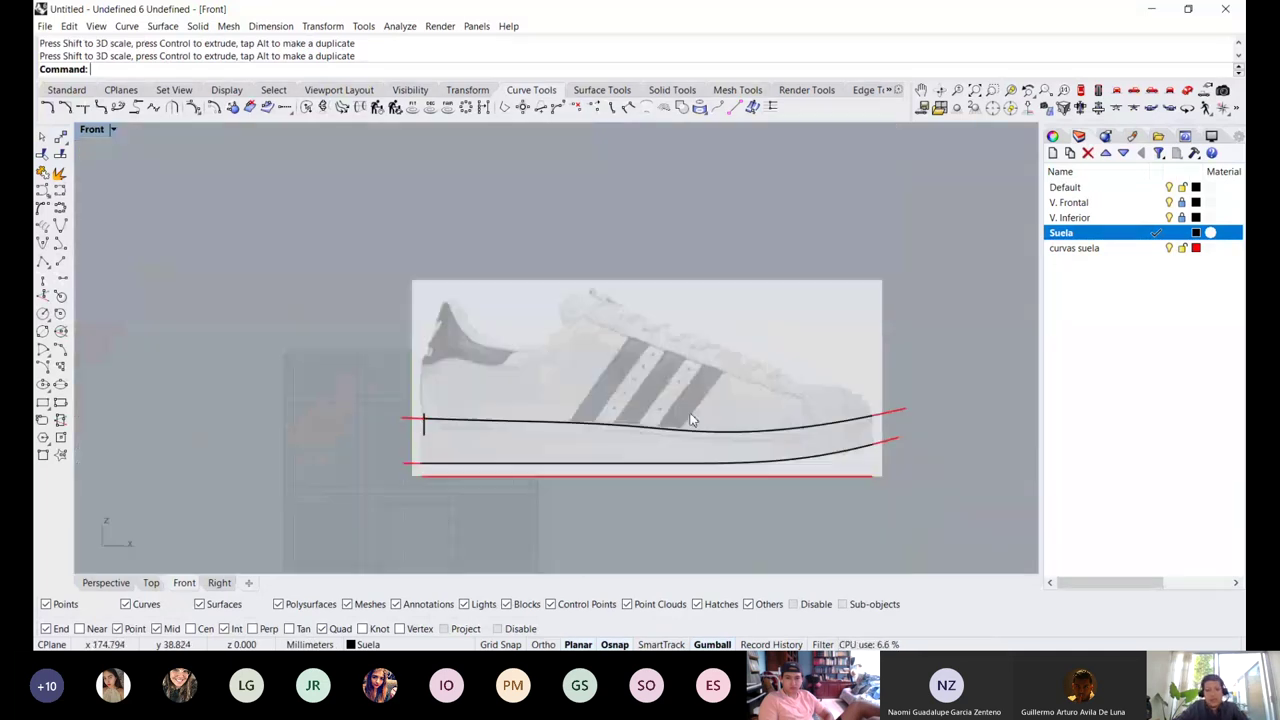
Examine the short vertical line at the heel and where it meets the upper sole curve in the front view
scroll(471, 434, "up", 5)
scroll(286, 423, "up", 2)
scroll(380, 357, "up", 1)
scroll(245, 362, "up", 2)
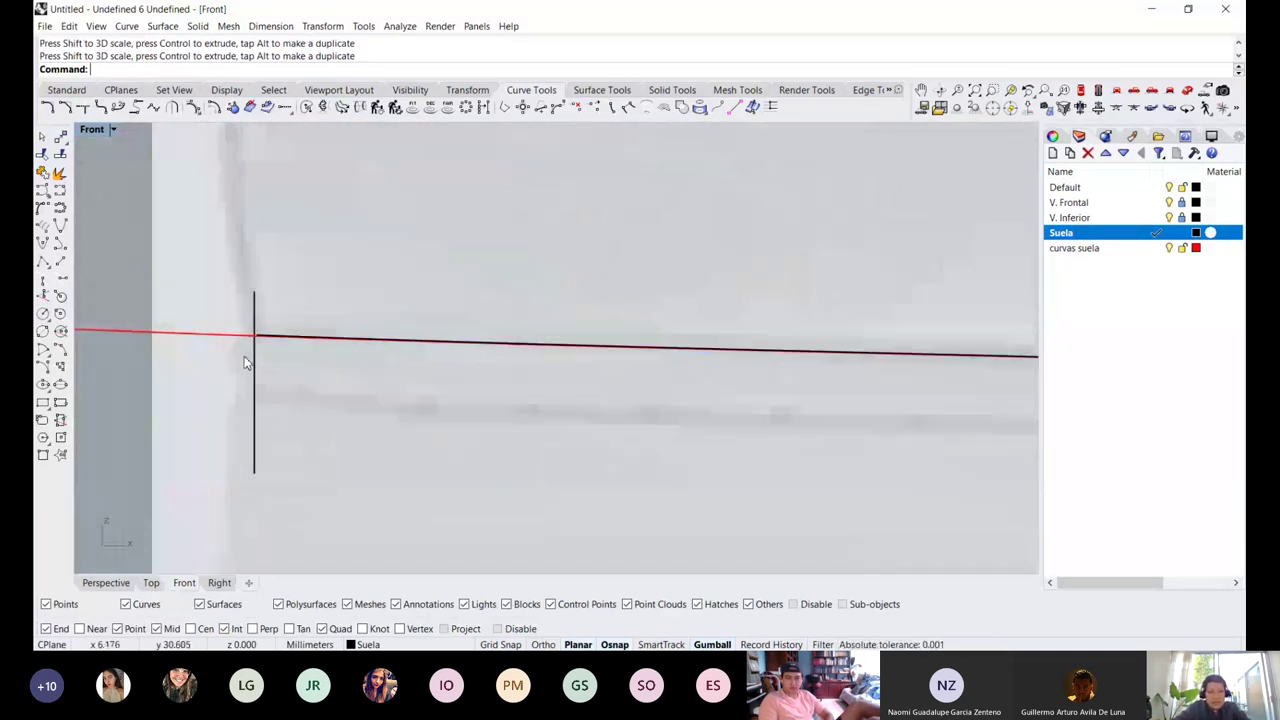
scroll(250, 368, "down", 1)
left_click(253, 373)
scroll(229, 347, "up", 1)
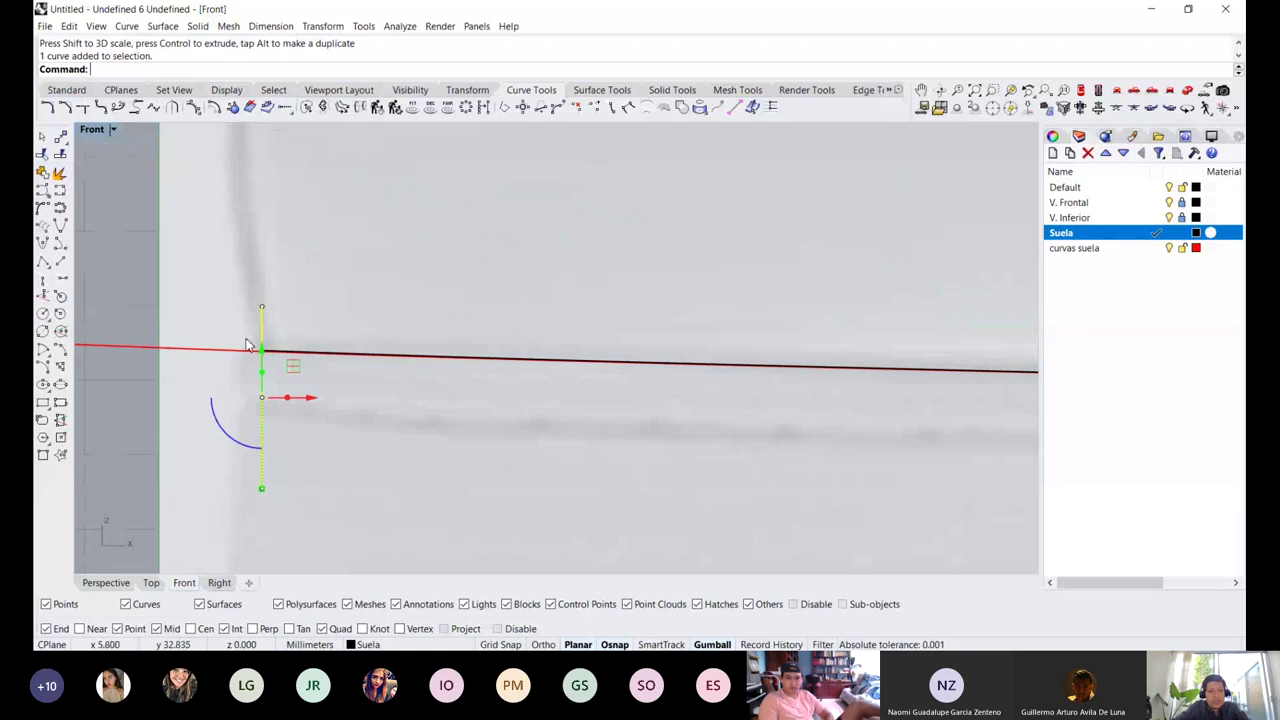
left_click(234, 361)
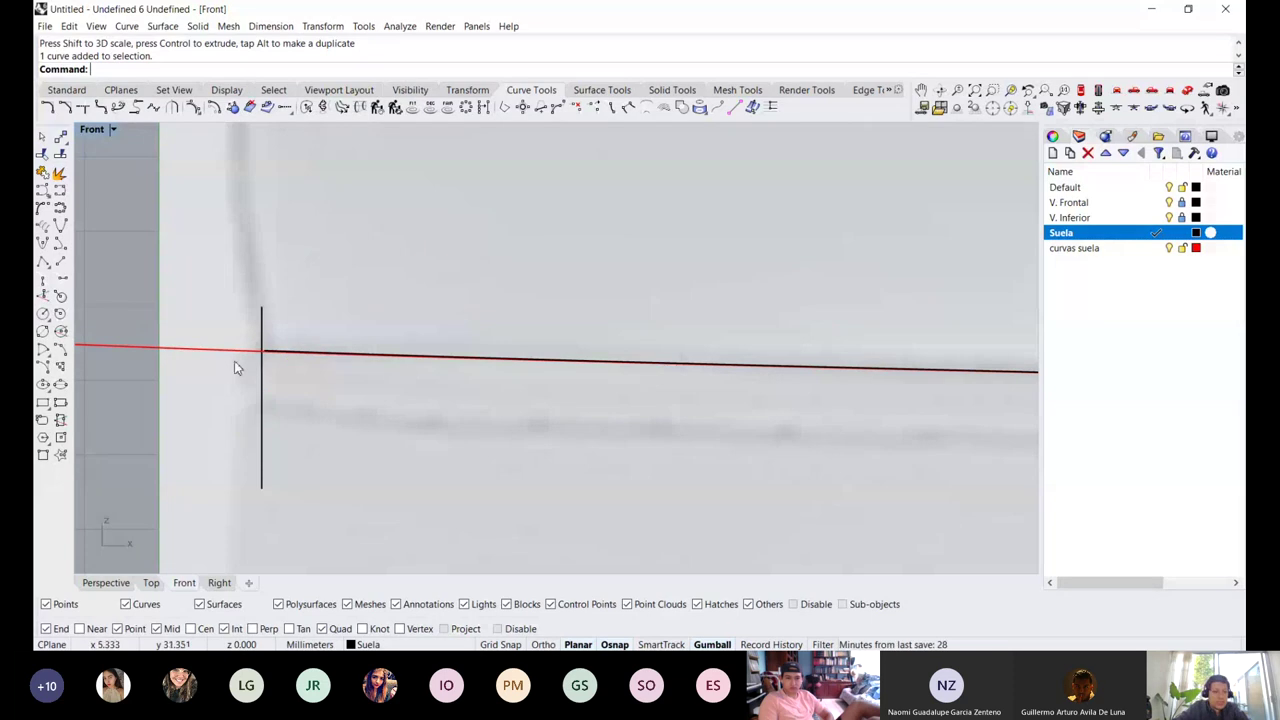
right_click_drag(236, 367, 339, 242)
scroll(360, 305, "down", 3)
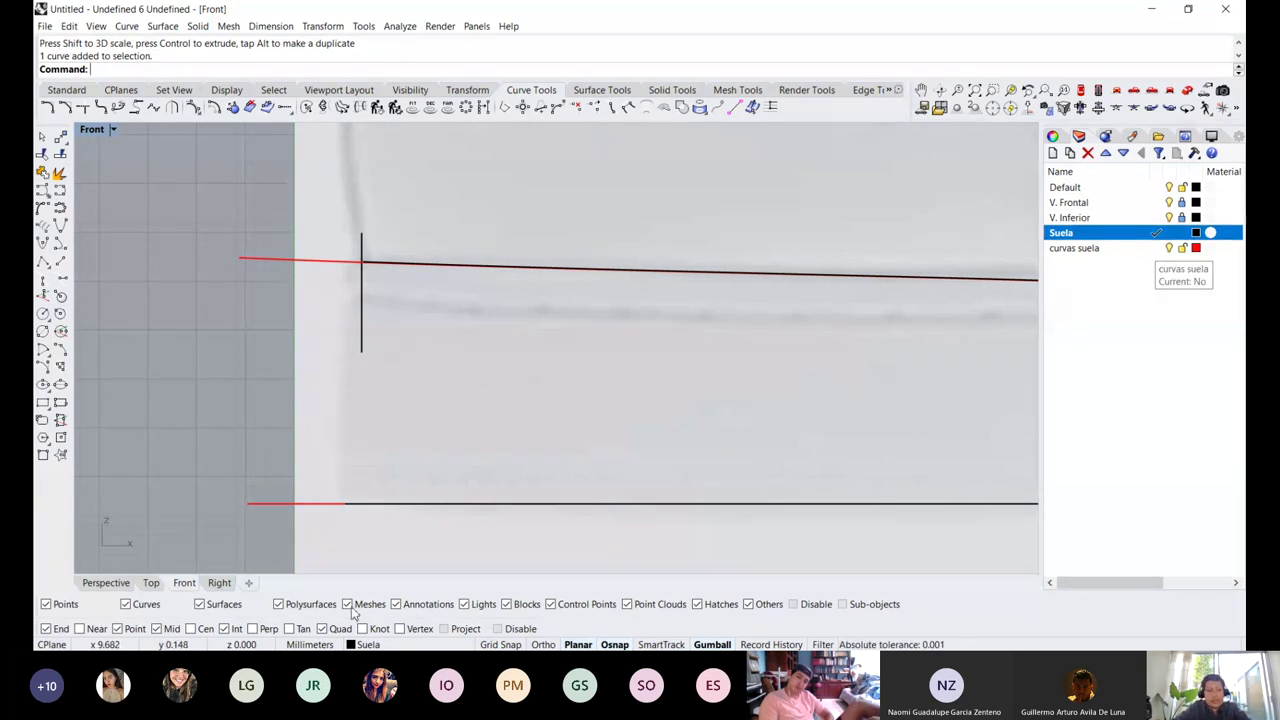
Hide the three red construction curves in the perspective view and delete the short vertical line at the heel
left_click(110, 583)
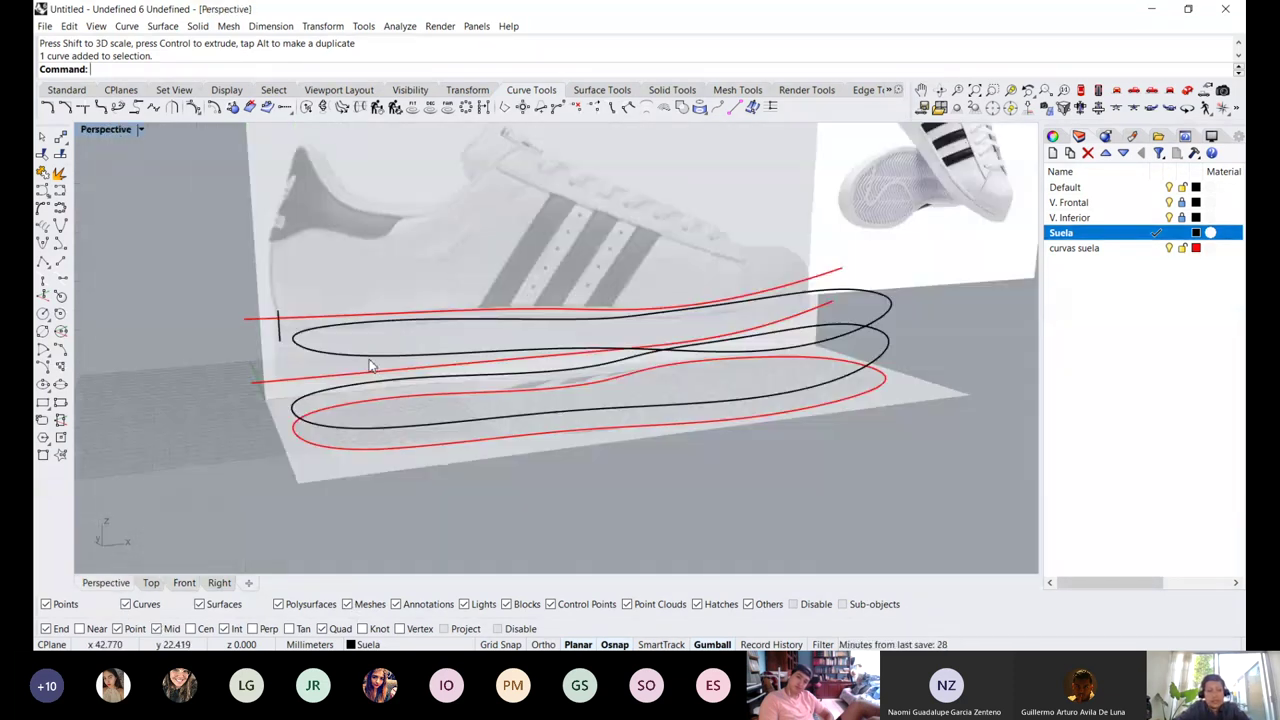
scroll(325, 402, "up", 3)
left_click(303, 349)
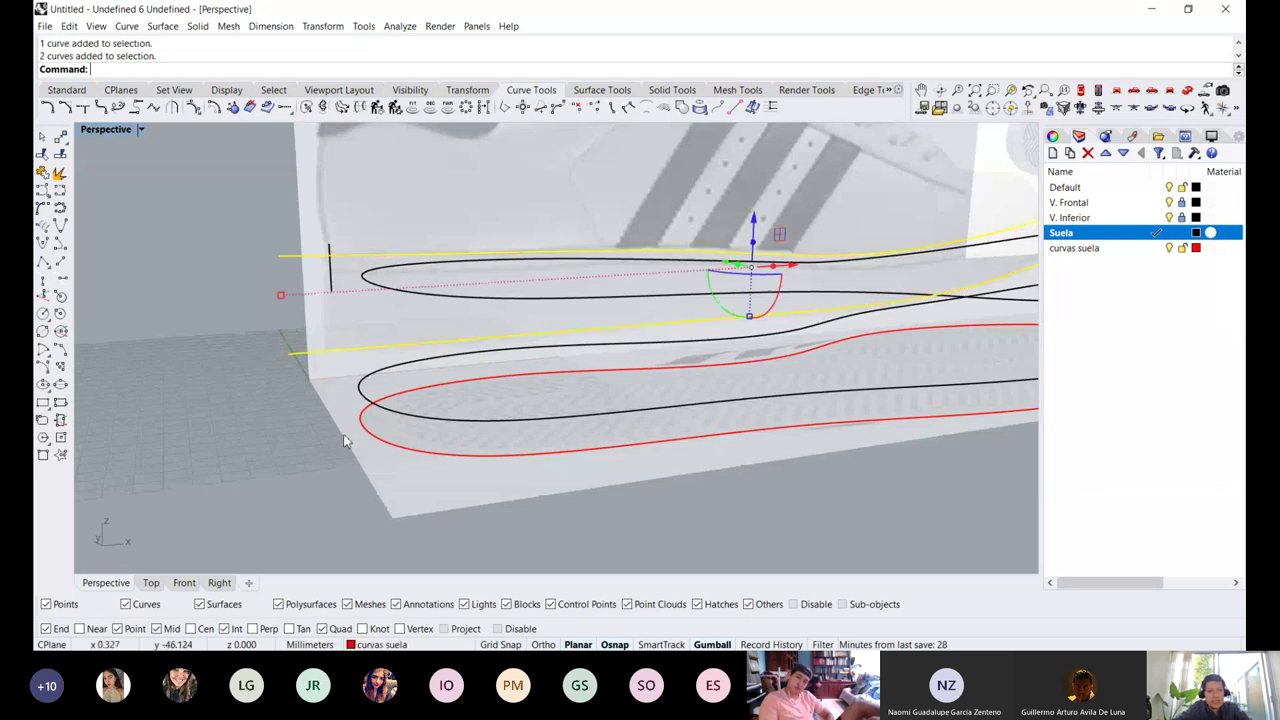
left_click(380, 441)
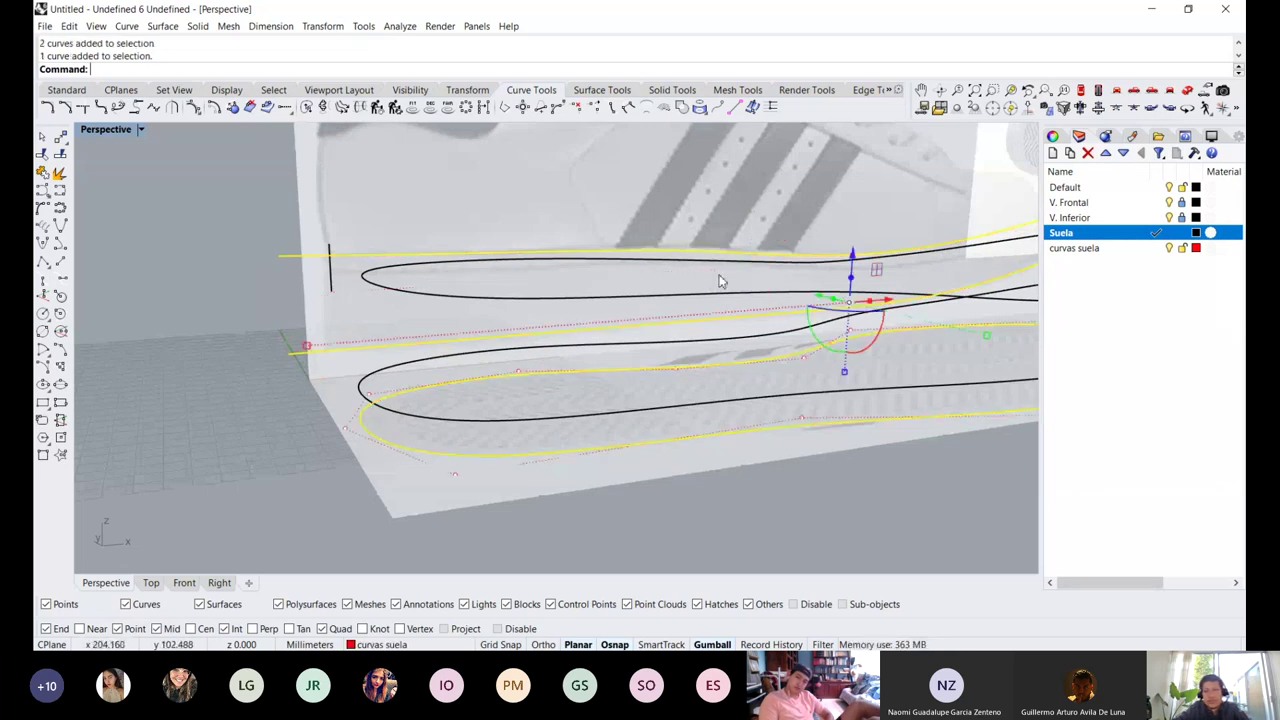
middle_click(632, 216)
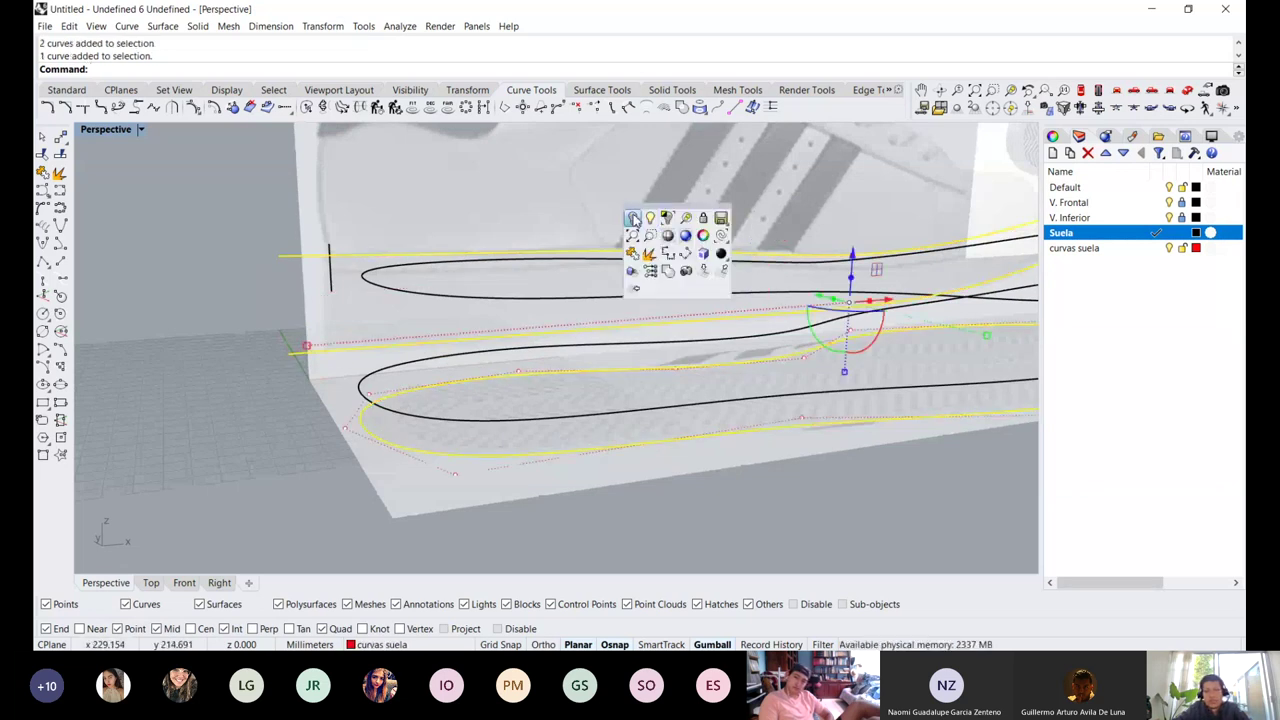
left_click(632, 217)
left_click(328, 274)
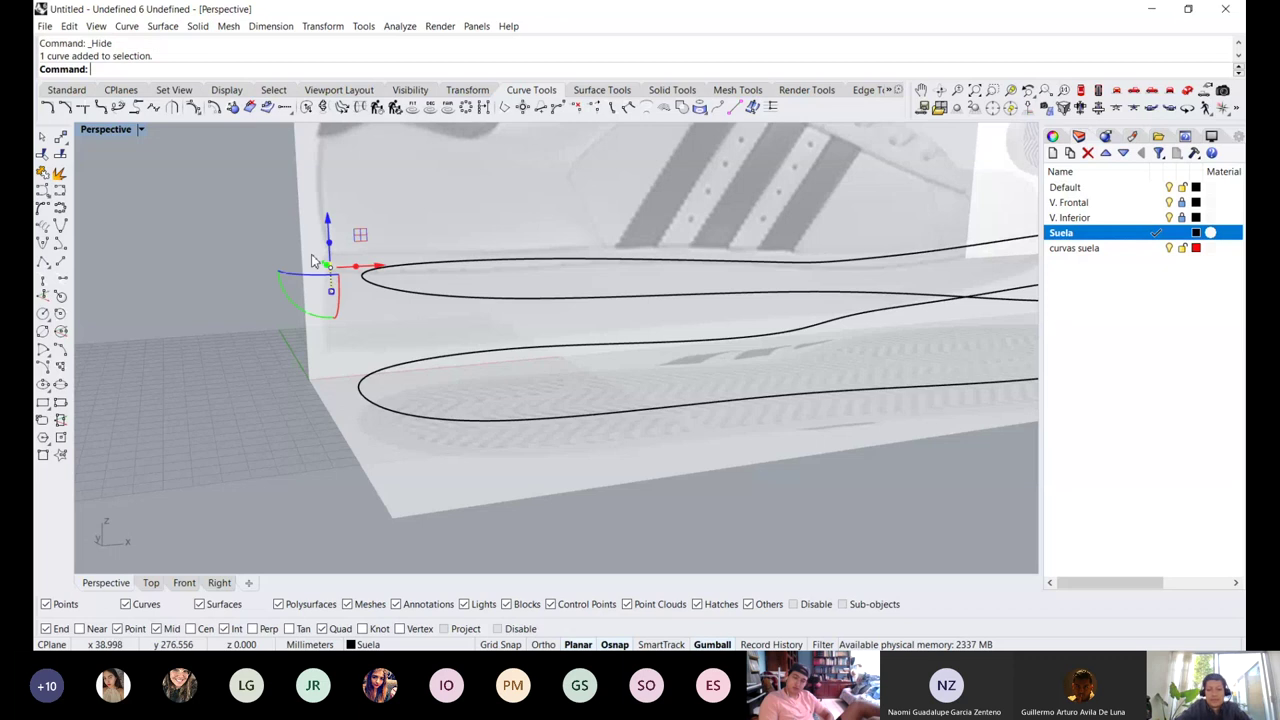
key("Delete")
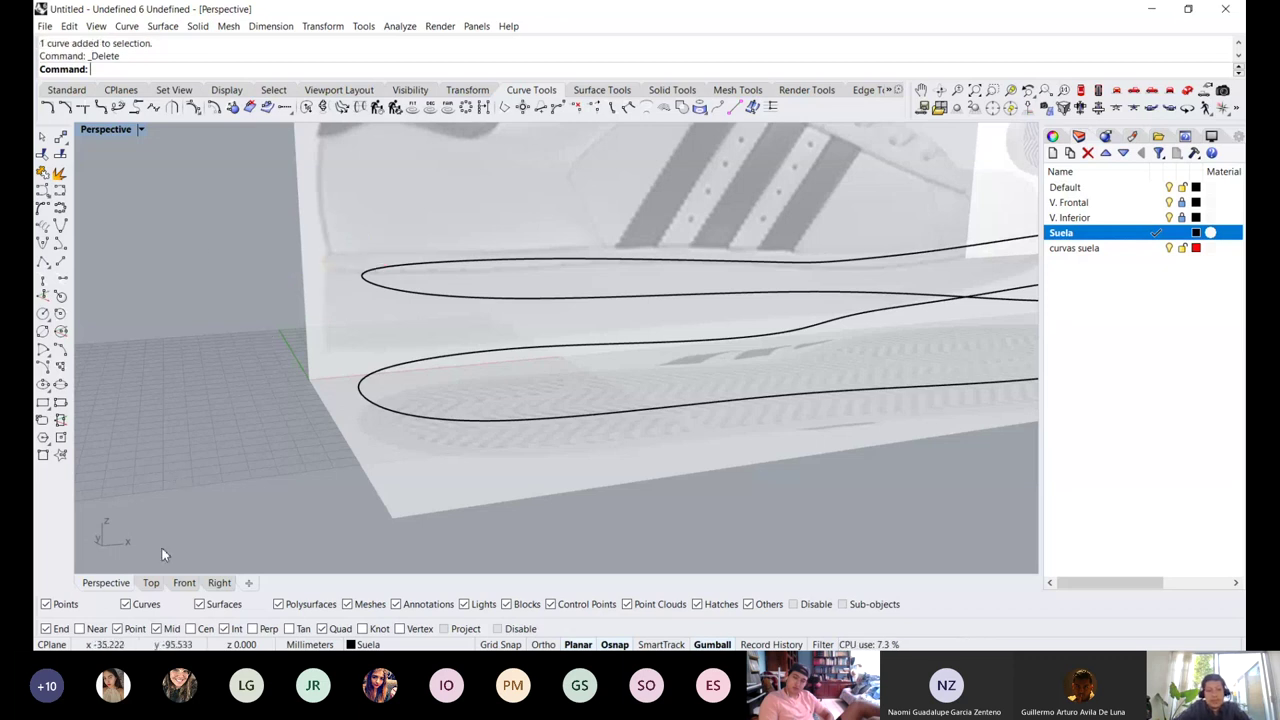
Examine the upper and lower sole outlines from several angles around the heel in the perspective view
right_click_drag(319, 306, 355, 328)
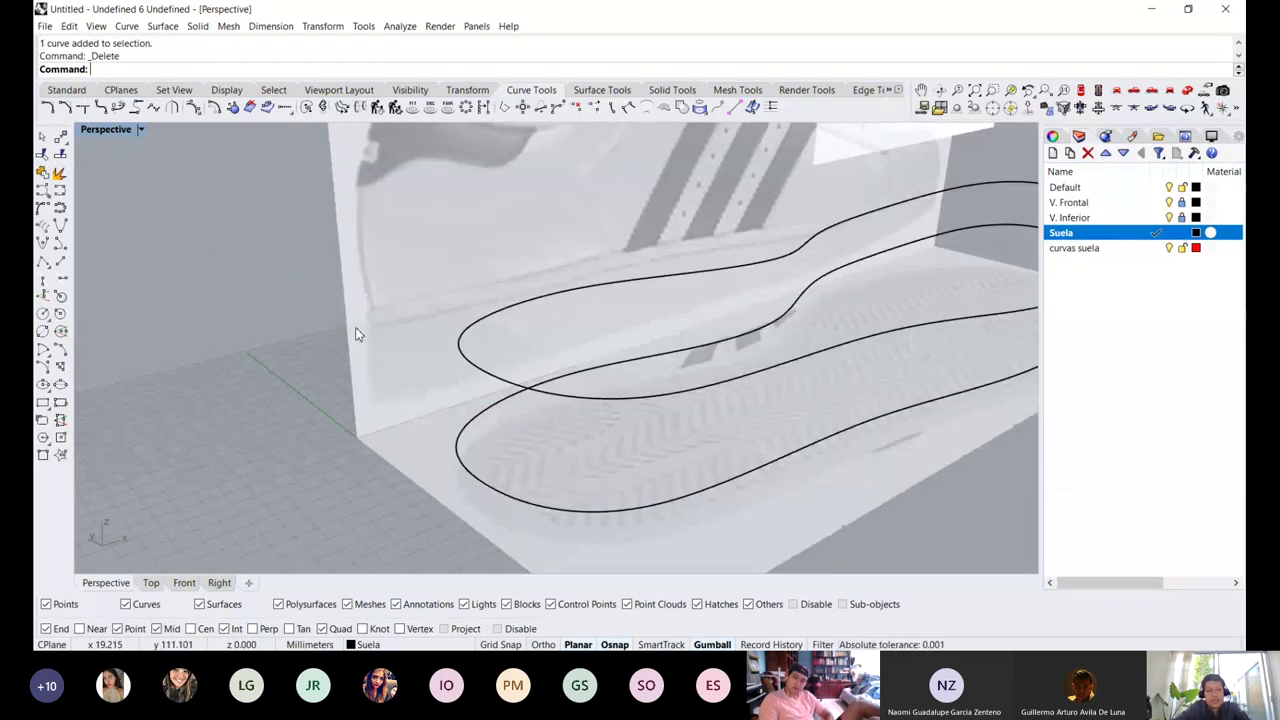
scroll(377, 291, "up", 4)
scroll(360, 314, "up", 3)
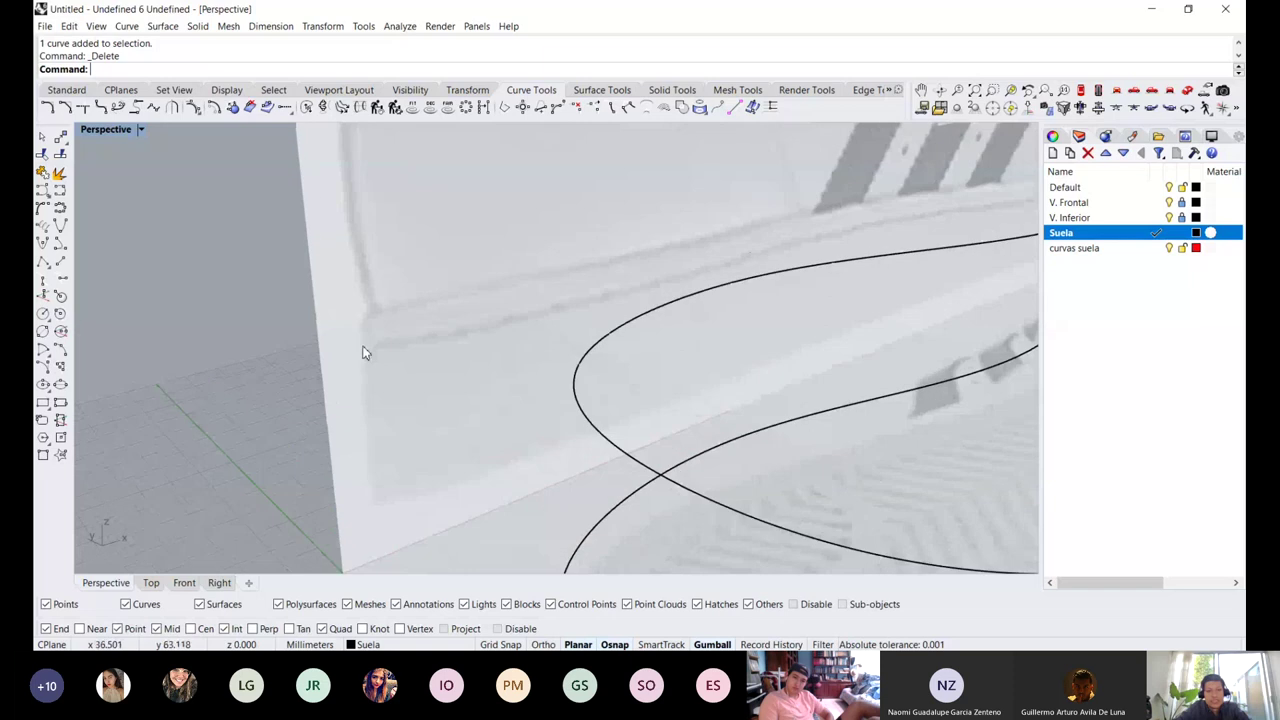
scroll(363, 343, "down", 7)
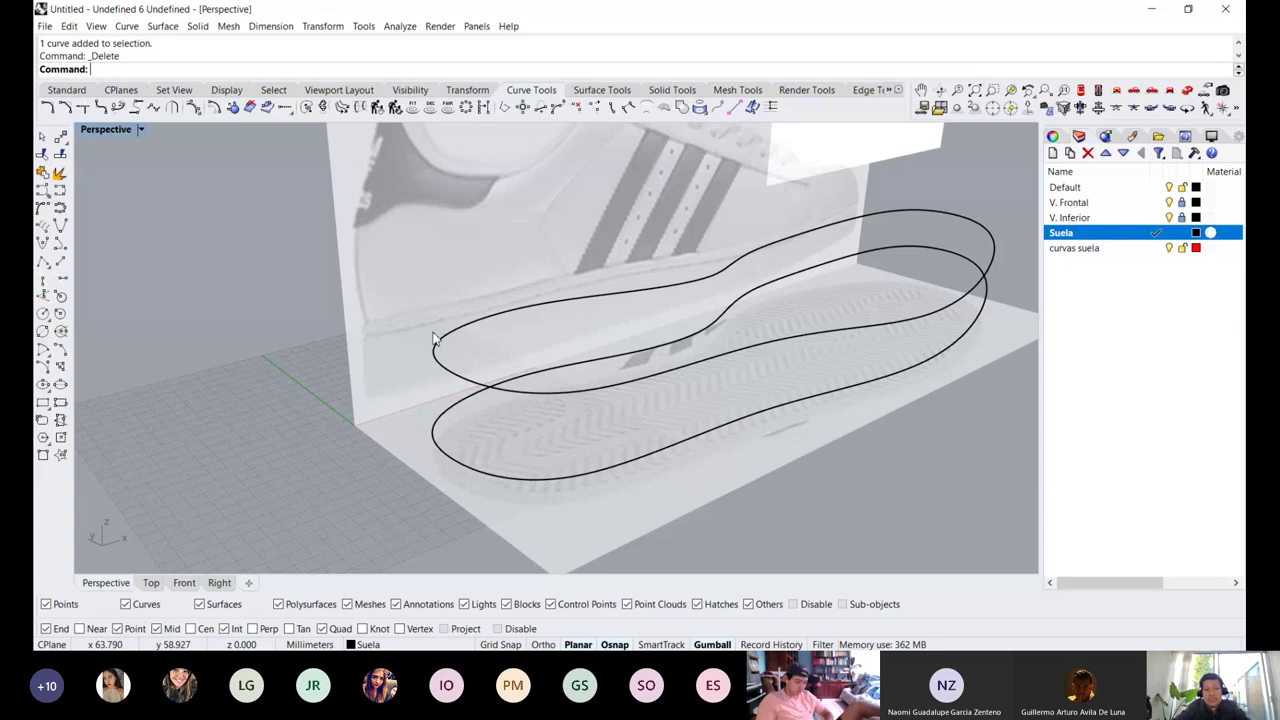
scroll(446, 373, "up", 3)
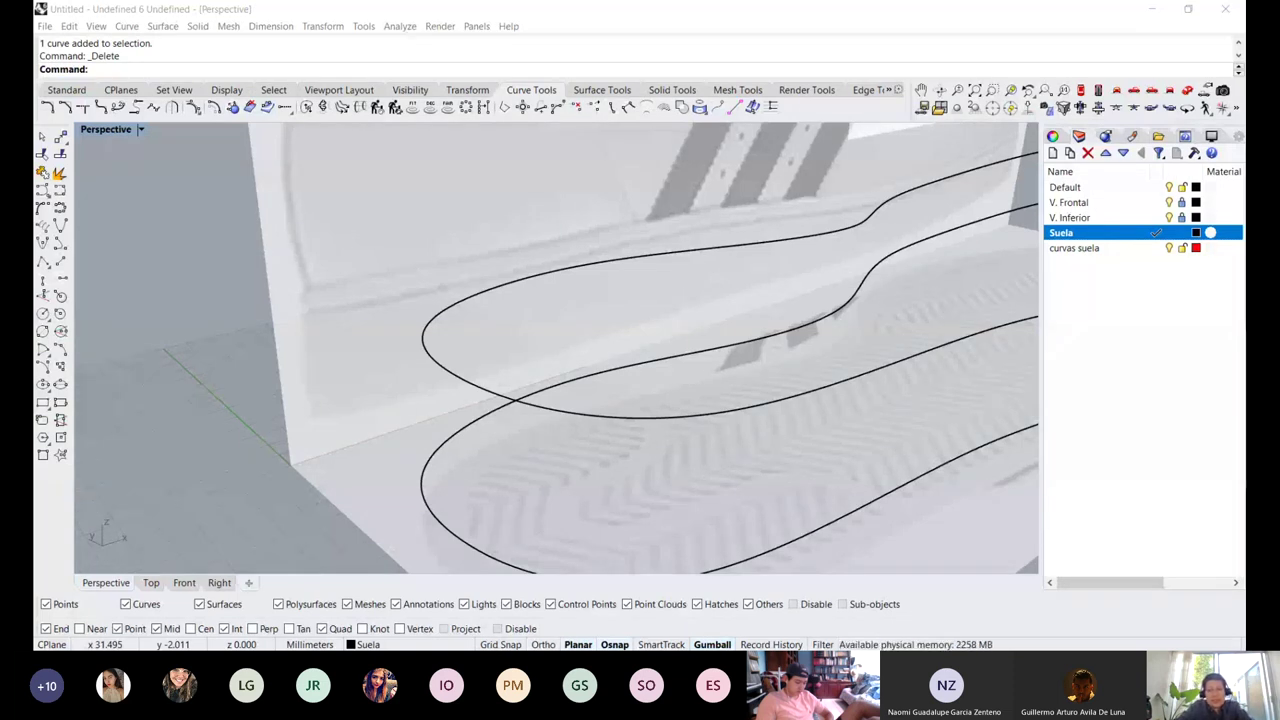
scroll(415, 345, "down", 3)
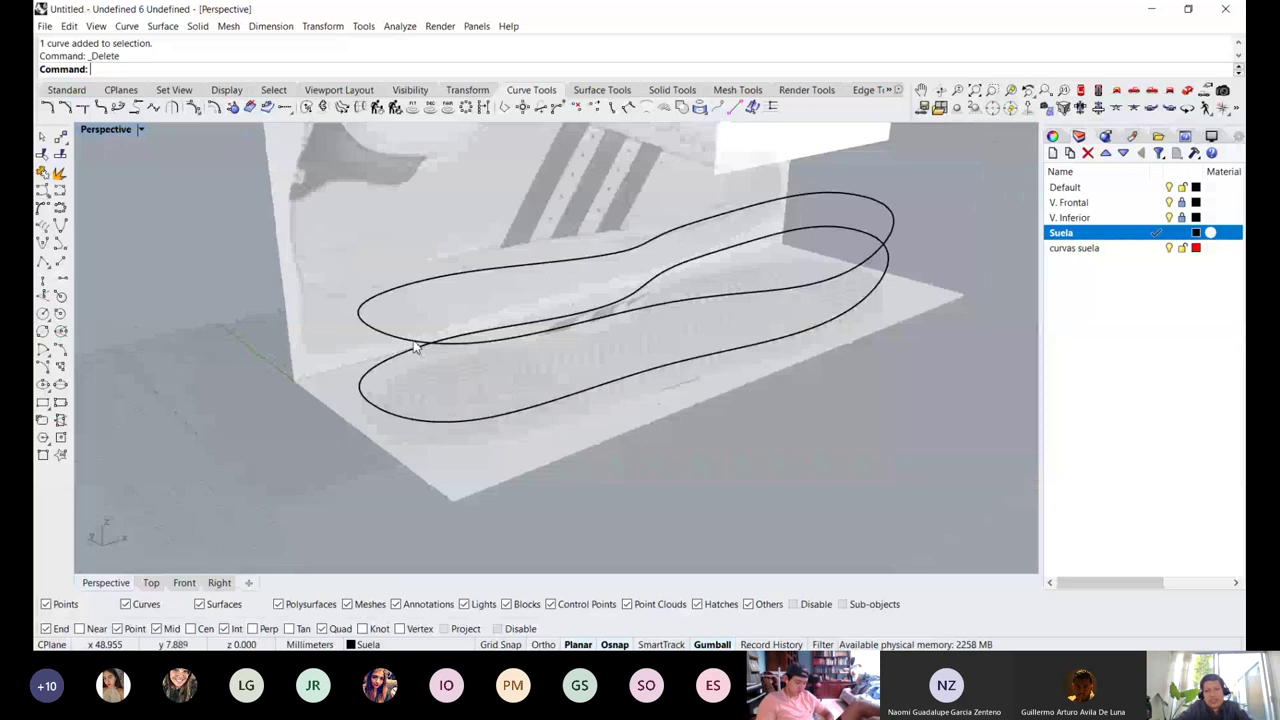
right_click_drag(415, 345, 609, 274)
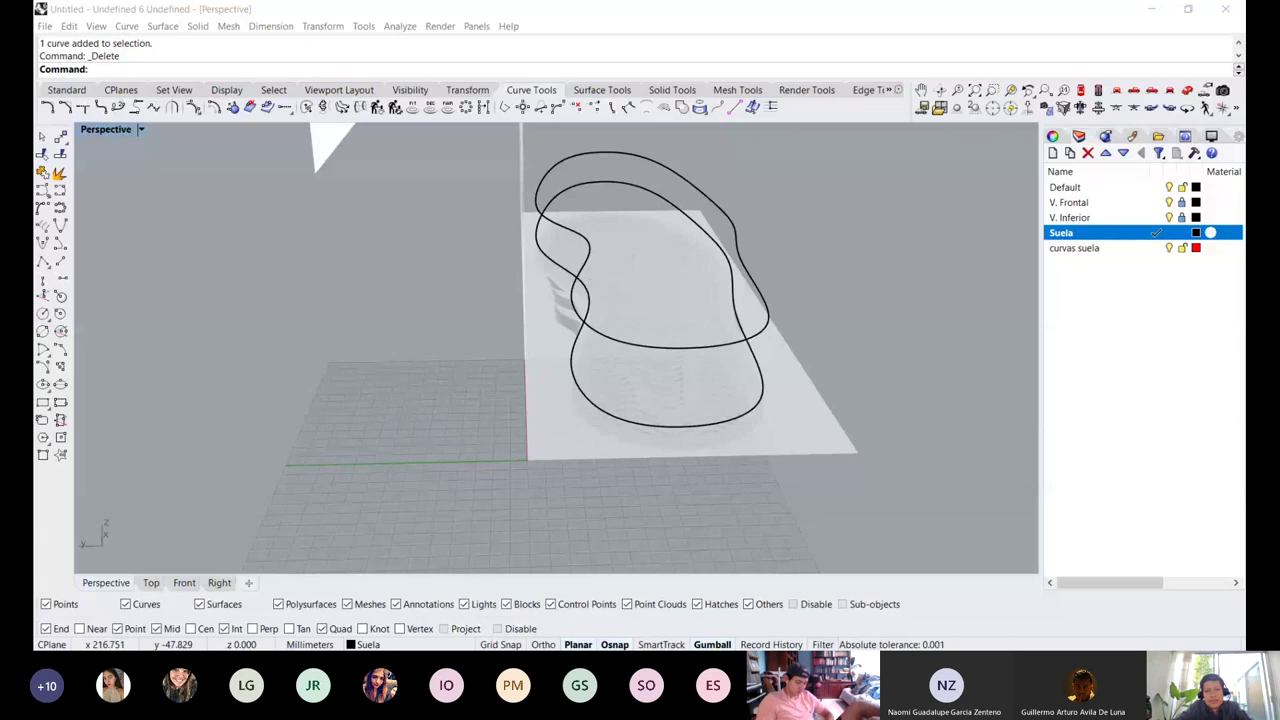
key("alt+Tab")
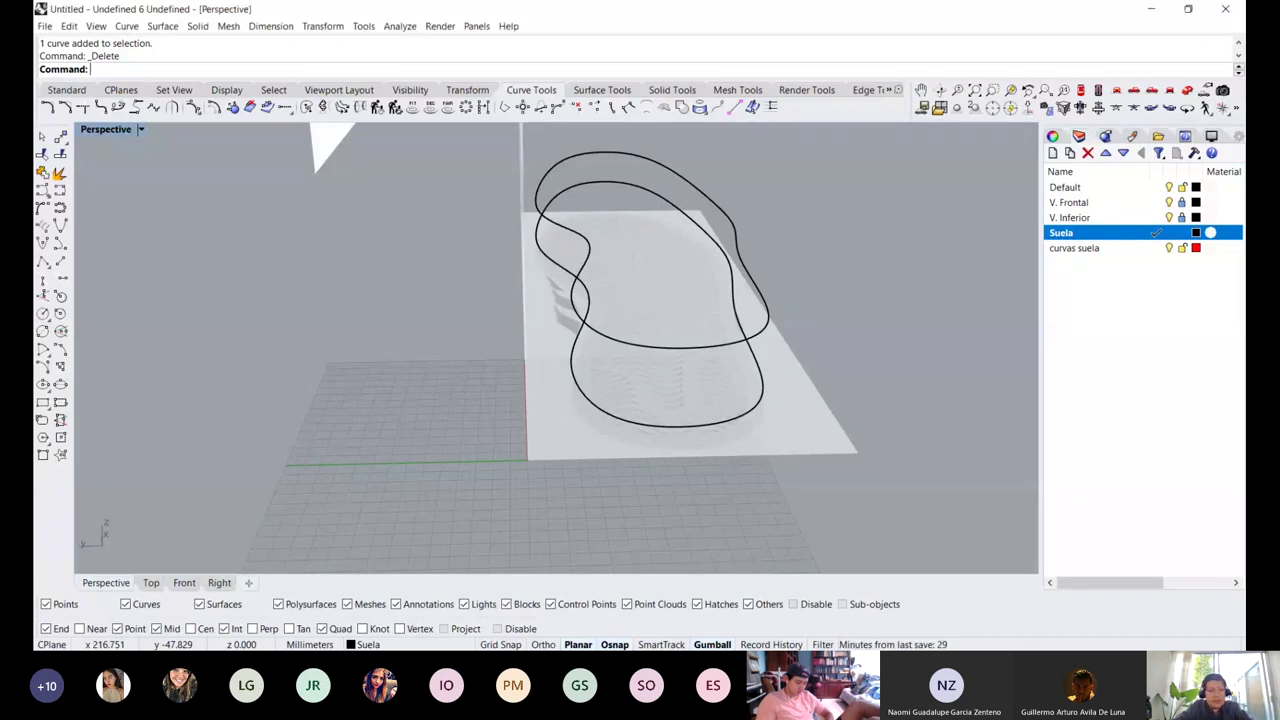
right_click_drag(850, 290, 530, 310)
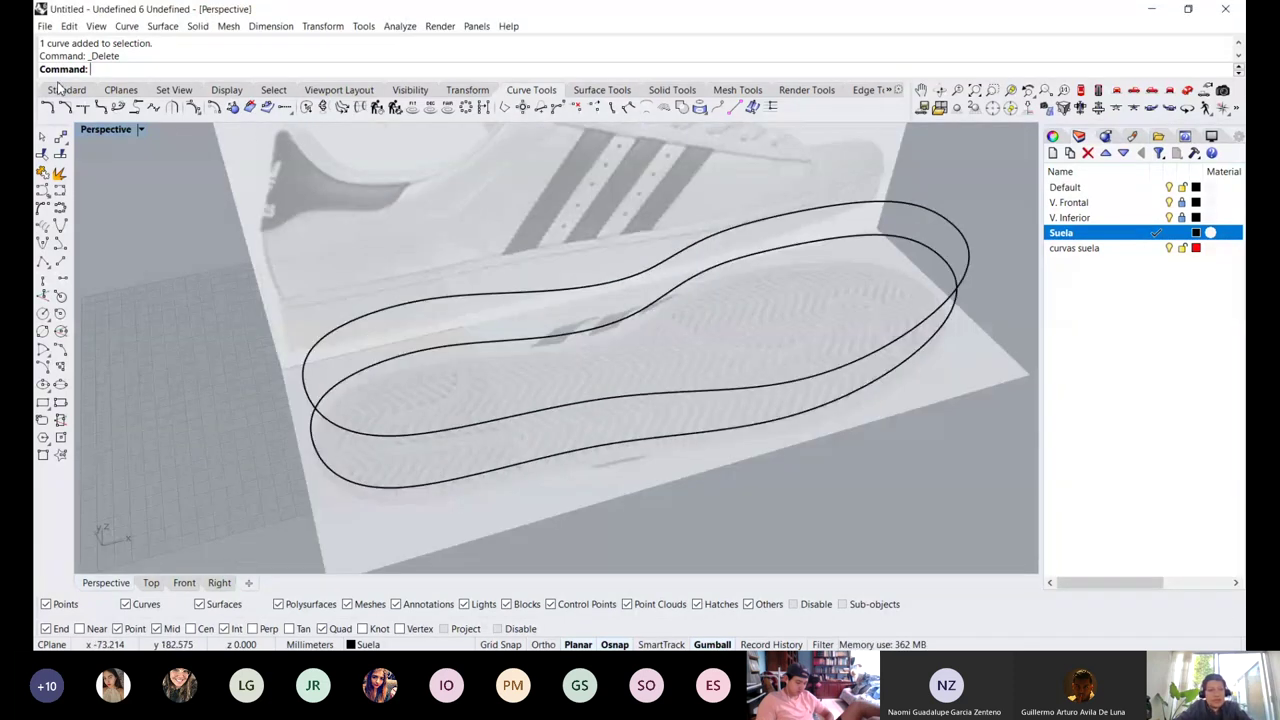
right_click_drag(330, 370, 483, 320)
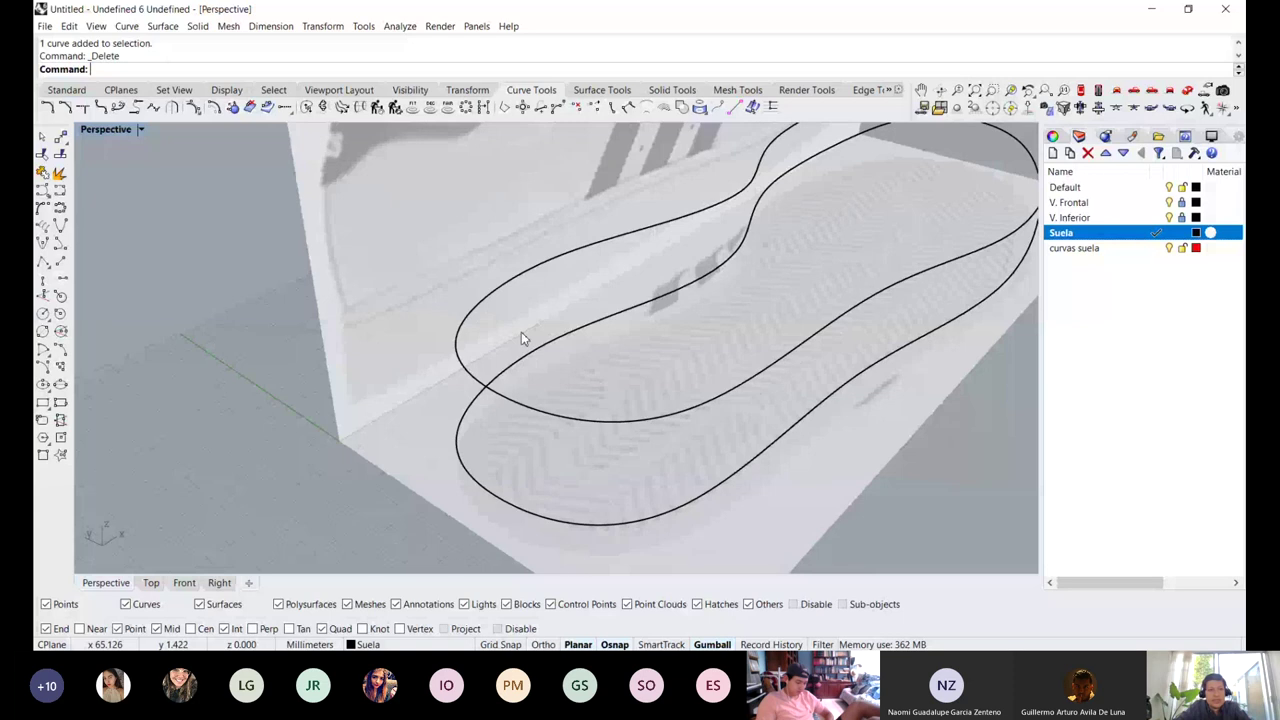
scroll(269, 282, "down", 5)
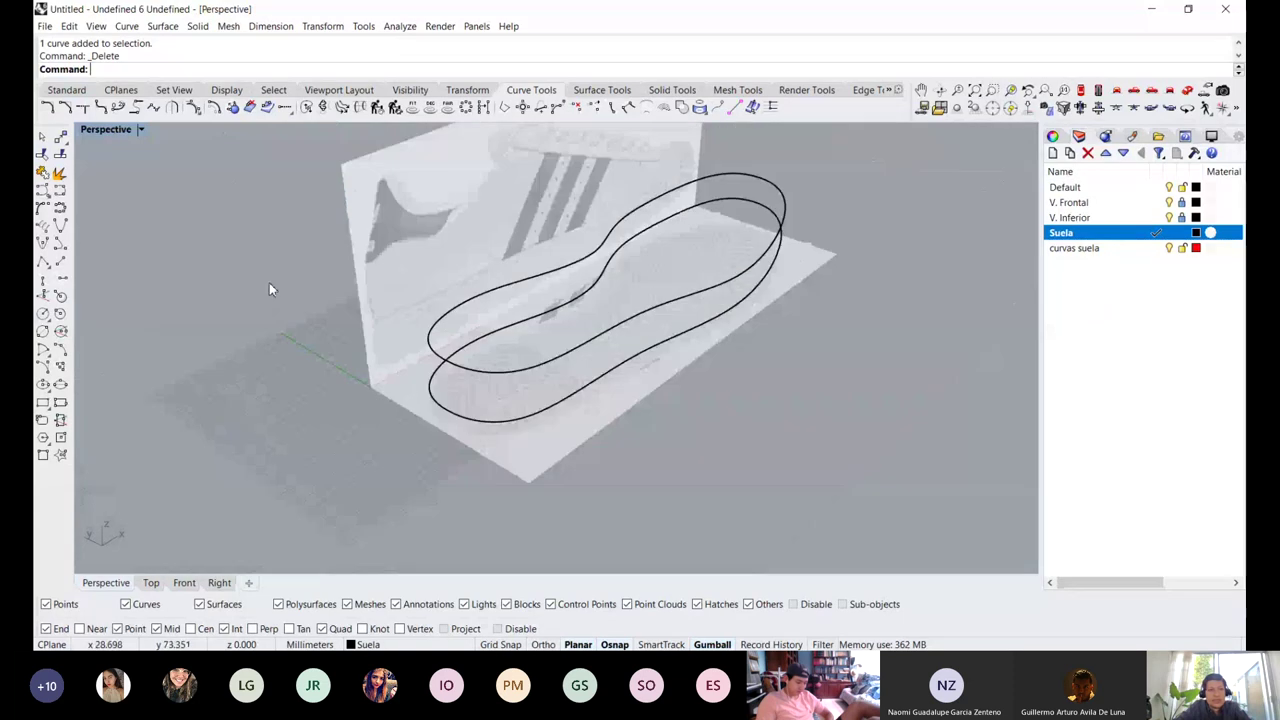
Place a point object at the heel end of both the upper and the lower sole outline
left_click(60, 90)
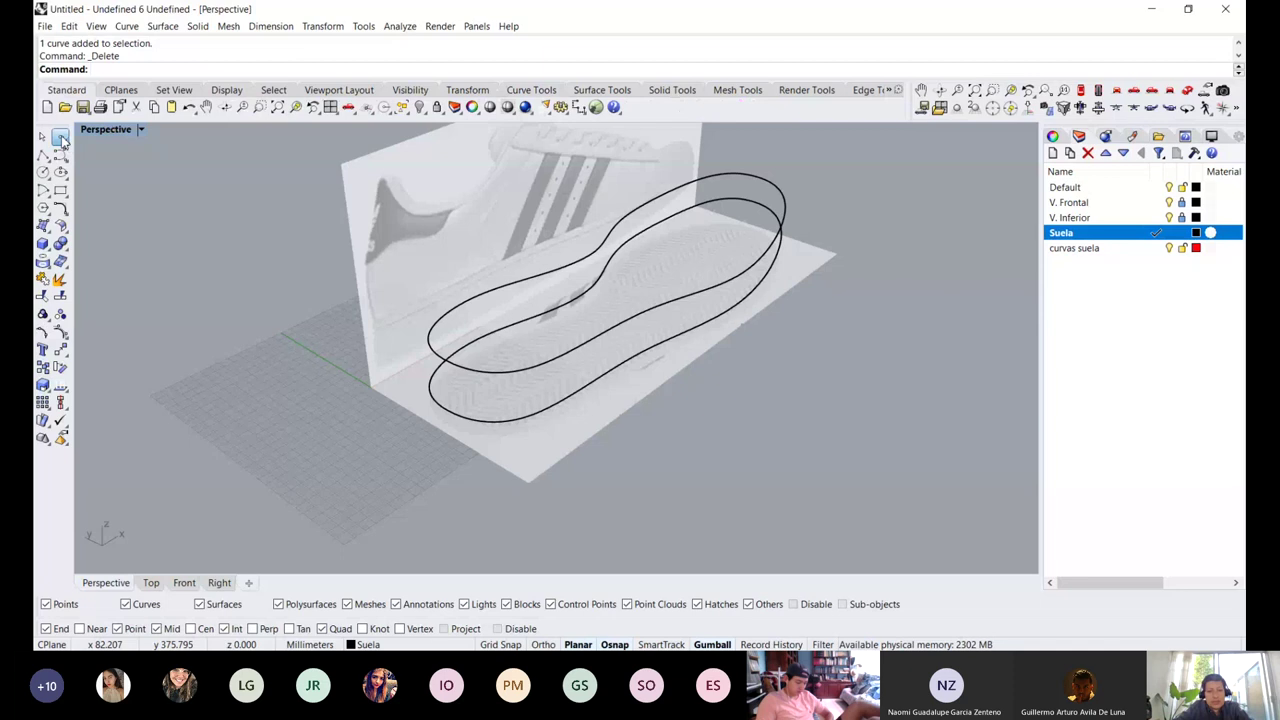
left_click(60, 140)
scroll(340, 320, "up", 3)
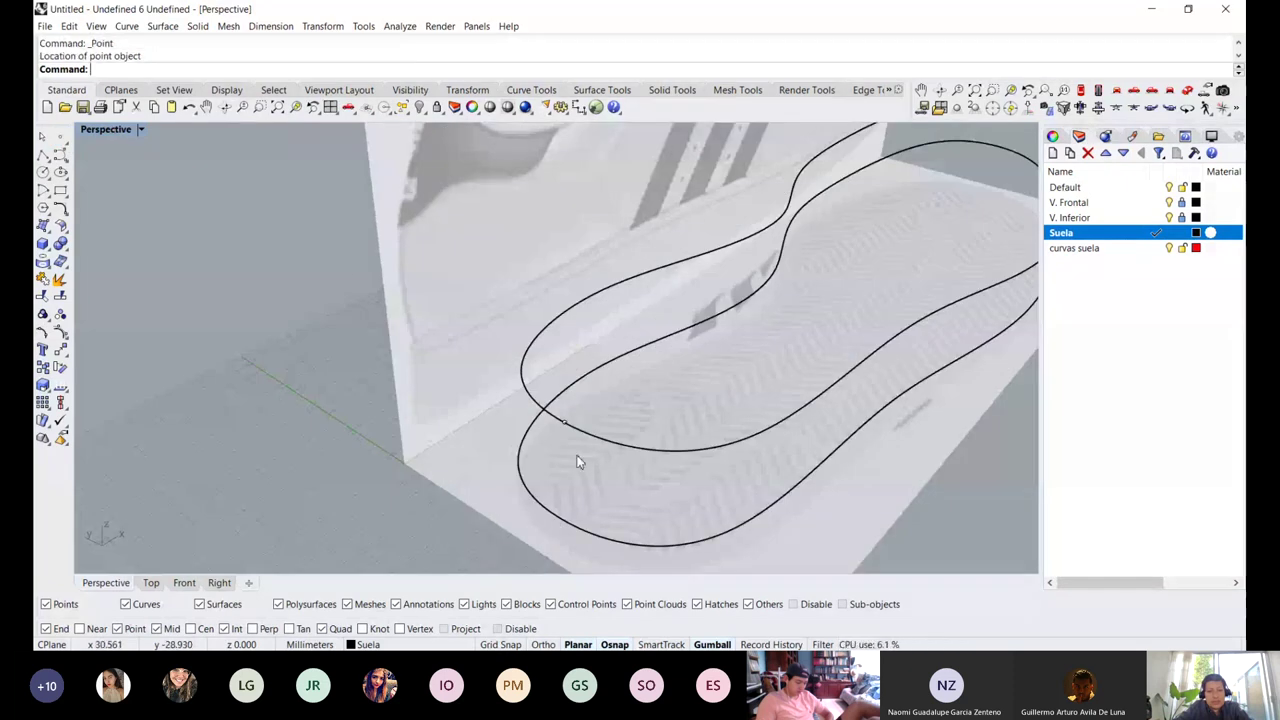
left_click(564, 522)
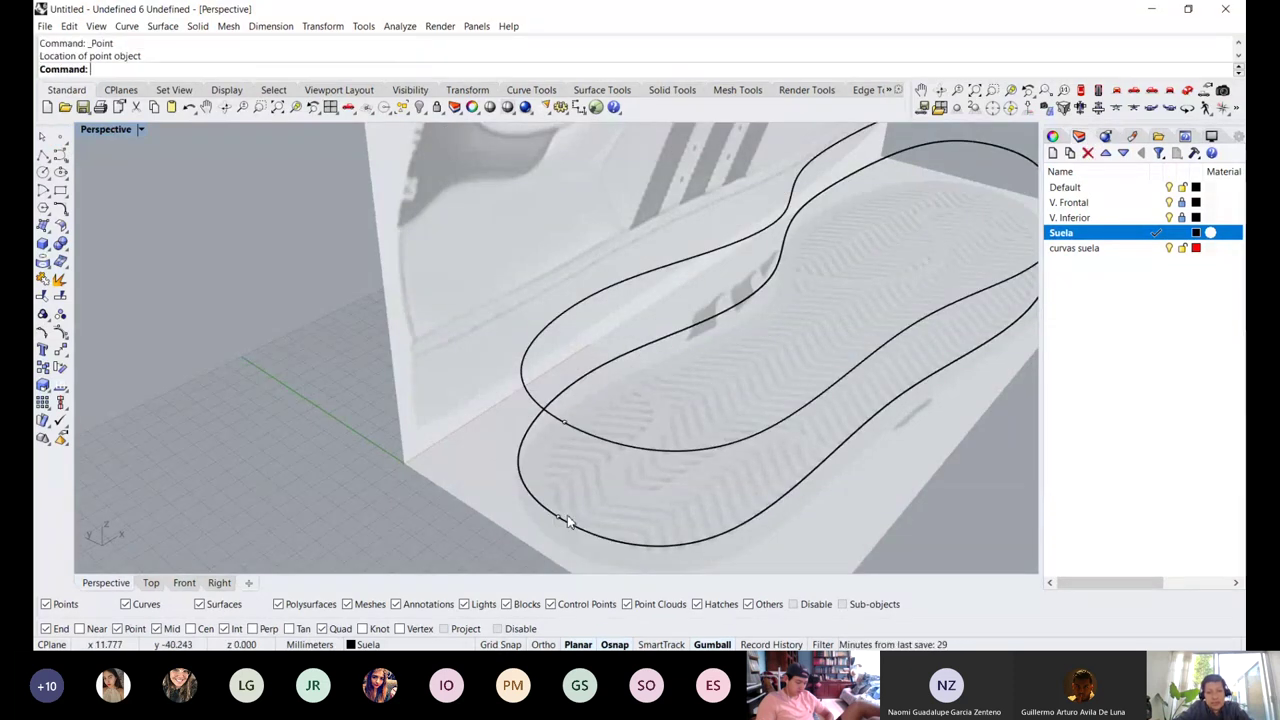
Place point objects at the toe end of both outlines, snapping to the upper curve's quadrant and the lower curve's midpoint
right_click_drag(571, 521, 775, 277)
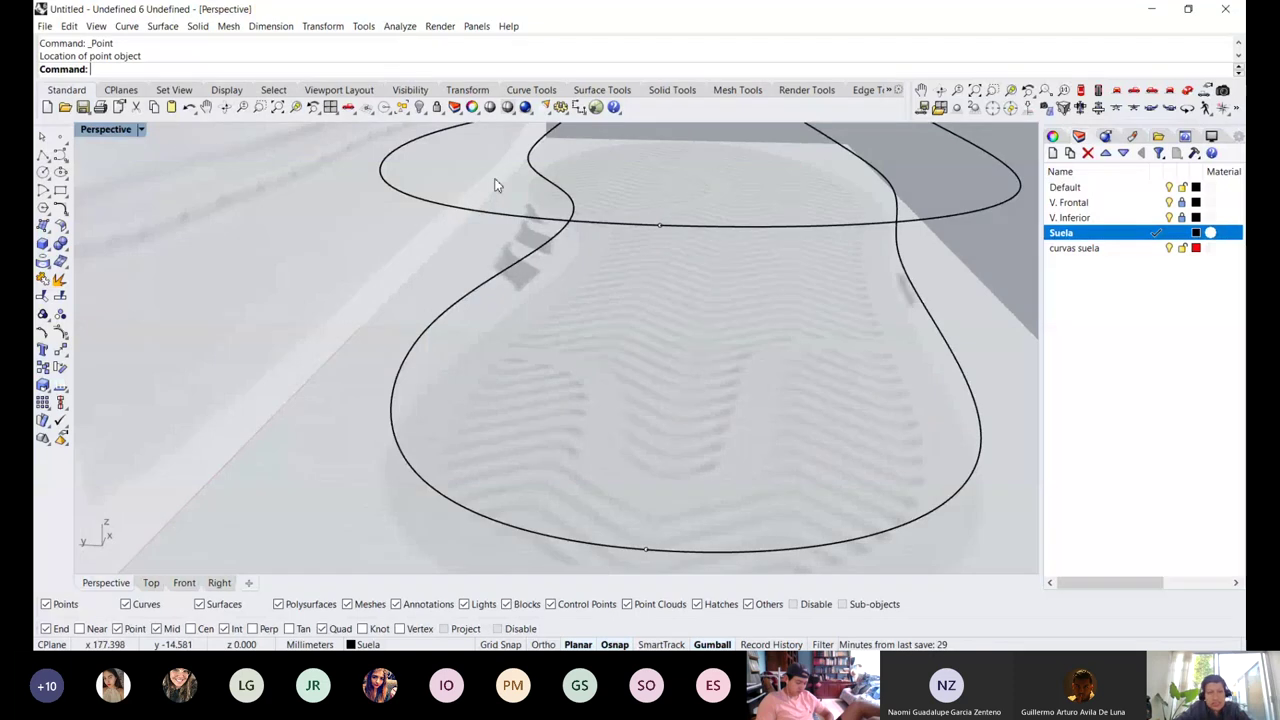
scroll(430, 250, "down", 8)
right_click_drag(623, 211, 591, 350)
right_click(608, 392)
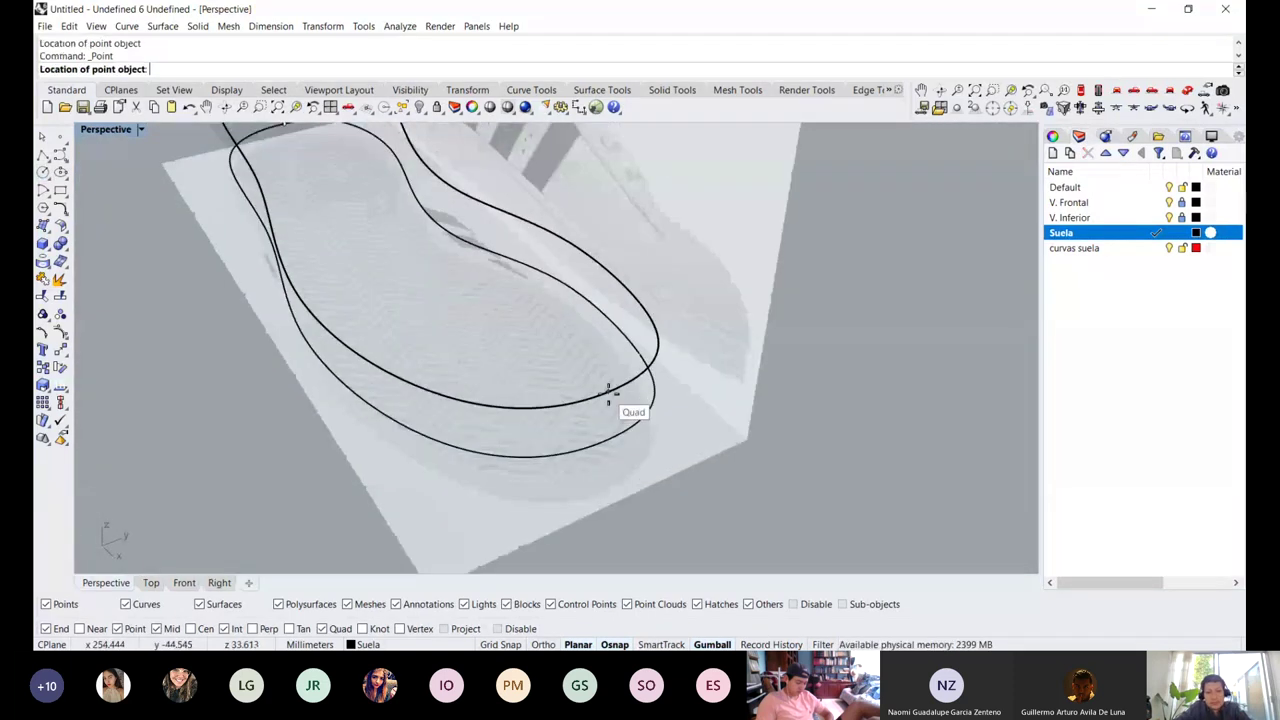
scroll(610, 400, "up", 4)
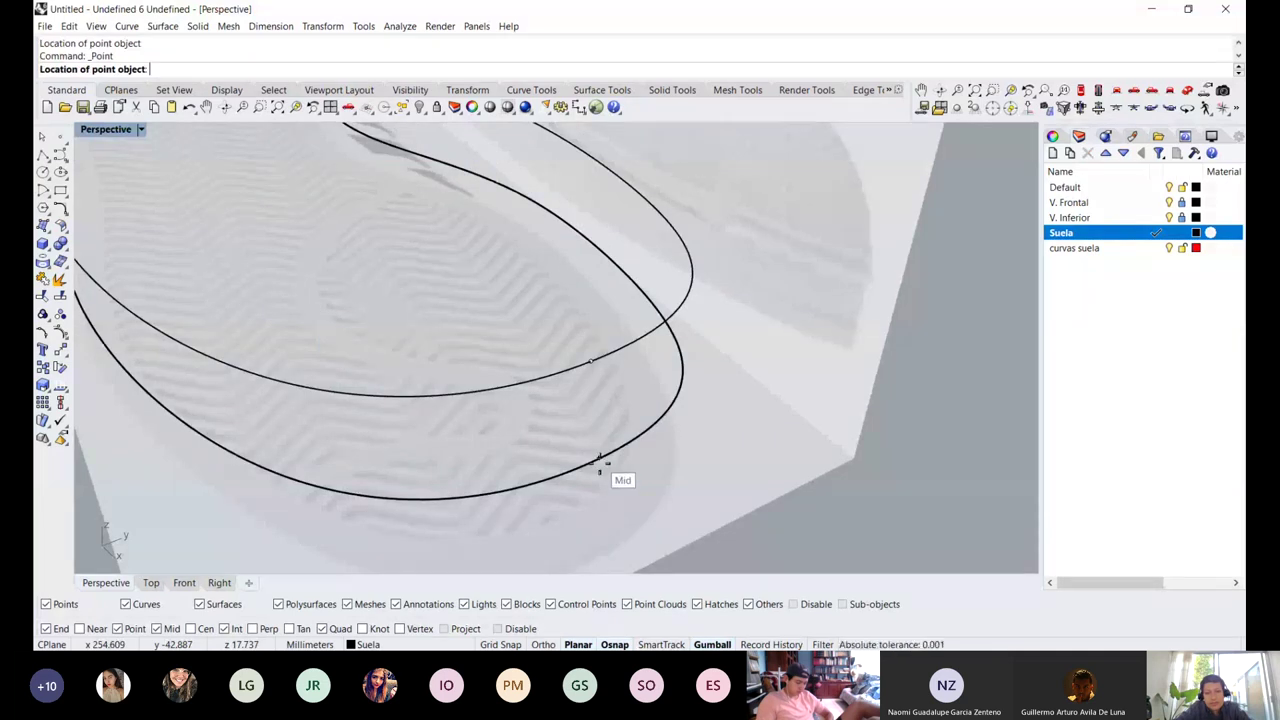
left_click(600, 466)
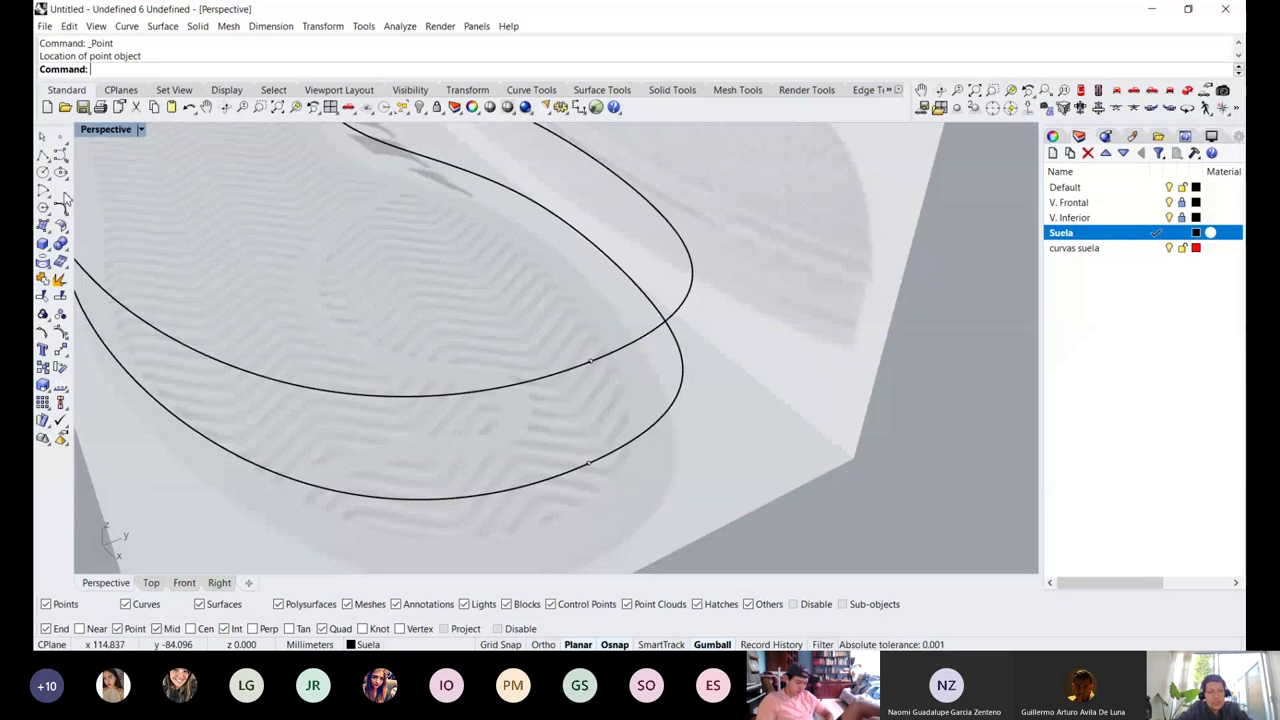
Draw a polyline from the upper outline's toe point down through the lower outline, ending slightly below it
left_click(43, 154)
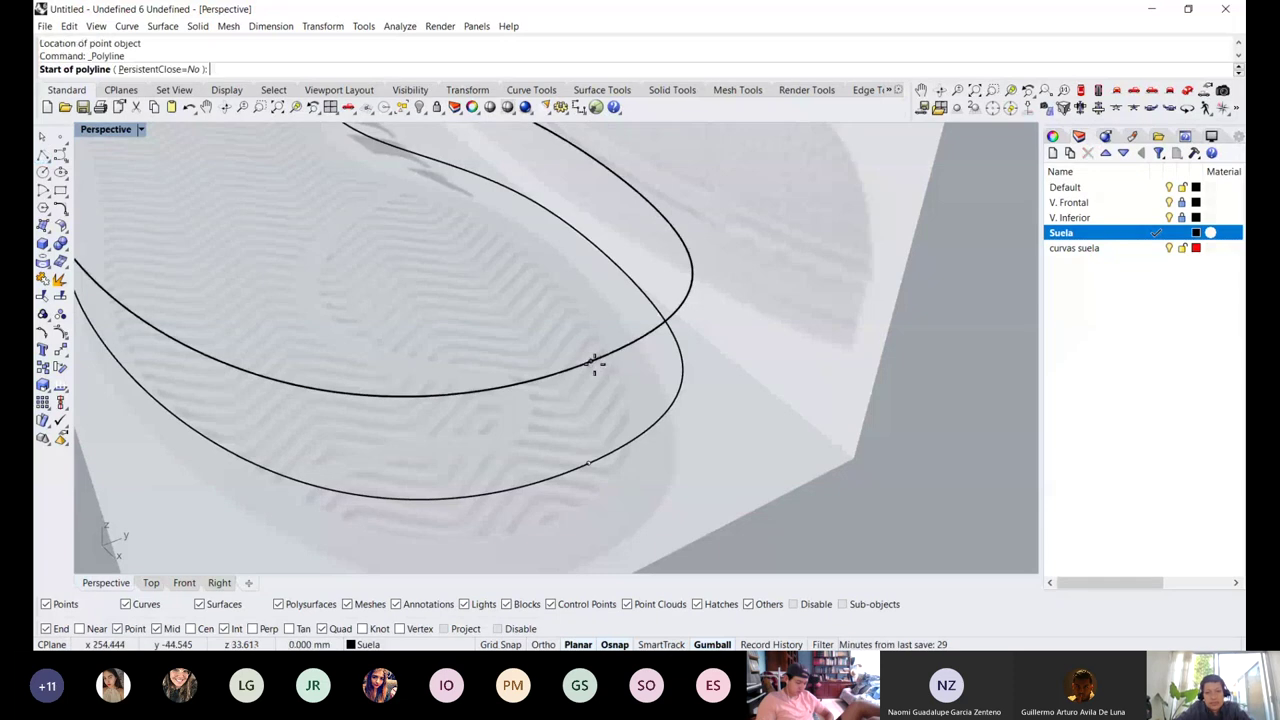
left_click(589, 368)
left_click(588, 464)
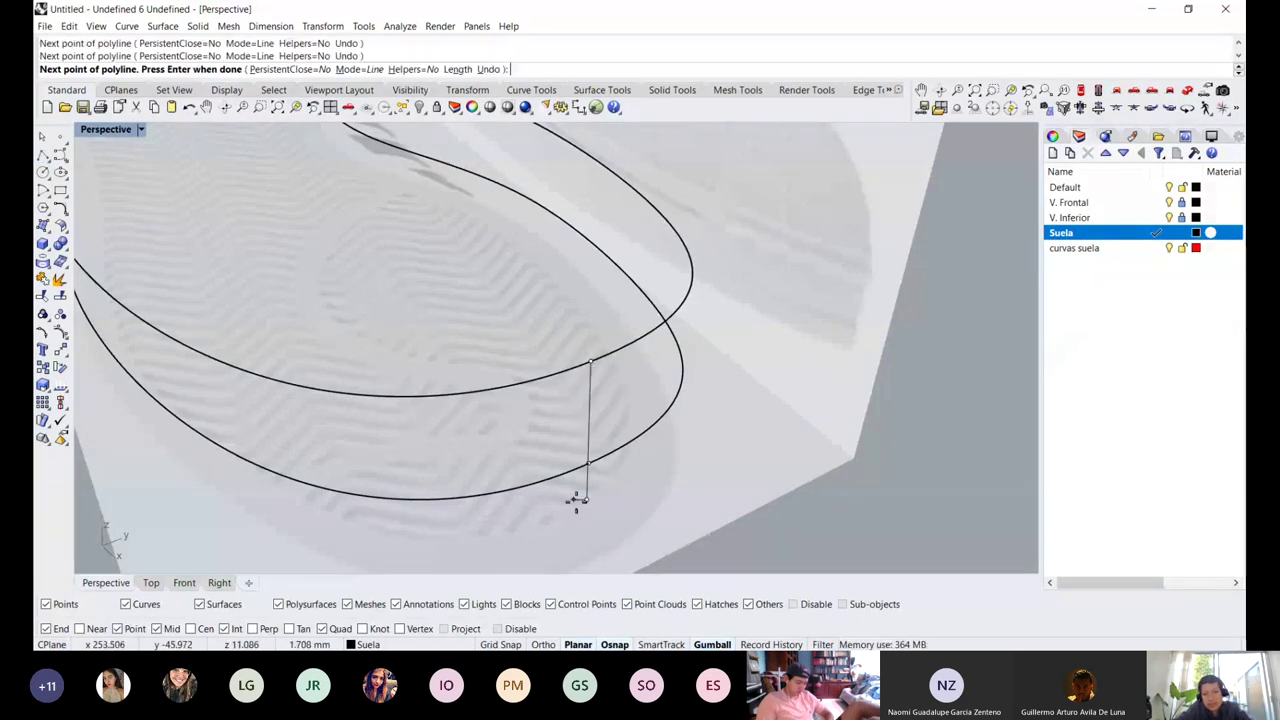
key("Return")
Examine how the toe polyline meets the lower sole outline and its point object
scroll(577, 500, "up", 5)
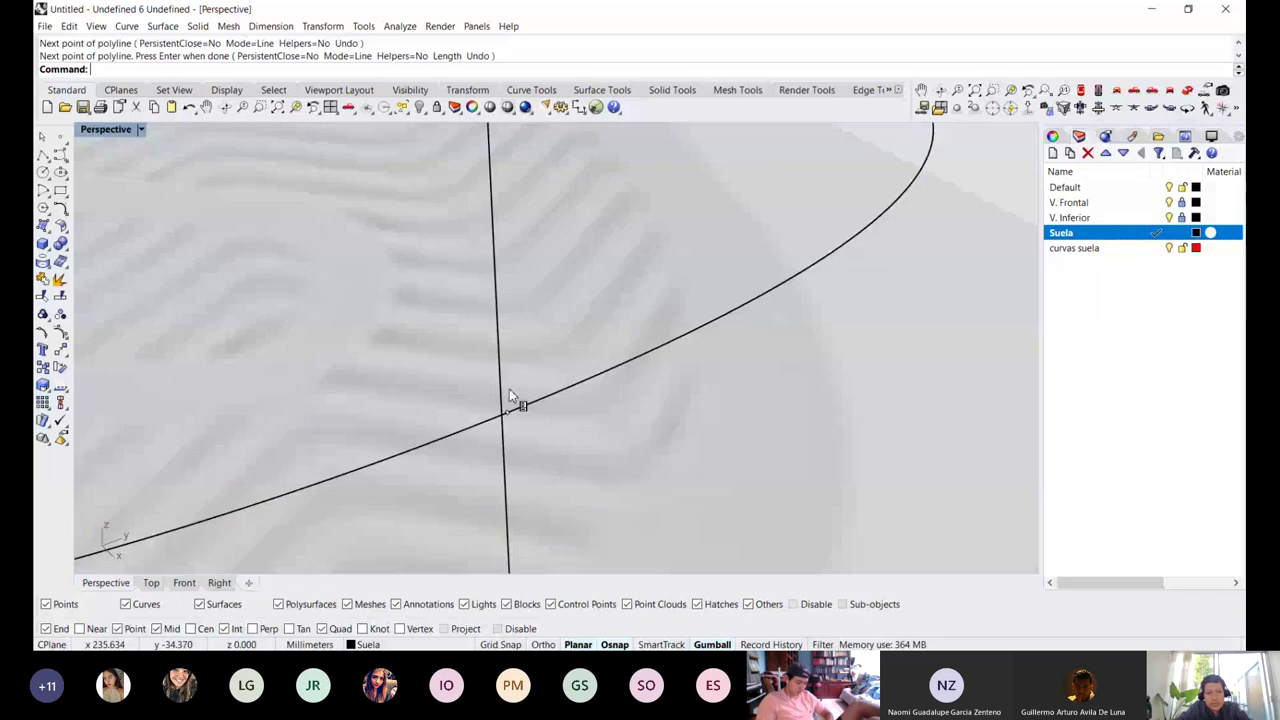
scroll(509, 394, "down", 2)
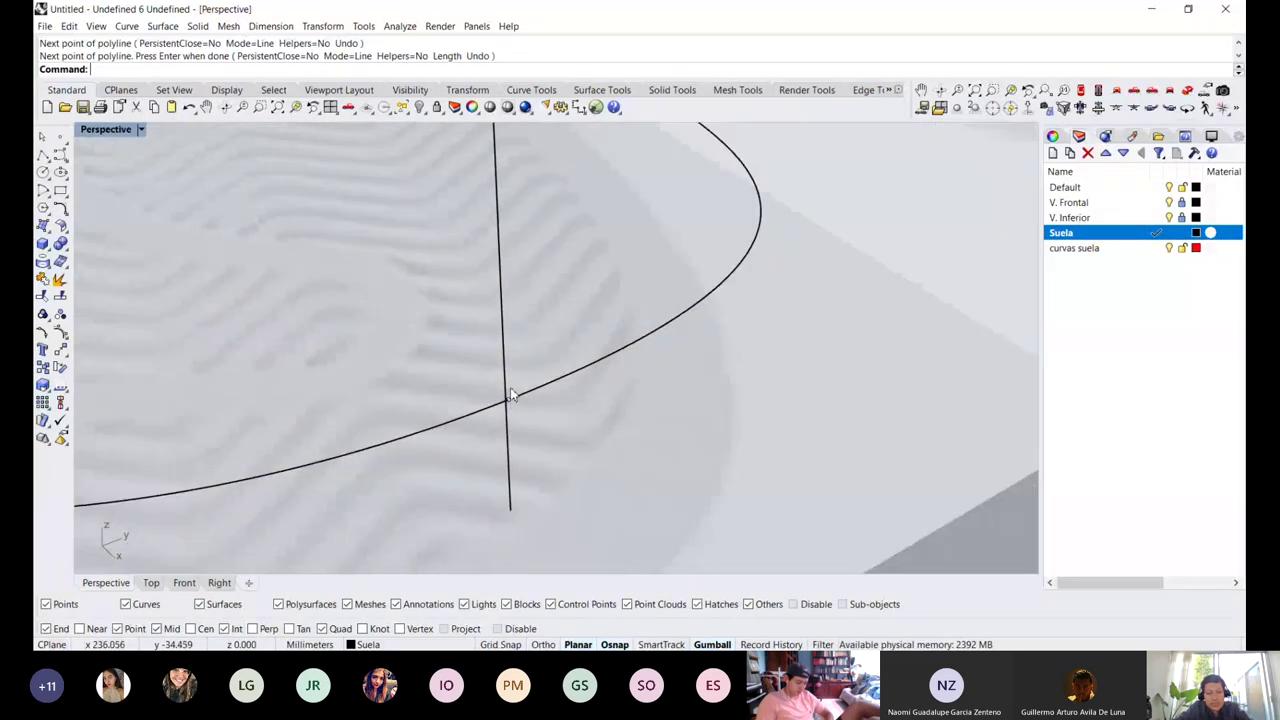
scroll(508, 420, "up", 1)
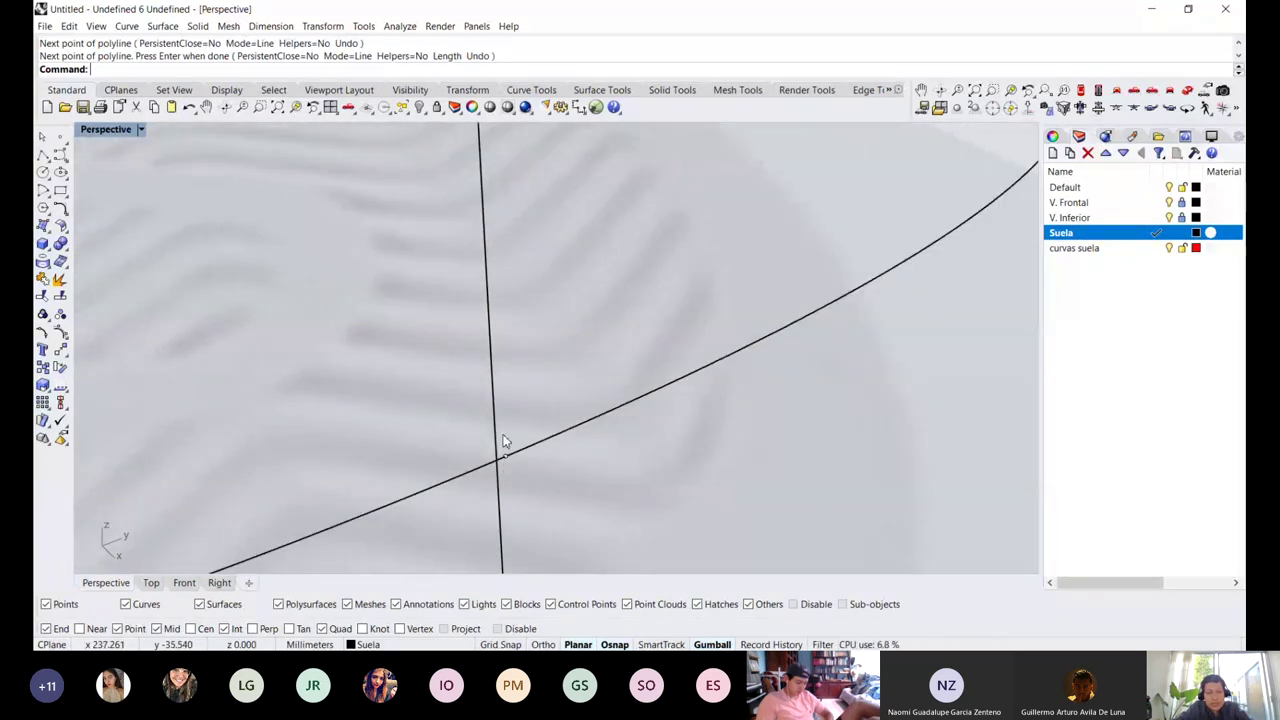
scroll(503, 434, "down", 3)
scroll(506, 372, "up", 3)
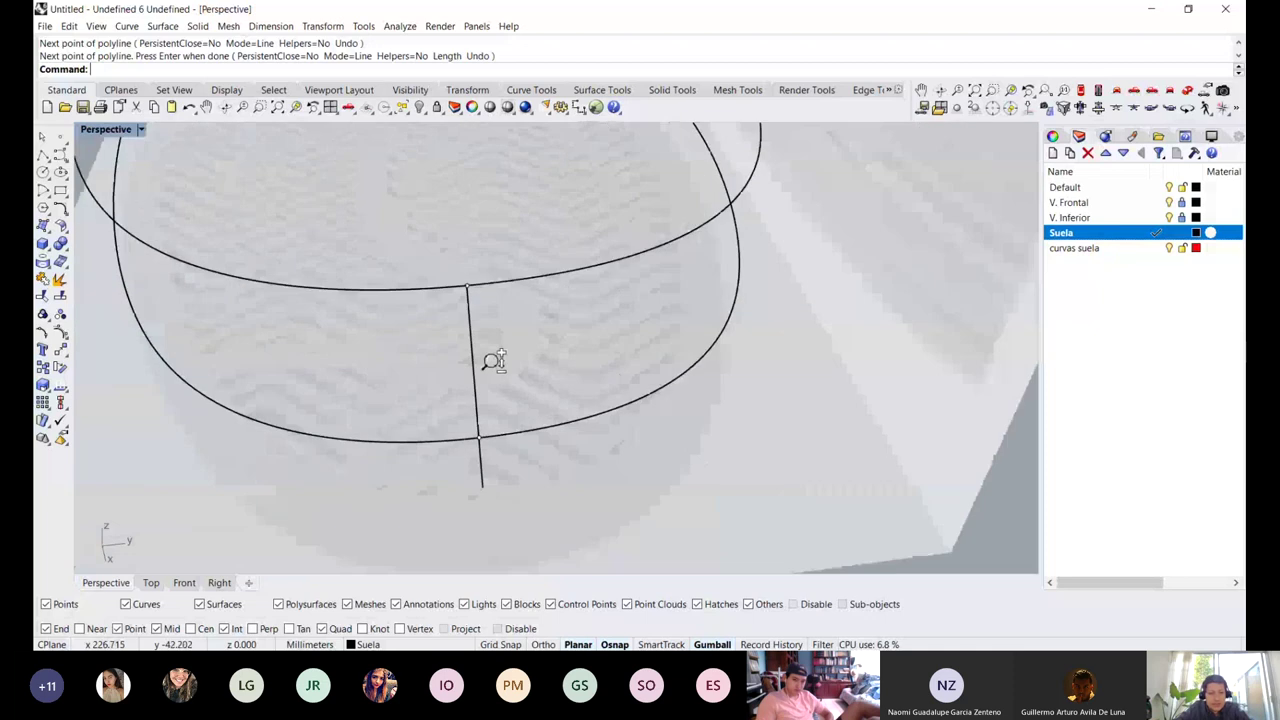
scroll(493, 362, "up", 2)
scroll(460, 240, "up", 3)
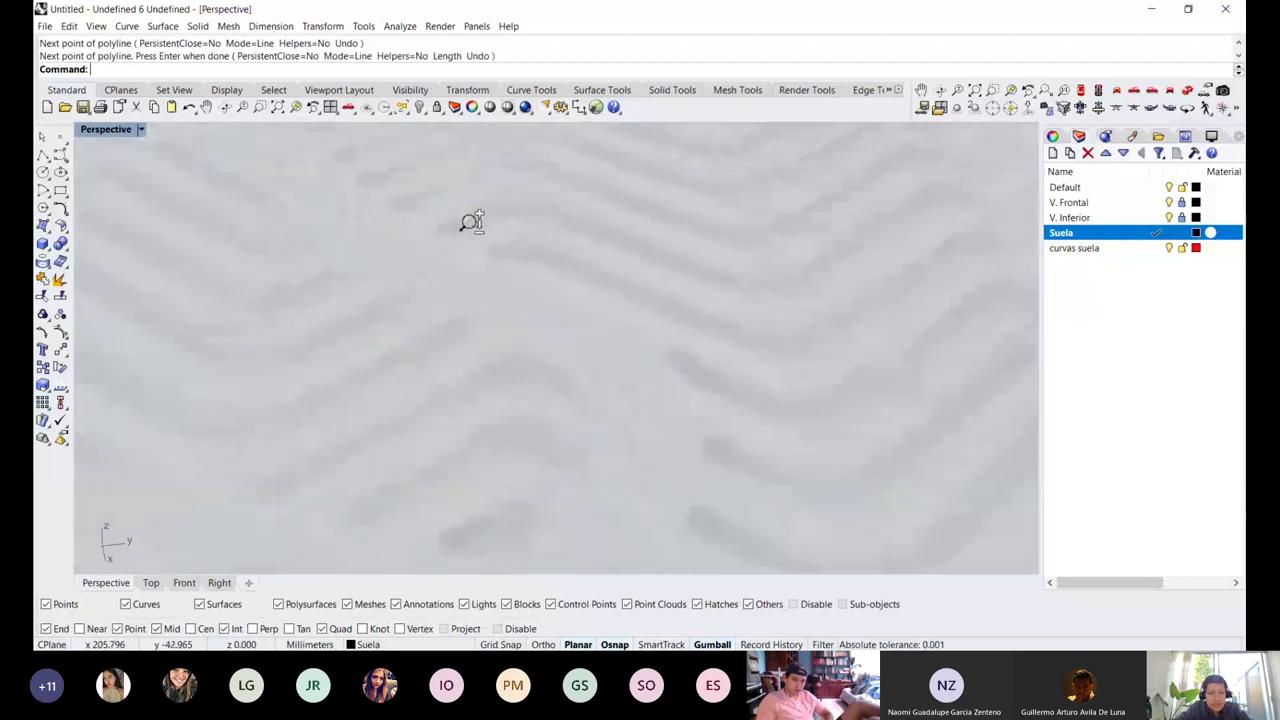
scroll(471, 222, "down", 3)
scroll(476, 490, "up", 1)
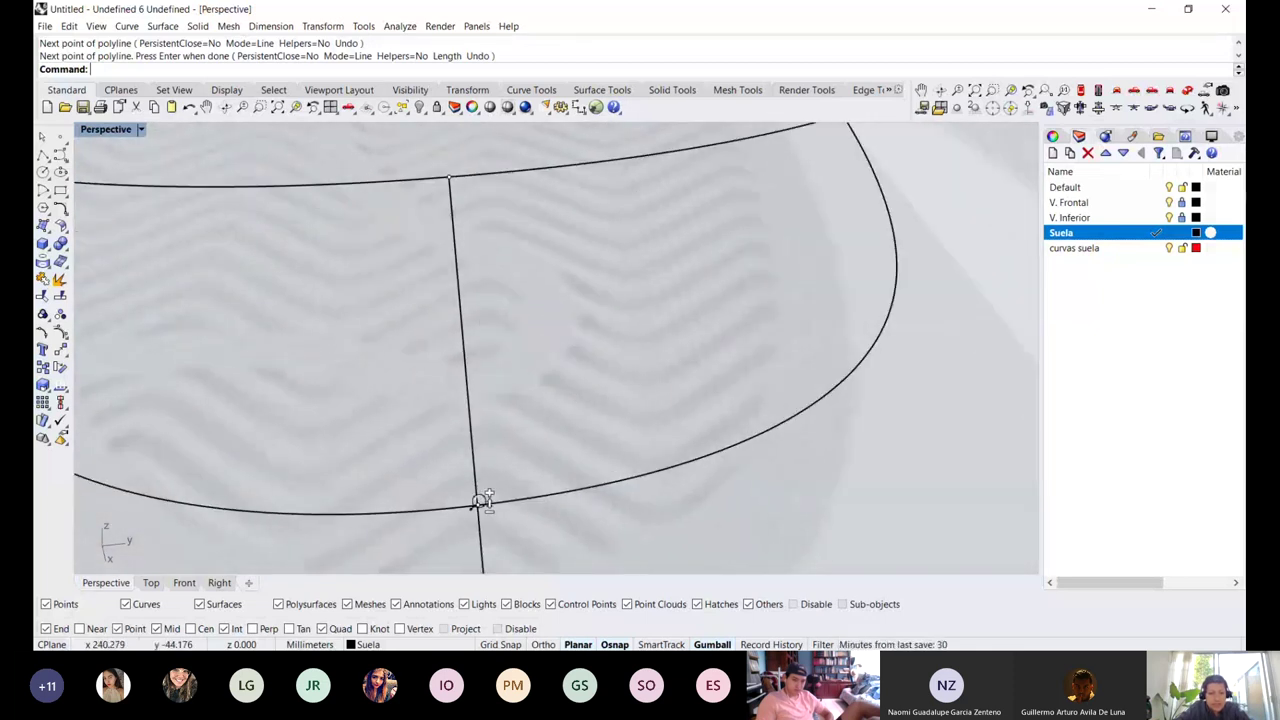
Inspect up close the offset between the toe polyline and the point object on the lower sole outline
scroll(482, 502, "up", 1)
scroll(482, 504, "up", 1)
middle_click(511, 418)
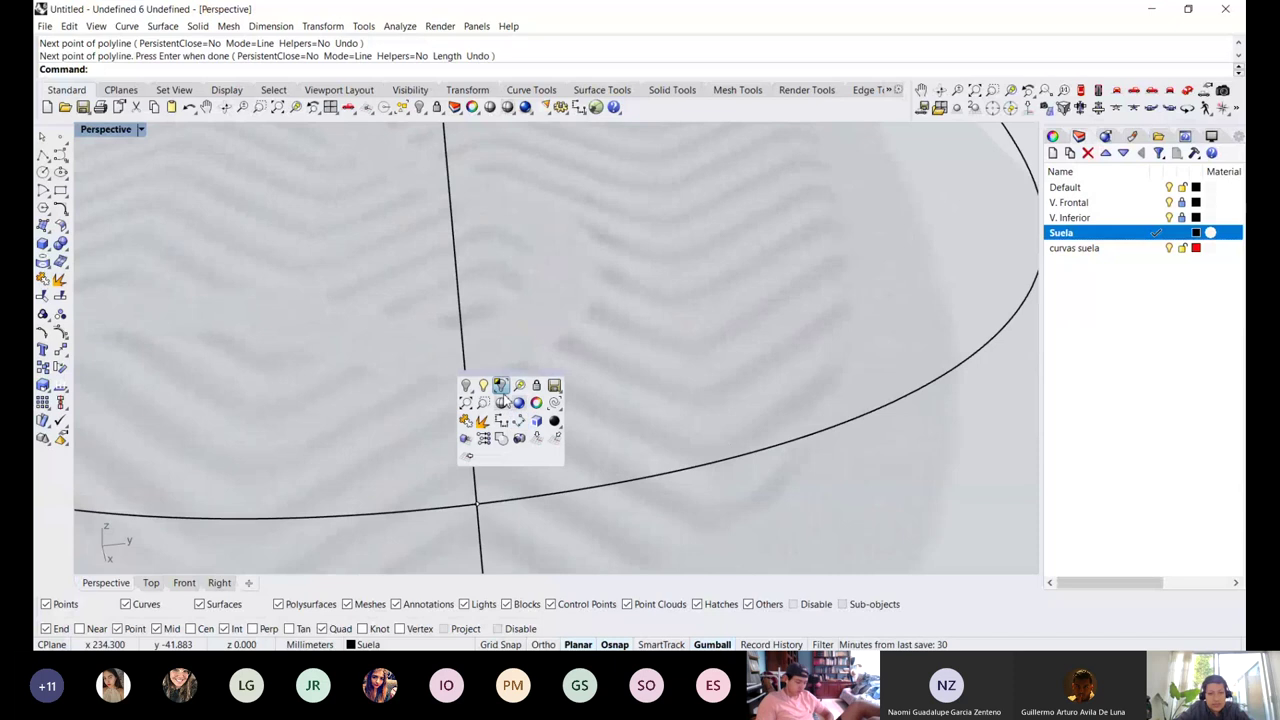
left_click(484, 404)
left_click_drag(460, 487, 496, 521)
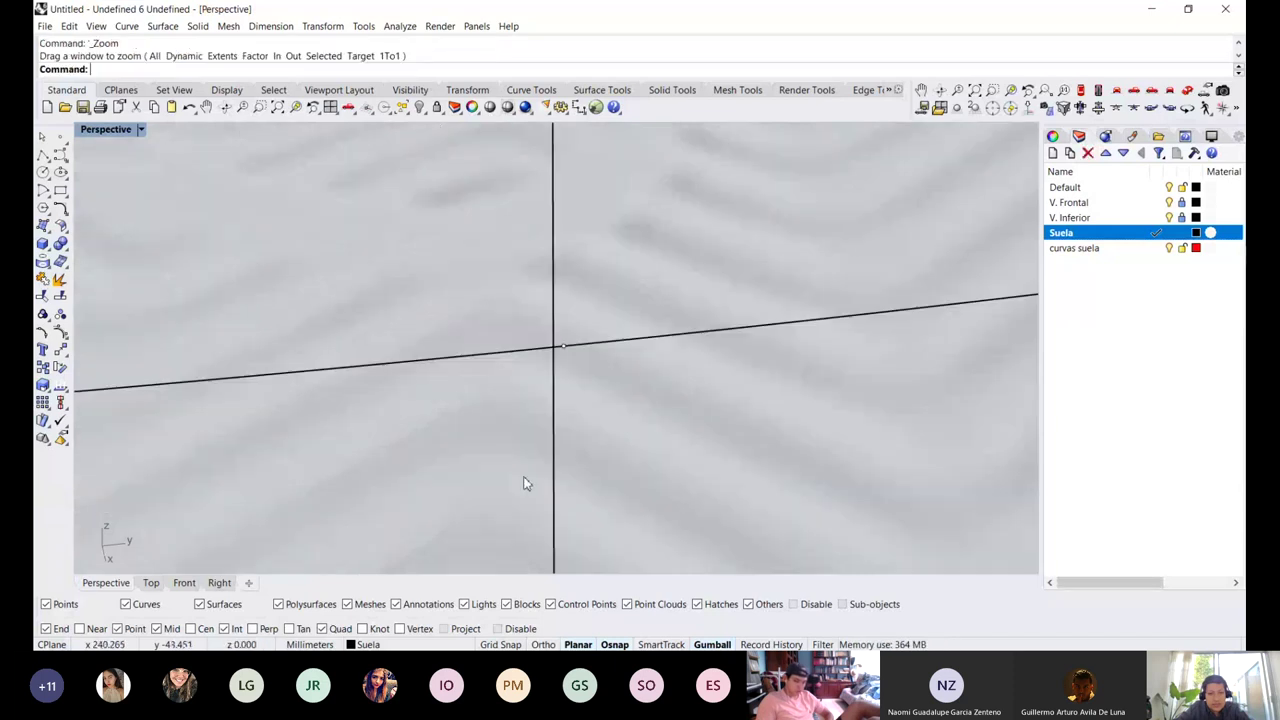
scroll(564, 309, "down", 3)
right_click_drag(563, 343, 593, 358)
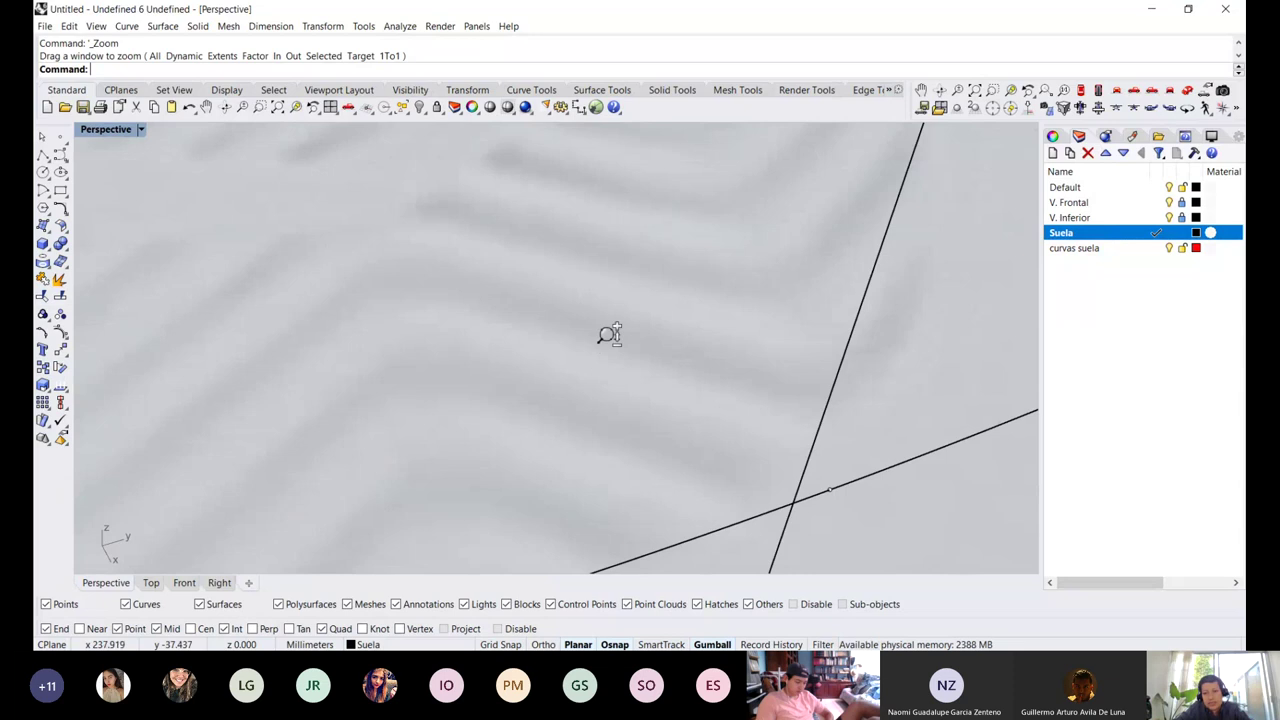
scroll(580, 390, "down", 5)
right_click_drag(702, 353, 656, 351)
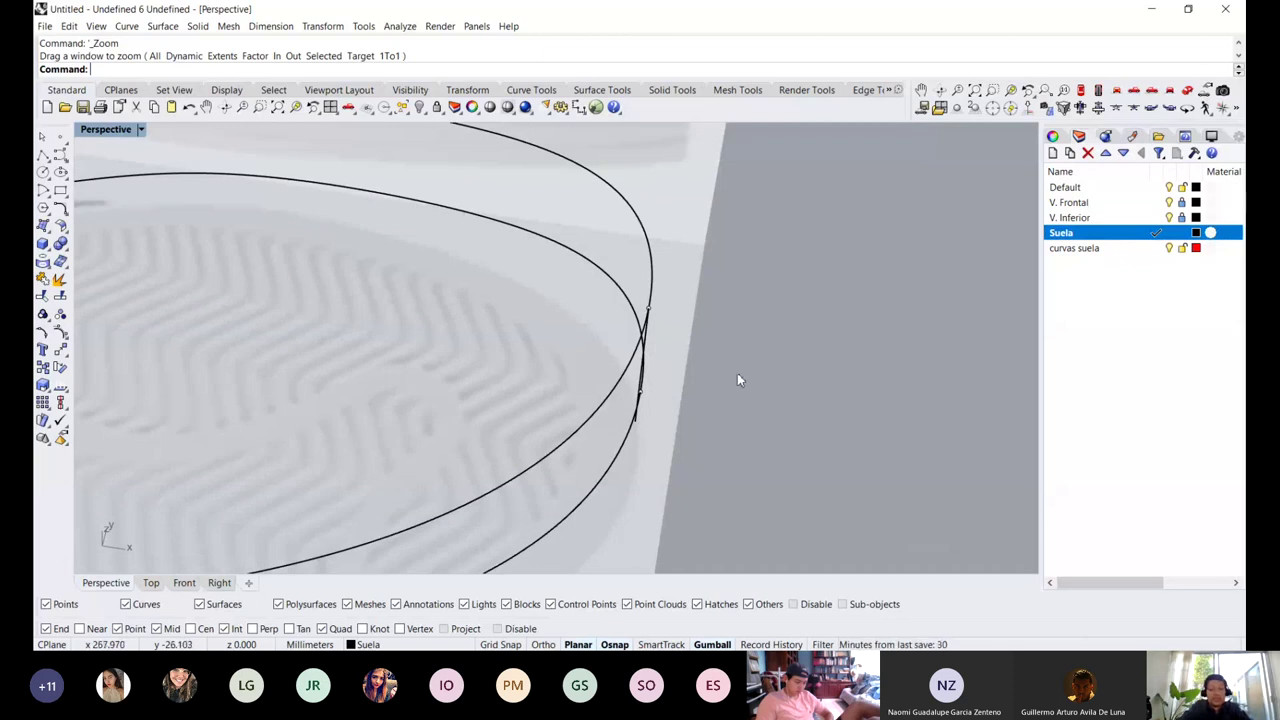
right_click_drag(737, 377, 684, 352)
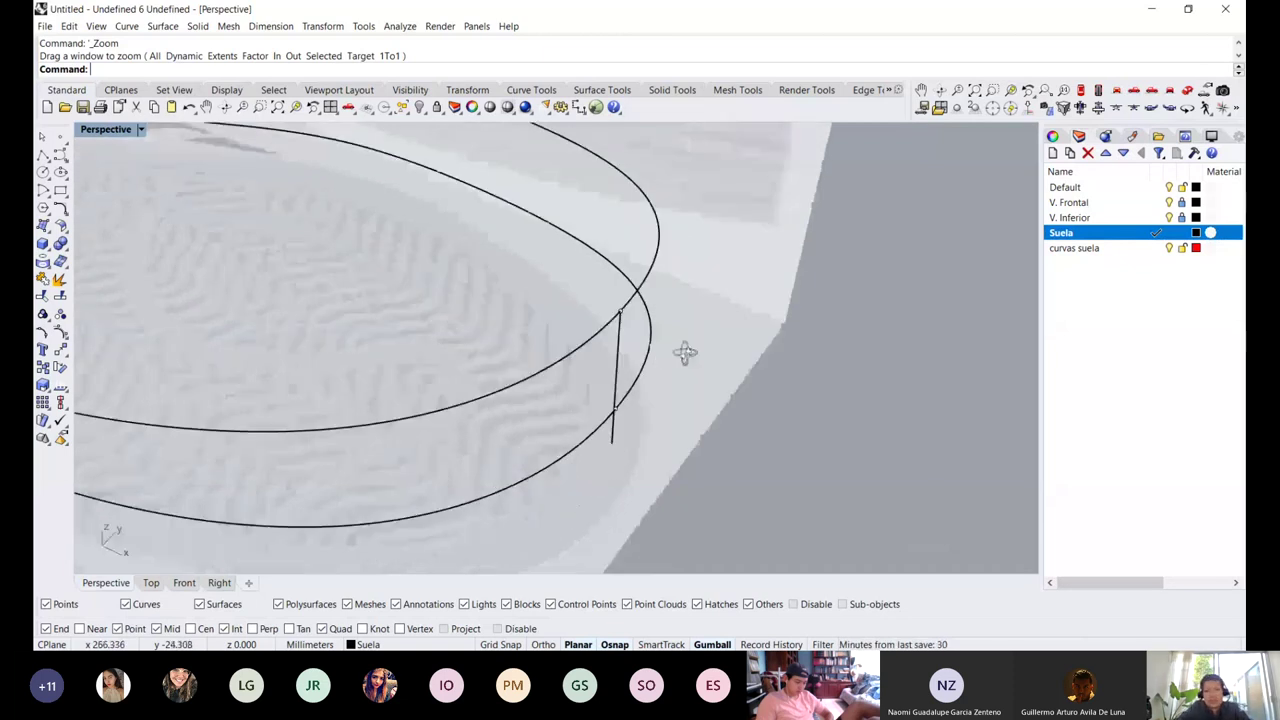
Extrude the toe polyline along the sole's length into a narrow vertical surface
left_click(618, 369)
right_click_drag(619, 369, 686, 375)
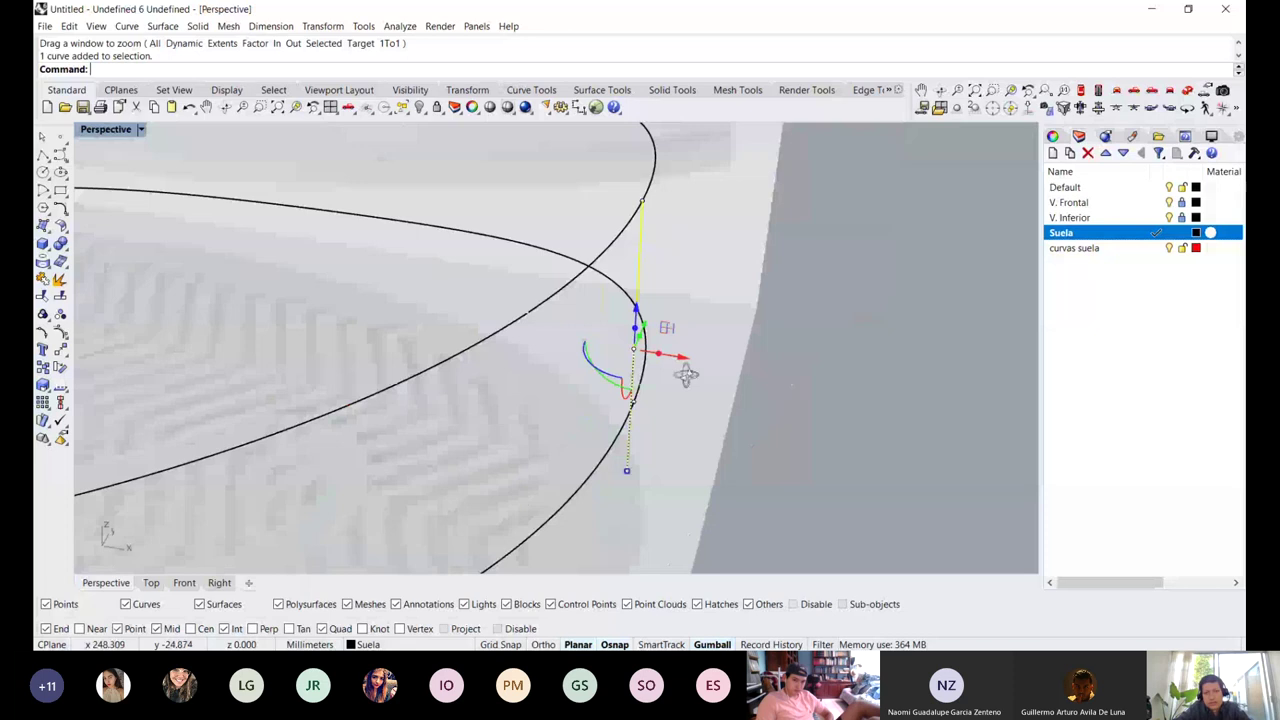
left_click_drag(683, 357, 780, 468)
right_click_drag(780, 468, 484, 468)
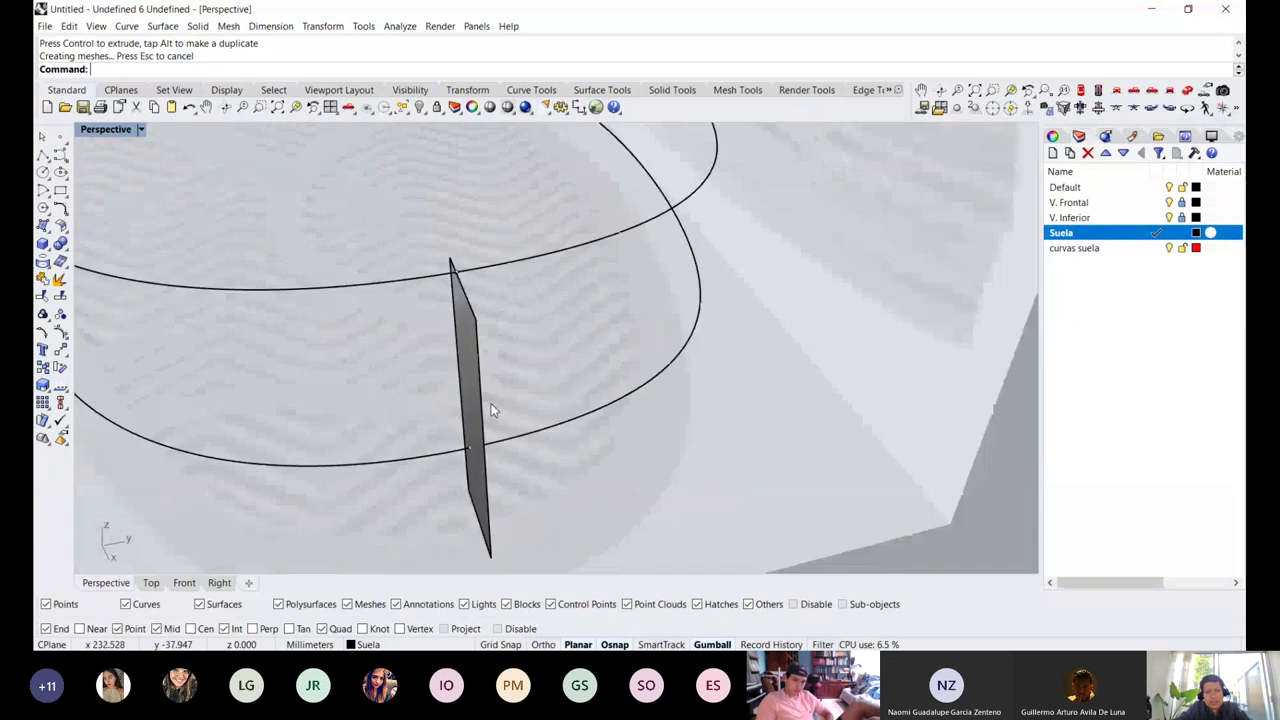
Move the narrow vertical surface along the sole's length from the toe end to the heel end
right_click_drag(491, 403, 620, 396, "ctrl")
right_click_drag(620, 396, 732, 404, "ctrl")
left_click(623, 400)
scroll(733, 405, "down", 4)
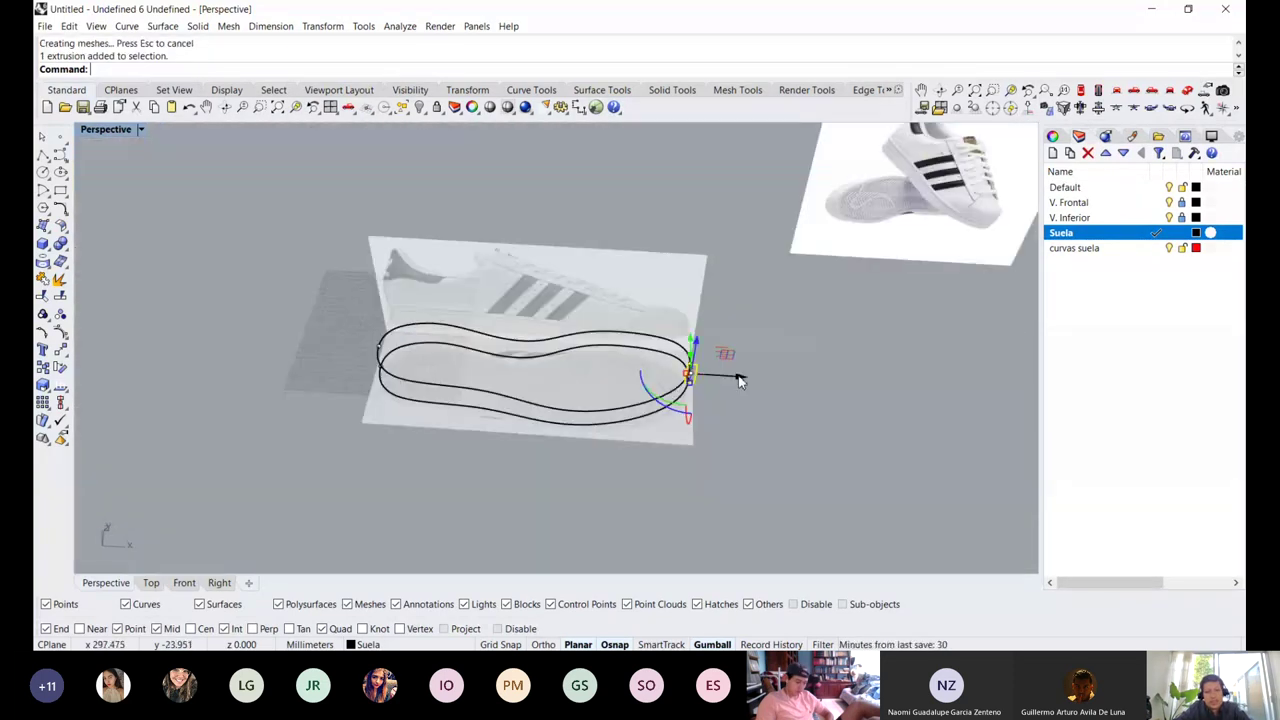
left_click_drag(740, 381, 392, 367)
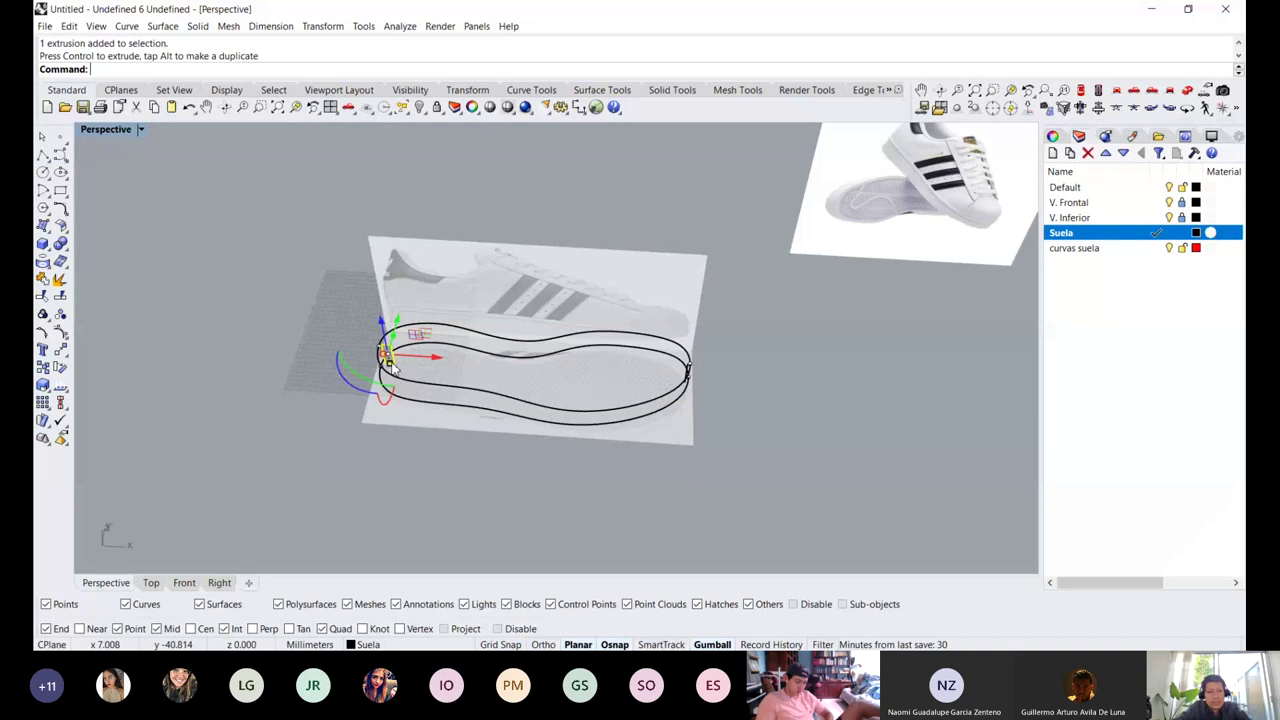
scroll(392, 367, "up", 5)
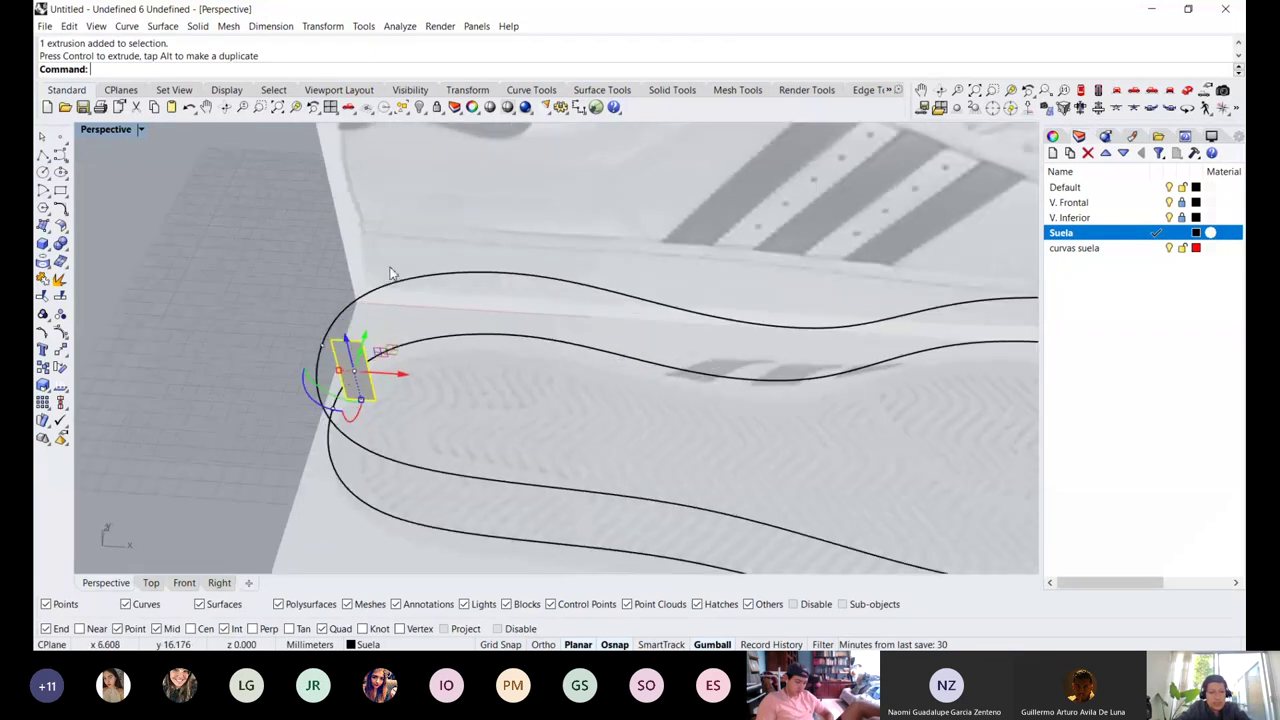
right_click_drag(236, 407, 630, 463)
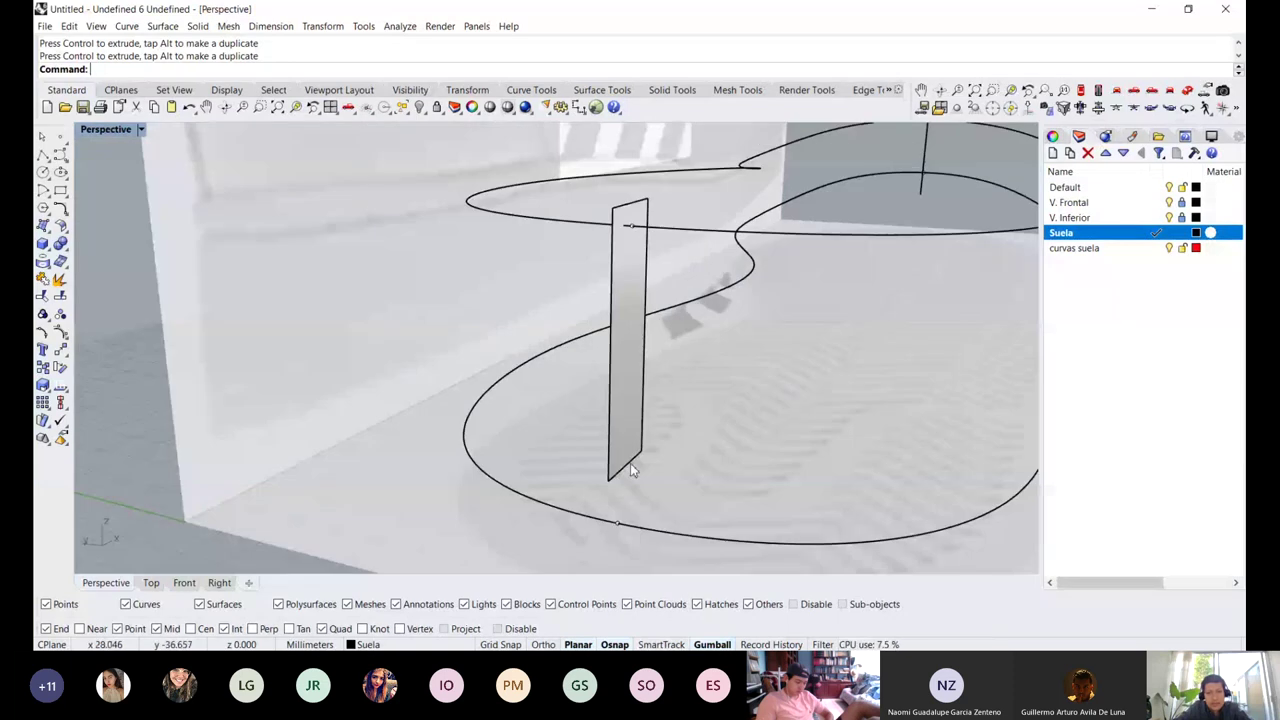
Scale the vertical surface in height so it extends beyond both the upper and lower sole outlines at the heel
left_click(620, 463)
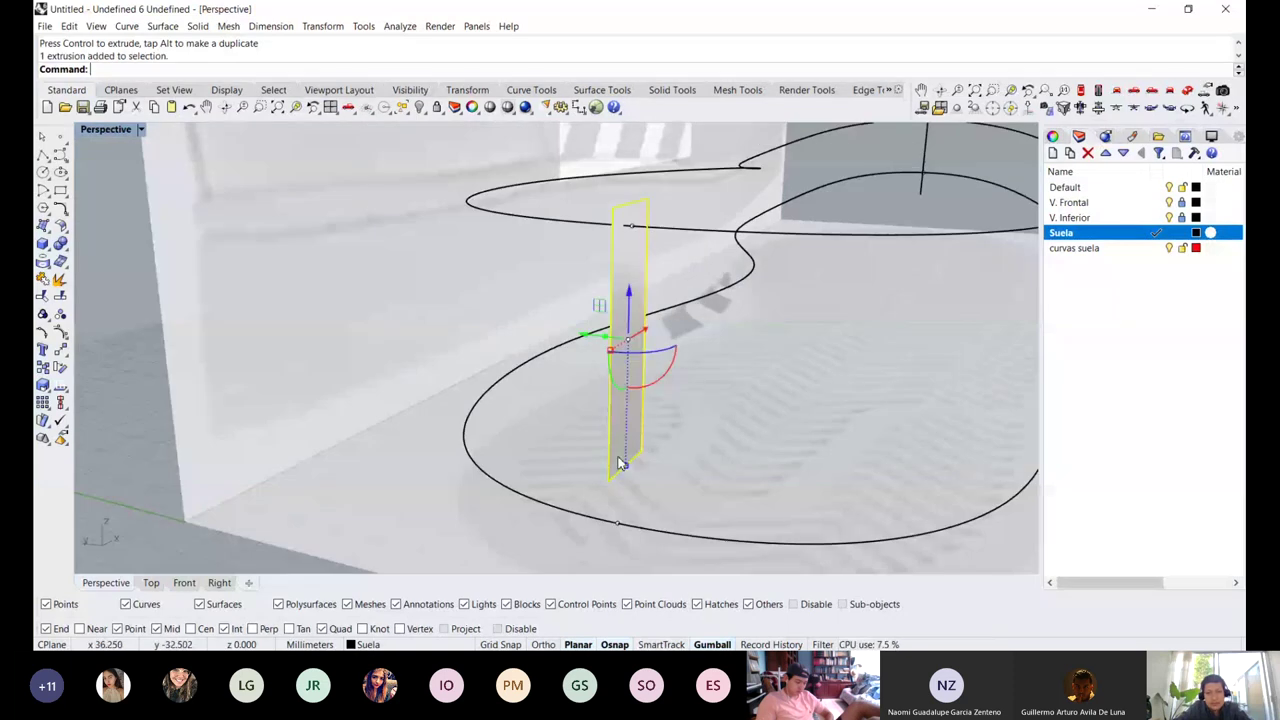
left_click_drag(620, 463, 670, 493)
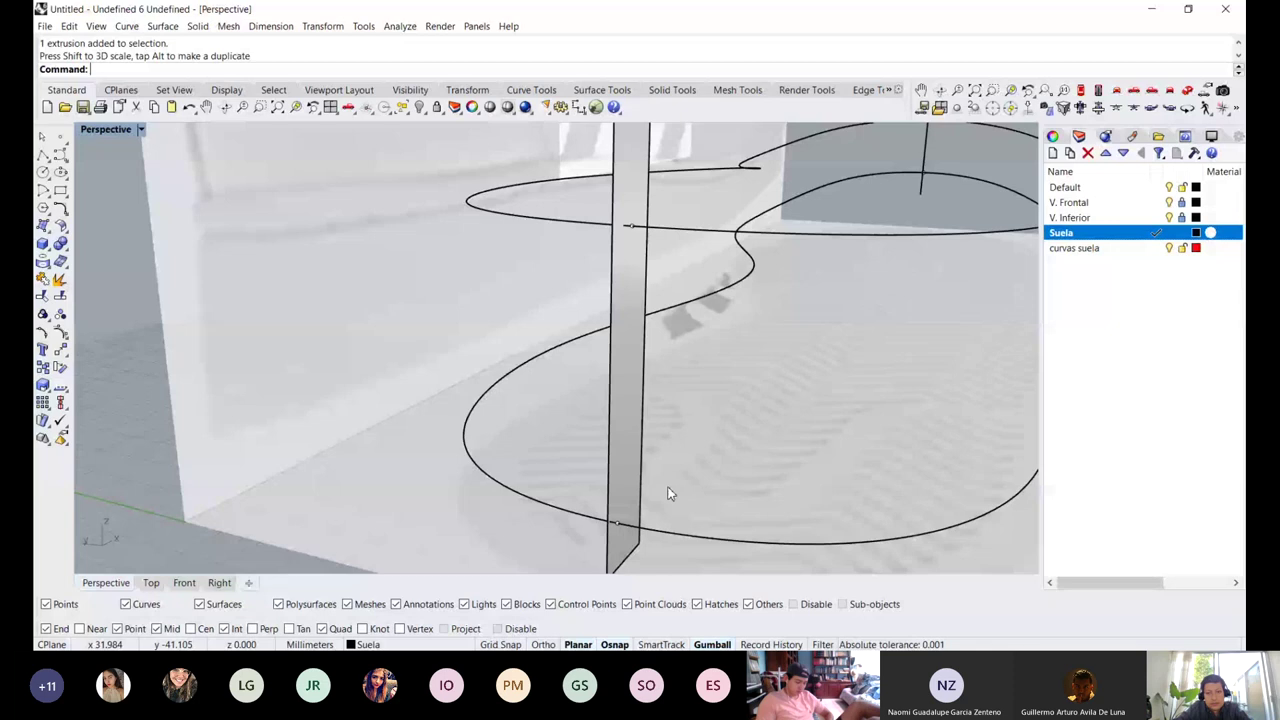
right_click_drag(670, 493, 764, 213)
scroll(709, 225, "up", 2)
scroll(709, 225, "down", 5)
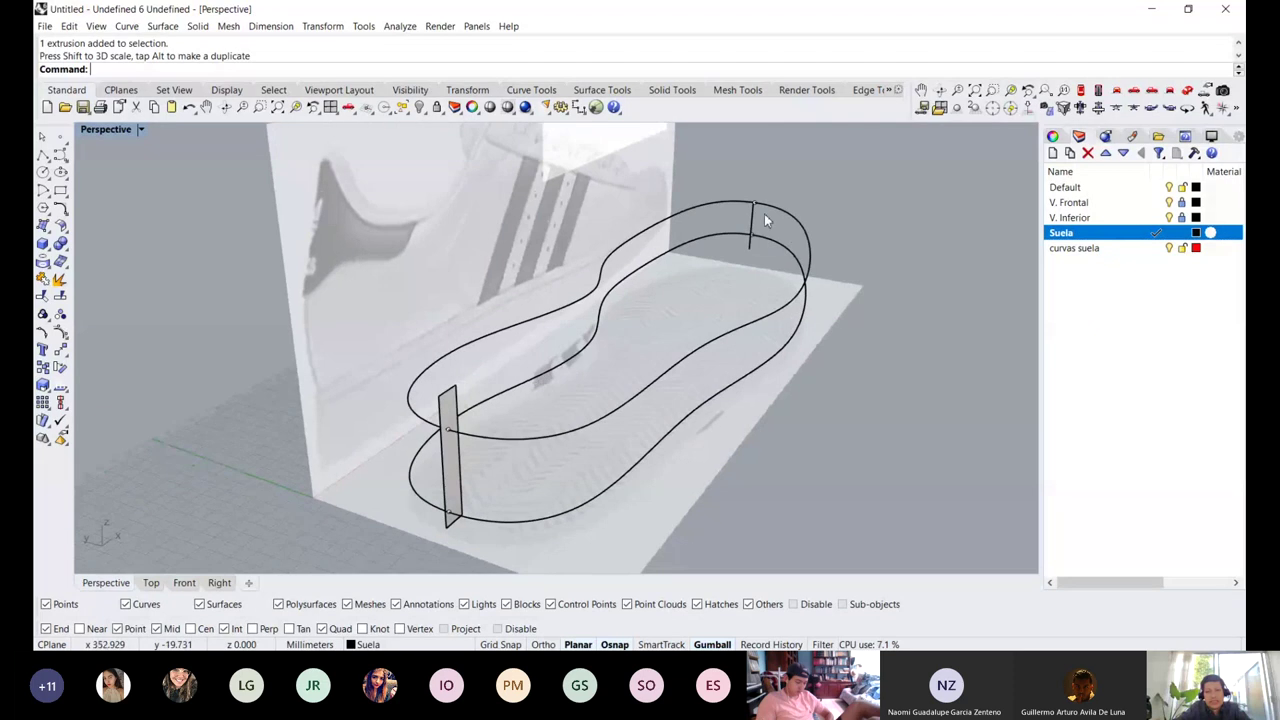
Delete the toe polyline and the point objects at the toe and heel ends of both outlines
left_click_drag(721, 266, 799, 190)
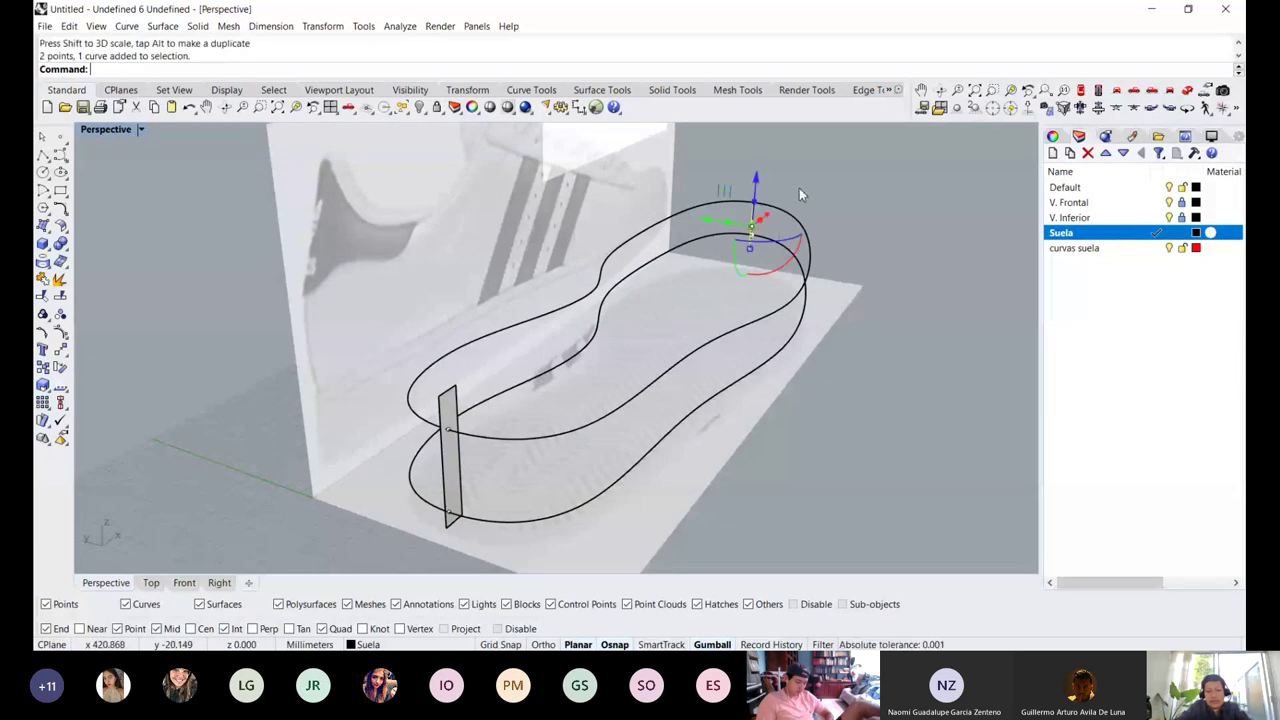
key("Delete")
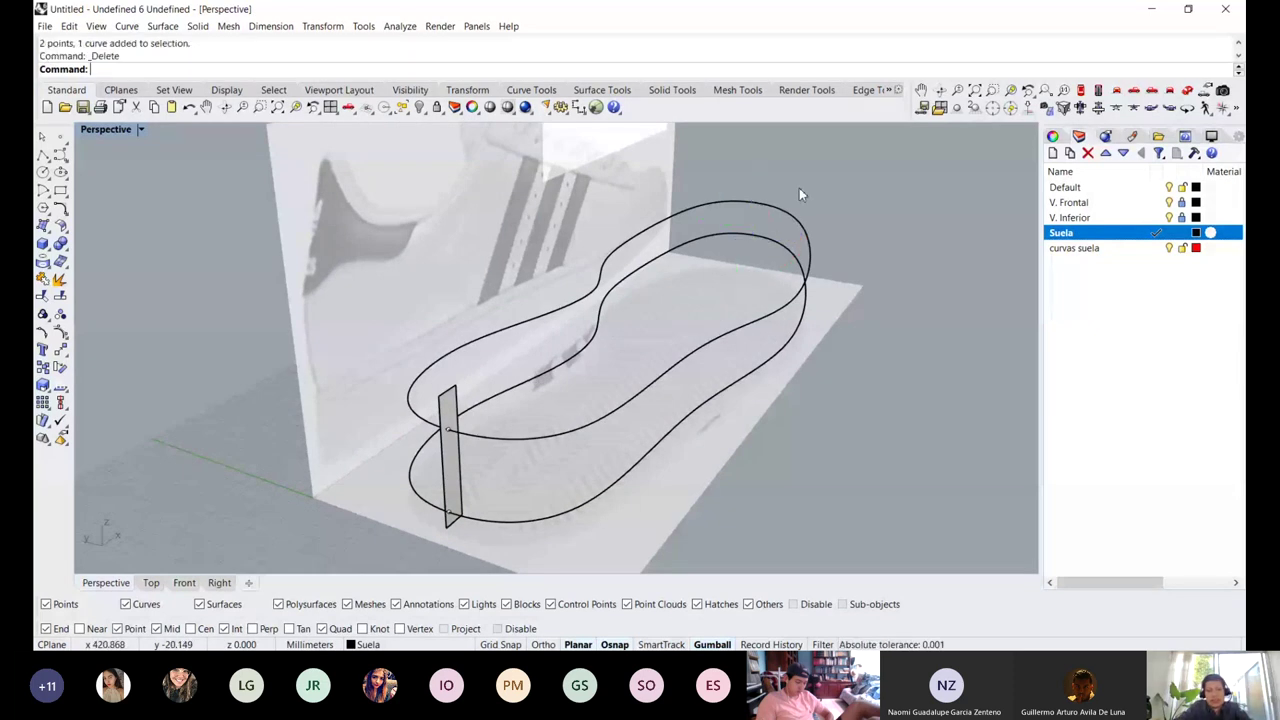
left_click_drag(398, 546, 505, 414)
left_click(512, 414)
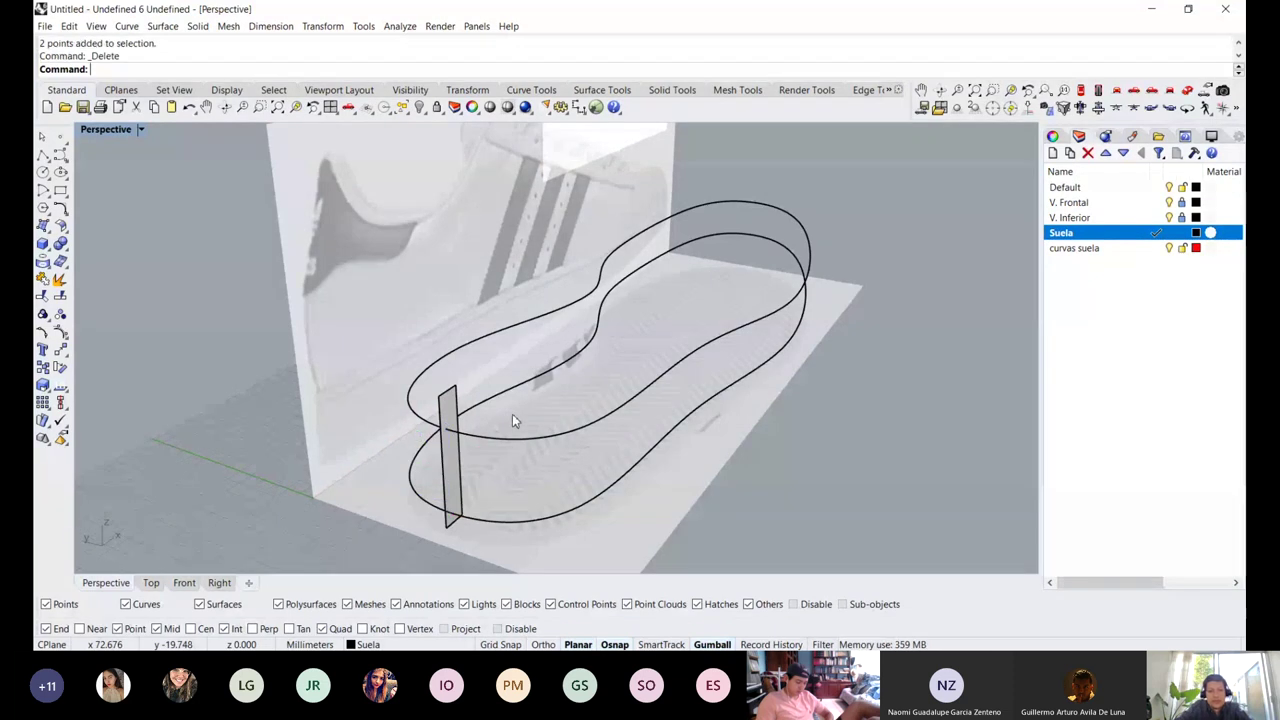
Enlarge the vertical surface in length and height and shift it along the sole so it runs past heel and toe
left_click(448, 418)
scroll(486, 366, "up", 3)
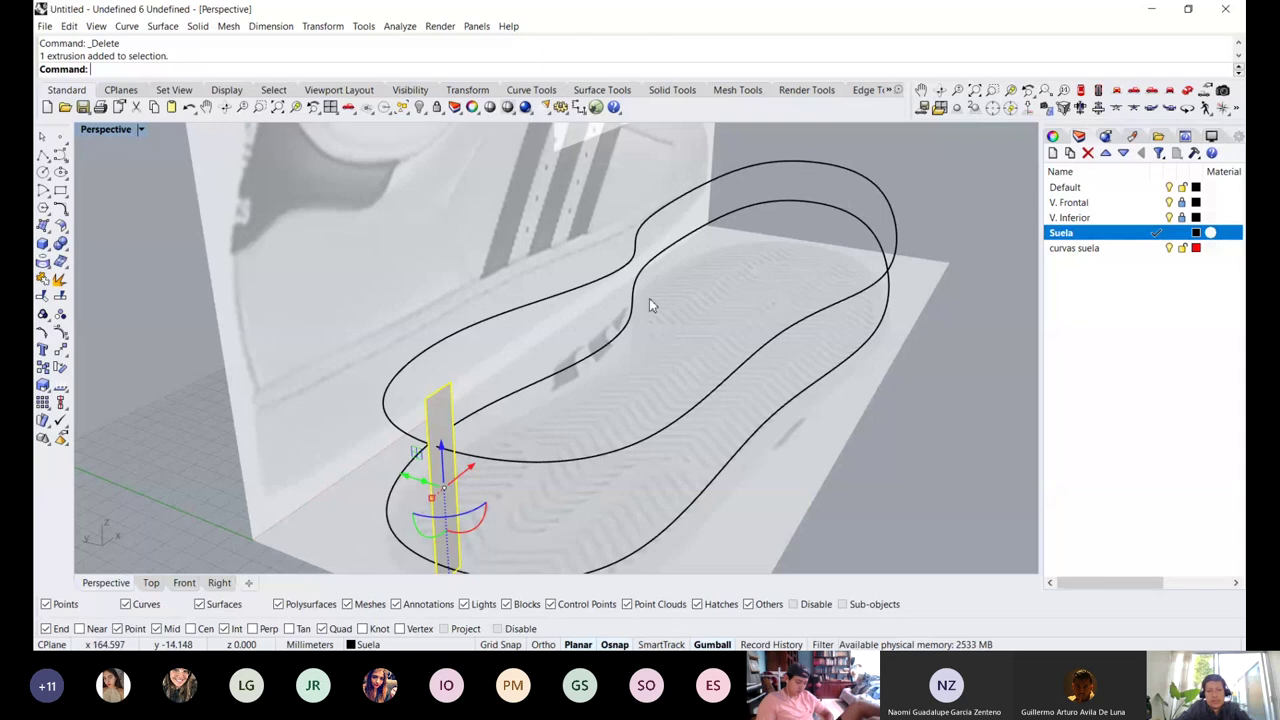
right_click_drag(649, 298, 409, 395)
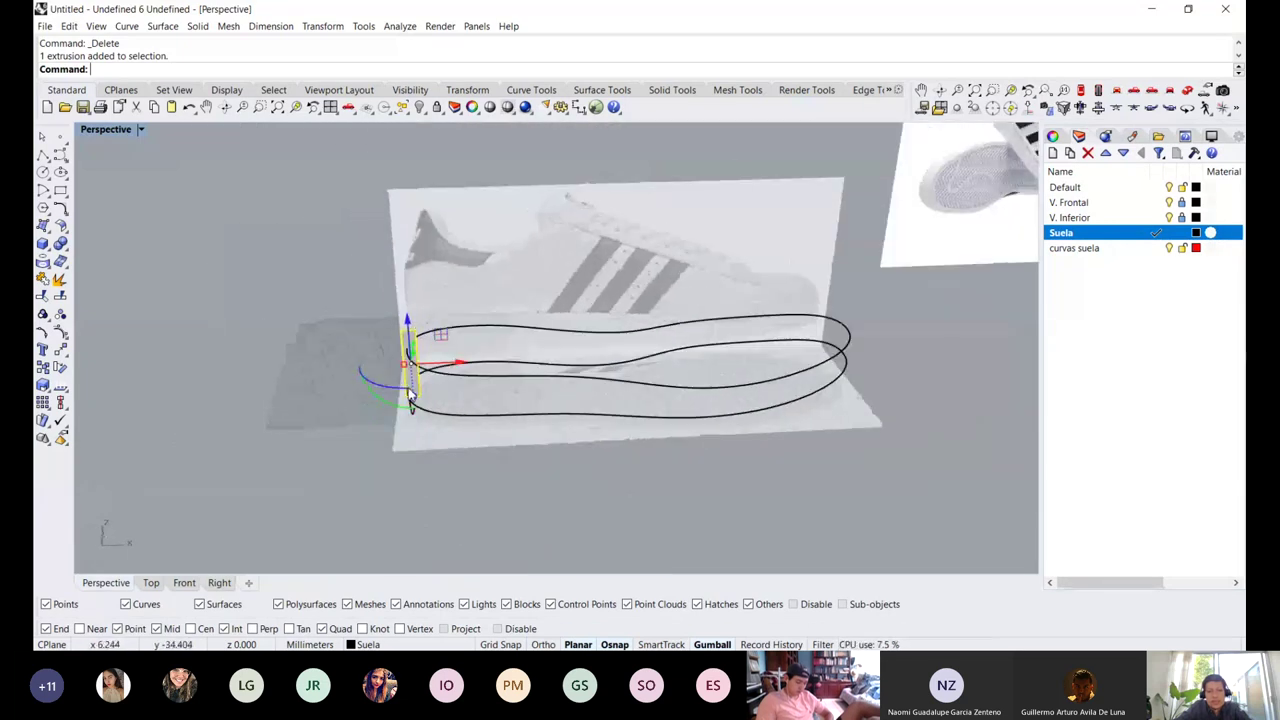
left_click_drag(405, 368, 437, 340)
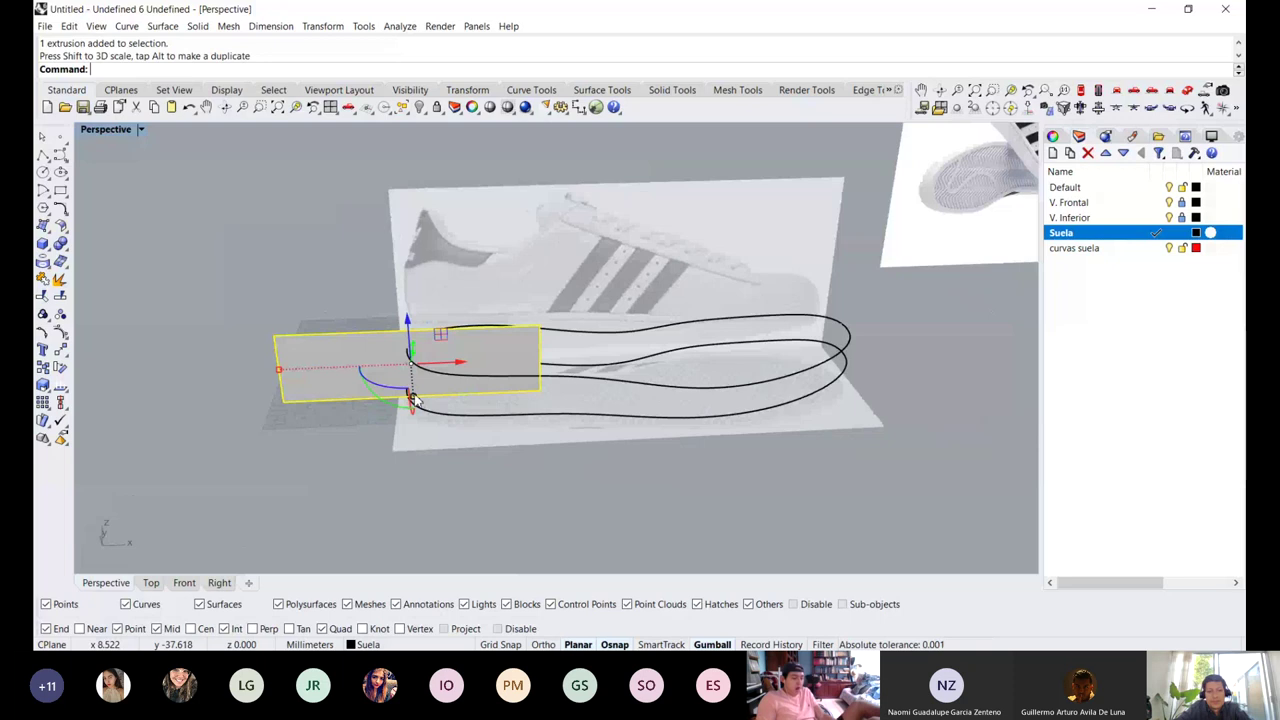
left_click_drag(413, 398, 685, 354)
left_click_drag(502, 365, 372, 367)
right_click_drag(434, 402, 646, 301)
left_click(901, 327)
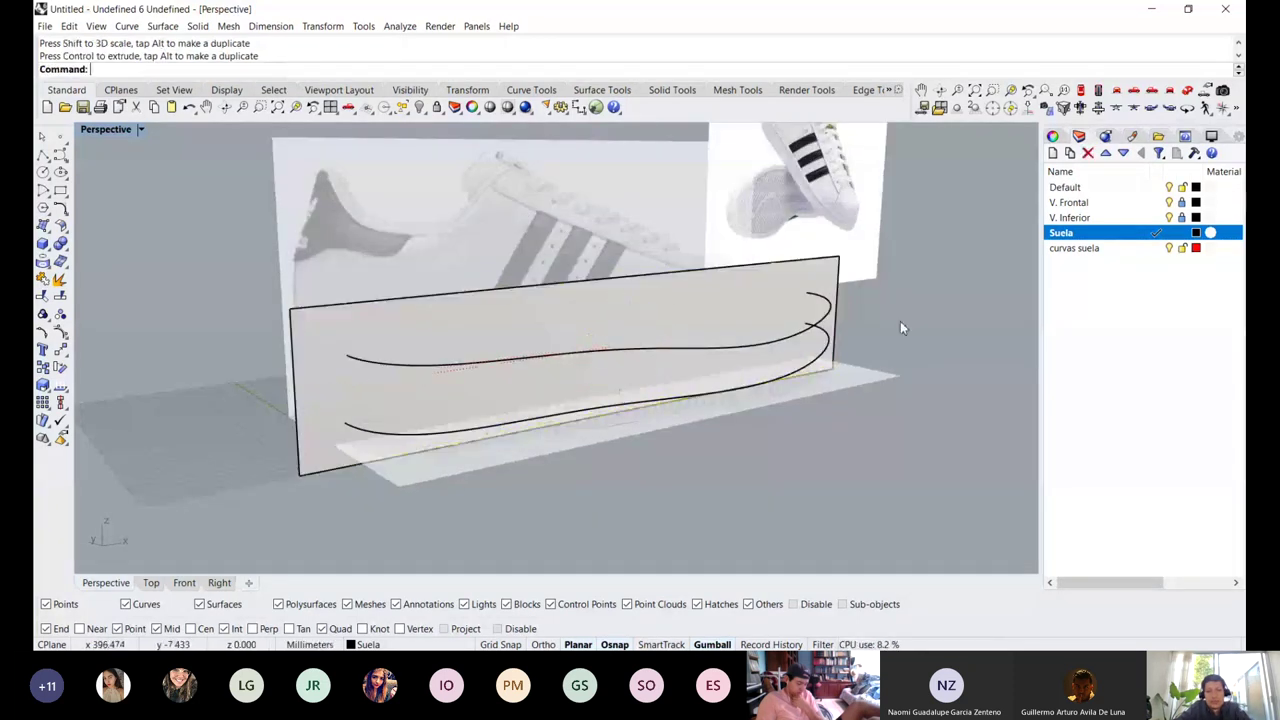
Split both sole outlines using the vertical surface as the cutting object, and delete that surface
right_click_drag(641, 356, 254, 366)
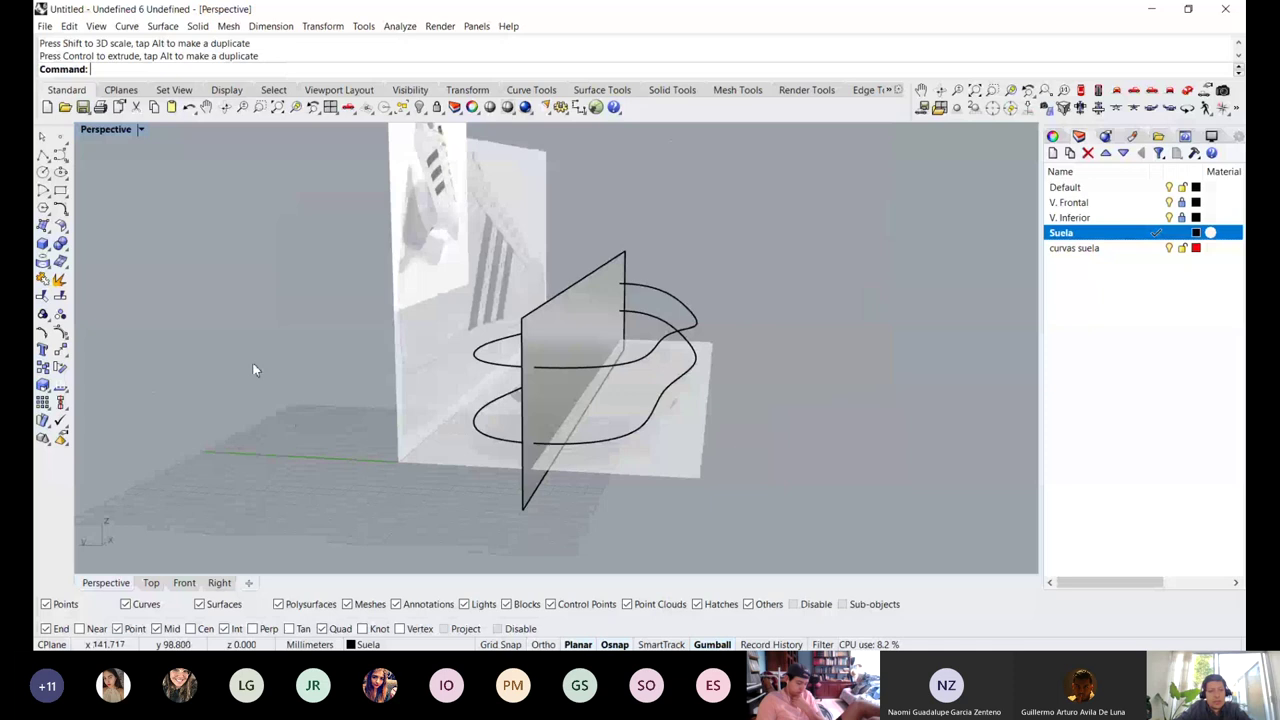
left_click(61, 297)
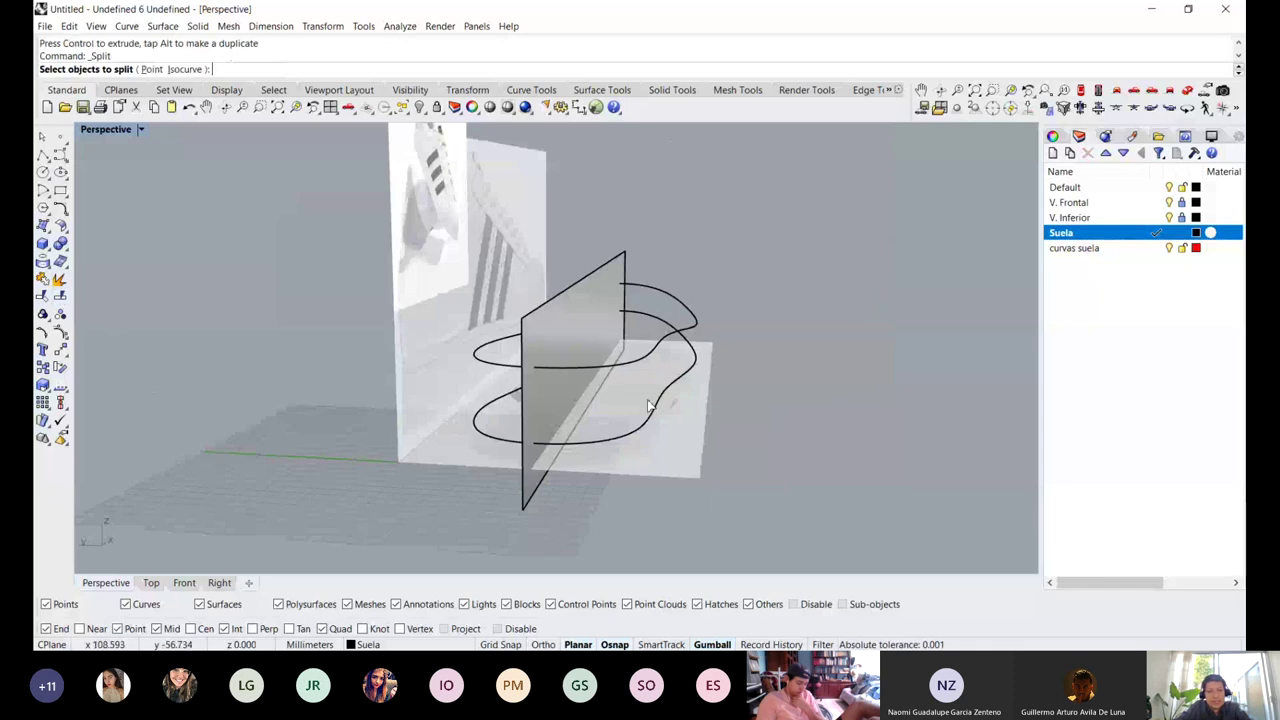
left_click(676, 290)
key("Return")
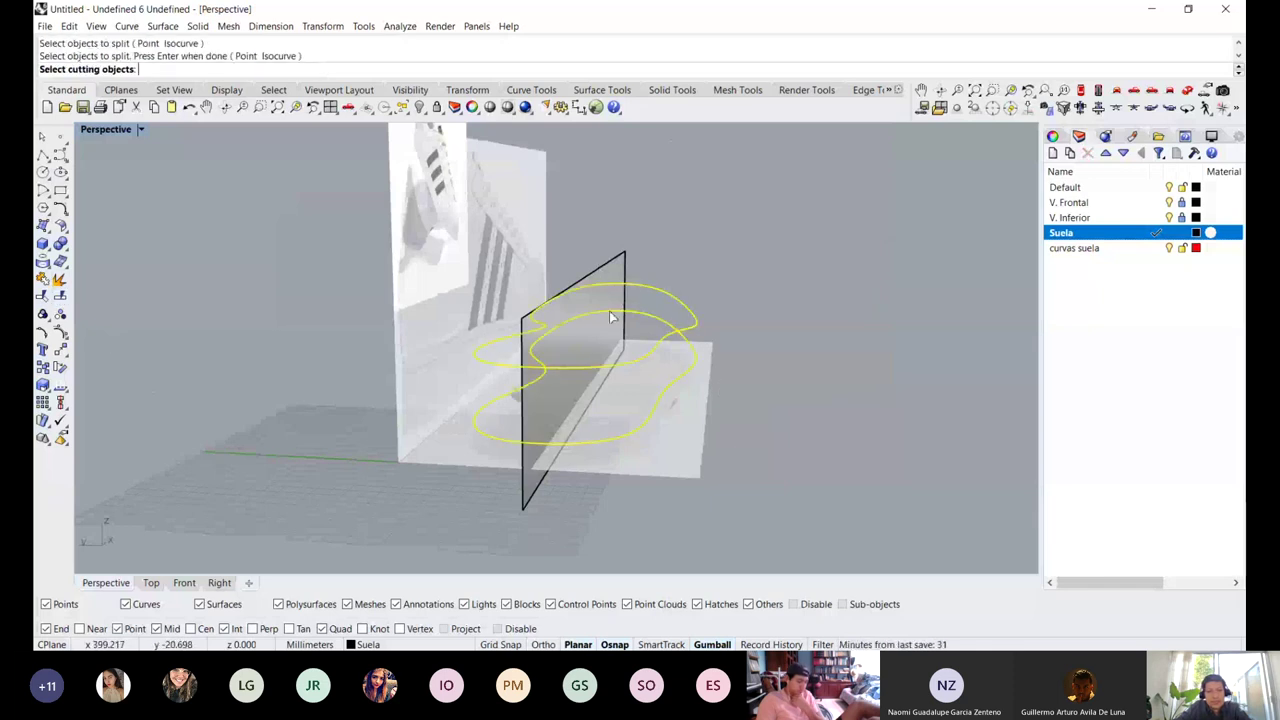
left_click(601, 344)
right_click_drag(601, 344, 563, 349)
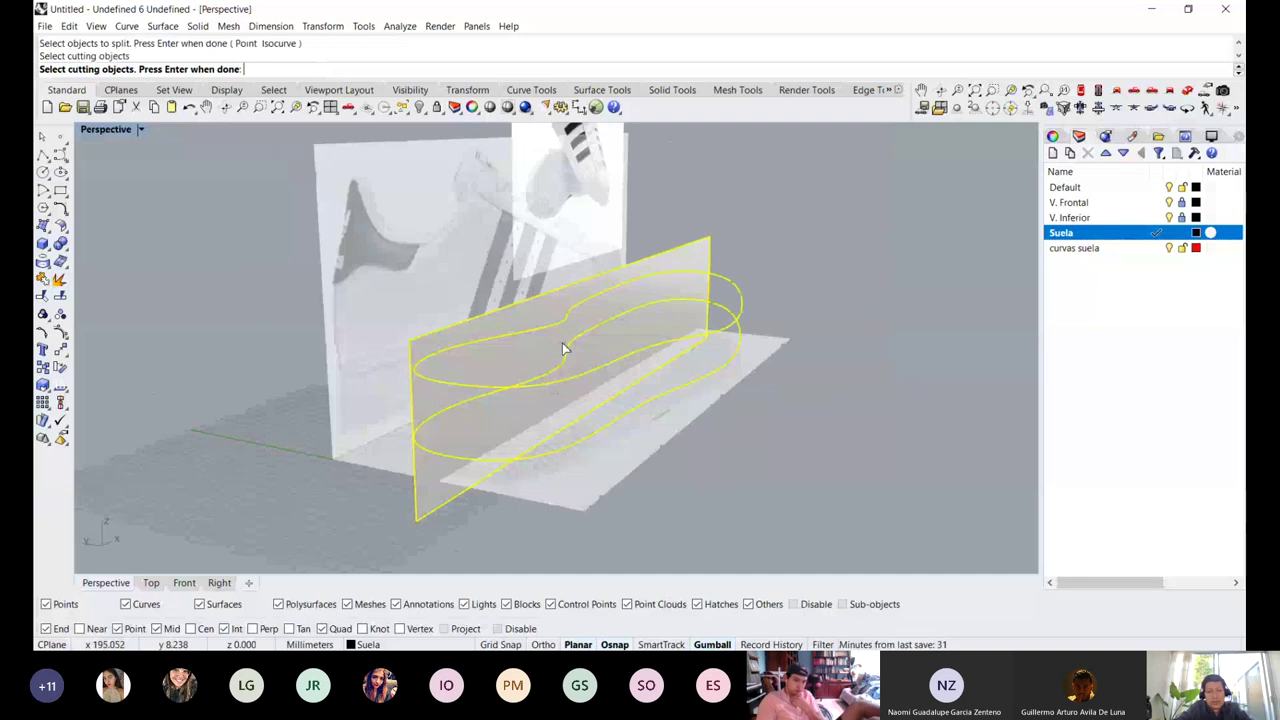
key("Return")
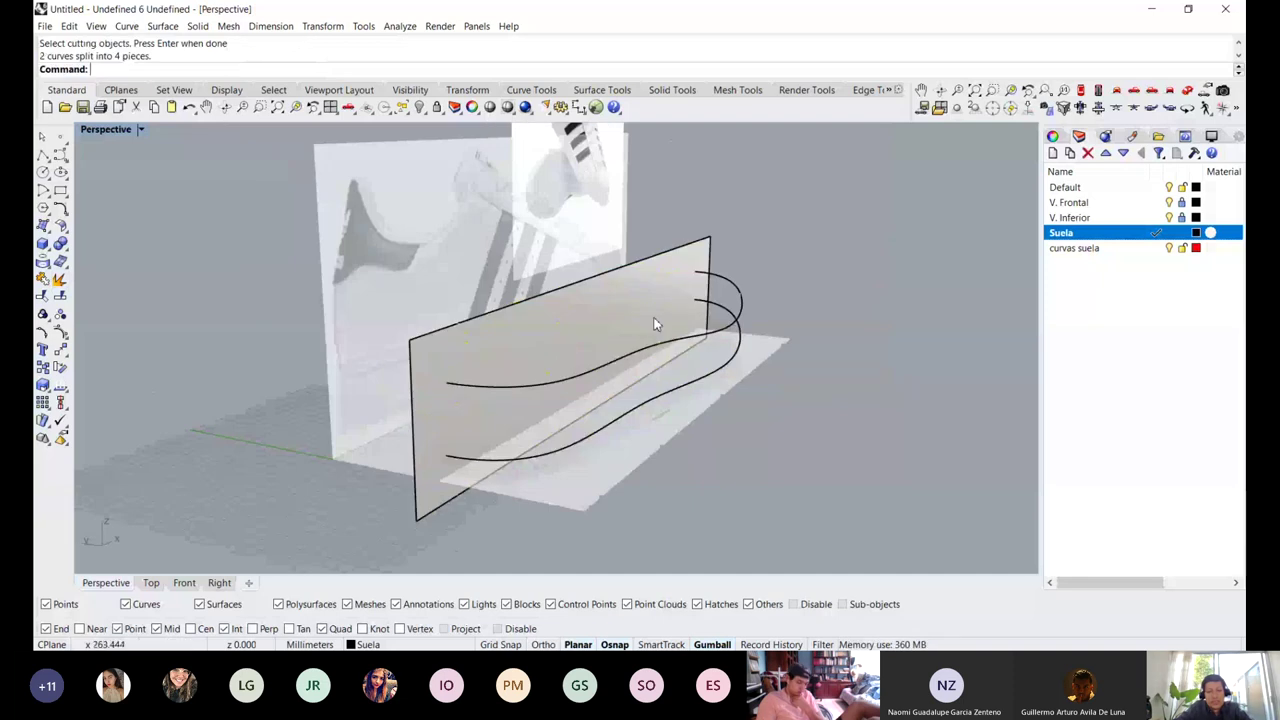
left_click(688, 249)
key("Delete")
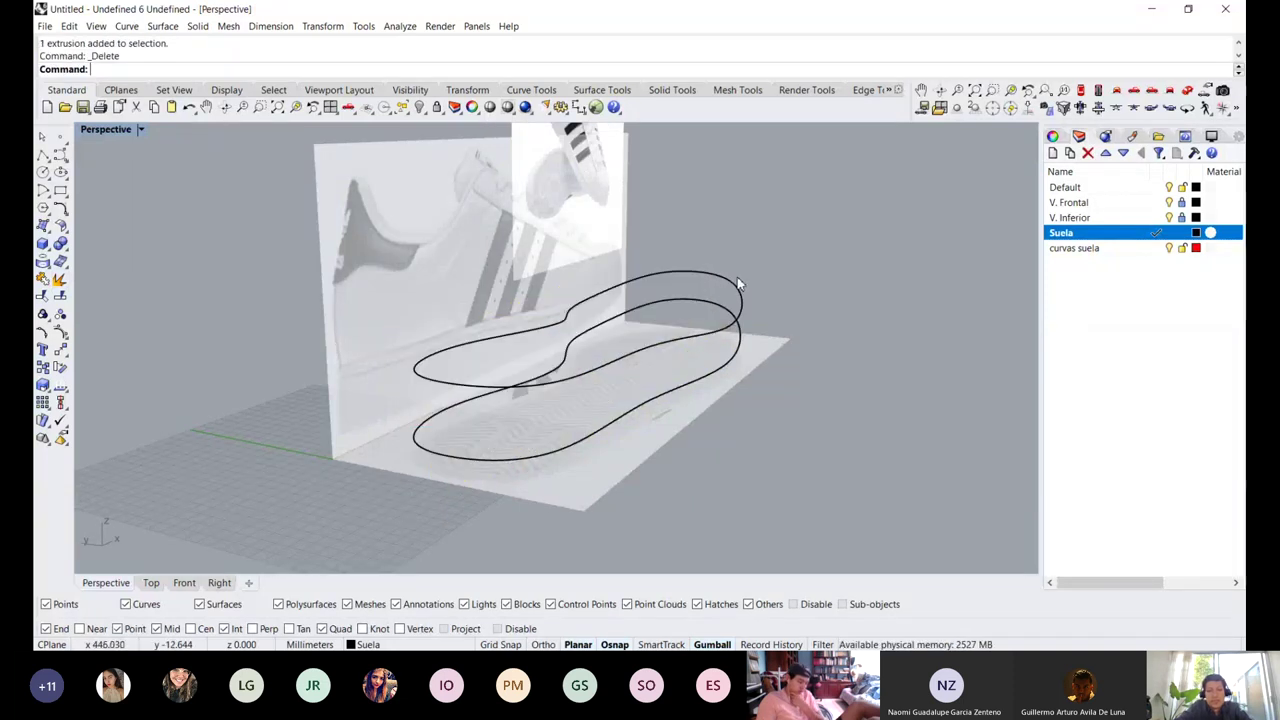
Check each half of the upper and lower outlines by selecting them individually, and clear the selection
left_click(737, 286)
right_click_drag(713, 303, 675, 294)
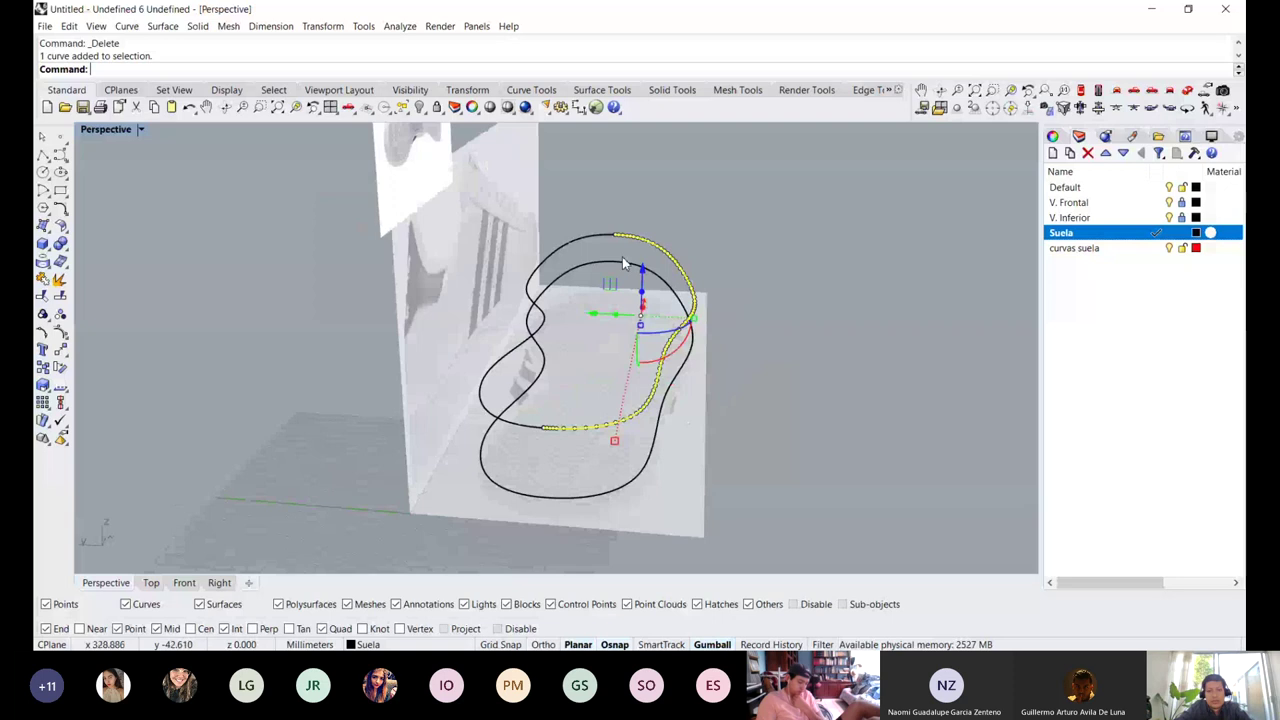
left_click(625, 259, "shift")
left_click(598, 238)
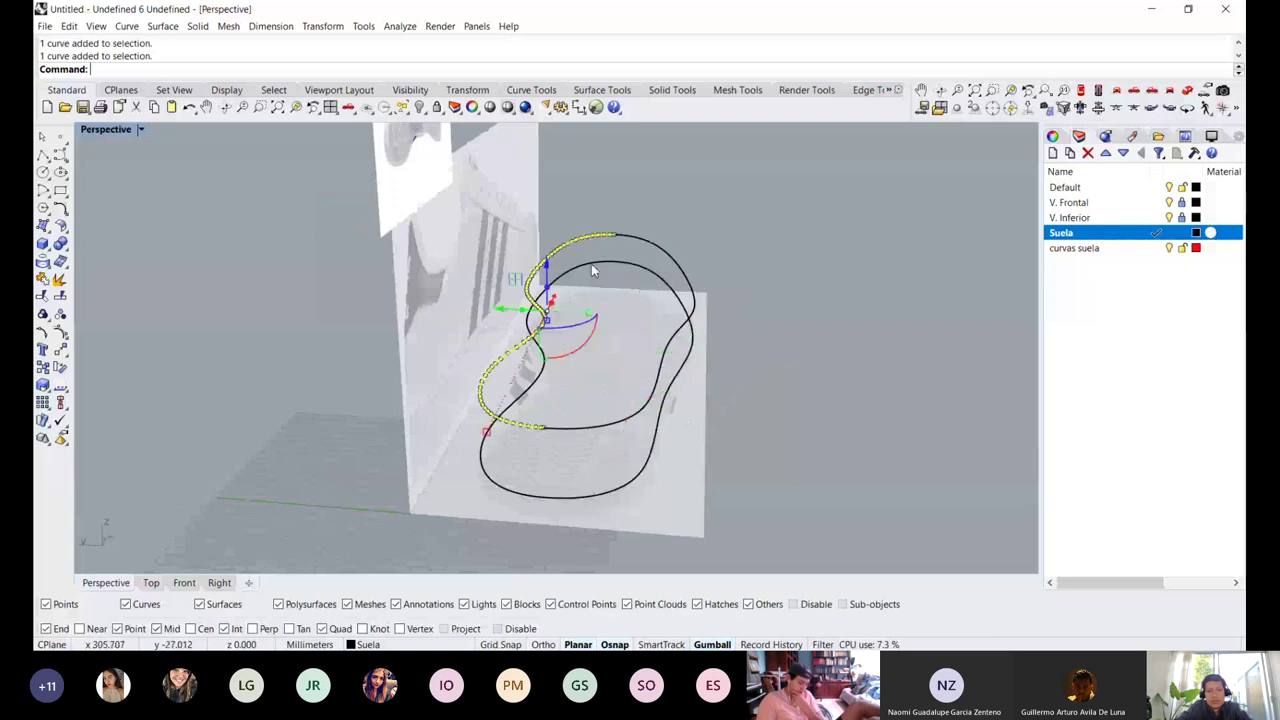
left_click(596, 266)
left_click(632, 243)
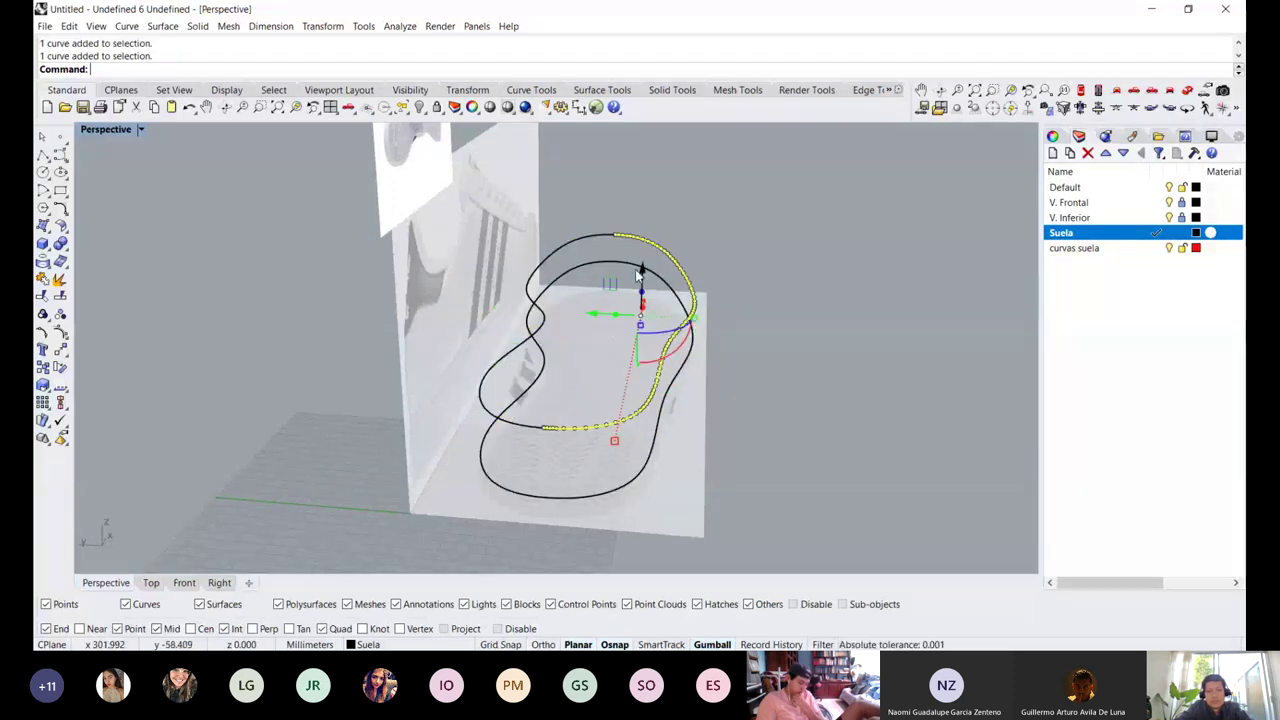
right_click_drag(640, 272, 651, 214)
scroll(726, 220, "up", 5)
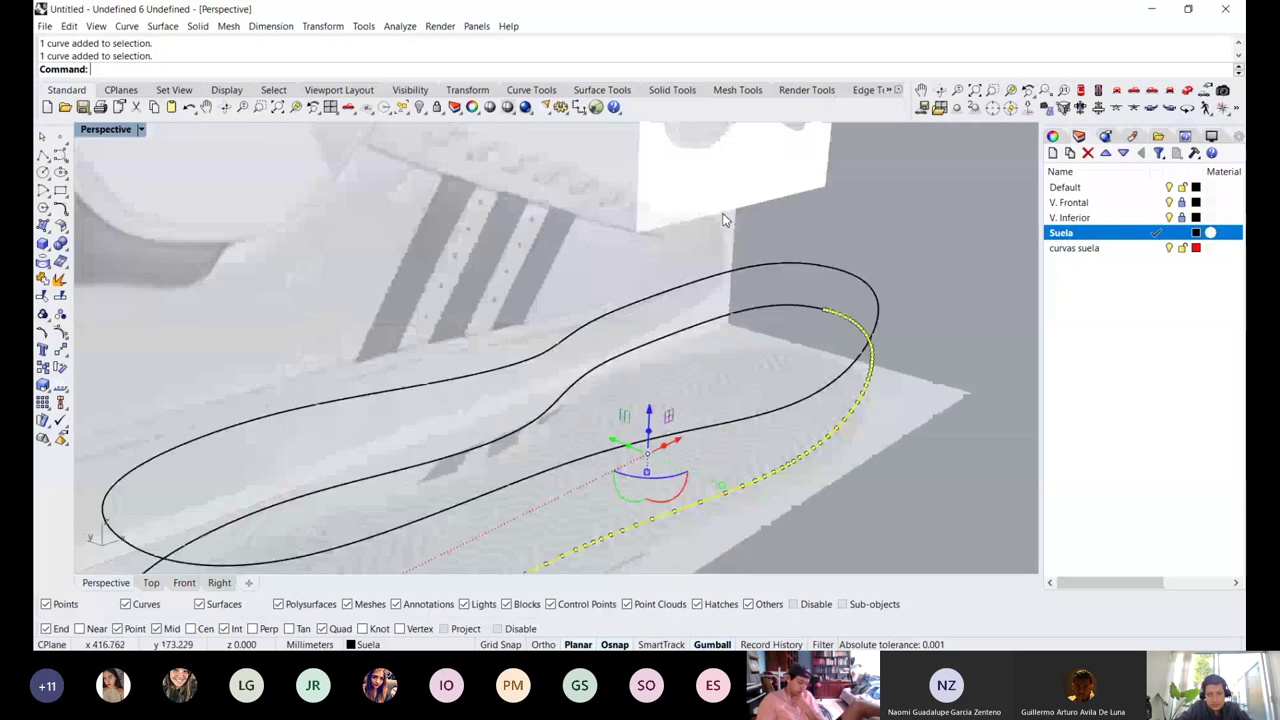
scroll(726, 220, "down", 8)
key("Escape")
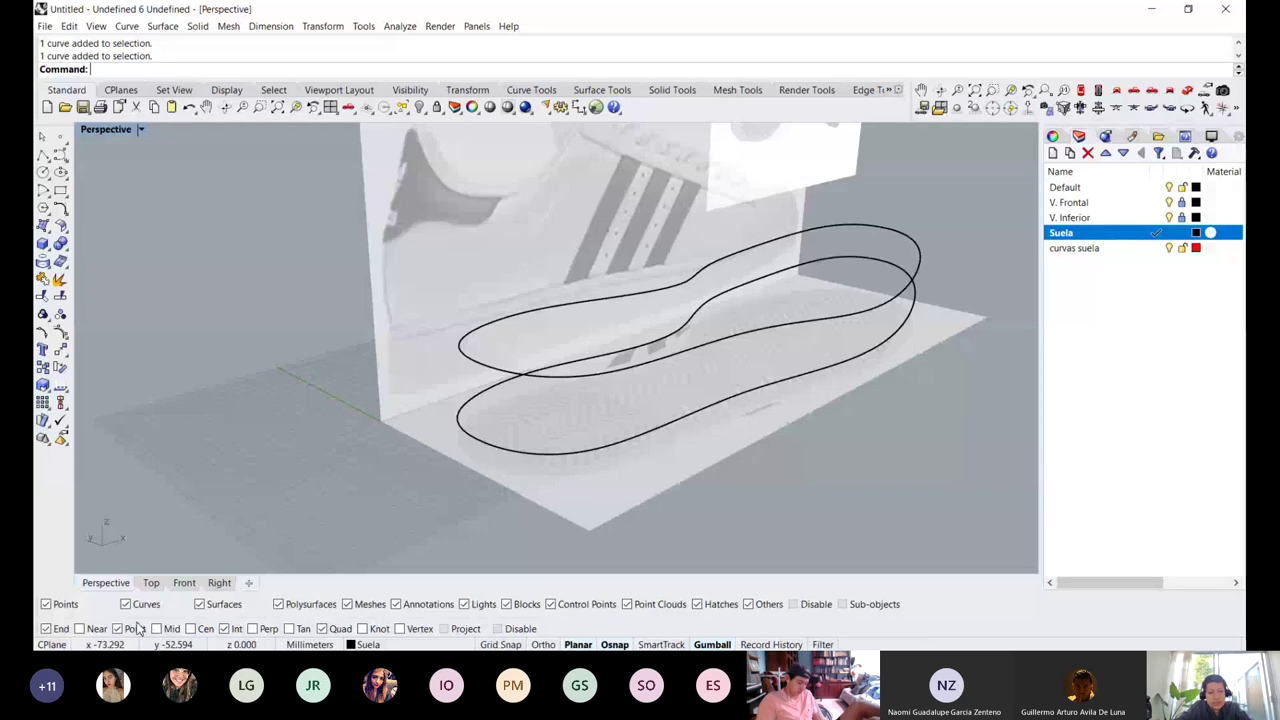
Turn off the Mid, Point and Quad object snaps, keeping End and Int enabled
left_click(137, 628)
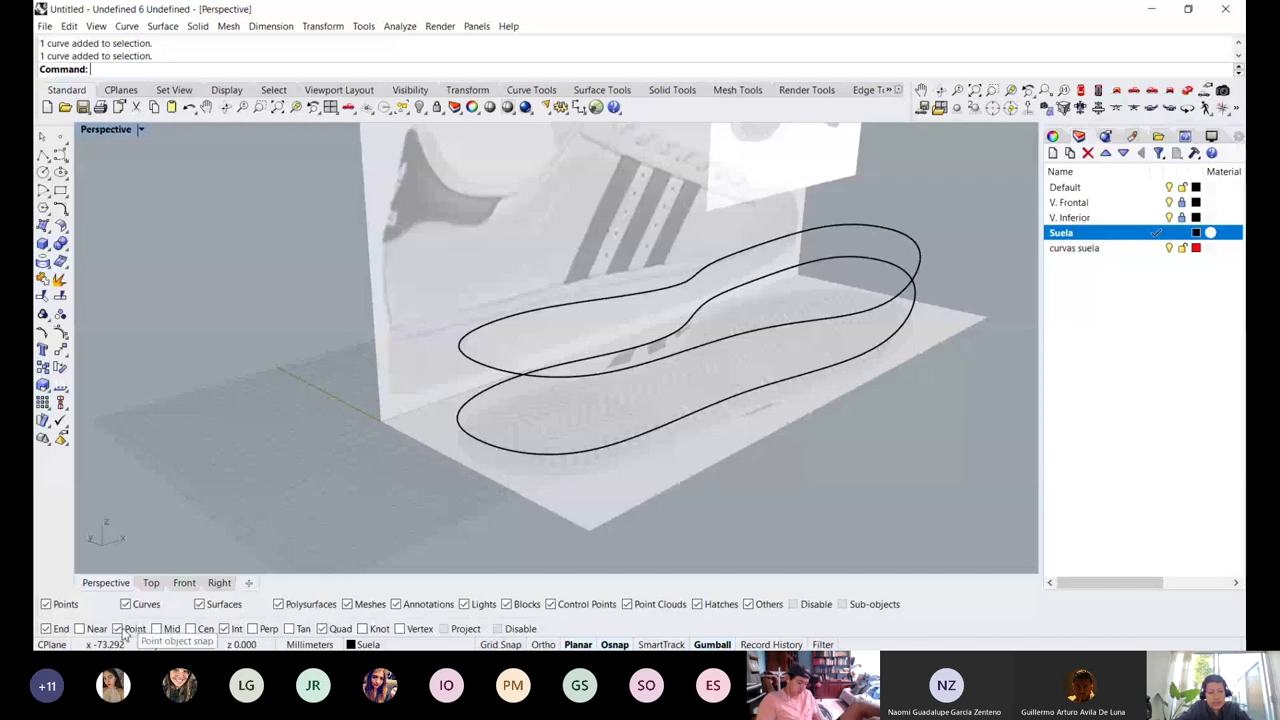
left_click(335, 630)
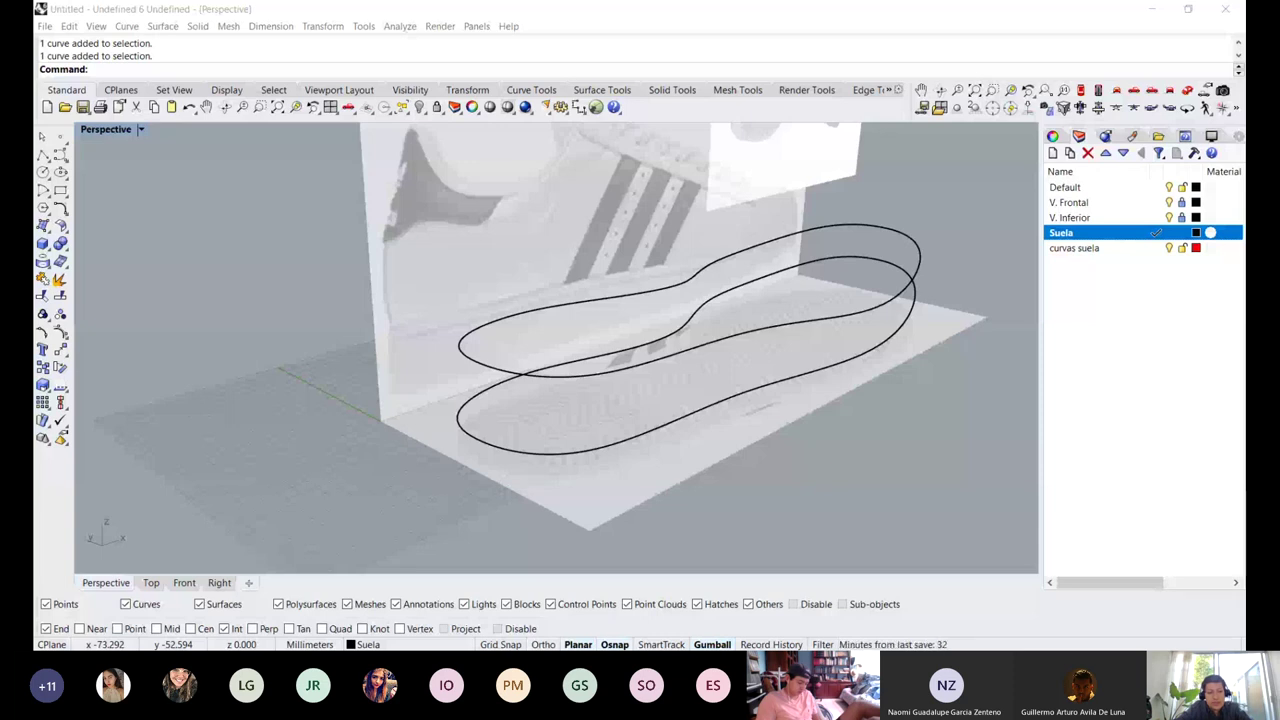
left_click(786, 374)
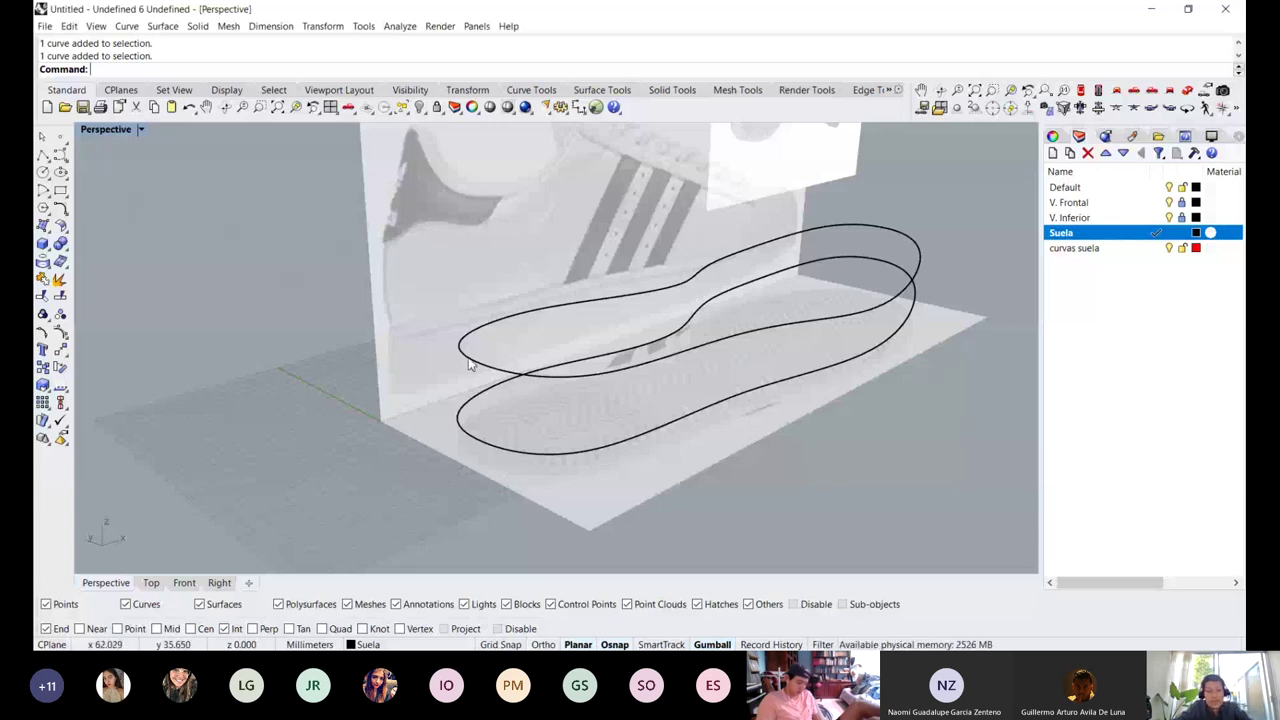
Show all four viewports and make the curvas suela layer current
scroll(462, 312, "up", 4)
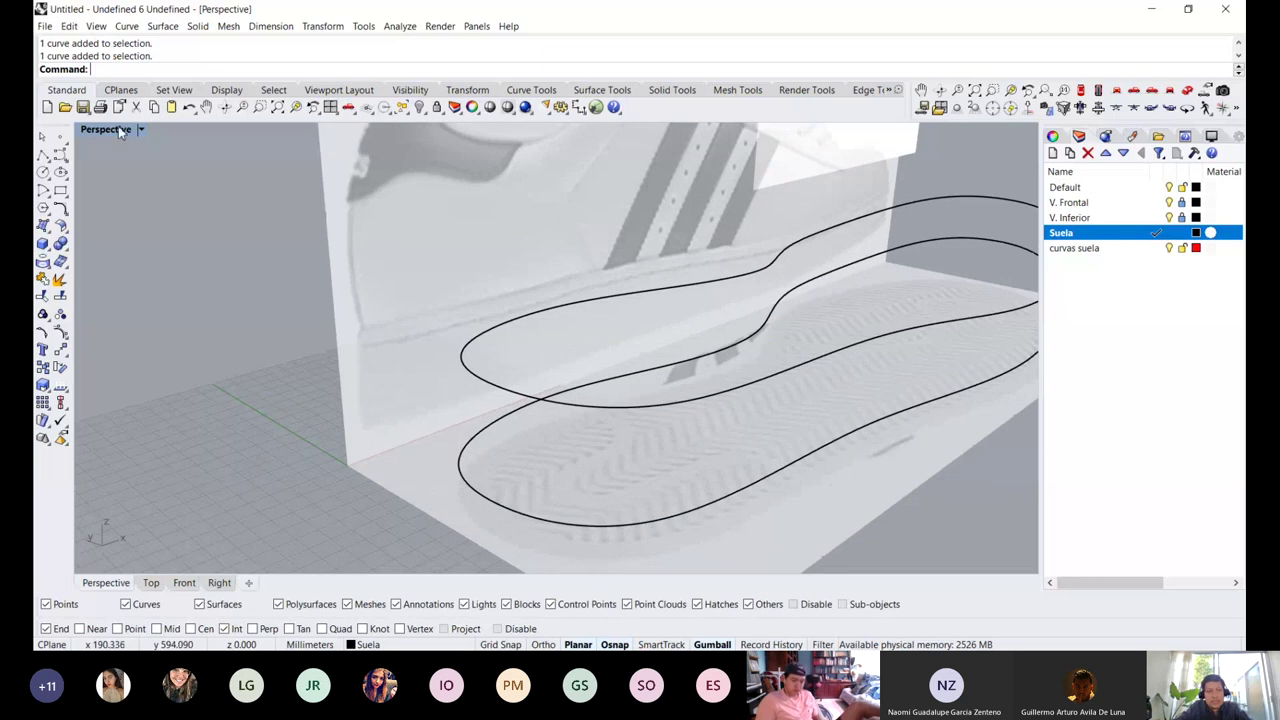
double_click(119, 130)
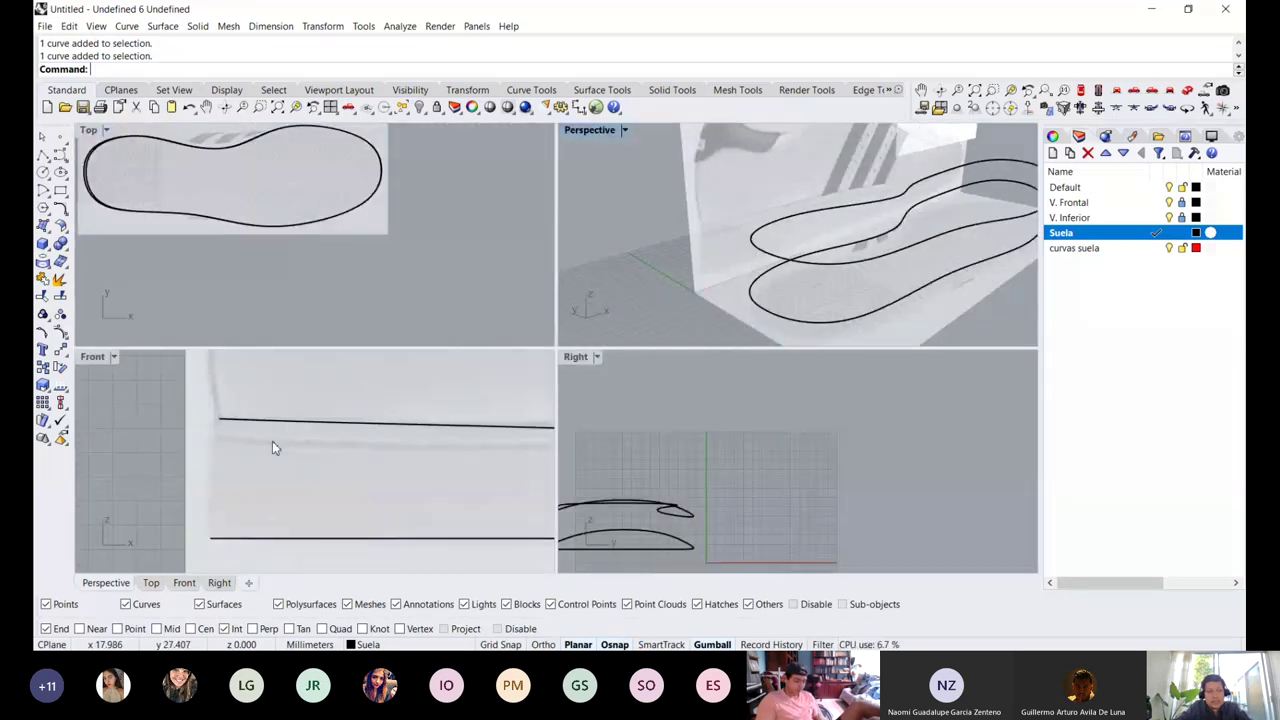
scroll(272, 444, "up", 2)
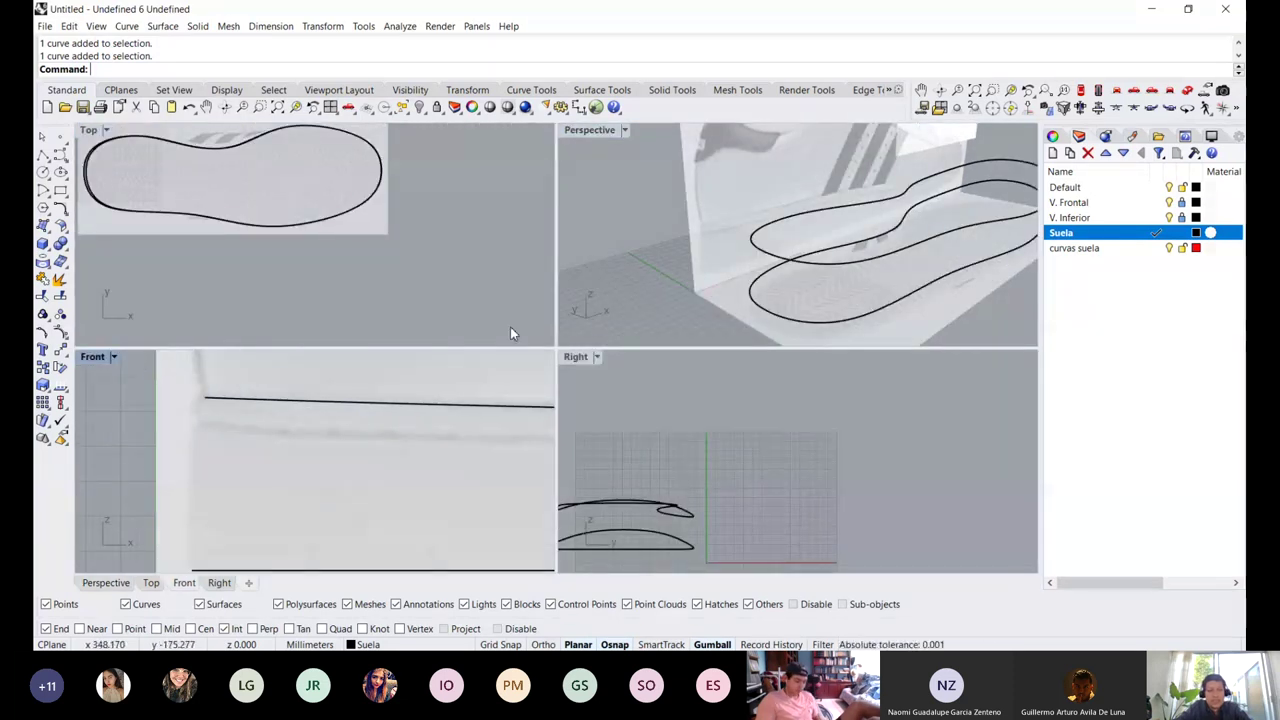
scroll(441, 415, "down", 2)
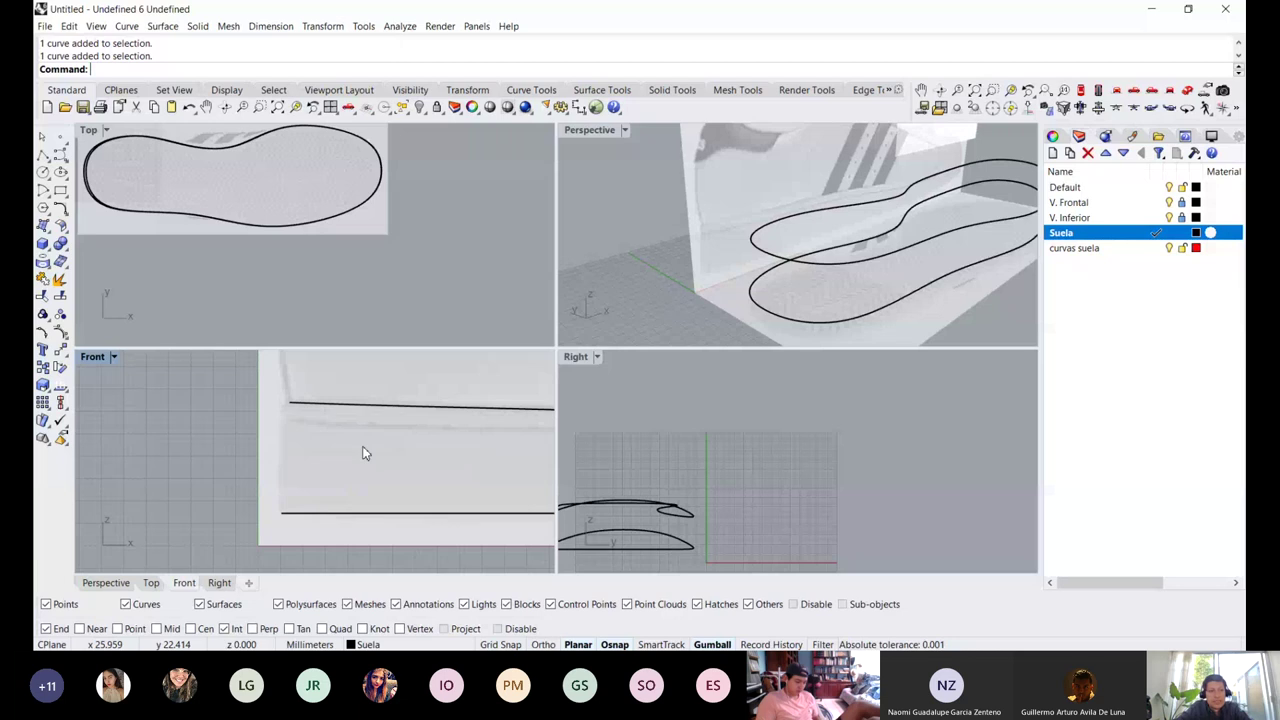
left_click(59, 155)
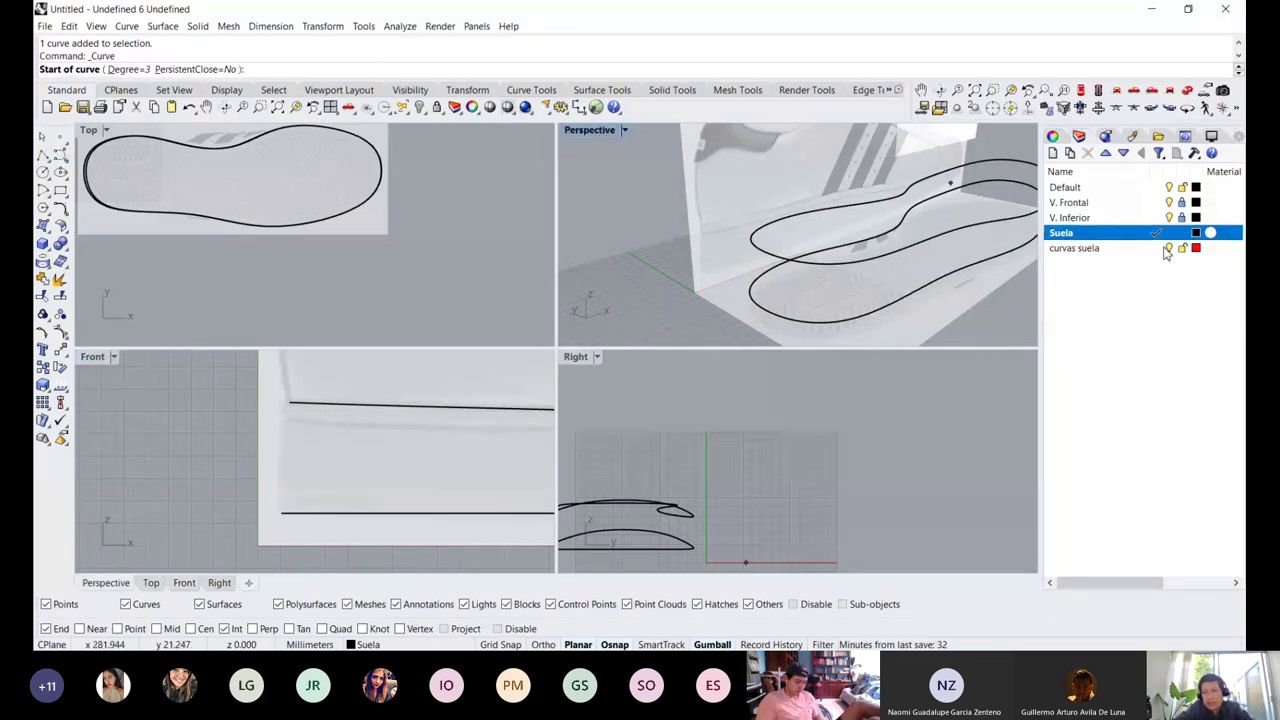
left_click(1159, 248)
scroll(271, 400, "up", 3)
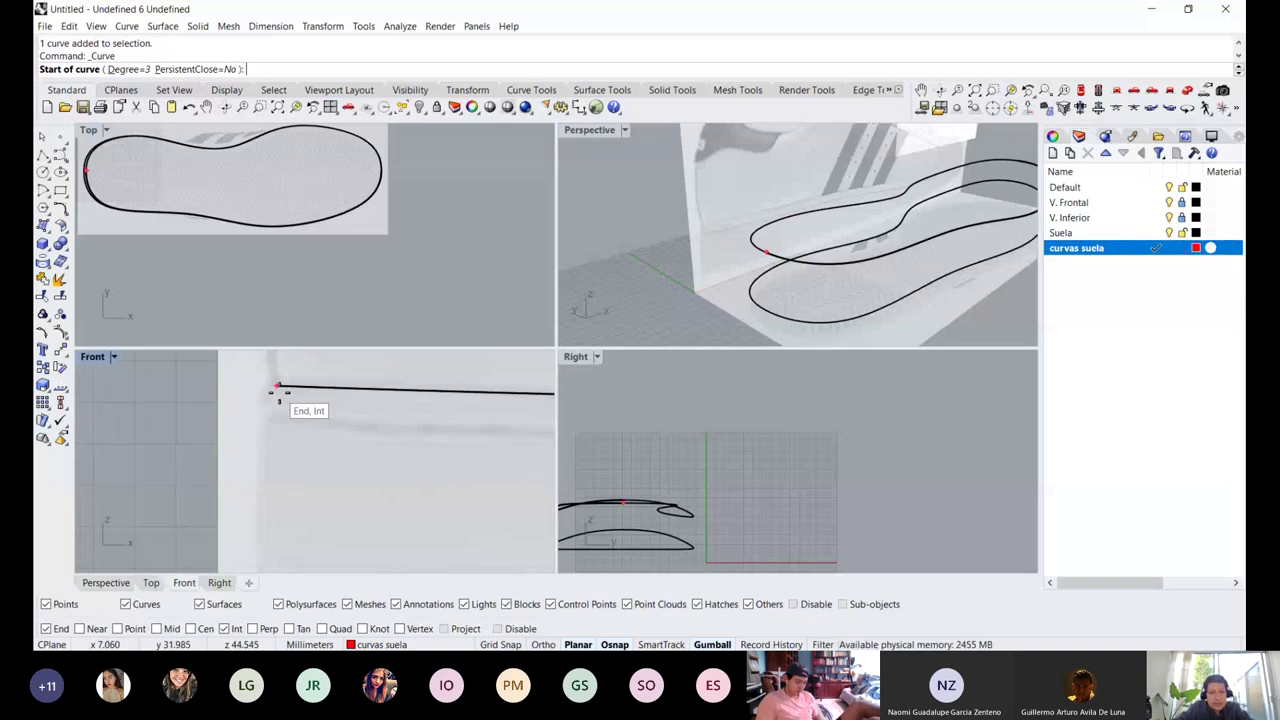
scroll(327, 460, "down", 3)
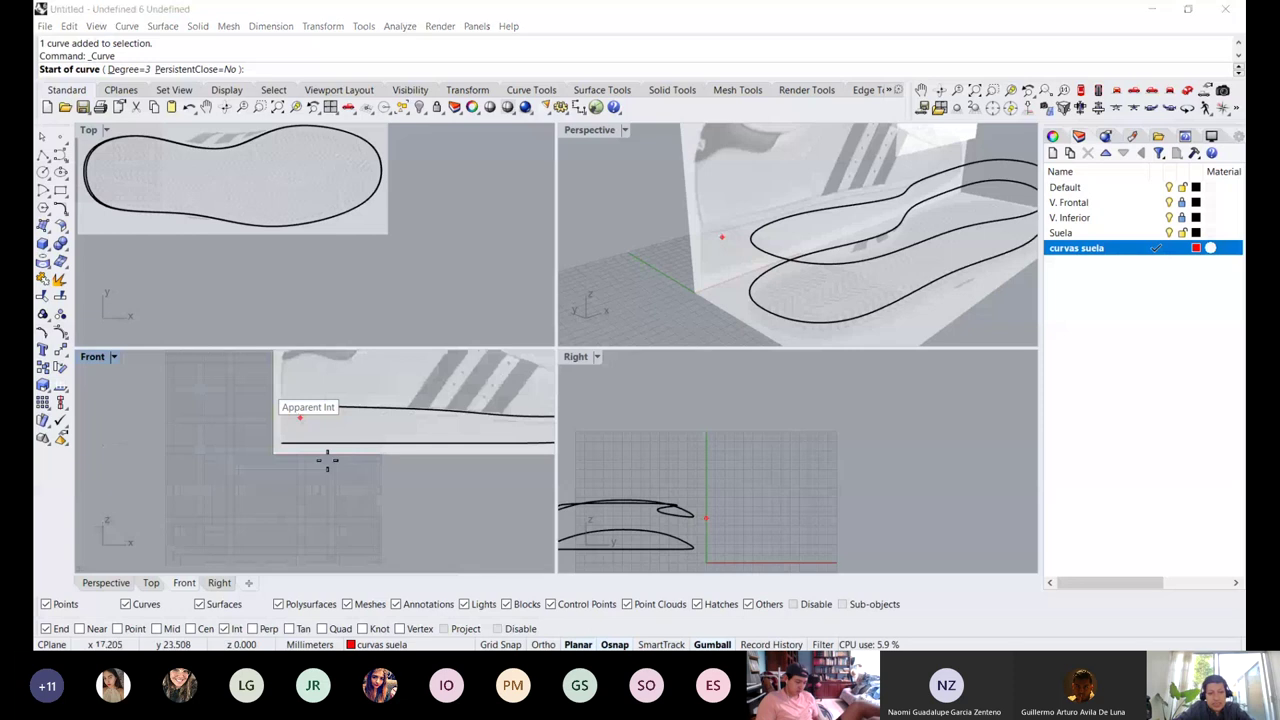
scroll(285, 407, "up", 3)
key("Escape")
Draw a control-point curve with Planar off, tracing the heel profile from the upper outline's heel end down to the lower outline
scroll(274, 388, "up", 2)
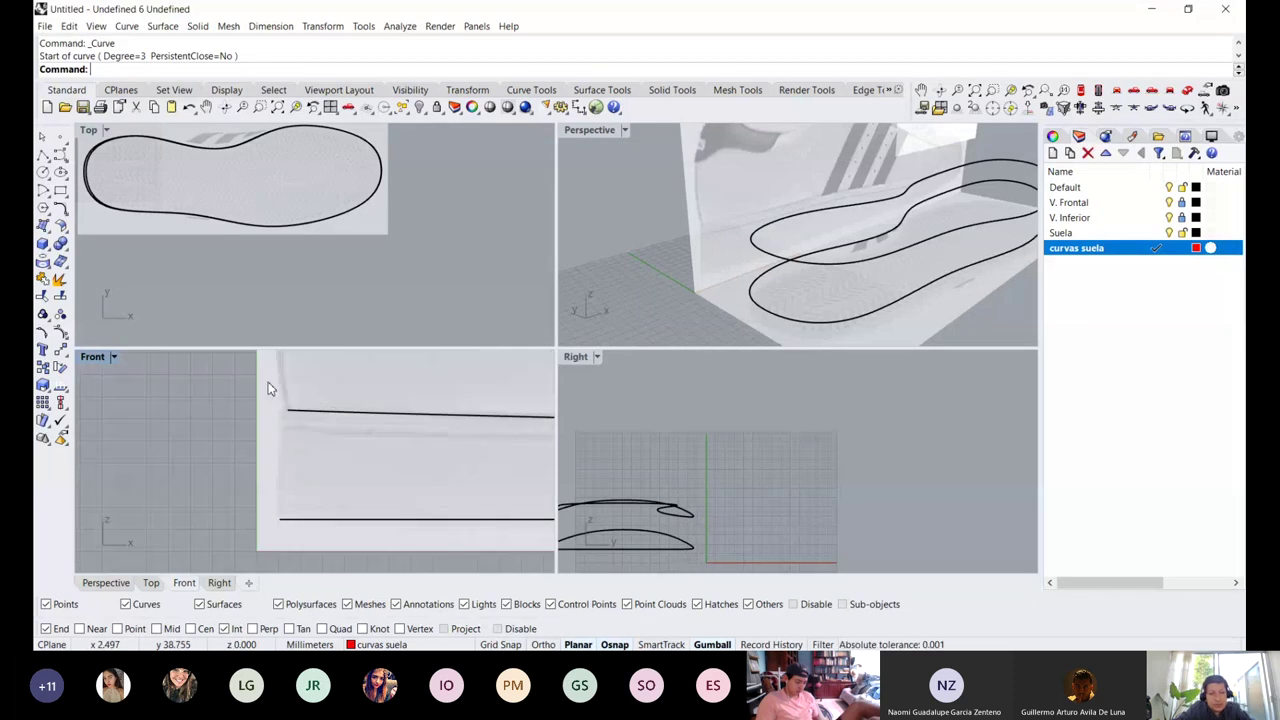
scroll(280, 405, "up", 1)
key("Return")
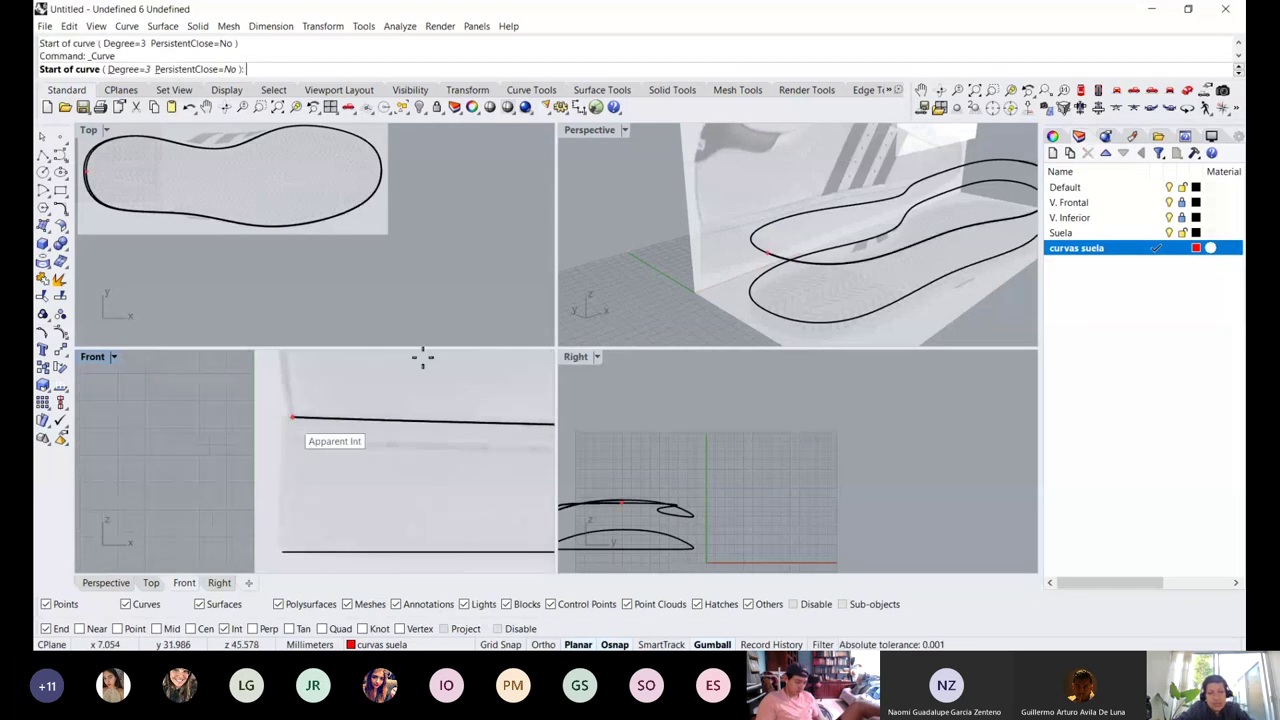
right_click_drag(700, 262, 784, 249)
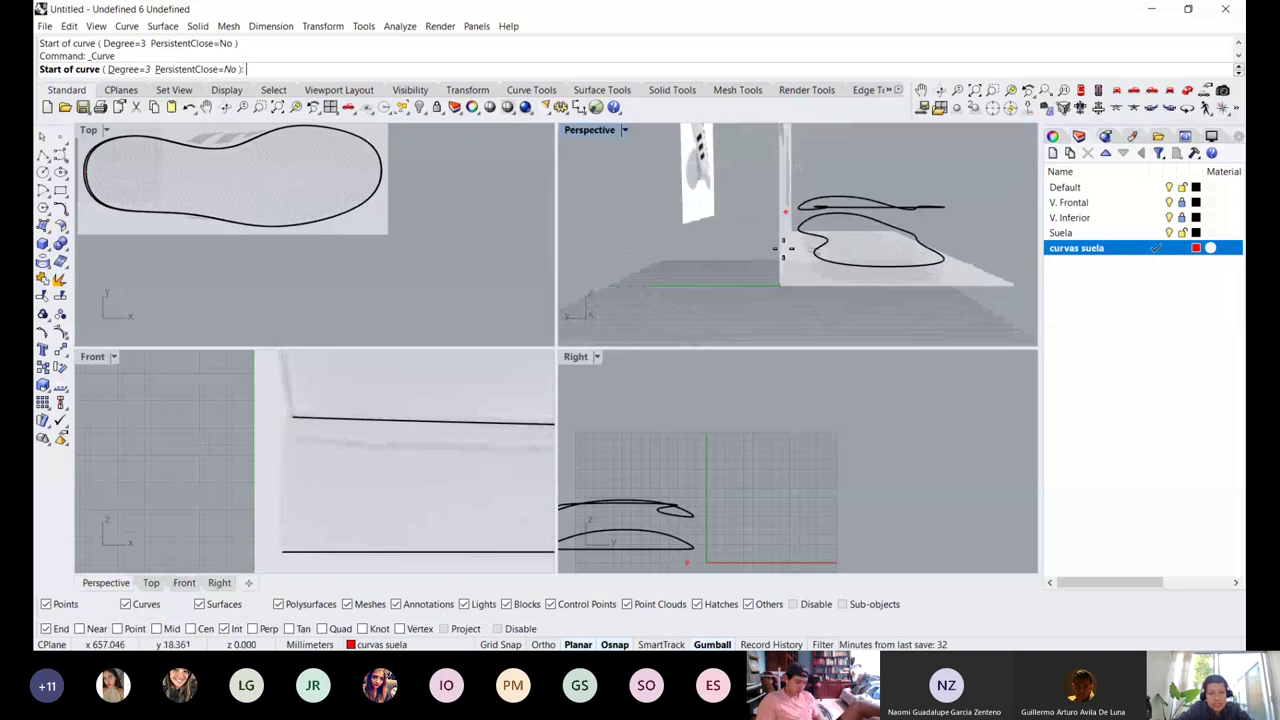
left_click(293, 419)
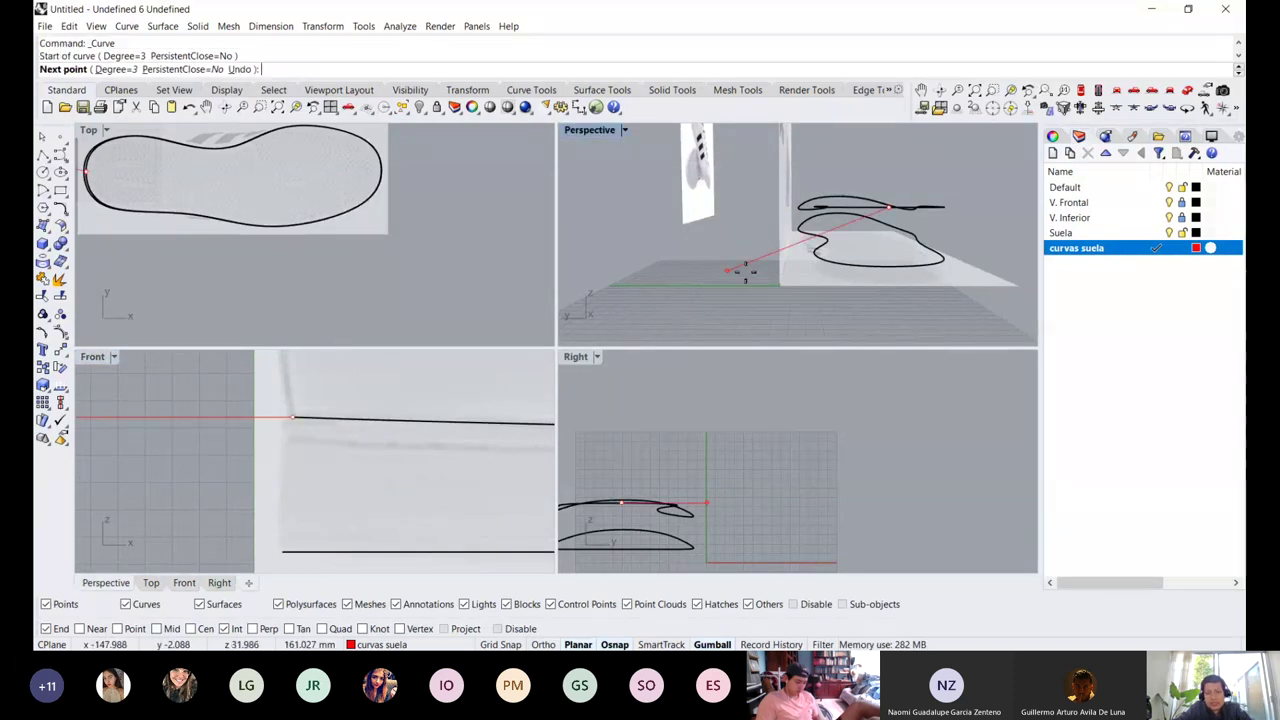
right_click_drag(737, 272, 705, 290)
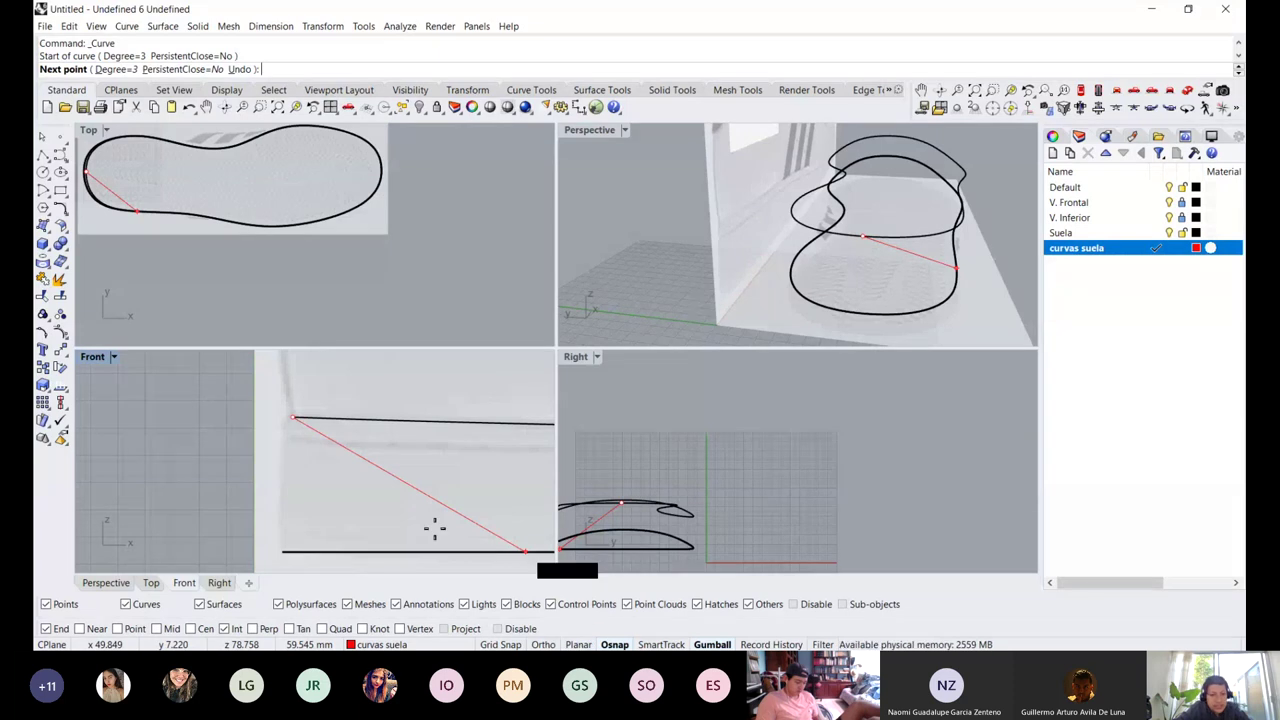
scroll(270, 512, "up", 2)
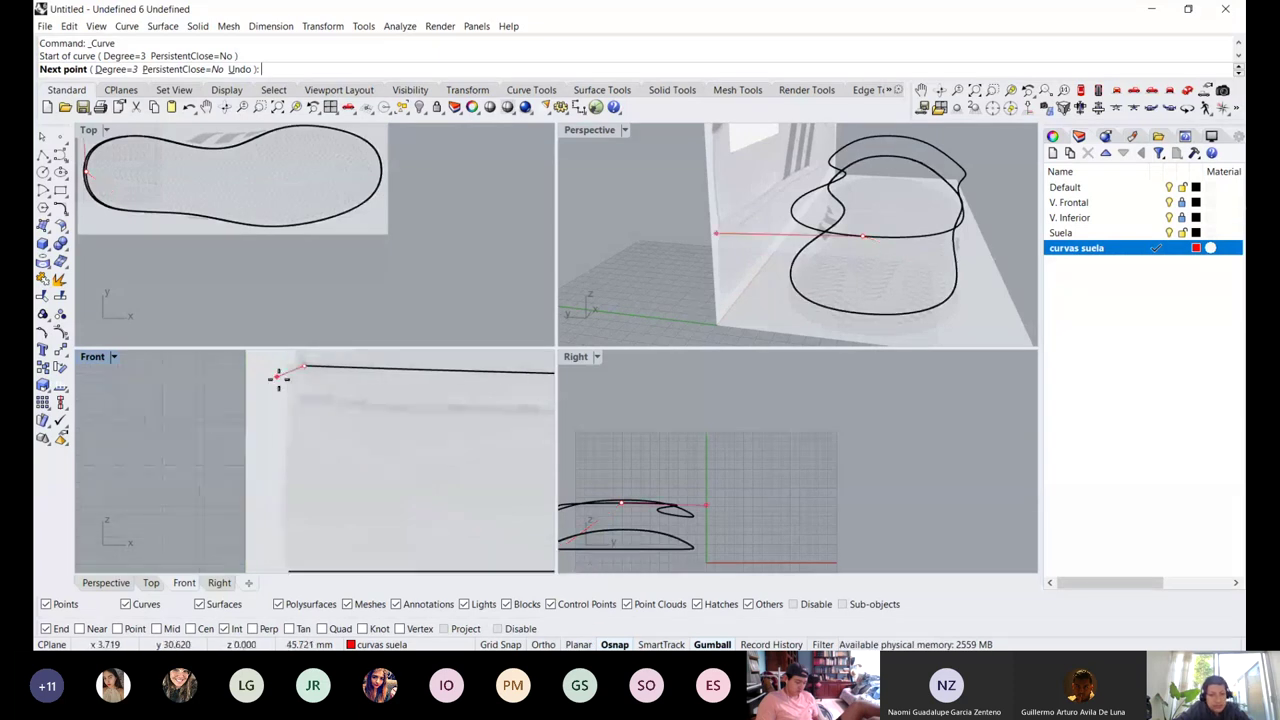
left_click(278, 377)
left_click(285, 399)
left_click(292, 437)
left_click(264, 478)
mouse_move(274, 522)
right_mouse_down()
mouse_move(285, 474)
mouse_move(273, 520)
right_mouse_up()
left_click(288, 570)
right_click(288, 570)
Examine the heel curve from several angles to see how its intermediate points lie relative to the two sole outlines
right_click_drag(763, 251, 676, 190)
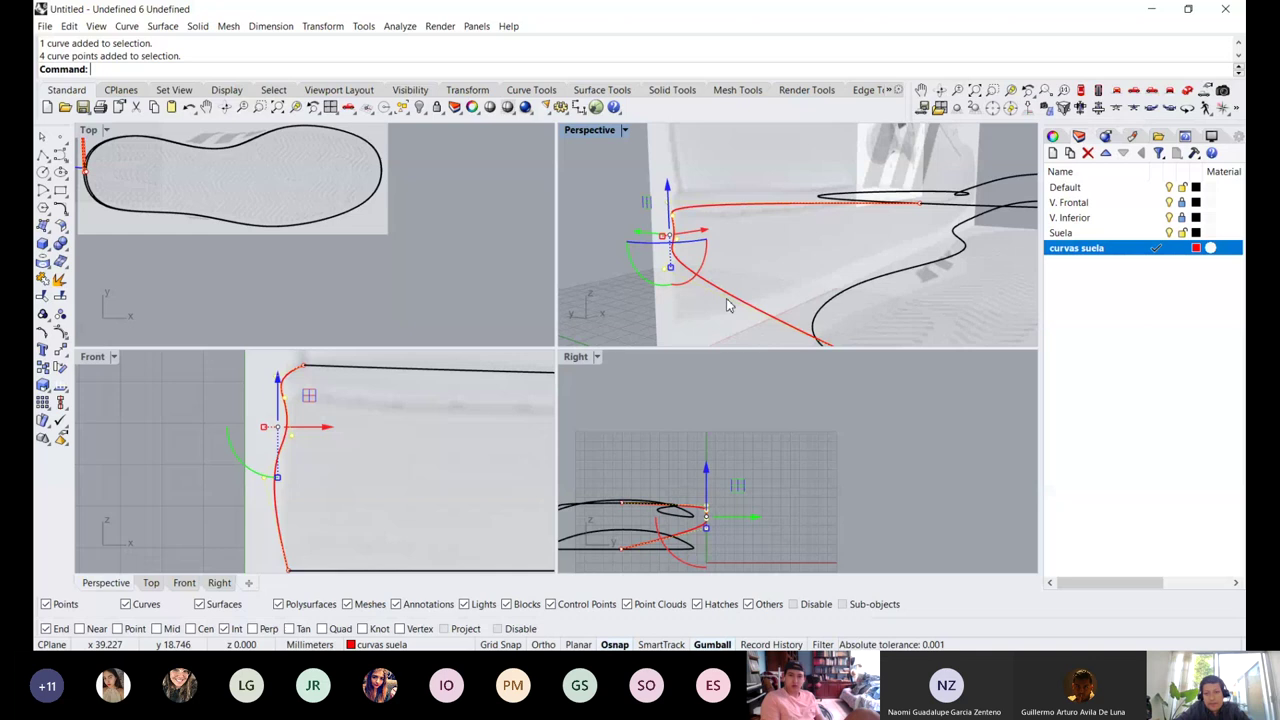
right_click_drag(726, 298, 758, 244)
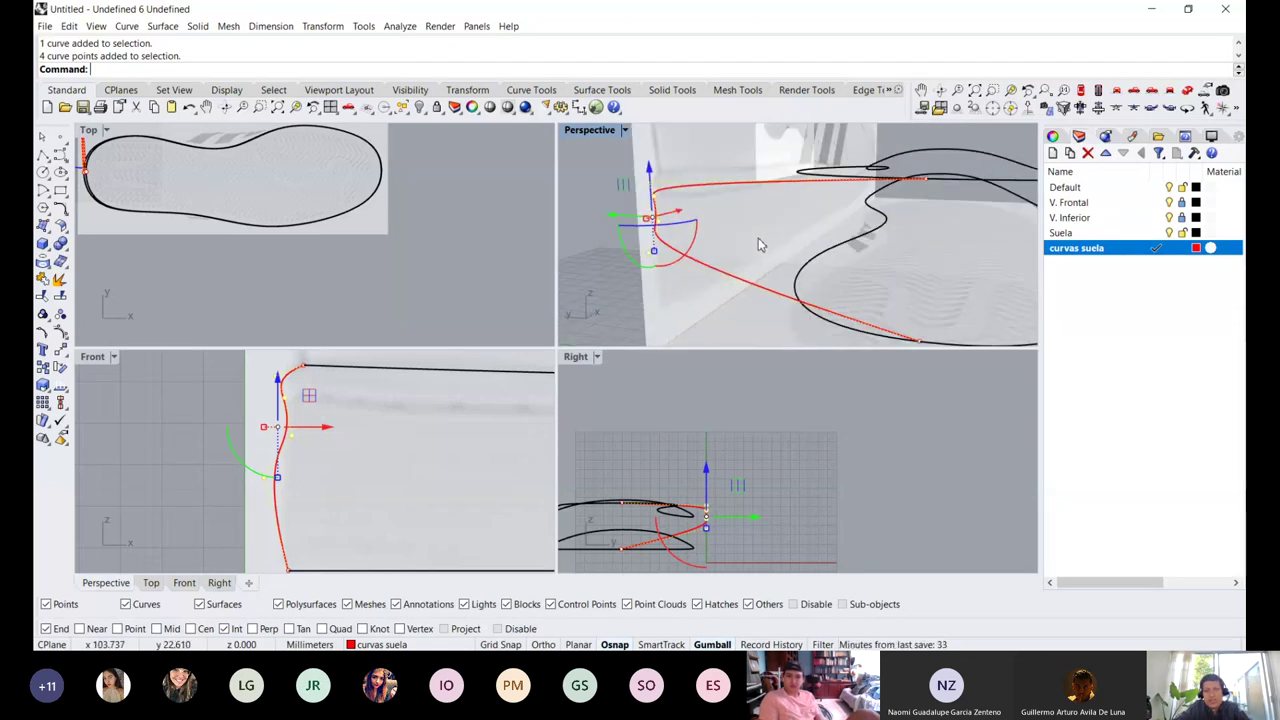
scroll(758, 244, "down", 3)
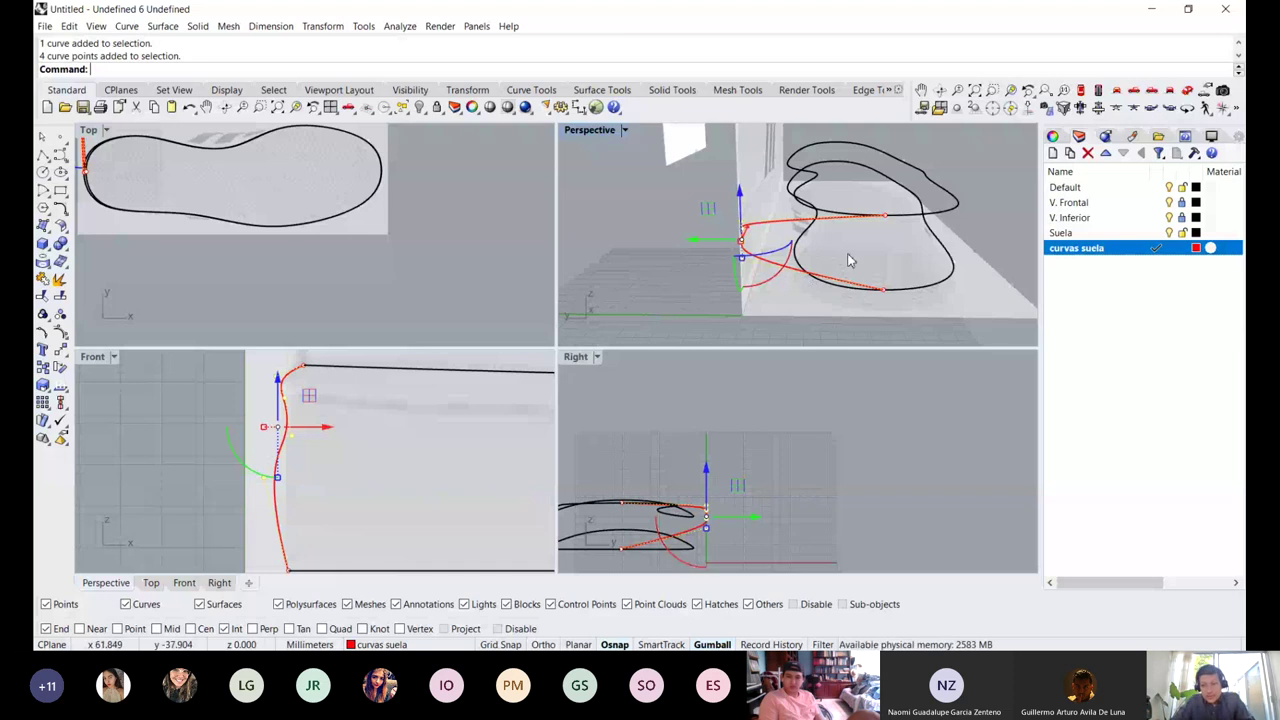
mouse_move(849, 257)
right_mouse_down()
mouse_move(866, 200)
mouse_move(858, 234)
right_mouse_up()
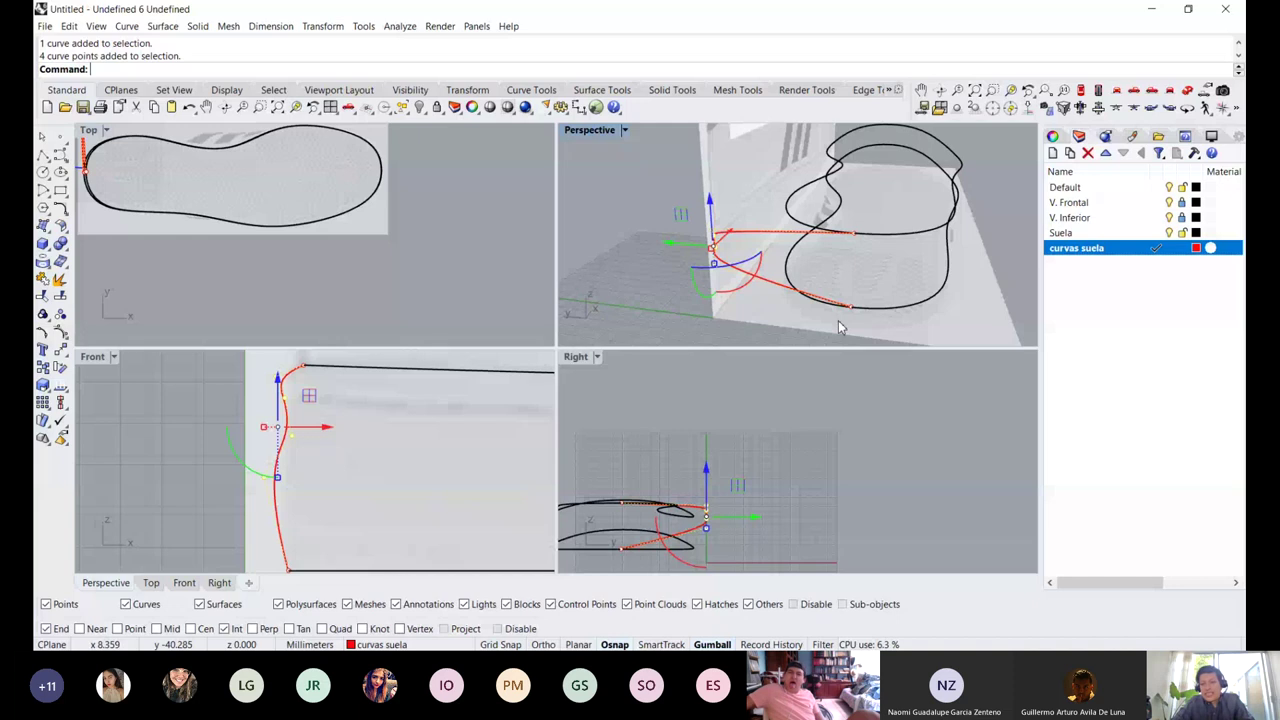
right_click_drag(840, 328, 856, 320)
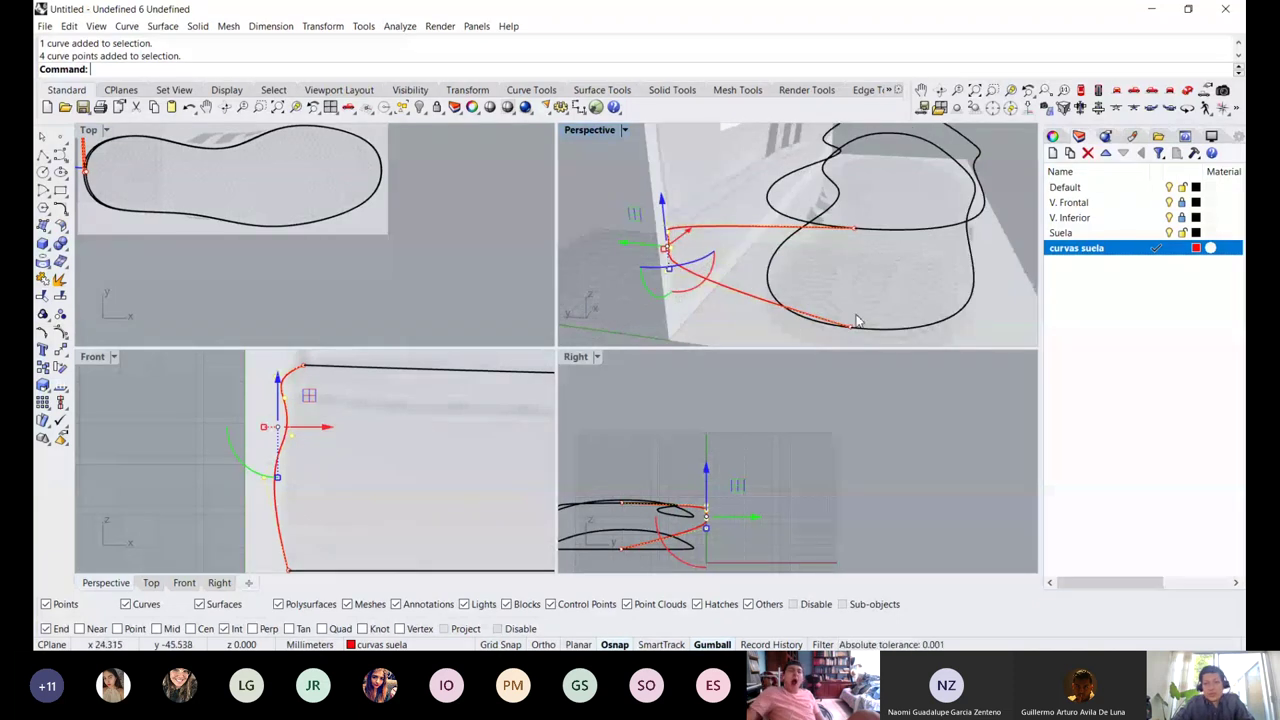
mouse_move(842, 251)
right_mouse_down()
mouse_move(853, 255)
mouse_move(838, 254)
right_mouse_up()
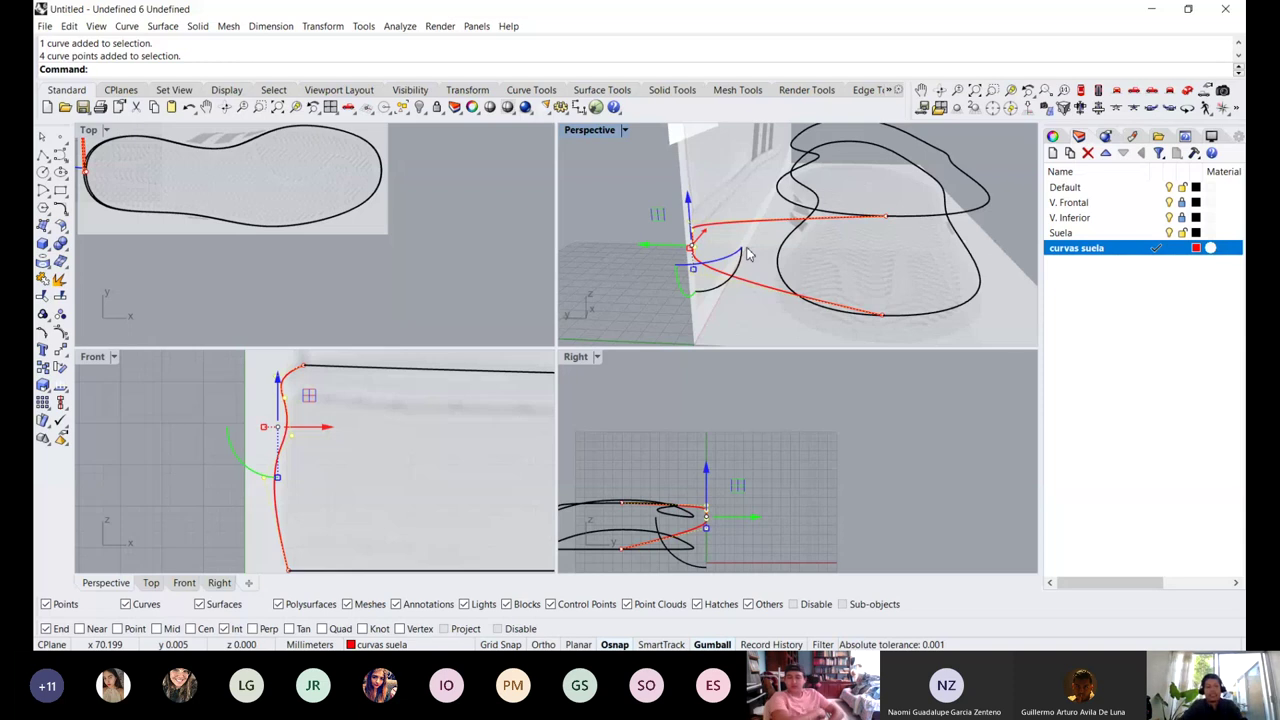
scroll(363, 432, "down", 5)
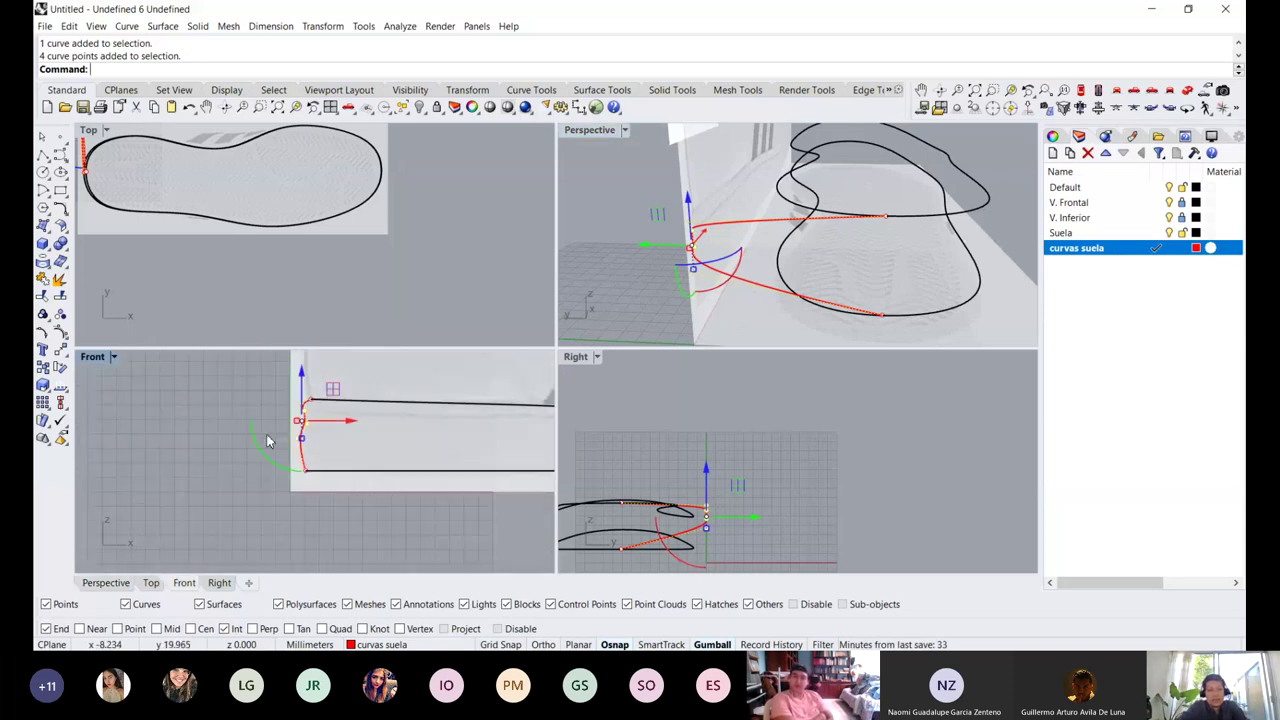
scroll(267, 441, "up", 4)
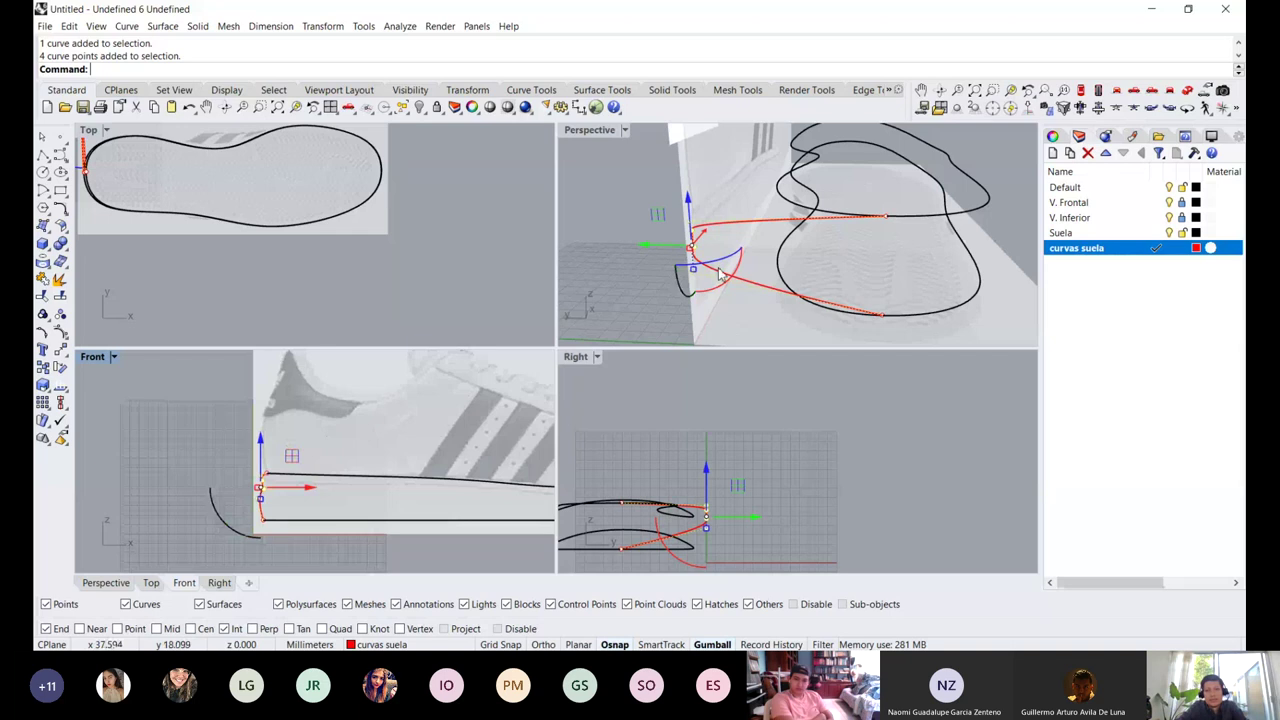
right_click_drag(719, 268, 686, 229)
Delete the heel profile curve that connects the upper and lower outlines
key("Escape")
left_click(670, 222)
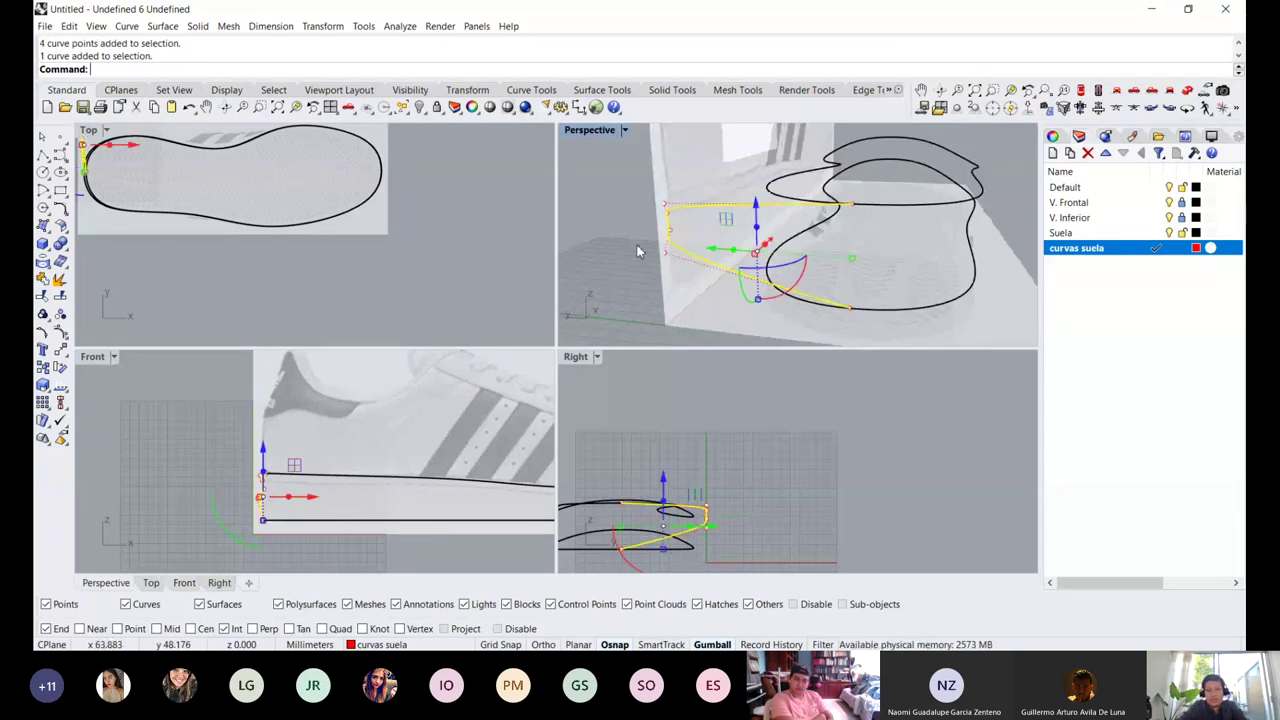
key("Delete")
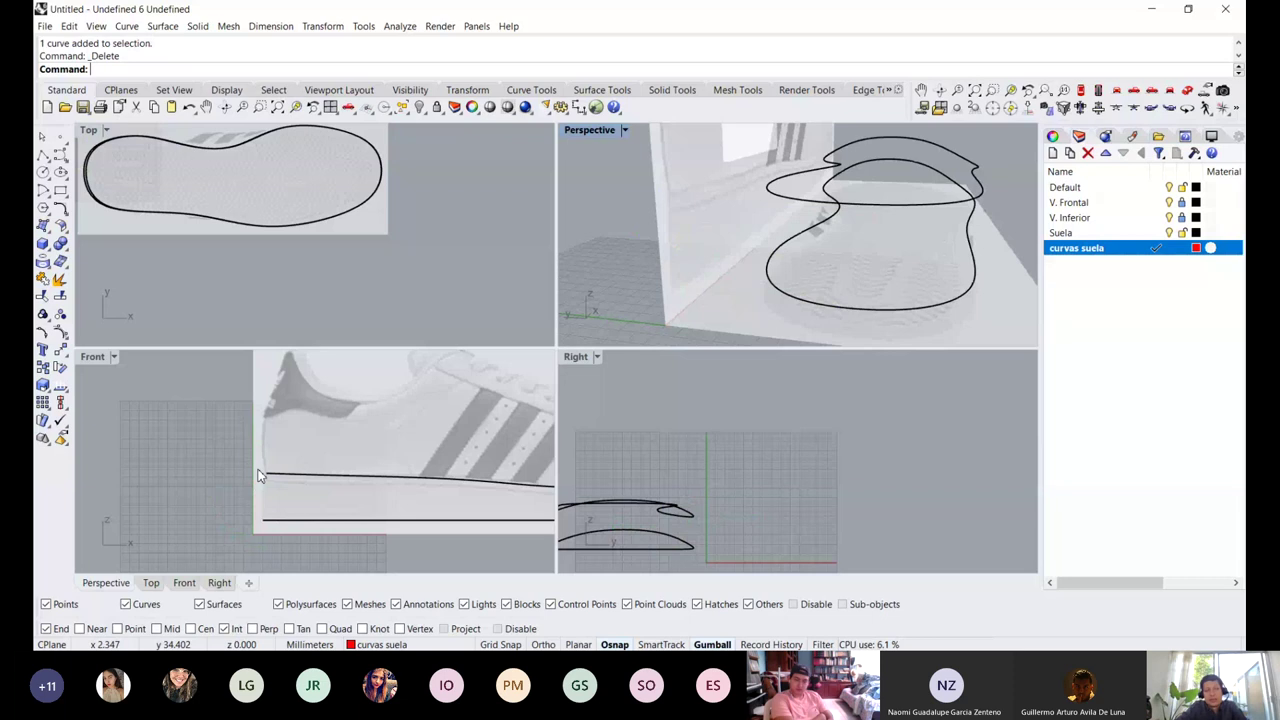
Turn on Planar and start a new control-point curve at the heel end of the upper sole outline
scroll(280, 500, "up", 5)
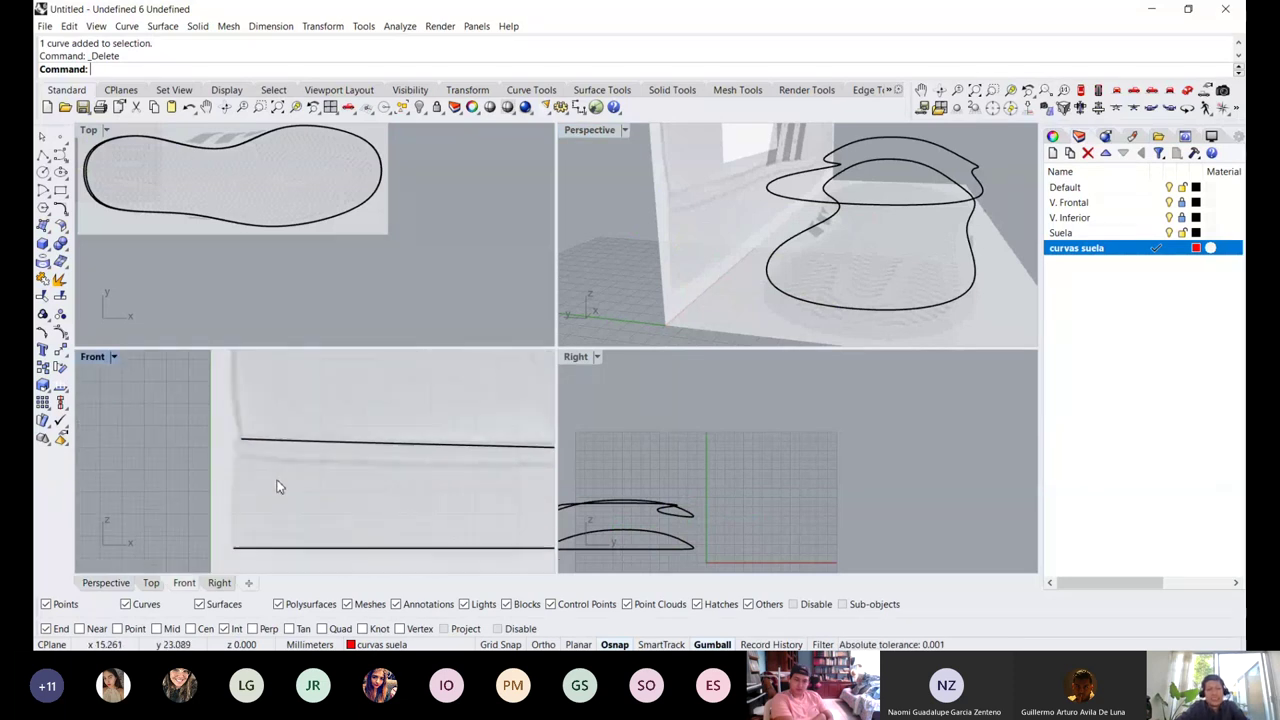
left_click(475, 91)
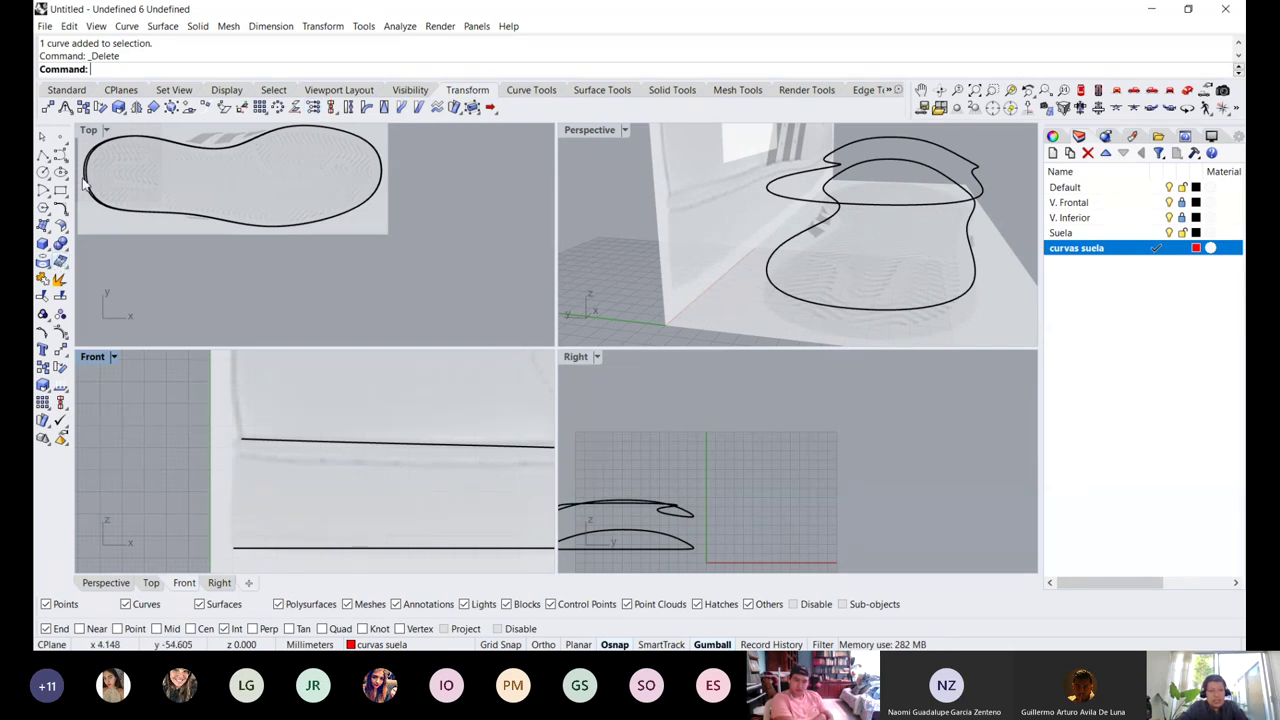
left_click(60, 152)
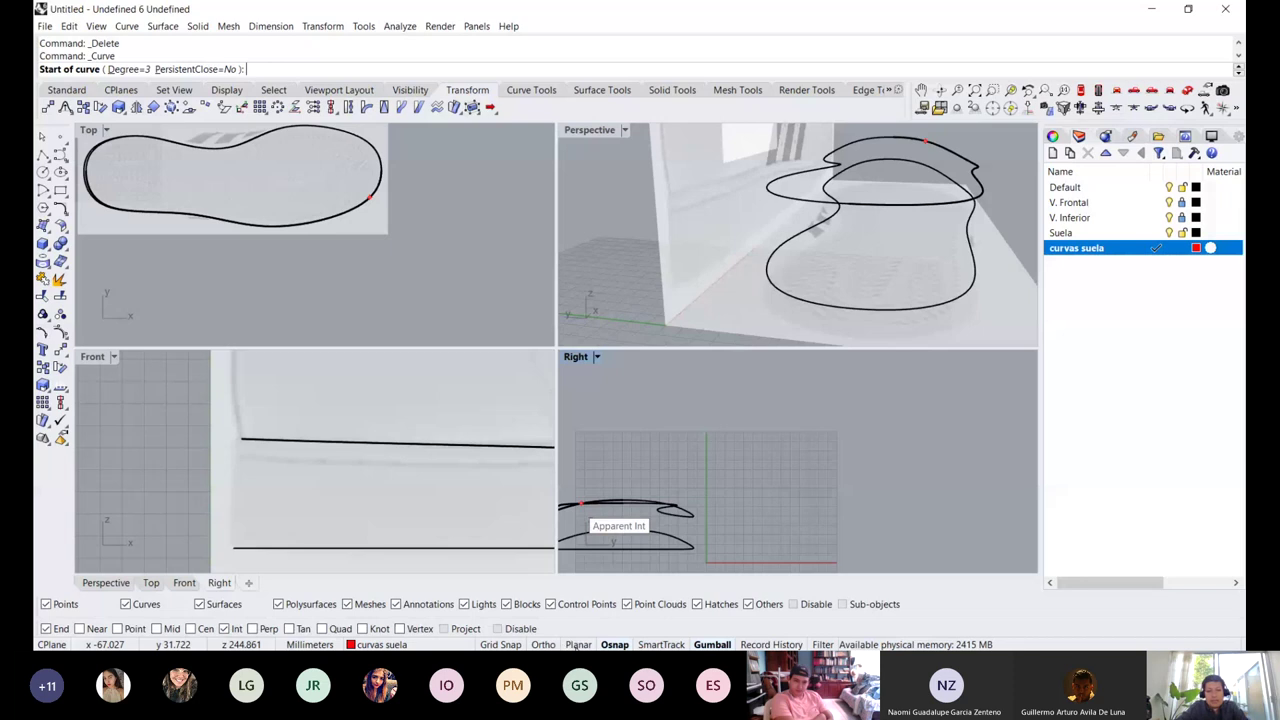
left_click(576, 645)
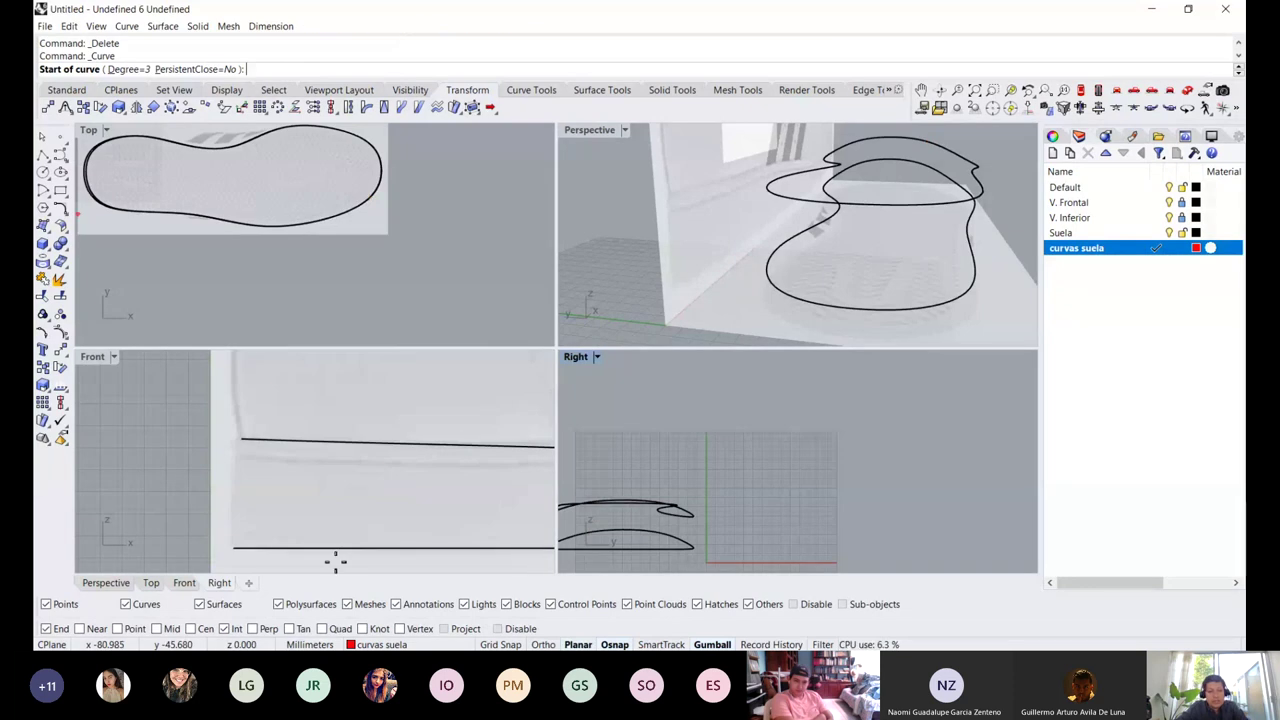
right_click_drag(222, 495, 256, 455)
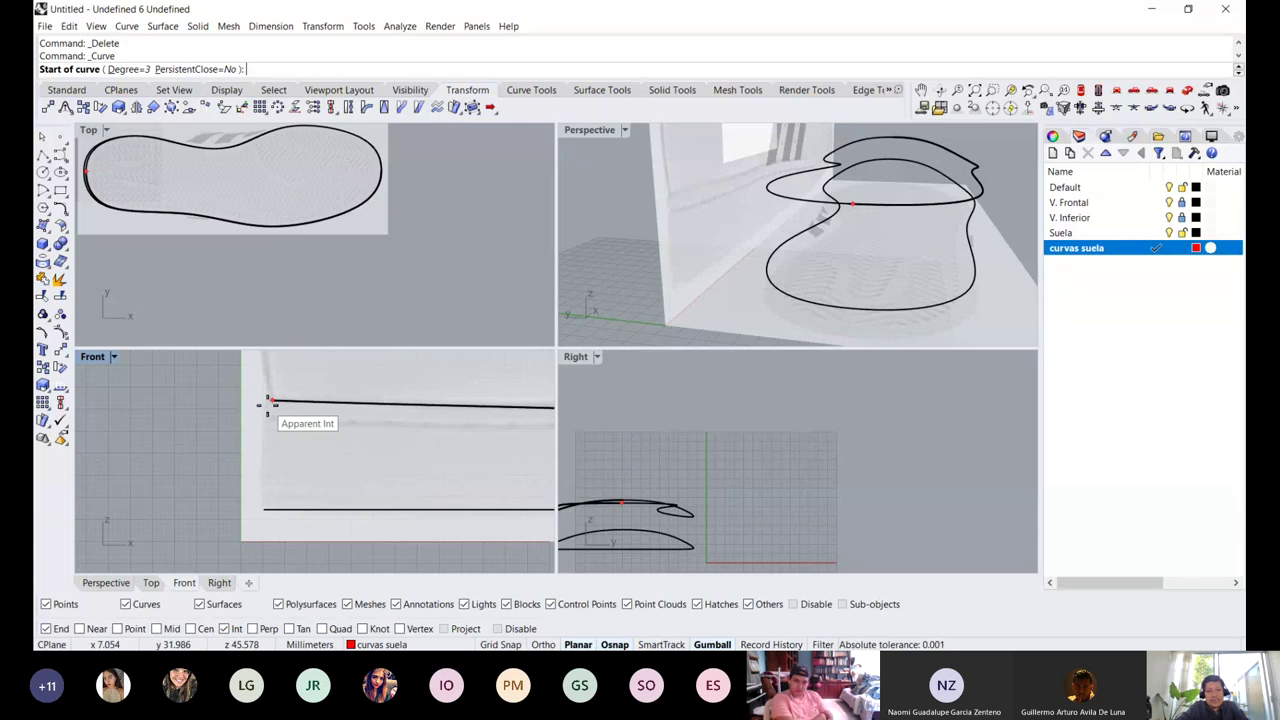
scroll(268, 404, "up", 3)
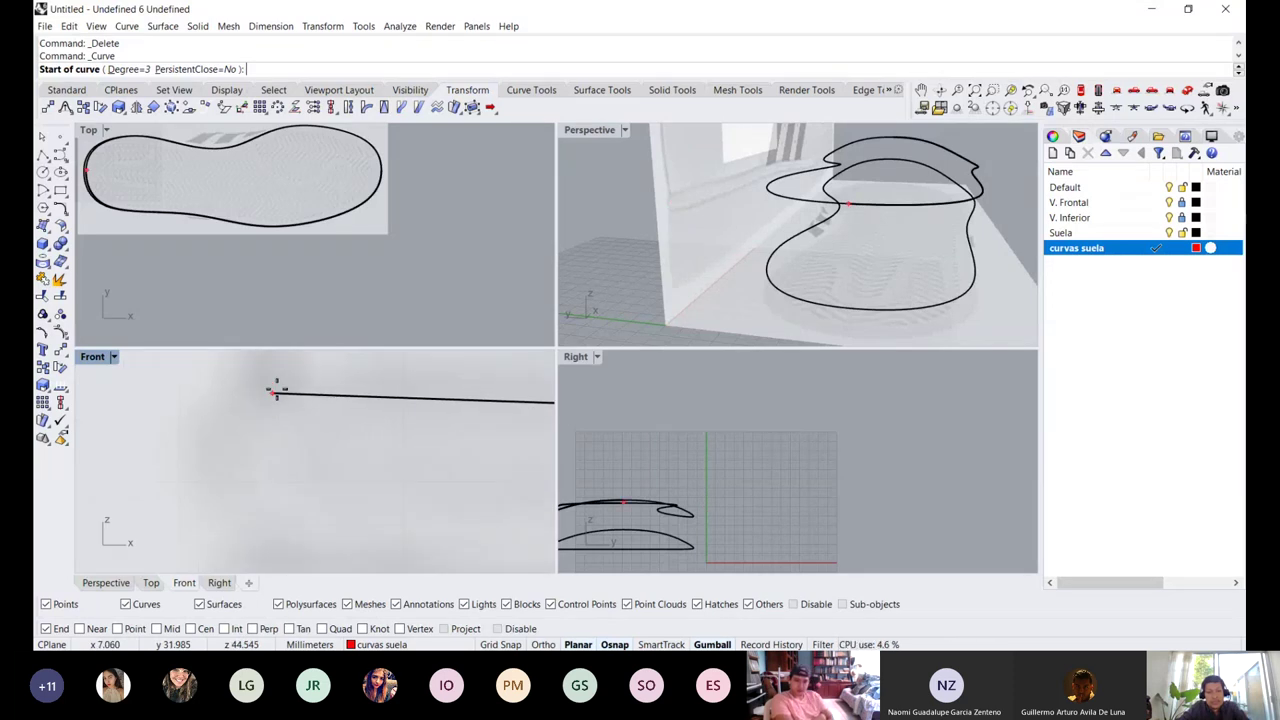
left_click(274, 392)
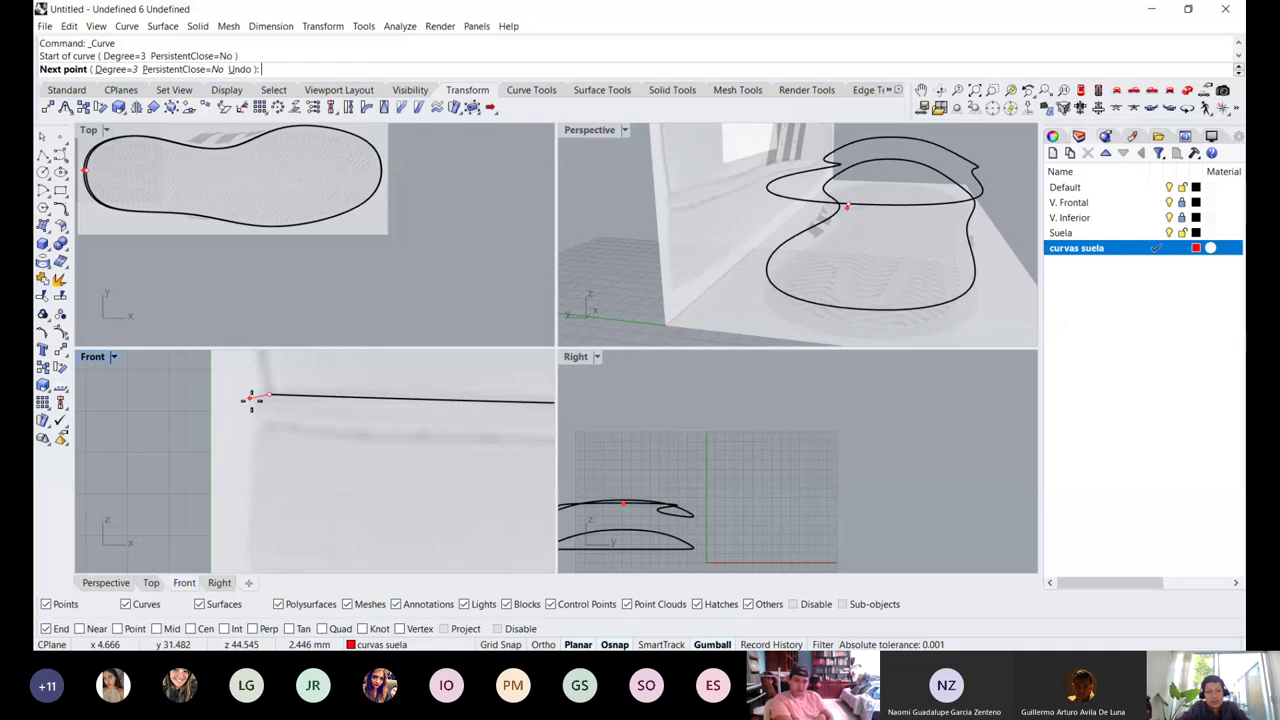
Place six control points down the heel edge of the side reference image and check the curve's plane in perspective
left_click(249, 398)
left_click(250, 426)
left_click(260, 452)
left_click(258, 487)
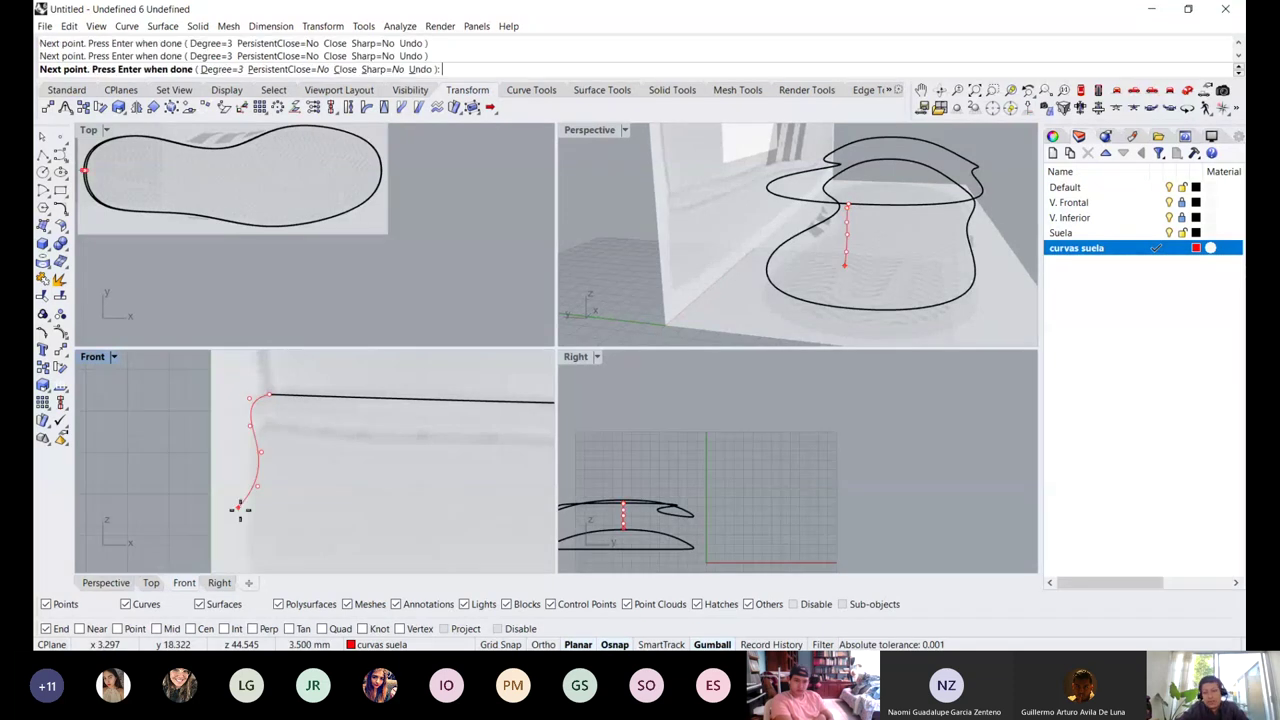
left_click(238, 508)
left_click(240, 543)
right_click_drag(800, 275, 663, 278)
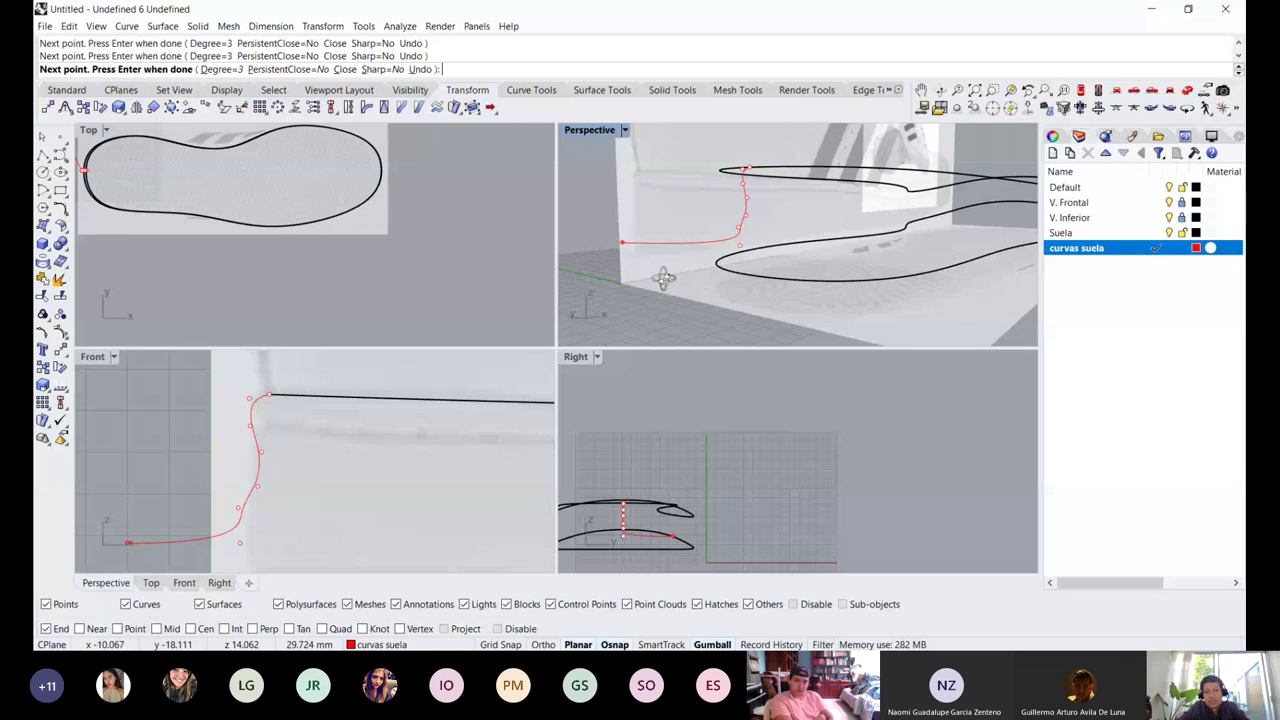
right_click_drag(664, 278, 716, 290)
Maximize the Front view and undo the heel curve's points back to its start on the upper outline
double_click(105, 357)
key("ctrl+z")
key("ctrl+z")
key("ctrl+z")
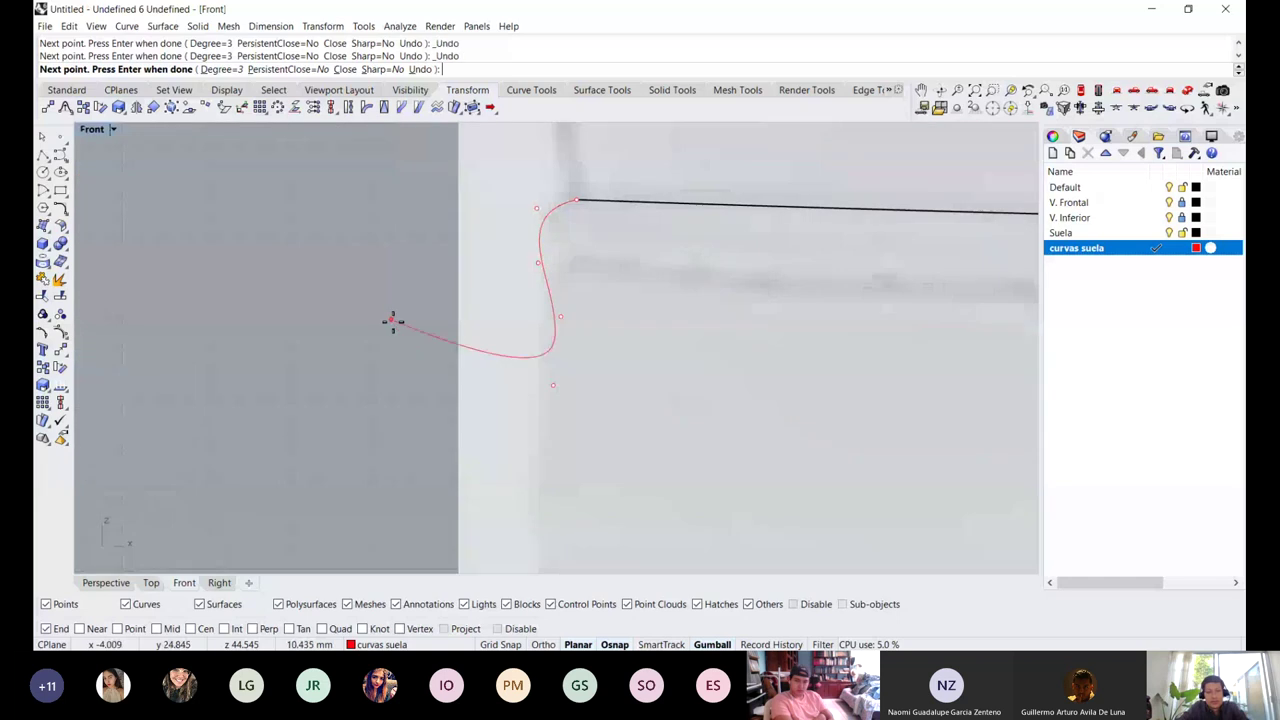
key("u")
key("Return")
key("u")
key("Return")
key("u")
key("Return")
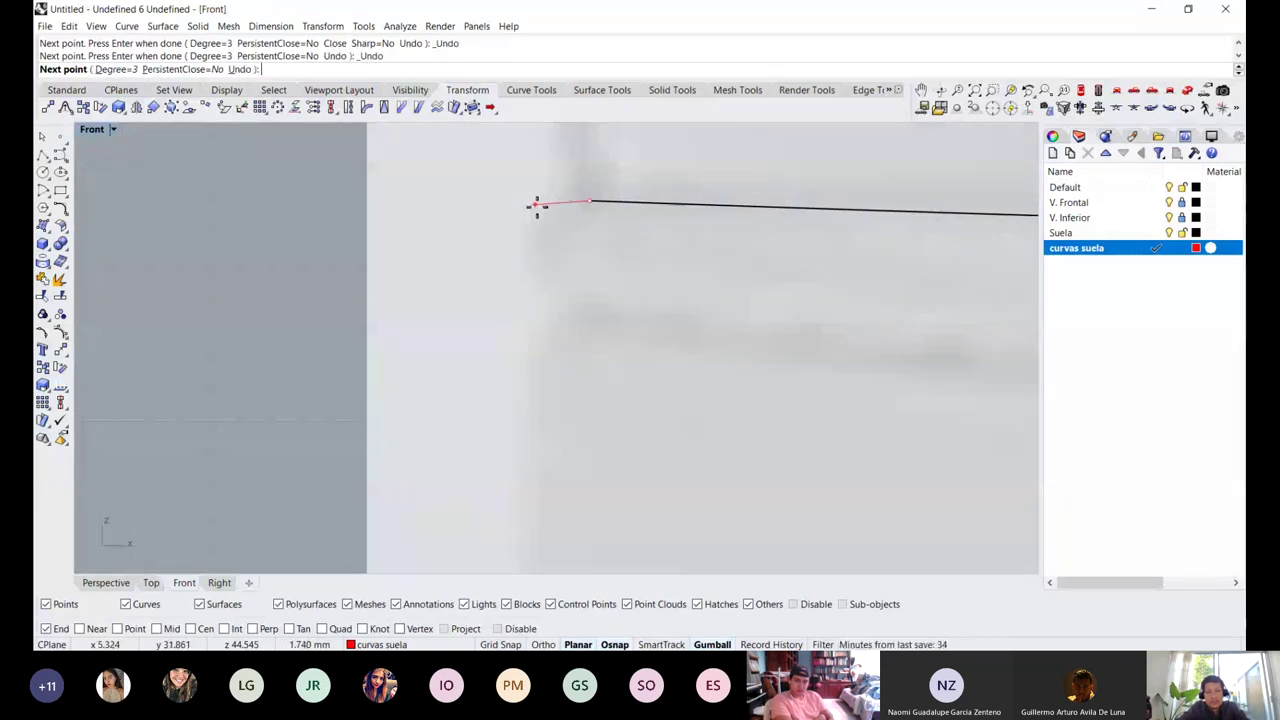
left_click(536, 207)
left_click(505, 293)
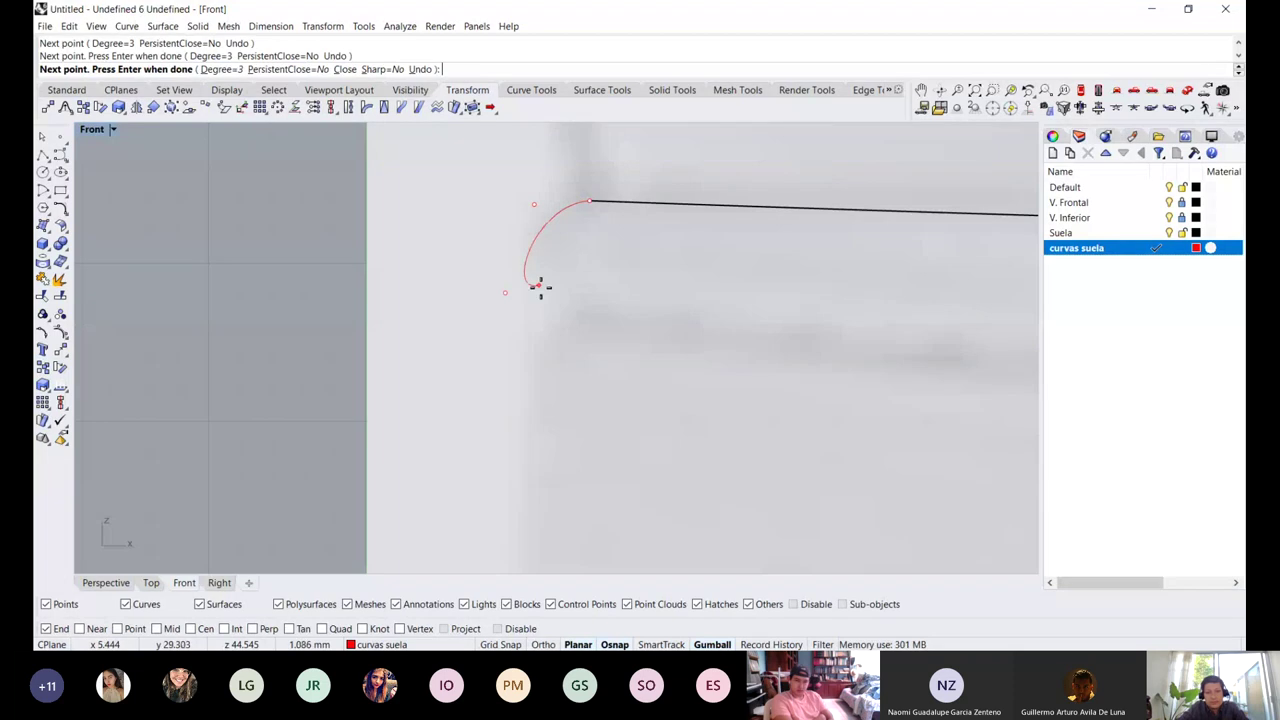
key("ctrl+z")
key("ctrl+z")
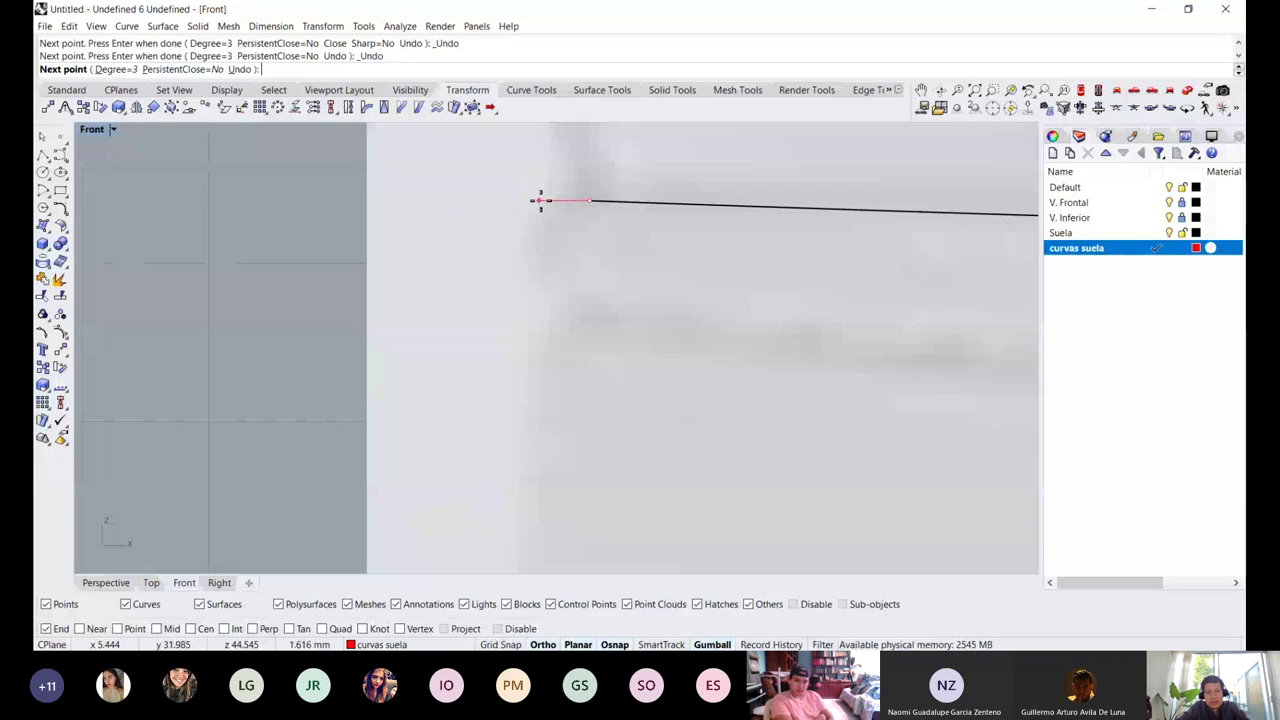
Place two control points that round the heel curve outward from the end of the upper outline
left_click(539, 200)
left_click(519, 258)
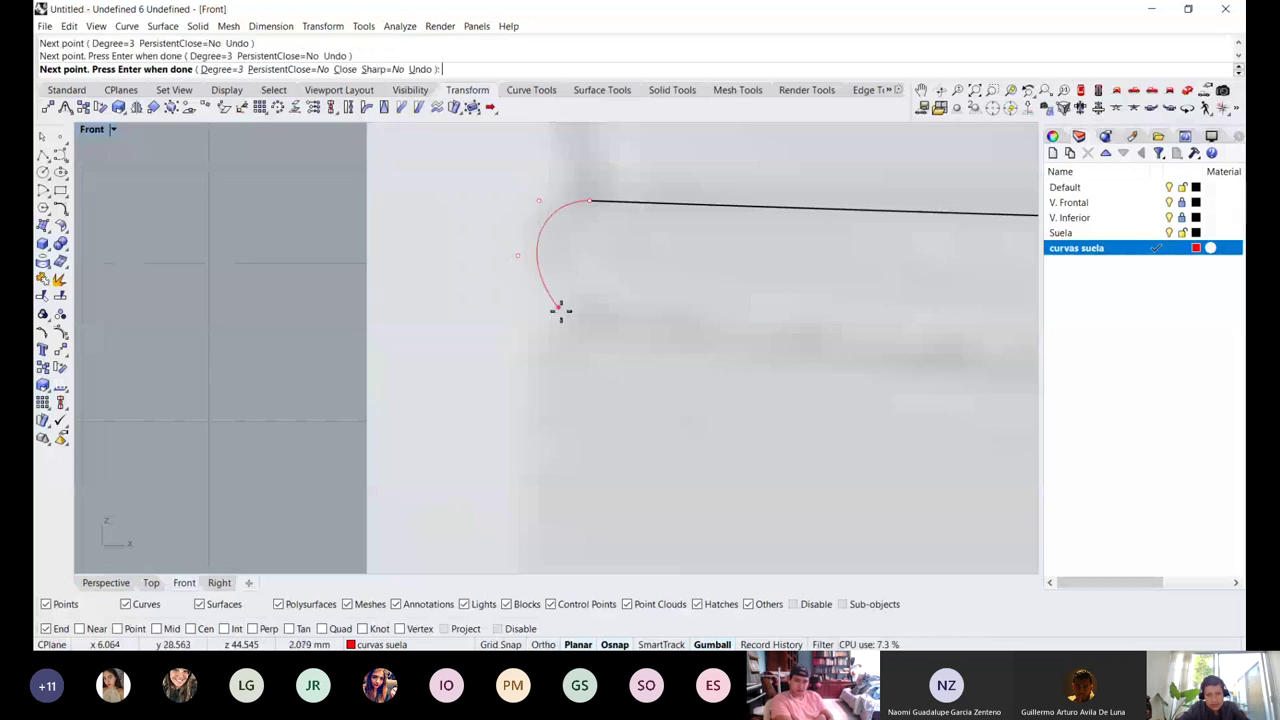
key("ctrl+z")
left_click(509, 265)
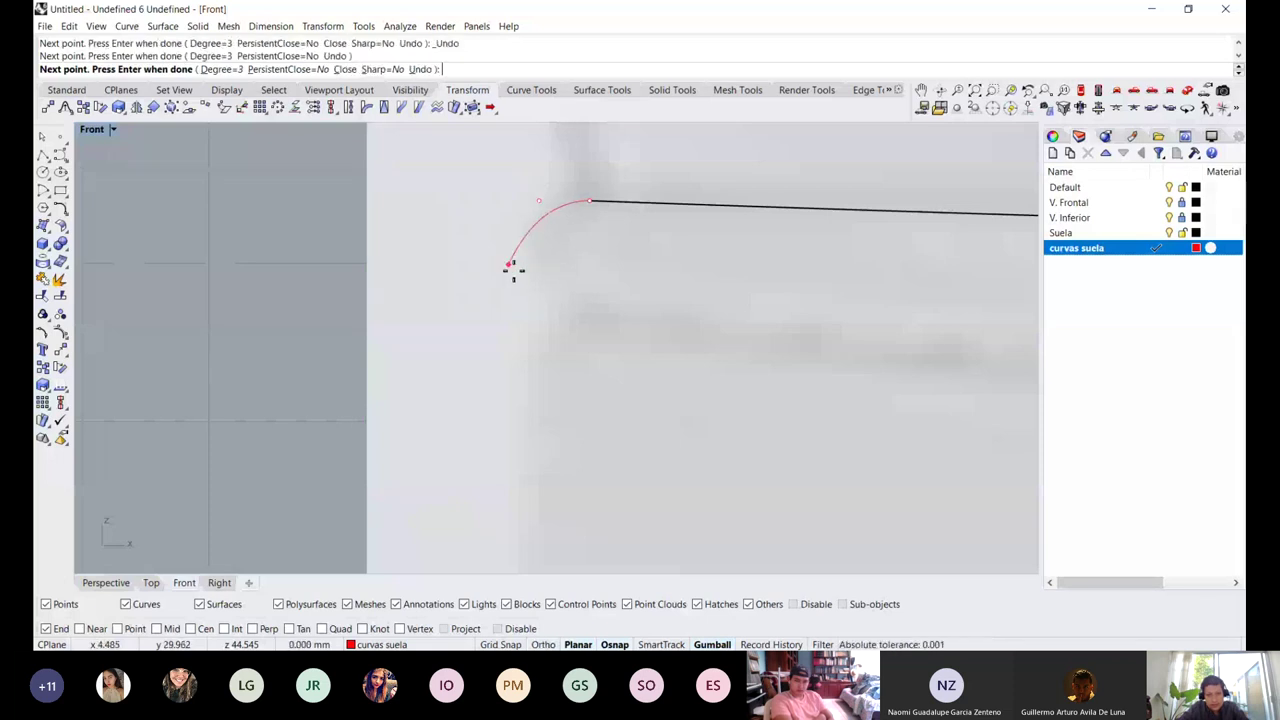
left_click(567, 306)
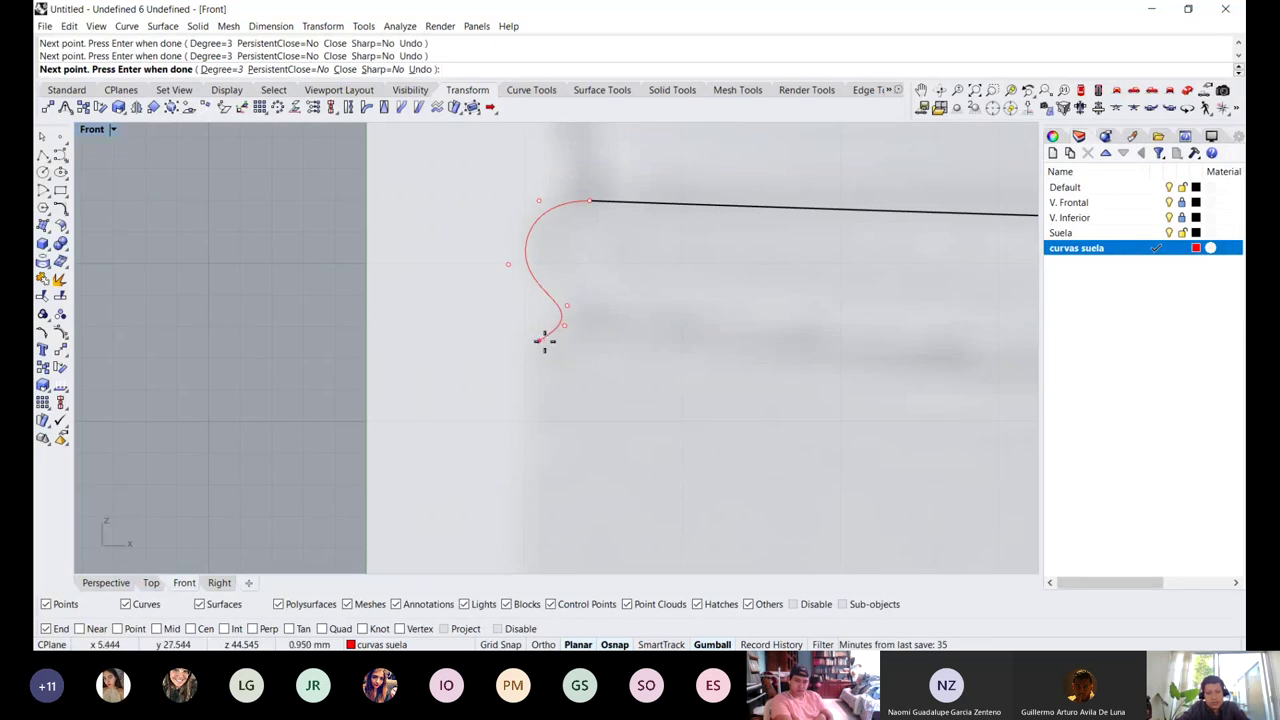
key("ctrl+z")
key("ctrl+z")
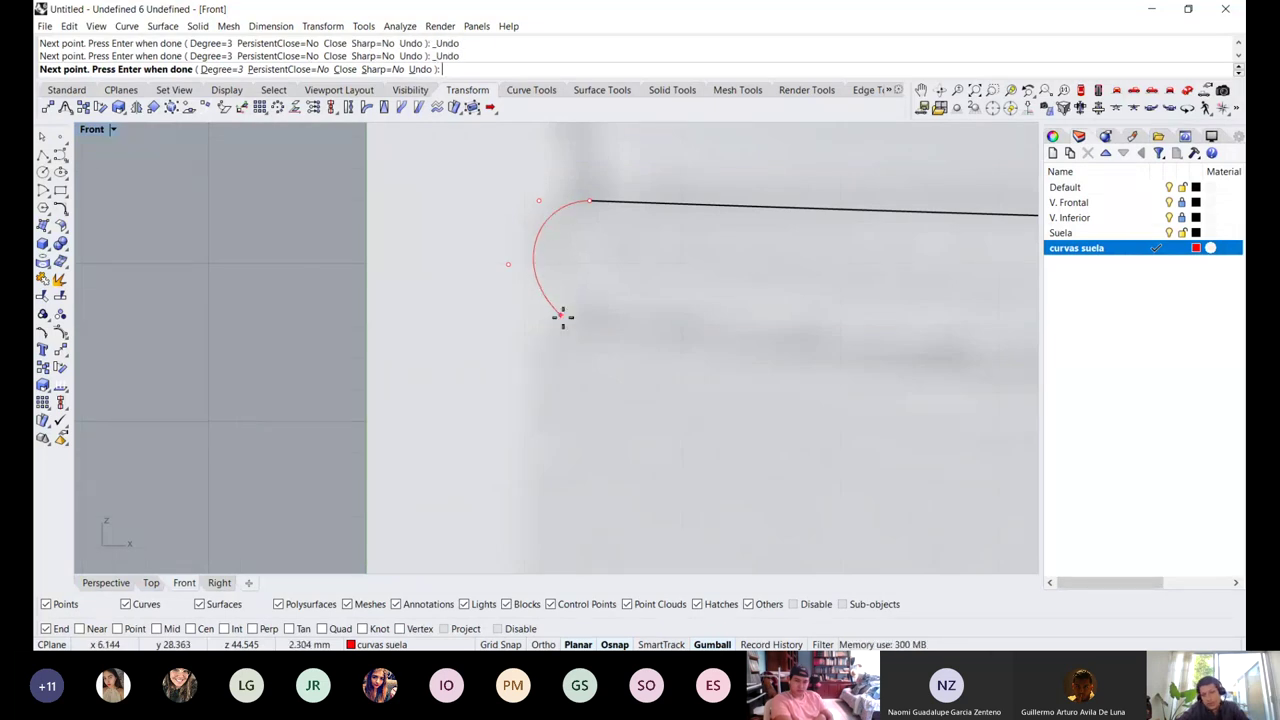
scroll(525, 335, "down", 2)
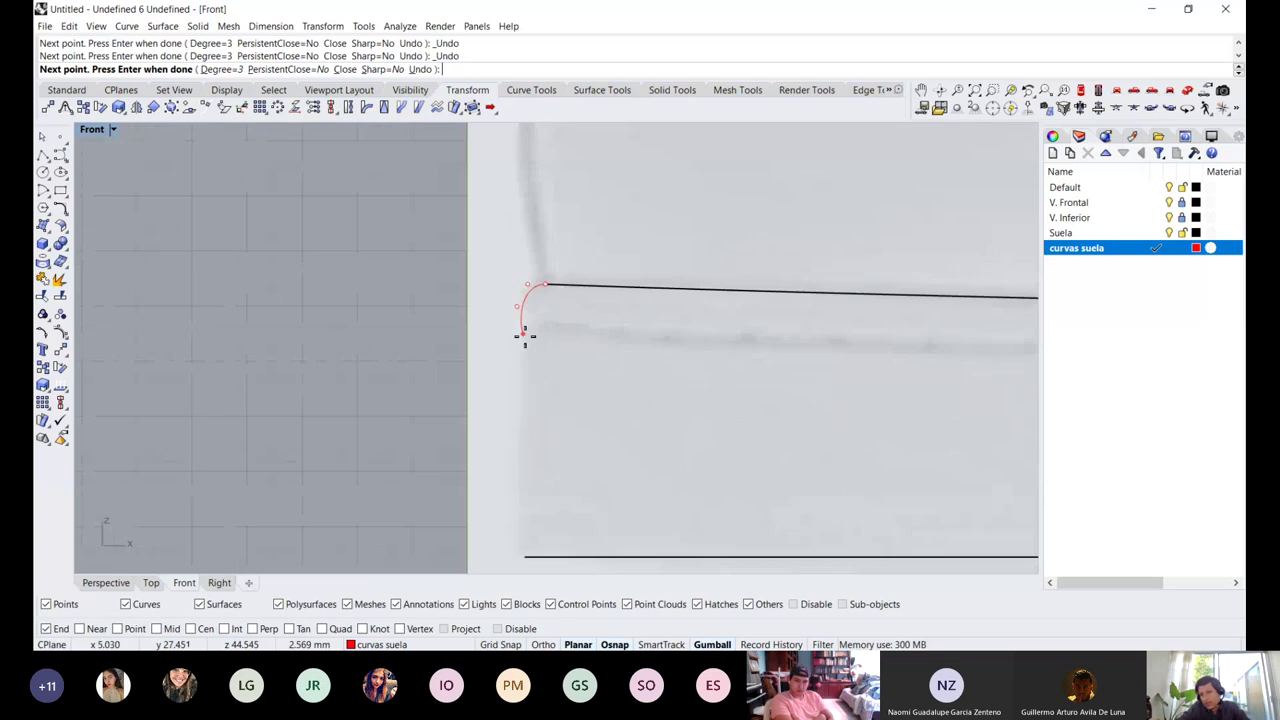
scroll(530, 335, "up", 2)
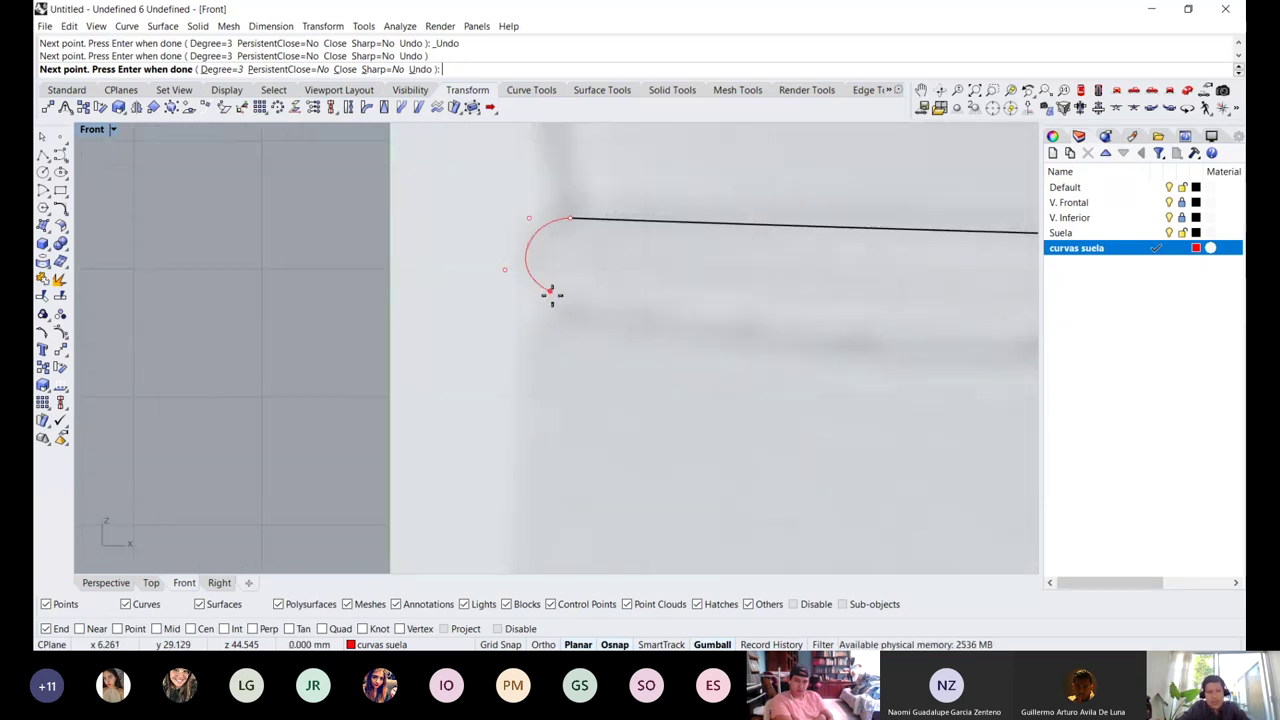
left_click(550, 292)
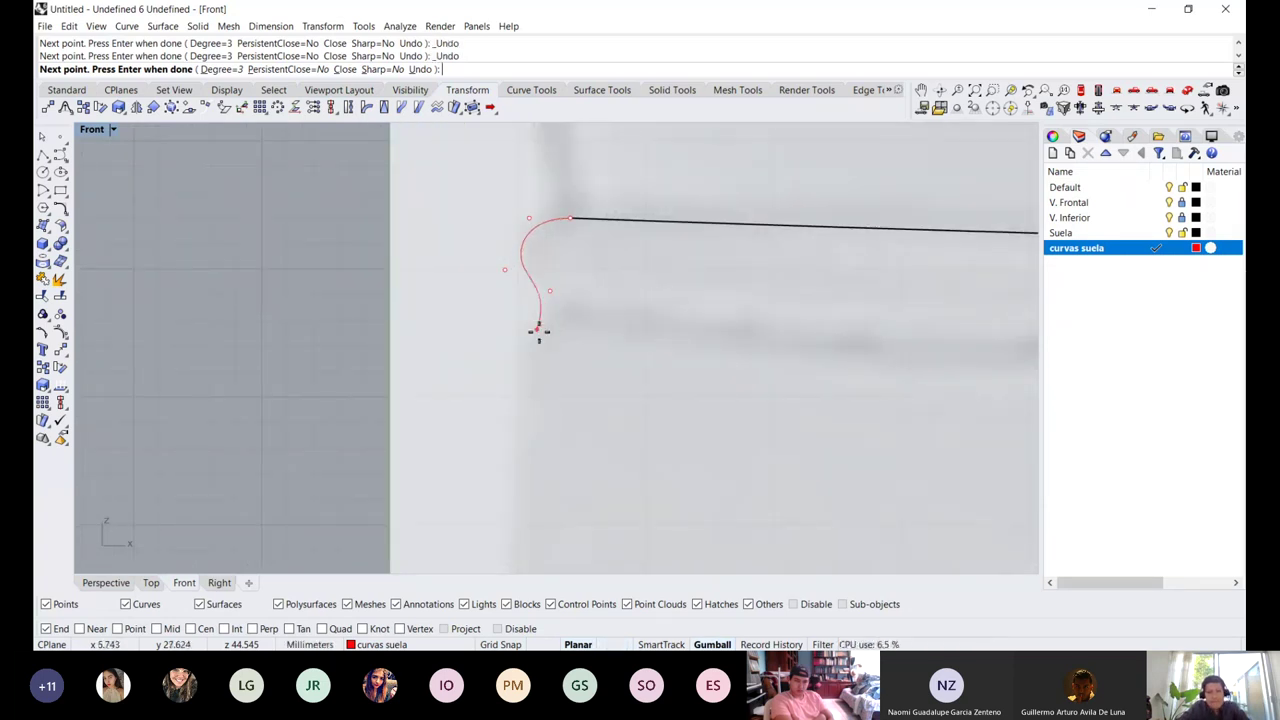
key("ctrl+z")
Place control points that form the notch under the rounded lip and start the heel curve down the reference image's edge
left_click(541, 307)
left_click(550, 317)
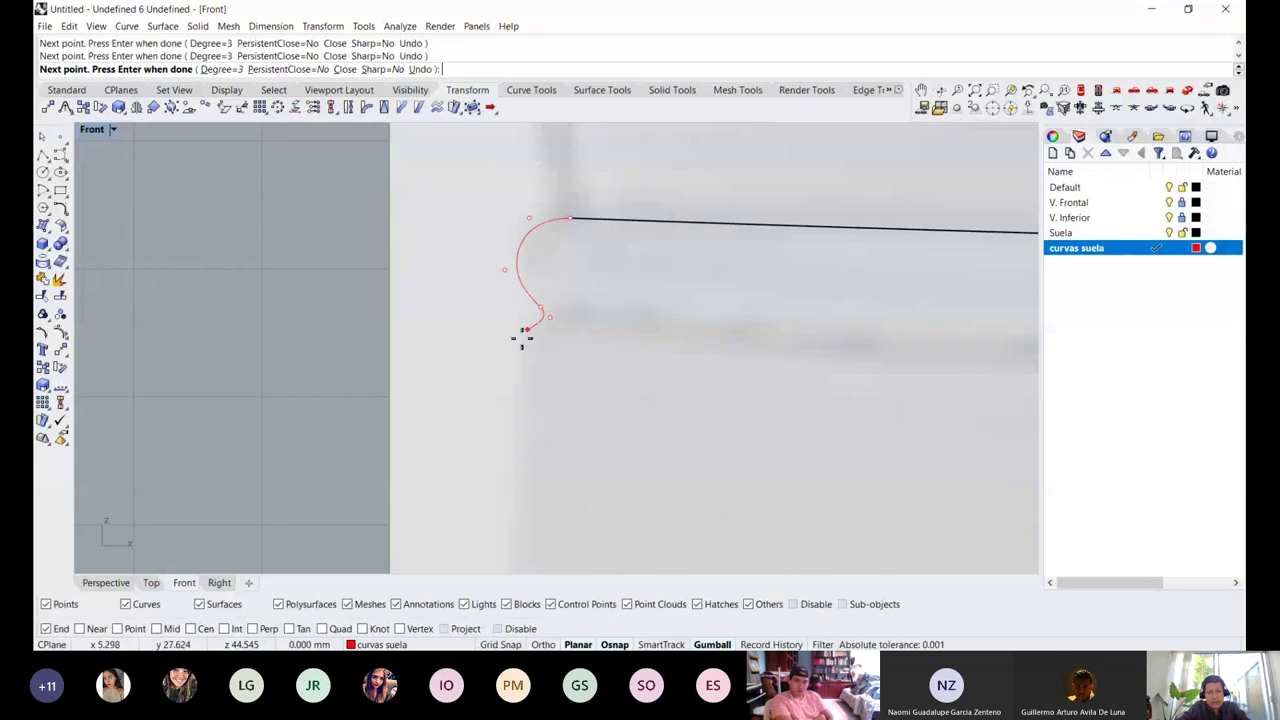
scroll(522, 338, "down", 2)
right_click_drag(501, 370, 495, 341)
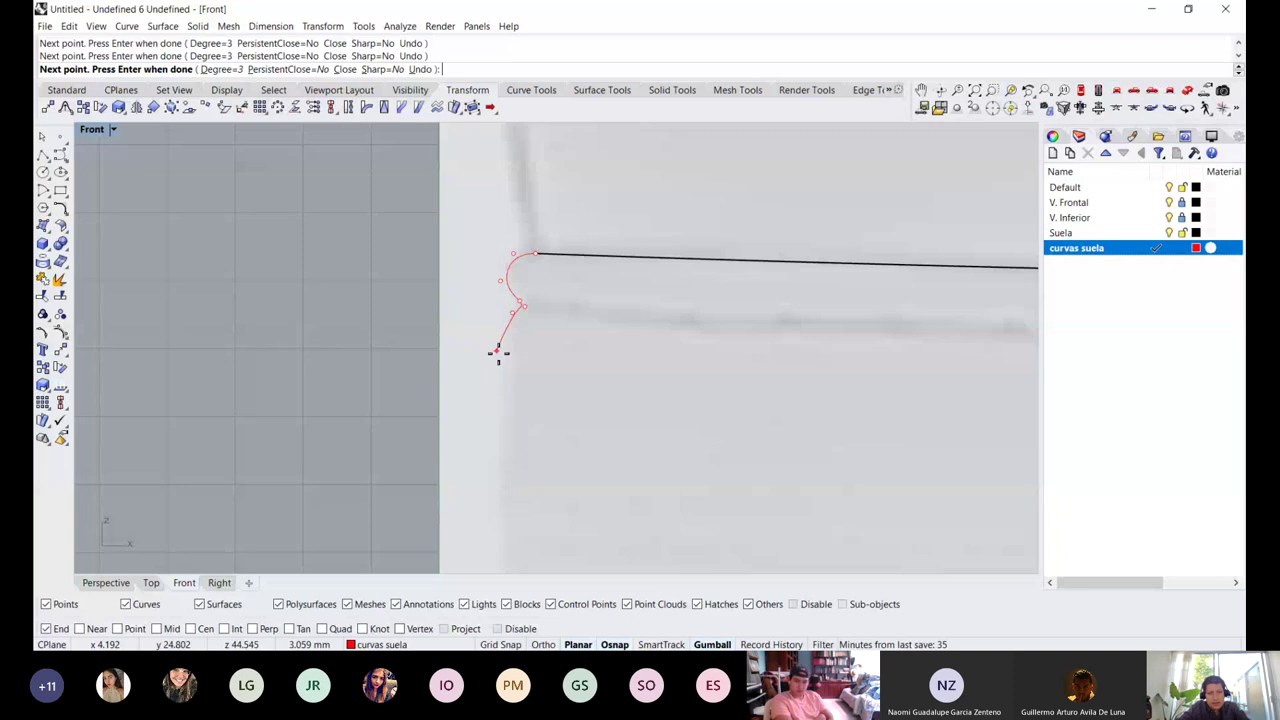
left_click(497, 352)
right_click_drag(503, 469, 513, 367)
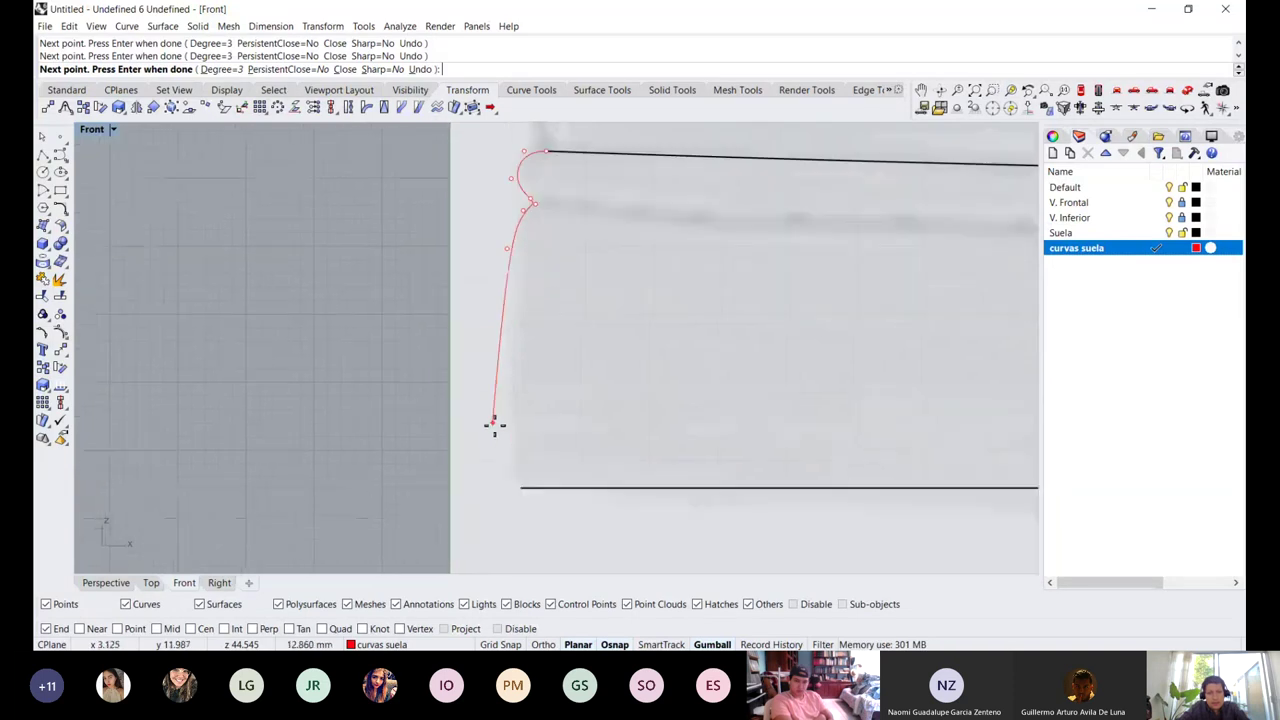
left_click(505, 428)
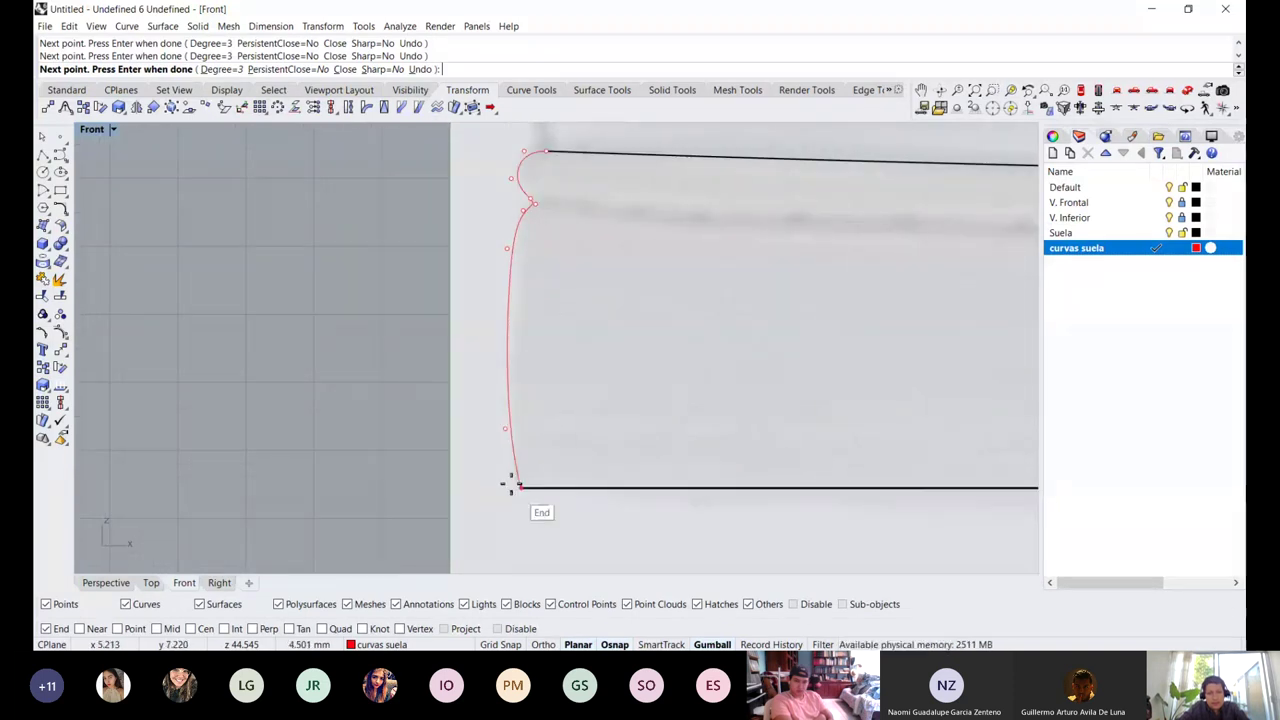
scroll(511, 490, "up", 2)
key("ctrl+z")
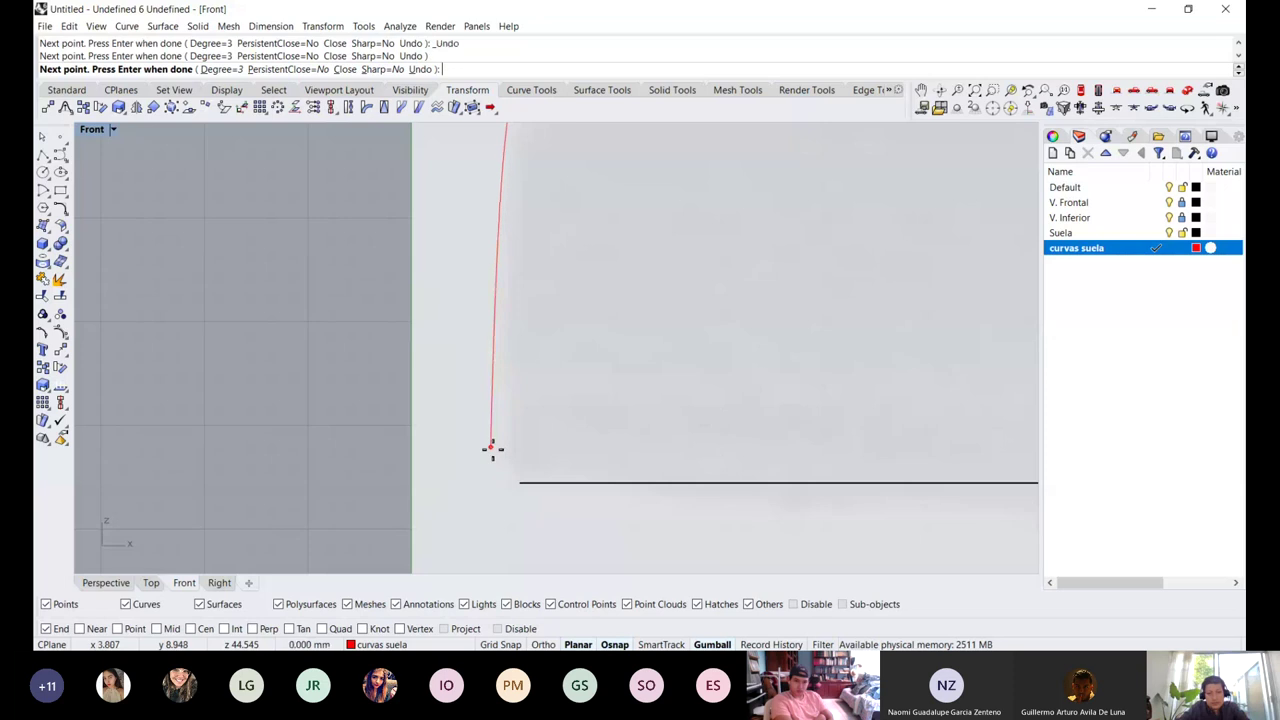
left_click(491, 449)
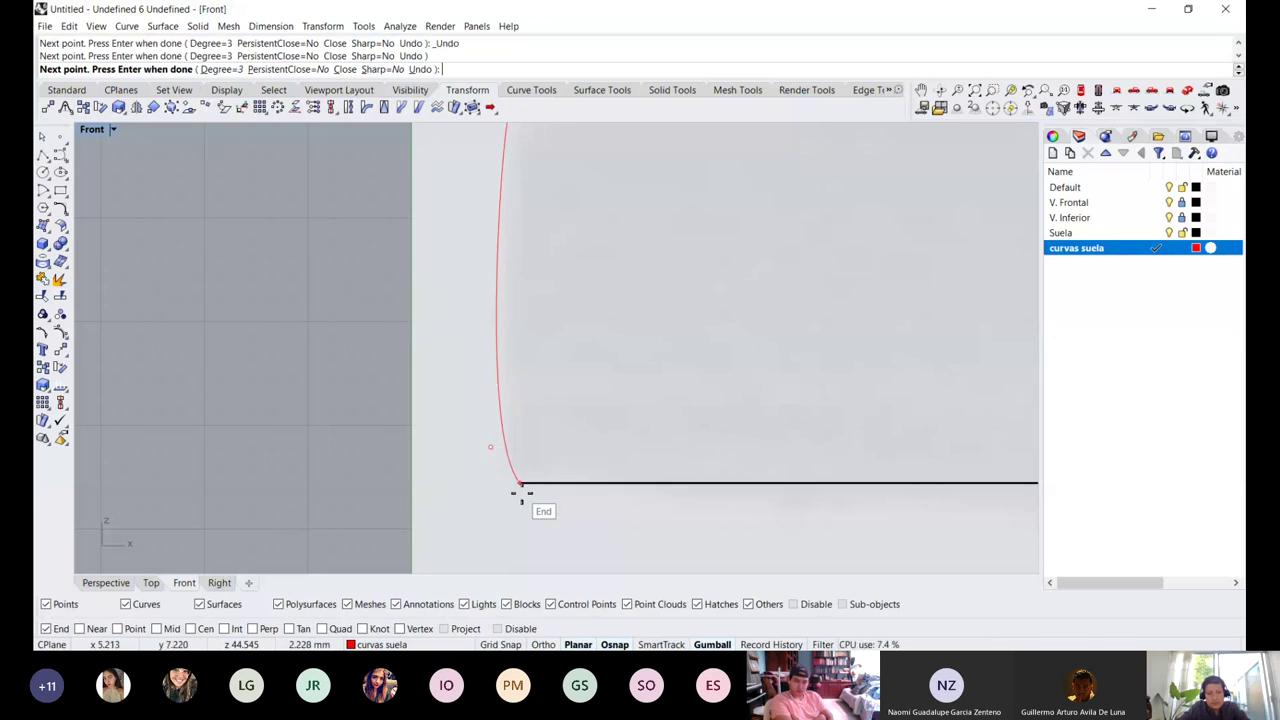
key("ctrl+z")
scroll(488, 453, "down", 2)
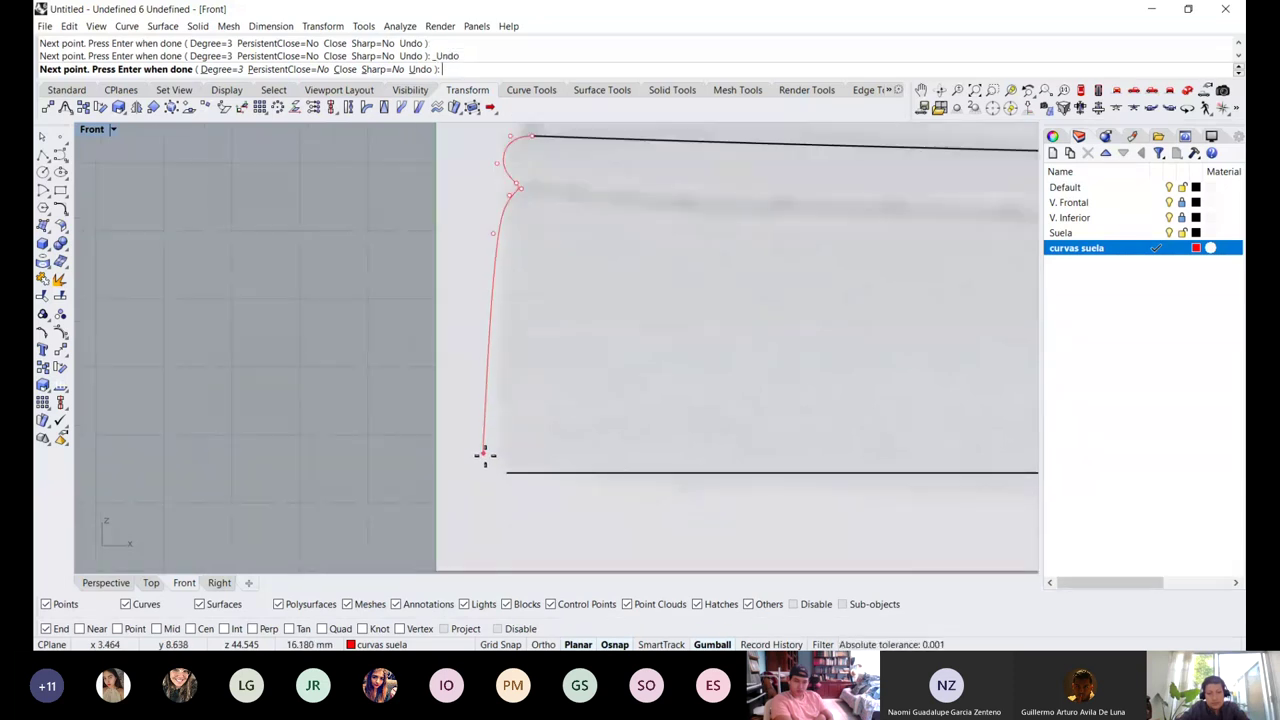
Place the last control points outside the lower heel edge and finish the curve at the end of the lower outline
left_click(483, 398)
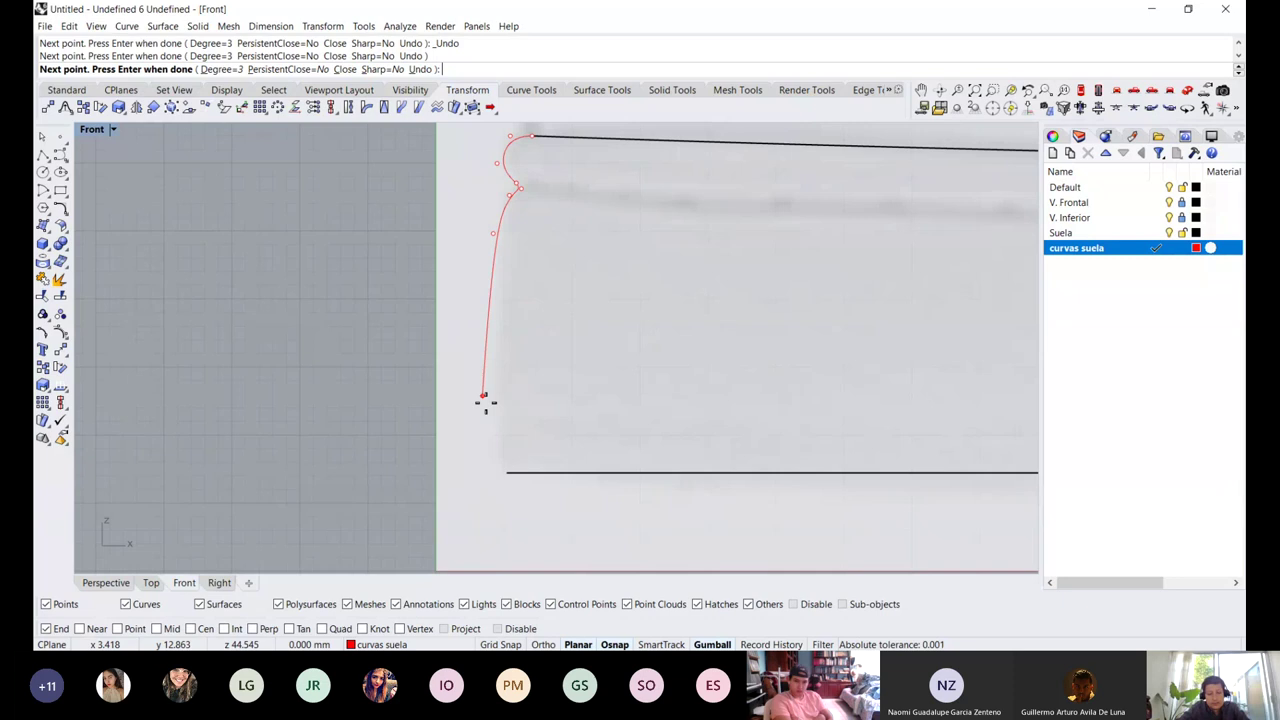
left_click(509, 474)
key("Return")
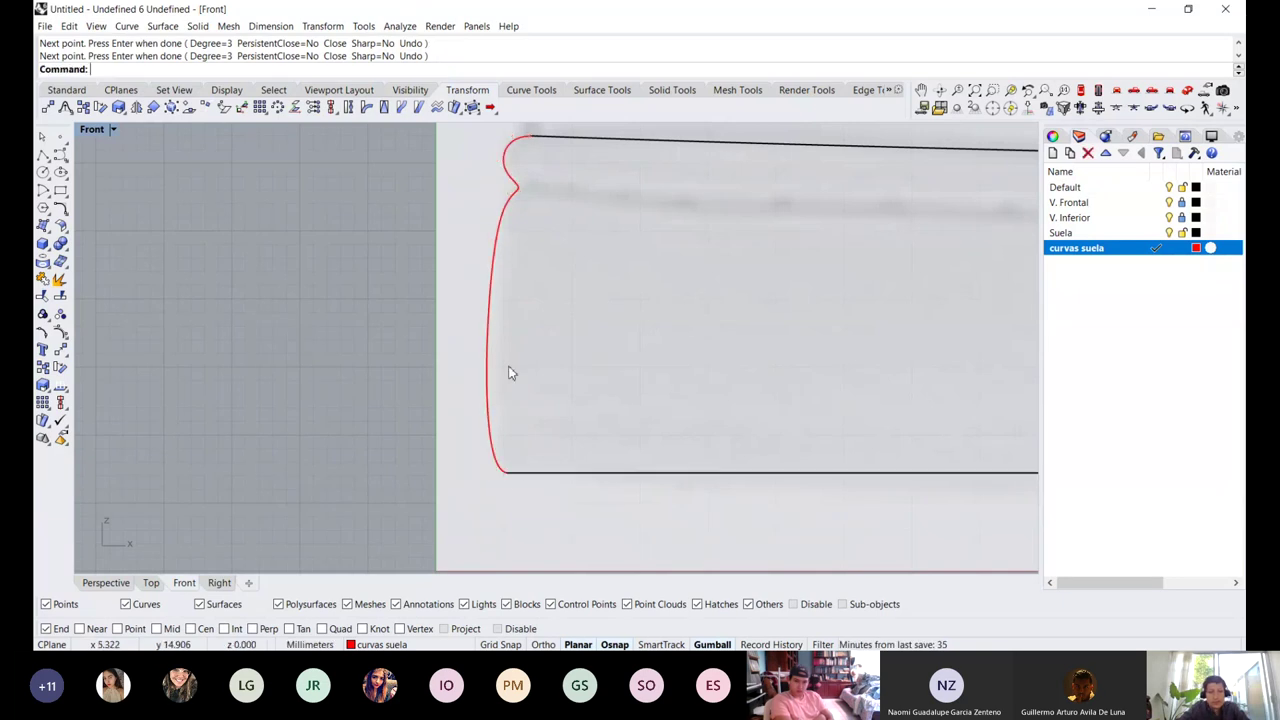
Select the heel curve and nudge its lower side control point along the edge of the reference image
left_click(494, 294)
scroll(476, 418, "up", 2)
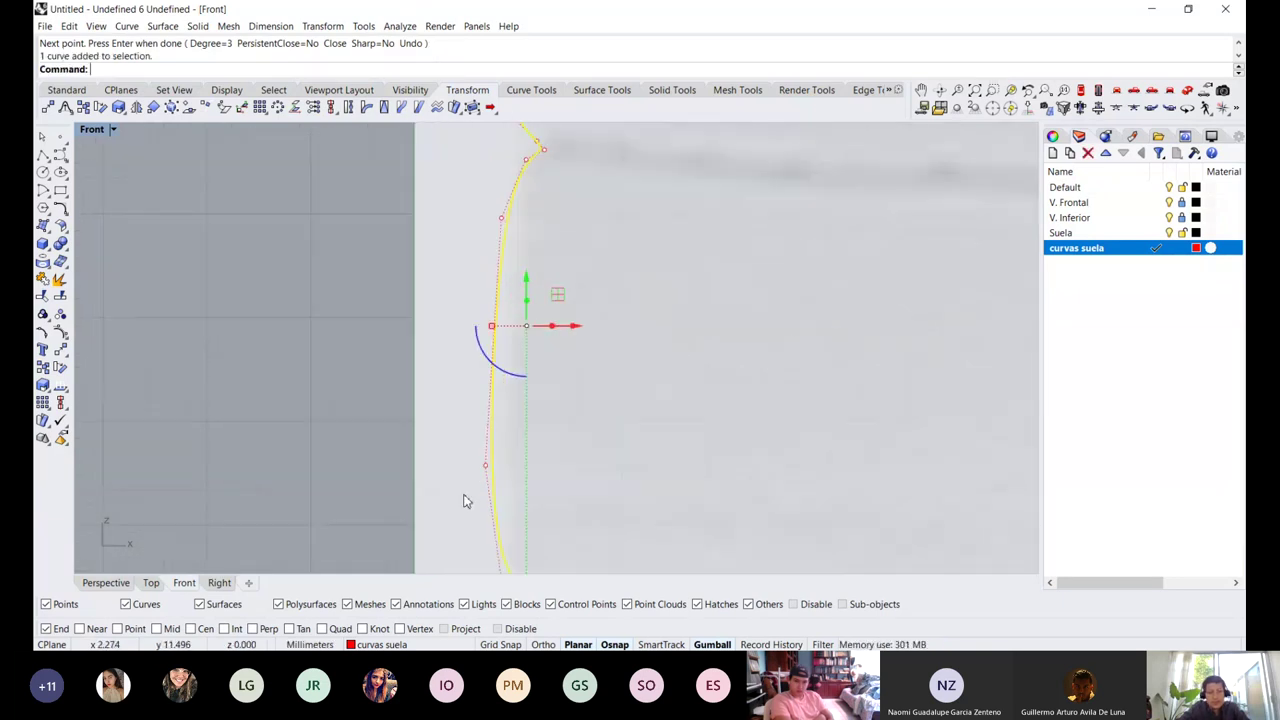
left_click(485, 465)
left_click_drag(515, 472, 525, 474)
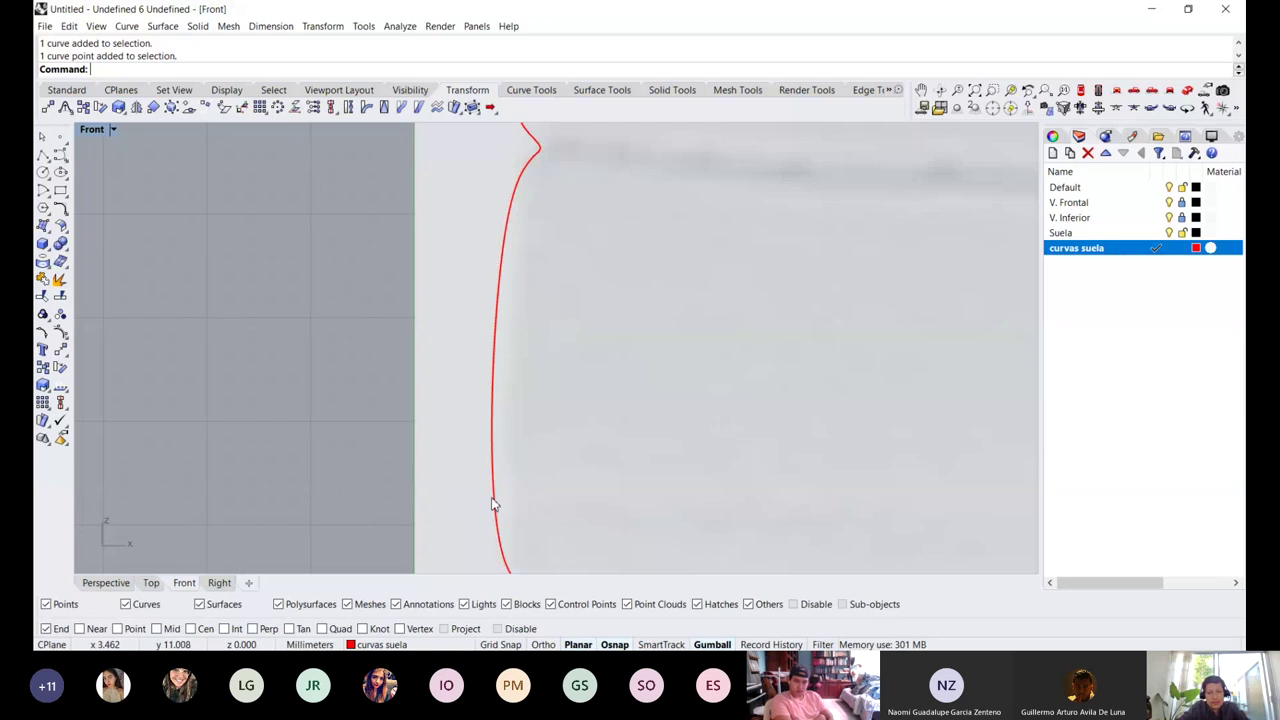
left_click(492, 498)
left_click_drag(463, 506, 516, 452)
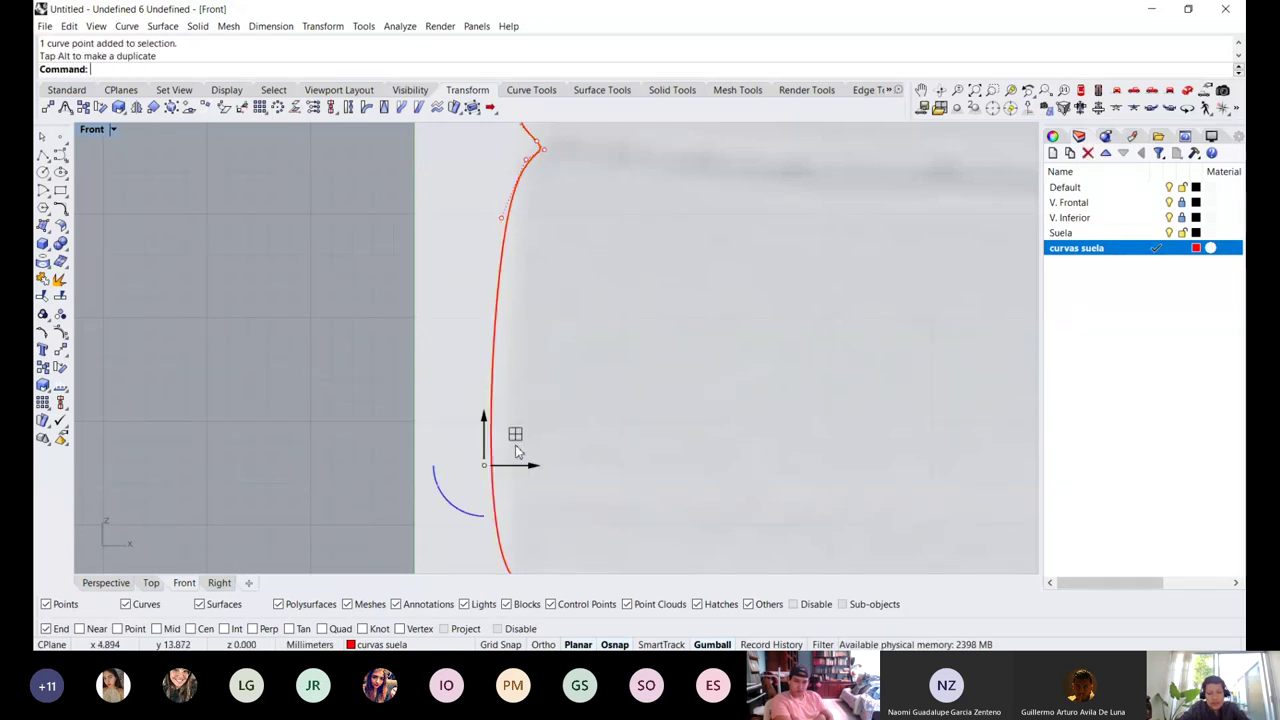
Reposition the control point beside the heel curve's lower end, close to the end of the lower outline
scroll(518, 452, "down", 3)
scroll(496, 555, "up", 7)
left_click_drag(514, 563, 574, 539)
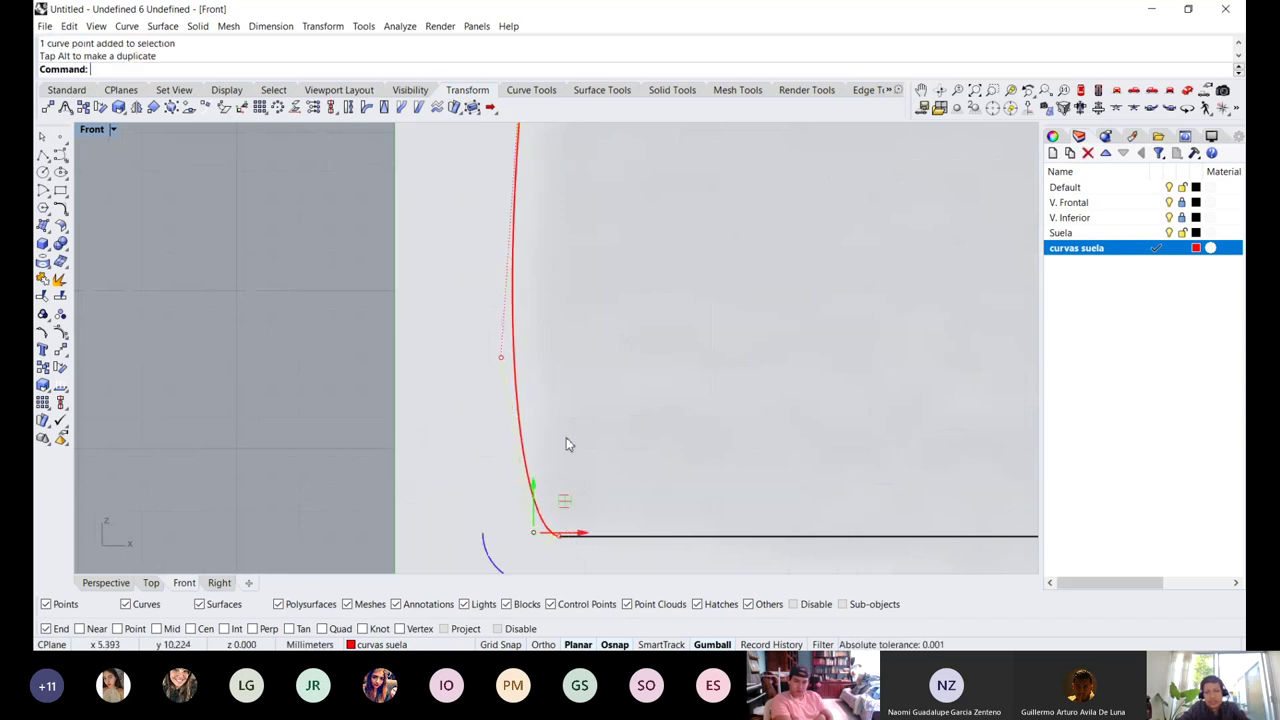
scroll(566, 444, "down", 5)
scroll(536, 285, "up", 3)
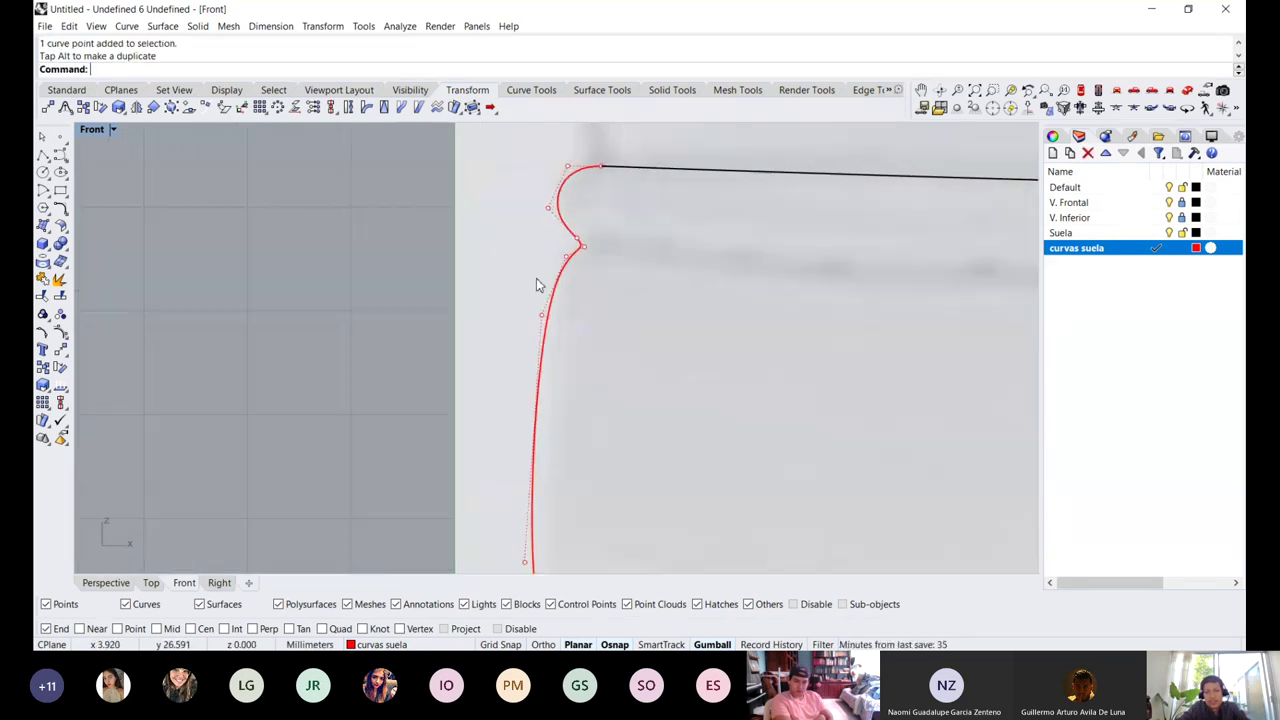
Try to shift the control point just below the heel curve's notch, and undo the move
left_click(541, 314)
scroll(570, 318, "up", 2)
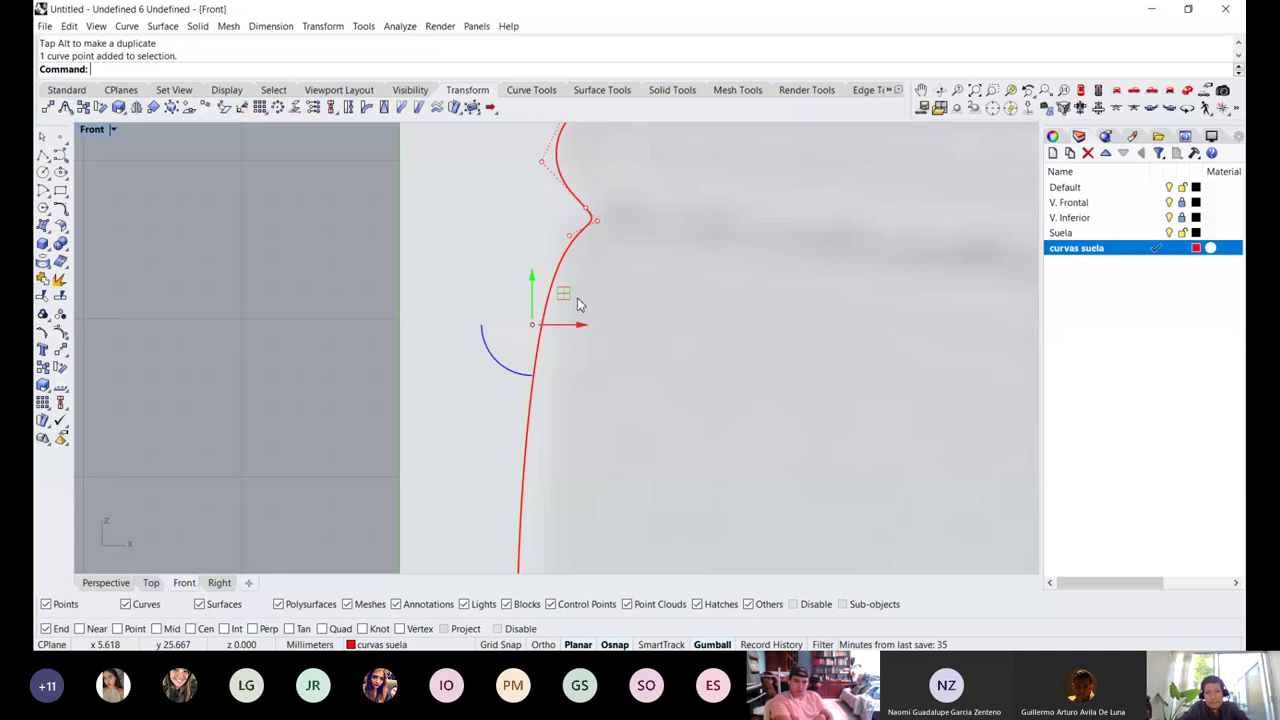
left_click(578, 304)
left_click(552, 300)
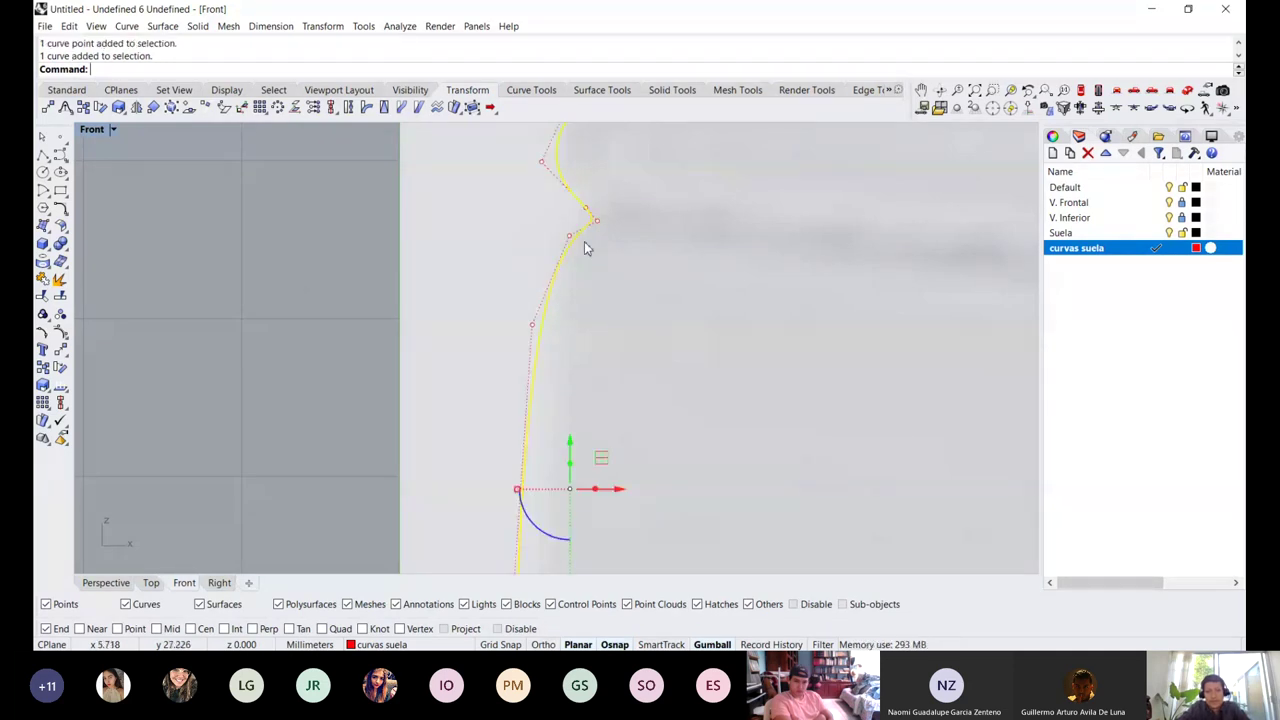
scroll(582, 252, "up", 2)
left_click(570, 300)
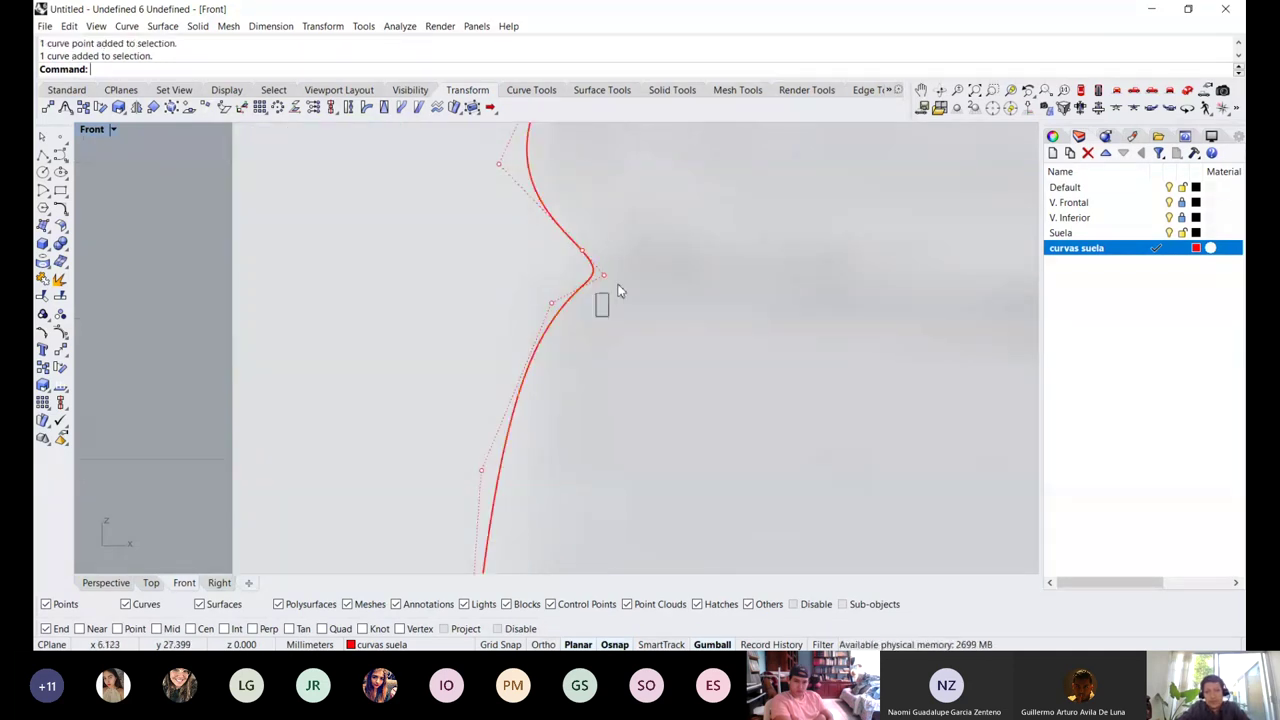
left_click(603, 274)
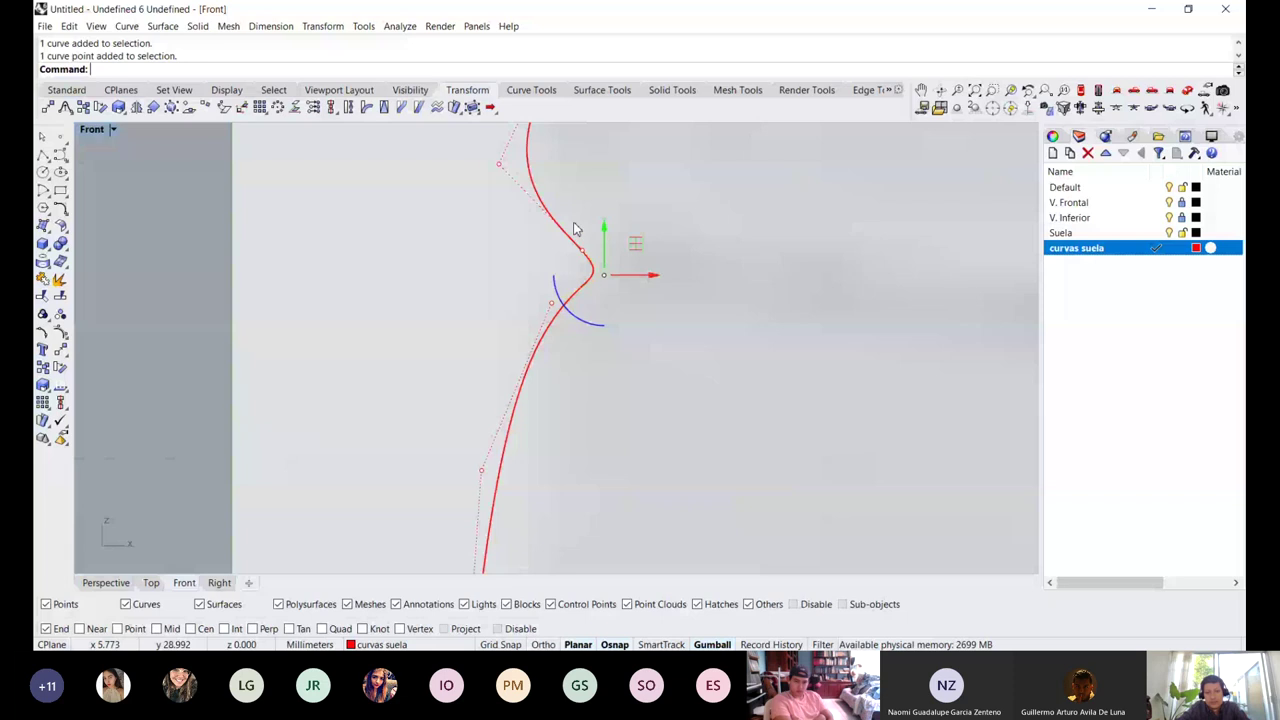
left_click_drag(603, 274, 585, 264)
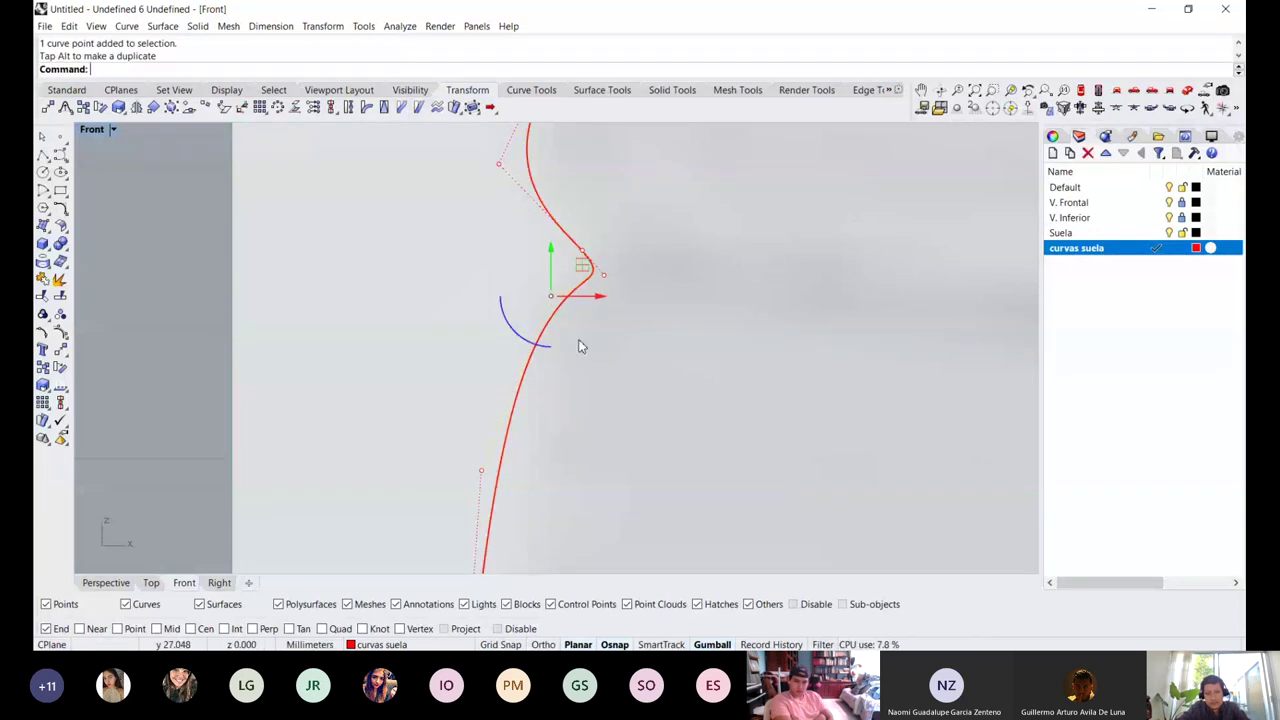
scroll(577, 346, "down", 3)
key("ctrl+z")
Move the heel curve's two side control points upward and inward toward the edge of the reference image
left_click_drag(471, 362, 529, 405)
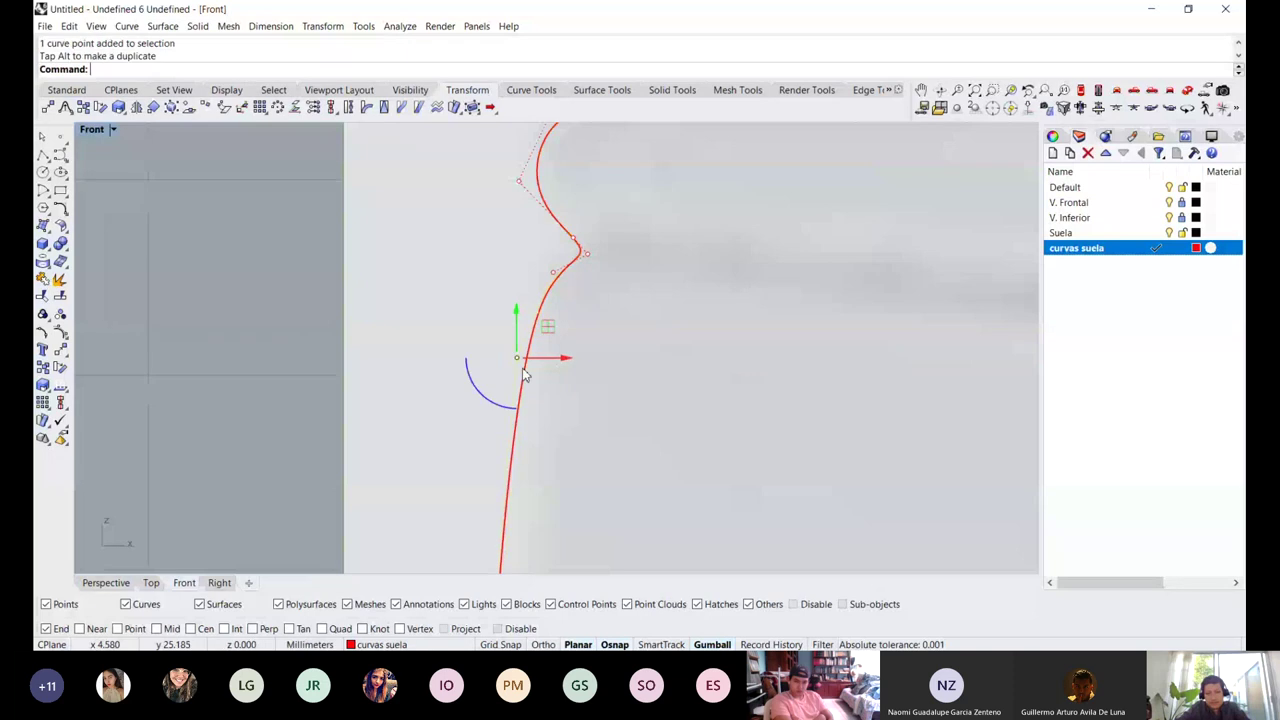
scroll(521, 440, "down", 3)
left_click(504, 546)
right_click_drag(508, 546, 509, 443)
scroll(509, 443, "up", 2)
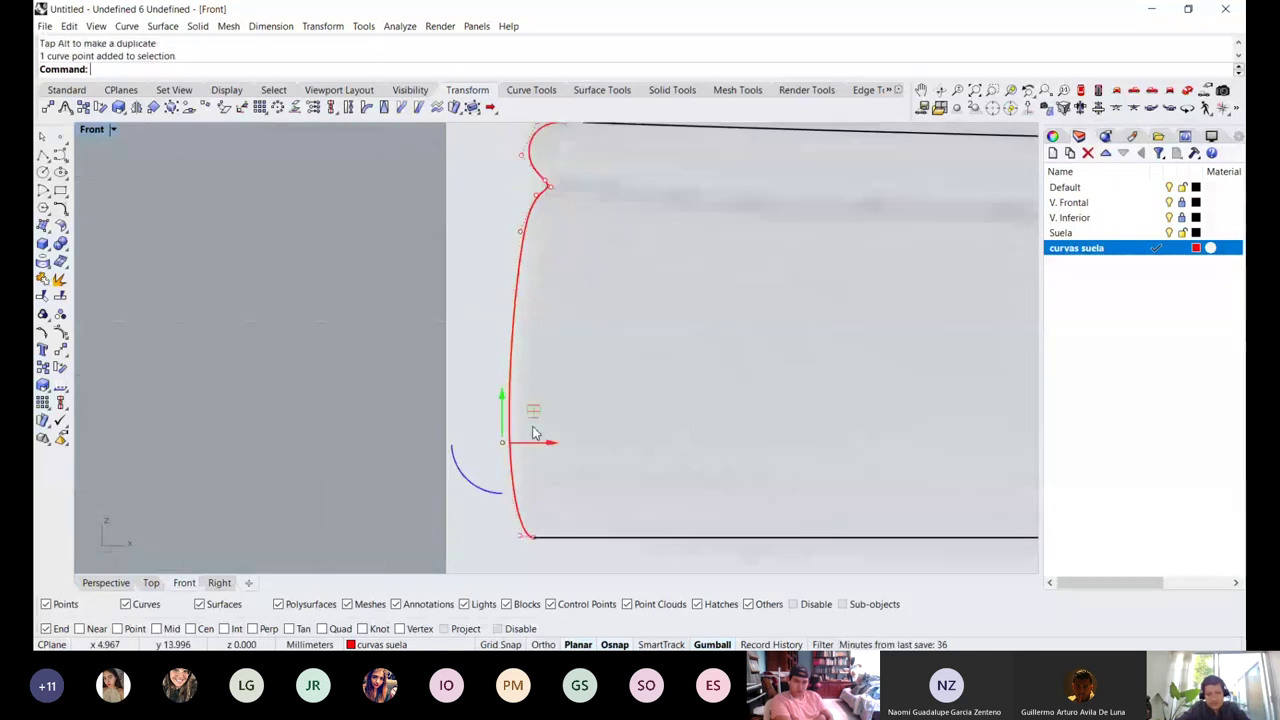
left_click_drag(536, 408, 547, 342)
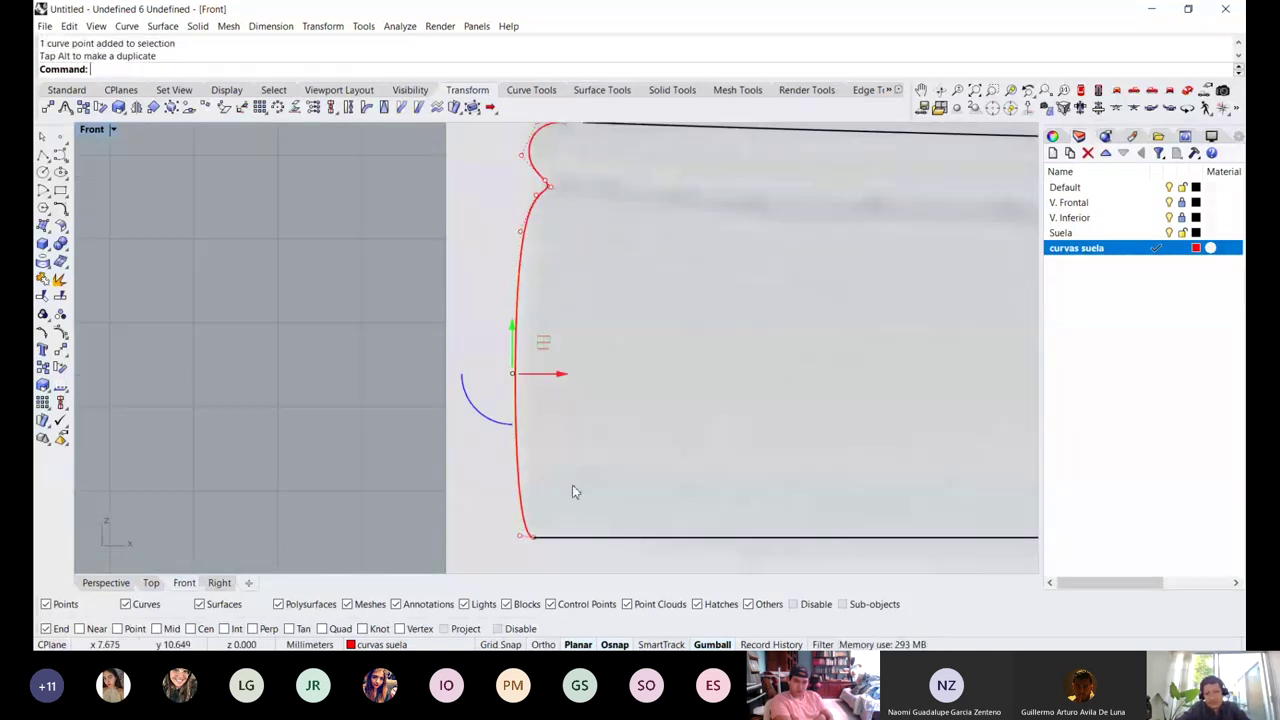
Move the control point beside the heel curve's lower end slightly up and outward
scroll(522, 550, "up", 8)
left_click(517, 500)
scroll(514, 524, "up", 6)
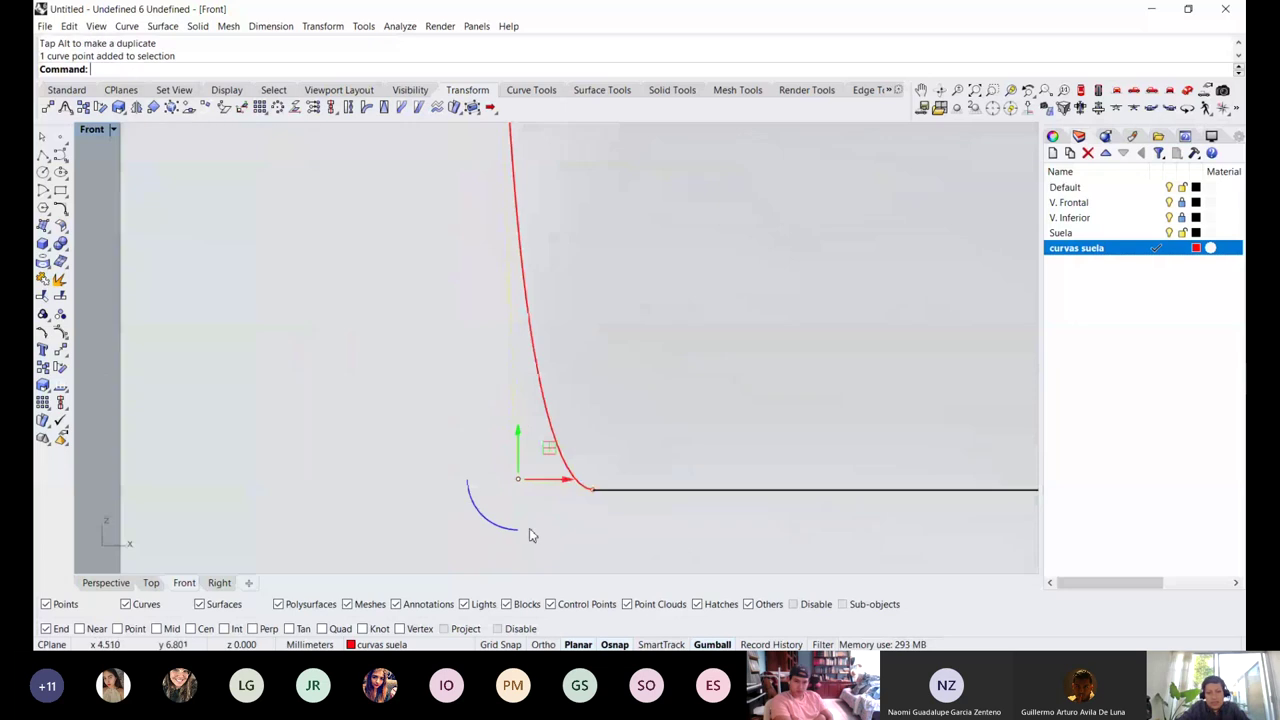
left_click_drag(549, 447, 537, 430)
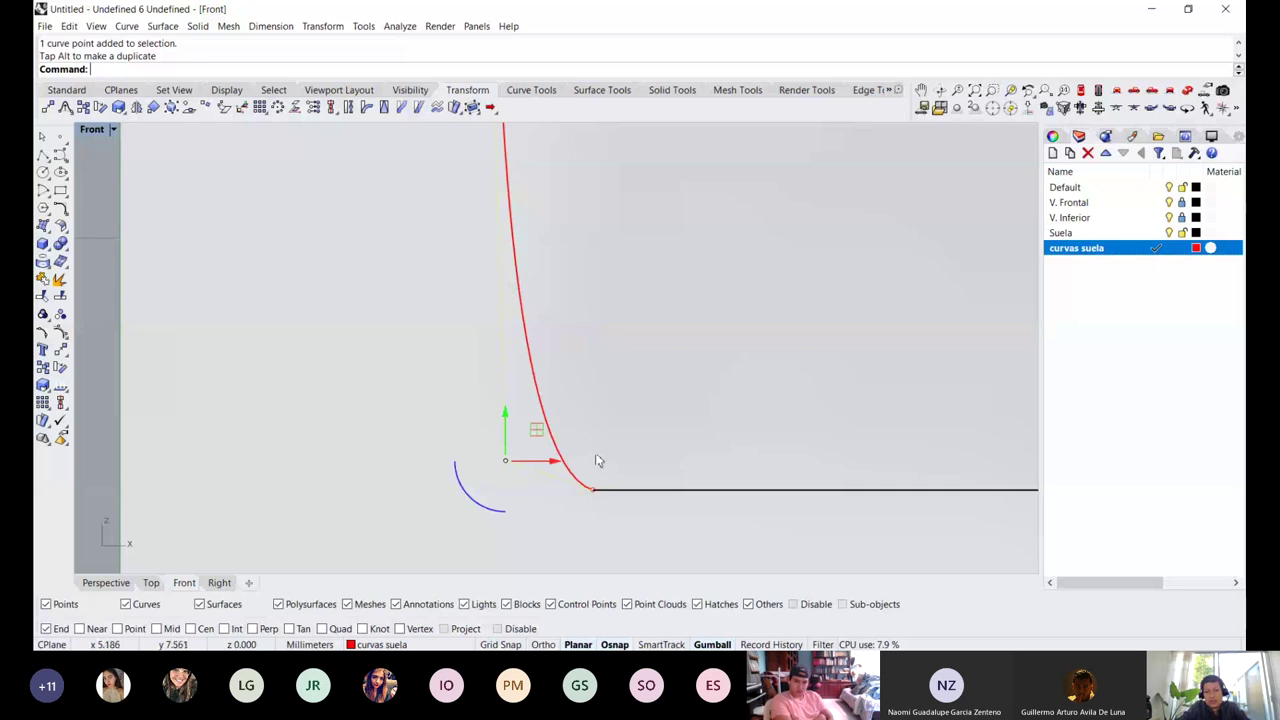
scroll(597, 461, "down", 5)
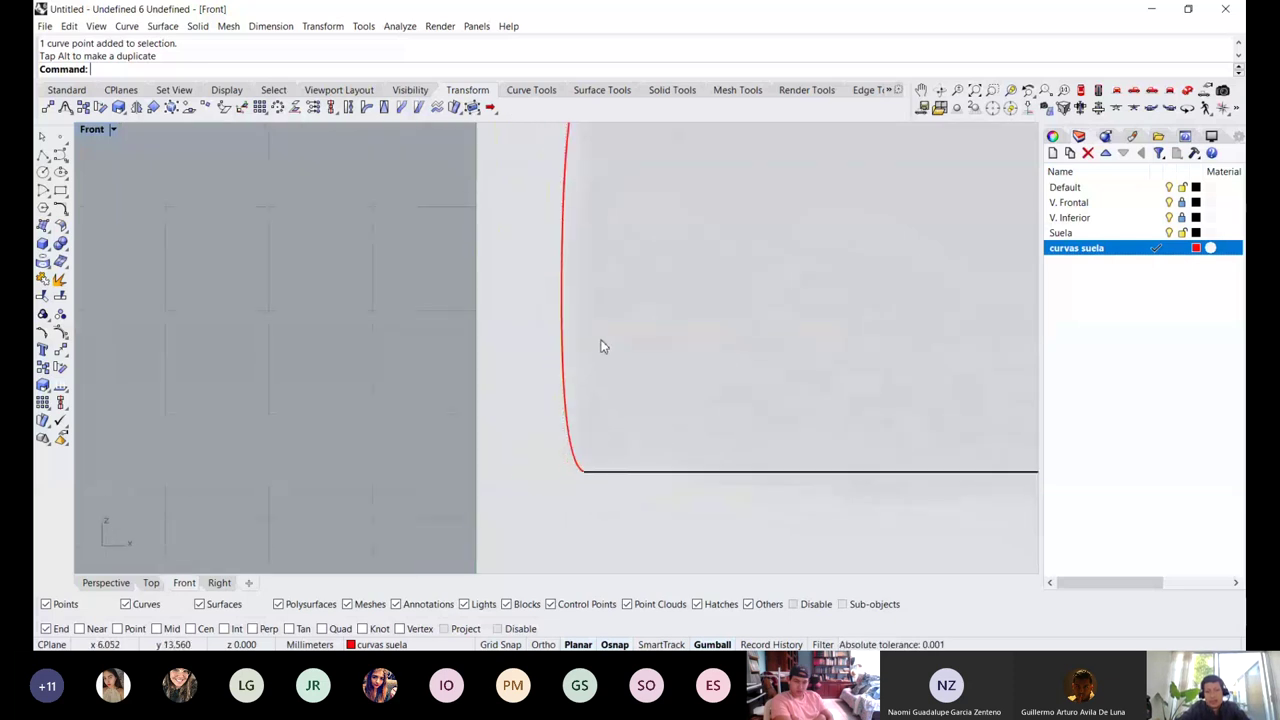
Examine the finished heel curve's notch and lower end against the reference image, and the sole side view as a whole
scroll(601, 344, "down", 7)
scroll(601, 145, "up", 8)
left_click(573, 286)
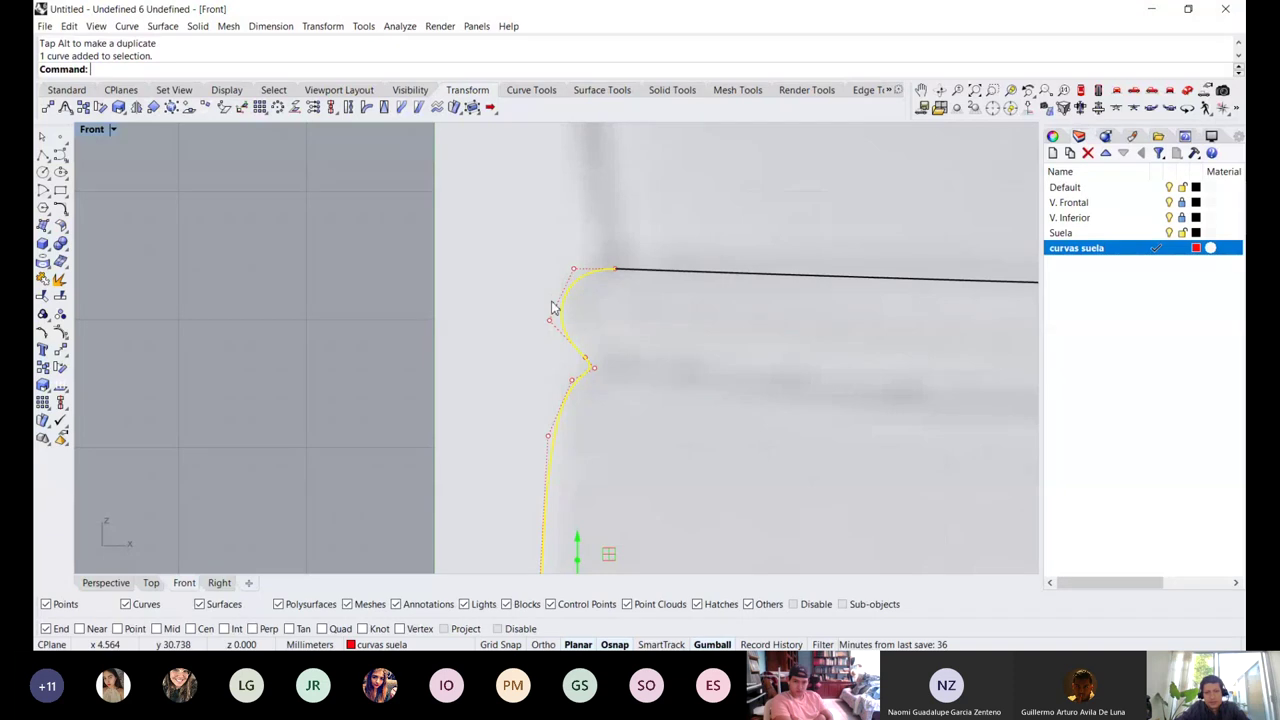
scroll(558, 348, "down", 6)
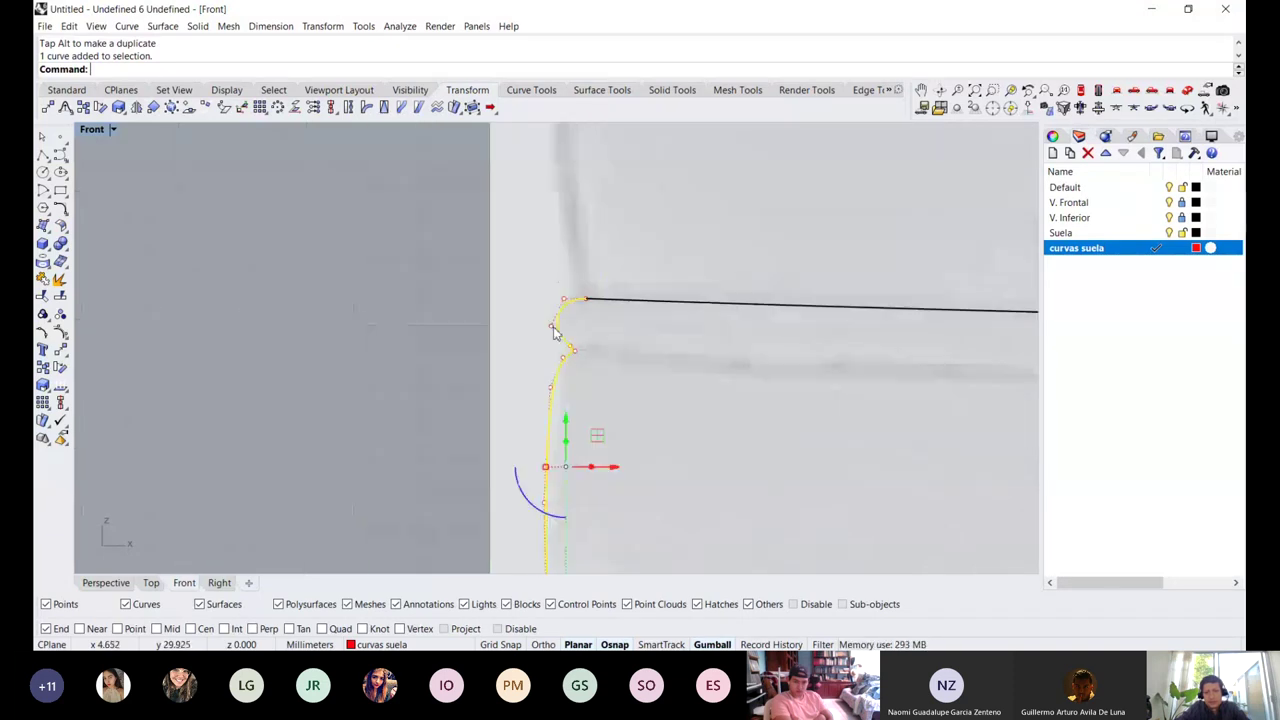
key("Escape")
right_click_drag(704, 381, 691, 391)
scroll(659, 280, "up", 12)
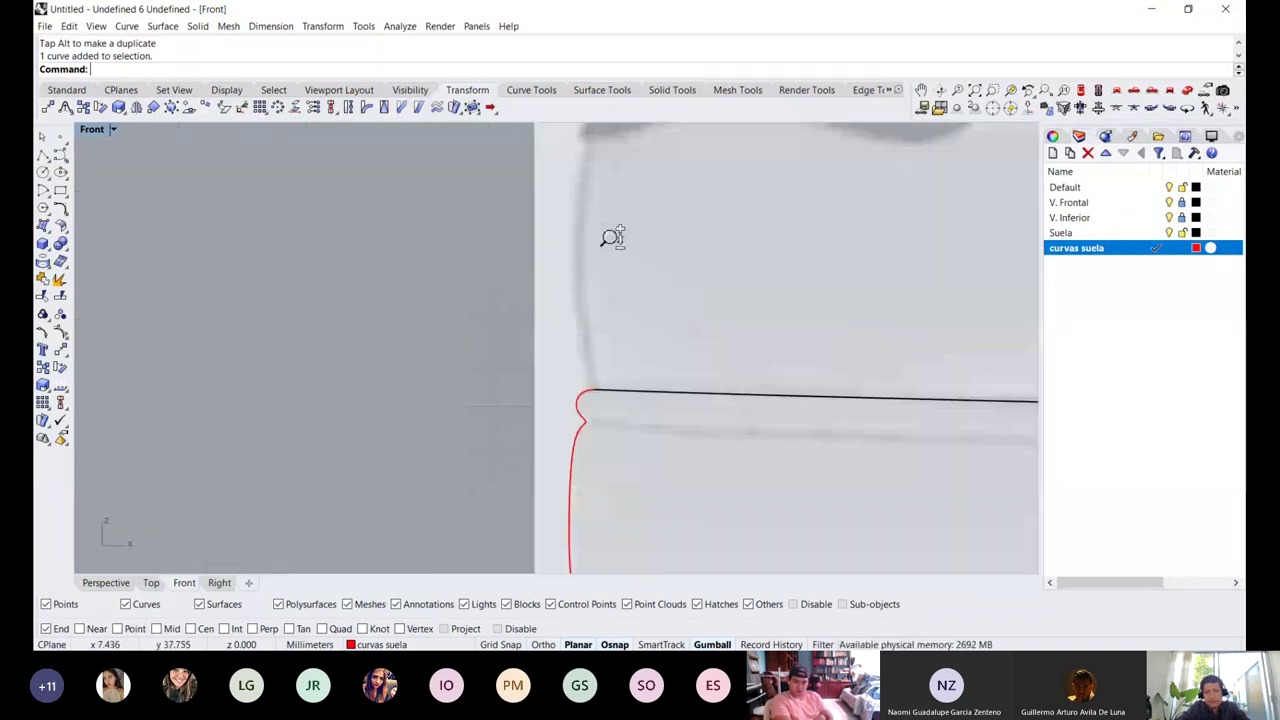
scroll(606, 290, "down", 5)
right_click_drag(746, 356, 579, 360)
scroll(578, 360, "down", 5)
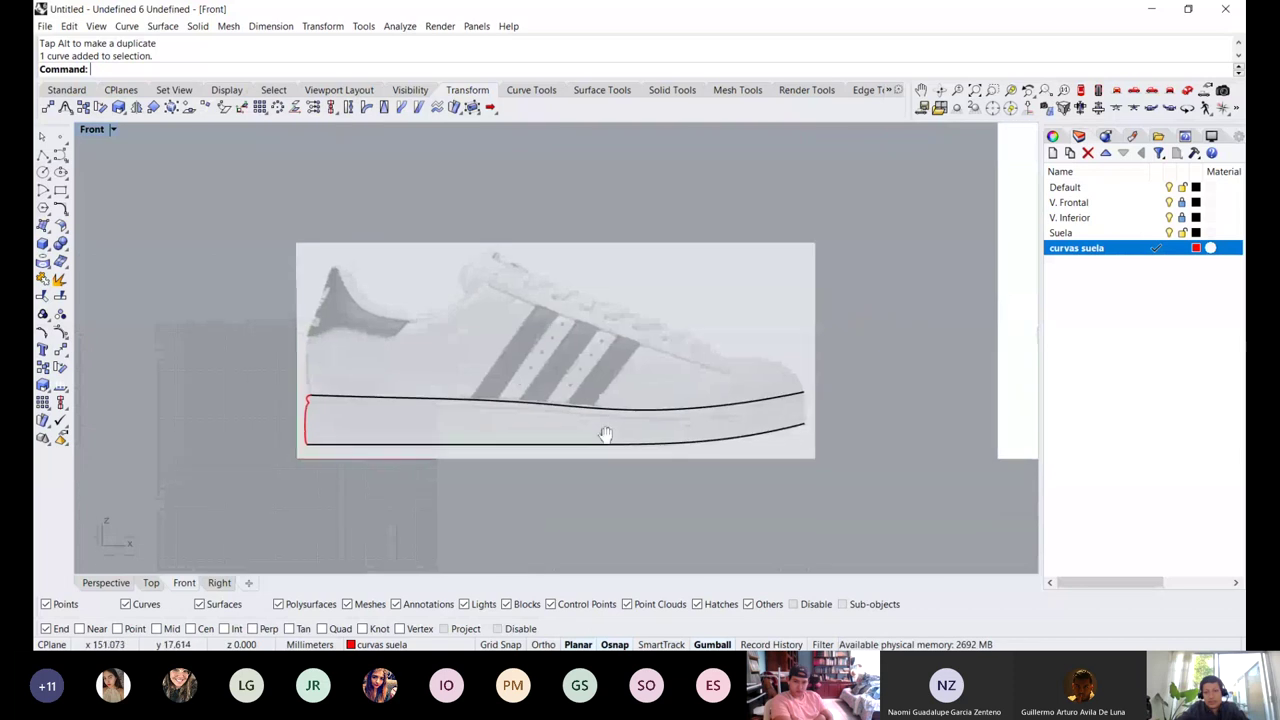
Start a degree 3 control-point curve at the toe end of the upper sole outline, checking the heel curve's shape as a guide
scroll(784, 347, "up", 4)
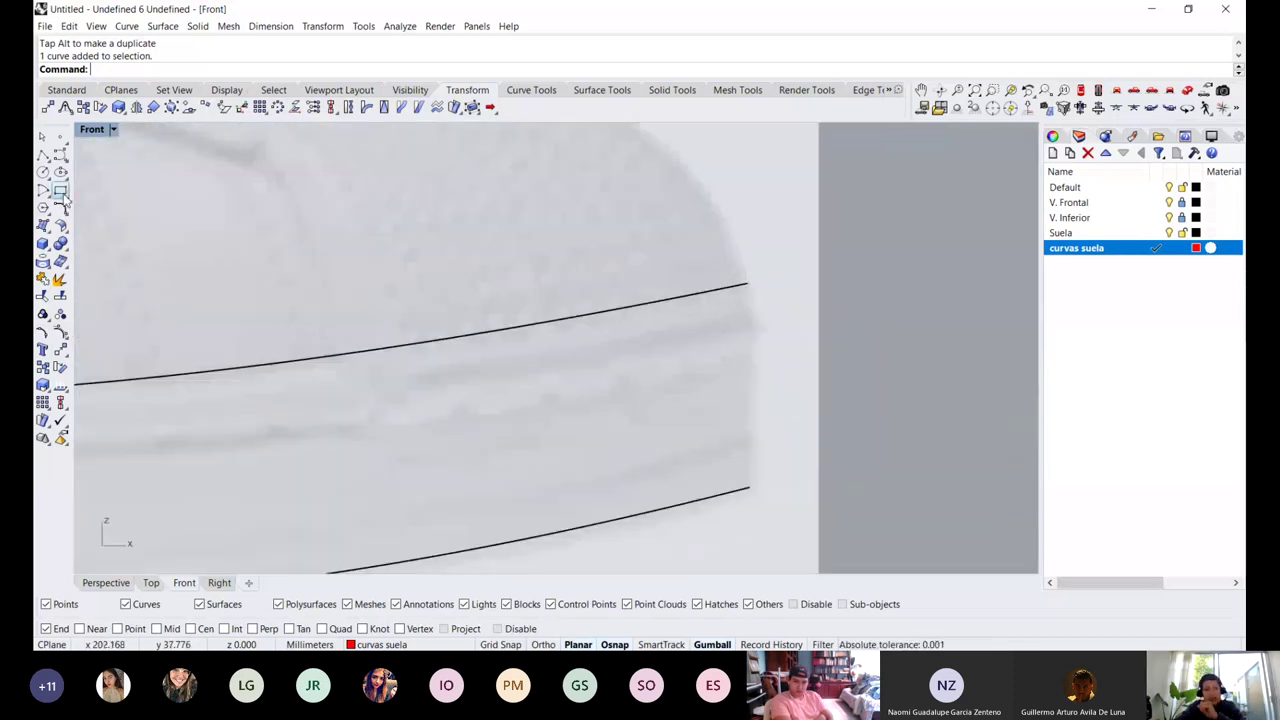
left_click(60, 155)
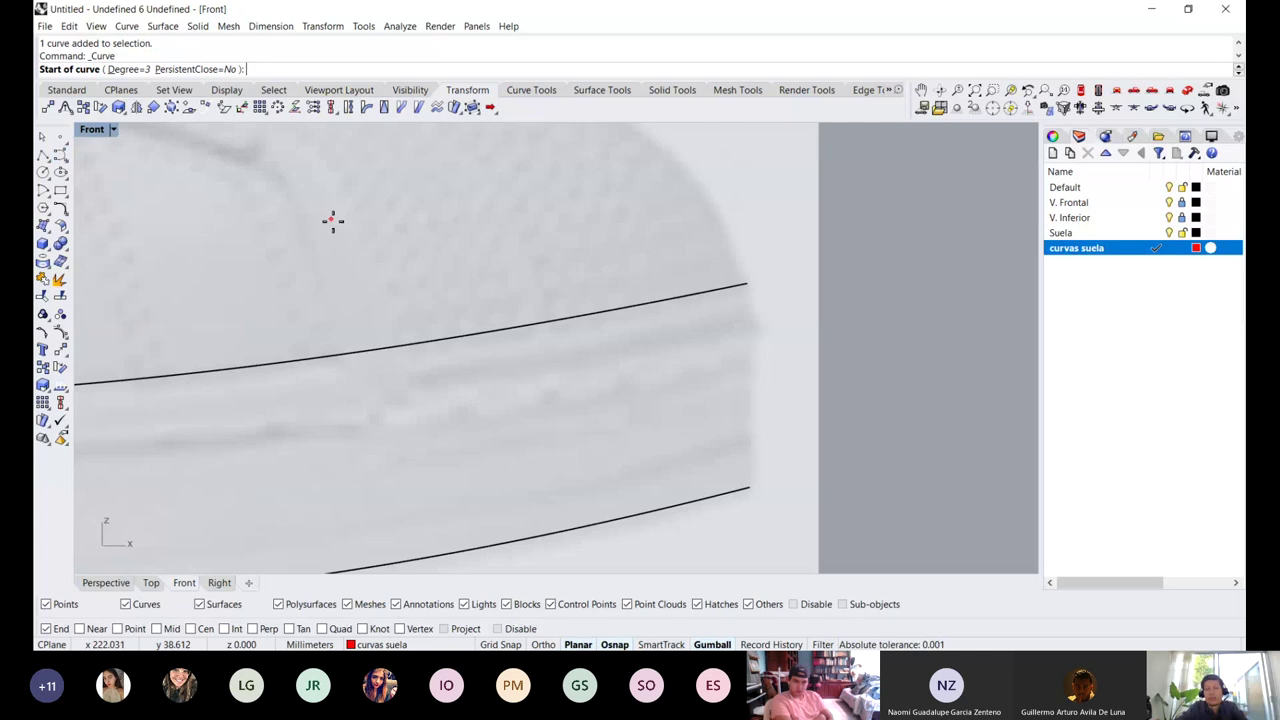
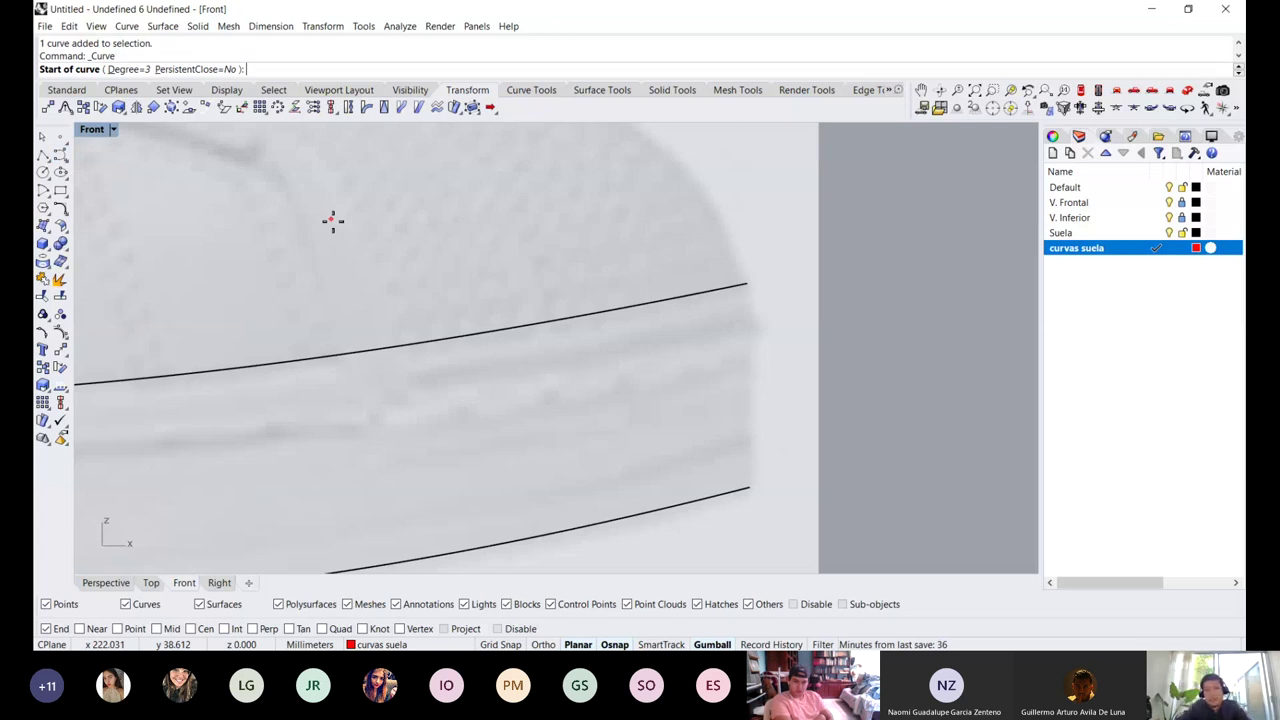
scroll(750, 287, "up", 2)
left_click(748, 286)
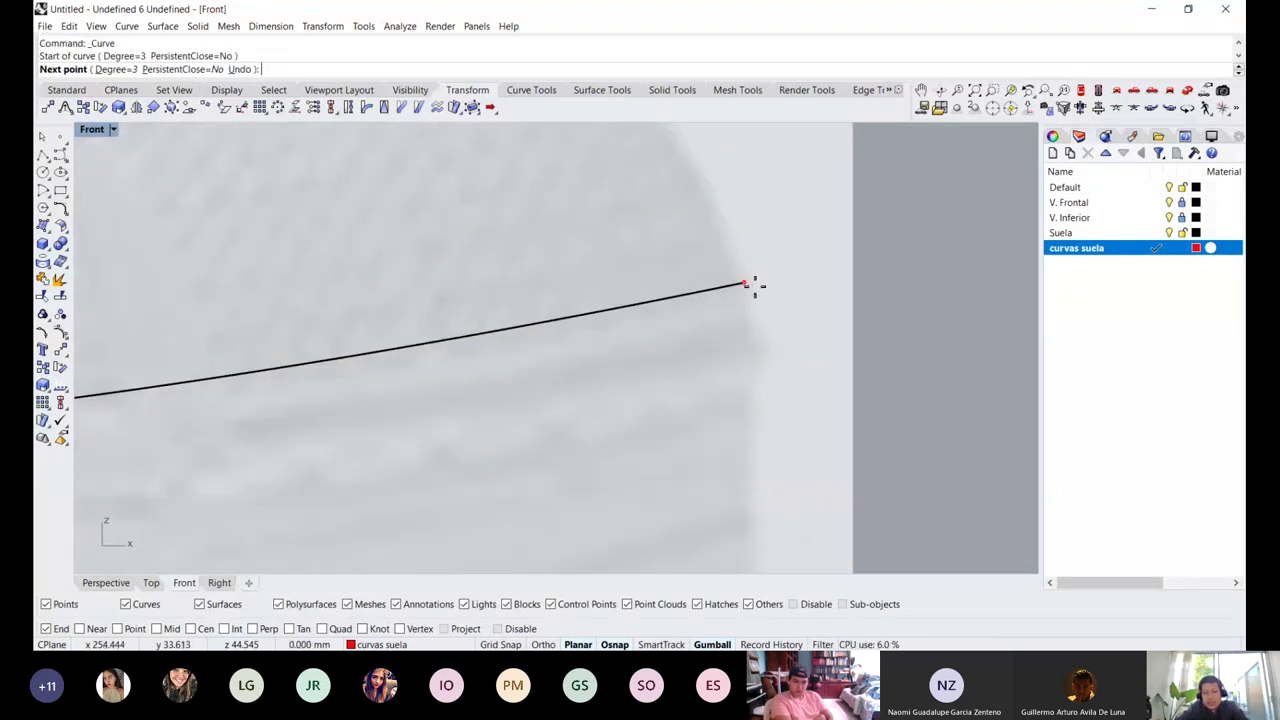
scroll(754, 285, "down", 2)
scroll(760, 288, "down", 2)
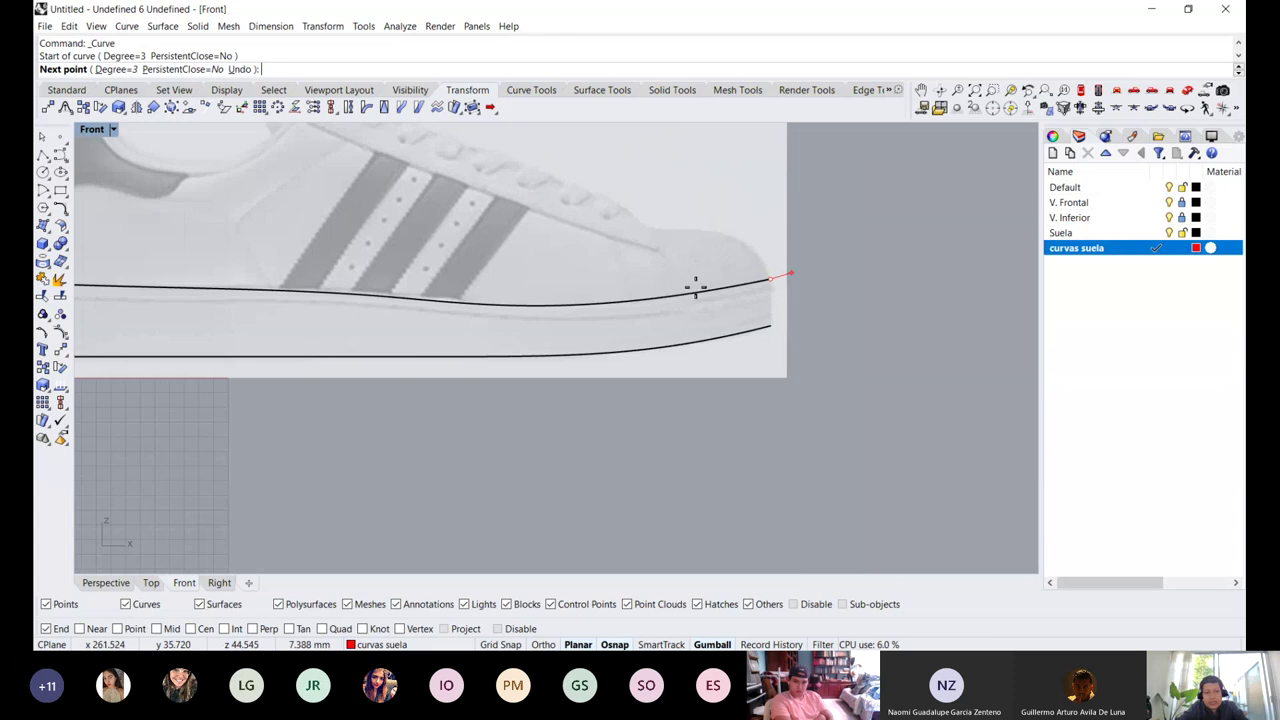
right_click_drag(514, 296, 751, 317)
scroll(283, 312, "up", 8)
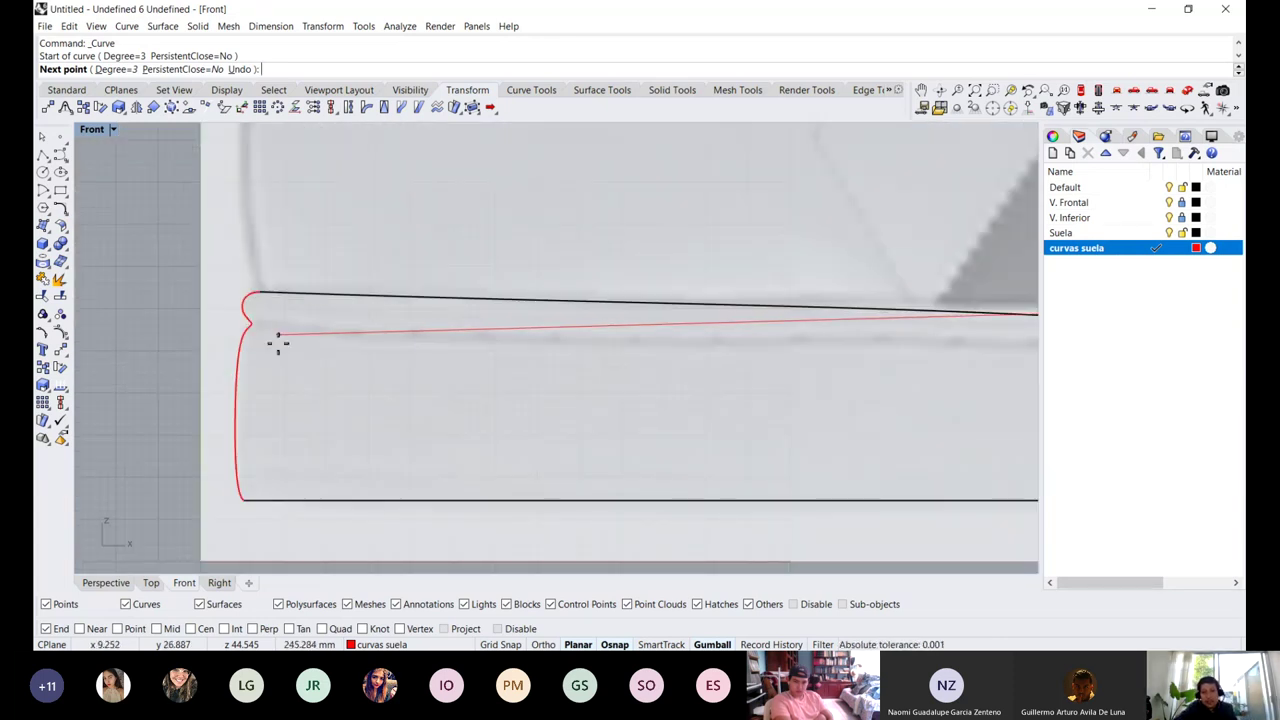
scroll(278, 343, "down", 8)
scroll(690, 301, "up", 10)
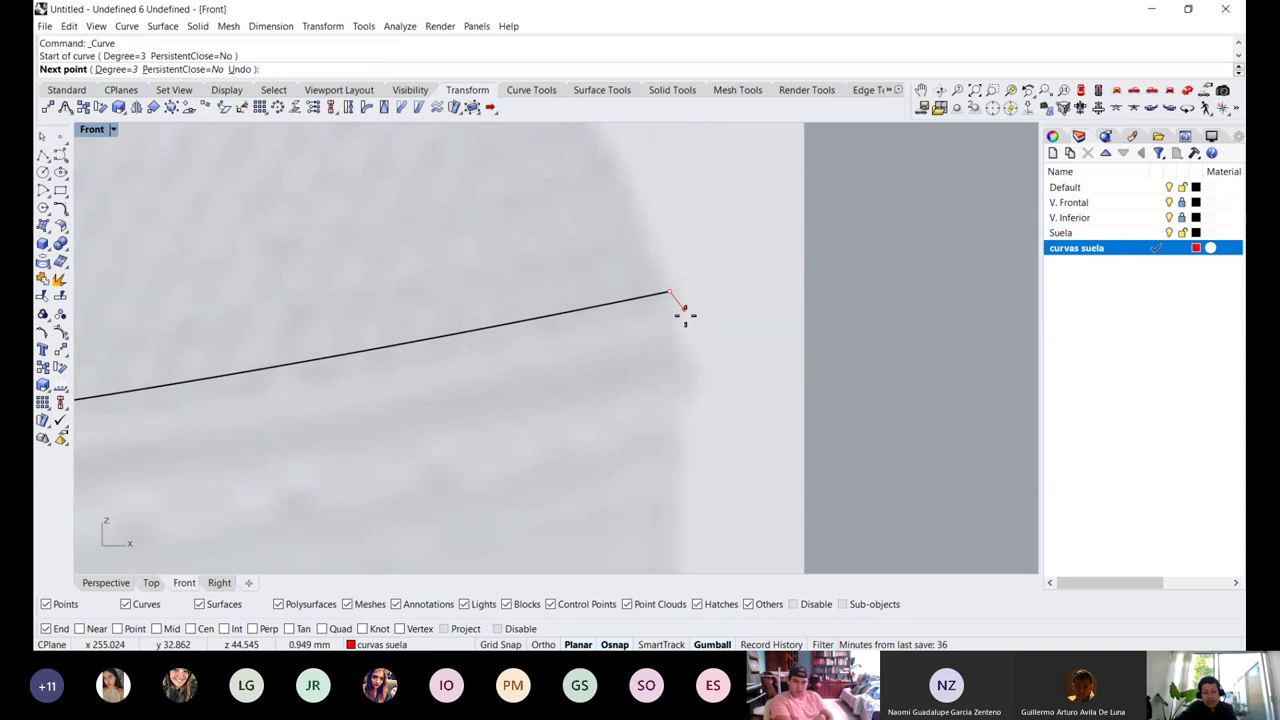
scroll(686, 310, "down", 2)
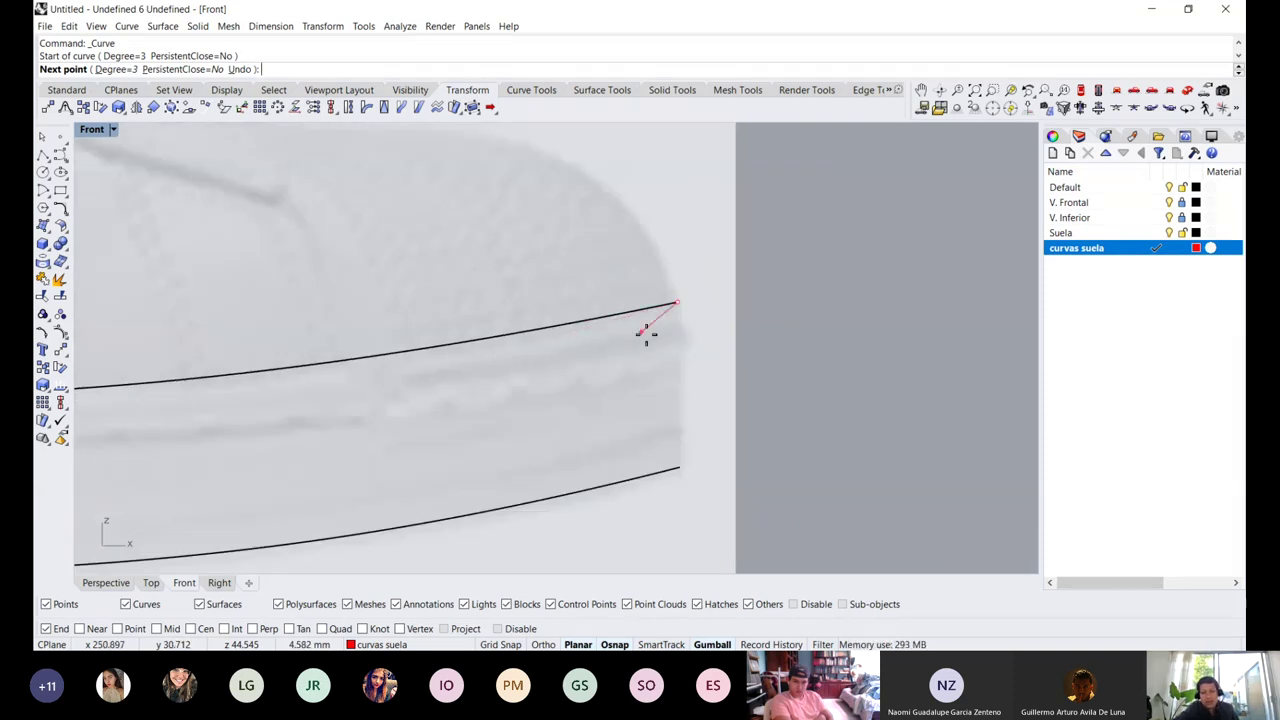
scroll(690, 318, "up", 2)
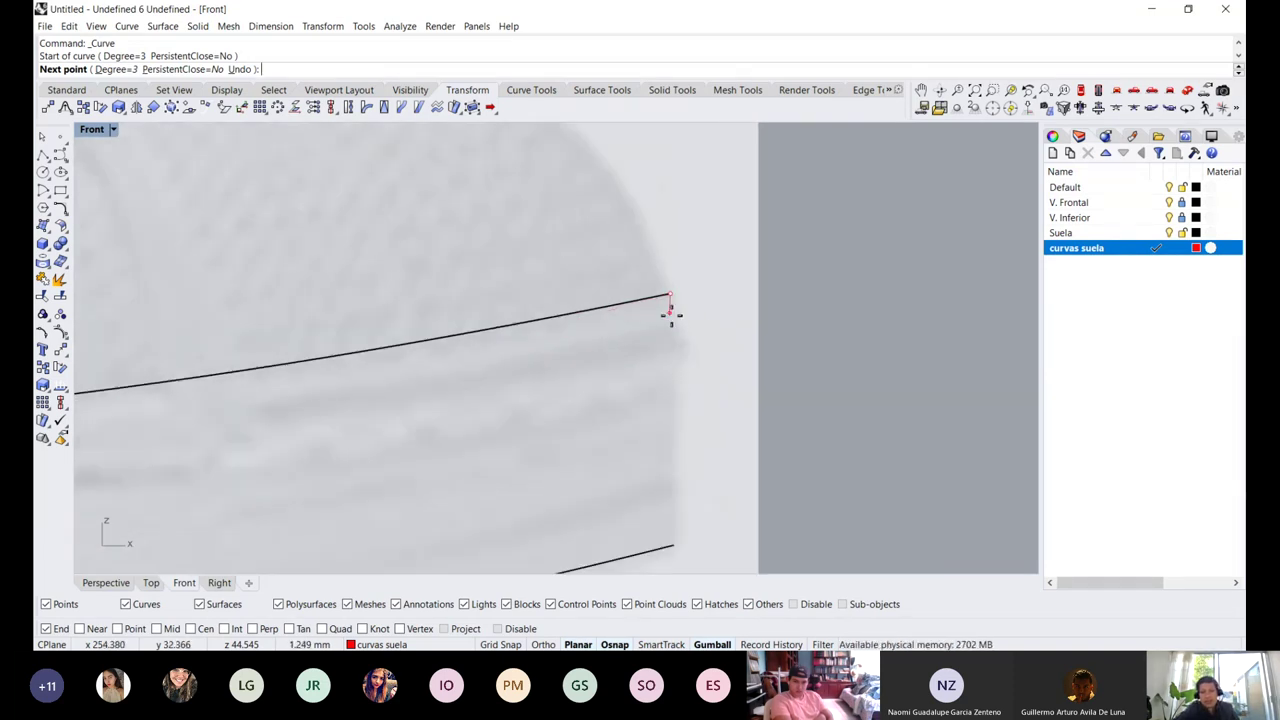
scroll(684, 292, "up", 1)
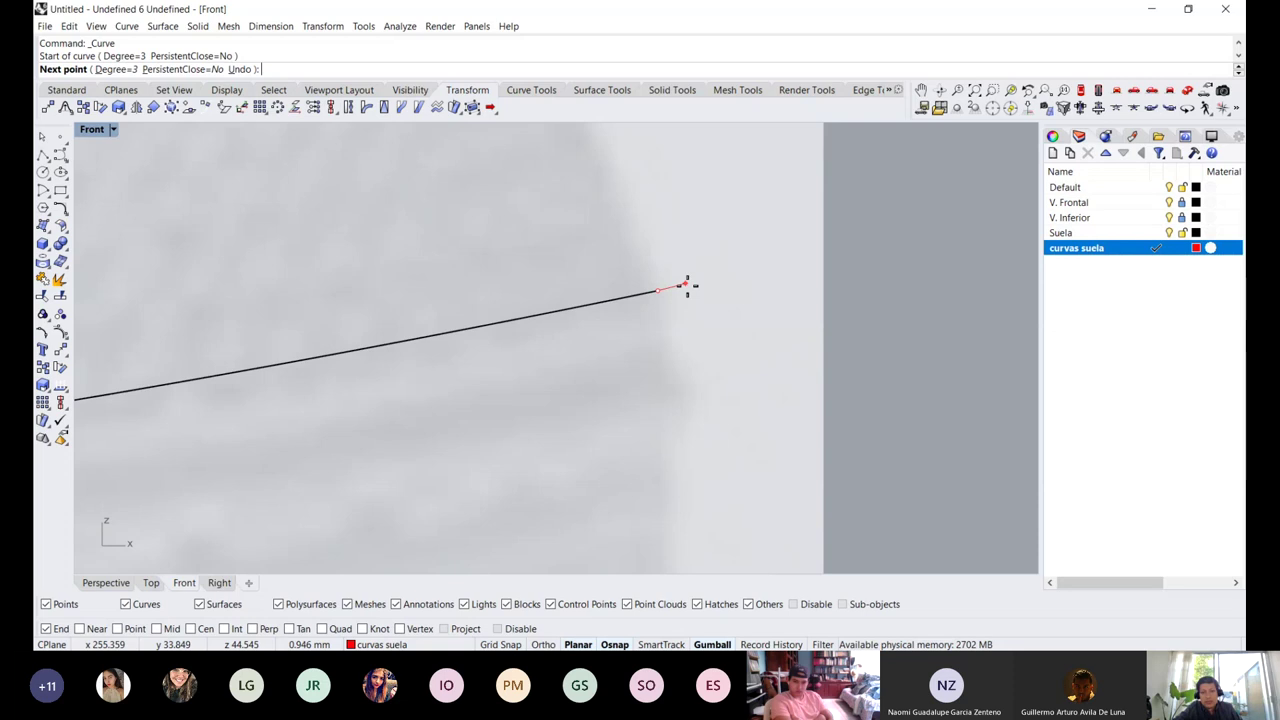
Place the toe curve's control points to form a rounded upper bulge and a tight notch beneath it
left_click(689, 288)
left_click(730, 316)
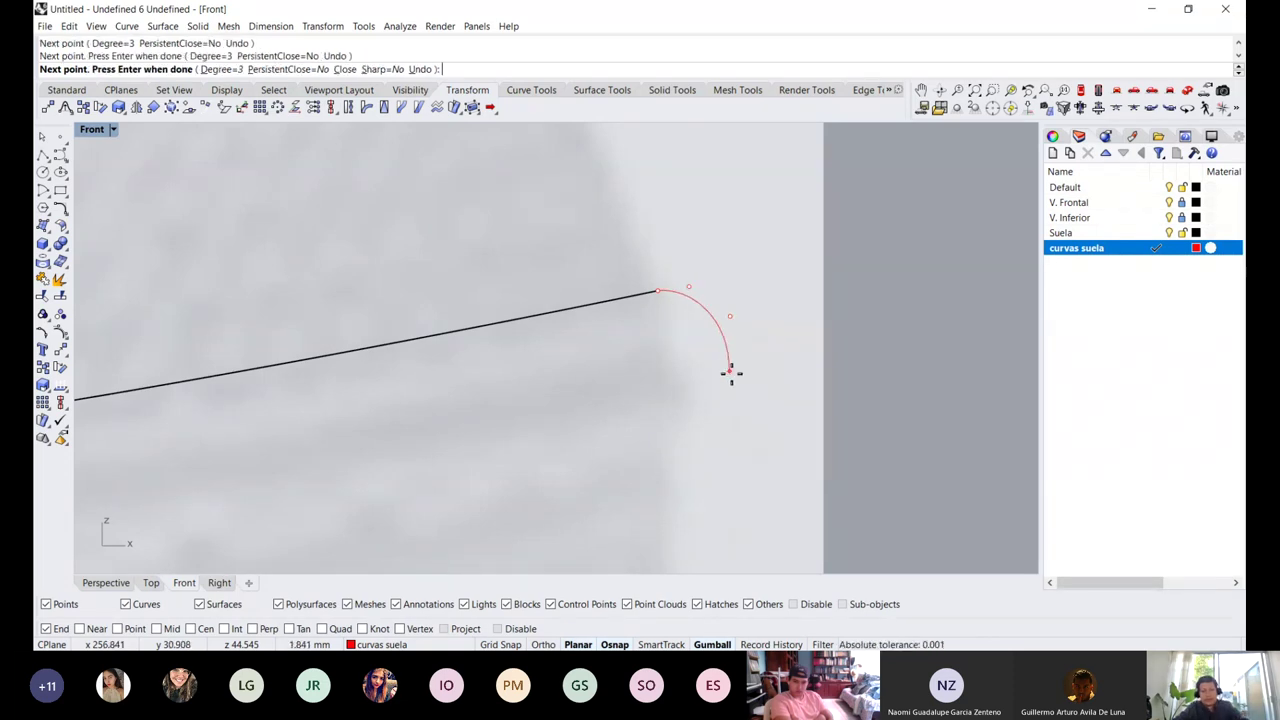
key("ctrl+z")
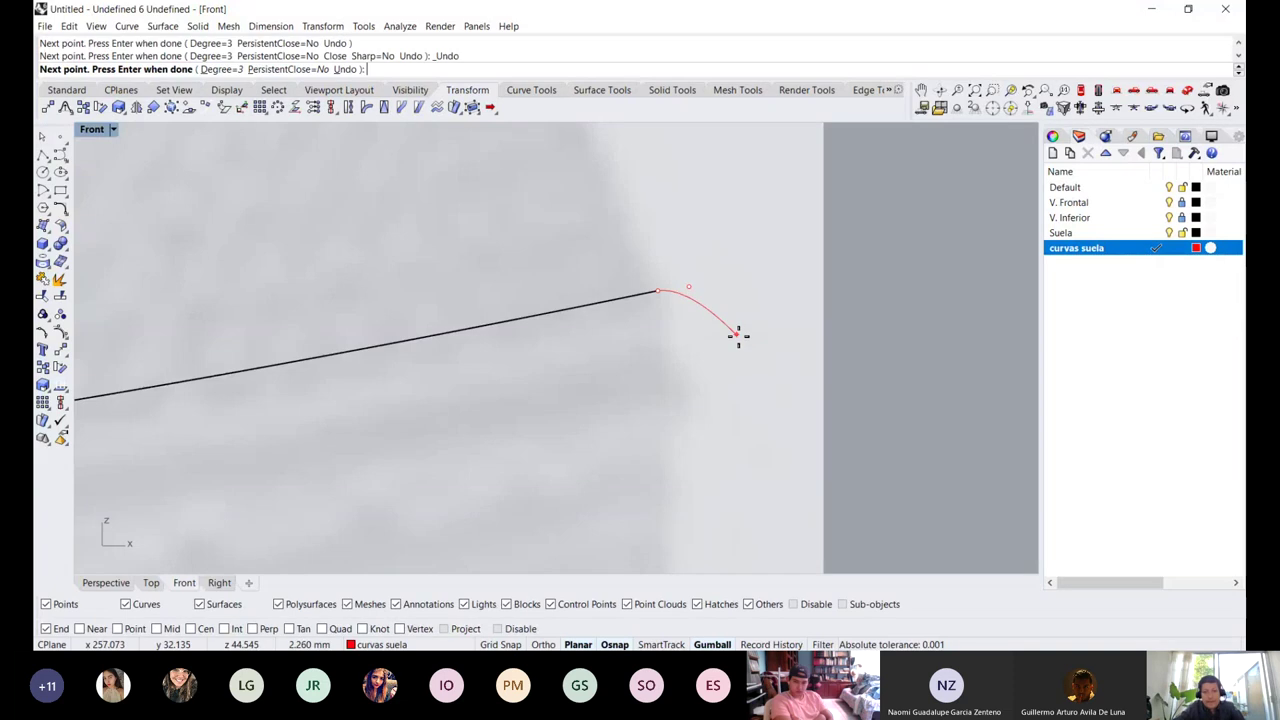
left_click(736, 321)
left_click(707, 396)
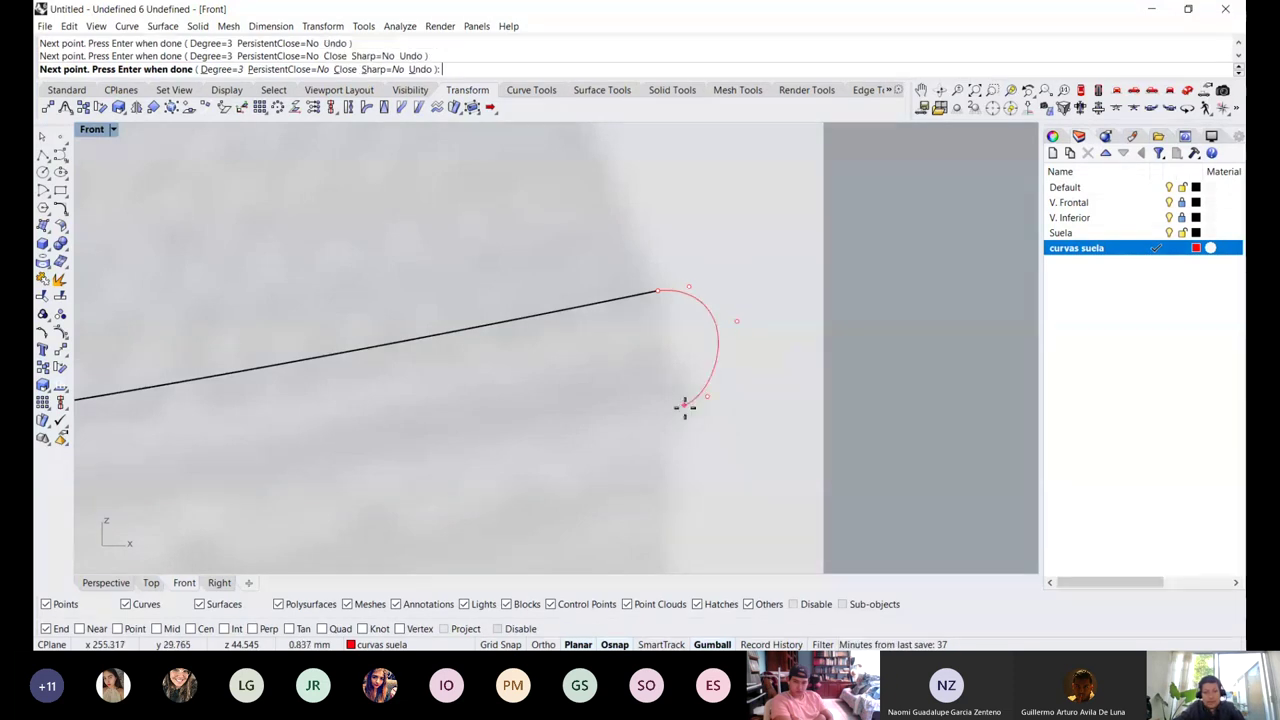
left_click(652, 433)
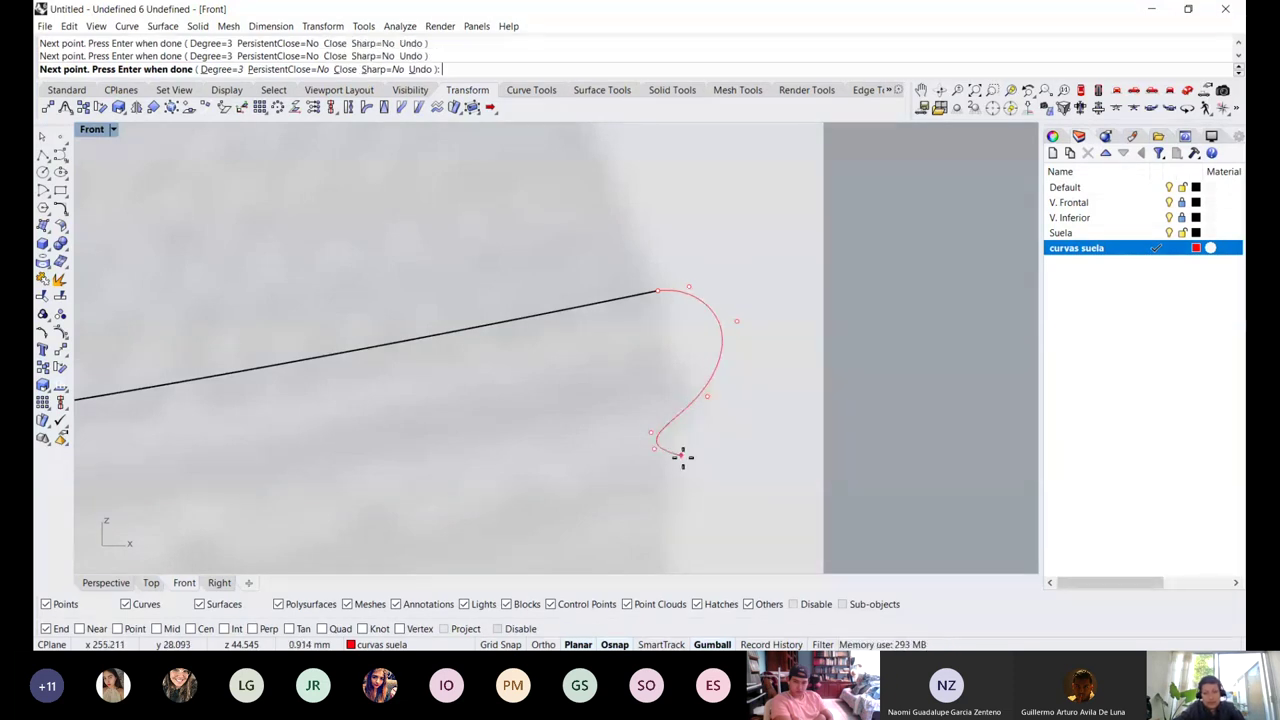
left_click(656, 449)
Continue the toe curve from the notch down the toe's side and end it at the end of the lower sole outline
right_click_drag(699, 479, 732, 338)
left_click(733, 338)
scroll(731, 417, "down", 5)
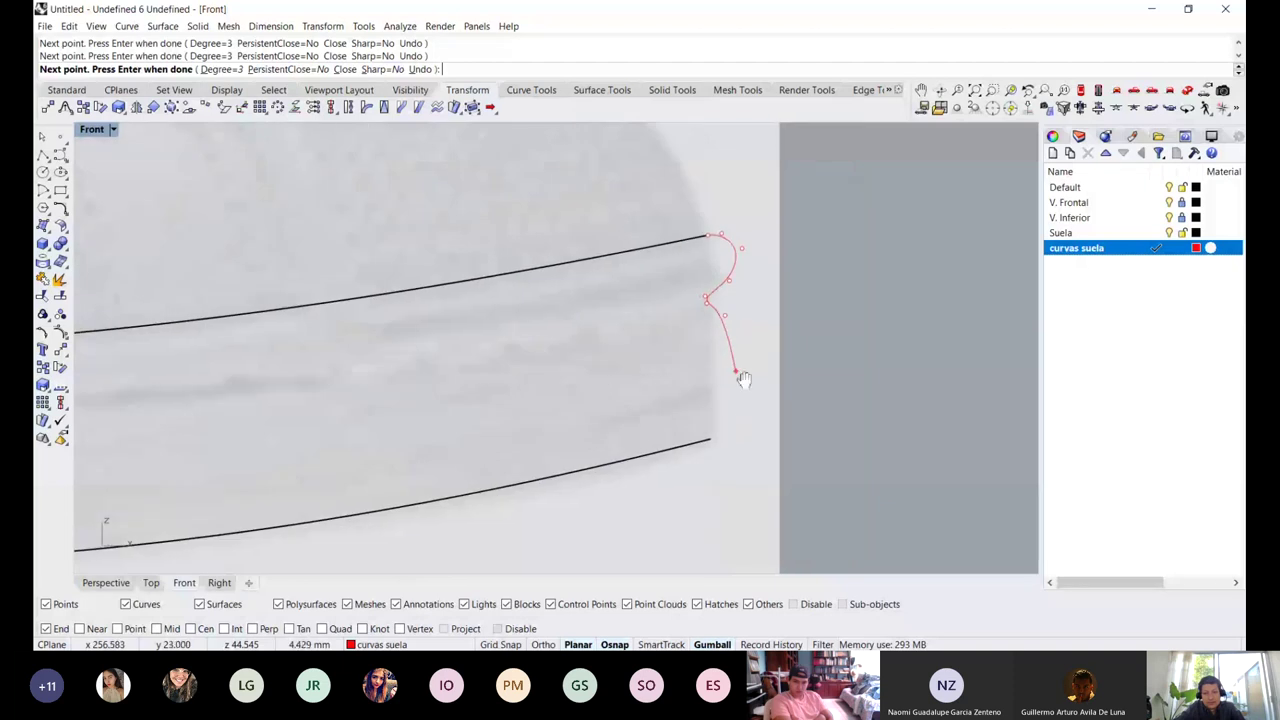
left_click(733, 374)
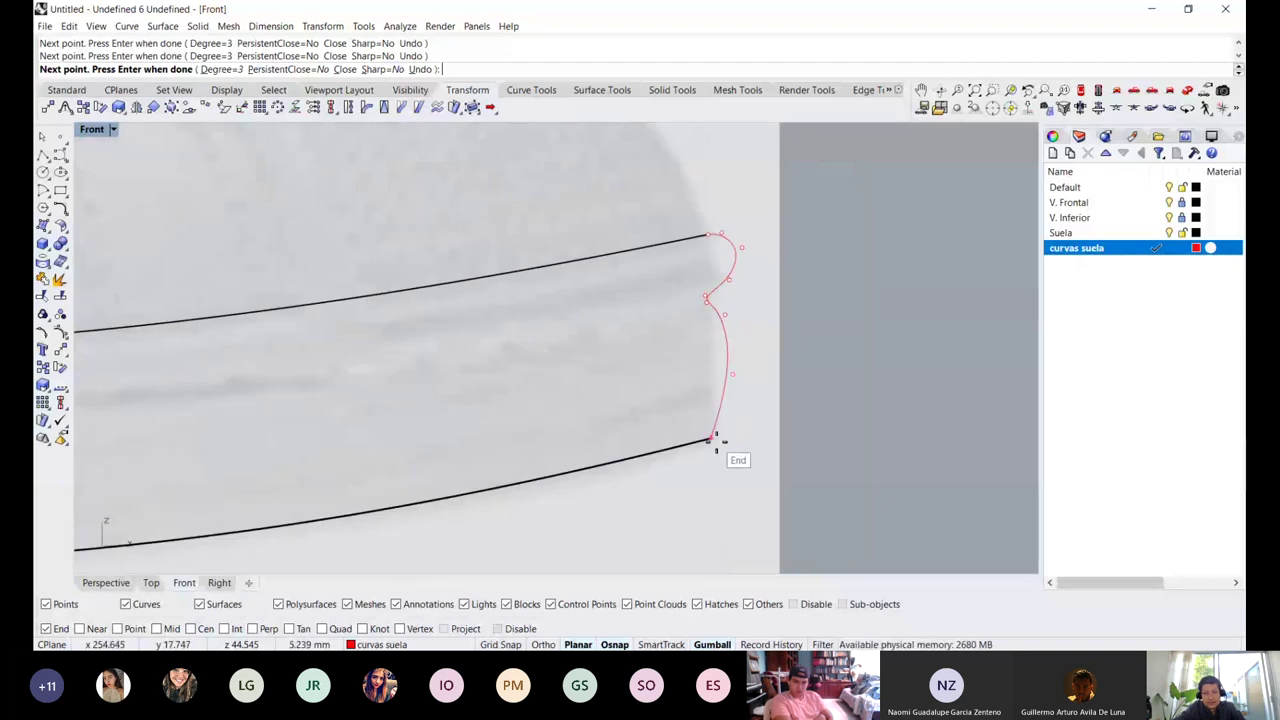
scroll(716, 441, "up", 4)
left_click(730, 421)
key("ctrl+z")
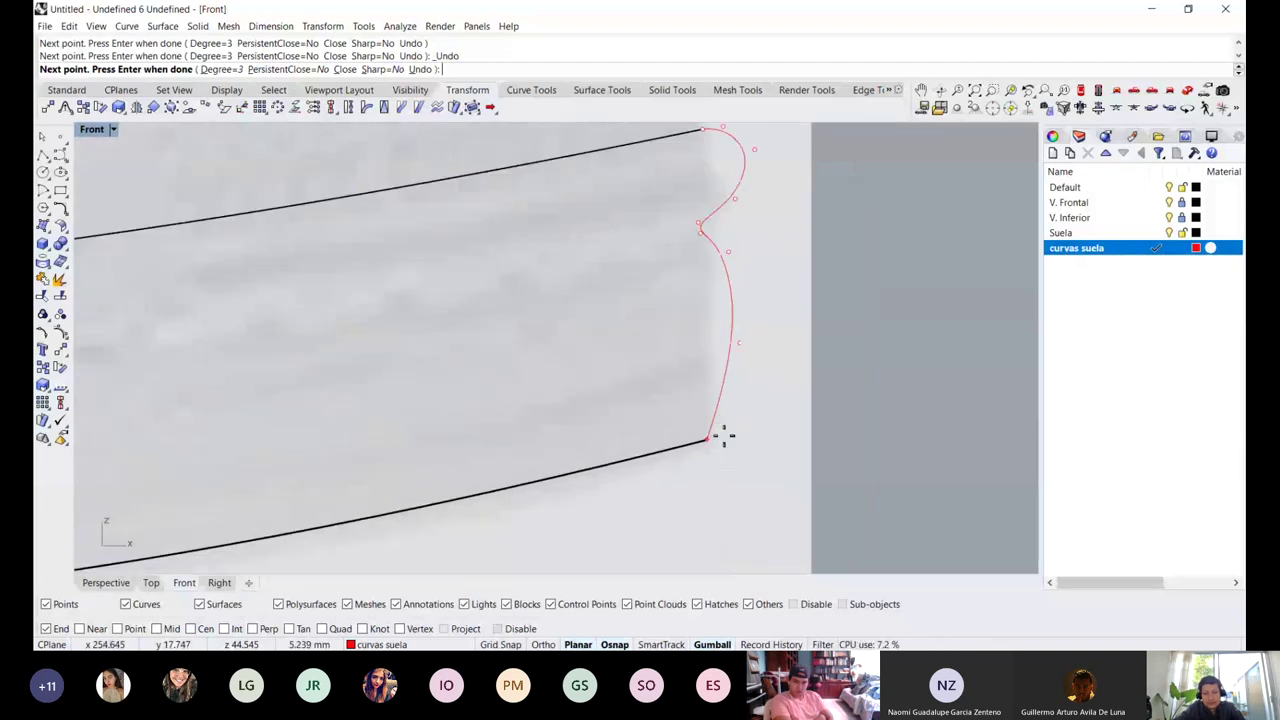
left_click(724, 432)
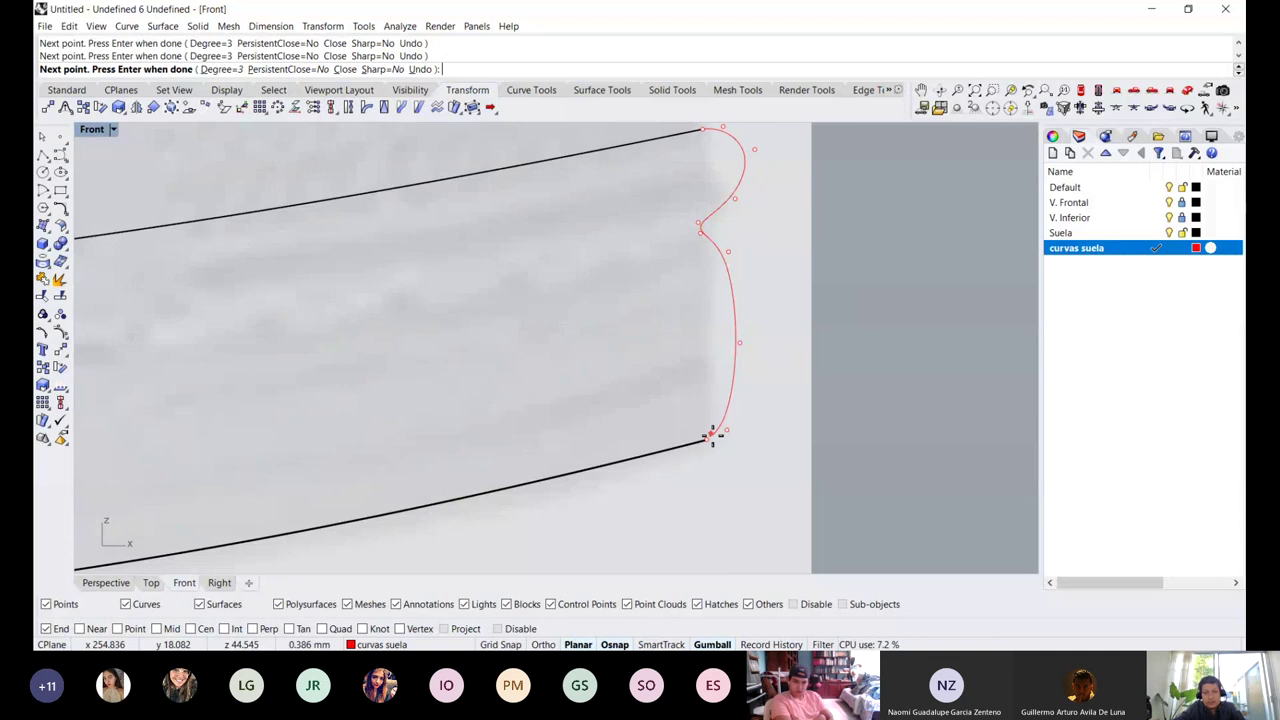
right_click(712, 436)
Move the two outer control points of the toe curve's bulge inward, and lower the one just above the notch
right_click_drag(763, 231, 736, 362)
left_click(711, 321)
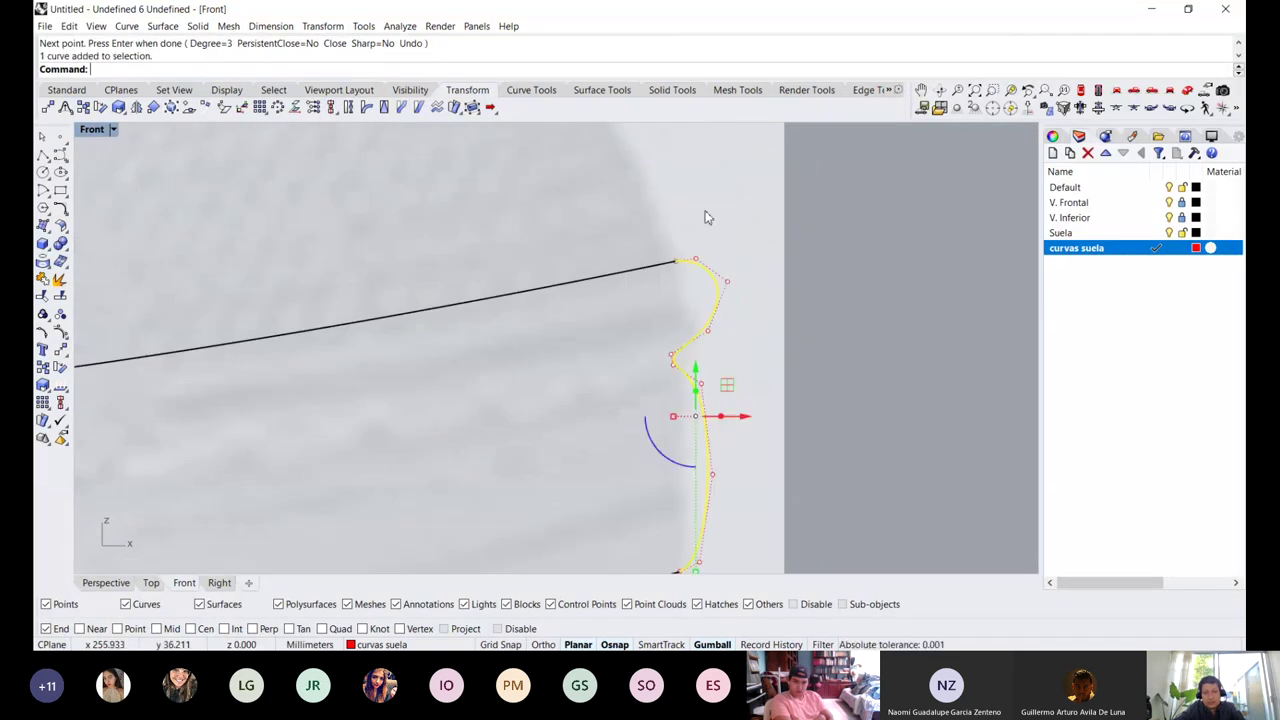
left_click_drag(706, 217, 726, 333)
scroll(738, 258, "up", 2)
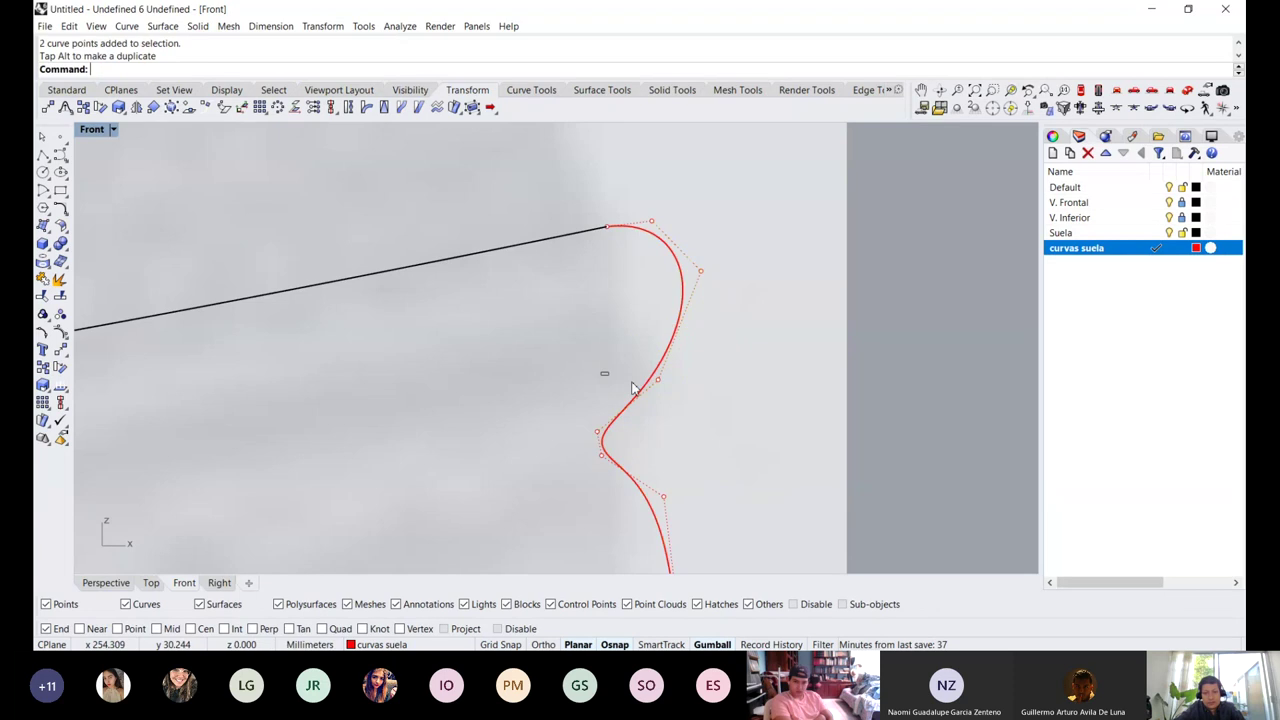
left_click(657, 379)
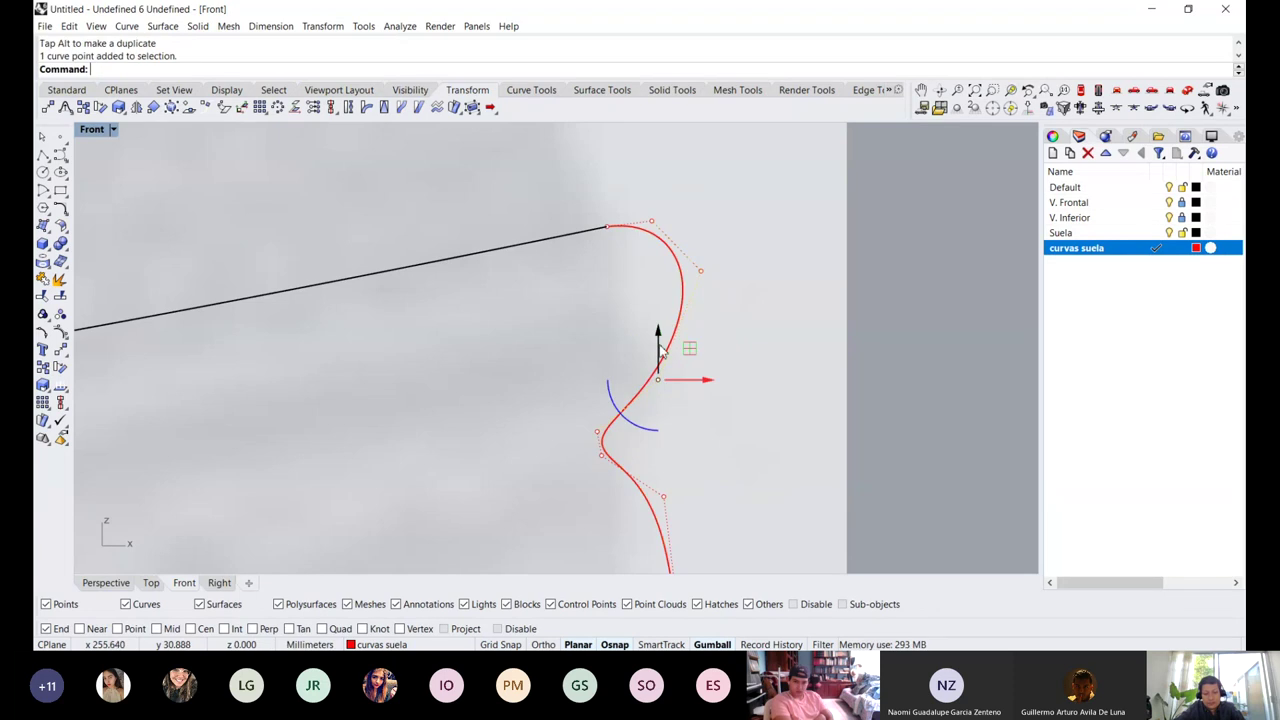
left_click_drag(660, 350, 662, 389)
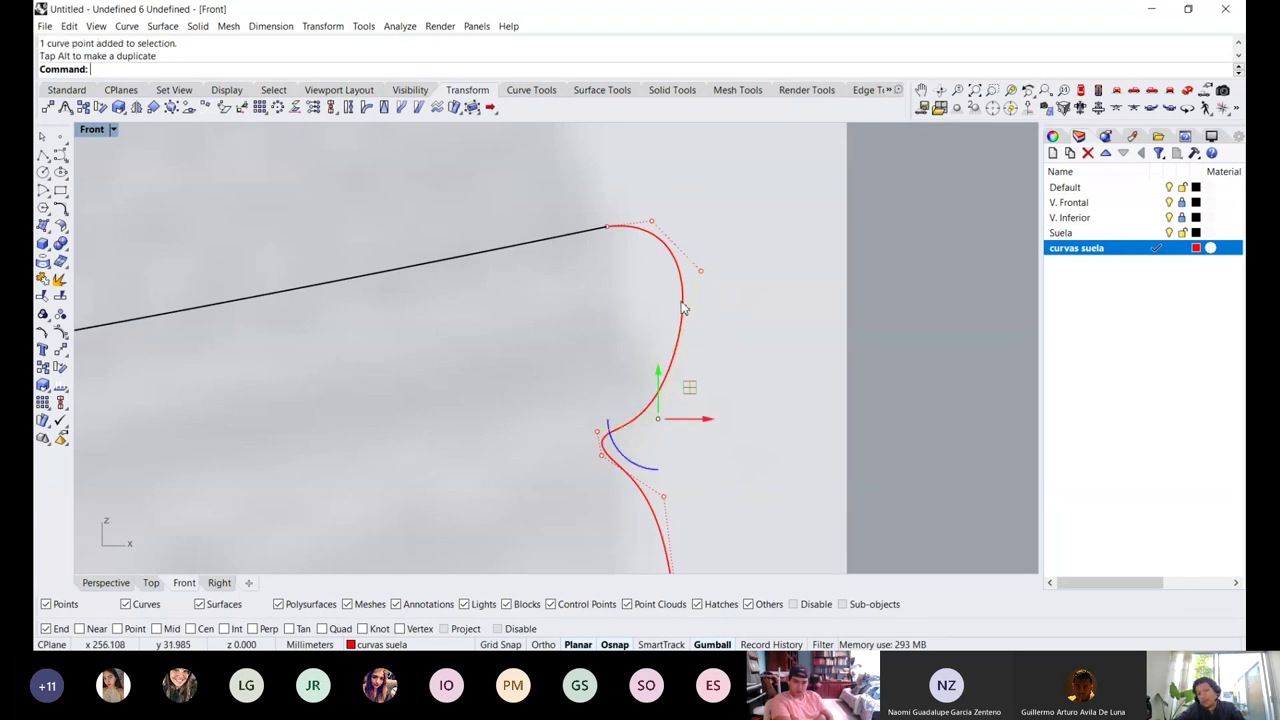
Shift the two upper control points of the toe curve's bulge slightly inward
scroll(683, 308, "down", 4)
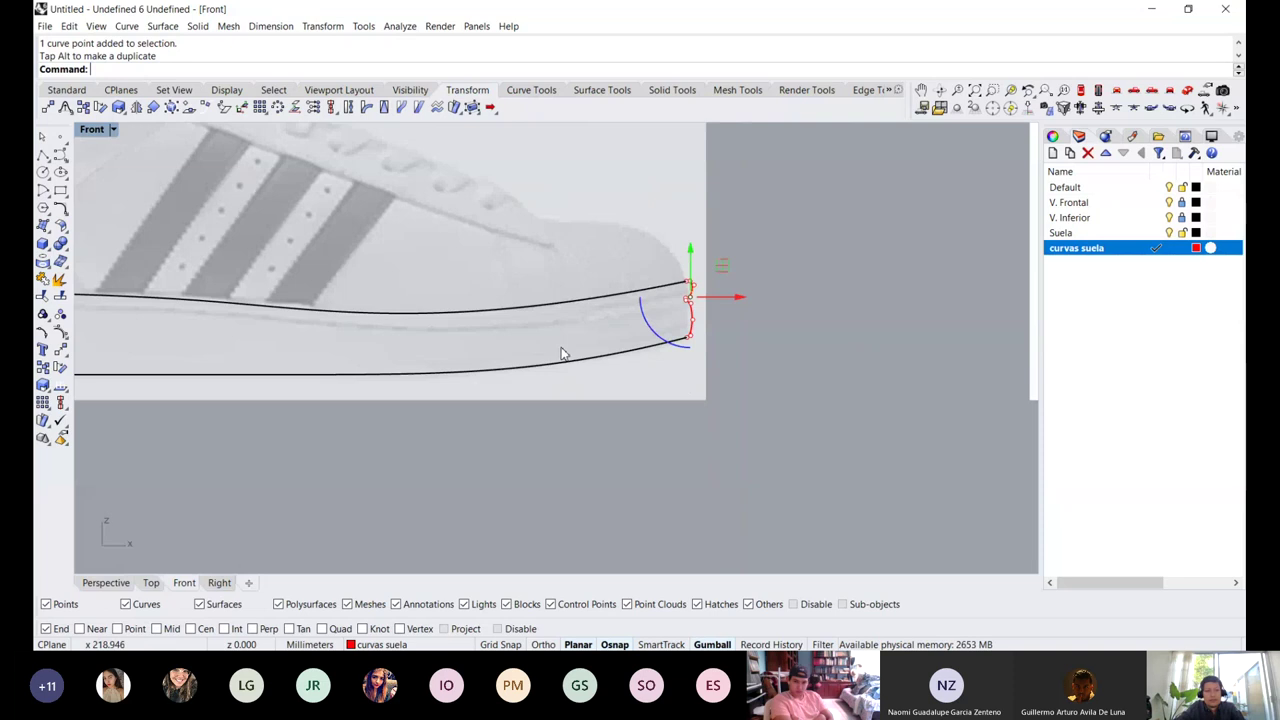
right_click_drag(562, 353, 590, 365)
scroll(614, 351, "up", 7)
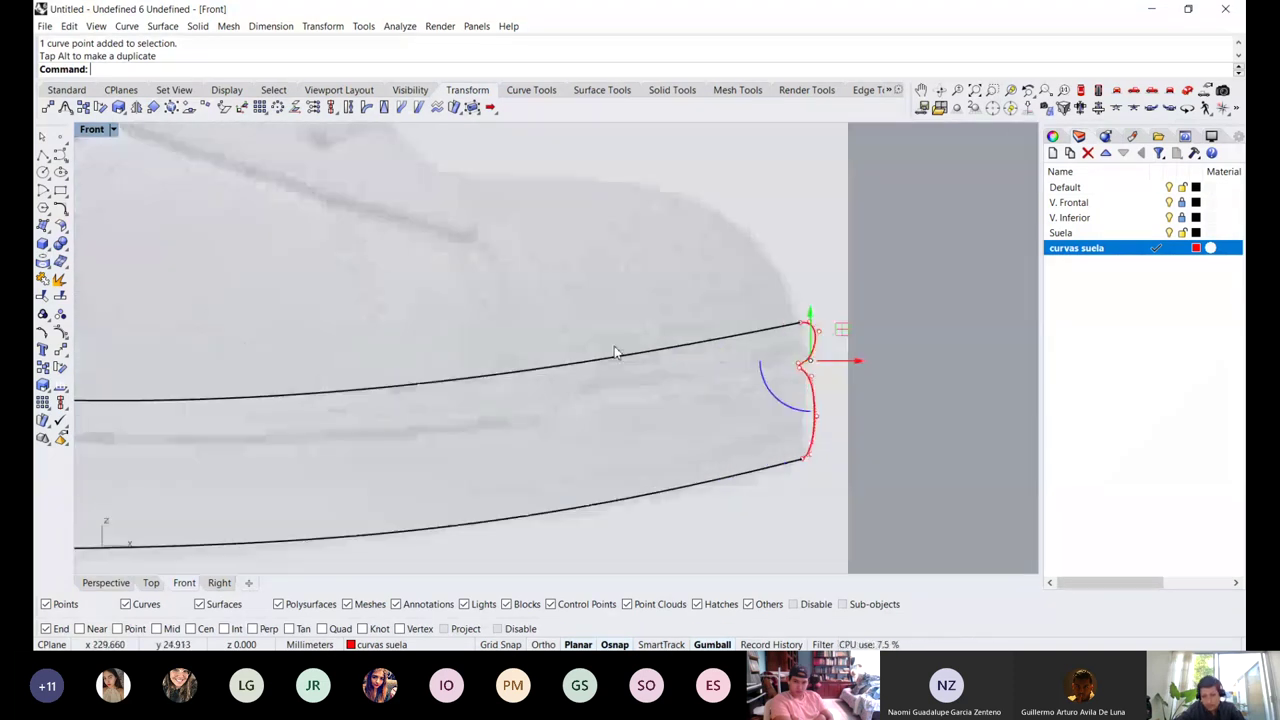
right_click_drag(655, 403, 566, 421)
scroll(714, 370, "up", 7)
left_click_drag(713, 256, 754, 336)
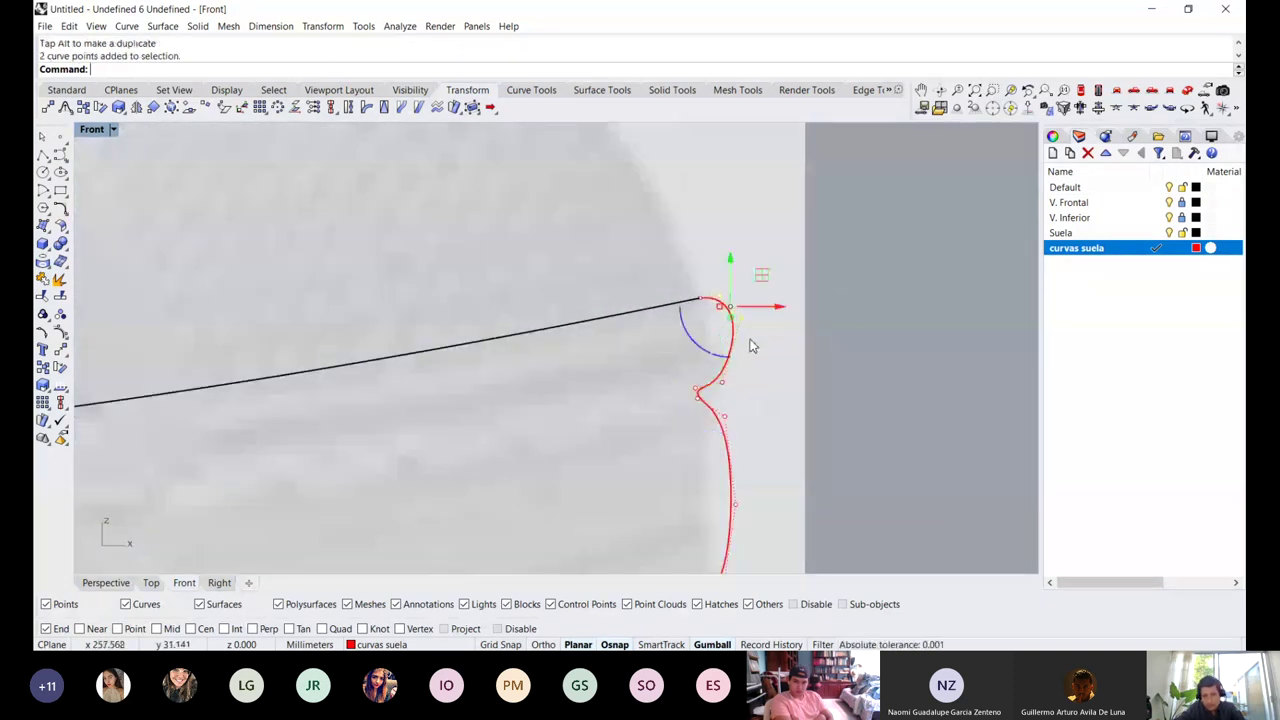
scroll(742, 326, "up", 7)
left_click_drag(745, 253, 741, 253)
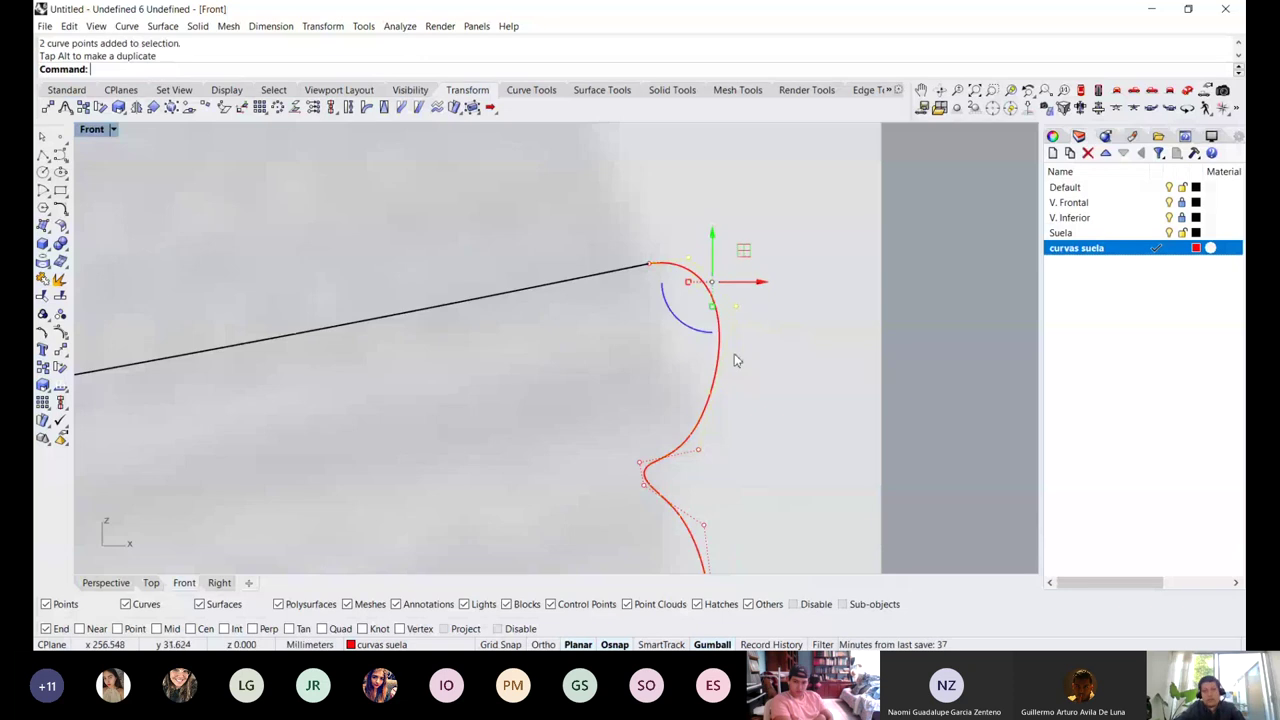
Move the three control points around the toe curve's notch together, slightly up and outward
left_click_drag(620, 521, 714, 410)
left_click(704, 525, "ctrl")
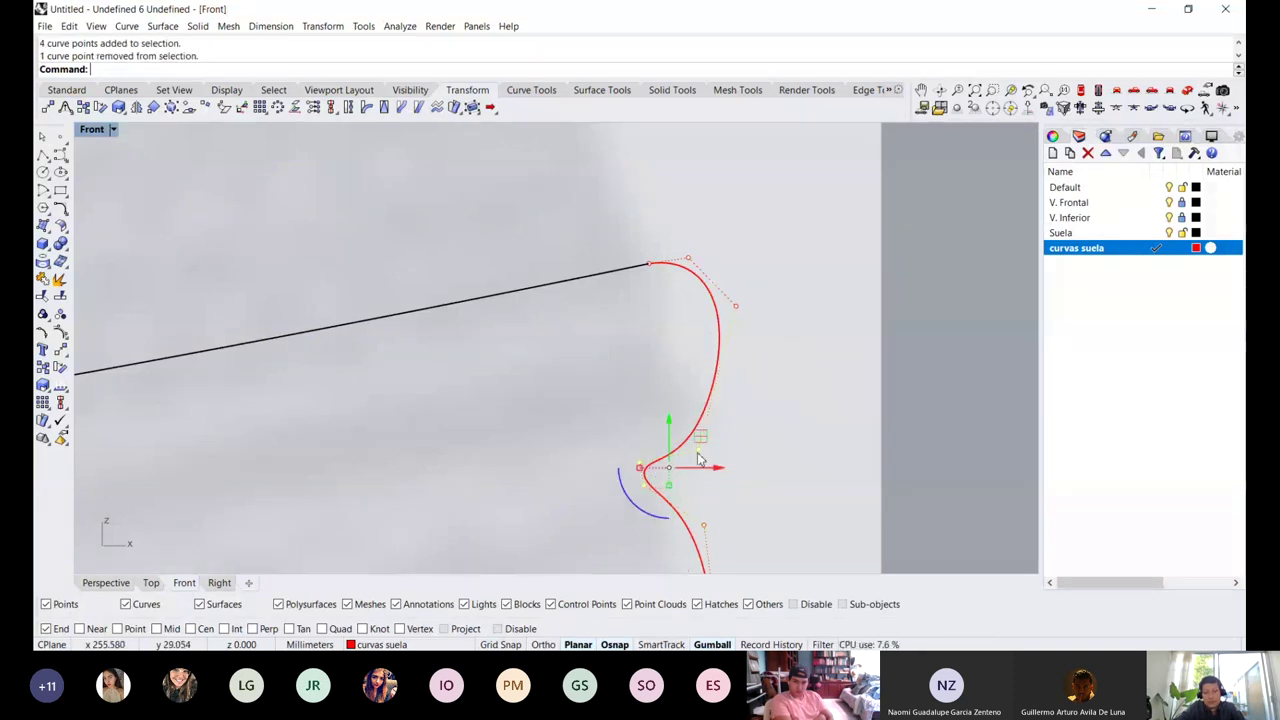
left_click_drag(703, 456, 714, 428)
key("Escape")
key("Escape")
Move the side control point on the lower part of the toe curve inward, toward the edge of the shoe image
scroll(729, 340, "down", 9)
left_click(719, 424)
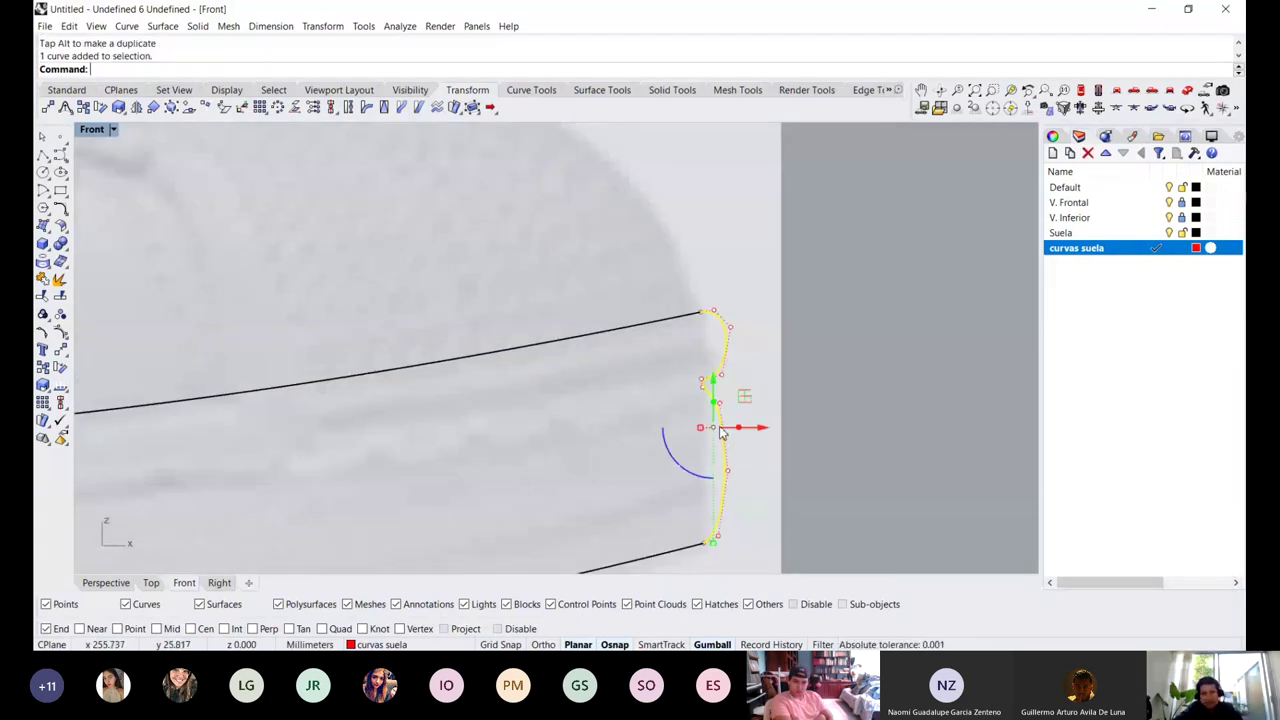
scroll(722, 442, "up", 2)
left_click_drag(700, 514, 766, 380)
scroll(760, 430, "up", 2)
left_click_drag(679, 518, 751, 429)
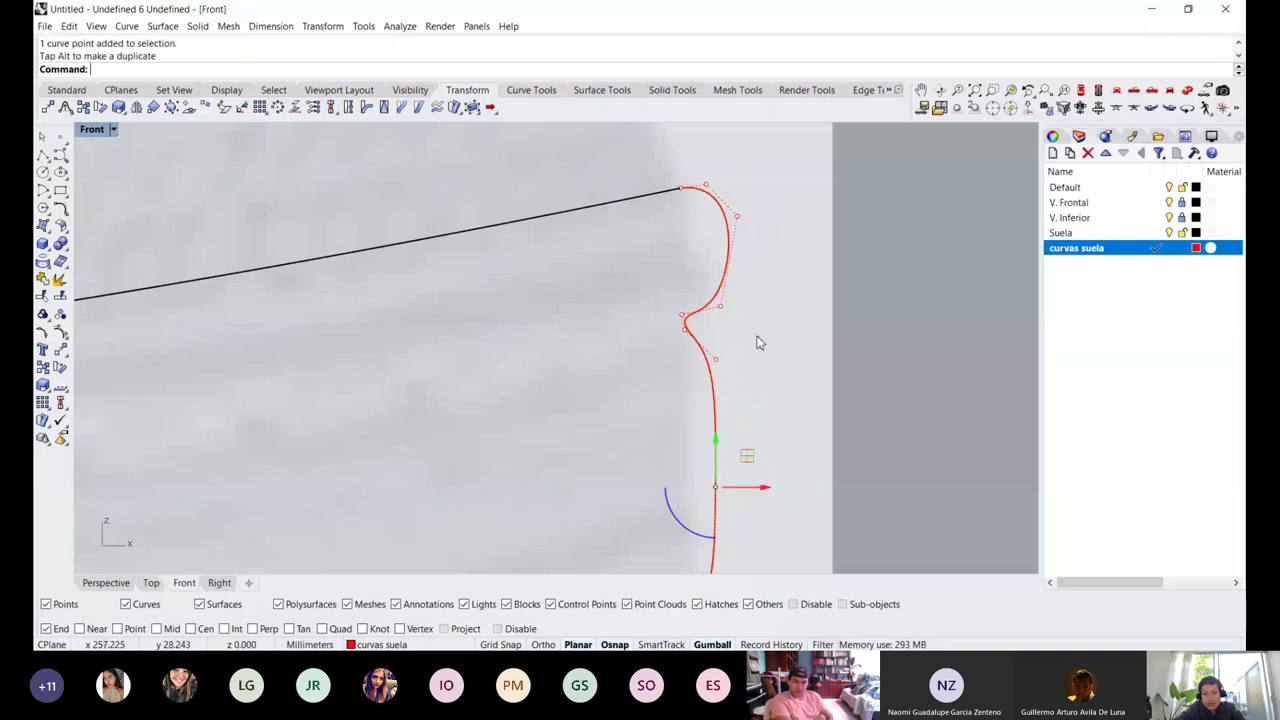
scroll(760, 343, "down", 3)
scroll(752, 355, "down", 1)
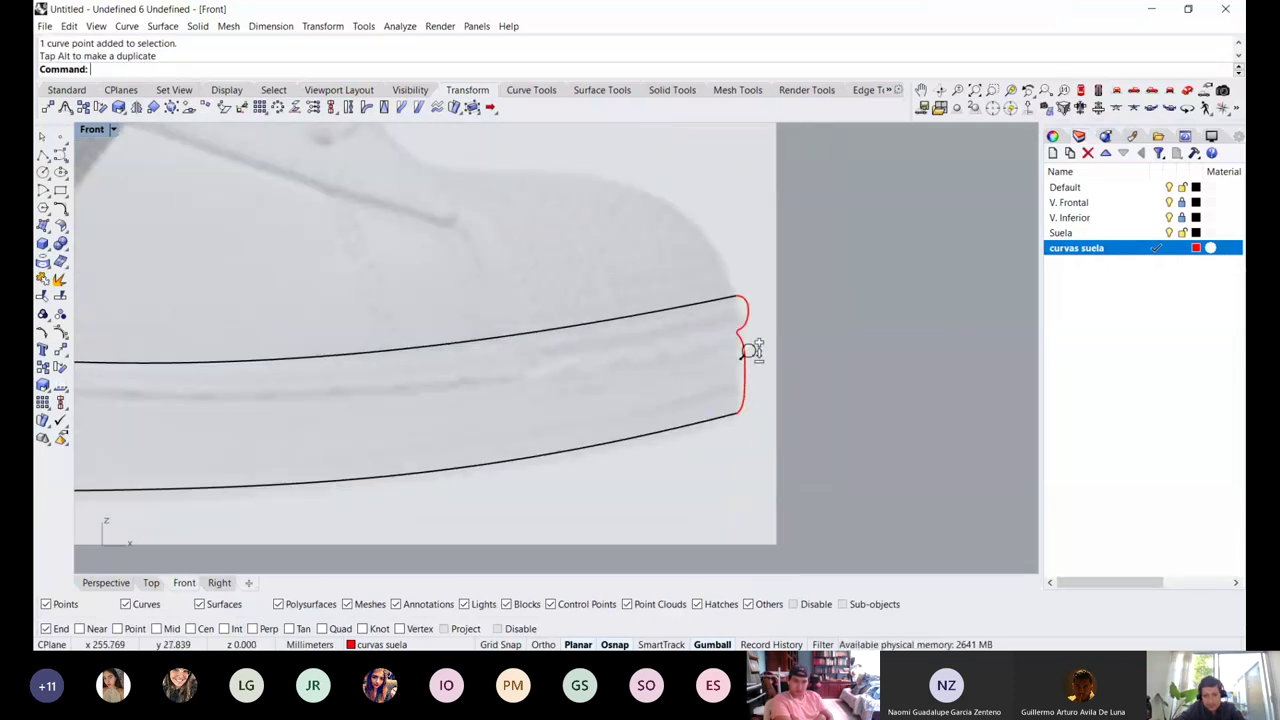
scroll(752, 350, "up", 3)
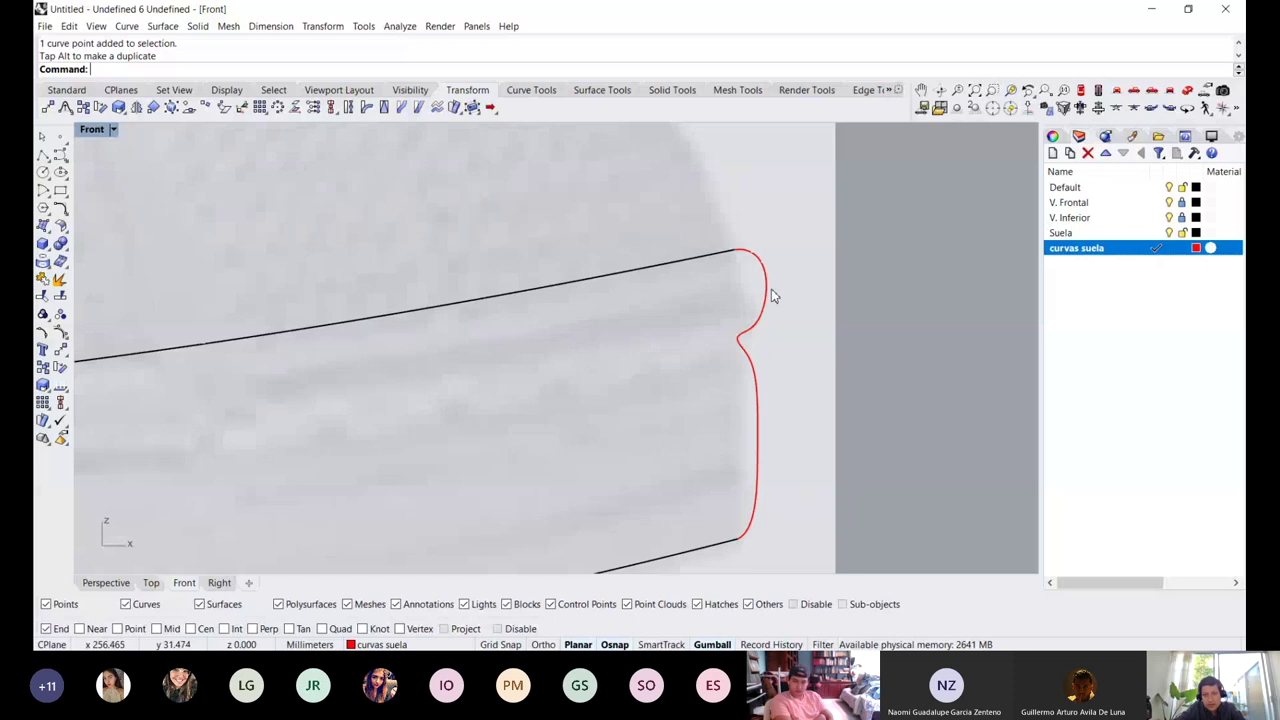
Nudge the three control points around the toe curve's notch slightly up and outward, and move the bulge's upper side point inward
left_click(768, 296)
scroll(766, 251, "up", 2)
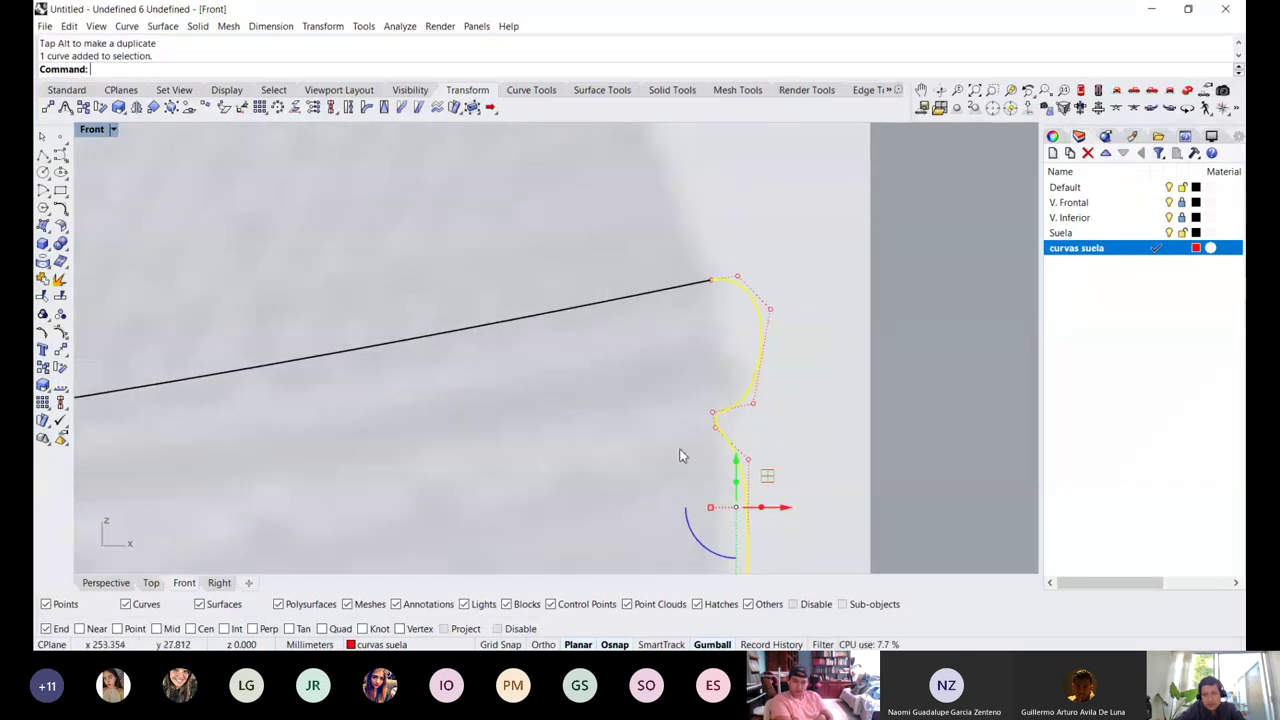
left_click_drag(681, 444, 803, 307)
left_click_drag(766, 387, 768, 381)
left_click_drag(745, 241, 806, 313)
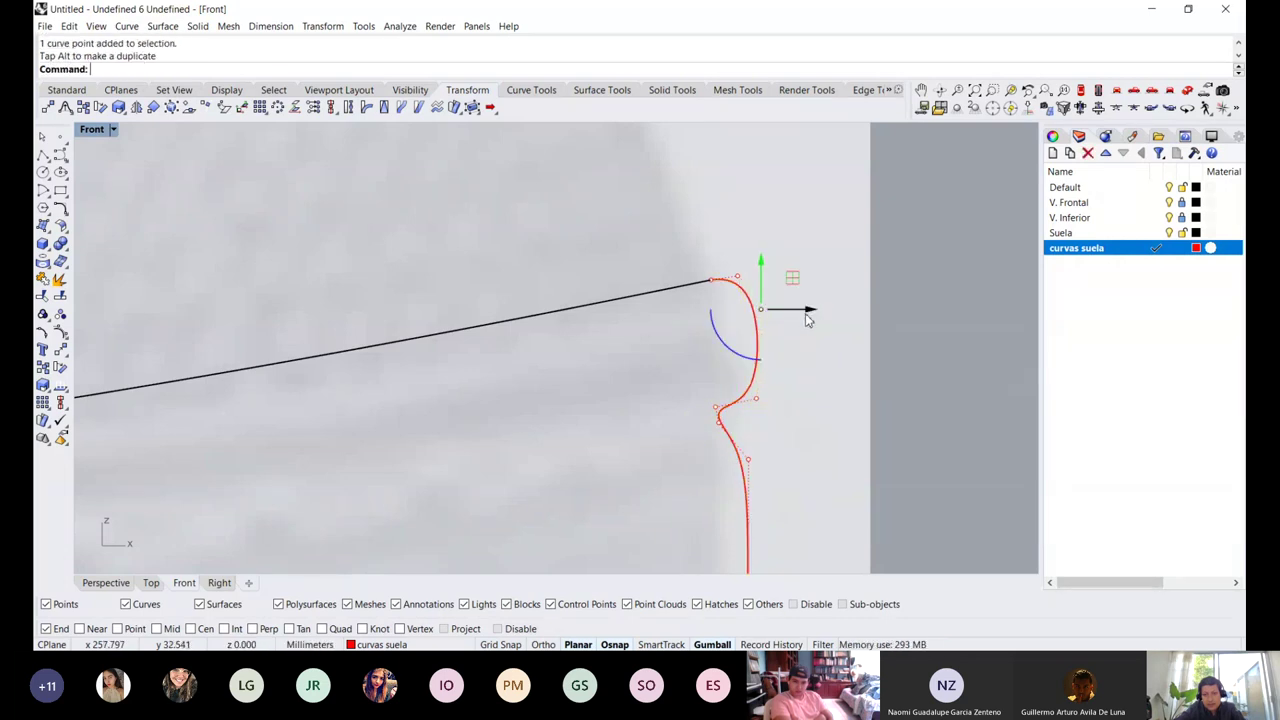
scroll(801, 332, "down", 8)
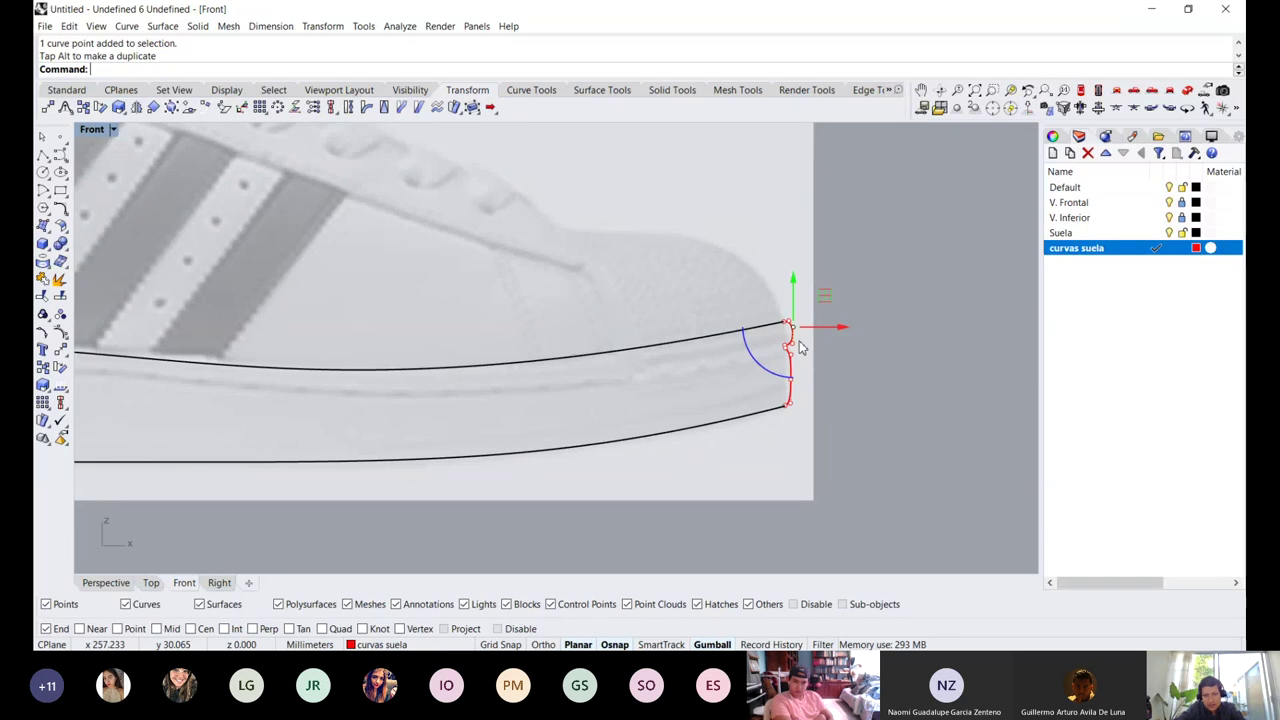
Raise the three control points around the toe curve's notch, and nudge the one just above the notch slightly outward
scroll(800, 347, "up", 5)
left_click_drag(705, 395, 767, 350)
scroll(783, 326, "up", 2)
left_click(771, 266)
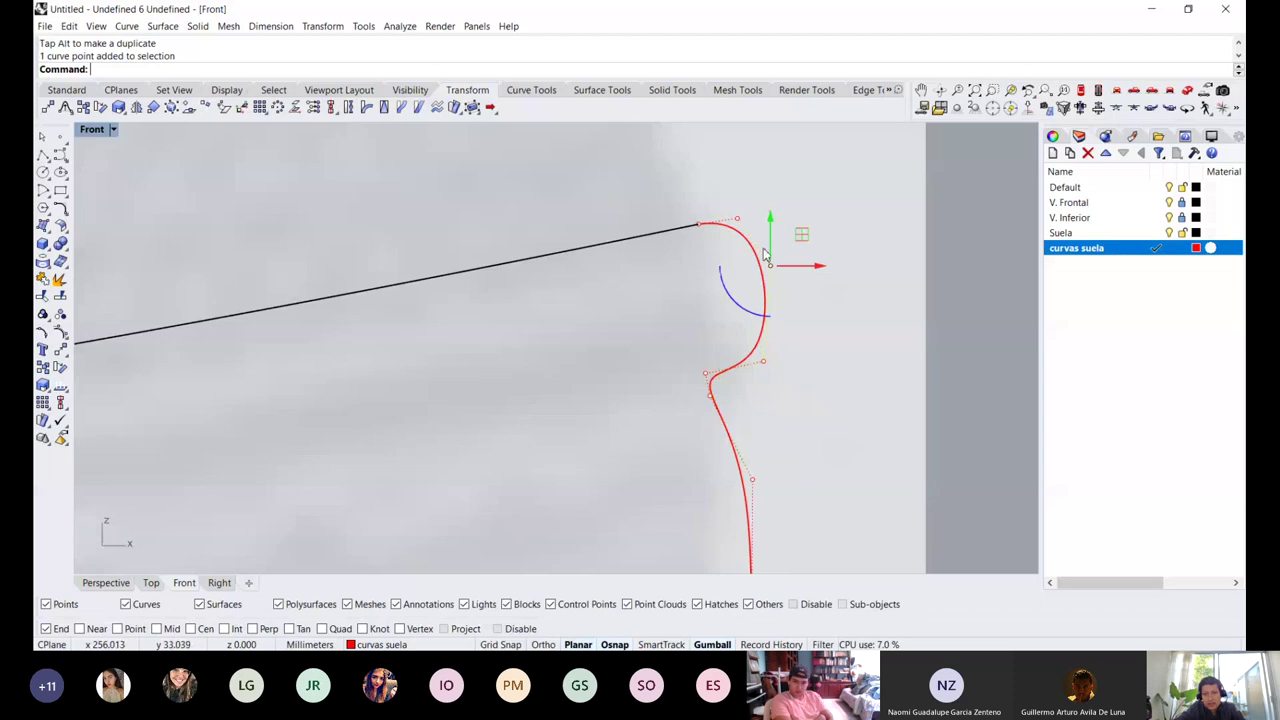
left_click(763, 361)
mouse_move(794, 329)
left_mouse_down()
mouse_move(796, 316)
mouse_move(783, 331)
mouse_move(796, 328)
left_mouse_up()
key("Escape")
key("Escape")
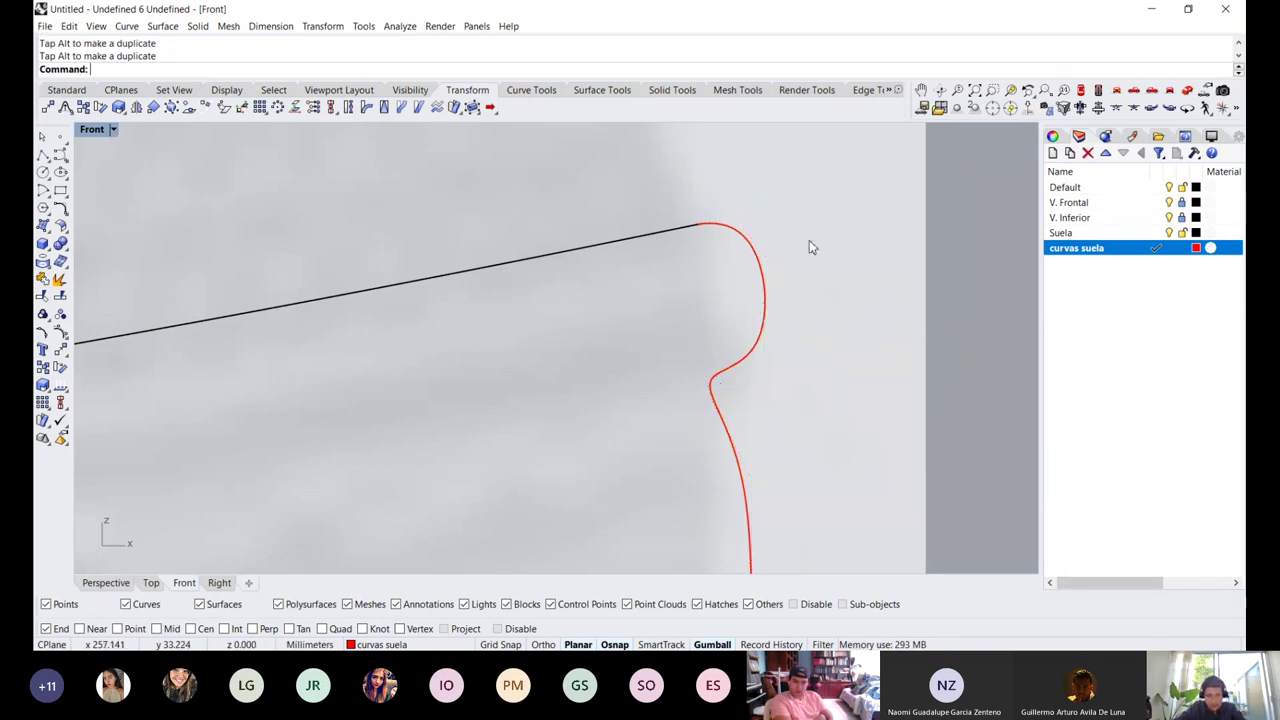
Examine the toe and heel profile curves against the sole outlines and the side image of the shoe
scroll(809, 240, "down", 15)
scroll(798, 244, "up", 8)
scroll(795, 245, "down", 5)
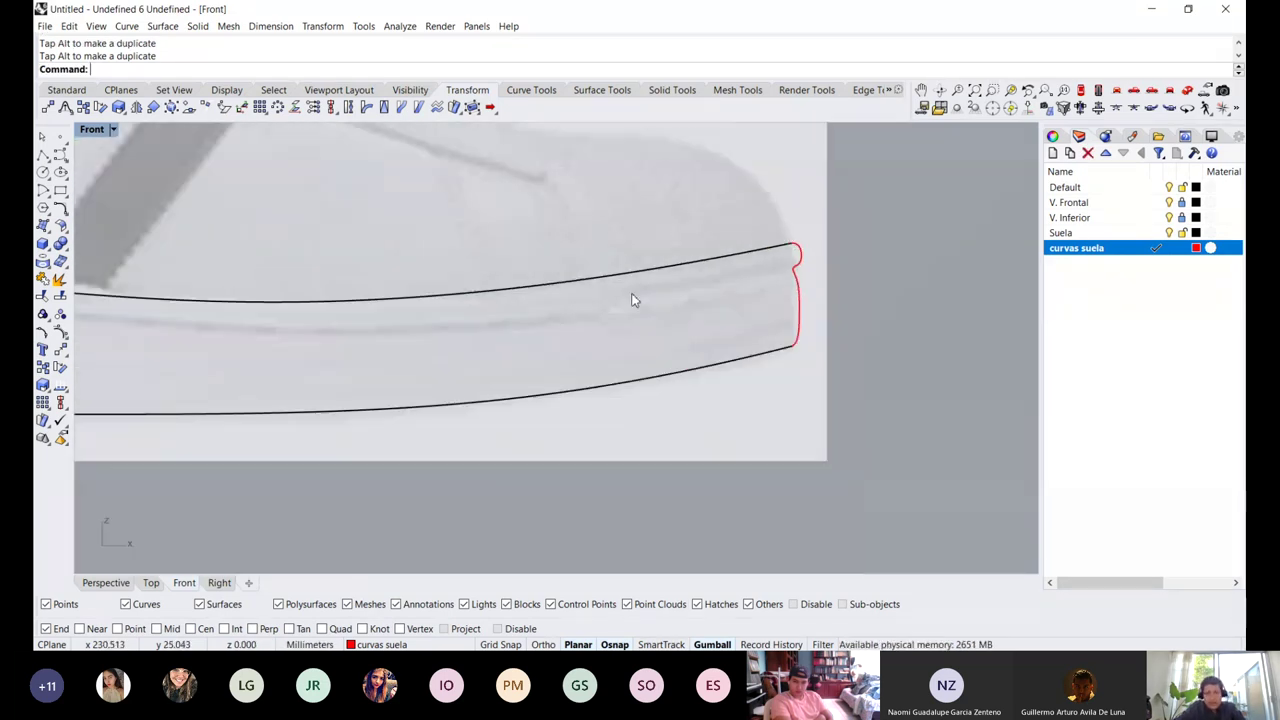
scroll(551, 287, "up", 3)
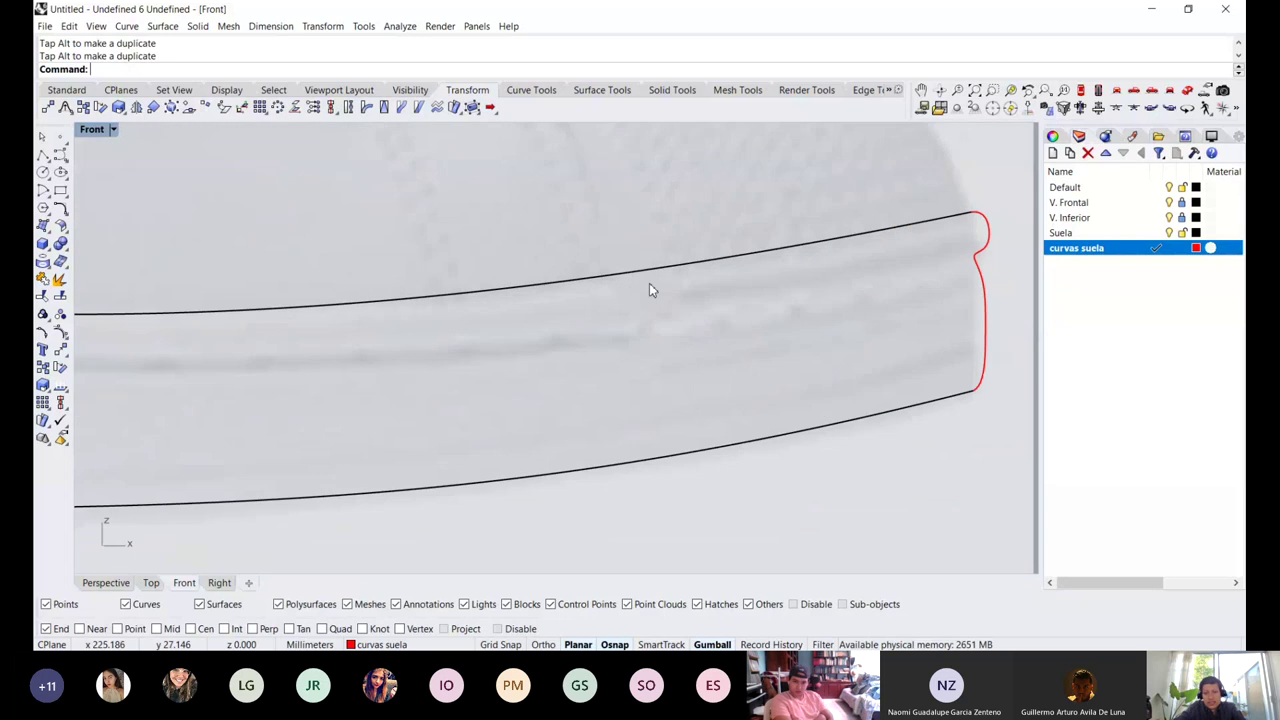
scroll(681, 285, "down", 2)
scroll(737, 349, "up", 1)
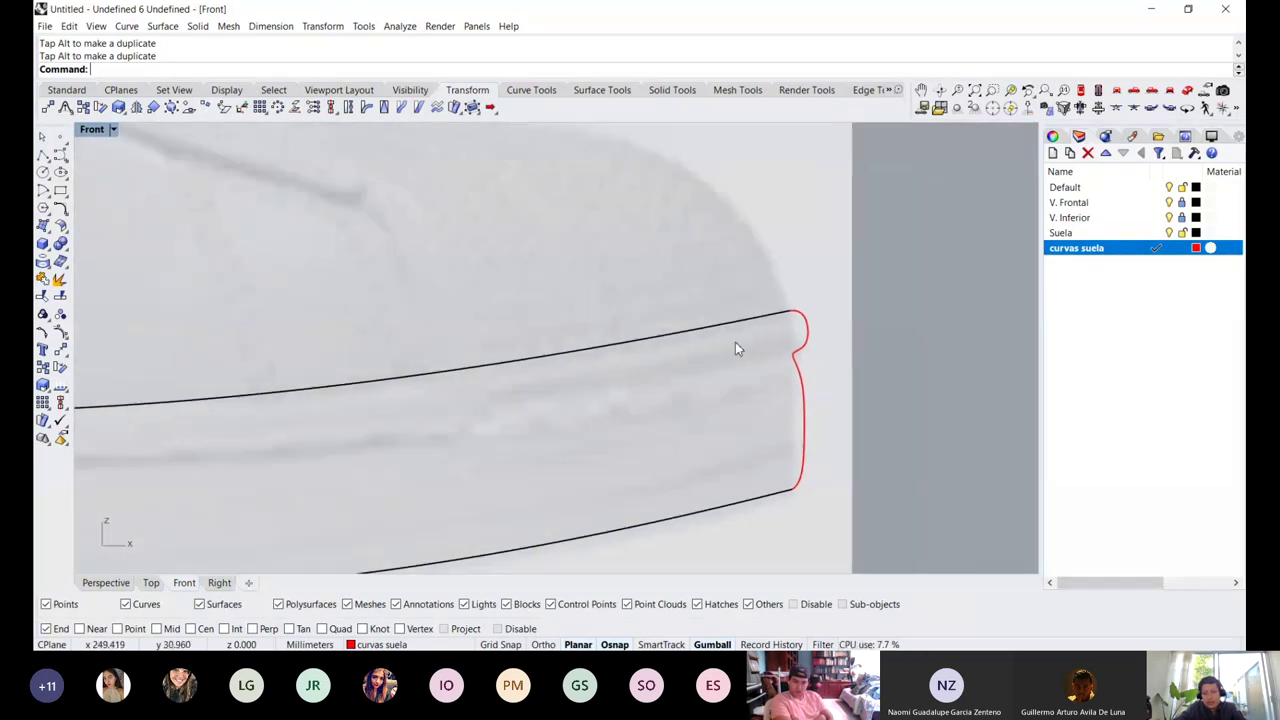
scroll(835, 310, "up", 2)
scroll(700, 366, "down", 4)
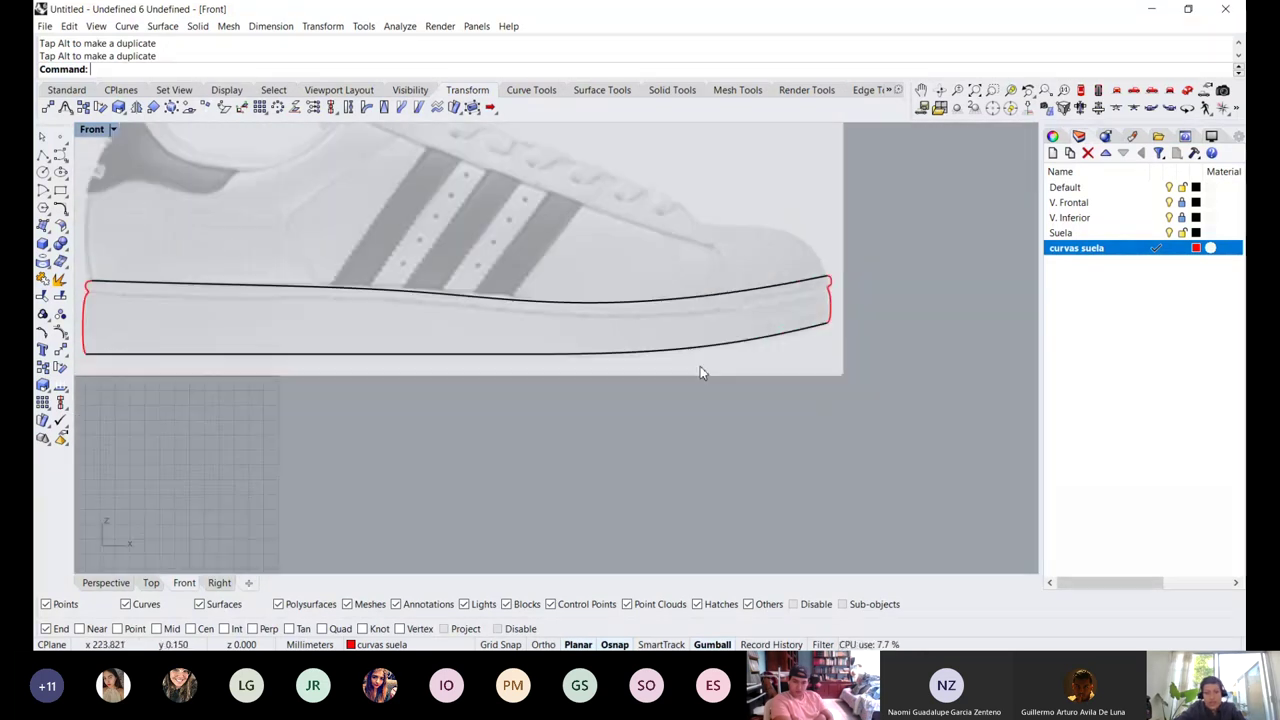
scroll(560, 346, "up", 3)
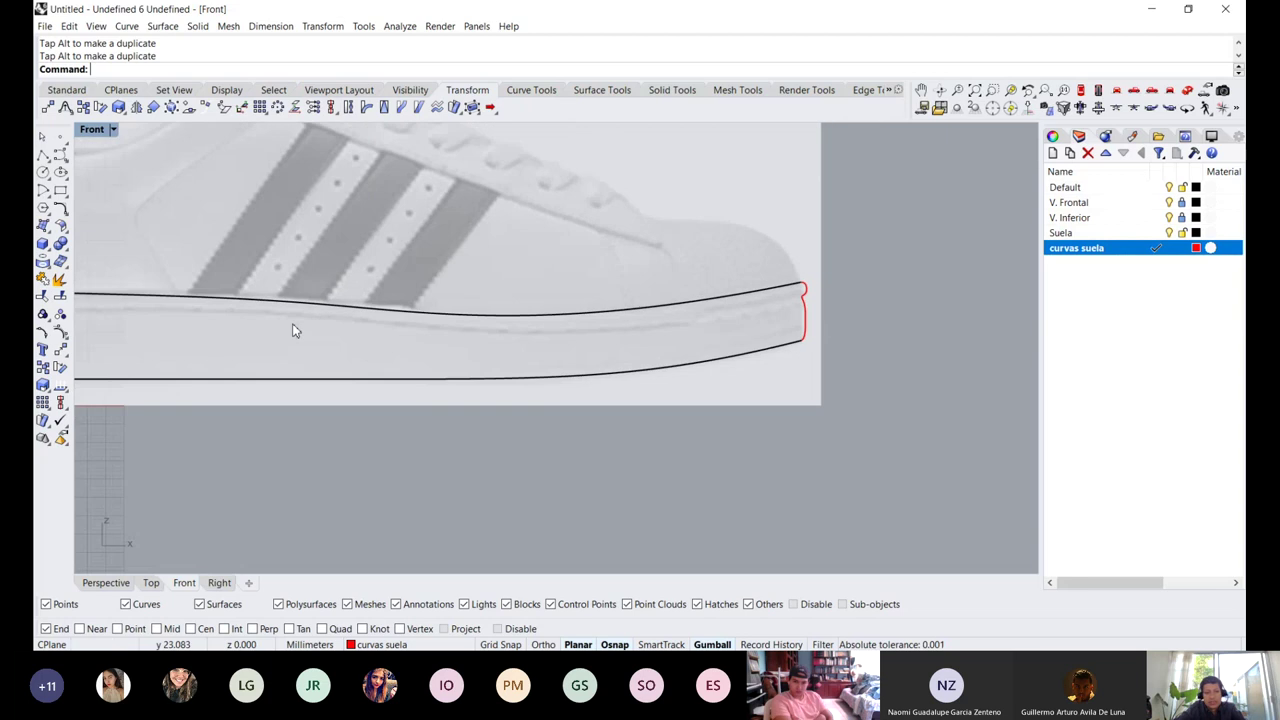
right_click_drag(138, 305, 249, 305)
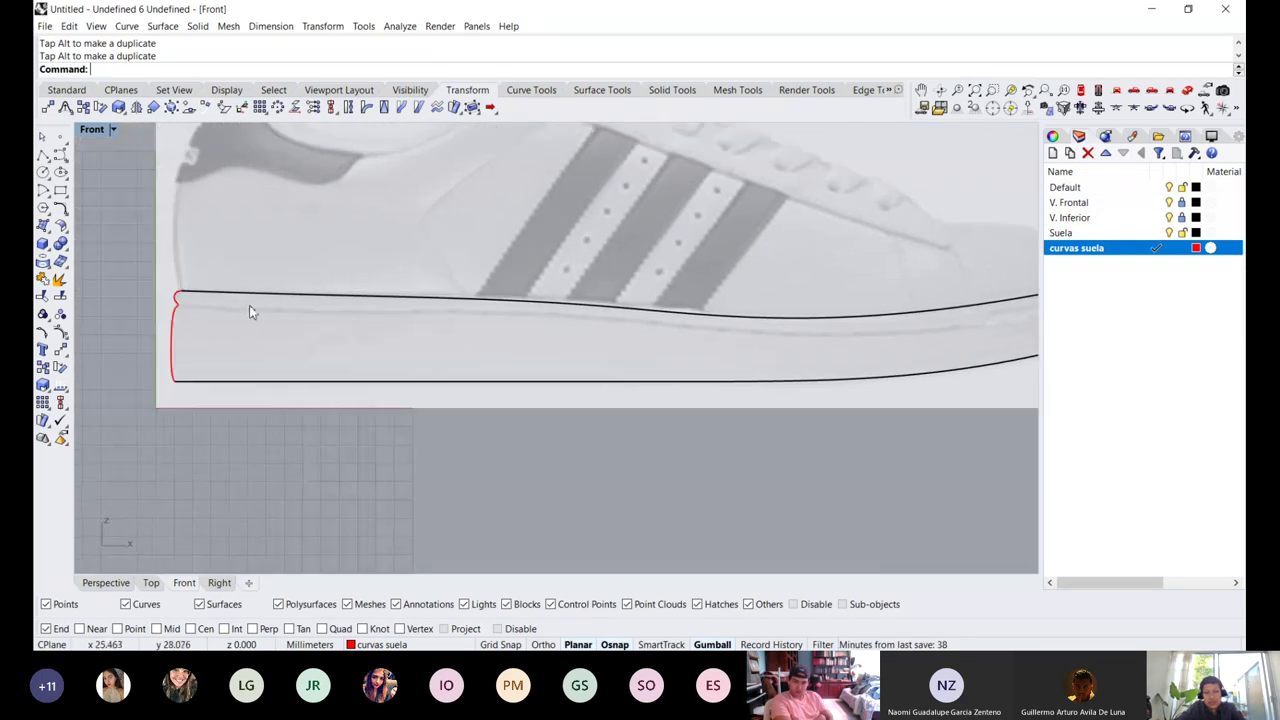
right_click_drag(633, 275, 424, 310)
scroll(880, 330, "up", 2)
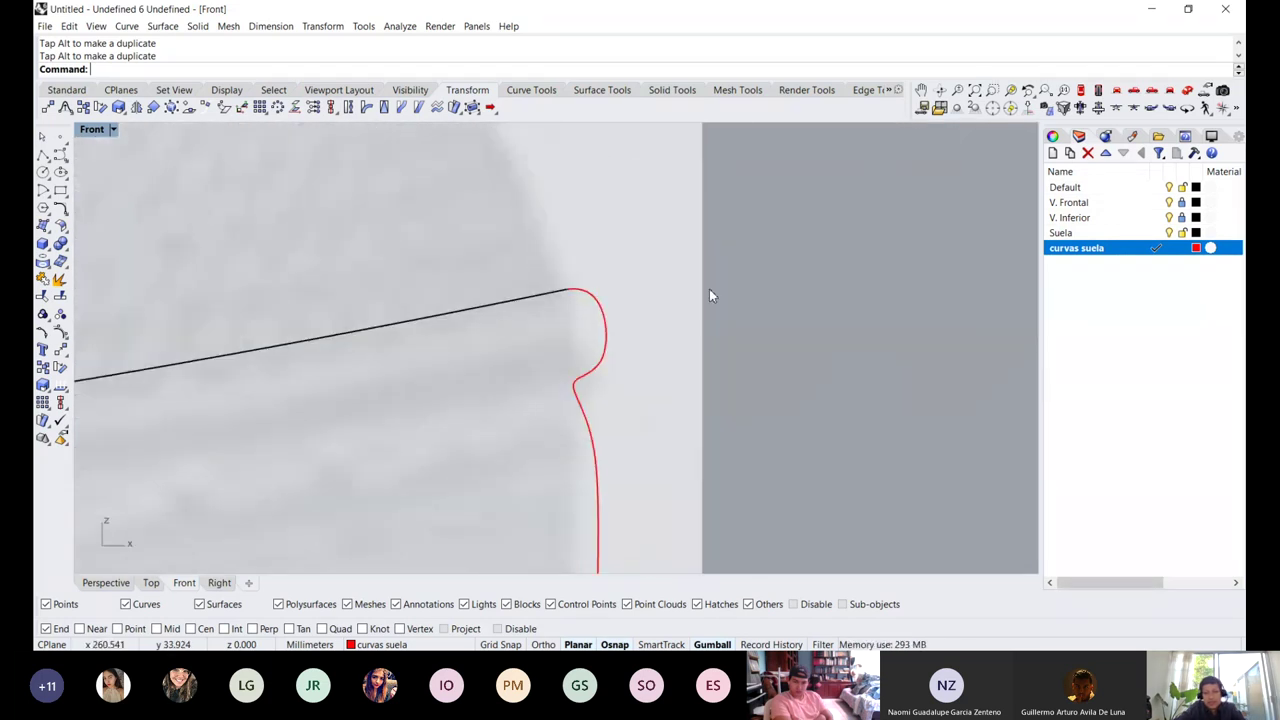
Move the two outer control points of the toe curve's bulge inward, and shift its top point inward and slightly up
left_click(600, 295)
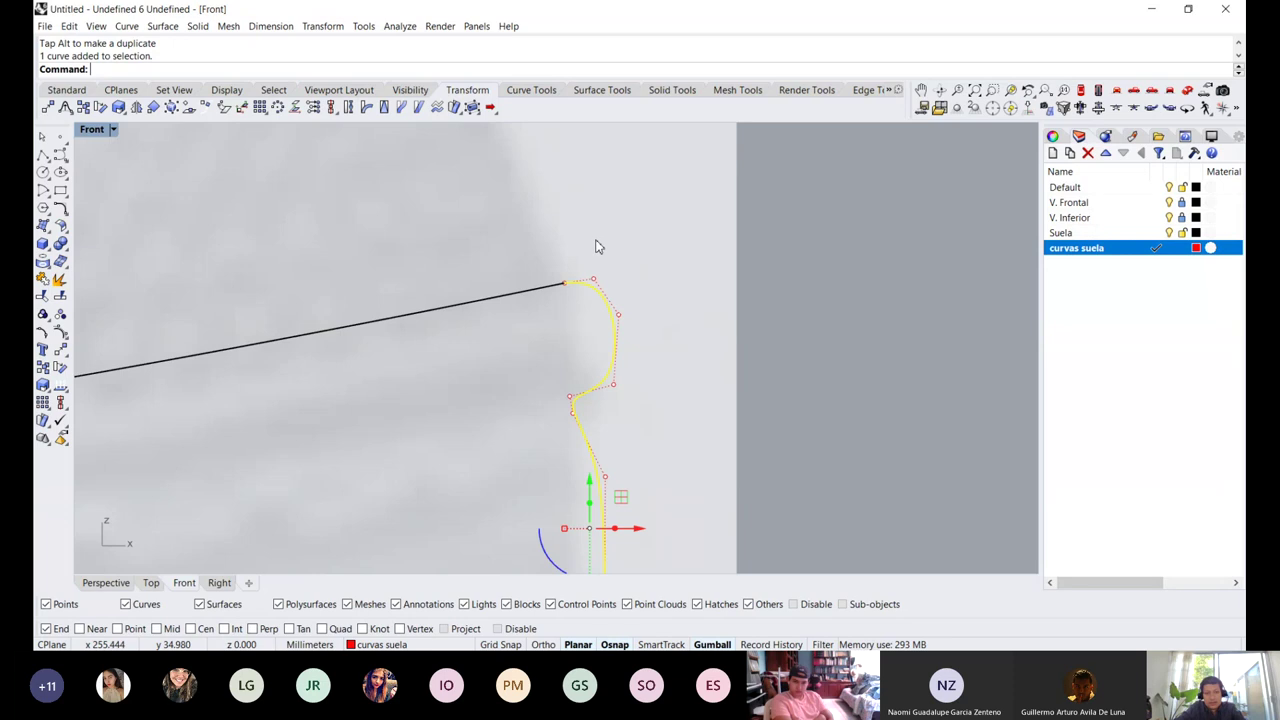
left_click_drag(595, 247, 675, 443)
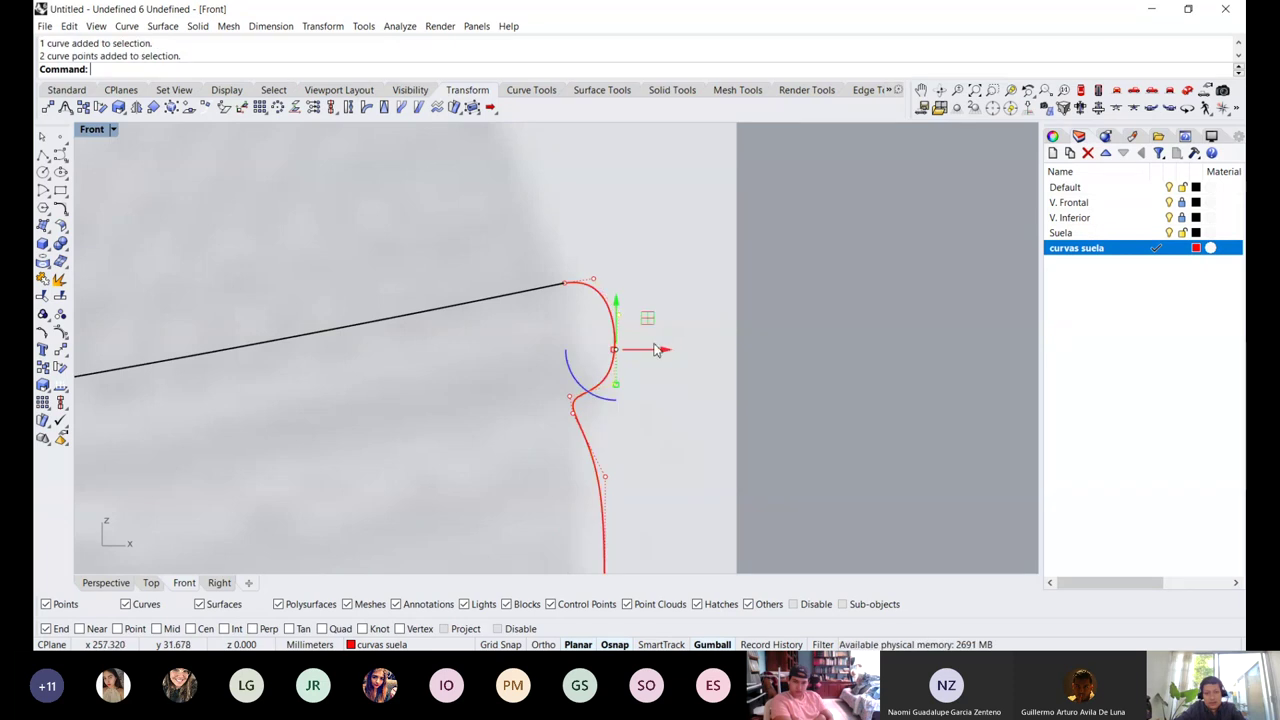
left_click_drag(655, 350, 643, 350)
left_click(593, 279)
scroll(621, 285, "up", 6)
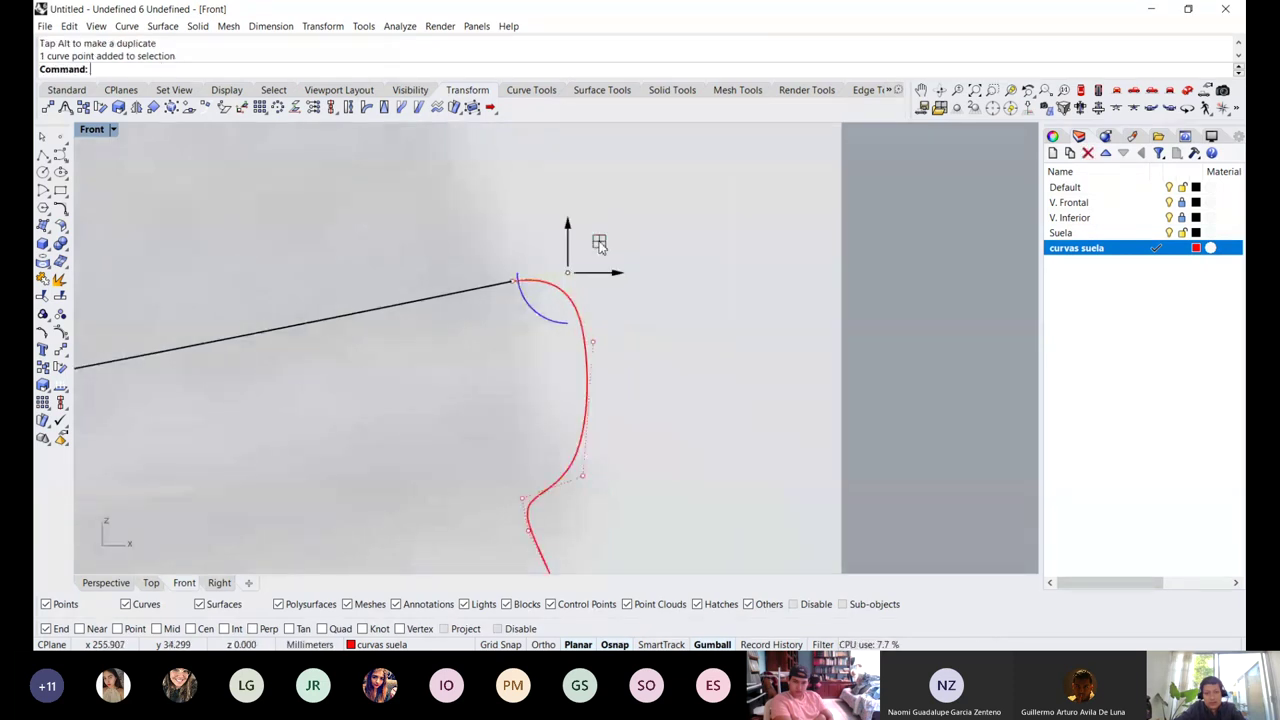
mouse_move(599, 245)
left_mouse_down()
mouse_move(580, 249)
mouse_move(587, 240)
left_mouse_up()
Raise the three control points around the toe curve's notch to shorten the bulge above it
left_click_drag(502, 556, 634, 437)
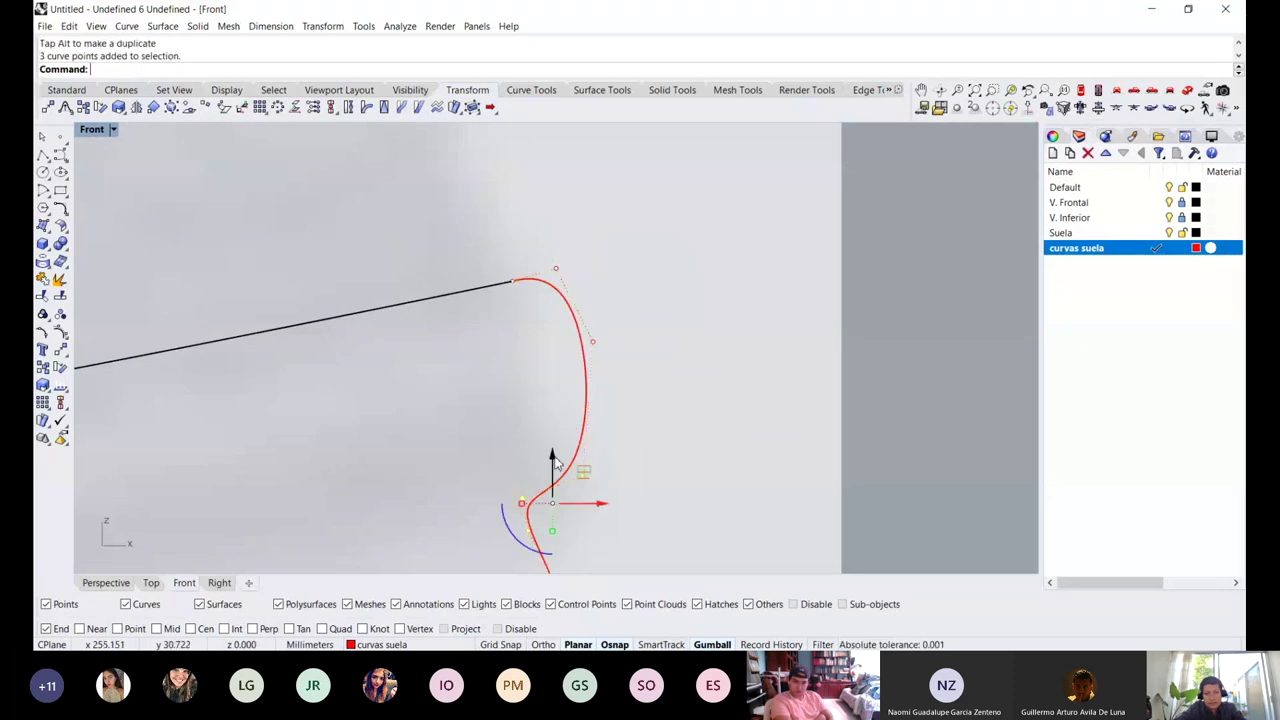
key("Escape")
key("Escape")
Move the upper side control point of the toe curve's bulge slightly outward and down
right_click_drag(625, 306, 624, 354, "ctrl")
left_click(608, 330)
scroll(616, 294, "up", 4)
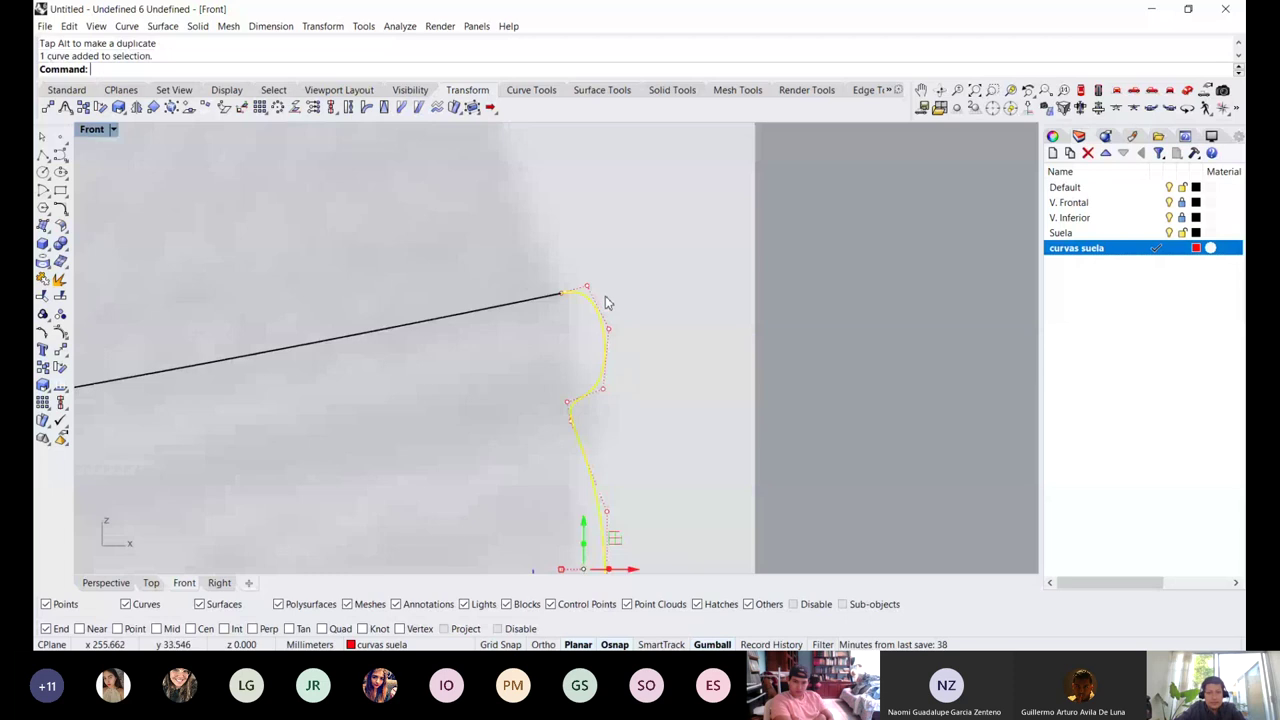
left_click(607, 328)
left_click_drag(637, 305, 643, 306)
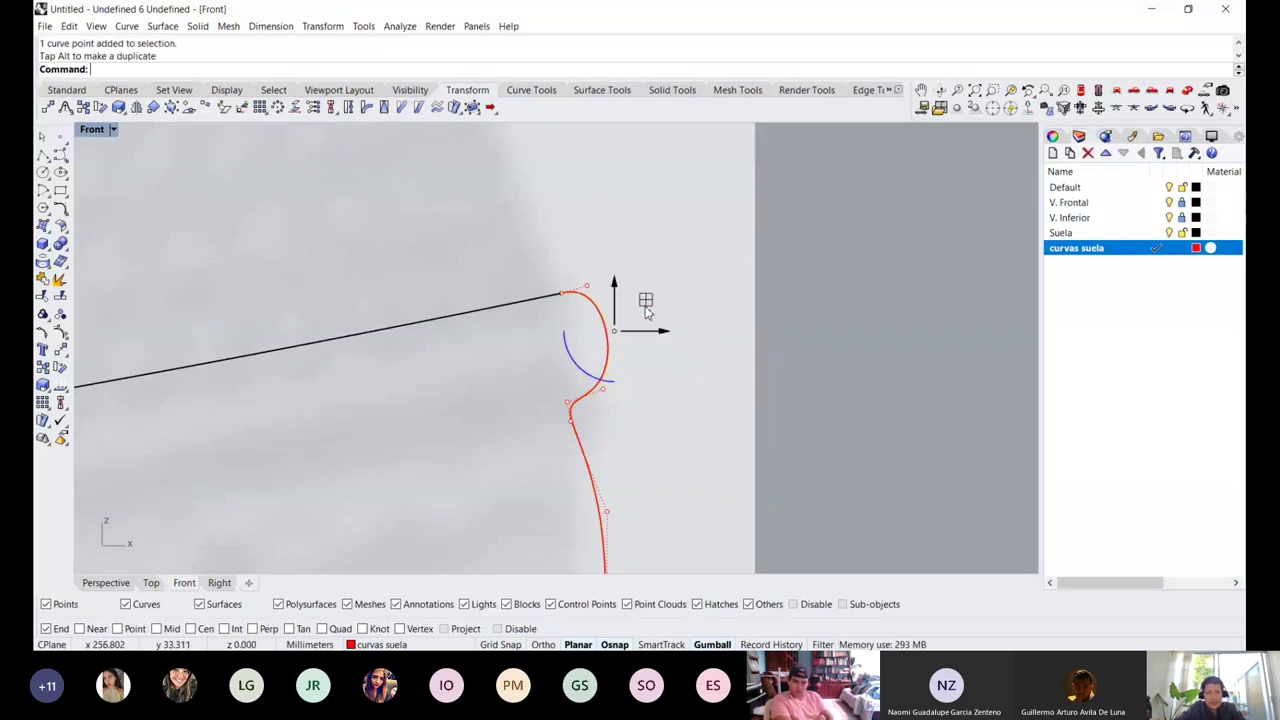
left_click(658, 403)
key("Escape")
Move the innermost control point of the toe curve's notch slightly inward to deepen the notch
right_click_drag(583, 462, 603, 323)
scroll(603, 323, "up", 1)
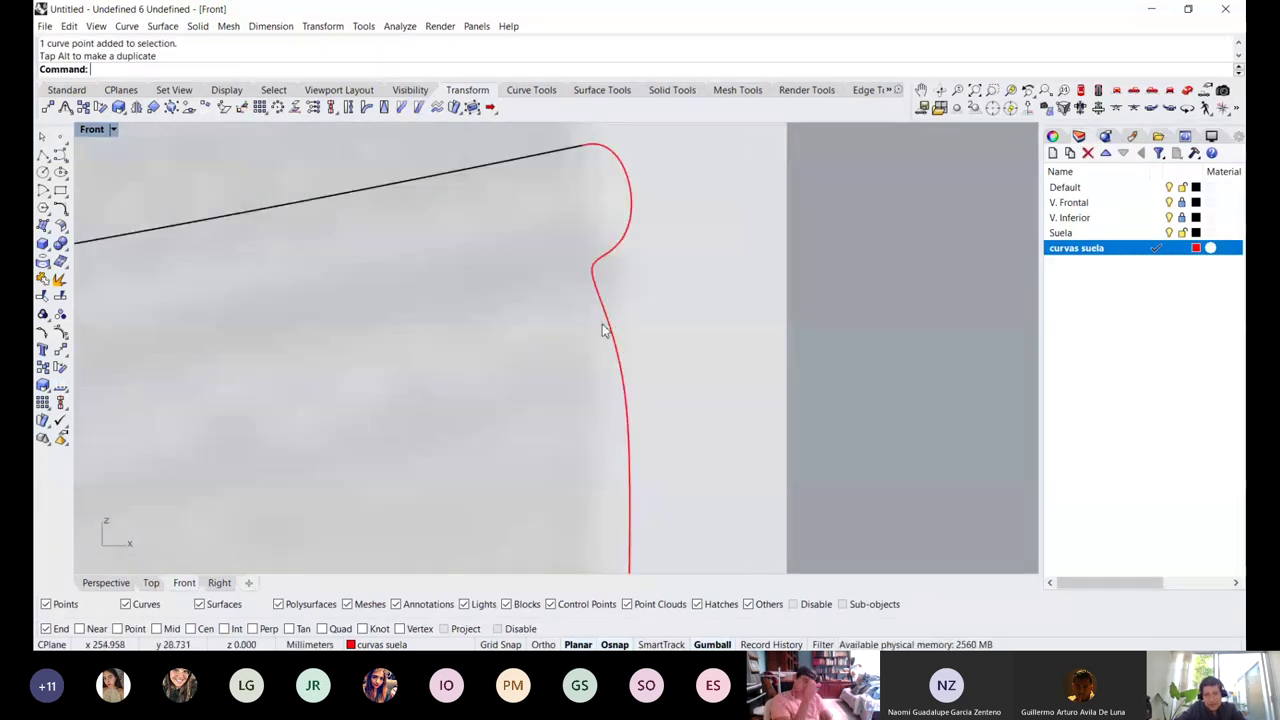
left_click(604, 300)
scroll(628, 250, "up", 3)
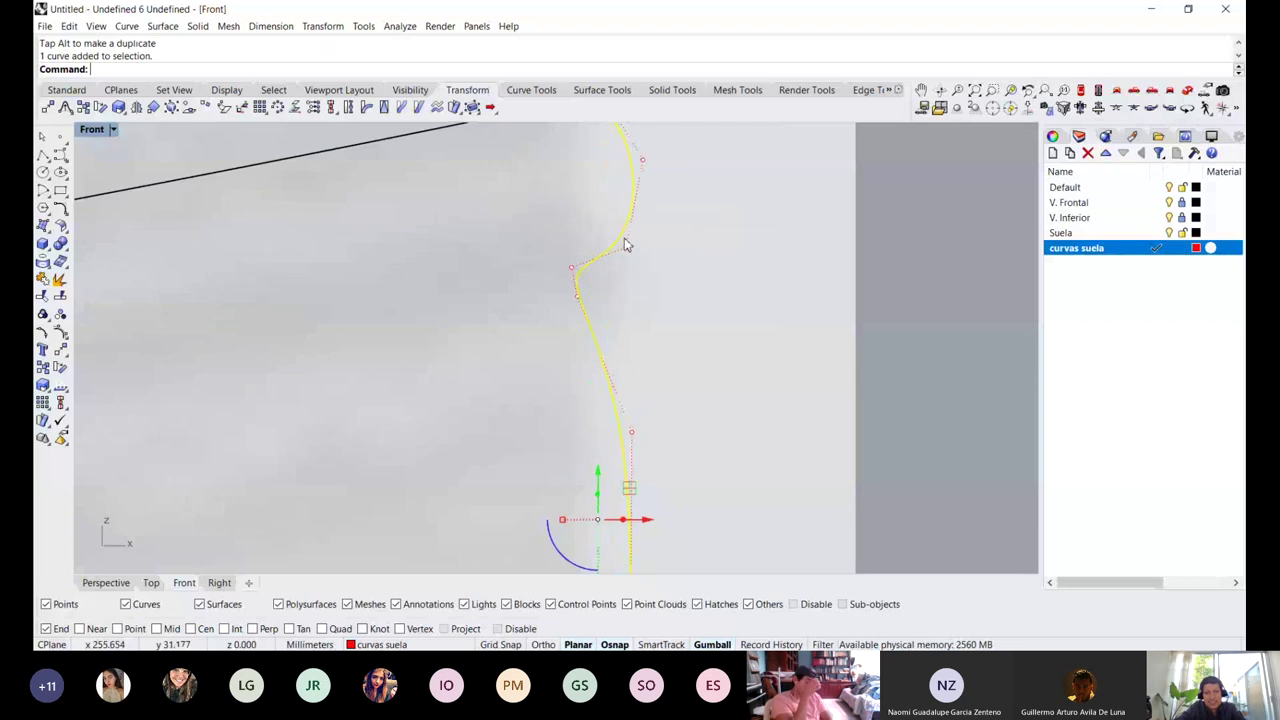
right_click_drag(626, 246, 618, 289)
left_click_drag(551, 366, 591, 270)
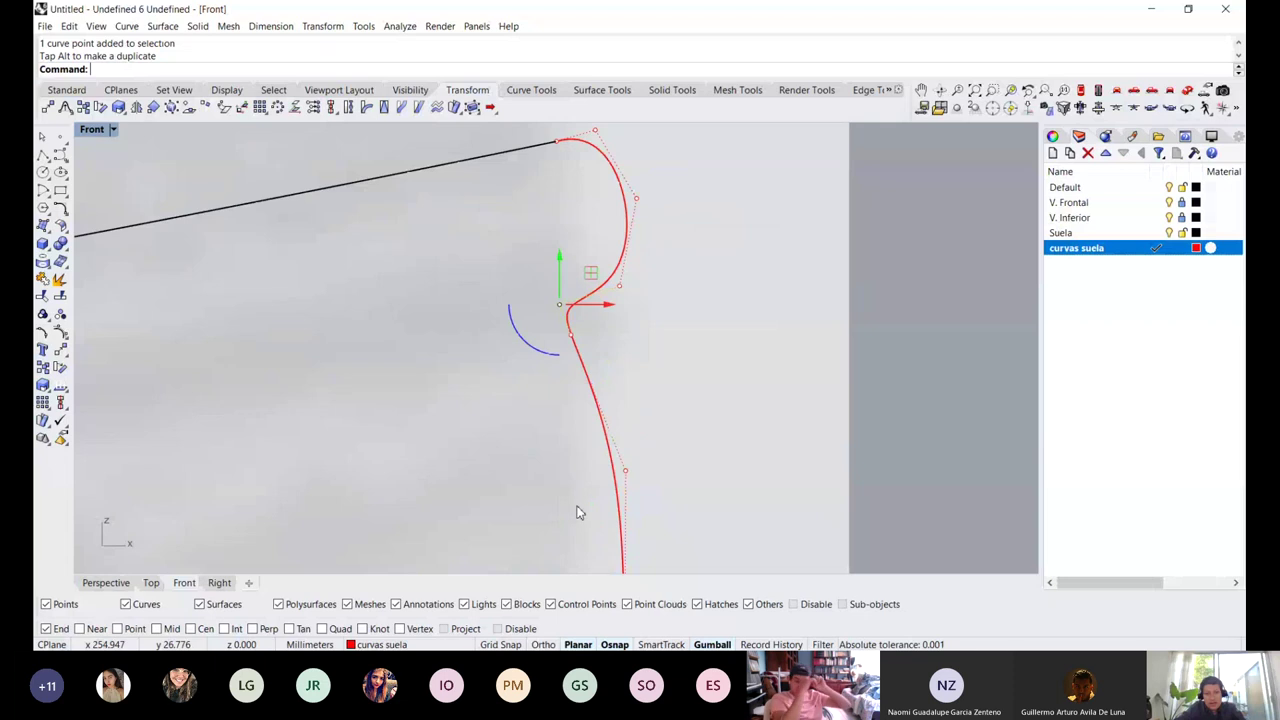
Try moving the lower control point of the toe curve's notch slightly outward, and undo the move
left_click_drag(577, 507, 650, 445)
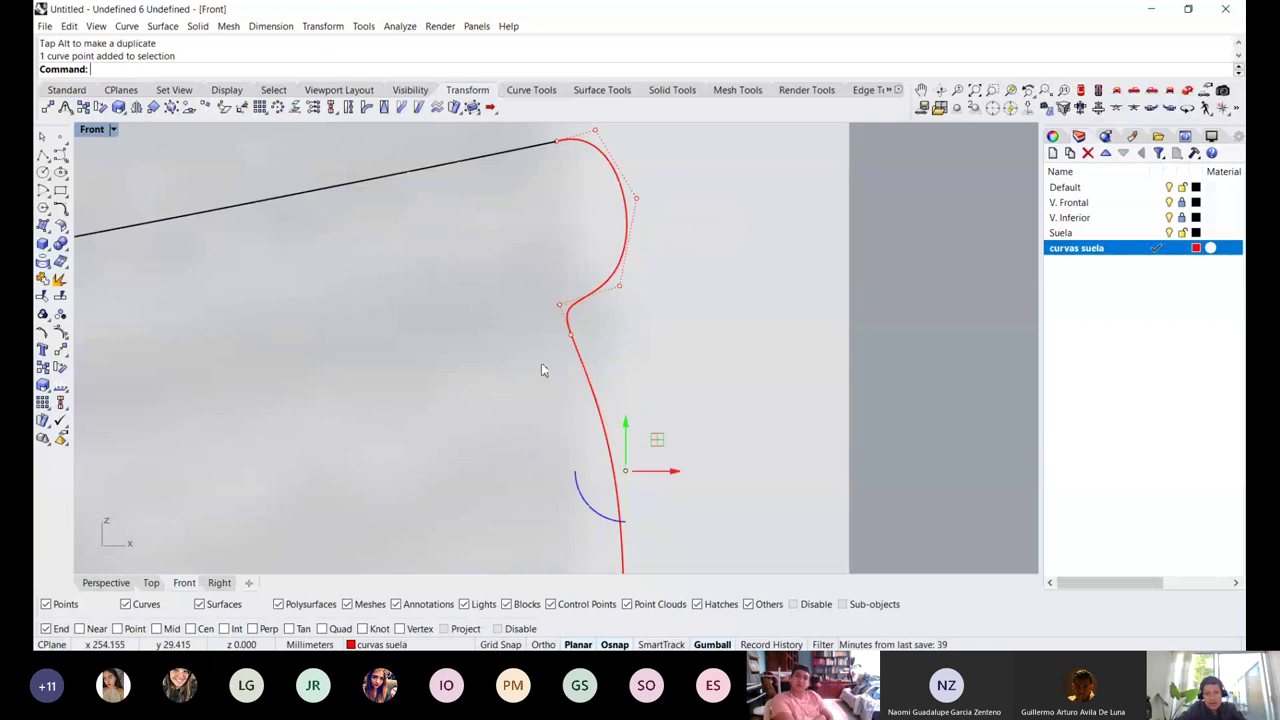
left_click_drag(543, 370, 610, 306)
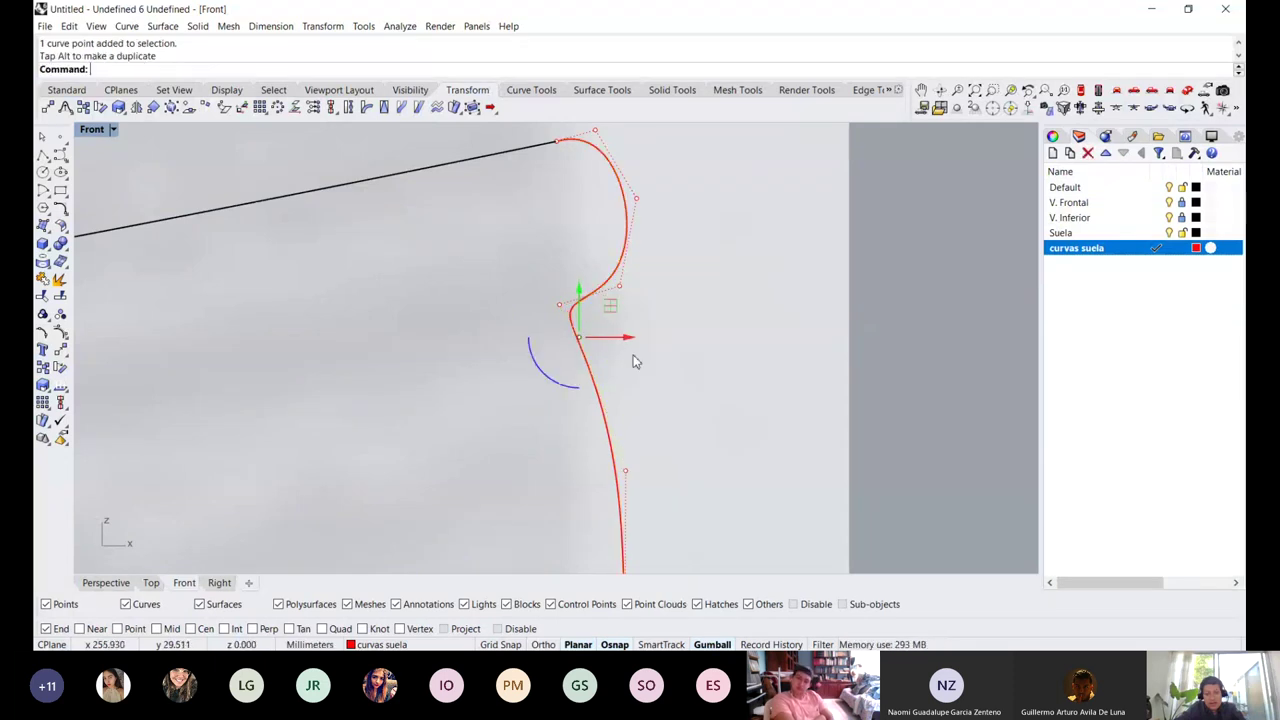
scroll(632, 361, "down", 3)
scroll(624, 385, "up", 3)
key("ctrl+z")
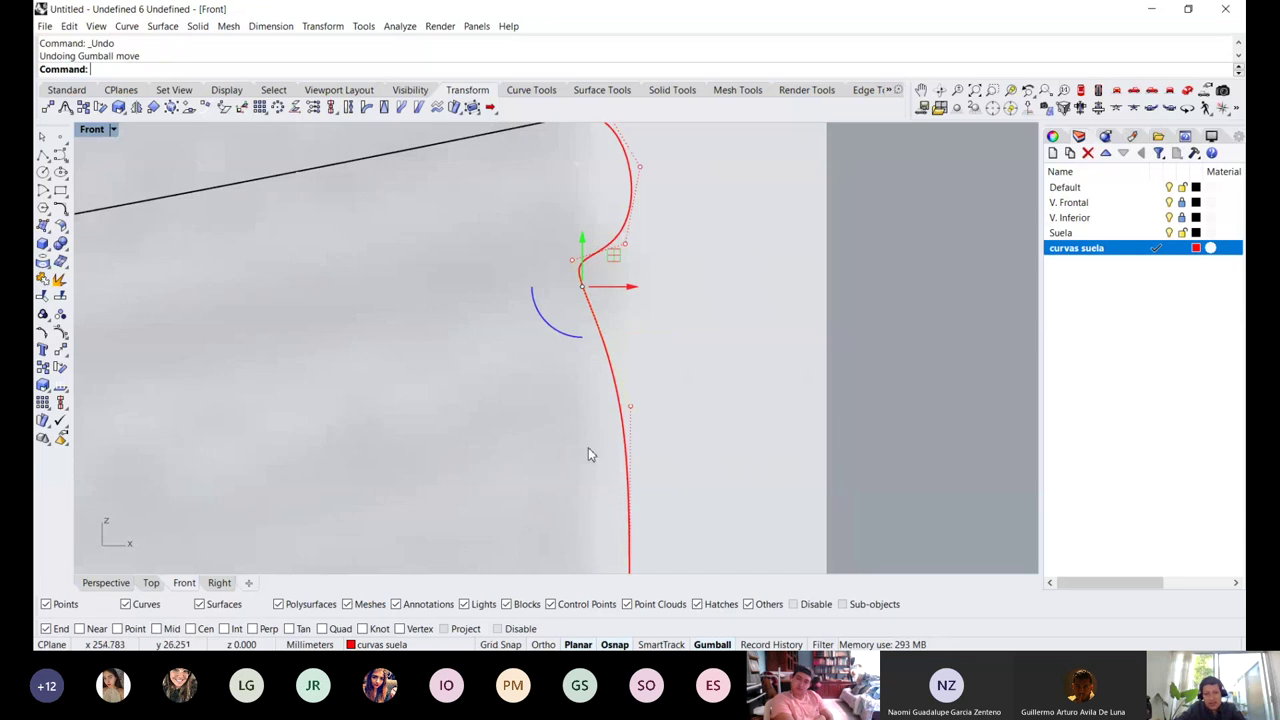
key("Escape")
Move the control point on the toe curve's lower section, just below the notch, slightly up and outward
left_click(629, 414)
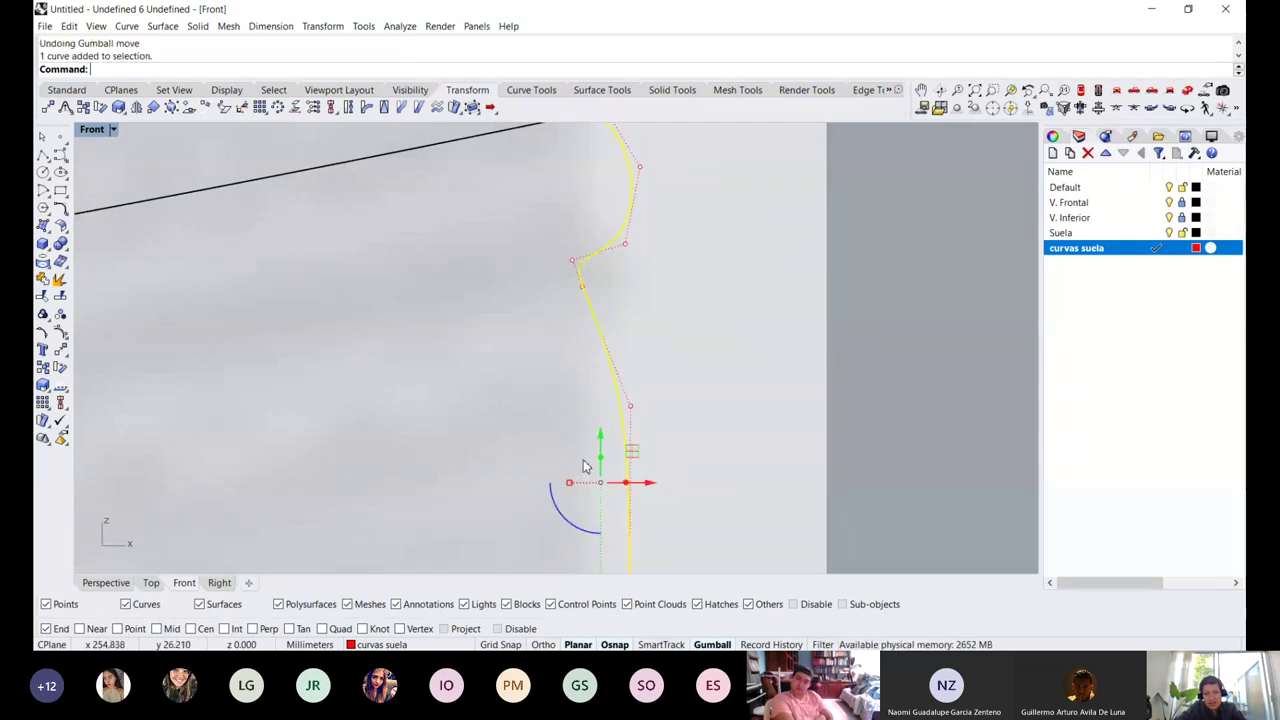
left_click_drag(583, 459, 666, 390)
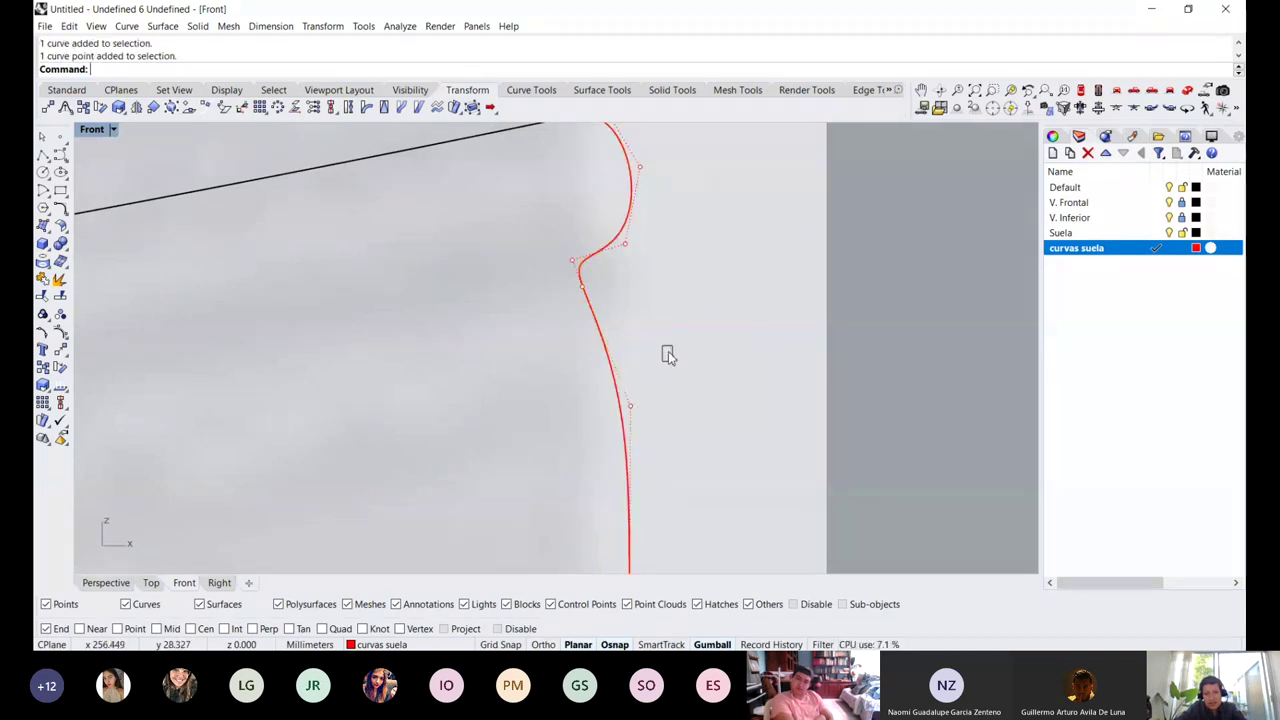
left_click(606, 441, "shift")
left_click_drag(661, 375, 670, 363)
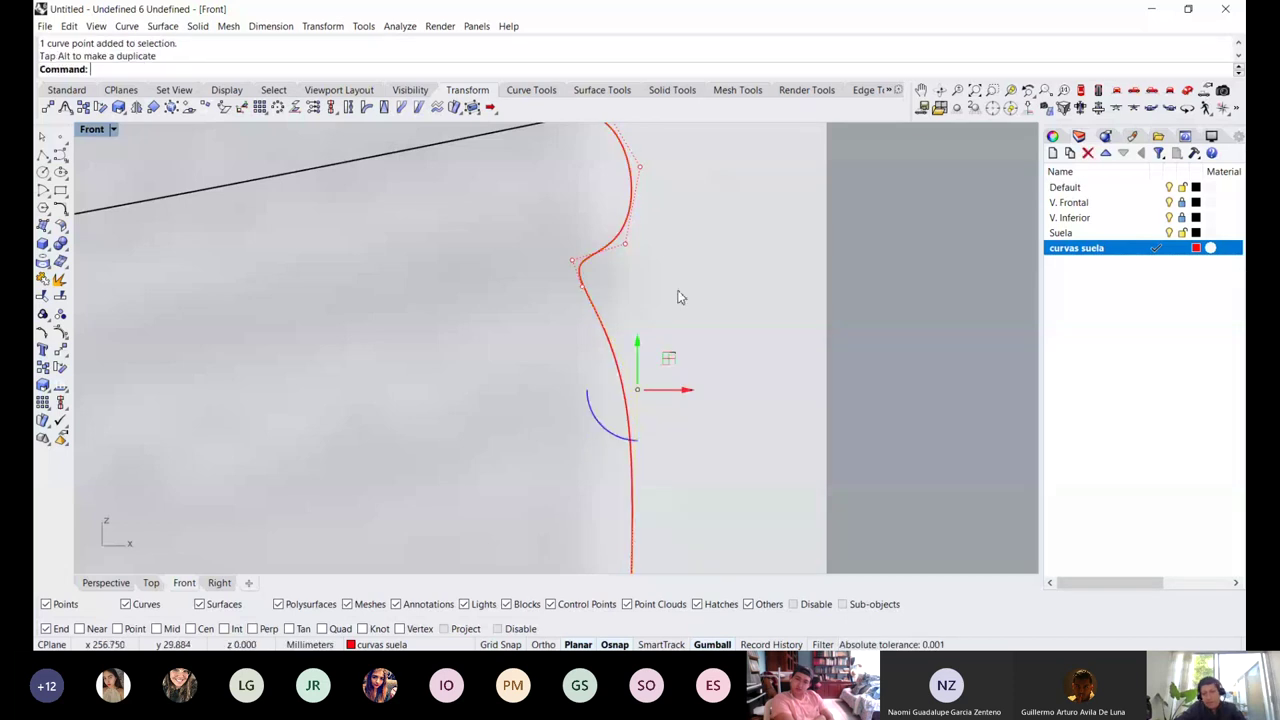
scroll(674, 378, "down", 5)
scroll(670, 380, "down", 3)
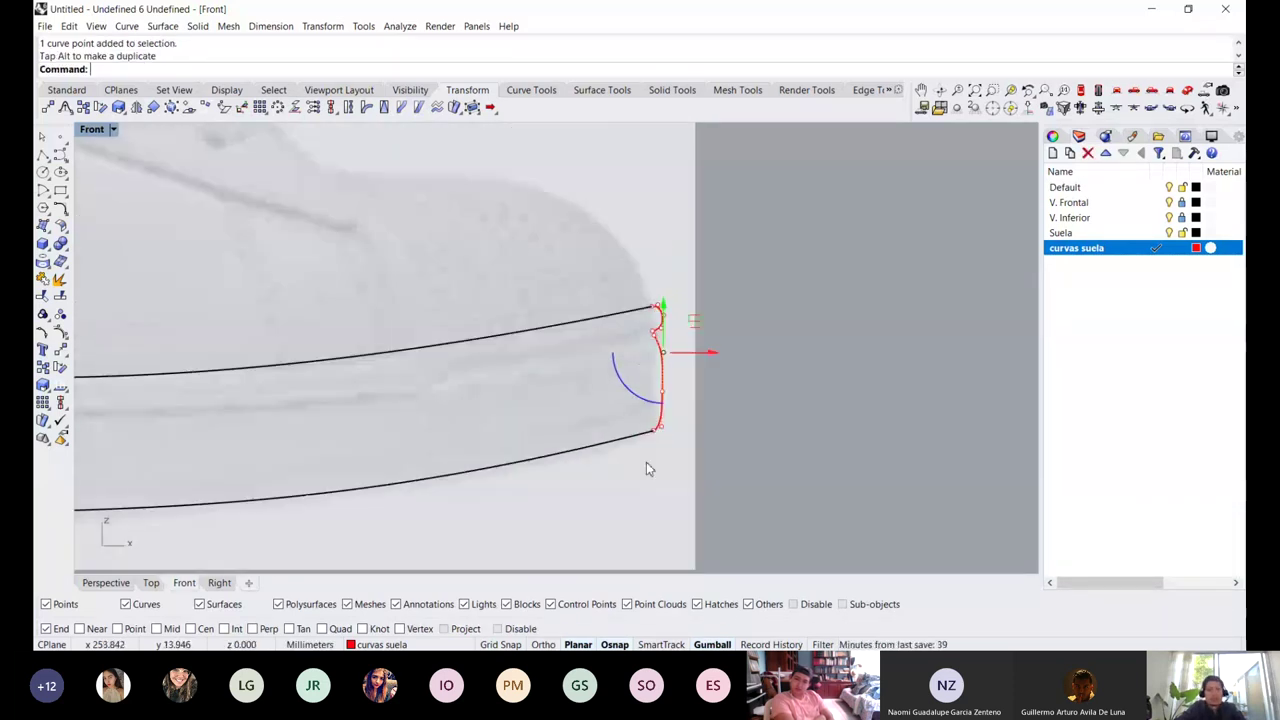
key("Escape")
key("Escape")
Switch to the Perspective view and inspect both profile curves between the upper and lower sole outlines
scroll(572, 380, "down", 6)
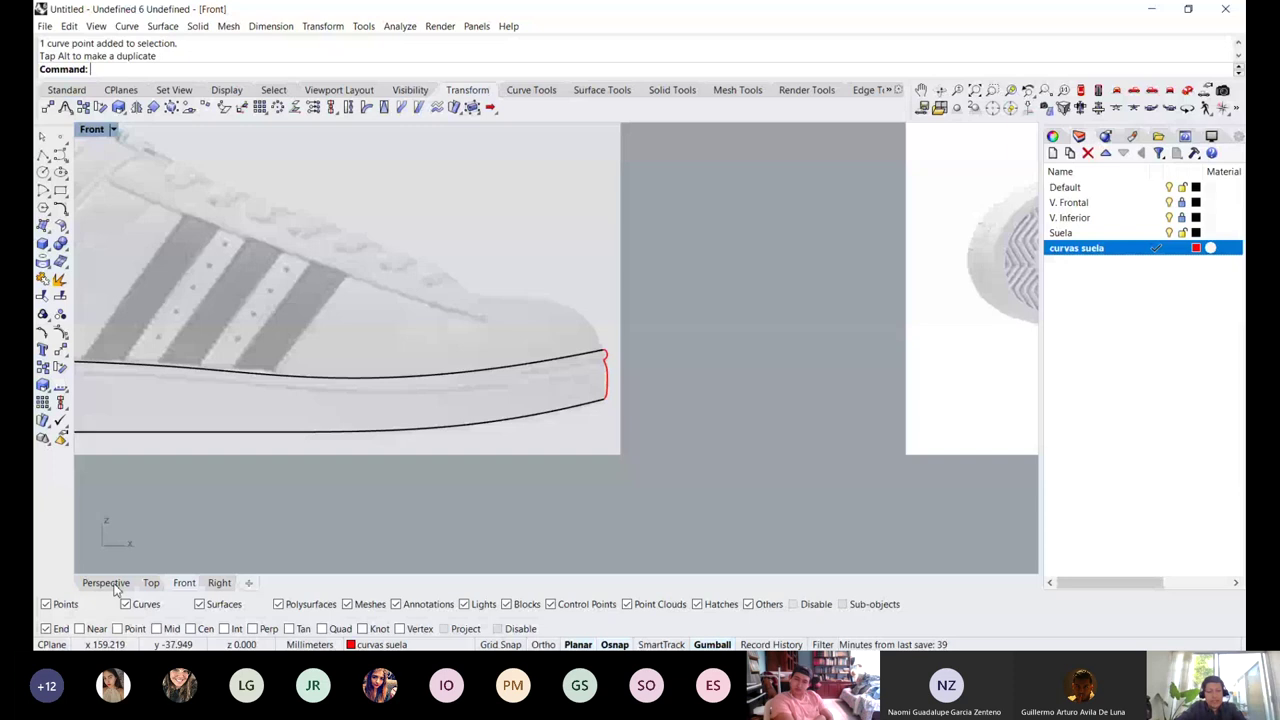
left_click(115, 587)
scroll(543, 358, "down", 2)
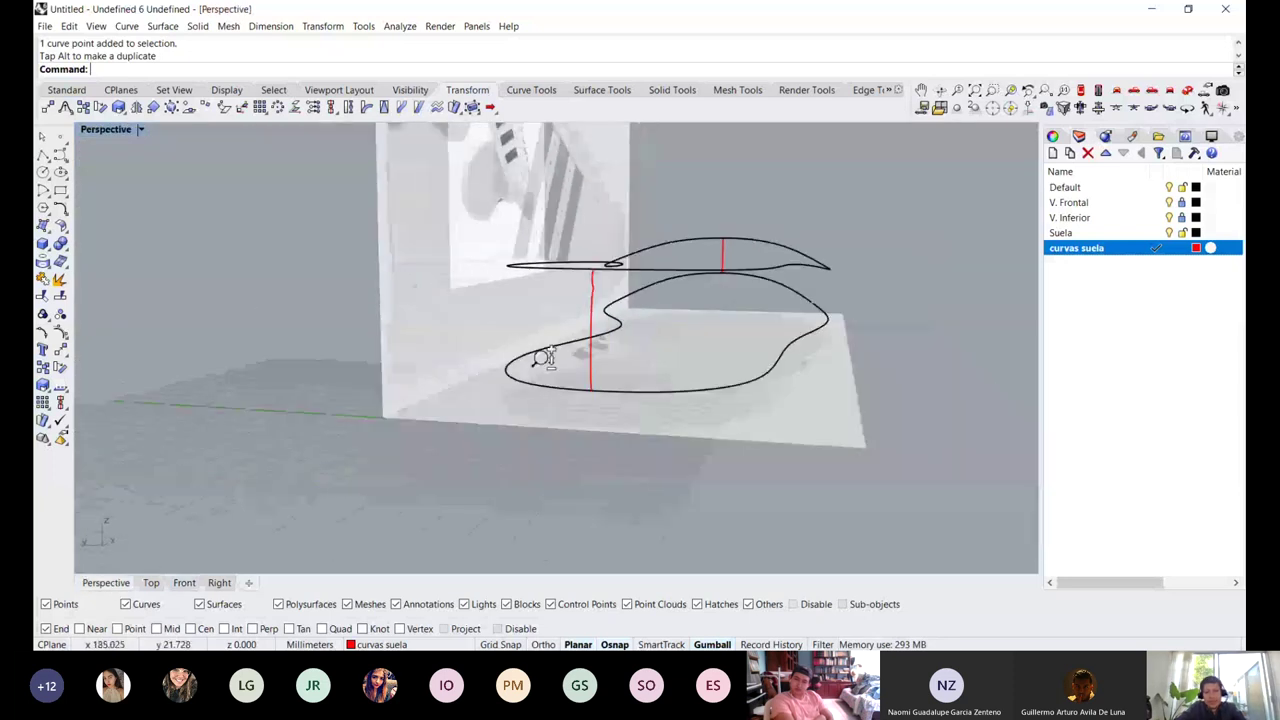
scroll(543, 358, "up", 5)
right_click_drag(521, 309, 480, 343)
scroll(701, 308, "up", 3)
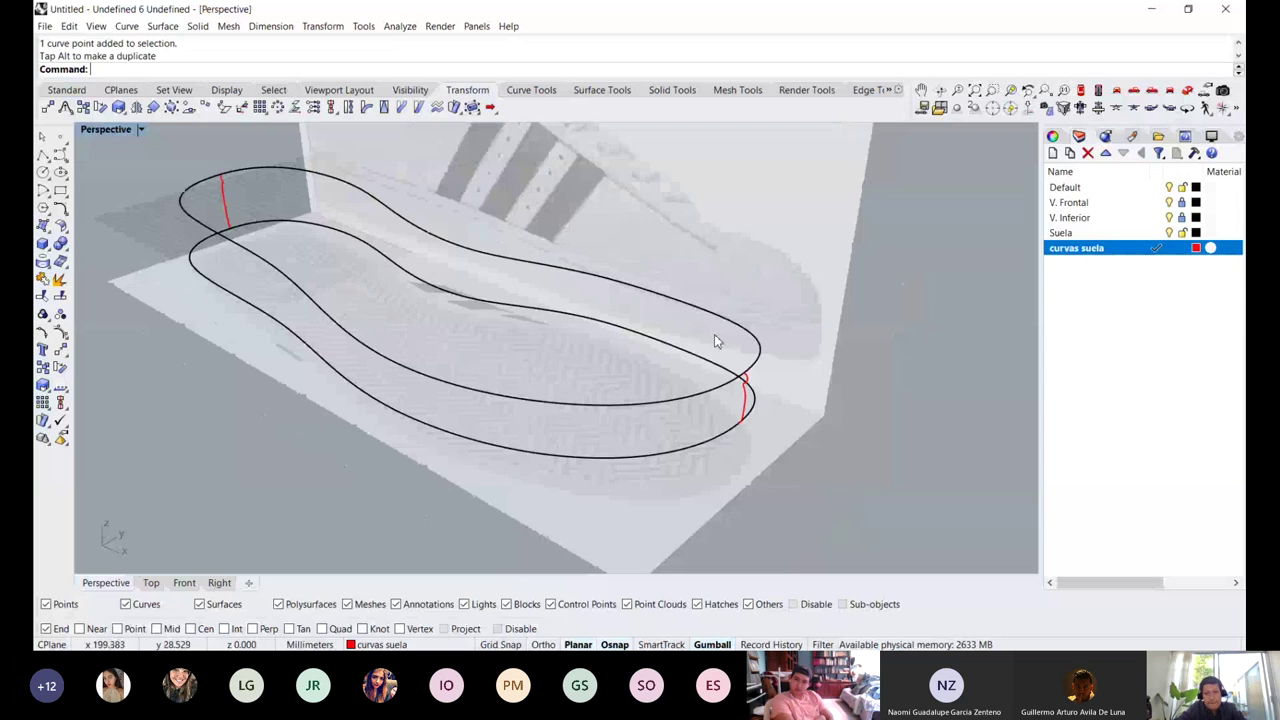
Highlight the upper and lower sole outlines and examine where they meet the ends of the toe profile curve
scroll(752, 378, "up", 5)
left_click(734, 334)
right_click_drag(734, 334, 665, 400)
left_click(537, 451)
right_click_drag(537, 451, 493, 232)
scroll(491, 231, "up", 3)
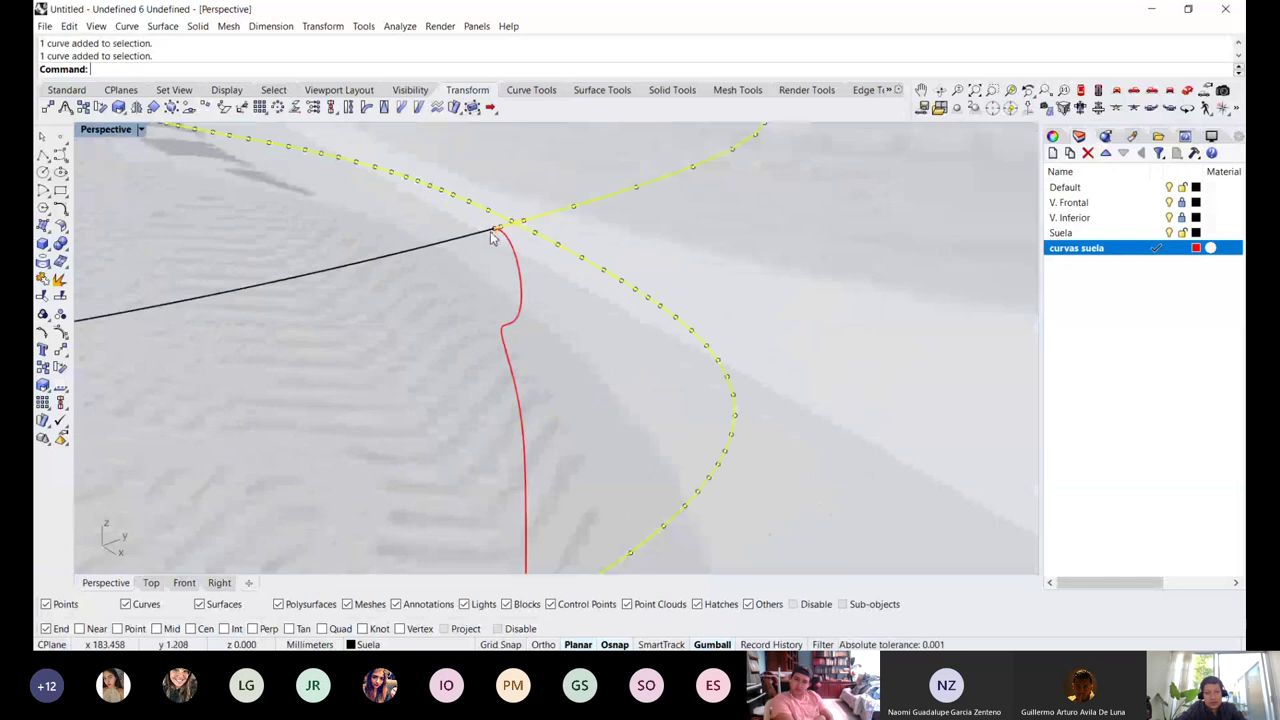
scroll(491, 236, "down", 3)
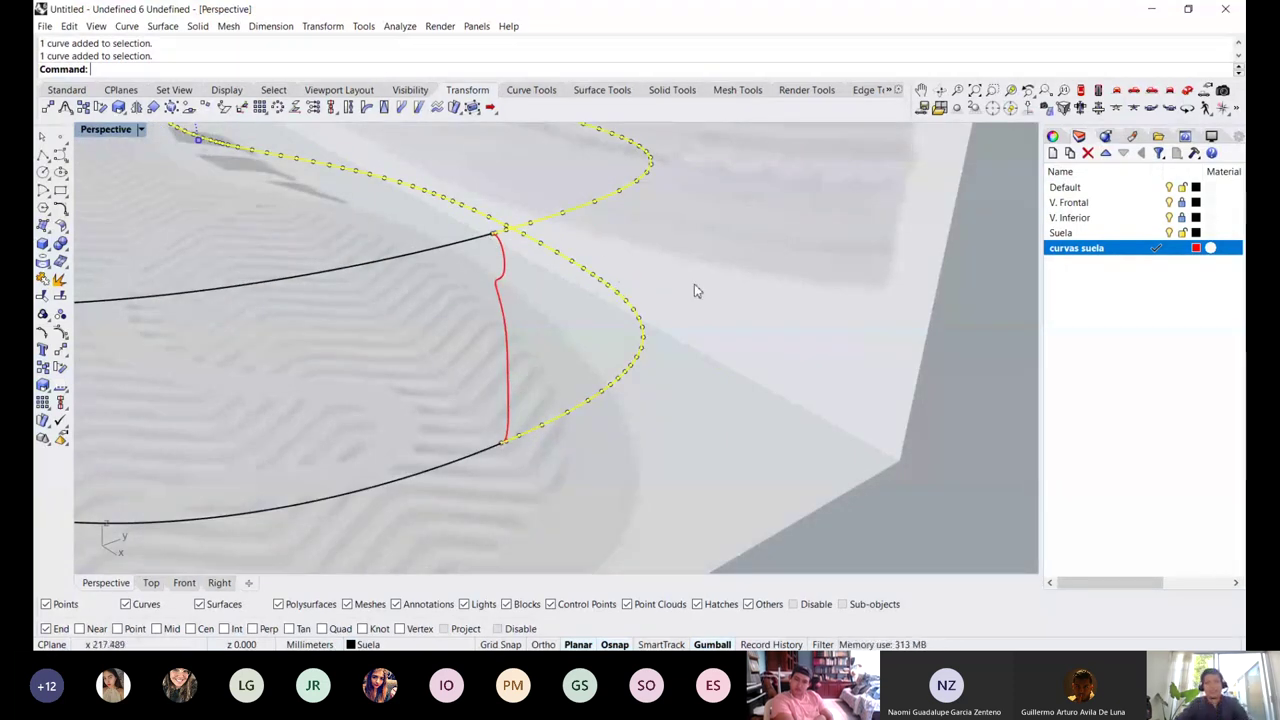
left_click(737, 270)
Examine the sole curves from the side and from the heel end, including the heel profile curve
scroll(717, 266, "down", 8)
right_click_drag(585, 293, 671, 291)
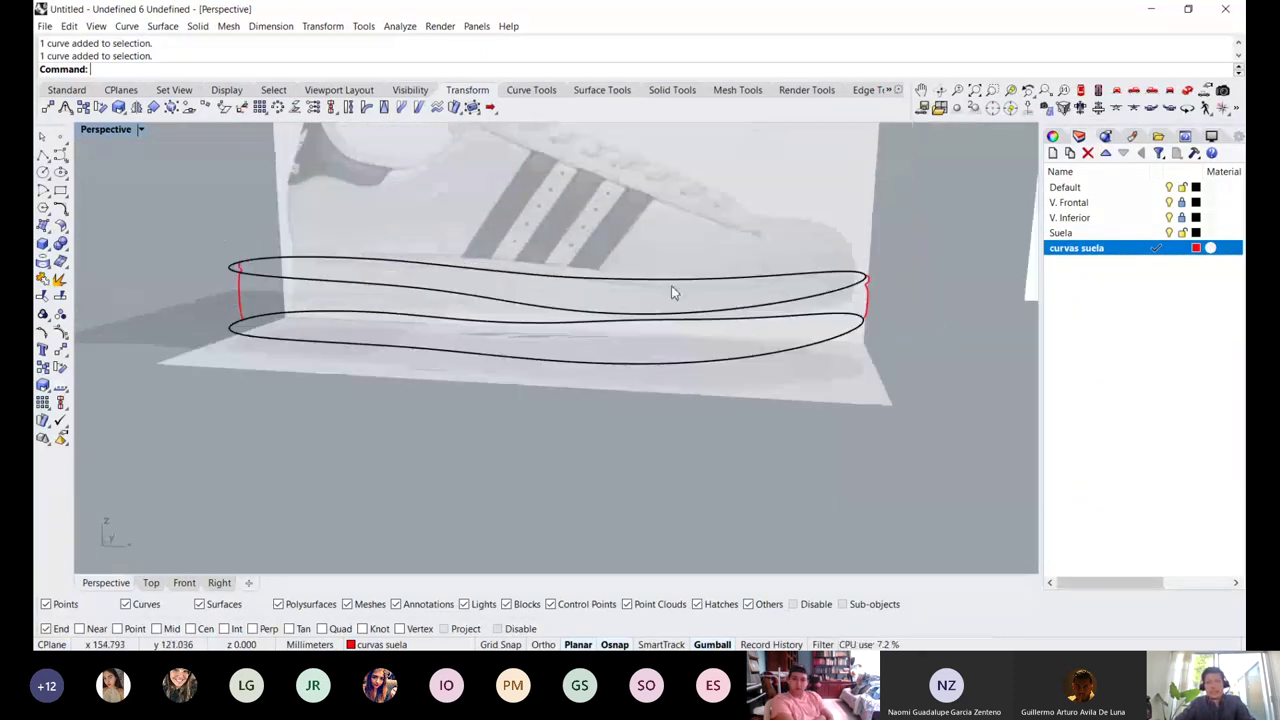
right_click_drag(770, 292, 670, 397)
right_click_drag(533, 338, 275, 358)
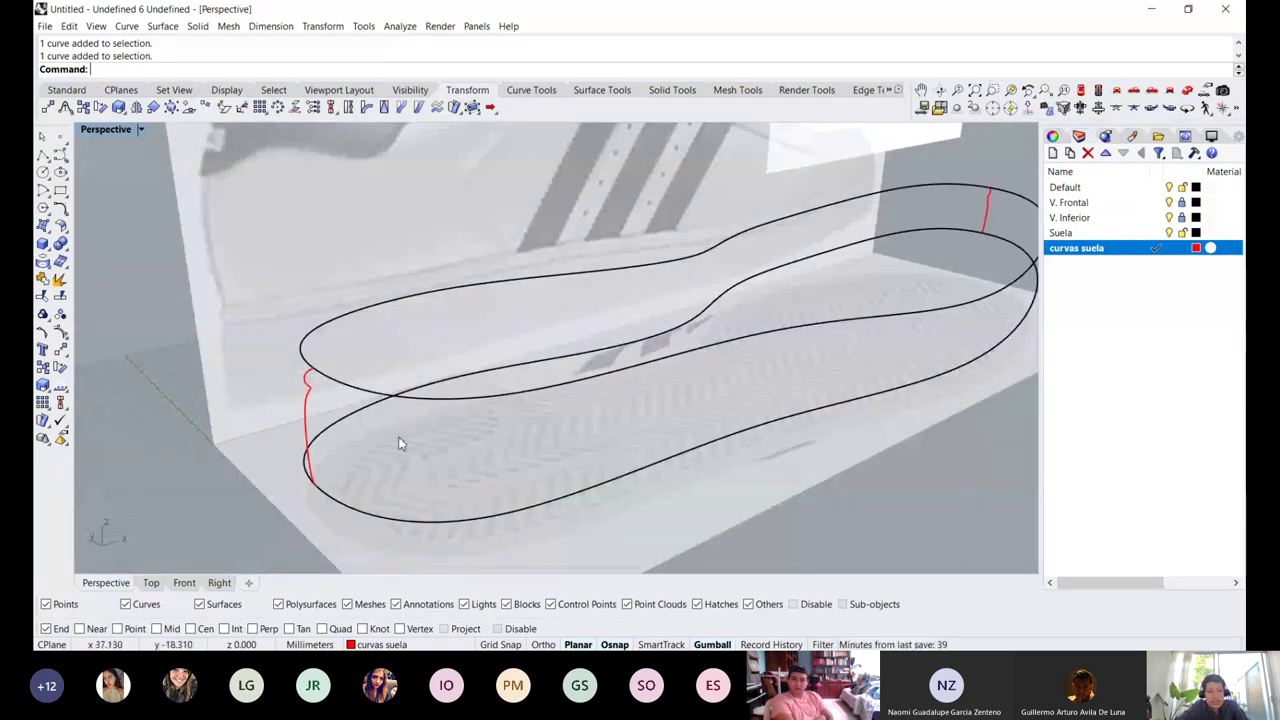
Join the segments of the upper sole outline into one closed curve, and do the same for the lower sole outline
left_click(448, 394)
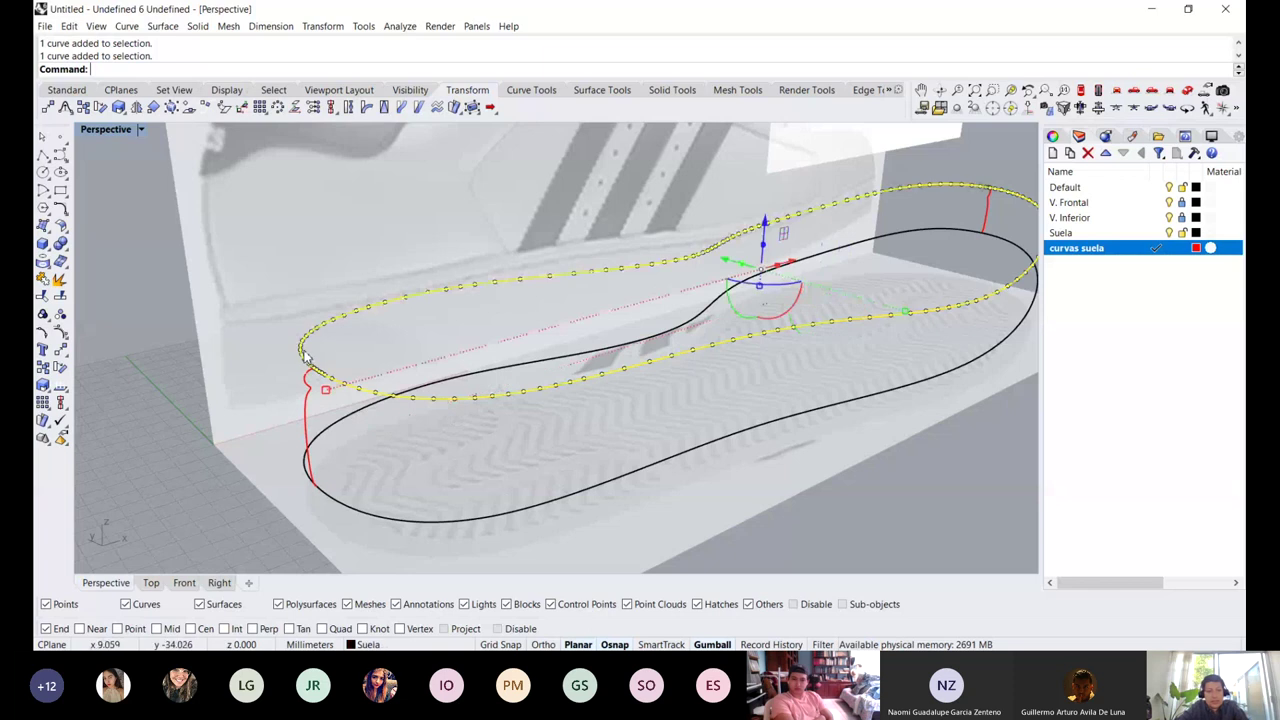
left_click(43, 279)
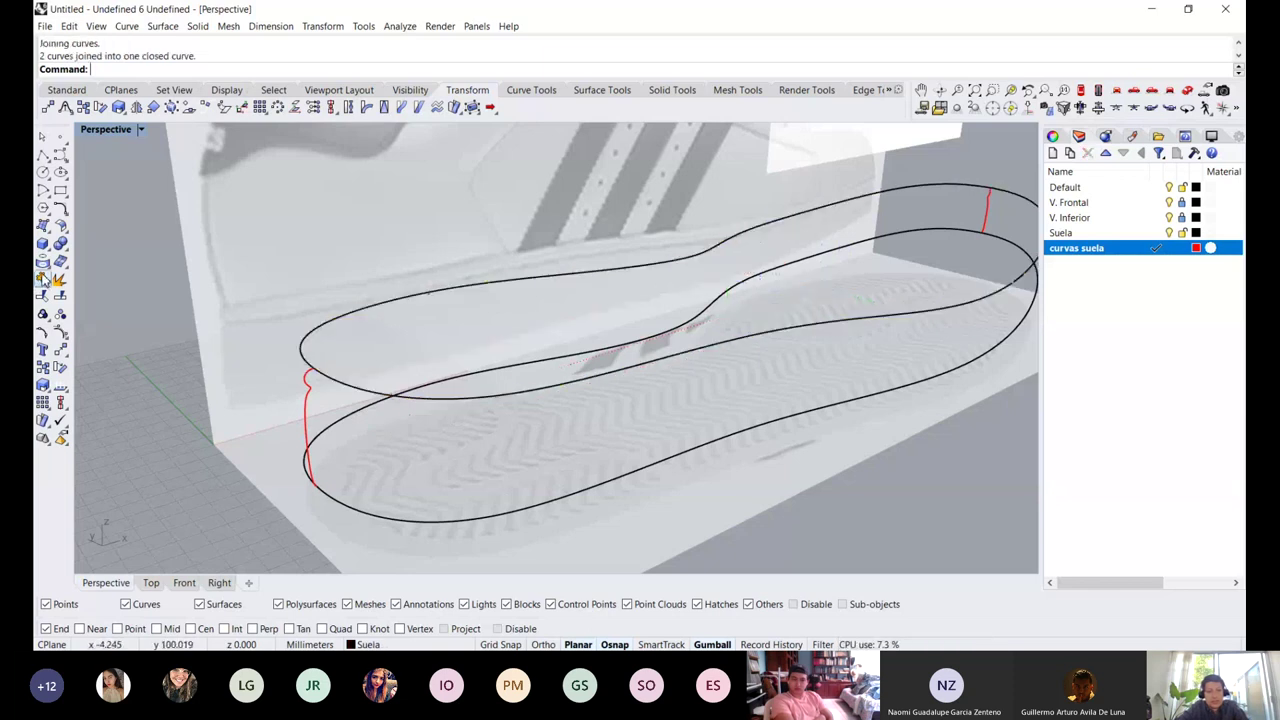
left_click(343, 428)
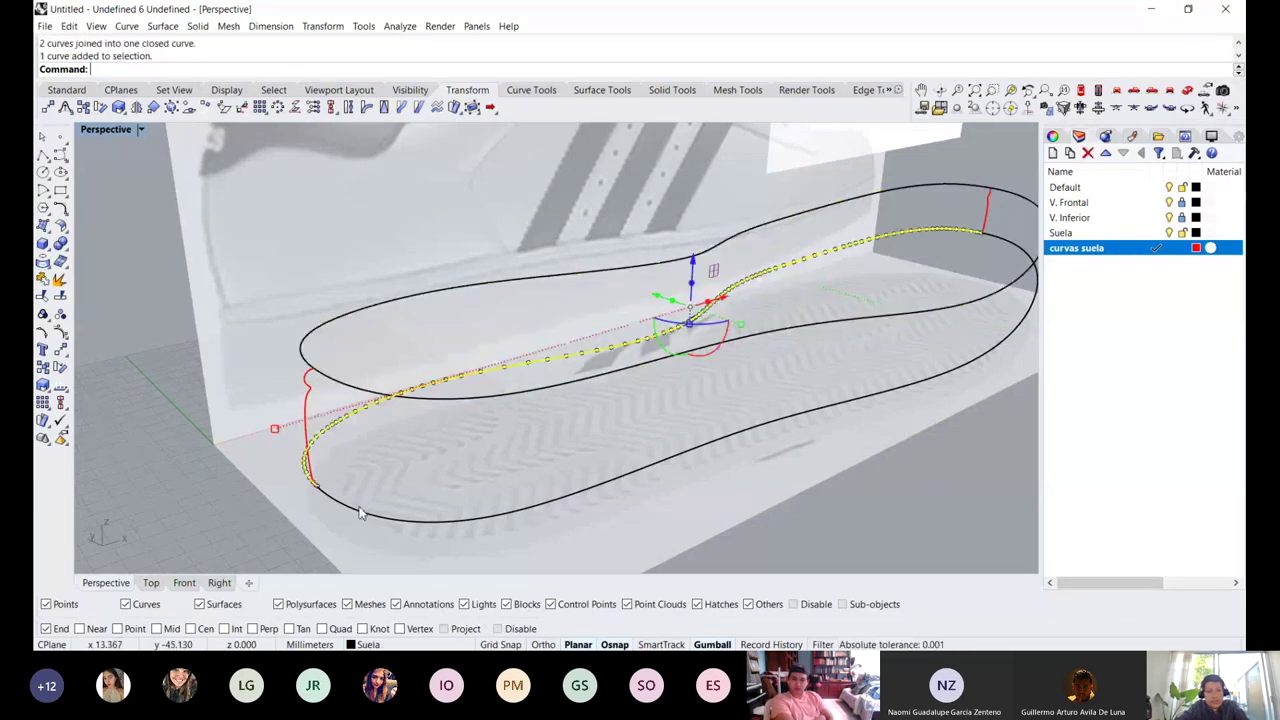
right_click(370, 457)
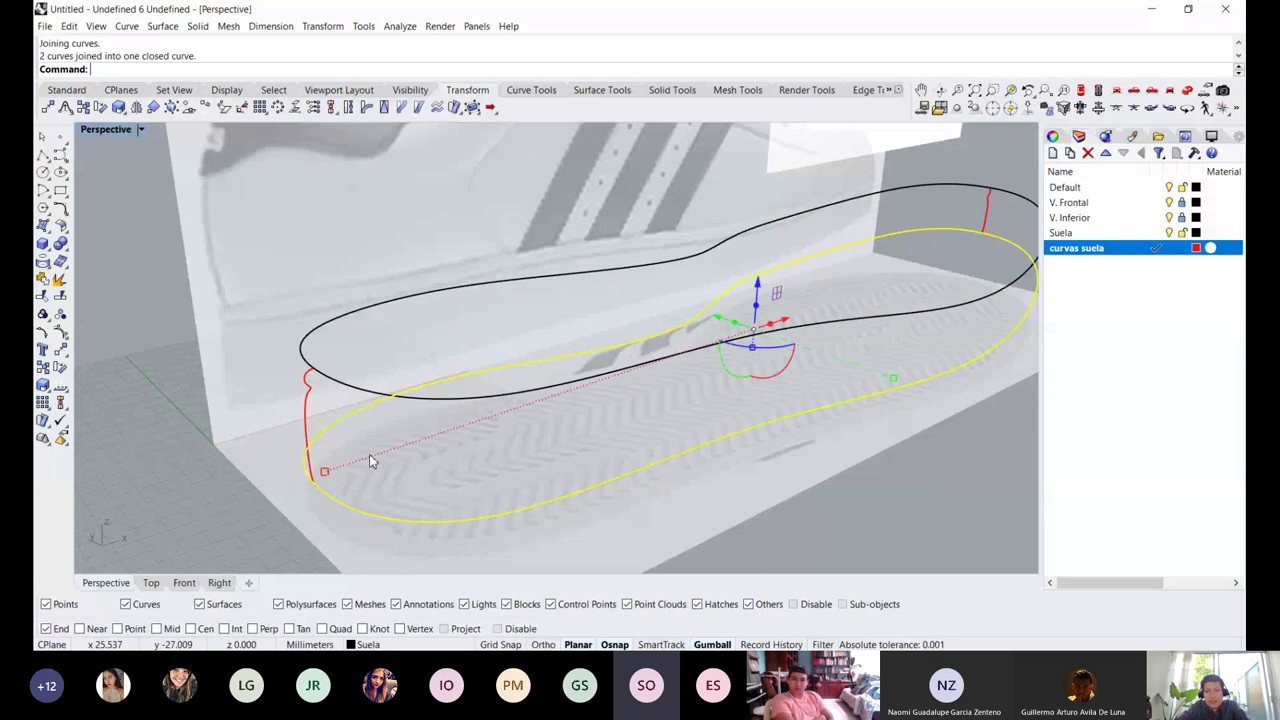
left_click(457, 376)
Pull the five middle control points of the heel profile curve sideways along Y, out of the curve's plane
right_click_drag(457, 376, 411, 371)
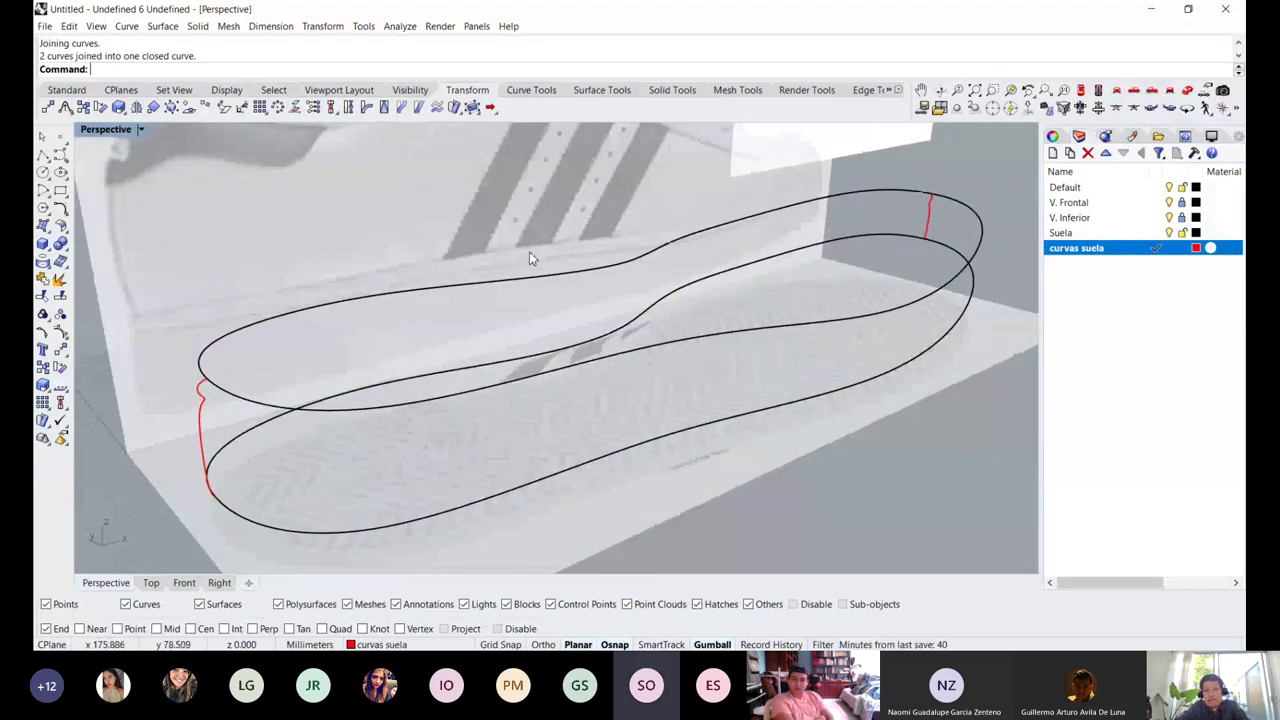
right_click_drag(530, 256, 516, 255)
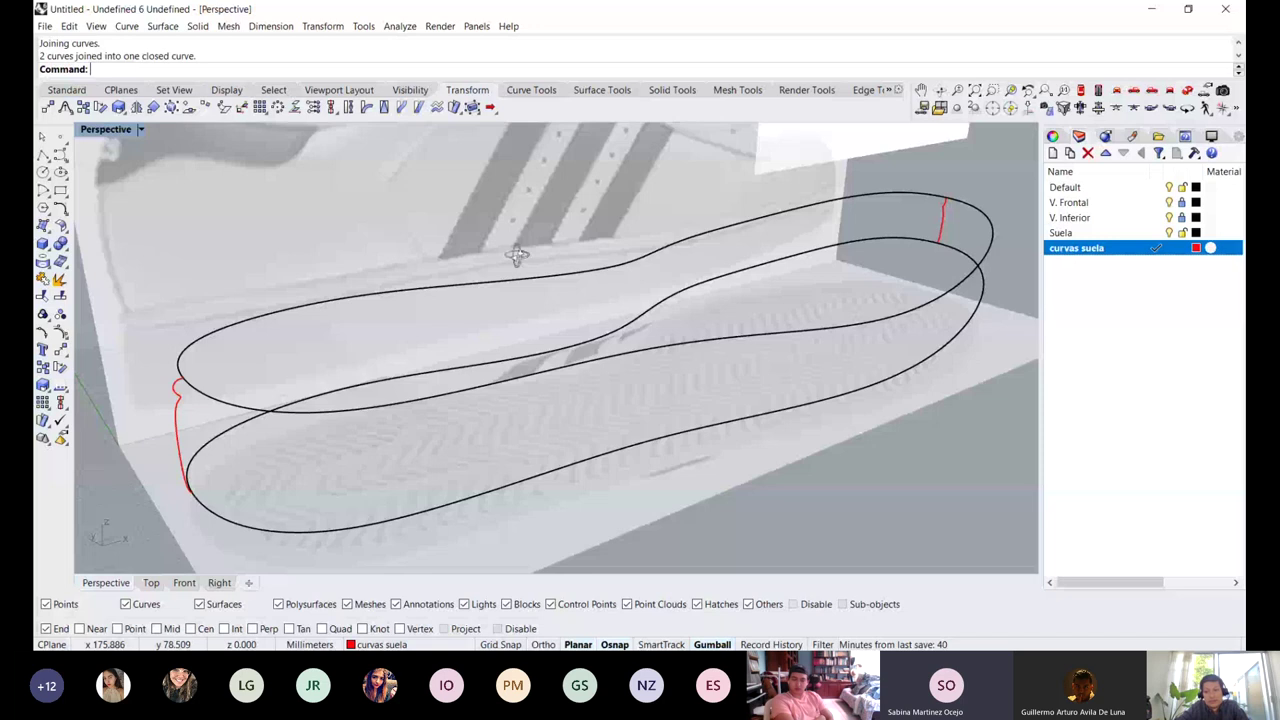
right_click_drag(516, 255, 466, 234)
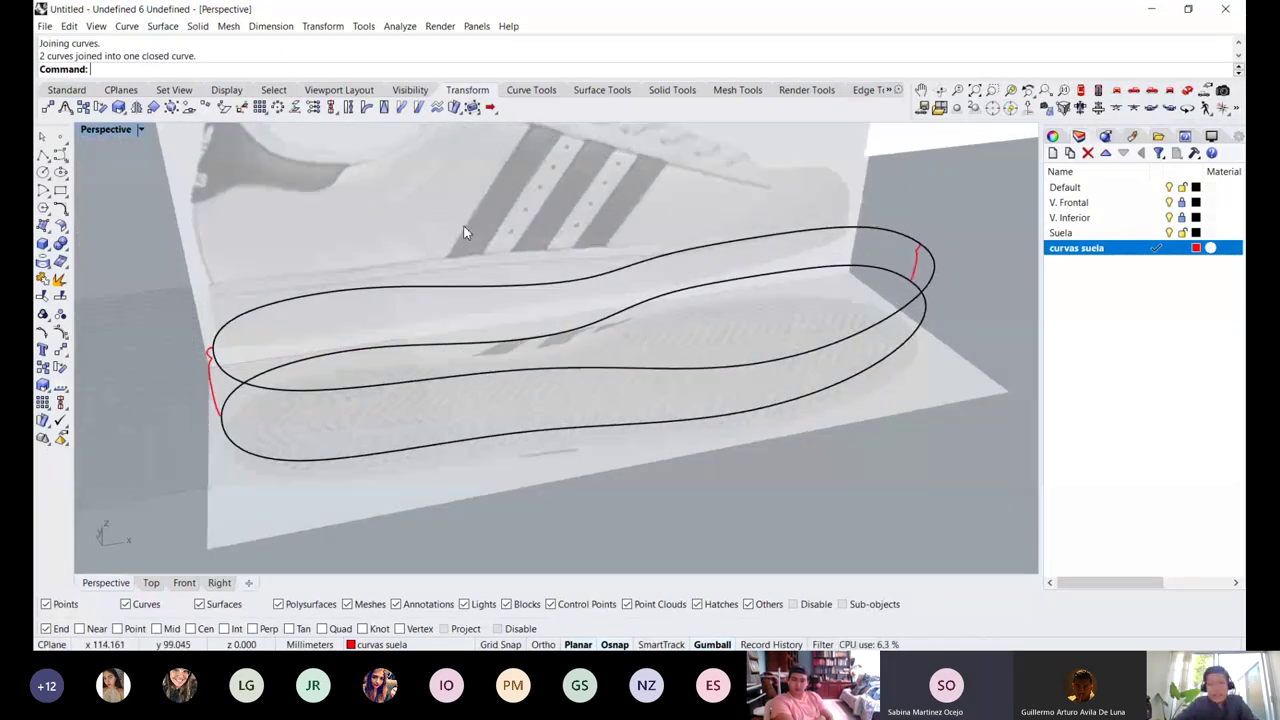
scroll(292, 249, "up", 5)
right_click_drag(294, 254, 351, 219)
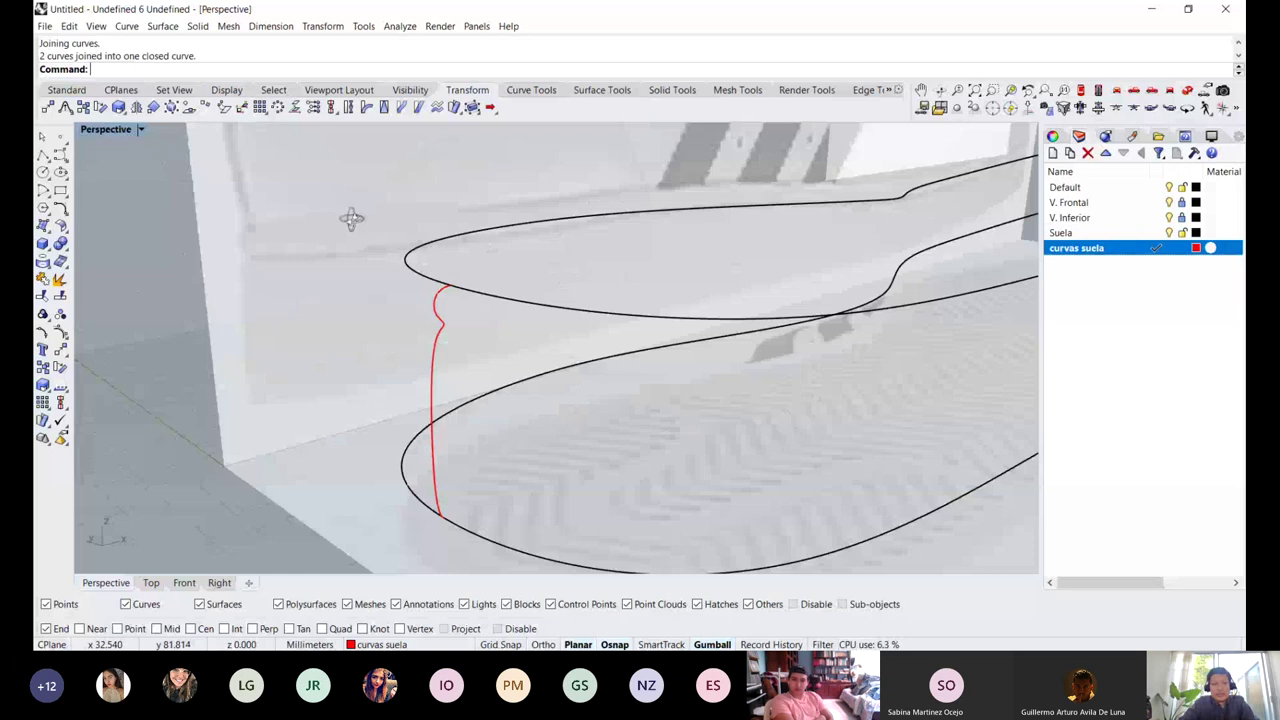
left_click(438, 376)
left_click_drag(386, 320, 471, 469)
right_click_drag(476, 436, 683, 350)
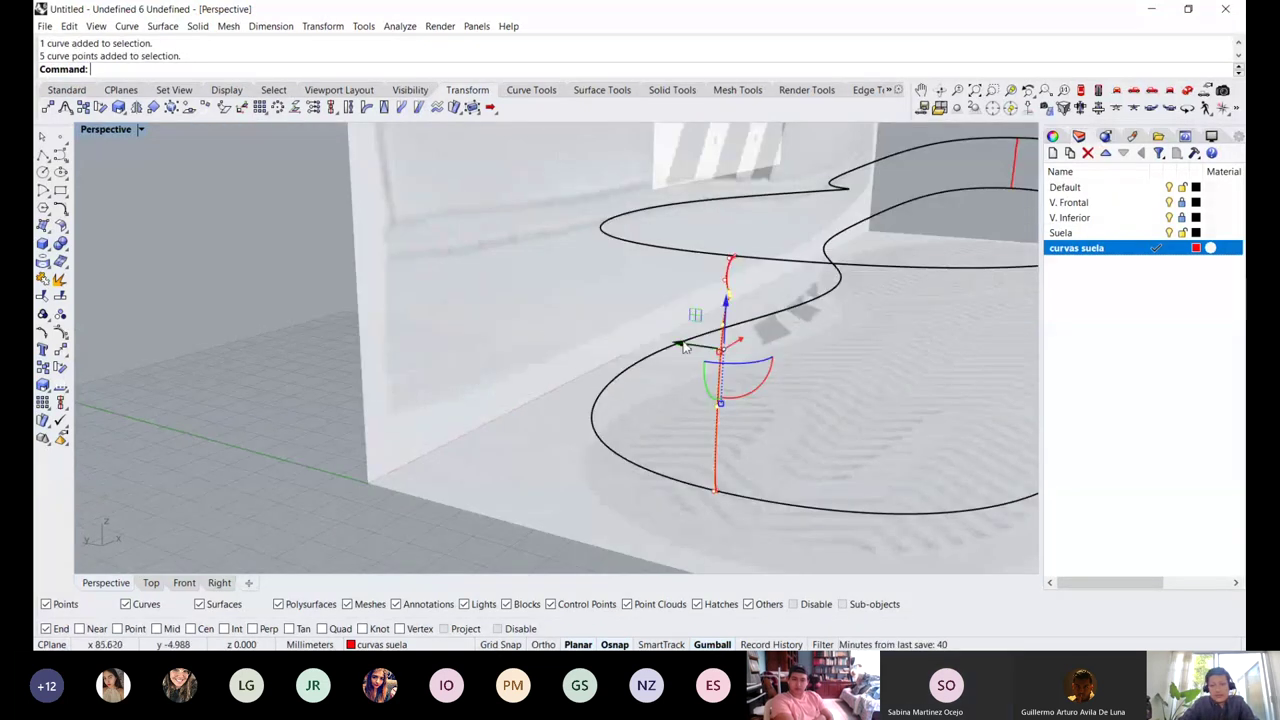
left_click_drag(683, 350, 487, 484)
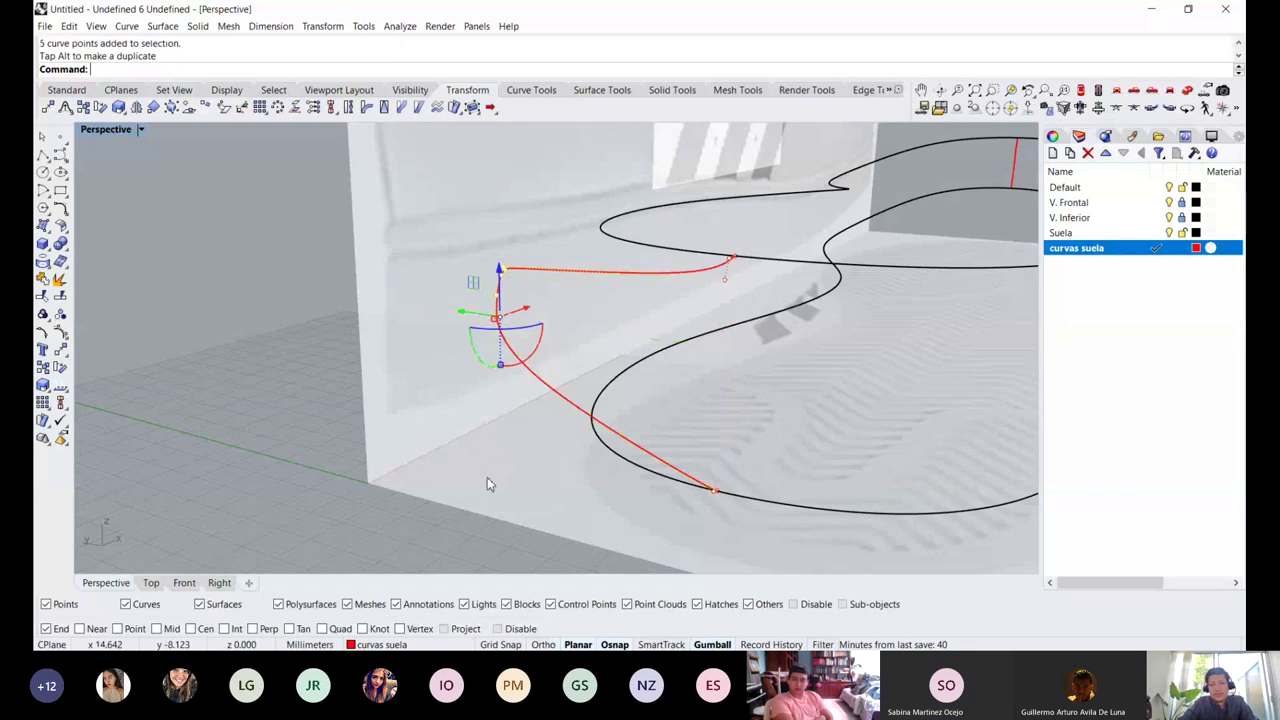
key("Escape")
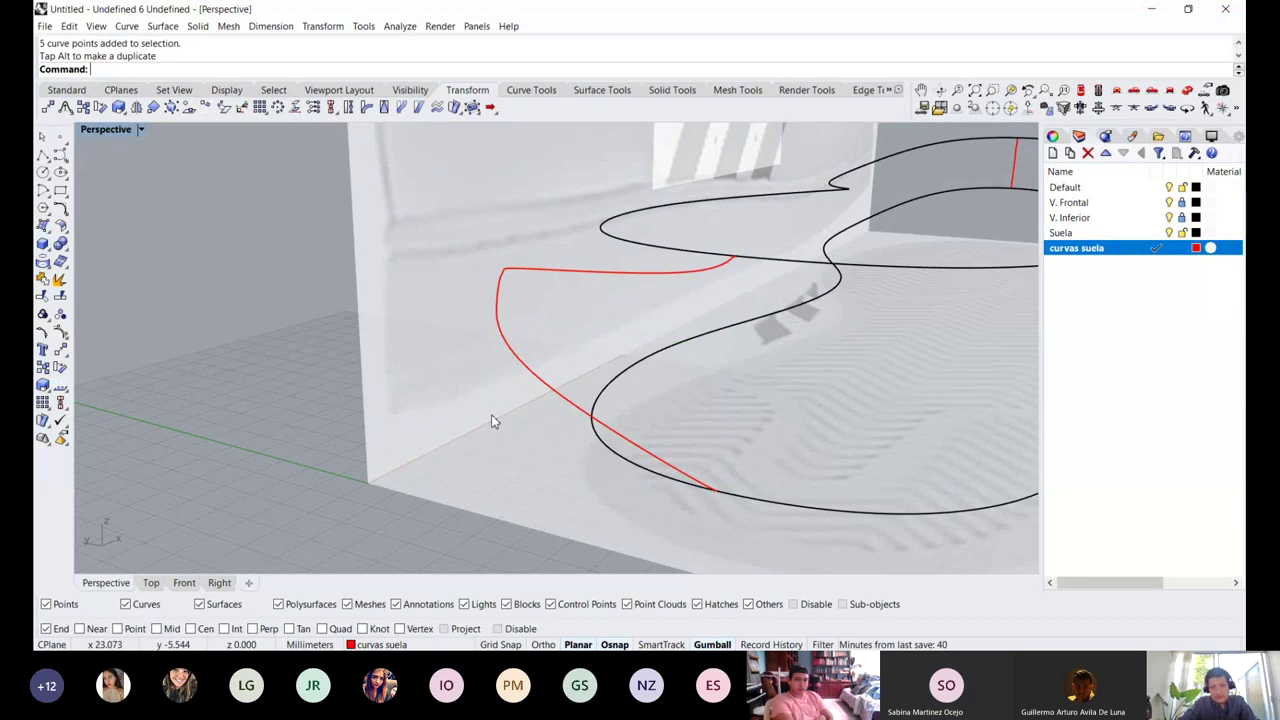
Reselect the heel profile curve's five displaced control points and shift them further sideways along Y, past the lower sole outline
scroll(491, 414, "down", 3)
right_click_drag(491, 414, 520, 440)
left_click(503, 357)
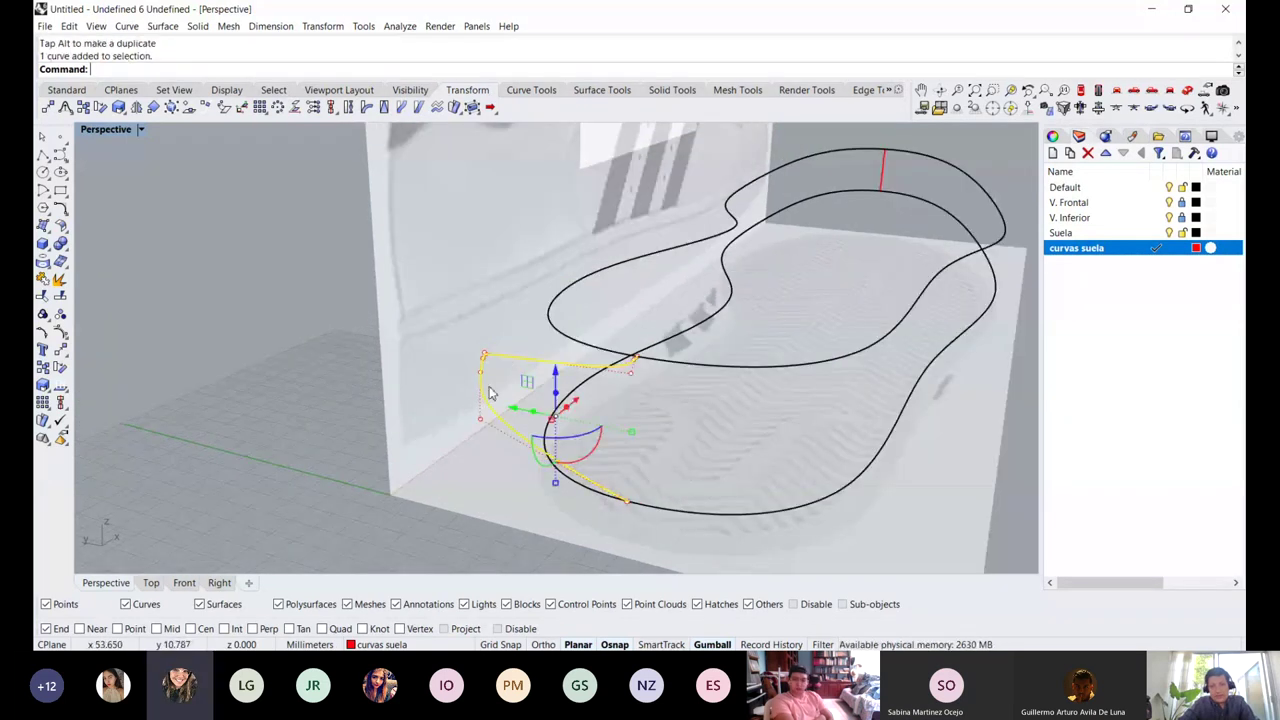
left_click_drag(447, 330, 508, 436)
left_click_drag(442, 378, 406, 371)
right_click_drag(428, 378, 508, 440)
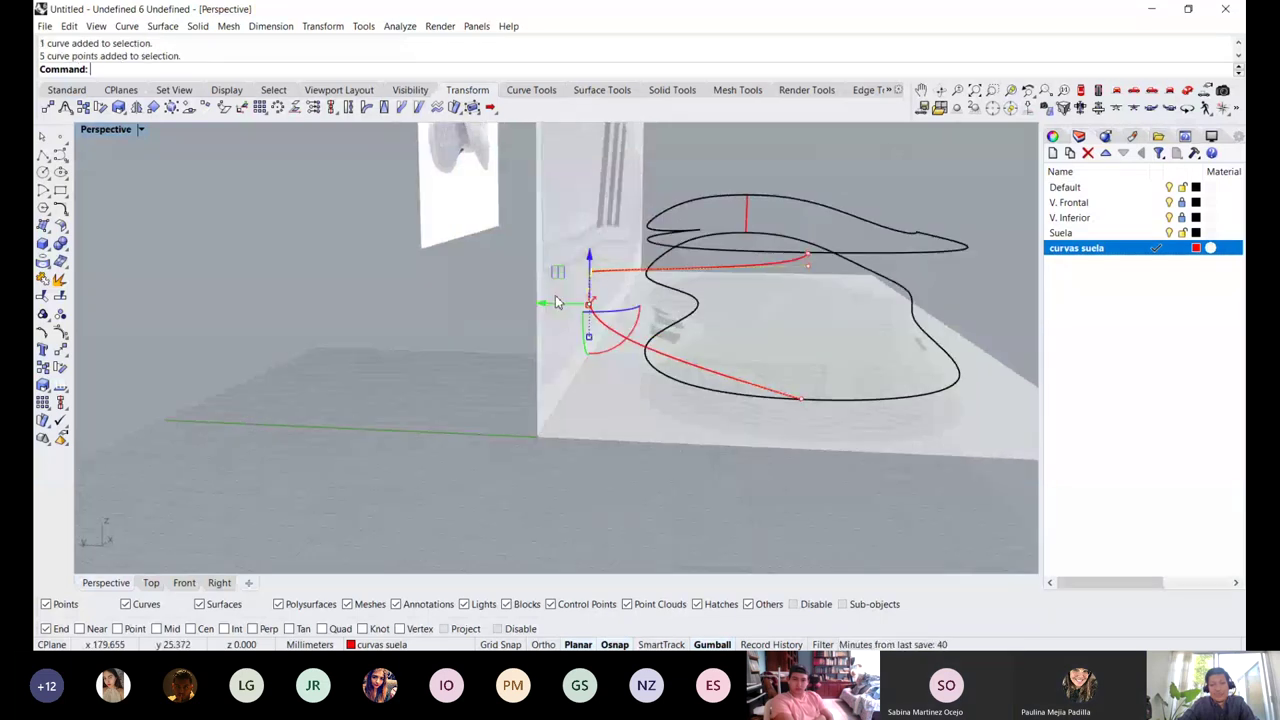
left_click_drag(556, 302, 533, 302)
left_click(563, 402)
right_click_drag(621, 377, 583, 387)
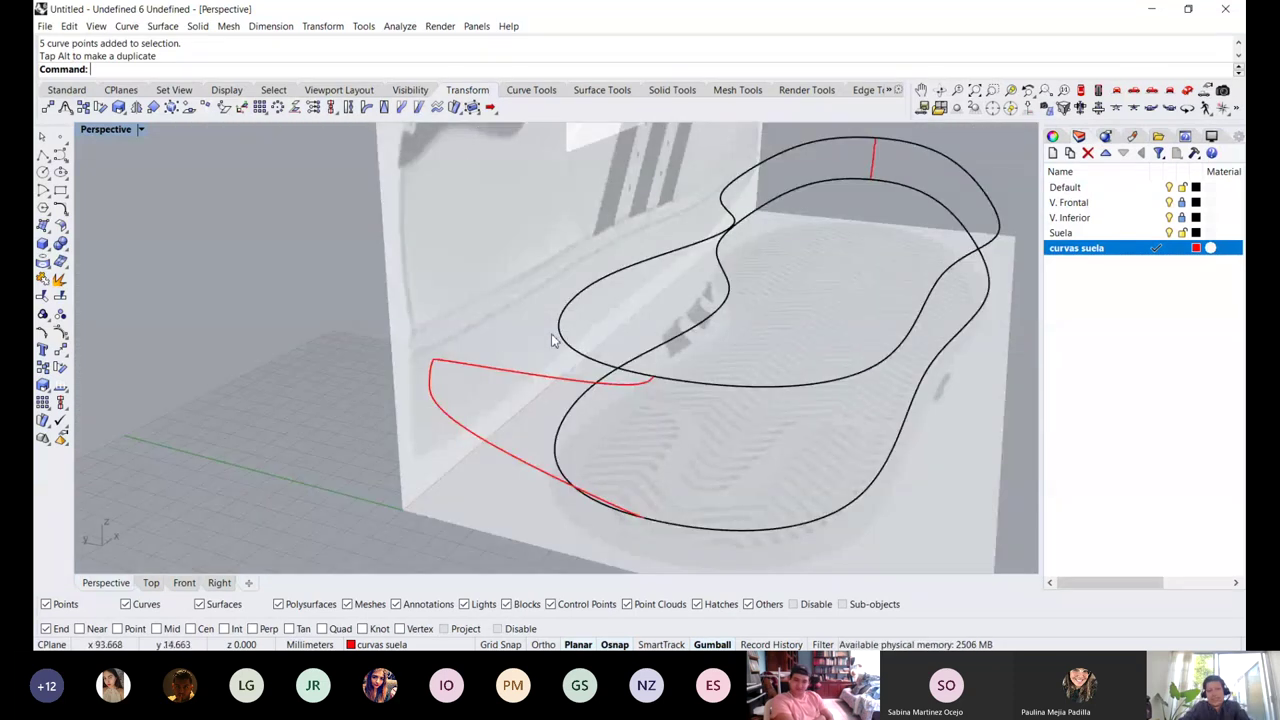
right_click_drag(458, 326, 520, 237)
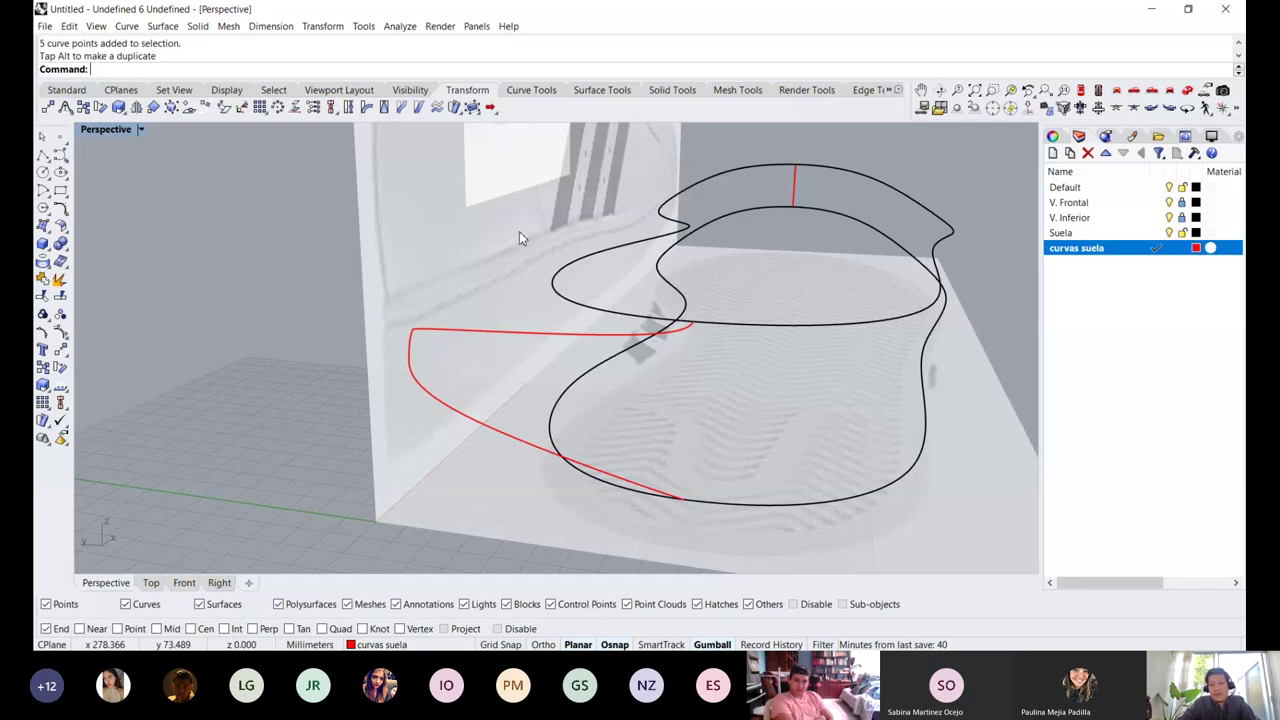
Flatten the heel profile curve with Set Points, setting only Y aligned to World, at the curve's lower endpoint on the sole outline
left_click(514, 332)
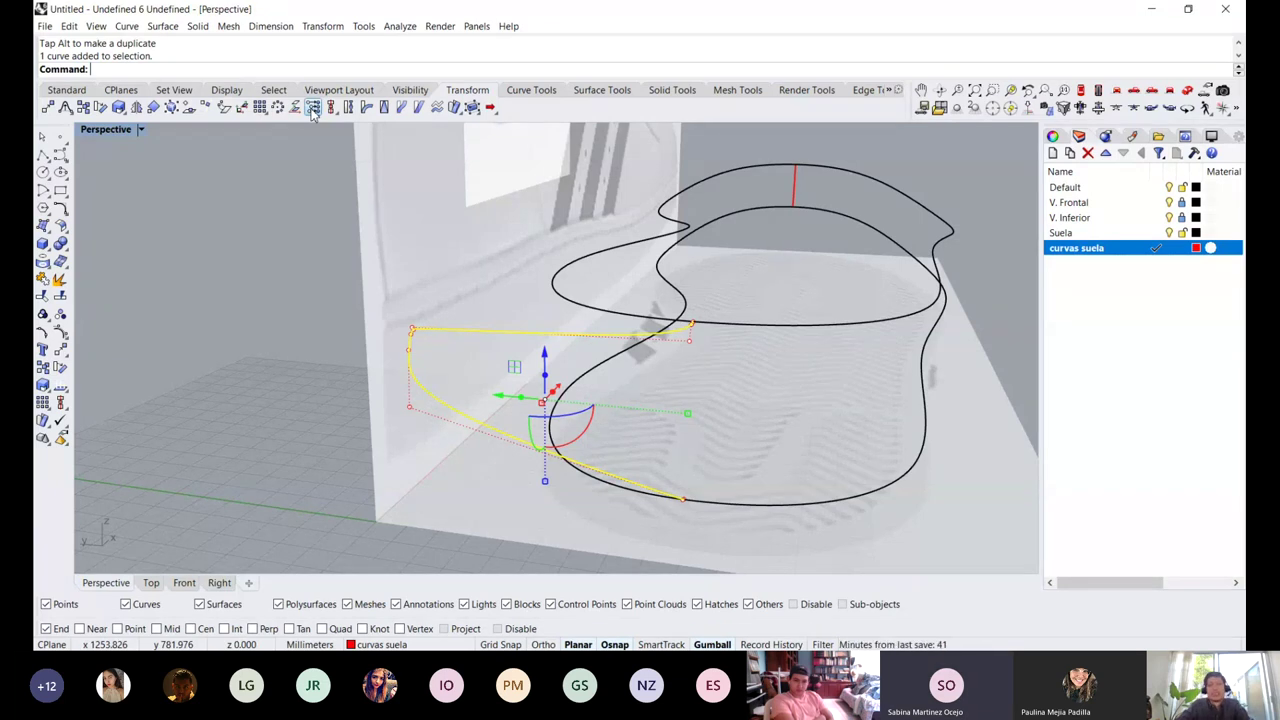
left_click(312, 109)
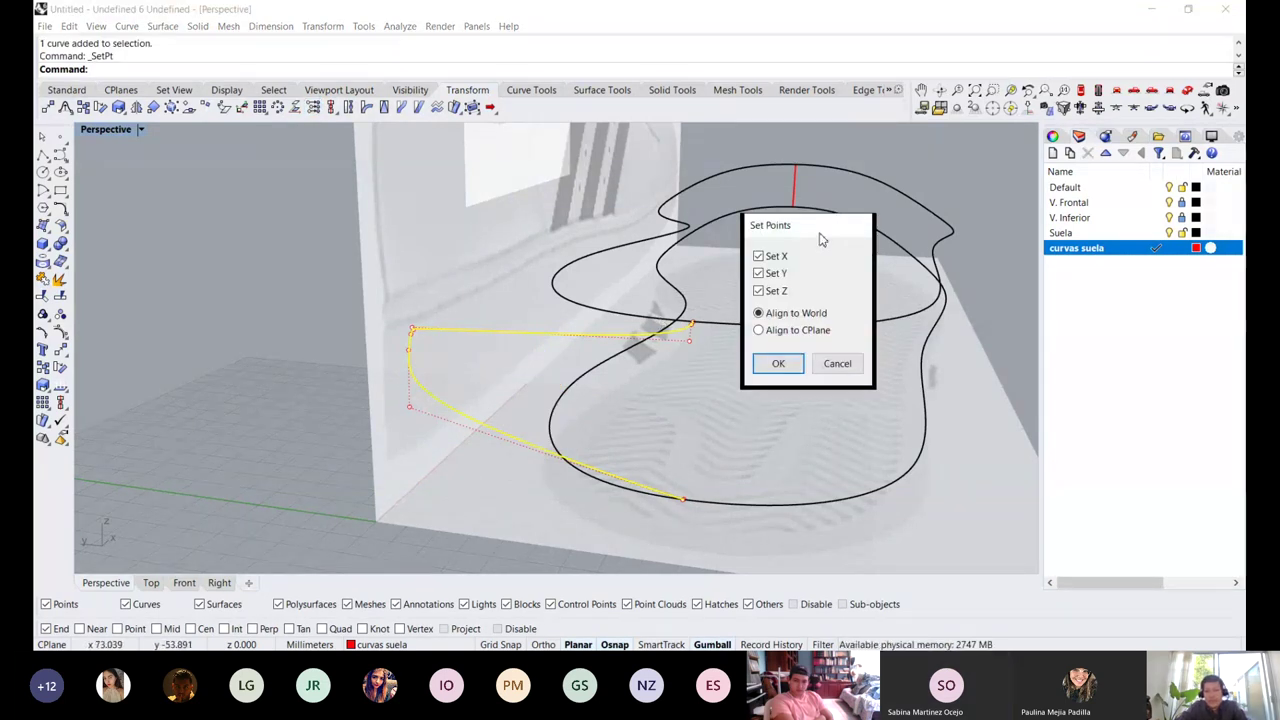
left_click_drag(814, 232, 867, 262)
scroll(666, 323, "down", 2)
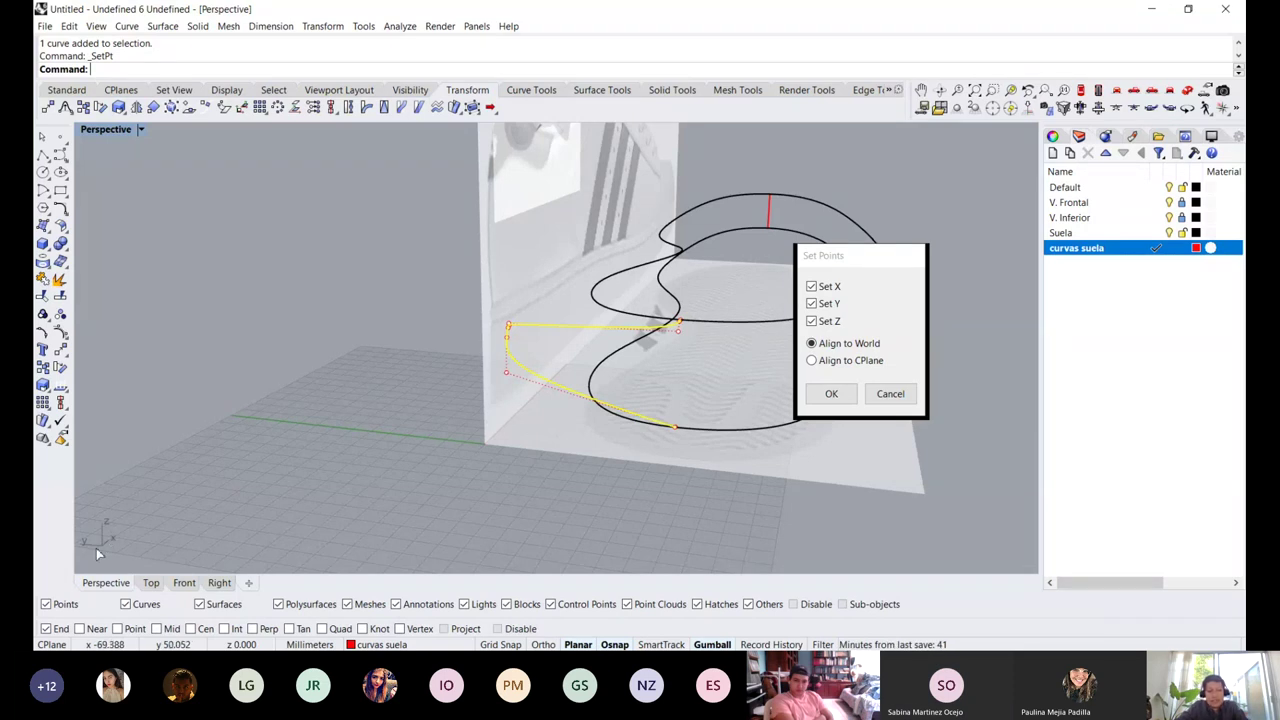
right_click_drag(110, 541, 90, 571)
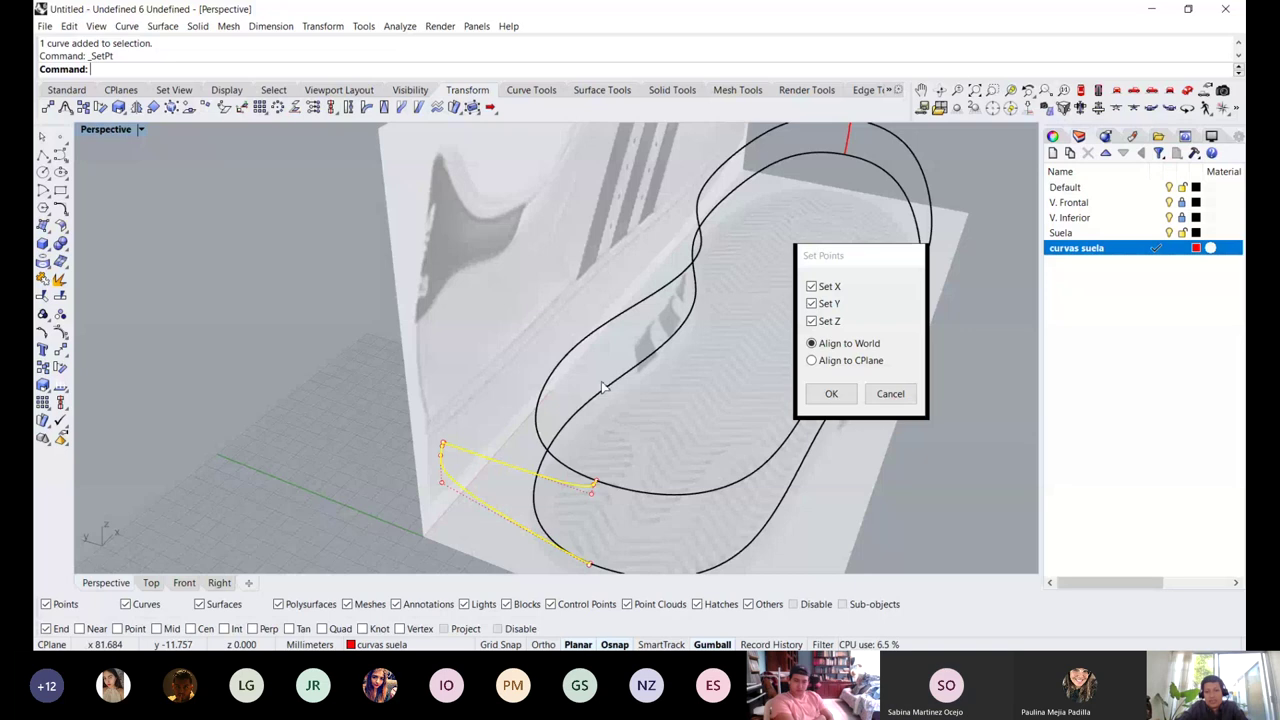
scroll(637, 449, "down", 3)
right_click_drag(624, 439, 650, 398)
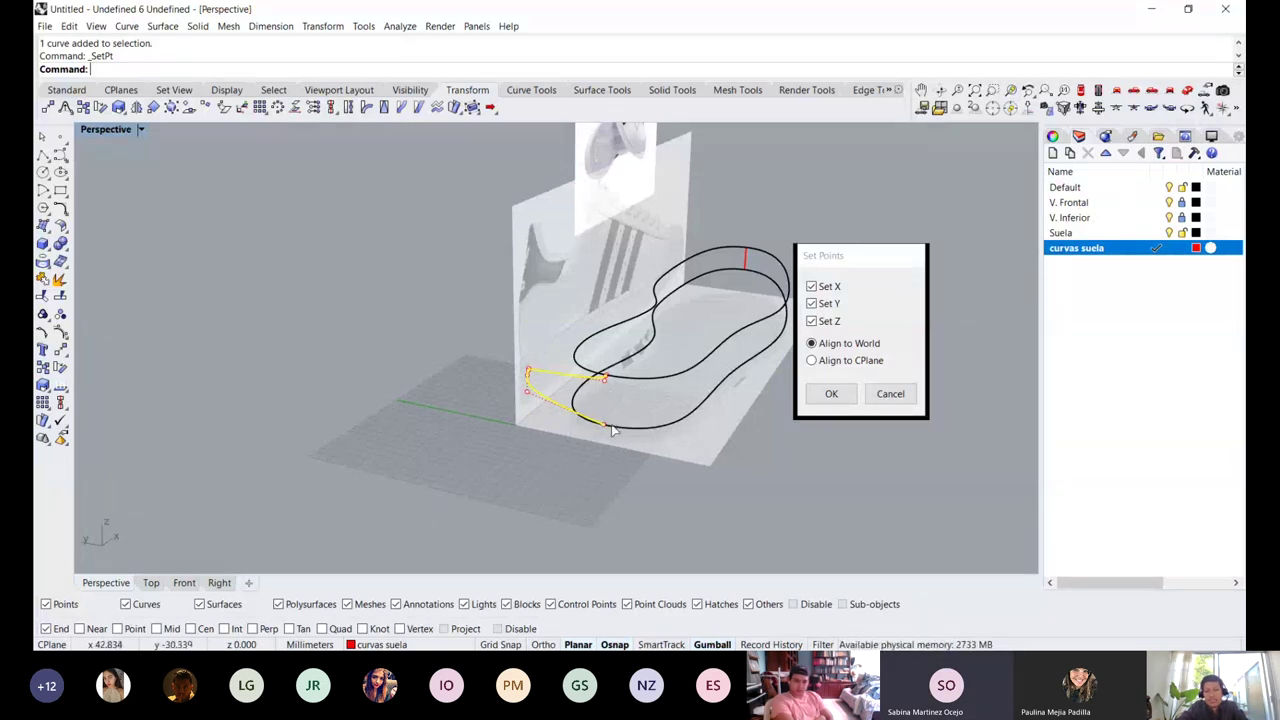
left_click(829, 287)
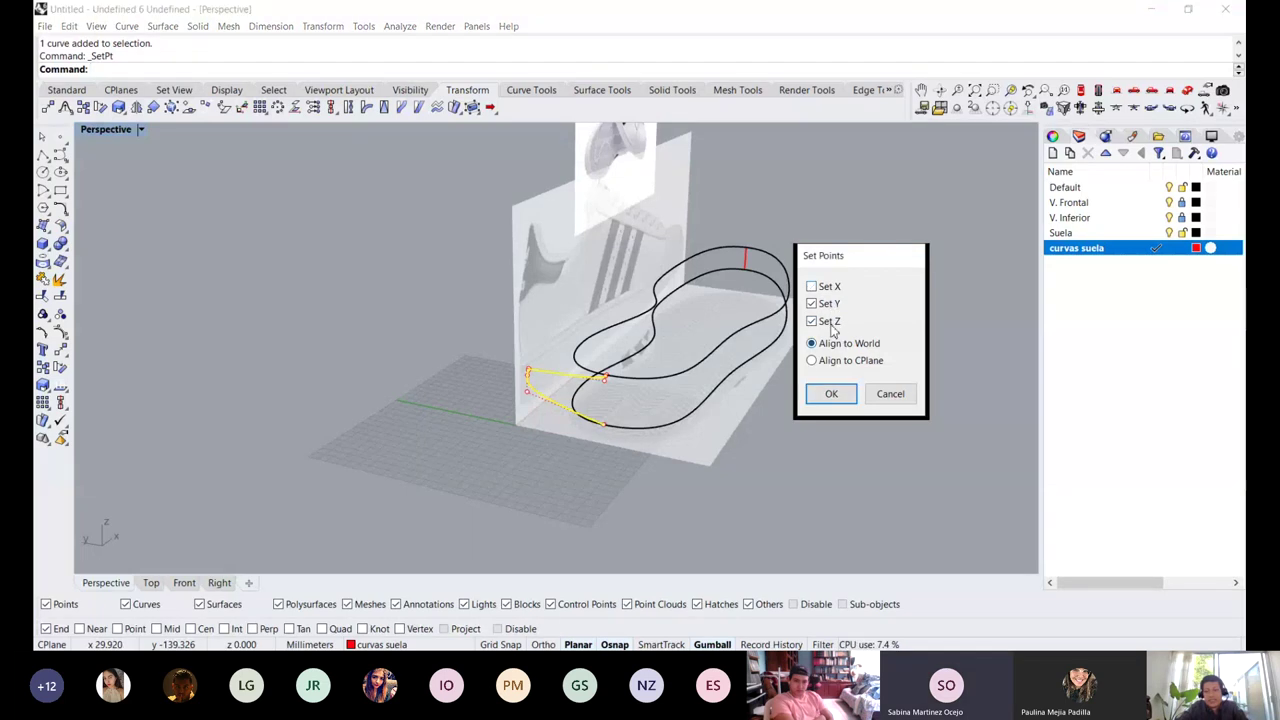
left_click(830, 323)
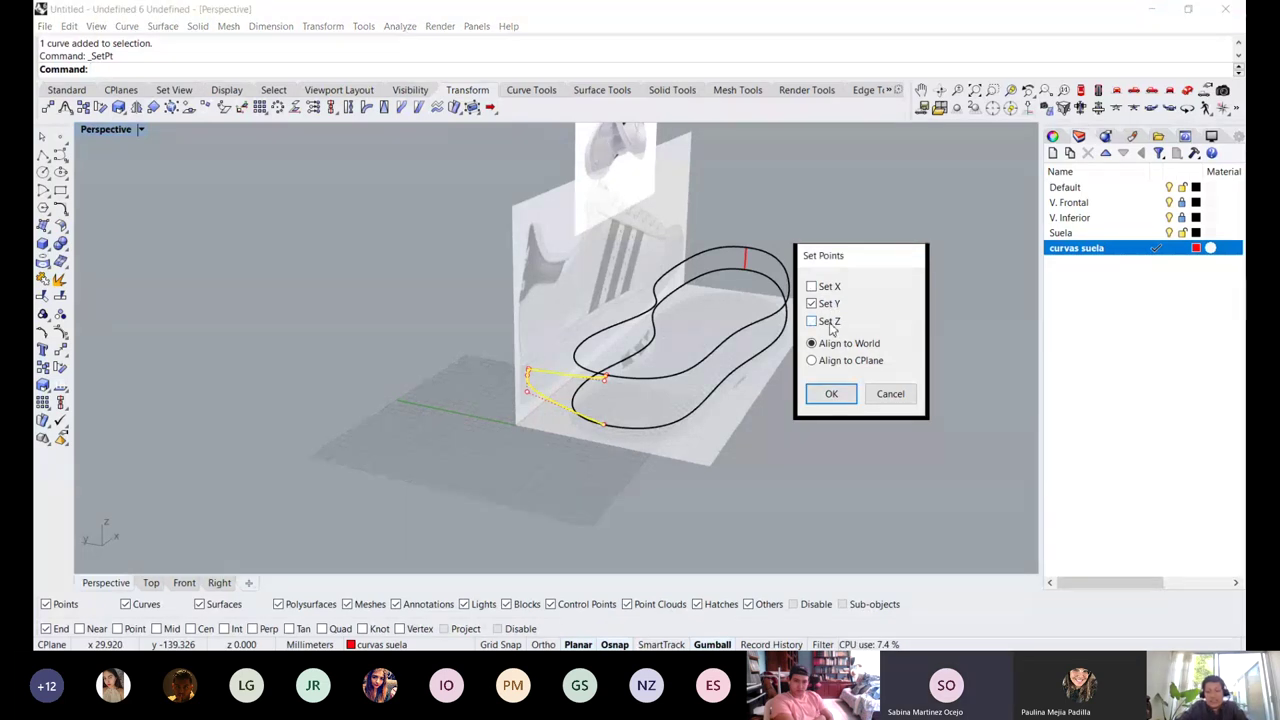
left_click(828, 397)
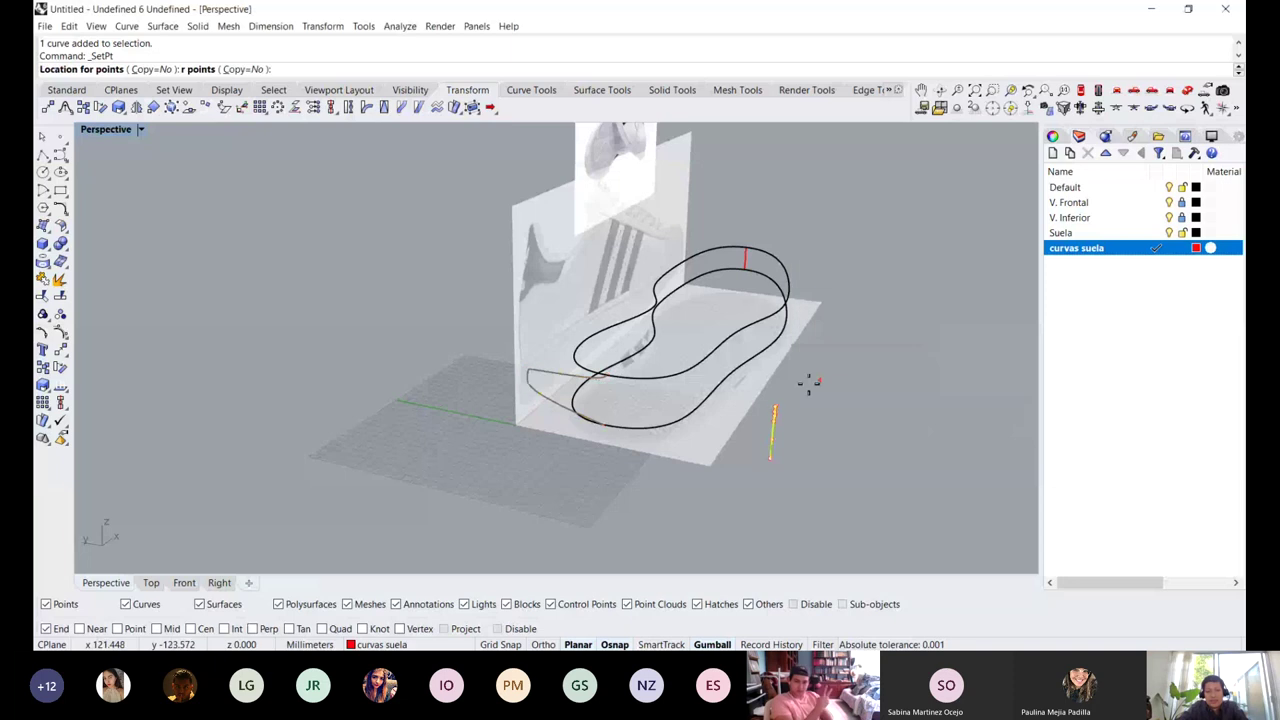
scroll(569, 424, "up", 3)
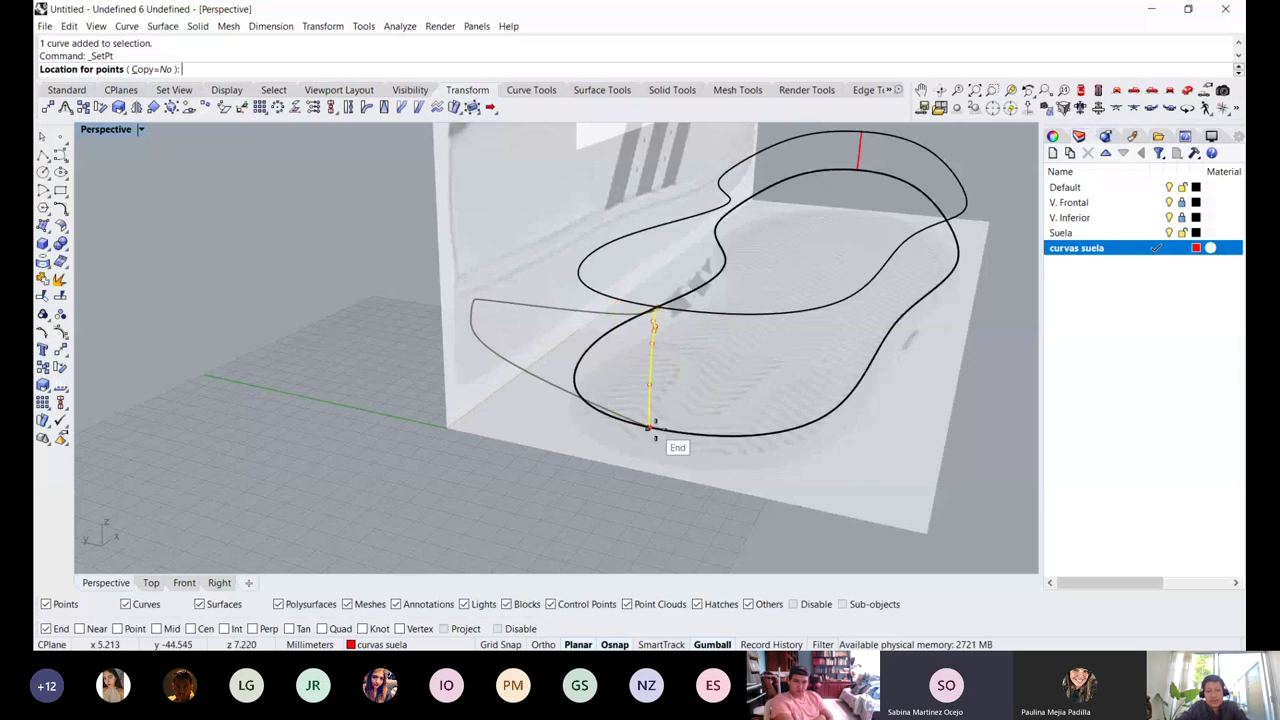
left_click(650, 428)
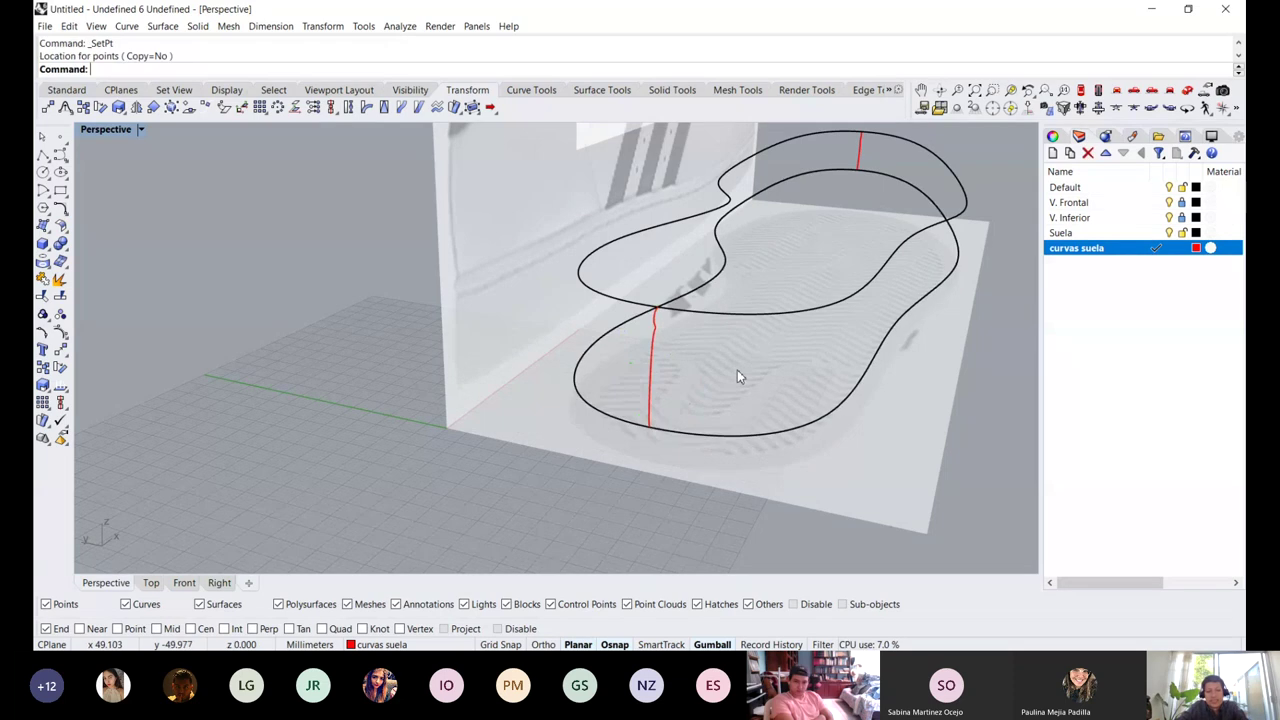
Examine the heel and toe profile curves between the upper and lower sole outlines from the side, from the toe end and from above
right_click_drag(737, 371, 613, 345)
scroll(627, 373, "down", 6)
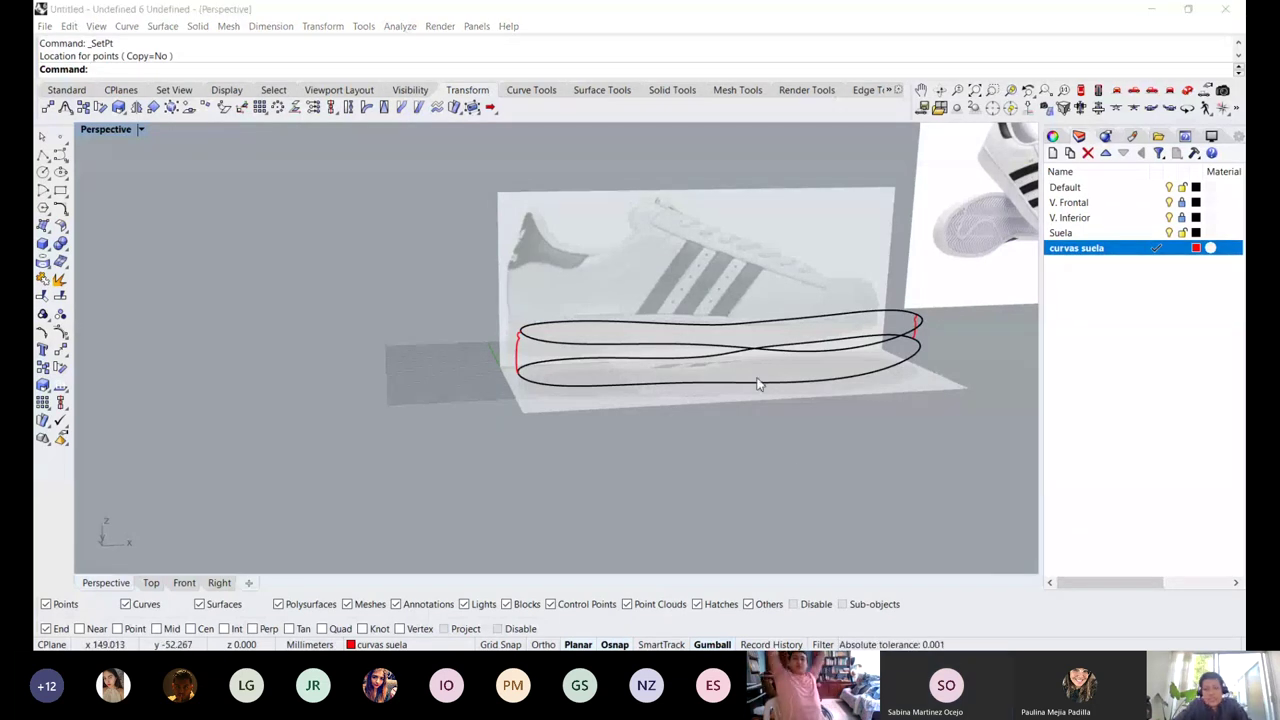
scroll(822, 318, "up", 5)
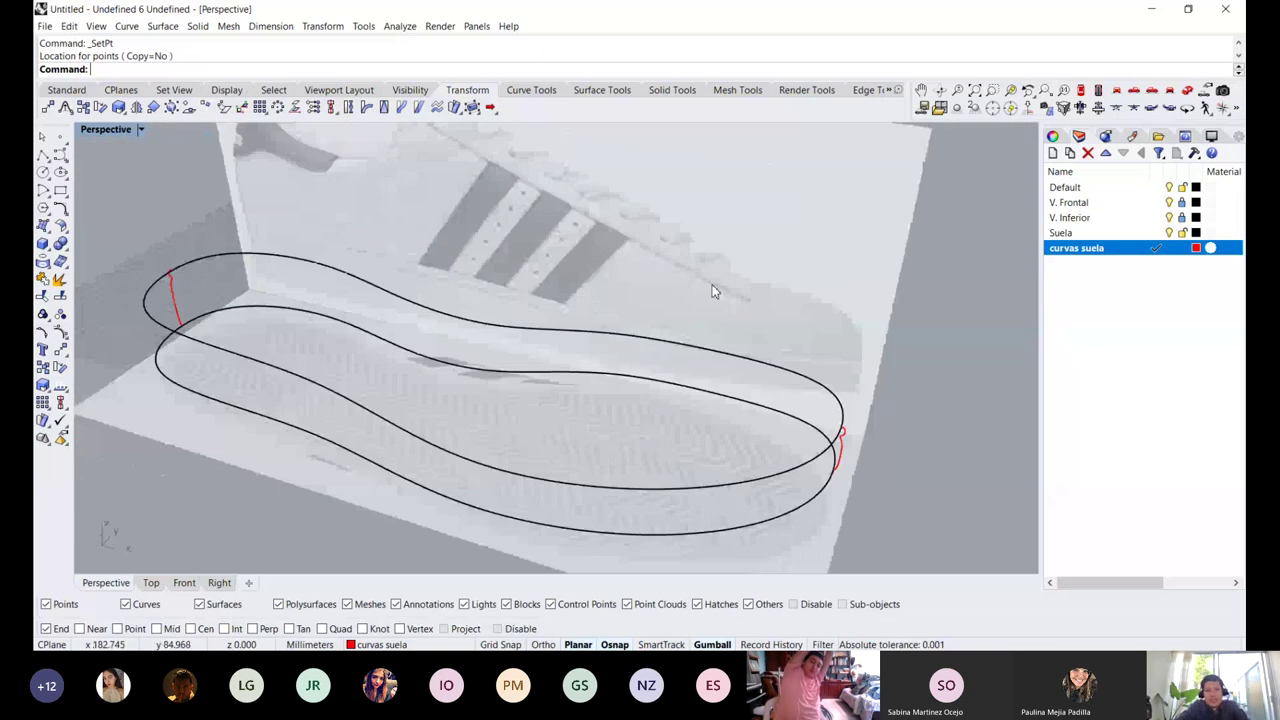
right_click_drag(712, 291, 724, 313)
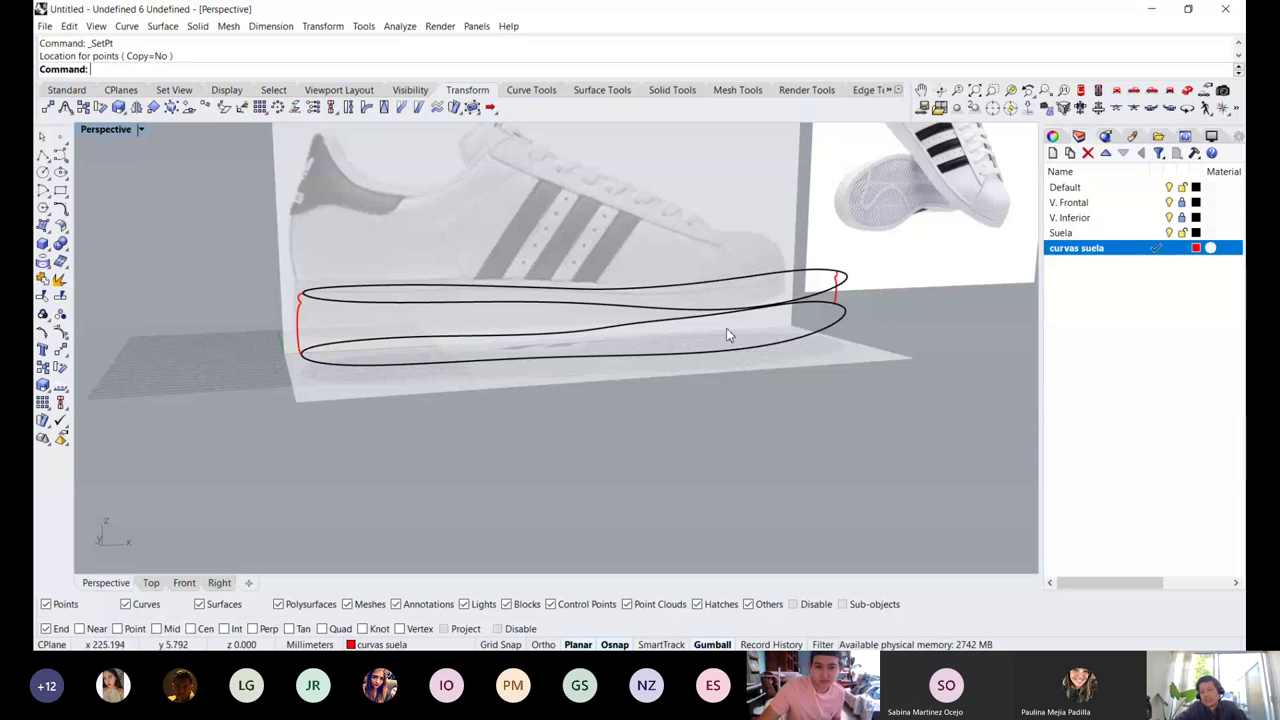
right_click_drag(723, 331, 625, 313)
scroll(675, 295, "up", 2)
scroll(673, 293, "up", 1)
scroll(757, 300, "down", 3)
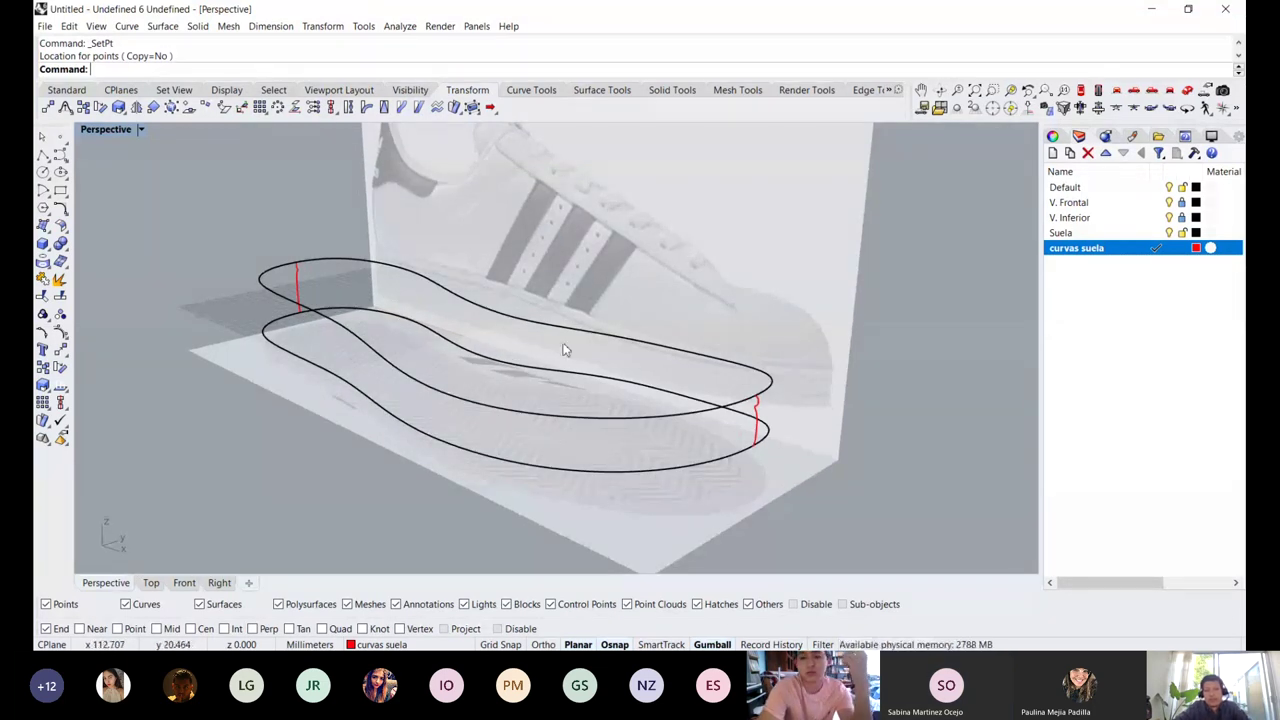
right_click_drag(564, 349, 631, 329)
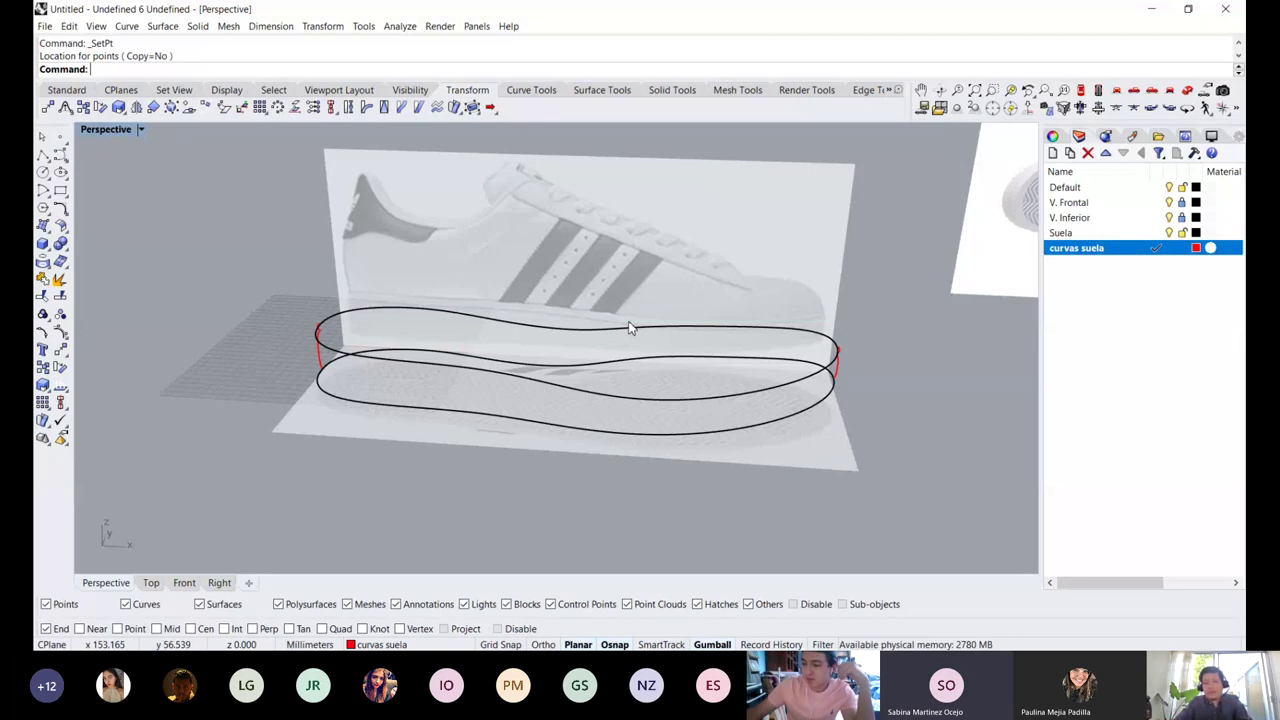
scroll(630, 328, "up", 3)
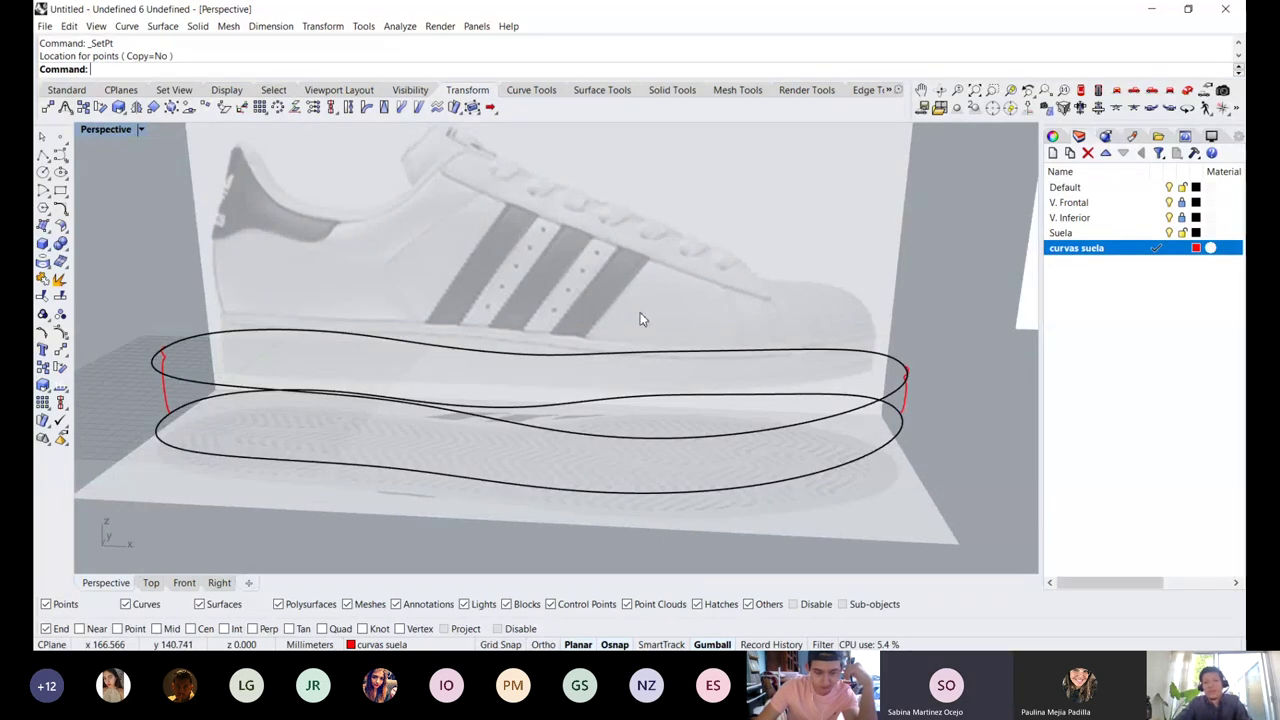
right_click_drag(641, 318, 651, 343, "shift")
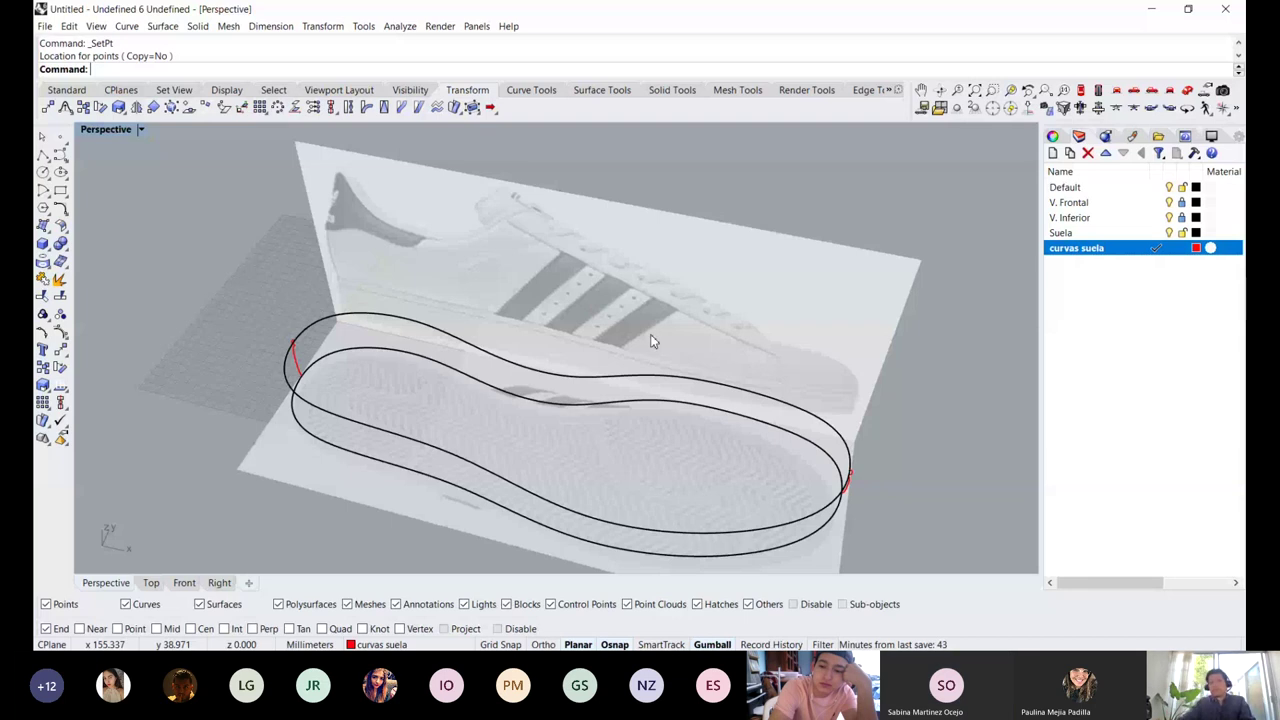
Highlight the upper and lower sole outlines in turn and examine where they meet the ends of the heel profile curve
right_click_drag(642, 341, 703, 255)
left_click(351, 302)
scroll(324, 359, "up", 5)
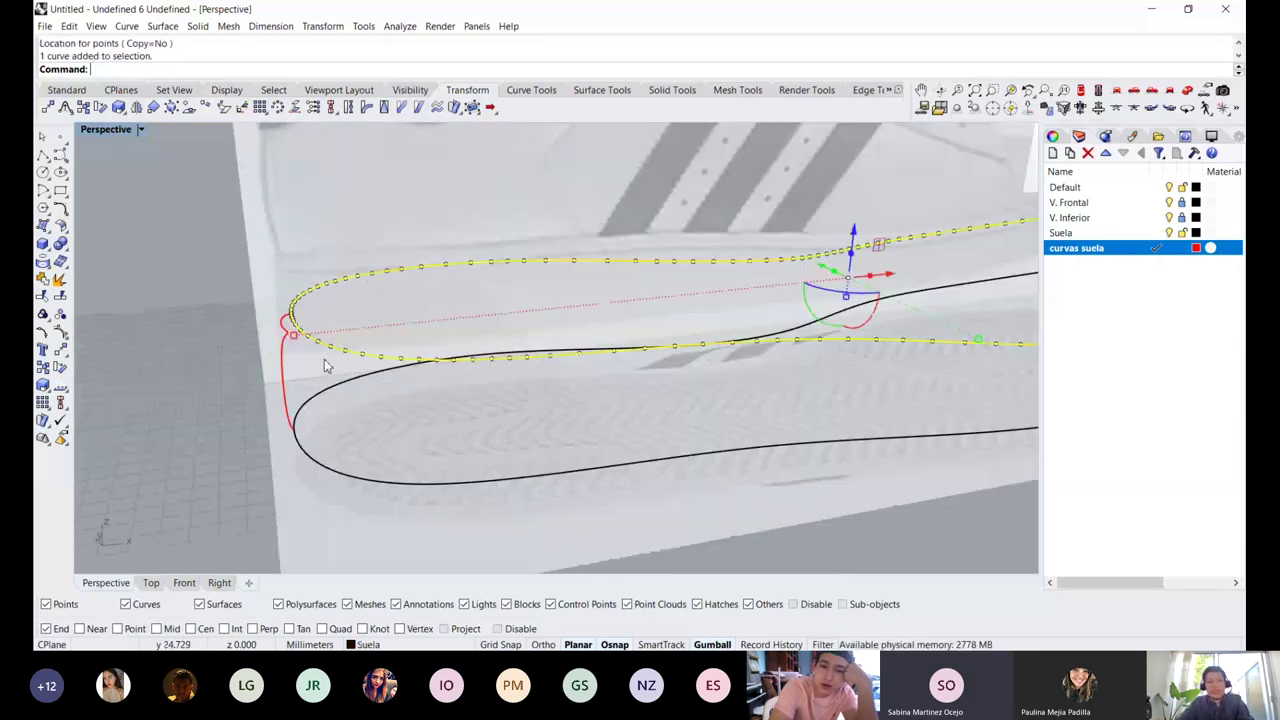
left_click(313, 400)
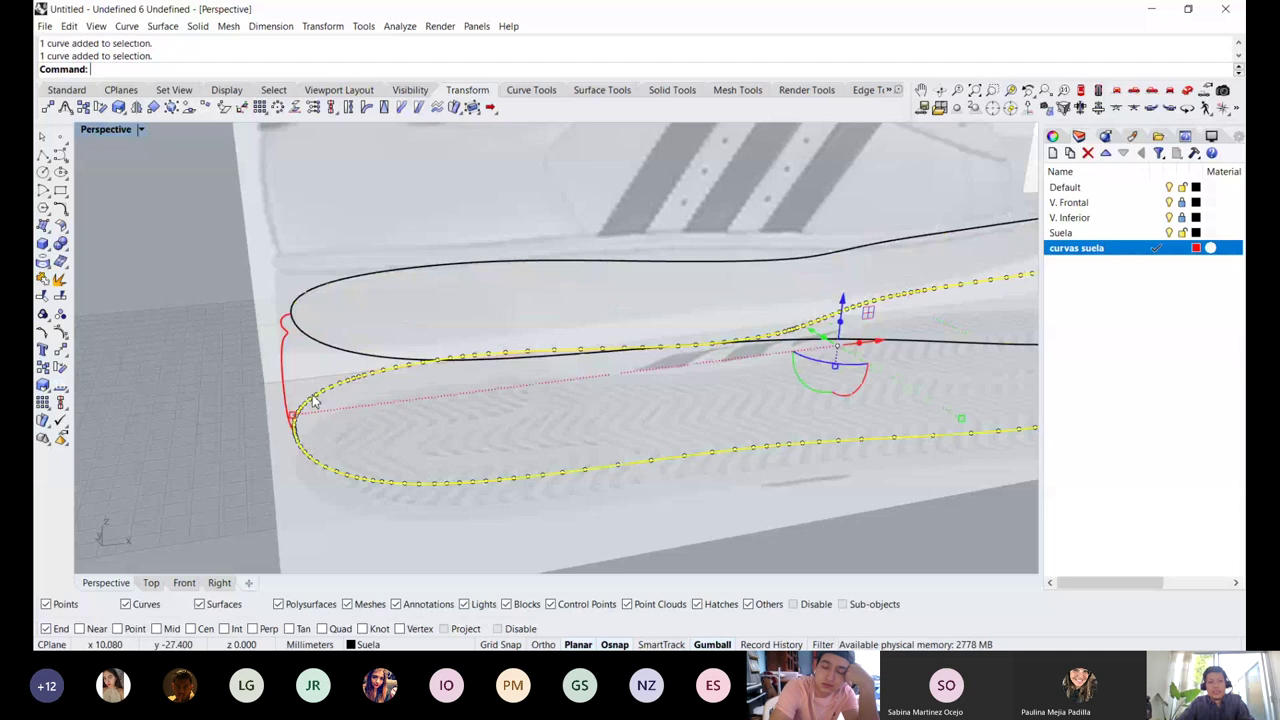
left_click(334, 347)
scroll(329, 335, "down", 4)
right_click_drag(329, 335, 421, 329)
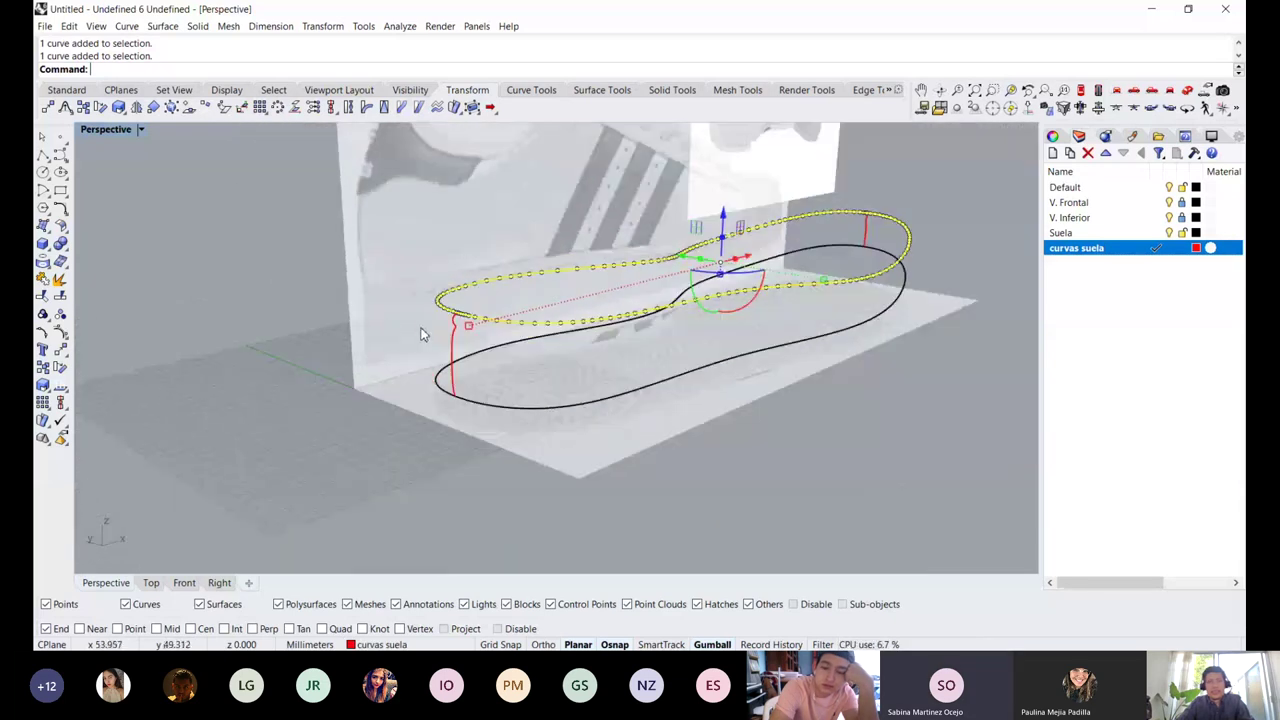
Clear the selection and start Sweep 2 Rails with the upper sole outline as first rail and the lower outline as second
scroll(640, 245, "up", 3)
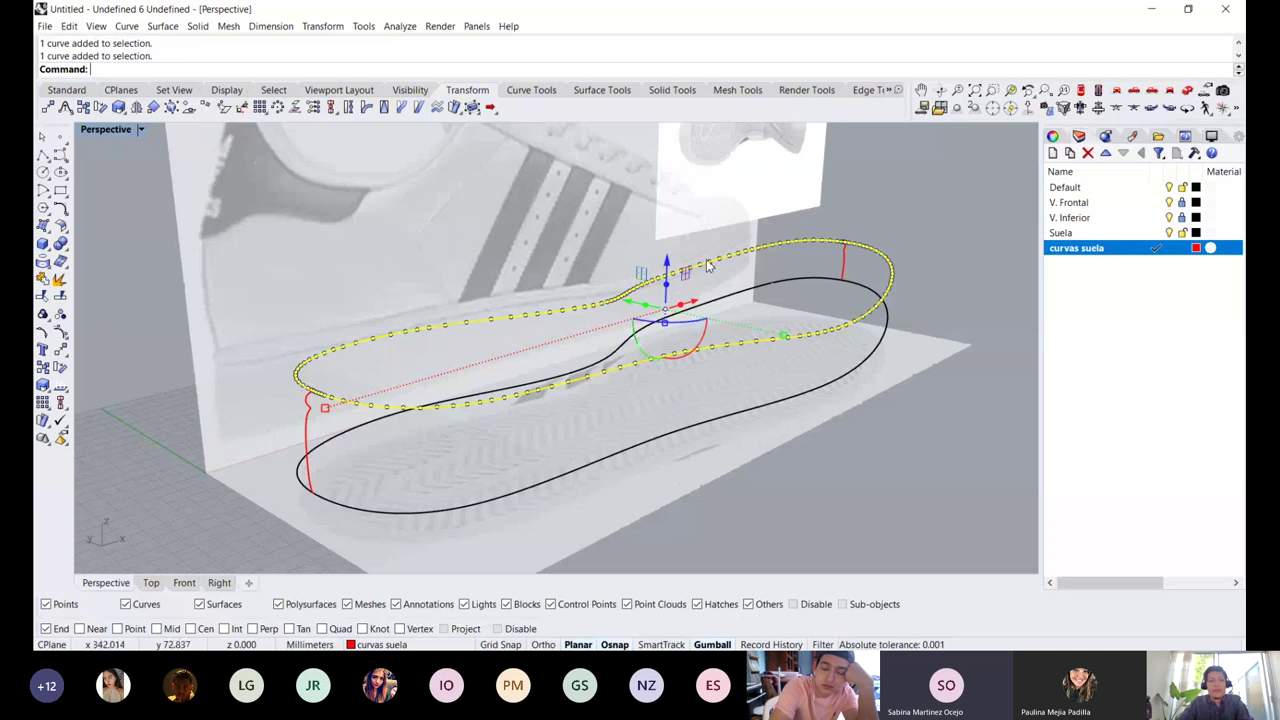
left_click(339, 436)
key("Escape")
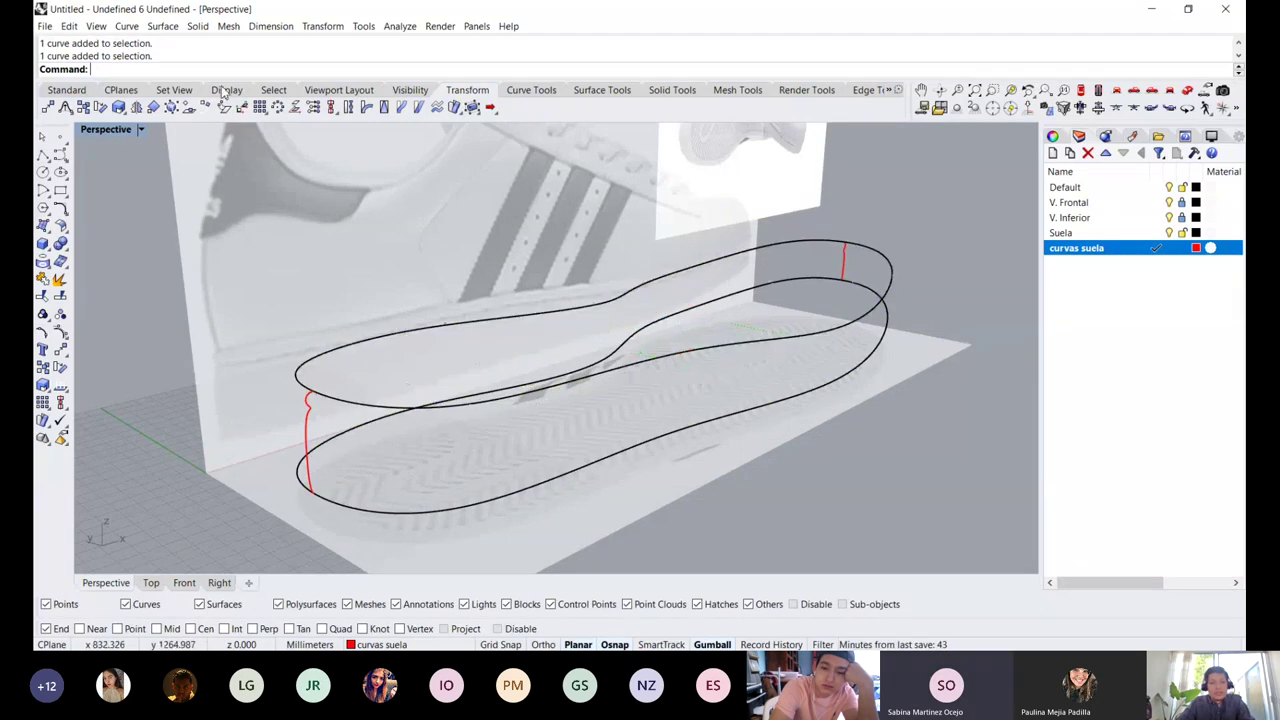
left_click(162, 26)
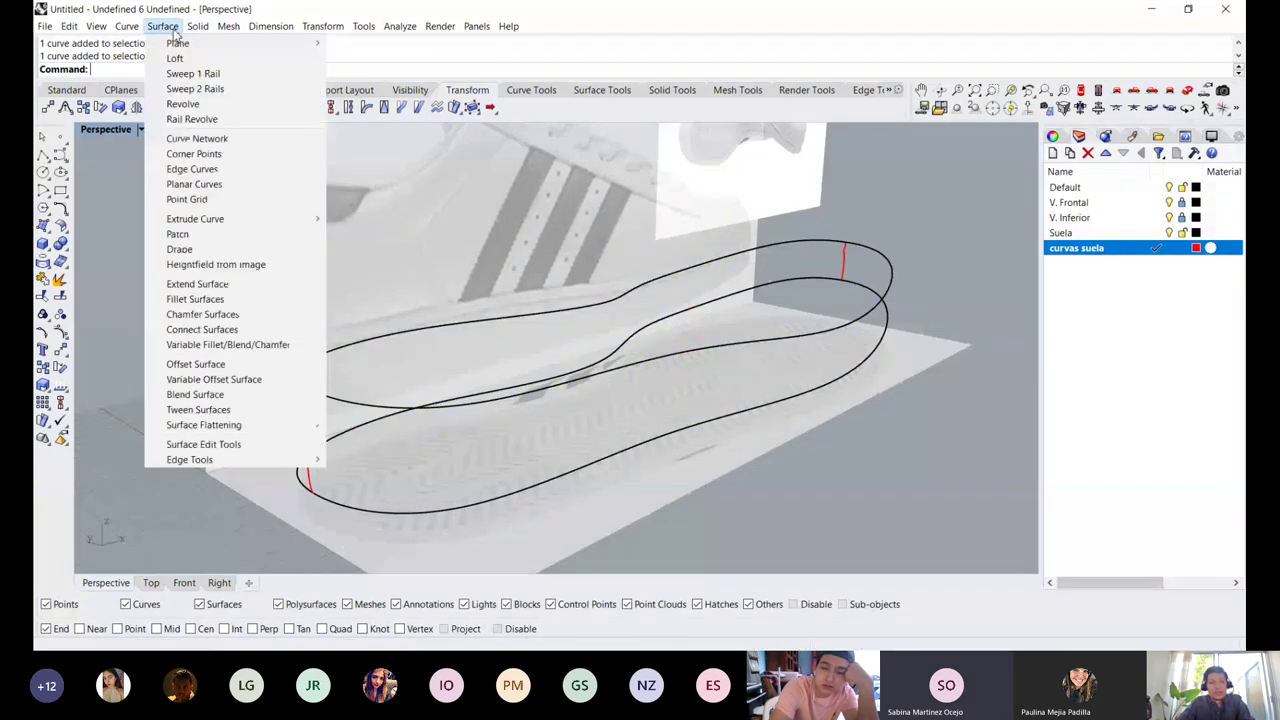
left_click(224, 90)
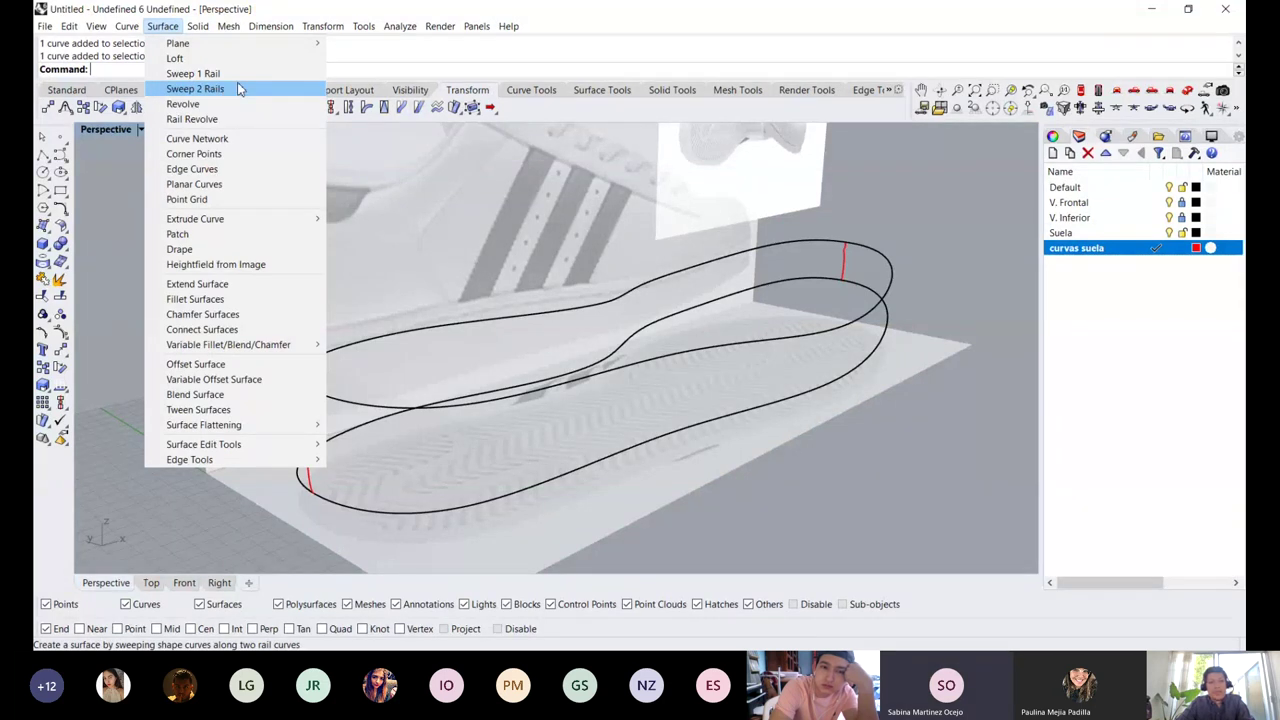
left_click(240, 90)
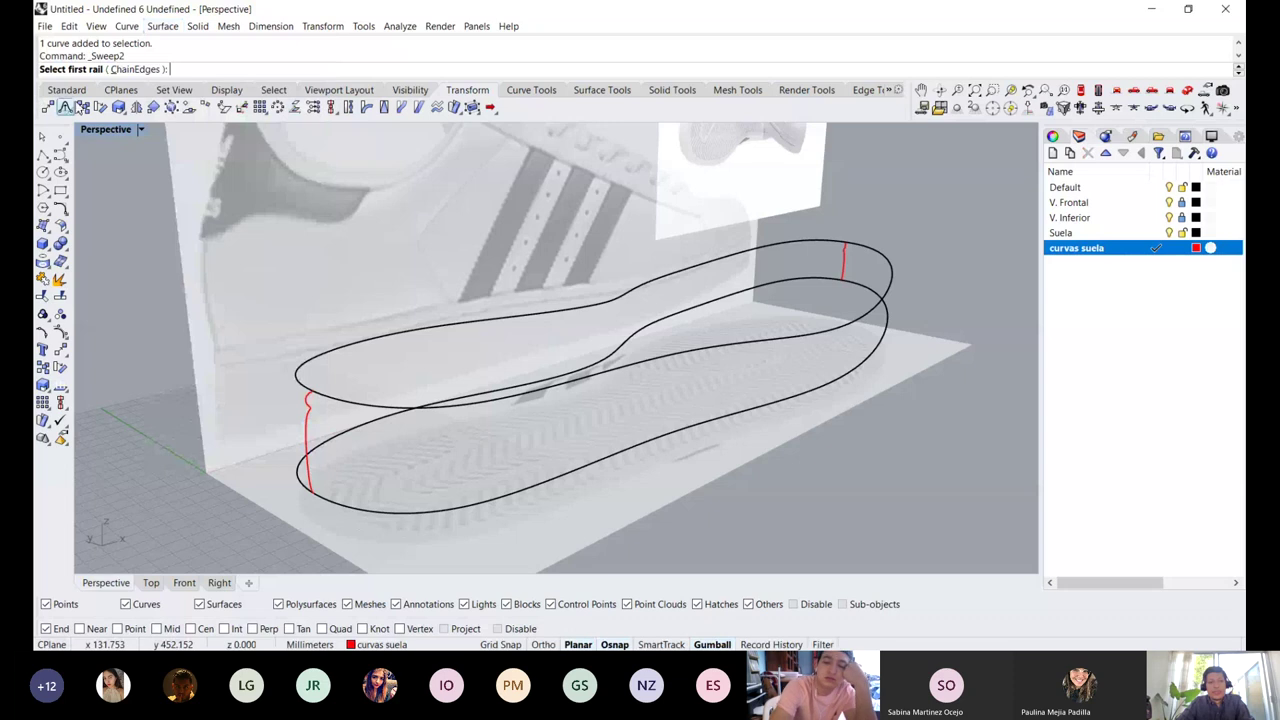
left_click(346, 349)
scroll(732, 385, "down", 7)
right_click_drag(703, 389, 709, 366)
scroll(757, 302, "up", 5)
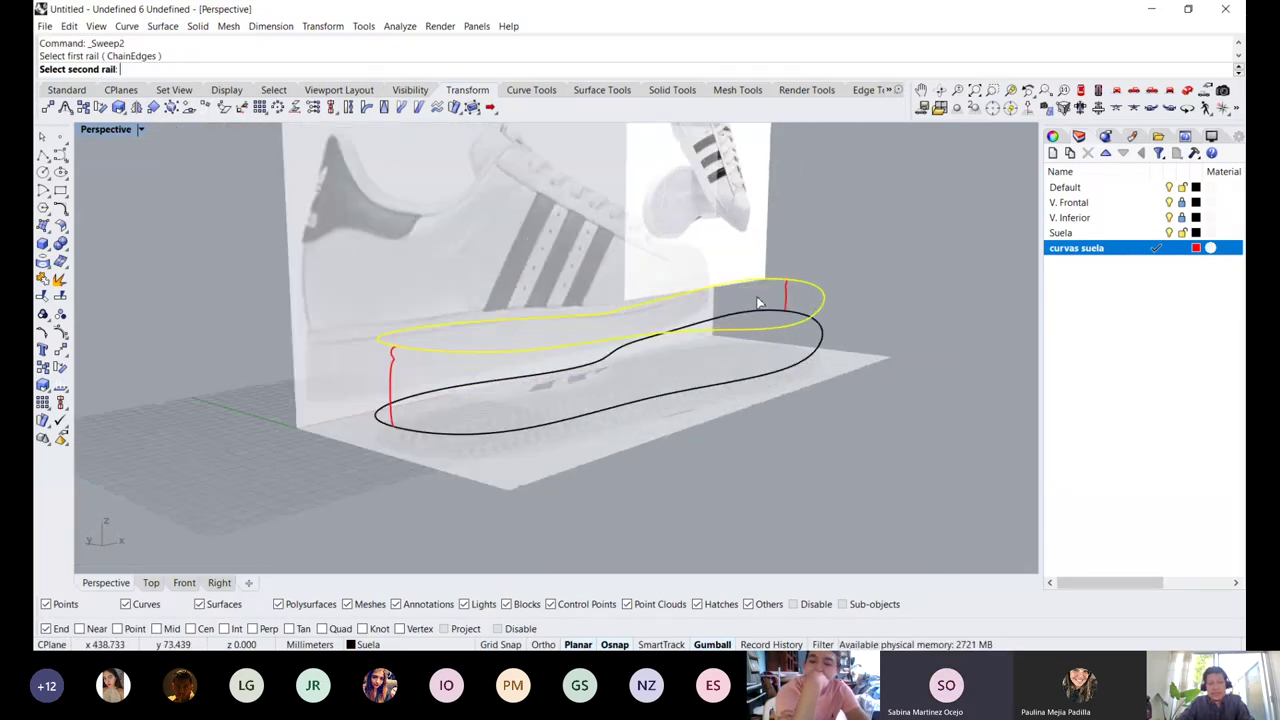
right_click_drag(758, 302, 720, 310)
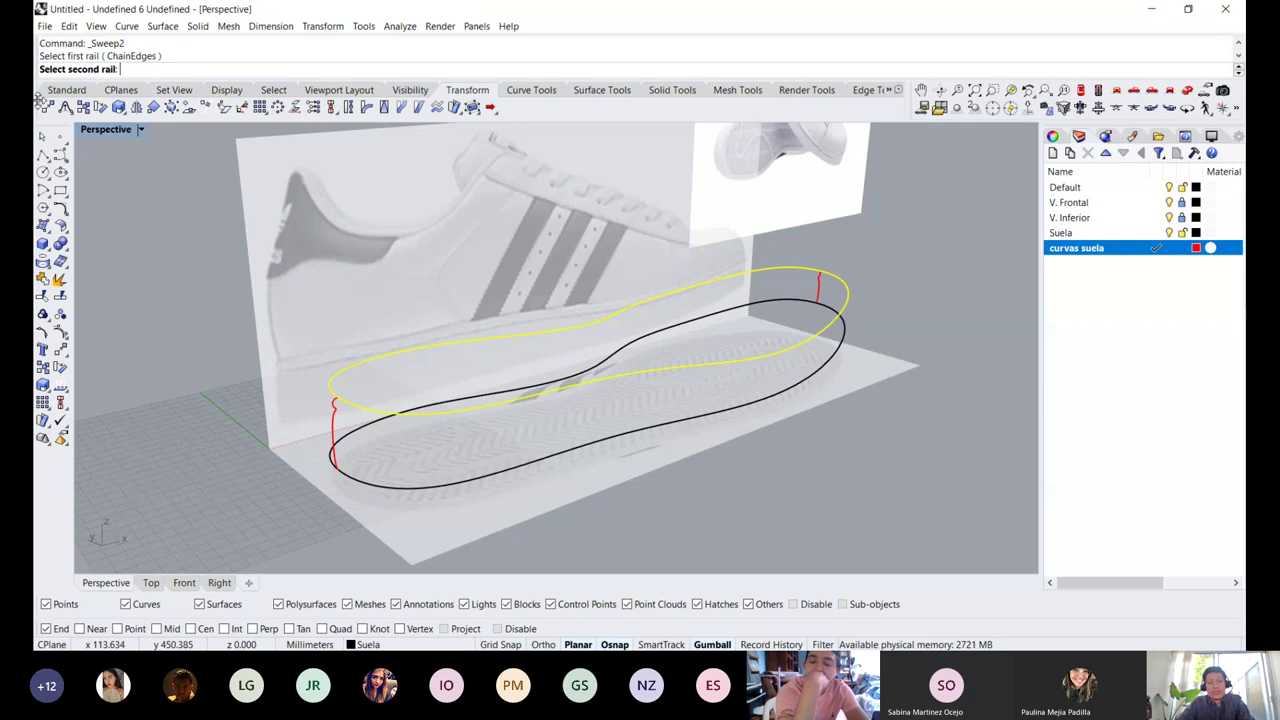
left_click(350, 435)
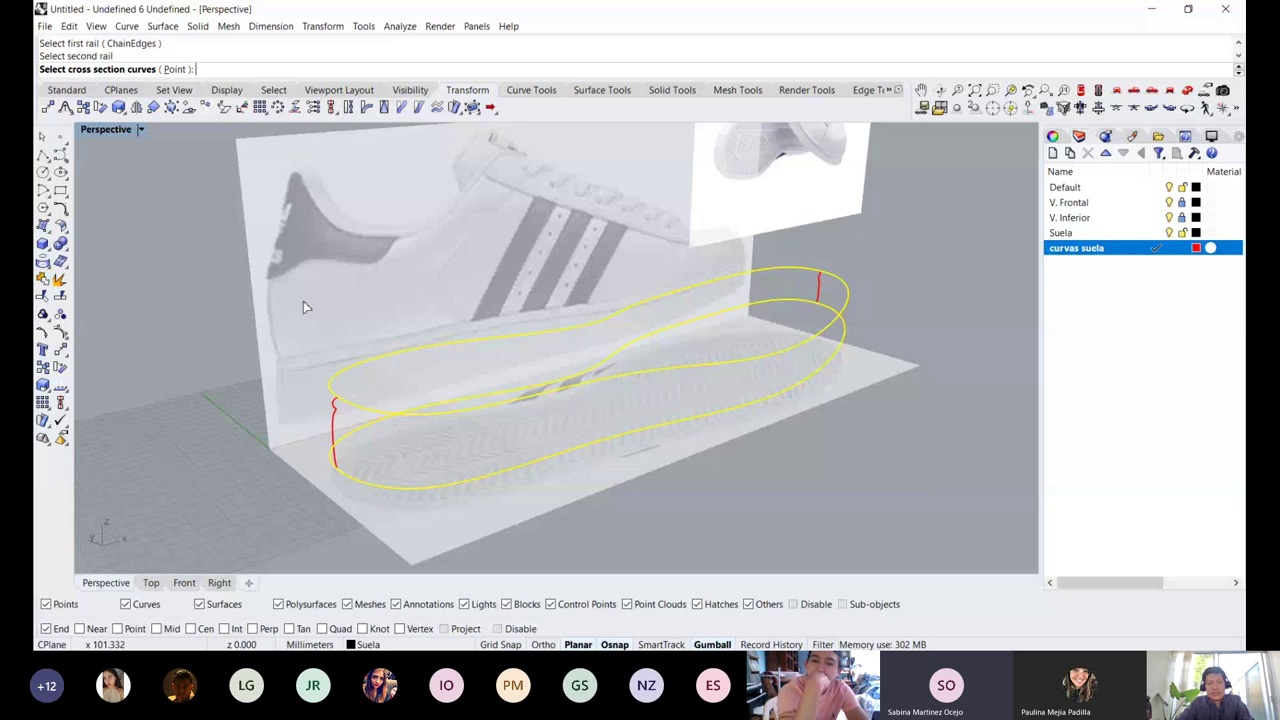
Use the heel and toe profile curves as the sweep's cross sections
scroll(394, 371, "up", 4)
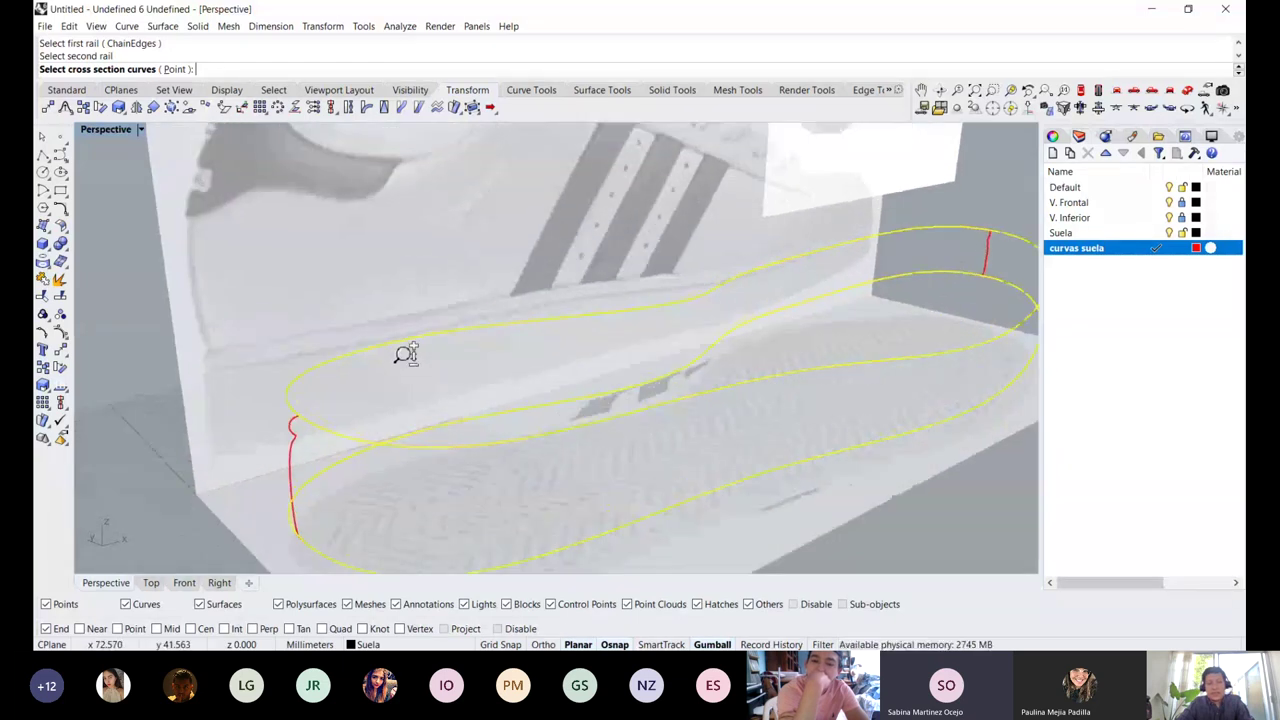
scroll(405, 354, "down", 2)
left_click(323, 420)
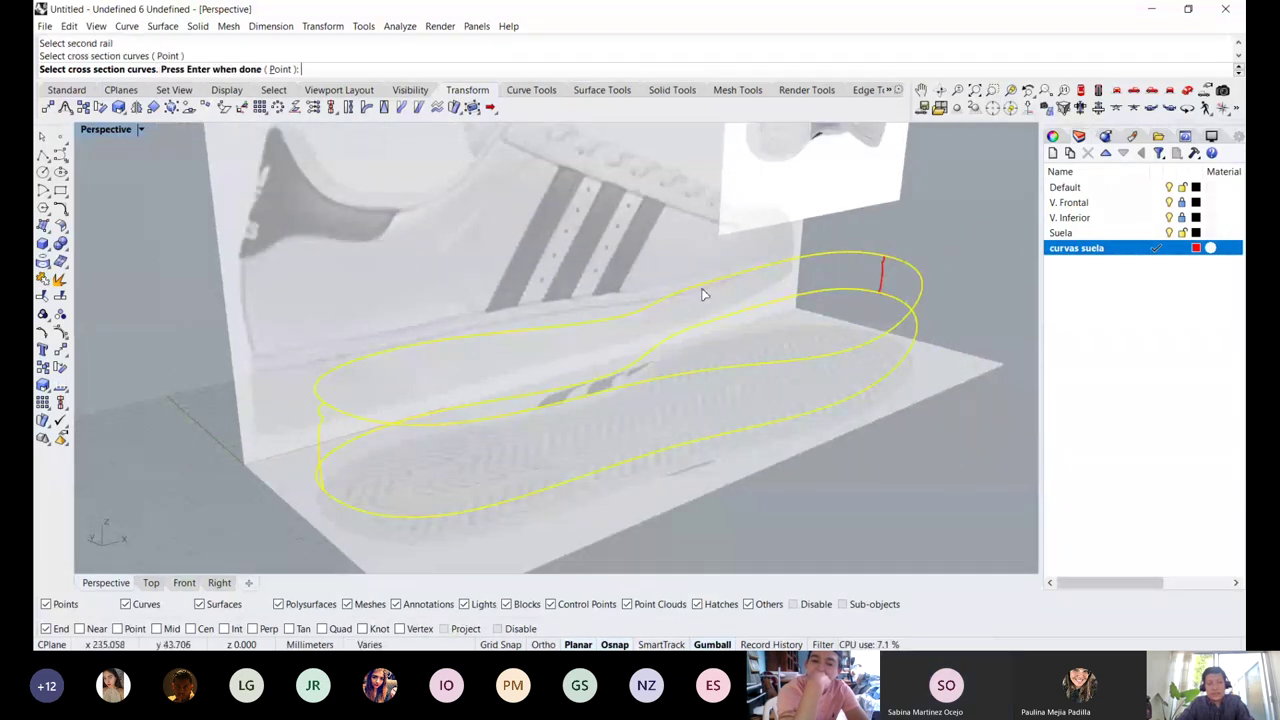
left_click(880, 268)
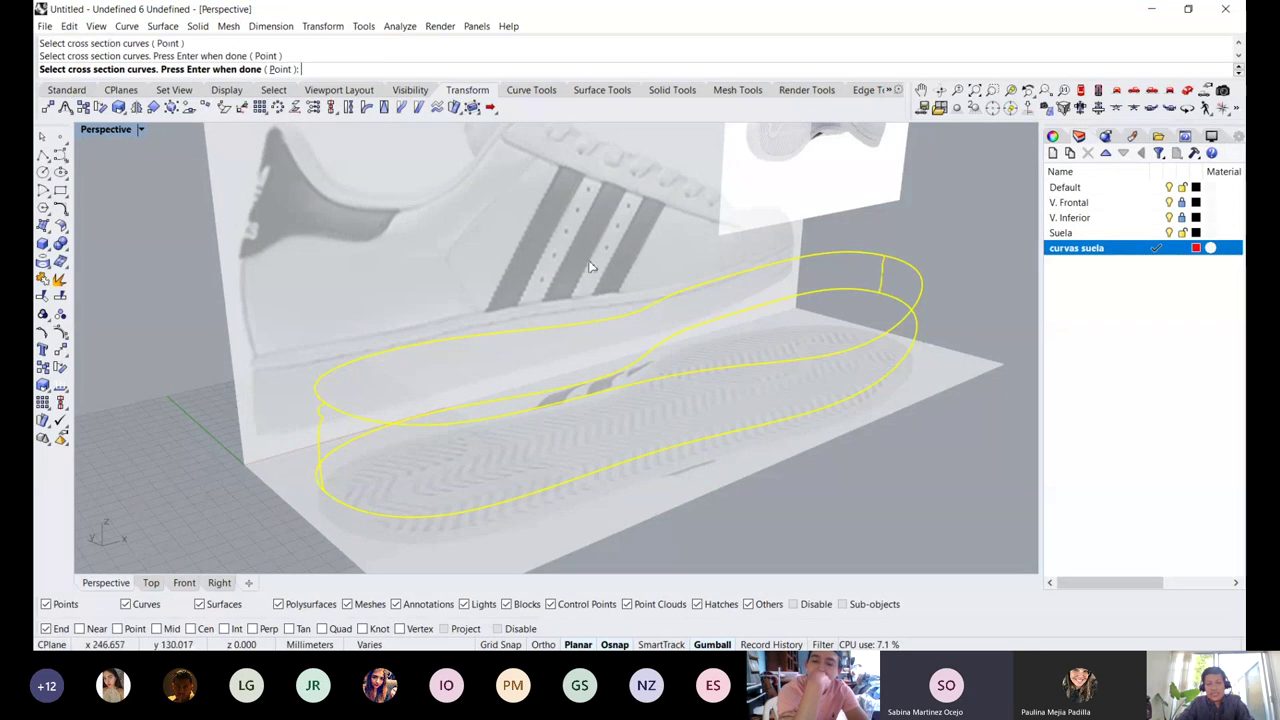
key("Return")
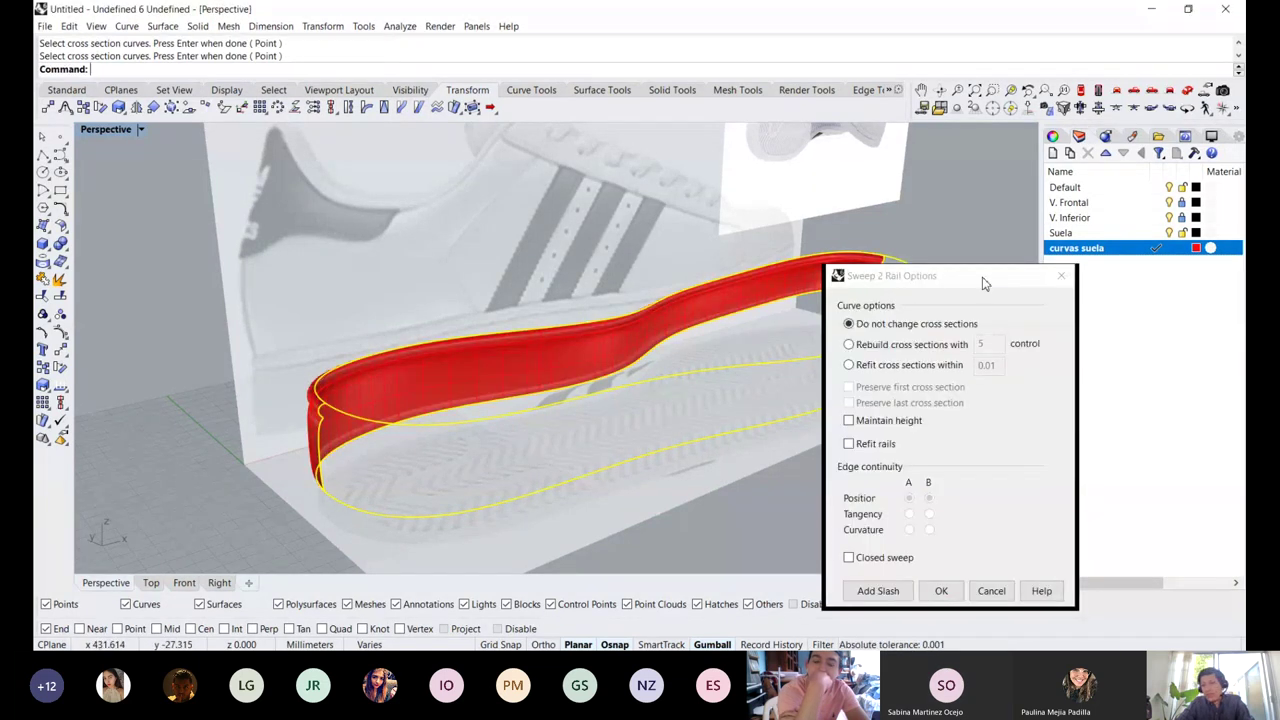
Make Suela the current layer while the sweep options remain open
left_click_drag(983, 284, 893, 410)
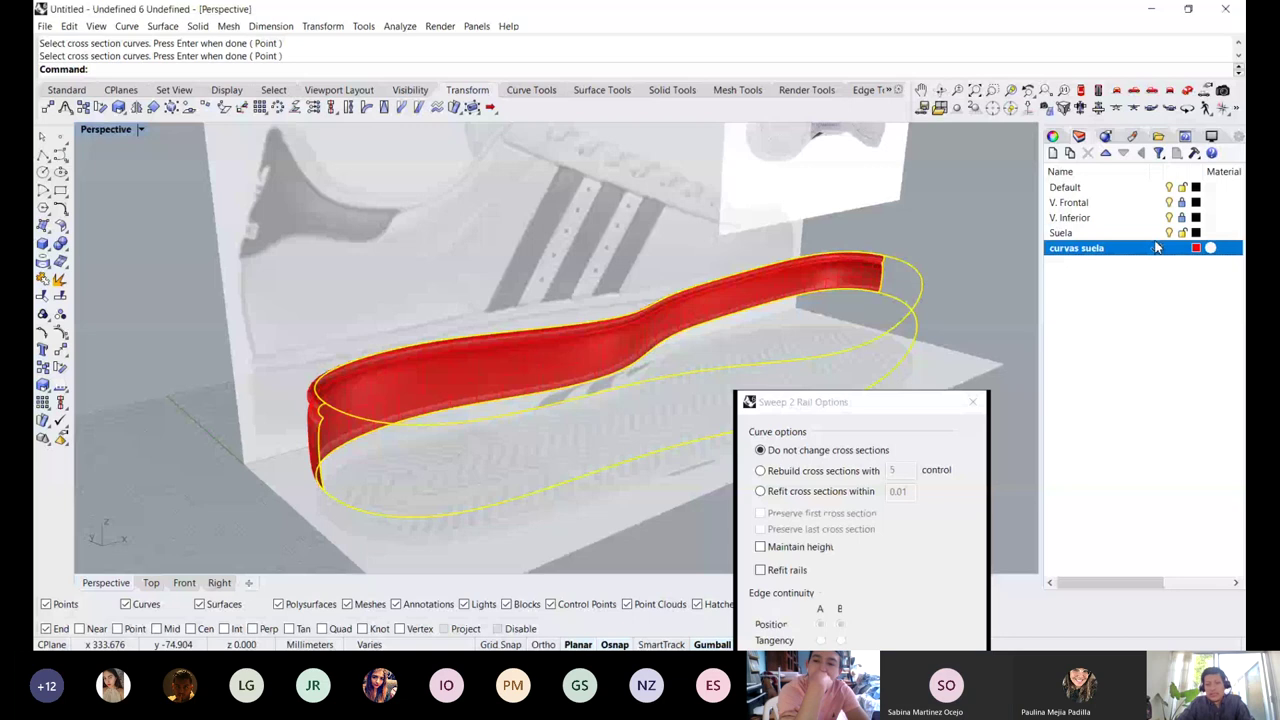
left_click(1157, 232)
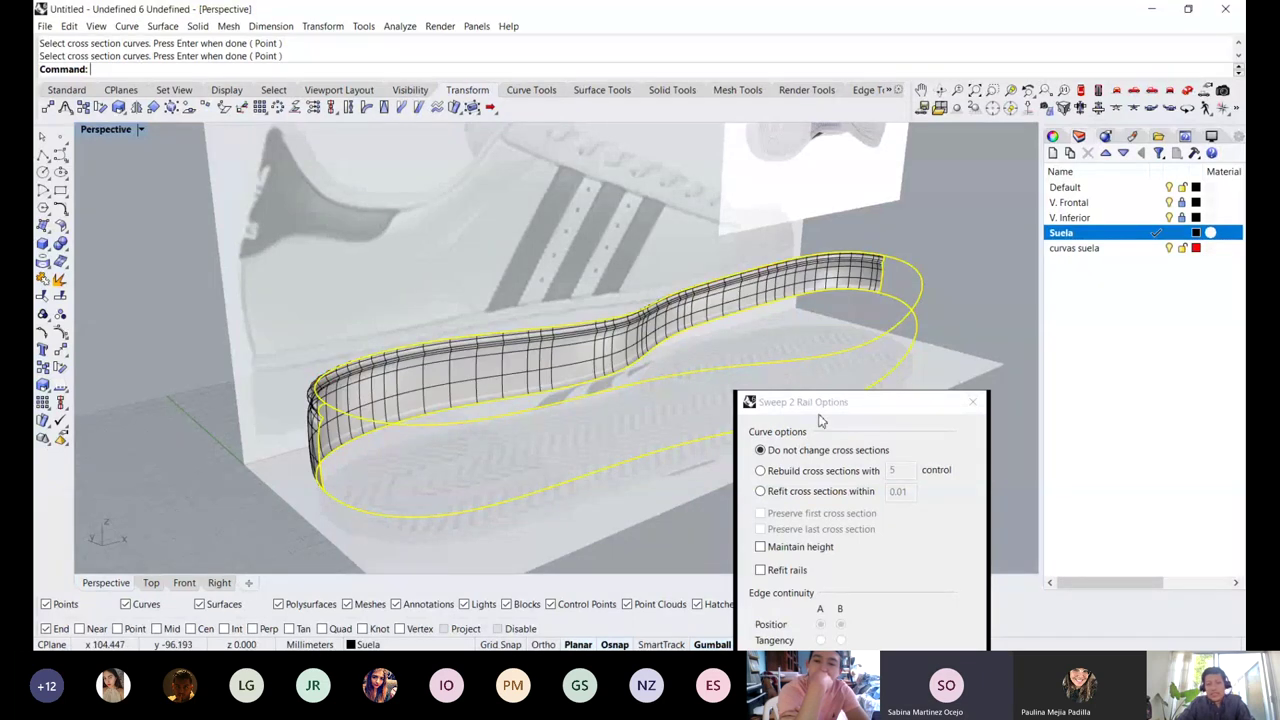
left_click_drag(822, 410, 907, 301)
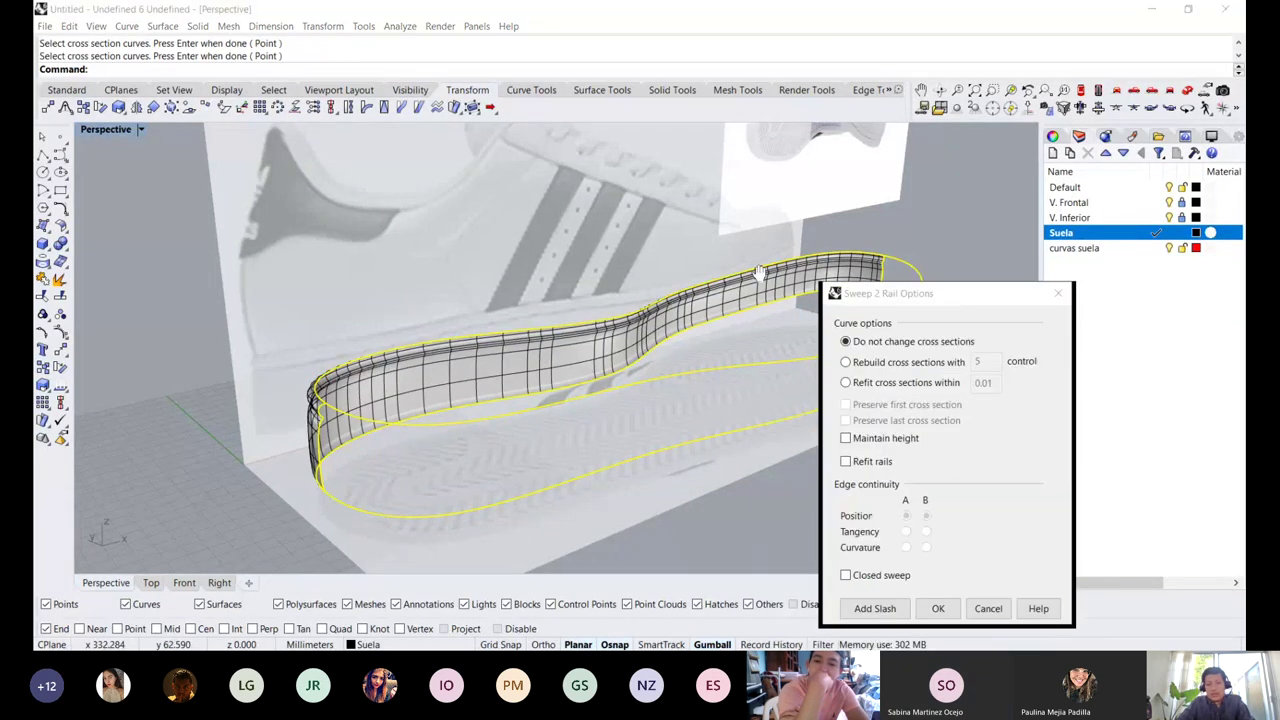
Create the sole side wall as a closed sweep, leaving the cross sections unchanged
scroll(677, 383, "down", 3)
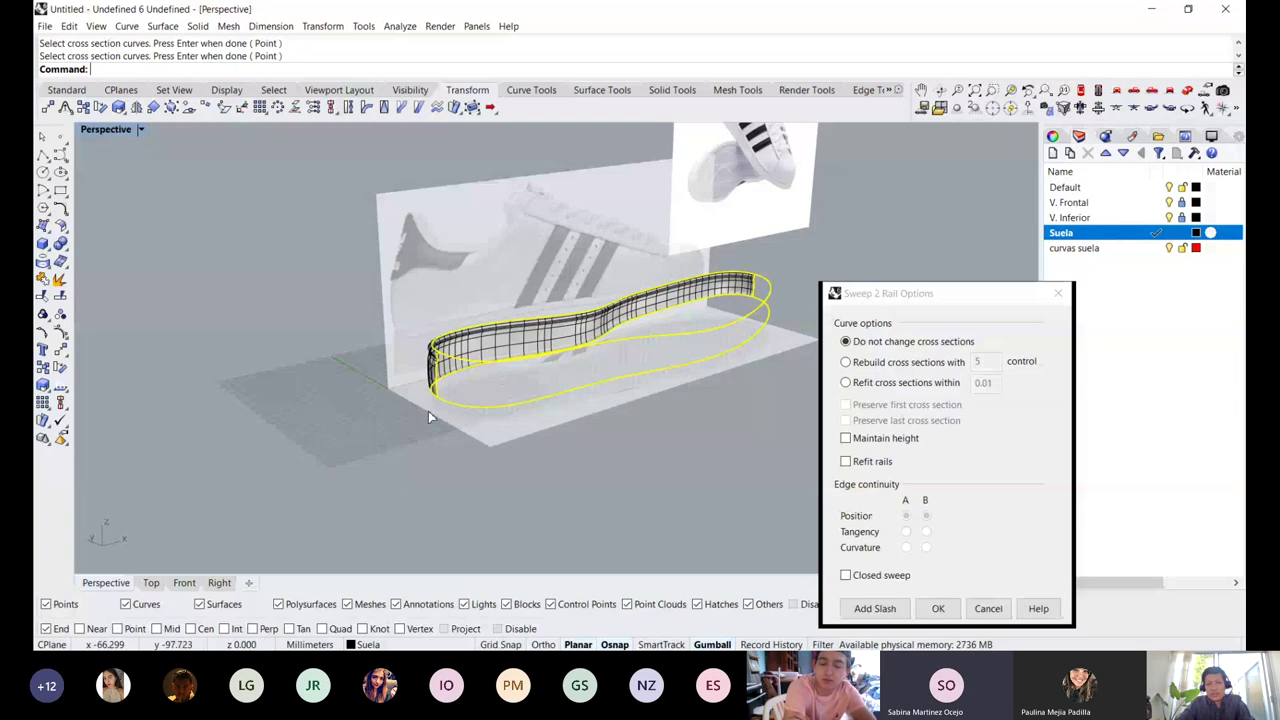
right_click_drag(428, 416, 372, 412)
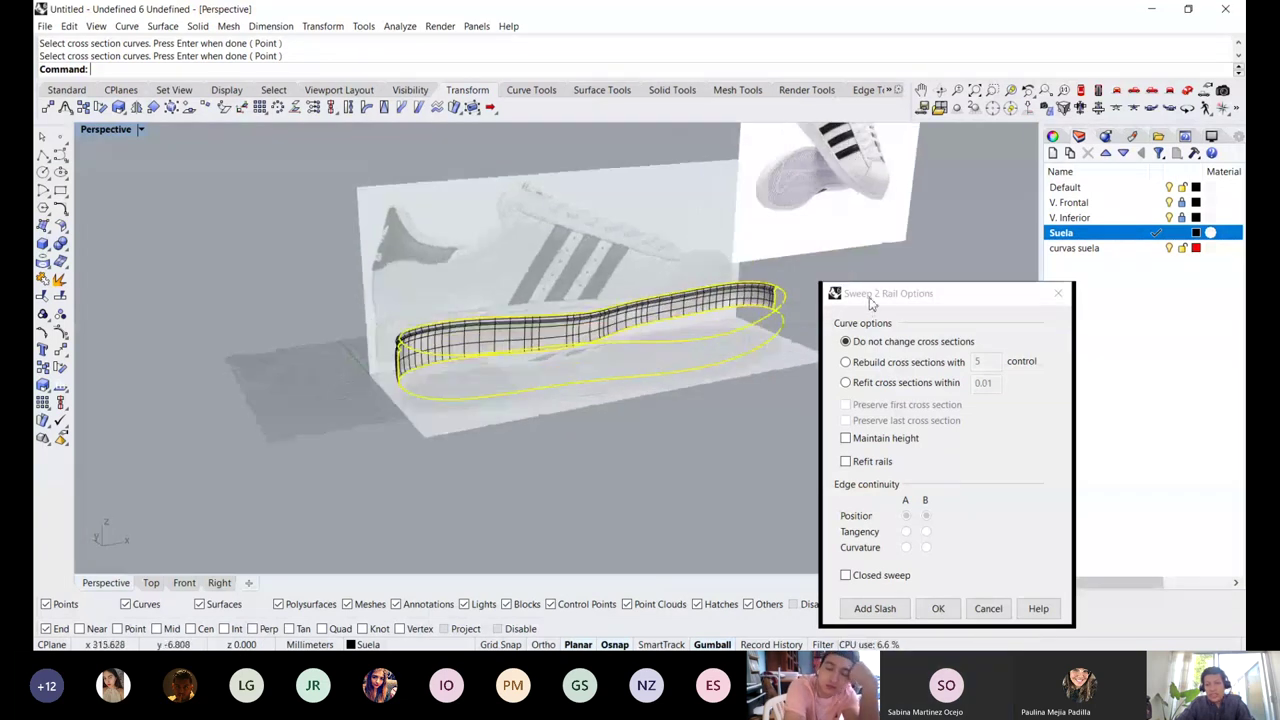
left_click_drag(871, 298, 765, 239)
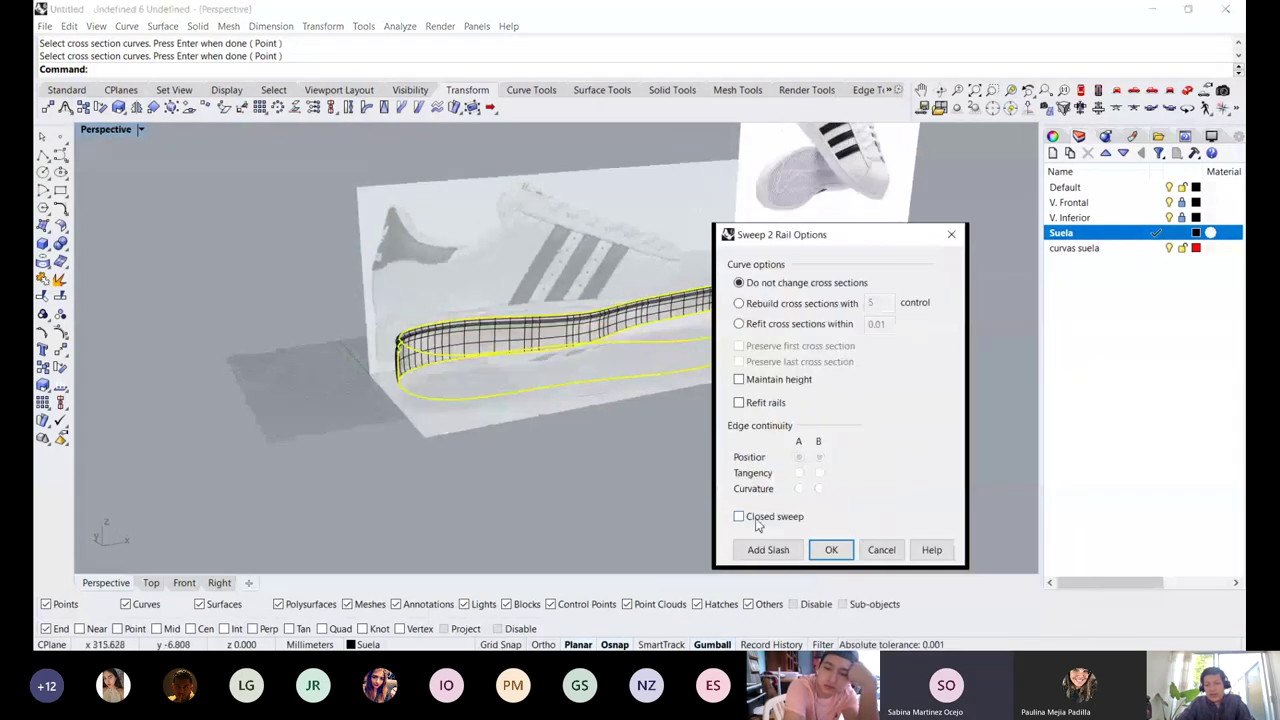
left_click(740, 517)
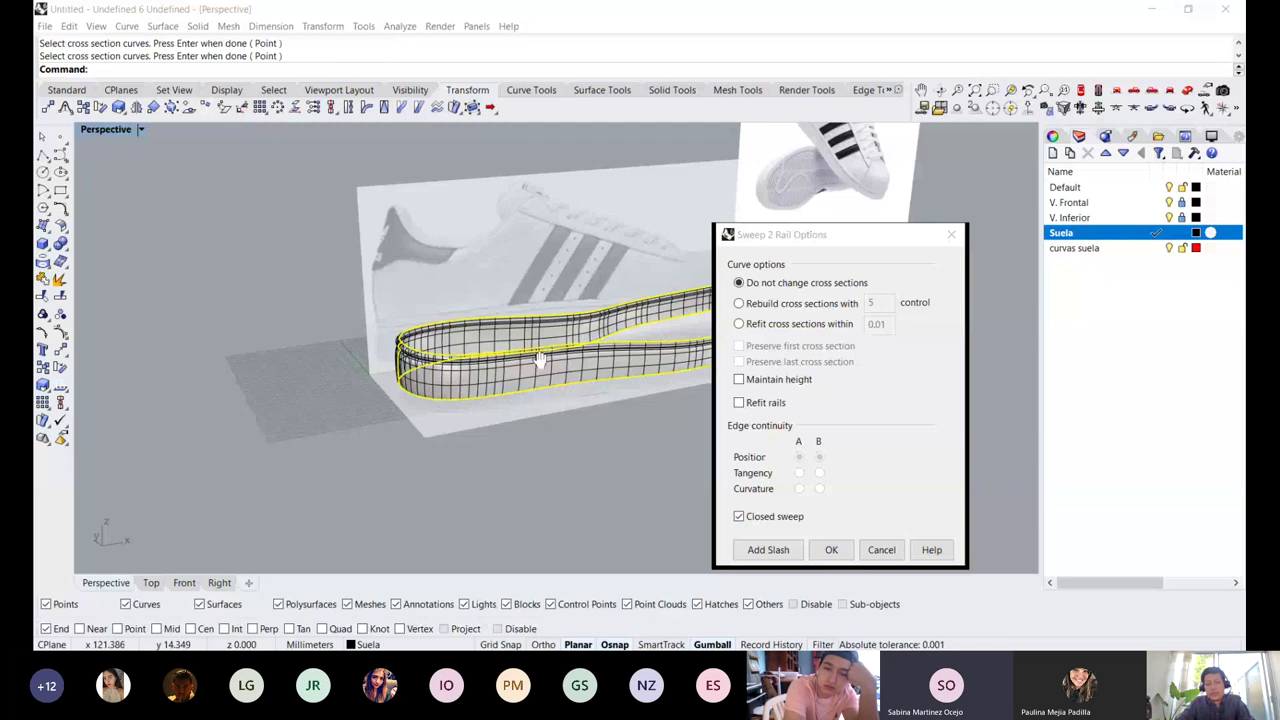
right_click_drag(540, 359, 439, 409, "shift")
scroll(439, 409, "down", 4)
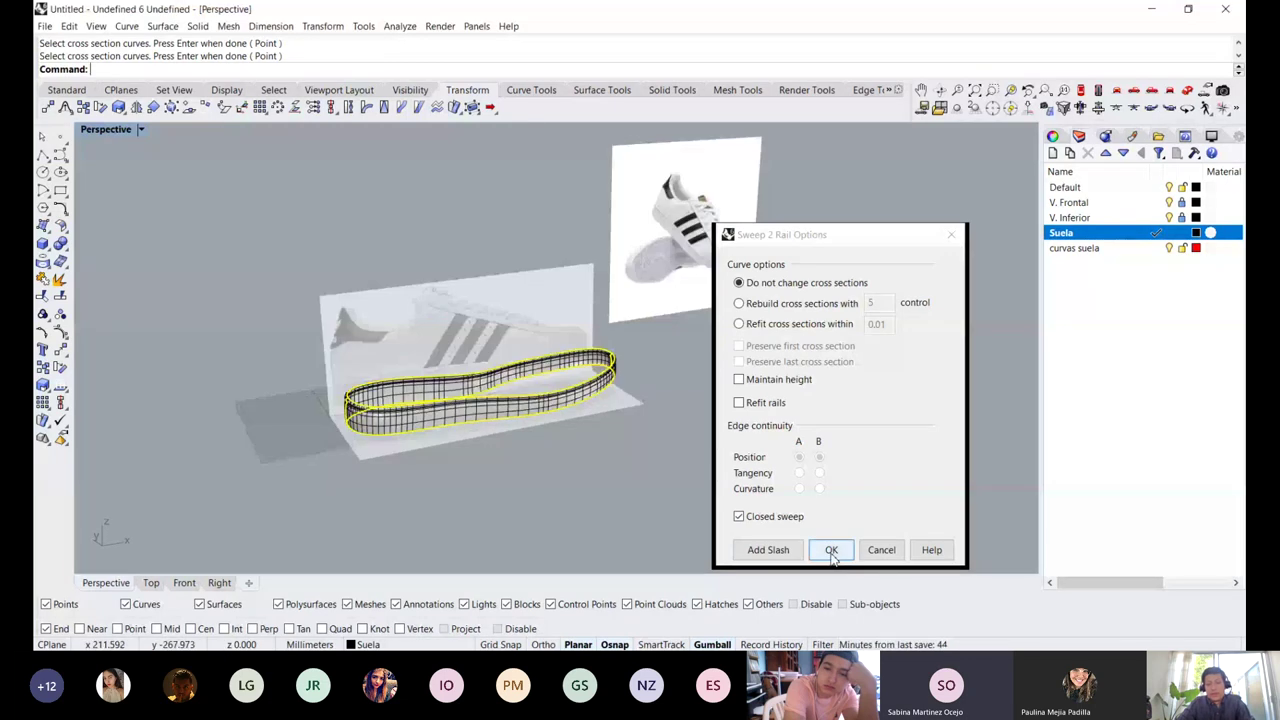
left_click(831, 551)
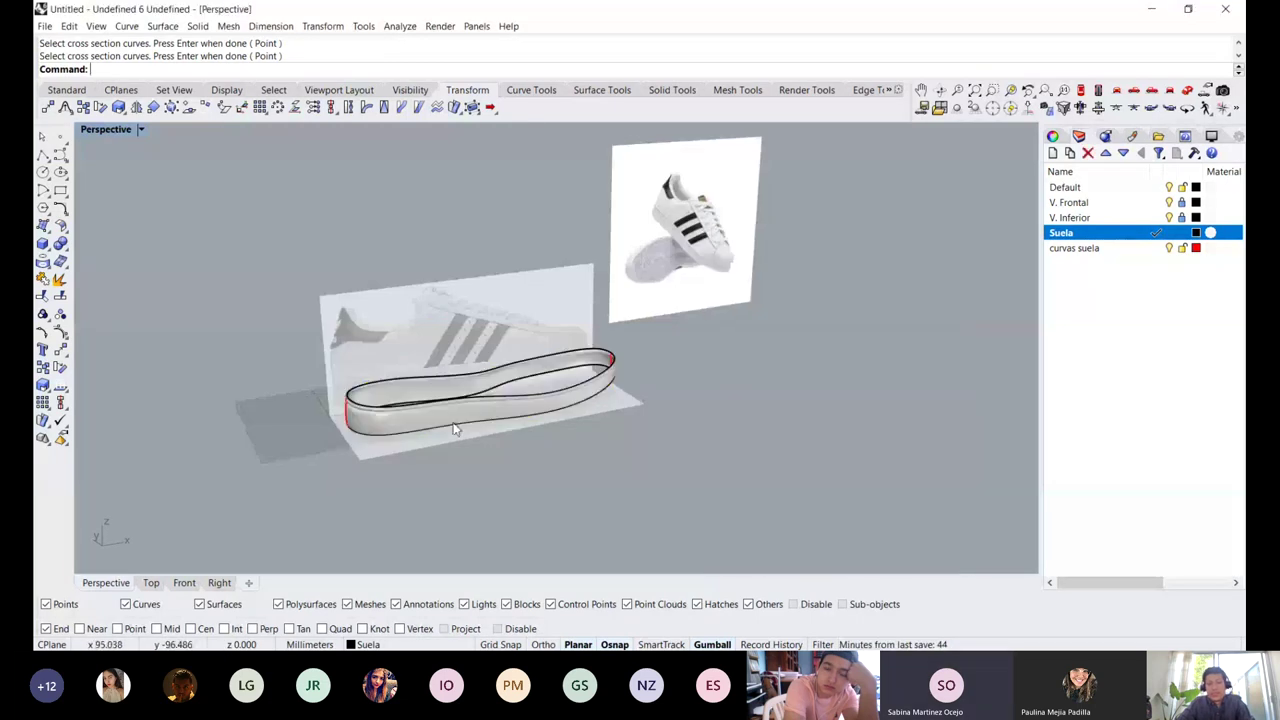
Examine the swept sole side wall from both sides, the toe end and above against the sneaker reference pictures
scroll(454, 428, "up", 6)
right_click_drag(580, 350, 532, 378)
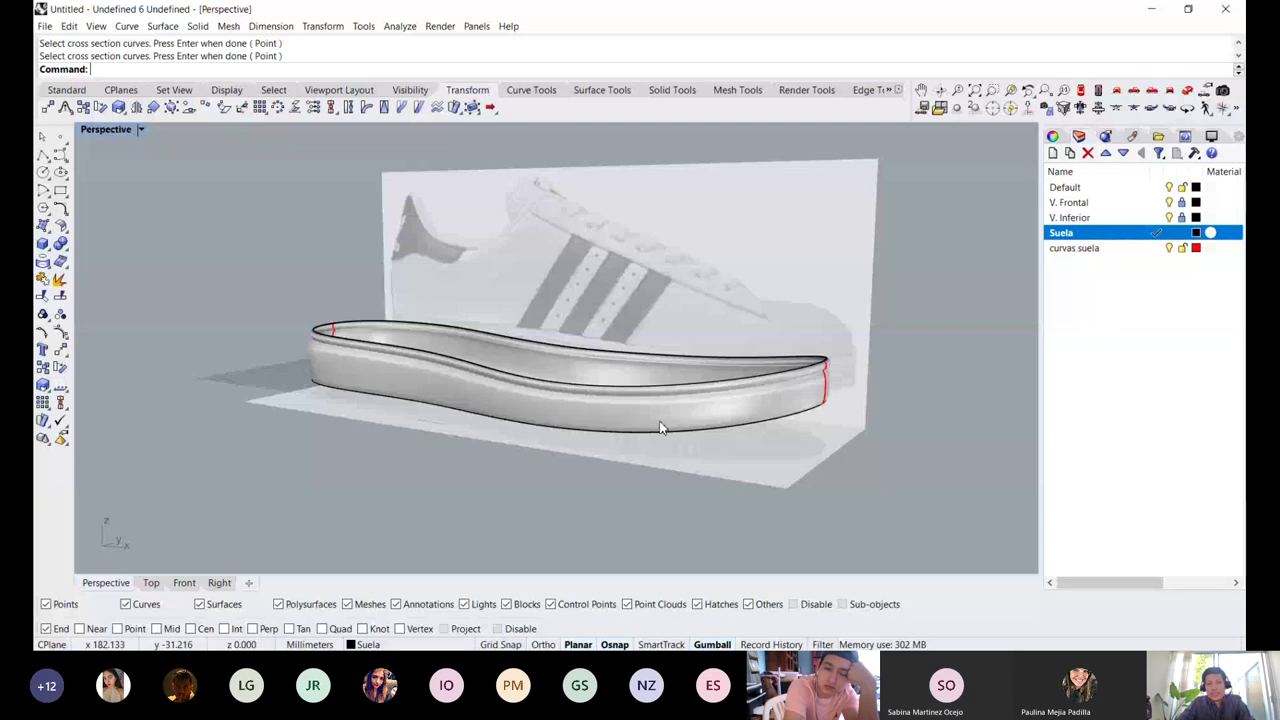
right_click_drag(660, 427, 618, 407)
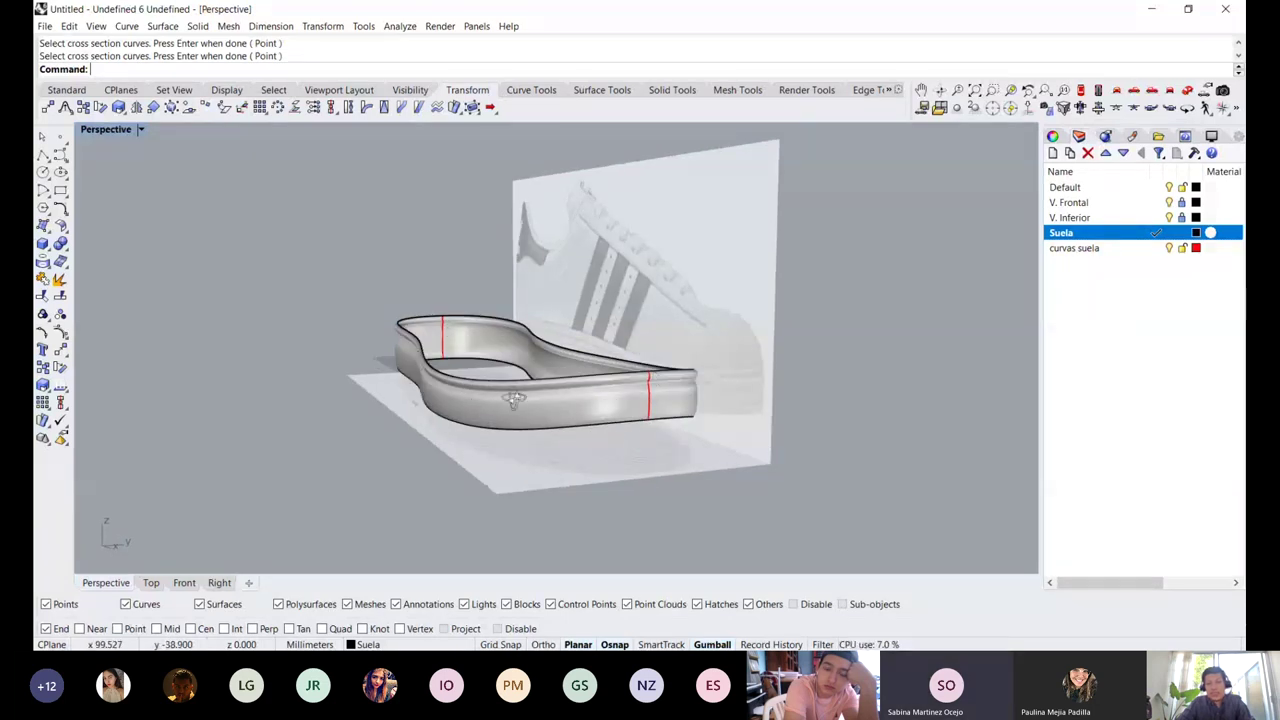
right_click_drag(454, 392, 571, 391)
scroll(663, 343, "up", 3)
right_click_drag(663, 343, 720, 334)
scroll(726, 357, "down", 5)
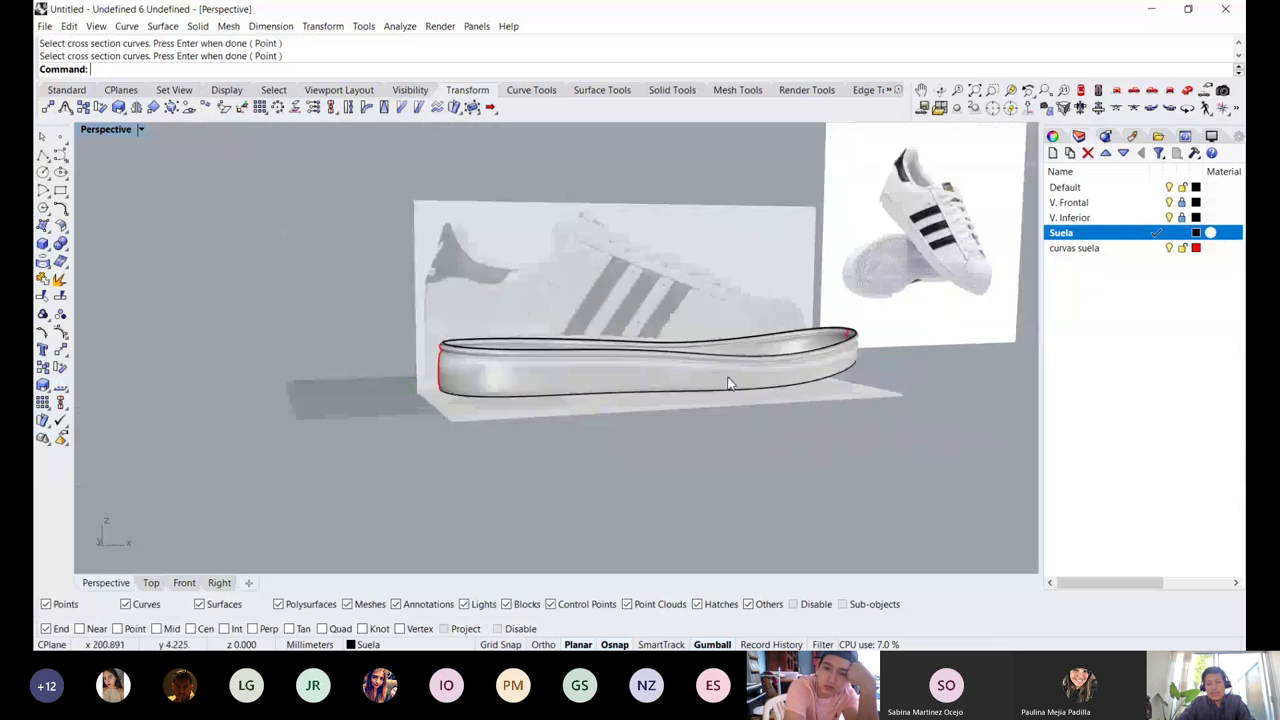
right_click_drag(729, 380, 769, 378)
scroll(574, 330, "up", 2)
scroll(576, 328, "up", 1)
right_click_drag(576, 327, 651, 348)
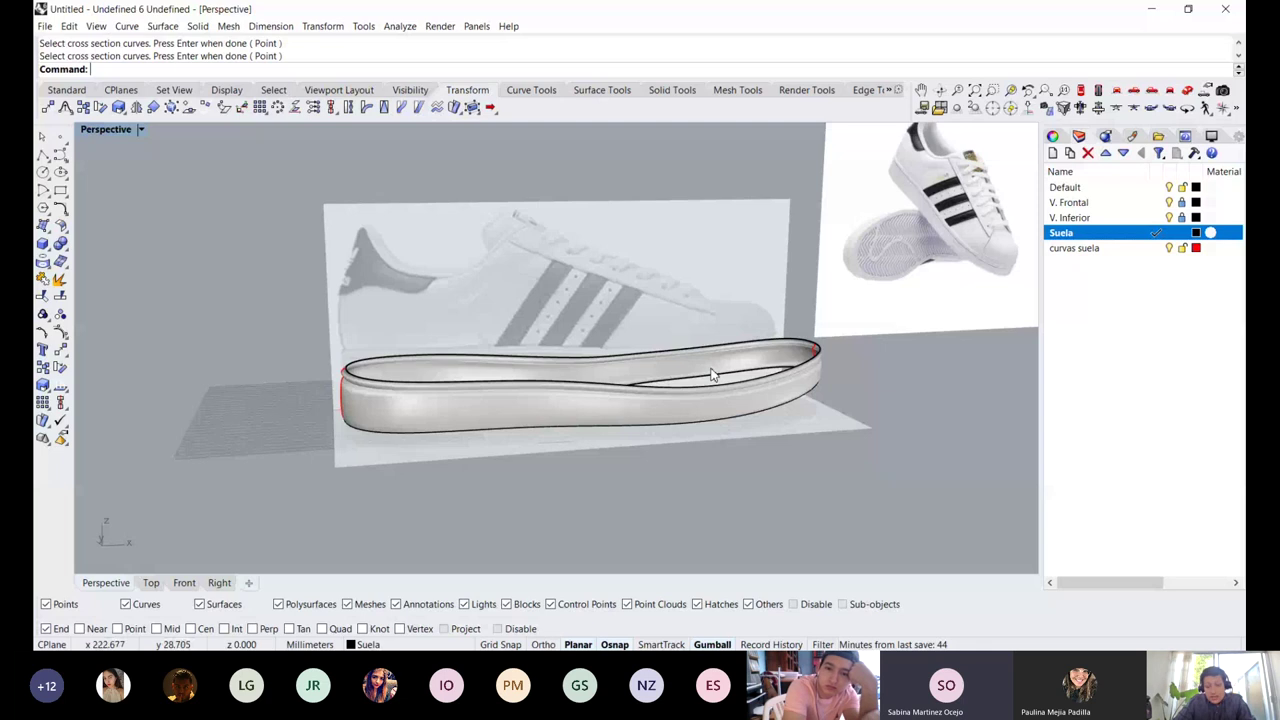
scroll(710, 375, "up", 3)
right_click_drag(729, 337, 940, 207)
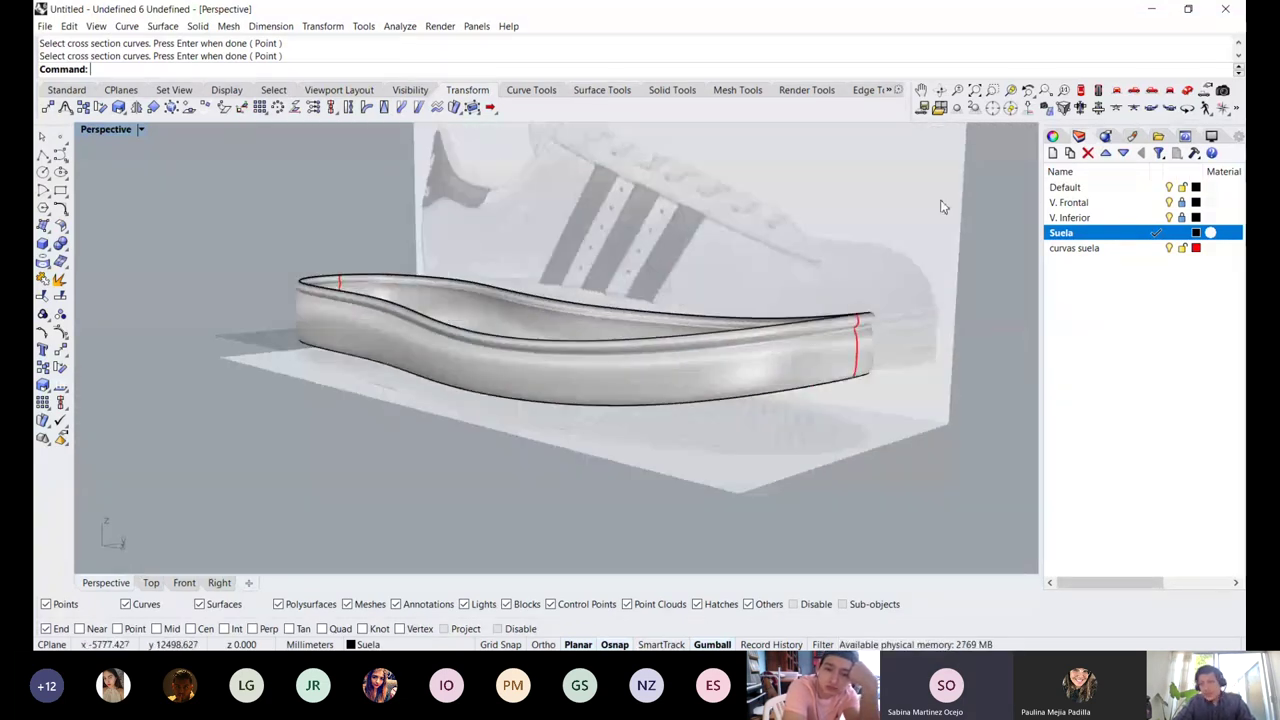
Turn on surface isocurves in the Perspective viewport's Shaded display and inspect their distribution around the sole wall
left_click(1132, 136)
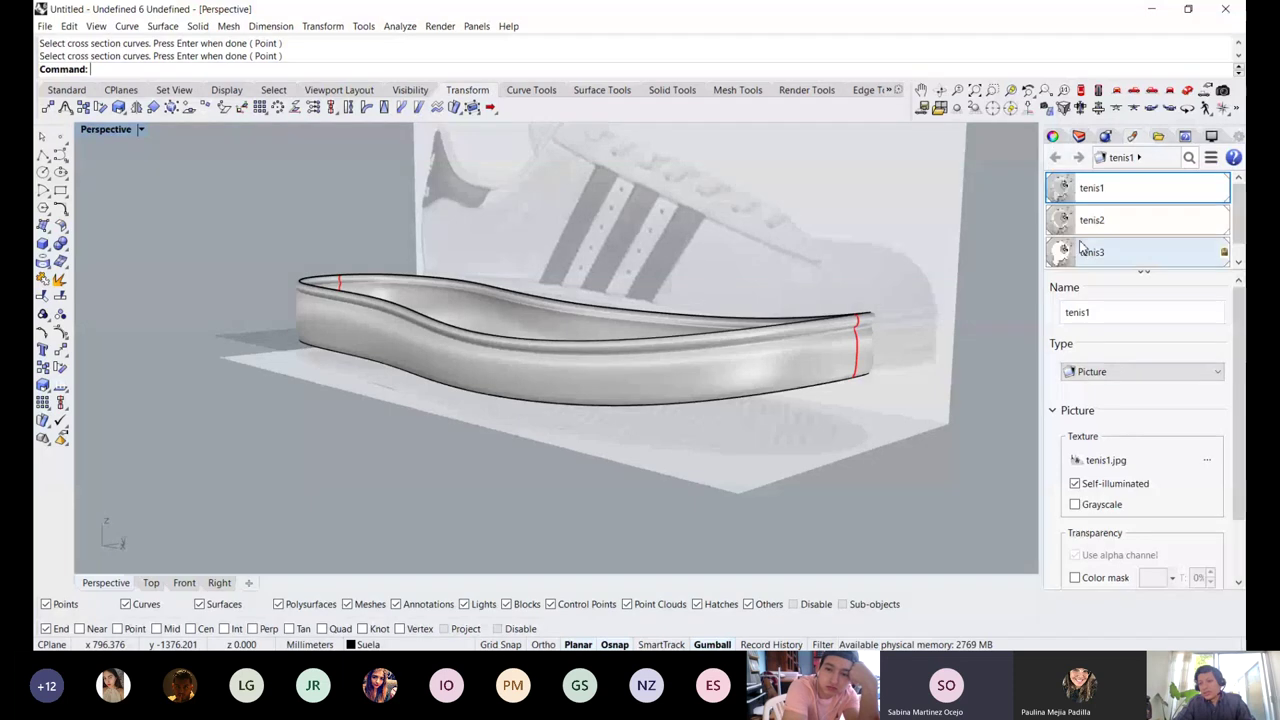
left_click(1211, 136)
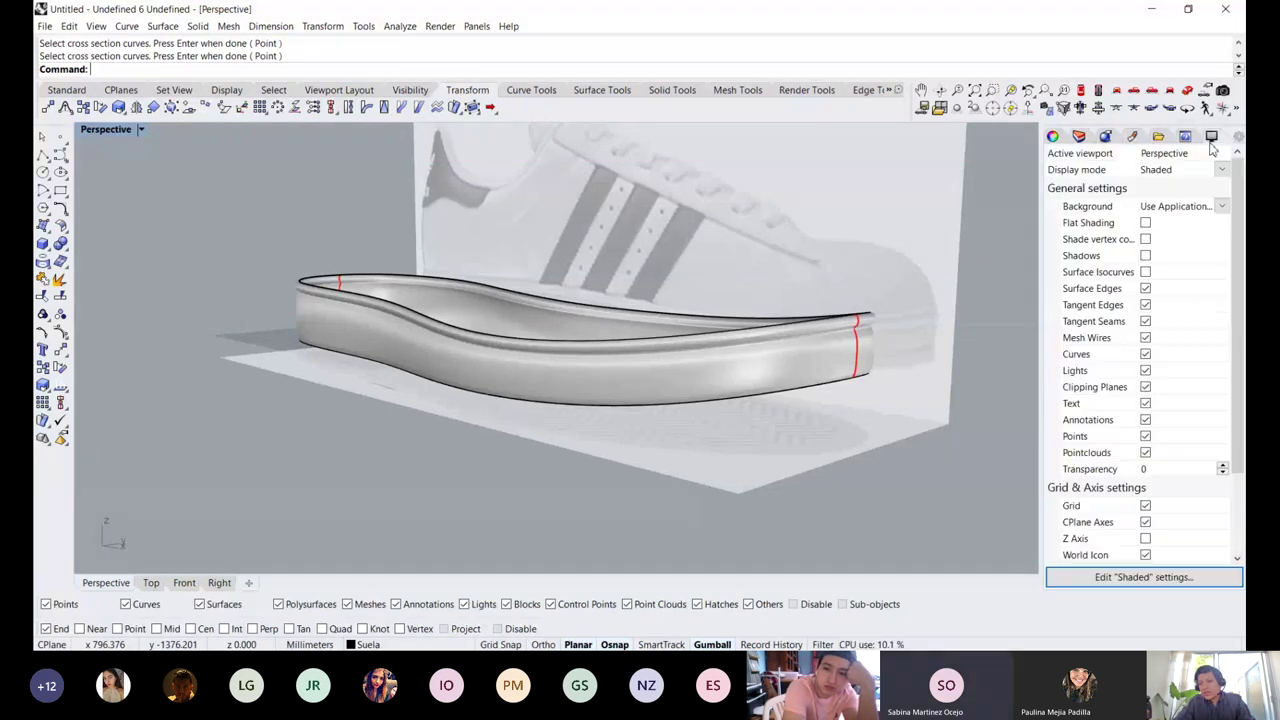
left_click(1145, 272)
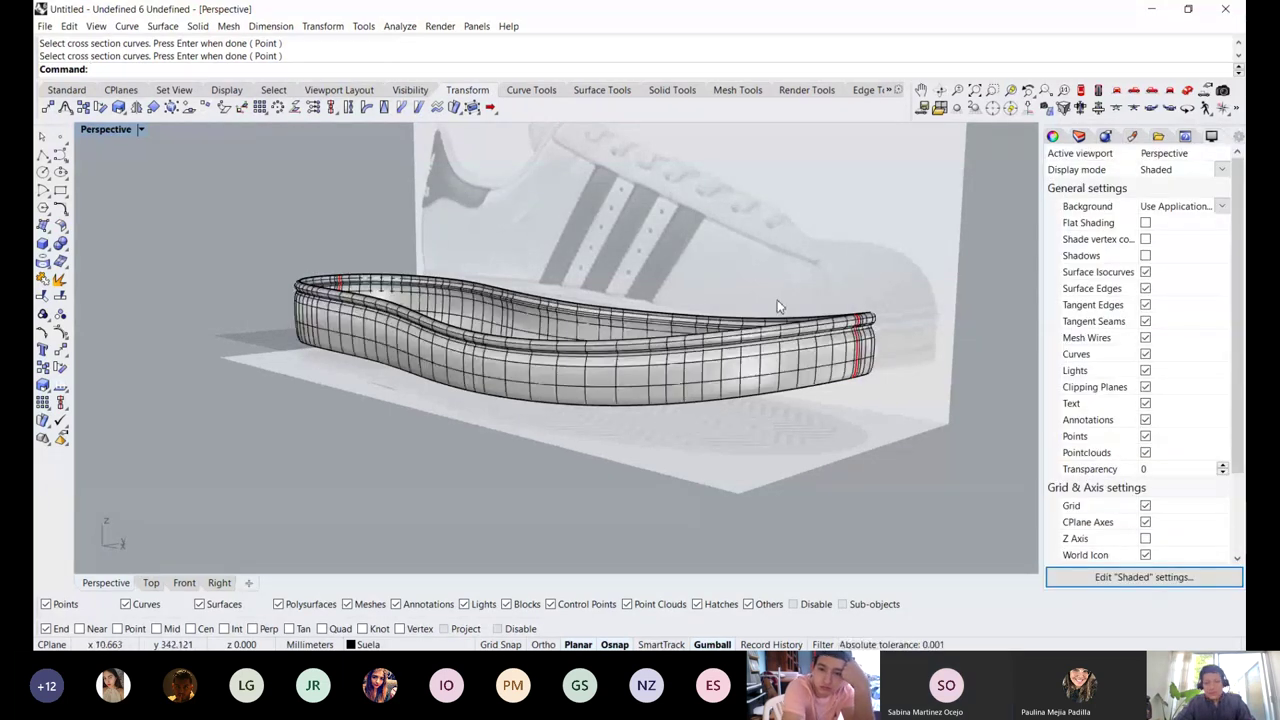
scroll(800, 322, "up", 5)
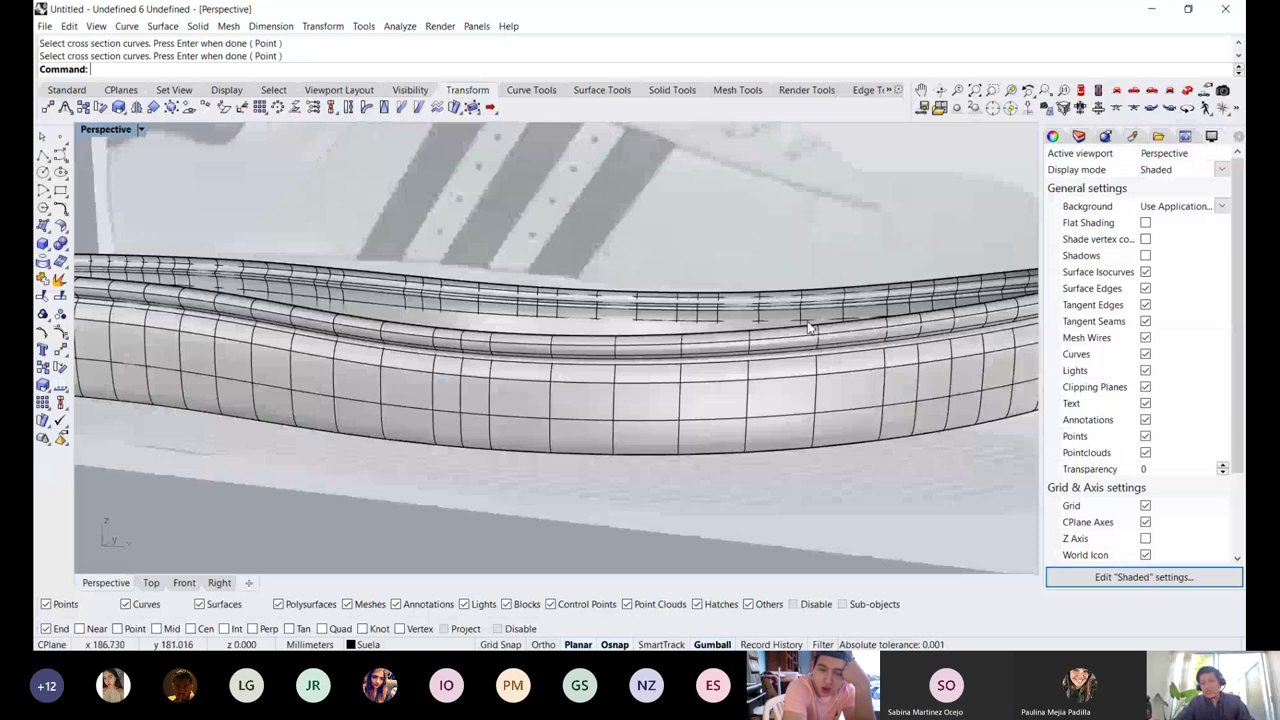
scroll(790, 320, "down", 3)
right_click_drag(777, 314, 713, 370)
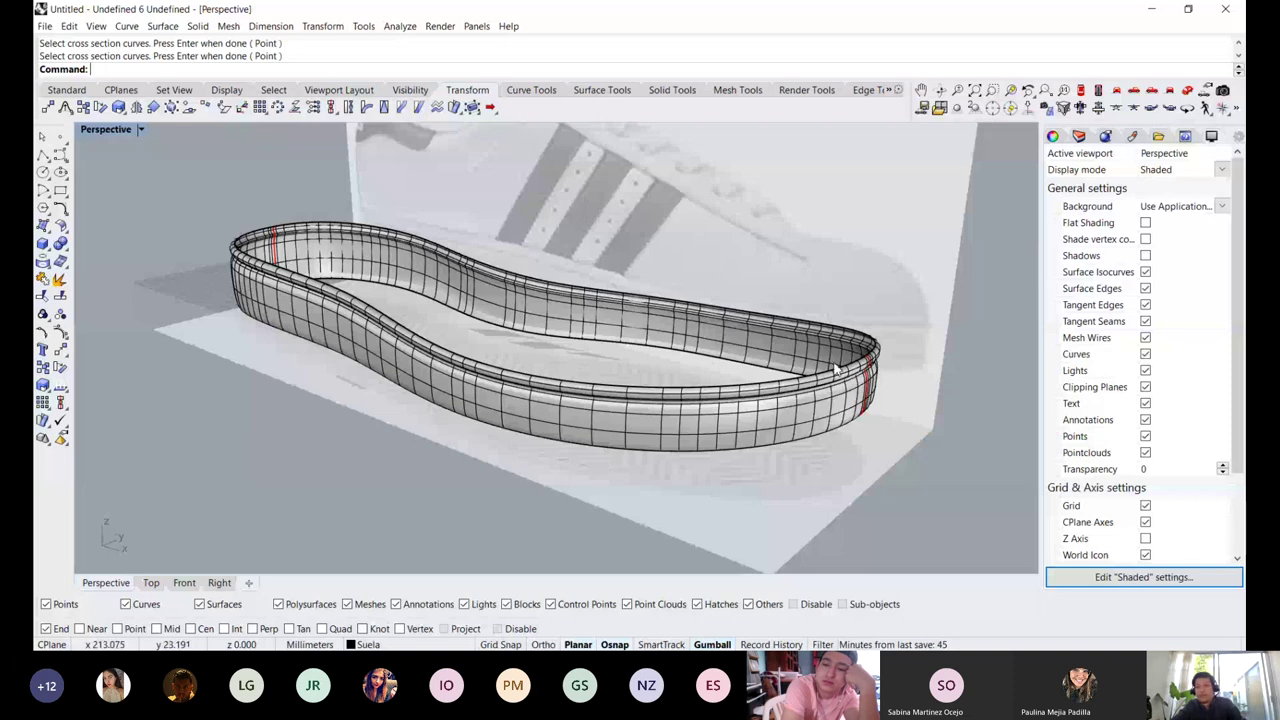
right_click_drag(885, 337, 760, 338)
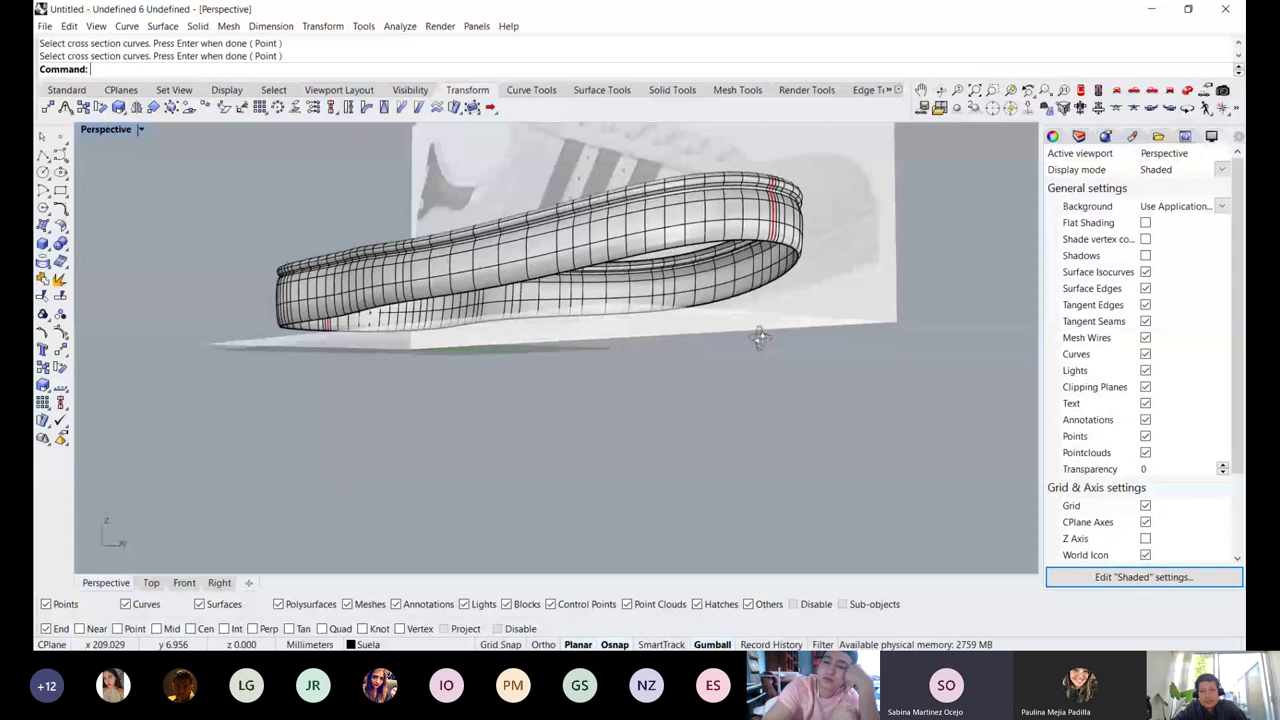
right_click_drag(760, 338, 900, 367)
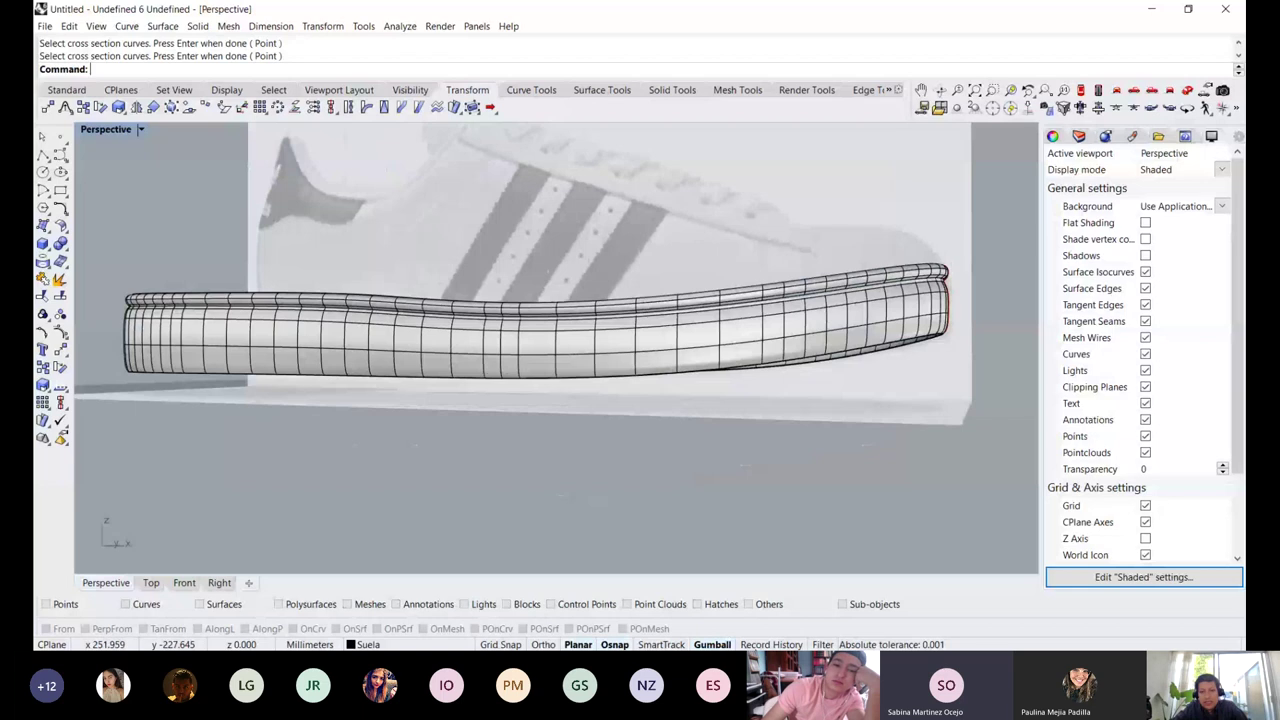
Enable Always Record History for subsequent commands
right_click(771, 644)
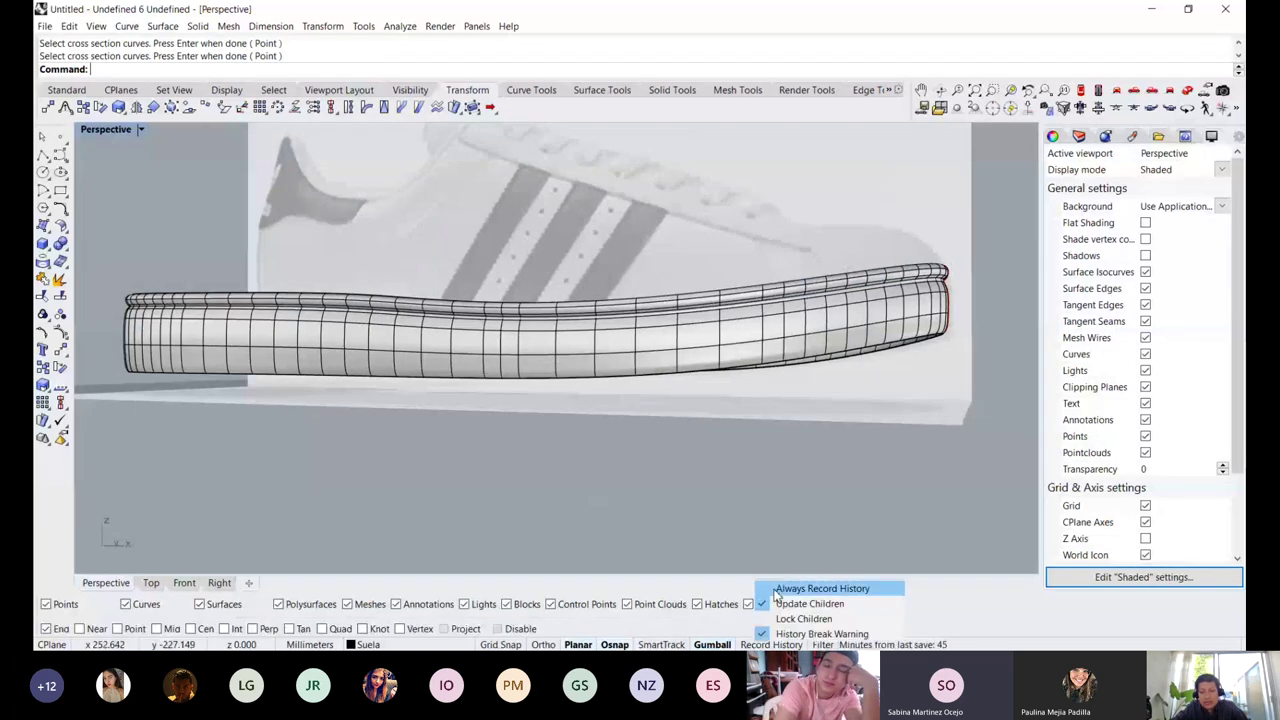
left_click(777, 589)
right_click_drag(831, 385, 497, 430)
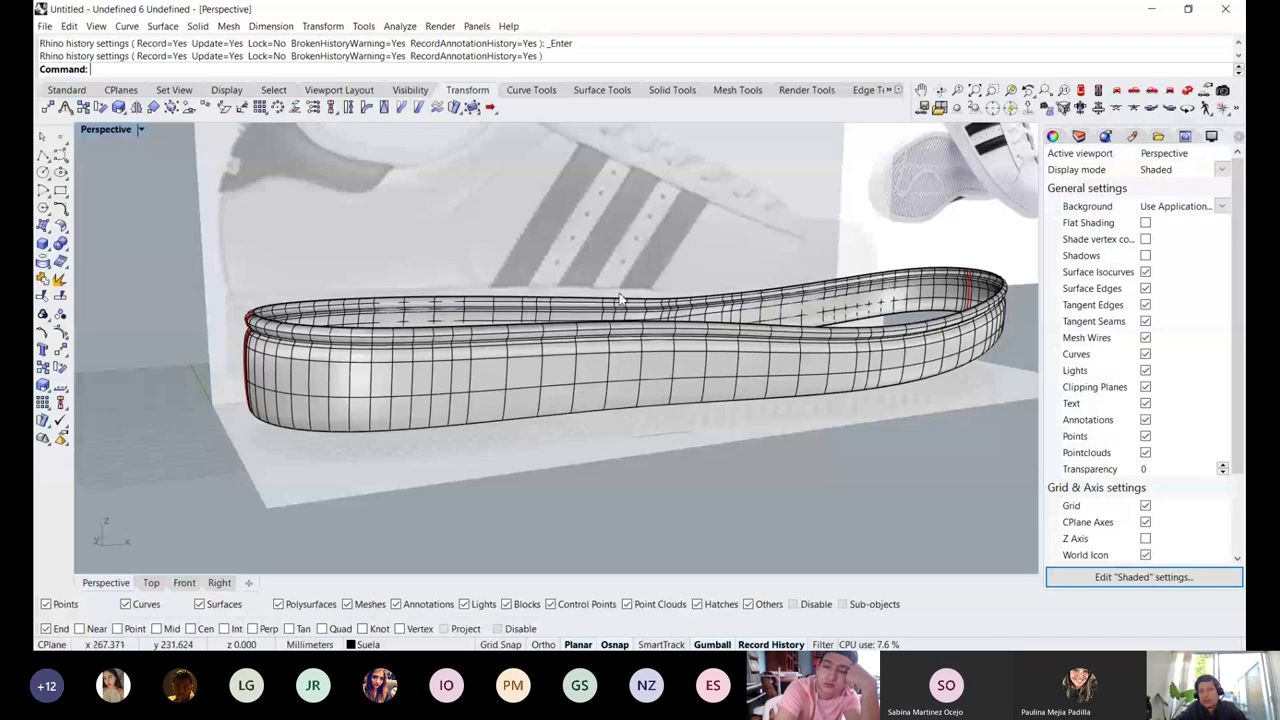
Preview the swept sole wall in Rendered display mode and return the viewport to Shaded
right_click_drag(619, 298, 923, 457)
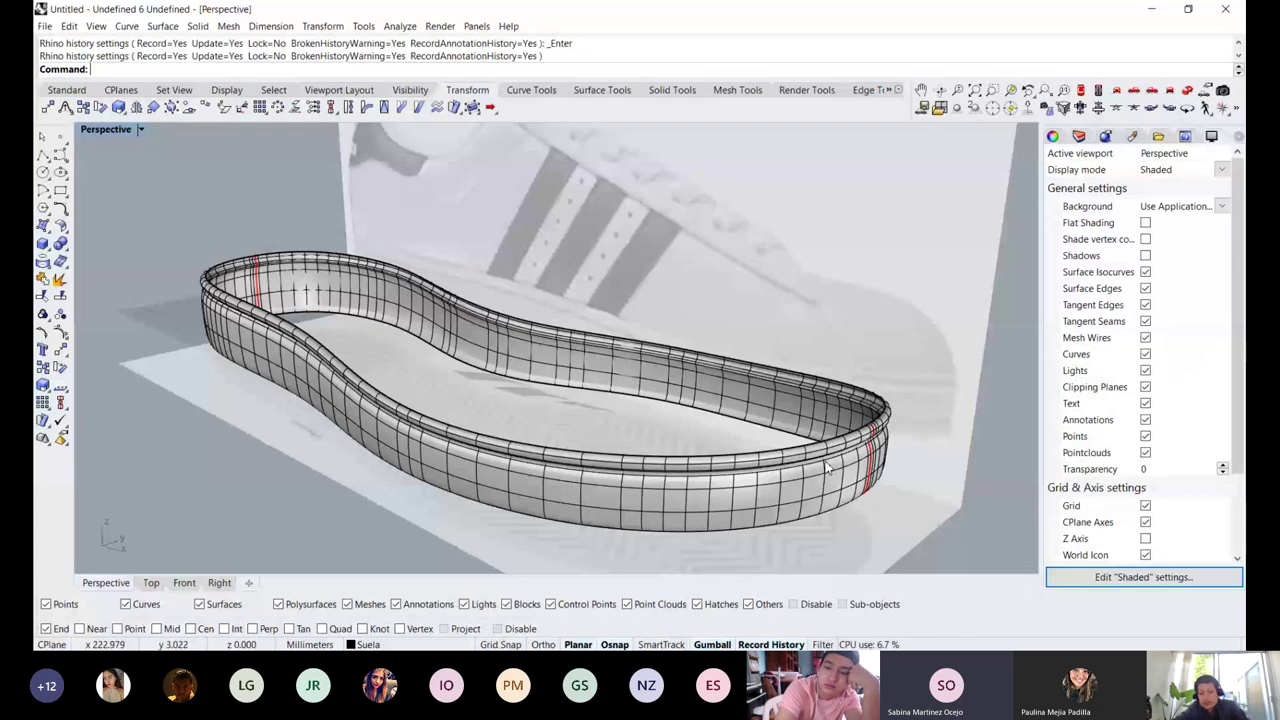
mouse_move(826, 468)
right_mouse_down()
mouse_move(694, 430)
mouse_move(678, 451)
mouse_move(799, 386)
mouse_move(766, 403)
mouse_move(765, 421)
mouse_move(449, 417)
mouse_move(697, 397)
mouse_move(726, 414)
right_mouse_up()
key("ctrl+alt+r")
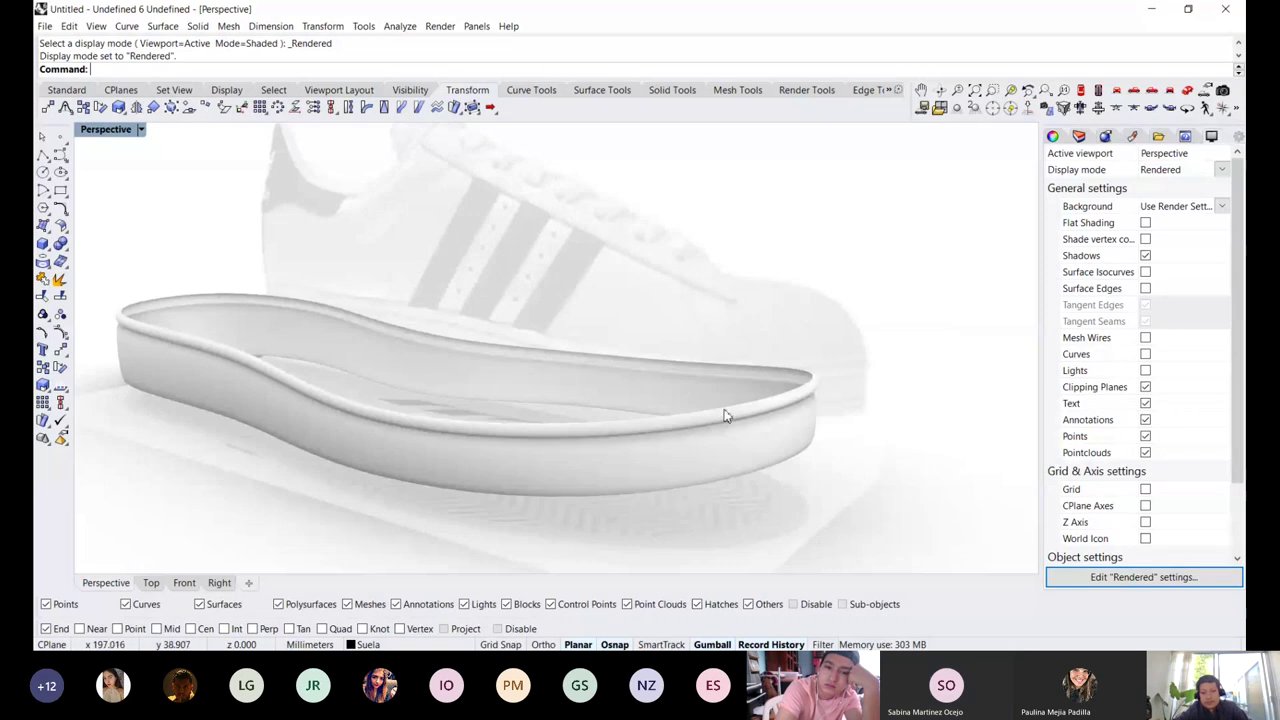
key("ctrl+alt+s")
Examine the sole's edge groove in the white sneaker reference photo, from the heel along the side to the toe
right_click_drag(966, 398, 628, 377, "shift")
scroll(628, 377, "down", 8)
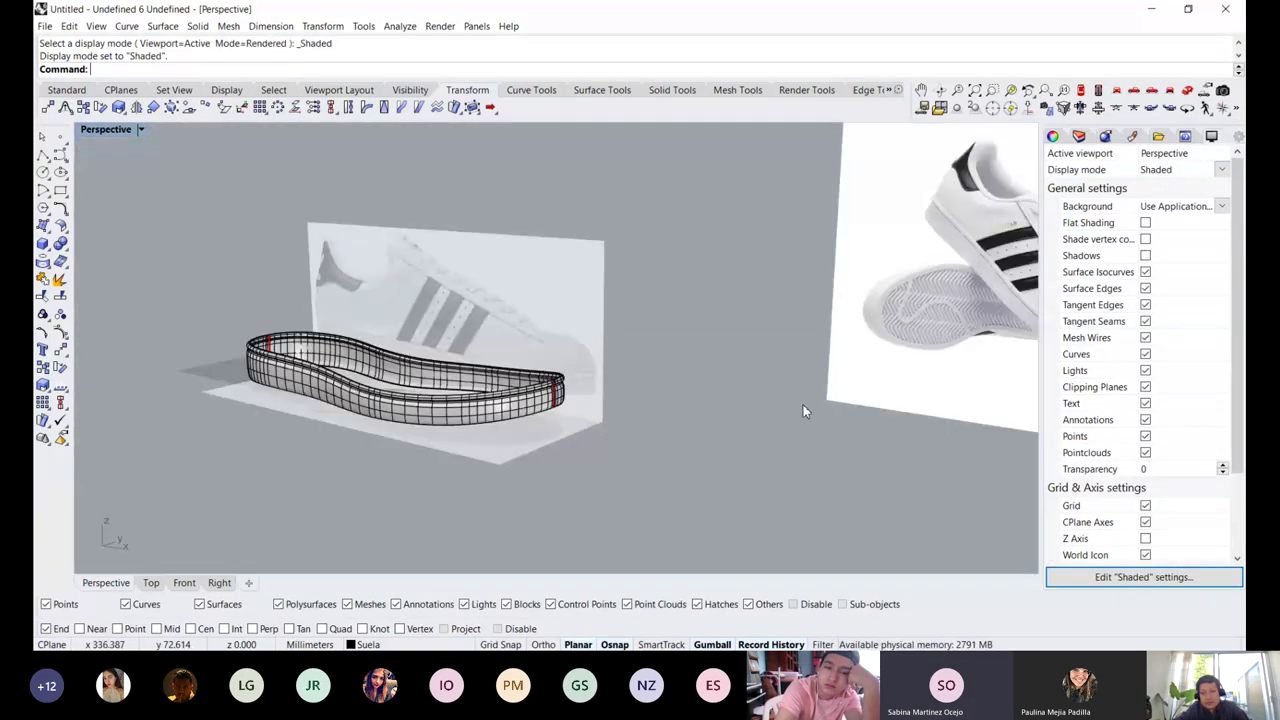
right_click_drag(1020, 308, 669, 324, "shift")
scroll(767, 310, "up", 10)
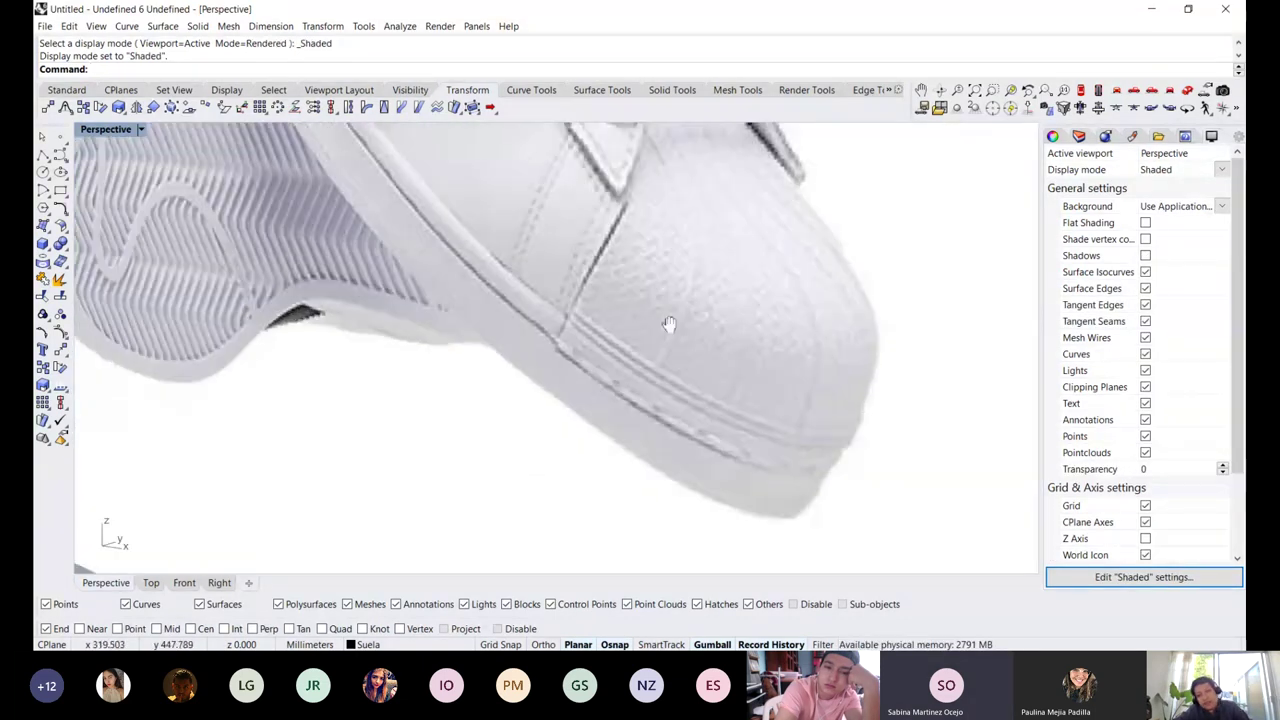
scroll(669, 324, "down", 5)
right_click_drag(623, 369, 570, 225)
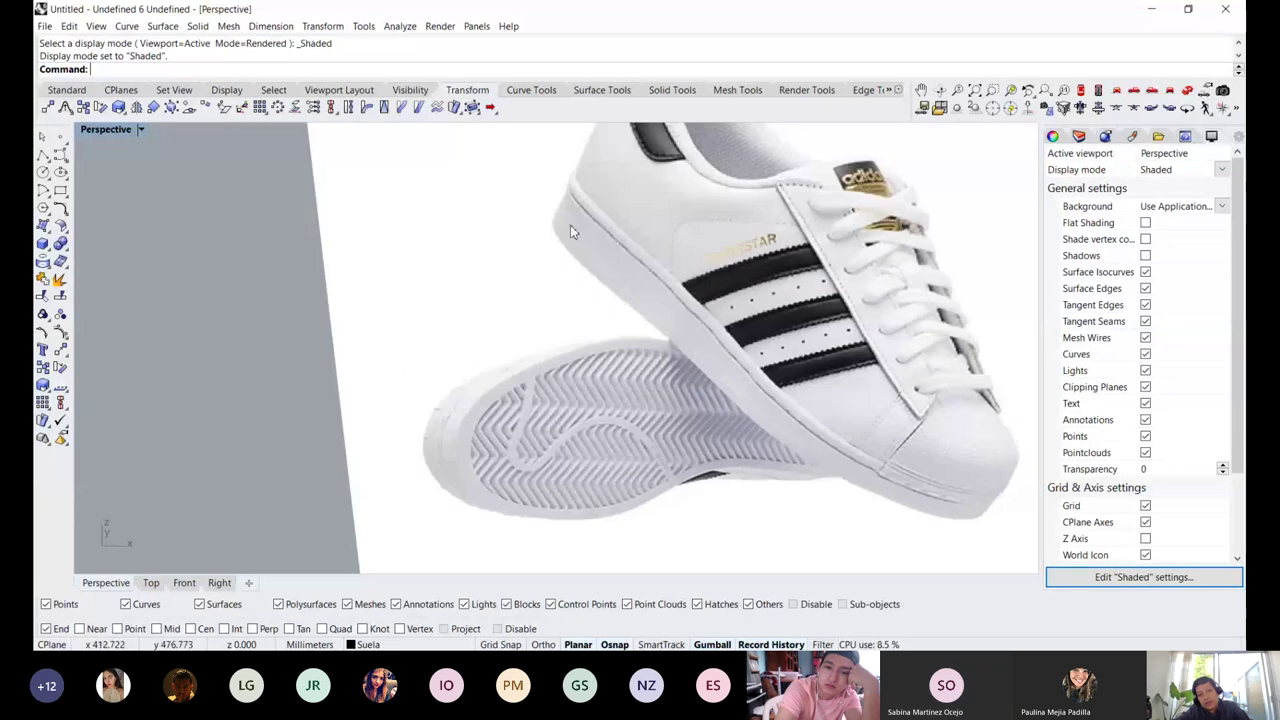
scroll(570, 225, "up", 5)
scroll(568, 252, "down", 5)
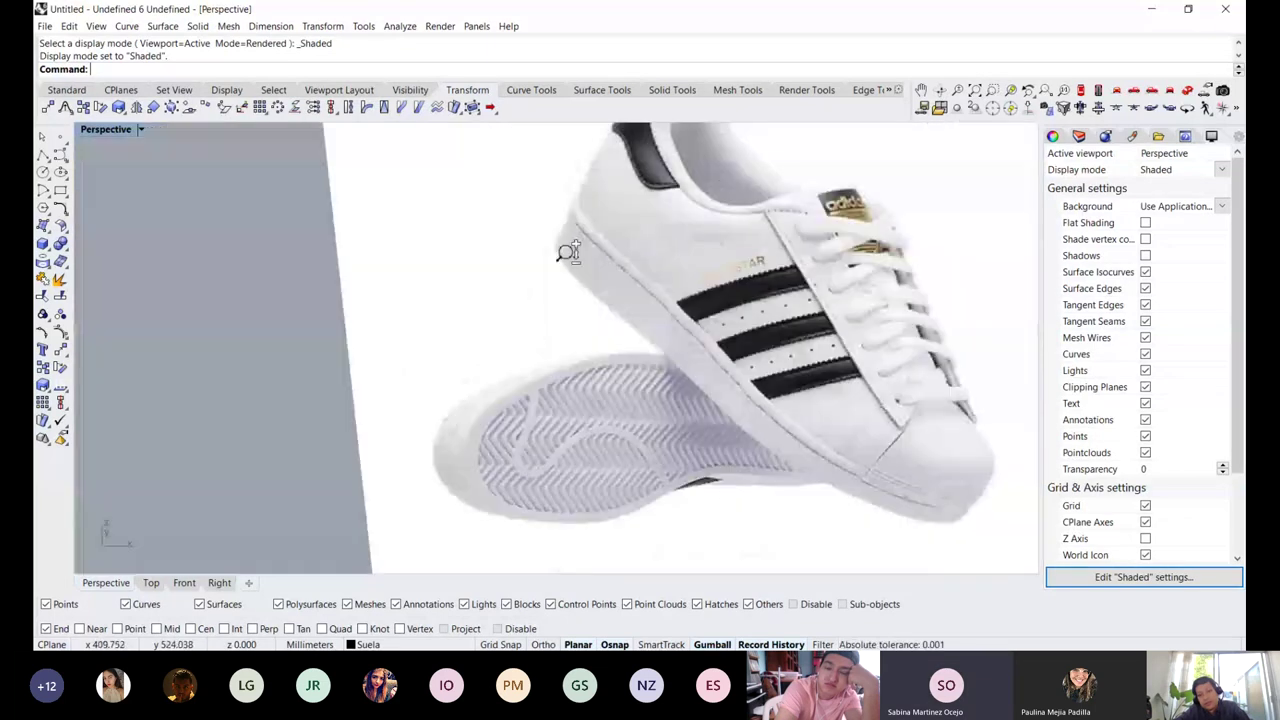
scroll(568, 252, "down", 2)
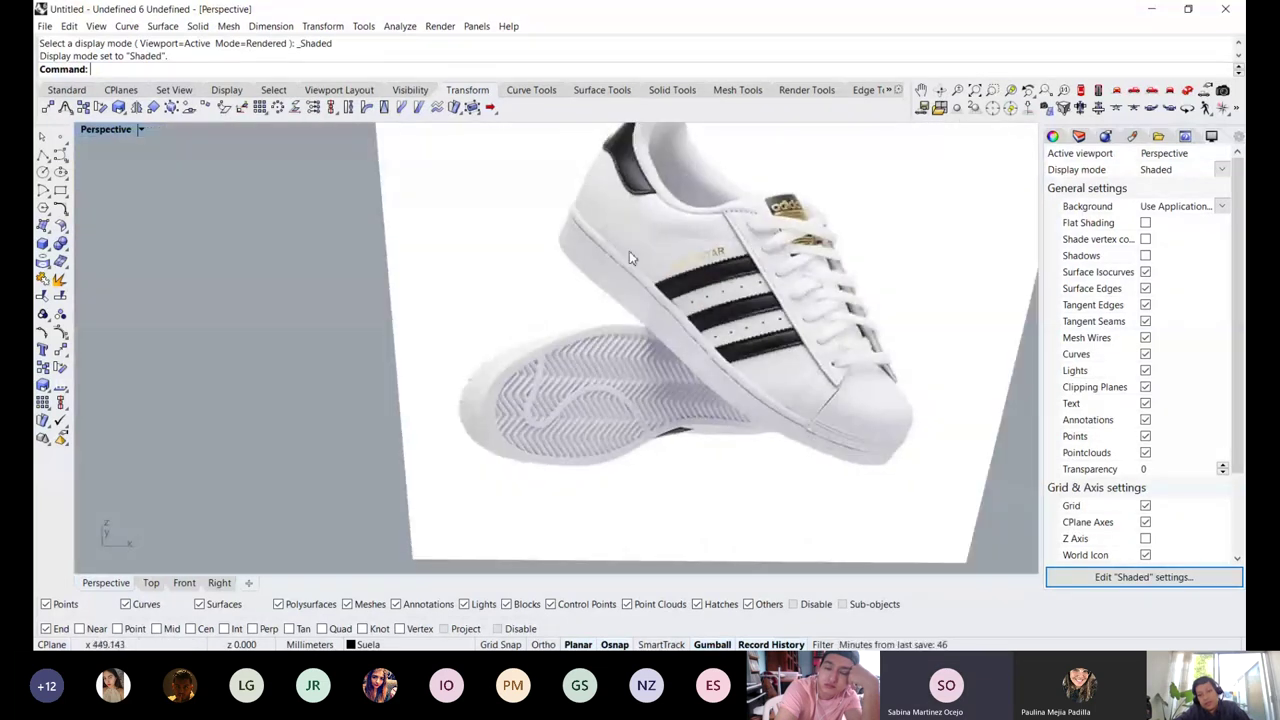
scroll(618, 217, "up", 5)
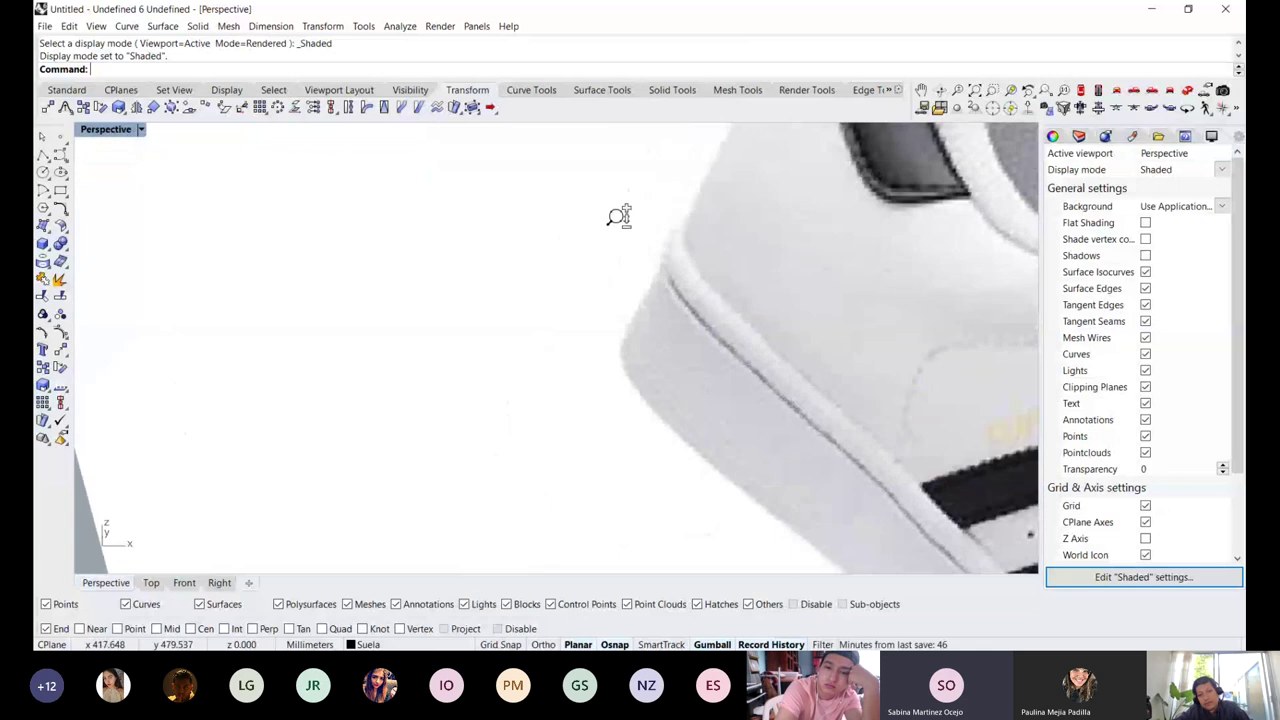
scroll(616, 240, "down", 6)
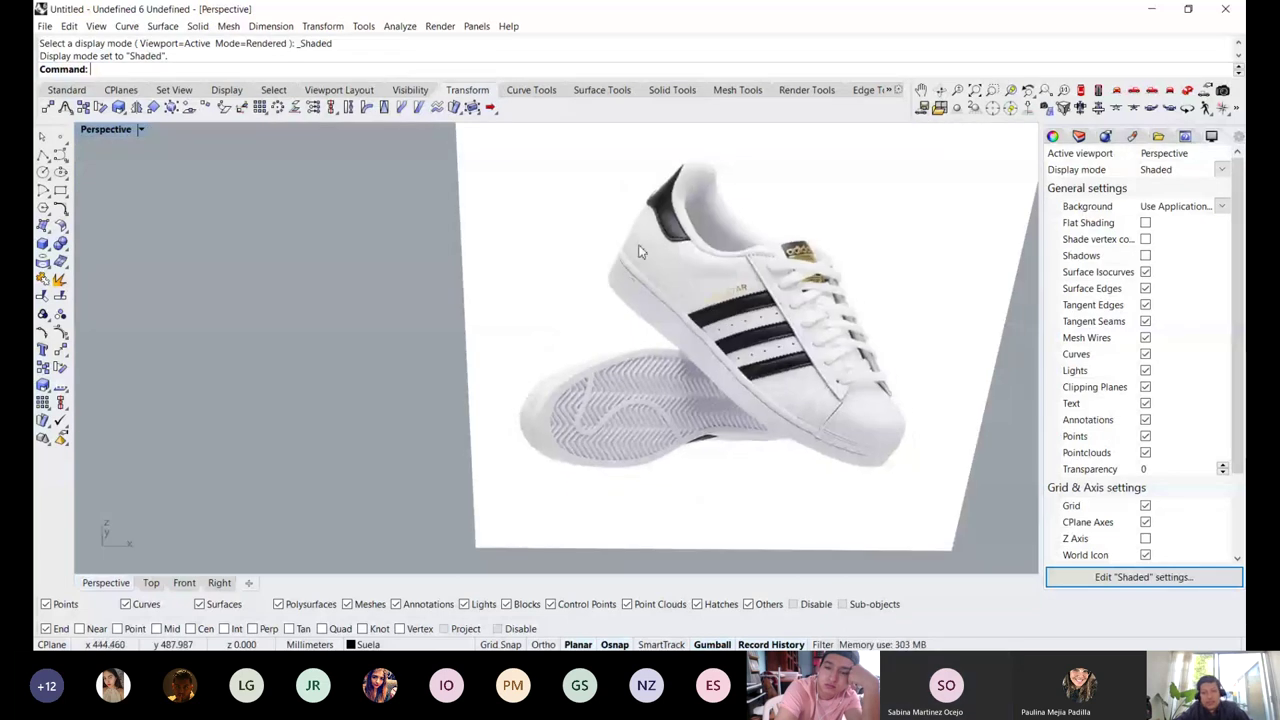
scroll(640, 235, "up", 5)
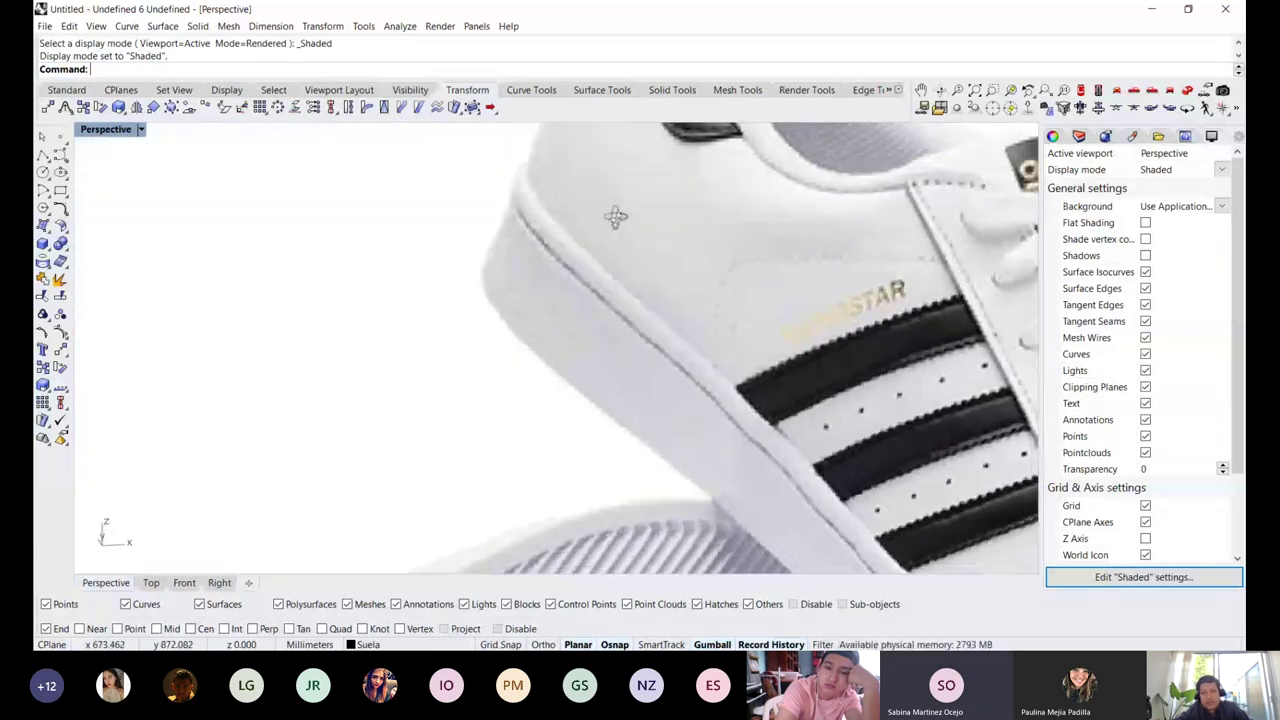
right_click_drag(615, 216, 500, 125, "shift")
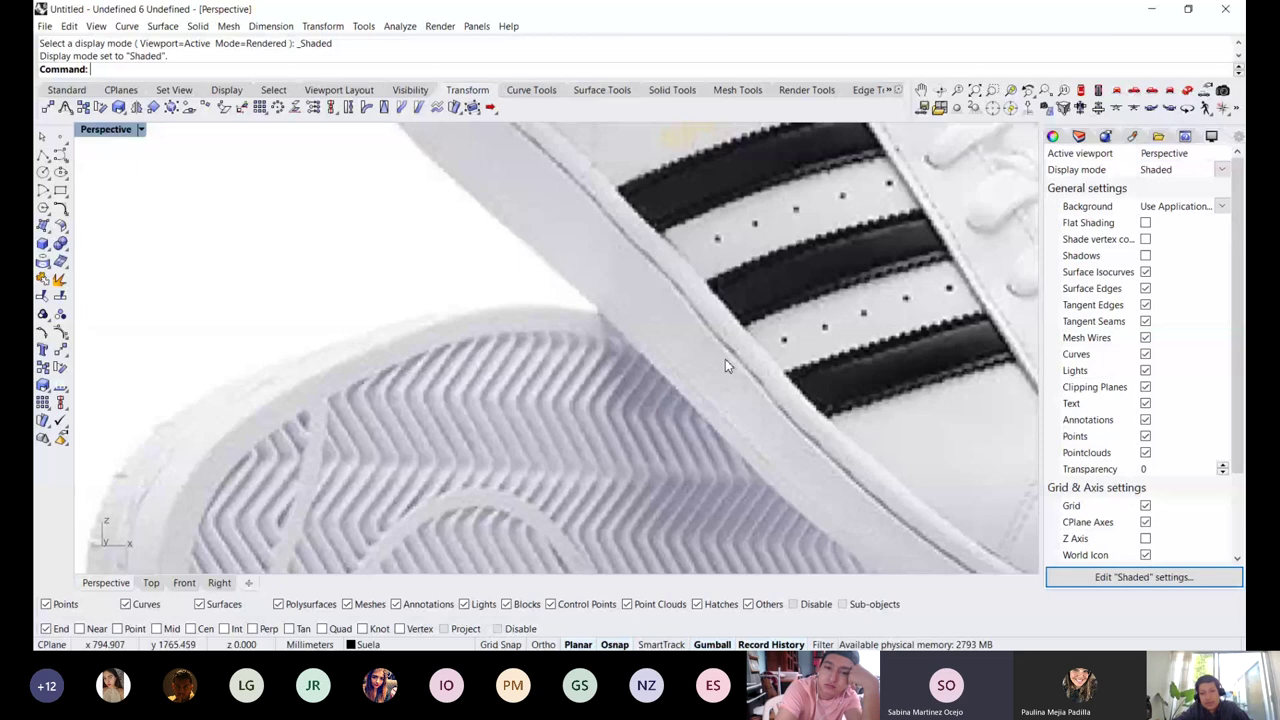
right_click_drag(725, 359, 600, 250, "shift")
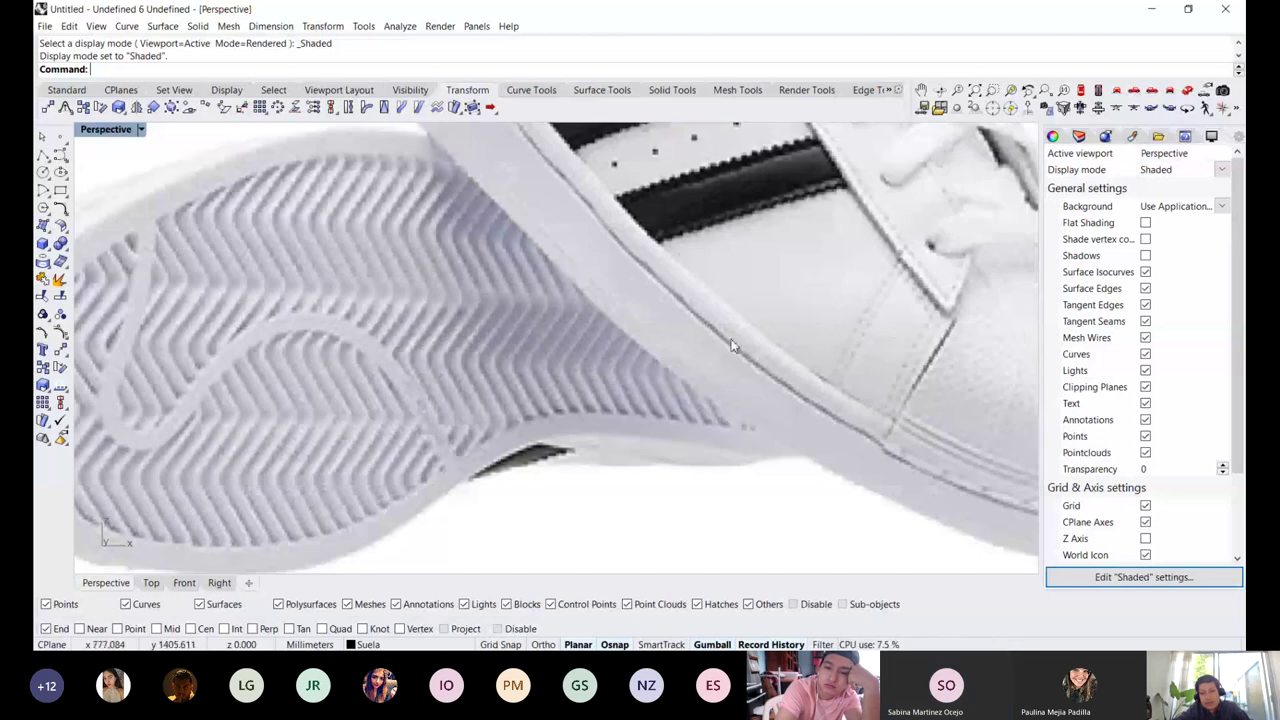
right_click_drag(880, 445, 704, 278)
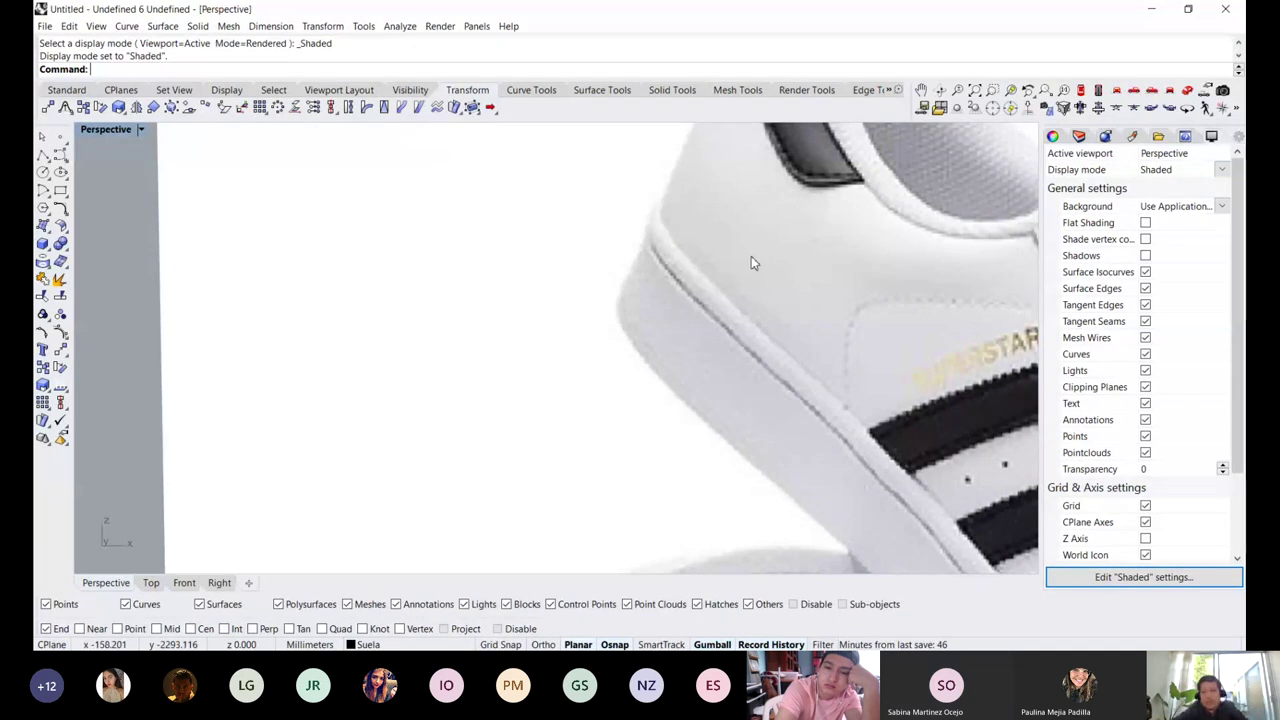
Delete the swept sole wall surface, keeping its outline and profile curves
scroll(751, 256, "down", 15)
scroll(515, 411, "up", 3)
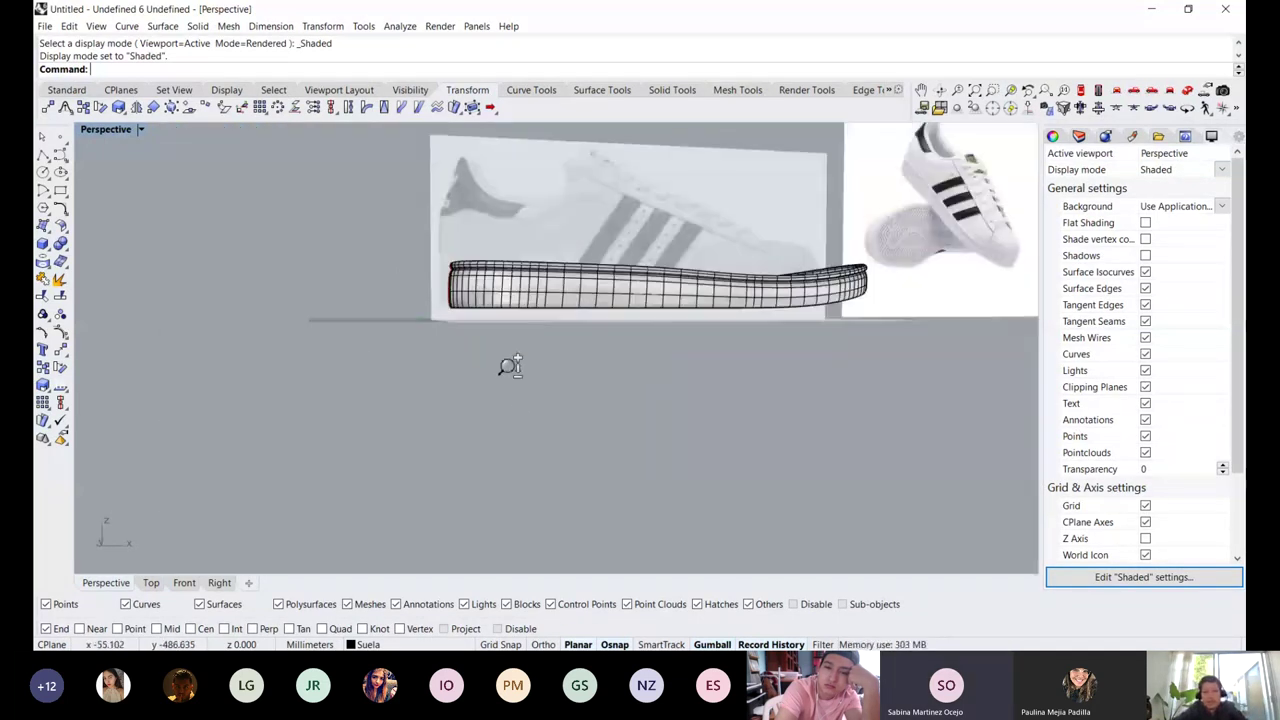
scroll(506, 366, "up", 2)
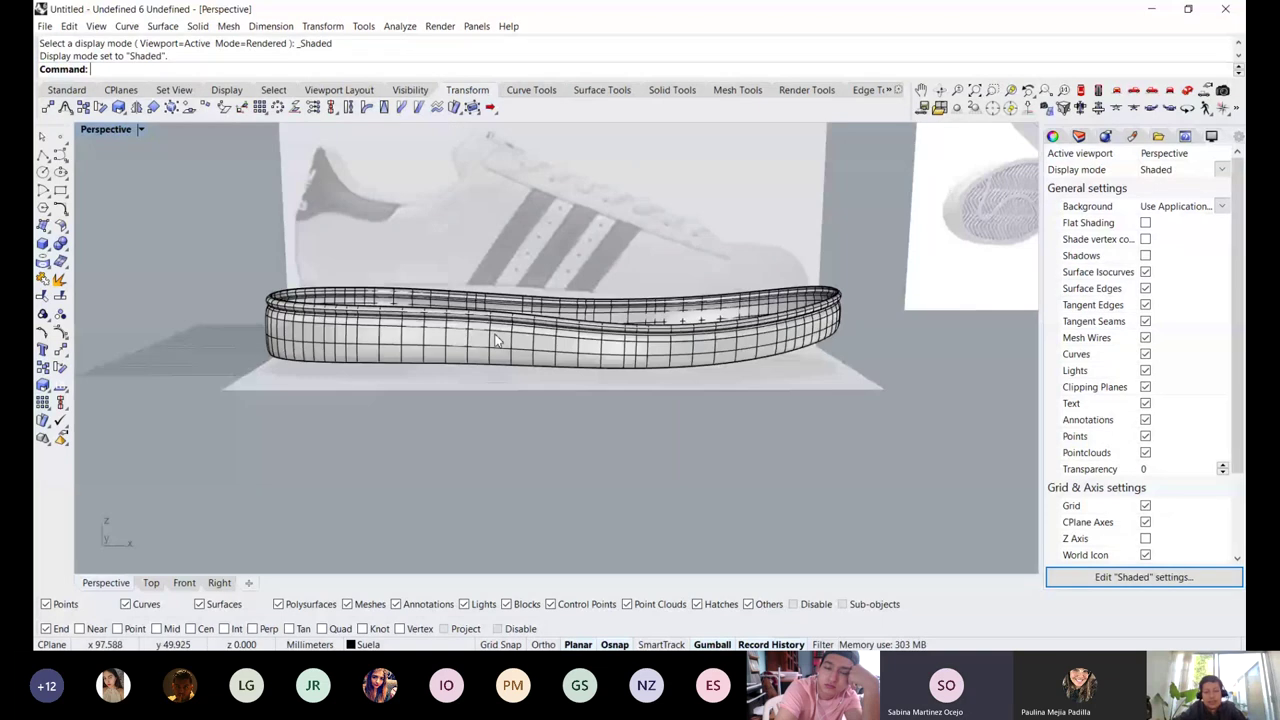
left_click(373, 344)
key("Delete")
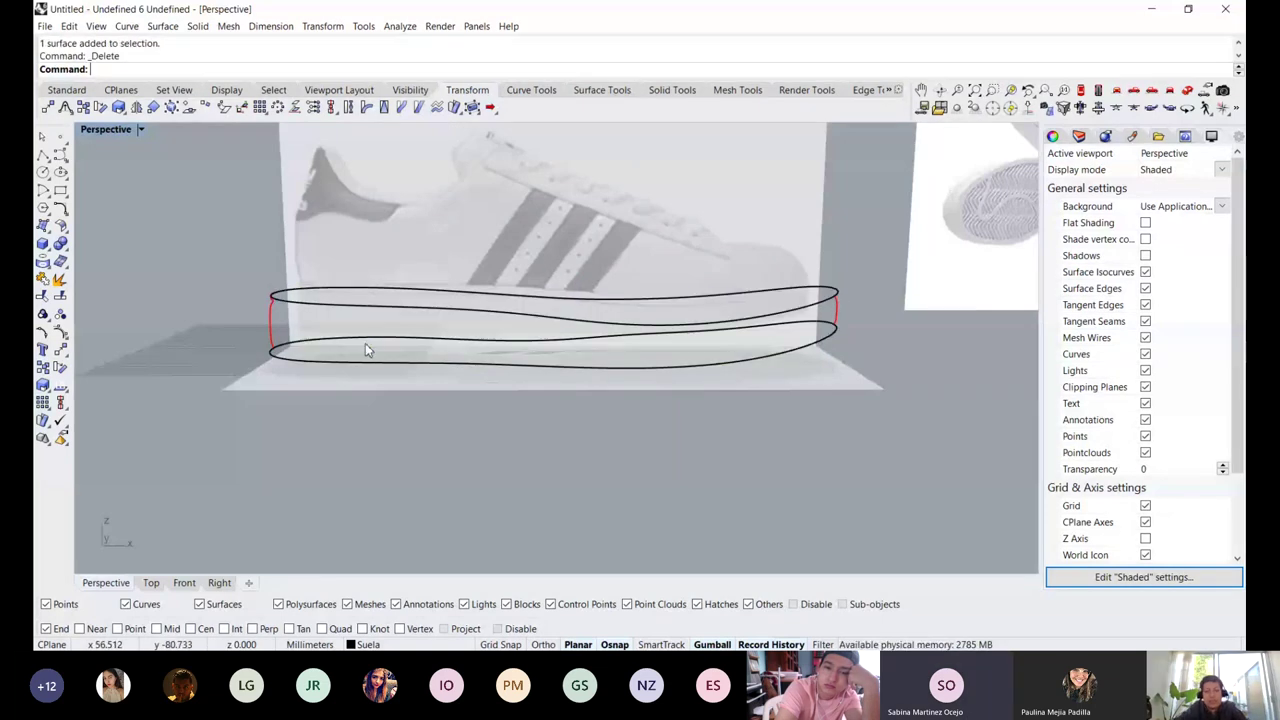
Inspect the two control points that form the heel profile's sharp groove in the Front view
key("ctrl+F2")
right_click_drag(283, 318, 600, 294)
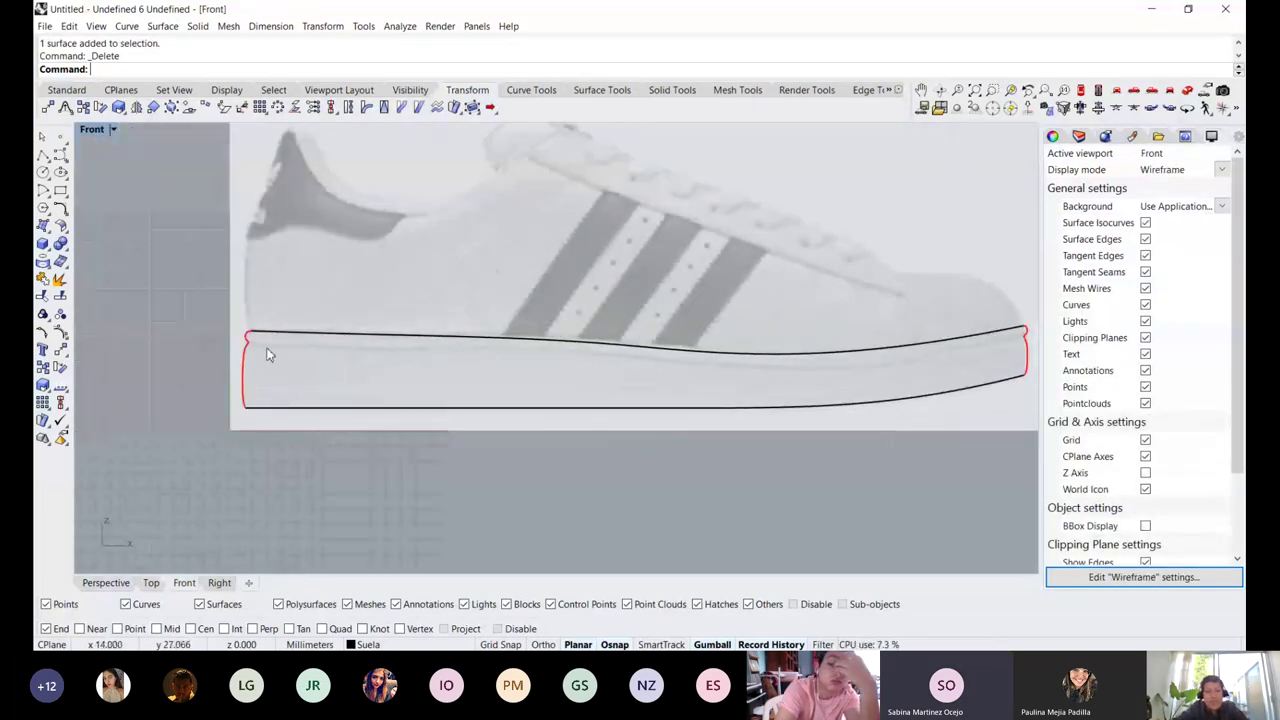
scroll(277, 306, "up", 5)
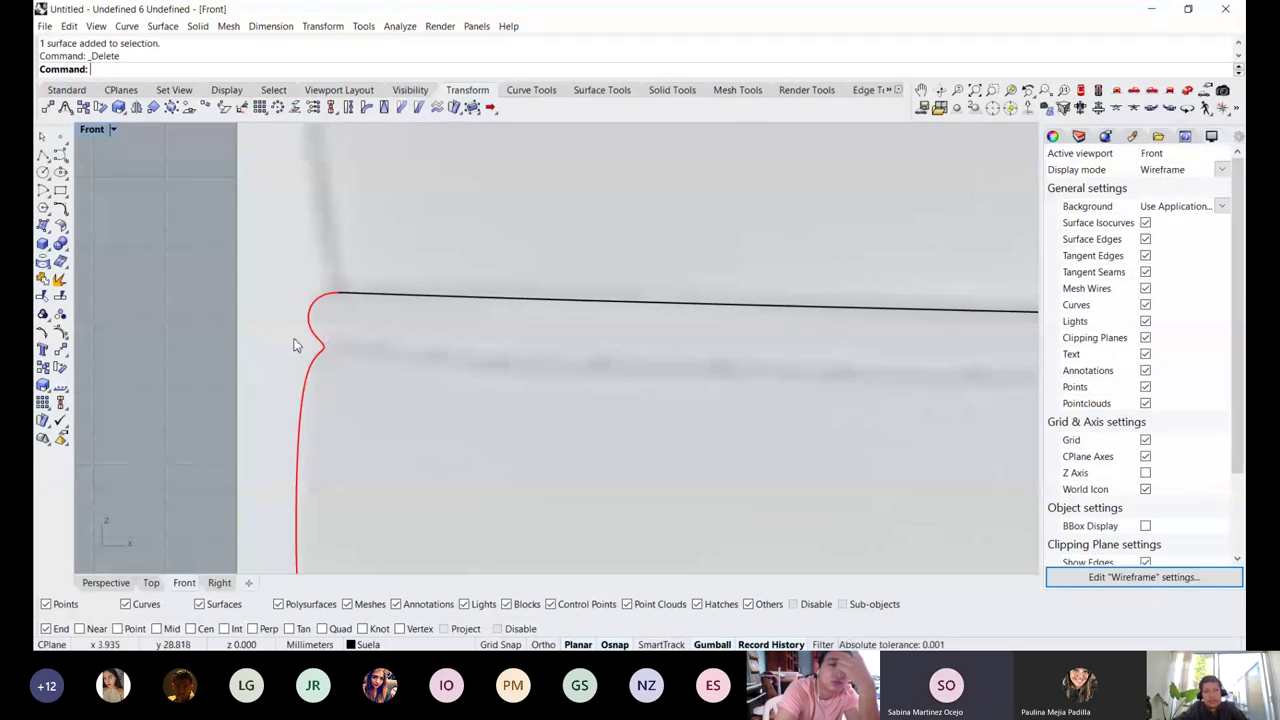
left_click(314, 335)
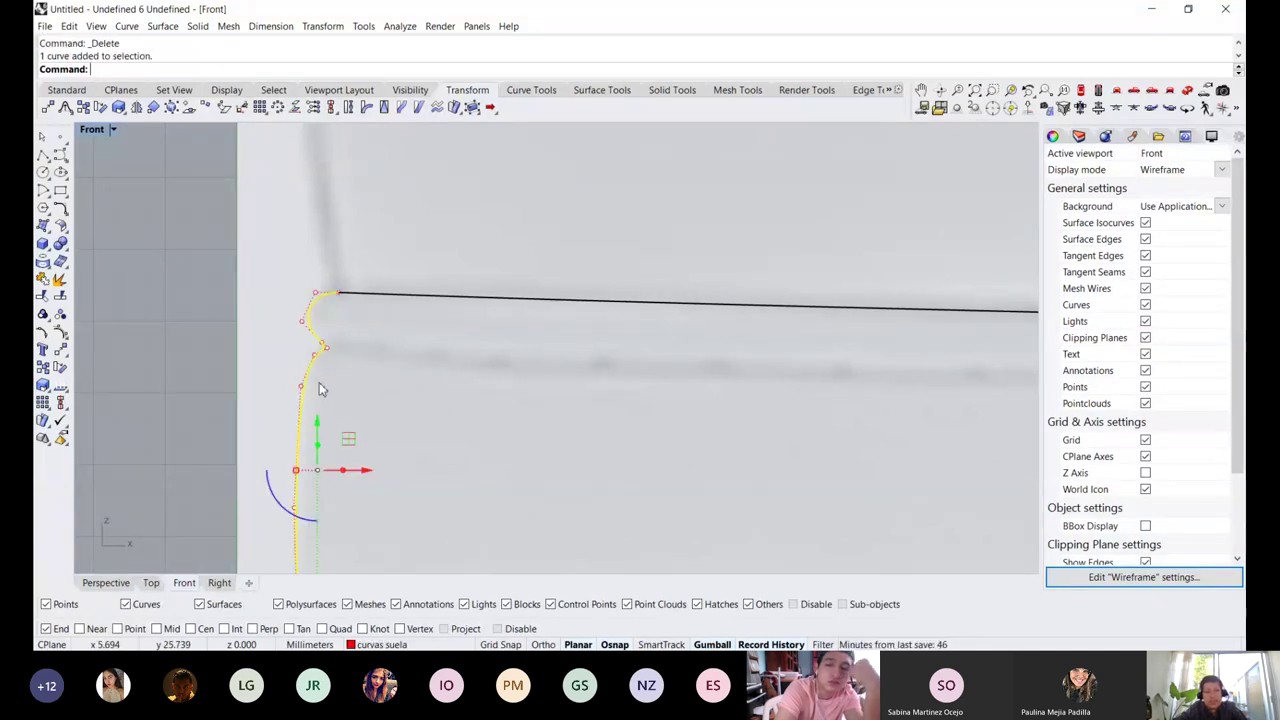
left_click_drag(320, 384, 361, 325)
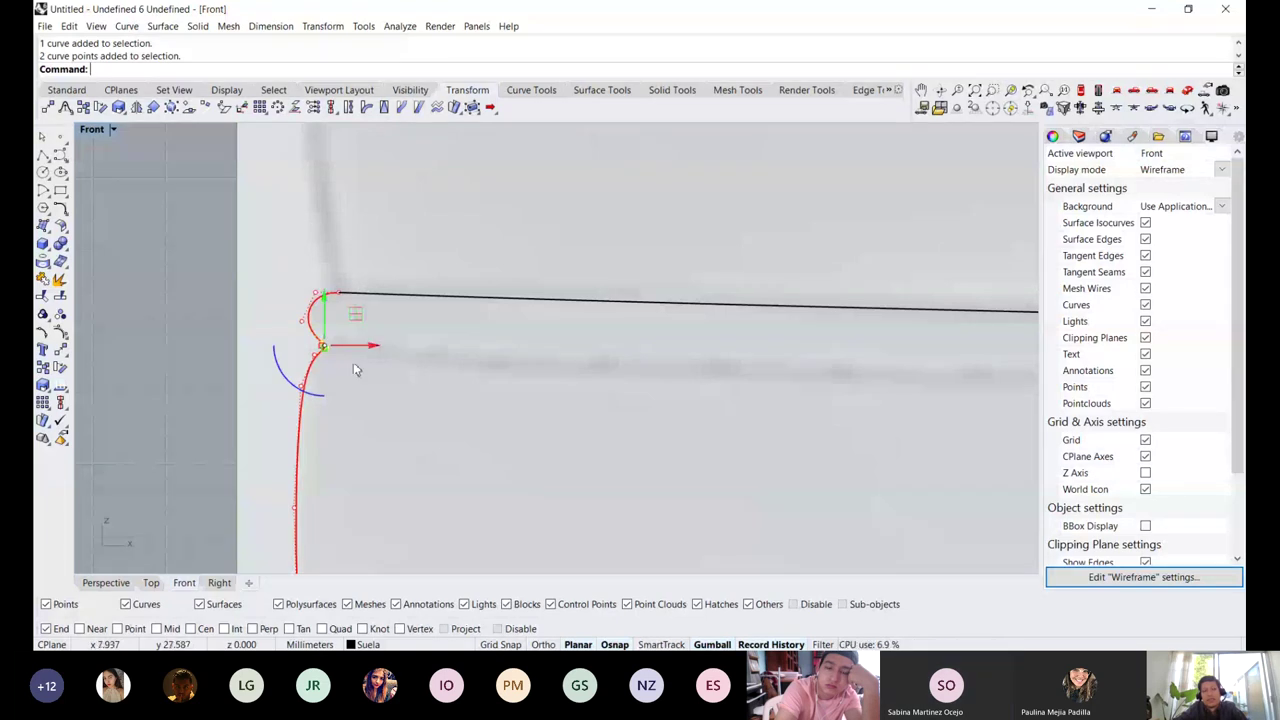
key("Escape")
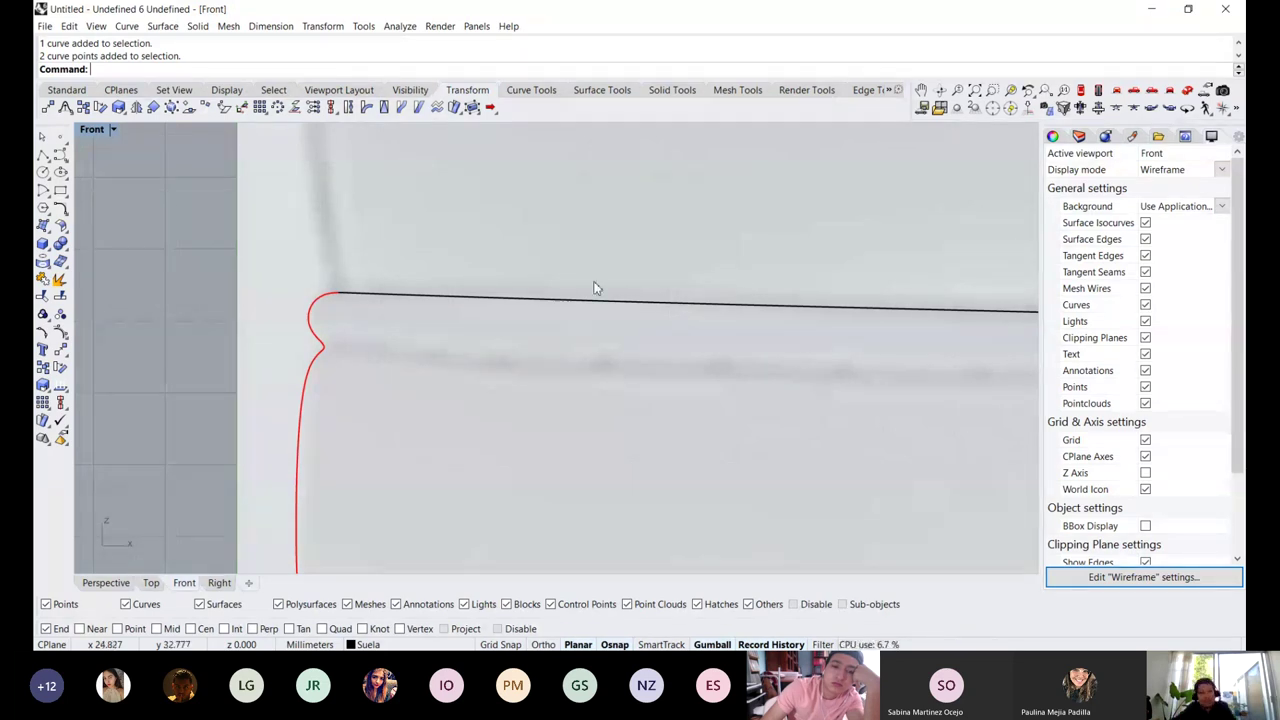
Delete two control points at the heel profile's groove to soften the notch below its upper lip
left_click(324, 346)
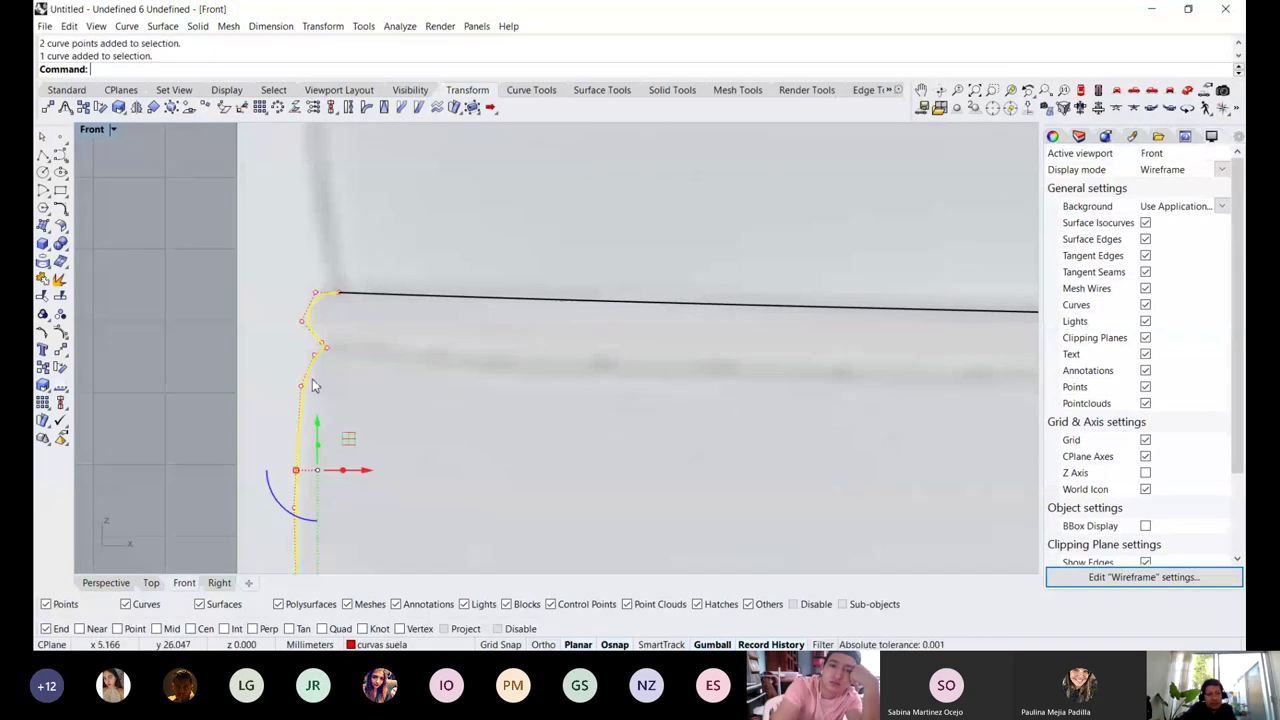
left_click(328, 349)
scroll(345, 344, "up", 4)
key("Delete")
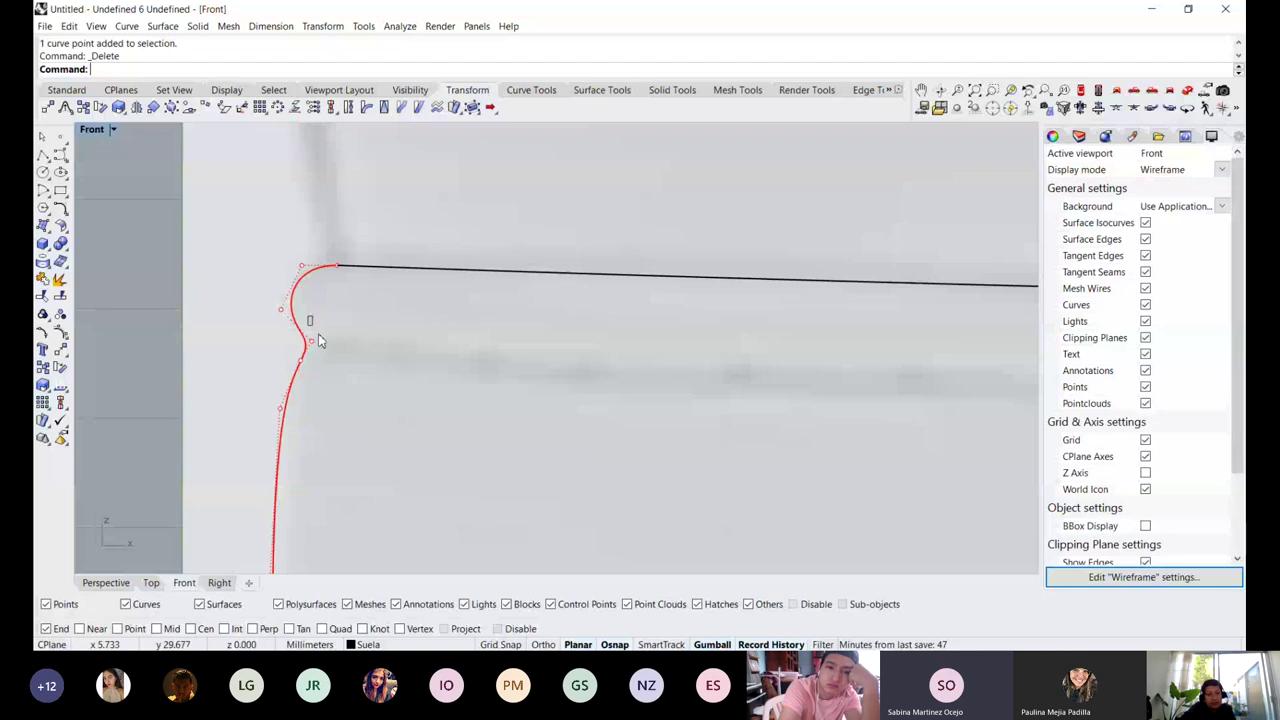
left_click(312, 341)
key("Delete")
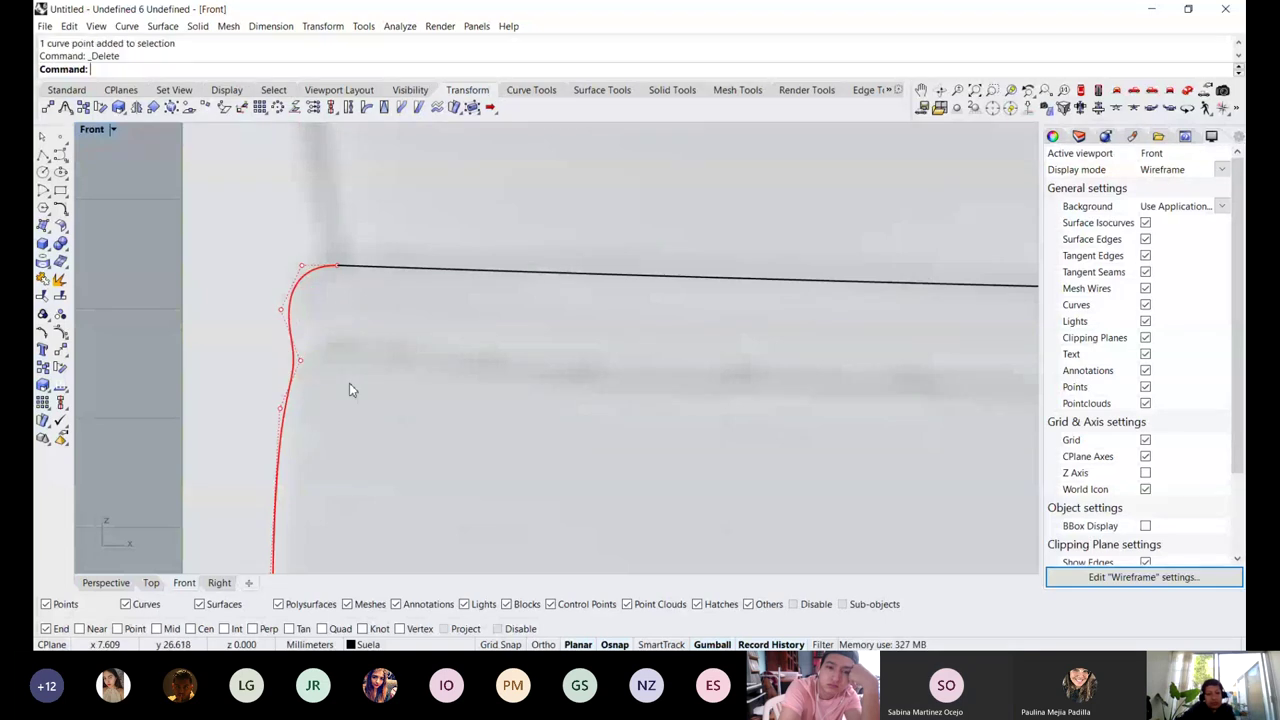
scroll(348, 371, "down", 2)
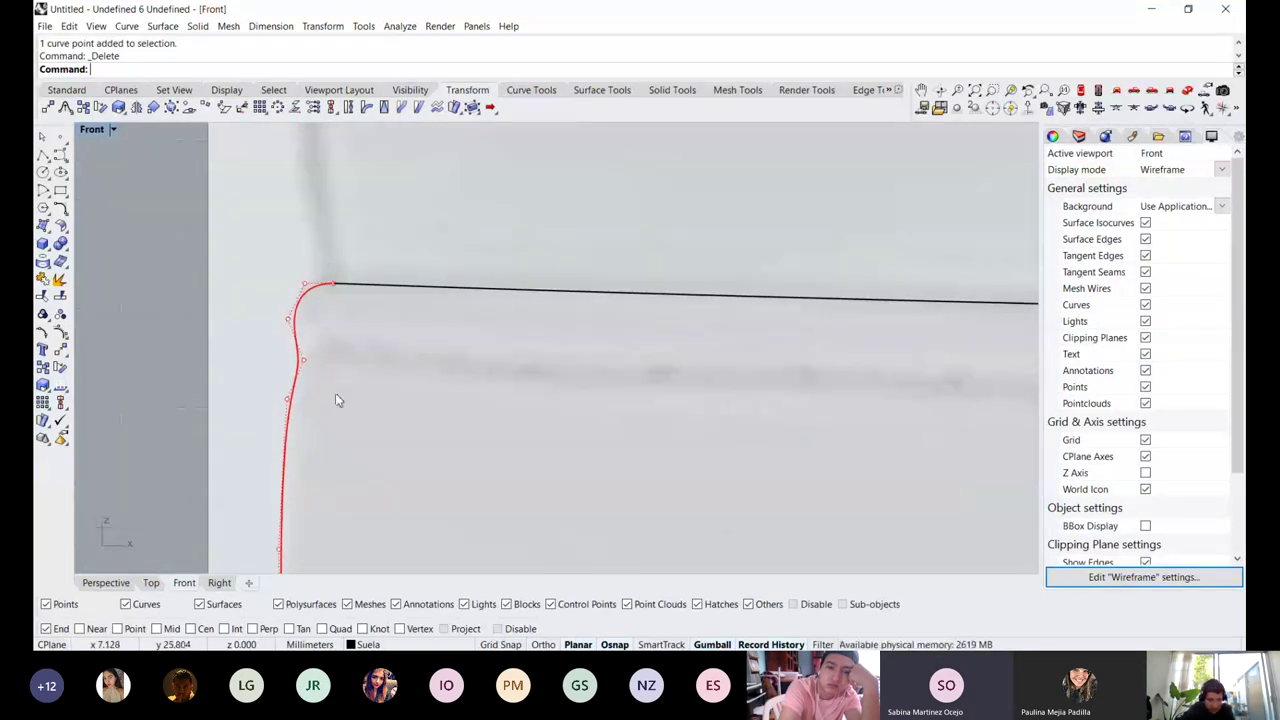
key("Escape")
Examine the softened heel profile and its remaining groove control points against the reference image
scroll(291, 350, "down", 8)
scroll(297, 357, "up", 8)
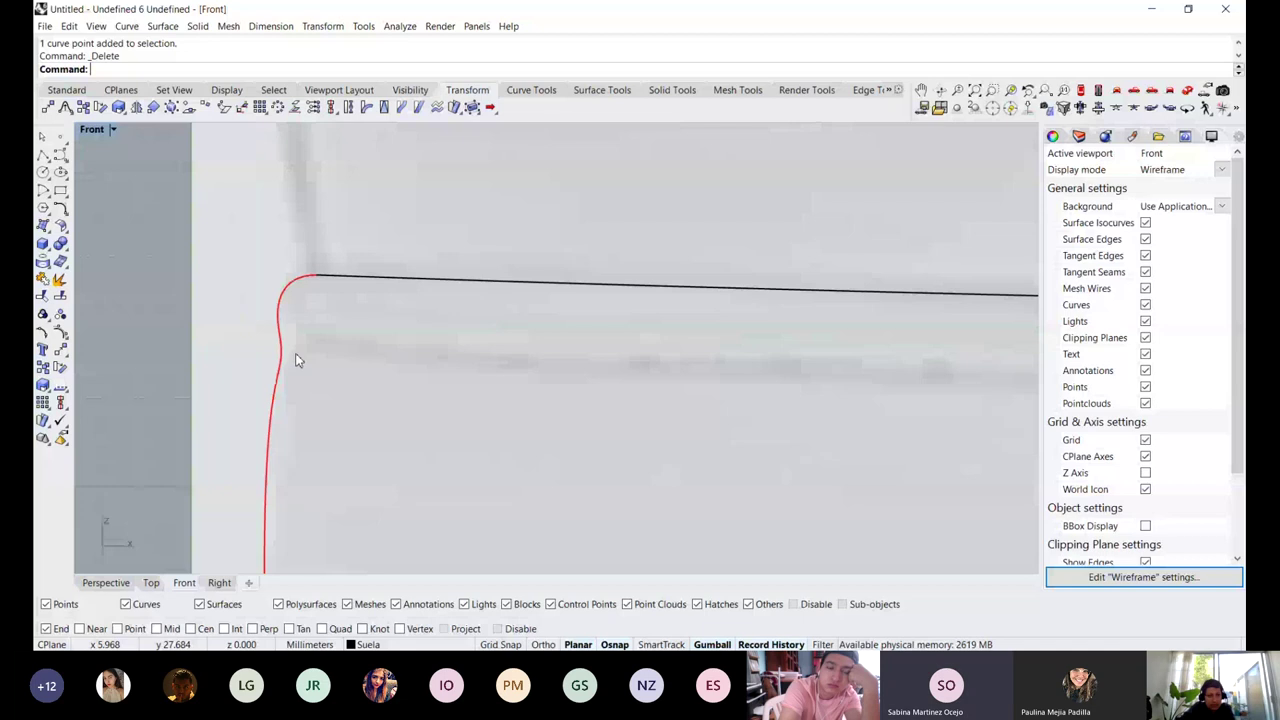
left_click(284, 372)
left_click_drag(280, 389, 332, 366)
scroll(268, 328, "up", 4)
scroll(273, 309, "down", 10)
key("Escape")
key("Escape")
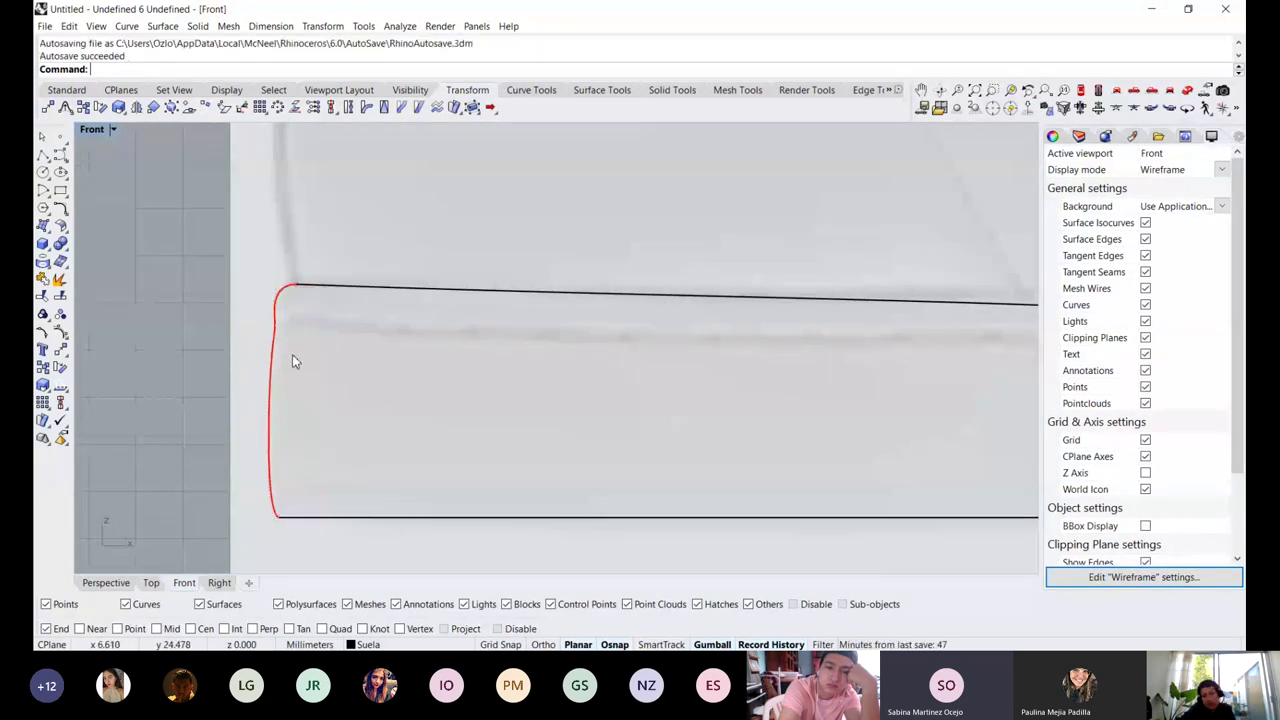
Delete two control points at the toe profile's groove to smooth the notch below its upper lip
scroll(292, 358, "down", 8)
right_click_drag(597, 326, 357, 334)
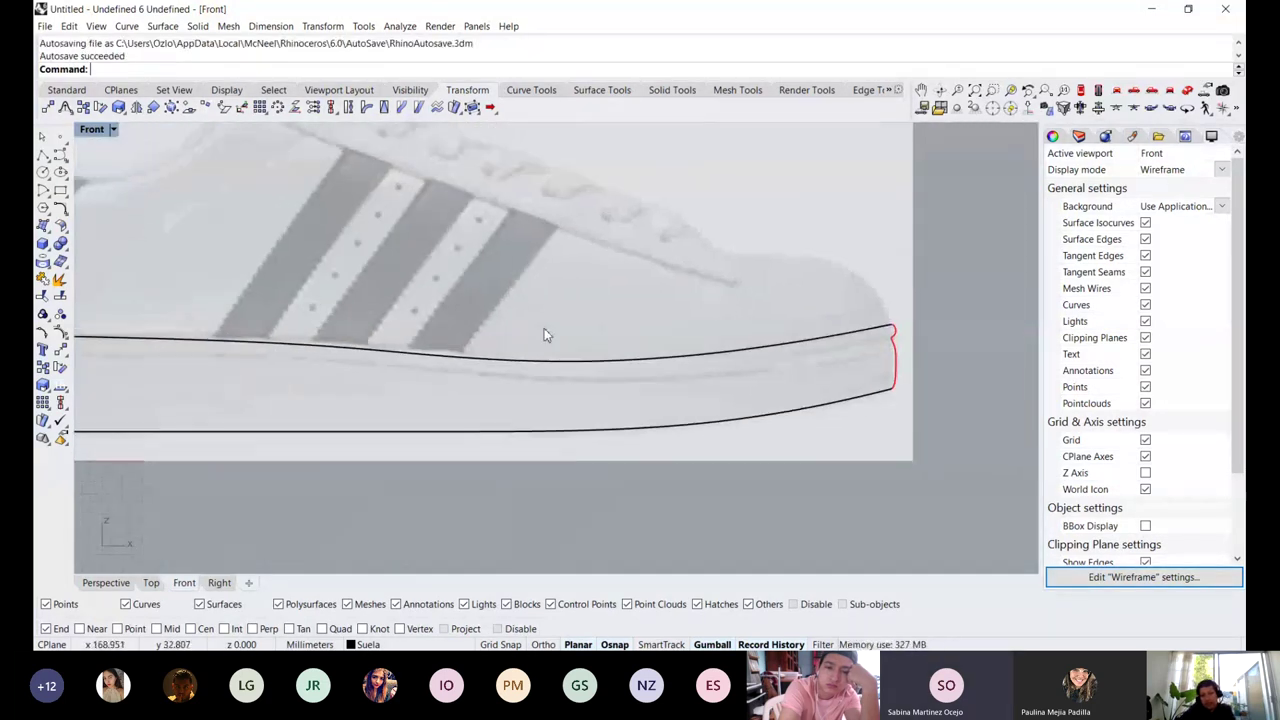
scroll(893, 331, "up", 4)
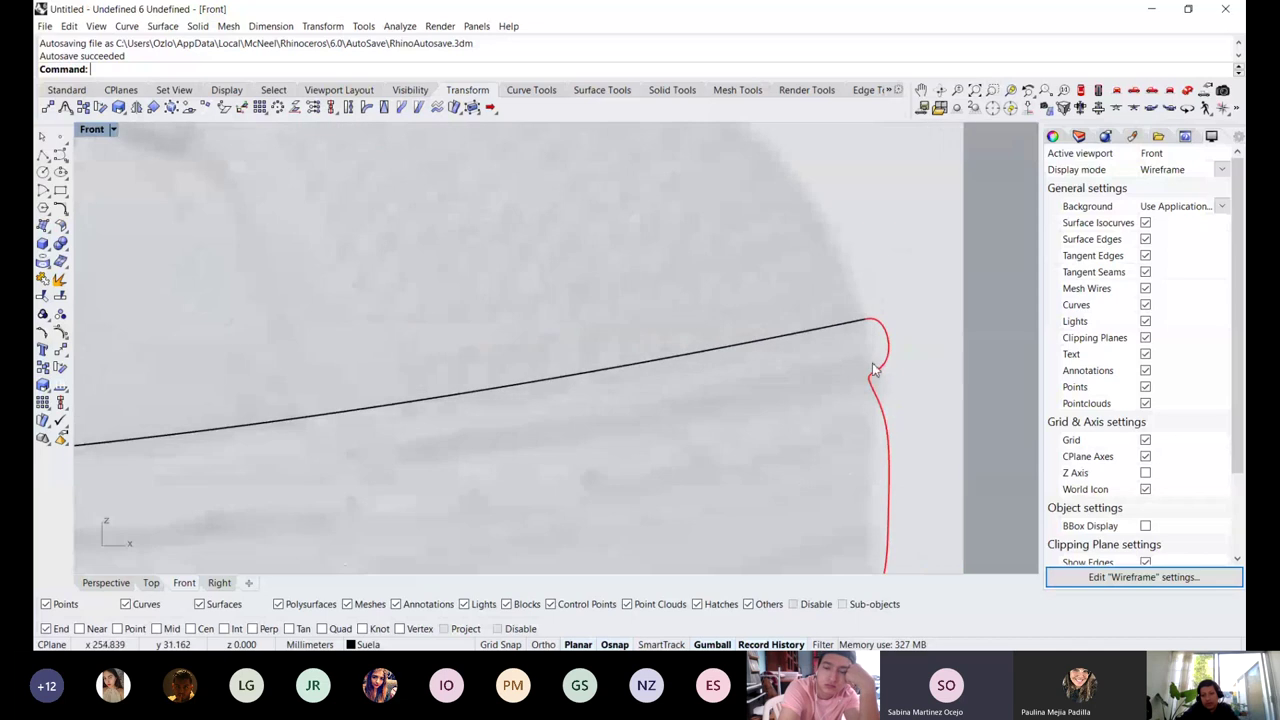
left_click(884, 369)
left_click_drag(846, 420, 876, 376)
key("Delete")
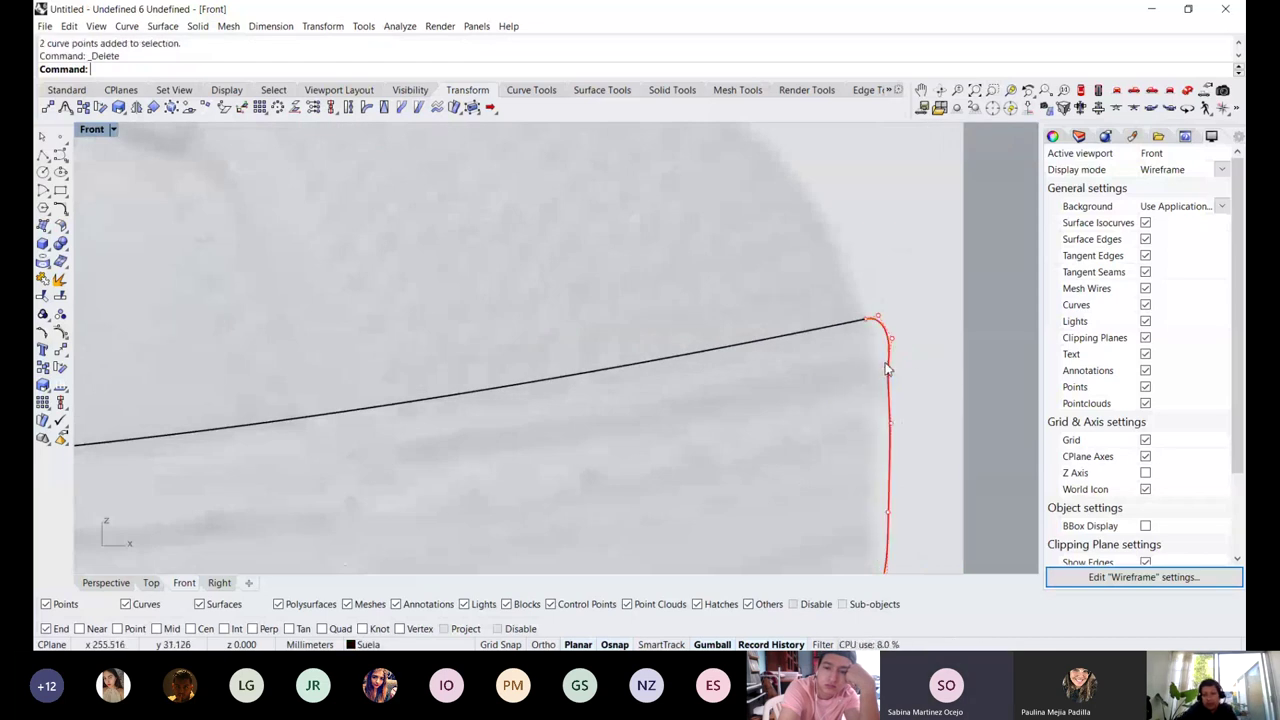
scroll(892, 395, "down", 1)
scroll(892, 392, "up", 1)
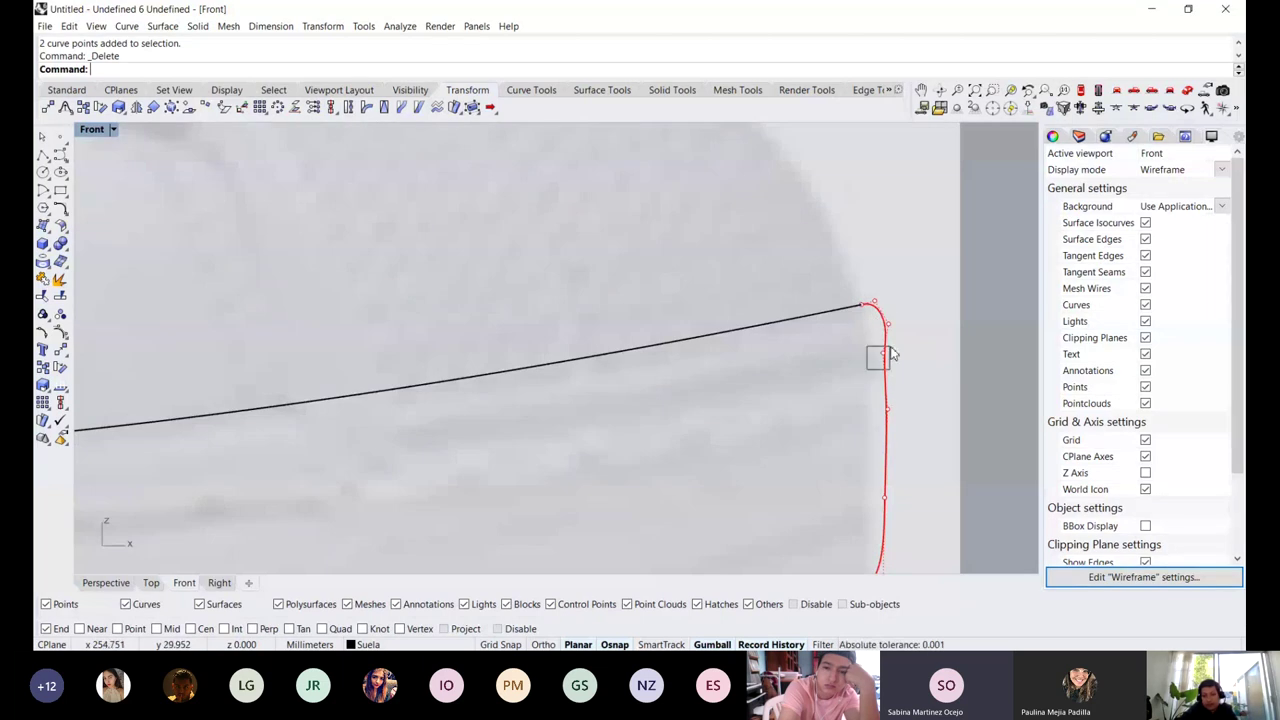
Shift the toe profile's six control points between its ends slightly outward
left_click(882, 420)
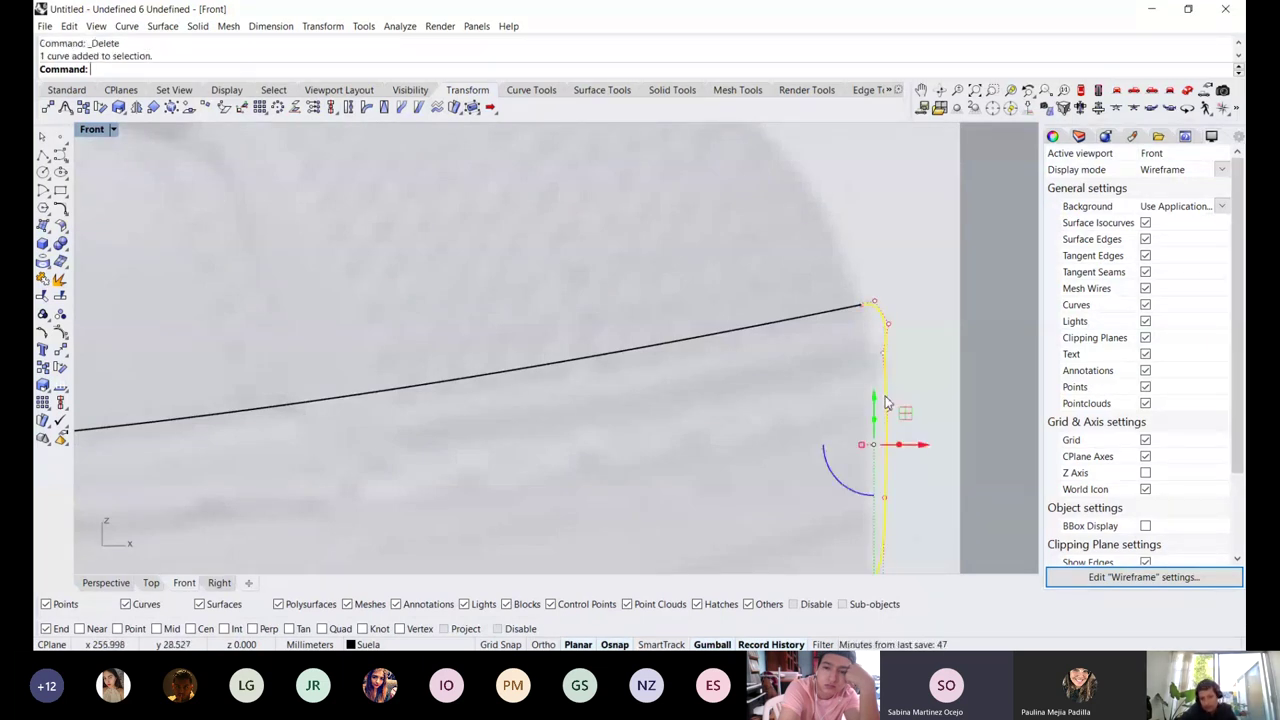
scroll(883, 400, "down", 1)
scroll(848, 248, "up", 1)
scroll(848, 248, "up", 1)
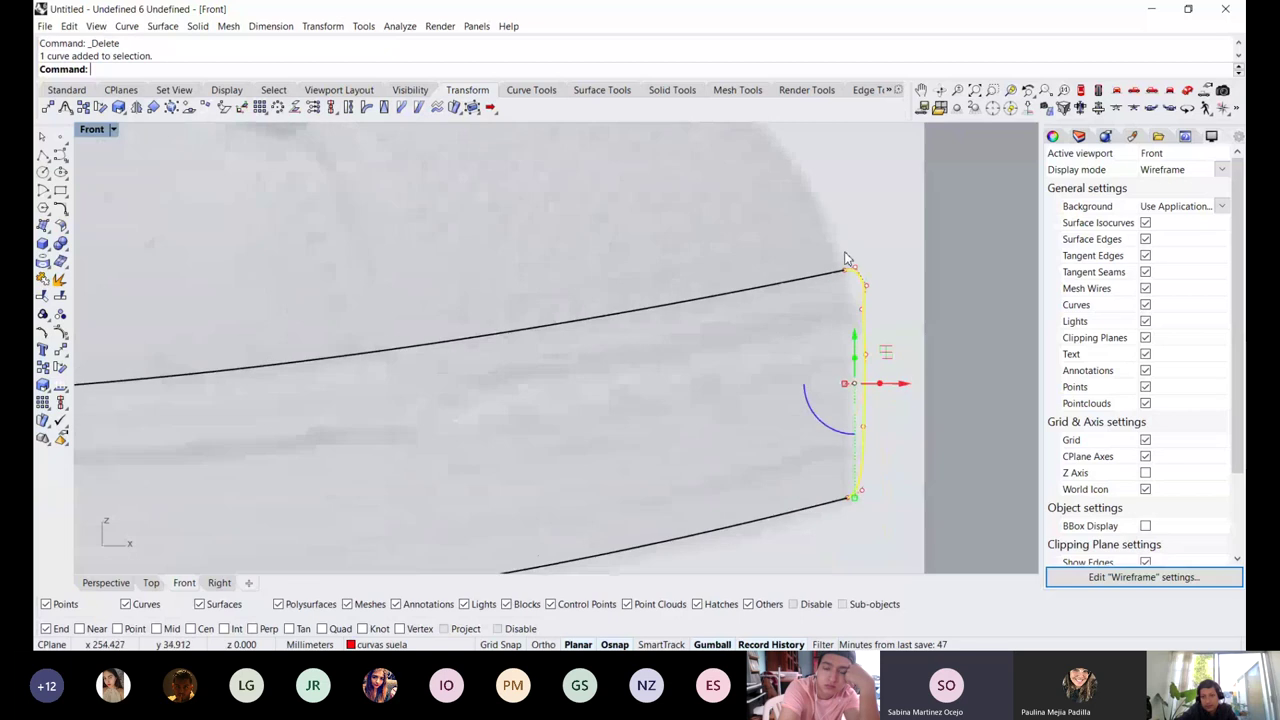
left_click_drag(852, 242, 888, 493)
scroll(870, 410, "up", 1)
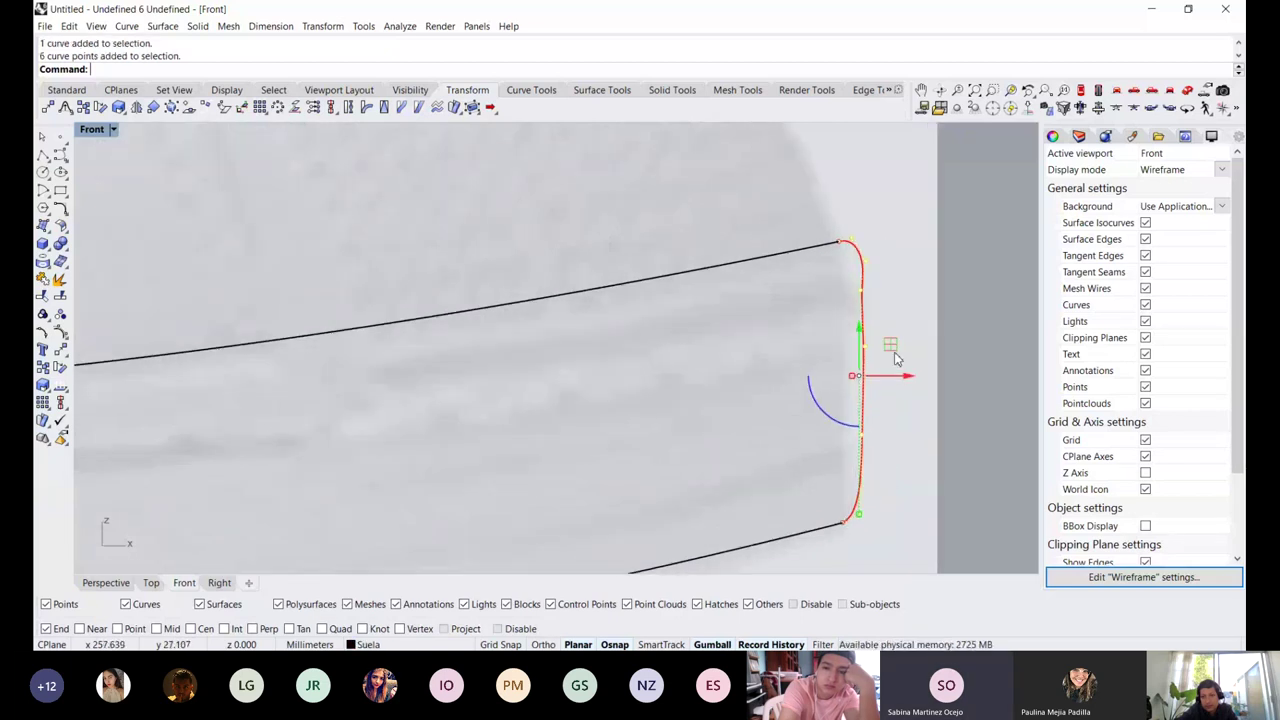
left_click_drag(890, 346, 892, 348)
key("Escape")
key("Escape")
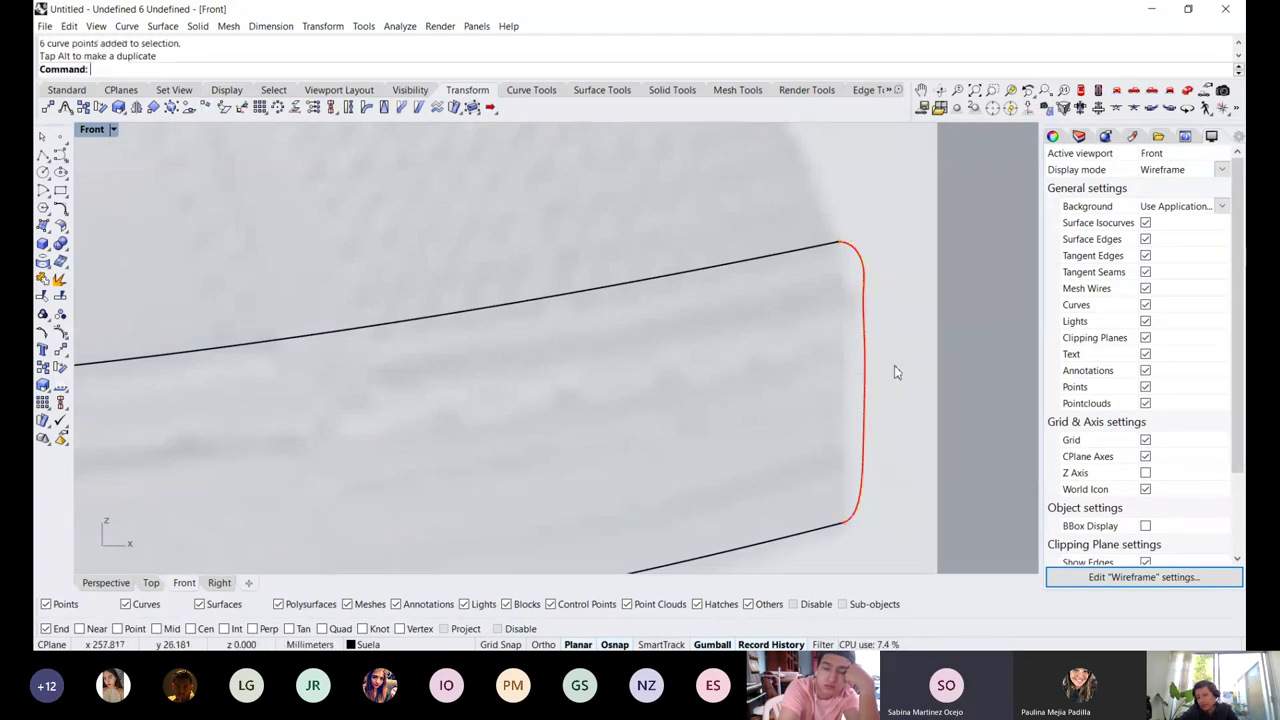
Compare the reshaped toe and heel profiles with the sole edge and groove line in the side reference image
scroll(878, 258, "down", 4)
scroll(874, 253, "up", 4)
scroll(847, 274, "down", 8)
scroll(849, 274, "up", 9)
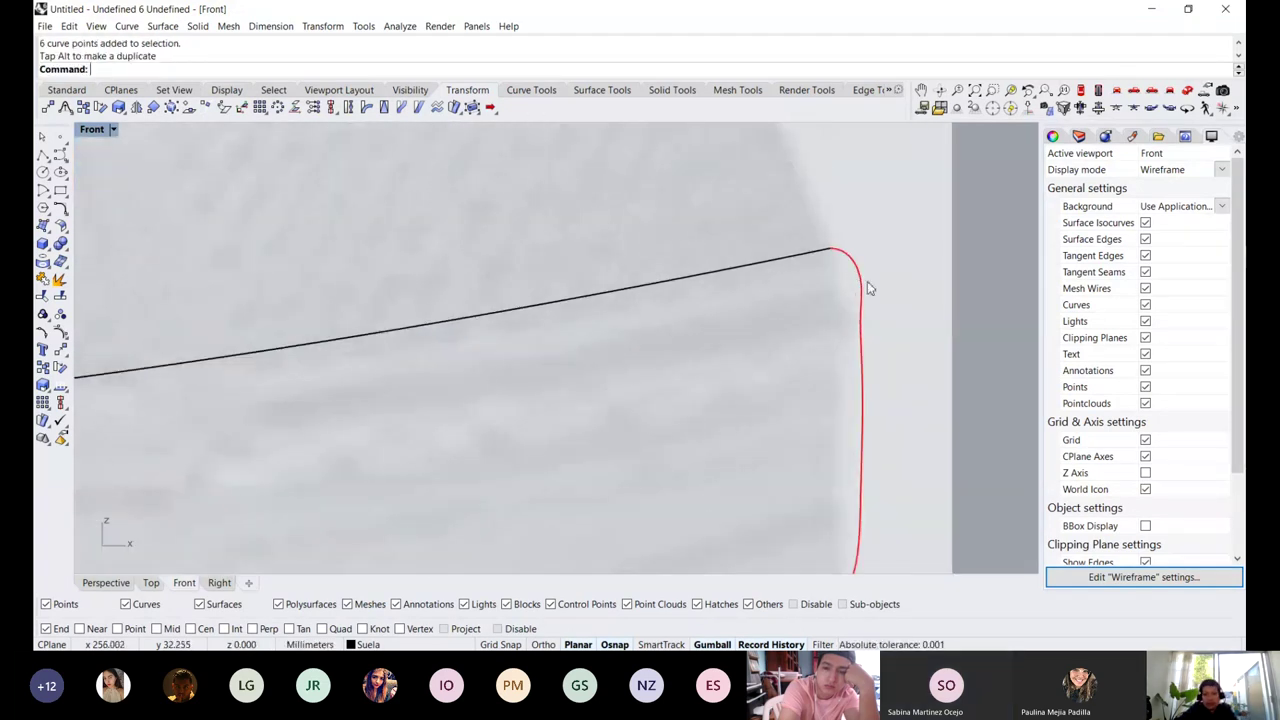
scroll(841, 305, "down", 2)
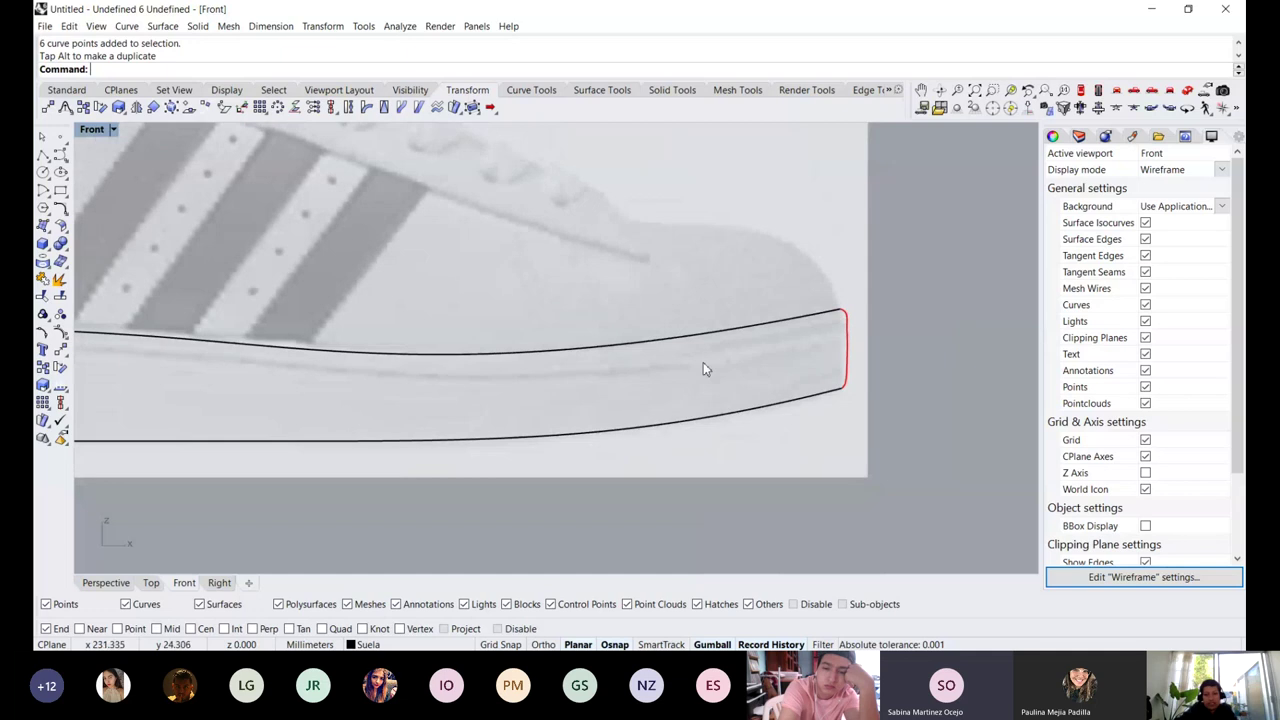
scroll(599, 382, "down", 1)
scroll(480, 331, "down", 2)
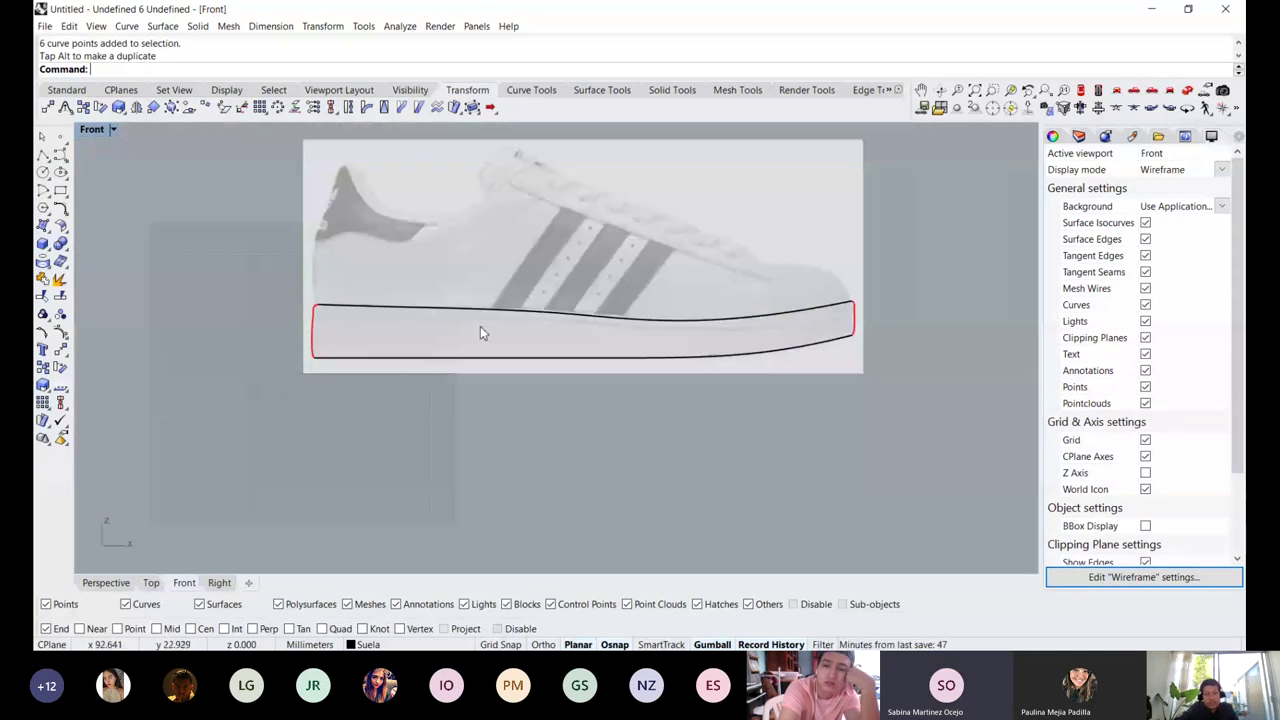
scroll(340, 334, "up", 2)
scroll(340, 334, "up", 3)
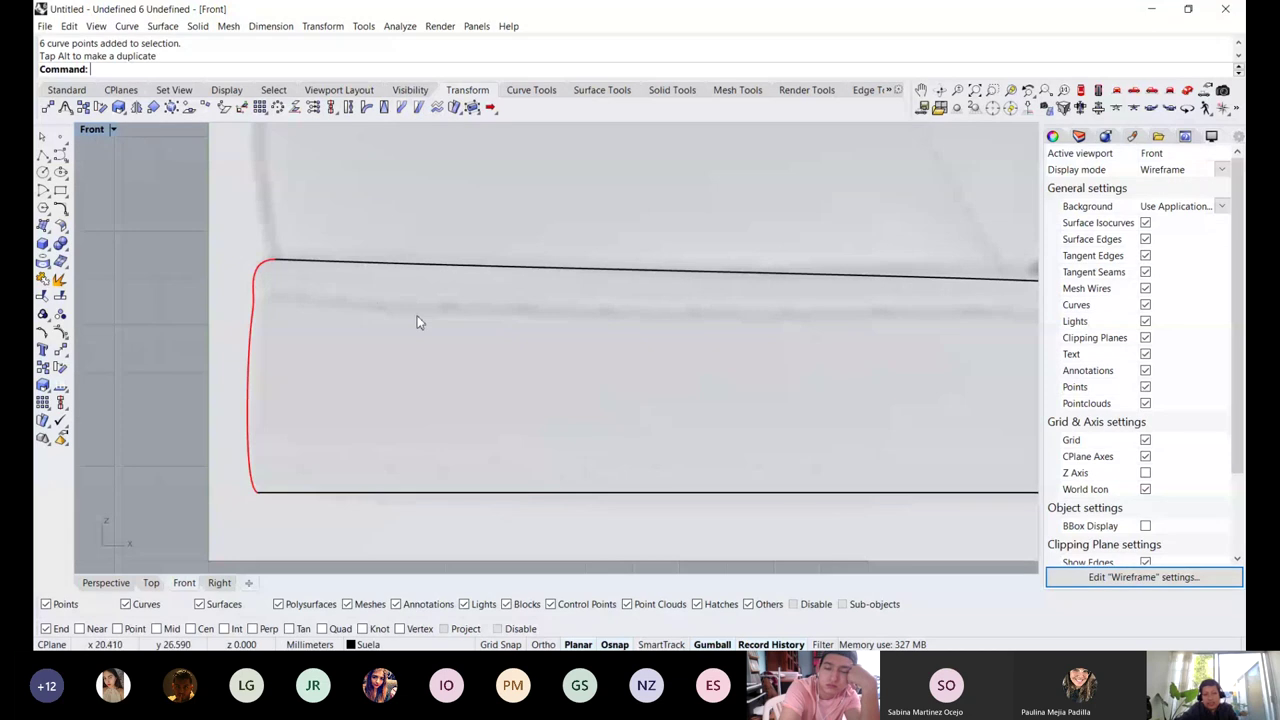
scroll(260, 310, "down", 2)
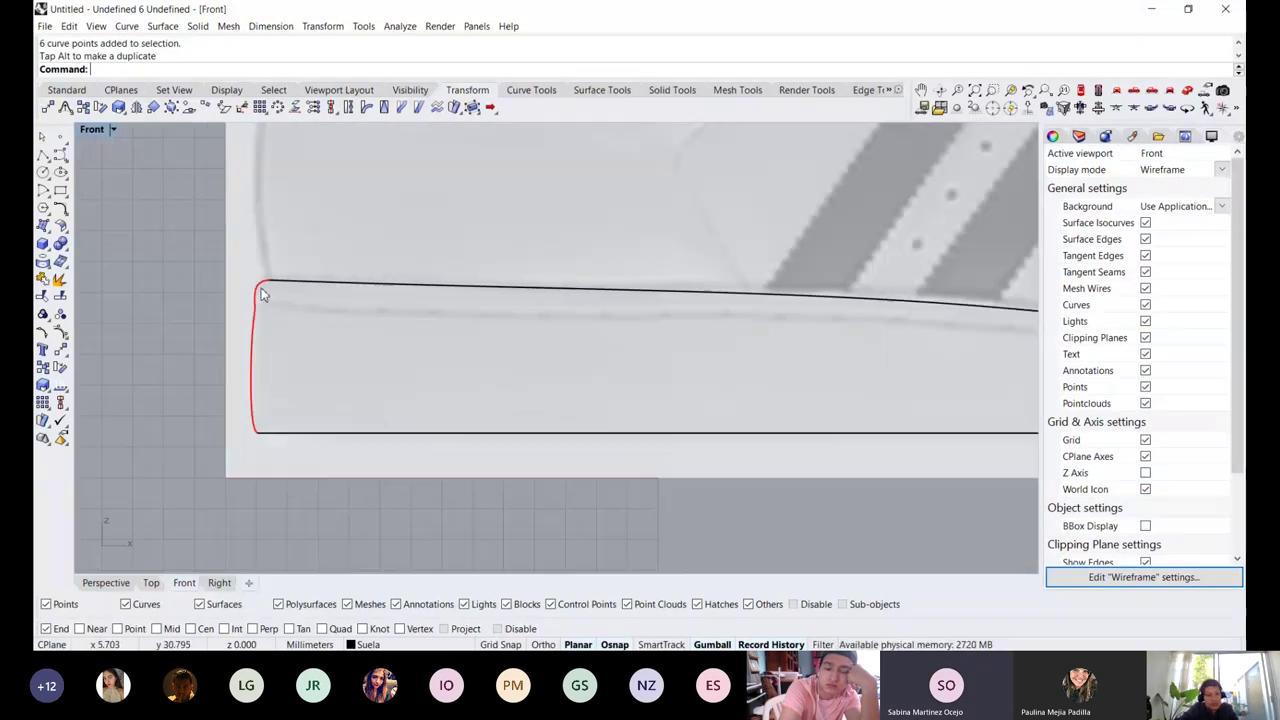
scroll(266, 300, "up", 3)
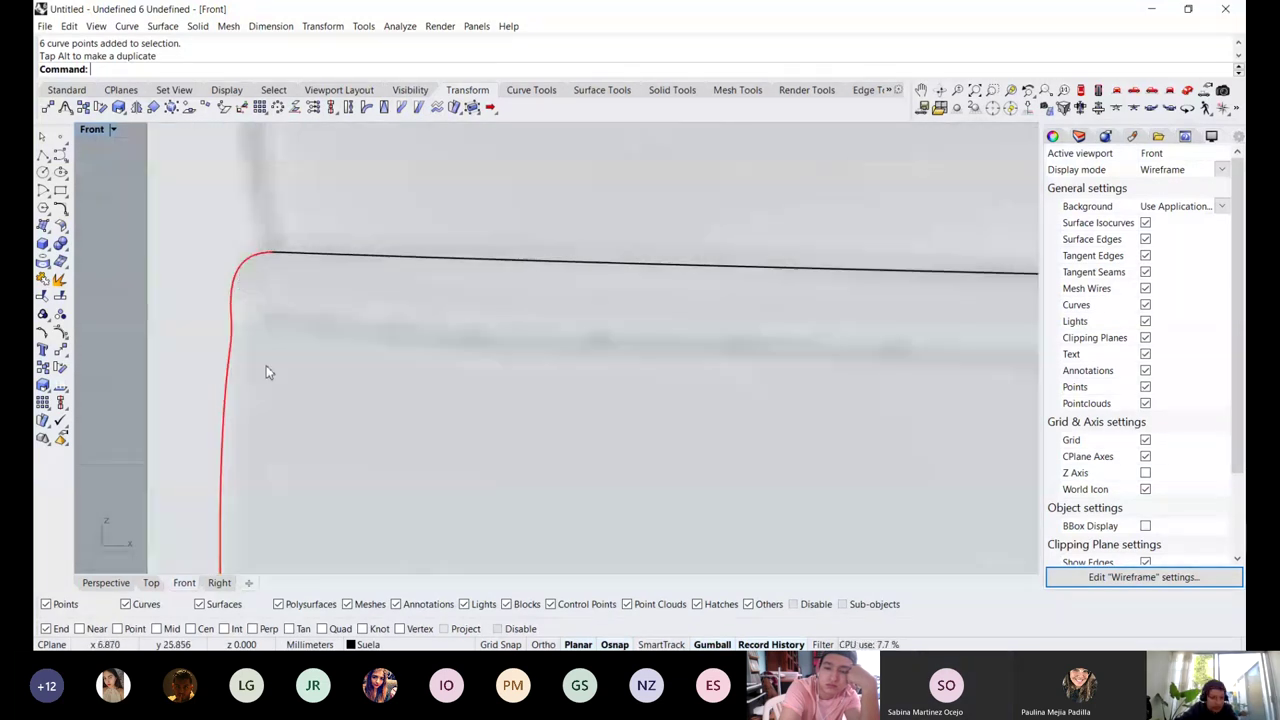
scroll(240, 320, "up", 1)
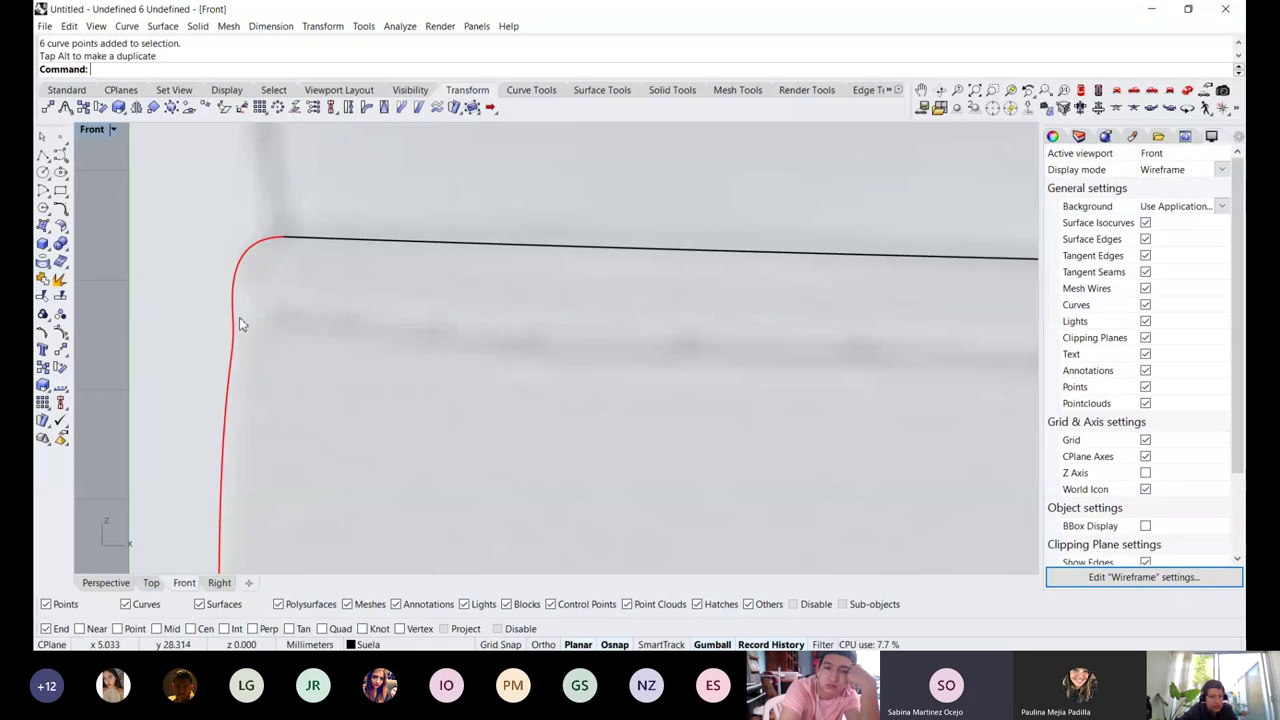
Move the heel profile's groove control point slightly inward to deepen the notch below the upper lip
left_click(240, 333)
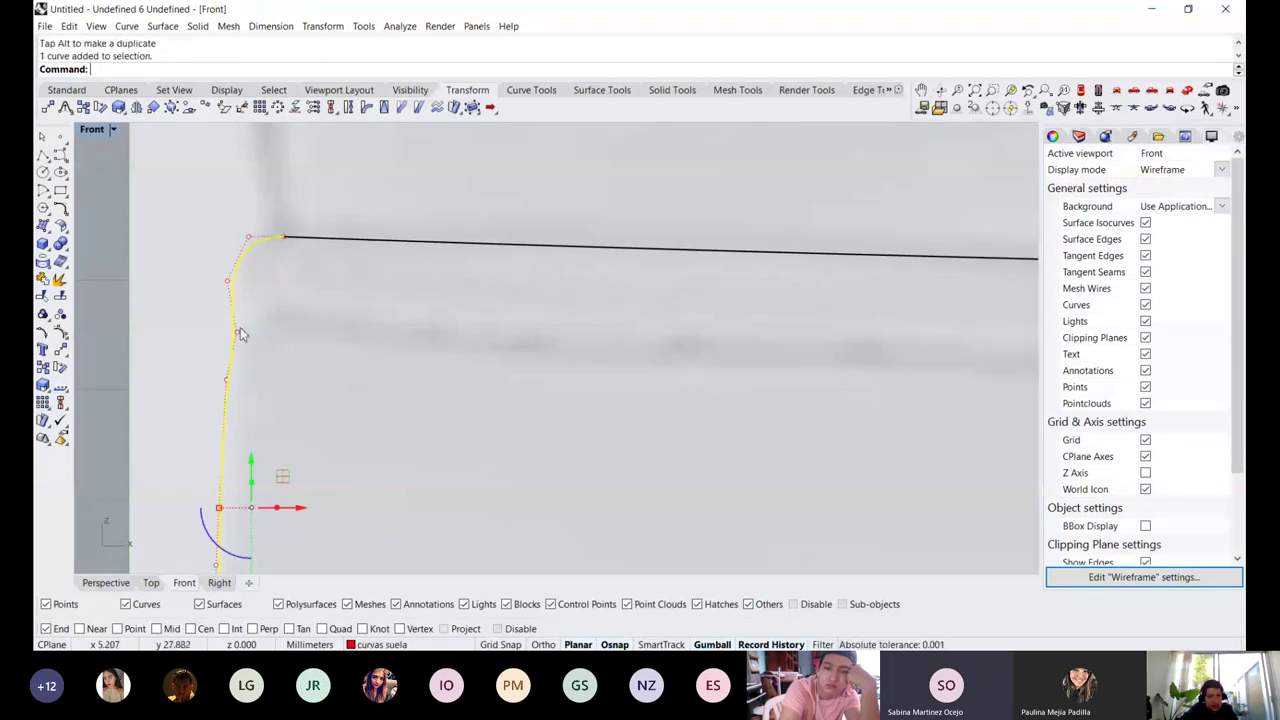
left_click_drag(236, 332, 275, 299)
left_click(431, 303)
scroll(462, 295, "down", 12)
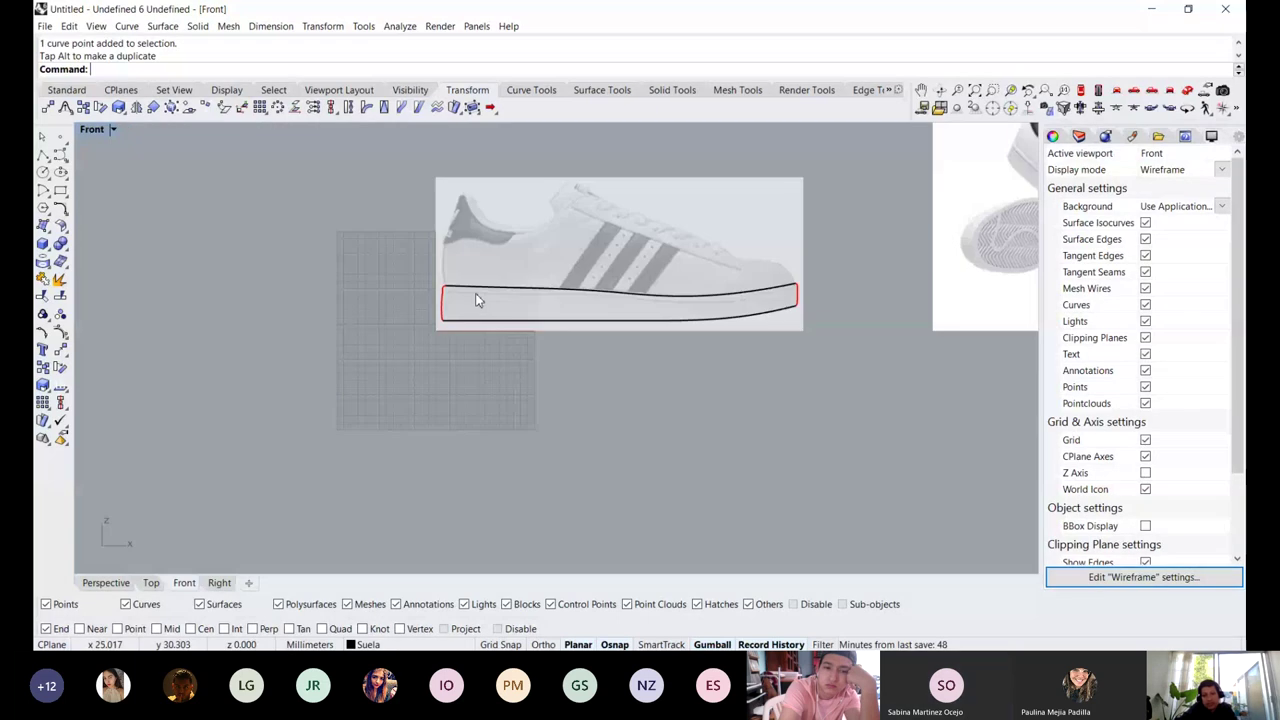
Check the heel lip in the photo reference, and shift the heel profile's three lip and groove control points slightly inward and down
scroll(476, 300, "down", 3)
scroll(662, 291, "up", 10)
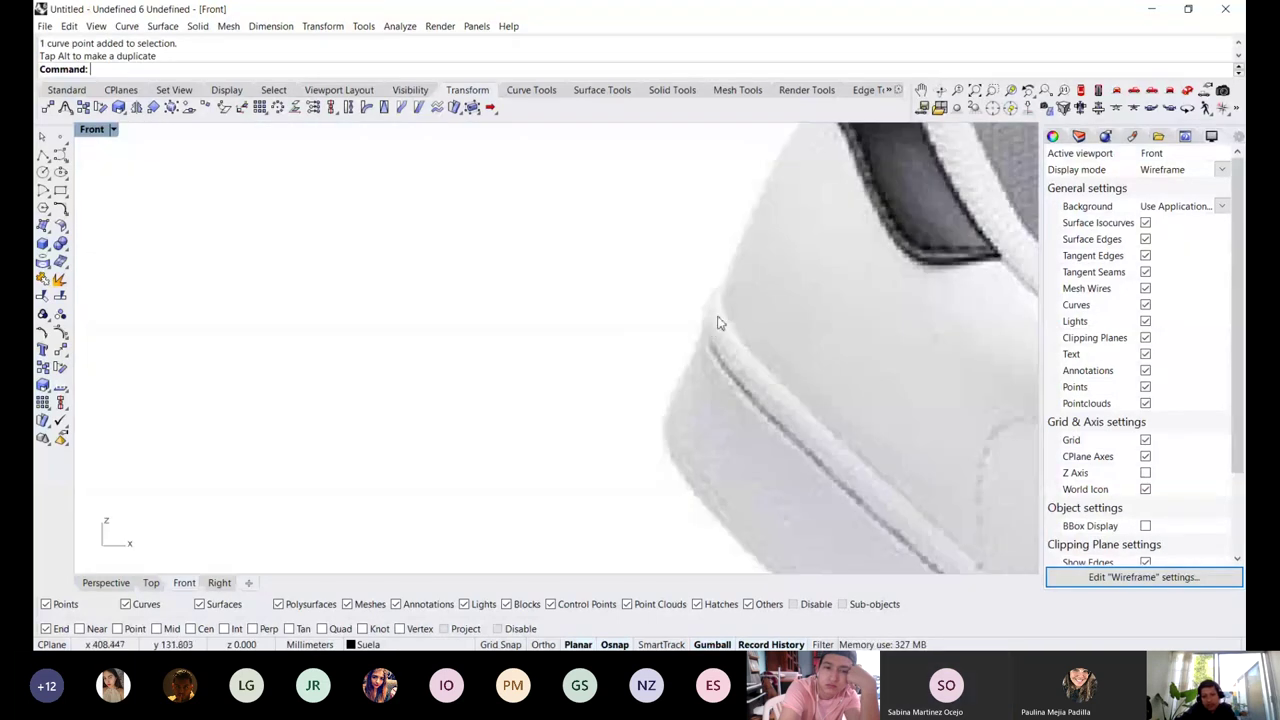
scroll(730, 300, "down", 4)
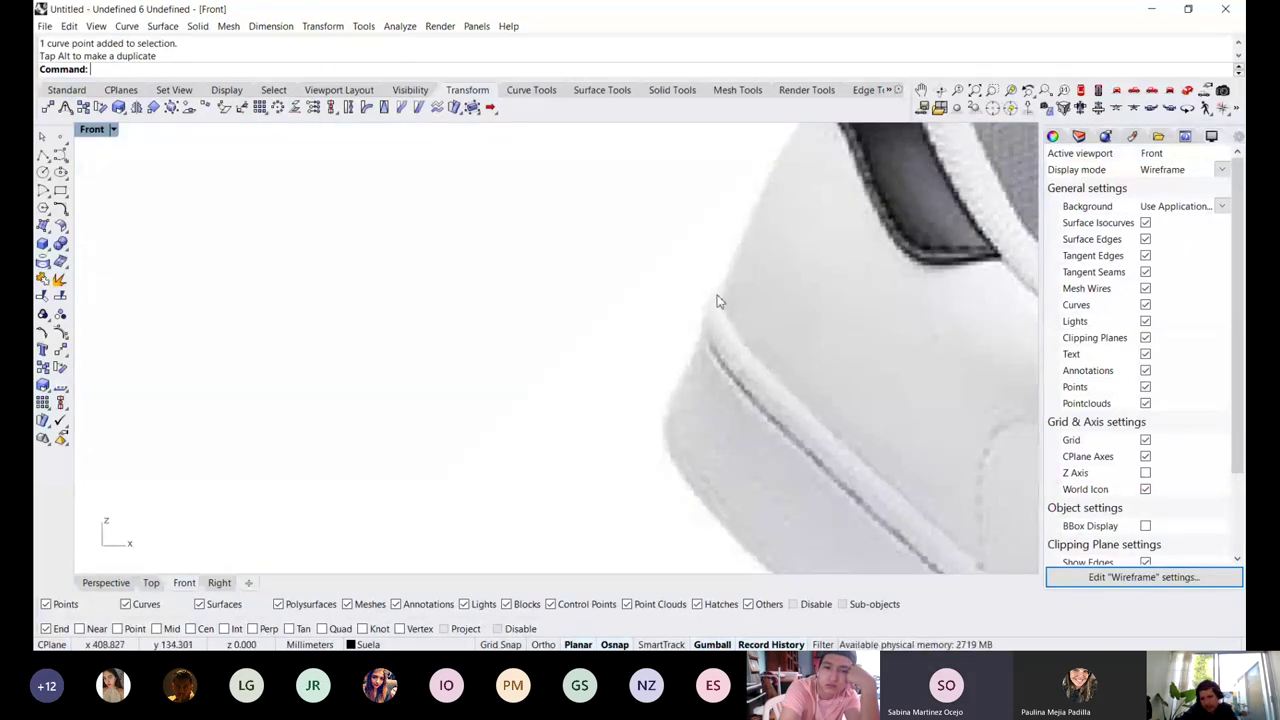
scroll(701, 315, "down", 12)
right_click_drag(205, 427, 527, 359)
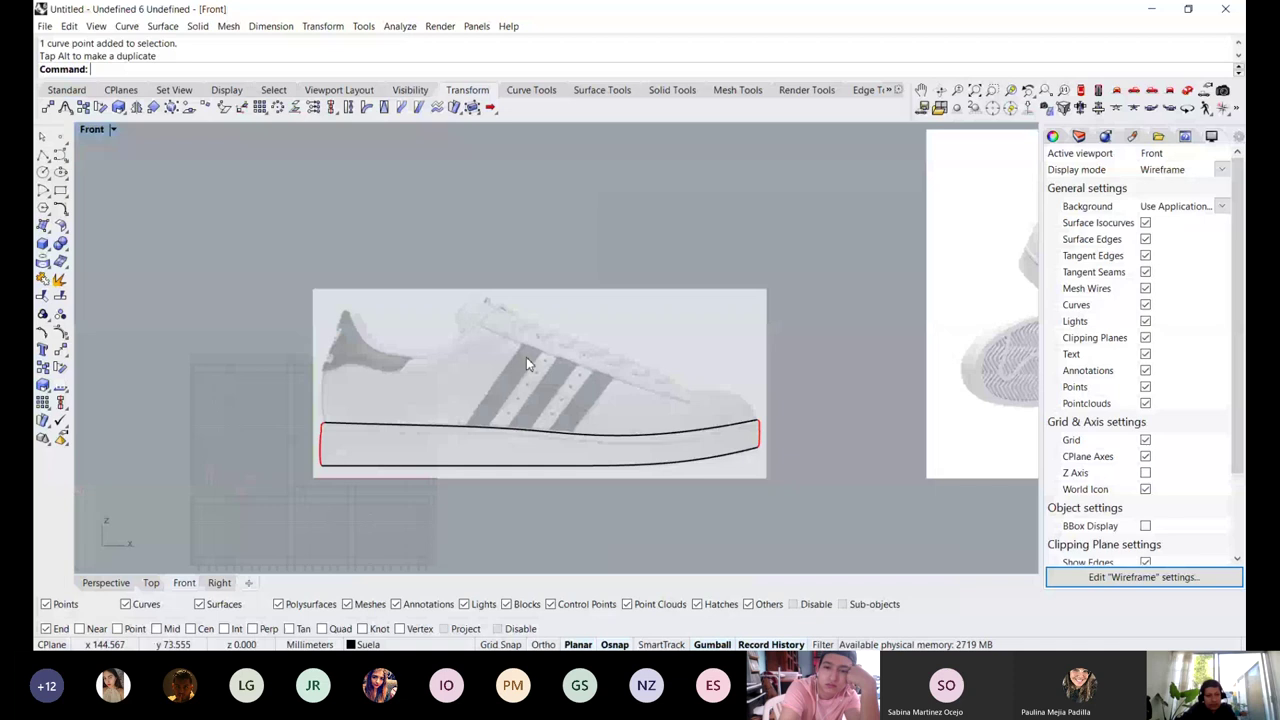
scroll(360, 407, "up", 5)
left_click(374, 401)
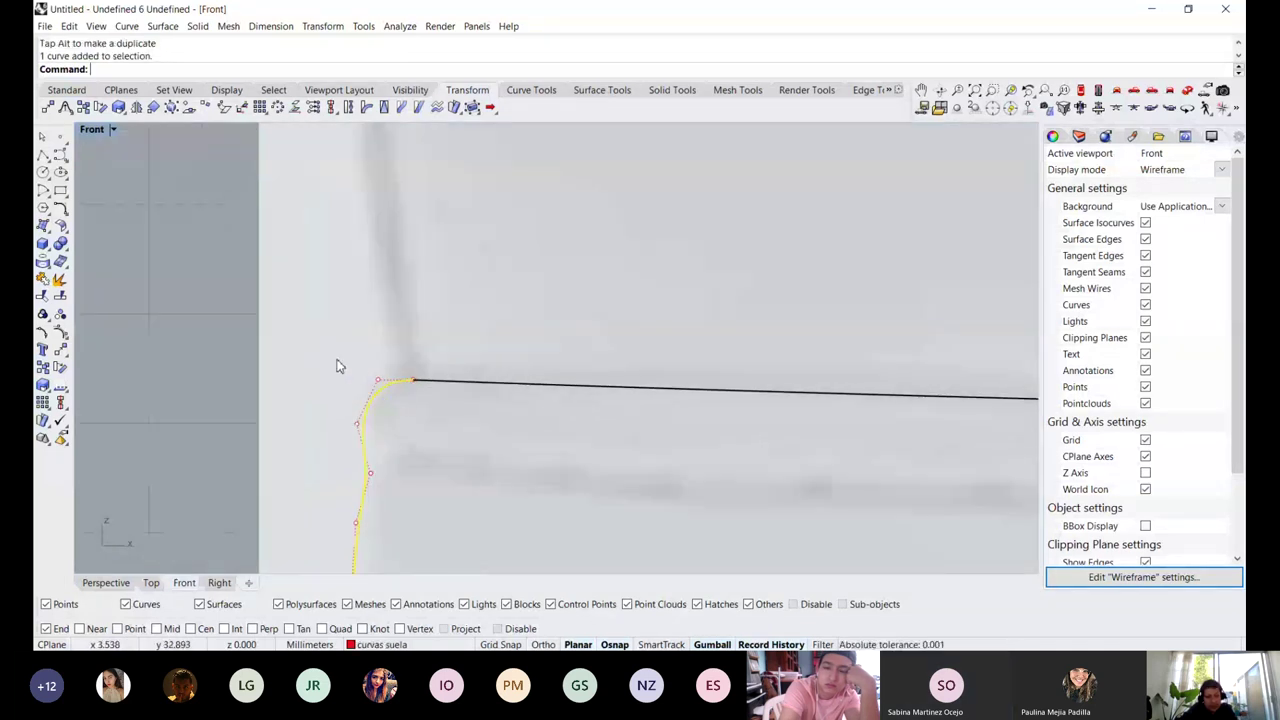
left_click_drag(337, 361, 393, 486)
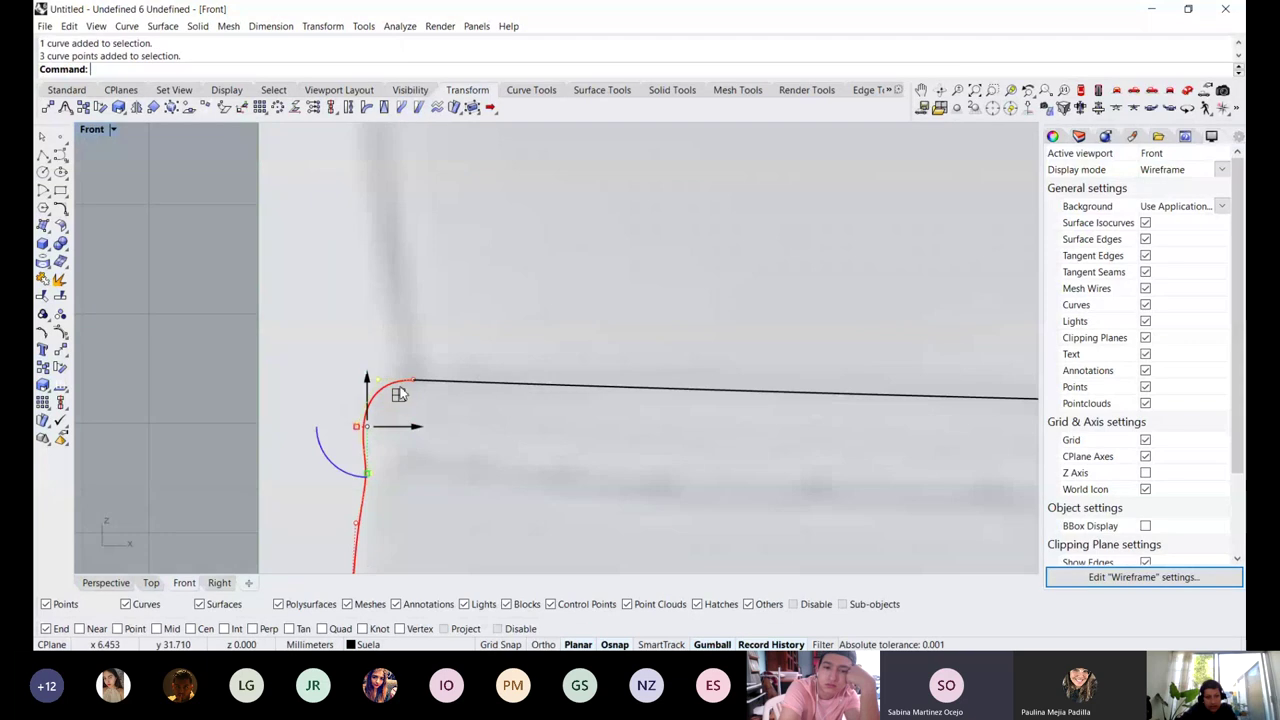
left_click_drag(399, 394, 409, 398)
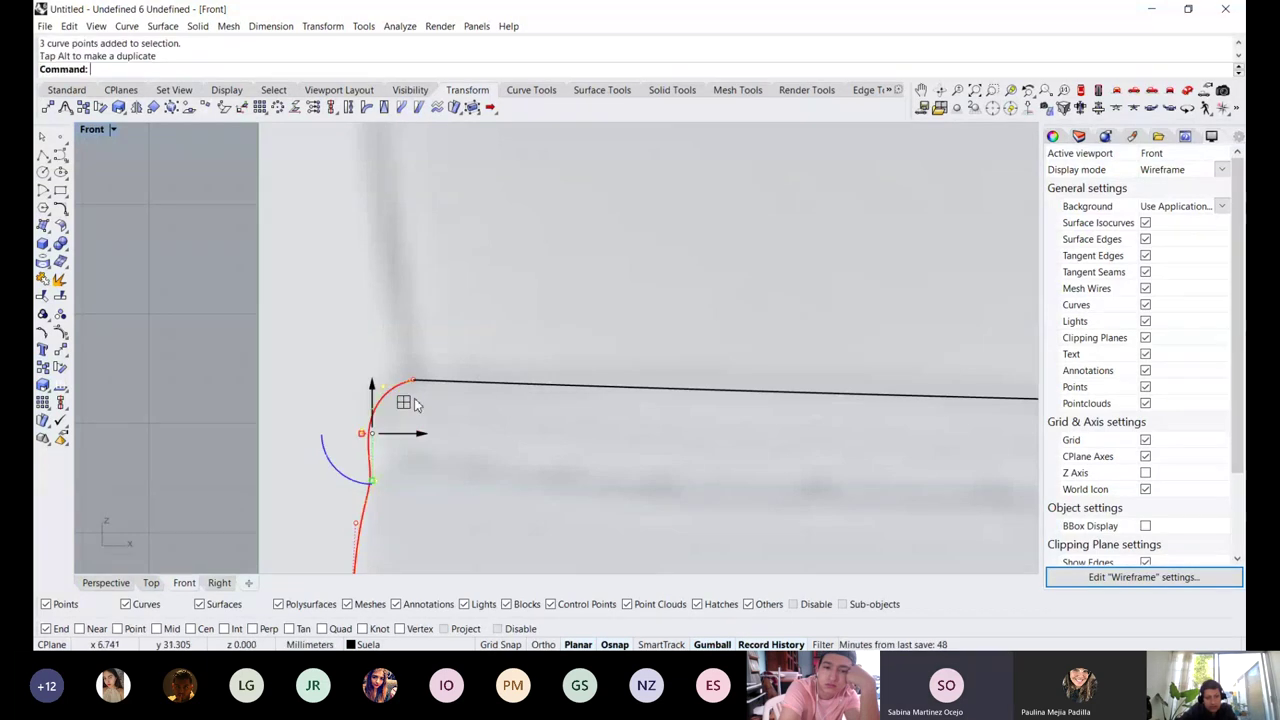
key("Escape")
key("Escape")
Move the heel profile's groove control point further inward so the upper lip stands out more
scroll(460, 388, "down", 4)
scroll(404, 439, "down", 3)
scroll(385, 438, "up", 2)
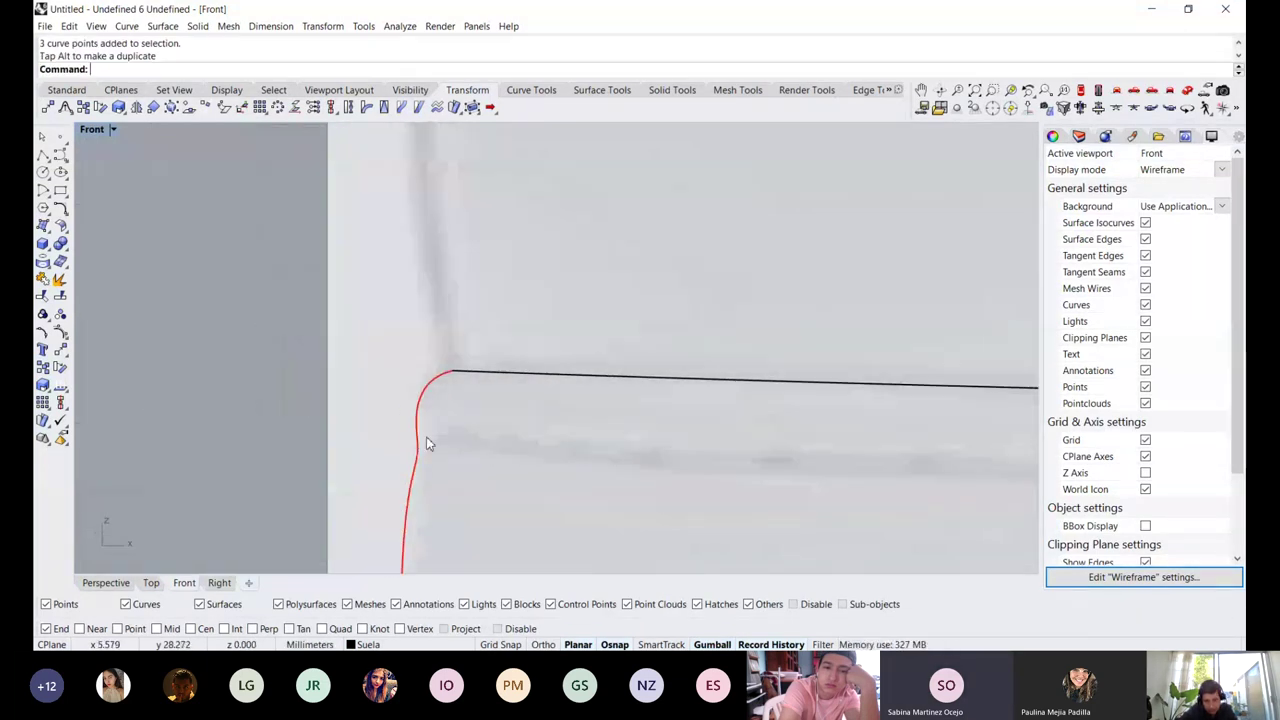
left_click(419, 434)
left_click(424, 452)
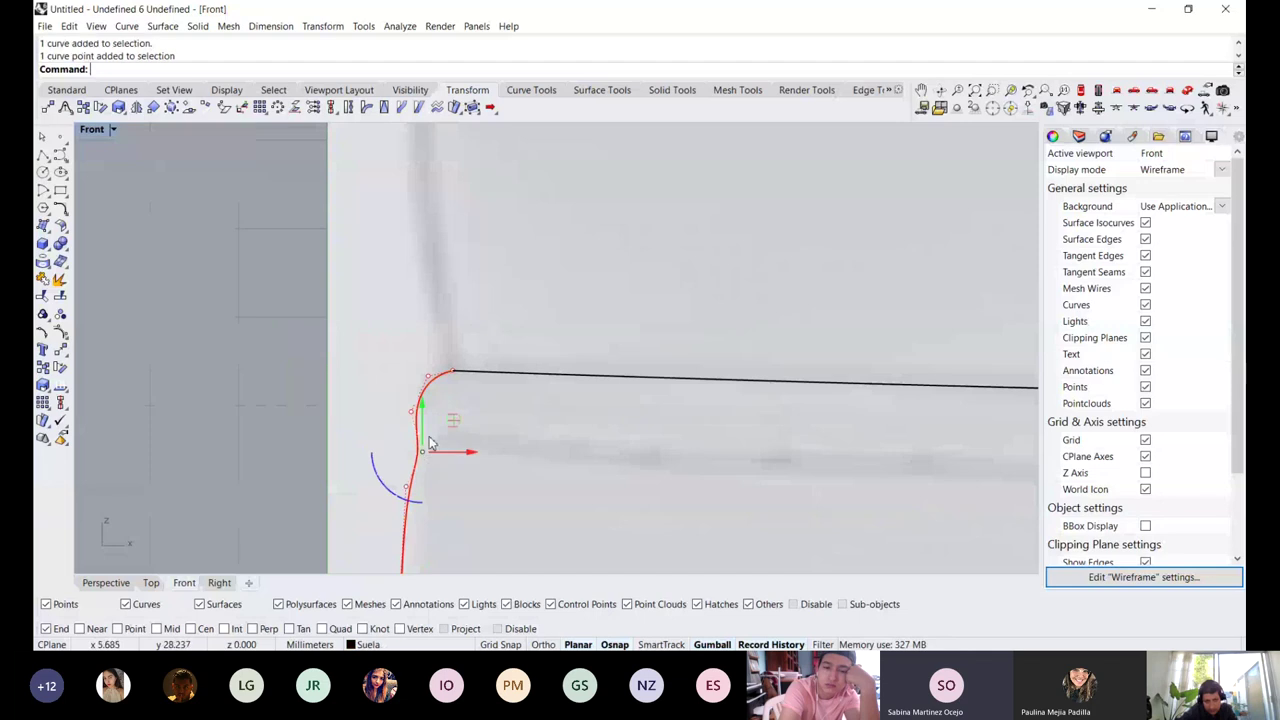
scroll(427, 434, "up", 3)
left_click_drag(448, 430, 463, 427)
scroll(468, 415, "down", 2)
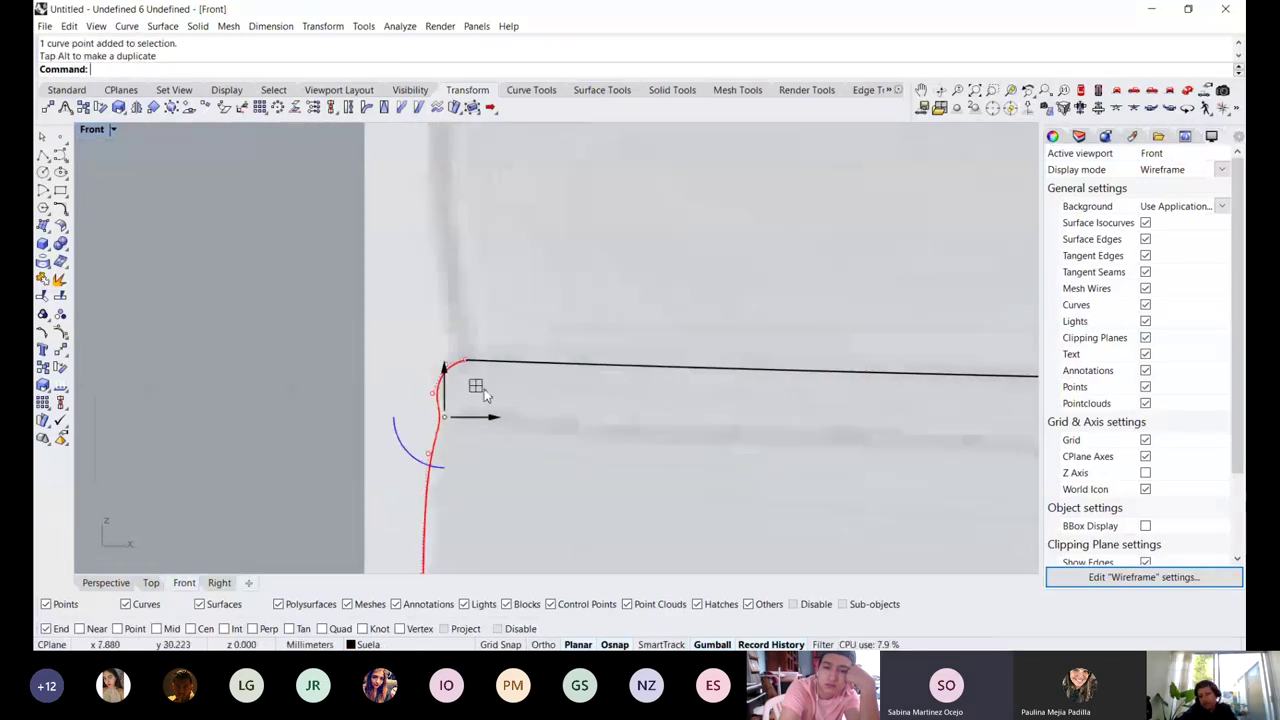
left_click(557, 426)
key("Escape")
Nudge the heel profile's groove control point slightly inward and up, aligning the notch with the reference groove line
scroll(423, 408, "up", 7)
right_click_drag(460, 440, 481, 338)
scroll(481, 338, "down", 7)
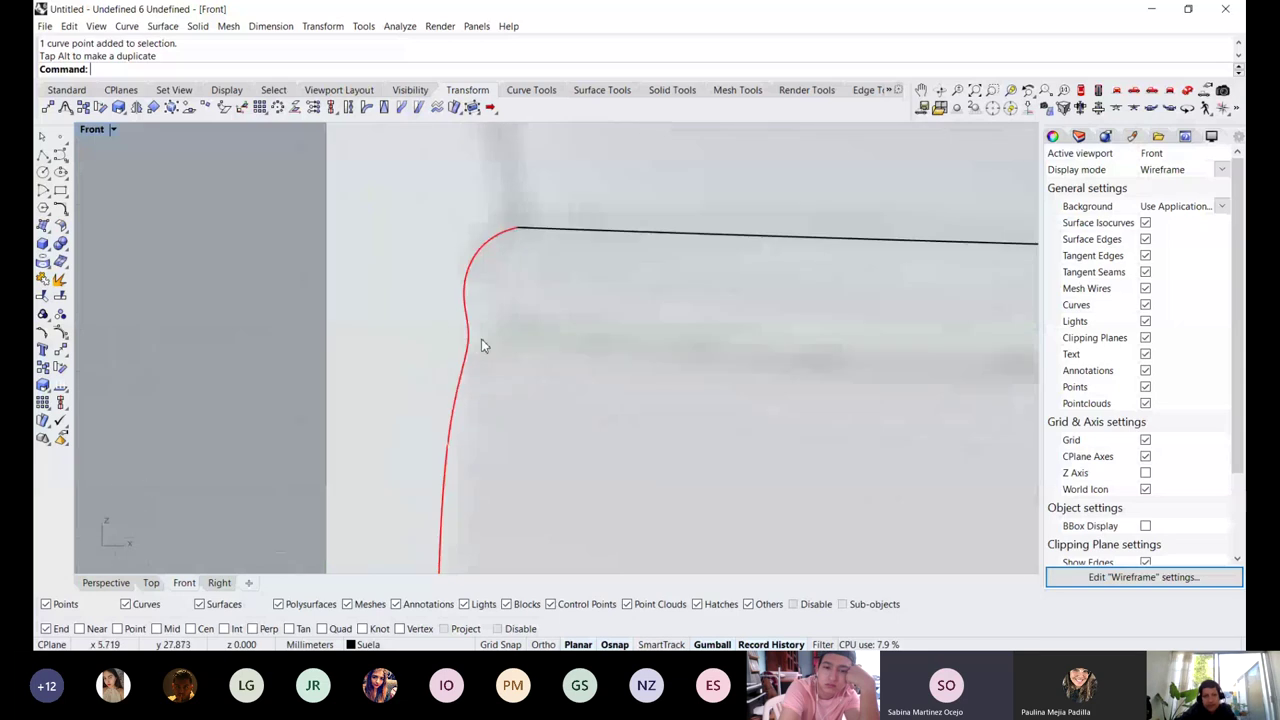
scroll(478, 326, "down", 2)
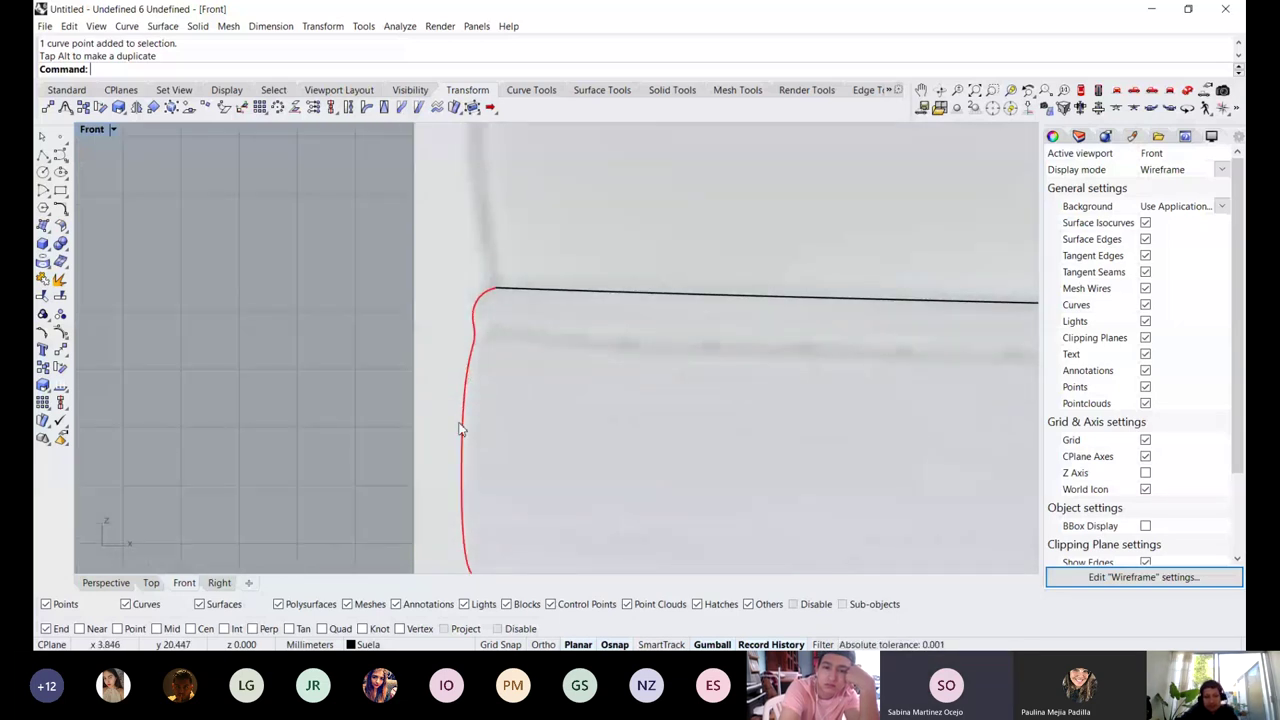
scroll(472, 375, "up", 2)
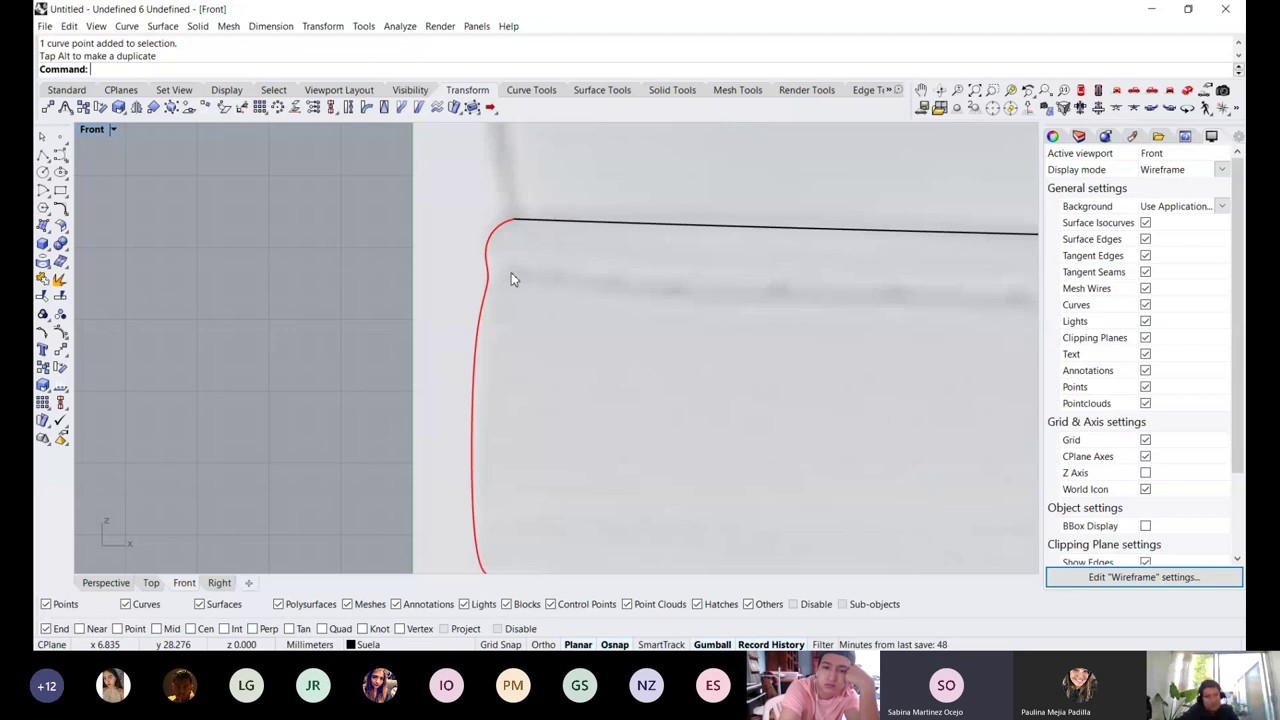
left_click(473, 277)
left_click(474, 278)
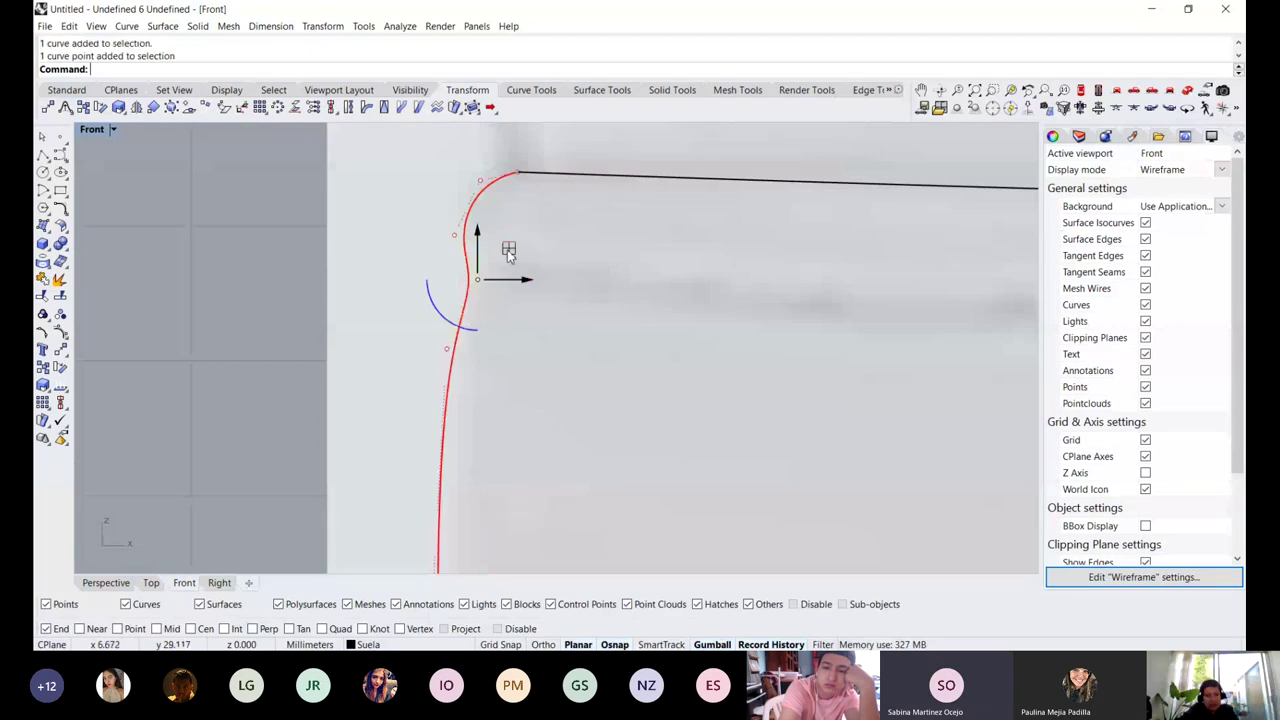
mouse_move(508, 250)
left_mouse_down()
mouse_move(520, 241)
mouse_move(516, 252)
left_mouse_up()
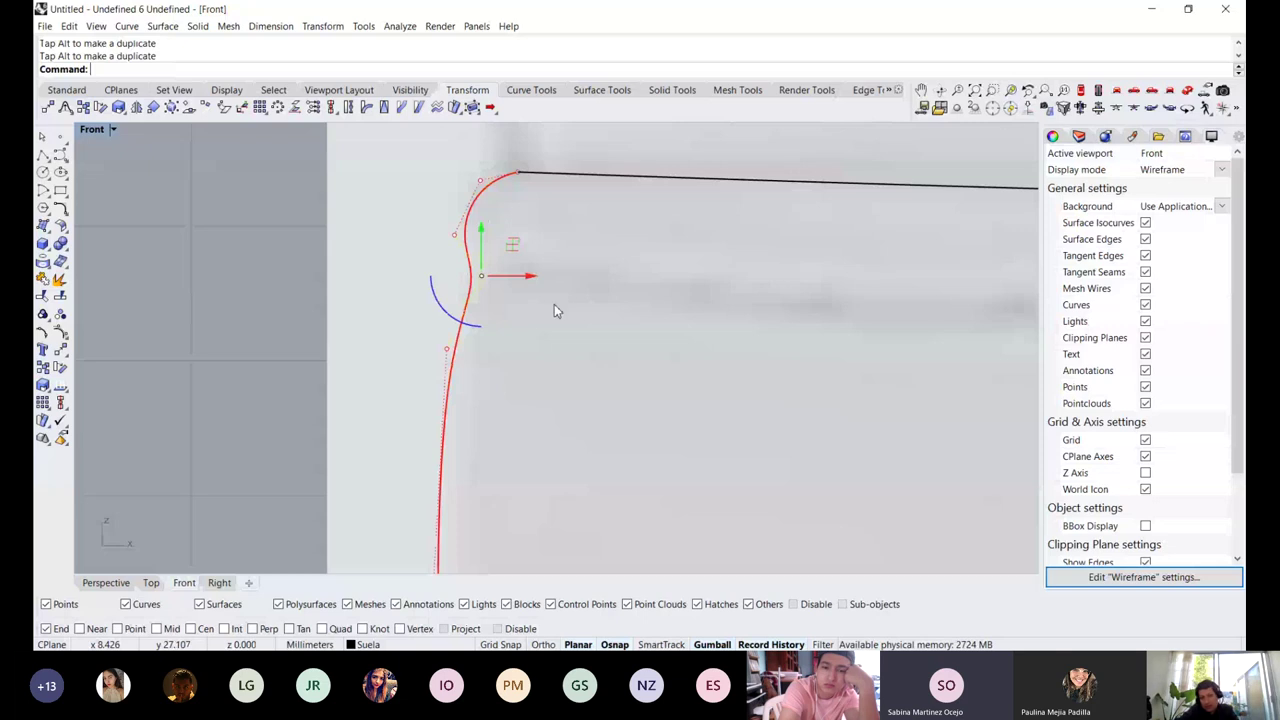
key("Escape")
key("Escape")
Move the toe profile's groove control point inward to form a notch below the upper lip like the heel's
scroll(496, 284, "down", 10)
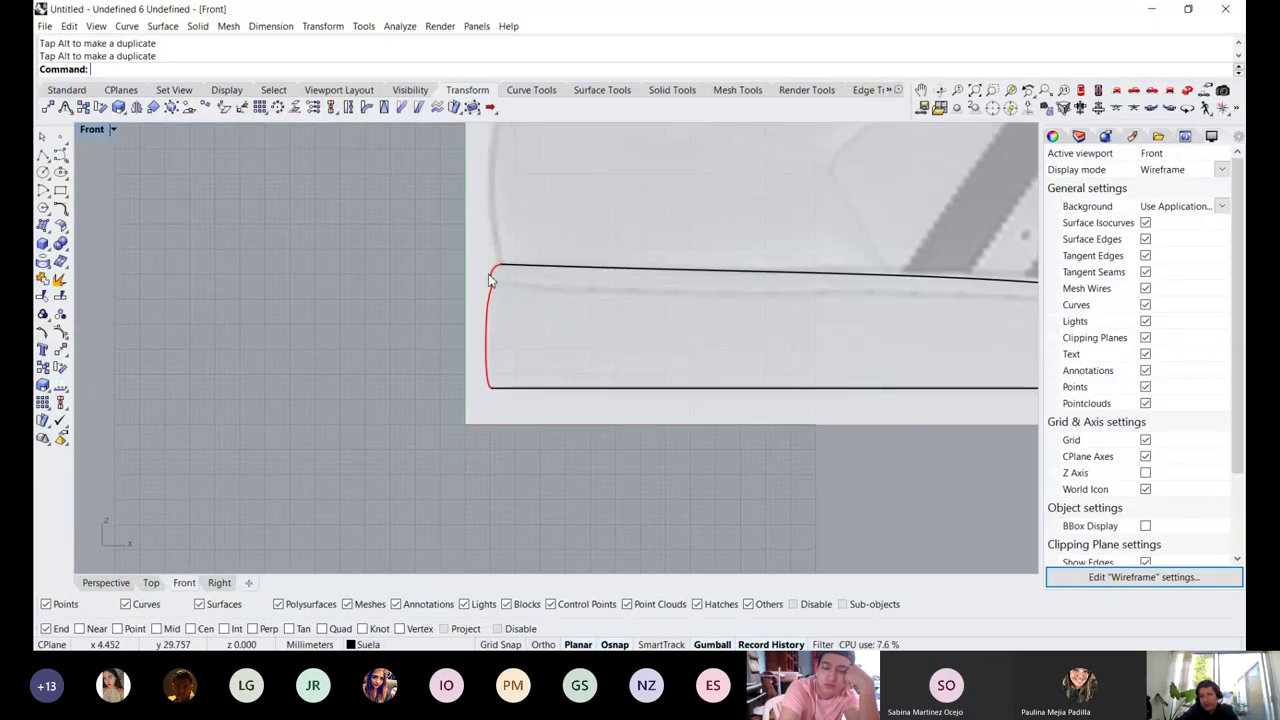
scroll(490, 280, "down", 3)
scroll(761, 329, "up", 5)
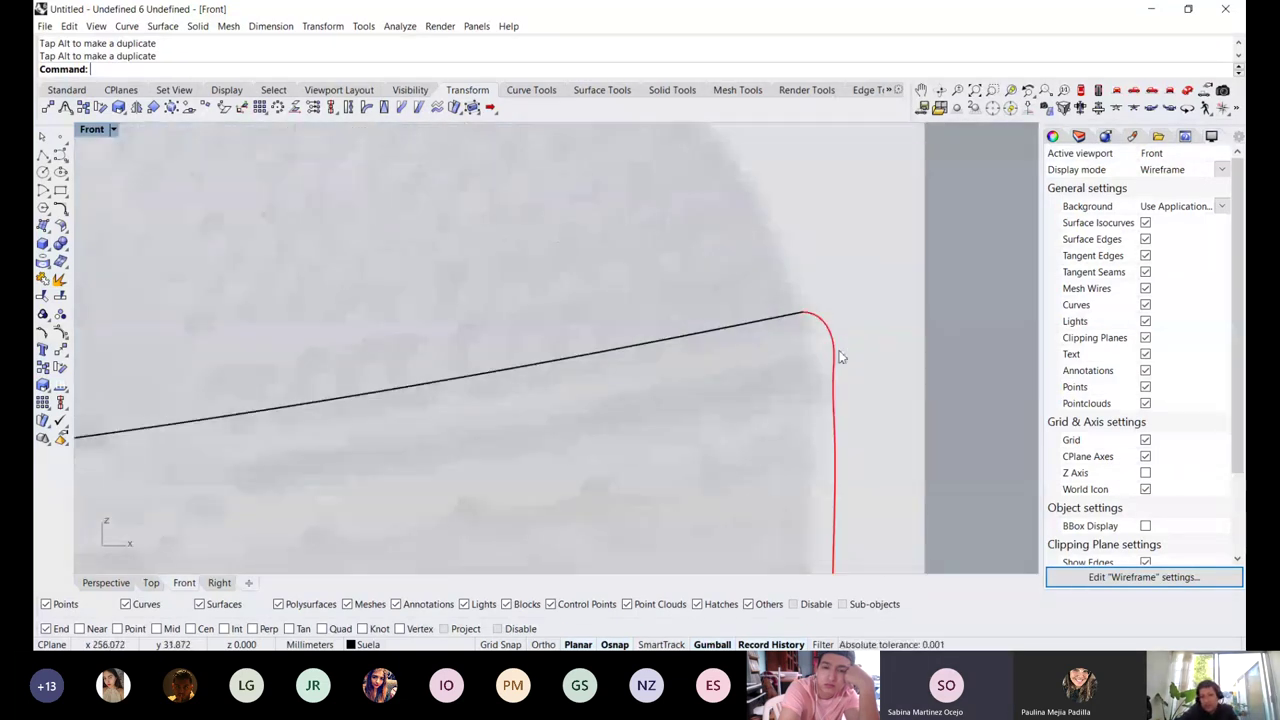
left_click(836, 353)
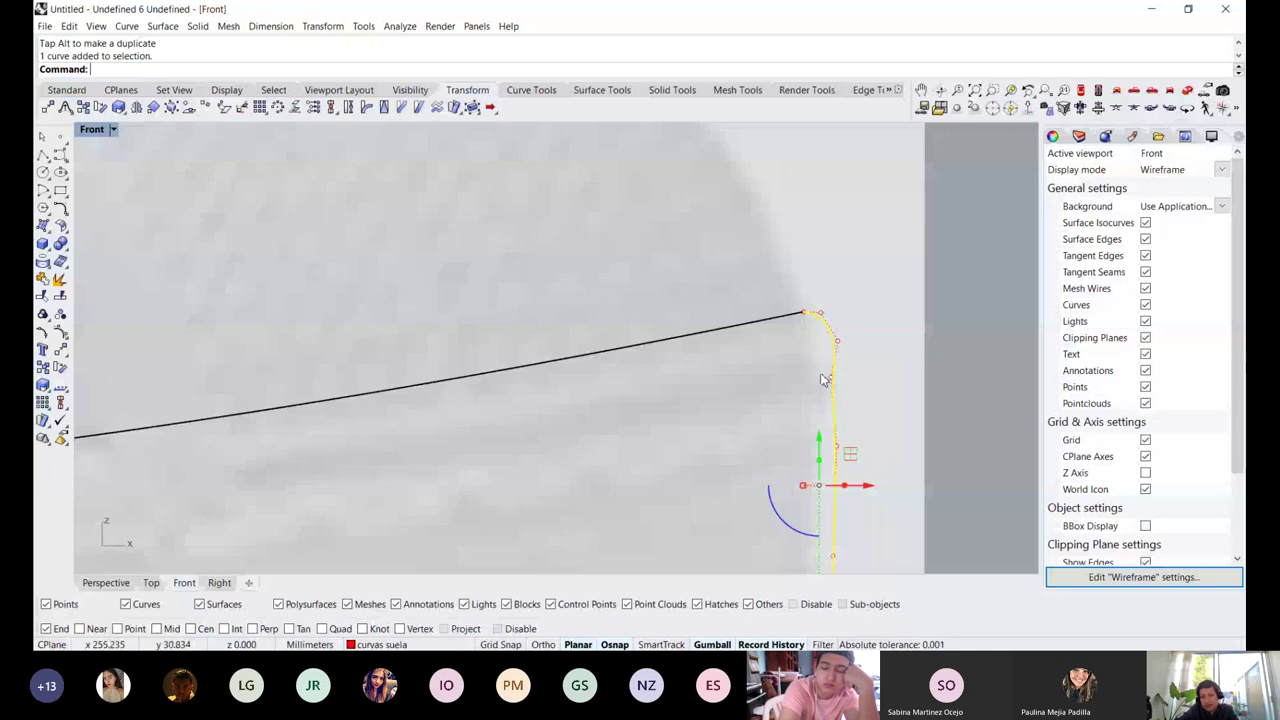
left_click(829, 376)
left_click_drag(862, 346, 853, 342)
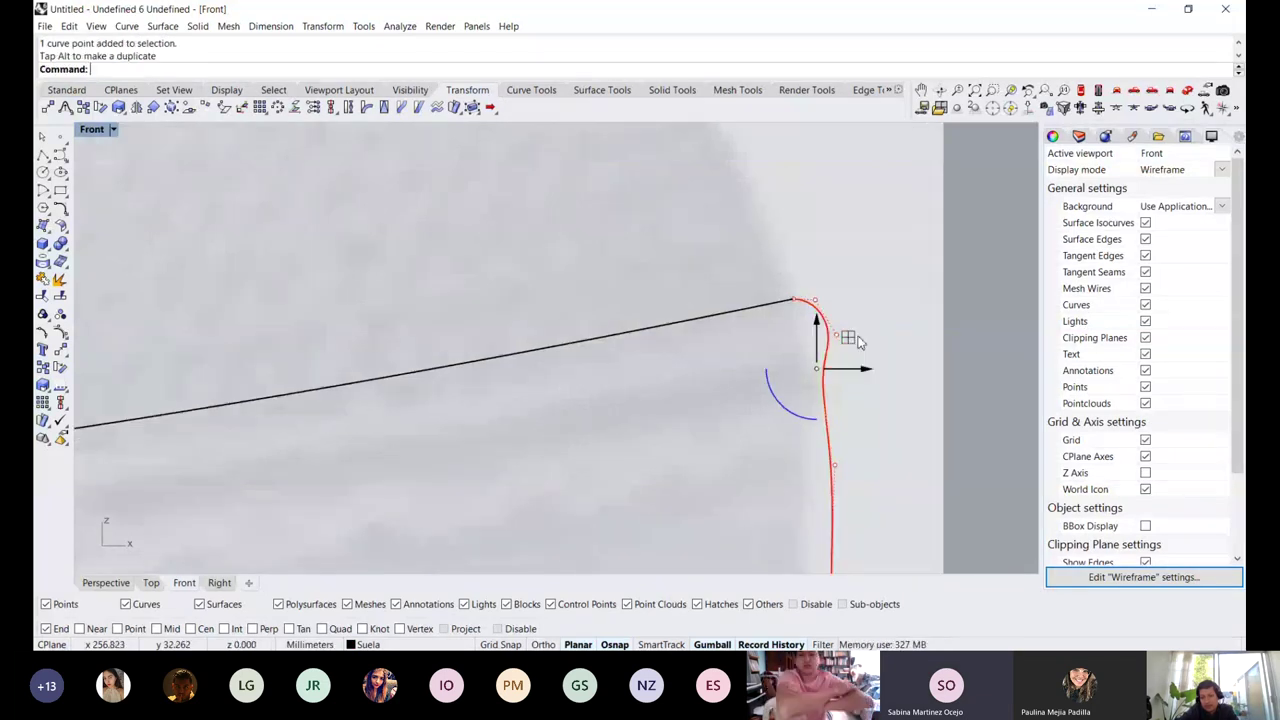
key("Escape")
Select the sole's upper outline curve
scroll(796, 334, "down", 5)
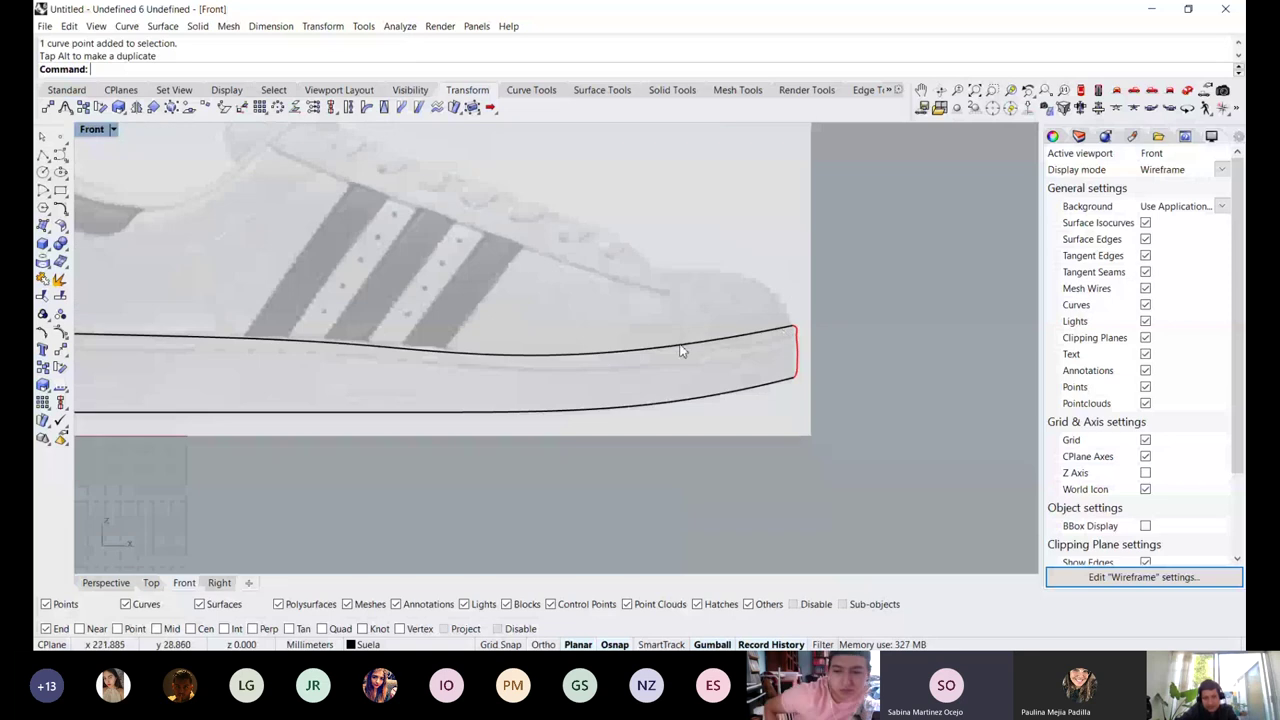
left_click(569, 360)
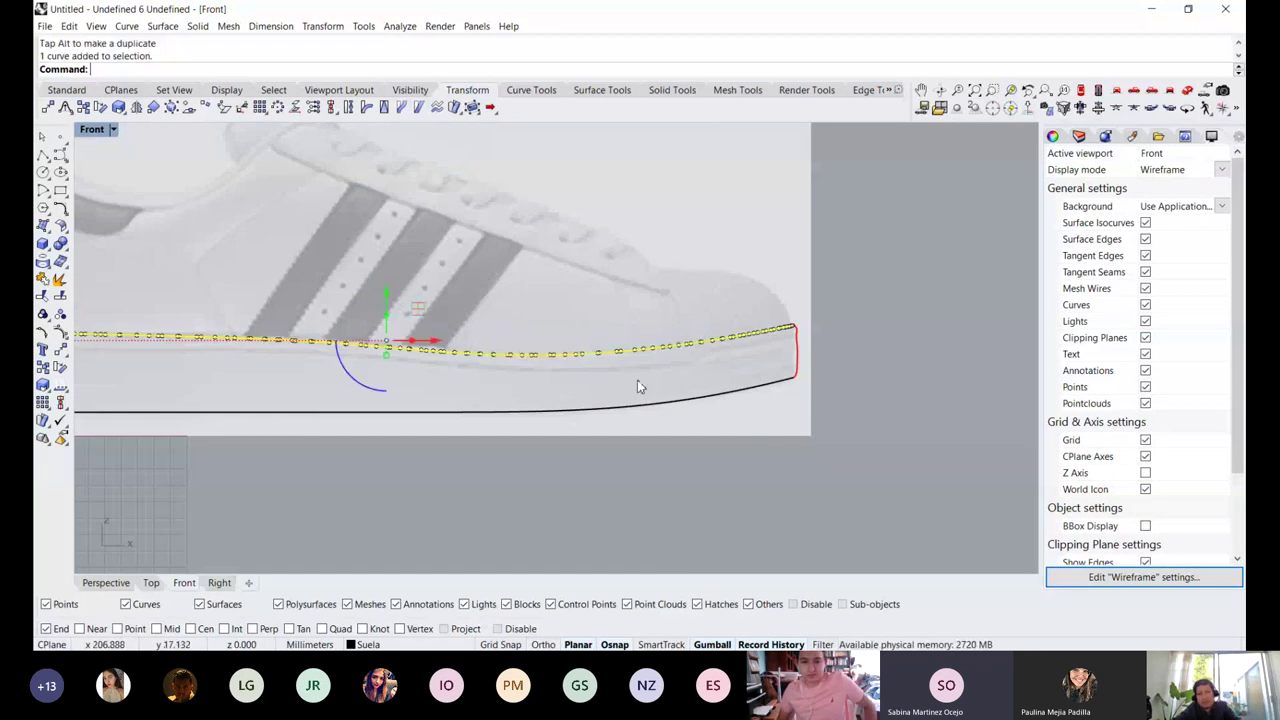
Clear the current selection and show the hidden sole construction curves
key("Escape")
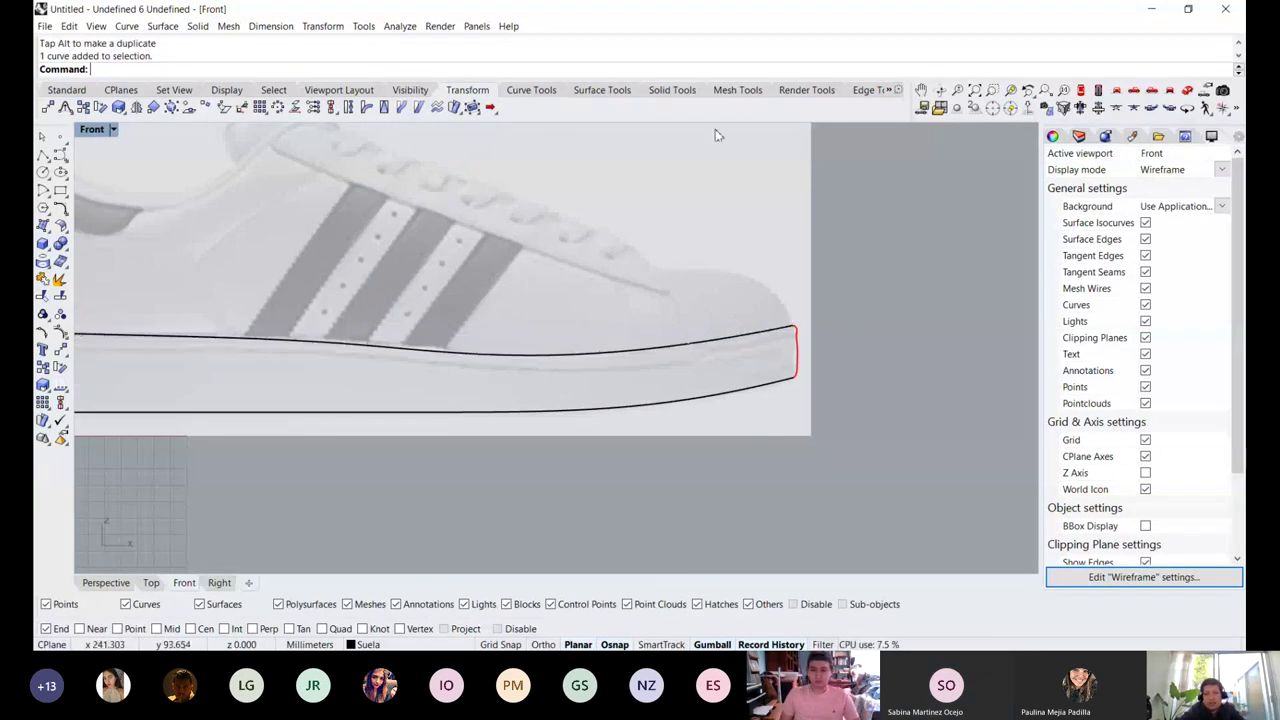
left_click(66, 89)
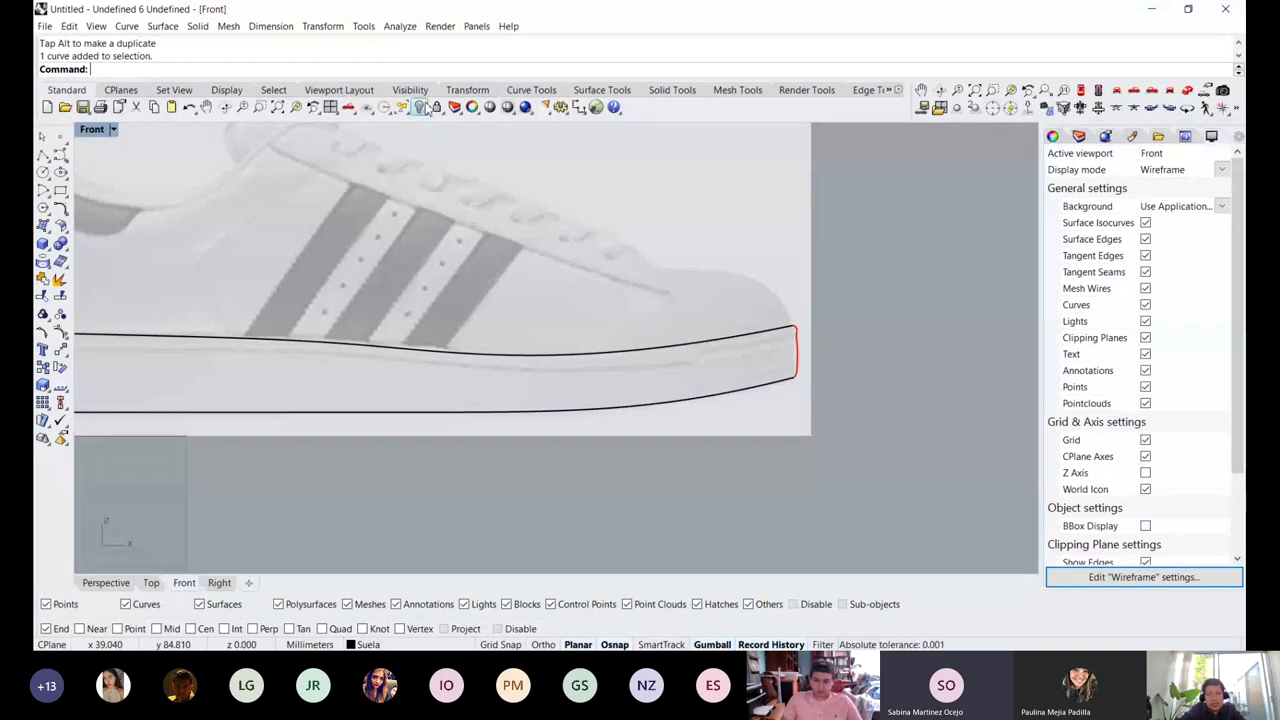
left_click(422, 109)
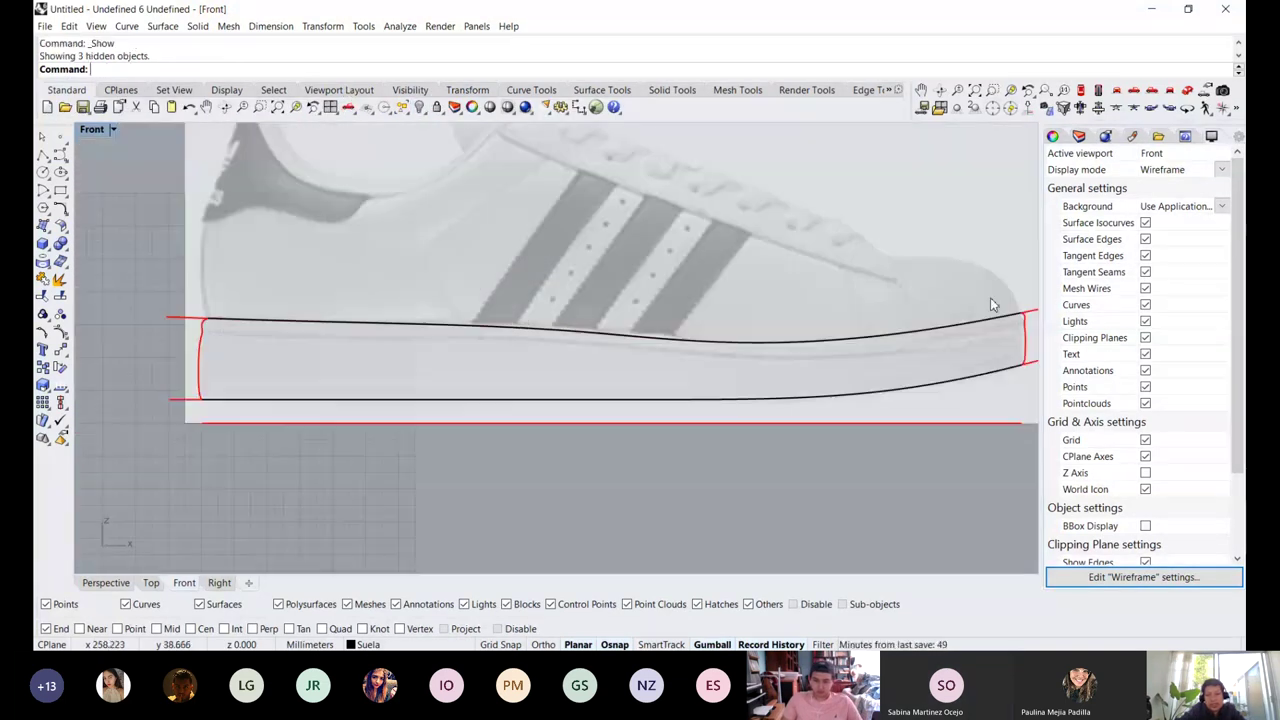
Try a lowered copy of the upper red sole curve over the stitching line and delete it
left_click(186, 318)
left_click_drag(621, 277, 622, 296)
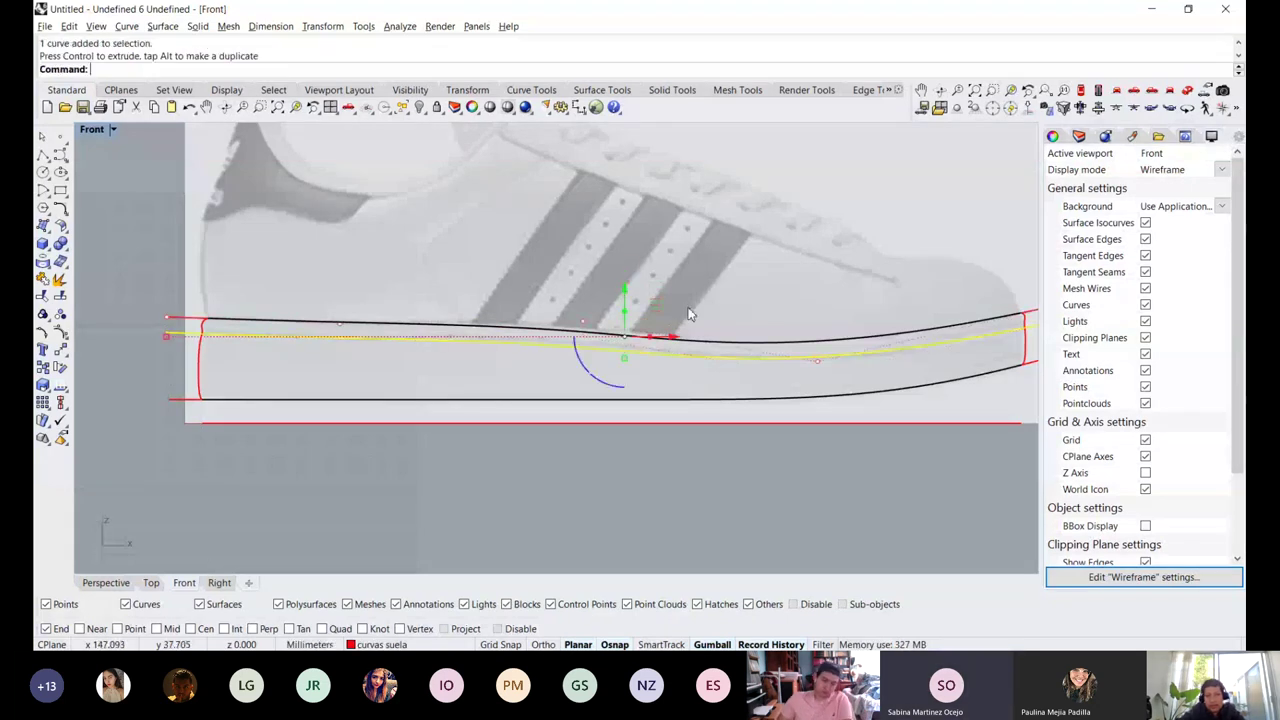
scroll(757, 378, "up", 3)
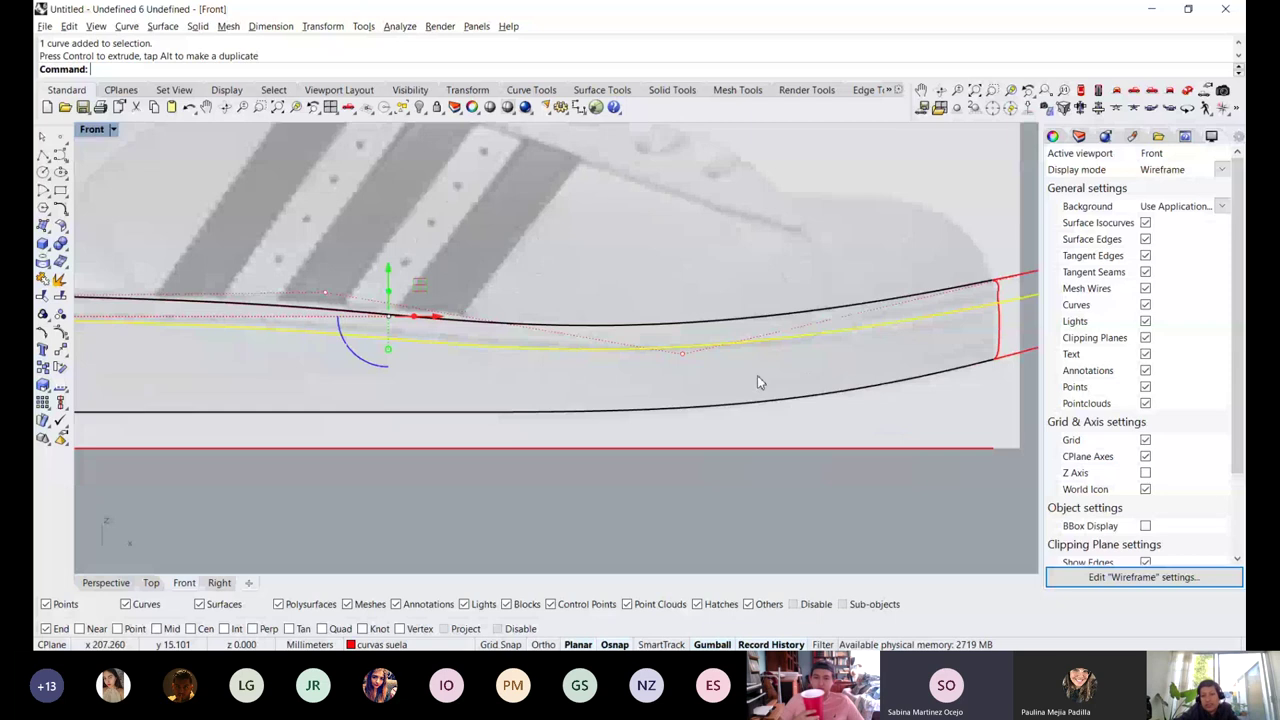
scroll(839, 346, "up", 2)
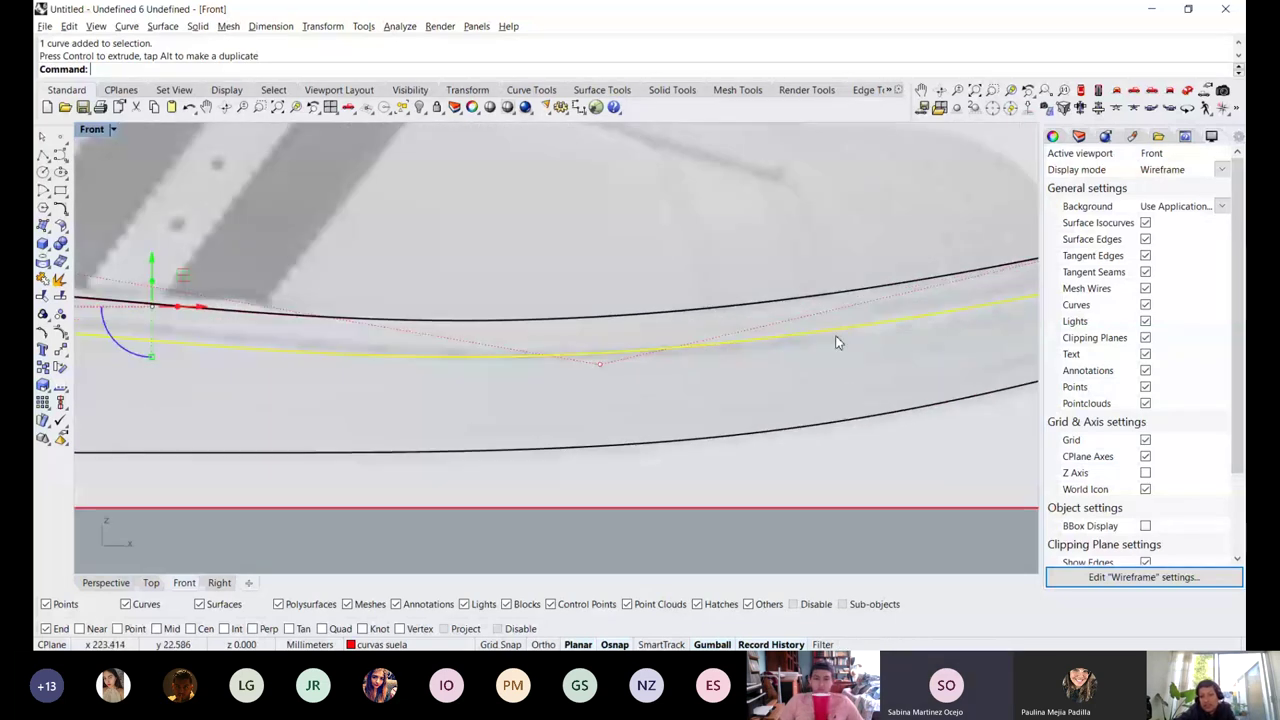
scroll(848, 358, "down", 2)
key("Delete")
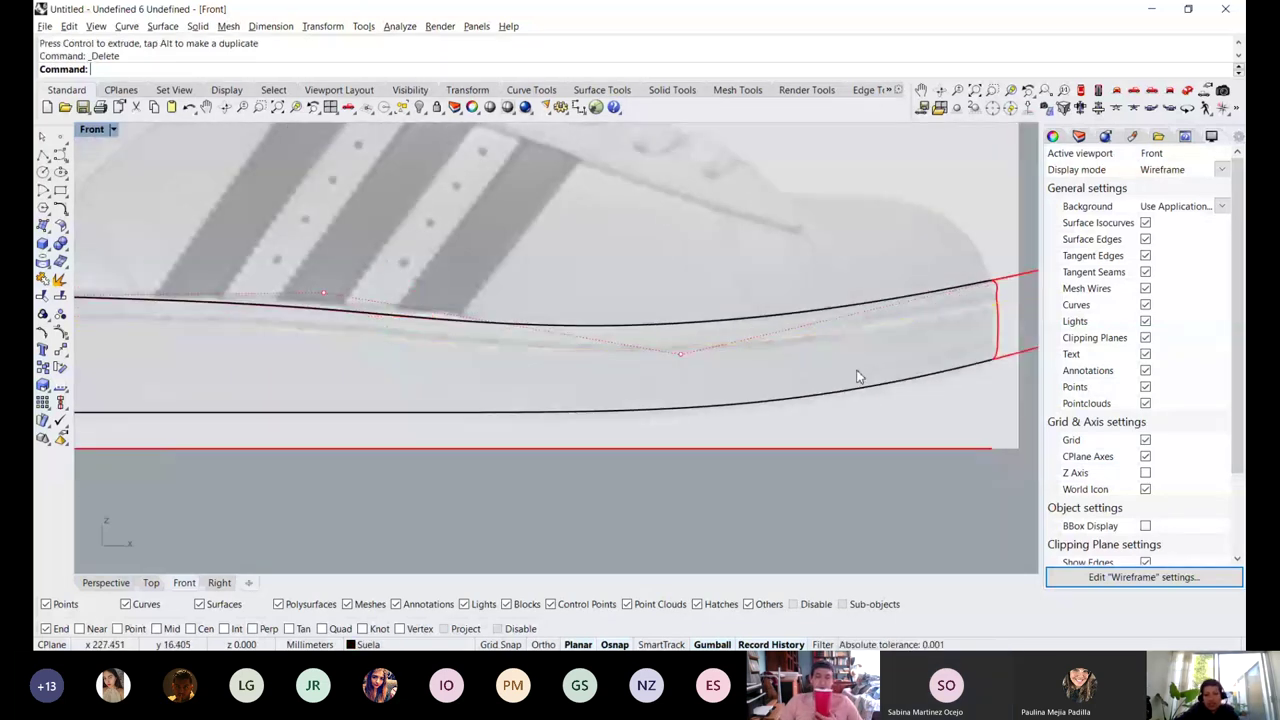
scroll(857, 377, "down", 3)
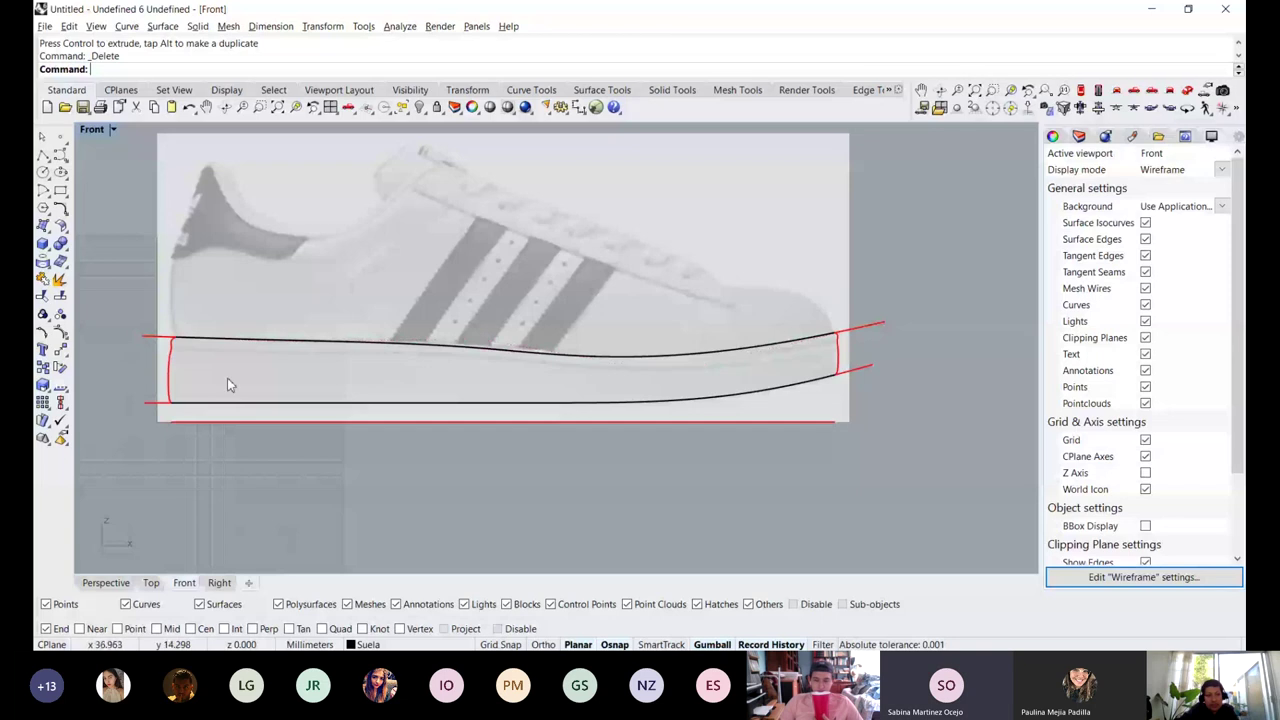
left_click(61, 153)
scroll(123, 408, "up", 3)
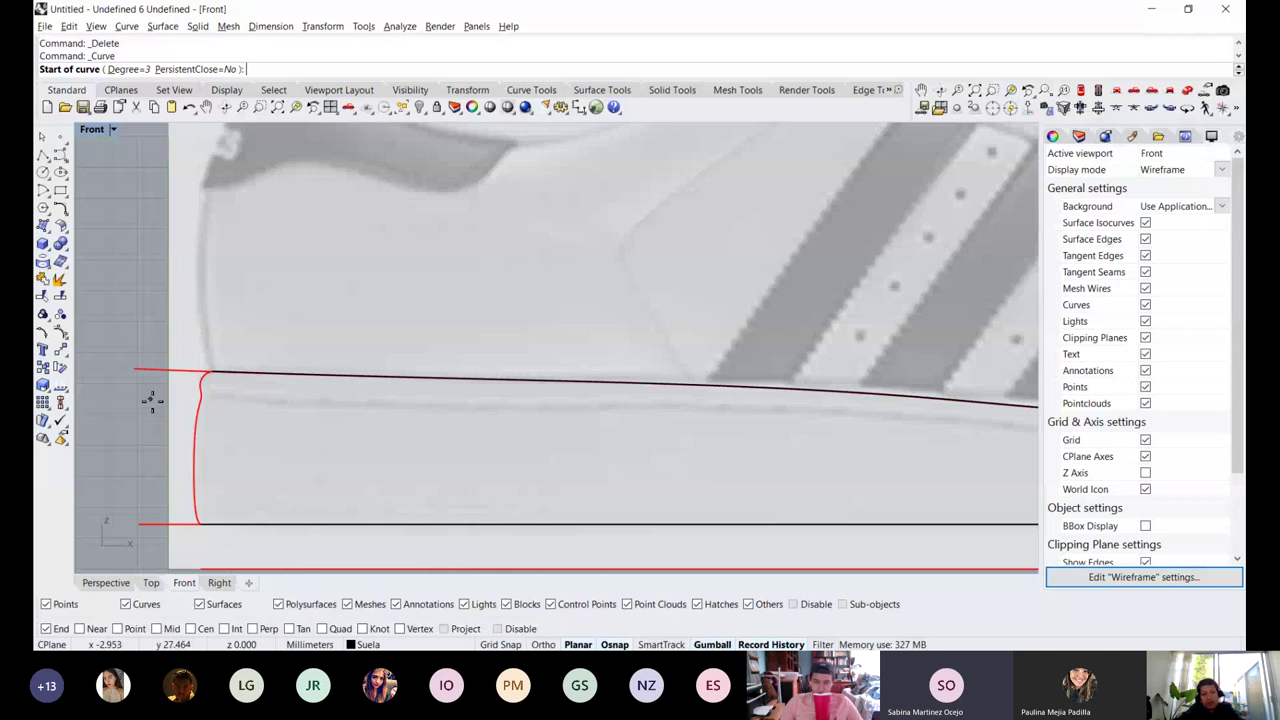
key("Escape")
Duplicate the upper red side curve of the sole about 5.4 mm lower in the Front view
left_click(172, 372)
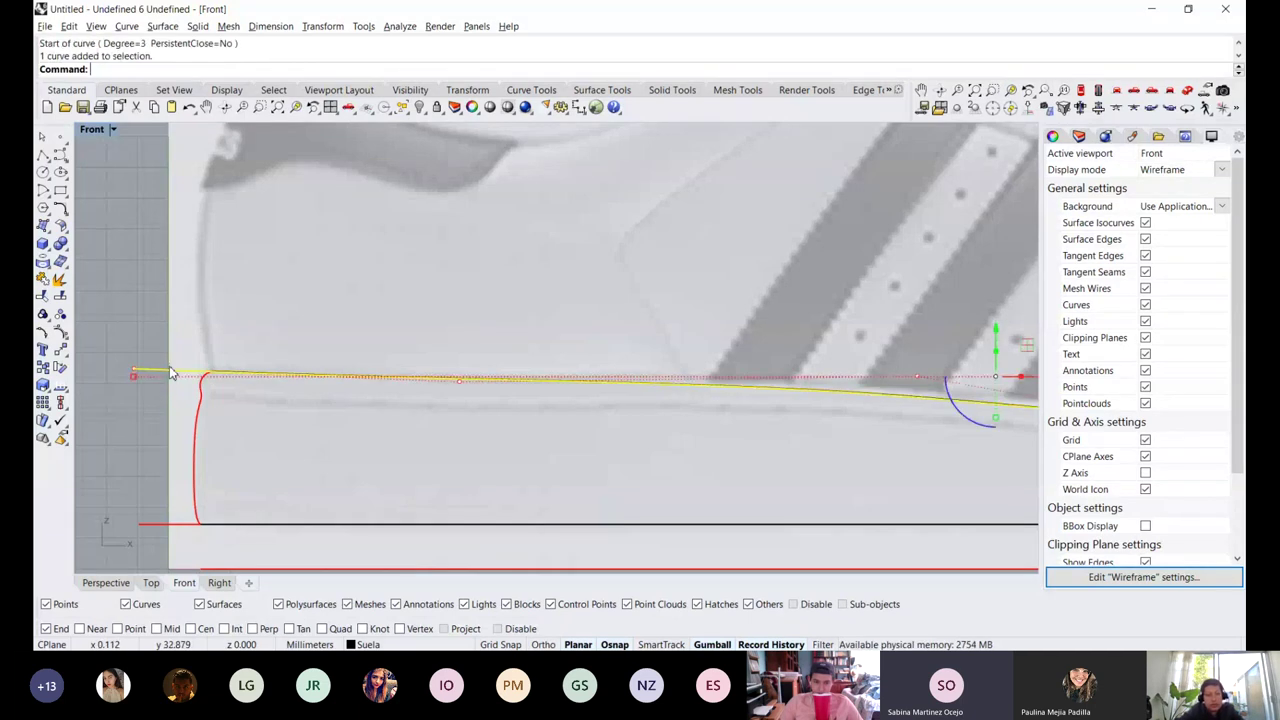
scroll(177, 372, "down", 3)
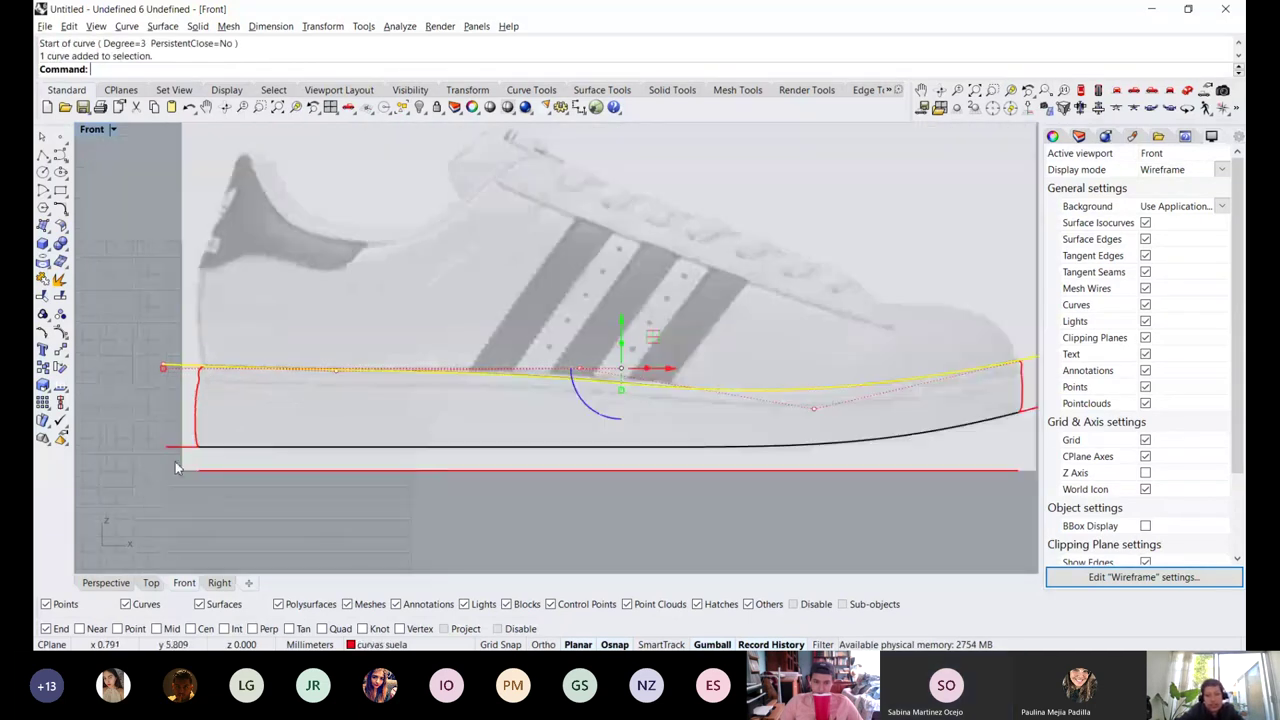
left_click(106, 583)
middle_click(537, 242)
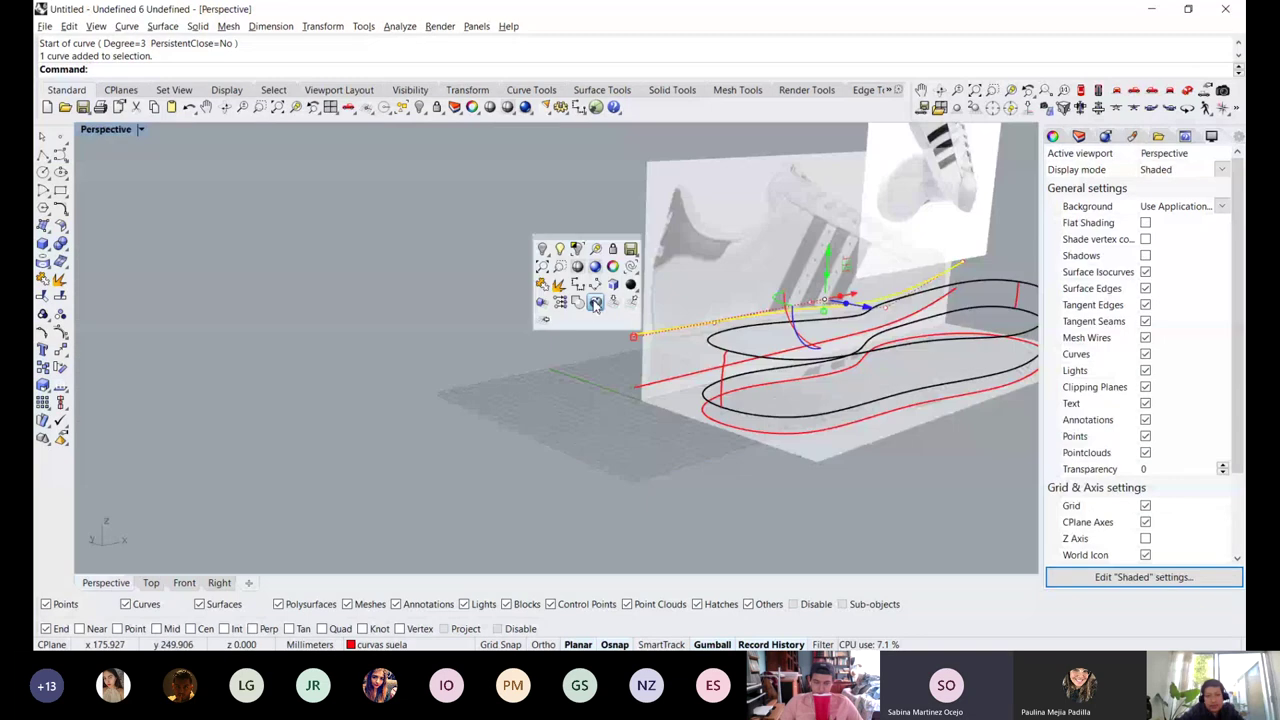
left_click(596, 249)
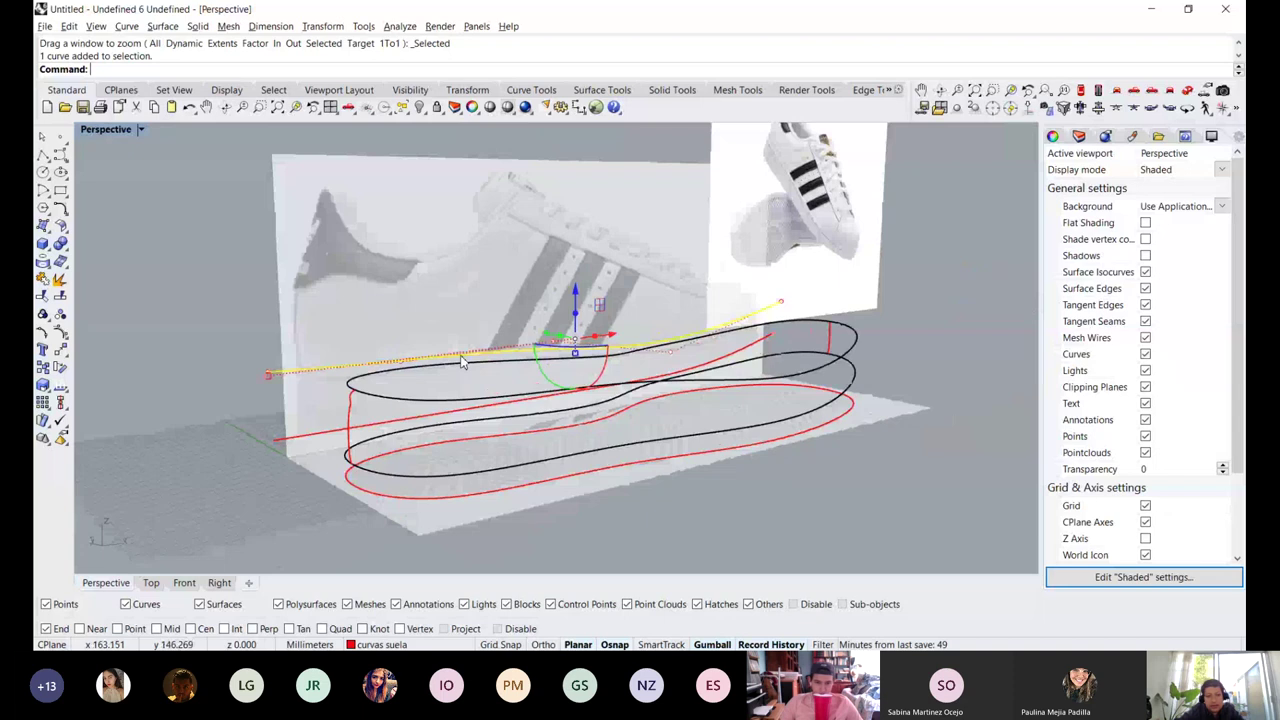
left_click(184, 583)
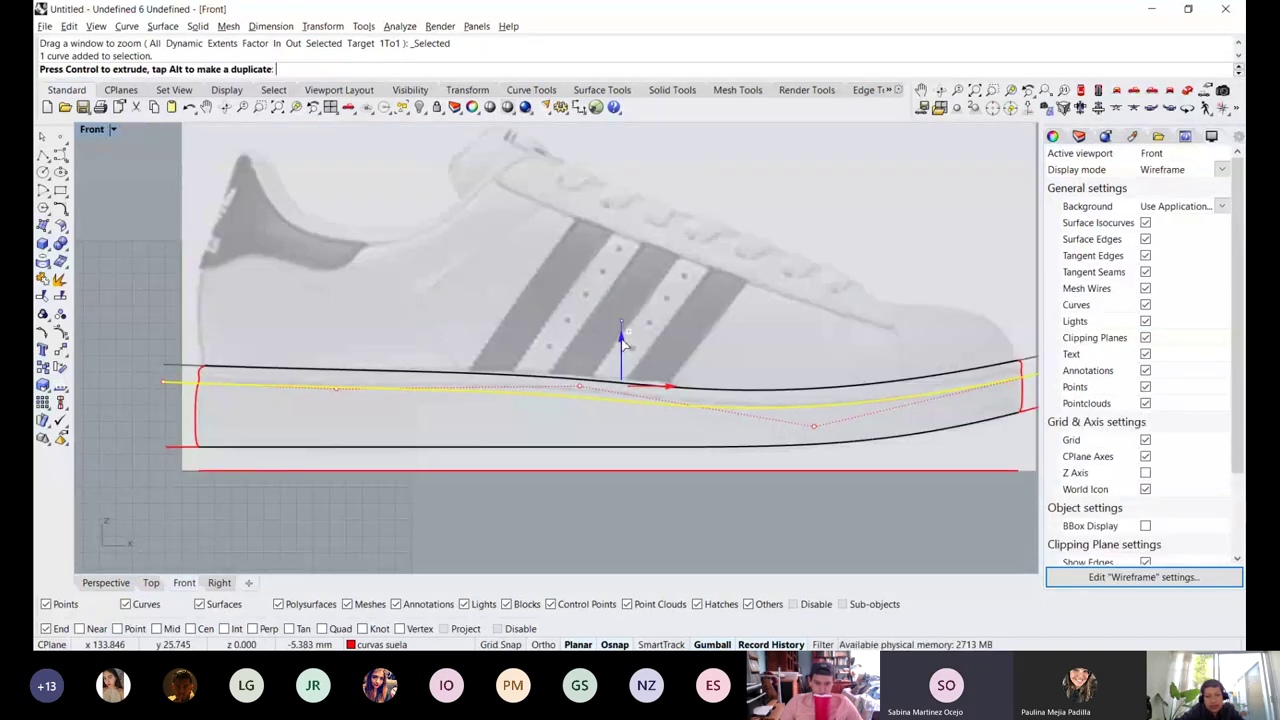
scroll(295, 401, "up", 6)
left_click(269, 411)
right_click_drag(269, 411, 397, 386)
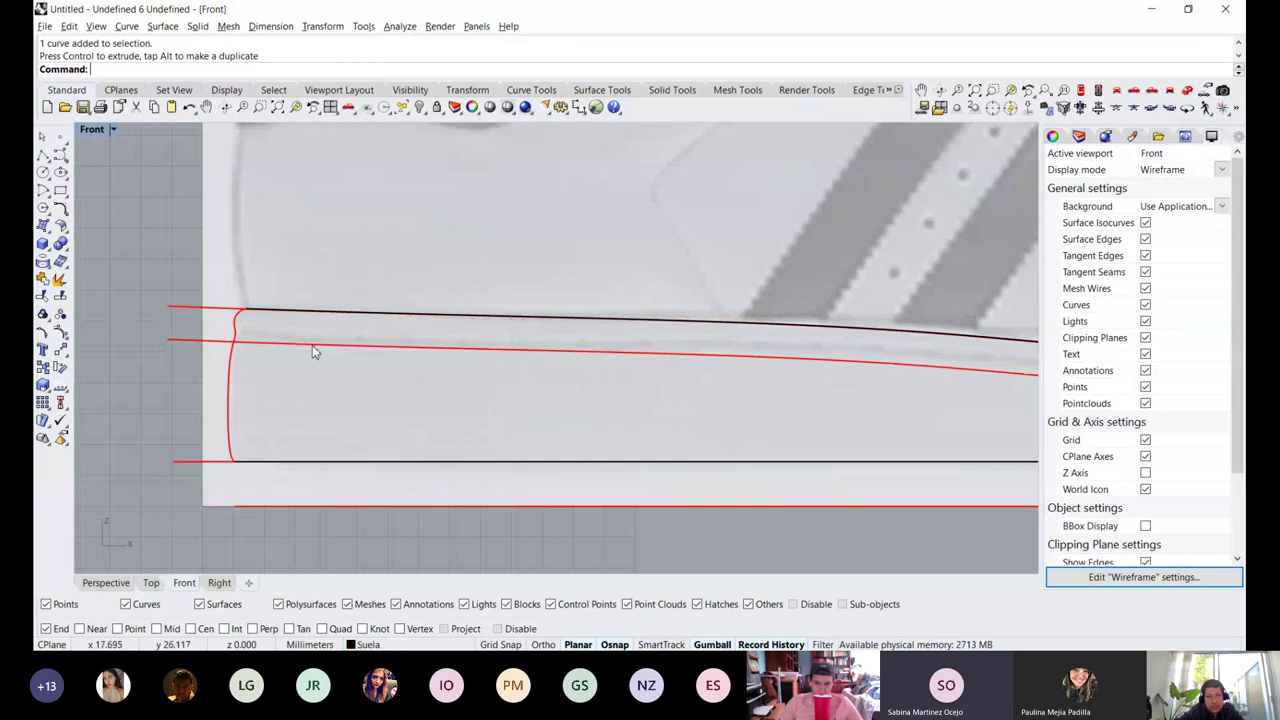
Raise the heel end point of the copied sole curve, accepting the break in its history
left_click(312, 345)
left_click(162, 405)
left_click_drag(145, 349, 172, 282)
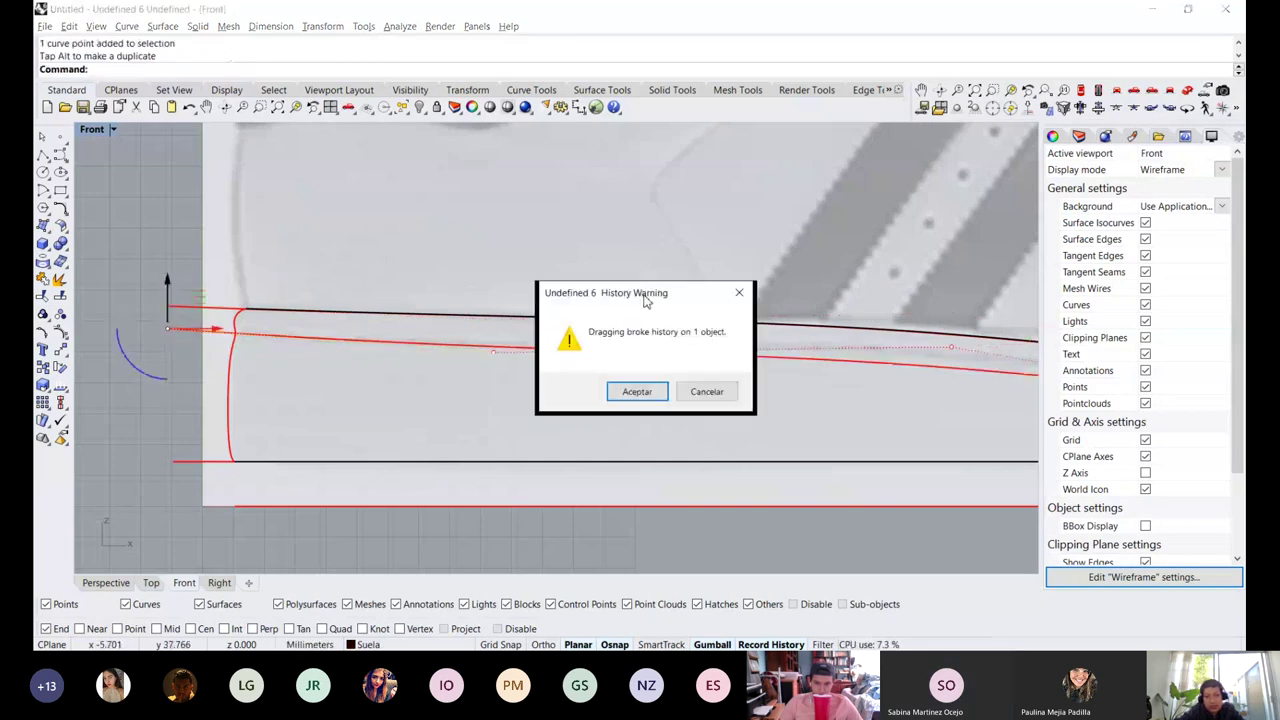
left_click(637, 396)
right_click_drag(440, 400, 407, 416)
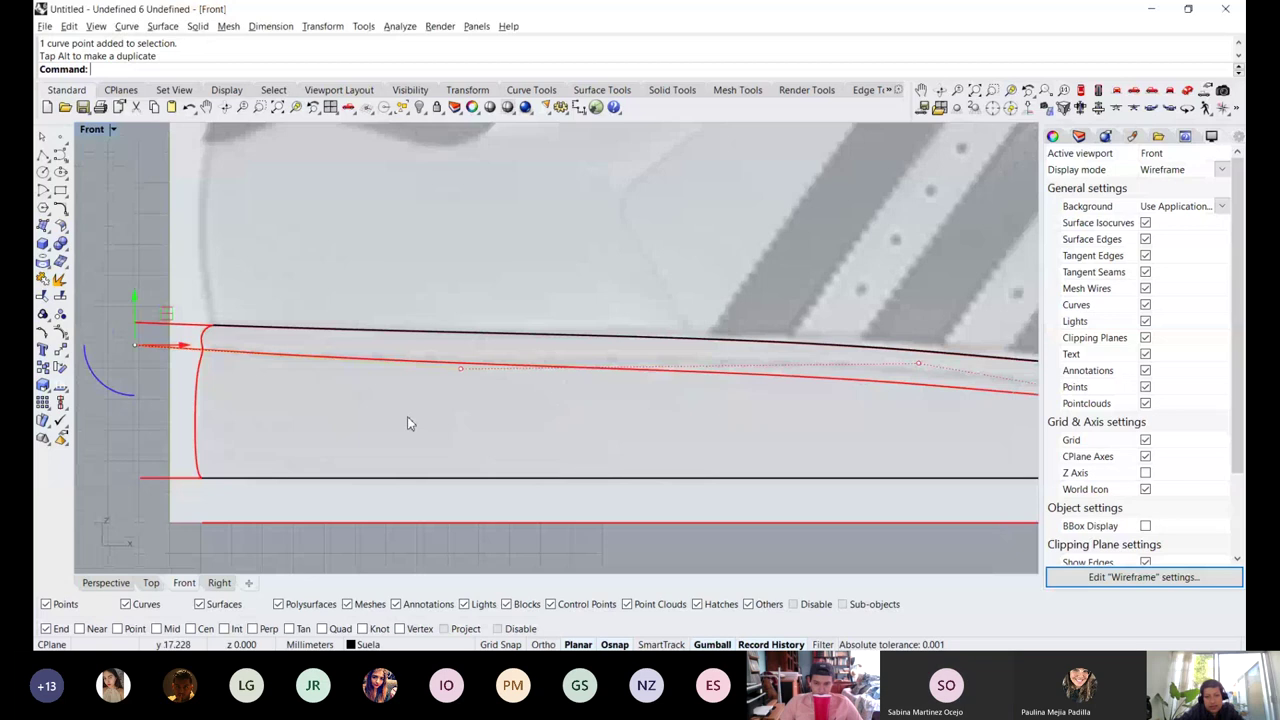
Adjust the copied curve's two control points between heel and midfoot to follow the stitching line in the image
left_click_drag(407, 416, 461, 334)
right_click_drag(746, 359, 542, 382)
left_click(715, 386)
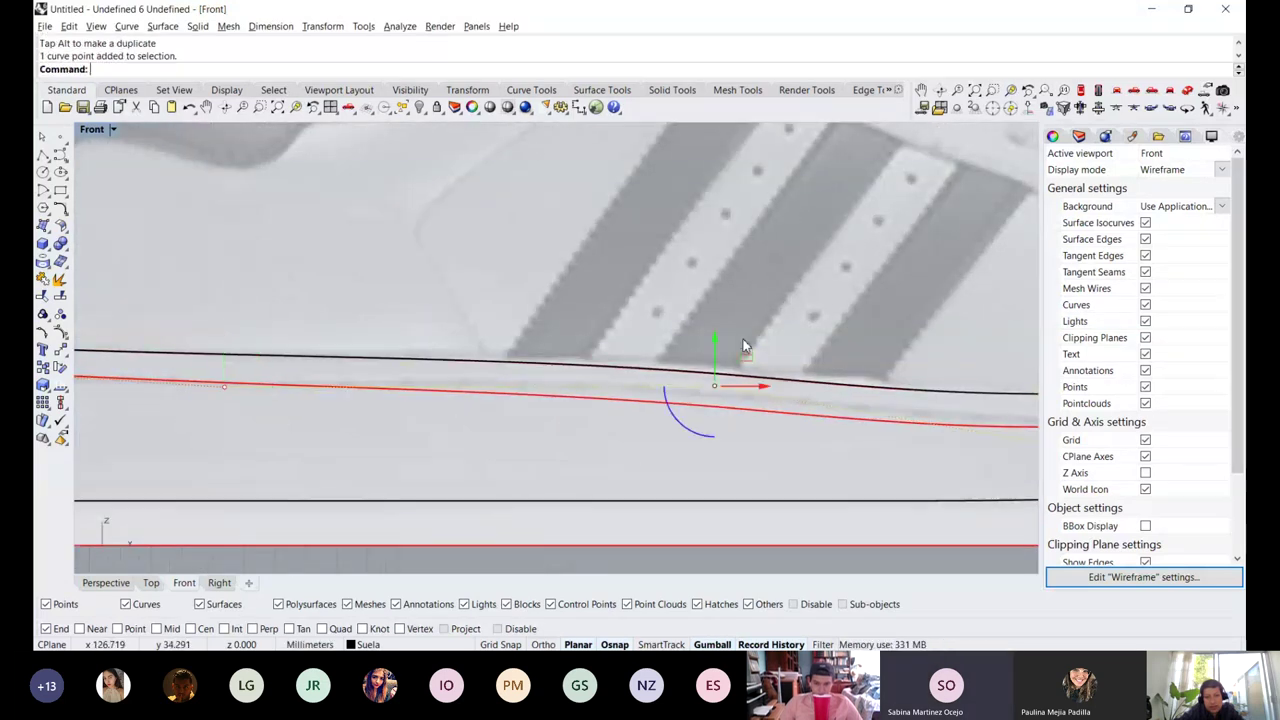
left_click_drag(716, 331, 717, 313)
Raise the toe end point of the copied curve slightly to follow the sole line in the reference image
right_click_drag(753, 410, 353, 447)
right_click_drag(720, 429, 500, 429)
right_click_drag(937, 400, 808, 410)
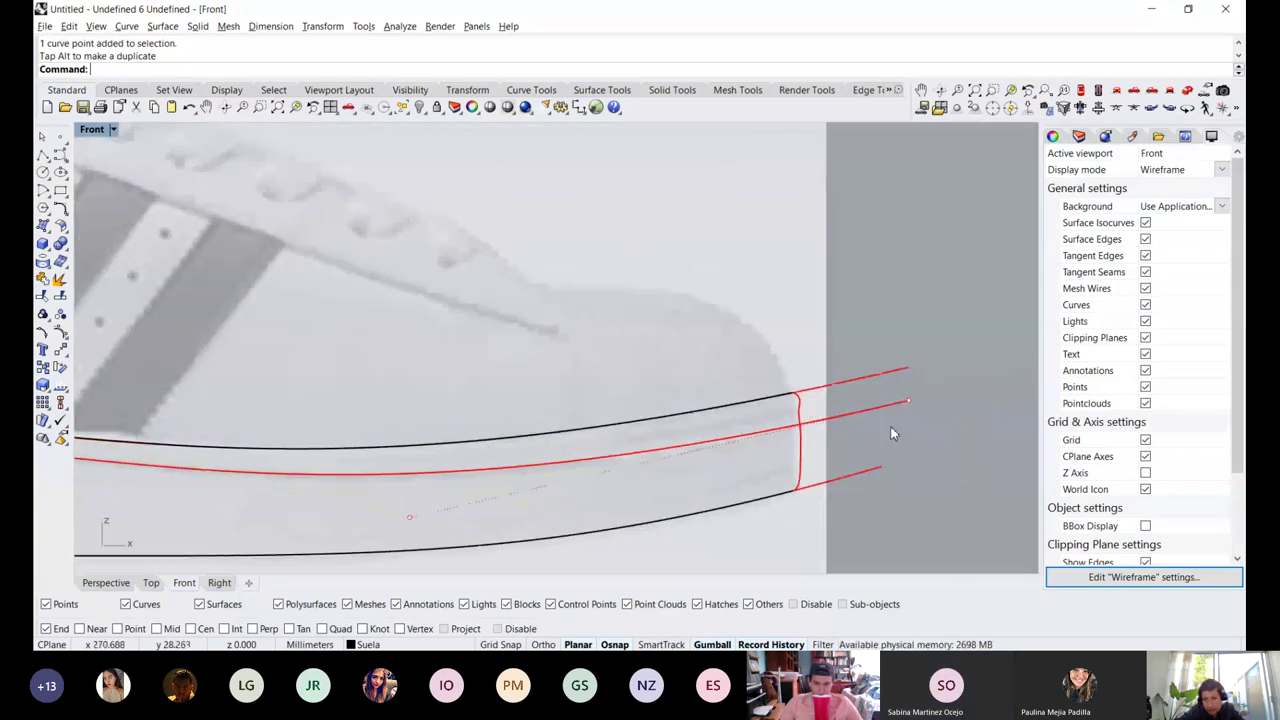
scroll(890, 426, "up", 2)
left_click_drag(900, 371, 900, 367)
scroll(663, 392, "down", 3)
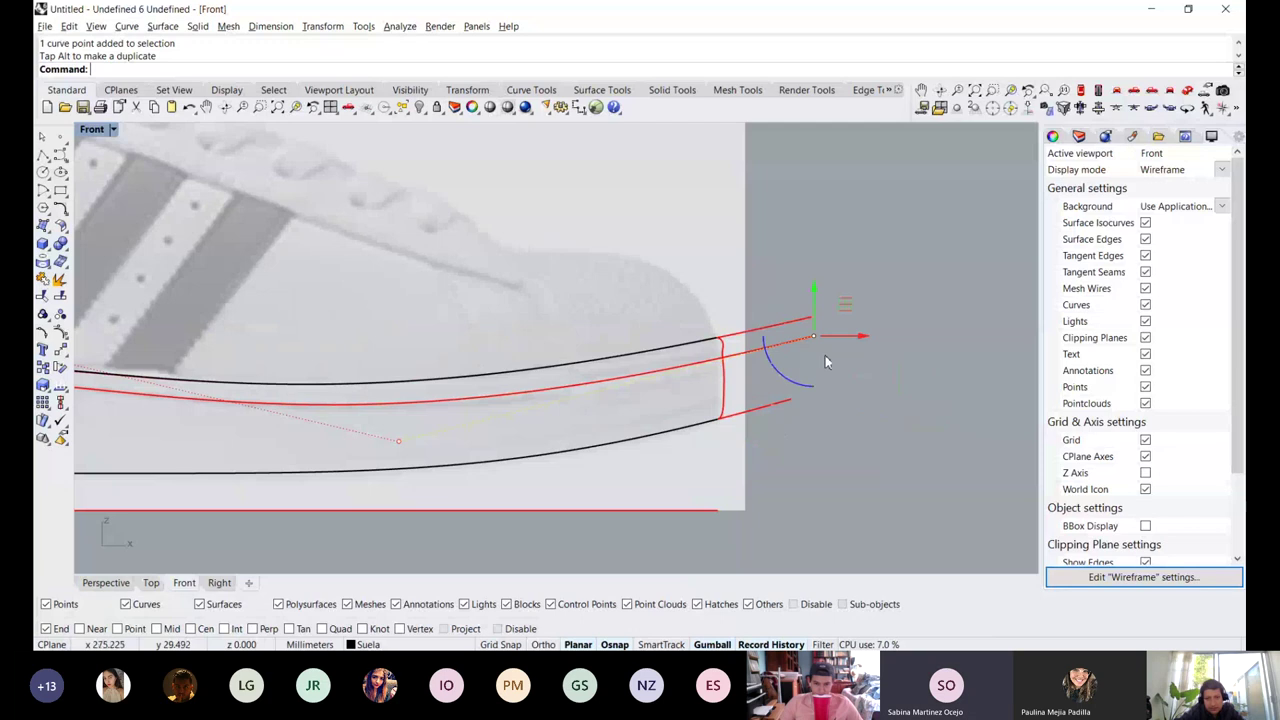
left_click_drag(815, 289, 816, 287)
Try to move the toe profile curve's three upper control points together, and undo the move
scroll(725, 296, "up", 2)
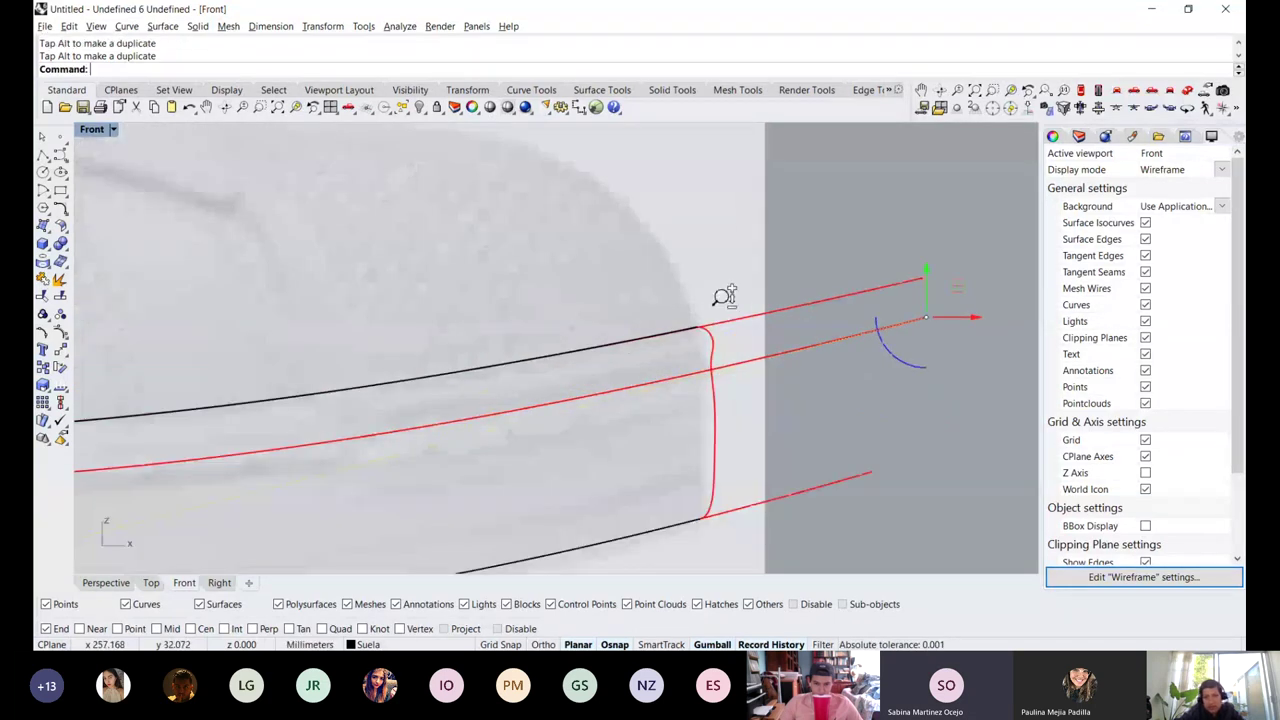
left_click(712, 350)
scroll(706, 343, "up", 2)
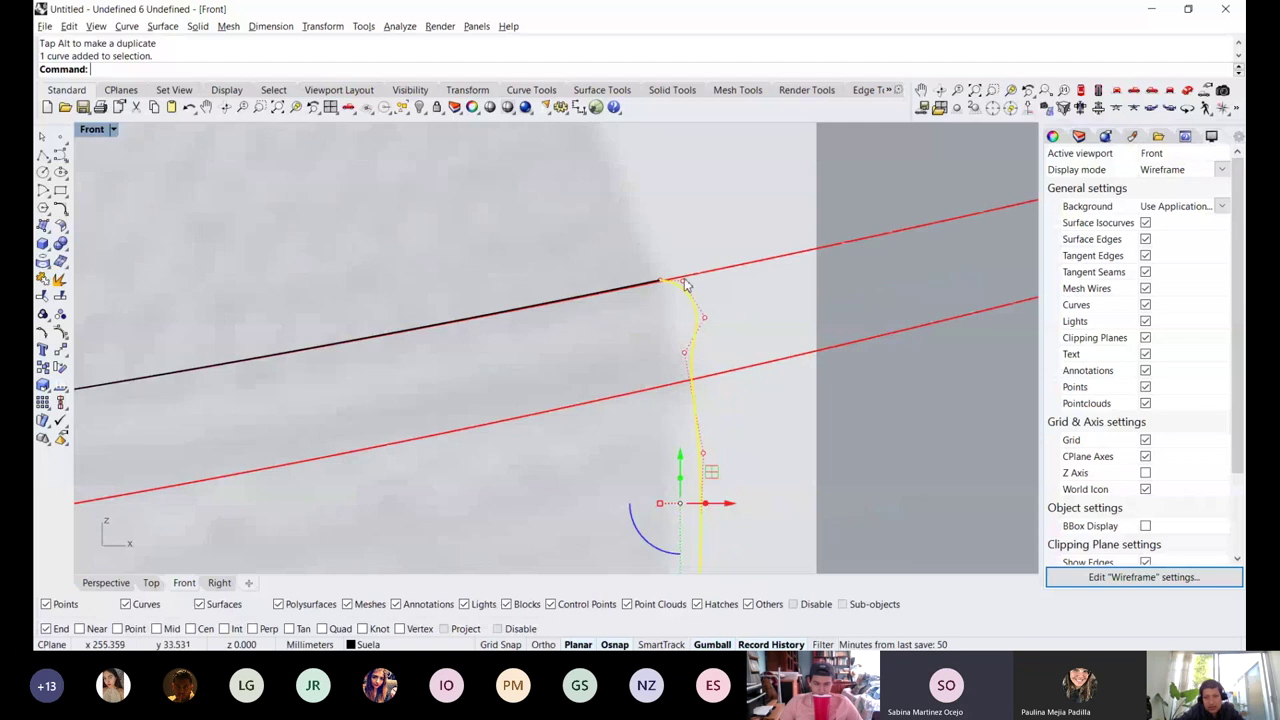
left_click_drag(669, 229, 772, 386)
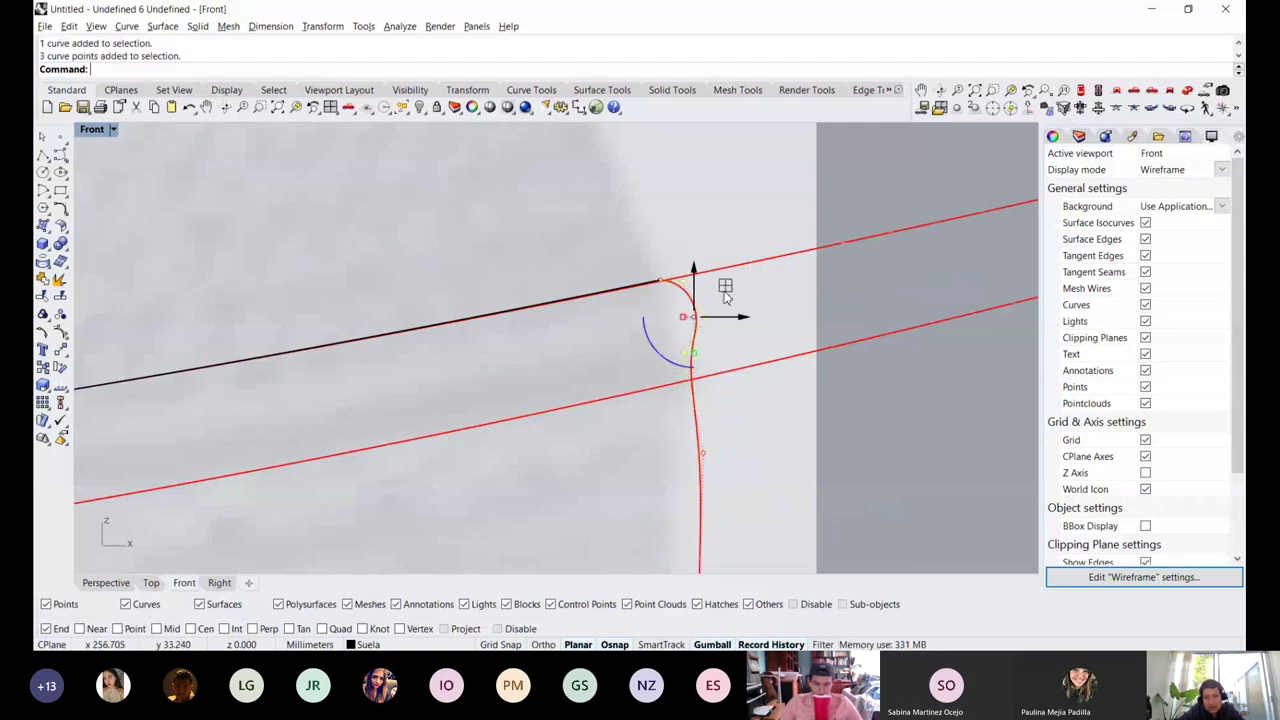
left_click_drag(725, 290, 740, 298)
key("ctrl+z")
Reshape the toe profile's upper bulge by moving its upper control points, making it wider and narrowing at the copied curve
left_click_drag(668, 432, 716, 357)
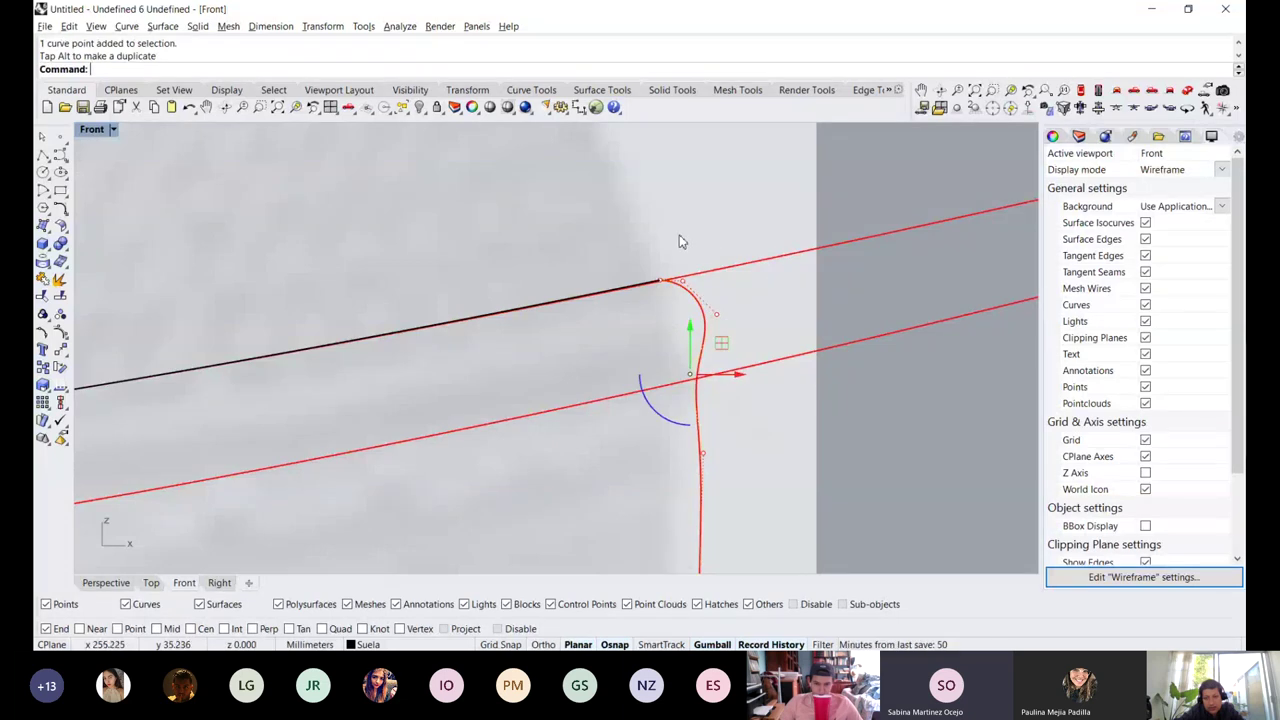
left_click(683, 281)
left_click_drag(728, 283, 756, 296)
left_click(716, 313)
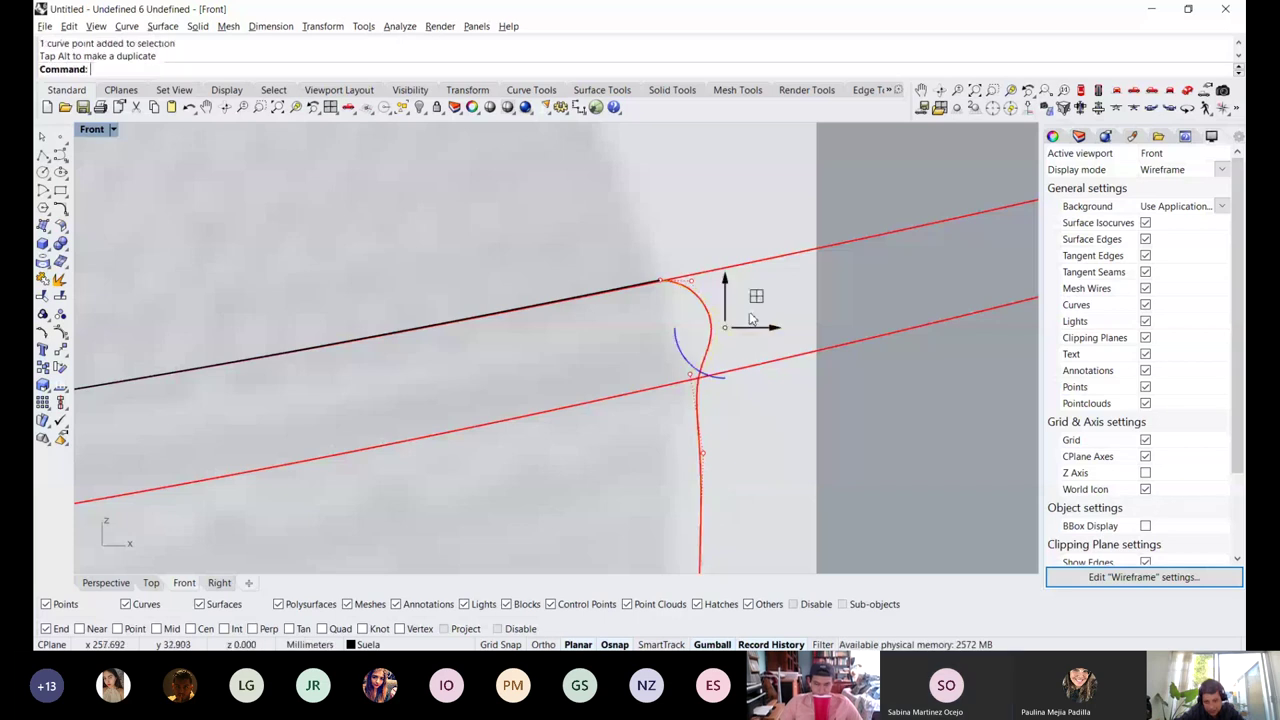
scroll(743, 313, "down", 4)
scroll(737, 312, "up", 4)
left_click_drag(762, 297, 758, 290)
Lower the toe profile's control point just below the copied curve and shift the next point down the side slightly outward
scroll(746, 349, "down", 3)
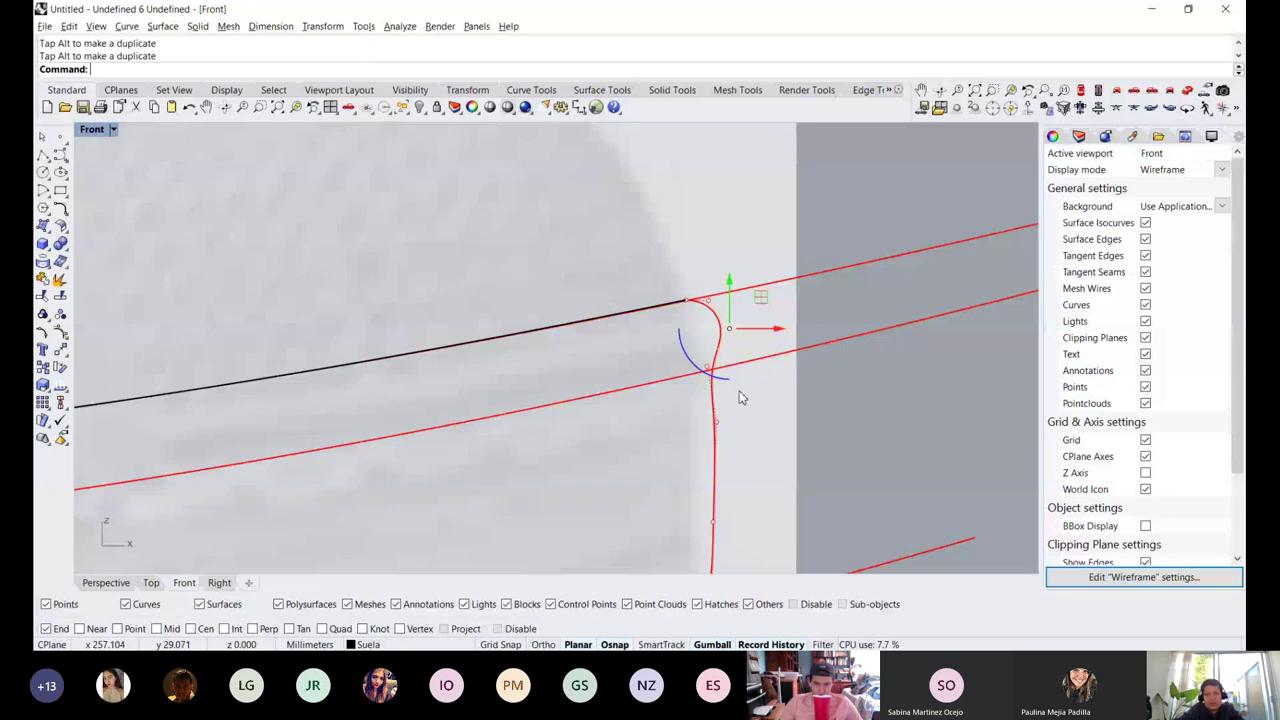
scroll(740, 397, "down", 2)
right_click_drag(701, 443, 706, 407)
scroll(706, 413, "up", 3)
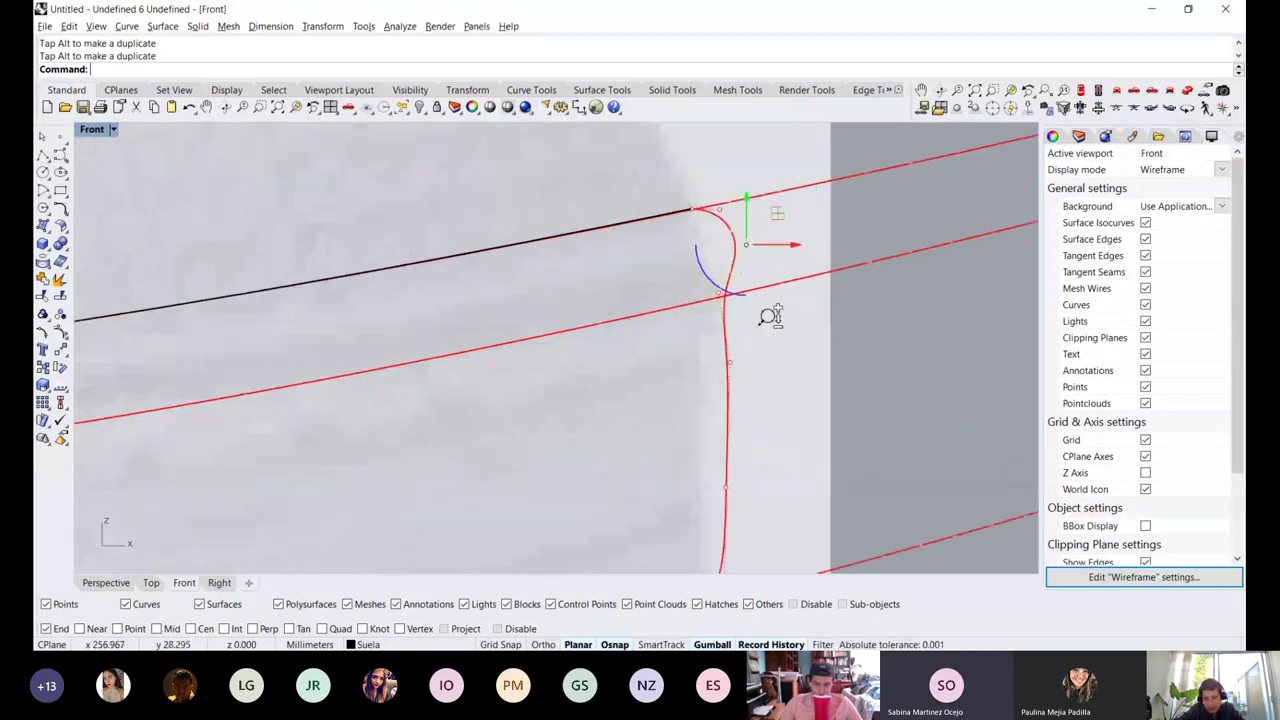
left_click(726, 364)
left_click_drag(767, 332, 766, 351)
scroll(766, 351, "down", 2)
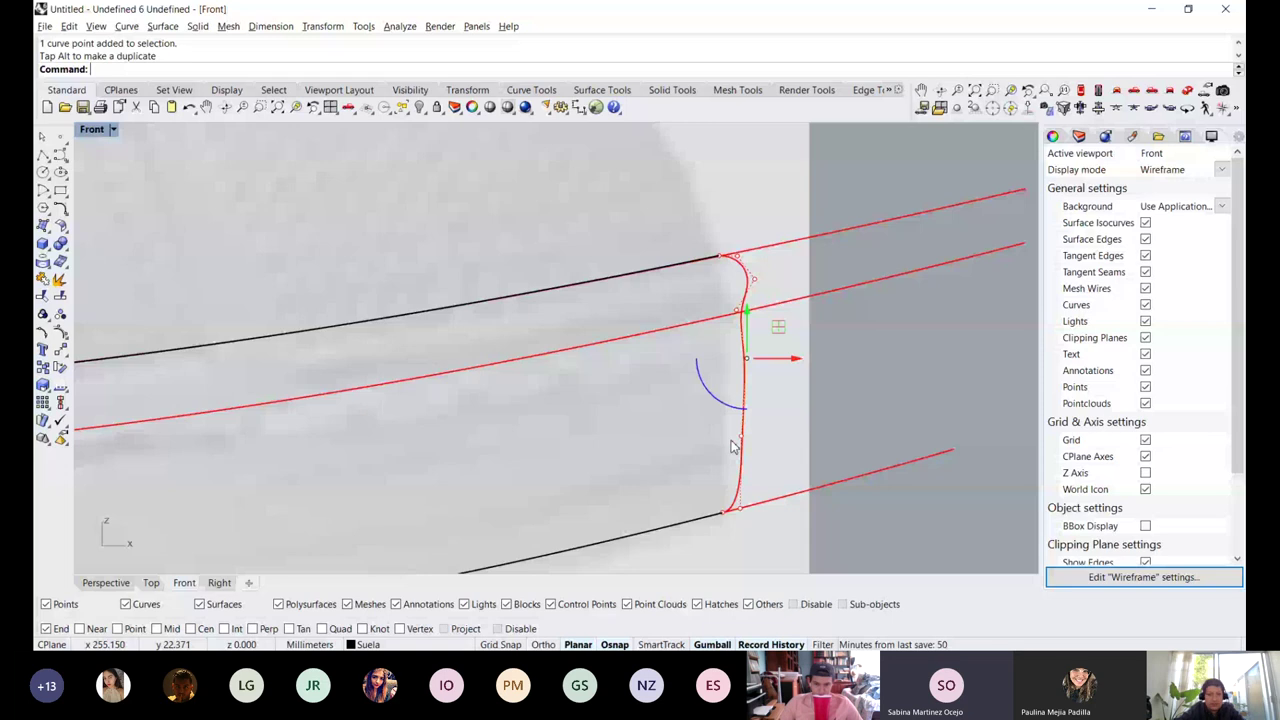
left_click_drag(741, 436, 745, 438)
Pull the outermost control point of the toe profile's upper bulge slightly inward and clear the selection
scroll(581, 476, "up", 2)
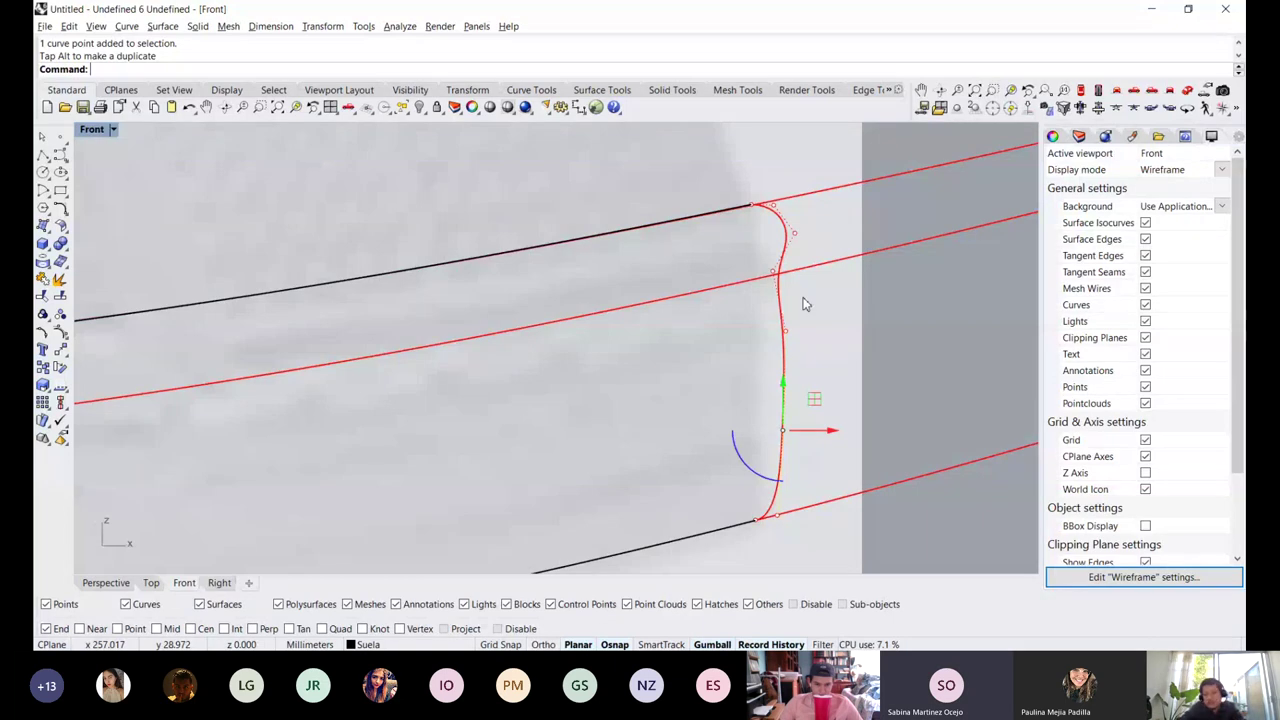
scroll(693, 381, "down", 1)
scroll(704, 351, "down", 2)
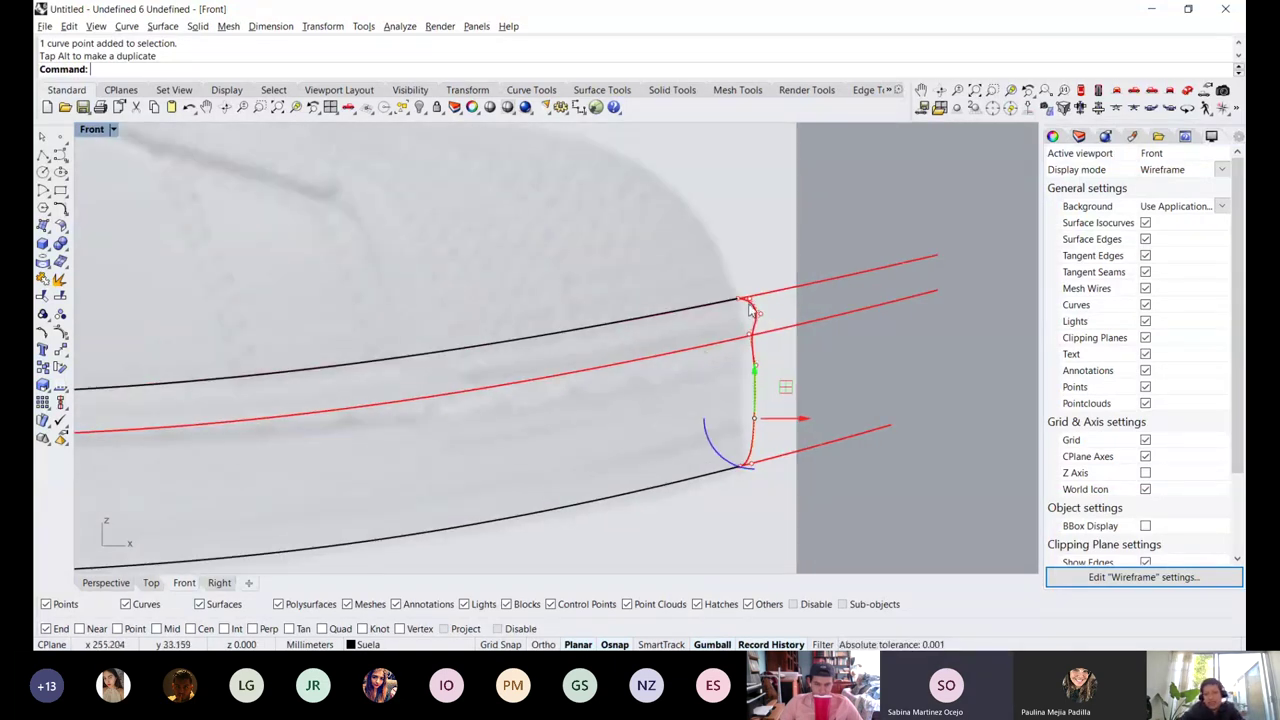
scroll(750, 305, "up", 6)
left_click_drag(774, 297, 823, 343)
key("Escape")
scroll(749, 330, "down", 12)
scroll(750, 355, "up", 6)
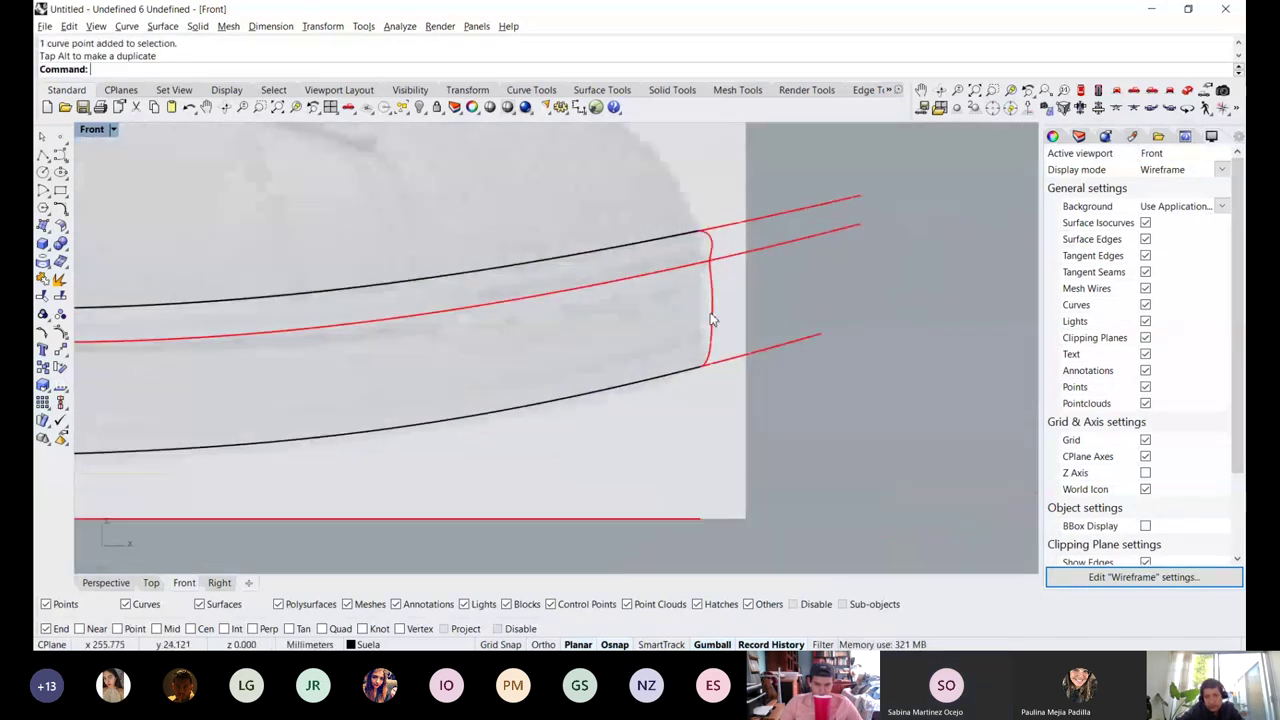
Move the toe profile's lower side control point down and slightly outward, and undo a trial deletion of it
left_click(712, 322)
scroll(713, 323, "up", 2)
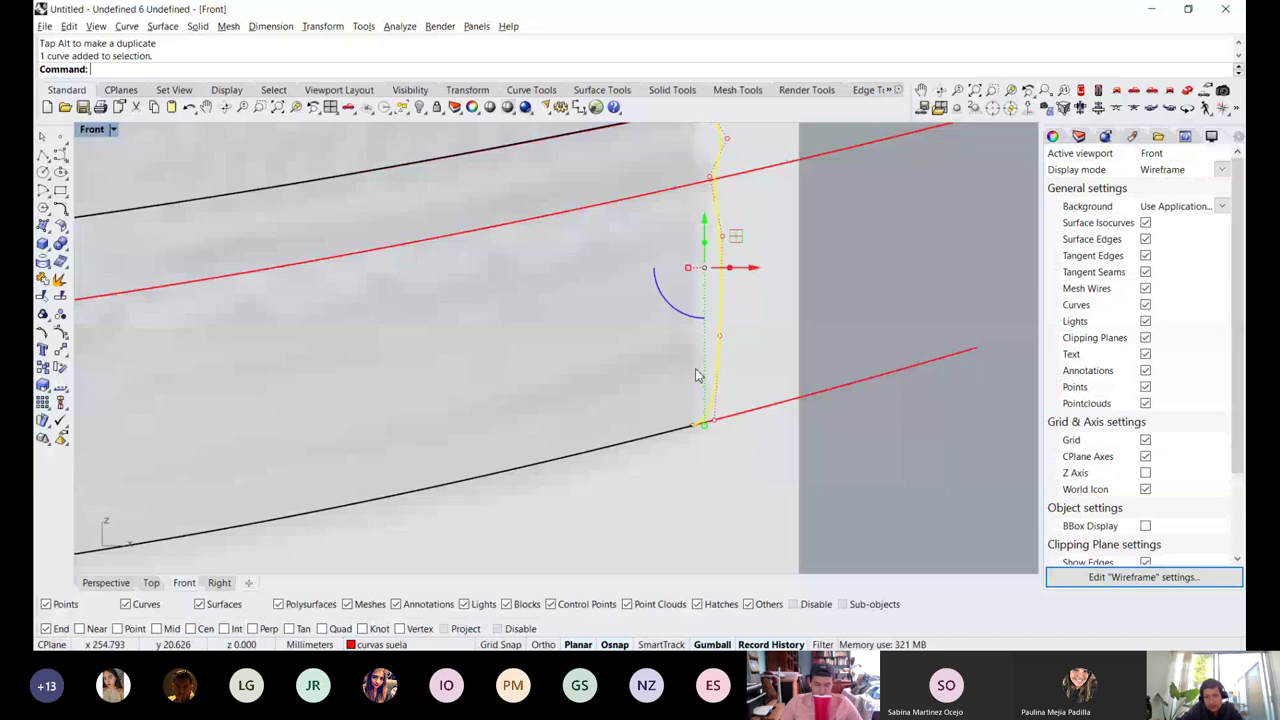
left_click(719, 335)
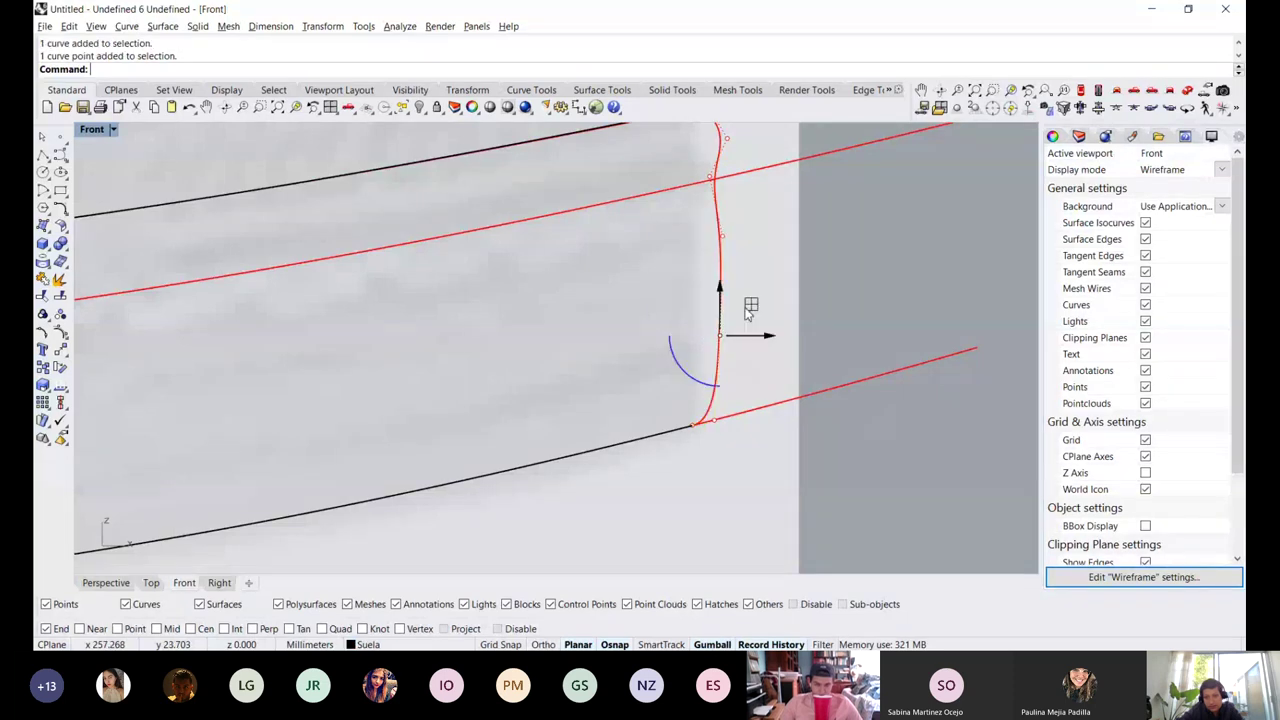
left_click_drag(751, 306, 755, 330)
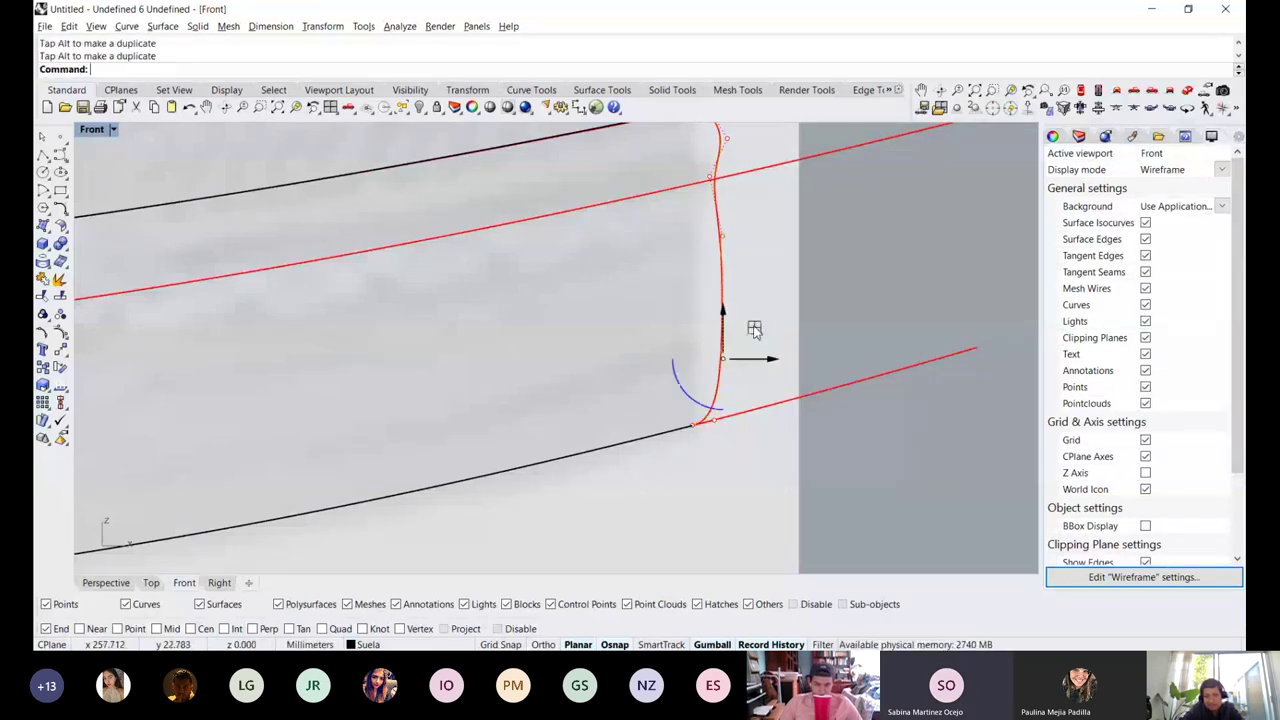
key("Delete")
key("ctrl+z")
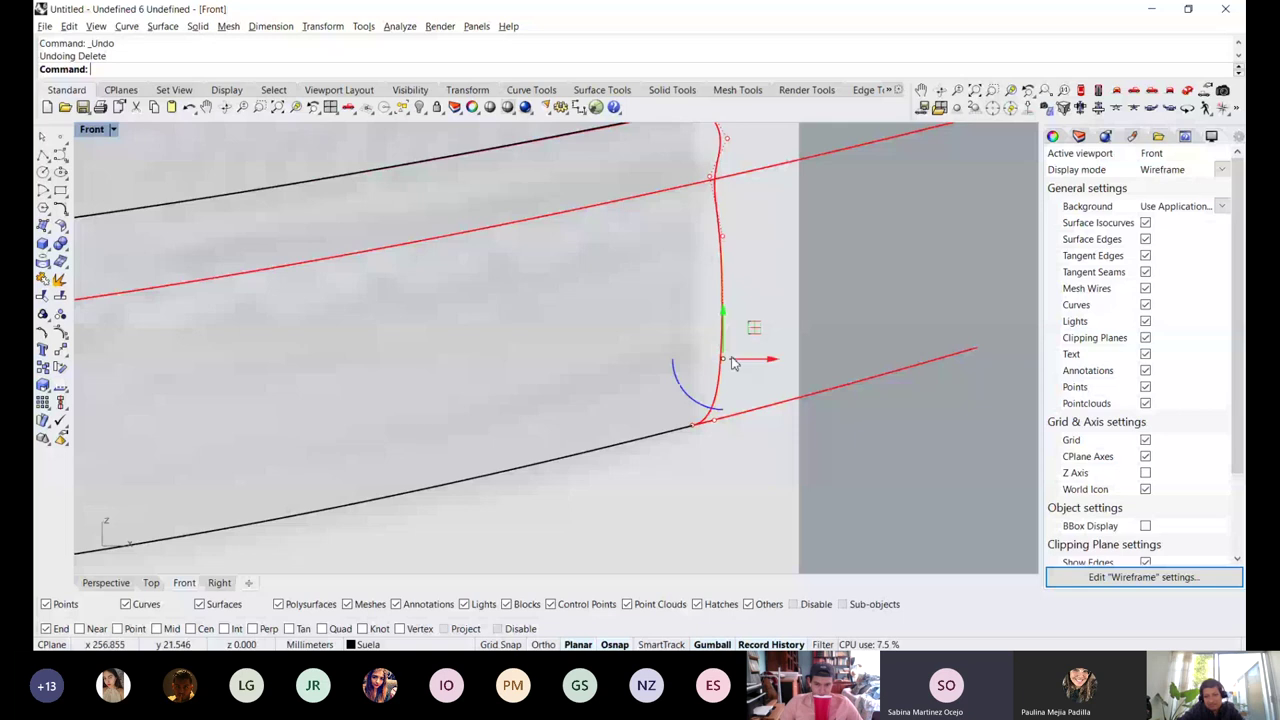
Move the toe profile's lower side control point slightly upward, check the profile against the sole curves, and clear the selection
scroll(709, 434, "up", 3)
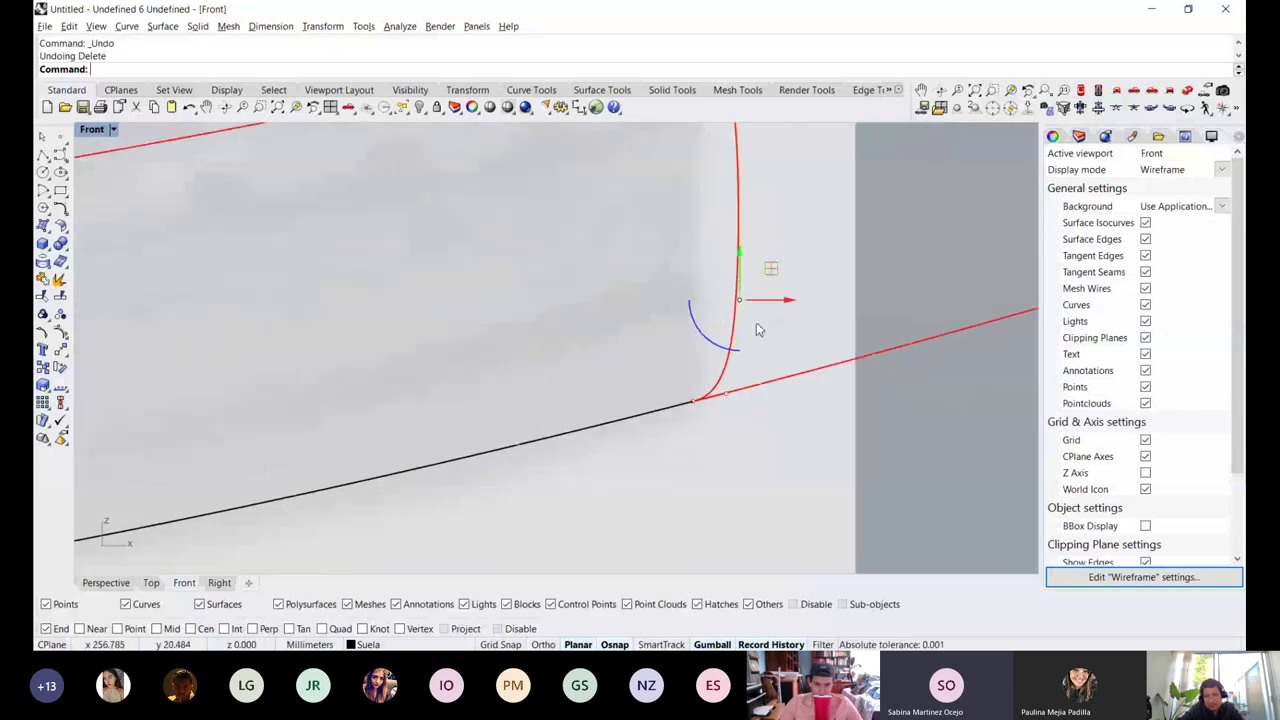
scroll(759, 326, "down", 6)
right_click_drag(769, 261, 750, 308)
left_click_drag(759, 329, 758, 312)
scroll(820, 429, "down", 3)
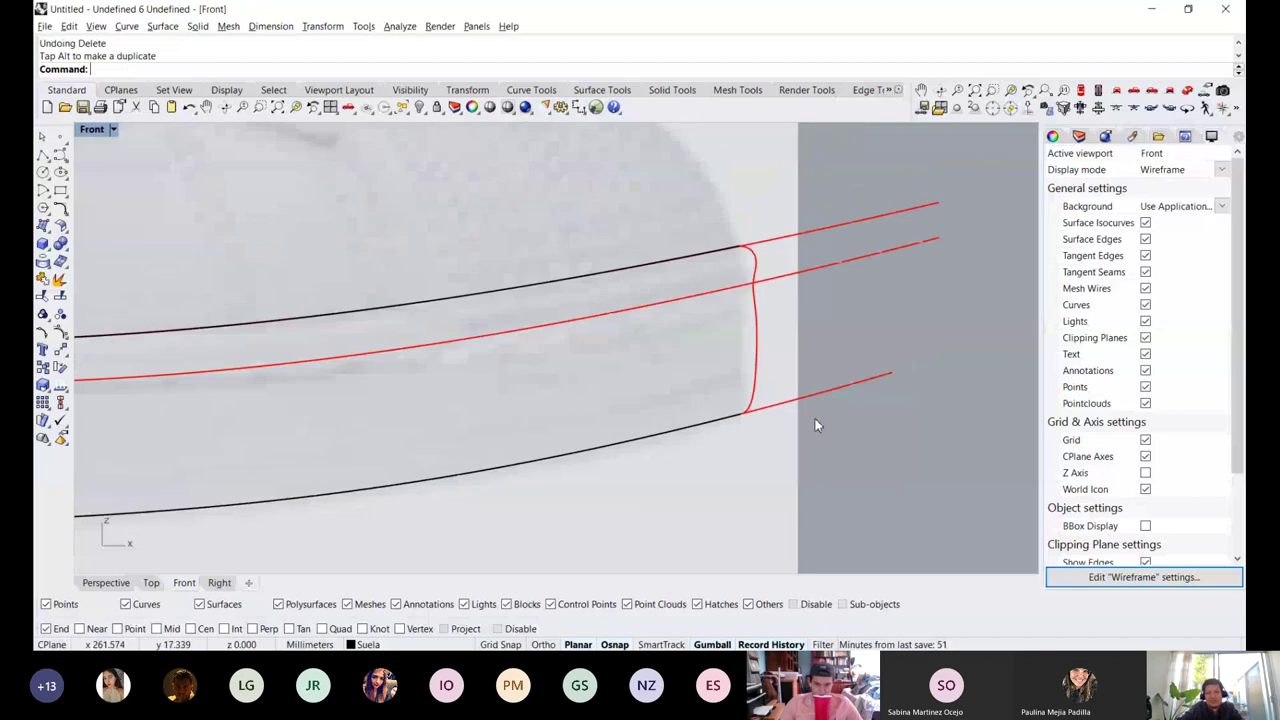
scroll(745, 377, "down", 2)
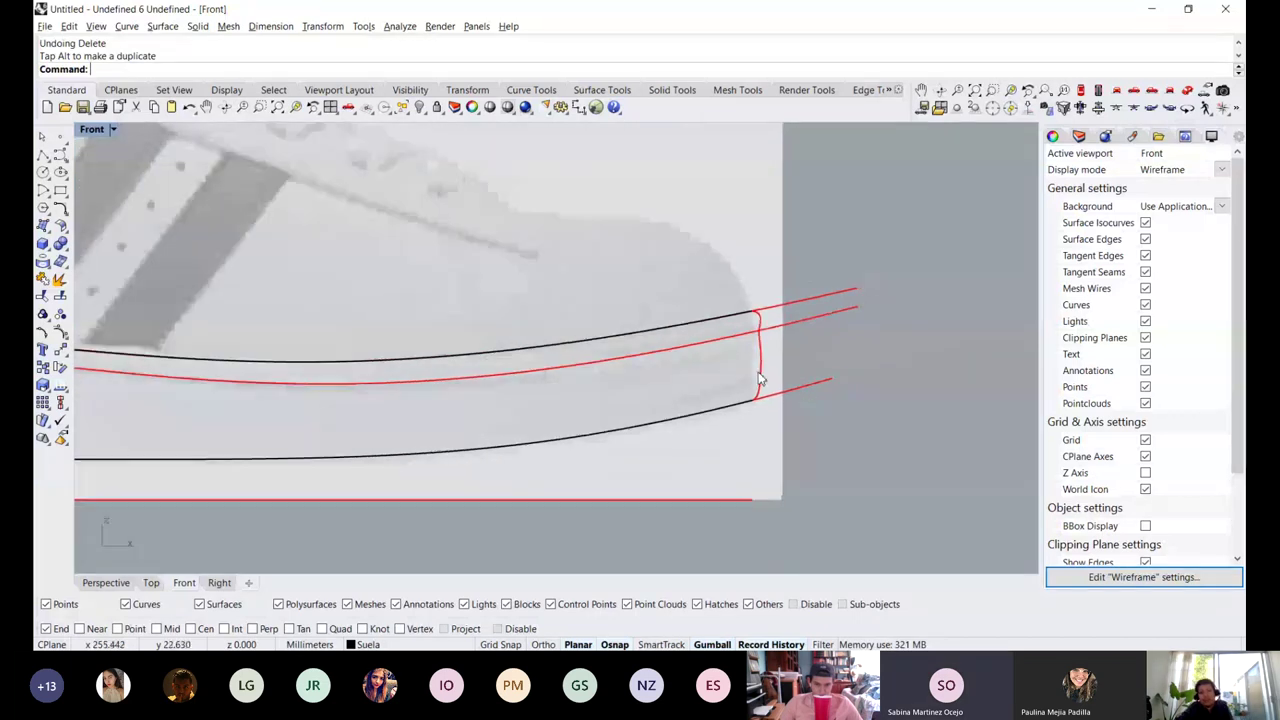
left_click(759, 379)
scroll(760, 410, "up", 4)
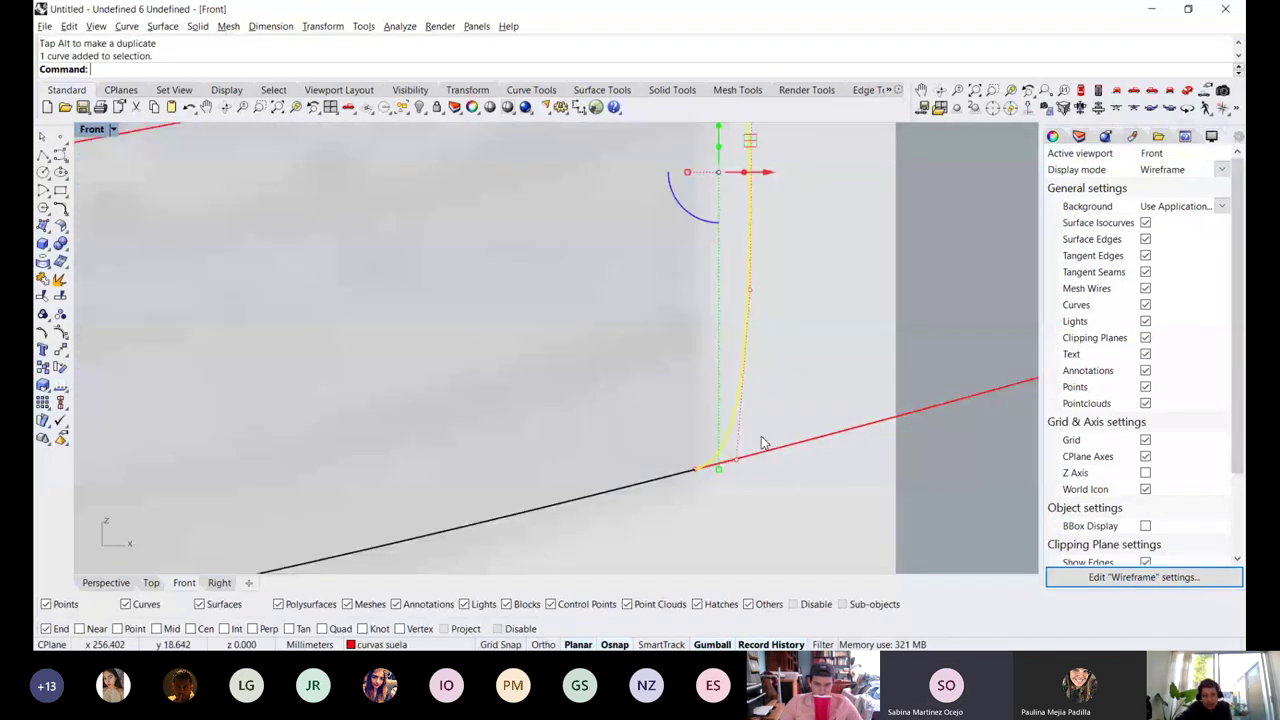
scroll(775, 455, "down", 4)
left_click(771, 376)
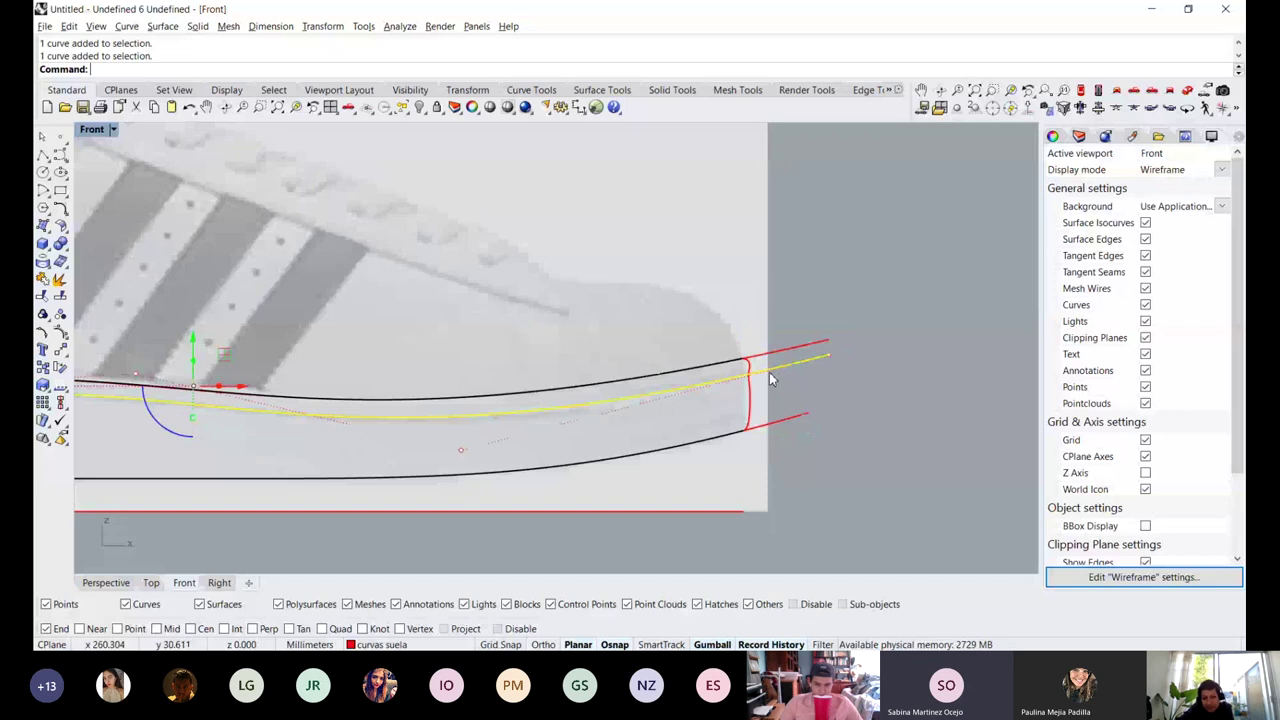
scroll(769, 372, "down", 2)
left_click(767, 459)
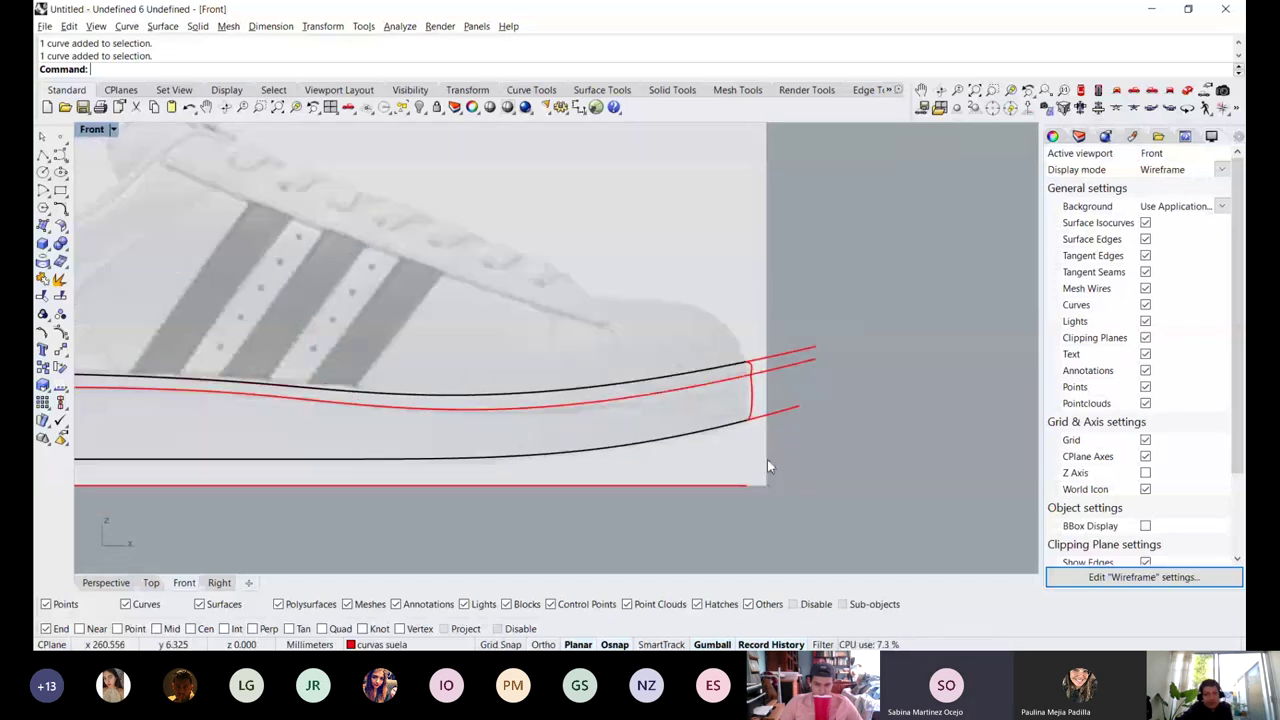
Set up a two-rail sweep in the perspective view with the upper and lower sole outlines as rails and the heel and toe profiles as sections
left_click(108, 584)
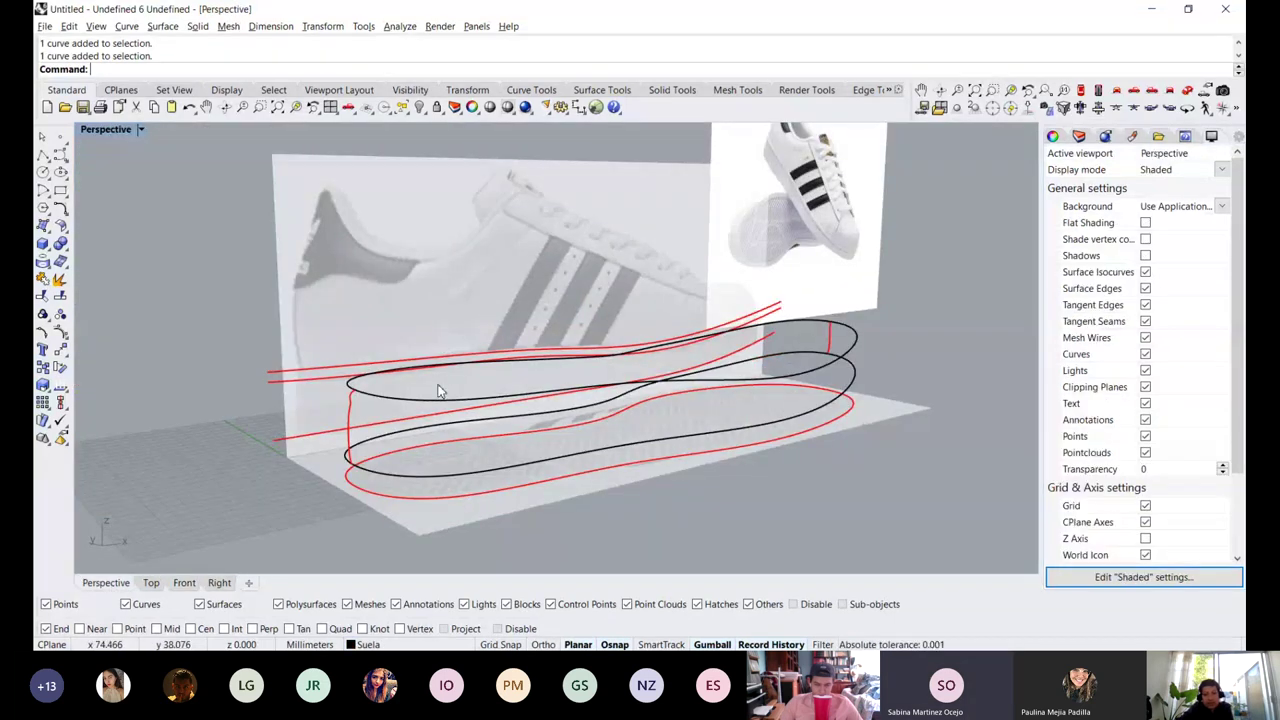
right_click_drag(440, 391, 355, 365)
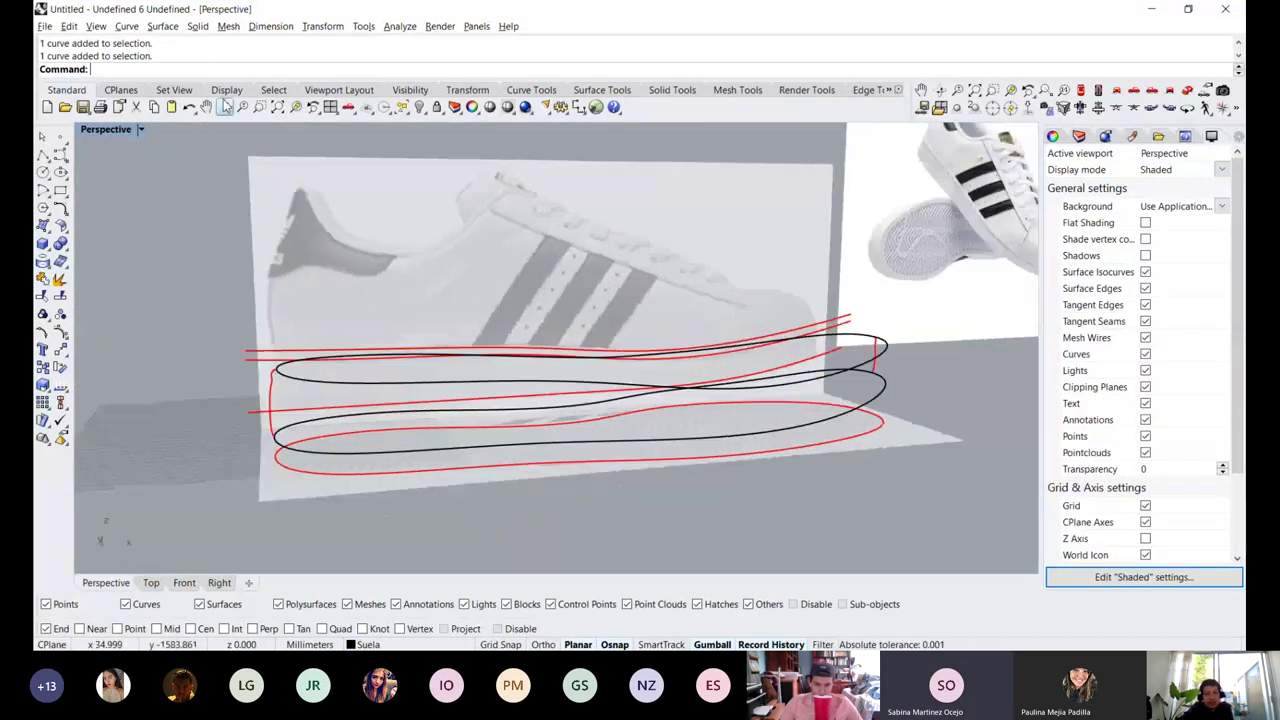
left_click(164, 27)
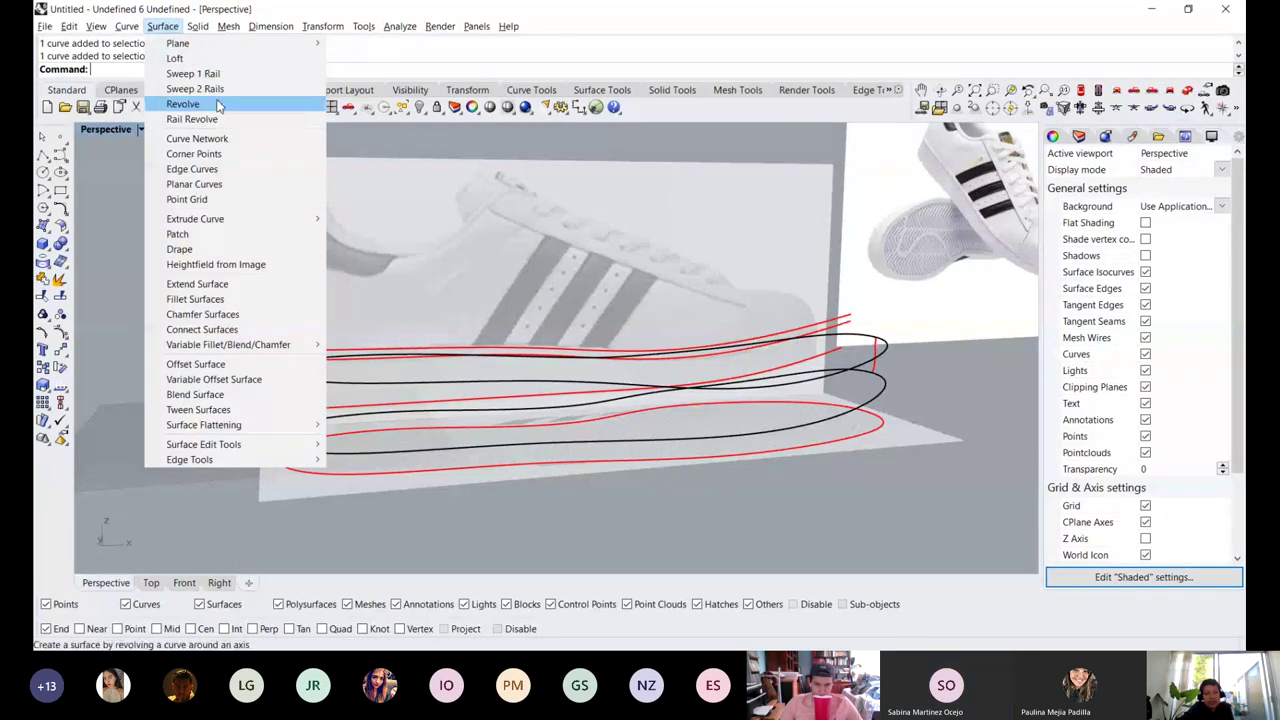
left_click(219, 93)
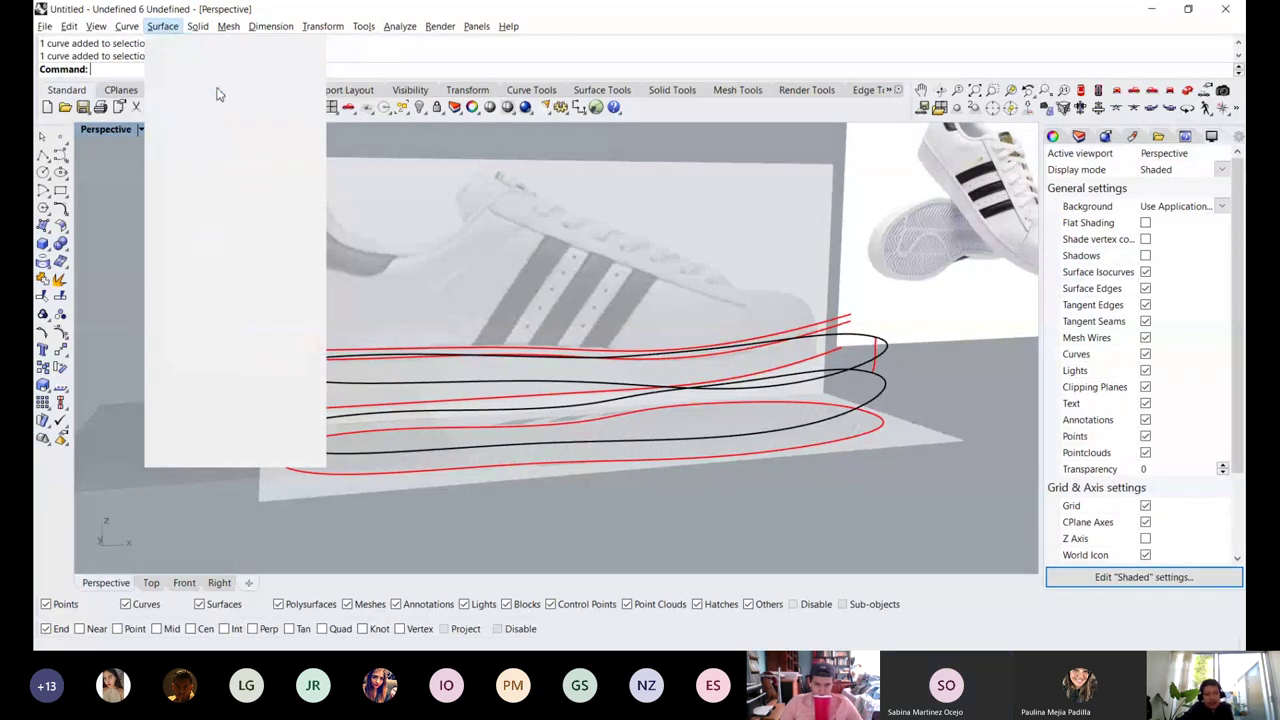
scroll(362, 374, "up", 3)
right_click_drag(320, 350, 362, 374)
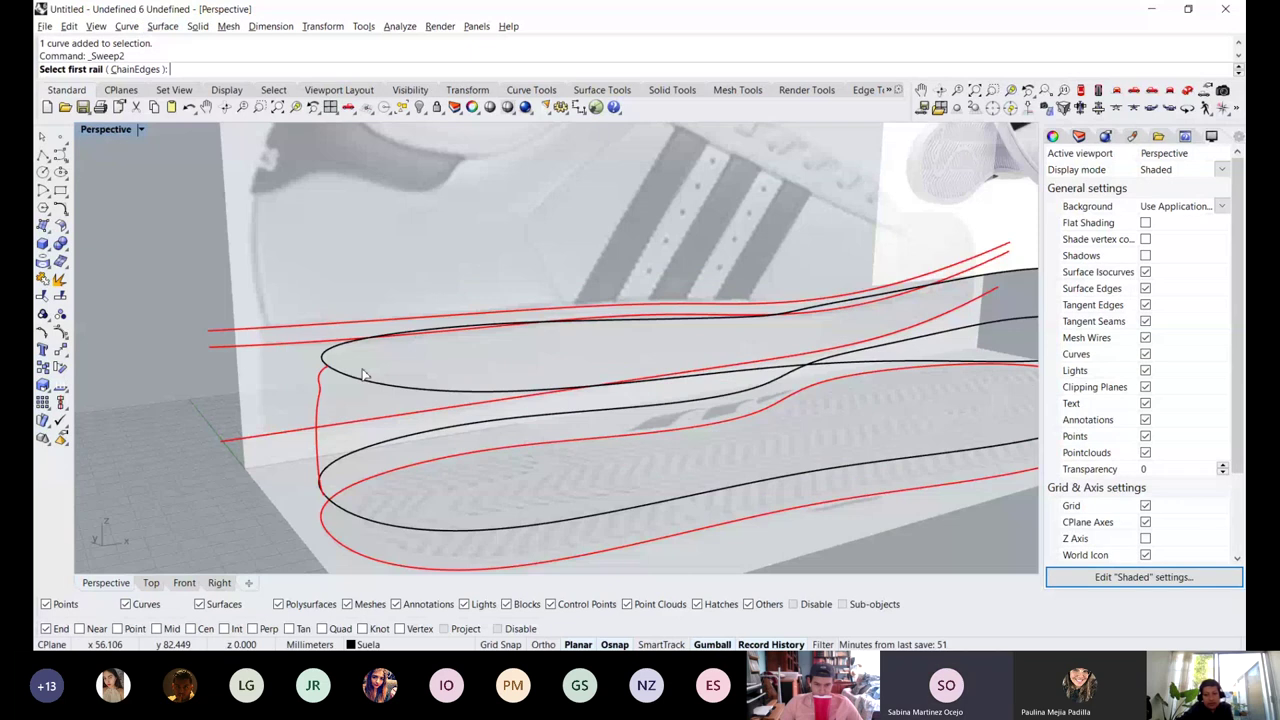
left_click(364, 375)
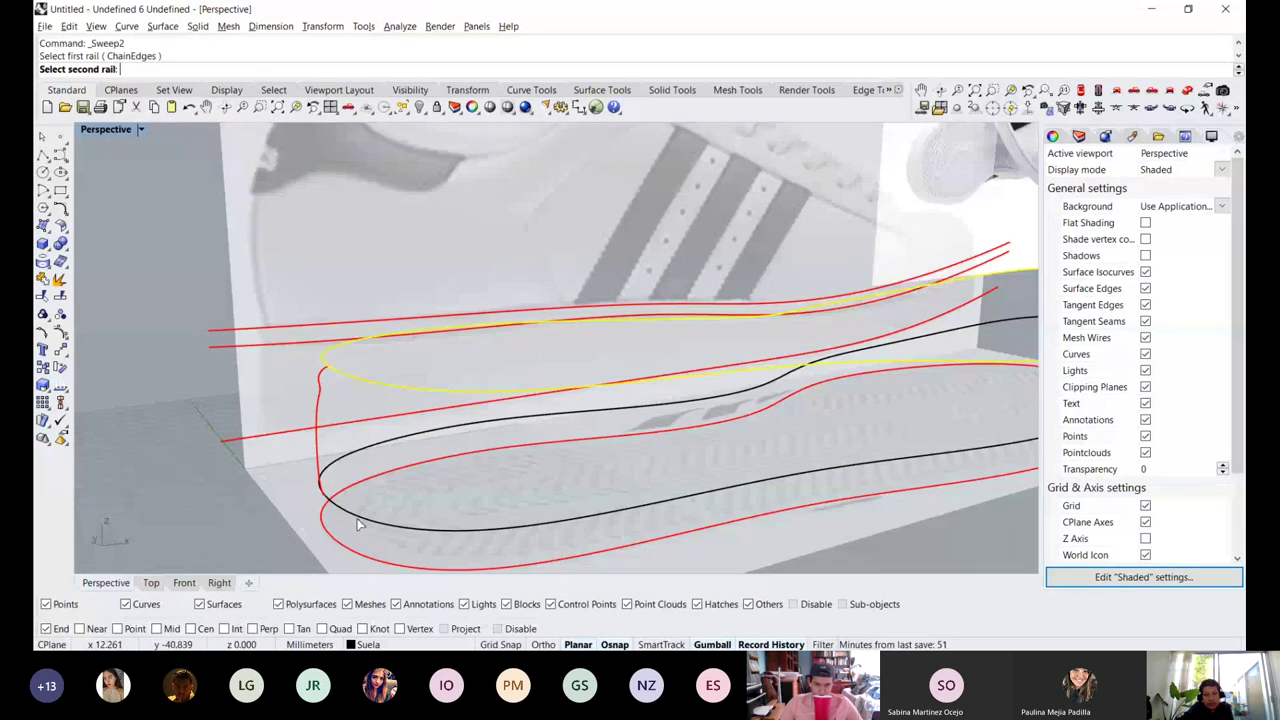
left_click(358, 524)
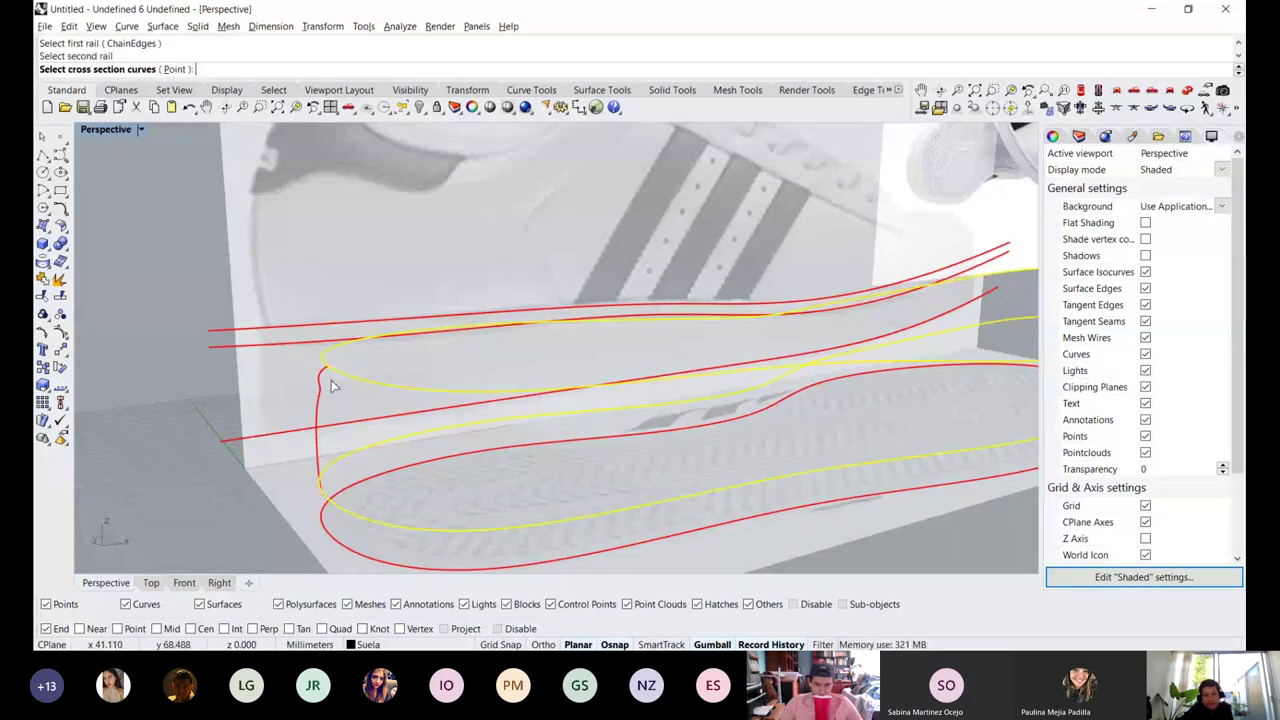
left_click(325, 378)
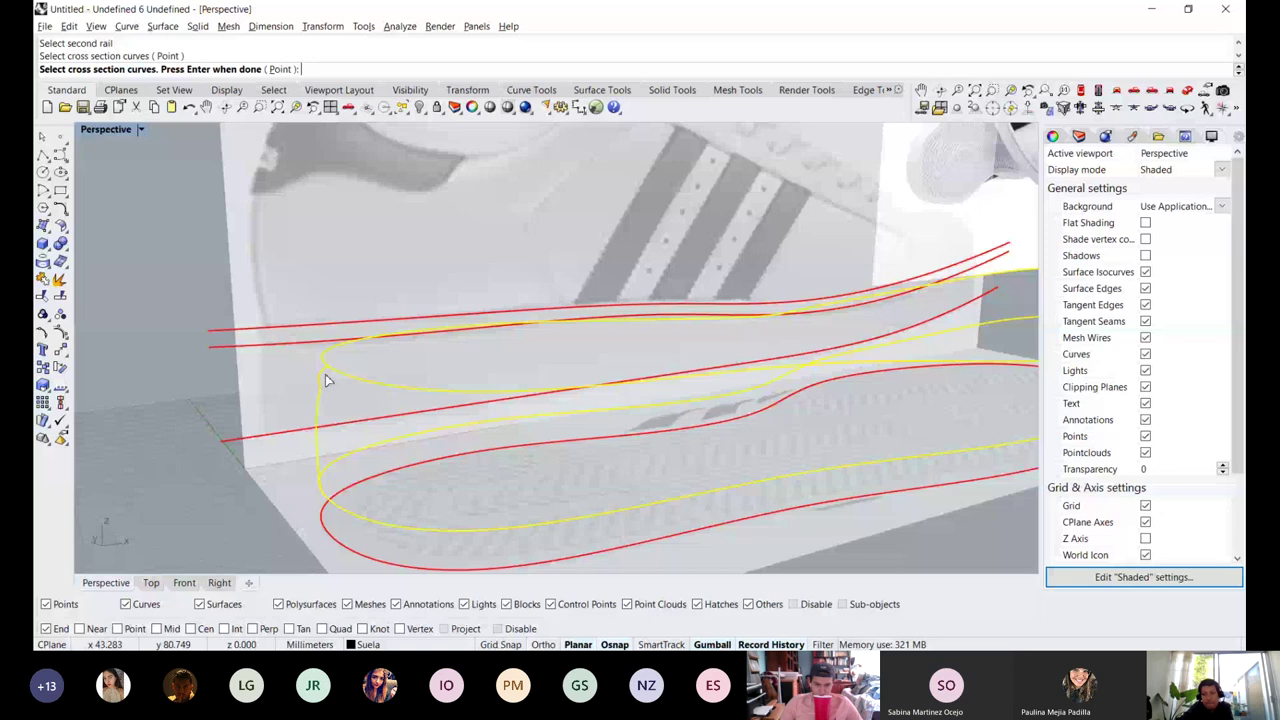
scroll(548, 353, "down", 5)
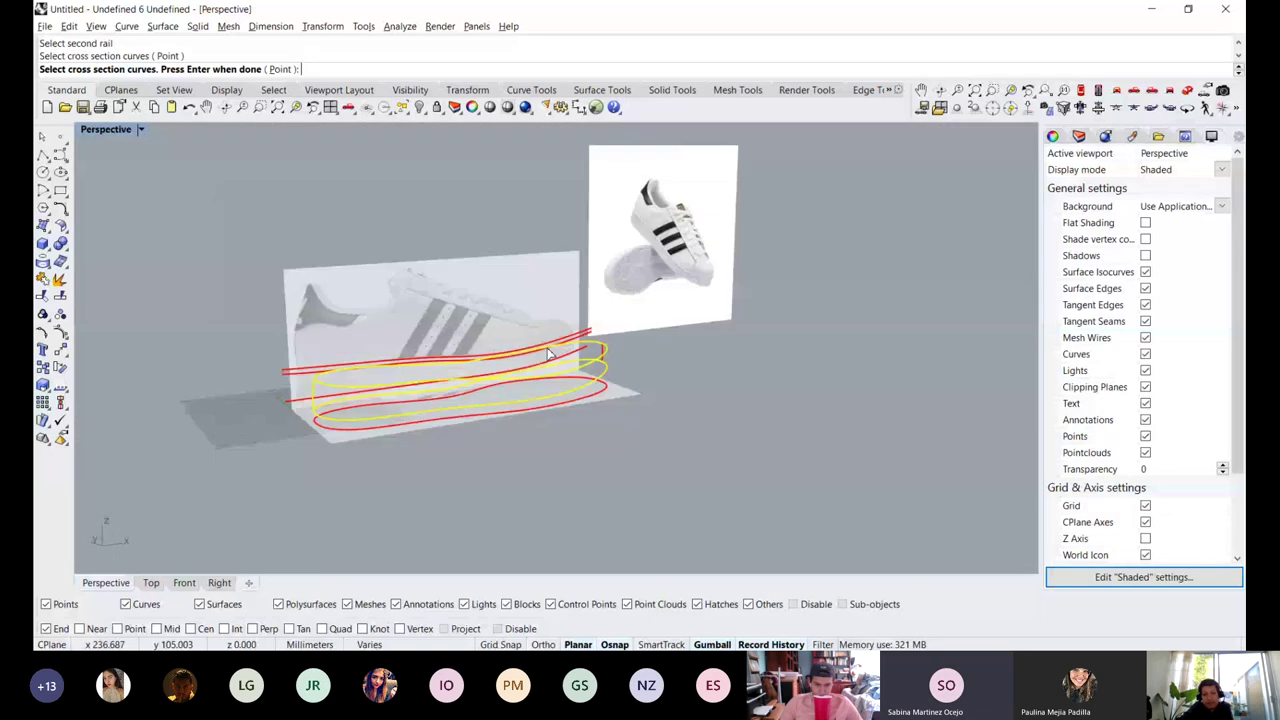
left_click(548, 353)
scroll(734, 370, "up", 5)
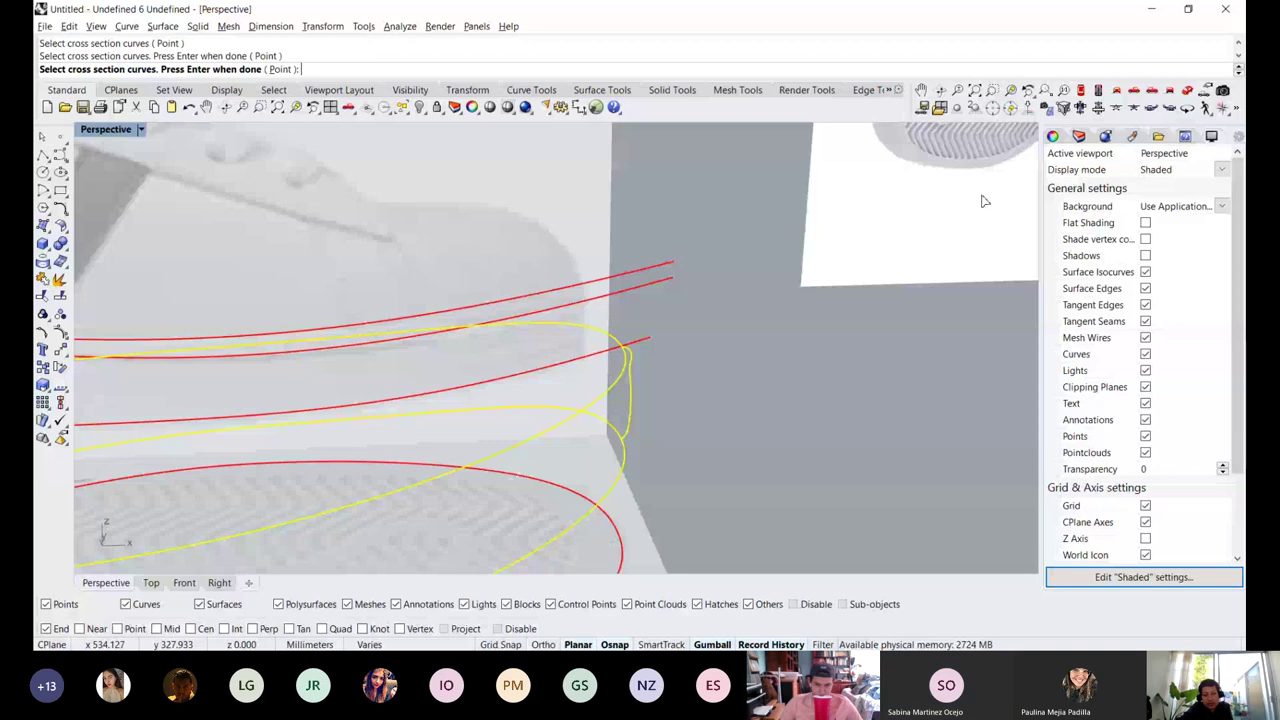
Show the layer list and complete the two-rail sweep as a closed sweep without changing the cross sections
left_click(1078, 136)
right_click_drag(726, 317, 718, 317)
key("Return")
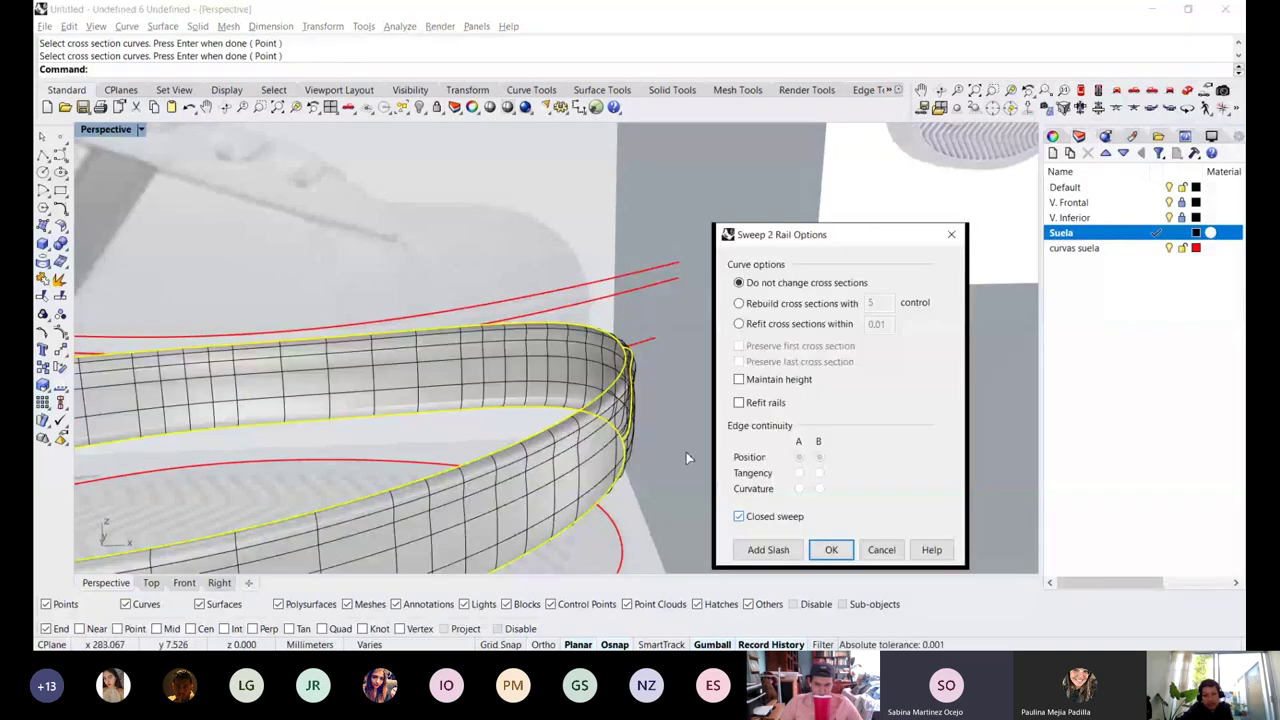
right_click_drag(686, 452, 769, 517)
left_click(771, 518)
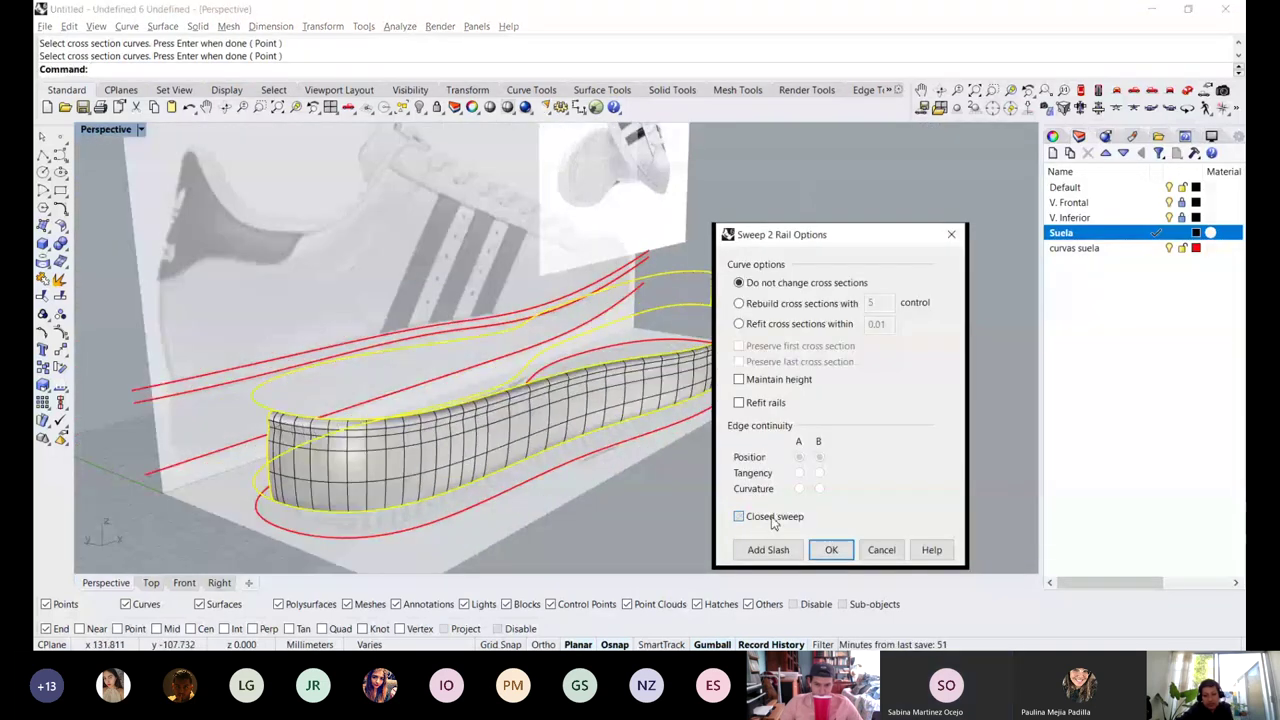
left_click(771, 518)
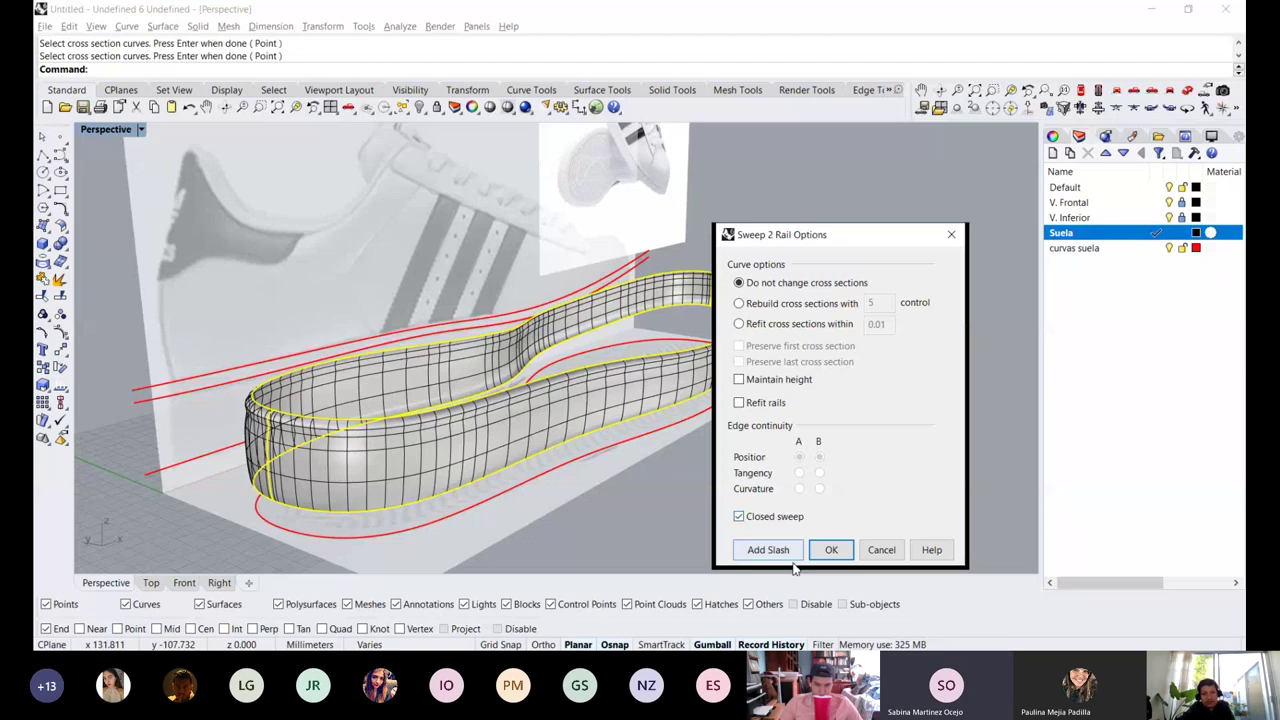
left_click(833, 551)
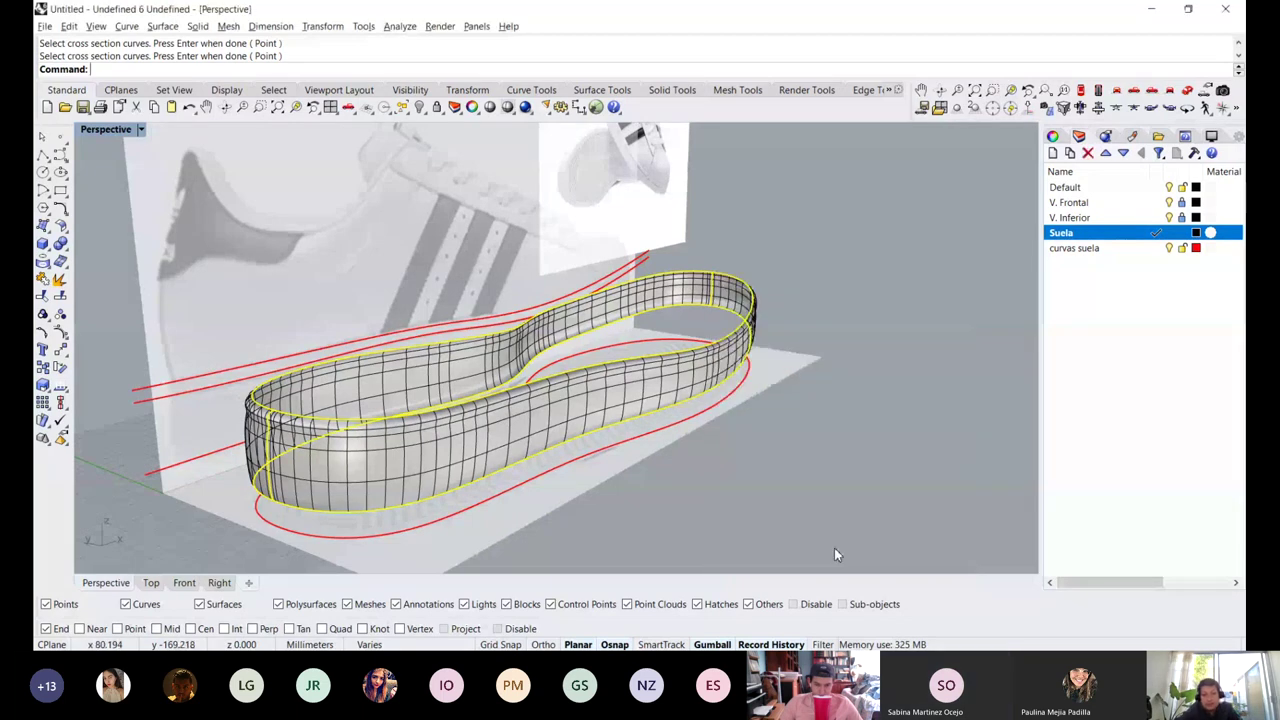
Examine the swept sole wall from heel to toe in Rendered display mode, and return the view to Shaded mode
right_click_drag(834, 547, 588, 405)
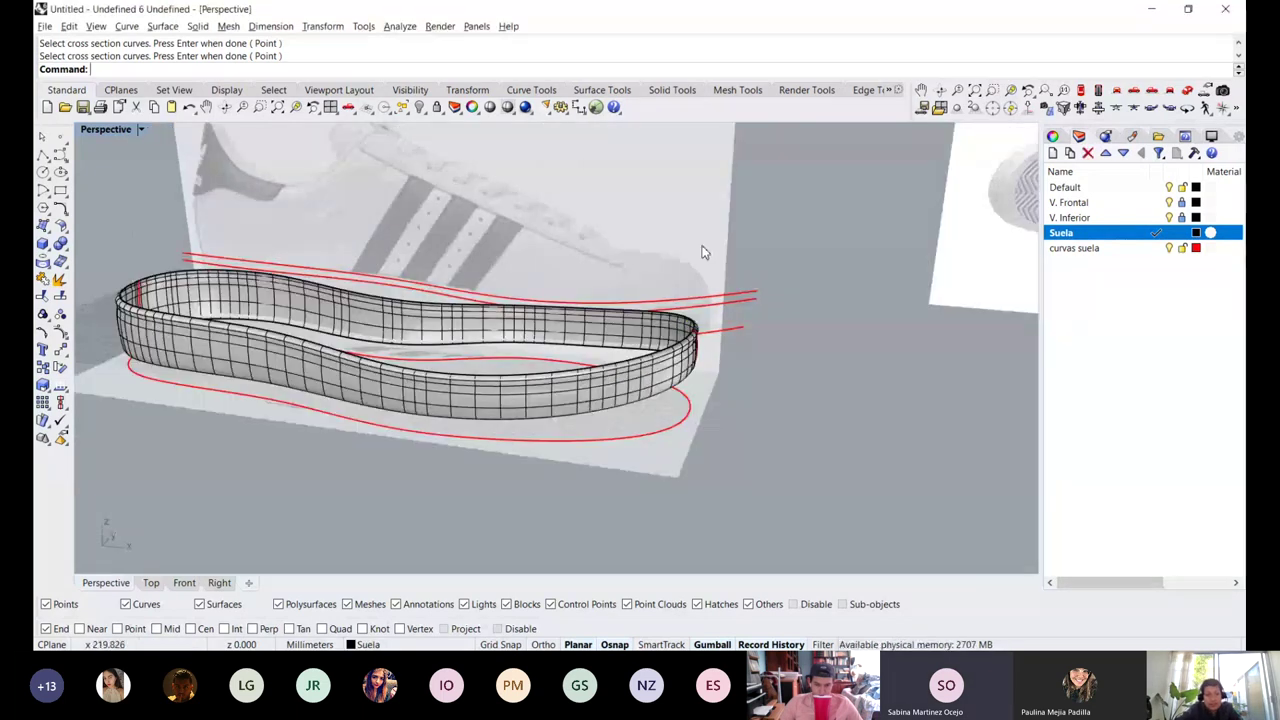
key("ctrl+alt+r")
right_click_drag(700, 251, 288, 315)
scroll(219, 288, "up", 5)
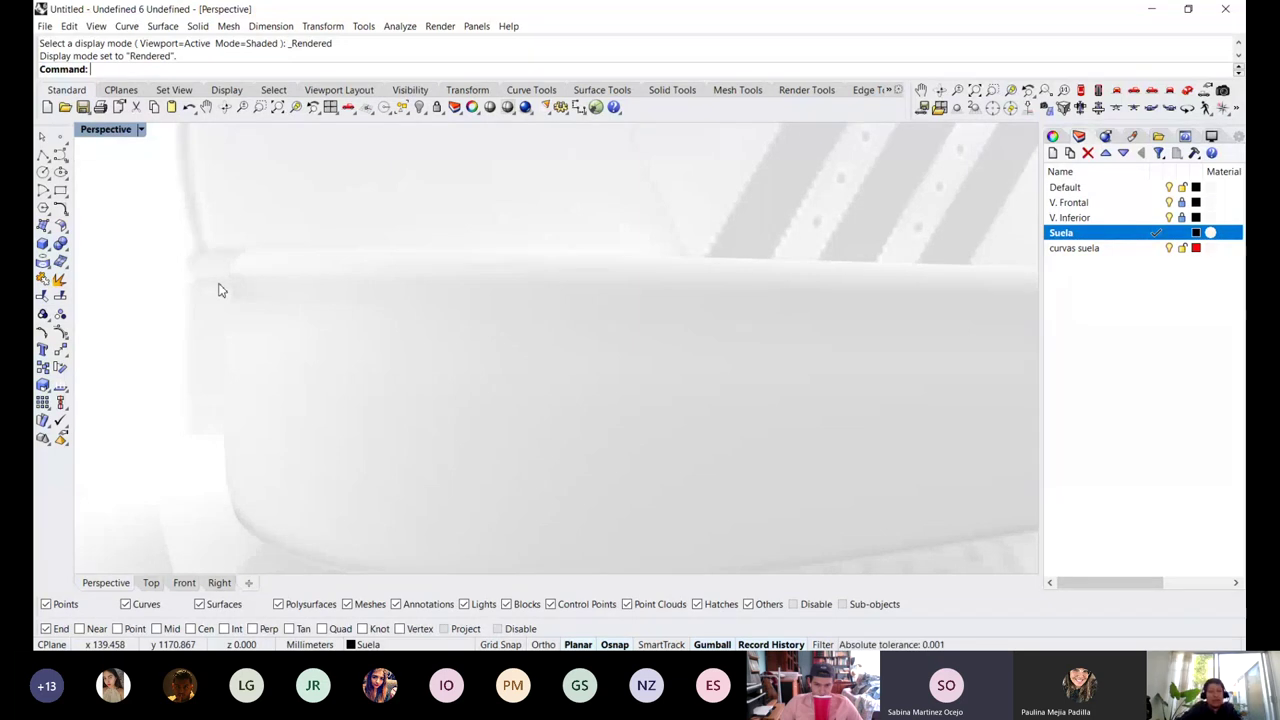
scroll(239, 301, "down", 2)
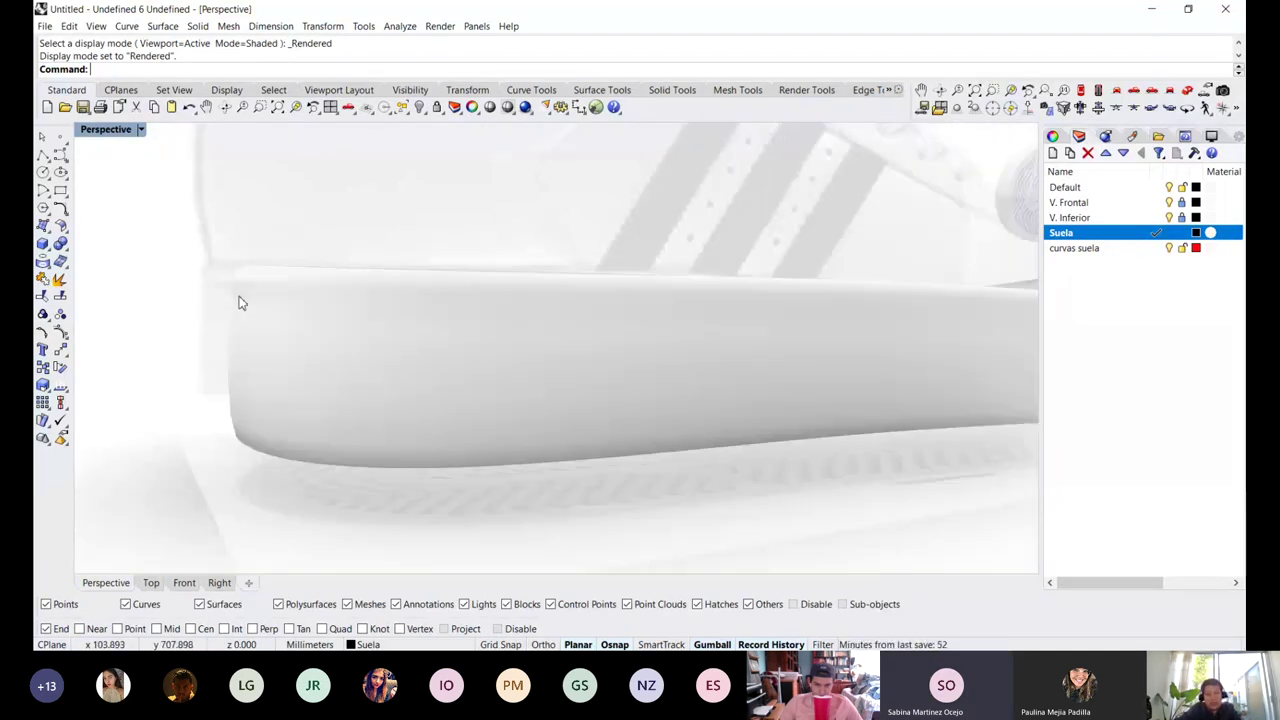
right_click_drag(320, 314, 451, 331)
scroll(451, 331, "down", 3)
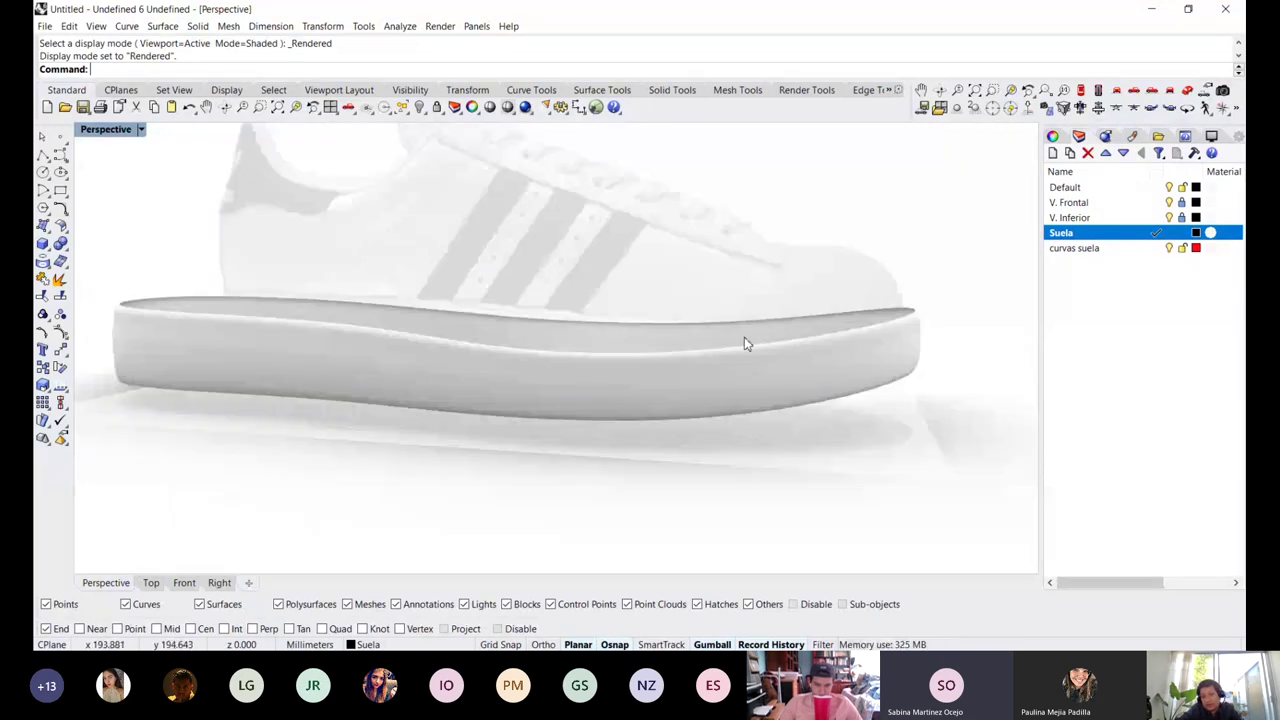
right_click_drag(309, 314, 276, 325)
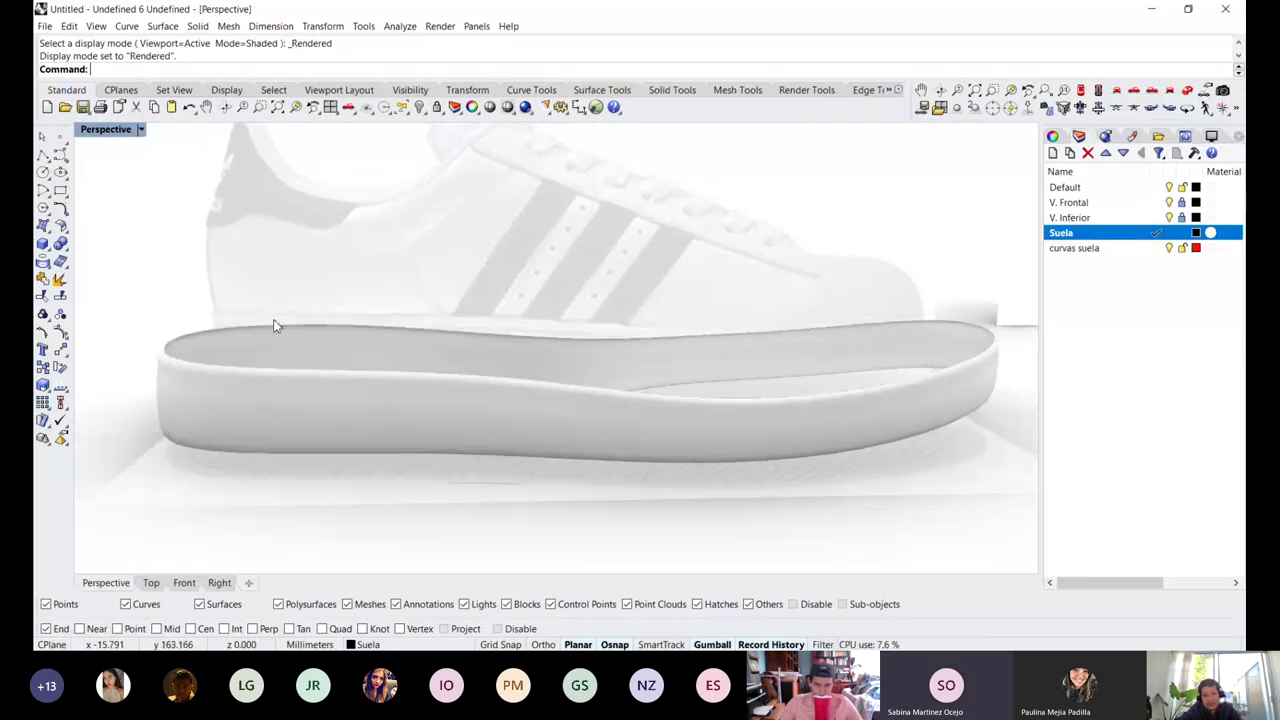
key("ctrl+alt+s")
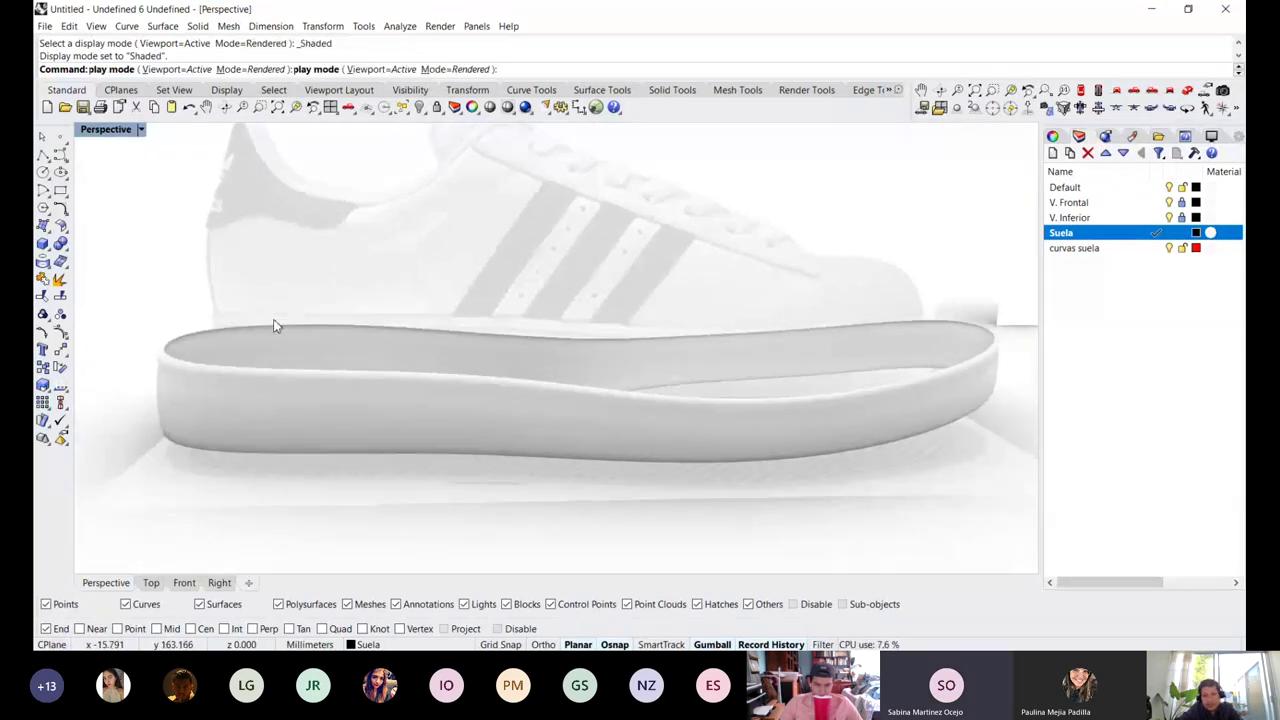
Examine the groove along the sole's upper edge in the angled shoe reference picture, zooming to the selected picture for a close view
scroll(723, 166, "down", 3)
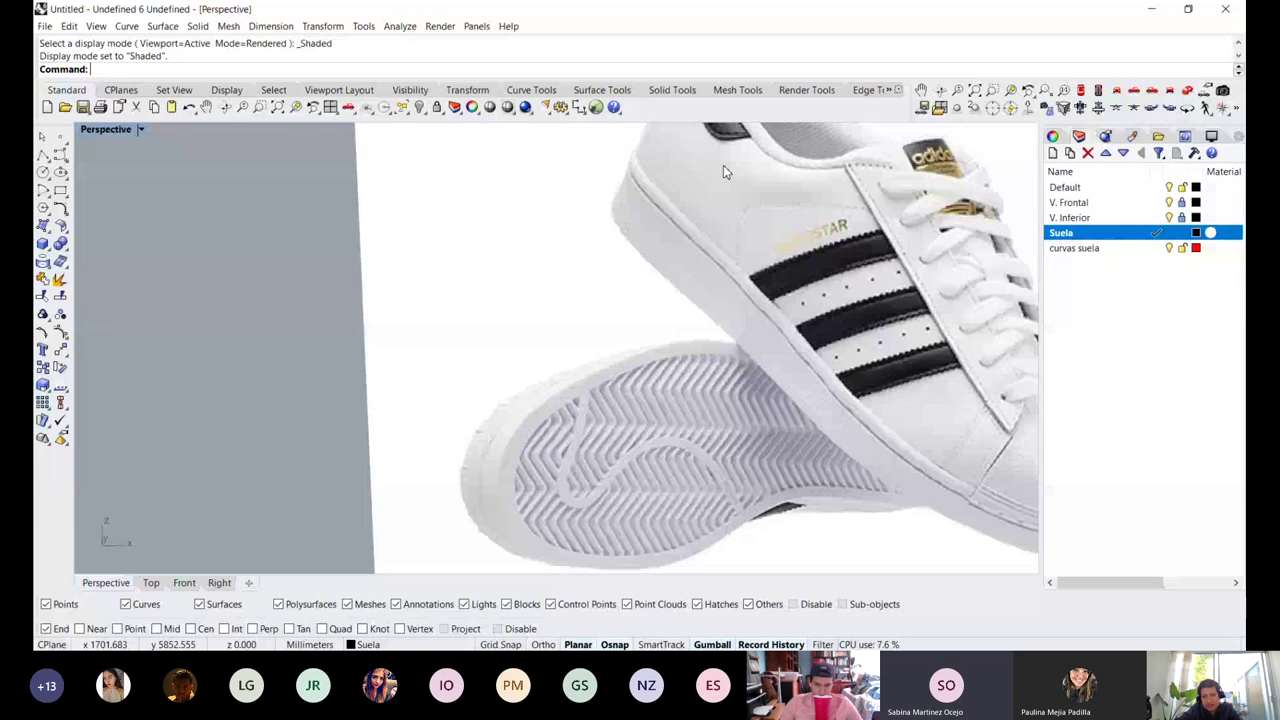
scroll(770, 320, "down", 1)
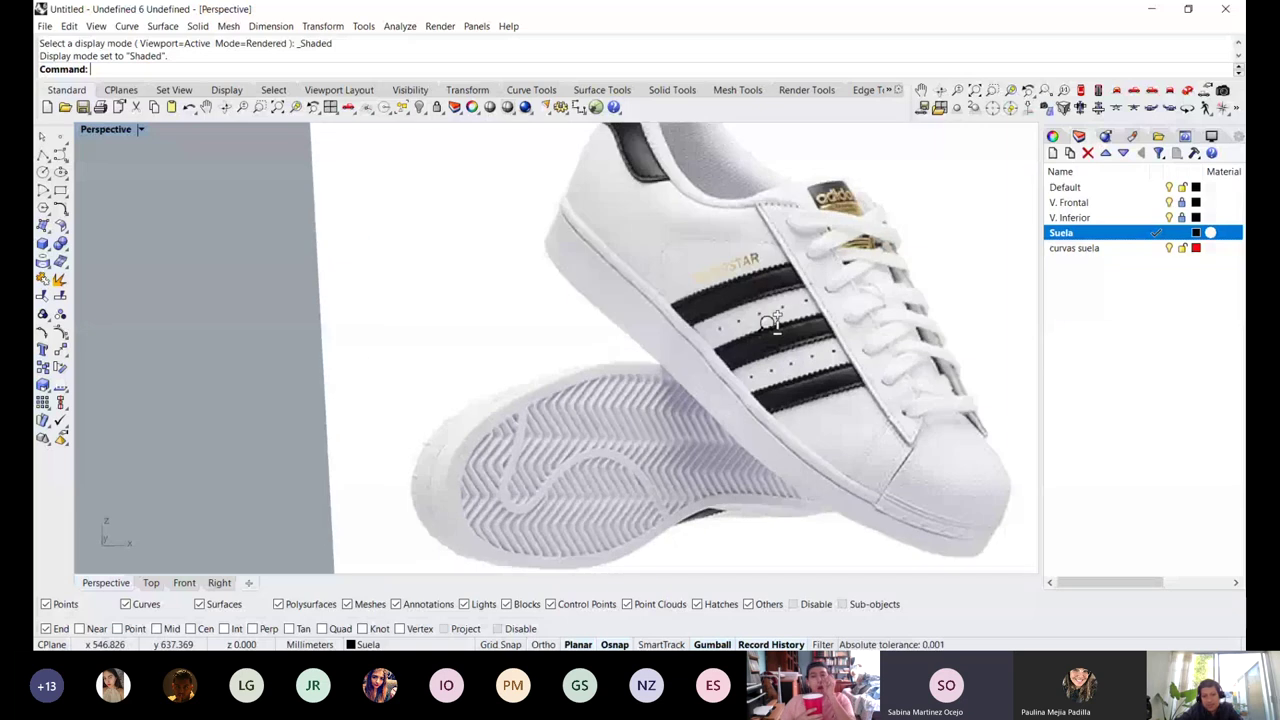
right_click_drag(770, 322, 771, 234, "ctrl")
right_click_drag(700, 334, 468, 243, "shift")
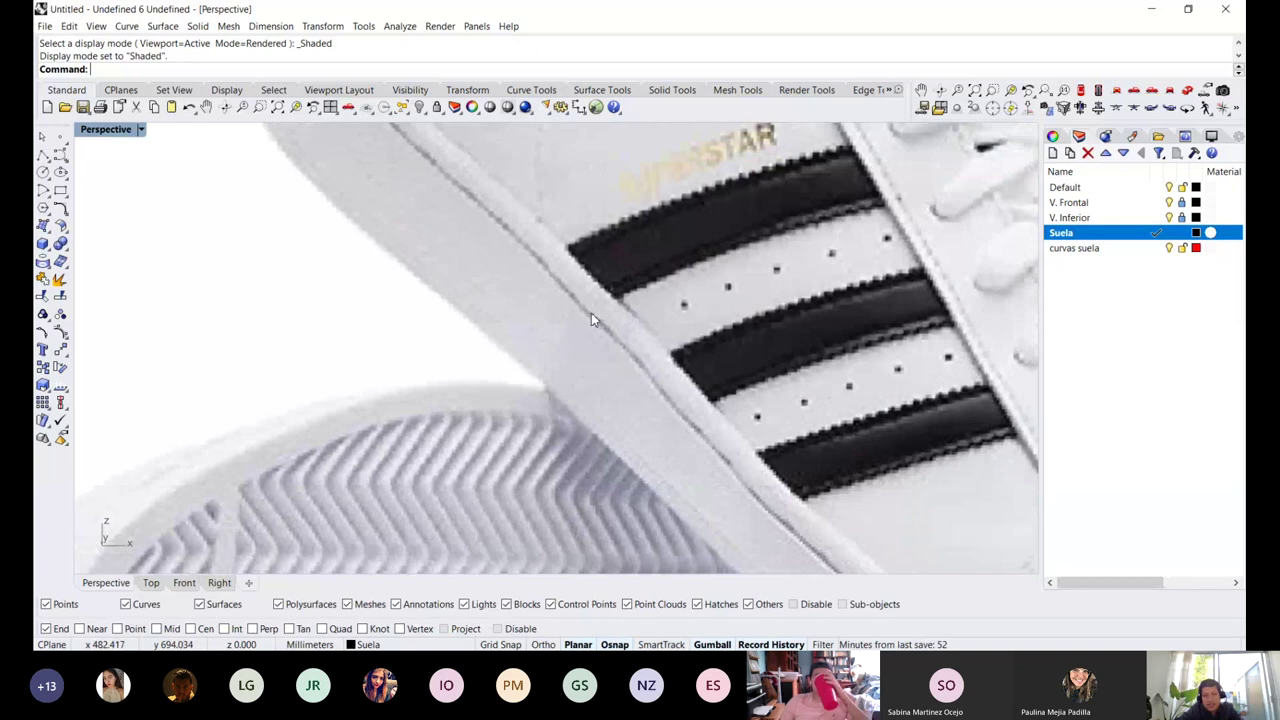
scroll(600, 330, "down", 4)
middle_click(663, 335)
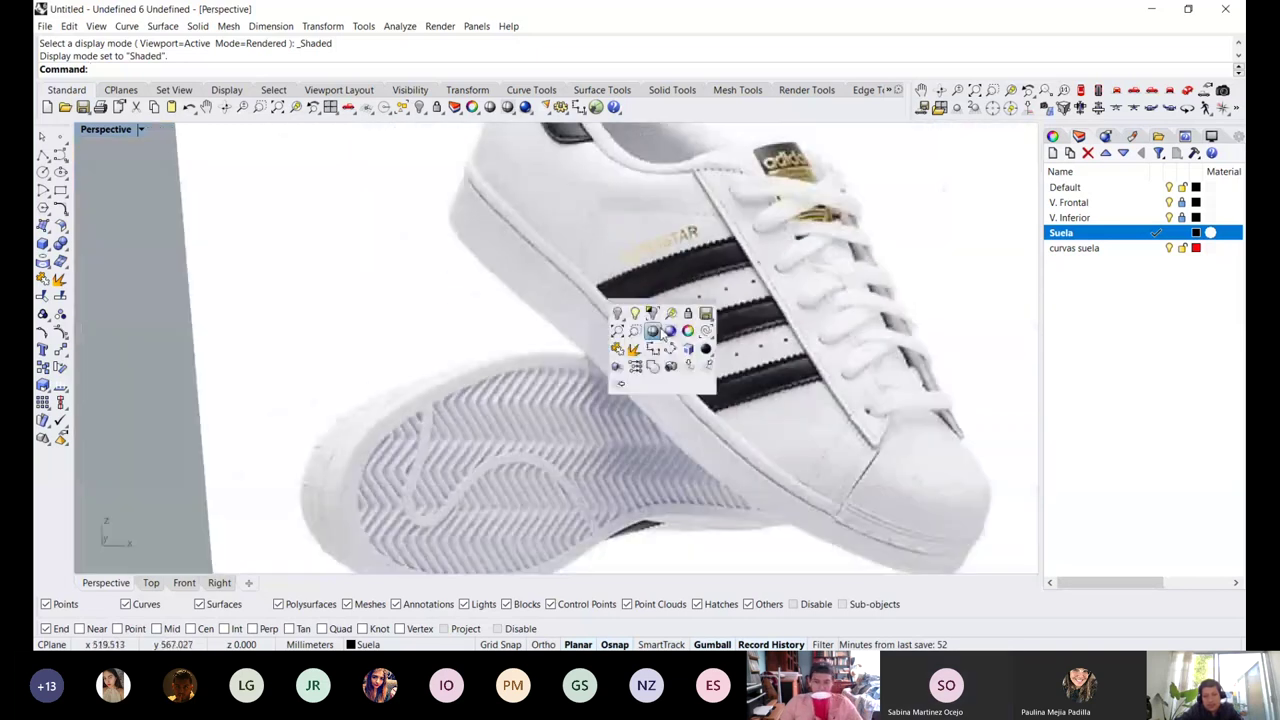
left_click(586, 256)
middle_click(586, 256)
left_click(592, 217)
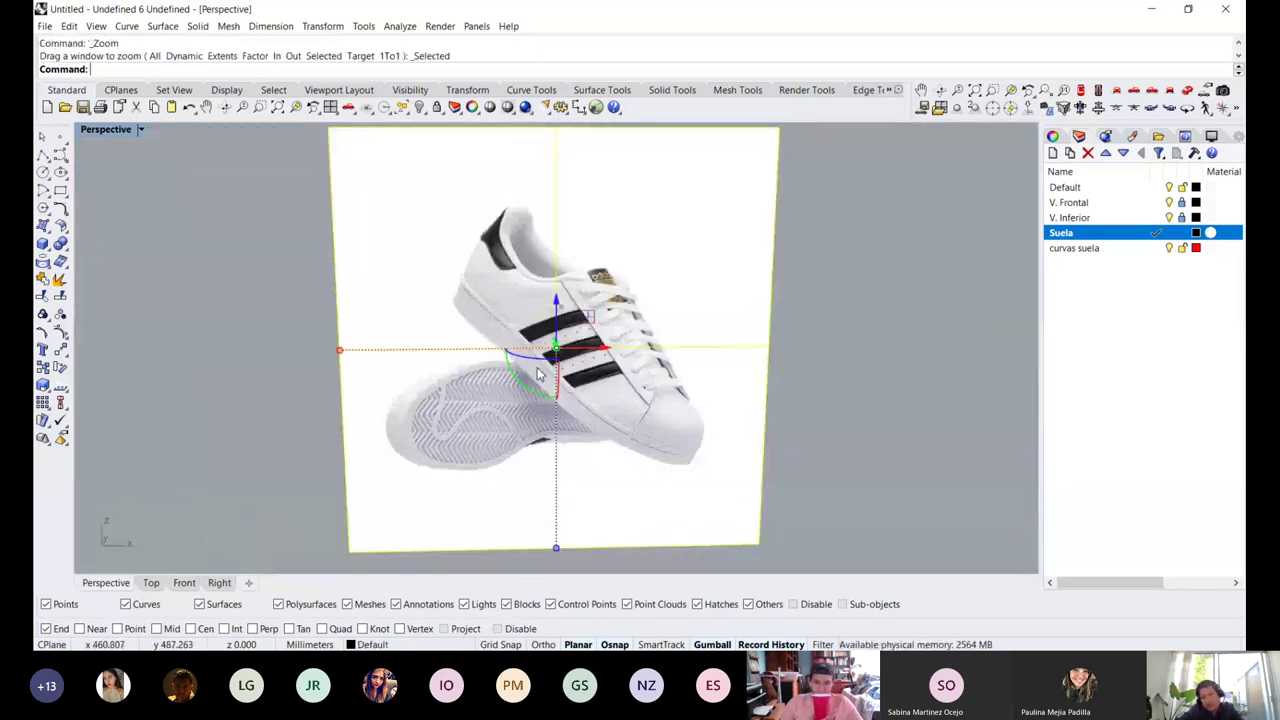
scroll(538, 374, "up", 8)
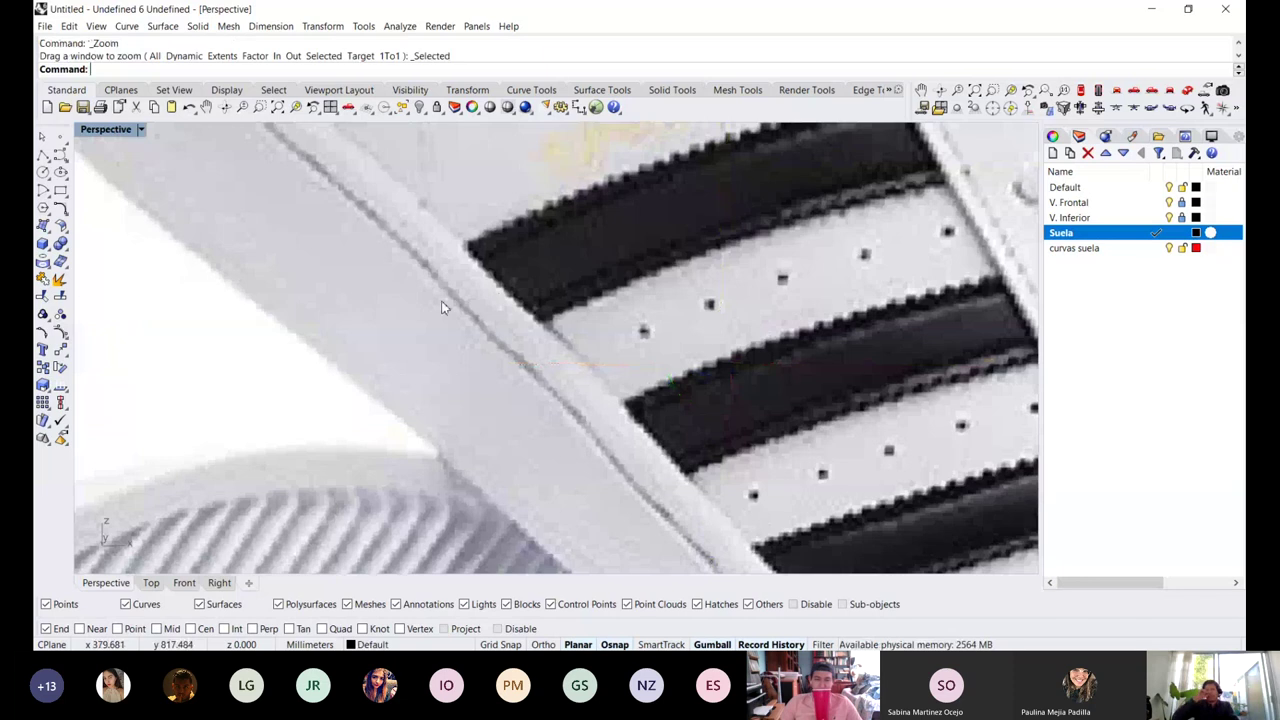
scroll(445, 308, "down", 2)
scroll(449, 306, "down", 2)
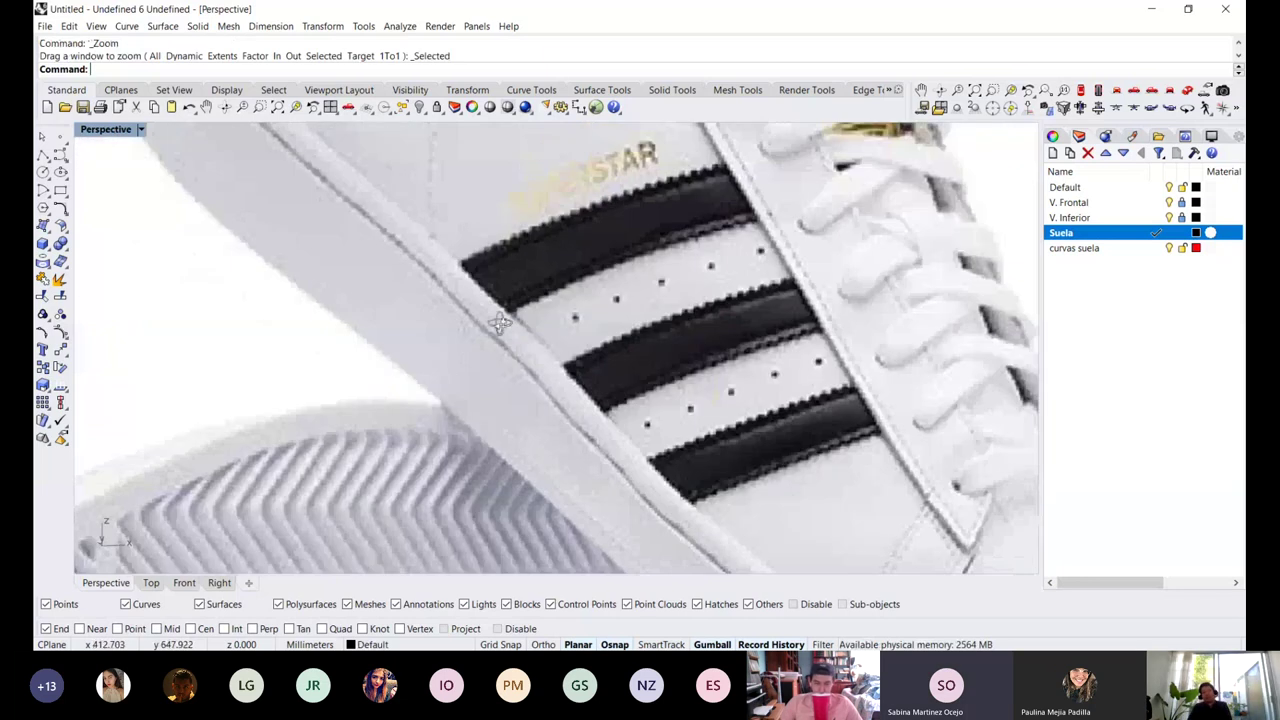
scroll(499, 322, "down", 2)
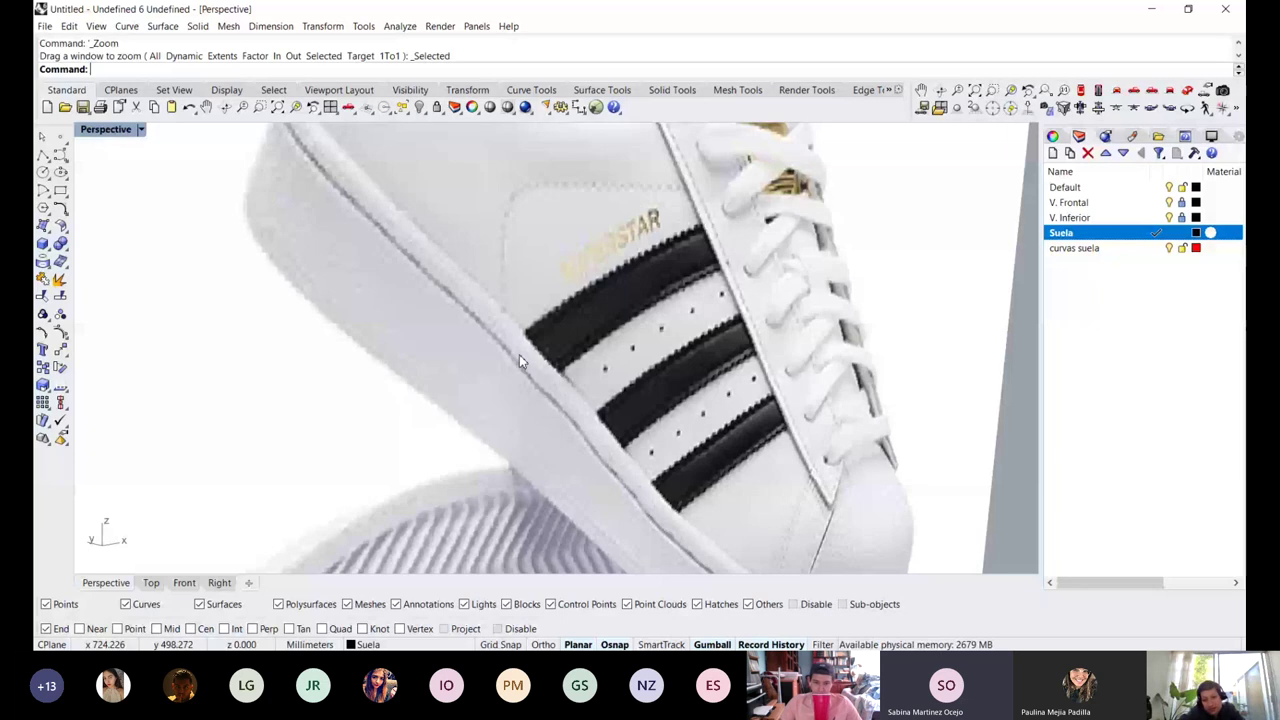
scroll(519, 354, "down", 2)
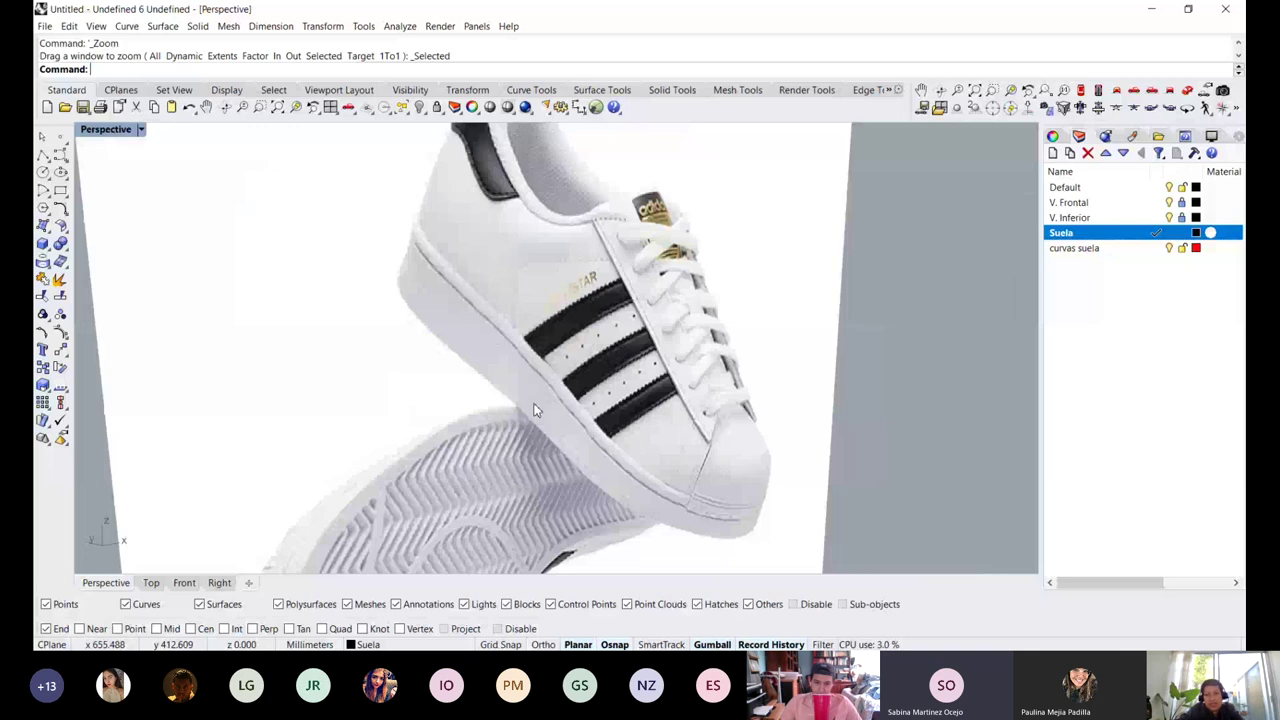
Examine the swept sole wall up close in the Perspective view and compare the groove curve with the side reference picture in the Front view
scroll(490, 320, "up", 1)
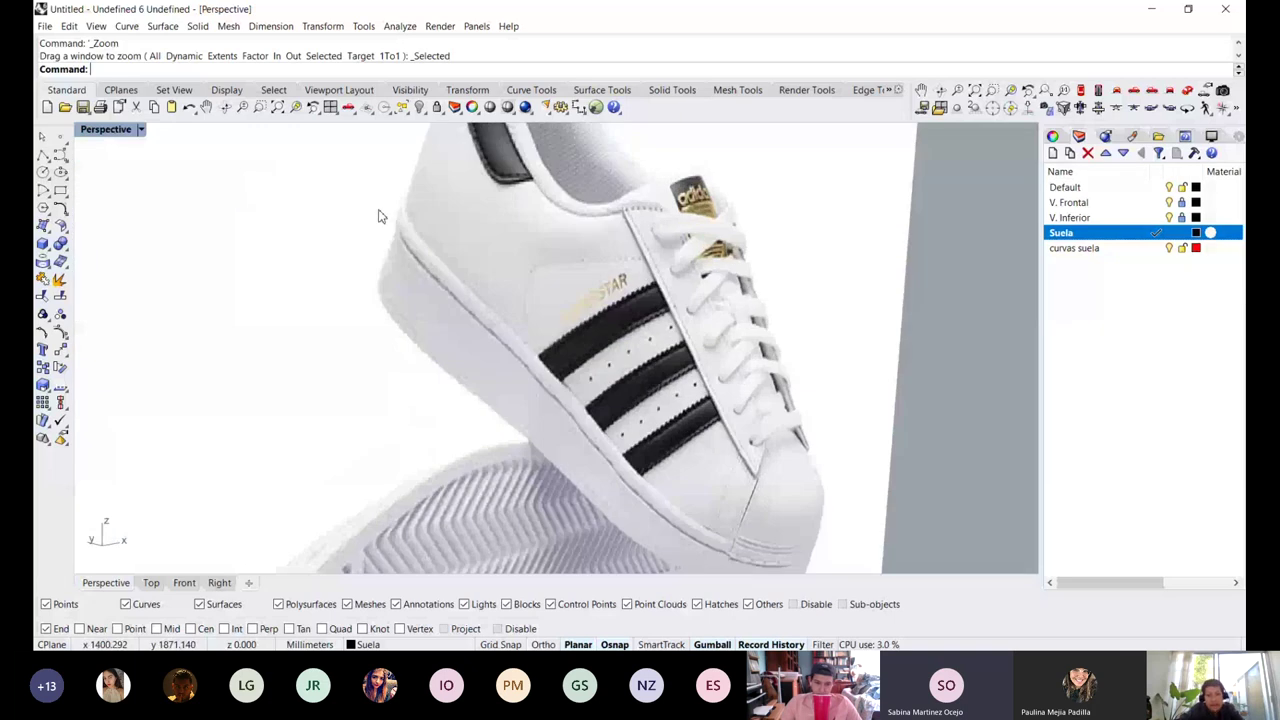
scroll(490, 342, "down", 5)
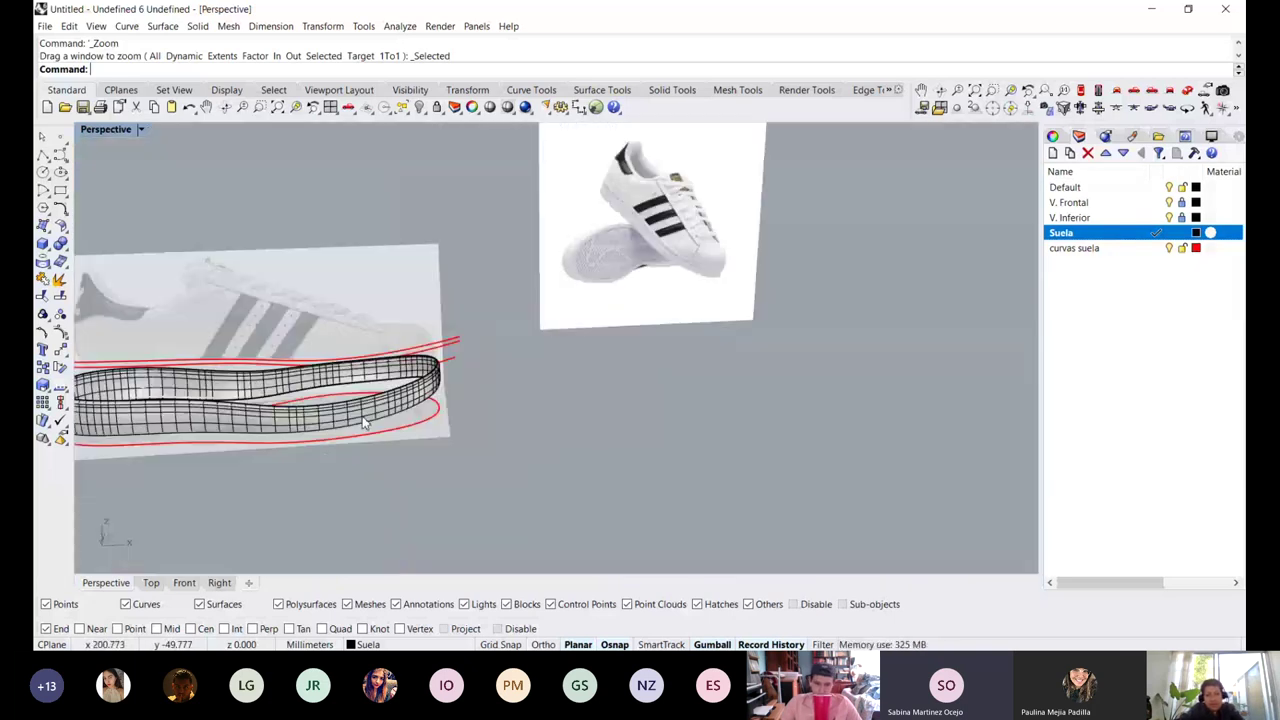
left_click(360, 375)
middle_click(360, 315)
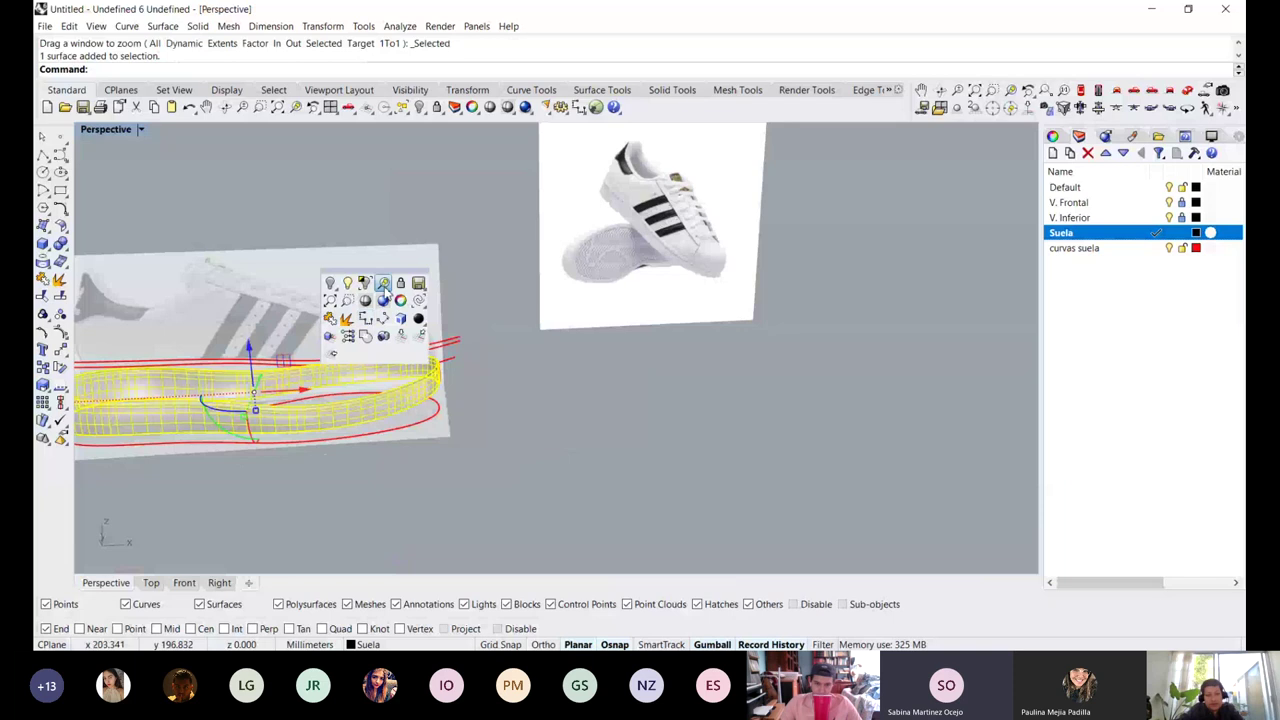
left_click(384, 285)
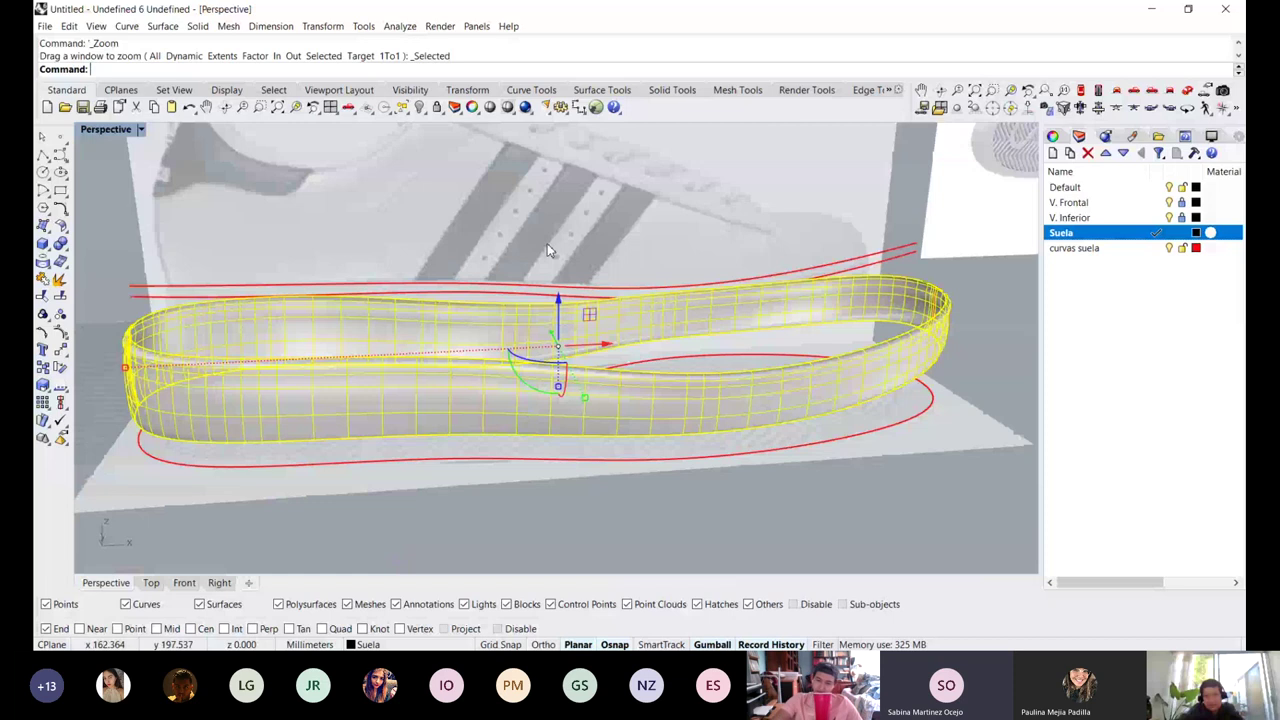
key("Escape")
key("ctrl+F2")
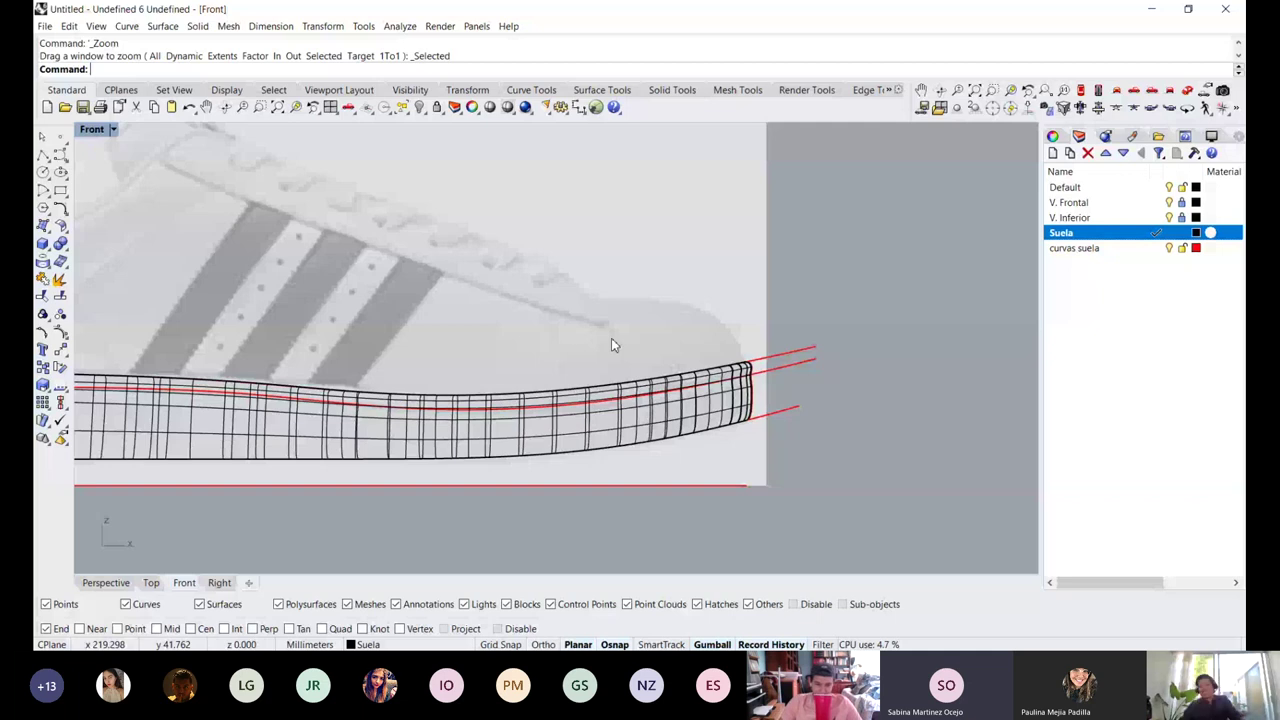
left_click(605, 395)
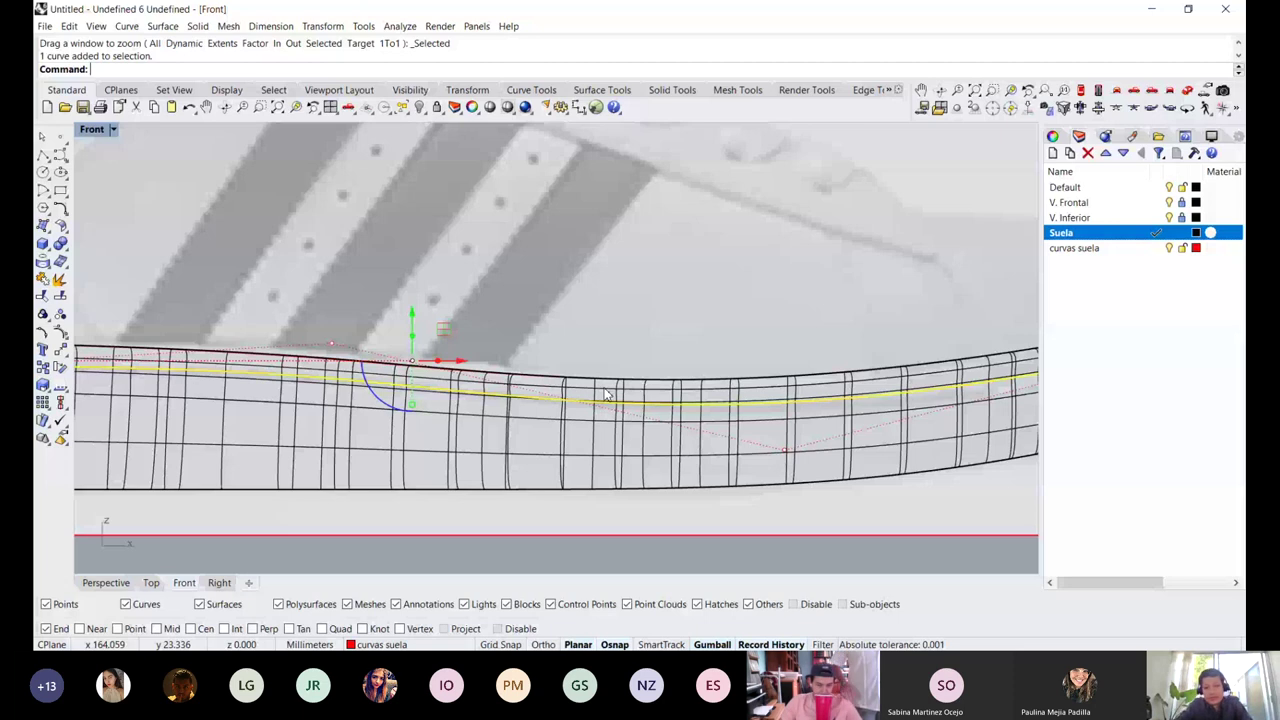
scroll(544, 272, "down", 15)
key("Escape")
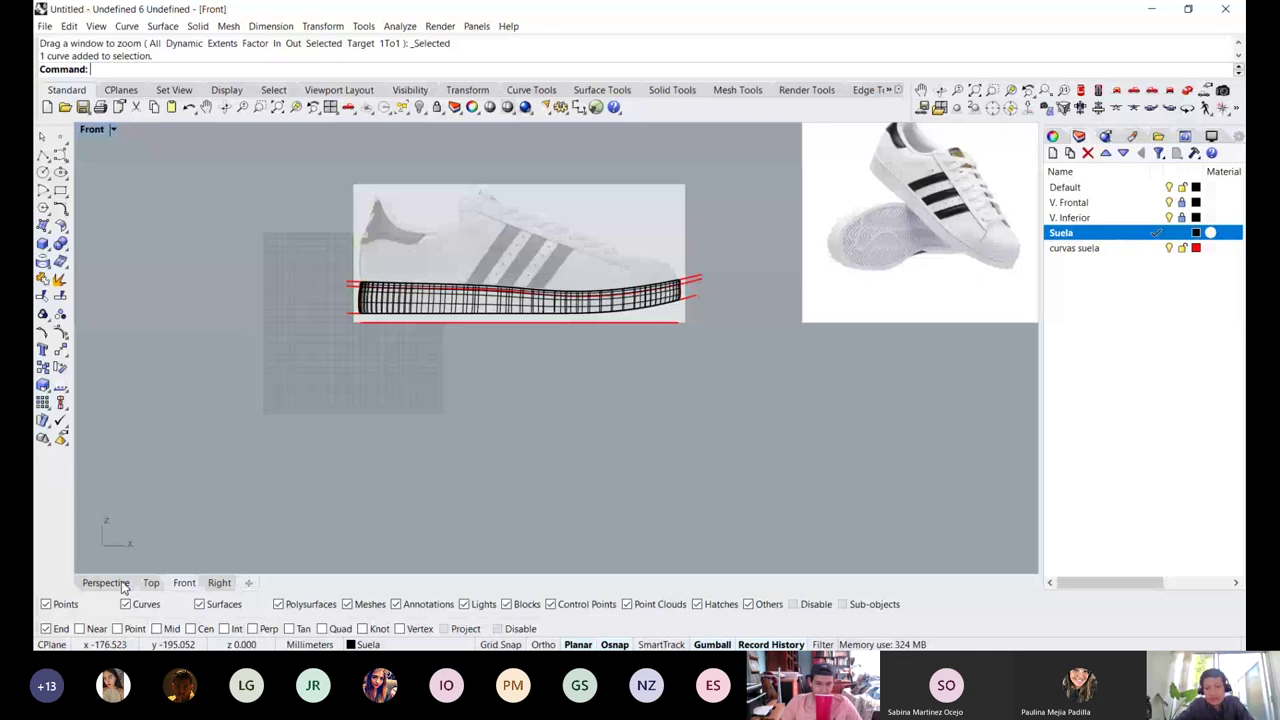
Inspect the upper edge of the sole wall from the side in the Perspective view using Rendered display mode
left_click(122, 585)
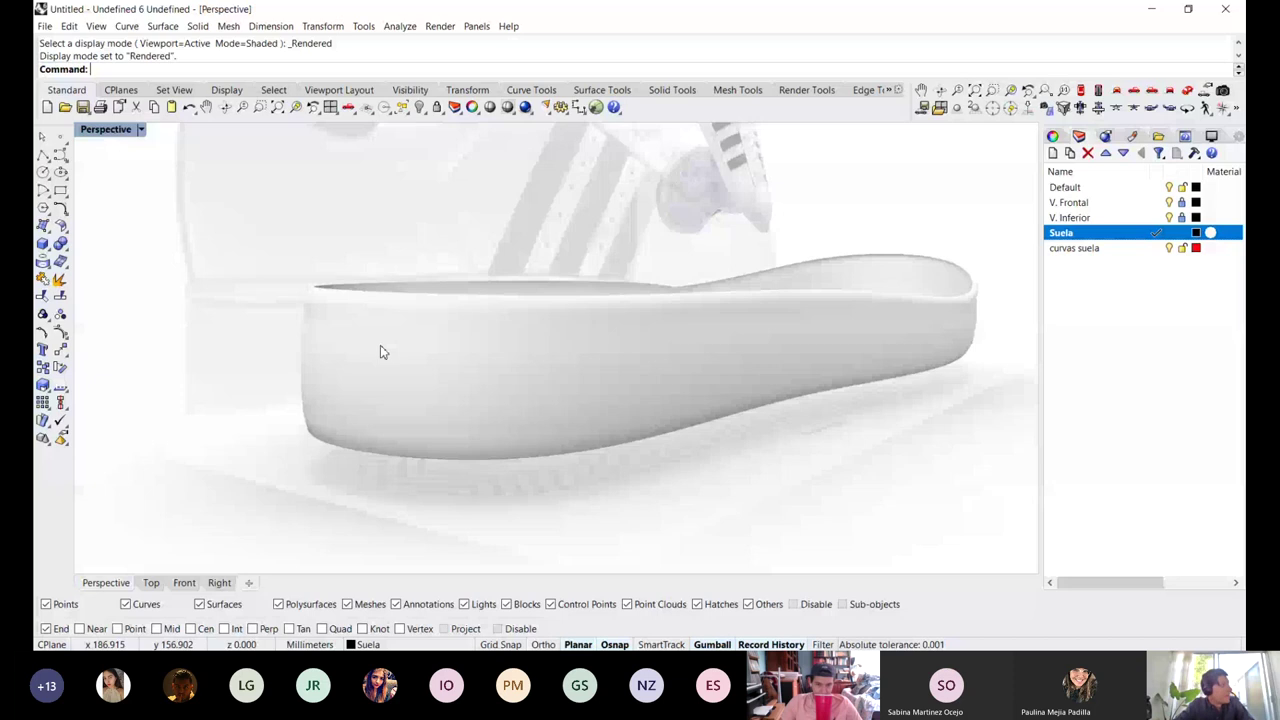
scroll(466, 338, "up", 3)
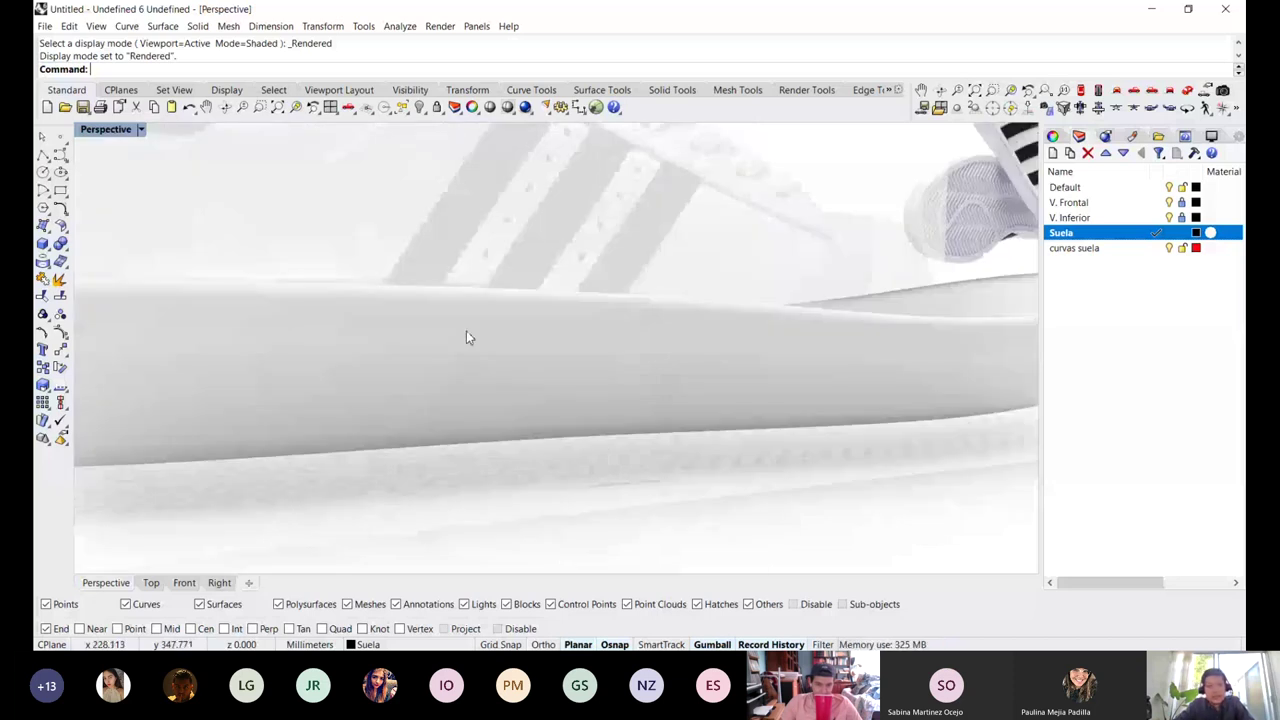
scroll(466, 333, "down", 3)
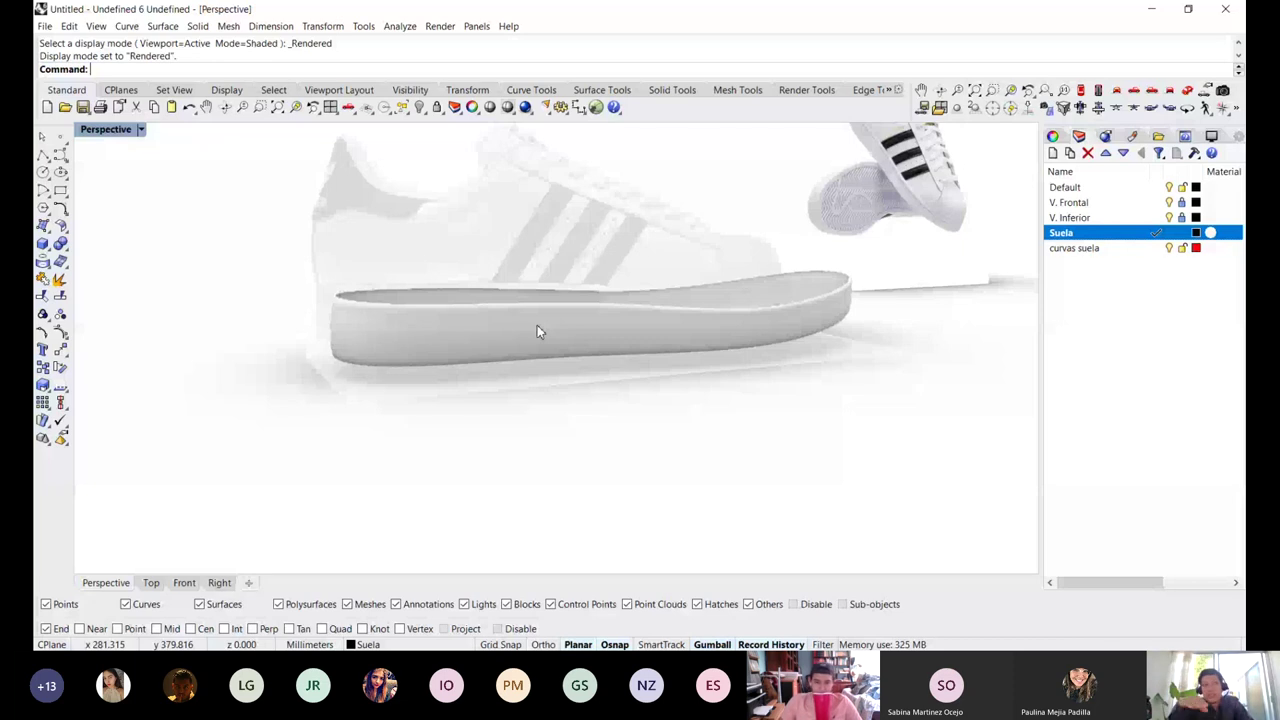
scroll(325, 307, "up", 3)
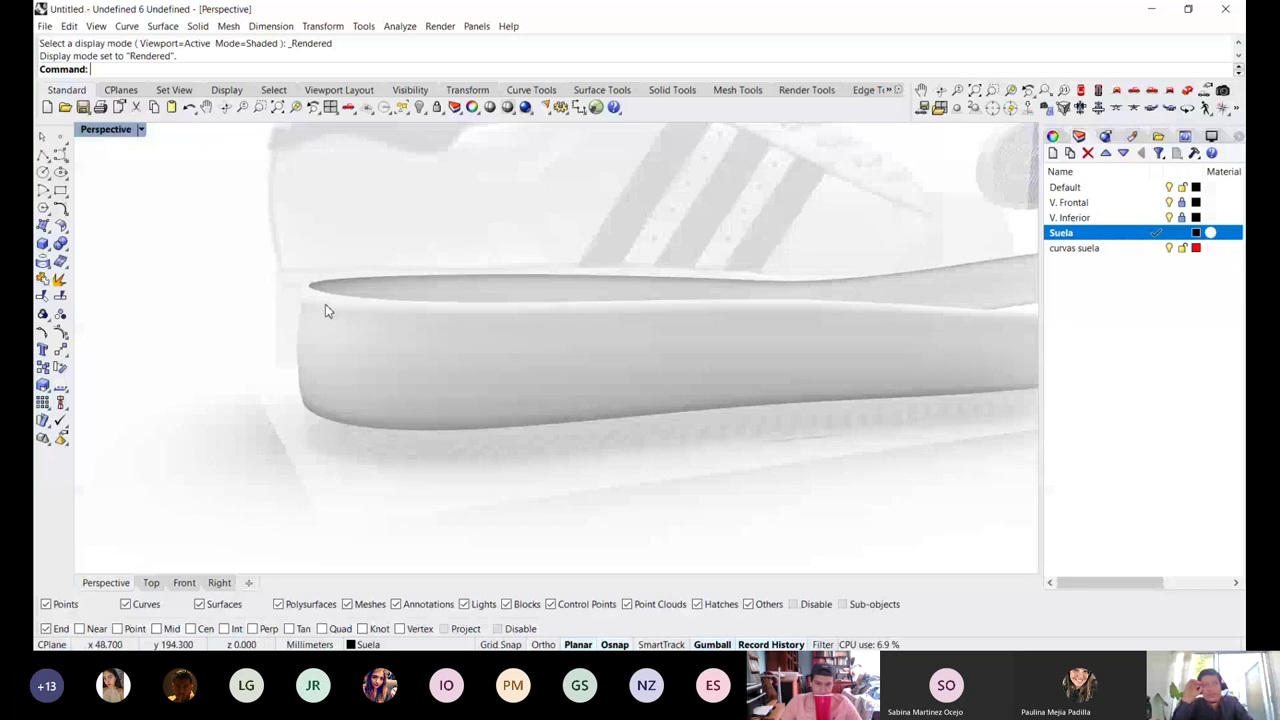
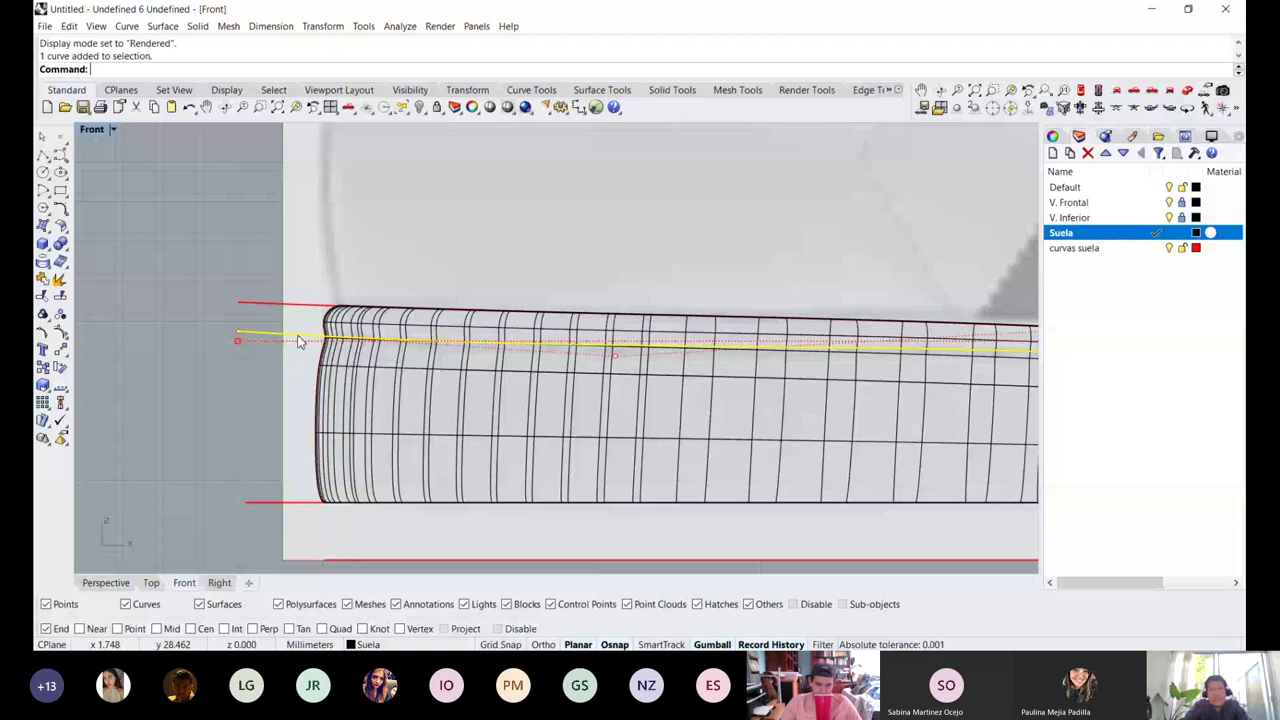
Hide the swept sole wall surface in the Front view, leaving the construction curves and outlines for editing
scroll(298, 341, "down", 3)
right_click_drag(595, 369, 511, 337)
left_click(511, 337)
middle_click(511, 327)
left_click(463, 296)
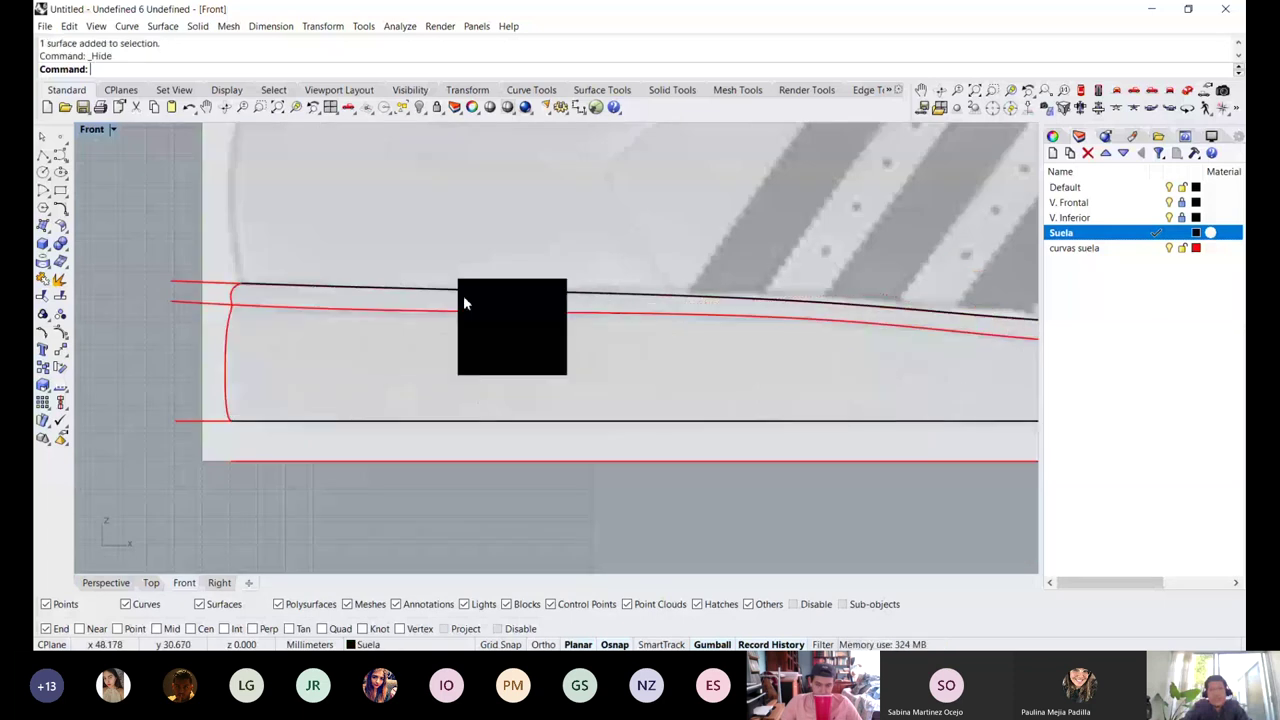
Move the groove curve's inner control point near the heel slightly down to follow the groove in the side reference picture
scroll(290, 316, "up", 6)
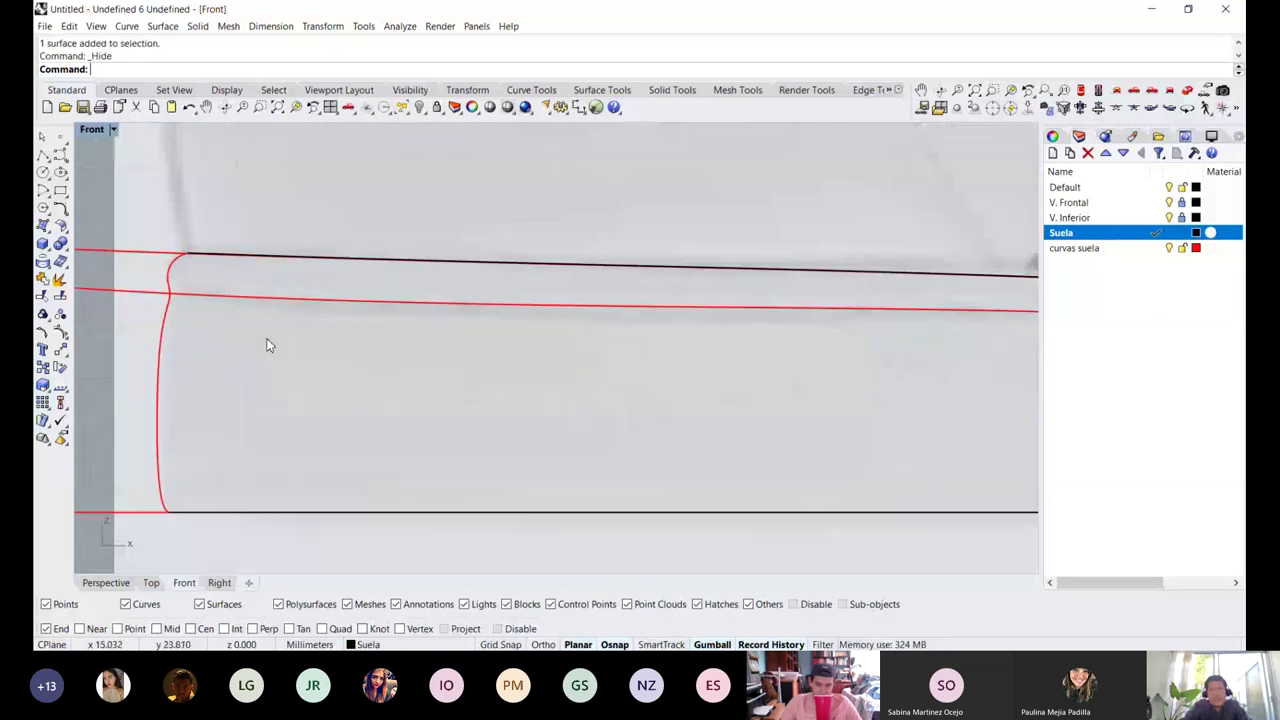
left_click(232, 298)
right_click_drag(232, 315, 304, 332)
left_click_drag(592, 367, 643, 332)
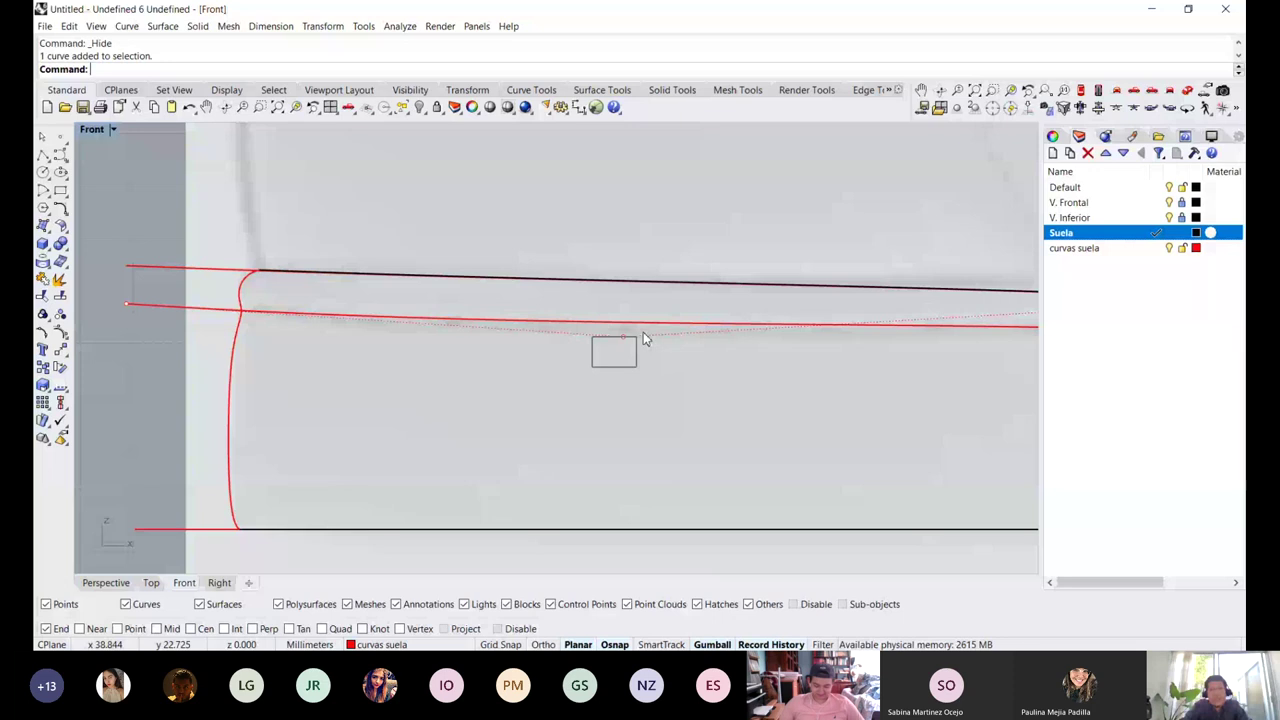
left_click_drag(592, 367, 643, 332)
left_click_drag(623, 290, 623, 294)
scroll(376, 382, "down", 2)
right_click_drag(851, 383, 877, 391)
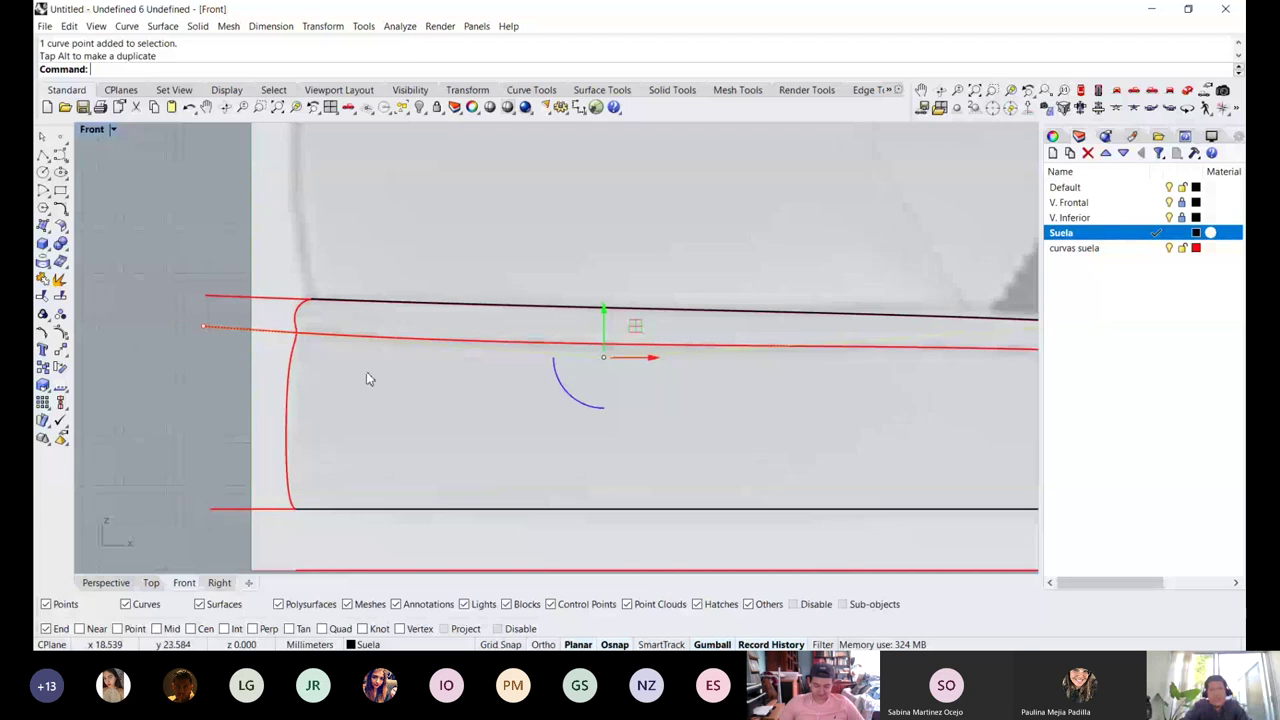
Add the groove curve's heel end point to the selection and nudge both control points vertically to match the reference
scroll(322, 321, "up", 4)
left_click(138, 329, "shift")
left_click_drag(437, 304, 438, 302)
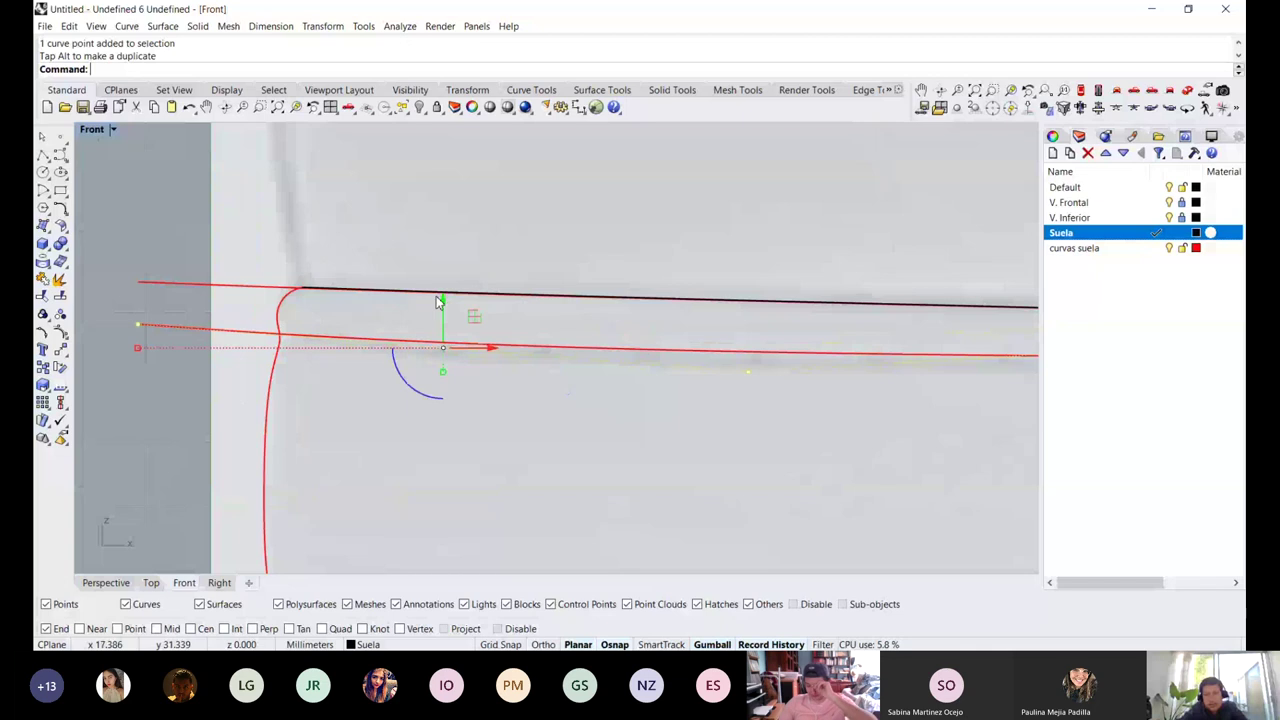
right_click_drag(1000, 400, 717, 394)
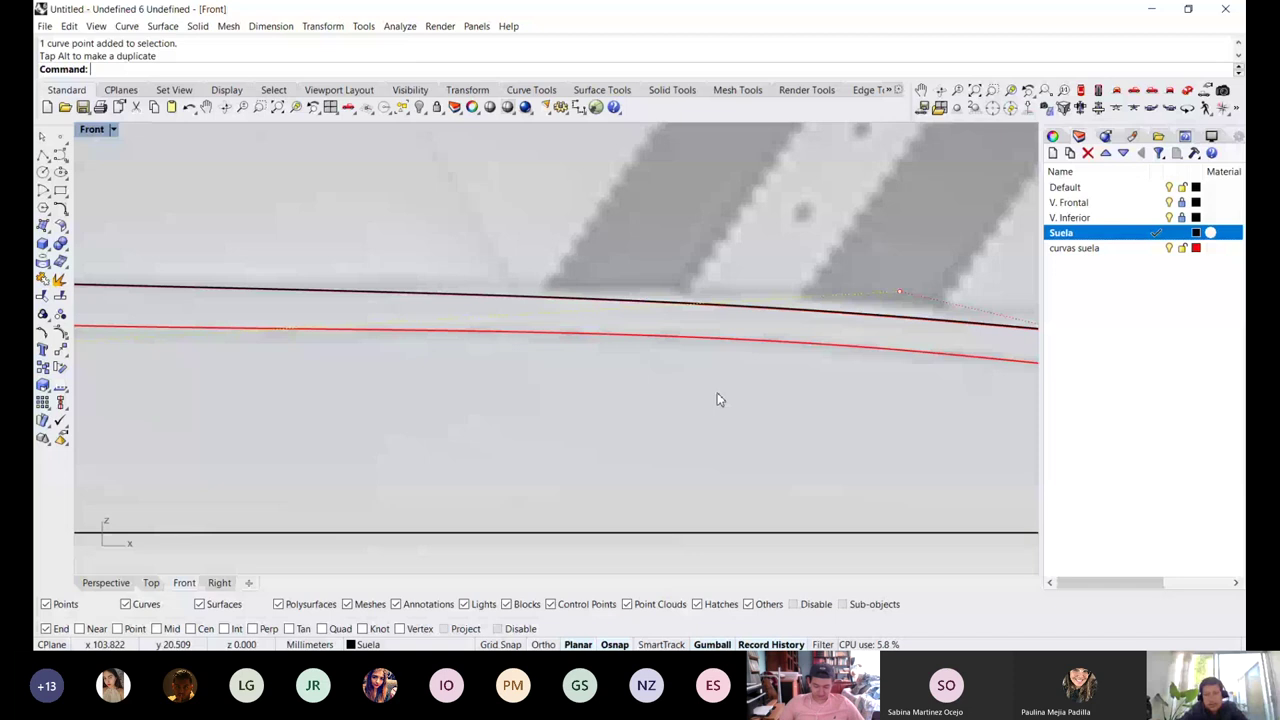
Undo the last control point move on the groove curve and nudge its toe end vertically again
scroll(717, 399, "down", 2)
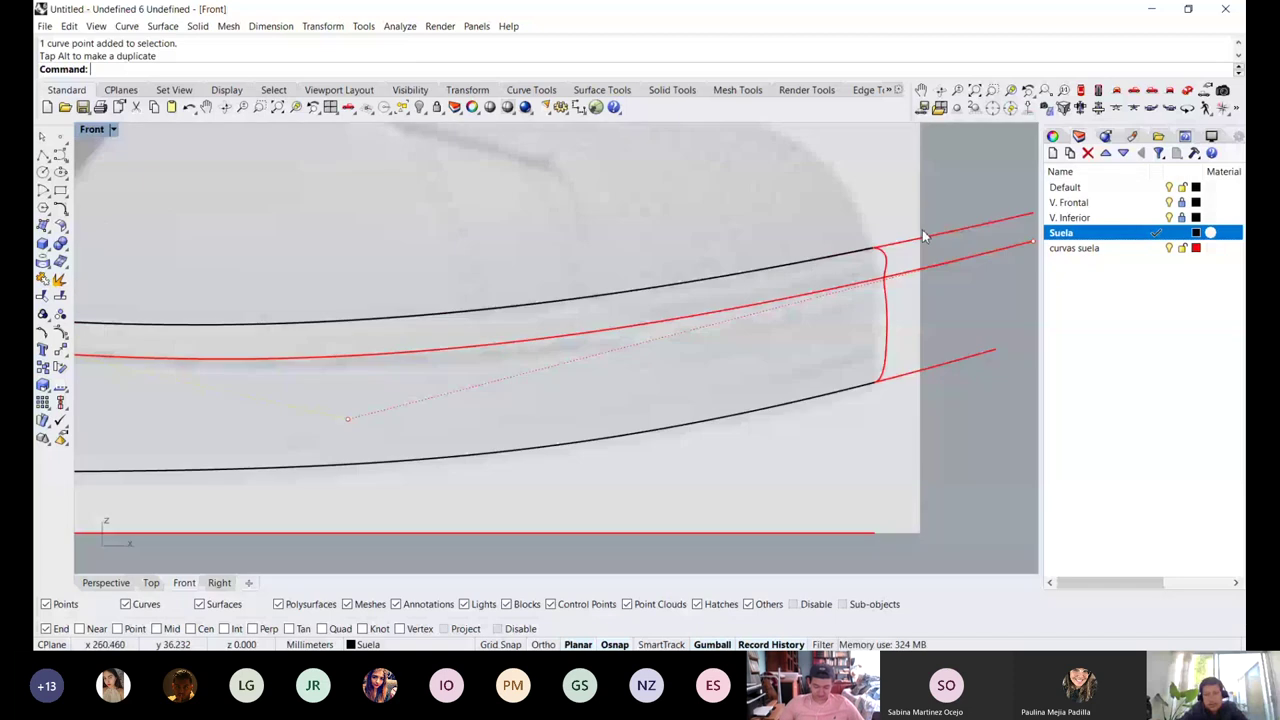
scroll(925, 236, "down", 3)
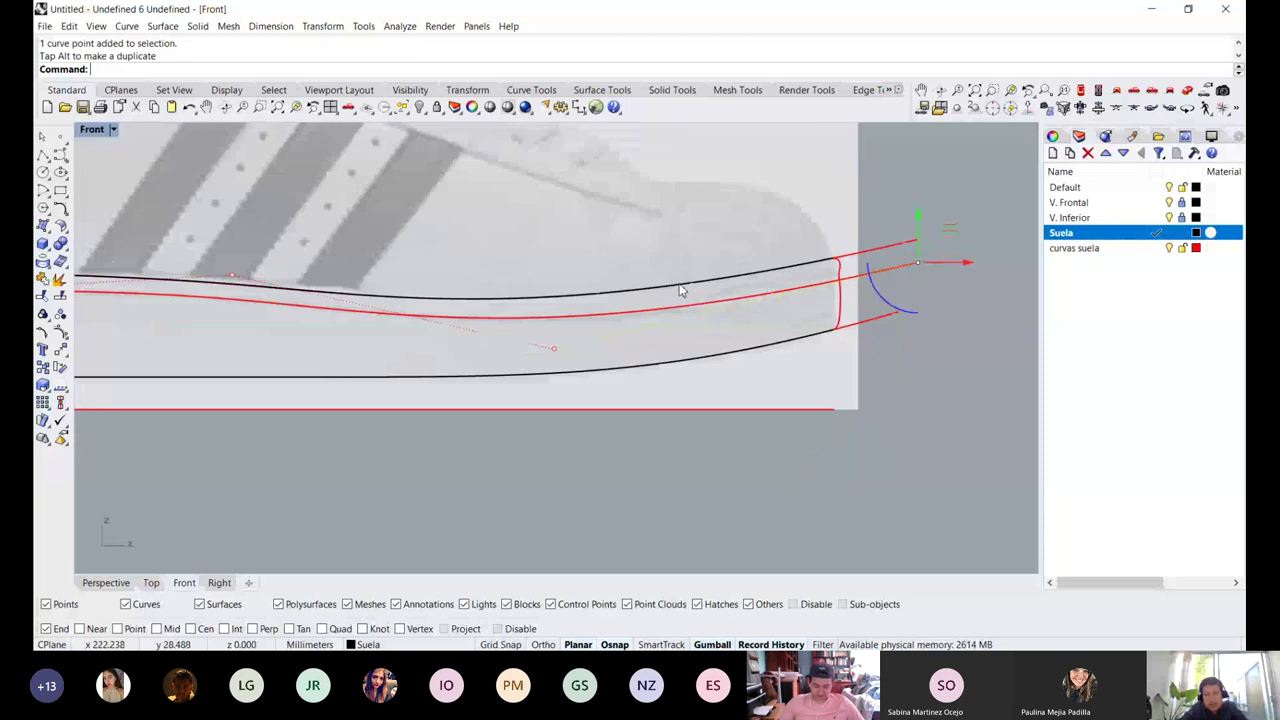
scroll(680, 290, "down", 2)
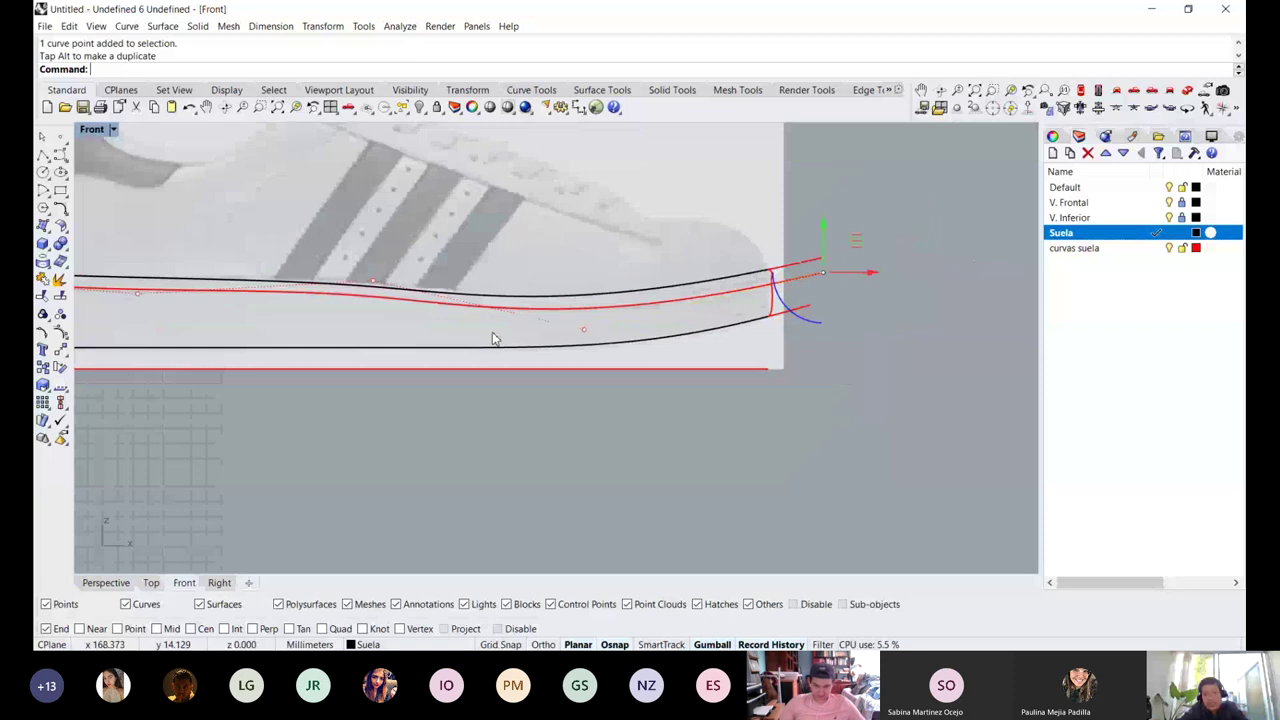
scroll(493, 338, "down", 2)
right_click_drag(918, 265, 594, 300)
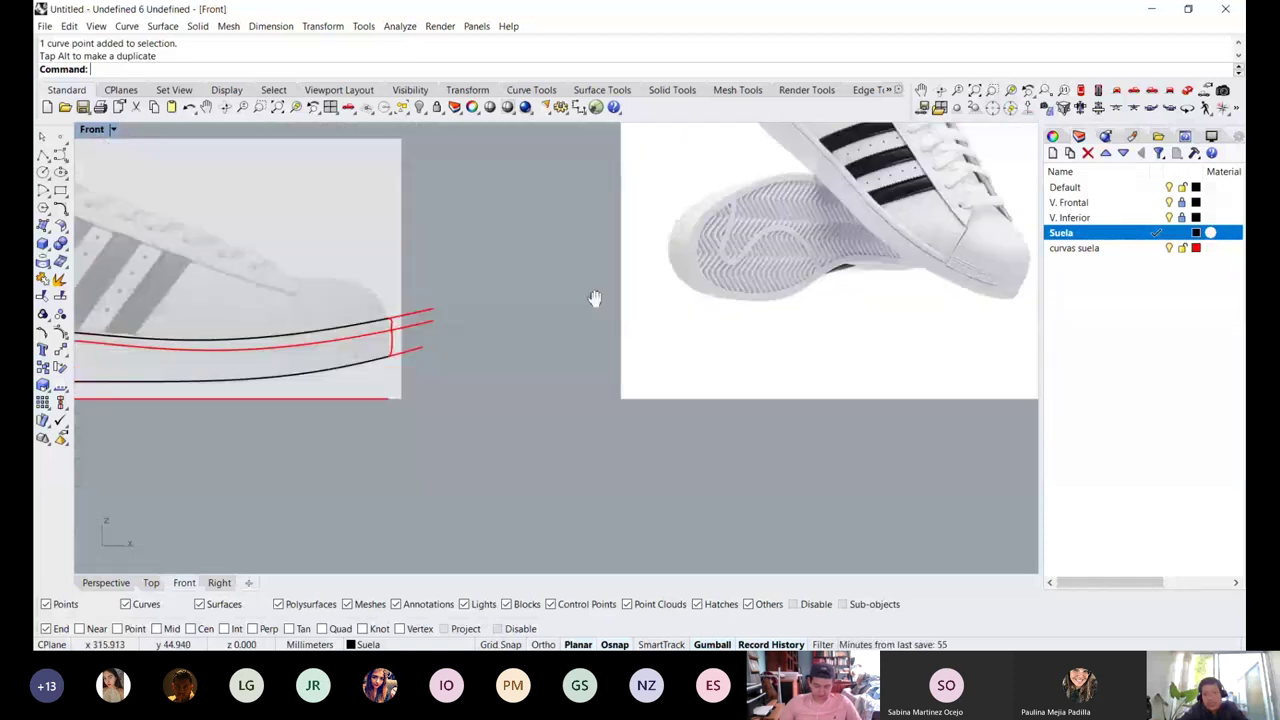
scroll(572, 361, "up", 8)
key("ctrl+z")
scroll(630, 336, "up", 2)
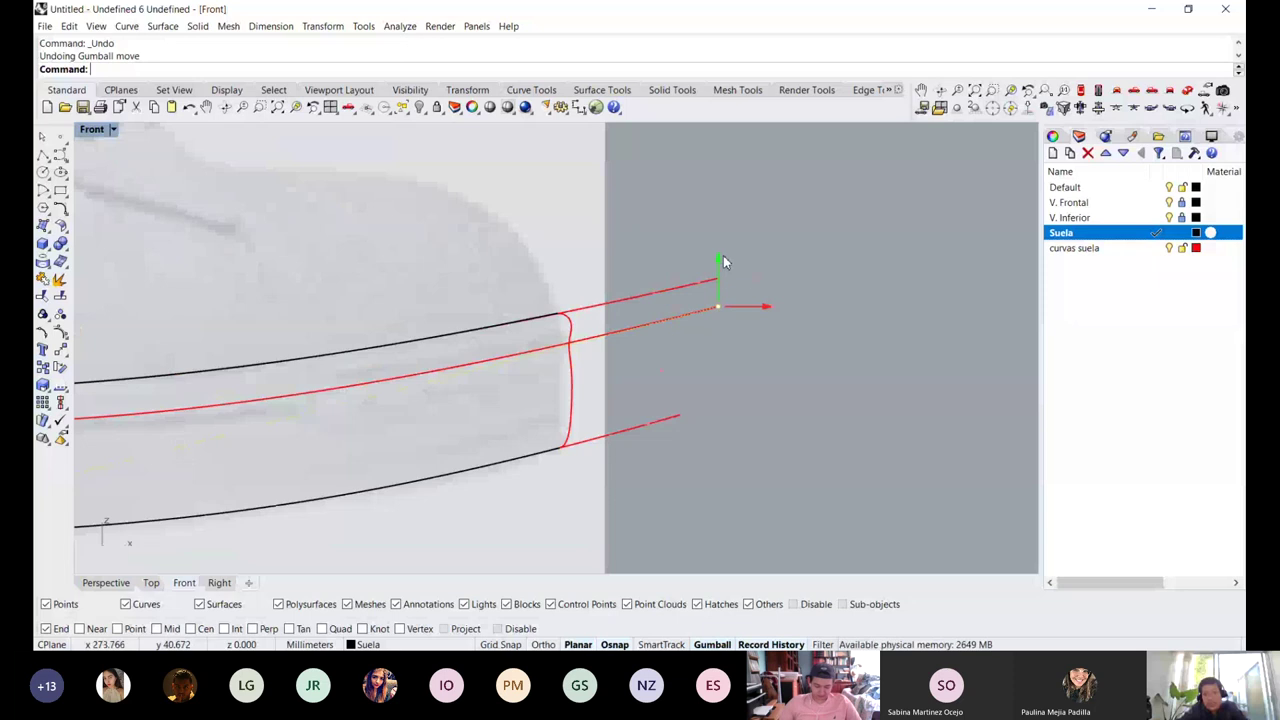
left_click(723, 262)
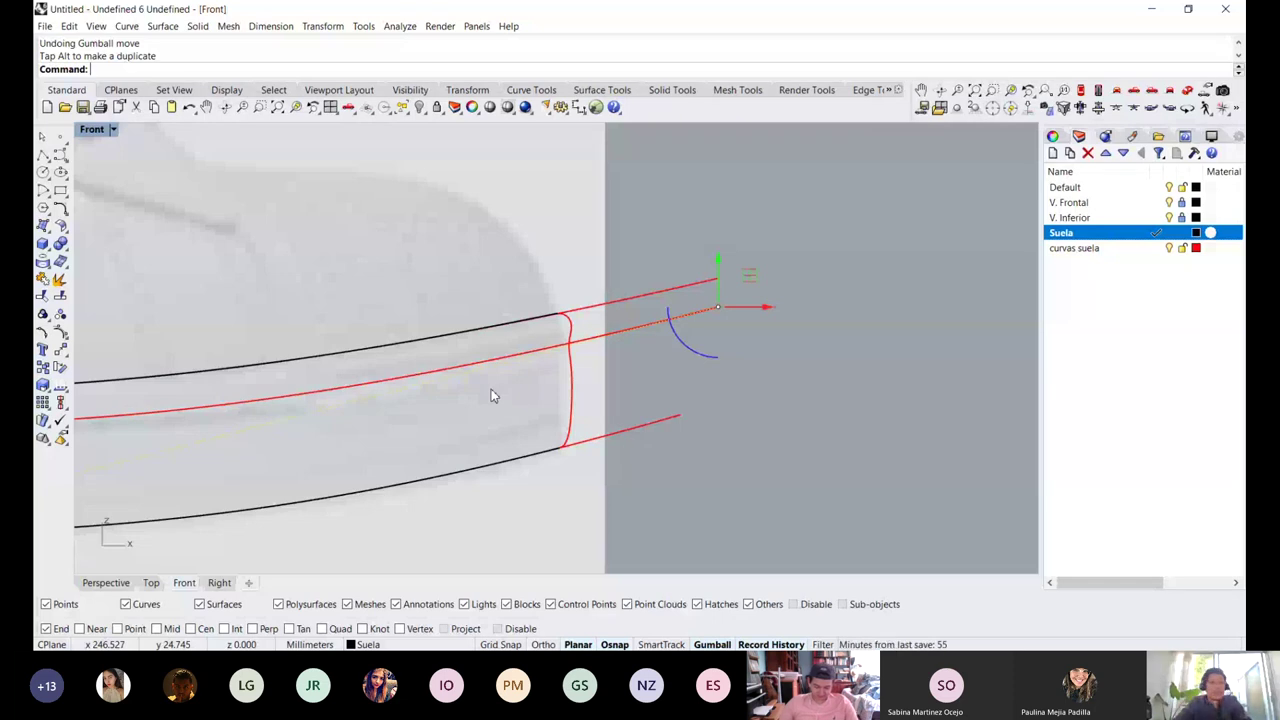
Compare the groove curve with the reference picture at the toe and fine-tune its control points towards the heel
scroll(517, 346, "down", 1)
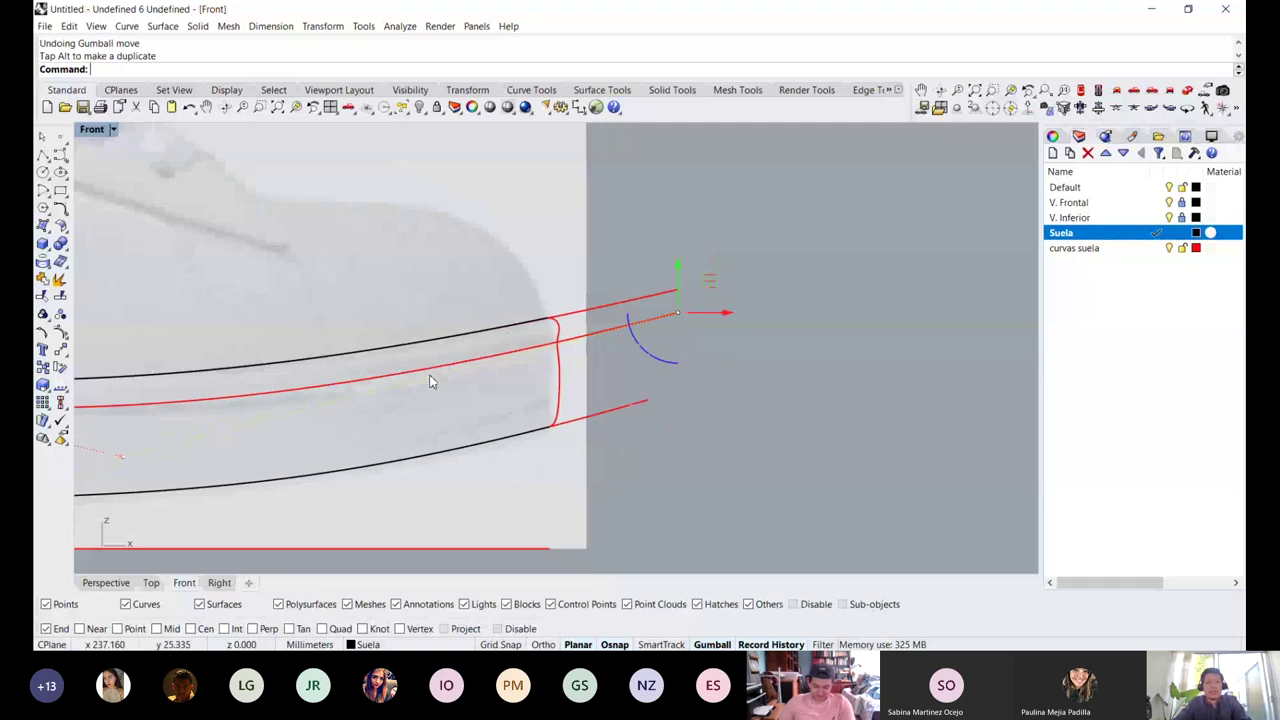
scroll(430, 381, "up", 3)
scroll(497, 367, "down", 1)
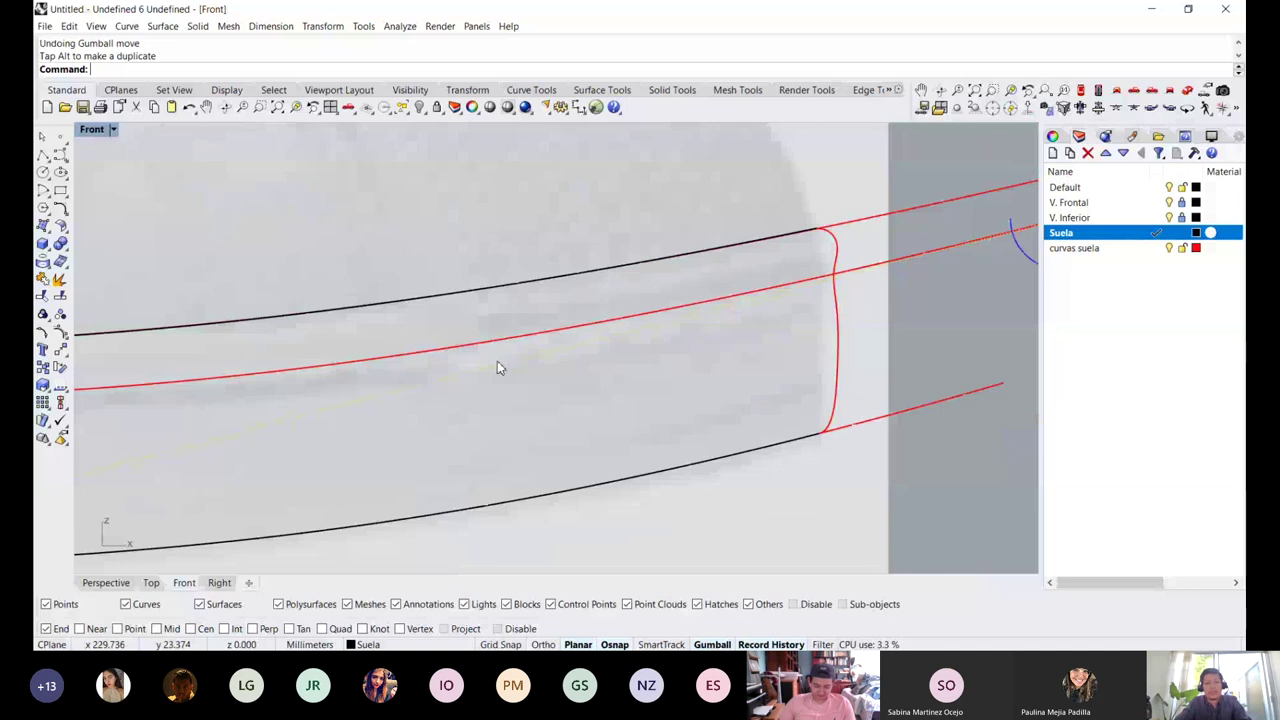
scroll(497, 367, "down", 5)
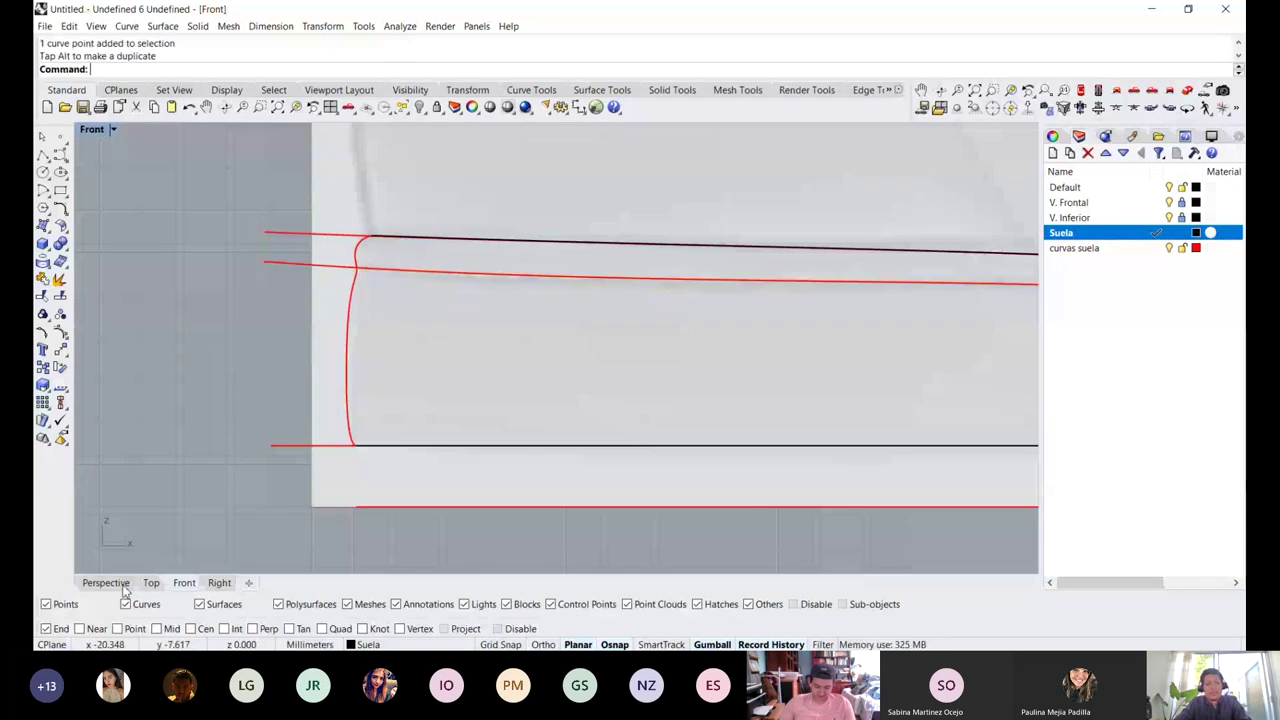
Extrude the adjusted groove curve sideways across the full width of the sole in the Perspective view, using Shaded display mode
left_click(112, 583)
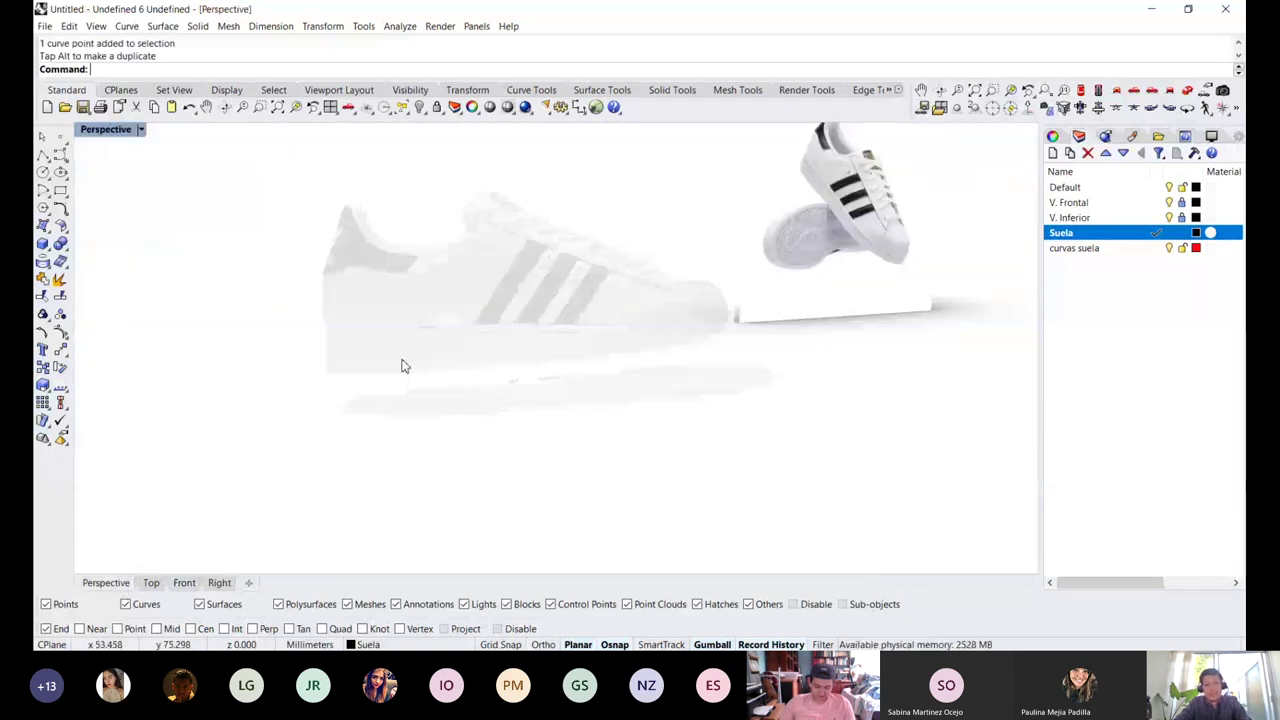
key("ctrl+alt+s")
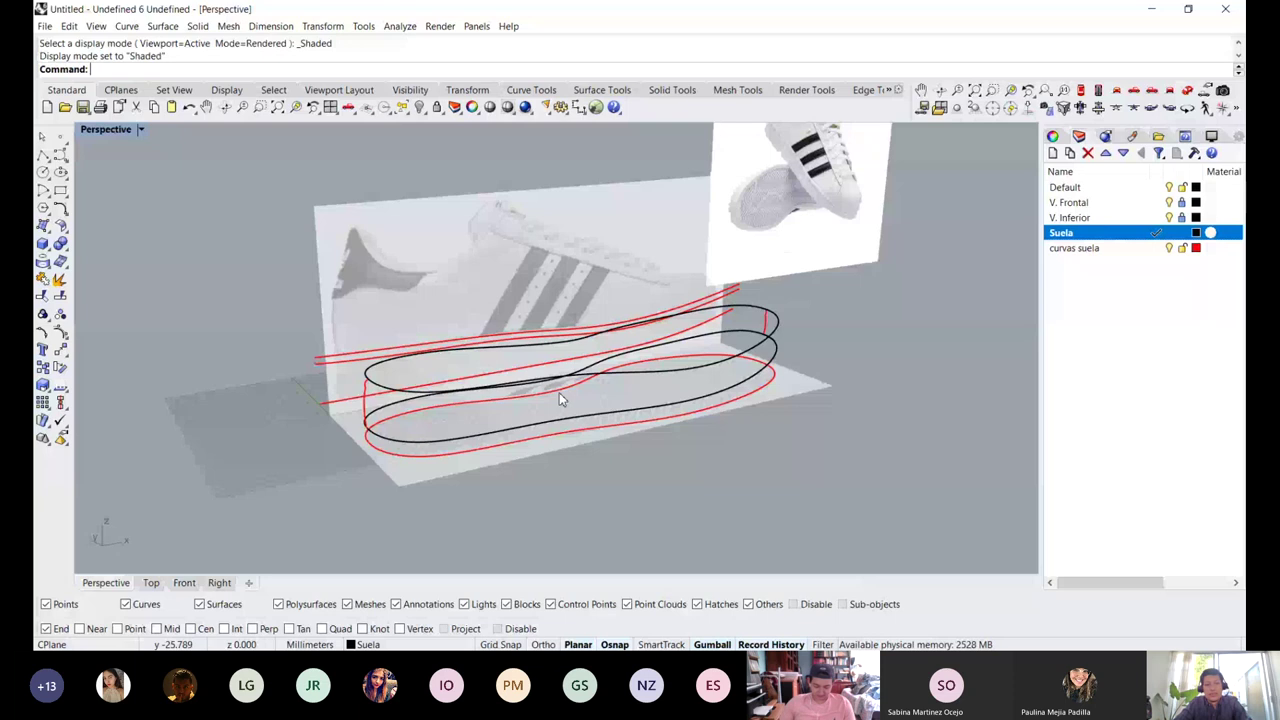
right_click_drag(559, 392, 365, 345)
scroll(347, 260, "up", 5)
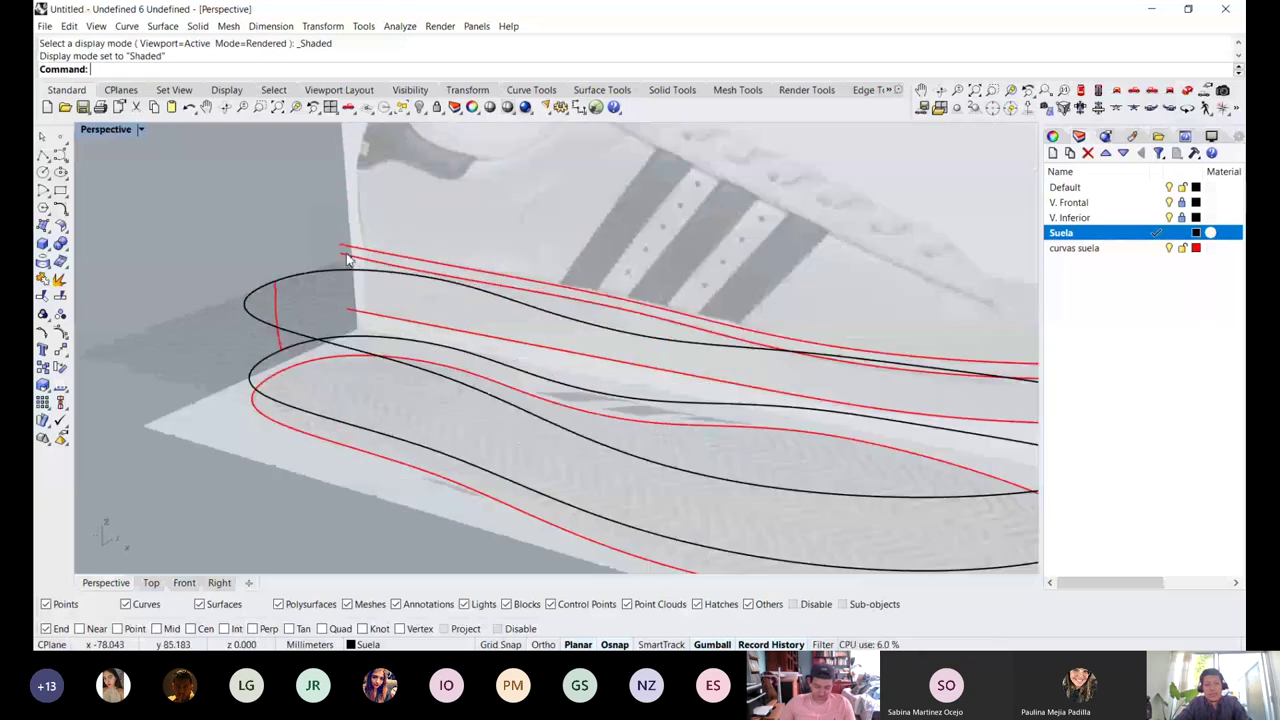
scroll(347, 260, "down", 5)
left_click(520, 266)
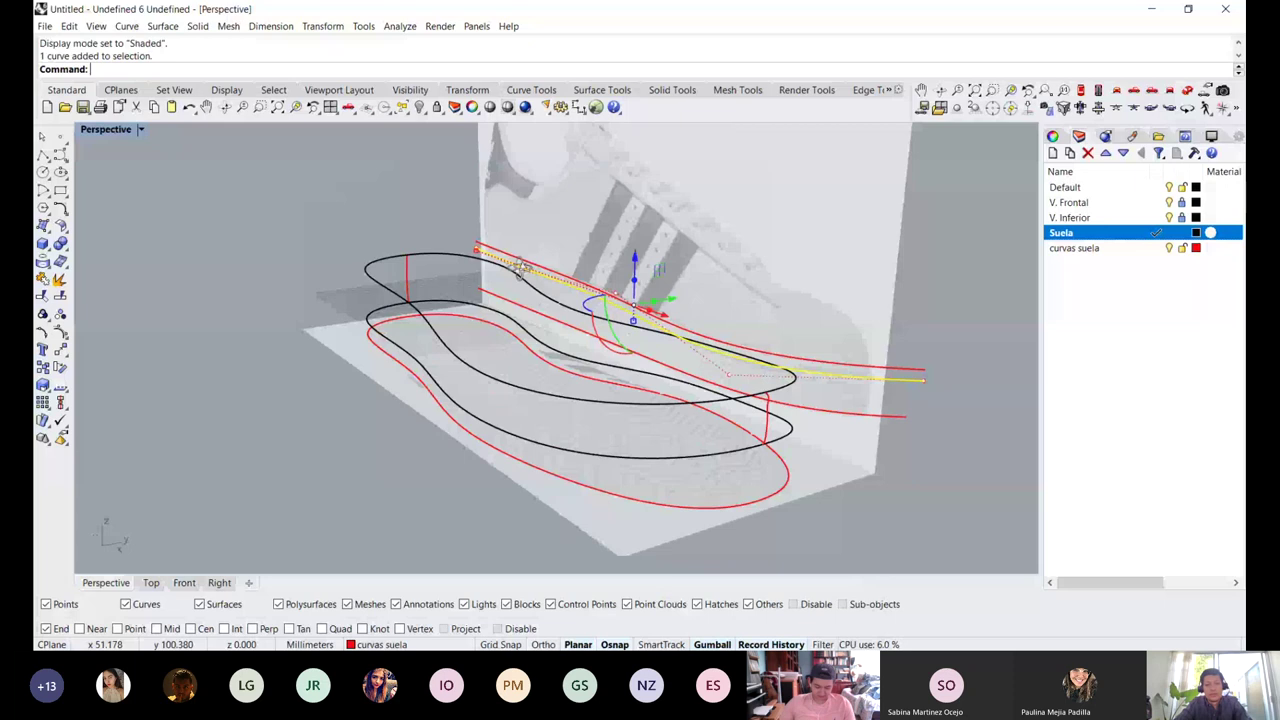
right_click_drag(520, 266, 647, 321)
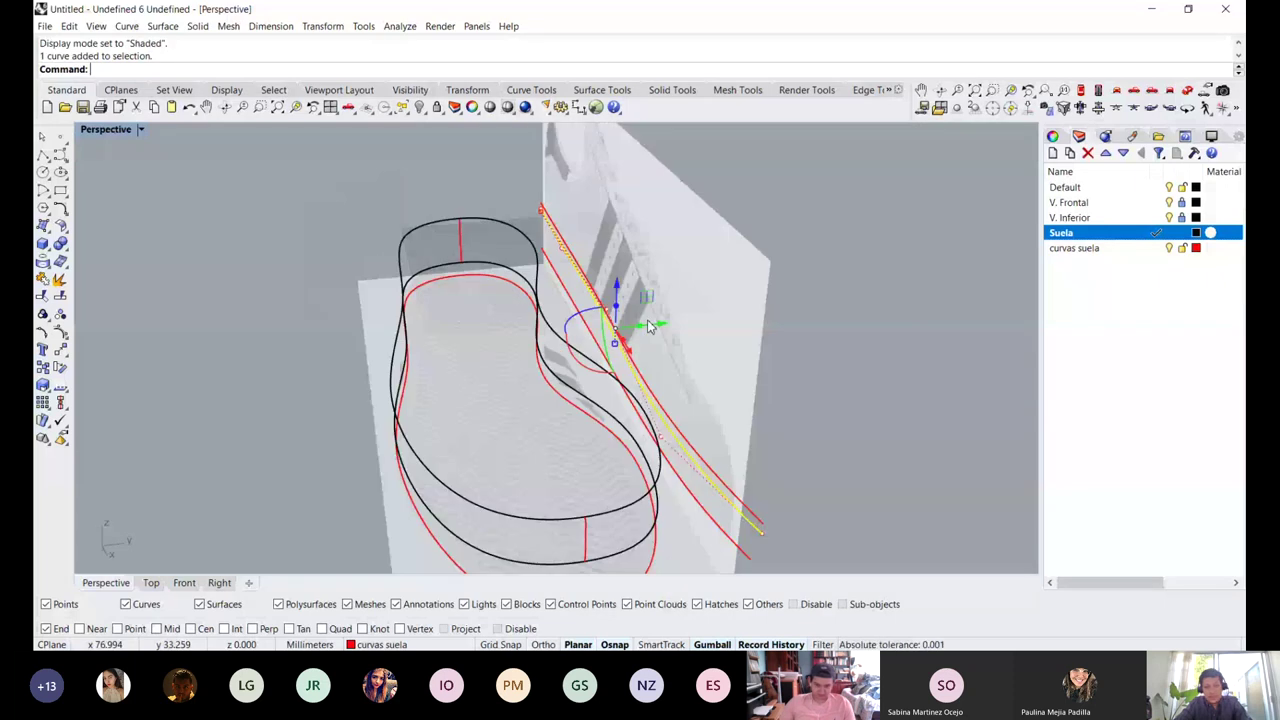
left_click_drag(648, 322, 286, 411, "ctrl")
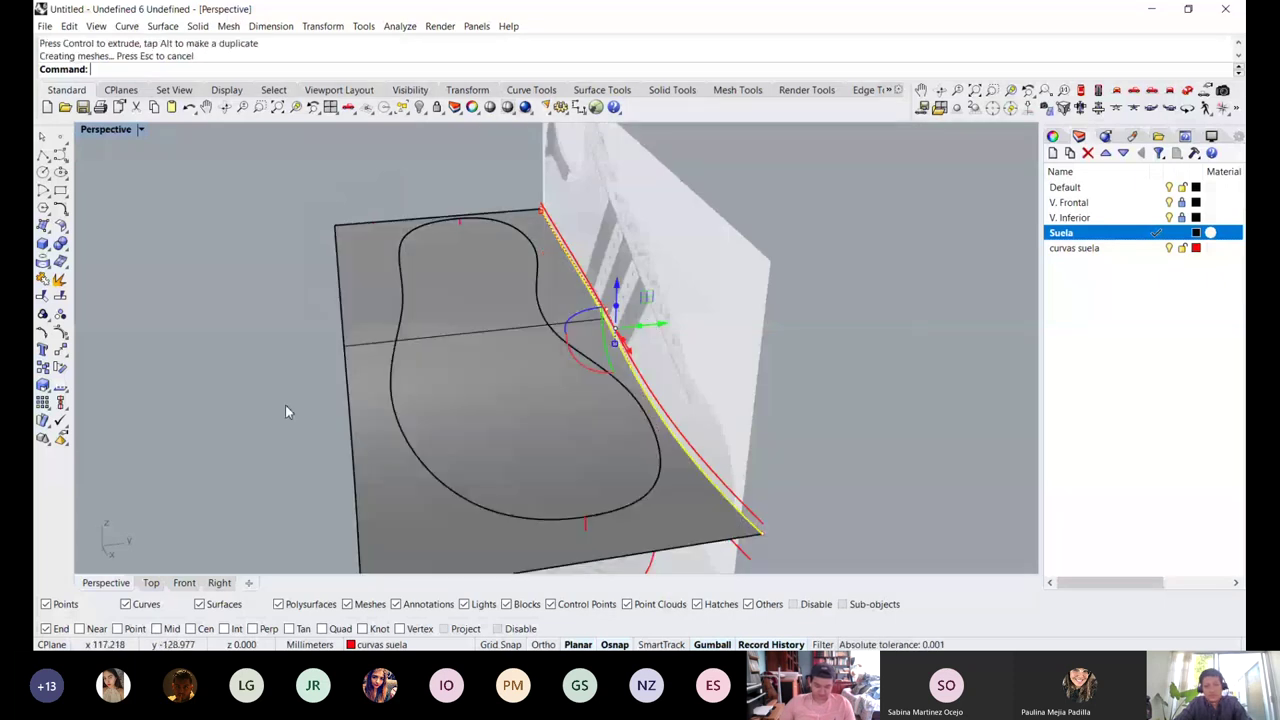
Deselect the groove curve and show the hidden sole wall surface together with the extruded groove surface
left_click(285, 405)
right_click_drag(285, 405, 723, 332)
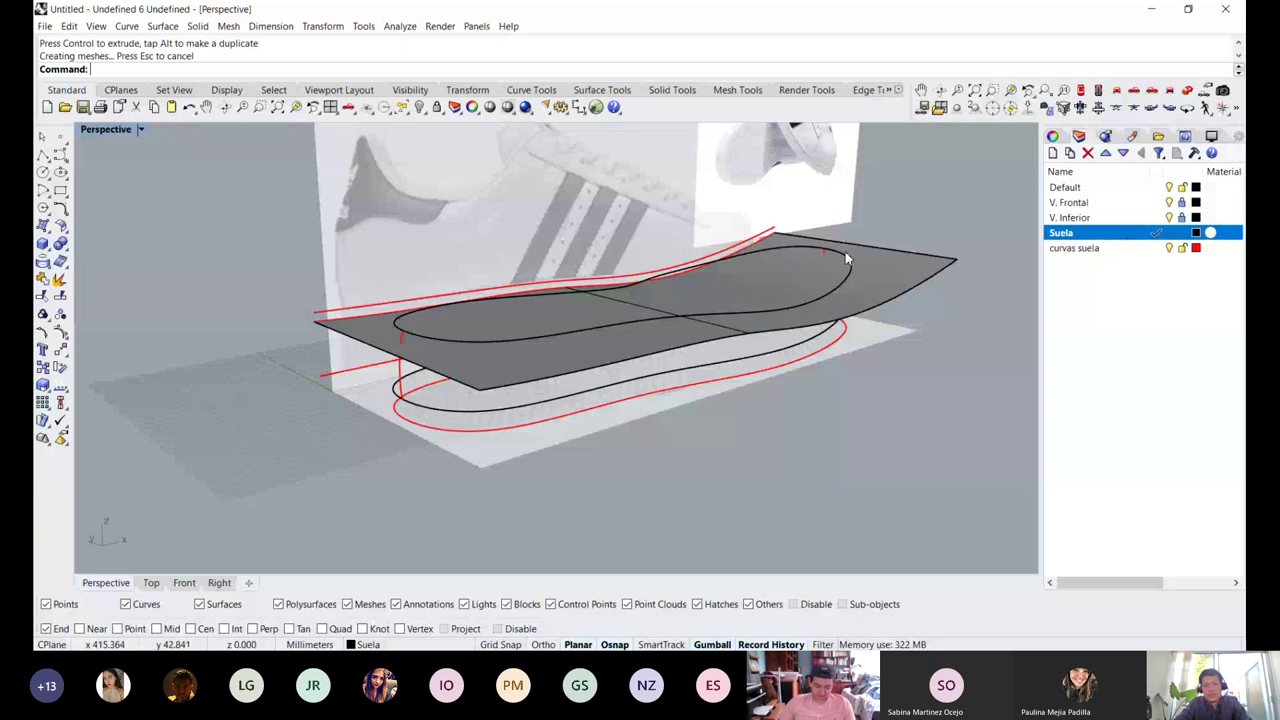
right_click(419, 107)
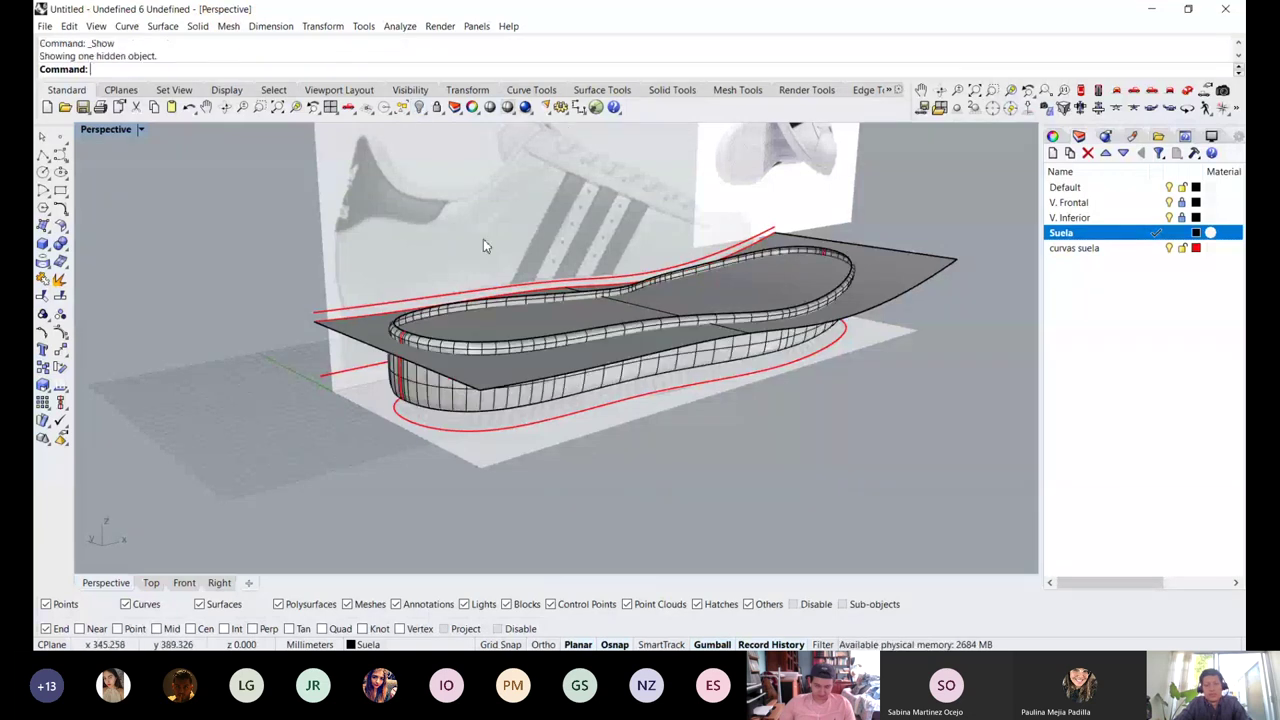
Examine at the heel, in the Perspective and Front views, where the extruded groove surface crosses the sole wall
scroll(466, 305, "up", 3)
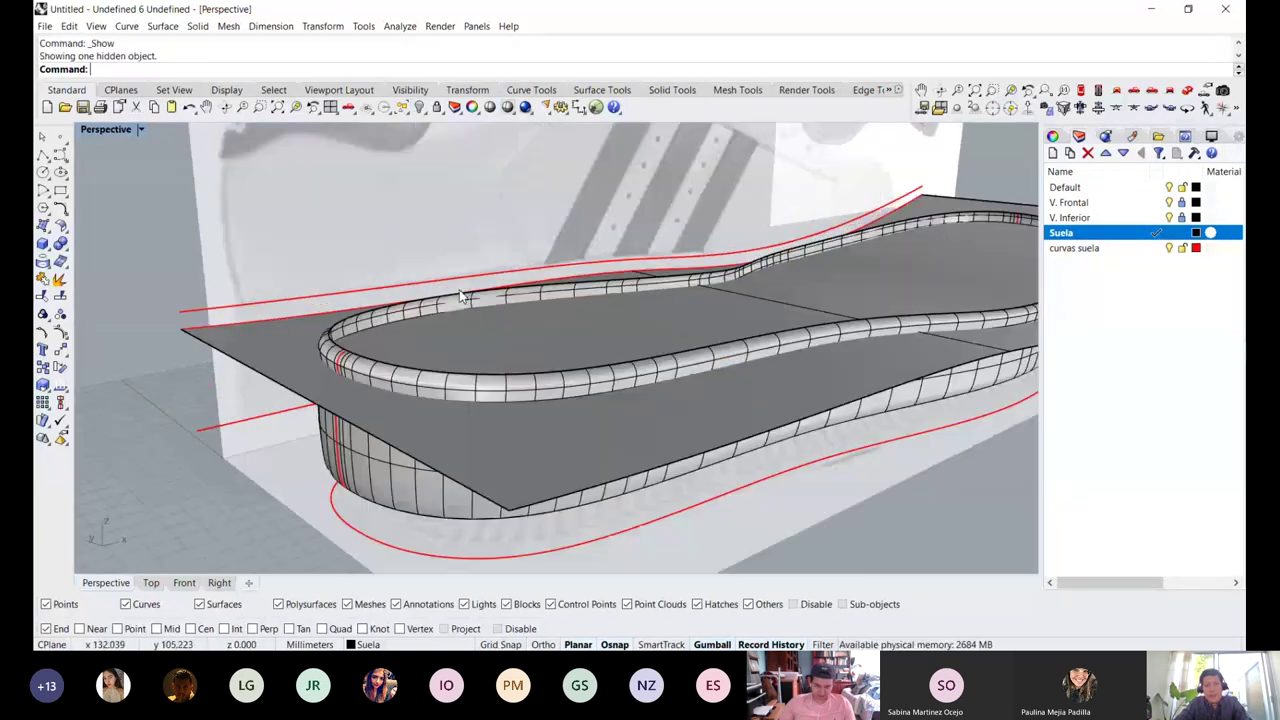
right_click_drag(462, 296, 445, 277)
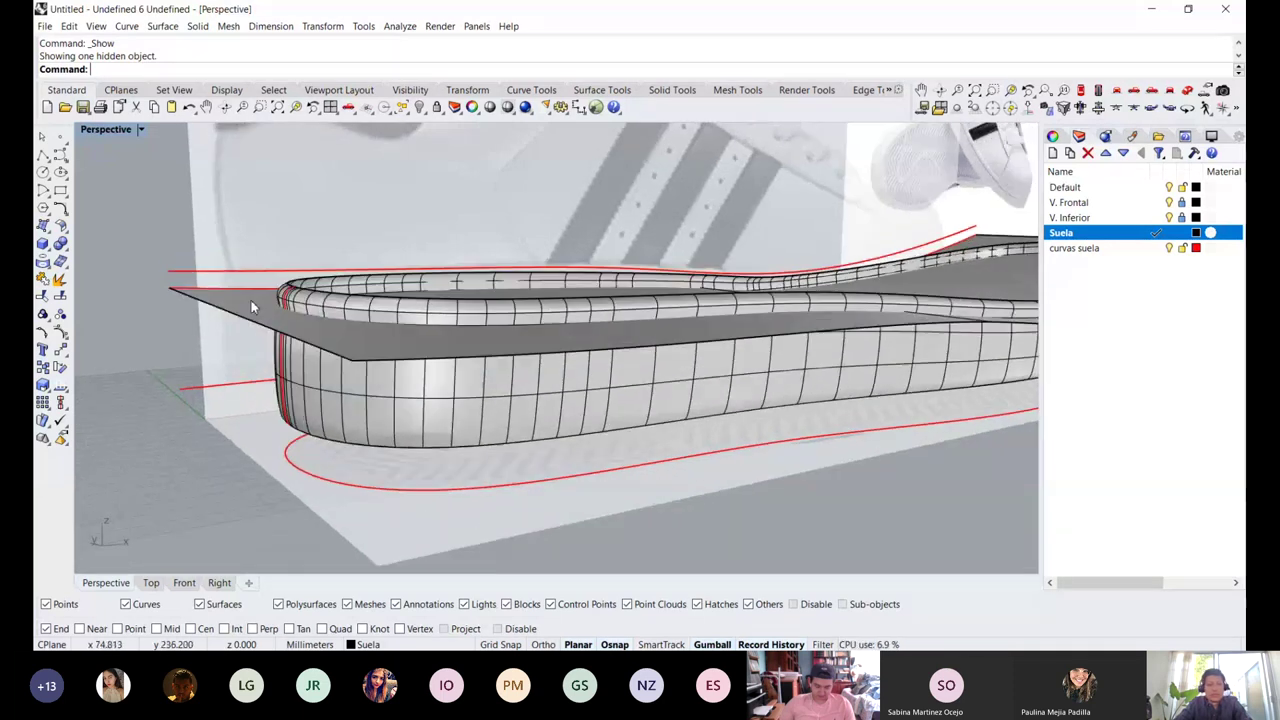
left_click(252, 307)
right_click_drag(252, 307, 750, 285)
left_click(127, 330)
left_click(127, 330)
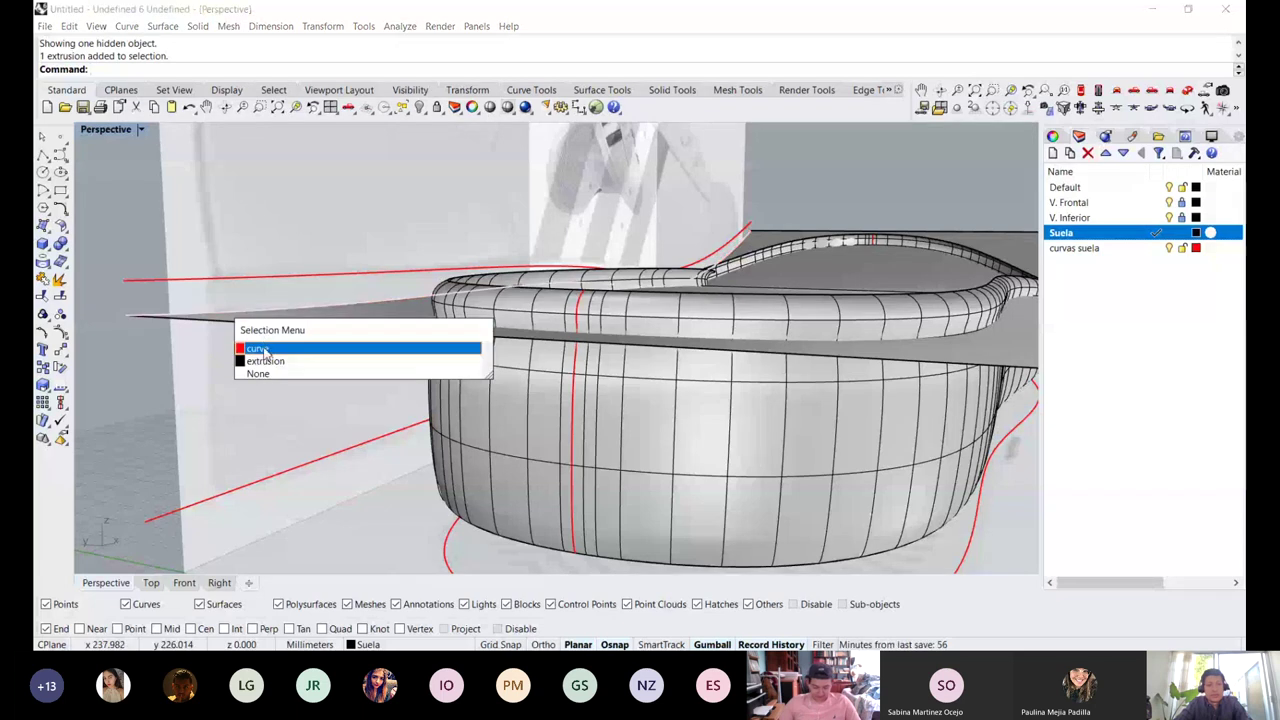
left_click(273, 348)
key("ctrl+F1")
key("ctrl+F2")
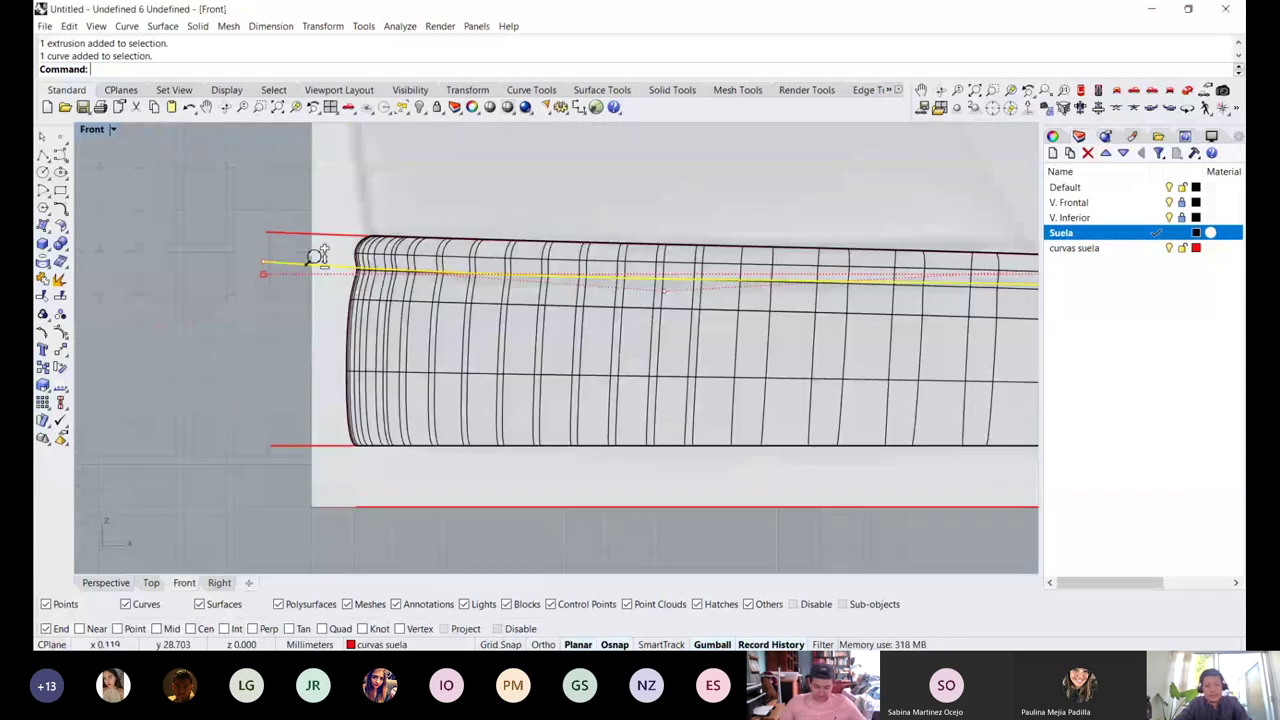
scroll(316, 256, "up", 4)
key("Escape")
Hide the swept sole wall surface in the Front view
left_click(571, 317)
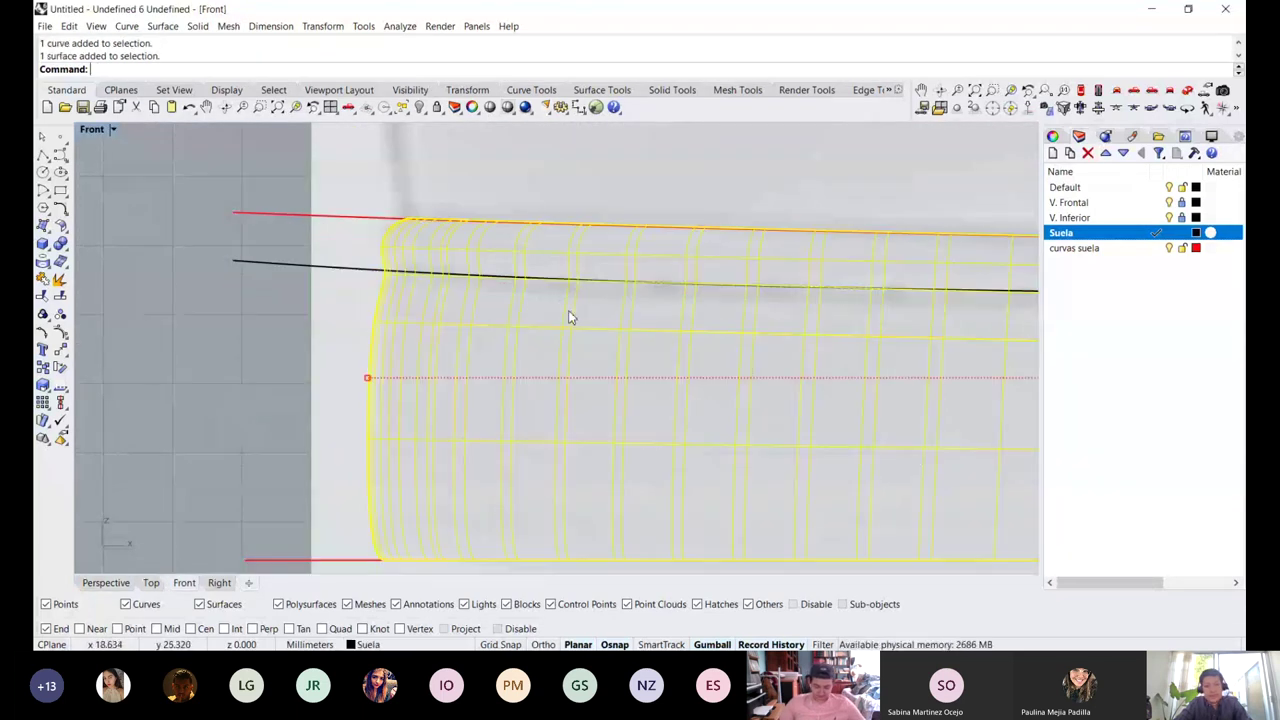
middle_click(529, 238)
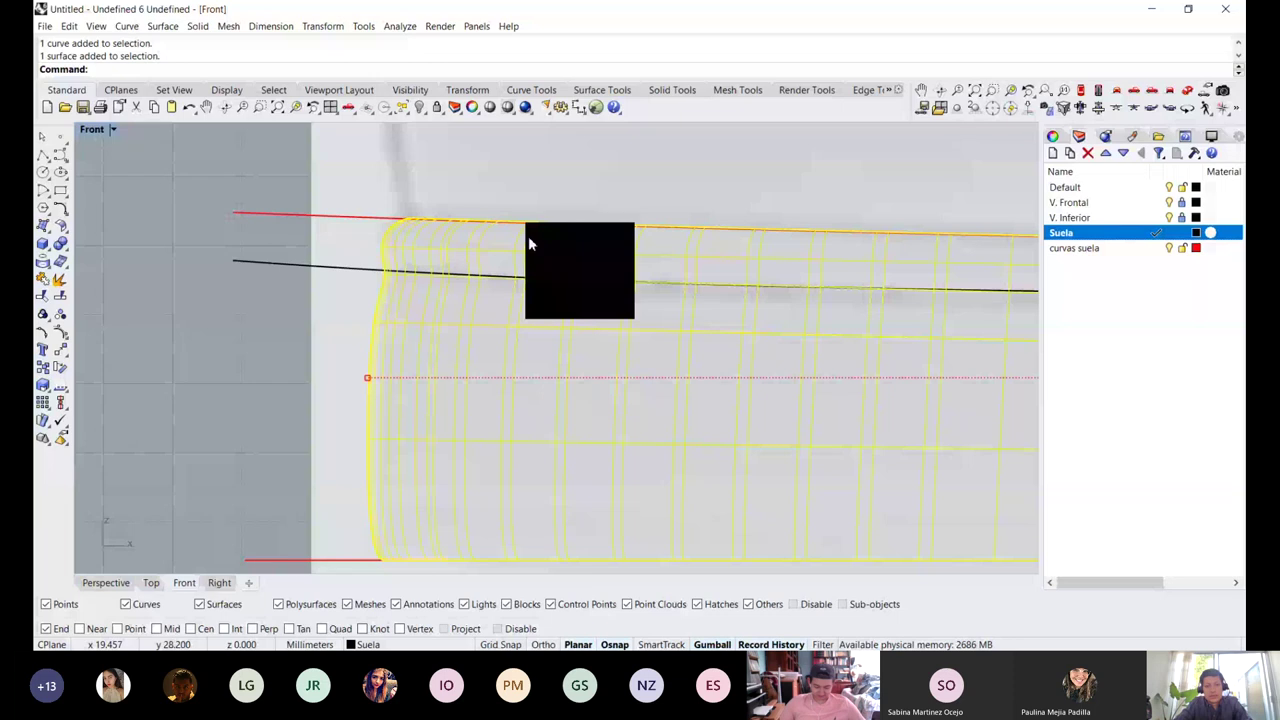
left_click(530, 242)
Start an Offset of the groove curve in the Front view and preview distances of 0.5, 1 and 0.8 mm below it
left_click(337, 312)
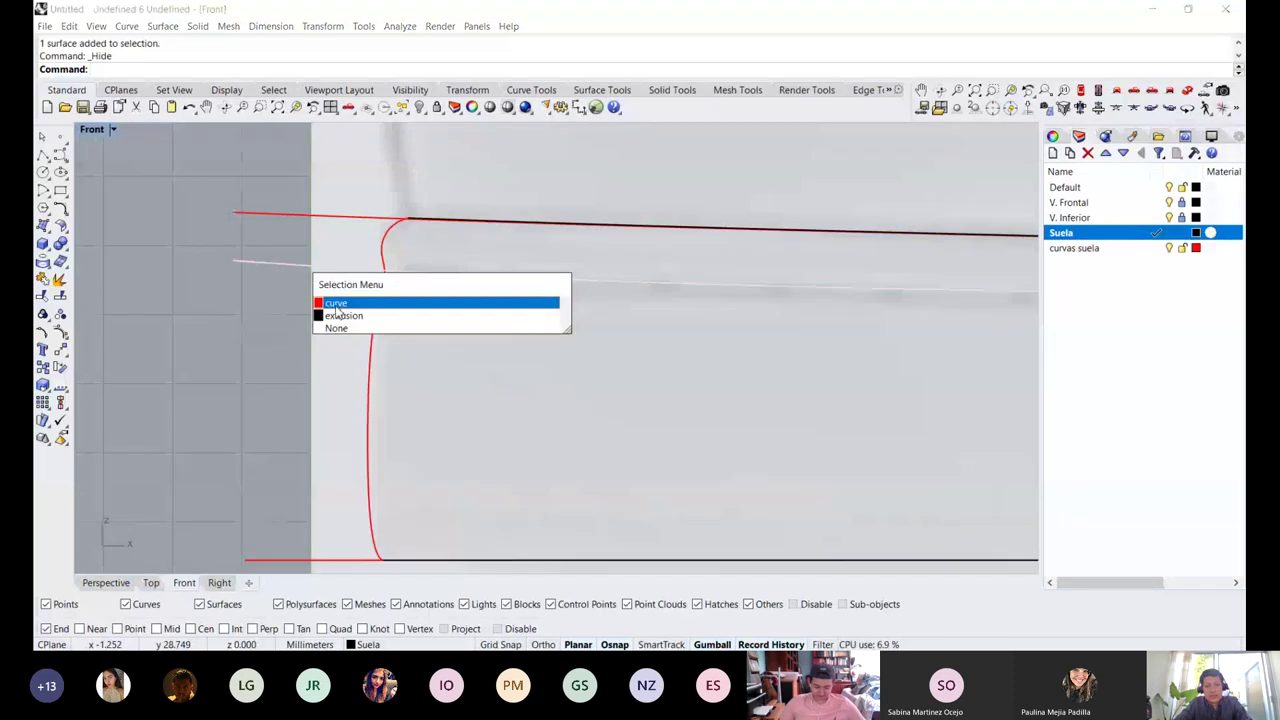
left_click(336, 303)
type("o")
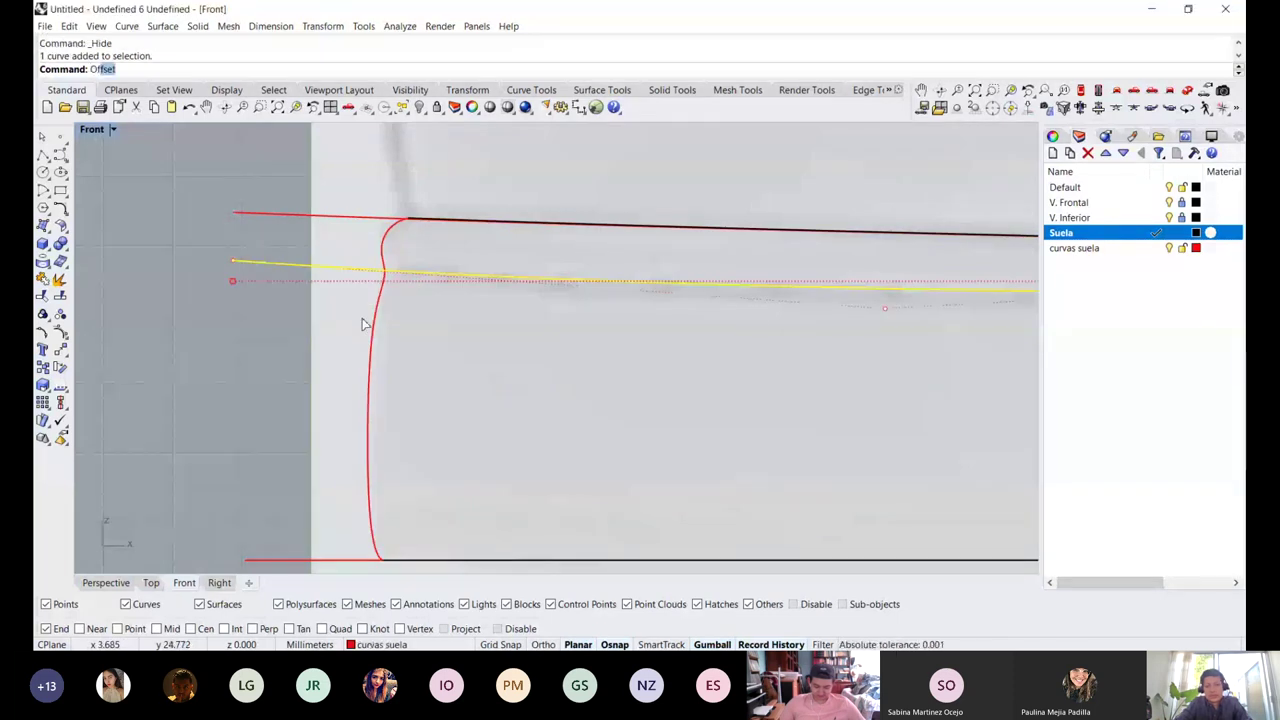
key("Return")
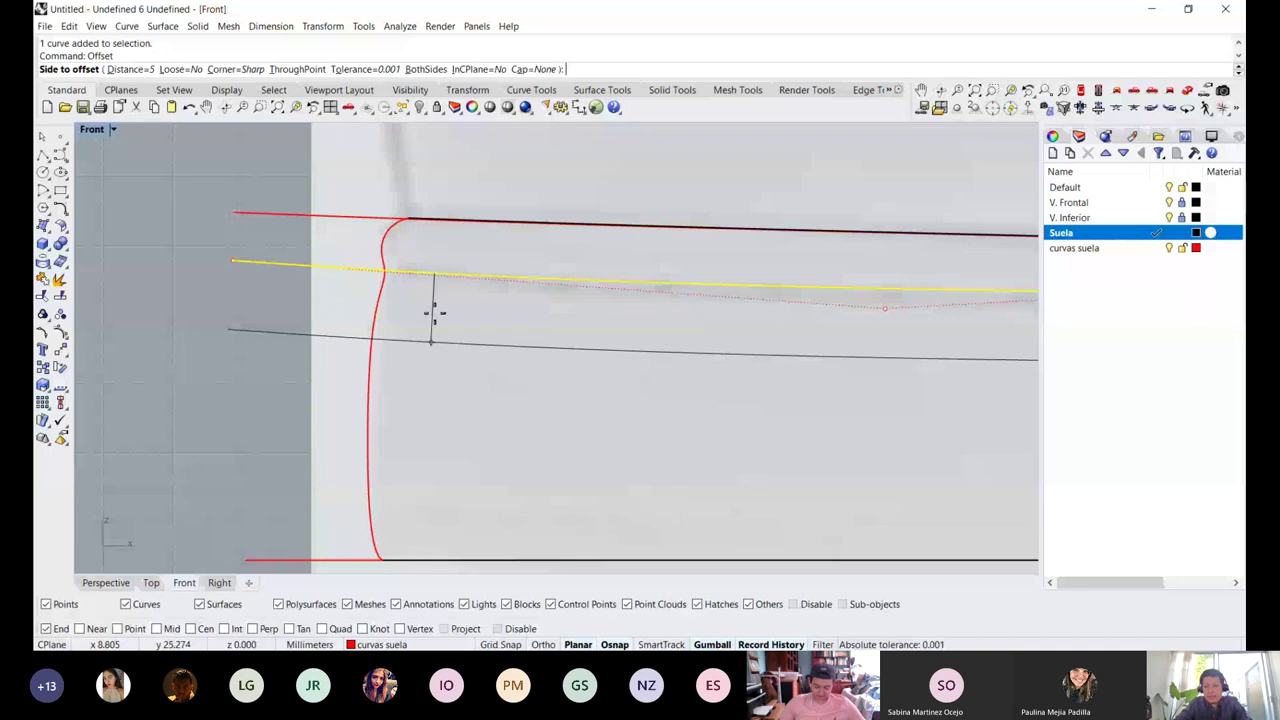
type(".5")
key("Return")
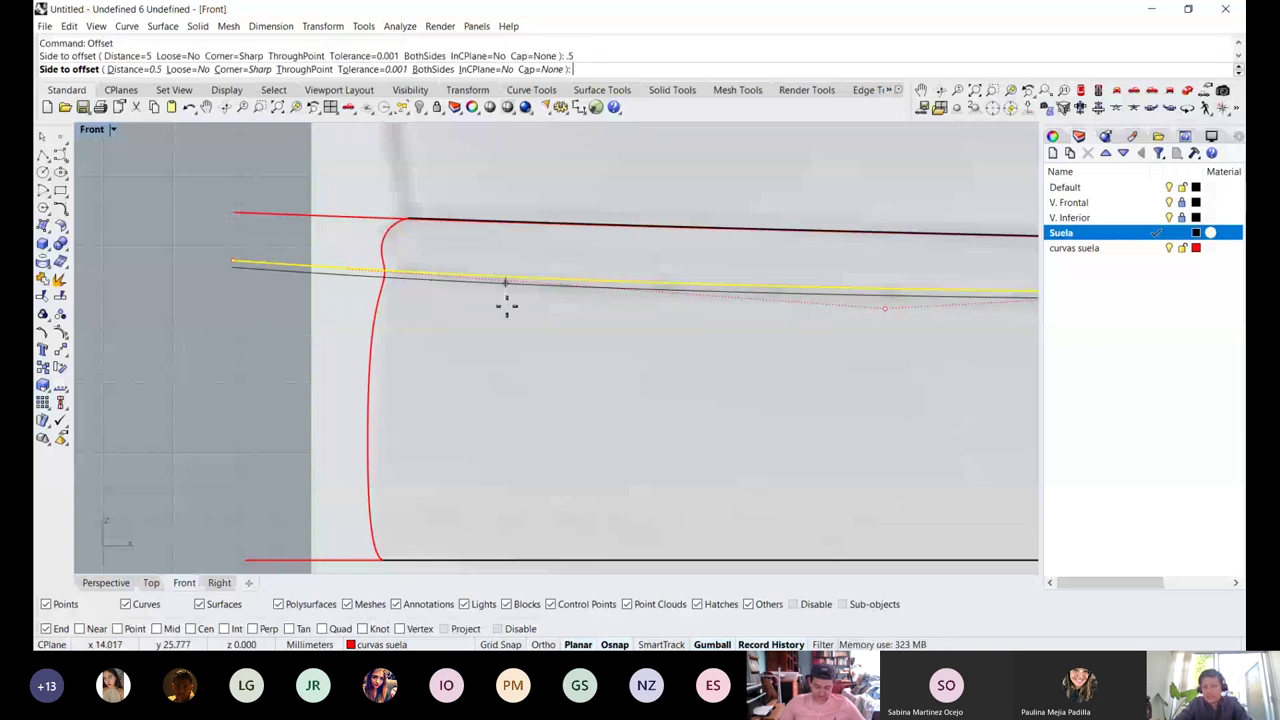
type("1")
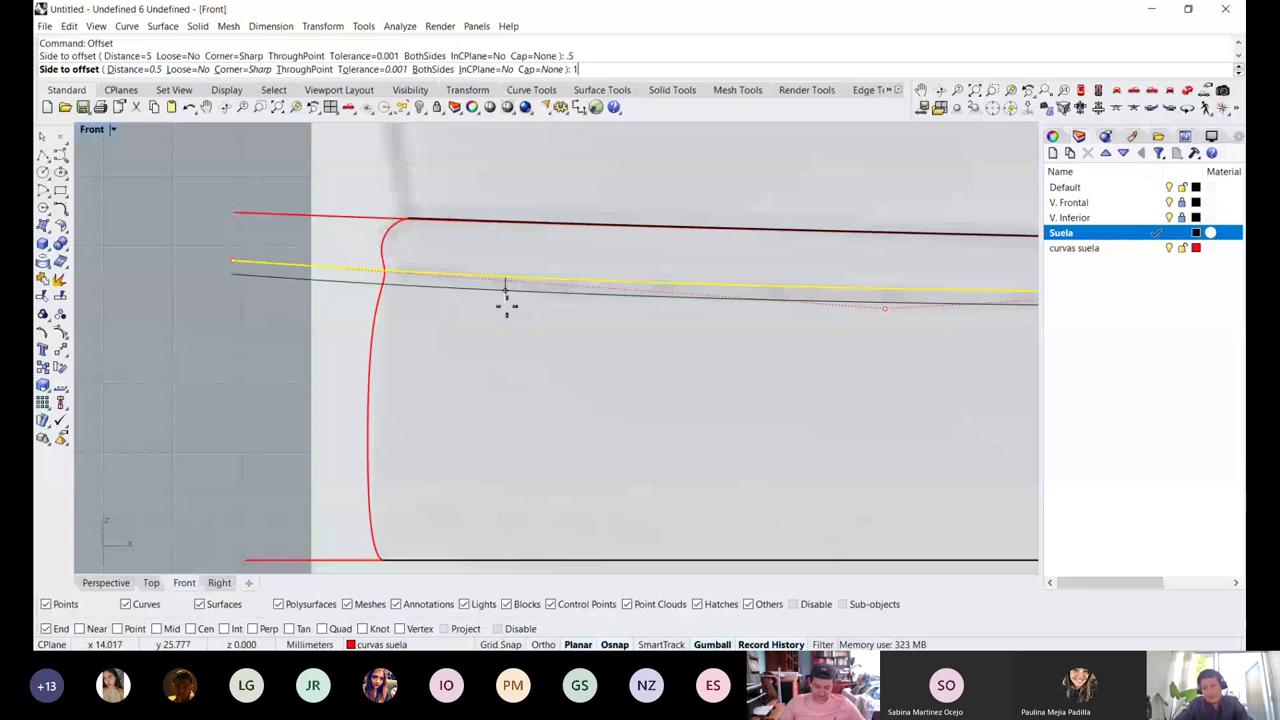
key("Return")
scroll(506, 305, "down", 3)
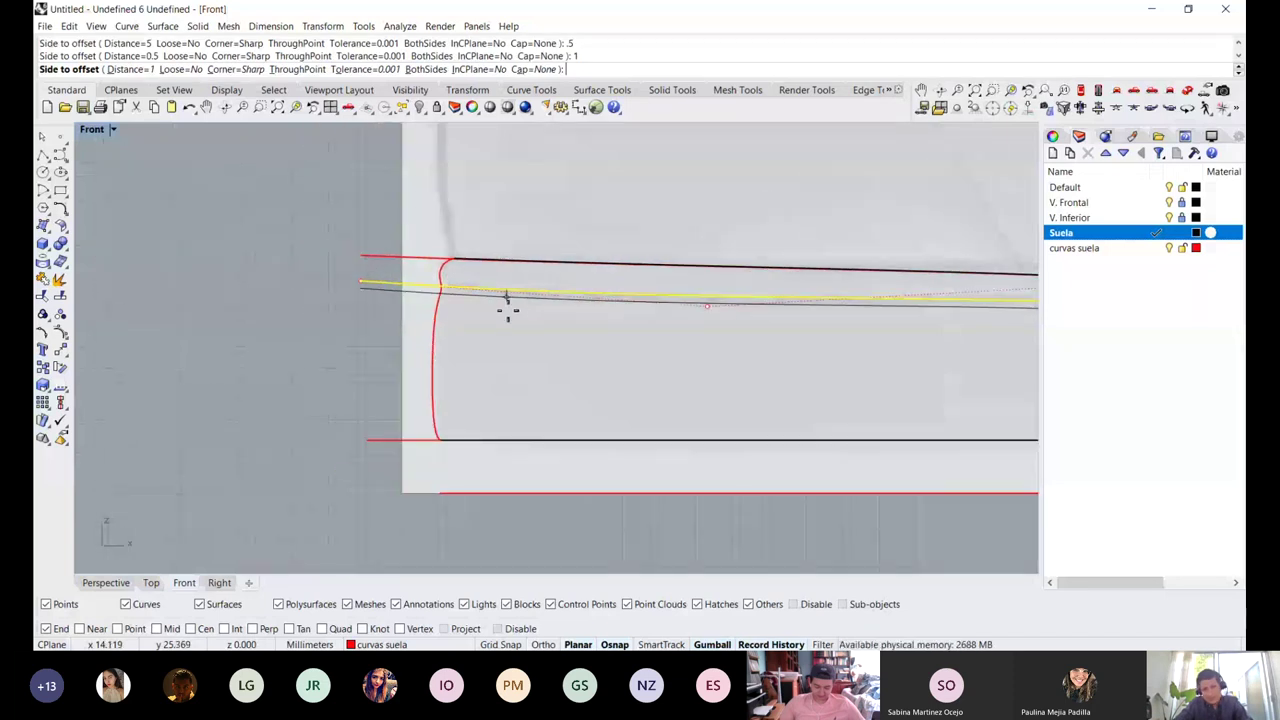
scroll(506, 305, "up", 5)
type(".8")
key("Return")
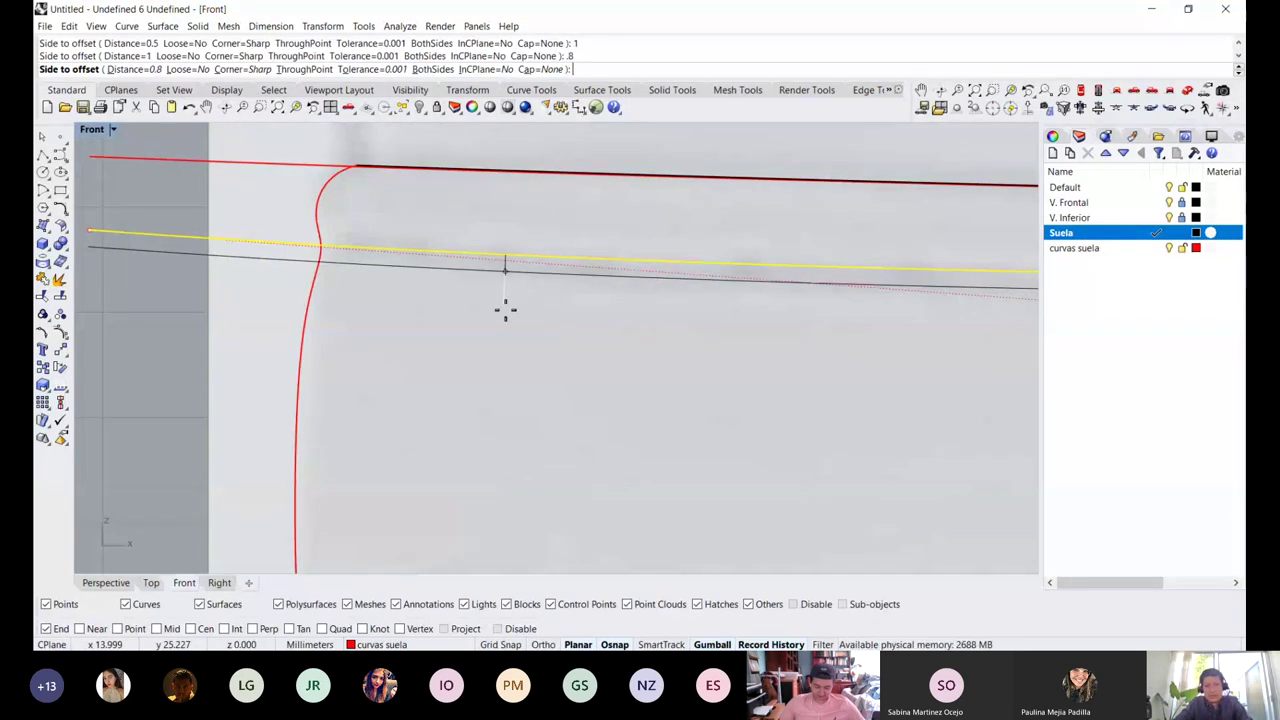
Compare an offset distance of 0.7 mm and place the groove curve's offset copy 0.8 mm below the original
type(".7")
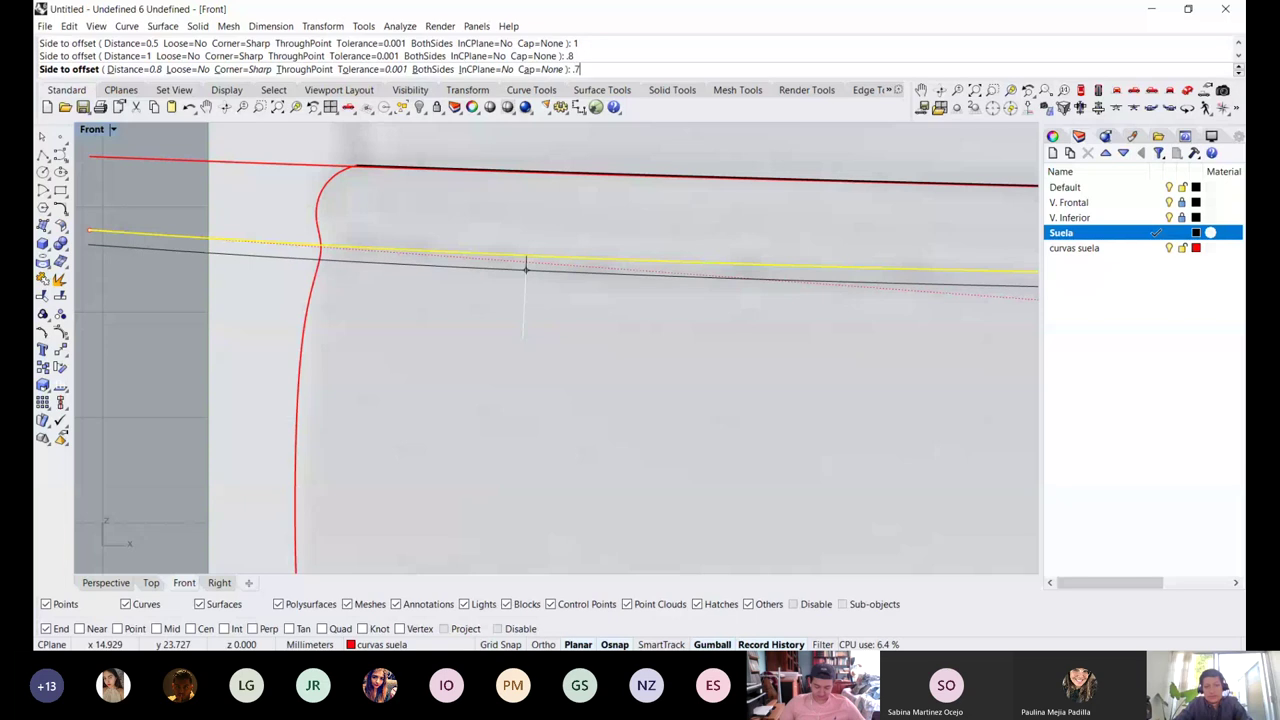
key("Return")
scroll(560, 318, "down", 3)
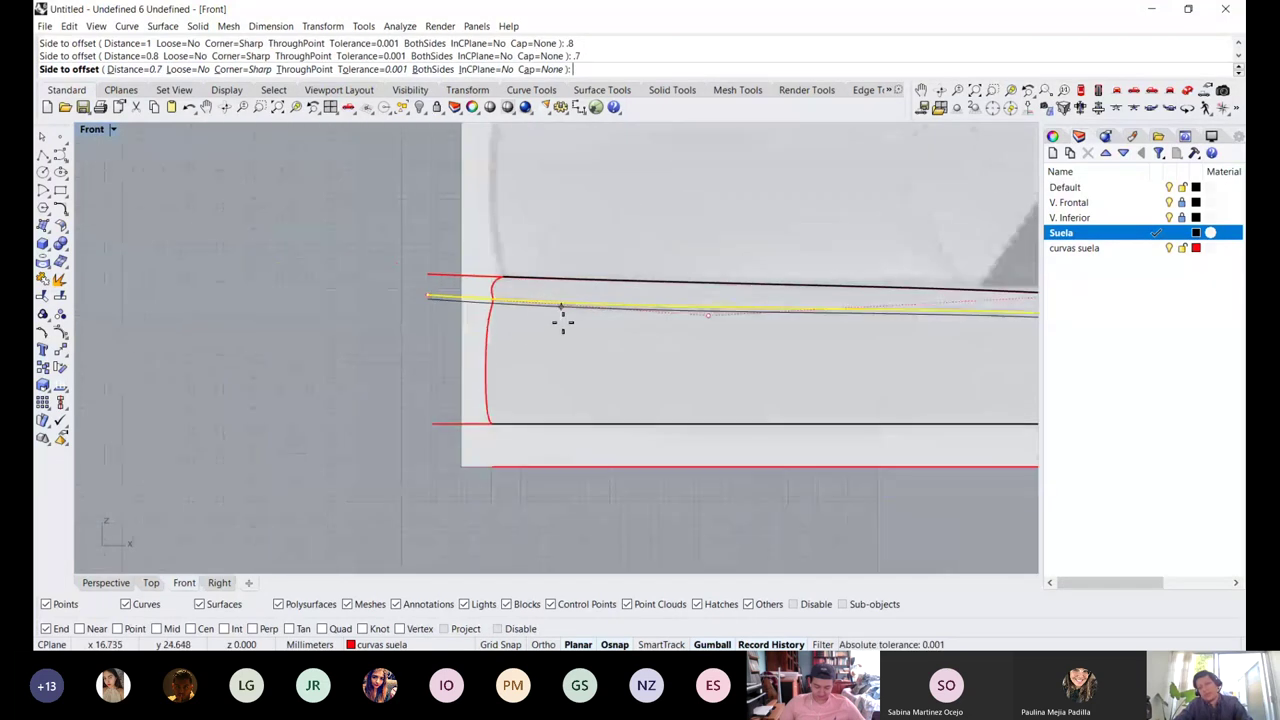
scroll(563, 330, "up", 3)
type(".8")
key("Return")
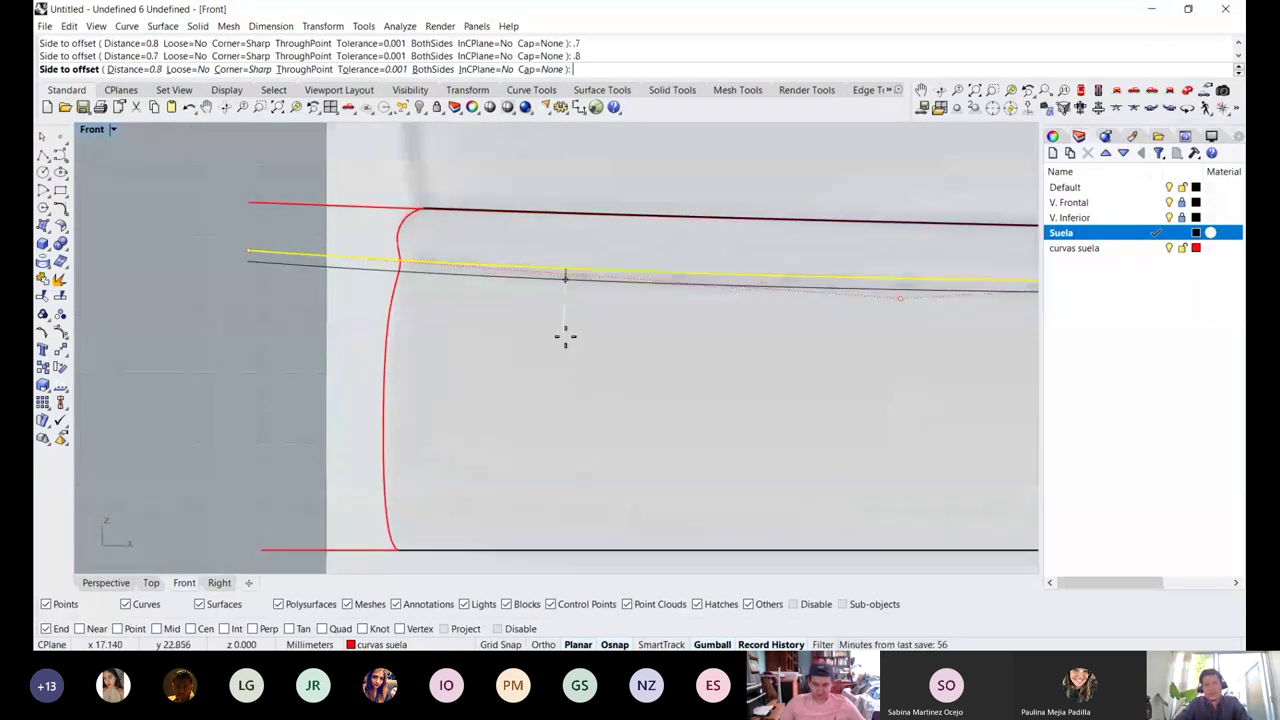
scroll(560, 342, "down", 1)
left_click(527, 336)
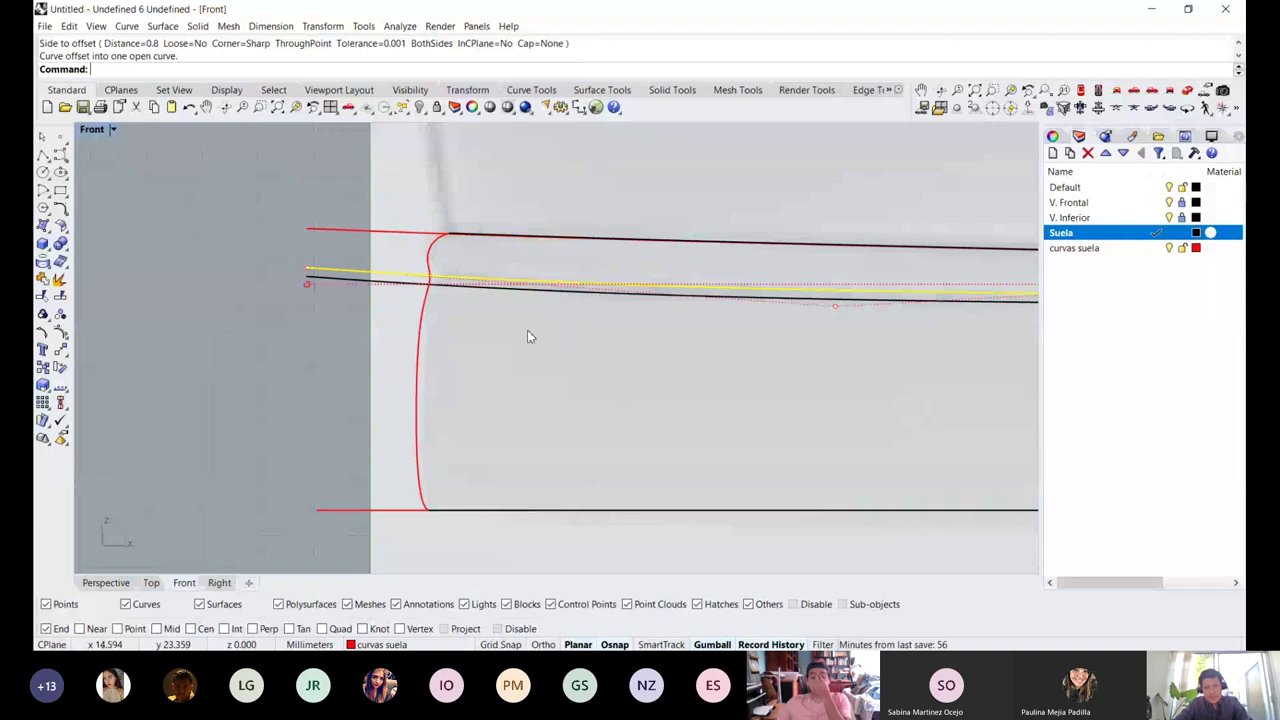
Extrude the offset groove curve sideways across the sole's full width as a second cutting surface in the Perspective view
left_click(346, 280)
key("ctrl+Tab")
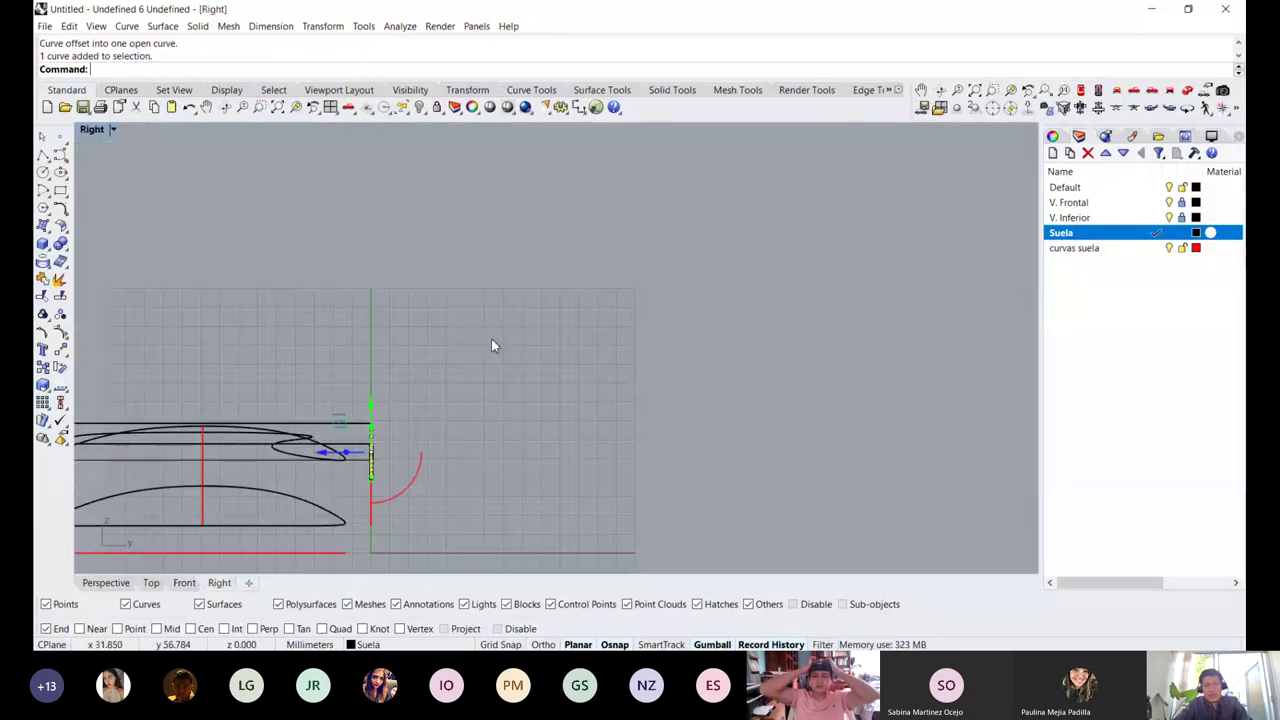
key("ctrl+Tab")
right_click_drag(513, 283, 587, 248)
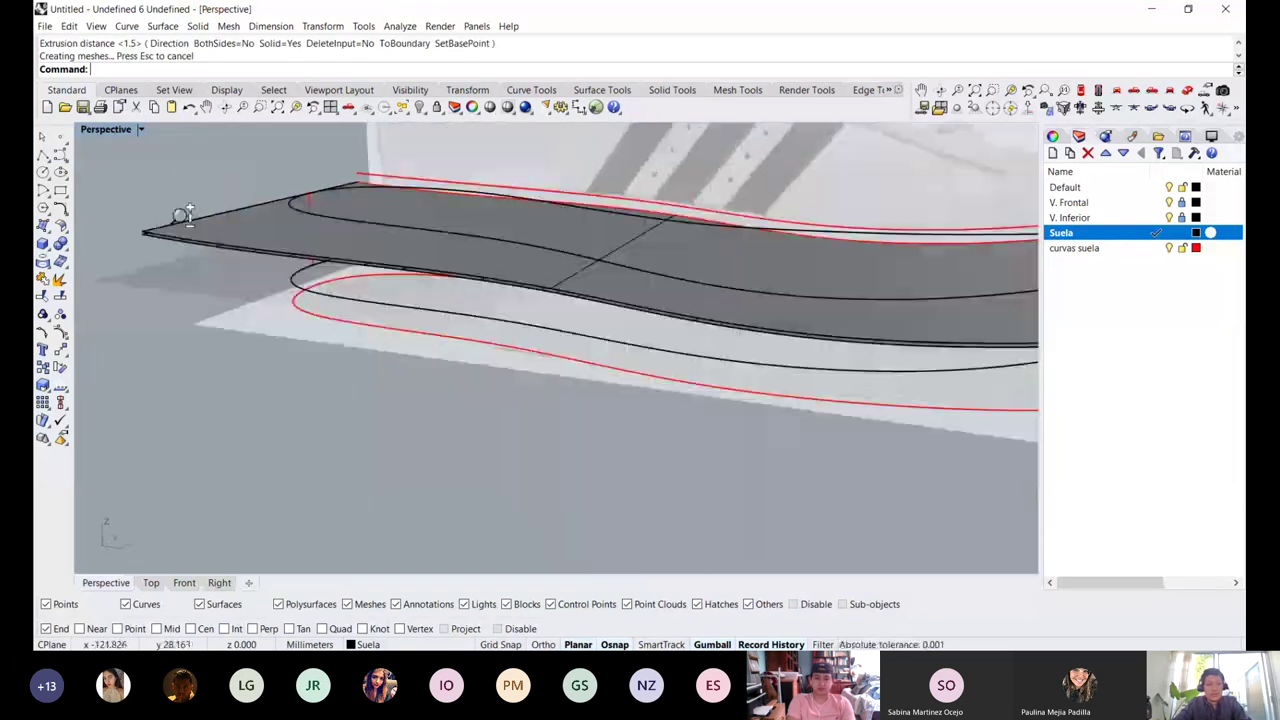
scroll(182, 216, "up", 5)
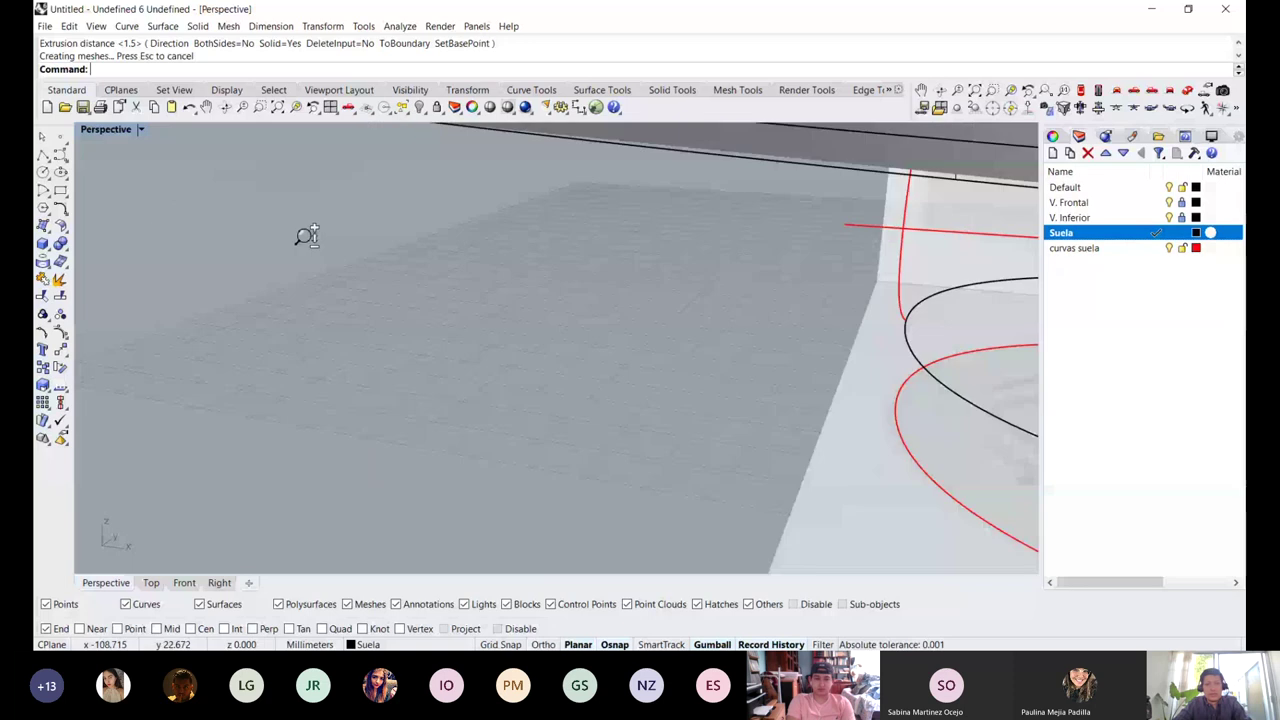
scroll(408, 234, "down", 3)
right_click_drag(510, 198, 478, 154)
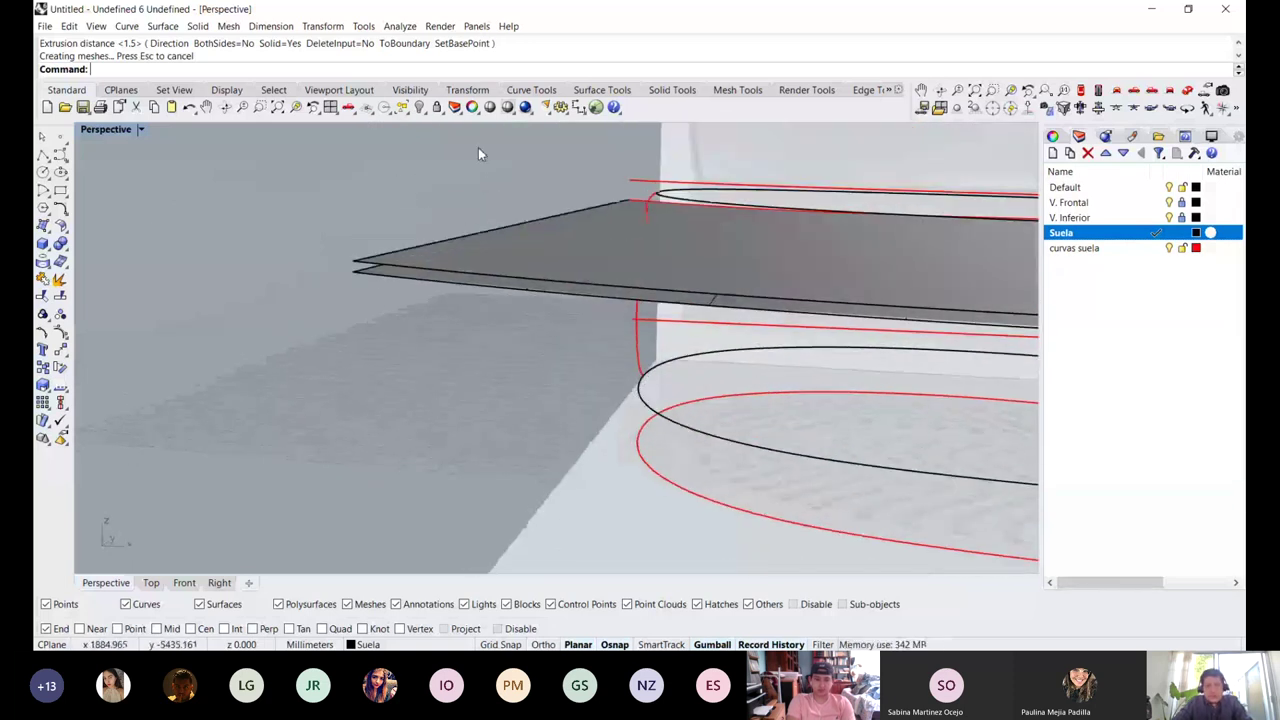
Show the hidden sole wall surface together with both extruded groove surfaces
left_click(420, 107)
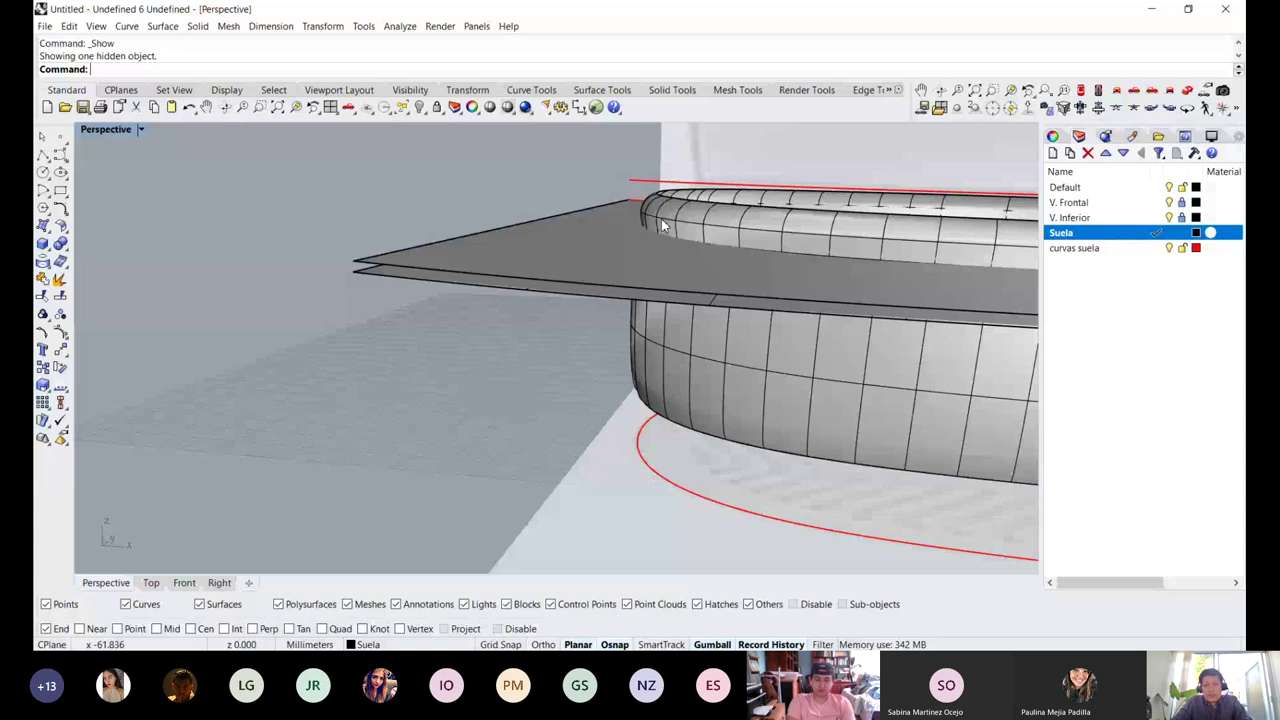
right_click_drag(662, 226, 600, 250)
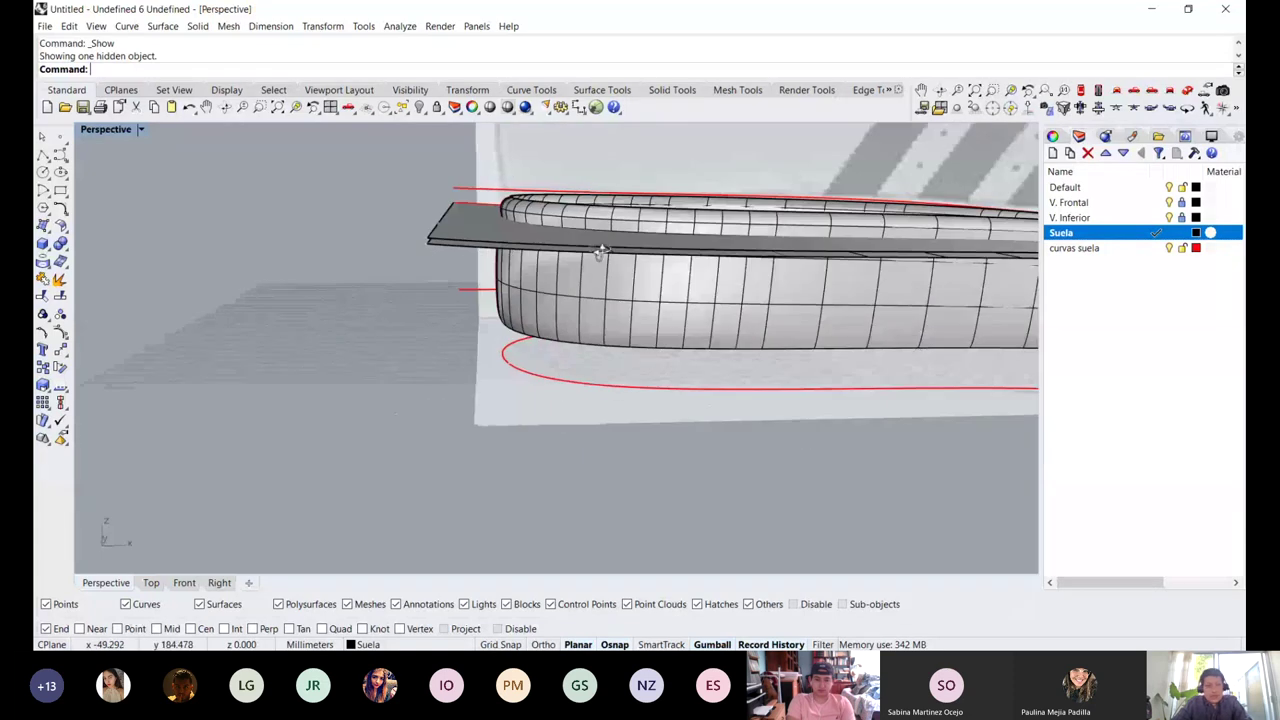
scroll(556, 217, "up", 3)
Trim away the narrow strip of sole wall between the two extruded surfaces, using both as cutting objects, and accept the broken history
left_click_drag(372, 190, 250, 300)
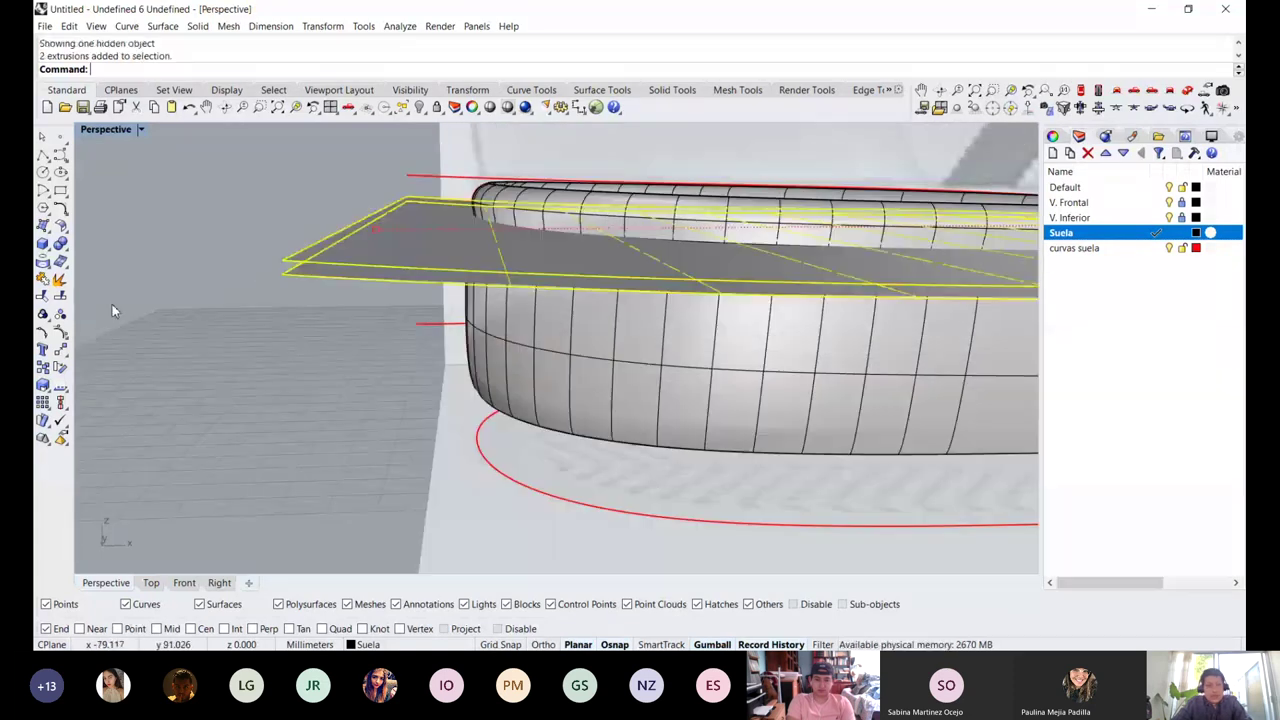
left_click(42, 297)
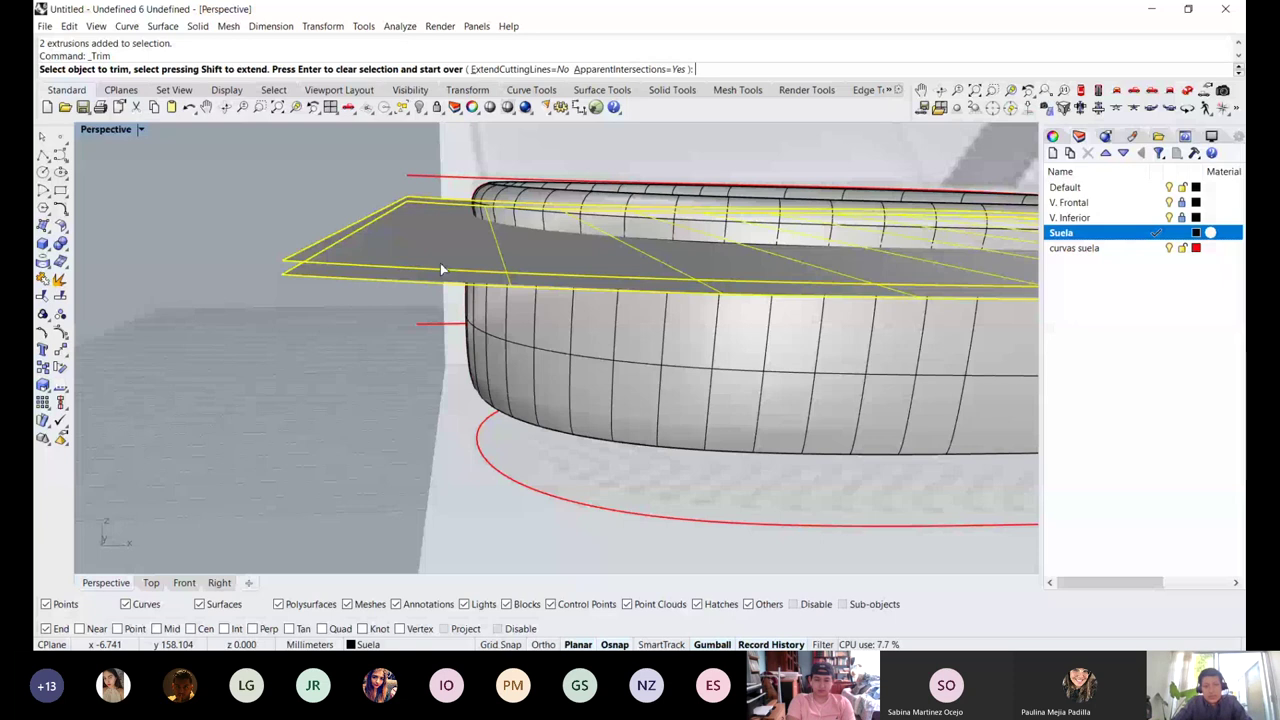
right_click_drag(440, 263, 523, 191)
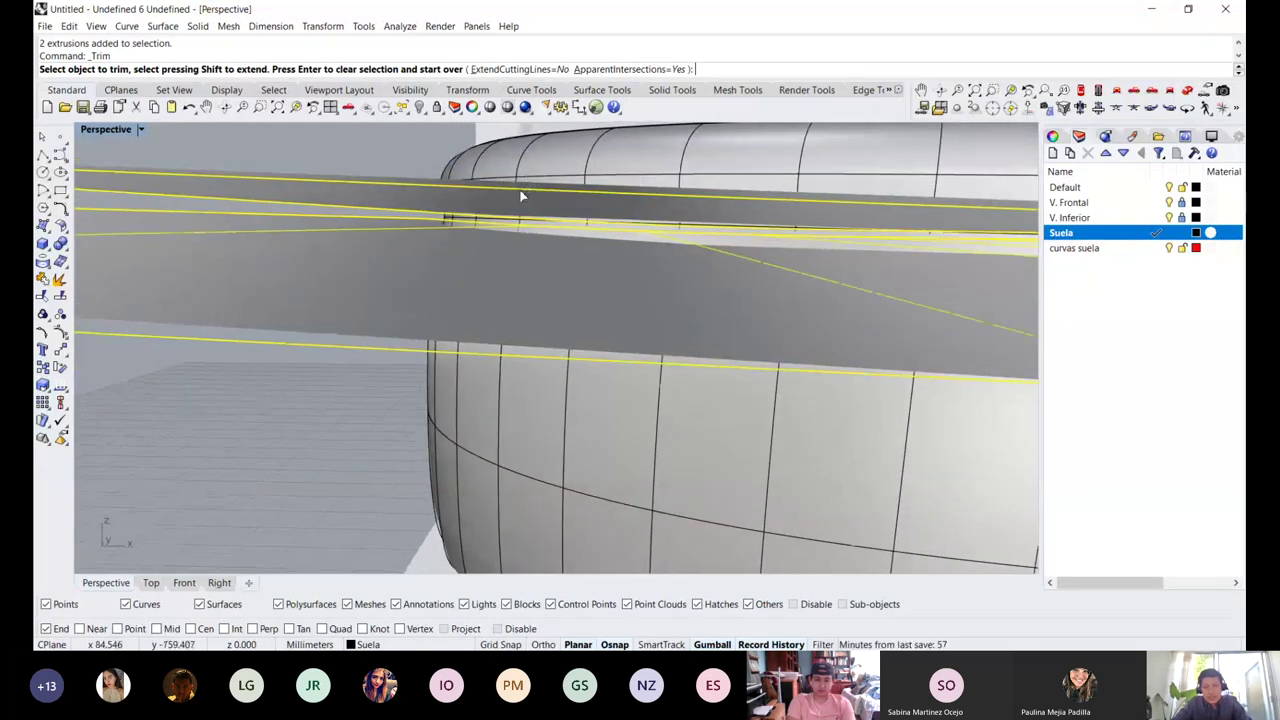
key("ctrl+F1")
key("ctrl+F2")
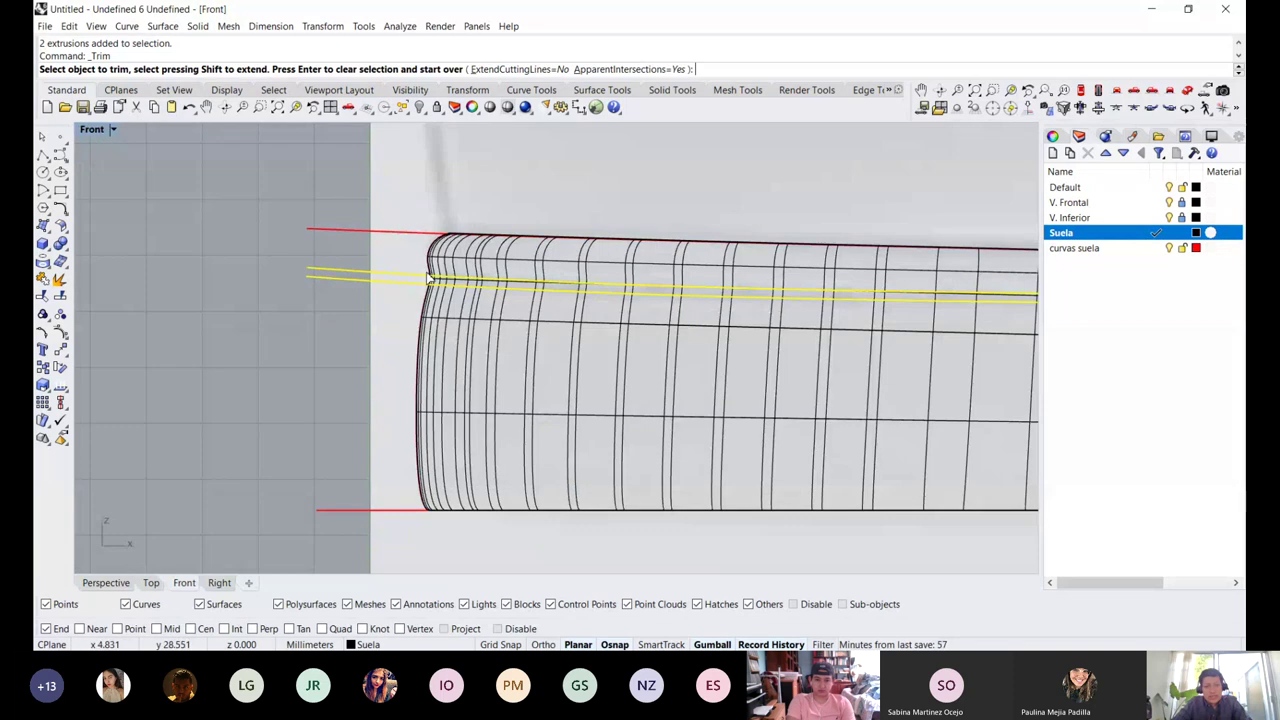
scroll(492, 335, "up", 4)
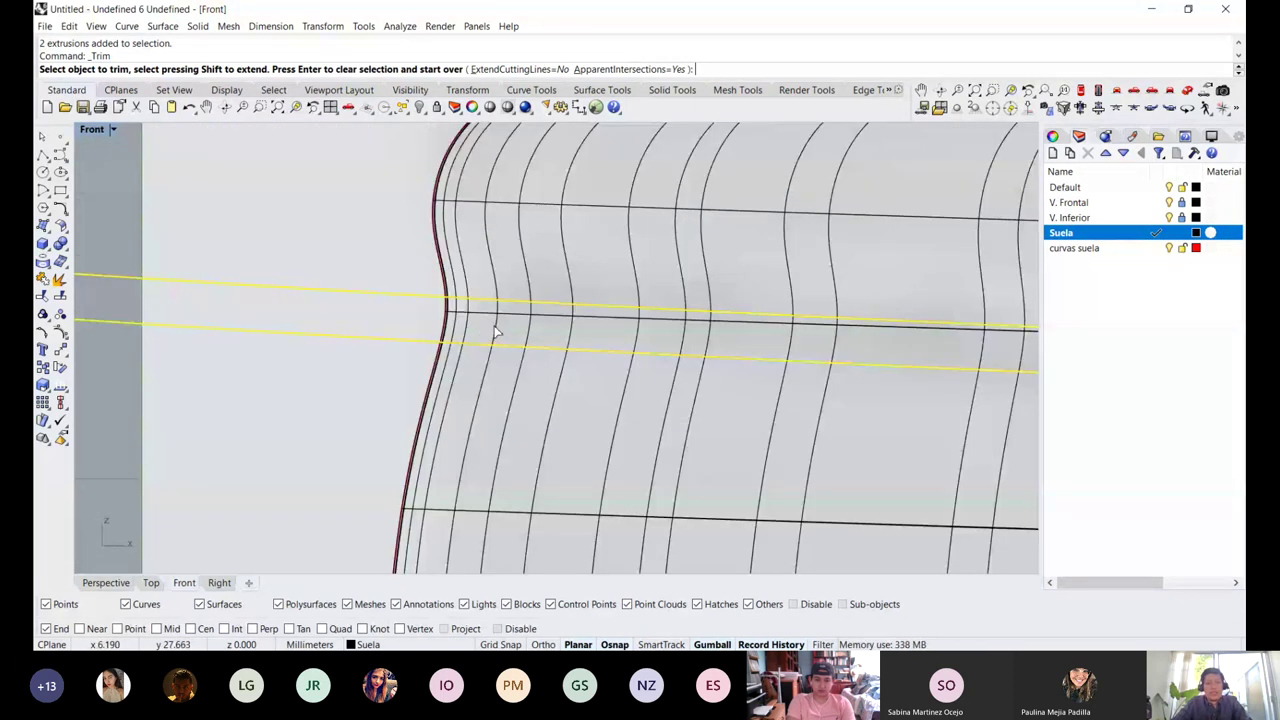
left_click(500, 323)
scroll(499, 323, "down", 3)
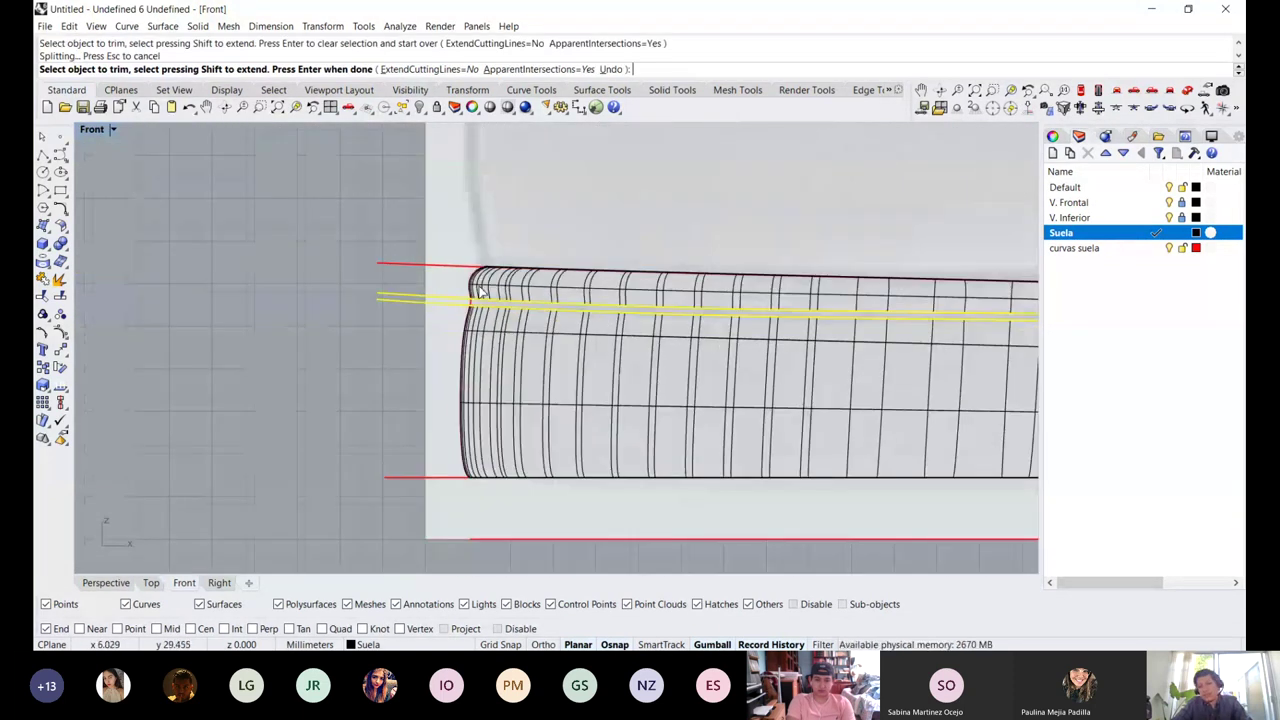
scroll(455, 280, "up", 3)
key("Return")
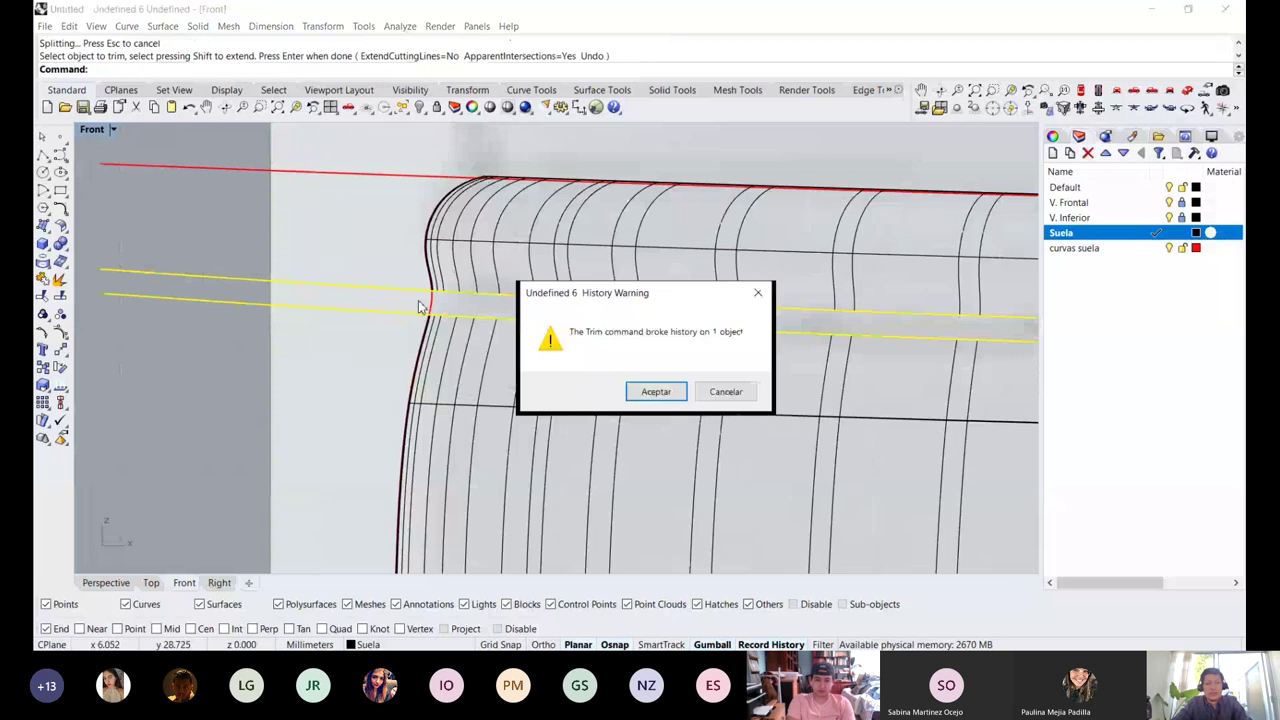
left_click(652, 393)
left_click(227, 353)
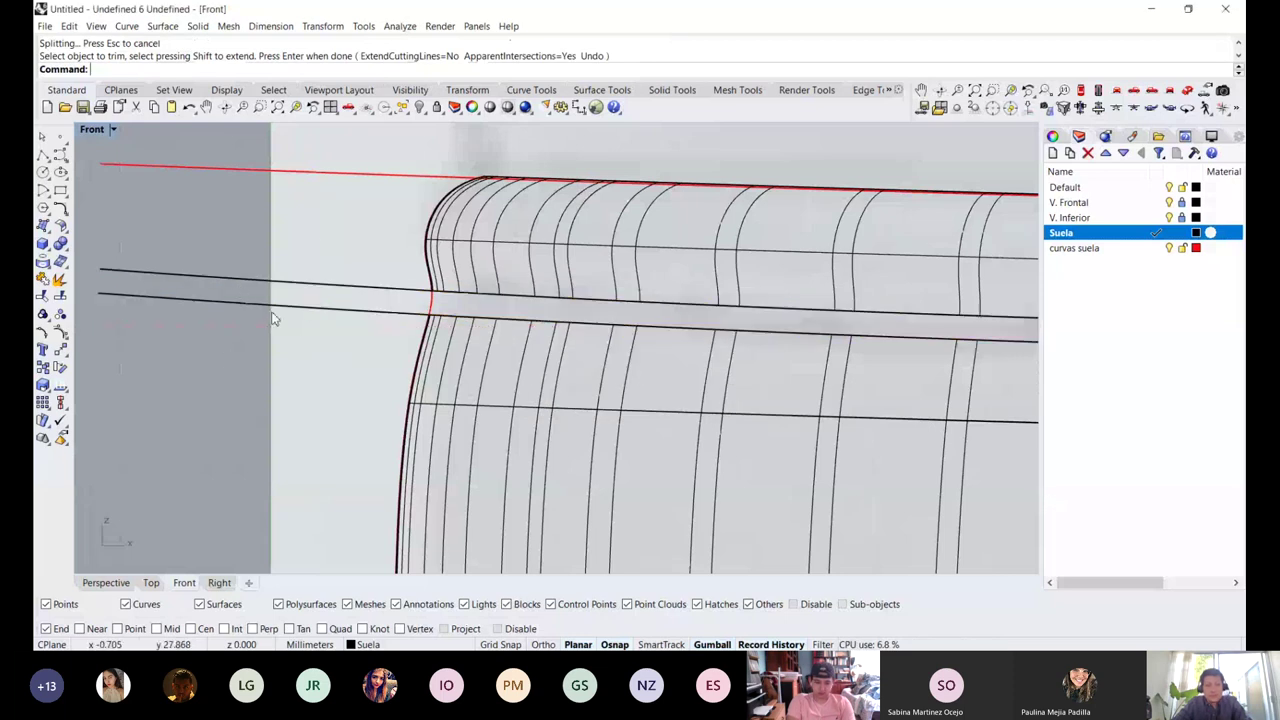
Hide both extruded cutting surfaces with their two groove curves and inspect the gap in the sole wall in the Perspective view
left_click_drag(375, 263, 264, 330)
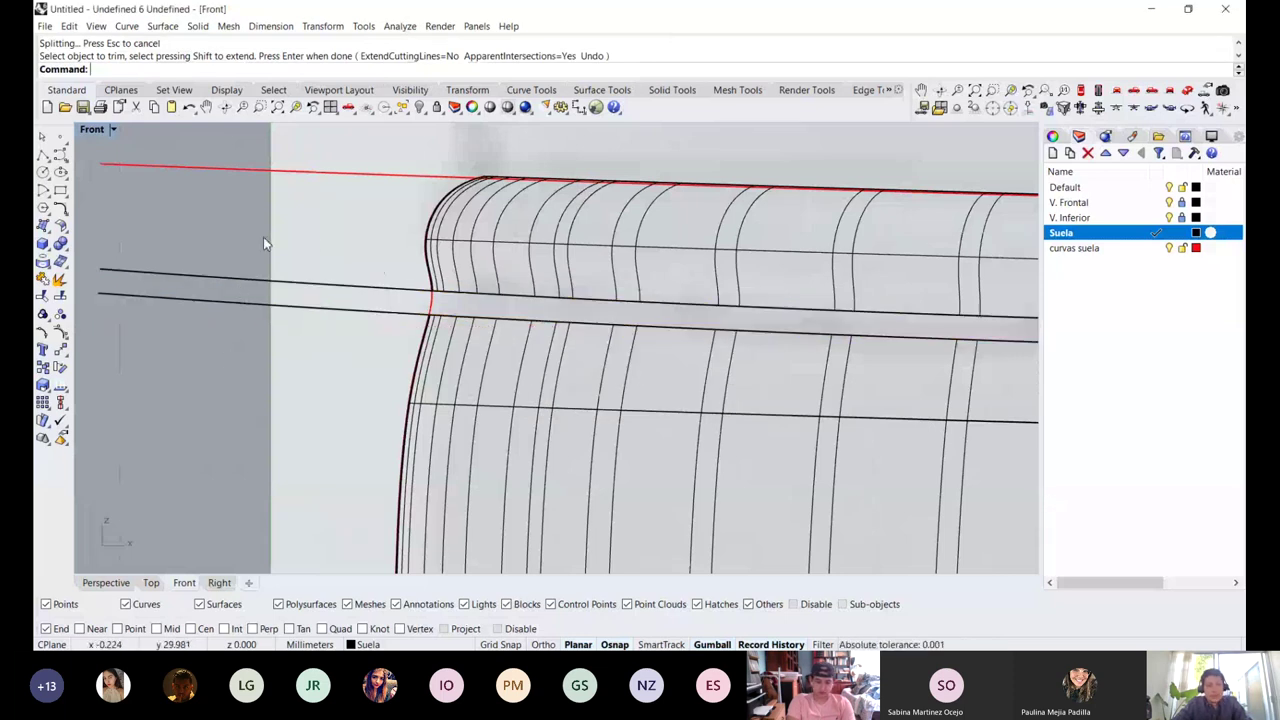
middle_click(262, 238)
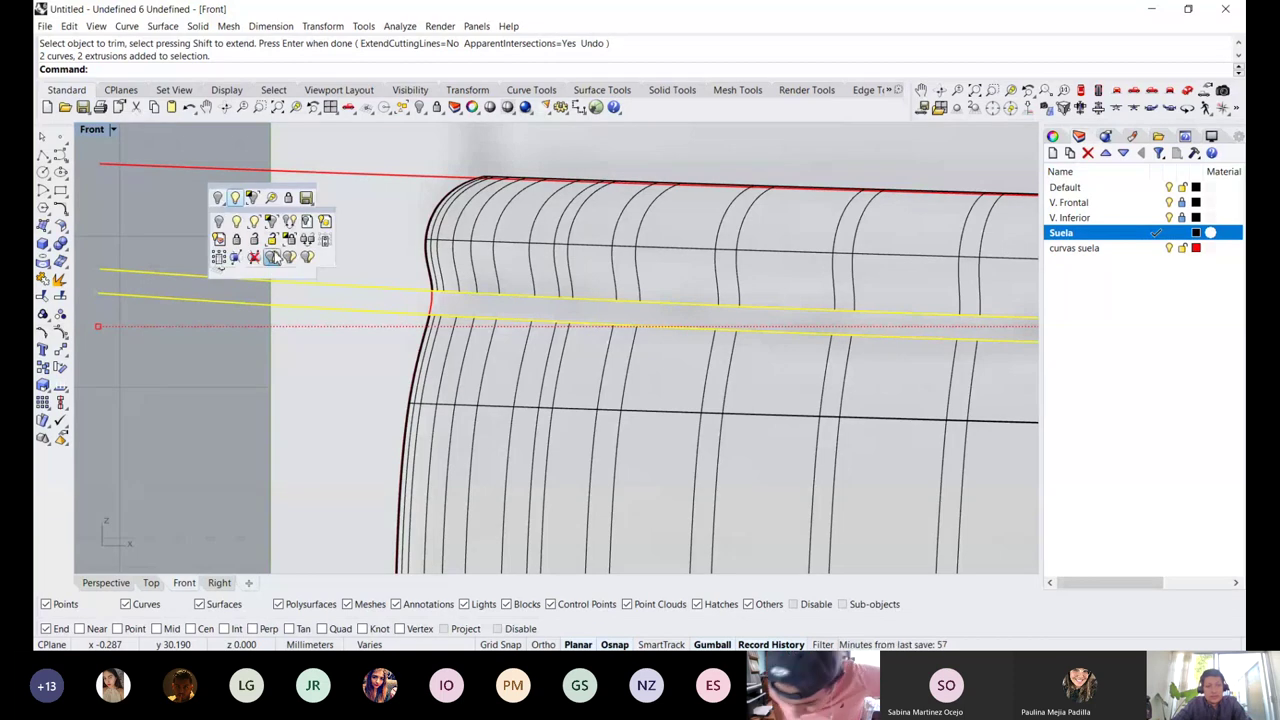
left_click(272, 257)
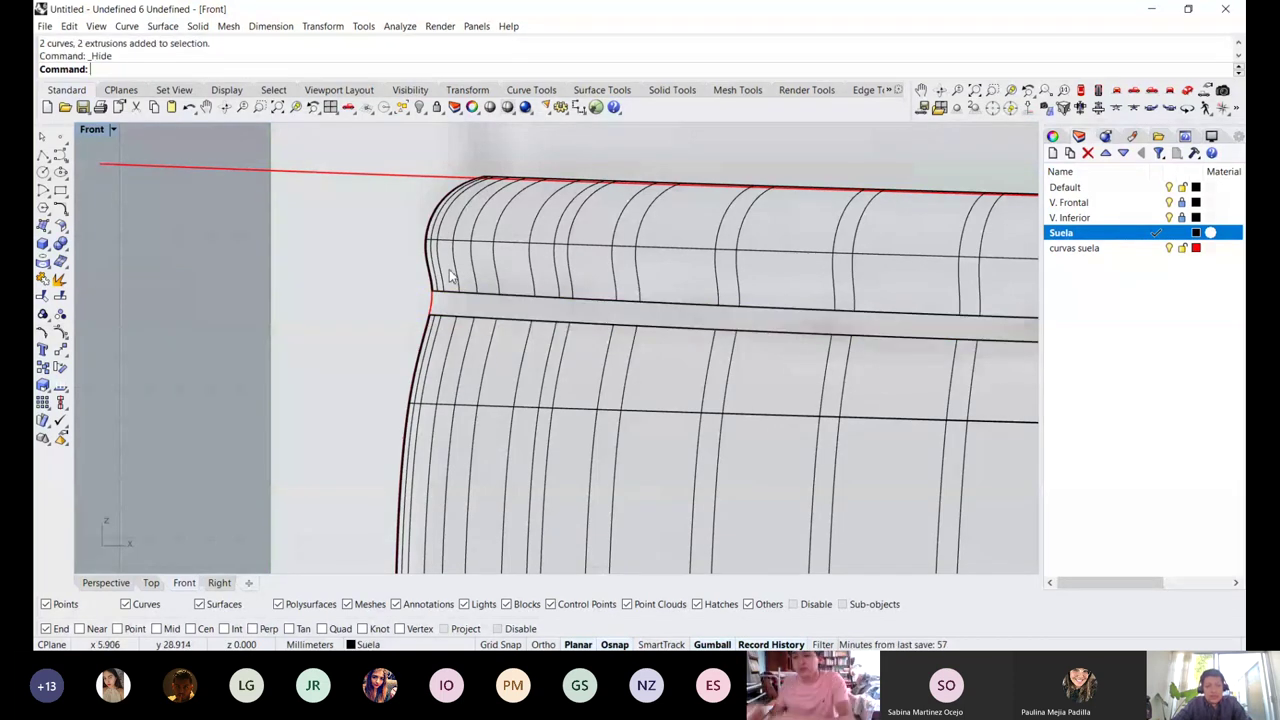
scroll(450, 277, "down", 3)
left_click(105, 583)
scroll(449, 314, "up", 5)
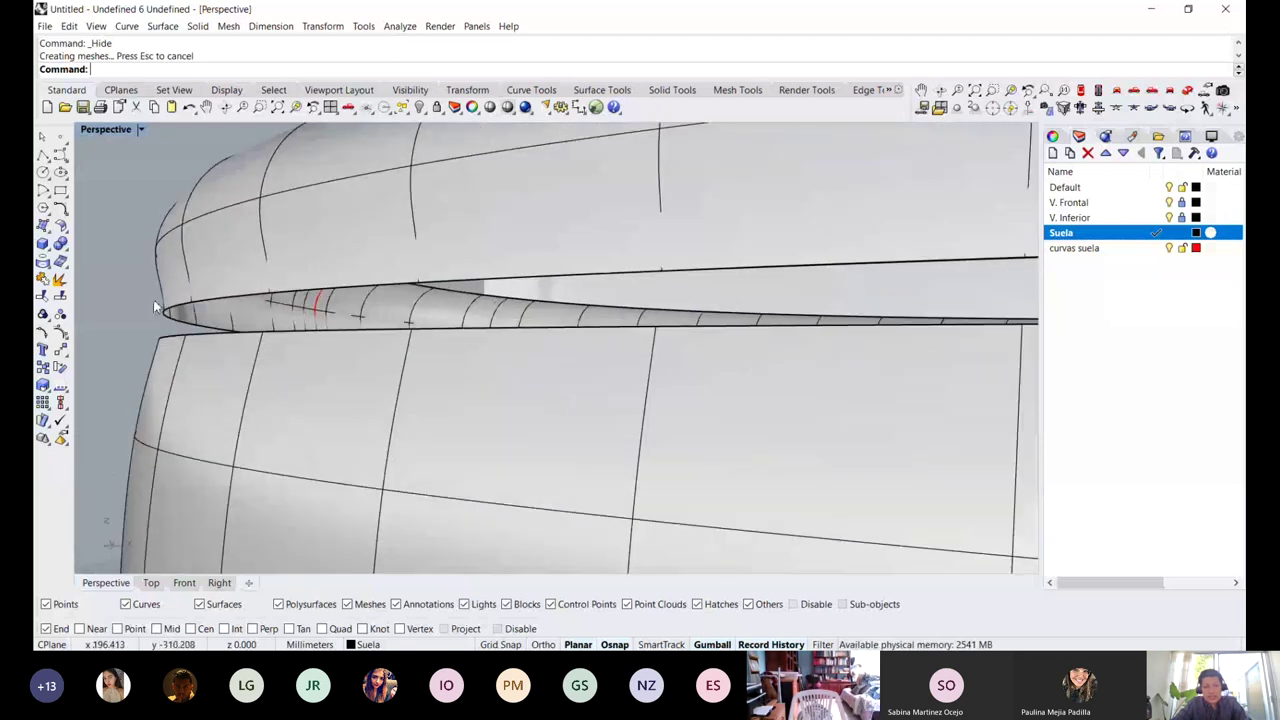
Inspect the gap in the sole wall in Rendered display mode in the Perspective view, and return to Shaded mode
scroll(154, 302, "down", 5)
key("ctrl+alt+r")
right_click_drag(303, 304, 734, 280)
scroll(420, 292, "down", 5)
scroll(814, 280, "up", 4)
scroll(440, 289, "down", 5)
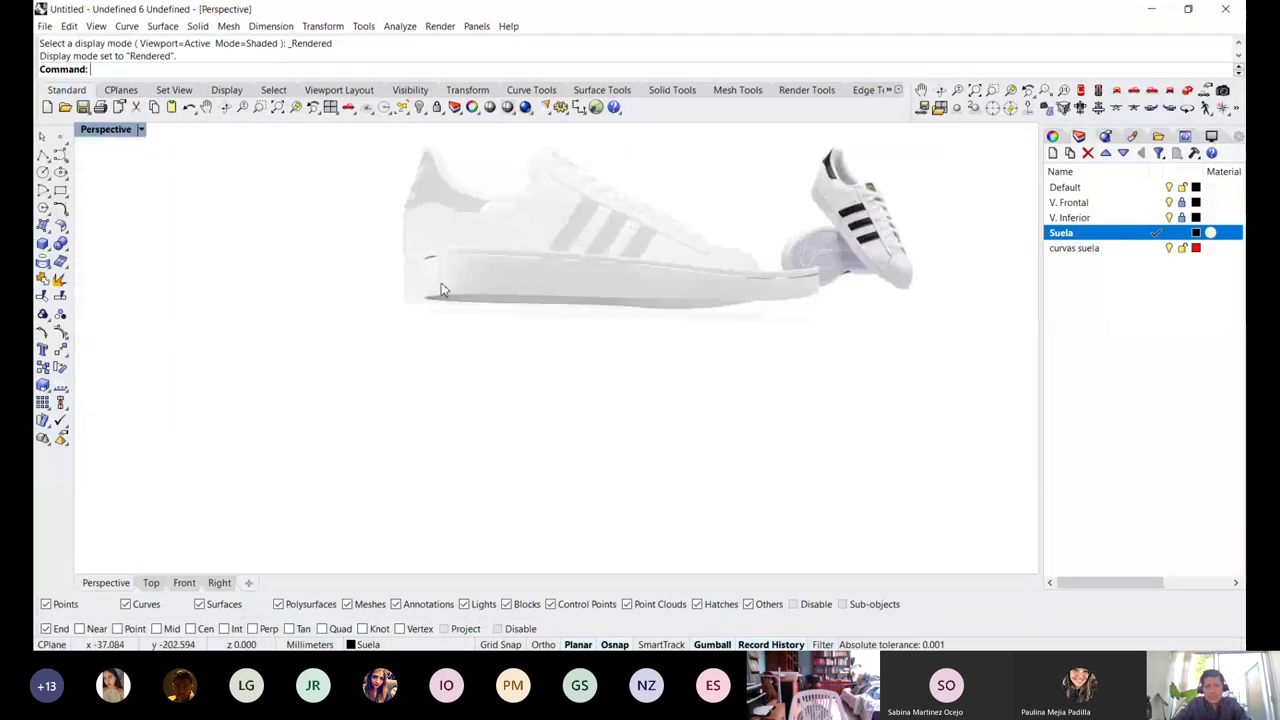
scroll(469, 229, "up", 5)
right_click_drag(469, 229, 440, 255)
scroll(360, 289, "up", 5)
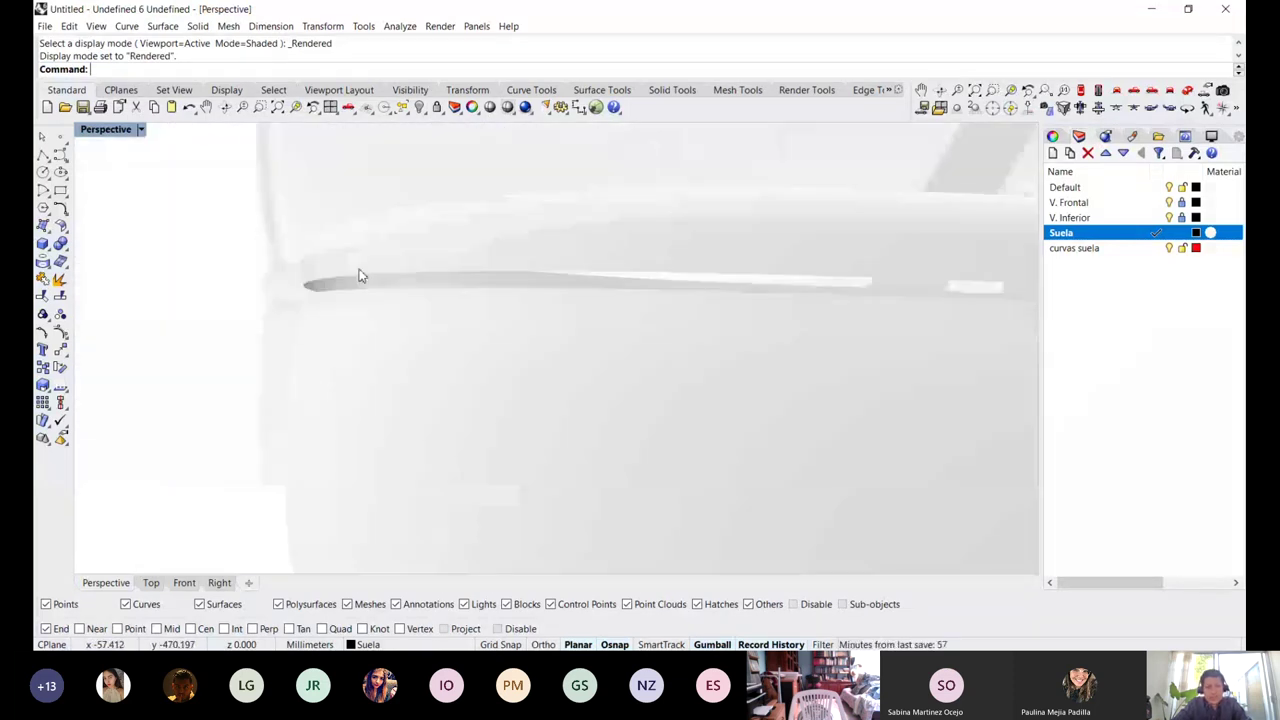
key("ctrl+alt+s")
Start a polyline in the Front view at the heel end of the gap, with "curvas suela" as the current layer
key("ctrl+Tab")
key("ctrl+Tab")
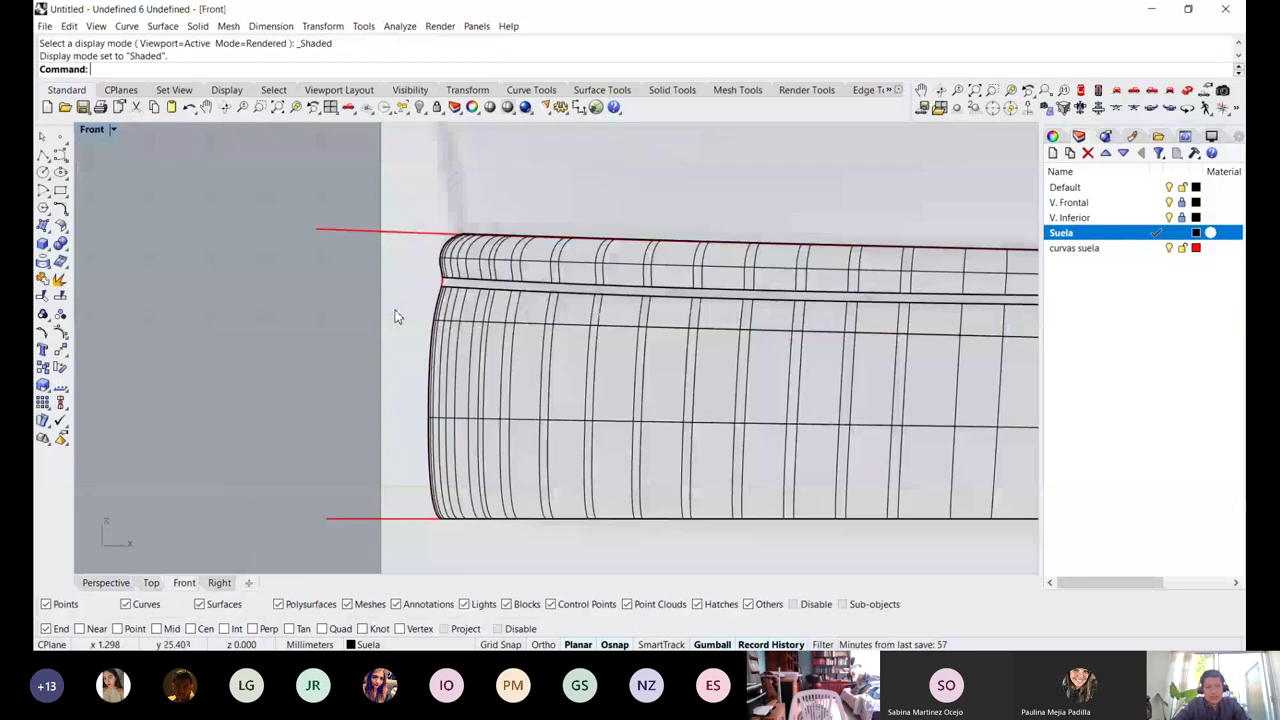
scroll(474, 243, "up", 1)
scroll(420, 350, "up", 4)
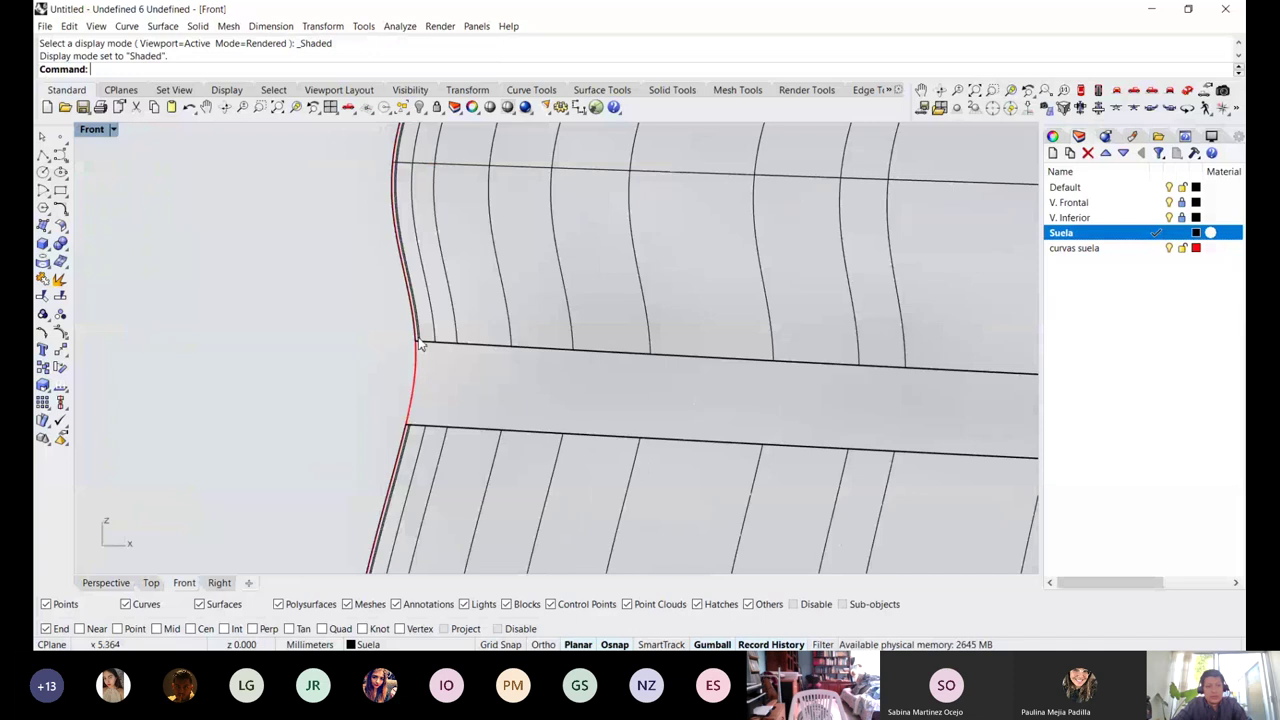
left_click(44, 156)
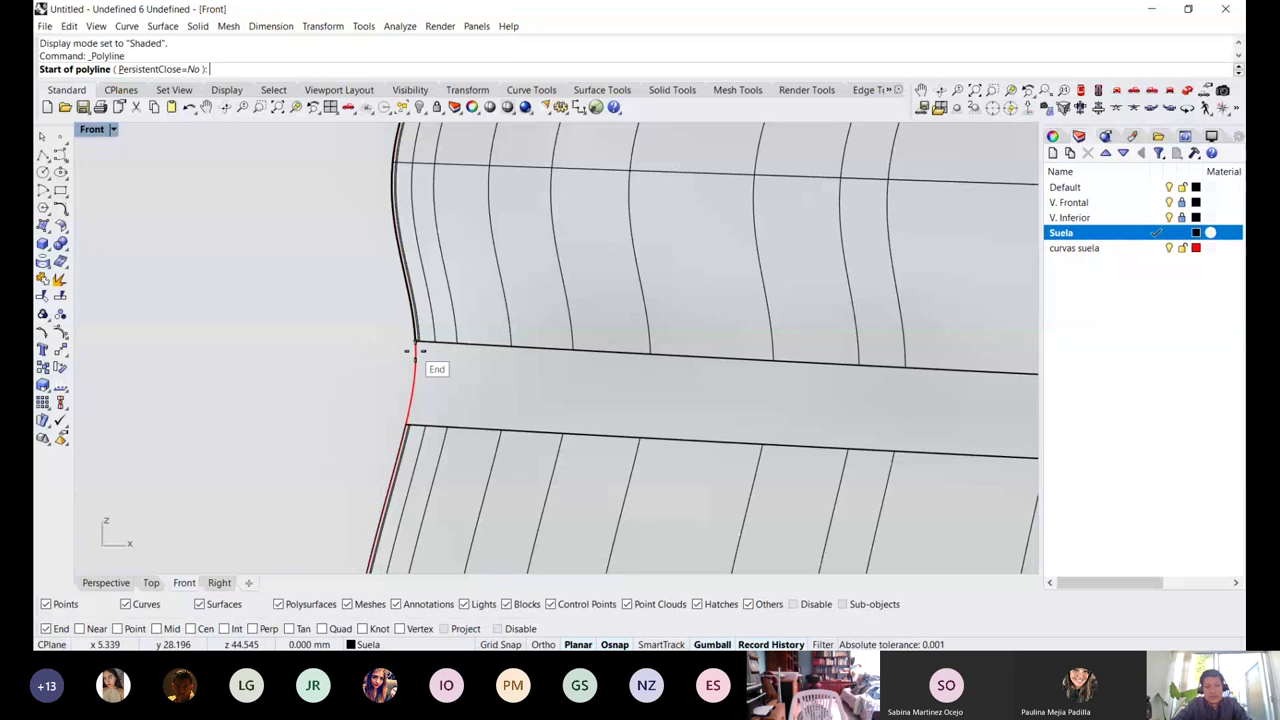
left_click(1156, 248)
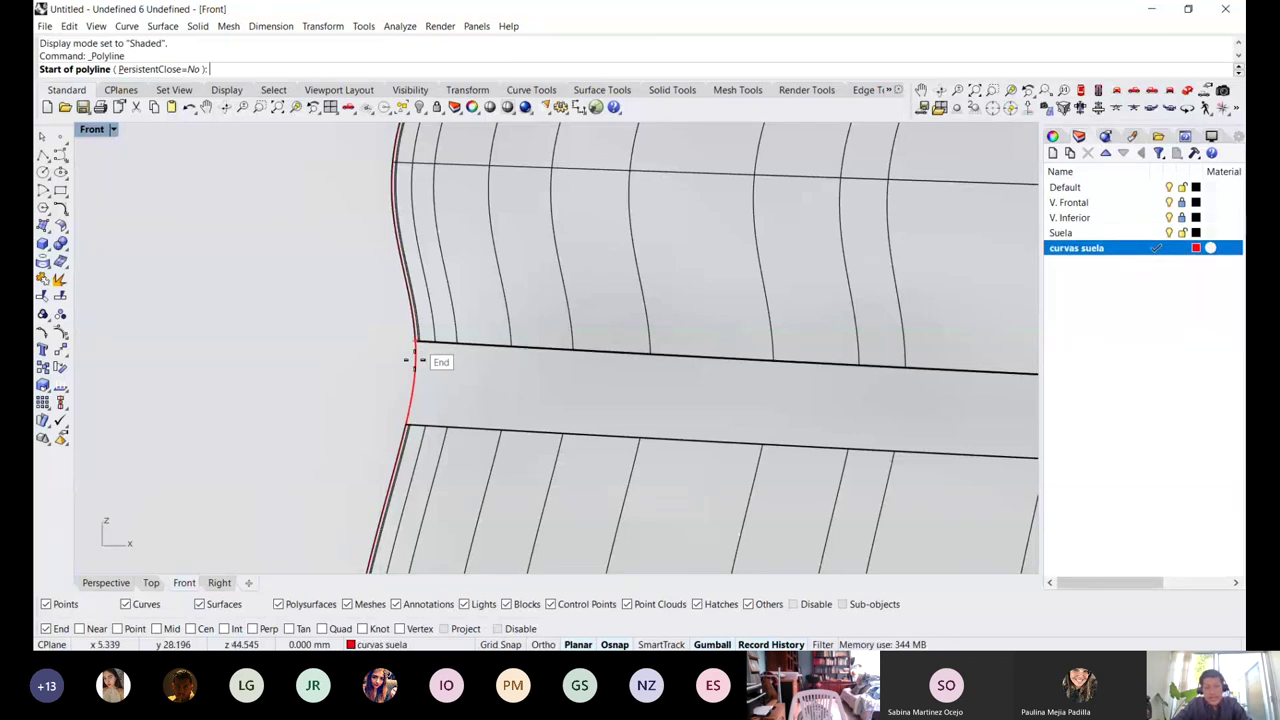
scroll(419, 335, "up", 3)
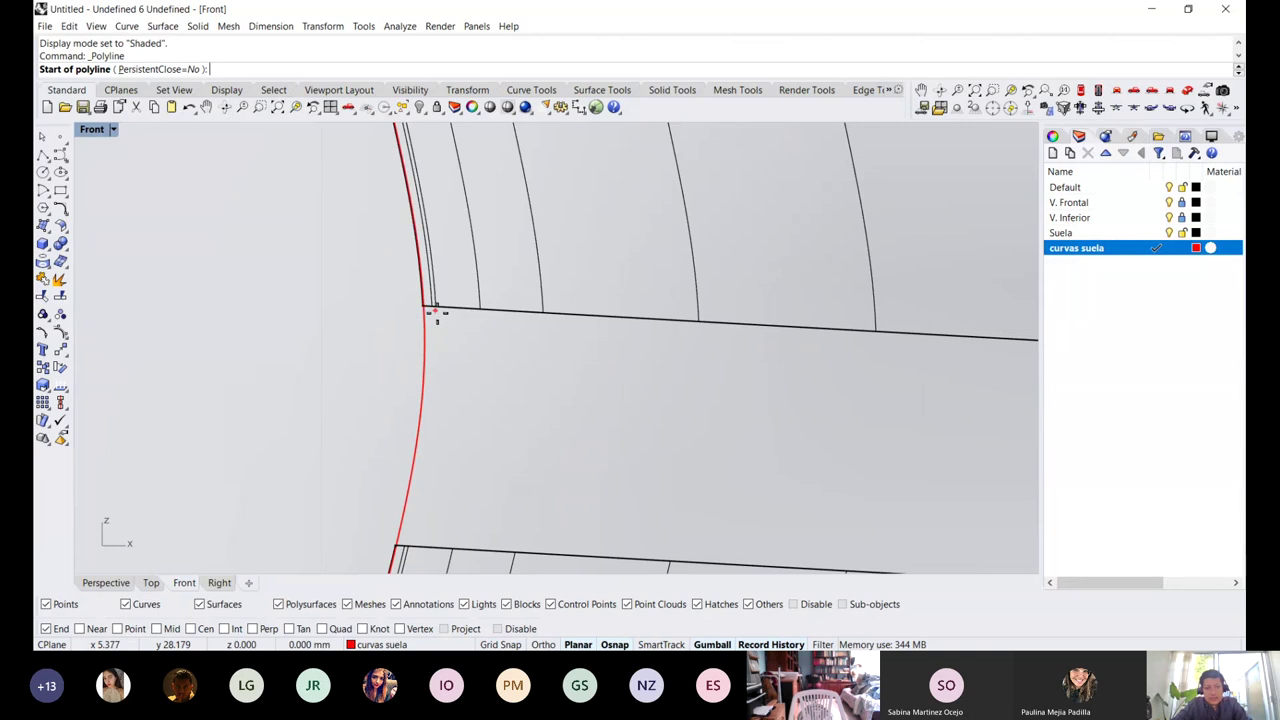
scroll(433, 305, "up", 2)
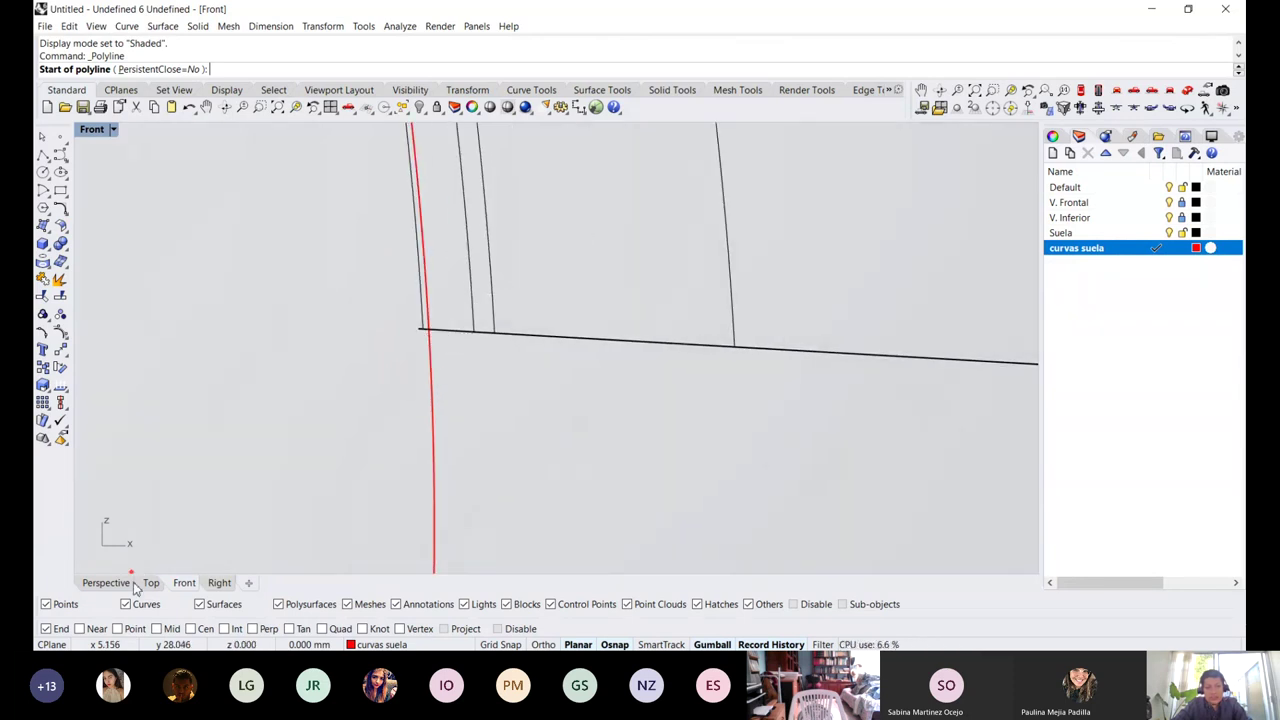
Check the heel gap in the Perspective view and place the polyline's start point in Front where the profile curve meets the gap's upper edge
left_click(112, 583)
right_click_drag(362, 322, 458, 400)
scroll(455, 400, "down", 1)
scroll(455, 400, "up", 1)
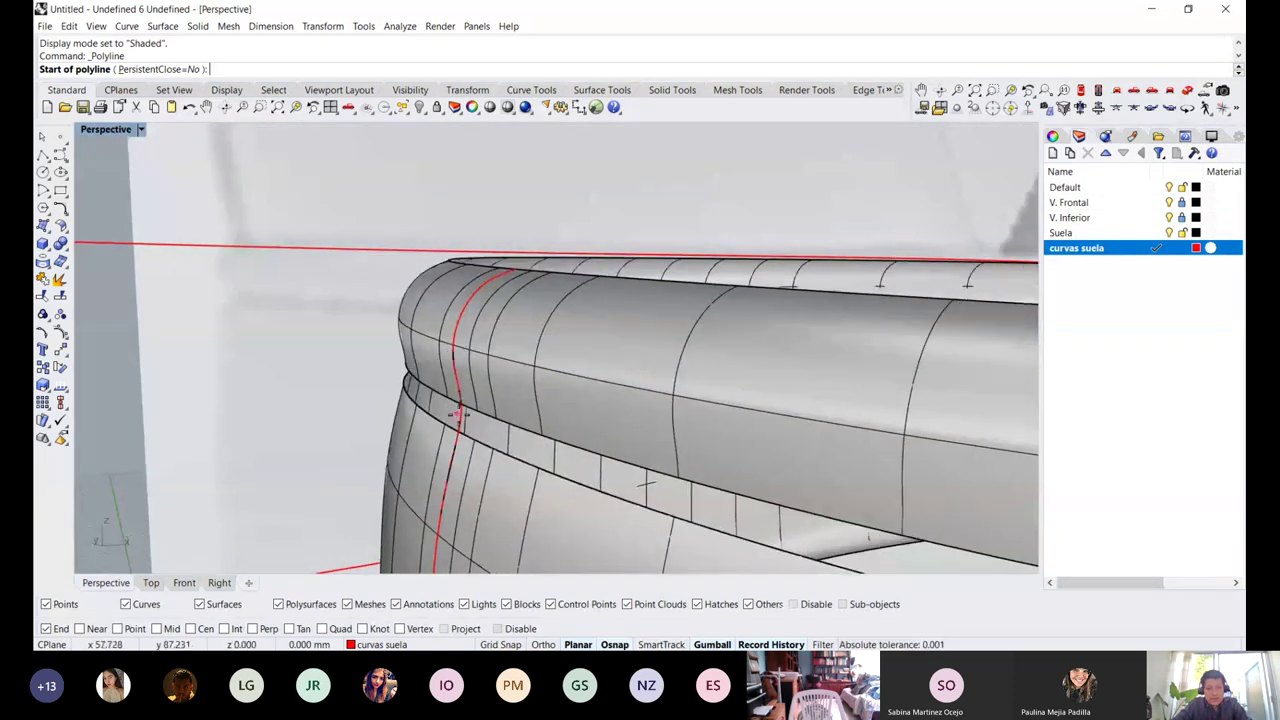
scroll(477, 377, "down", 5)
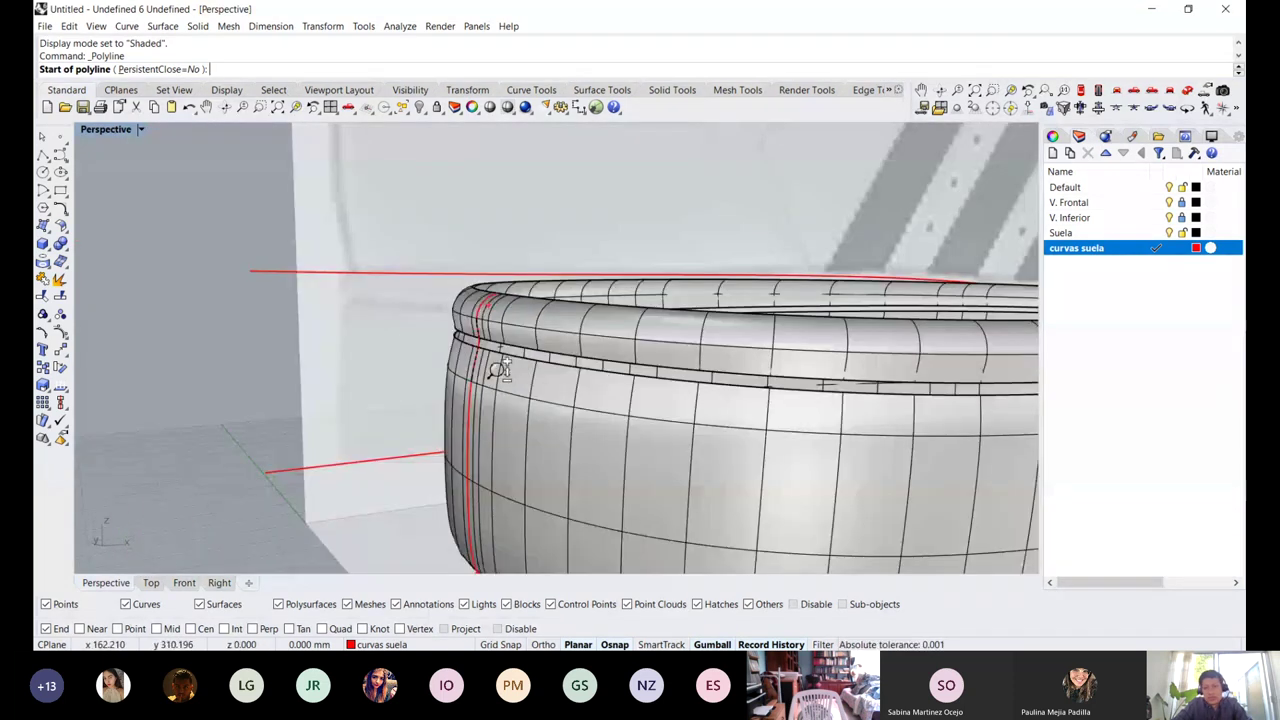
right_click_drag(579, 399, 540, 350)
scroll(540, 350, "up", 6)
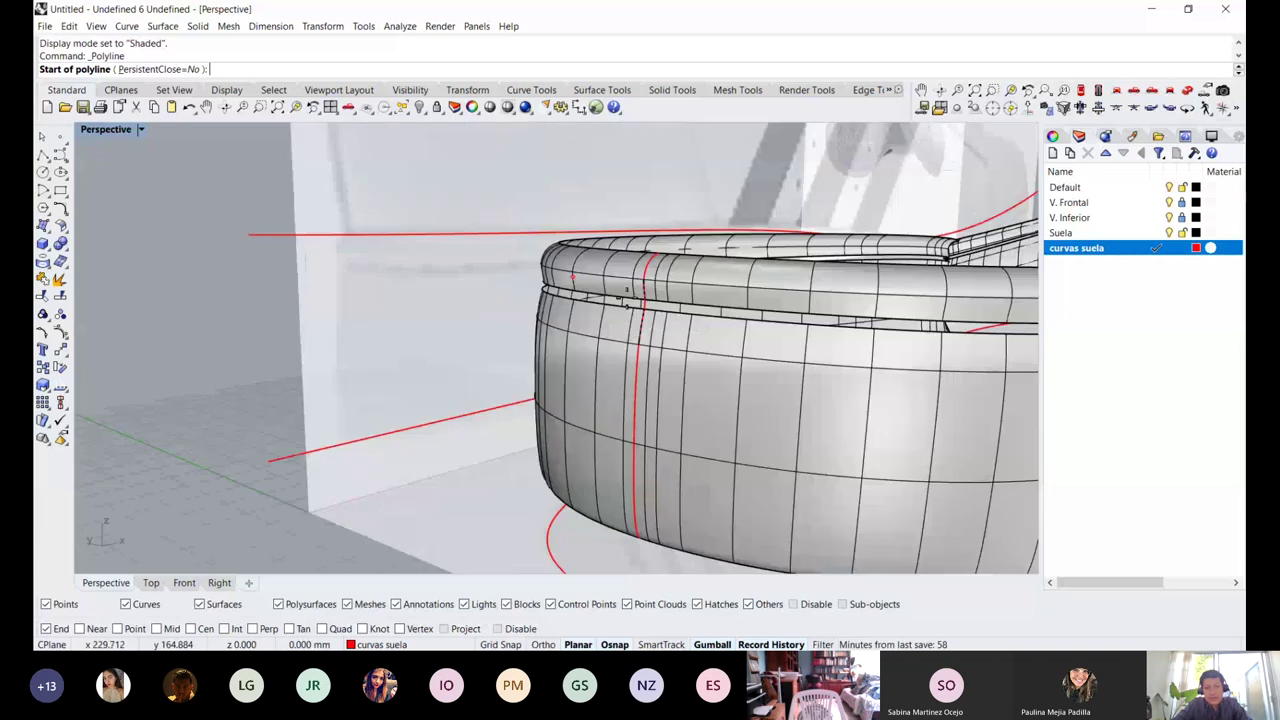
left_click(184, 582)
left_click(427, 330)
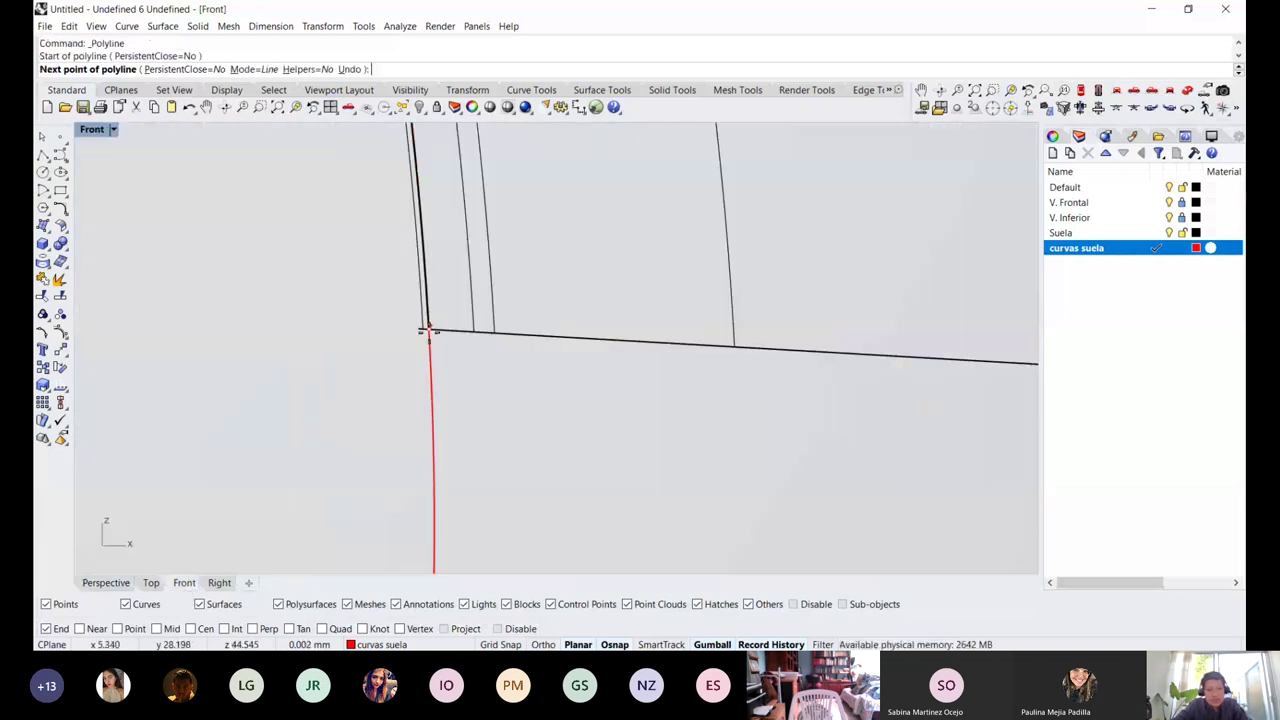
Place the second polyline point about 0.4 mm inward along the gap's upper edge
scroll(430, 331, "down", 8)
scroll(517, 364, "down", 4)
scroll(569, 372, "down", 2)
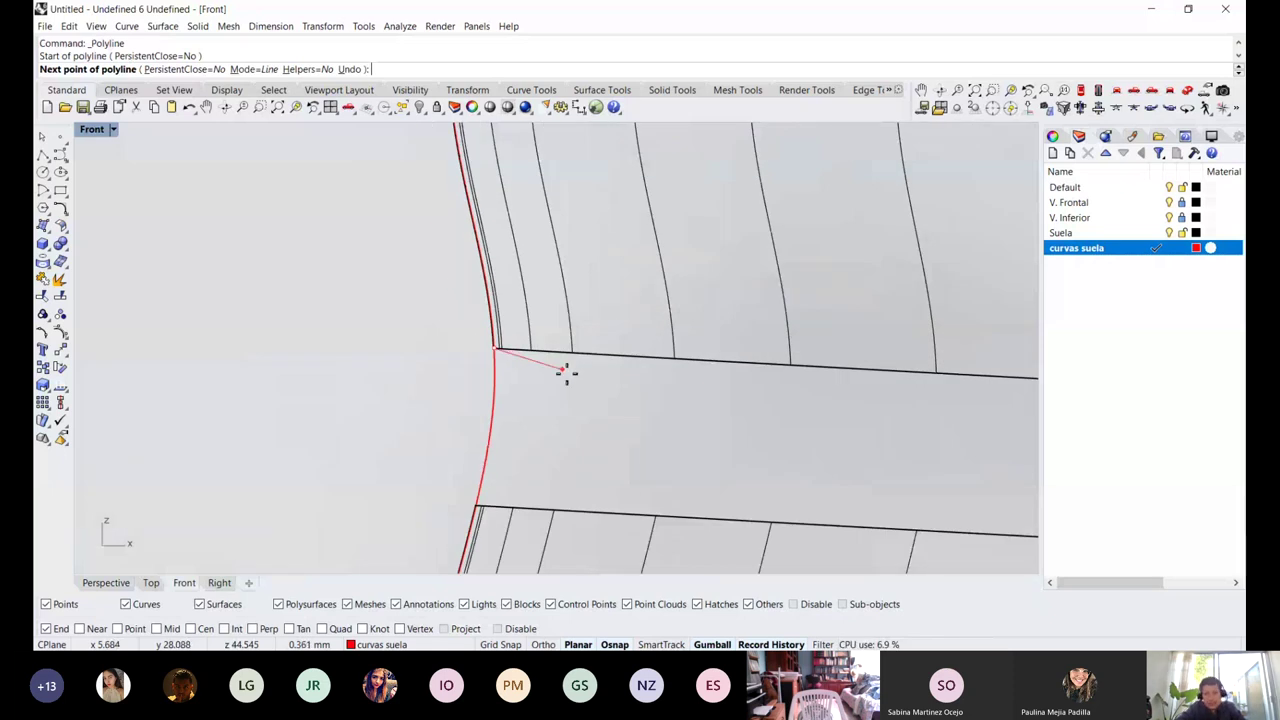
scroll(567, 371, "up", 2)
scroll(563, 368, "up", 1)
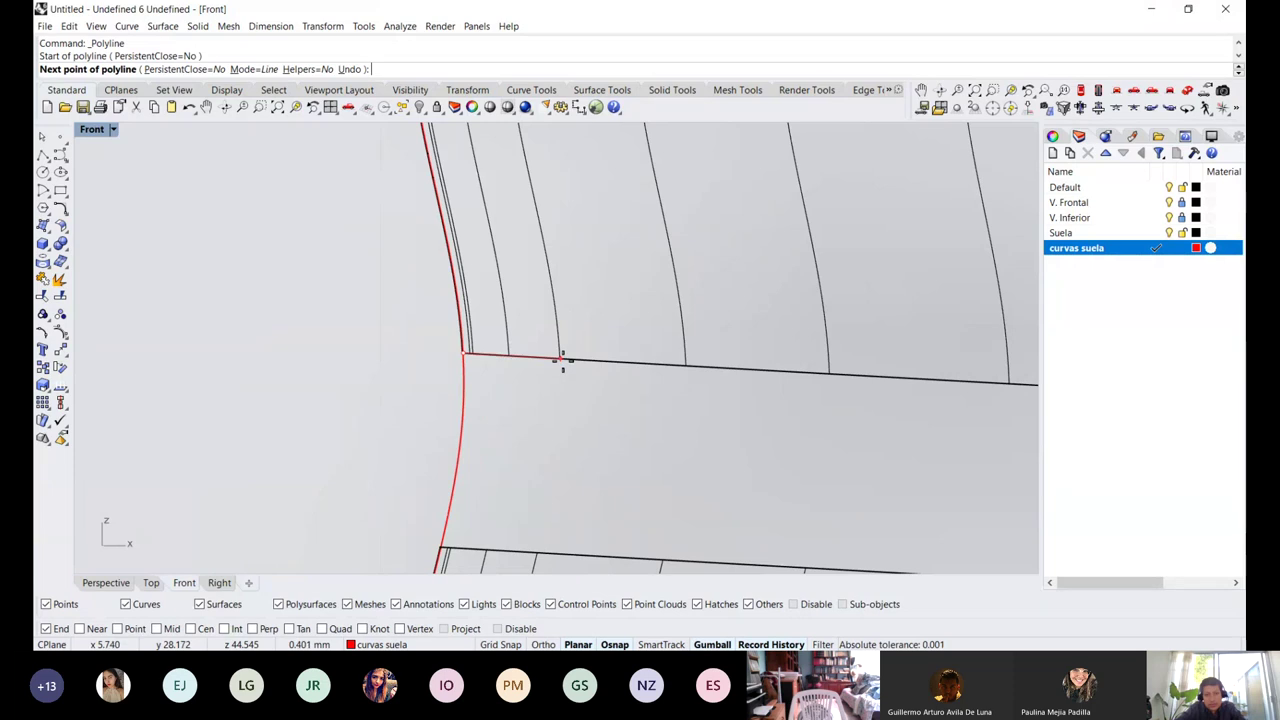
left_click(561, 358)
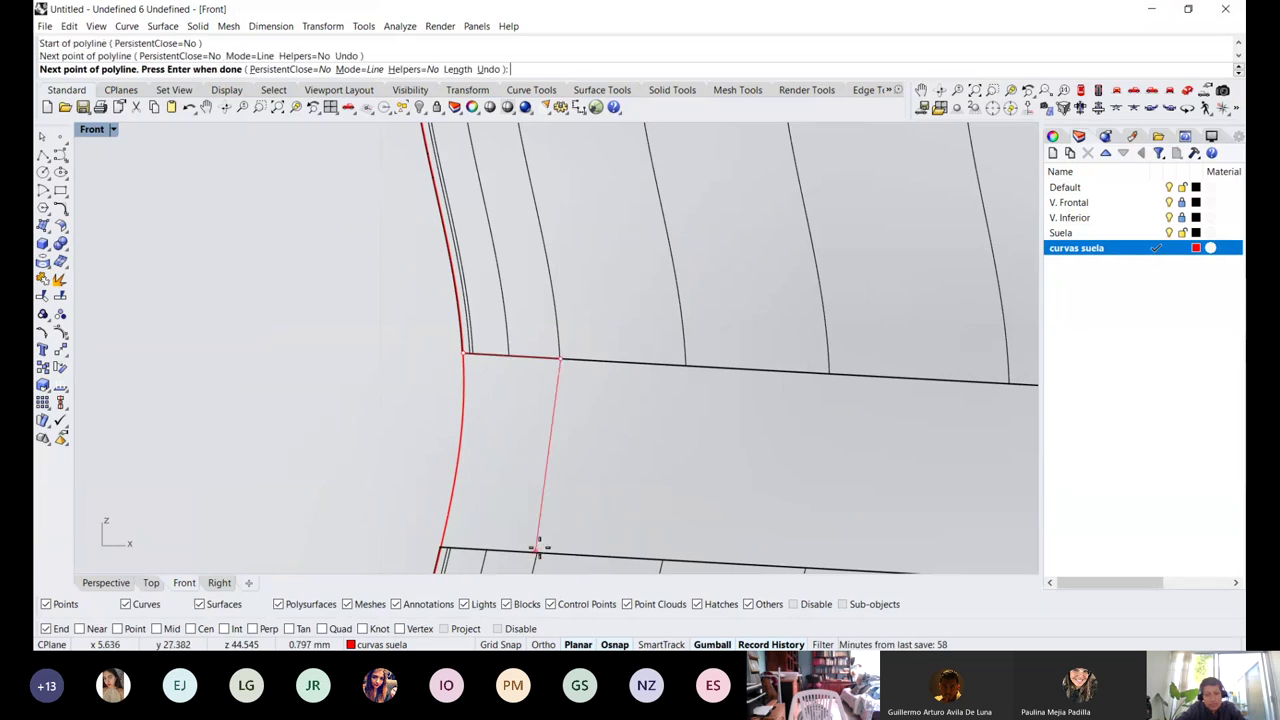
Continue the polyline about 0.8 mm down to the gap's lower edge and about 0.4 mm back to the profile curve, and finish it
right_click_drag(537, 543, 537, 483)
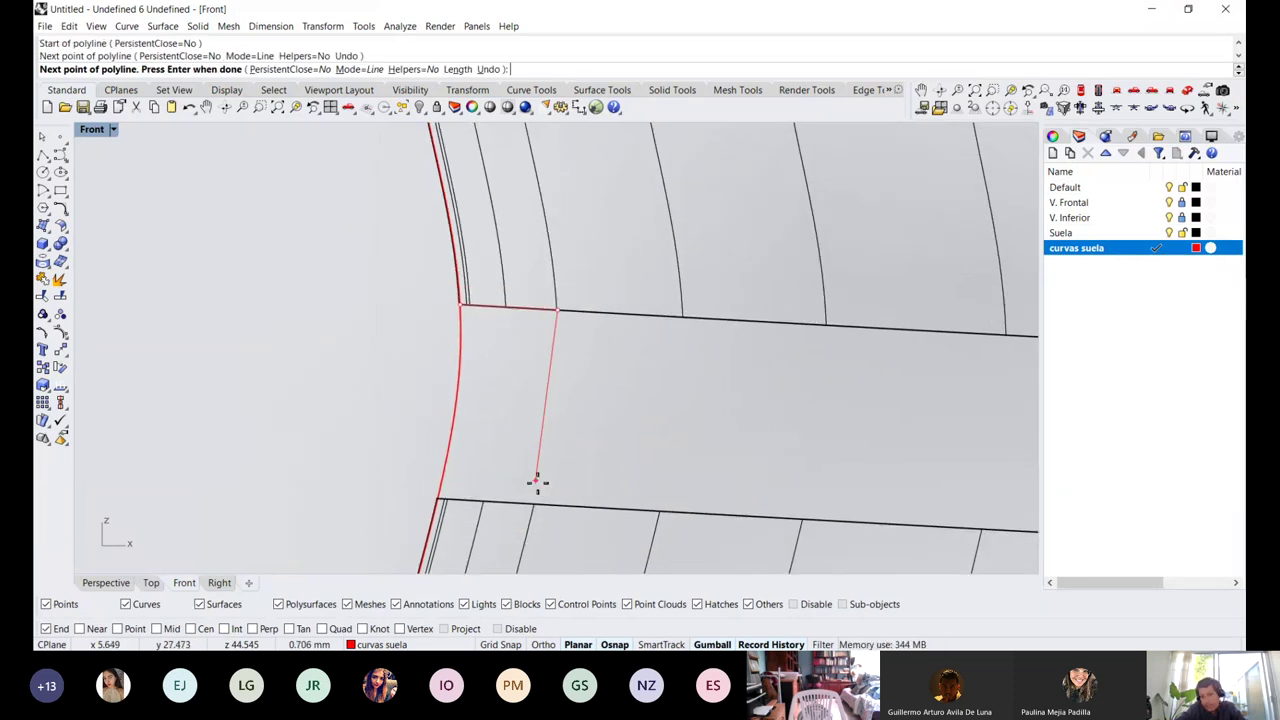
scroll(537, 484, "down", 10)
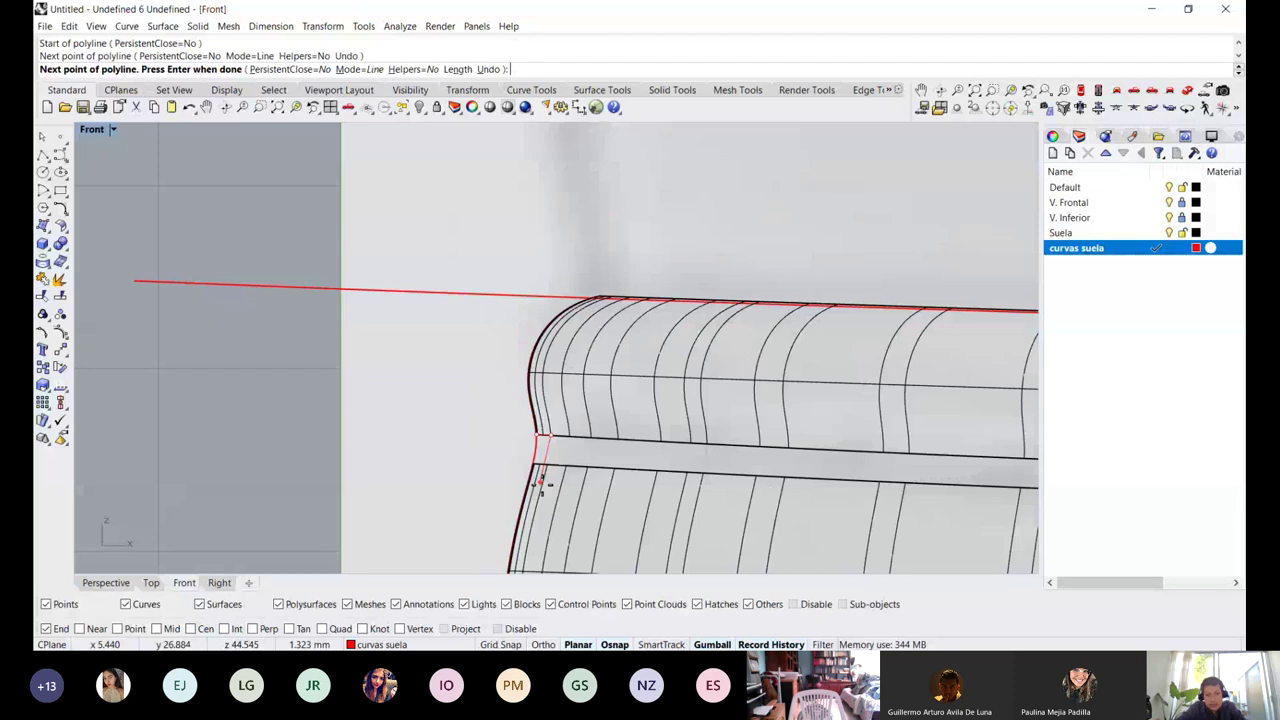
scroll(540, 480, "up", 5)
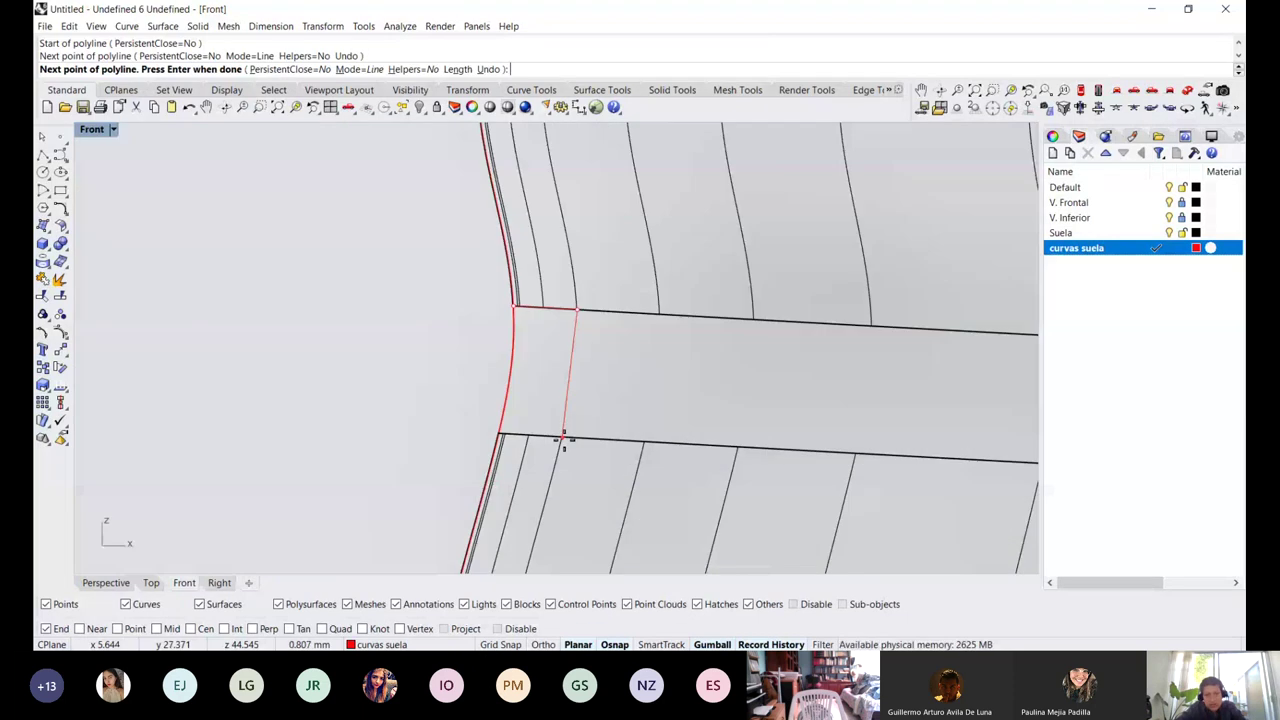
left_click(563, 438)
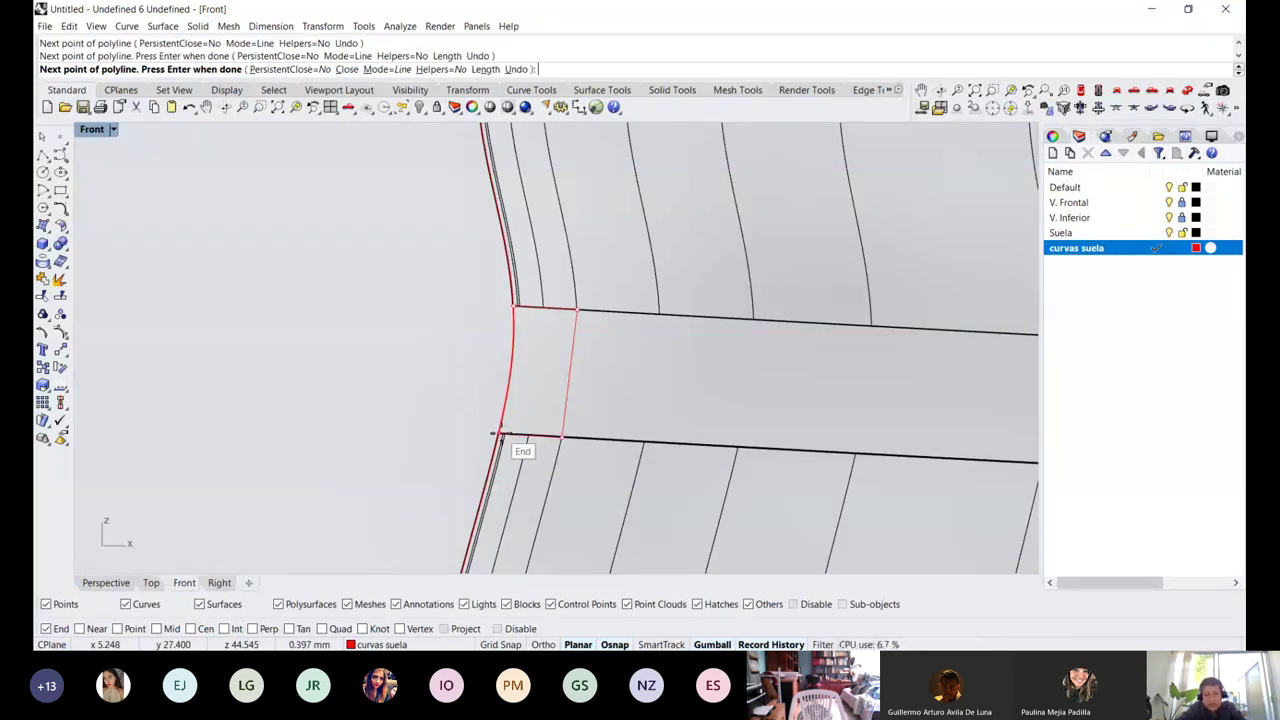
scroll(497, 430, "up", 3)
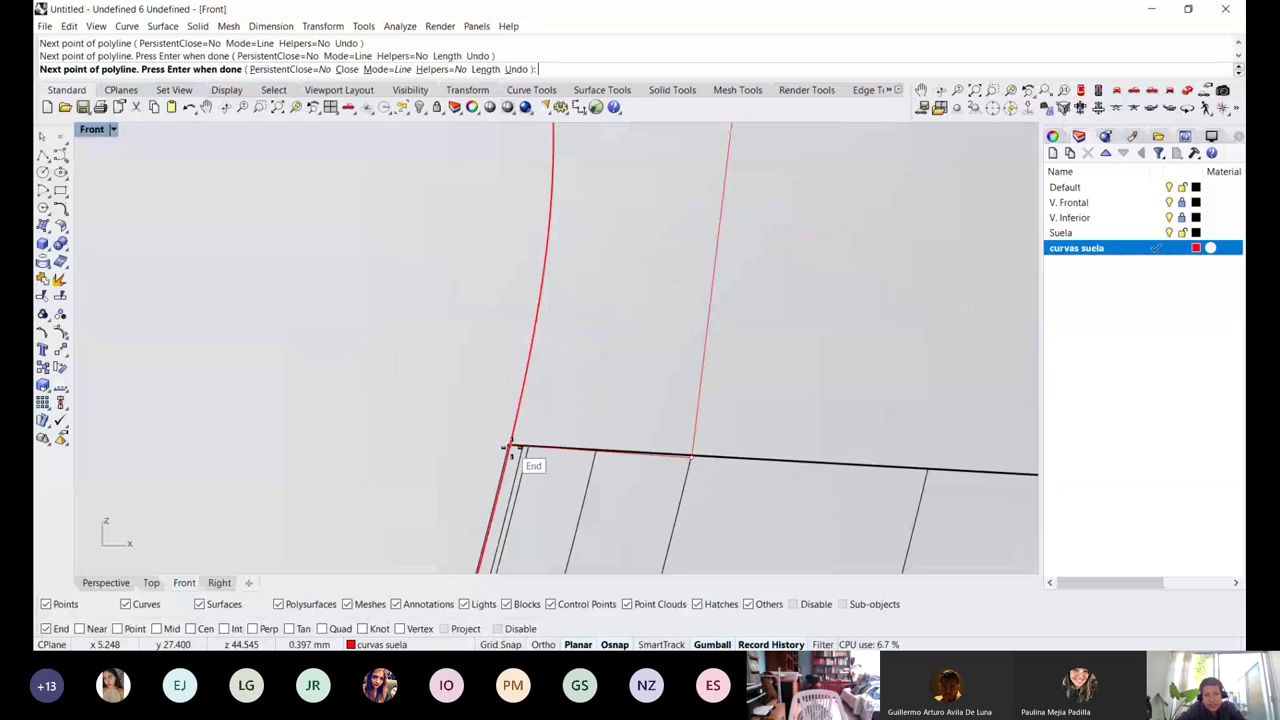
scroll(508, 448, "down", 3)
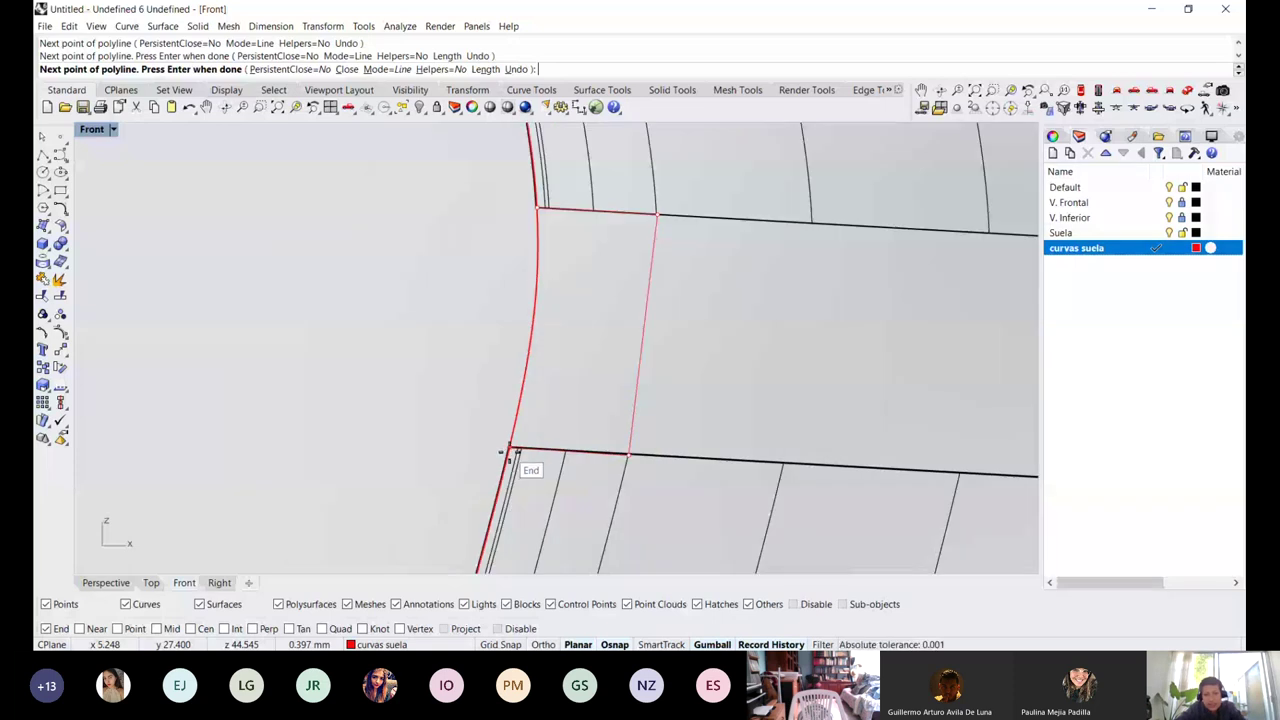
left_click(505, 449)
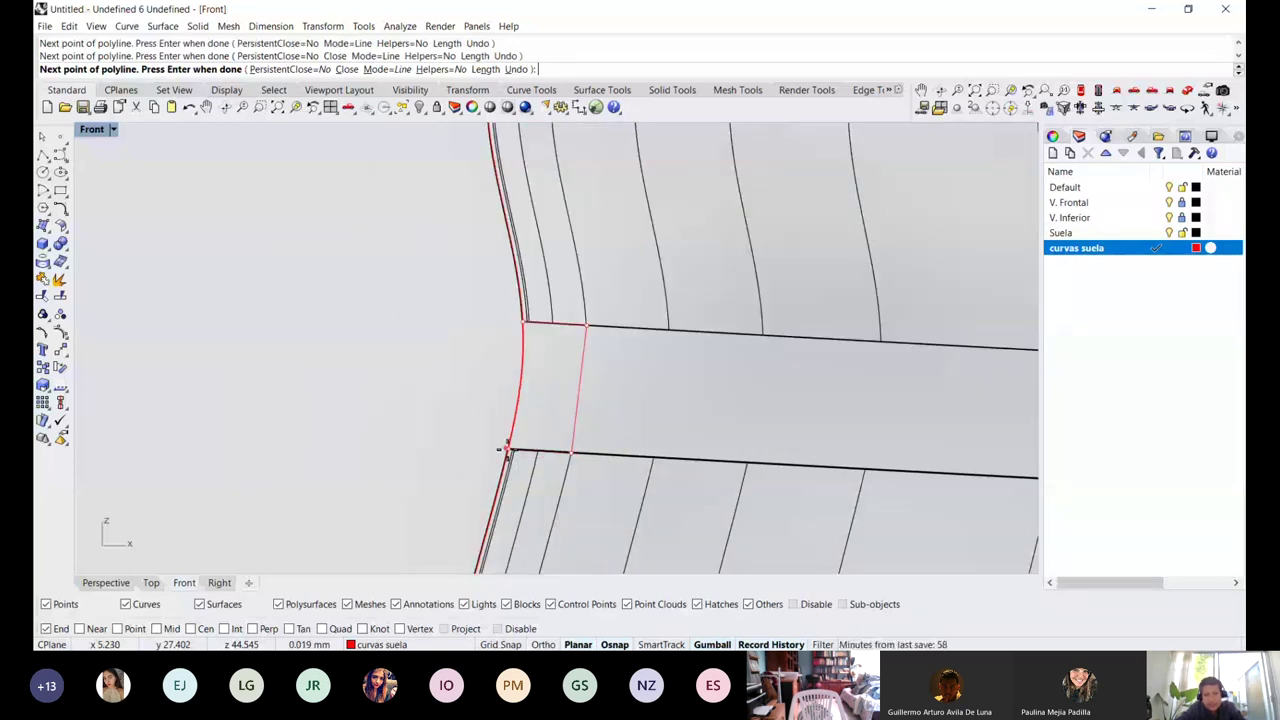
key("Return")
Move the polyline's two inner corner points slightly toward each other so the groove profile tapers inward
left_click(580, 384)
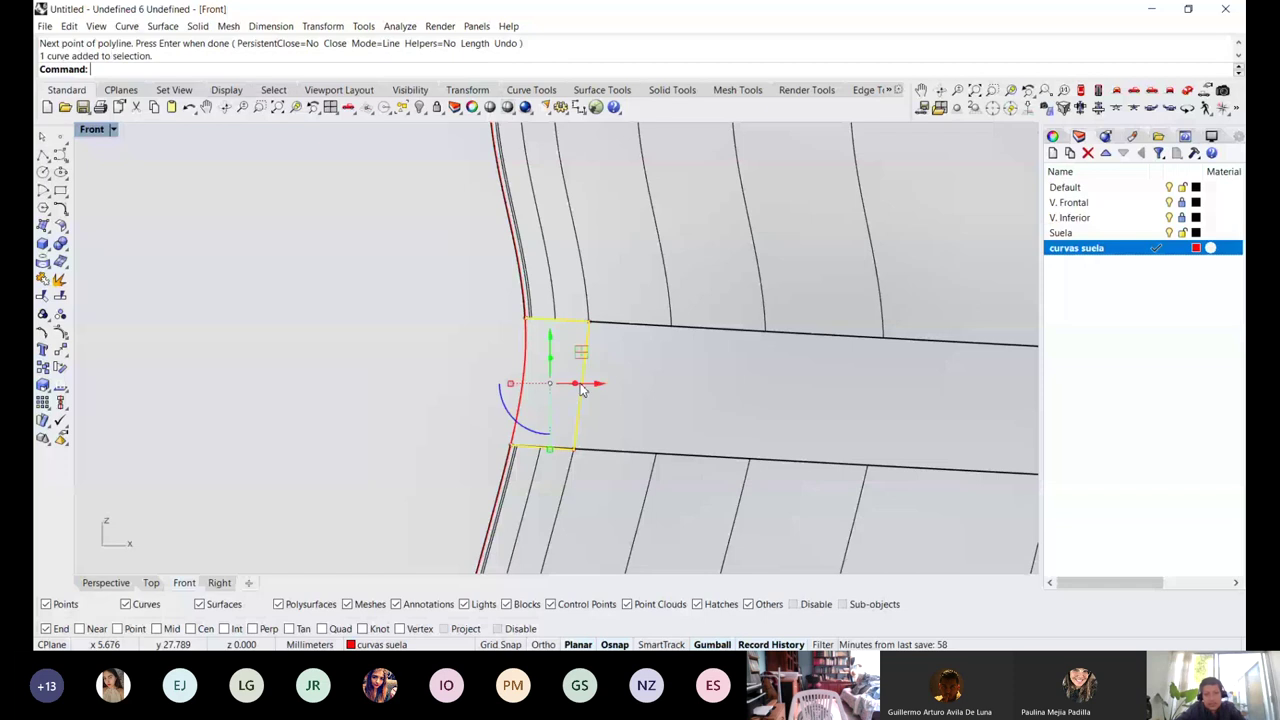
scroll(550, 470, "up", 2)
left_click(569, 458, "ctrl+shift")
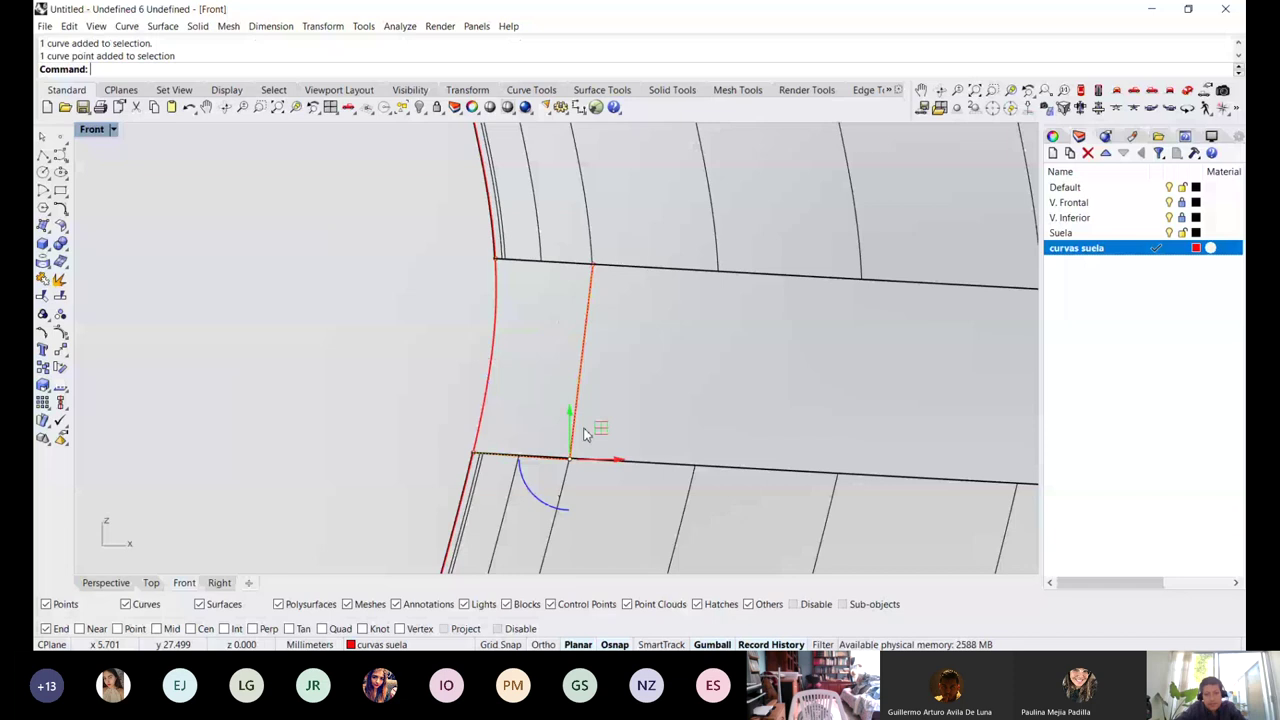
left_click_drag(584, 429, 582, 421)
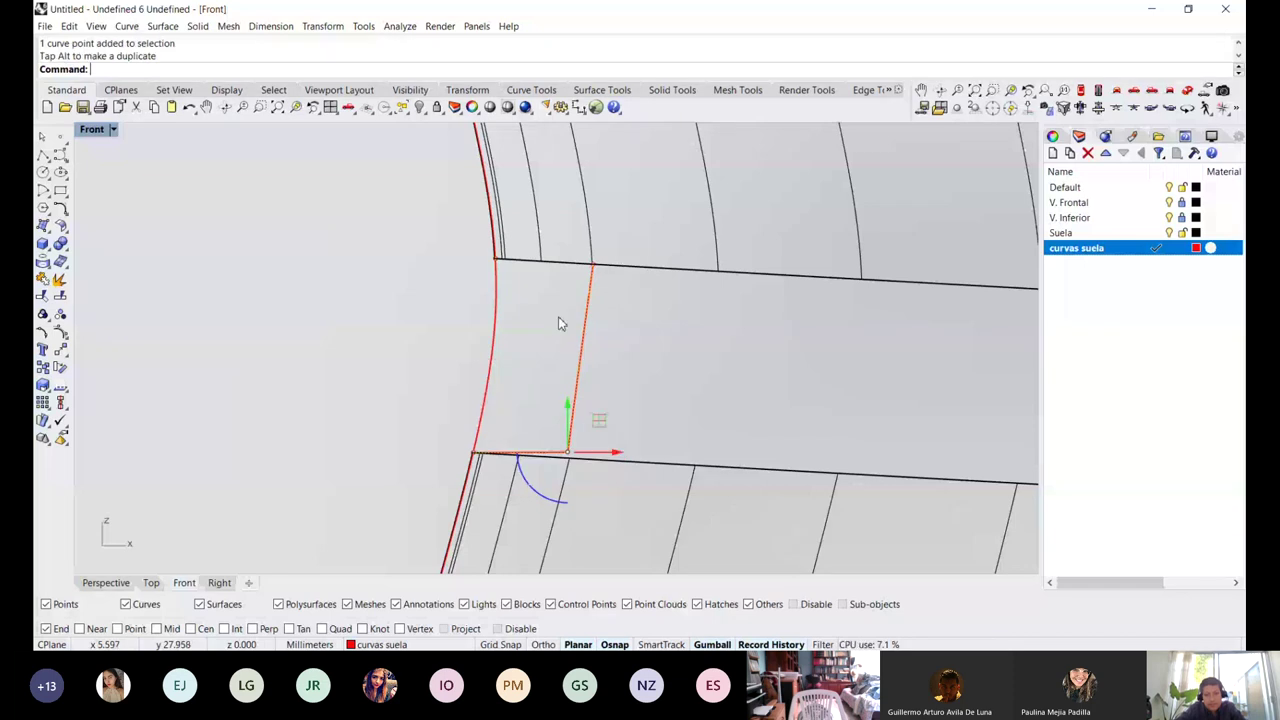
left_click(558, 316)
left_click(593, 264, "ctrl+shift")
left_click_drag(619, 236, 621, 246)
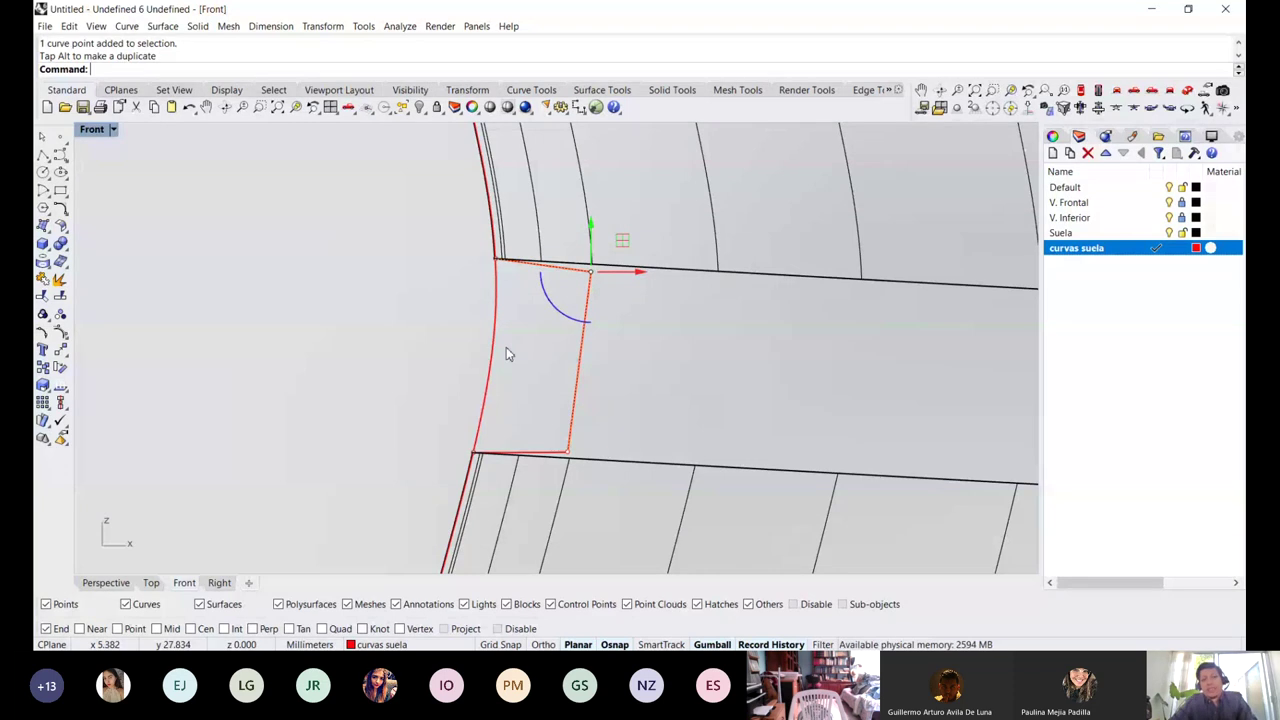
left_click(380, 330)
Draw a circle about 0.64 mm in diameter centred inside the groove profile at the heel in the Front view
scroll(496, 338, "down", 2)
scroll(496, 338, "down", 2)
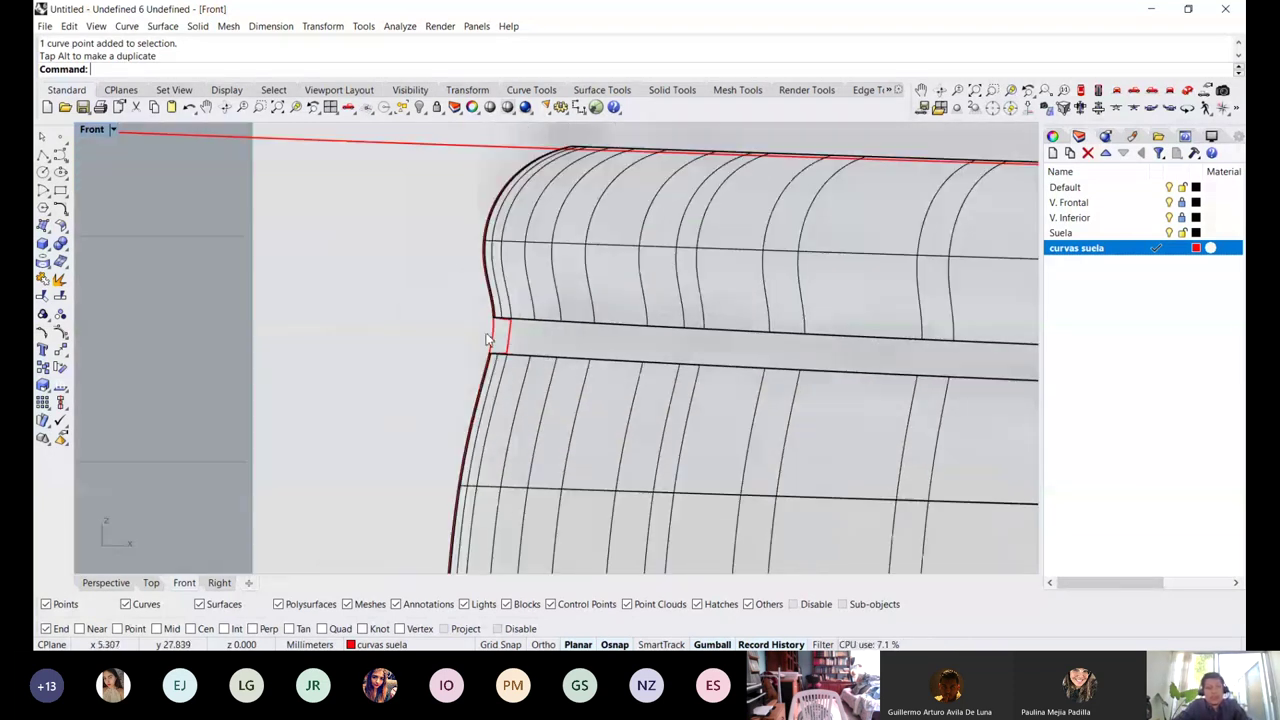
left_click(43, 172)
scroll(517, 343, "up", 5)
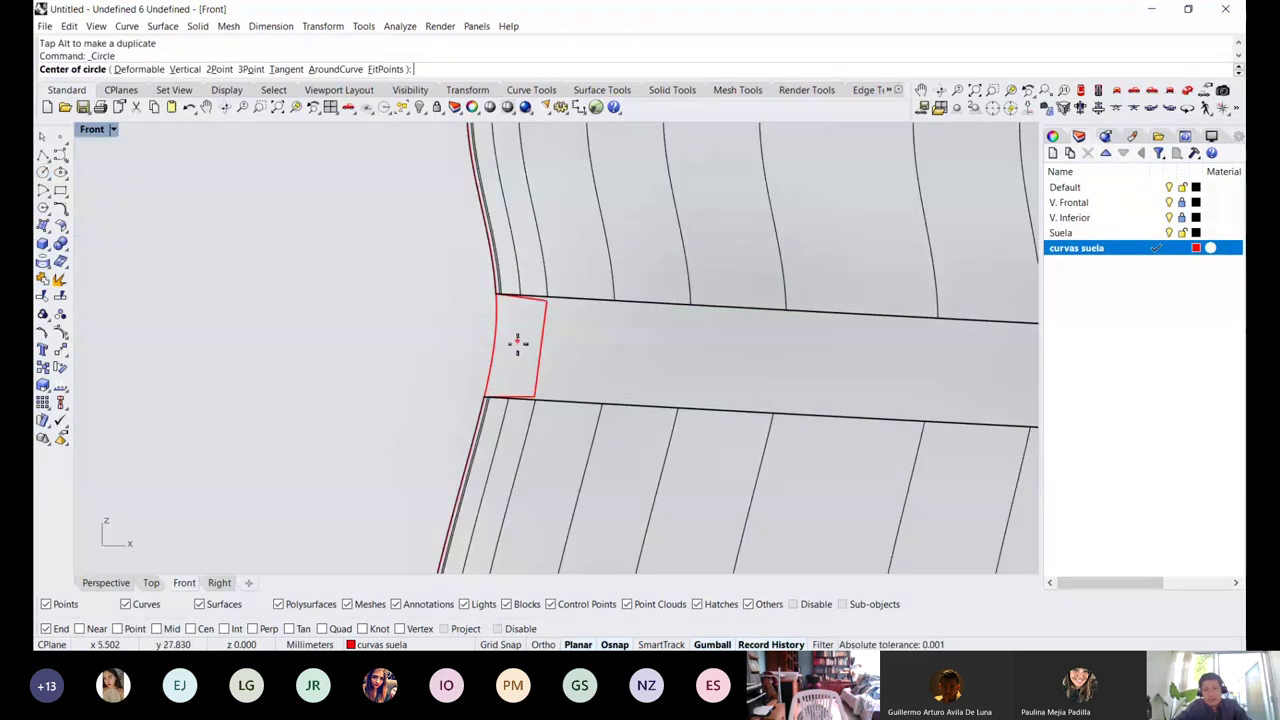
left_click(508, 345)
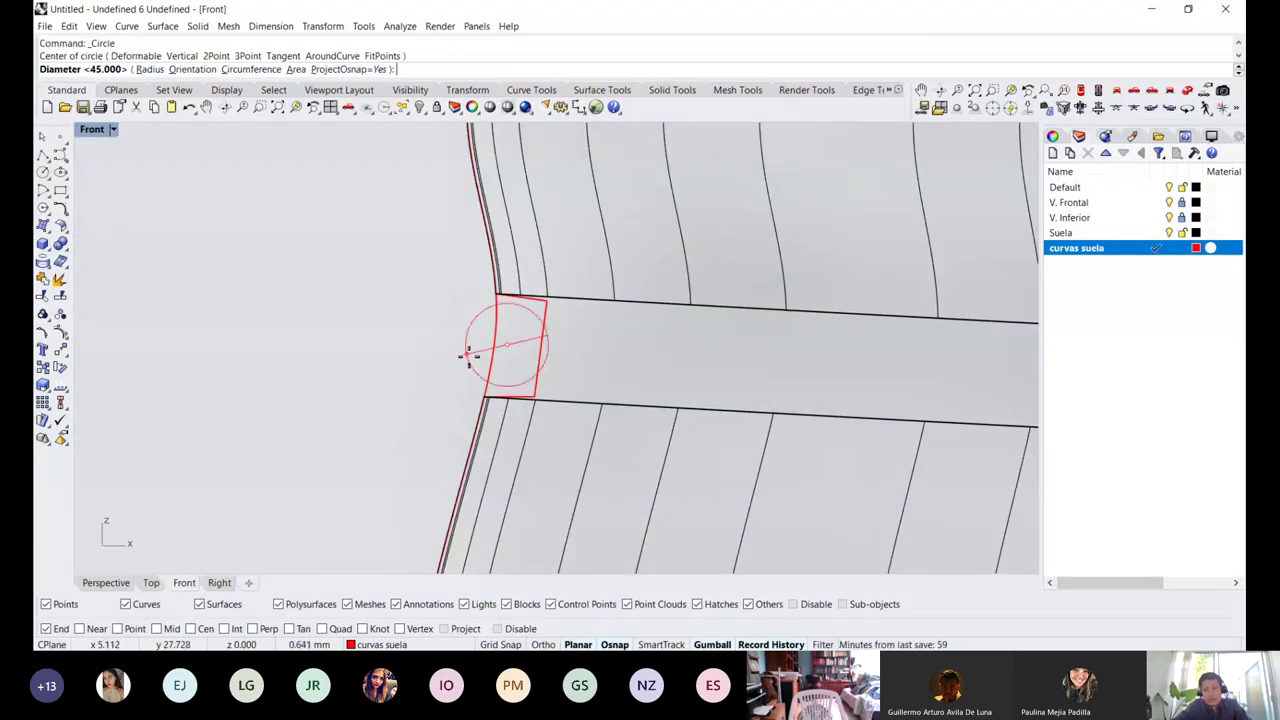
left_click(469, 355)
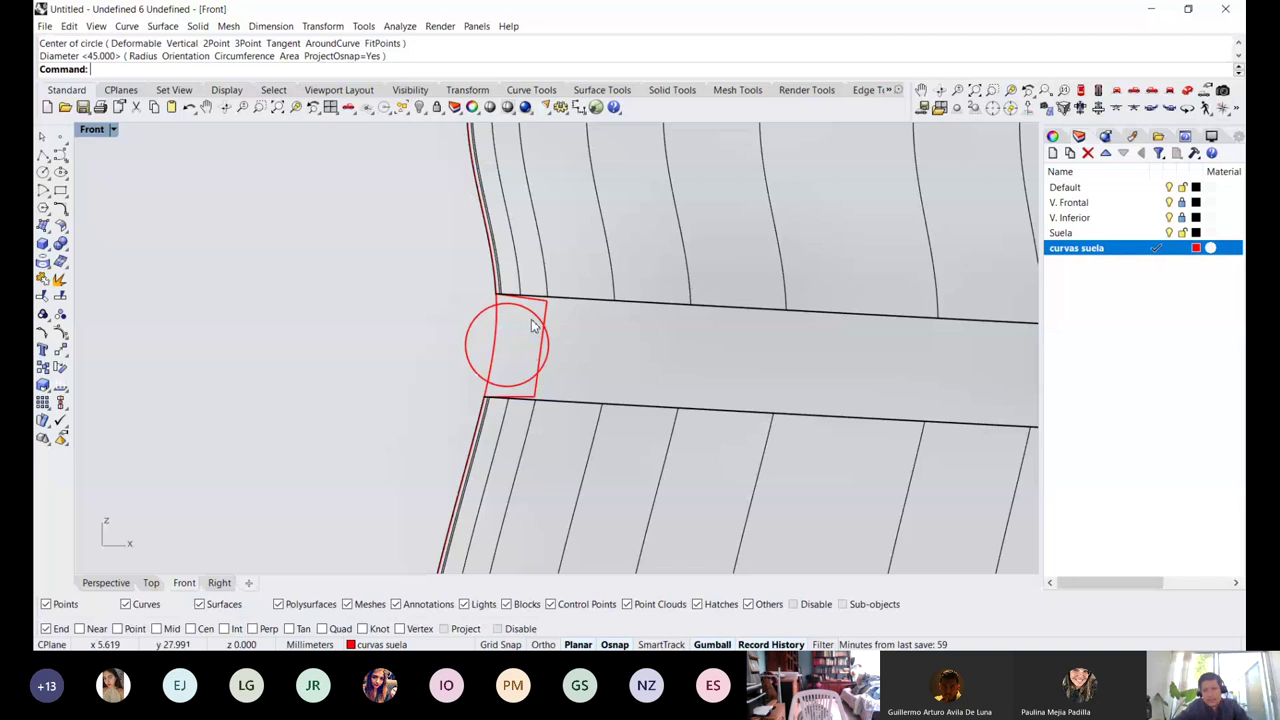
Shift the circle inward and scale it up uniformly to nearly fill the gap's height between the two wall edges
left_click(540, 315)
left_click_drag(539, 316, 551, 312)
left_click_drag(478, 346, 472, 347, "shift")
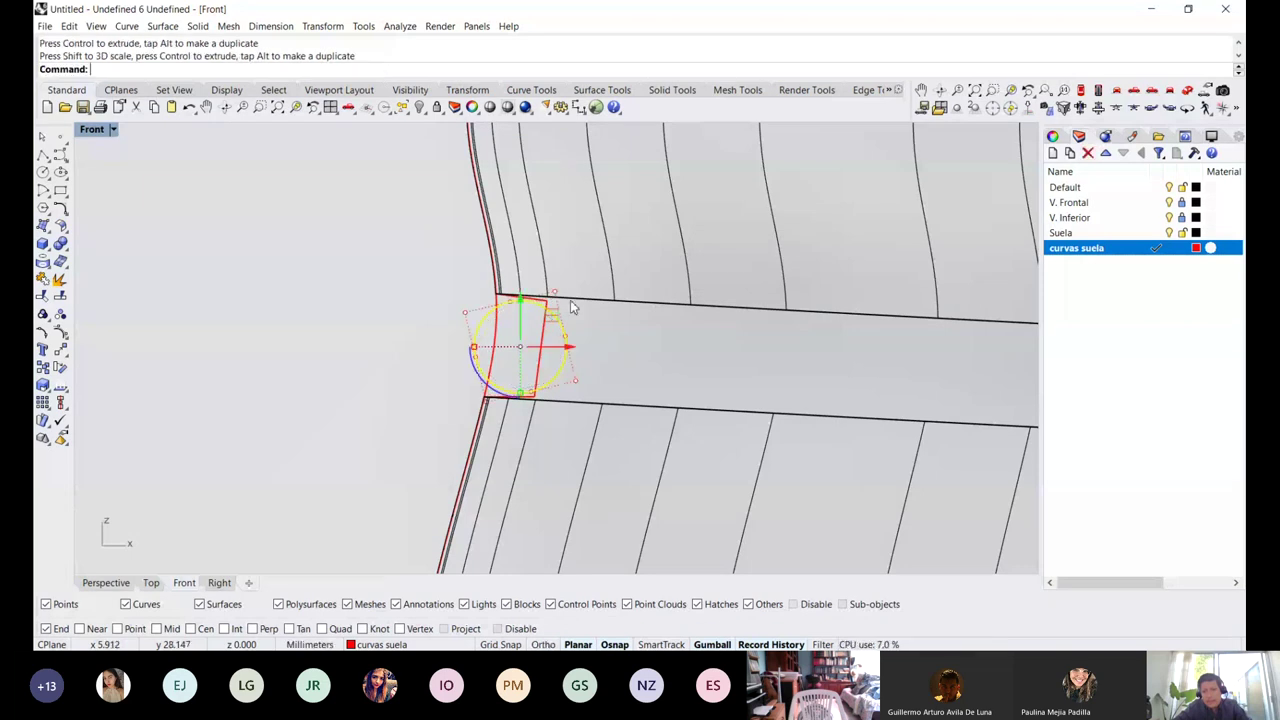
left_click_drag(552, 315, 551, 314)
key("Escape")
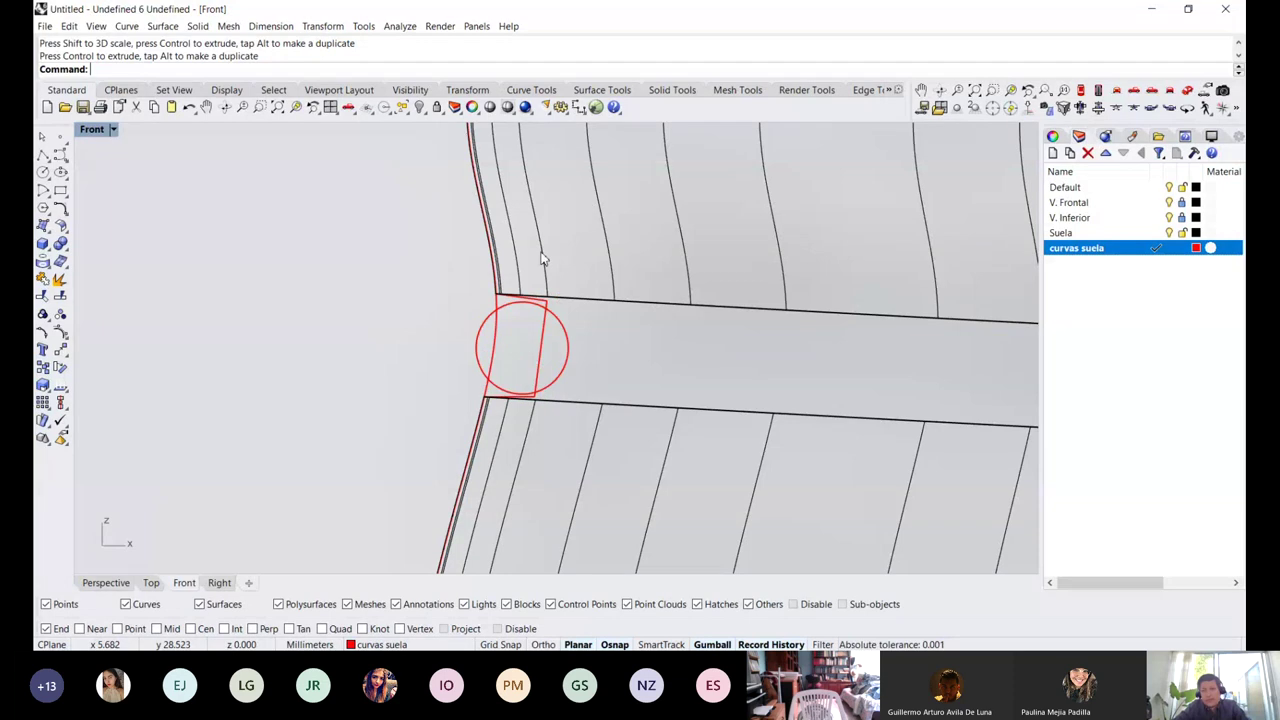
Move the groove profile's two inner corner points slightly outward toward the wall to make the recess shallower
scroll(540, 355, "down", 5)
scroll(533, 307, "up", 4)
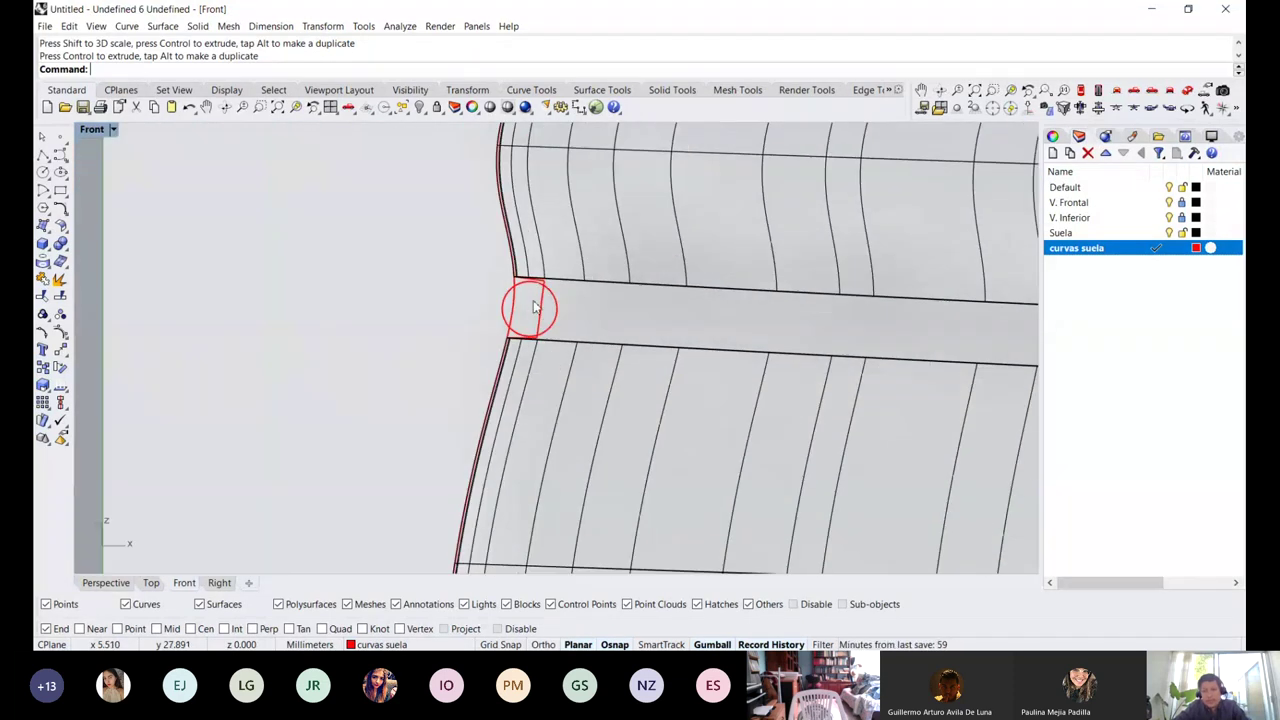
scroll(531, 300, "up", 2)
left_click(530, 359)
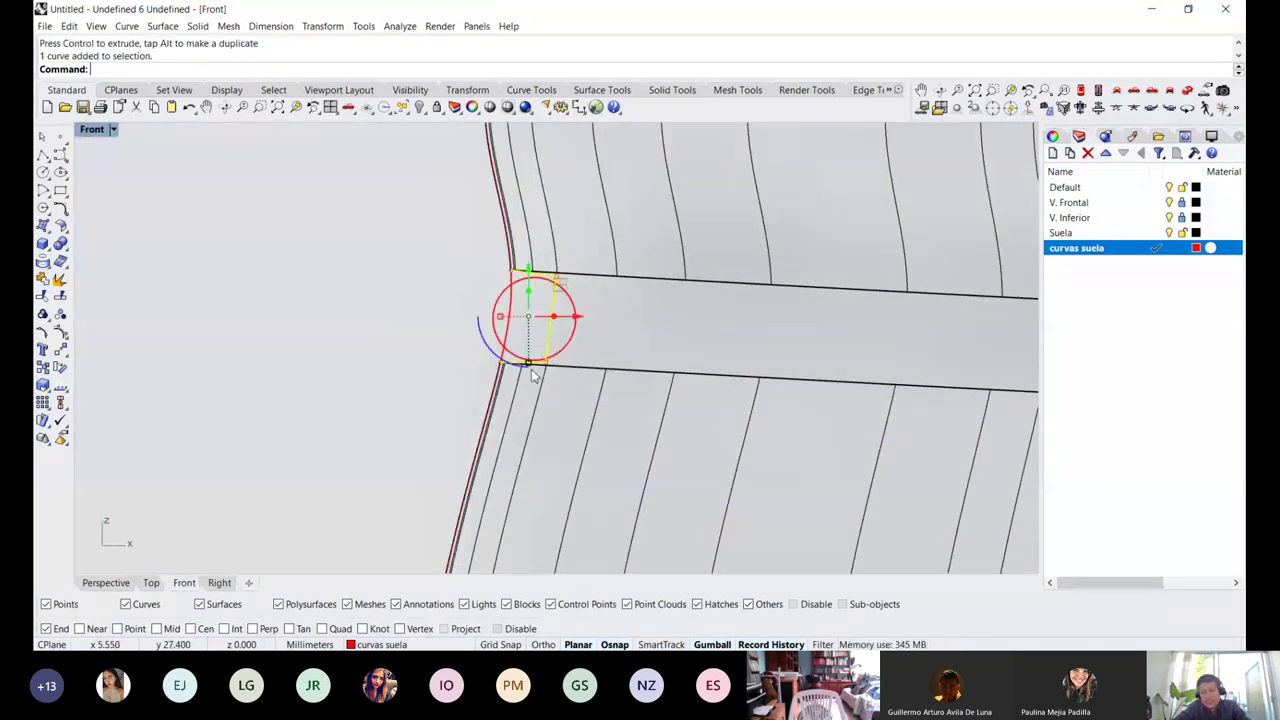
left_click_drag(530, 397, 574, 264)
scroll(566, 290, "down", 4)
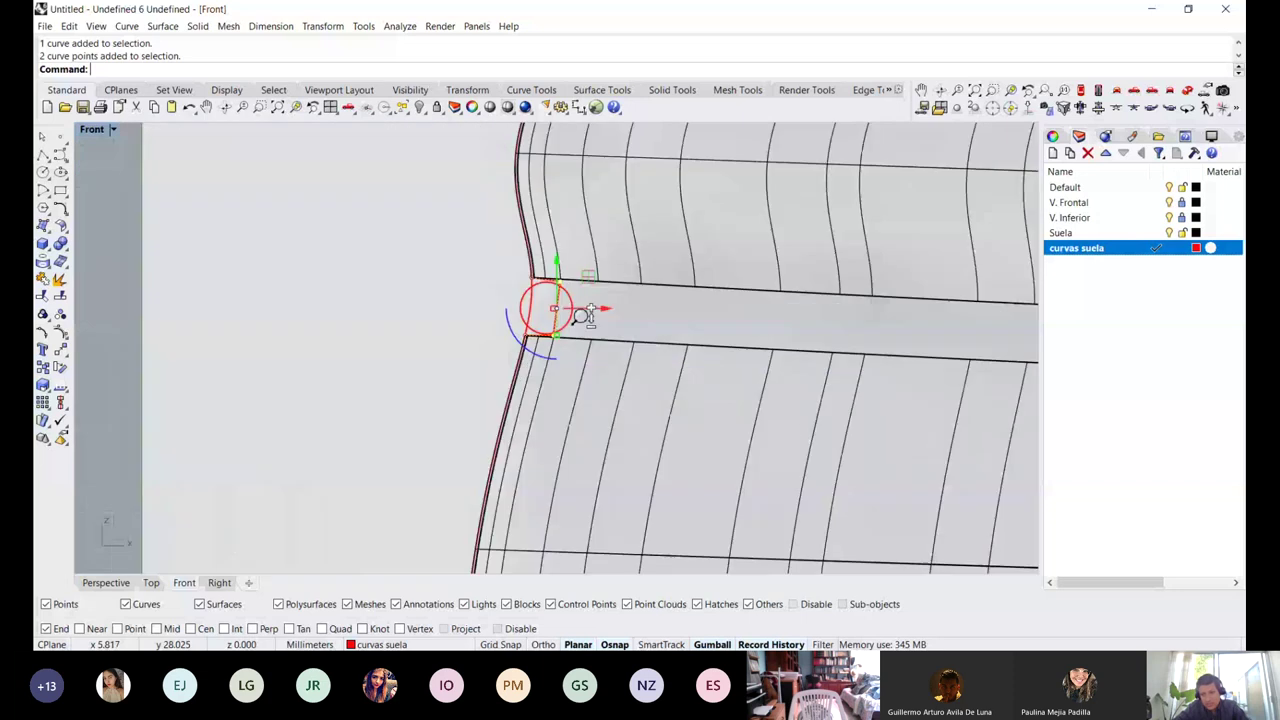
scroll(566, 290, "up", 4)
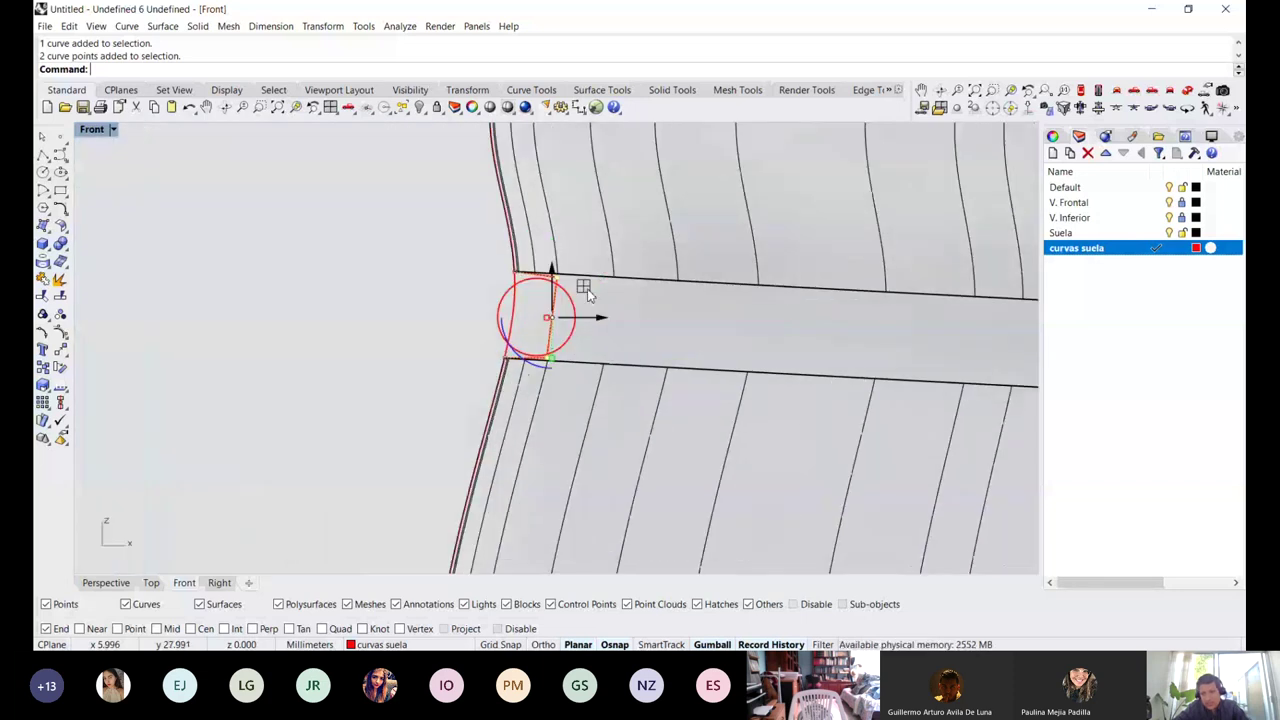
left_click_drag(588, 292, 581, 288)
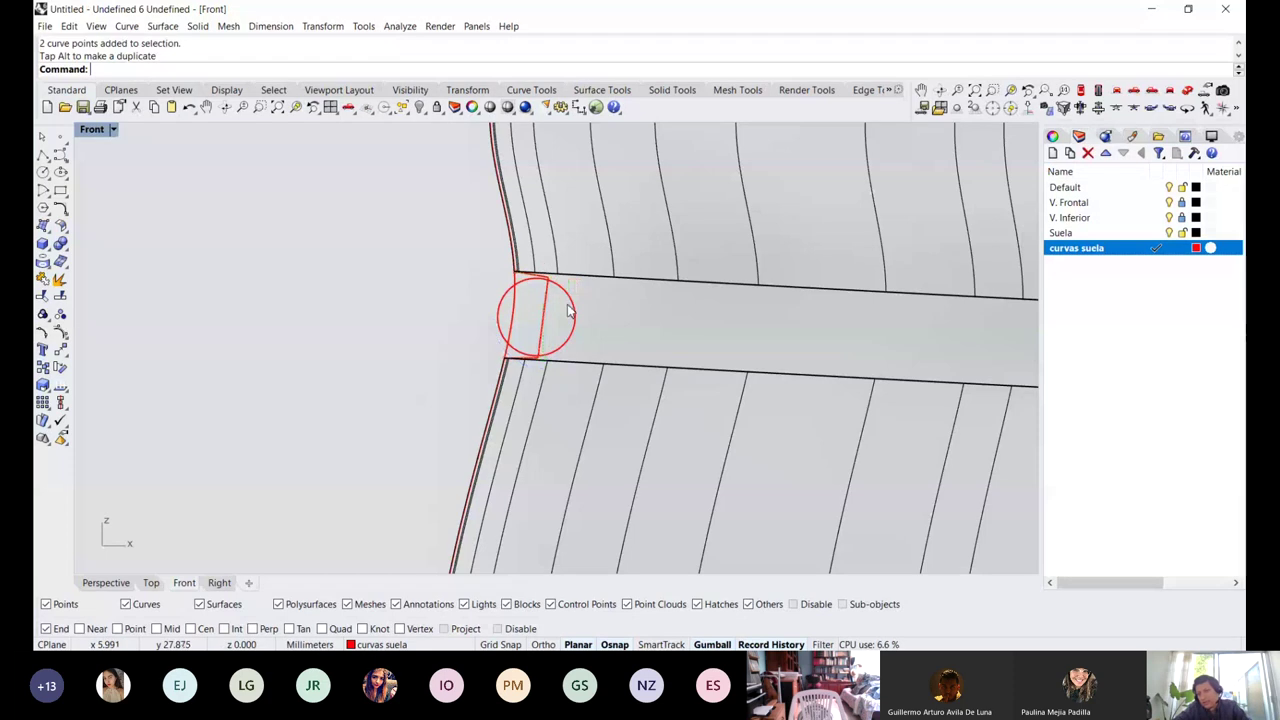
Scale the circle up slightly and move it out of the groove to the open space behind the heel
scroll(560, 303, "up", 3)
left_click(562, 282)
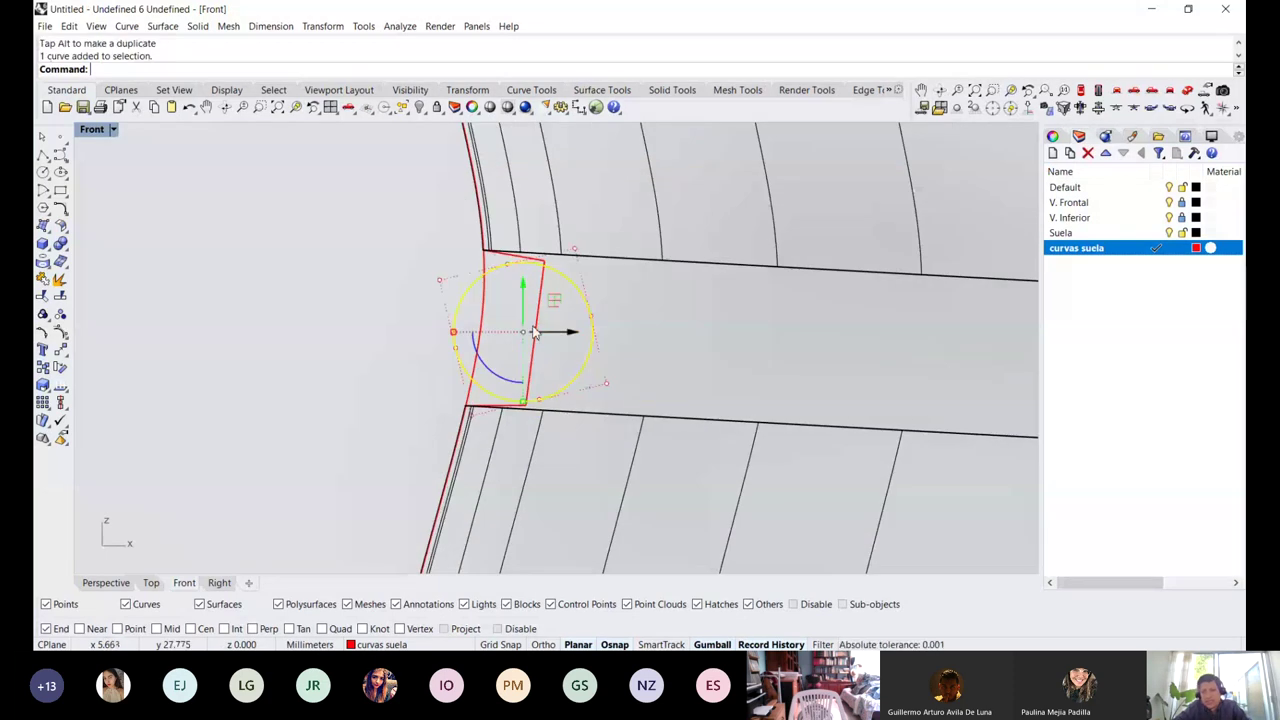
left_click_drag(453, 332, 451, 334)
key("Escape")
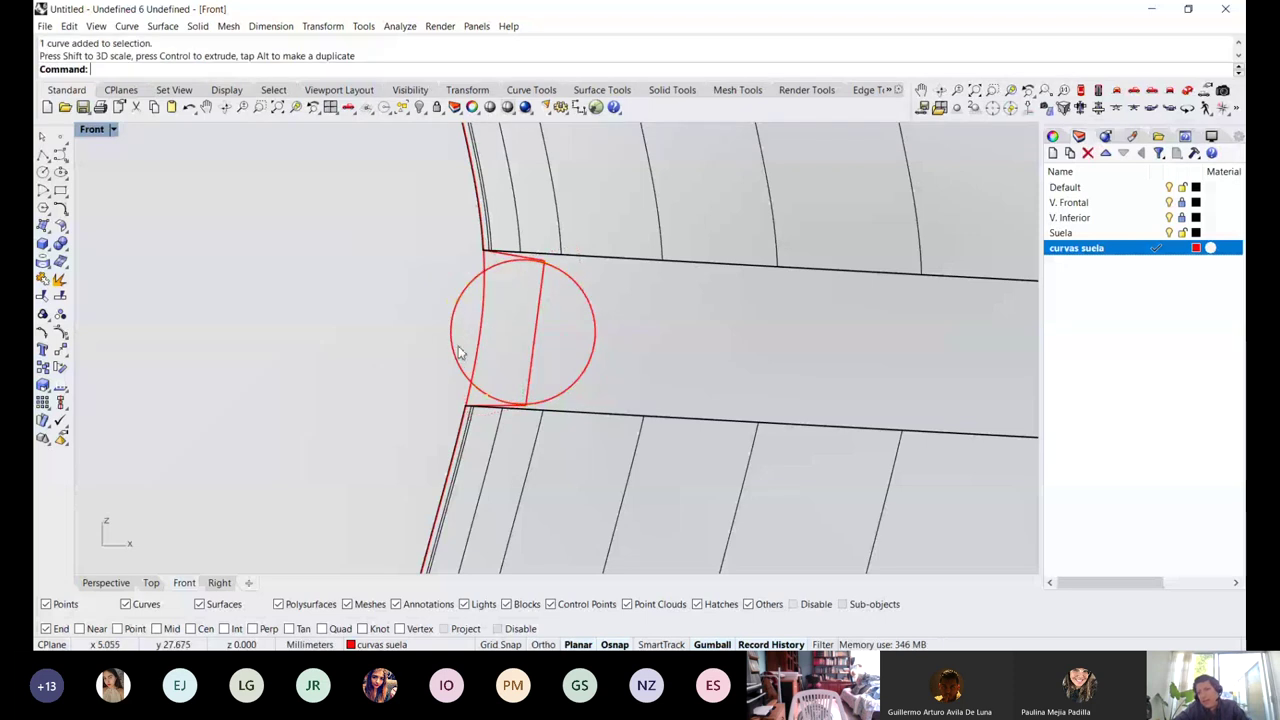
left_click(509, 310)
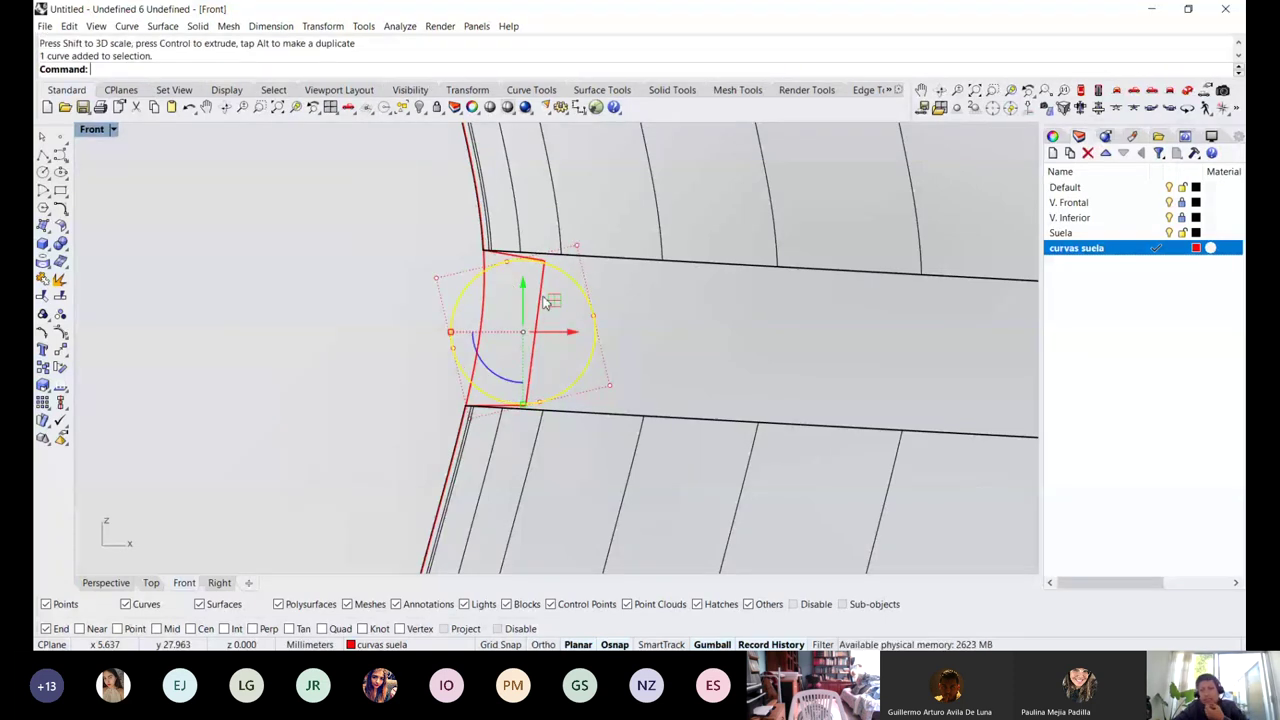
left_click_drag(551, 300, 334, 274)
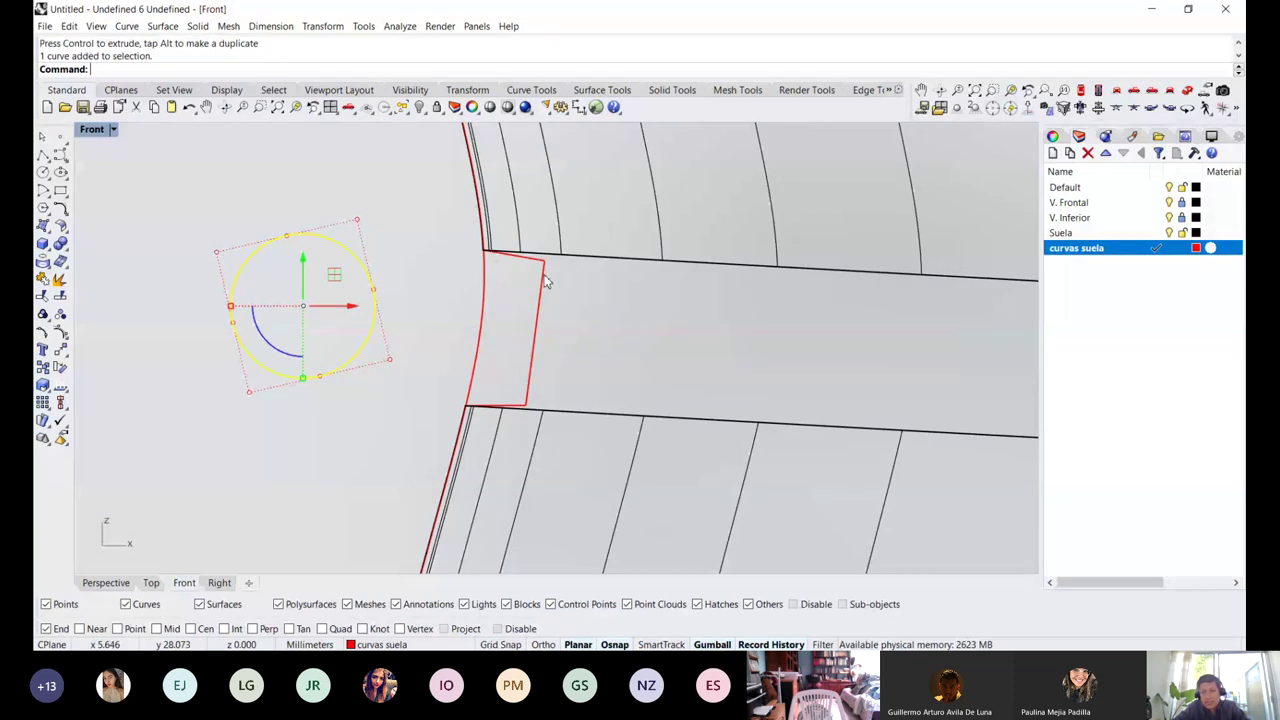
Switch to the Perspective view and hide the surface isocurves in the Shaded display mode
scroll(545, 282, "down", 3)
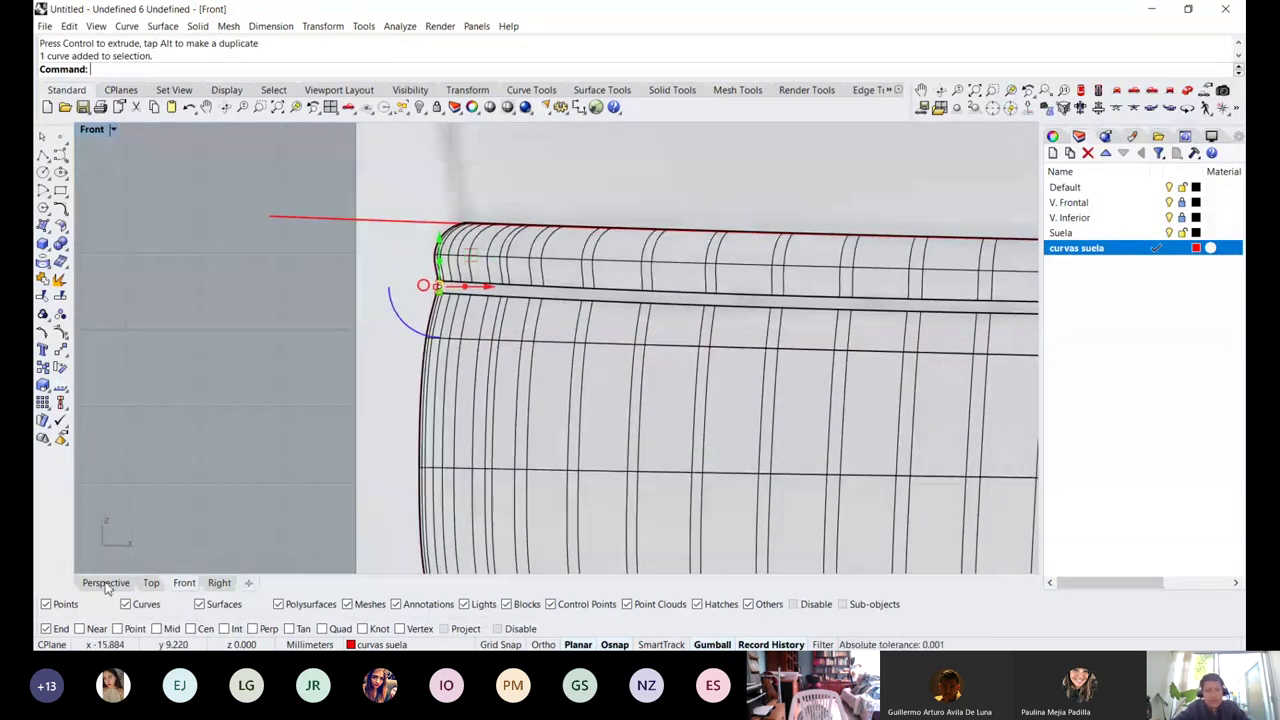
left_click(105, 583)
scroll(457, 326, "down", 5)
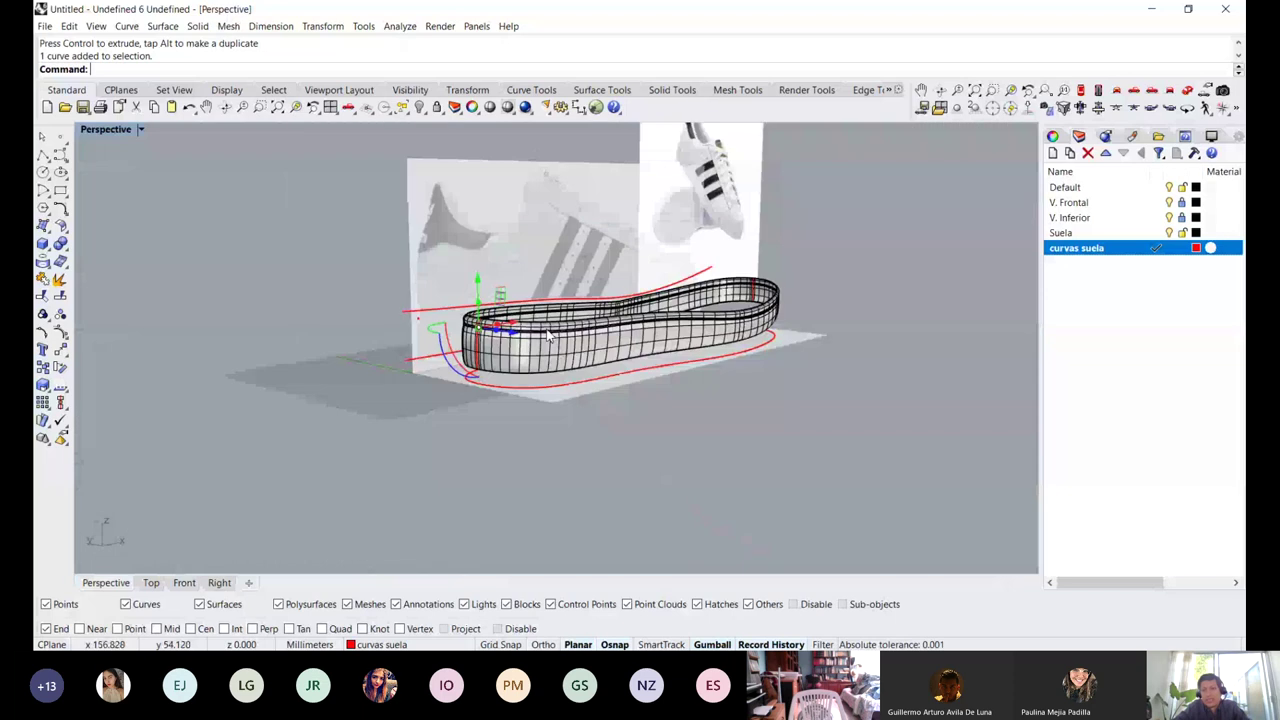
scroll(432, 395, "up", 3)
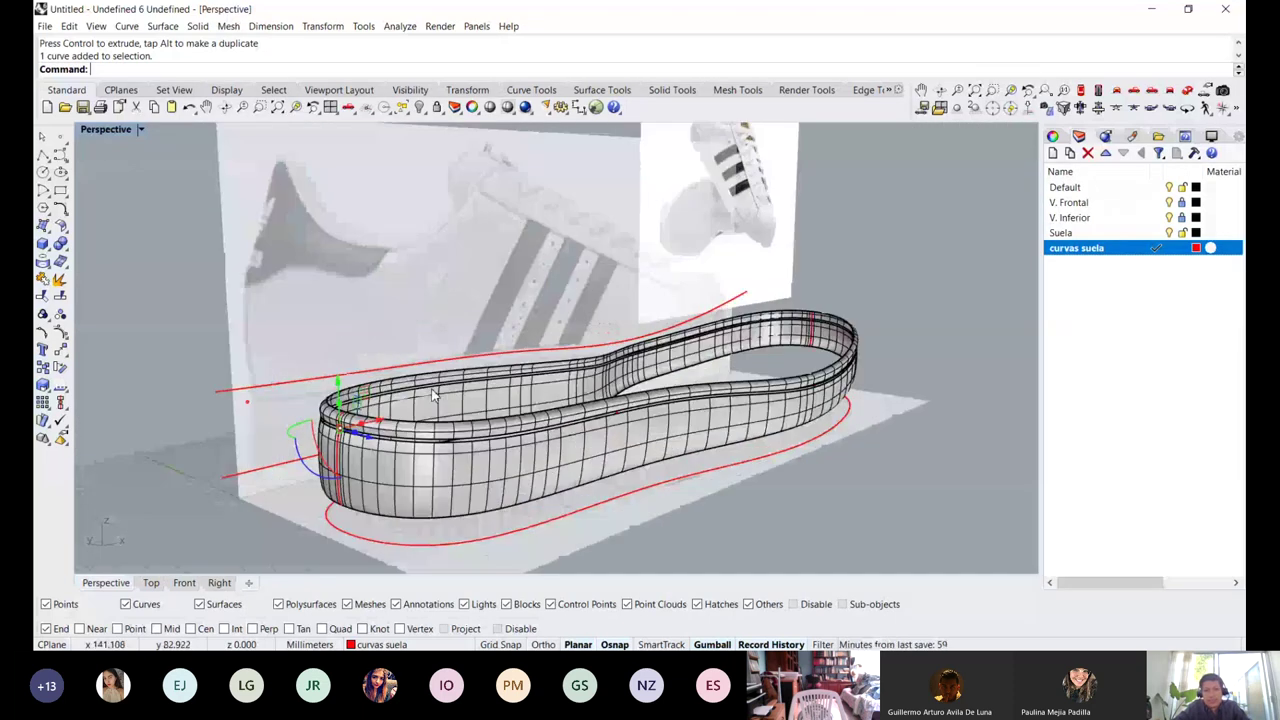
scroll(432, 395, "up", 3)
scroll(538, 408, "down", 5)
right_click_drag(537, 409, 446, 443, "shift")
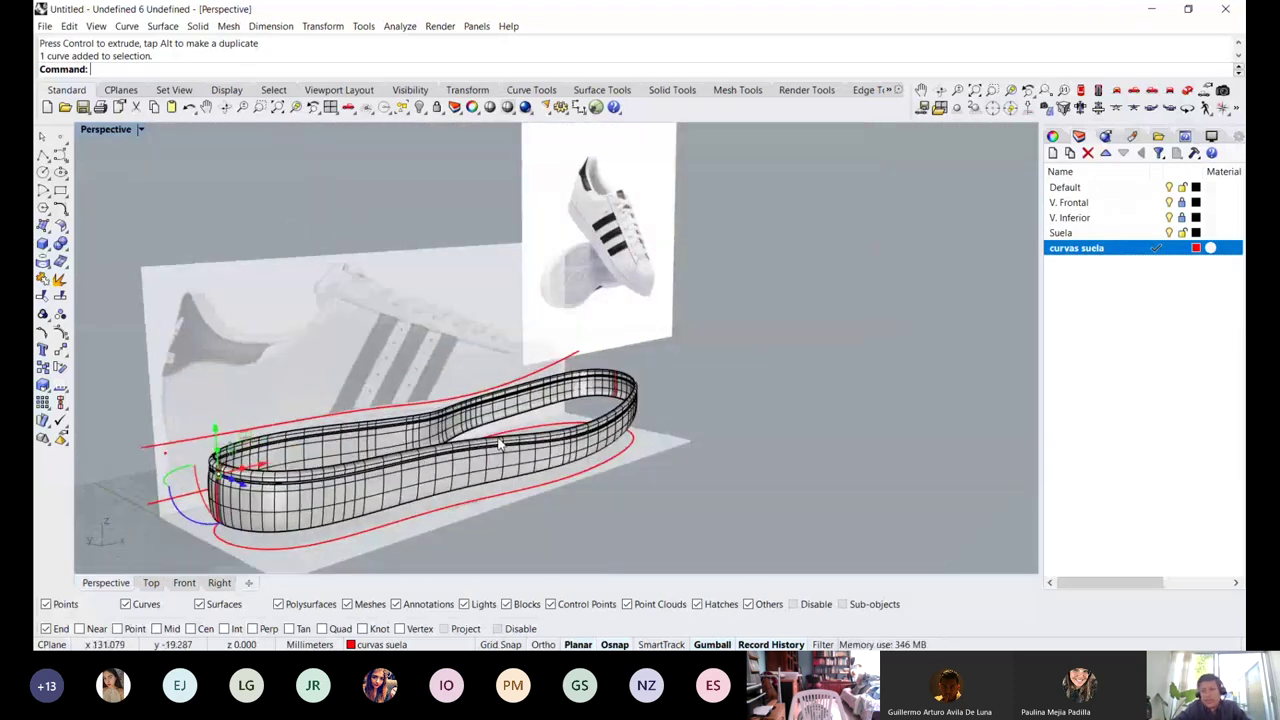
left_click(1212, 137)
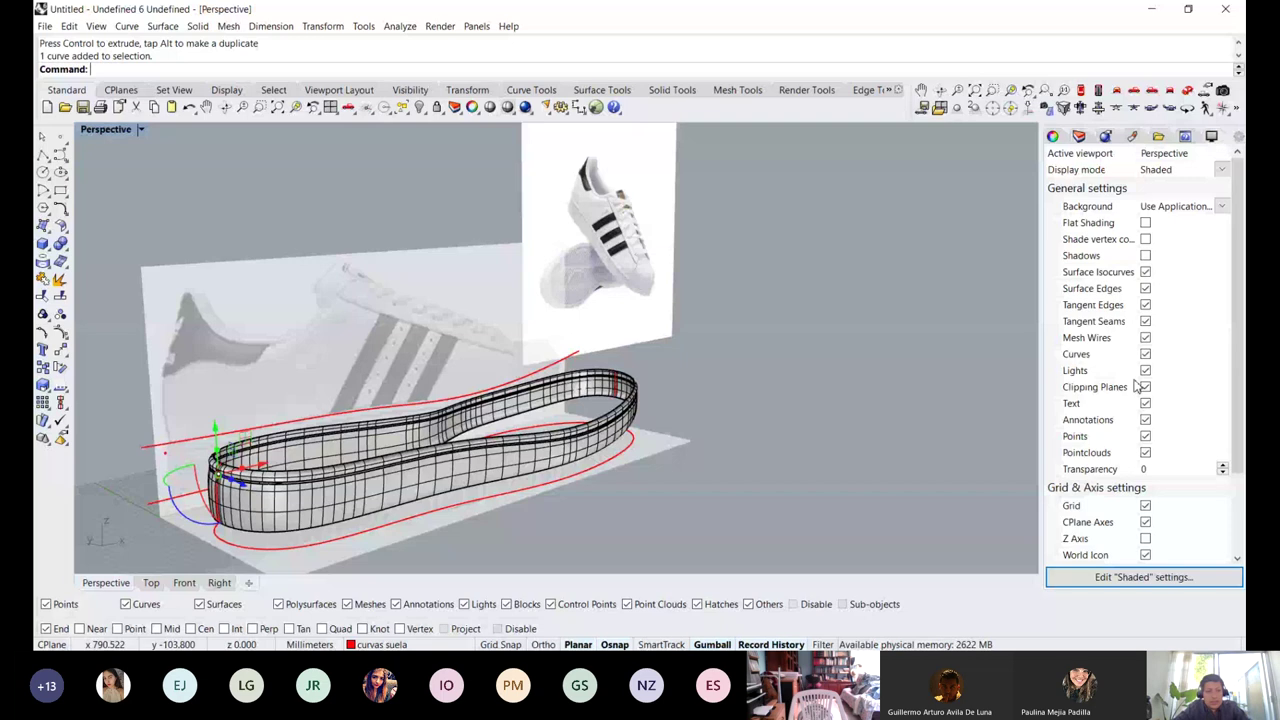
left_click(1145, 274)
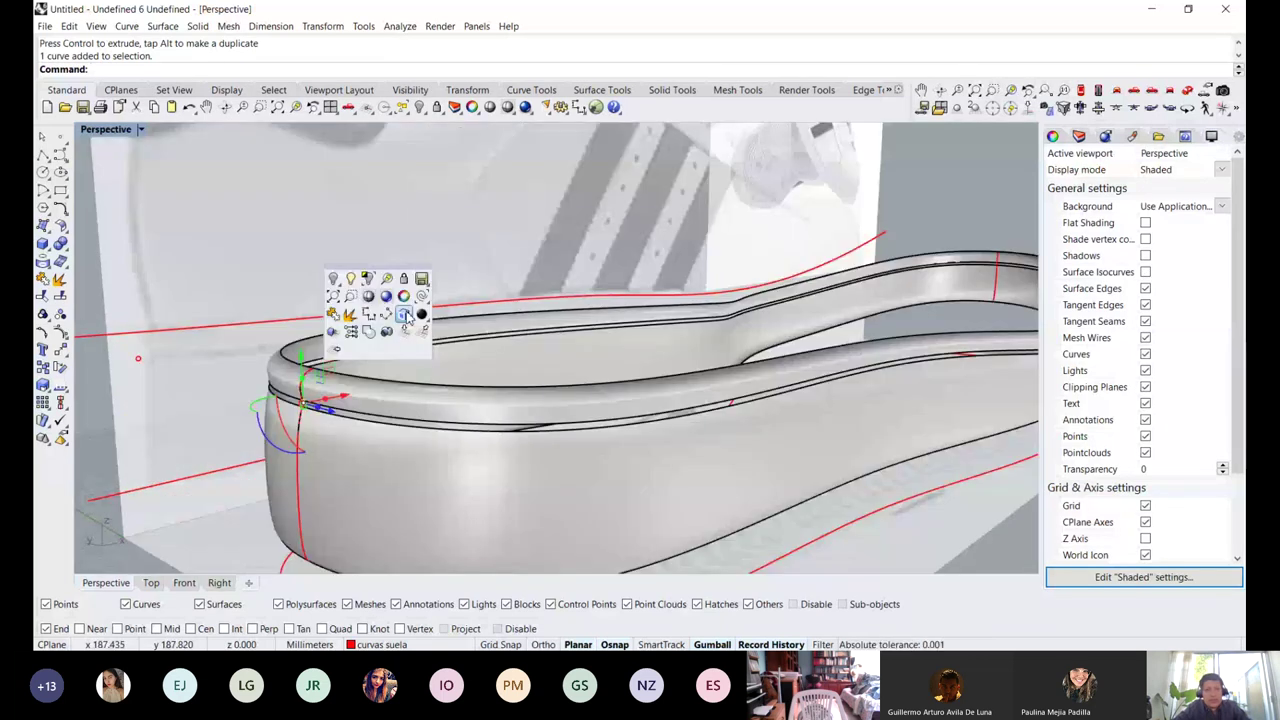
Set up a Sweep 2 Rails with the gap's upper and lower wall edges as rails and the recessed profile as cross section
left_click(404, 315)
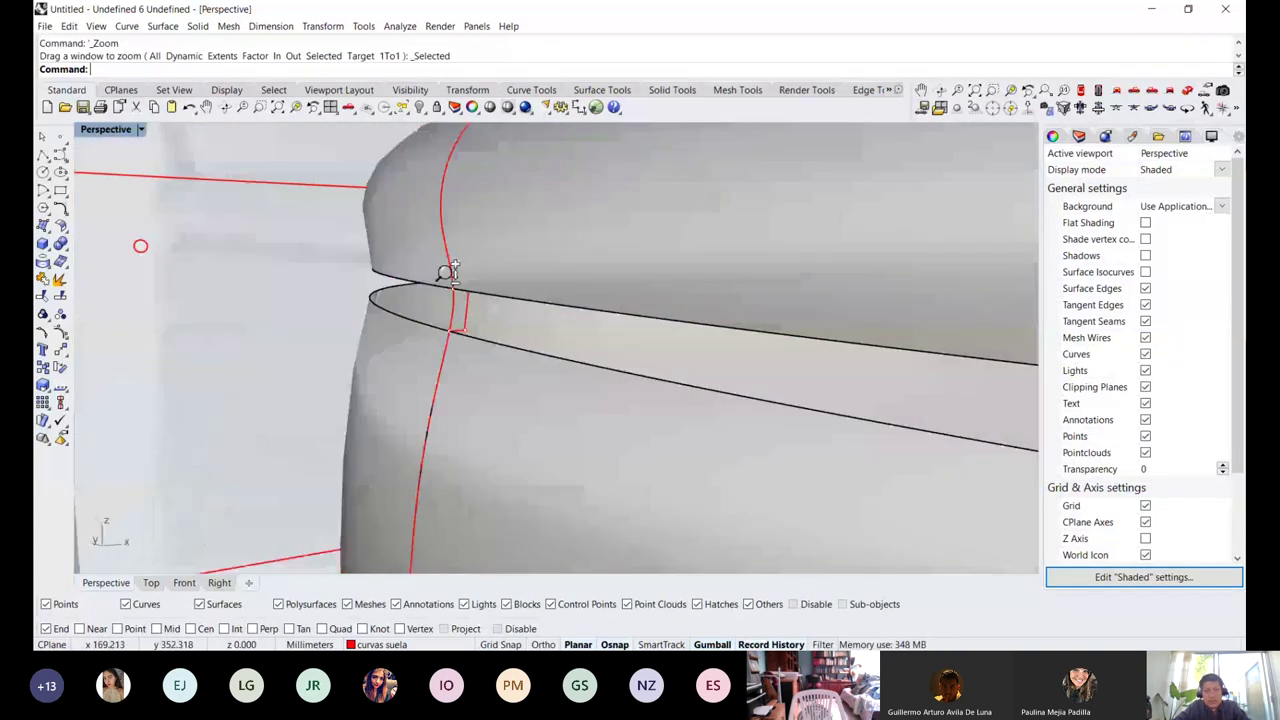
right_click_drag(447, 272, 449, 228)
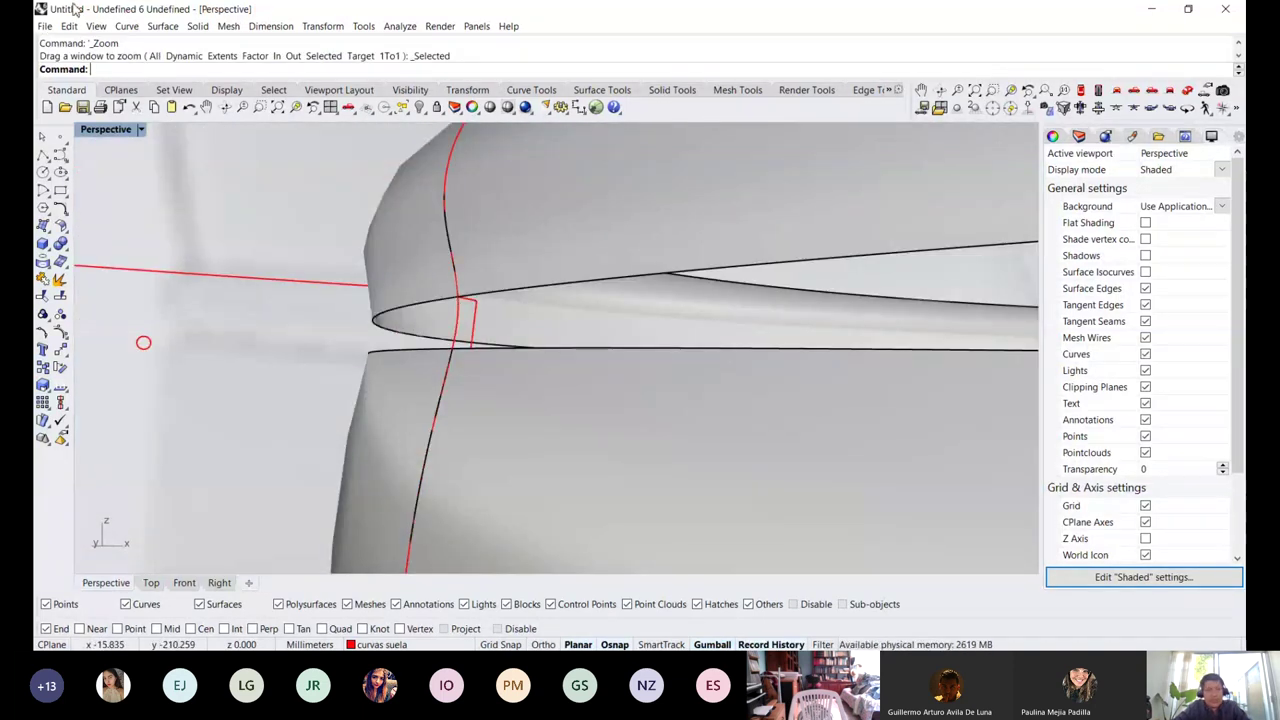
left_click(163, 26)
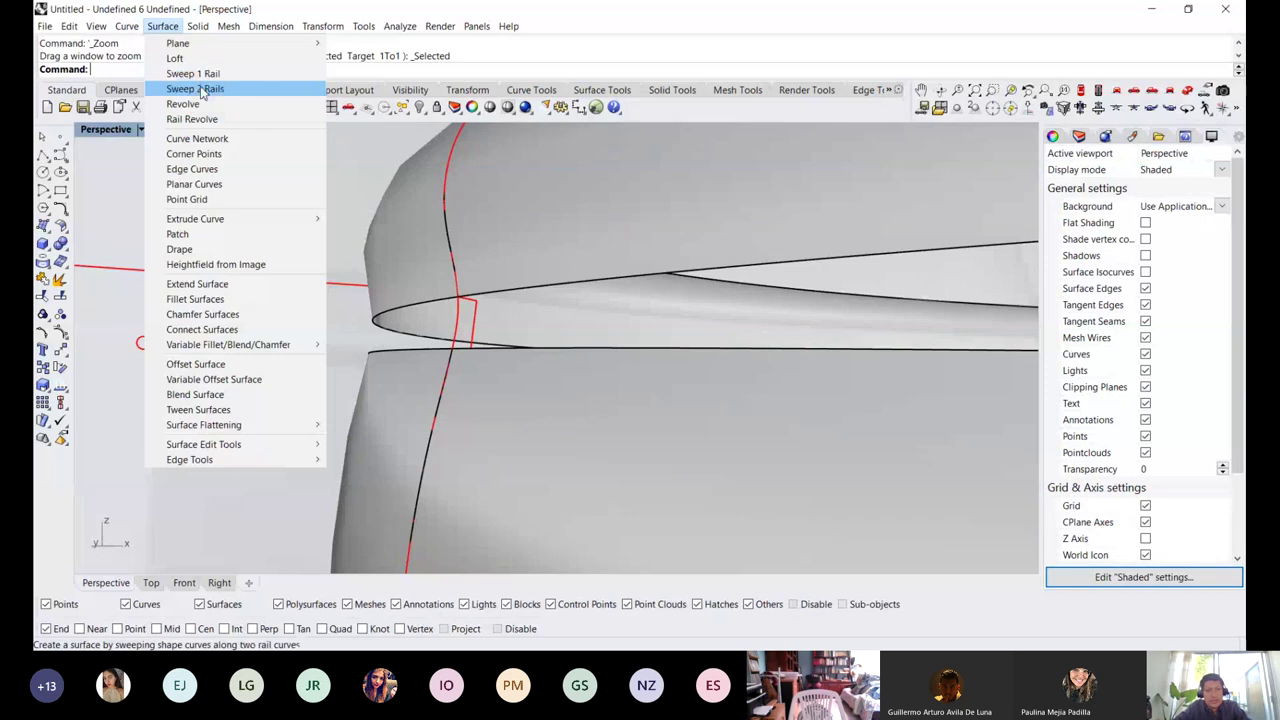
left_click(203, 90)
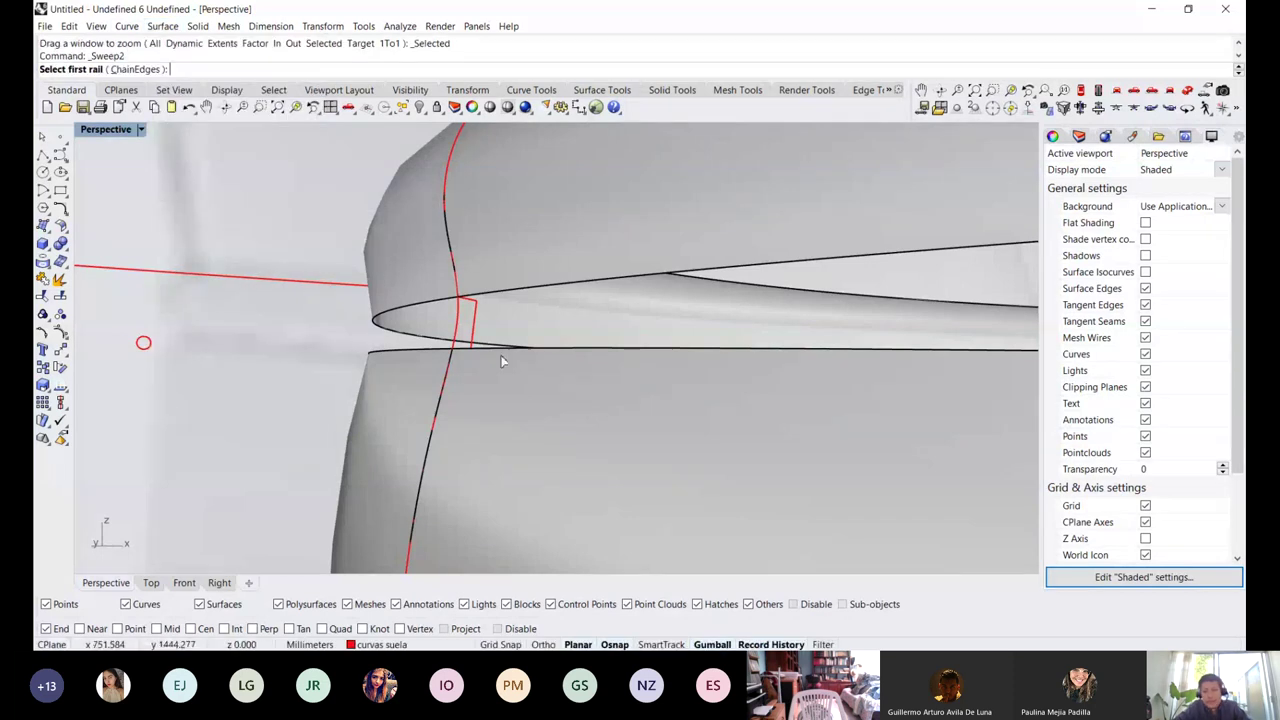
left_click(509, 293)
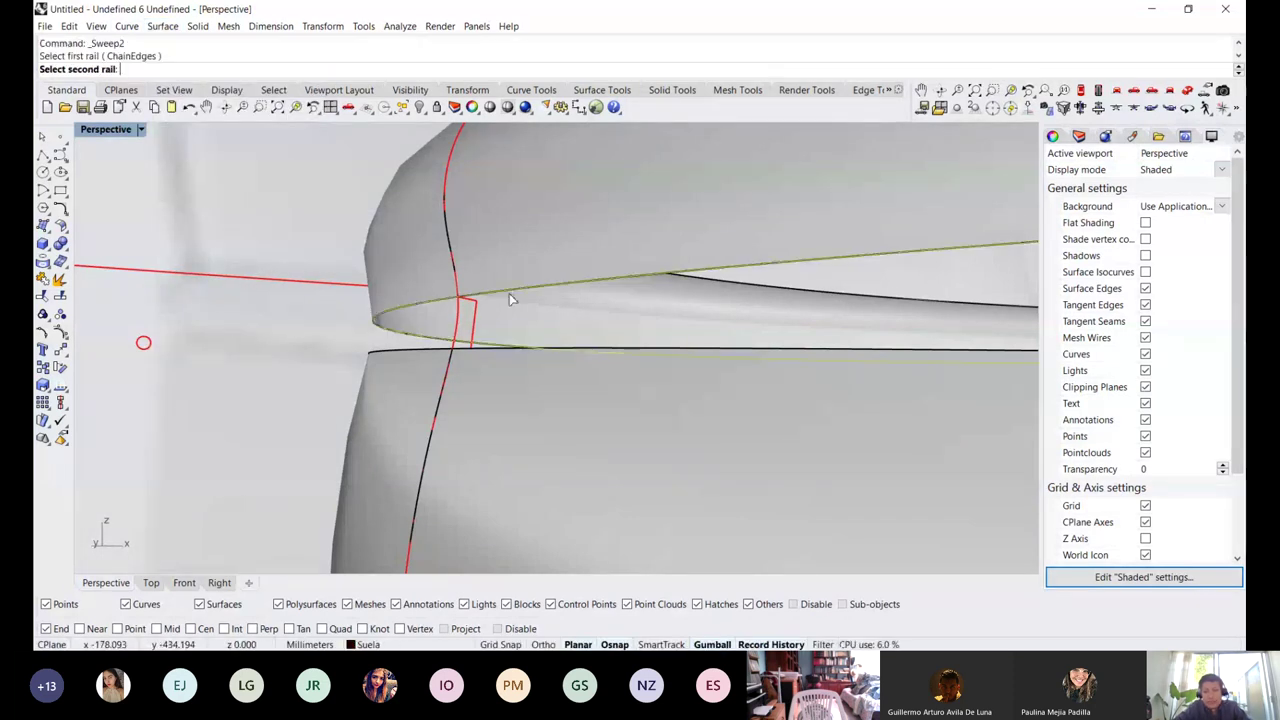
right_click_drag(509, 293, 499, 367)
left_click(498, 364)
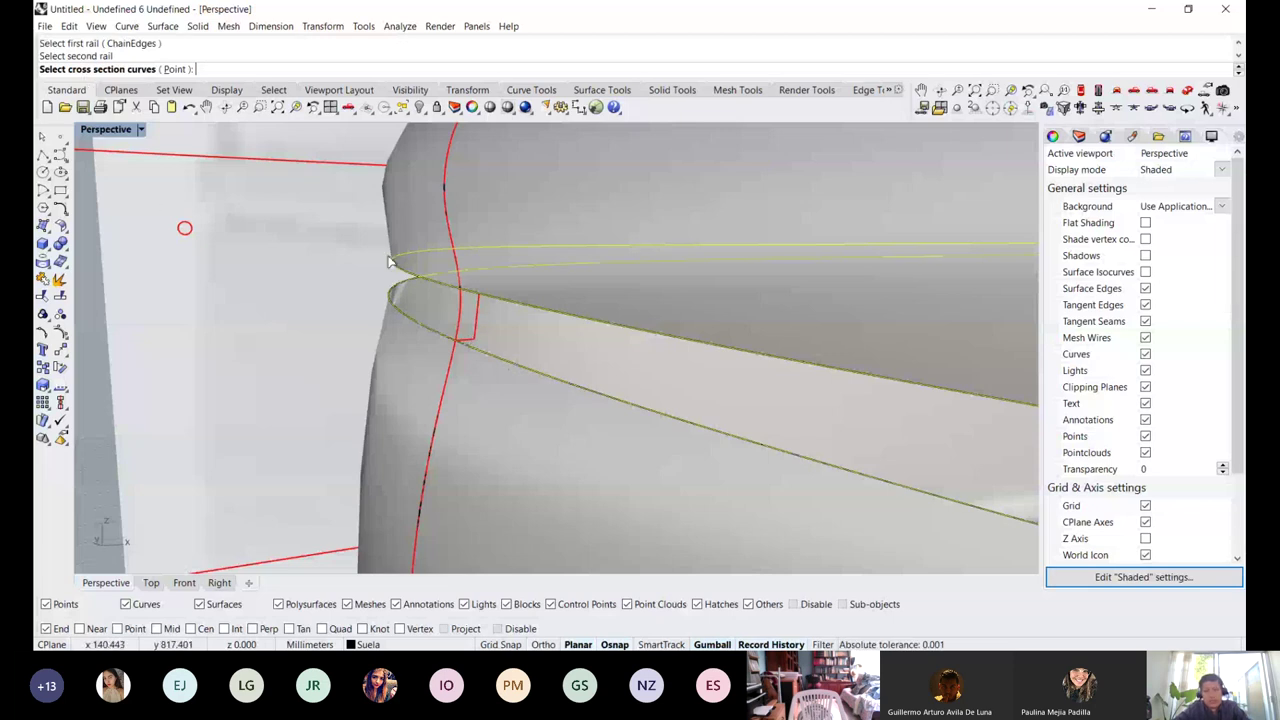
left_click(477, 330)
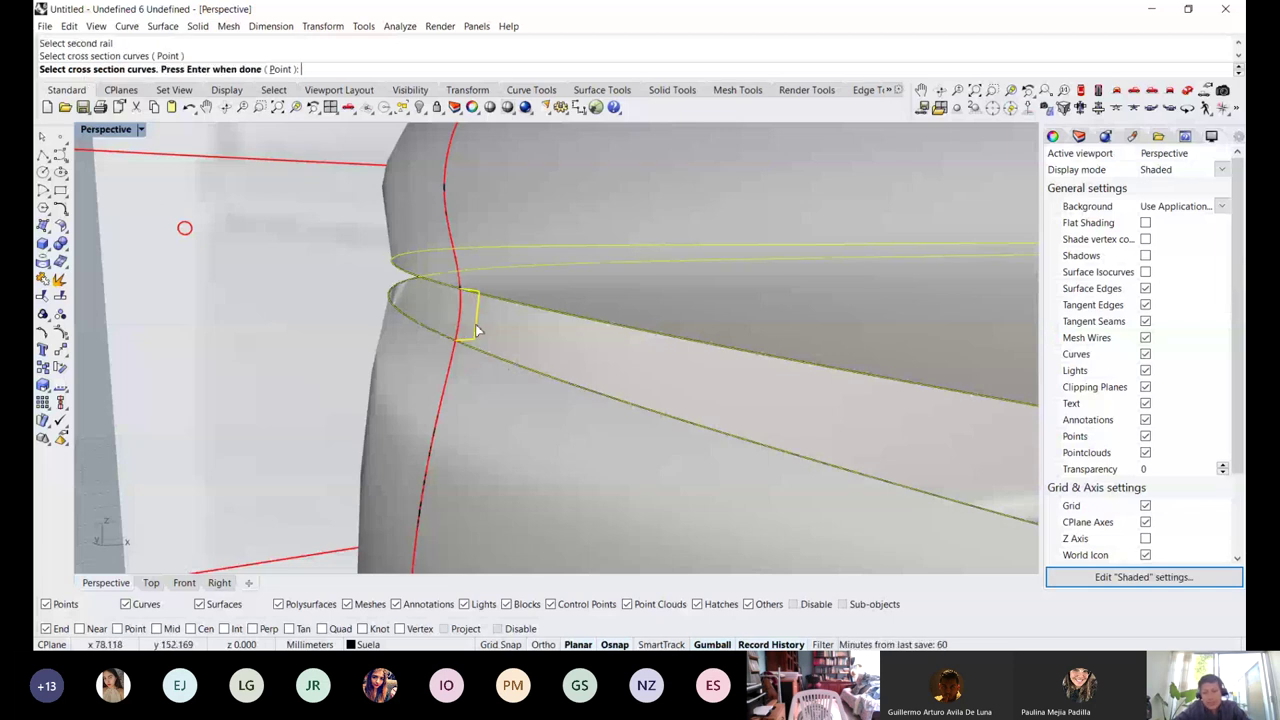
right_click_drag(477, 330, 503, 277)
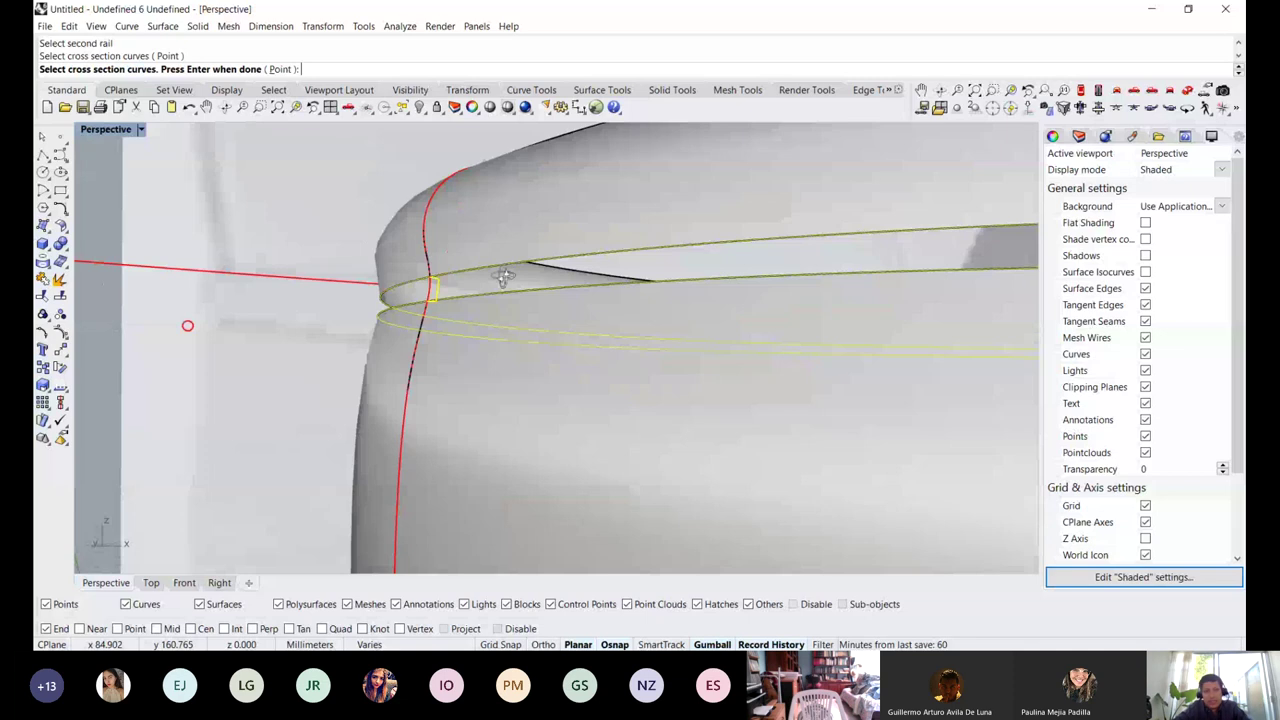
mouse_move(503, 277)
right_mouse_down()
mouse_move(323, 287)
mouse_move(491, 263)
mouse_move(497, 292)
right_mouse_up()
right_click(394, 298)
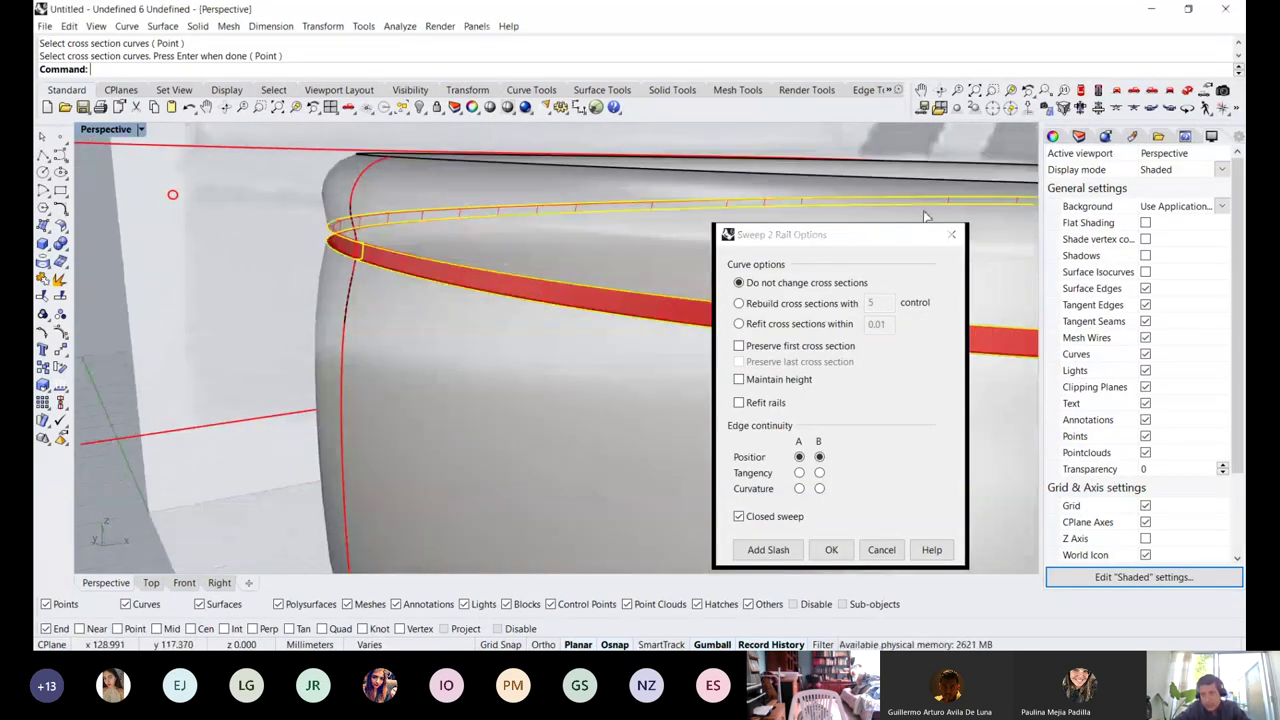
Make Suela the current layer and accept the closed sweep with unchanged cross sections and Position continuity on both edges
left_click(1078, 137)
left_click(1146, 250)
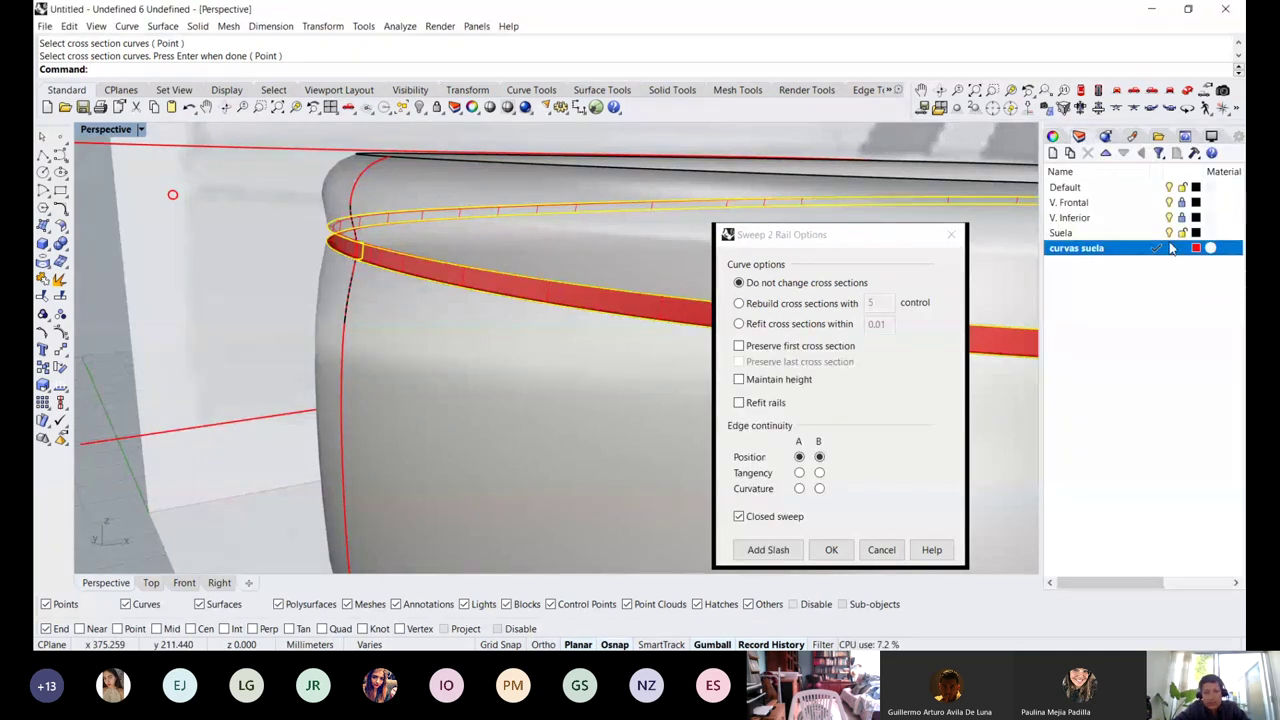
left_click(1165, 233)
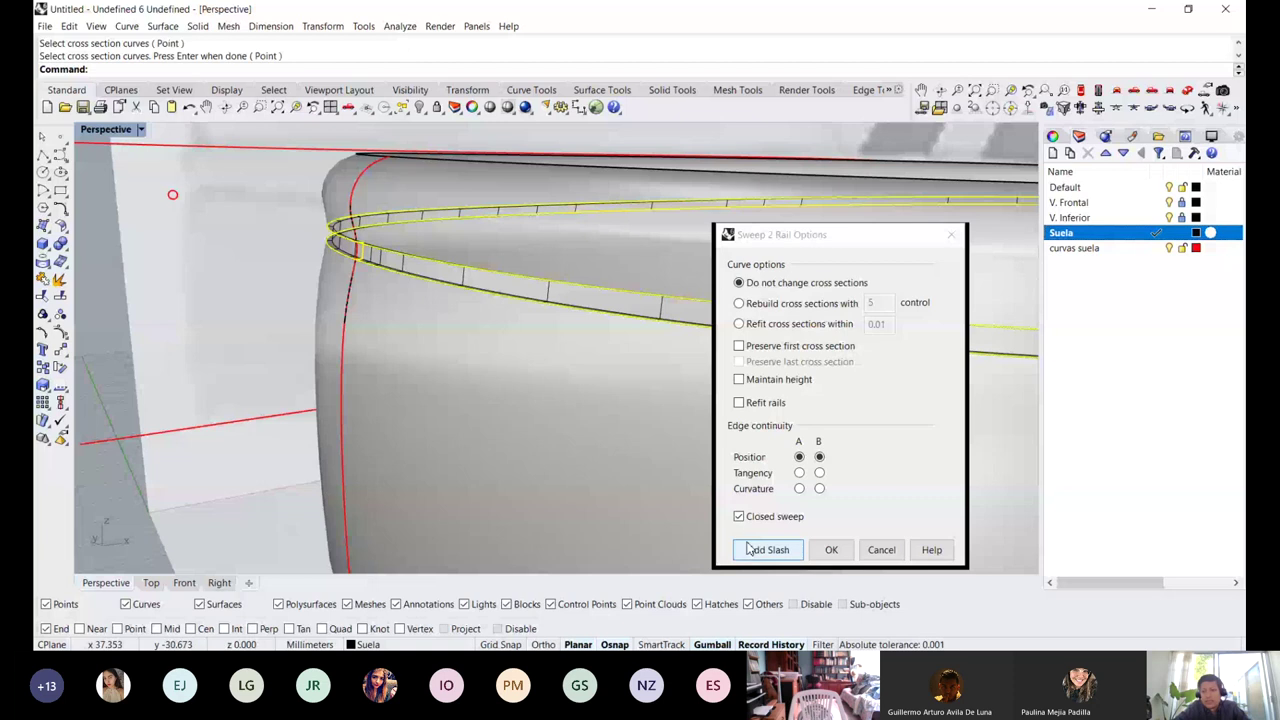
left_click(838, 547)
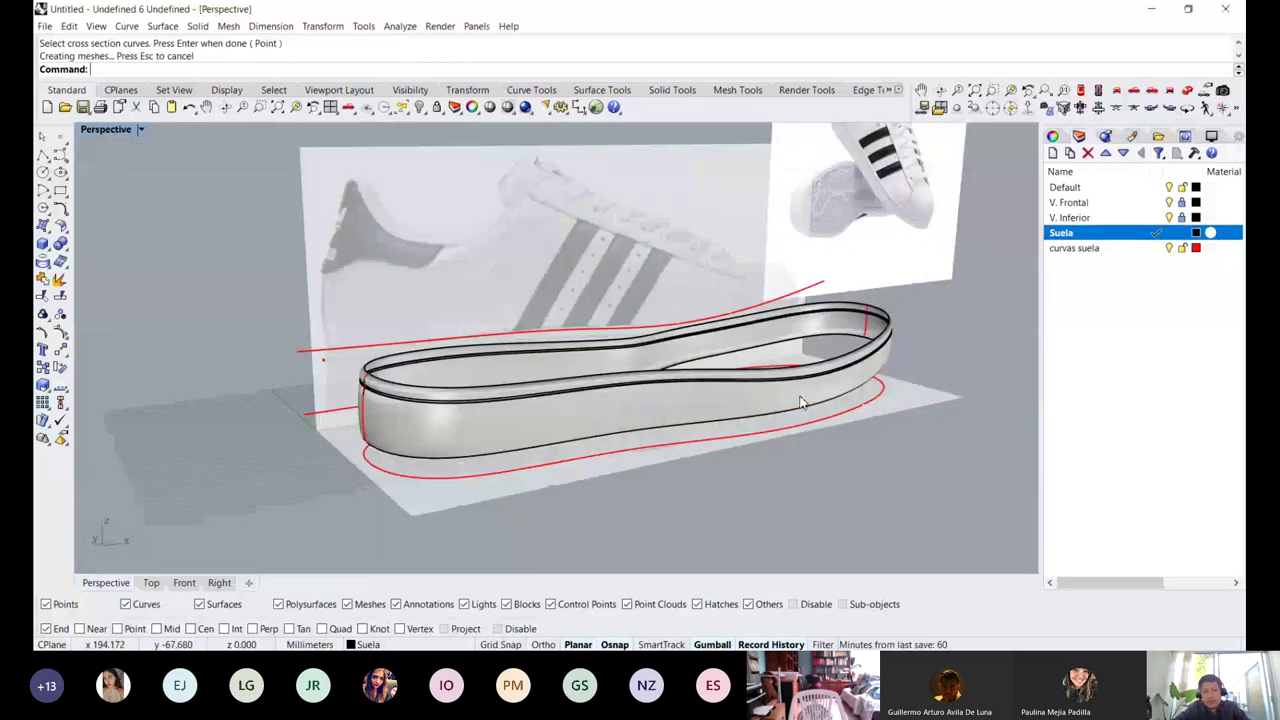
Set the Perspective view's display mode to Rendered, framing the heel of the sole
scroll(800, 402, "down", 3)
right_click_drag(800, 402, 479, 369)
key("ctrl+alt+r")
scroll(500, 380, "up", 6)
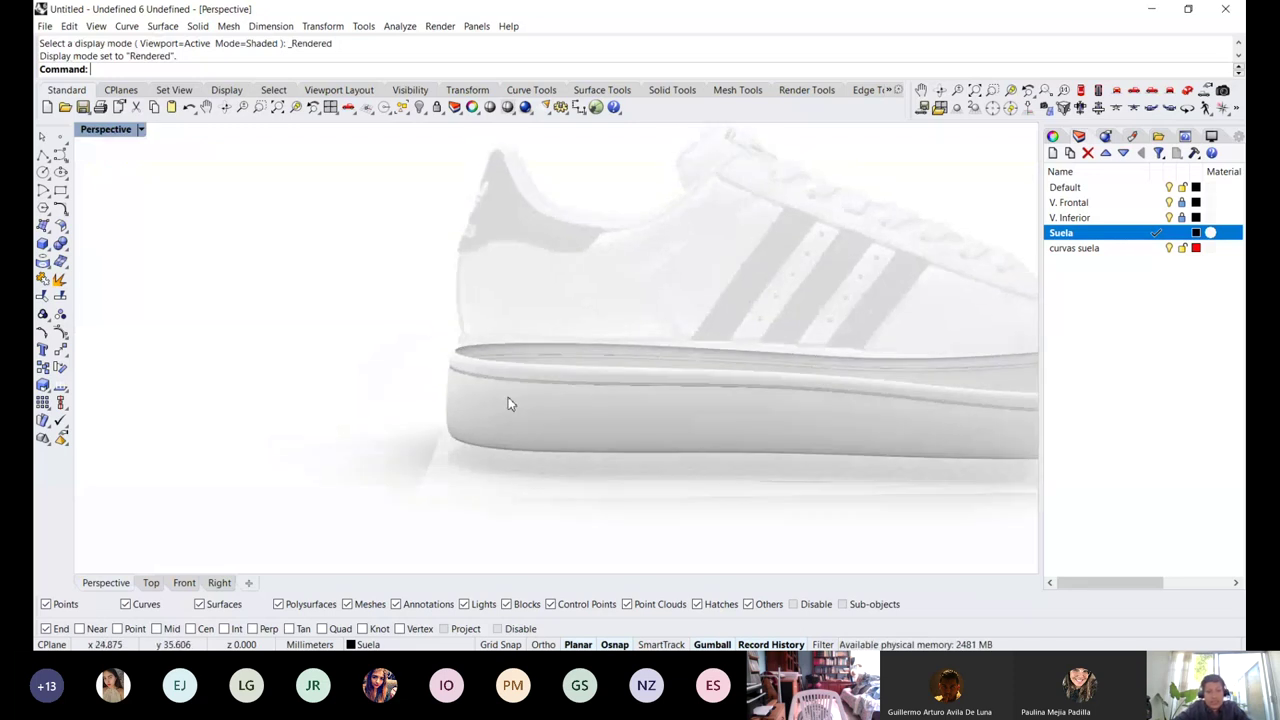
Examine the rendered groove around the sole from heel to toe and compare it with the sneaker reference photo
right_click_drag(531, 334, 528, 336)
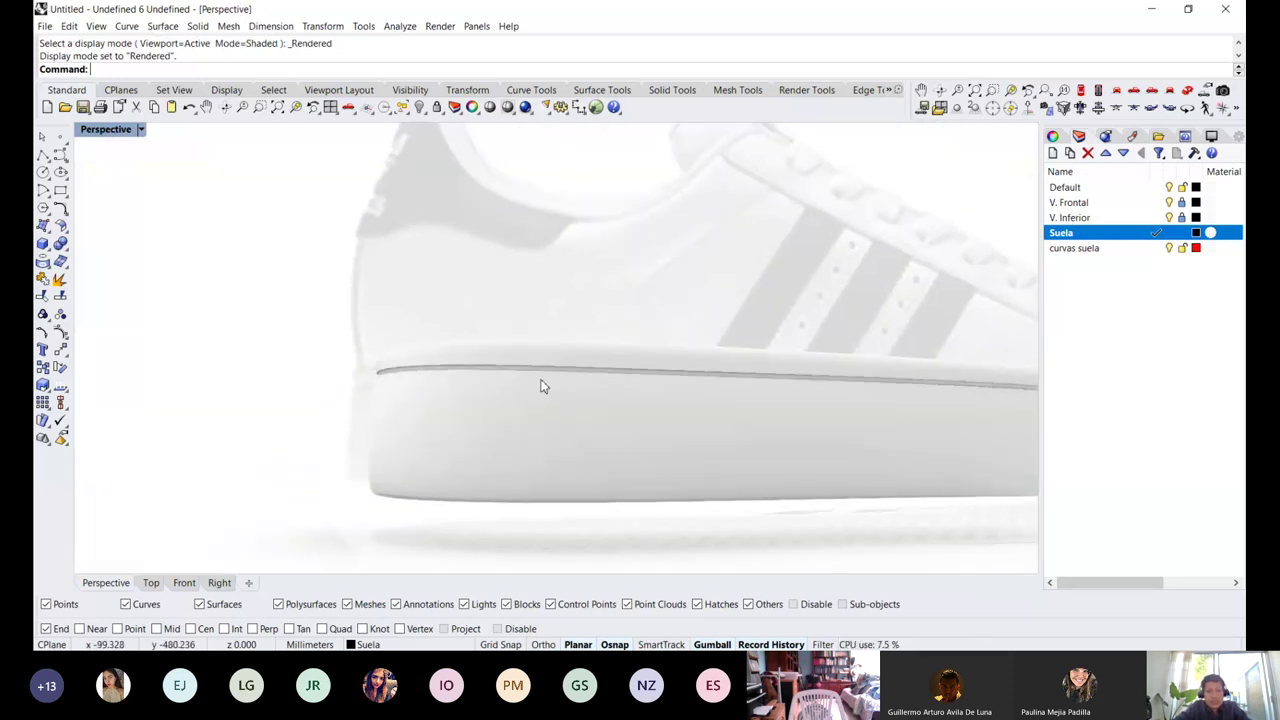
scroll(392, 330, "up", 2)
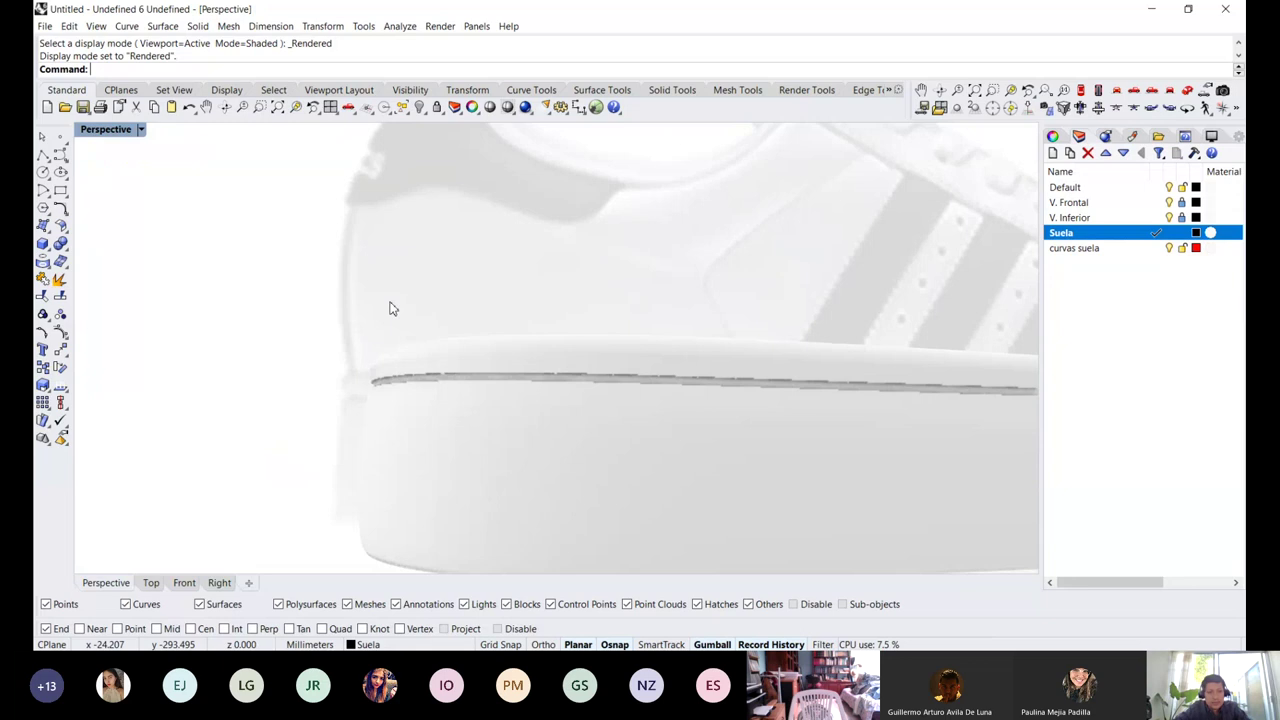
right_click_drag(392, 308, 428, 349)
scroll(428, 349, "down", 4)
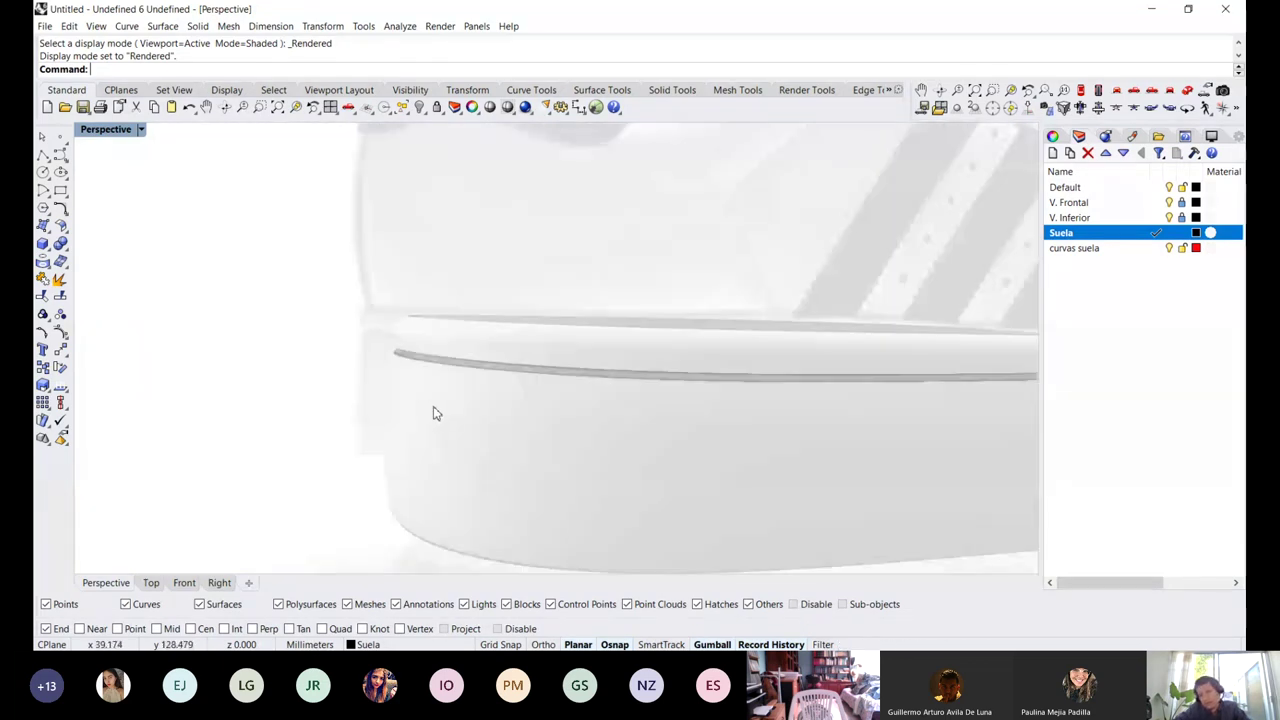
scroll(434, 413, "down", 5)
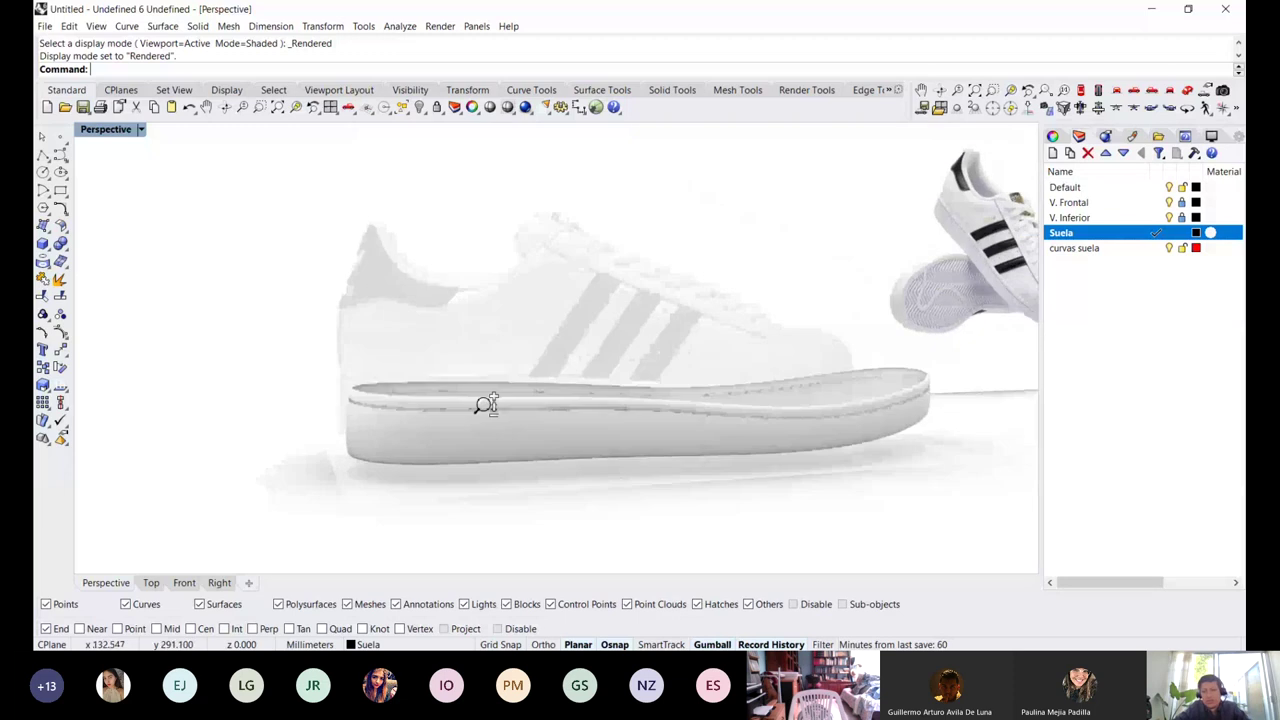
scroll(486, 404, "down", 3)
right_click_drag(871, 374, 693, 441)
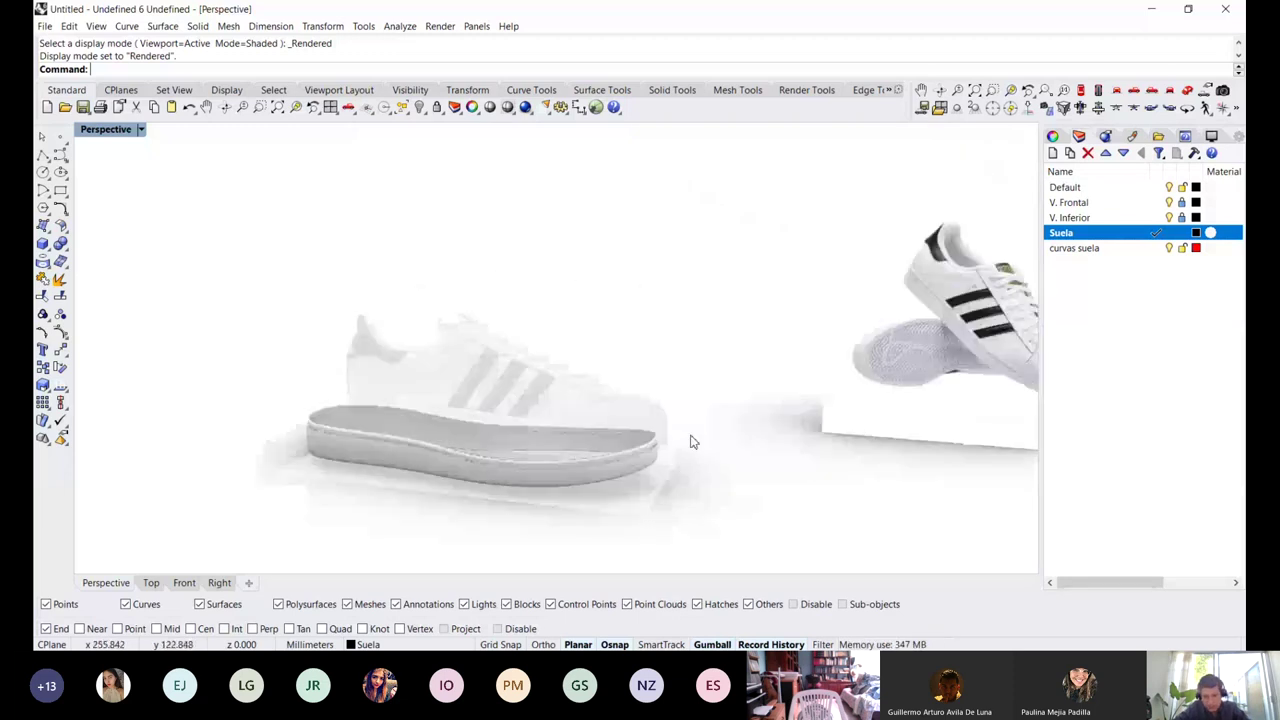
scroll(693, 441, "up", 5)
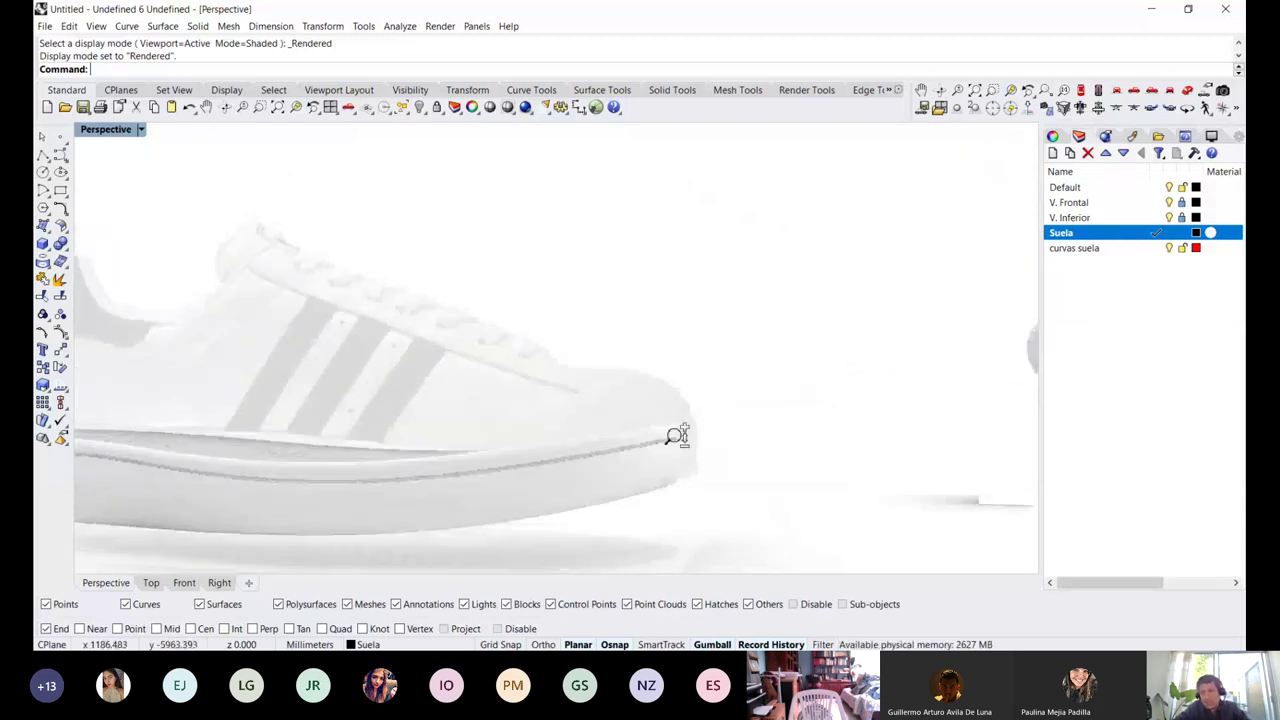
scroll(677, 434, "down", 5)
scroll(809, 346, "up", 5)
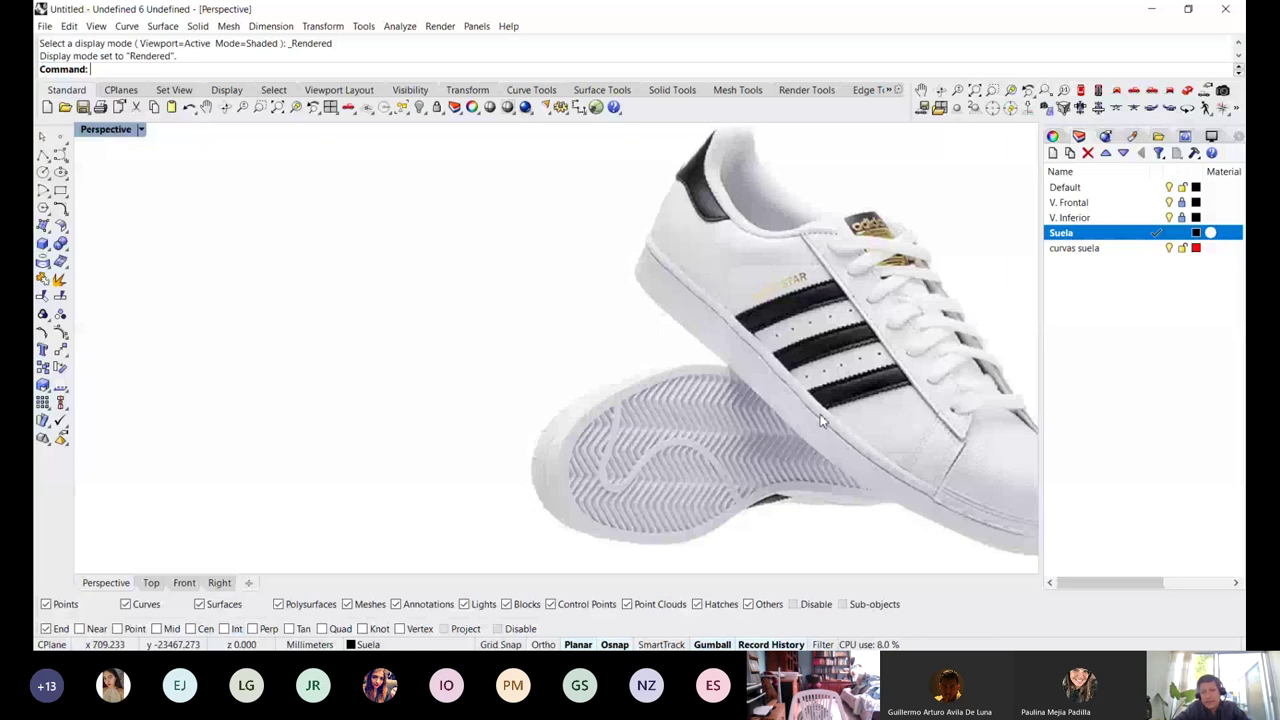
Set the Perspective view's display mode to Shaded, framing the groove at the heel of the sole
scroll(820, 414, "down", 5)
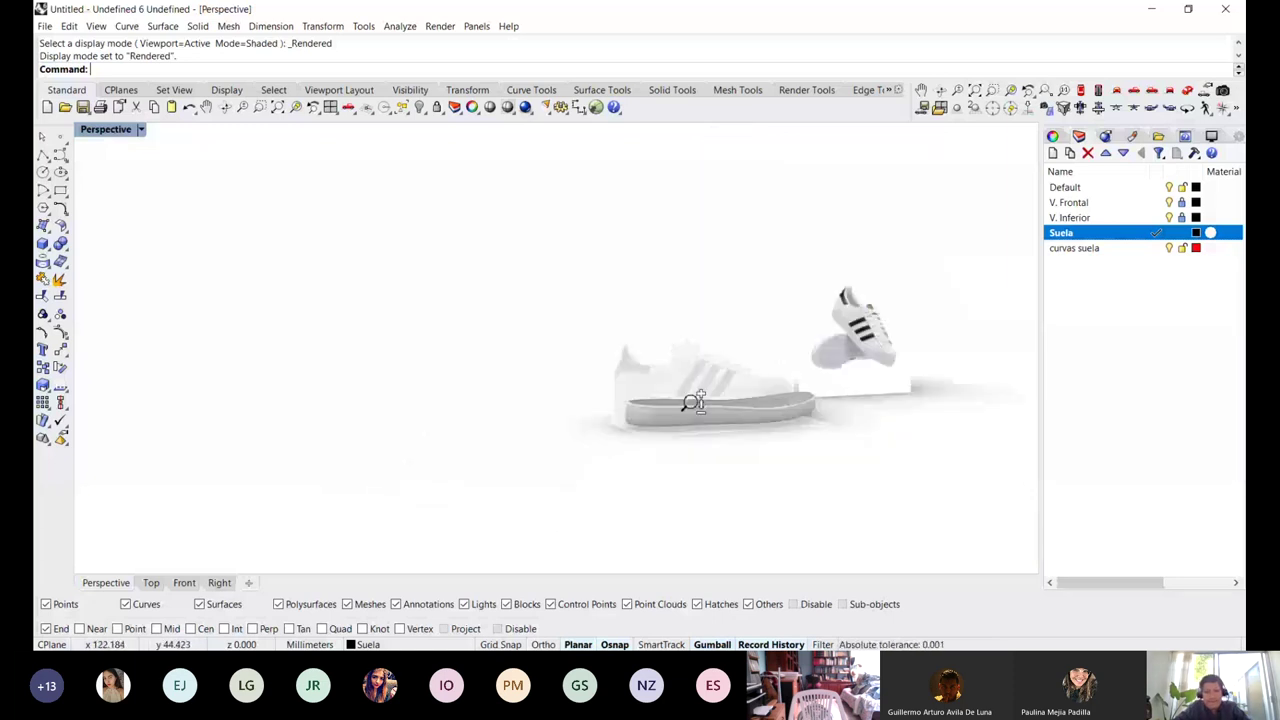
scroll(693, 403, "up", 6)
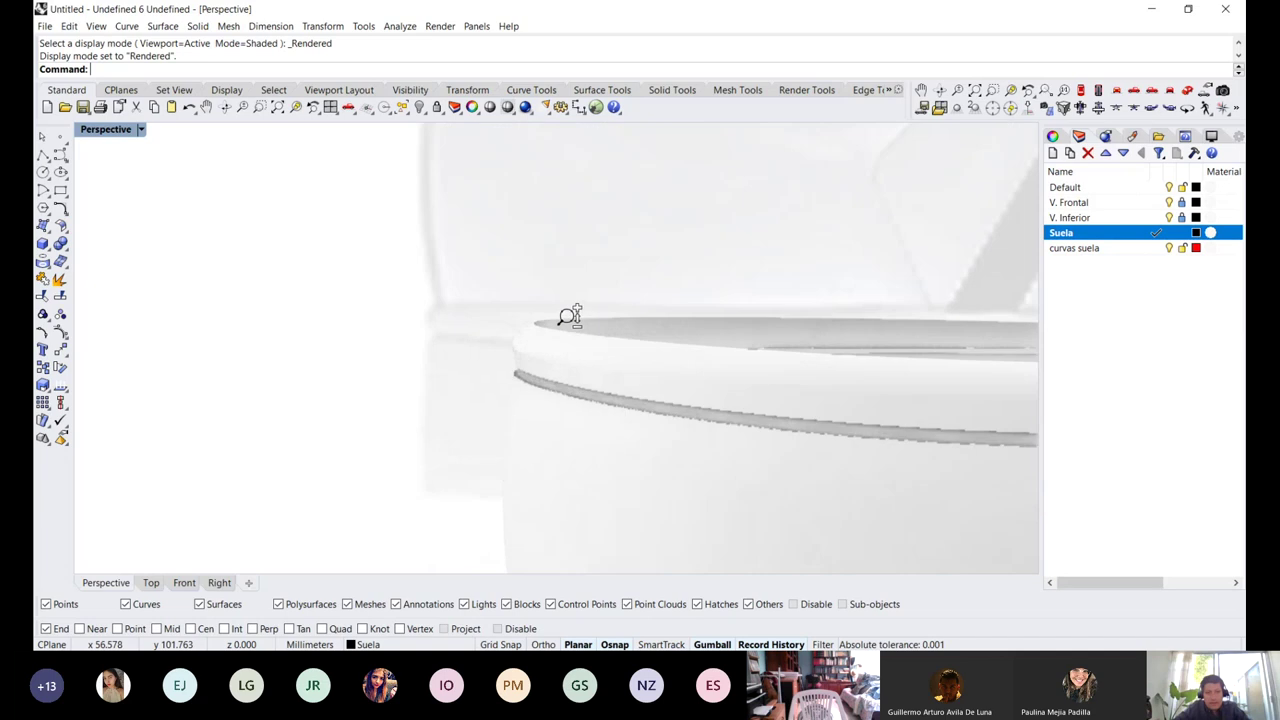
scroll(571, 312, "up", 2)
scroll(517, 341, "up", 2)
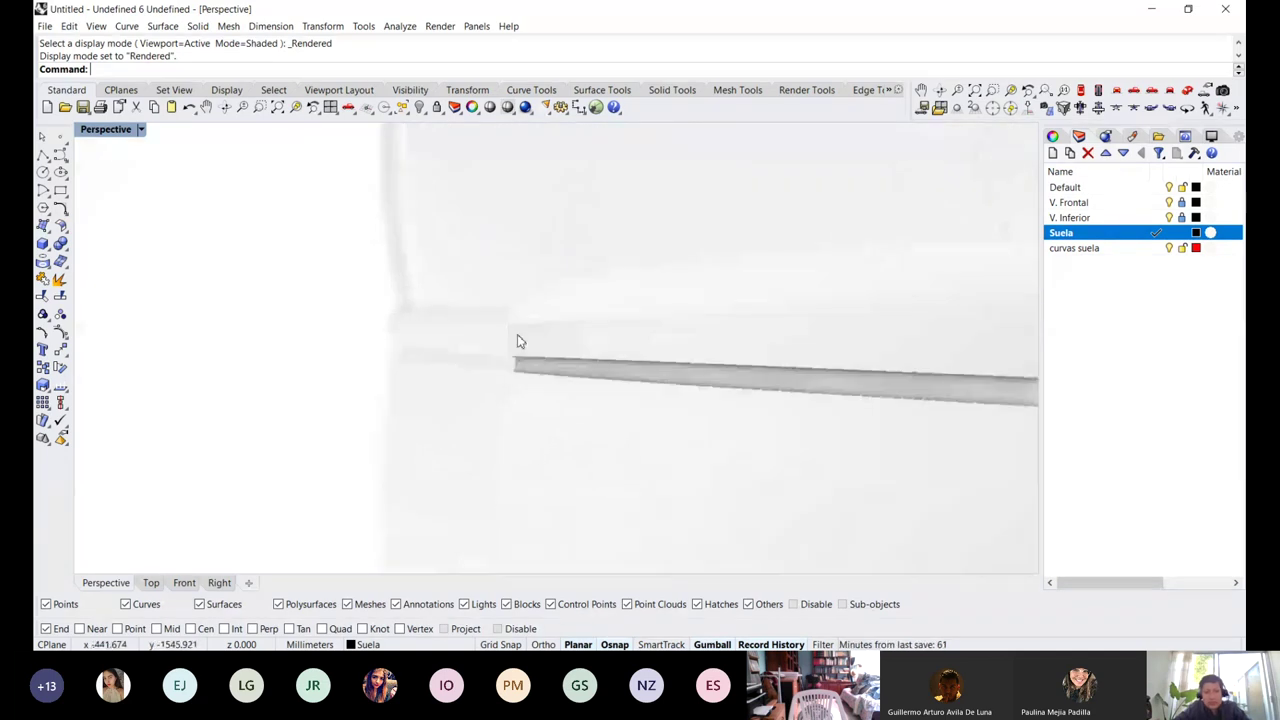
key("ctrl+alt+s")
scroll(566, 338, "up", 2)
right_click_drag(569, 330, 530, 352)
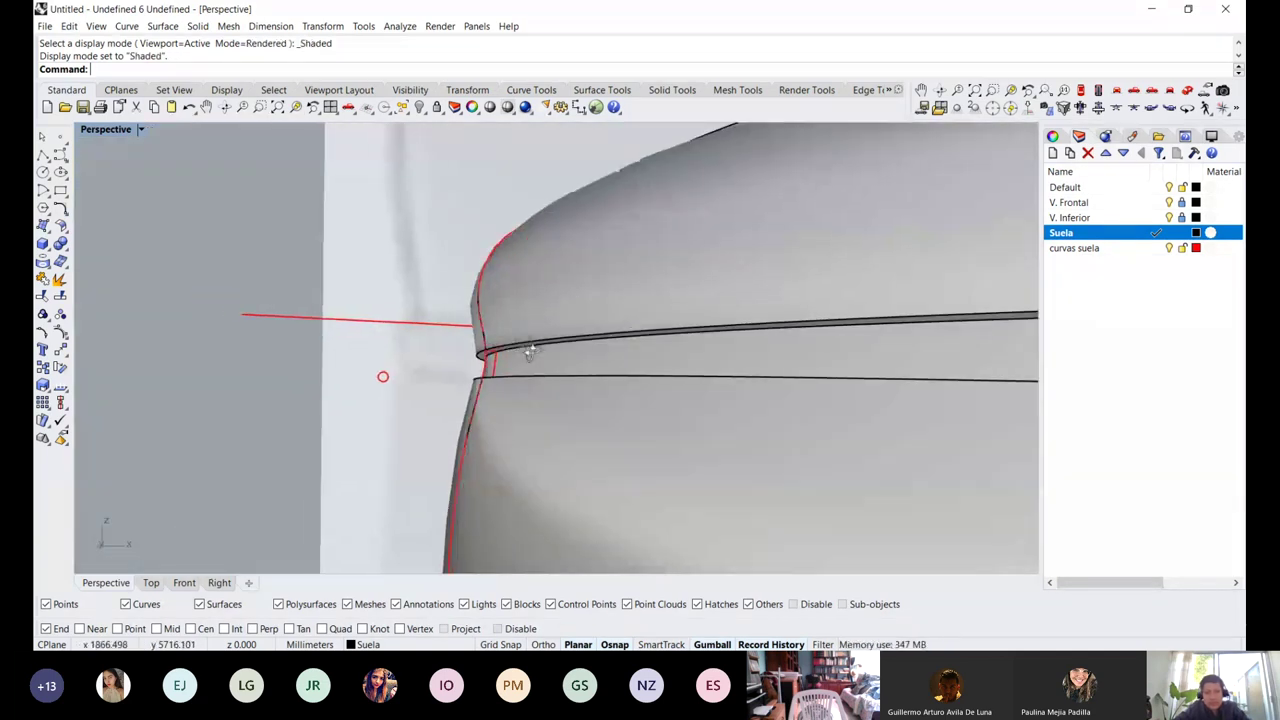
Delete the swept groove polysurface from the gap in the sole's side wall
scroll(530, 350, "up", 1)
left_click(543, 354)
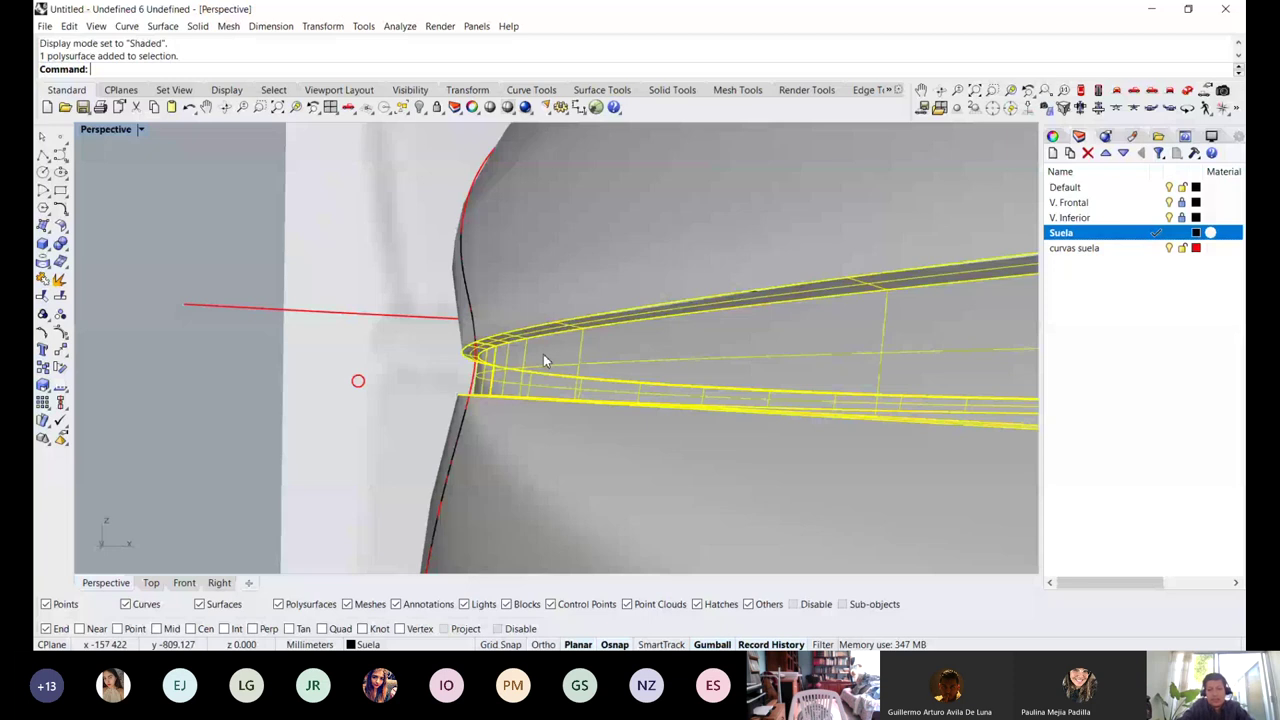
key("Delete")
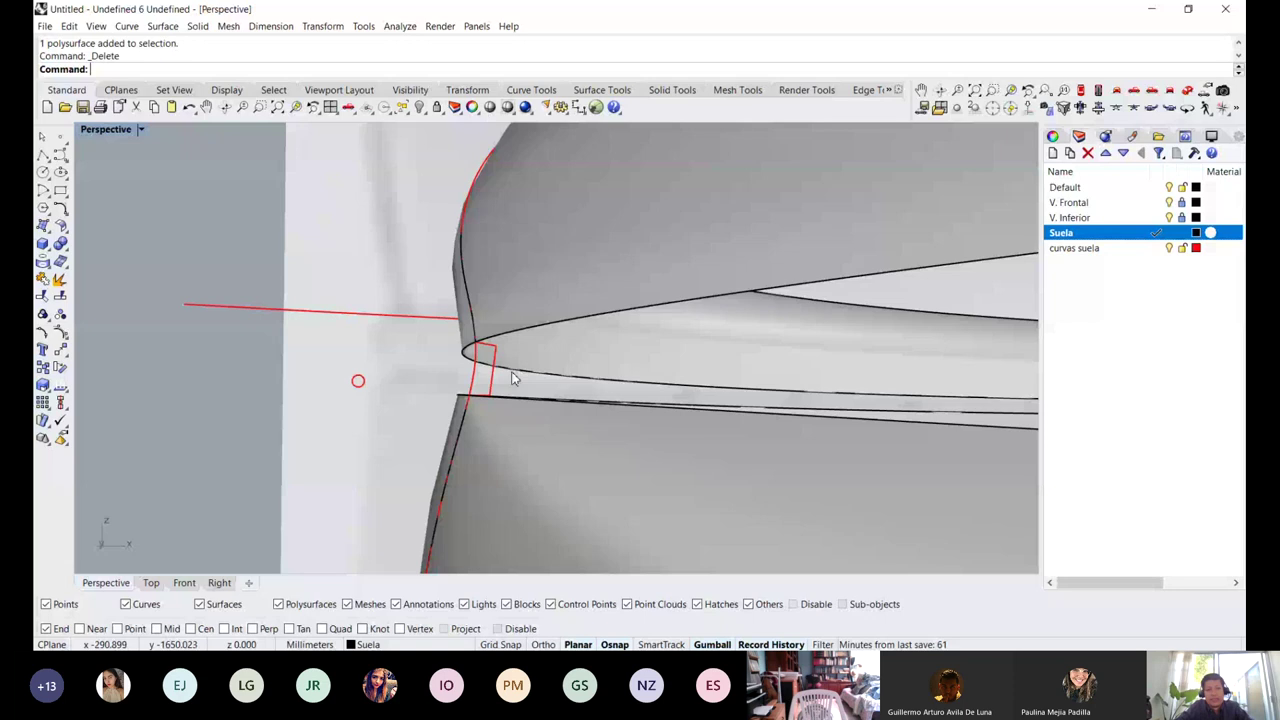
Try a closed pipe along the gap's upper wall edge, then undo it
scroll(476, 362, "down", 1)
right_click_drag(476, 362, 482, 392)
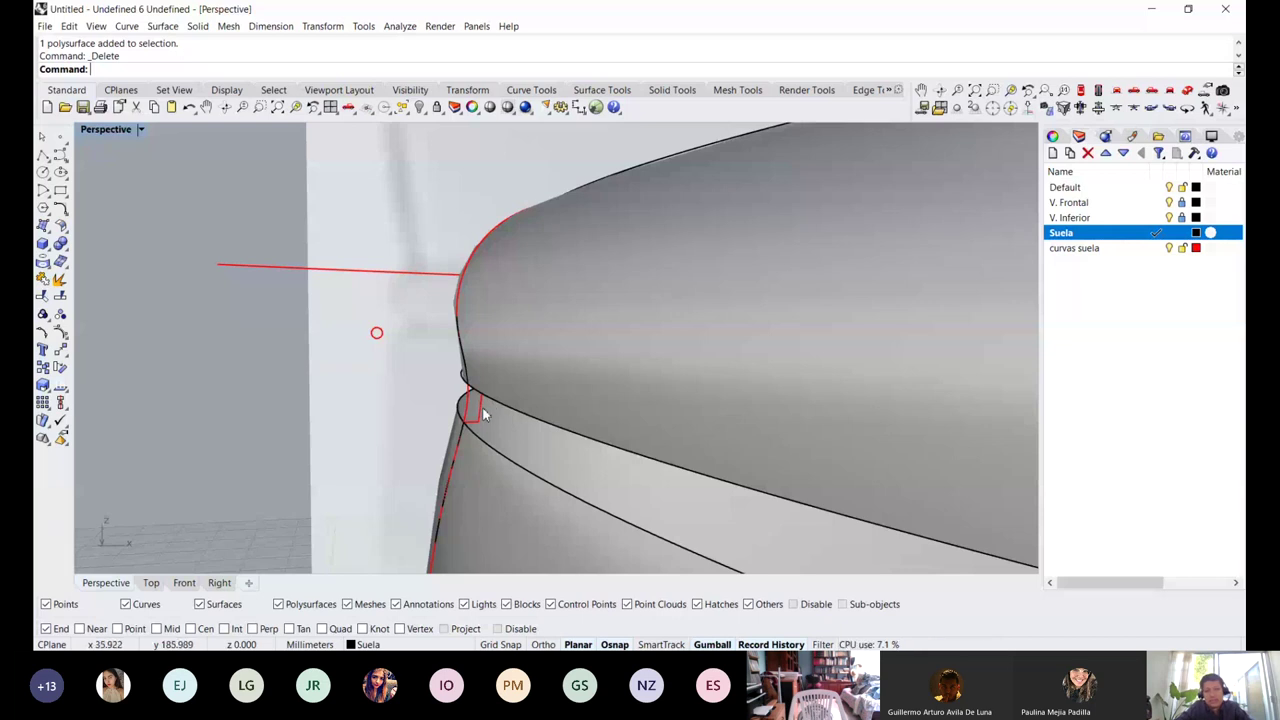
right_click_drag(563, 409, 563, 396)
type("pipe")
key("Return")
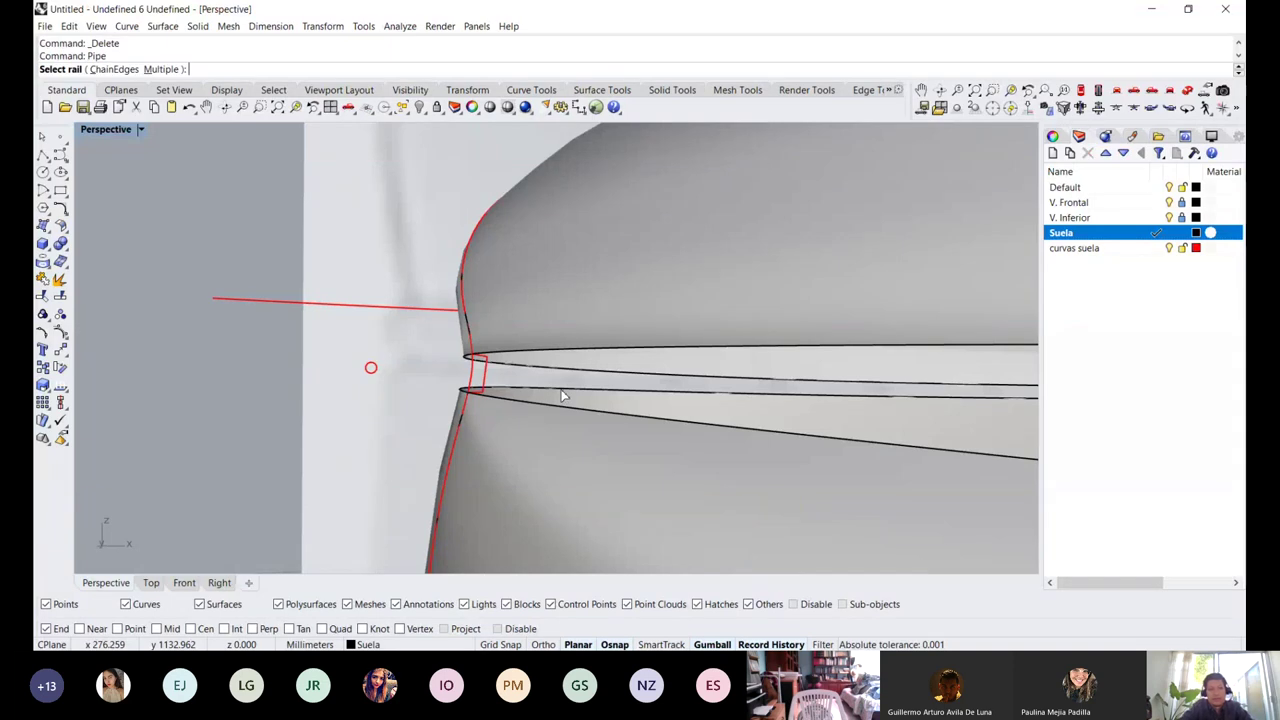
left_click(534, 352)
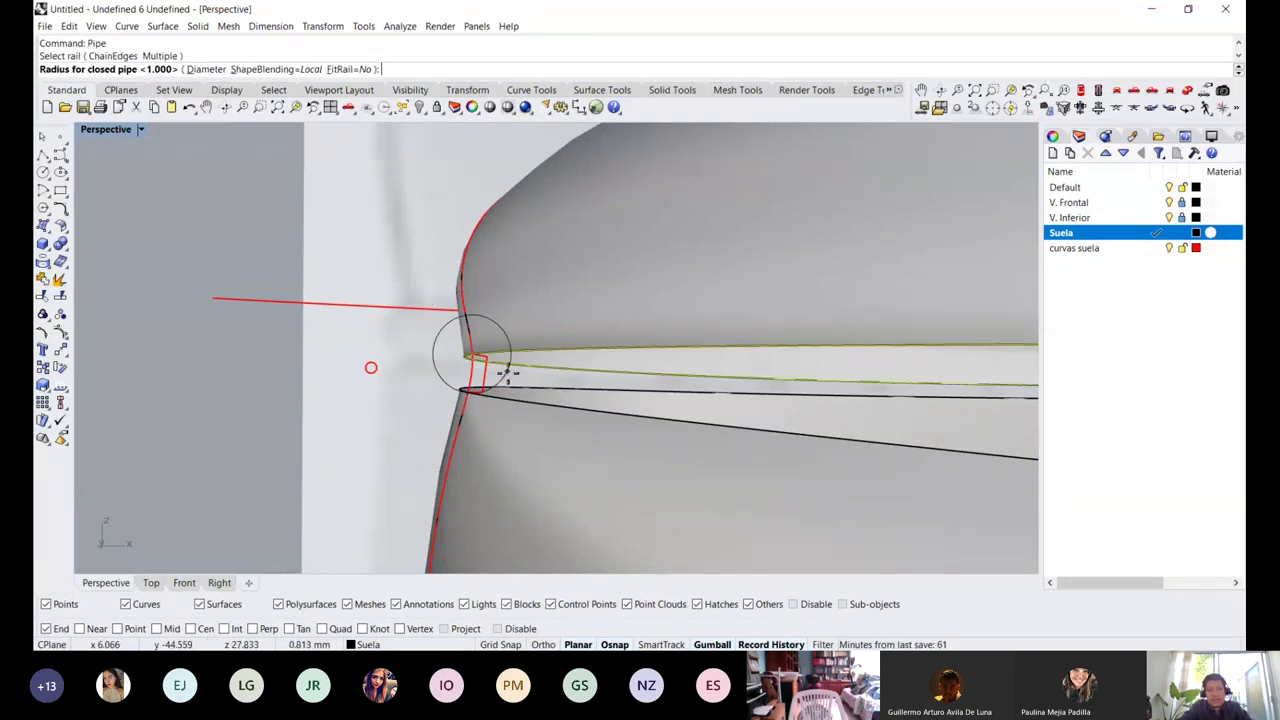
scroll(508, 372, "up", 3)
left_click(486, 278)
right_click(485, 278)
scroll(485, 278, "down", 4)
mouse_move(494, 348)
right_mouse_down()
mouse_move(485, 307)
mouse_move(468, 305)
mouse_move(459, 355)
mouse_move(491, 358)
right_mouse_up()
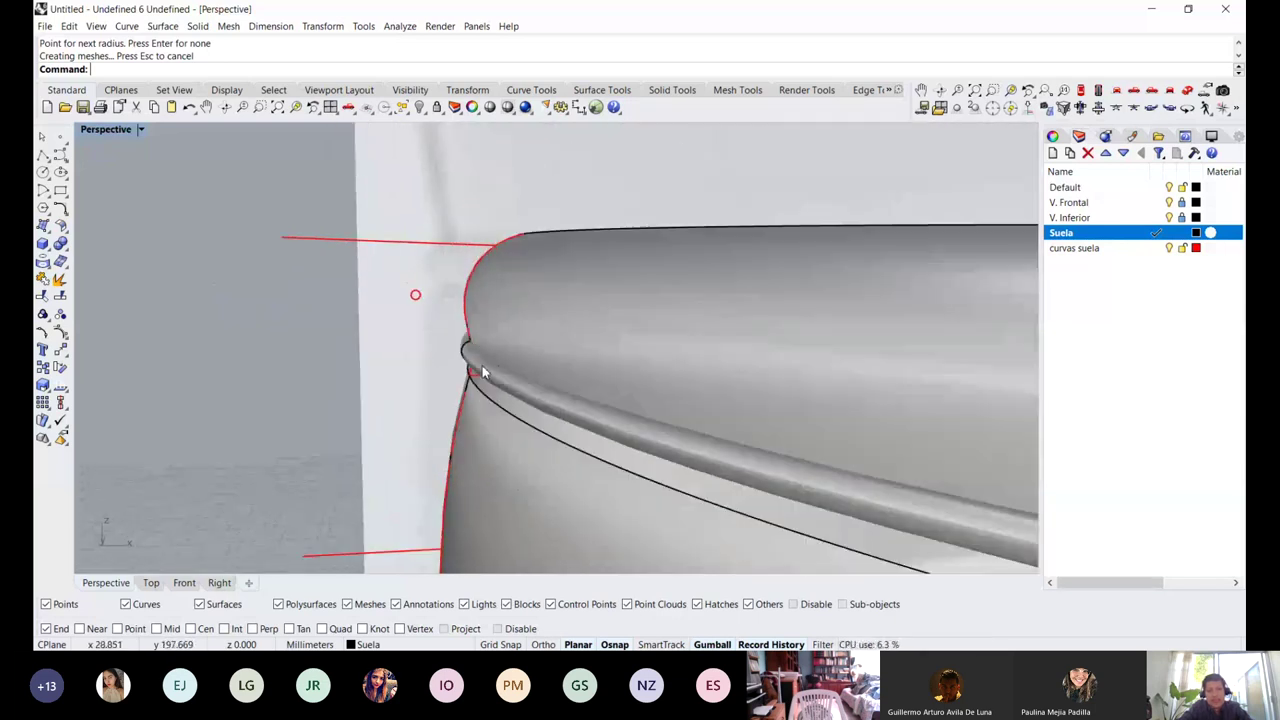
key("ctrl+z")
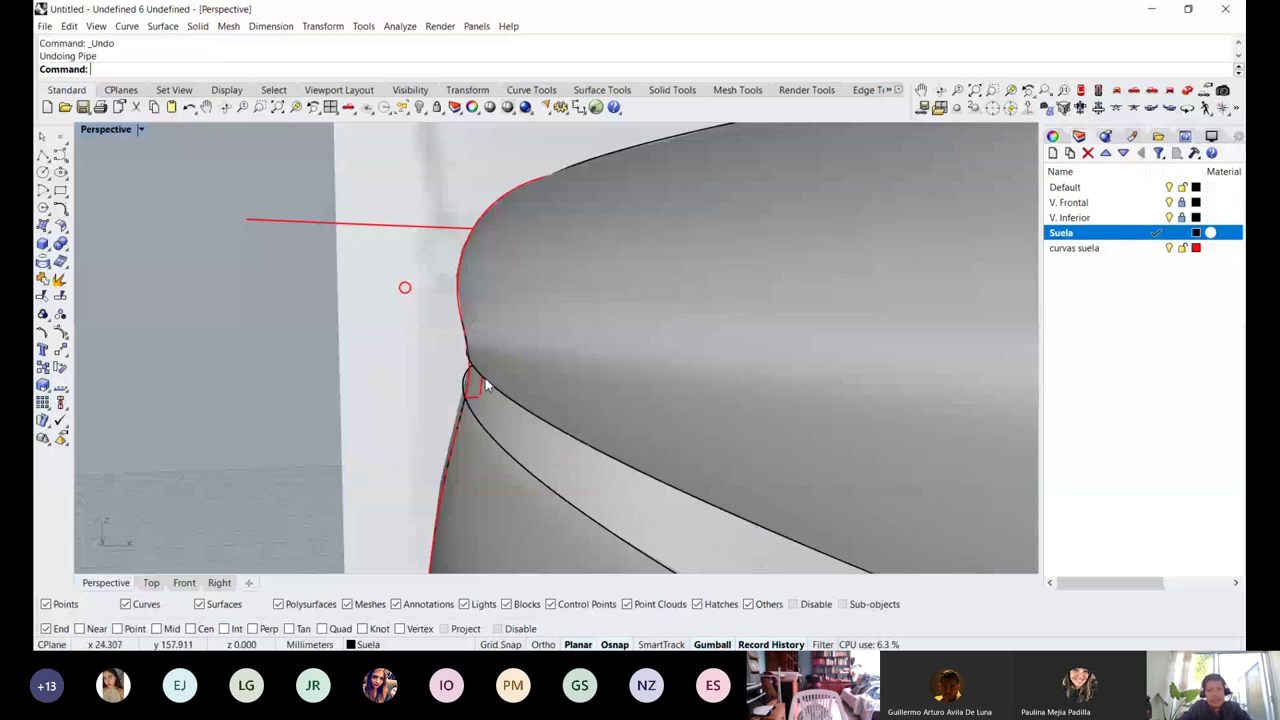
Undo back through the groove deletion and the circle's gumball move, and copy the recessed profile curve to the clipboard
right_click_drag(485, 378, 549, 286)
scroll(508, 298, "up", 4)
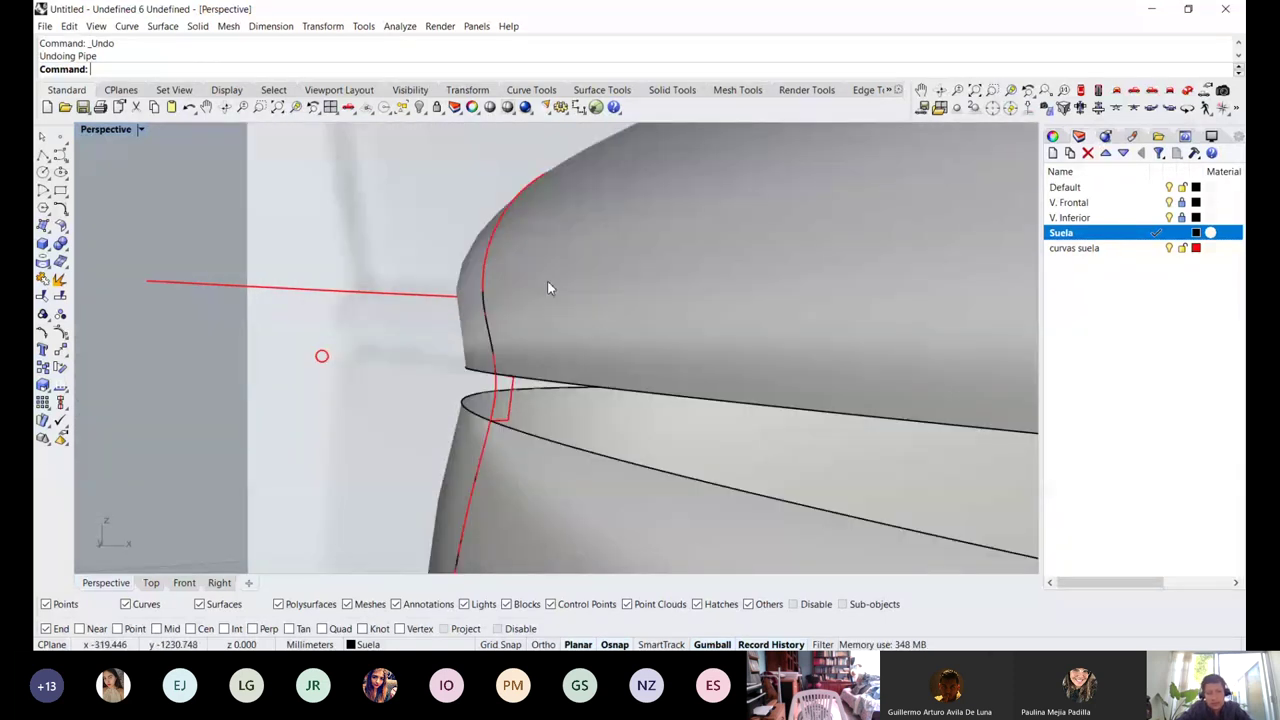
scroll(506, 341, "down", 1)
key("ctrl+z")
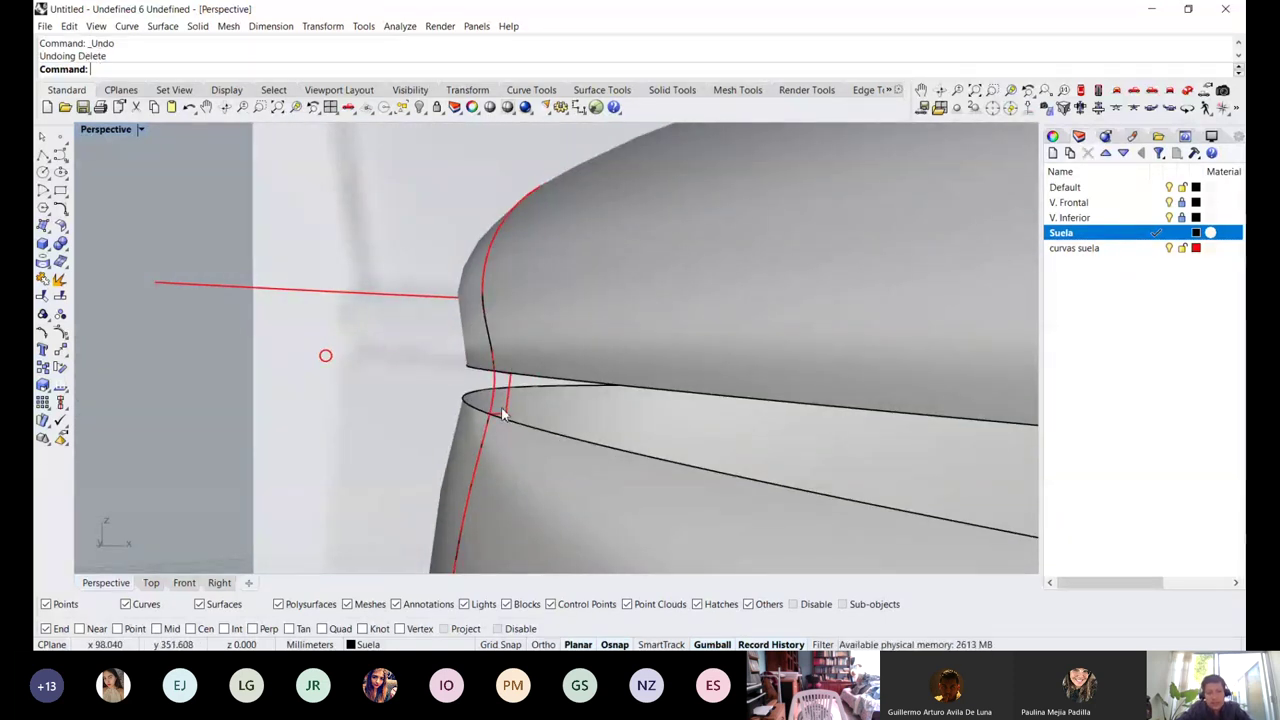
key("ctrl+z")
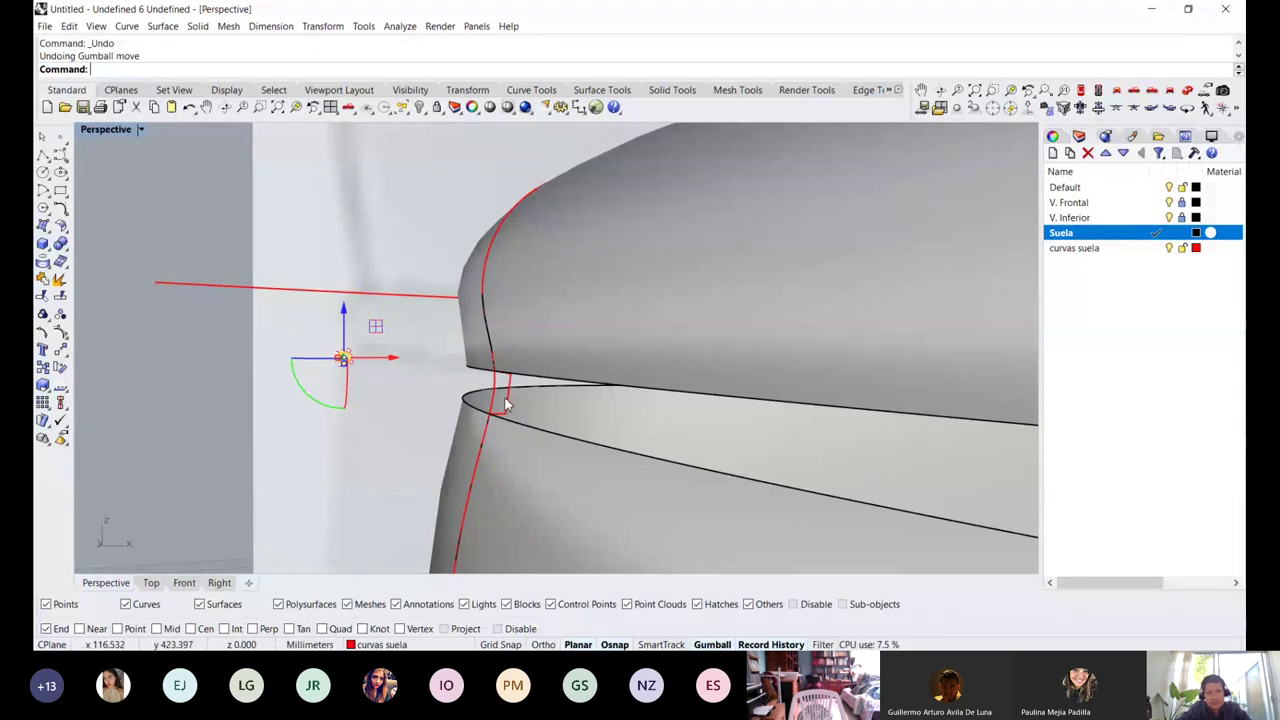
left_click(505, 404)
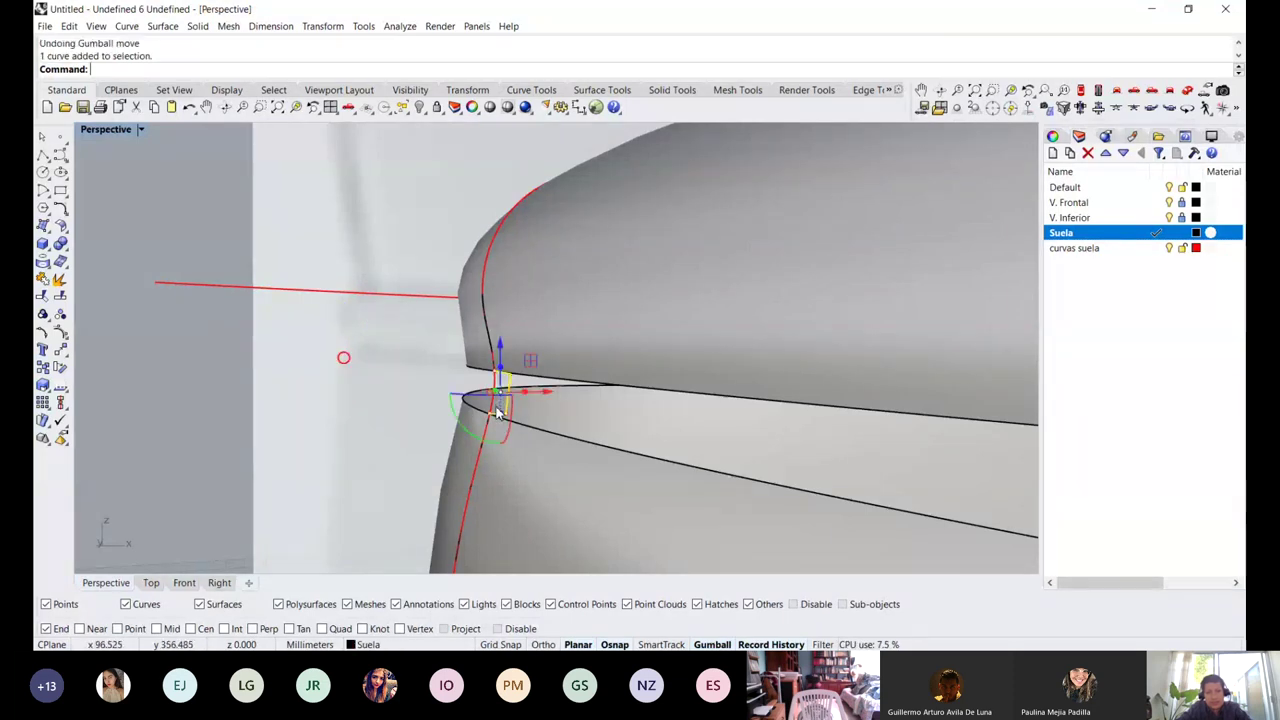
key("ctrl+c")
Undo further back through the profile edits, the hiding of the cutting objects and the trim of the sole wall
key("ctrl+z")
key("ctrl+z")
key("ctrl+z")
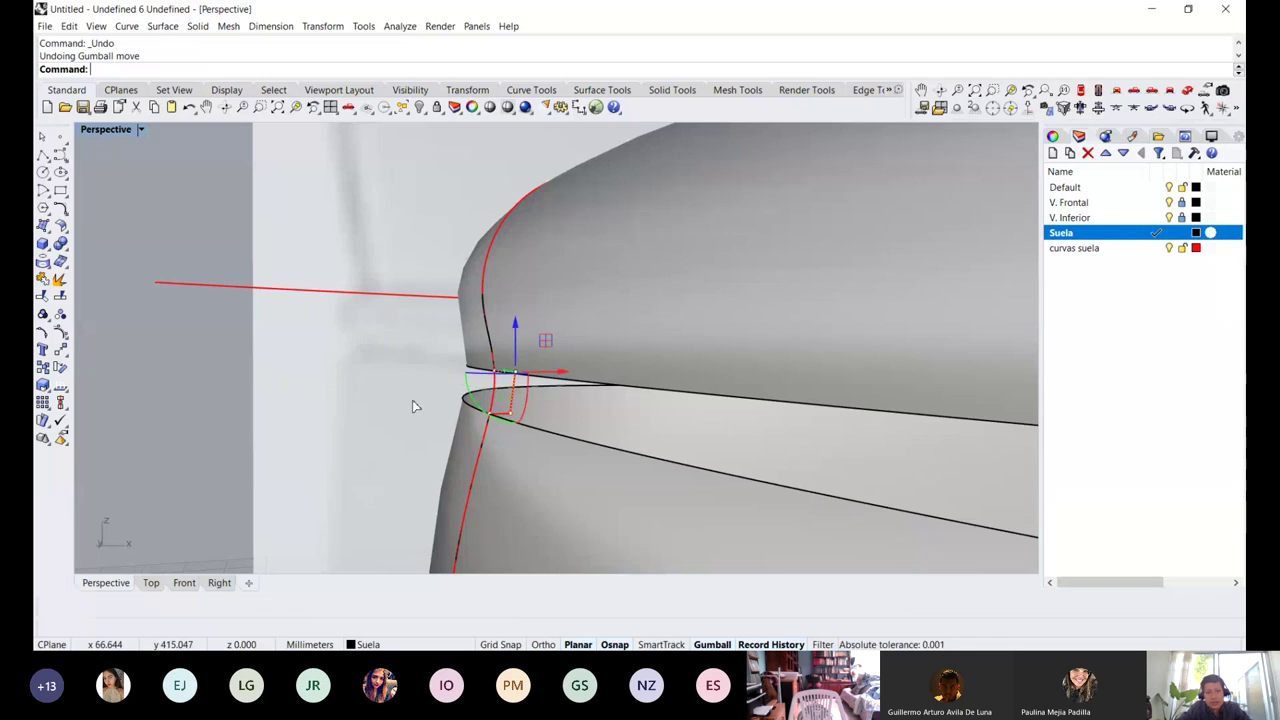
key("ctrl+z")
scroll(428, 384, "down", 1)
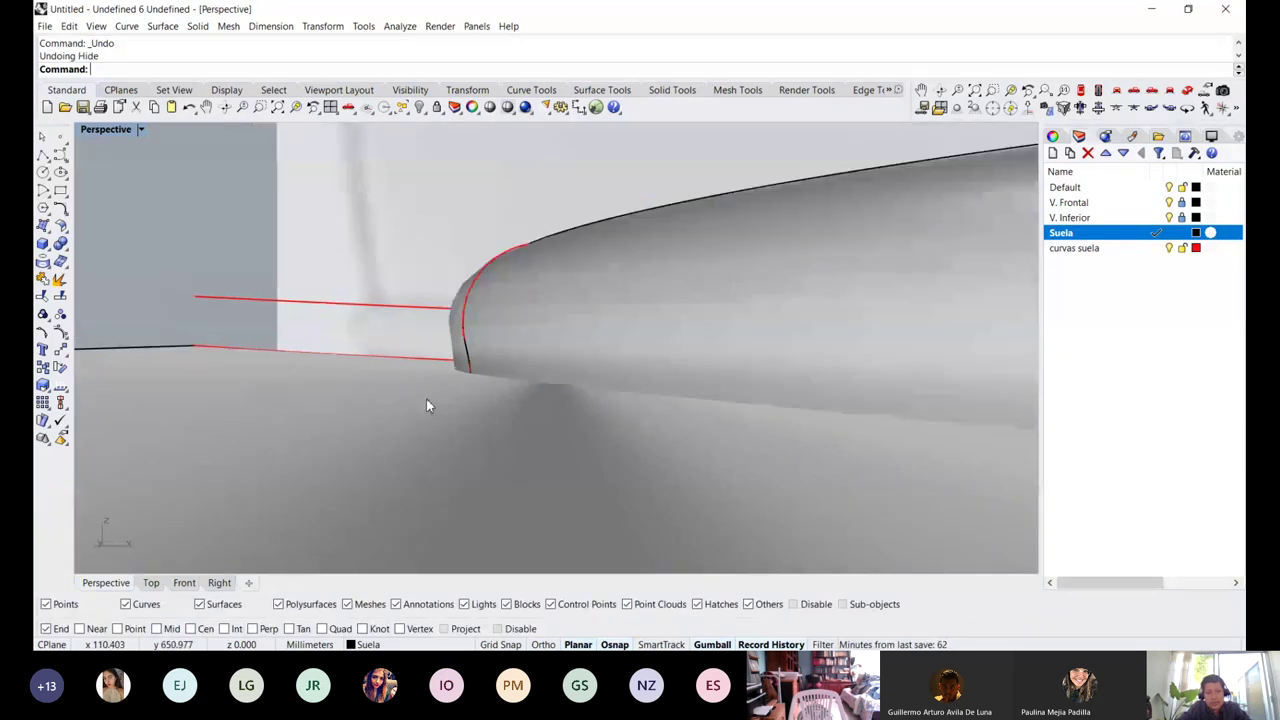
right_click_drag(426, 399, 445, 376)
key("ctrl+F2")
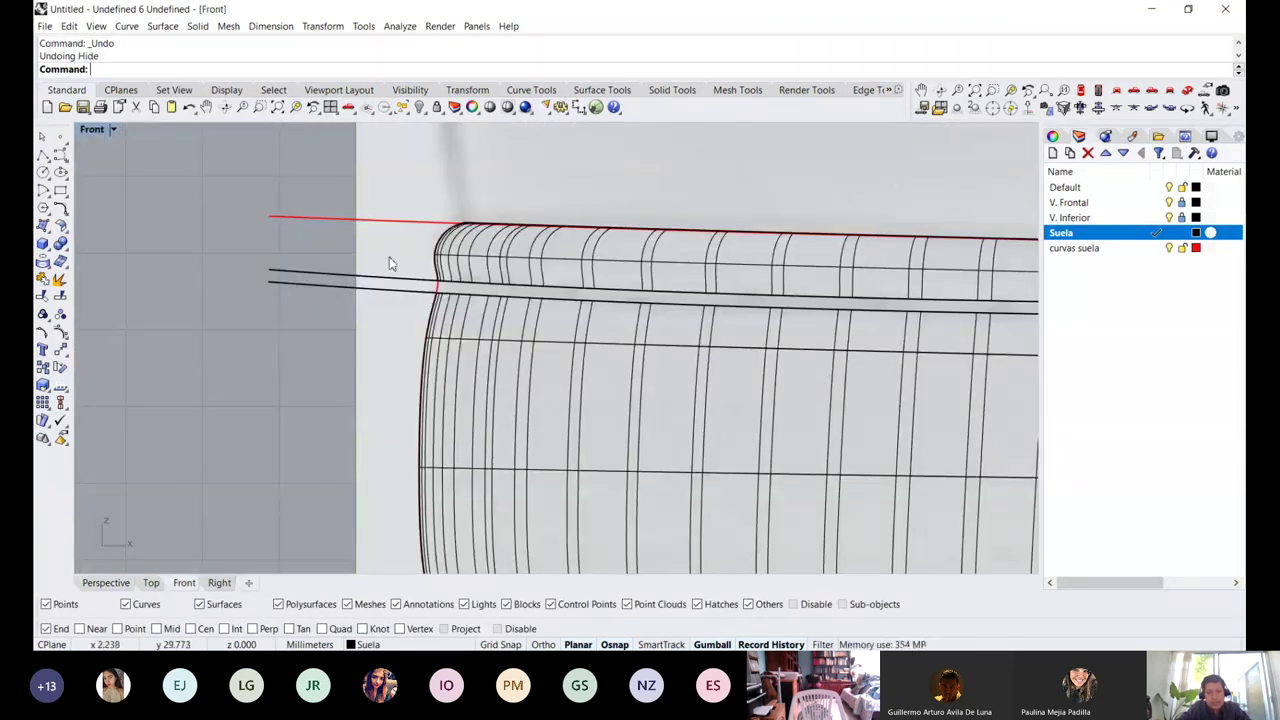
right_click_drag(406, 268, 460, 356)
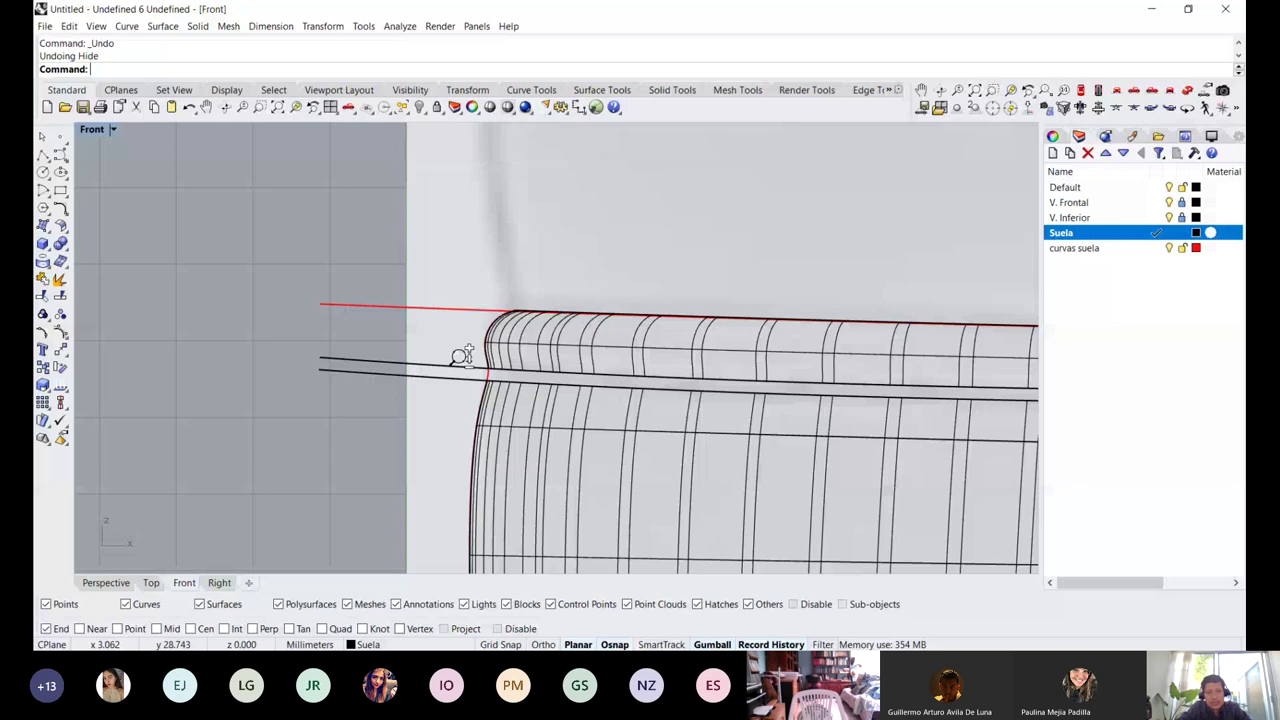
key("ctrl+z")
Move the lower cutting curve and its extrusion slightly upward in the Front view, bringing them closer to the upper cutting line
left_click(506, 410)
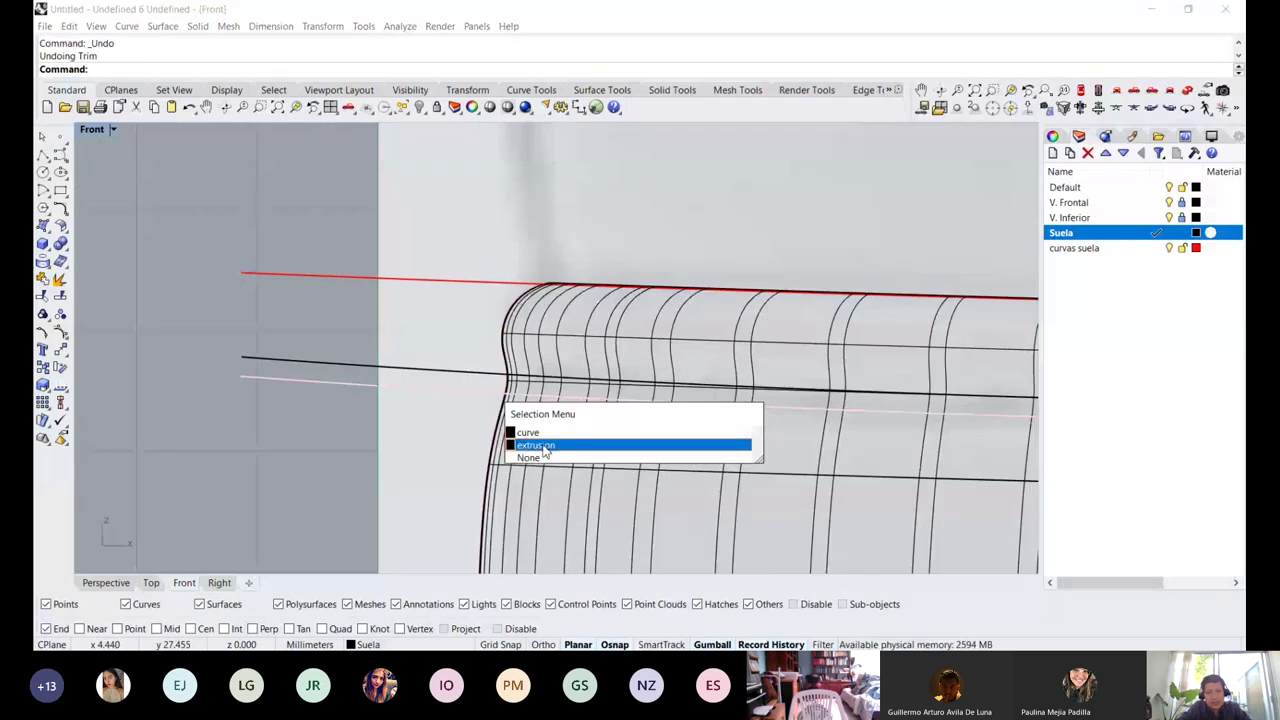
left_click(546, 446)
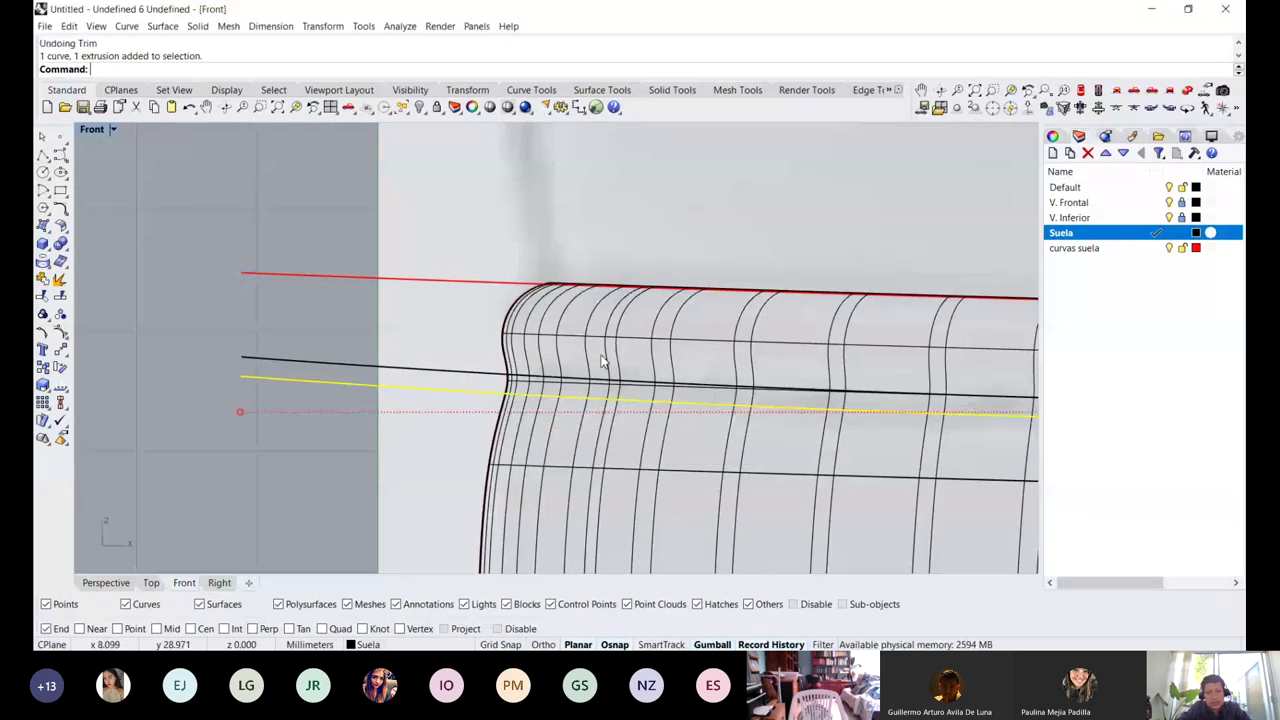
scroll(601, 362, "up", 3)
left_click_drag(508, 410, 509, 393)
left_click(635, 384)
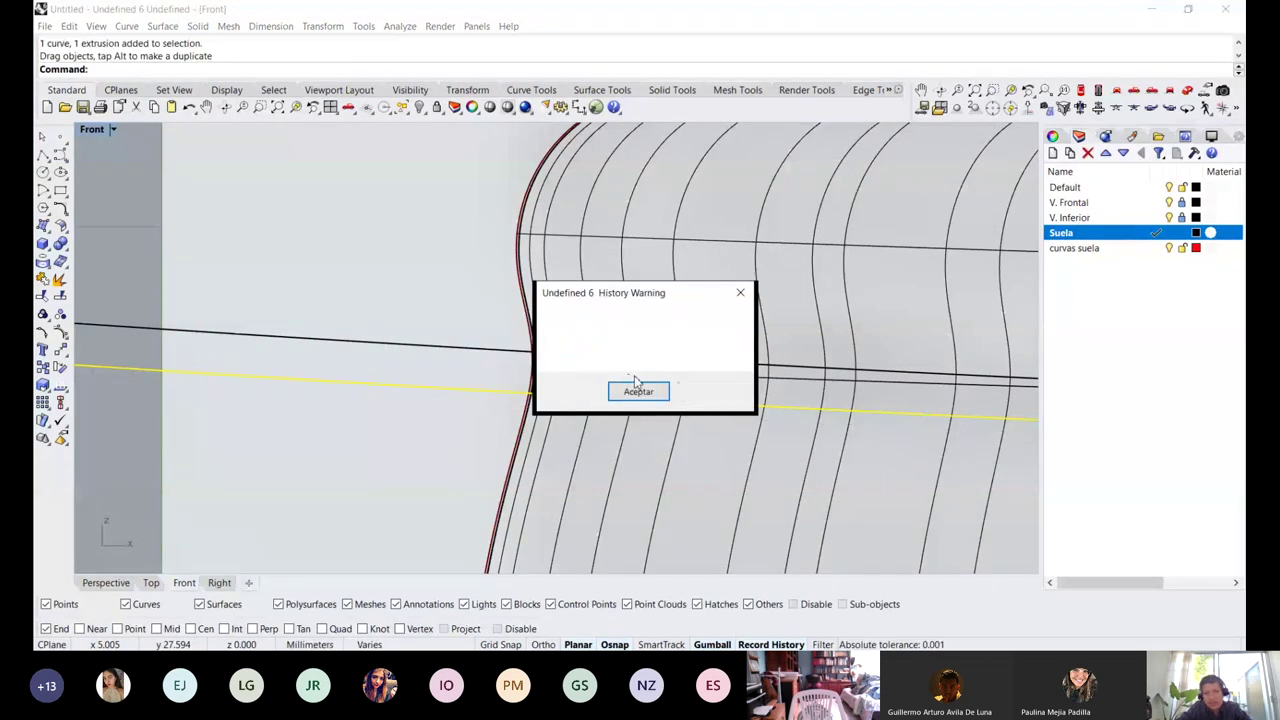
left_click(634, 384)
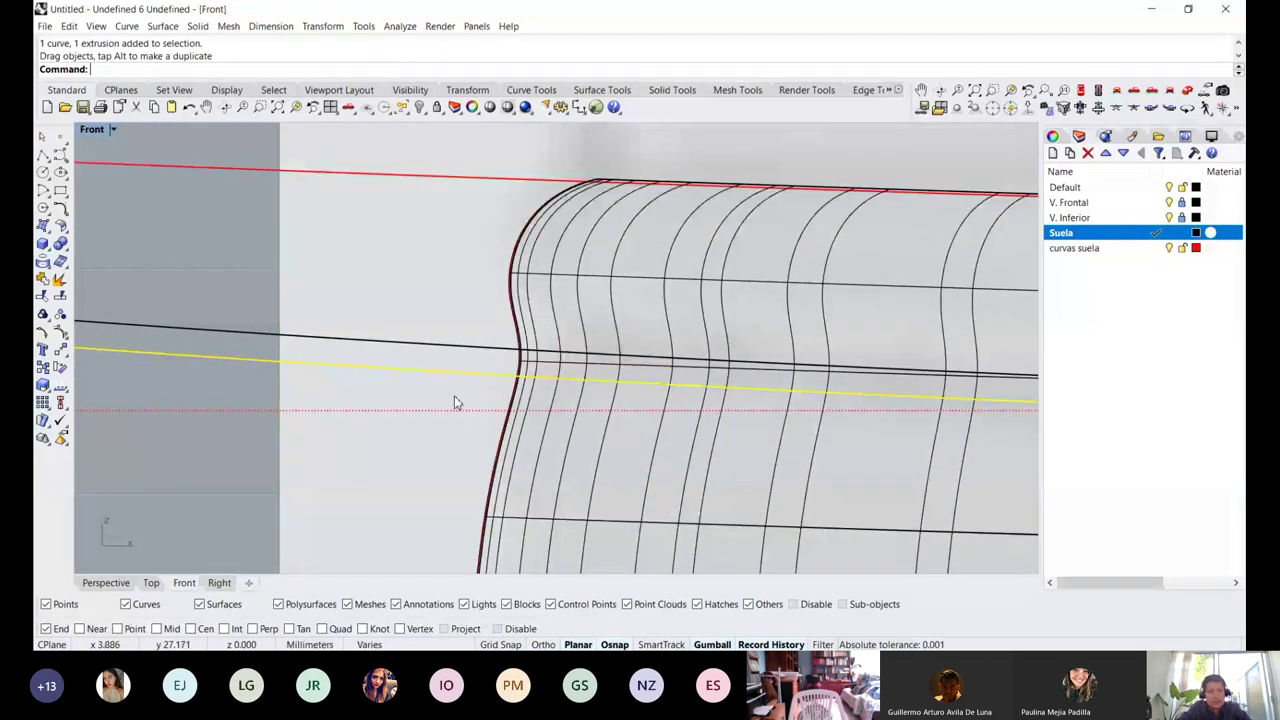
left_click(454, 396)
Trim away the strip of sole wall between the upper and lower cutting objects
left_click(42, 297)
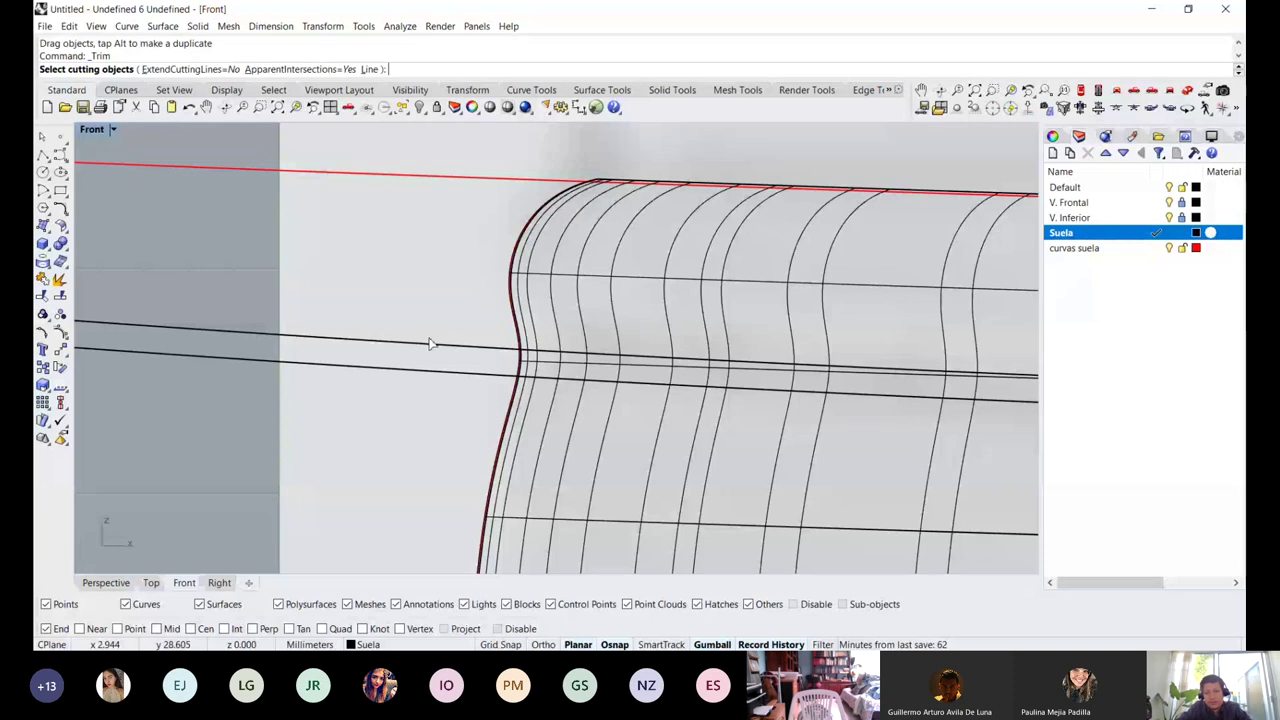
left_click(518, 373)
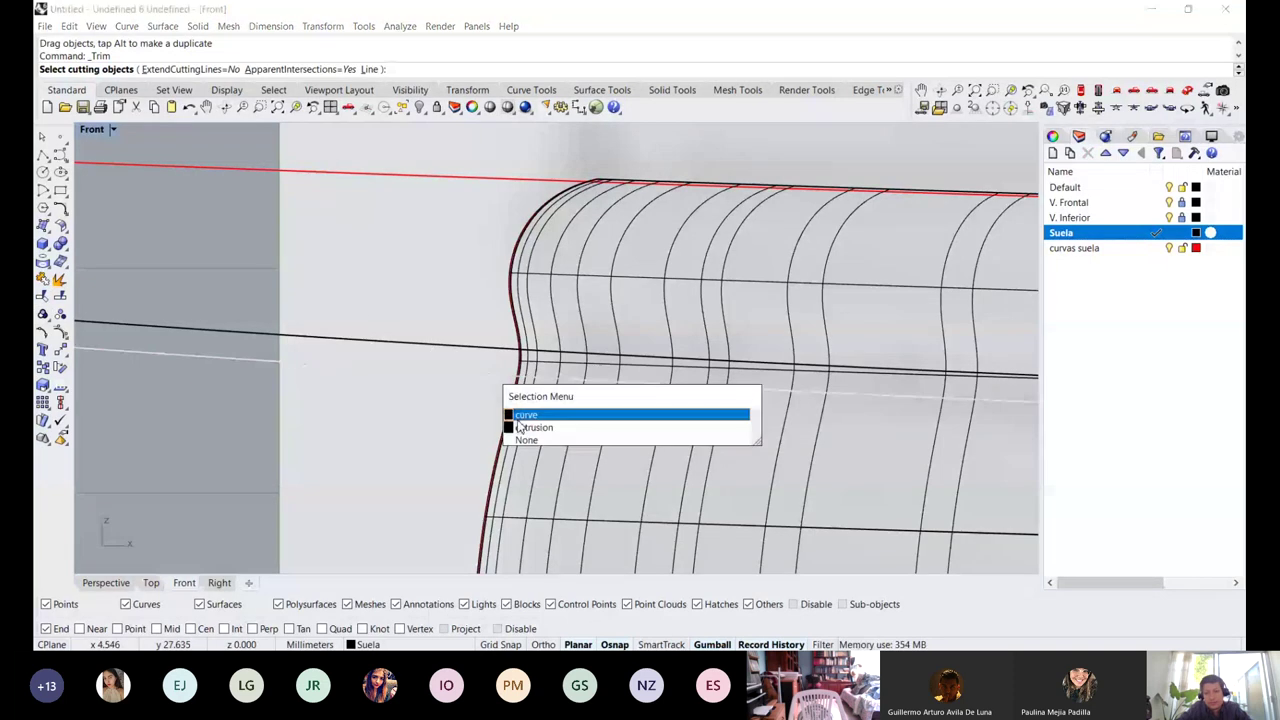
left_click(518, 419)
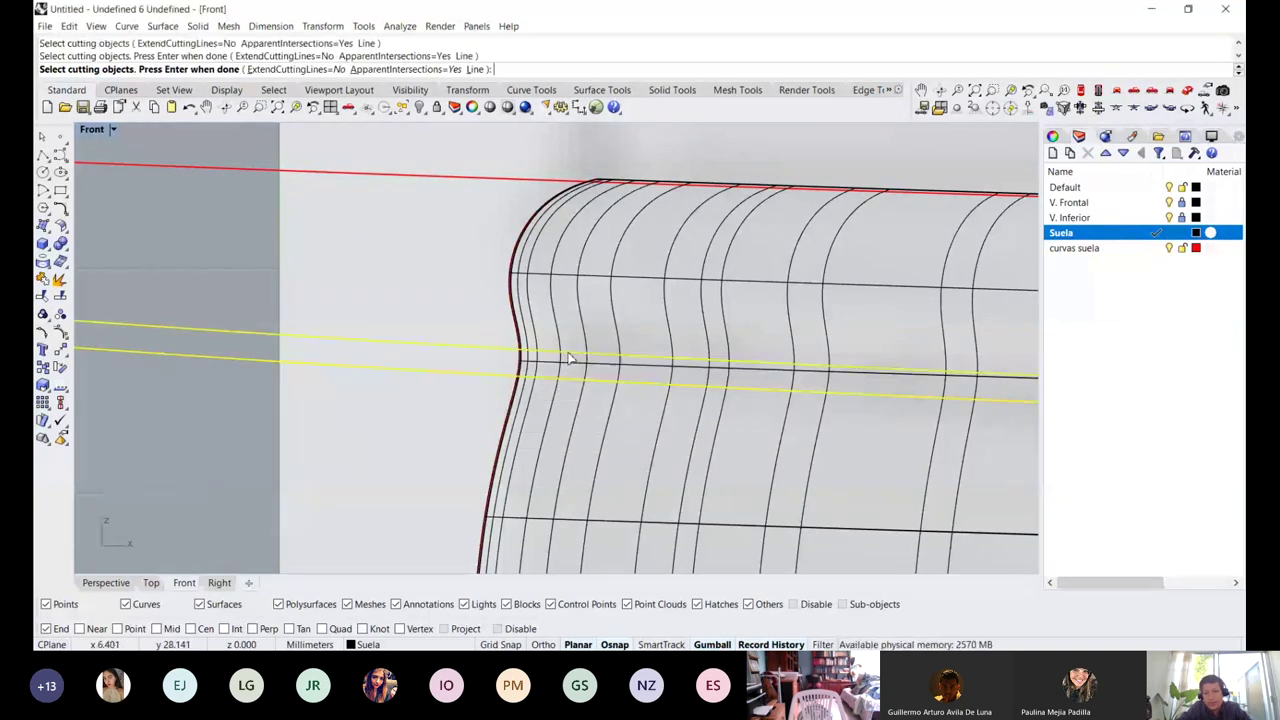
scroll(546, 378, "up", 3)
key("Return")
left_click(546, 378)
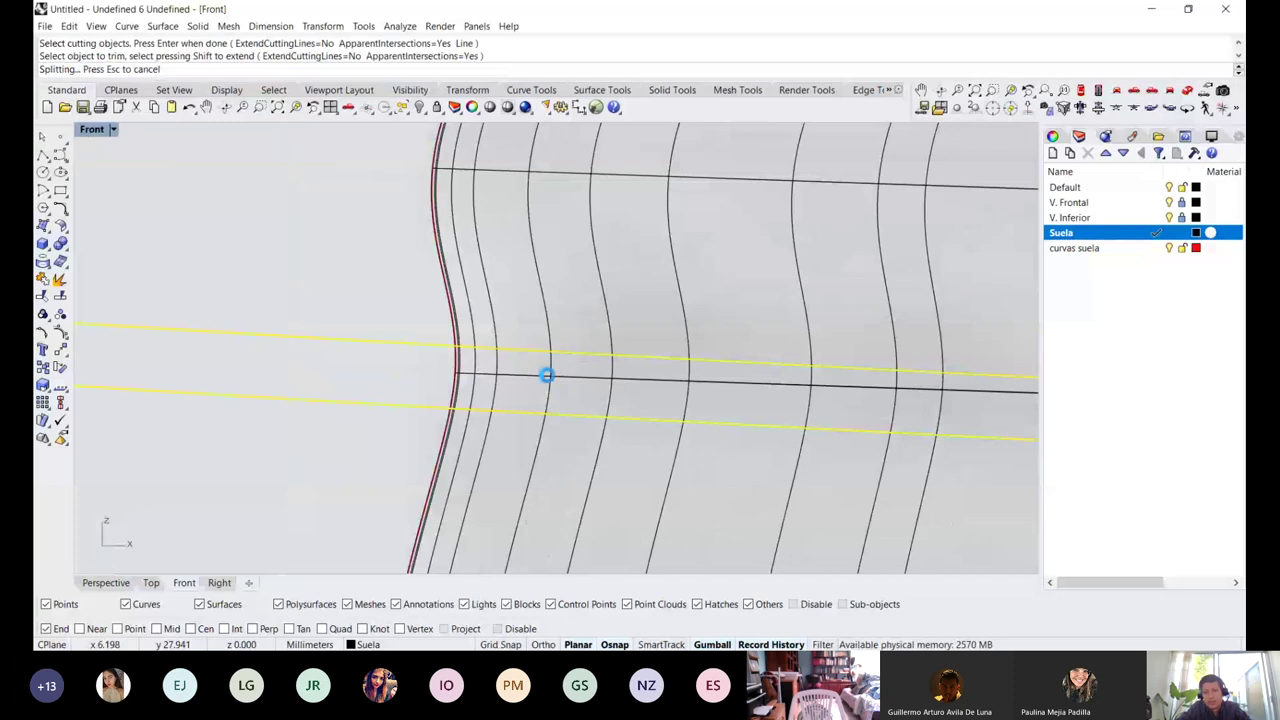
left_click(638, 396)
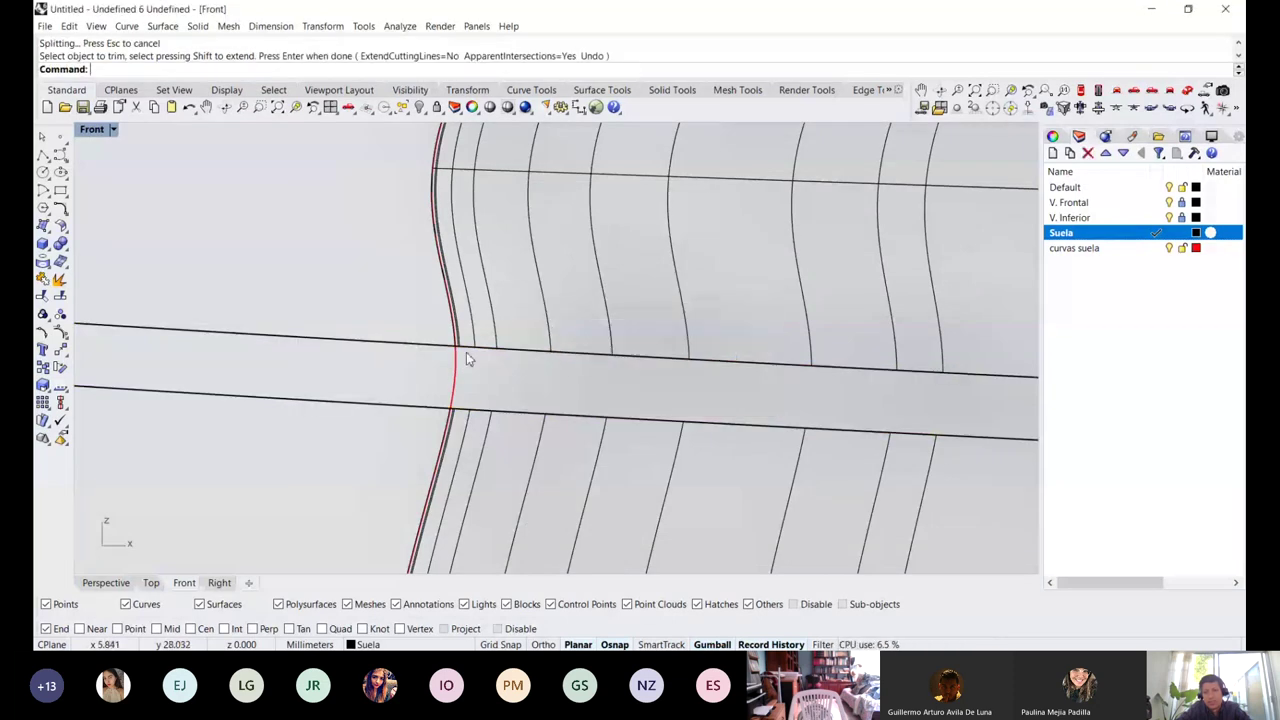
Paste the copied recessed profile curve at the narrowed gap by the heel
scroll(460, 320, "down", 3)
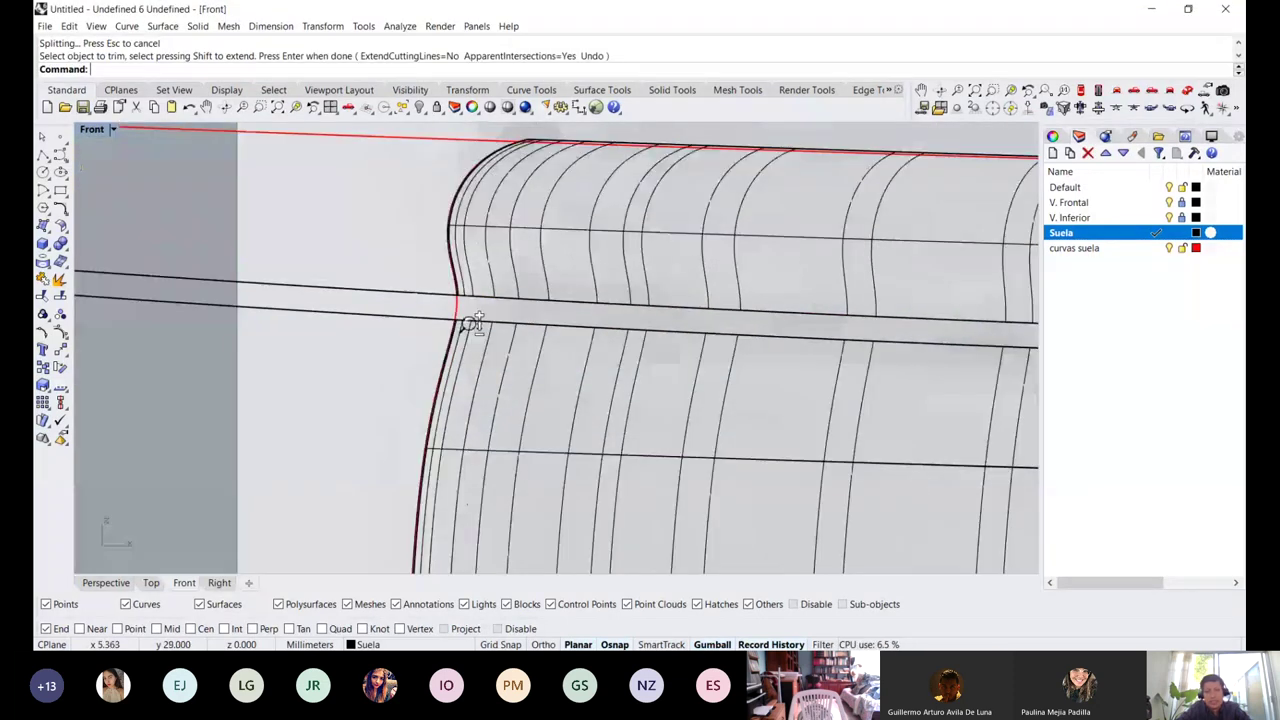
scroll(448, 300, "down", 4)
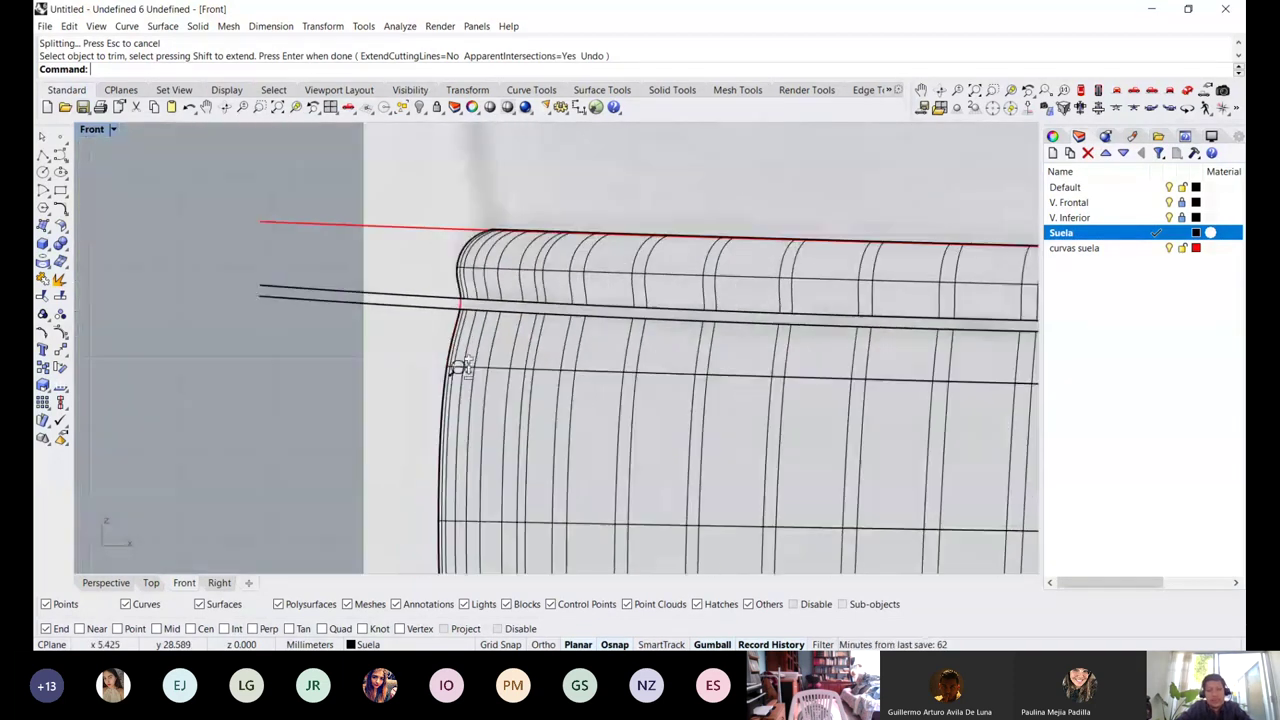
scroll(462, 366, "up", 5)
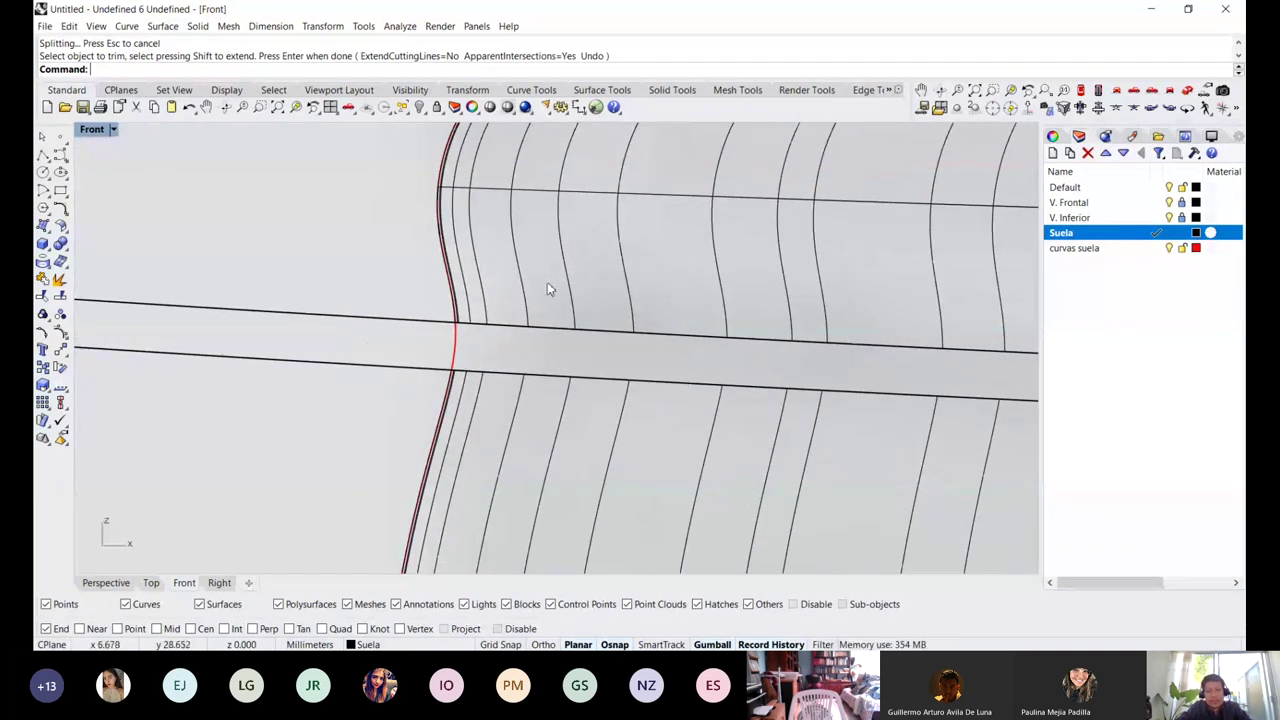
scroll(480, 262, "down", 5)
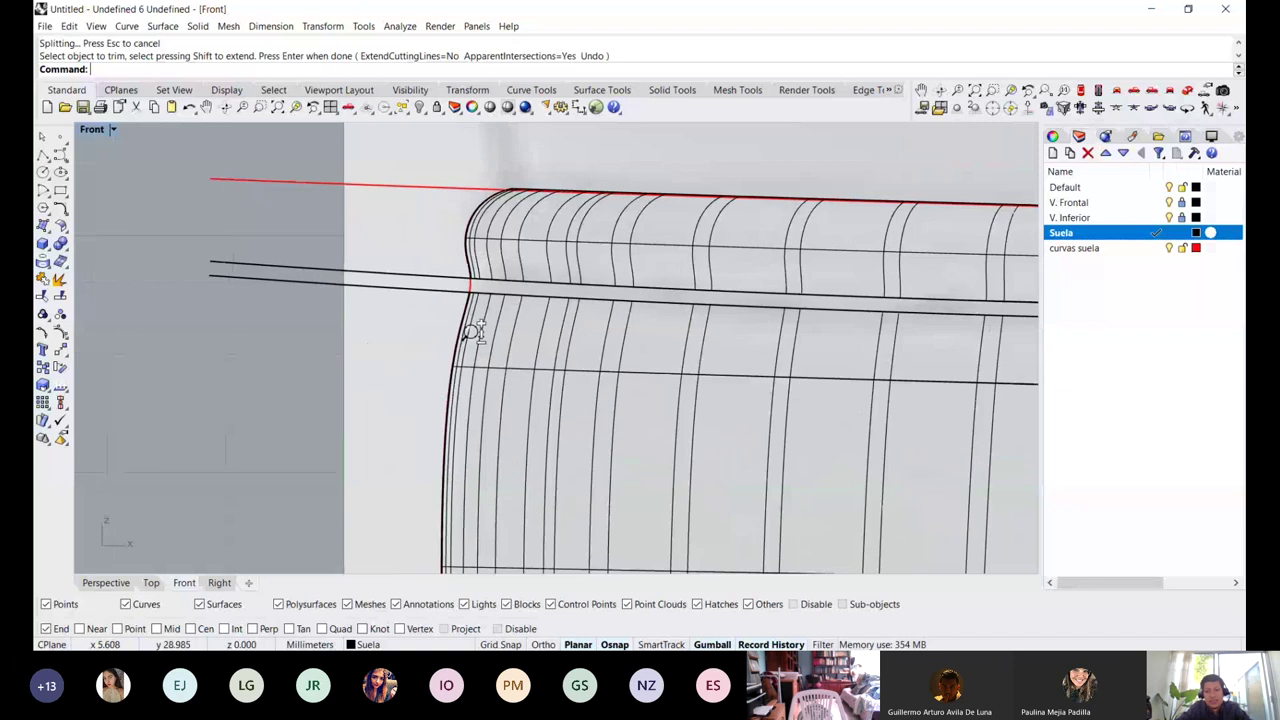
scroll(488, 258, "up", 4)
scroll(470, 300, "up", 2)
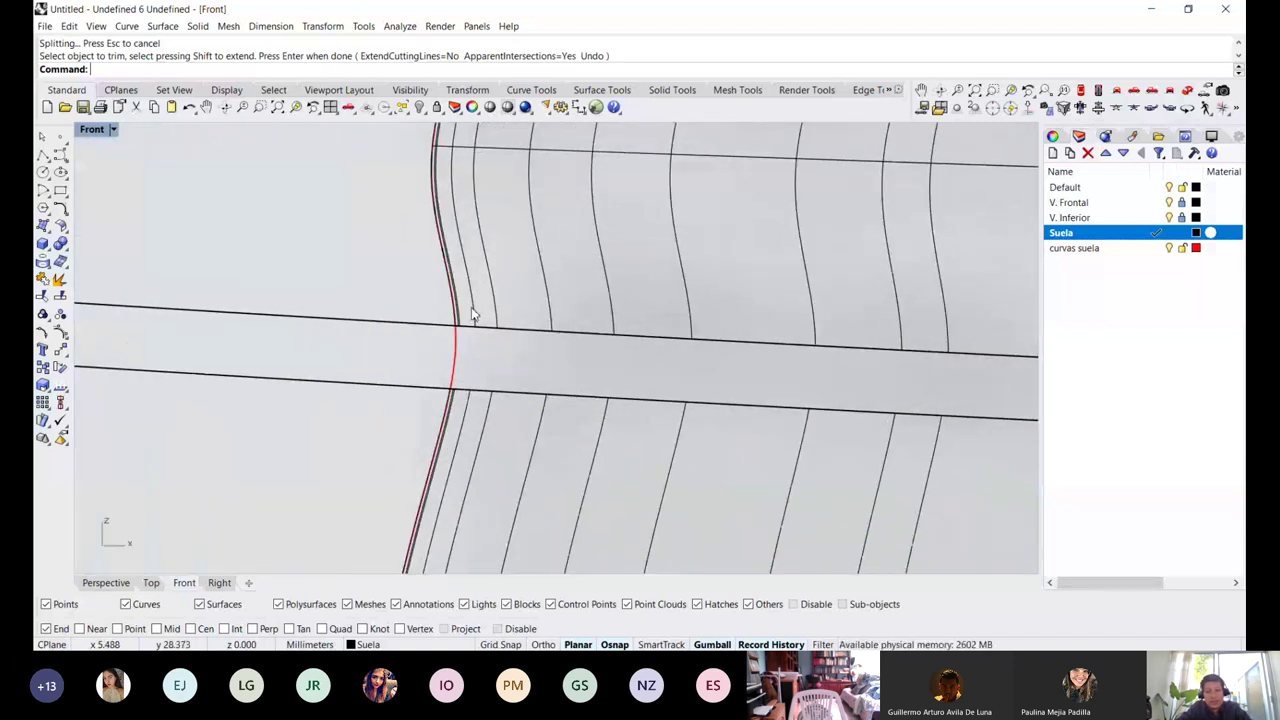
key("ctrl+v")
scroll(466, 358, "up", 4)
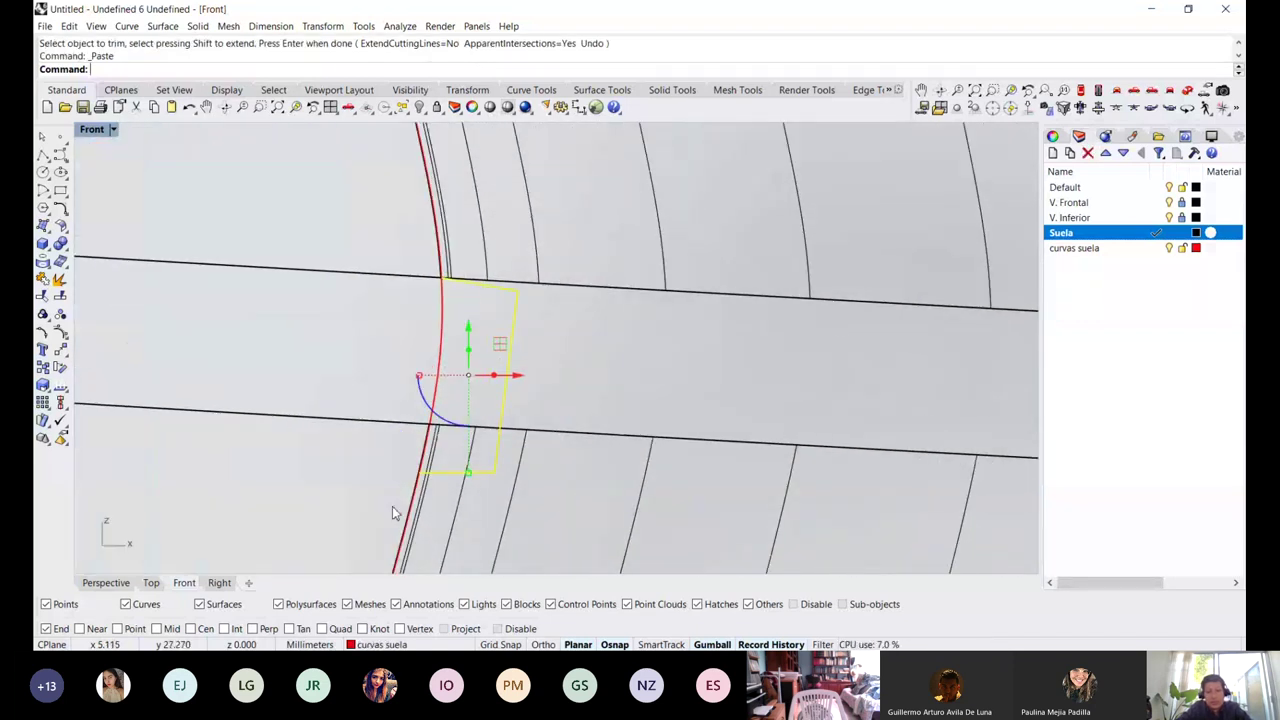
Move the lower end of the pasted profile curve up to the lower trimmed edge of the sole wall, snapping end to end
left_click_drag(374, 517, 507, 462)
type("m")
key("Return")
scroll(460, 470, "up", 2)
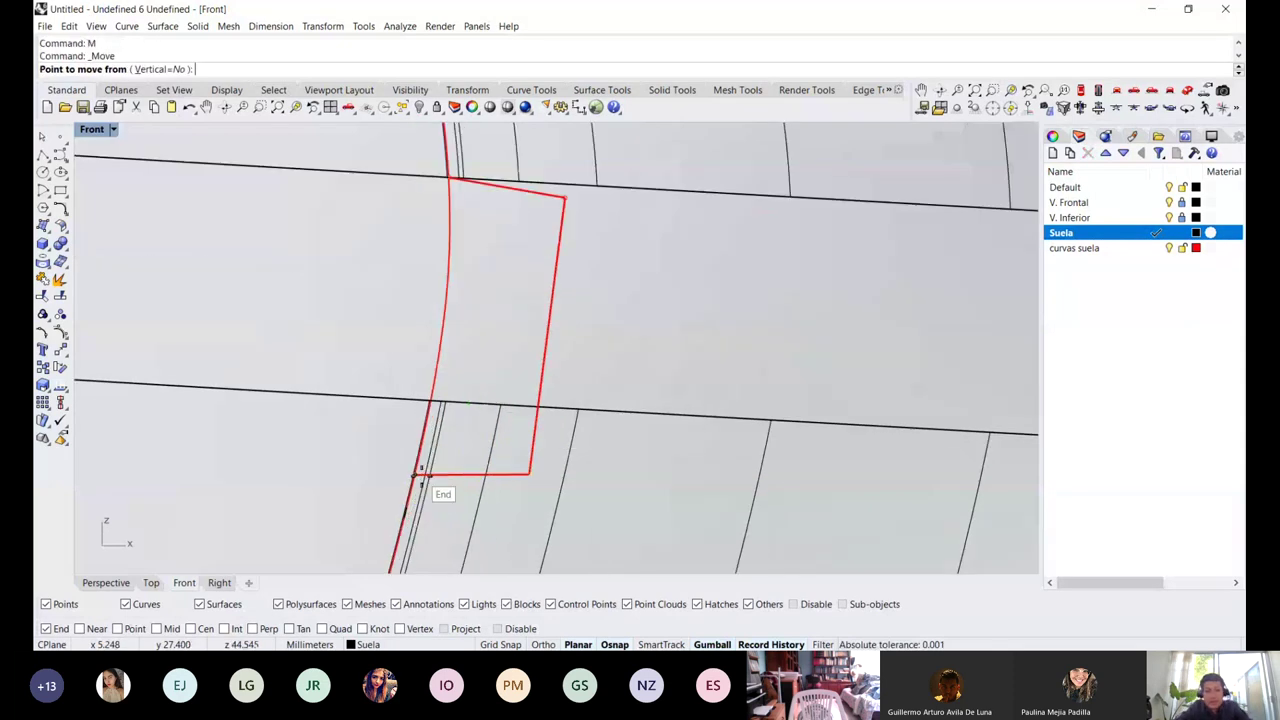
left_click(418, 474)
left_click(432, 400)
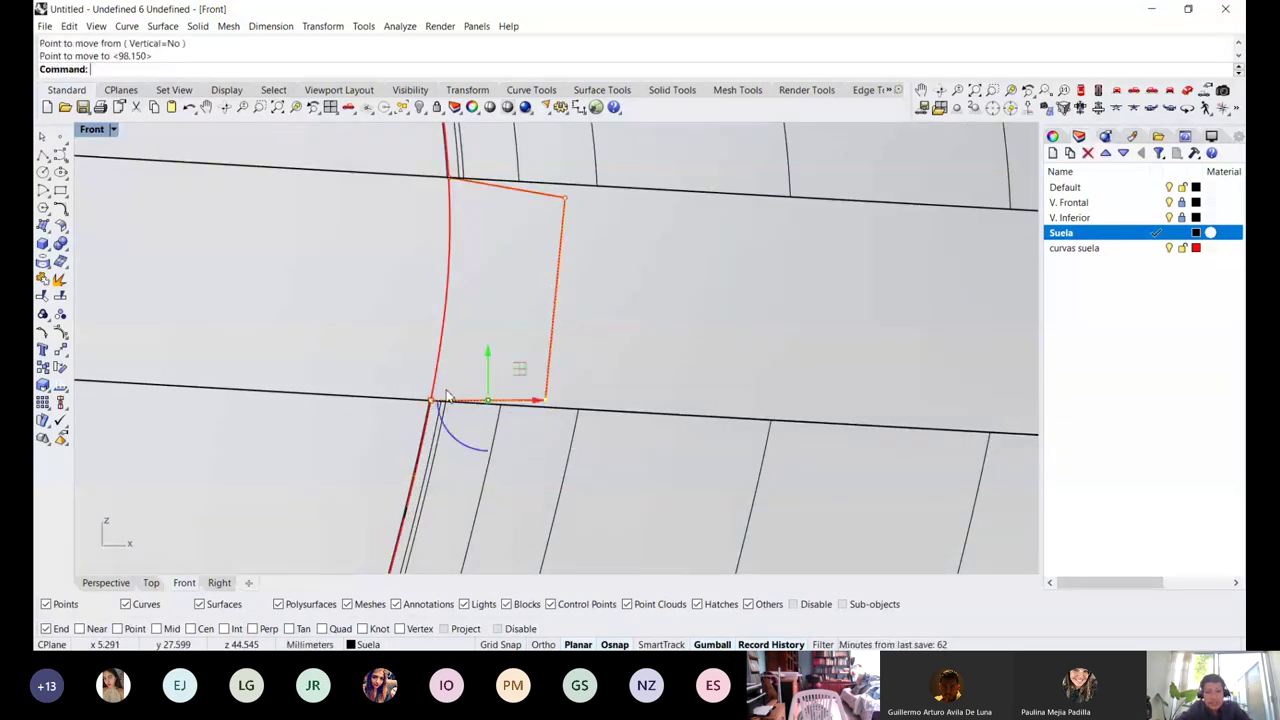
key("Escape")
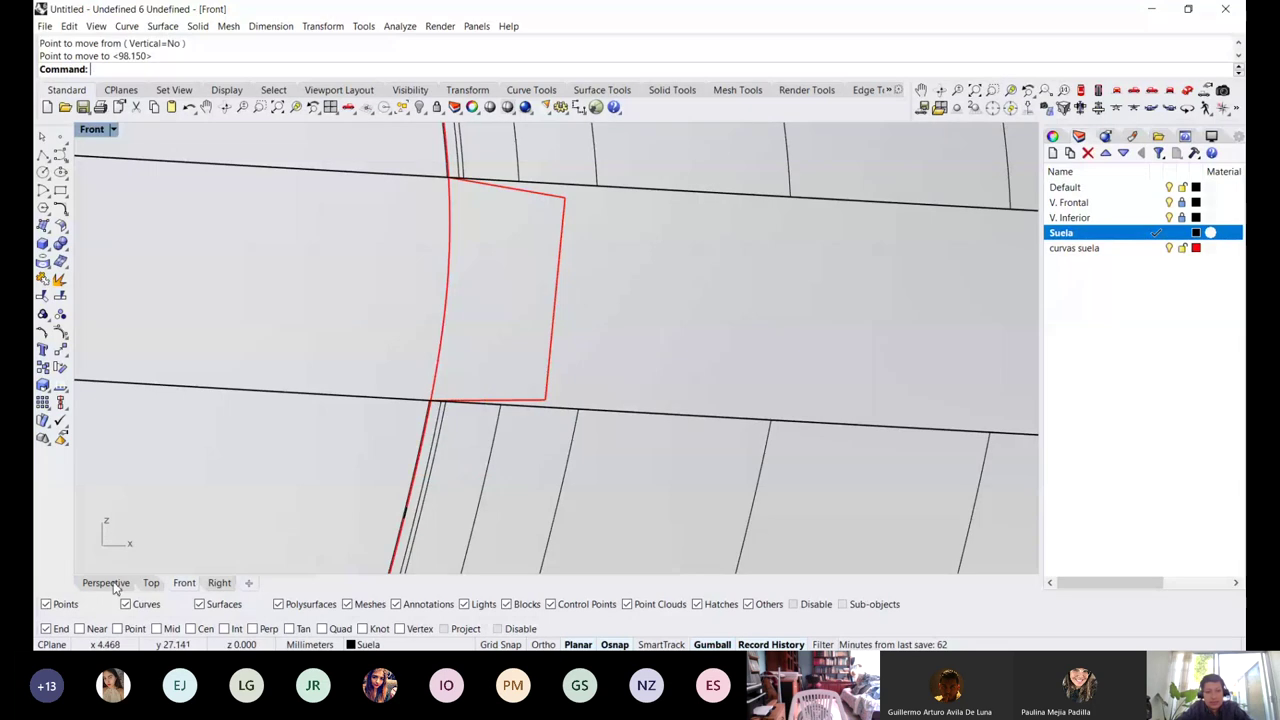
Delete the leftover cutting extrusion around the sole in the Perspective view
left_click(106, 582)
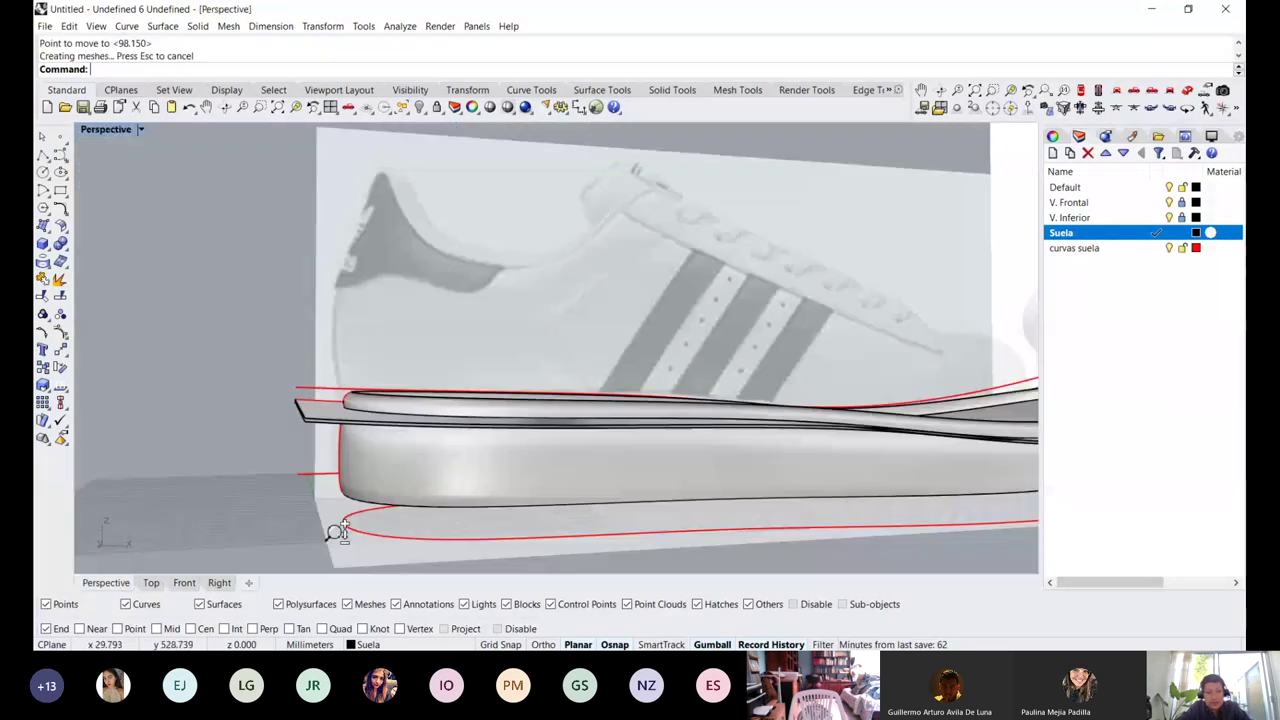
scroll(281, 420, "up", 5)
left_click(281, 420)
key("Delete")
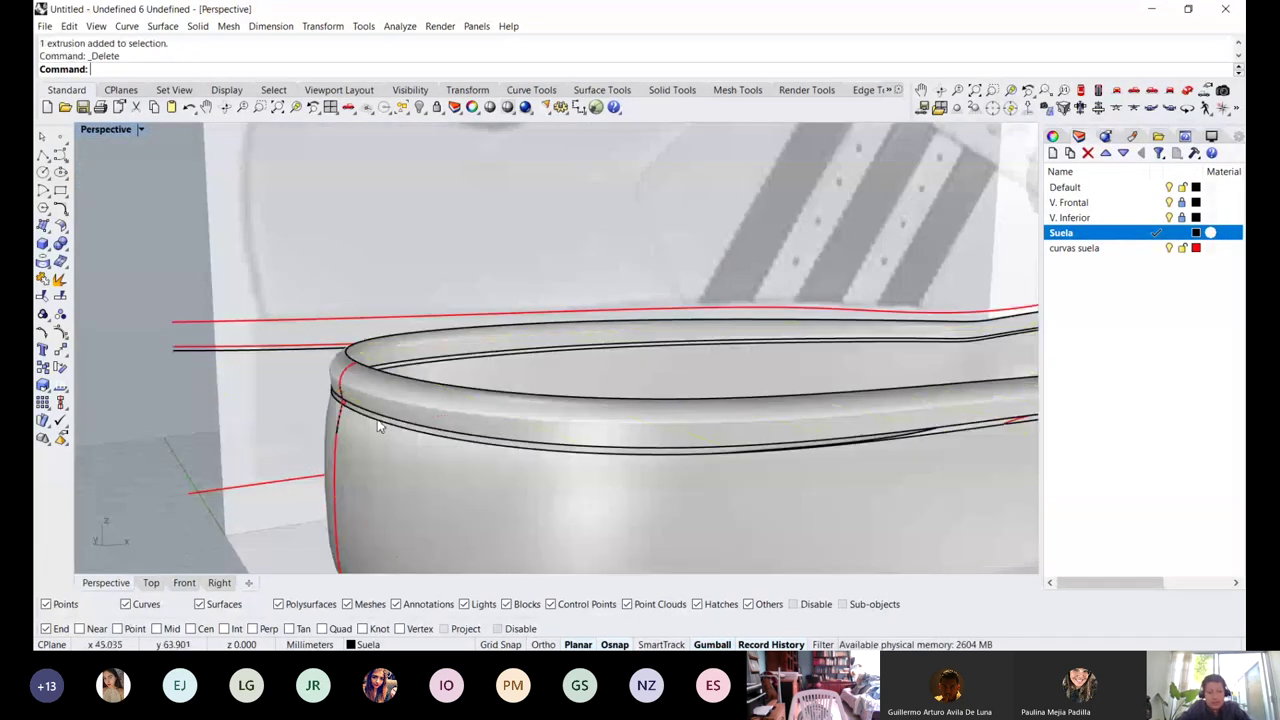
Sweep the recessed profile along the two trimmed edges of the sole wall with Sweep2 to build the groove surface
scroll(358, 375, "up", 2)
scroll(358, 375, "up", 5)
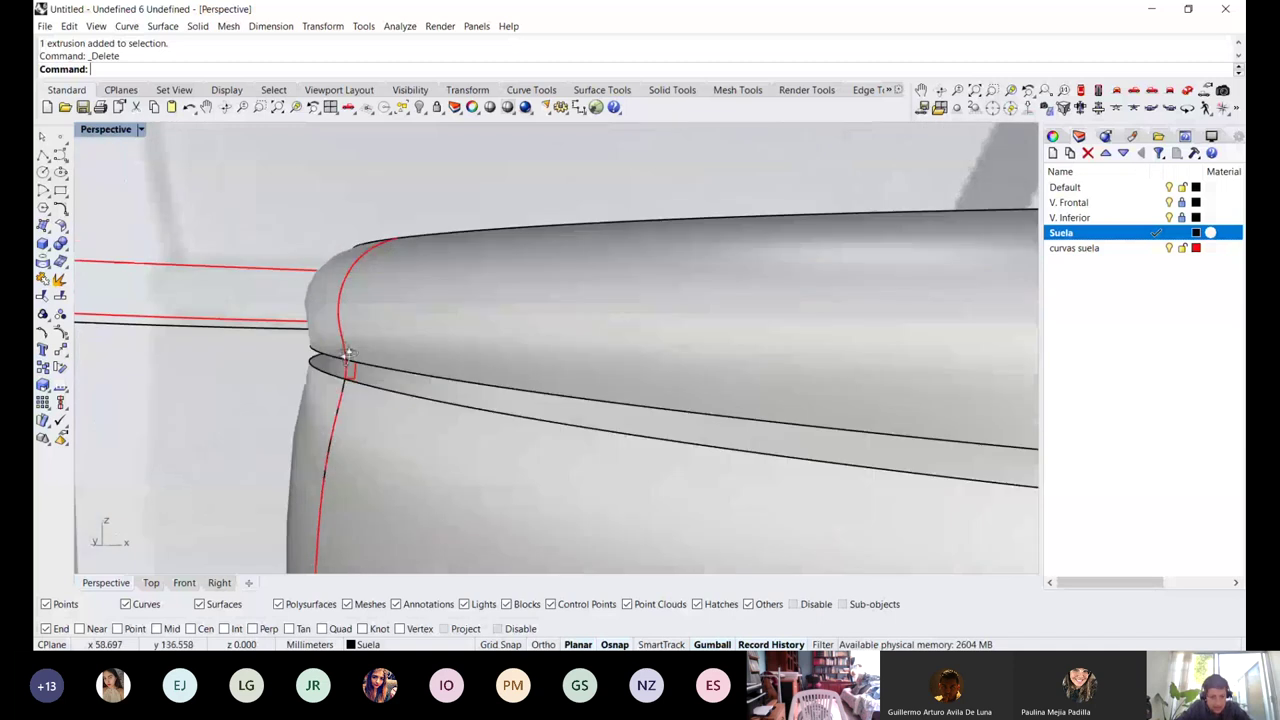
type("Sweep2")
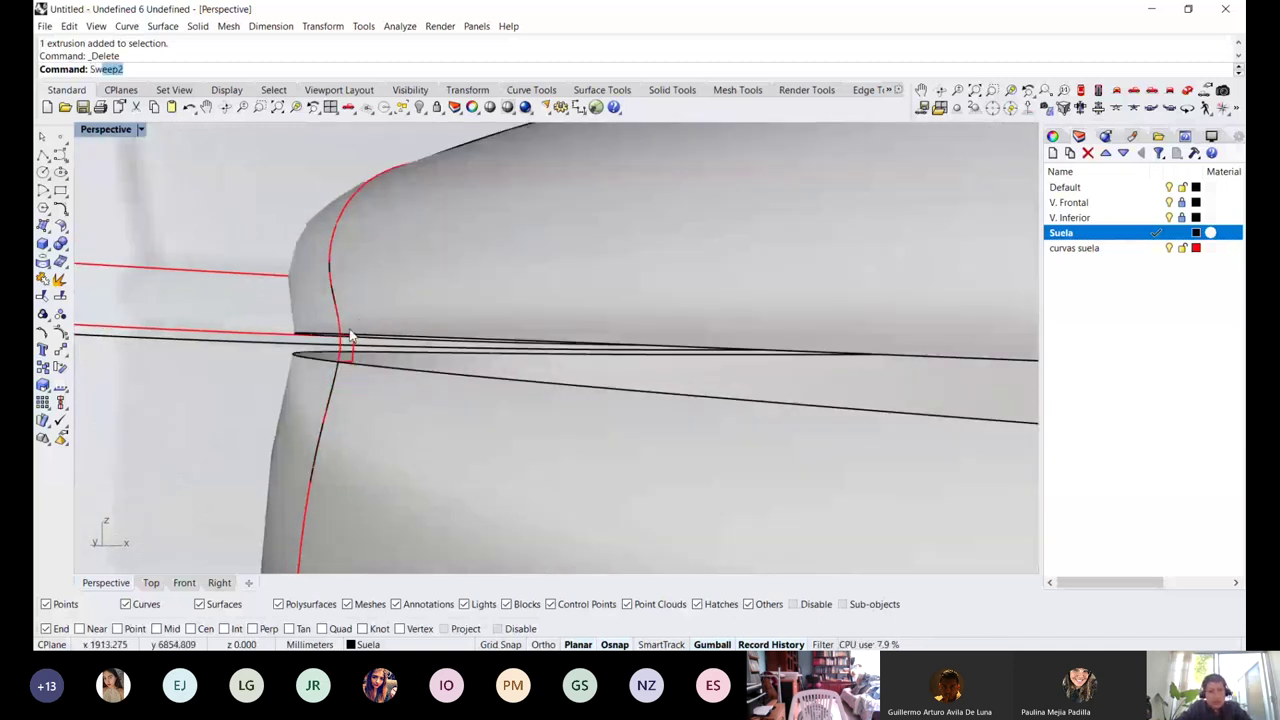
key("Return")
left_click(389, 372)
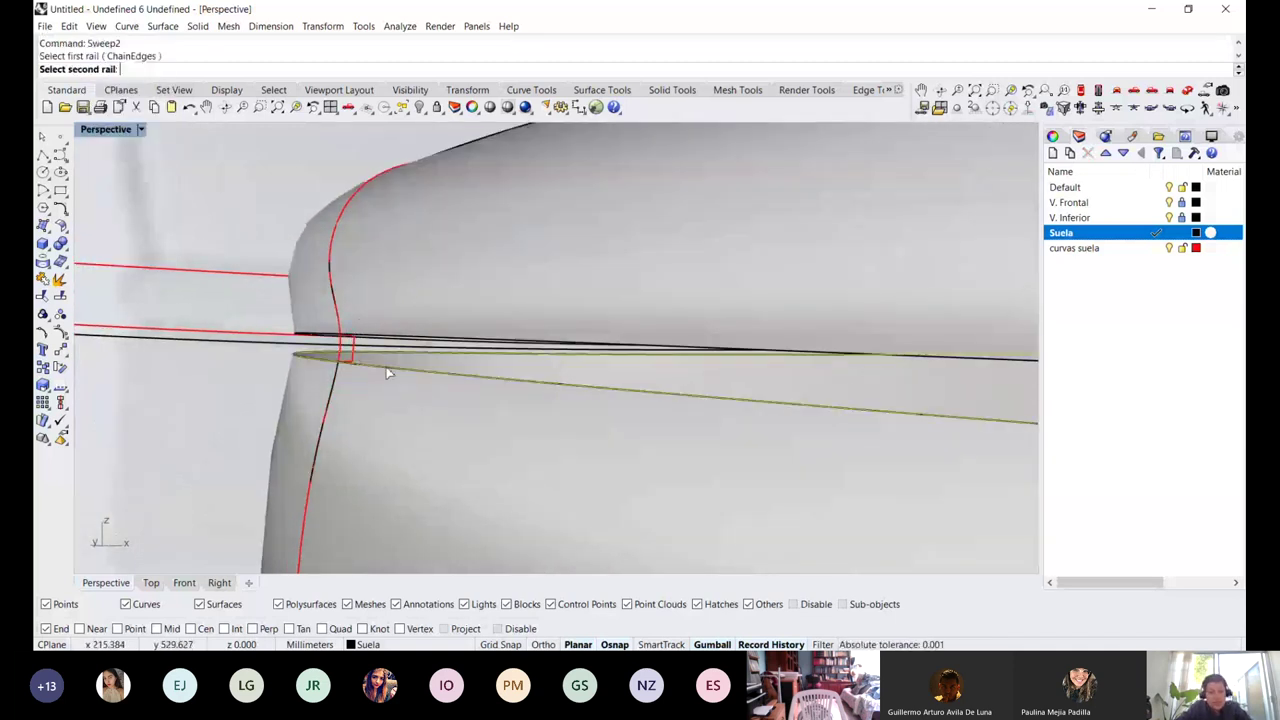
right_click_drag(386, 366, 409, 409)
left_click(418, 425)
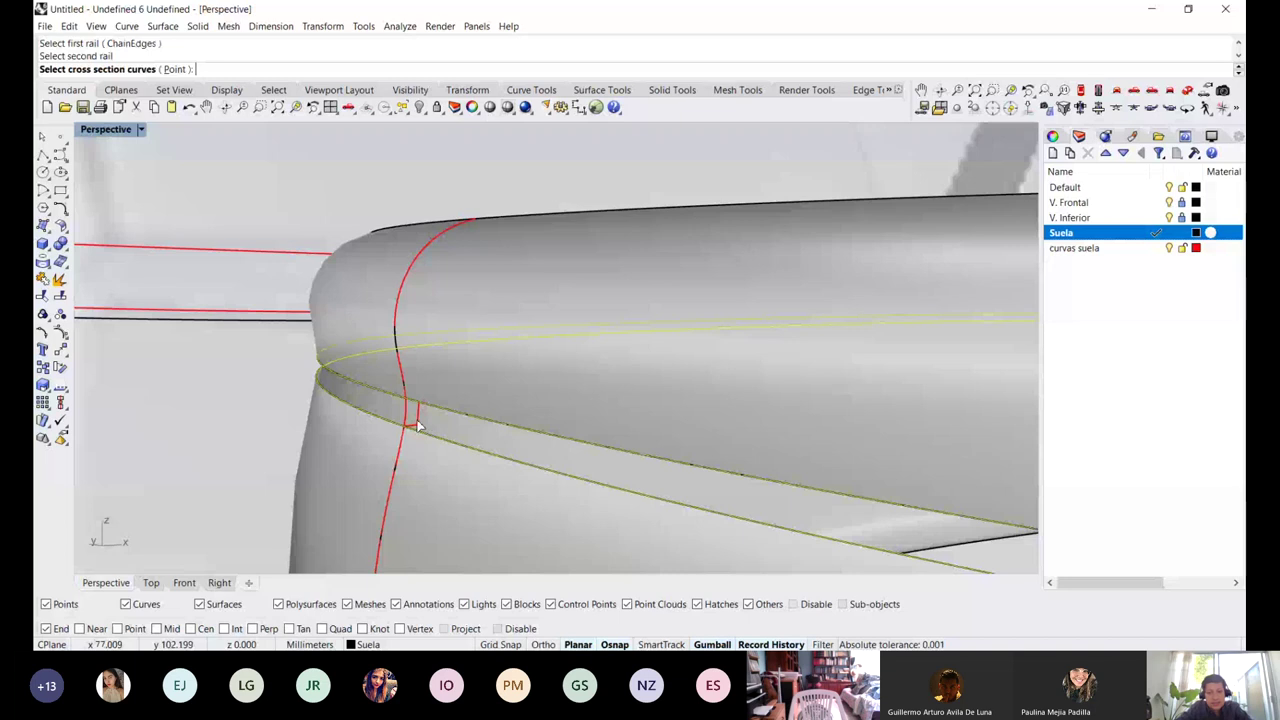
left_click(418, 425)
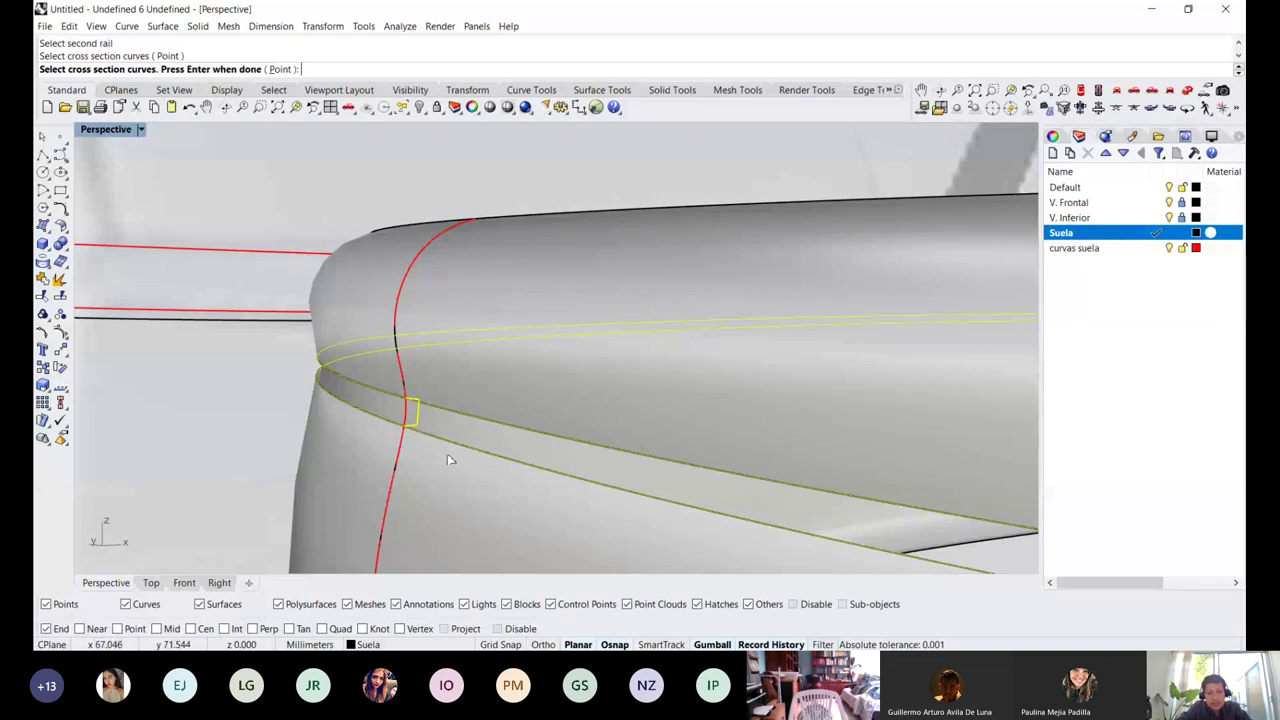
key("Return")
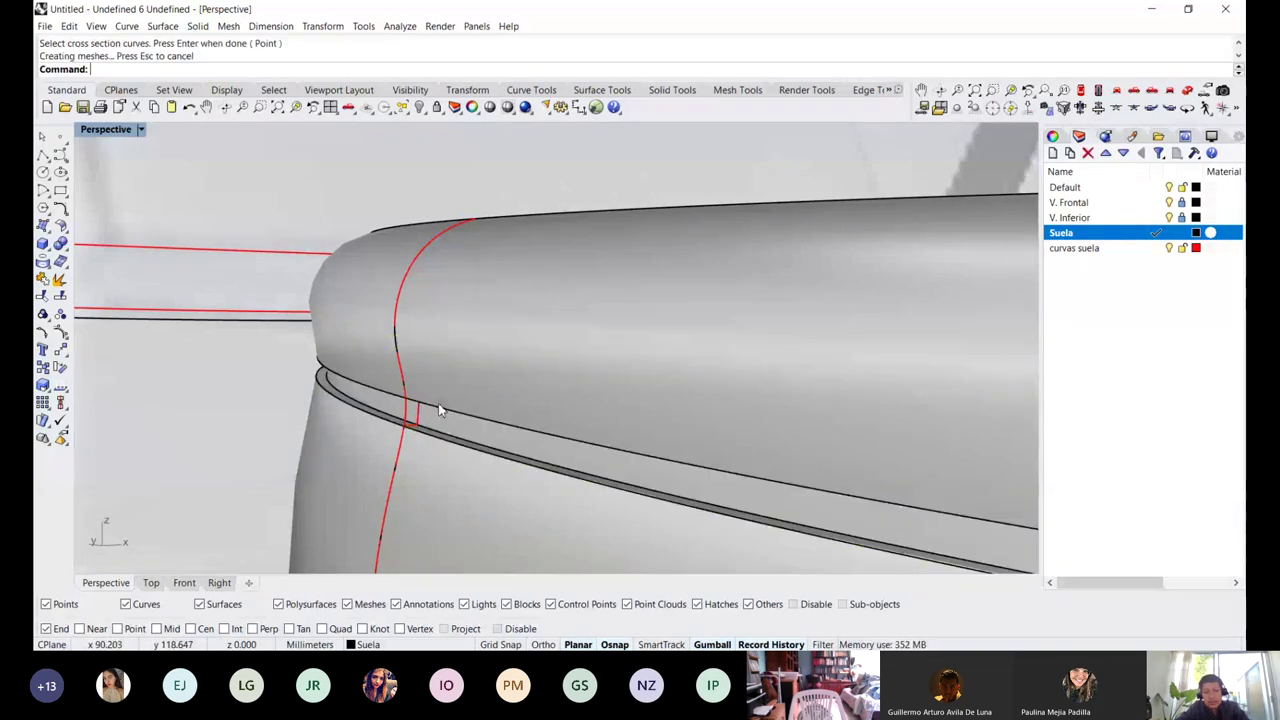
Set the Perspective view to Rendered display and examine the new groove around the heel, side and toe of the sole
key("ctrl+alt+r")
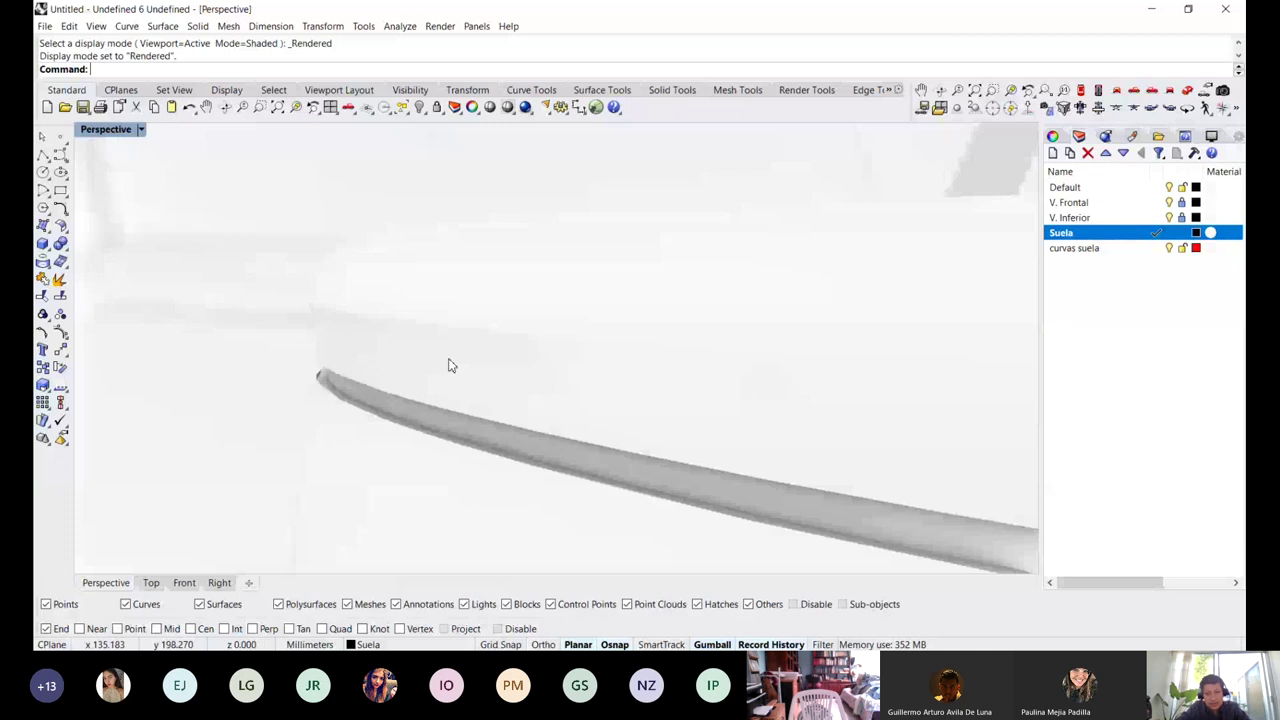
scroll(449, 365, "down", 8)
scroll(400, 337, "up", 8)
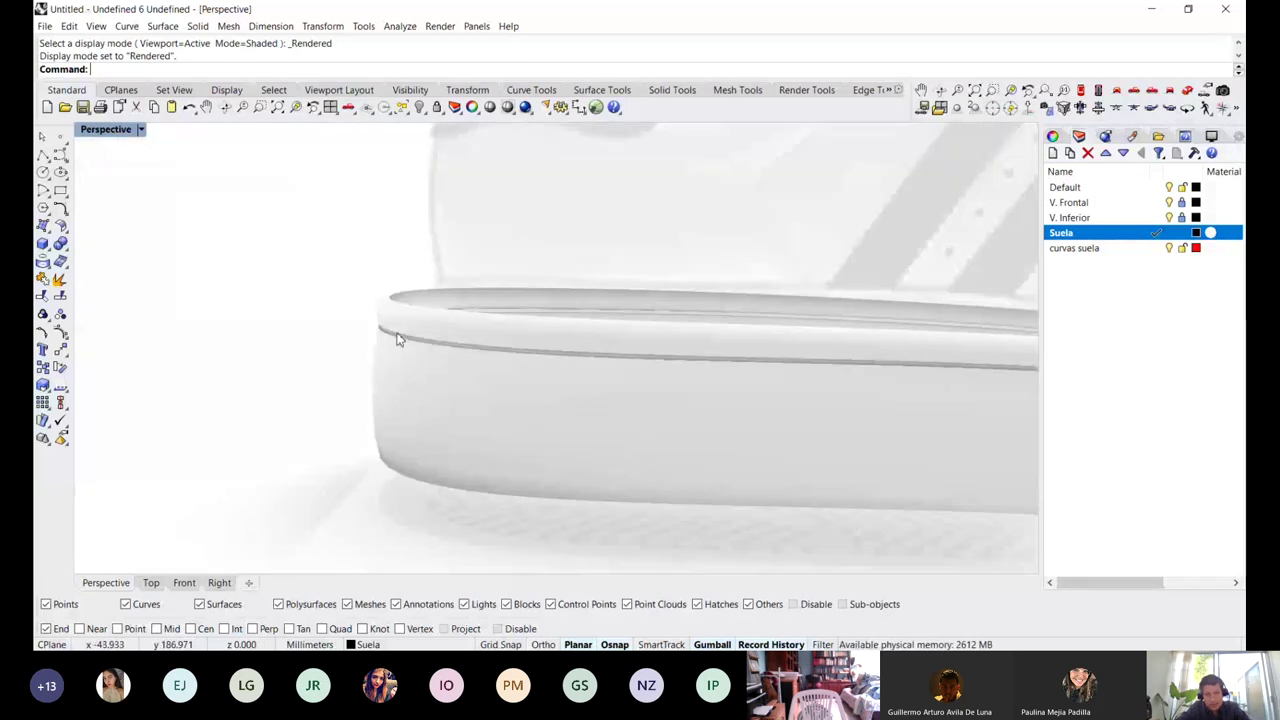
mouse_move(391, 297)
right_mouse_down()
mouse_move(356, 269)
mouse_move(380, 249)
mouse_move(383, 305)
right_mouse_up()
scroll(380, 268, "up", 2)
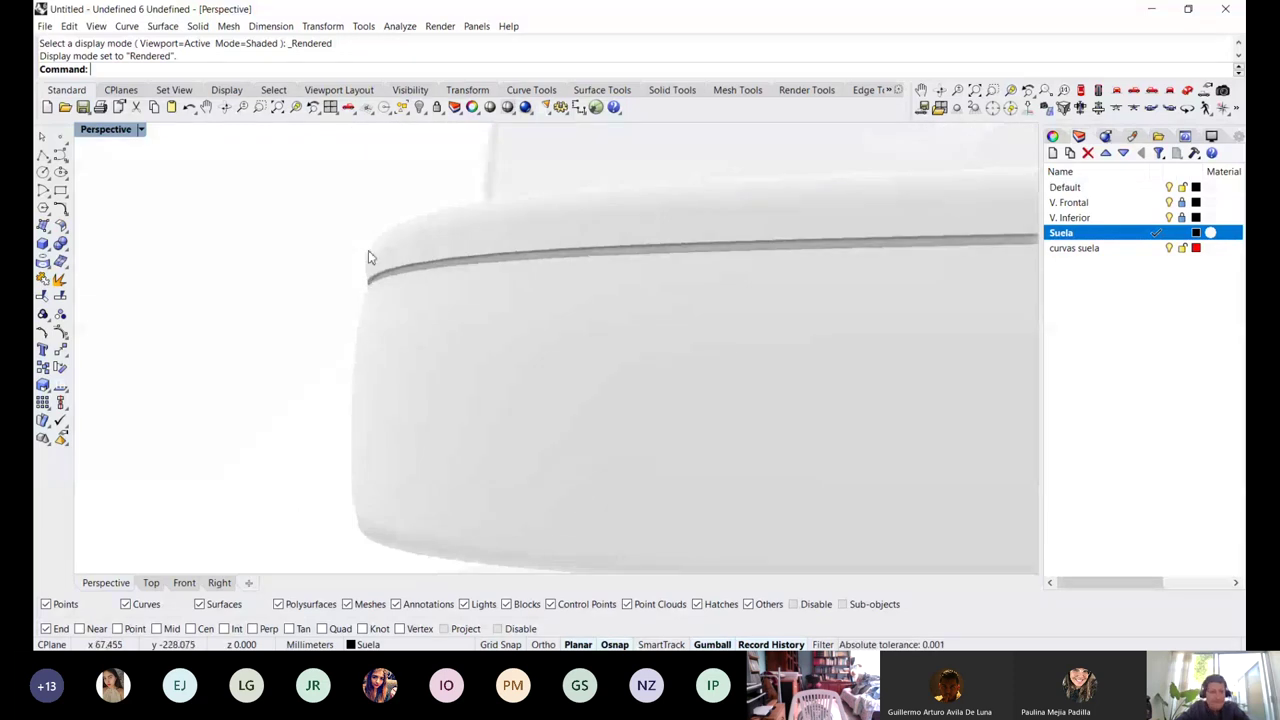
scroll(376, 218, "up", 2)
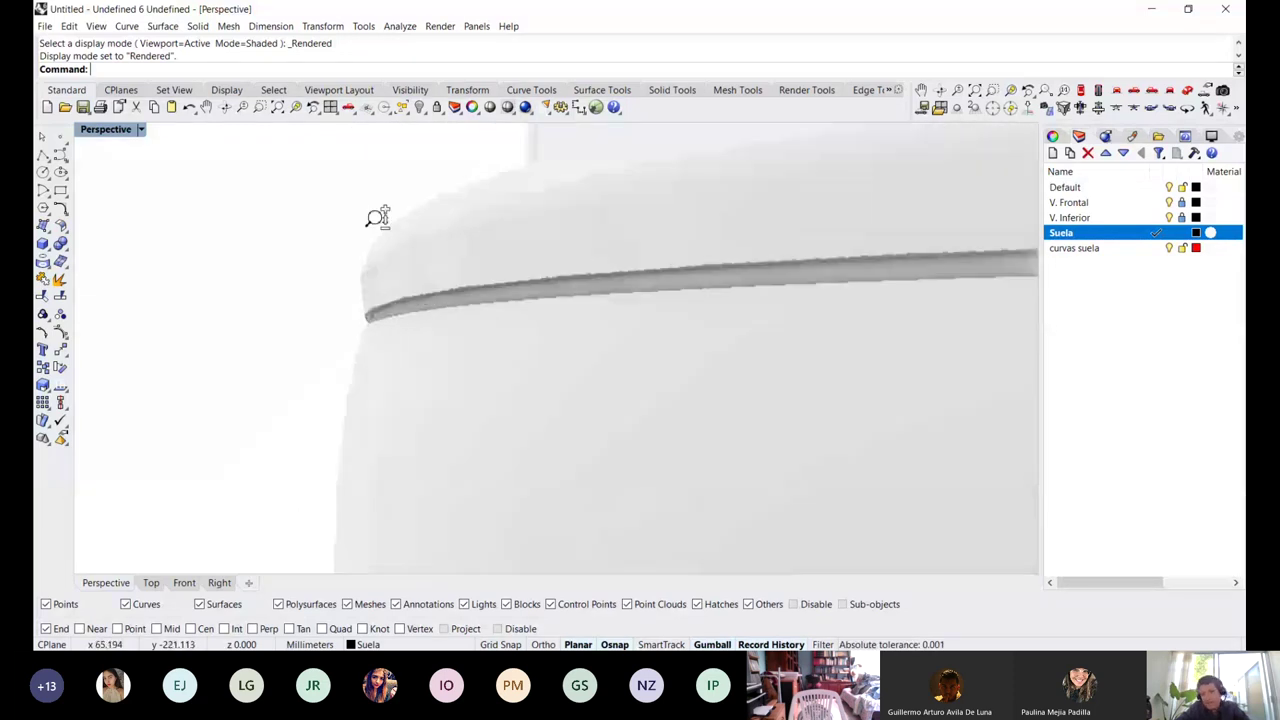
scroll(377, 214, "down", 5)
scroll(643, 318, "up", 3)
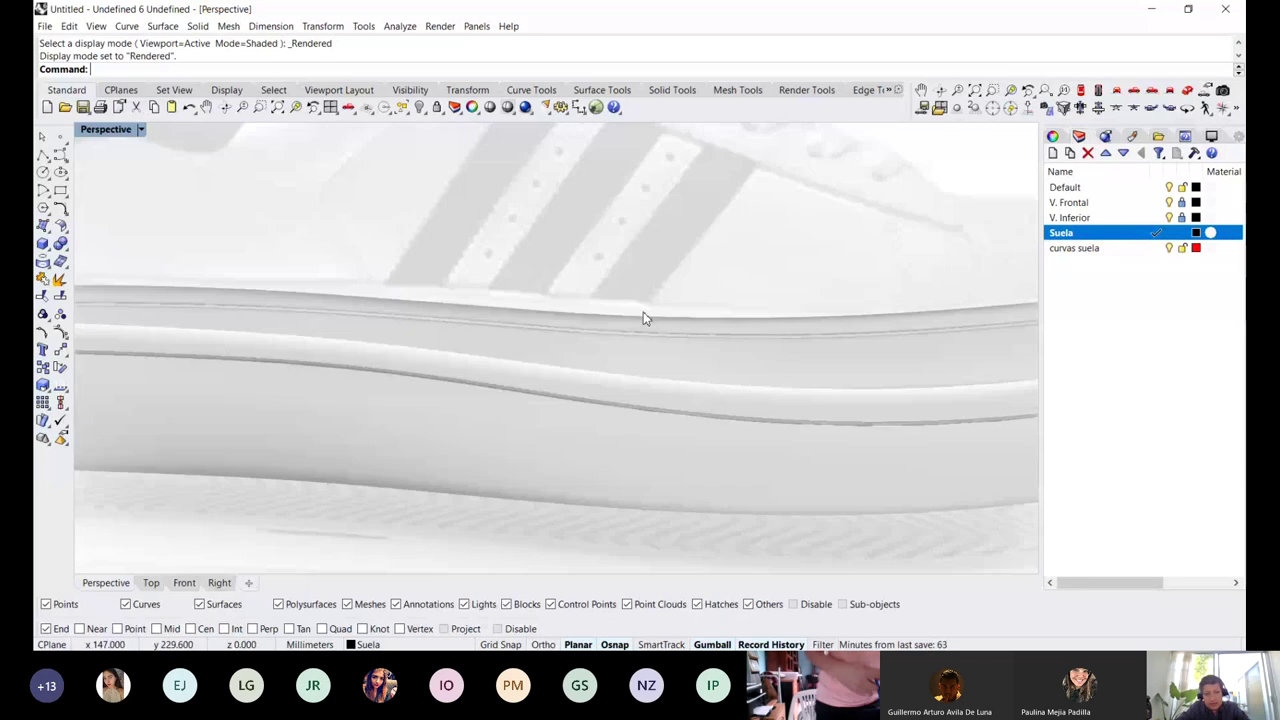
scroll(552, 307, "down", 3)
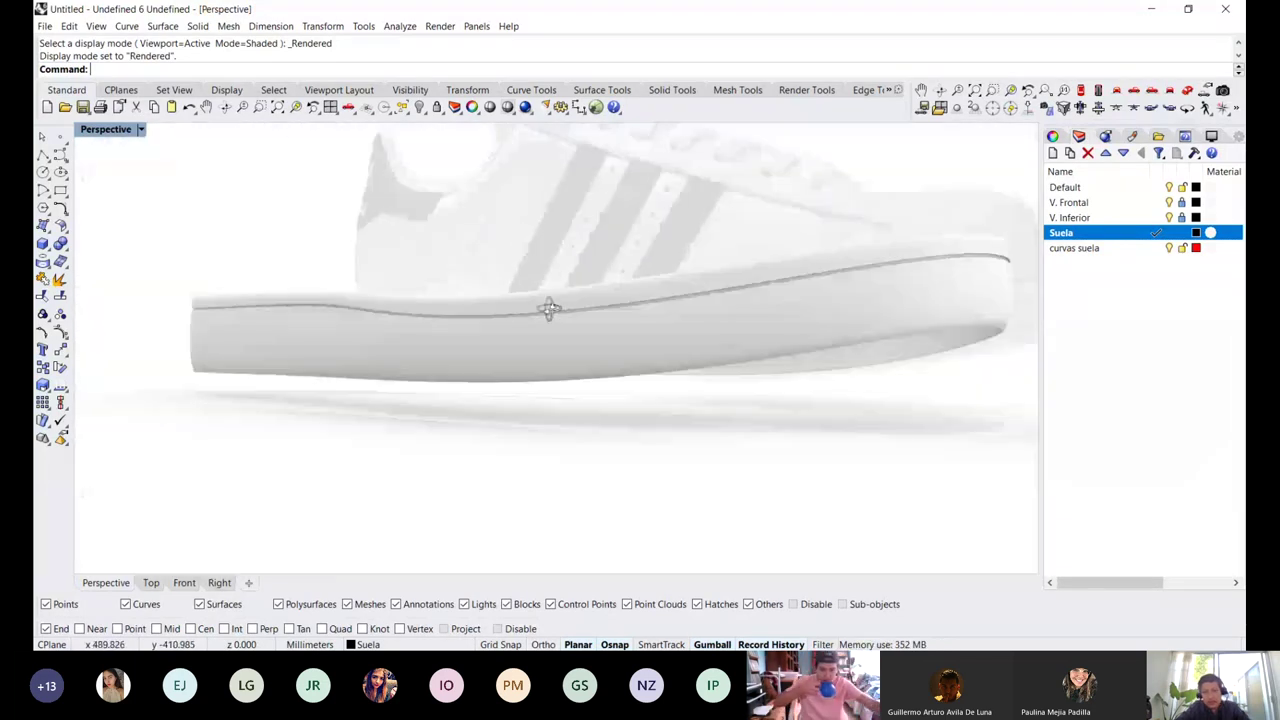
right_click_drag(549, 308, 729, 331)
scroll(514, 351, "up", 2)
scroll(314, 294, "up", 3)
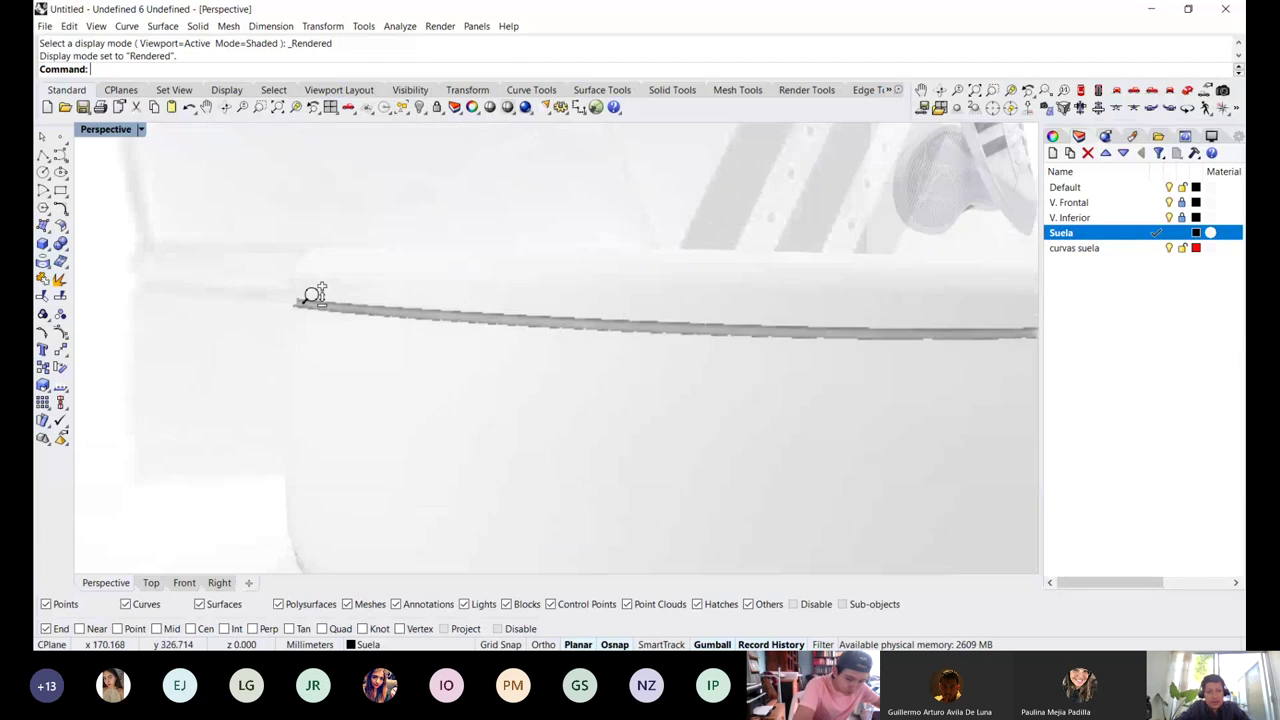
scroll(314, 294, "up", 2)
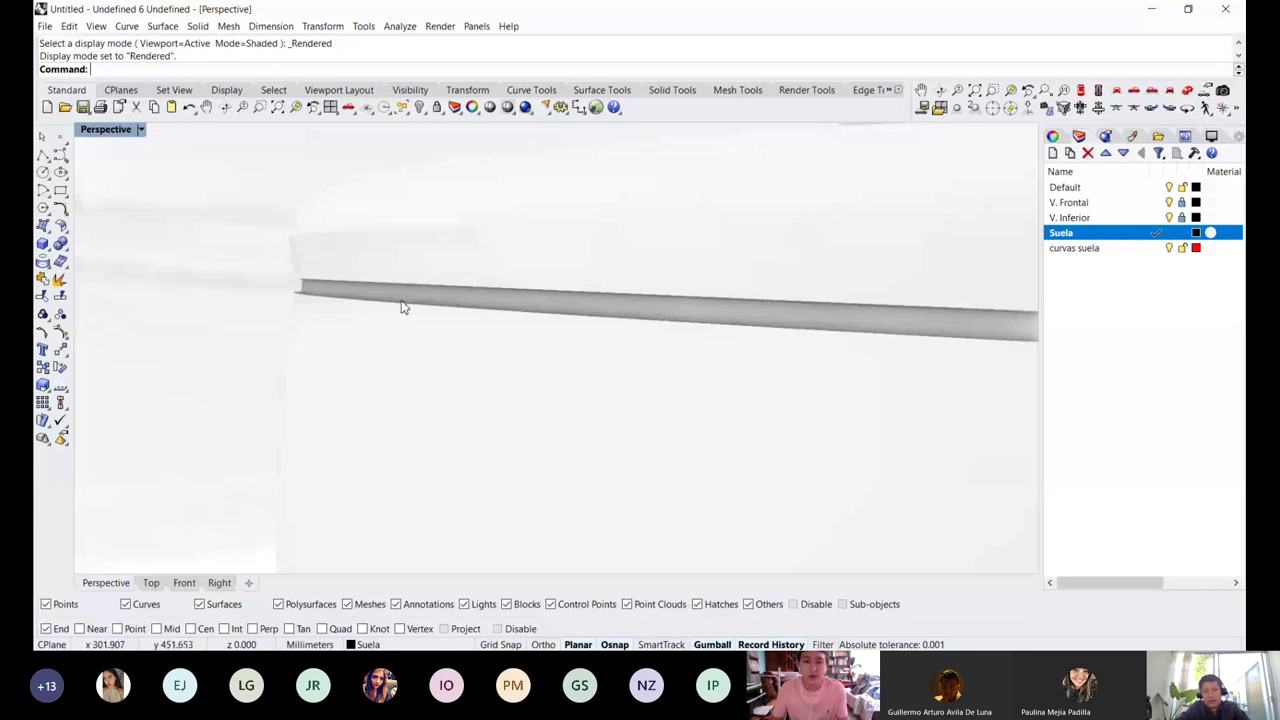
scroll(414, 306, "down", 4)
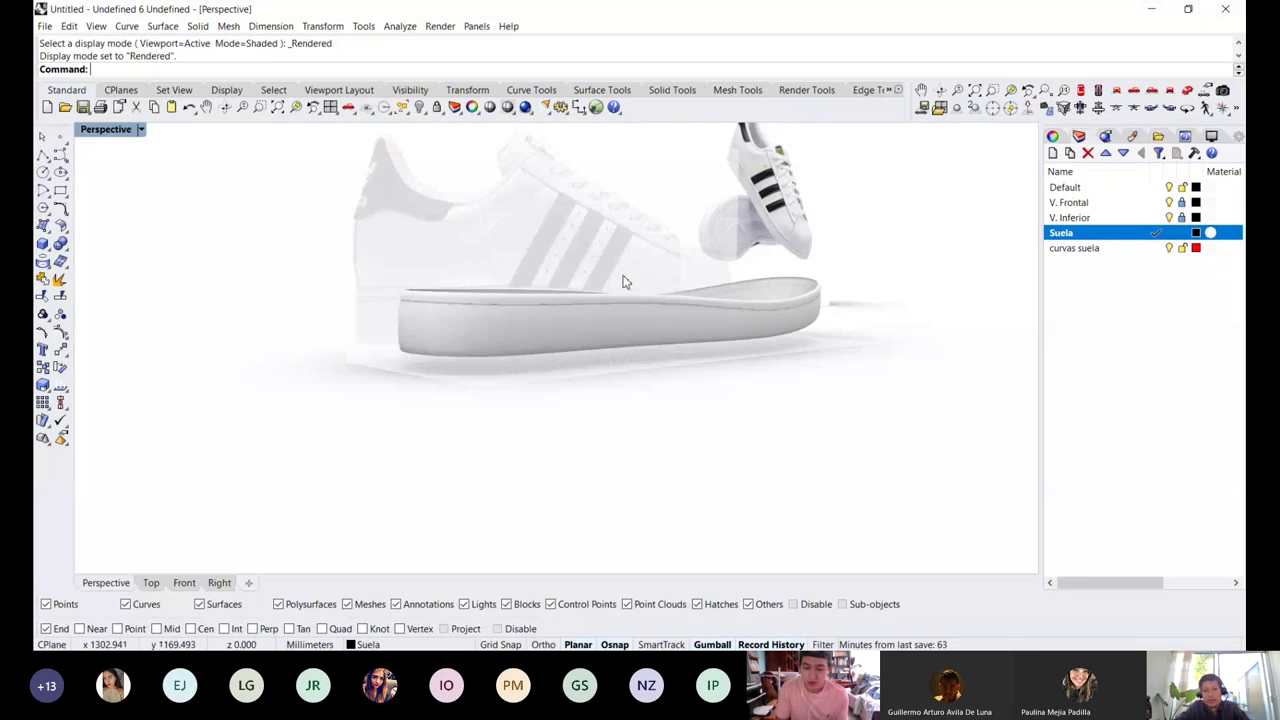
Zoom to the reference photo of the sneaker pair and examine the groove line along its sole
right_click_drag(623, 282, 497, 457)
left_click(672, 280)
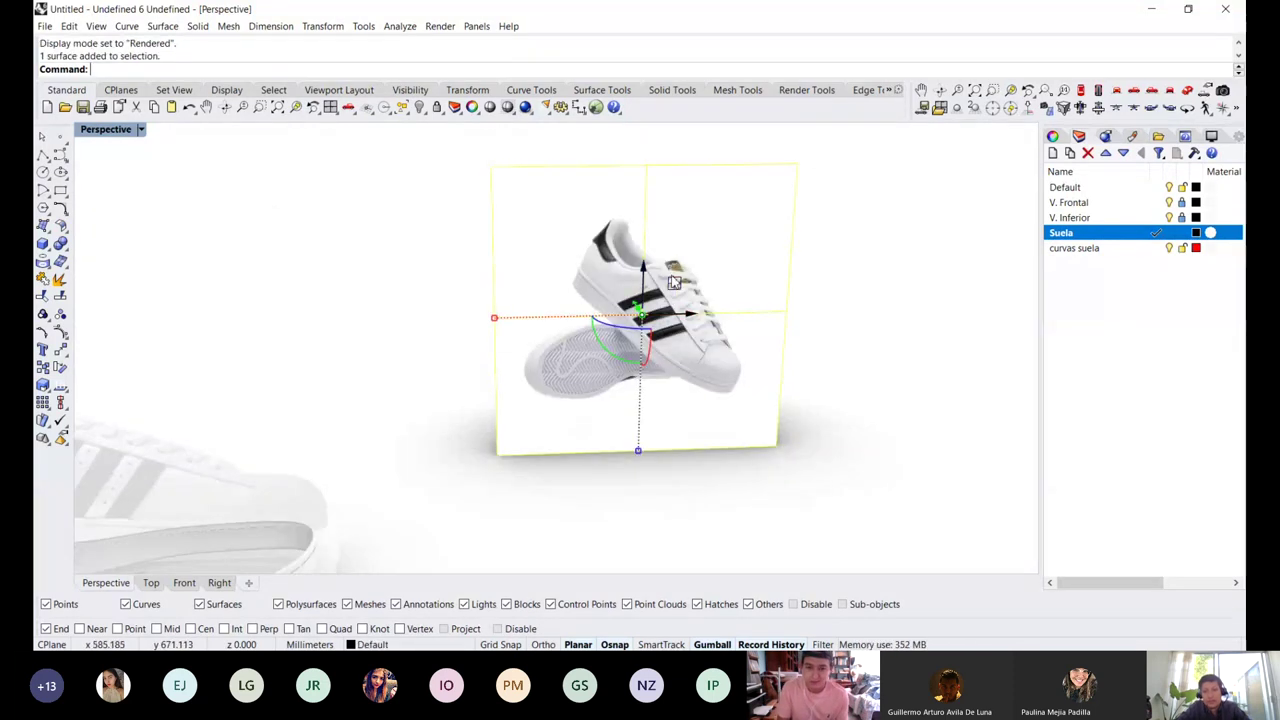
middle_click(675, 283)
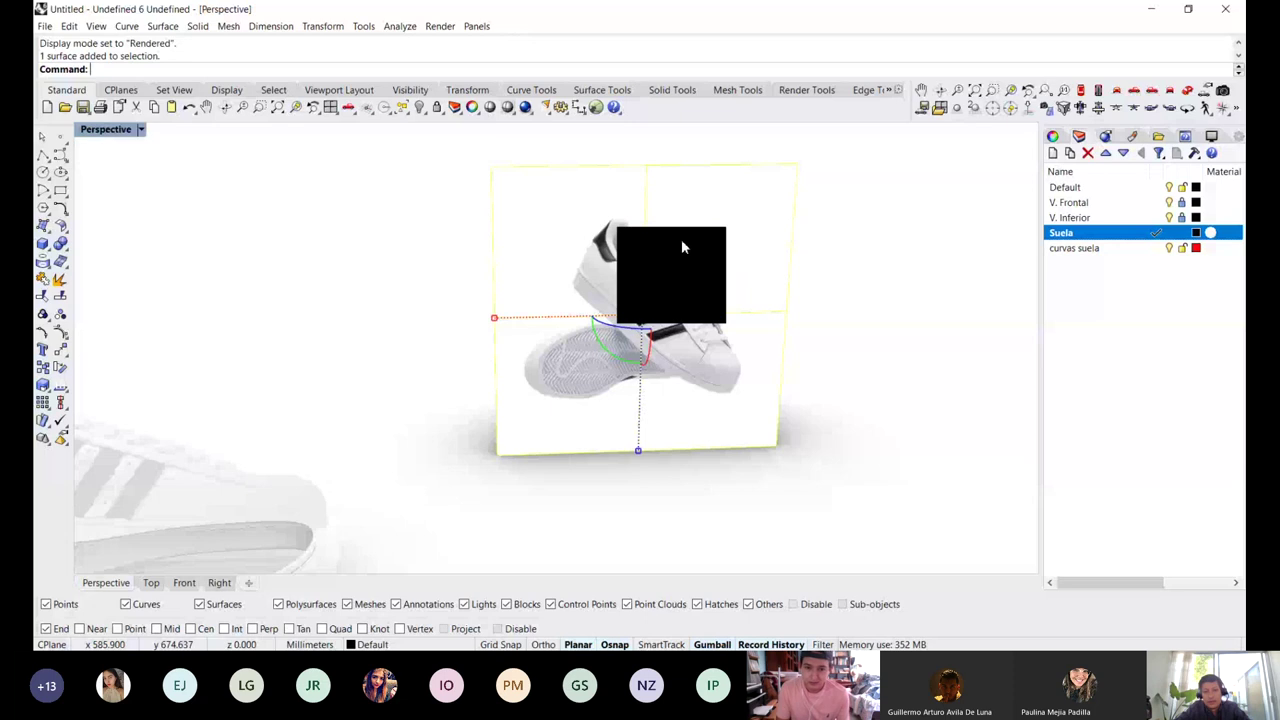
left_click(681, 246)
scroll(523, 220, "up", 5)
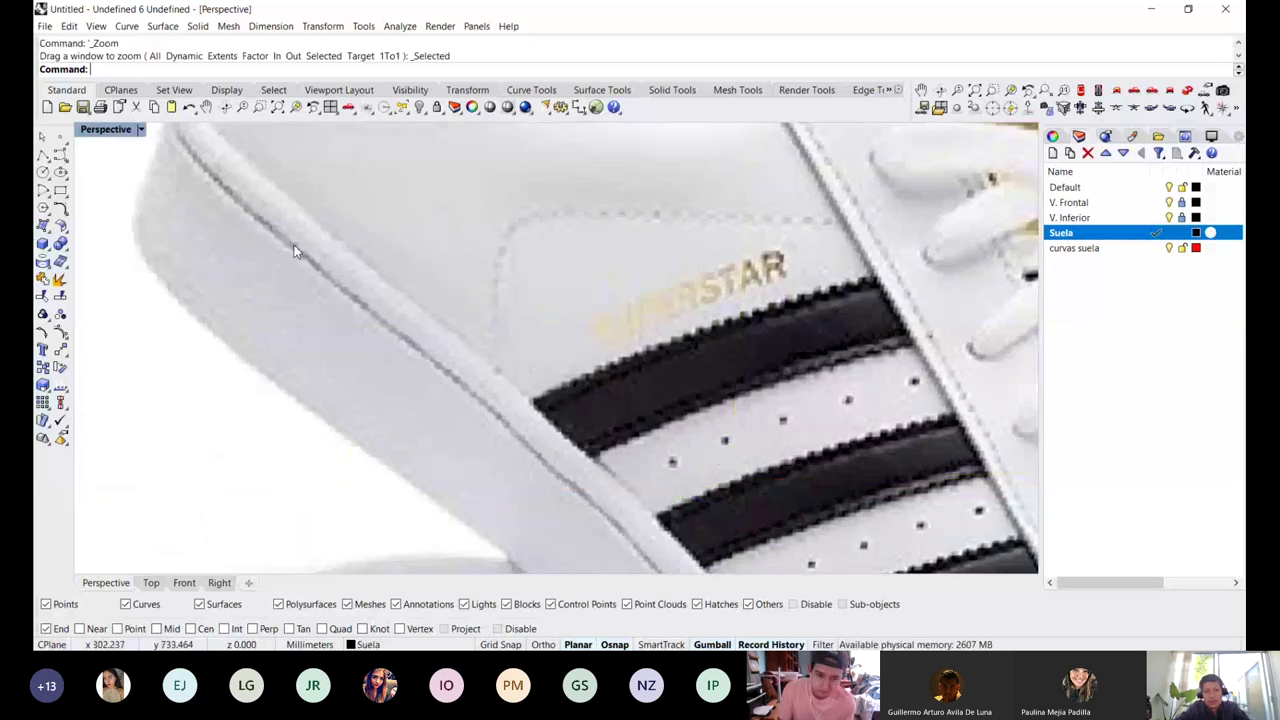
scroll(294, 251, "down", 5)
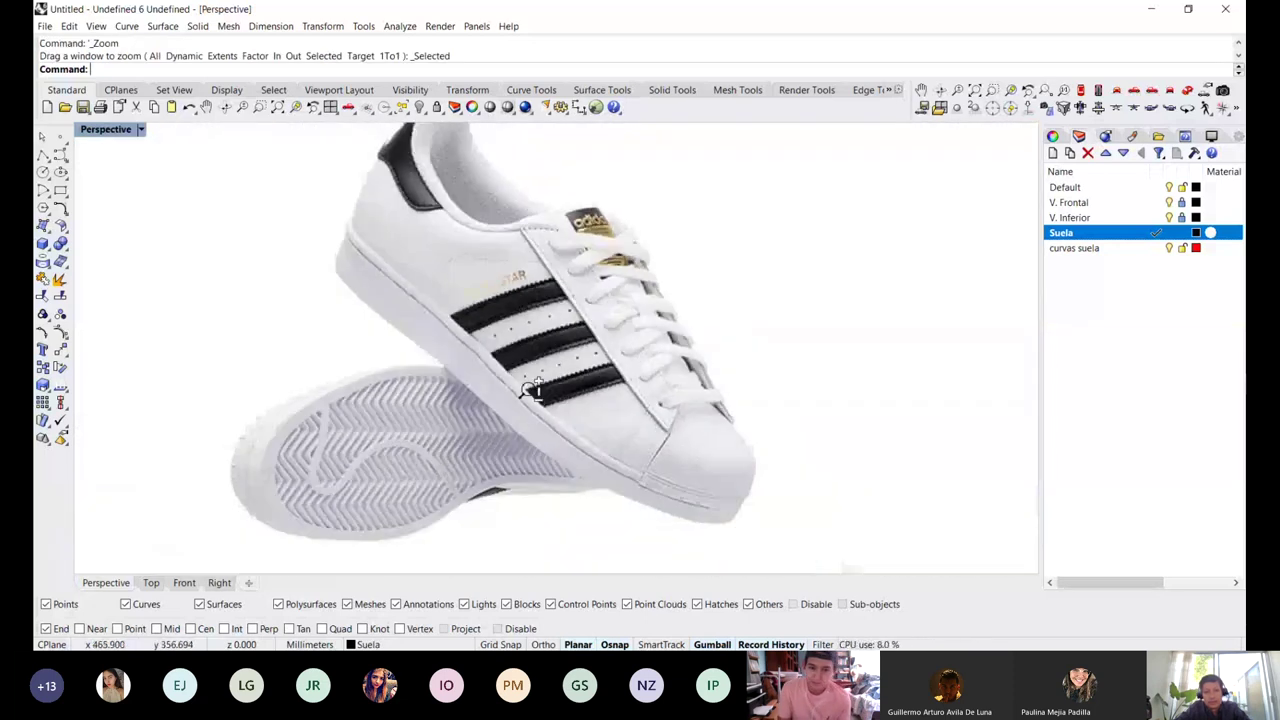
scroll(533, 360, "up", 3)
scroll(523, 434, "down", 8)
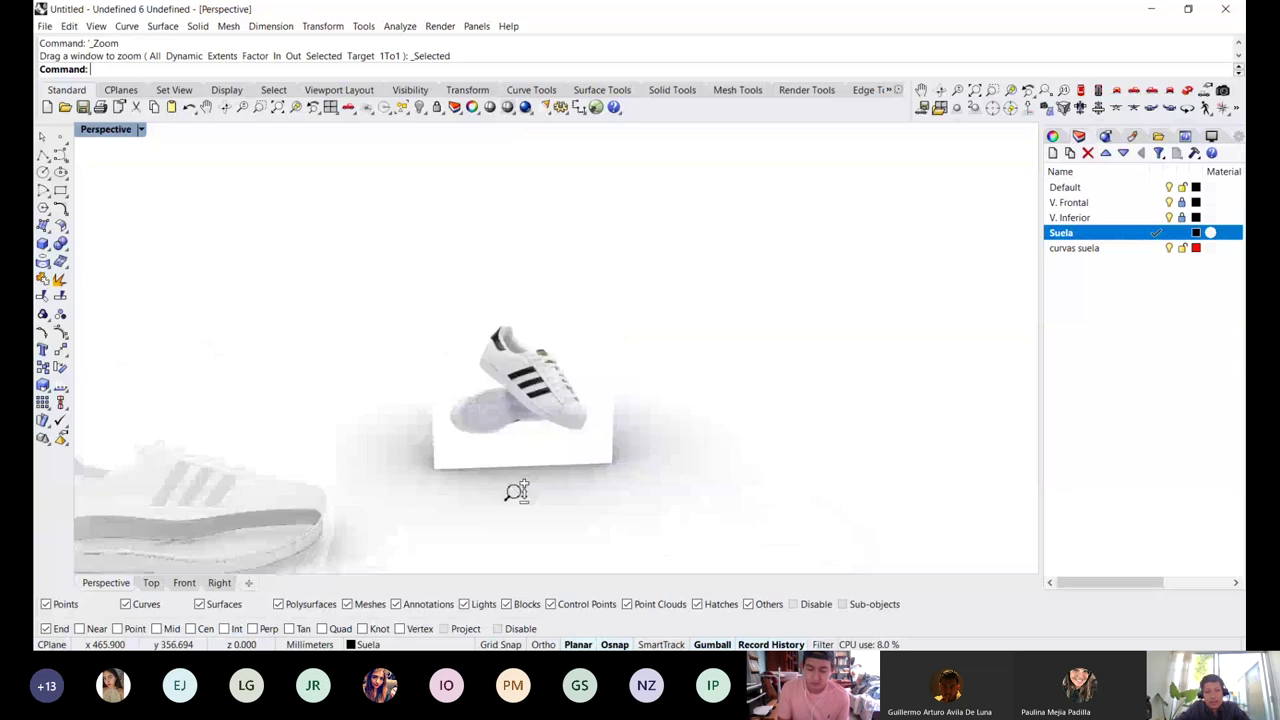
scroll(536, 474, "down", 3)
Examine the rendered groove's width along the side and heel of the sole against the reference photo
right_click_drag(554, 451, 532, 408)
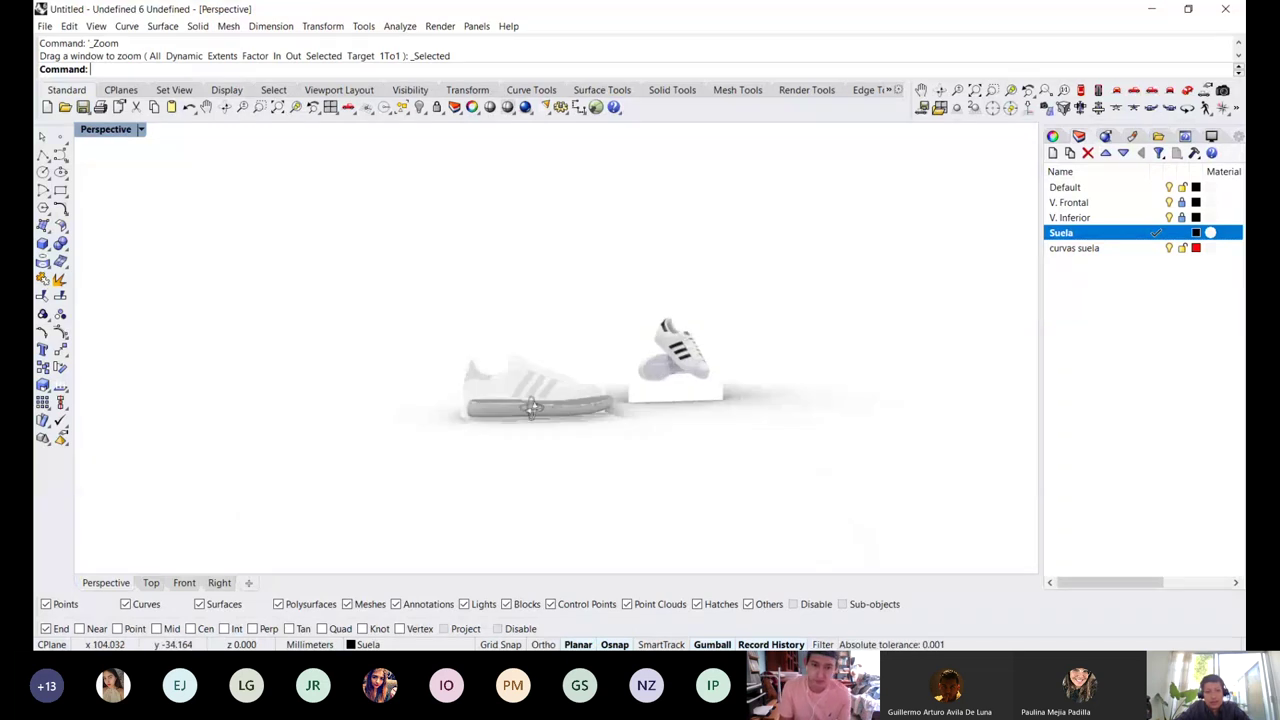
scroll(532, 406, "up", 8)
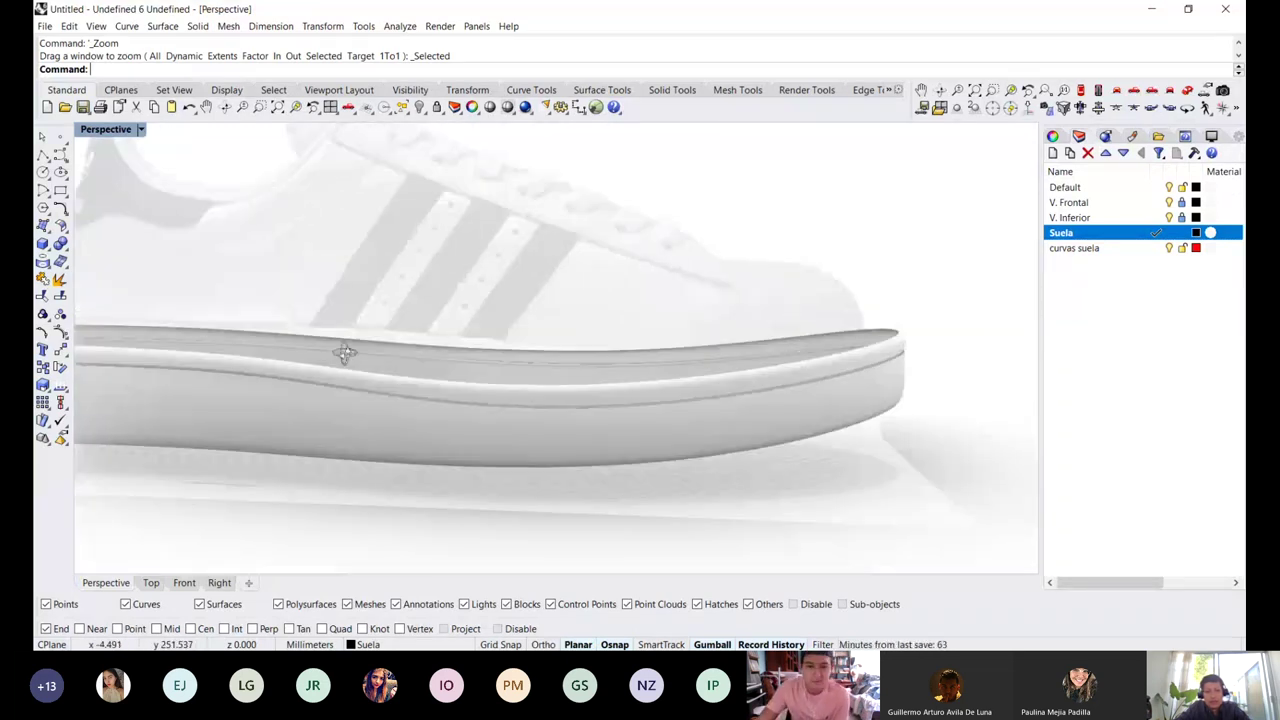
scroll(343, 352, "up", 6)
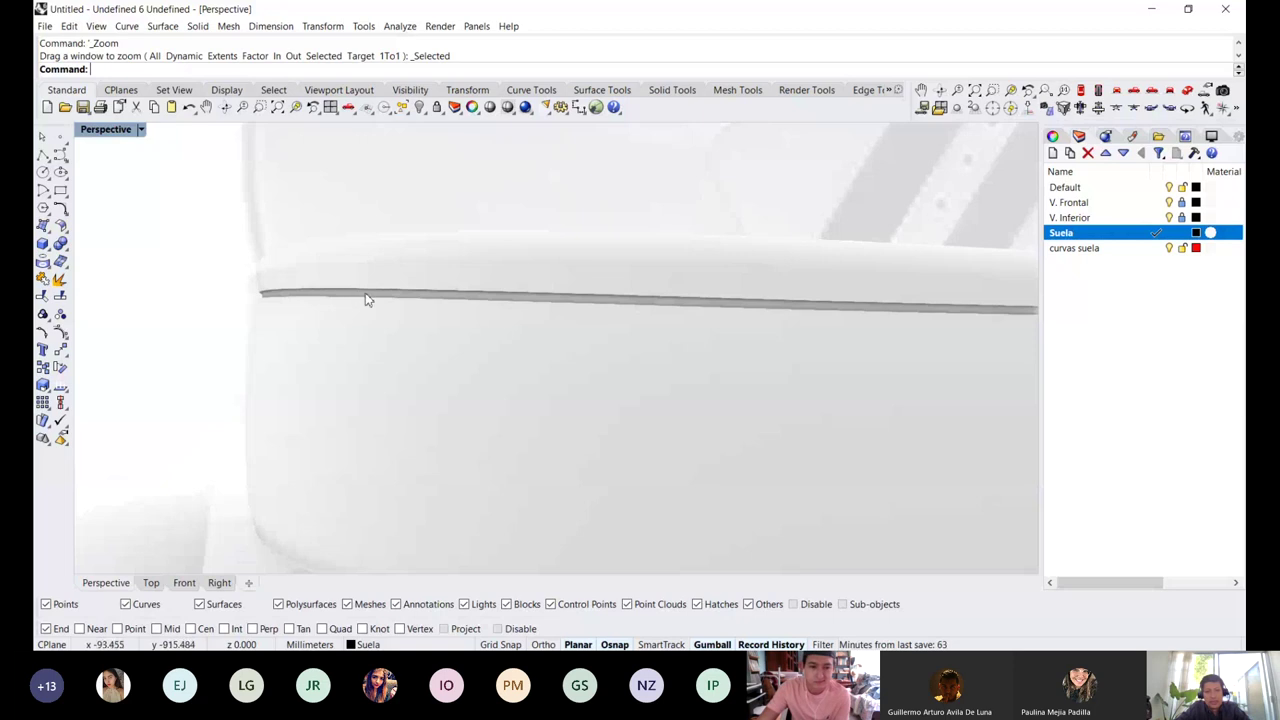
scroll(451, 294, "down", 6)
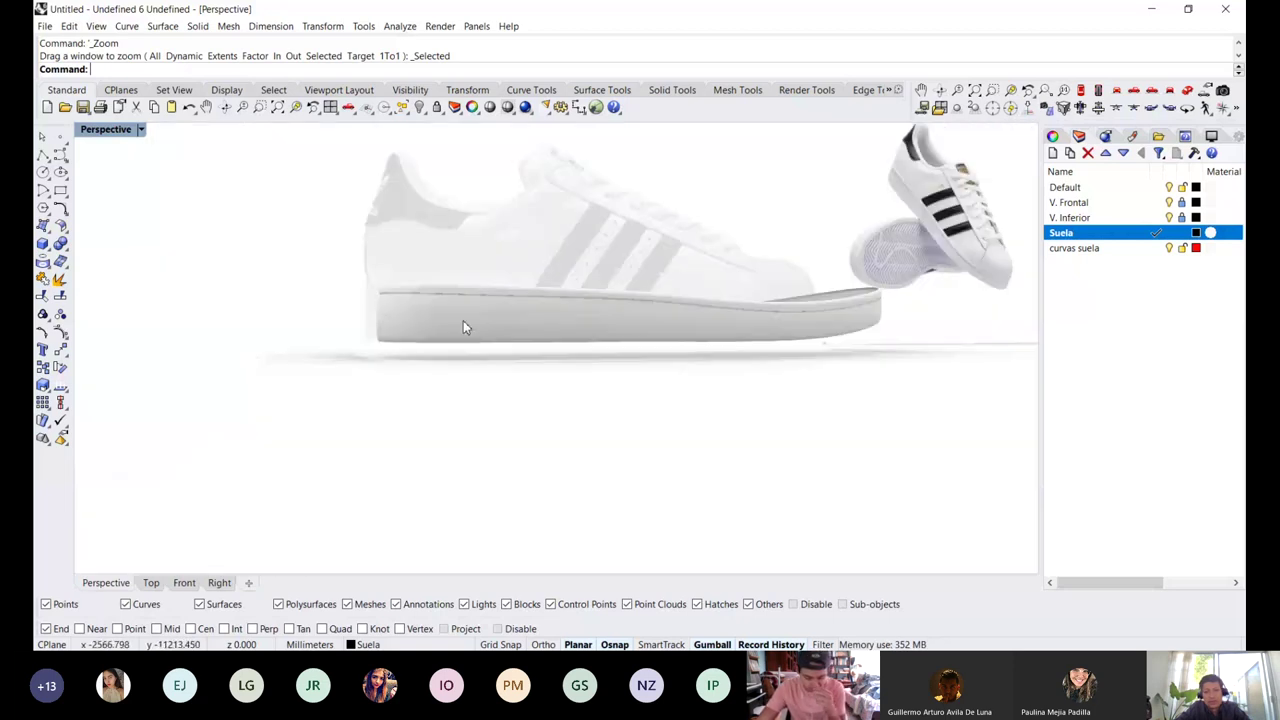
right_click_drag(463, 321, 419, 323)
scroll(368, 318, "up", 5)
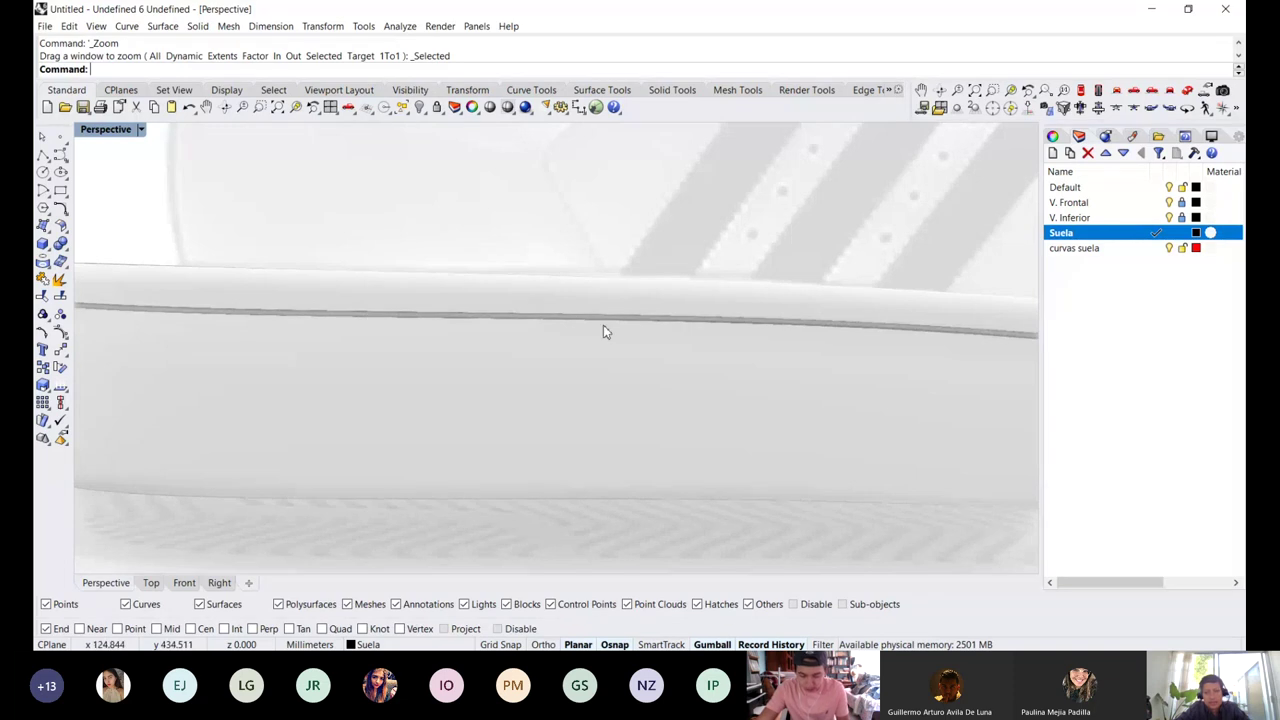
right_click_drag(603, 331, 518, 263)
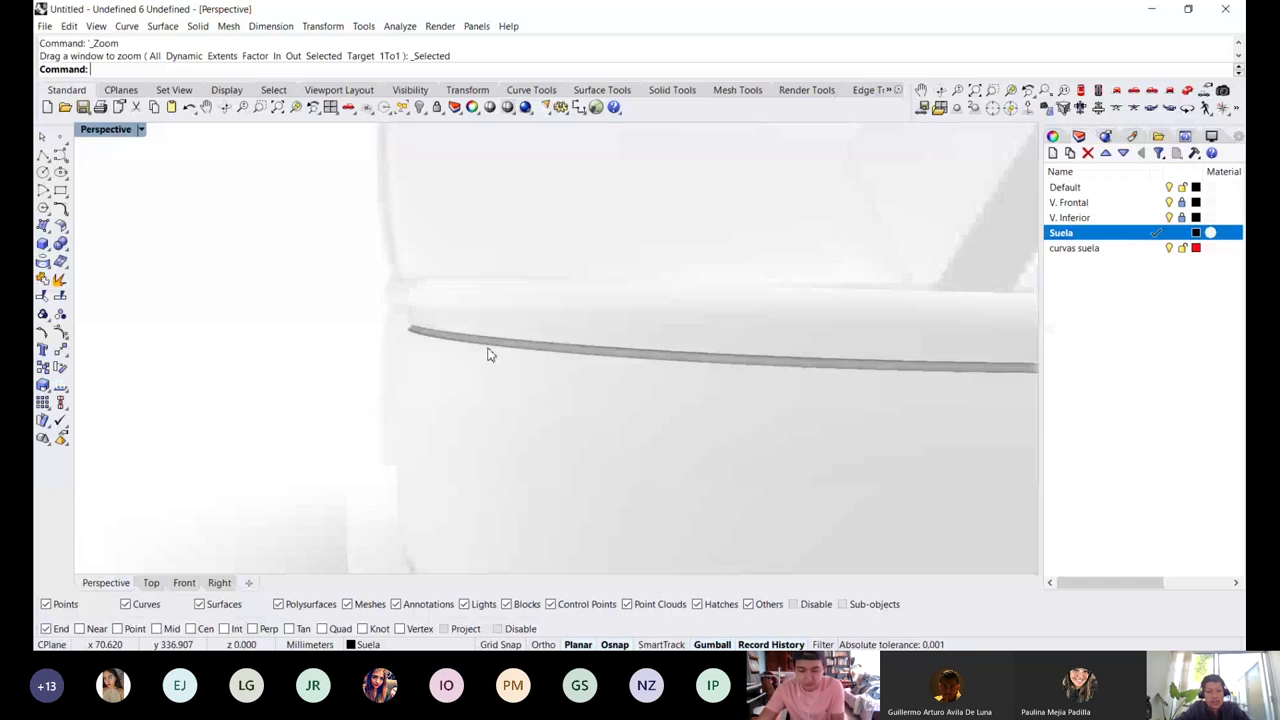
Delete the swept groove polysurface in the Front view
left_click(184, 583)
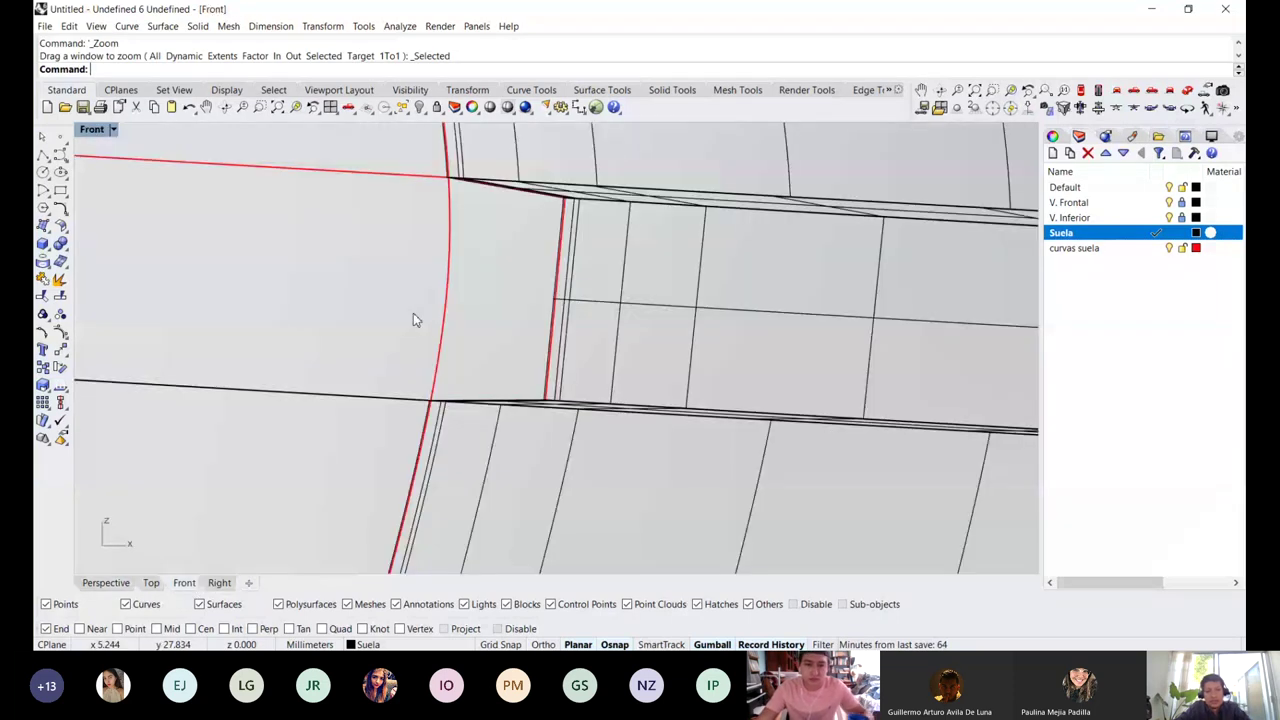
scroll(413, 320, "down", 6)
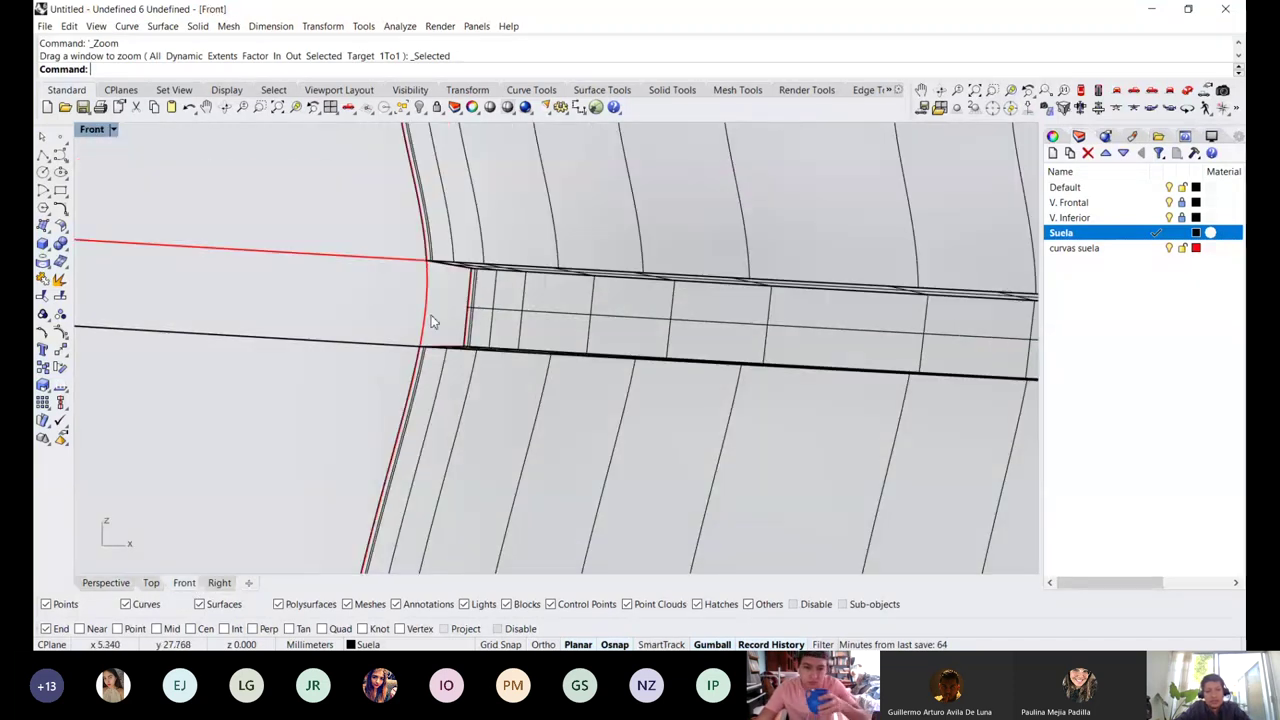
left_click(492, 309)
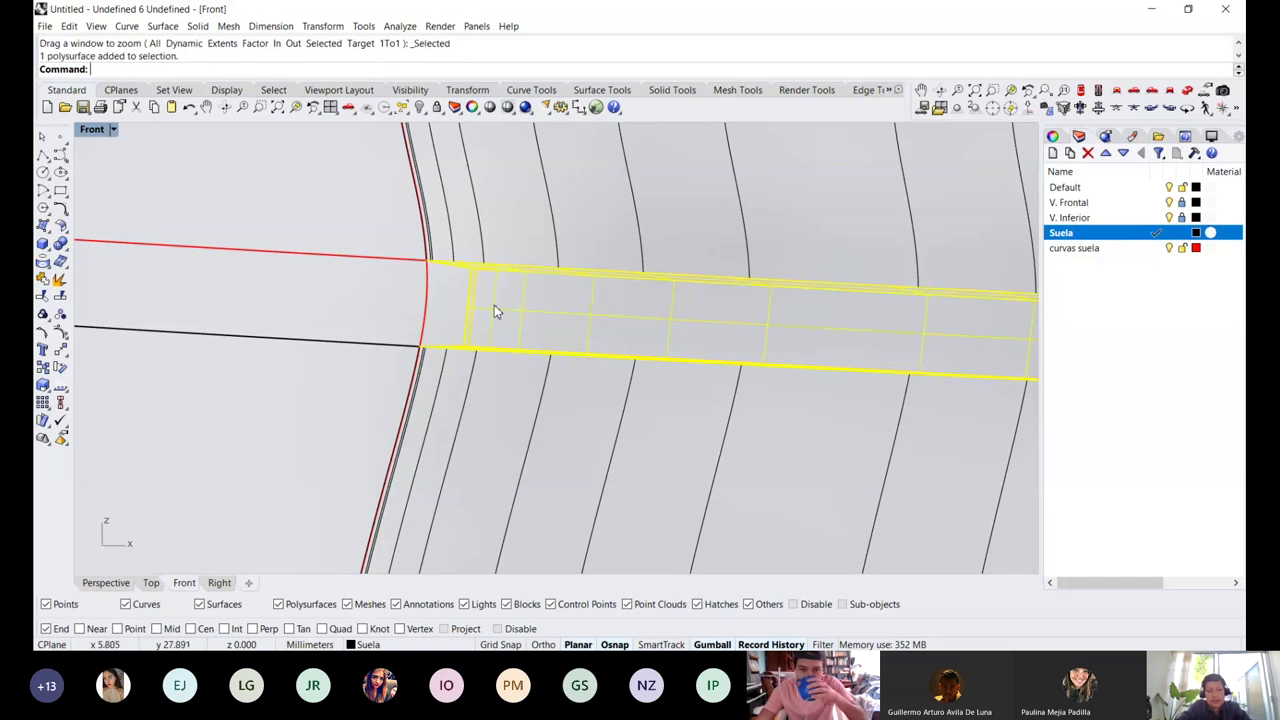
key("Delete")
Move the lower cutting curve slightly below the groove's lower edge in the Front view
left_click(381, 345)
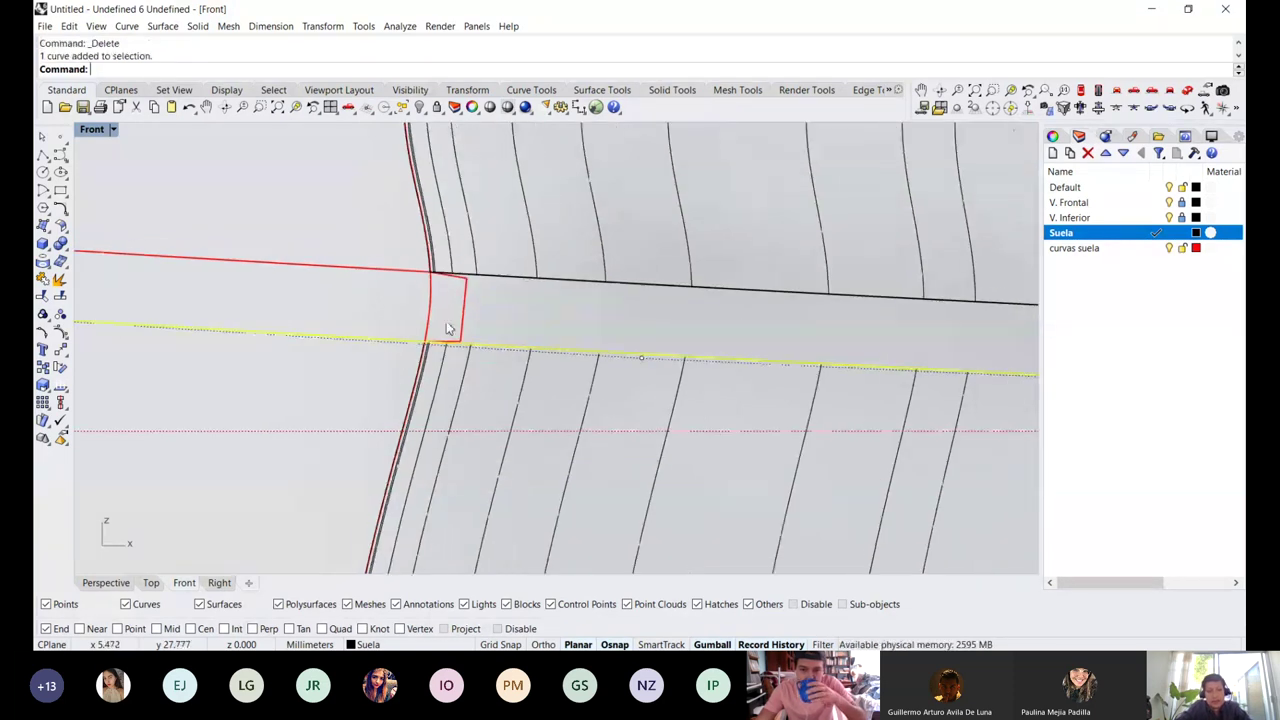
scroll(446, 323, "down", 4)
scroll(361, 309, "up", 4)
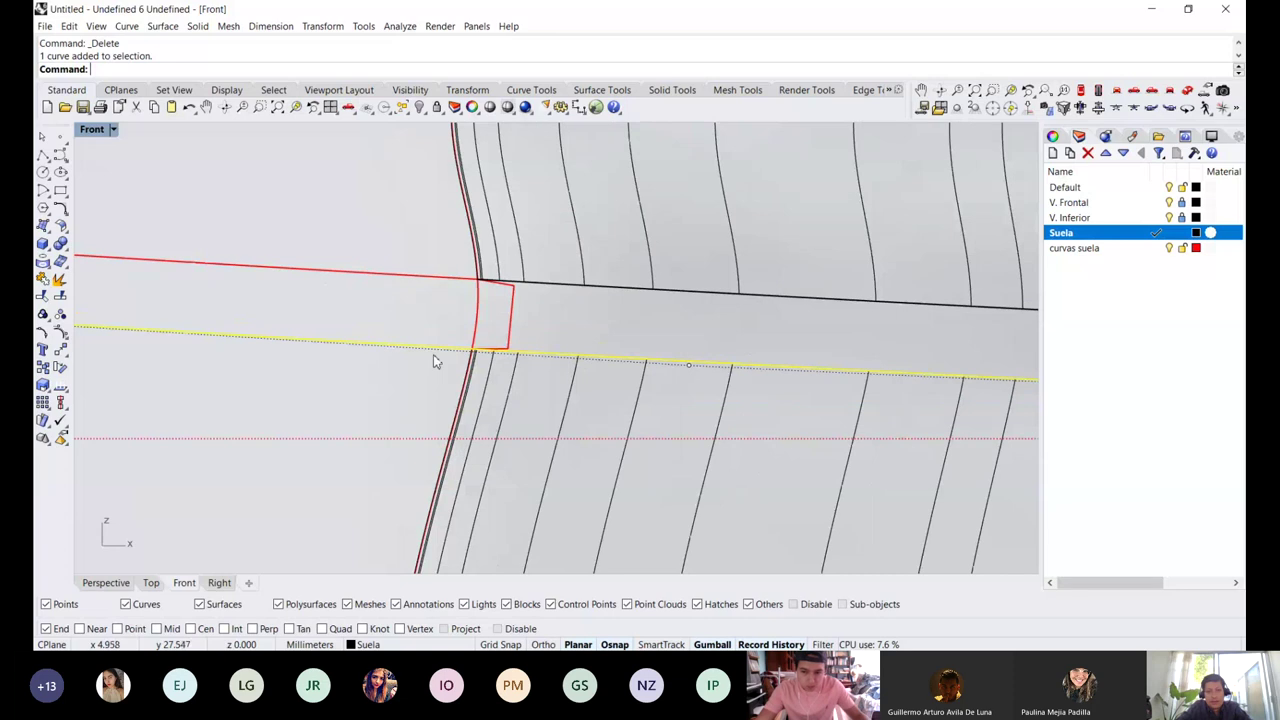
left_click_drag(433, 361, 492, 367)
type("trim")
key("Return")
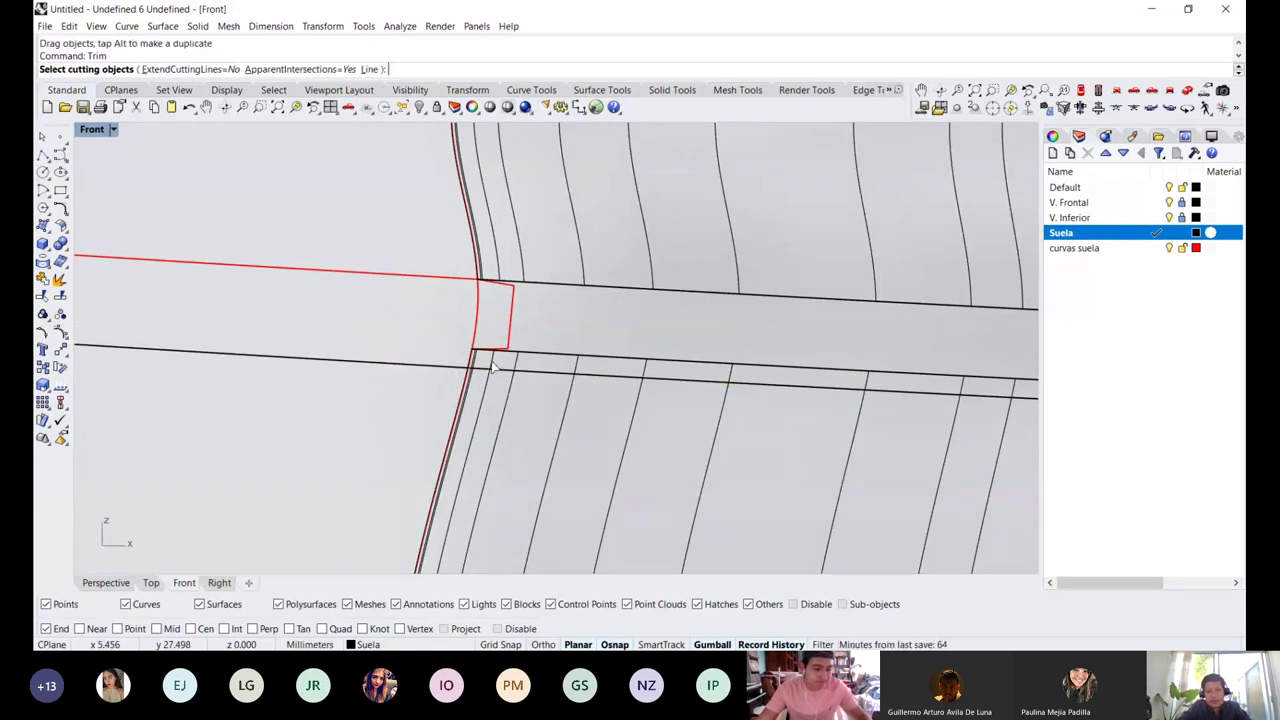
left_click(503, 369)
key("Return")
scroll(508, 365, "down", 6)
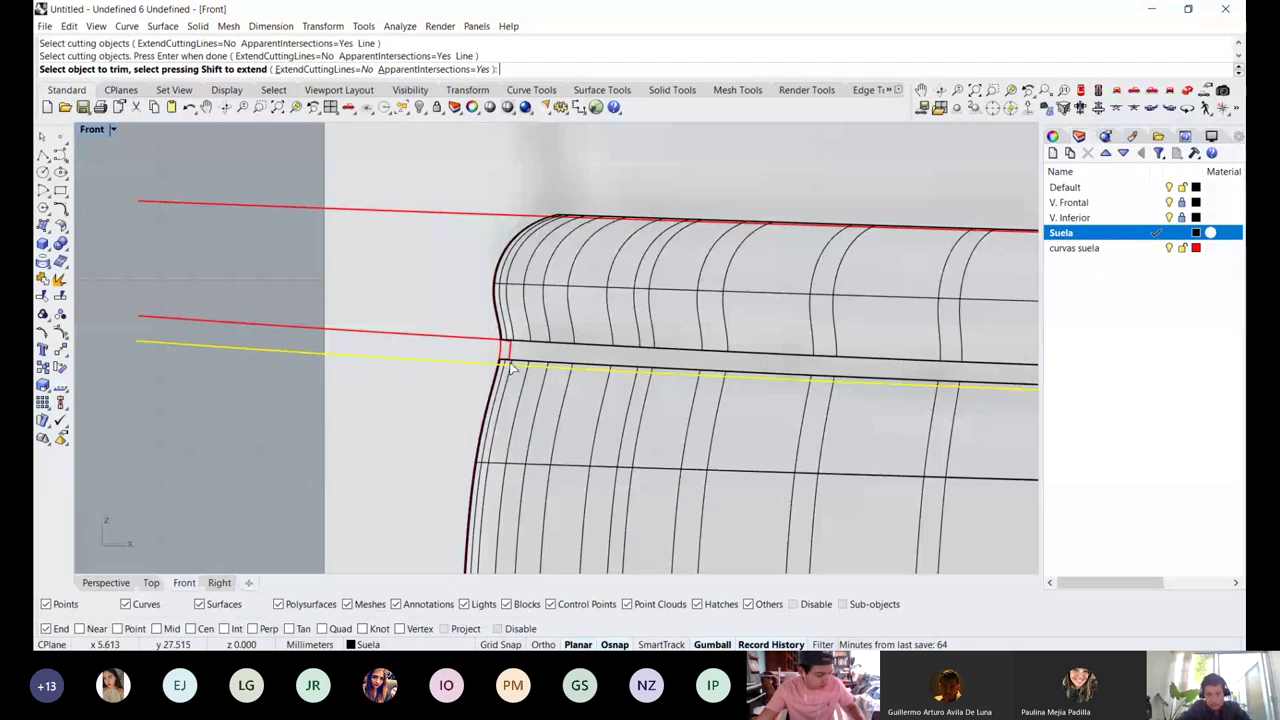
key("Escape")
Move the lower cutting curve up about 0.08 mm, closer to the groove's lower edge
scroll(509, 365, "up", 8)
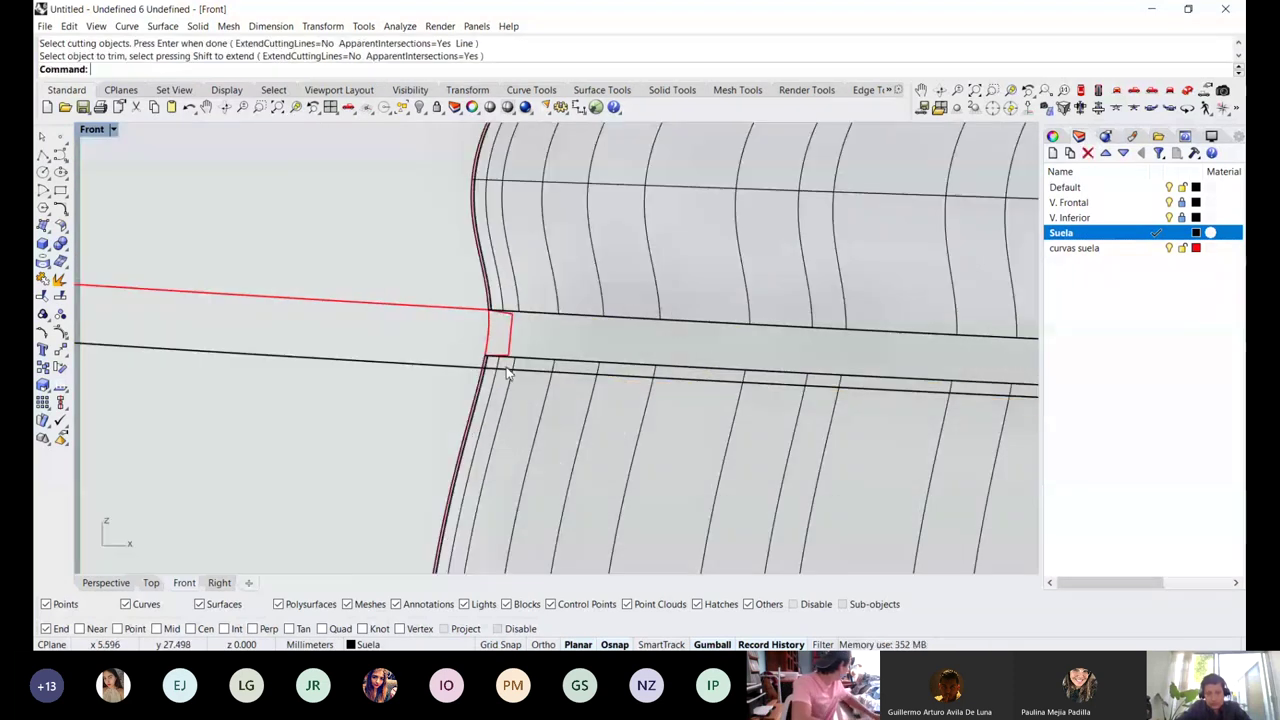
right_click_drag(507, 373, 445, 358, "ctrl+shift")
left_click(443, 357)
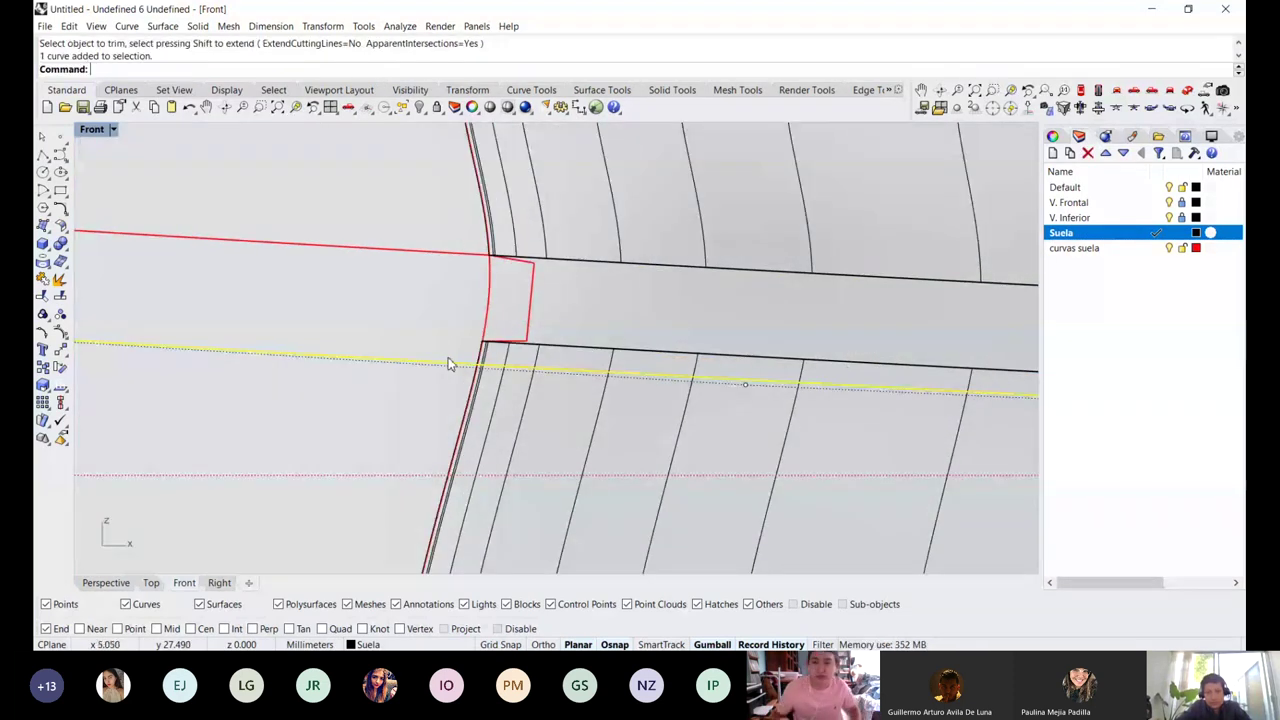
key("Escape")
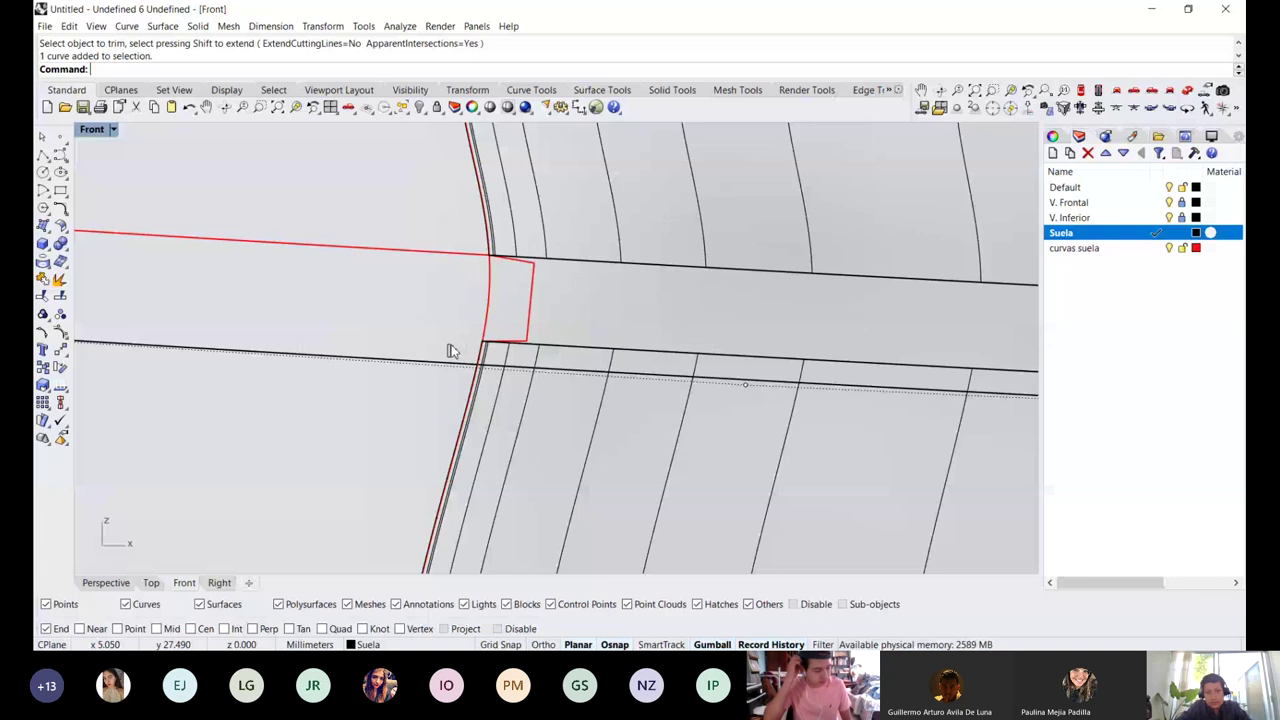
left_click(450, 352)
left_click_drag(452, 360, 453, 355)
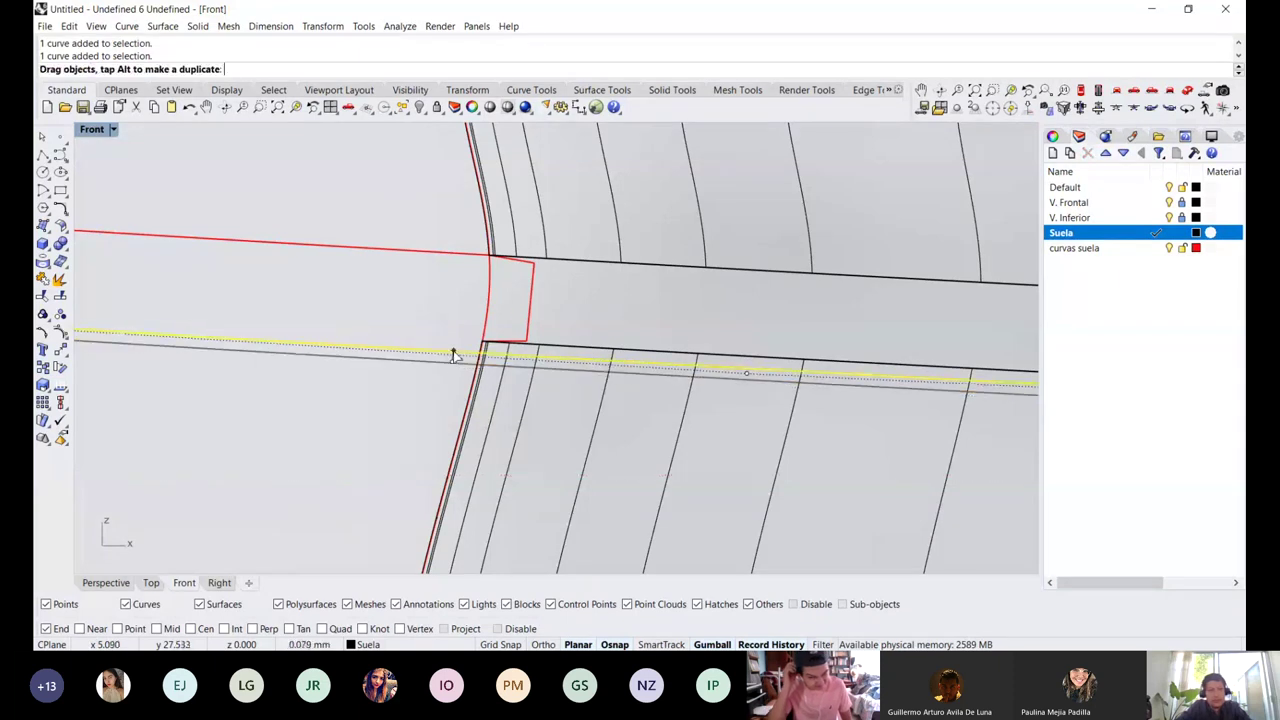
key("Escape")
Trim away the thin strip of the lower sole surface above the lower cutting curve
left_click(58, 332)
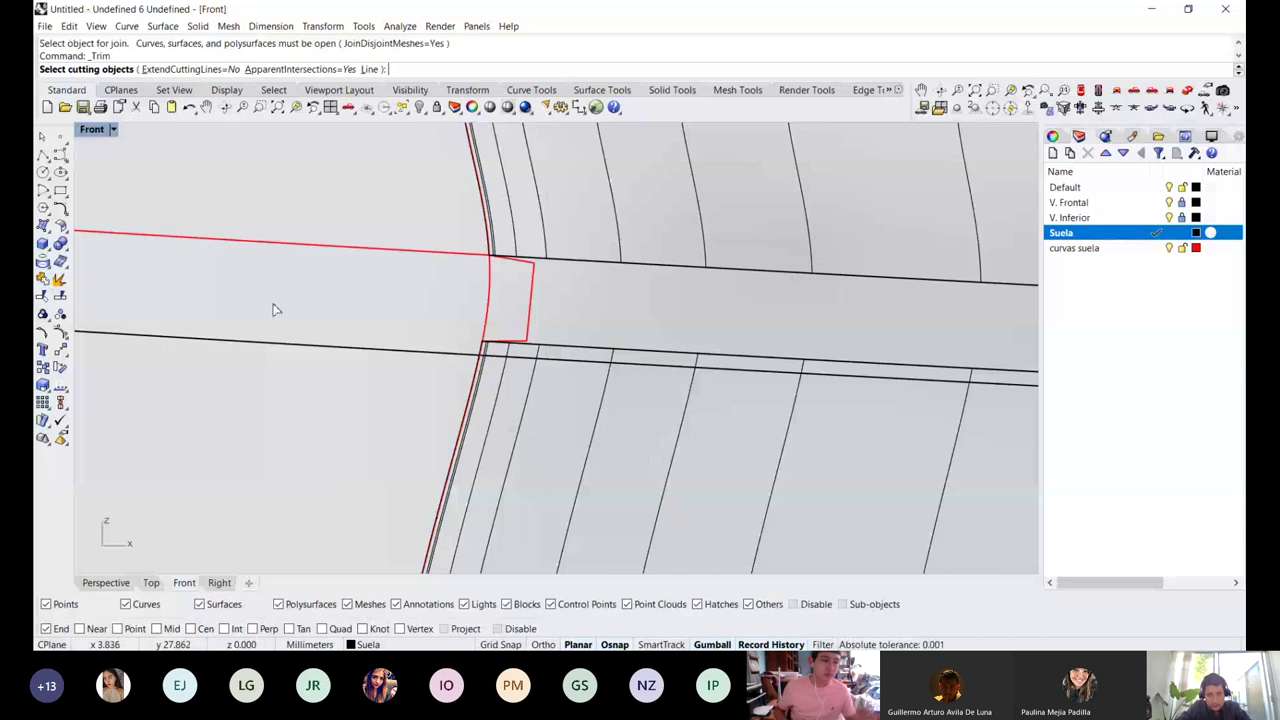
scroll(551, 346, "up", 6)
left_click(520, 368)
key("Return")
left_click(519, 354)
key("Return")
Move the groove profile's two lower control points down so its corner snaps to the end of the trimmed lower edge
left_click(473, 336)
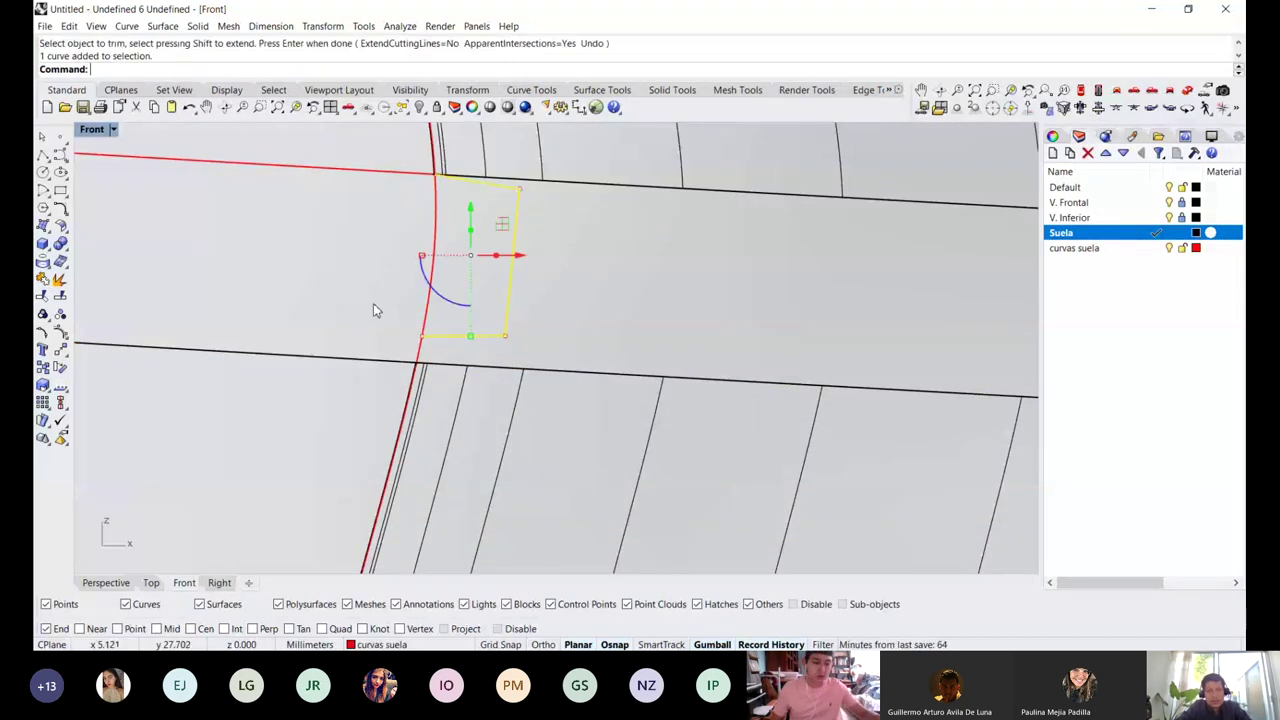
left_click_drag(373, 310, 530, 355)
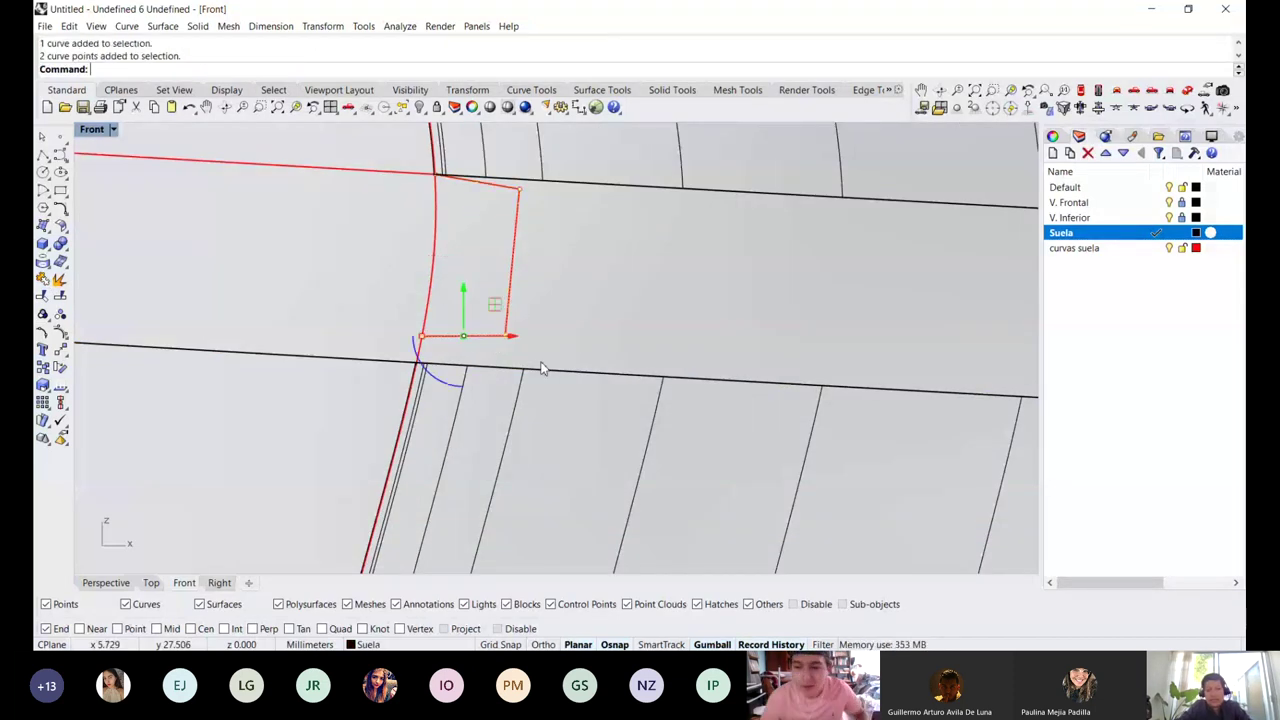
type("M")
key("Return")
left_click(424, 338)
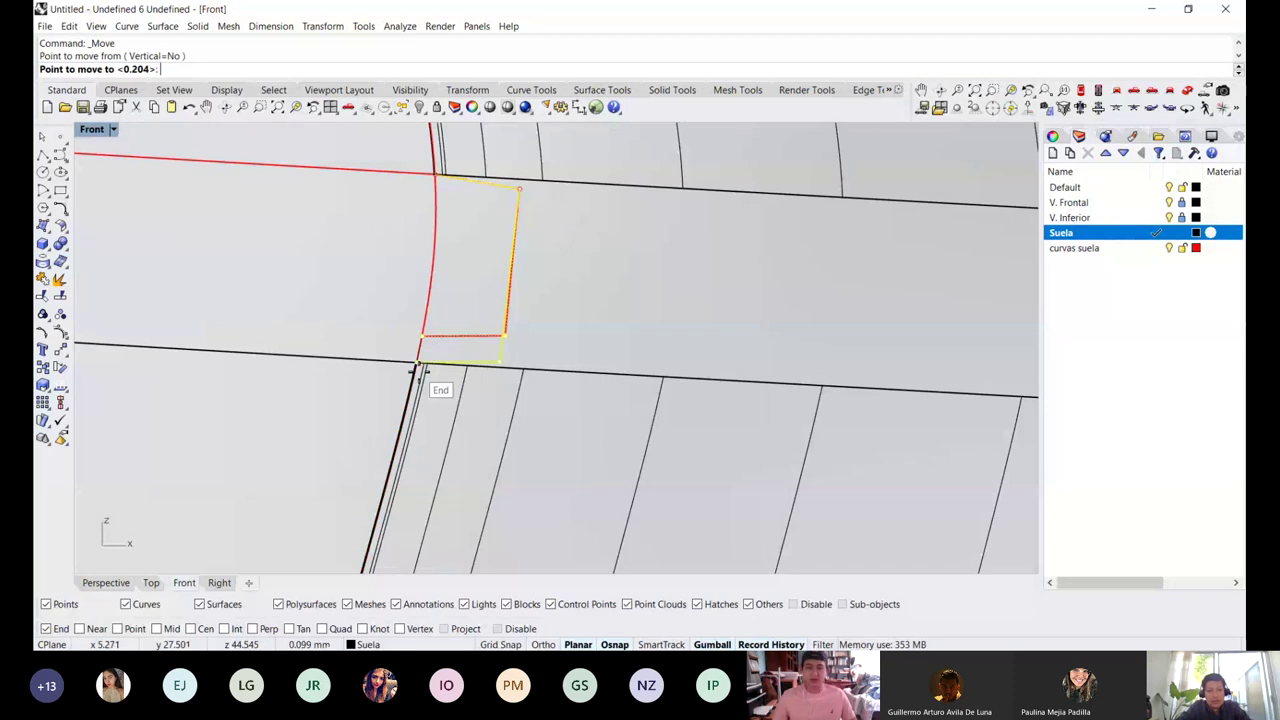
left_click(419, 365)
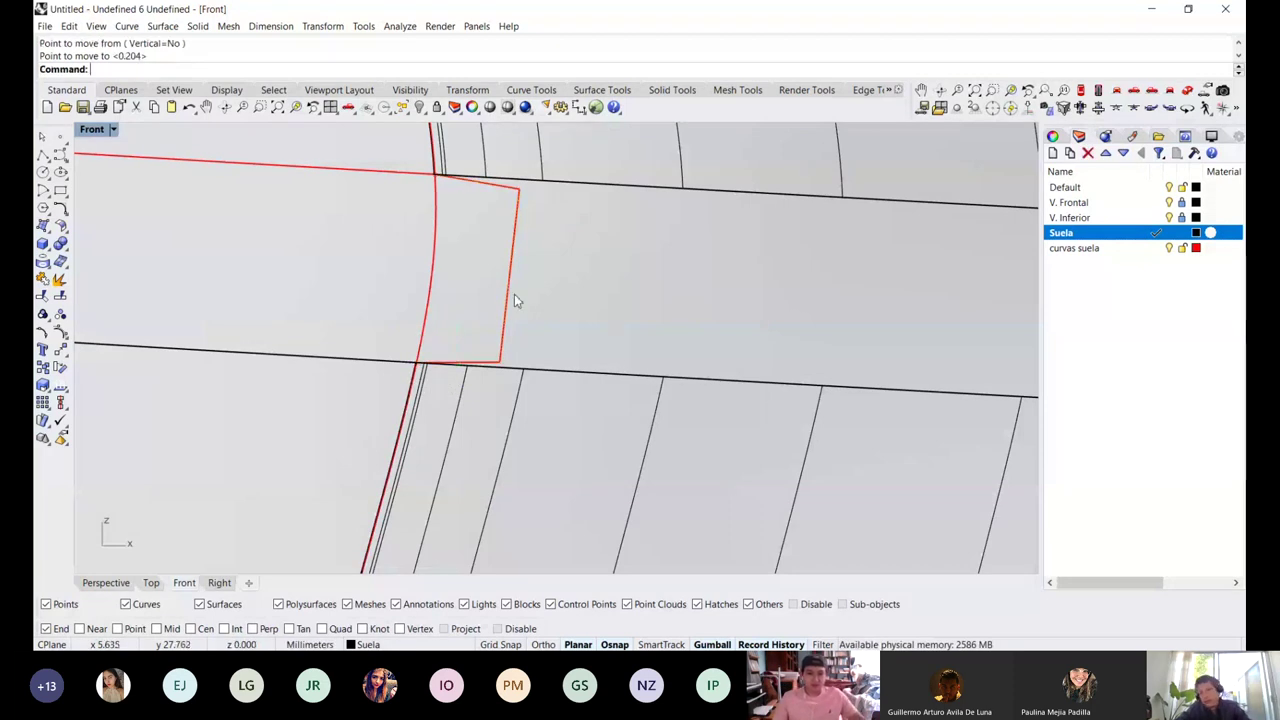
Create a Sweep2 groove surface from the adjusted profile, using the upper and lower sole surface edges as rails
scroll(514, 296, "down", 5)
scroll(514, 307, "down", 3)
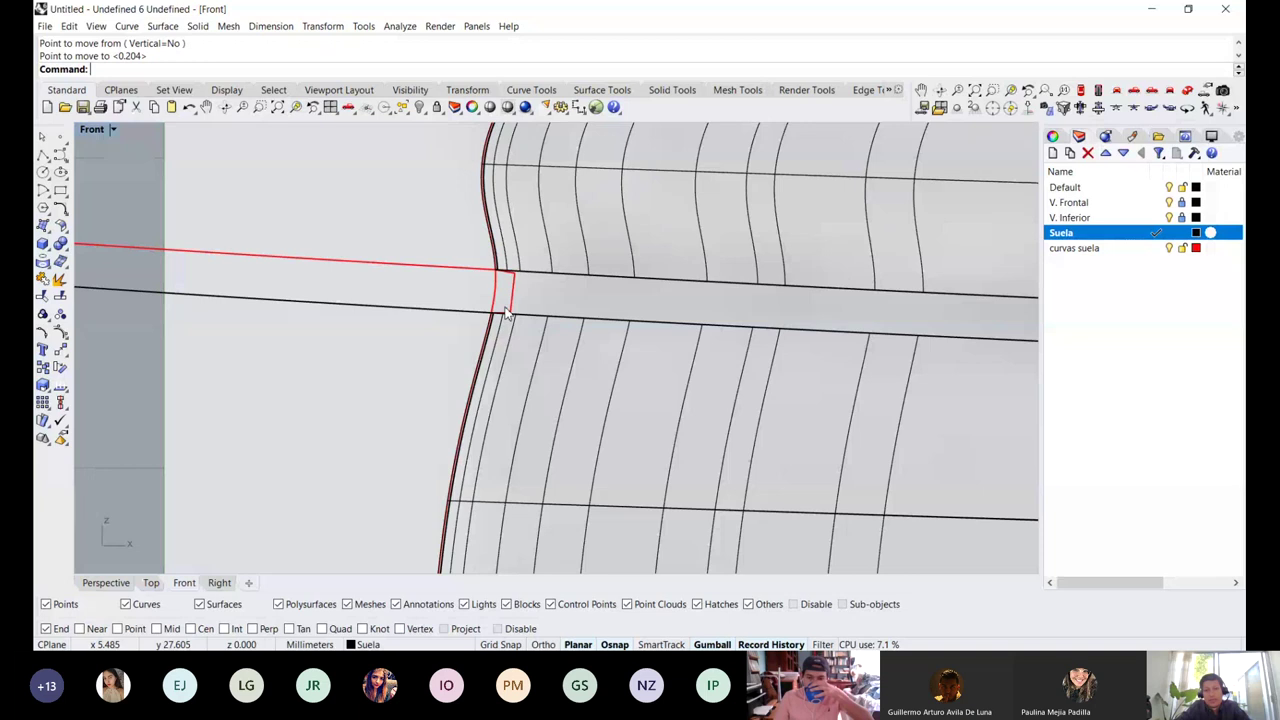
scroll(505, 313, "down", 3)
scroll(505, 315, "up", 3)
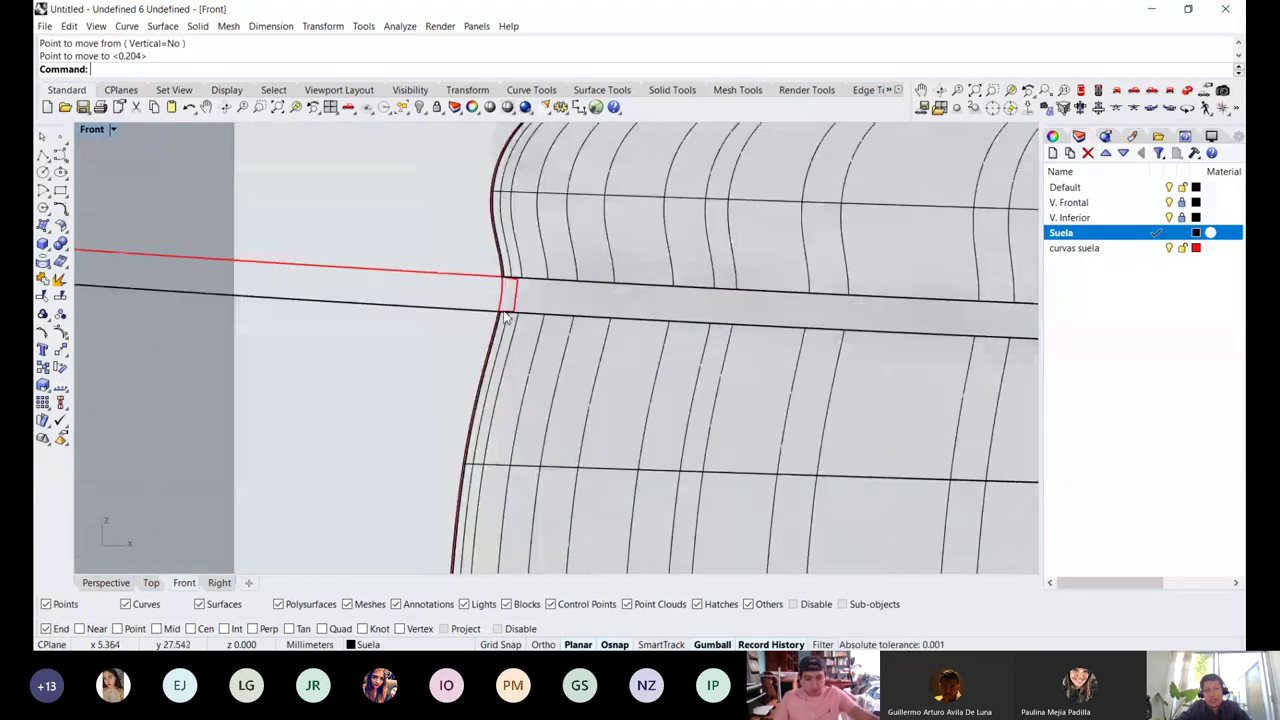
left_click(510, 303)
scroll(510, 310, "up", 3)
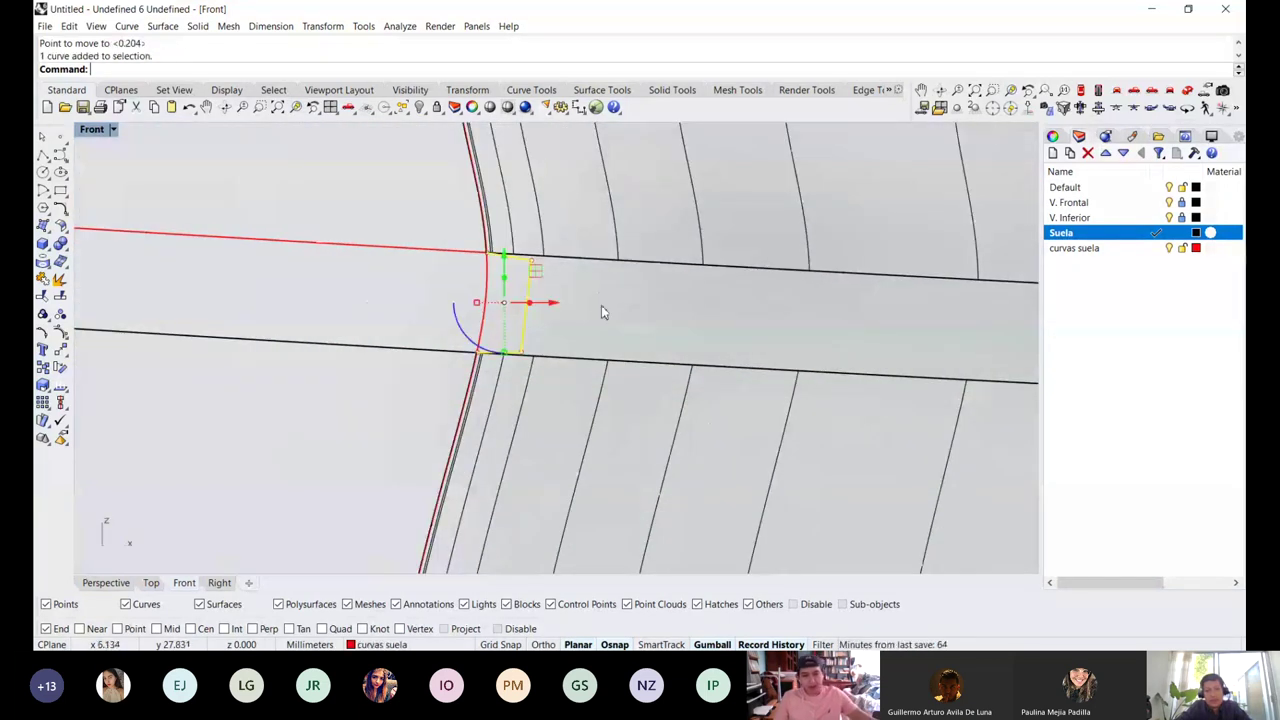
key("Escape")
type("Sweep2")
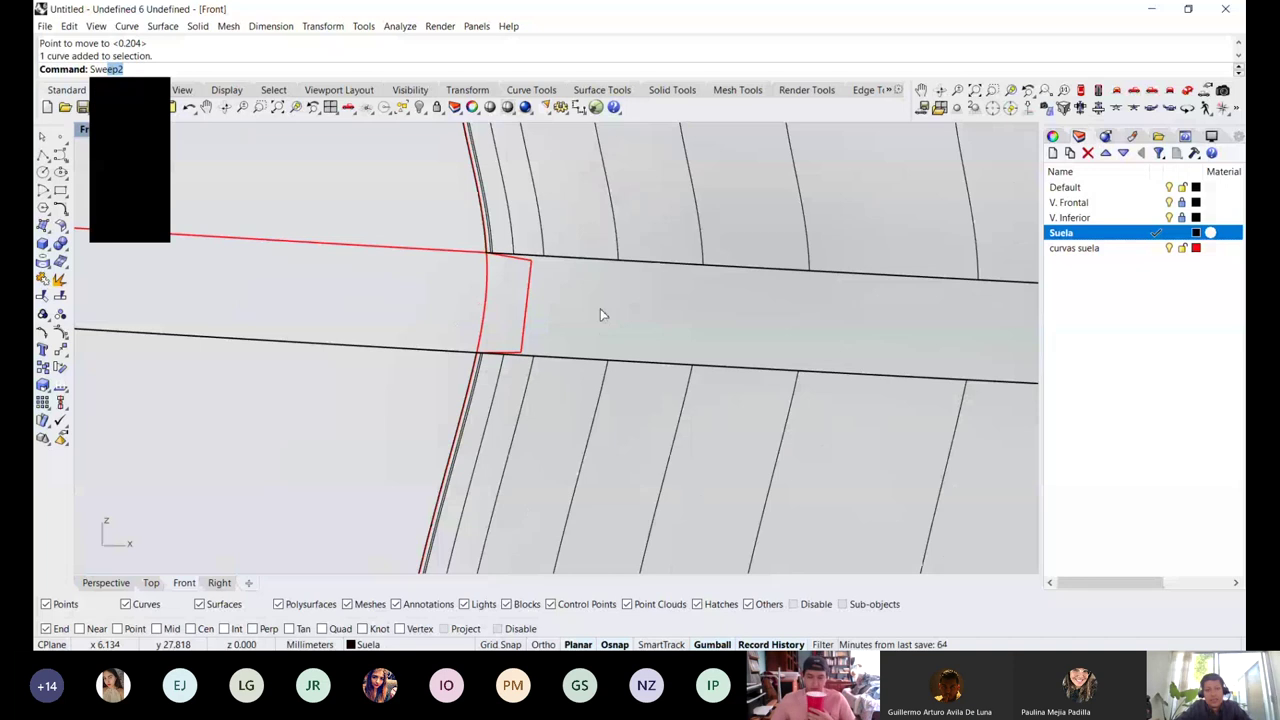
key("Return")
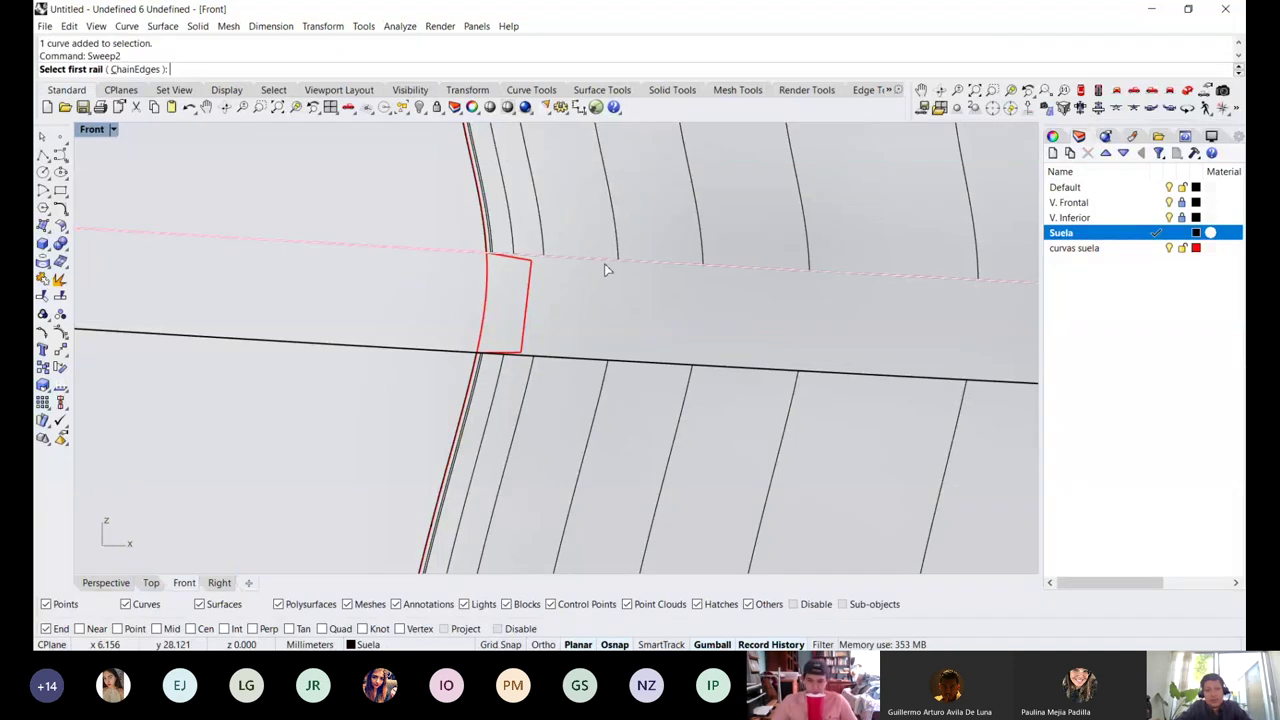
left_click(605, 269)
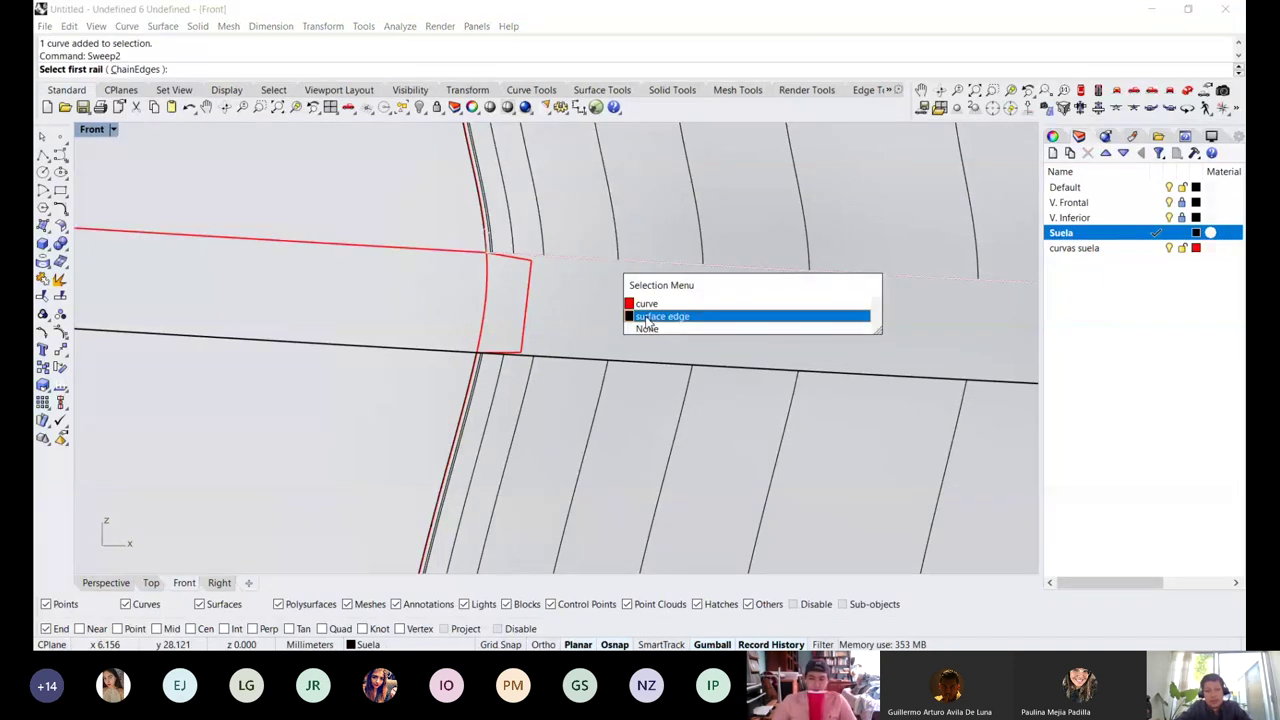
left_click(647, 316)
left_click(572, 371)
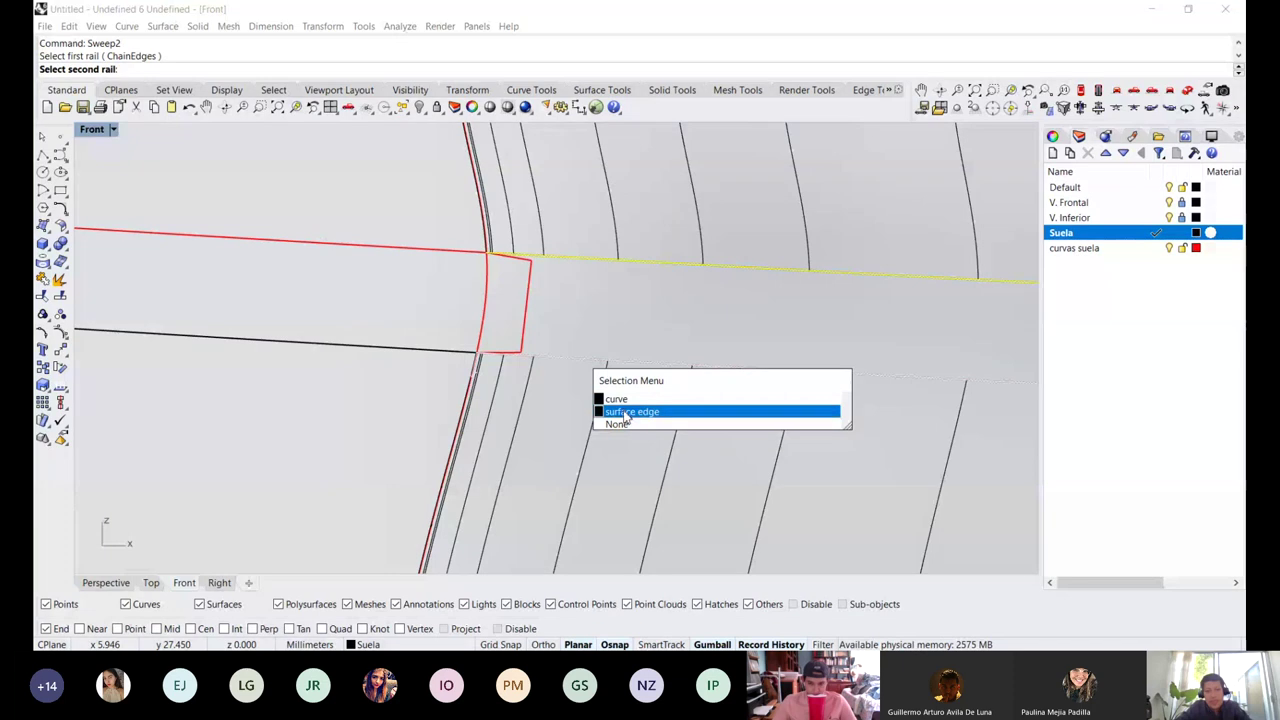
left_click(626, 416)
left_click(534, 354)
key("Return")
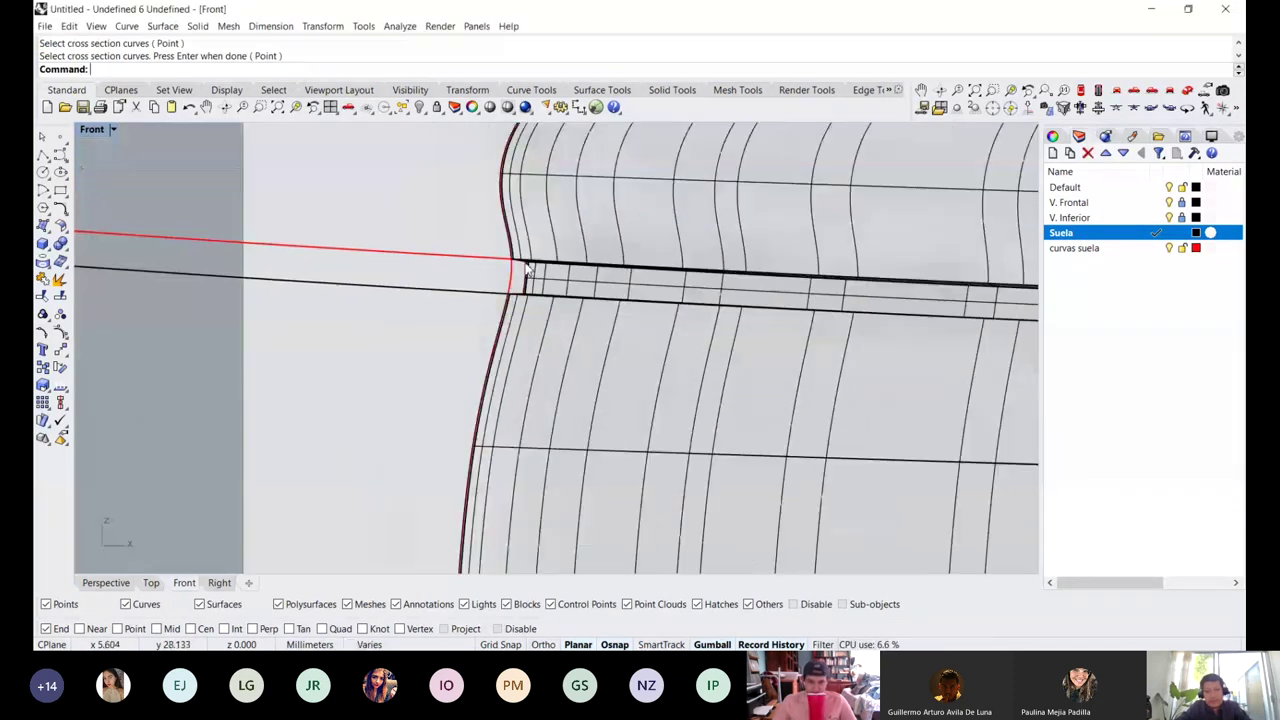
Join the swept groove with the upper and lower sole surfaces in the Perspective view
scroll(527, 268, "up", 3)
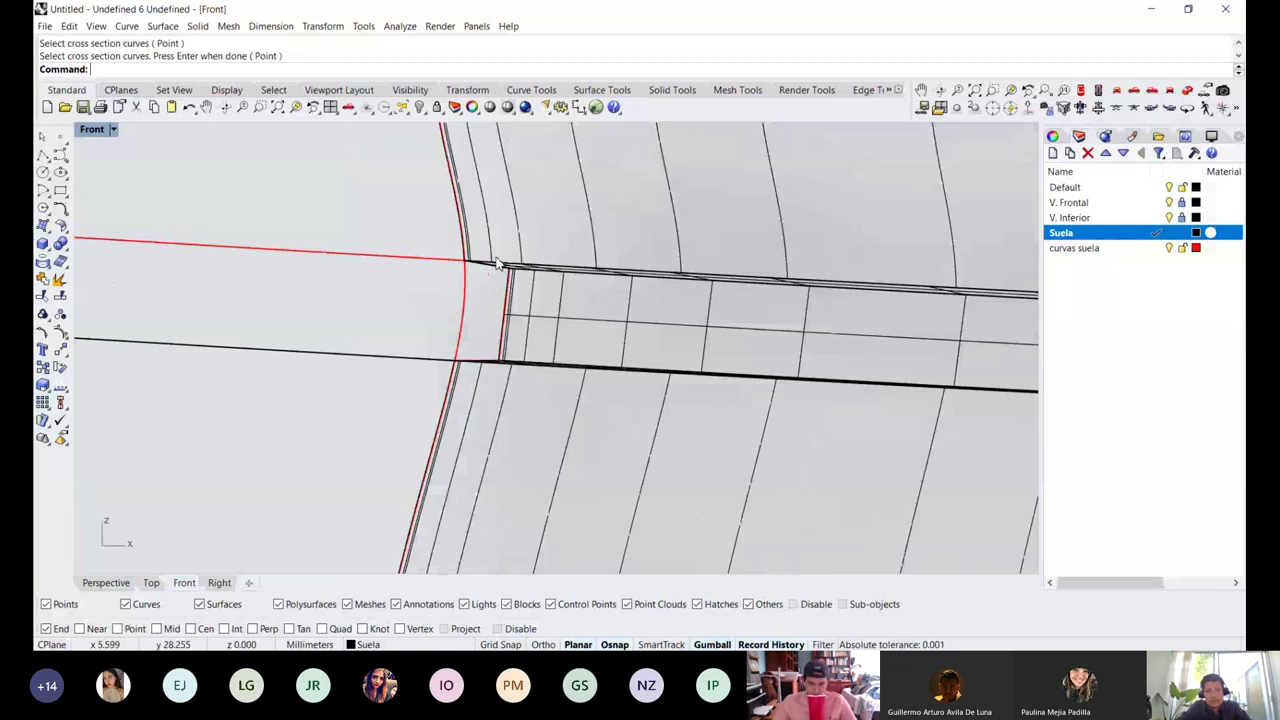
scroll(455, 308, "down", 4)
key("ctrl+Tab")
key("ctrl+Tab")
mouse_move(485, 362)
right_mouse_down("shift")
mouse_move(400, 343)
mouse_move(574, 323)
mouse_move(529, 349)
right_mouse_up("shift")
scroll(513, 297, "up", 3)
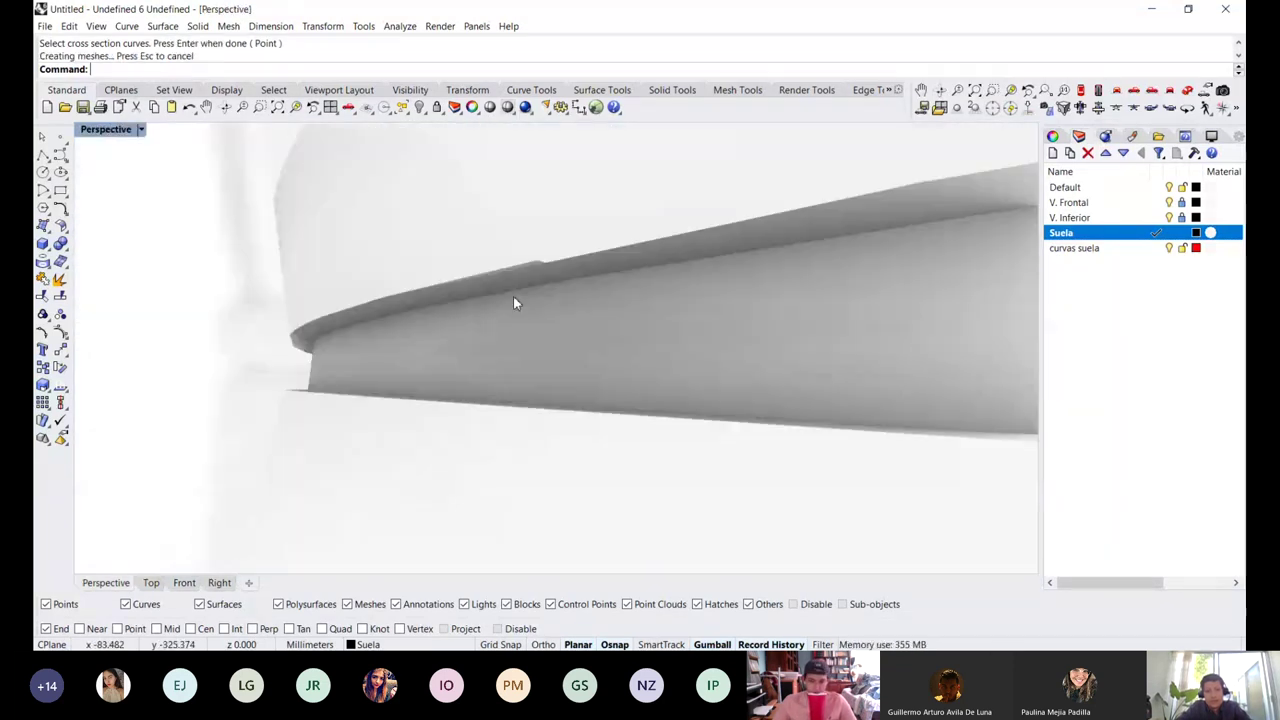
left_click(513, 303)
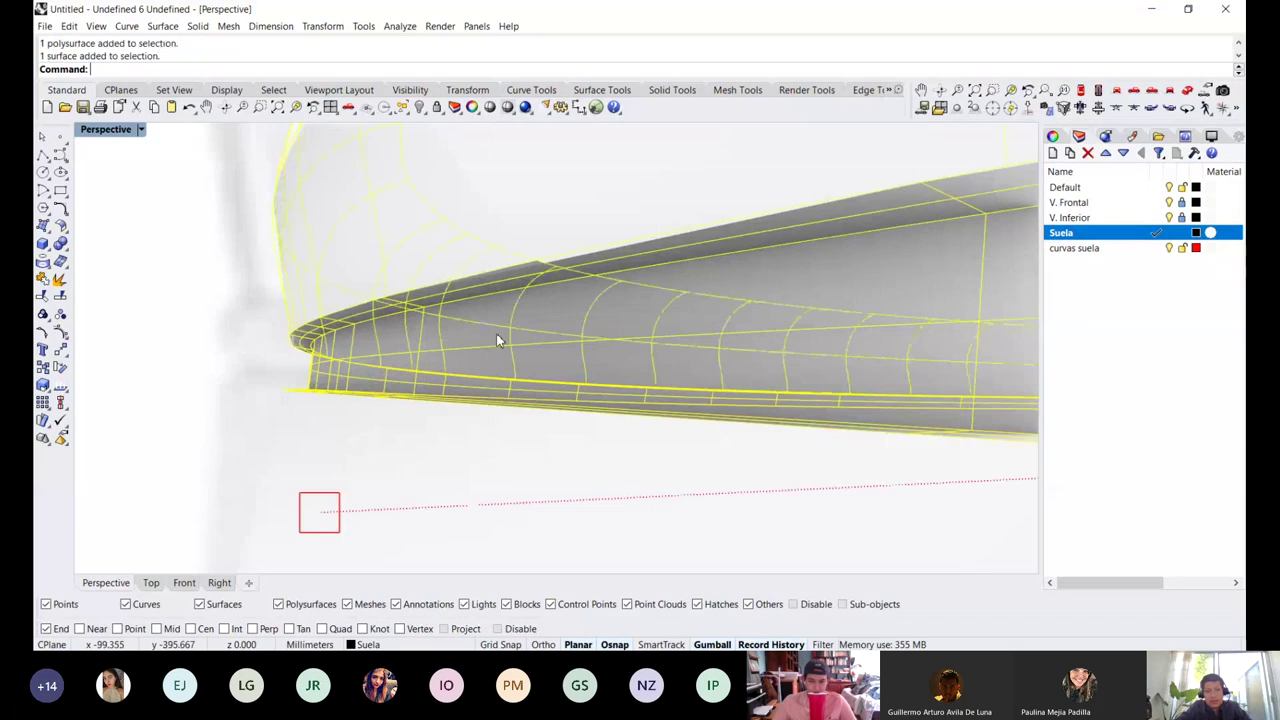
left_click(466, 440, "shift")
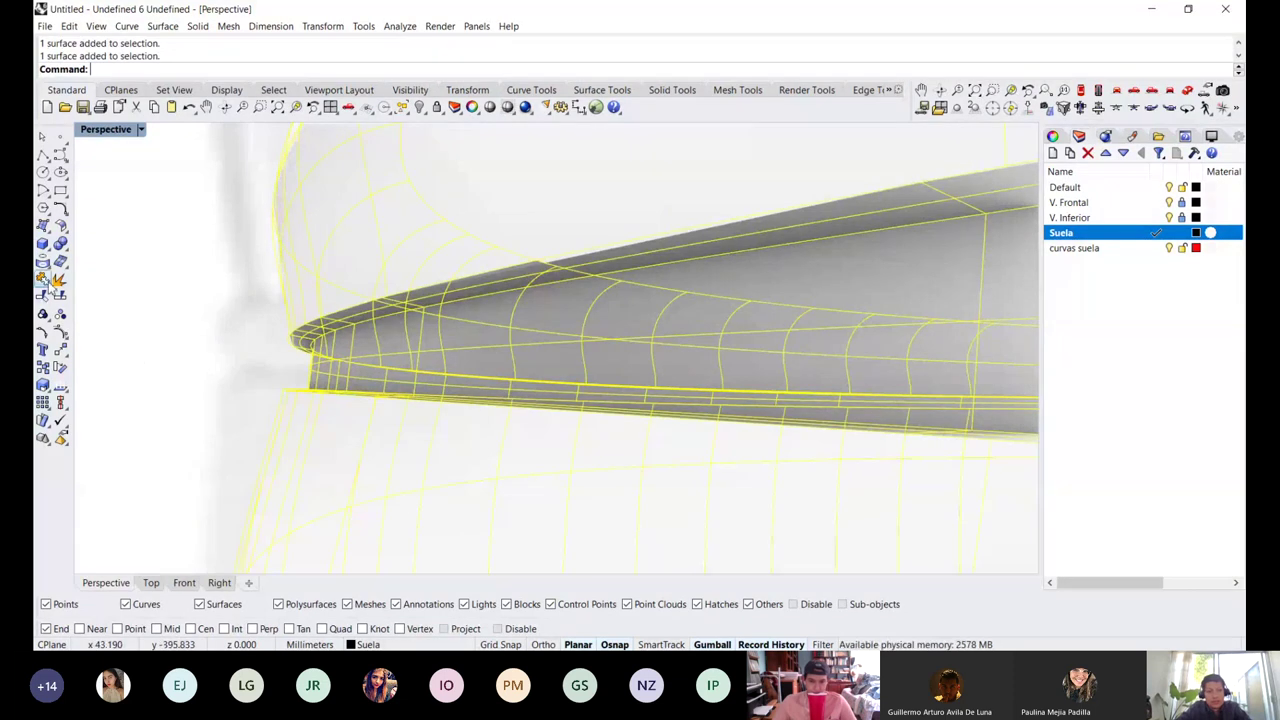
left_click(50, 280)
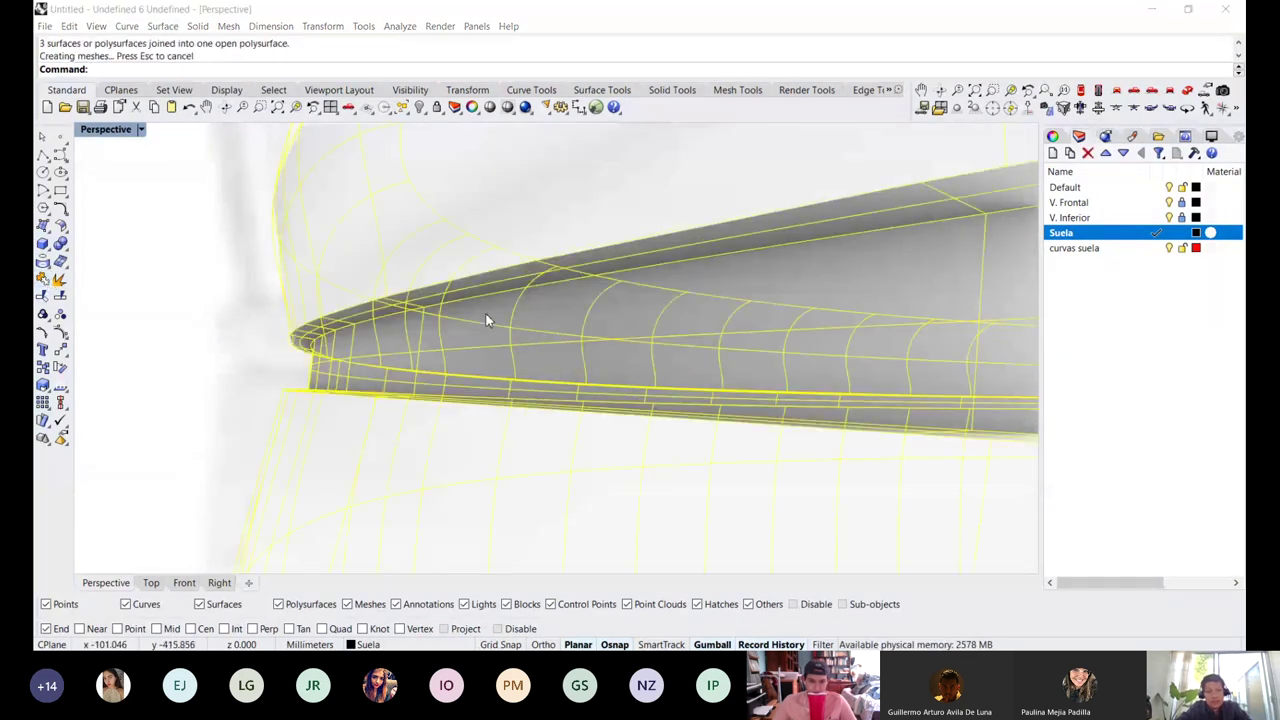
Examine the joined sole and its groove in Rendered display and close up at the heel in Shaded display
left_click(650, 391)
scroll(589, 348, "down", 10)
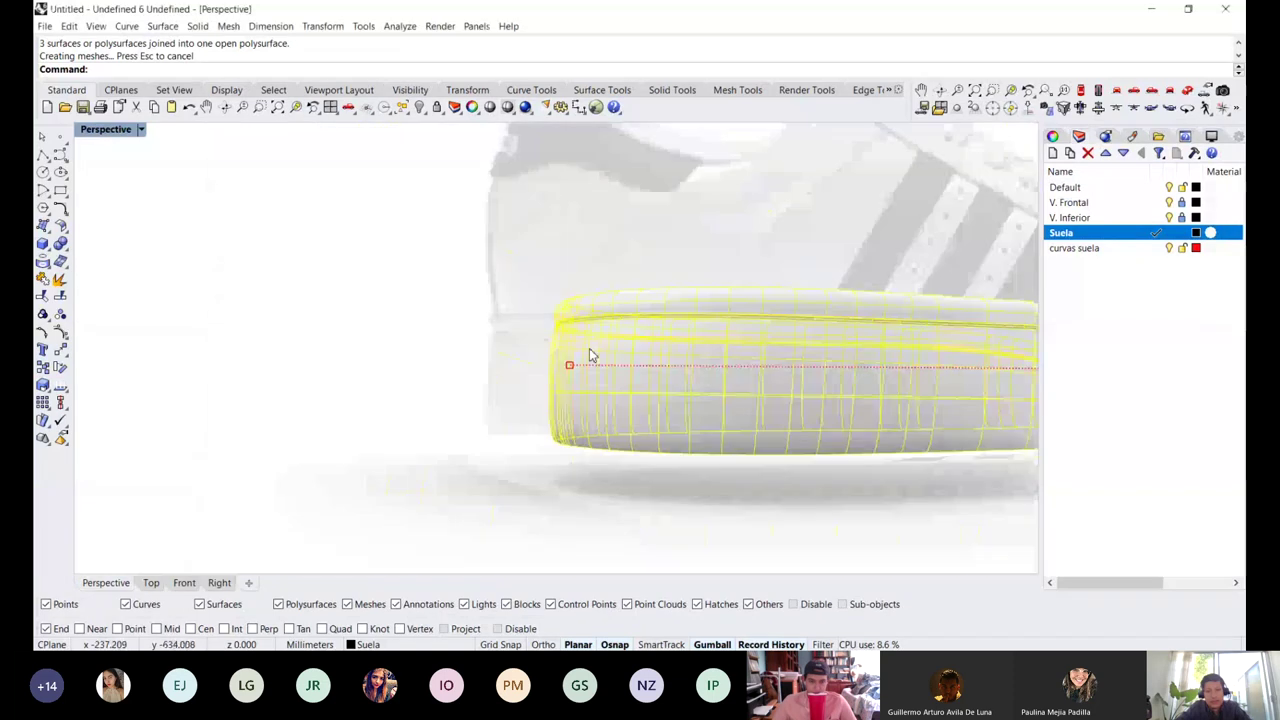
key("ctrl+alt+r")
scroll(589, 348, "up", 6)
left_click(280, 229)
scroll(514, 330, "up", 6)
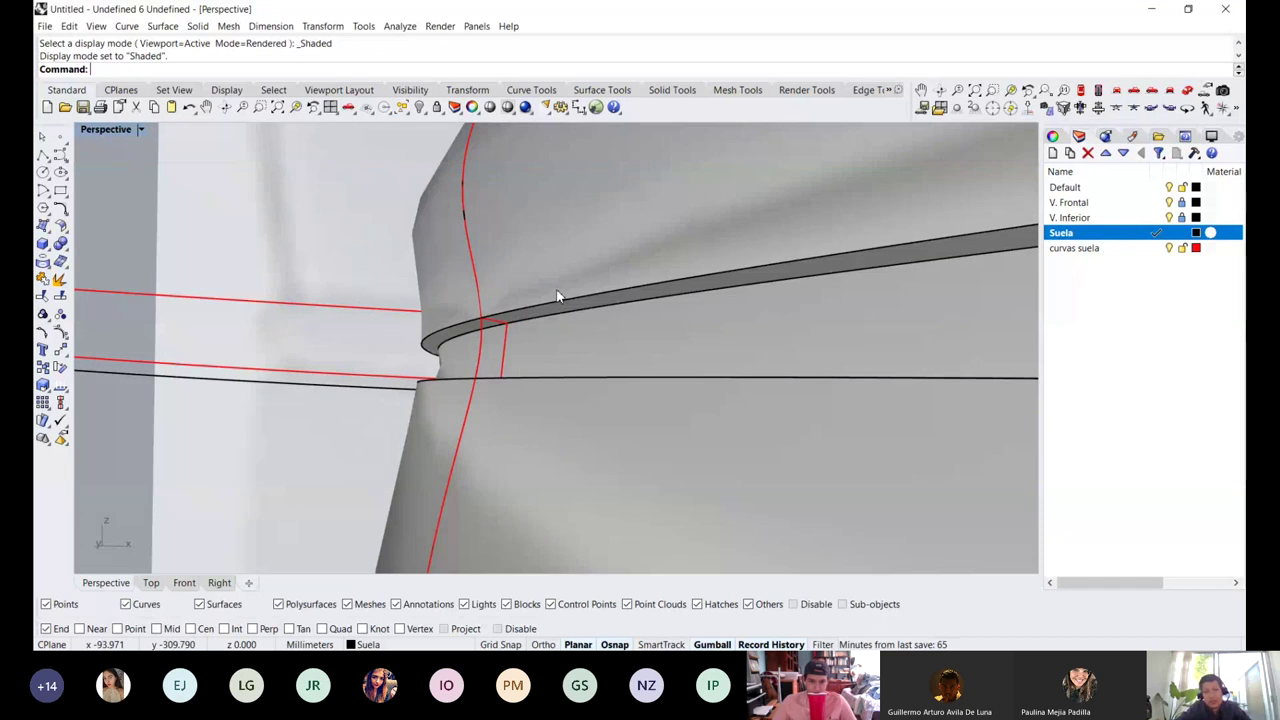
right_click_drag(546, 309, 531, 329)
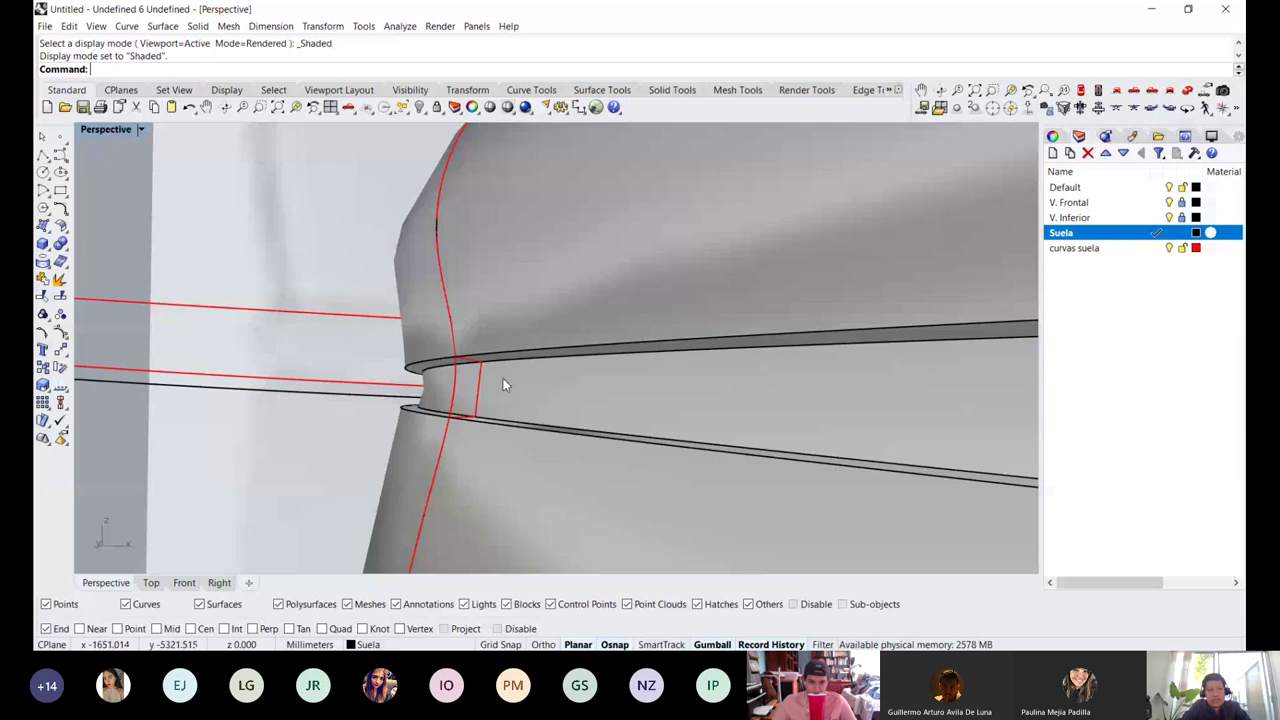
Fillet the upper outer edge of the groove with a radius of 0.2 mm using FilletEdge
type("FilletEdge")
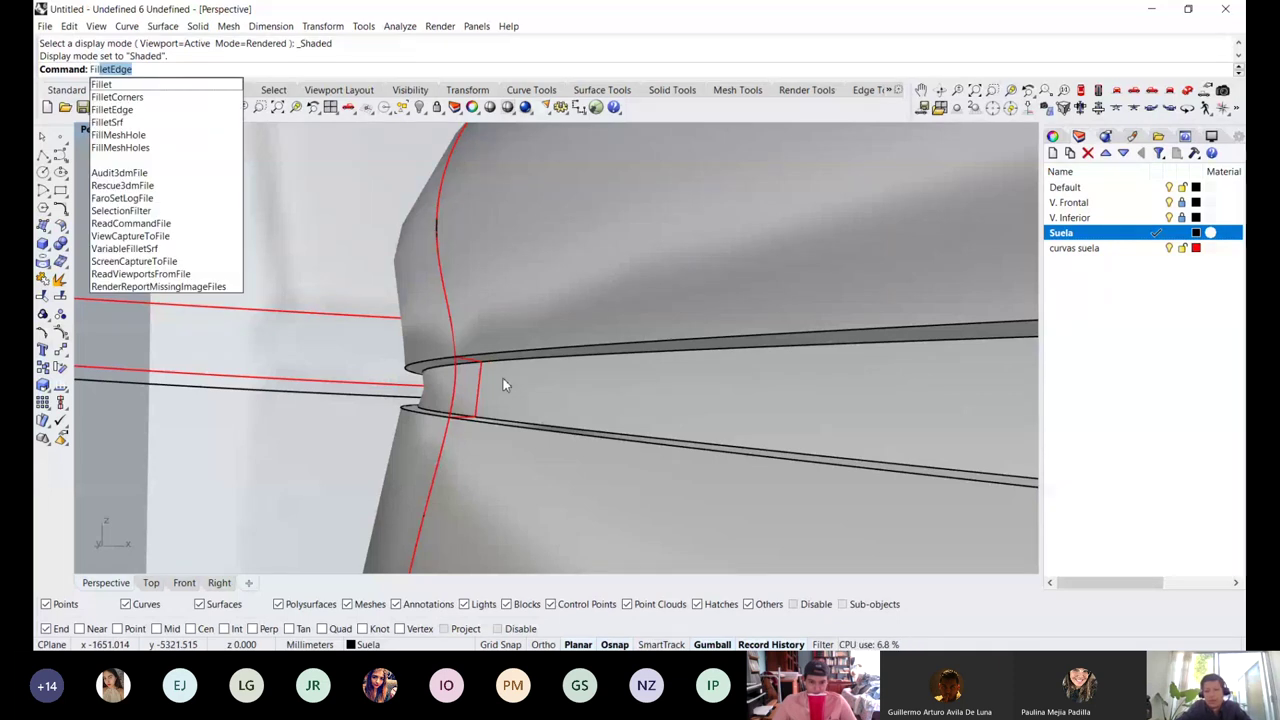
key("Return")
type(".2")
key("Return")
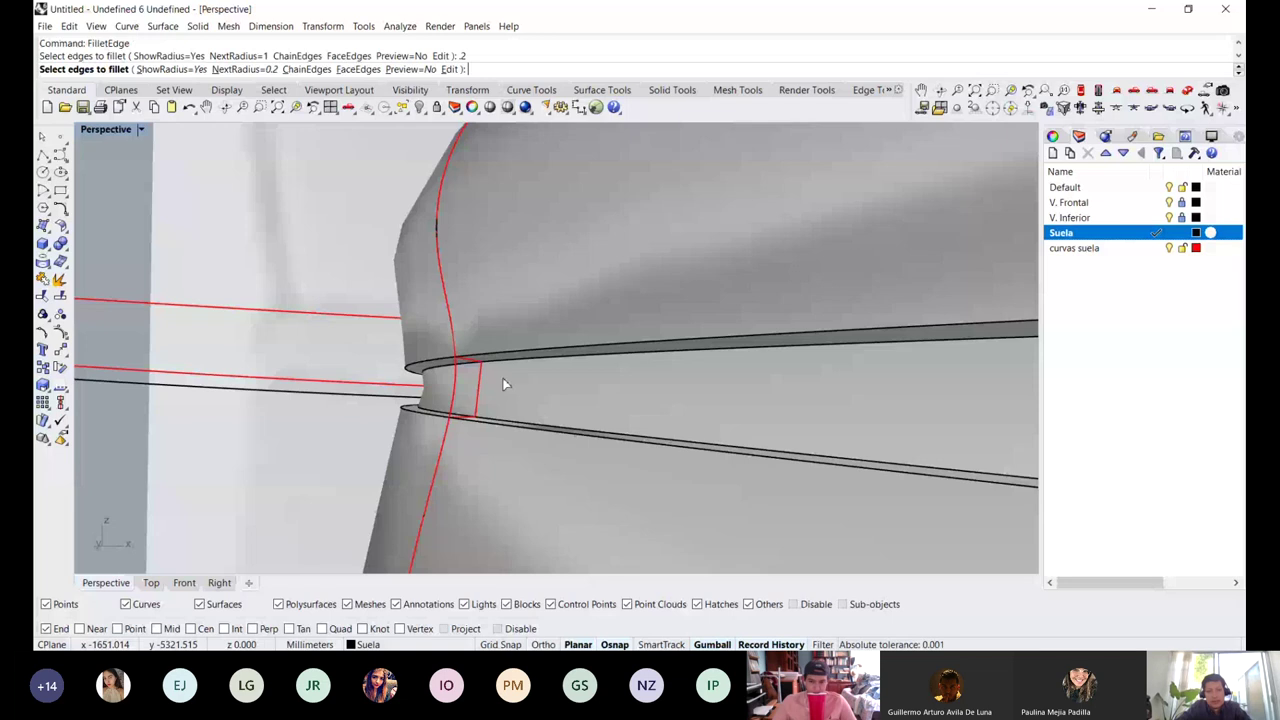
left_click(499, 372)
key("Return")
key("Return")
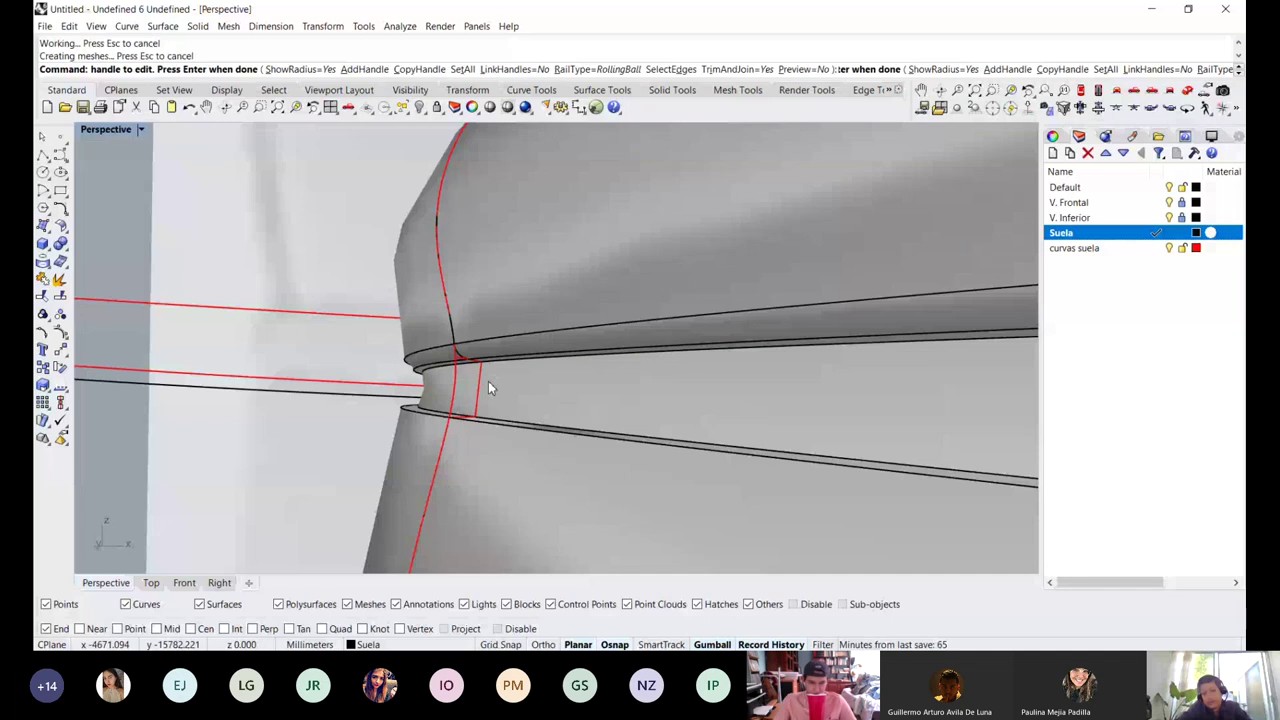
Examine the filleted upper groove edge at the heel in Rendered display and again in Shaded display
key("ctrl+alt+r")
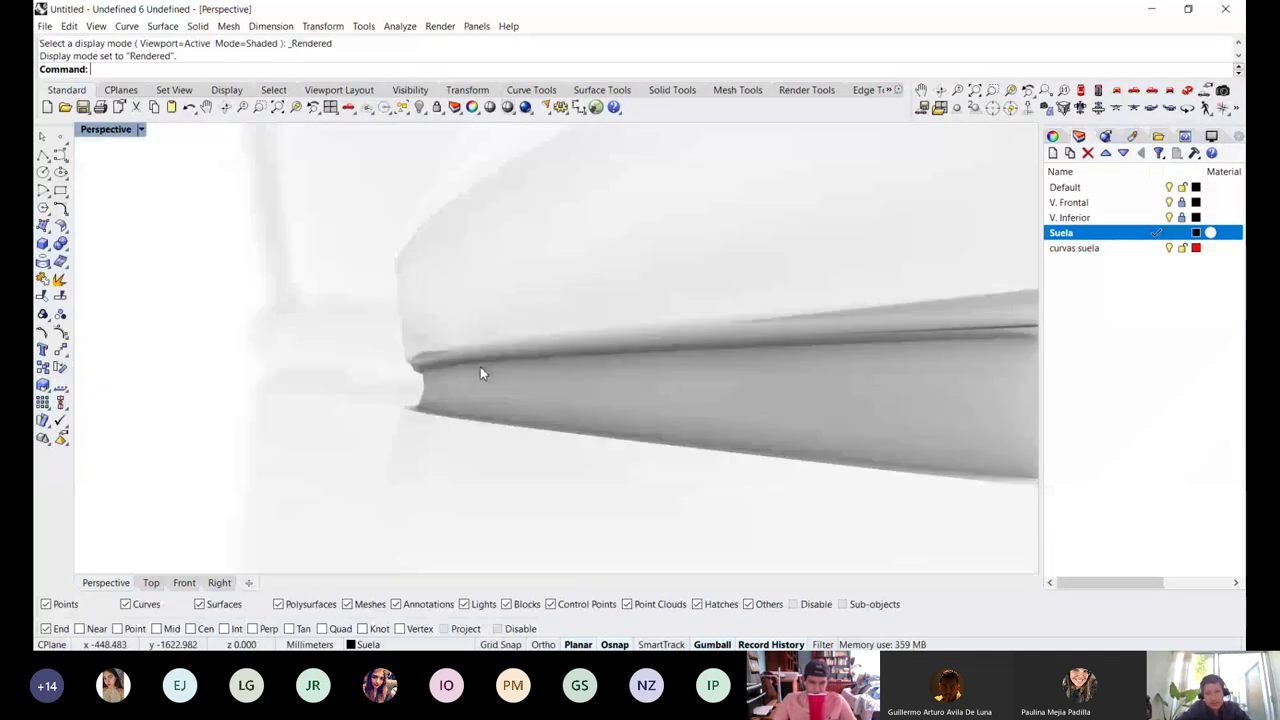
right_click_drag(483, 374, 440, 354)
scroll(368, 312, "up", 5)
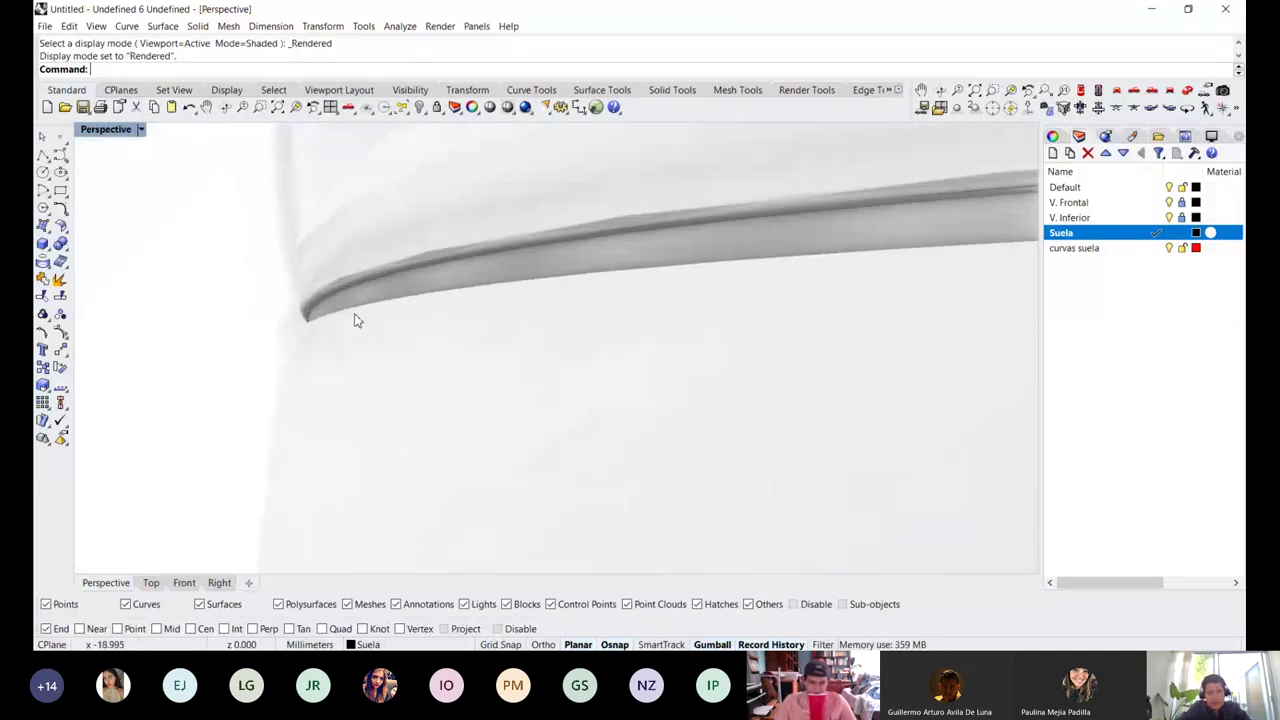
key("ctrl+alt+s")
mouse_move(369, 323)
right_mouse_down()
mouse_move(486, 374)
mouse_move(514, 340)
mouse_move(457, 336)
right_mouse_up()
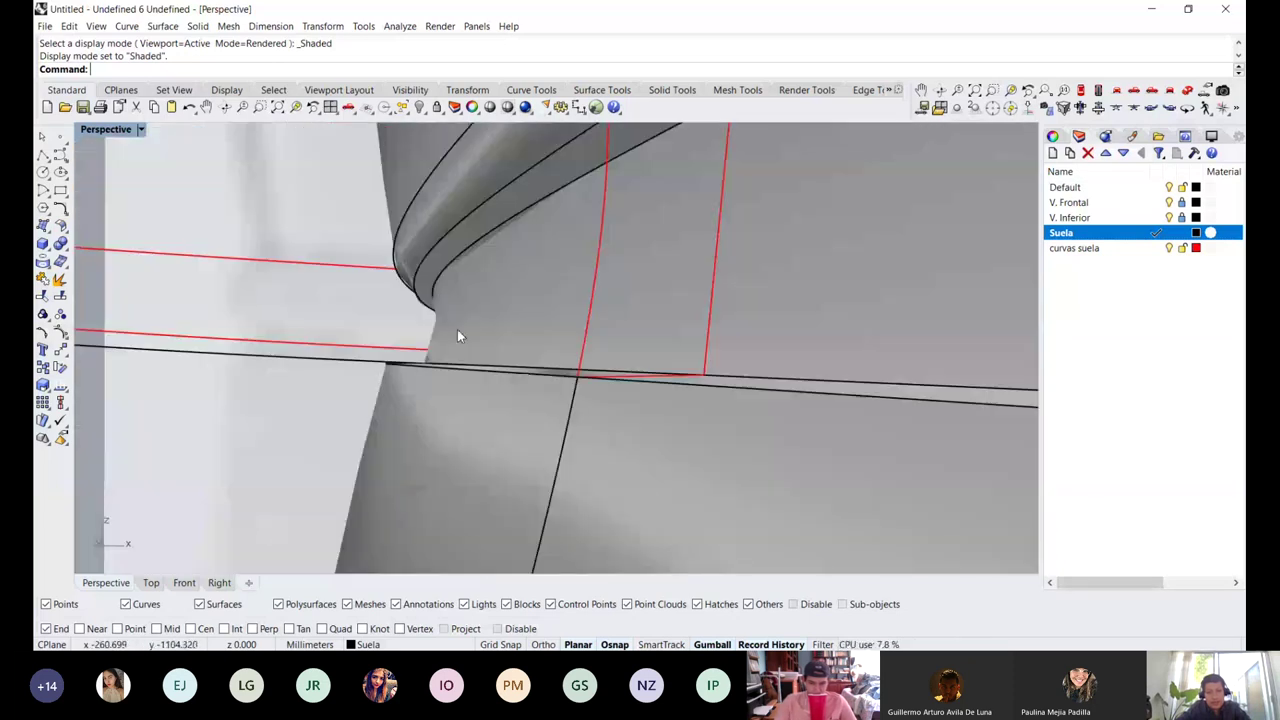
Fillet the lower outer edge of the sole's groove with a radius of 0.2 mm using FilletEdge
left_click(412, 374)
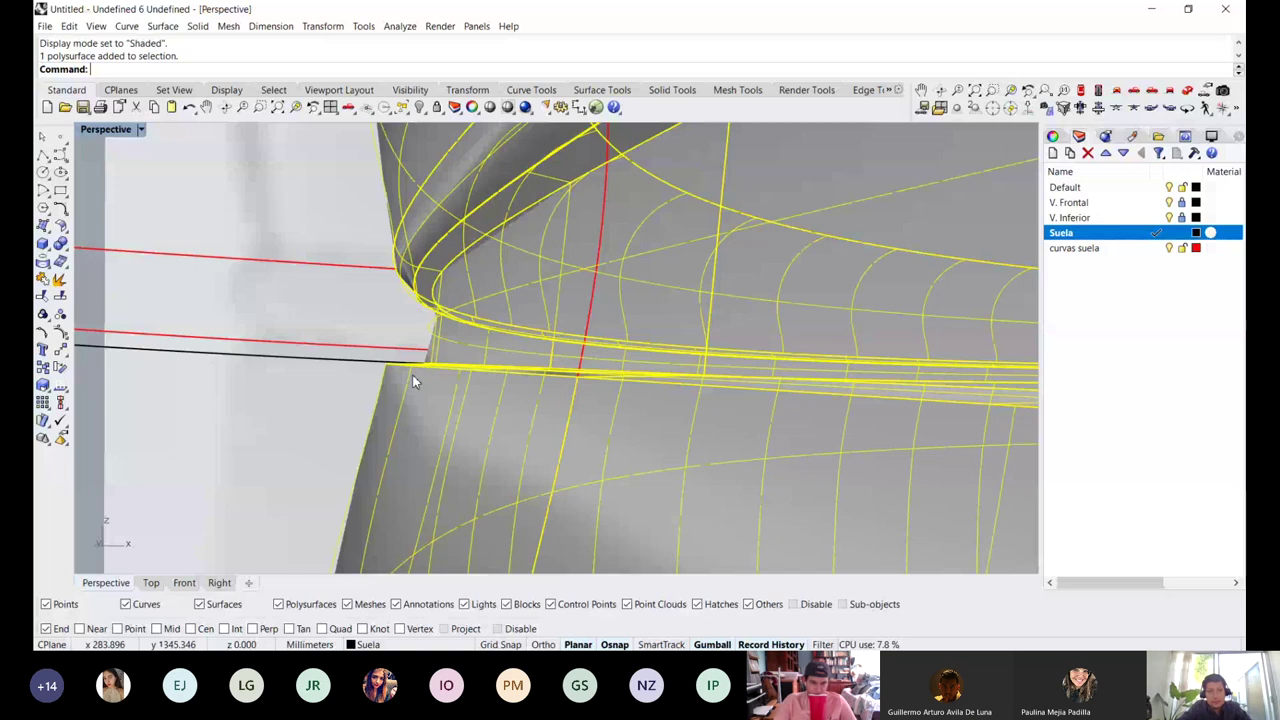
key("Return")
right_click_drag(412, 374, 391, 315)
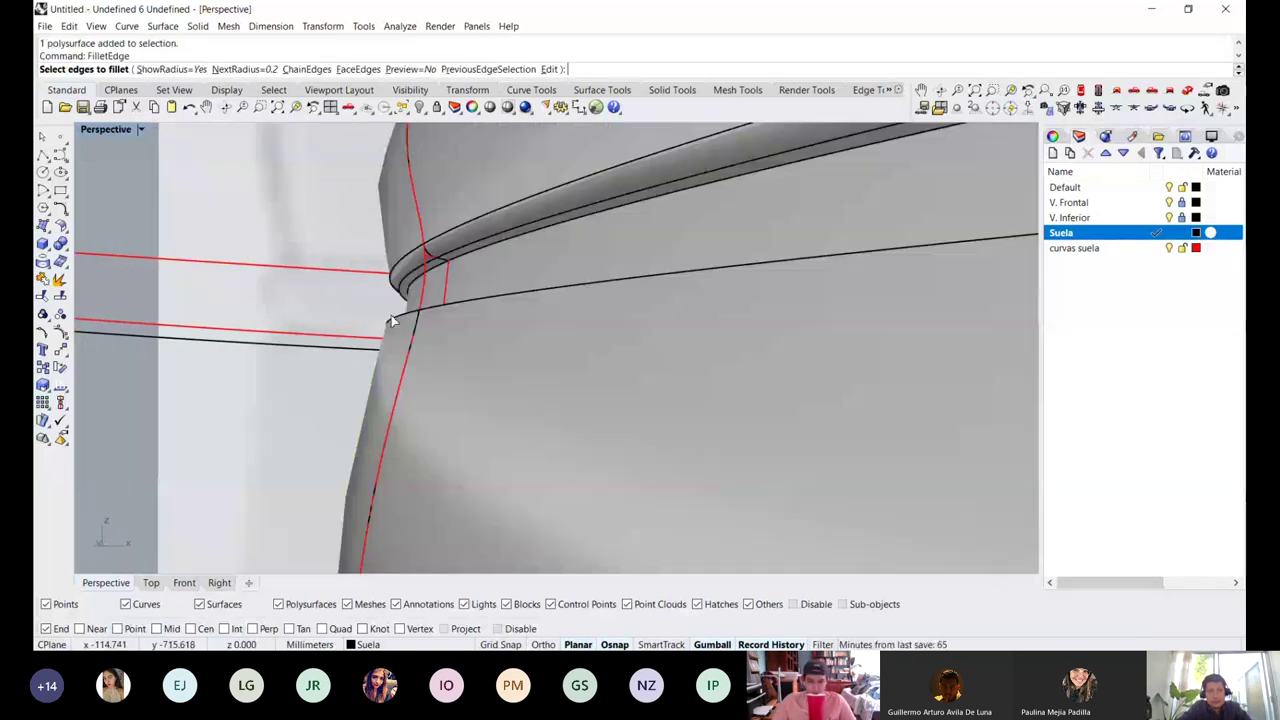
left_click(391, 318)
key("Return")
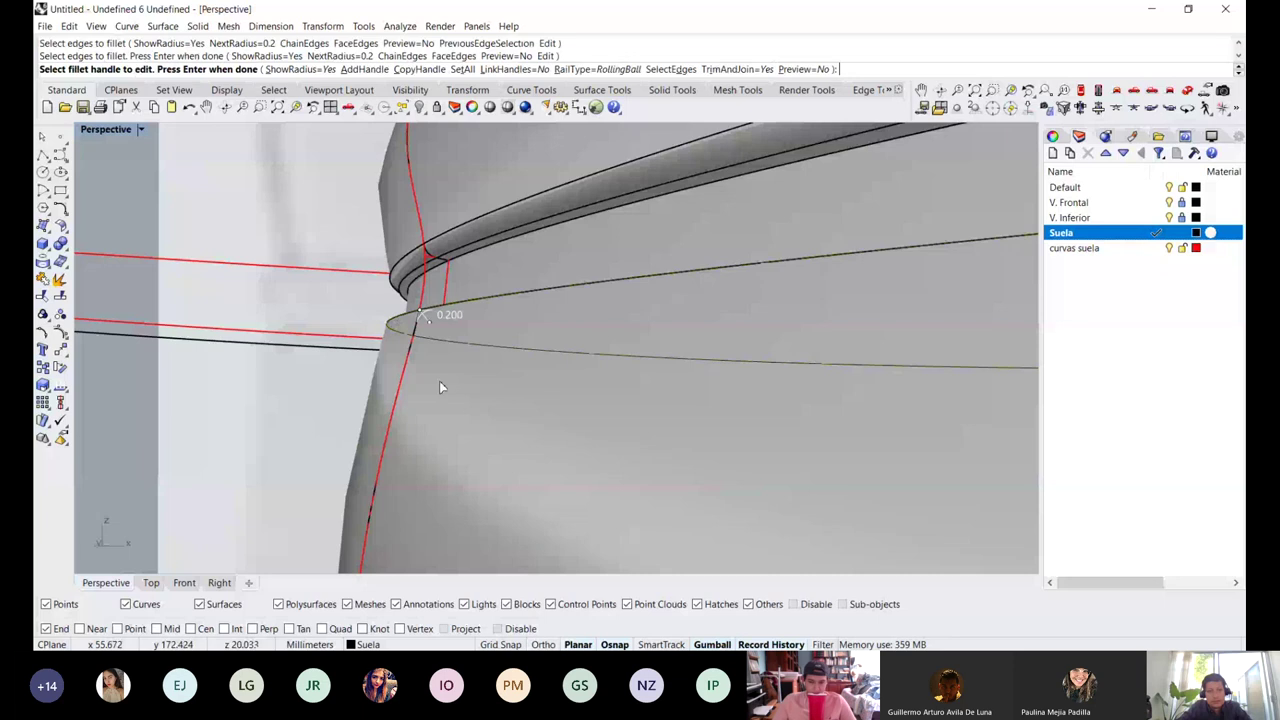
key("Return")
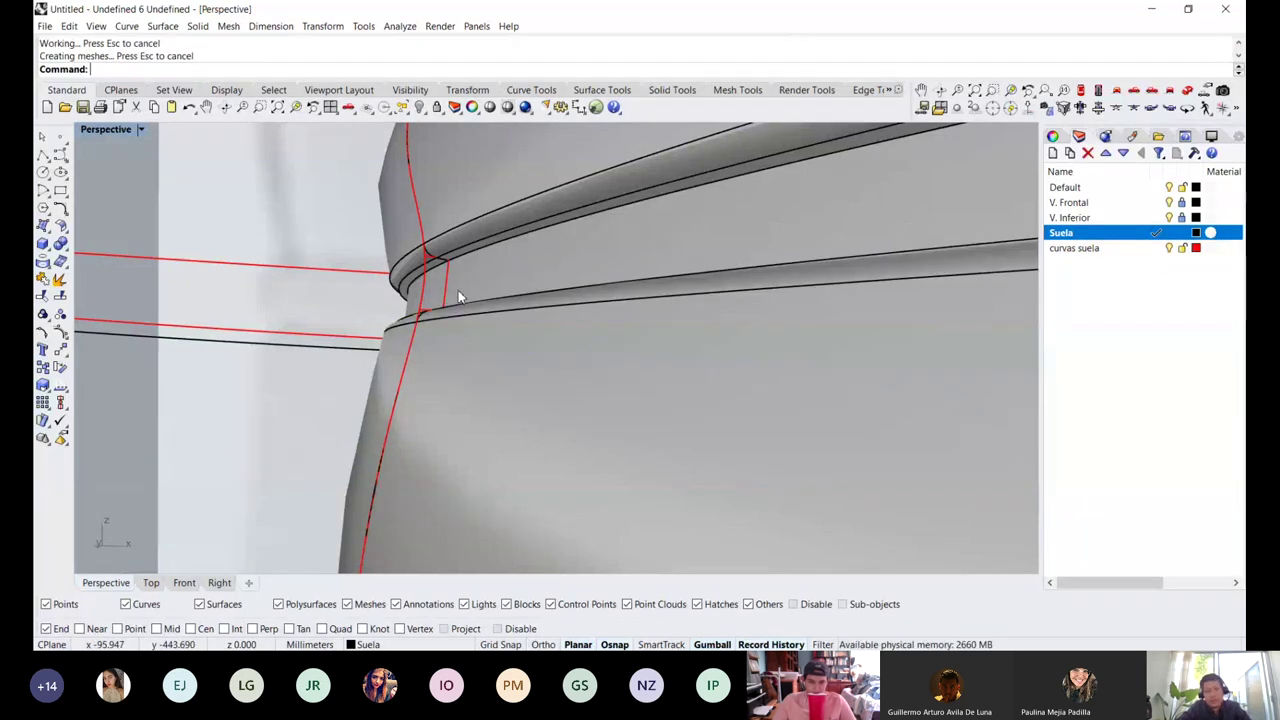
Examine both filleted groove edges in Rendered display, close up at the heel and along the whole side of the sole
key("ctrl+alt+r")
right_click_drag(456, 312, 516, 265)
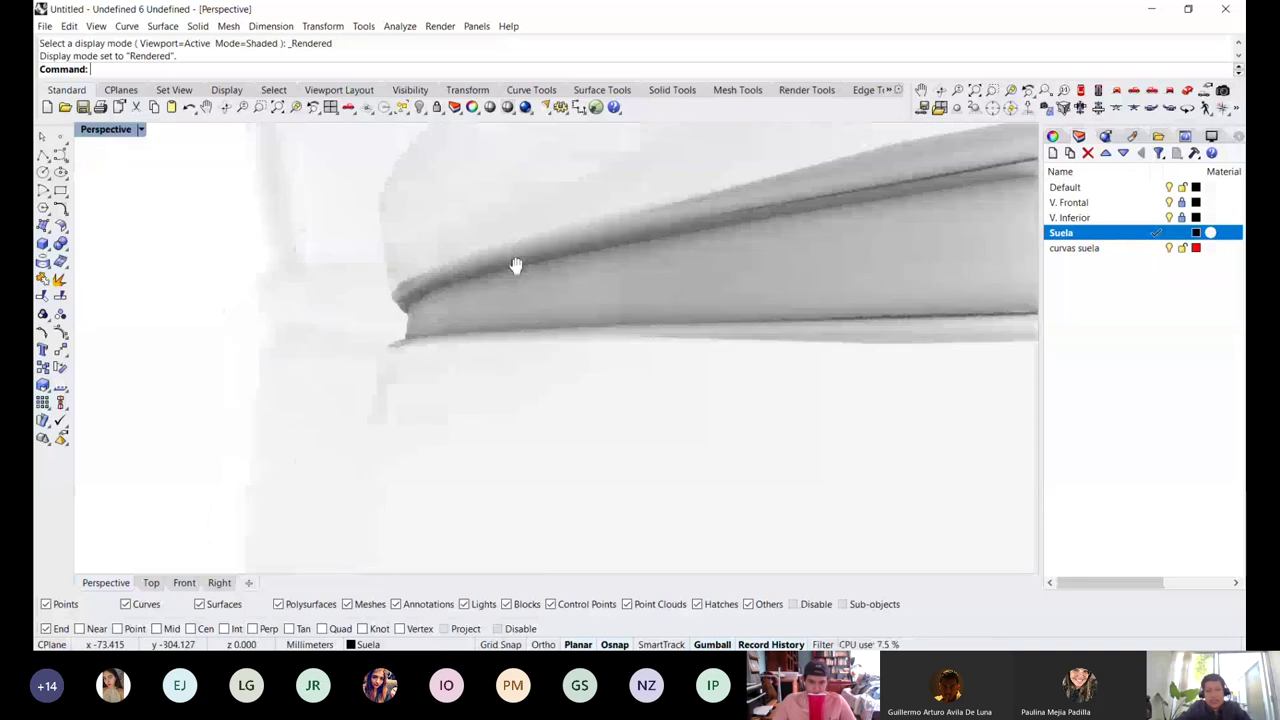
scroll(516, 265, "up", 3)
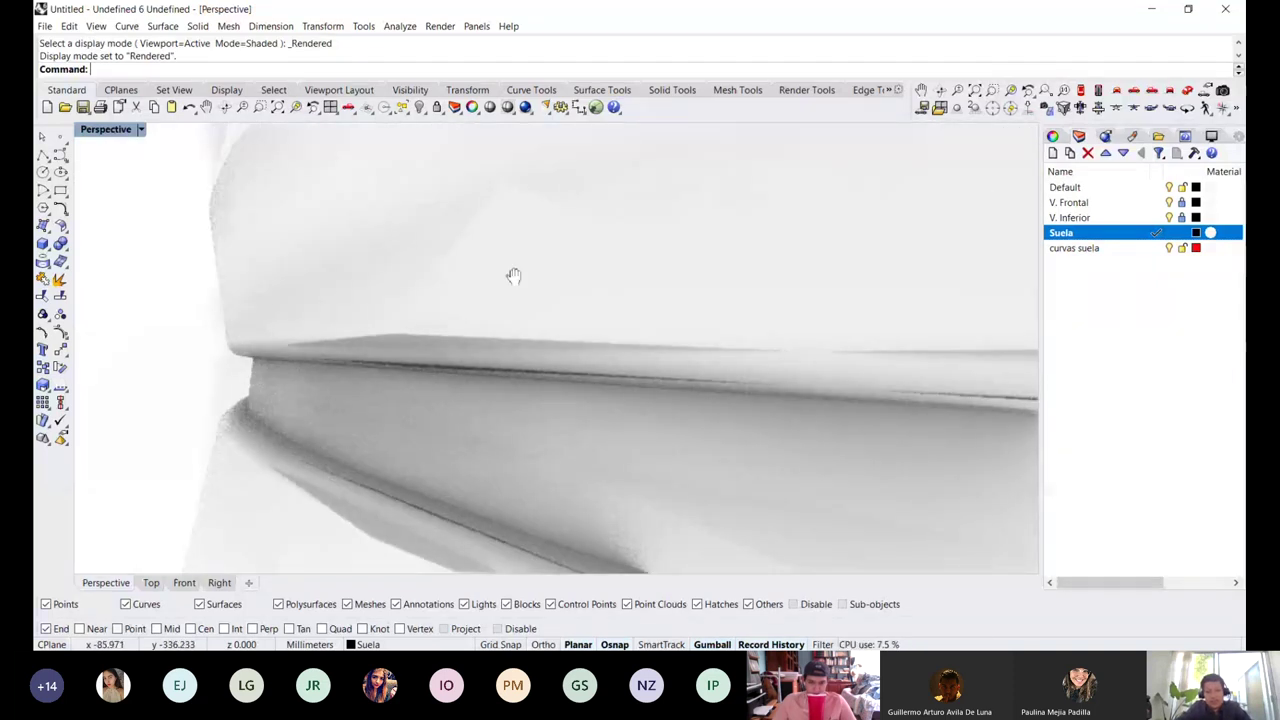
right_click_drag(514, 276, 513, 275)
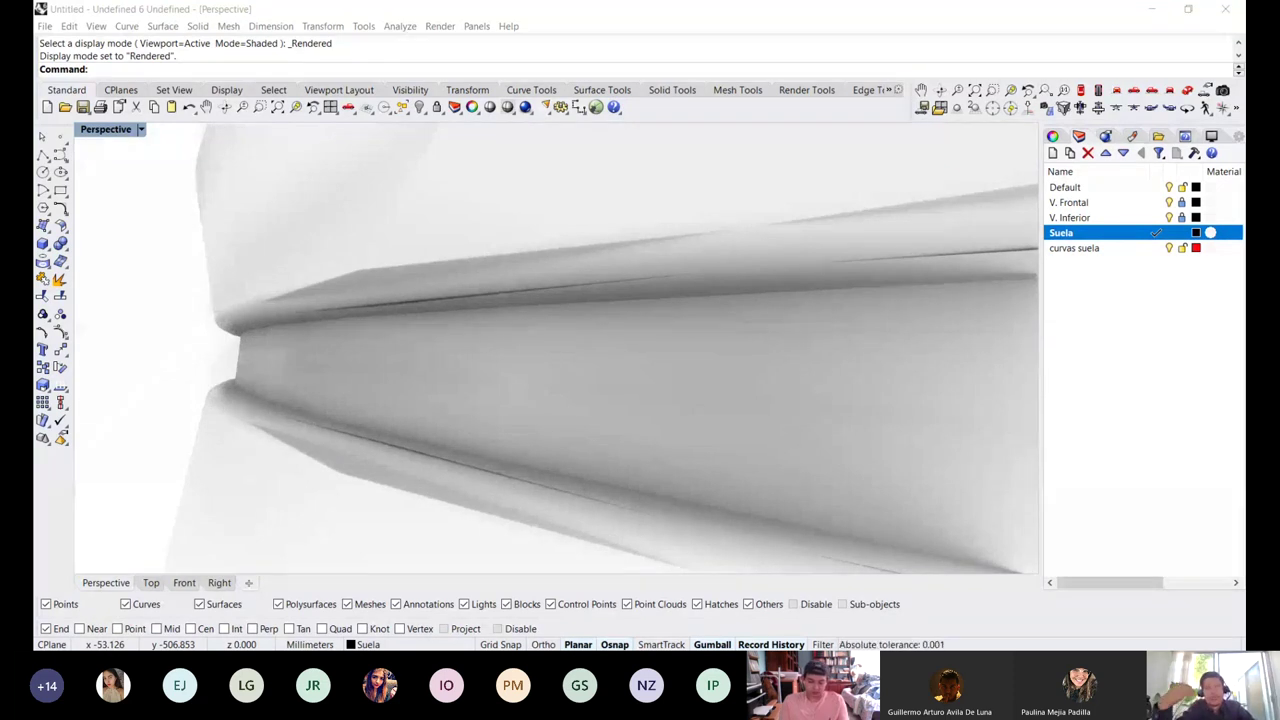
scroll(361, 308, "down", 5)
scroll(509, 301, "up", 5)
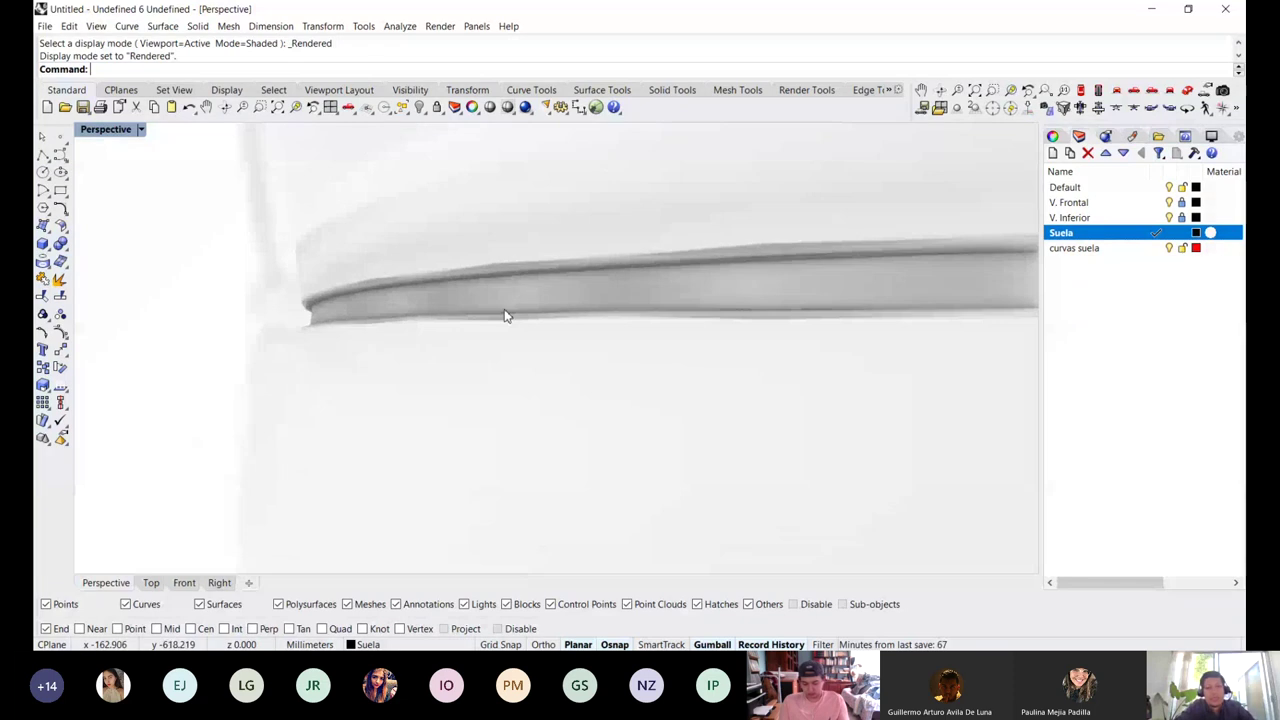
scroll(417, 372, "down", 4)
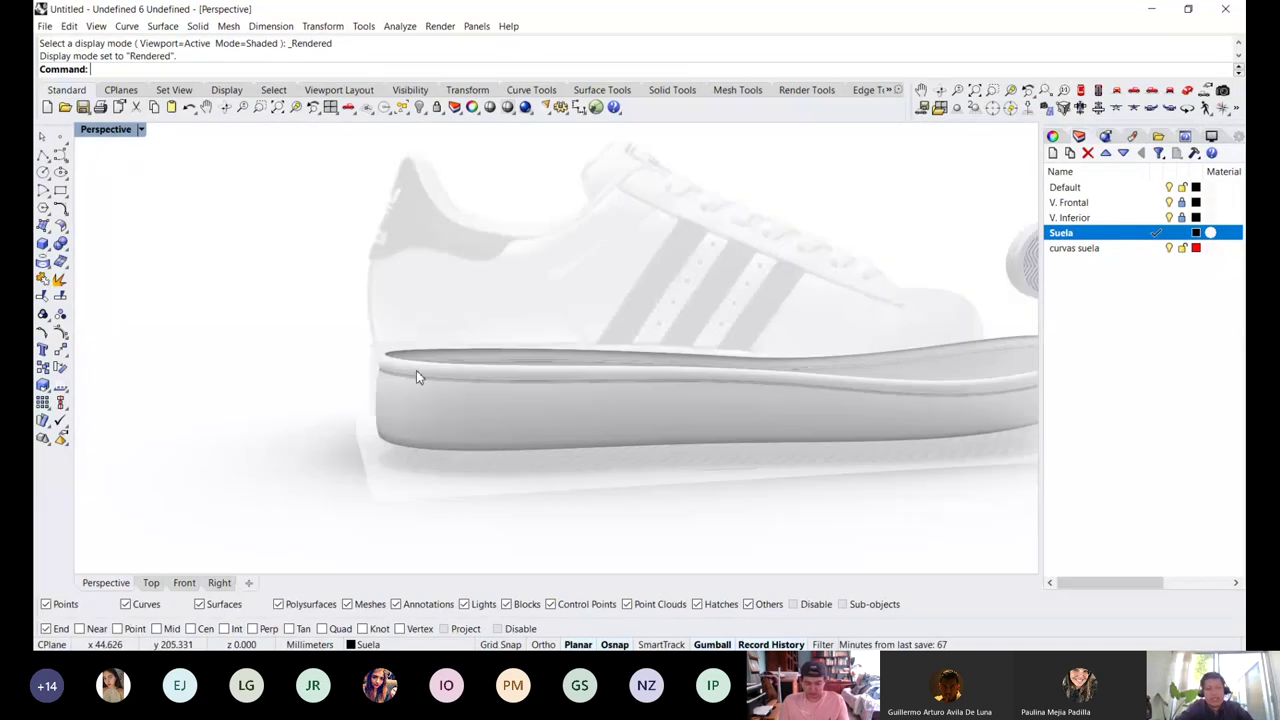
scroll(417, 370, "up", 3)
right_click_drag(424, 330, 345, 176)
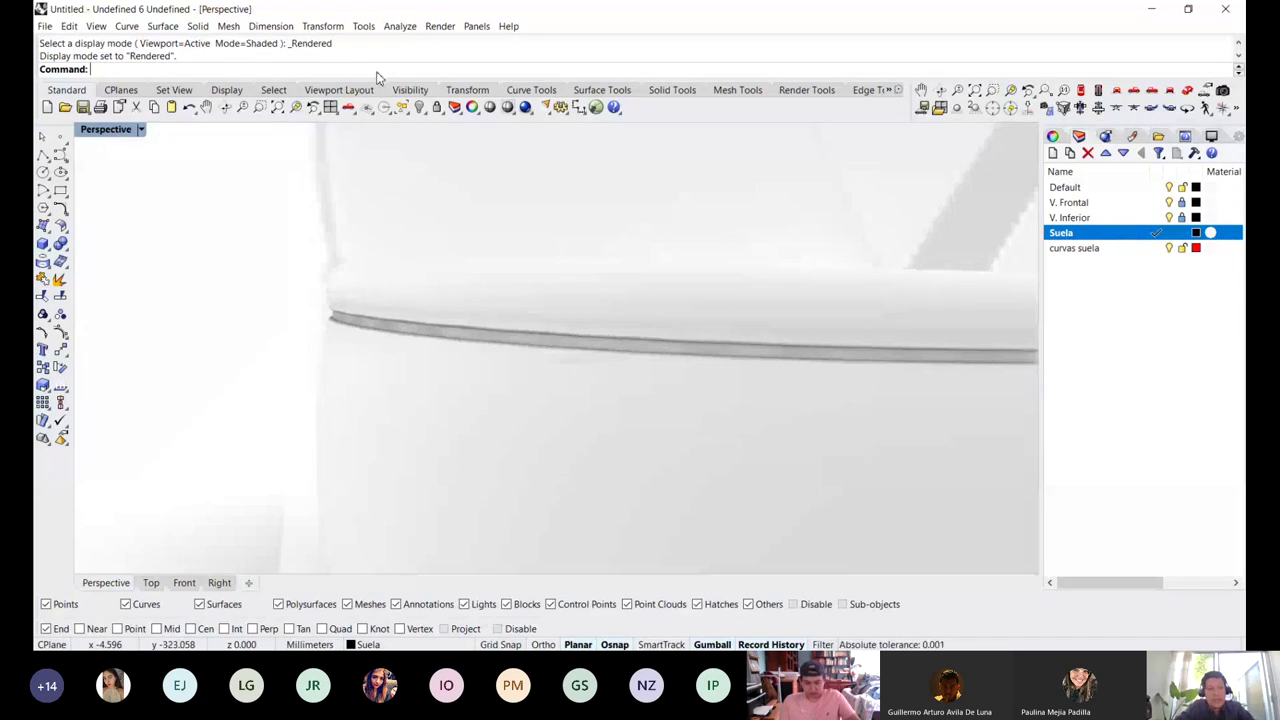
Open the settings of the Rendered display mode in the Rhino options
left_click(322, 26)
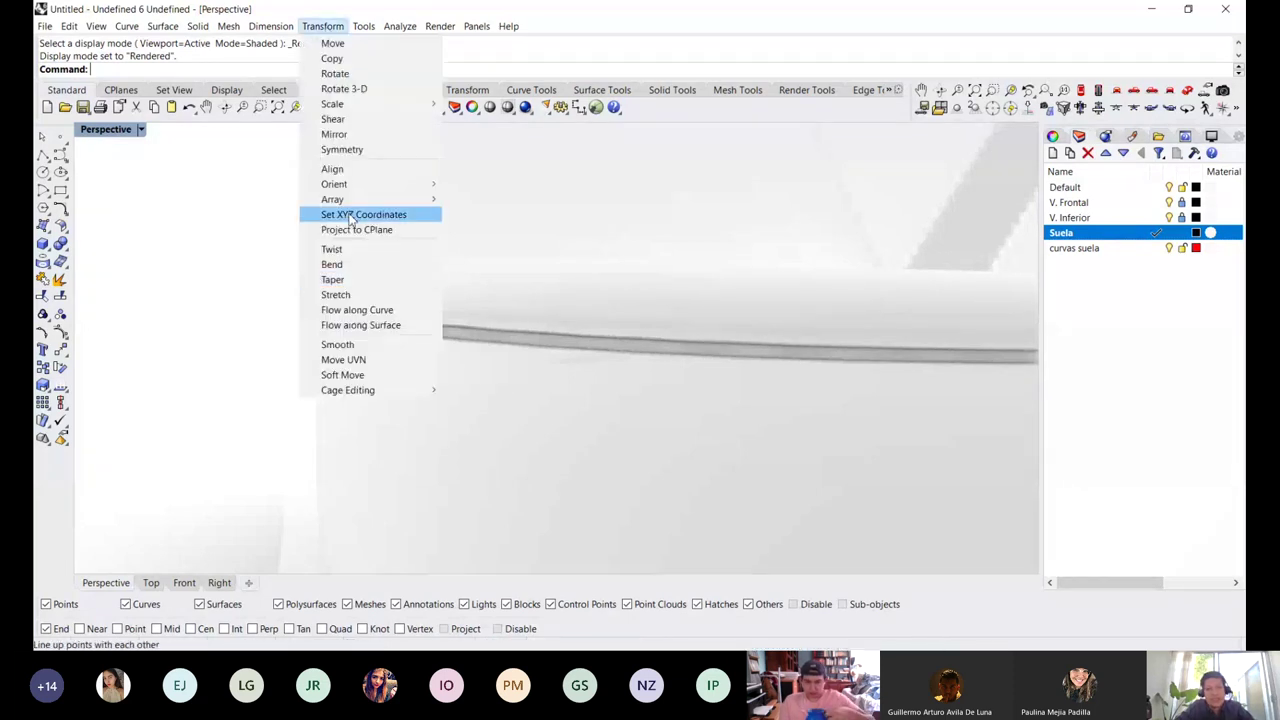
left_click(363, 27)
left_click(363, 28)
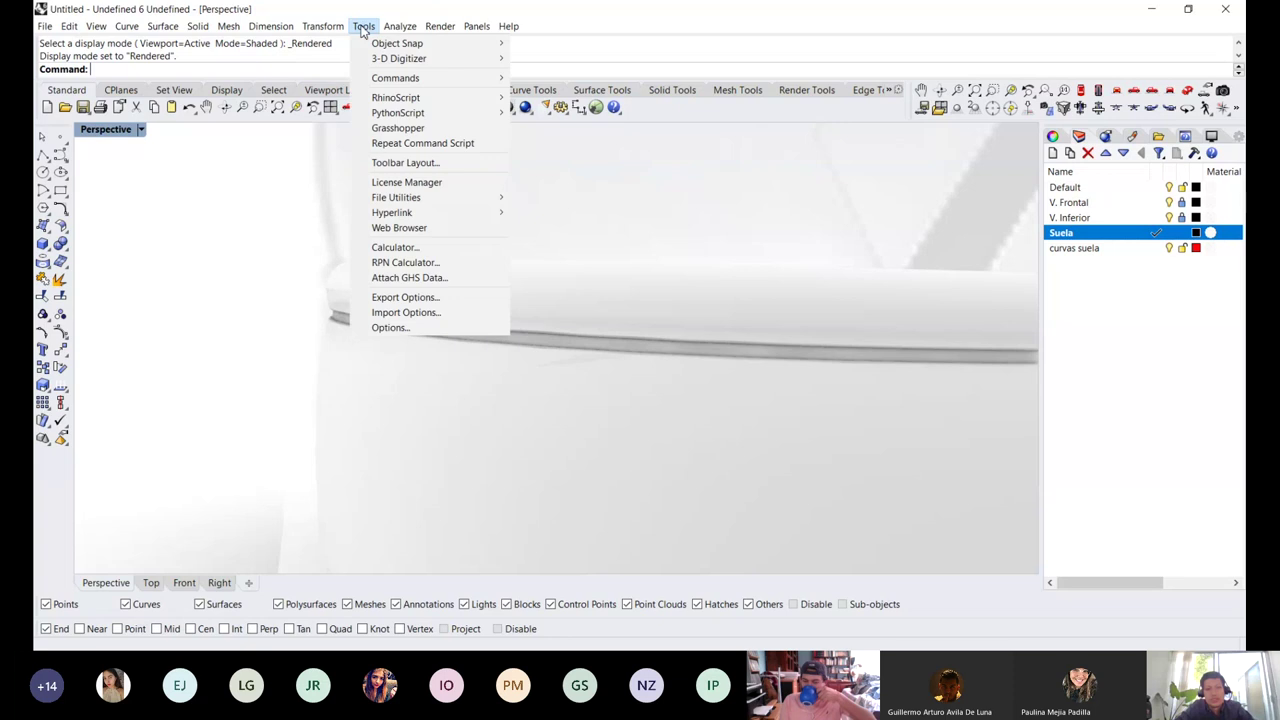
left_click(423, 332)
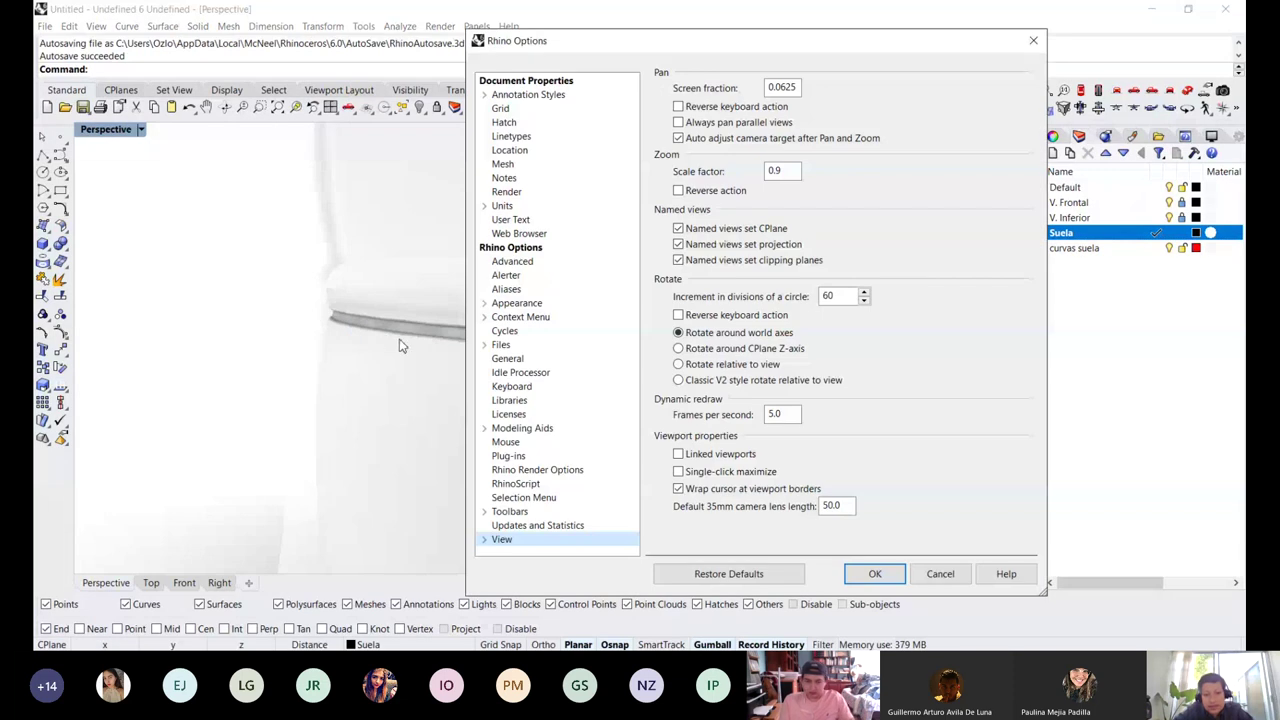
left_click(506, 191)
left_click(495, 541)
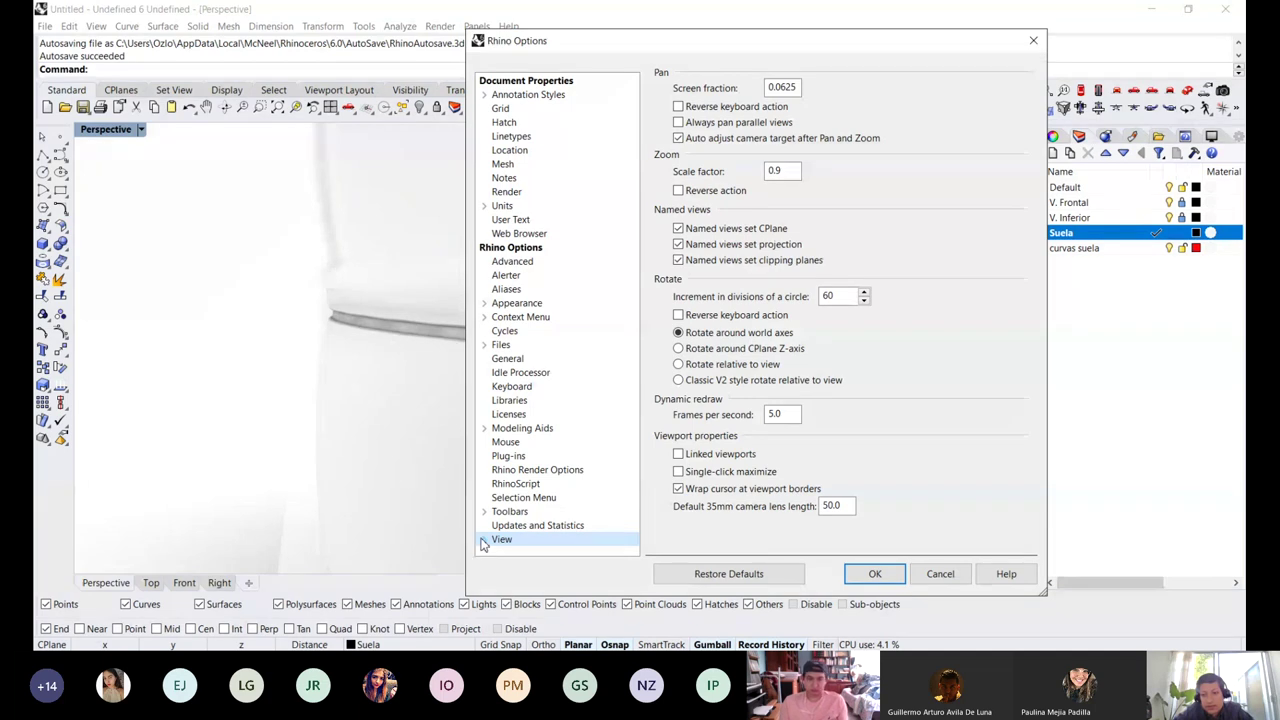
left_click(482, 541)
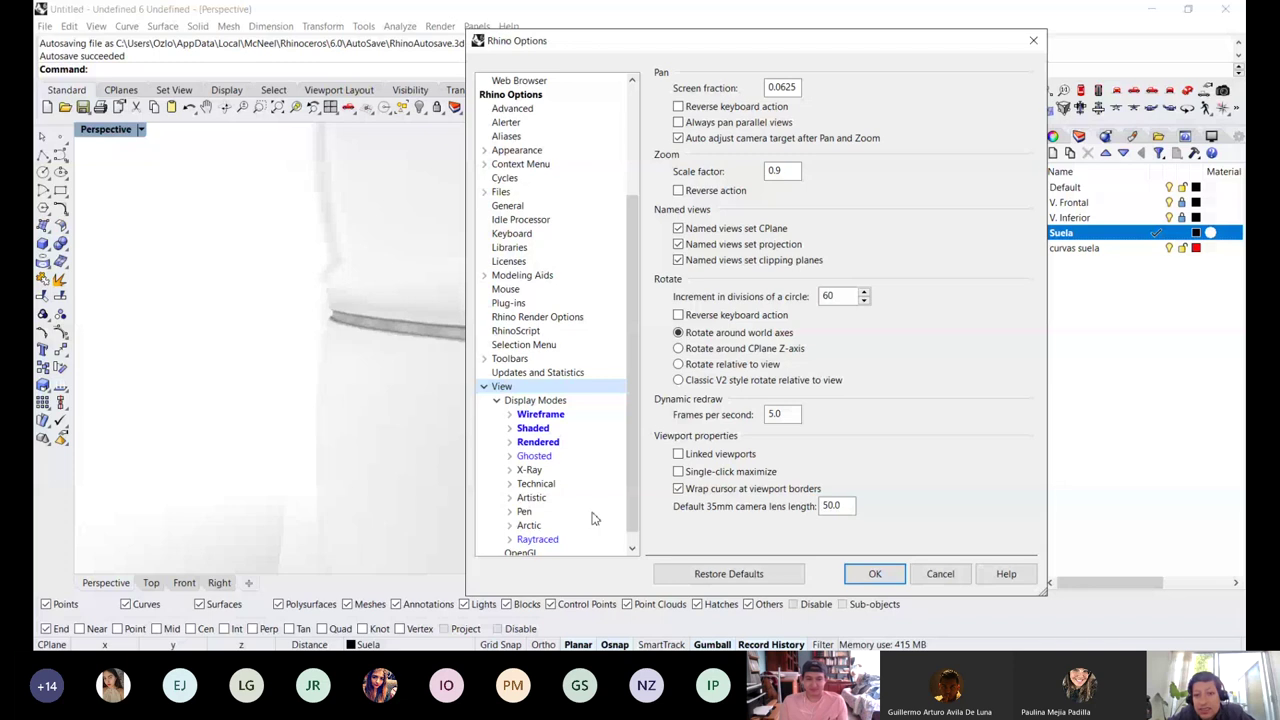
left_click(538, 443)
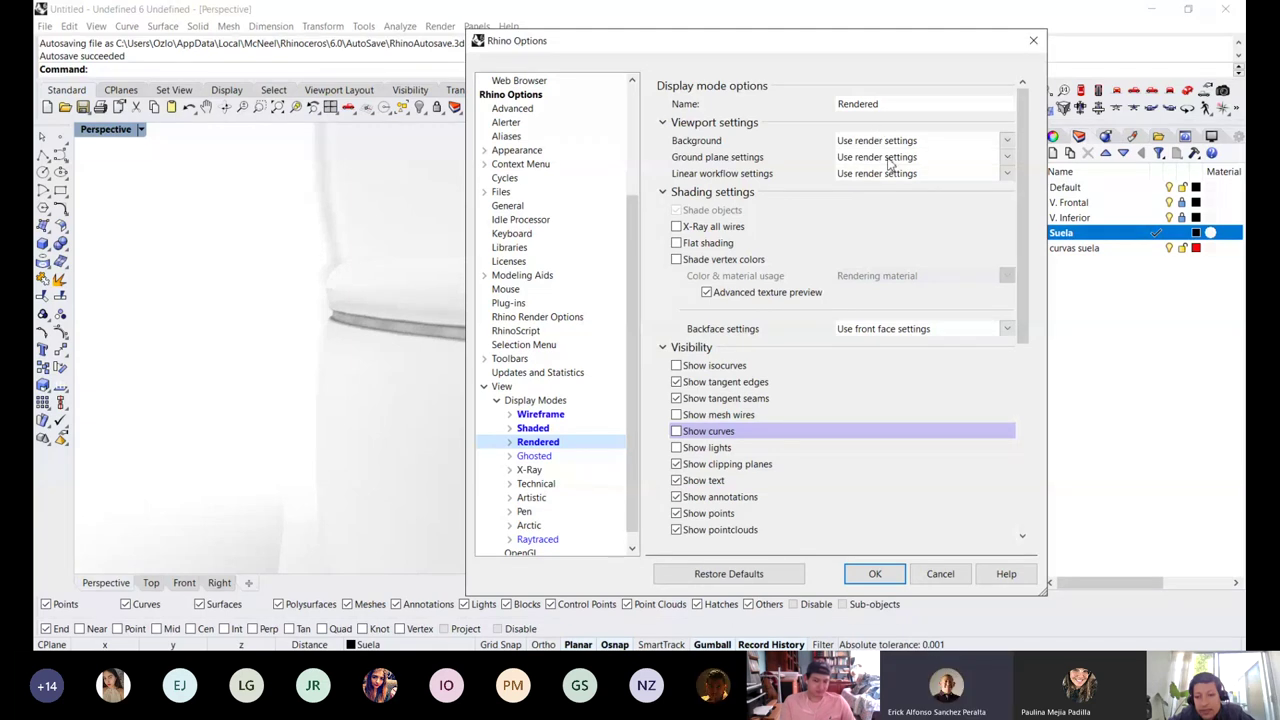
Look through the Rendered mode's viewport, shading, visibility, surface edge, lighting and clipping plane settings for display quality options
left_click_drag(1022, 219, 1022, 403)
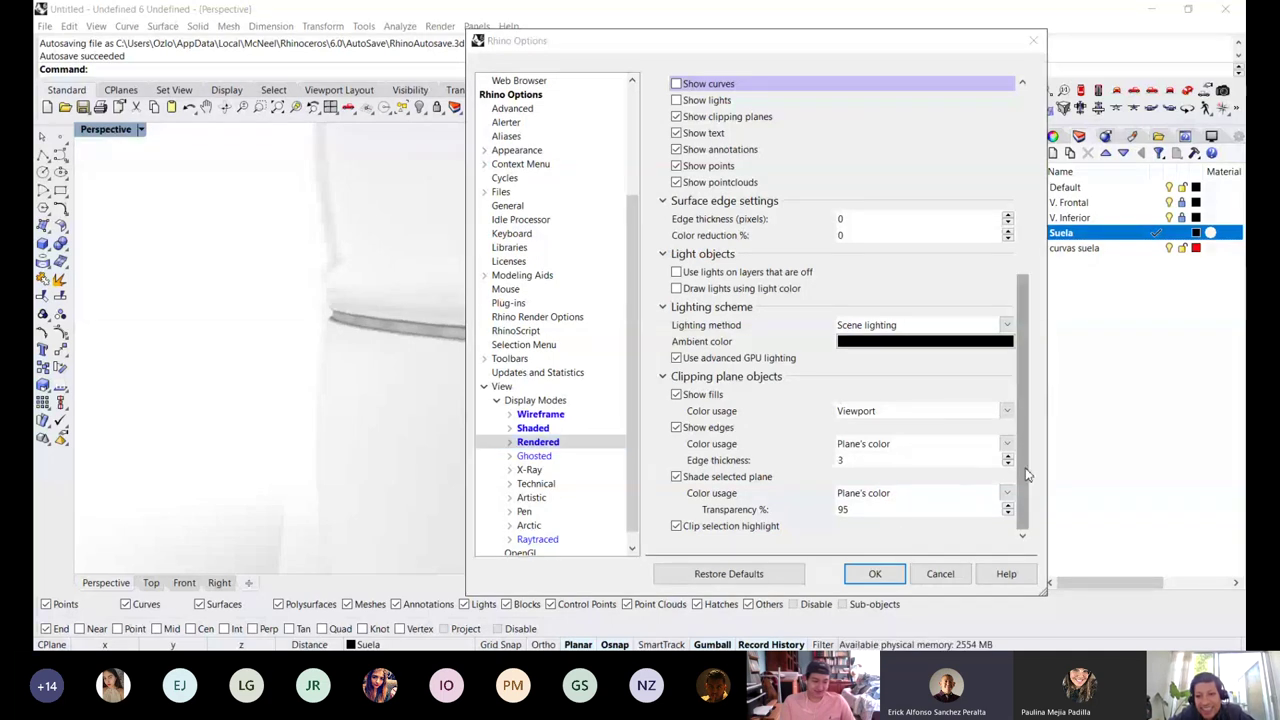
mouse_move(1025, 474)
left_mouse_down()
mouse_move(1027, 420)
mouse_move(1008, 483)
left_mouse_up()
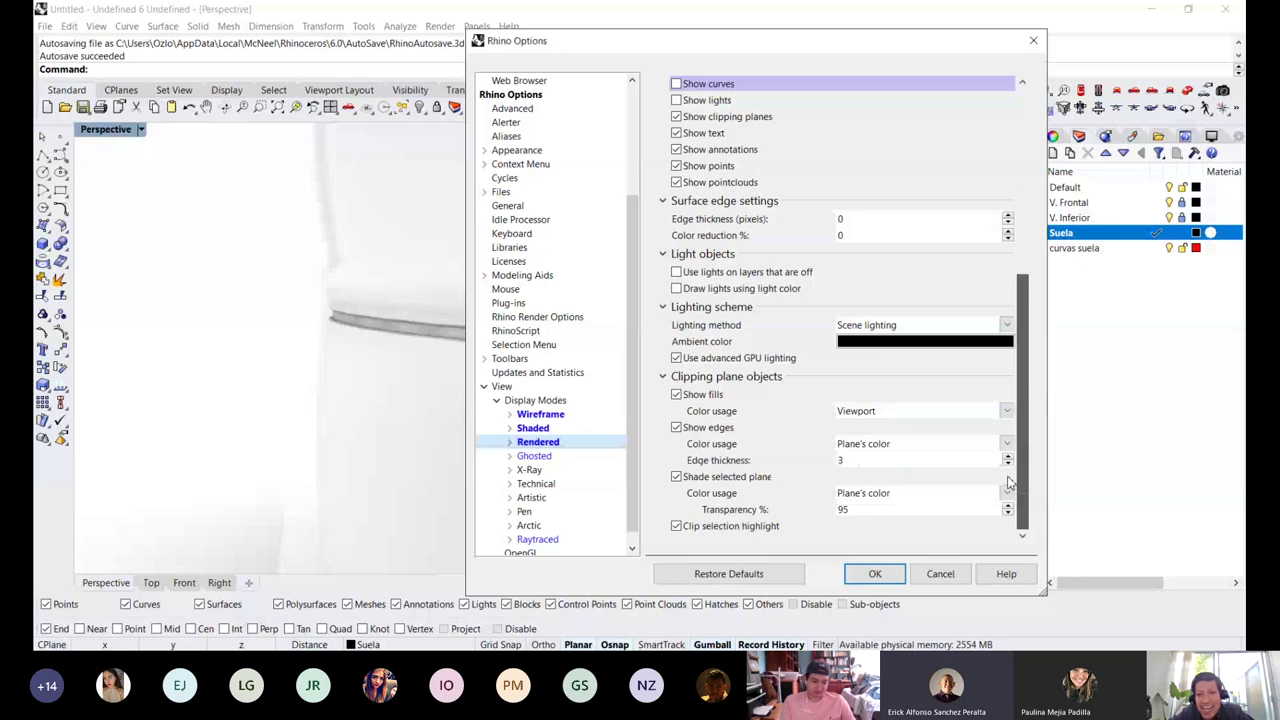
left_click_drag(1008, 483, 1022, 371)
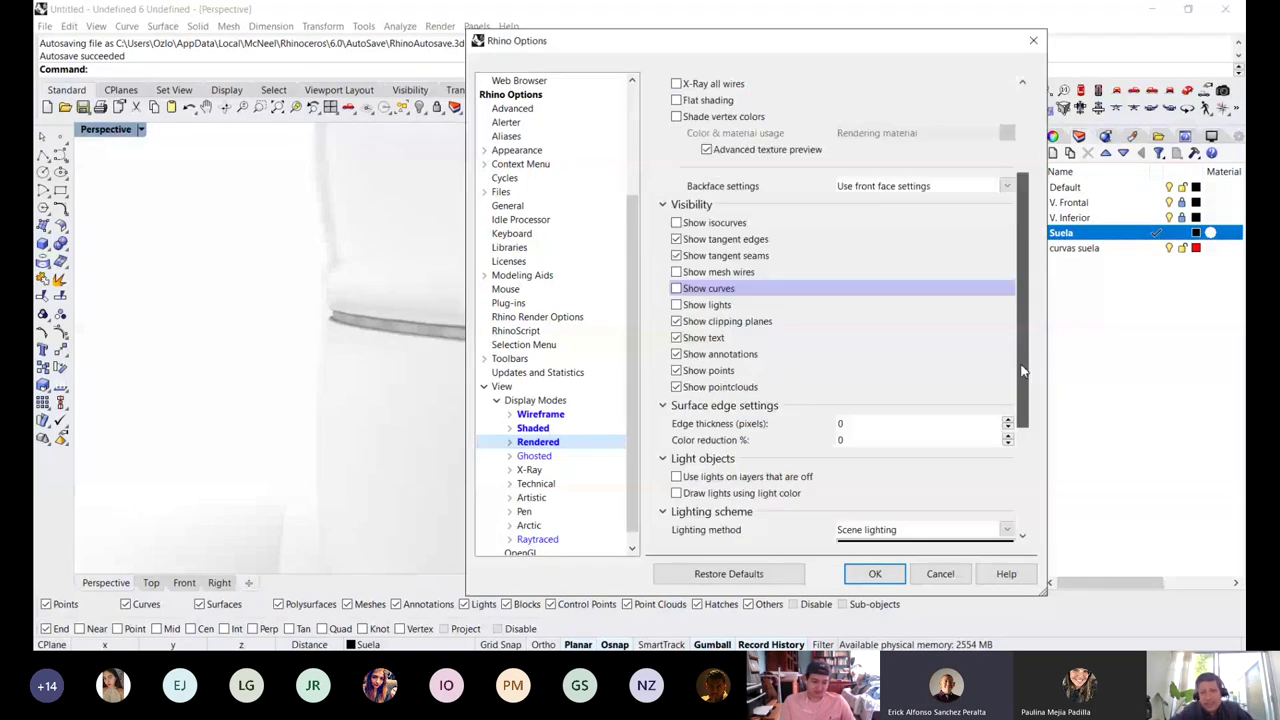
left_click_drag(1022, 371, 991, 251)
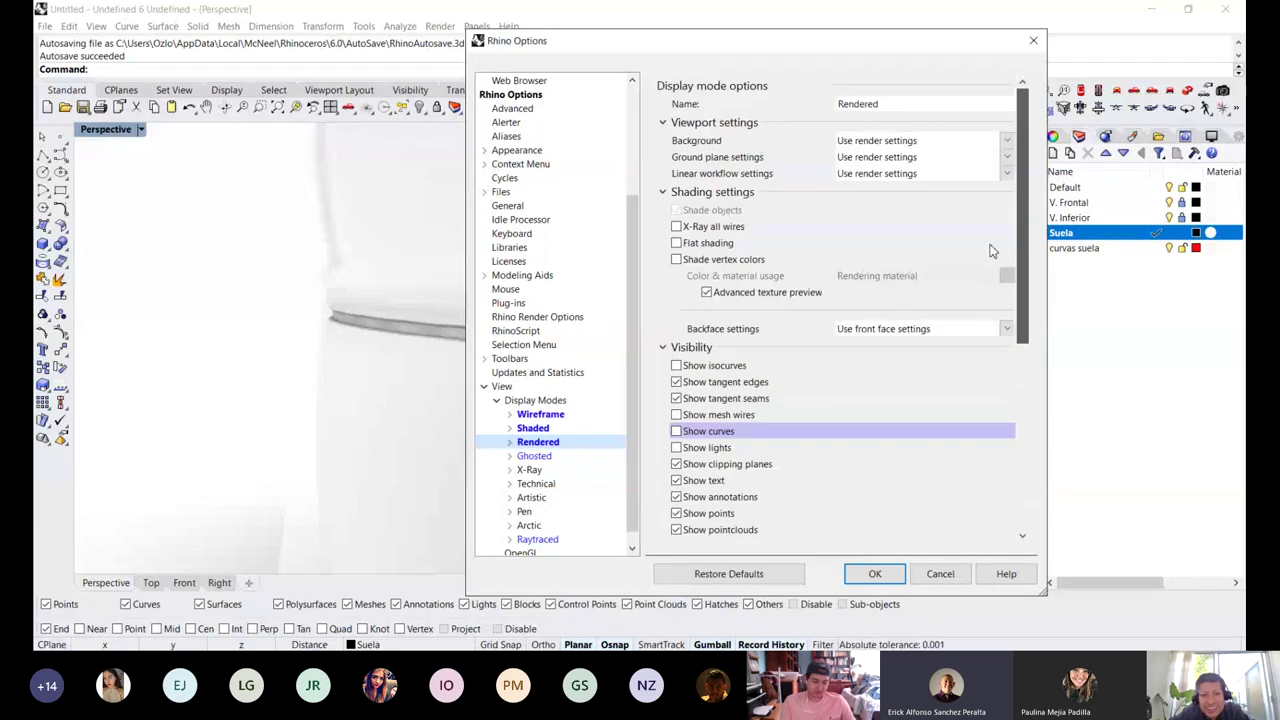
scroll(545, 300, "up", 1)
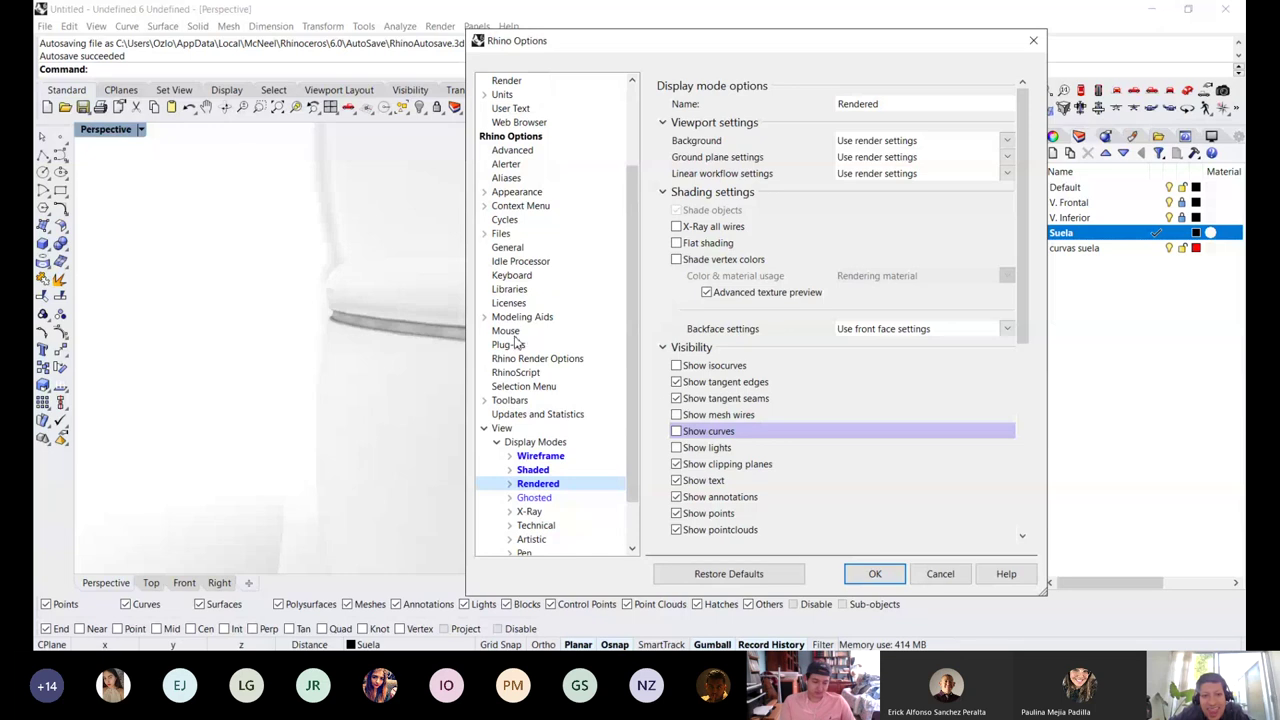
scroll(528, 250, "up", 2)
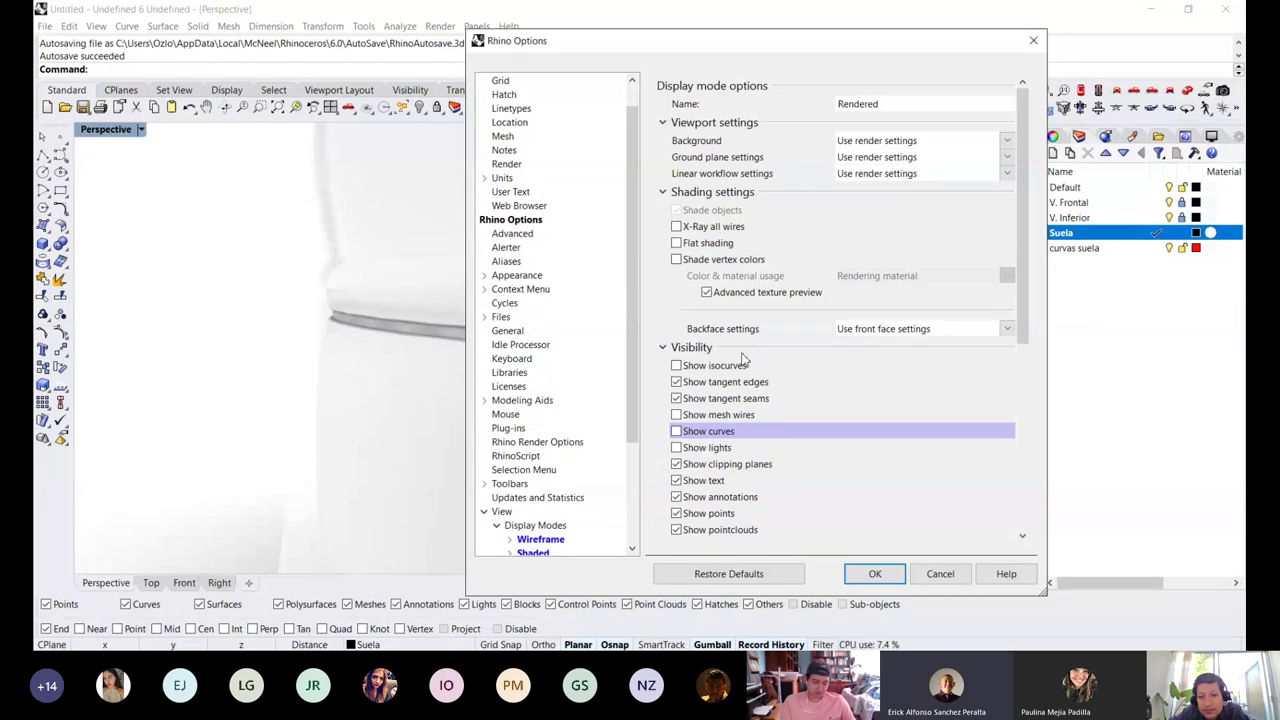
scroll(743, 358, "down", 6)
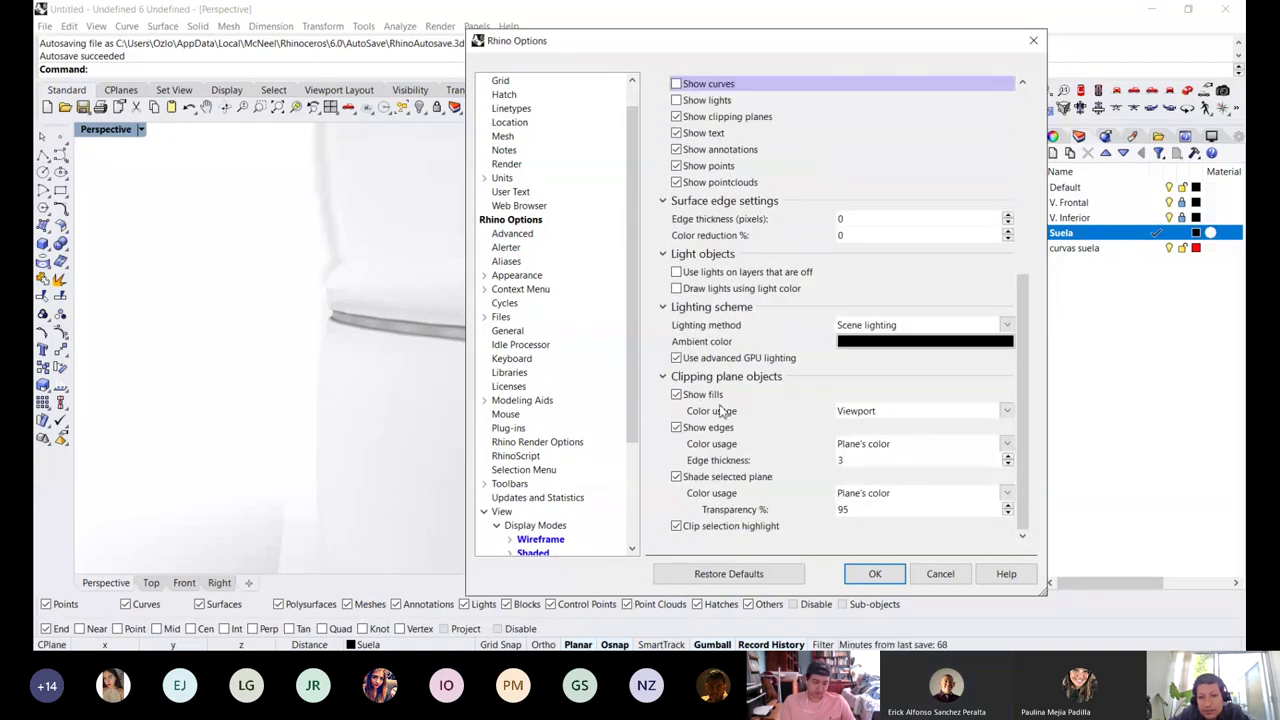
scroll(530, 200, "up", 1)
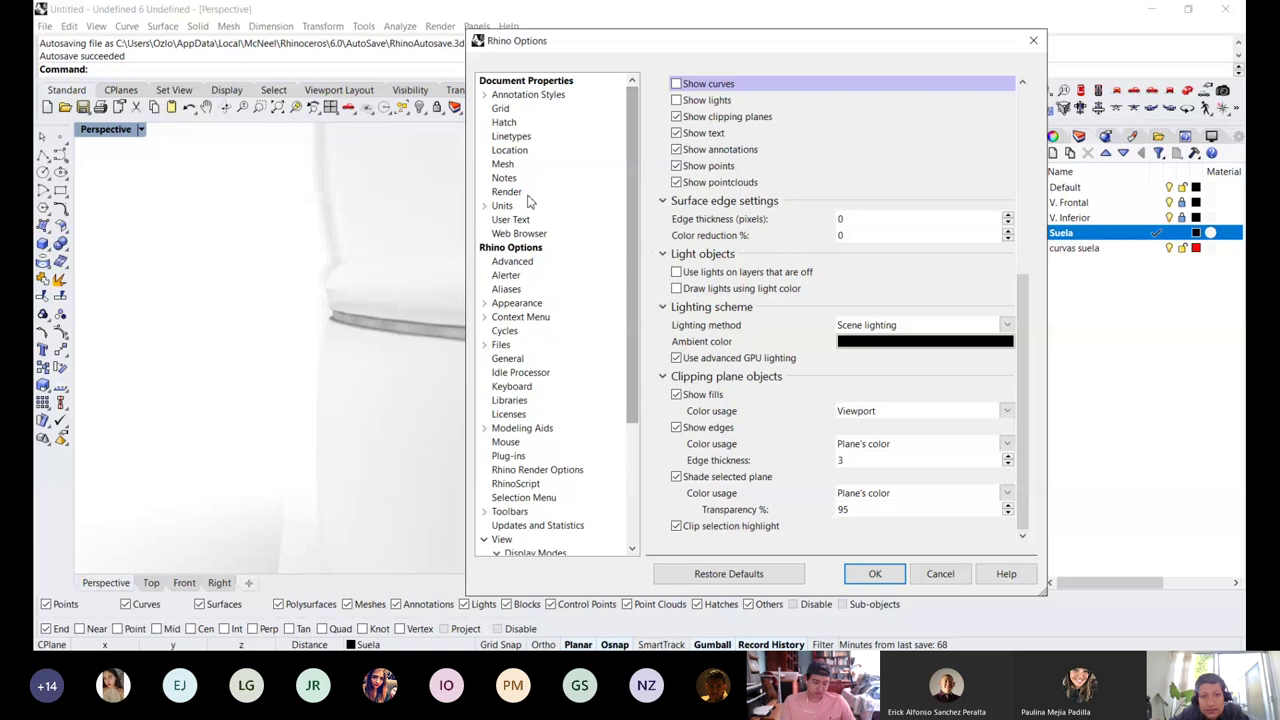
Review the document's Render properties and leave the options without applying changes
left_click(506, 192)
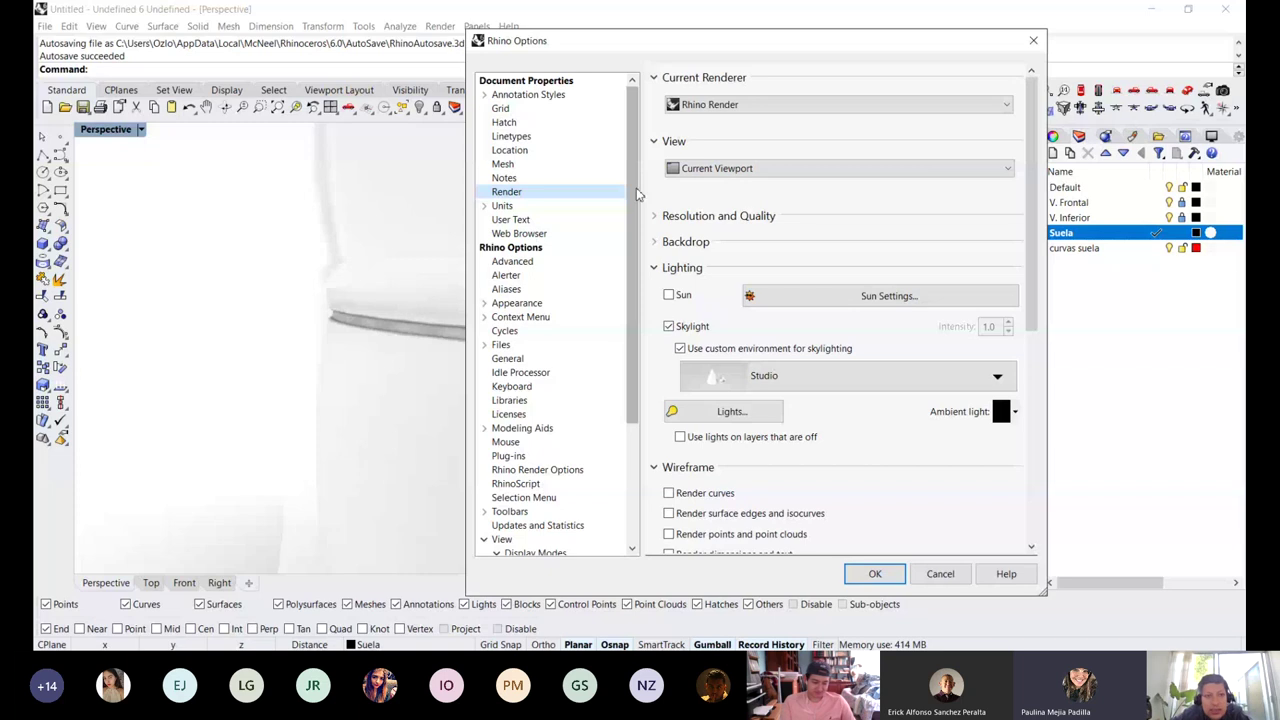
scroll(635, 193, "down", 2)
left_click(950, 577)
Set the OpenGL antialiasing to 8x in the Rhino view options
left_click(363, 26)
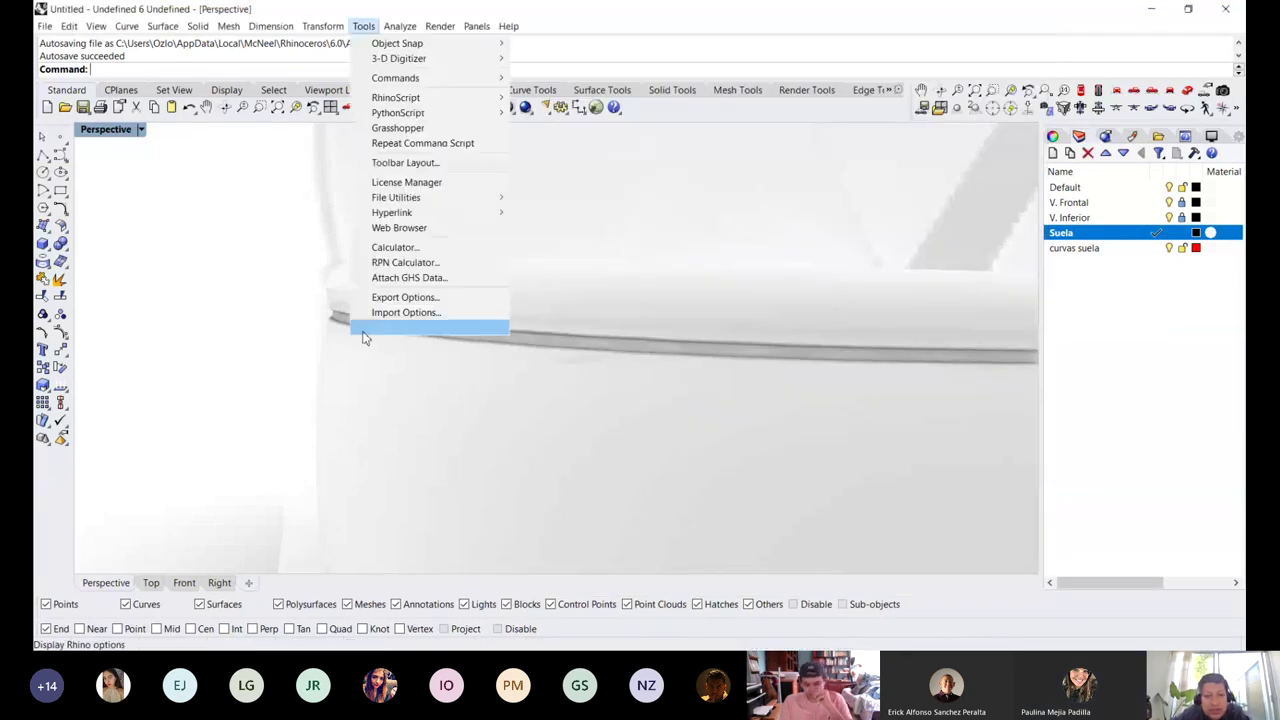
left_click(365, 338)
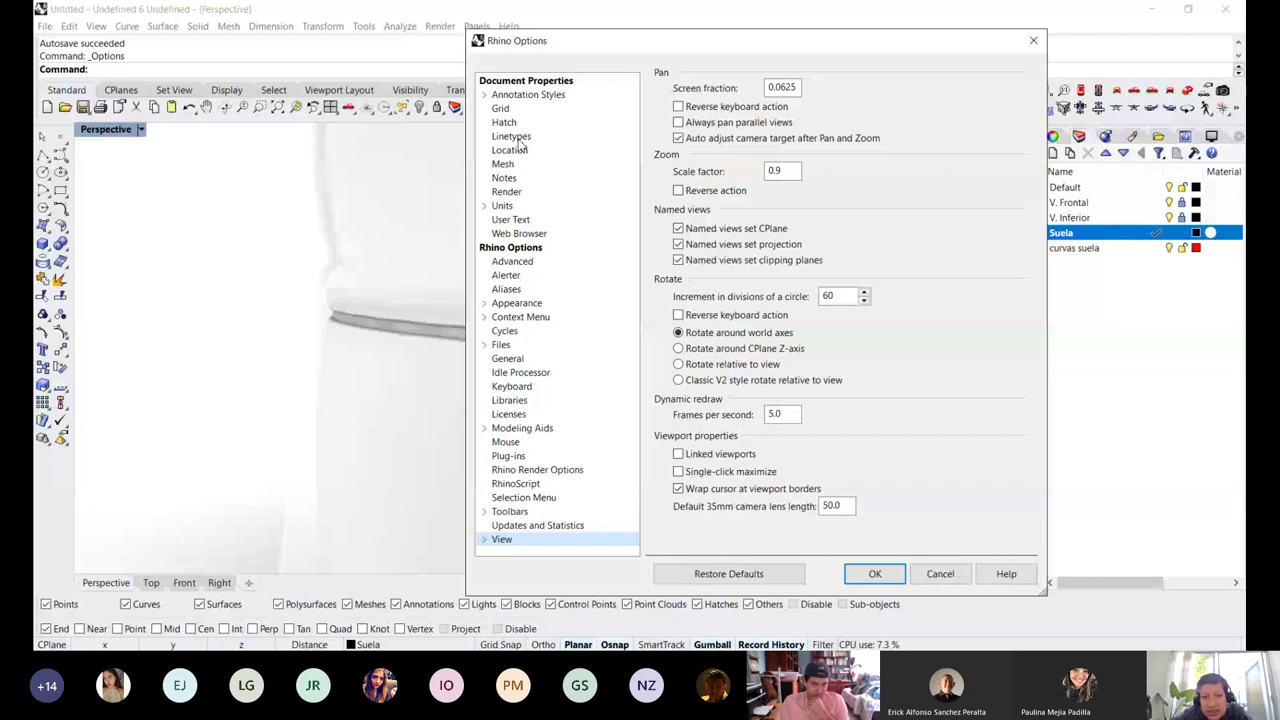
left_click(530, 309)
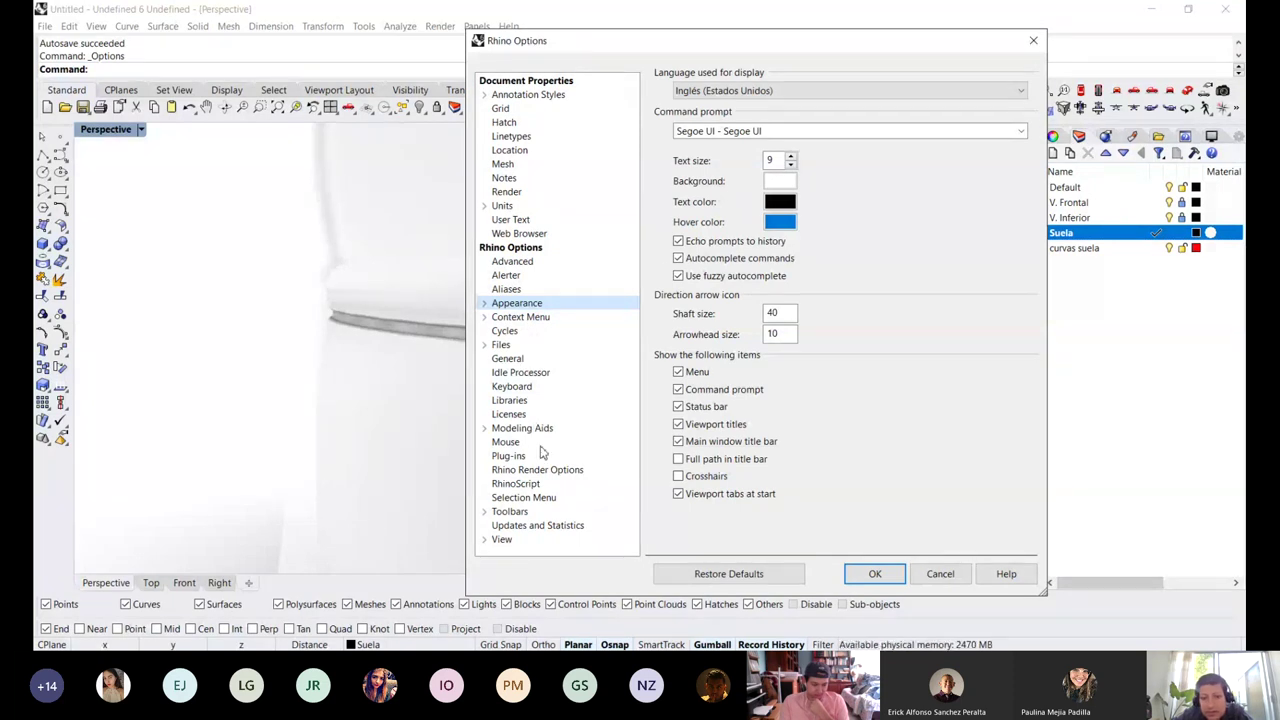
left_click(501, 541)
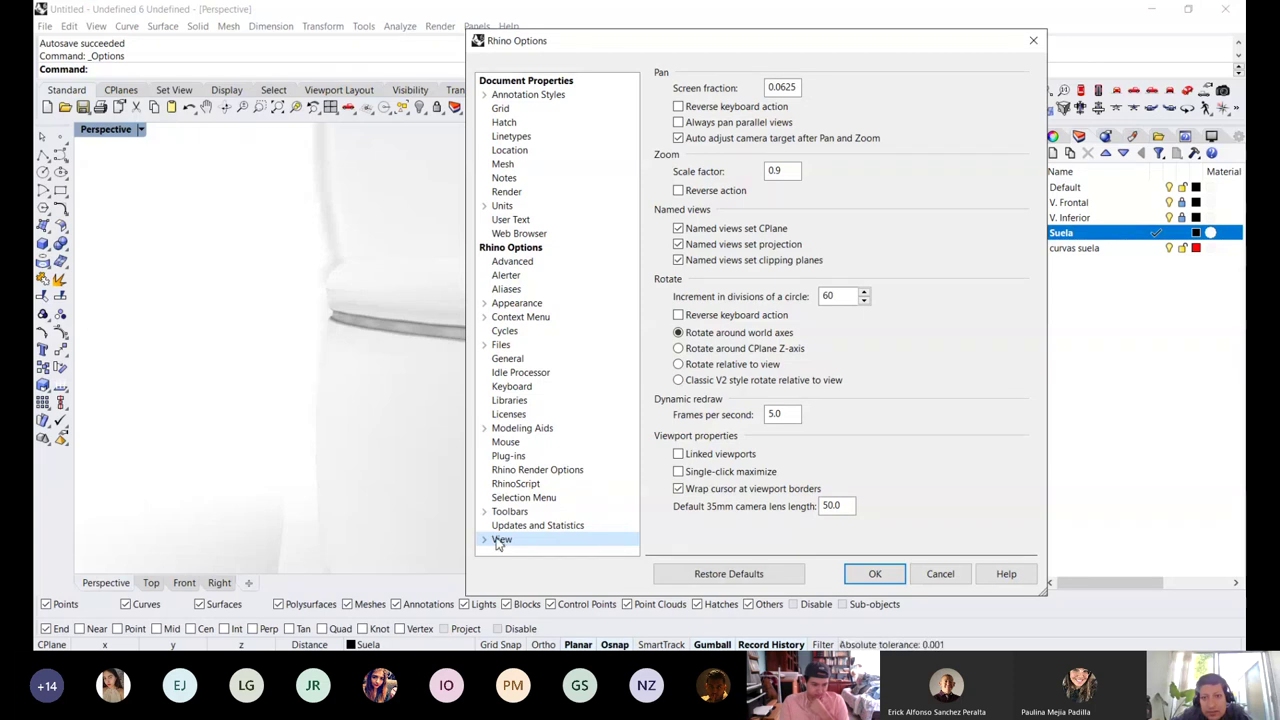
double_click(501, 541)
left_click(520, 540)
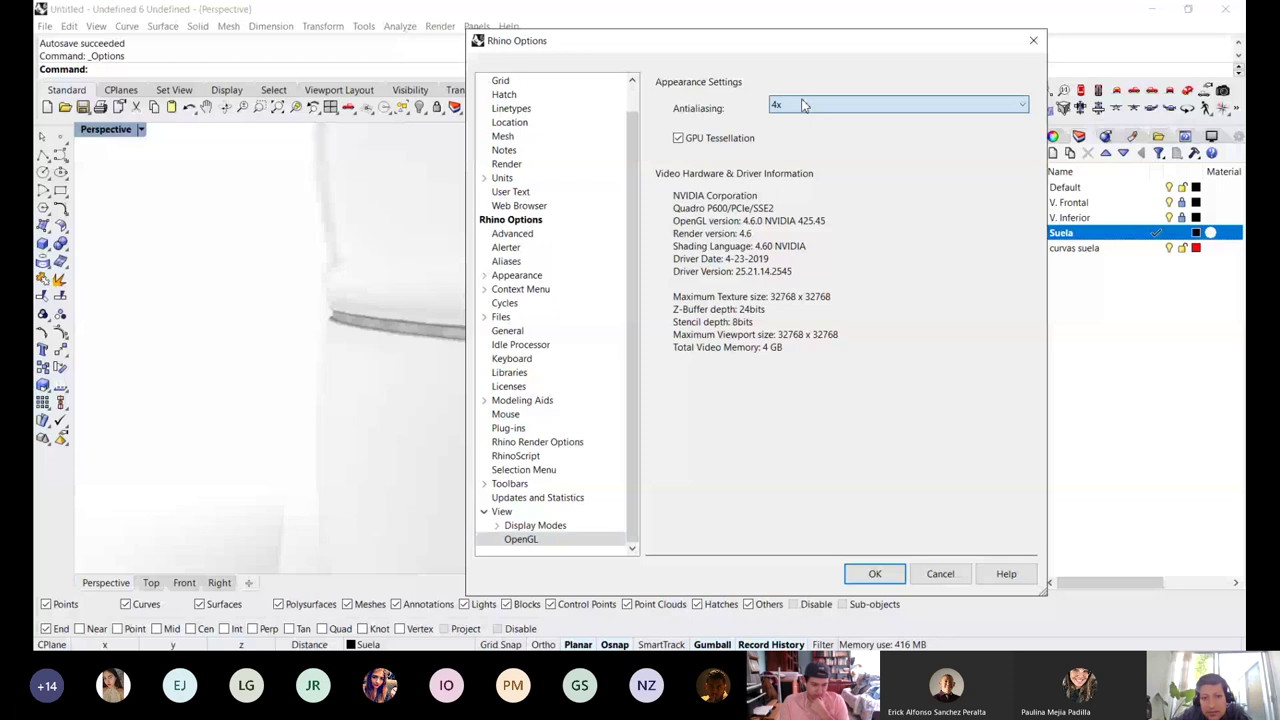
left_click(803, 105)
left_click(779, 160)
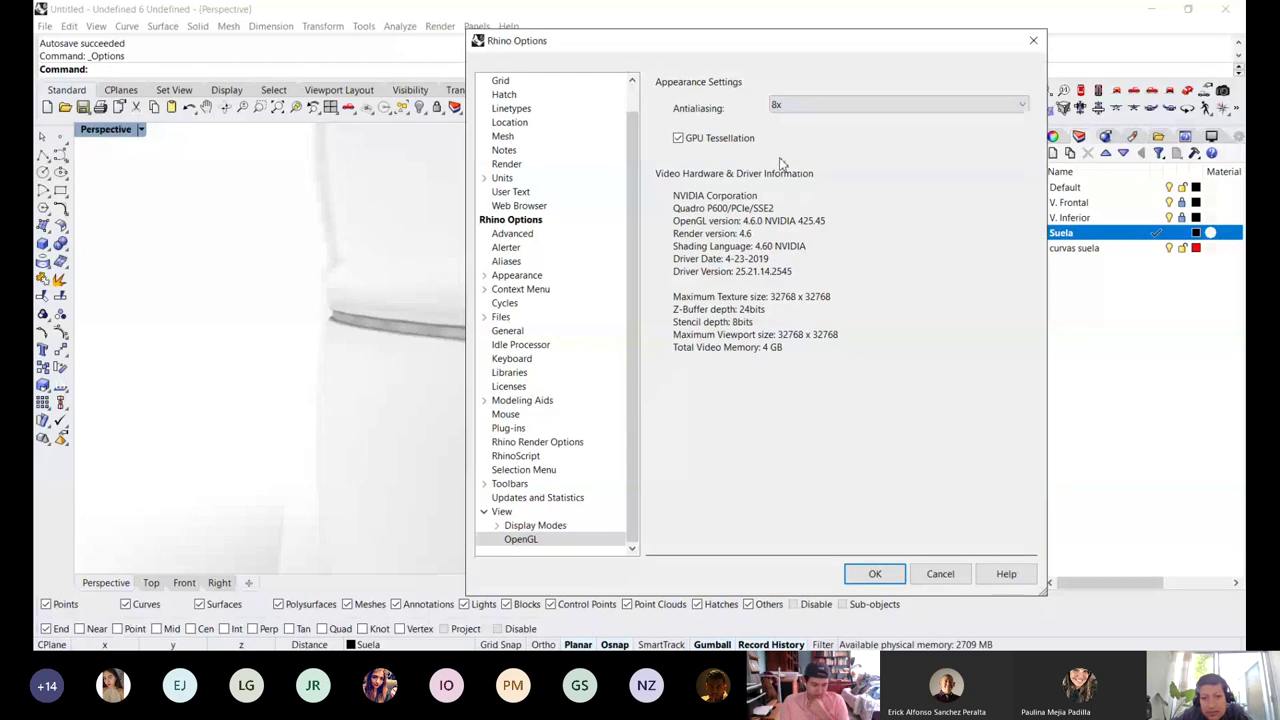
Set the document's render mesh quality to Smooth and slower in the Rhino options
left_click(858, 574)
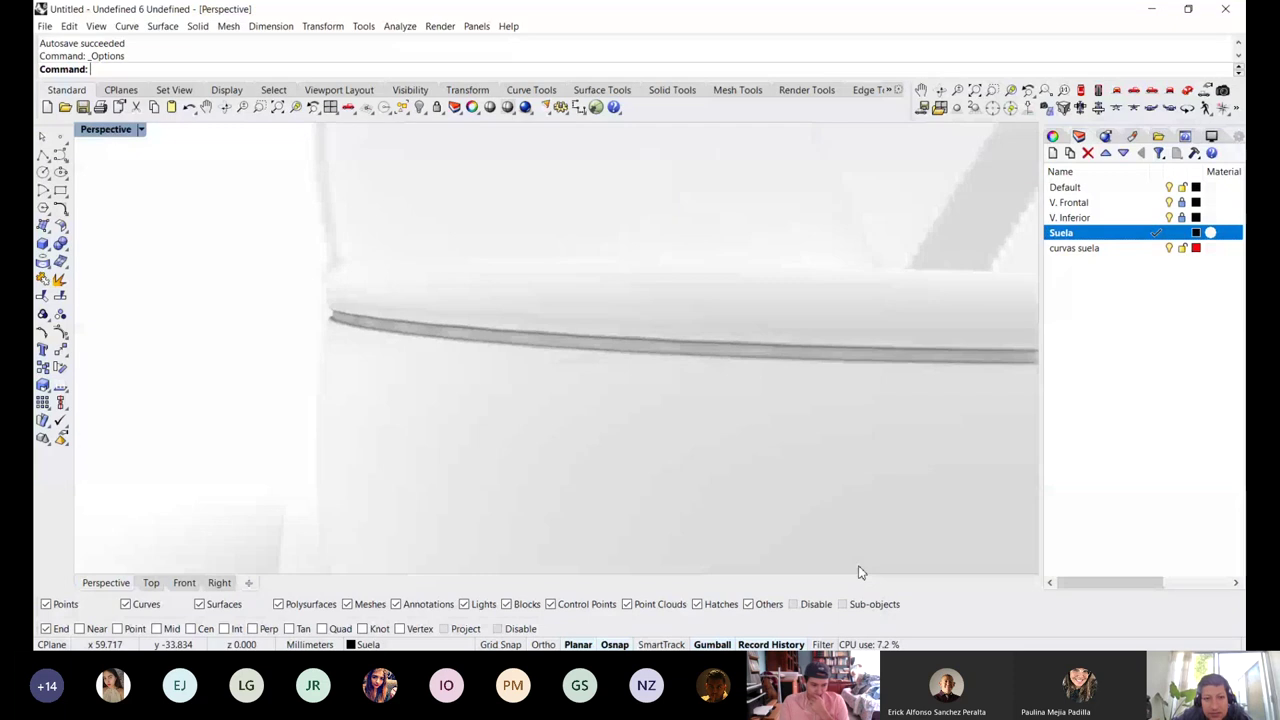
right_click_drag(730, 411, 731, 409)
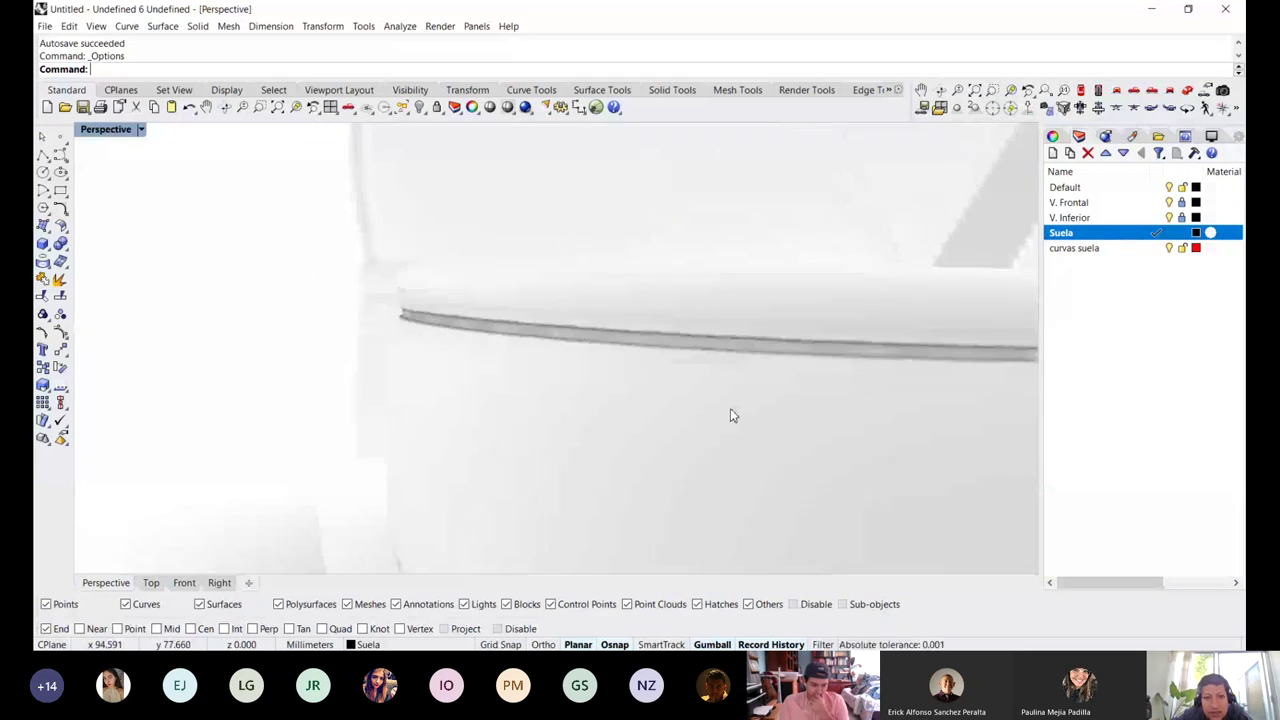
right_click(730, 409)
left_click(497, 526)
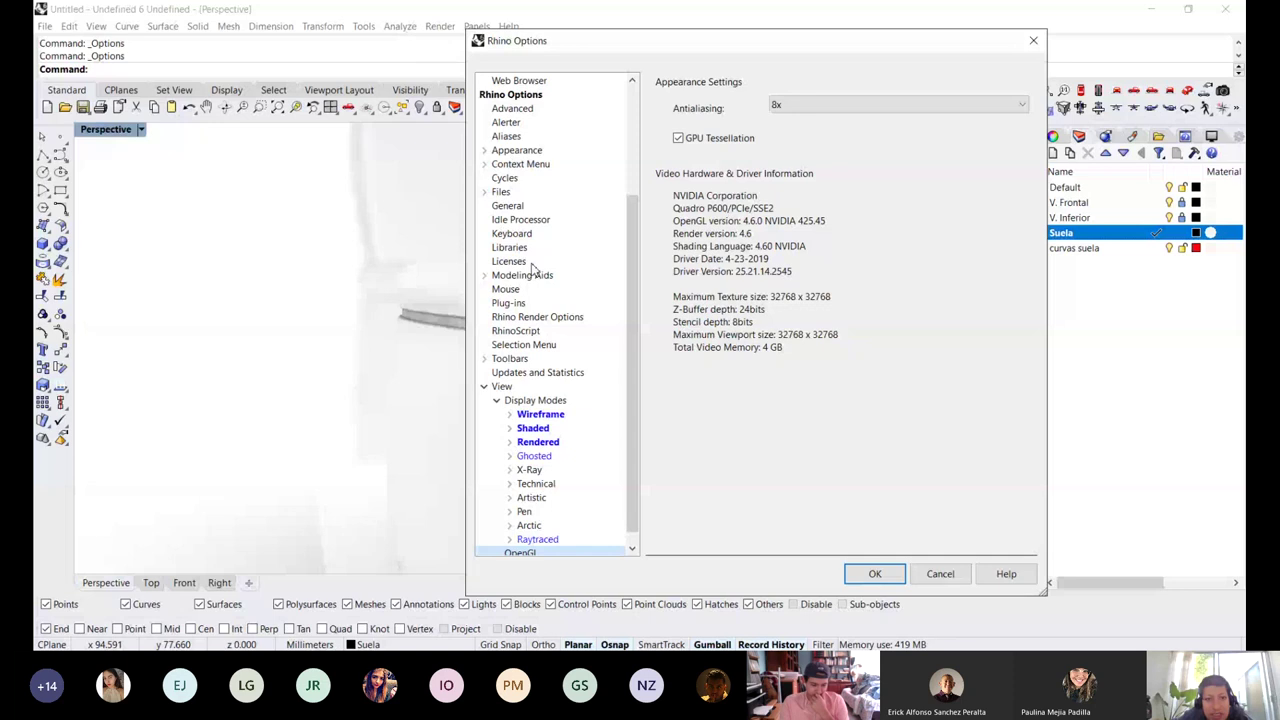
scroll(533, 267, "up", 2)
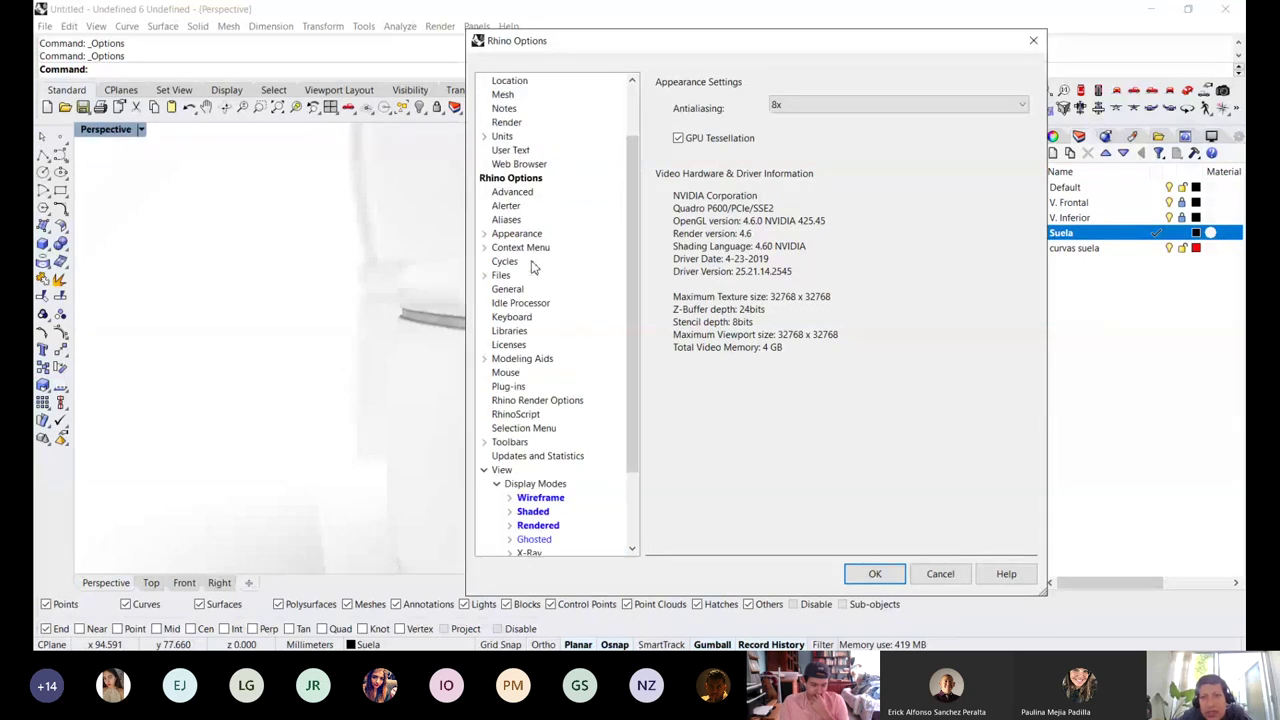
scroll(533, 267, "up", 1)
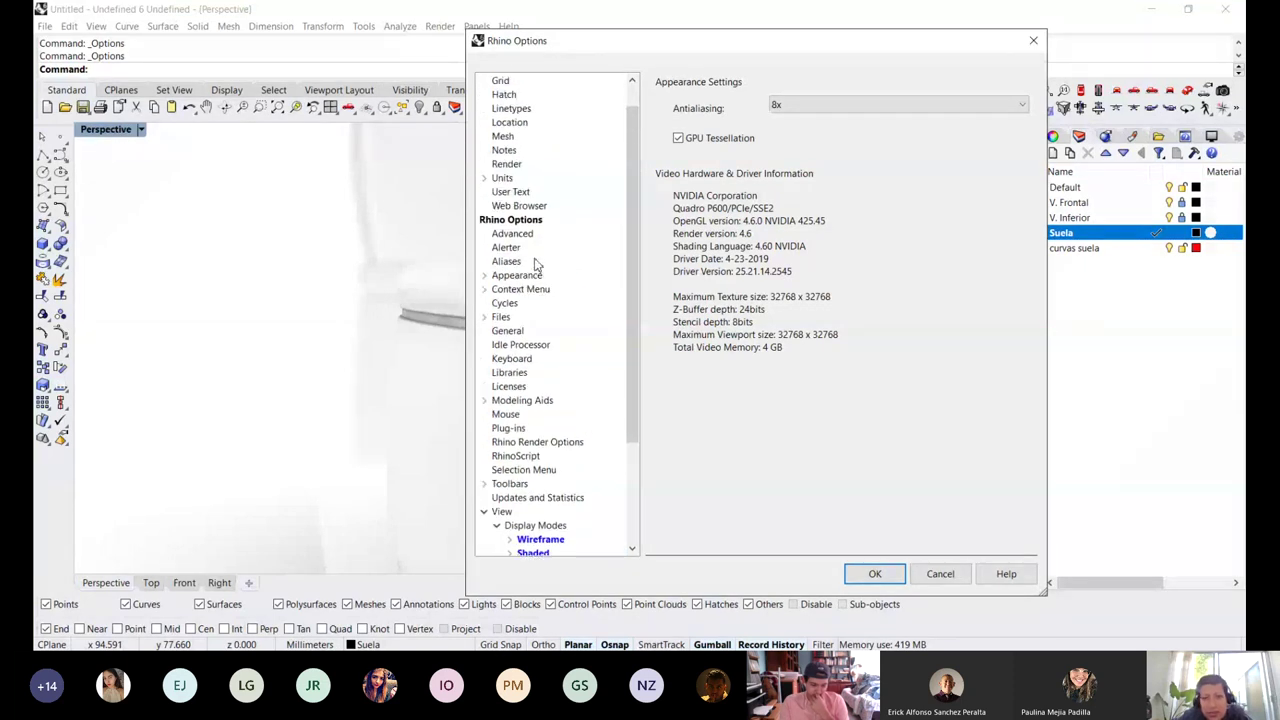
scroll(535, 263, "up", 1)
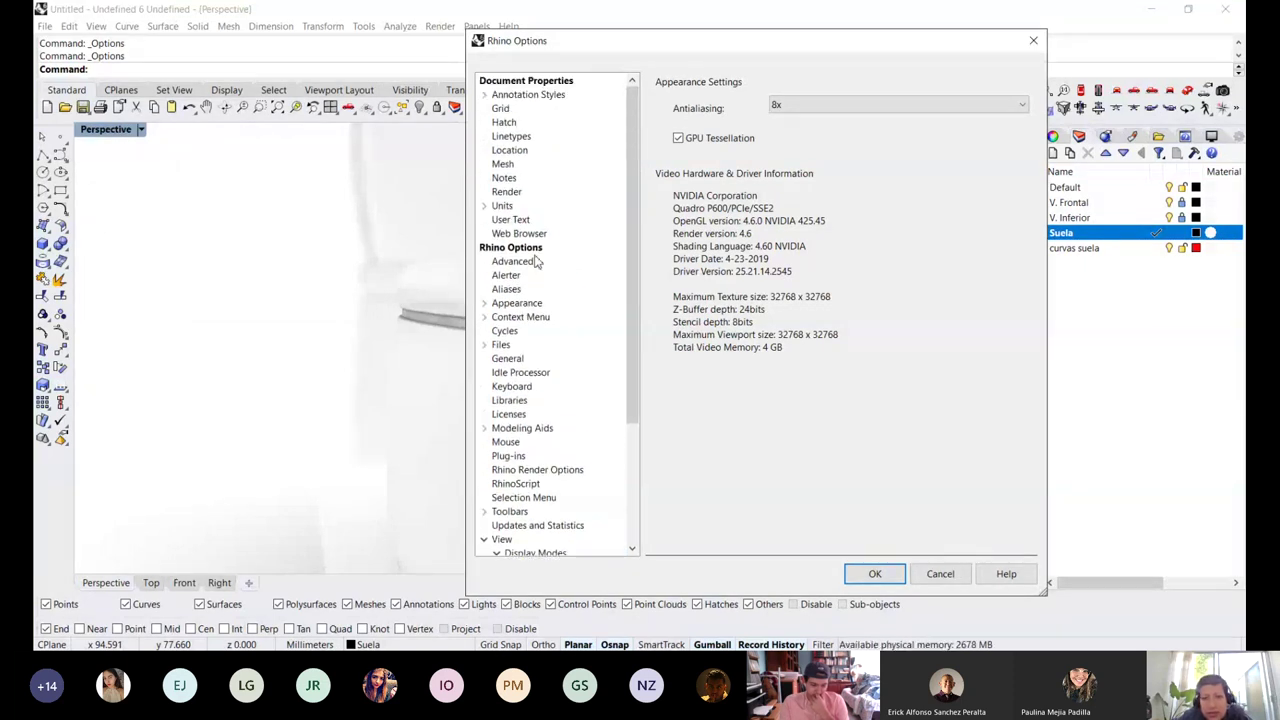
left_click(503, 164)
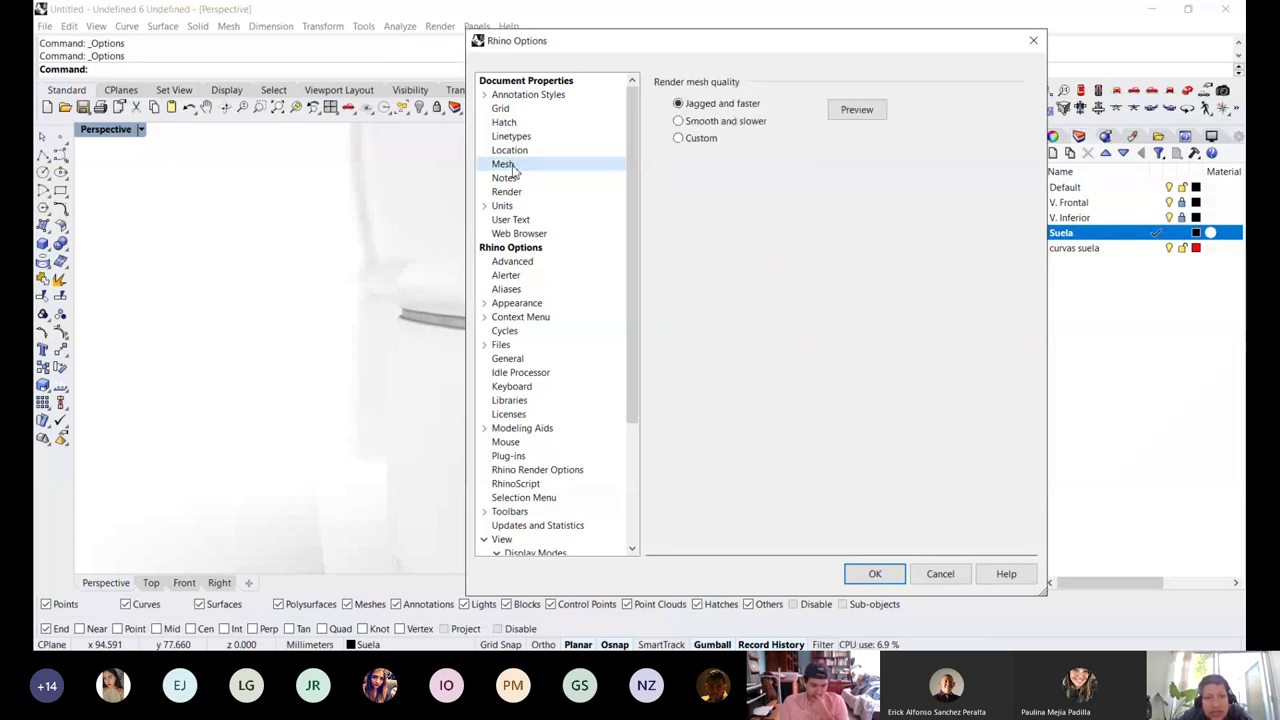
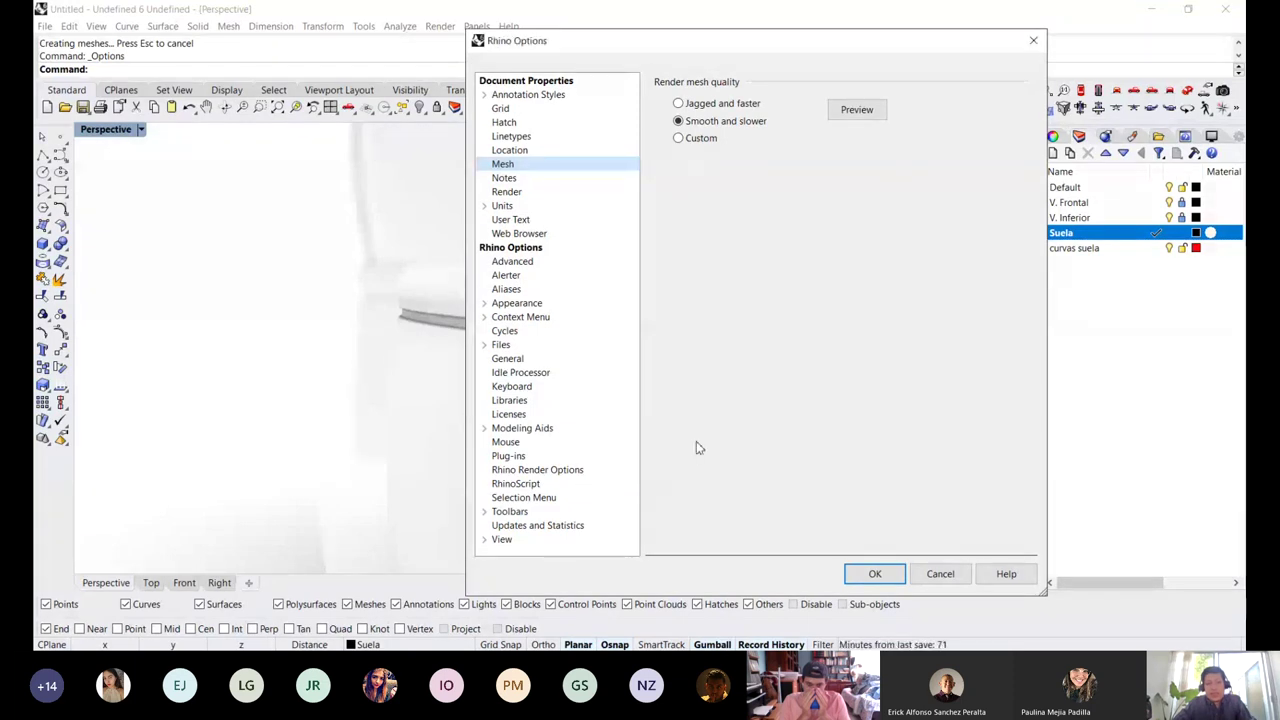
left_click(872, 576)
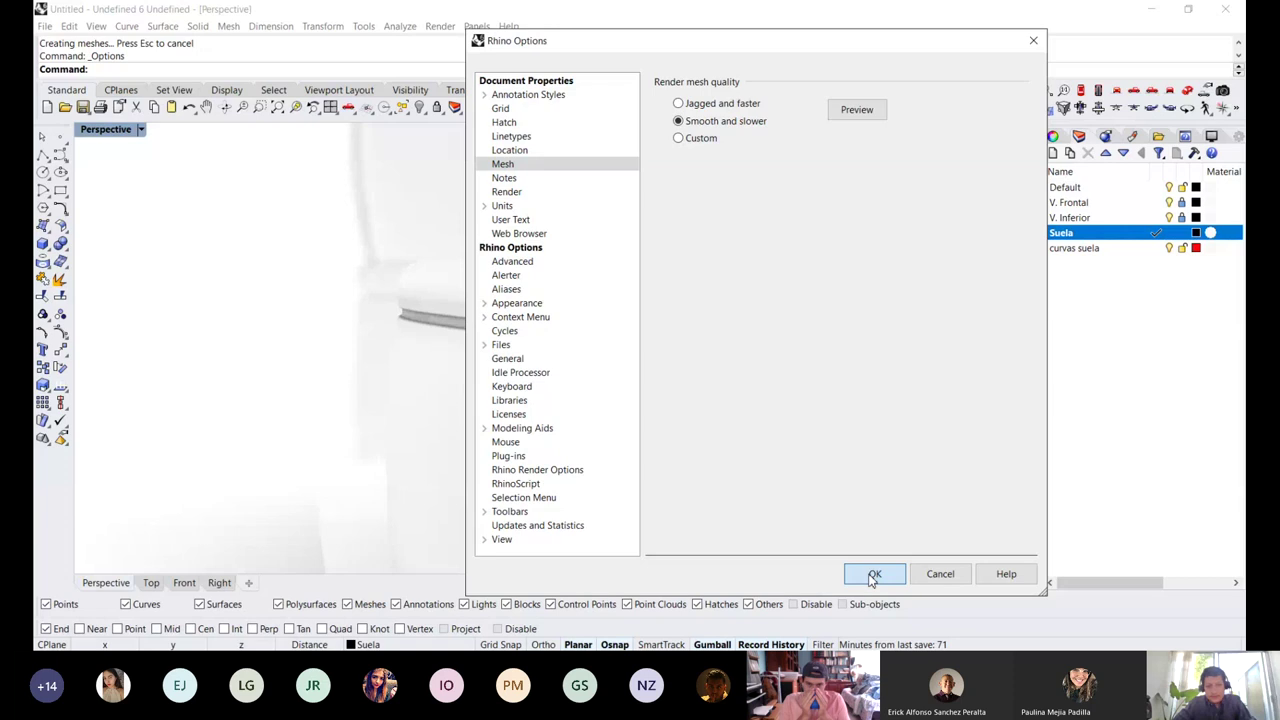
Examine the groove and side wall at the heel of the shoe sole in close-up, highlighting the sole polysurface to check its surface lines
scroll(696, 431, "down", 3)
right_click_drag(696, 431, 598, 339)
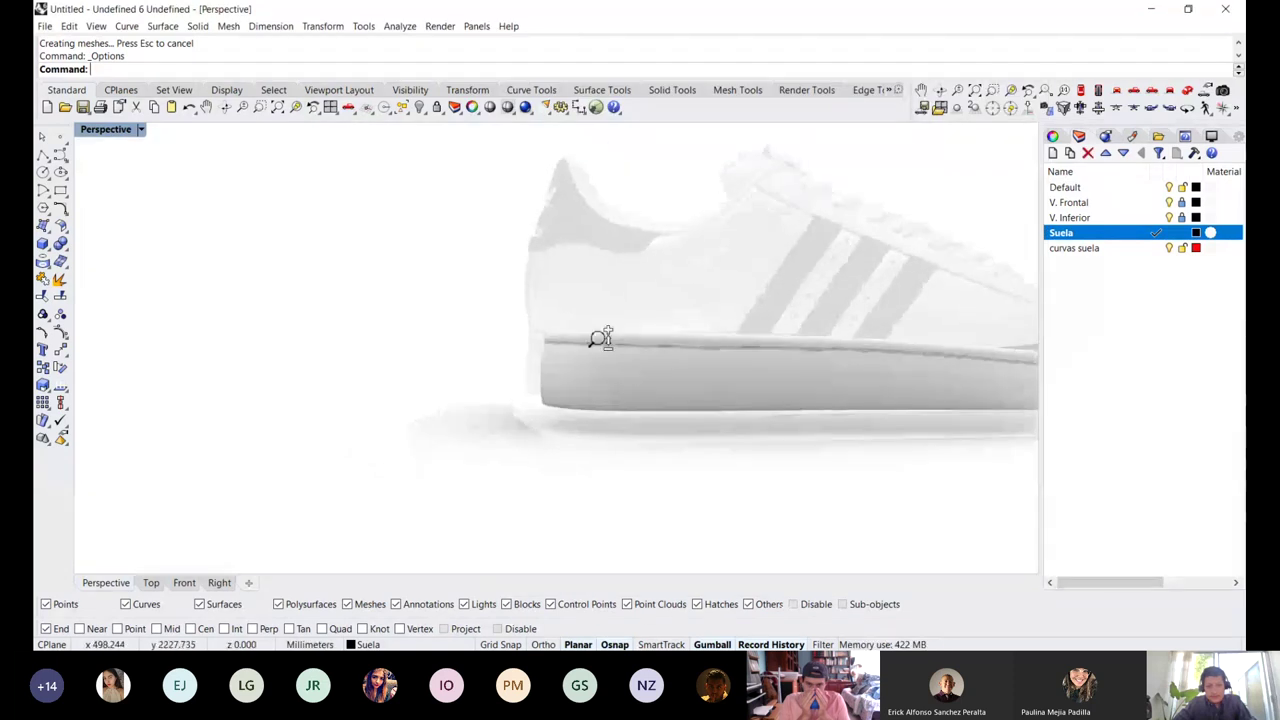
scroll(600, 338, "up", 3)
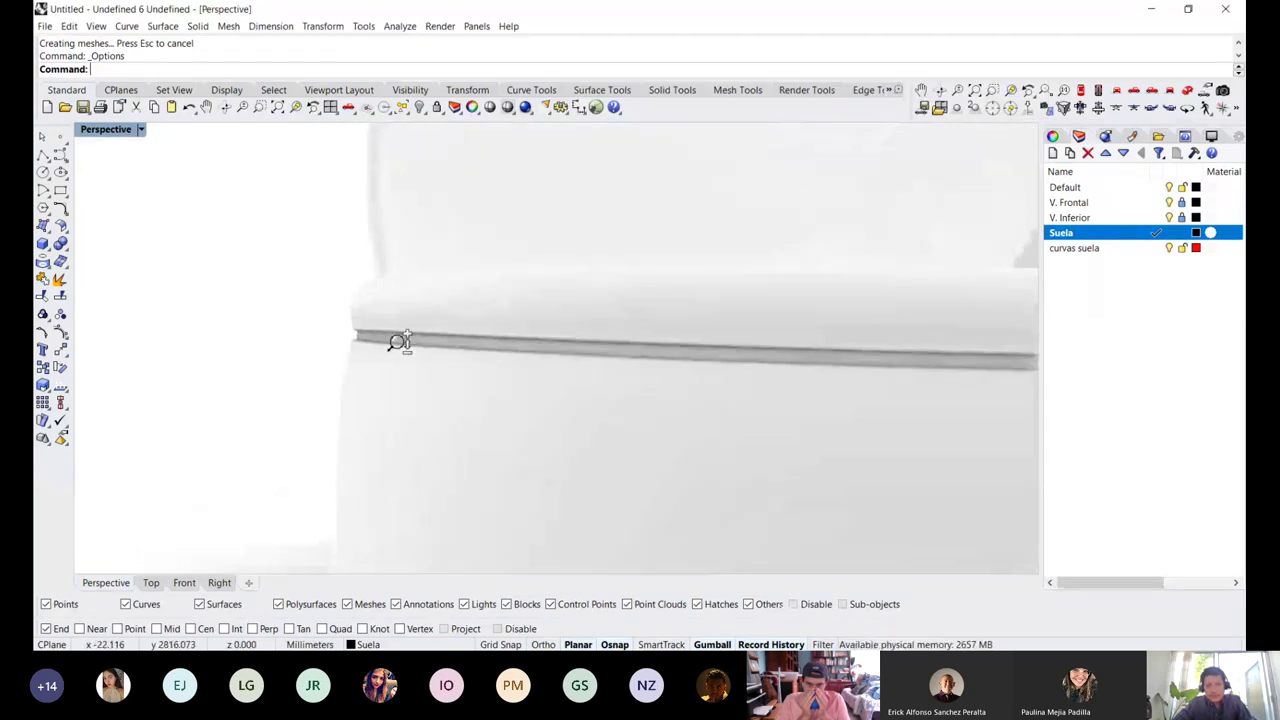
scroll(397, 342, "up", 5)
scroll(400, 334, "down", 2)
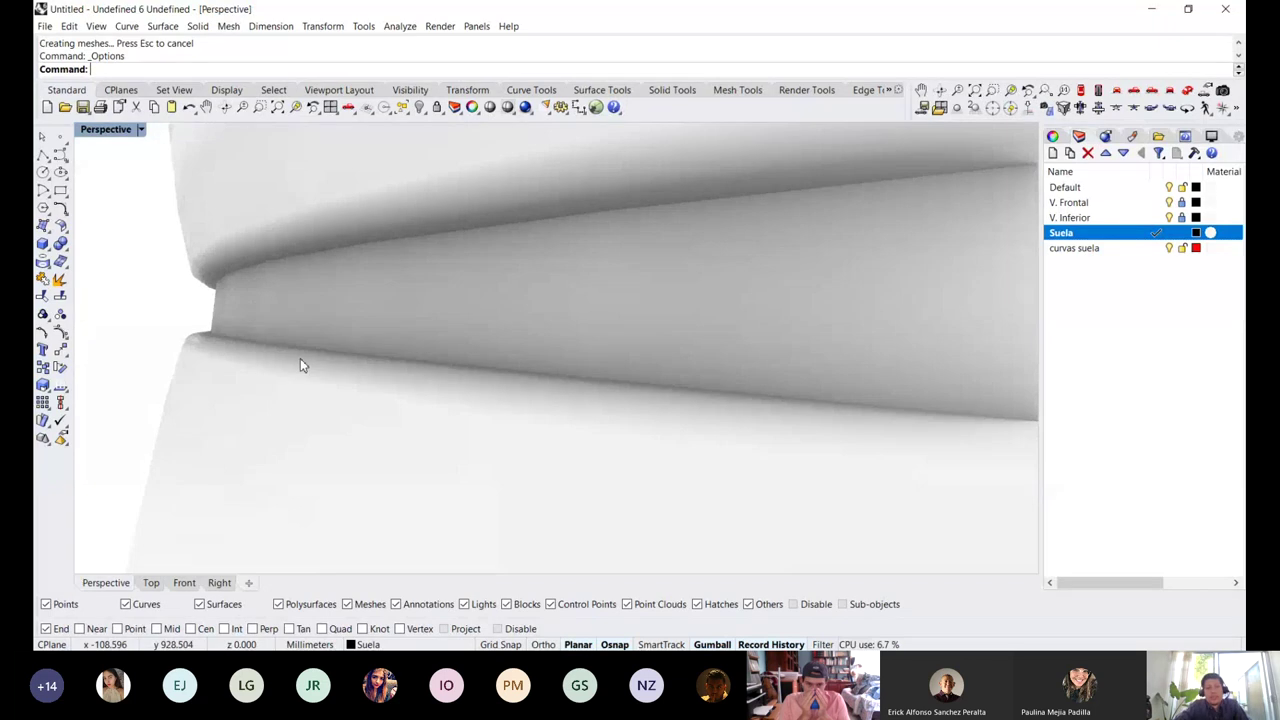
scroll(340, 252, "down", 5)
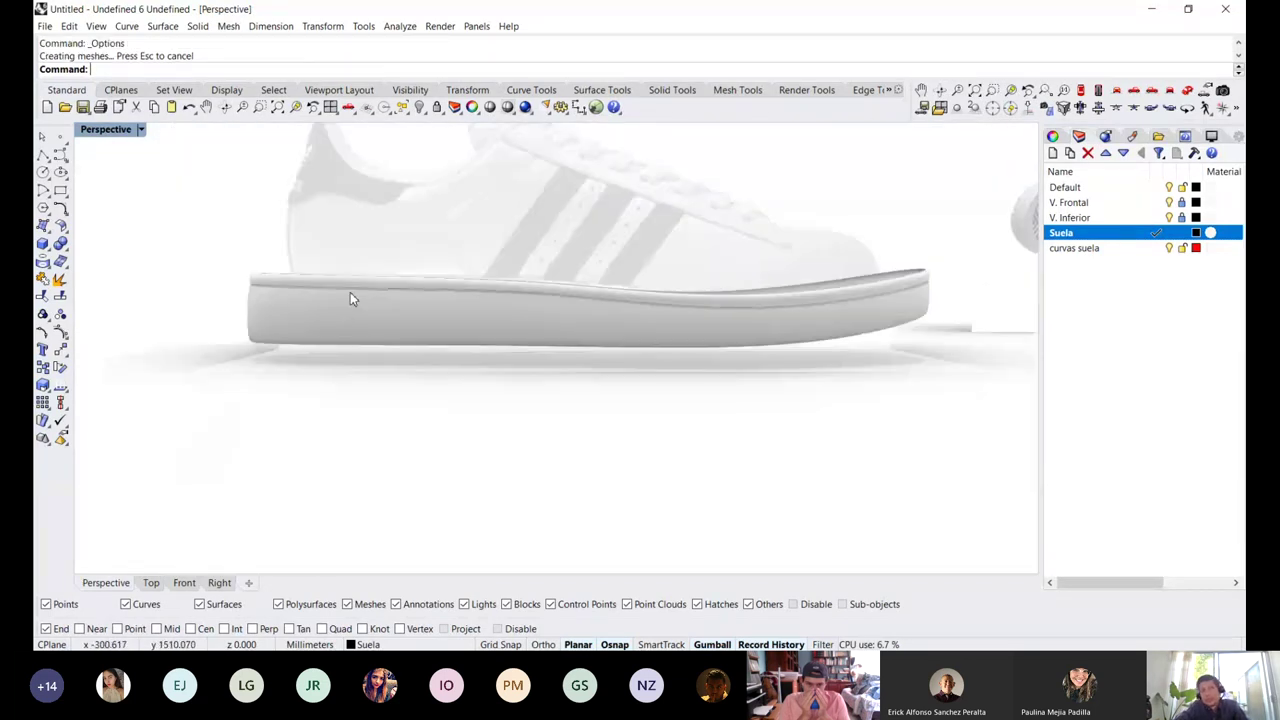
scroll(350, 292, "up", 5)
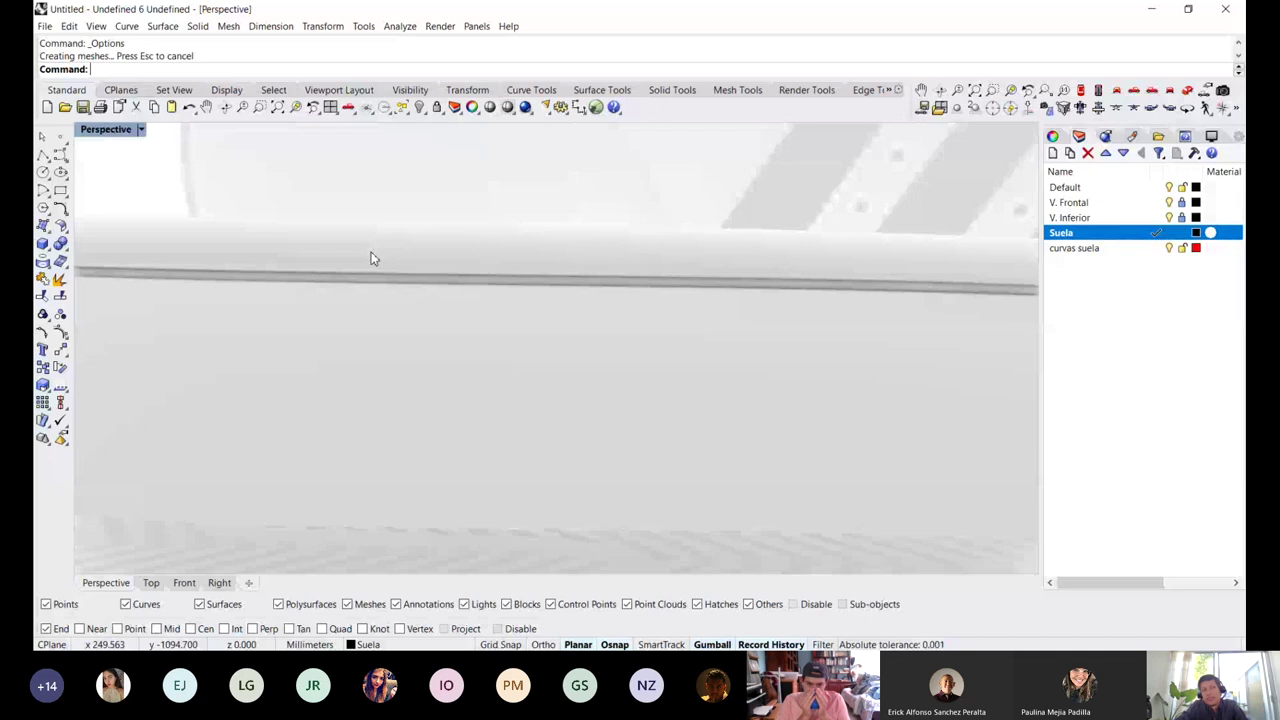
scroll(400, 275, "down", 2)
left_click(465, 307)
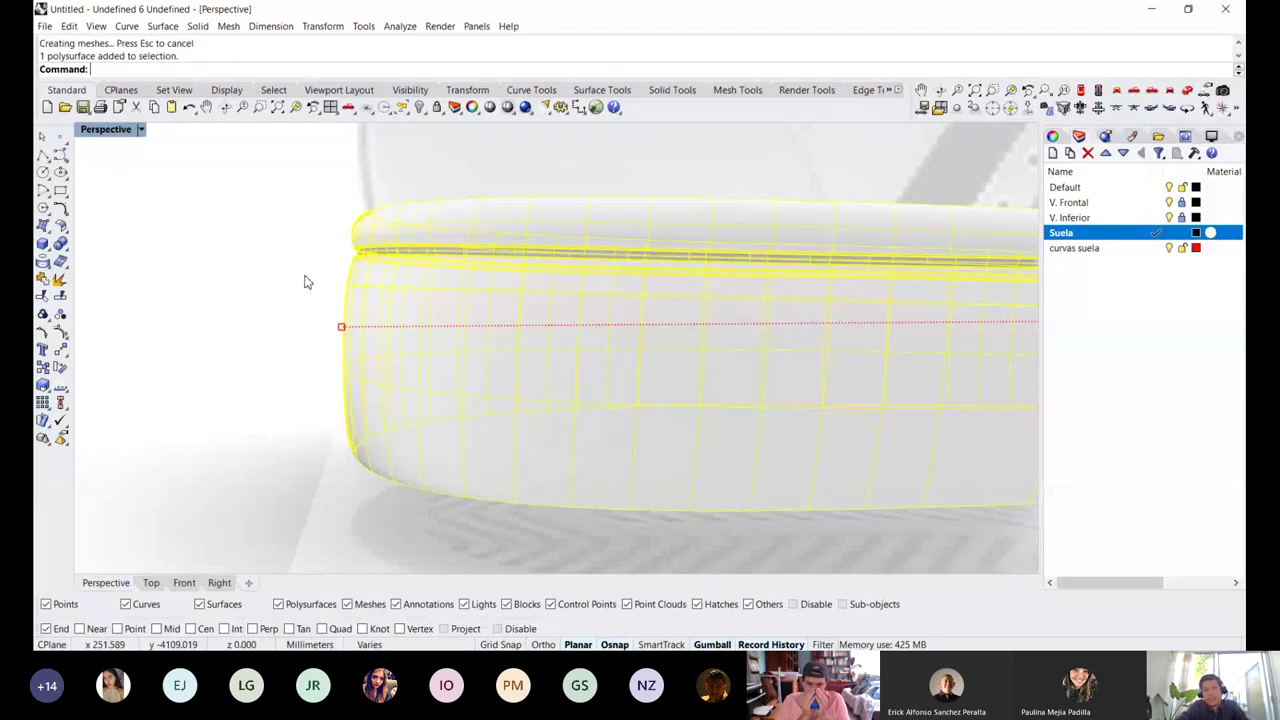
key("Escape")
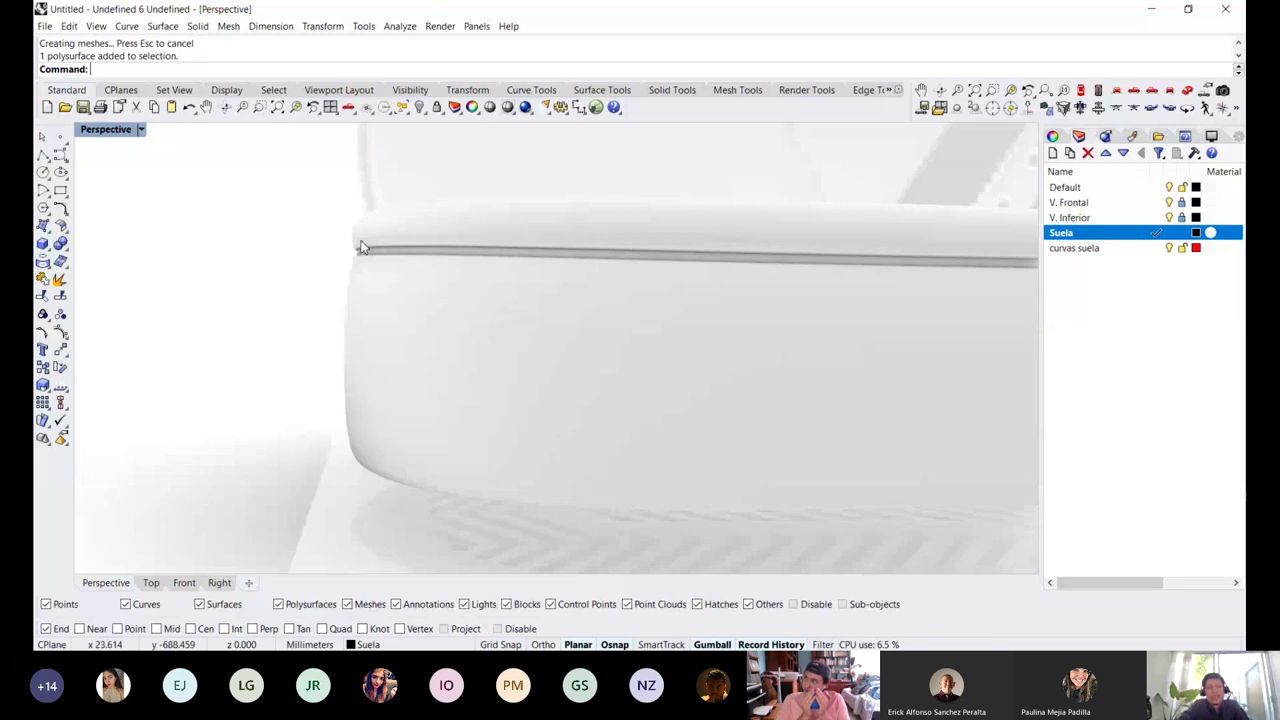
right_click_drag(362, 248, 365, 255)
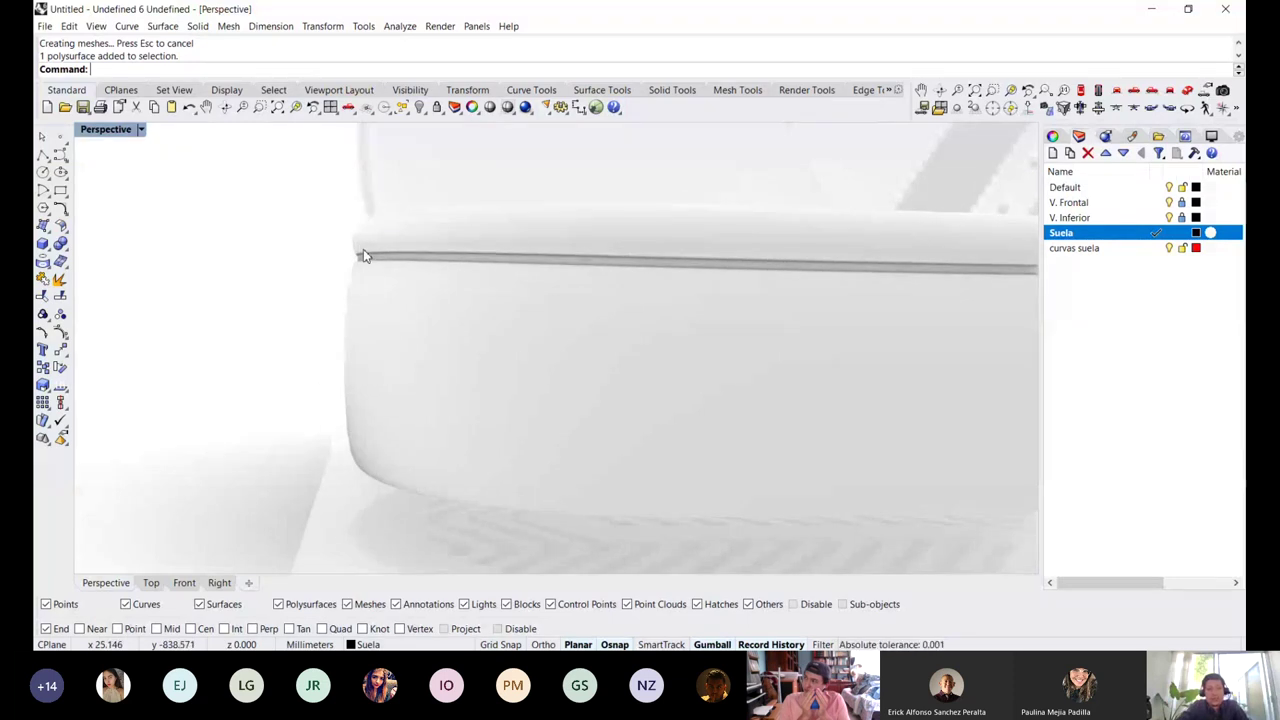
left_click(417, 331)
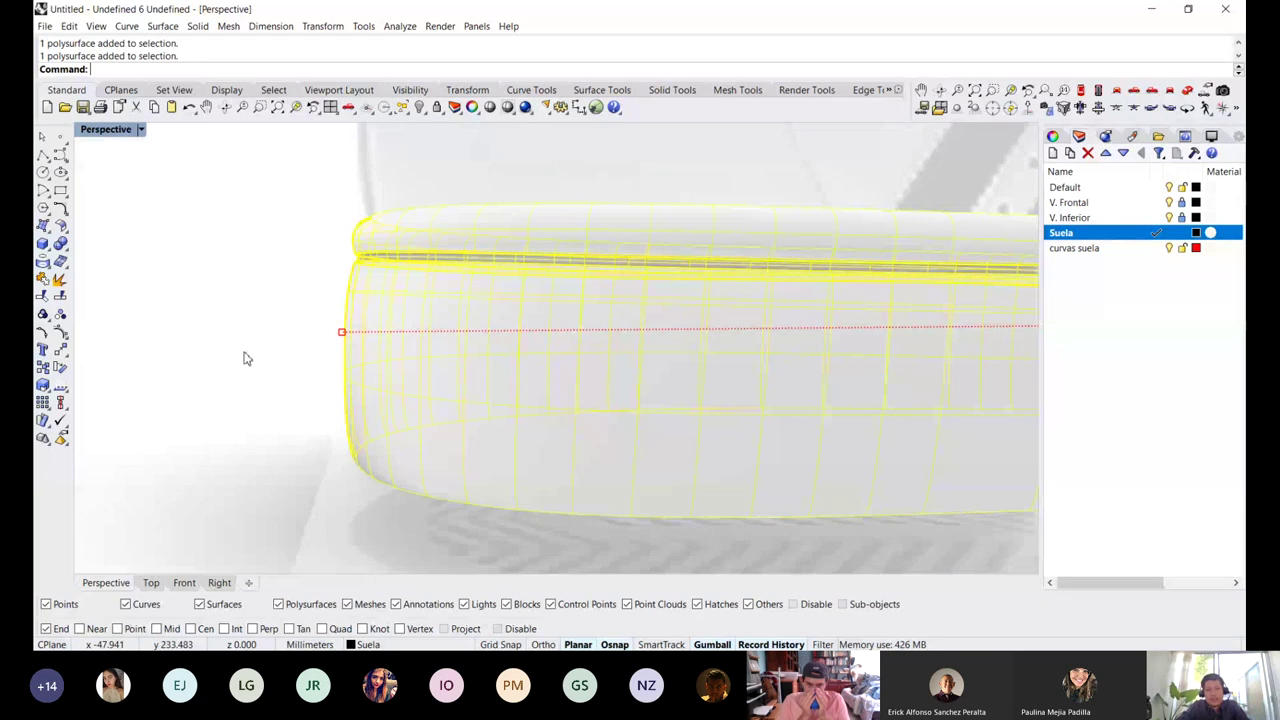
scroll(247, 358, "up", 5)
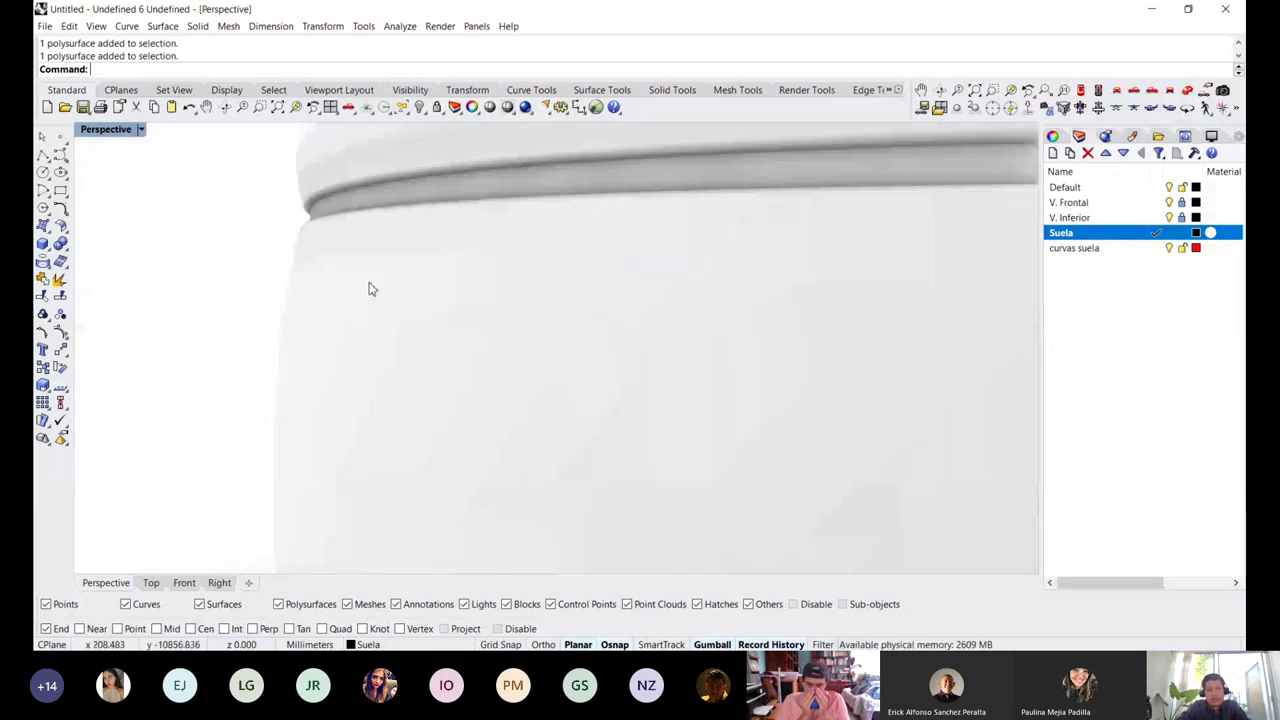
scroll(332, 322, "down", 5)
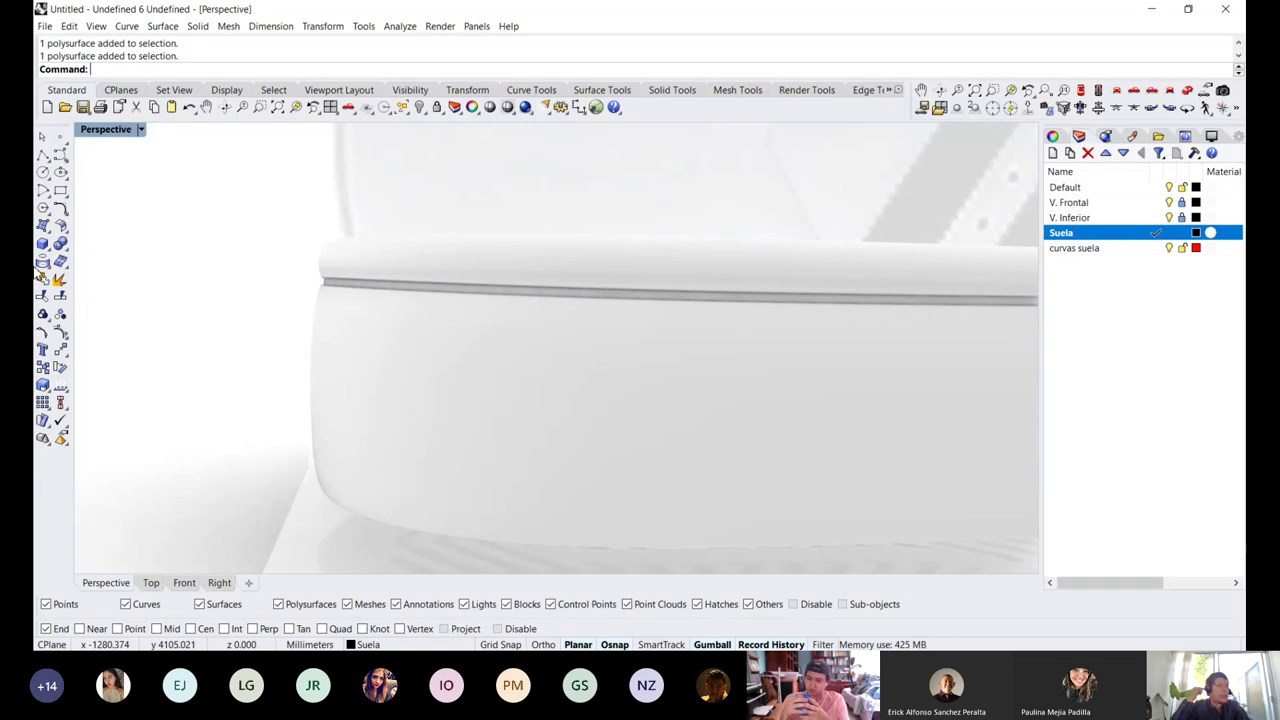
Extract a U-direction isocurve from the sole's side wall just below the groove at the heel
left_click(48, 268)
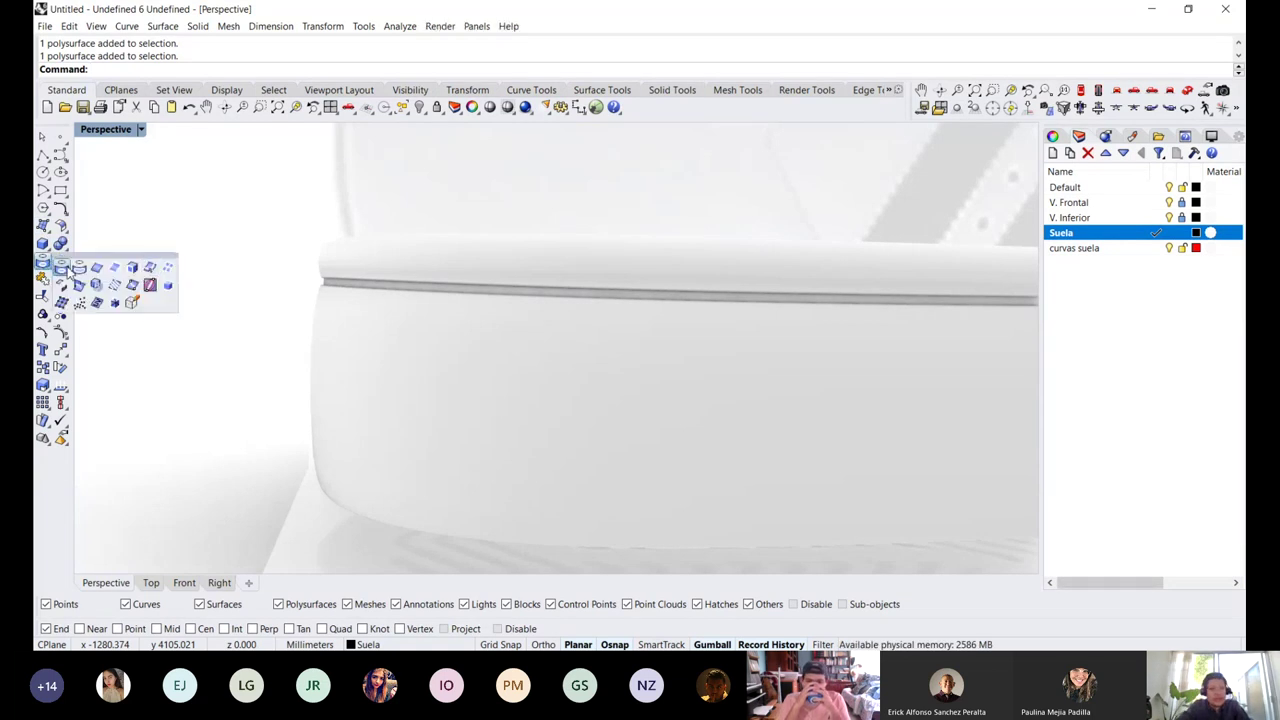
left_click(150, 268)
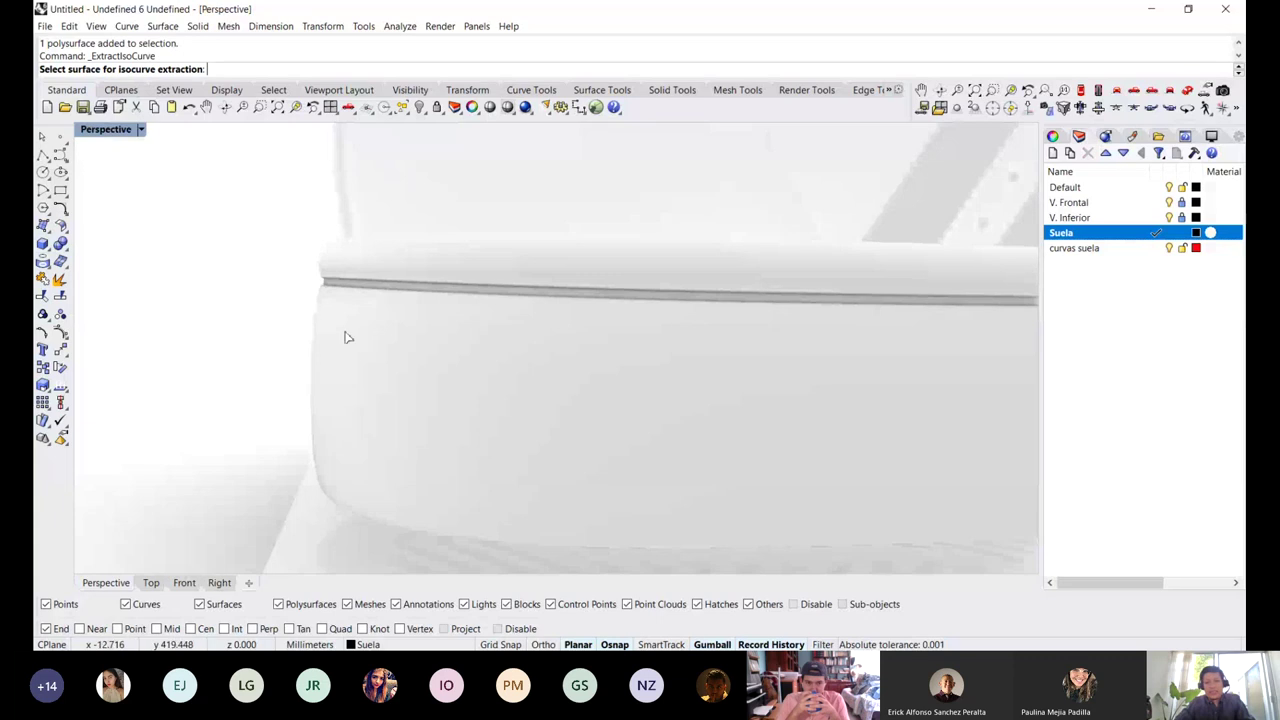
left_click(350, 335)
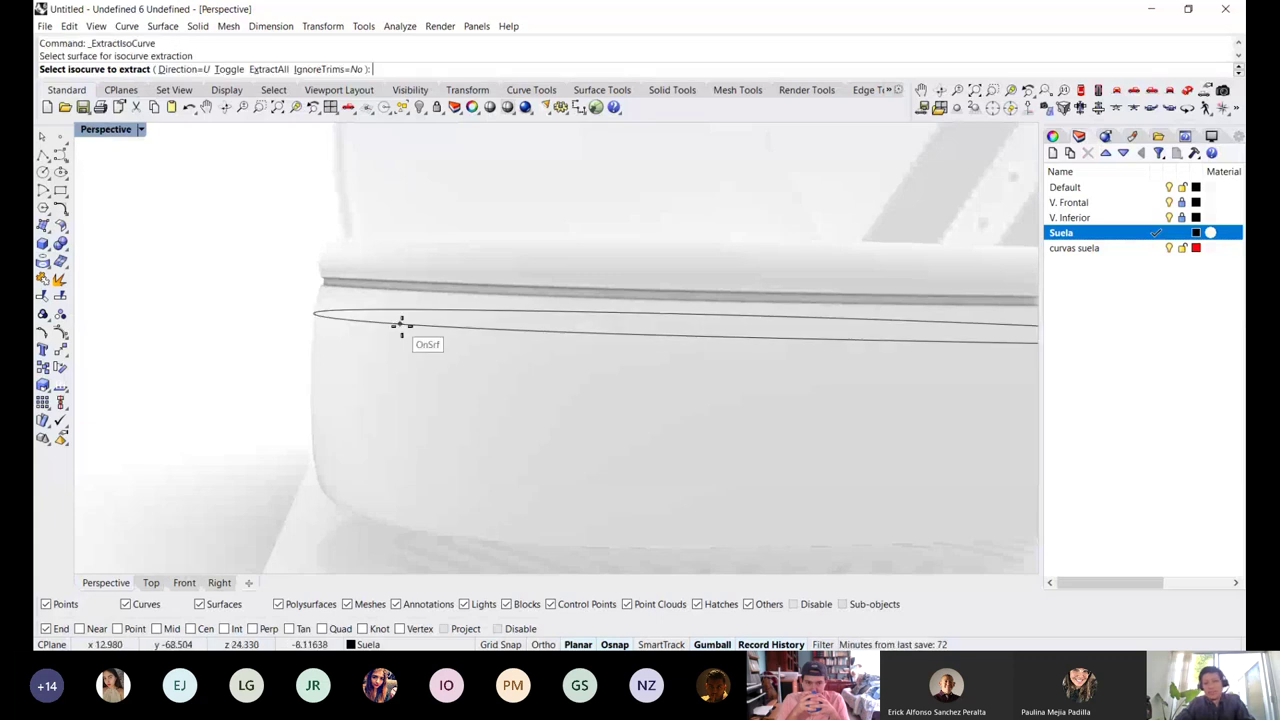
scroll(400, 325, "down", 2)
scroll(400, 328, "down", 3)
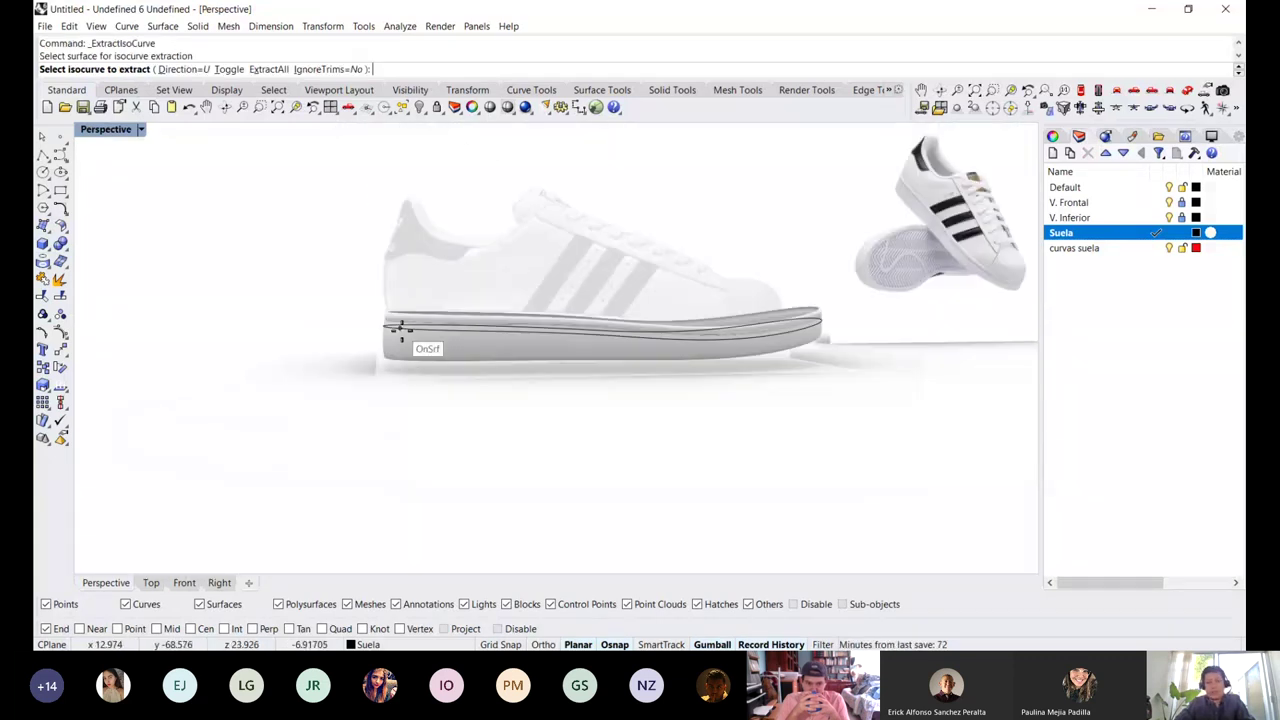
scroll(400, 328, "up", 4)
scroll(401, 330, "up", 2)
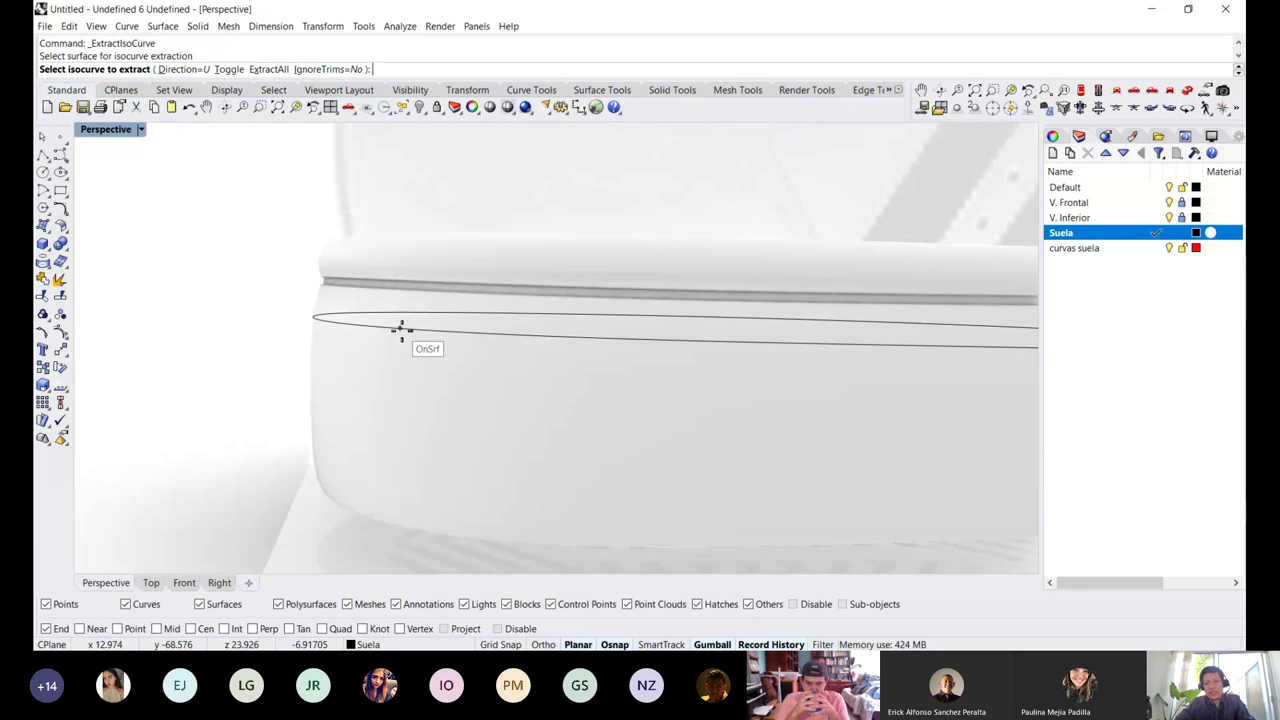
left_click(402, 326)
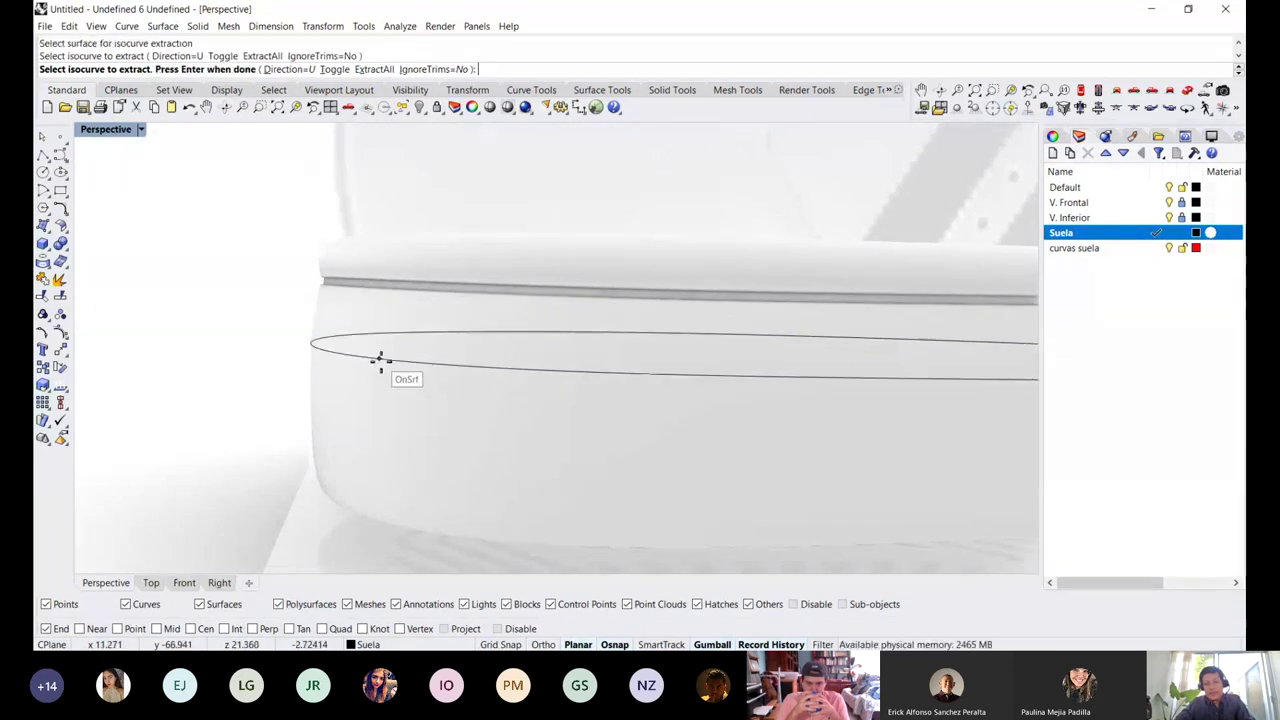
key("Return")
Switch the Perspective viewport to Shaded display and highlight the extracted isocurve around the sole
key("ctrl+alt+s")
left_click(326, 315)
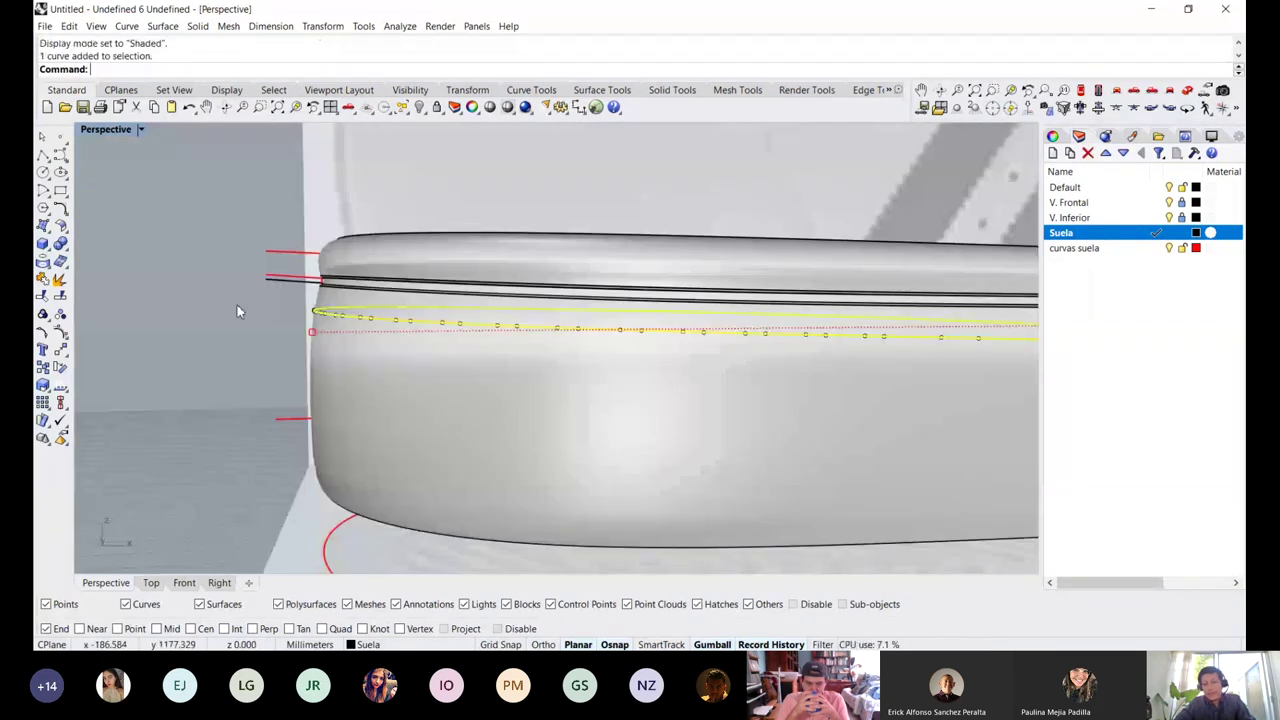
scroll(237, 305, "down", 5)
key("Escape")
Undo the isocurve extraction on the sole's side wall
right_click_drag(558, 339, 514, 357)
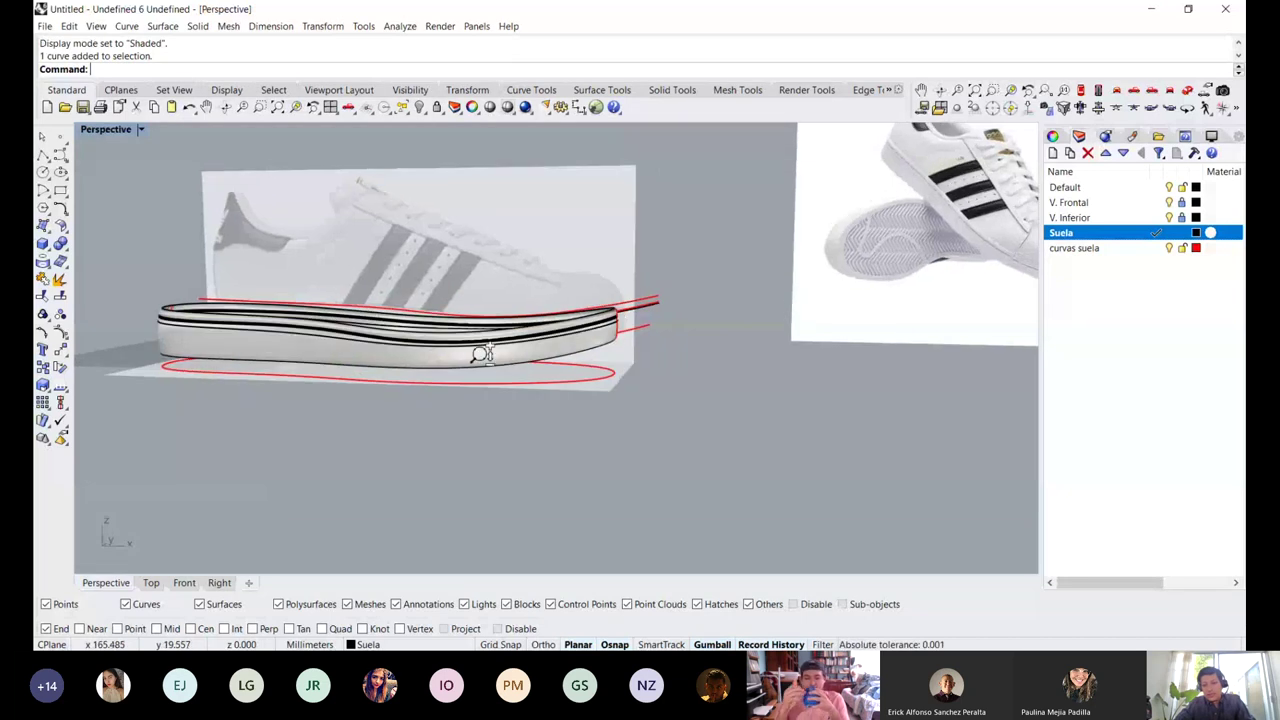
scroll(482, 351, "up", 3)
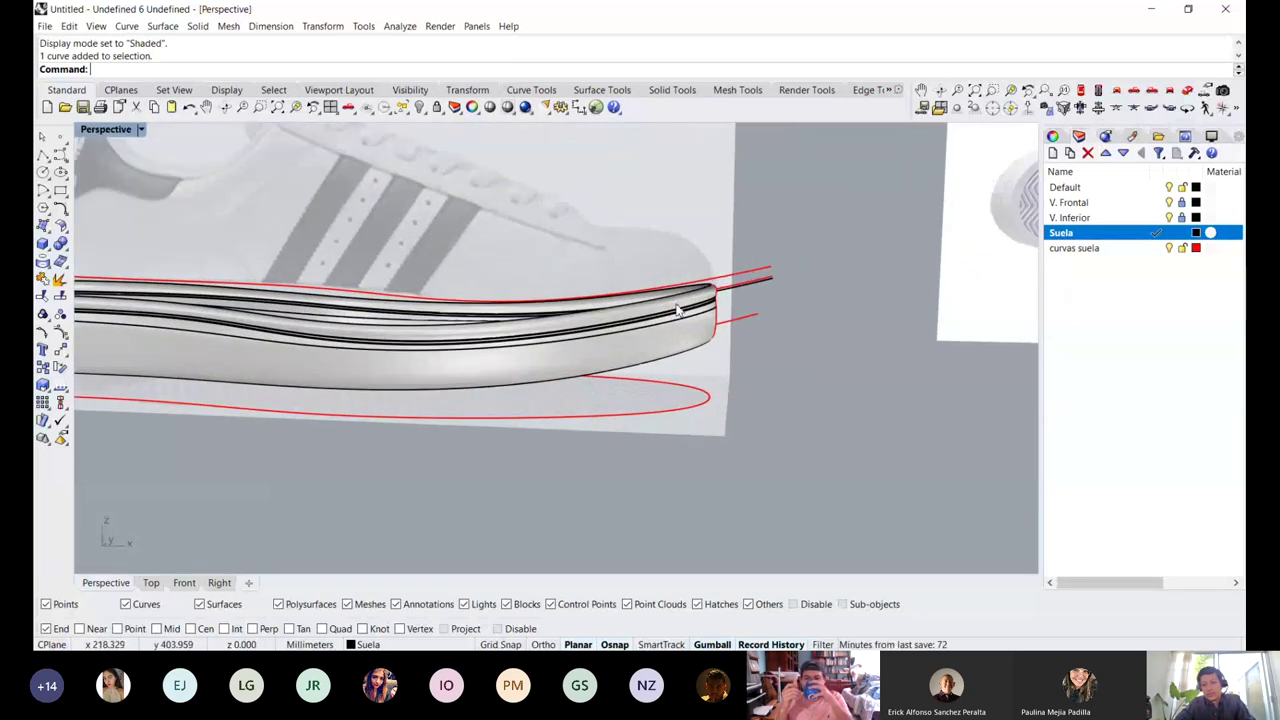
right_click_drag(420, 334, 440, 322)
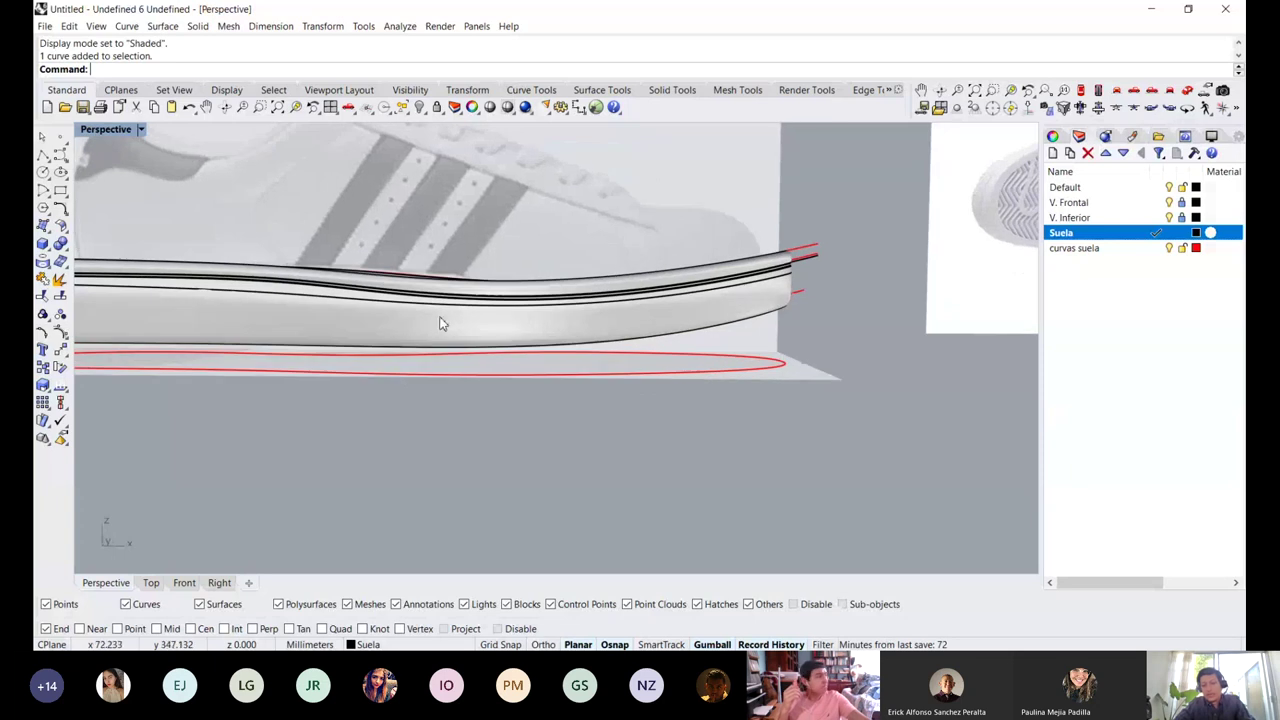
scroll(500, 314, "down", 3)
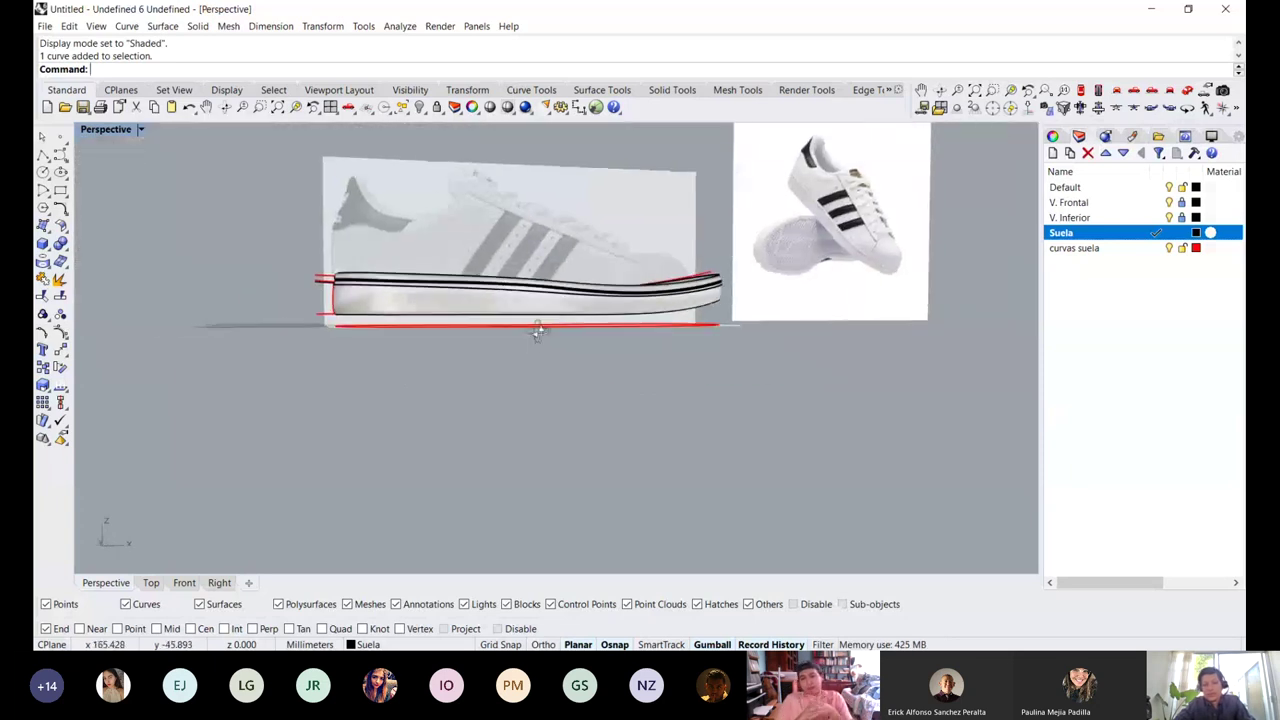
scroll(533, 268, "up", 4)
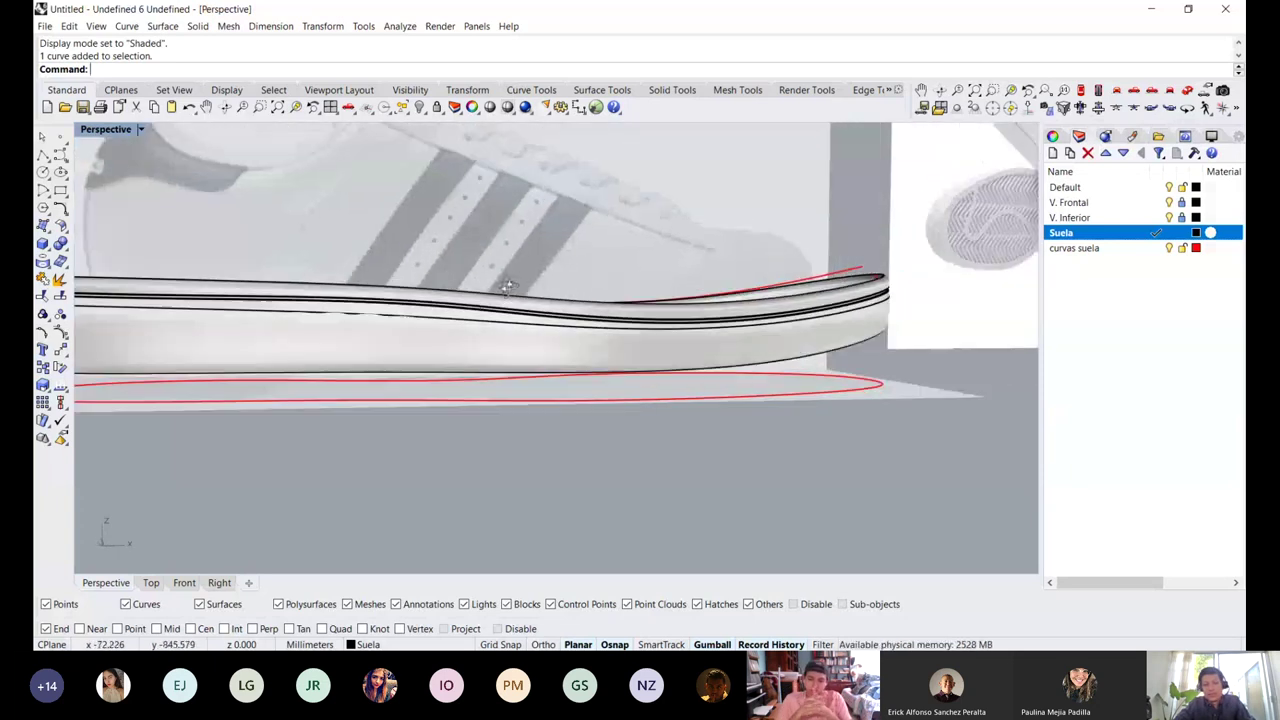
right_click_drag(462, 328, 193, 365)
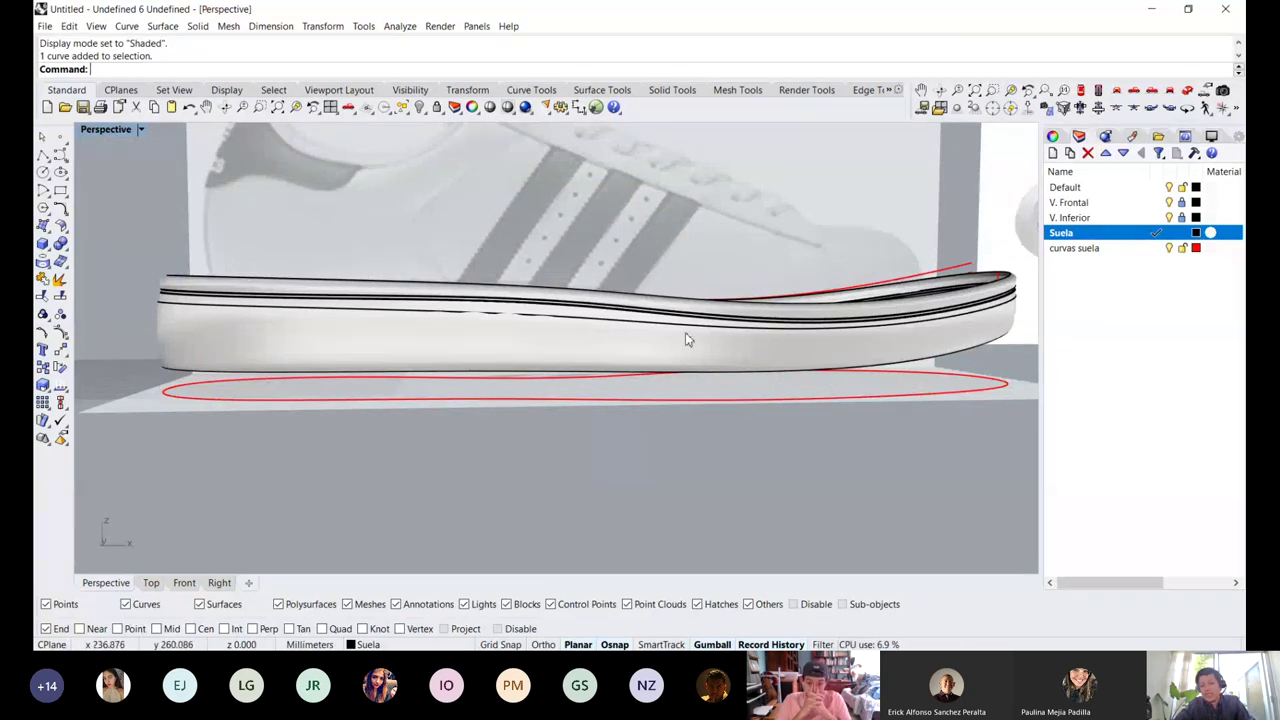
right_click_drag(686, 337, 628, 342)
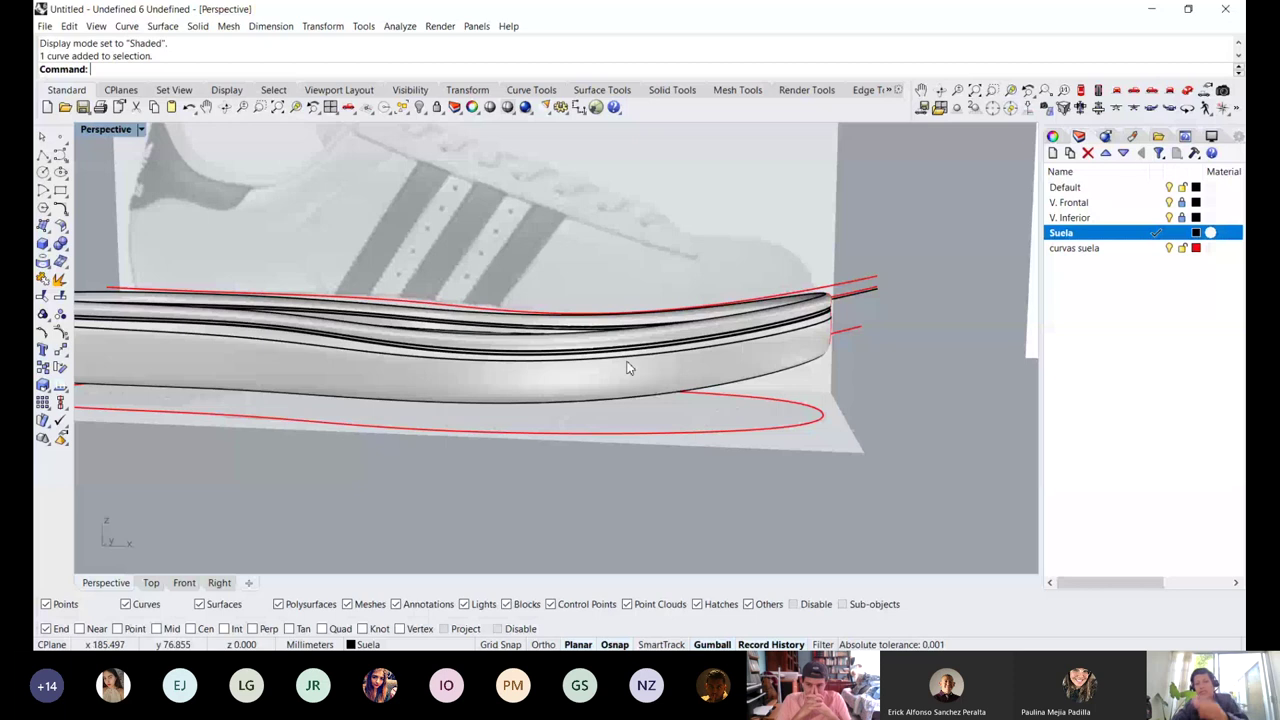
scroll(628, 368, "up", 3)
key("ctrl+z")
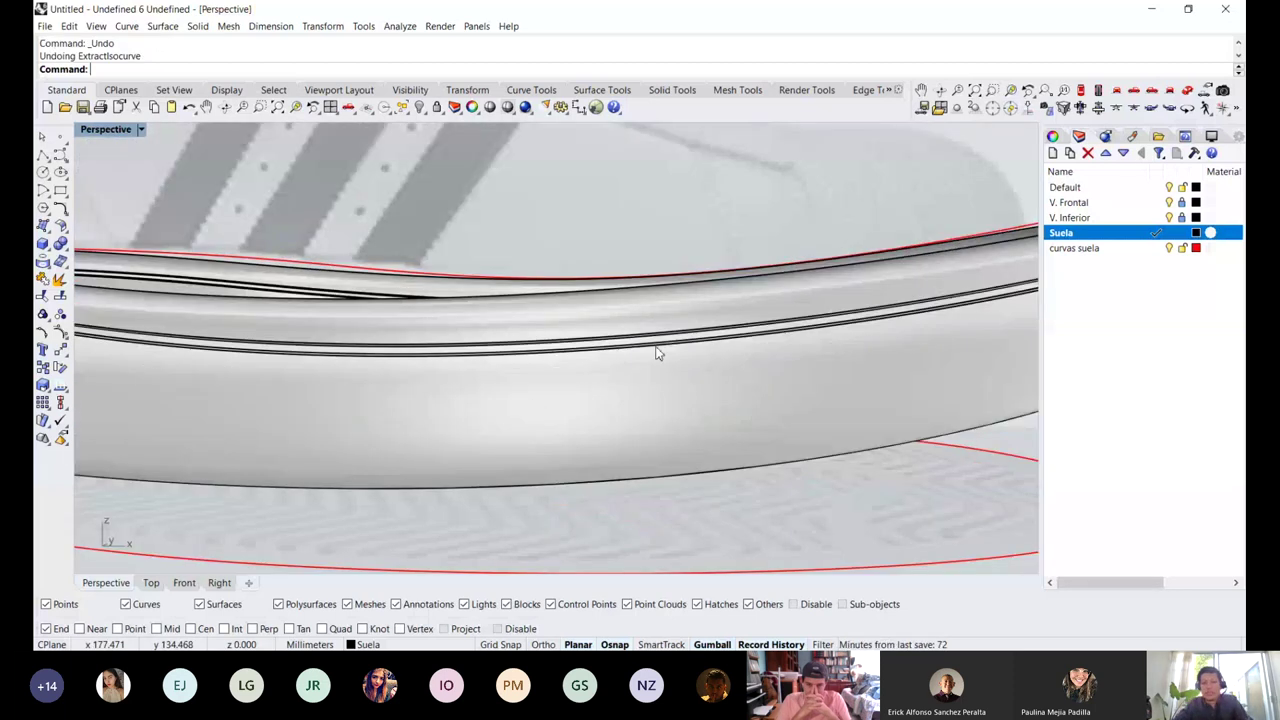
In the Front view, duplicate the red profile curve along the groove's upper edge and place the copy slightly below the groove
scroll(805, 323, "down", 5)
key("ctrl+Tab")
key("ctrl+Tab")
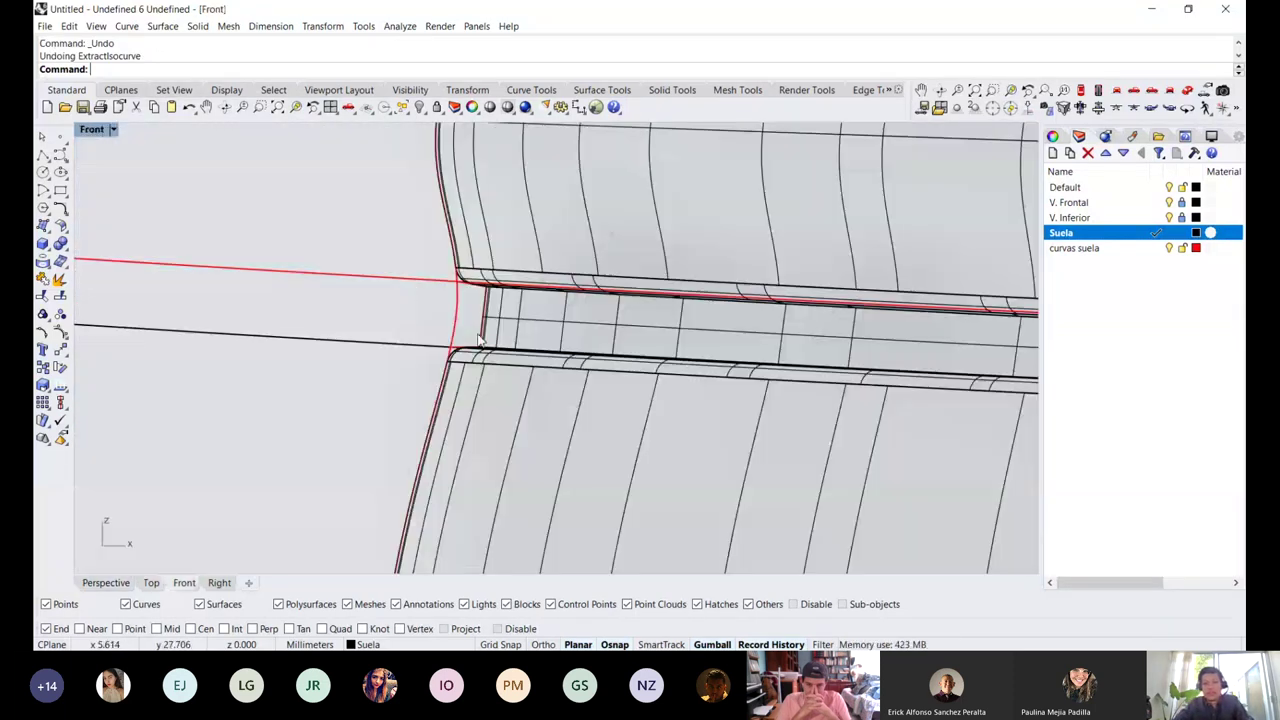
left_click(416, 283)
scroll(570, 325, "down", 3)
right_click_drag(954, 281, 758, 346)
scroll(758, 346, "up", 1)
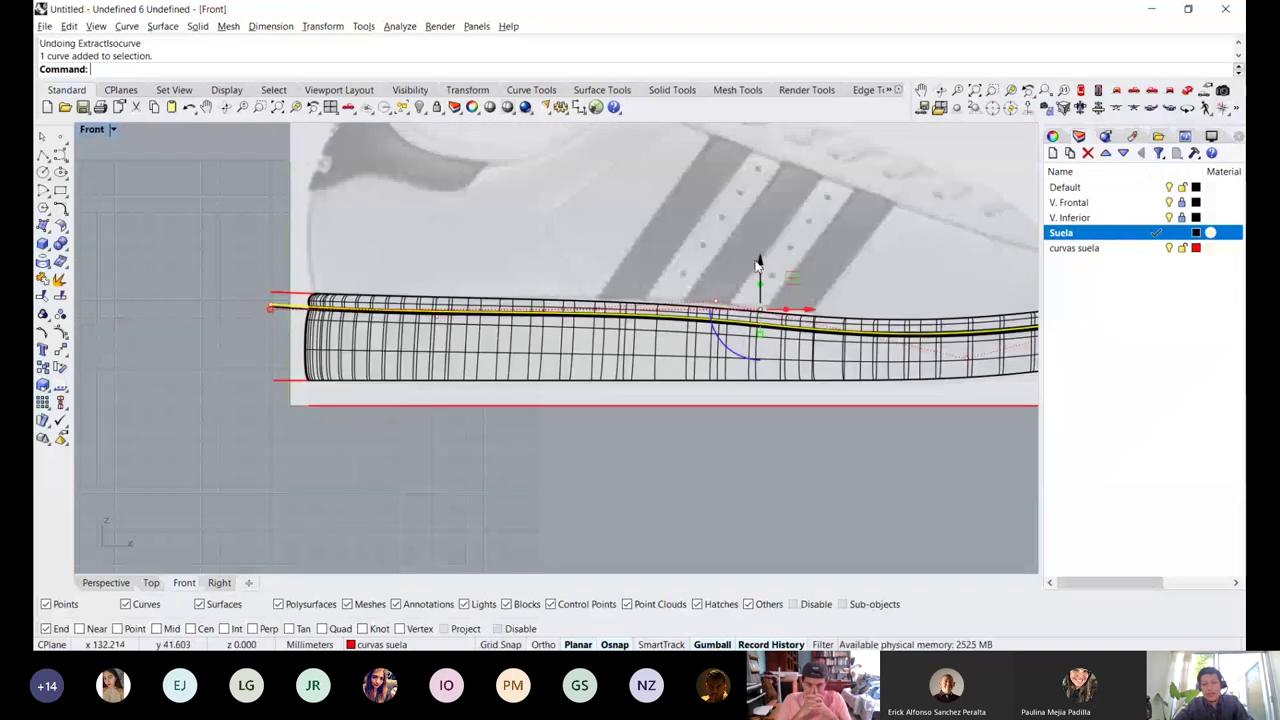
left_click_drag(757, 262, 757, 287)
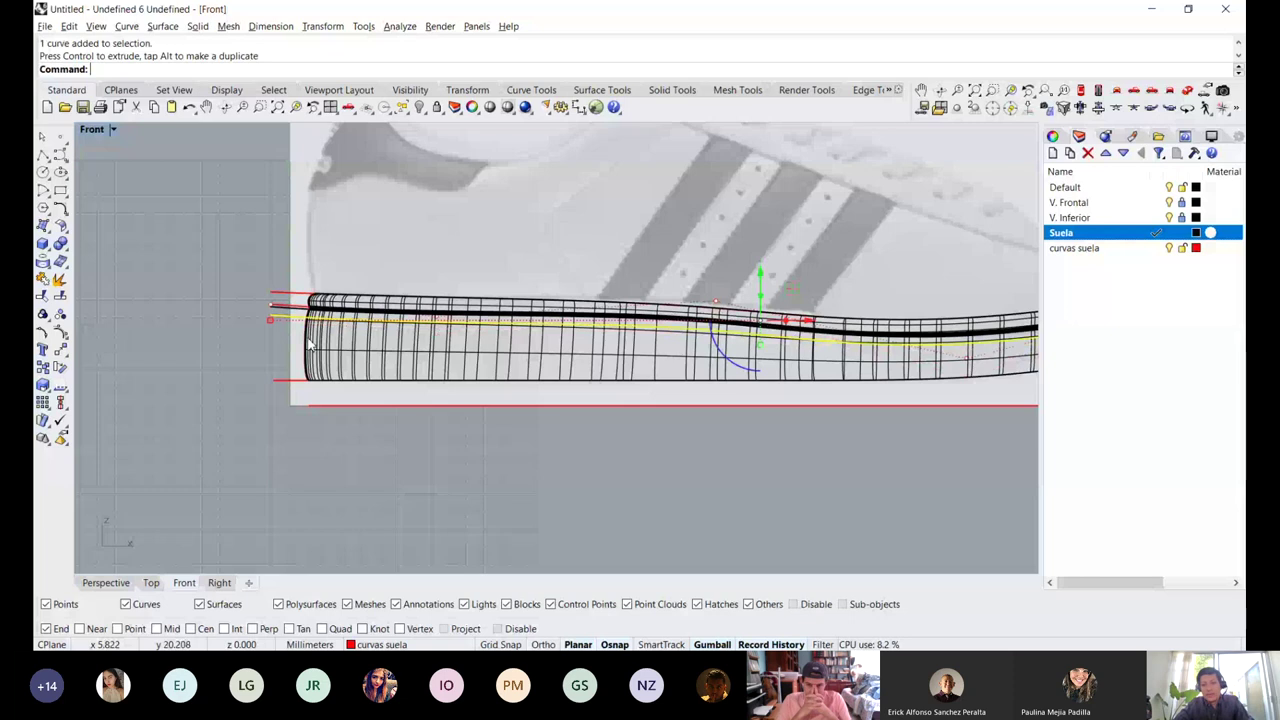
Examine the duplicated curve's position against the sole, at the toe in the Front view and around the whole model in Perspective
right_click_drag(953, 307, 779, 307)
scroll(779, 307, "up", 6)
left_click(779, 307)
scroll(779, 307, "down", 2)
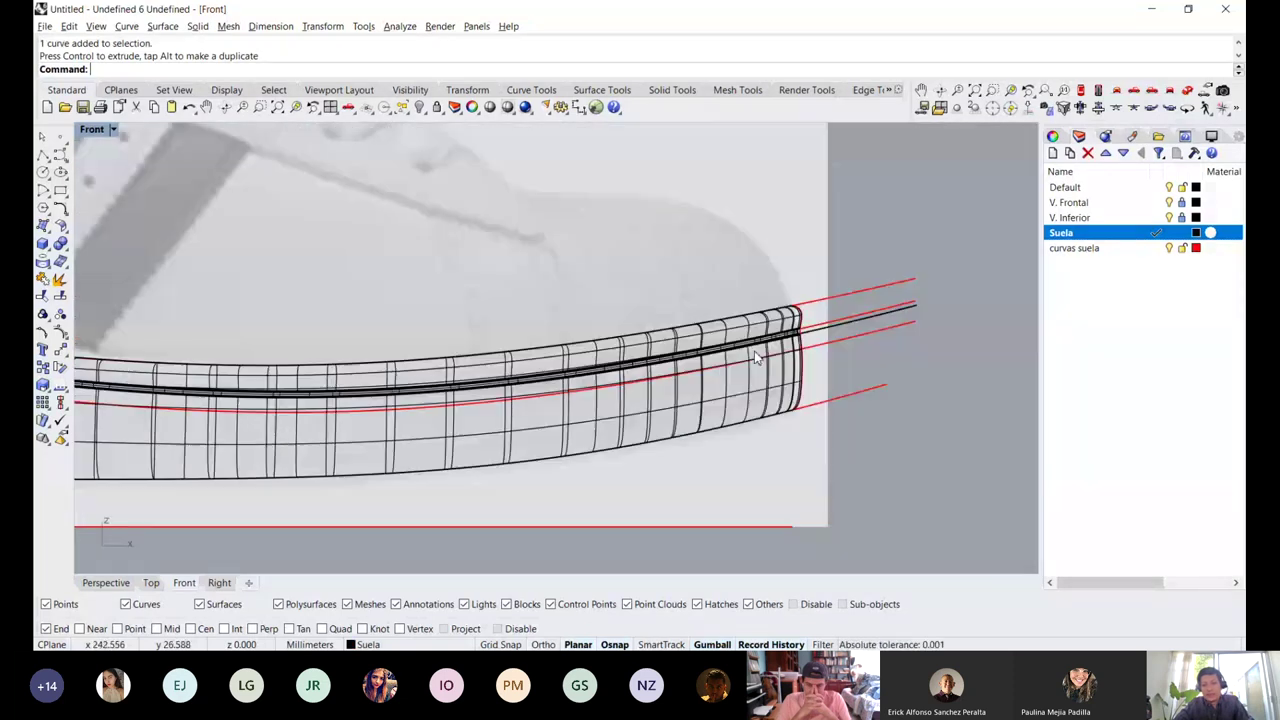
left_click(821, 344)
key("ctrl+Tab")
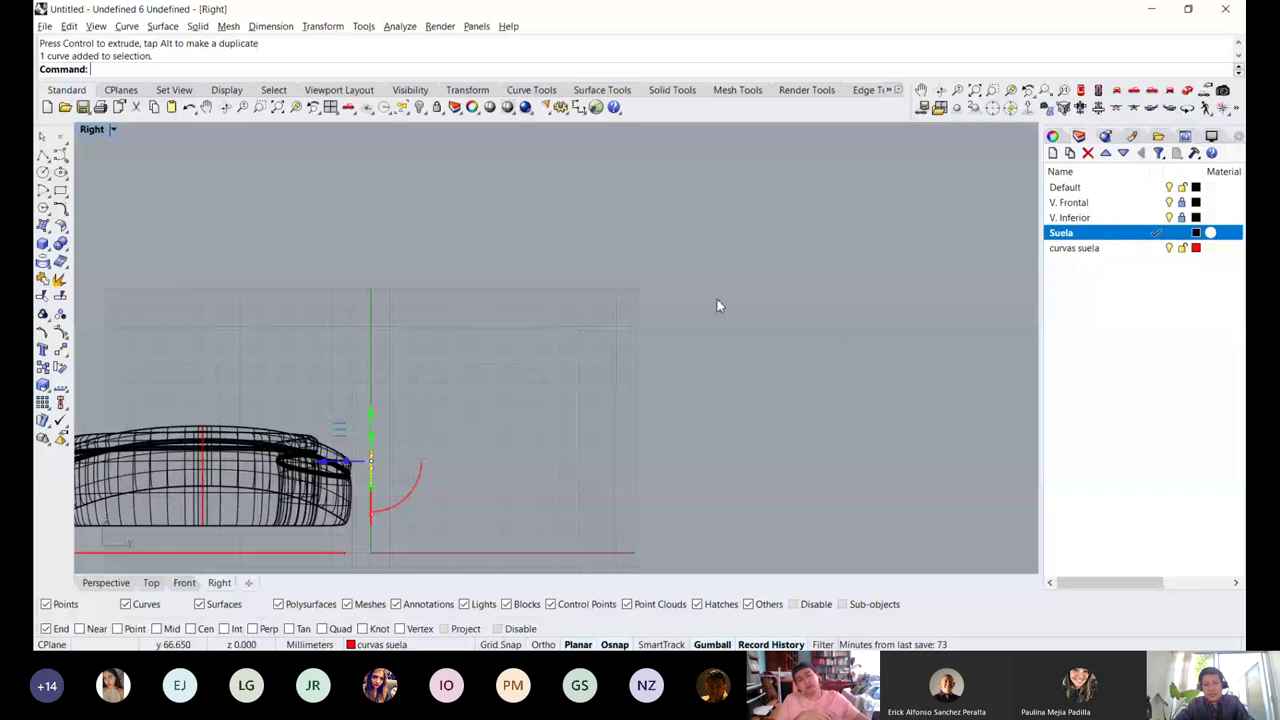
key("ctrl+Tab")
right_click_drag(636, 306, 416, 356)
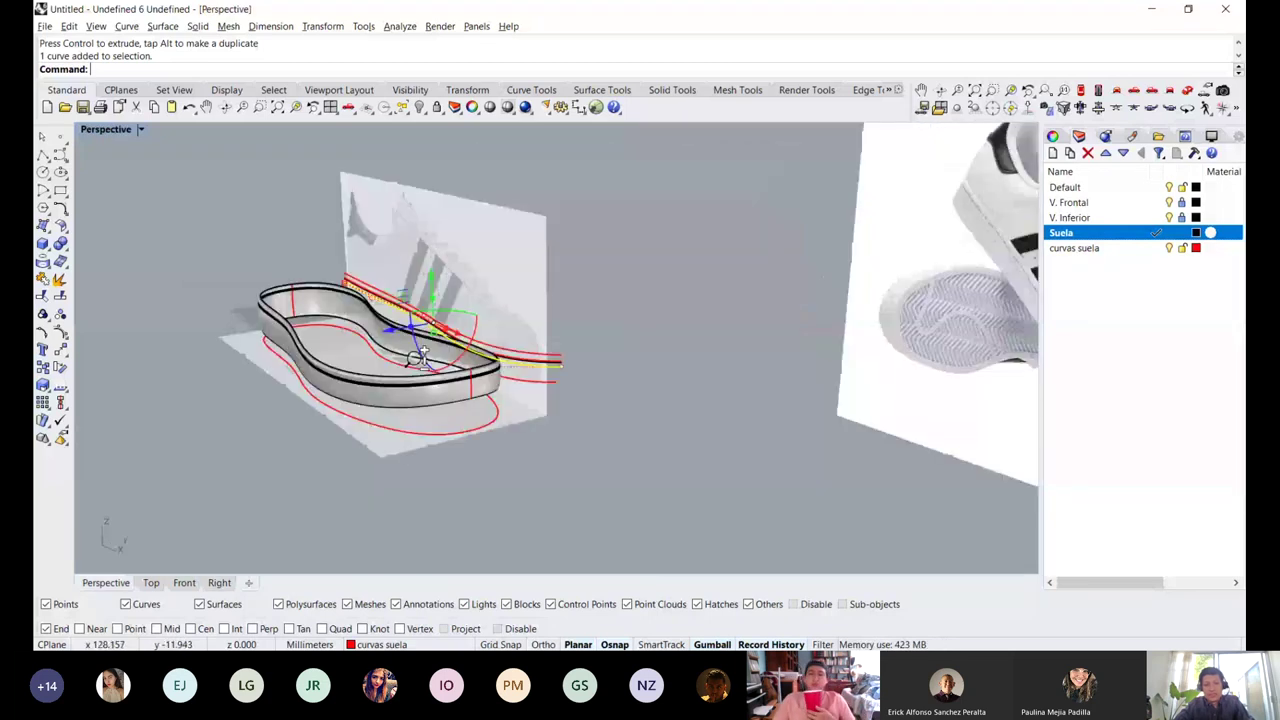
scroll(416, 356, "up", 5)
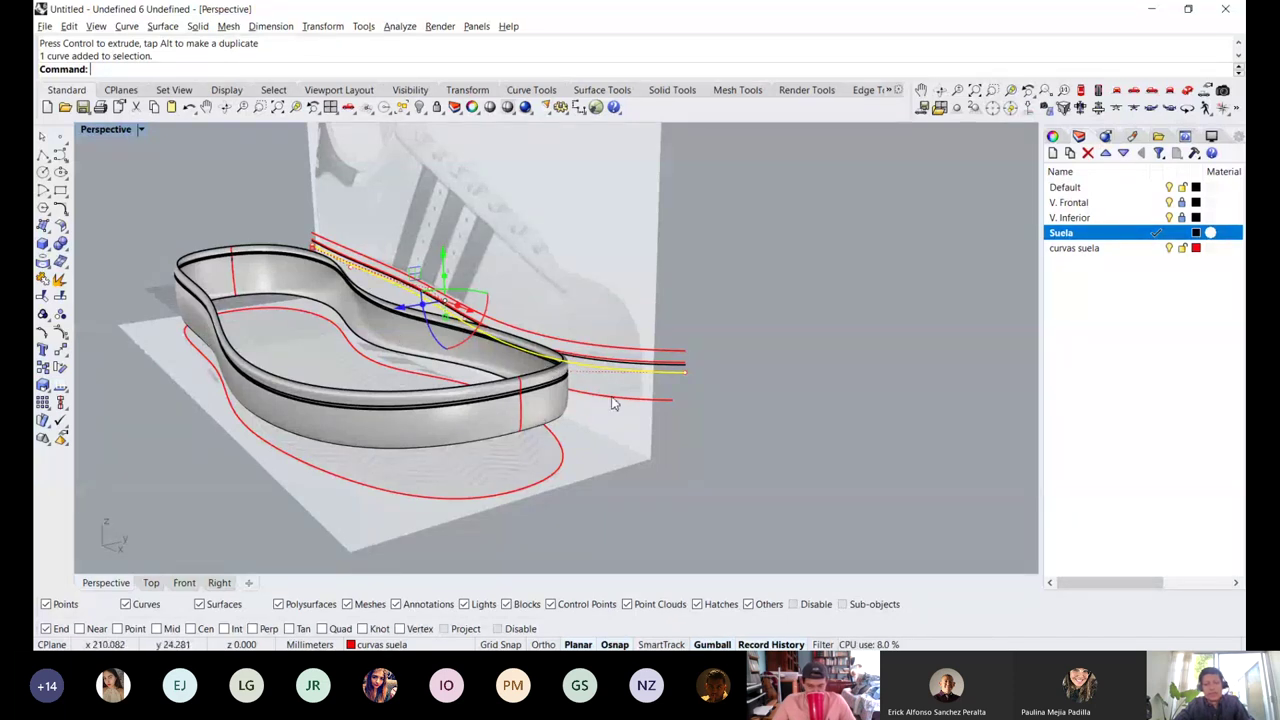
right_click_drag(632, 387, 686, 291)
key("Escape")
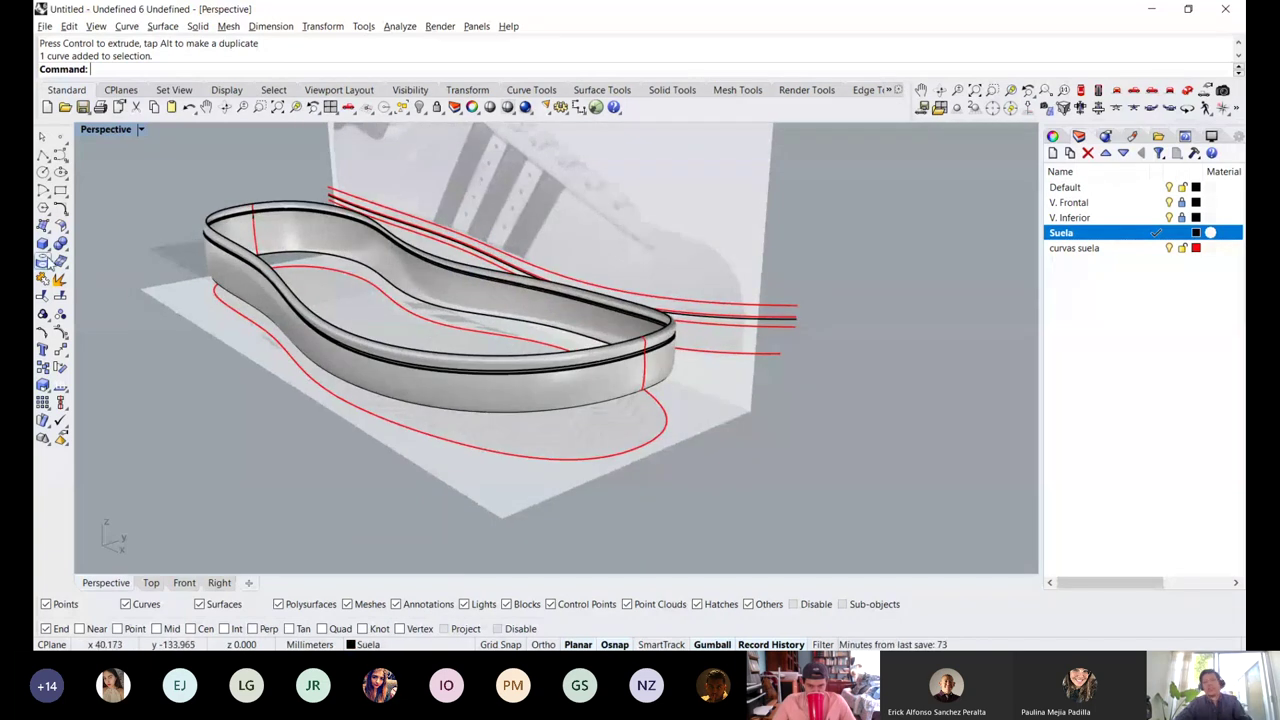
Project the duplicated curve onto the sole polysurface from the Front view, using the CPlaneZ direction
left_click(46, 262)
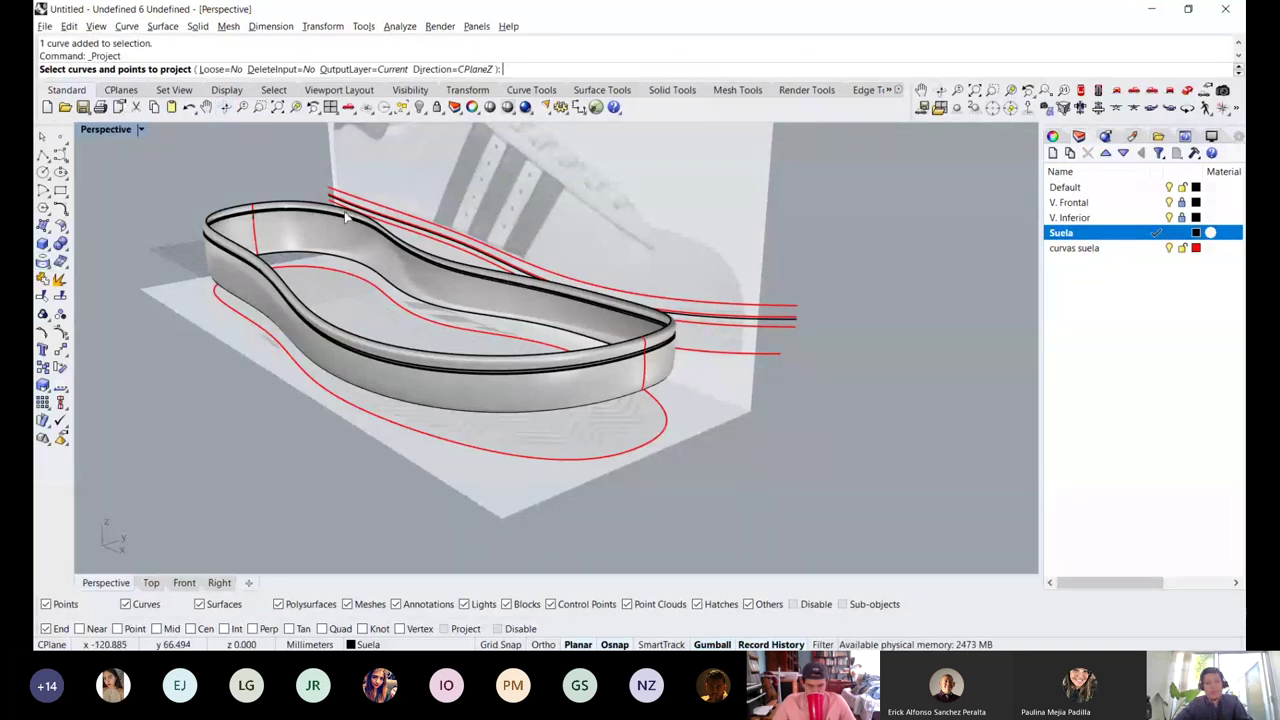
key("ctrl+F1")
key("ctrl+F2")
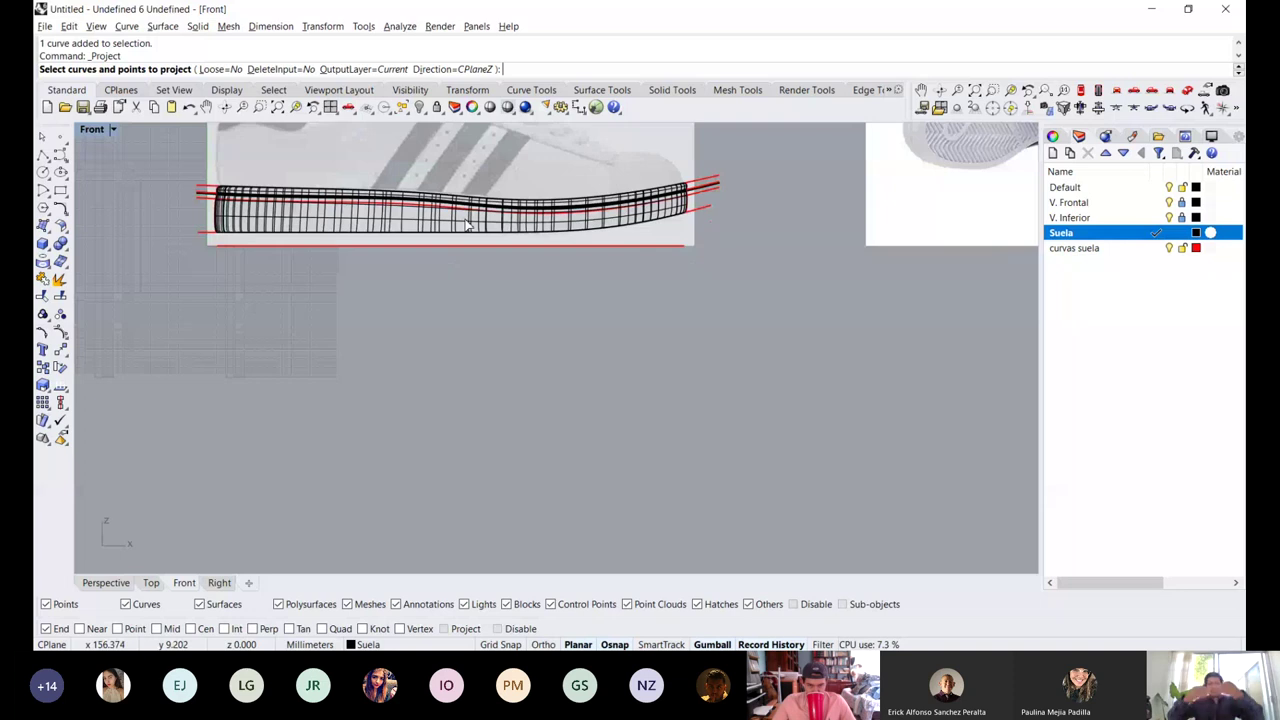
scroll(193, 192, "up", 2)
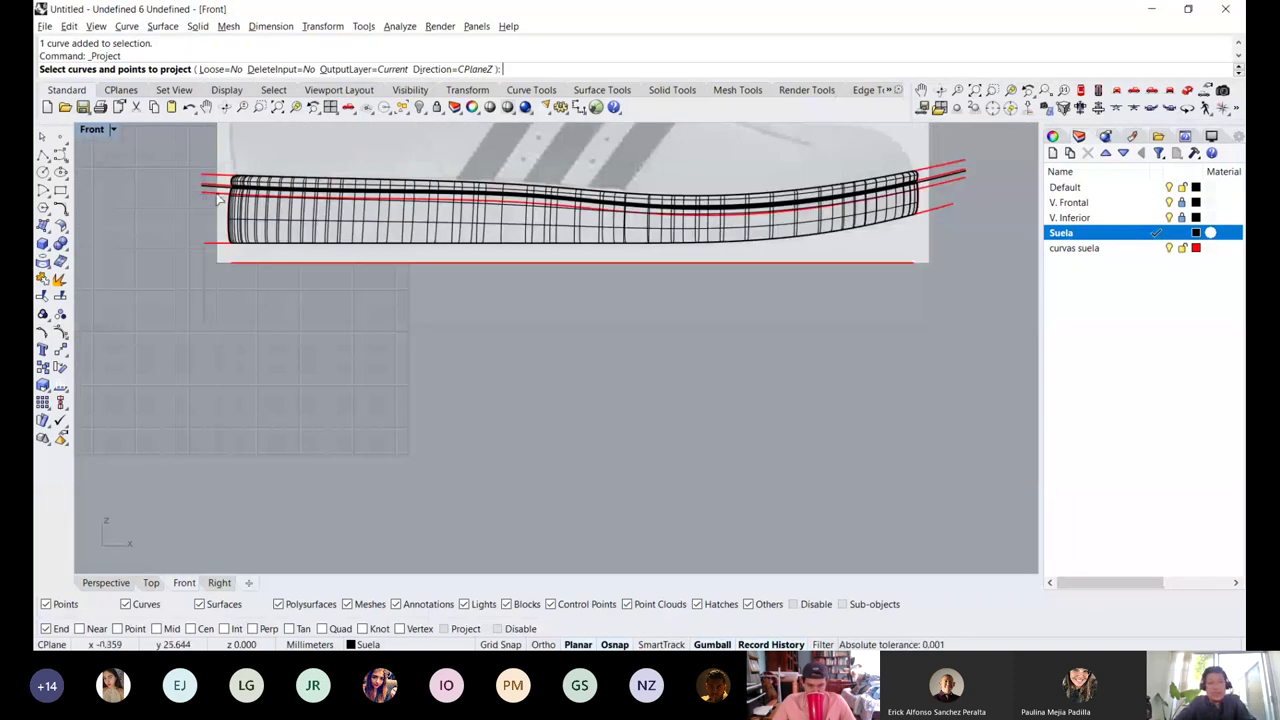
left_click(224, 205)
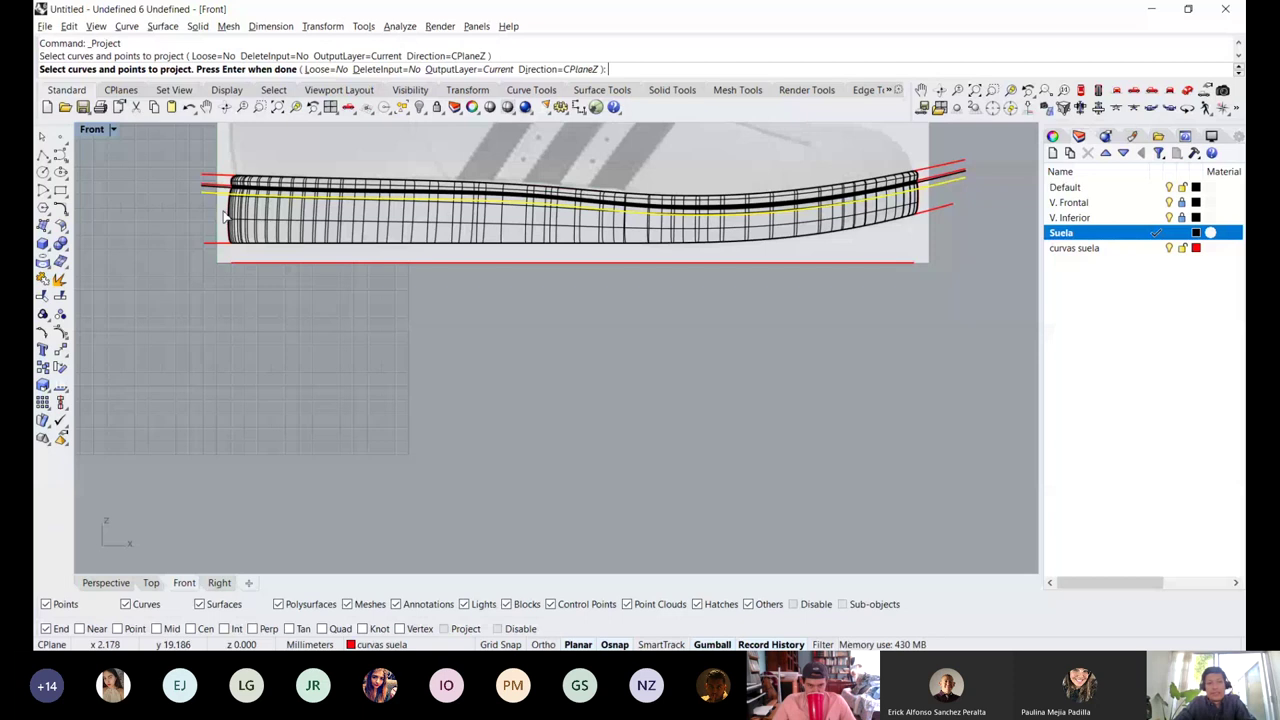
key("Return")
left_click(252, 233)
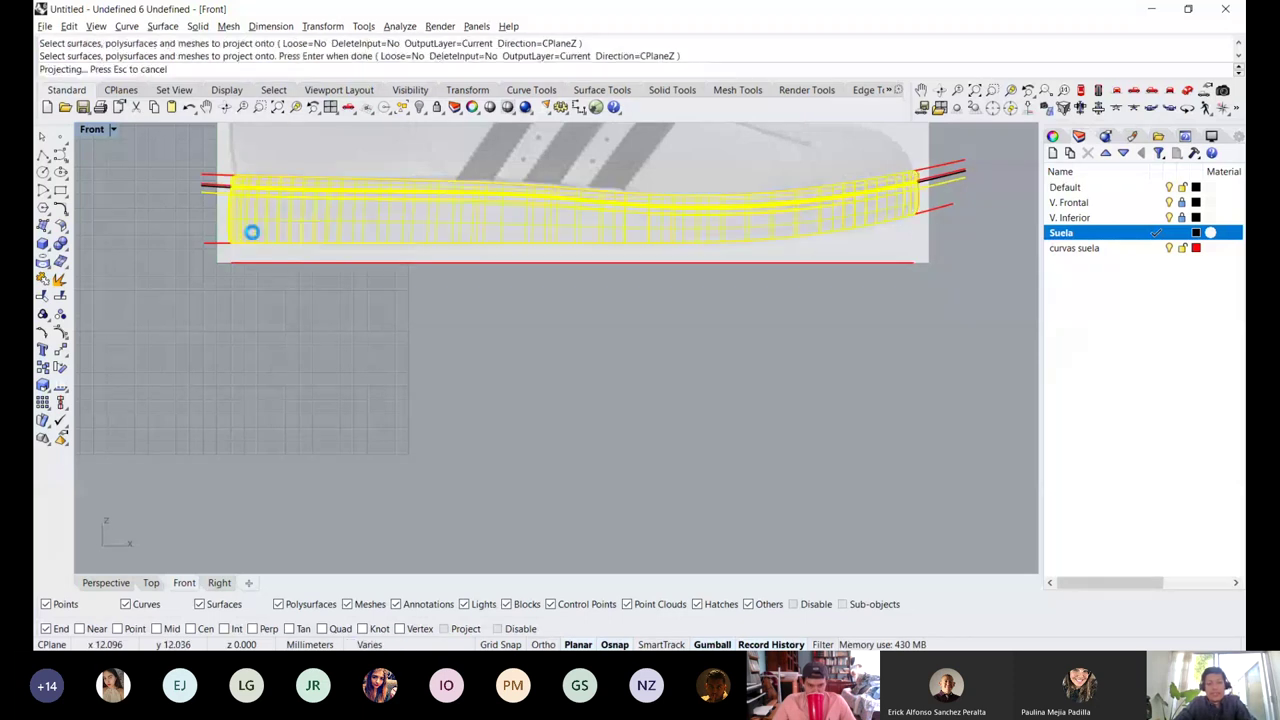
key("Return")
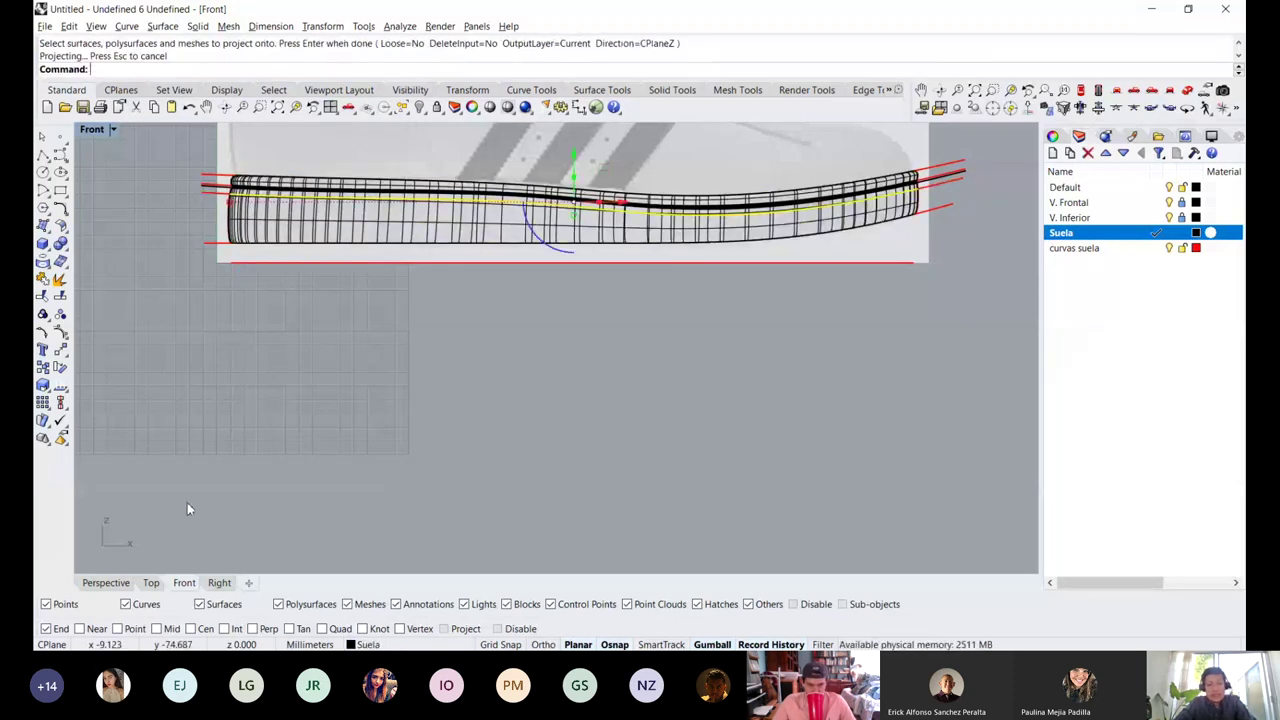
In the Perspective view, move the projected curve around the sole to the "curvas suela" layer
left_click(118, 583)
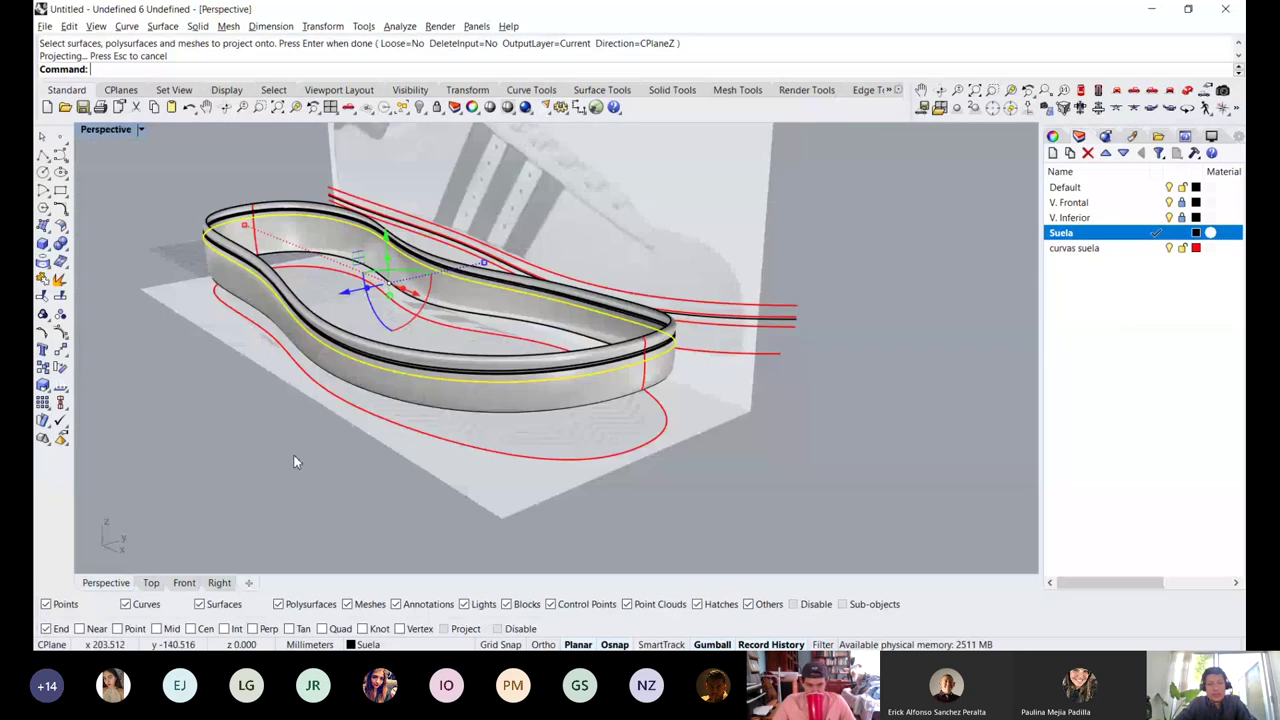
right_click_drag(423, 354, 845, 263)
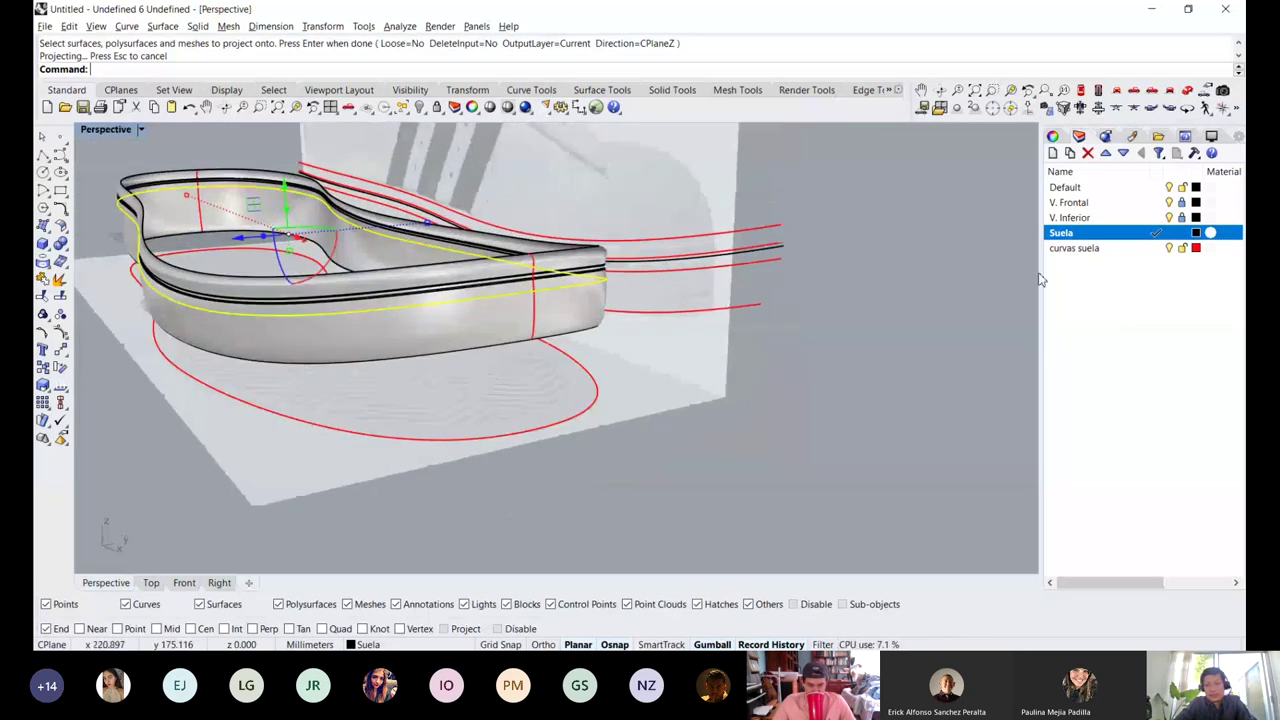
right_click(1104, 265)
right_click(1070, 248)
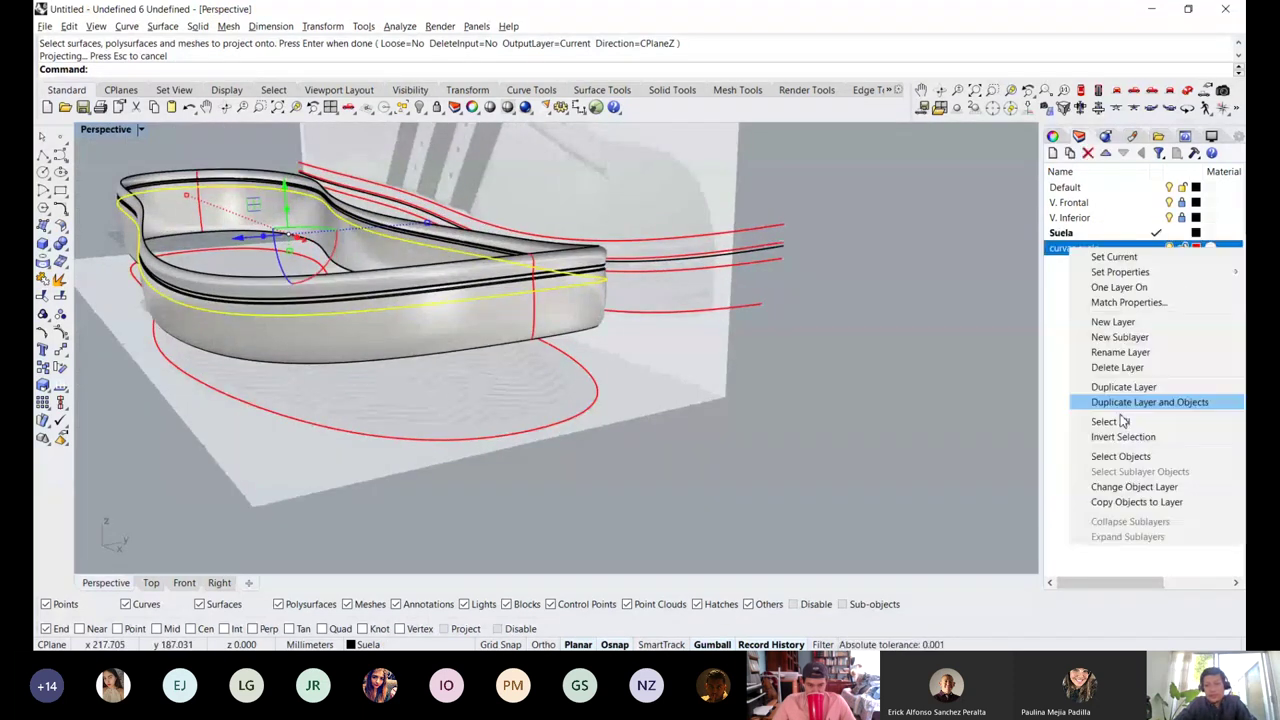
left_click(1125, 488)
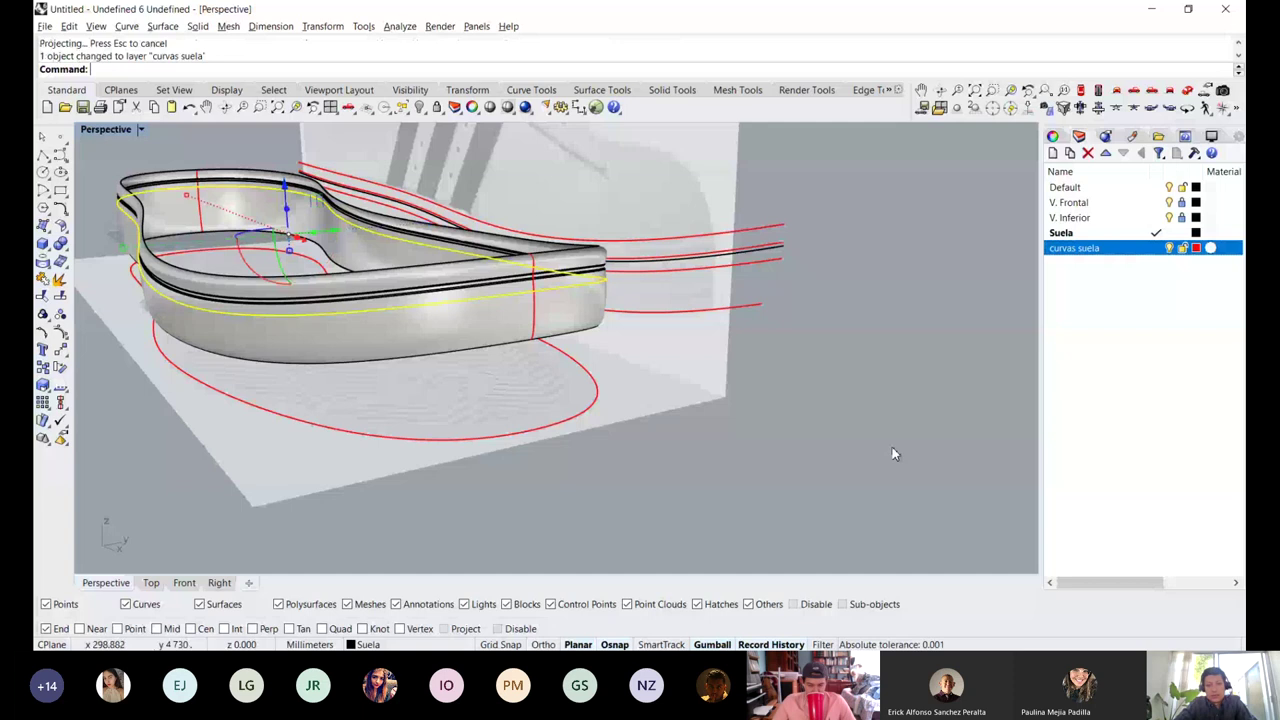
Create a closed pipe with a radius of about 0.8 mm along the projected curve around the sole's side wall
scroll(509, 269, "up", 5)
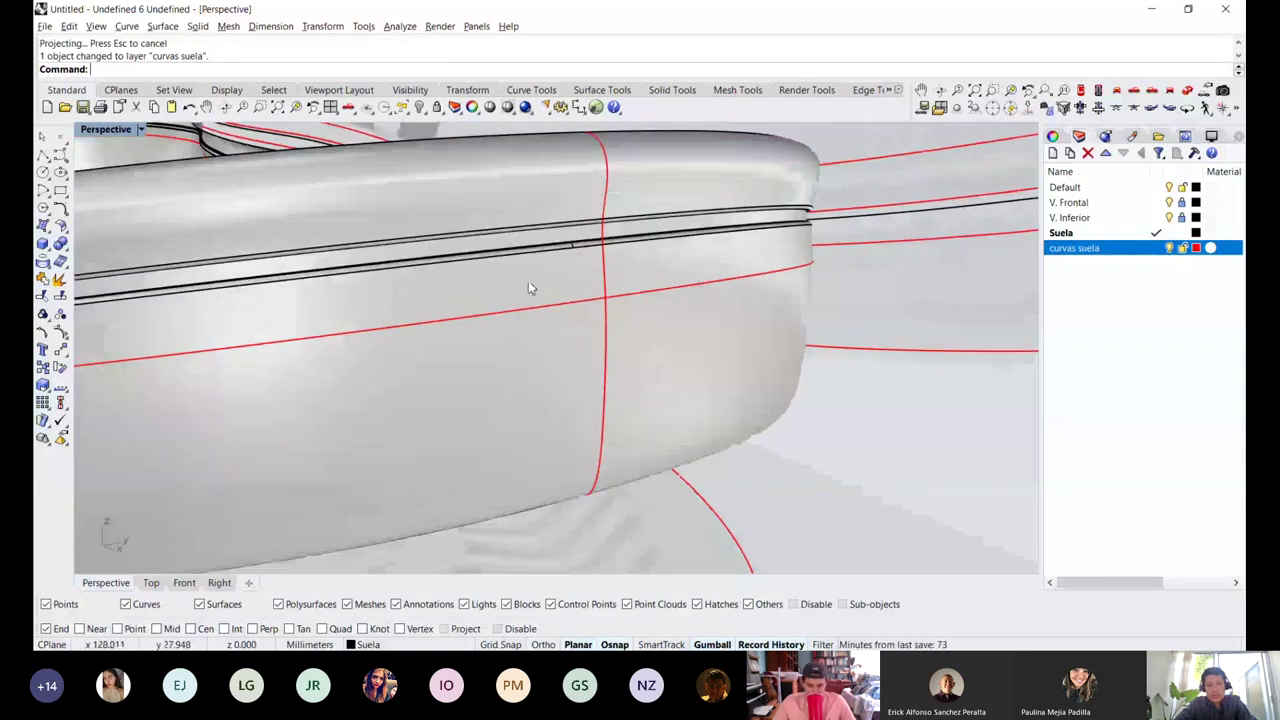
left_click(566, 298)
scroll(689, 291, "down", 5)
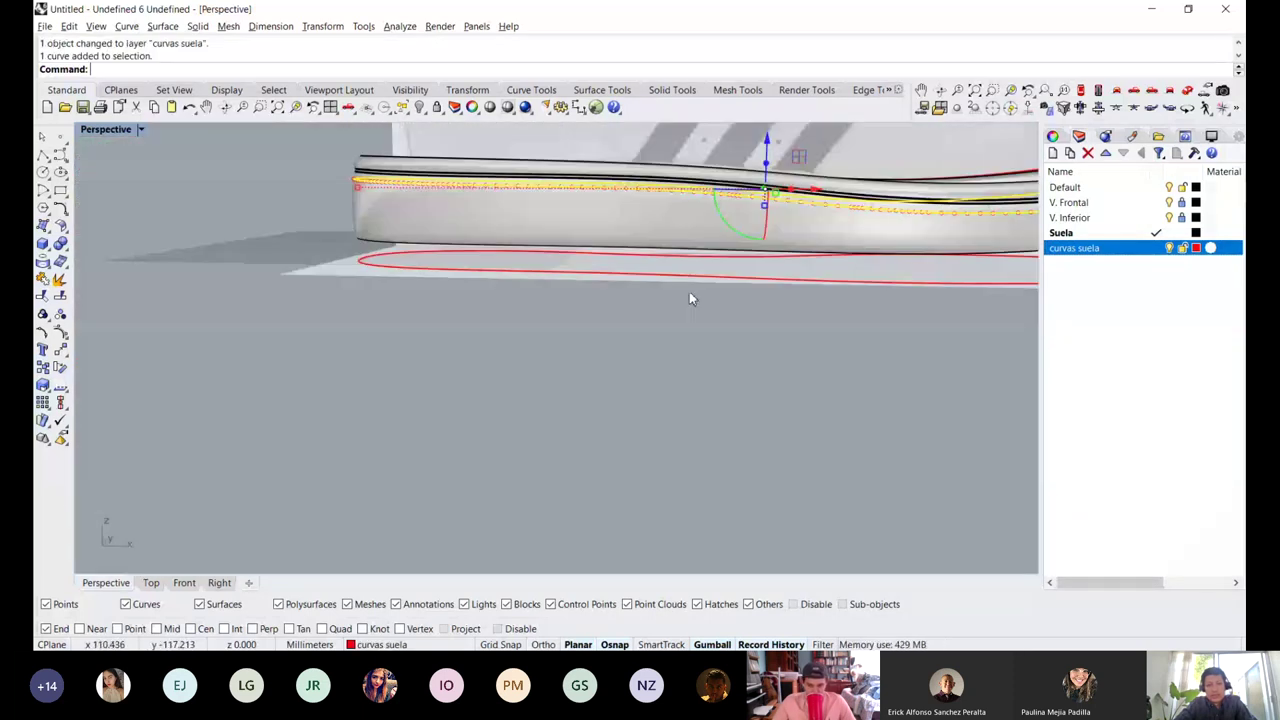
right_click_drag(689, 291, 622, 347, "shift")
scroll(354, 217, "up", 5)
right_click_drag(354, 206, 438, 184)
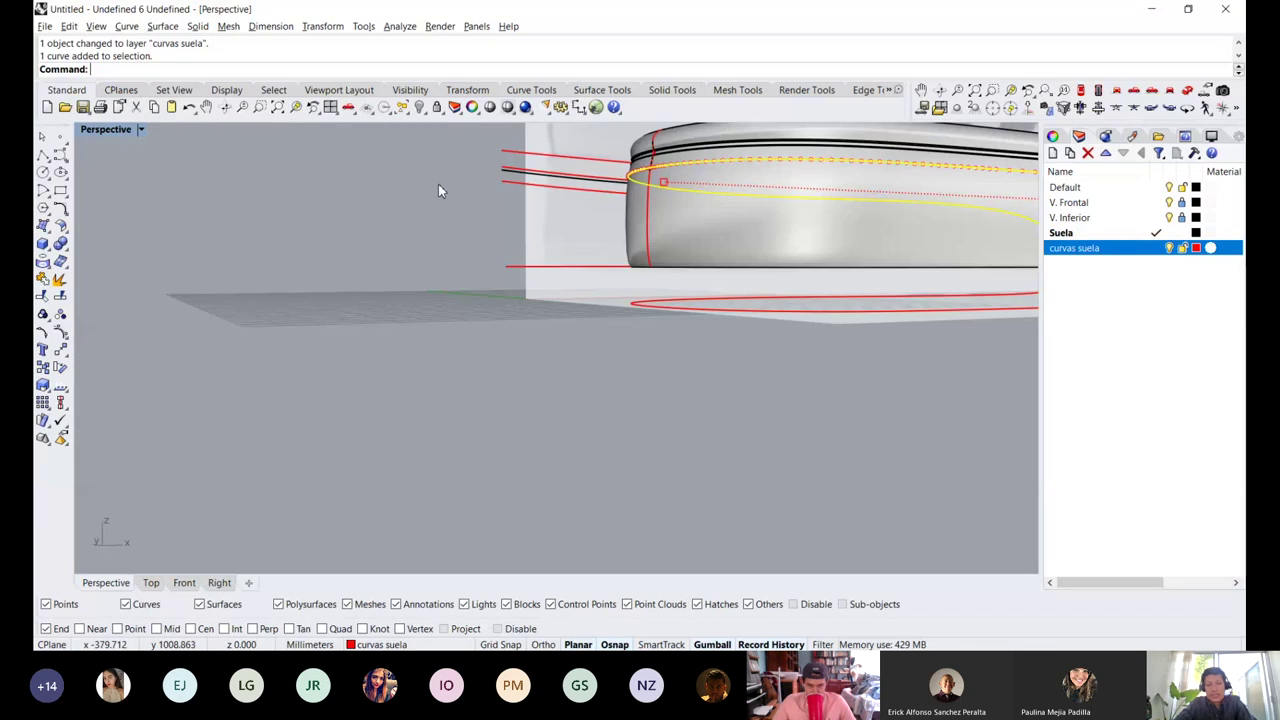
right_click_drag(675, 155, 565, 213, "shift")
scroll(565, 213, "up", 3)
scroll(565, 211, "up", 5)
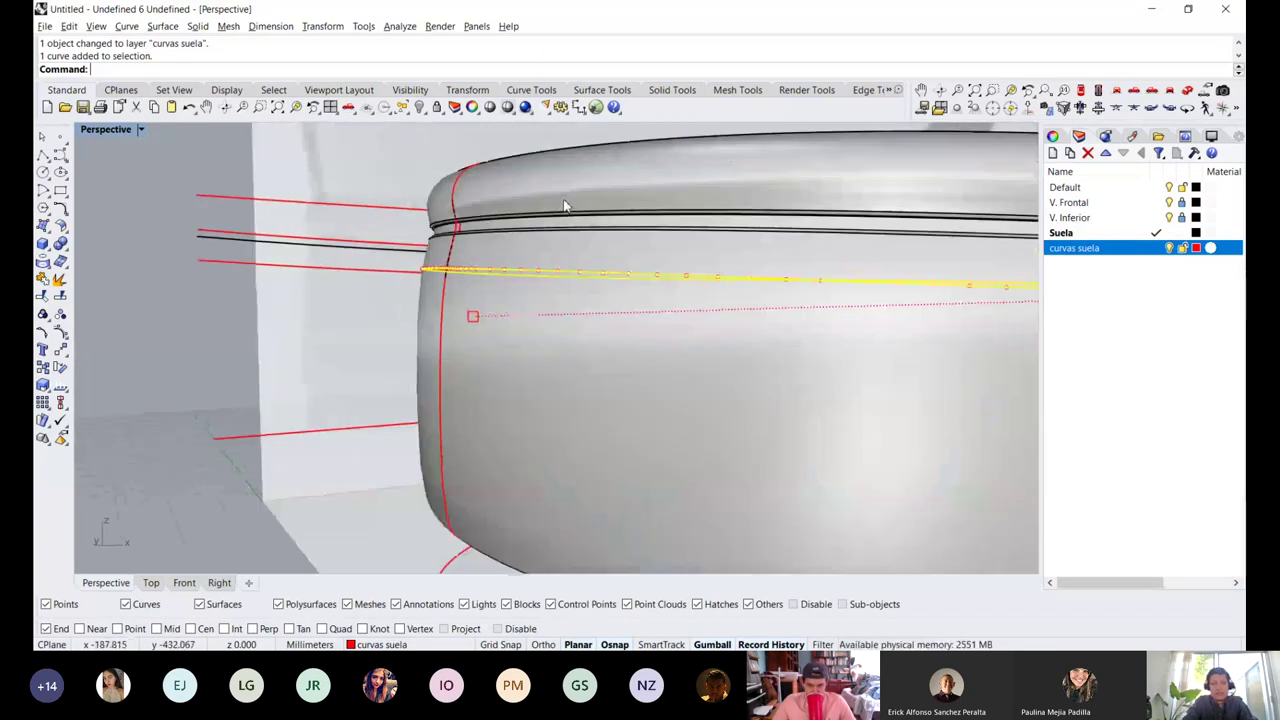
right_click(565, 203)
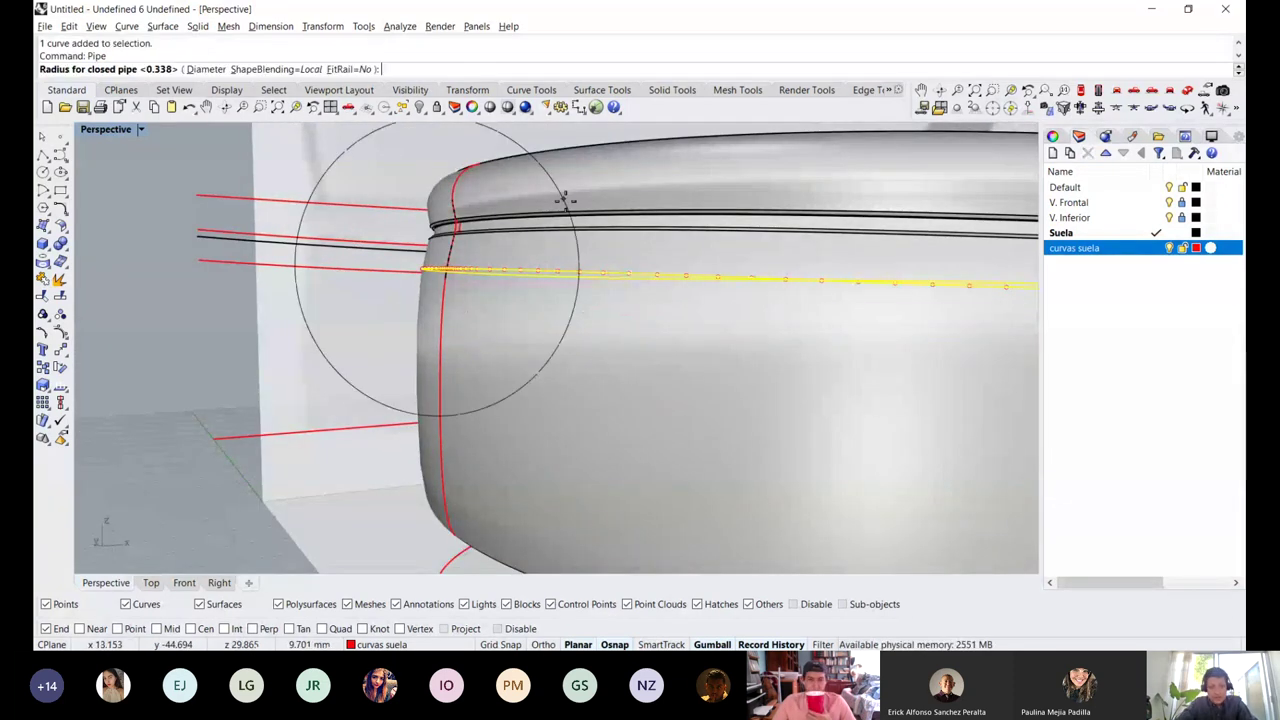
scroll(423, 271, "up", 4)
right_click_drag(423, 271, 400, 311)
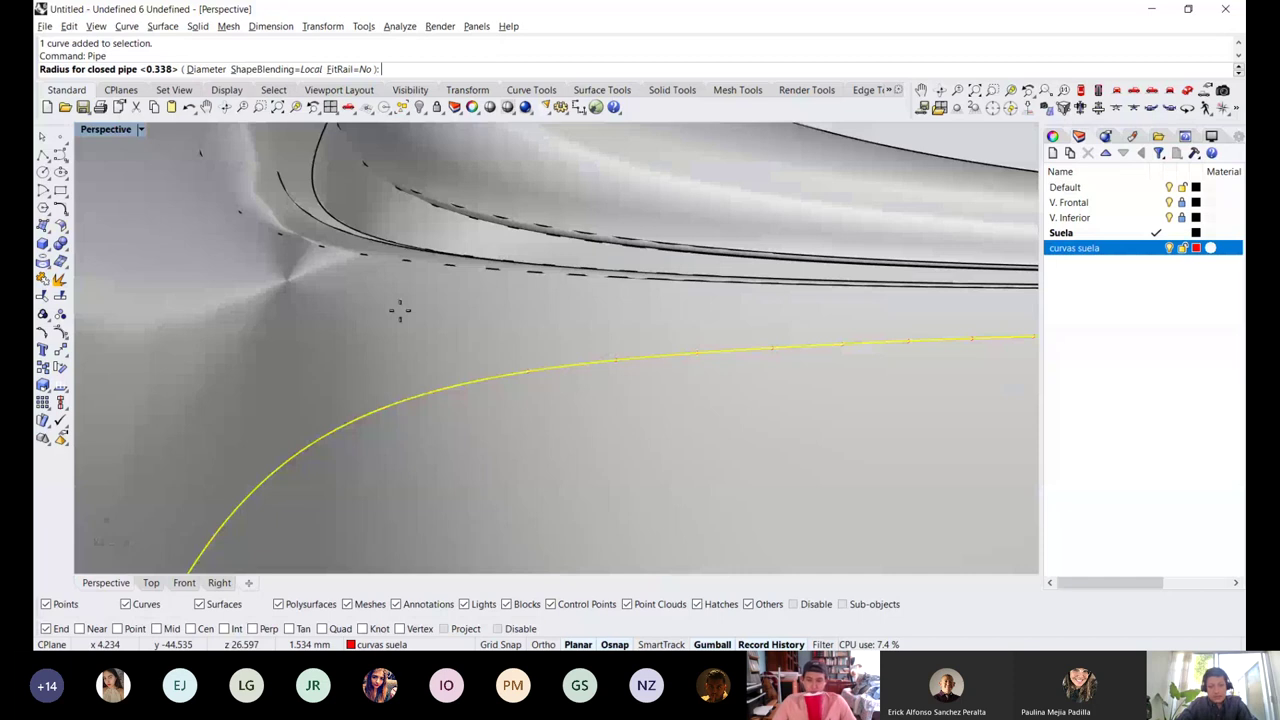
scroll(399, 311, "down", 5)
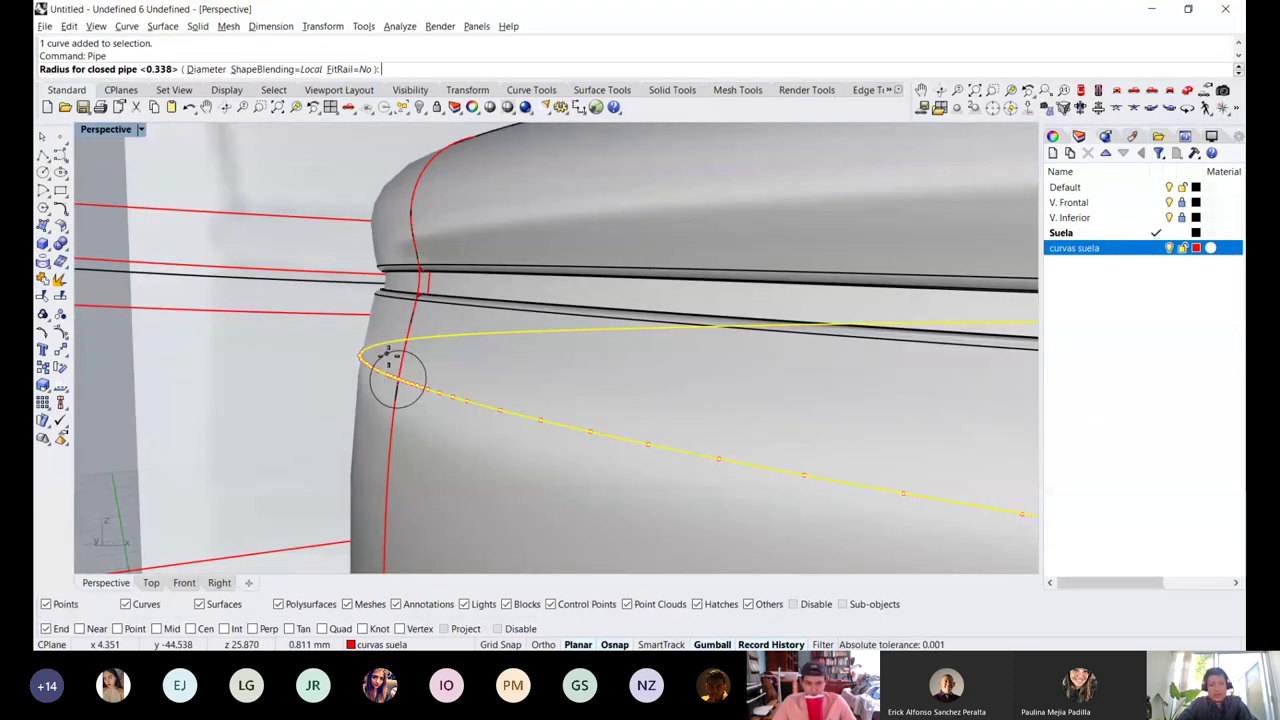
left_click(387, 355)
key("Return")
left_click(246, 400)
scroll(394, 305, "down", 4)
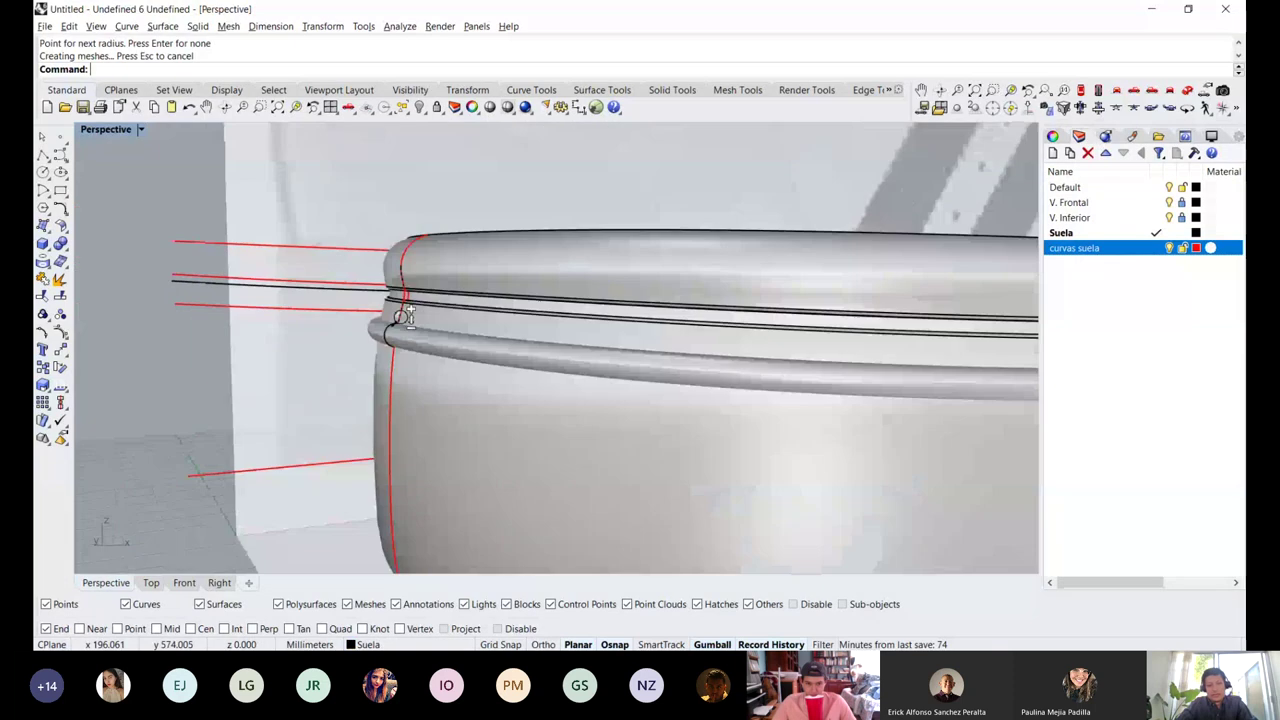
Try to subtract the pipe from the sole polysurface with BooleanDifference to cut a second groove
right_click_drag(405, 315, 408, 385)
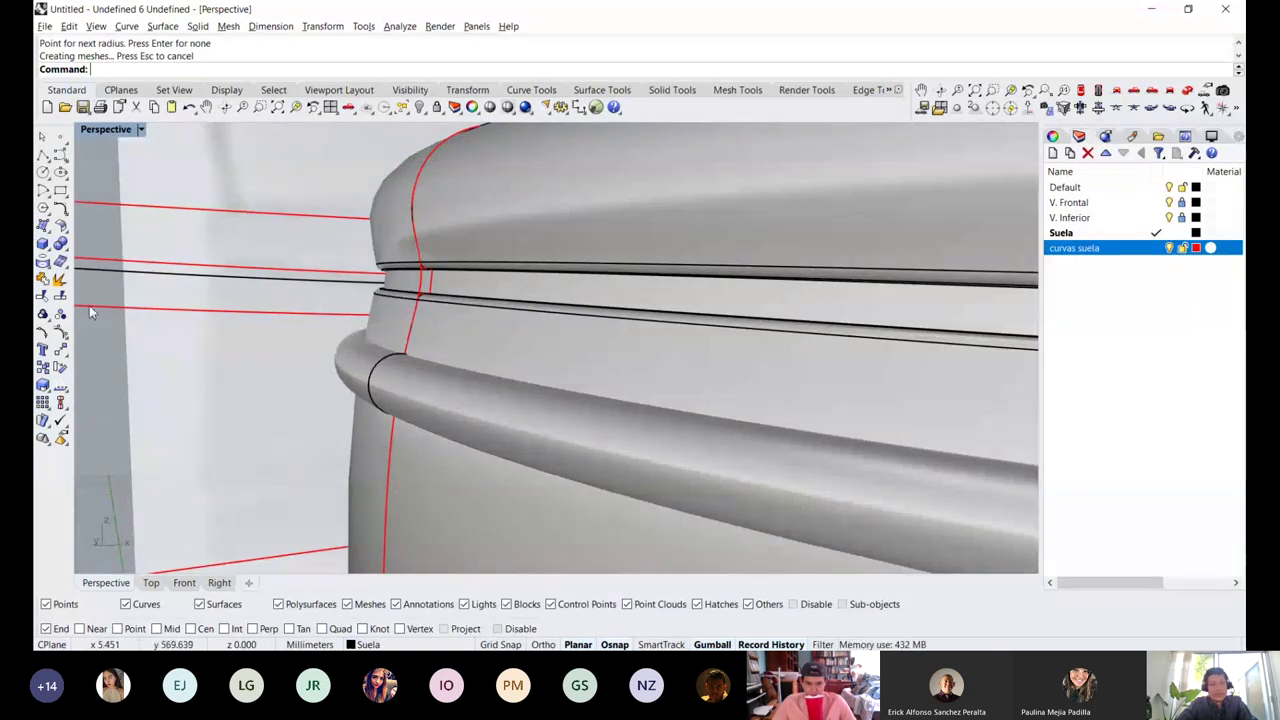
left_click(66, 248)
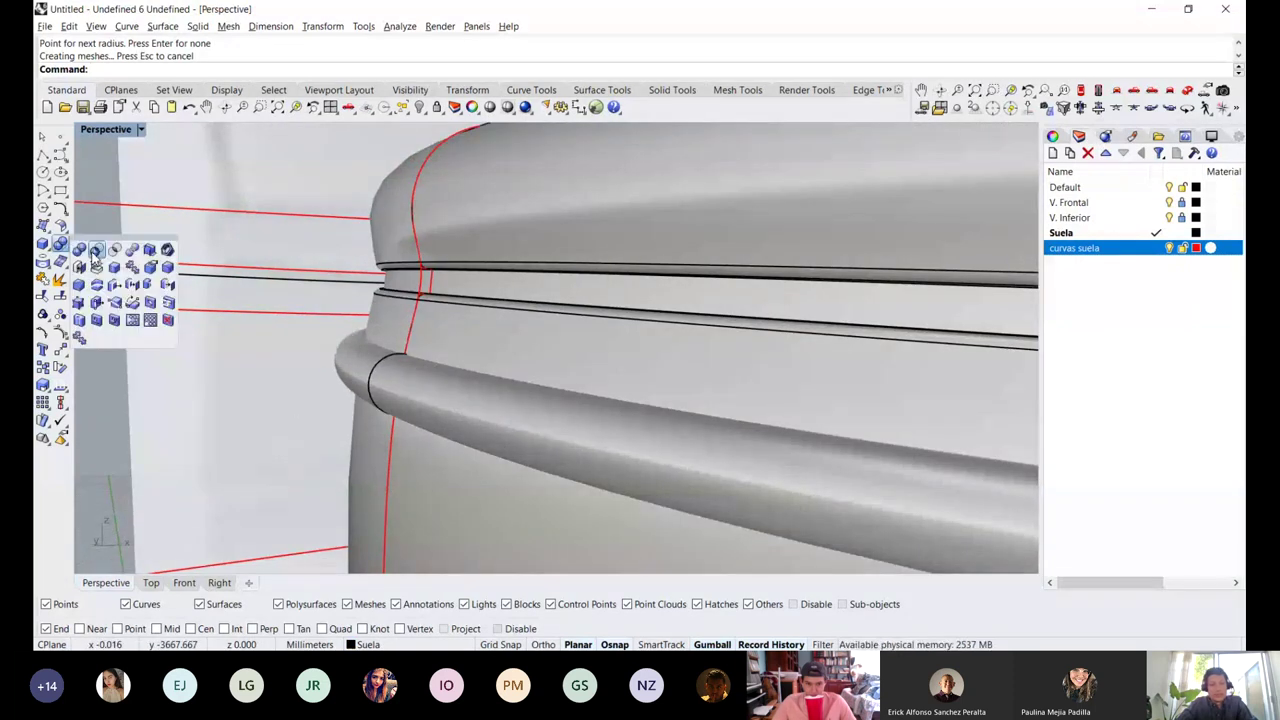
left_click(95, 250)
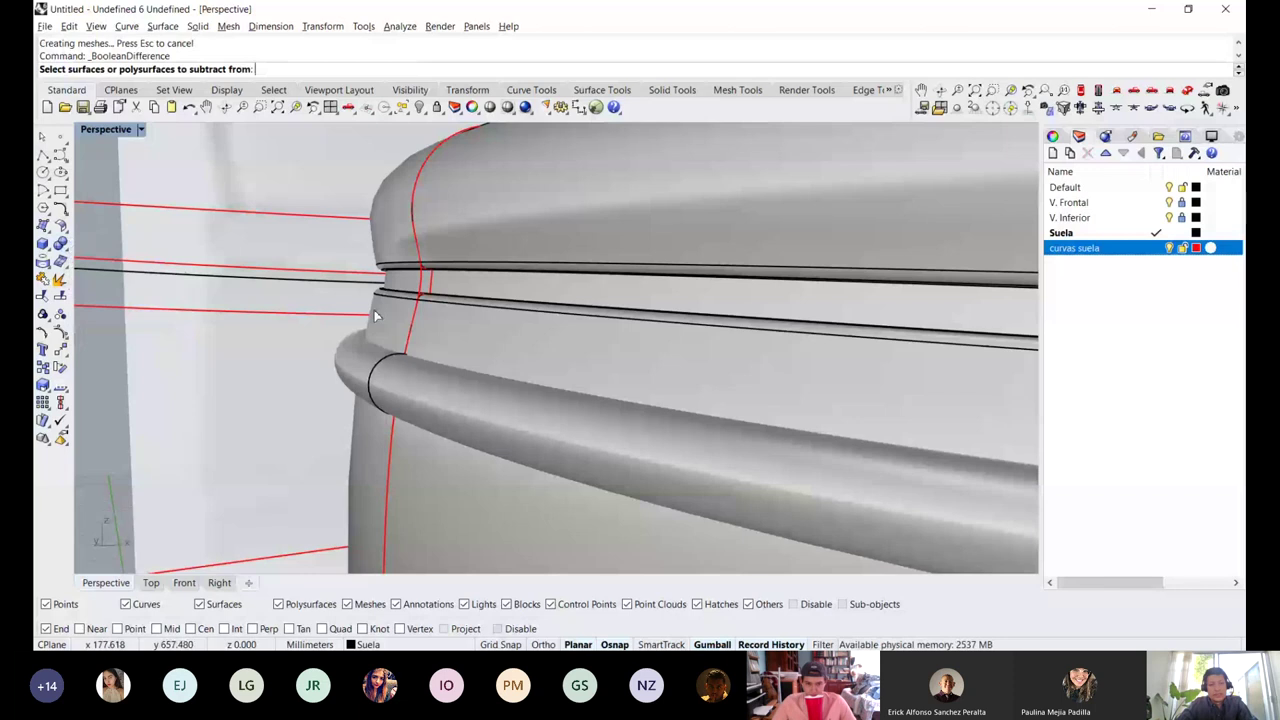
left_click(490, 353)
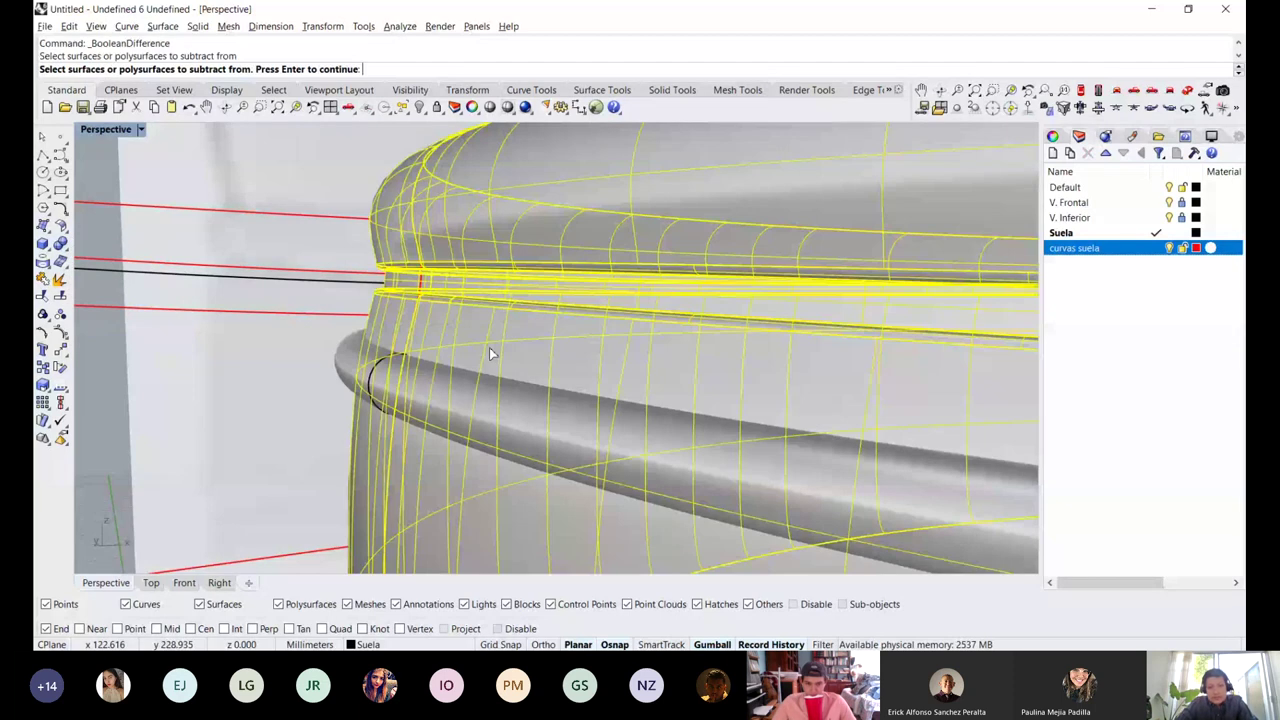
key("Return")
left_click(551, 426)
key("Return")
Delete the leftover surface at the pipe below the groove
left_click(551, 426)
left_click(551, 426)
key("Delete")
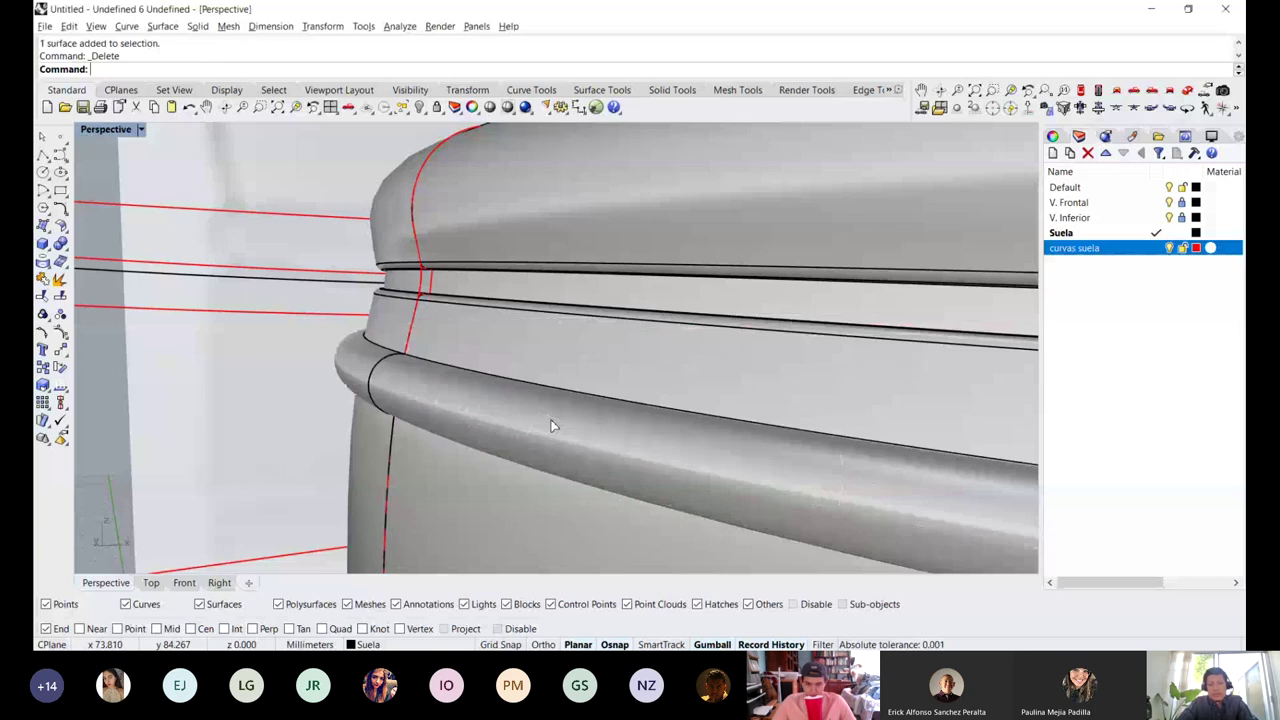
Highlight the sole polysurface at the heel to check the Boolean result, and undo the last deletion
left_click(551, 426)
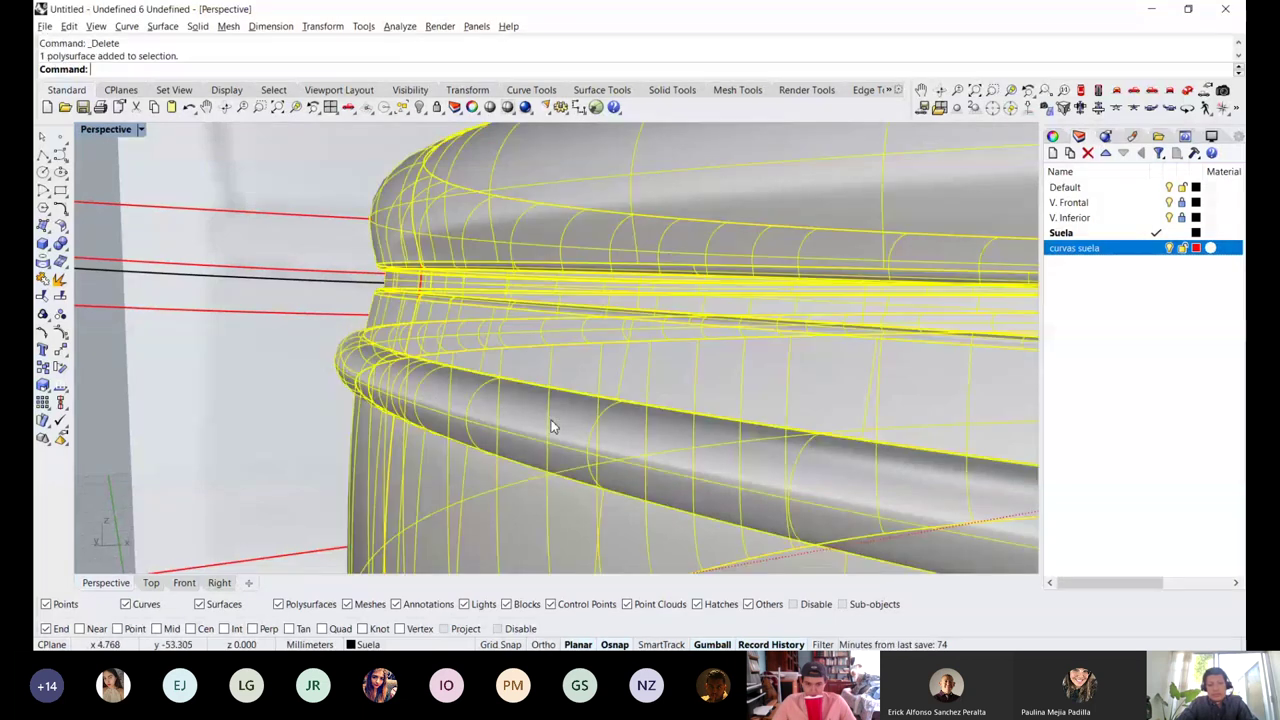
key("Escape")
left_click(403, 377)
key("Escape")
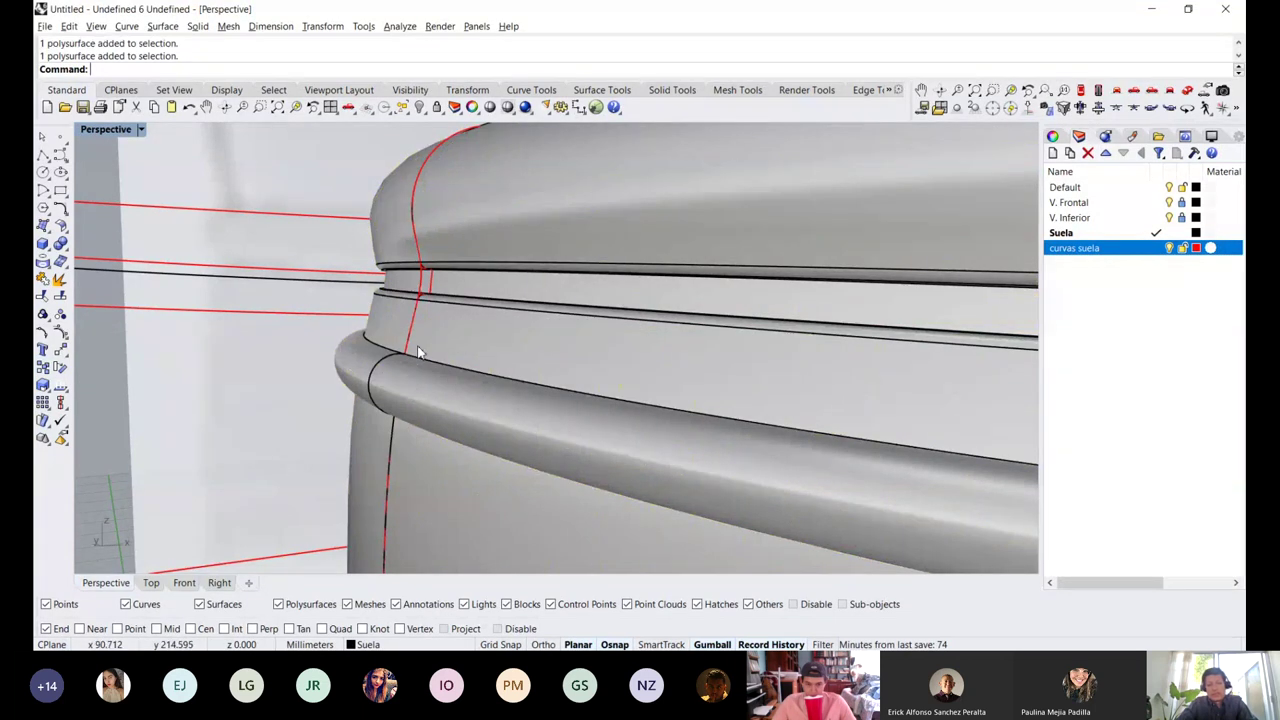
right_click_drag(416, 345, 406, 354)
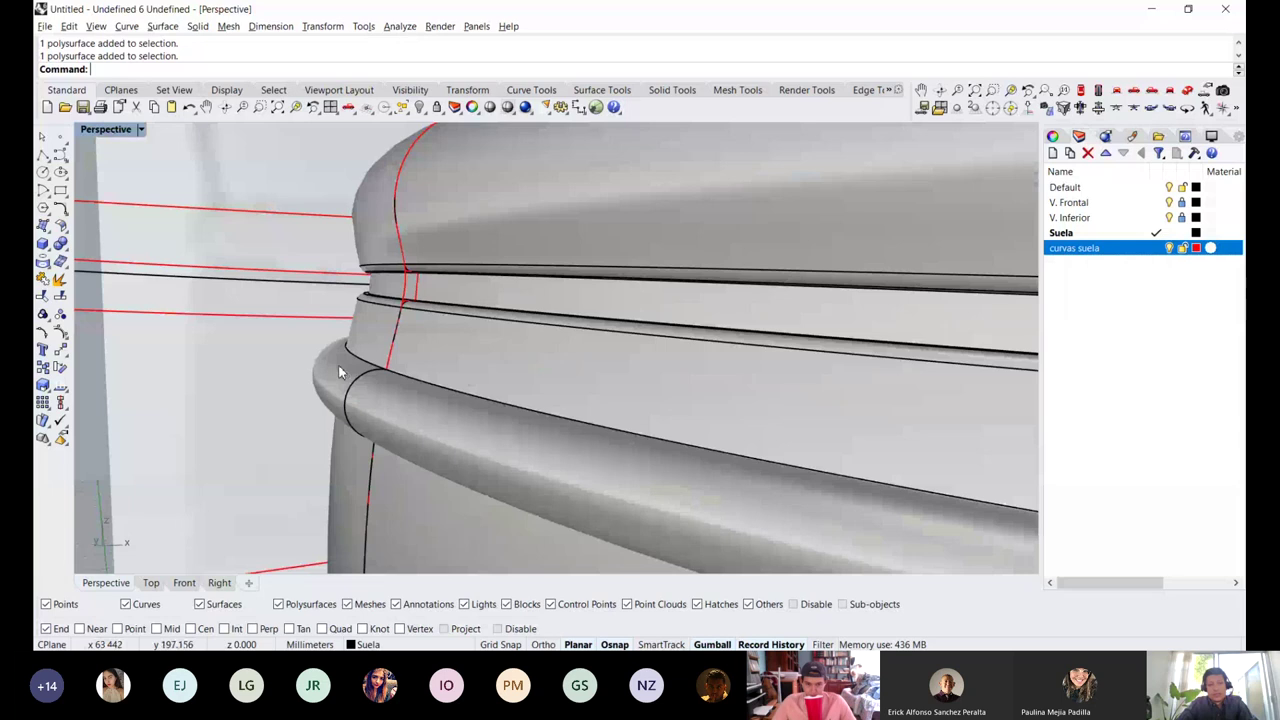
key("ctrl+z")
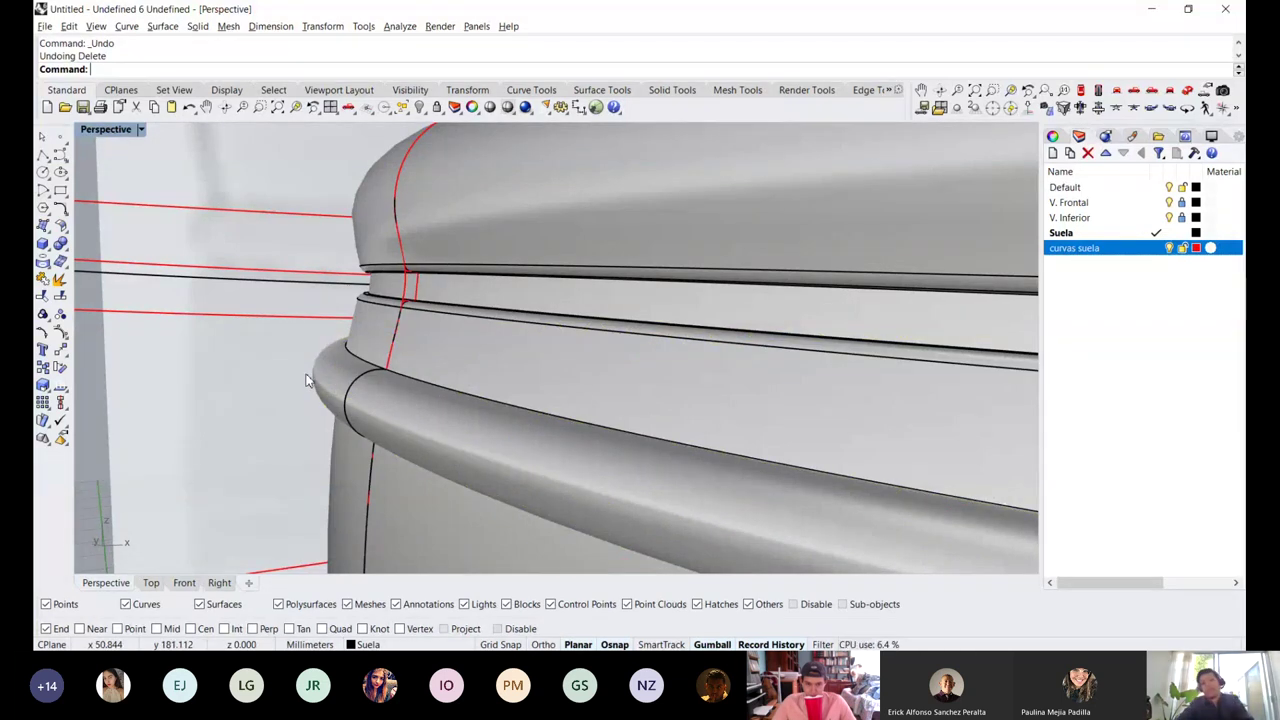
Start Trim at the heel with the pipe and the sole polysurface as cutting objects
scroll(357, 369, "down", 5)
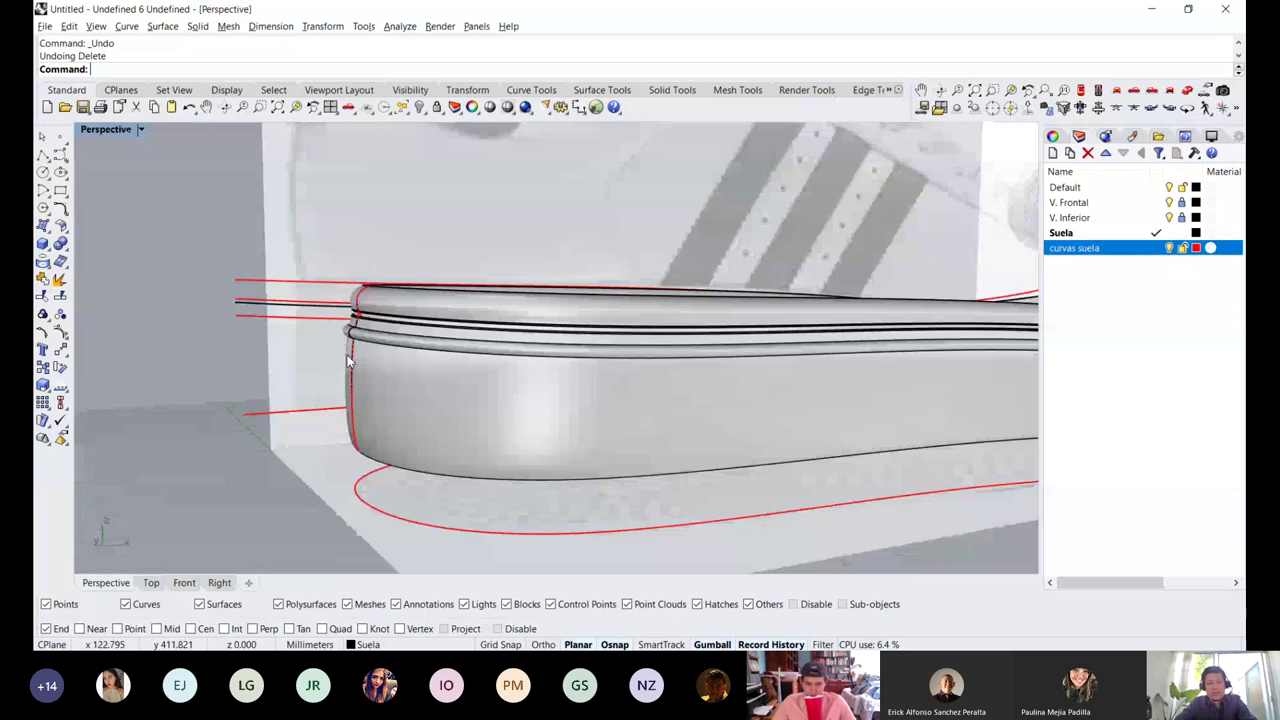
scroll(398, 281, "up", 5)
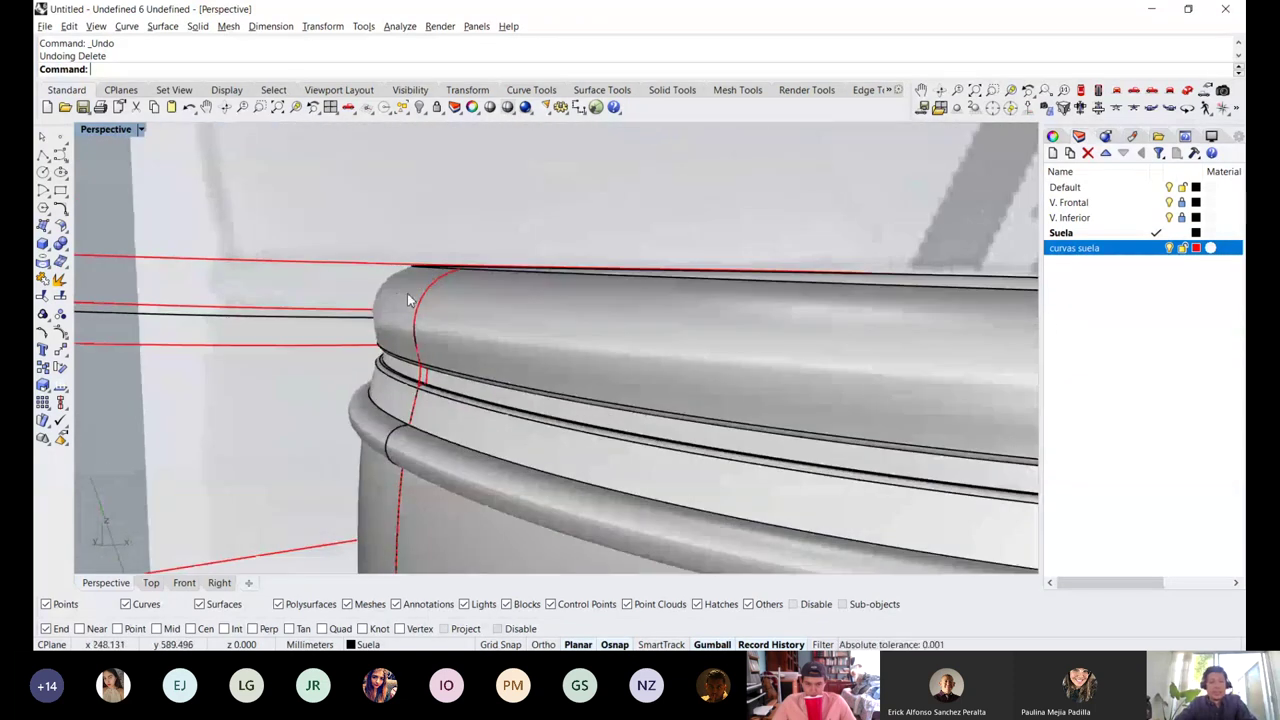
right_click_drag(408, 300, 370, 250)
scroll(303, 309, "up", 6)
scroll(303, 309, "down", 1)
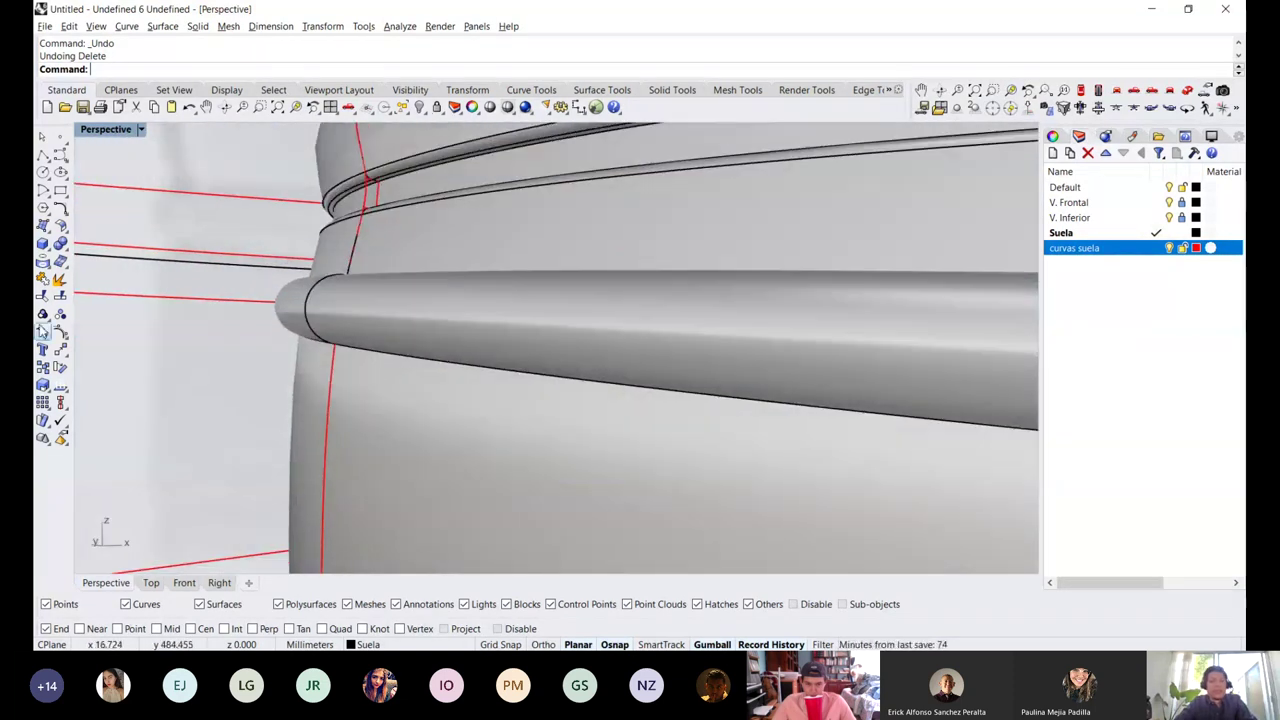
left_click(43, 297)
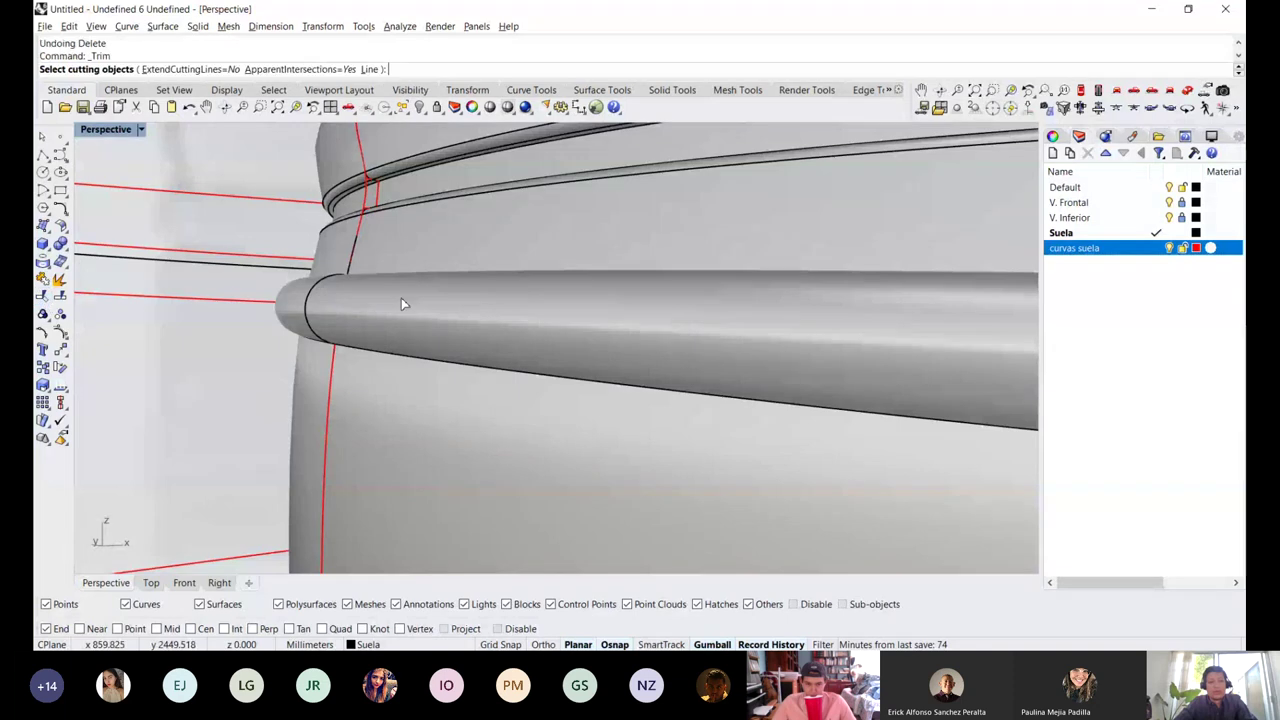
left_click(418, 285)
left_click(423, 258)
key("Return")
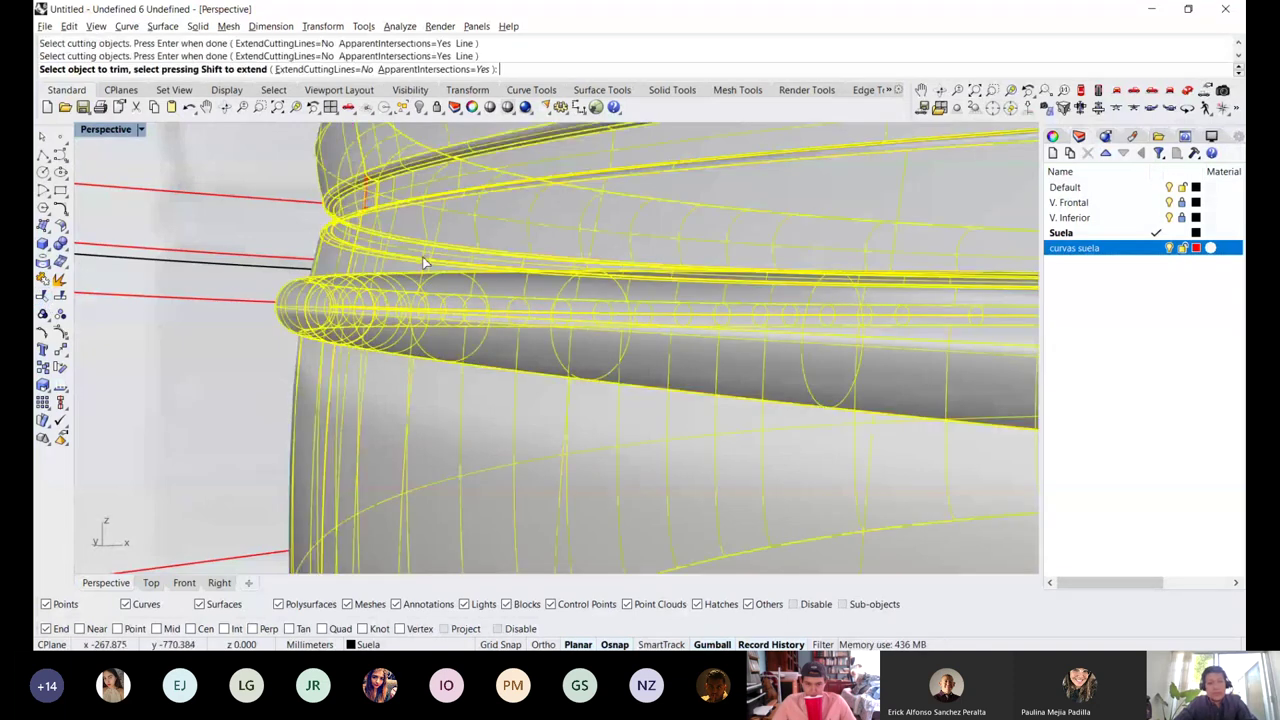
Try to trim away the pipe surface outside the sole's side wall in the Front view
key("ctrl+F2")
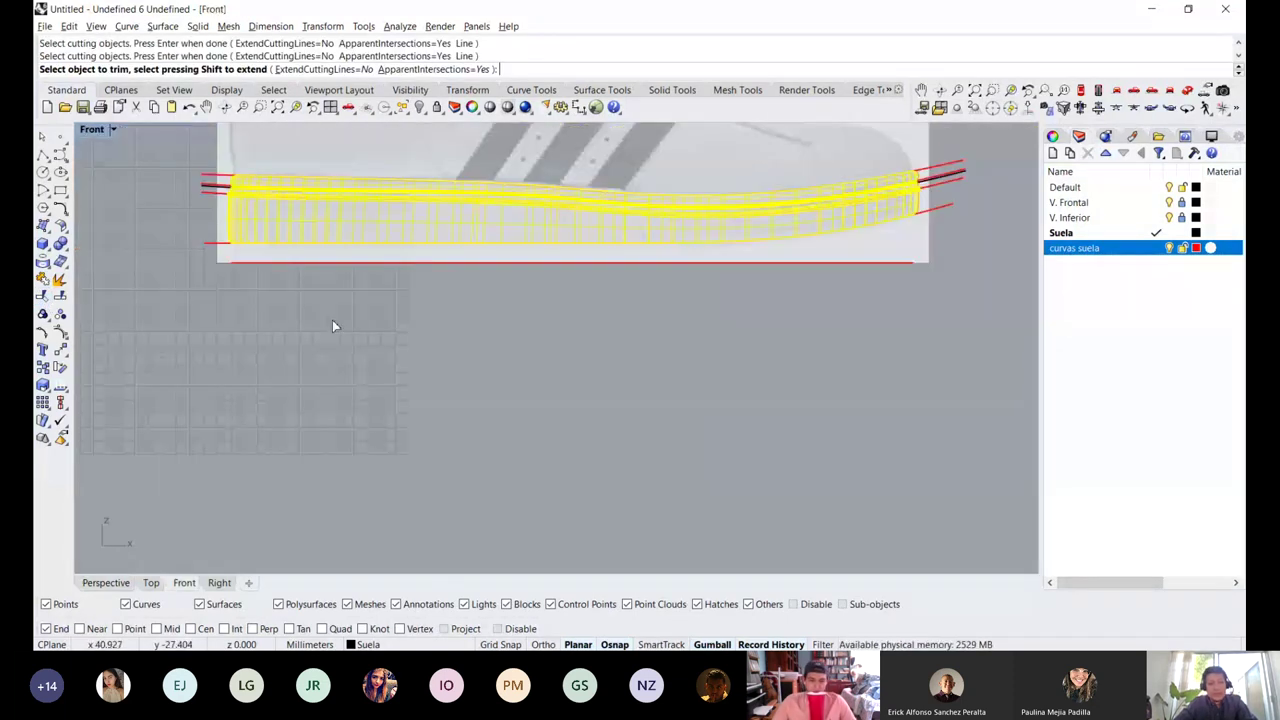
scroll(300, 330, "up", 5)
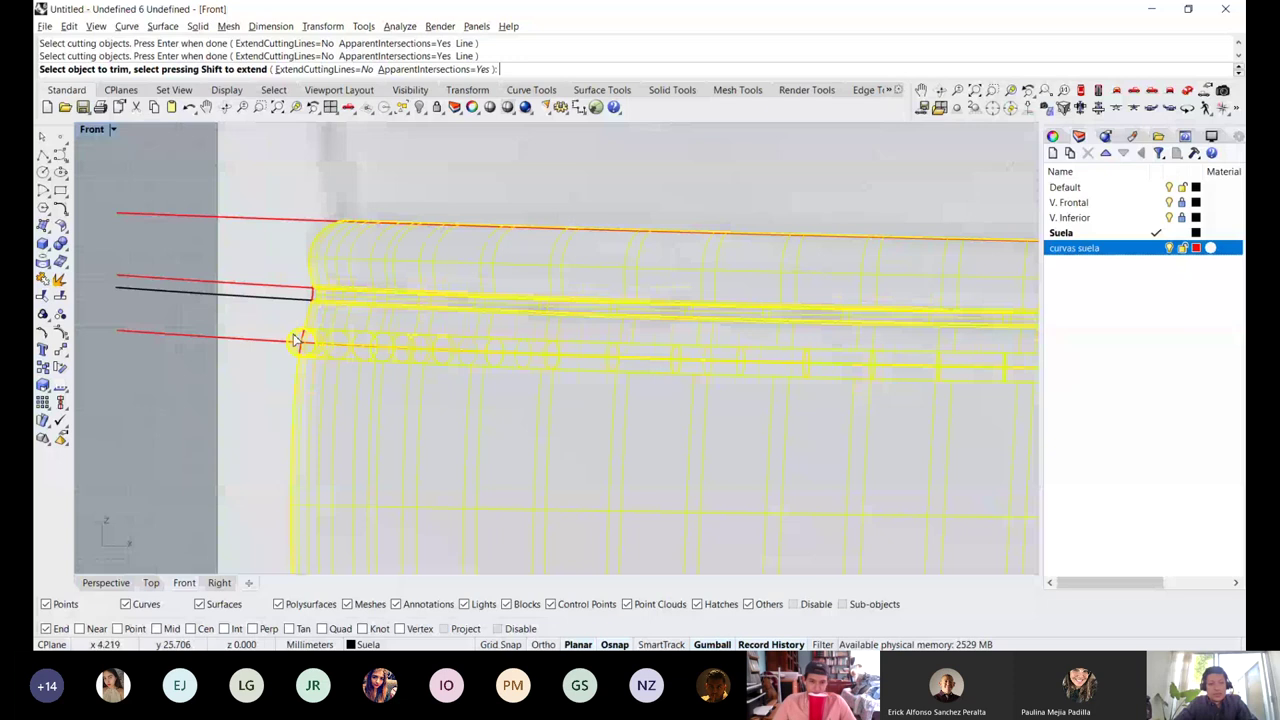
scroll(300, 335, "up", 3)
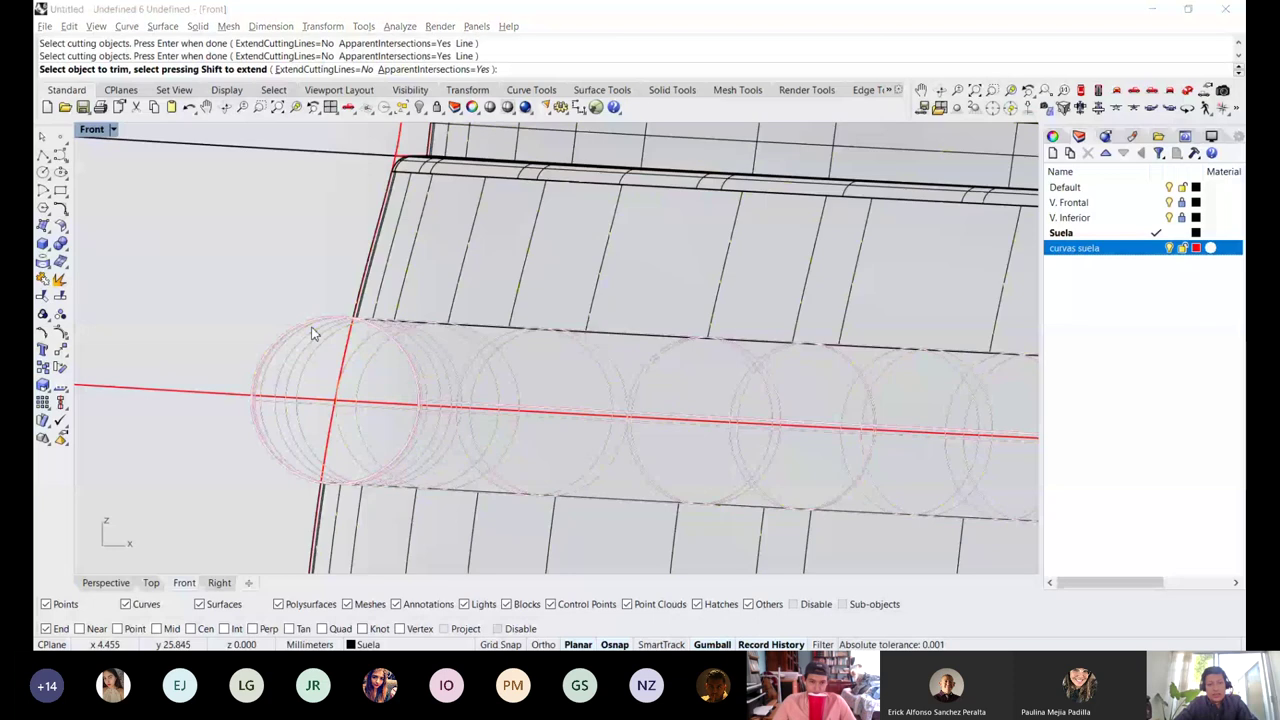
left_click(312, 333)
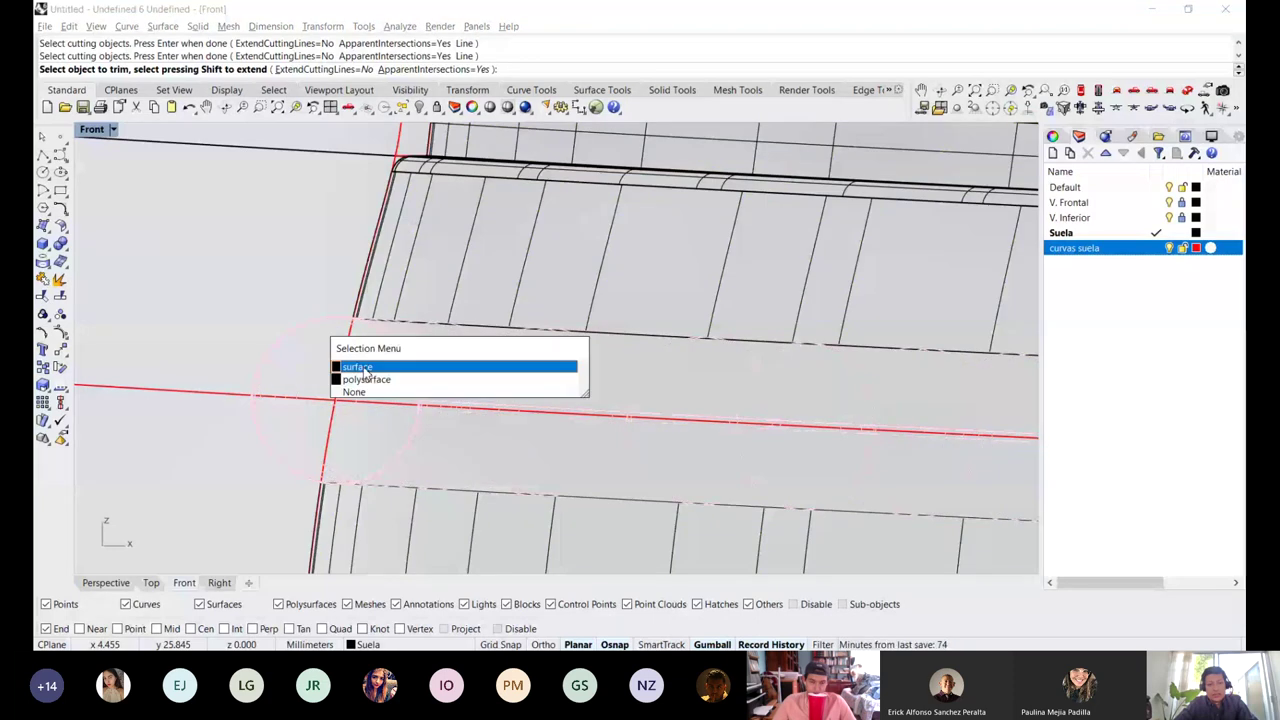
left_click(345, 366)
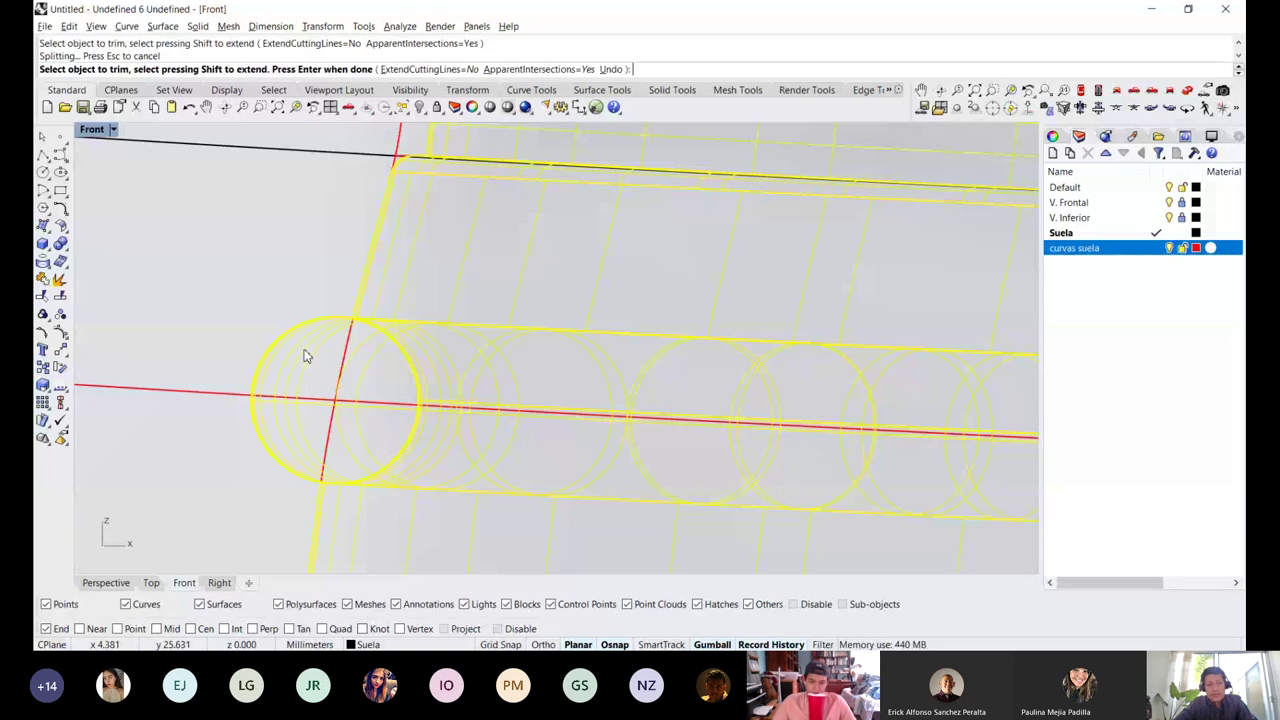
left_click(307, 356)
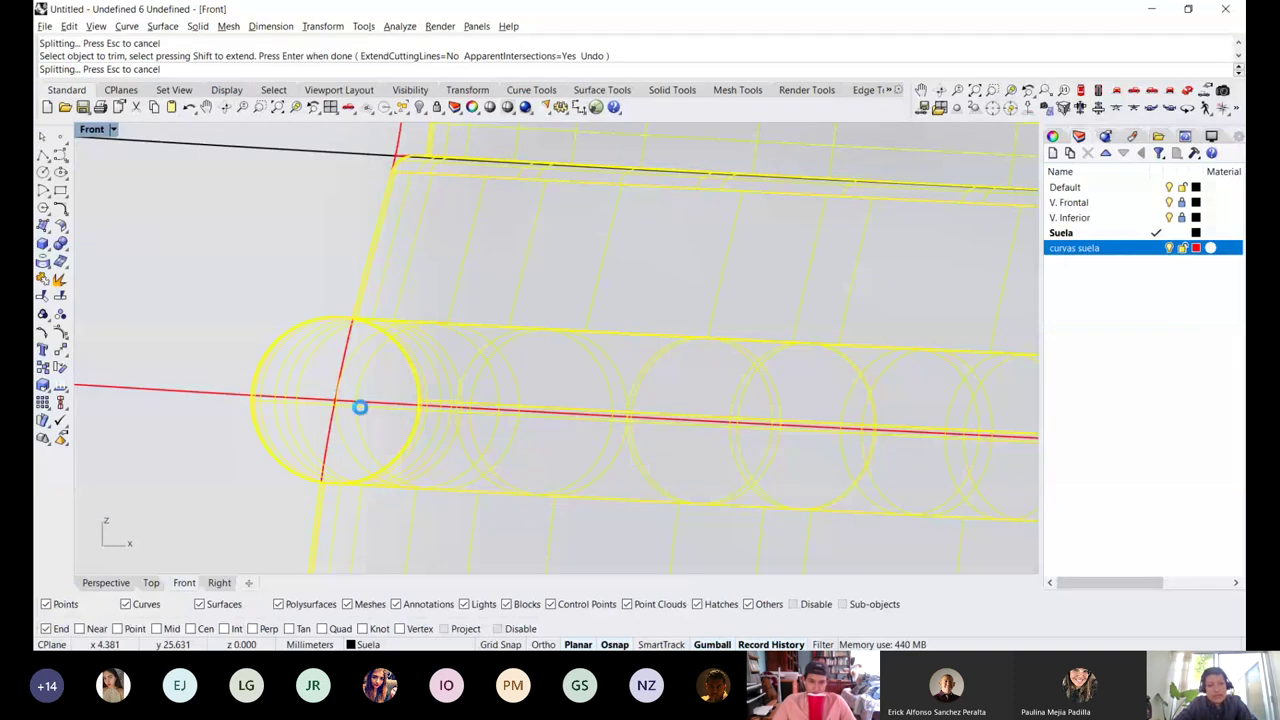
Undo the last trim and the earlier BooleanDifference between the sole and the pipe
key("ctrl+z")
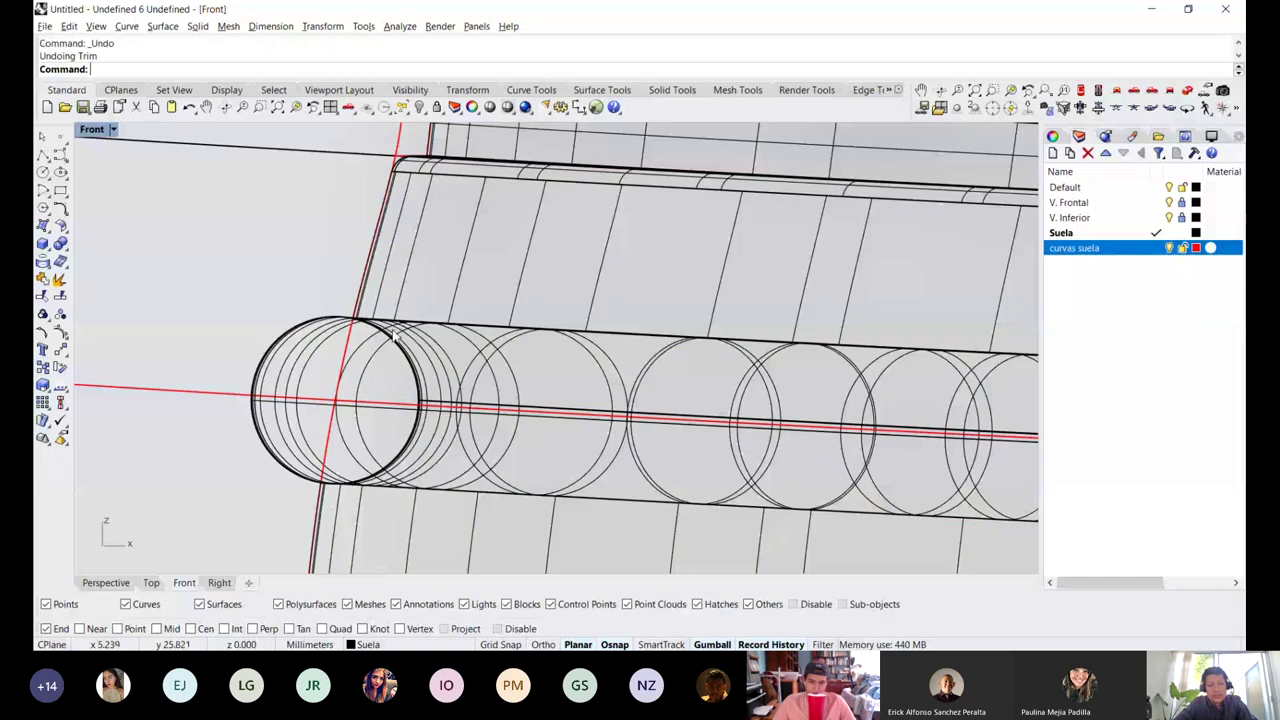
key("ctrl+z")
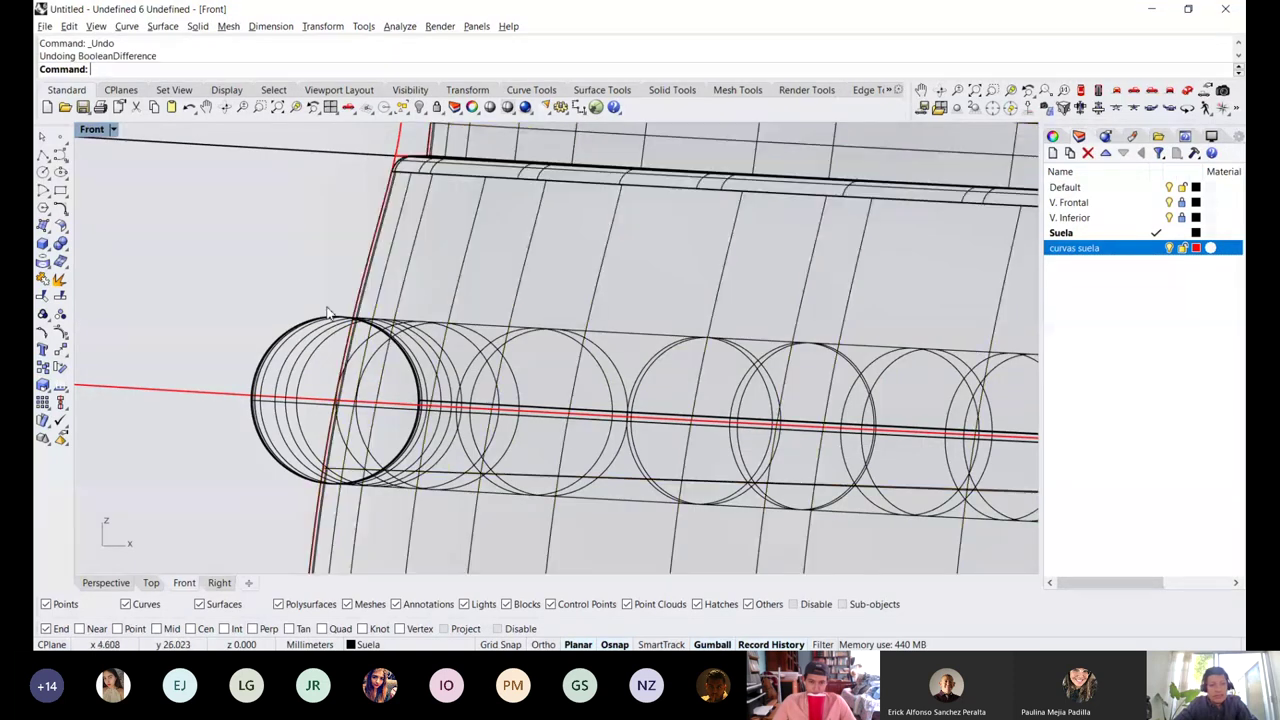
scroll(354, 343, "up", 3)
Trim away the strip of the sole's side wall inside the pipe, using the pipe as cutting object, and accept the broken history
right_click(358, 316)
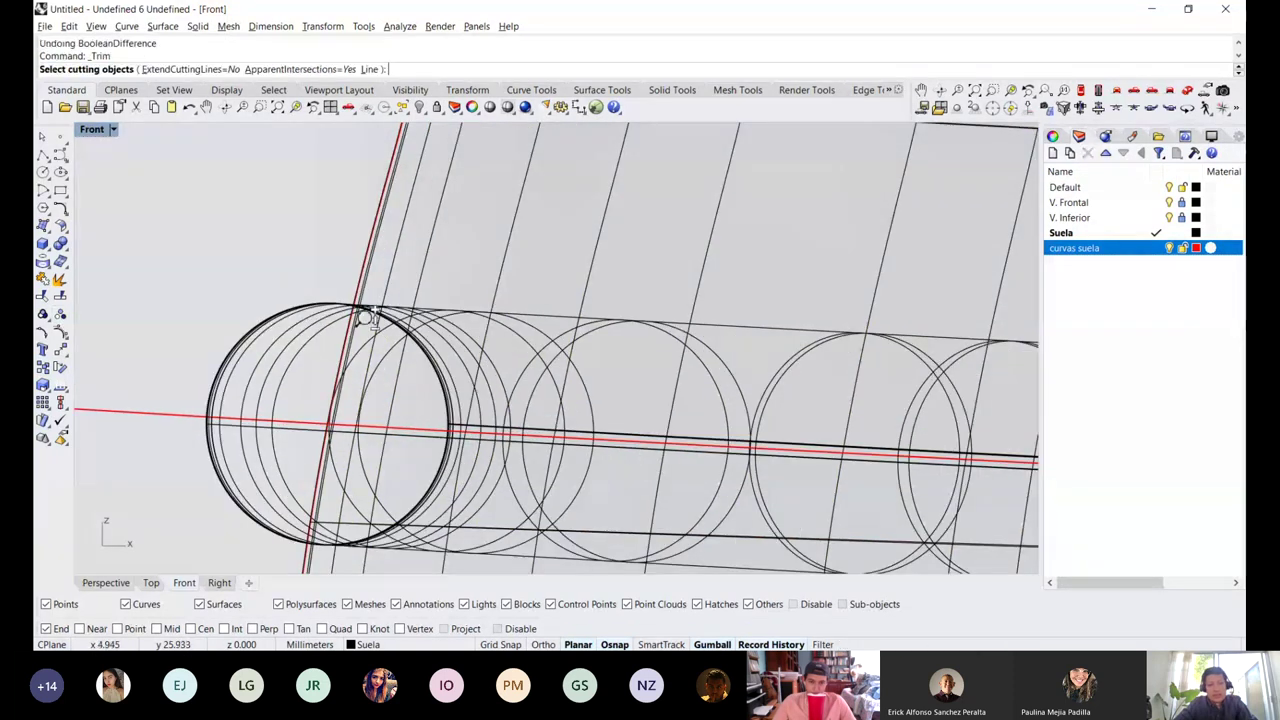
scroll(410, 338, "down", 3)
scroll(351, 336, "up", 2)
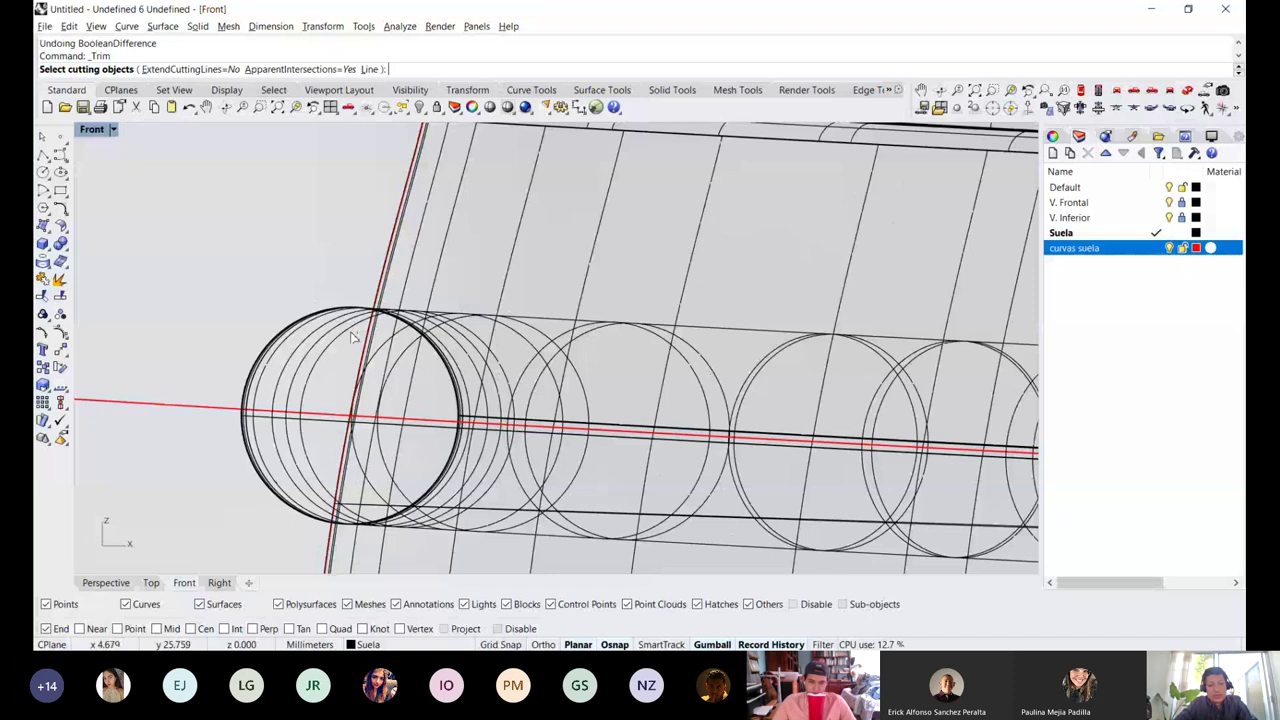
left_click(353, 336)
scroll(327, 418, "down", 3)
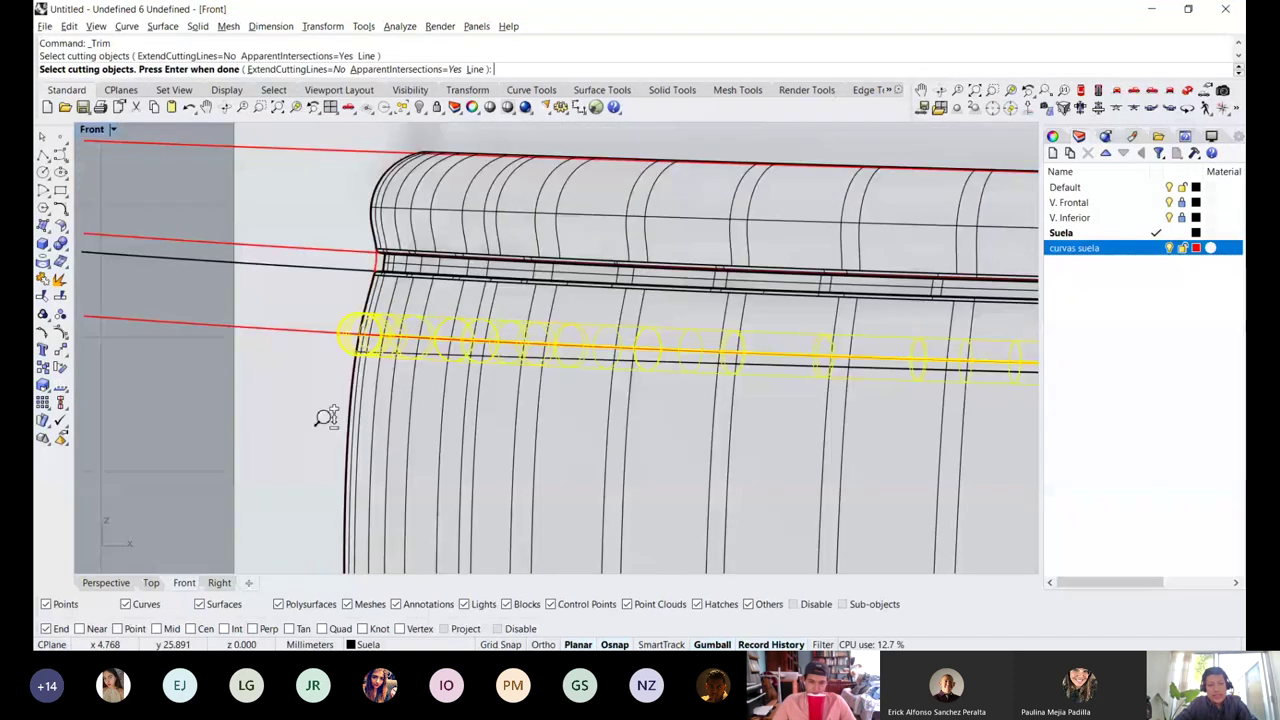
scroll(360, 322, "up", 3)
key("Return")
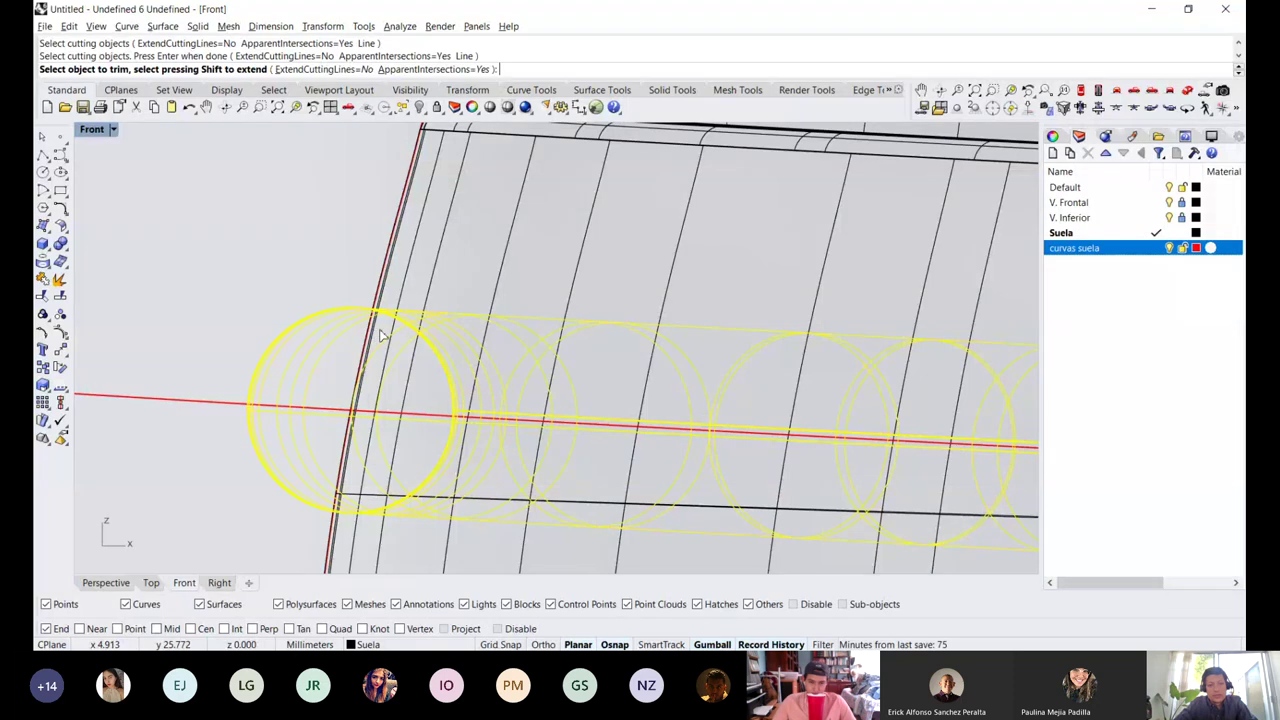
scroll(405, 322, "up", 1)
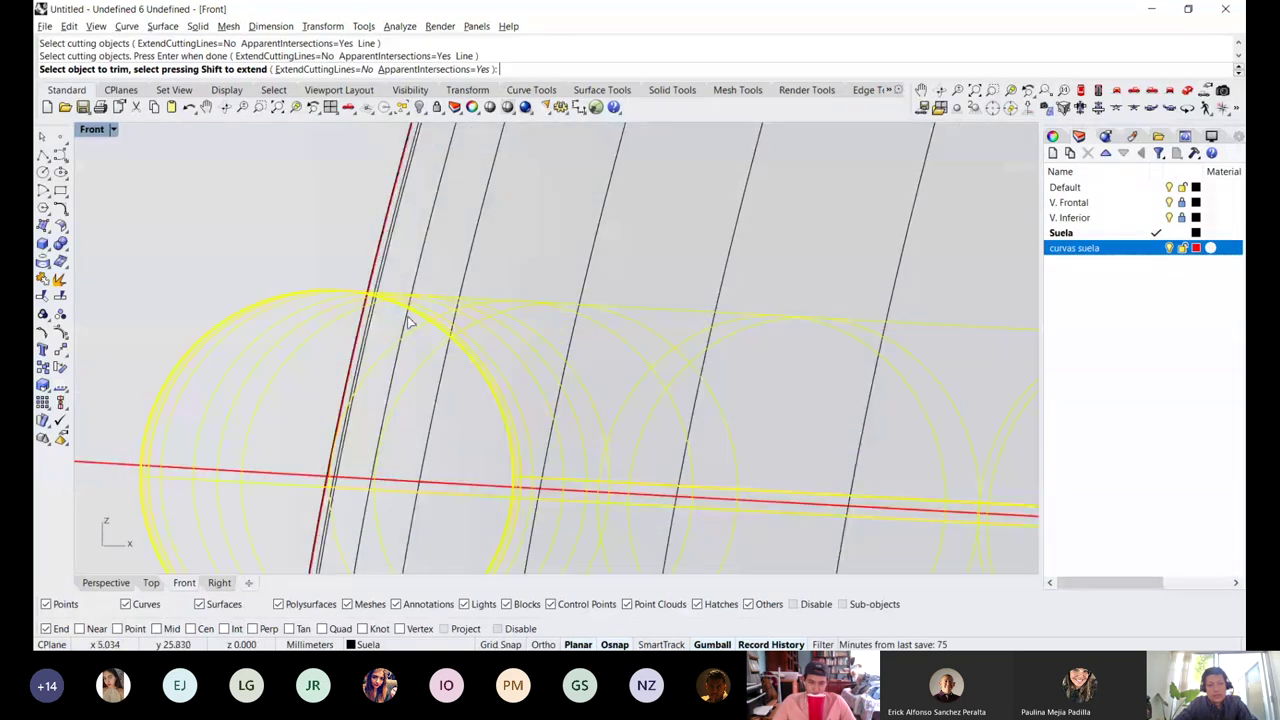
left_click(408, 322)
scroll(406, 290, "down", 2)
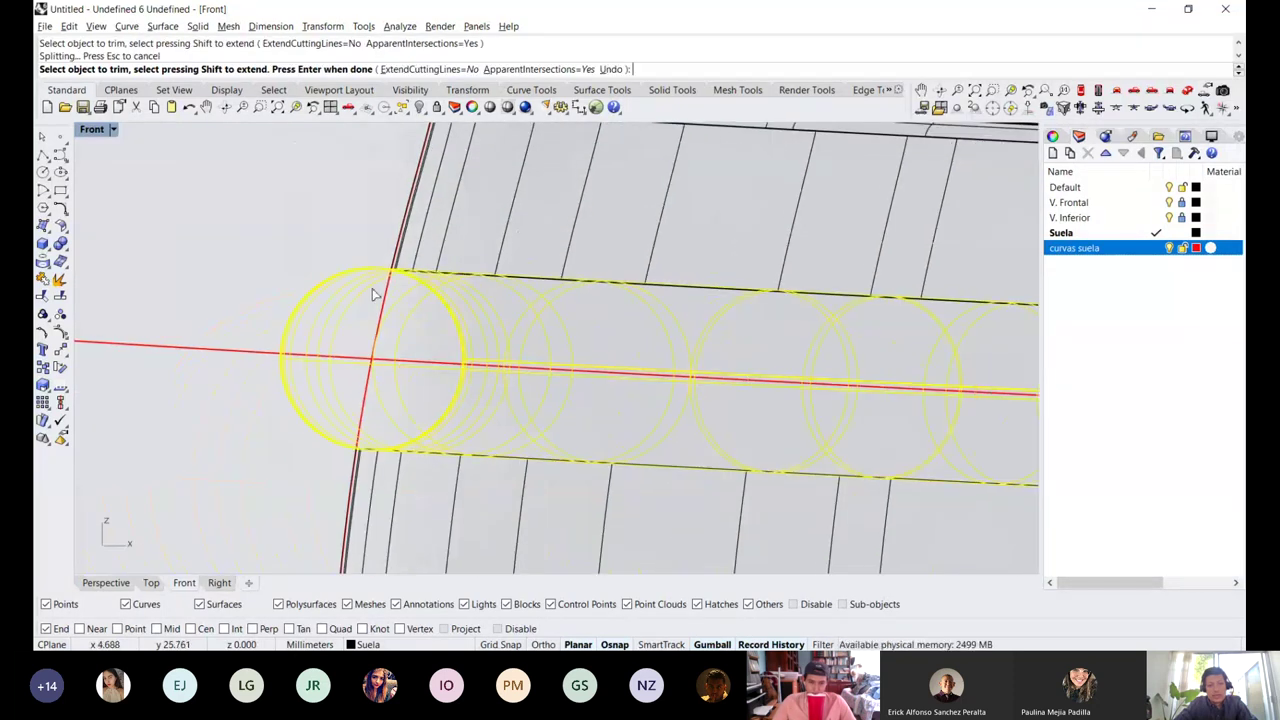
key("Return")
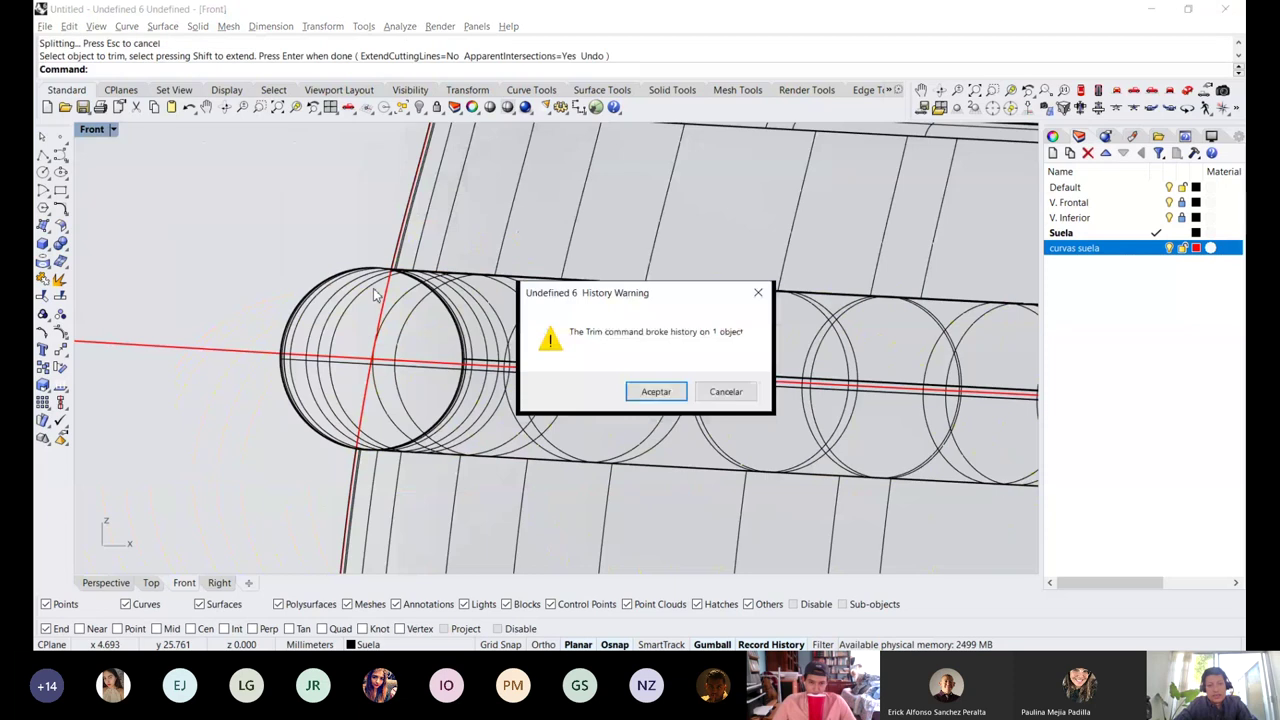
left_click(652, 395)
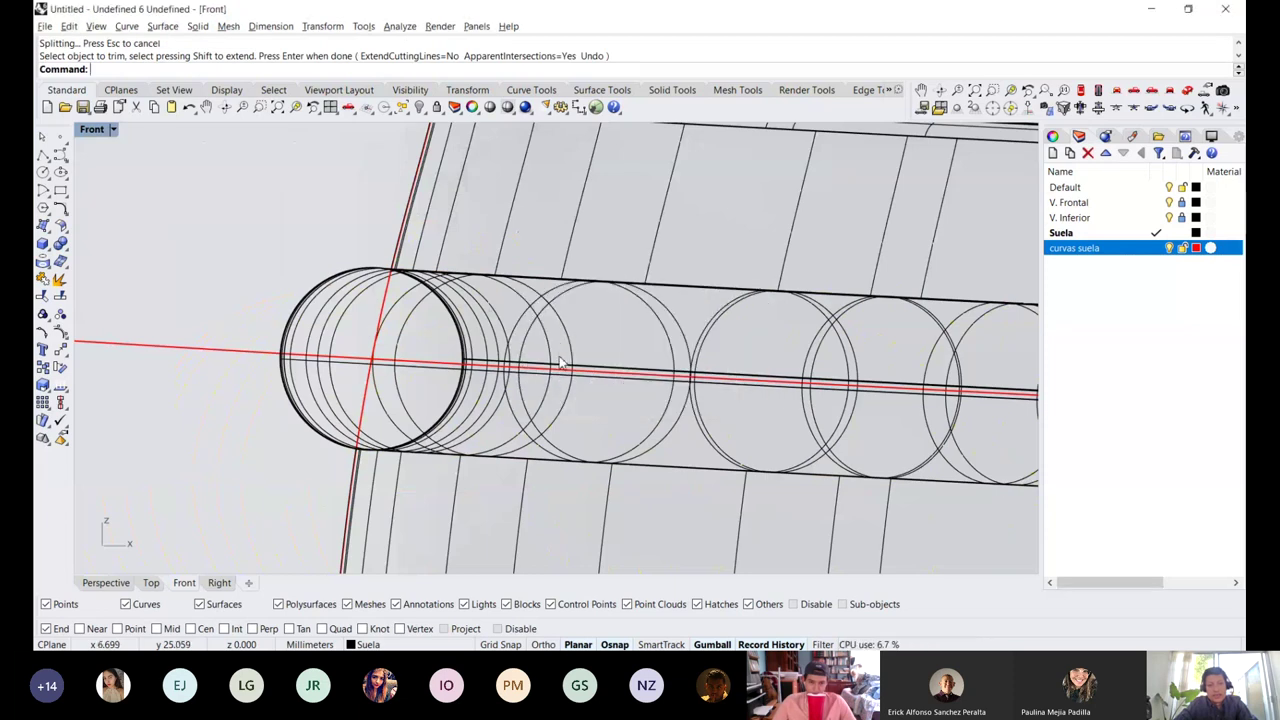
Try to trim off the outer part of the pipe using only the upper part of the sole wall as selected cutter, and undo the trim
scroll(437, 285, "down", 4)
key("Return")
left_click(437, 277)
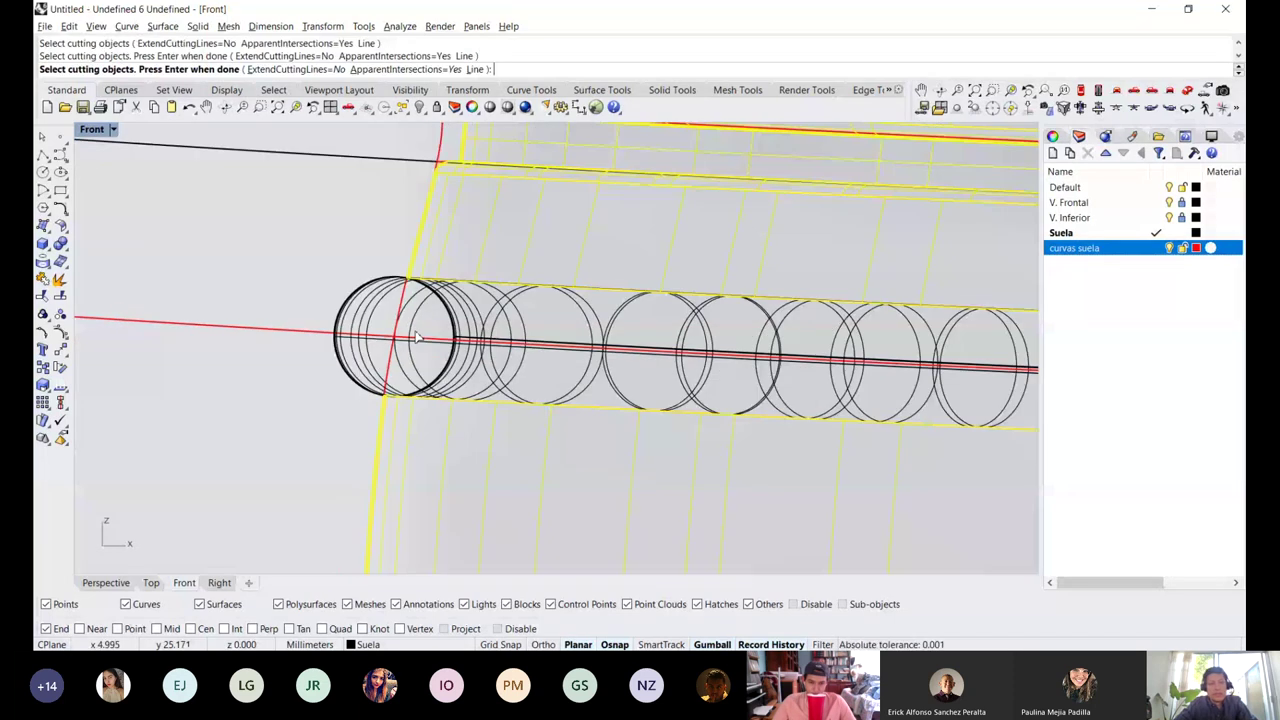
key("Return")
left_click(410, 335)
left_click(114, 583)
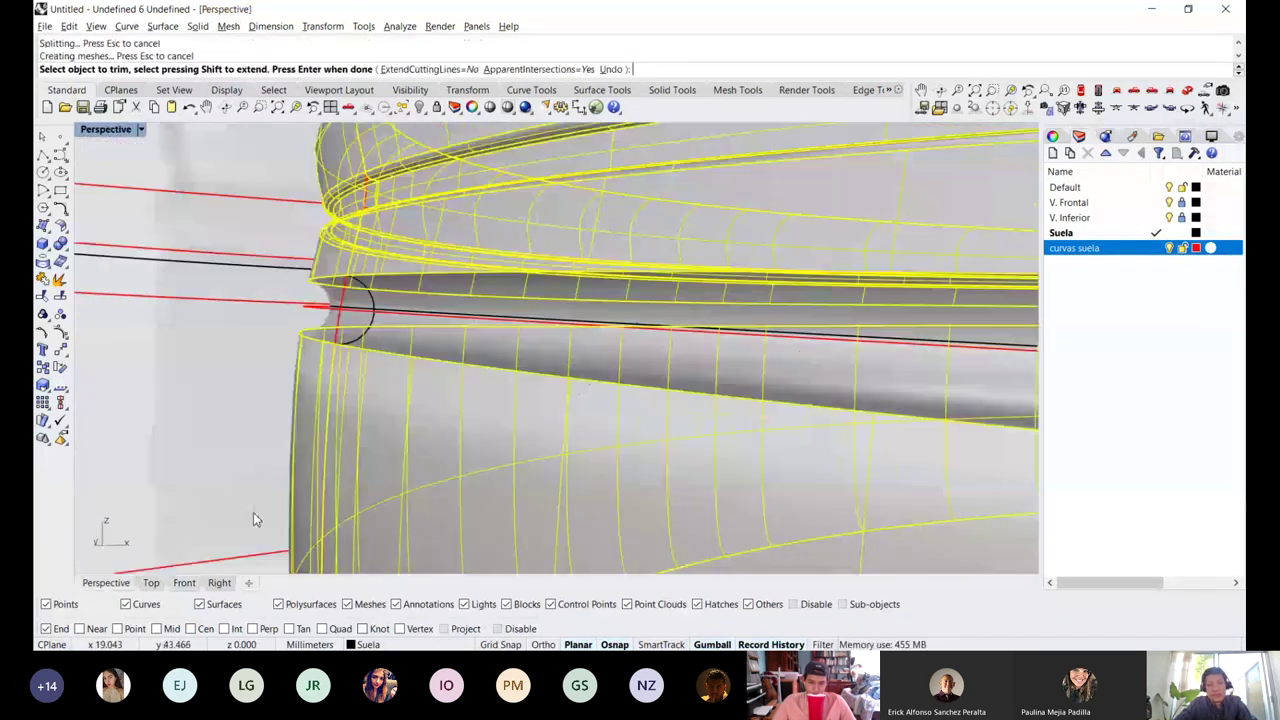
key("Escape")
key("ctrl+z")
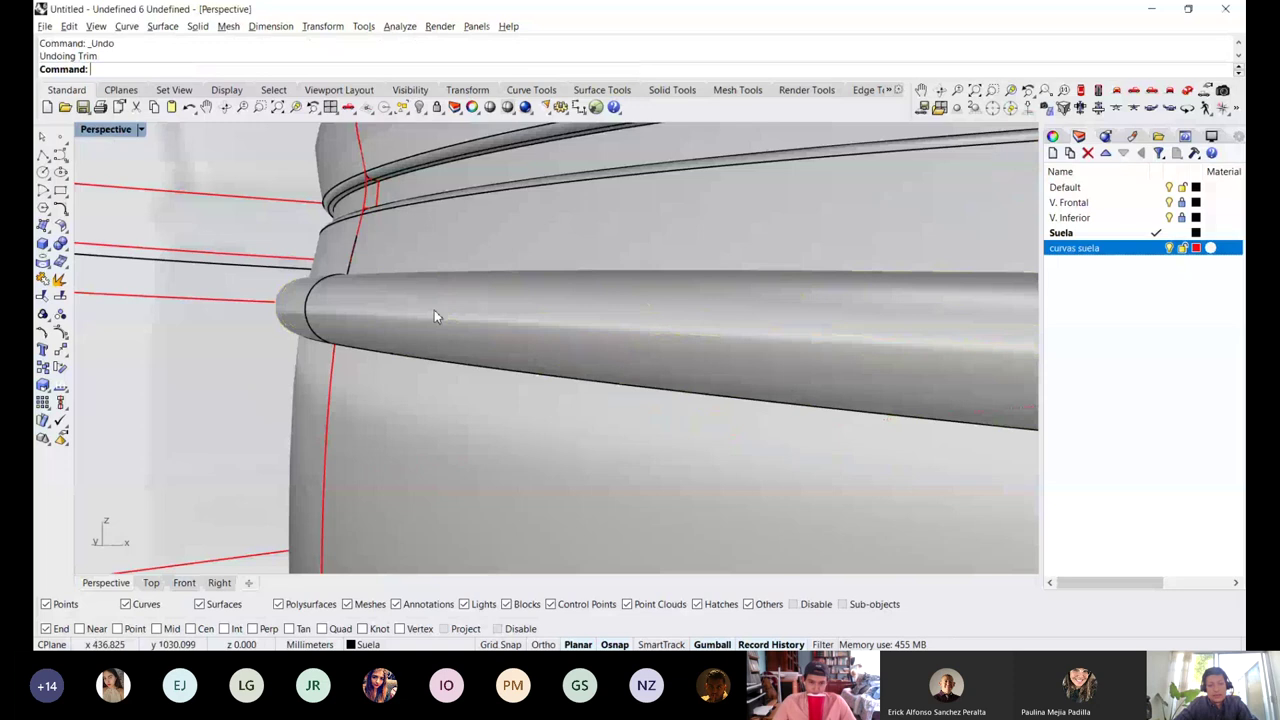
Trim away the outer half of the pipe, using the sole parts above and below it as cutting objects
key("ctrl+F2")
scroll(376, 298, "up", 3)
right_click(376, 298)
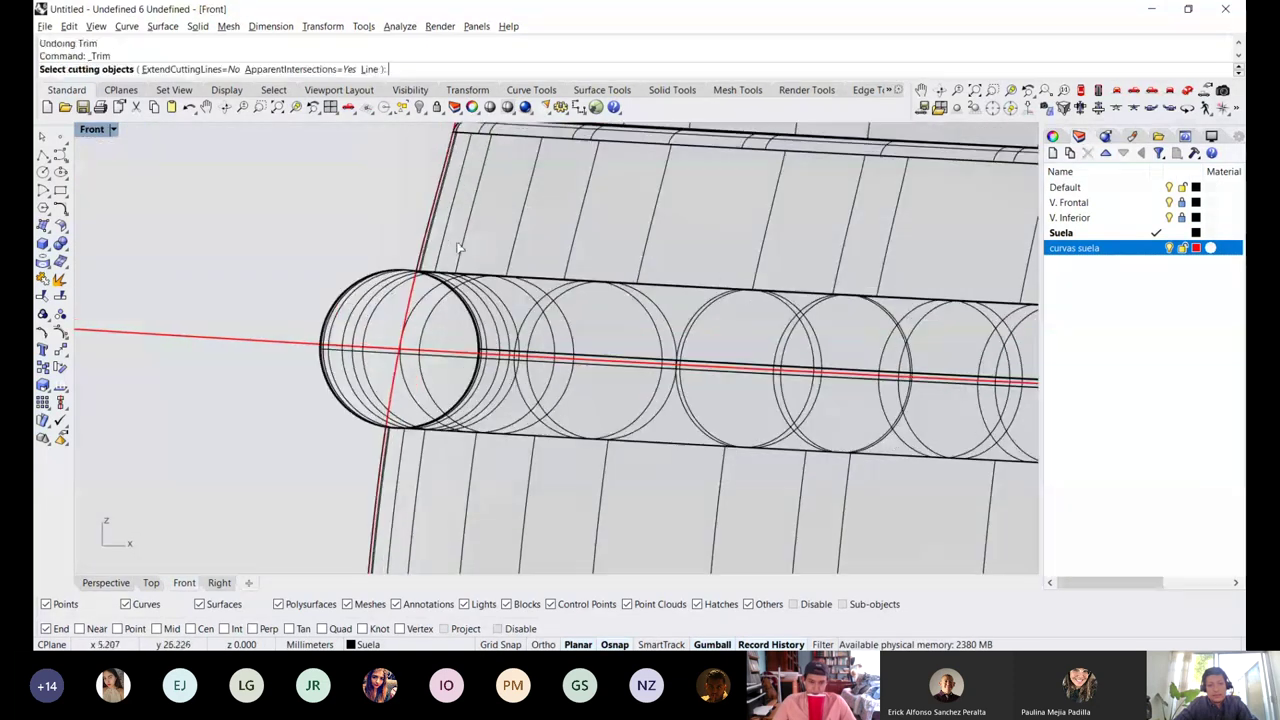
left_click(458, 242)
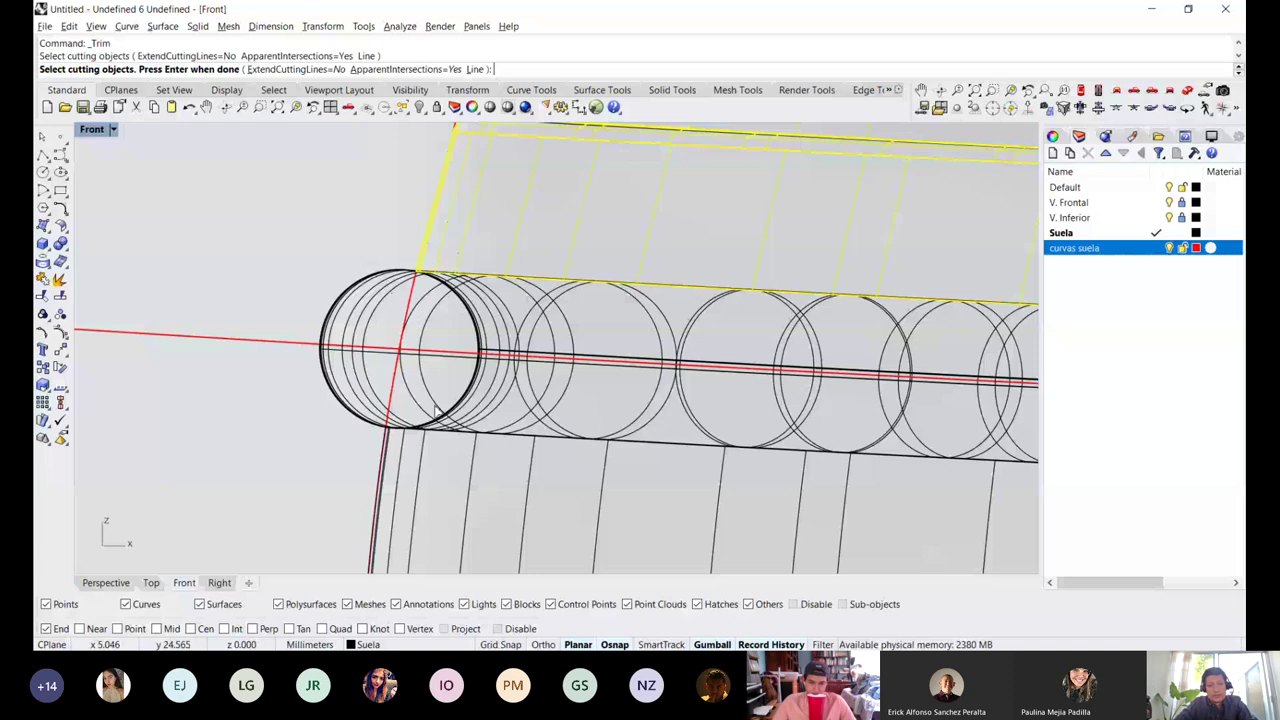
left_click(437, 412)
key("Return")
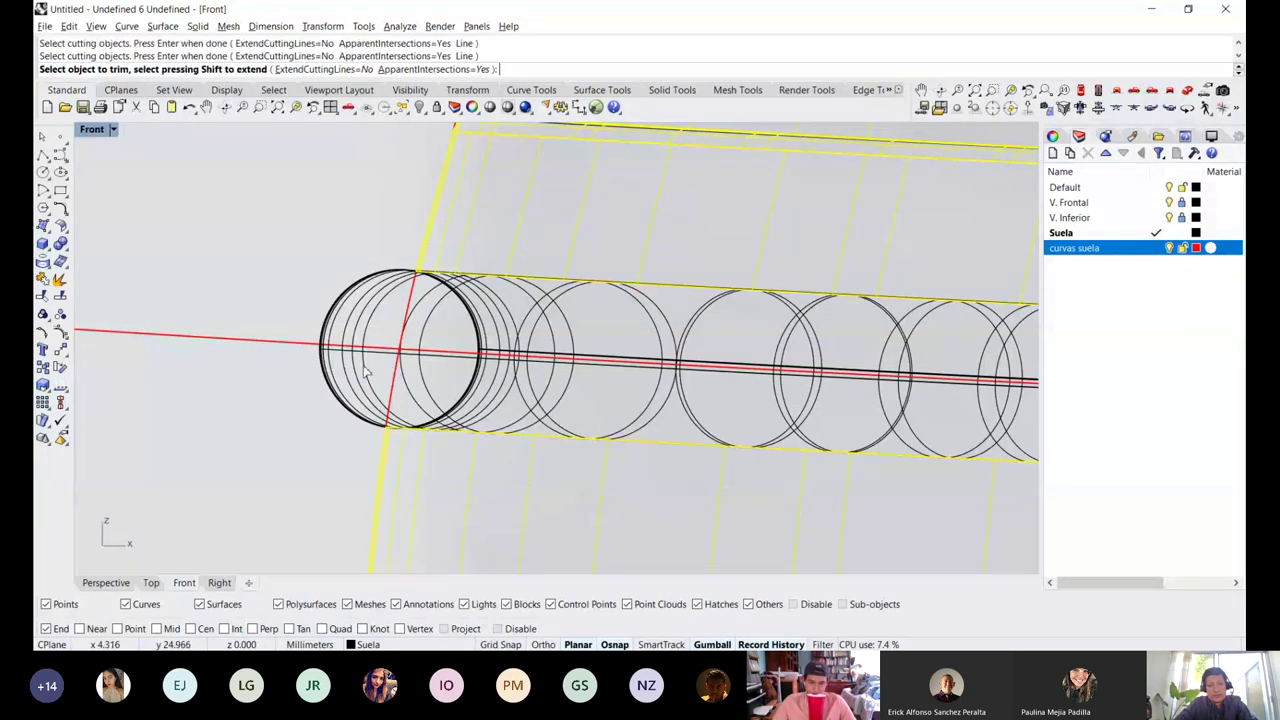
left_click(364, 368)
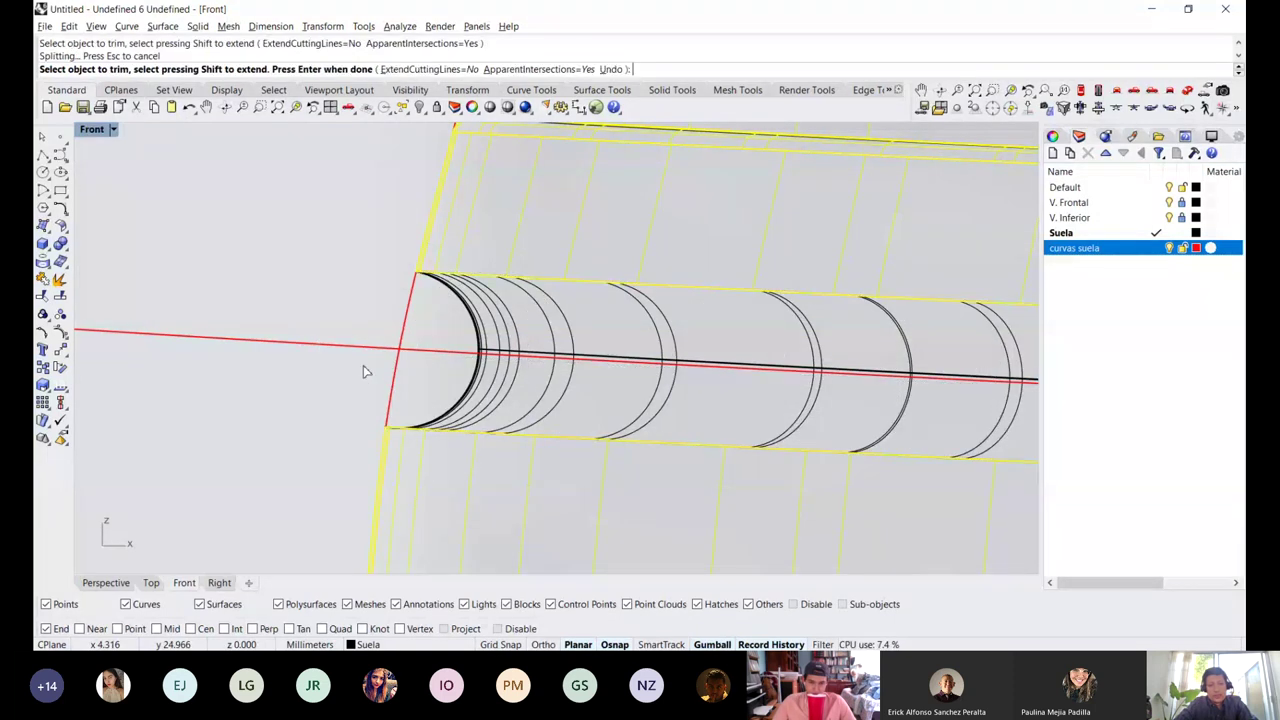
key("Return")
left_click(630, 397)
Show the Perspective view in Rendered mode and examine both grooves around the sole from toe to heel
key("ctrl+F4")
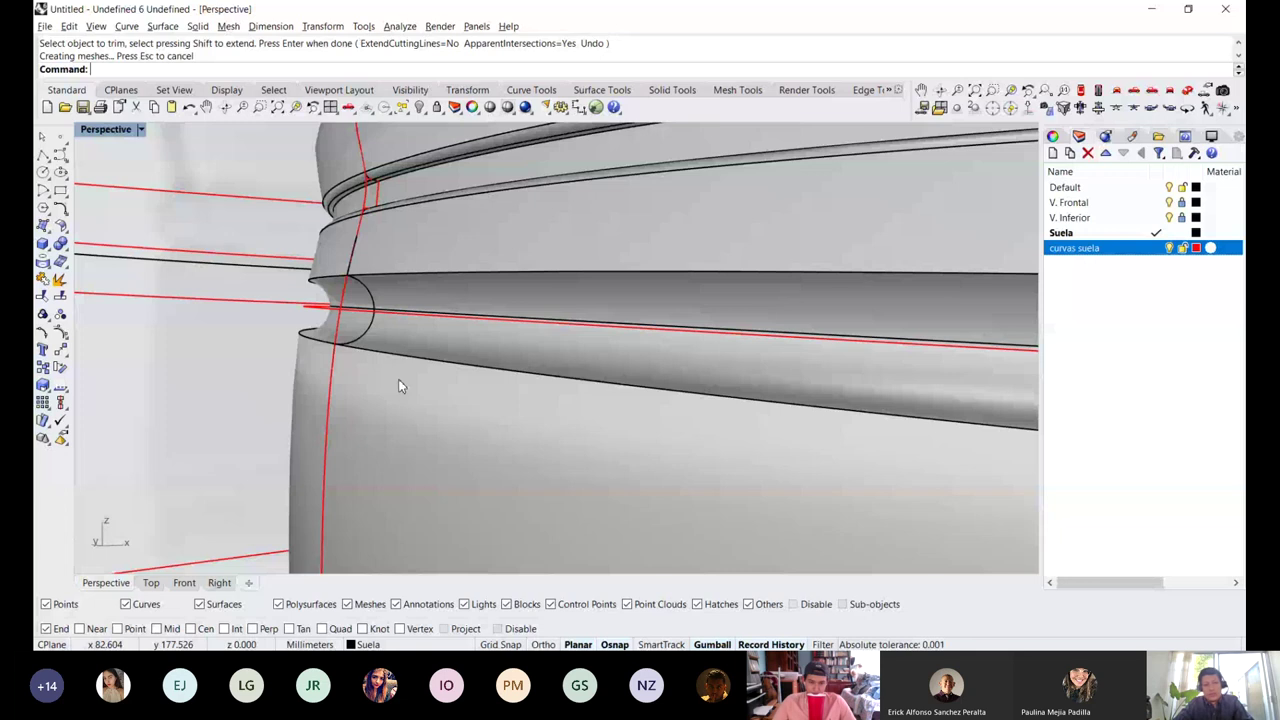
key("ctrl+alt+r")
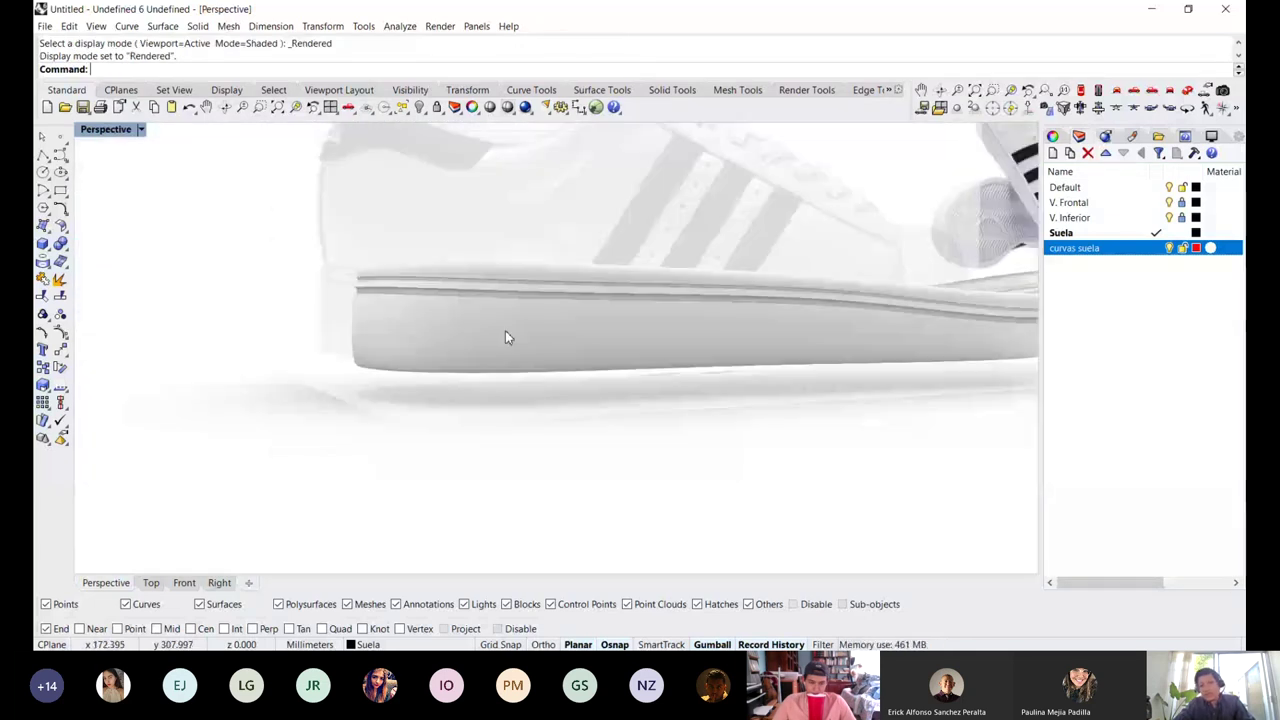
right_click_drag(505, 331, 806, 268)
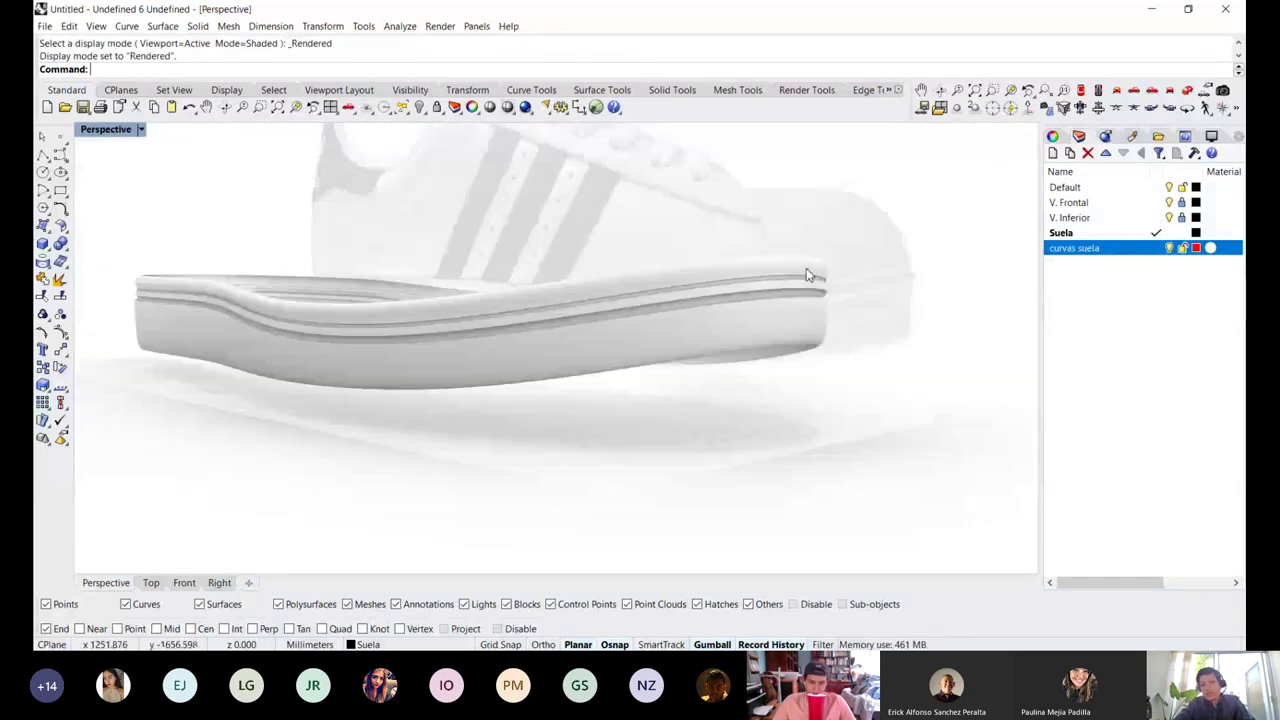
scroll(806, 268, "up", 7)
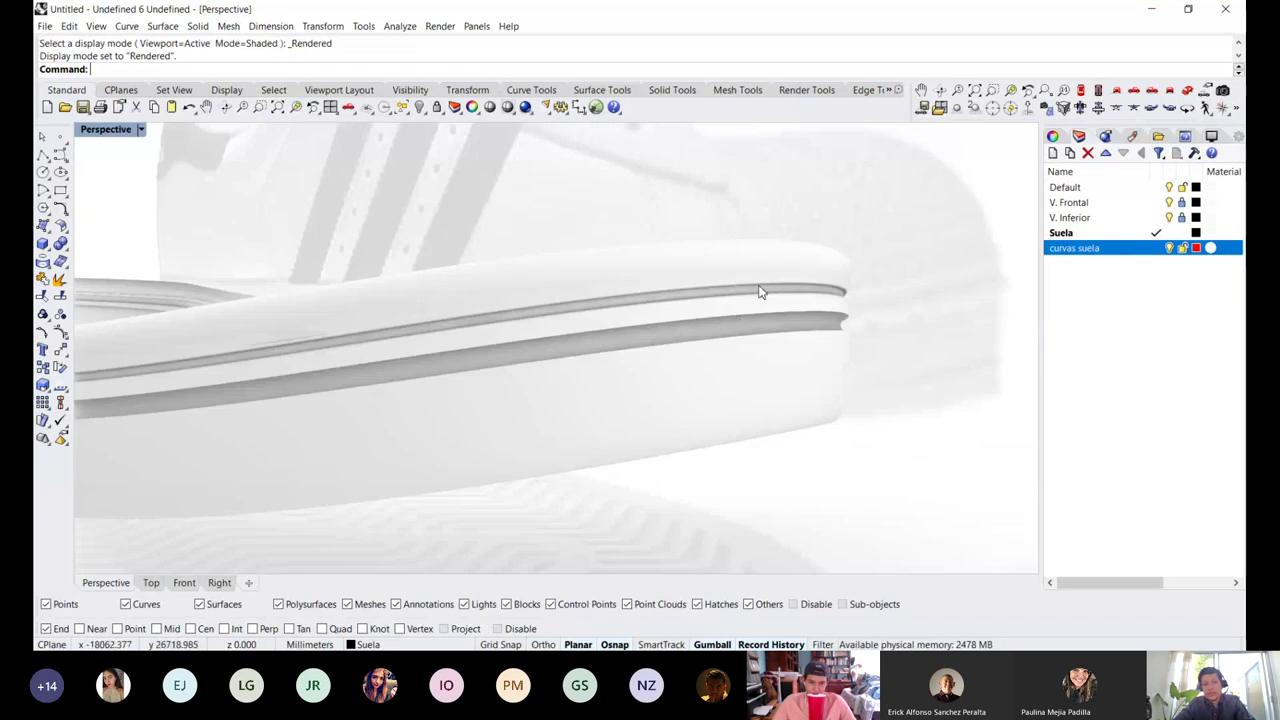
scroll(732, 326, "down", 8)
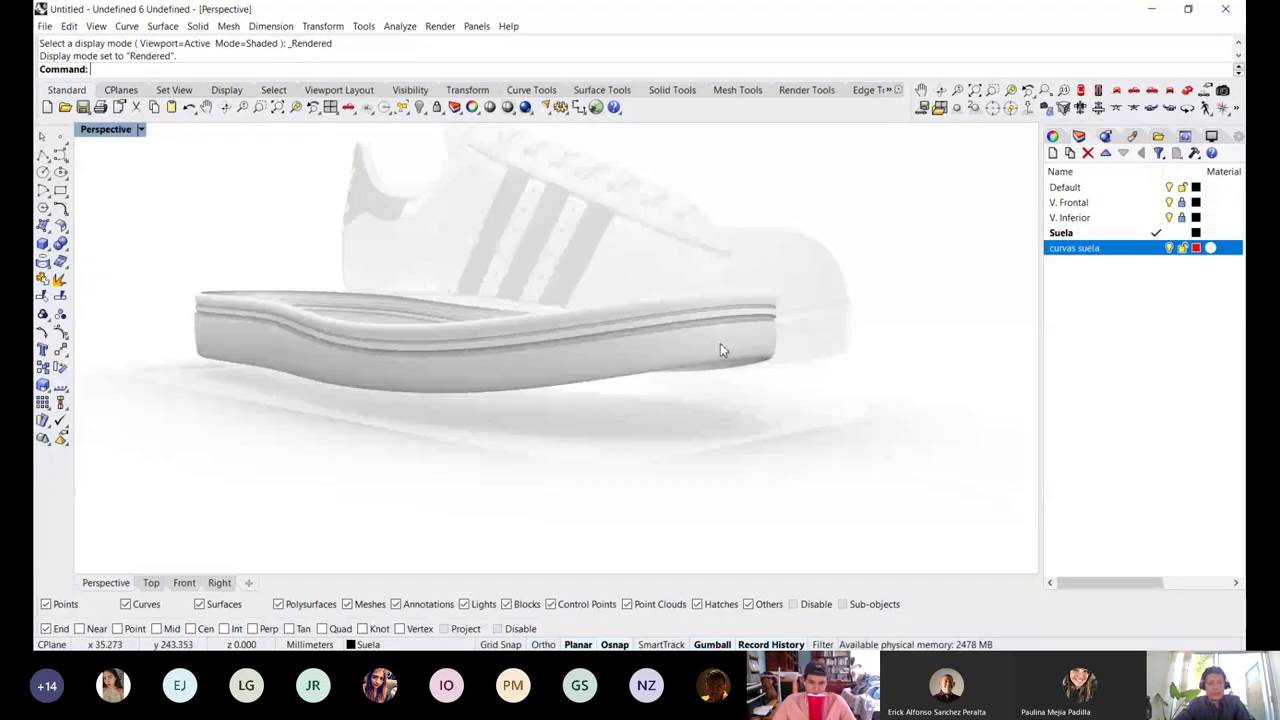
scroll(227, 269, "up", 5)
scroll(227, 269, "up", 6)
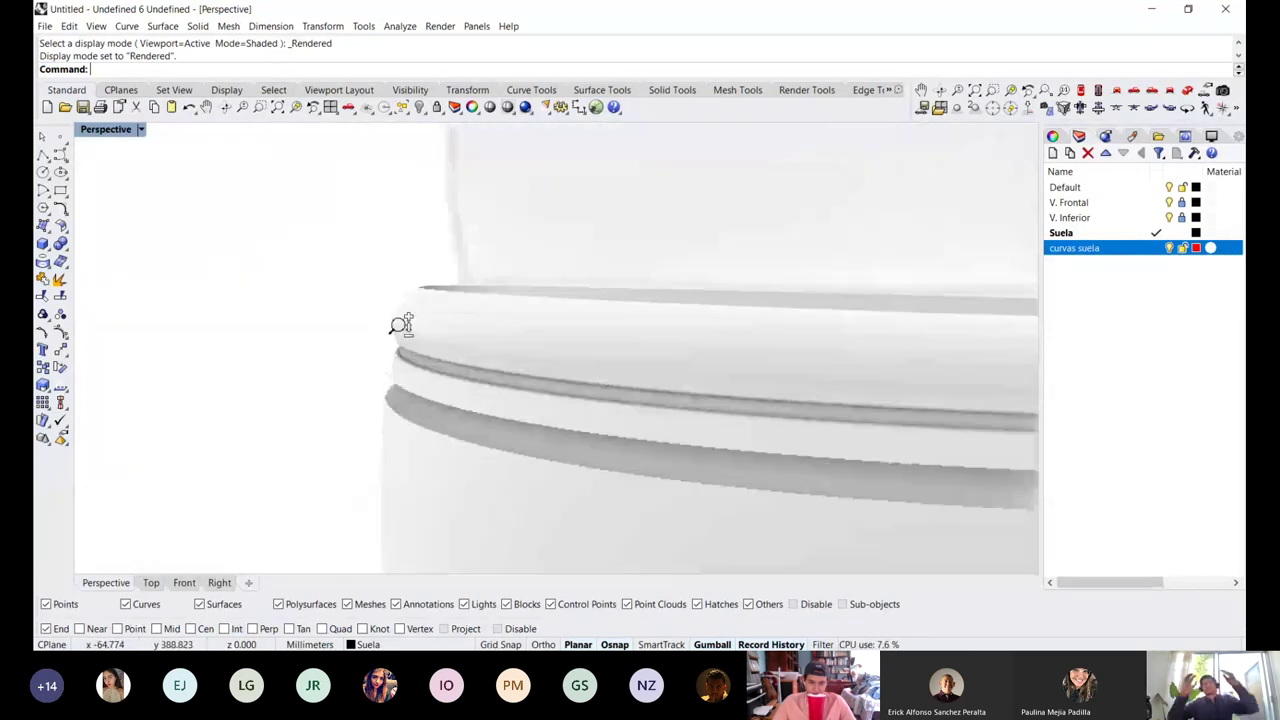
right_click_drag(400, 326, 493, 342)
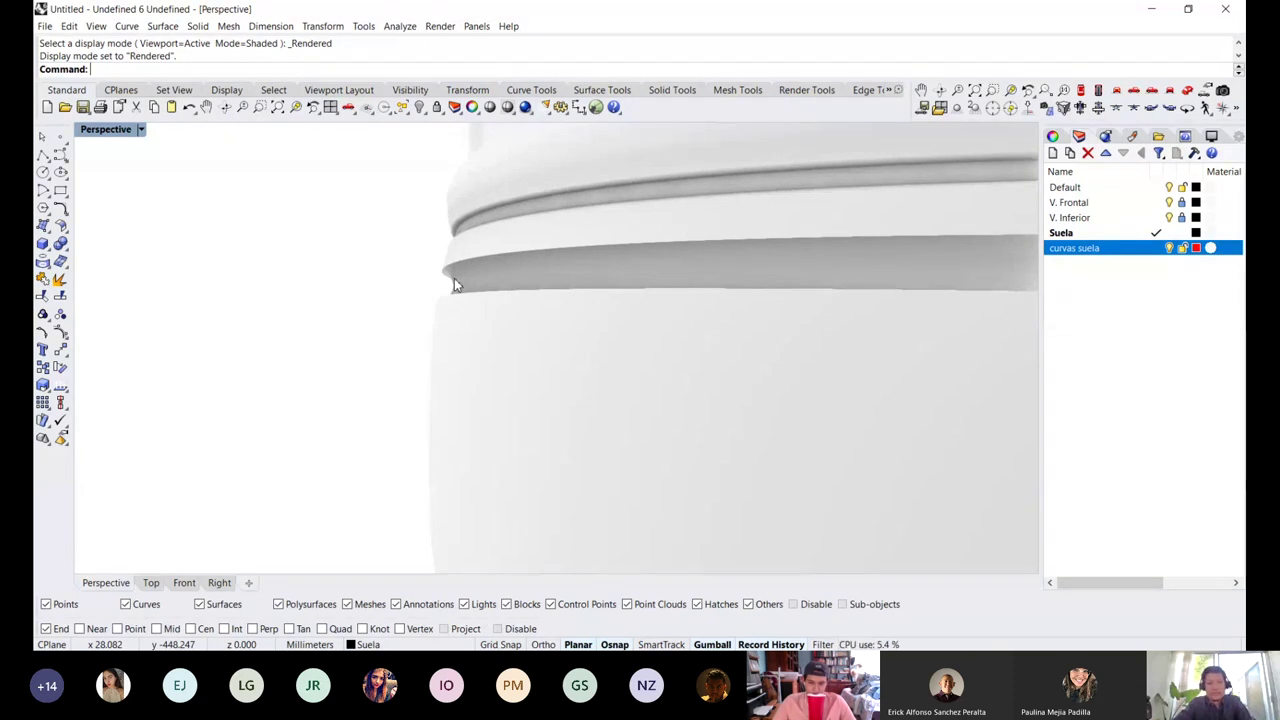
Undo the trims and the pipe that formed the second groove around the sole's side wall
key("ctrl+z")
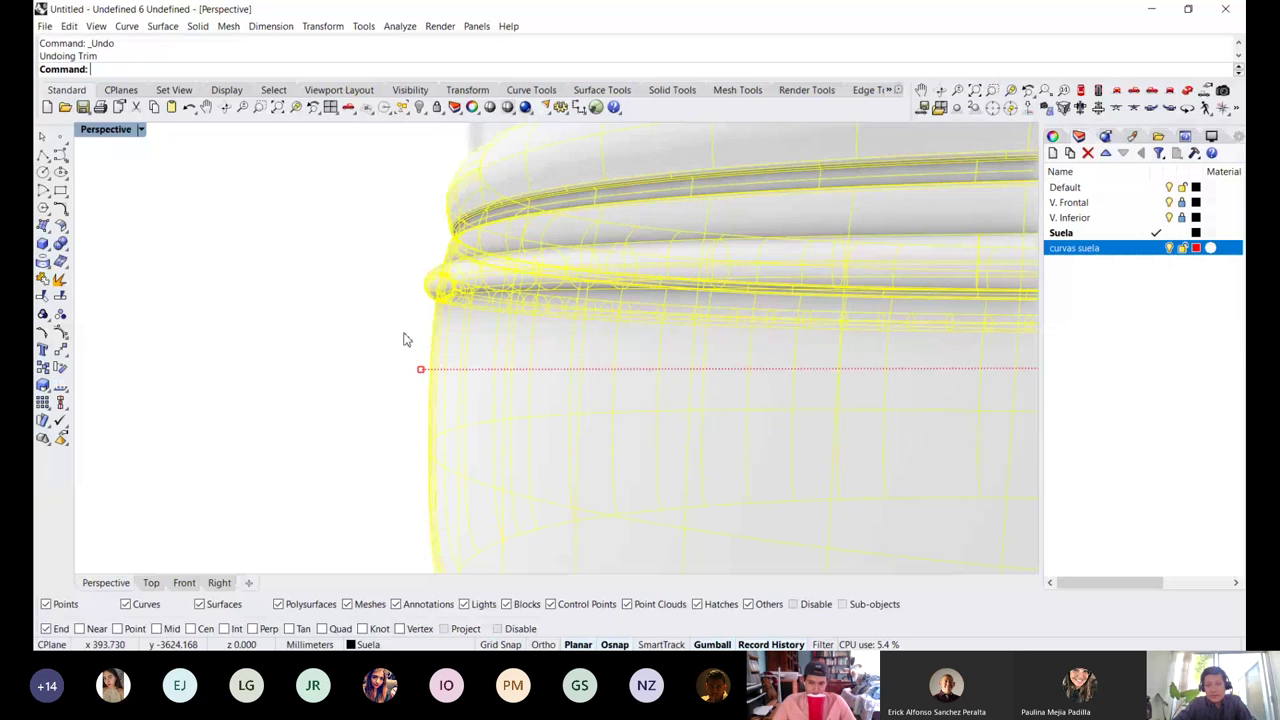
key("ctrl+z")
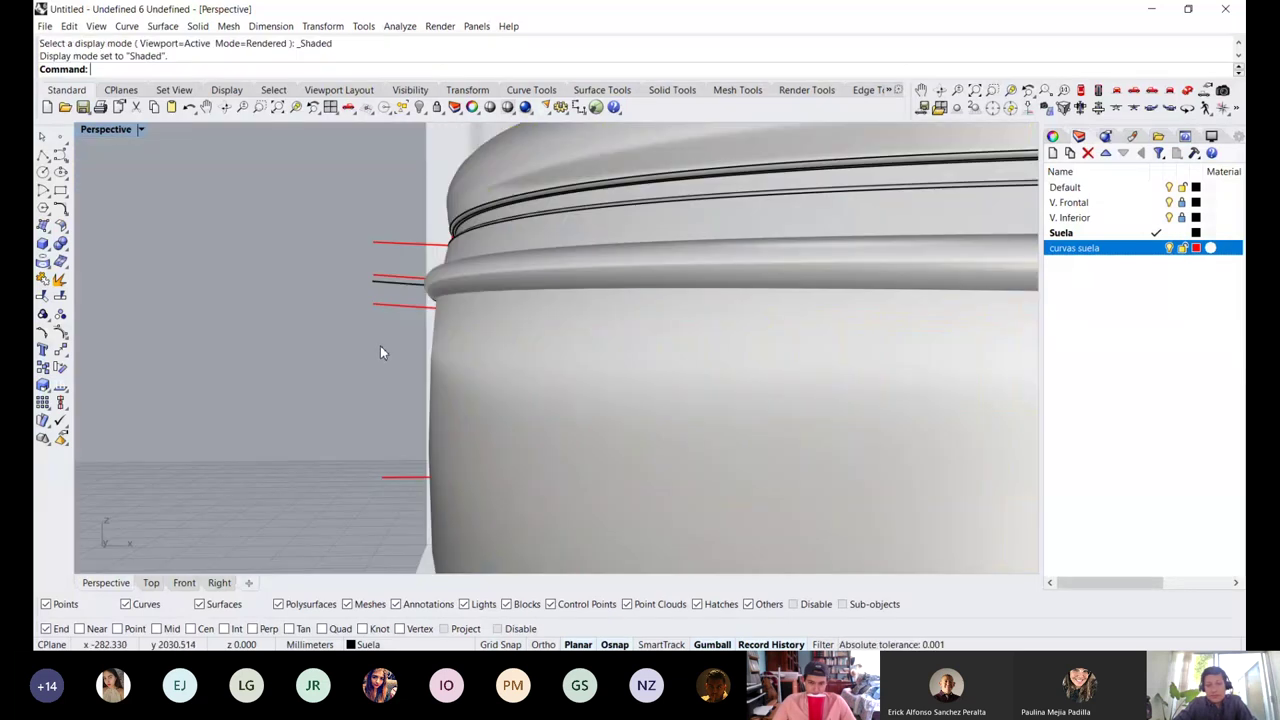
mouse_move(474, 240)
right_mouse_down()
mouse_move(580, 224)
mouse_move(443, 266)
mouse_move(443, 323)
mouse_move(443, 237)
mouse_move(470, 281)
mouse_move(474, 251)
right_mouse_up()
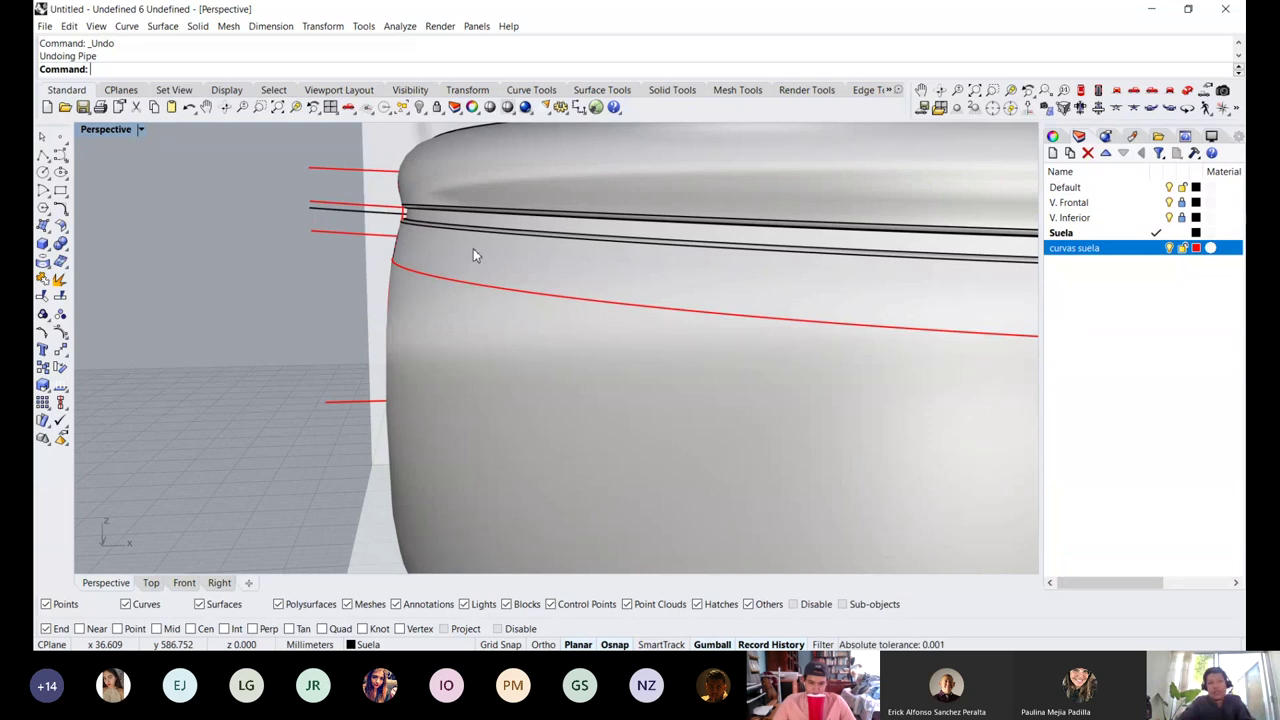
scroll(493, 230, "down", 3)
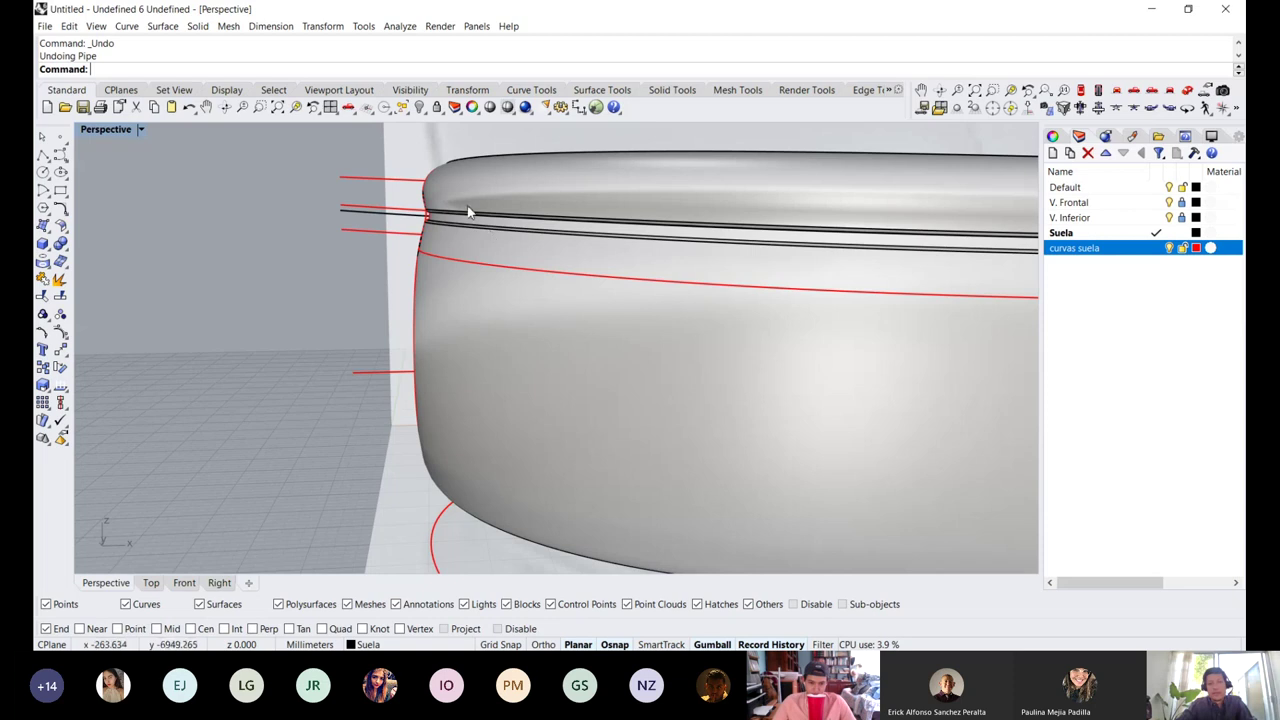
Examine the remaining groove at the heel and compare it with the sole edge in the sneaker reference photo
right_click_drag(471, 209, 731, 330)
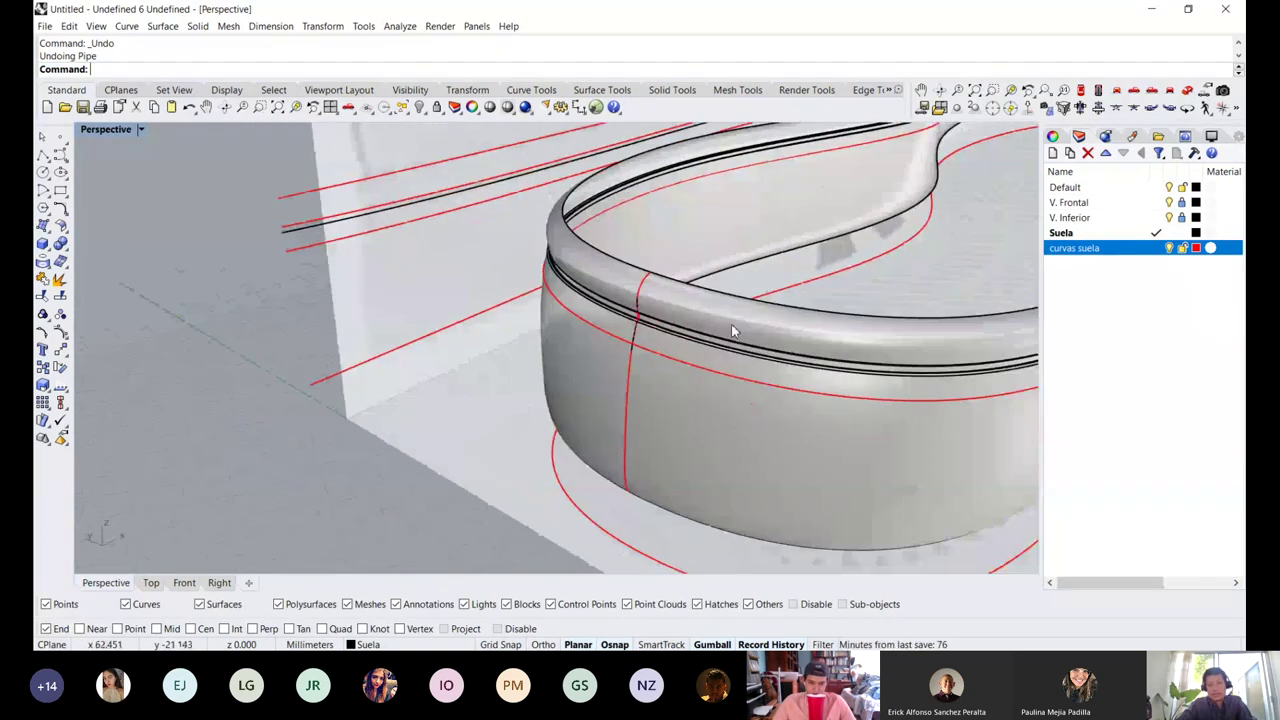
scroll(640, 325, "up", 3)
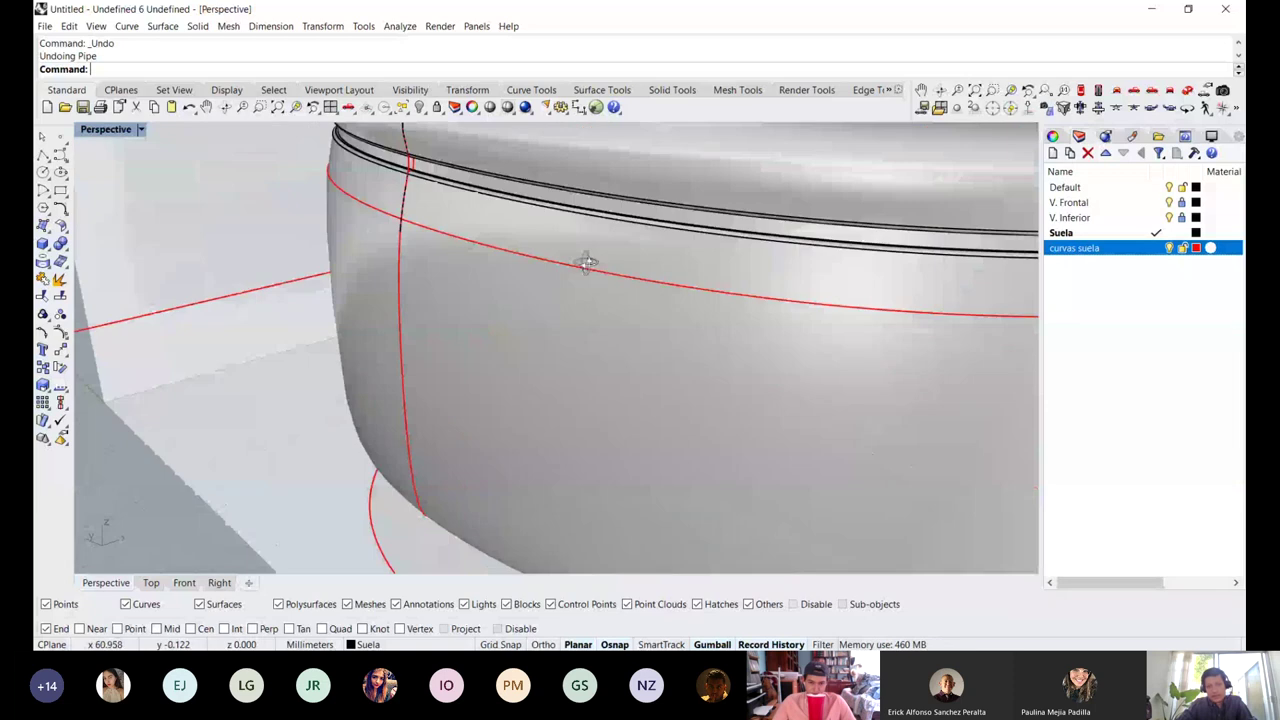
scroll(595, 252, "down", 5)
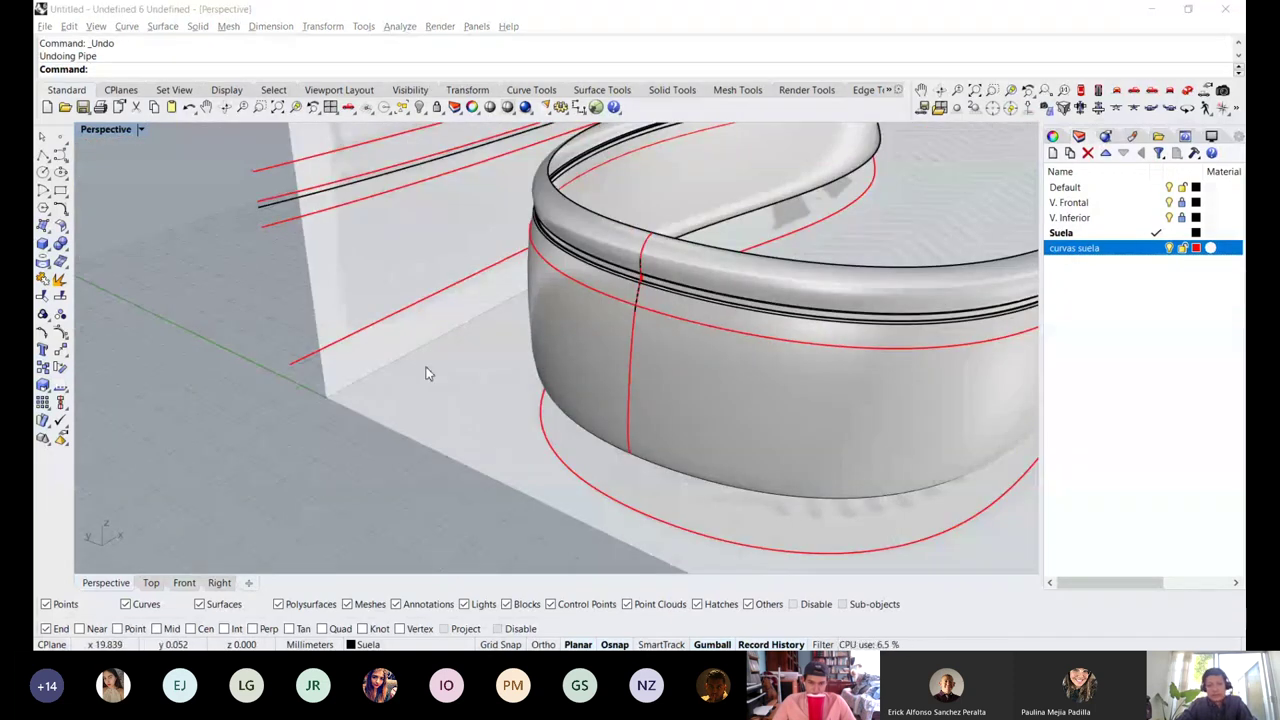
scroll(426, 367, "down", 8)
right_click_drag(654, 307, 499, 425)
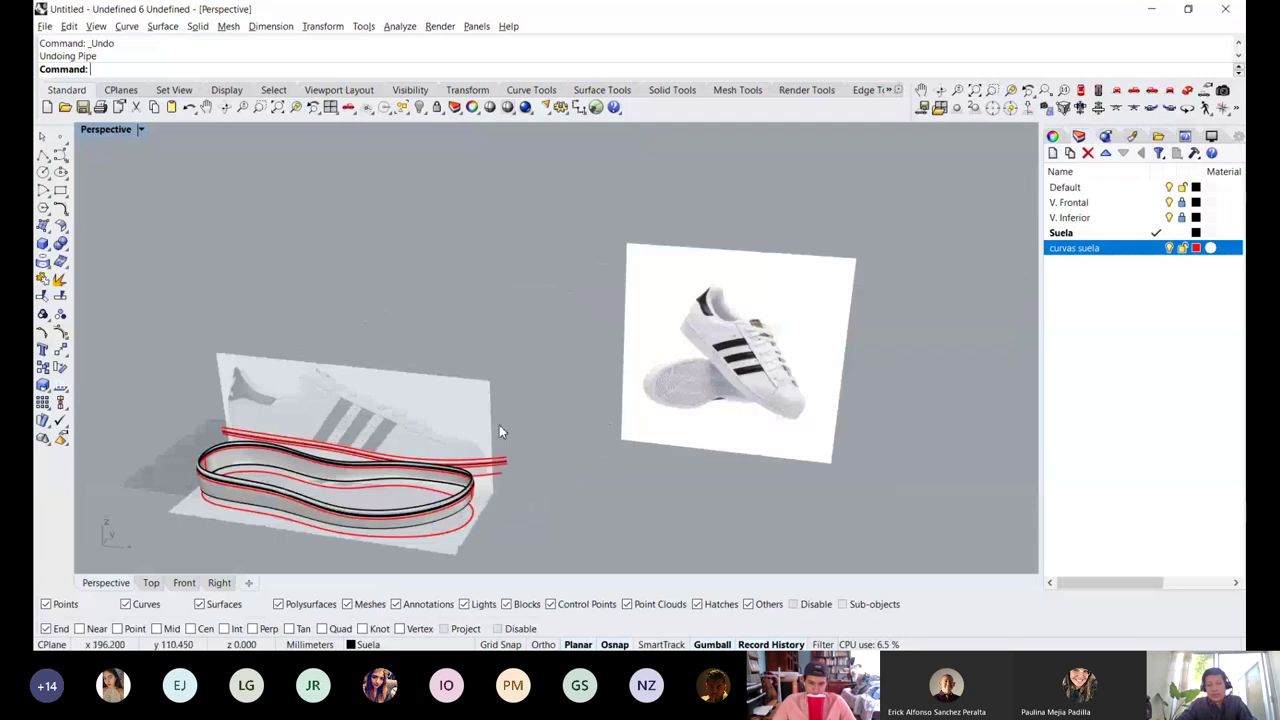
scroll(631, 322, "up", 6)
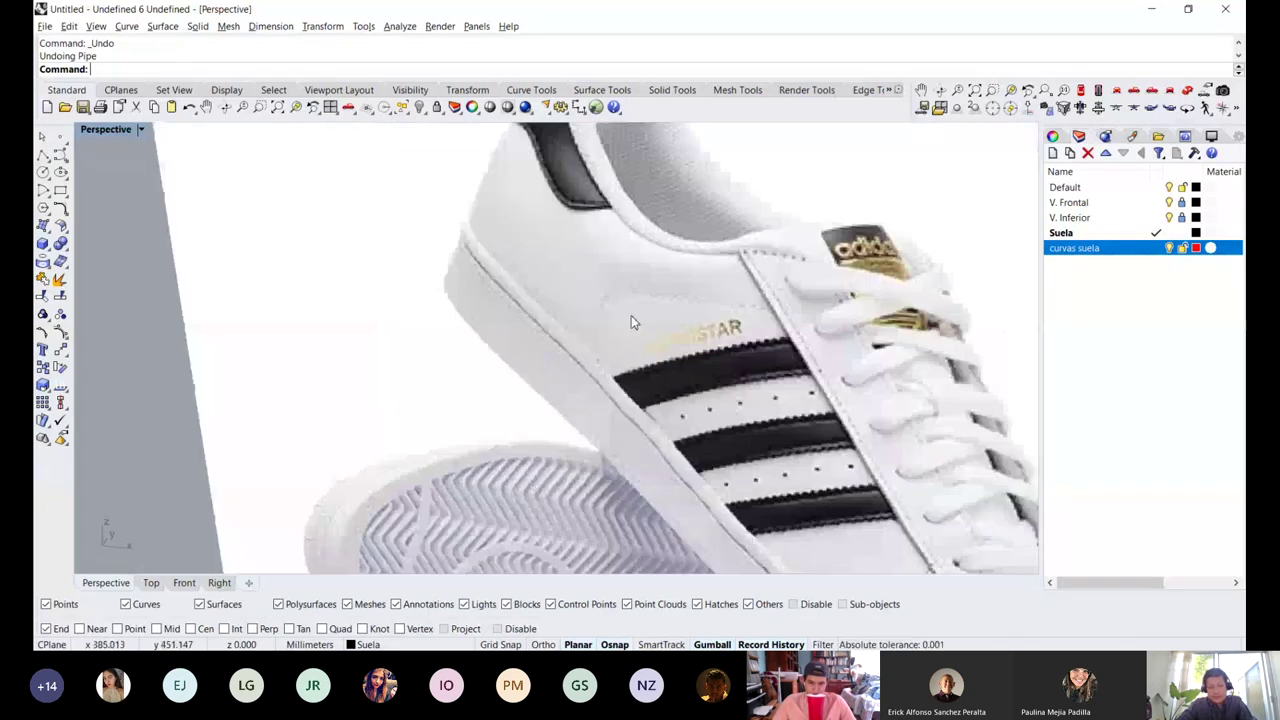
scroll(631, 322, "up", 2)
scroll(585, 432, "up", 2)
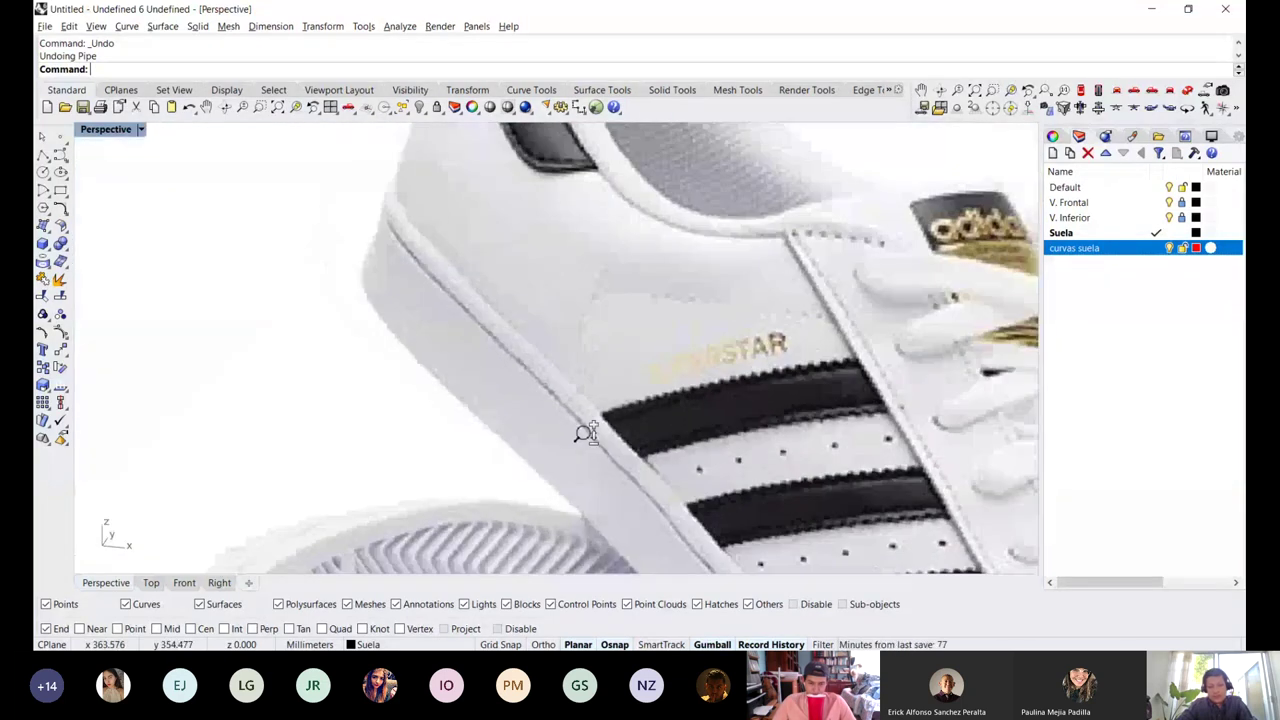
scroll(585, 432, "down", 3)
scroll(573, 321, "down", 5)
scroll(480, 391, "up", 3)
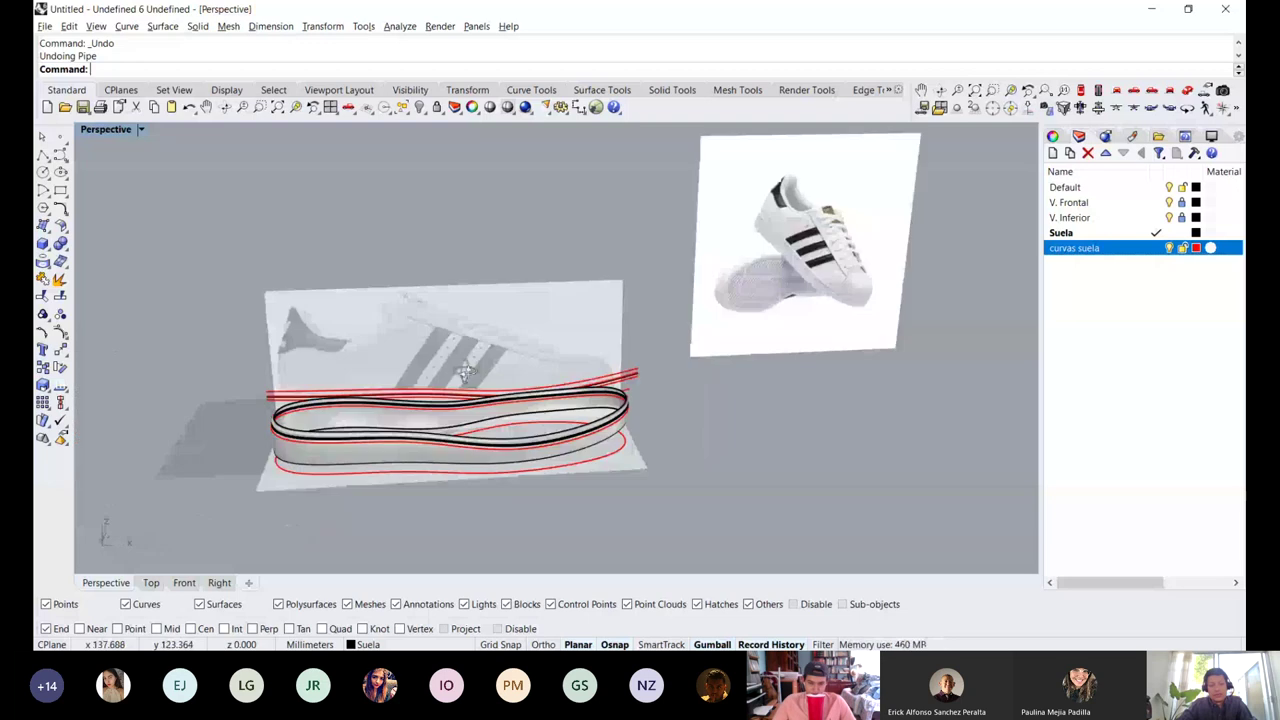
Draw a line extending about 2 mm to both sides from the midpoint of the groove profile's short vertical segment at the heel, using only midpoint snap and Ortho
right_click_drag(465, 372, 548, 351)
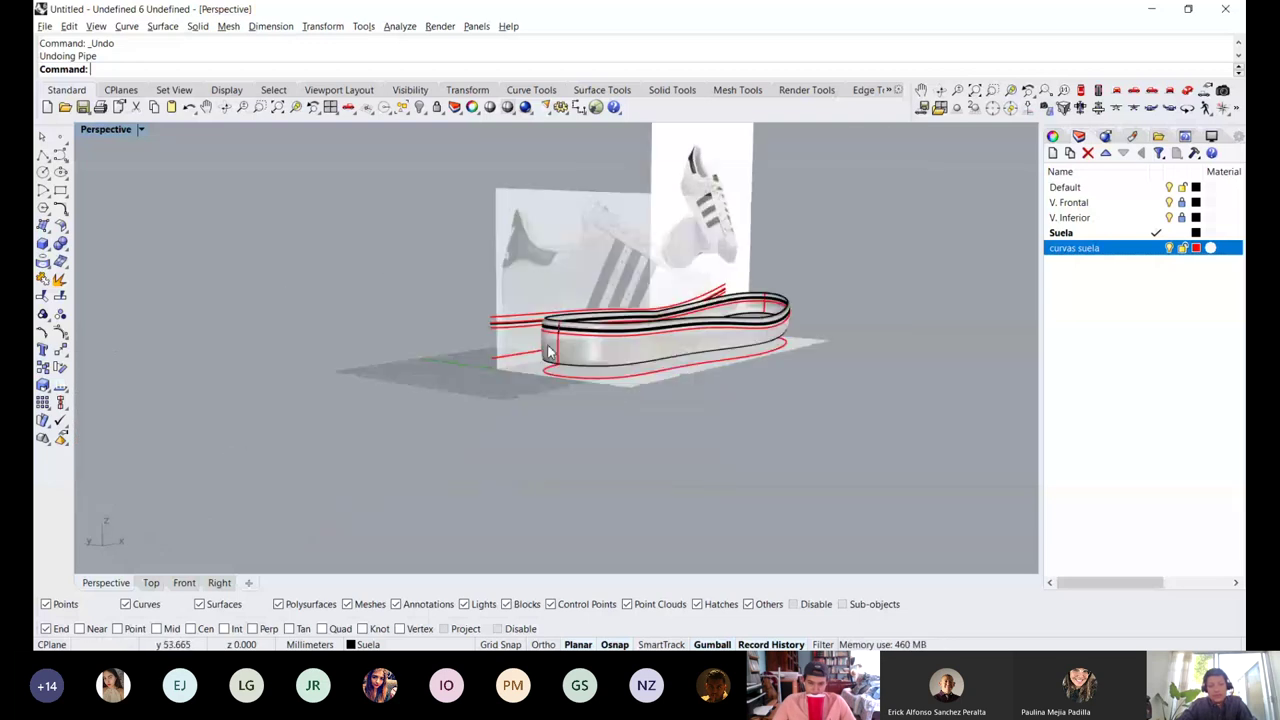
scroll(548, 350, "up", 5)
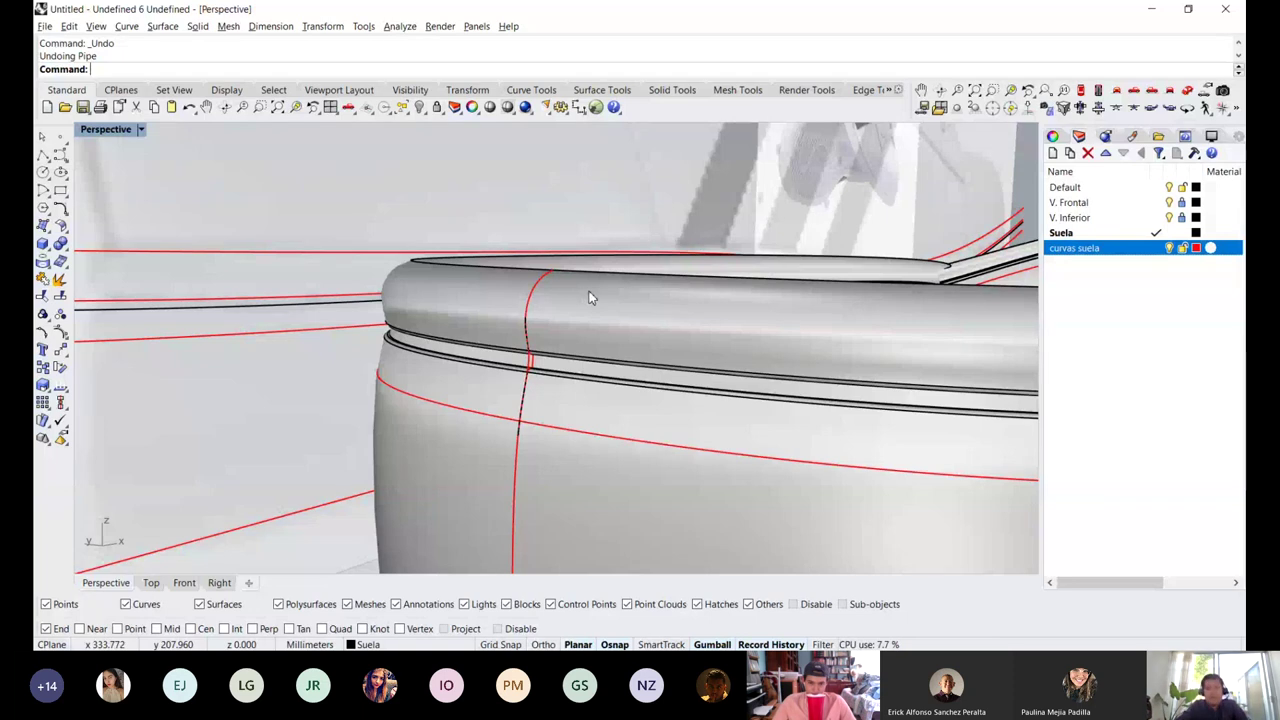
scroll(543, 343, "up", 3)
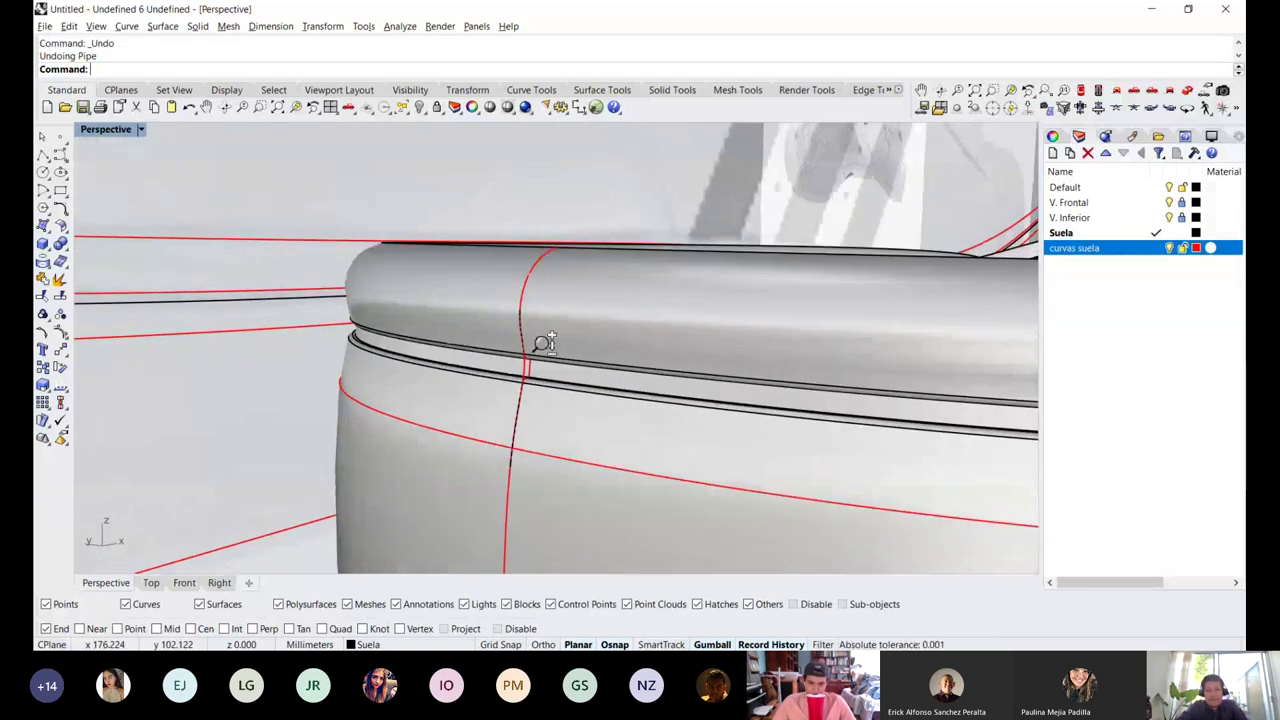
scroll(543, 343, "down", 2)
right_click_drag(541, 334, 492, 289)
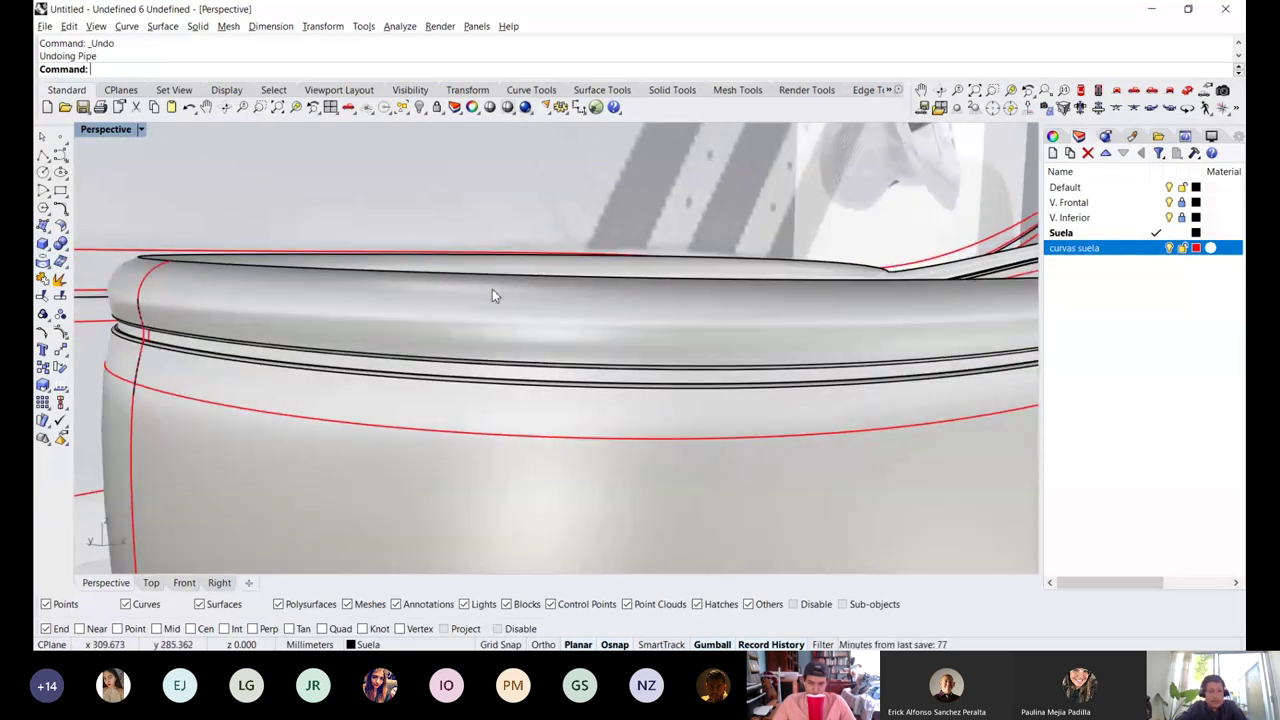
scroll(128, 312, "up", 5)
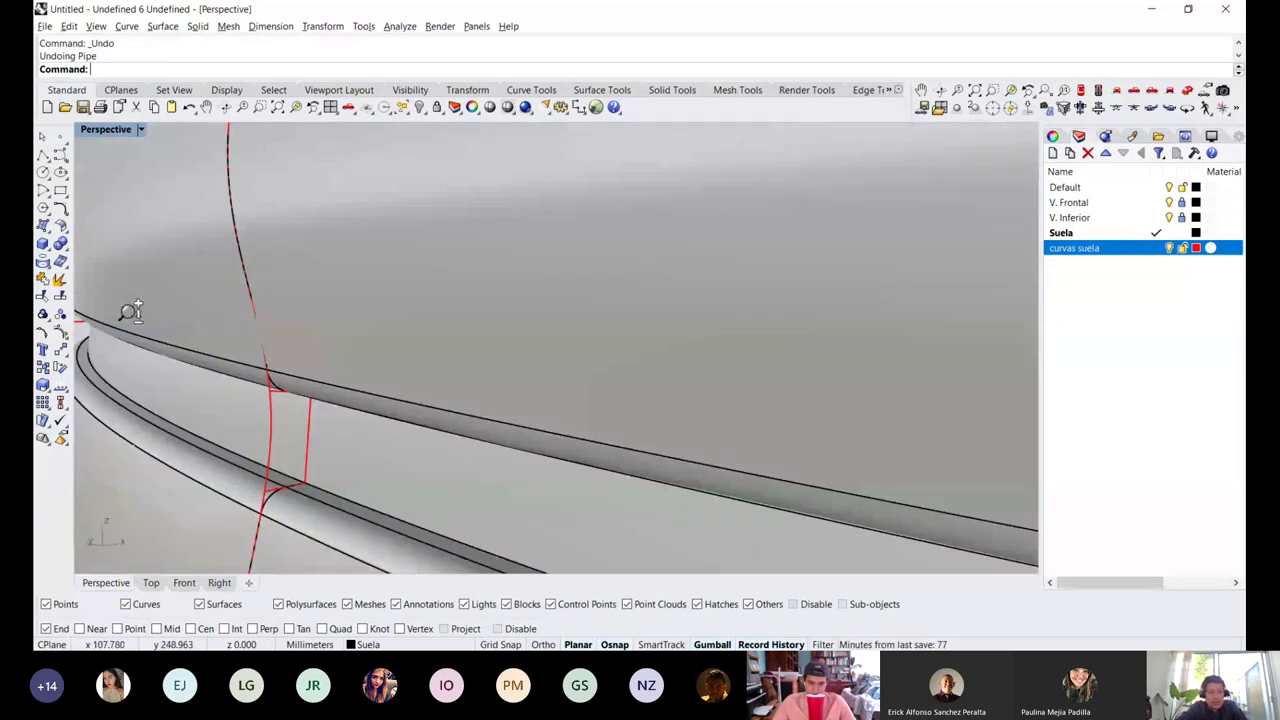
right_click_drag(247, 339, 282, 325, "shift")
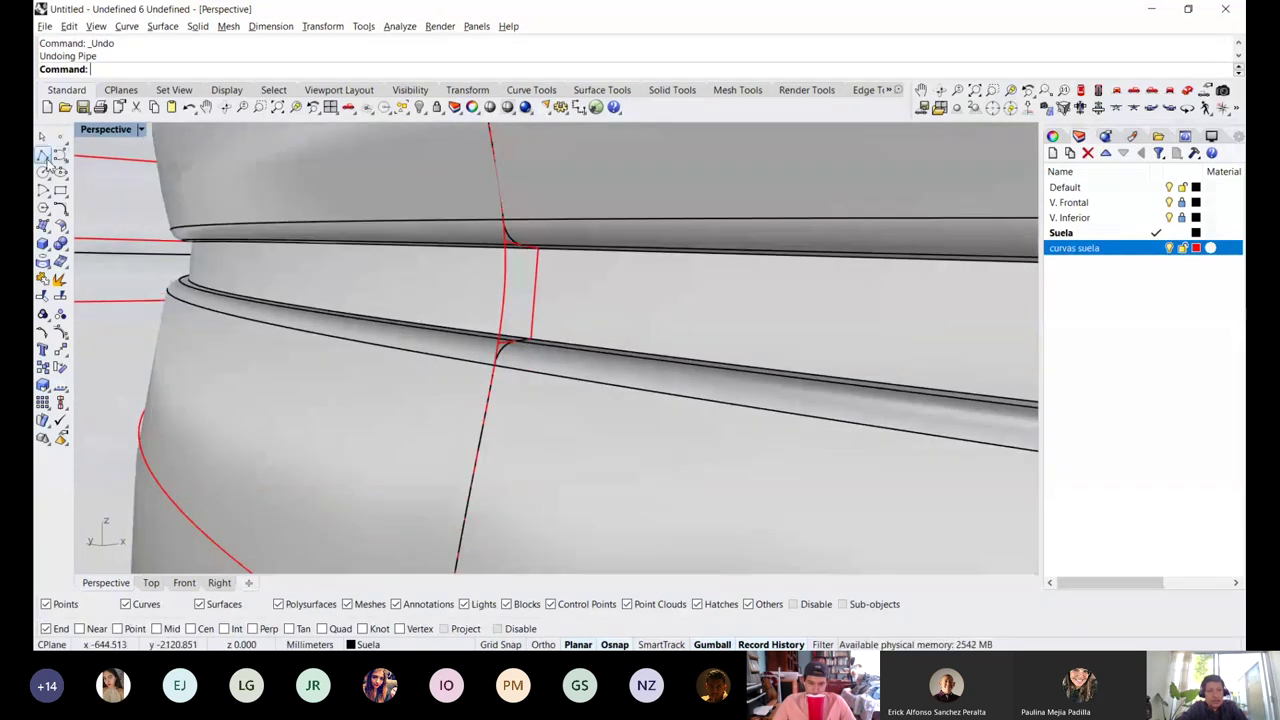
left_click(45, 158)
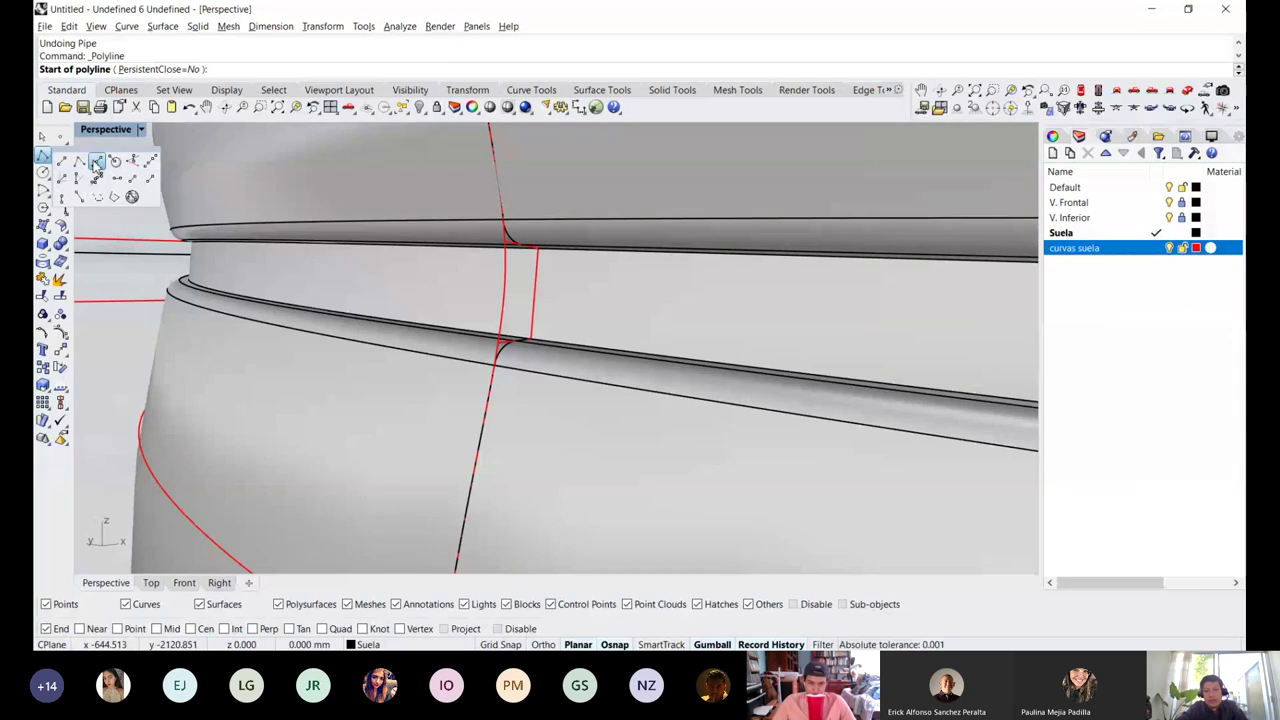
left_click(96, 162)
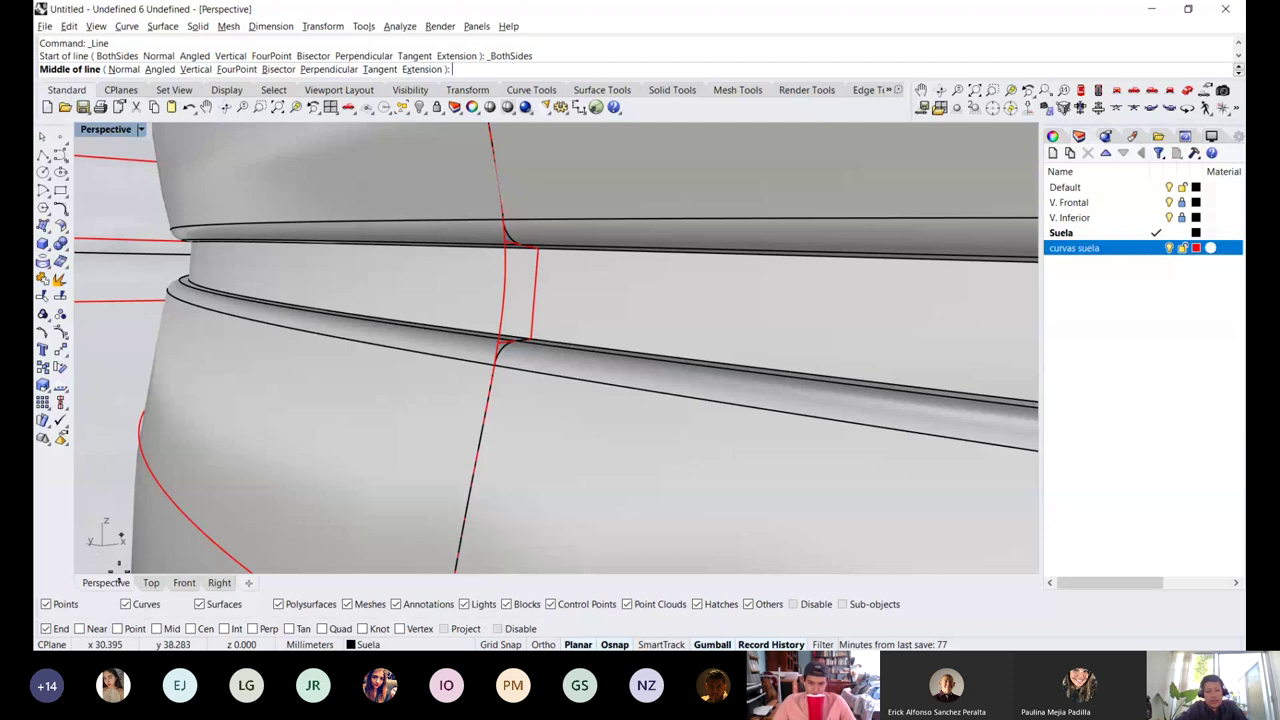
key("ctrl")
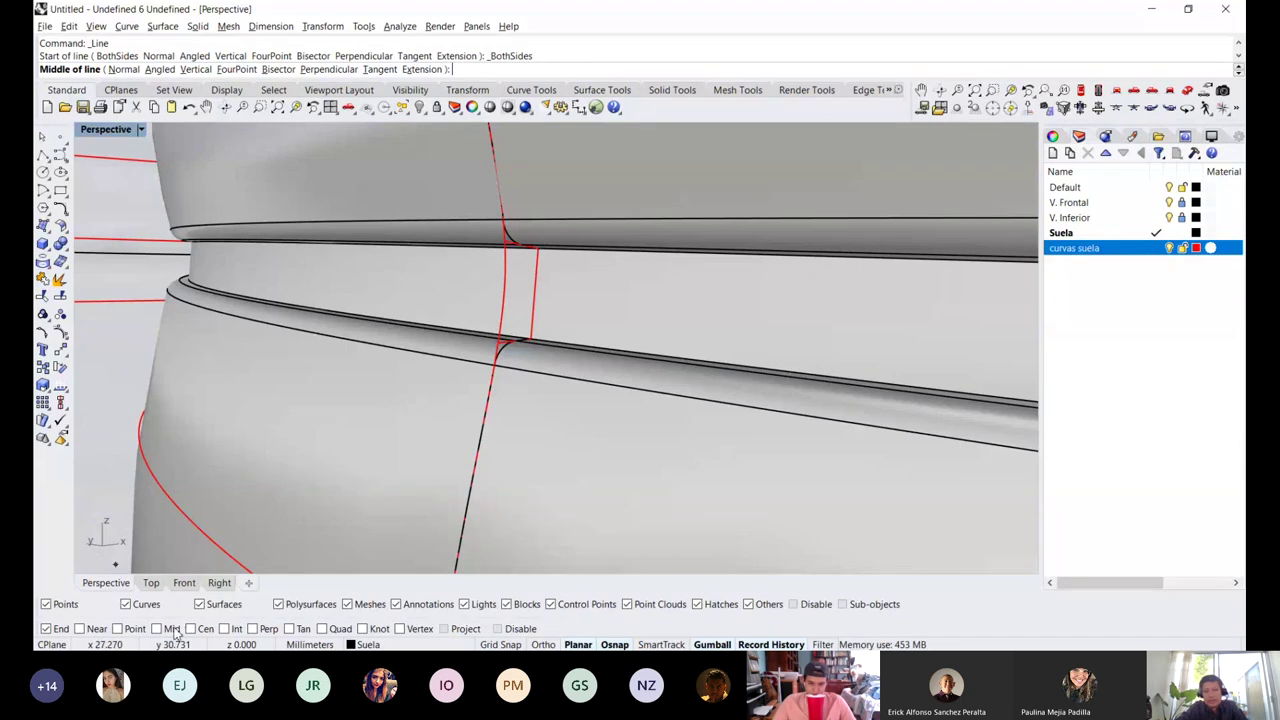
left_click(172, 629)
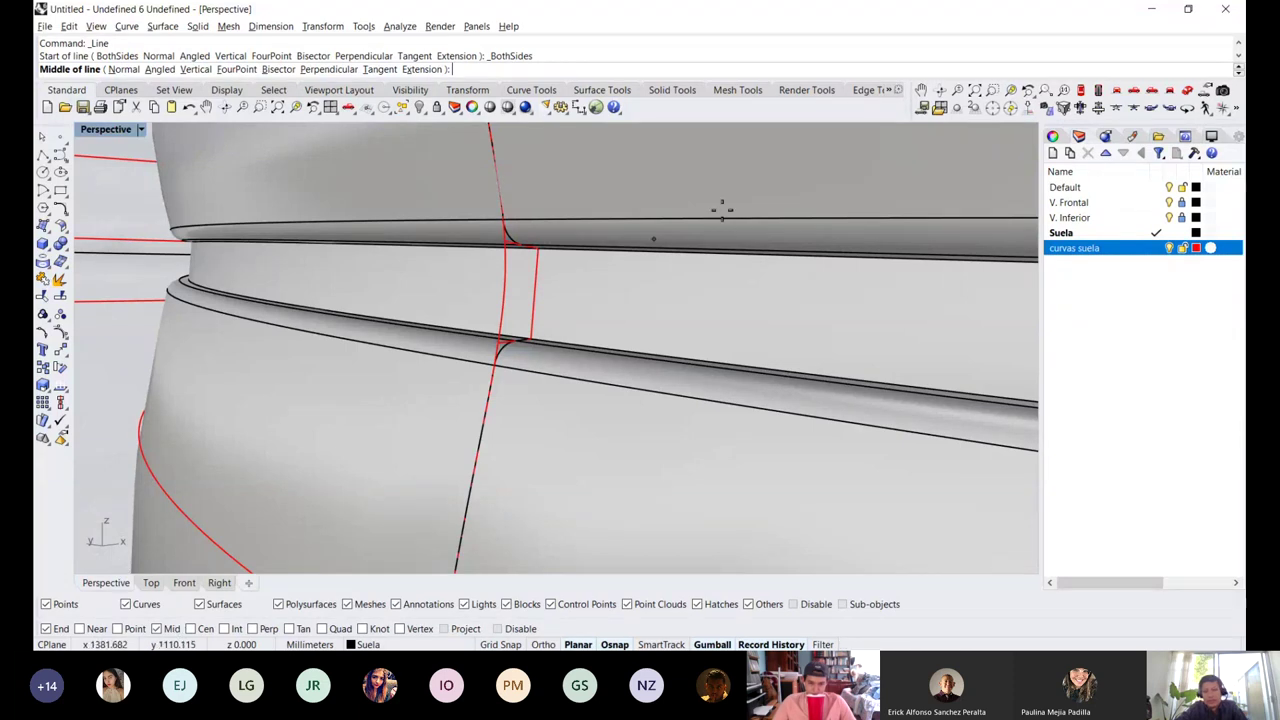
left_click(531, 295)
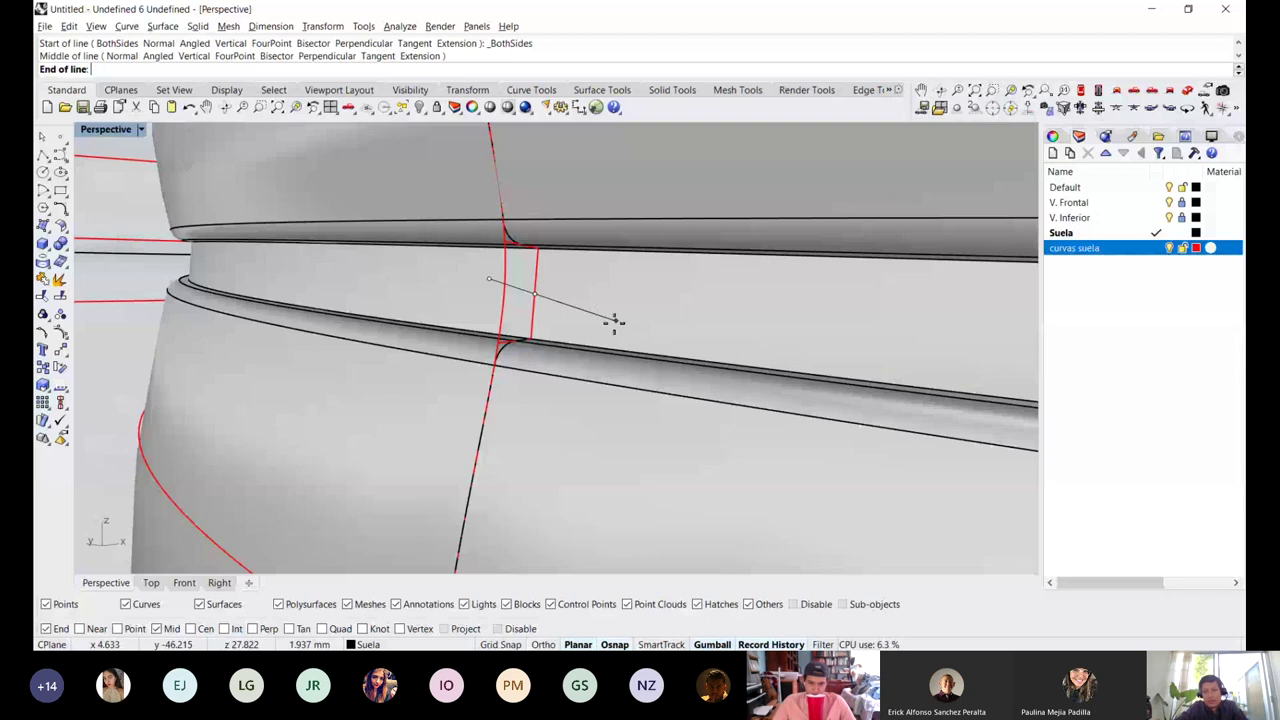
right_click_drag(614, 321, 621, 297)
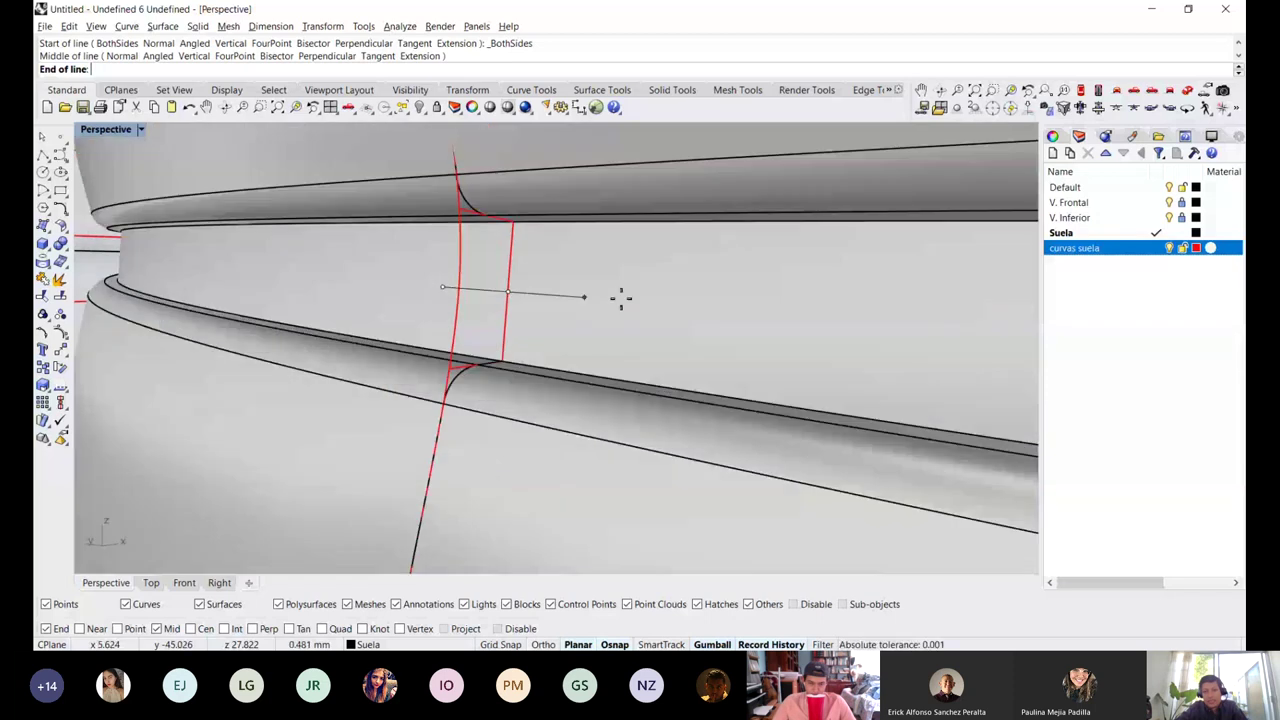
key("shift")
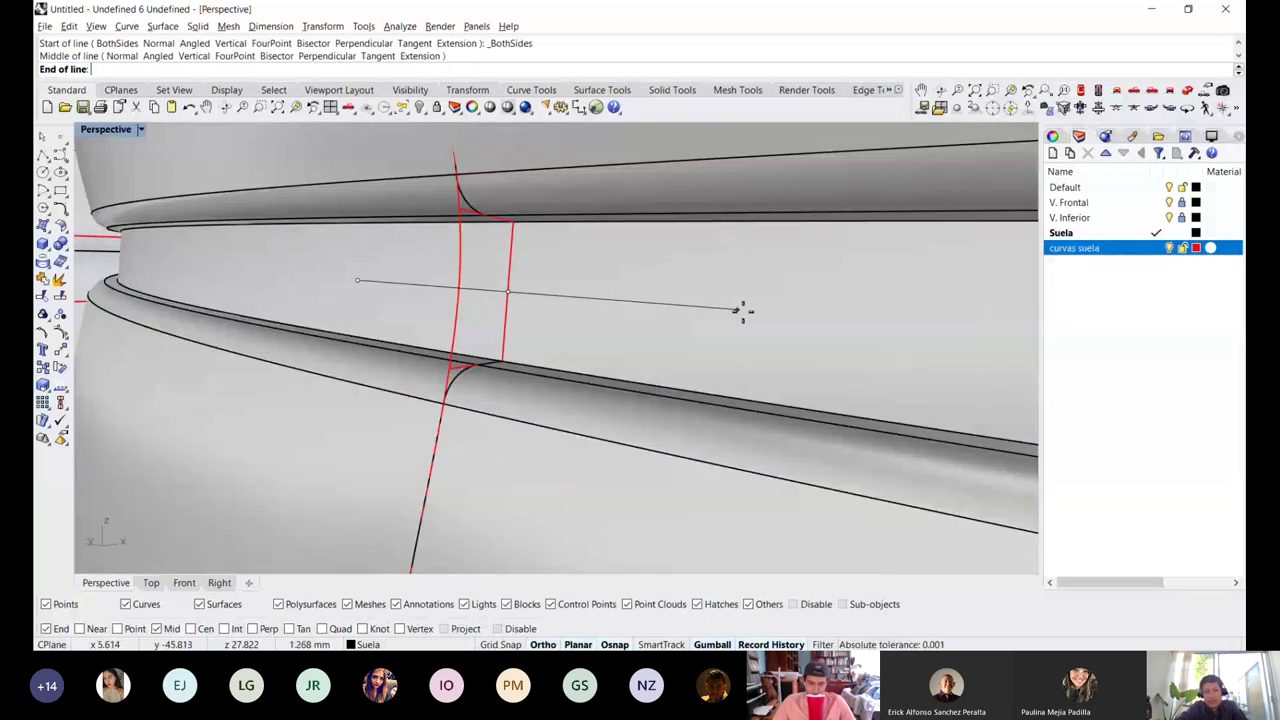
scroll(750, 310, "up", 3)
scroll(740, 331, "down", 2)
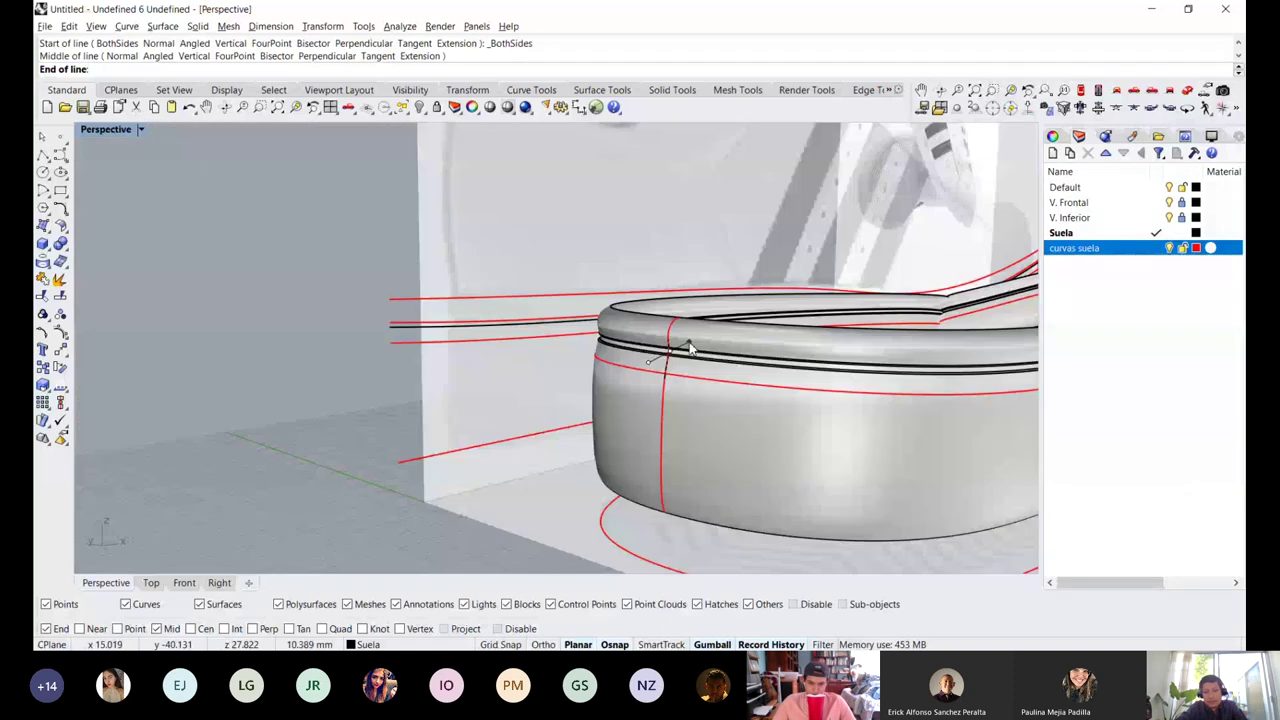
scroll(688, 347, "up", 5)
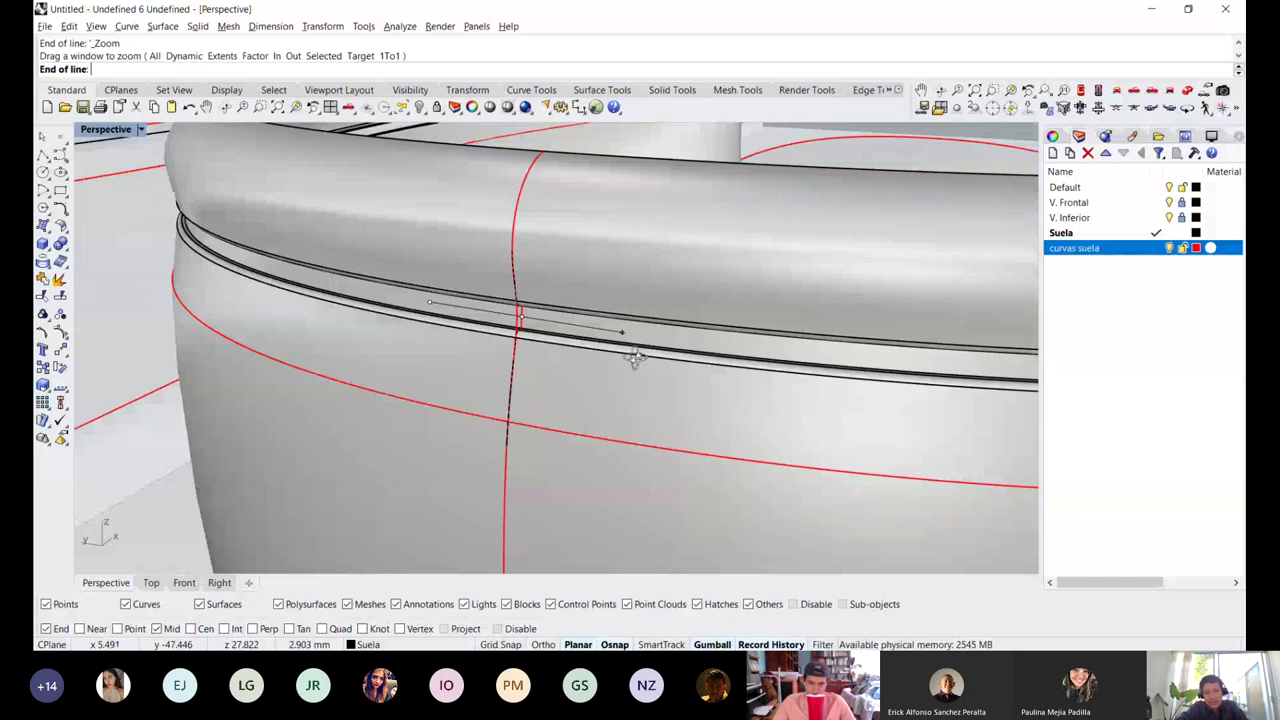
scroll(634, 358, "up", 3)
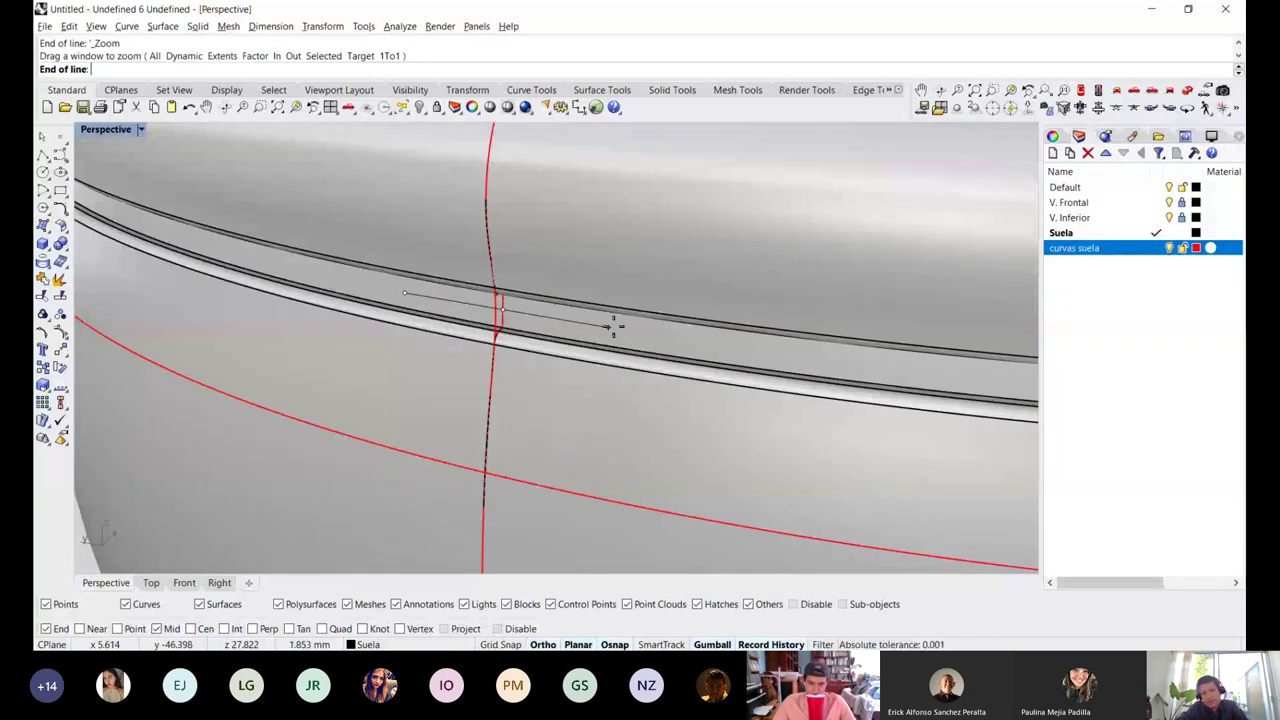
key("Escape")
scroll(612, 350, "down", 10)
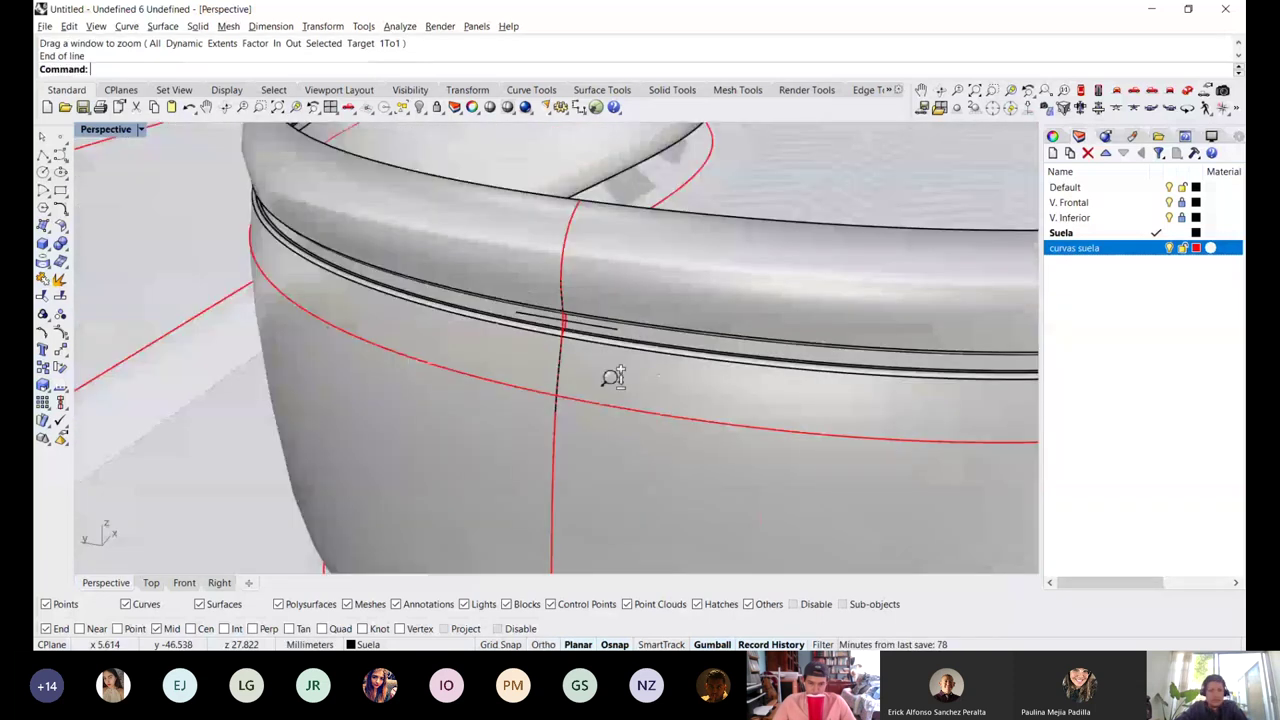
Start a Pipe along the short line in the heel groove with its cap style set to Round
scroll(600, 400, "up", 5)
left_click(584, 330)
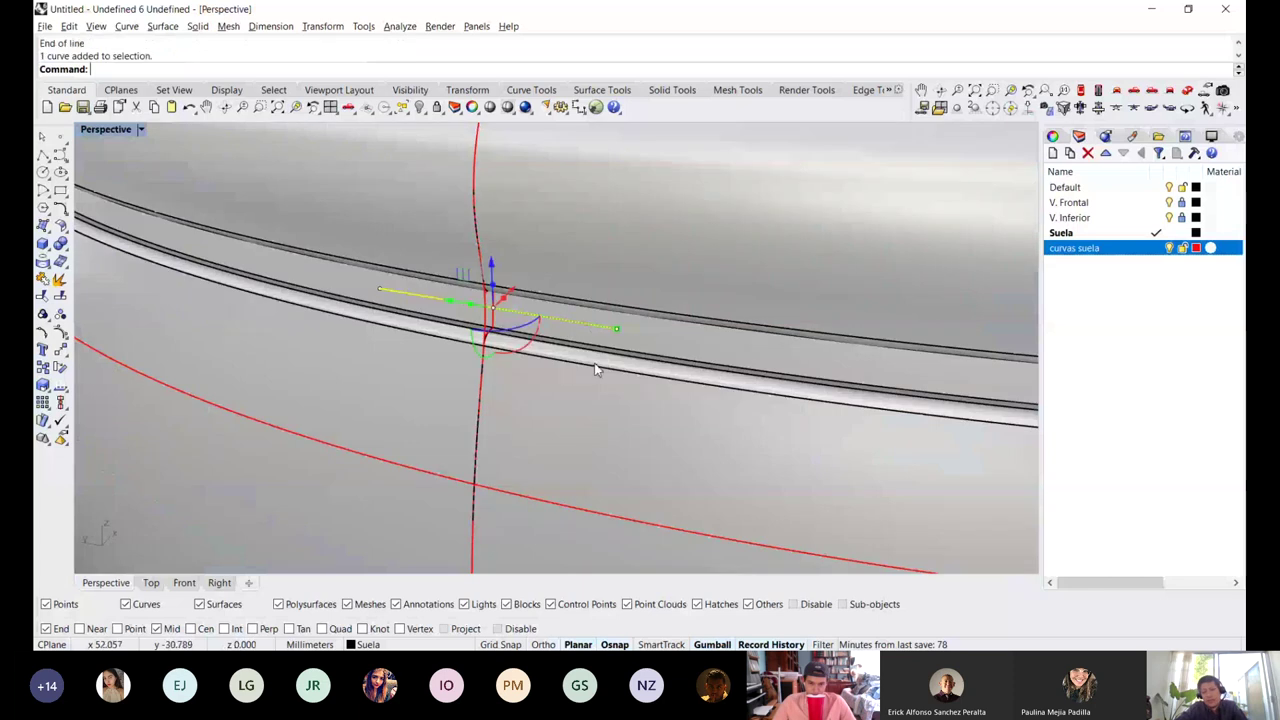
scroll(560, 375, "up", 2)
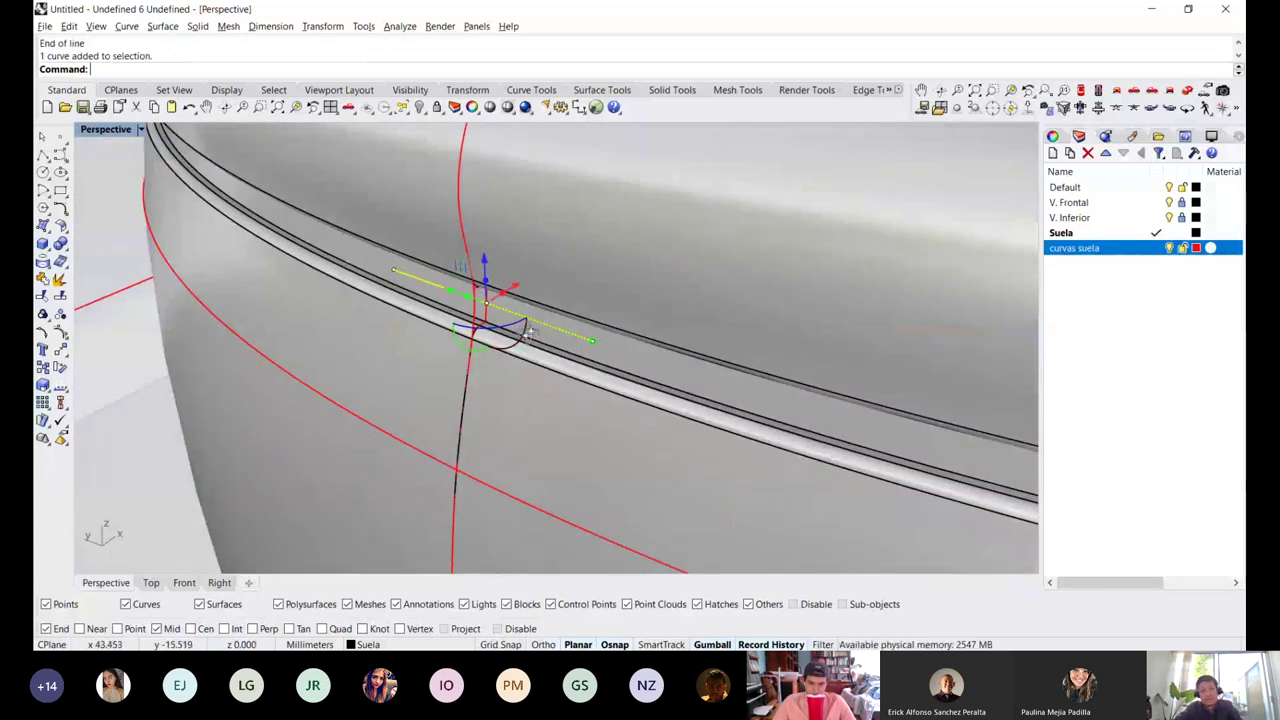
right_click_drag(520, 332, 654, 297)
type("Pipe")
key("Return")
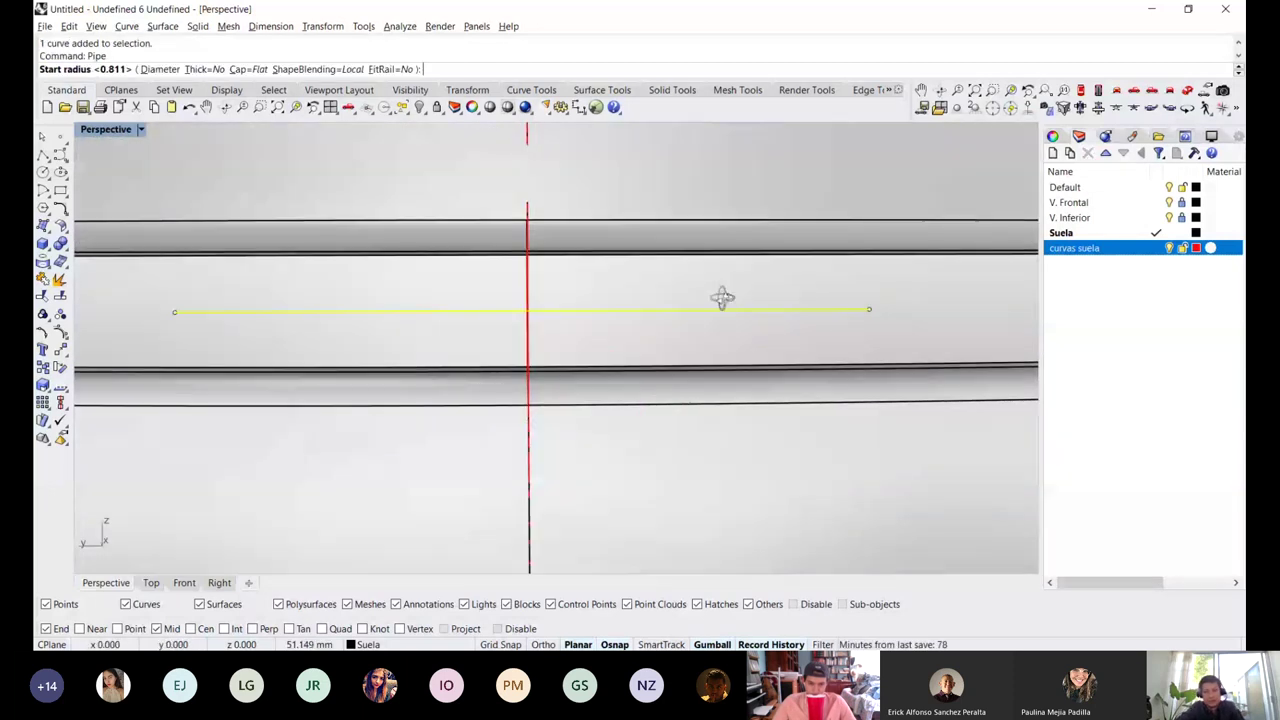
right_click_drag(722, 297, 614, 302)
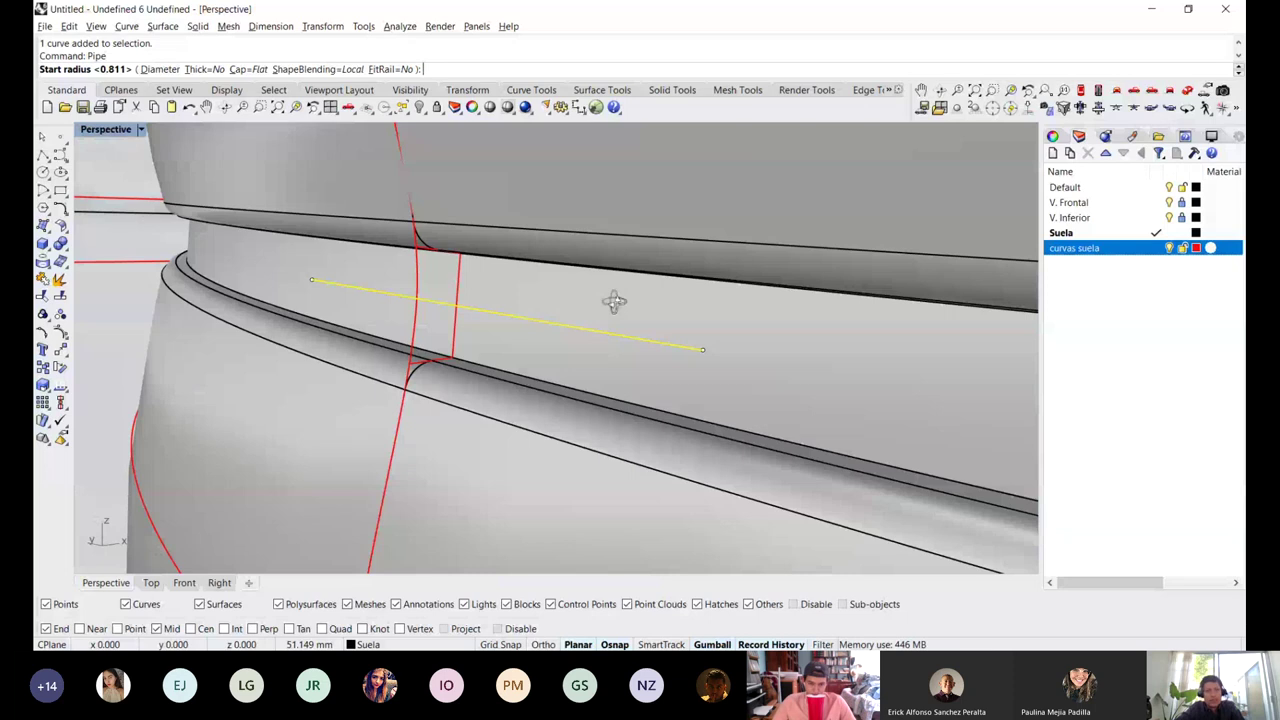
right_click_drag(614, 301, 600, 302)
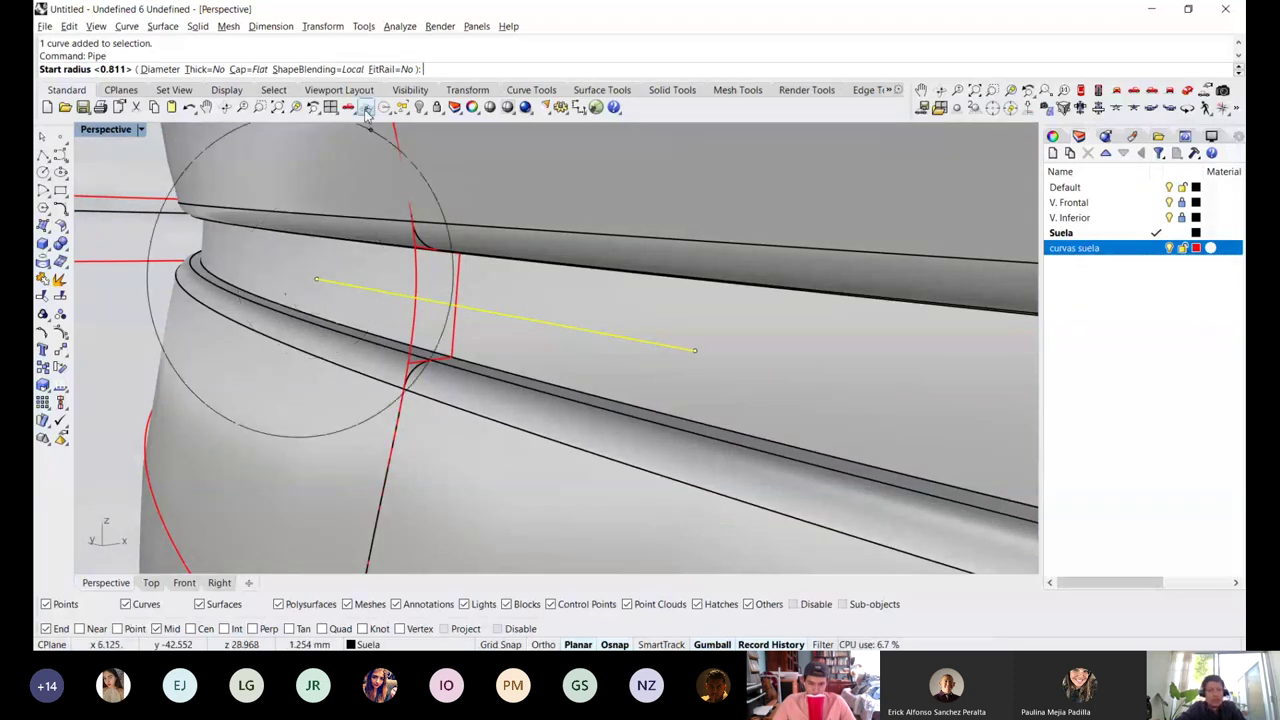
left_click(248, 69)
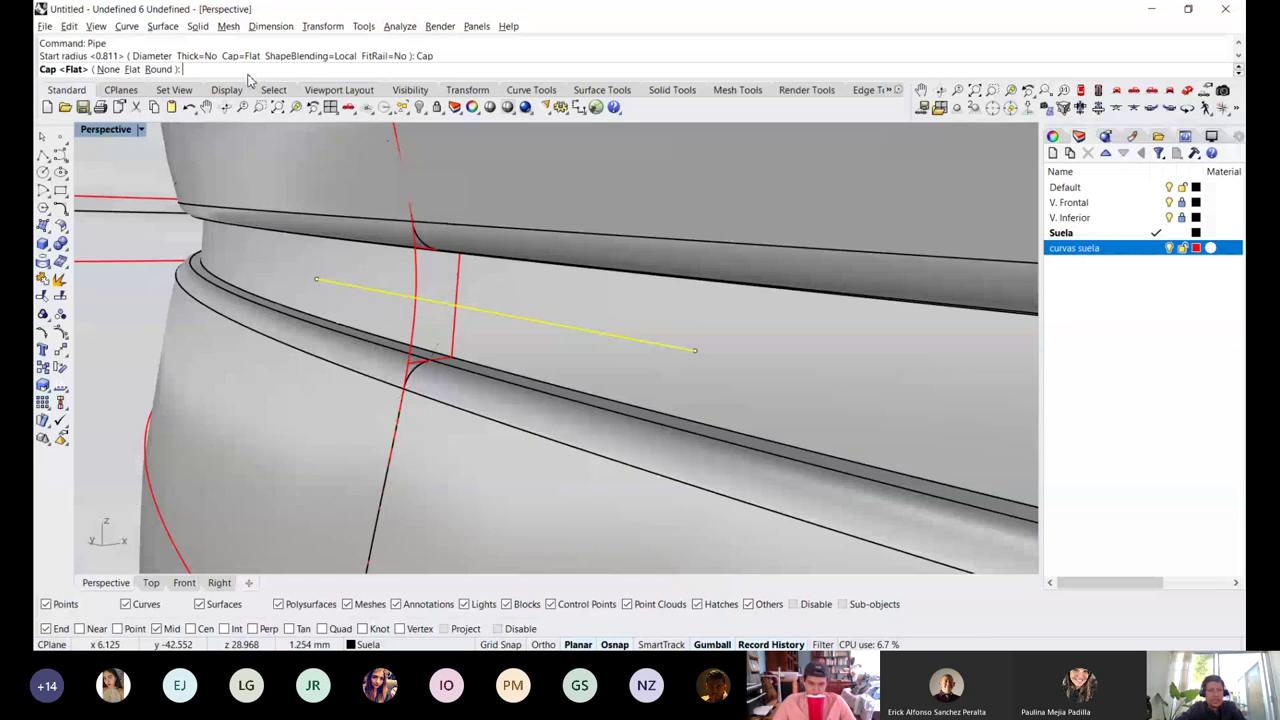
left_click(158, 70)
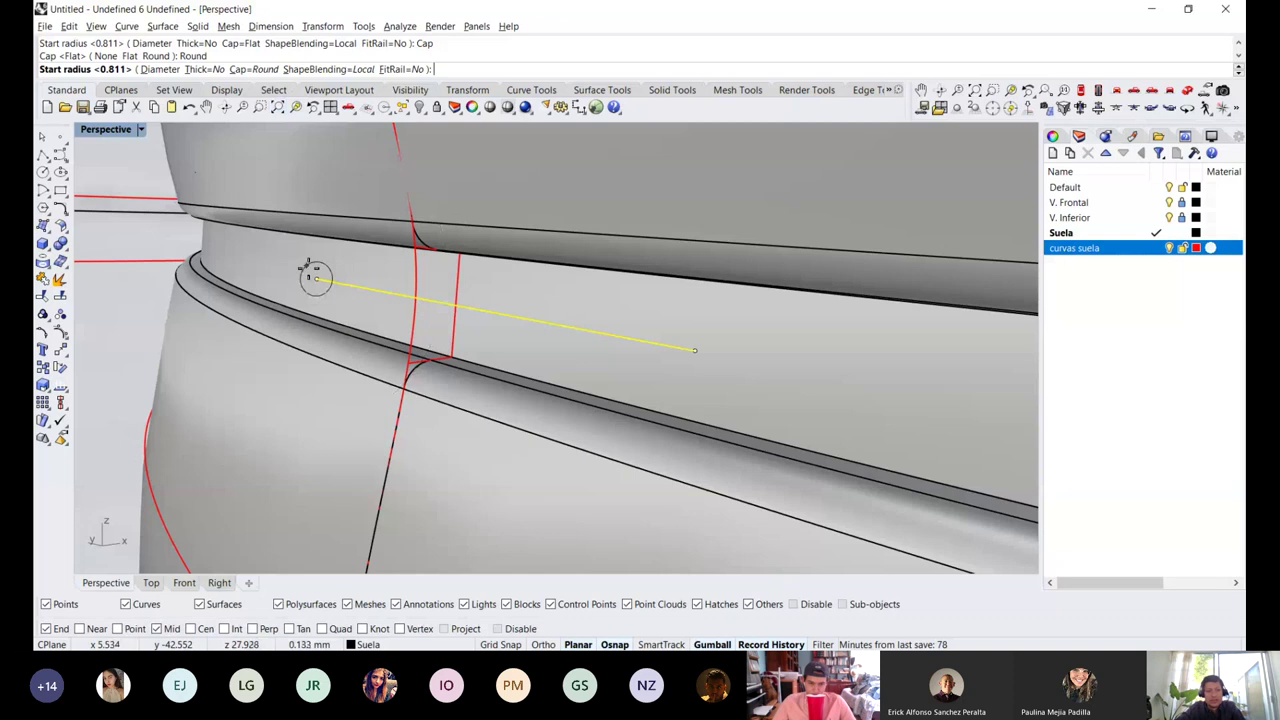
Give the pipe a radius of about 0.313 mm at both ends to fit the groove's height, and finish it
scroll(316, 232, "up", 2)
scroll(316, 232, "up", 2)
scroll(316, 228, "up", 1)
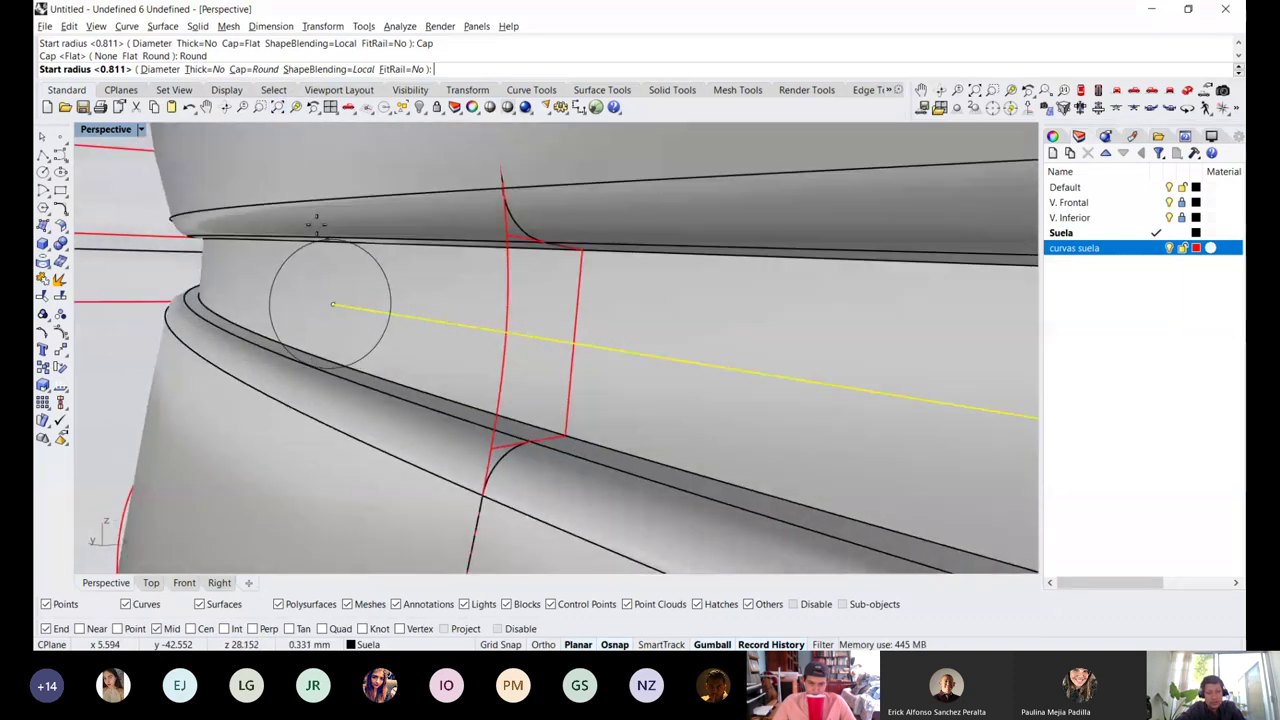
left_click(326, 371)
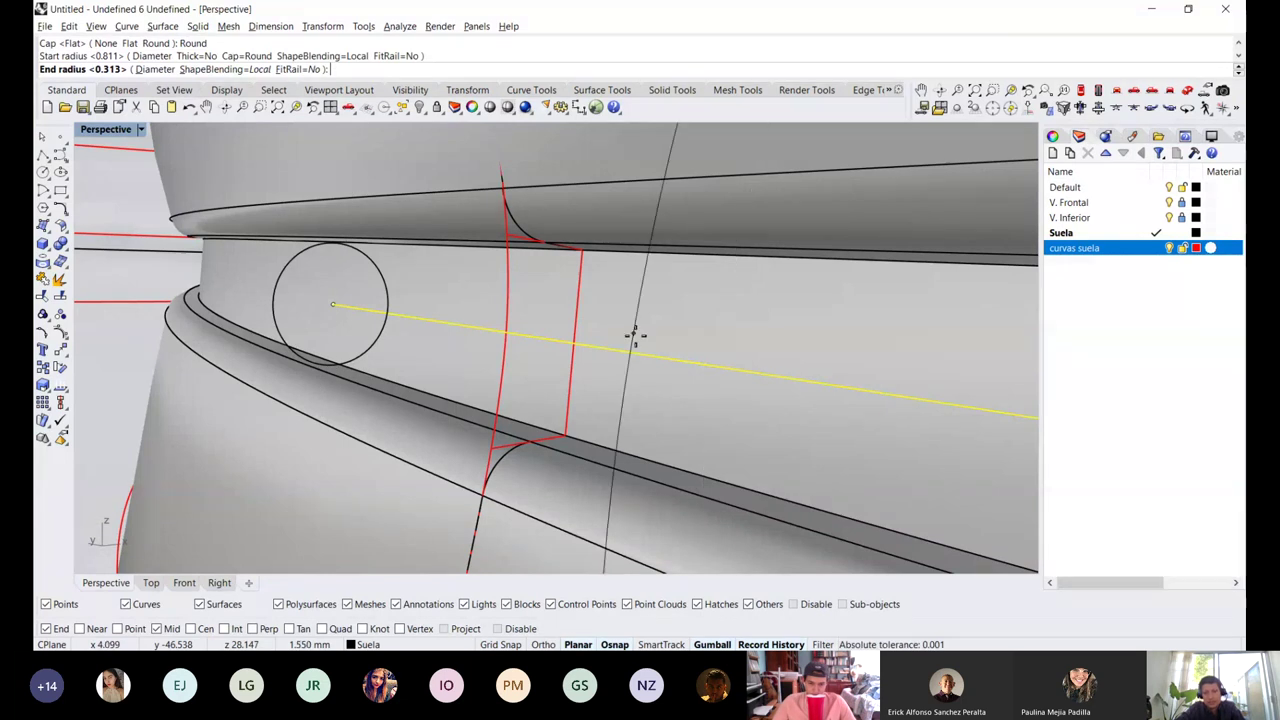
scroll(640, 335, "down", 5)
key("Return")
key("Return")
scroll(728, 352, "down", 3)
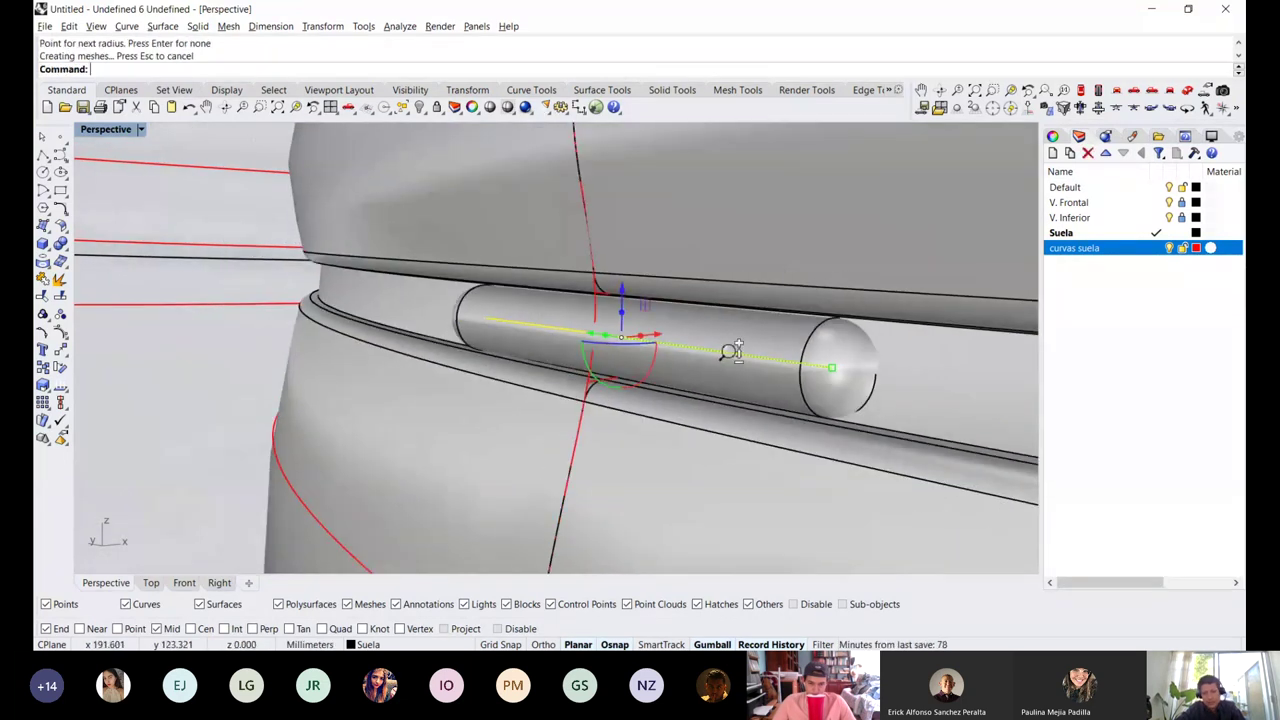
Show the Perspective view in Rendered mode and examine how the round-capped pipe sits in the heel groove
key("Escape")
key("ctrl+alt+r")
scroll(724, 316, "down", 5)
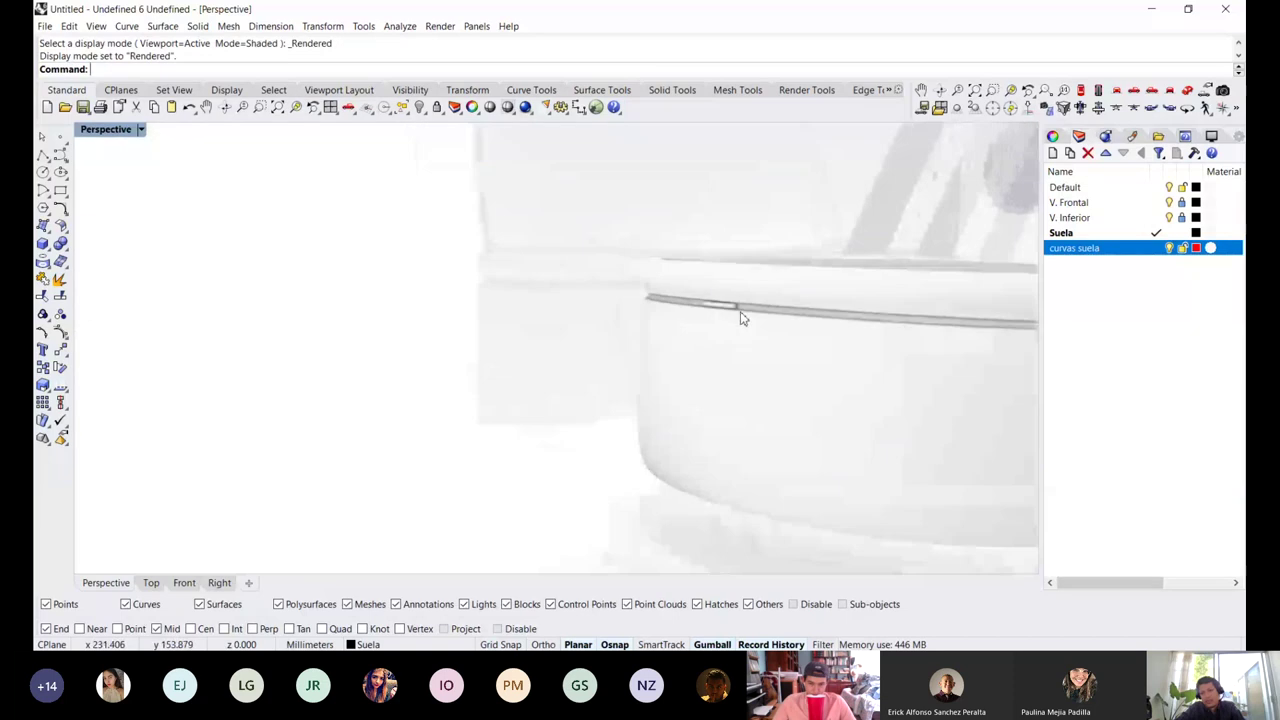
scroll(706, 250, "down", 4)
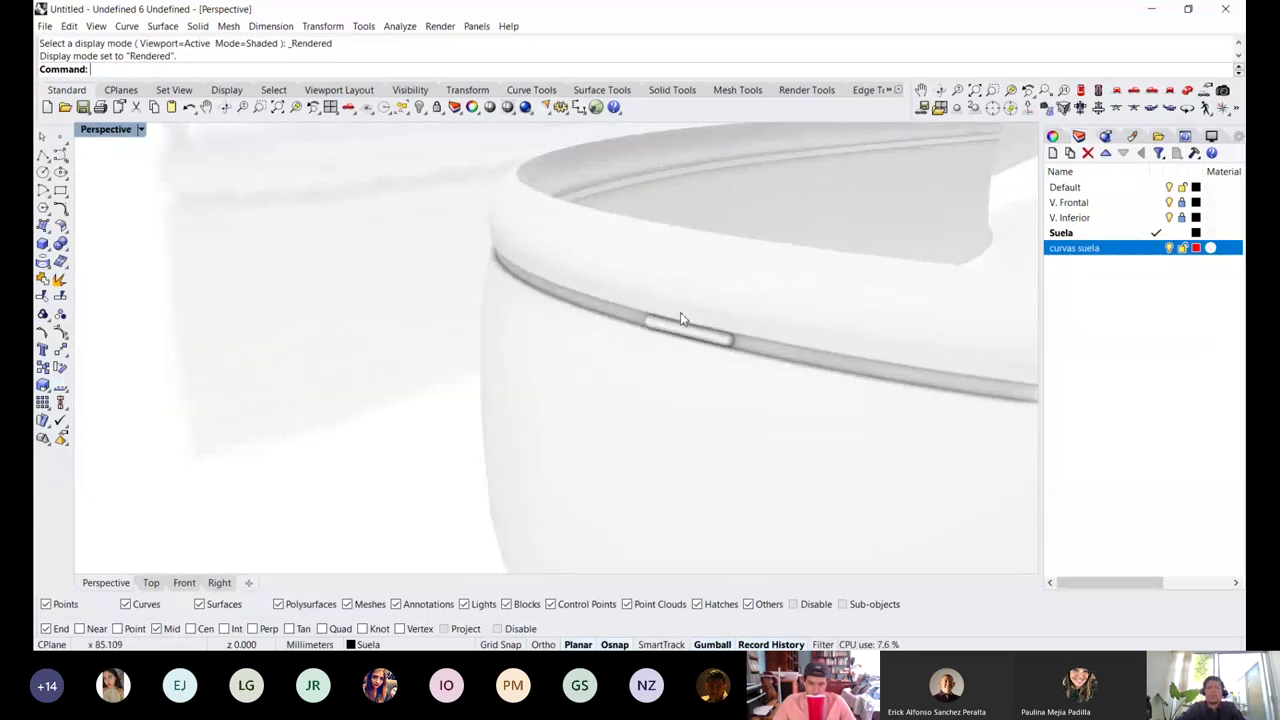
scroll(703, 315, "up", 4)
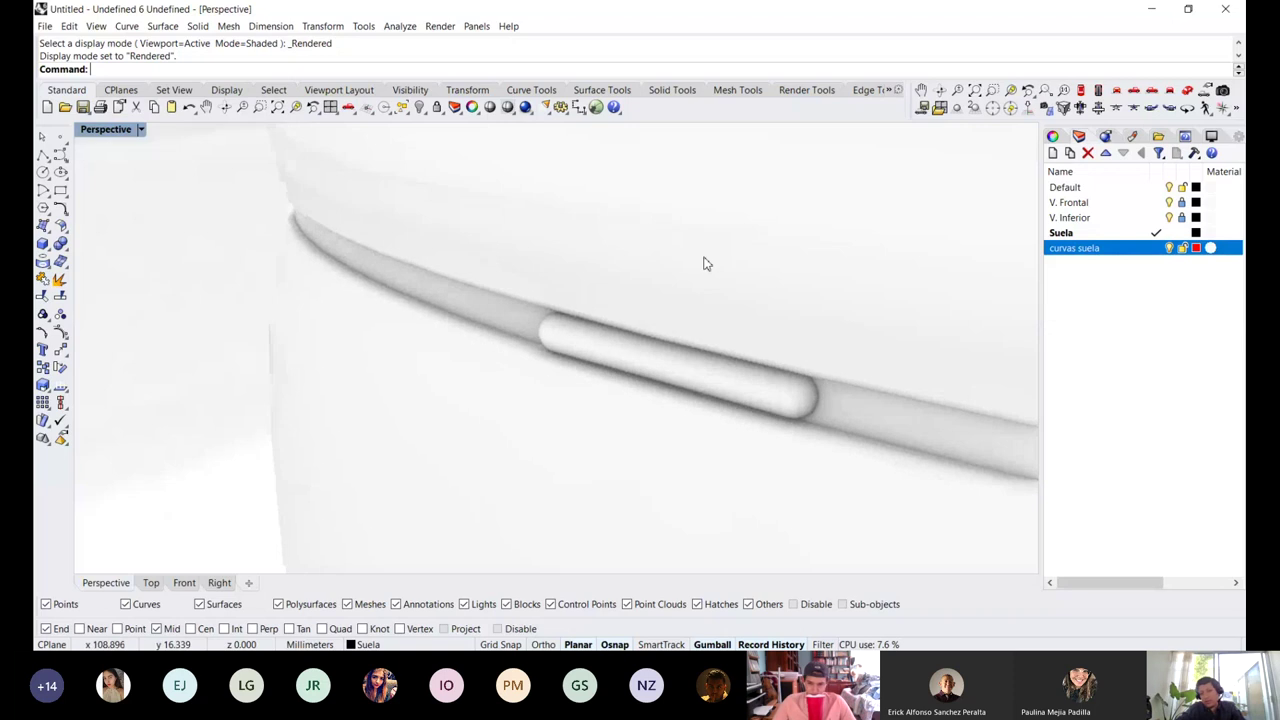
Scale the pipe in the heel groove slightly with two gumball adjustments and deselect it
right_click_drag(704, 263, 612, 334)
left_click(679, 334)
mouse_move(831, 354)
left_mouse_down()
mouse_move(843, 365)
mouse_move(830, 355)
left_mouse_up()
mouse_move(679, 347)
left_mouse_down()
mouse_move(680, 358)
mouse_move(666, 335)
left_mouse_up()
key("Escape")
scroll(708, 363, "down", 10)
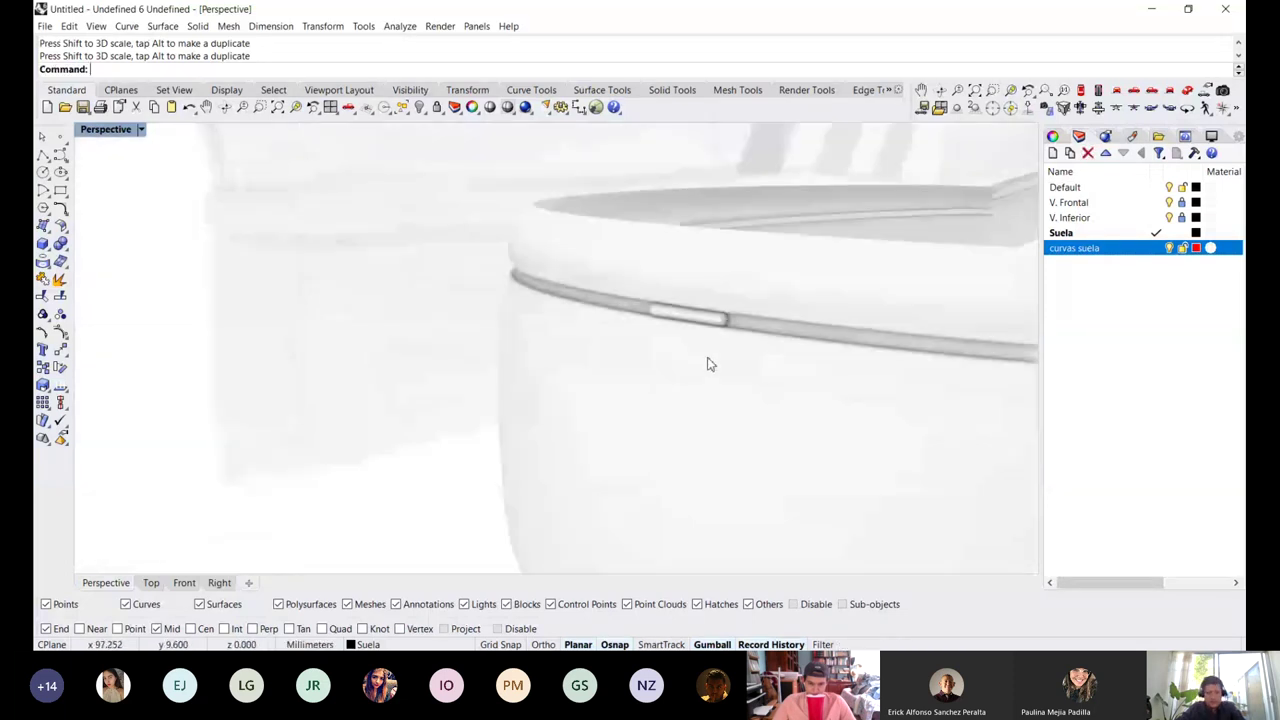
Scale the heel pipe slightly larger in X and in Z with the gumball so it fills the groove better
mouse_move(708, 363)
right_mouse_down()
mouse_move(1016, 340)
mouse_move(934, 386)
mouse_move(693, 366)
right_mouse_up()
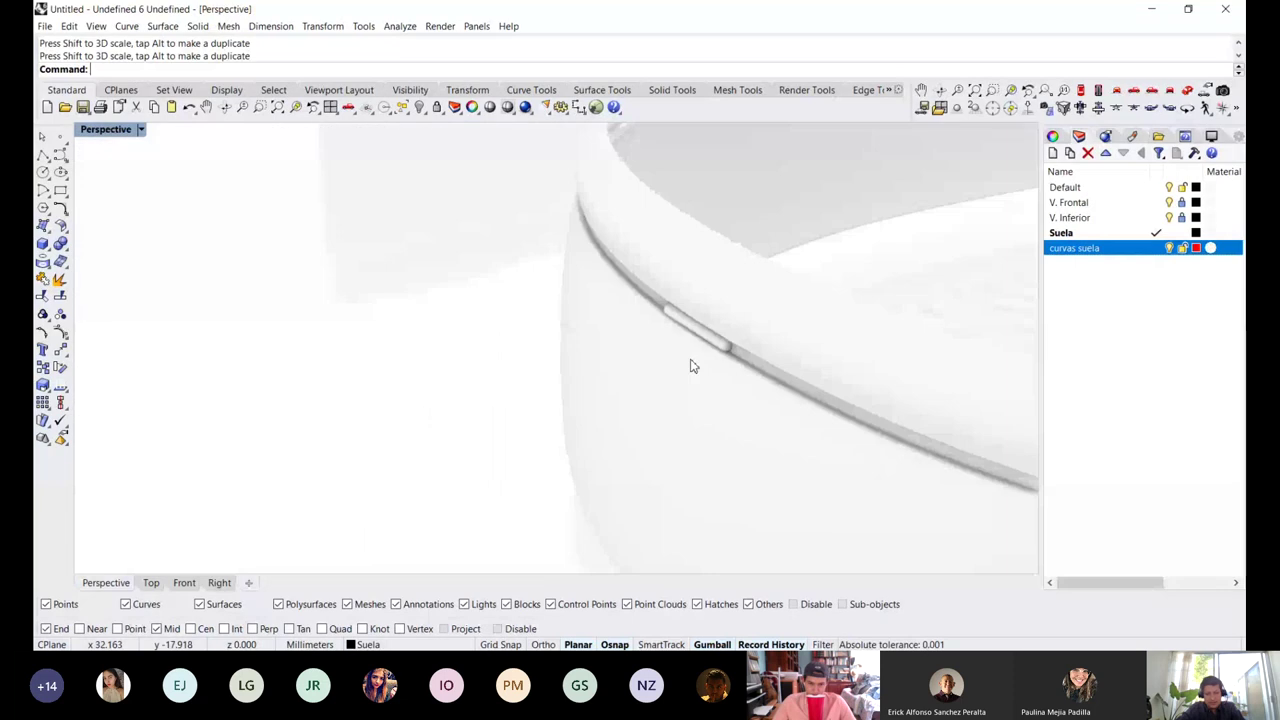
scroll(693, 366, "down", 4)
right_click_drag(709, 411, 726, 240)
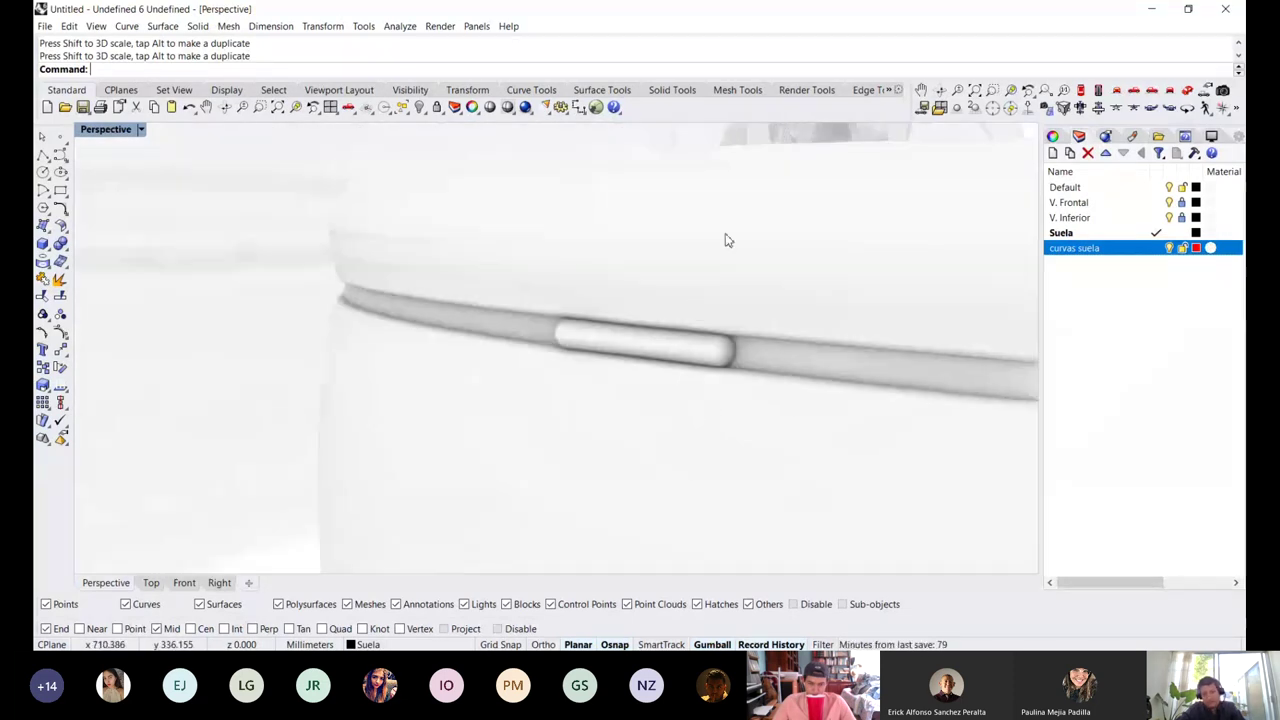
right_click_drag(703, 320, 580, 366)
scroll(655, 361, "up", 3)
left_click(660, 361)
left_click(686, 395)
scroll(580, 364, "up", 3)
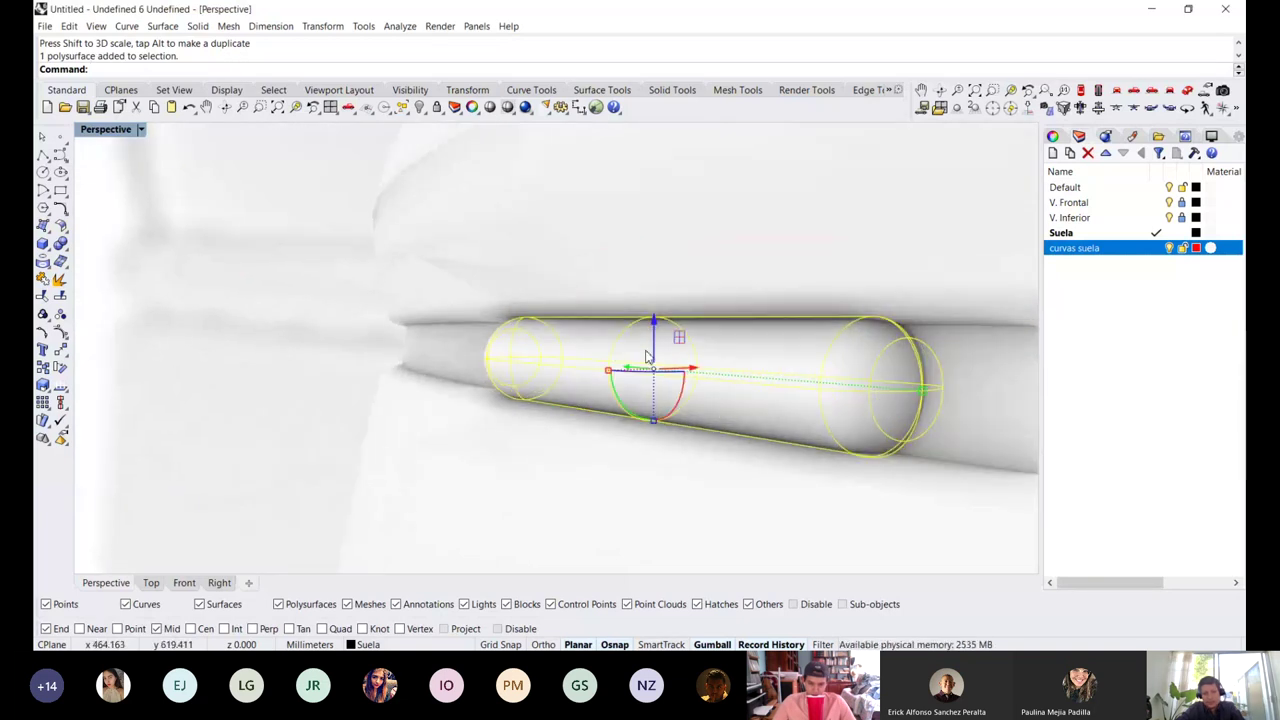
middle_click(647, 357)
left_click(642, 323)
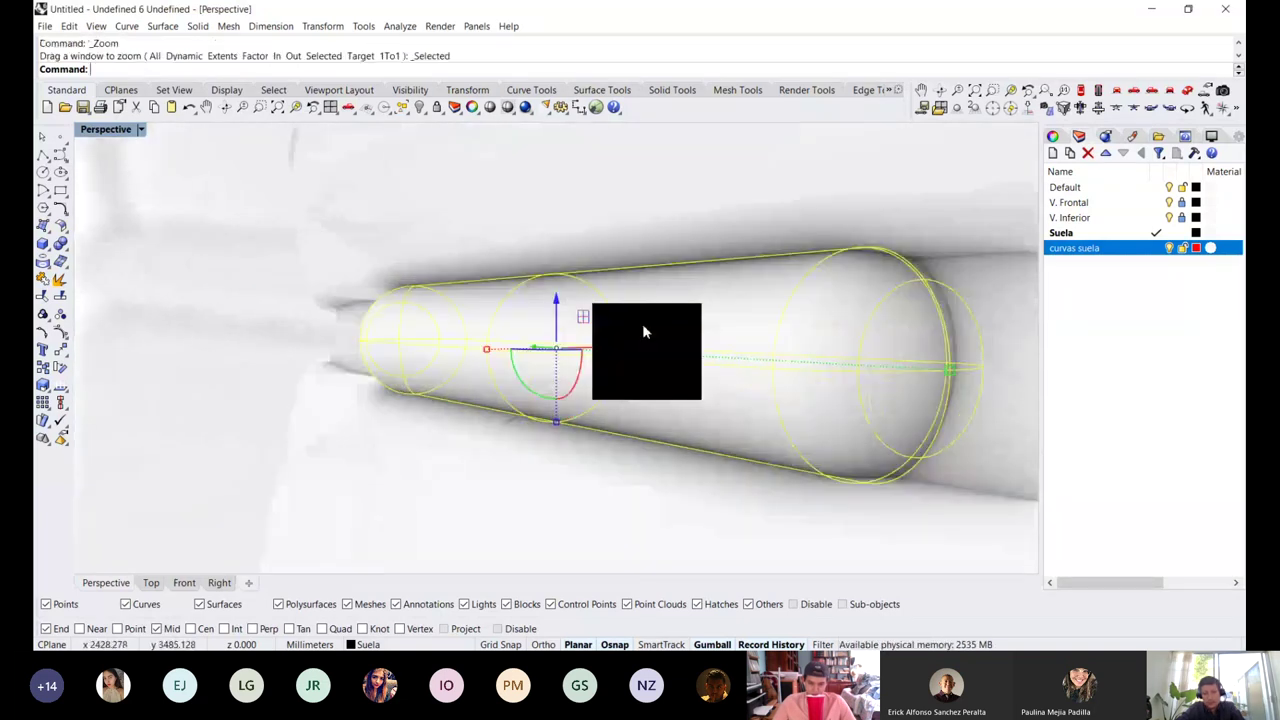
right_click_drag(643, 327, 551, 383)
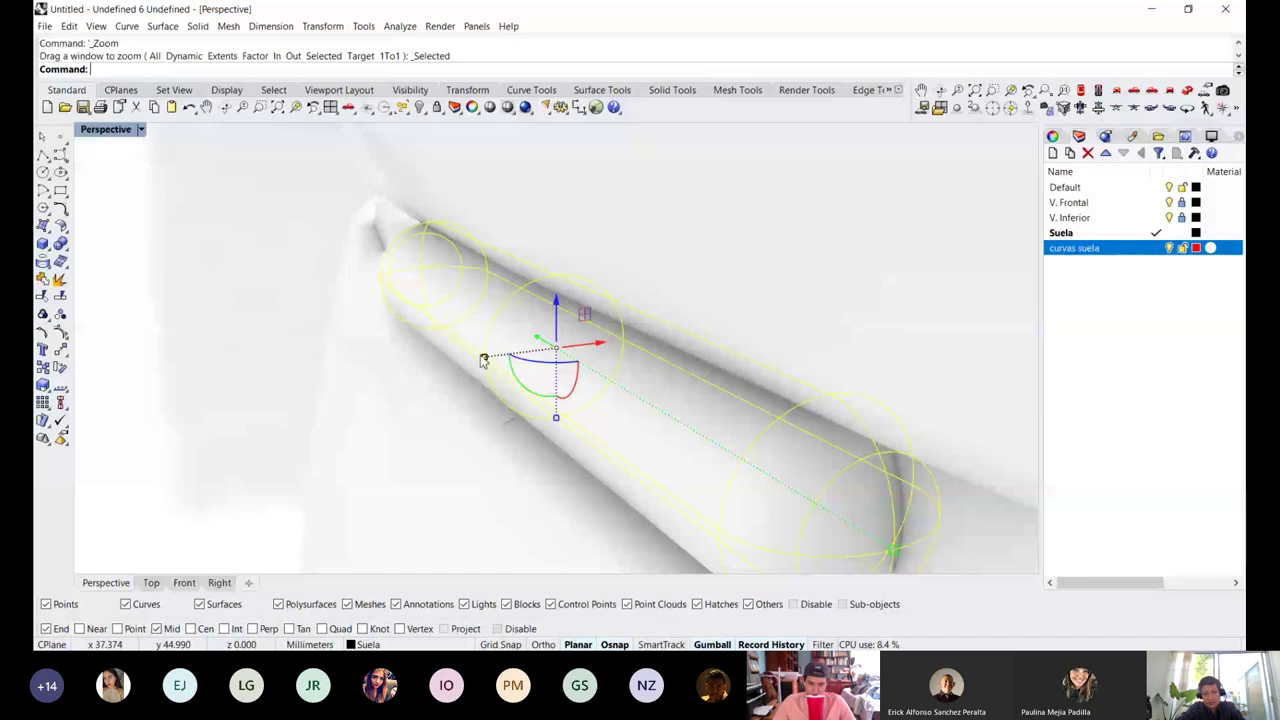
left_click_drag(483, 357, 476, 358)
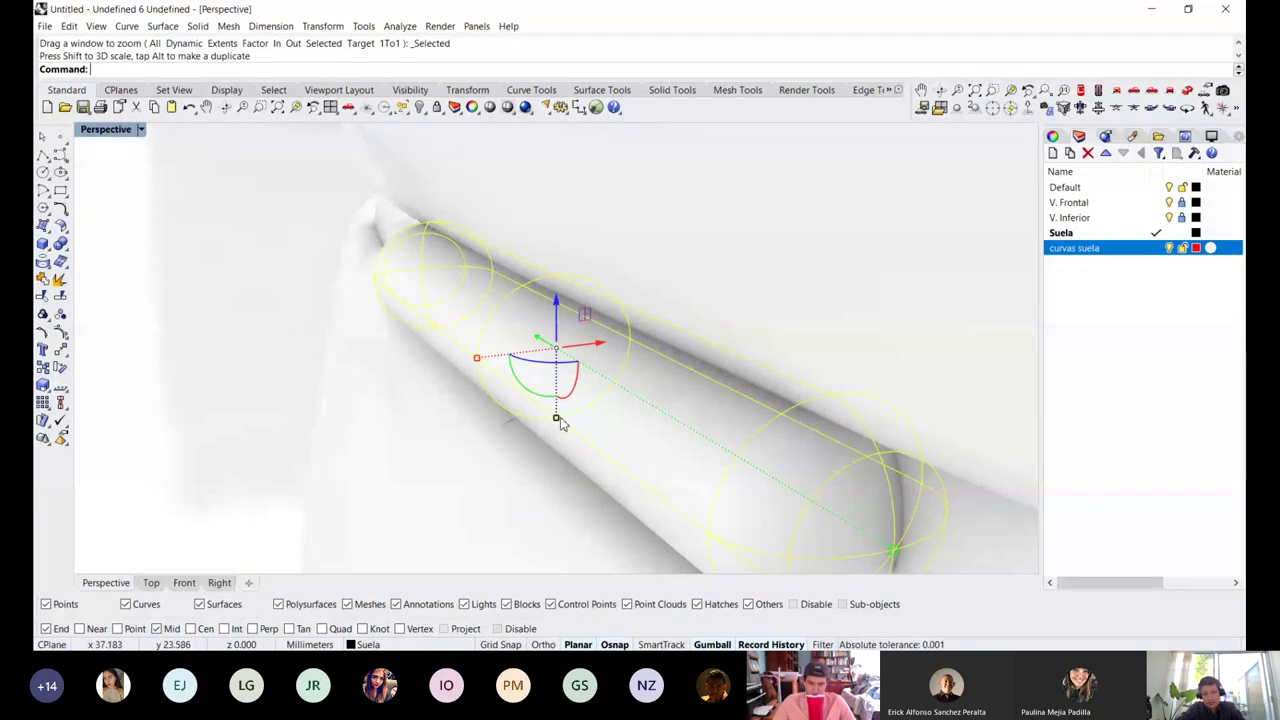
left_click_drag(556, 418, 557, 430)
key("Escape")
Examine the pipe's fit in the heel groove from the side and from below, and return the view to Shaded mode
scroll(557, 429, "down", 6)
right_click_drag(557, 429, 395, 228)
scroll(692, 252, "up", 5)
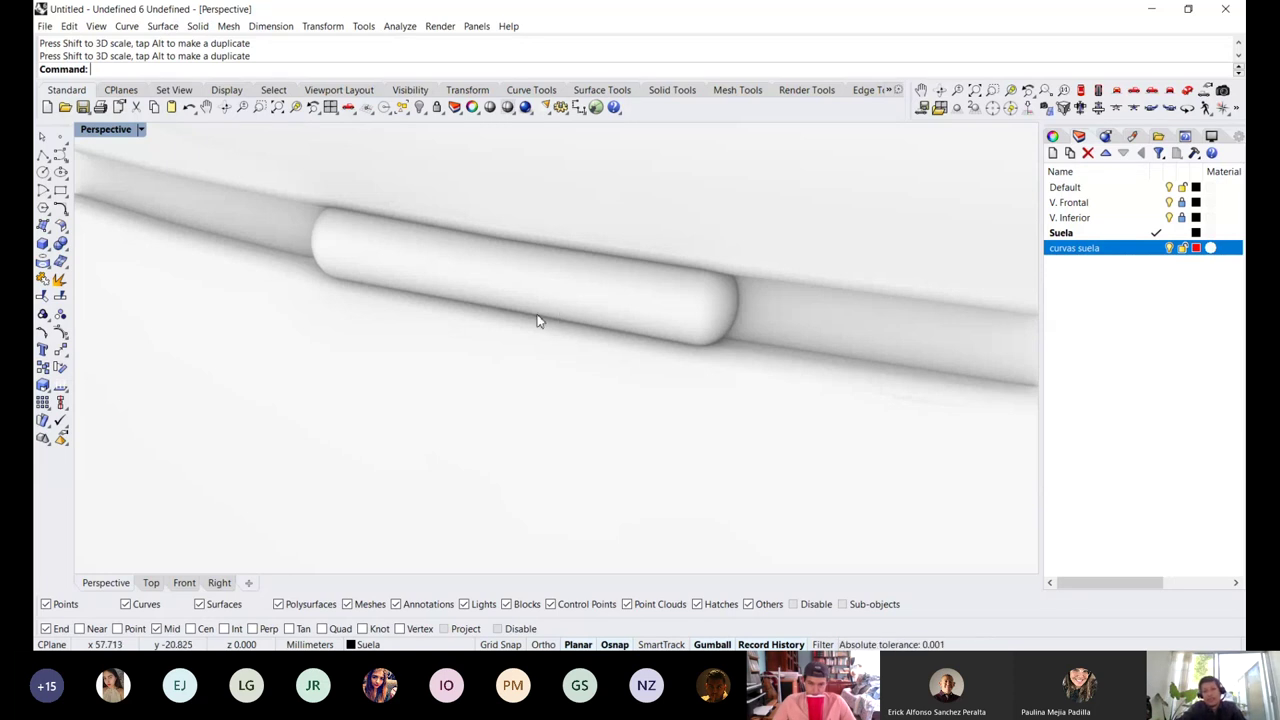
scroll(537, 320, "down", 5)
scroll(537, 320, "down", 4)
right_click_drag(543, 281, 554, 224, "ctrl")
right_click_drag(543, 281, 495, 315)
scroll(413, 358, "up", 3)
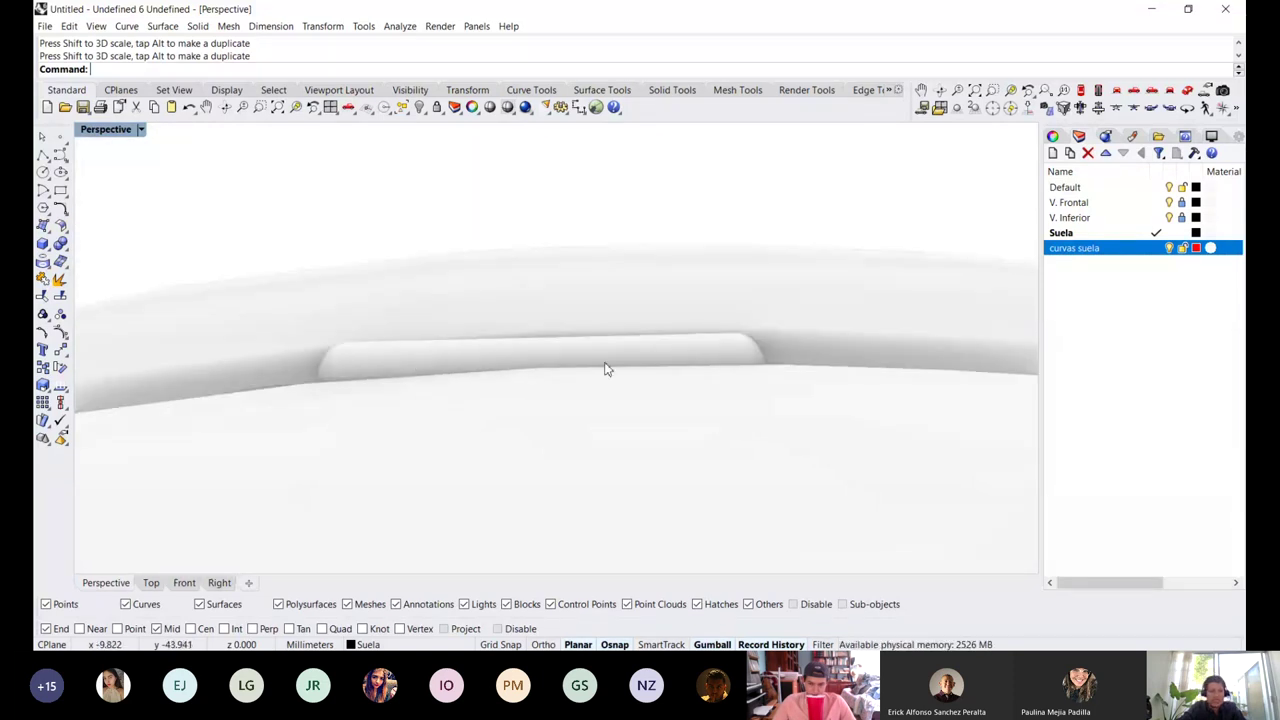
right_click_drag(606, 369, 551, 337)
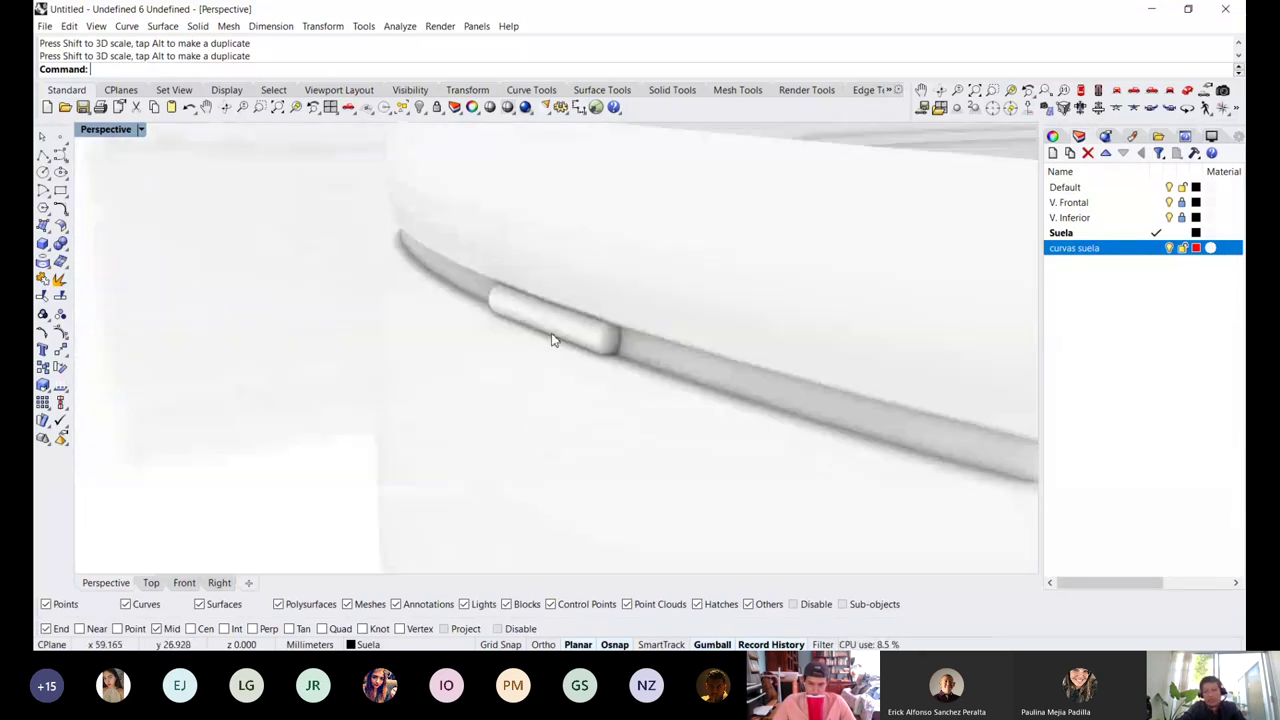
key("ctrl+alt+s")
scroll(560, 318, "up", 2)
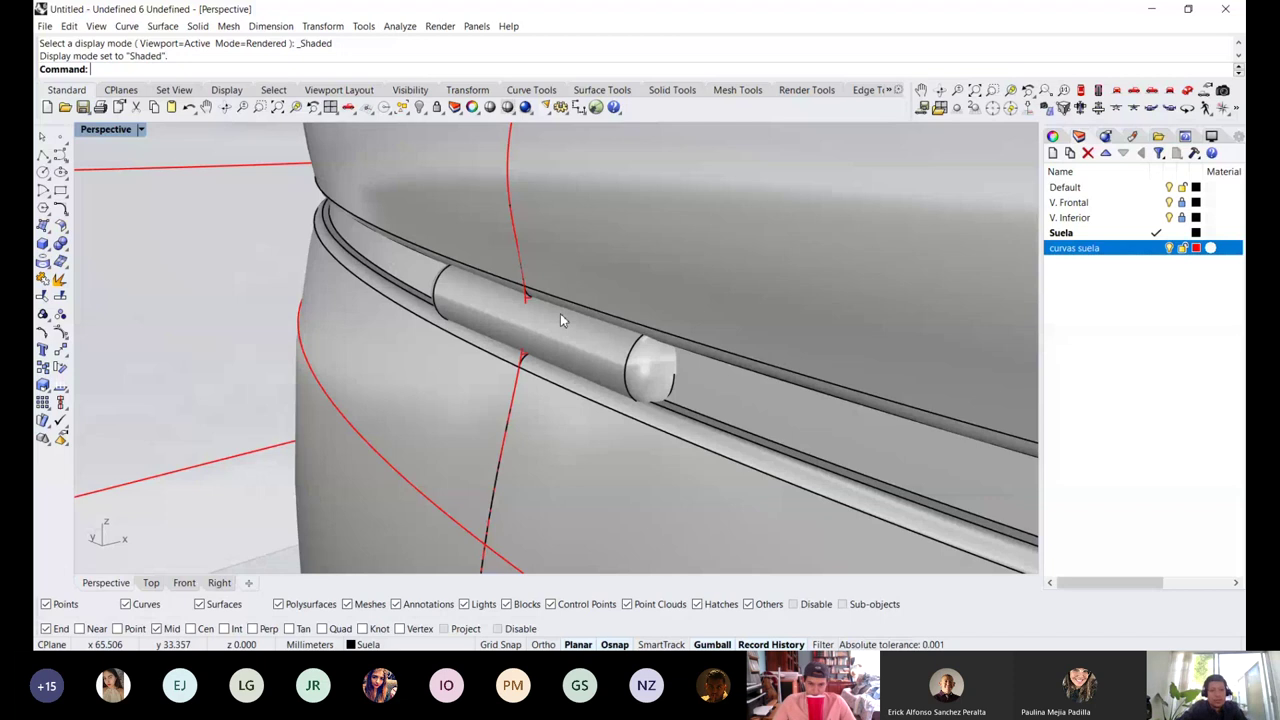
left_click(52, 408)
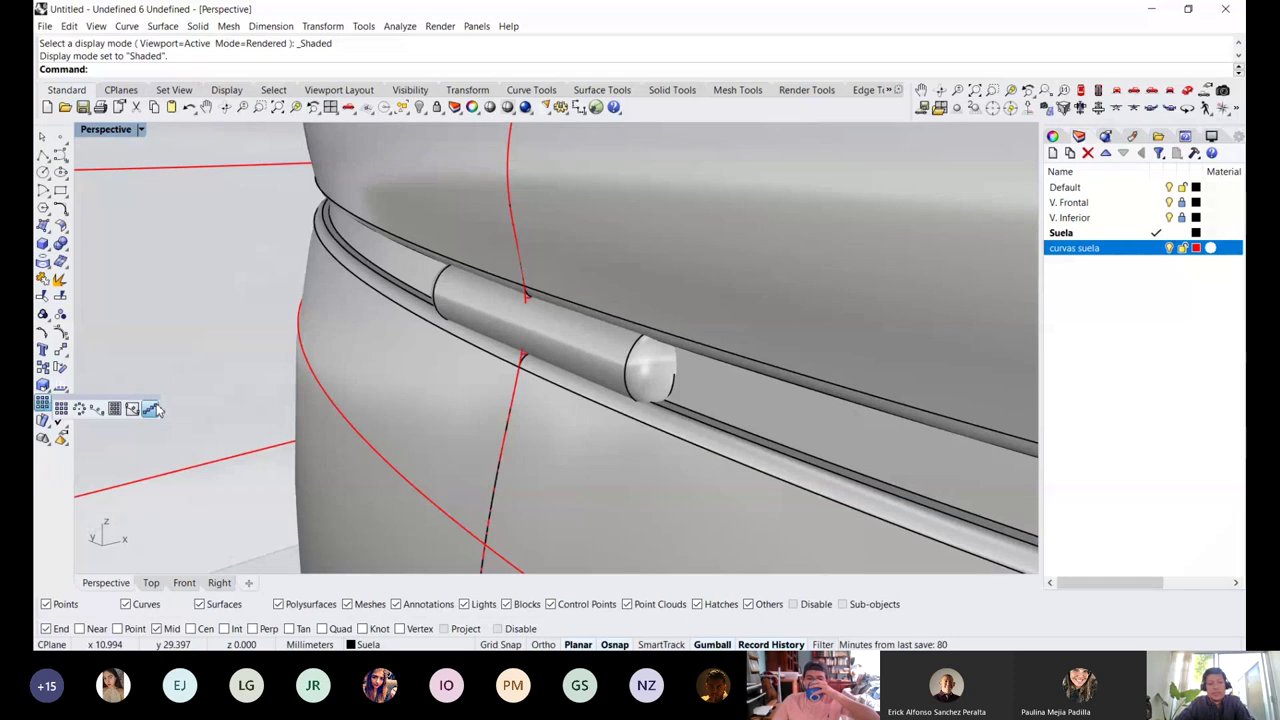
left_click(96, 409)
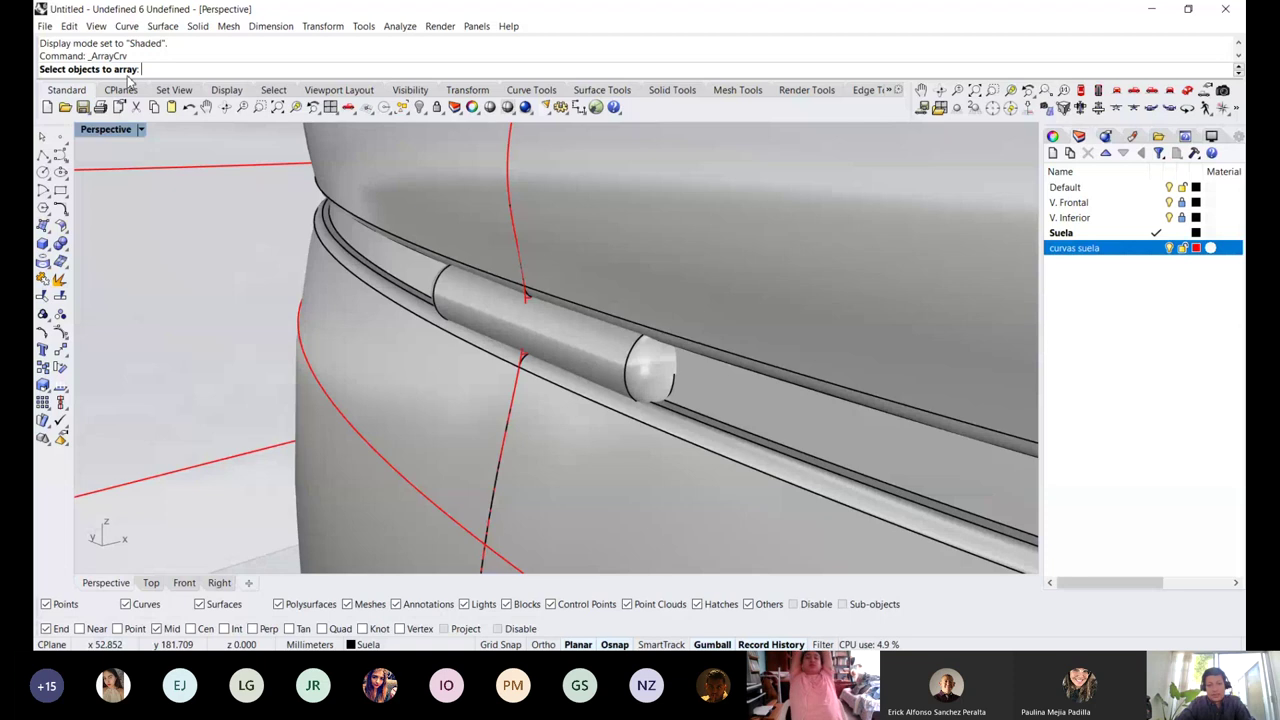
scroll(487, 291, "down", 3)
left_click(487, 291)
left_click(520, 285, "ctrl")
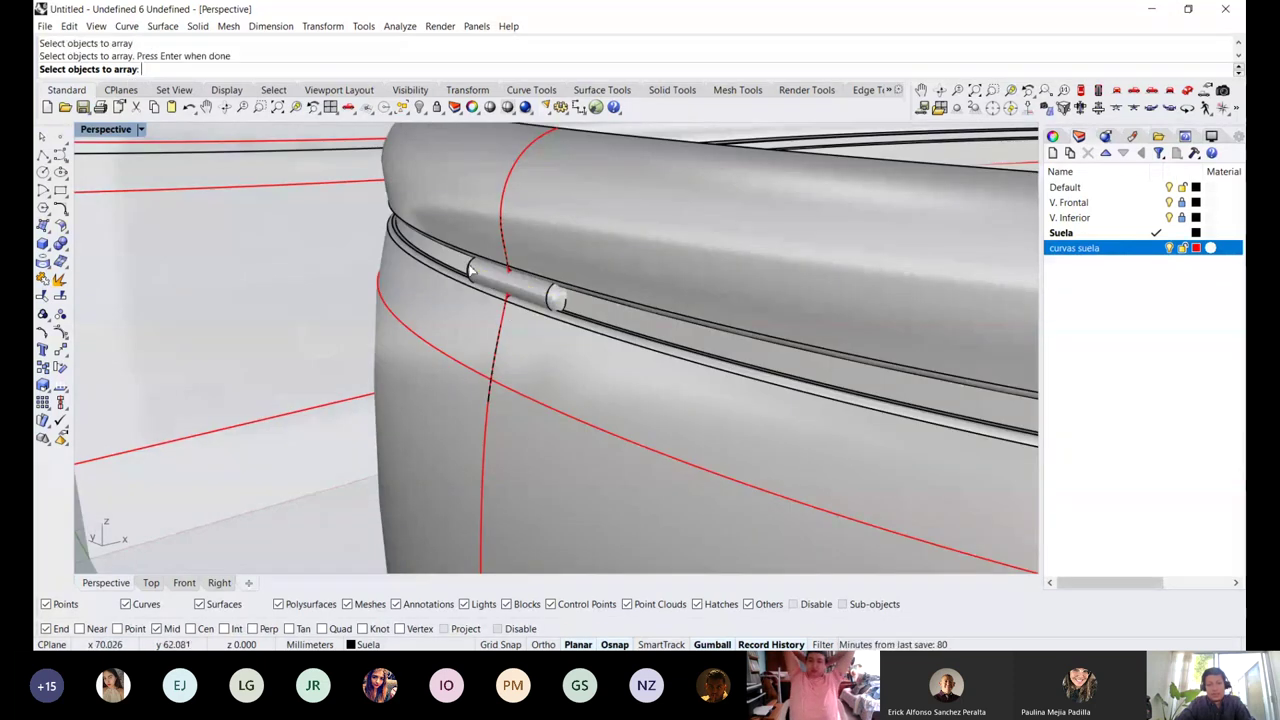
left_click(520, 290)
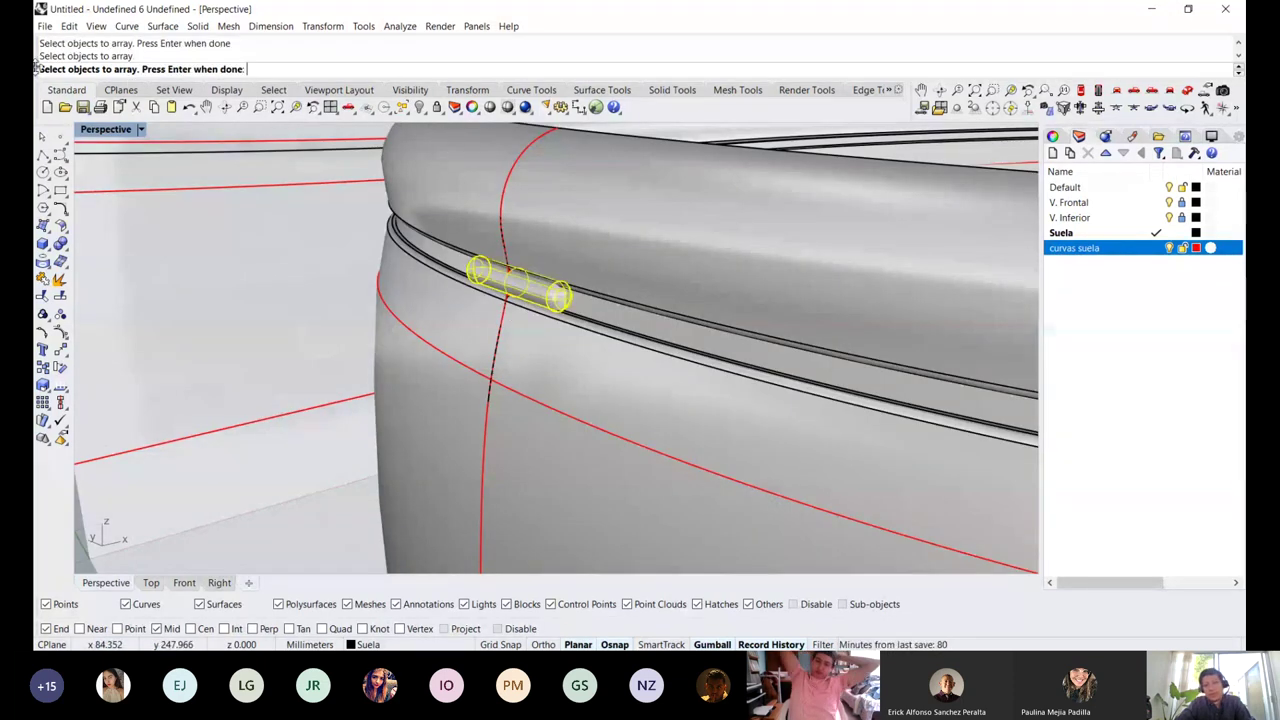
key("Return")
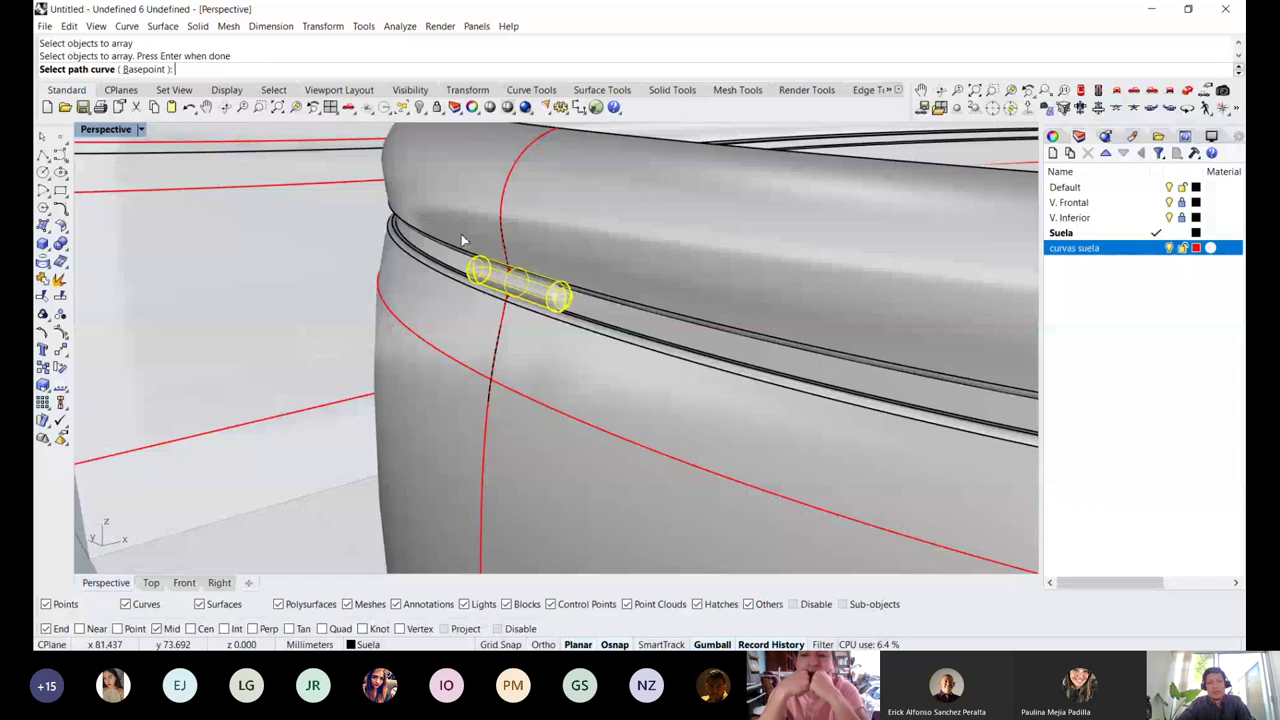
scroll(461, 234, "down", 3)
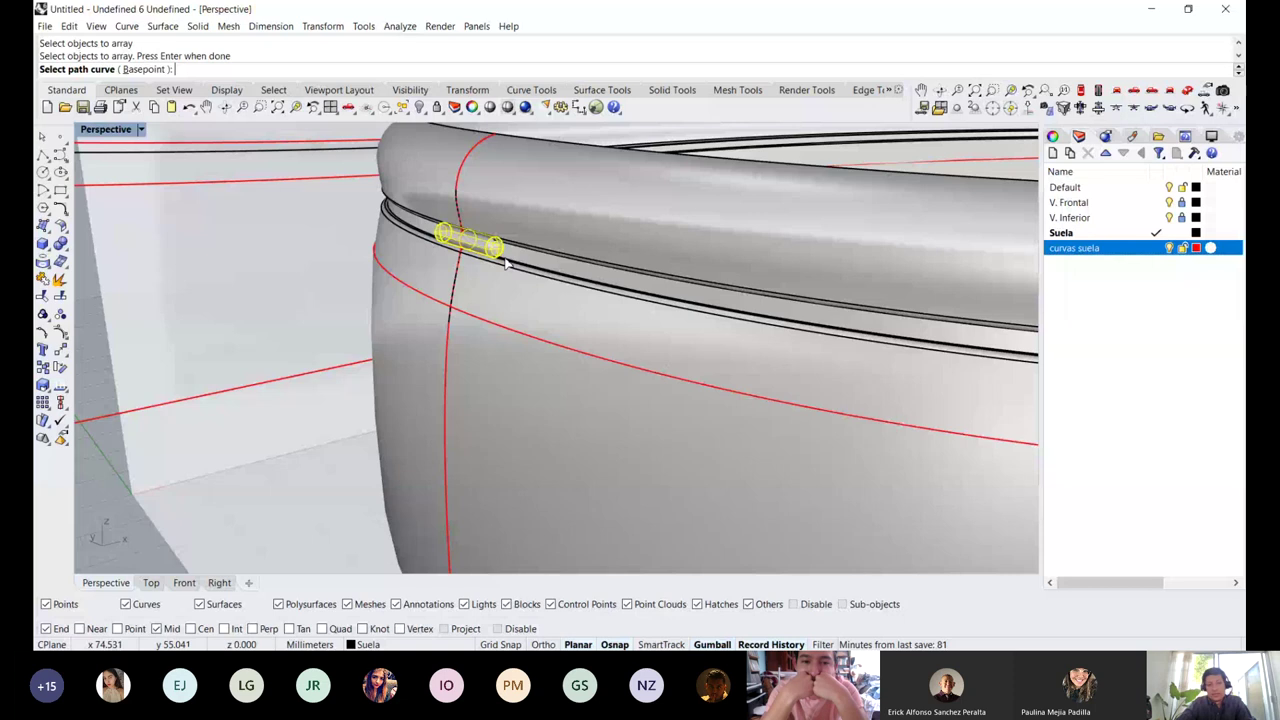
scroll(507, 262, "up", 2)
right_click_drag(518, 224, 521, 264)
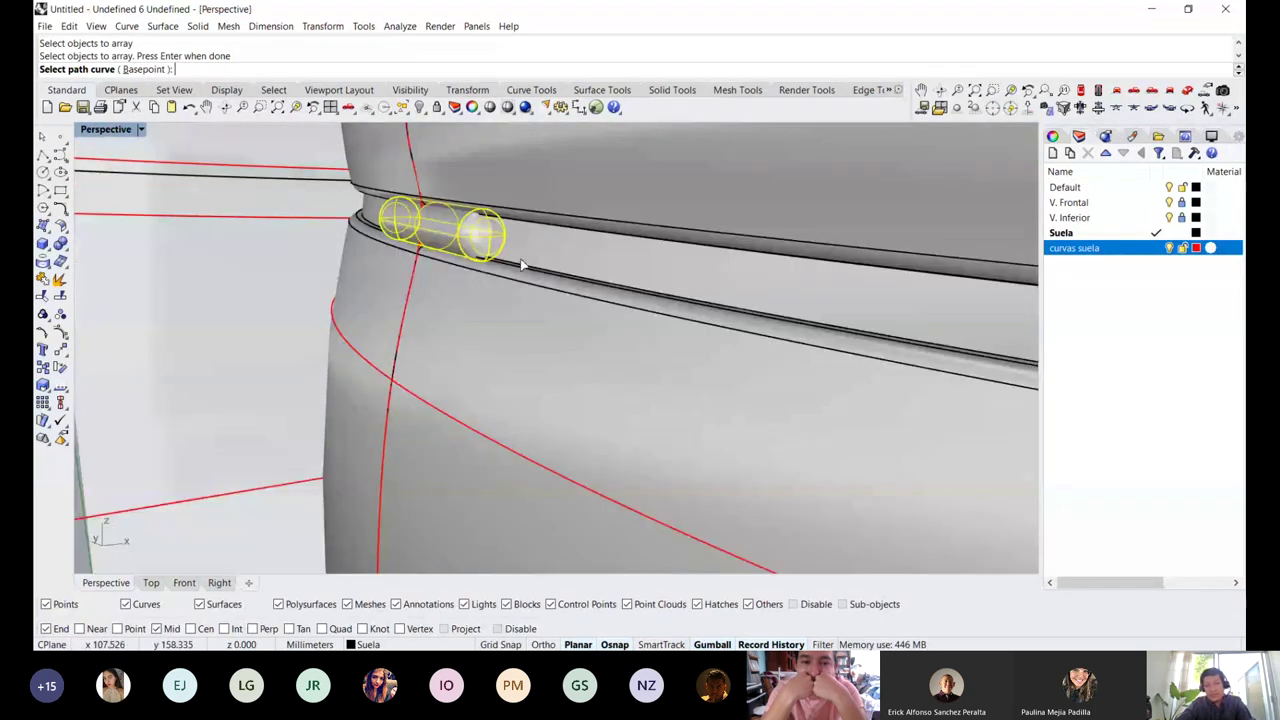
key("ctrl+alt+s")
mouse_move(414, 229)
right_mouse_down()
mouse_move(399, 194)
mouse_move(432, 218)
right_mouse_up()
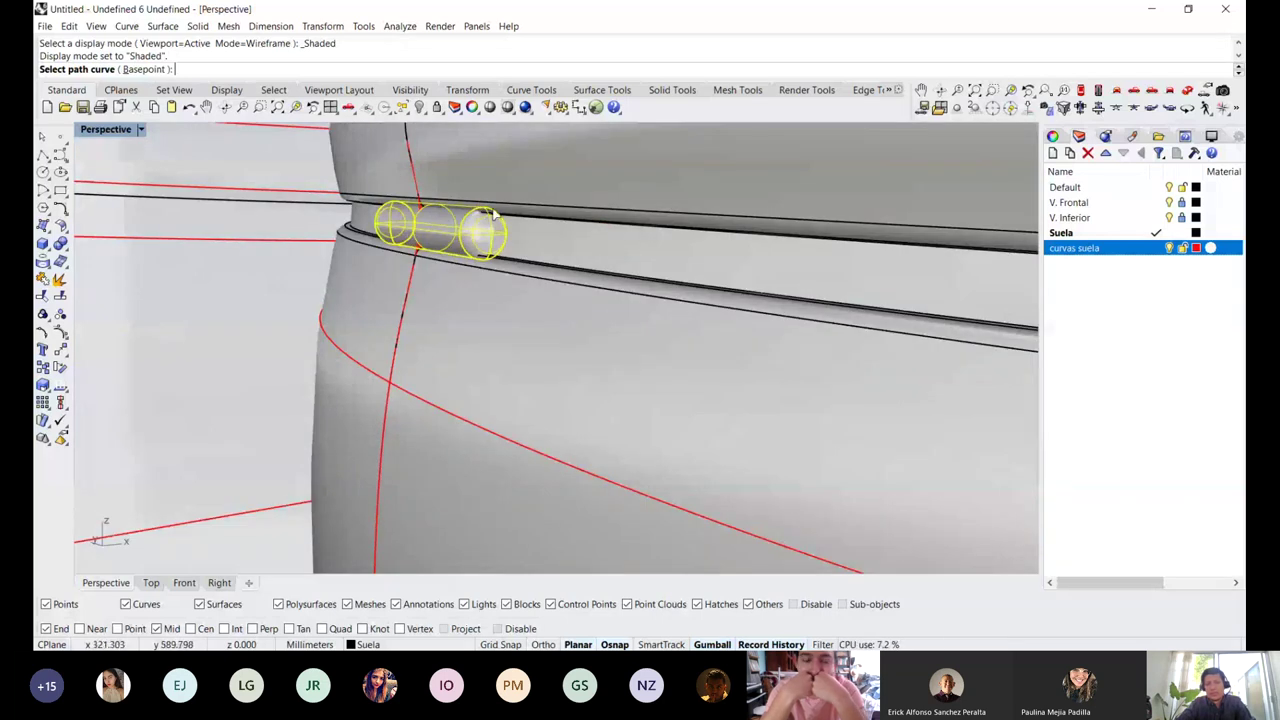
left_click(478, 268)
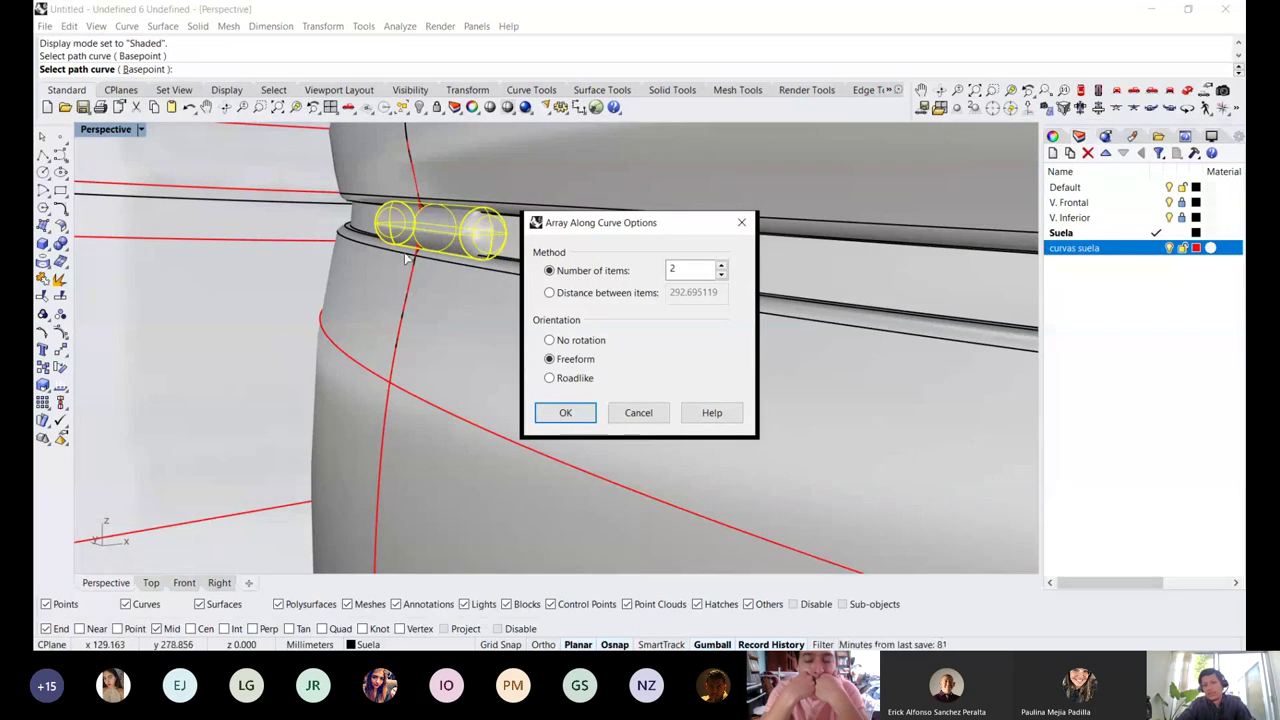
scroll(466, 238, "down", 3)
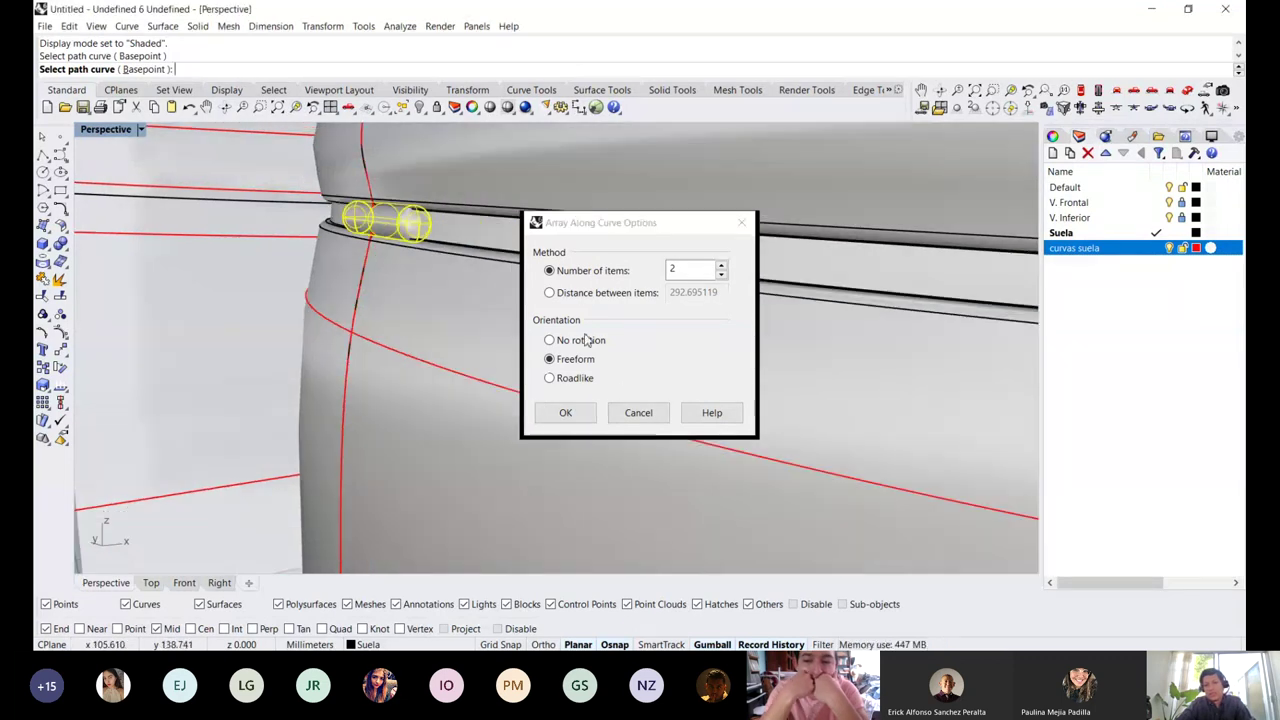
left_click(640, 413)
scroll(408, 216, "down", 2)
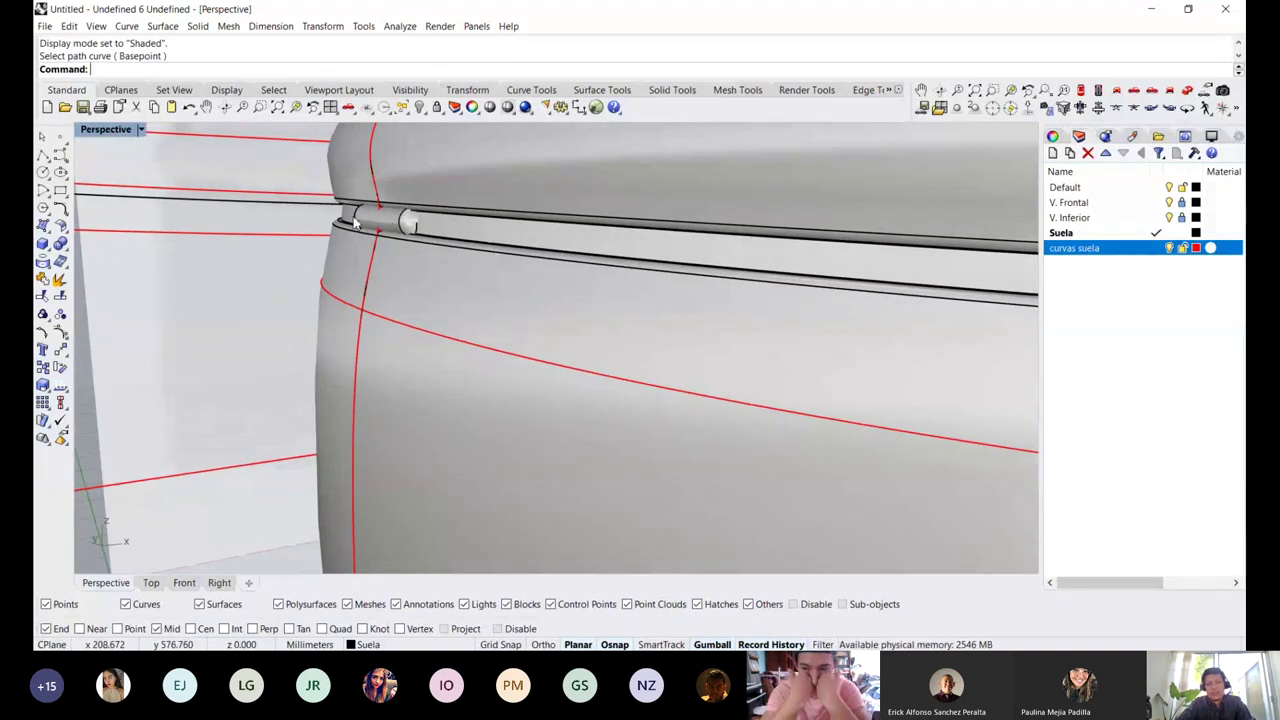
scroll(378, 220, "up", 3)
right_click(419, 107)
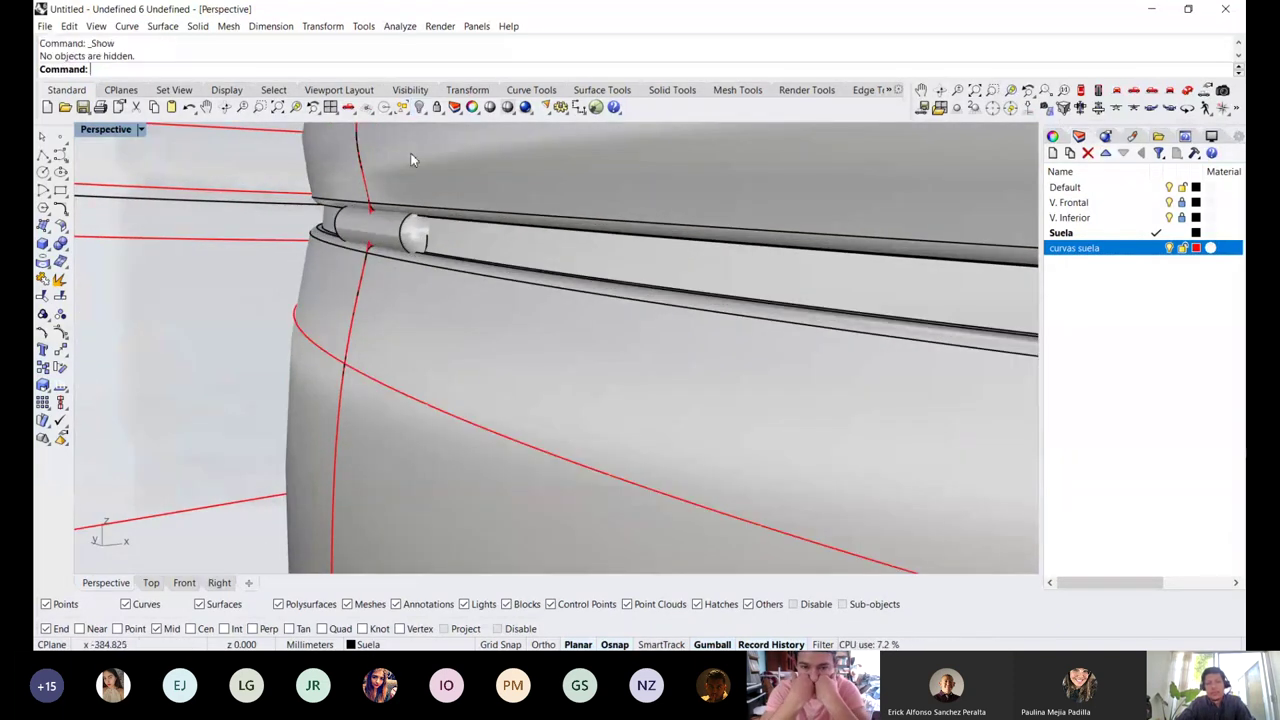
left_click(438, 219)
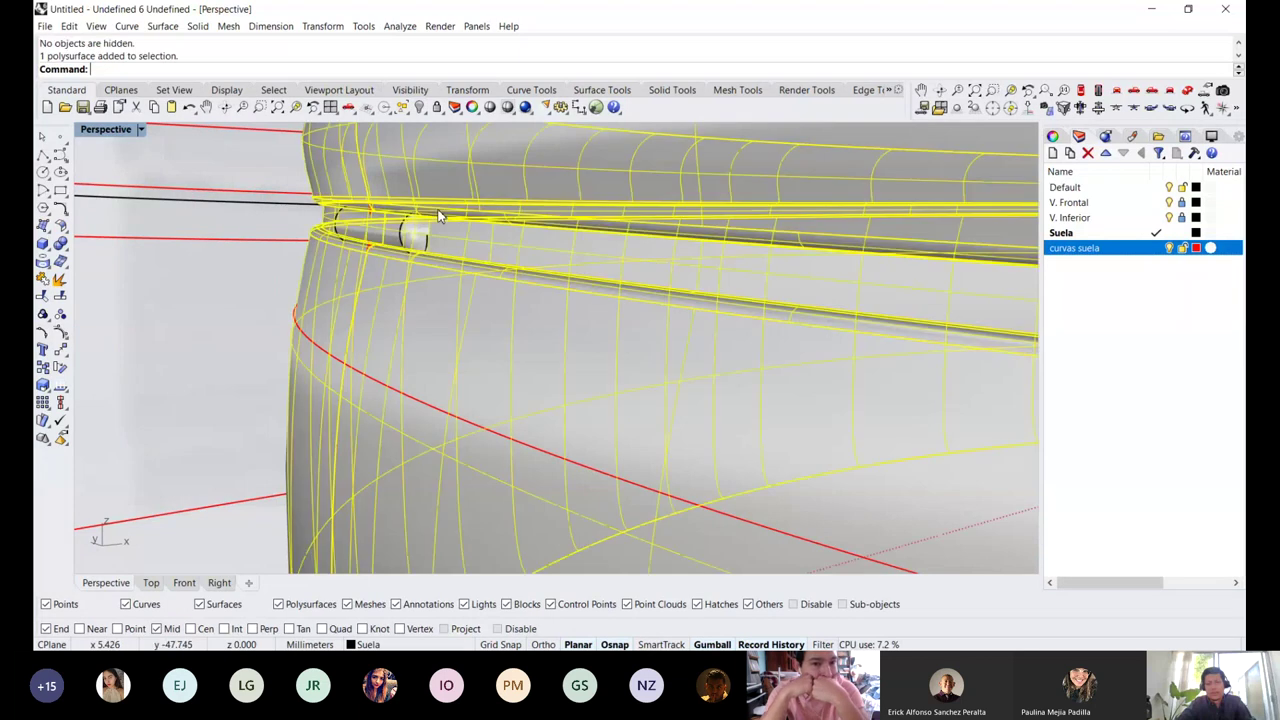
right_click_drag(430, 228, 368, 274)
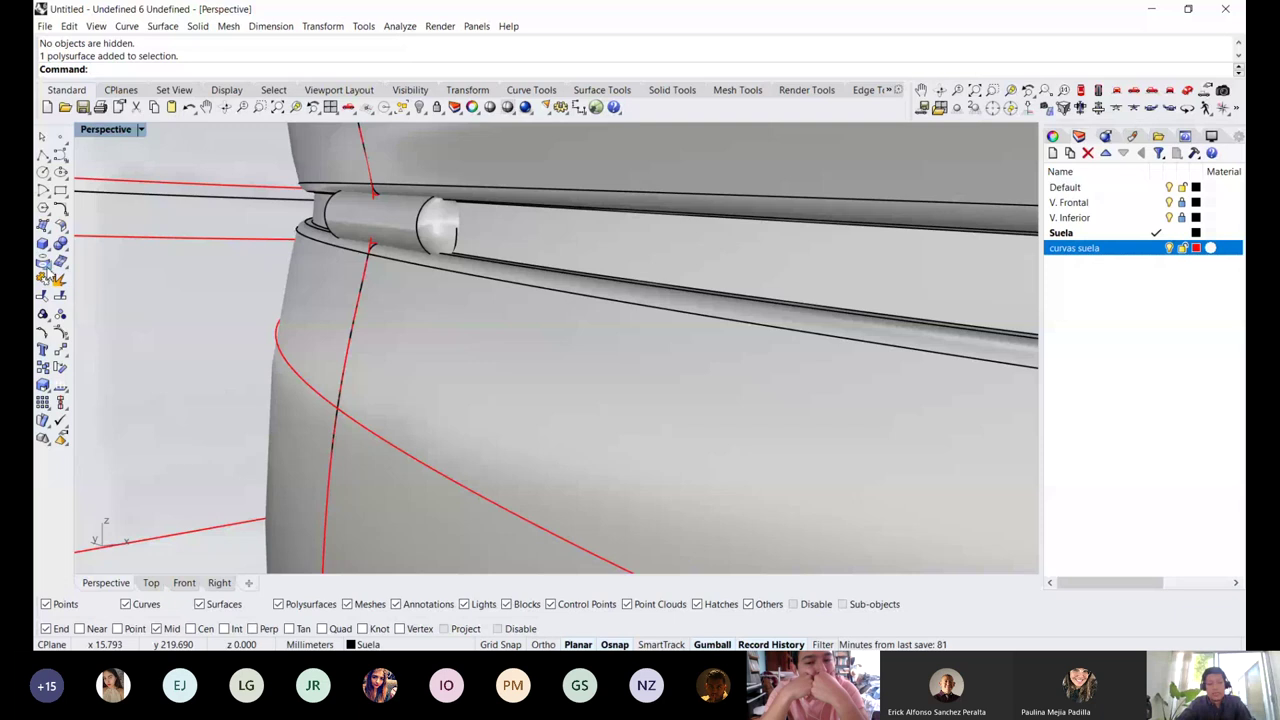
Duplicate both halves of the groove's lower outer edge as curves and make curvas suela the current layer
left_click(46, 271)
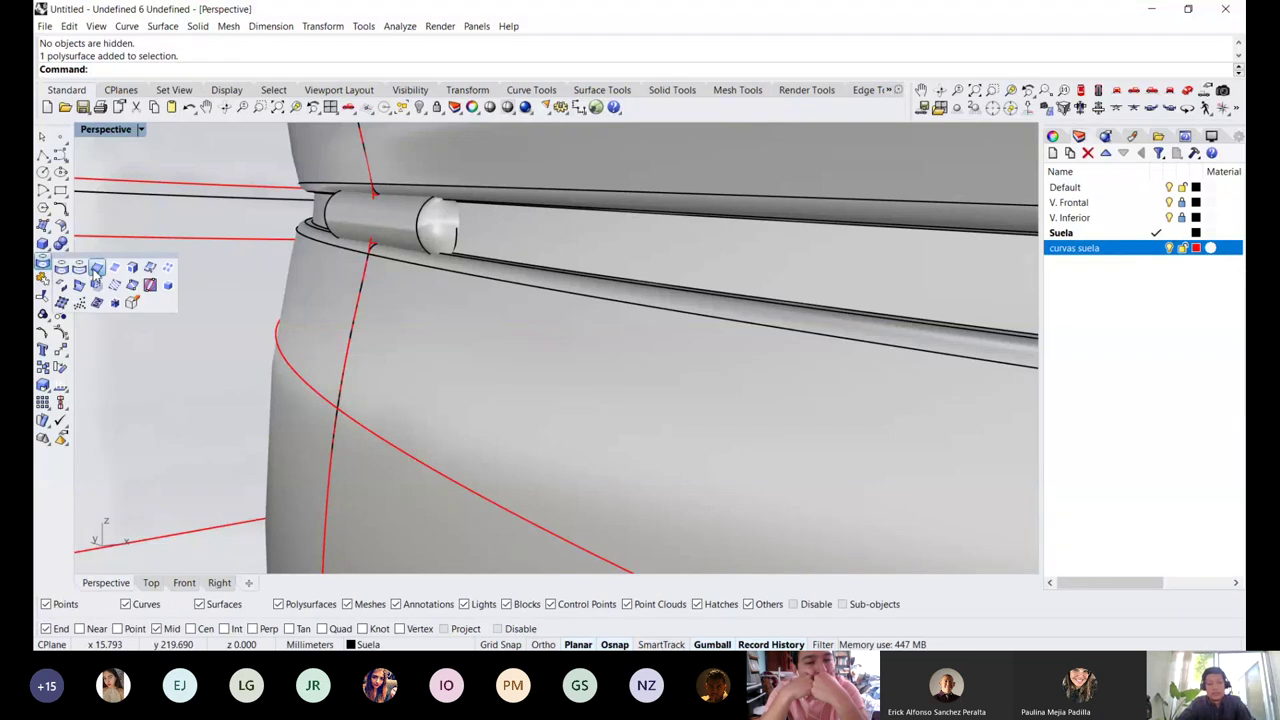
left_click(96, 269)
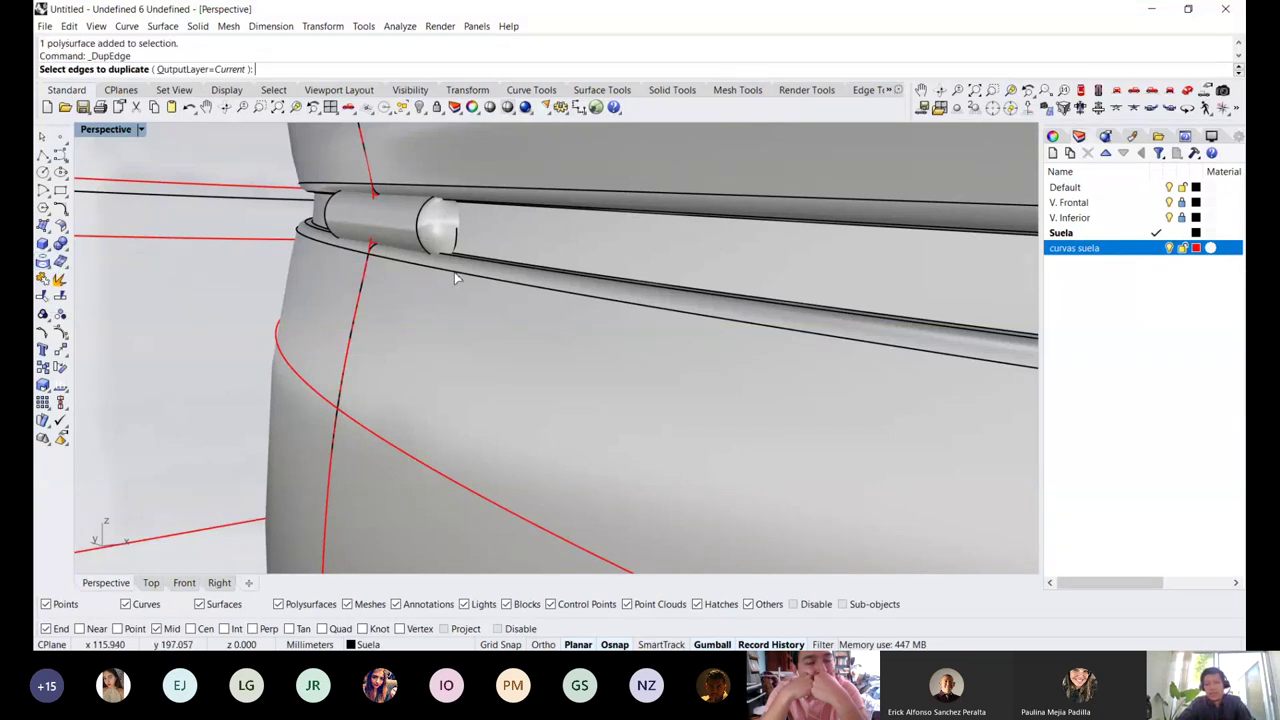
left_click(455, 276)
left_click(516, 240)
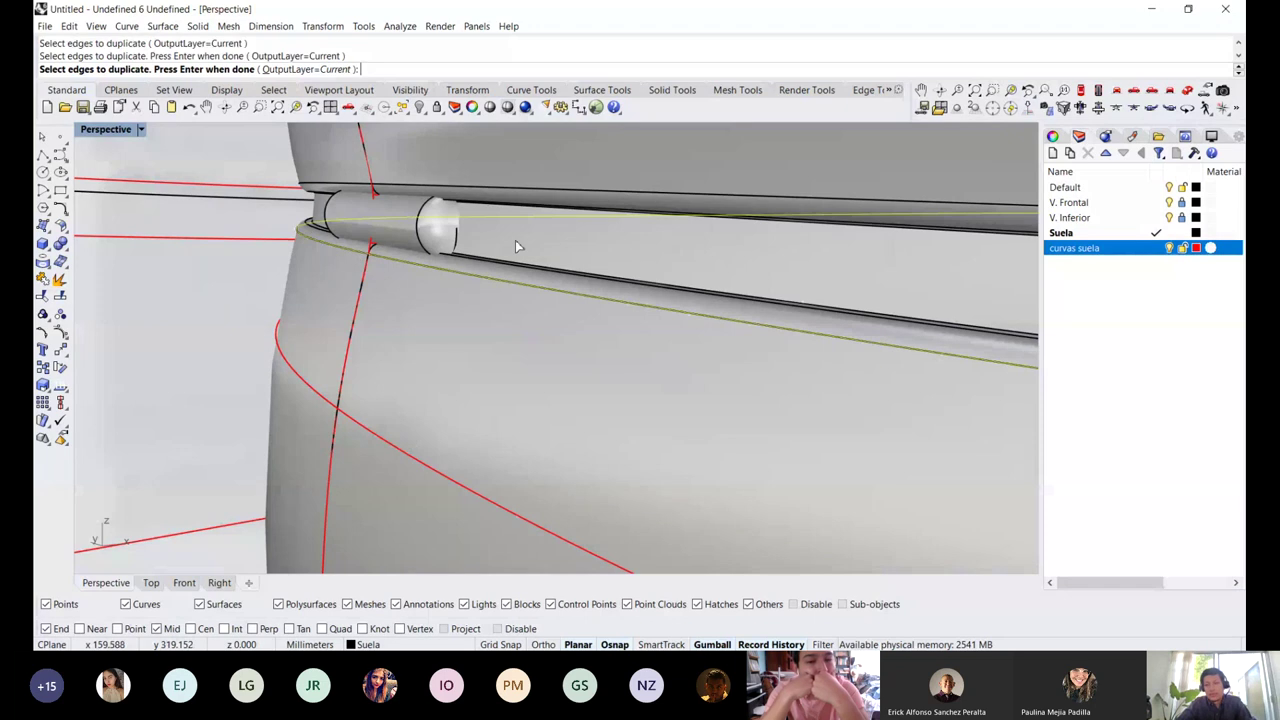
left_click(1156, 248)
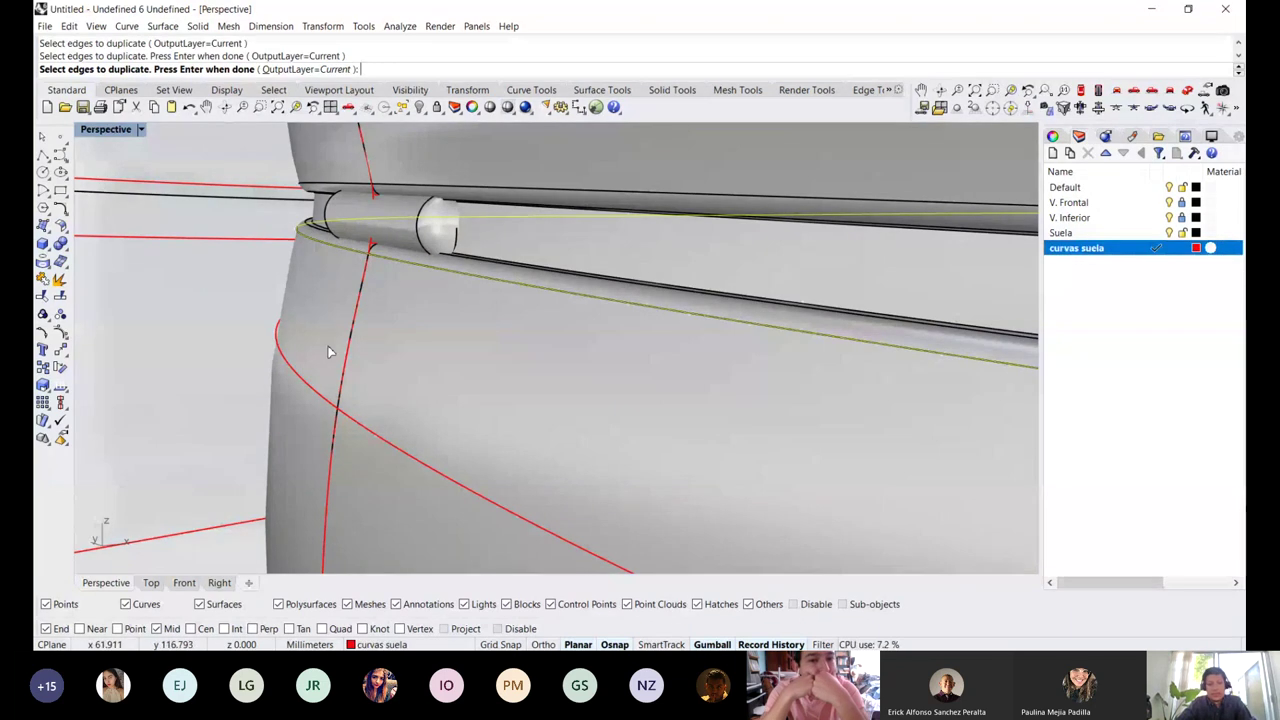
key("Return")
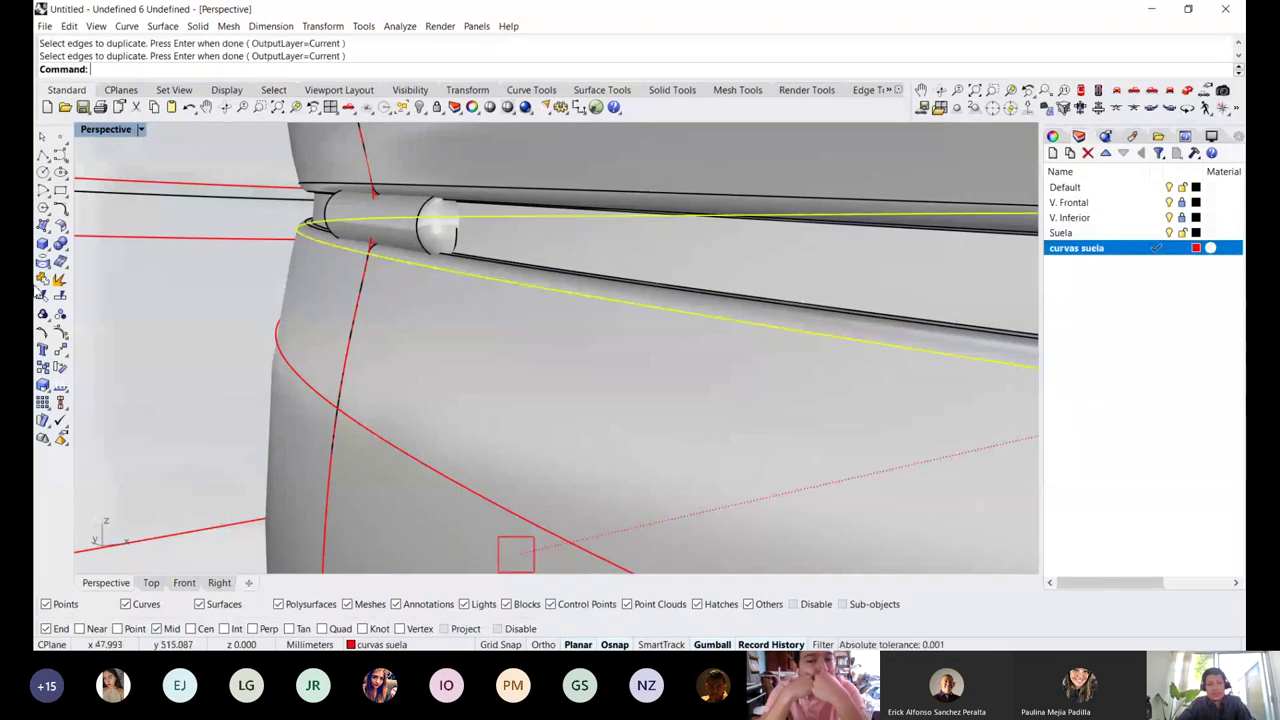
Join the two duplicated groove-edge curves into one closed curve and deselect it
left_click(42, 279)
left_click(357, 258)
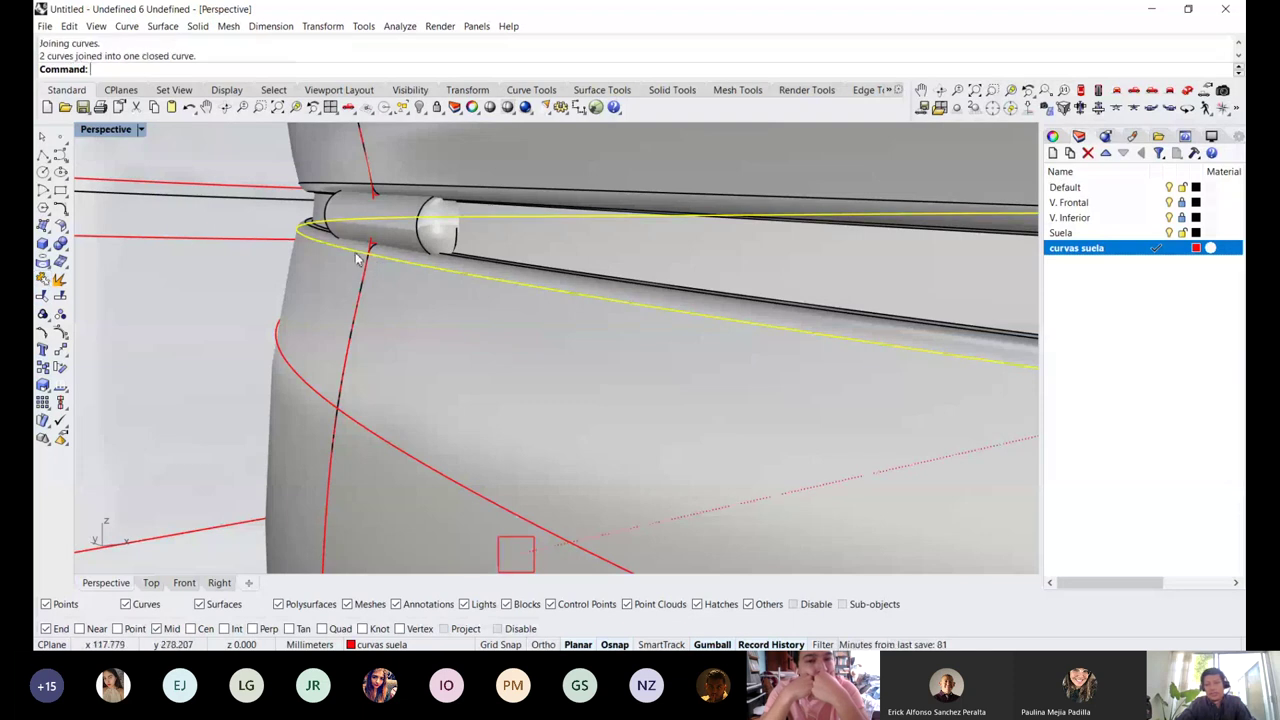
key("Escape")
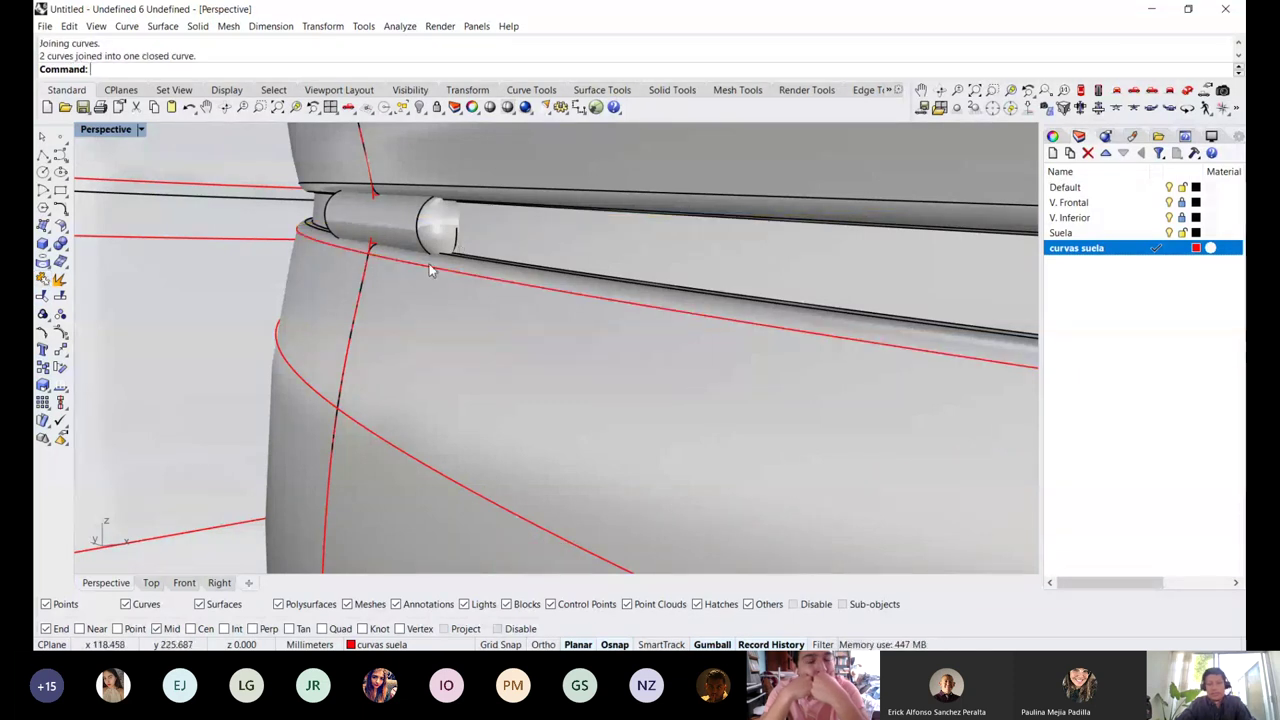
left_click(430, 270)
left_click(480, 303)
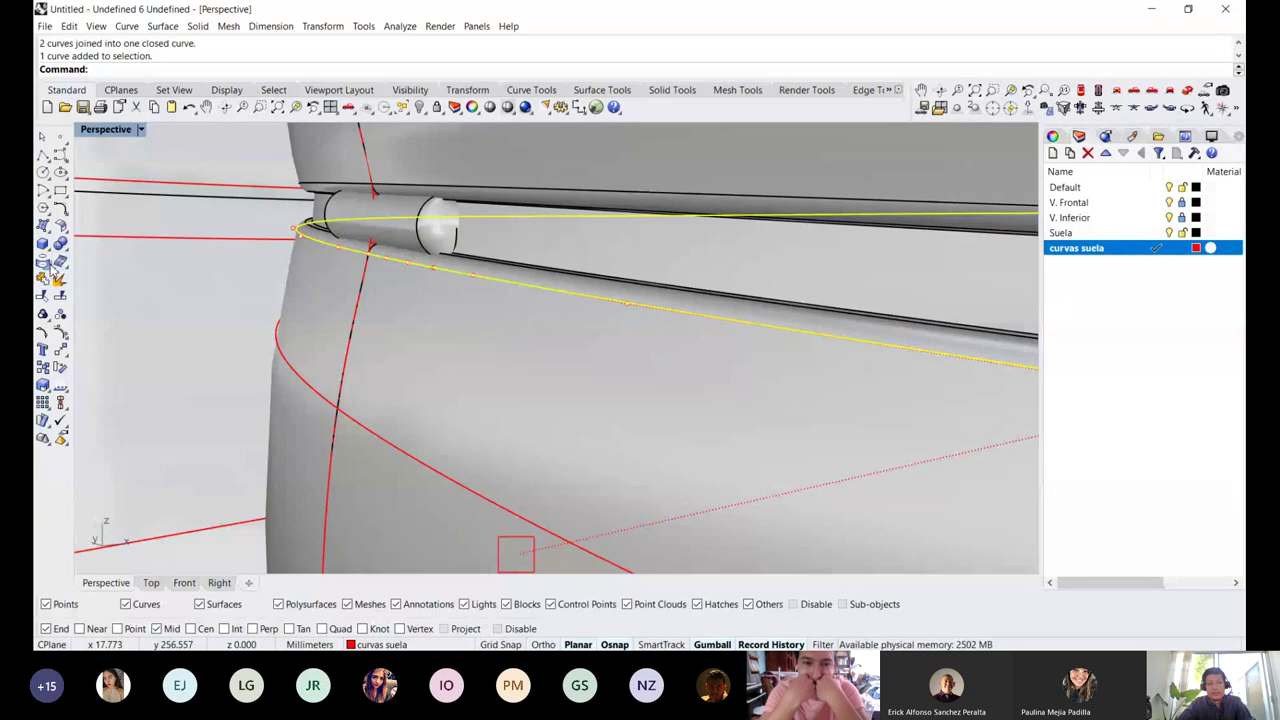
left_click(50, 267)
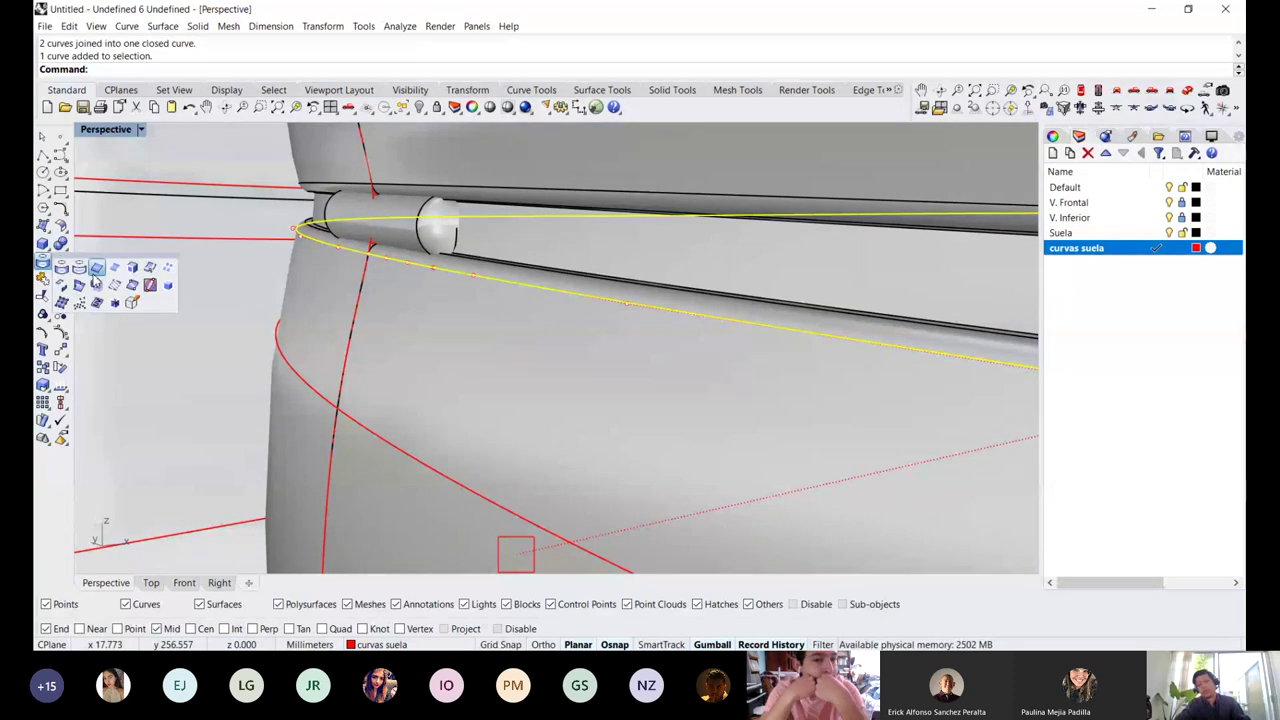
left_click(94, 274)
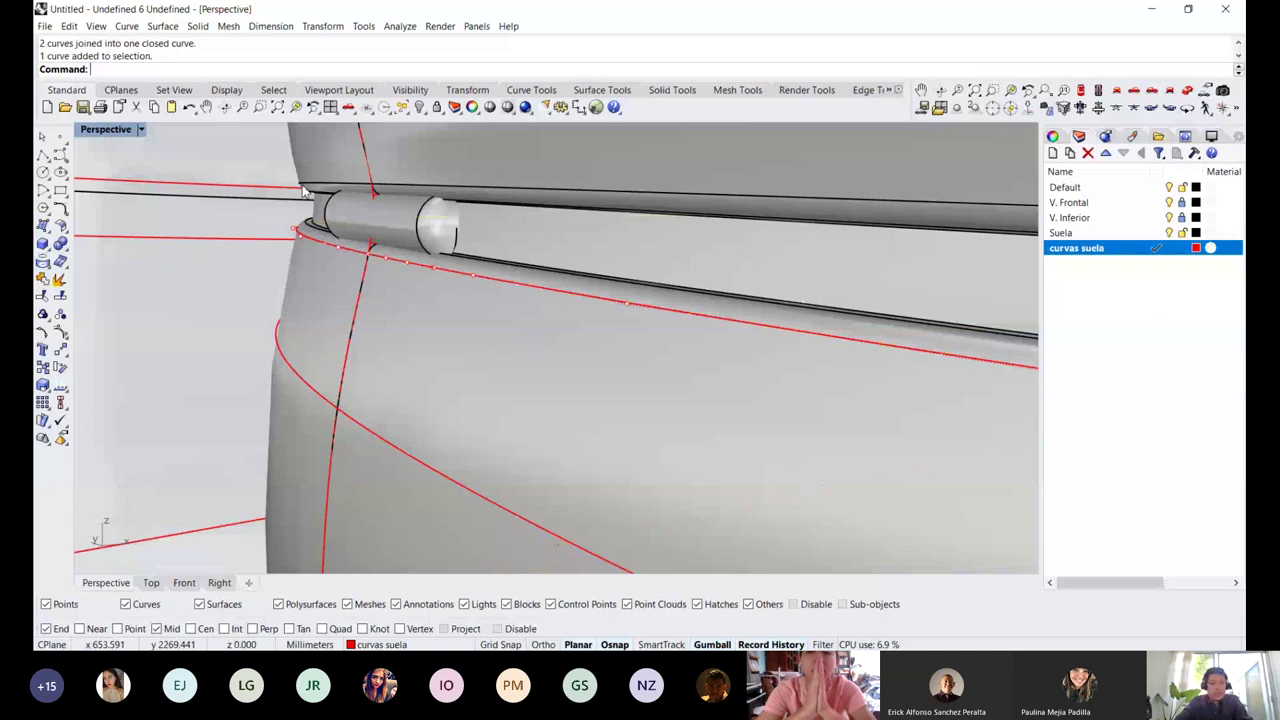
left_click(45, 405)
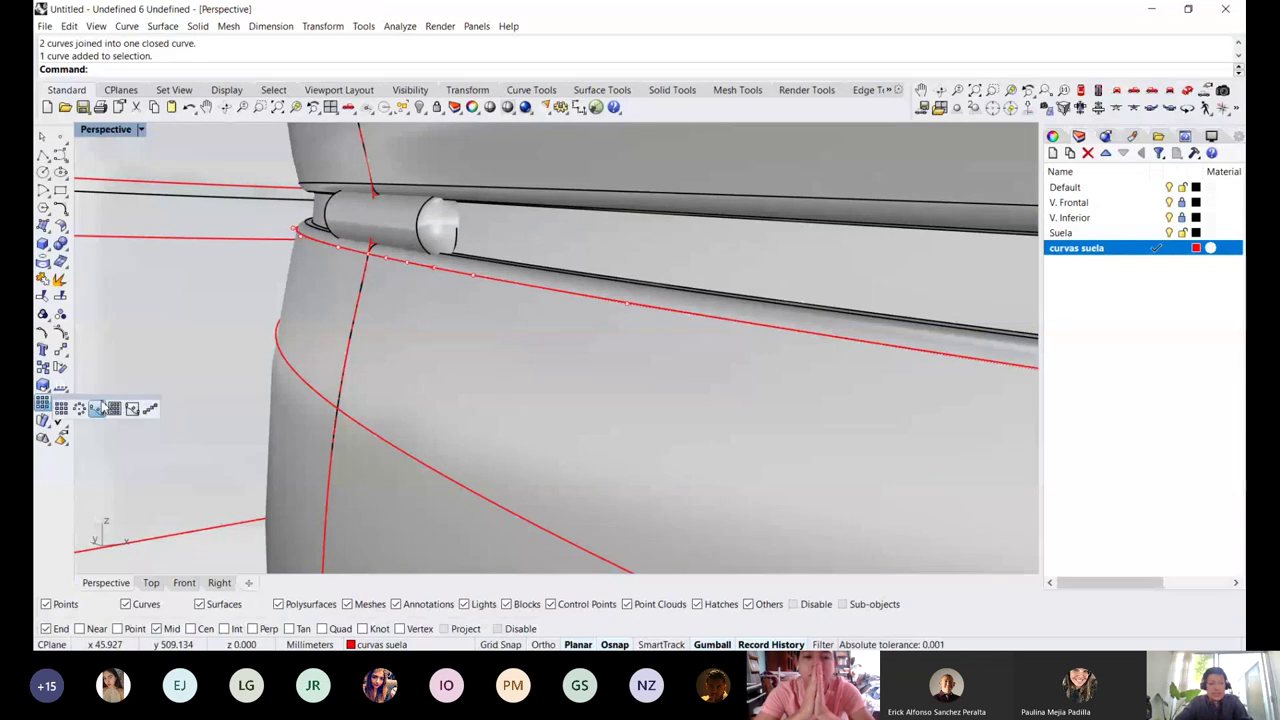
left_click(98, 408)
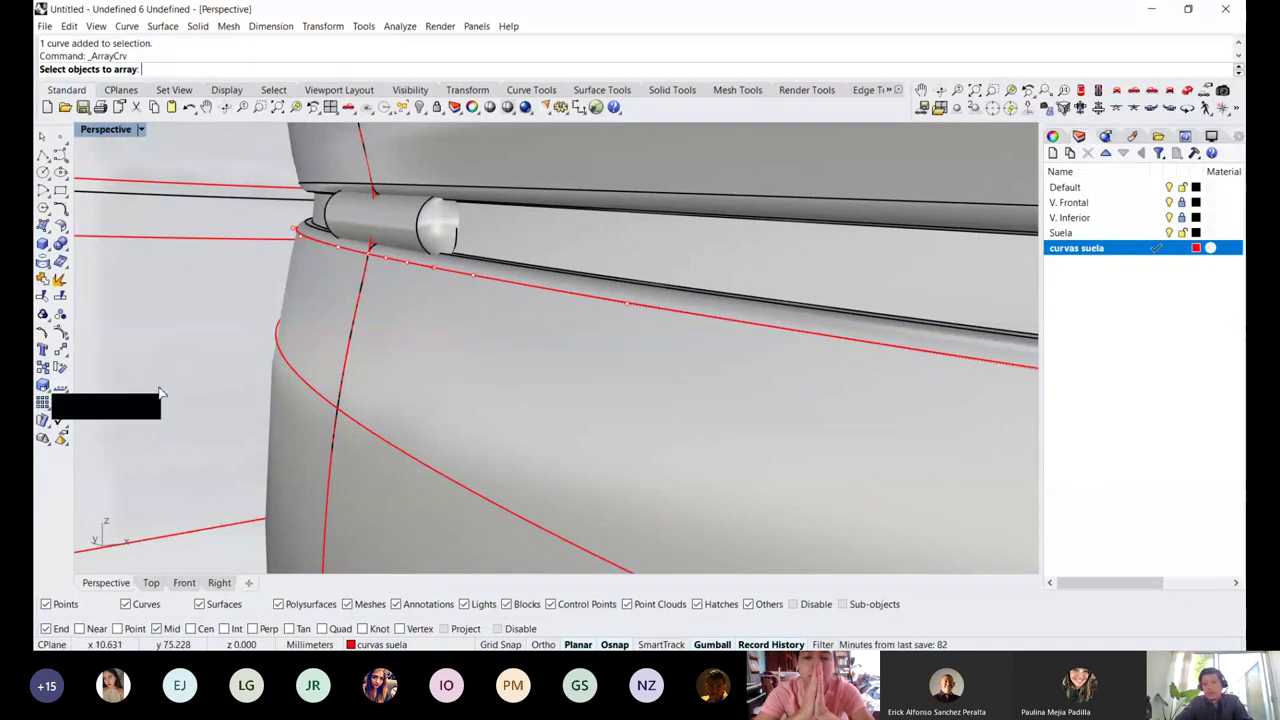
left_click(452, 274)
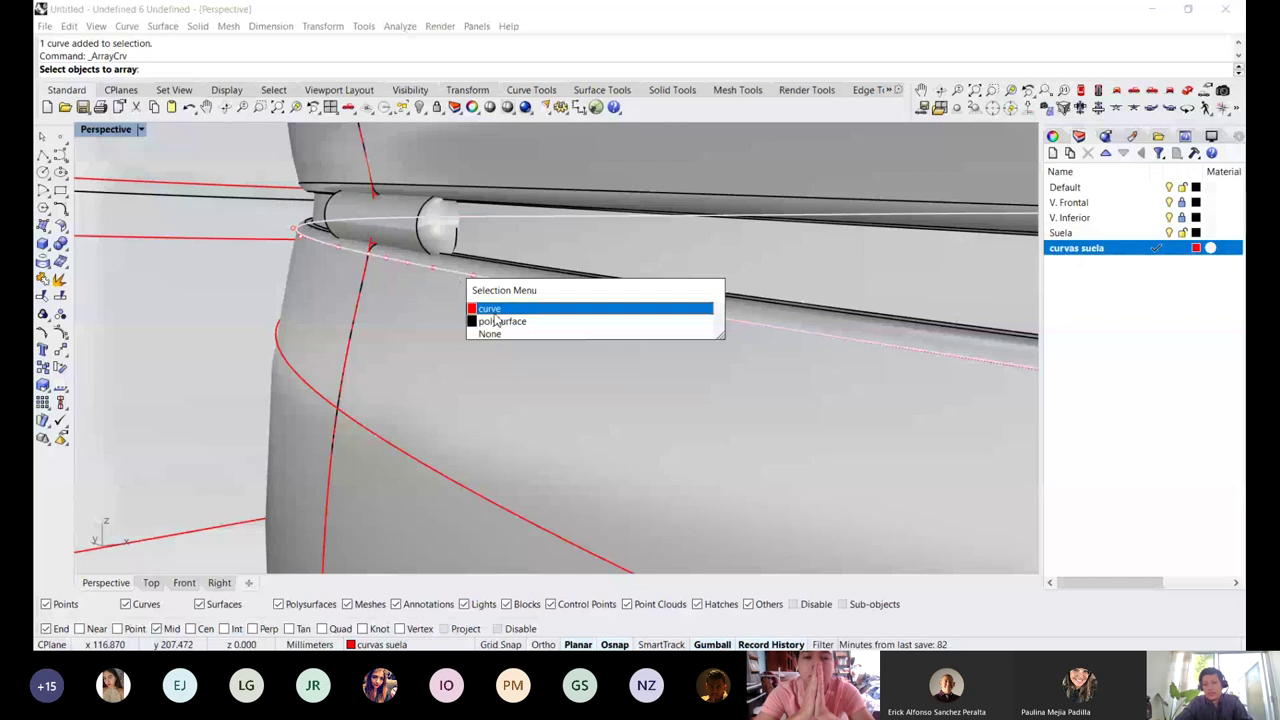
left_click(494, 314)
right_click(169, 207)
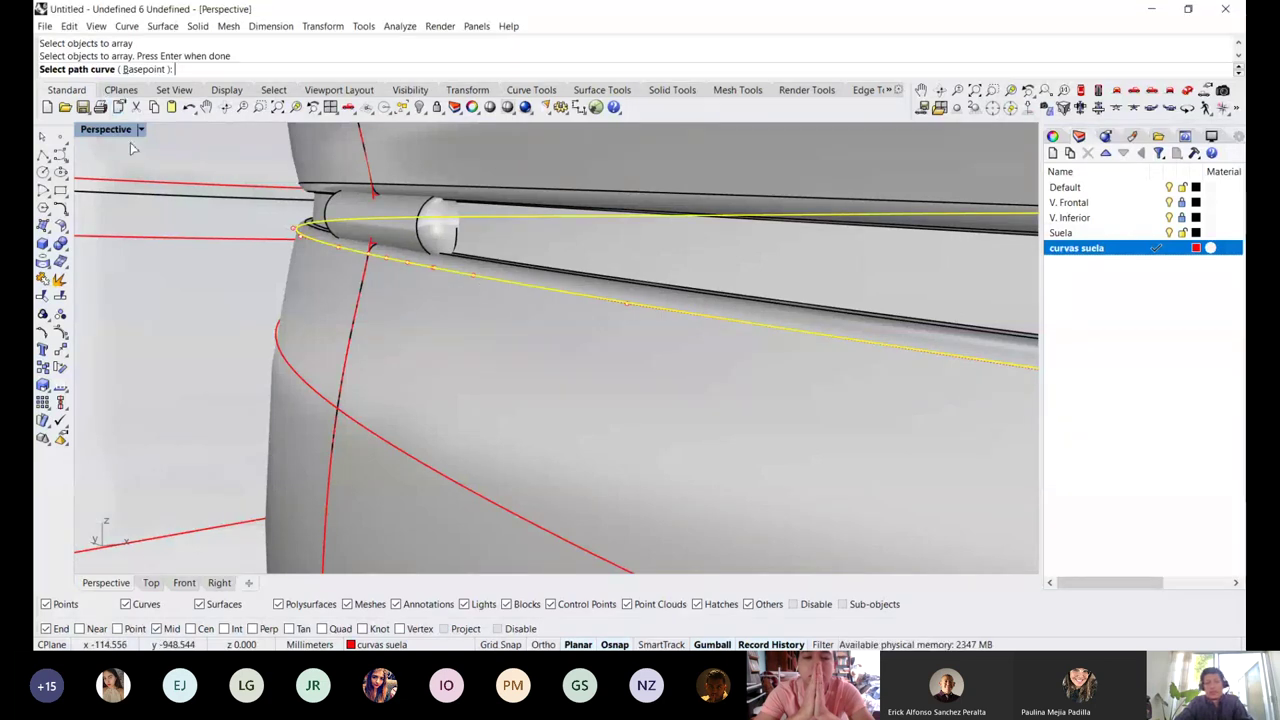
key("Escape")
Array the round-capped heel pipe along the closed groove-edge curve with 50 items and Freeform orientation
key("Return")
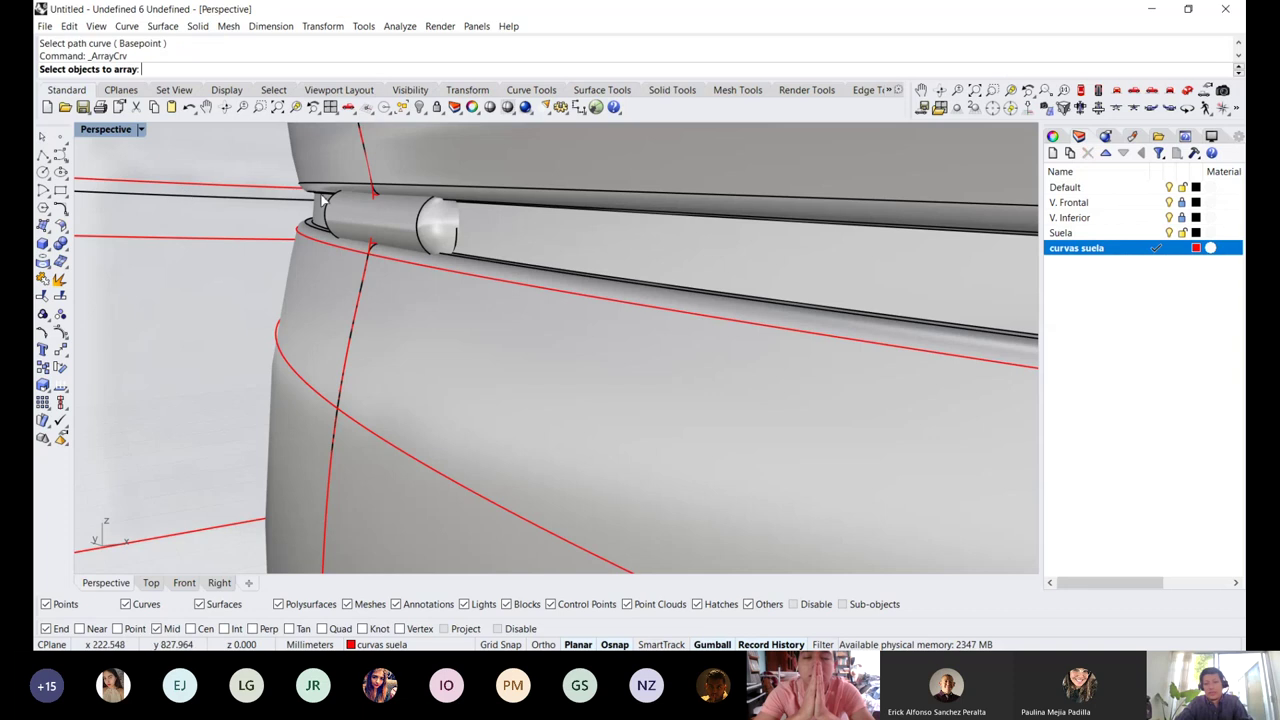
left_click(343, 210)
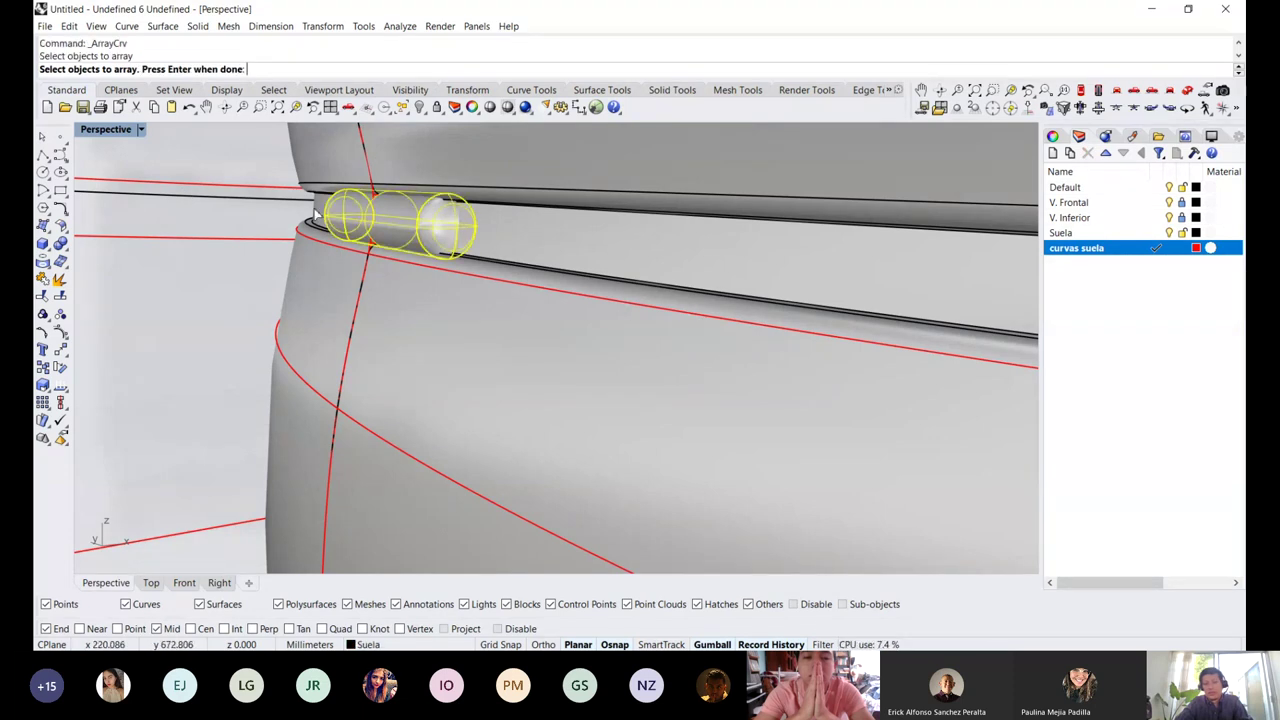
key("Return")
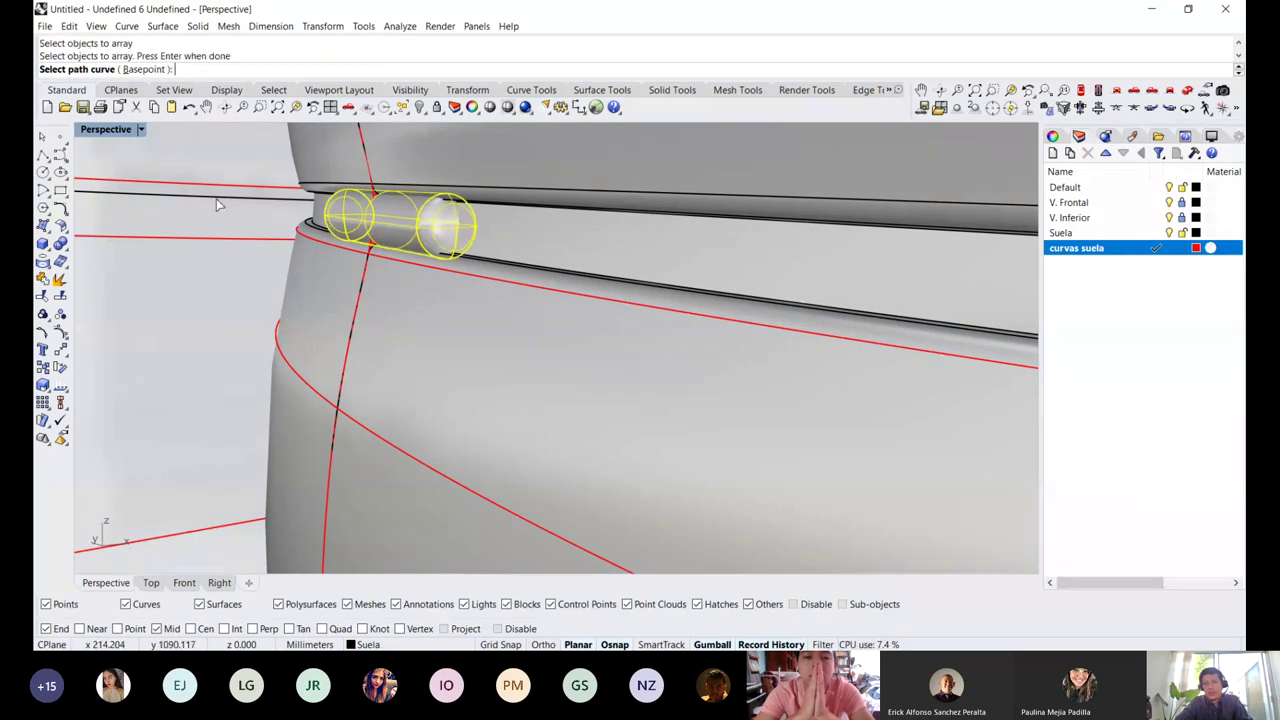
left_click(478, 268)
left_click(475, 303)
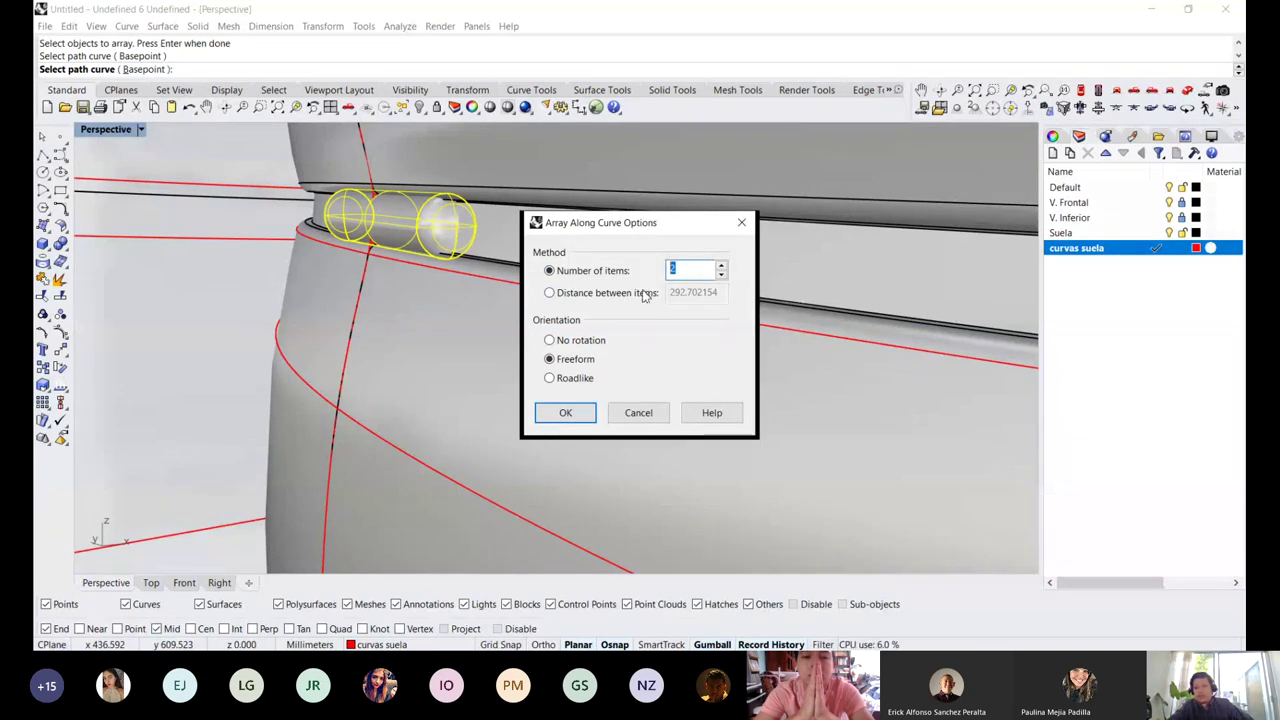
key("BackSpace")
type("50")
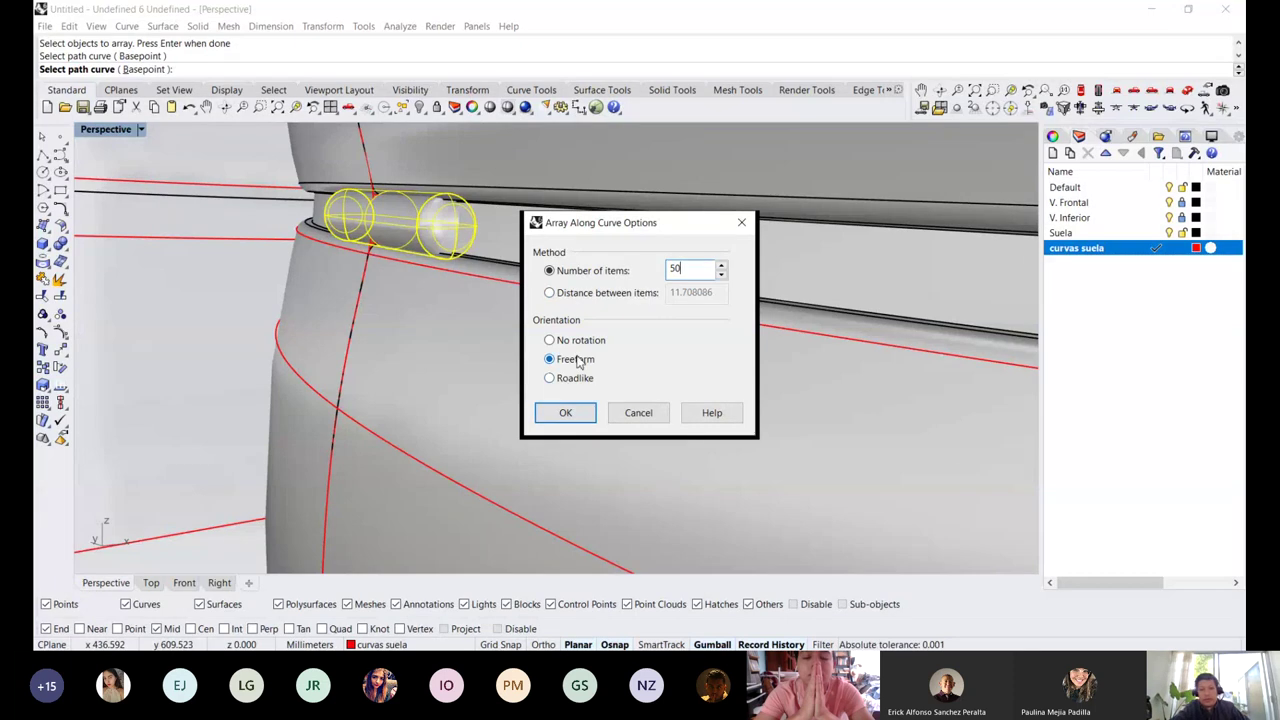
key("Return")
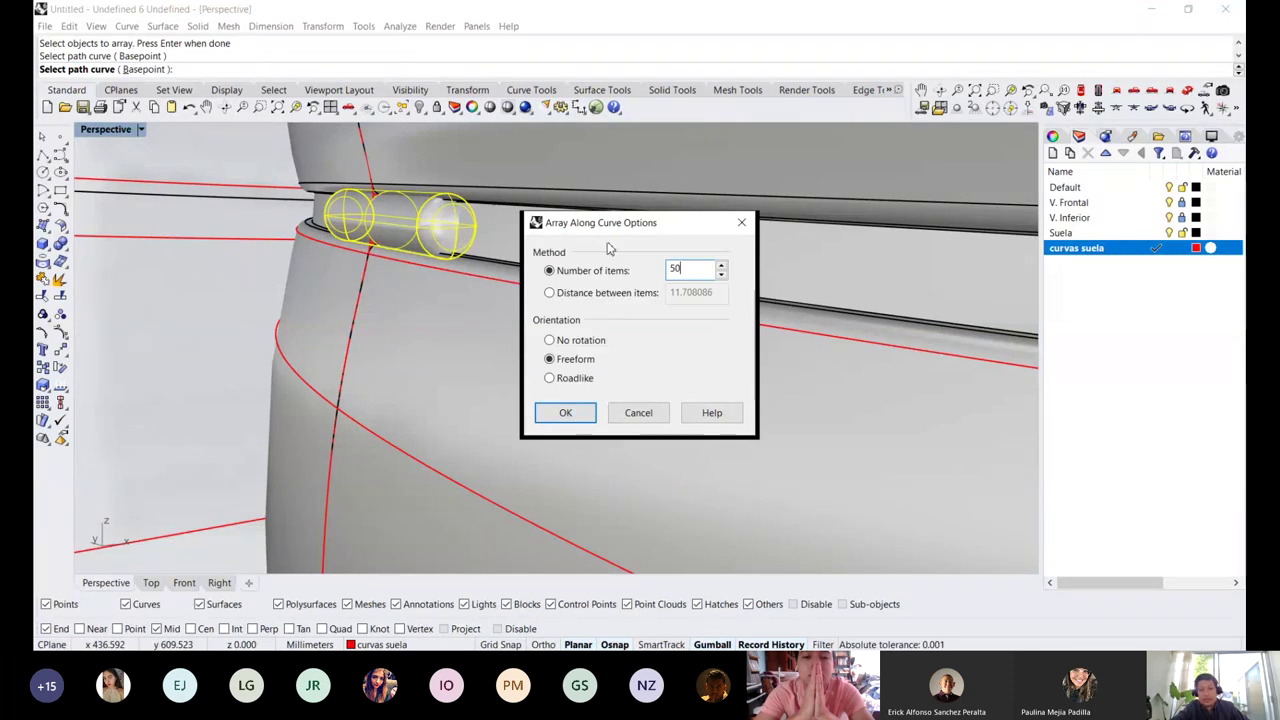
left_click_drag(620, 220, 686, 212)
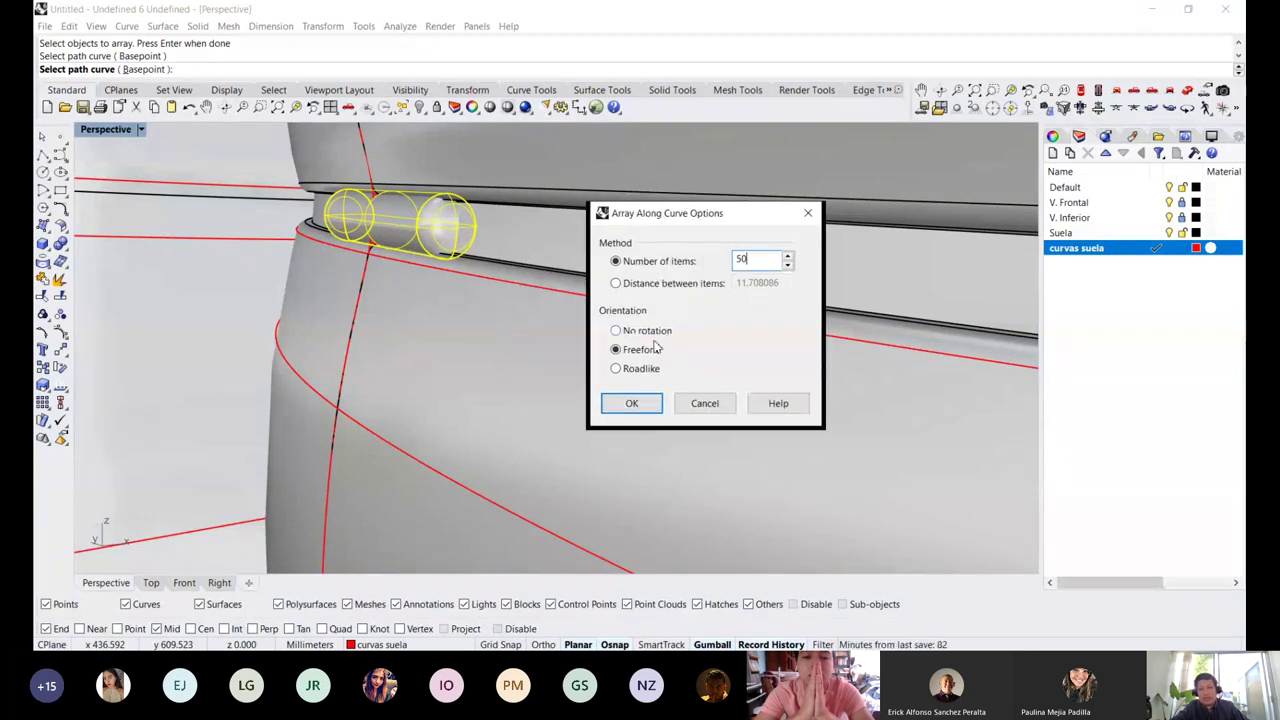
left_click(632, 403)
Show the Perspective view in Rendered mode and examine the spacing and fit of the arrayed stitches along the groove
right_click_drag(580, 322, 694, 286)
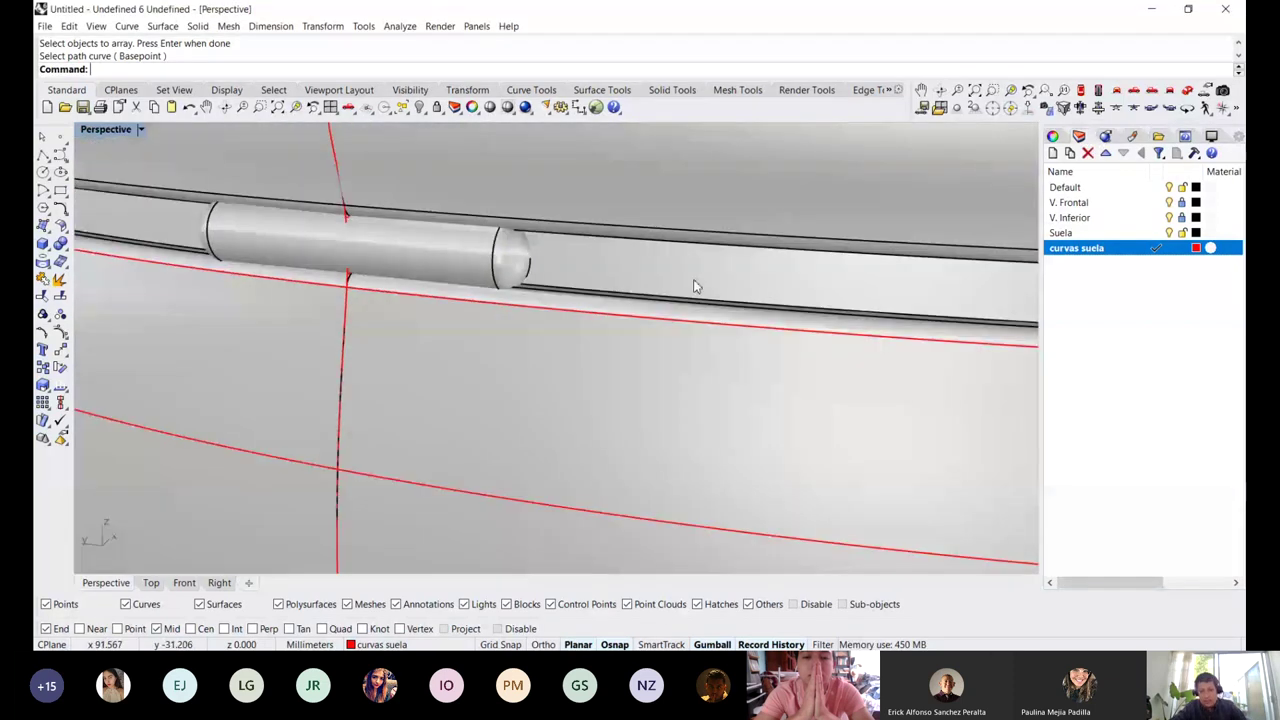
scroll(740, 246, "down", 5)
scroll(830, 252, "down", 2)
key("ctrl+alt+r")
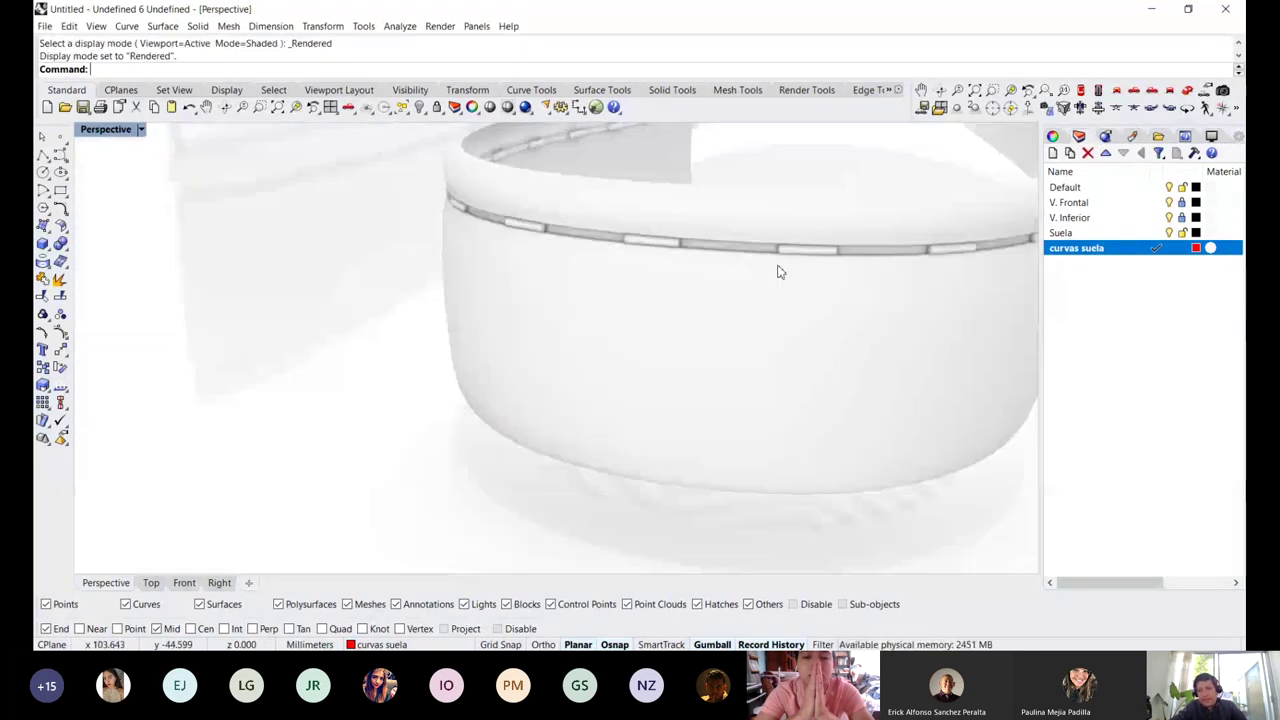
scroll(708, 260, "down", 6)
scroll(738, 330, "up", 3)
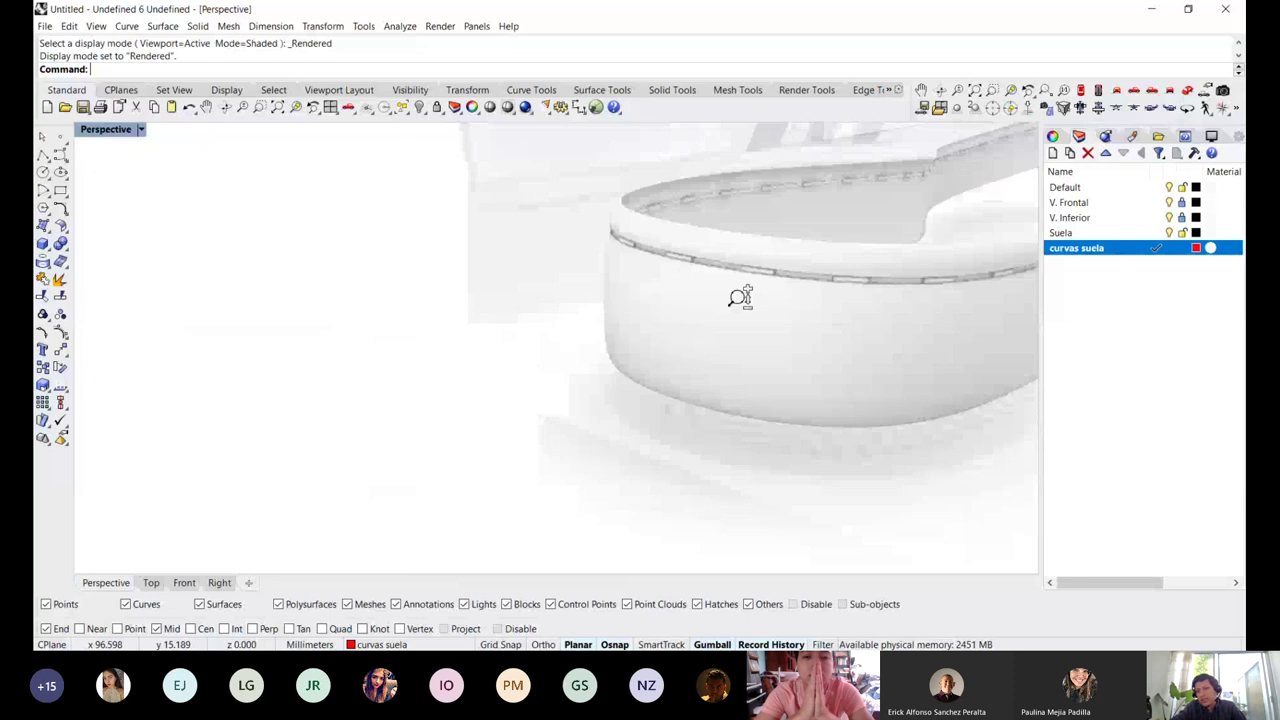
right_click_drag(740, 297, 674, 281)
Undo the array along the groove curve and return the Perspective view to Shaded mode
key("ctrl+z")
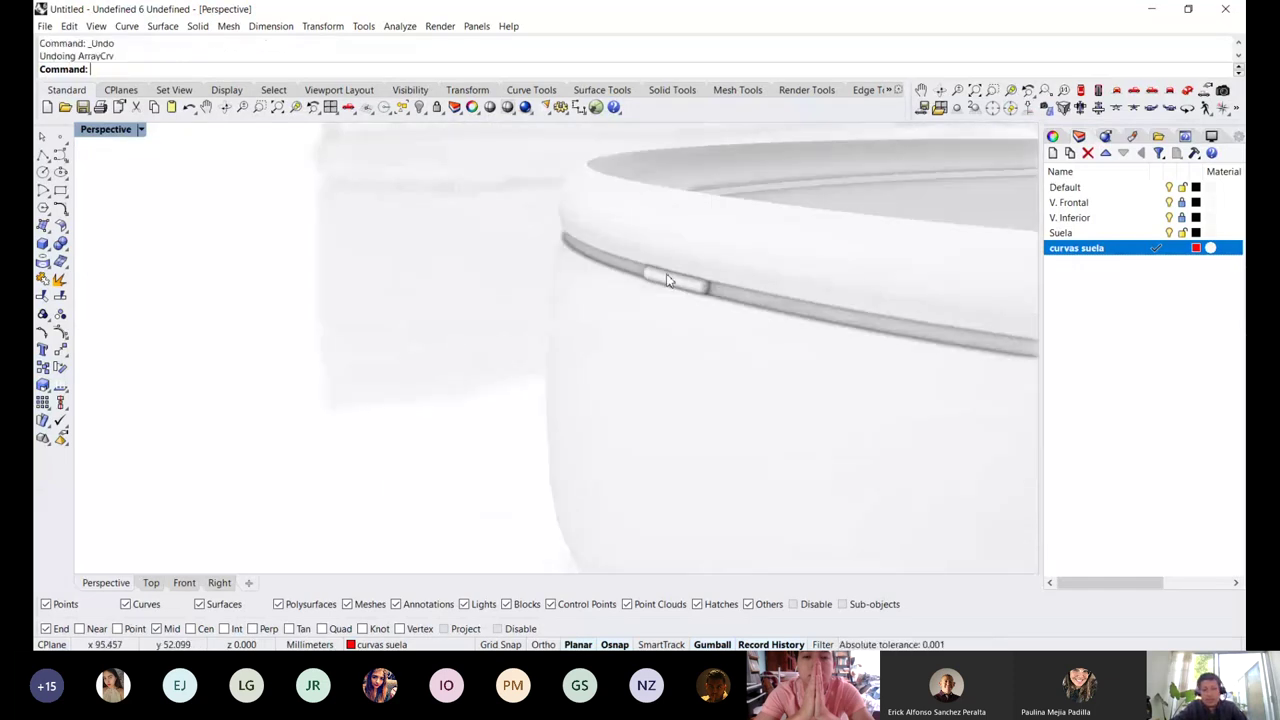
key("ctrl+alt+s")
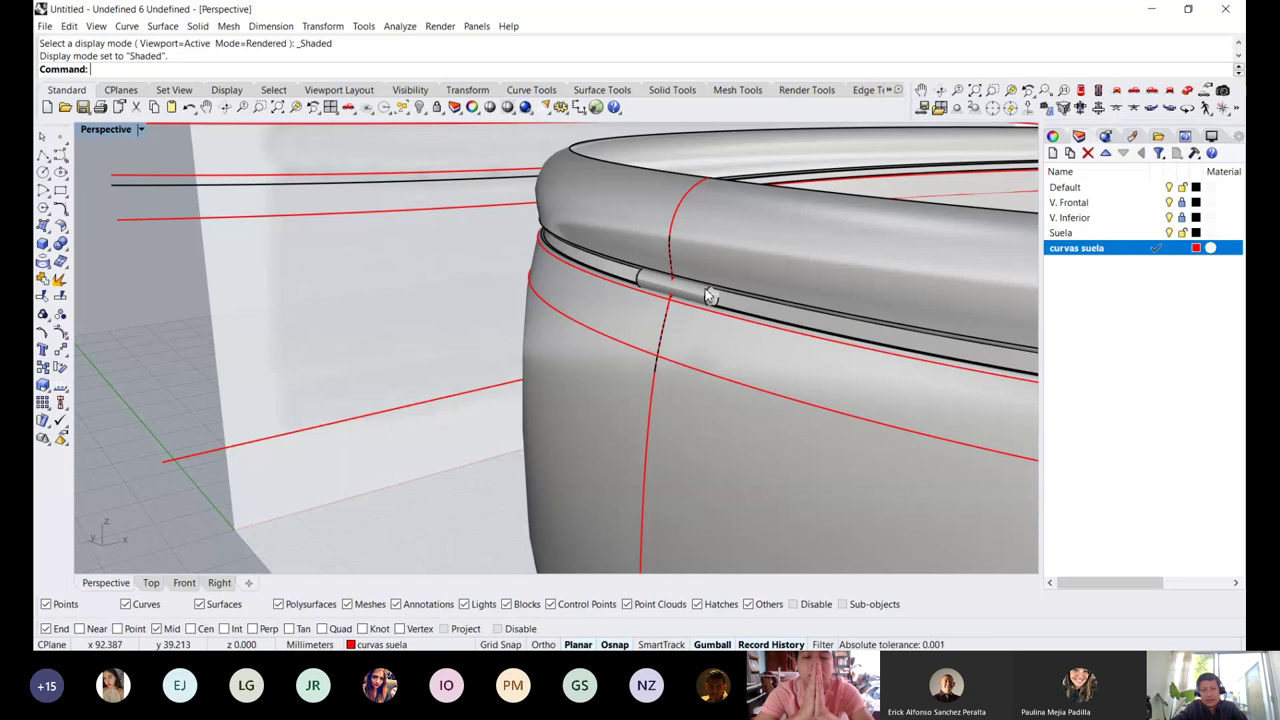
right_click(677, 73)
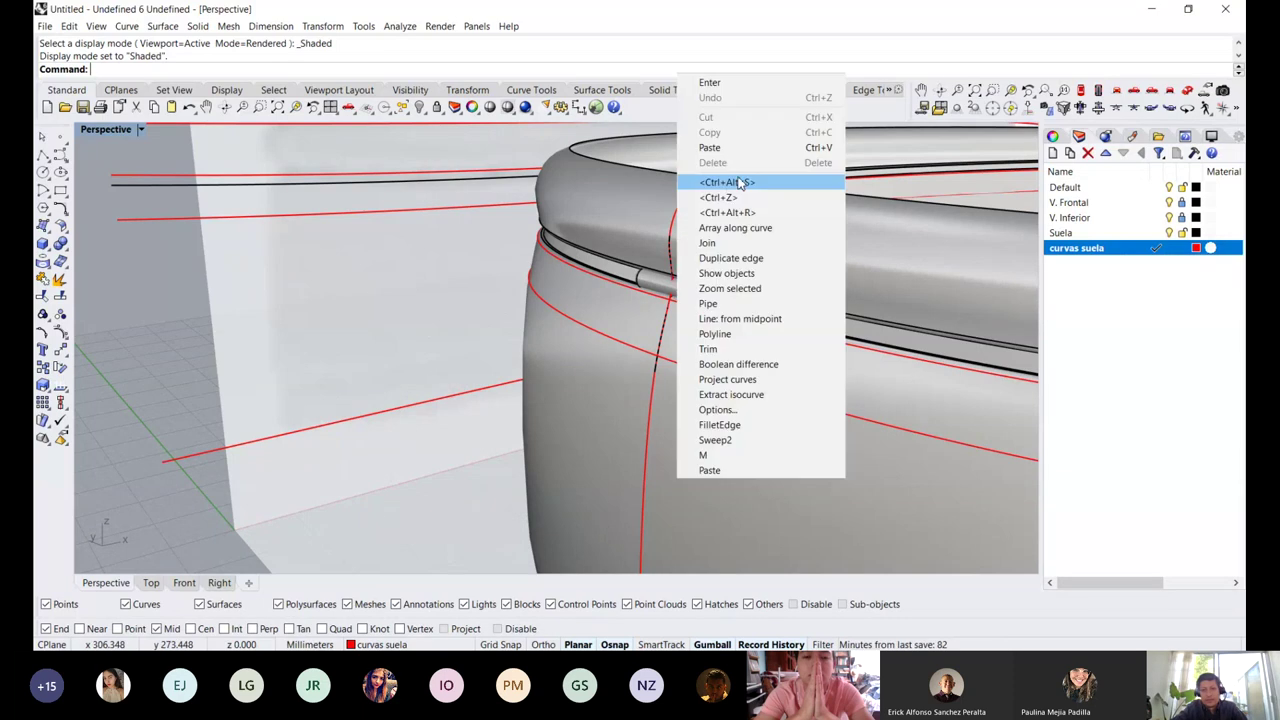
left_click(745, 228)
scroll(718, 288, "up", 3)
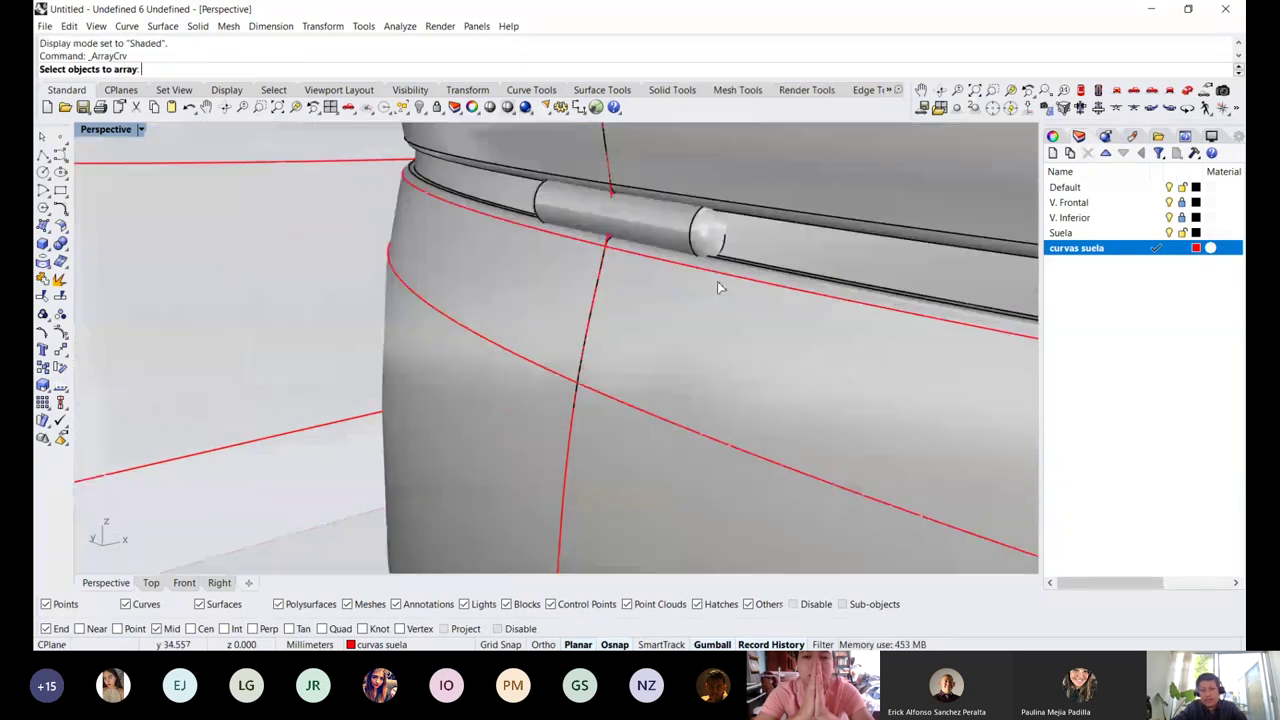
left_click(701, 240)
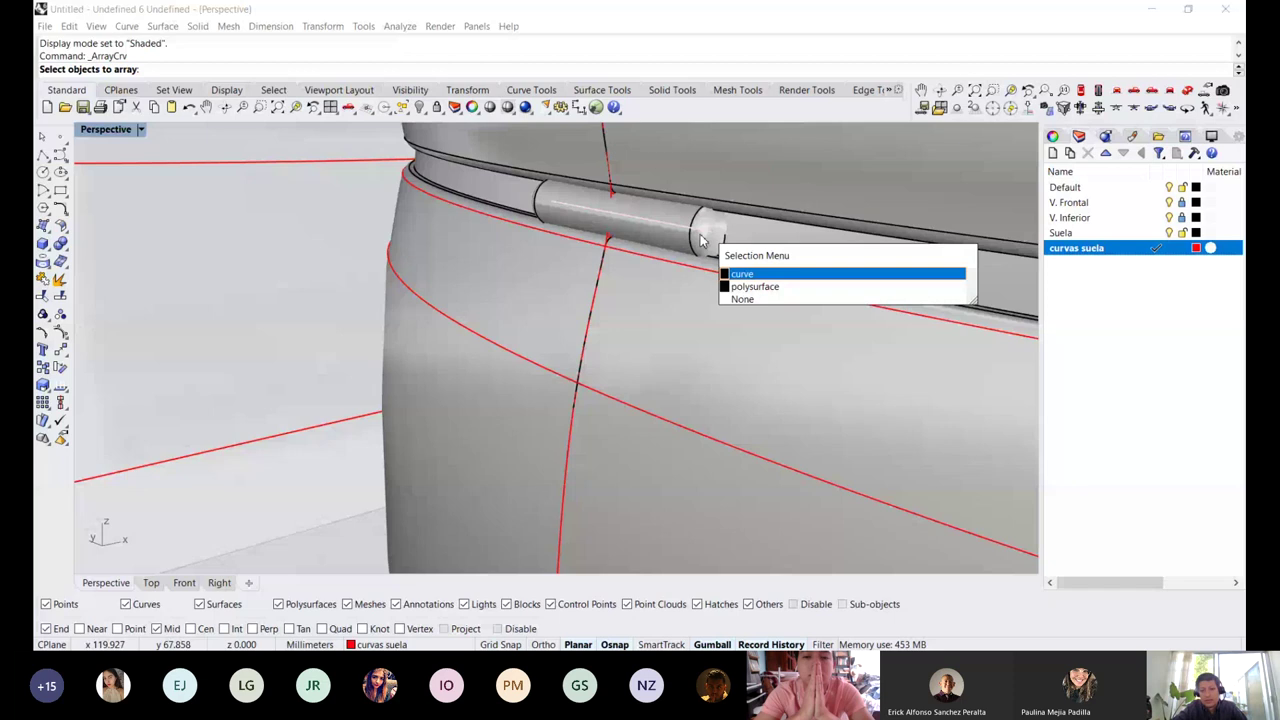
left_click(745, 286)
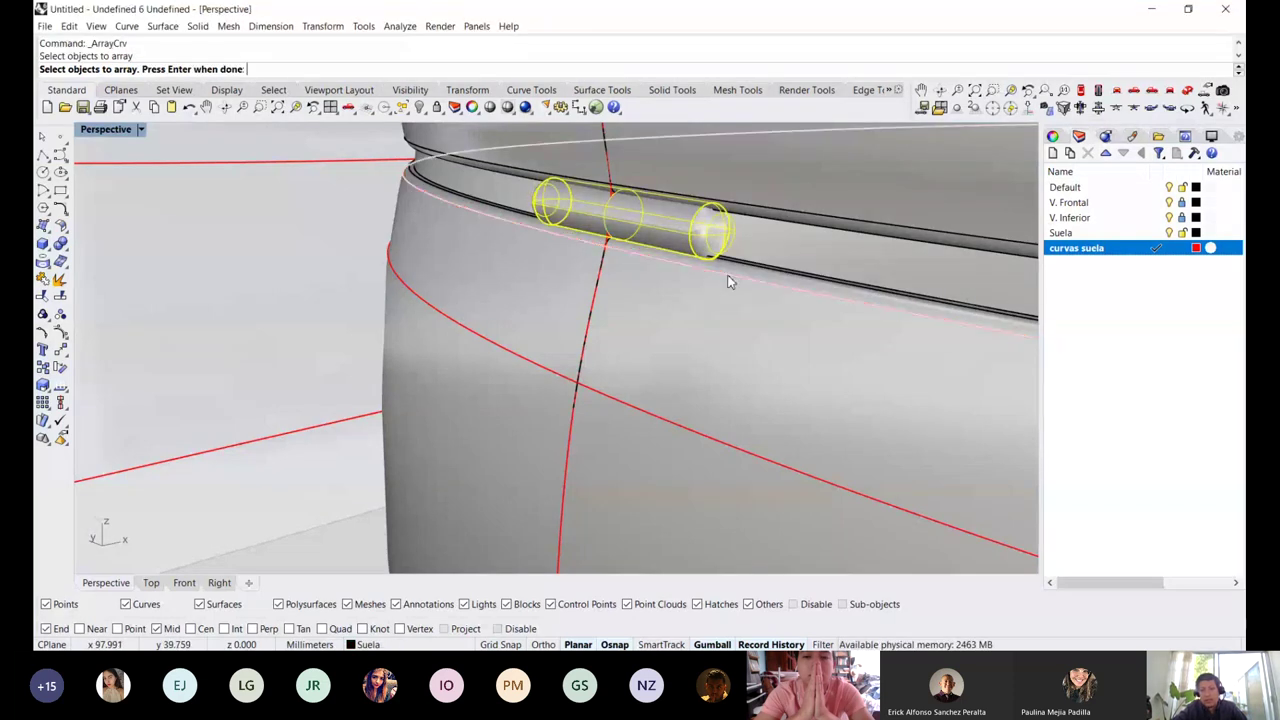
left_click(728, 283)
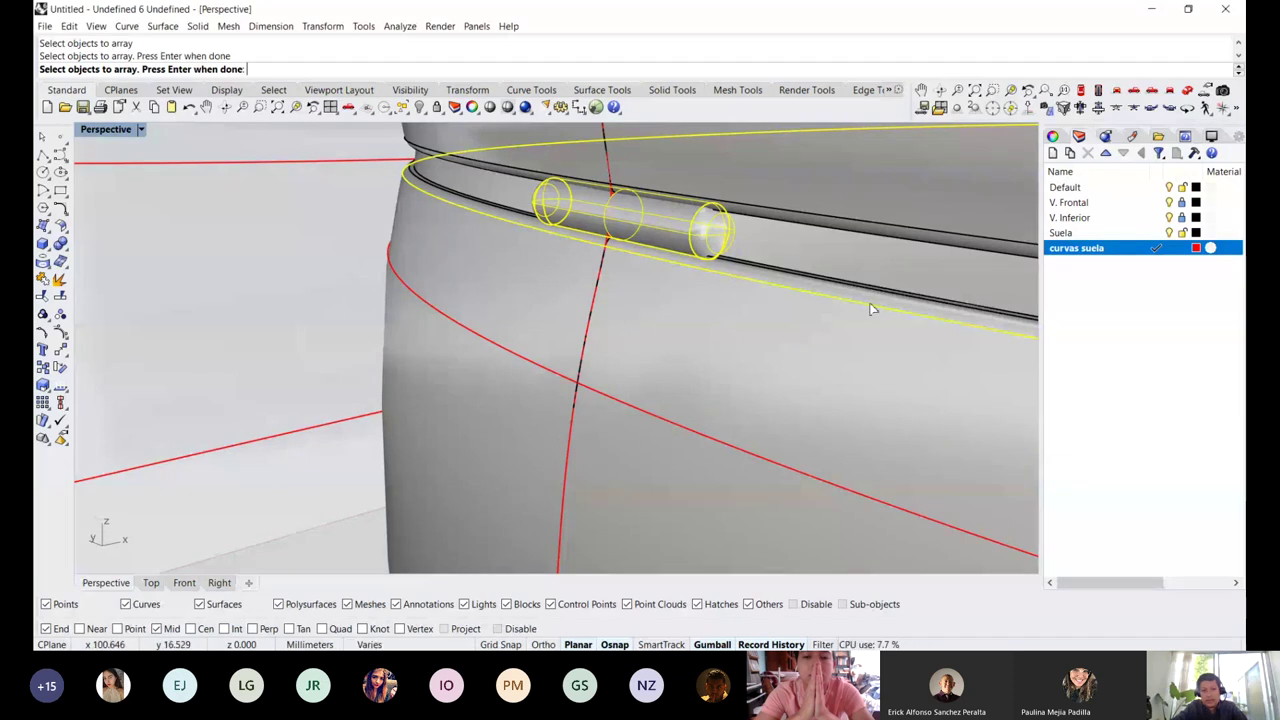
key("Return")
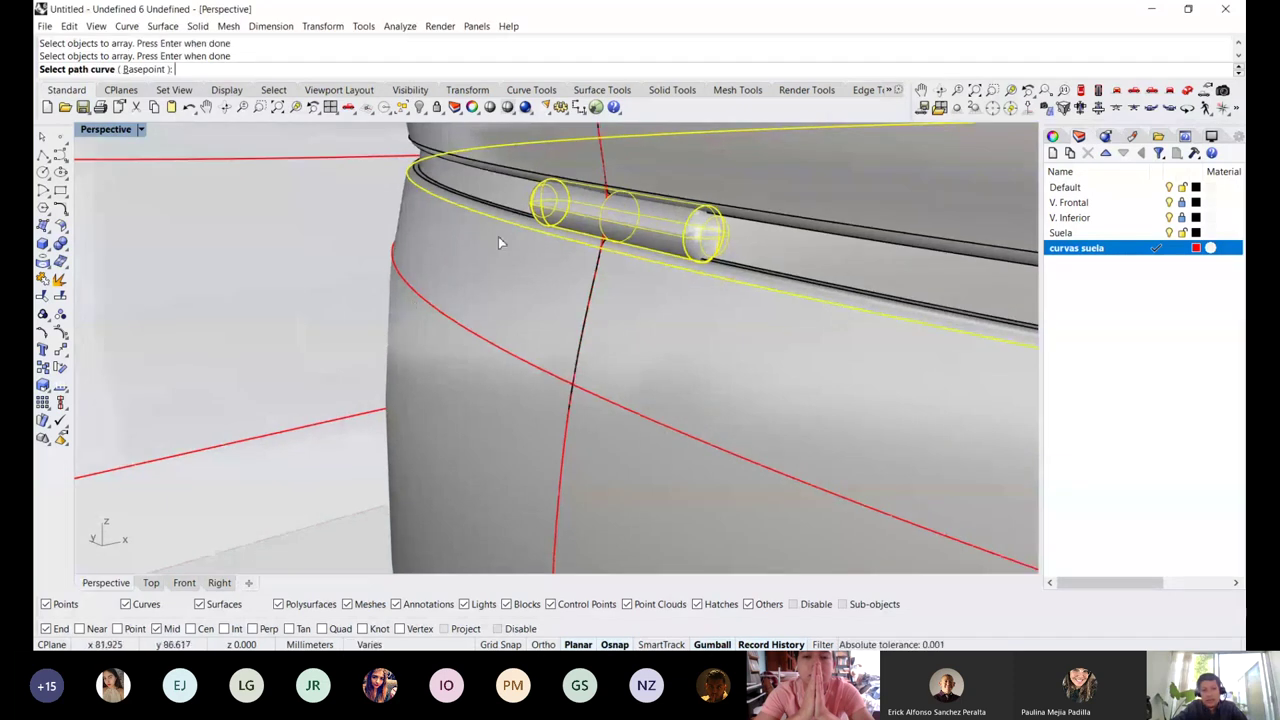
left_click(535, 235)
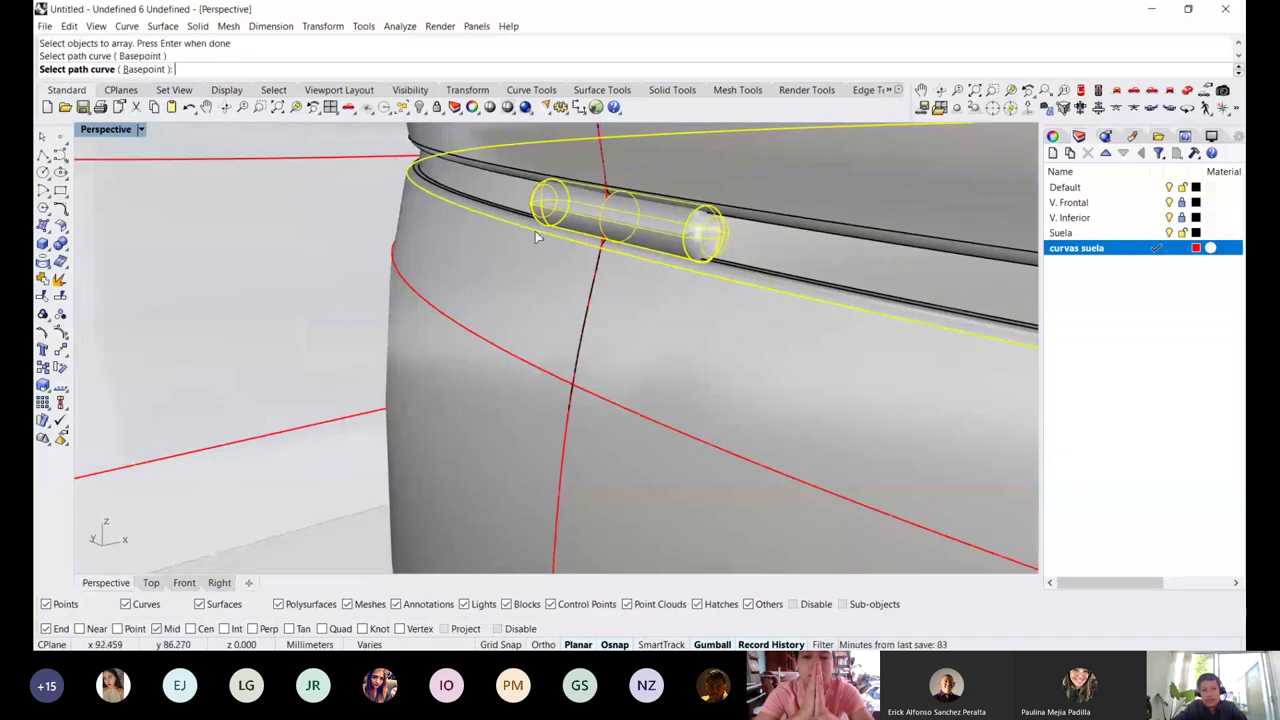
left_click(535, 233)
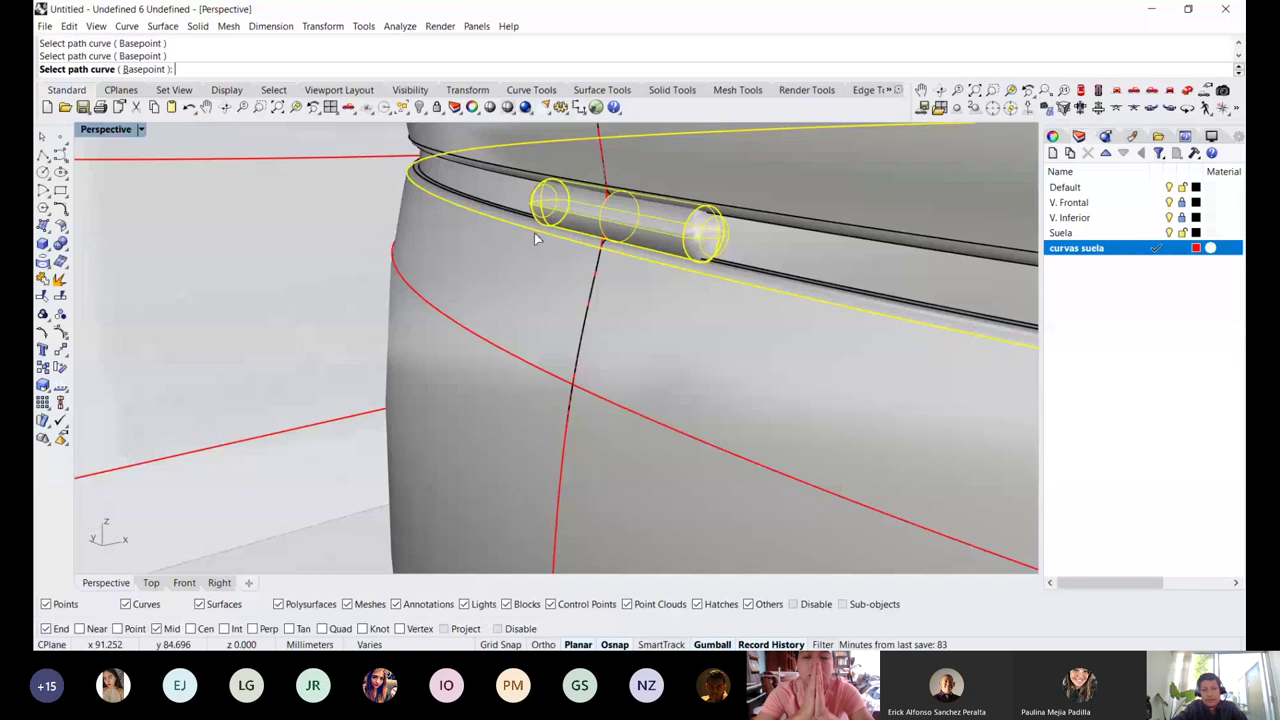
key("Escape")
right_click(534, 232)
left_click(543, 223)
right_click(543, 231)
left_click(543, 231)
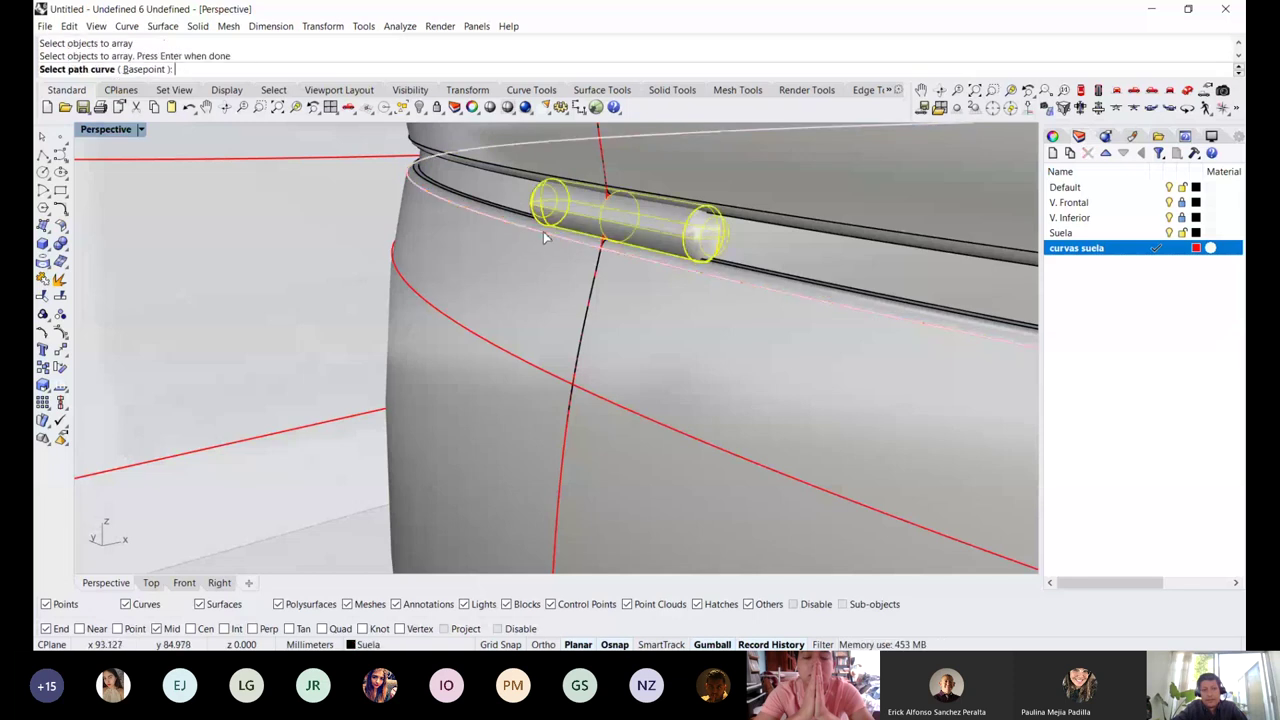
left_click(544, 233)
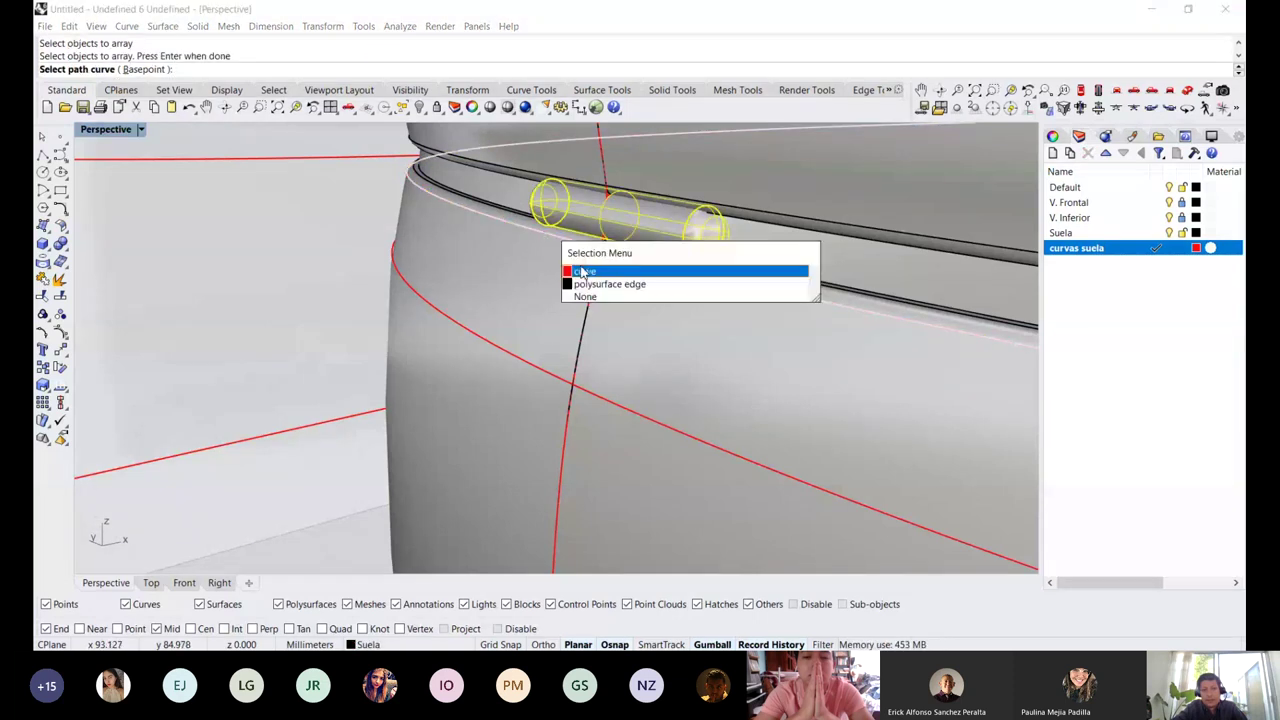
key("Escape")
key("ctrl+z")
right_click(549, 222)
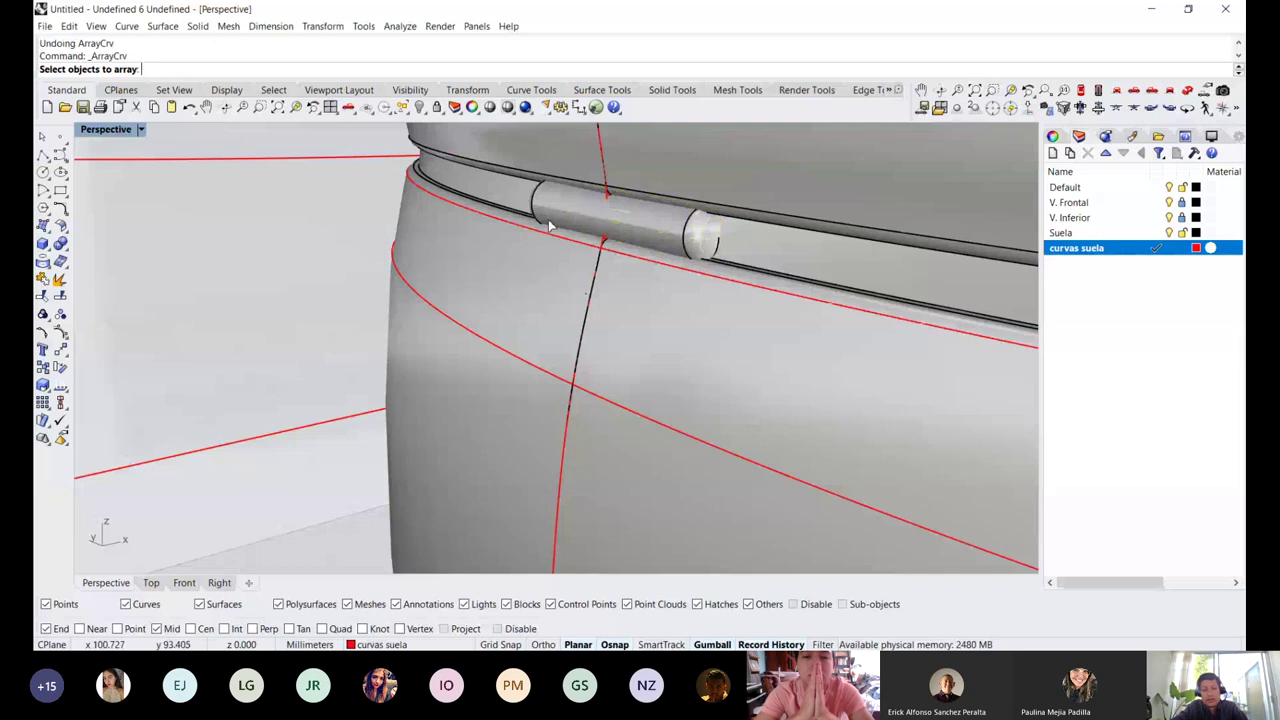
left_click(549, 225)
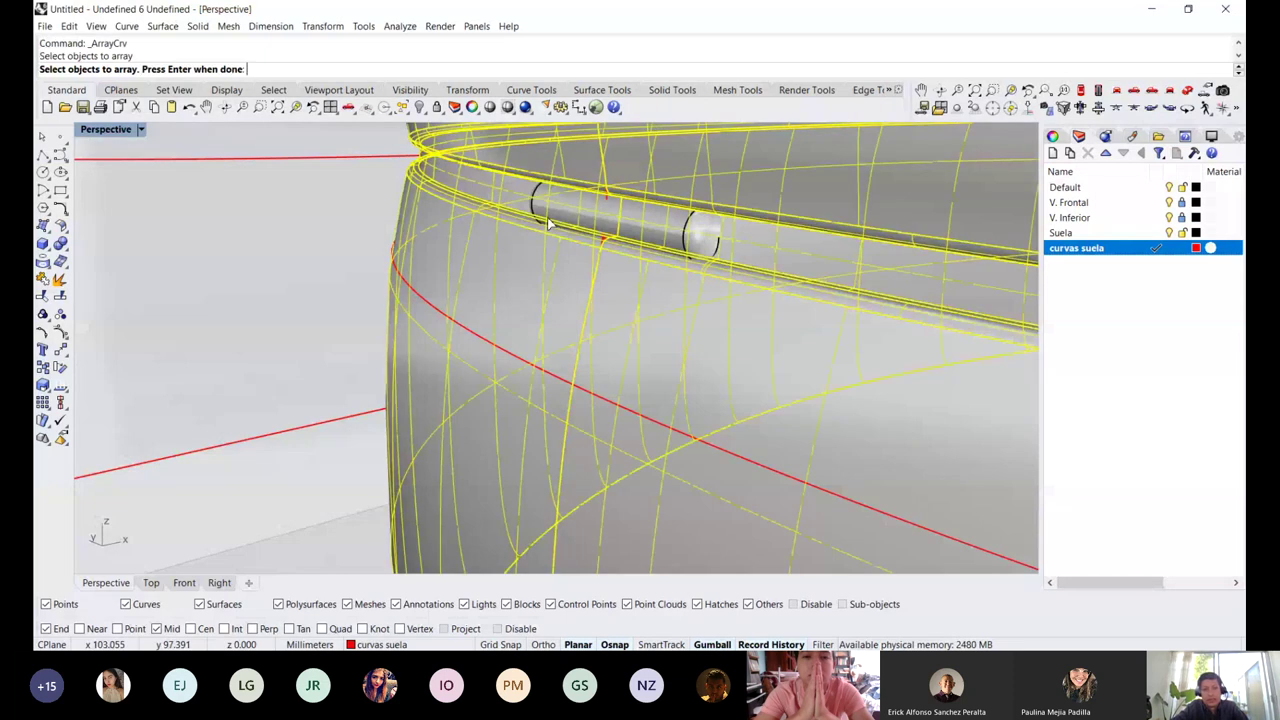
key("Escape")
Array the round-capped heel pipe along the closed groove-edge curve with 100 items and Freeform orientation
right_click(548, 224)
scroll(548, 224, "up", 3)
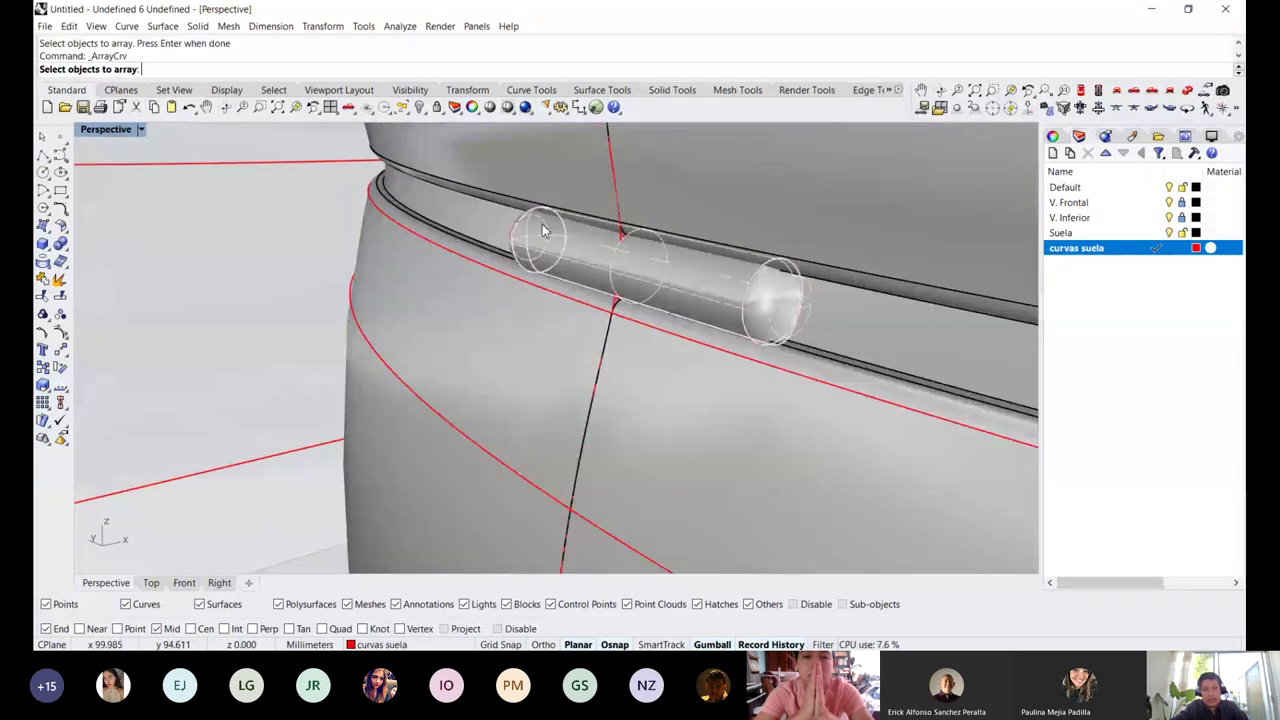
left_click(542, 230)
right_click(542, 230)
left_click(556, 295)
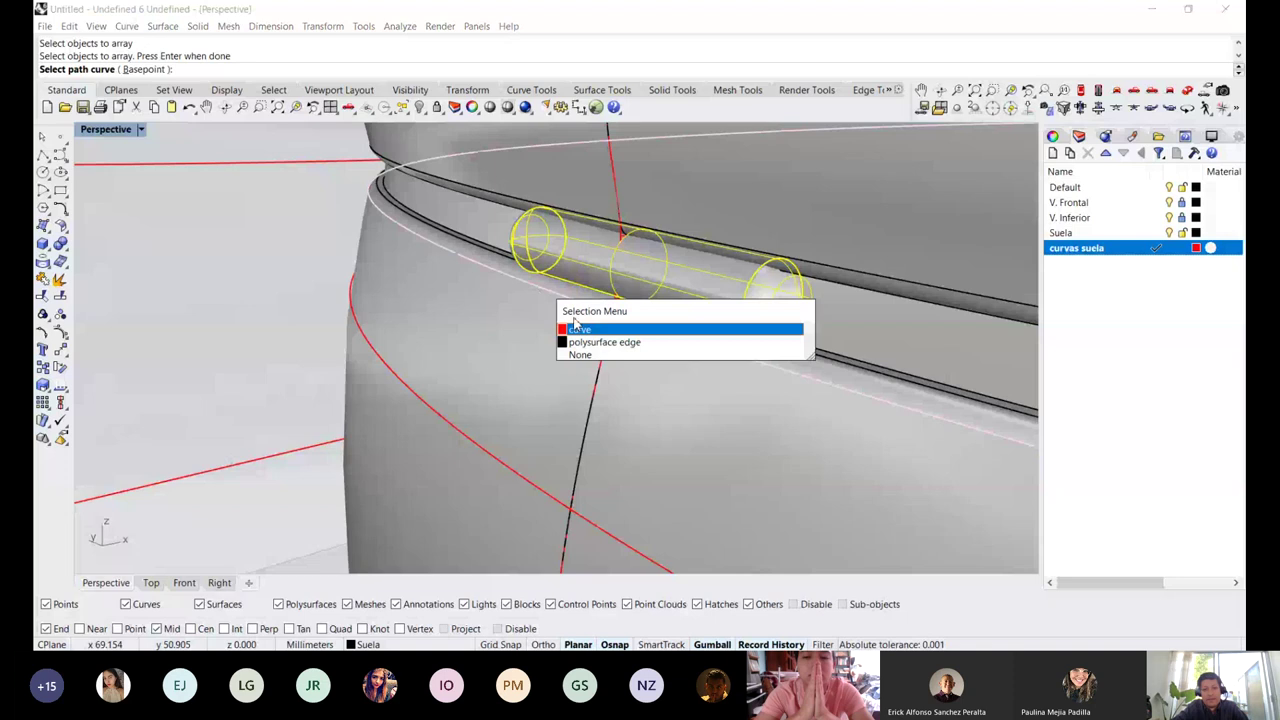
left_click(575, 328)
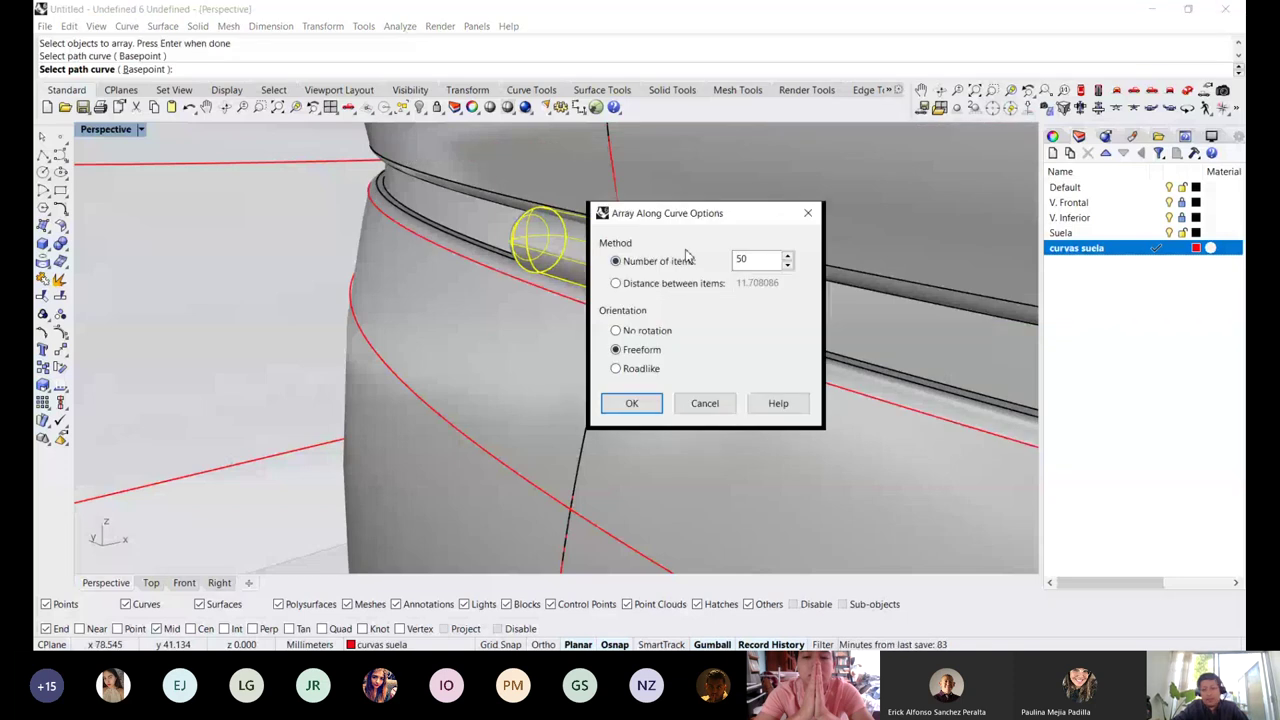
double_click(740, 260)
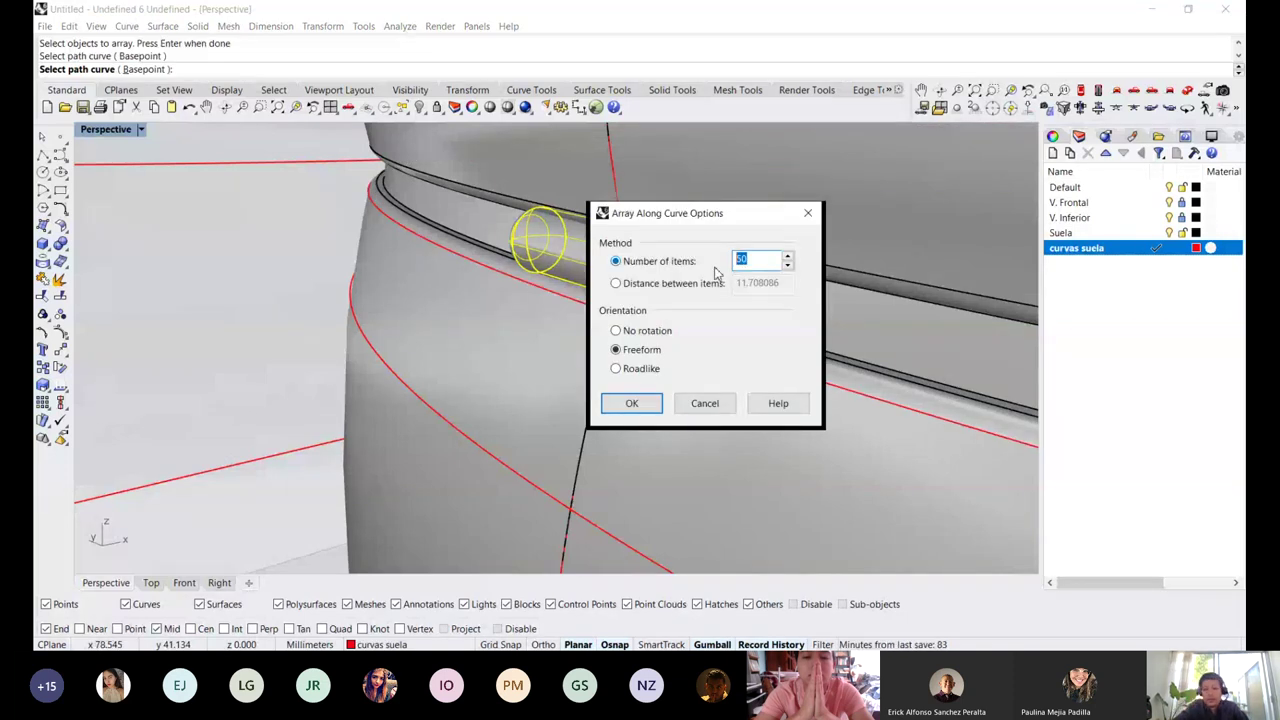
type("100")
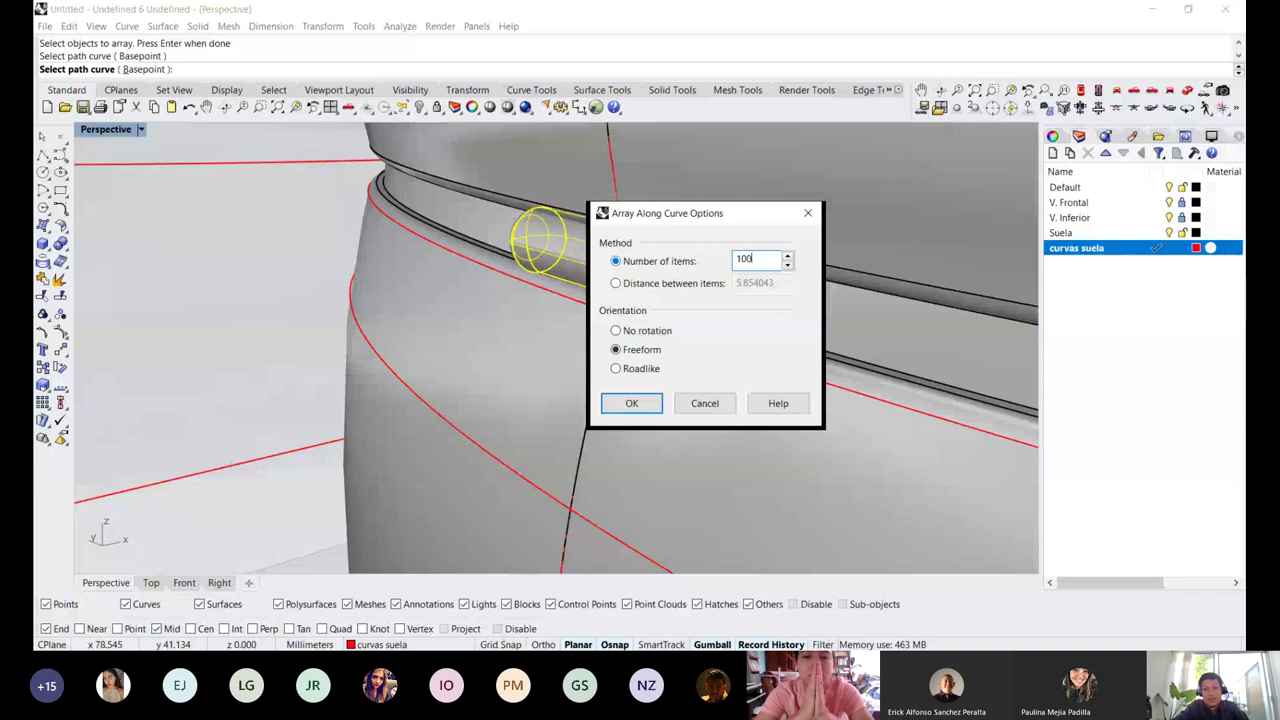
left_click(645, 405)
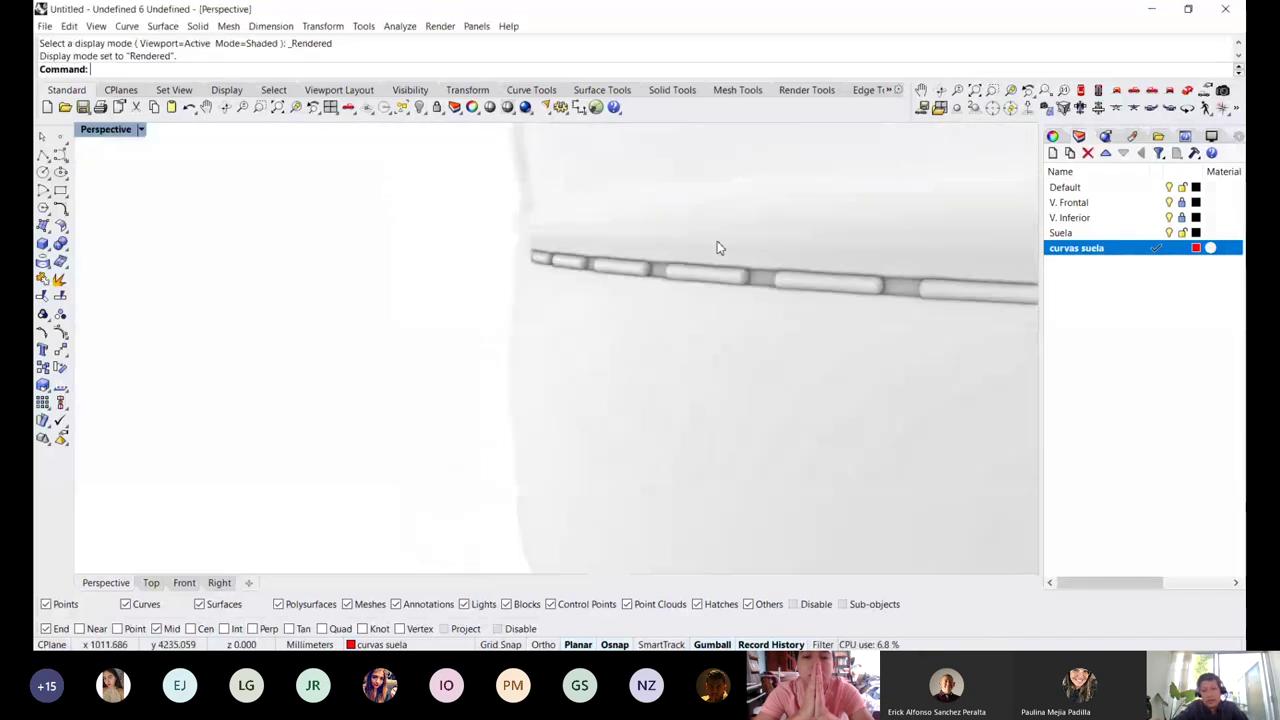
Examine the spacing of the arrayed stitches in Rendered mode and compare them with the reference shoe photo
right_click_drag(717, 246, 503, 225)
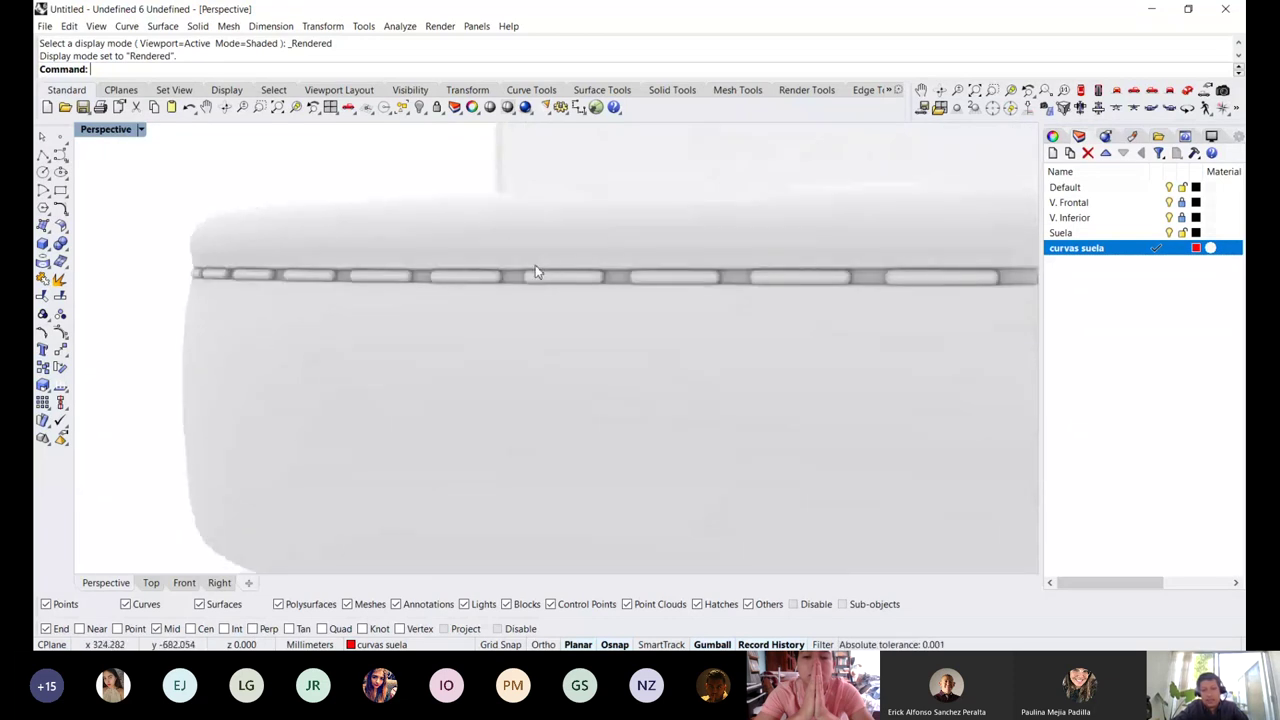
scroll(535, 265, "down", 8)
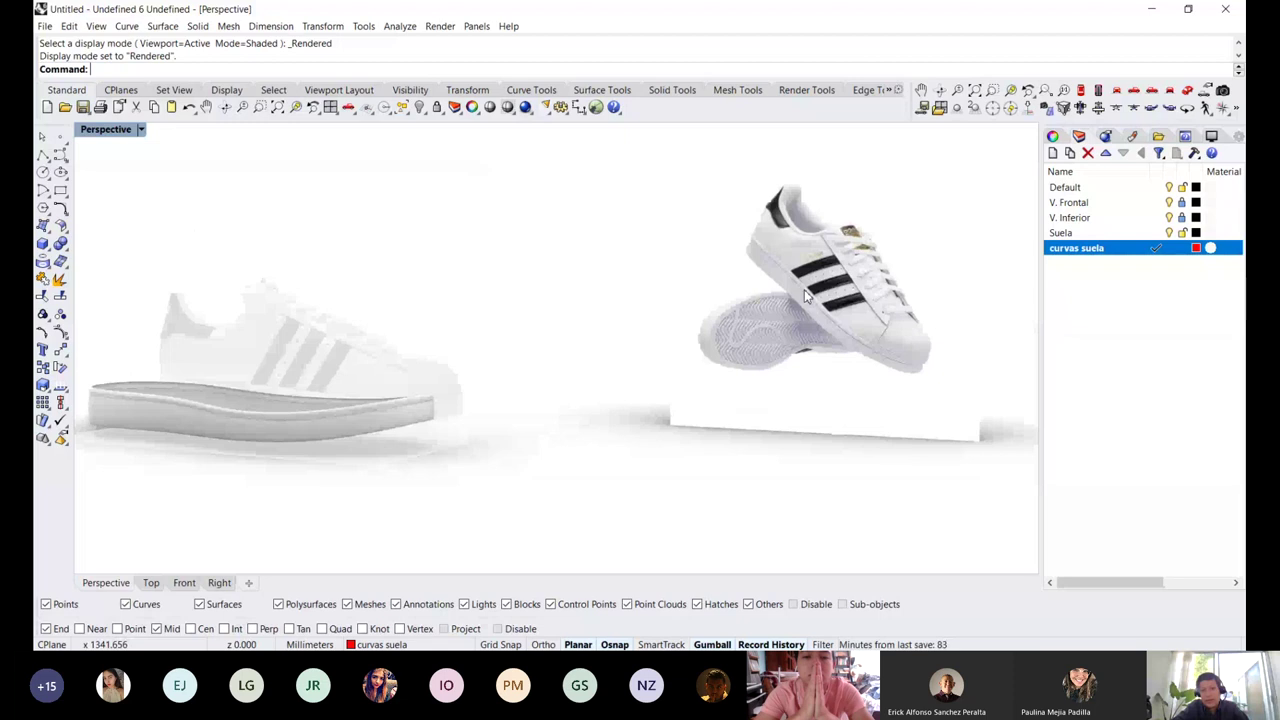
scroll(806, 295, "up", 8)
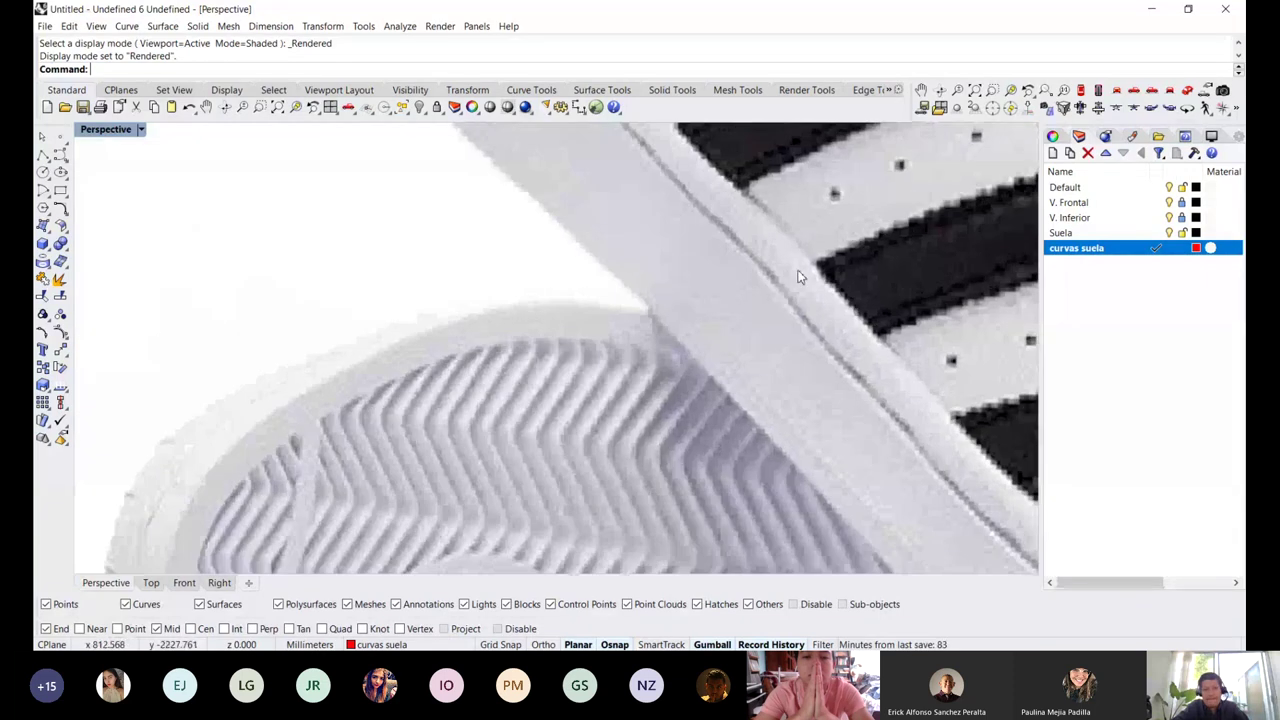
scroll(514, 357, "down", 8)
scroll(514, 357, "up", 8)
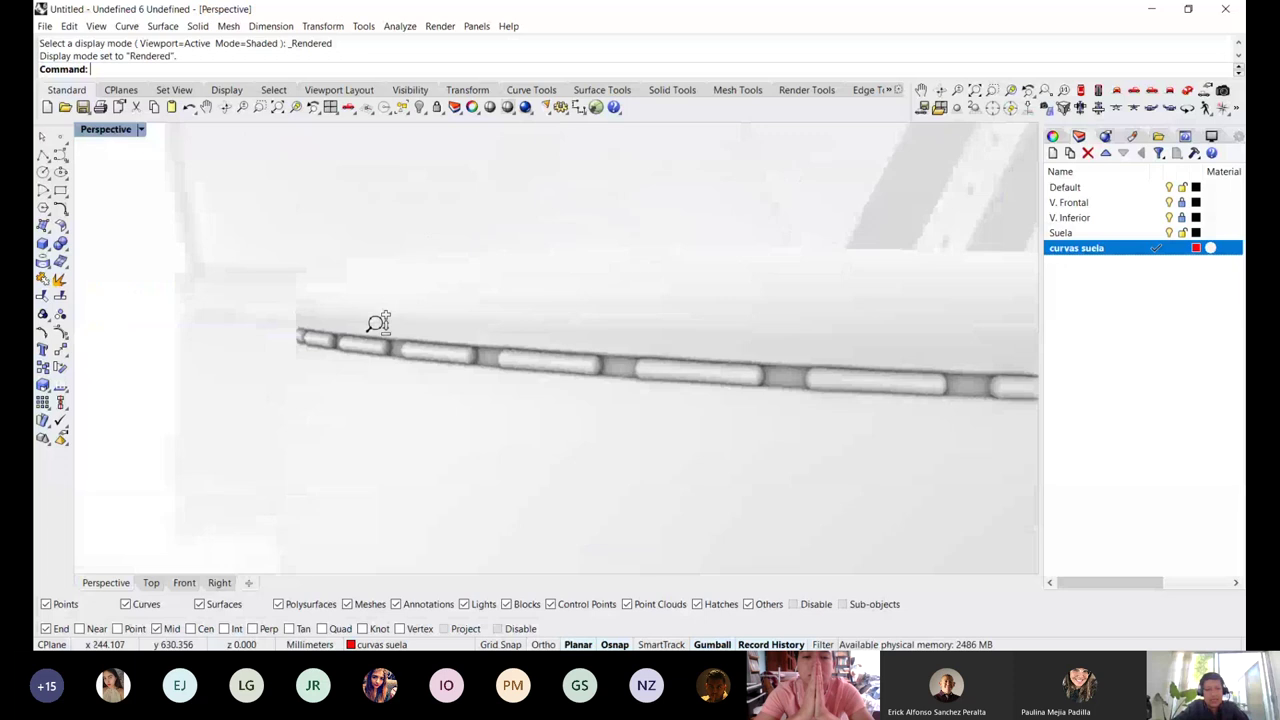
scroll(378, 323, "down", 2)
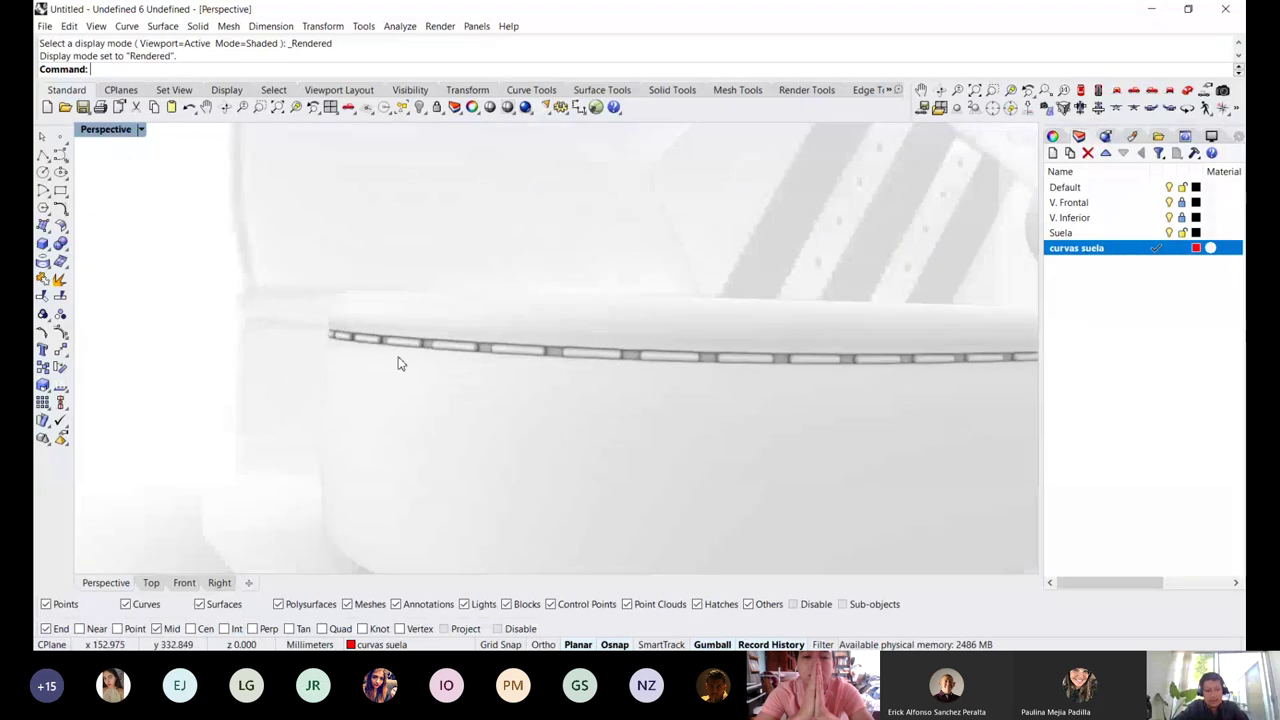
scroll(406, 374, "down", 2)
right_click_drag(406, 374, 457, 344)
Return the Perspective view to Shaded mode and move the original heel stitch slightly in positive X, deeper into the groove
key("ctrl+alt+s")
scroll(495, 366, "up", 5)
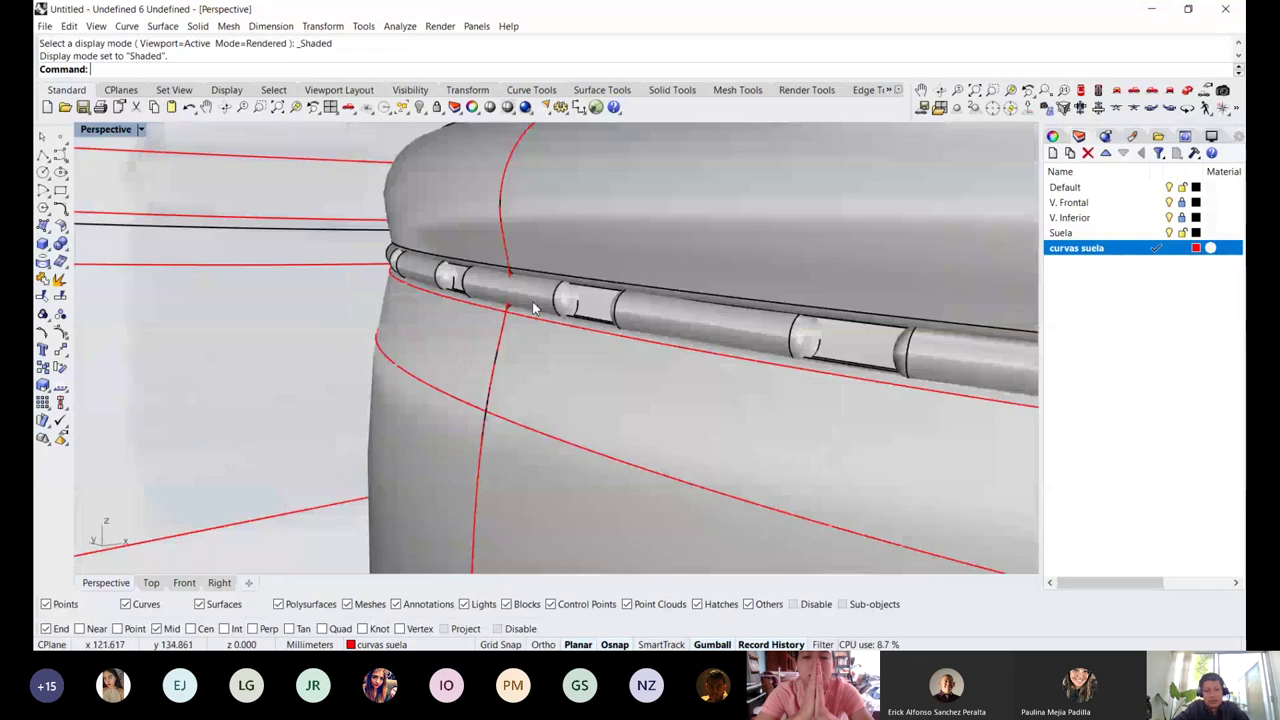
left_click(520, 292)
middle_click(540, 245)
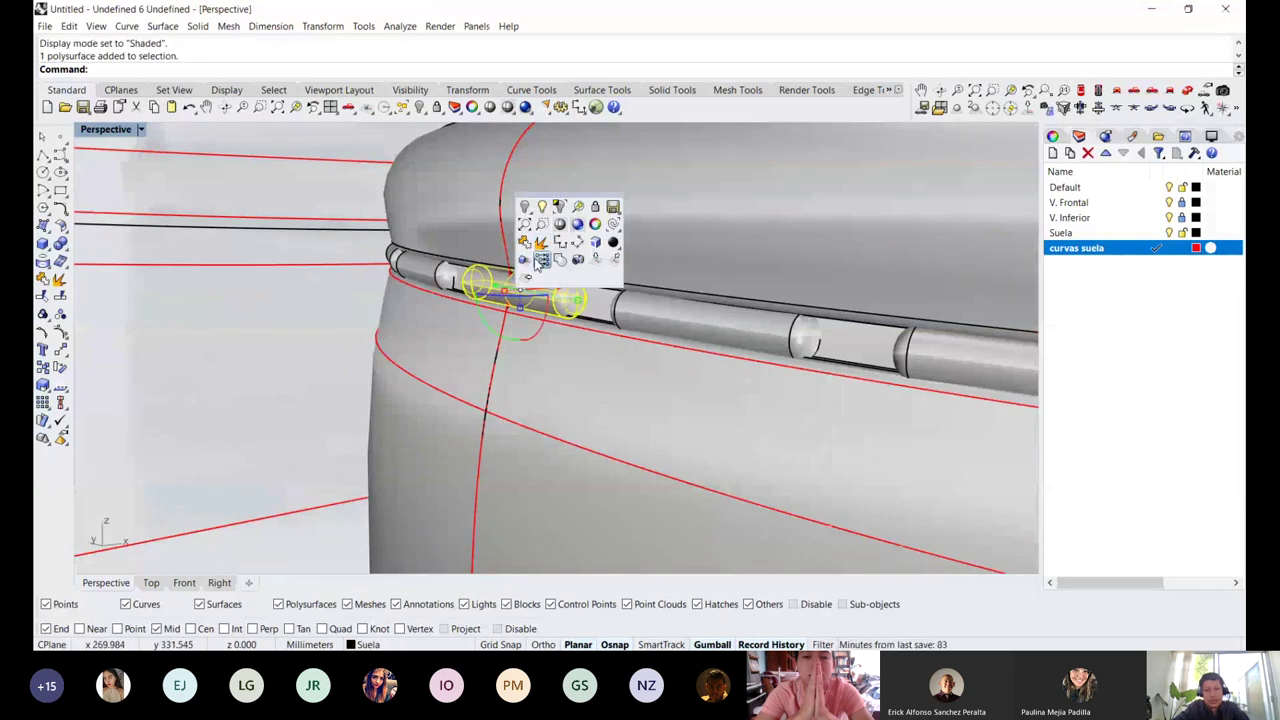
left_click(574, 208)
right_click_drag(500, 294, 491, 300)
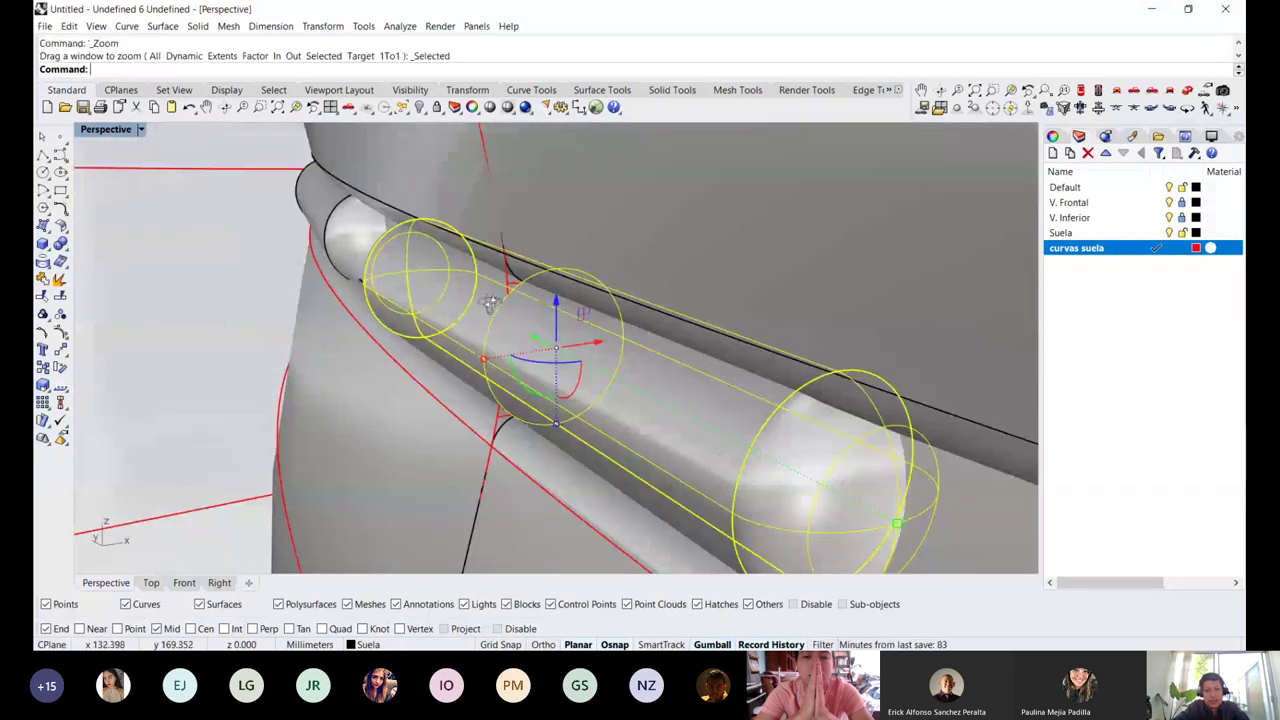
left_click_drag(600, 340, 628, 338)
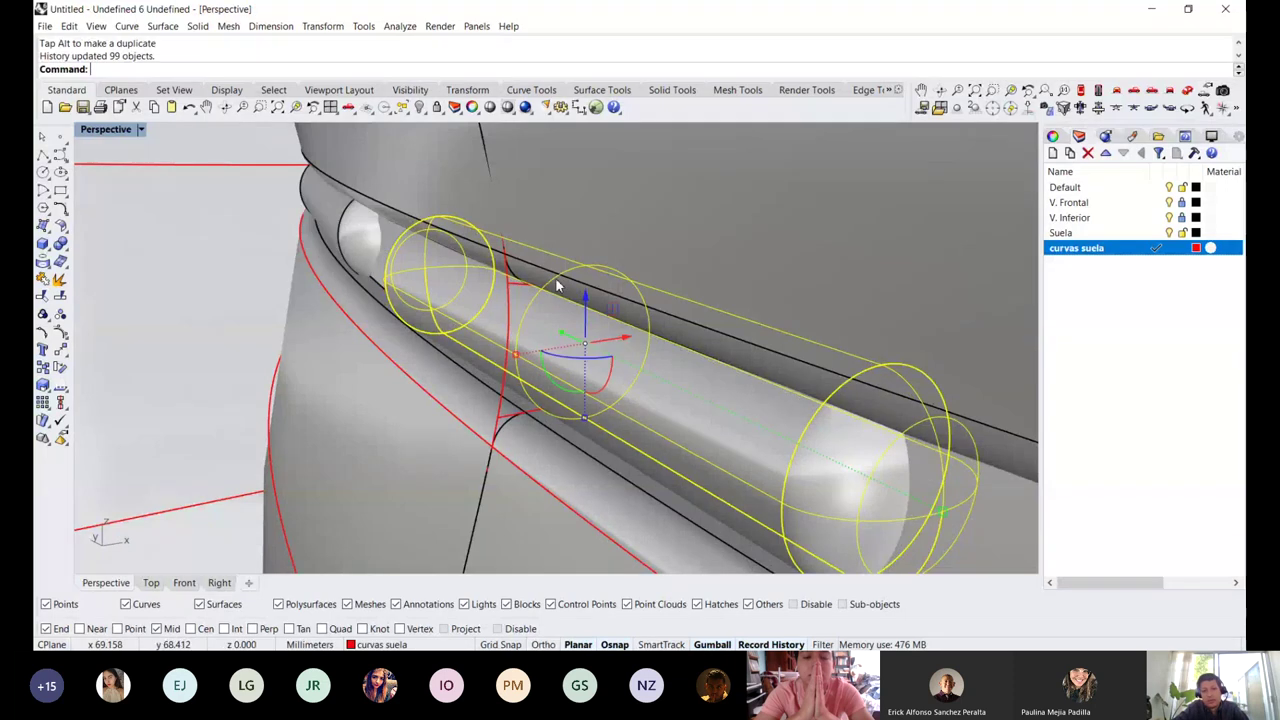
scroll(571, 309, "down", 2)
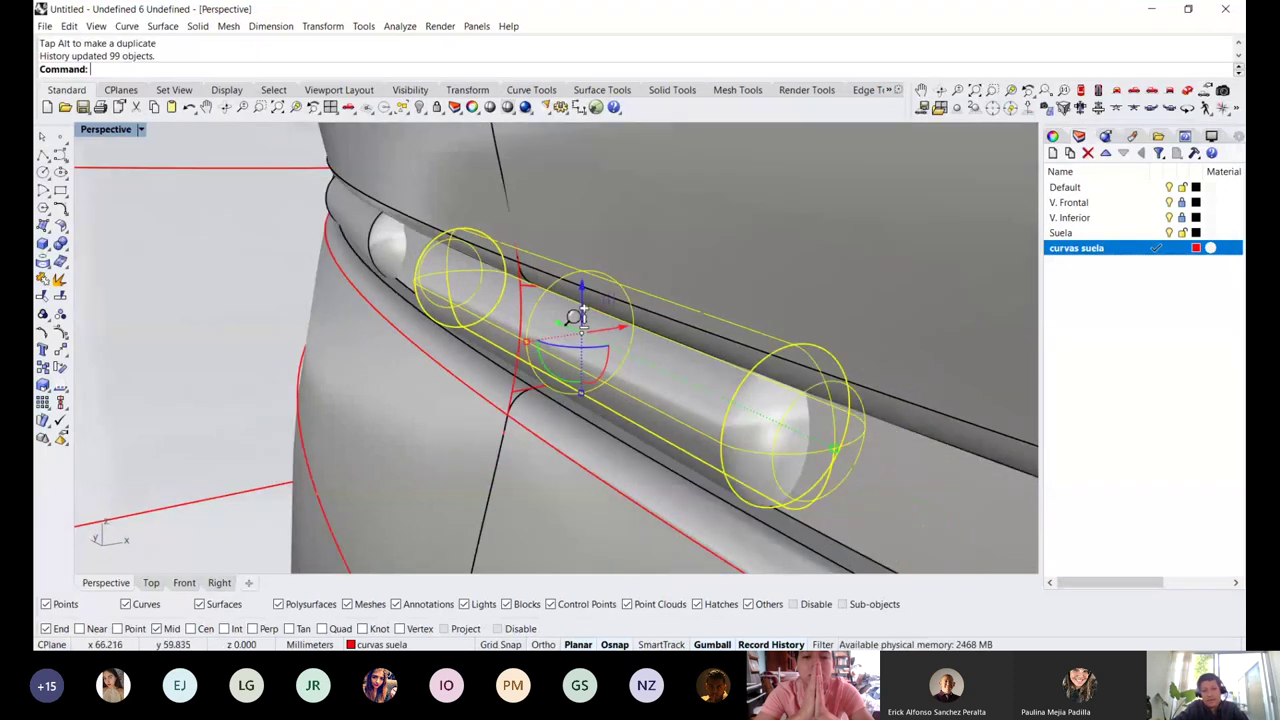
scroll(554, 297, "down", 4)
key("Escape")
Show the Perspective view in Rendered mode and examine how the repositioned stitches sit in the groove against the reference shoe photo
scroll(580, 302, "down", 8)
key("ctrl+alt+r")
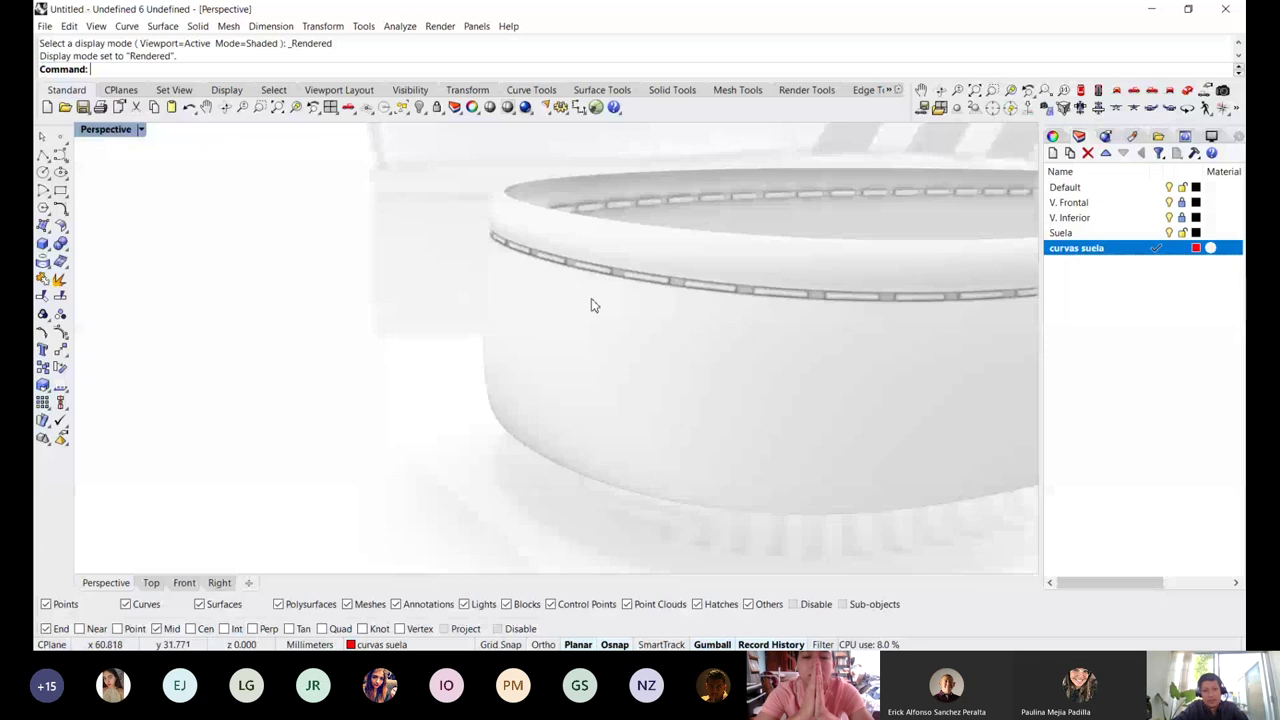
scroll(613, 270, "down", 2)
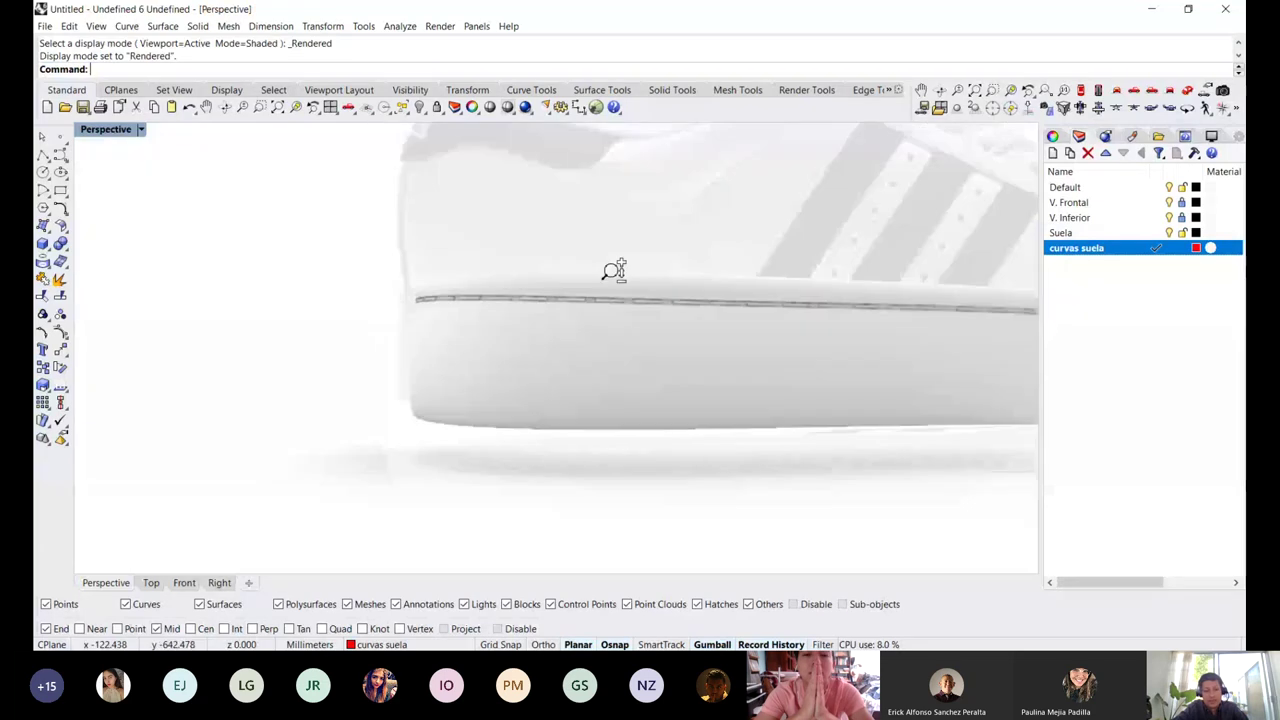
scroll(613, 270, "up", 2)
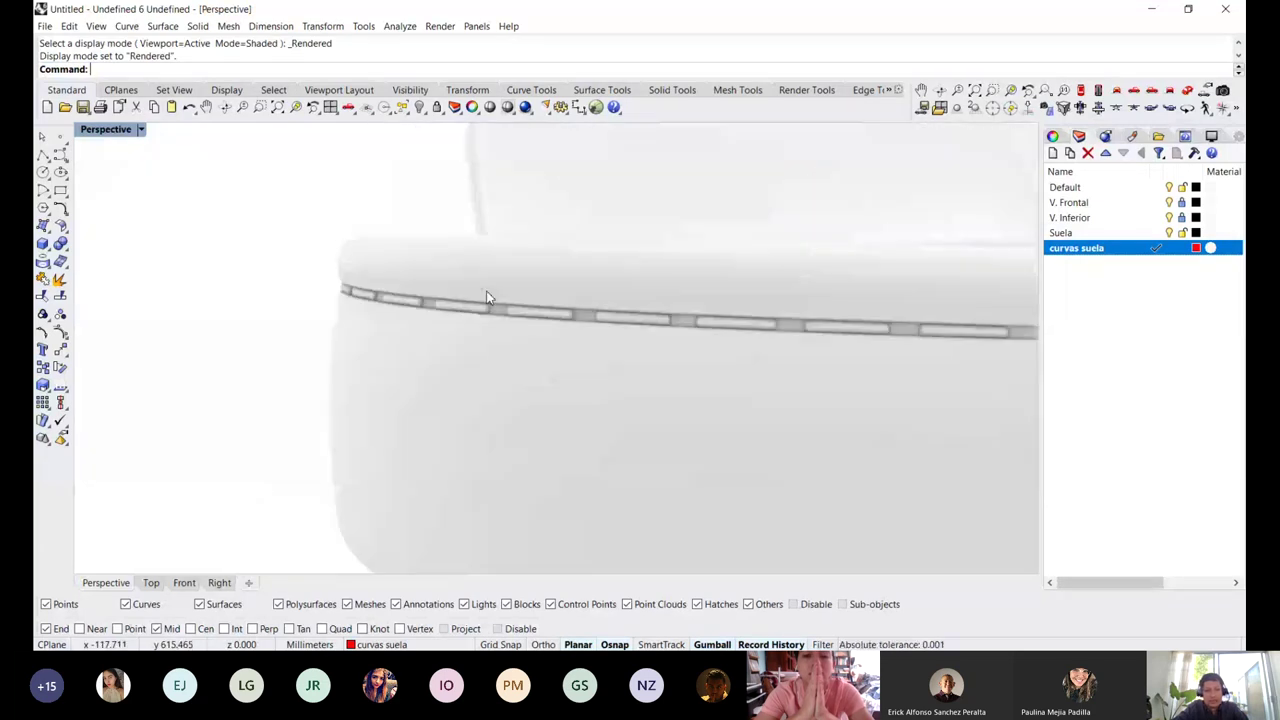
right_click_drag(486, 296, 475, 250)
scroll(431, 203, "up", 7)
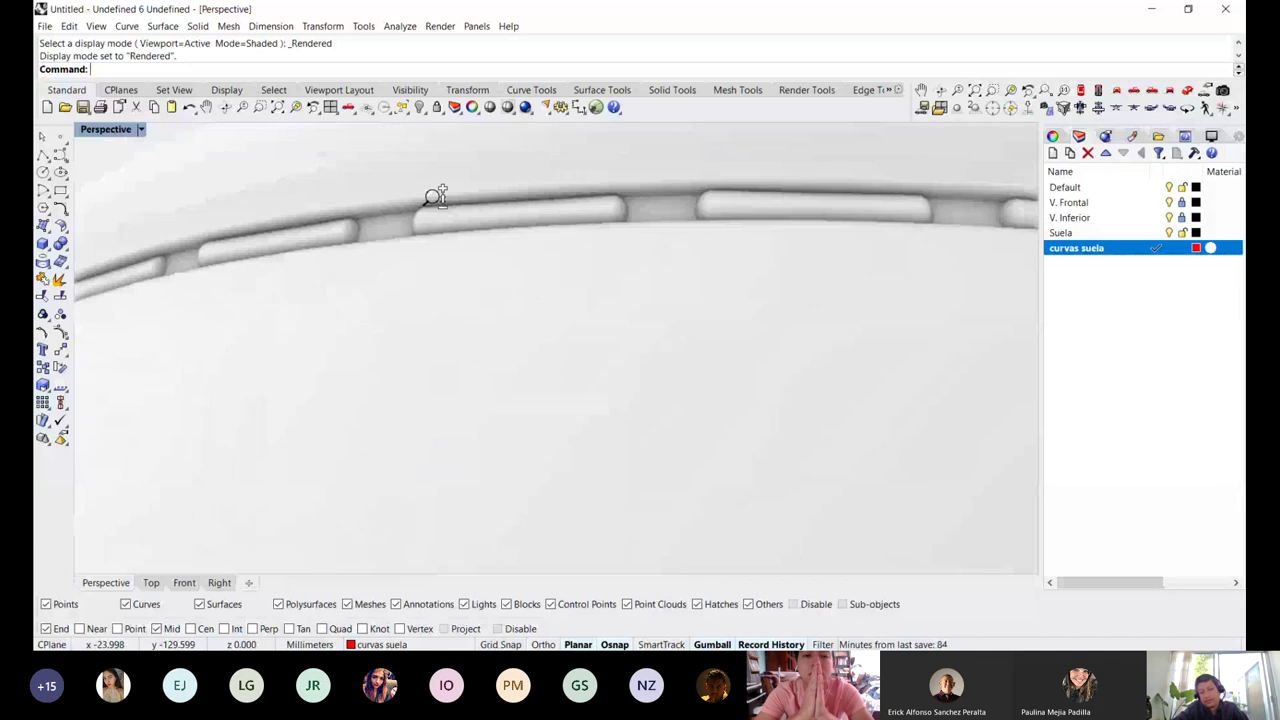
scroll(434, 197, "down", 10)
right_click_drag(560, 288, 456, 318)
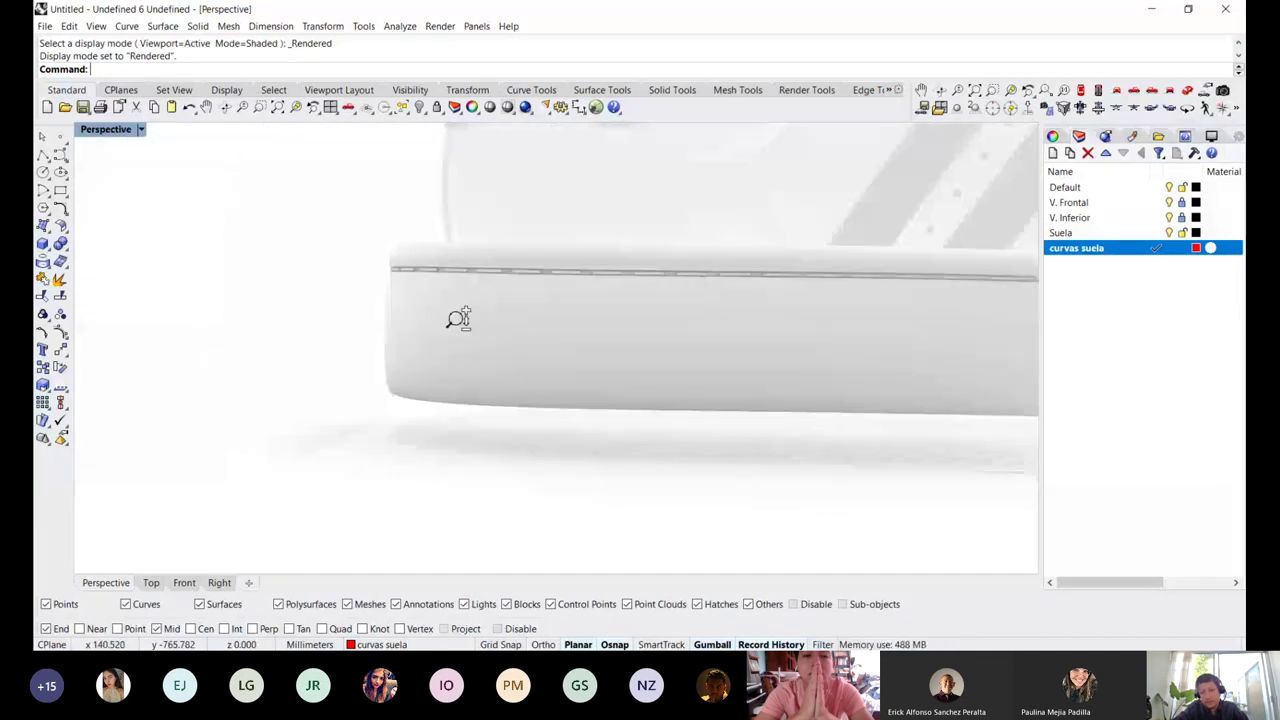
scroll(457, 318, "down", 5)
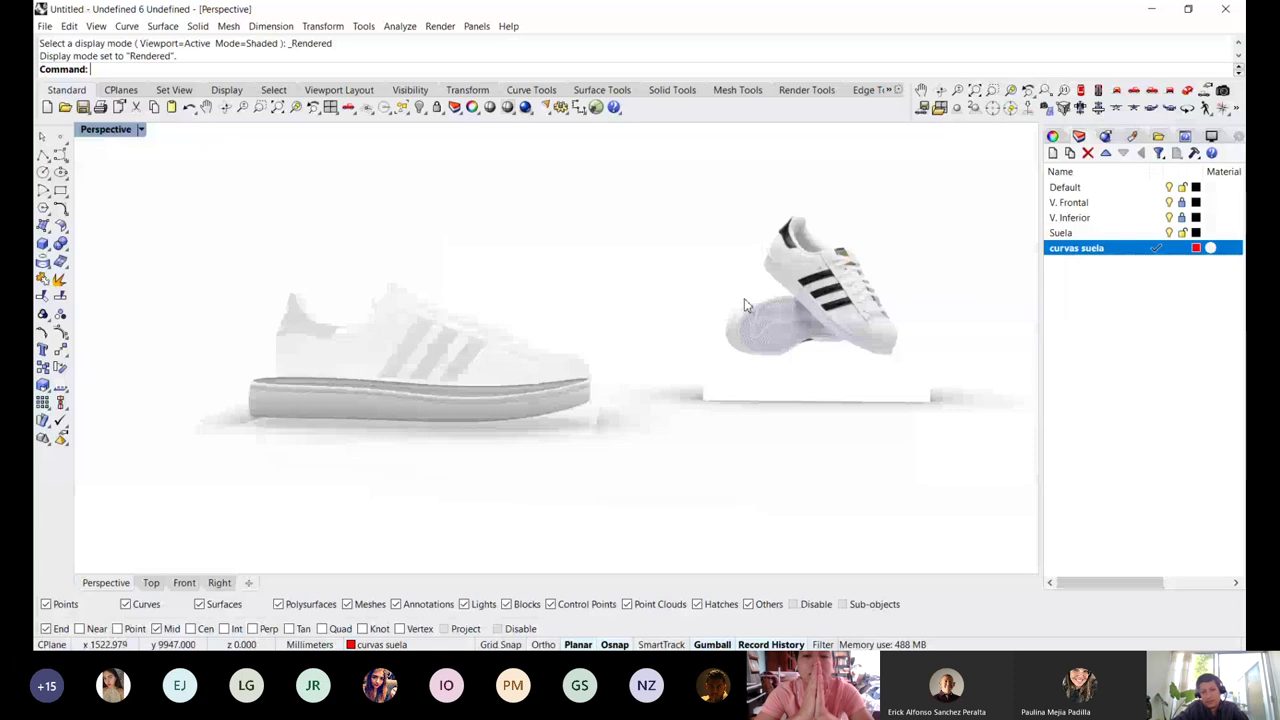
scroll(744, 298, "up", 5)
scroll(918, 222, "down", 5)
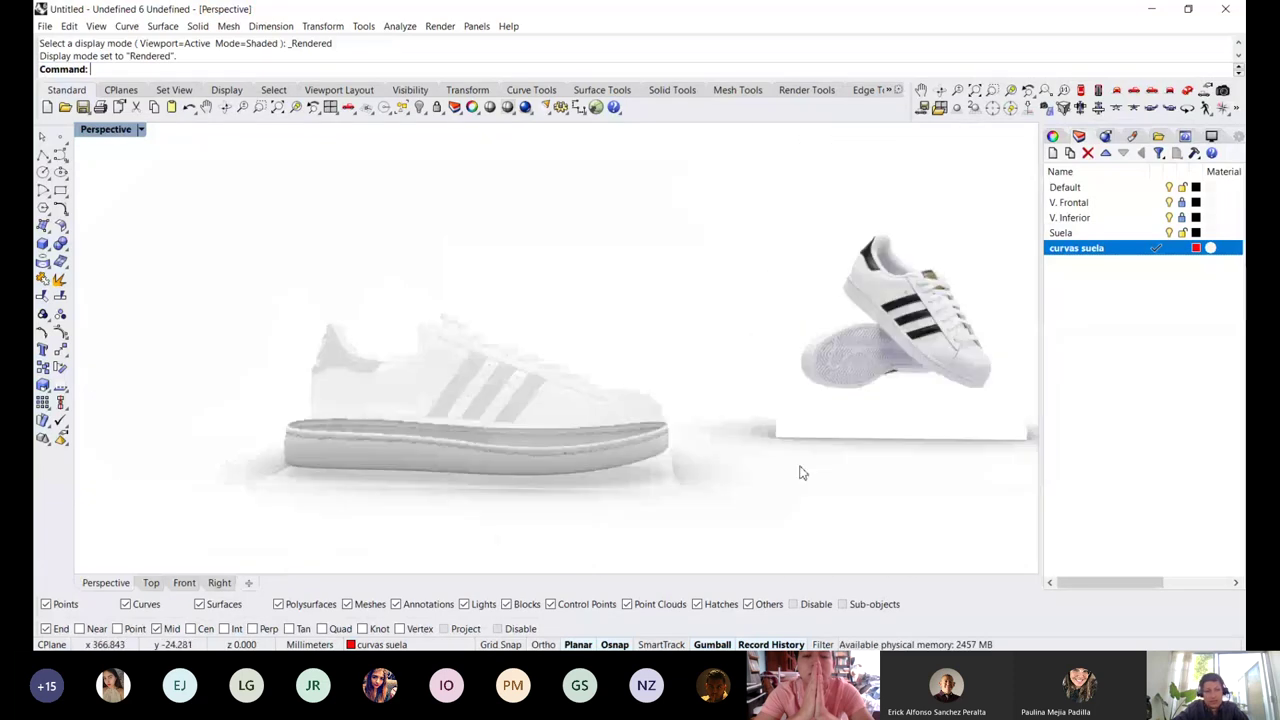
Undo the original heel stitch's last move and the 100-item stitch array along the groove edge
scroll(607, 413, "up", 5)
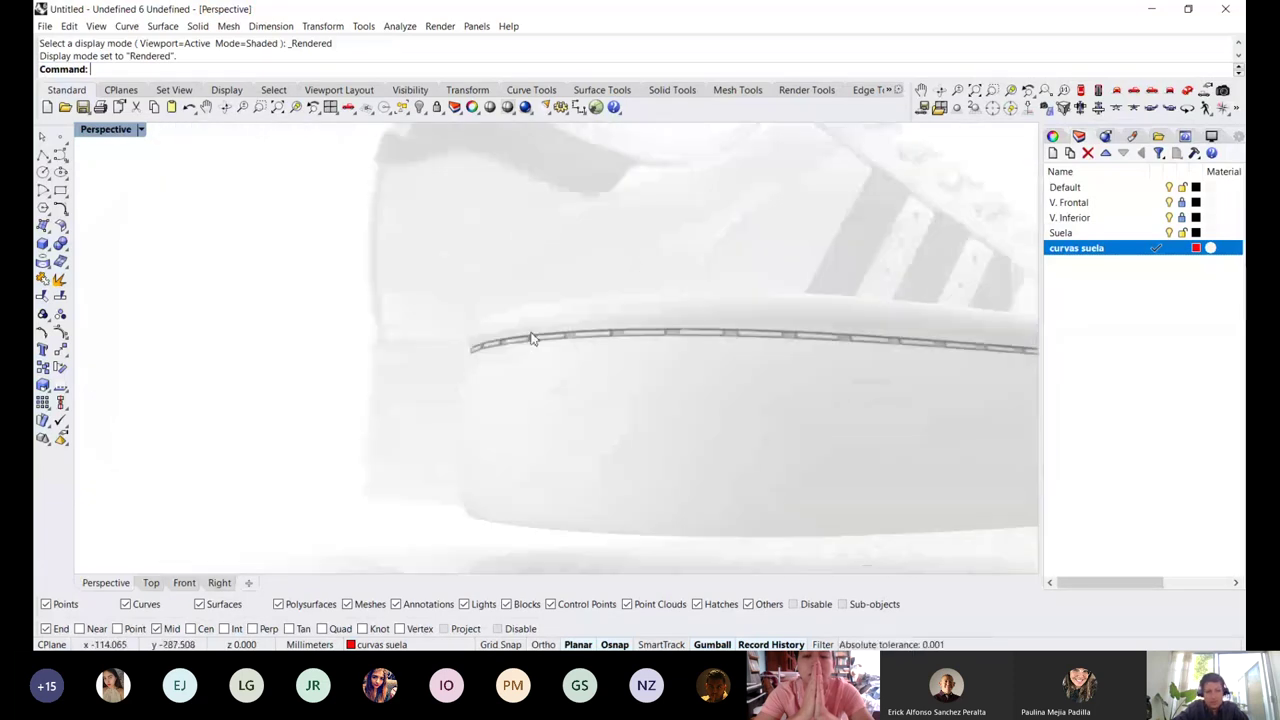
scroll(583, 434, "up", 5)
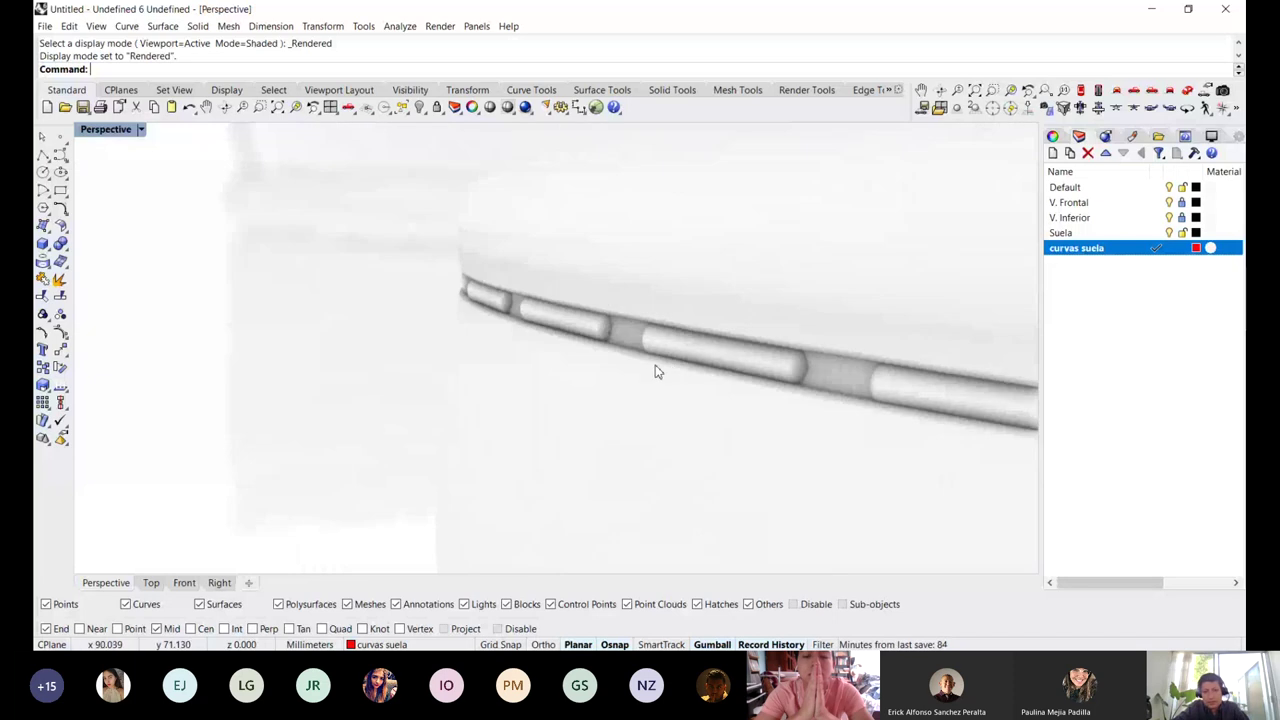
key("ctrl+z")
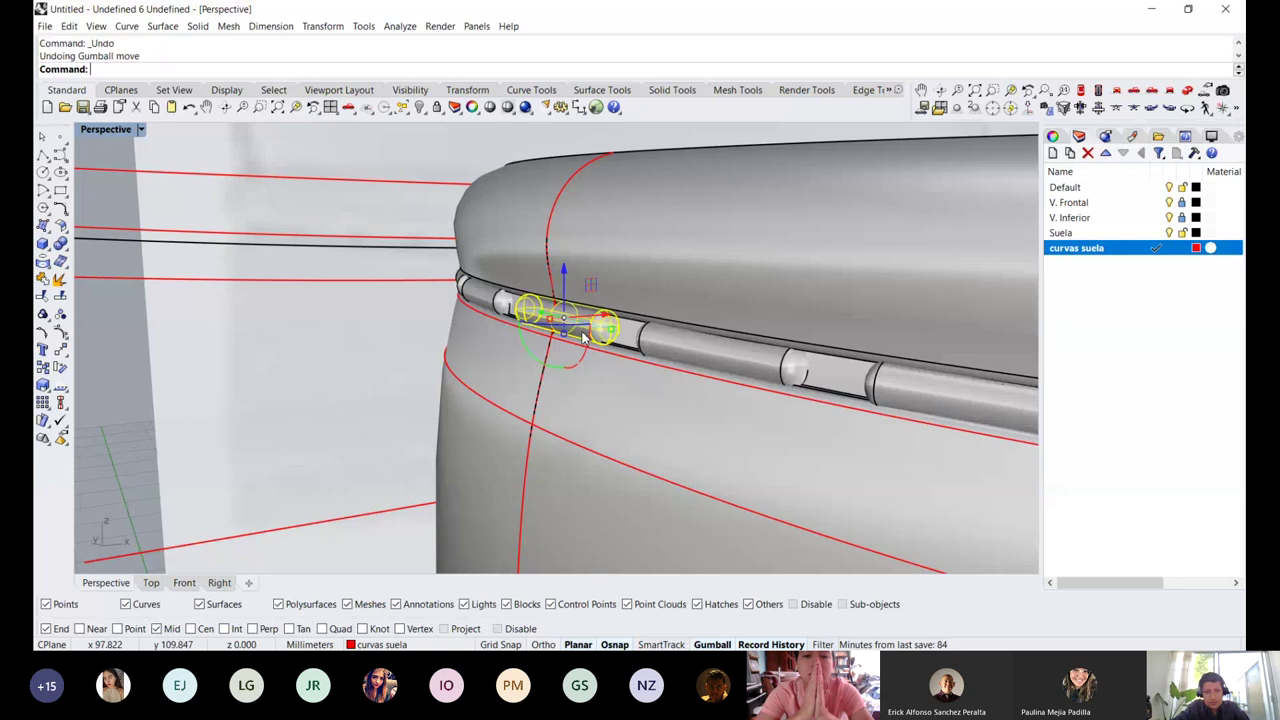
key("ctrl+z")
Move the original heel stitch about 0.1 mm in positive X, deeper into the groove, and frame it in the Perspective view
scroll(576, 312, "up", 8)
left_click_drag(545, 384, 552, 386)
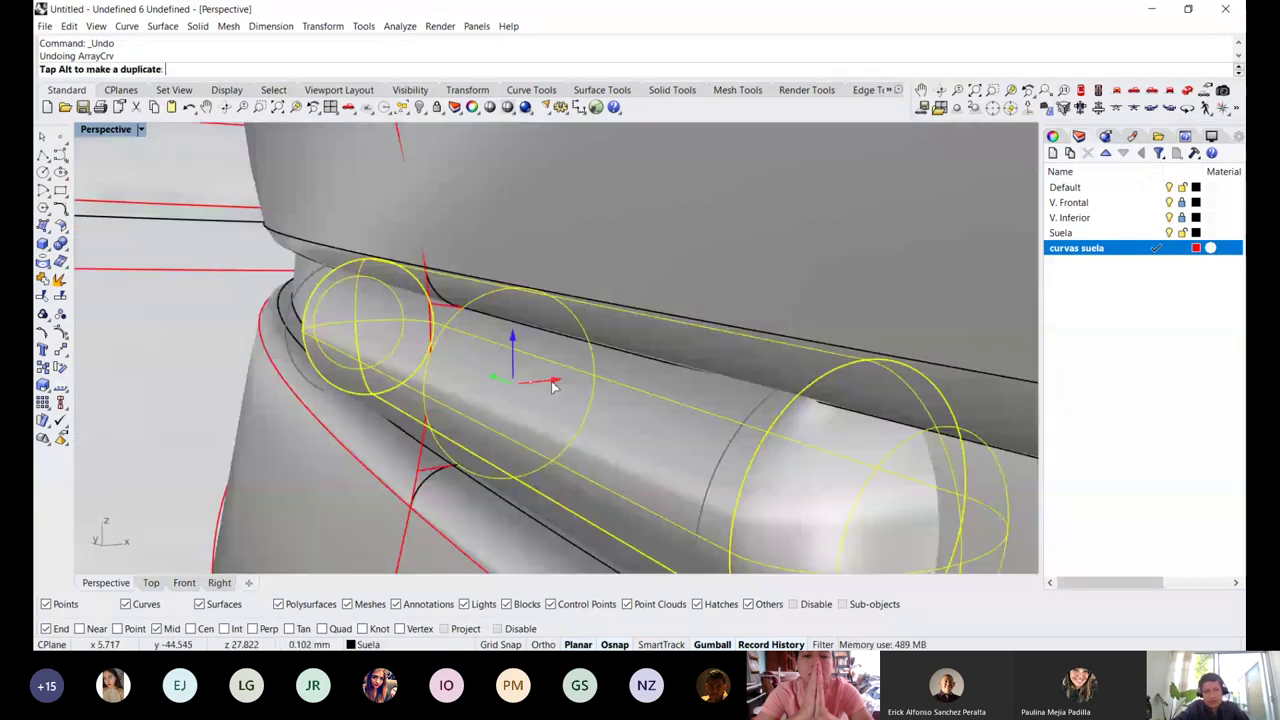
key("Escape")
scroll(620, 266, "down", 8)
scroll(626, 266, "up", 3)
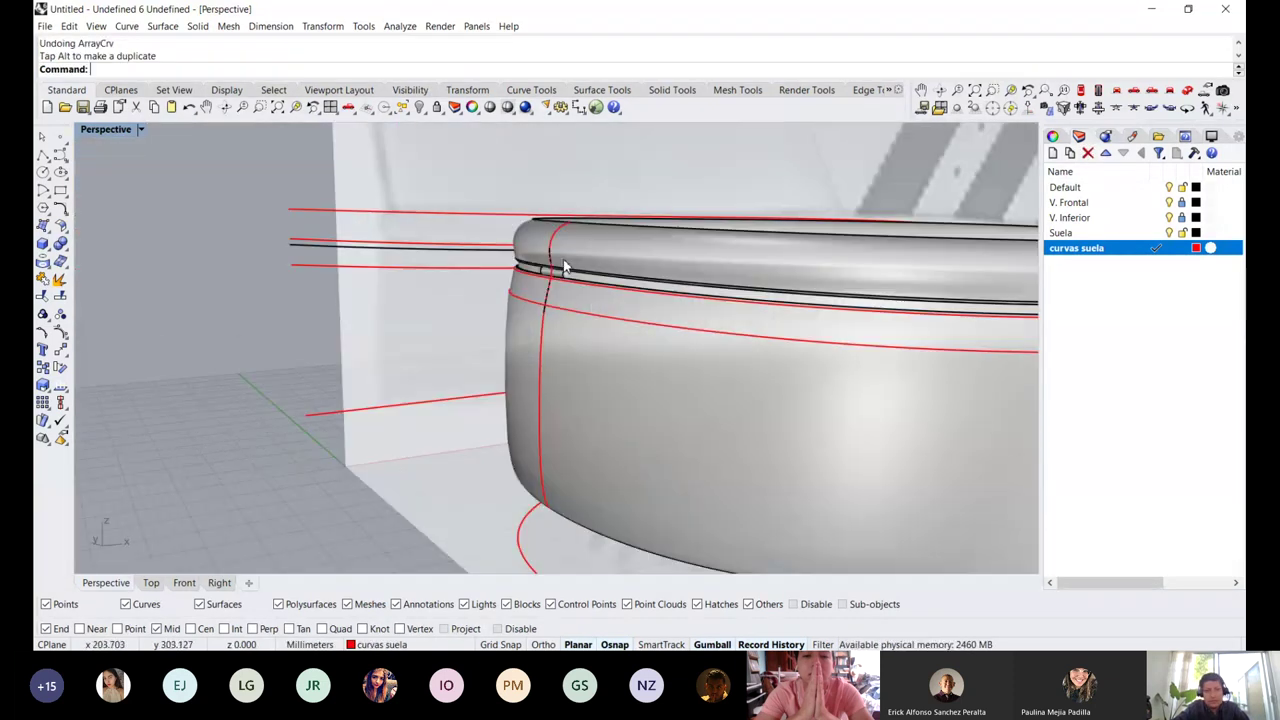
left_click_drag(457, 203, 590, 300)
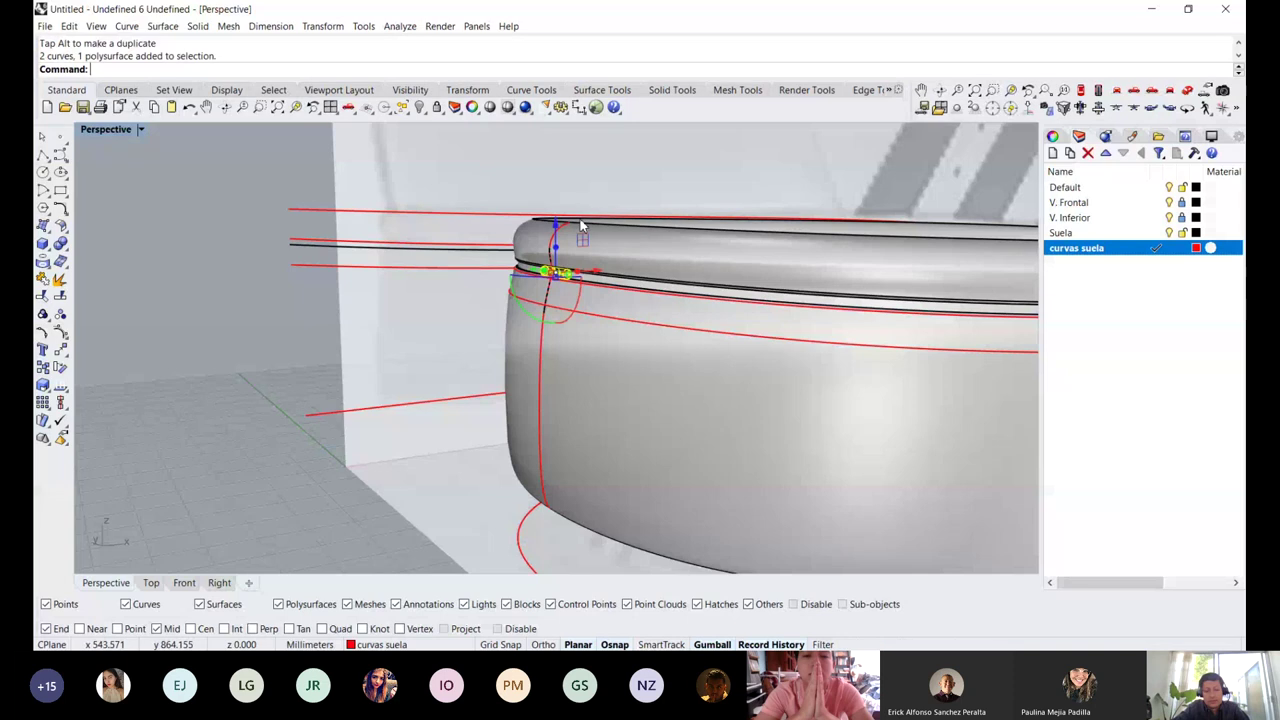
middle_click(582, 226)
left_click(553, 223)
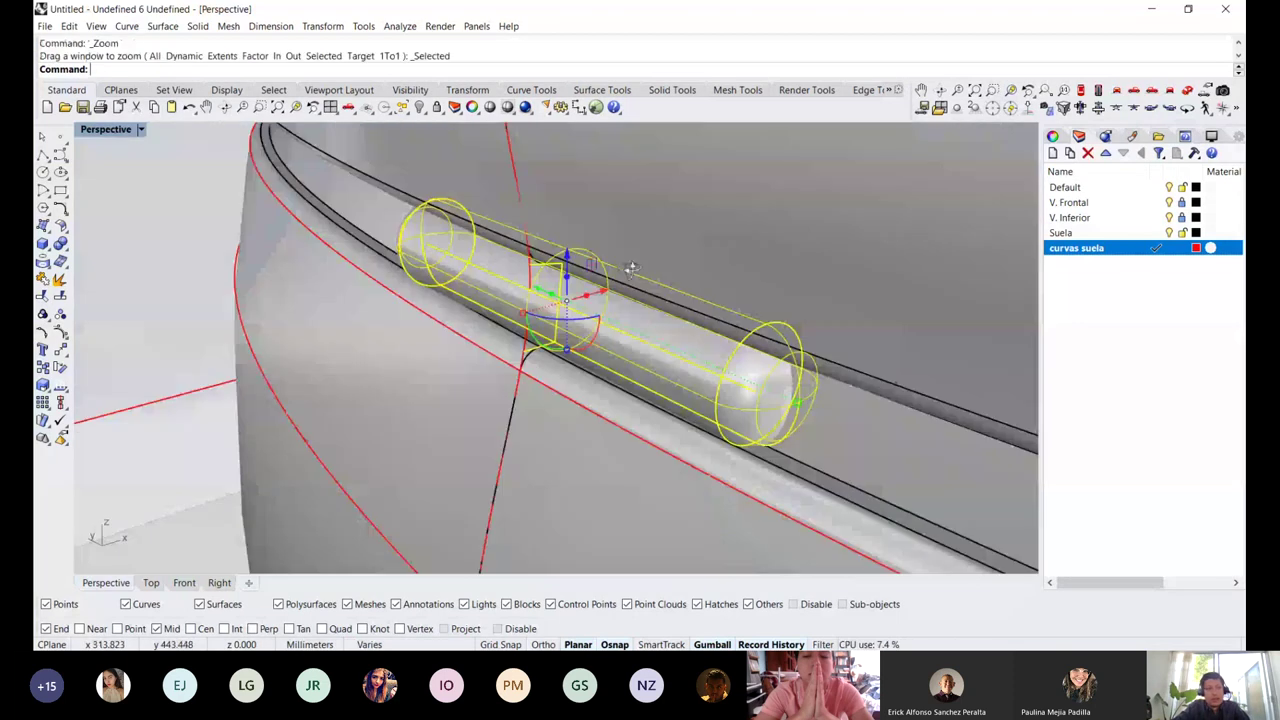
key("Escape")
Array the original heel stitch along the closed groove-edge curve with 75 items and Freeform orientation
type("Sw")
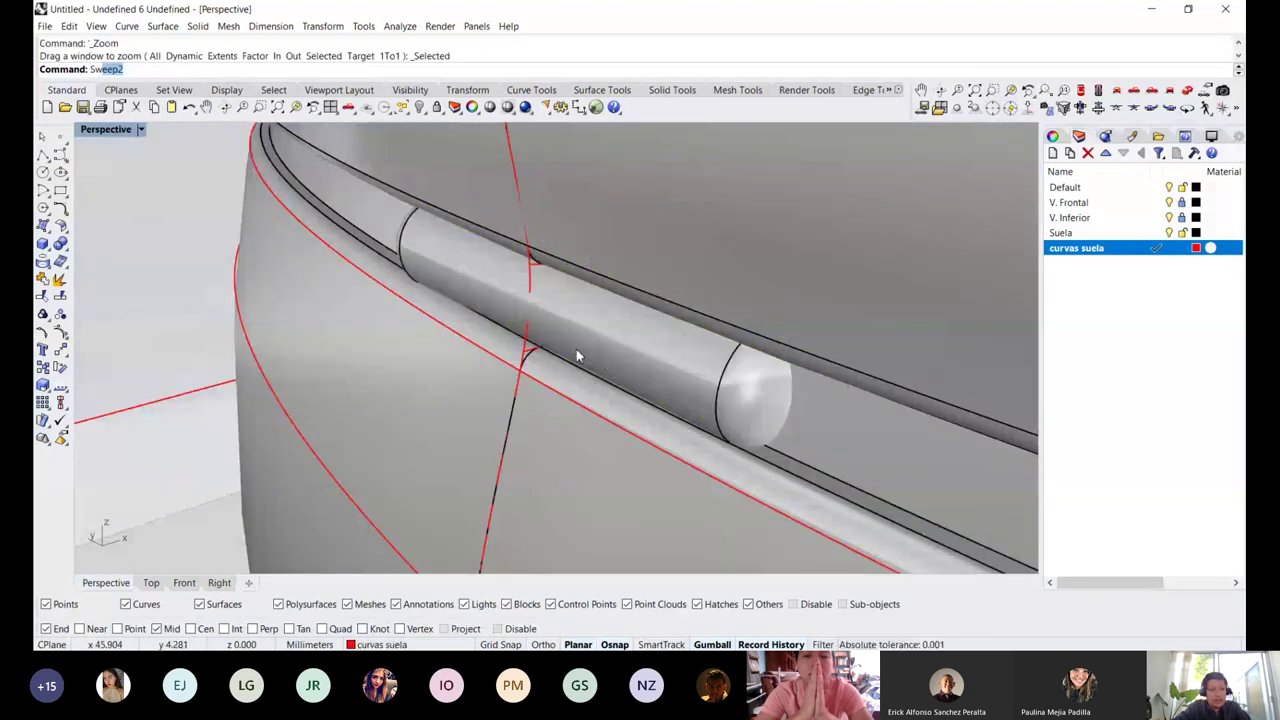
key("Escape")
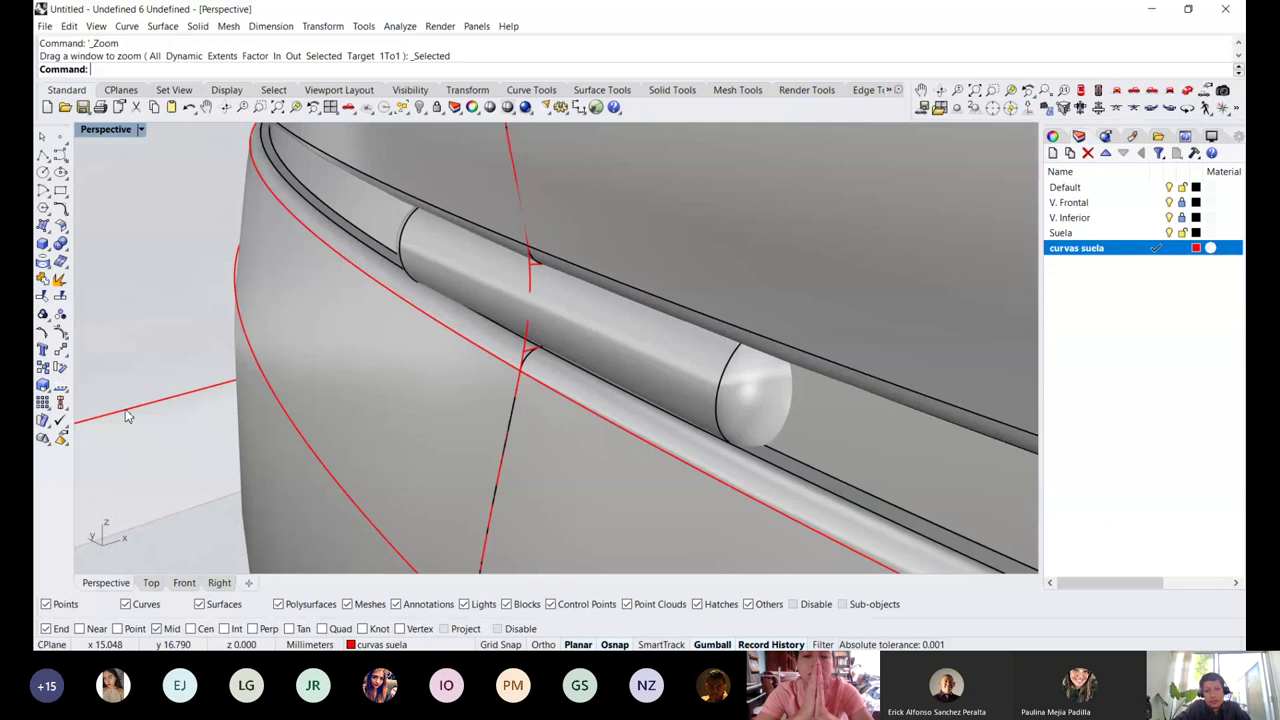
type("ArrayCrv")
key("Return")
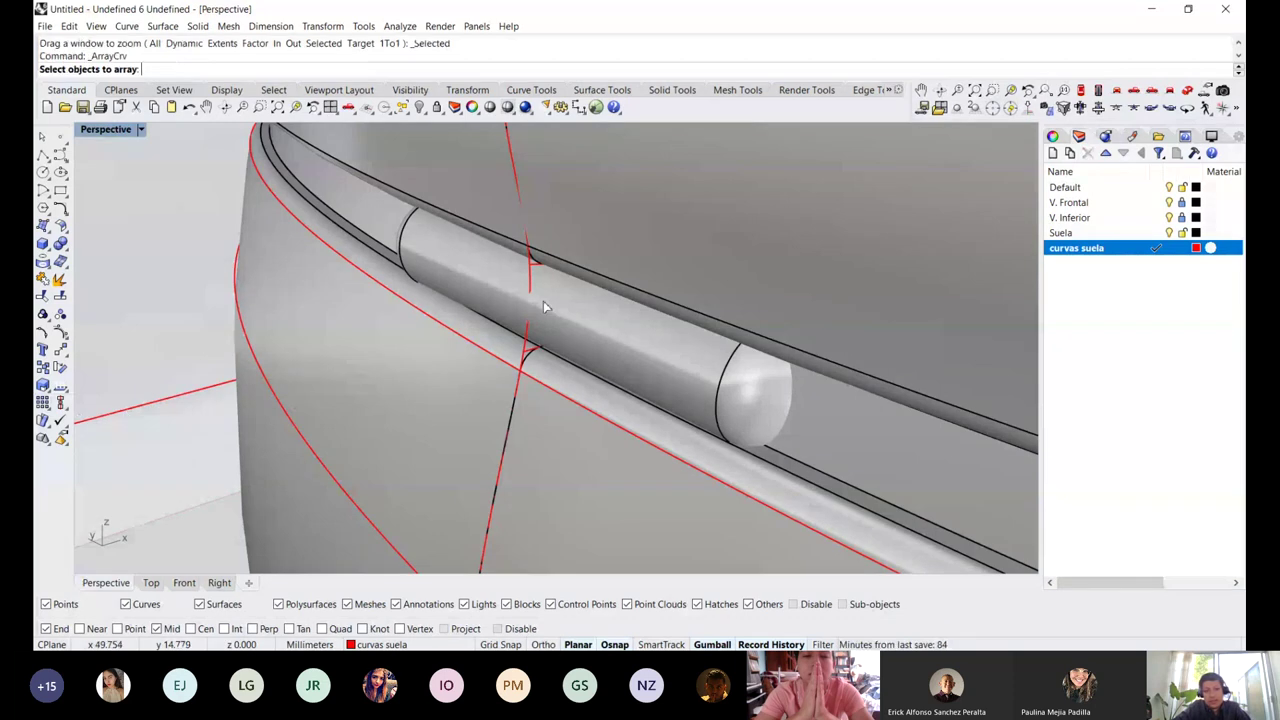
left_click(545, 307)
key("Return")
left_click(701, 468)
left_click(720, 499)
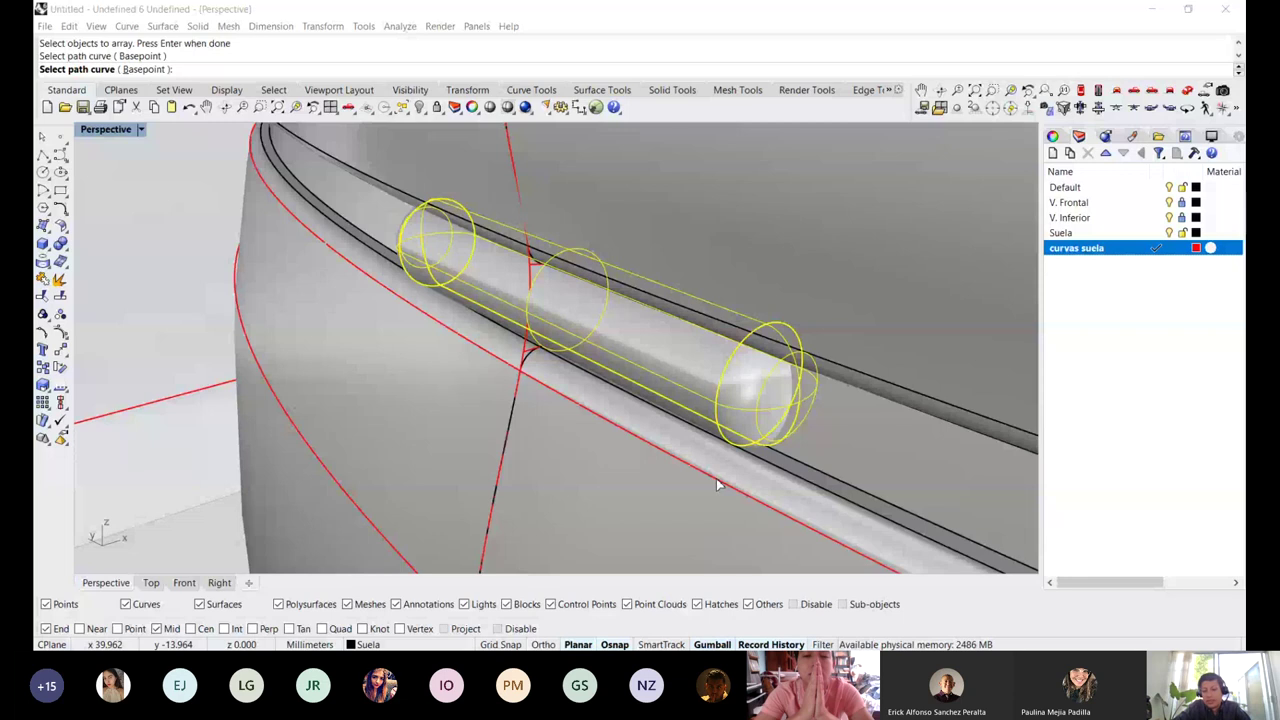
left_click(690, 374)
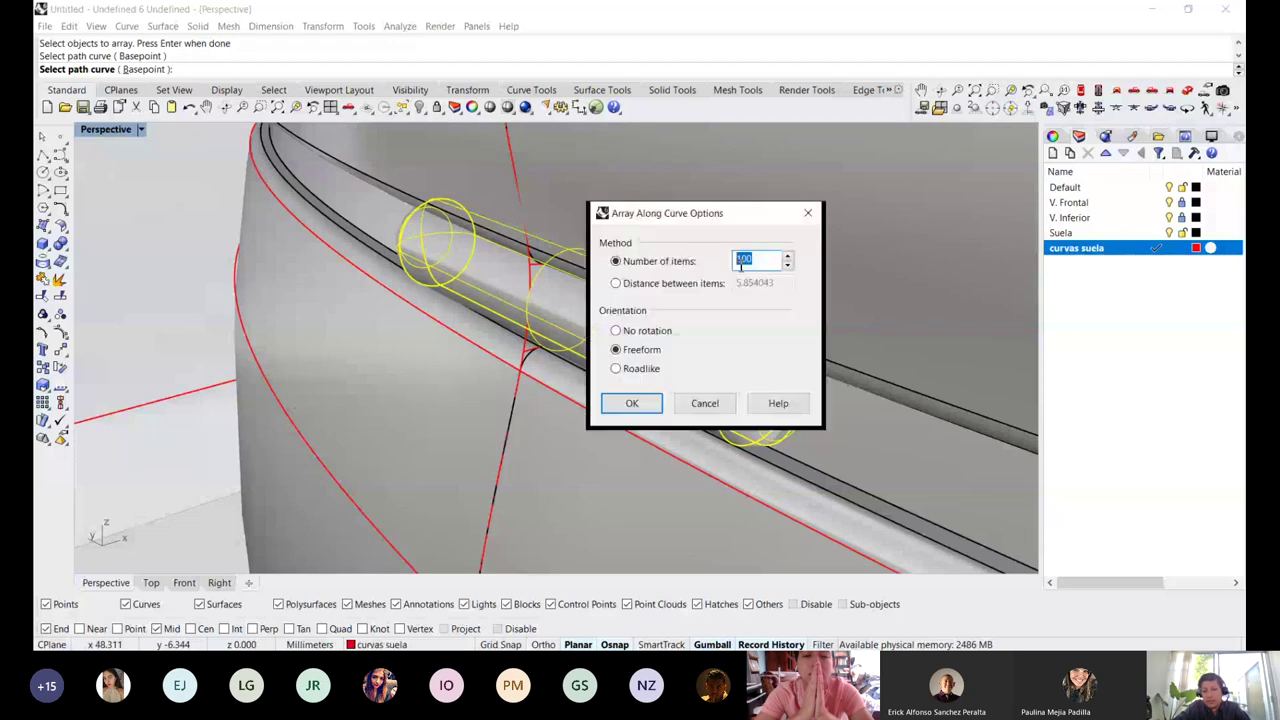
type("75")
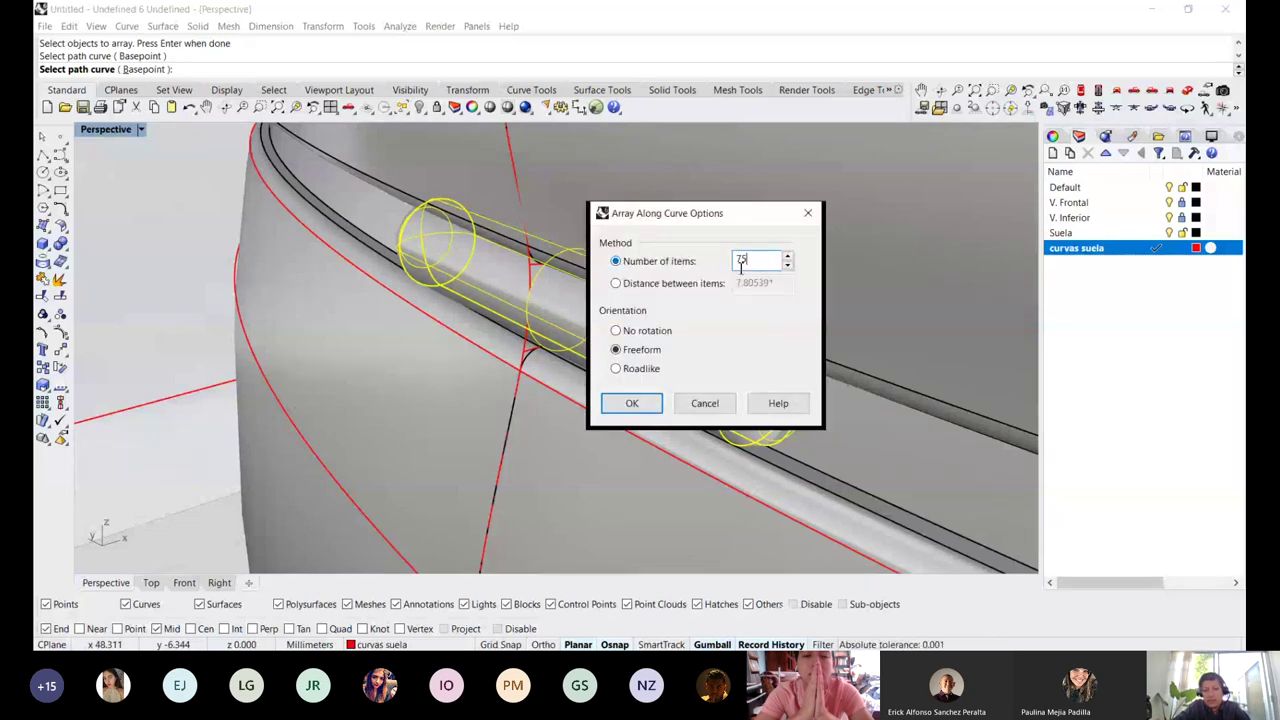
left_click(650, 406)
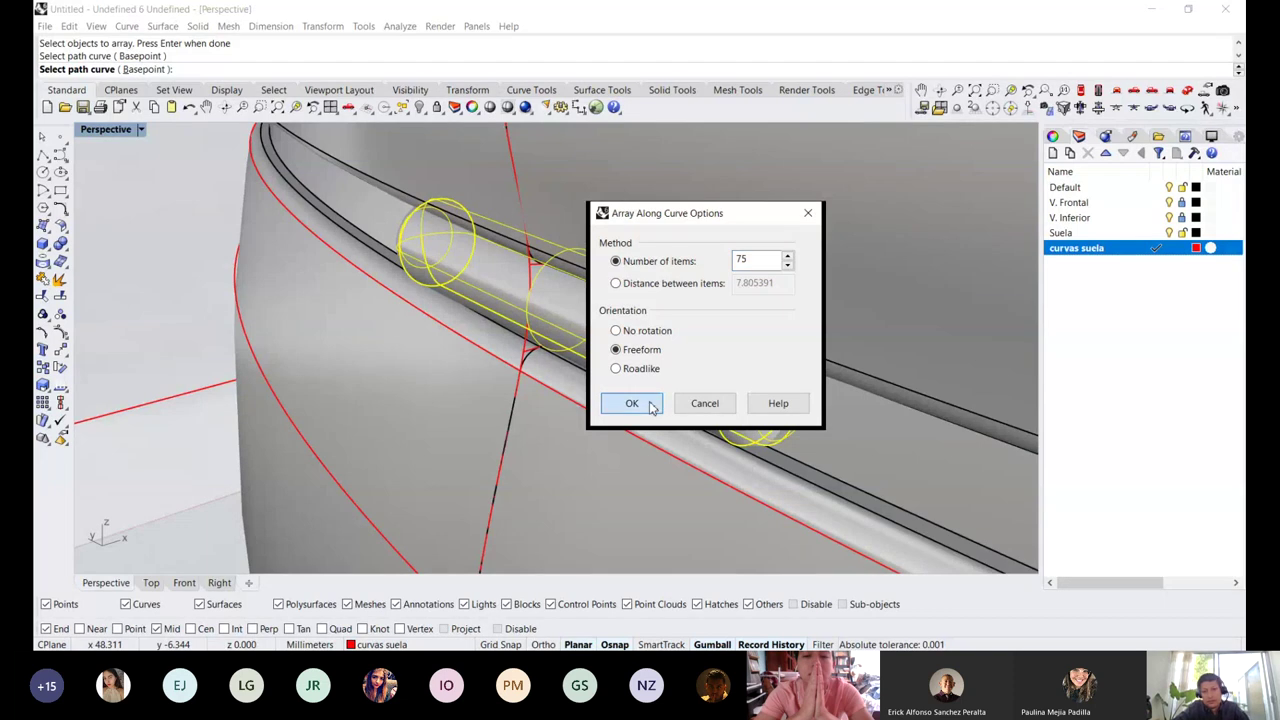
Examine the spacing of the 75 arrayed stitches around the heel in Rendered mode, then return to Shaded mode
scroll(598, 318, "down", 3)
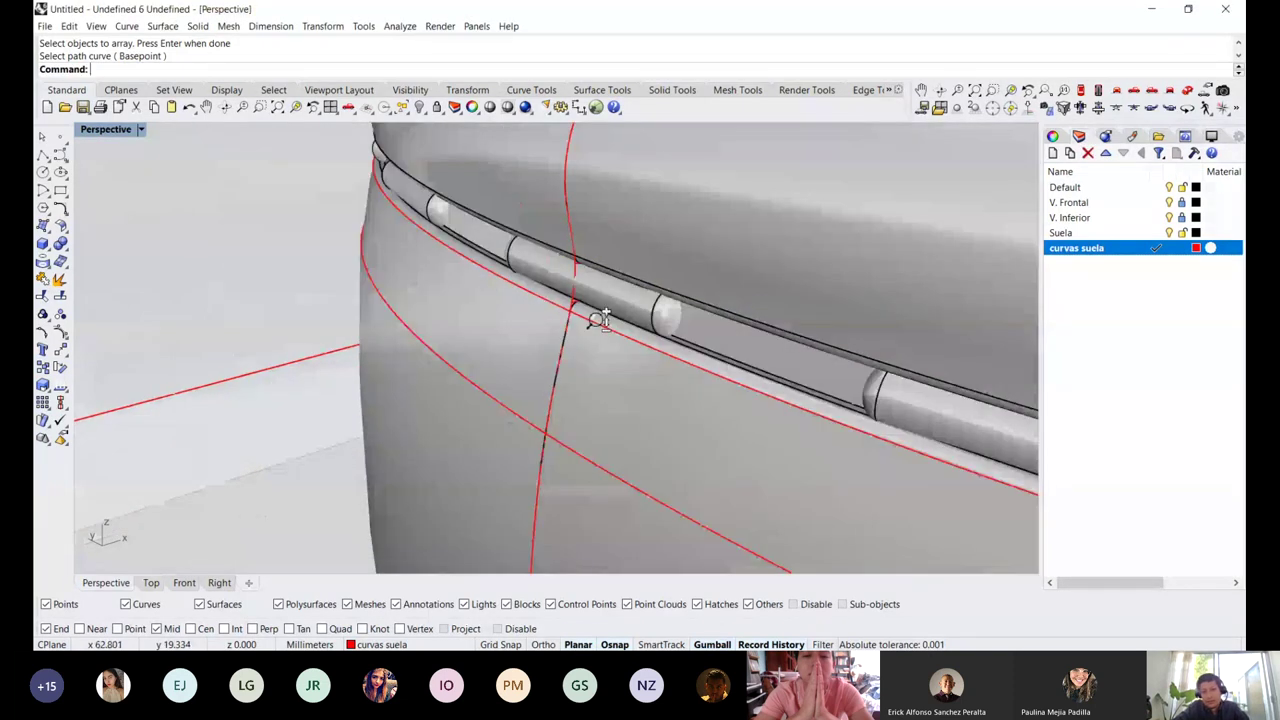
scroll(598, 318, "down", 3)
key("ctrl+alt+r")
mouse_move(730, 356)
right_mouse_down()
mouse_move(688, 295)
mouse_move(530, 345)
right_mouse_up()
key("ctrl+alt+s")
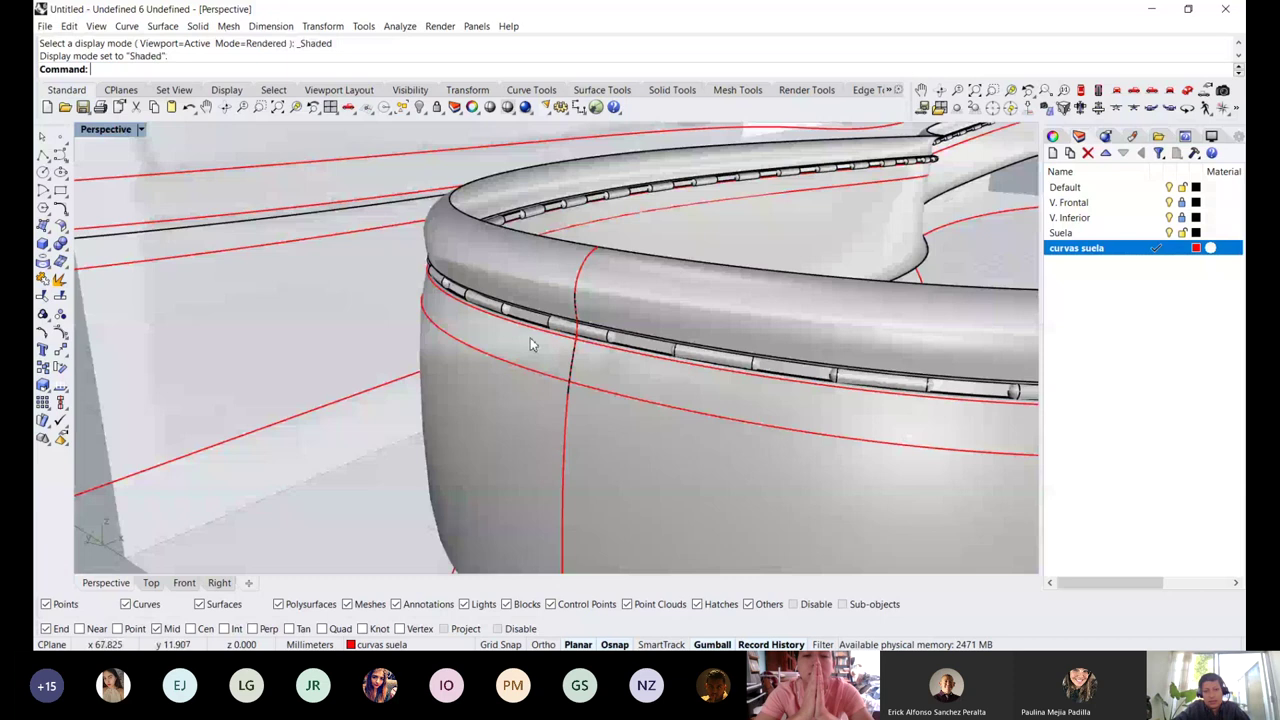
Enlarge the original heel stitch slightly with two uniform scalings and shift it slightly in positive X between them
scroll(530, 345, "up", 3)
left_click(585, 313)
scroll(667, 357, "up", 2)
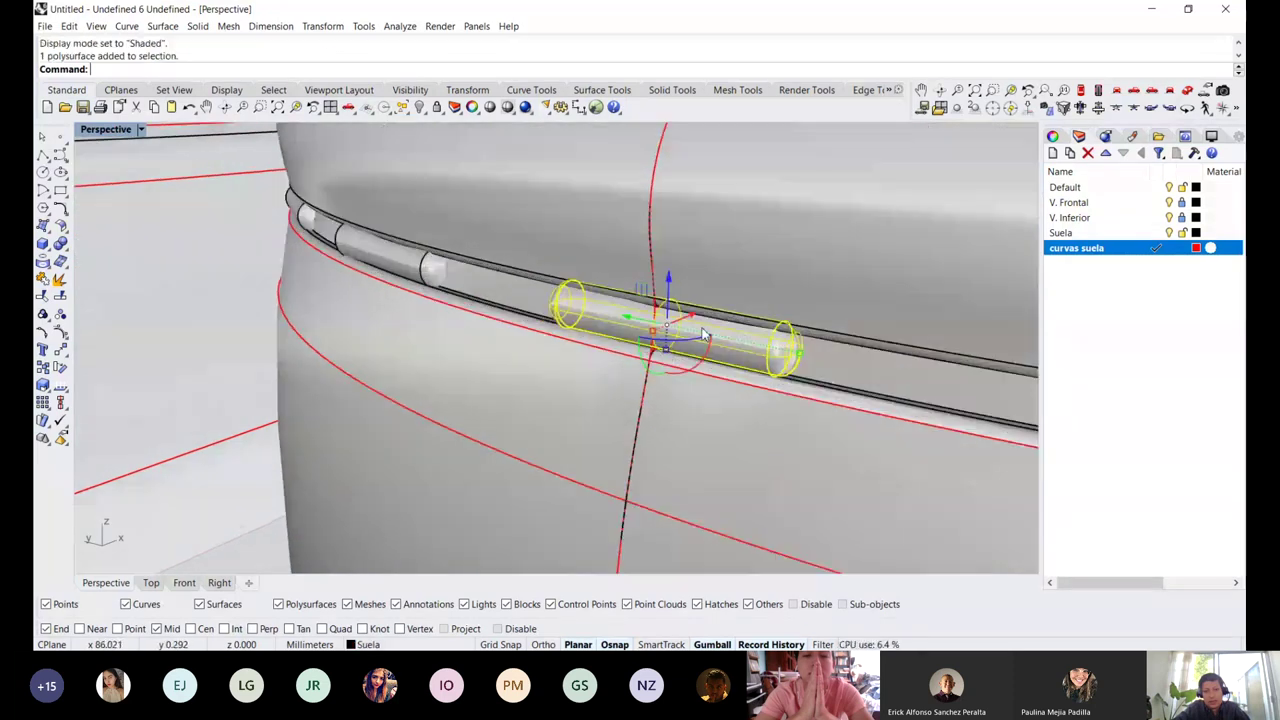
left_click_drag(667, 357, 666, 358)
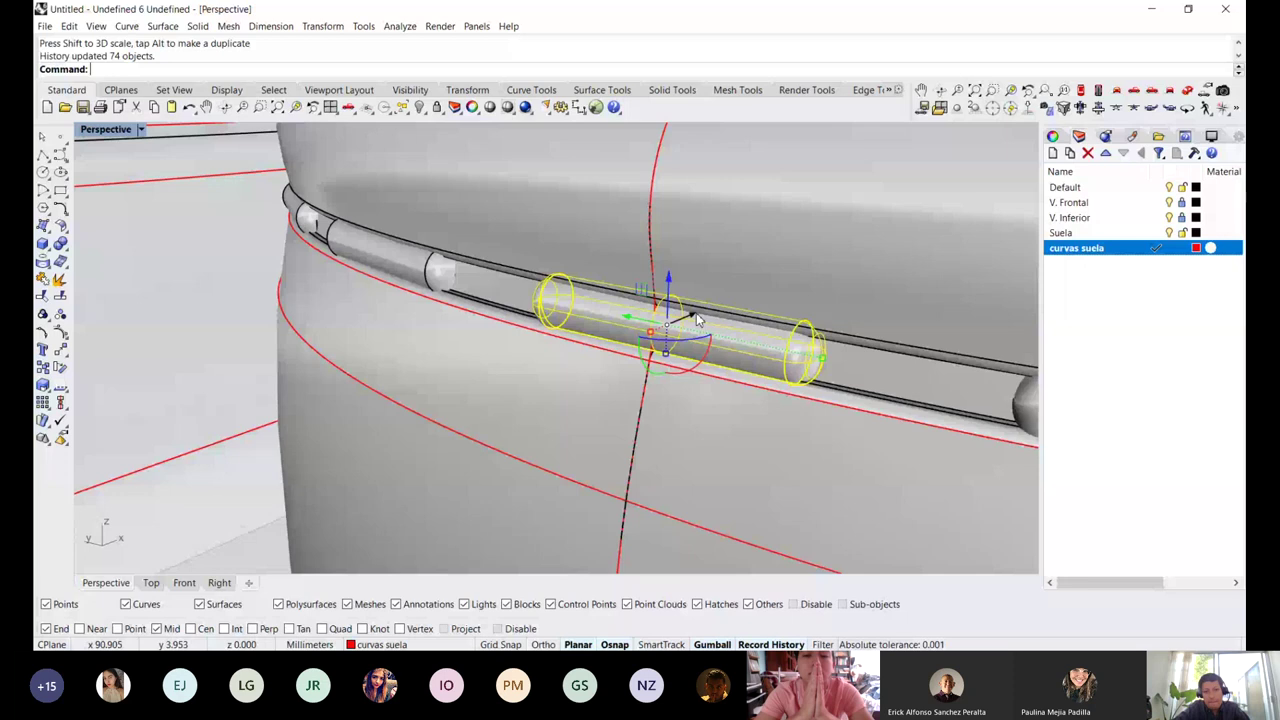
left_click_drag(696, 314, 705, 310)
left_click_drag(675, 350, 674, 360)
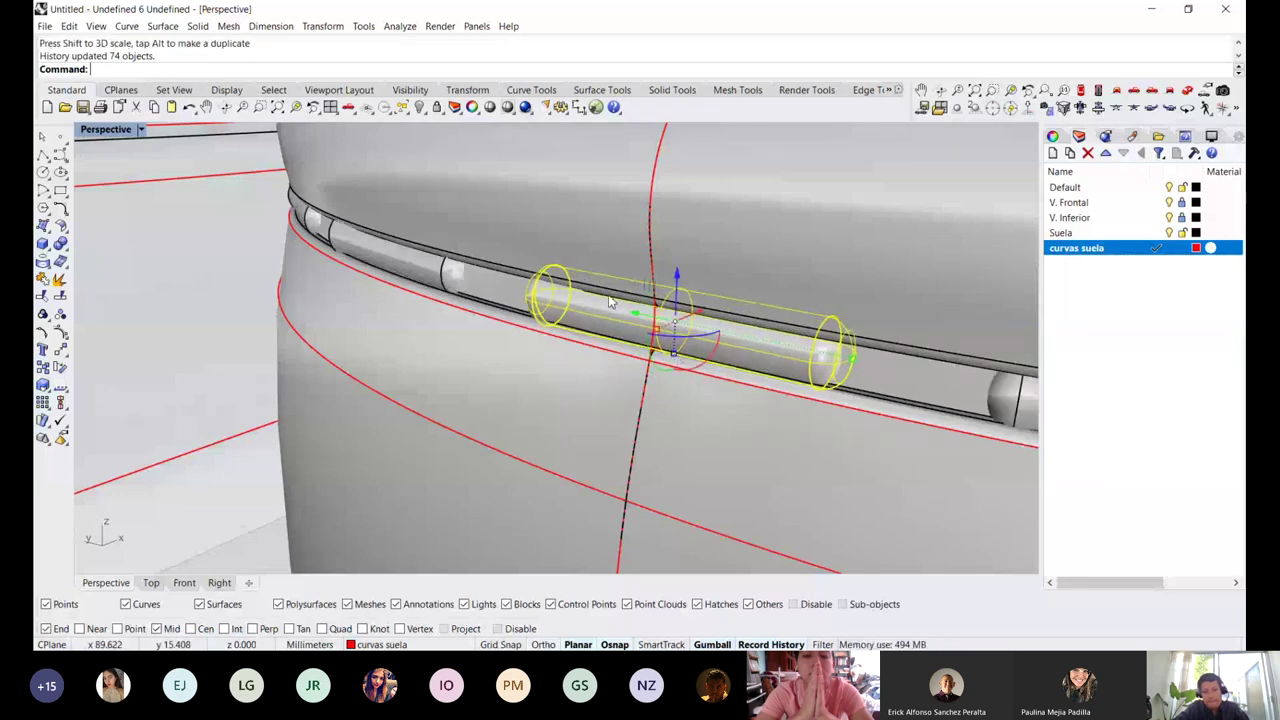
Examine the enlarged stitches in Rendered mode along the heel, the side wall and the inside of the sole
scroll(600, 298, "down", 7)
key("ctrl+alt+r")
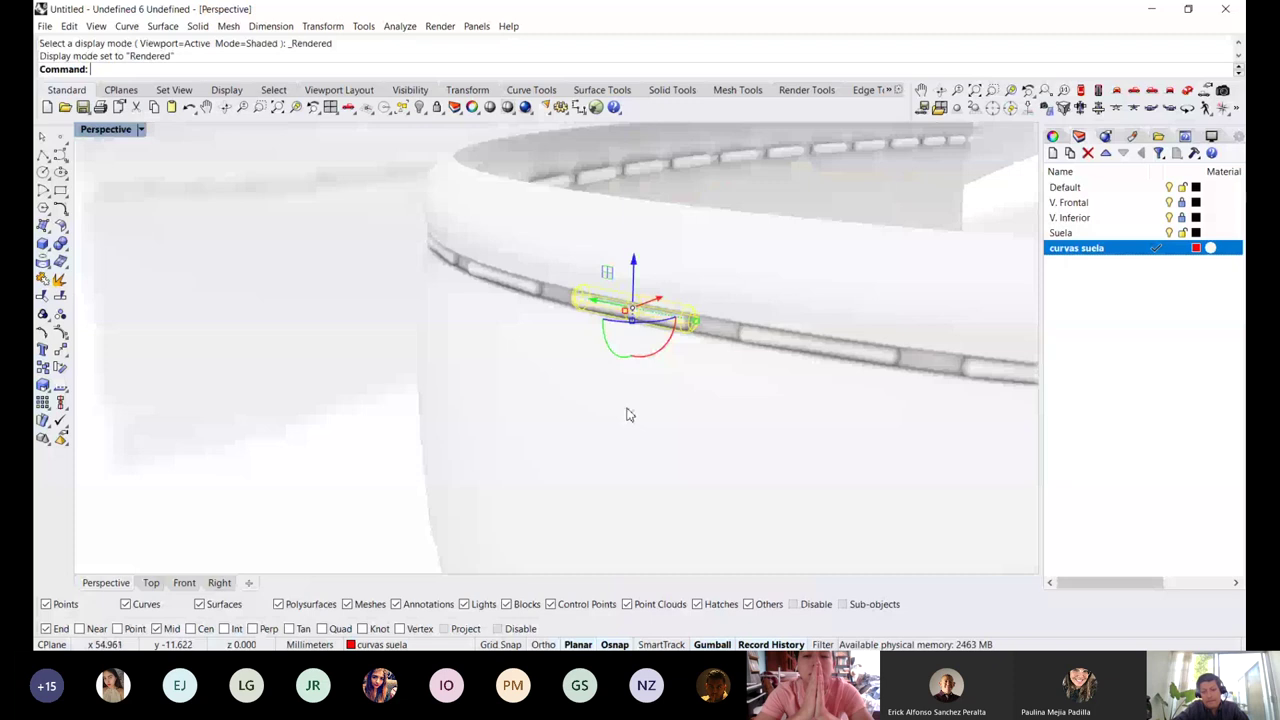
right_click_drag(628, 414, 531, 349)
scroll(549, 319, "up", 2)
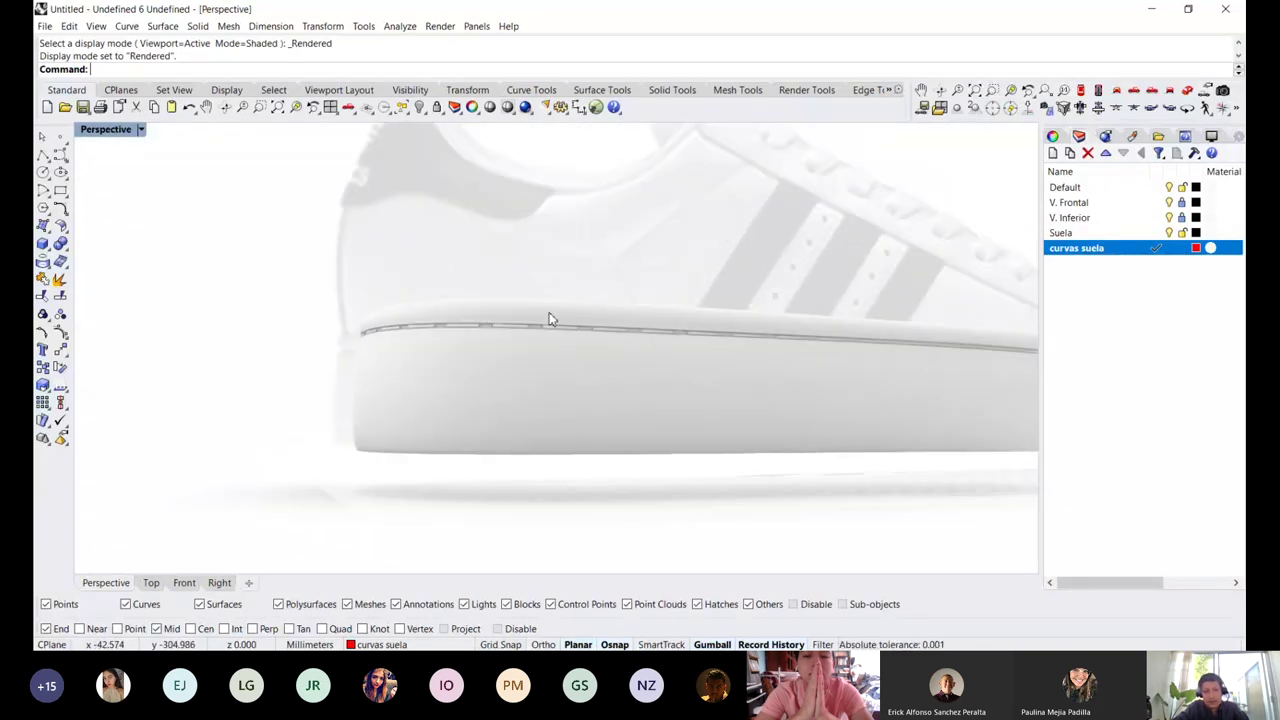
scroll(460, 406, "up", 4)
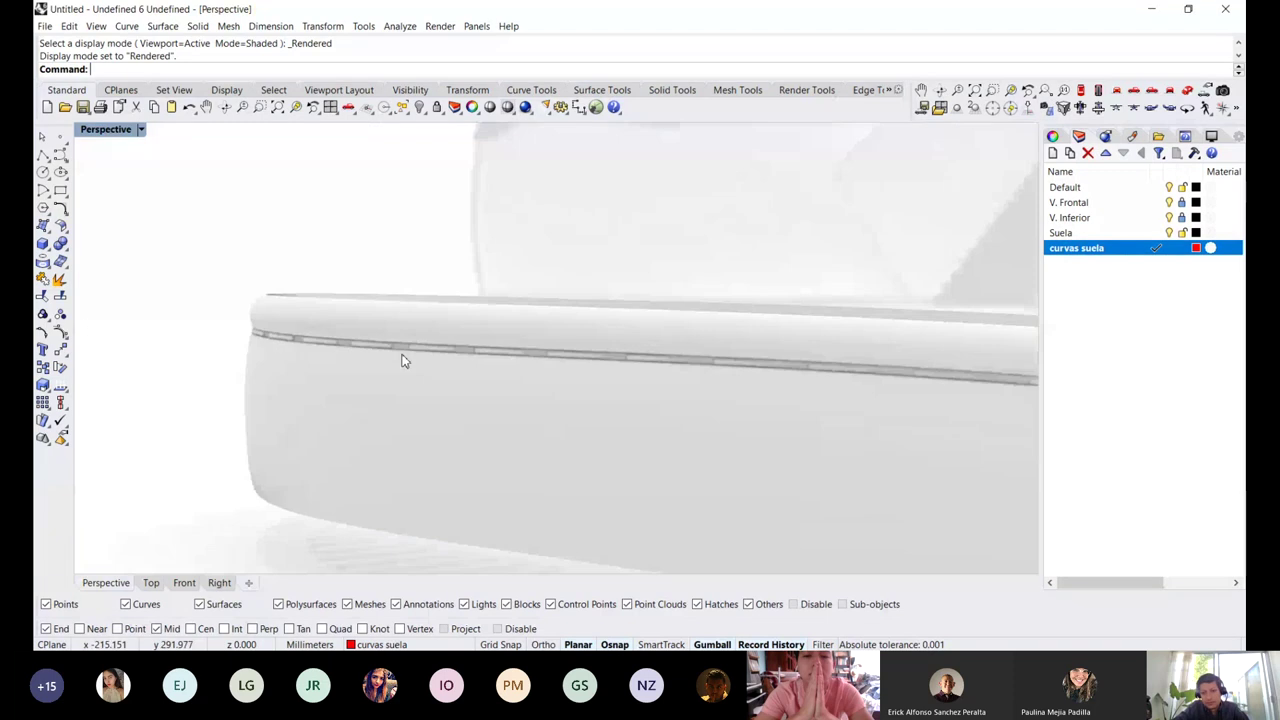
scroll(691, 383, "down", 4)
scroll(703, 369, "up", 4)
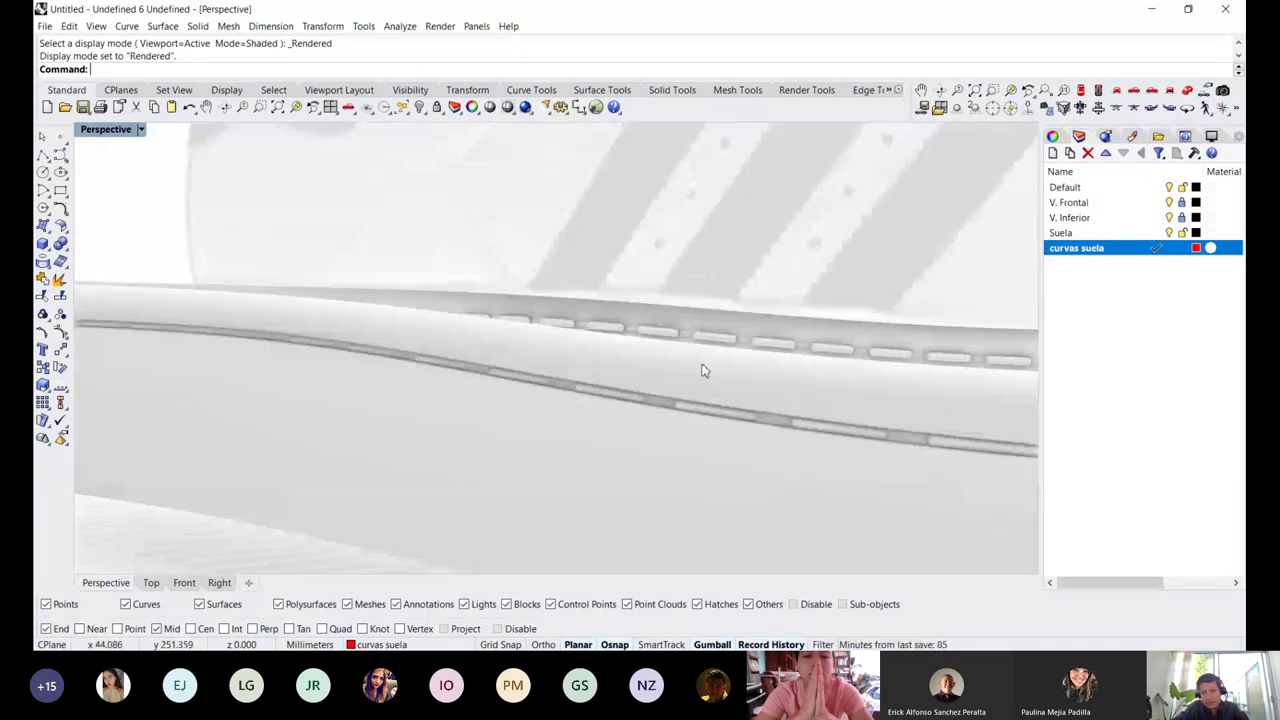
scroll(740, 395, "down", 5)
right_click_drag(740, 395, 766, 434, "shift")
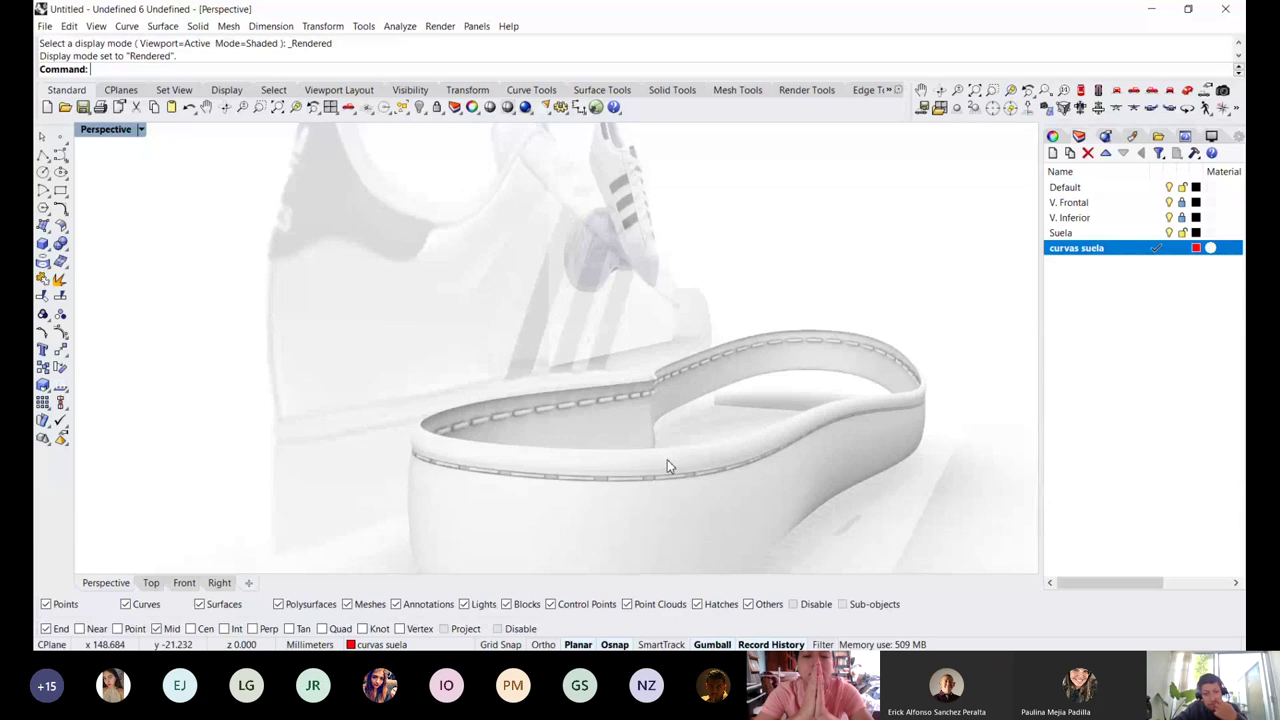
scroll(656, 461, "up", 3)
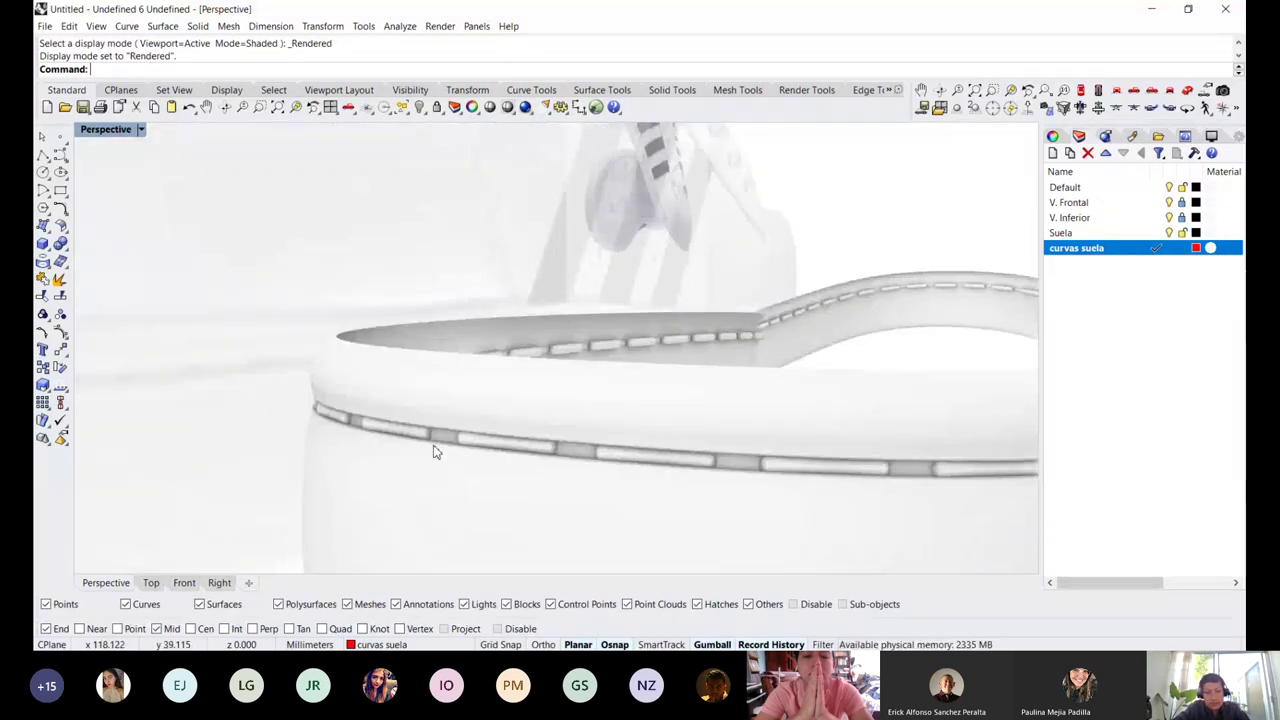
Return to Shaded mode and move the original heel stitch slightly deeper into the groove
key("ctrl+alt+s")
left_click(493, 462)
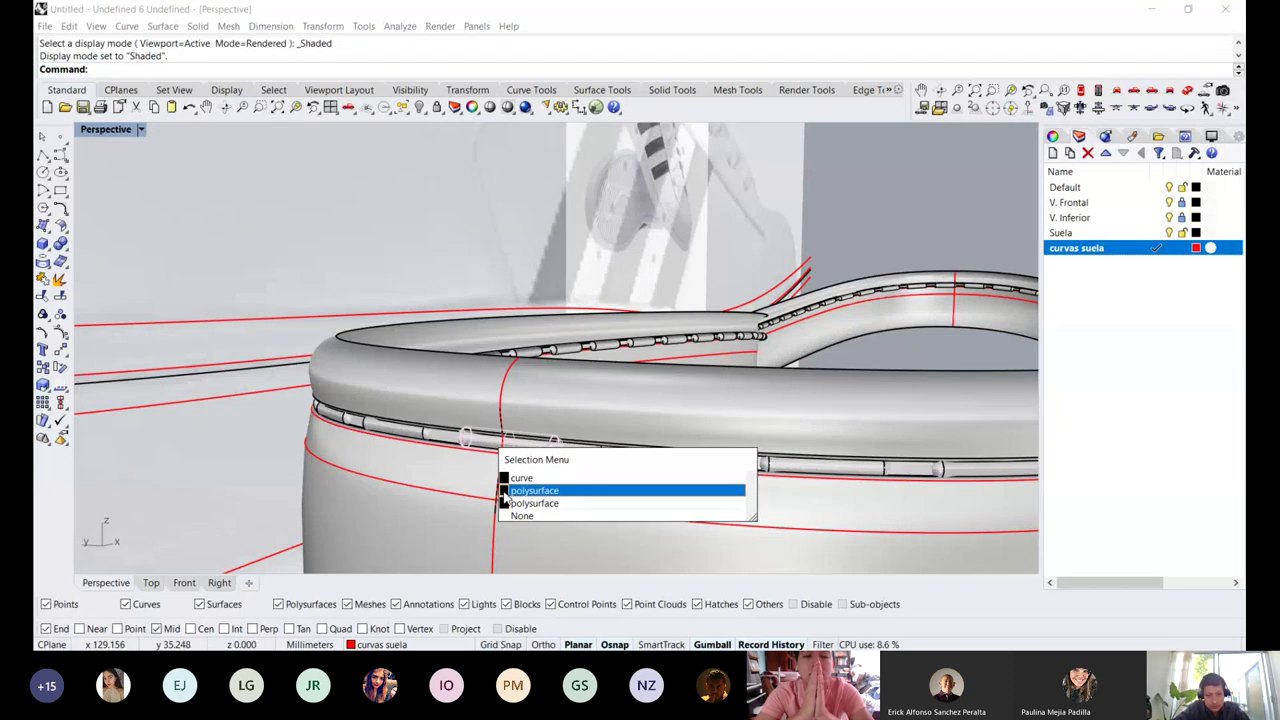
left_click(505, 494)
middle_click(549, 379)
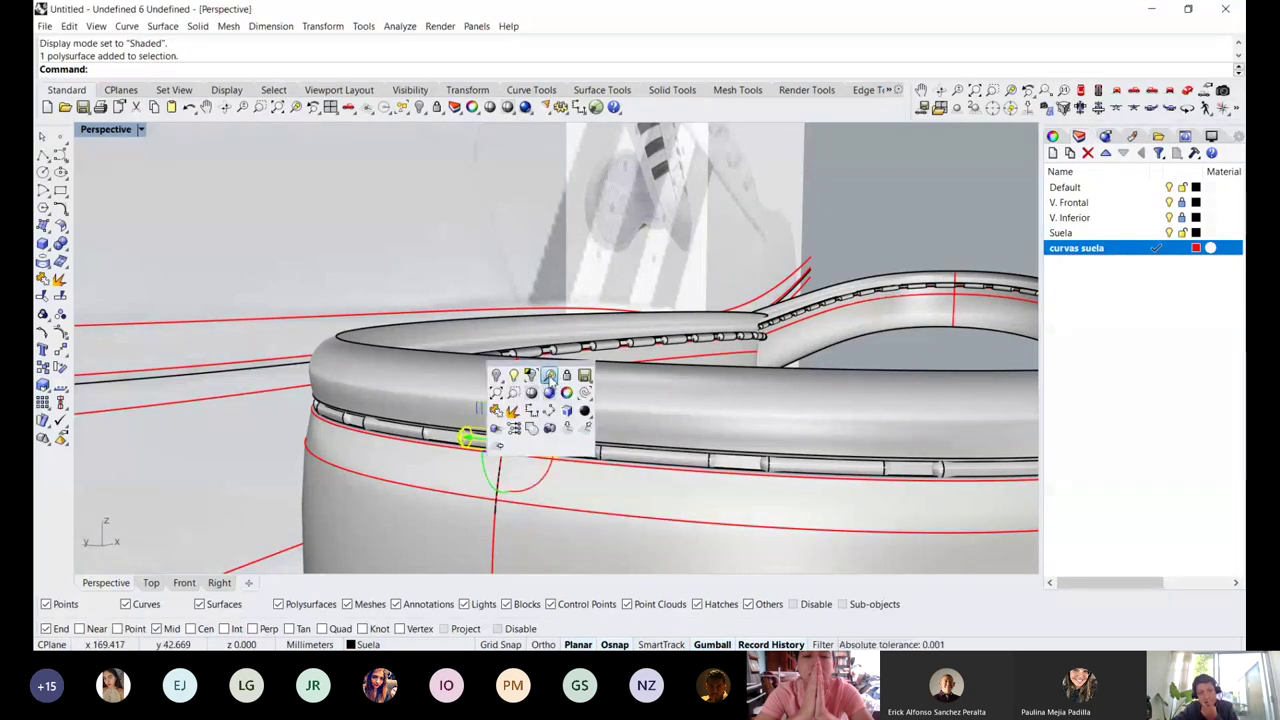
left_click(549, 375)
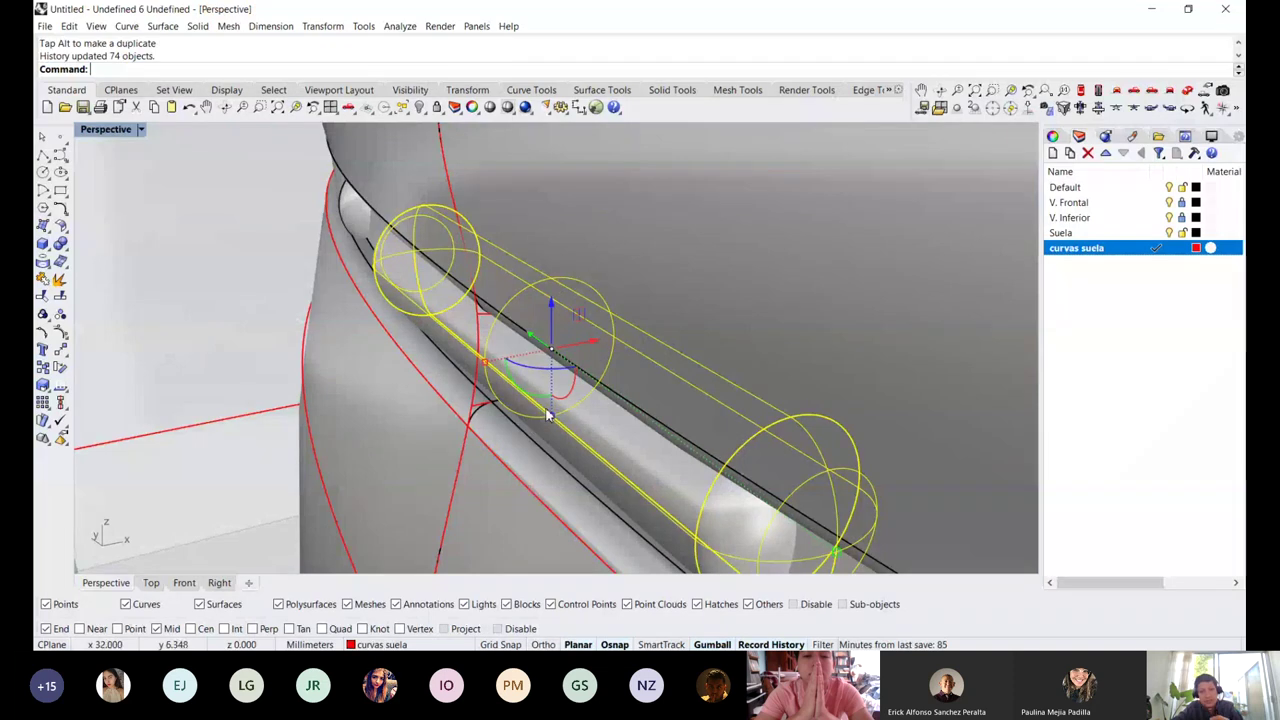
left_click(252, 381)
Inspect how the original heel stitch sits in the groove in Shaded mode, and check its centre line in Wireframe mode
right_click_drag(420, 370, 494, 357)
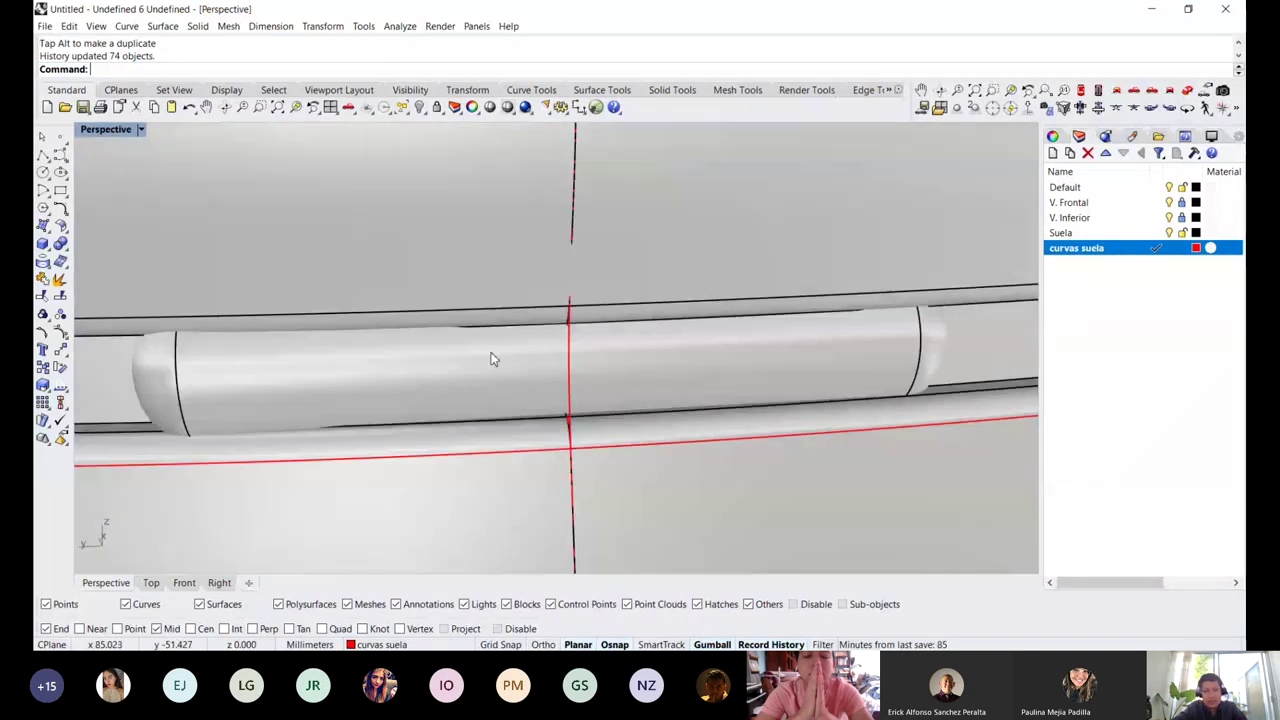
right_click_drag(697, 340, 439, 336)
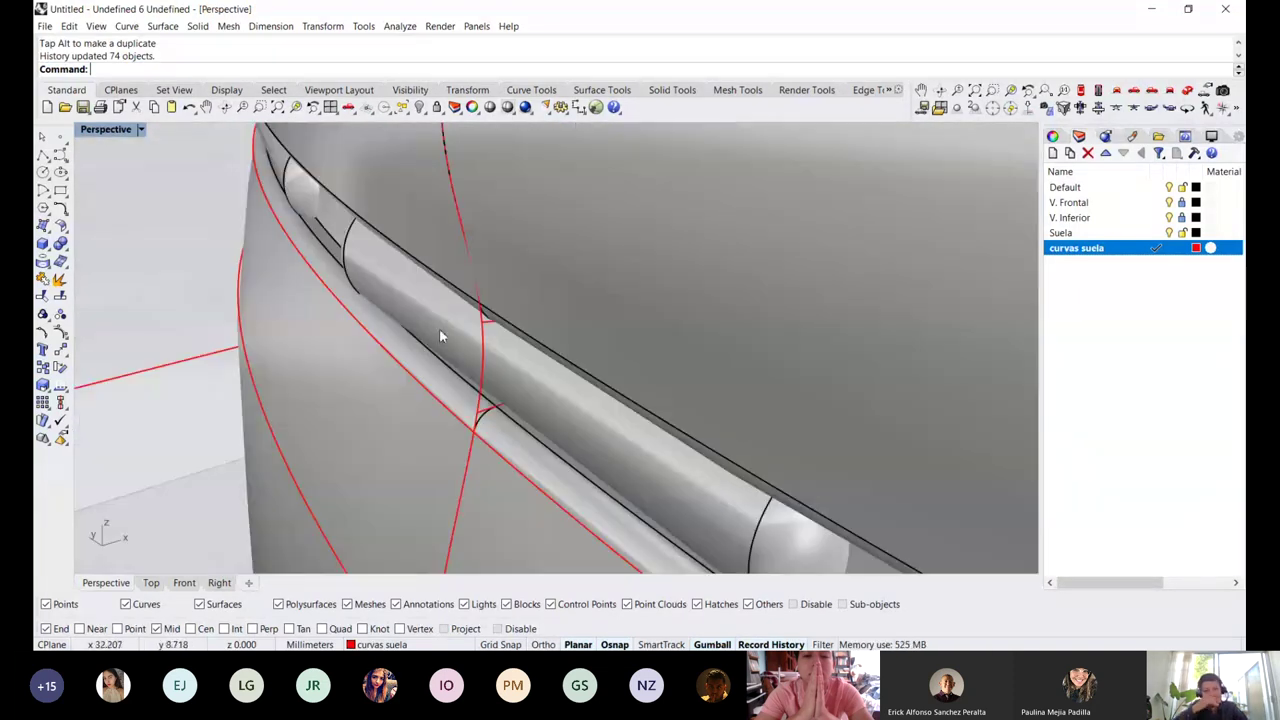
left_click(440, 336)
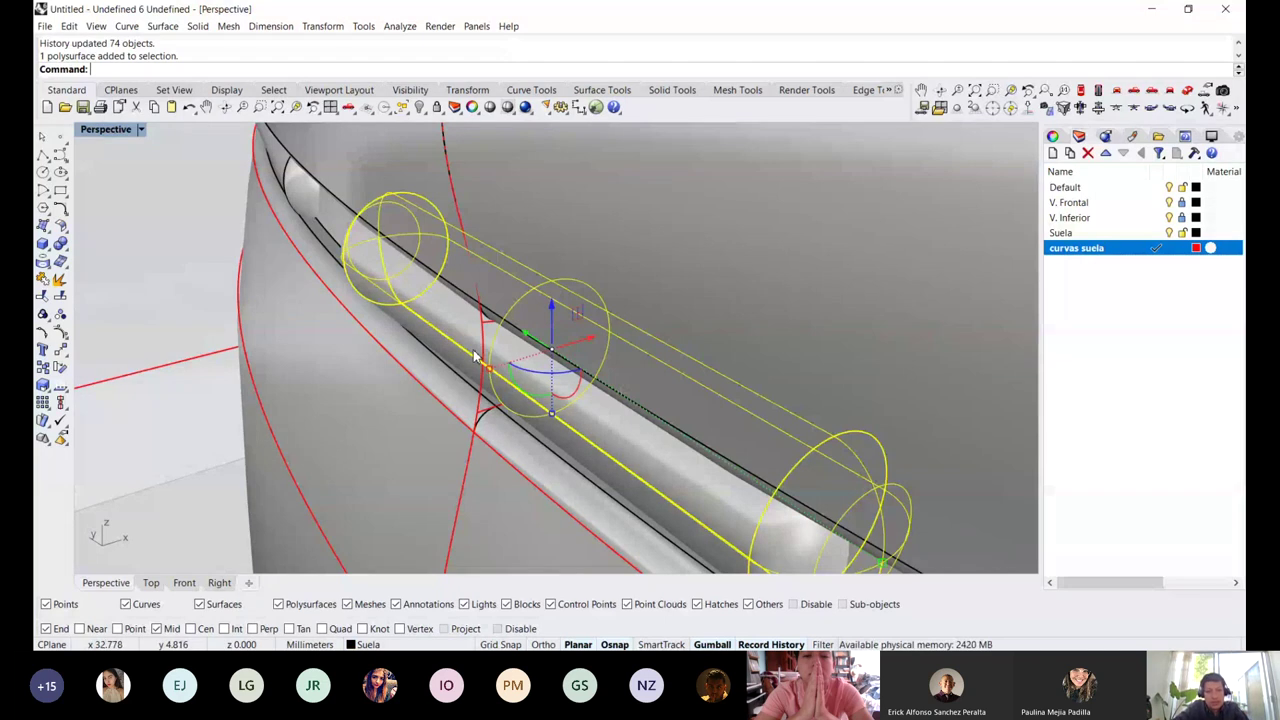
key("ctrl+alt+w")
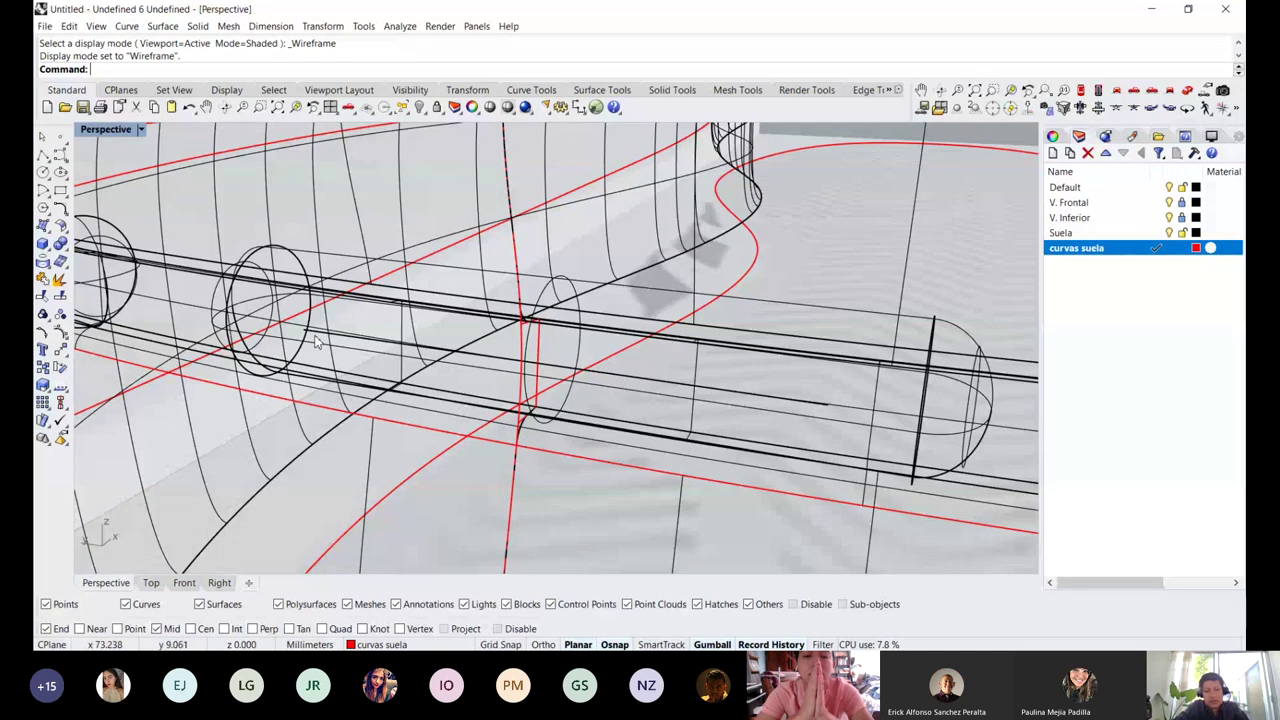
left_click(315, 342)
right_click_drag(315, 342, 702, 371)
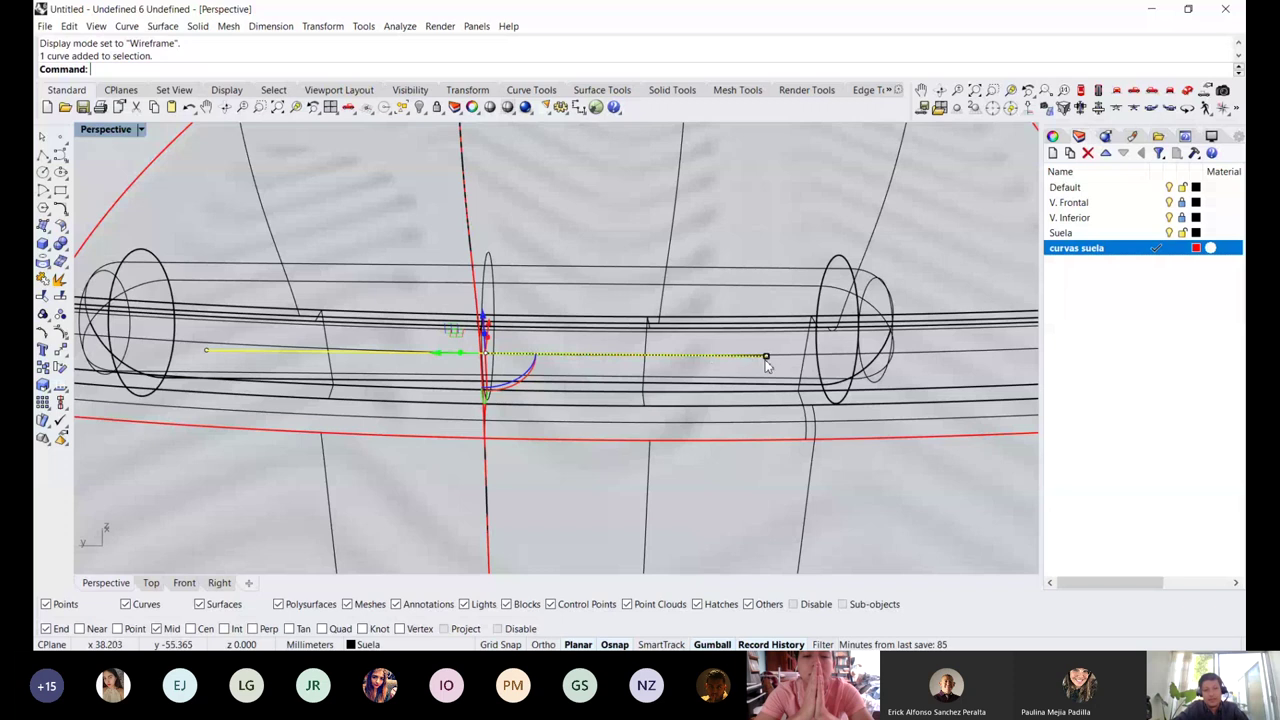
key("Escape")
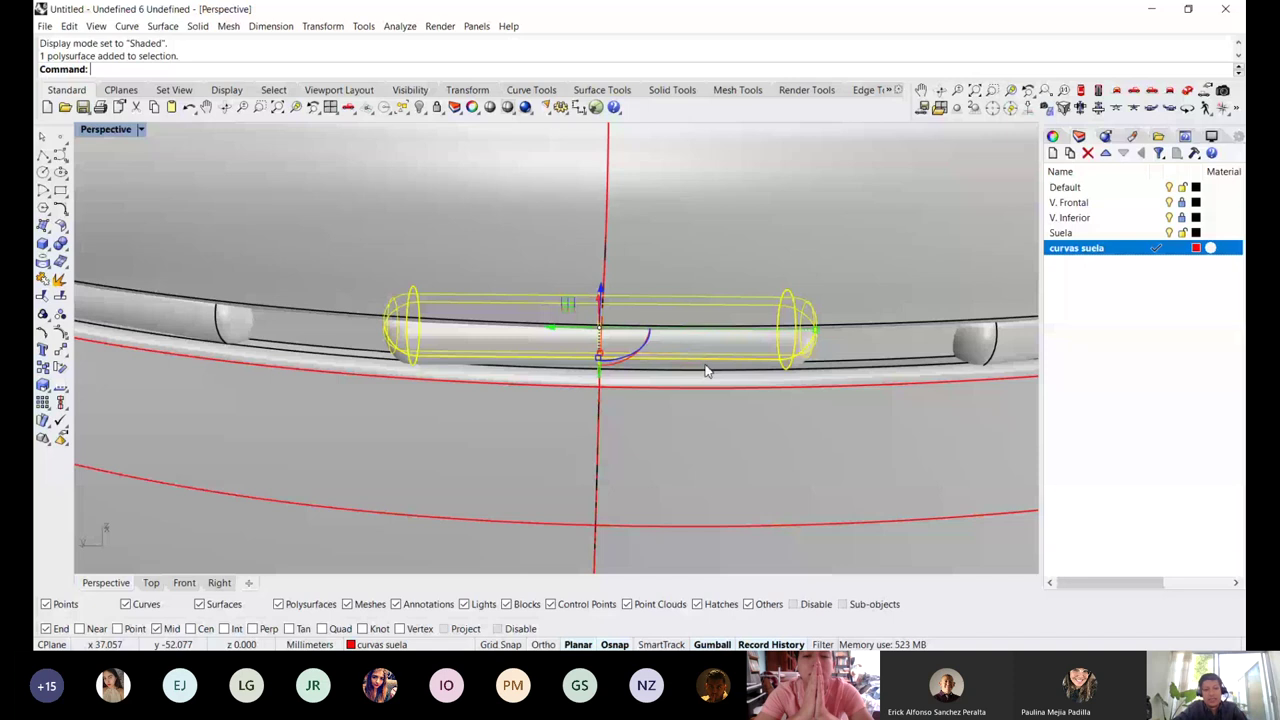
right_click_drag(706, 372, 650, 292)
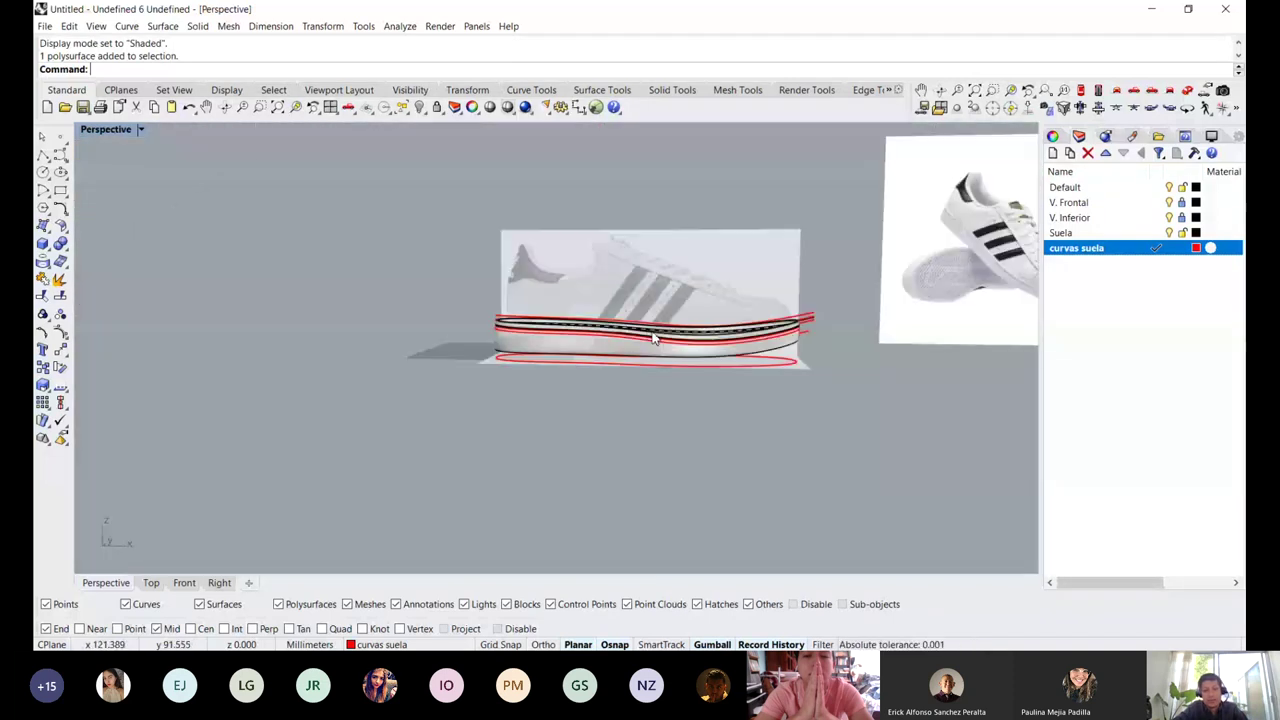
Examine the sneaker reference photo's herringbone outsole and compare it with the modelled sole and its stitched groove
scroll(653, 338, "up", 5)
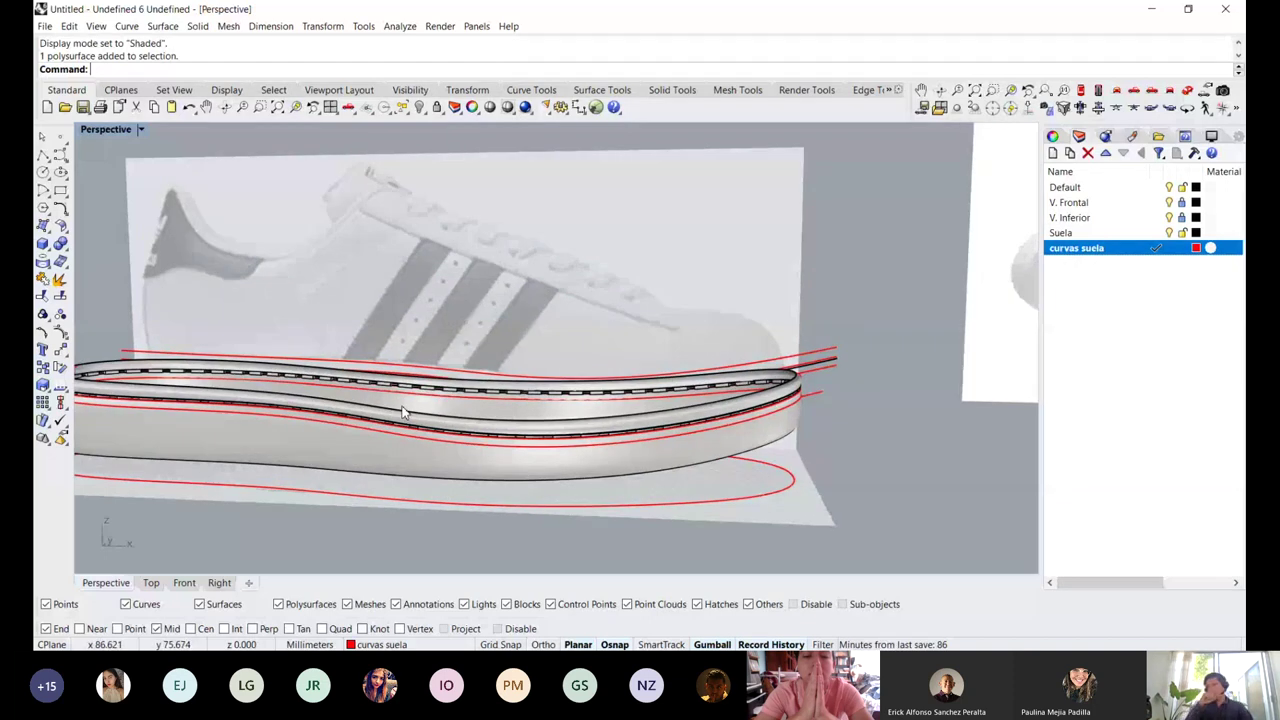
right_click_drag(403, 412, 536, 285)
key("ctrl+shift+e")
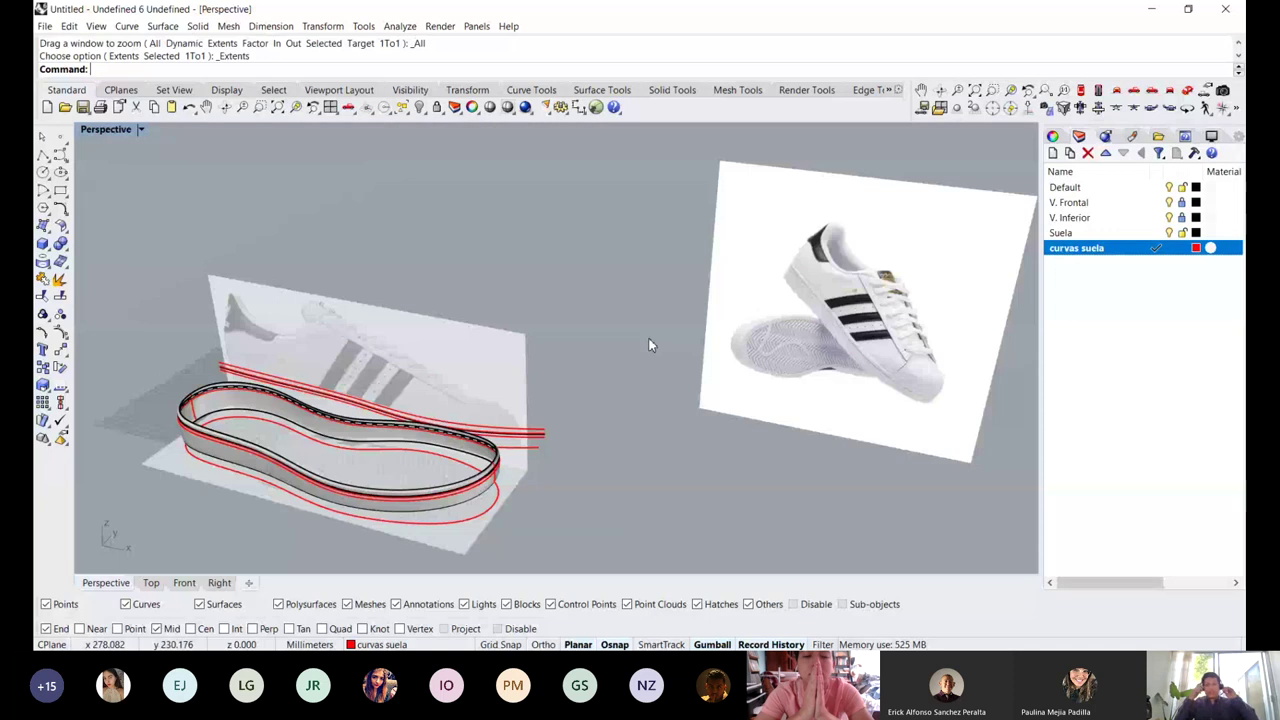
scroll(765, 325, "up", 6)
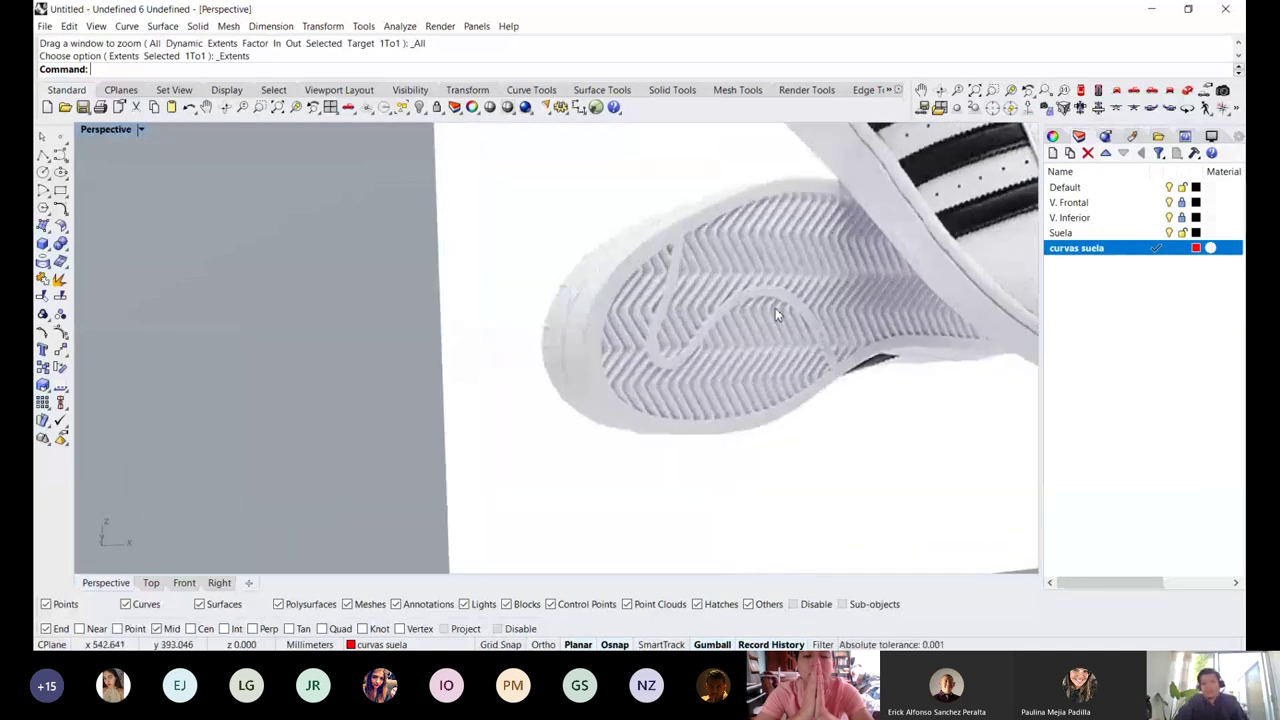
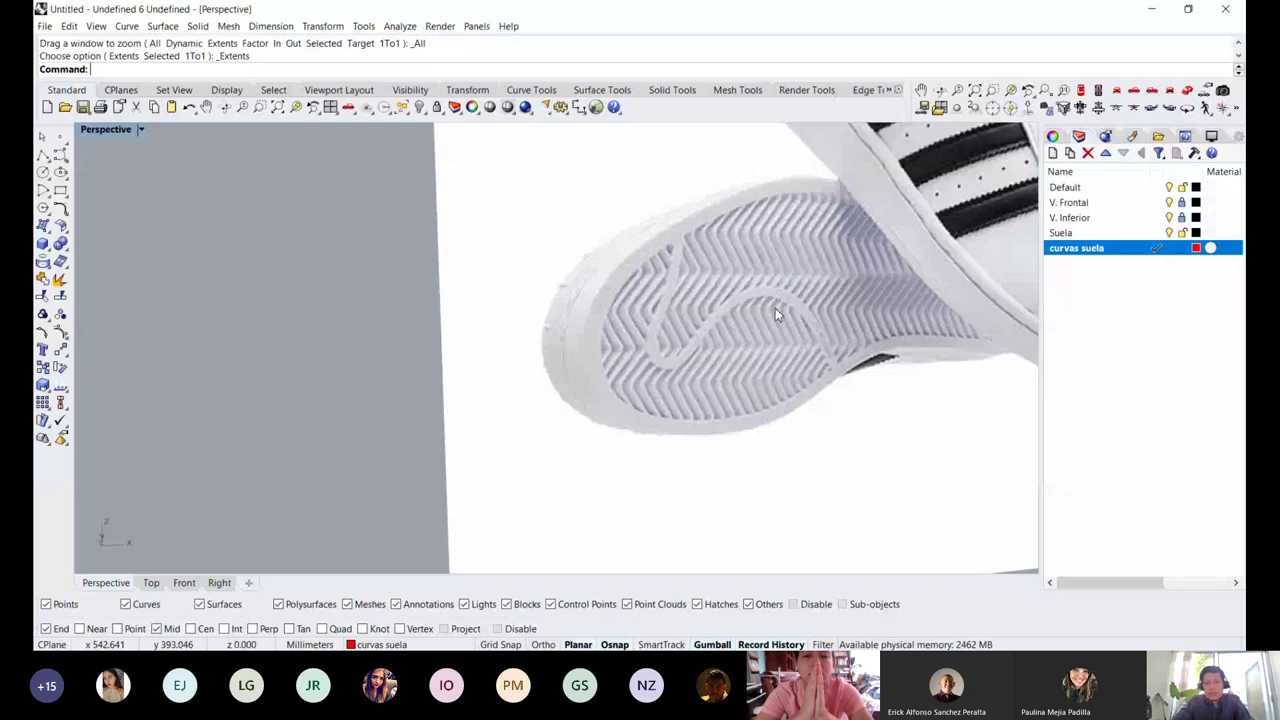
scroll(760, 320, "down", 5)
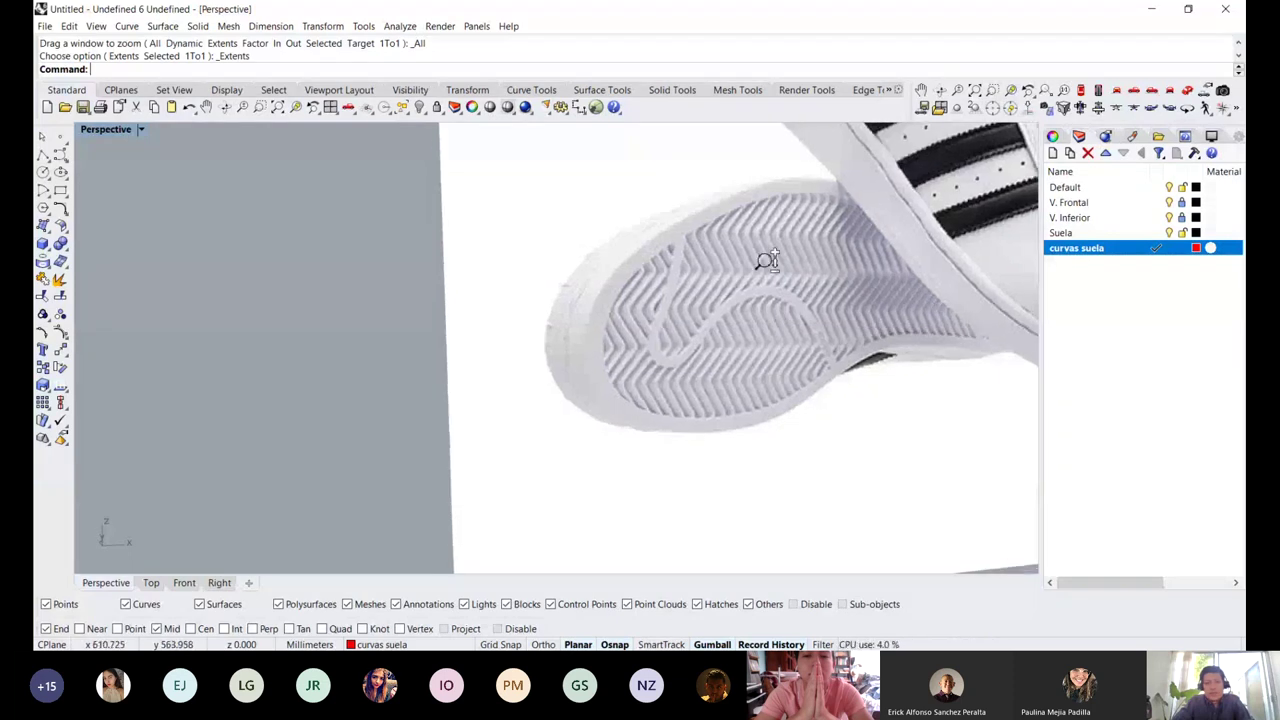
scroll(750, 328, "down", 3)
right_click_drag(420, 500, 614, 360, "shift")
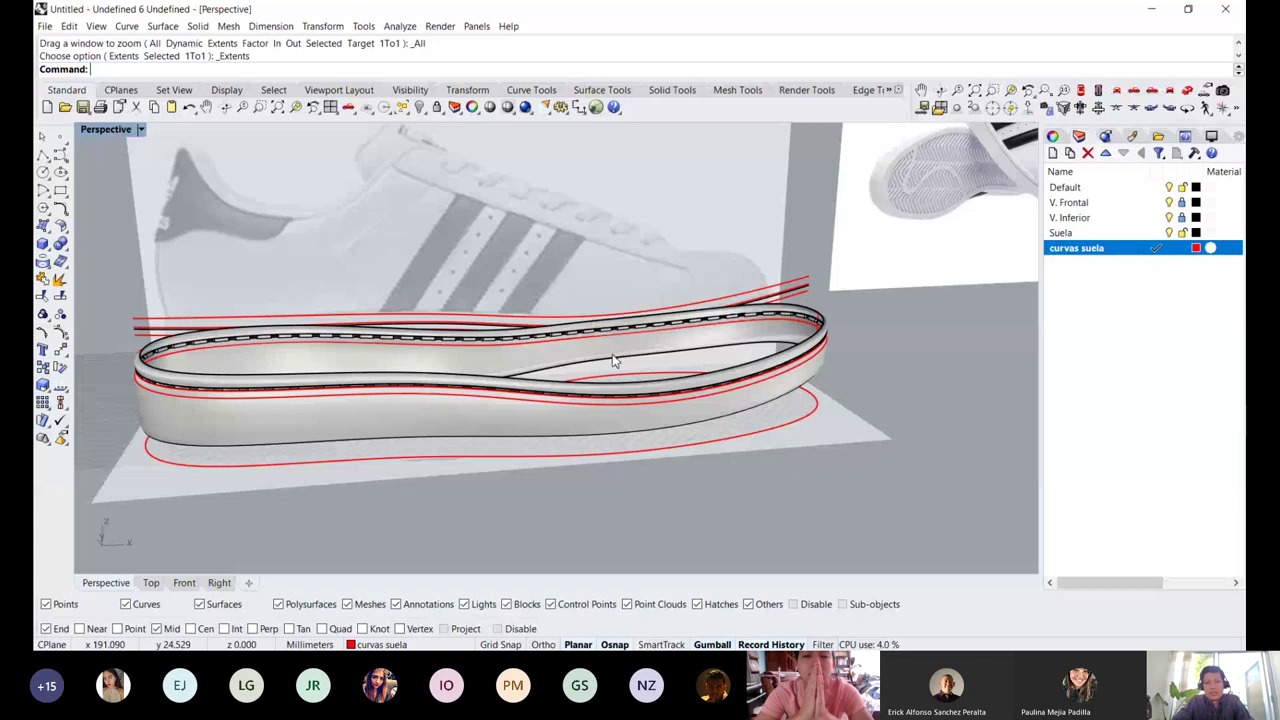
scroll(751, 372, "up", 5)
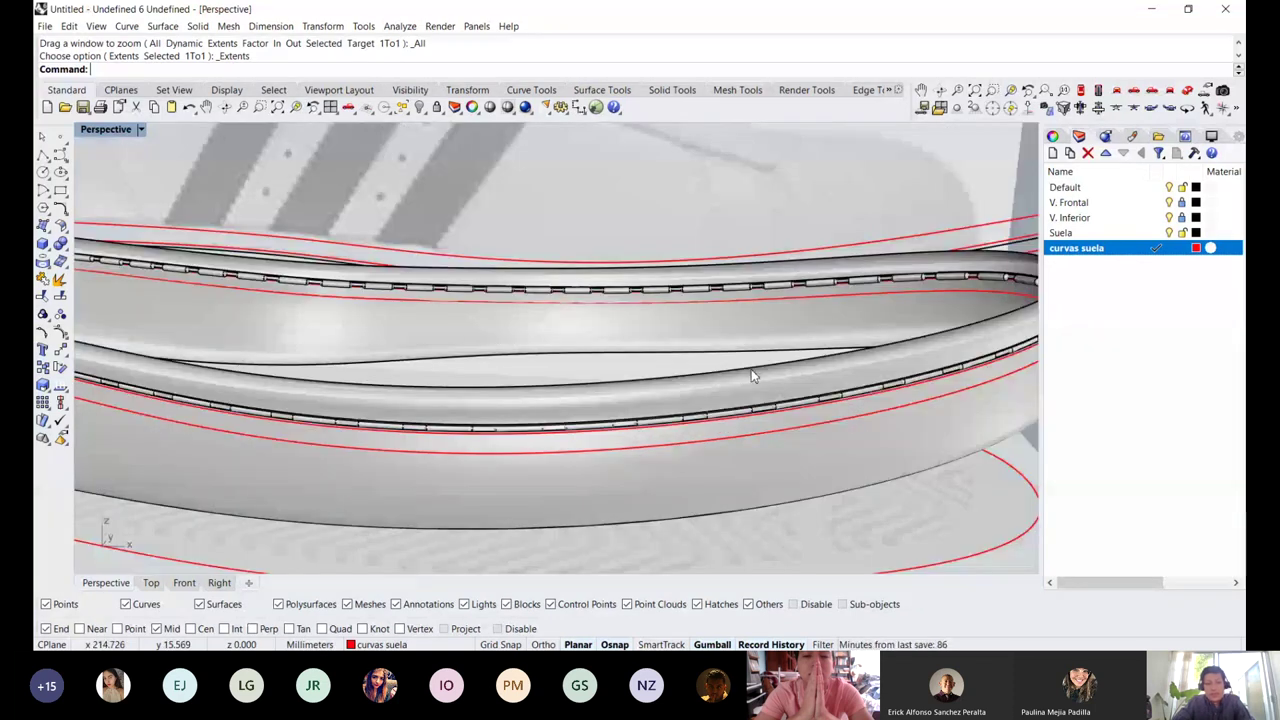
Extrude the side-view curve along the sole's lower edge into a surface spanning the full width of the sole
key("ctrl+F2")
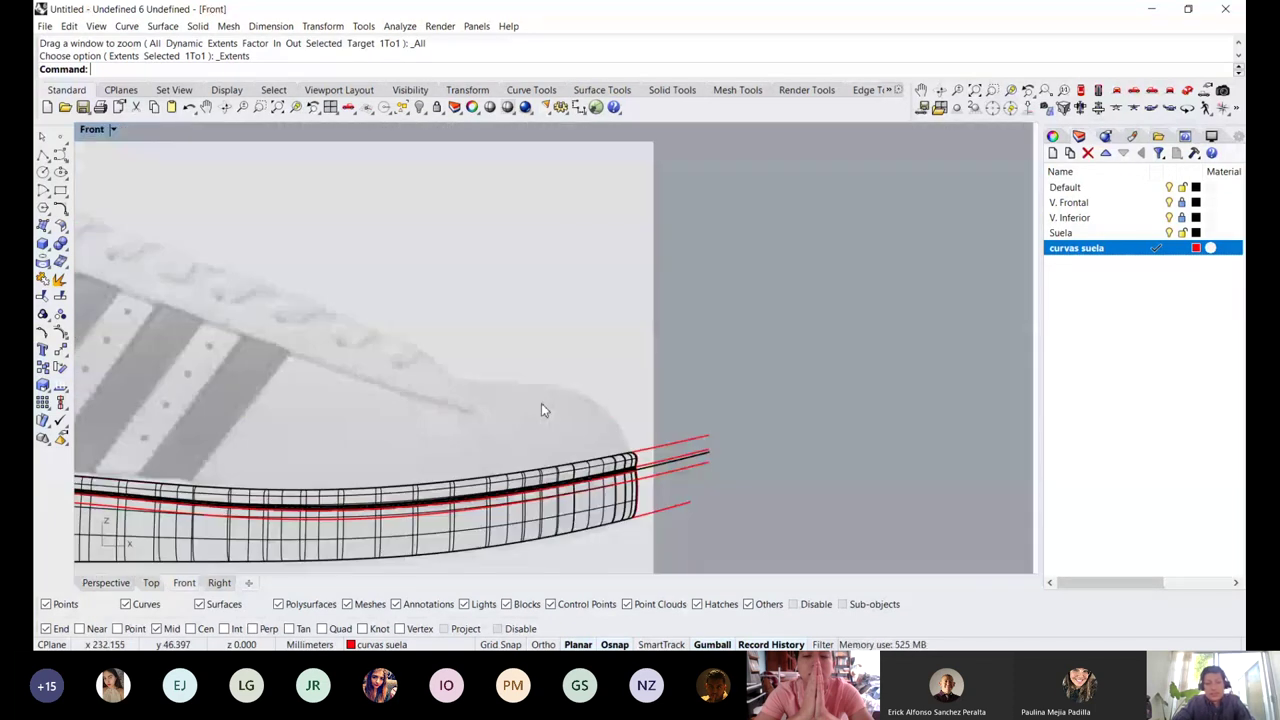
left_click(598, 460)
right_click_drag(592, 470, 746, 431, "ctrl")
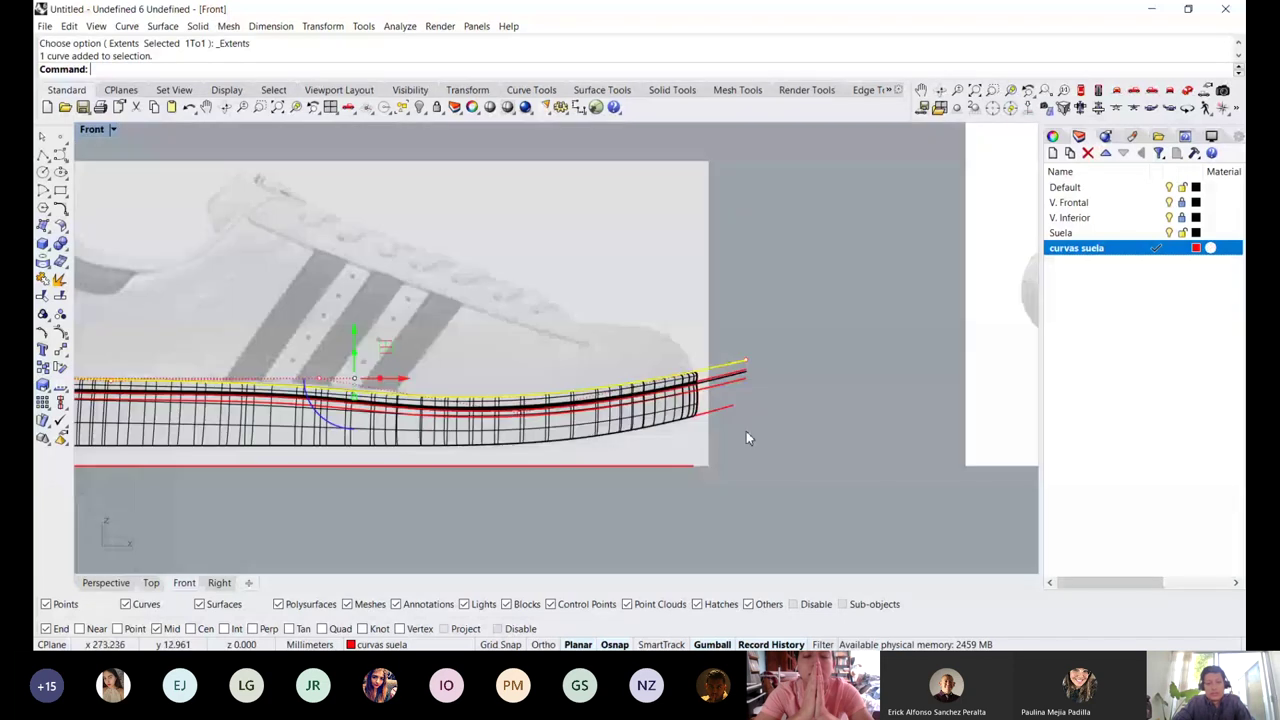
left_click(704, 414)
scroll(707, 411, "up", 3)
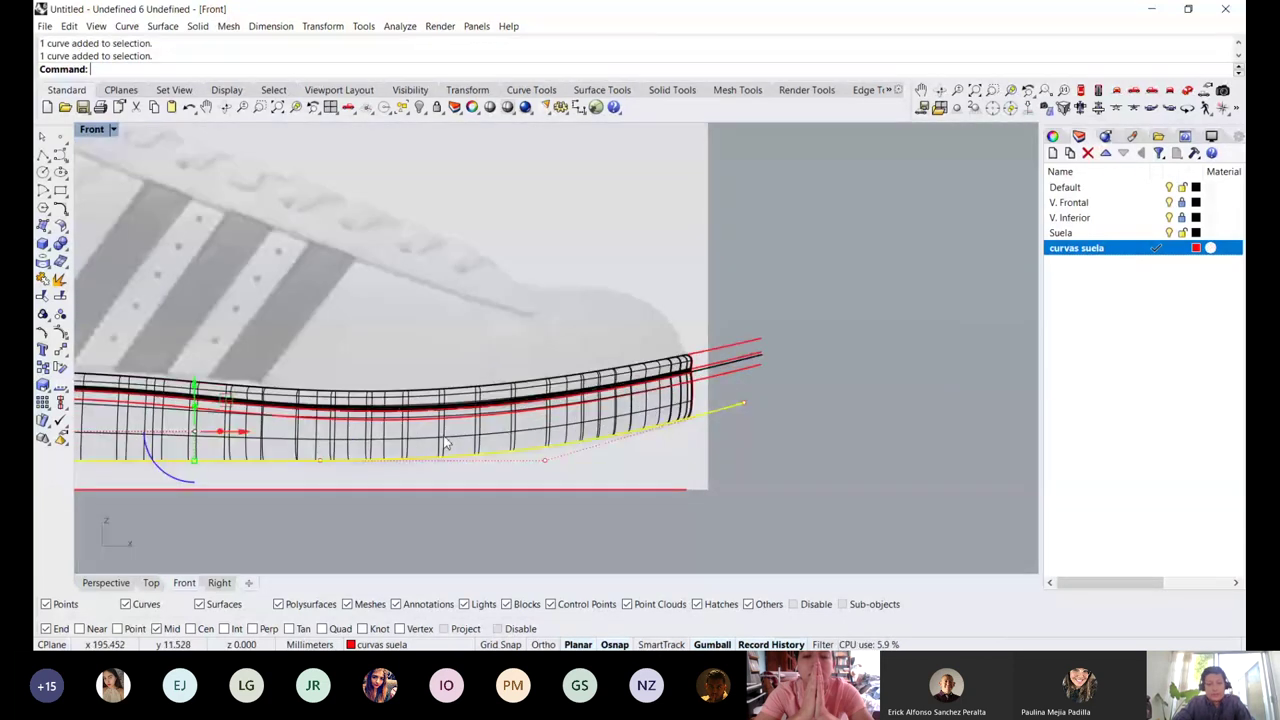
scroll(443, 444, "down", 5)
right_click_drag(226, 558, 410, 512)
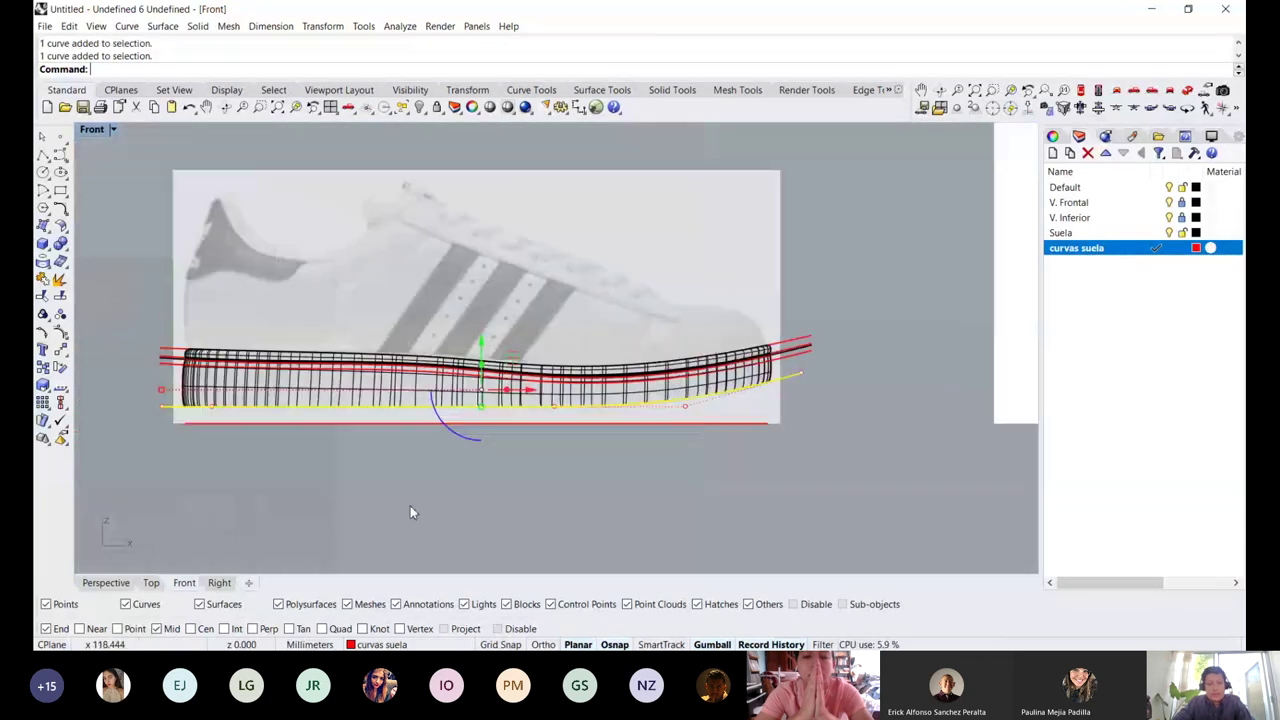
left_click(110, 582)
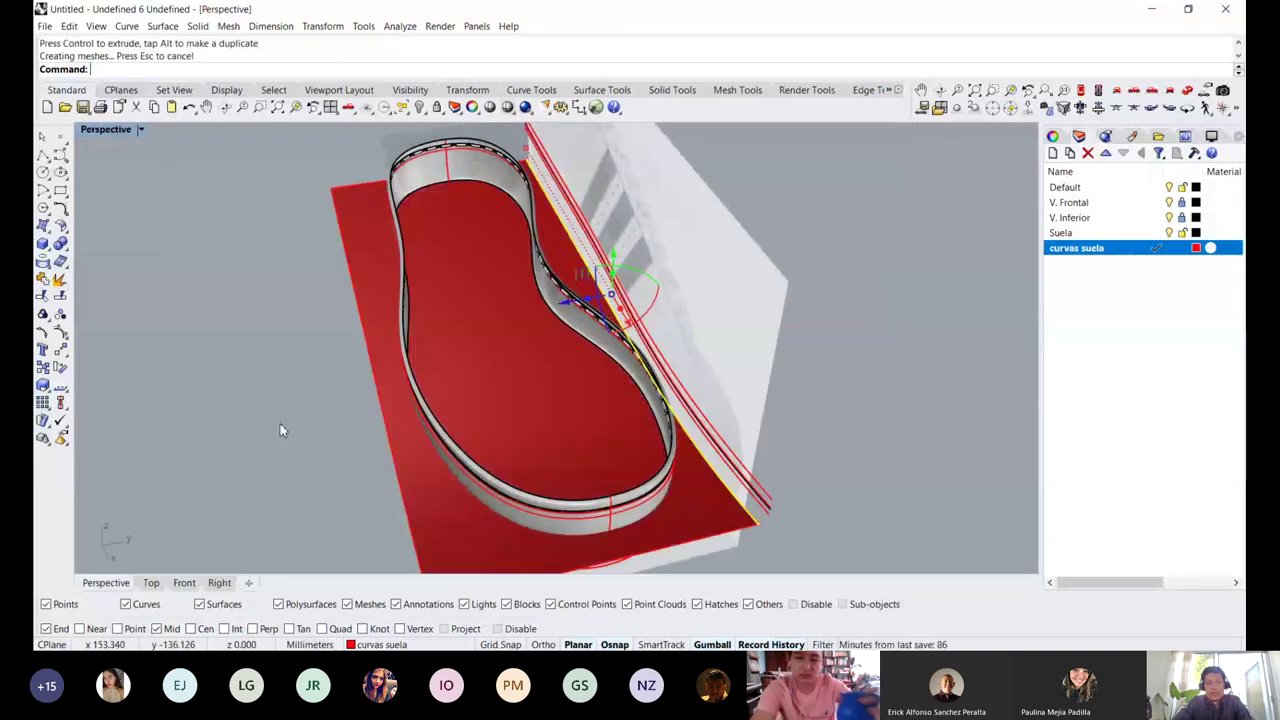
right_click_drag(280, 430, 586, 260)
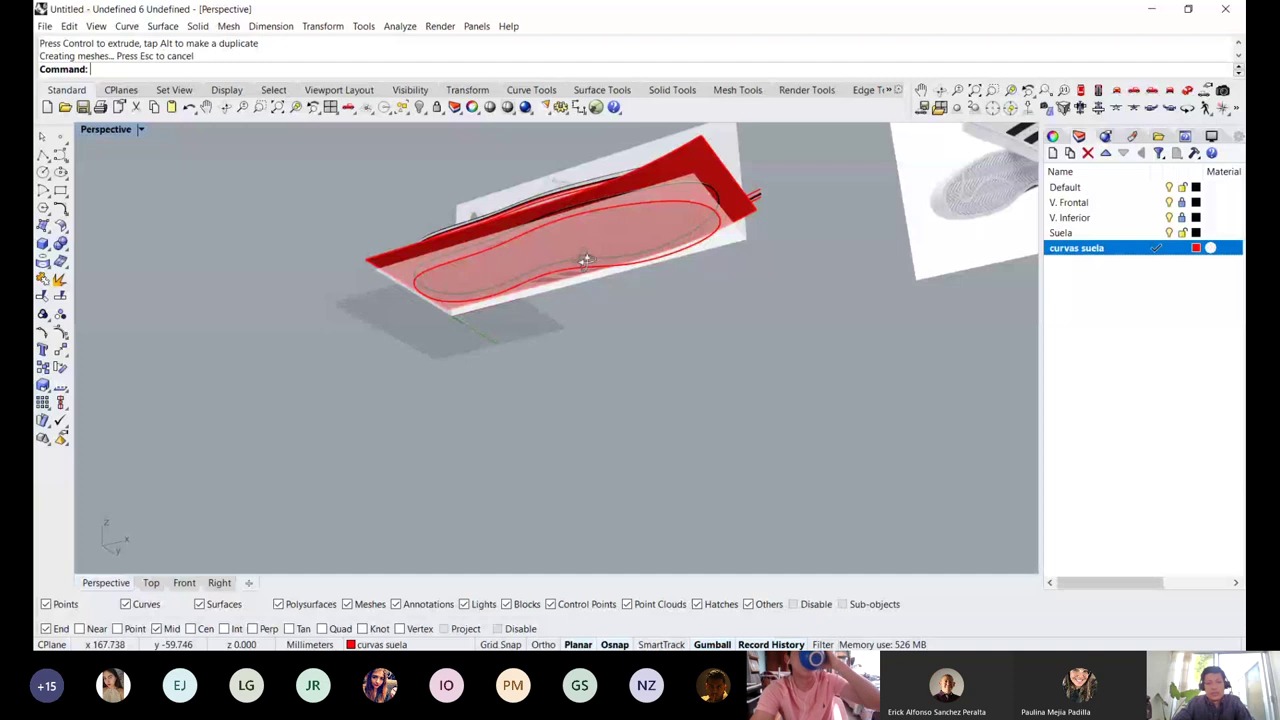
scroll(586, 354, "up", 5)
right_click_drag(586, 260, 619, 298)
left_click(586, 354)
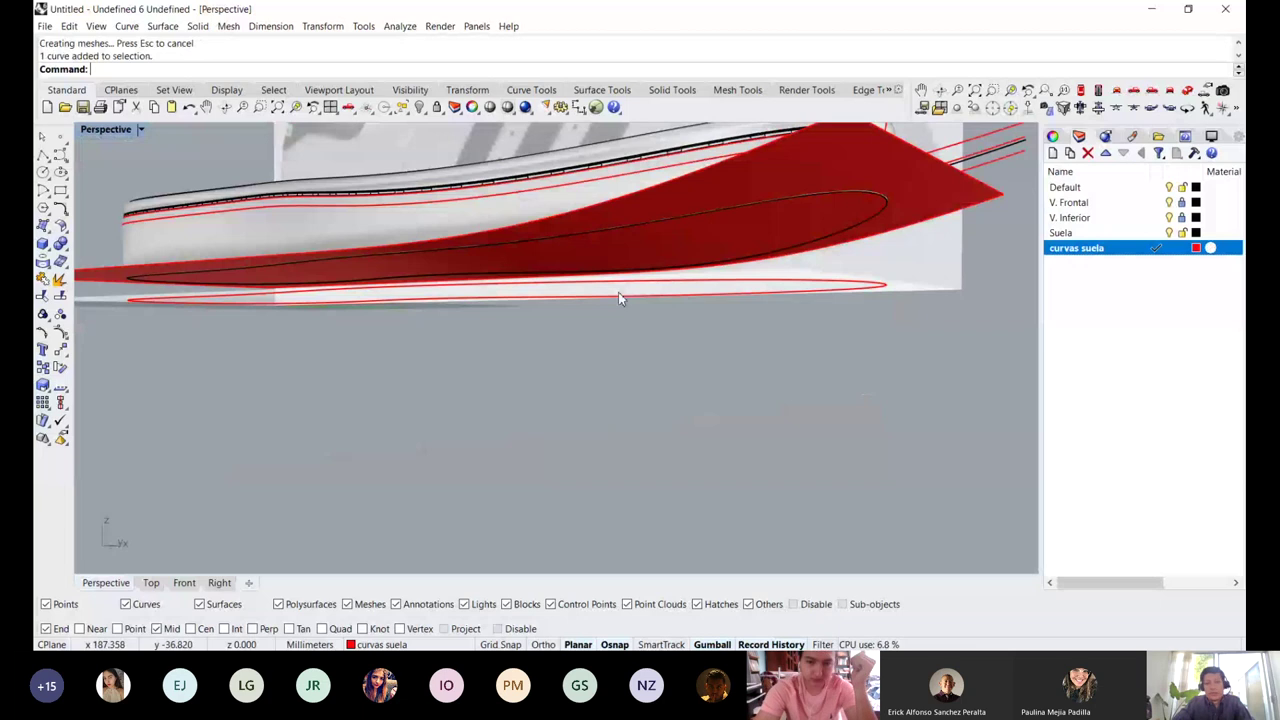
Try to trim the extruded surface's excess outside the sole, using the sole polysurface as the cutting object
right_click_drag(619, 298, 600, 360)
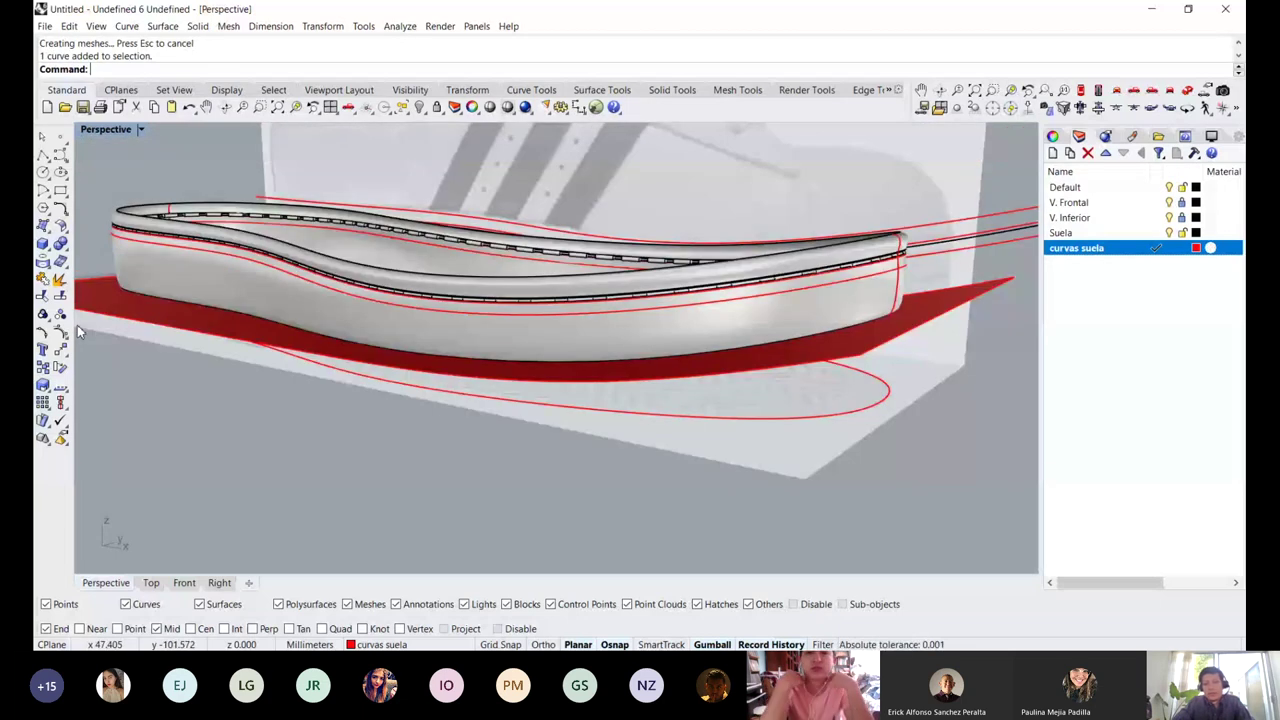
left_click(60, 331)
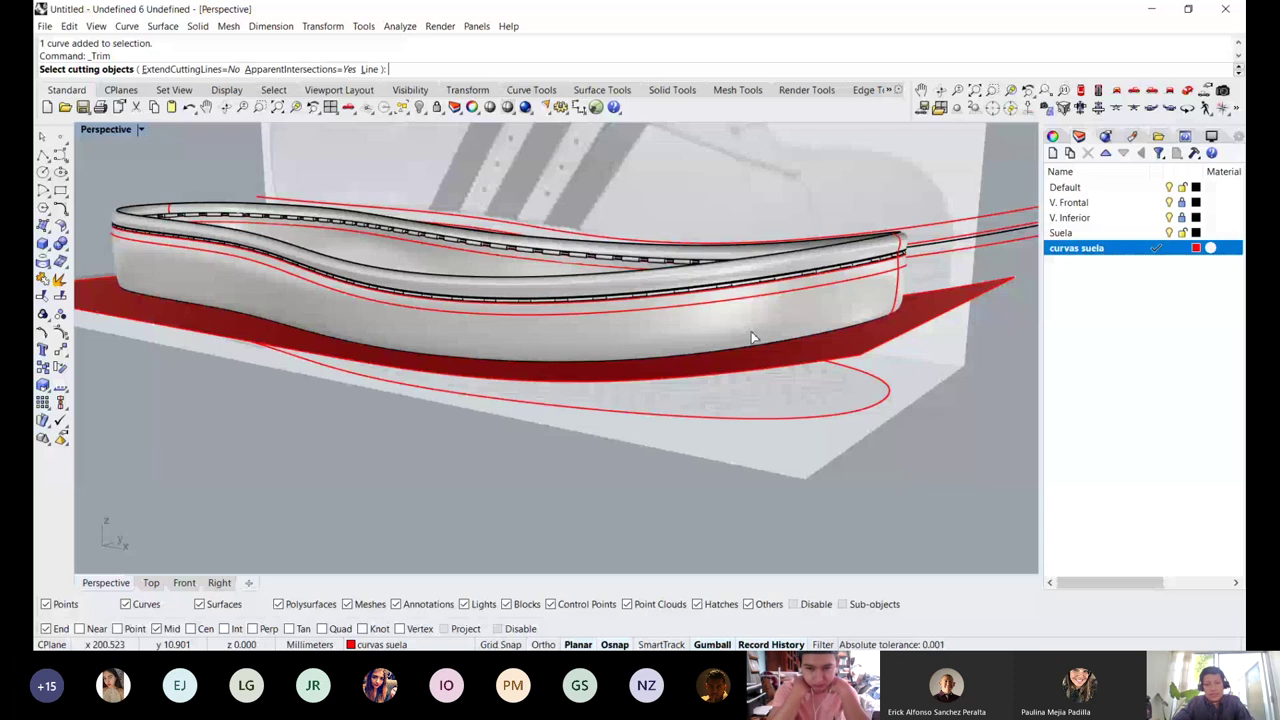
right_click_drag(753, 338, 967, 375)
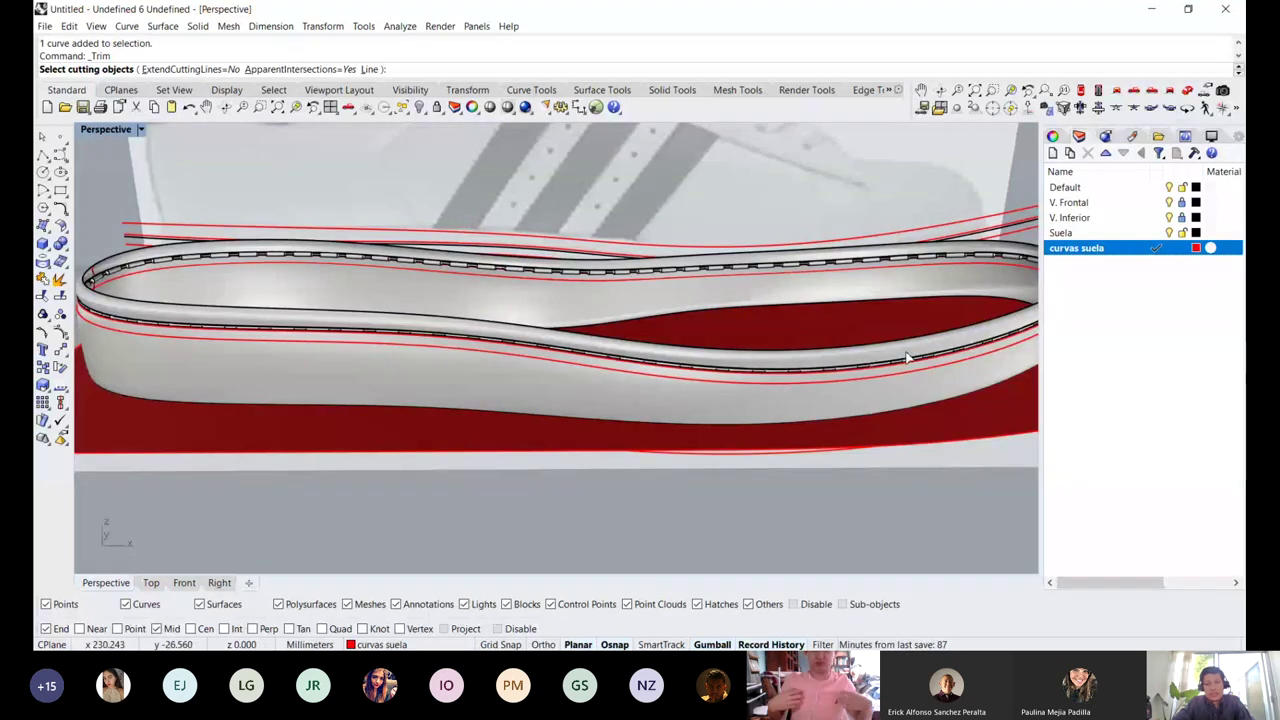
right_click_drag(907, 357, 680, 290)
left_click(659, 280)
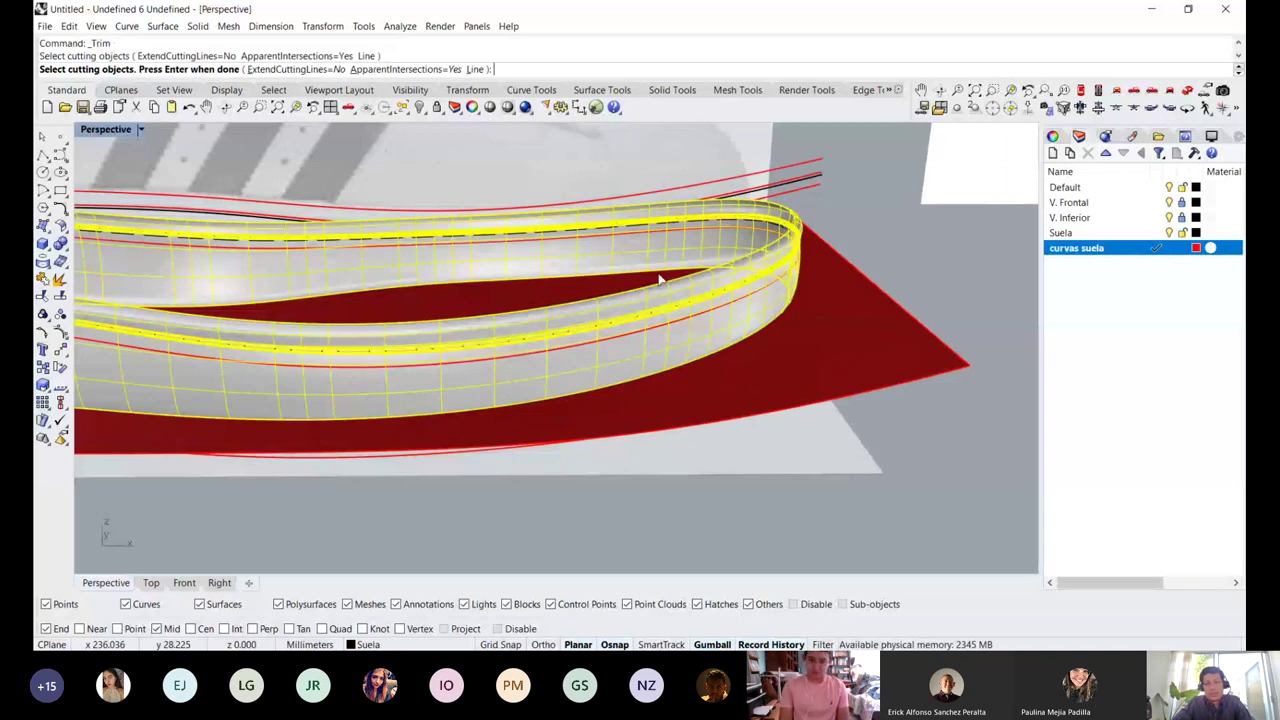
key("Return")
left_click(854, 323)
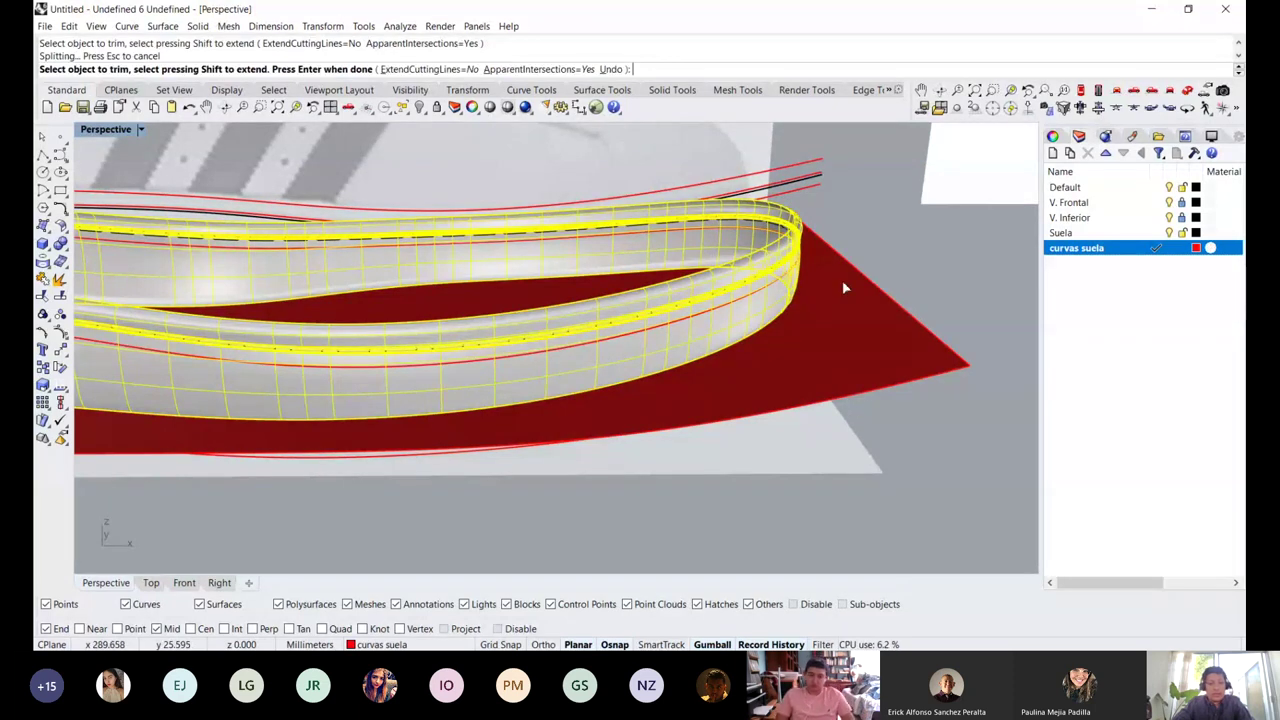
scroll(843, 288, "down", 4)
right_click_drag(843, 288, 897, 300)
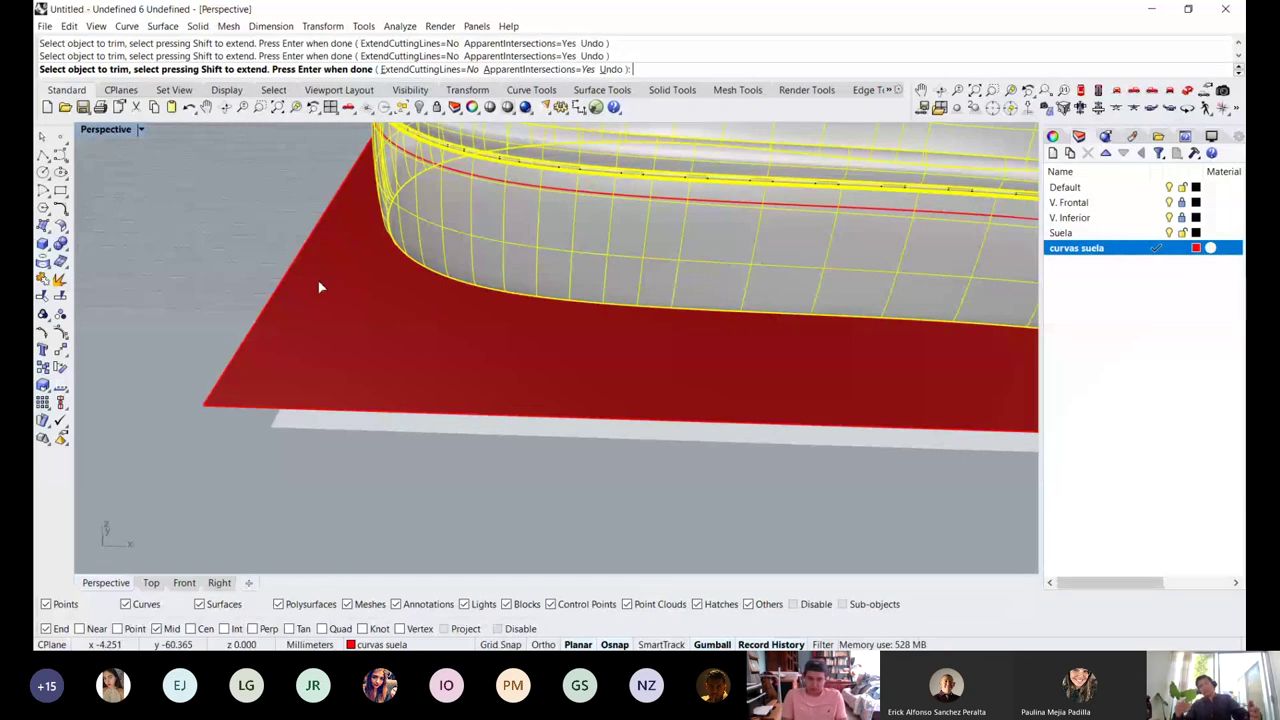
key("Return")
Delete the extruded surface beneath the sole and undo the deletion
scroll(270, 370, "down", 6)
left_click(297, 365)
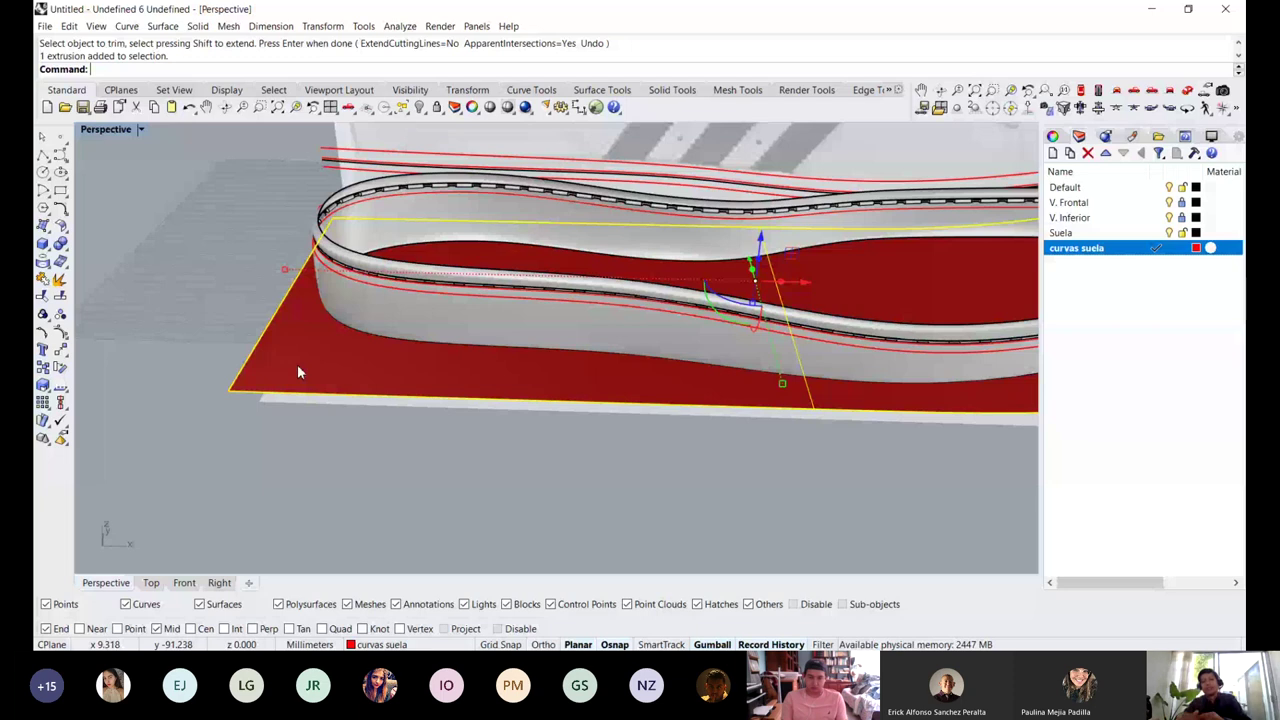
key("Delete")
scroll(694, 337, "up", 5)
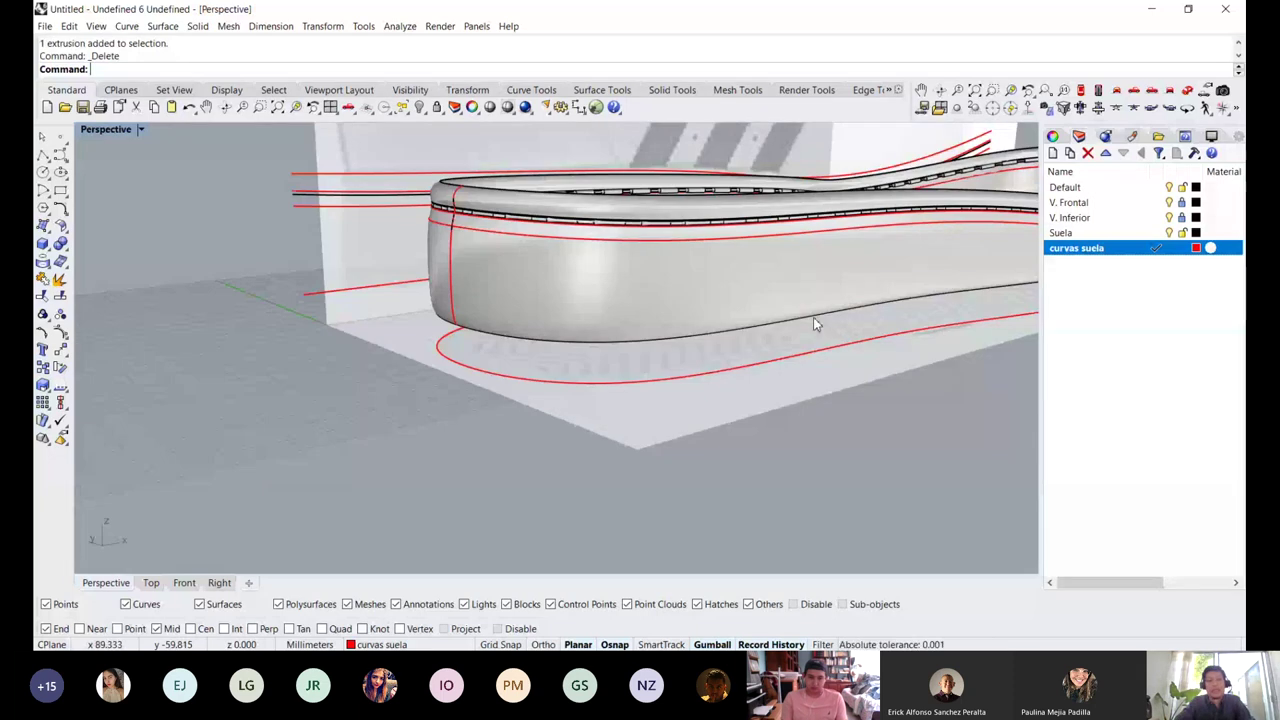
left_click(544, 90)
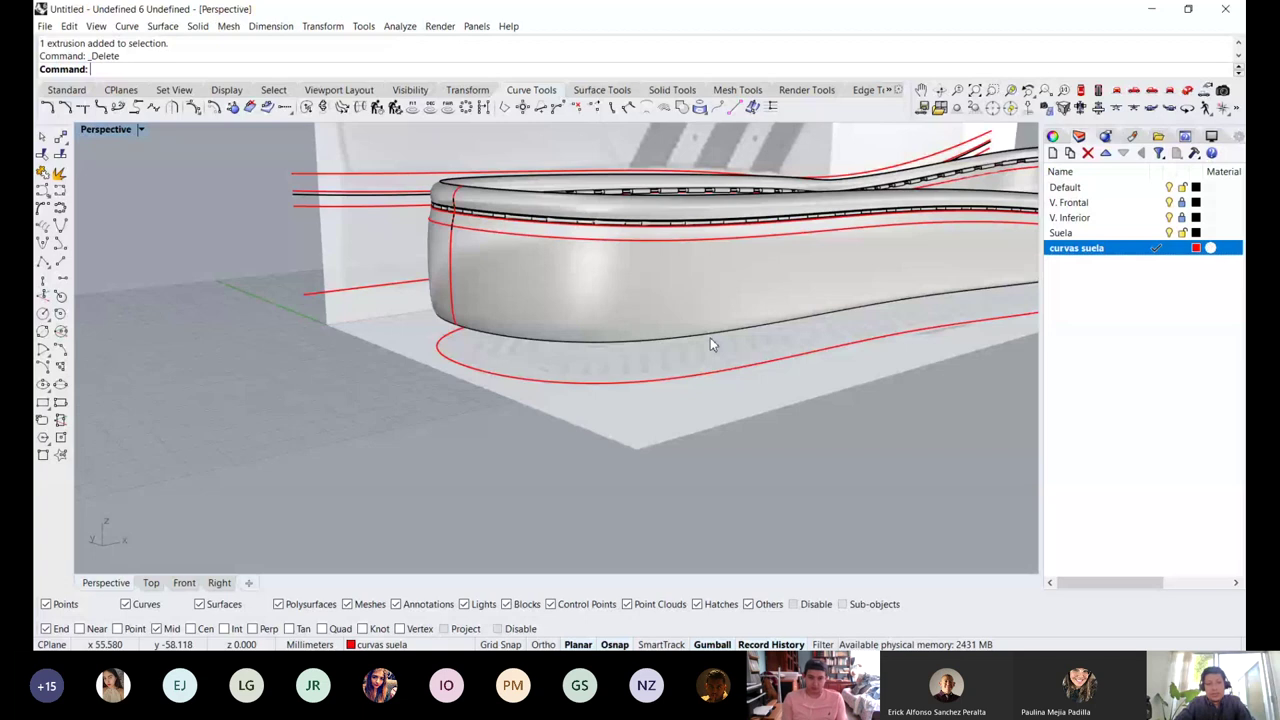
key("ctrl+z")
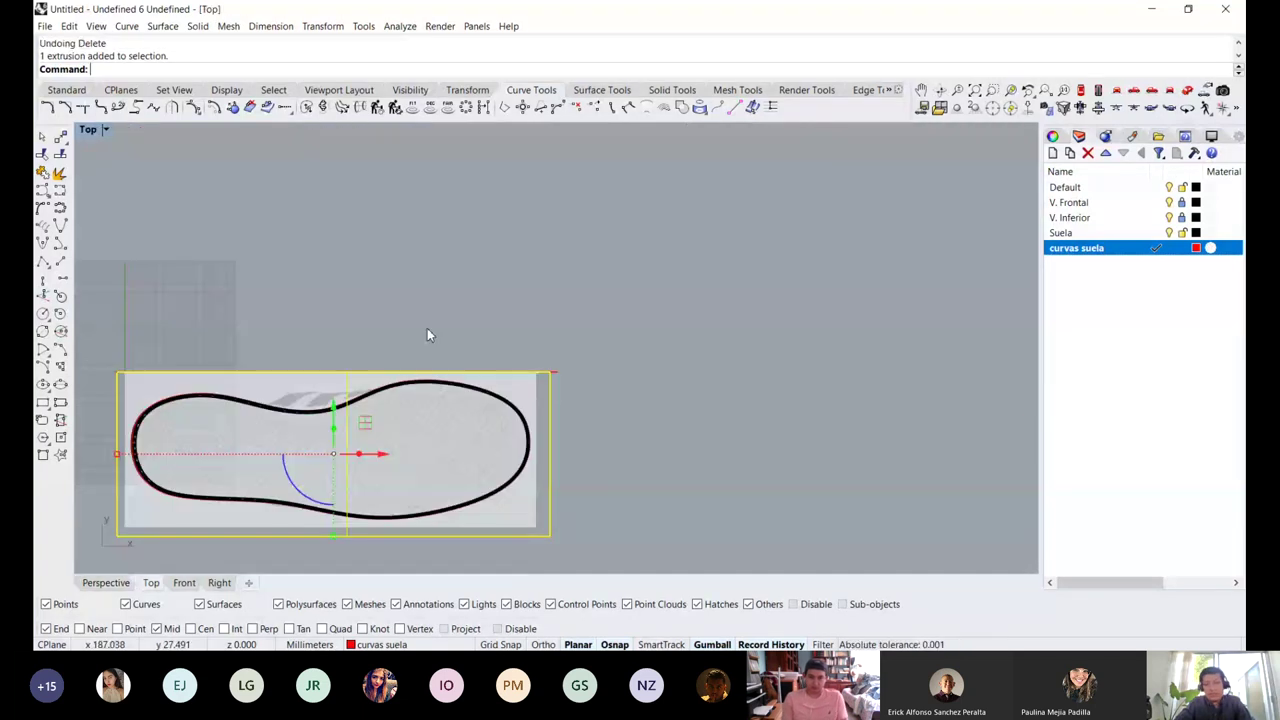
Move the extruded surface slightly upward in the Front view so it crosses the sole wall just above its lower edge
key("ctrl+F2")
right_click_drag(298, 346, 389, 323)
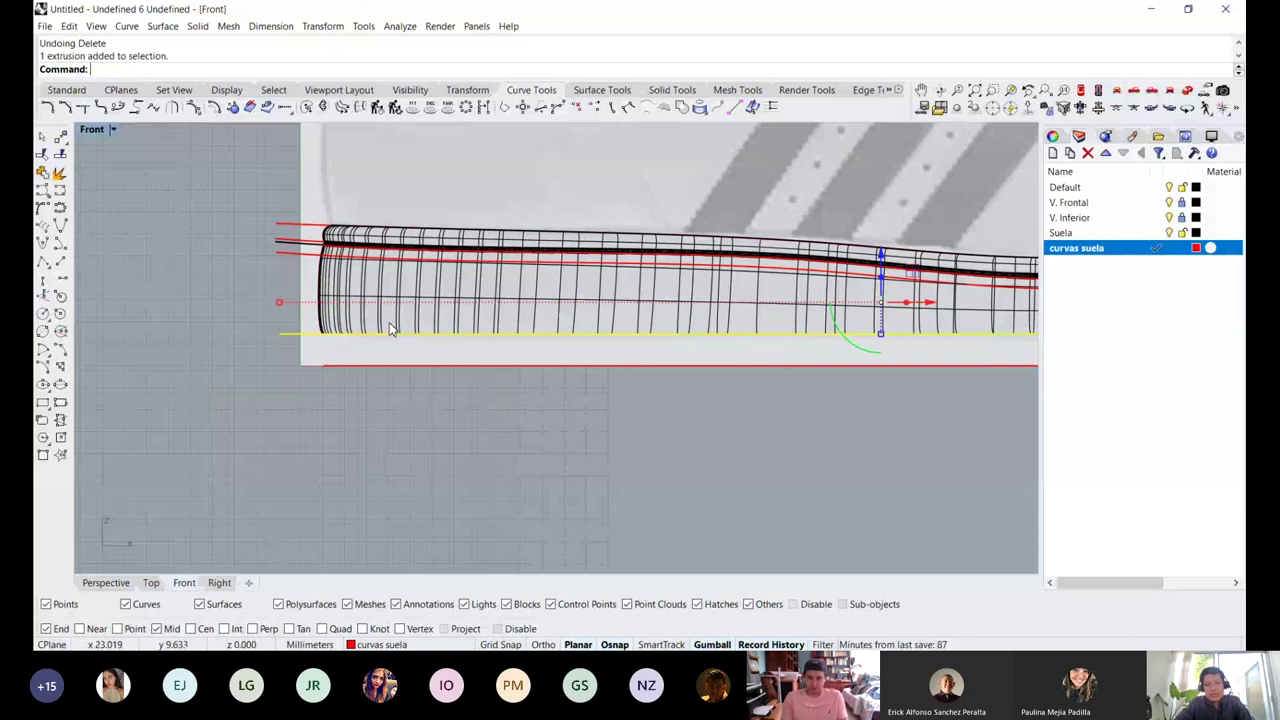
scroll(389, 322, "up", 5)
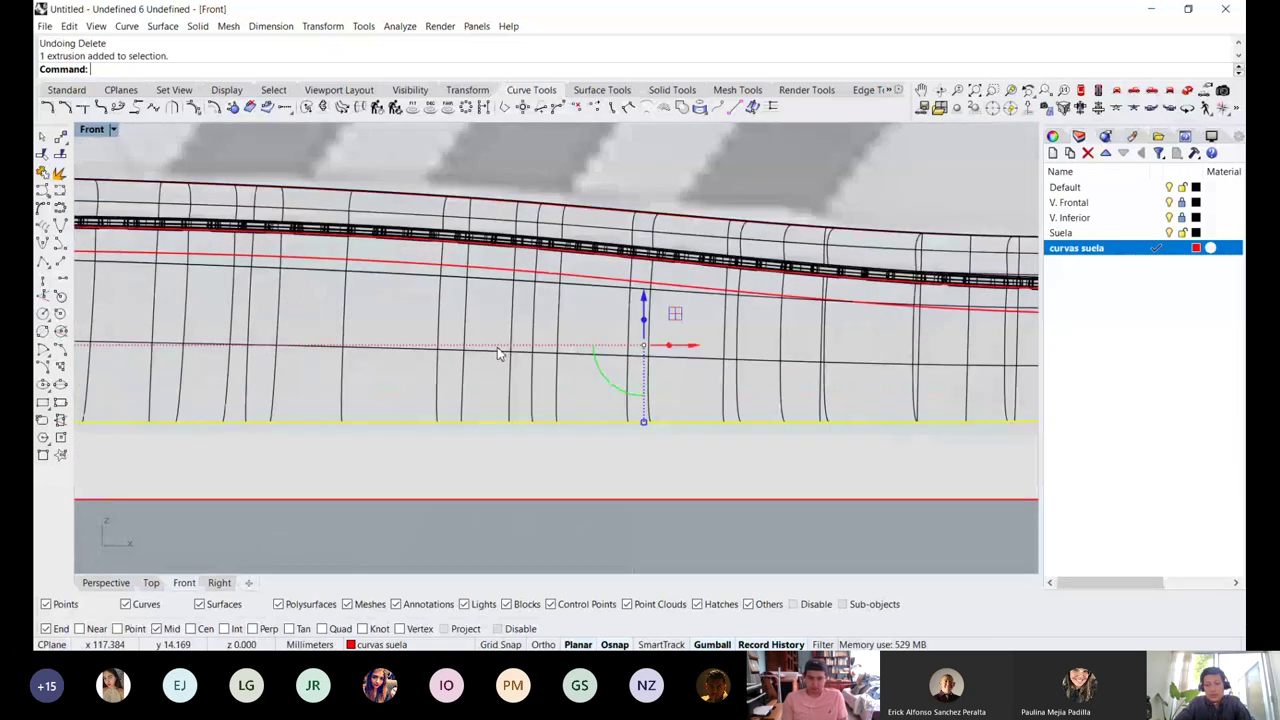
scroll(663, 323, "up", 3)
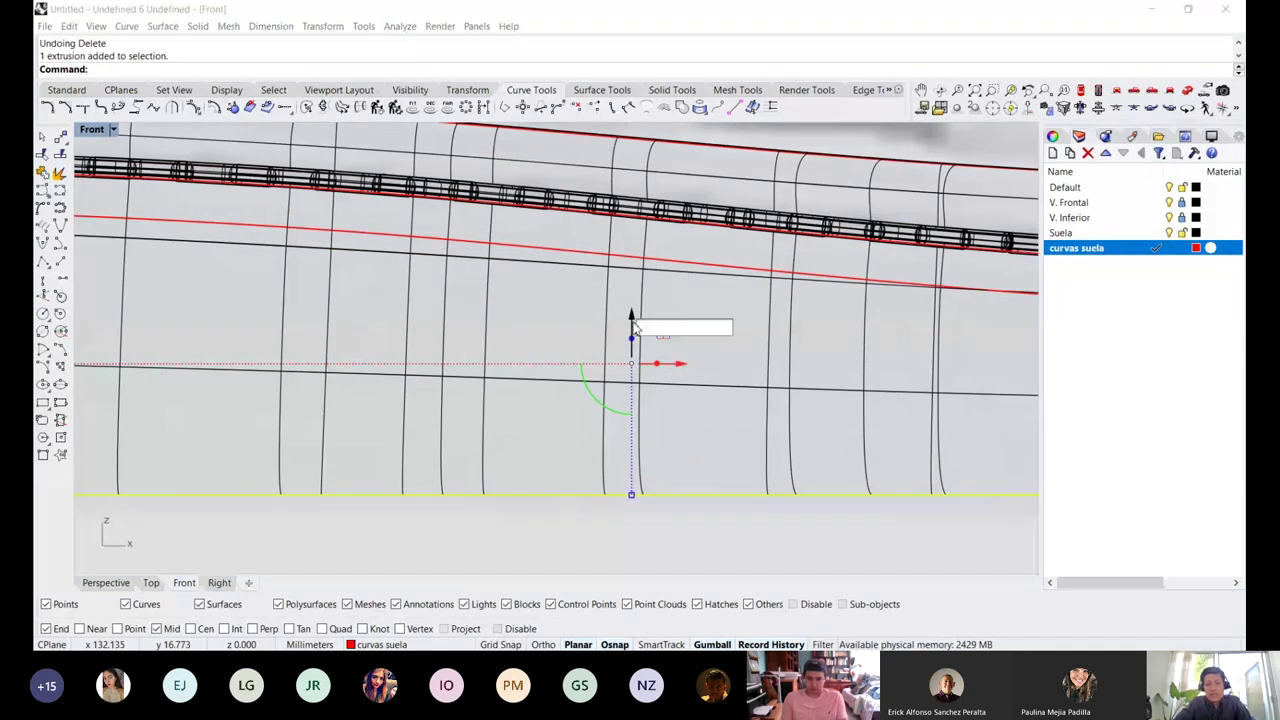
scroll(635, 440, "up", 2)
scroll(585, 558, "up", 3)
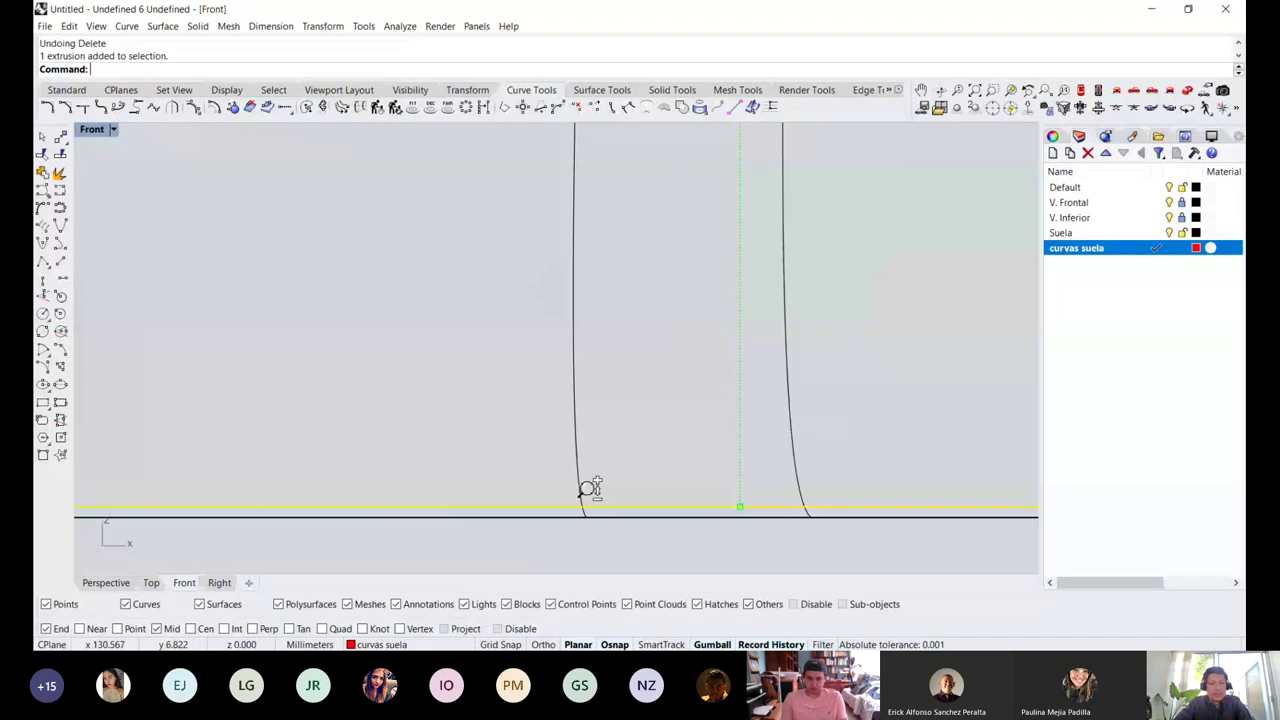
Inspect in the Front view how the raised surface crosses the sole wall along the bottom edge and at the heel
scroll(592, 450, "down", 3)
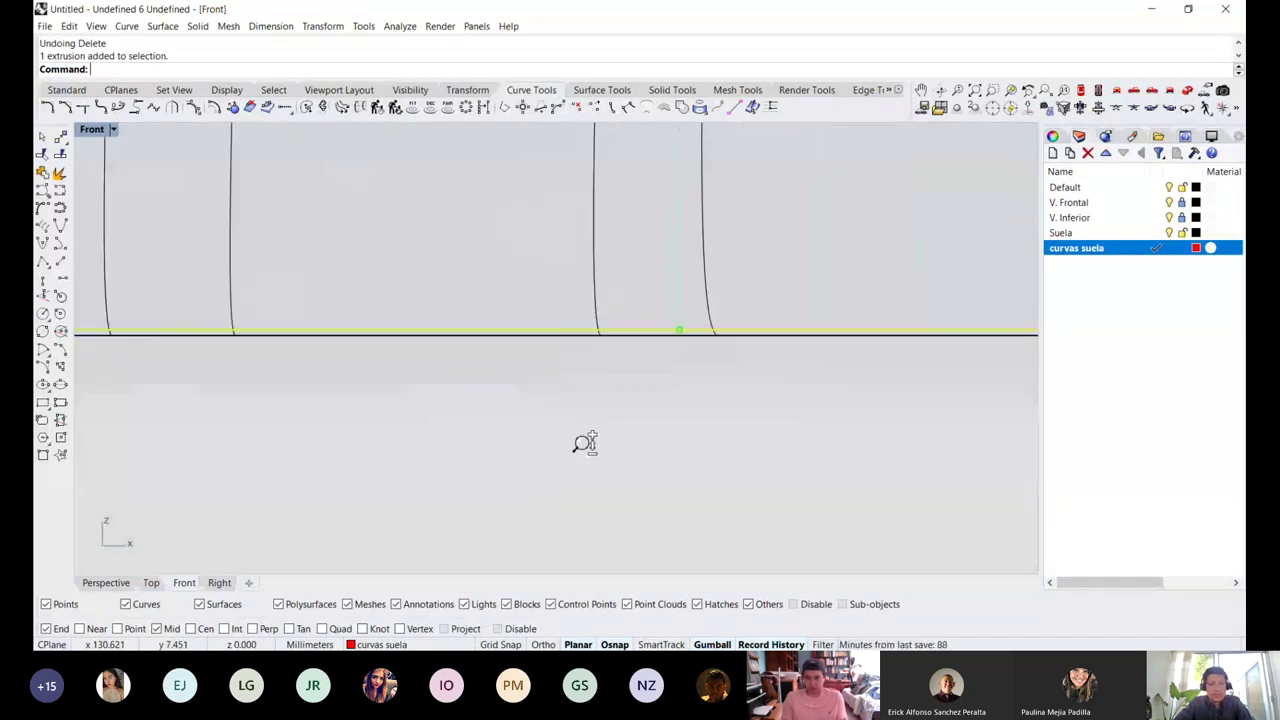
scroll(549, 361, "down", 2)
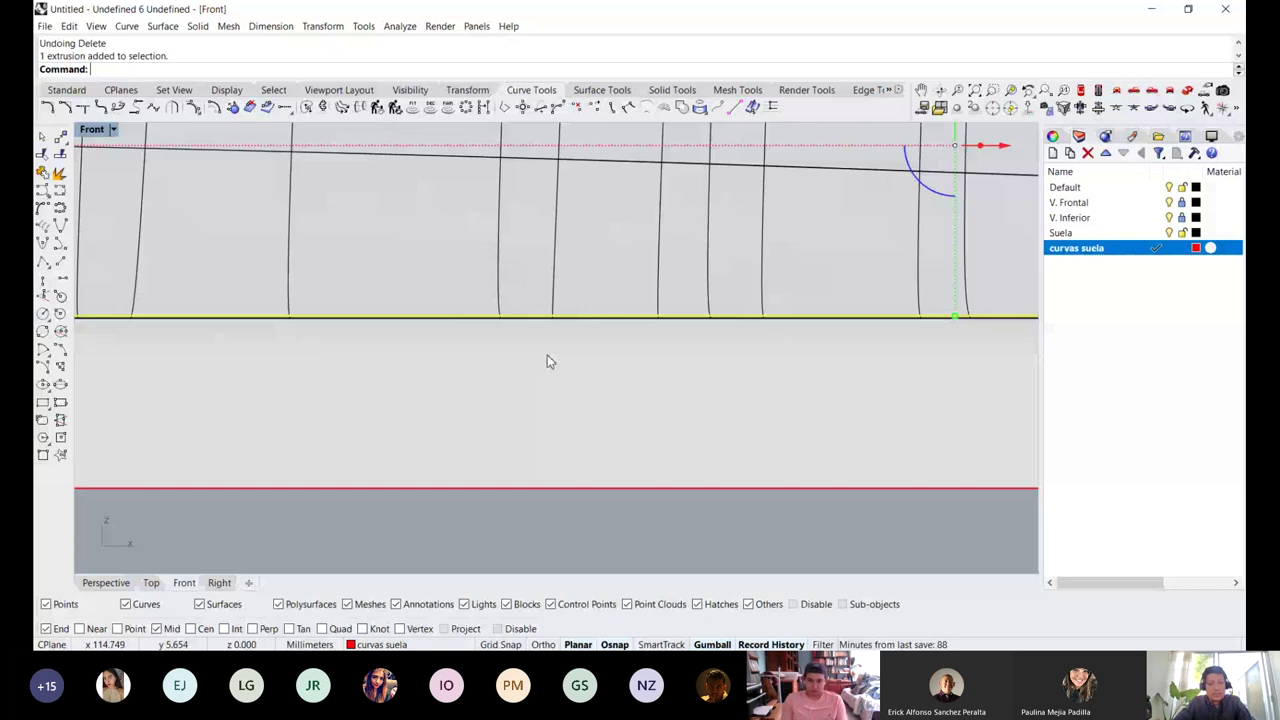
scroll(547, 361, "down", 8)
scroll(255, 354, "up", 4)
scroll(250, 340, "up", 5)
right_click_drag(245, 344, 182, 298)
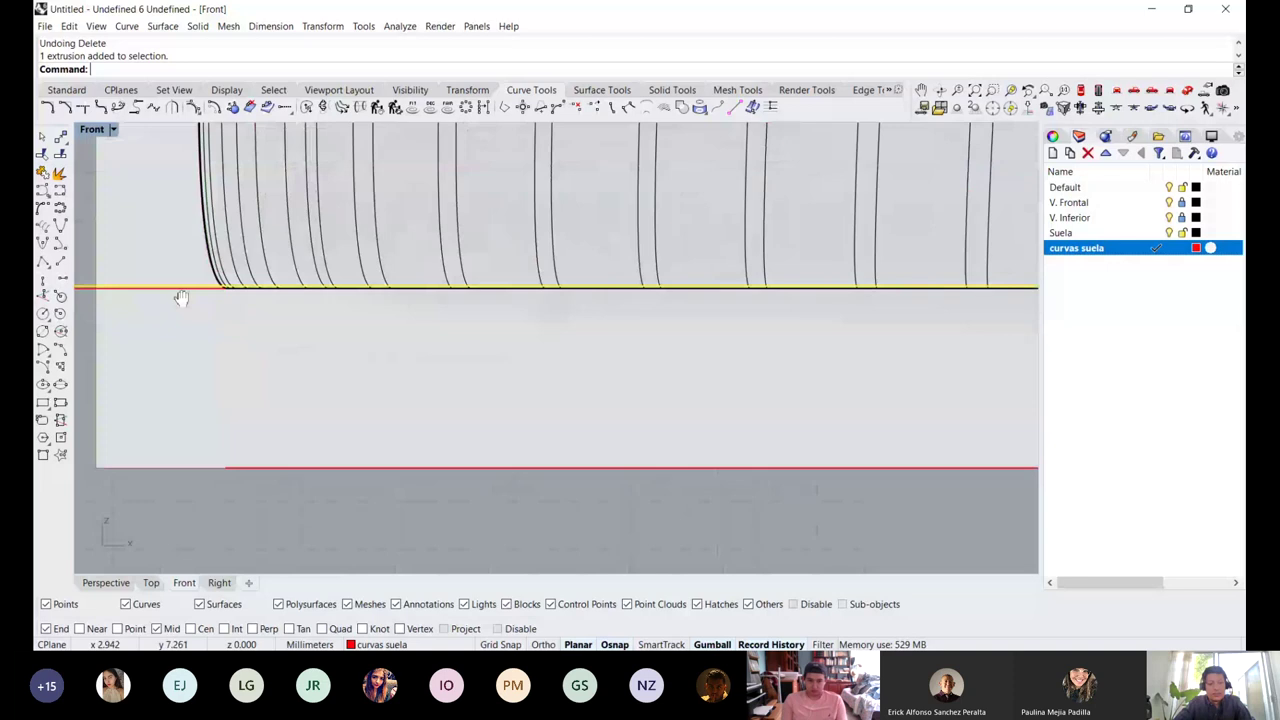
right_click_drag(182, 298, 315, 330)
scroll(328, 278, "up", 7)
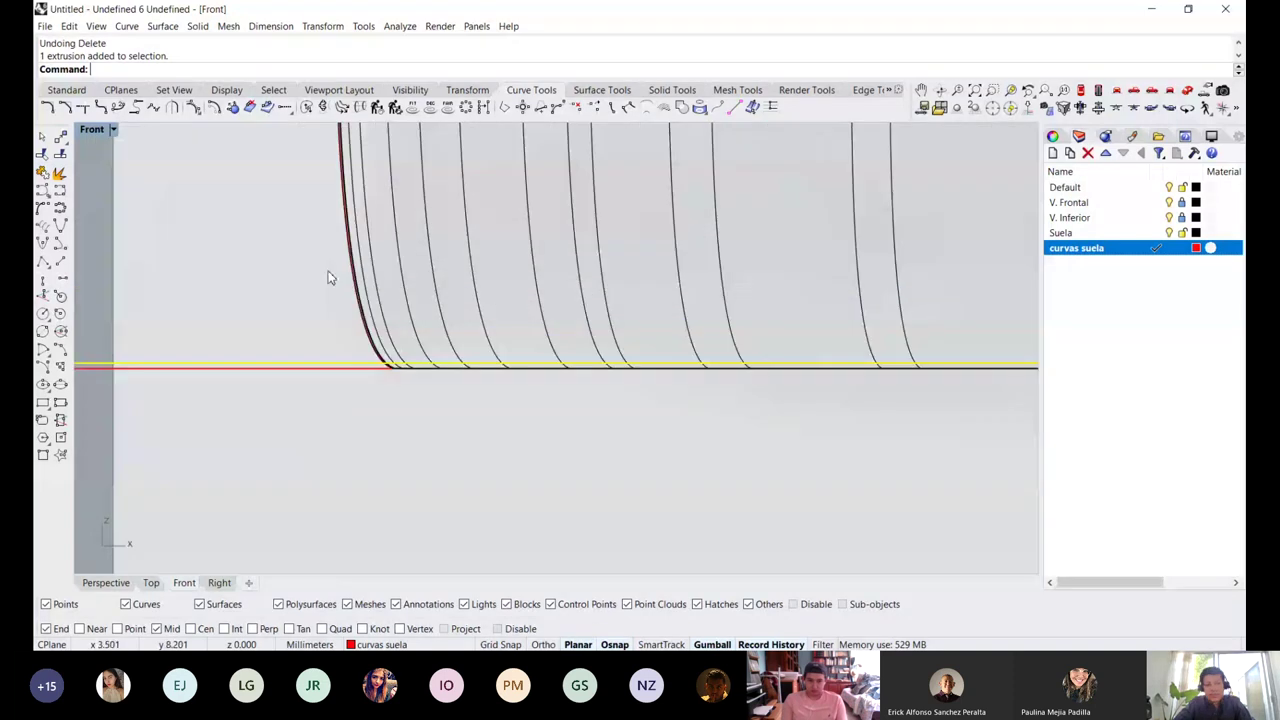
scroll(328, 278, "down", 5)
scroll(366, 342, "up", 4)
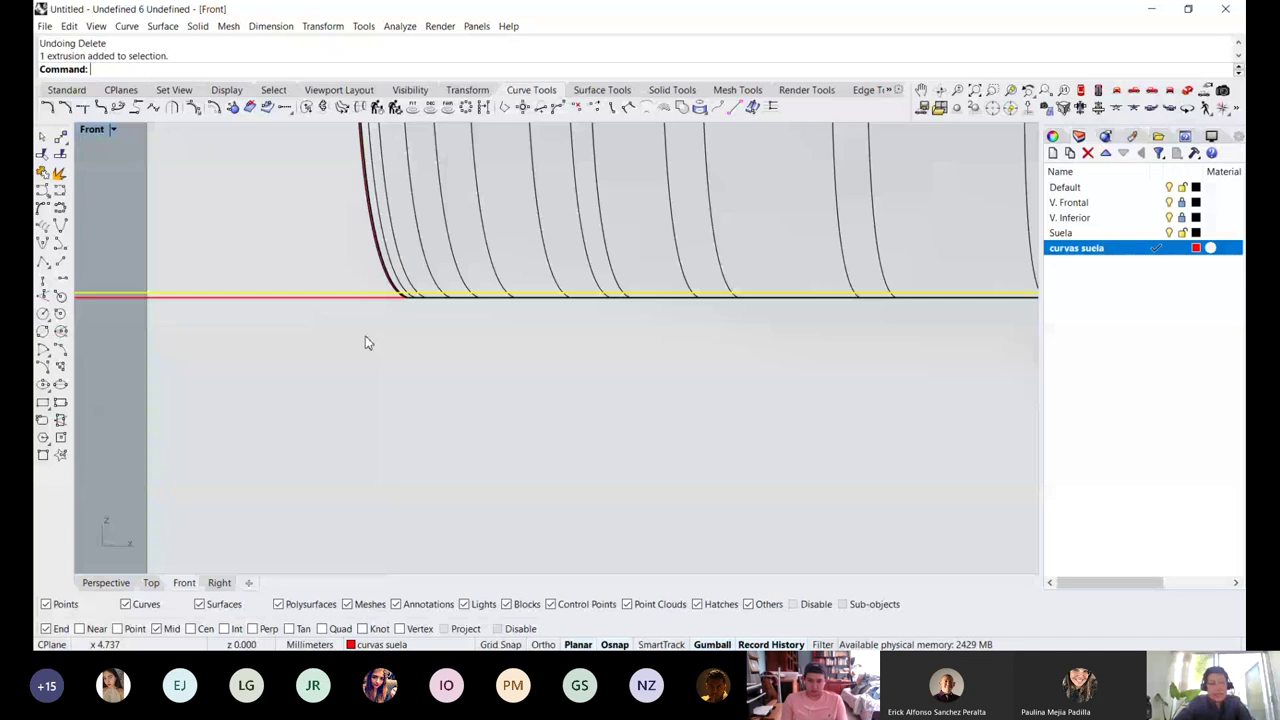
scroll(366, 343, "up", 3)
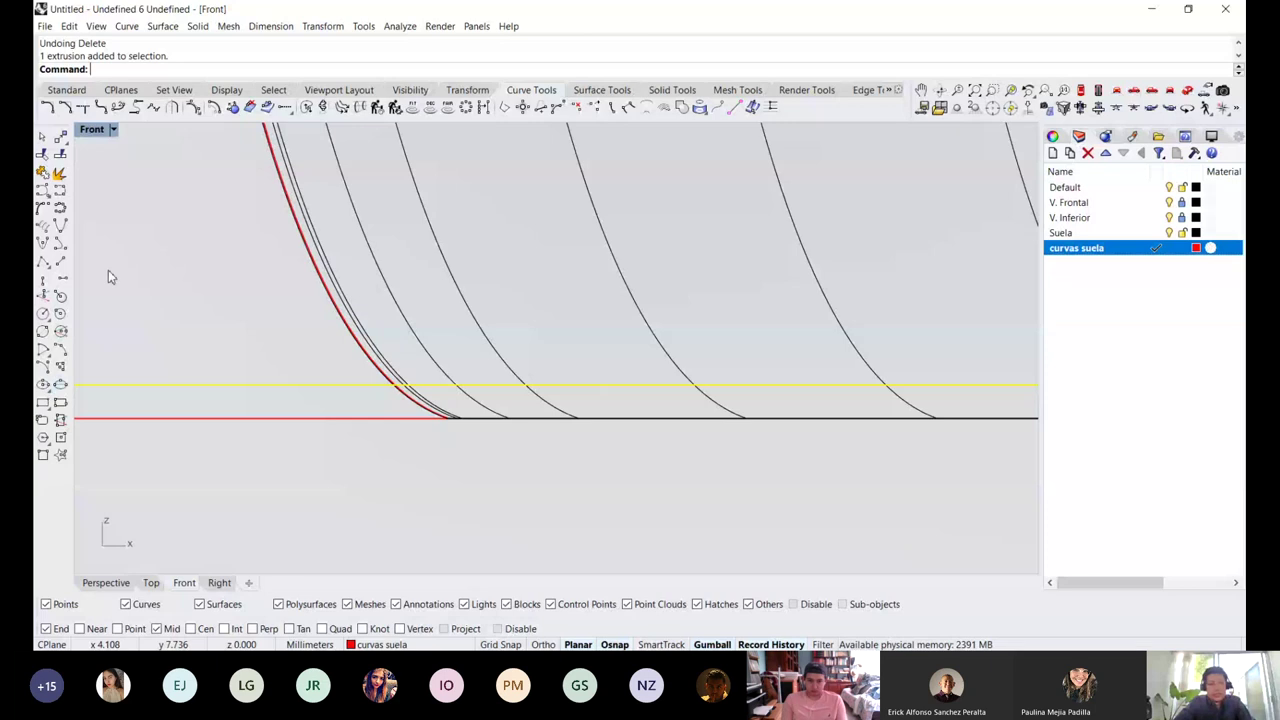
Trim the sole wall's sliver below the raised bottom surface and that surface's excess outside the sole, using both objects as cutters
left_click(425, 352)
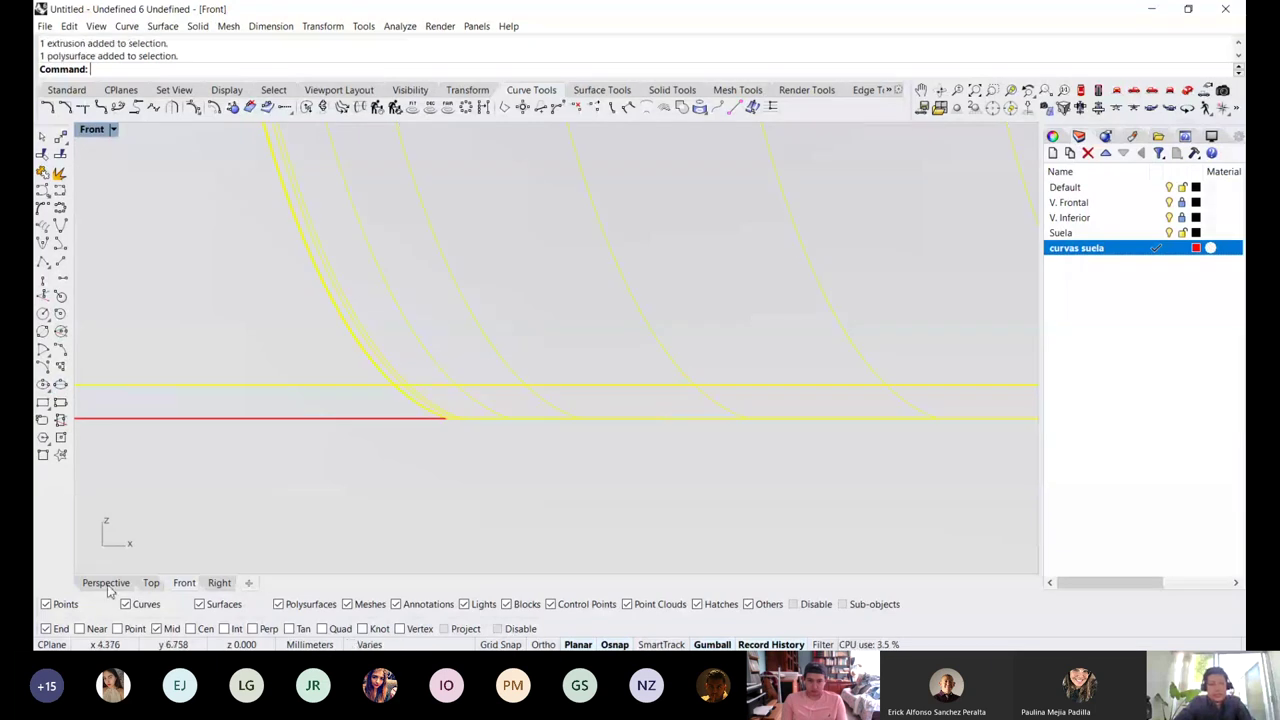
left_click(107, 584)
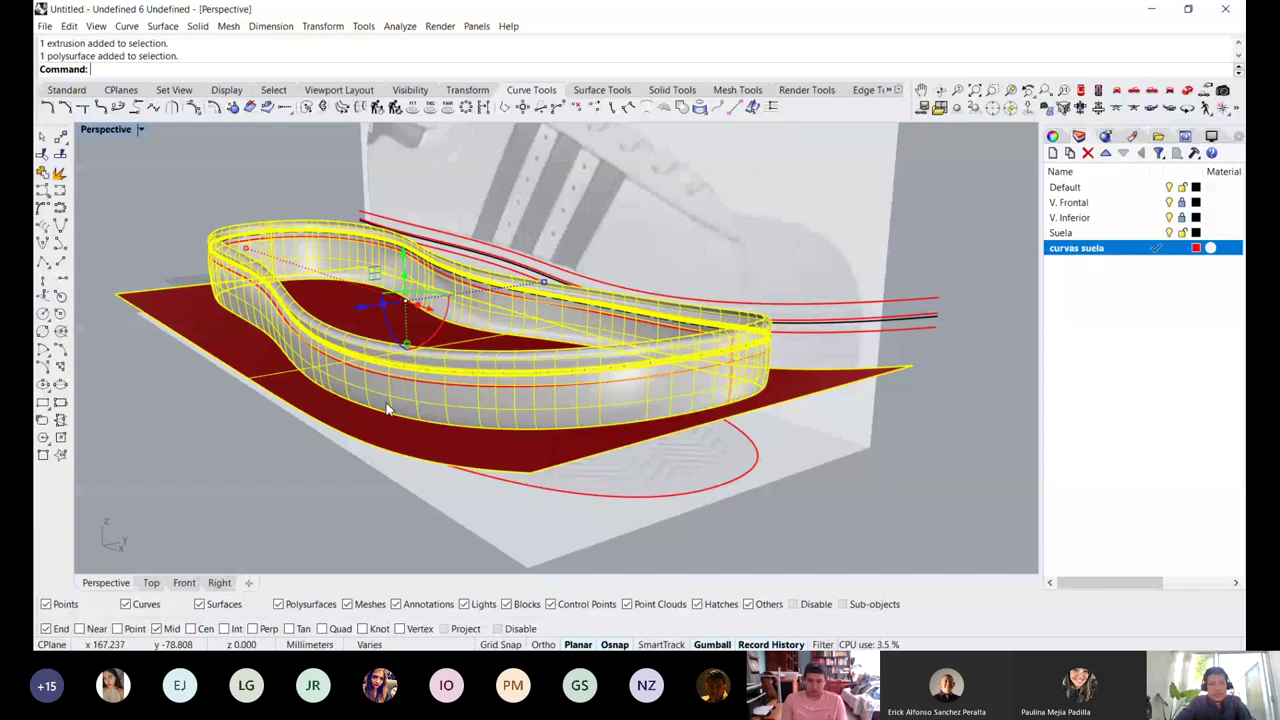
right_click_drag(388, 409, 450, 430)
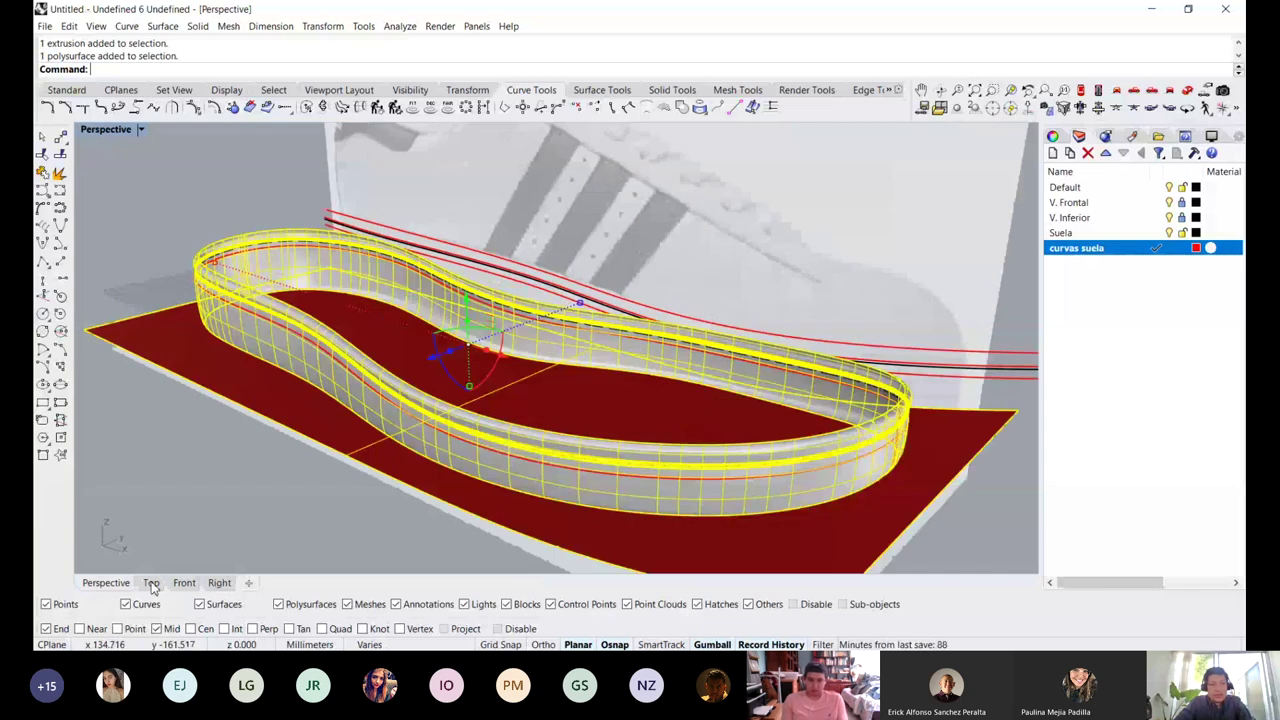
left_click(184, 583)
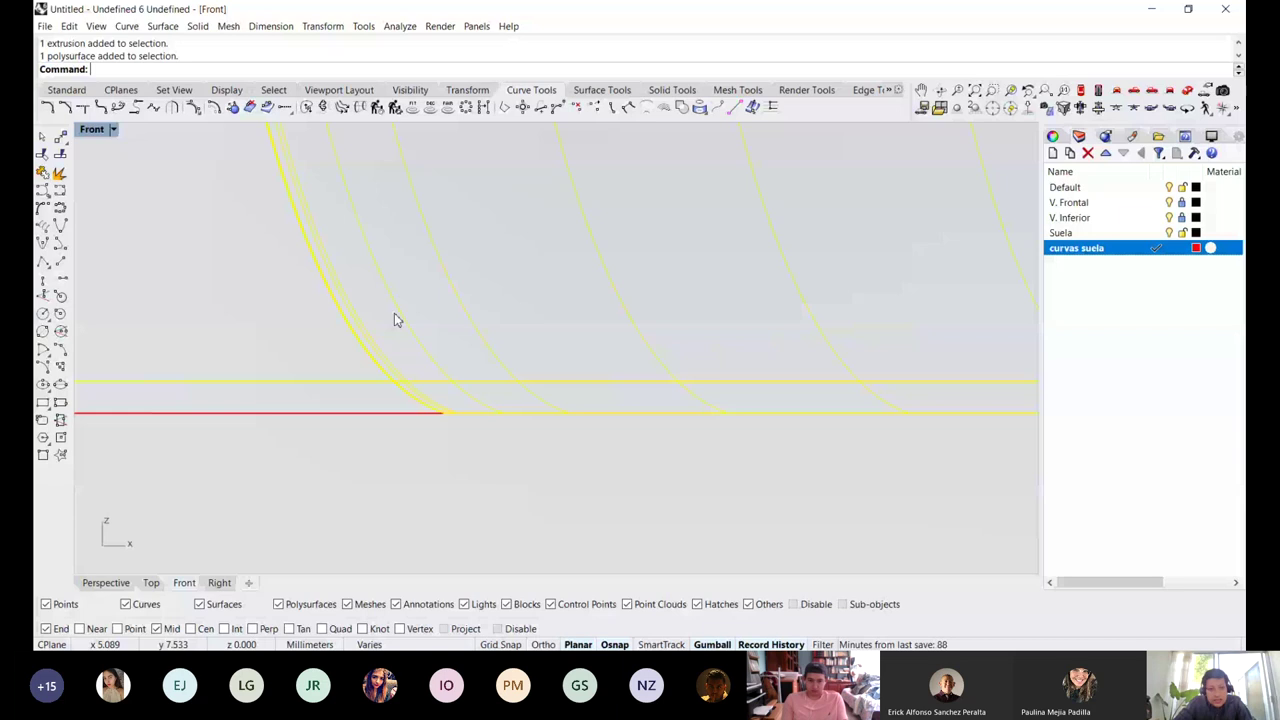
left_click(58, 192)
left_click(478, 409)
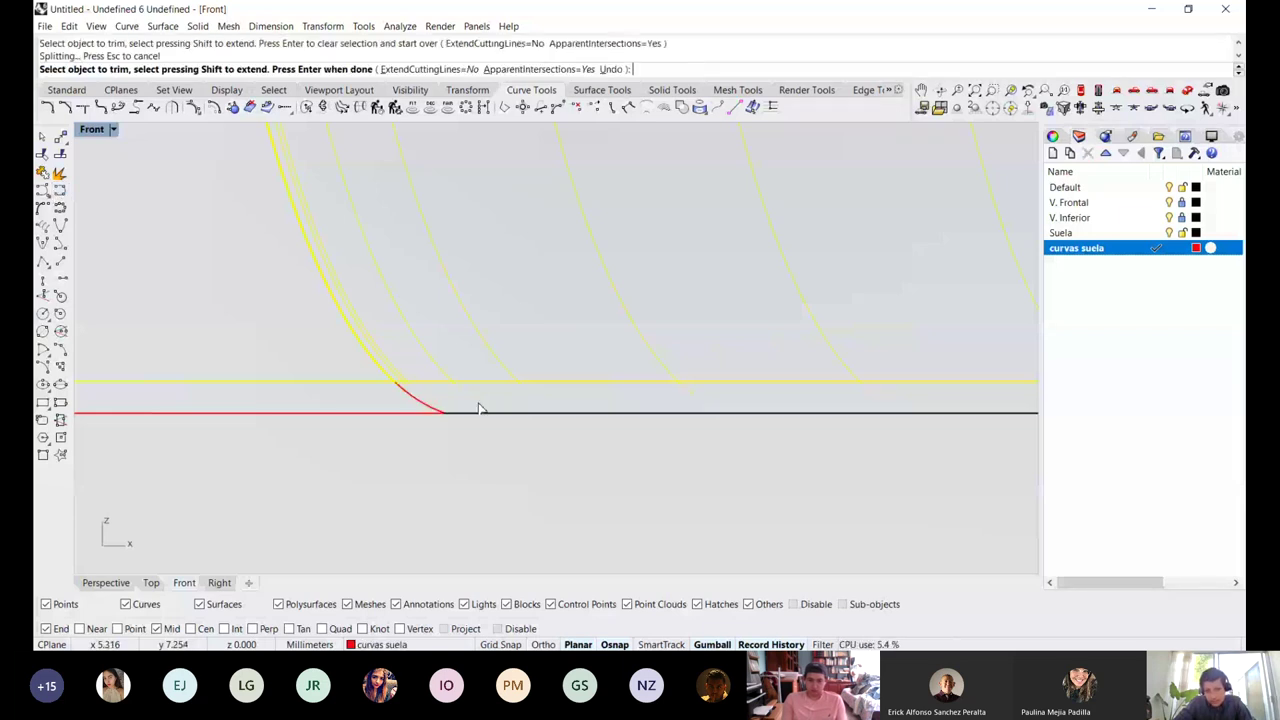
scroll(470, 406, "up", 2)
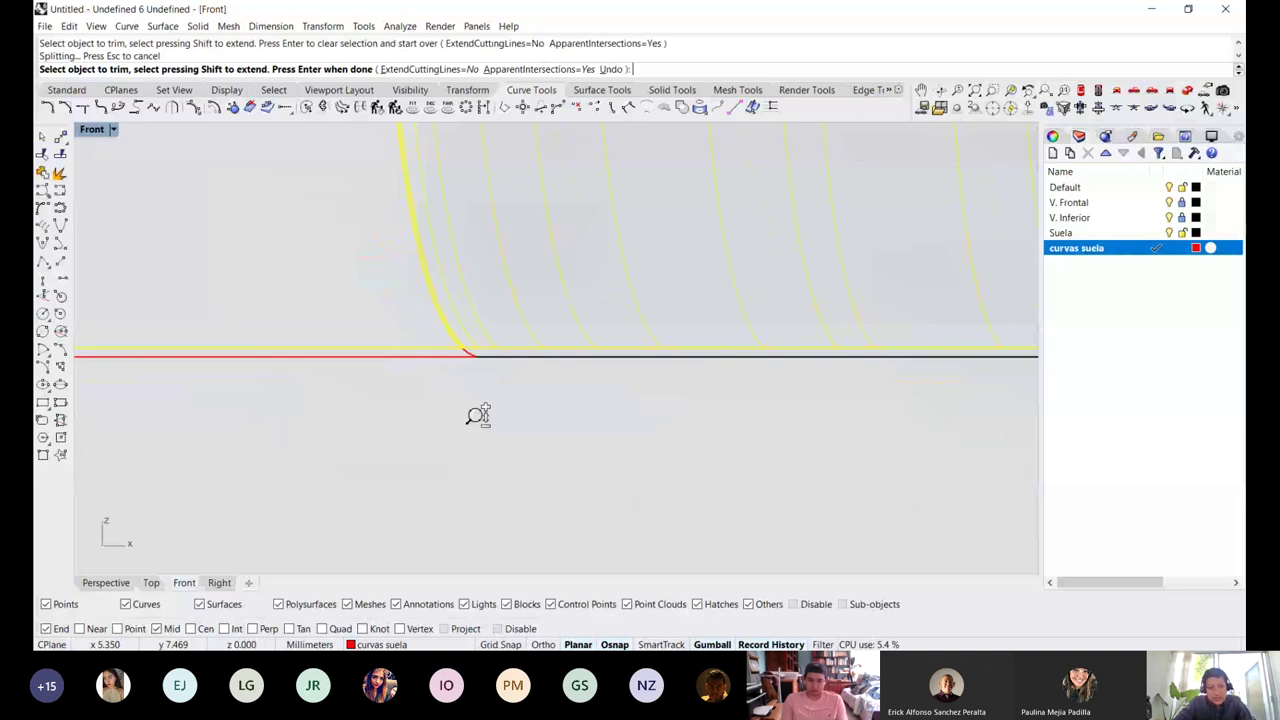
scroll(478, 413, "up", 1)
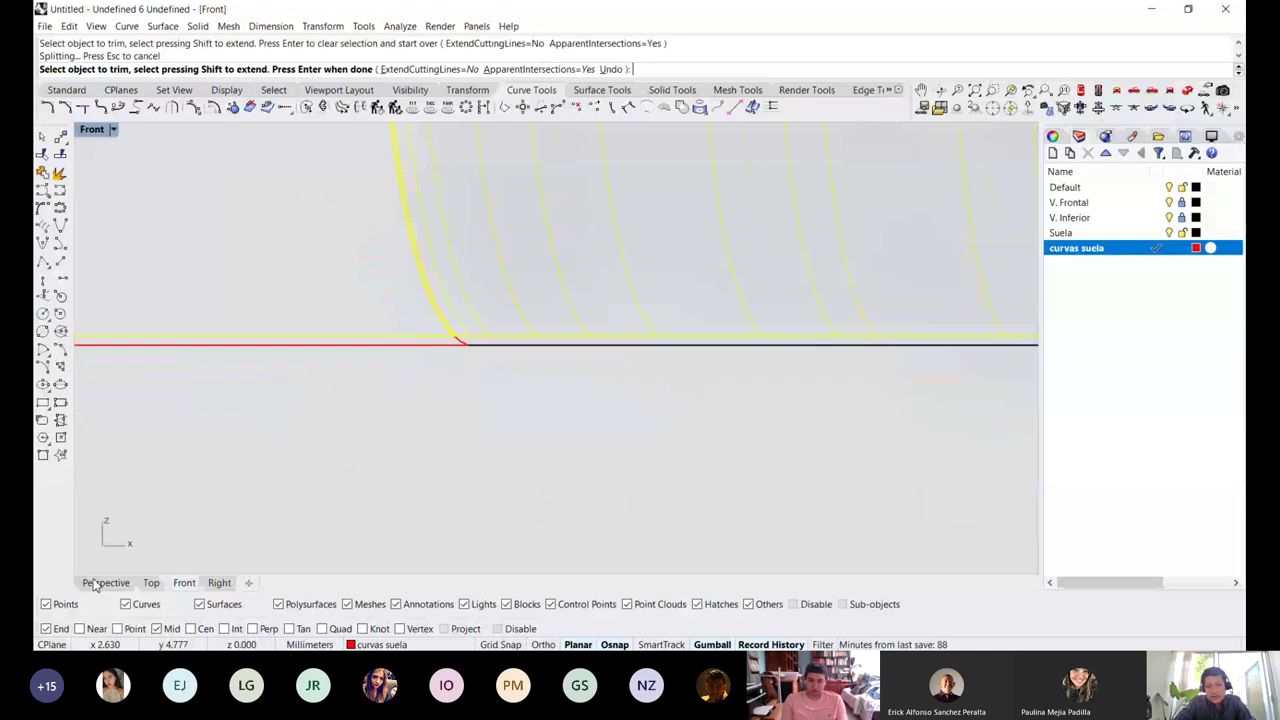
left_click(95, 583)
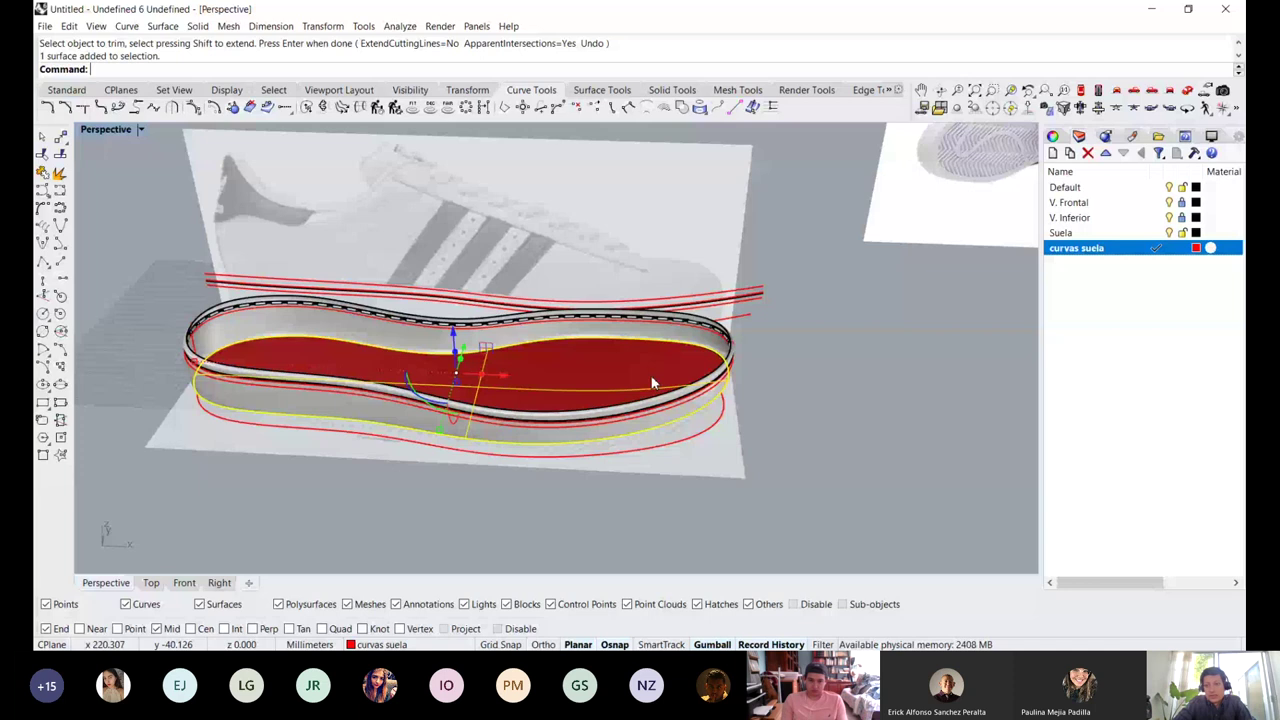
Join the trimmed bottom surface to the sole wall as one polysurface and view it from below
key("ctrl+j")
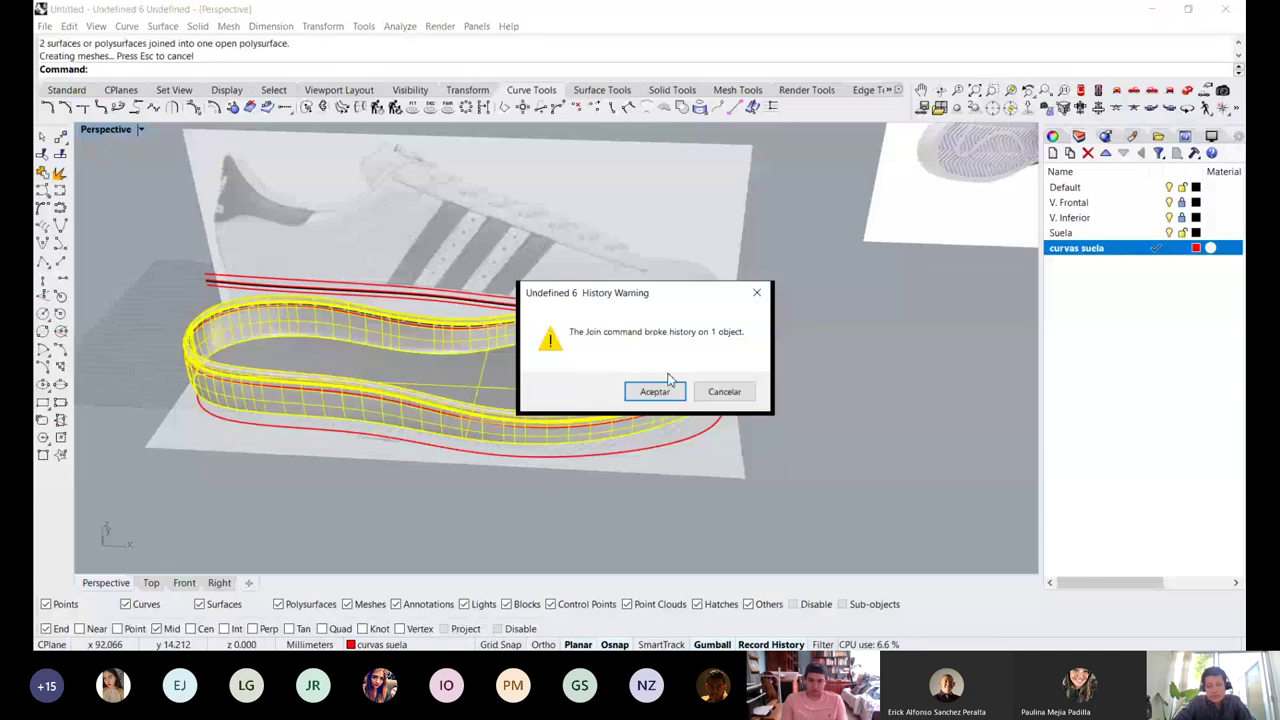
left_click(660, 390)
right_click_drag(662, 385, 636, 209)
scroll(600, 265, "up", 3)
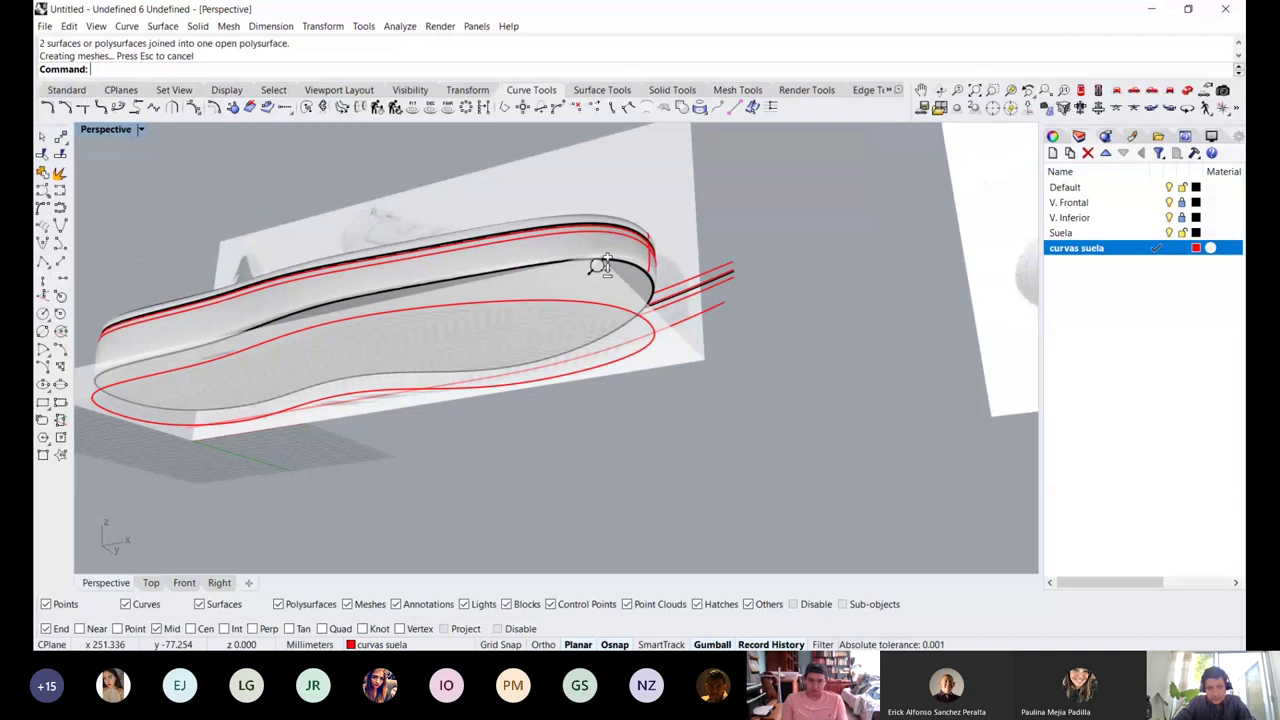
scroll(600, 265, "up", 2)
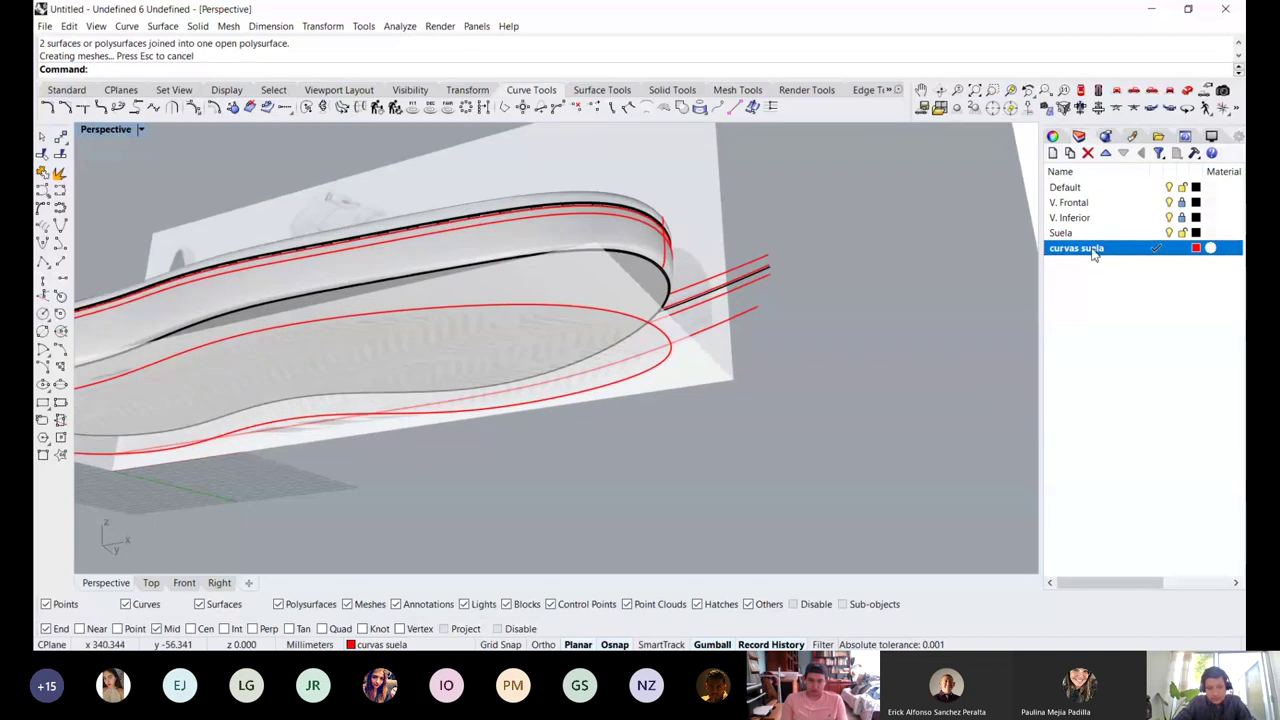
Hide the V. Inferior reference layer and view the sole against the side image
left_click(1169, 217)
right_click_drag(600, 315, 617, 391)
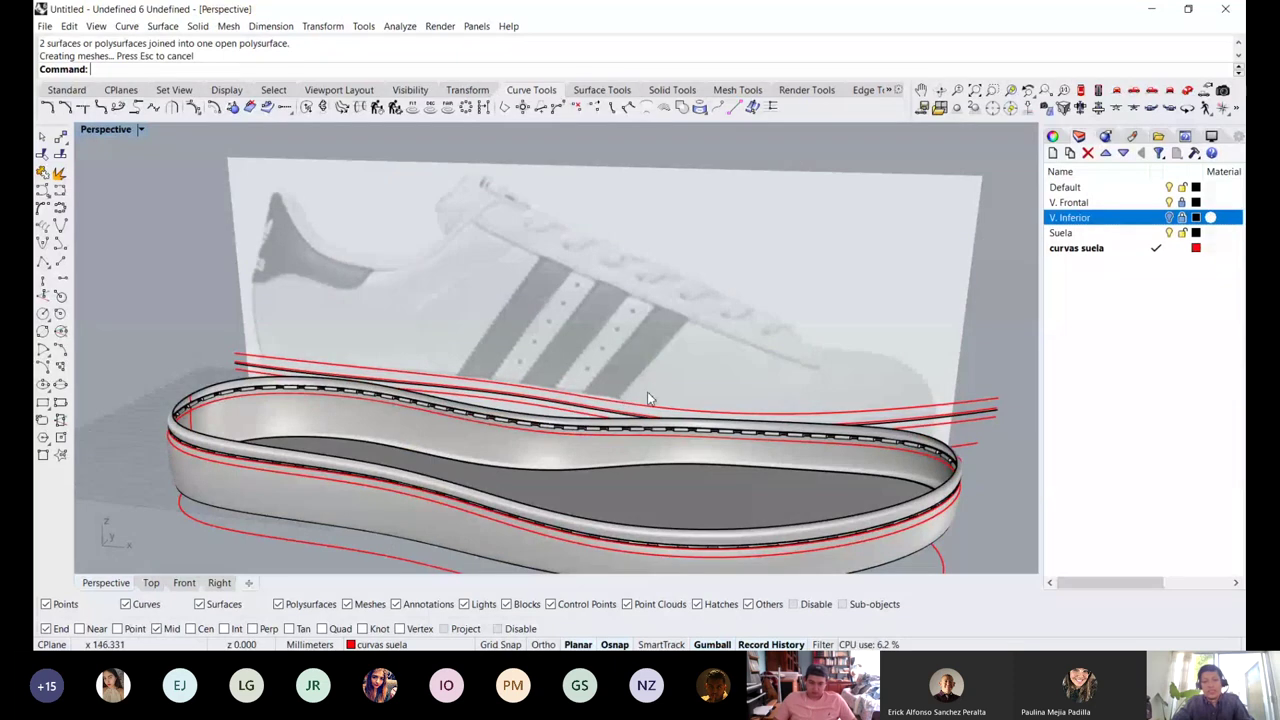
right_click_drag(647, 393, 422, 395)
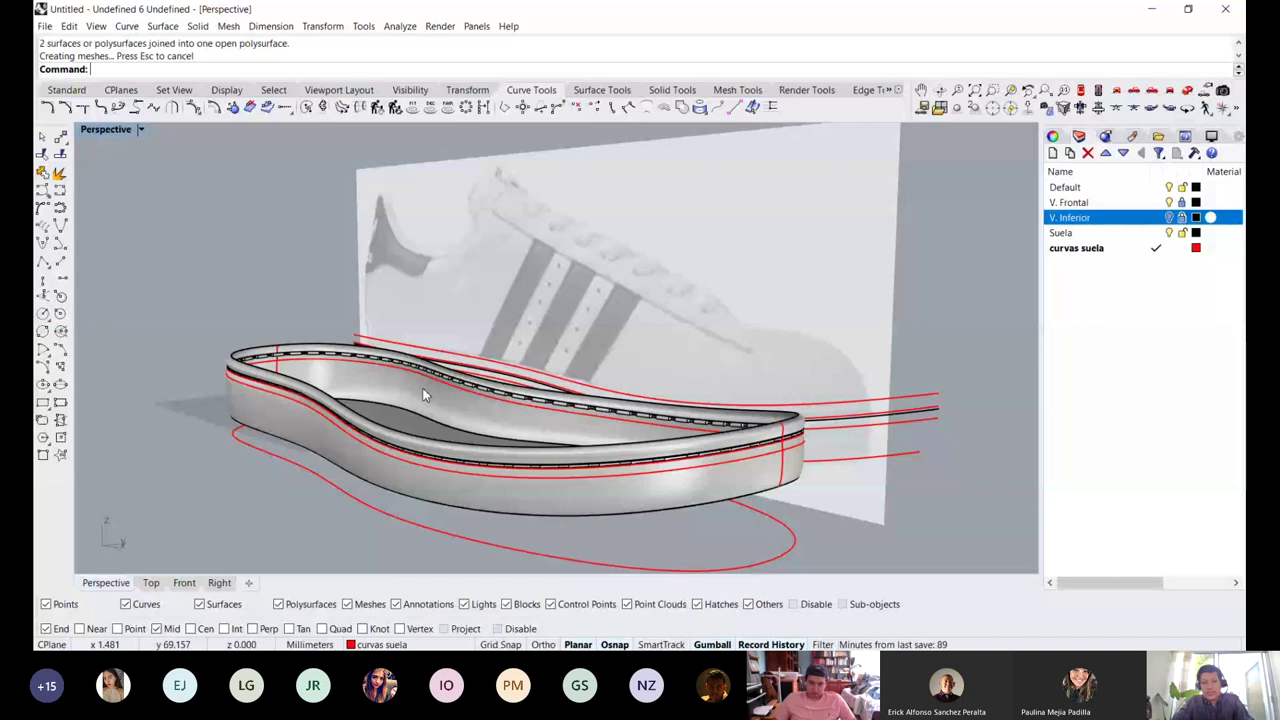
Select the uppermost side profile curve and examine in the Front view how it meets the sole's top edge from heel to toe
key("ctrl+F2")
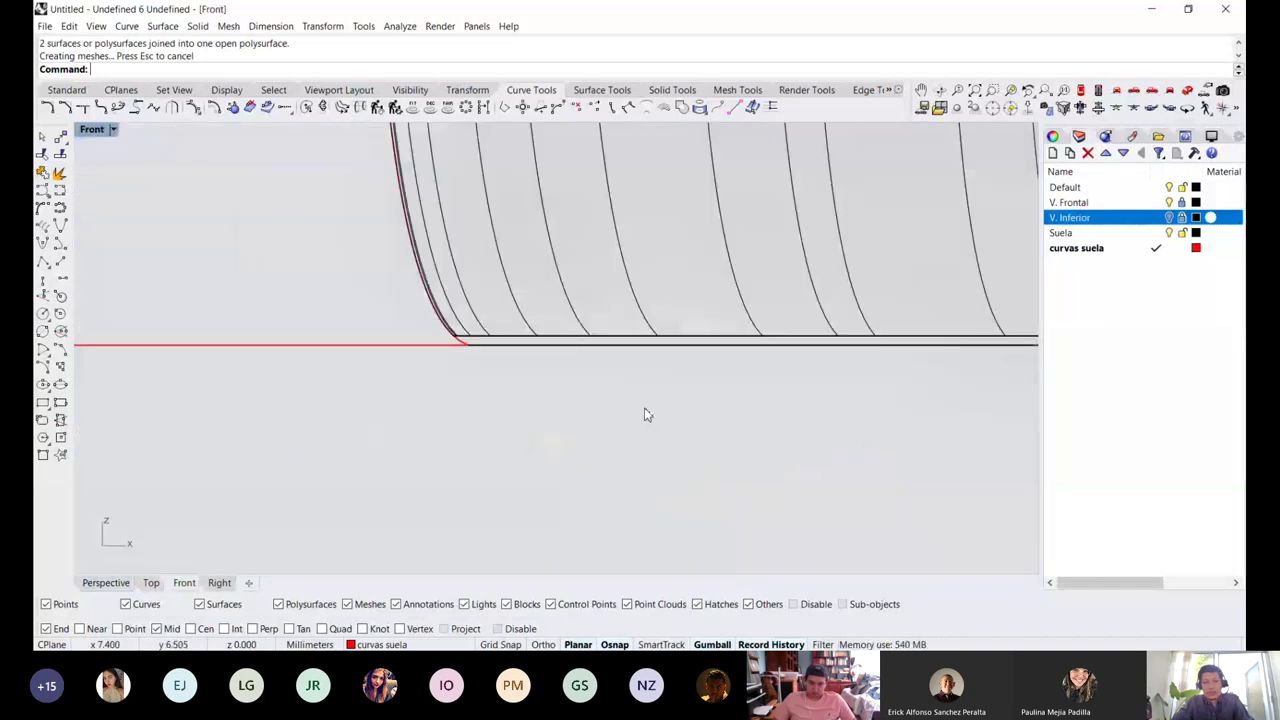
scroll(449, 190, "down", 9)
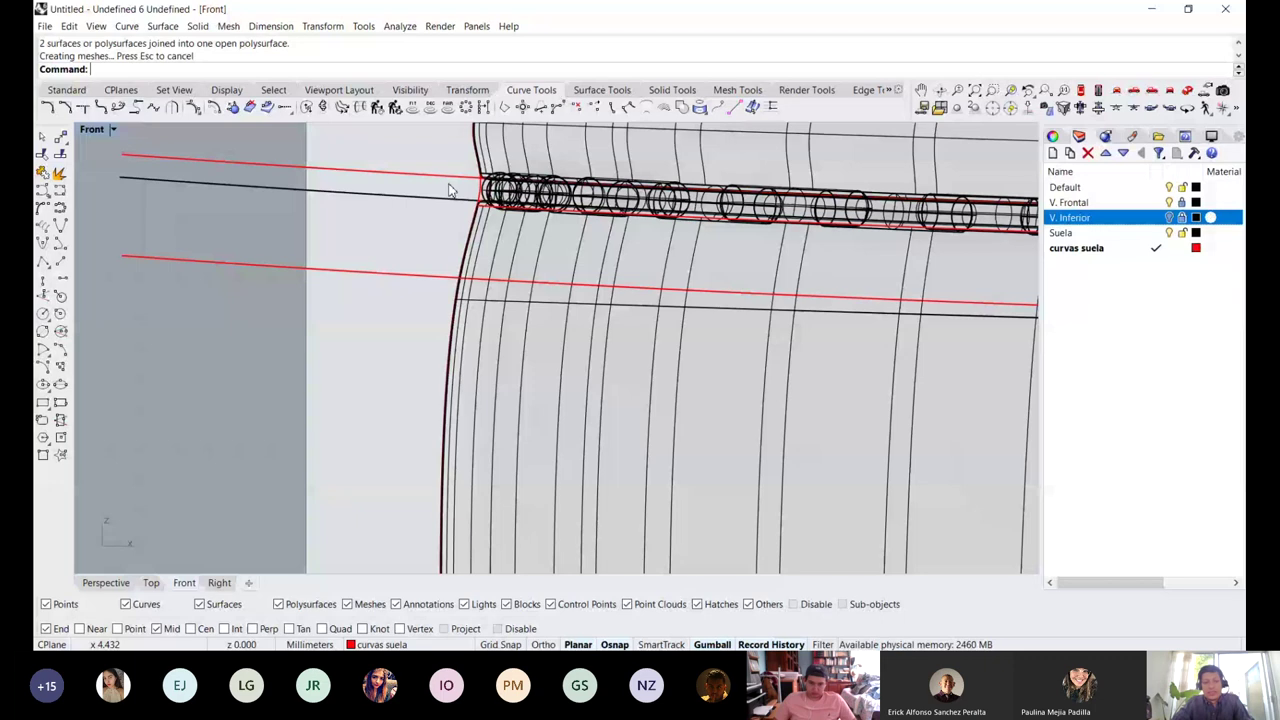
left_click(449, 177)
scroll(369, 204, "up", 5)
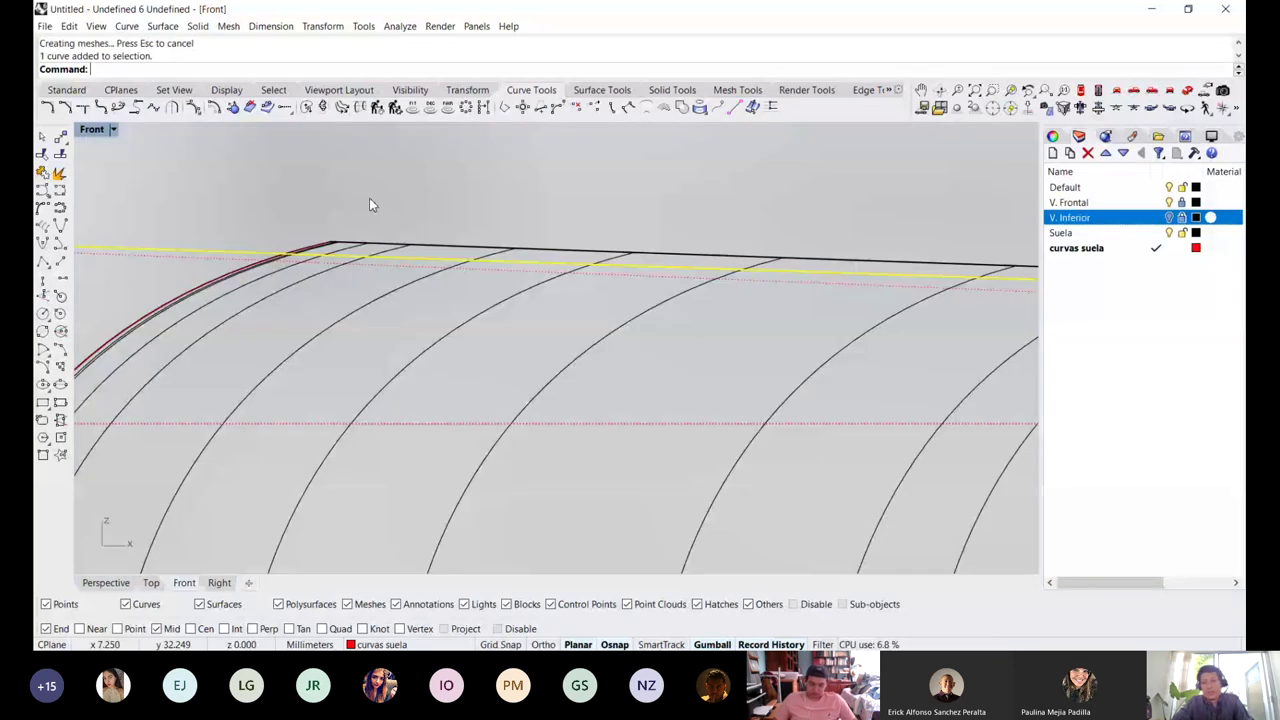
scroll(369, 204, "down", 10)
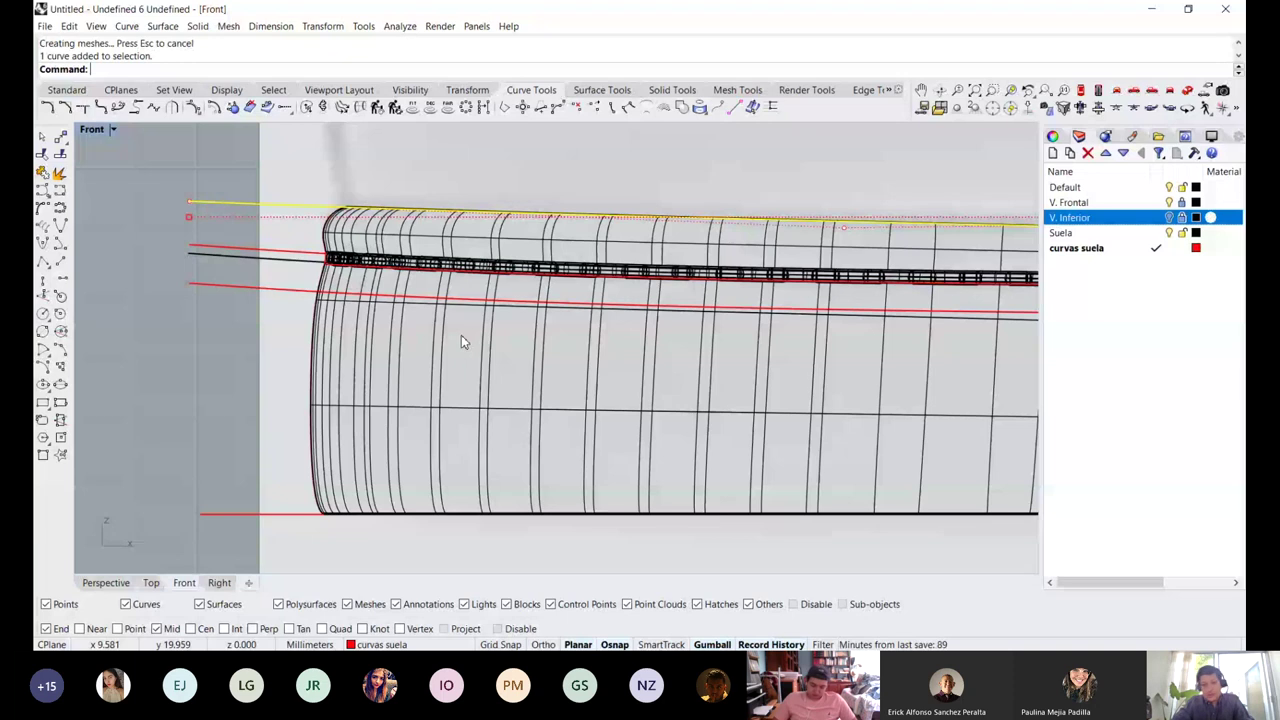
scroll(734, 234, "up", 10)
scroll(971, 396, "down", 12)
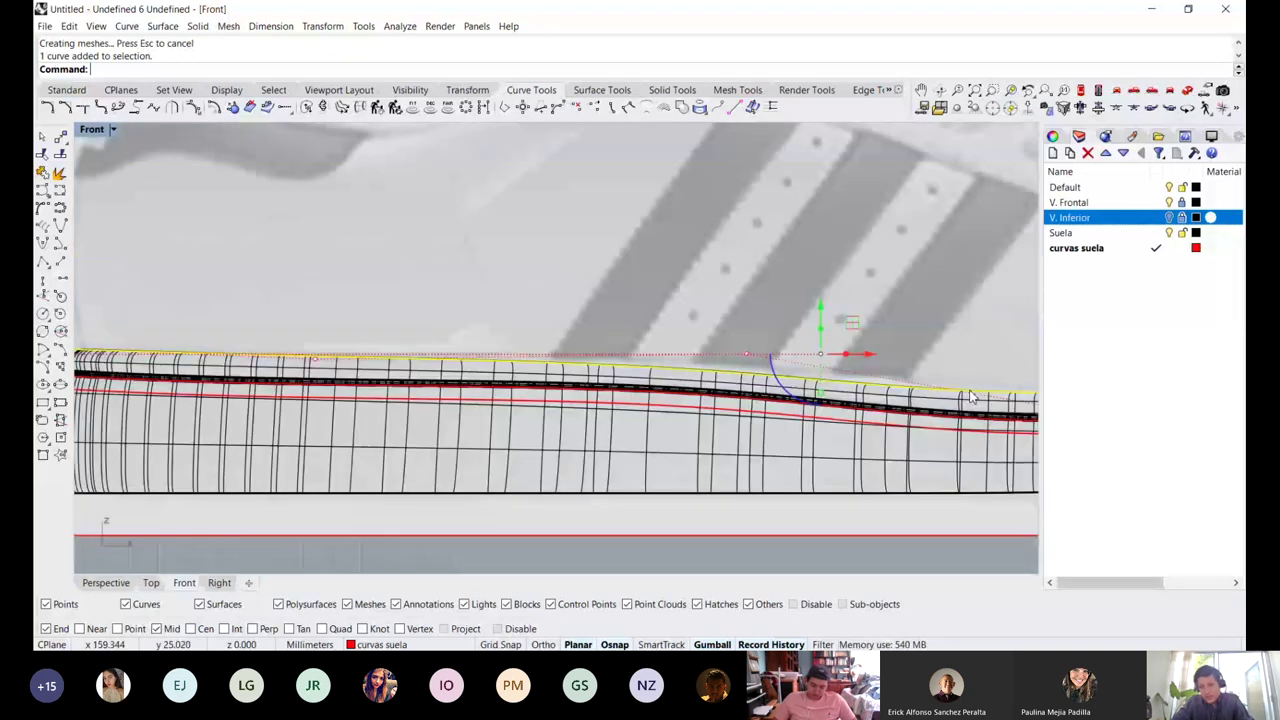
scroll(952, 386, "up", 10)
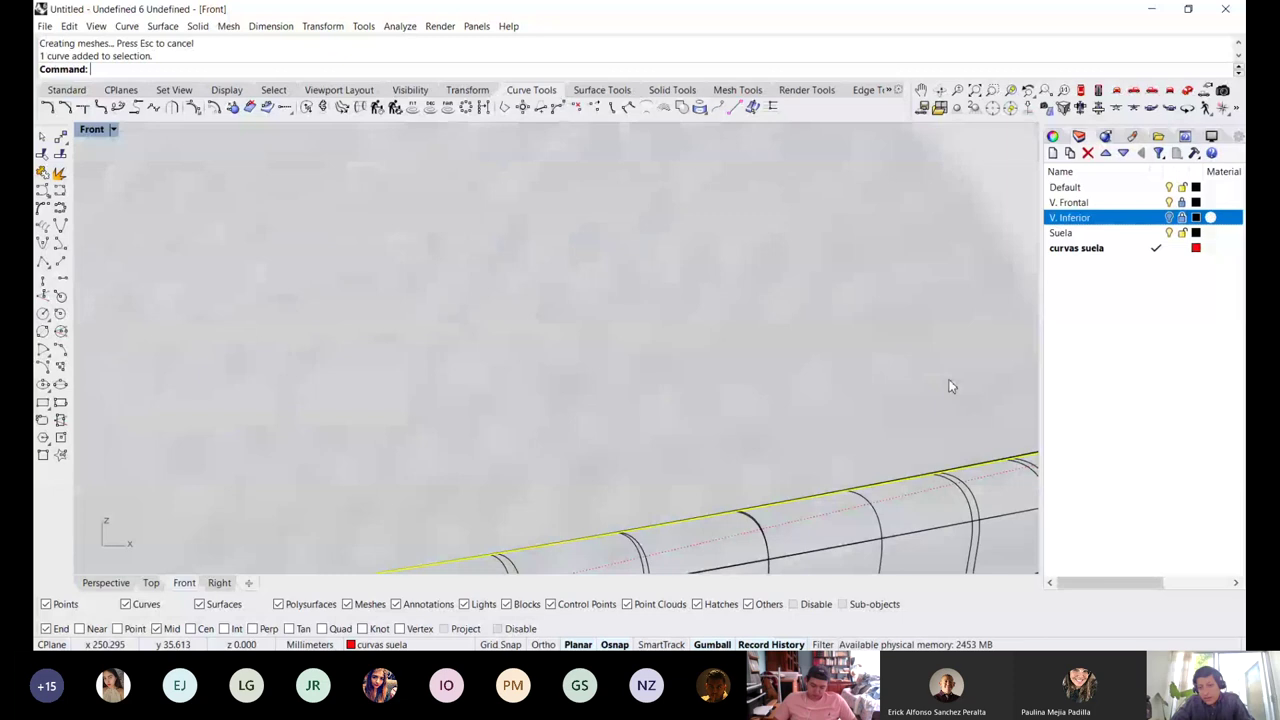
right_click_drag(949, 383, 814, 463)
scroll(817, 453, "up", 12)
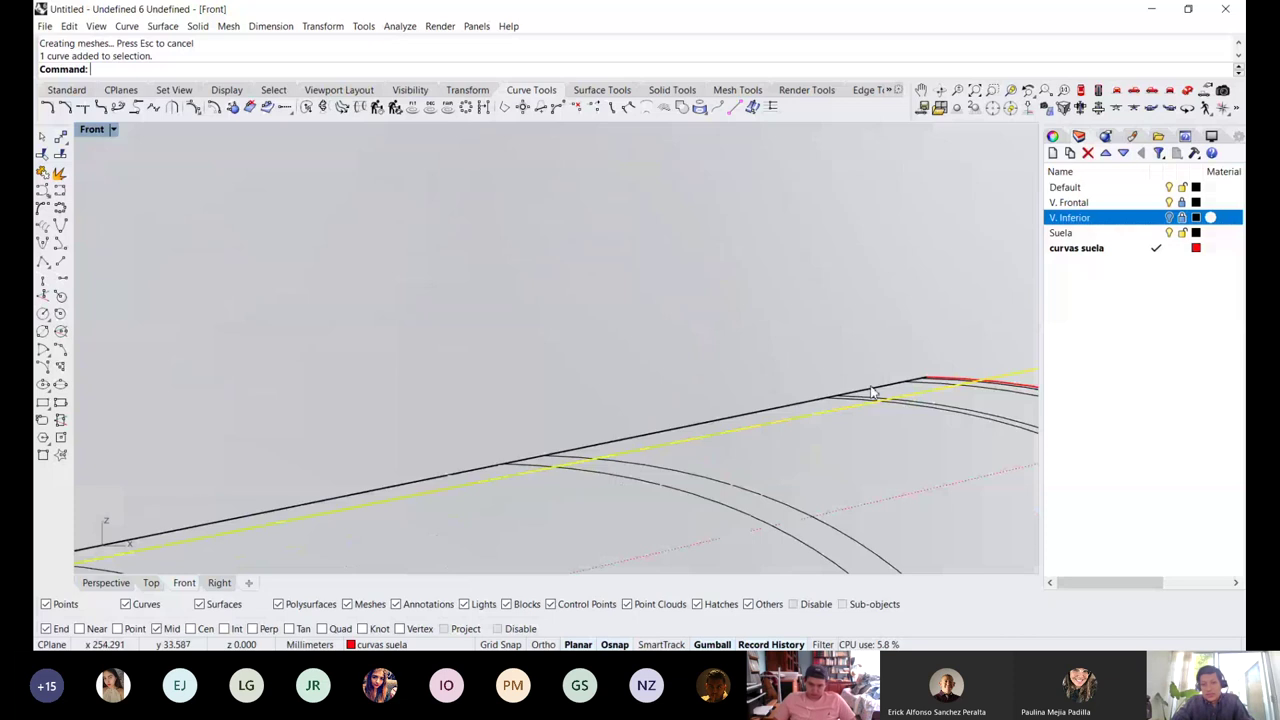
scroll(895, 335, "down", 2)
scroll(899, 330, "down", 2)
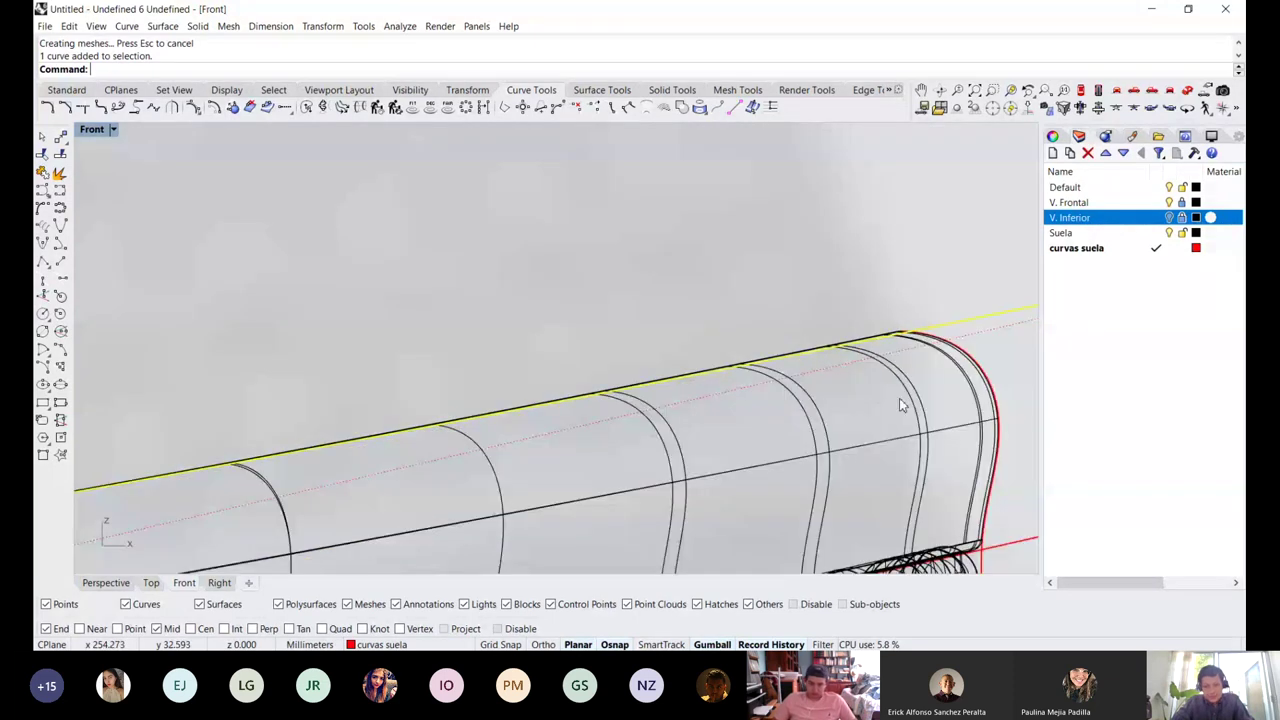
scroll(899, 398, "down", 3)
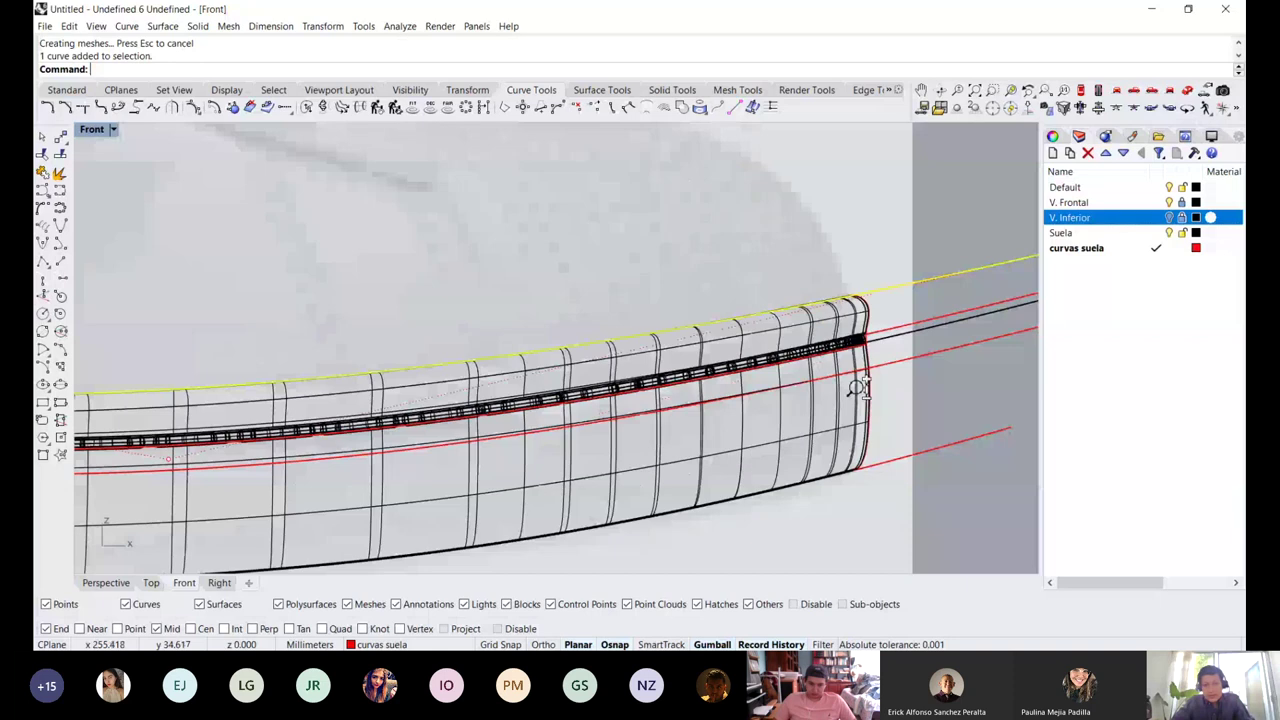
Extrude the selected upper profile curve sideways into a surface spanning the full width of the sole
key("ctrl+F3")
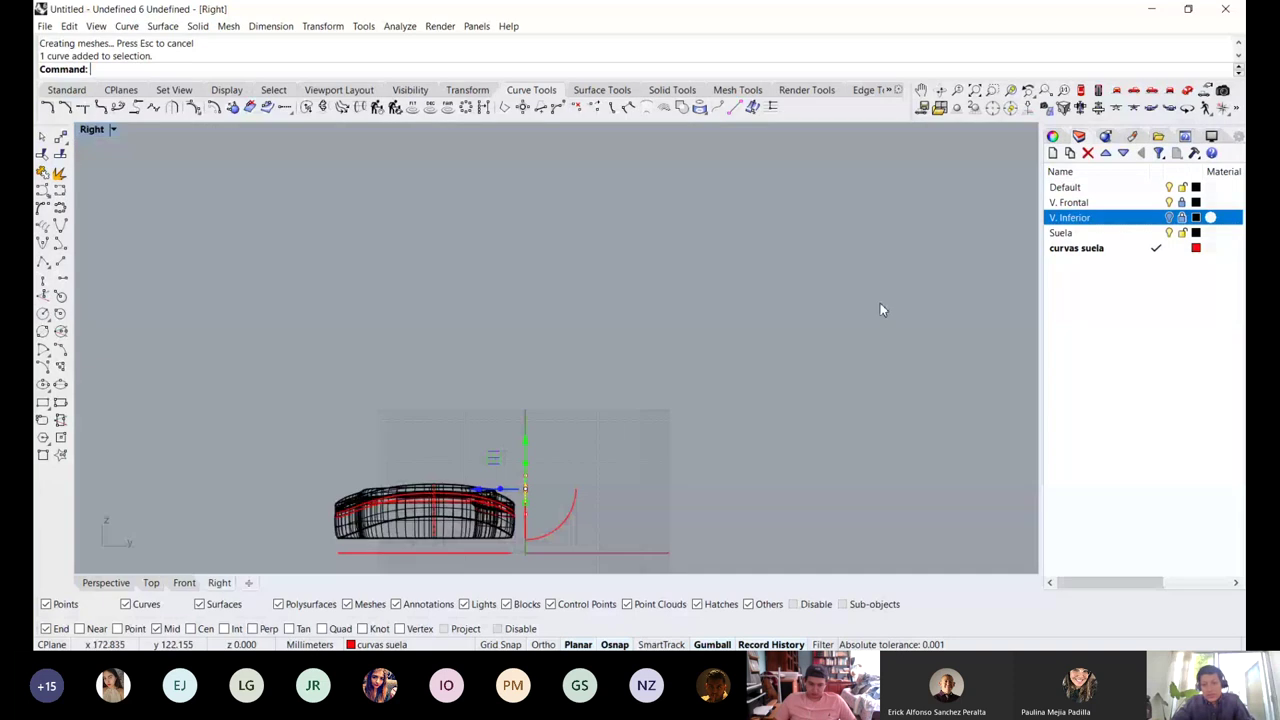
key("ctrl+F4")
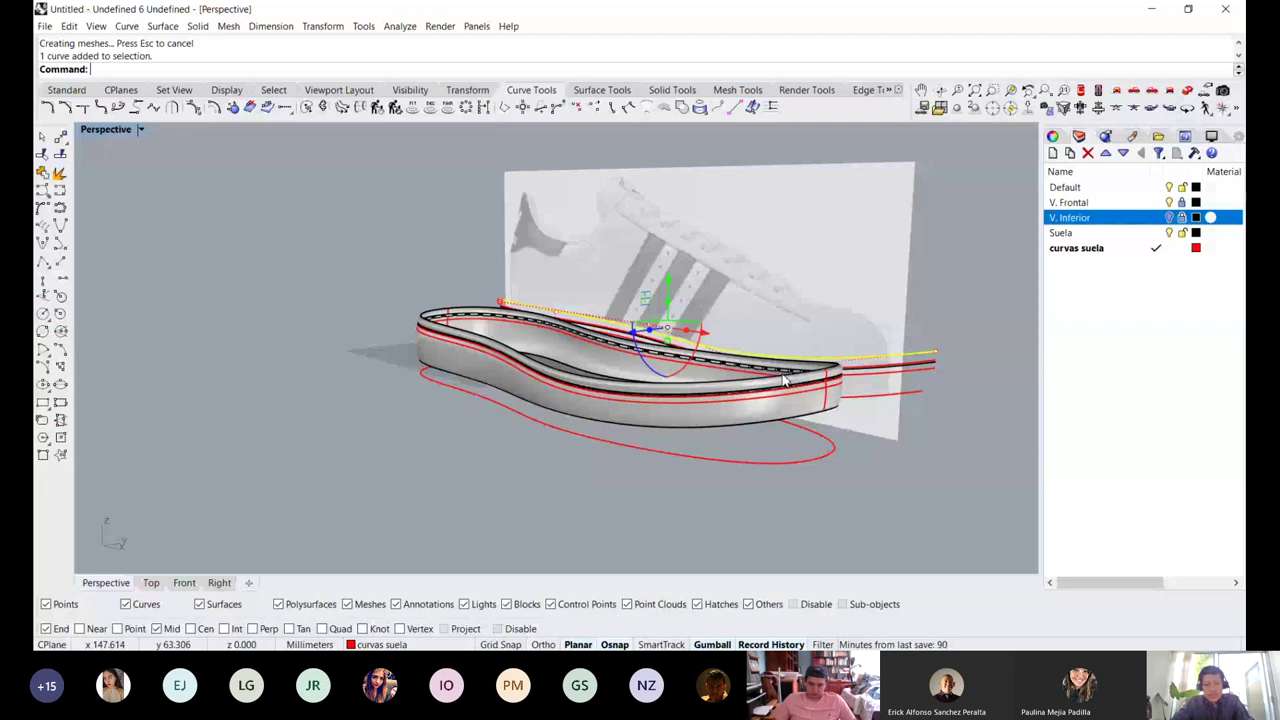
key("ctrl+F2")
key("ctrl+F1")
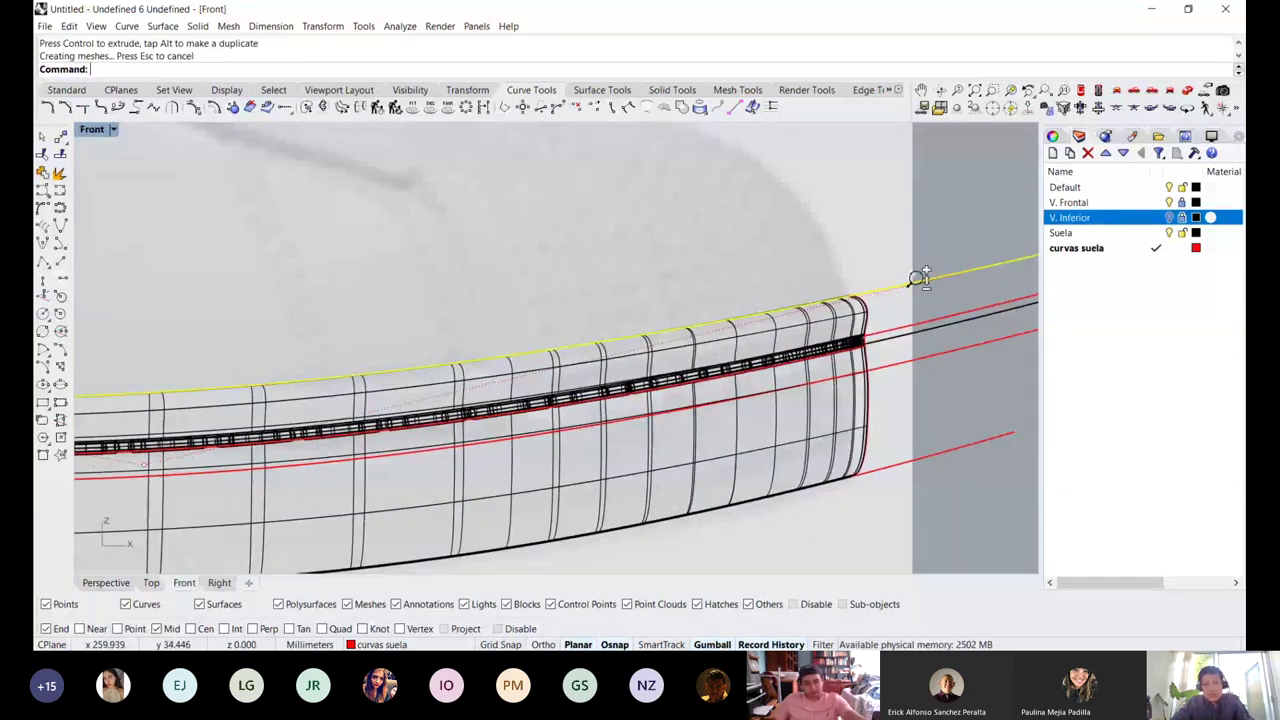
scroll(918, 277, "up", 3)
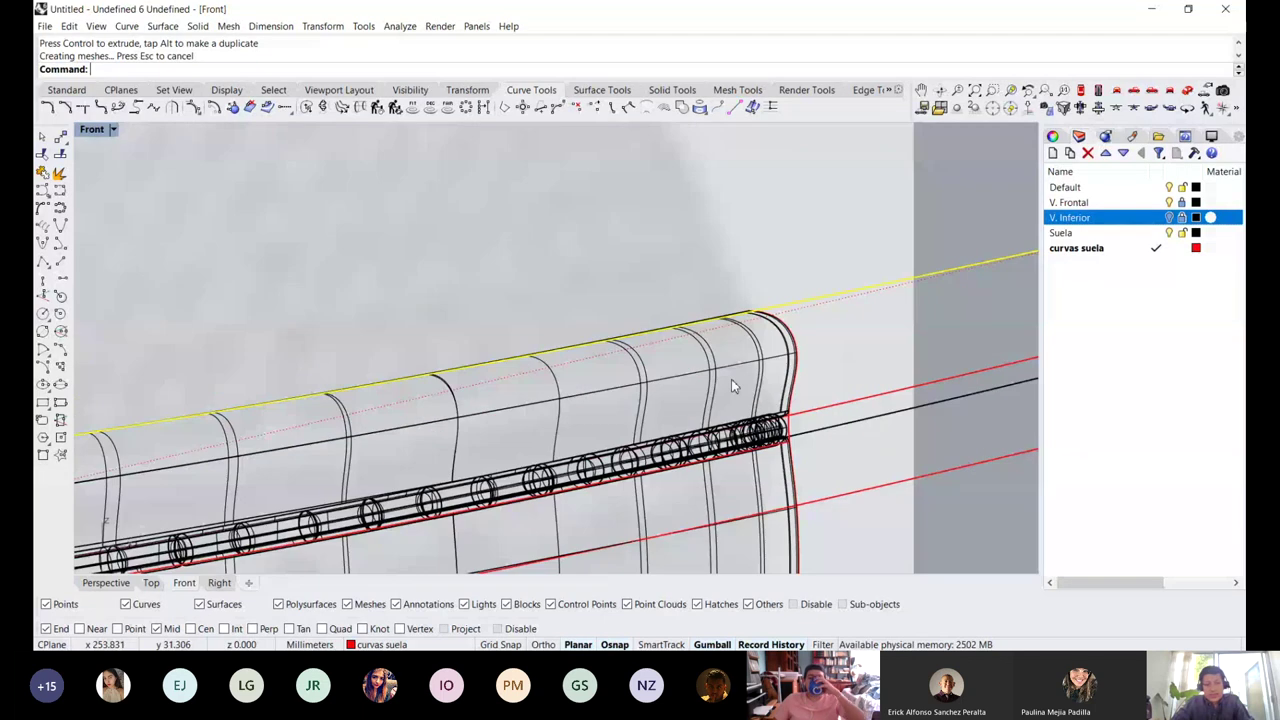
key("ctrl+F4")
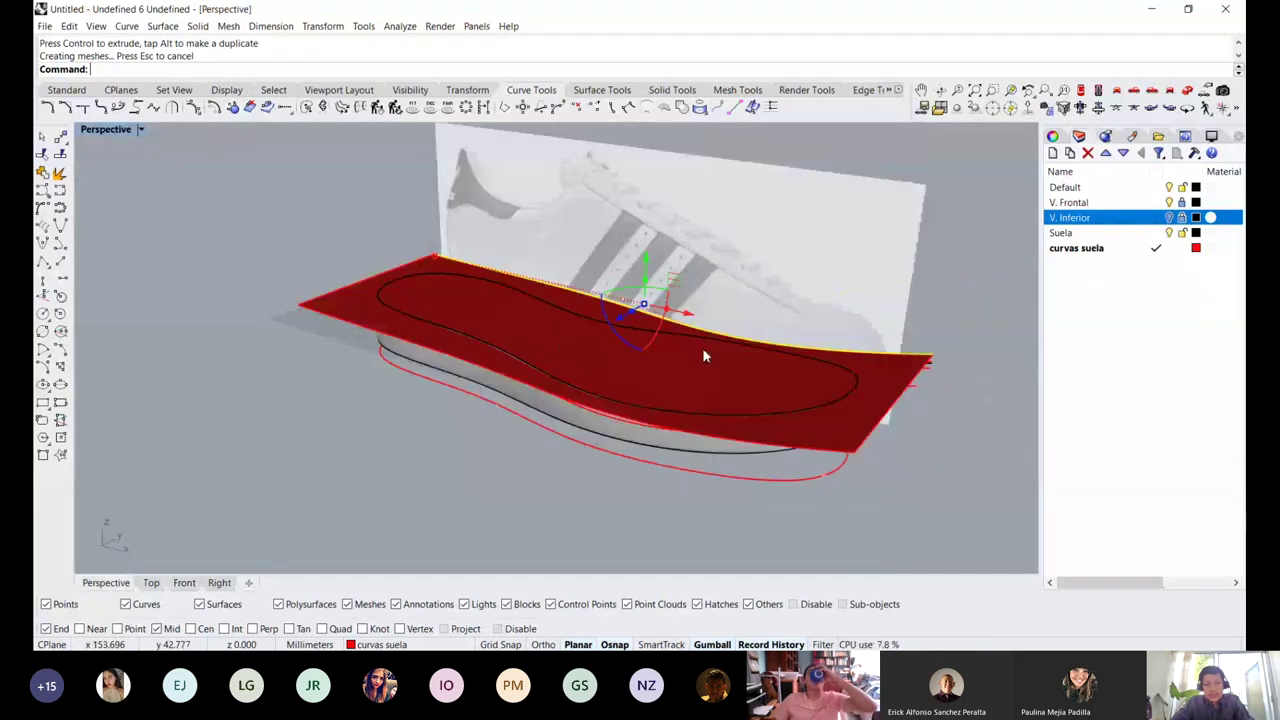
Try to trim the upper extruded surface's excess outside the sole, using the surface and the sole polysurface as cutting objects
left_click(527, 348)
scroll(329, 329, "up", 6)
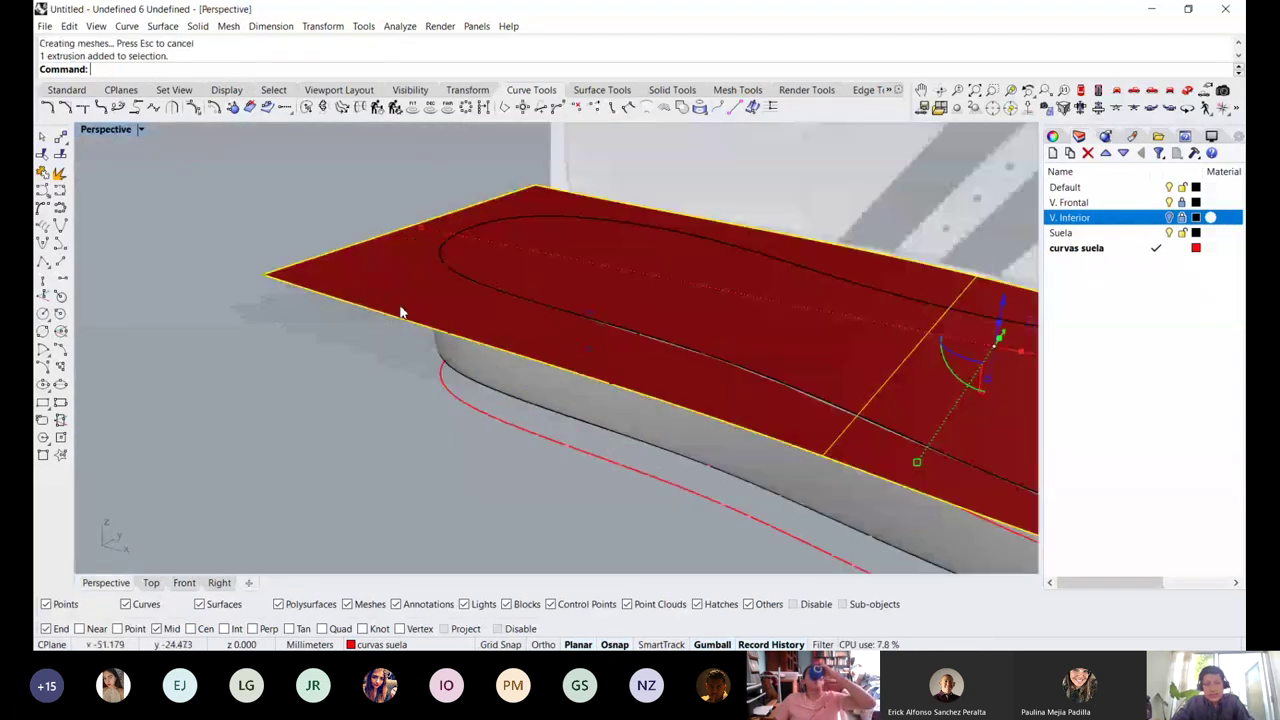
left_click(480, 376, "shift")
key("ctrl+t")
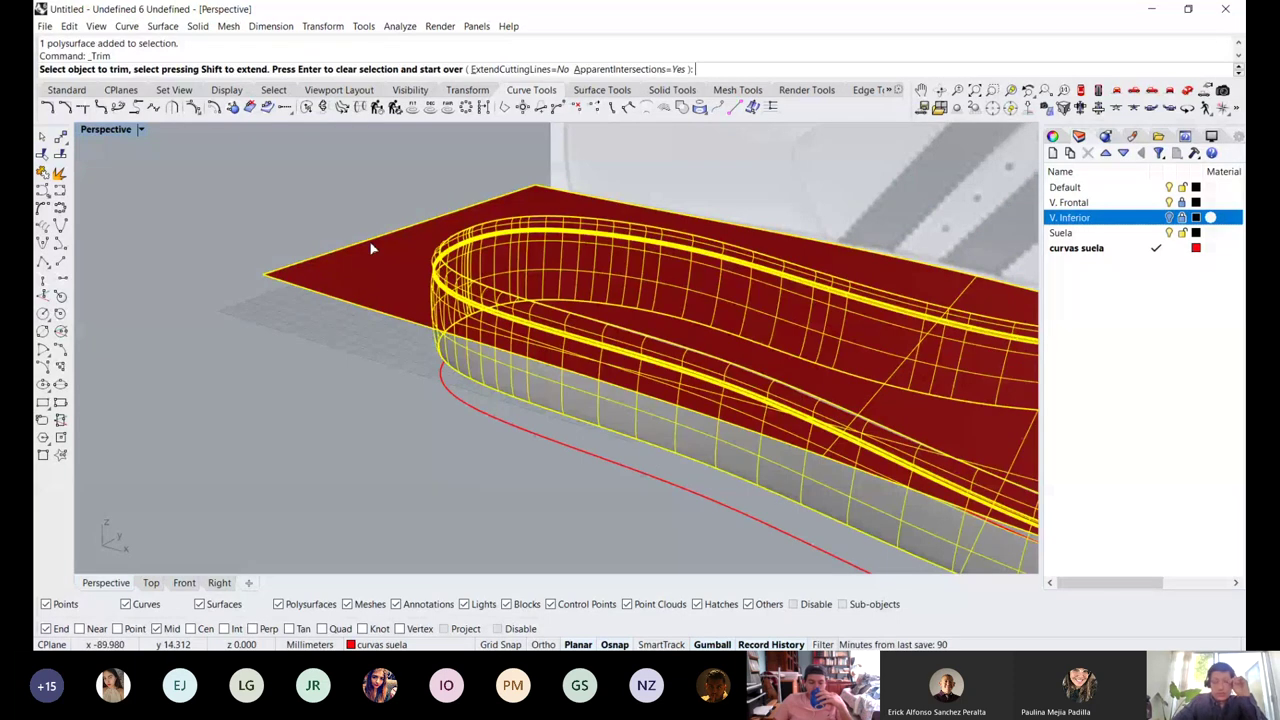
left_click(391, 305)
scroll(383, 211, "up", 3)
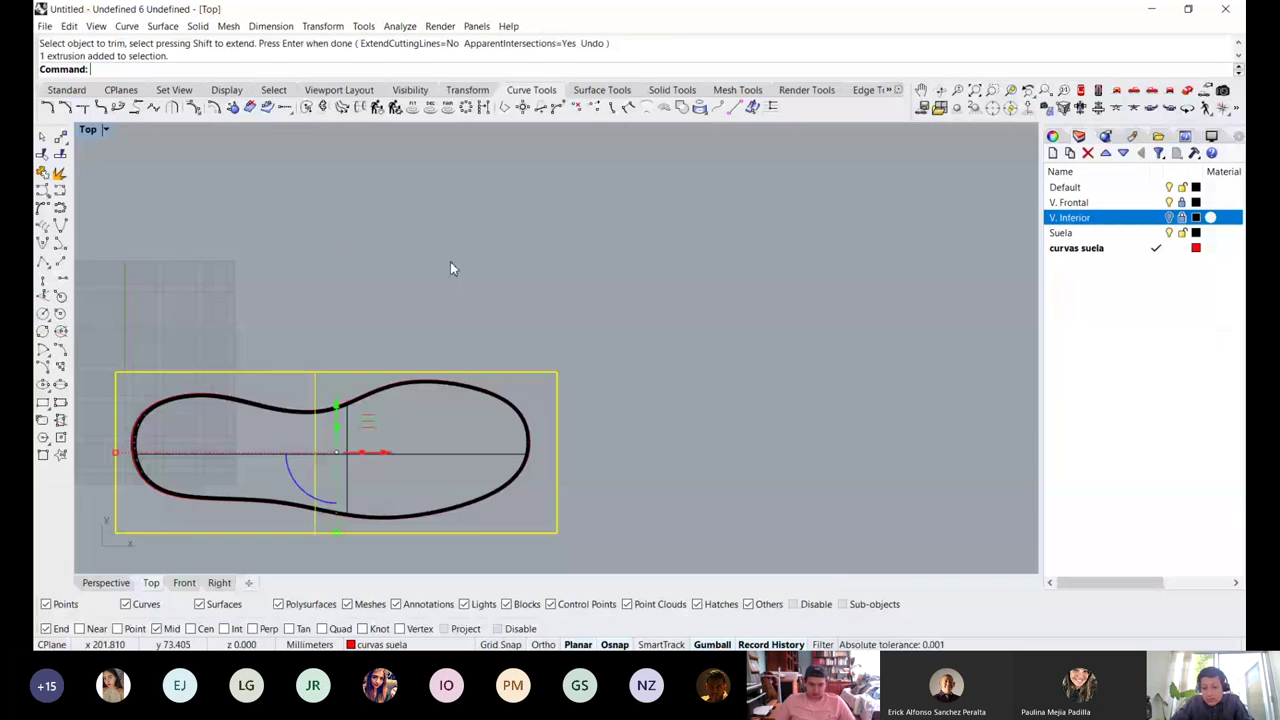
Move the upper extruded surface straight down 0.1 mm in the Front view so it cuts through the sole's top edge
key("ctrl+F2")
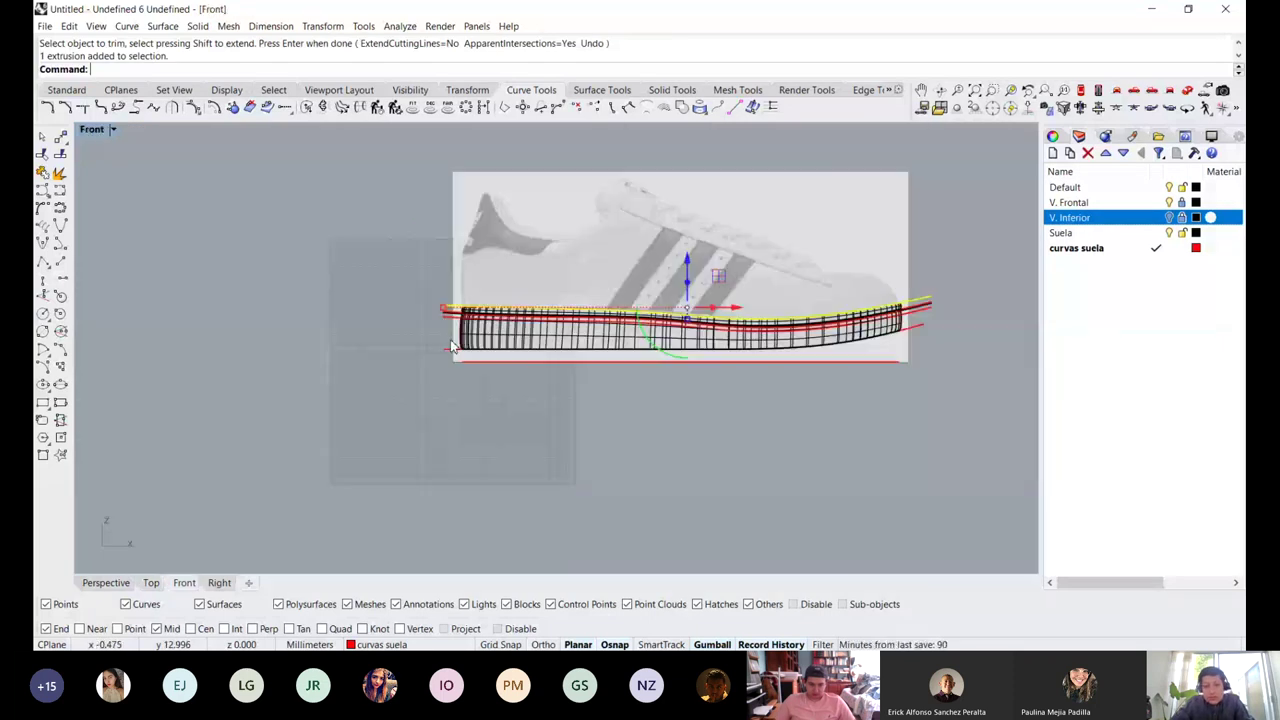
scroll(451, 346, "up", 5)
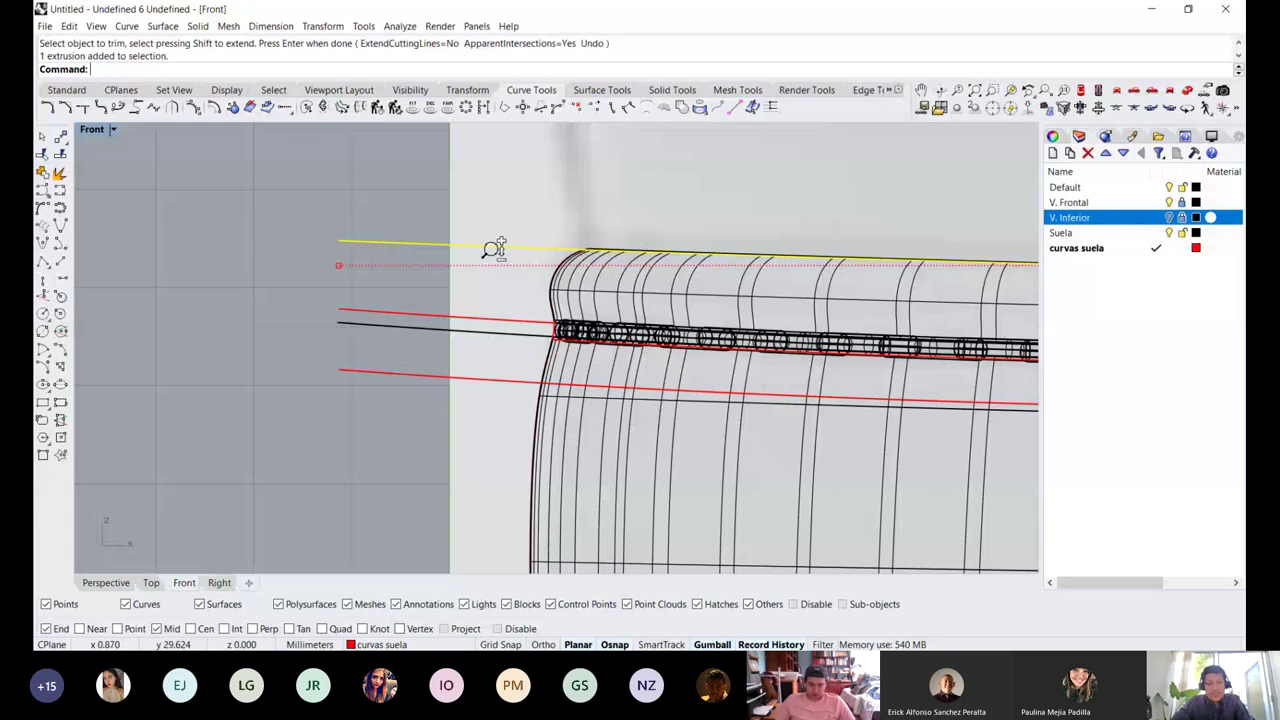
scroll(494, 249, "up", 3)
type("m")
key("Return")
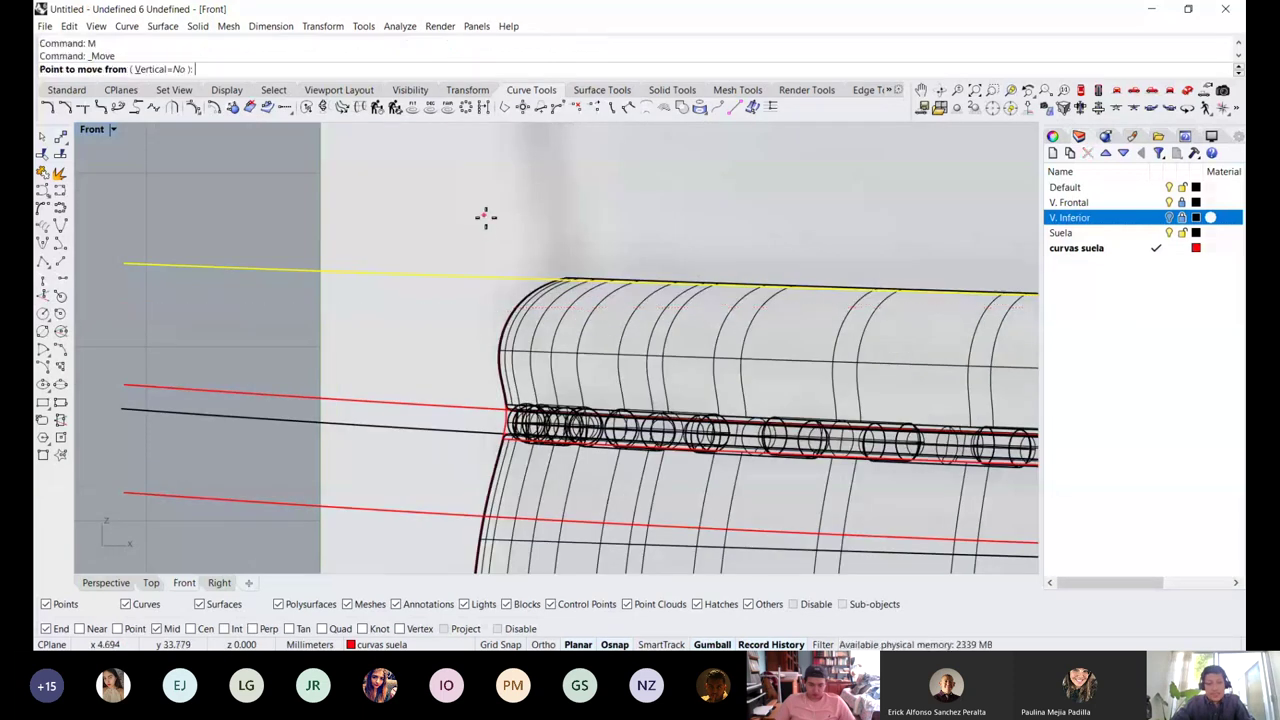
left_click(483, 217)
type(".1")
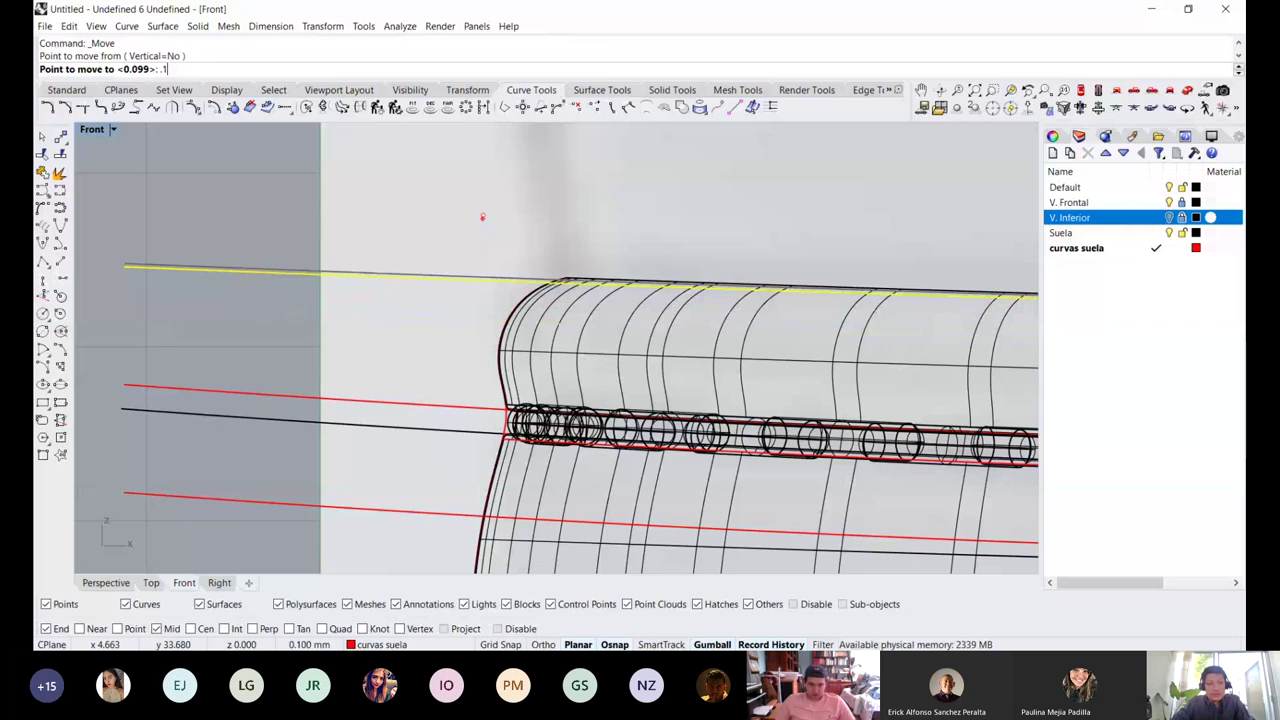
key("shift")
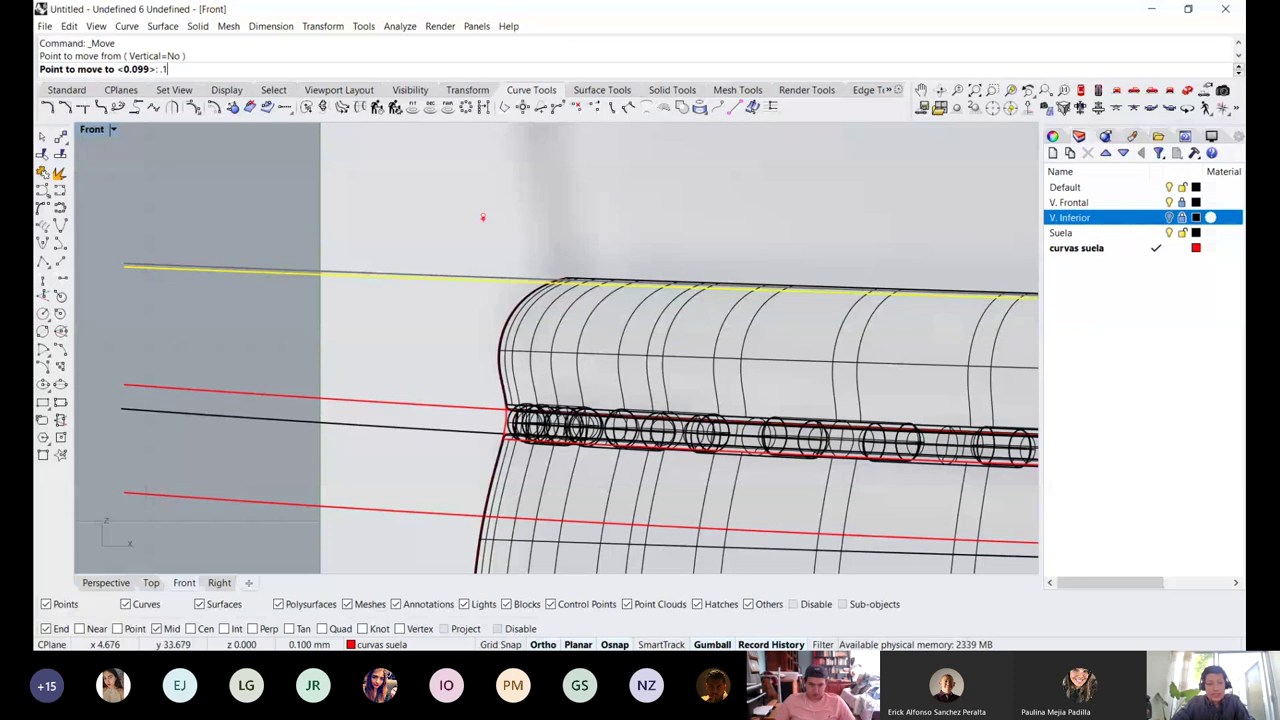
key("Return")
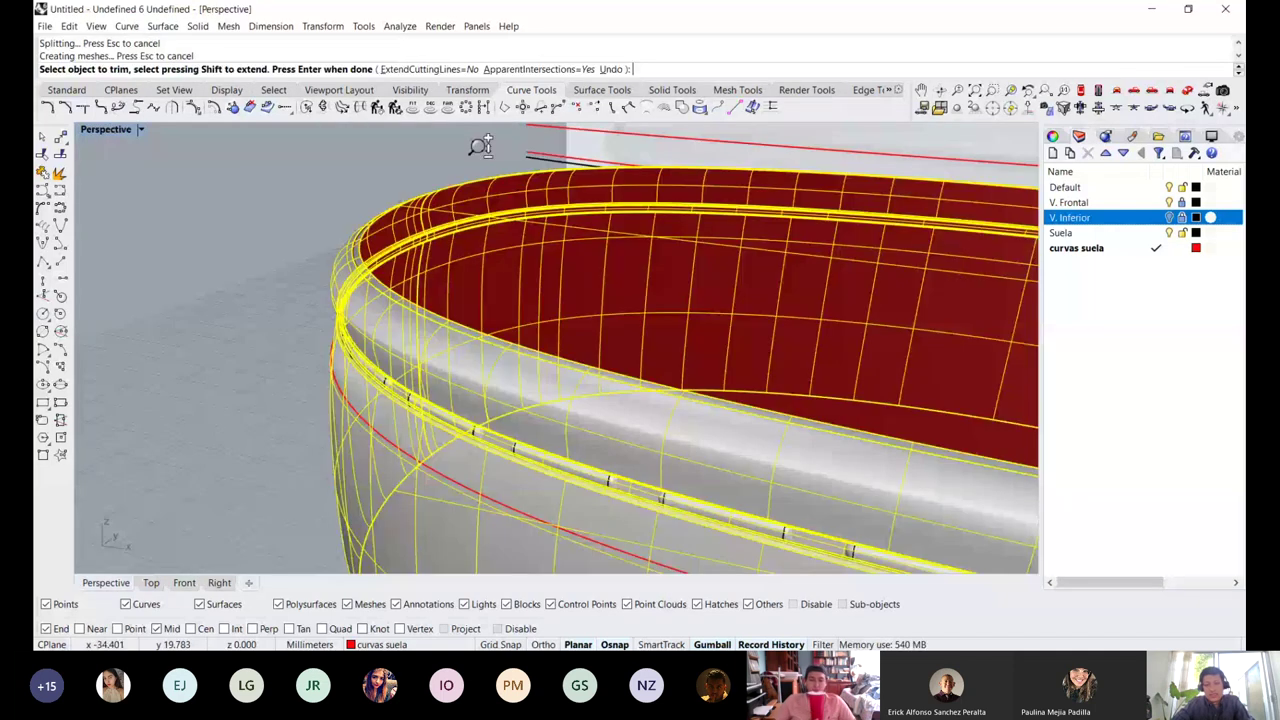
Trim off the thin rim of the sole wall above the lowered surface at the heel and inspect the edge in Perspective
key("ctrl+F3")
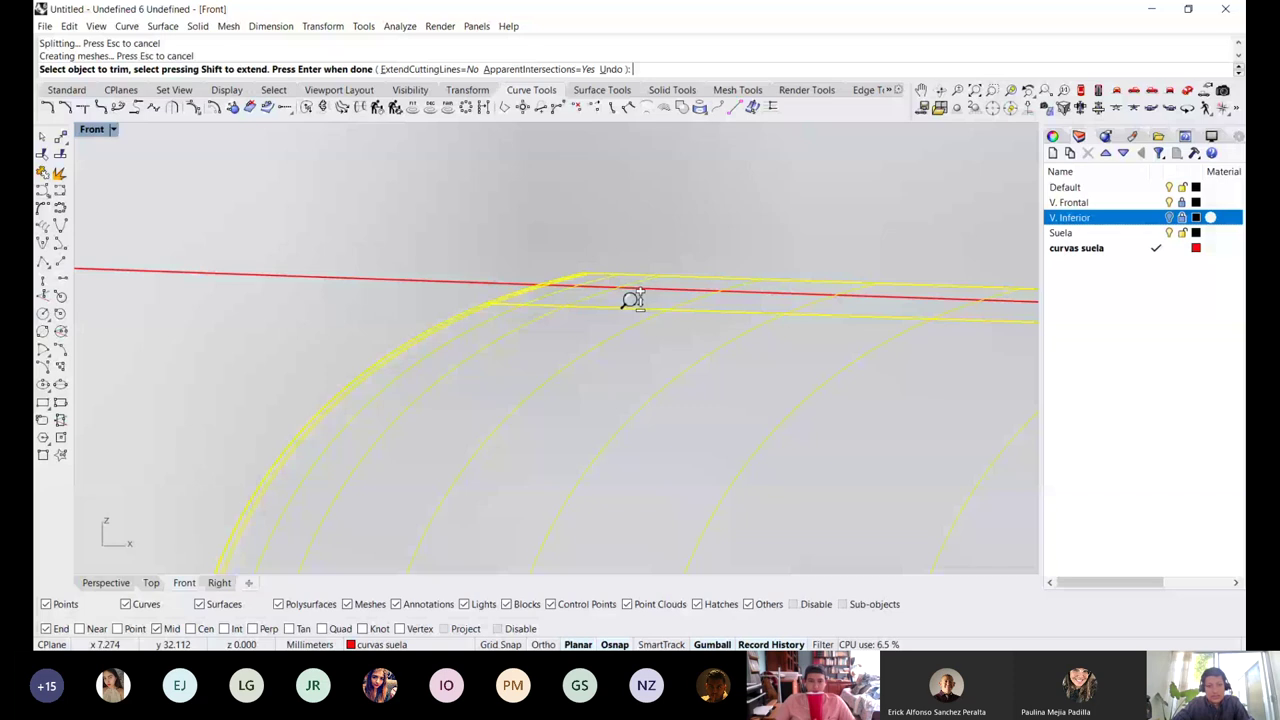
right_click_drag(630, 300, 630, 262, "ctrl")
left_click(374, 352)
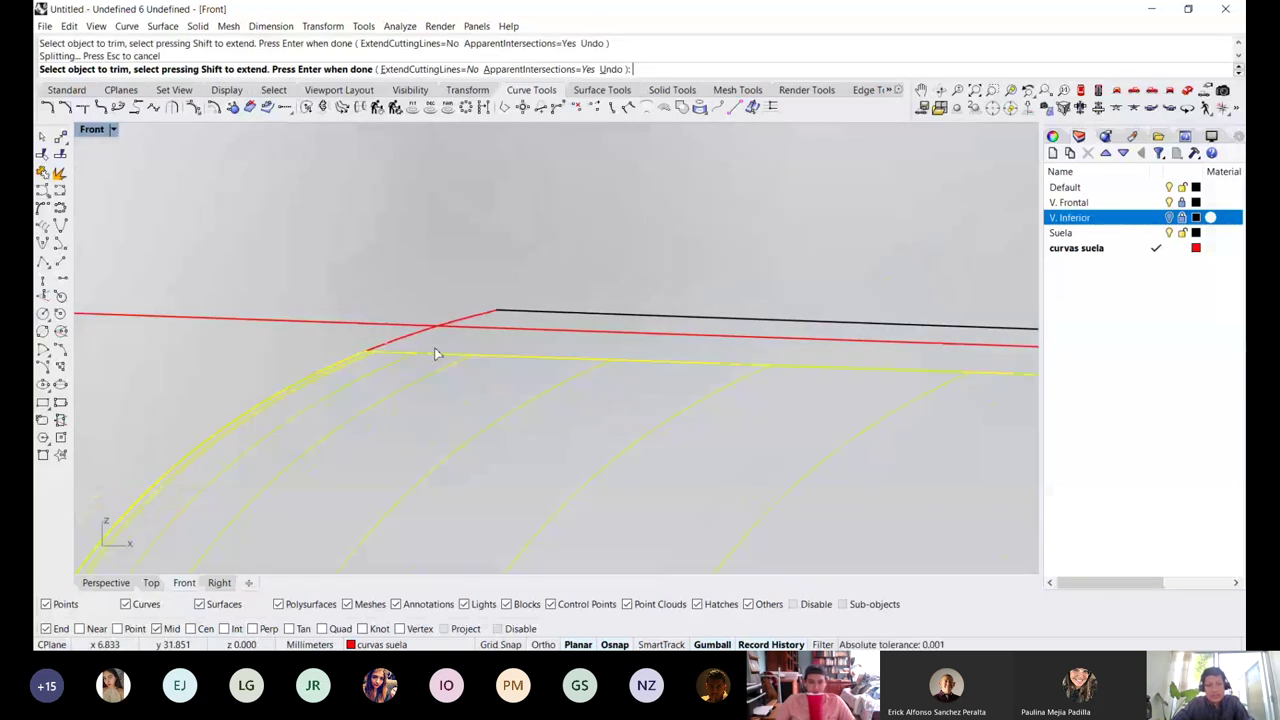
key("Return")
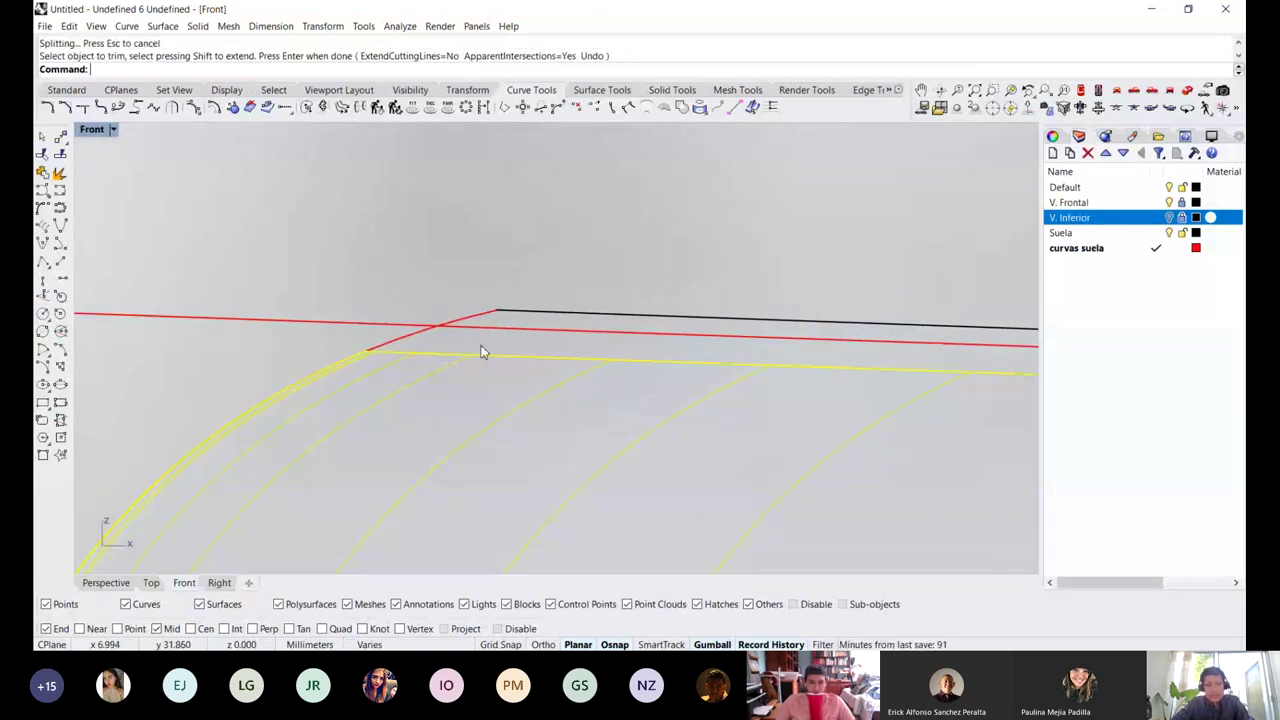
key("ctrl+F3")
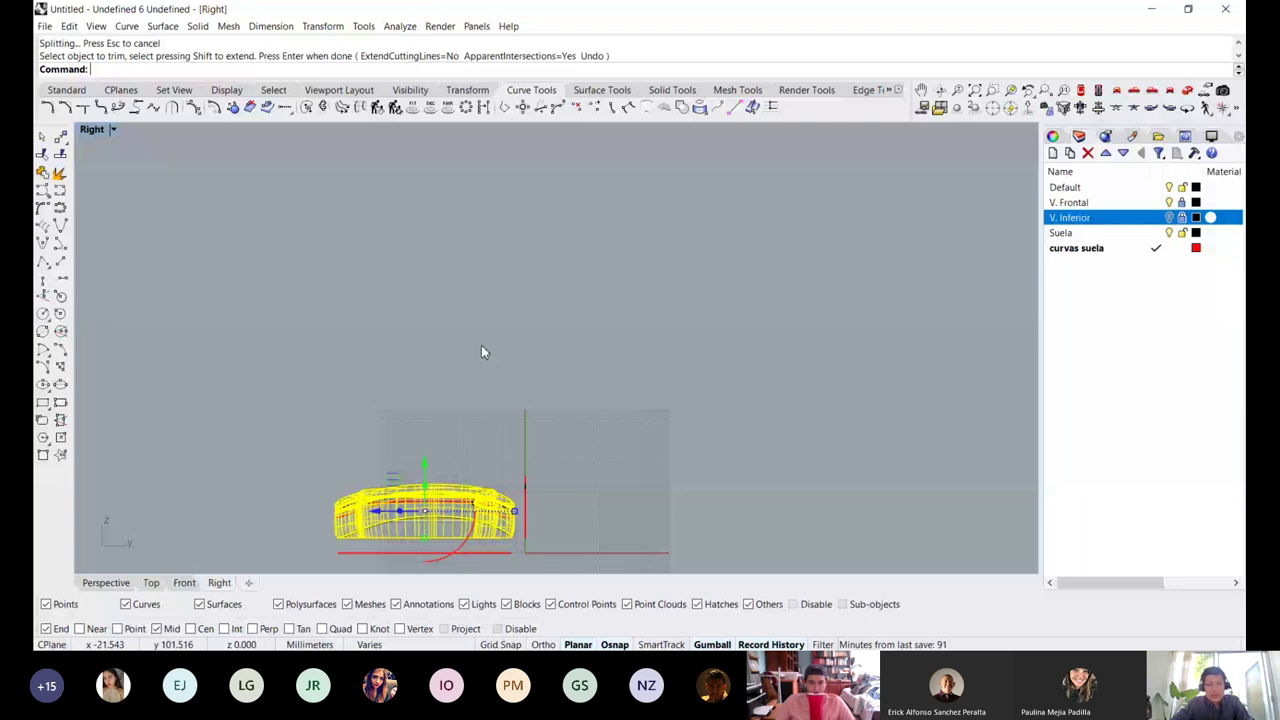
key("ctrl+F4")
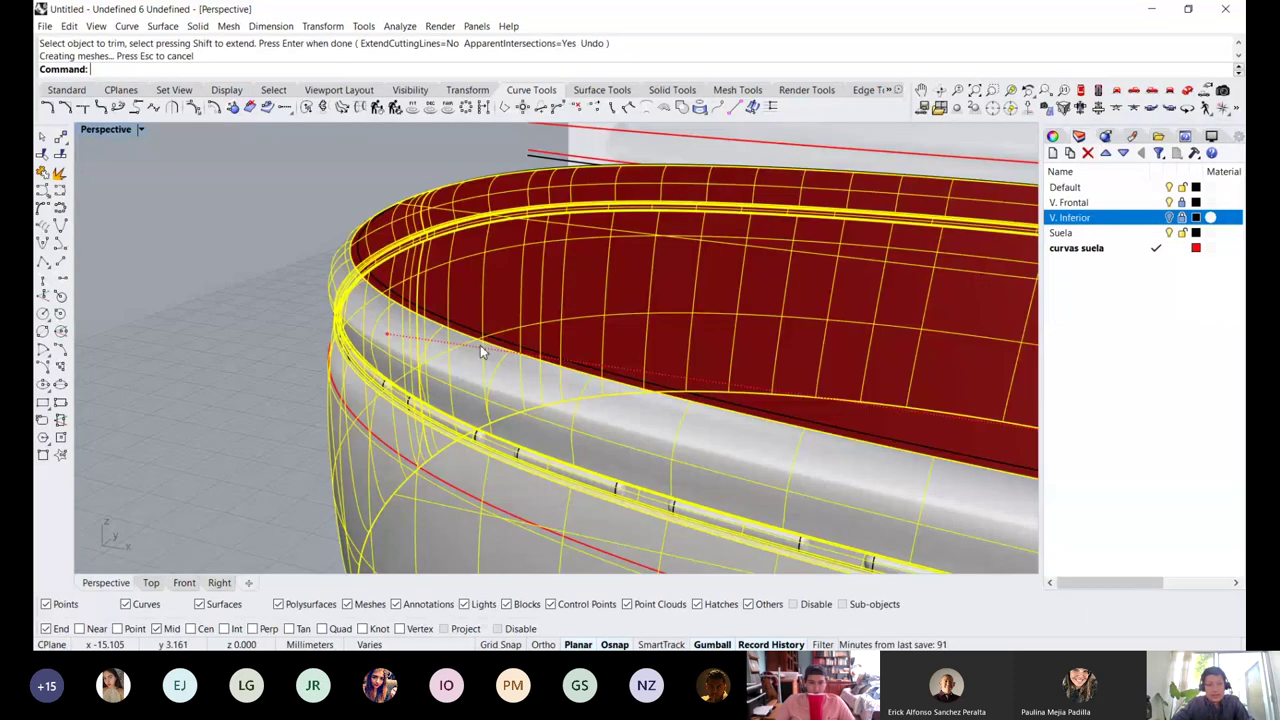